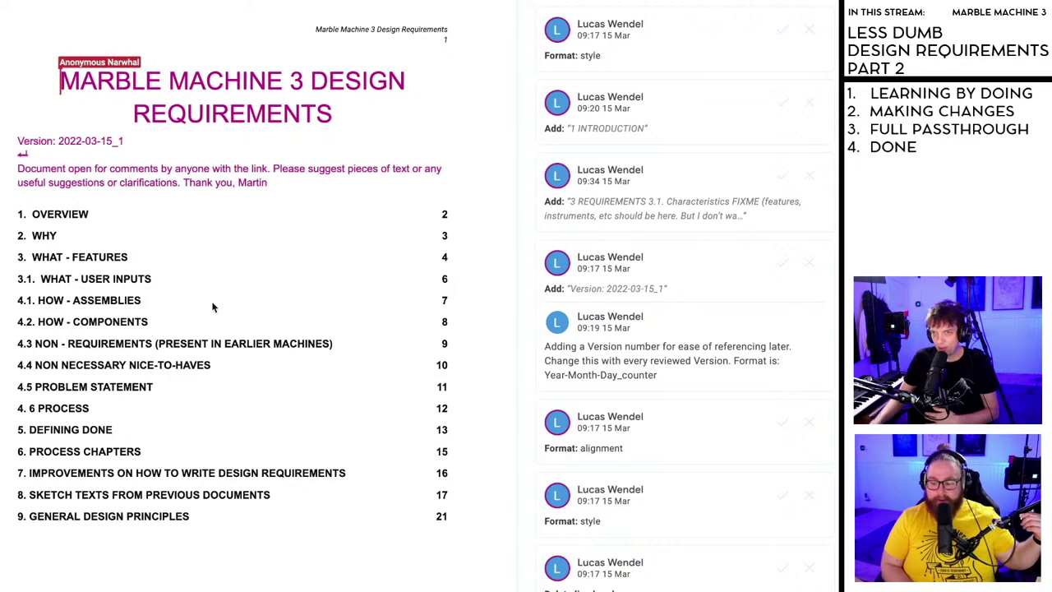
- Leave the requirements doc and bring the Fusion 360 marble machine assembly to the front
scroll(226, 294, "down", 1)
scroll(230, 295, "up", 1)
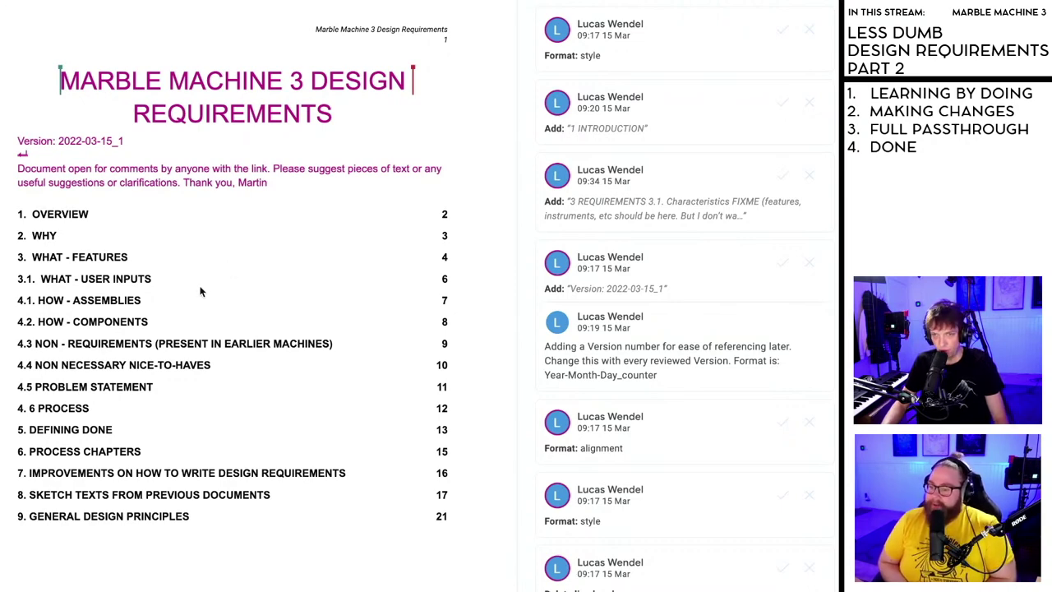
key("super+Tab")
key("super+Tab")
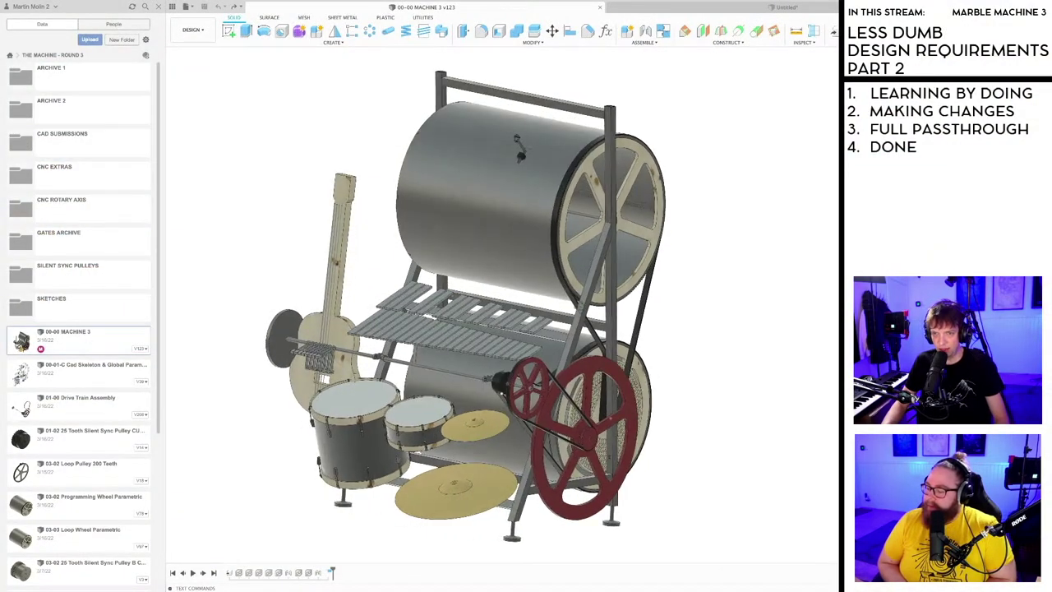
mouse_move(427, 310)
left_mouse_down()
mouse_move(631, 310)
mouse_move(561, 297)
mouse_move(477, 375)
mouse_move(529, 182)
mouse_move(477, 183)
mouse_move(456, 160)
mouse_move(514, 184)
left_mouse_up()
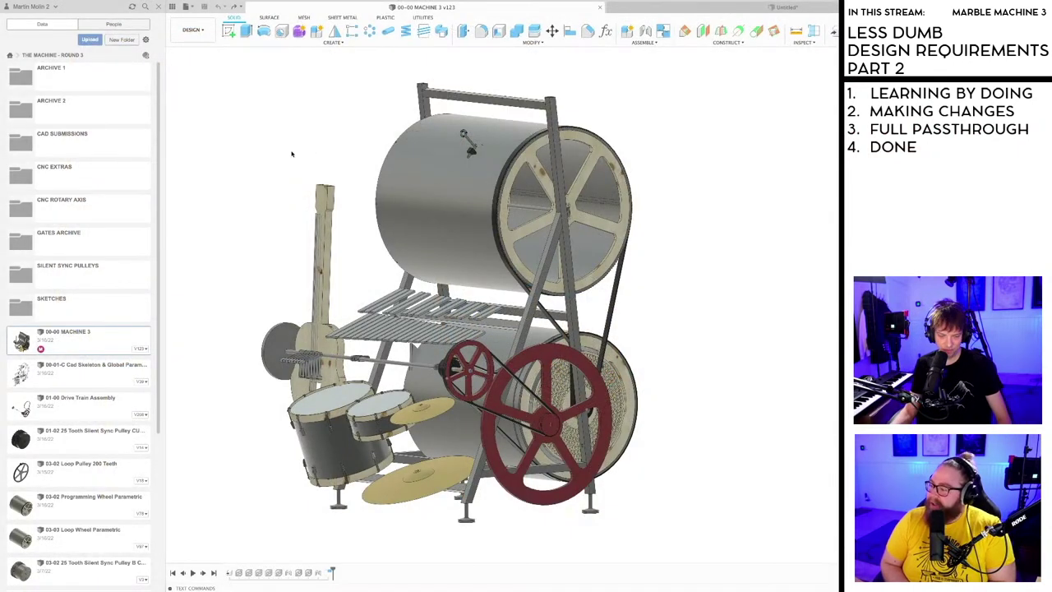
- Switch back to the Marble Machine 3 Design Requirements document in the browser
key("super+Tab")
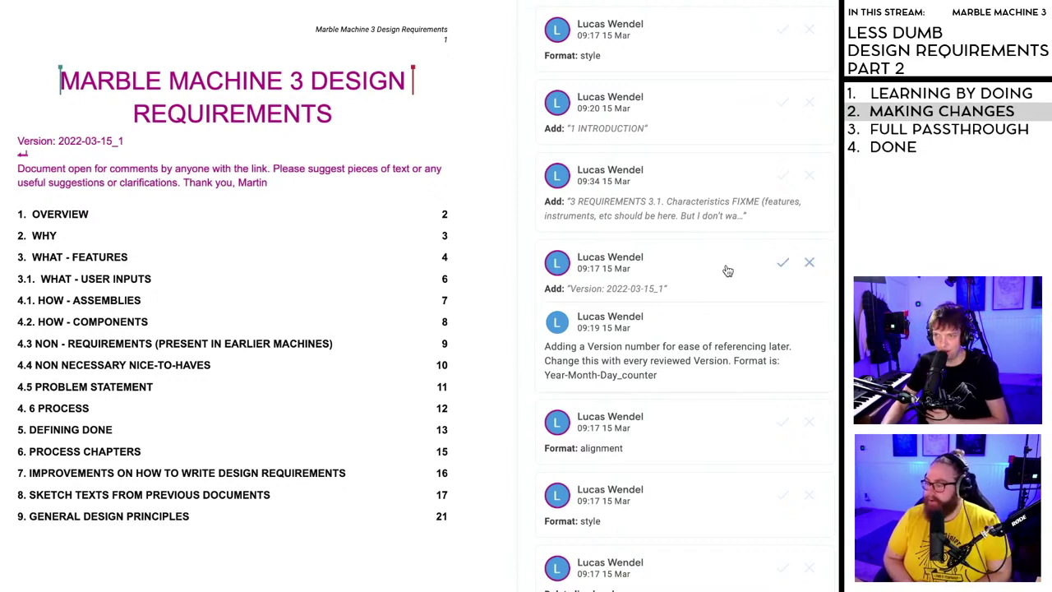
- Accept the style suggestion and the added '1 INTRODUCTION' heading
left_click(782, 31)
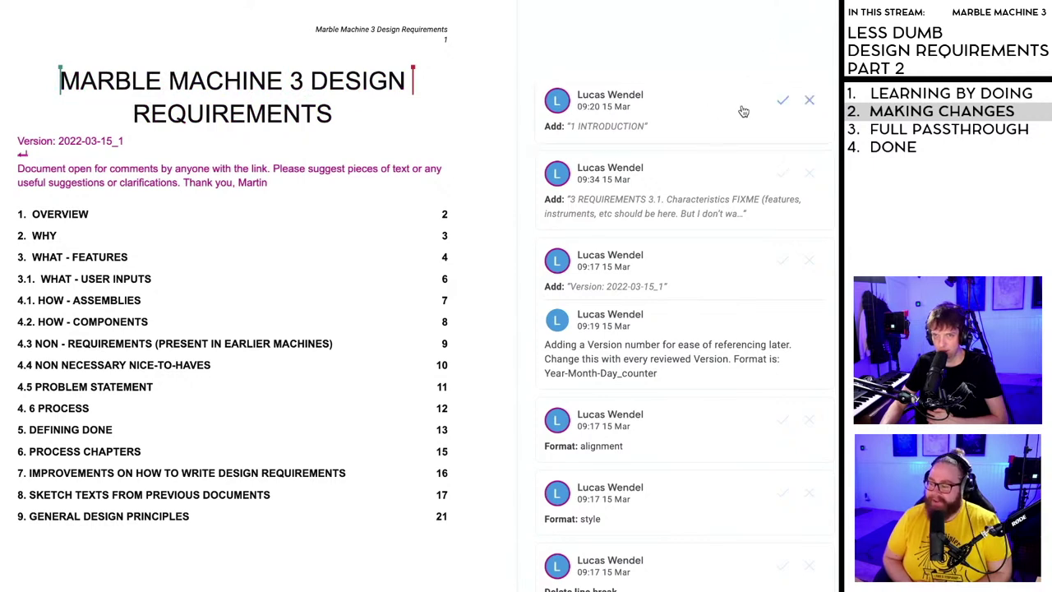
left_click(781, 104)
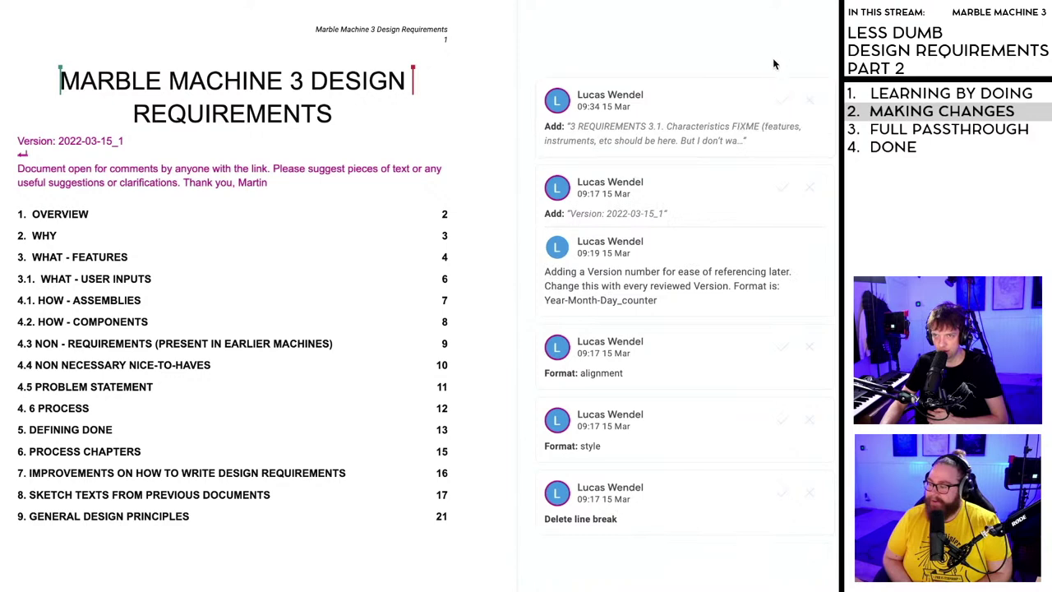
left_click(630, 130)
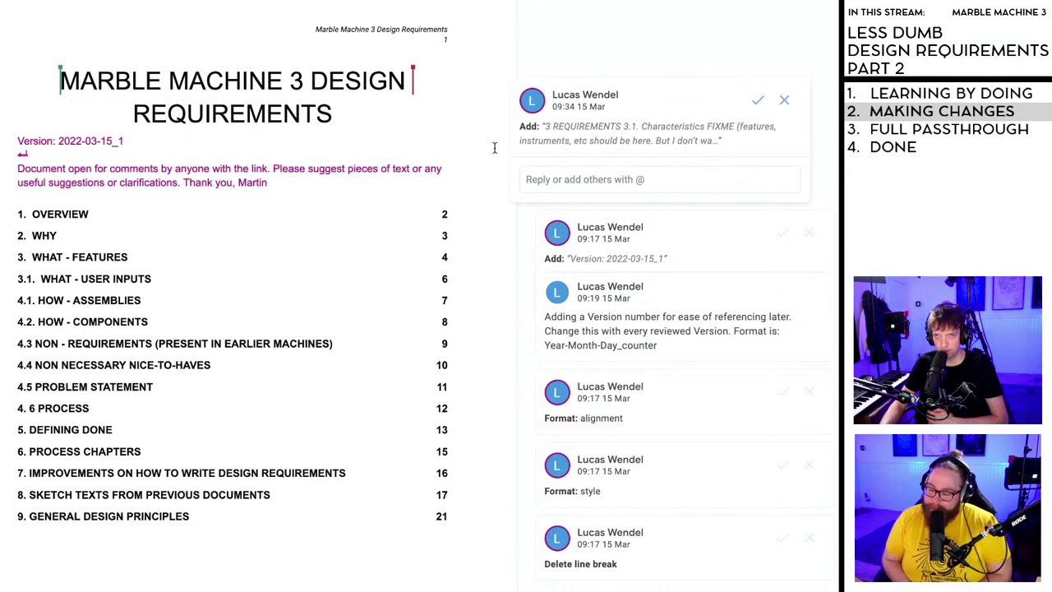
- Accept the intro paragraph's alignment change, the added Version line, a style change and the line-break deletion
left_click(225, 168)
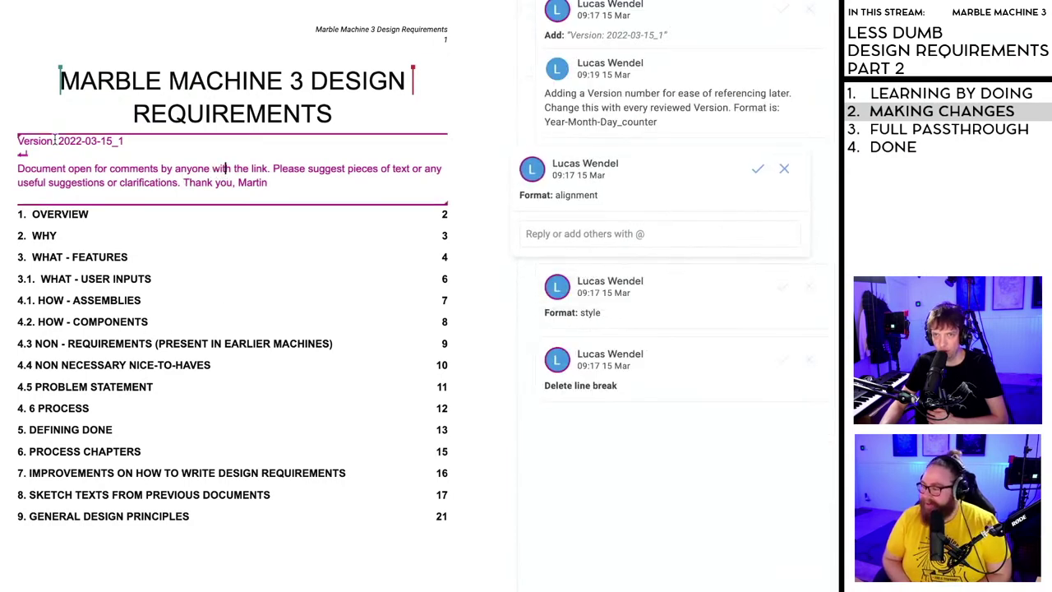
left_click(47, 115)
left_click(75, 166)
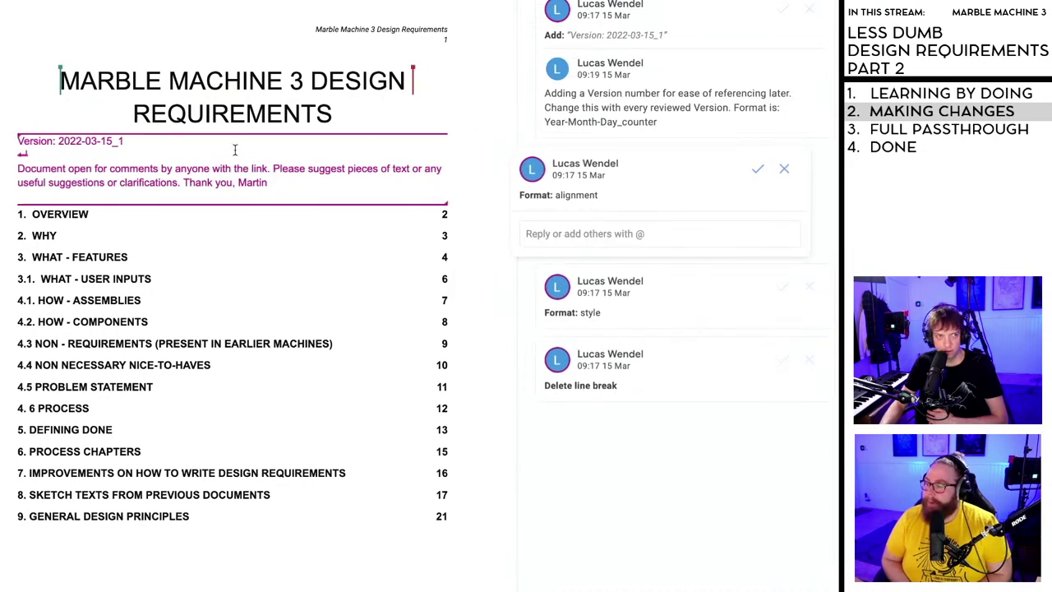
left_click(757, 170)
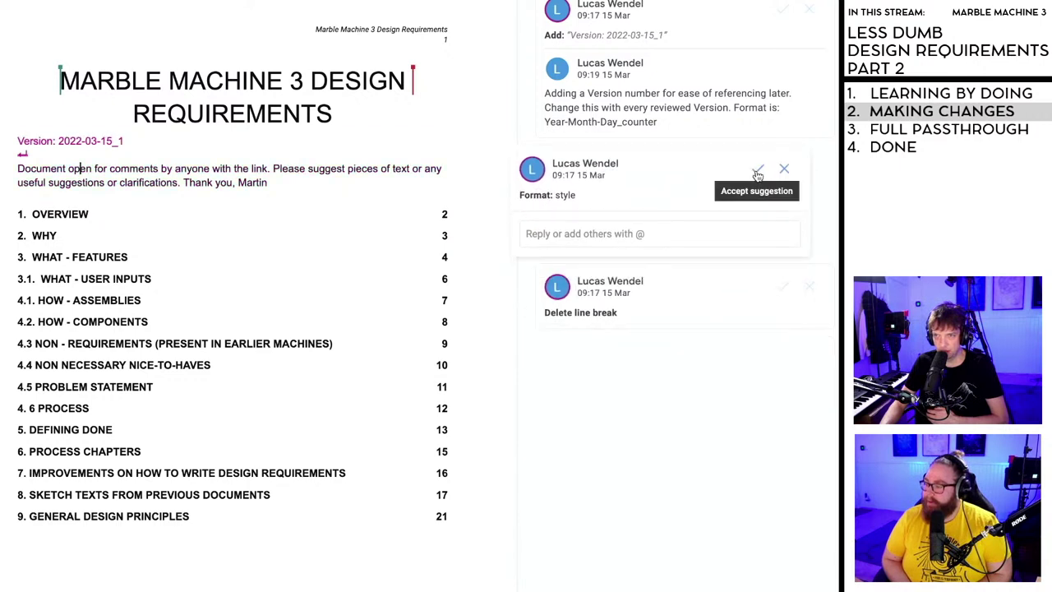
left_click(96, 143)
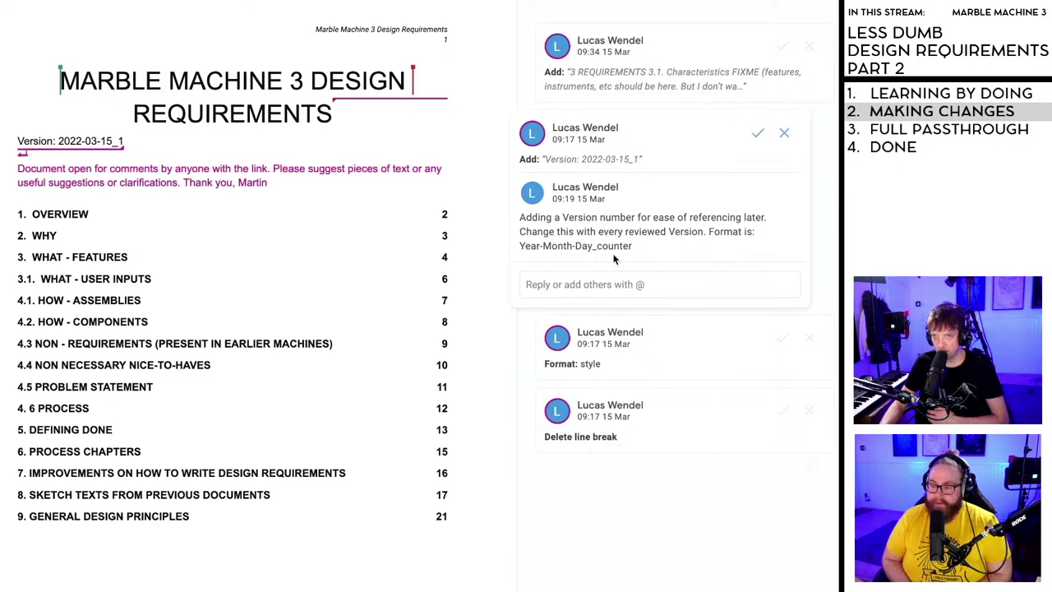
left_click(757, 132)
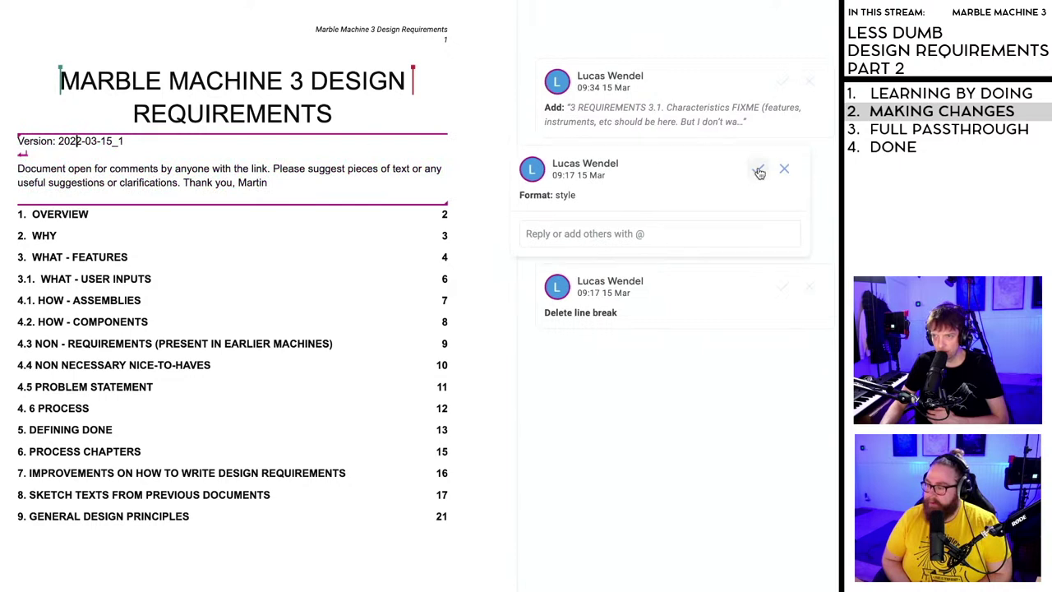
left_click(757, 171)
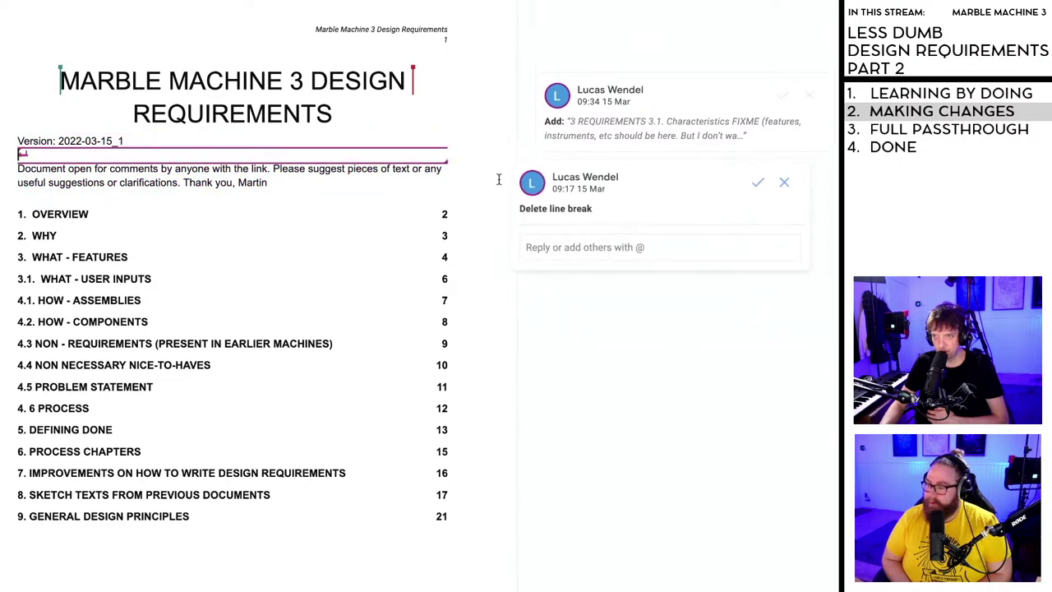
left_click(757, 182)
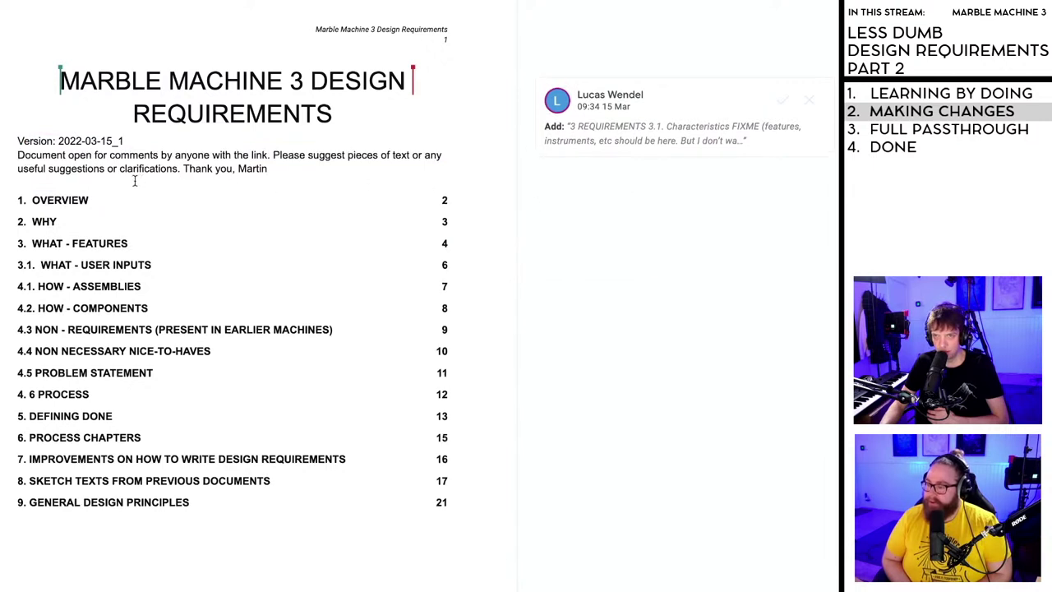
left_click(657, 129)
left_click(197, 264)
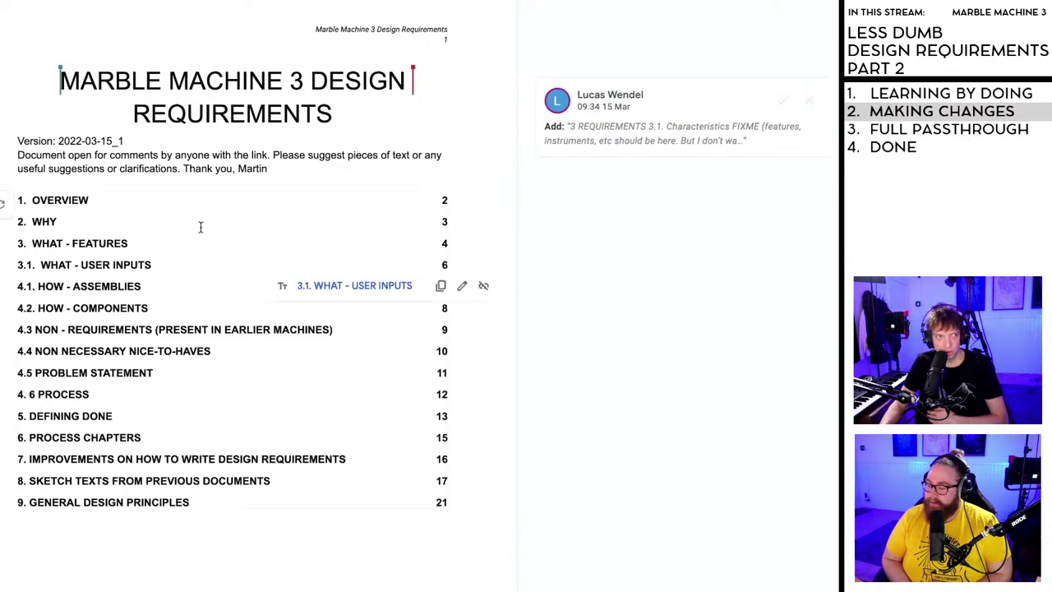
left_click(218, 202)
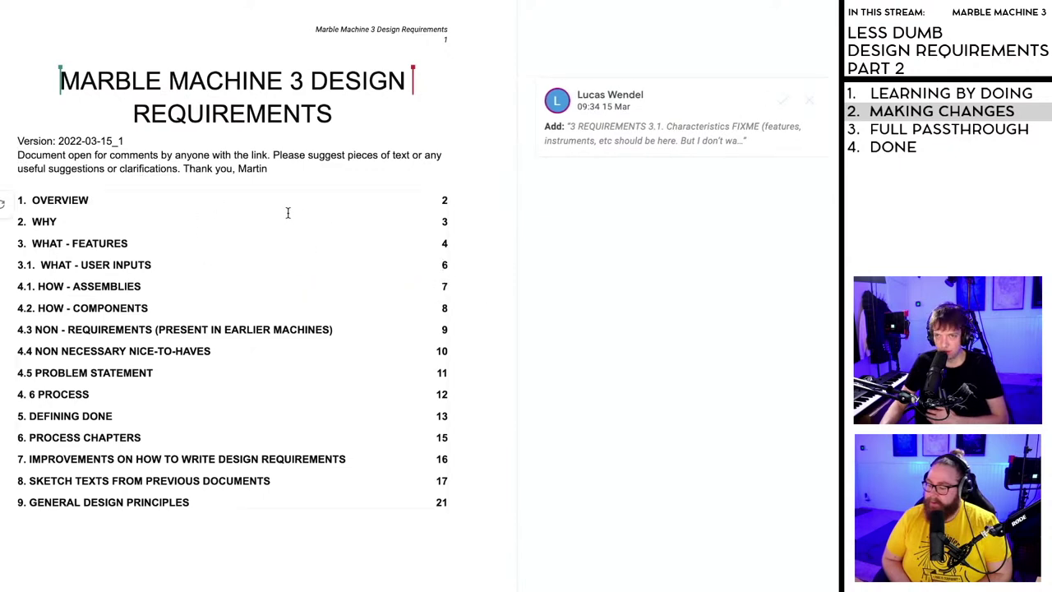
left_click(281, 171)
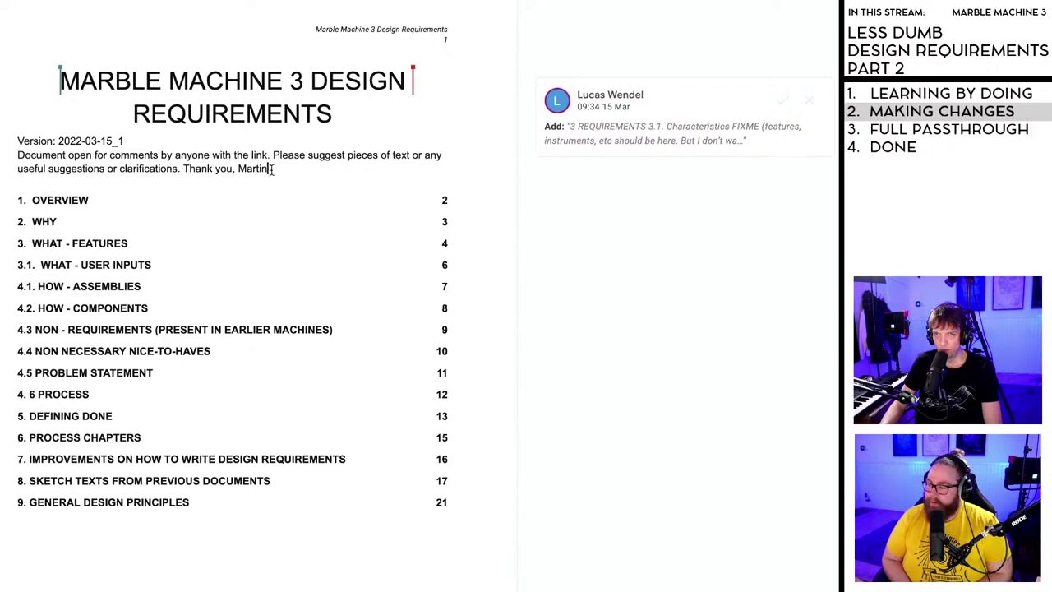
left_click_drag(273, 168, 18, 154)
key("BackSpace")
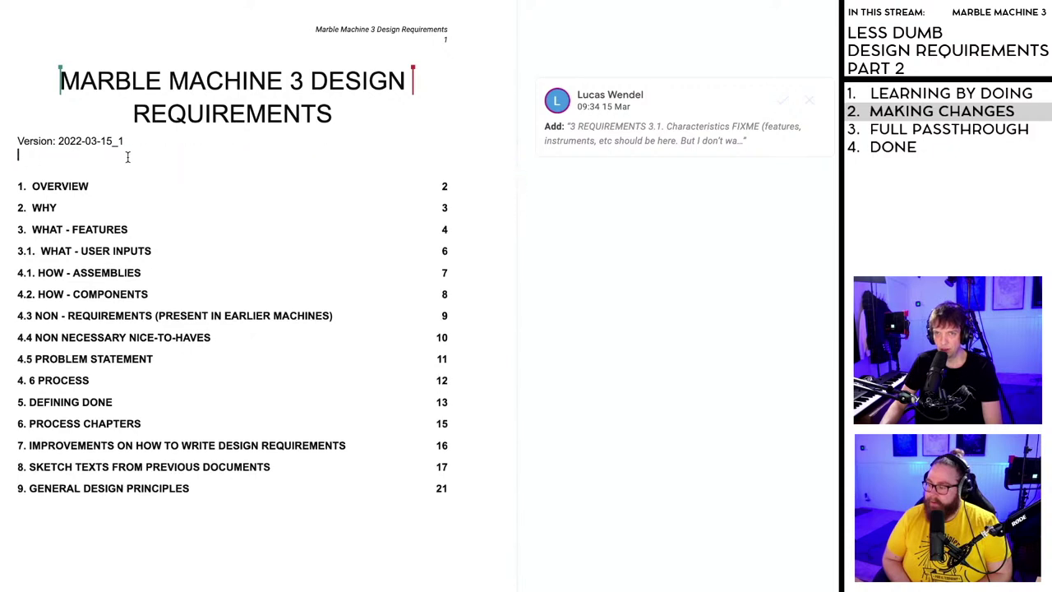
key("BackSpace")
left_click(187, 174)
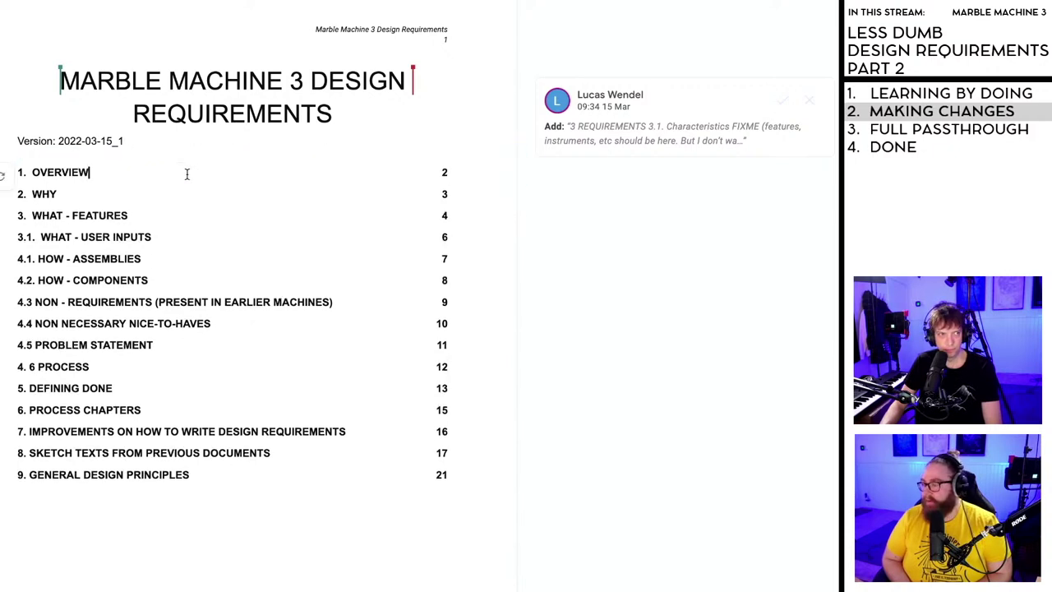
left_click(200, 215)
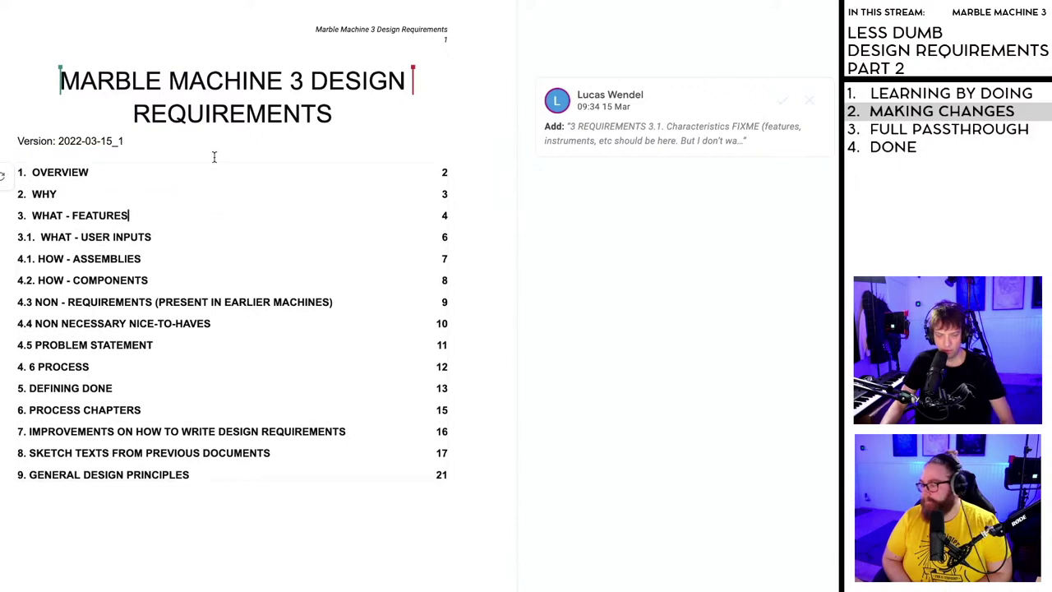
key("ctrl+z")
left_click(307, 166)
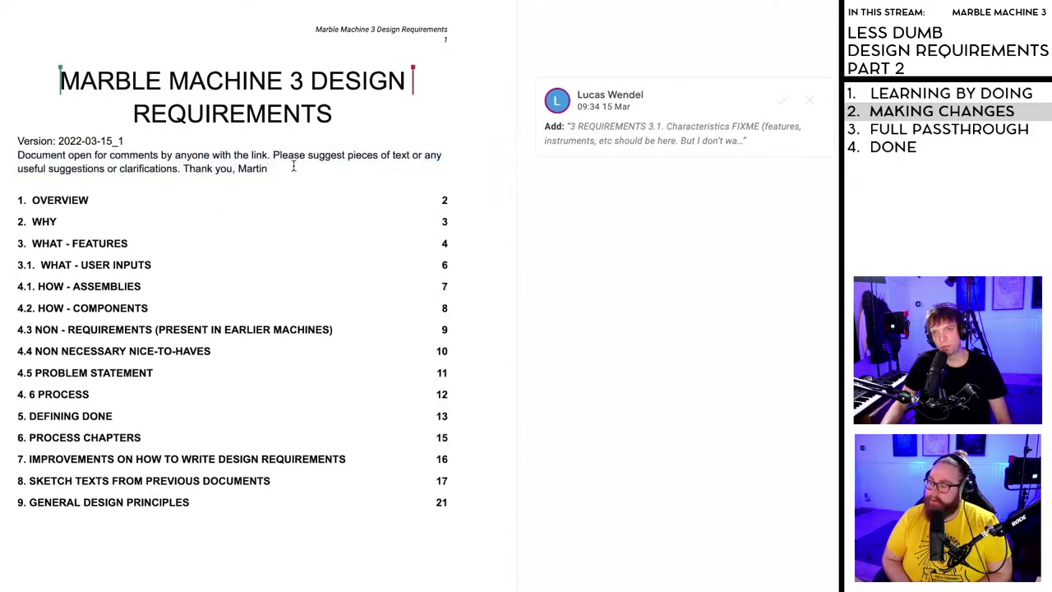
scroll(290, 164, "down", 1)
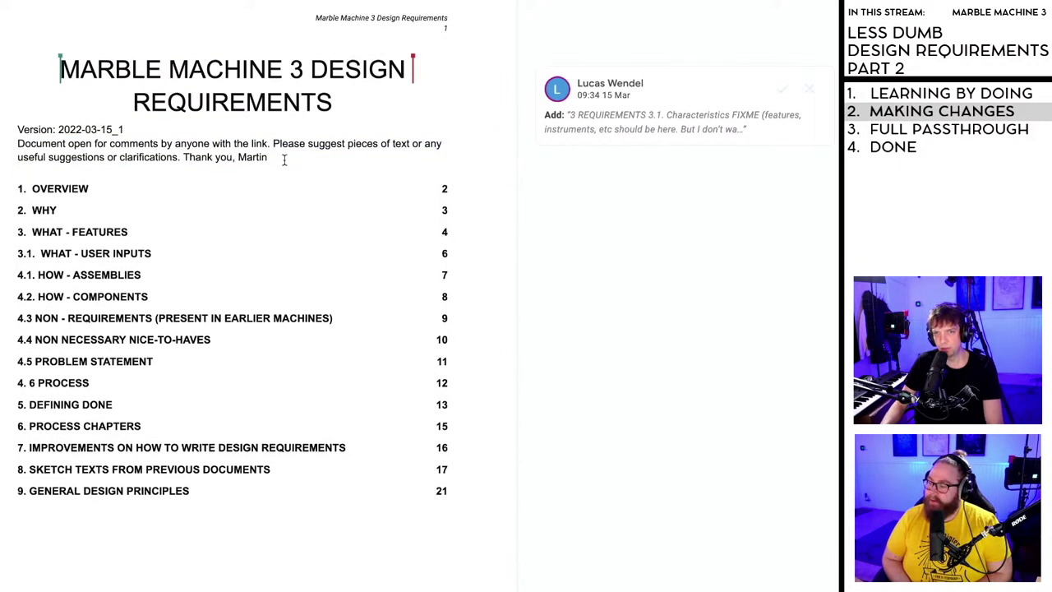
- Delete the intro paragraph from the title page
scroll(272, 154, "down", 1)
scroll(274, 153, "down", 1)
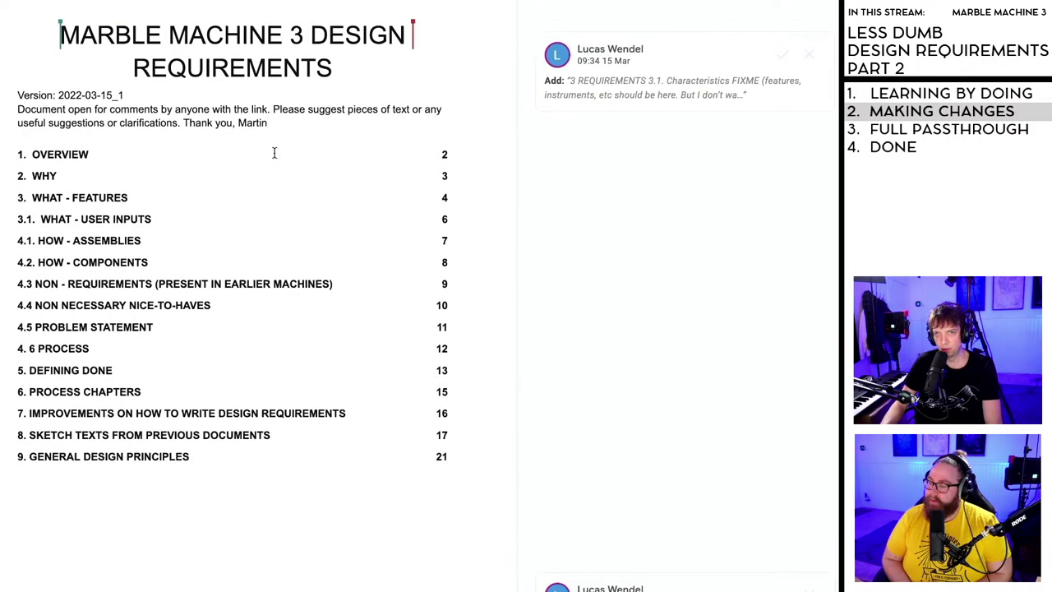
left_click_drag(269, 123, 17, 108)
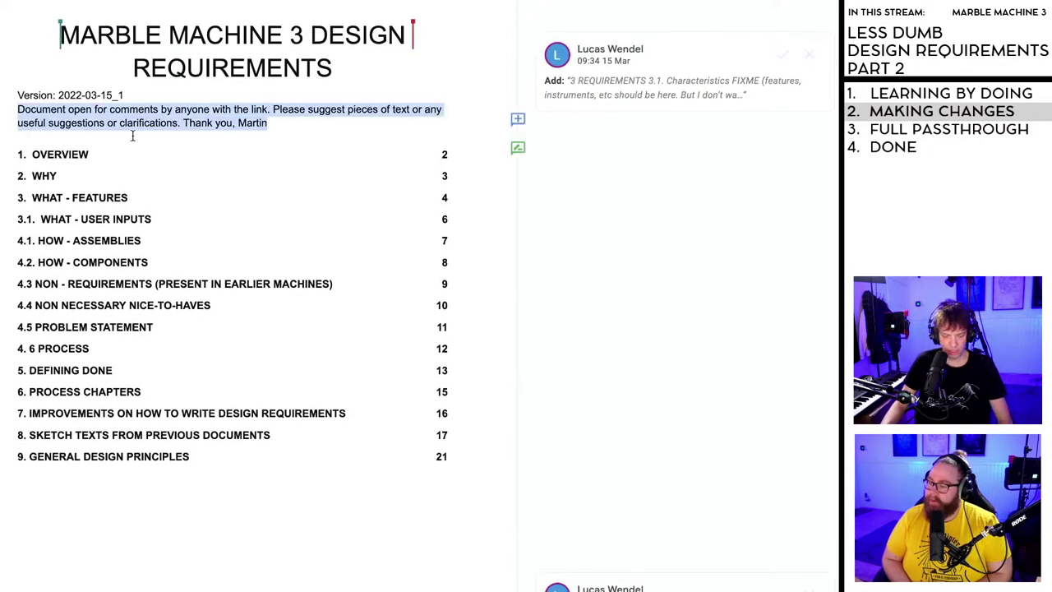
key("BackSpace")
key("BackSpace")
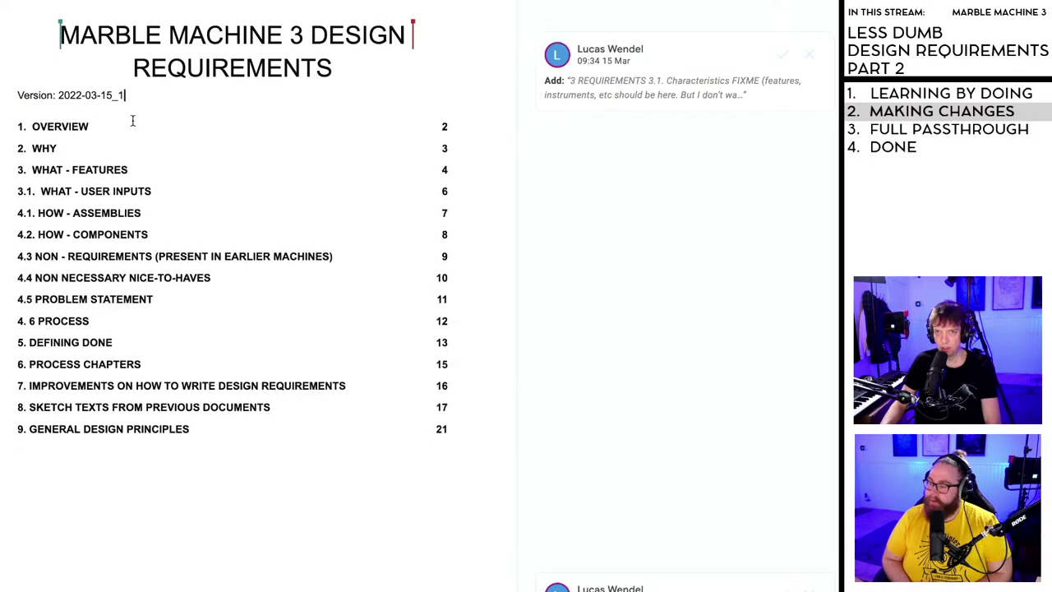
- Shrink the MARBLE MACHINE 3 DESIGN REQUIREMENTS title by three font-size steps
scroll(236, 257, "up", 2)
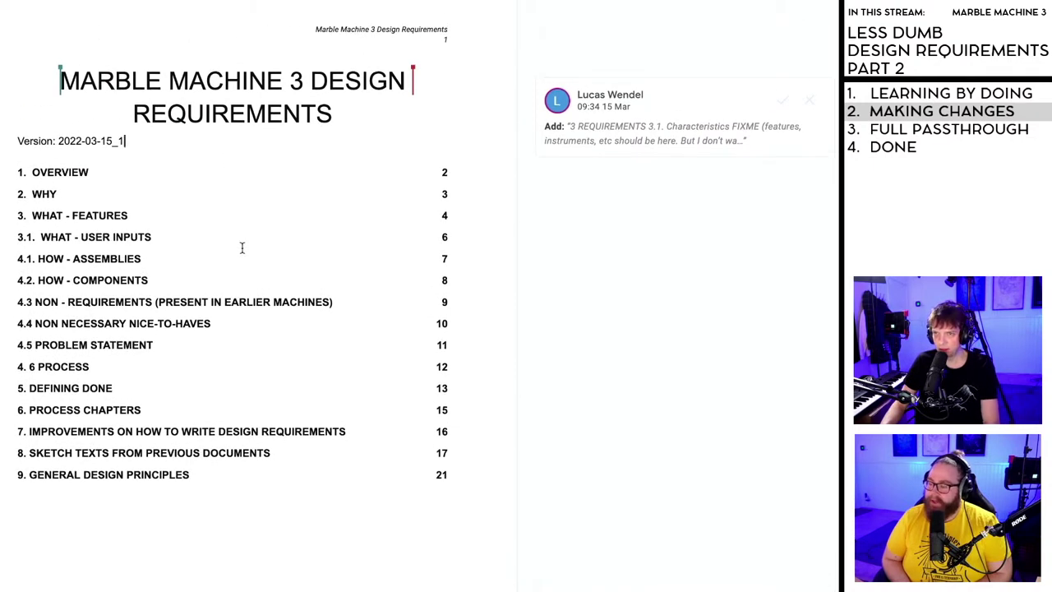
scroll(240, 249, "down", 1)
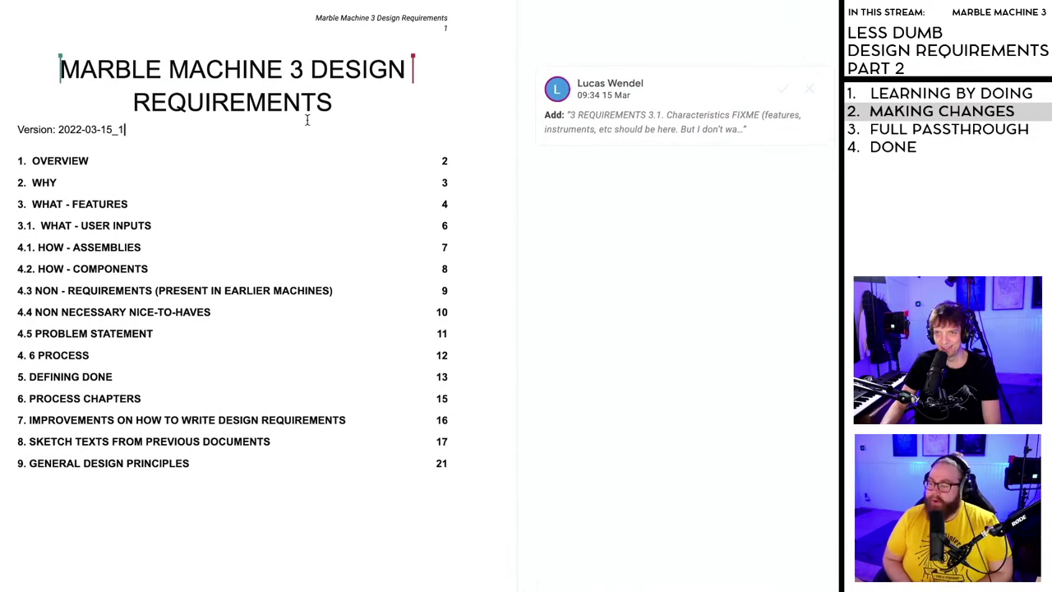
scroll(307, 123, "up", 1)
left_click_drag(334, 113, 64, 82)
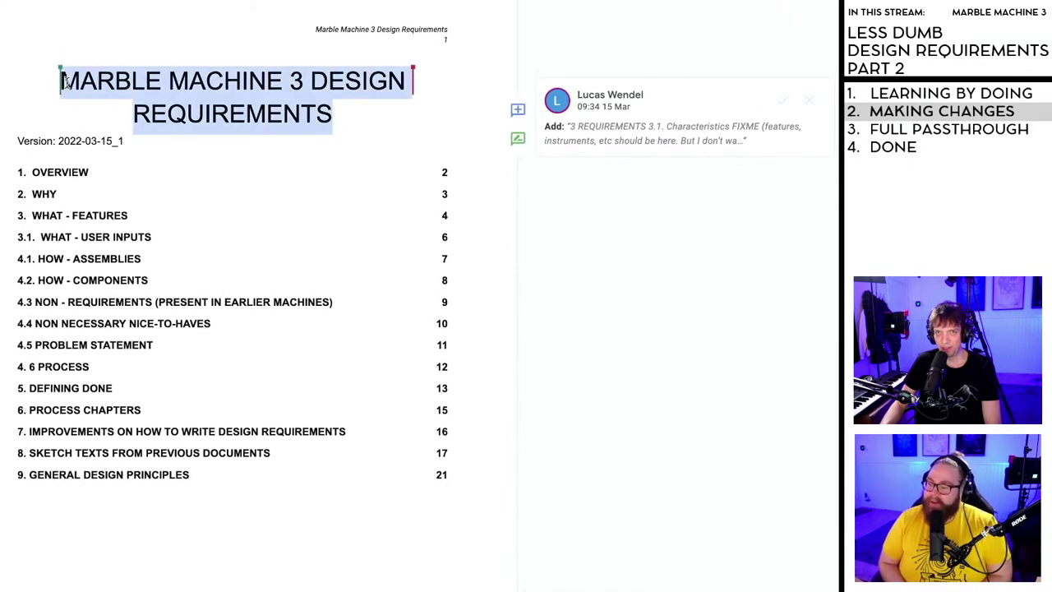
key("ctrl+shift+comma")
key("ctrl+shift+comma")
key("ctrl+shift+comma")
key("ctrl+shift+comma")
key("ctrl+shift+comma")
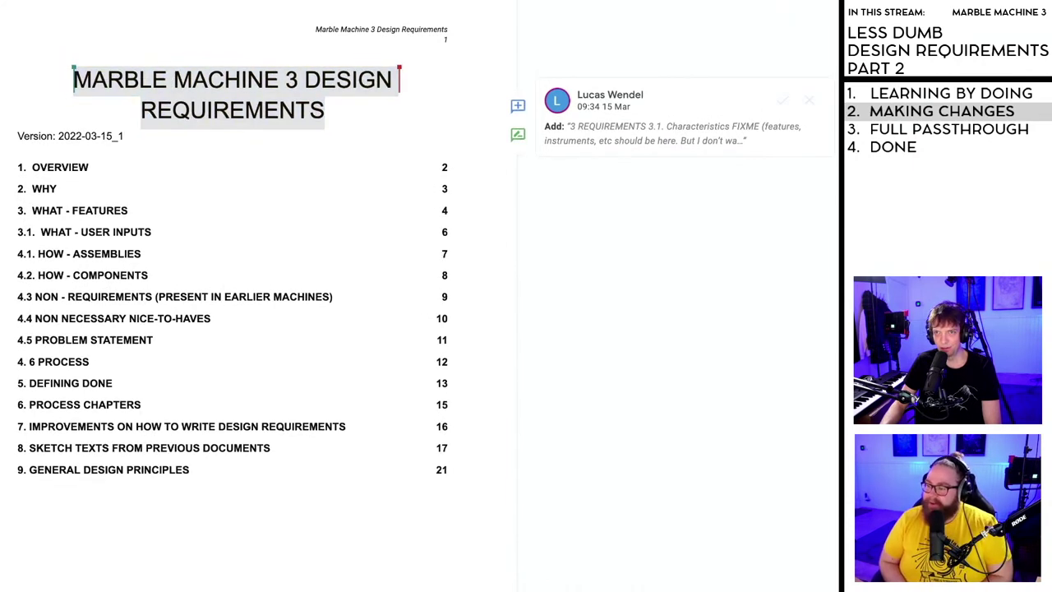
key("ctrl+shift+comma")
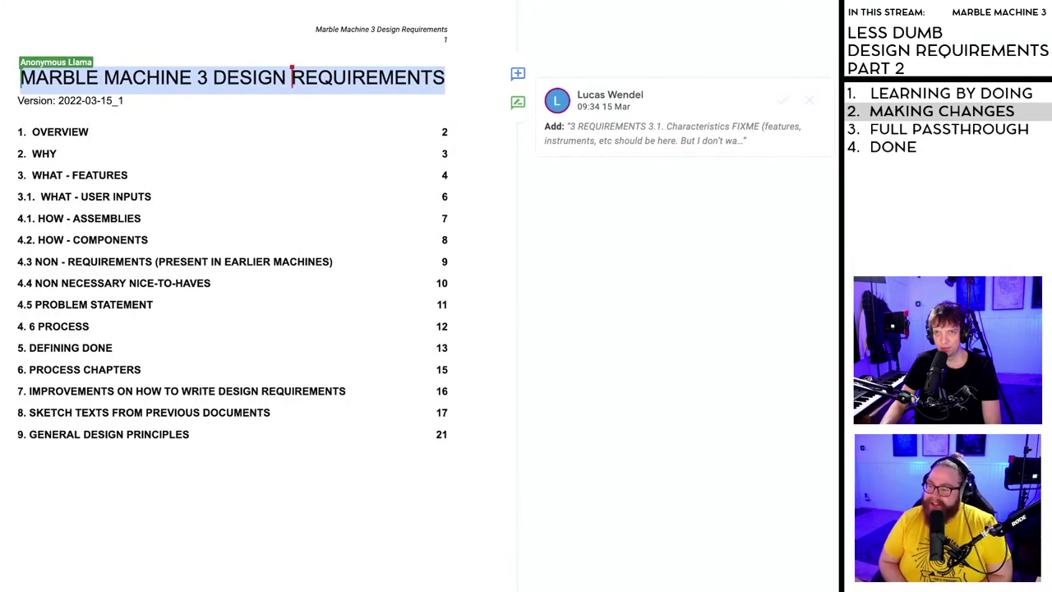
key("ctrl+shift+comma")
left_click(256, 202)
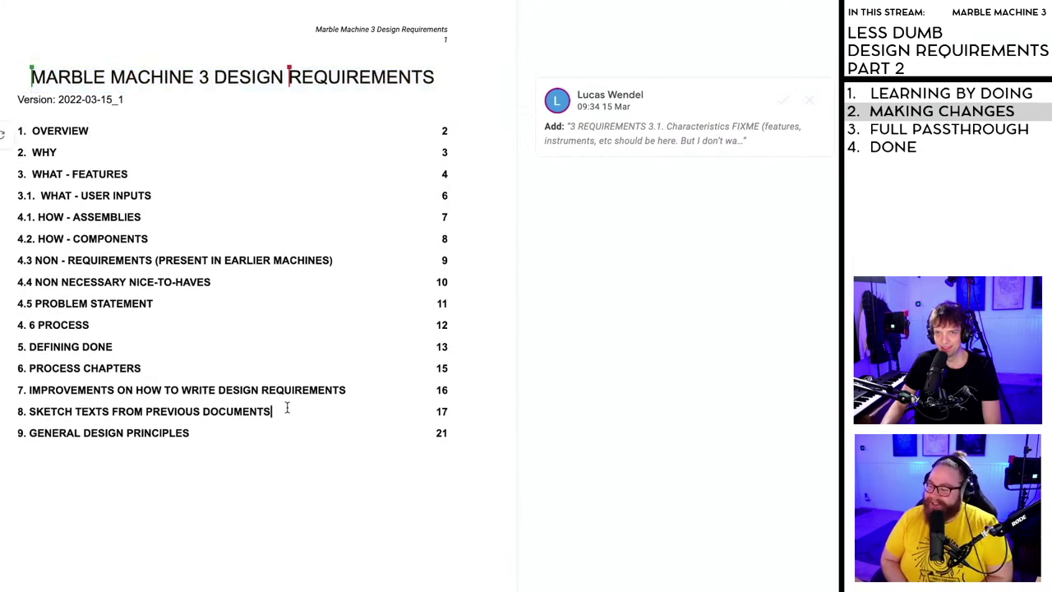
- Left-align the title and add a blank line after it
left_click_drag(32, 77, 430, 78)
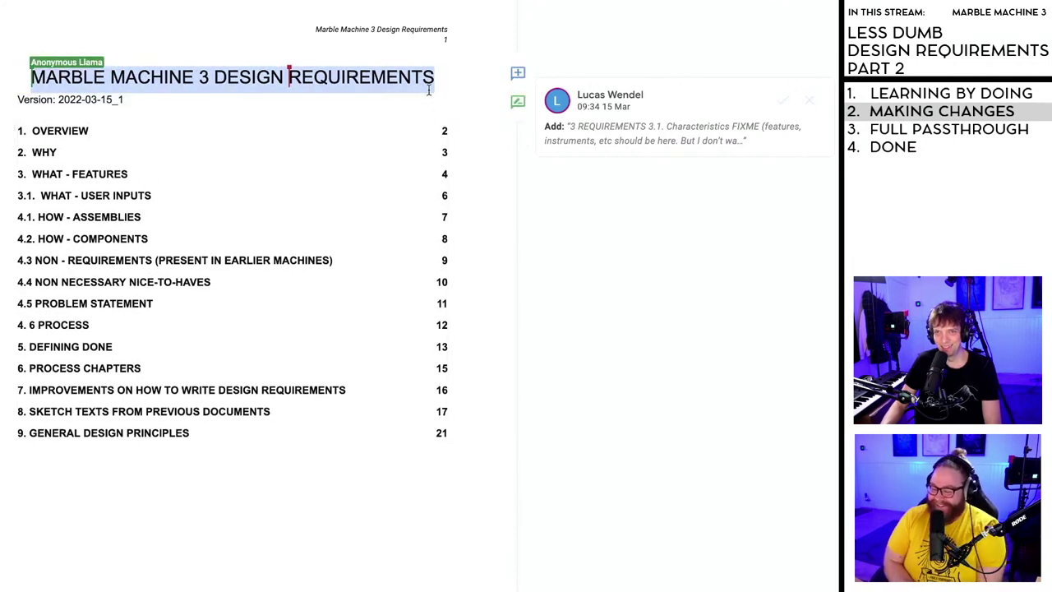
key("ctrl+shift+l")
left_click(265, 190)
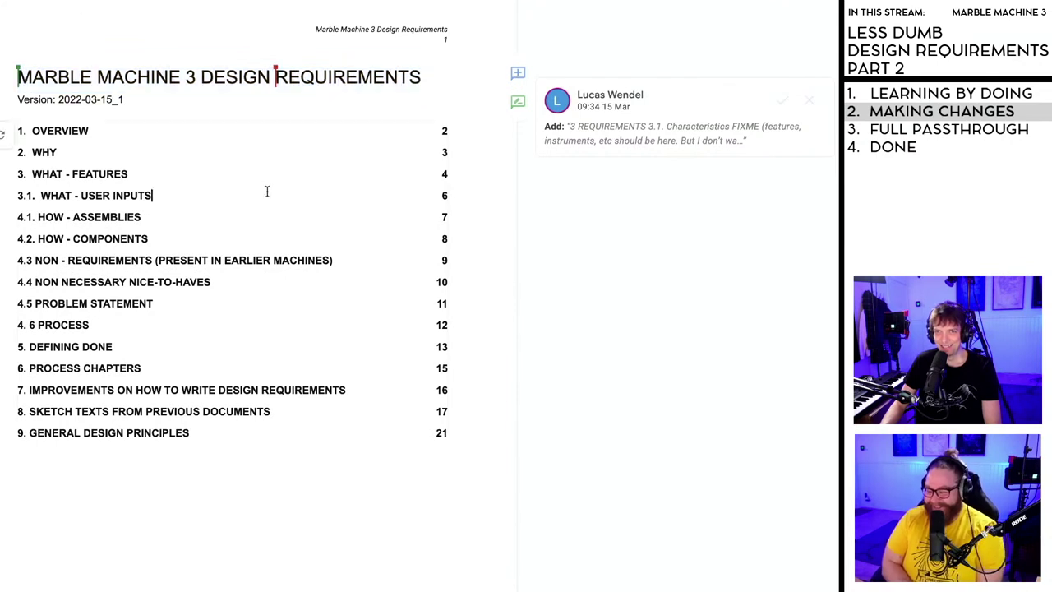
left_click(419, 77)
key("Return")
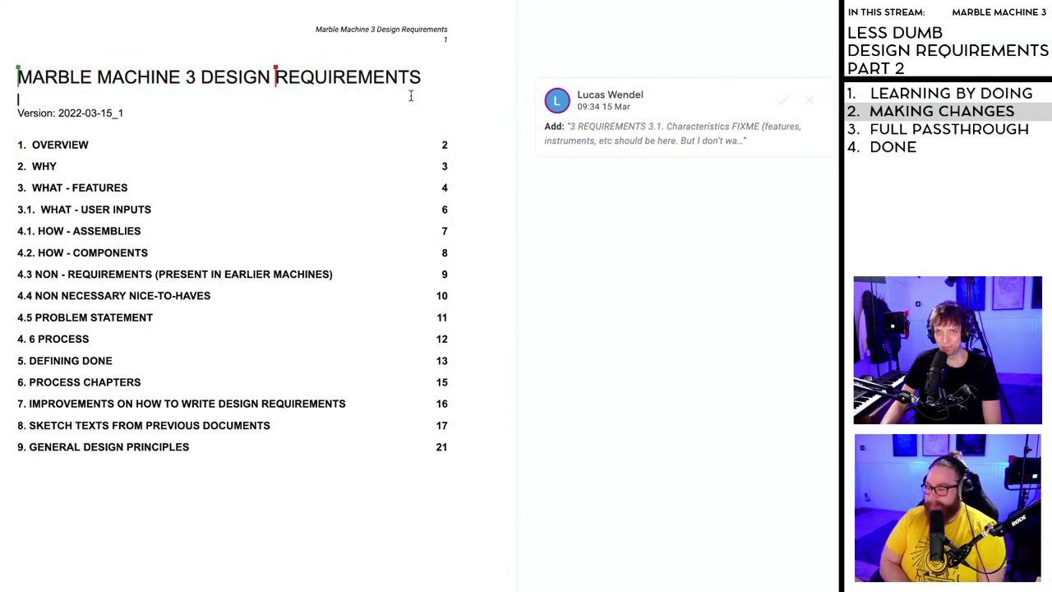
left_click(259, 542)
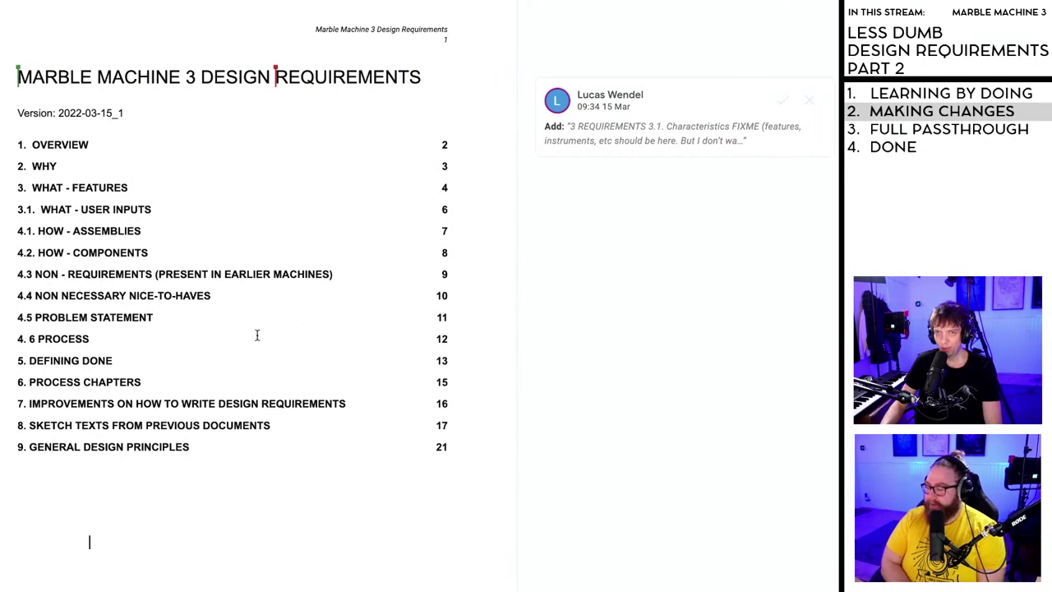
- Accept the OVERVIEW-to-Purpose replacement and the '1.' numbering so the subheading reads '1.1. Purpose'
scroll(257, 335, "down", 2)
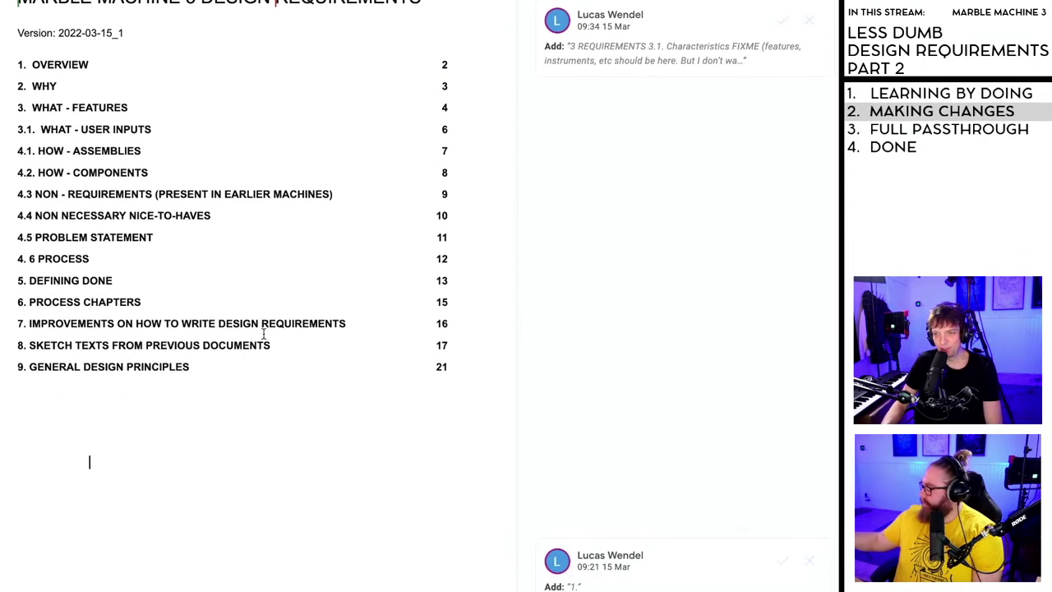
scroll(265, 334, "down", 6)
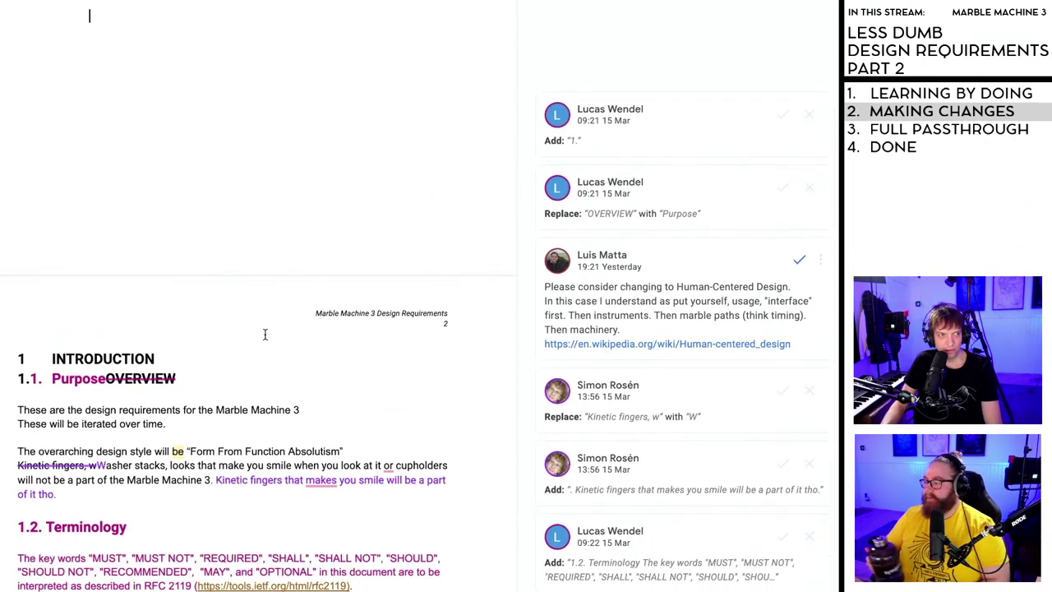
scroll(264, 333, "down", 5)
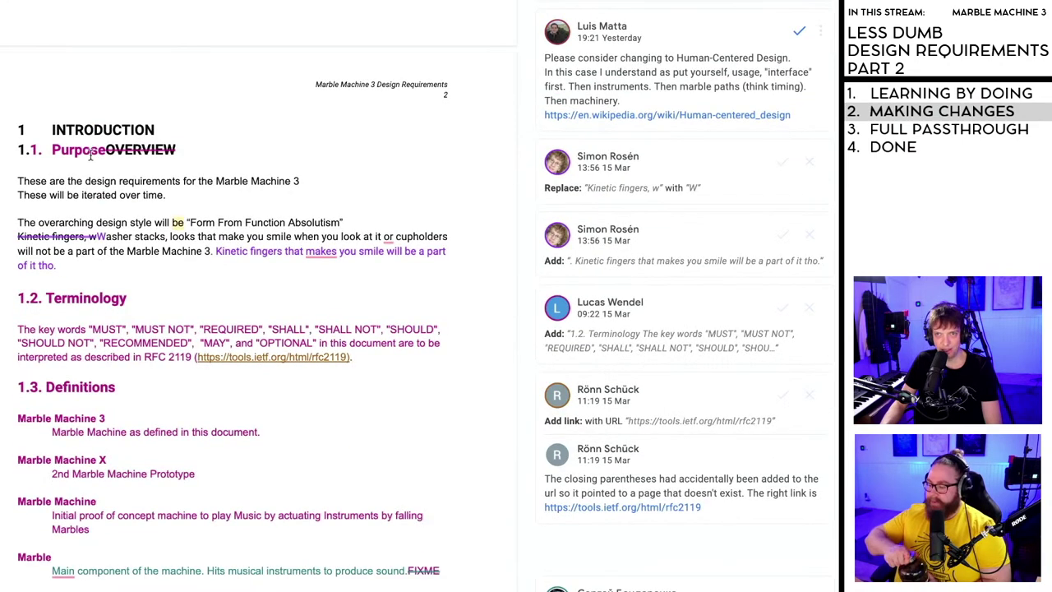
left_click(85, 153)
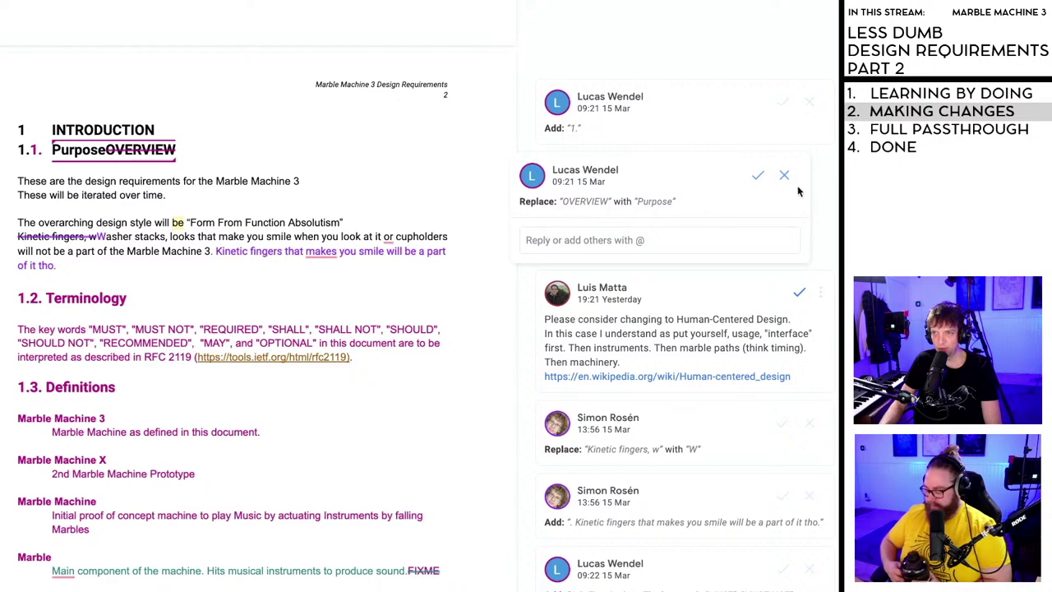
left_click(759, 178)
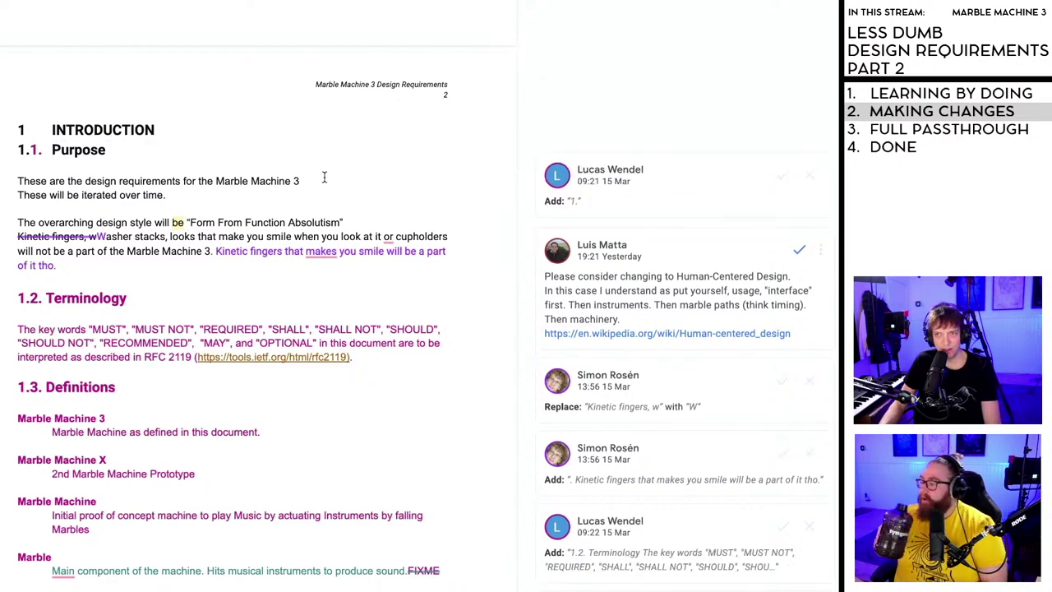
key("Left")
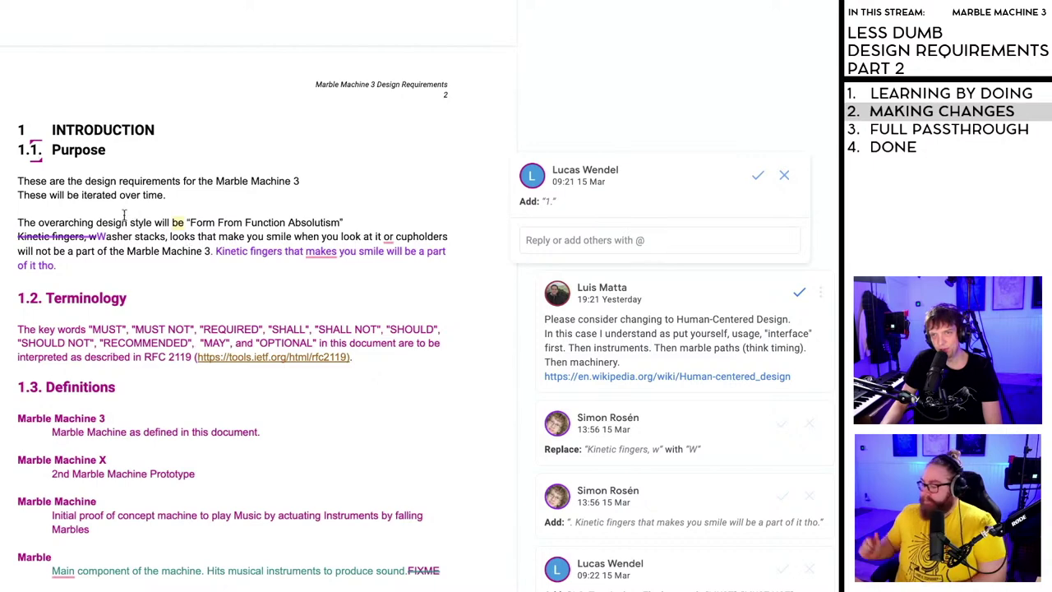
scroll(189, 198, "down", 1)
scroll(189, 198, "down", 3)
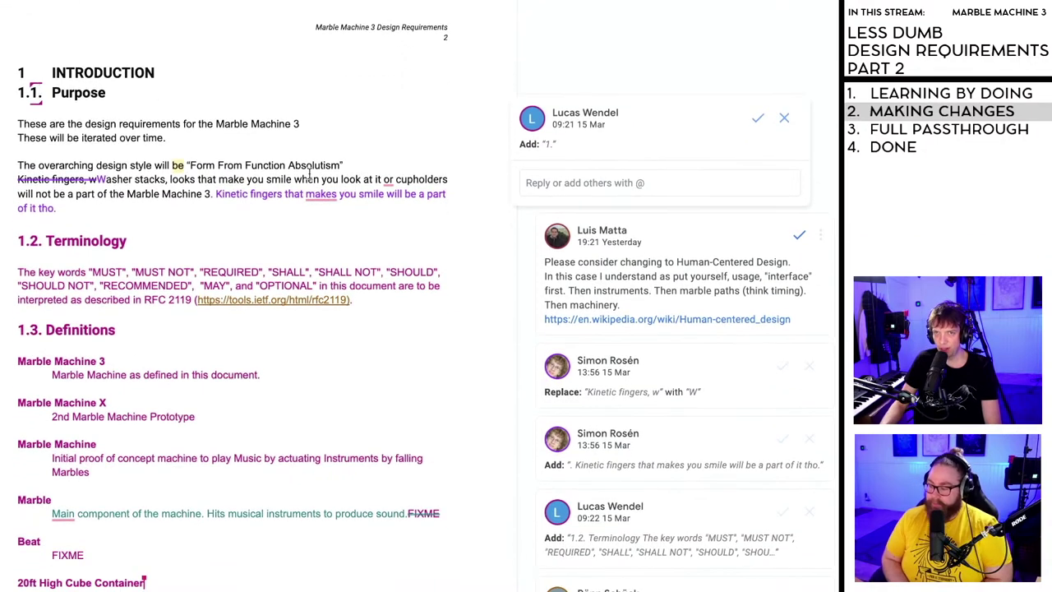
left_click(757, 117)
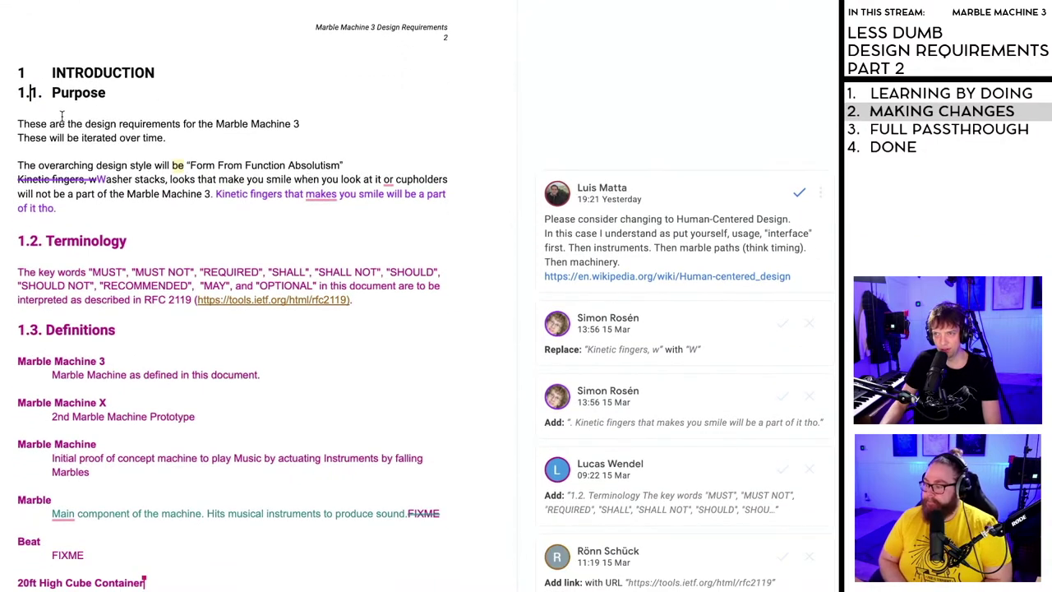
- Add a period after 'iterated over time' in the Purpose text
scroll(113, 110, "down", 1)
scroll(111, 111, "down", 1)
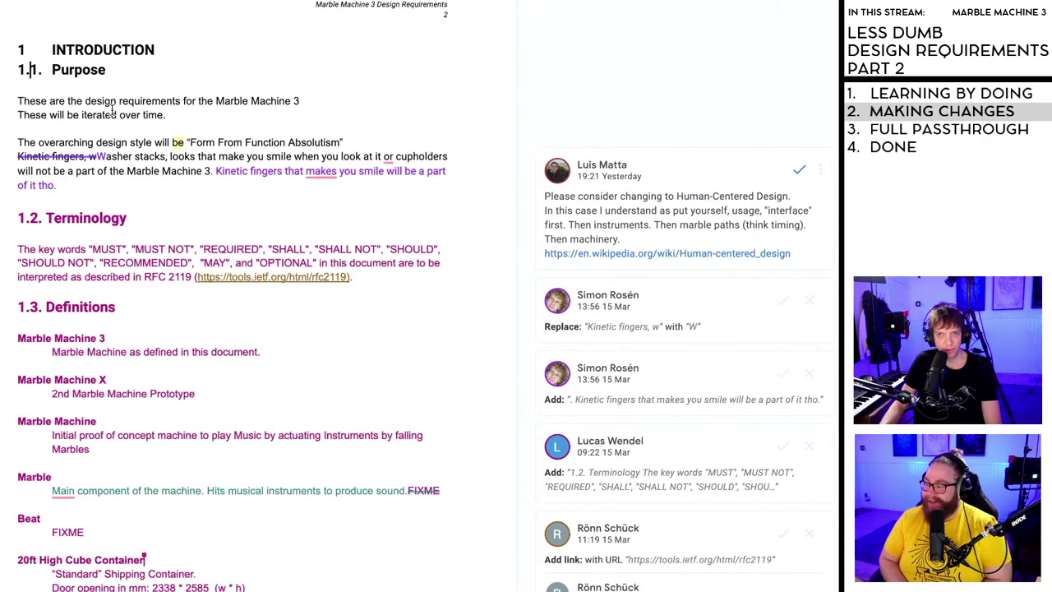
left_click(176, 115)
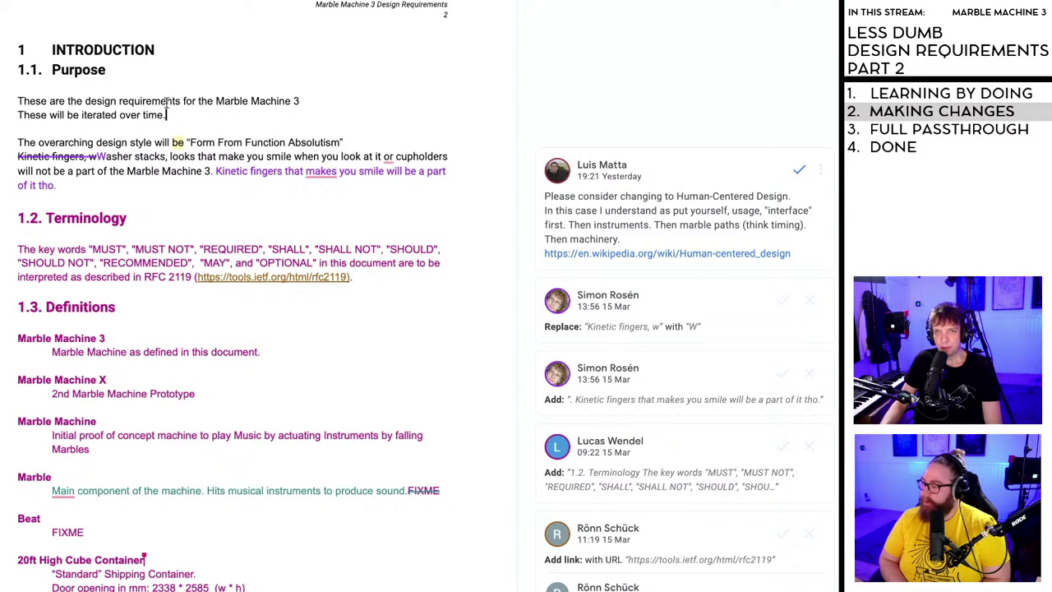
type(".")
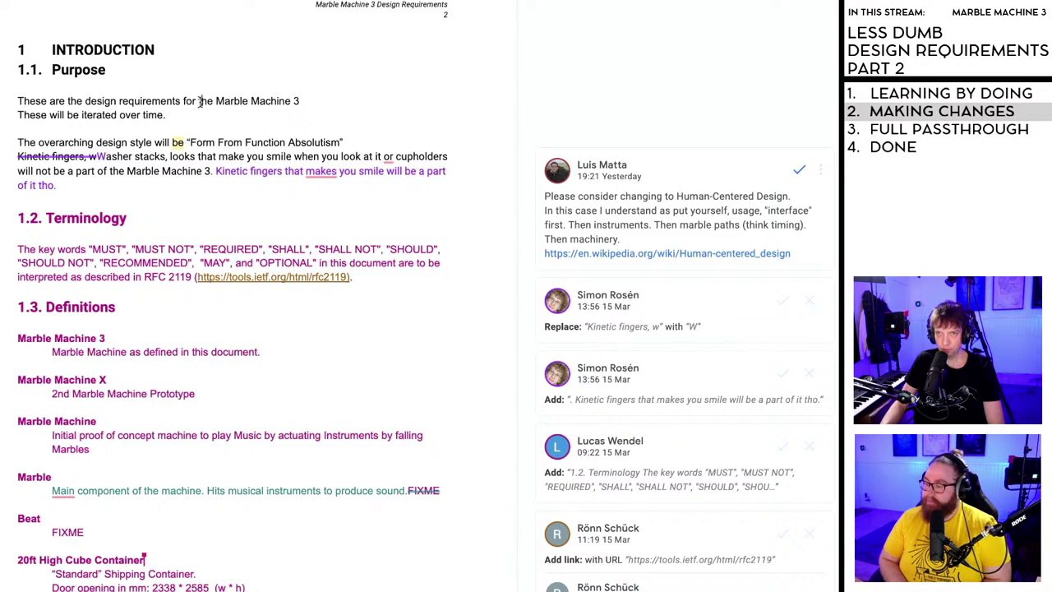
- Replace 'These are the design requirements for' with 'The Design Requirments for'
left_click_drag(199, 102, 16, 100)
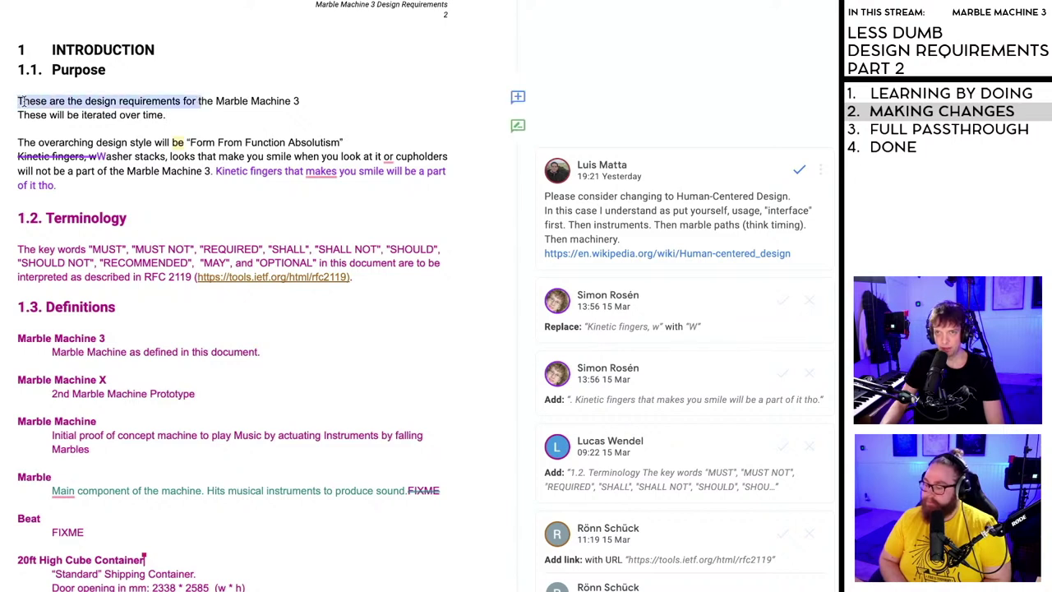
key("BackSpace")
type("T")
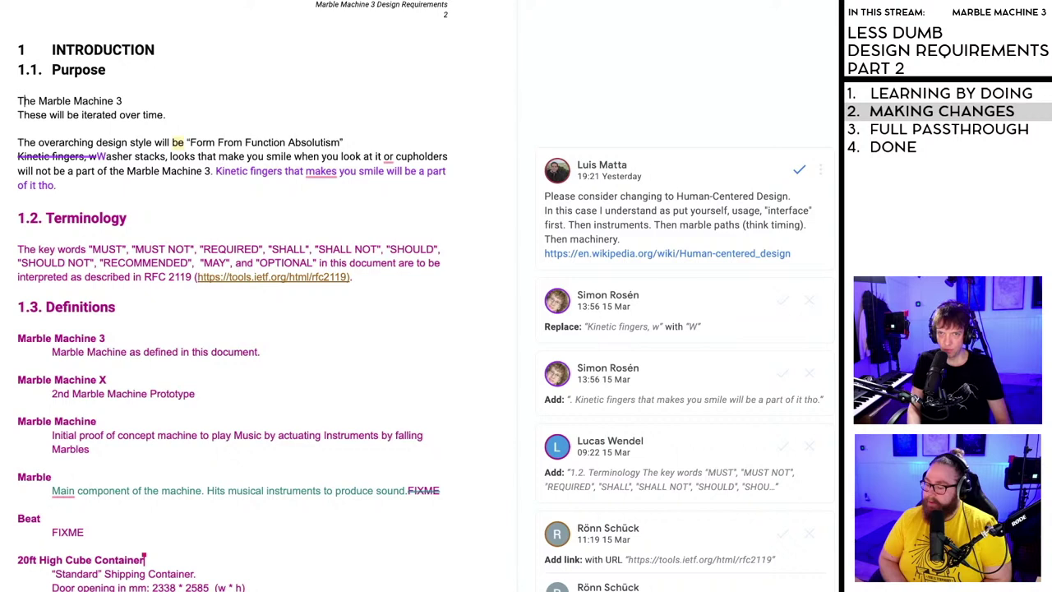
left_click(38, 100)
type("Design Req")
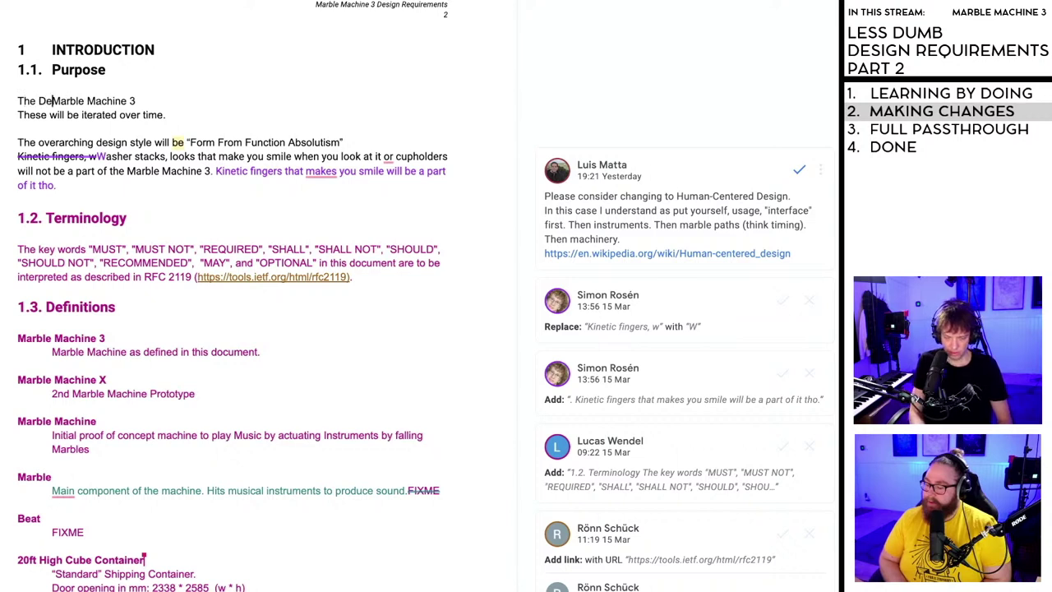
type("uirments")
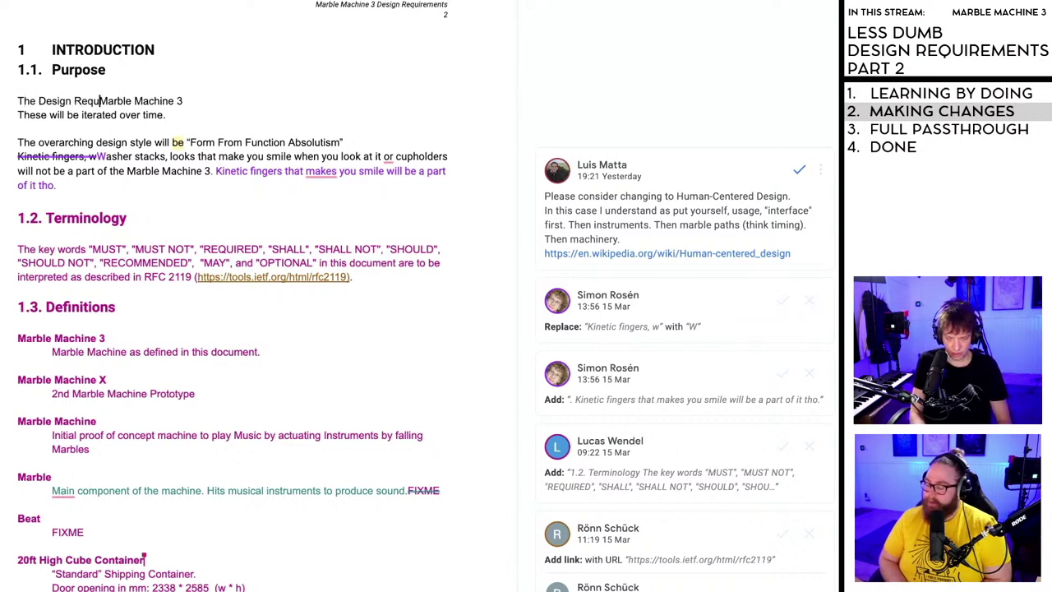
type(" for")
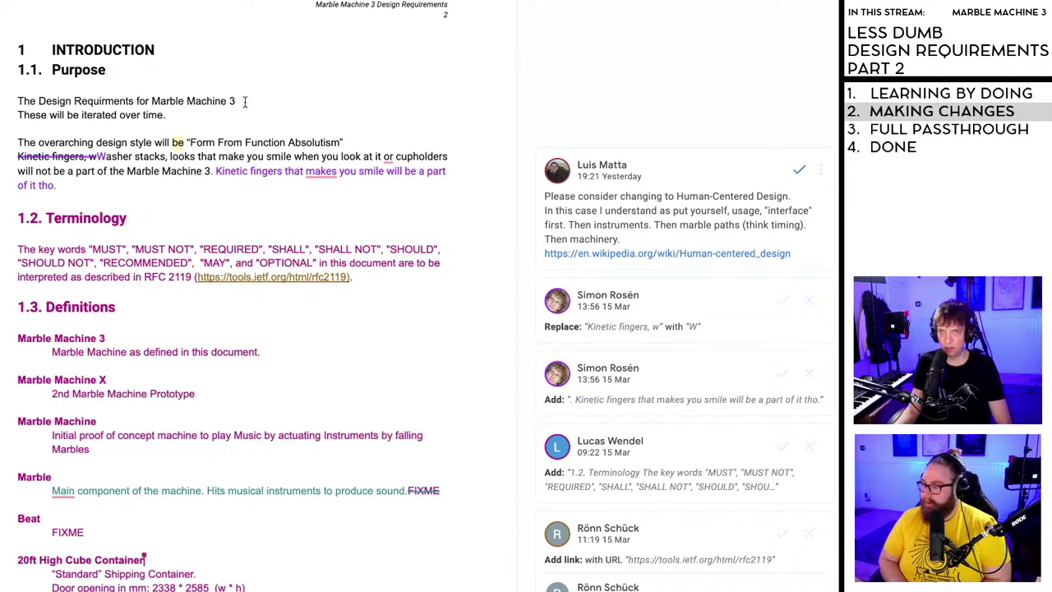
- Drop 'These will be iterated over time.' and complete the sentence with 'purpose of the' and 'is to inform the design process and give the best chance of succes.'
left_click_drag(171, 115, 17, 115)
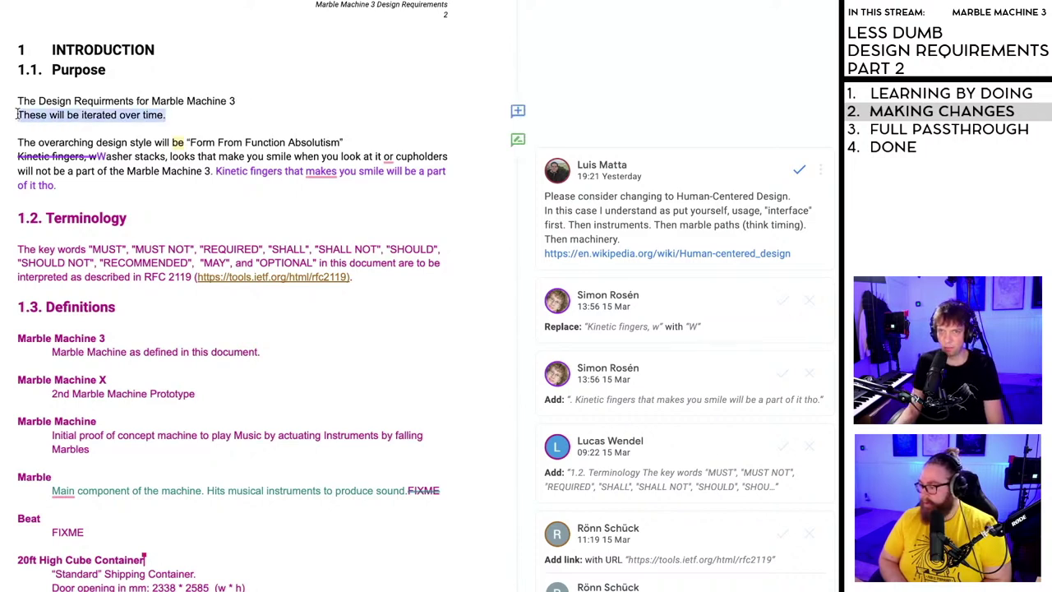
key("BackSpace")
left_click(274, 106)
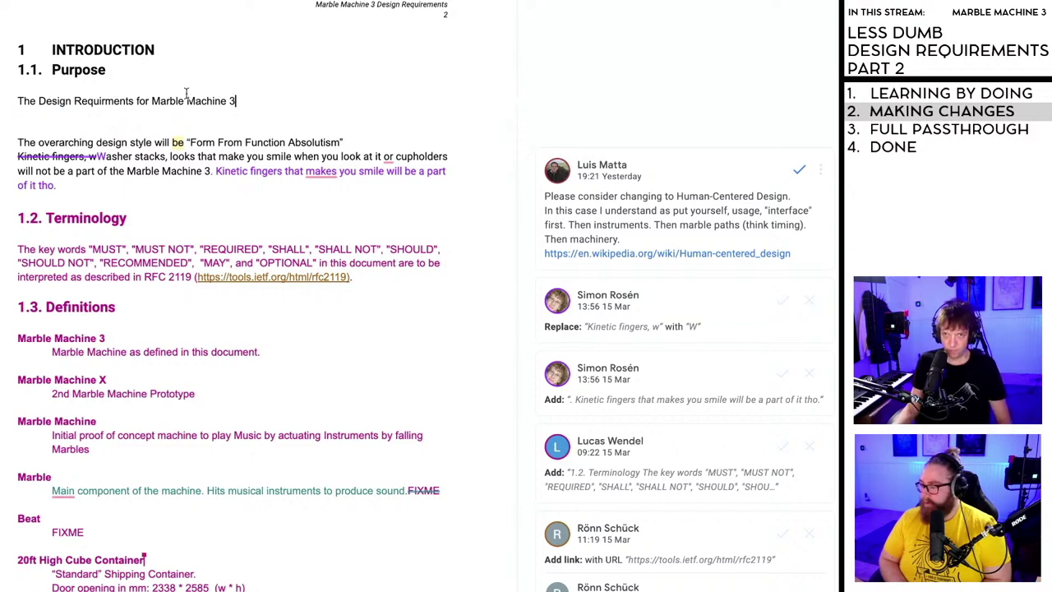
left_click(38, 100)
type("purpose of t")
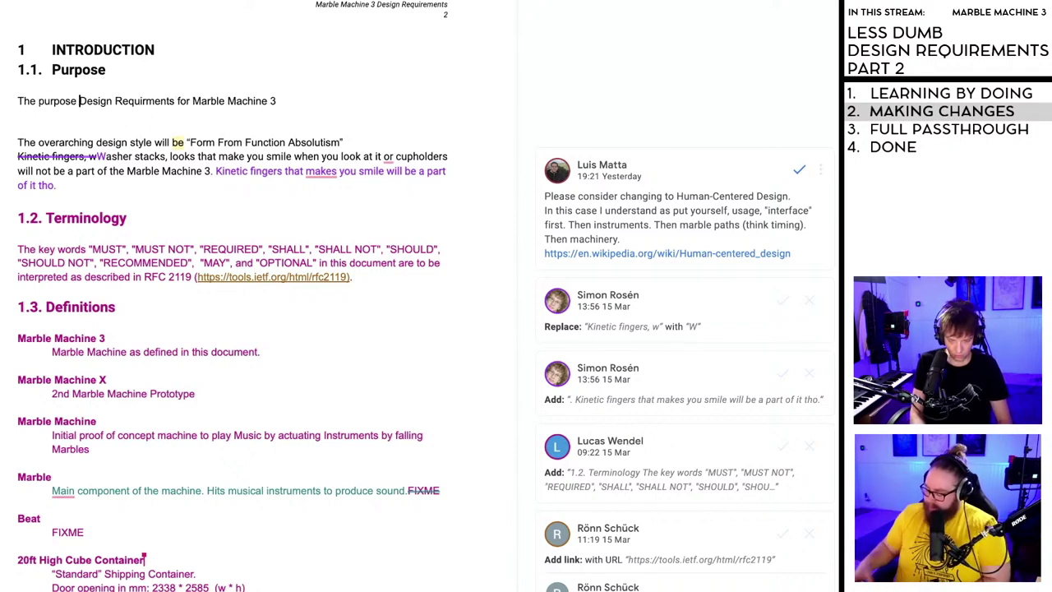
type("he")
left_click(336, 96)
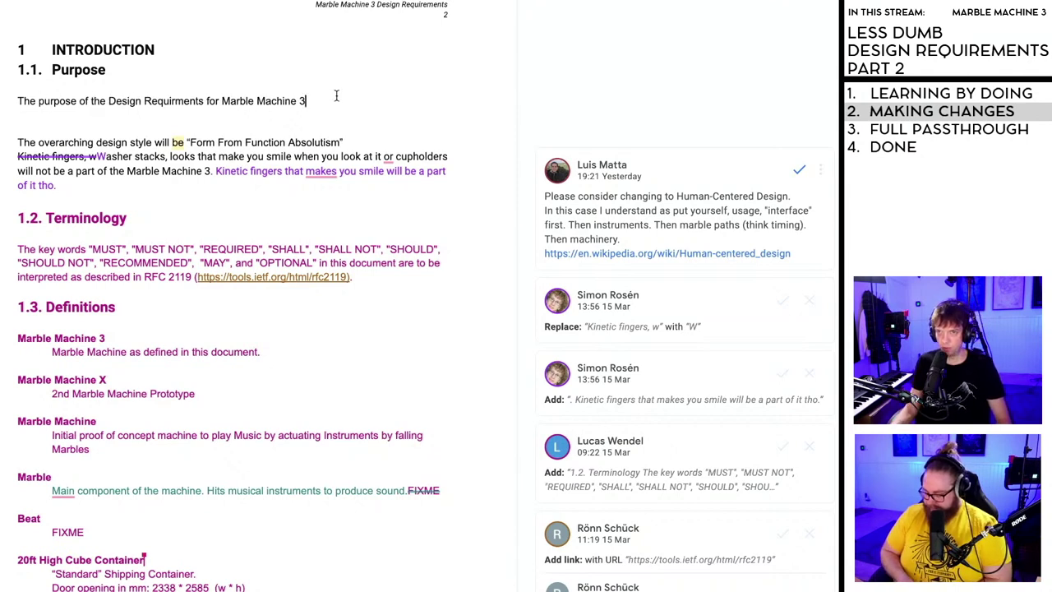
type("is t")
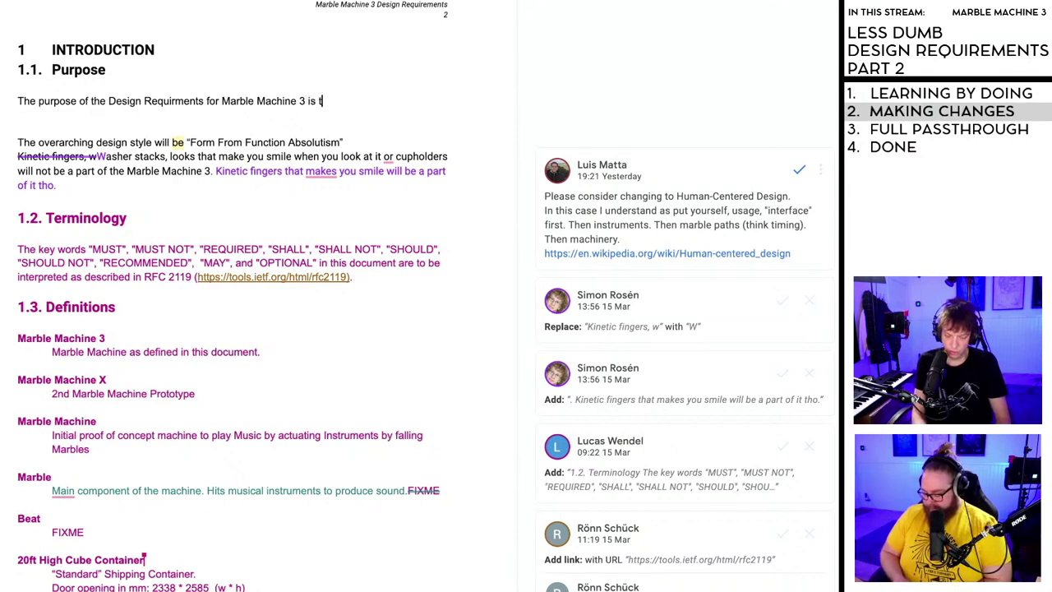
type("o inform t")
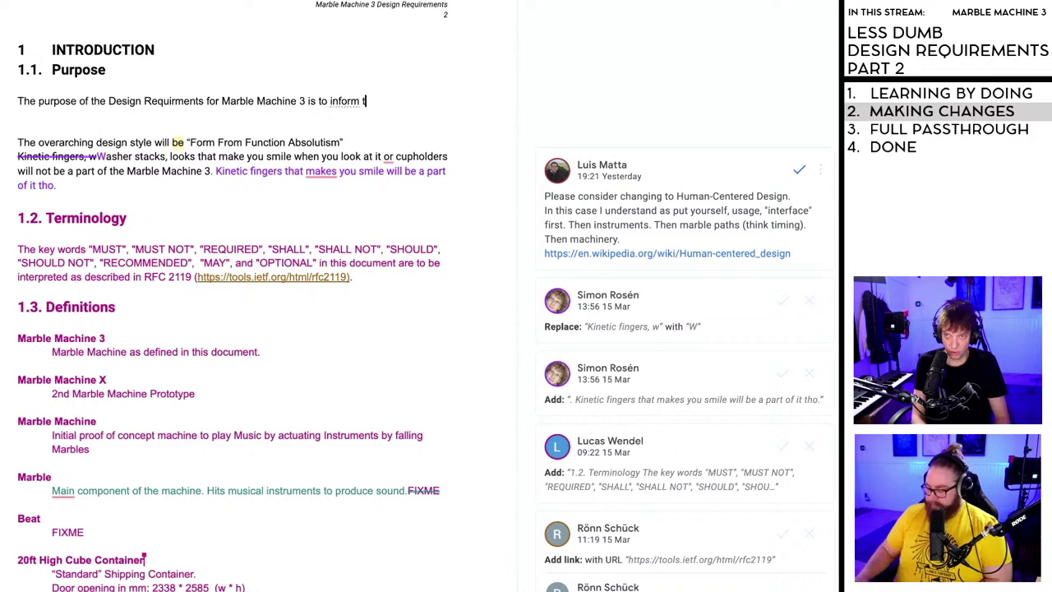
type("he desi")
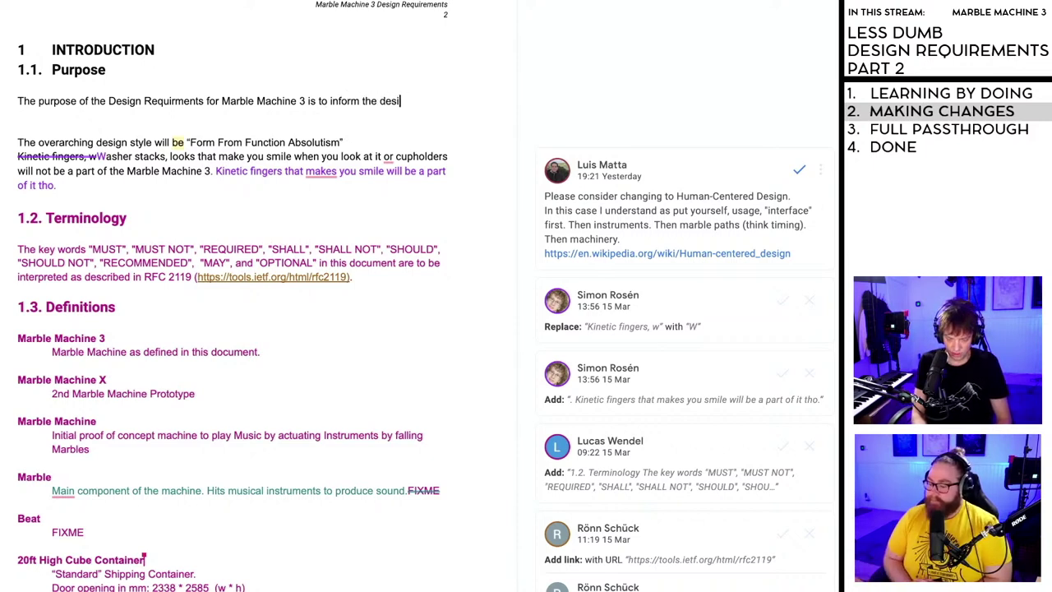
type("gn process")
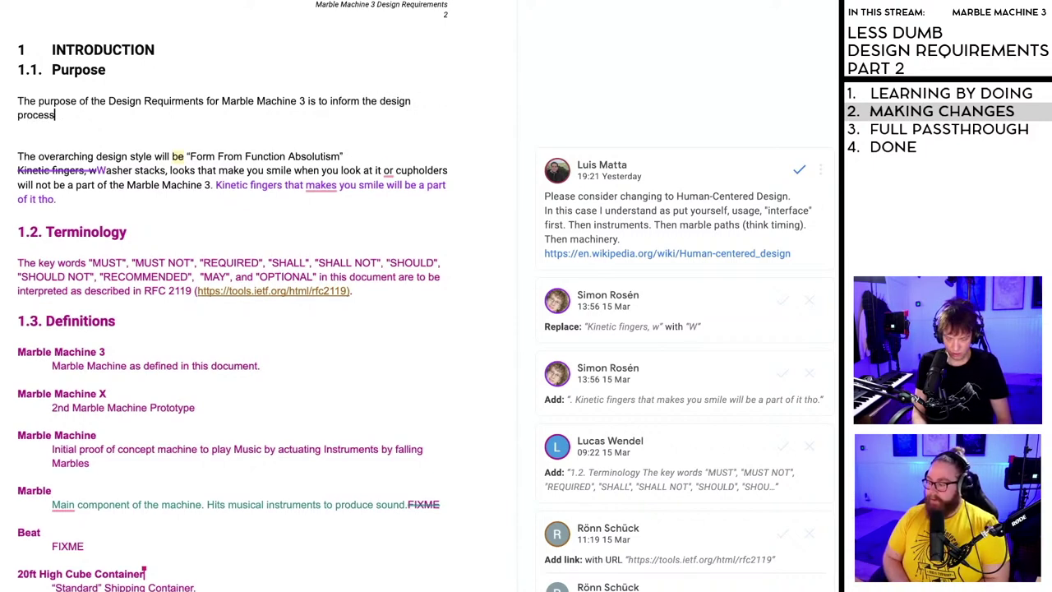
type(" and ")
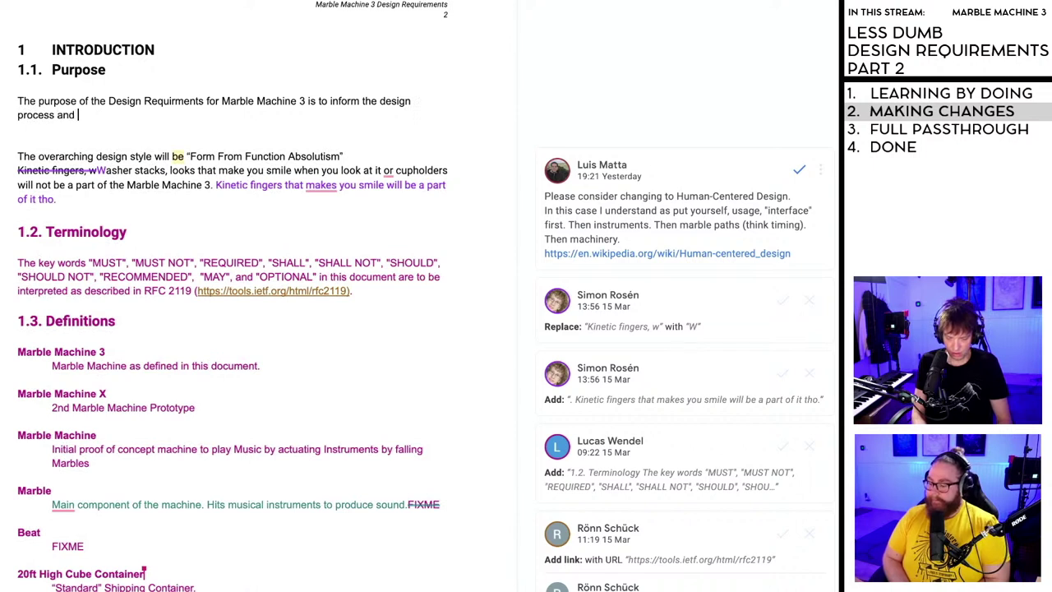
type("give t")
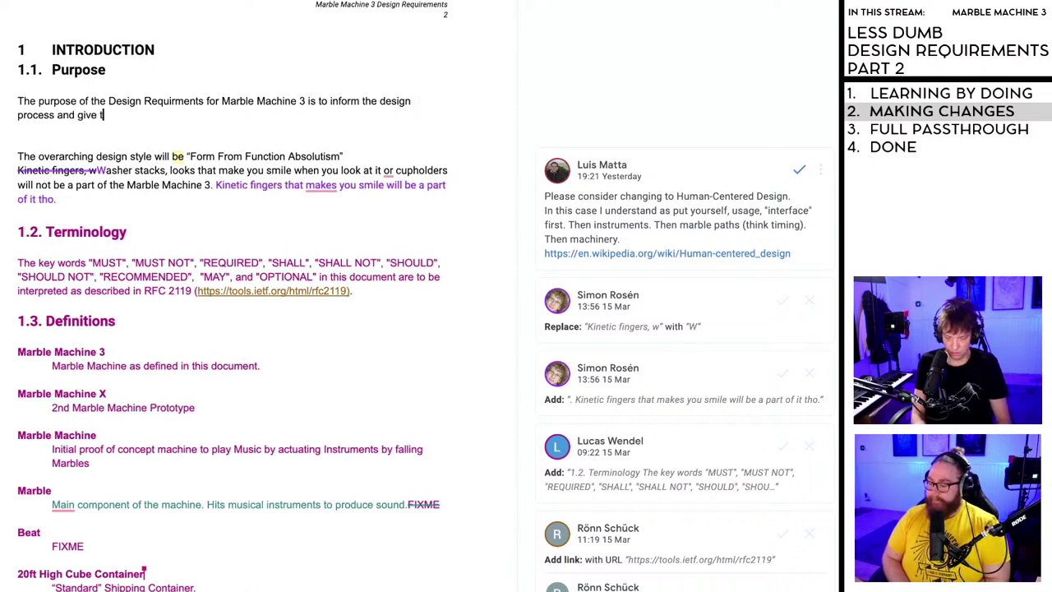
type("he best chanc")
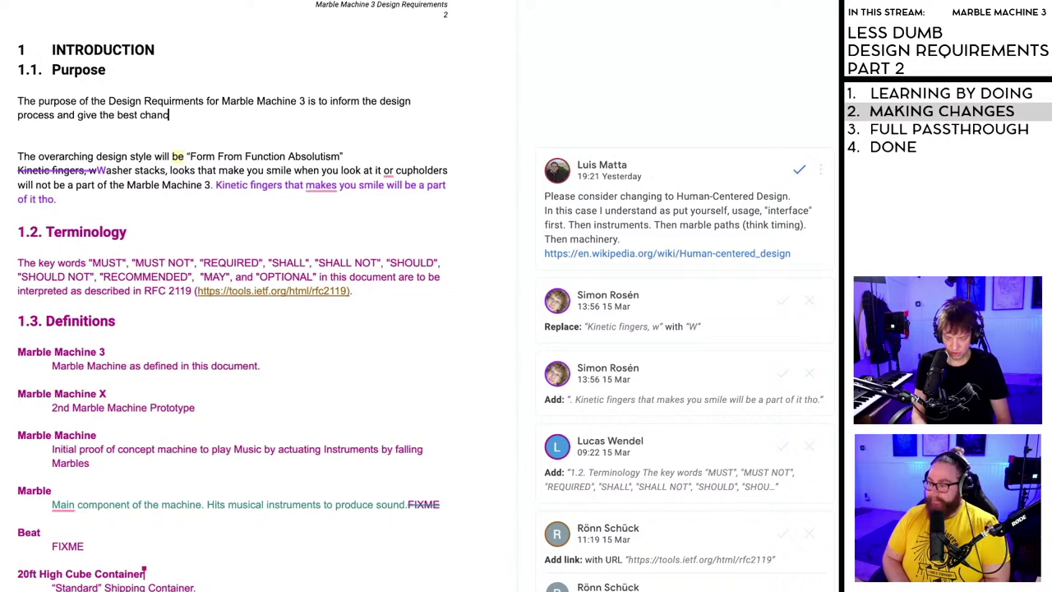
type("e of succes")
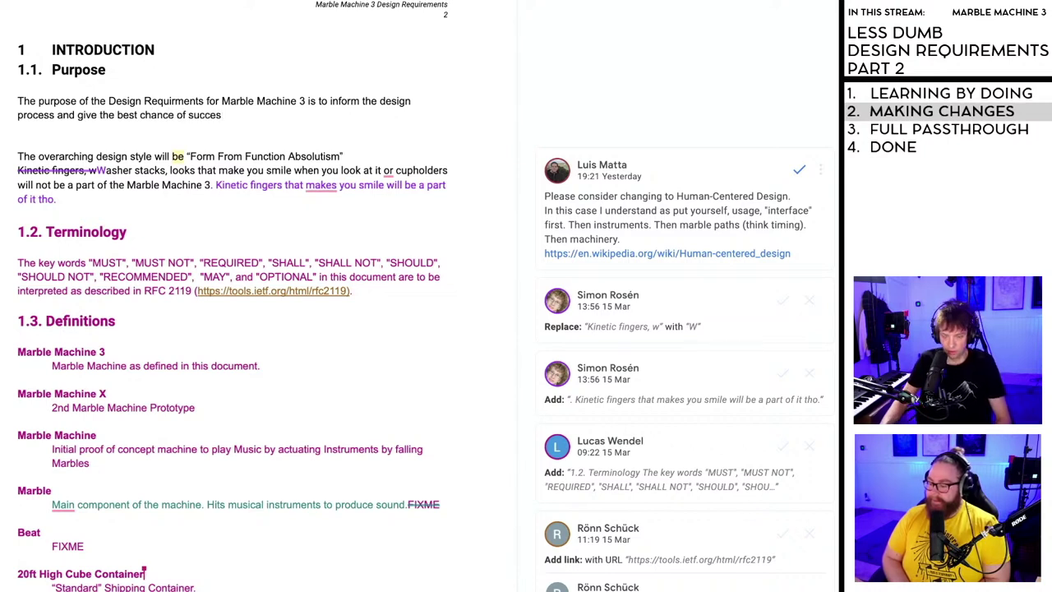
type(".")
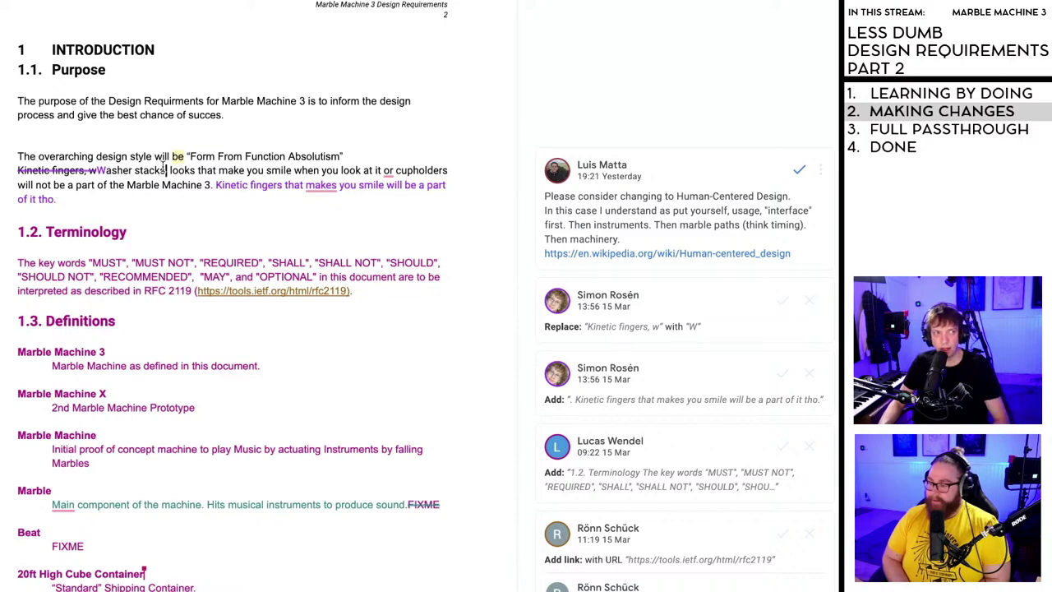
- Add a comma after 'Washer stacks'
left_click(165, 170)
type(",")
left_click(156, 142)
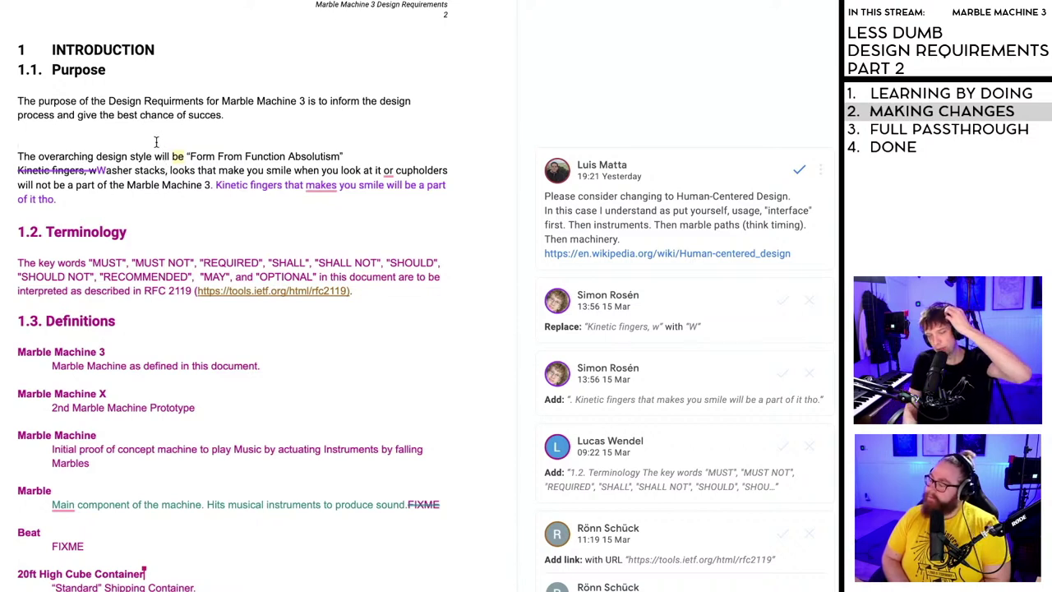
- Remove the blank line before the design-style paragraph and reject the 'Kinetic fingers' suggestion
key("BackSpace")
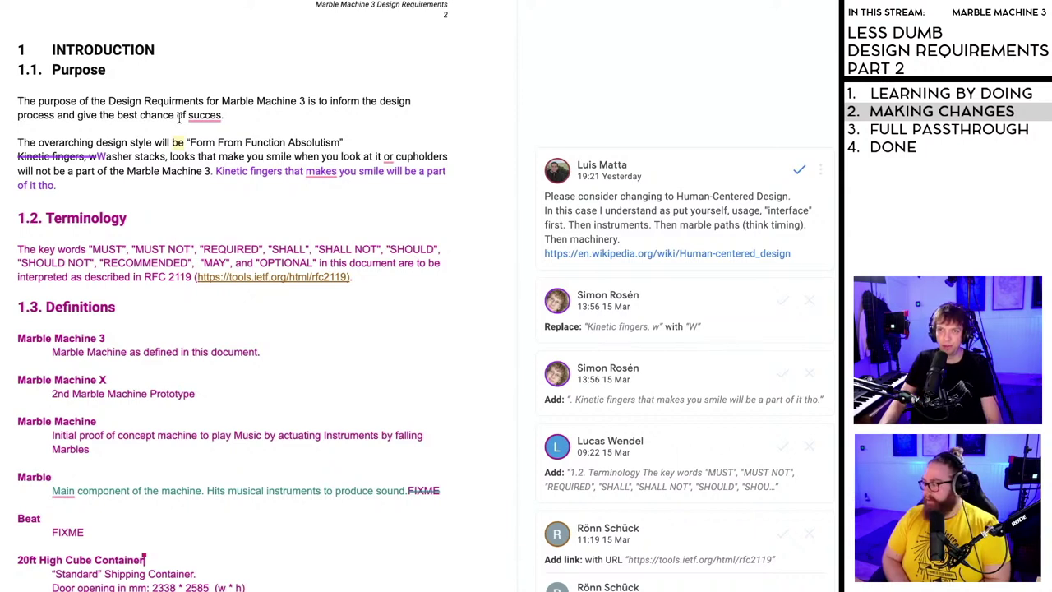
left_click_drag(243, 143, 326, 146)
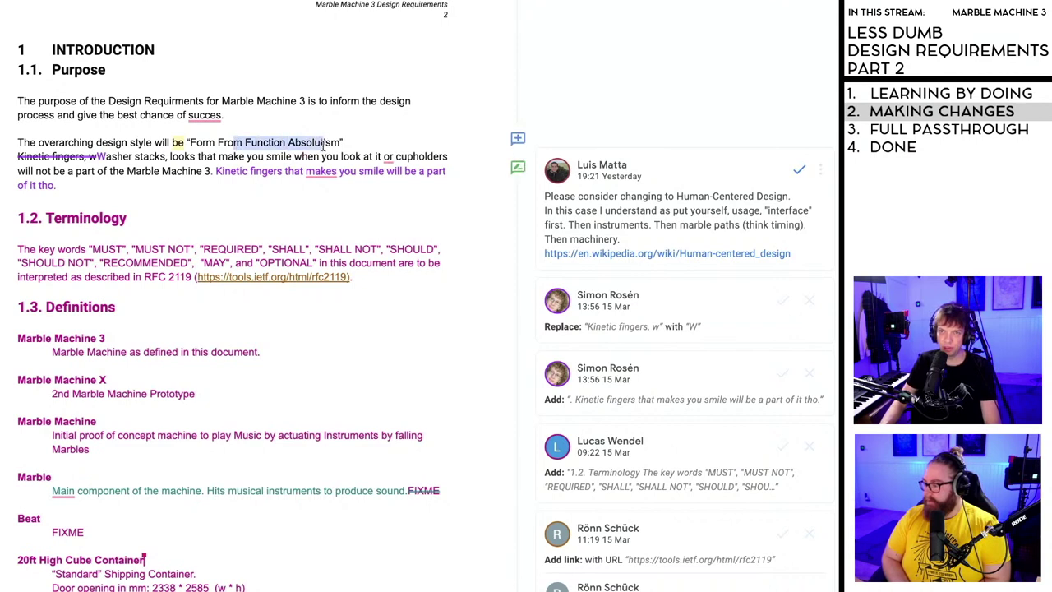
left_click(293, 146)
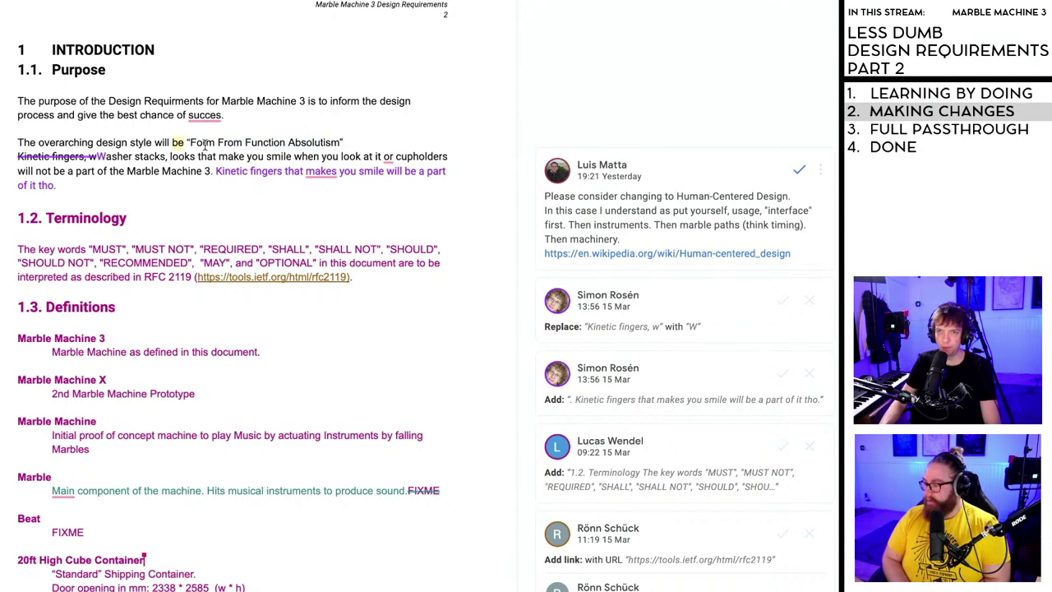
left_click(296, 170)
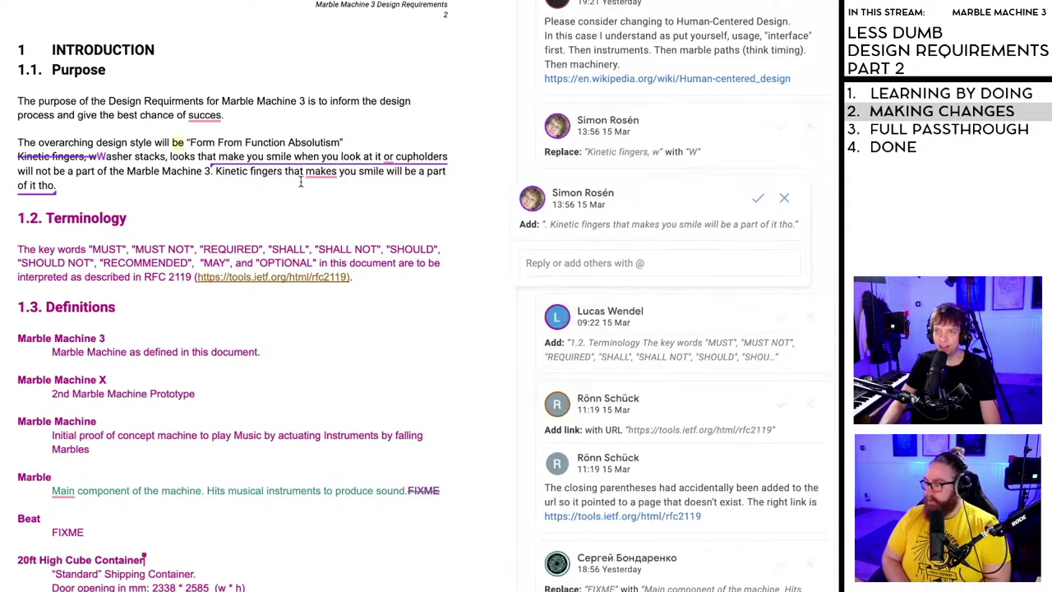
left_click(785, 200)
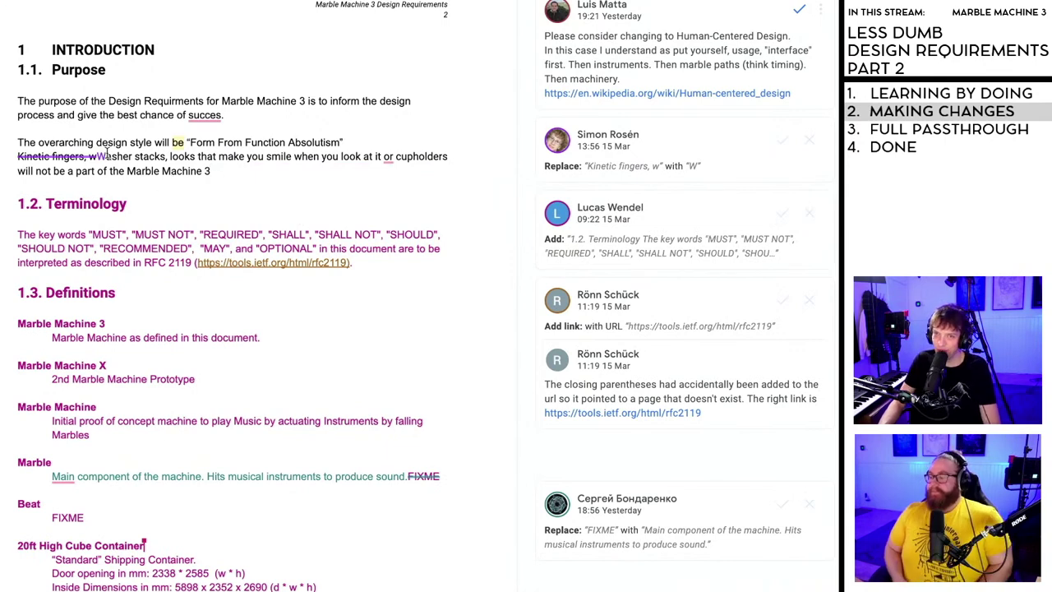
- Open the Human-Centered Design comment on 'be' and follow its Wikipedia link
left_click(177, 143)
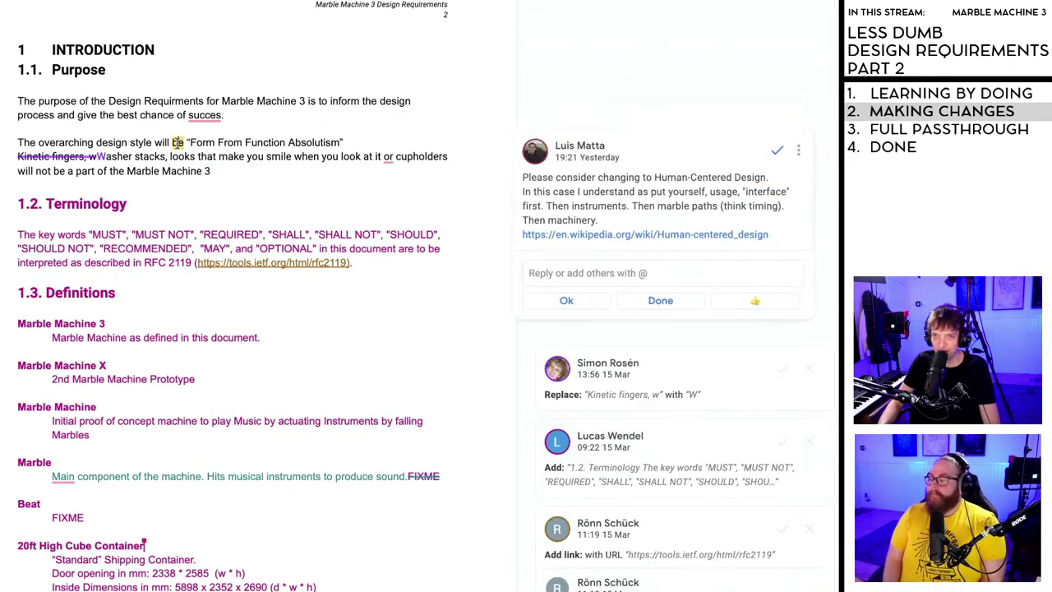
left_click(246, 172)
left_click(178, 143)
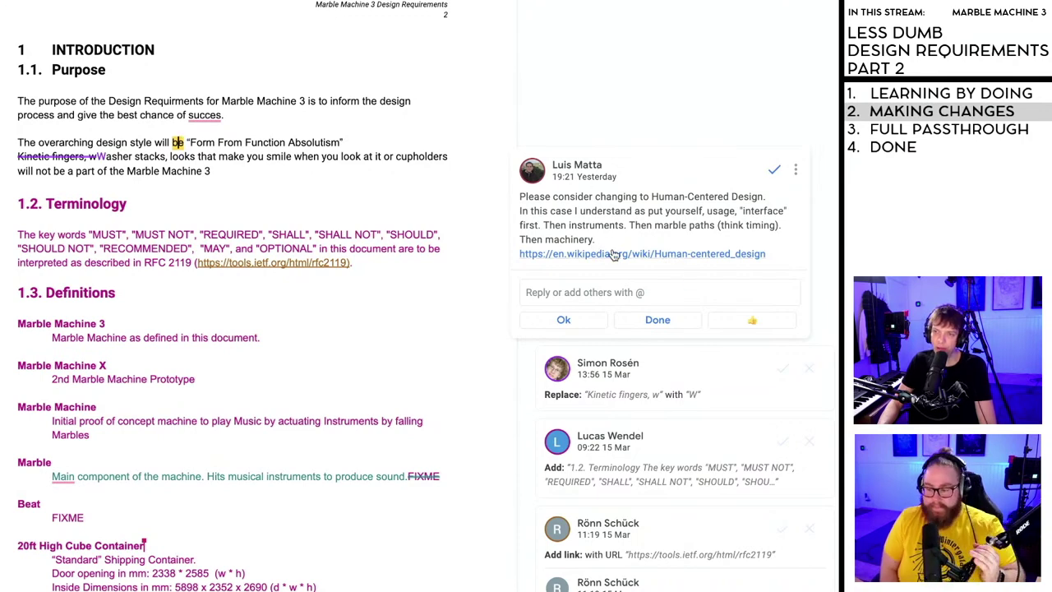
left_click(641, 253)
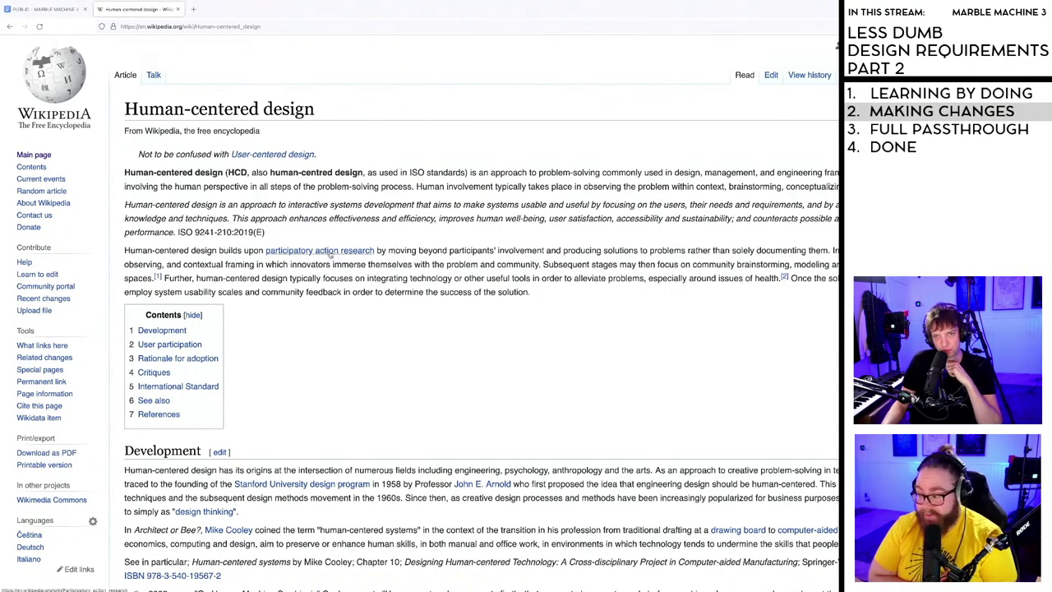
- Skim the Human-centered design Wikipedia article, then return to the requirements doc
mouse_move(330, 253)
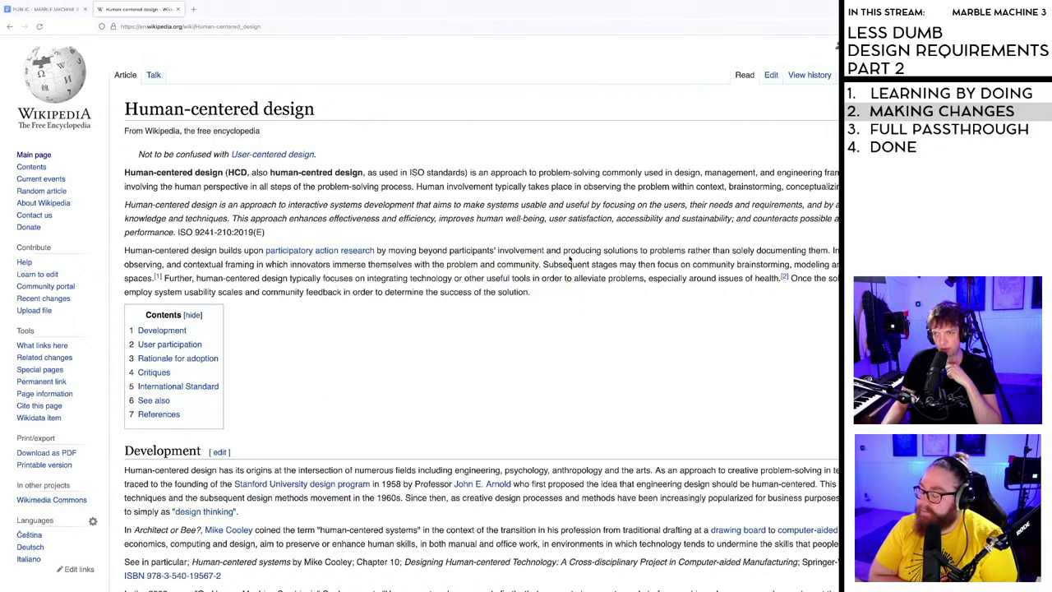
scroll(505, 326, "down", 4)
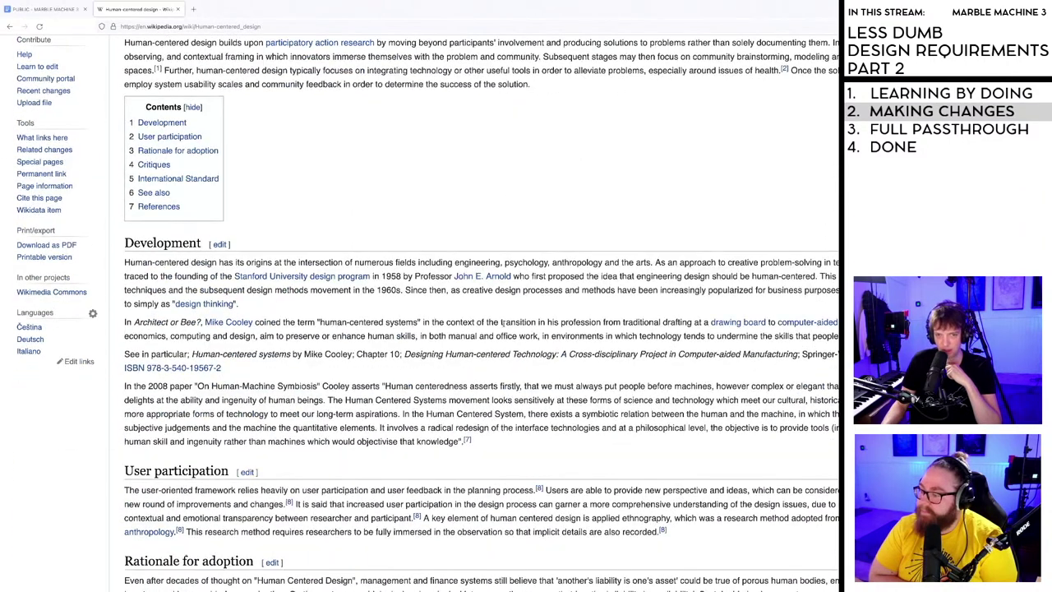
scroll(504, 326, "down", 2)
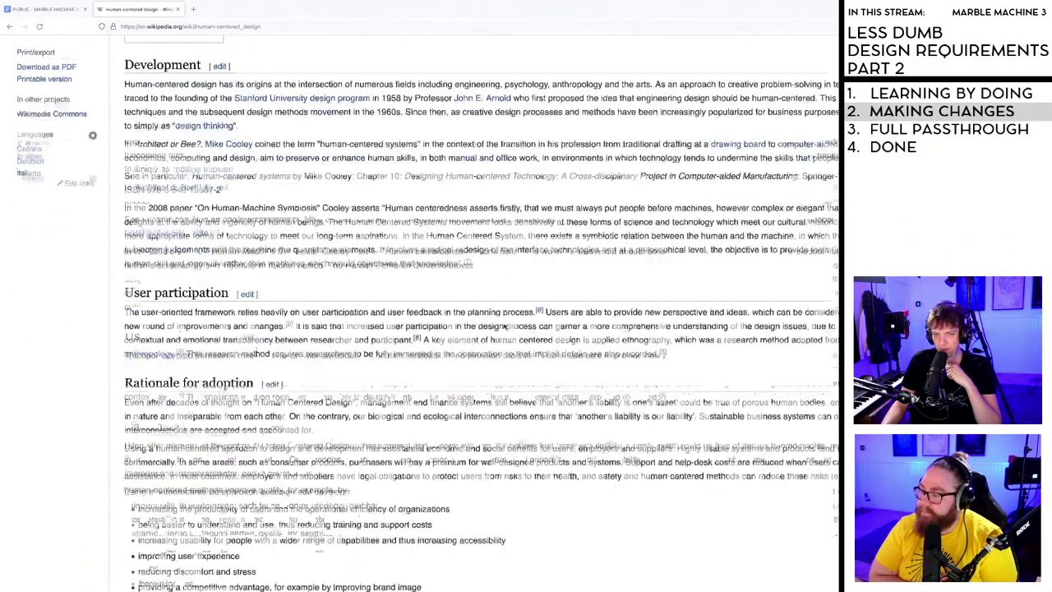
scroll(504, 326, "up", 6)
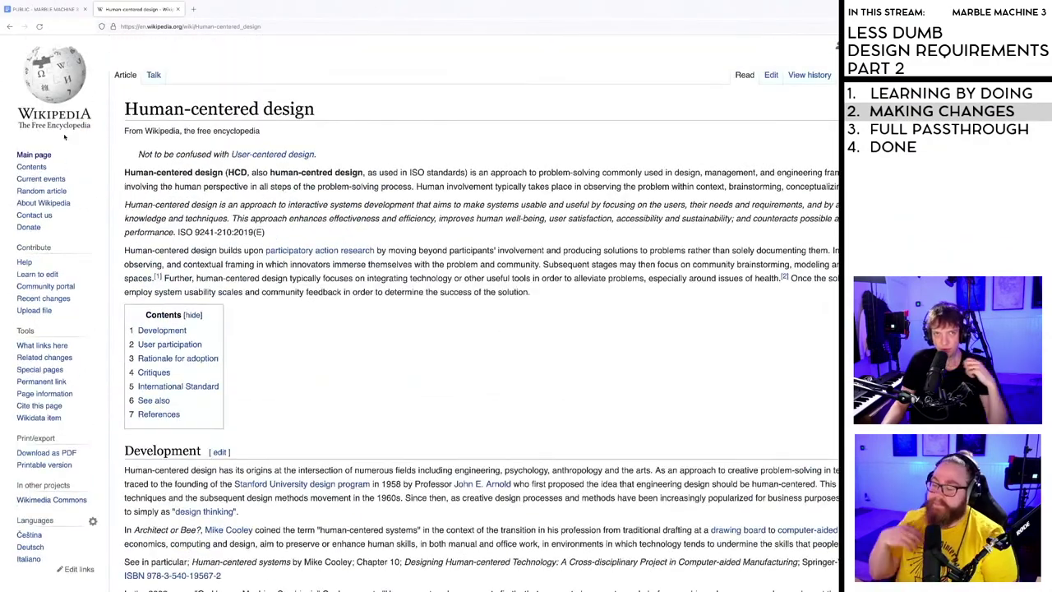
left_click(50, 9)
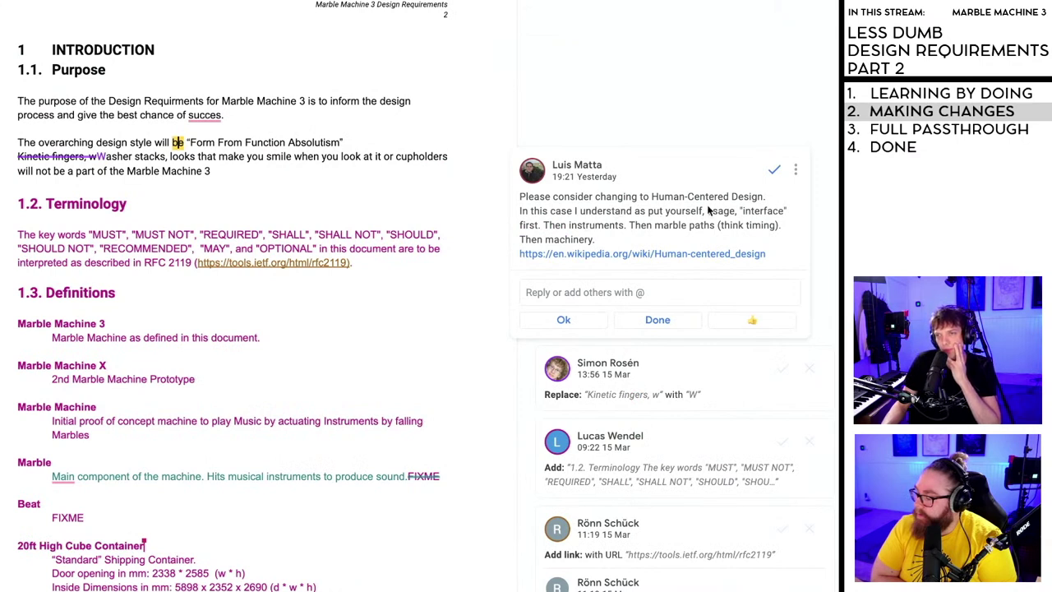
left_click_drag(707, 211, 783, 215)
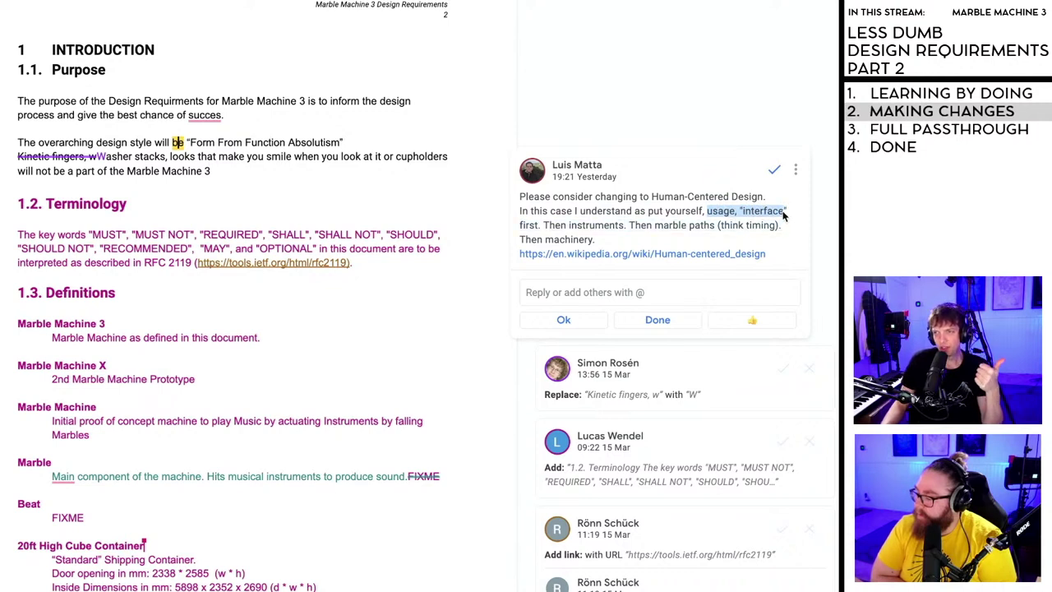
left_click_drag(783, 215, 712, 241)
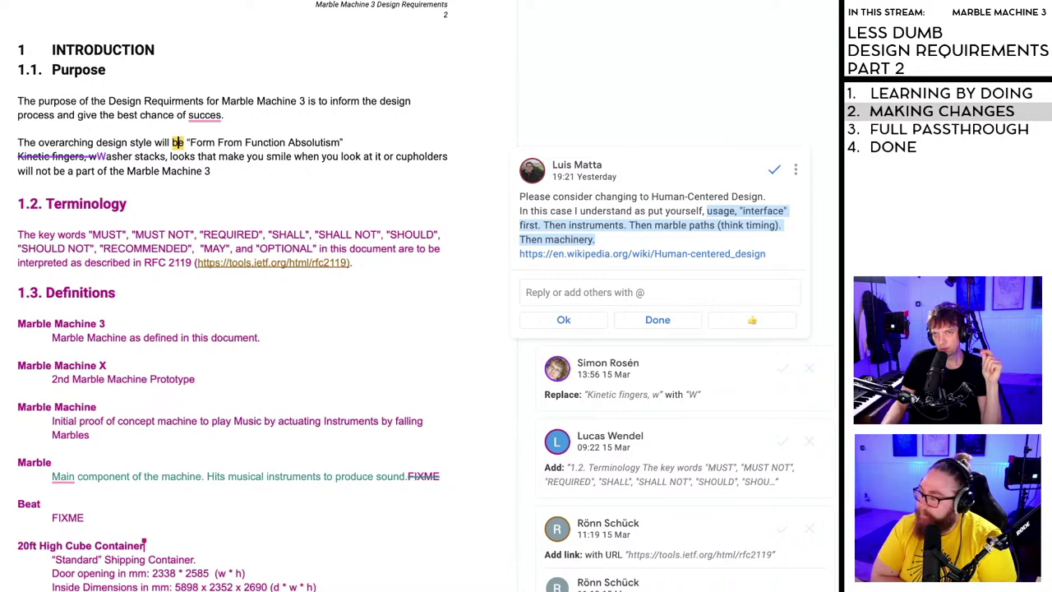
left_click(657, 468)
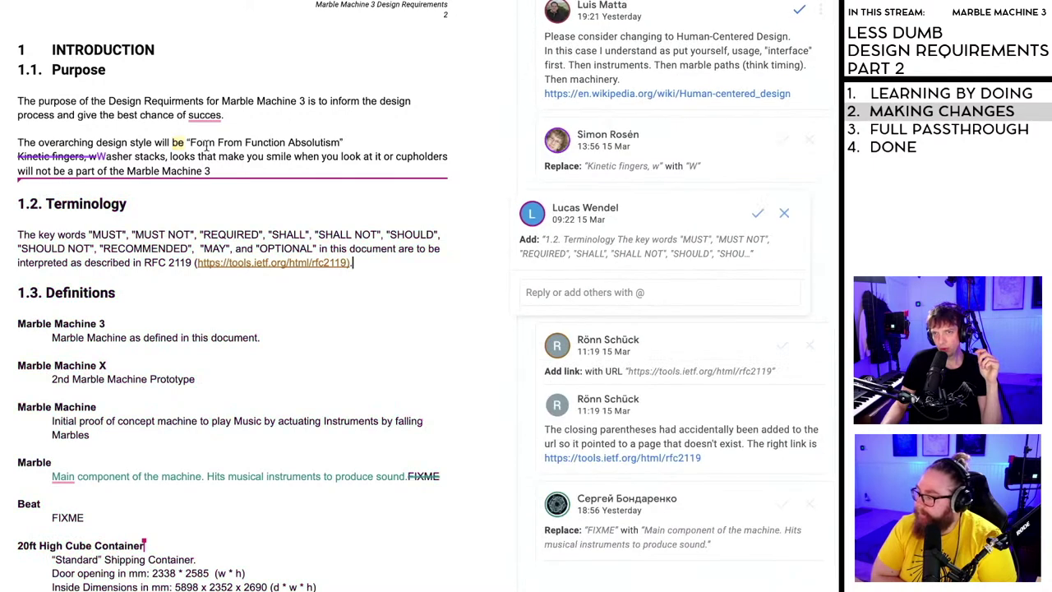
left_click(178, 142)
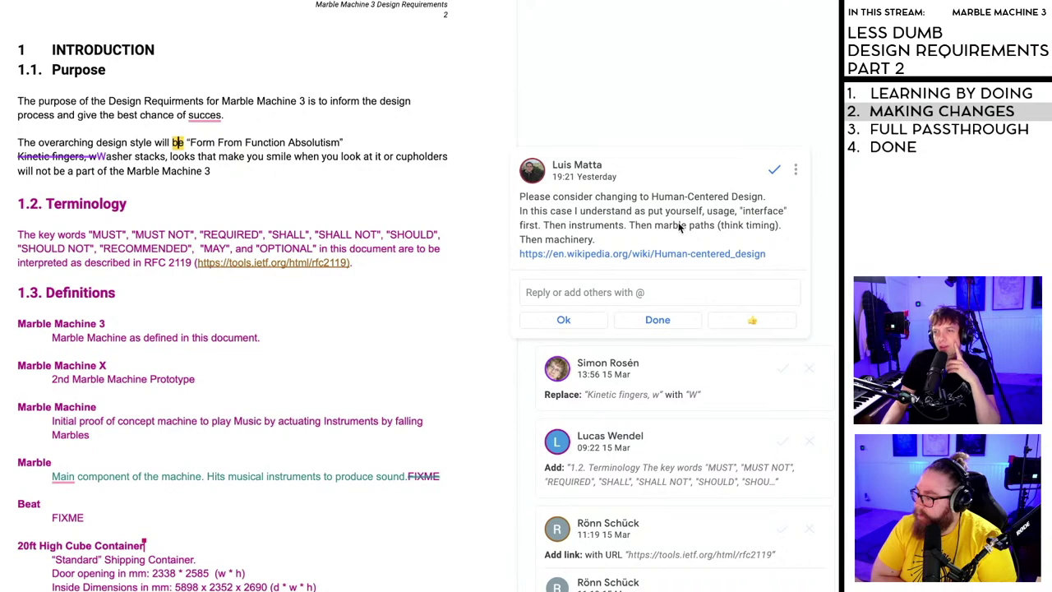
mouse_move(695, 255)
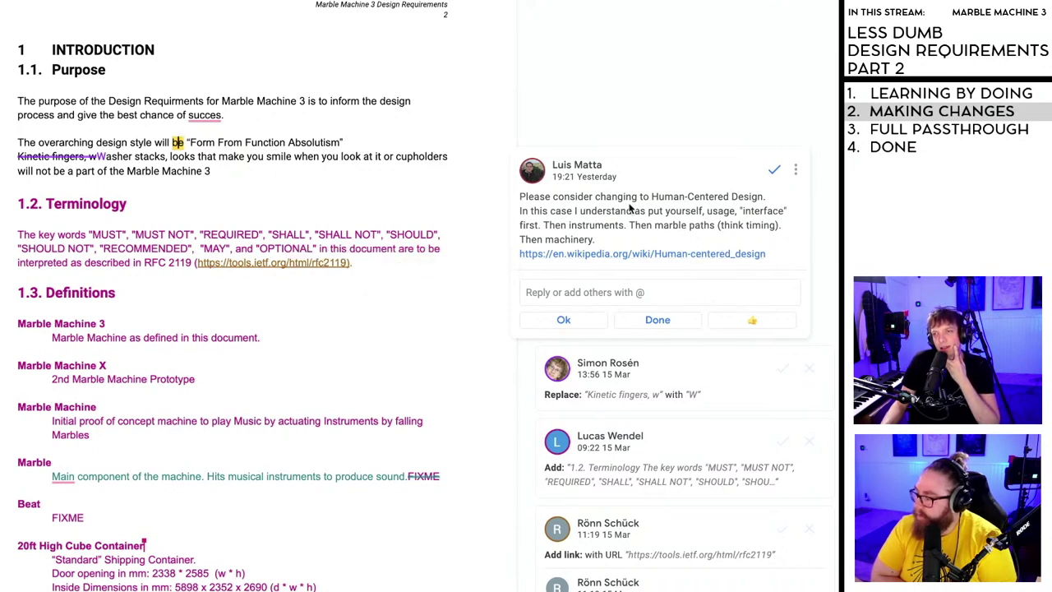
left_click_drag(776, 253, 521, 201)
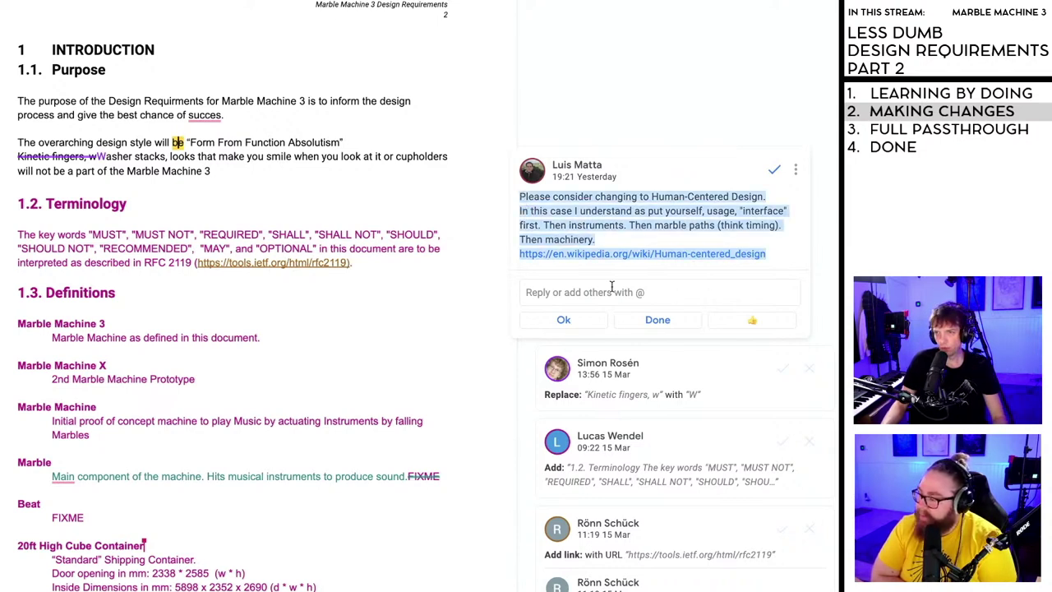
left_click(795, 170)
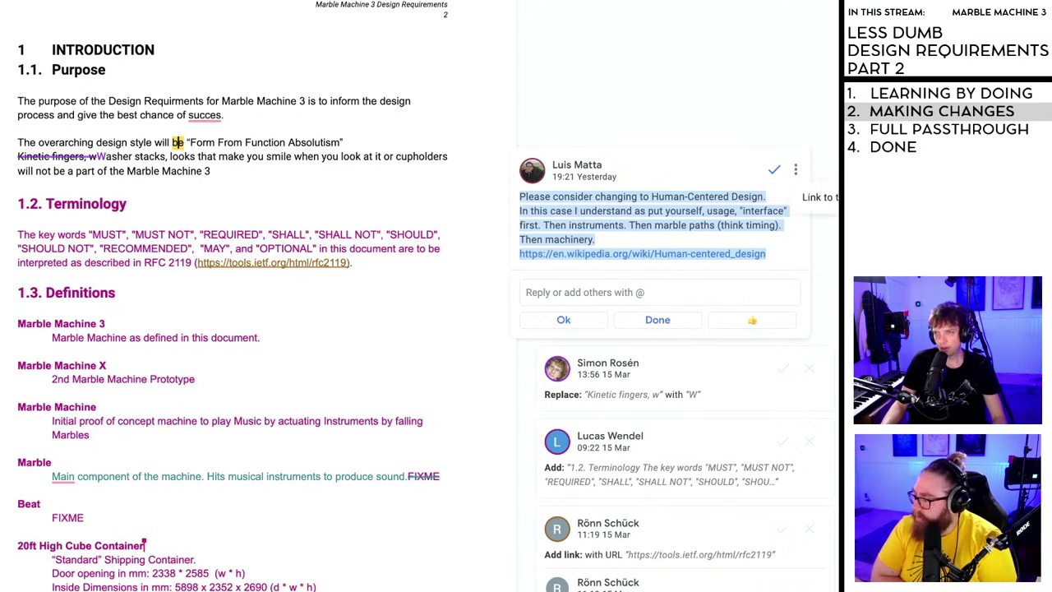
key("Escape")
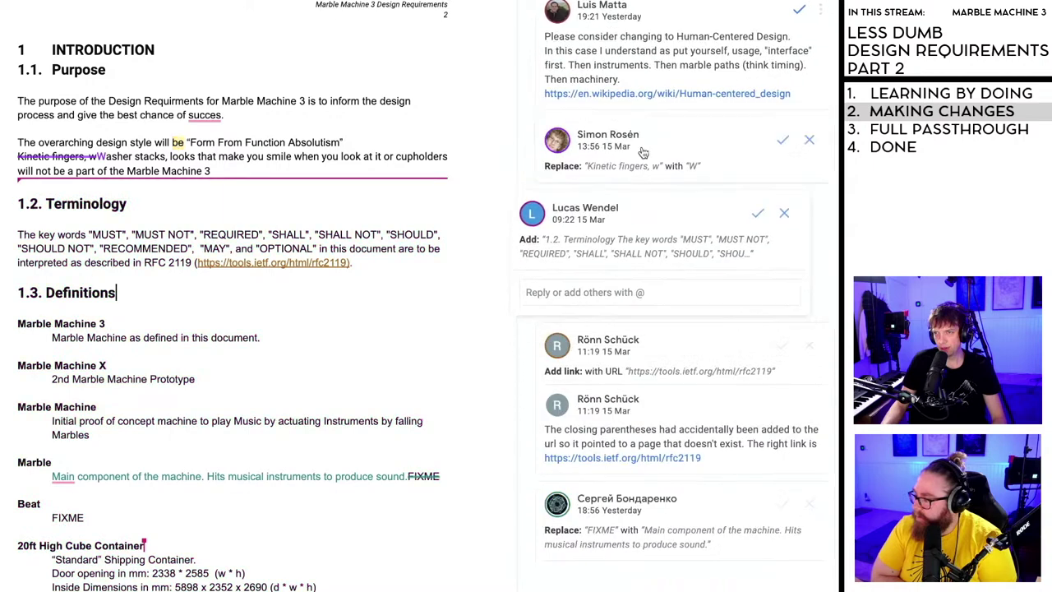
left_click(559, 332)
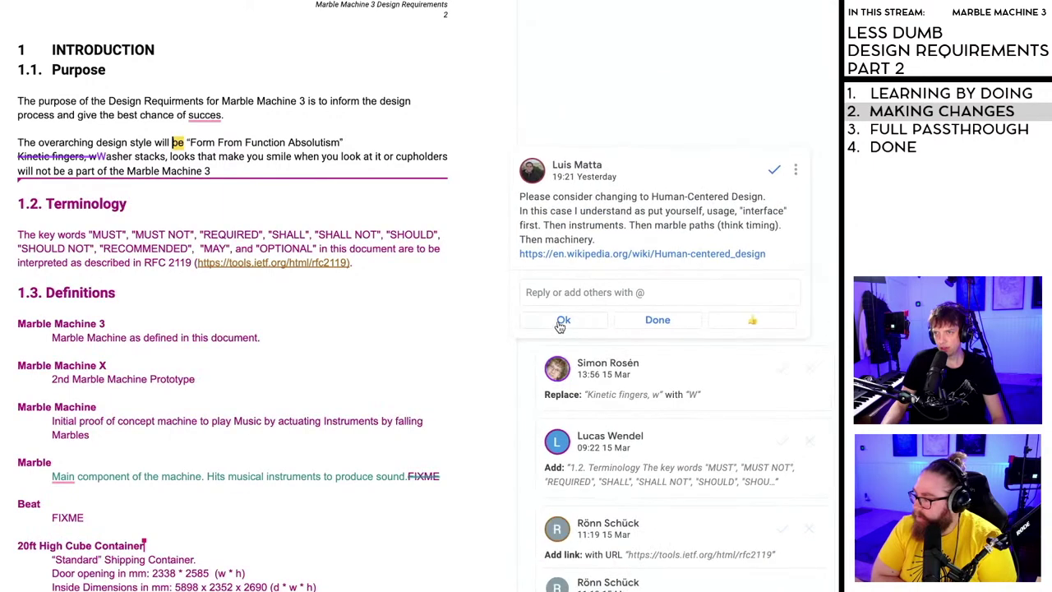
left_click(563, 322)
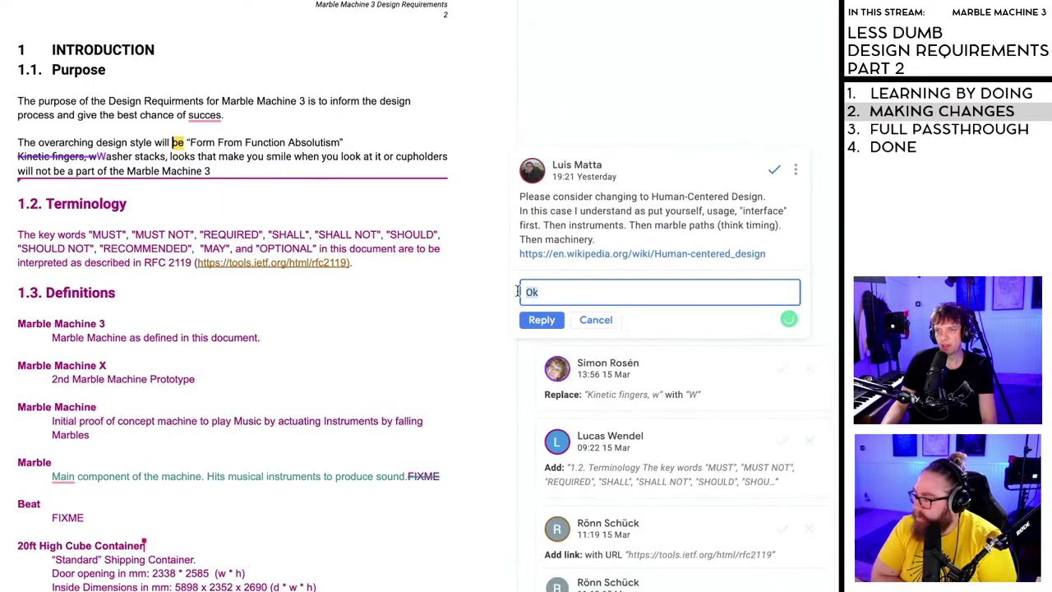
key("BackSpace")
key("BackSpace")
left_click(610, 444)
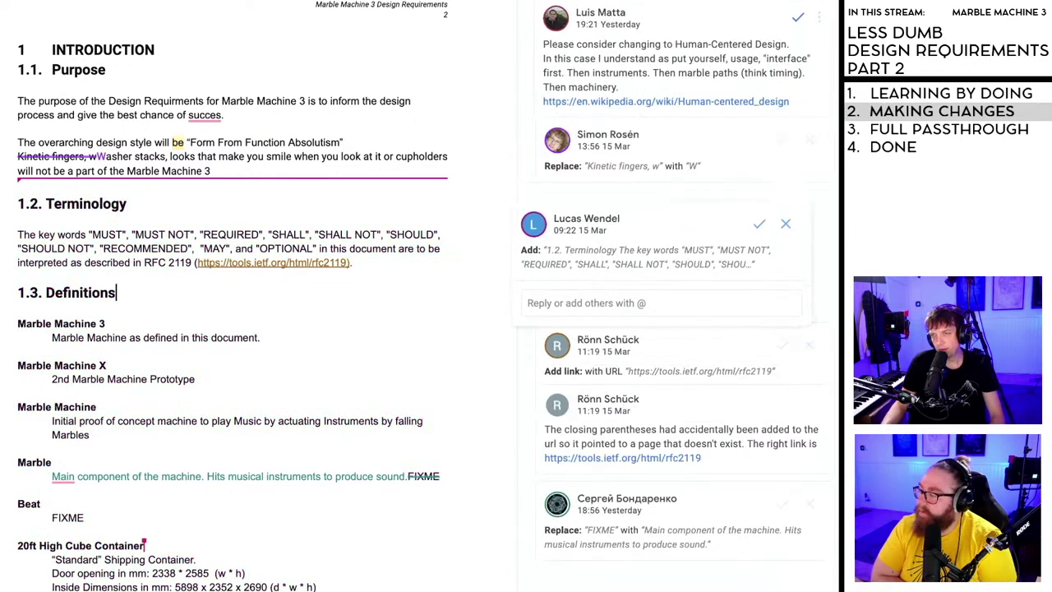
scroll(420, 295, "up", 1)
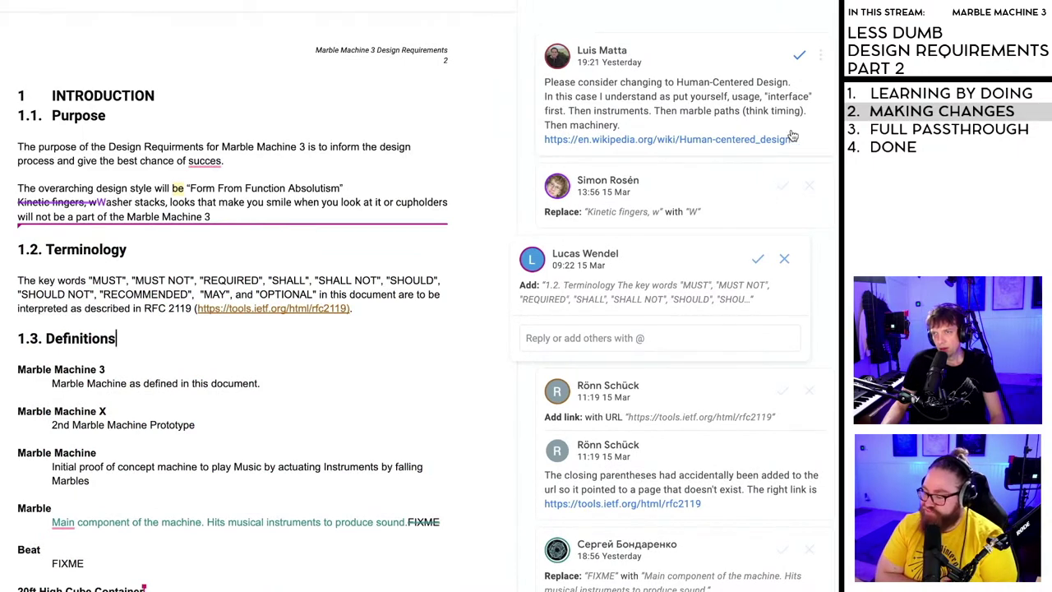
scroll(752, 127, "up", 1)
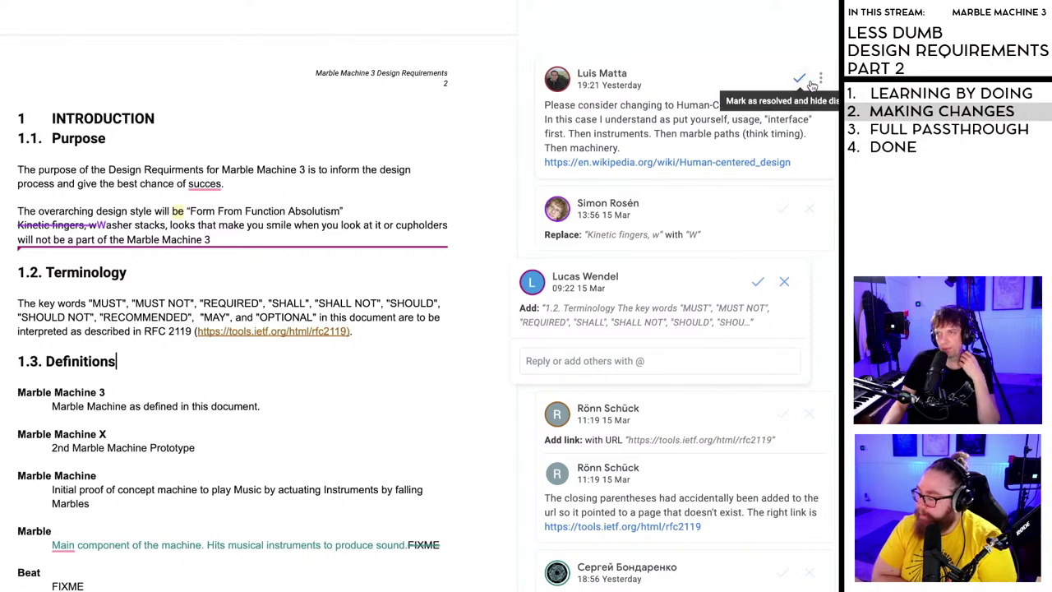
left_click(727, 125)
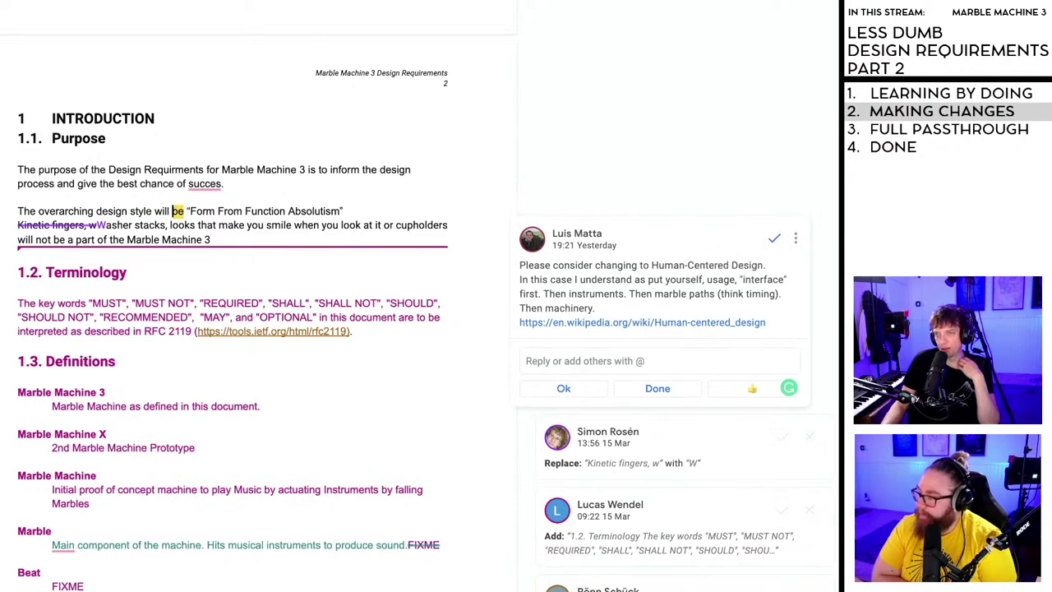
key("Down")
key("Down")
key("Down")
left_click(179, 210)
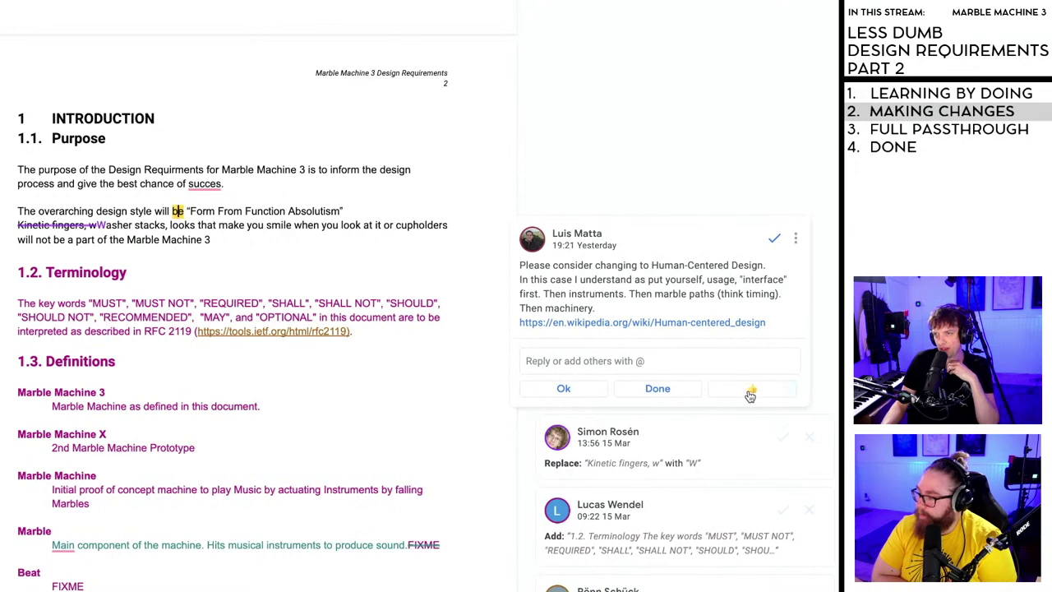
key("Down")
key("Down")
key("Down")
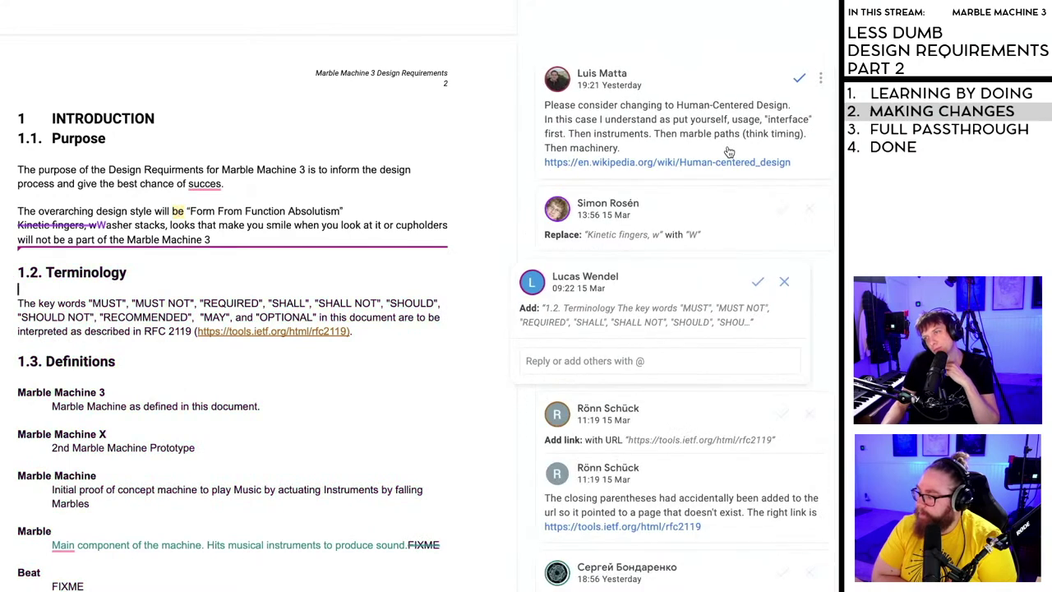
left_click(632, 124)
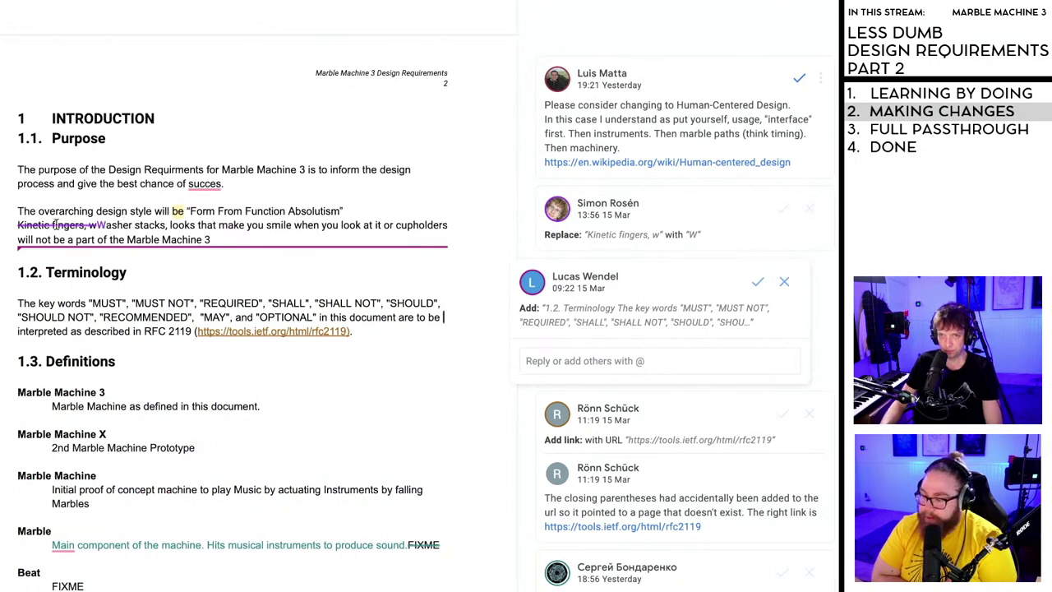
left_click(209, 241)
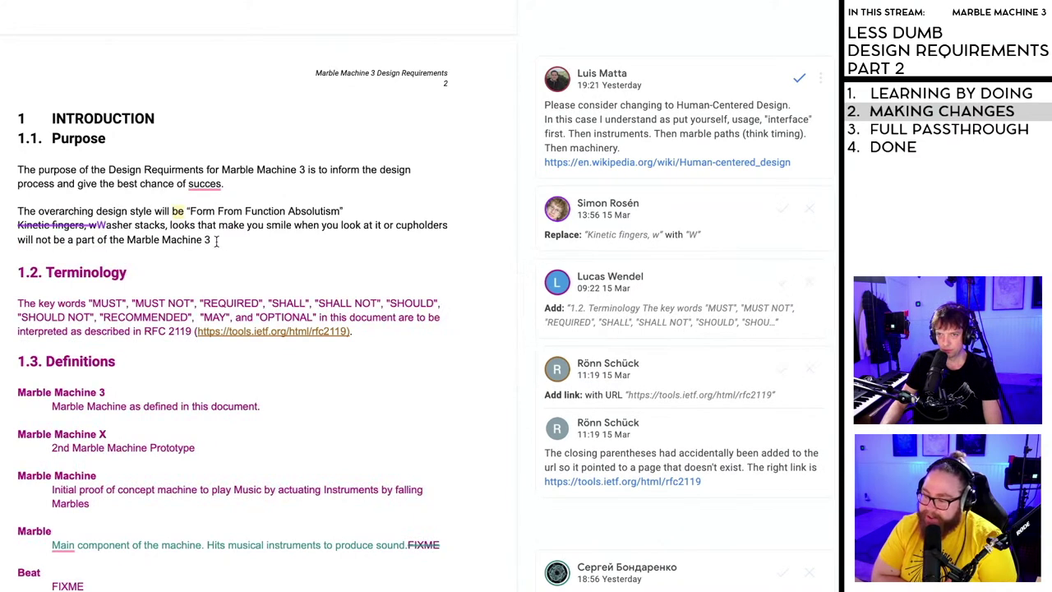
- Delete the struck-through 'Kinetic fingers… Marble Machine 3' washer-stacks paragraph from Purpose
left_click_drag(216, 240, 12, 228)
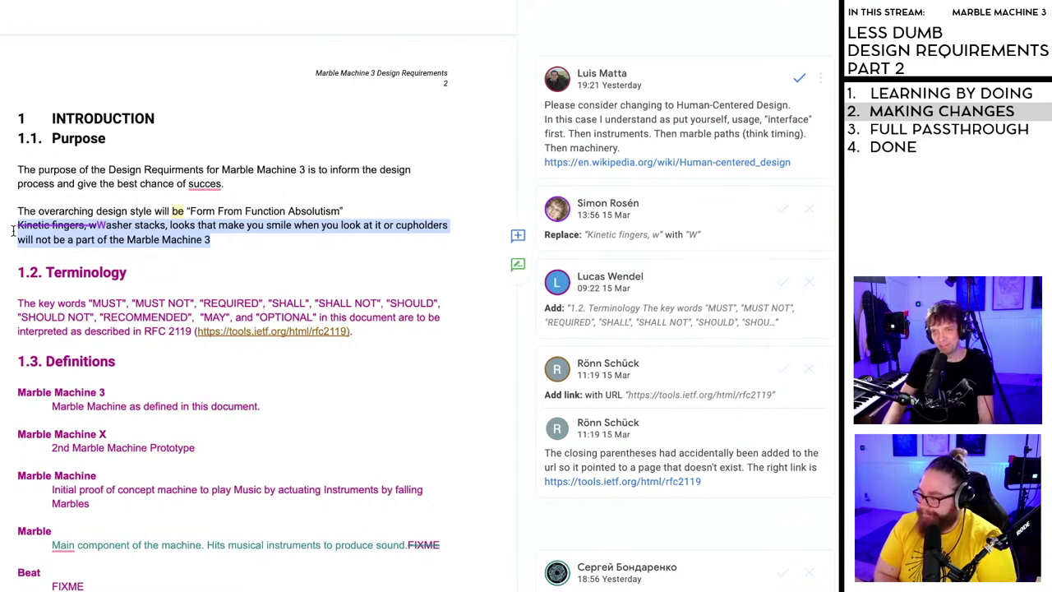
left_click(156, 238)
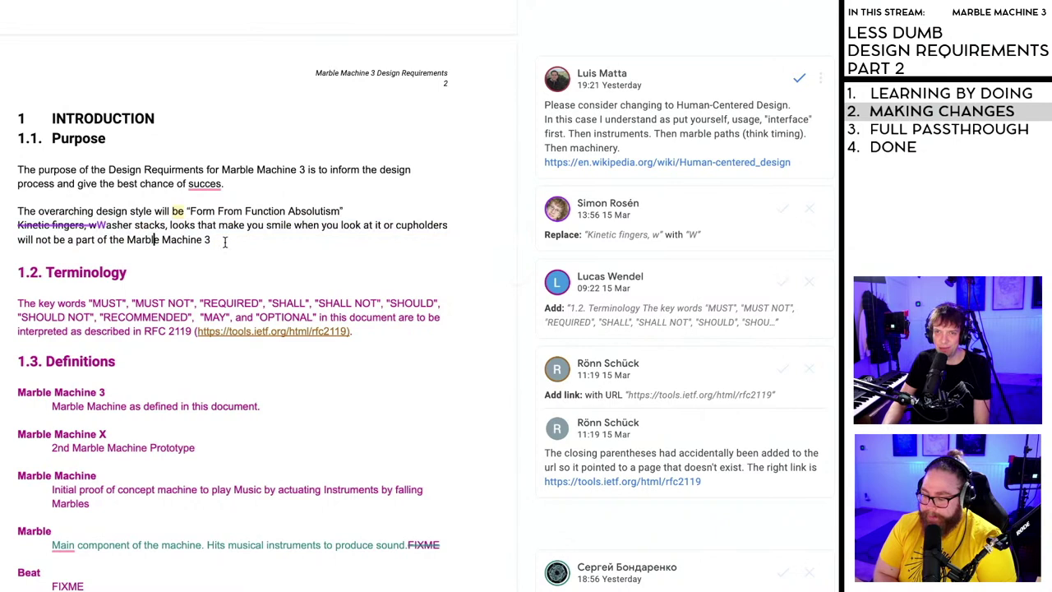
left_click_drag(227, 239, 3, 228)
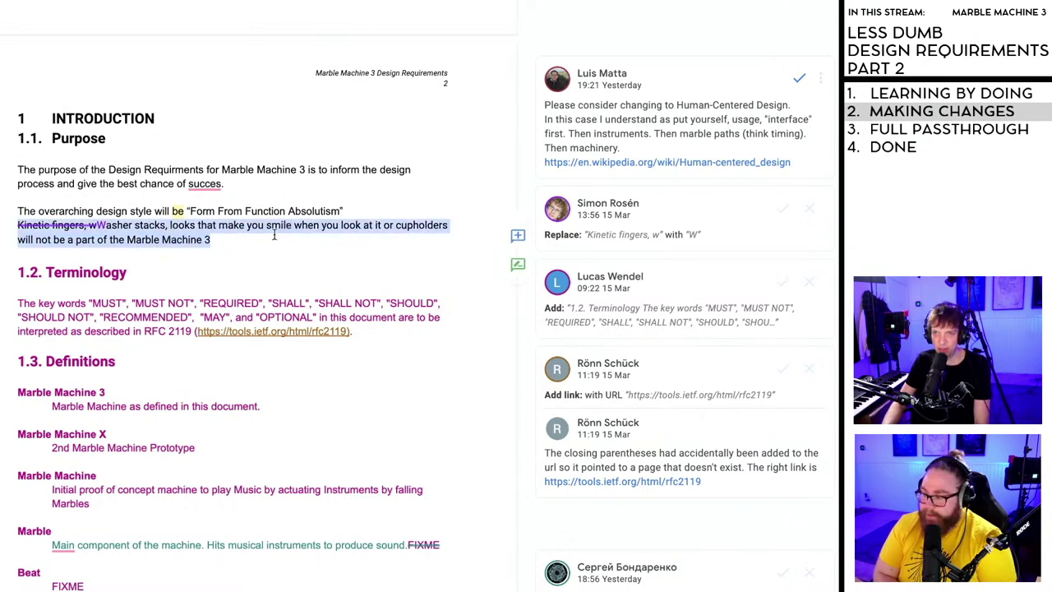
left_click(154, 240)
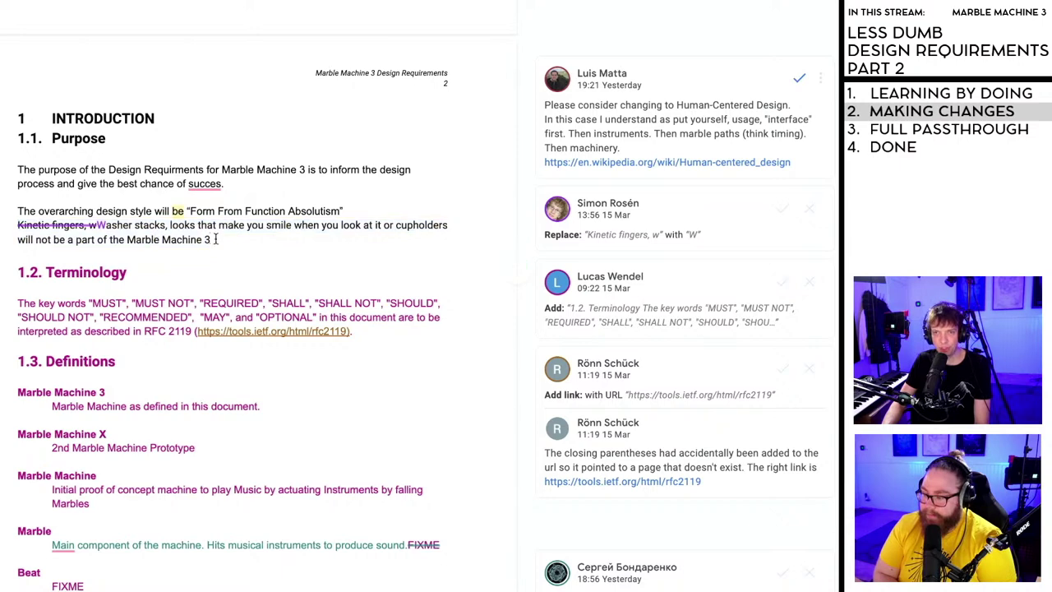
left_click_drag(213, 239, 12, 230)
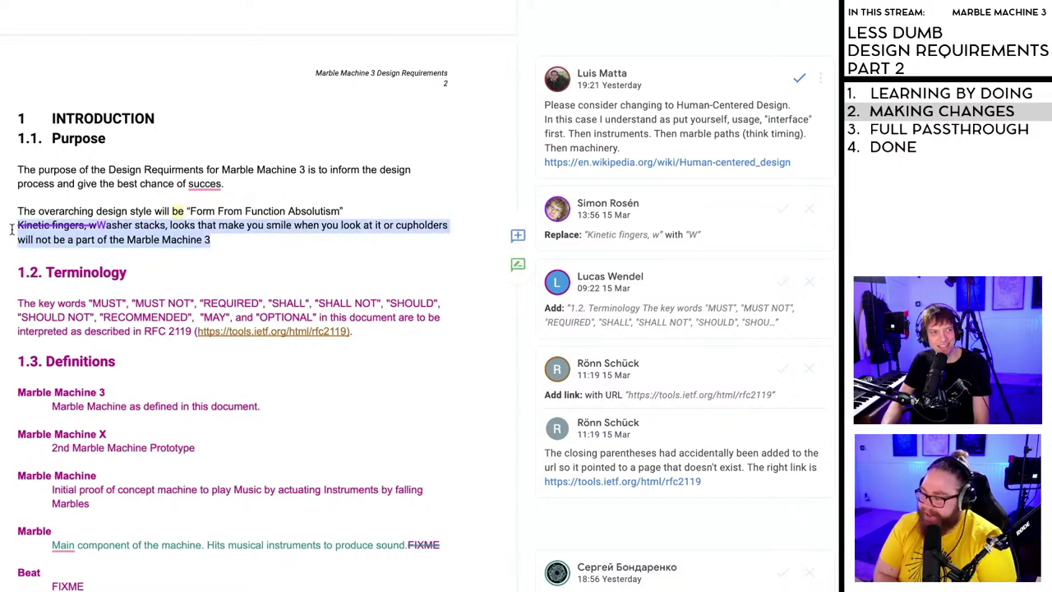
key("BackSpace")
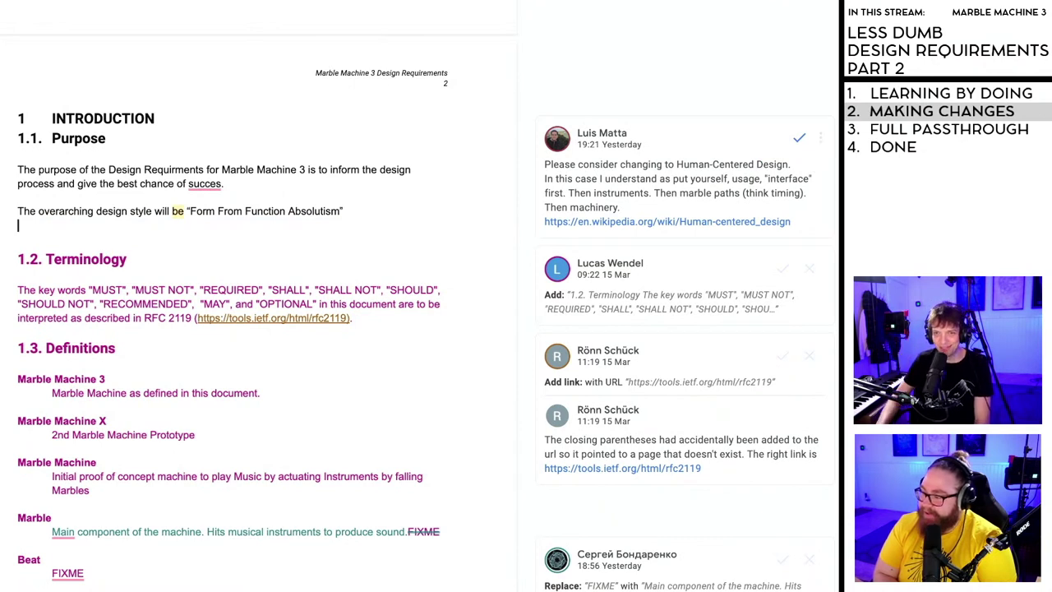
left_click(32, 244)
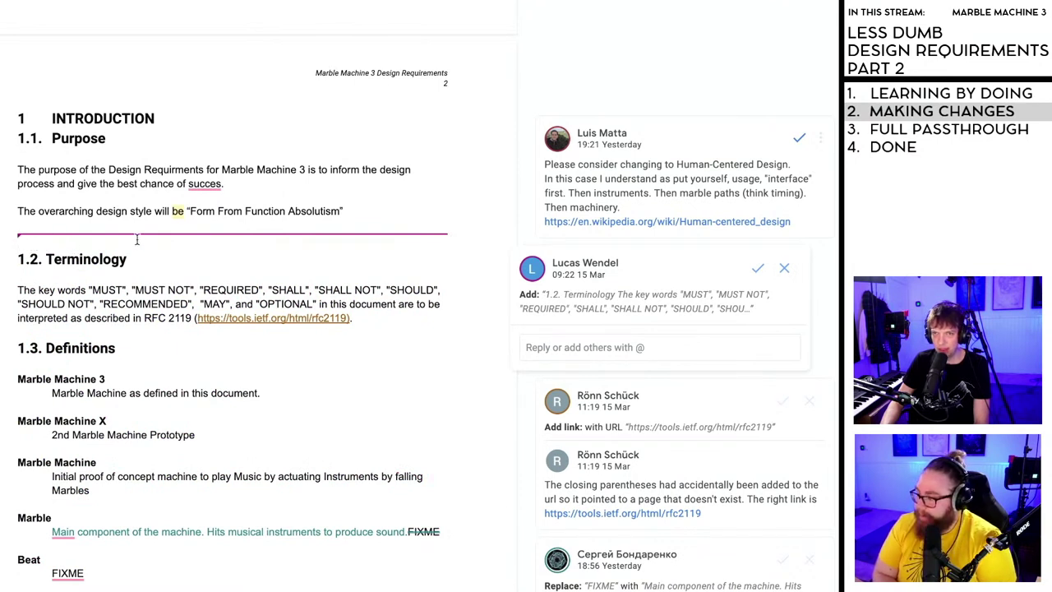
- Correct 'succes' to 'success' at the end of the Purpose sentence
double_click(220, 184)
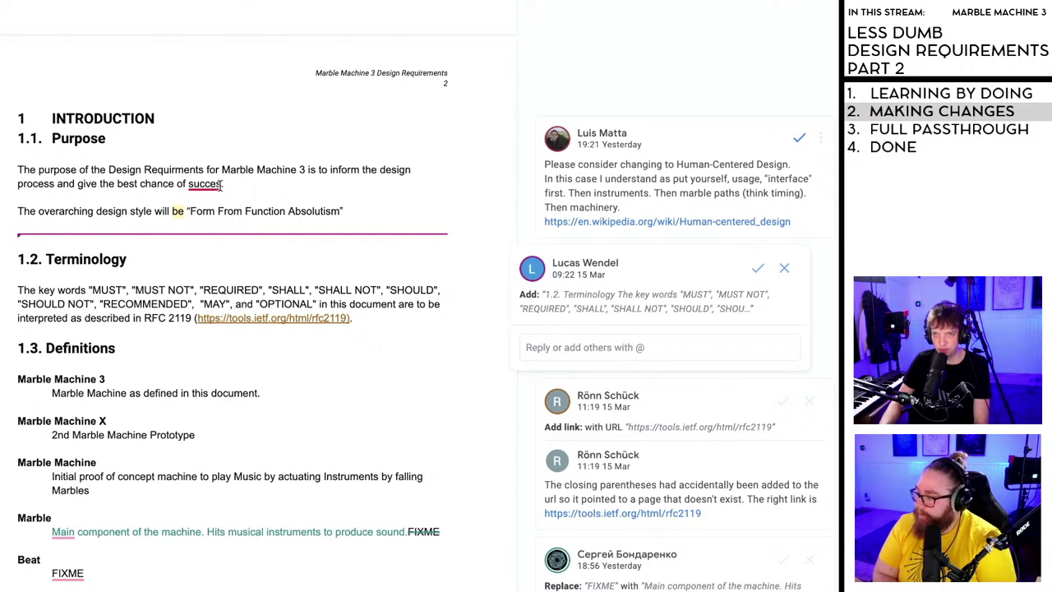
left_click(217, 210)
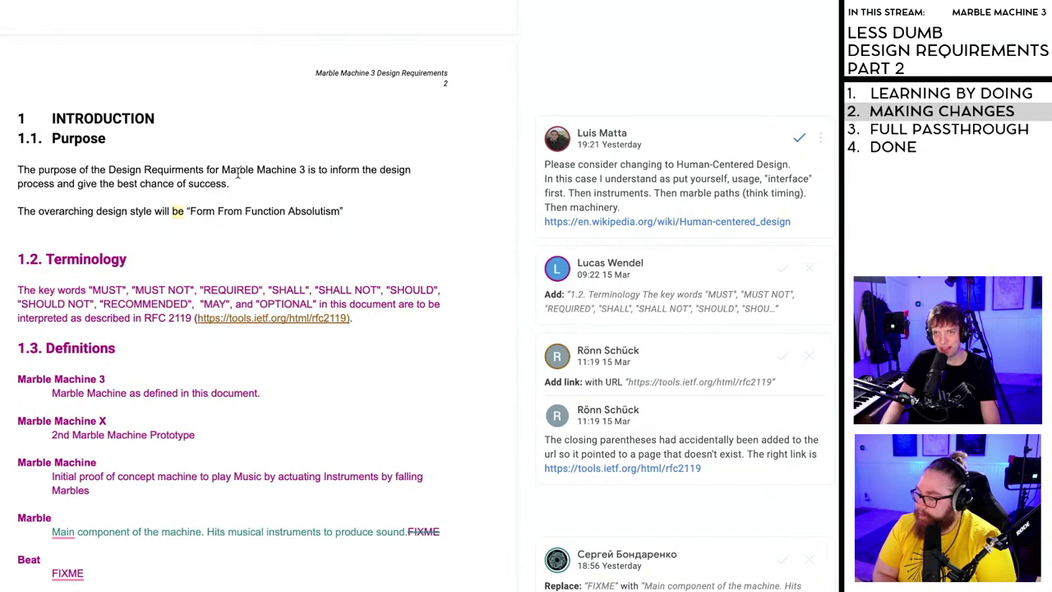
left_click(233, 170)
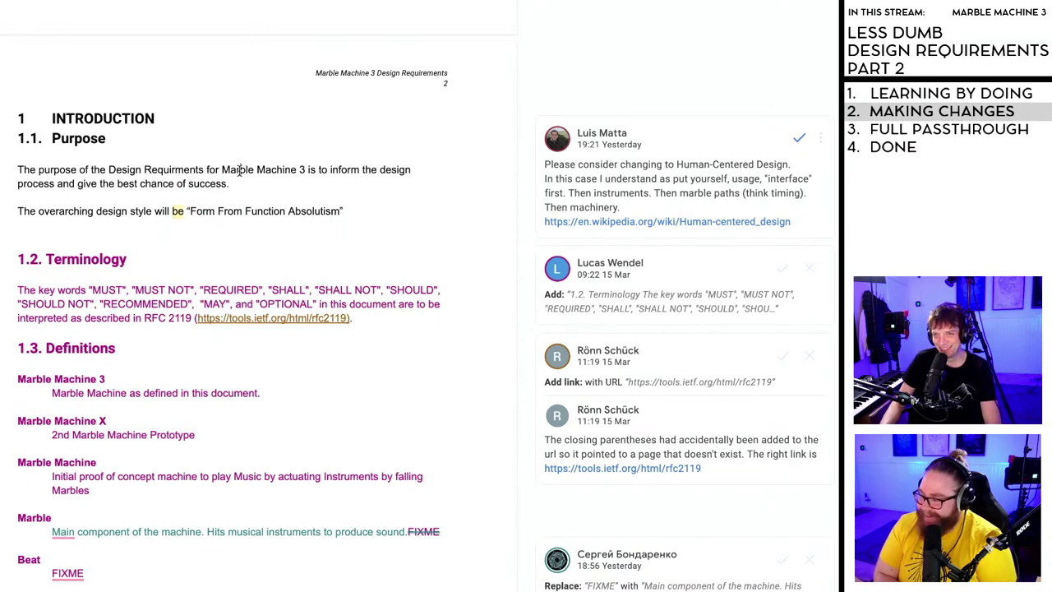
- Review the Human-Centered Design comment on 'be' and go to its reply field
left_click(176, 211)
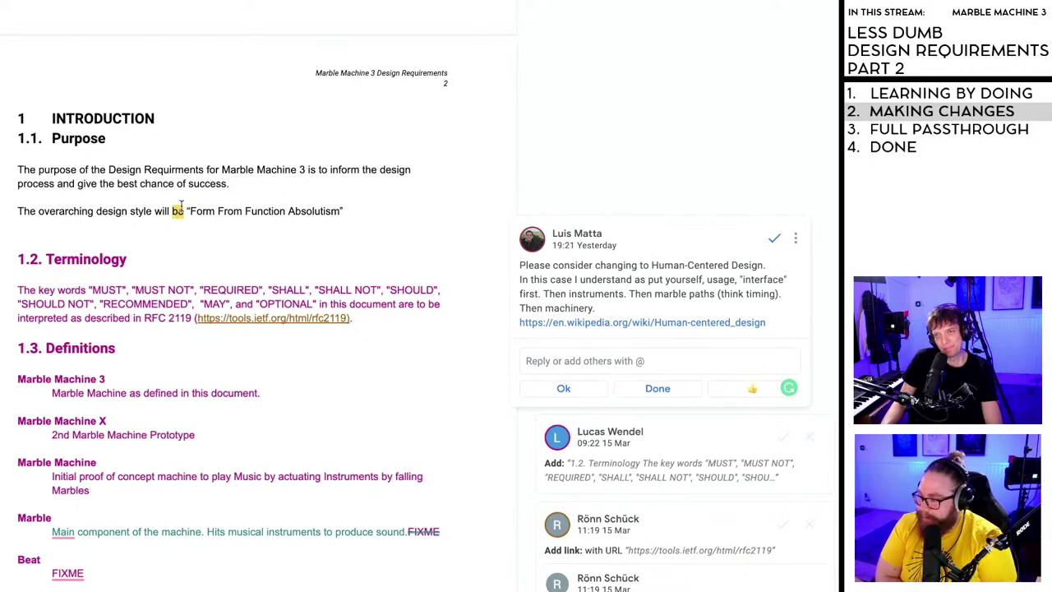
scroll(192, 221, "down", 1)
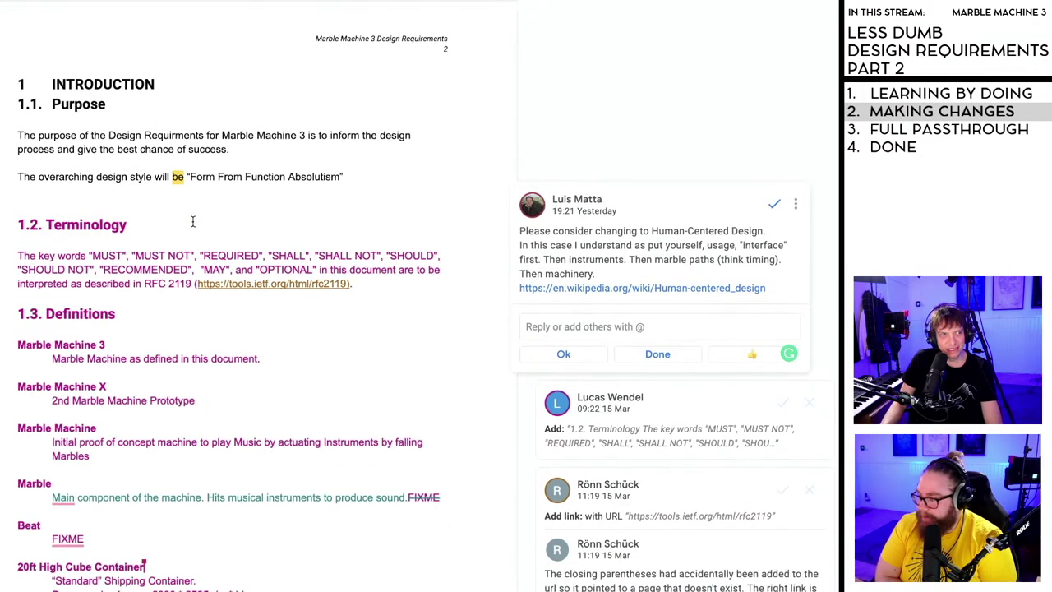
scroll(255, 203, "down", 1)
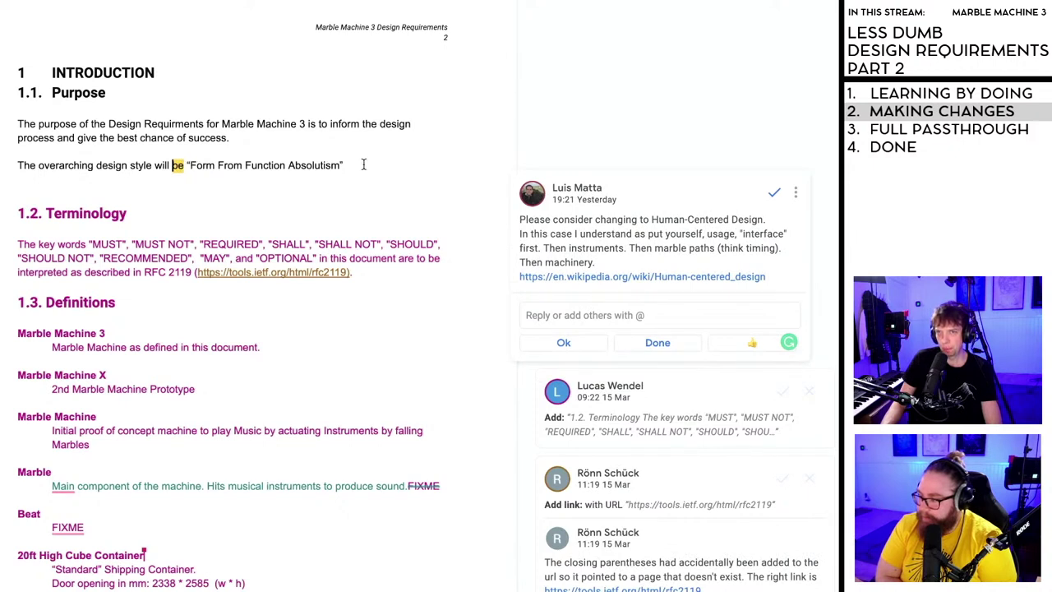
left_click(254, 166)
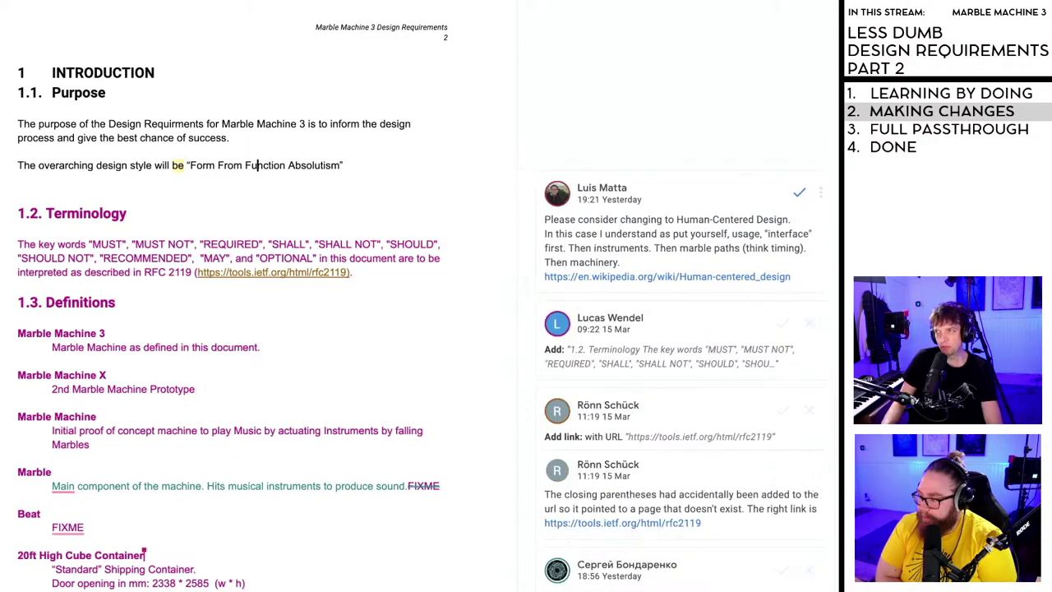
scroll(246, 329, "down", 15)
scroll(247, 328, "up", 15)
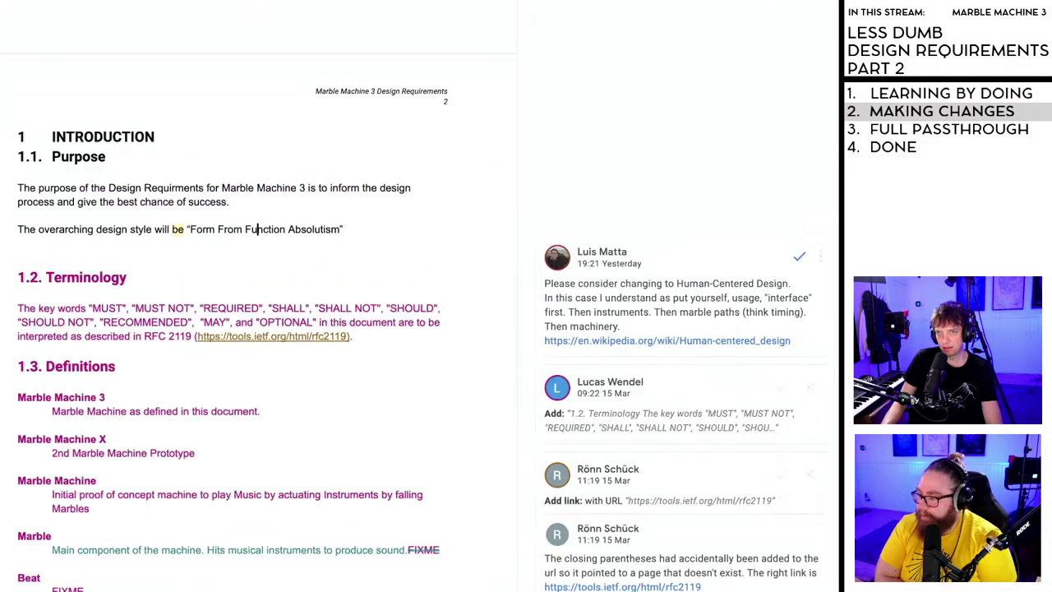
scroll(411, 328, "down", 3)
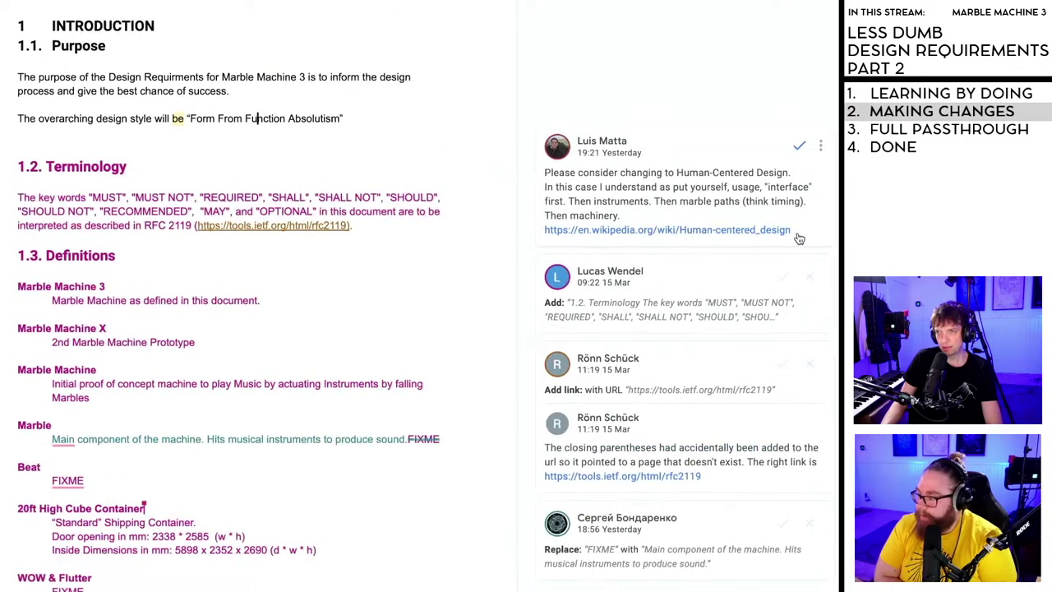
left_click_drag(798, 234, 543, 177)
key("ctrl+c")
left_click(552, 176)
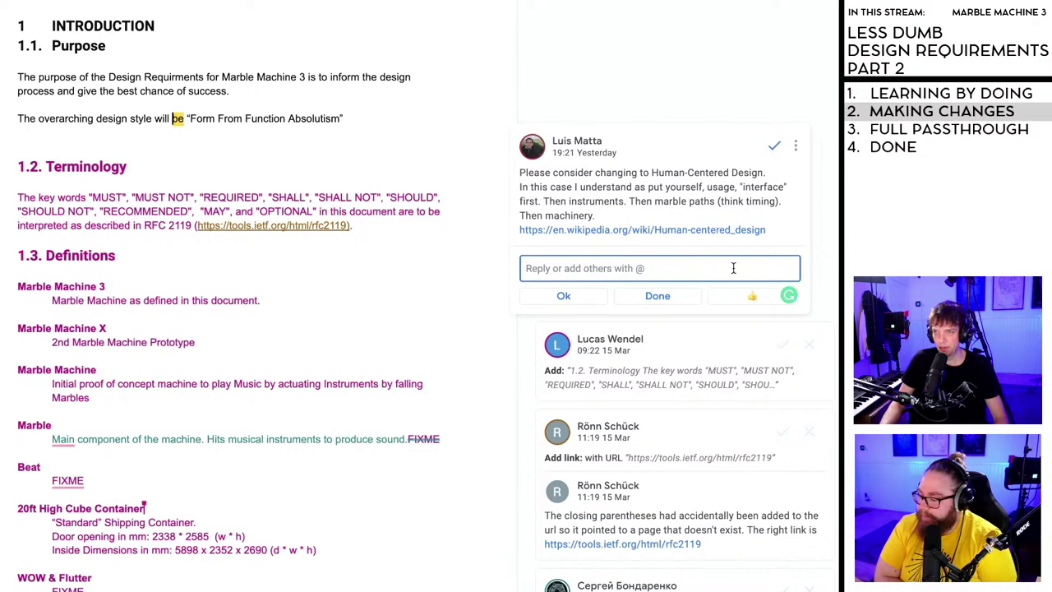
- Resolve the Human-Centered Design comment and paste its text and Wikipedia link below the gear-ratio notes
left_click(774, 146)
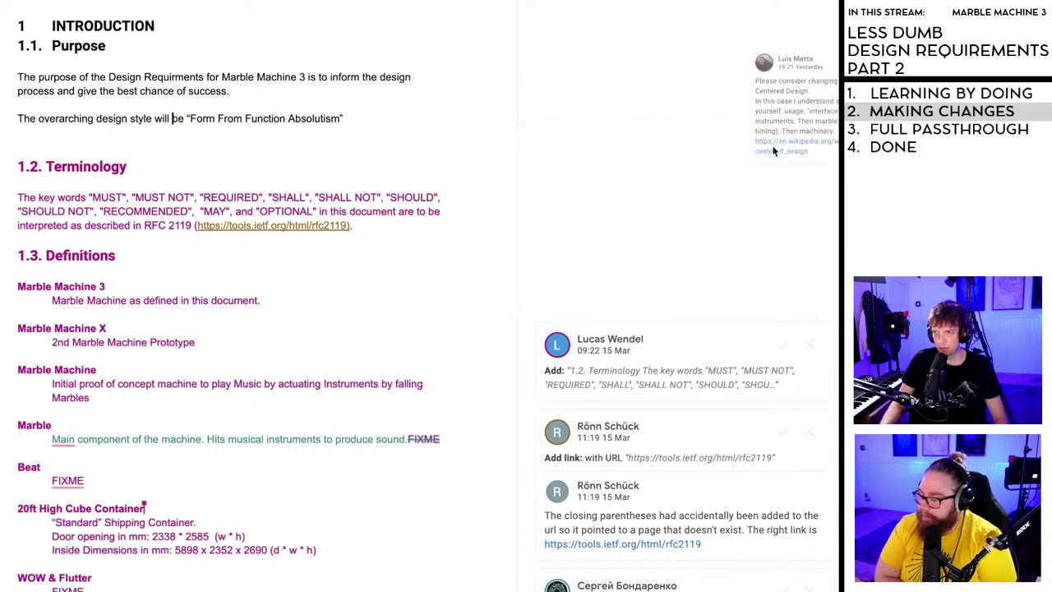
key("ctrl+End")
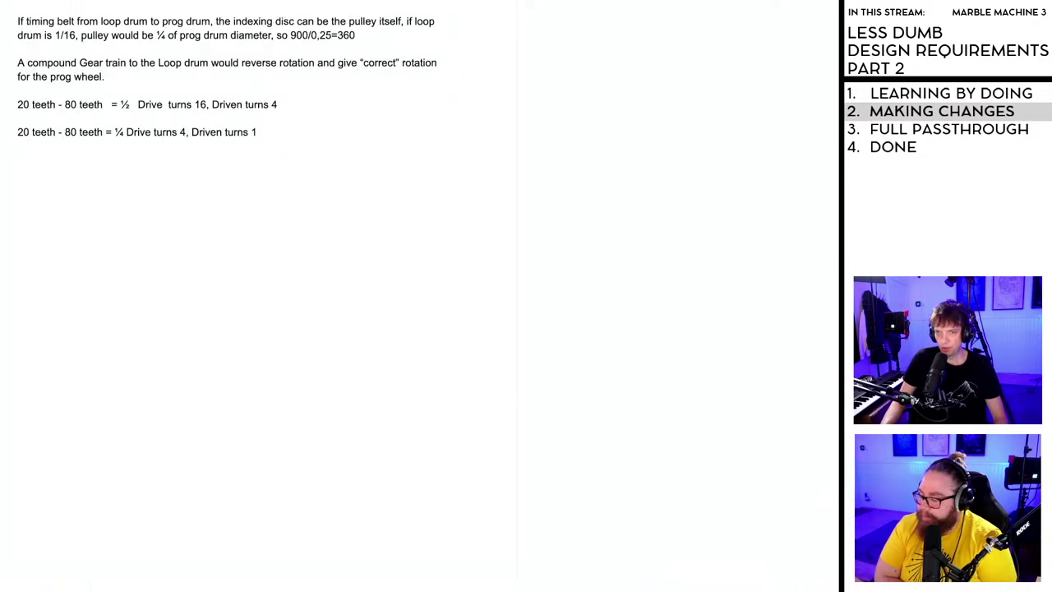
scroll(282, 448, "up", 9)
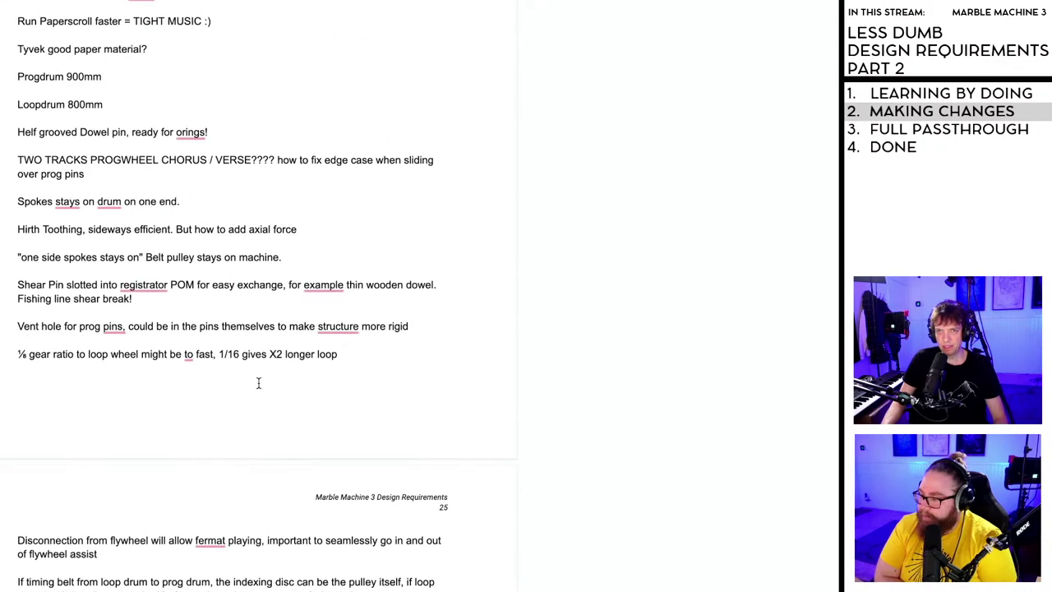
scroll(258, 390, "down", 2)
scroll(271, 420, "down", 5)
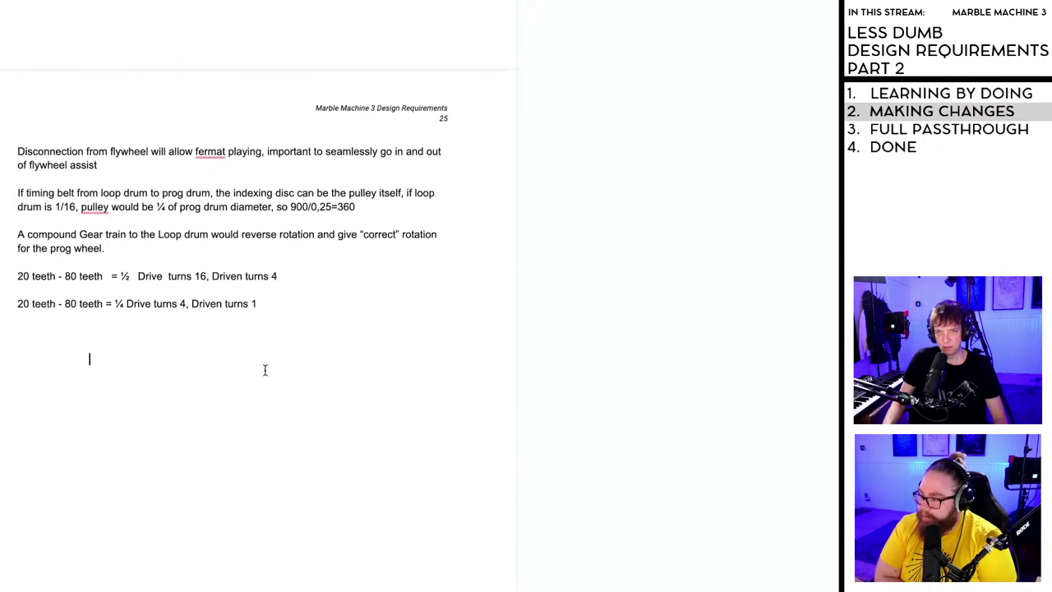
scroll(266, 369, "down", 2)
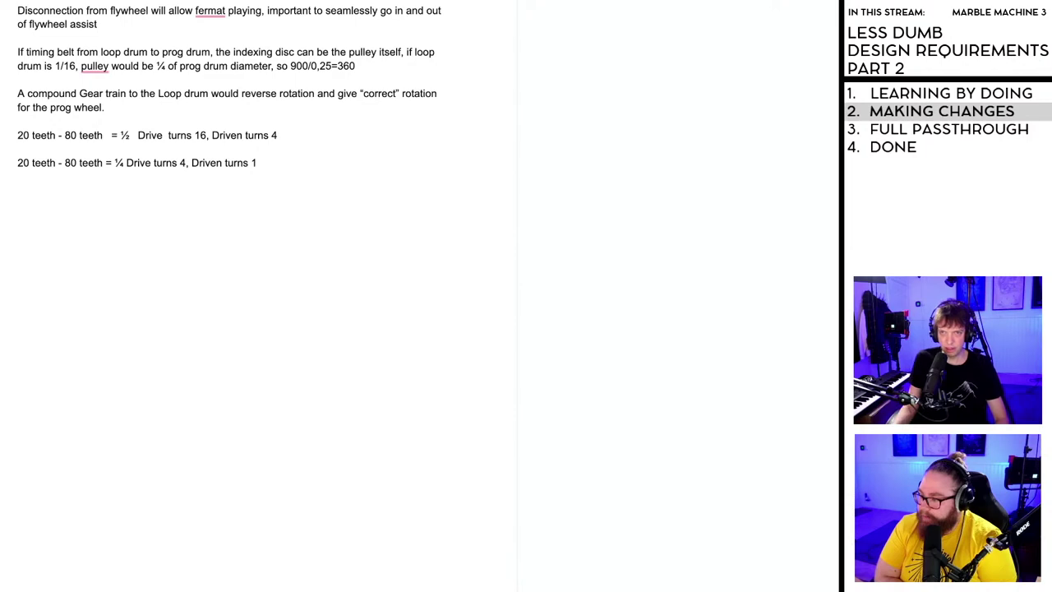
left_click(86, 189)
key("Return")
key("ctrl+v")
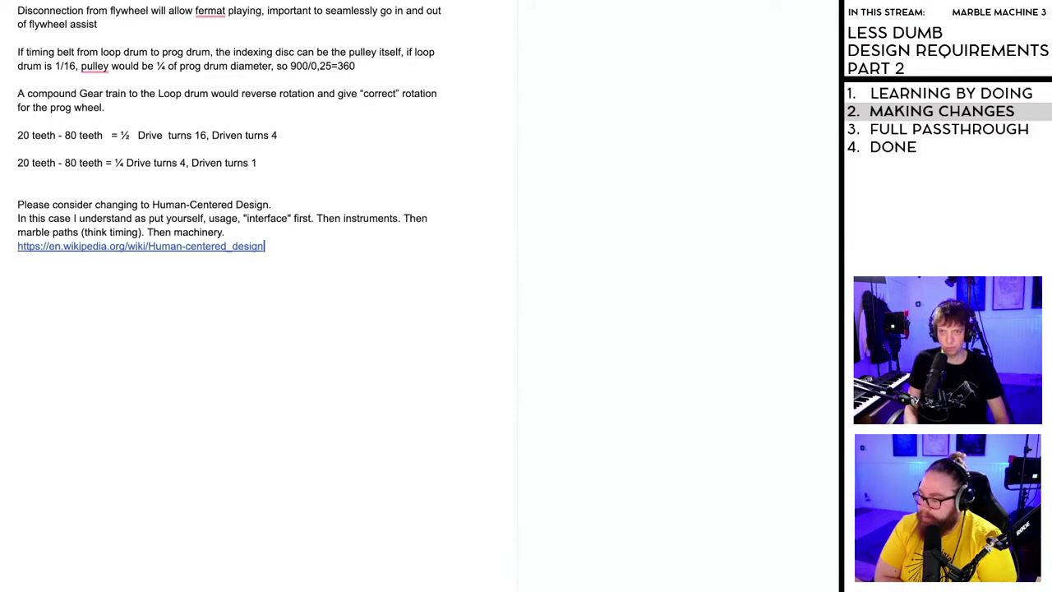
- Return to the title page and table of contents at the document's start
scroll(247, 288, "up", 3)
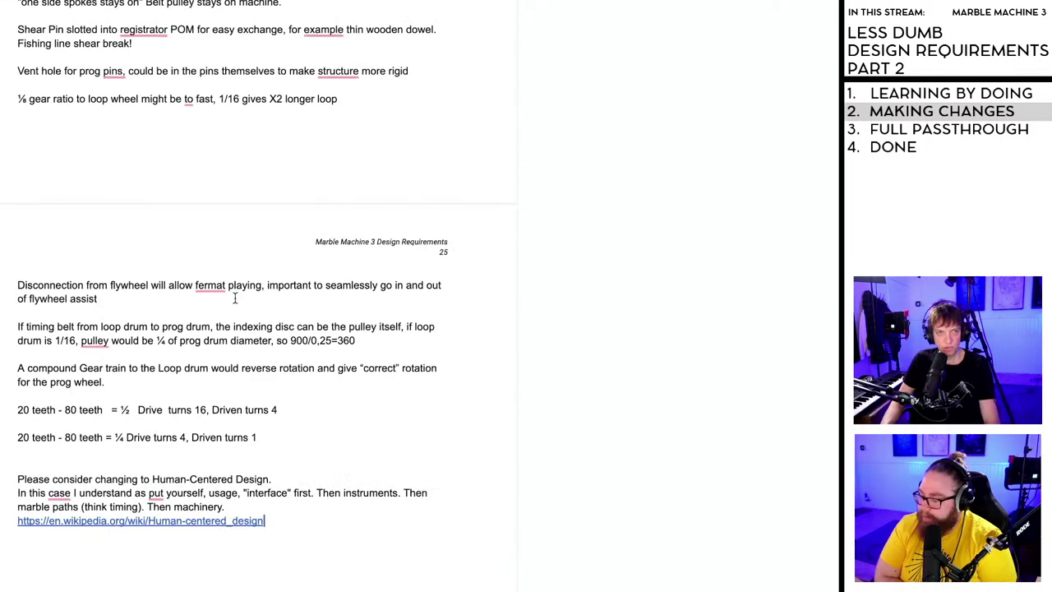
scroll(236, 309, "up", 8)
scroll(237, 309, "up", 15)
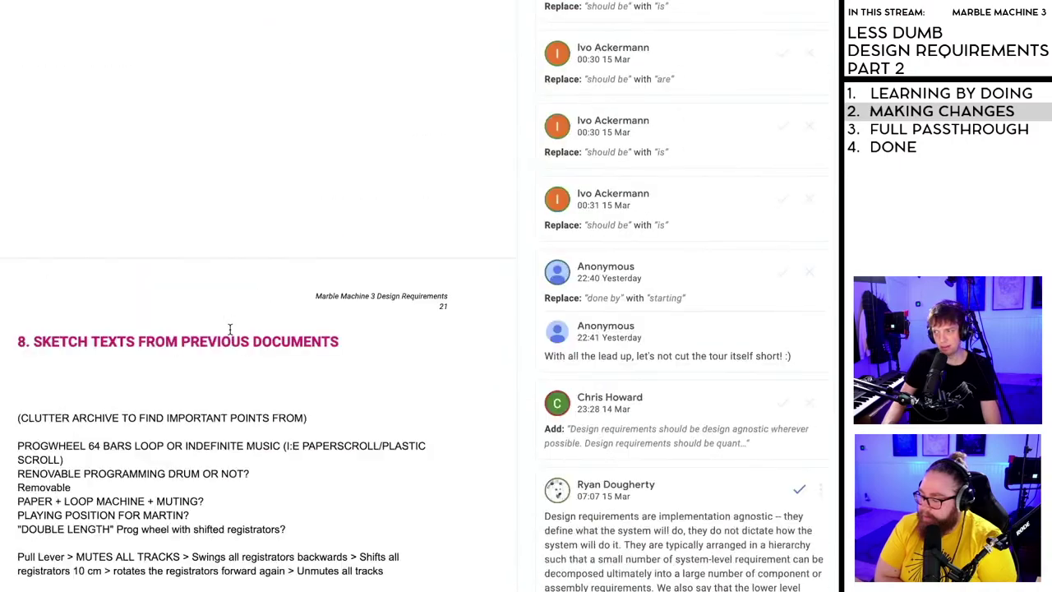
key("ctrl+Home")
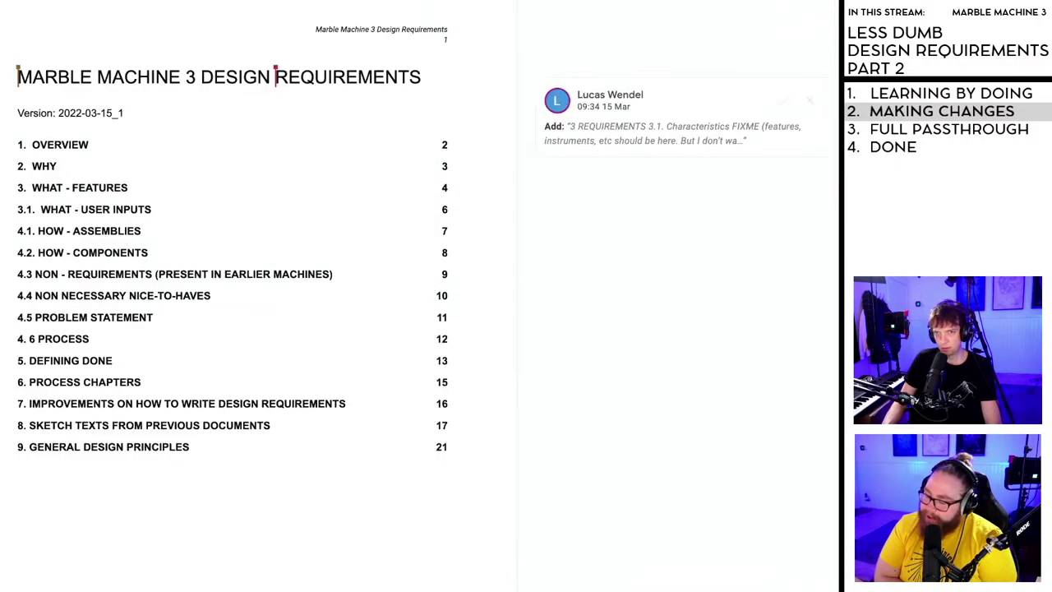
- Accept the suggested 'Requirments' to 'Requirements' correction in the Purpose sentence on page 2
scroll(189, 507, "down", 10)
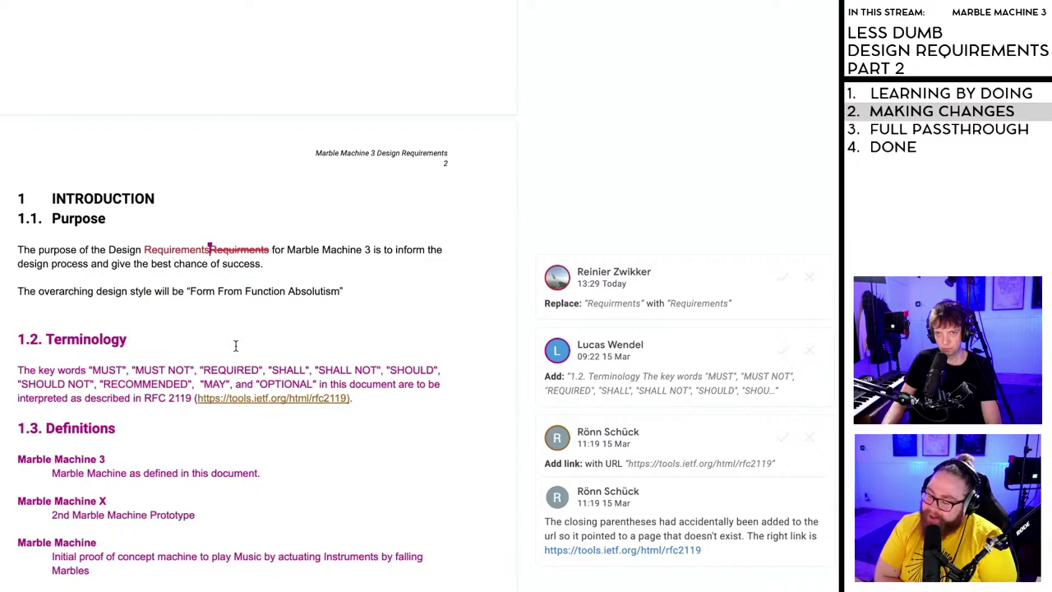
scroll(236, 345, "down", 2)
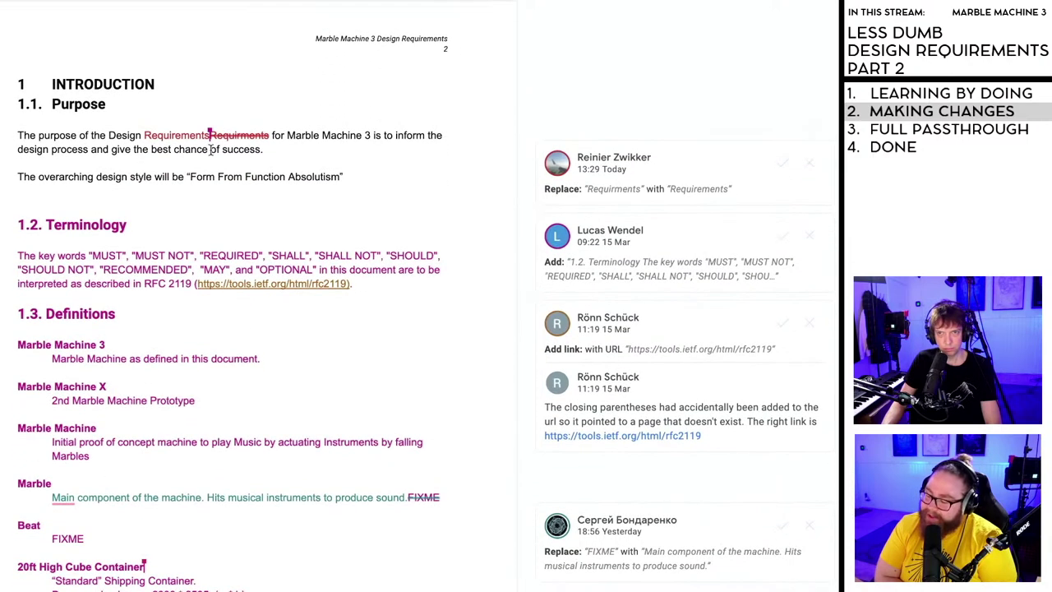
scroll(211, 211, "up", 10)
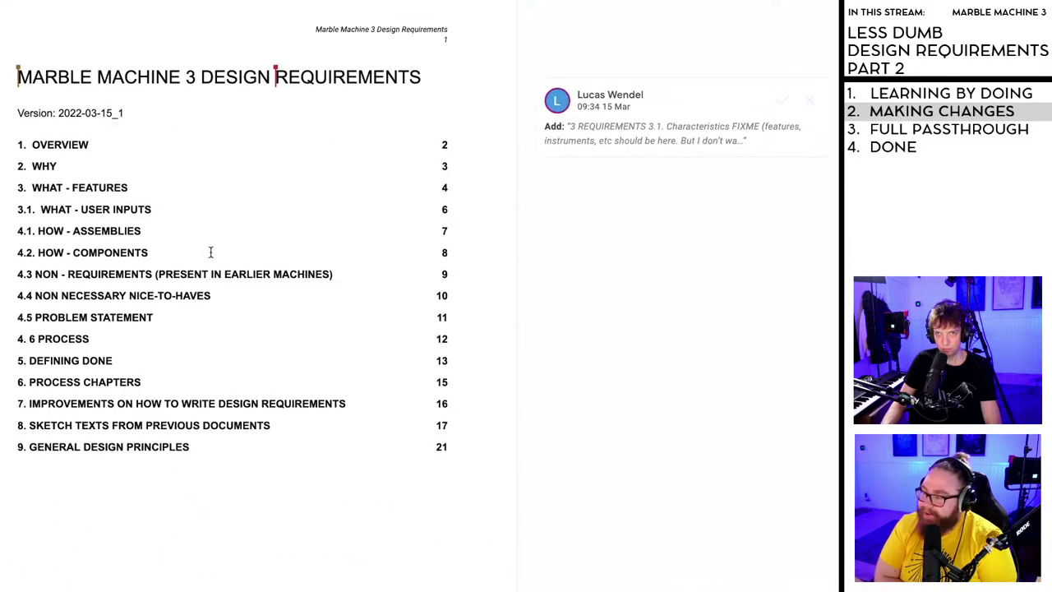
left_click(300, 85)
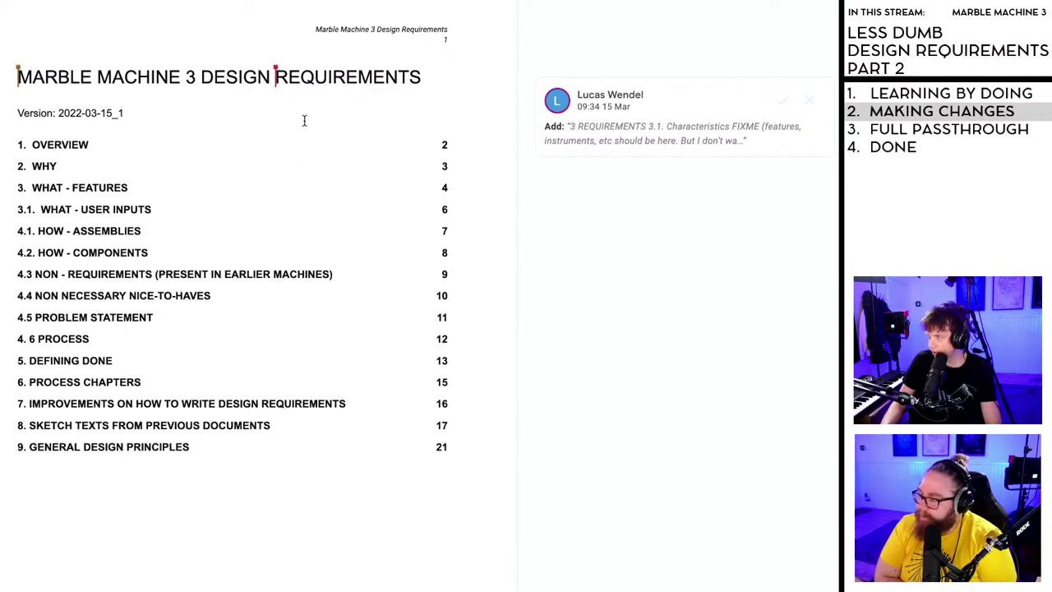
scroll(302, 123, "down", 7)
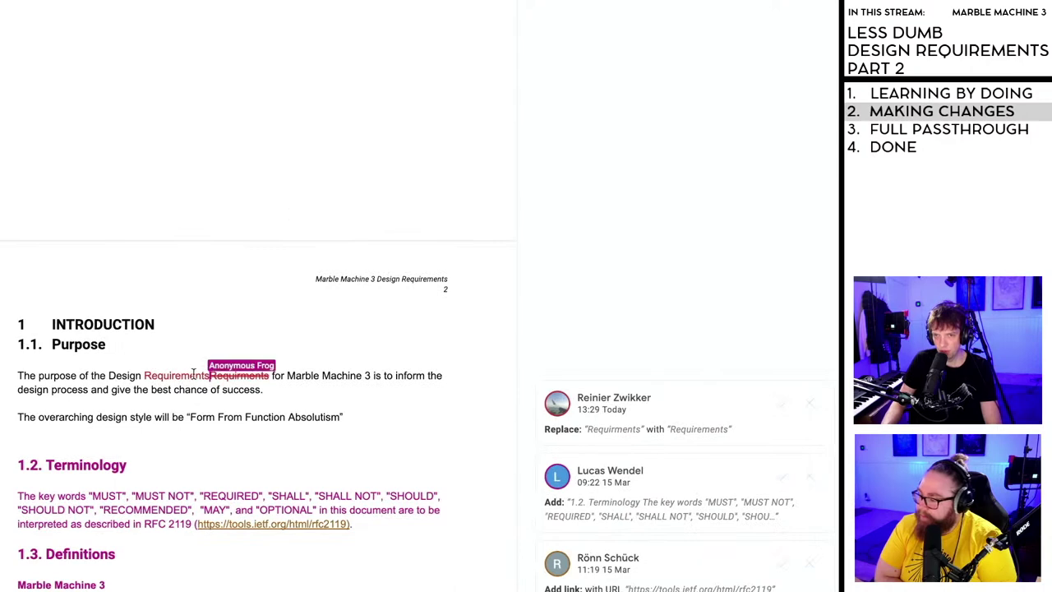
scroll(195, 374, "down", 3)
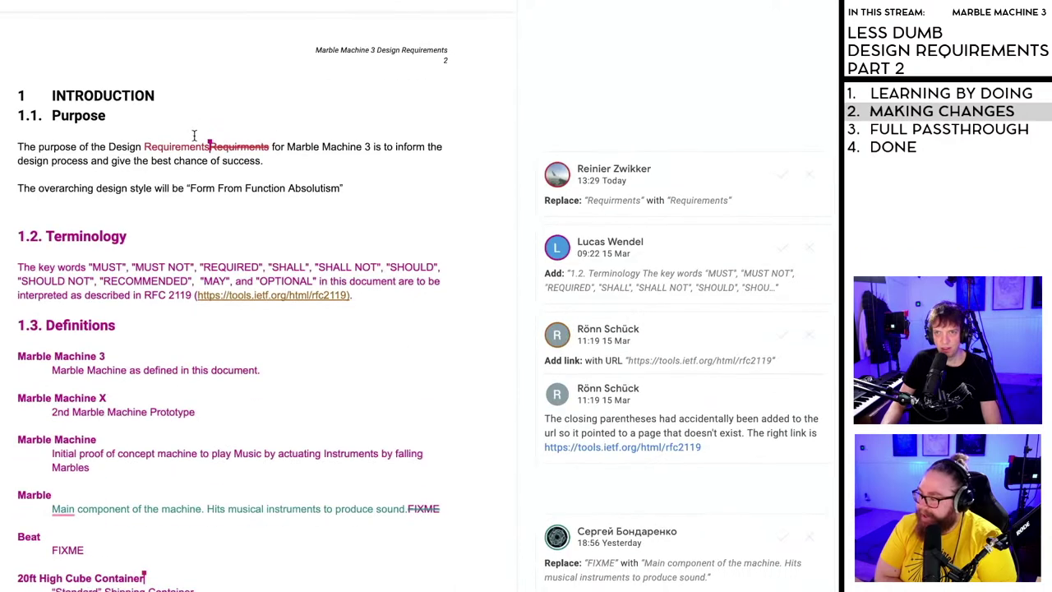
left_click(237, 146)
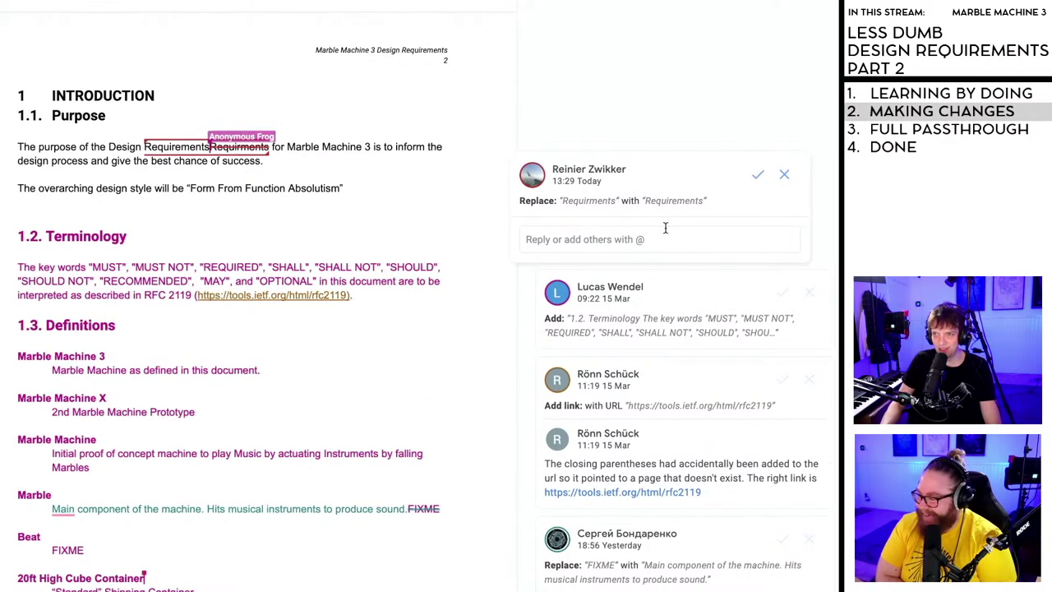
left_click(759, 177)
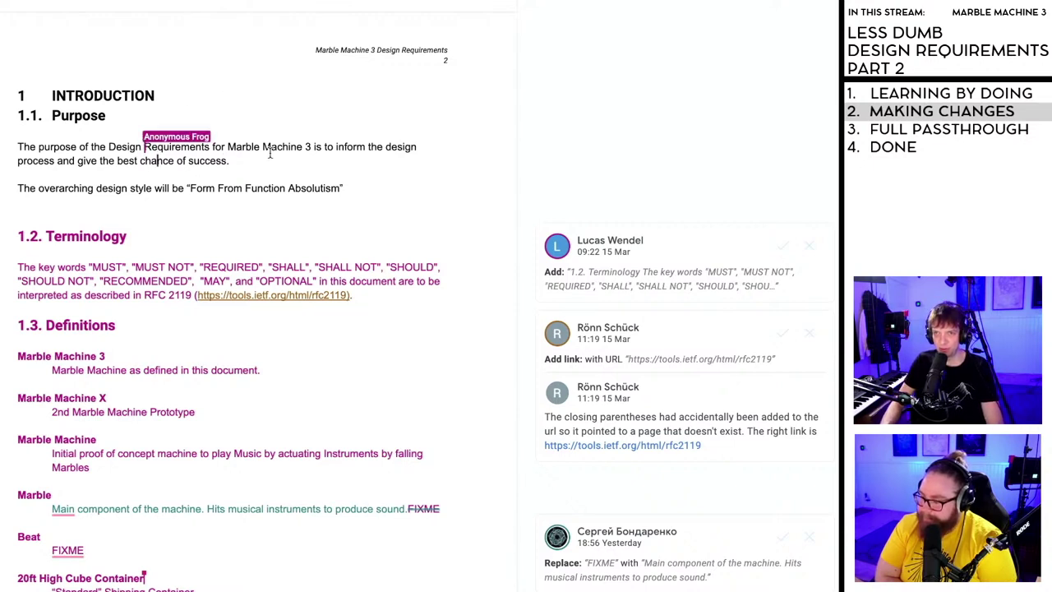
scroll(214, 164, "down", 1)
scroll(214, 164, "down", 1)
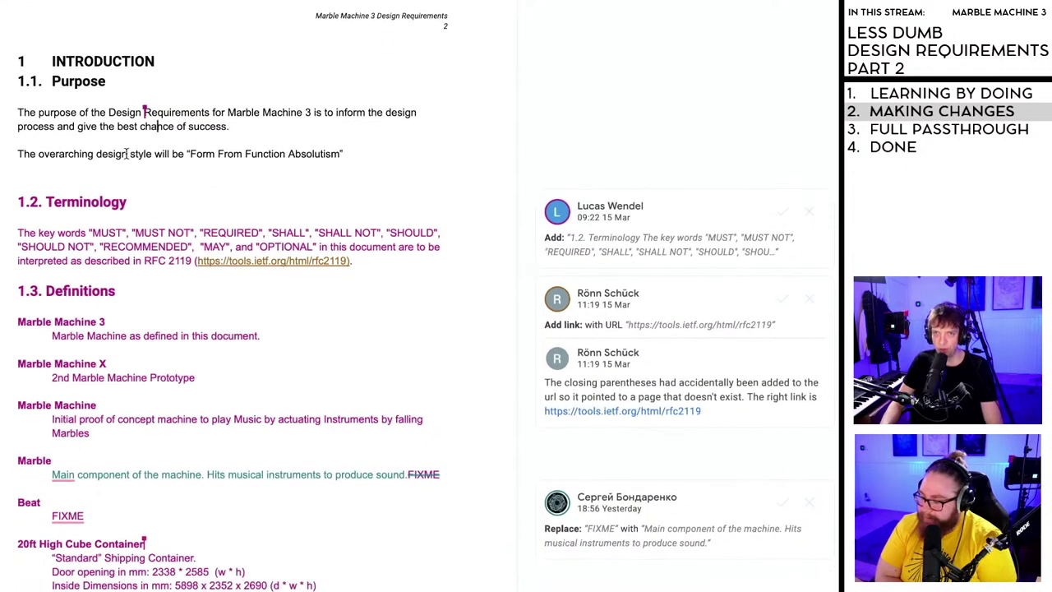
scroll(229, 154, "down", 1)
scroll(229, 154, "down", 1)
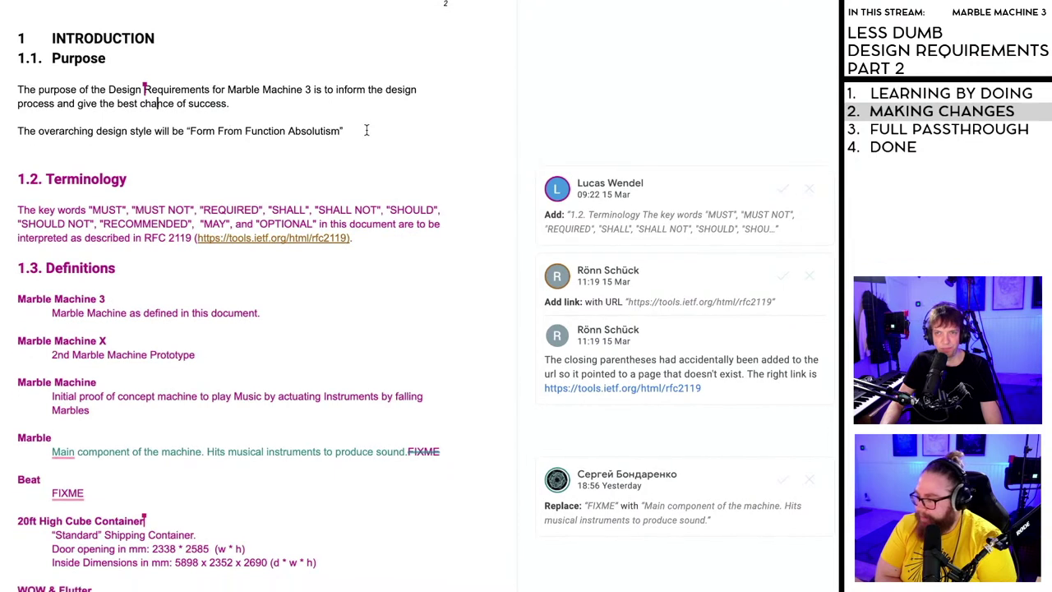
- Cut the 'Form From Function Absolutism' design style line from Purpose and remove the leftover empty line
left_click_drag(342, 131, 12, 133)
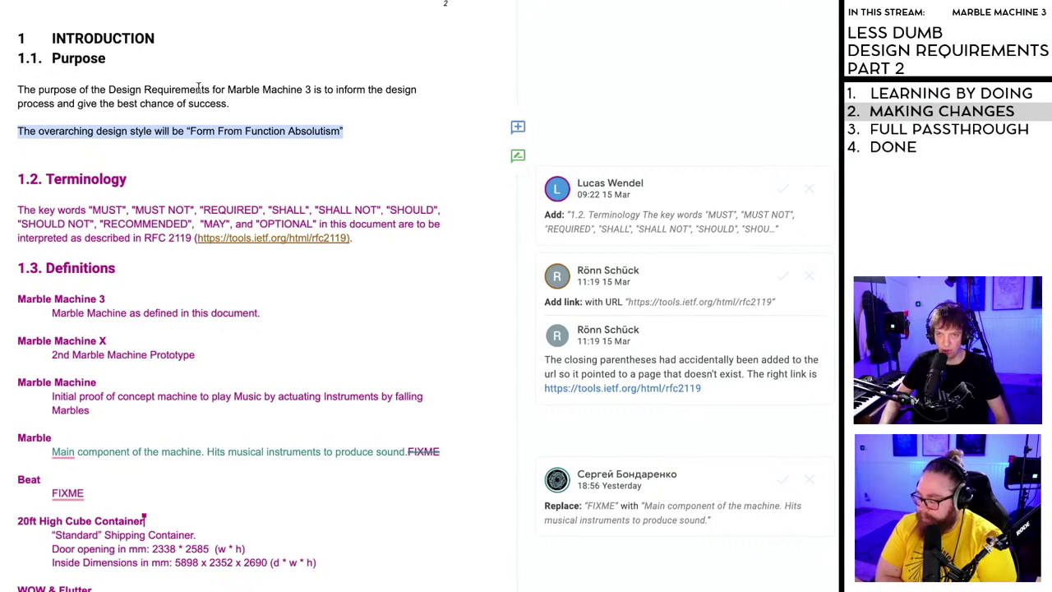
key("BackSpace")
key("BackSpace")
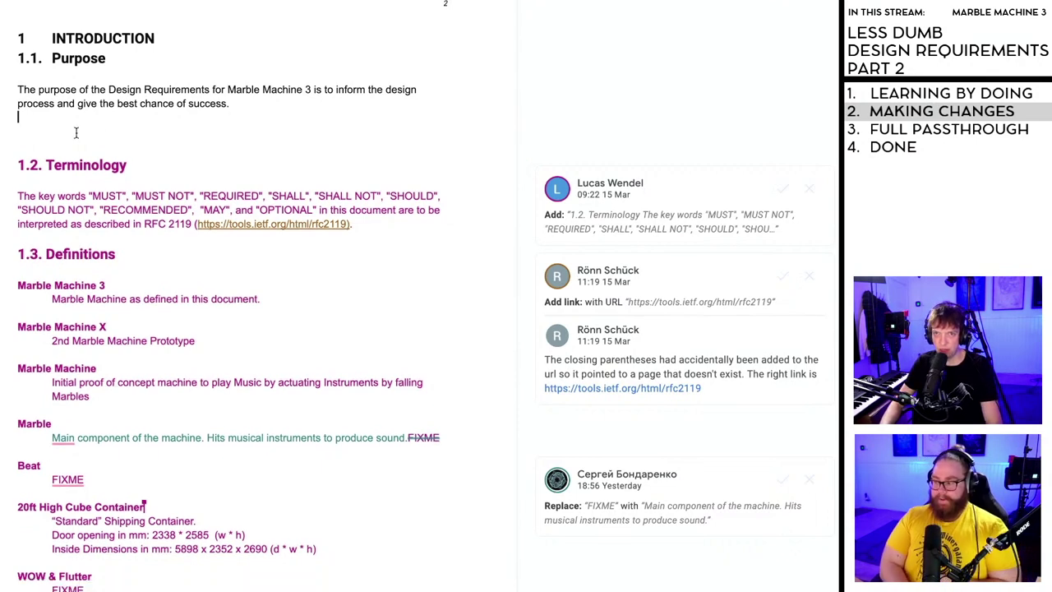
key("BackSpace")
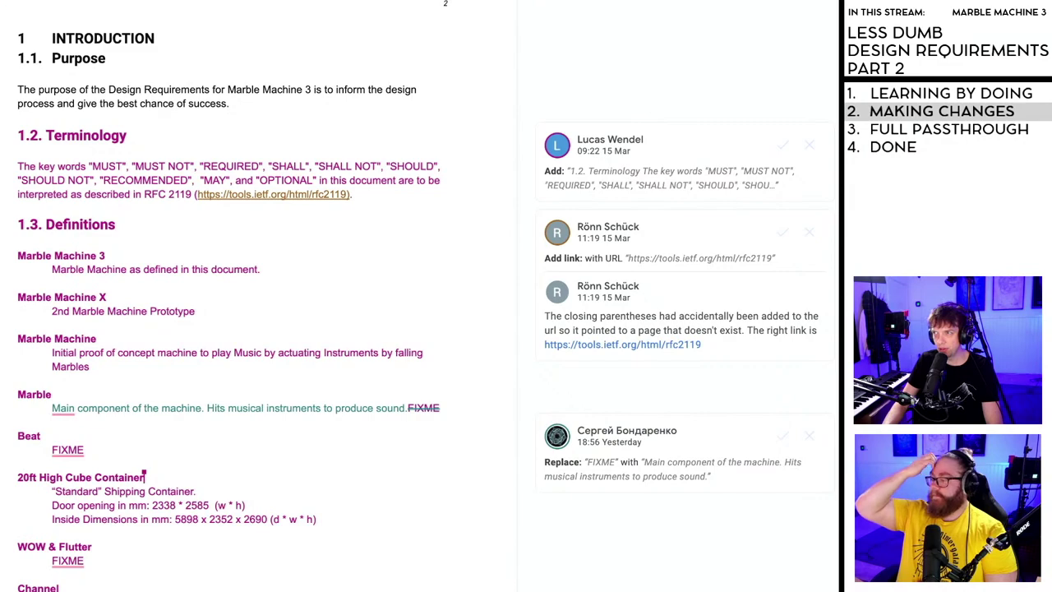
scroll(258, 296, "down", 20)
- Paste the 'Form From Function Absolutism' line below the Human-Centered Design link, above section 9
scroll(258, 296, "down", 20)
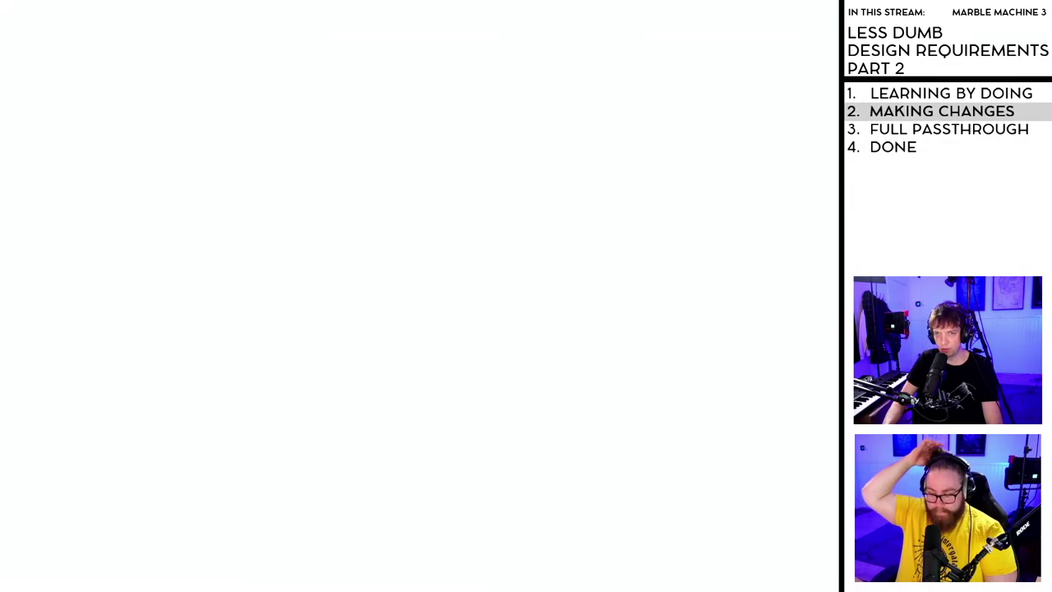
left_click(211, 370)
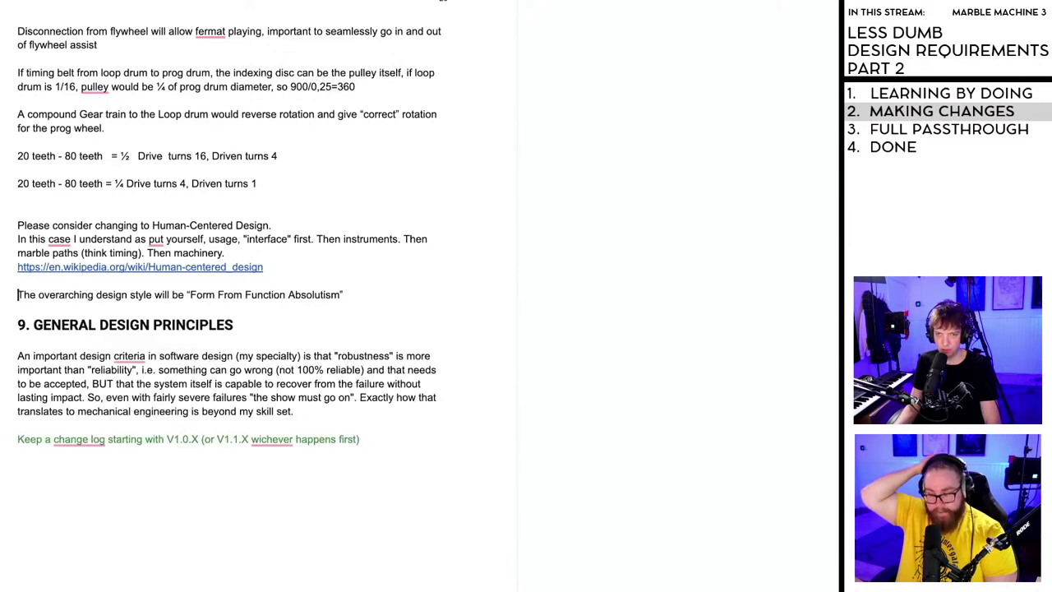
scroll(299, 575, "up", 2)
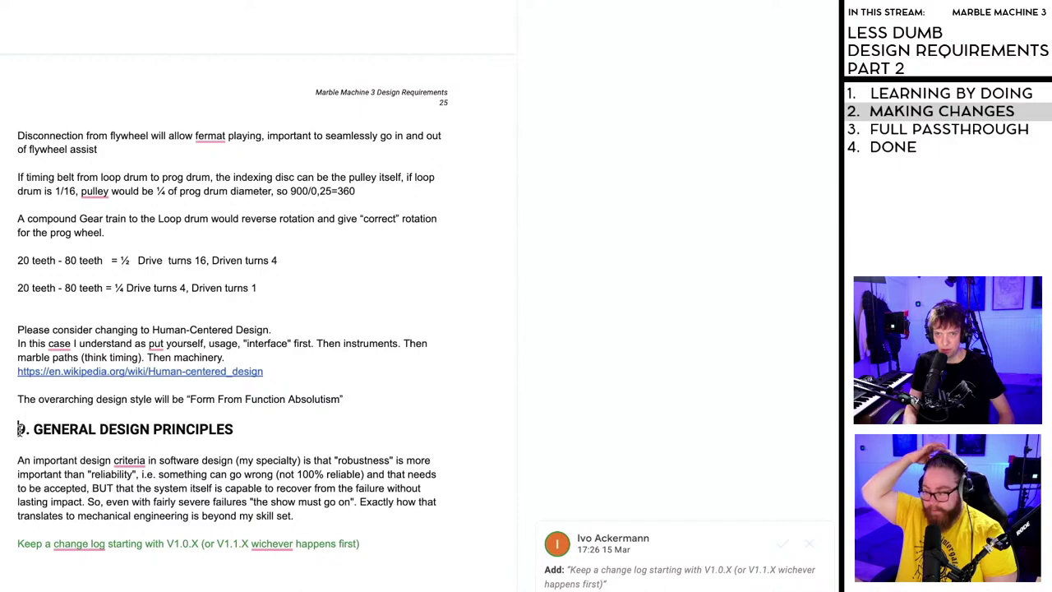
scroll(22, 430, "down", 2)
scroll(155, 379, "up", 20)
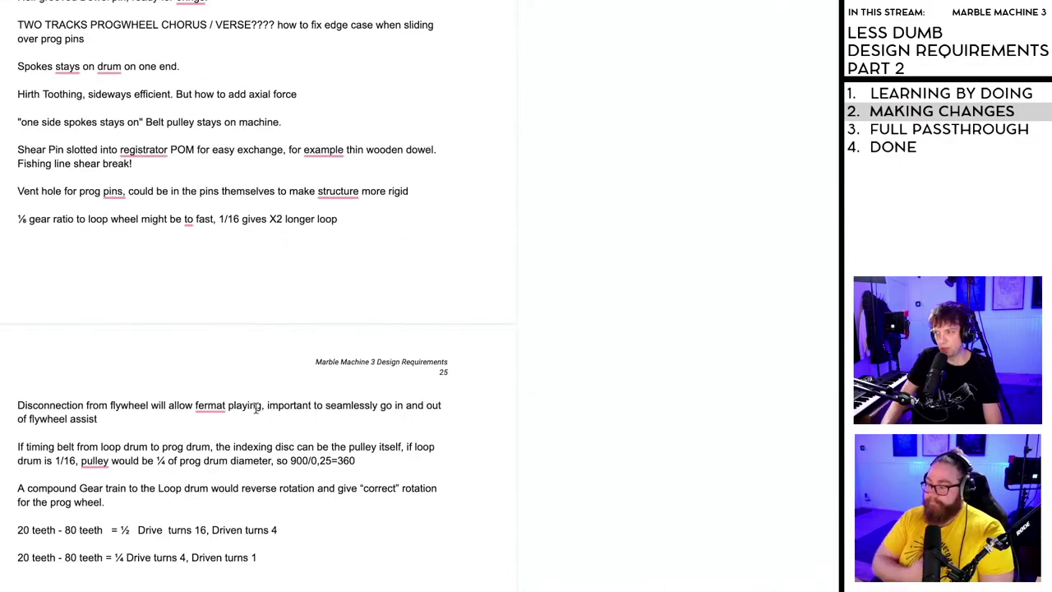
scroll(257, 329, "up", 20)
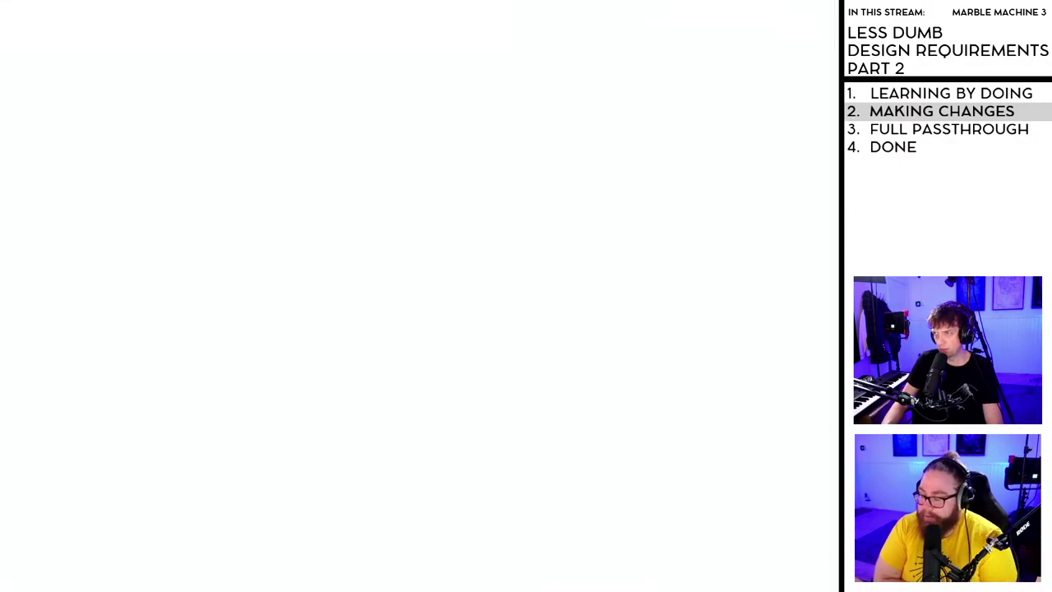
scroll(257, 329, "down", 5)
scroll(257, 328, "up", 2)
scroll(60, 189, "up", 12)
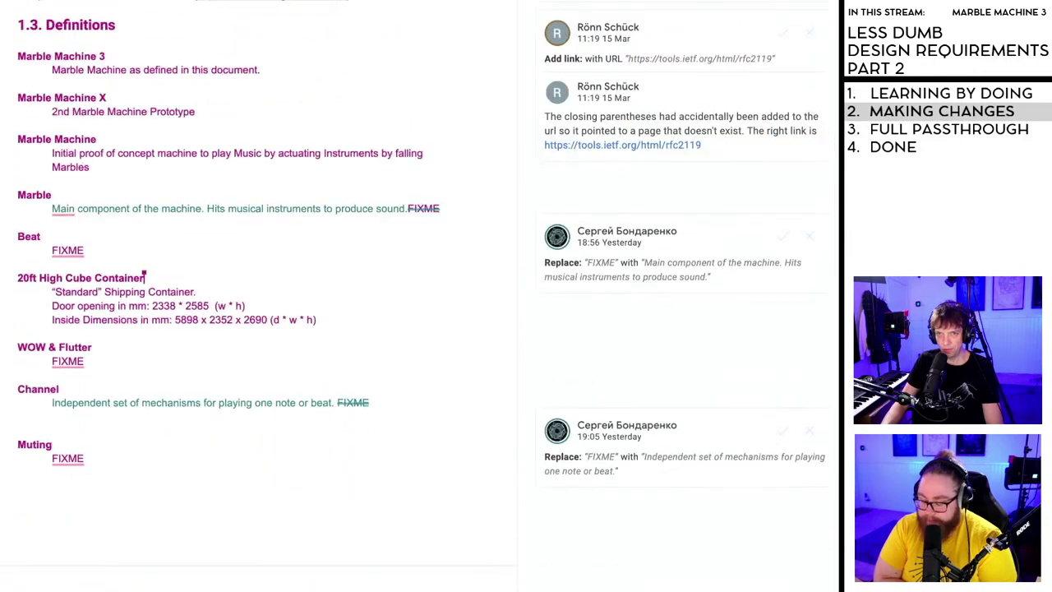
scroll(60, 189, "down", 1)
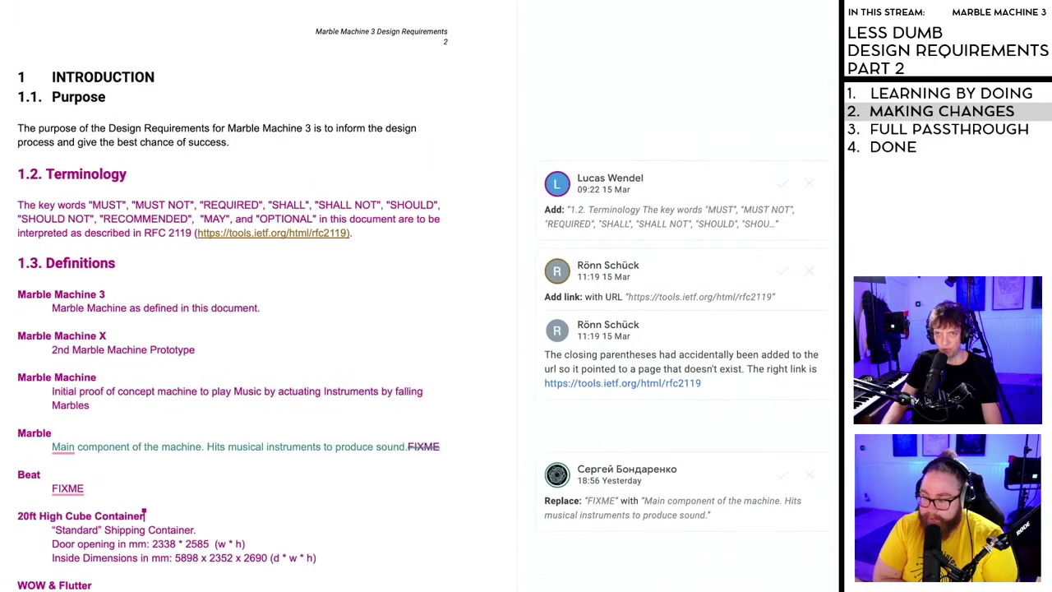
left_click(67, 176)
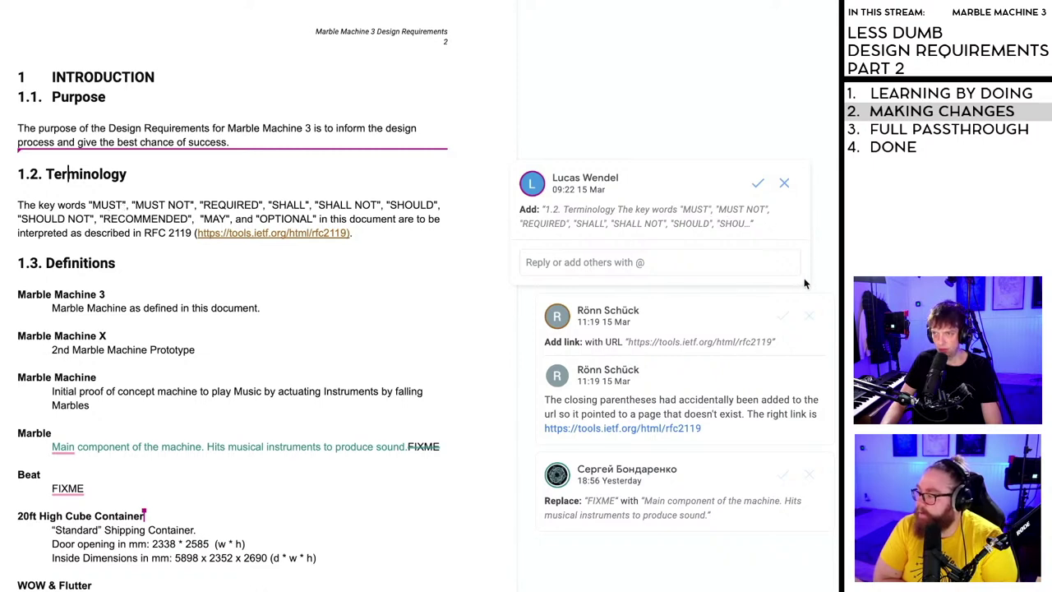
scroll(714, 199, "down", 2)
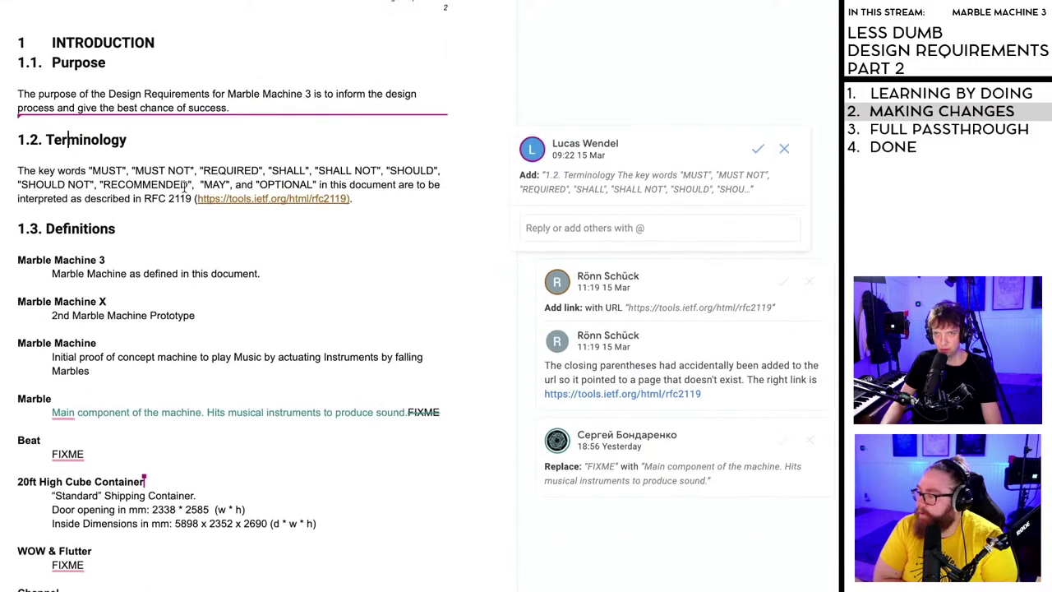
scroll(184, 187, "up", 3)
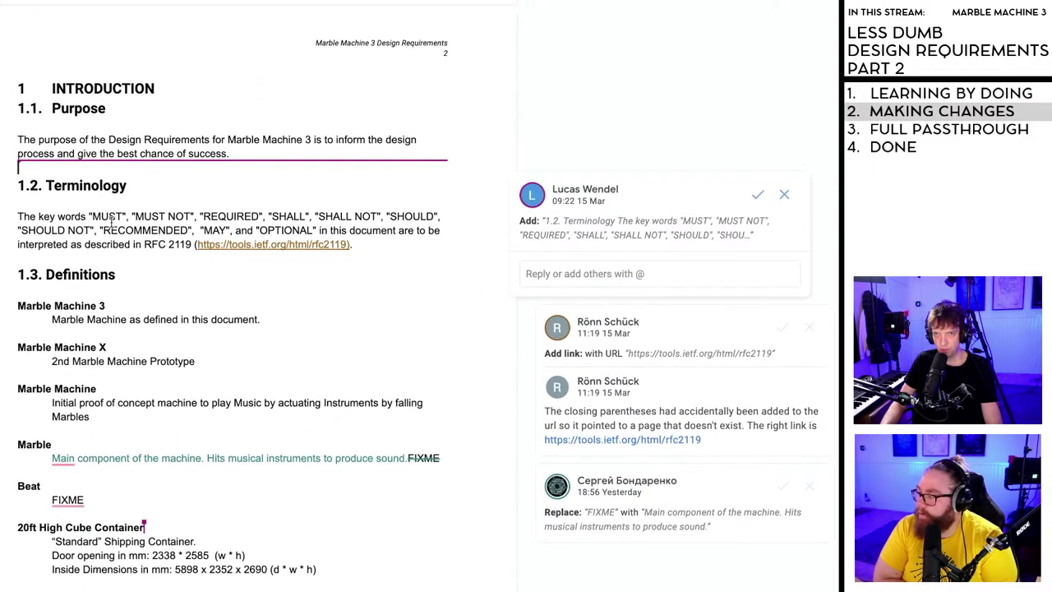
left_click(291, 91)
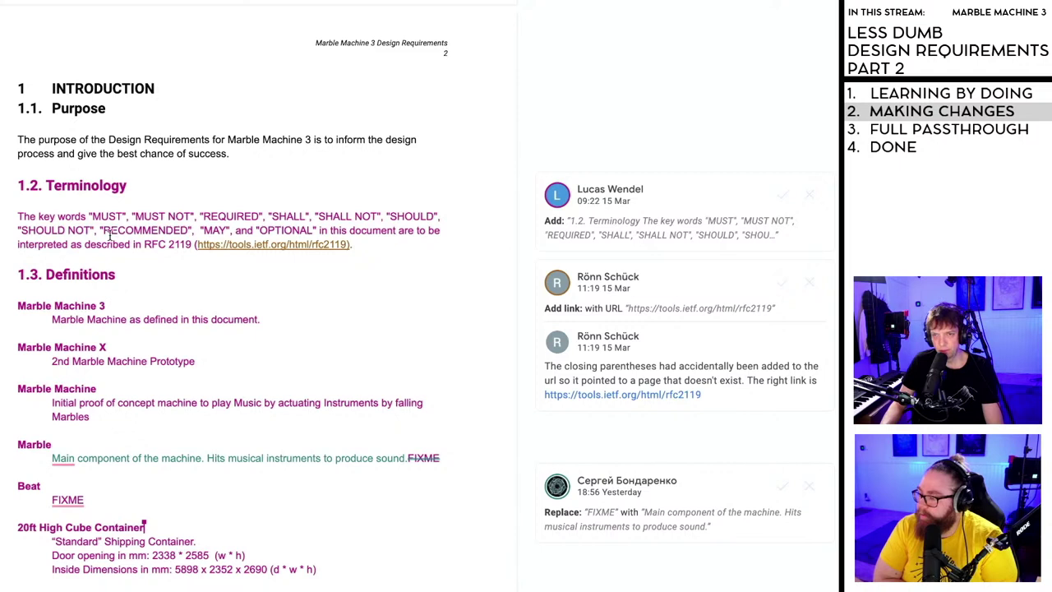
scroll(102, 222, "down", 1)
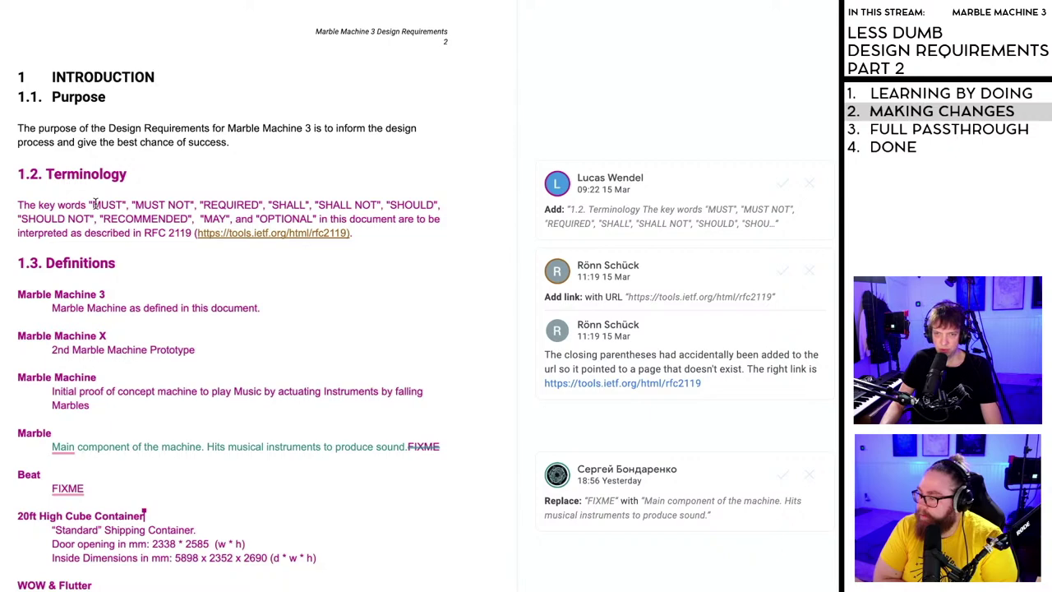
scroll(93, 209, "down", 1)
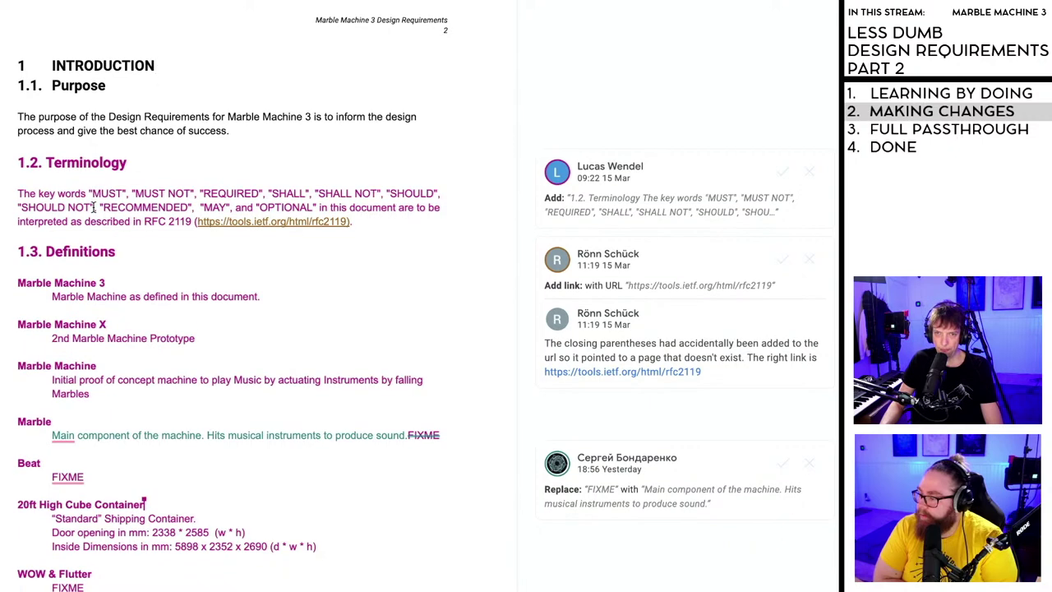
scroll(93, 209, "down", 5)
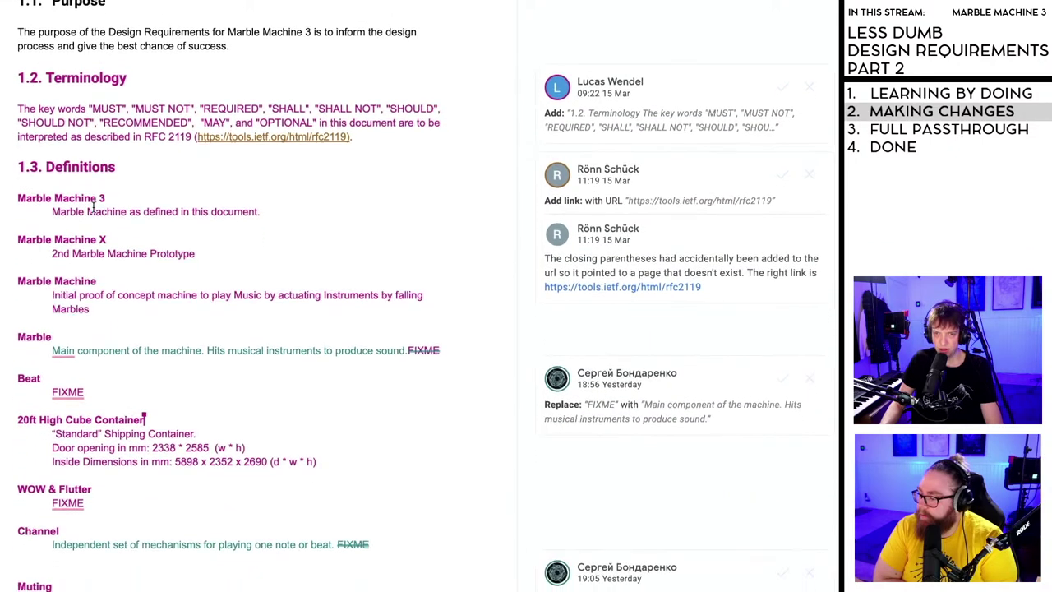
scroll(93, 209, "down", 2)
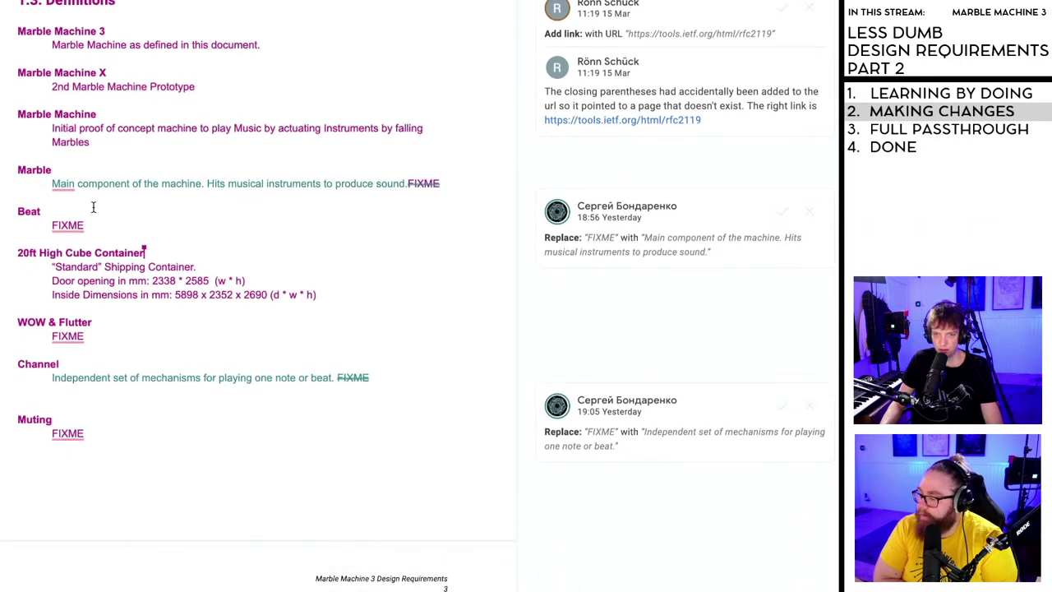
scroll(93, 207, "up", 12)
scroll(173, 414, "down", 3)
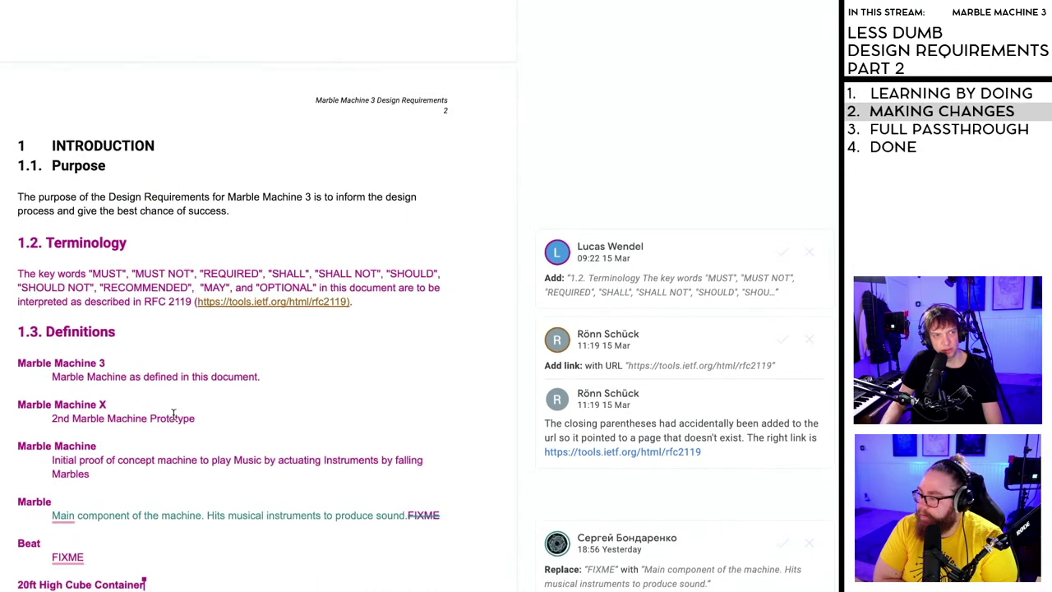
scroll(173, 413, "down", 1)
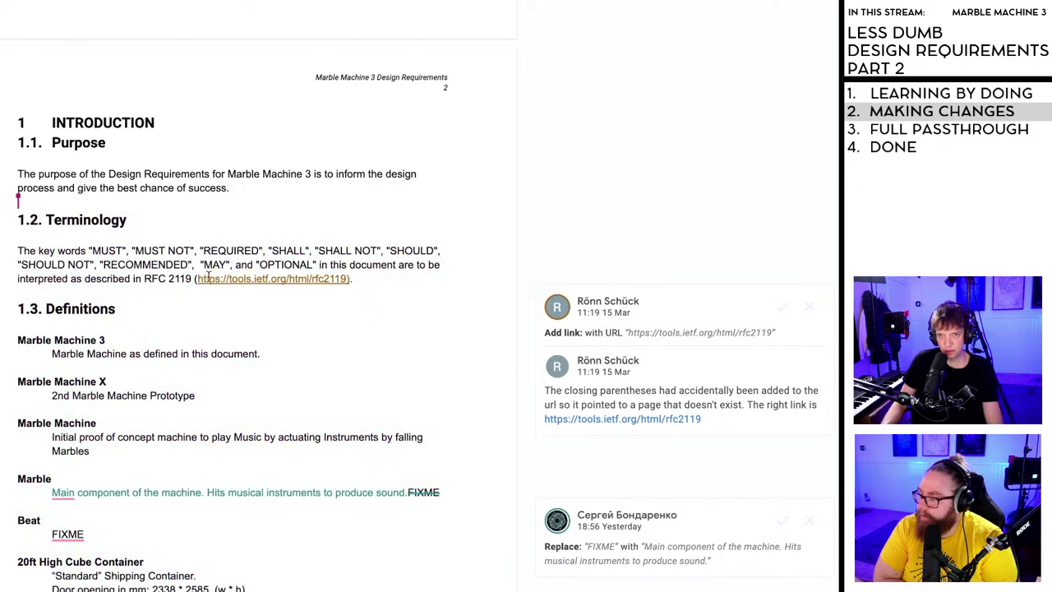
- Test the RFC 2119 link by visiting the IETF page, then return to the document
left_click(126, 254)
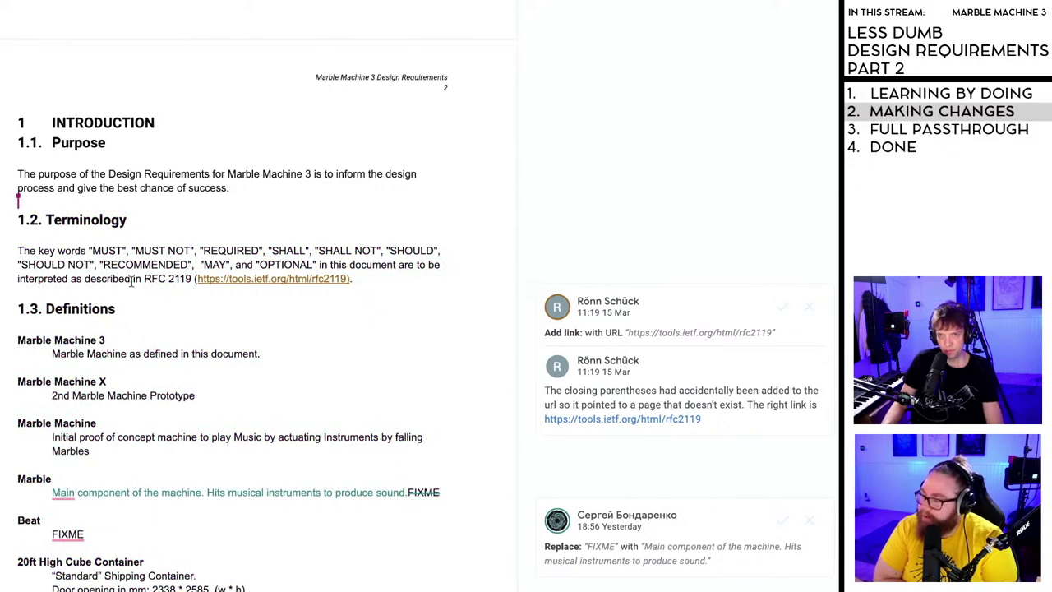
left_click(263, 280)
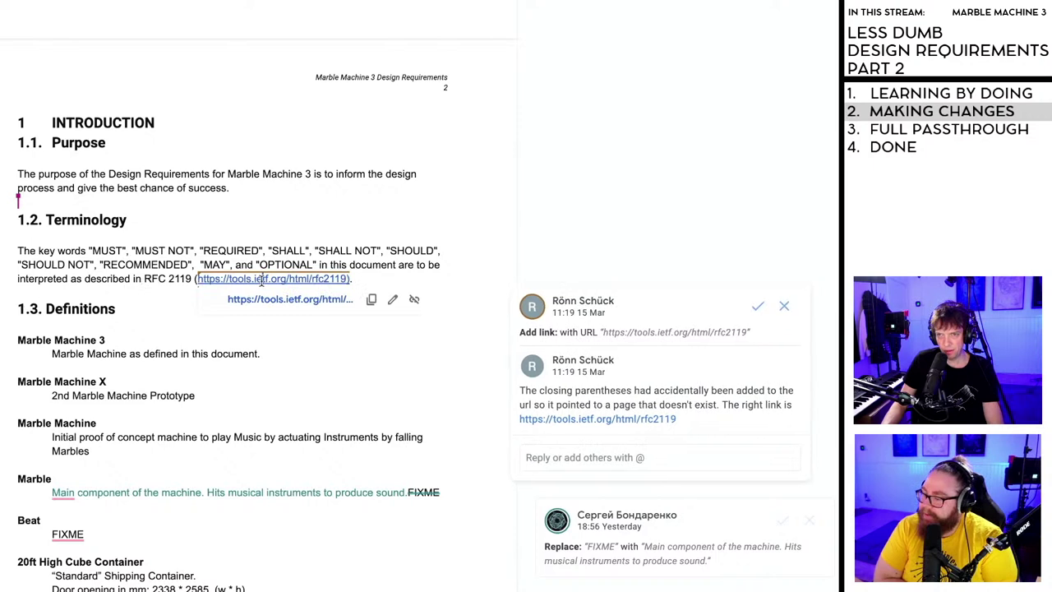
left_click(270, 300)
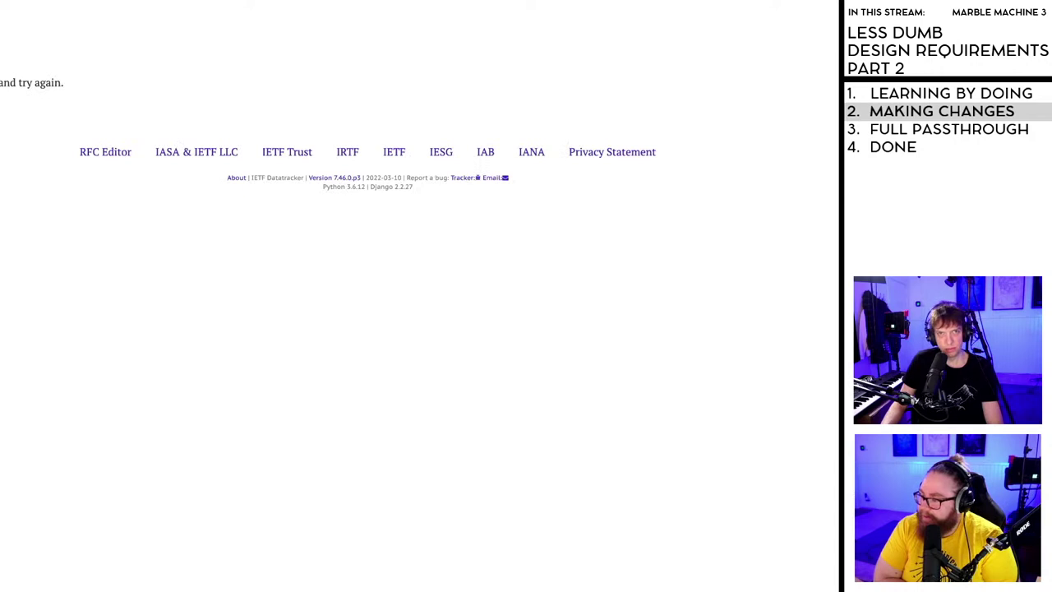
key("ctrl+w")
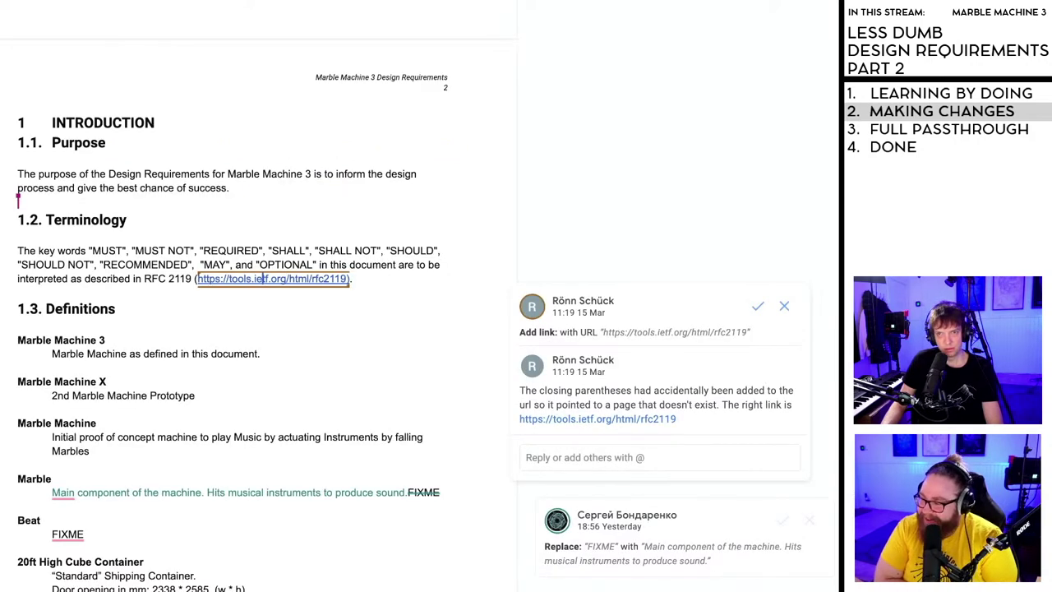
left_click(224, 310)
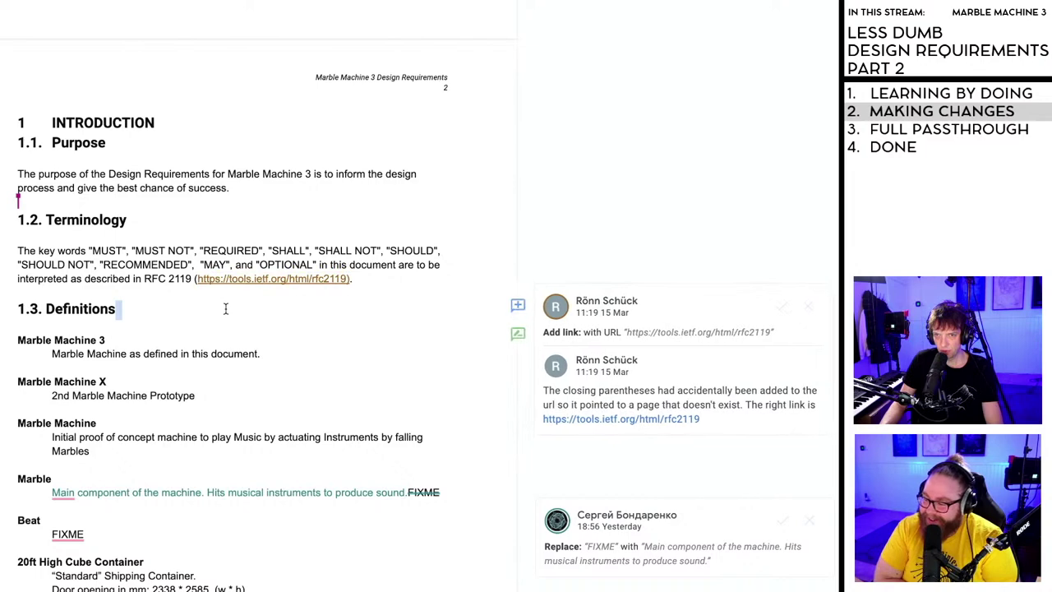
scroll(198, 308, "down", 1)
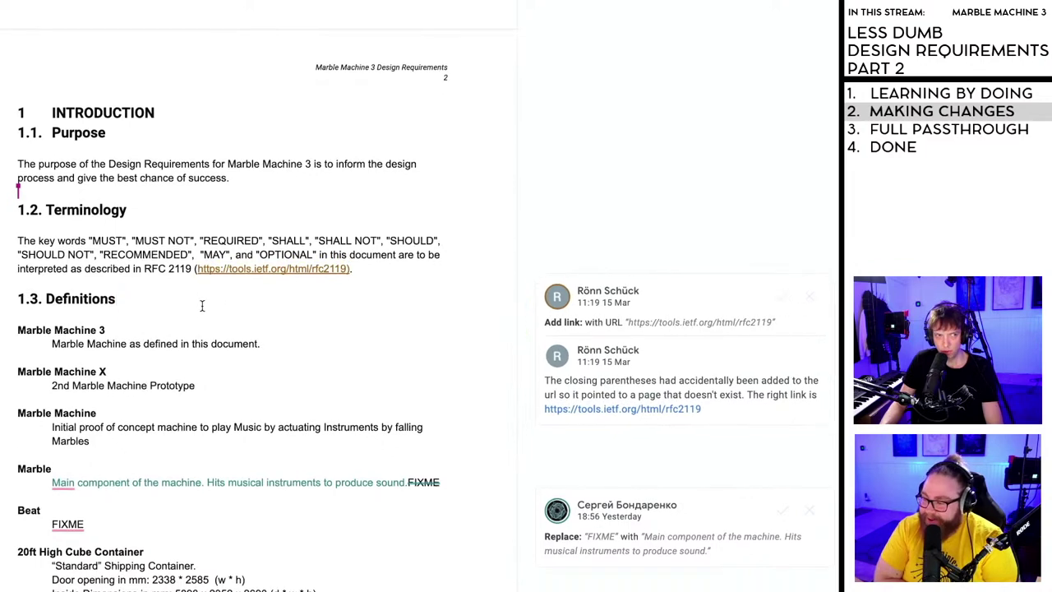
scroll(247, 206, "down", 1)
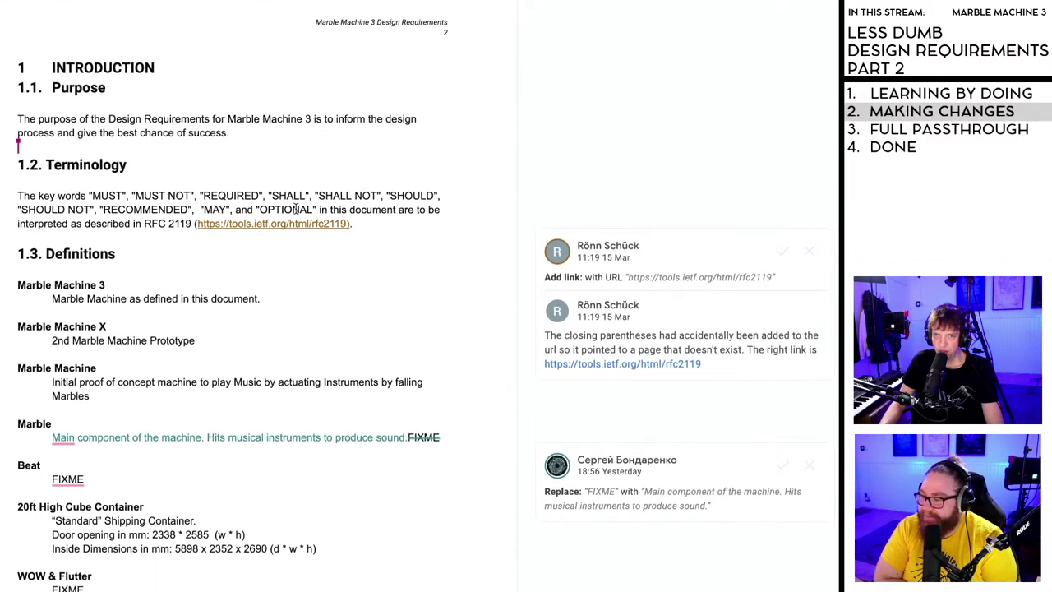
scroll(124, 197, "down", 1)
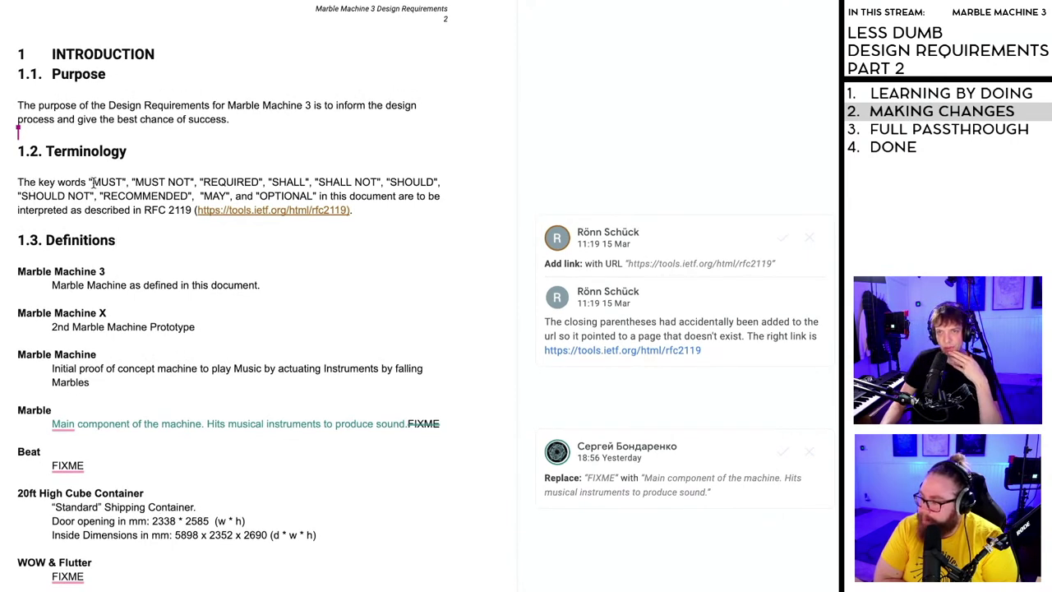
- Accept the suggested RFC 2119 link in the Terminology paragraph
left_click_drag(91, 184, 266, 210)
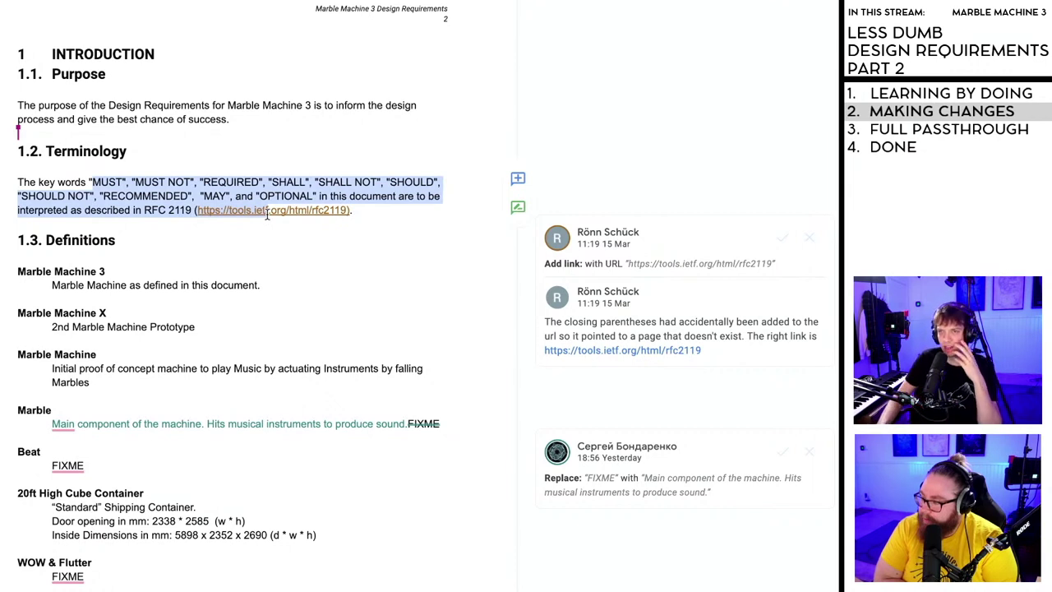
left_click(311, 225)
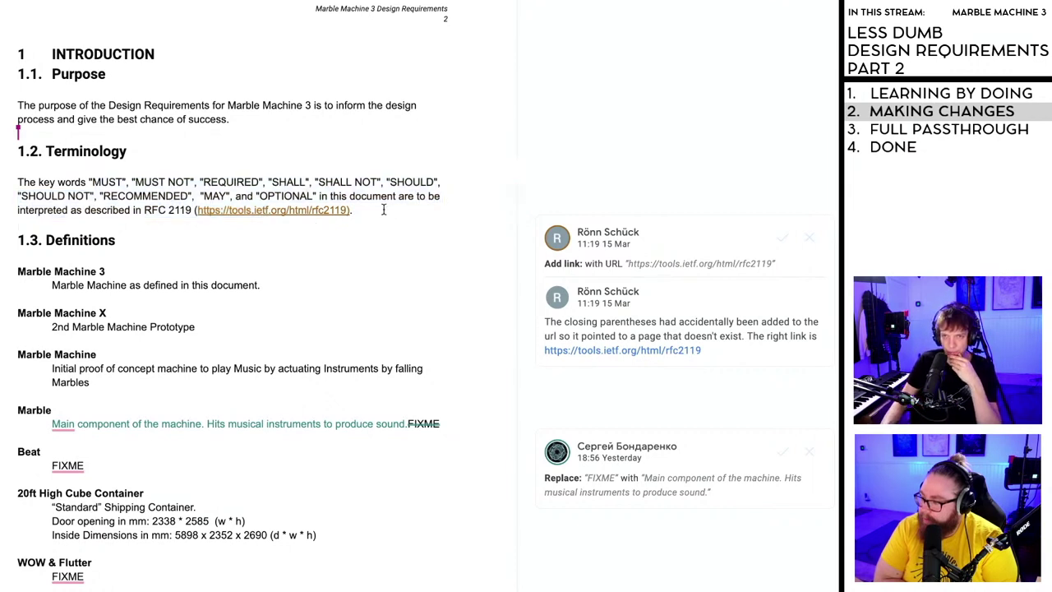
left_click_drag(351, 211, 195, 210)
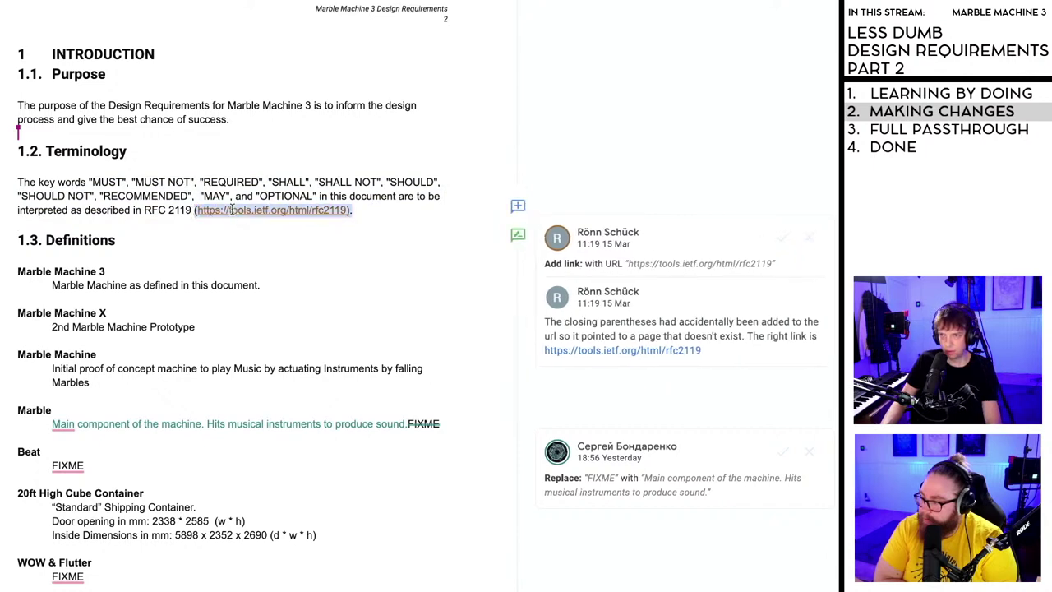
mouse_move(620, 352)
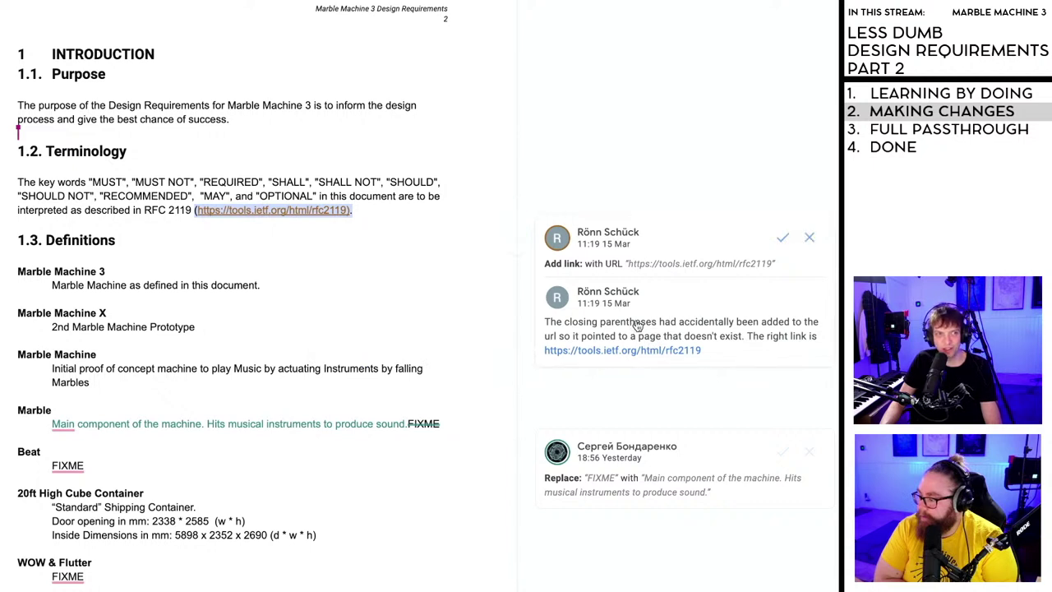
left_click(784, 239)
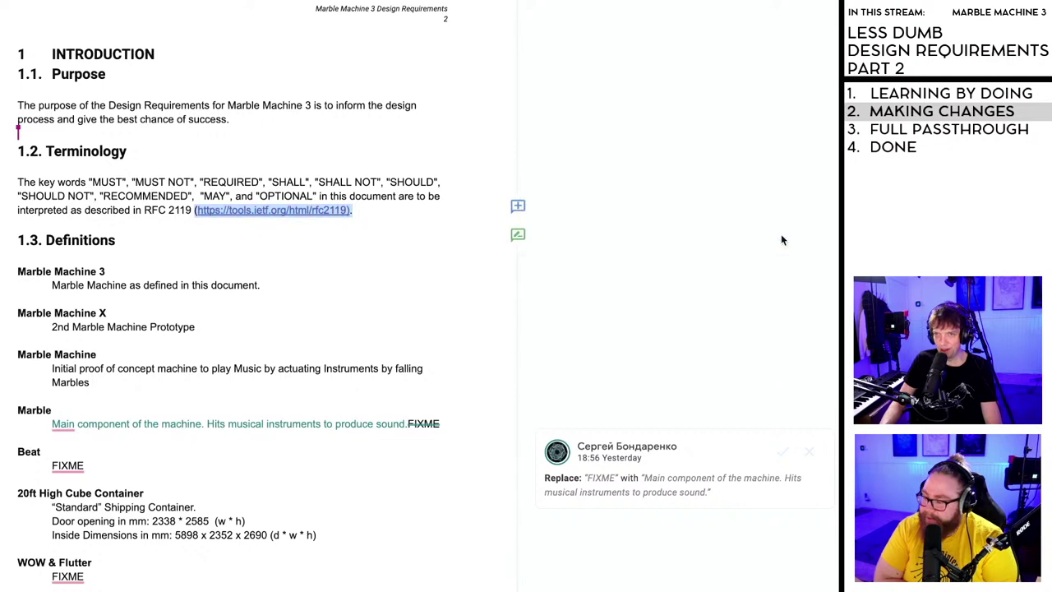
- Recheck the accepted RFC 2119 link on the IETF site and come back to the document
mouse_move(271, 211)
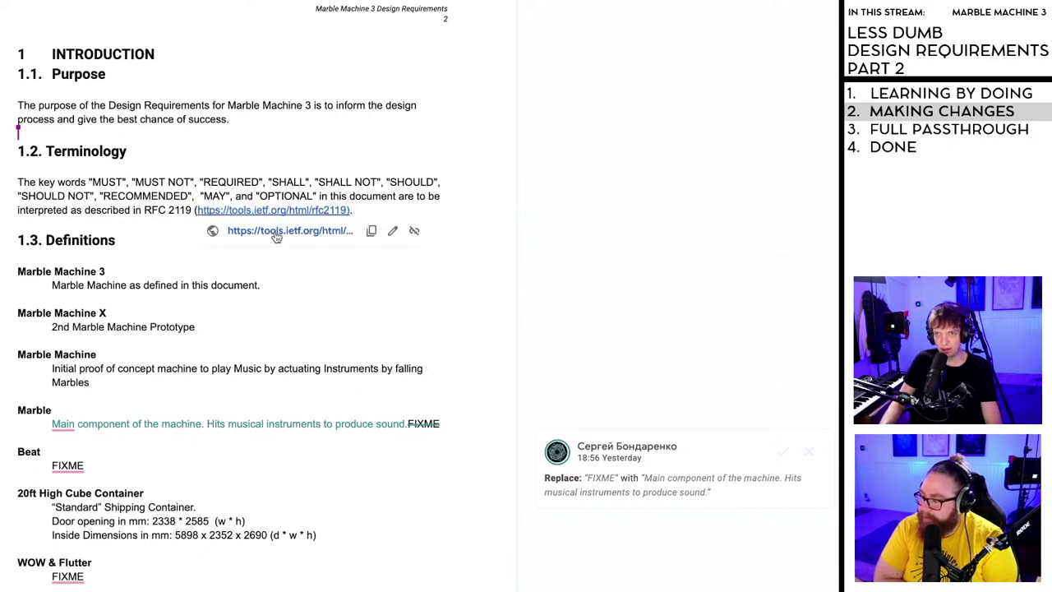
left_click(274, 237)
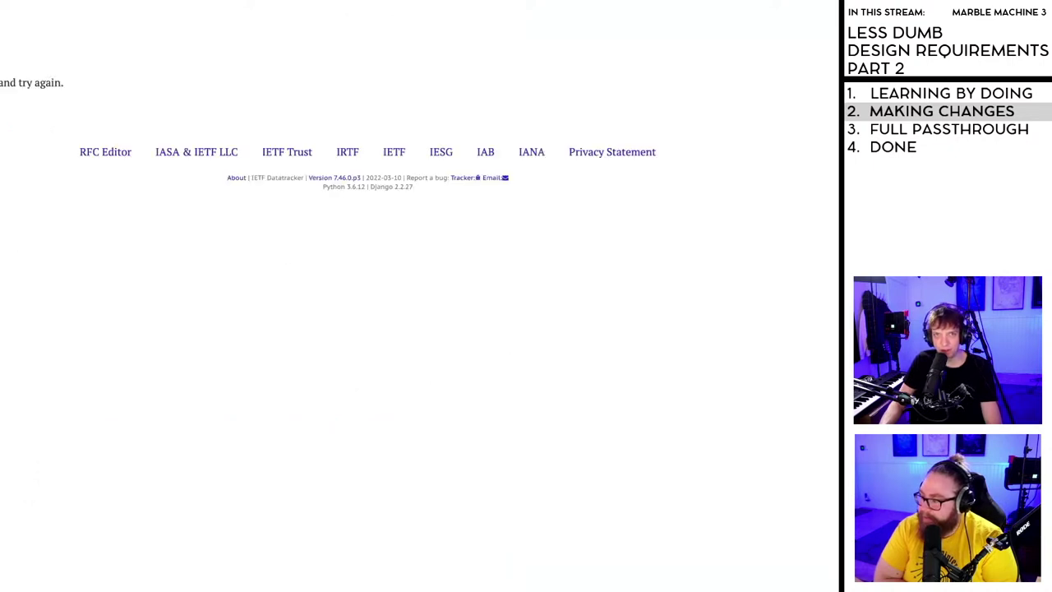
key("ctrl+w")
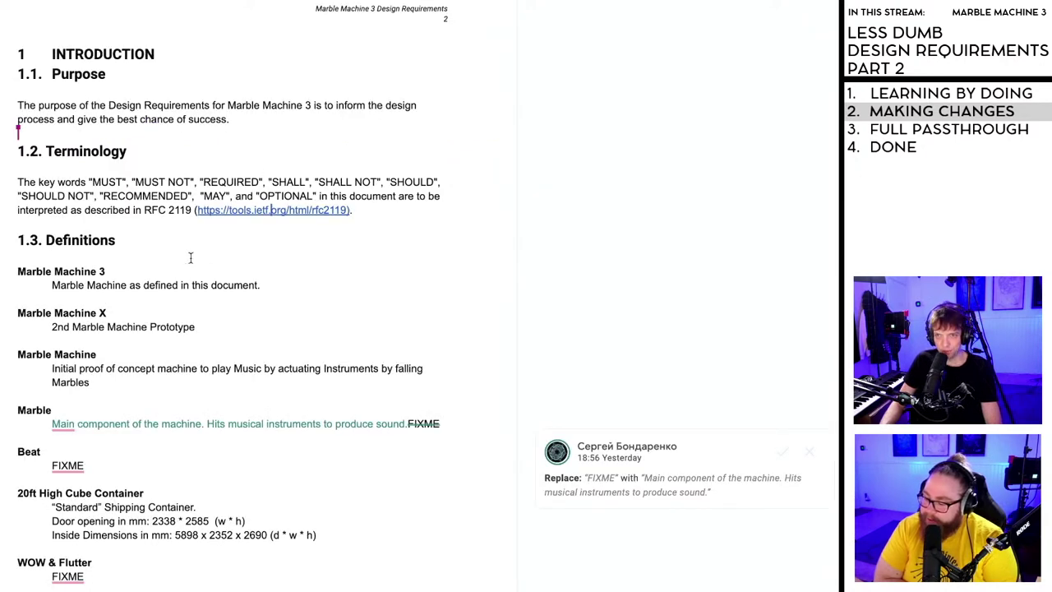
scroll(194, 238, "up", 1)
scroll(197, 218, "up", 1)
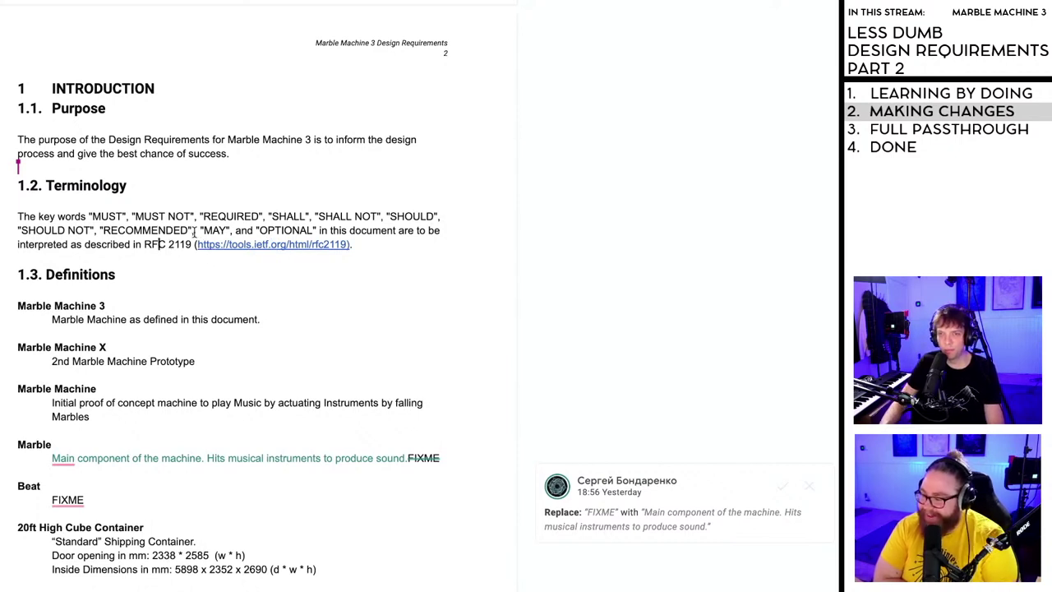
scroll(182, 237, "down", 2)
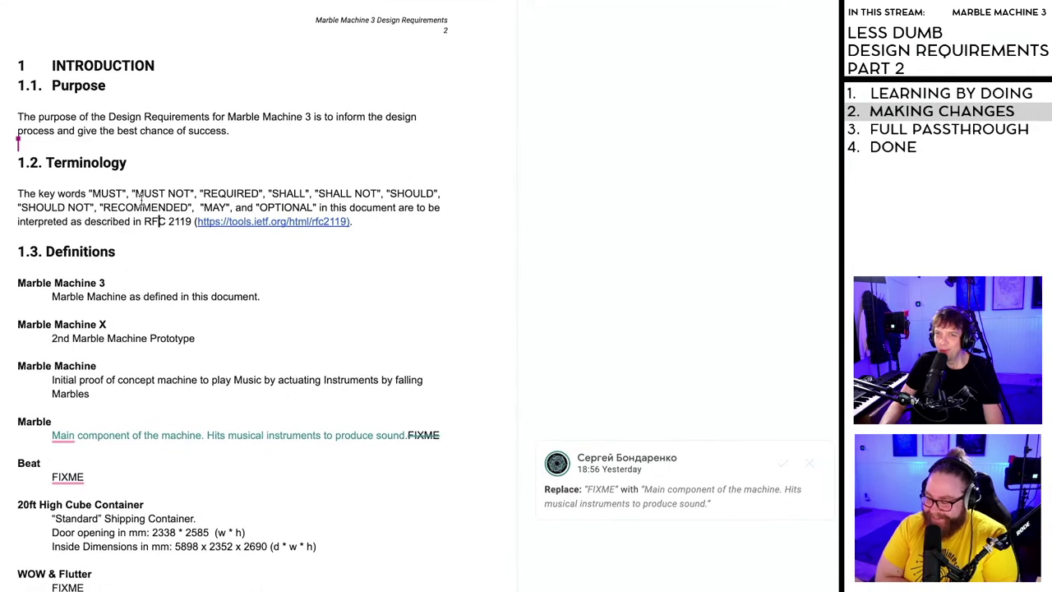
left_click_drag(109, 149, 93, 149)
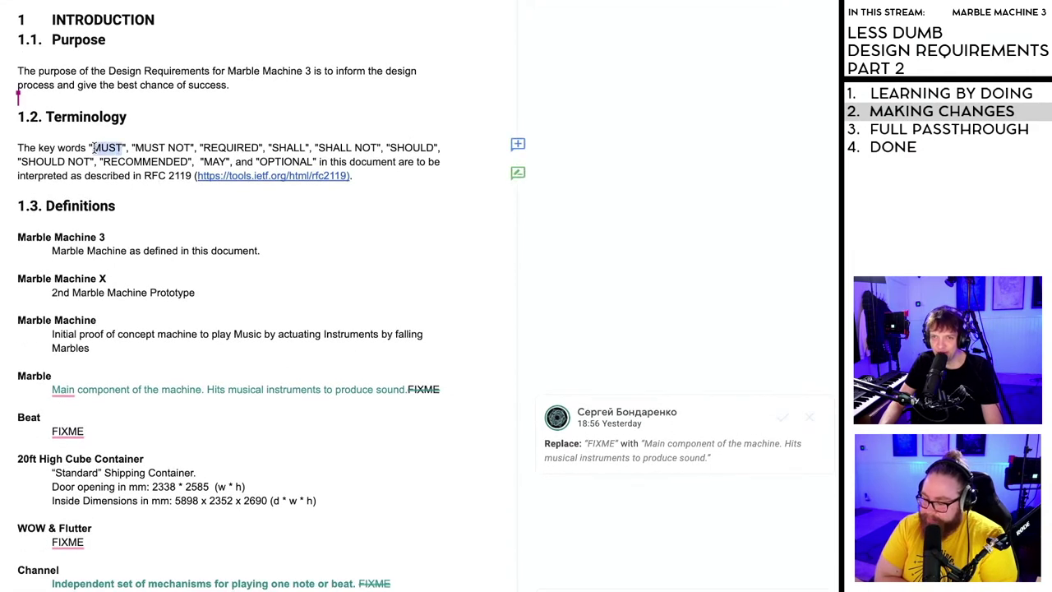
left_click(129, 163)
scroll(147, 170, "down", 1)
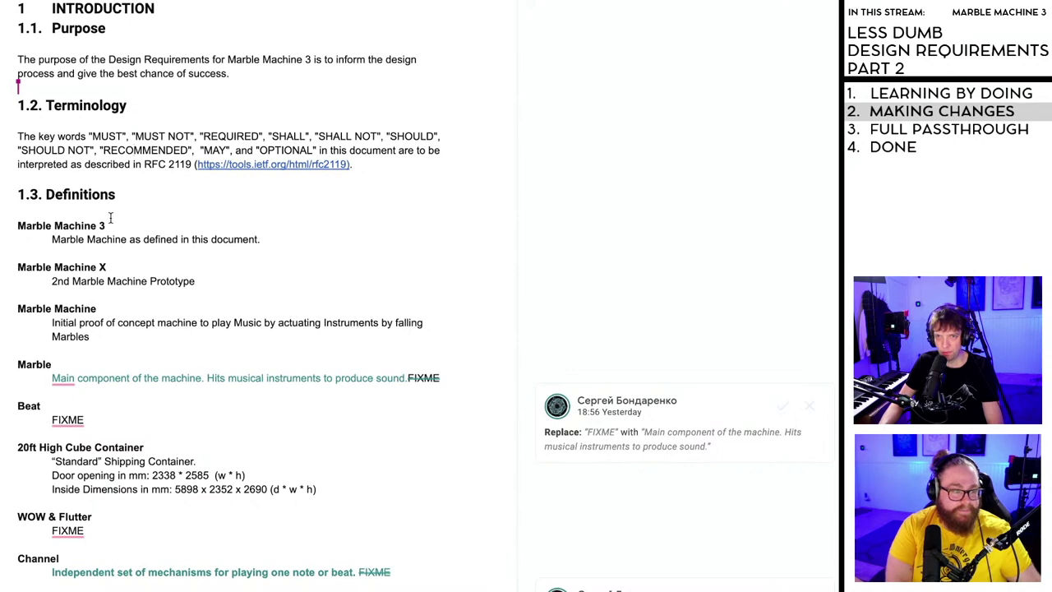
- Select and deselect text in the Marble Machine 3 and Prototype definitions
scroll(110, 217, "down", 1)
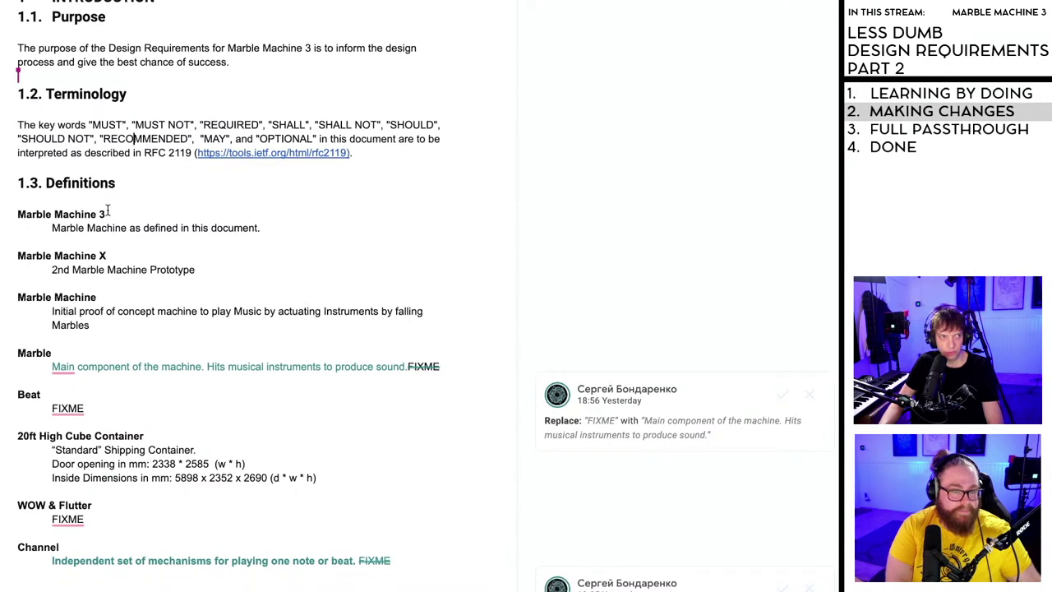
left_click_drag(53, 228, 192, 227)
left_click(191, 228)
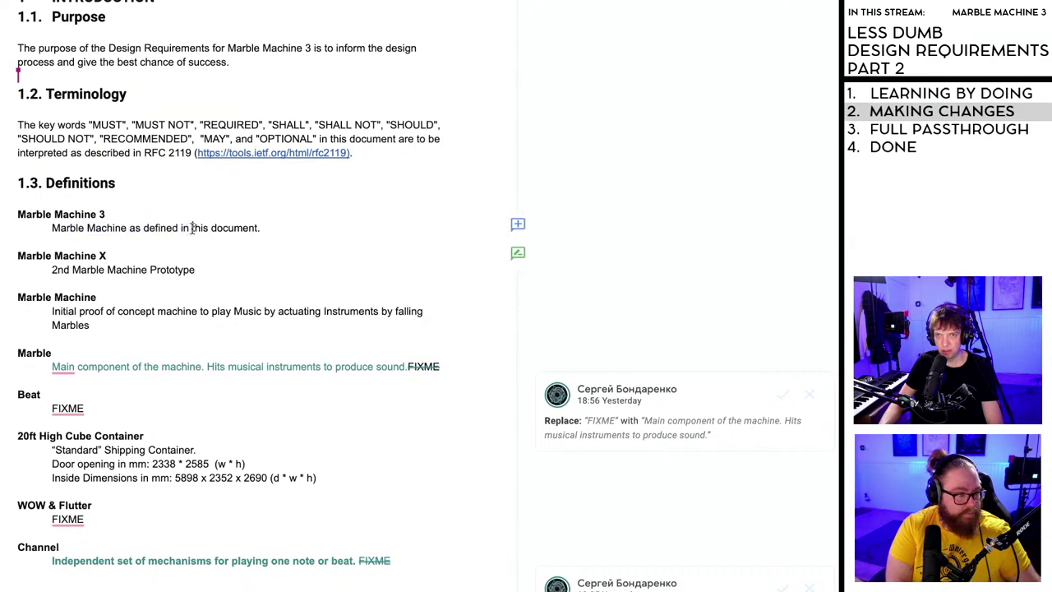
scroll(123, 259, "down", 2)
scroll(107, 255, "down", 1)
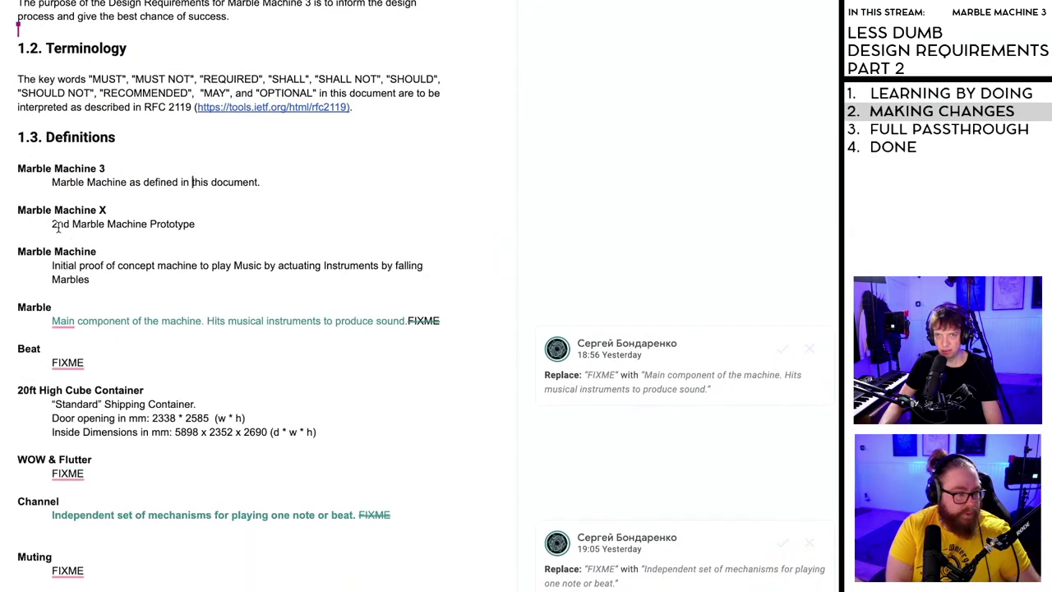
left_click_drag(151, 228, 211, 227)
left_click(208, 228)
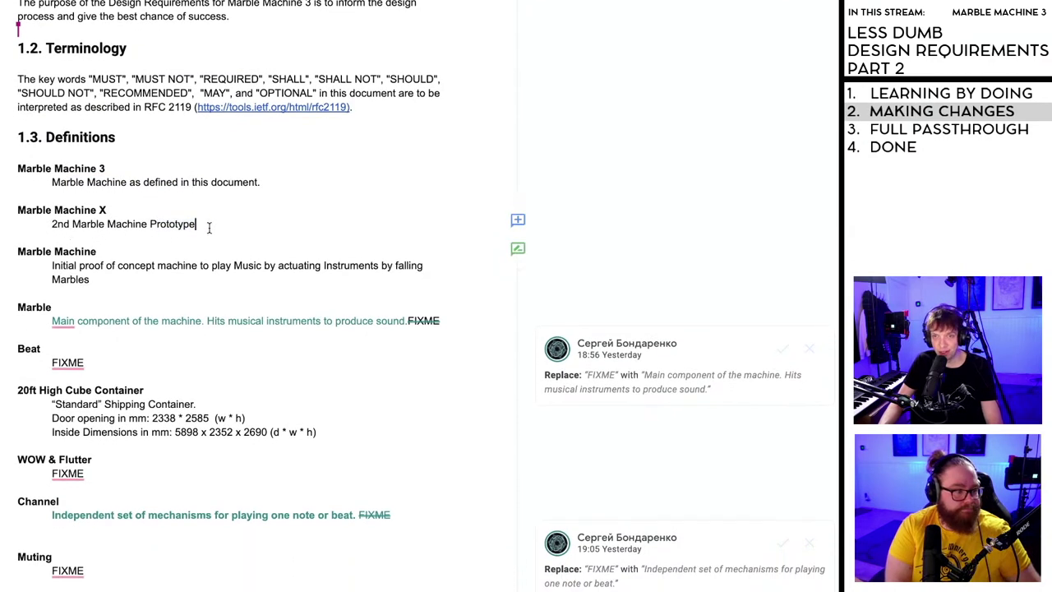
- Check the Marble Machine definition, then open the 'Main component…' suggestion card for Marble
scroll(209, 228, "down", 4)
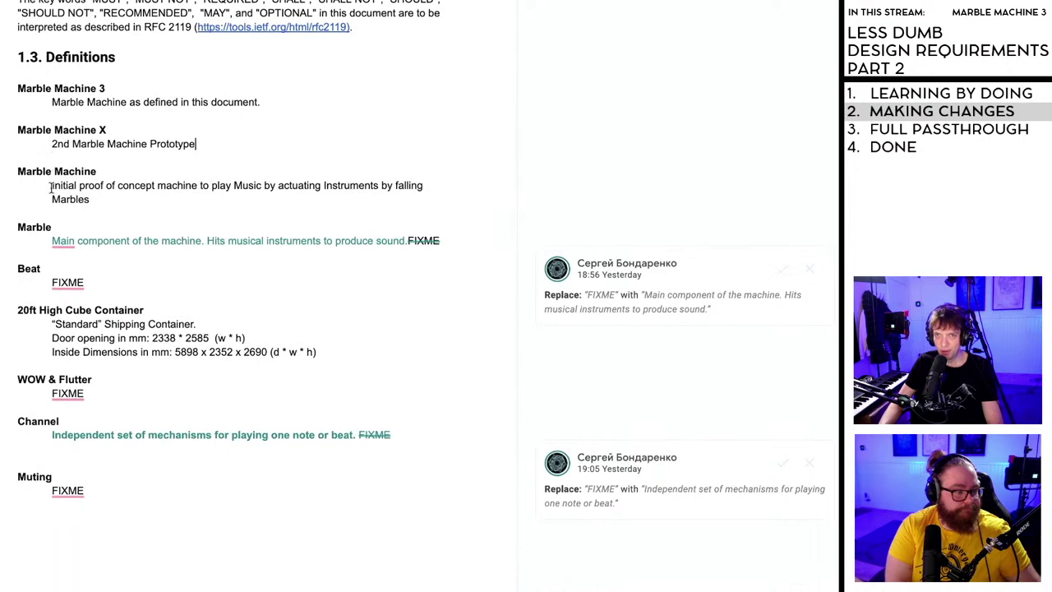
left_click_drag(51, 187, 319, 190)
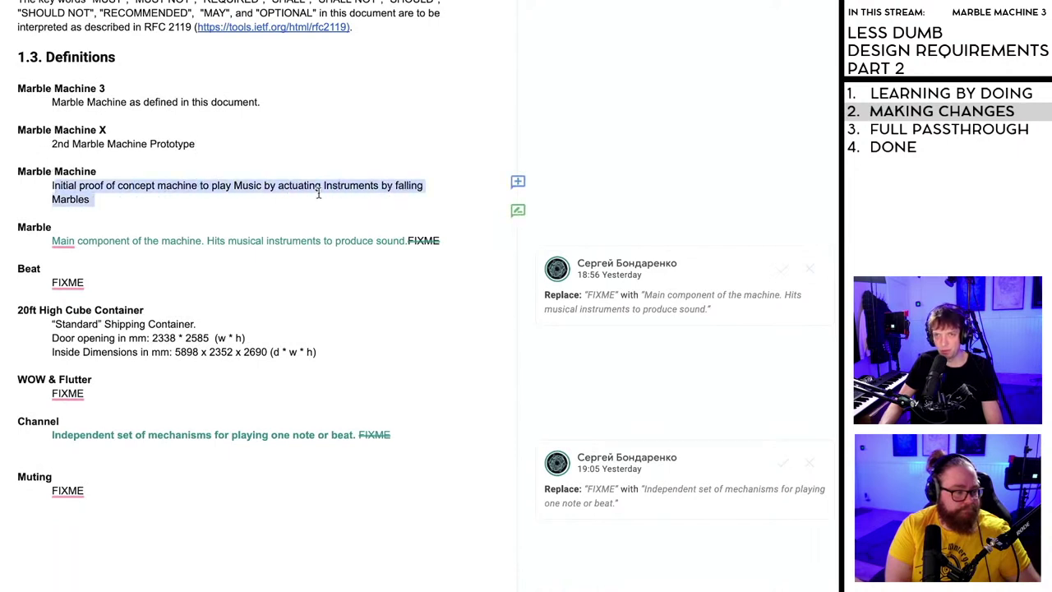
left_click(317, 189)
scroll(71, 222, "down", 1)
left_click(71, 220)
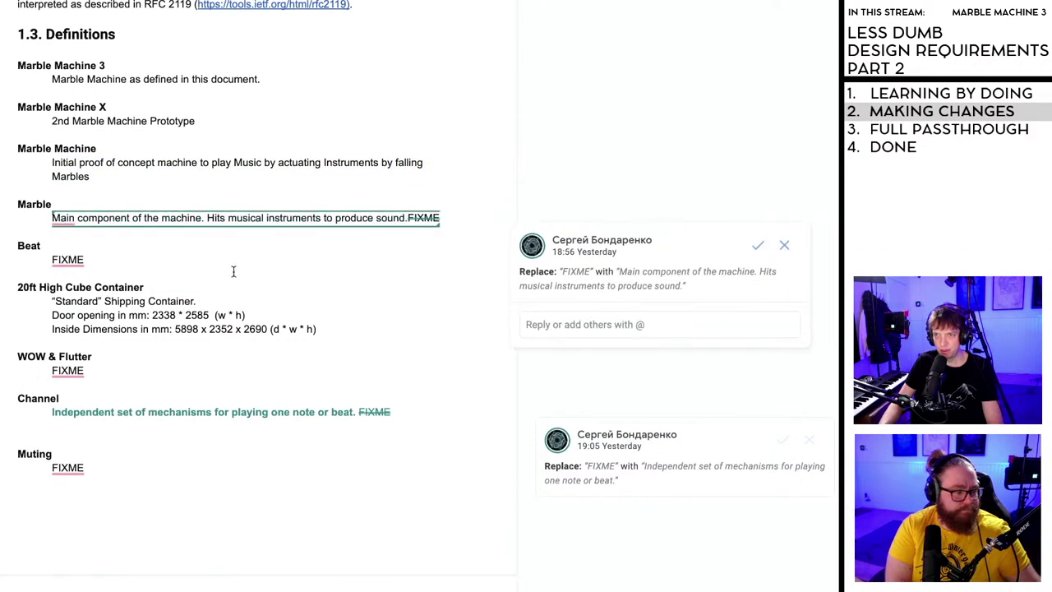
- Accept the suggested Marble definition and delete 'Main component of the machine.'
scroll(235, 273, "down", 1)
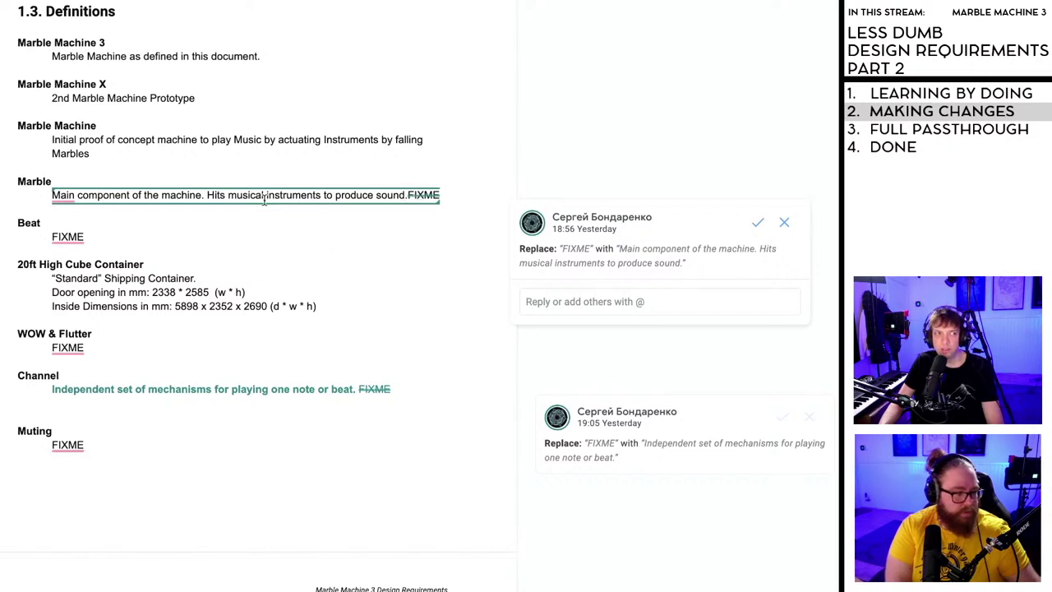
left_click(760, 225)
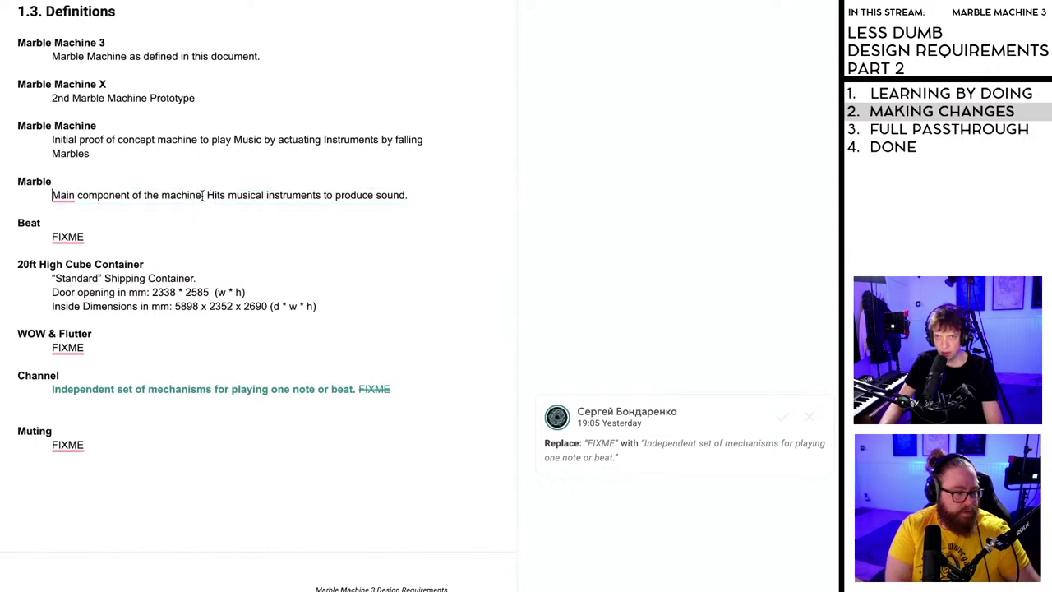
left_click_drag(205, 195, 52, 194)
key("BackSpace")
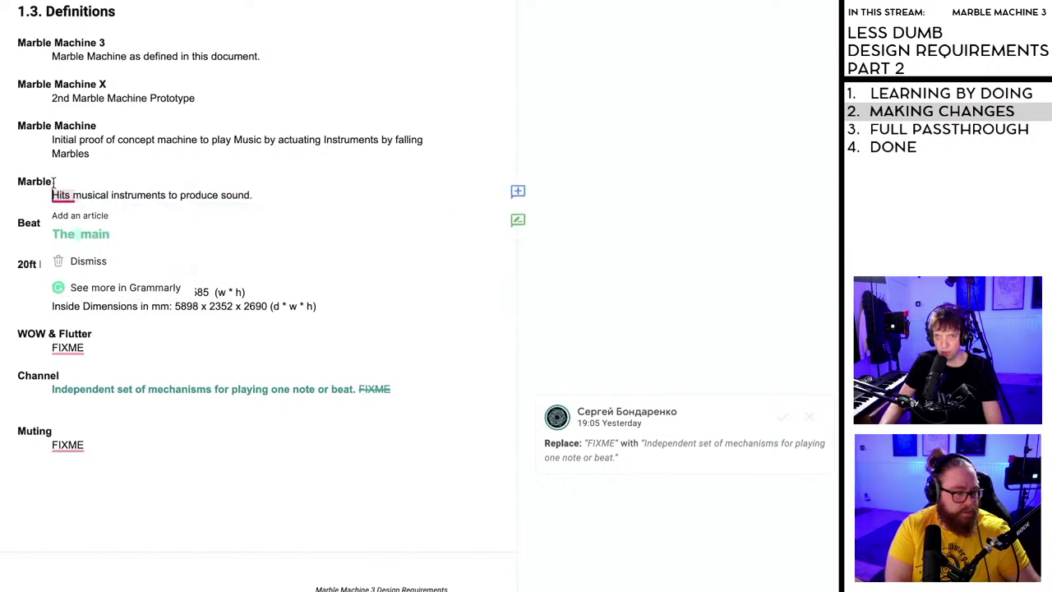
- Type 'Spherical object.' before 'Hits musical instruments to produce sound.'
type("Round")
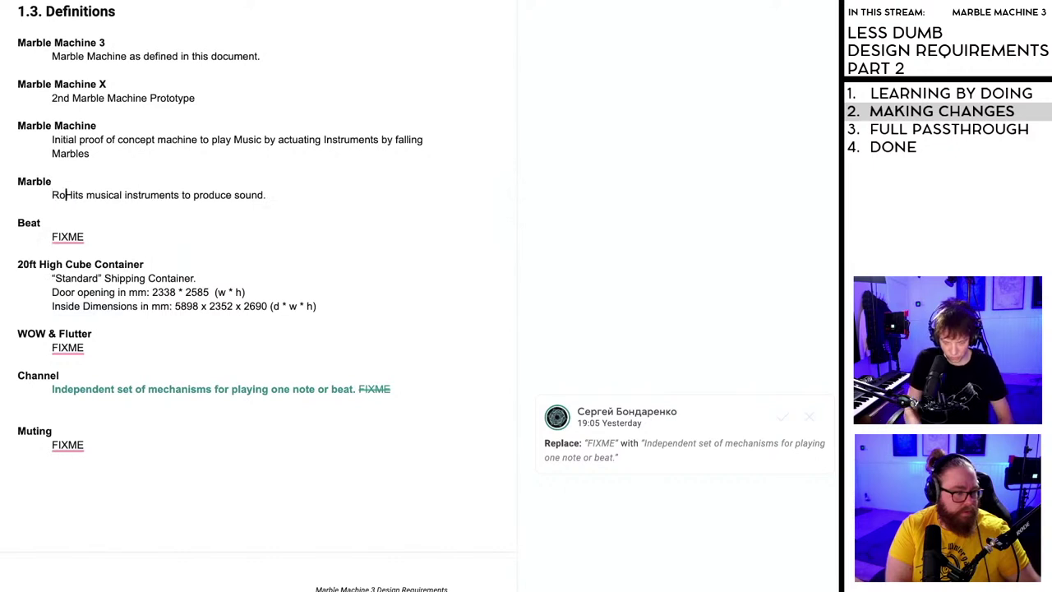
type(" object")
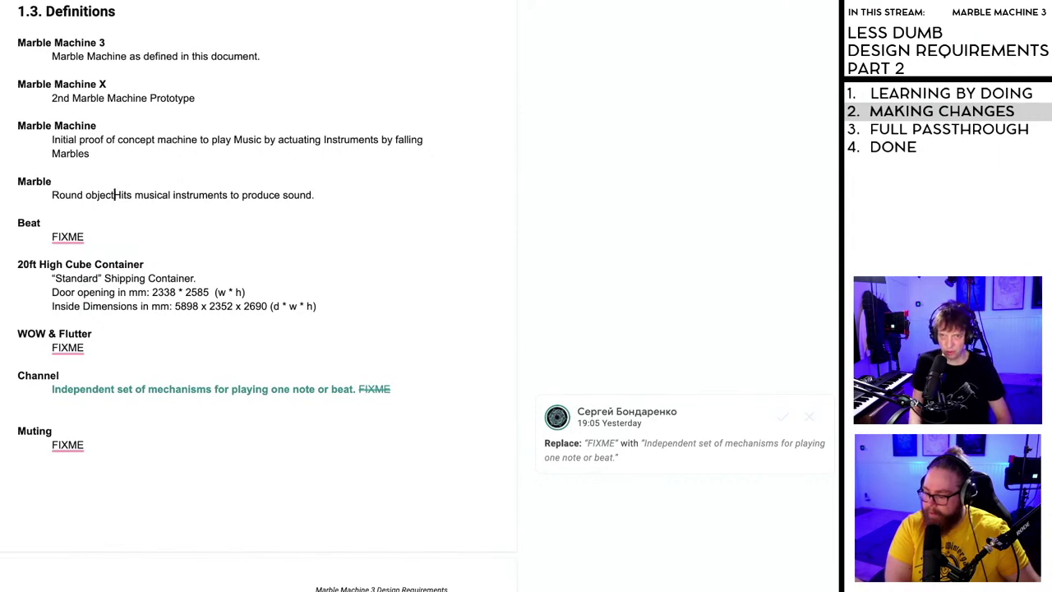
key("BackSpace")
key("BackSpace")
key("BackSpace")
key("BackSpace")
key("BackSpace")
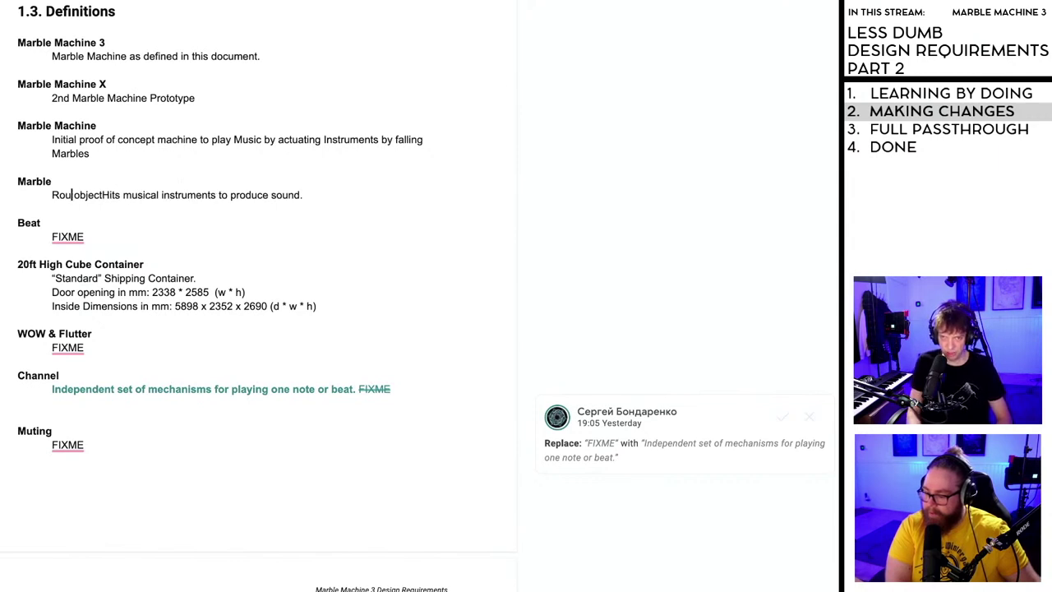
type("Spherical")
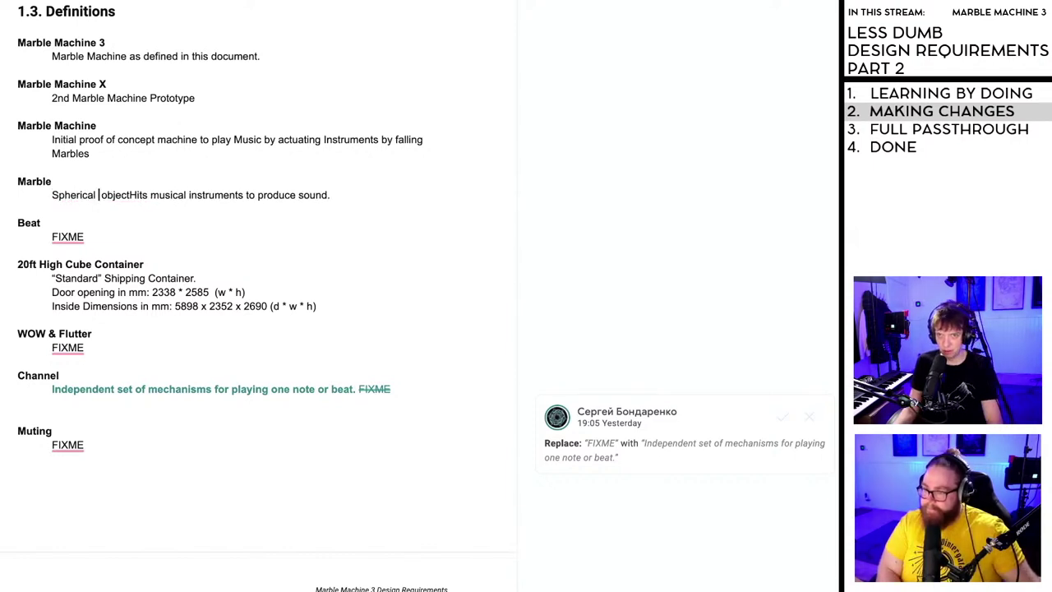
left_click(127, 194)
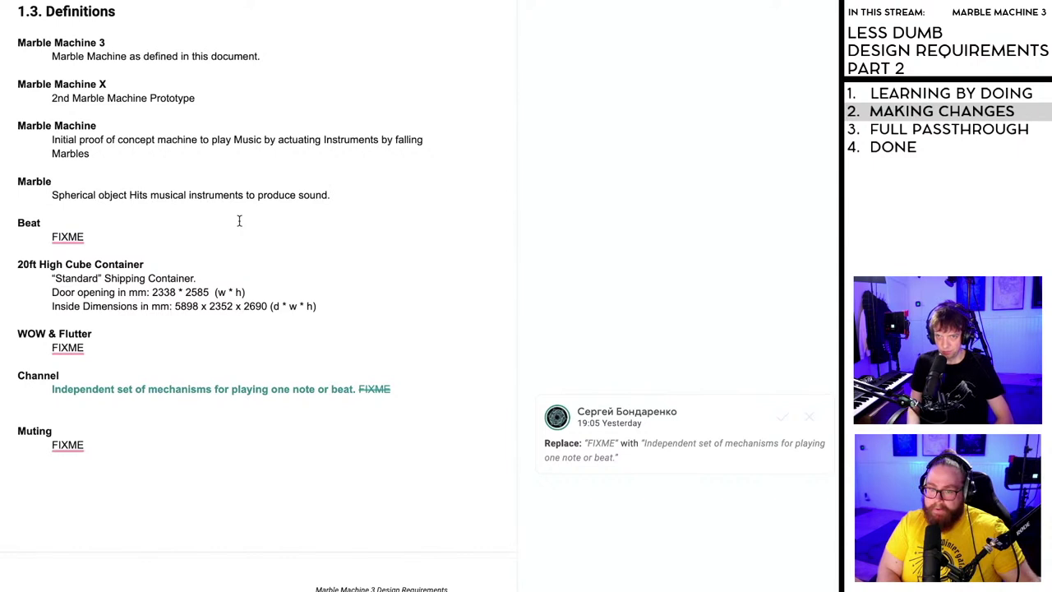
key("BackSpace")
type(". ")
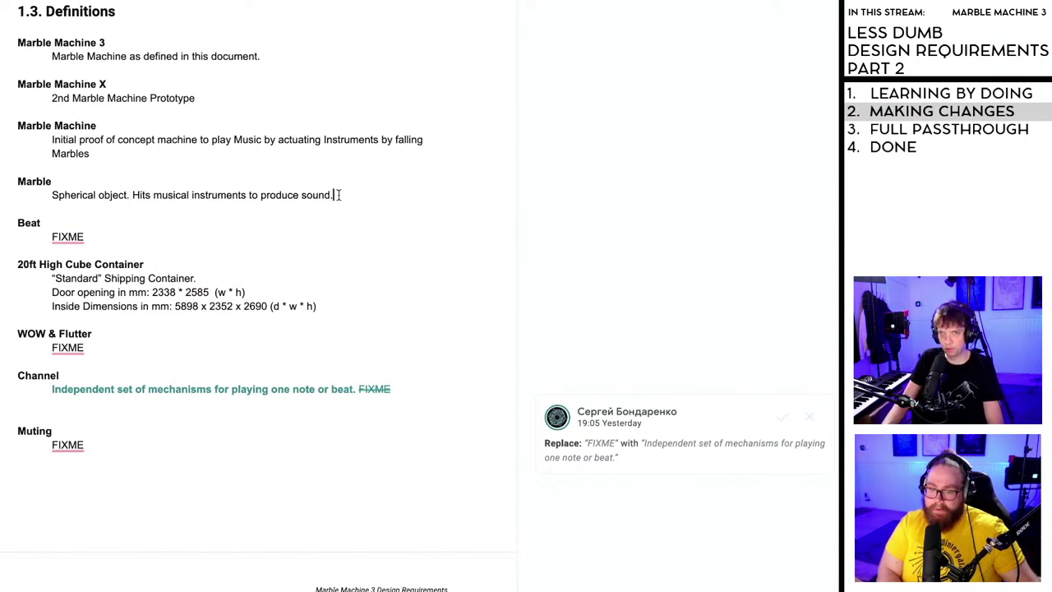
type(" Use")
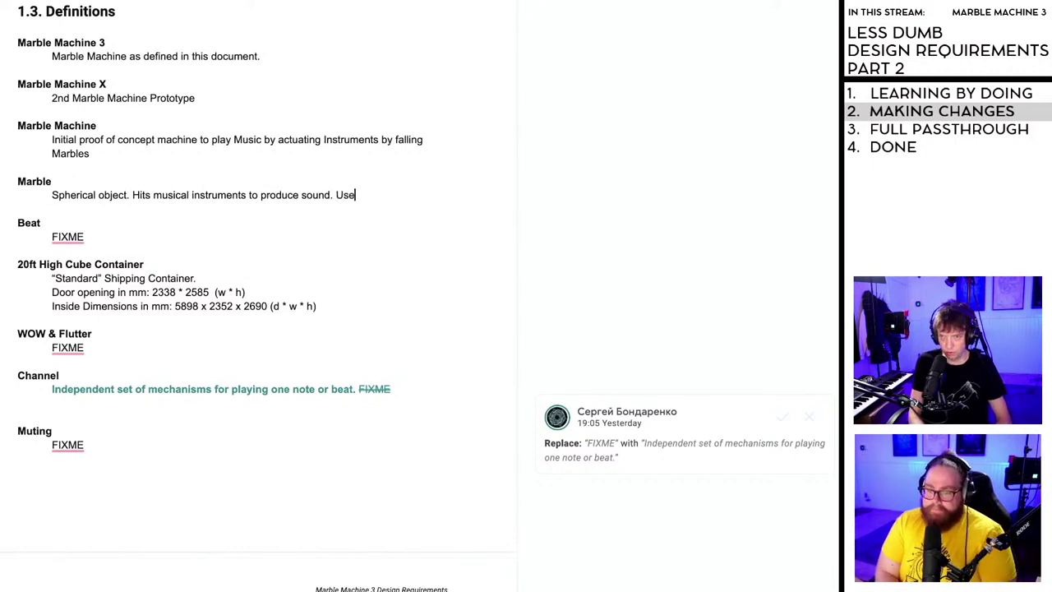
type("s Gra")
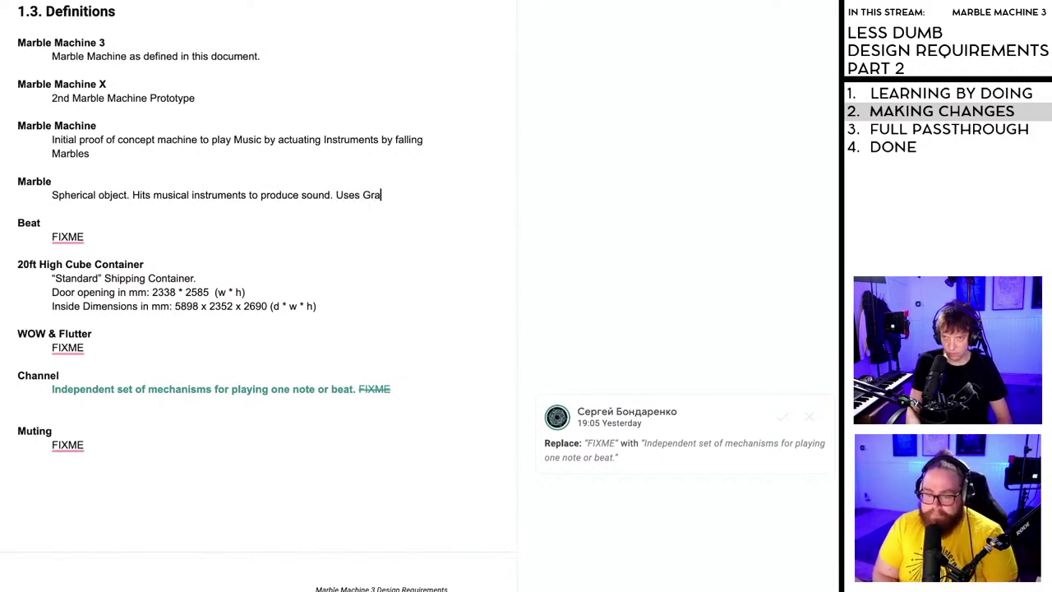
key("BackSpace")
key("BackSpace")
key("BackSpace")
key("BackSpace")
key("BackSpace")
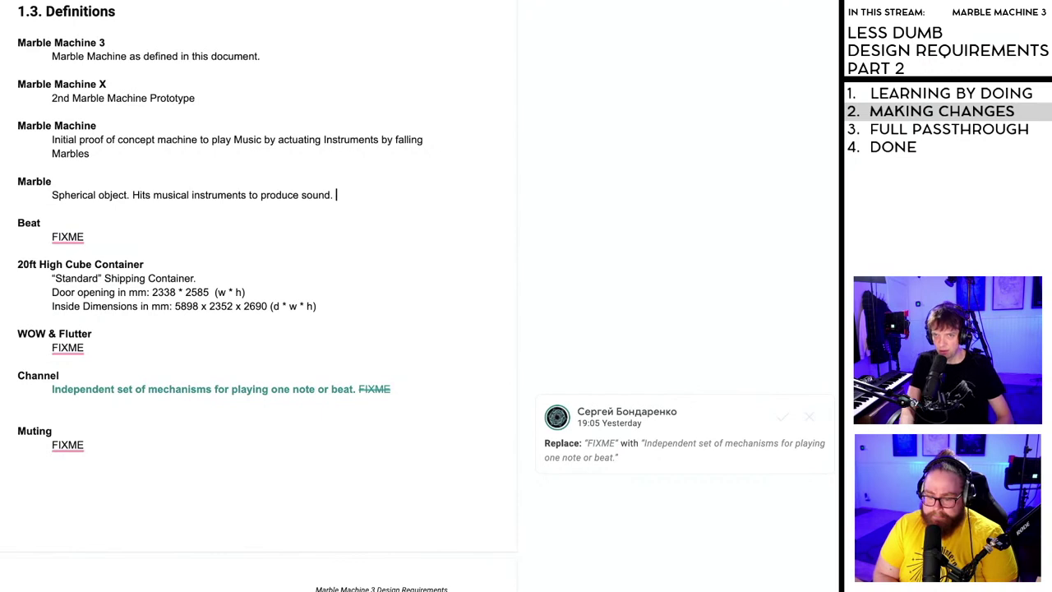
scroll(163, 270, "up", 1)
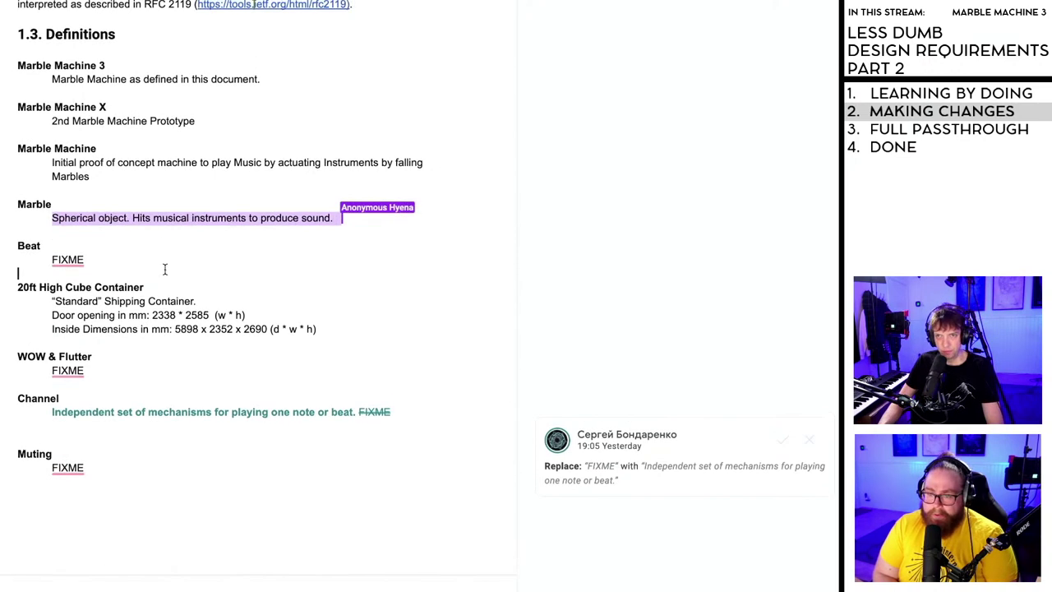
- Move to the Beat definition in the Definitions list
scroll(171, 268, "up", 1)
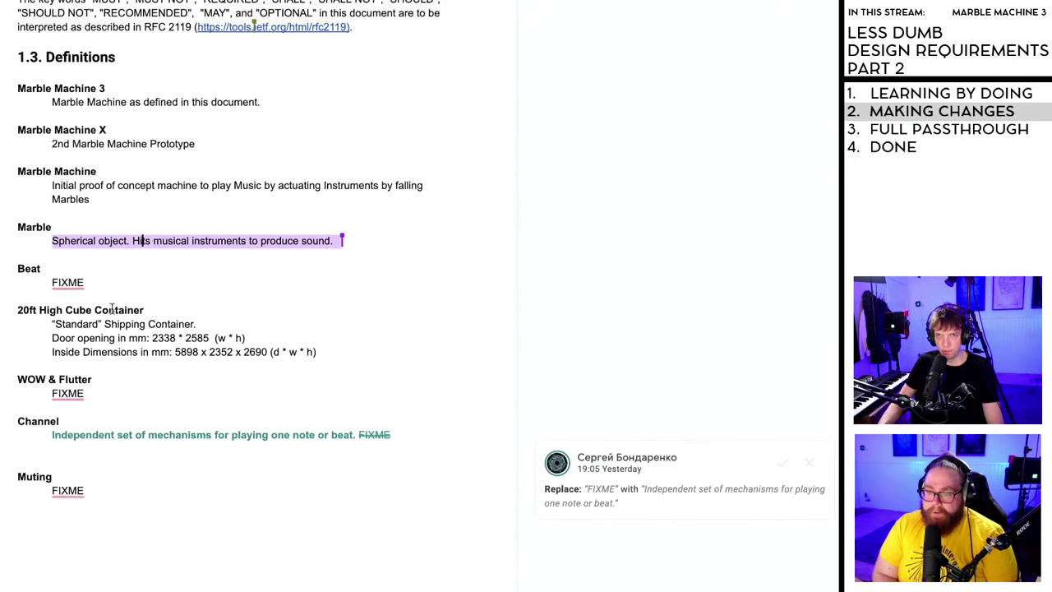
left_click(140, 279)
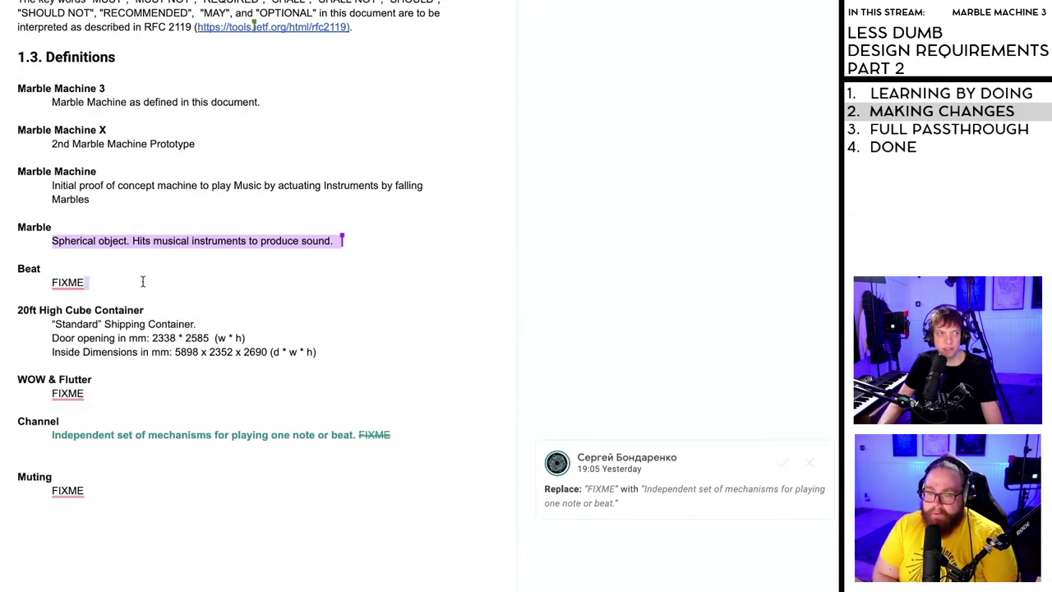
scroll(142, 283, "down", 3)
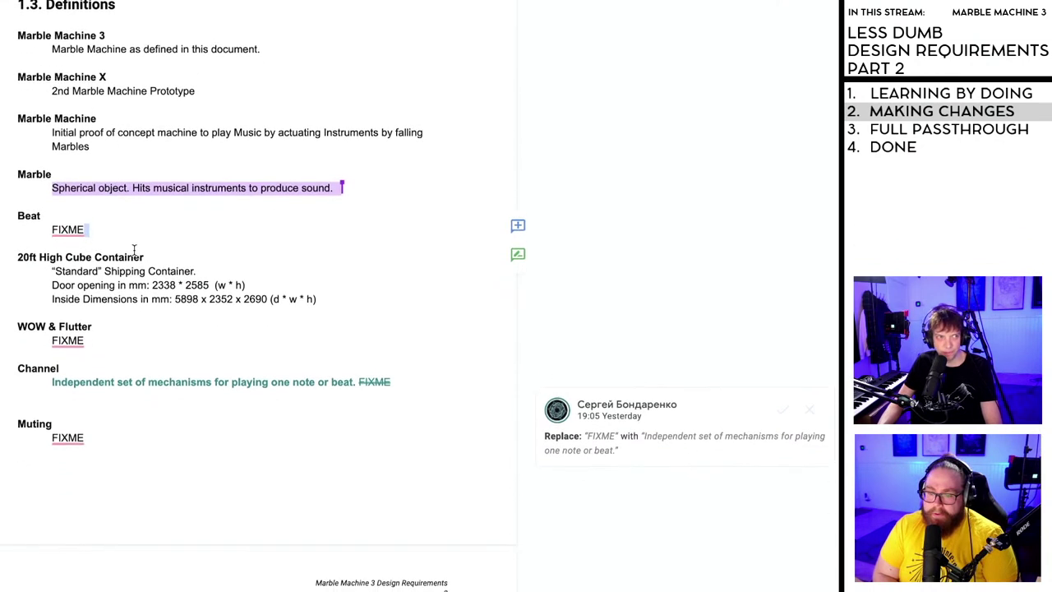
left_click(102, 263)
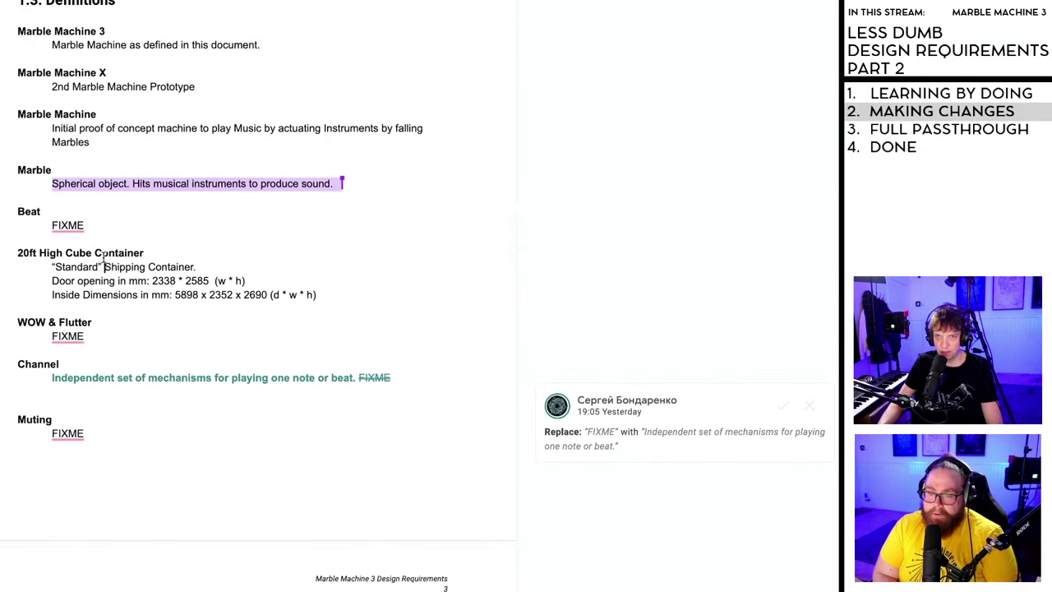
scroll(82, 239, "down", 1)
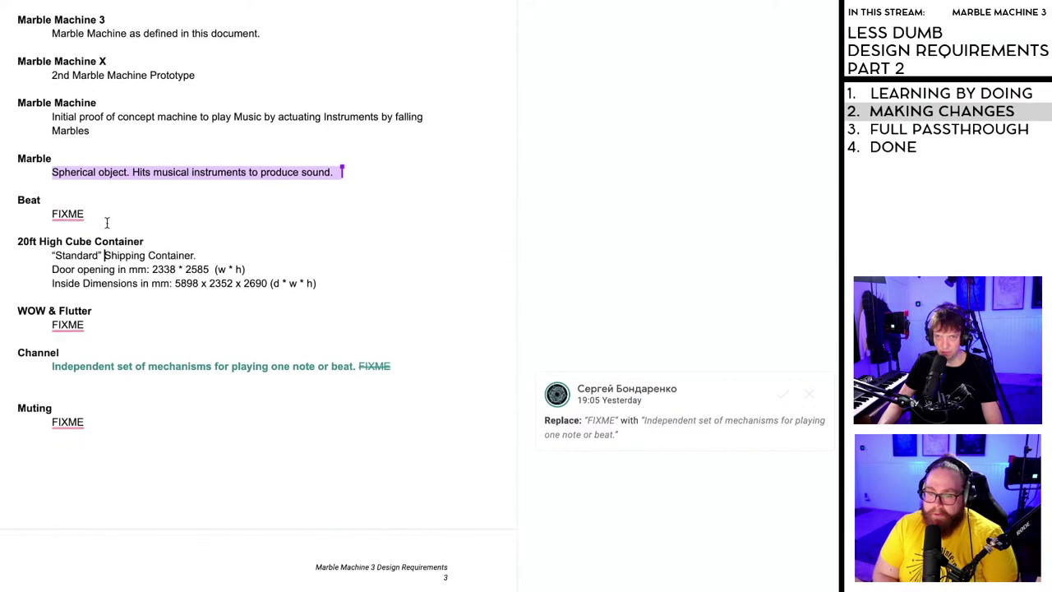
scroll(106, 223, "up", 10)
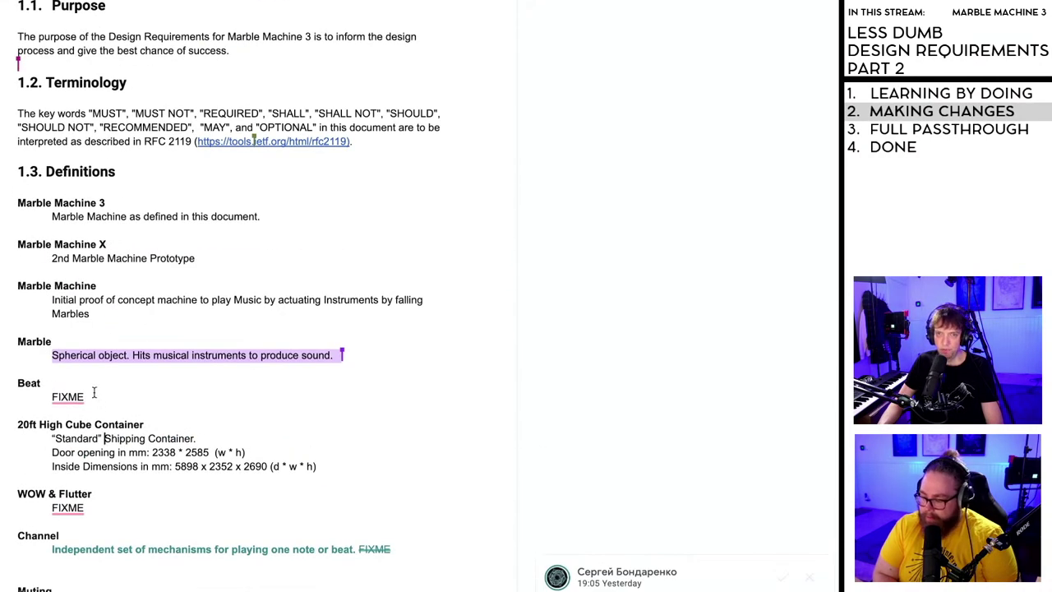
- Replace FIXME under Beat with '1 Beat = 1 Crank Turn, 120 BPM = 120 Crankturns Per Minute'
left_click(53, 397)
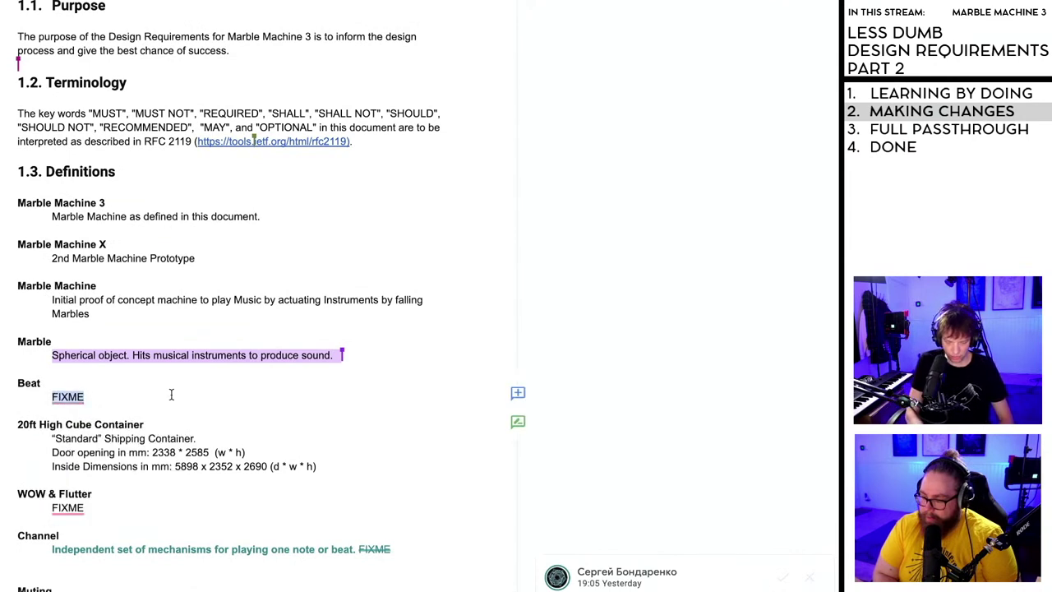
type("1 B")
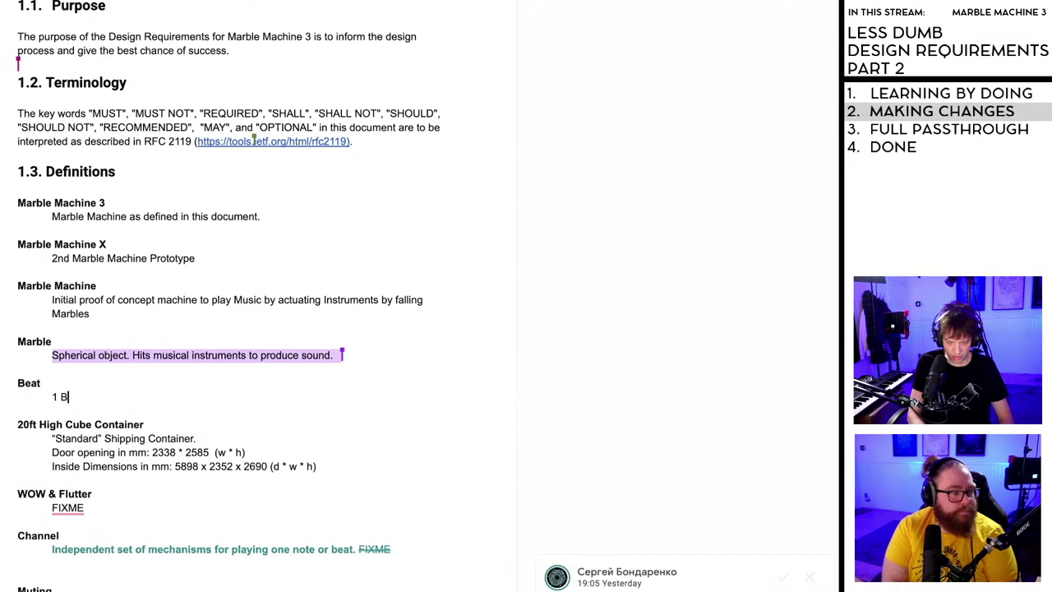
type("eat =")
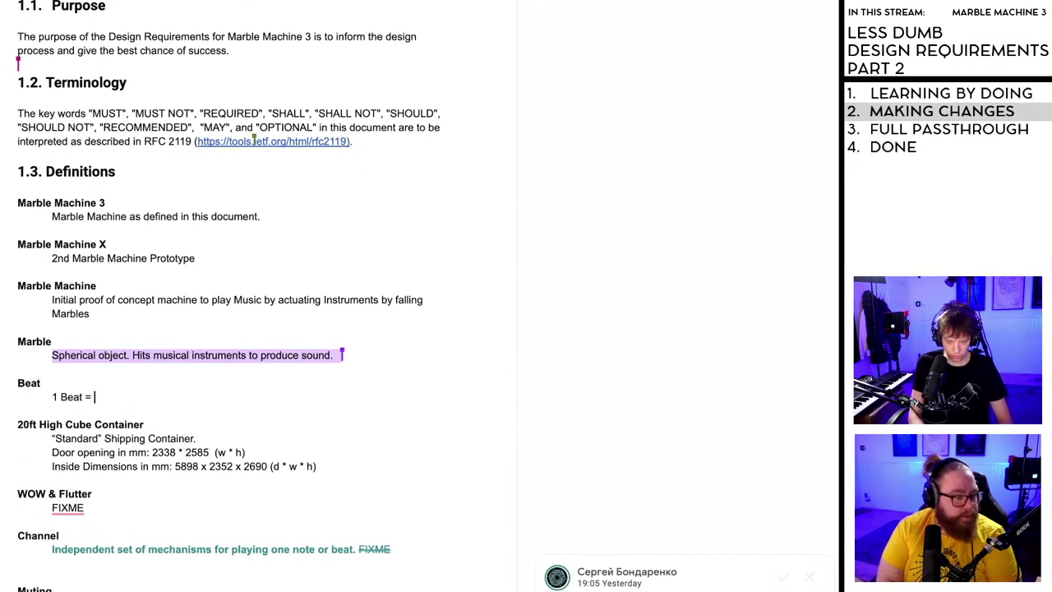
type(" 1 Crank T")
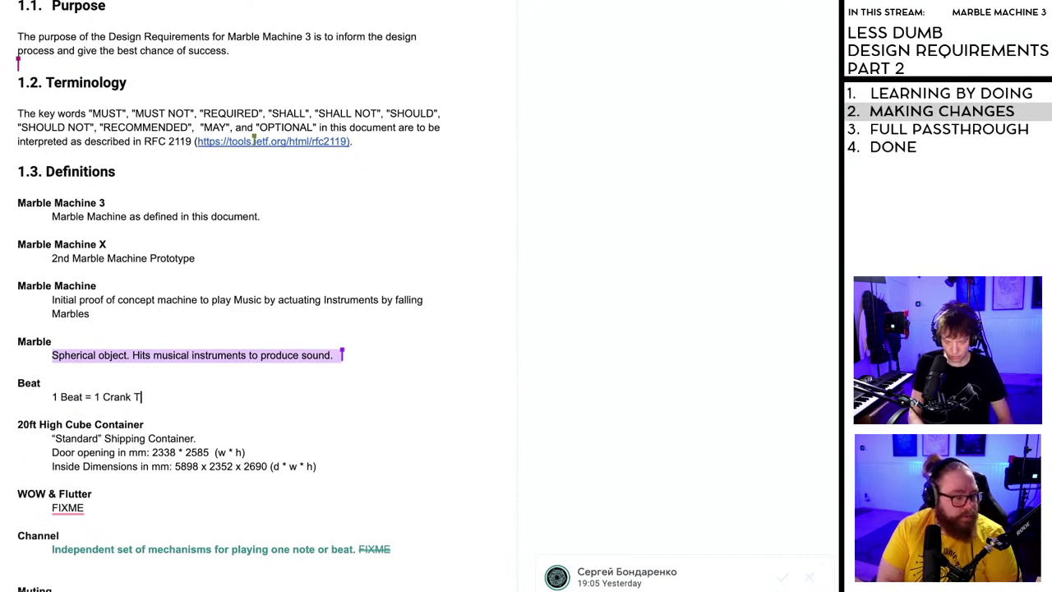
type("urn")
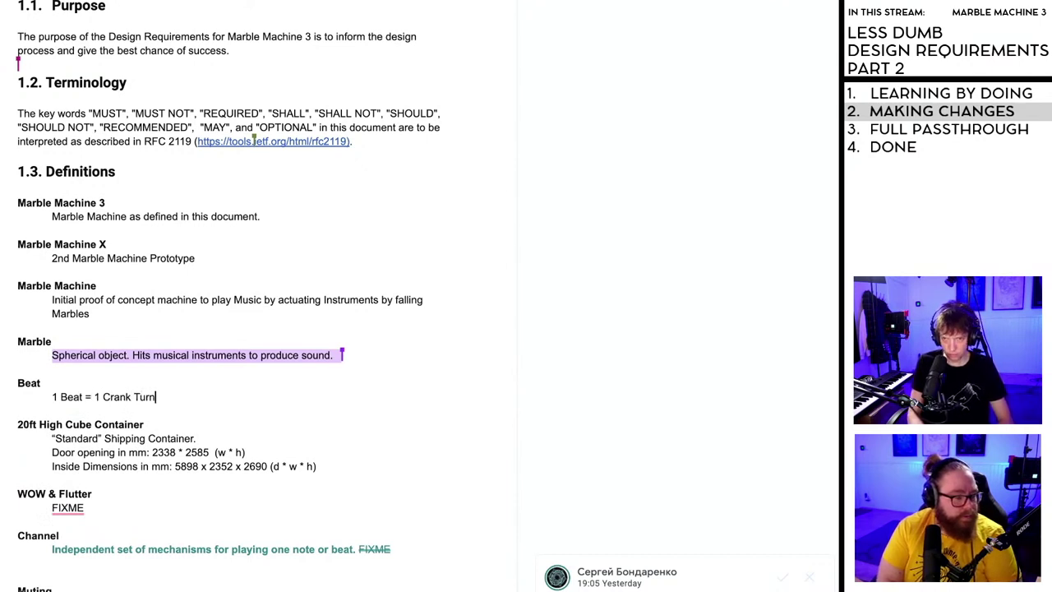
left_click(246, 407)
left_click(216, 416)
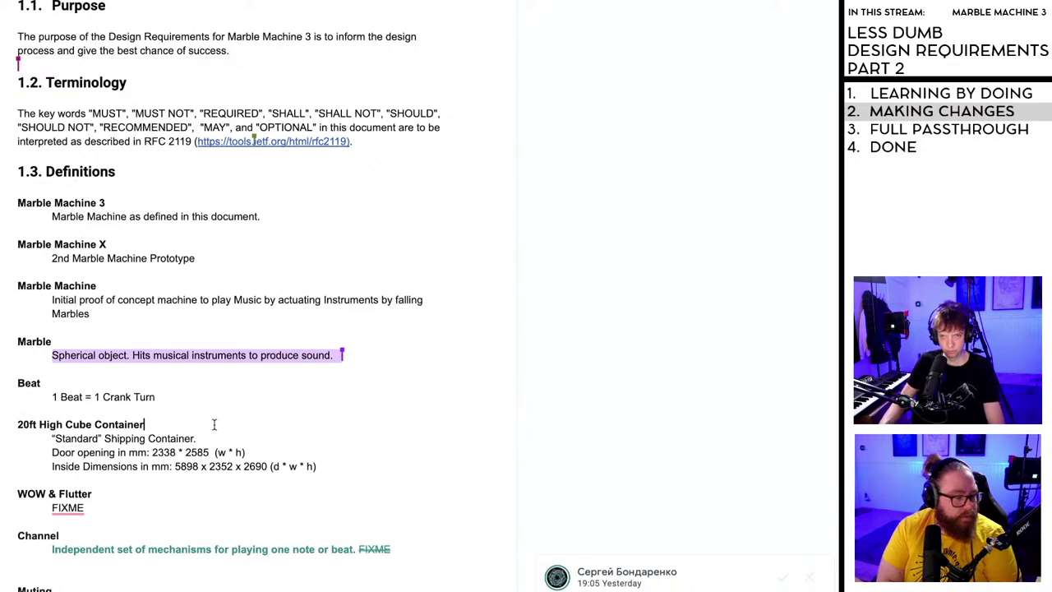
scroll(210, 423, "down", 2)
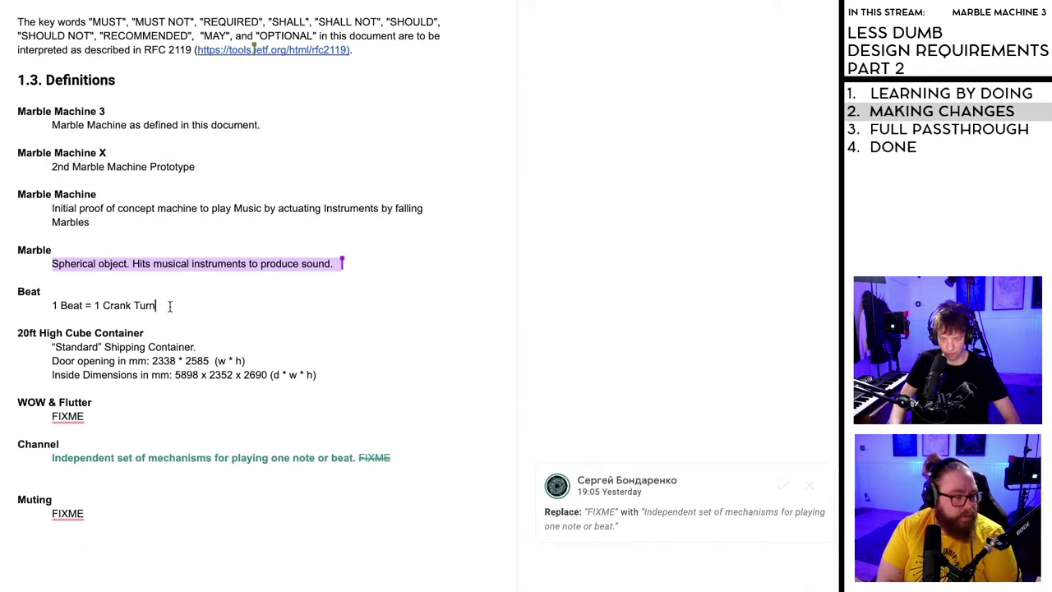
type("120")
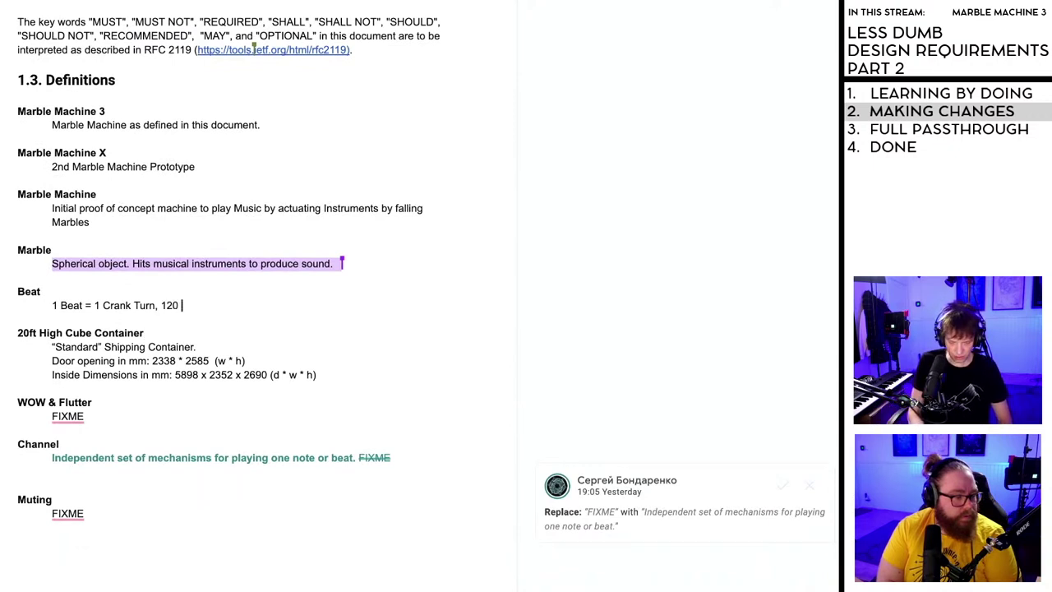
type(" BPM = 120 Crankturns")
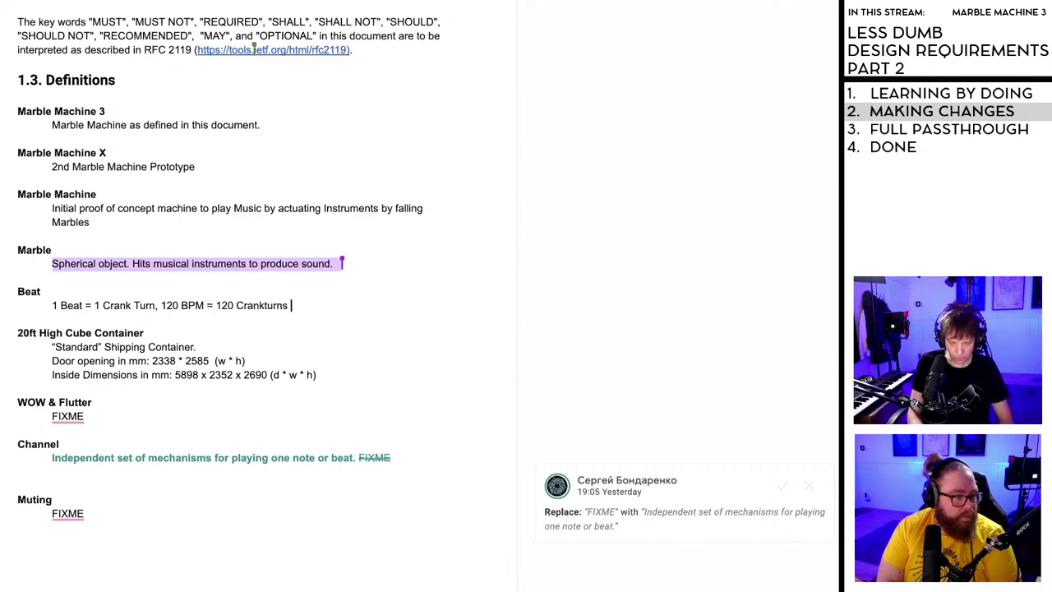
type("Minute")
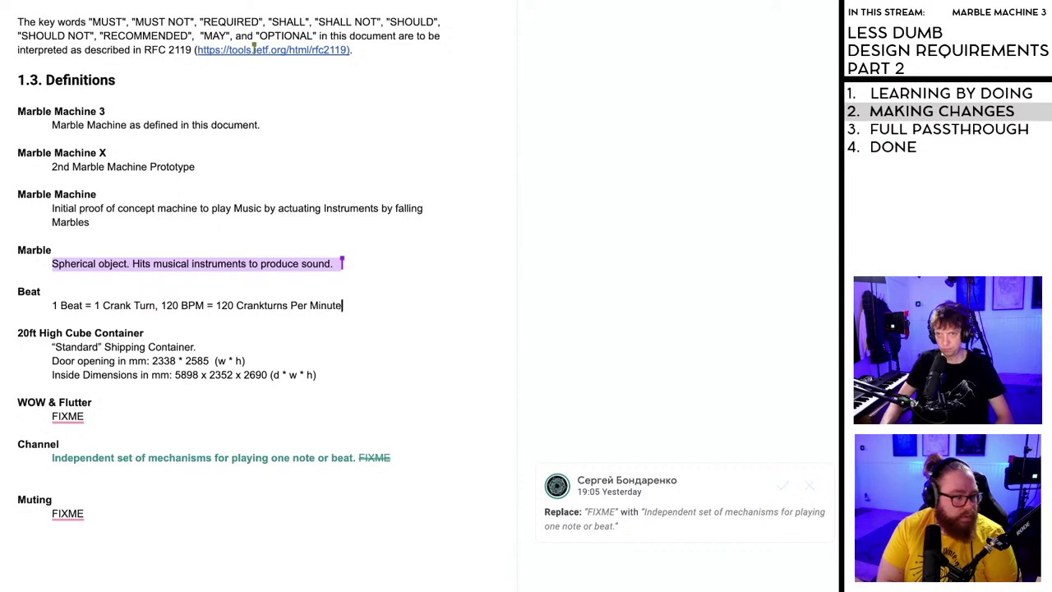
- Open the suggestion card for Channel's 'Independent set of mechanisms for playing one note or beat.'
scroll(206, 271, "up", 1)
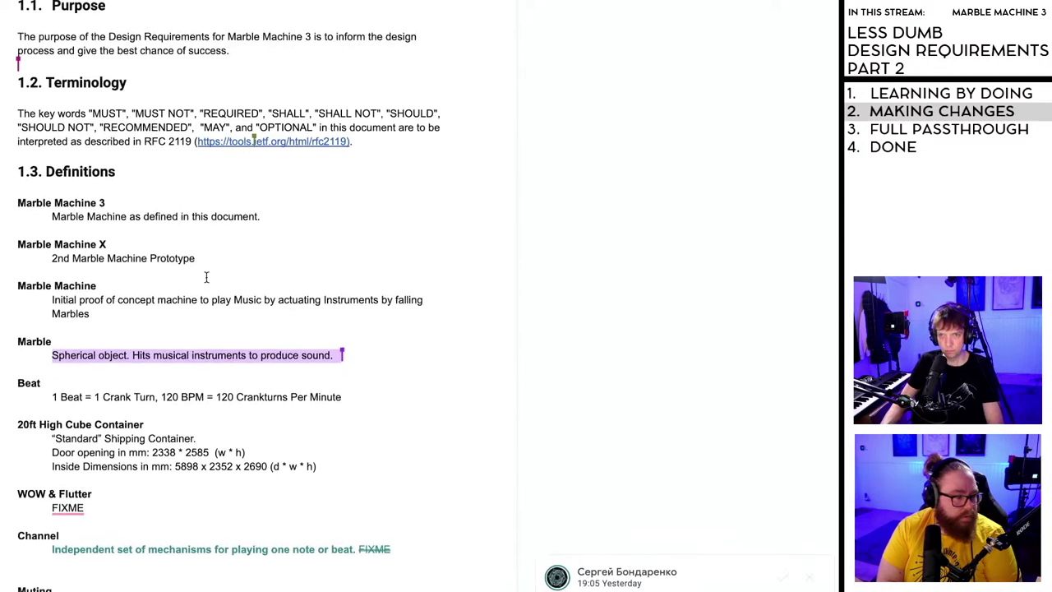
scroll(152, 274, "down", 1)
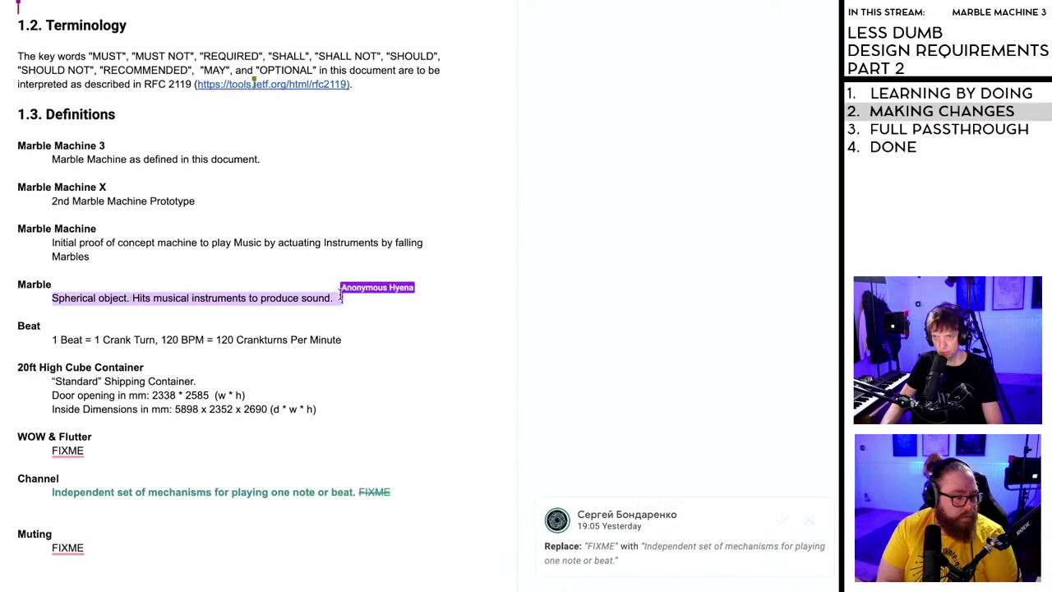
scroll(147, 316, "down", 2)
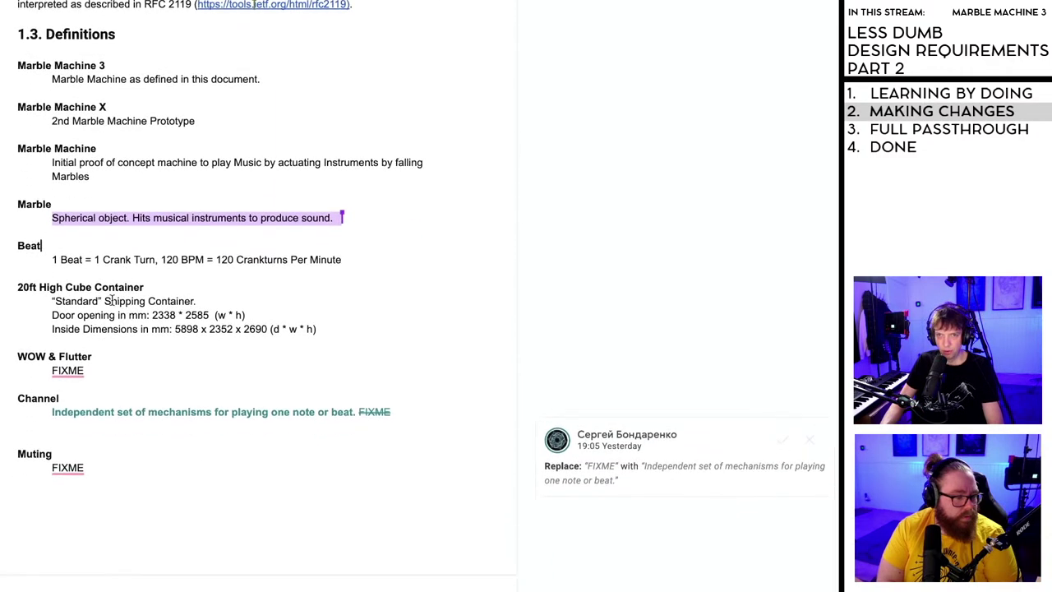
scroll(112, 300, "down", 2)
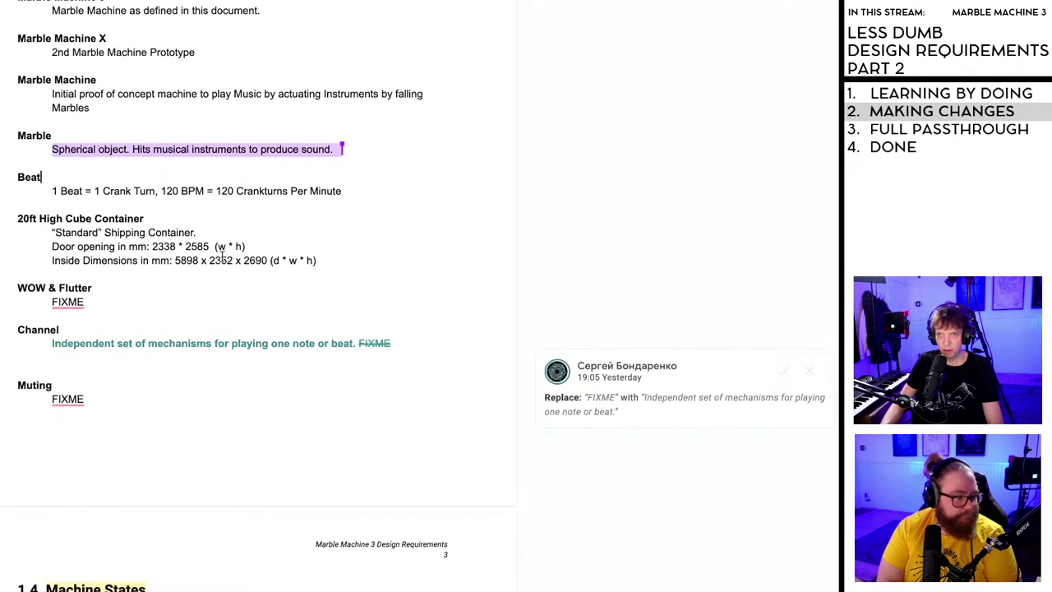
scroll(112, 288, "down", 2)
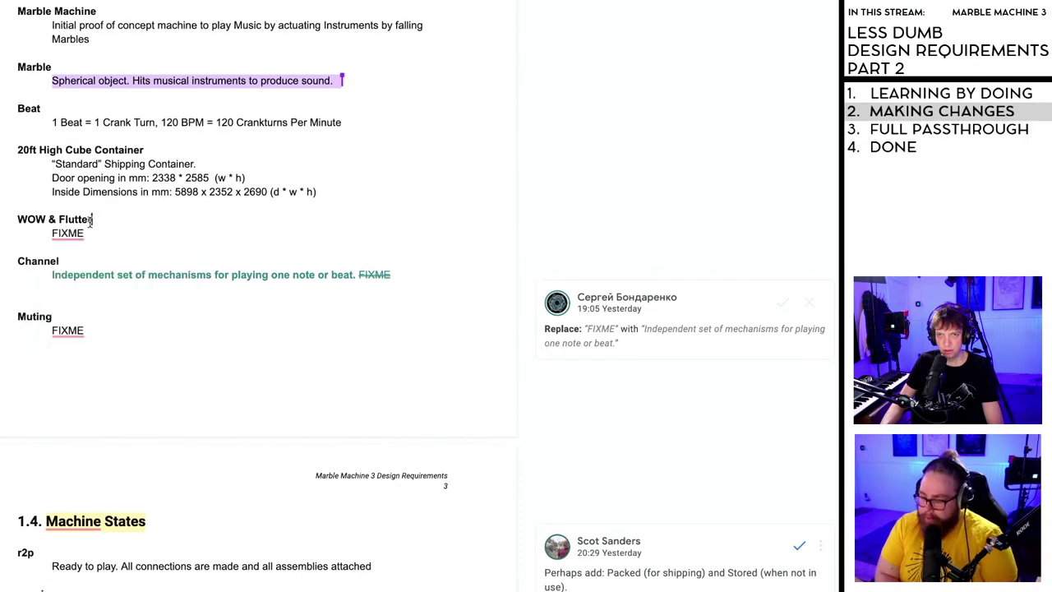
scroll(100, 220, "down", 1)
left_click(103, 211)
scroll(341, 220, "down", 1)
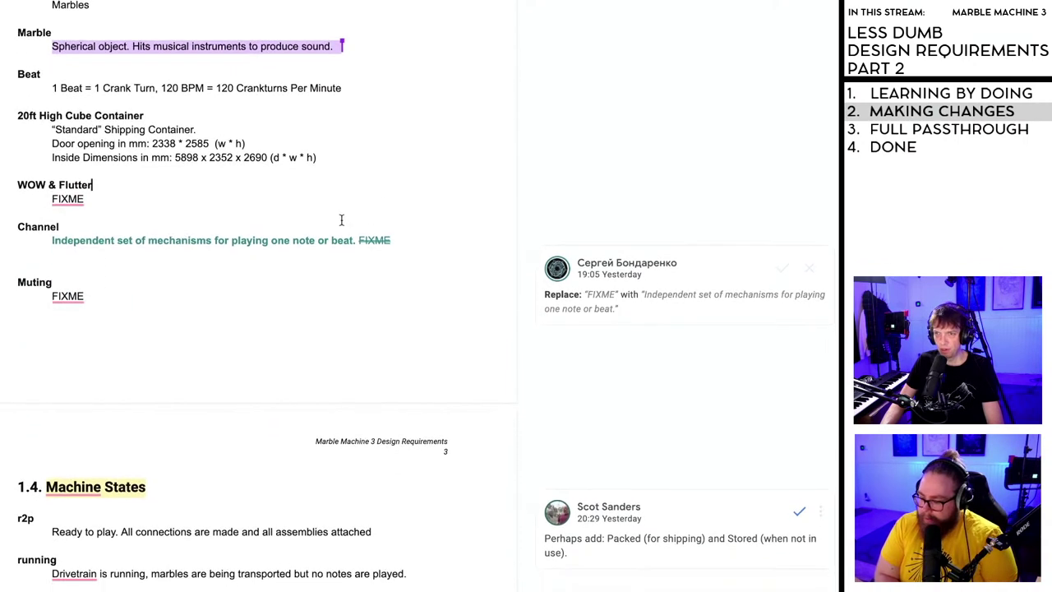
left_click(289, 242)
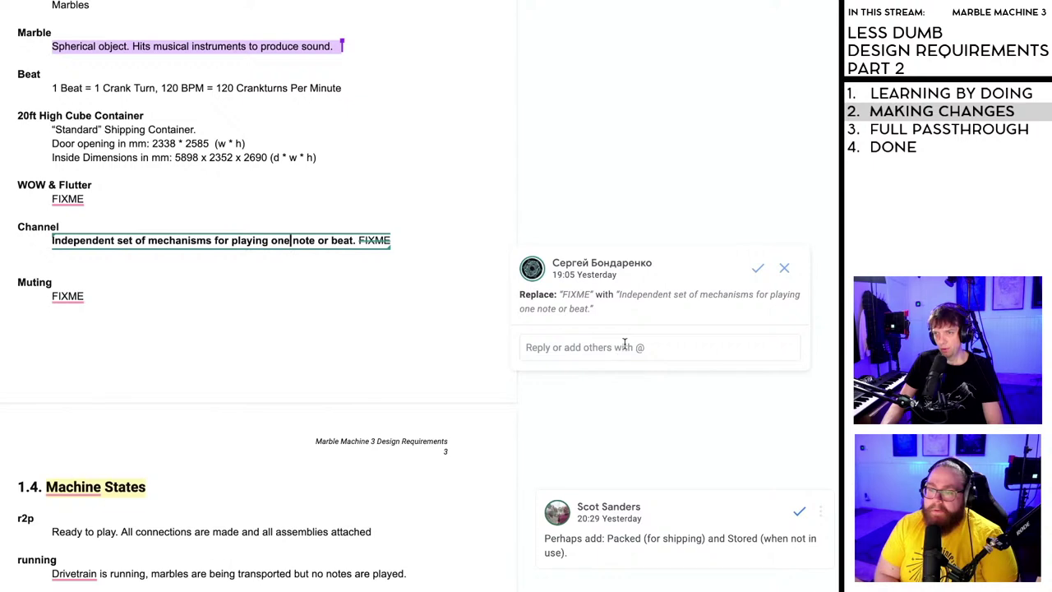
- Accept the Channel definition suggestion and select its line to remove the bold
left_click(759, 269)
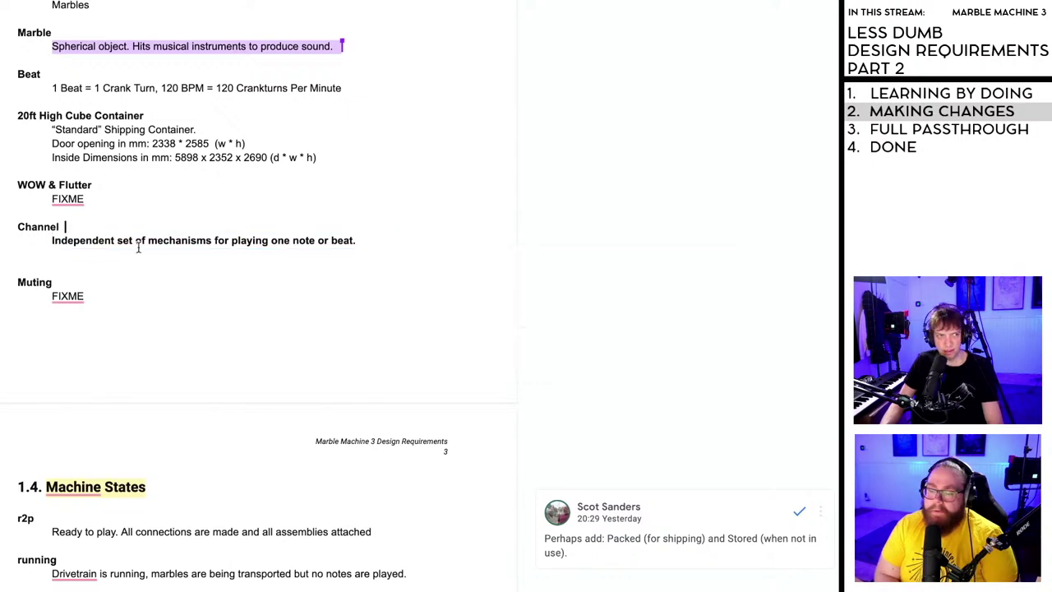
scroll(139, 246, "down", 1)
left_click_drag(358, 219, 49, 219)
- Unbold the Channel definition and prefix it with 'Repeatable Mechanical Module'
key("ctrl+b")
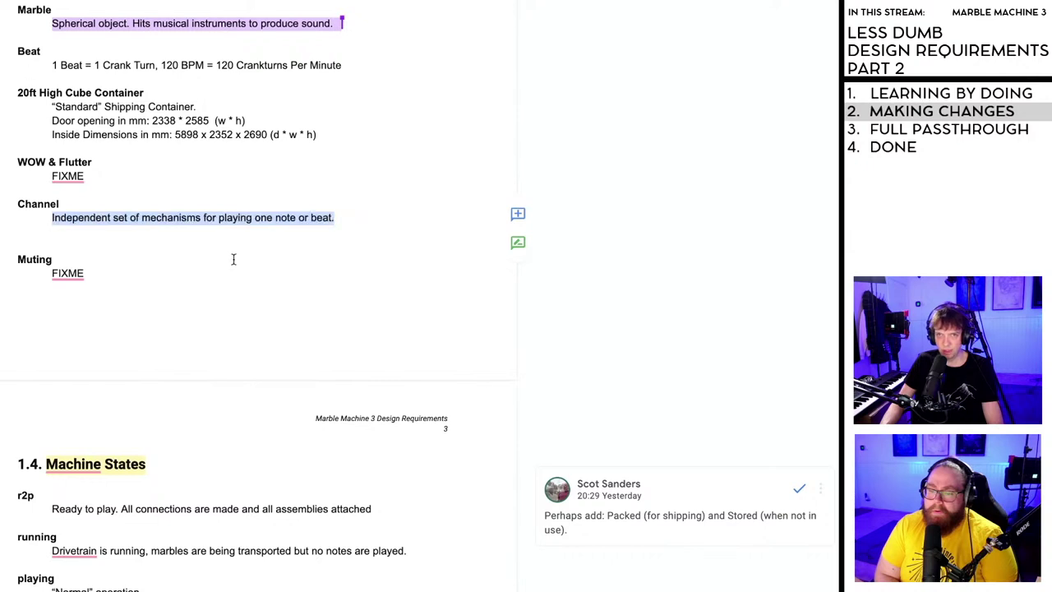
left_click(163, 218)
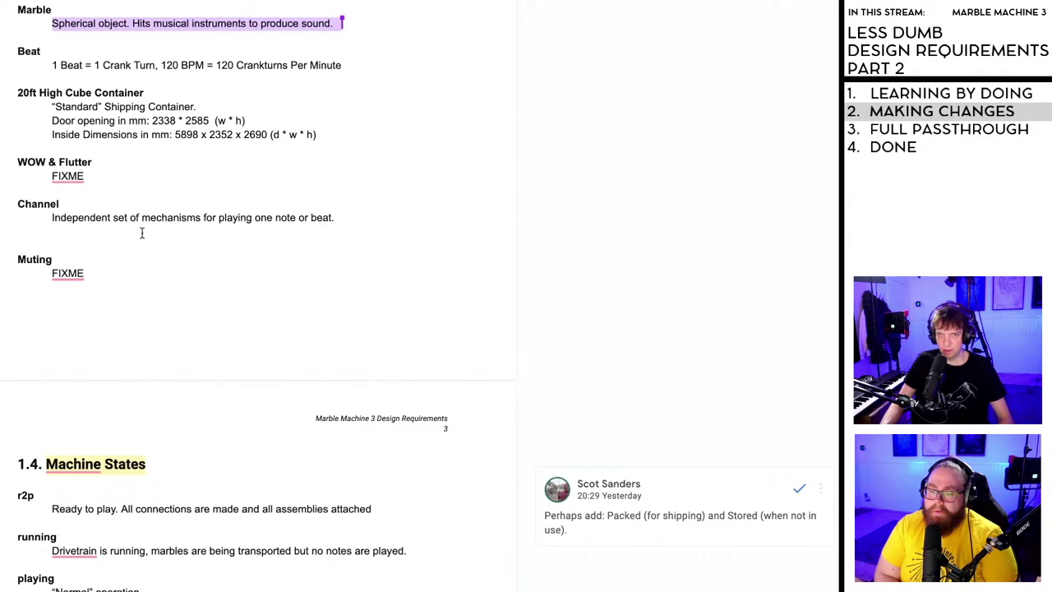
key("Home")
type("Mechan")
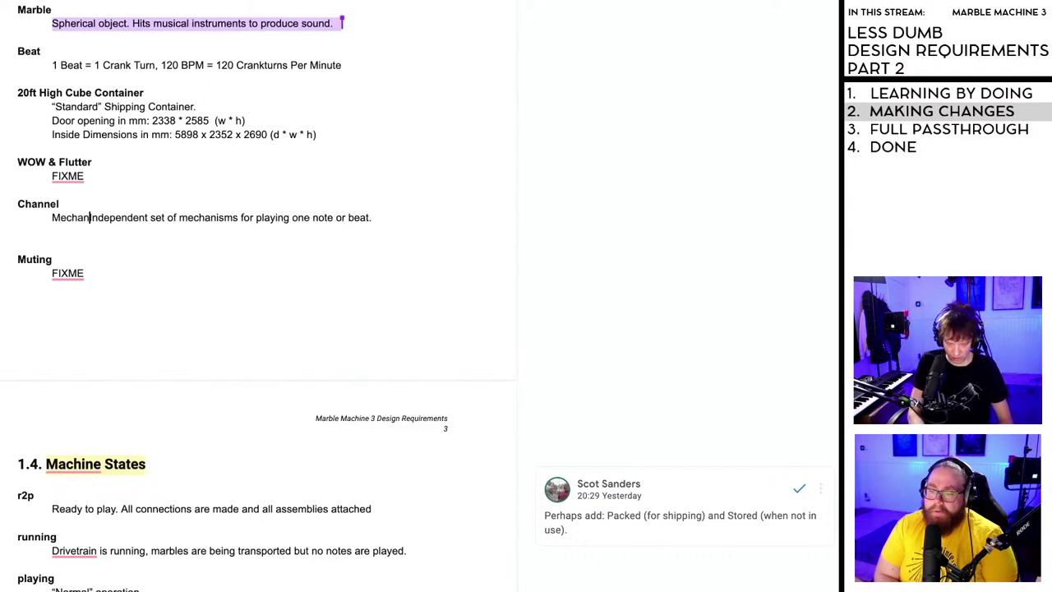
type("ical Module")
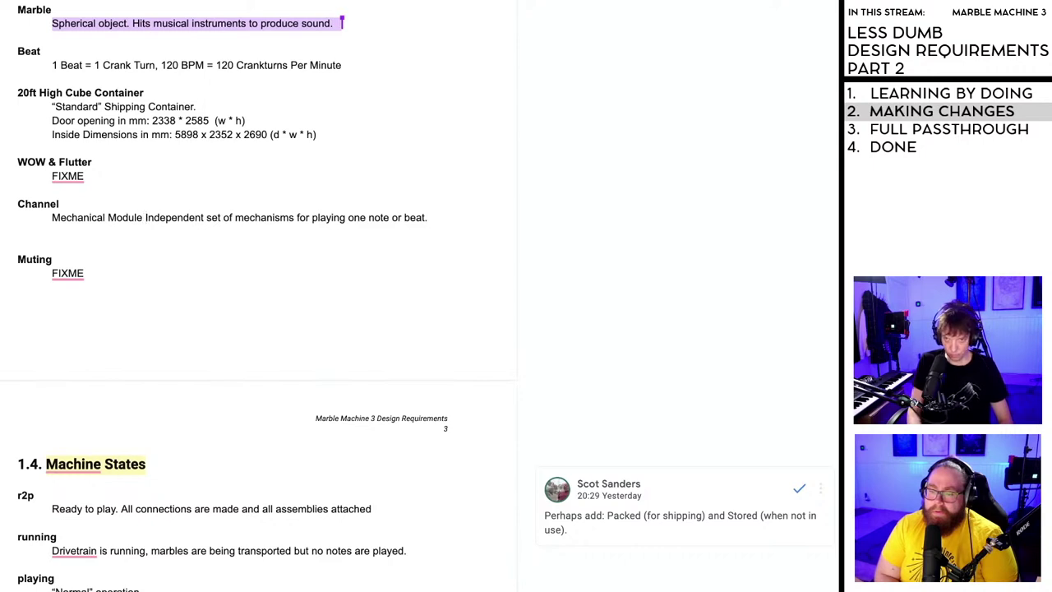
left_click(52, 218)
type("Repeatable")
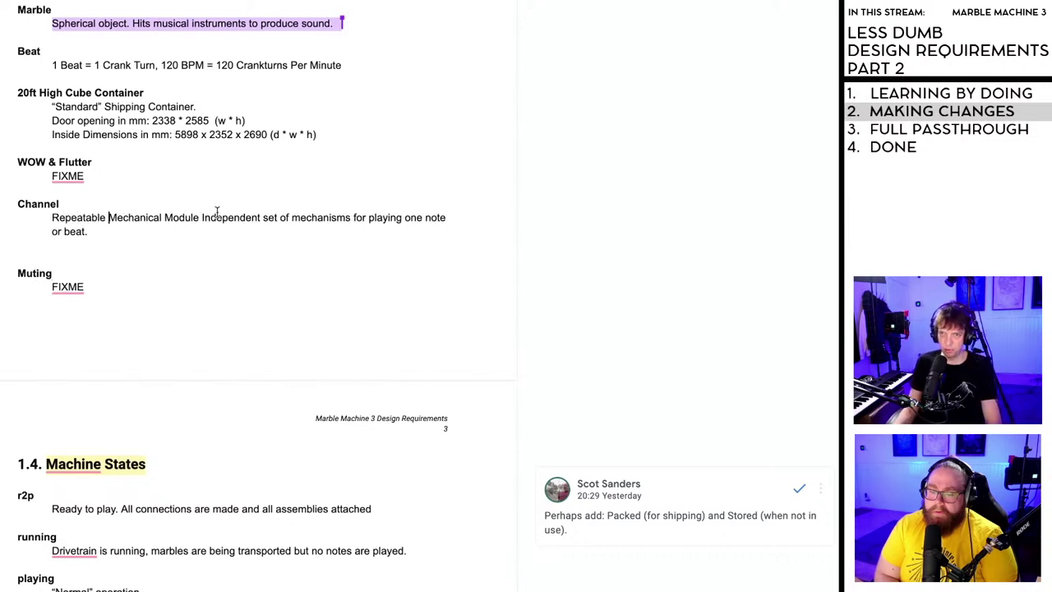
- Insert 'with' and ', reading the program and' into the Channel line, and delete ' or beat'
mouse_move(201, 217)
left_mouse_down()
mouse_move(246, 218)
mouse_move(201, 217)
left_mouse_up()
type("with")
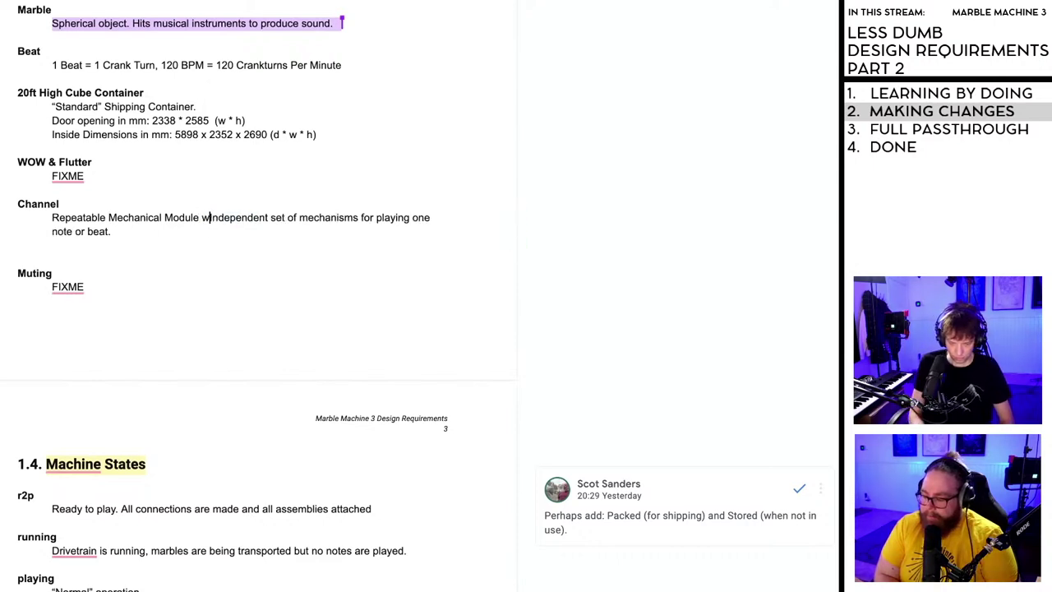
left_click(376, 218)
type(", reading")
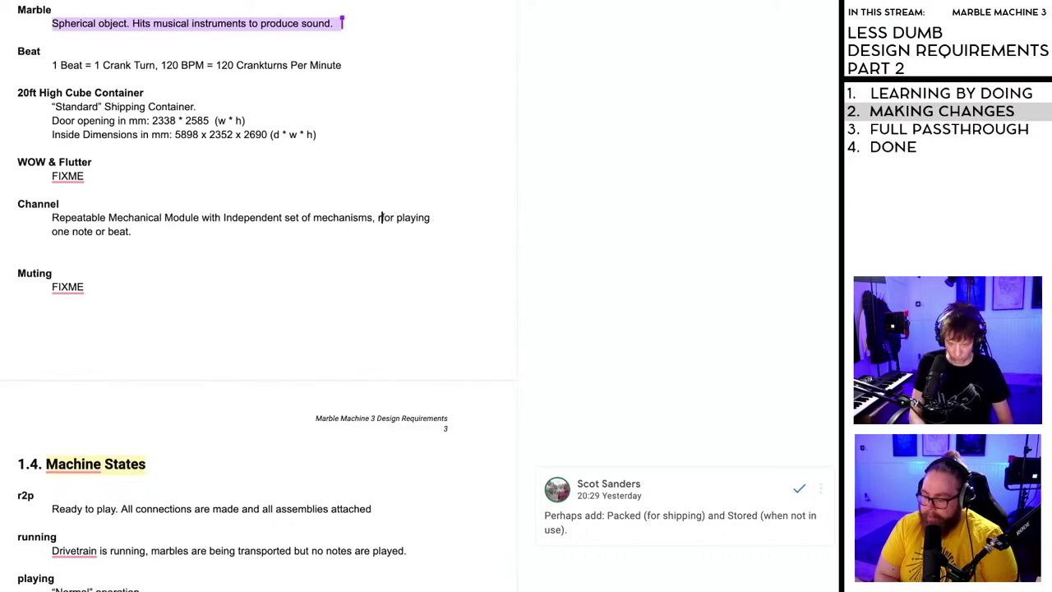
type(" the")
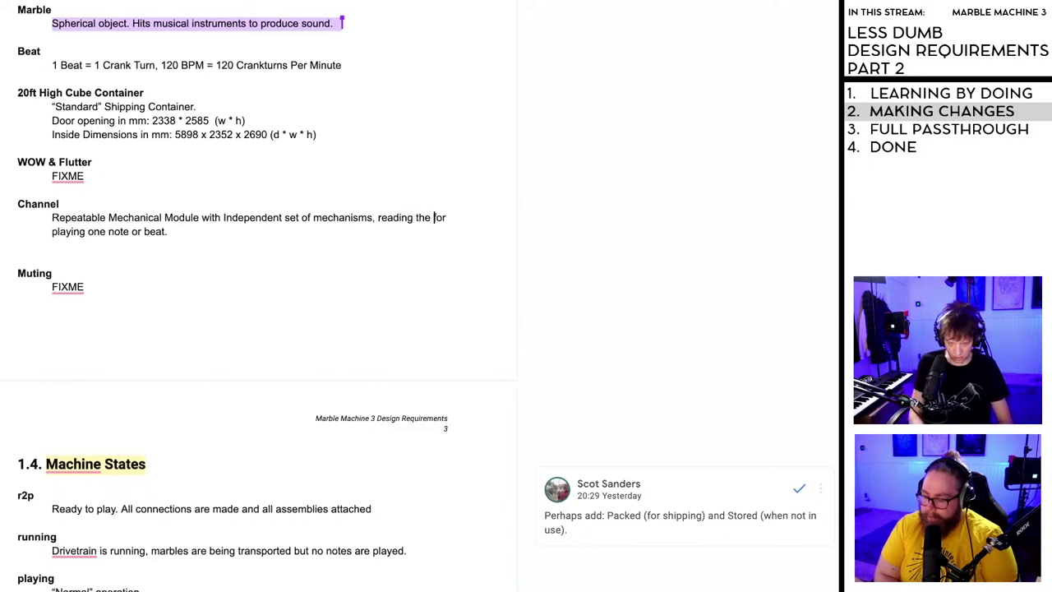
type(" program and for playing one note or beat.")
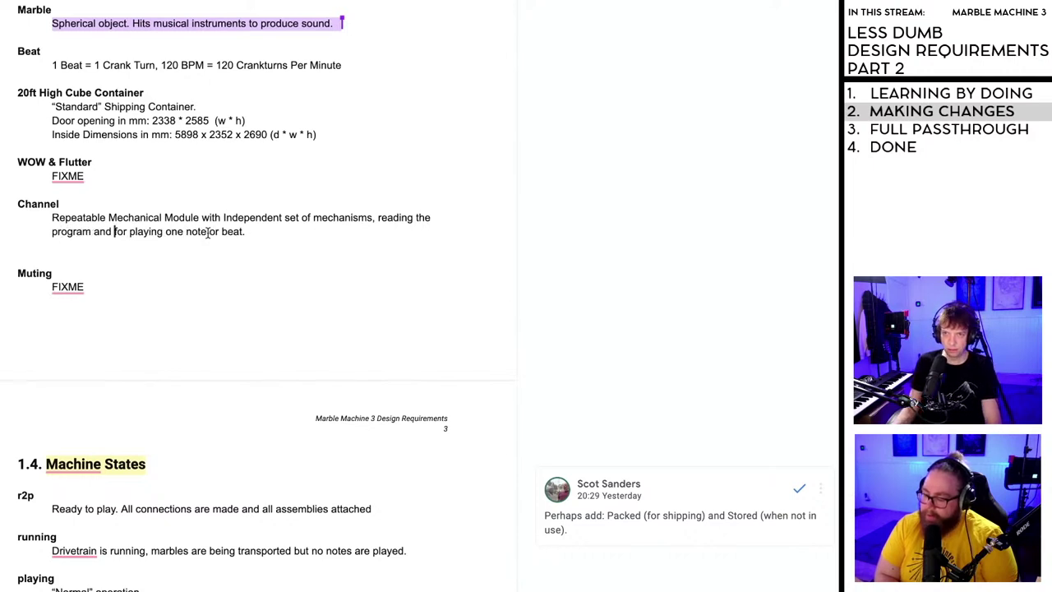
left_click_drag(208, 233, 246, 233)
key("BackSpace")
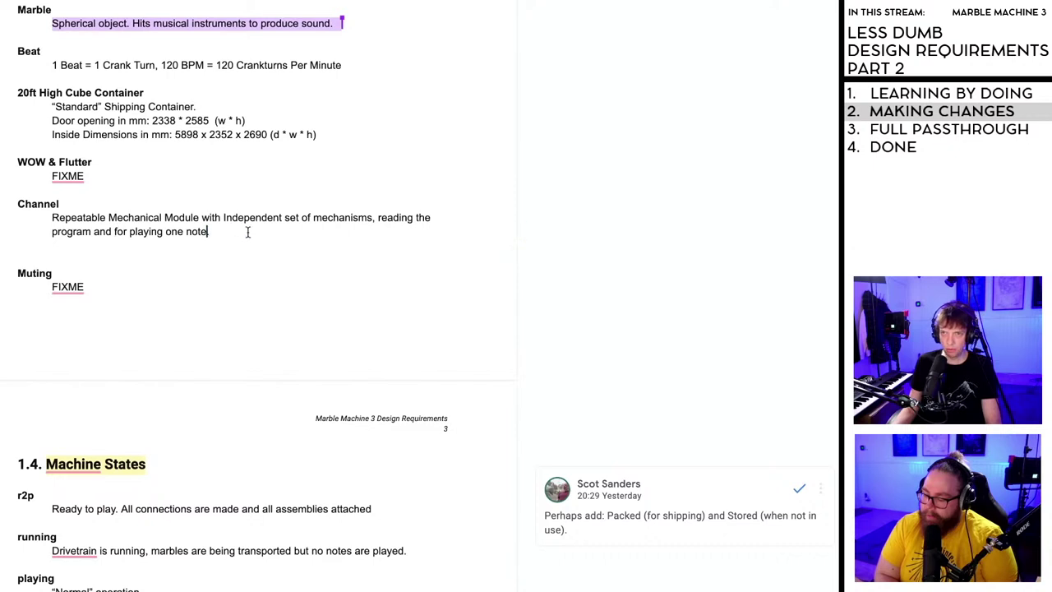
- Select the FIXME placeholder under Muting
double_click(194, 254)
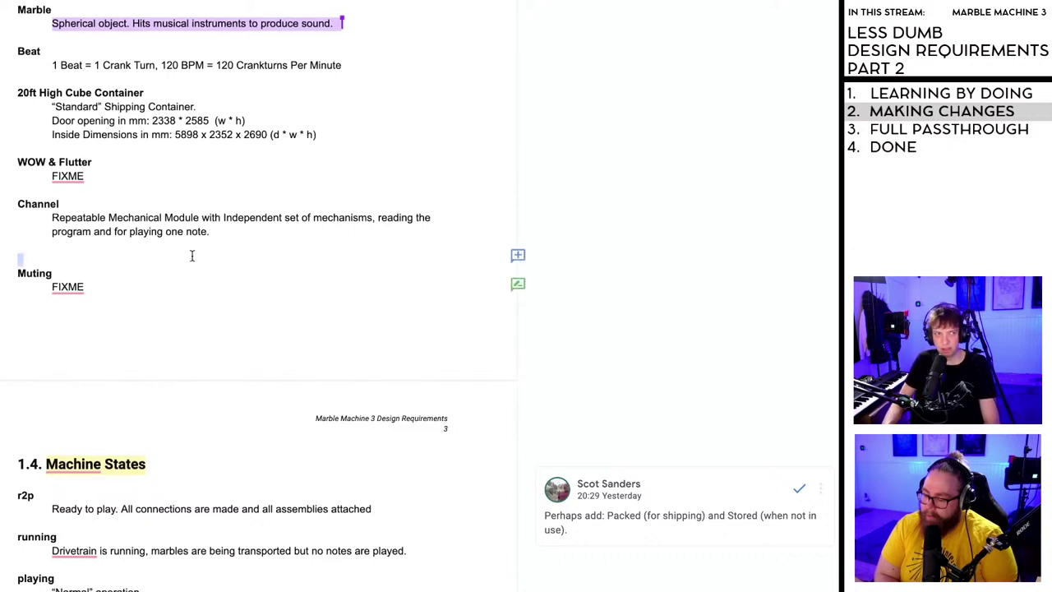
scroll(192, 253, "down", 1)
double_click(81, 250)
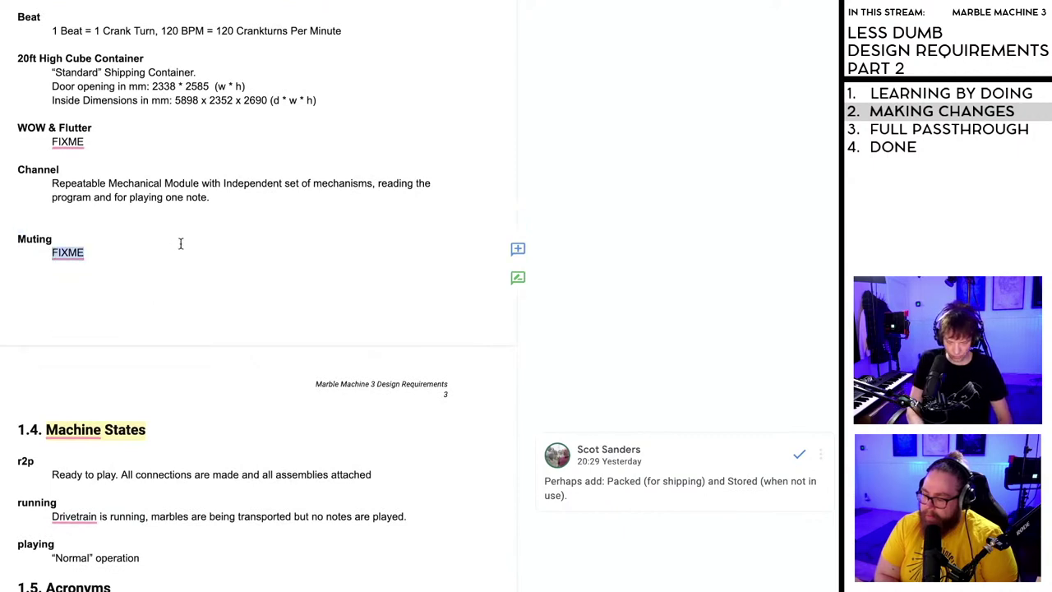
- Replace FIXME with 'Lever to turn a Channel or group of channels On/Off' and start a new line
type("Lever ")
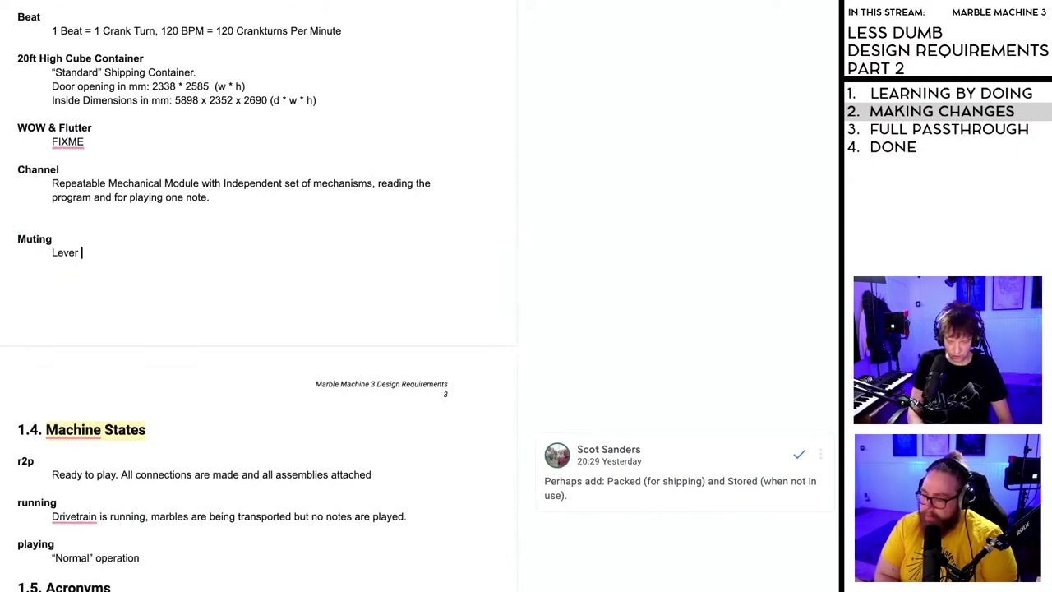
type("to turn ")
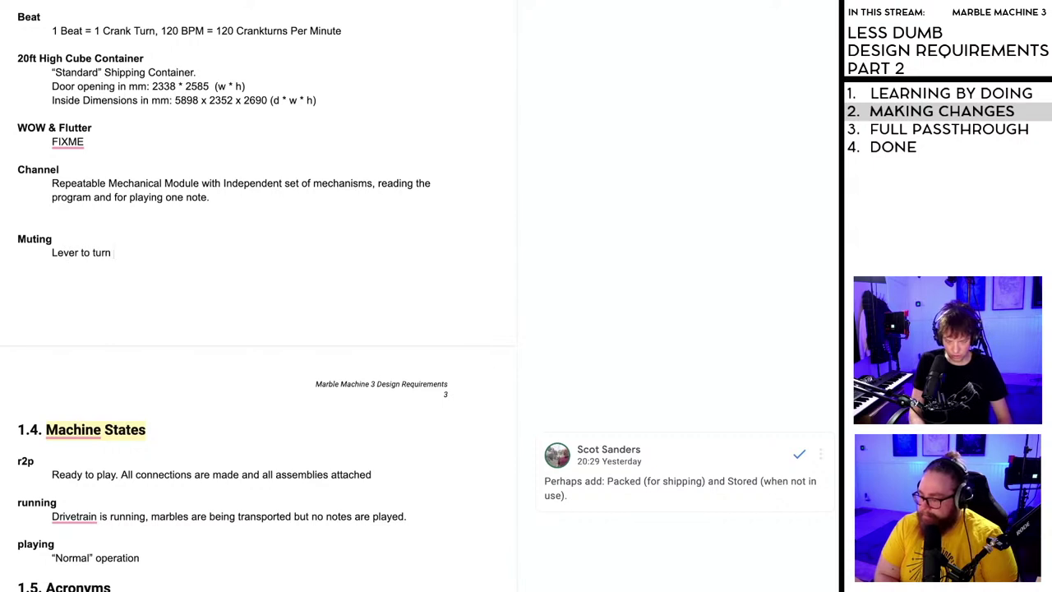
type("a ")
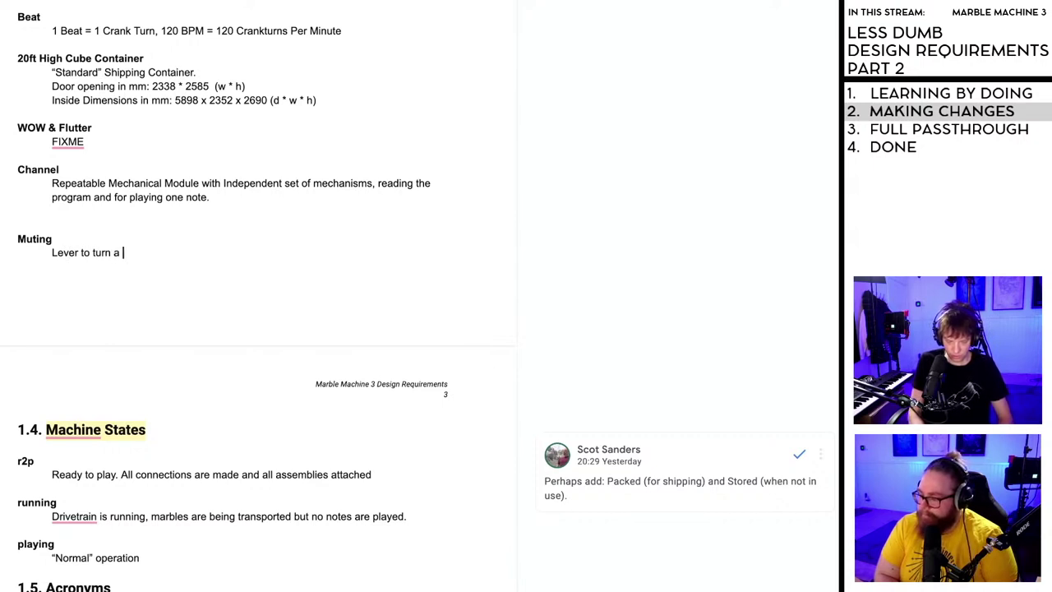
type("Channel or gr")
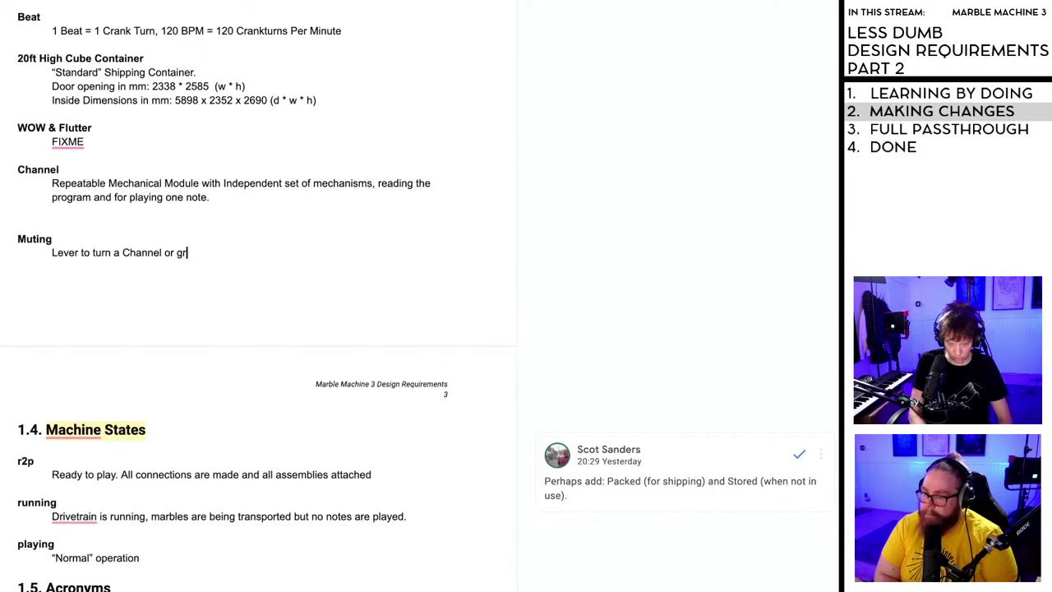
type("oup of channels On/Off")
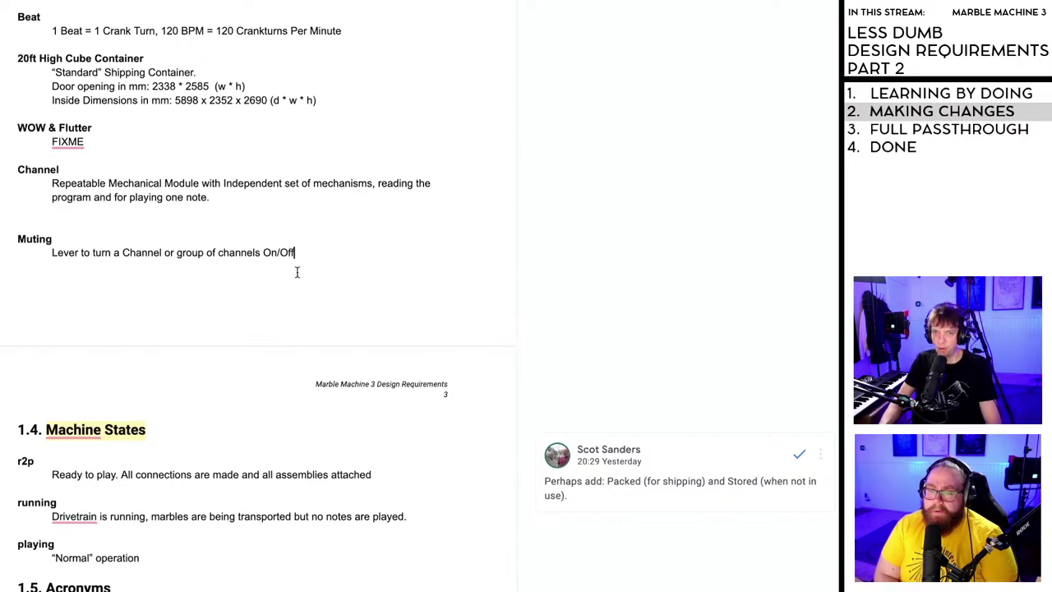
key("Return")
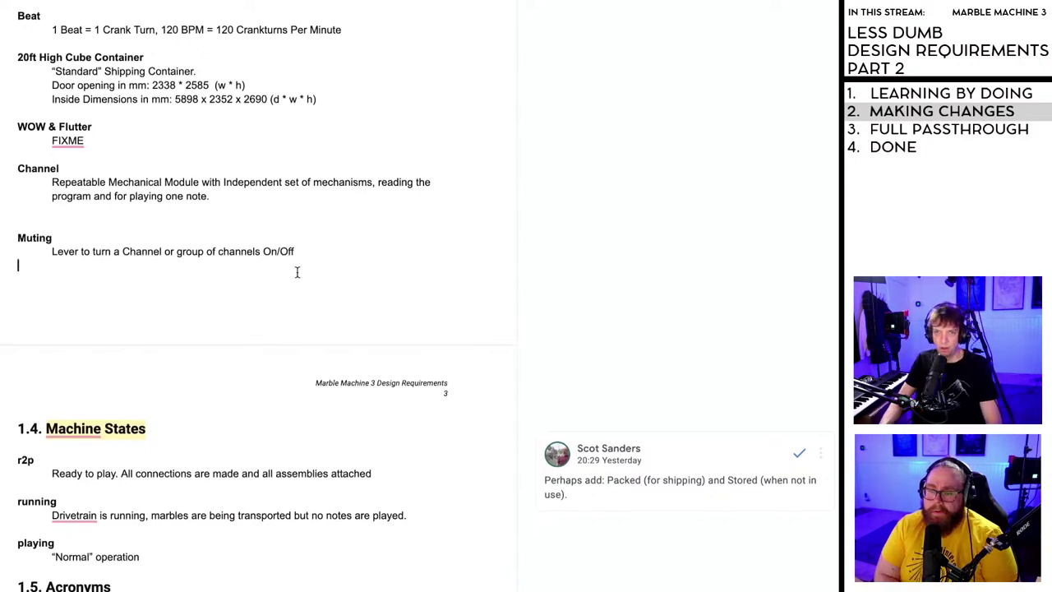
scroll(288, 251, "up", 3)
scroll(287, 255, "up", 5)
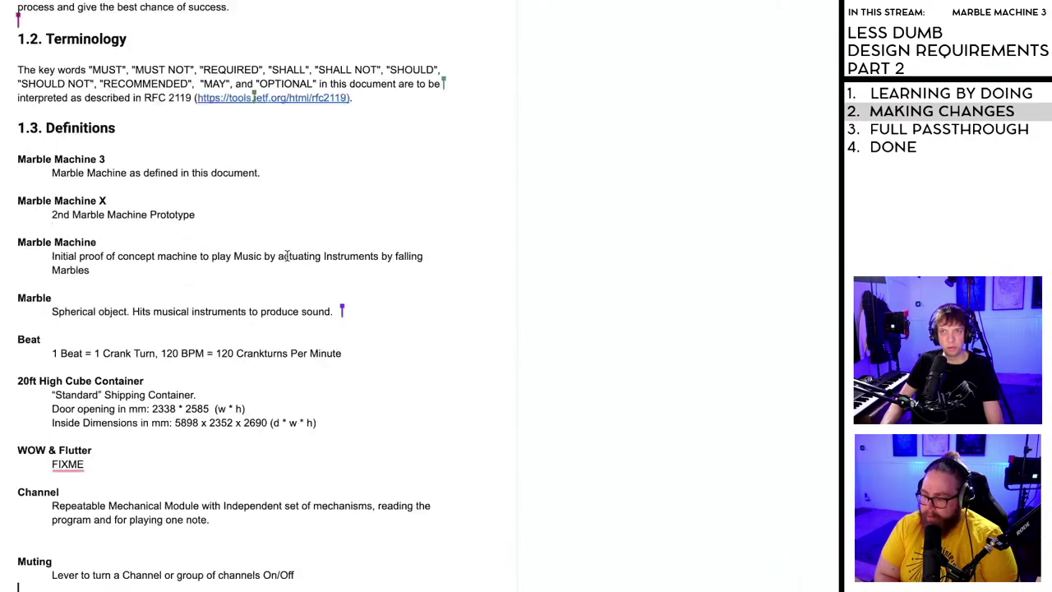
scroll(273, 277, "down", 5)
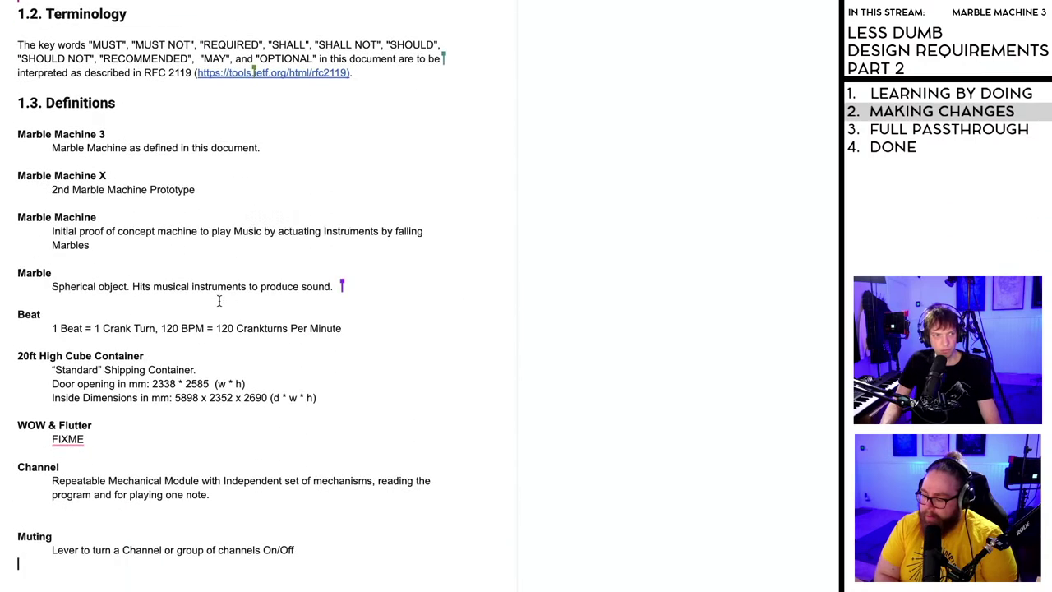
scroll(215, 301, "down", 3)
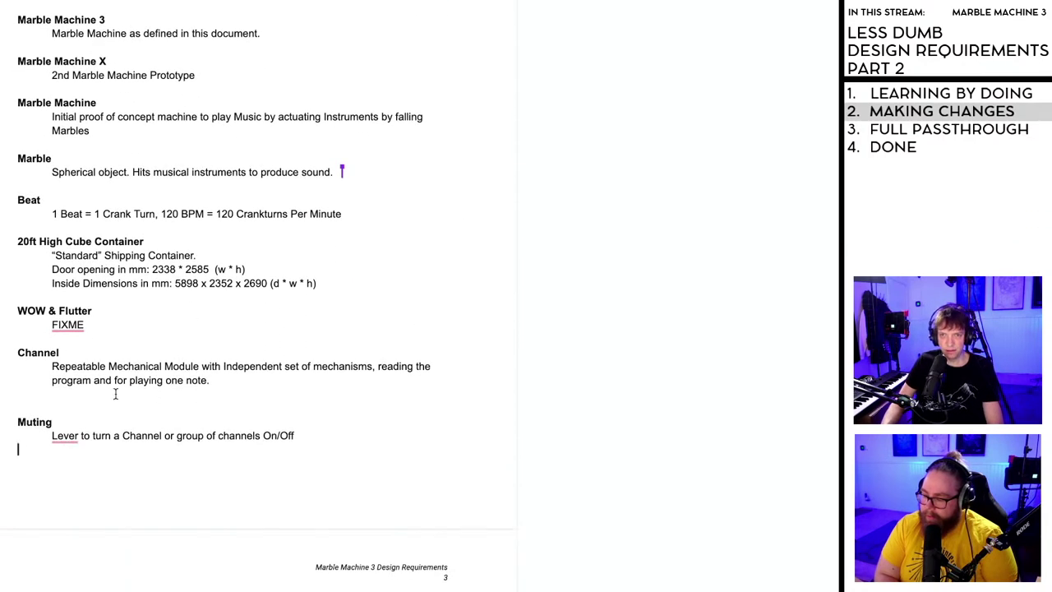
left_click(81, 326)
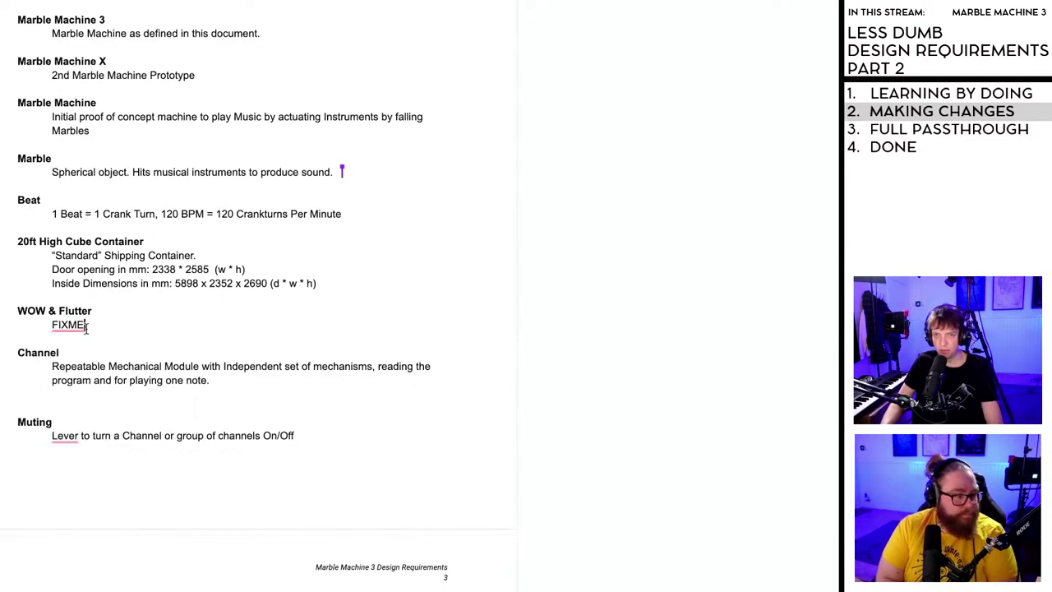
scroll(85, 326, "down", 1)
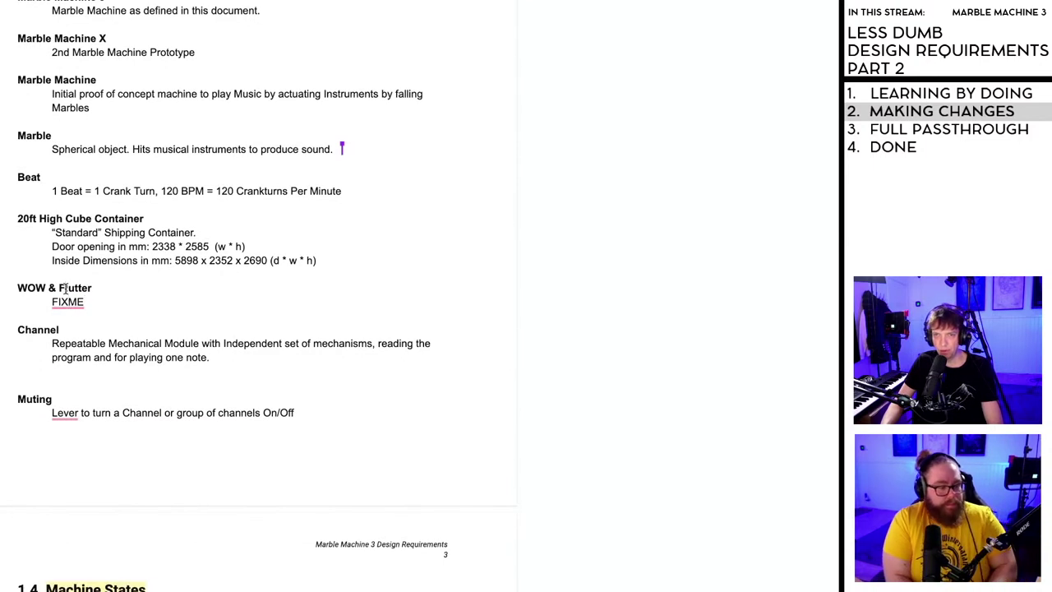
left_click(69, 300)
scroll(223, 258, "down", 2)
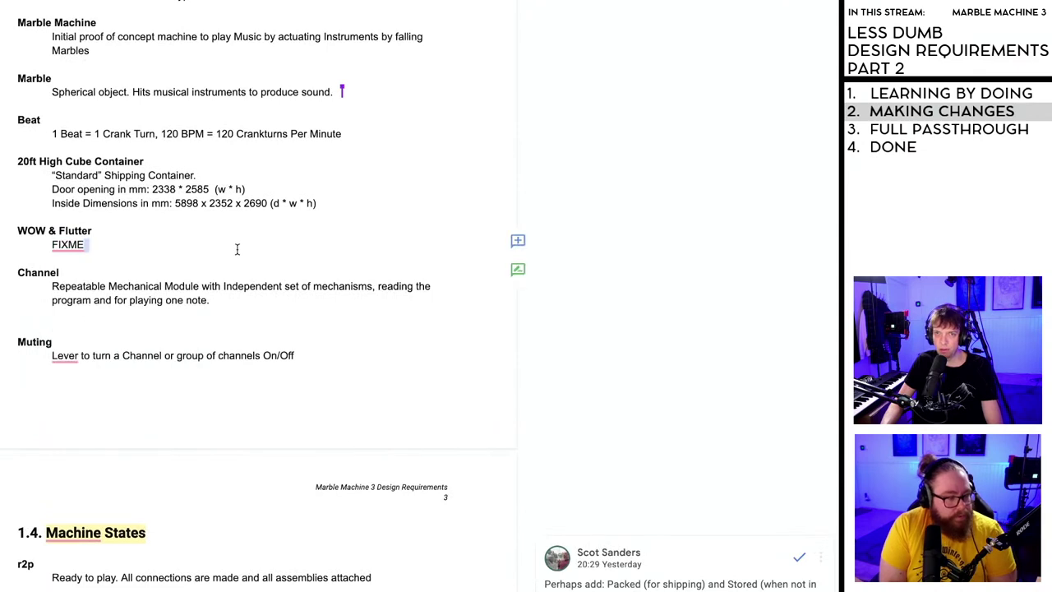
left_click(65, 355)
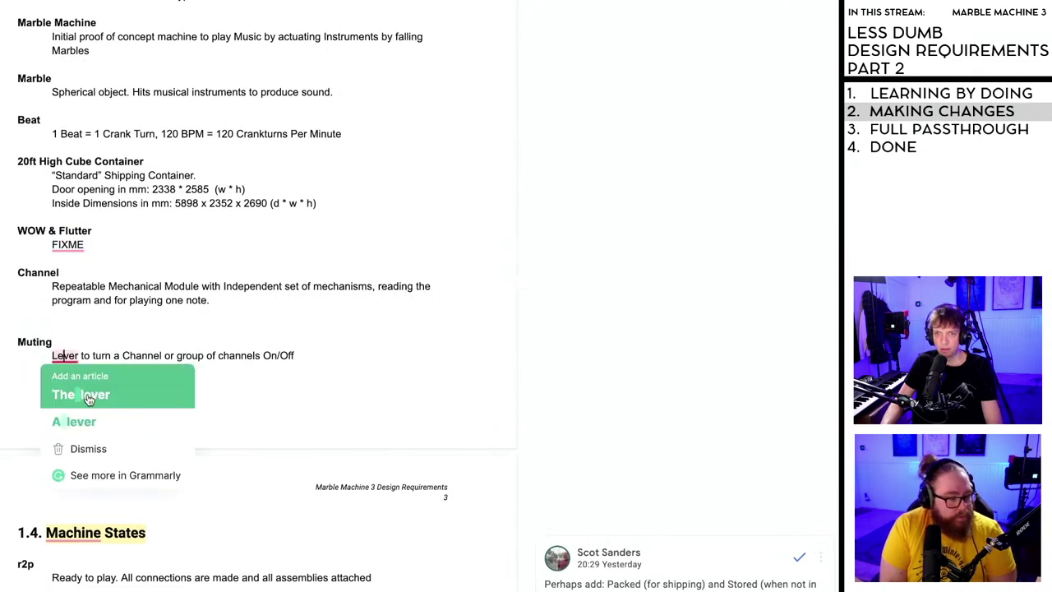
left_click(98, 327)
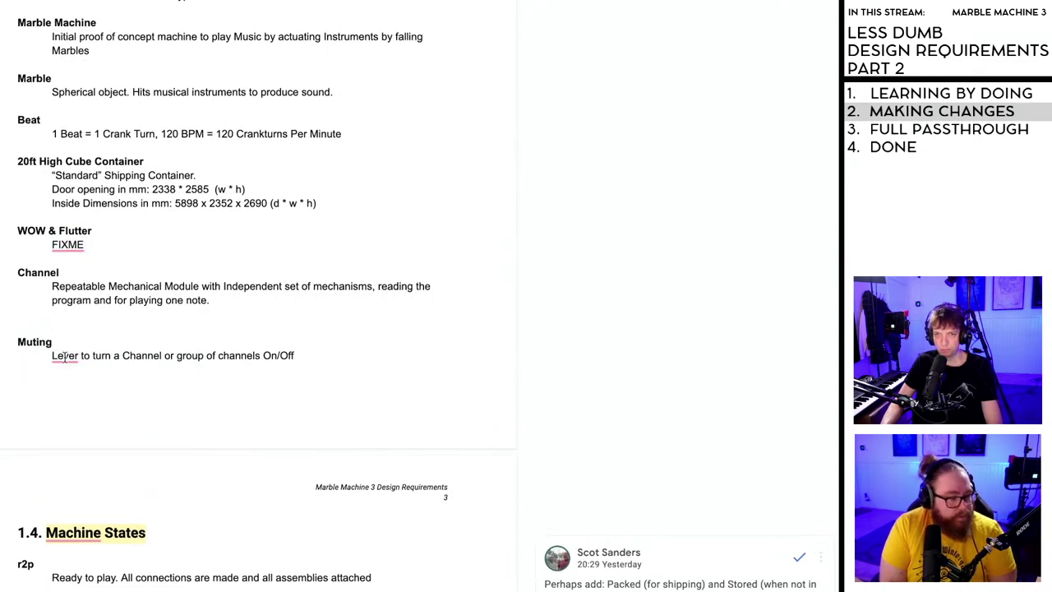
mouse_move(63, 357)
scroll(63, 357, "down", 1)
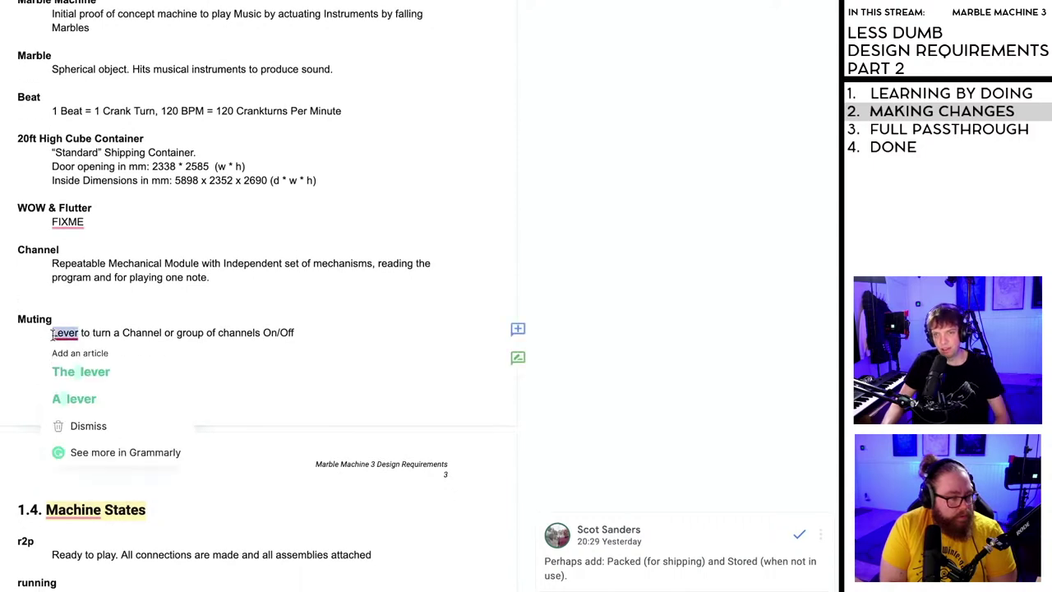
- Reword Muting to 'The action to turn a Lever to turn a Channel or group of channels On/Off'
double_click(53, 333)
type("The action")
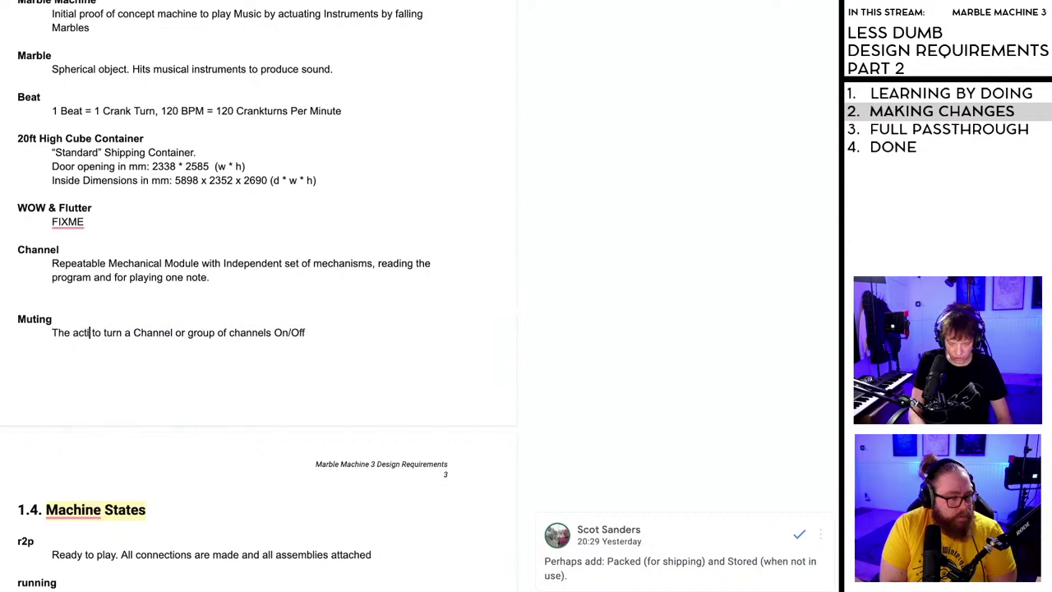
type(" to turn")
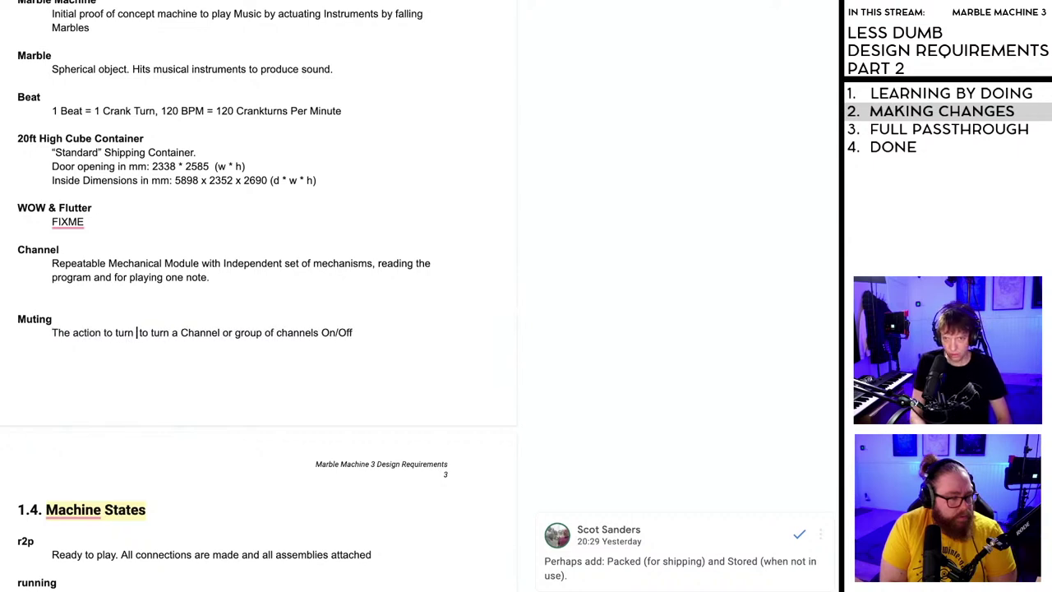
key("BackSpace")
key("BackSpace")
key("BackSpace")
key("BackSpace")
key("BackSpace")
key("BackSpace")
key("BackSpace")
key("BackSpace")
key("BackSpace")
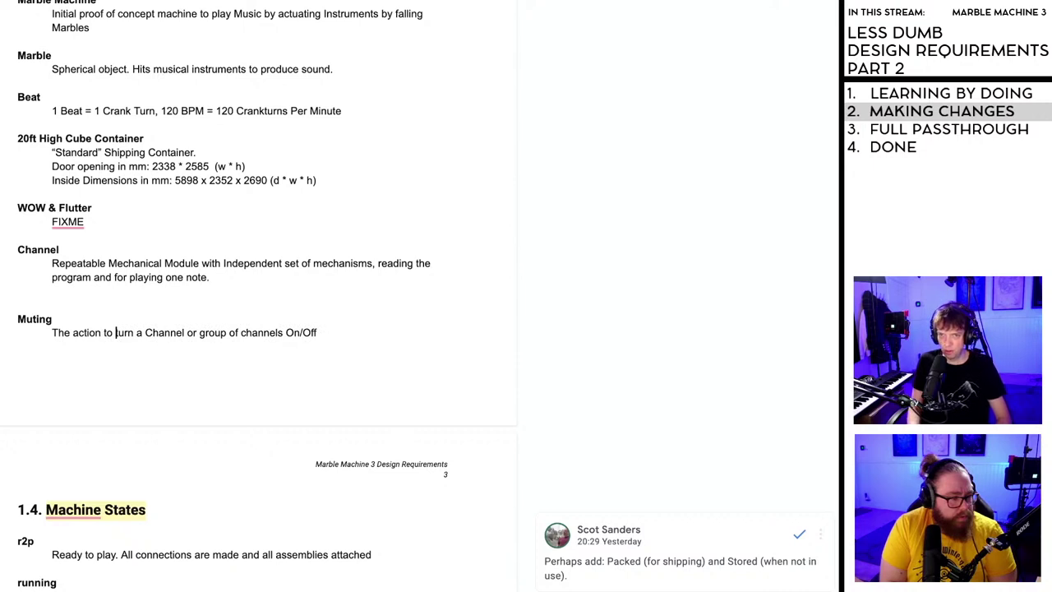
type("Lever")
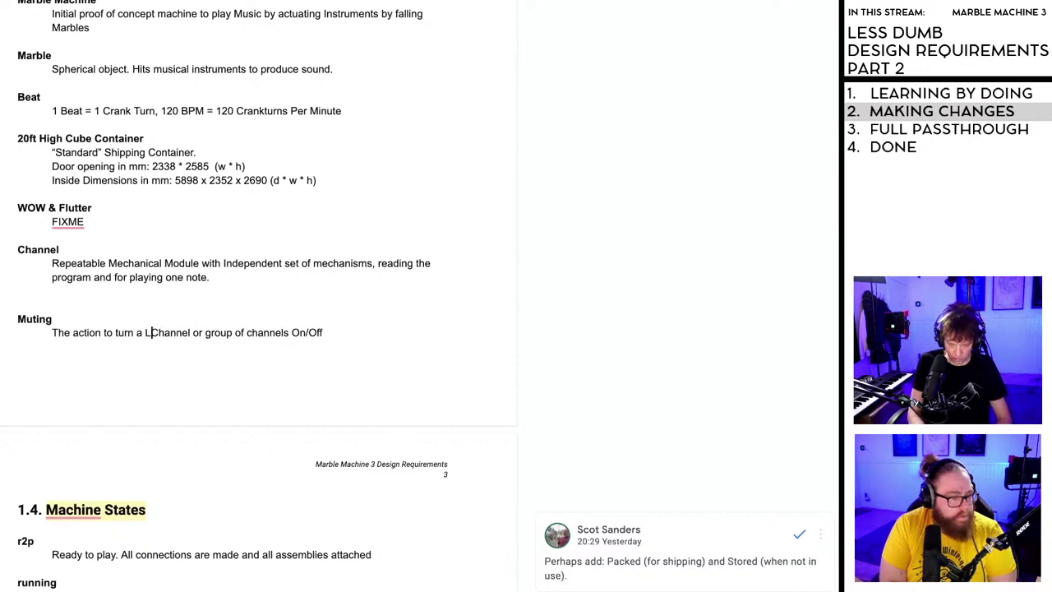
type(" to M")
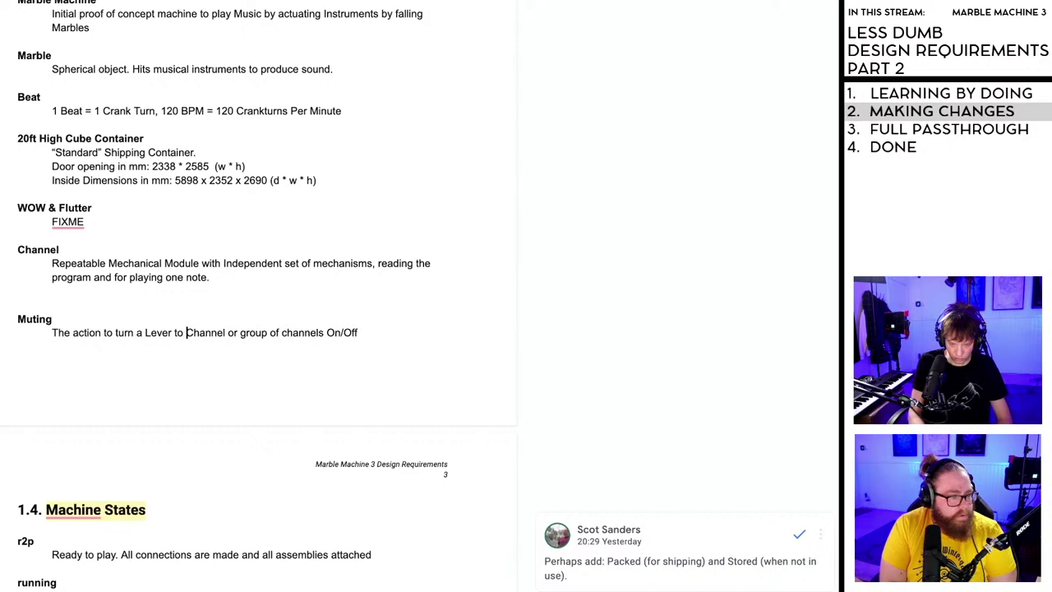
key("BackSpace")
type("turn ")
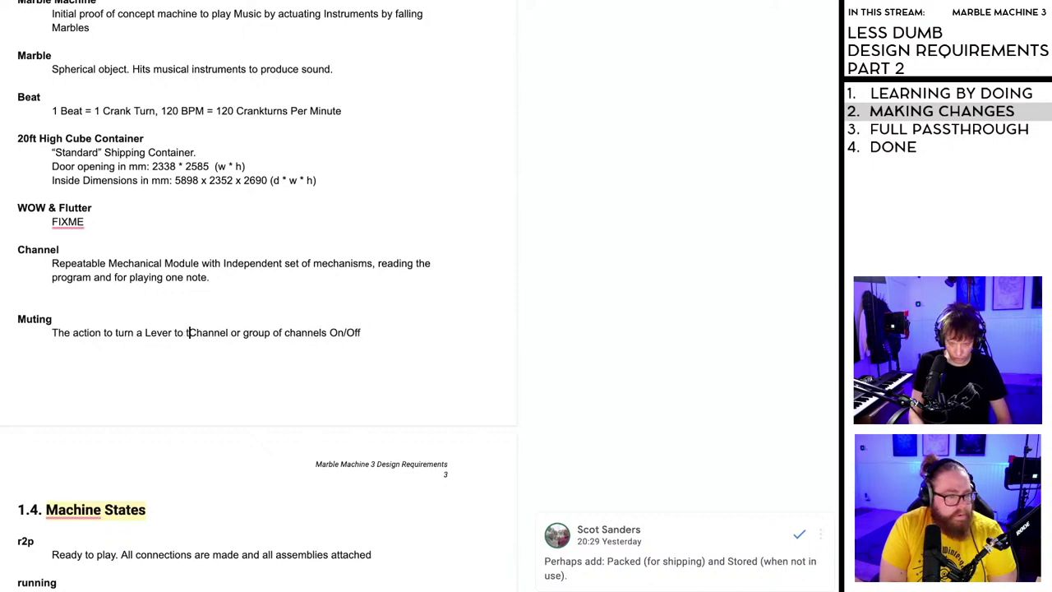
type("o")
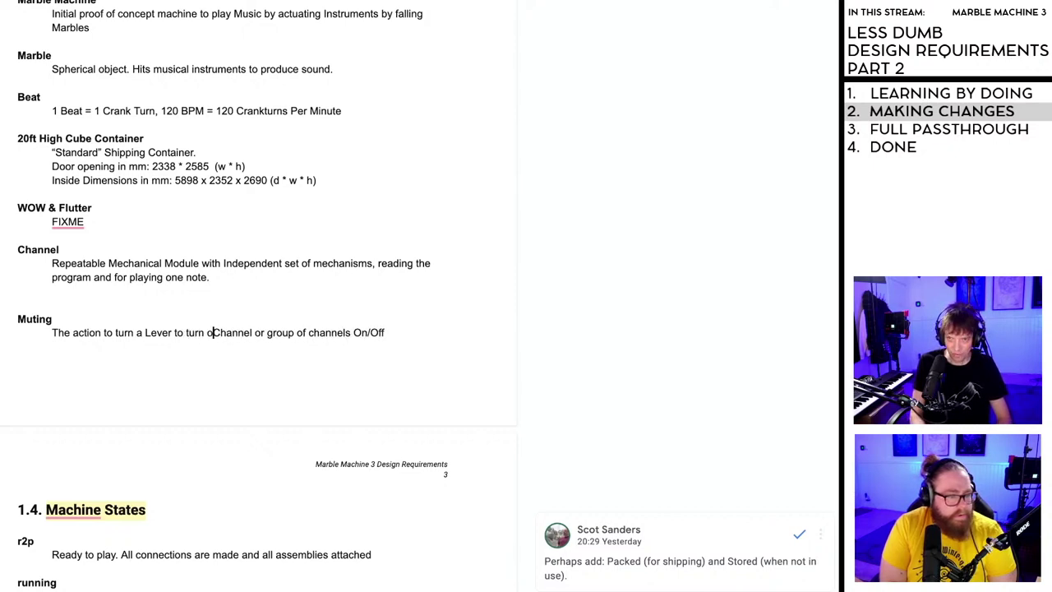
type("n")
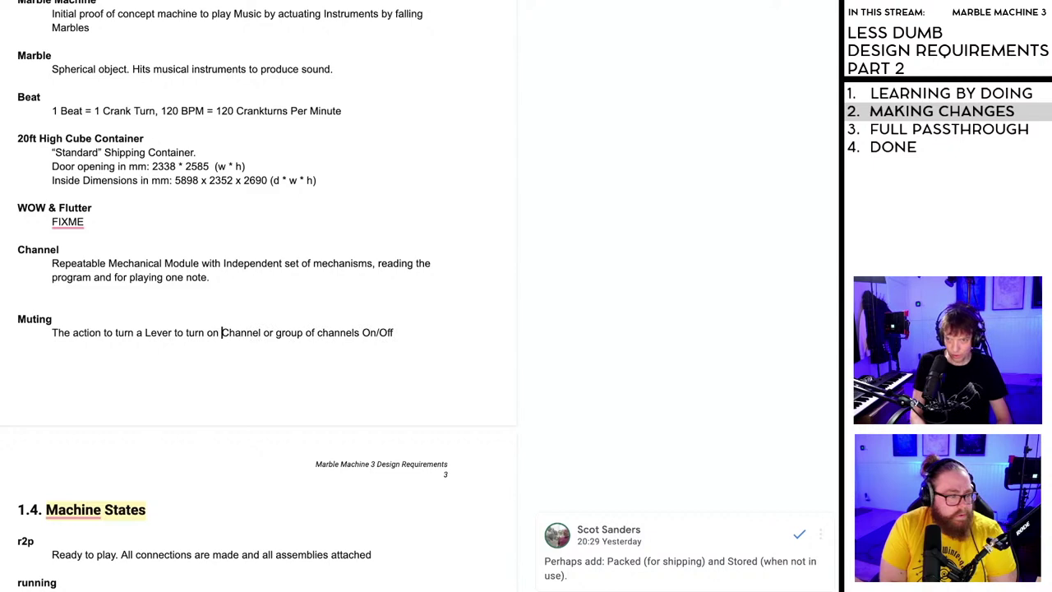
key("BackSpace")
key("BackSpace")
key("BackSpace")
type("a")
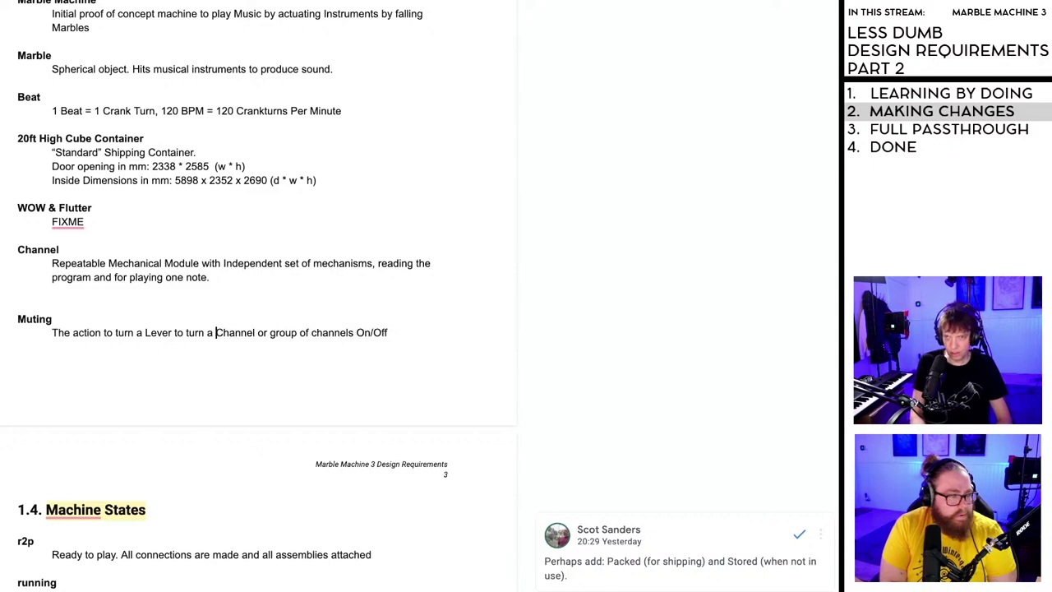
left_click(168, 350)
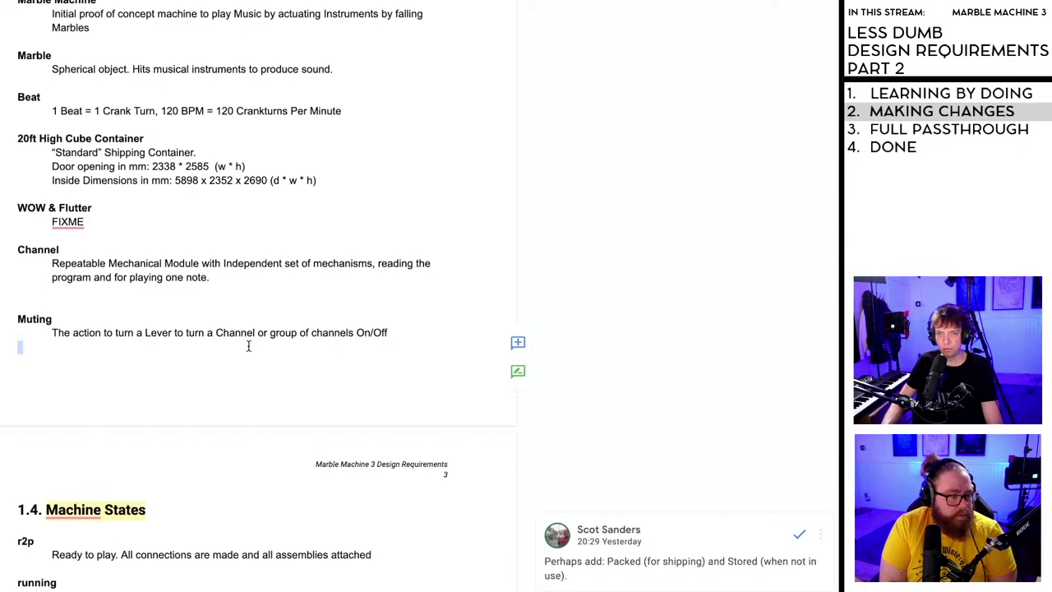
scroll(103, 233, "down", 4)
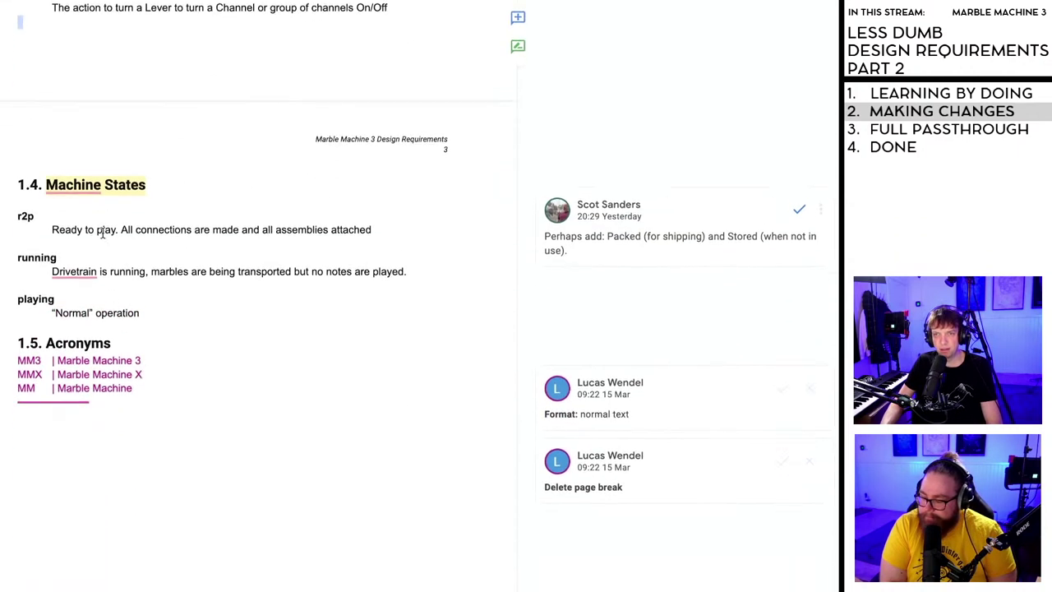
- Resolve the Packed and Stored comment on Machine States and add blank lines after the playing entry
left_click(104, 179)
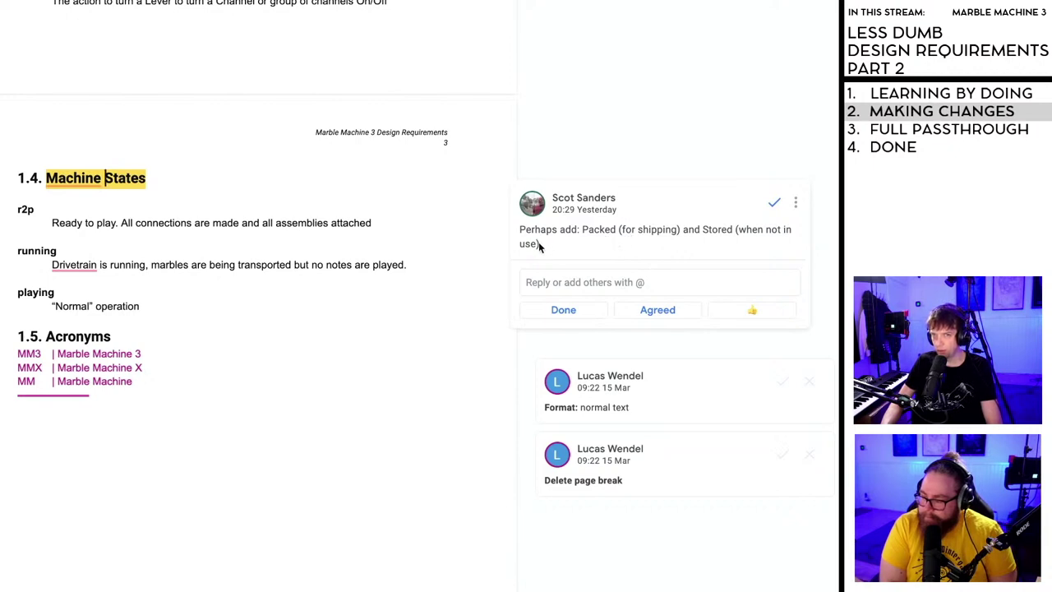
left_click(774, 207)
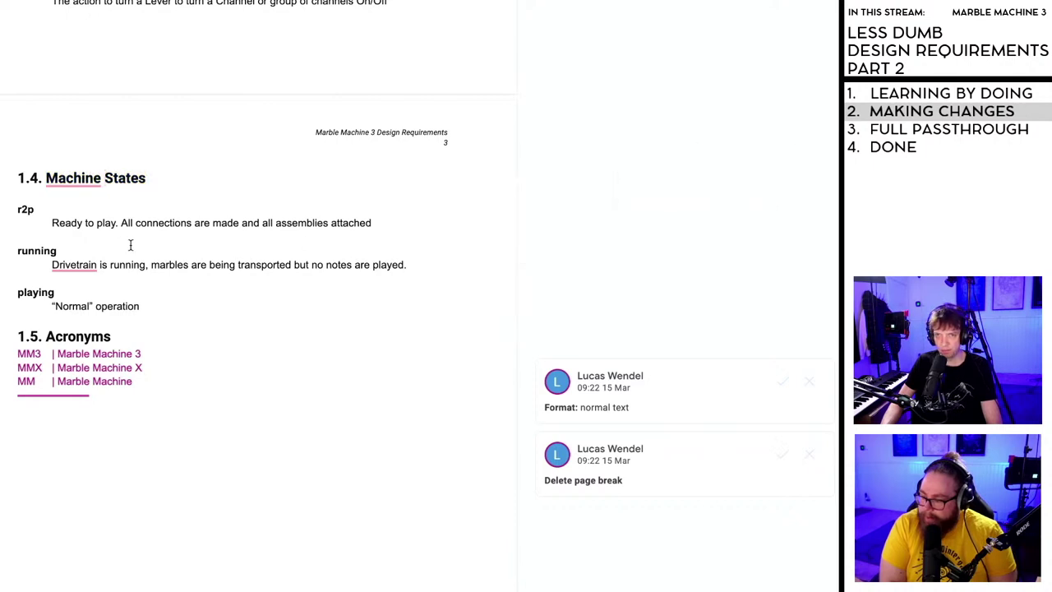
scroll(100, 230, "down", 1)
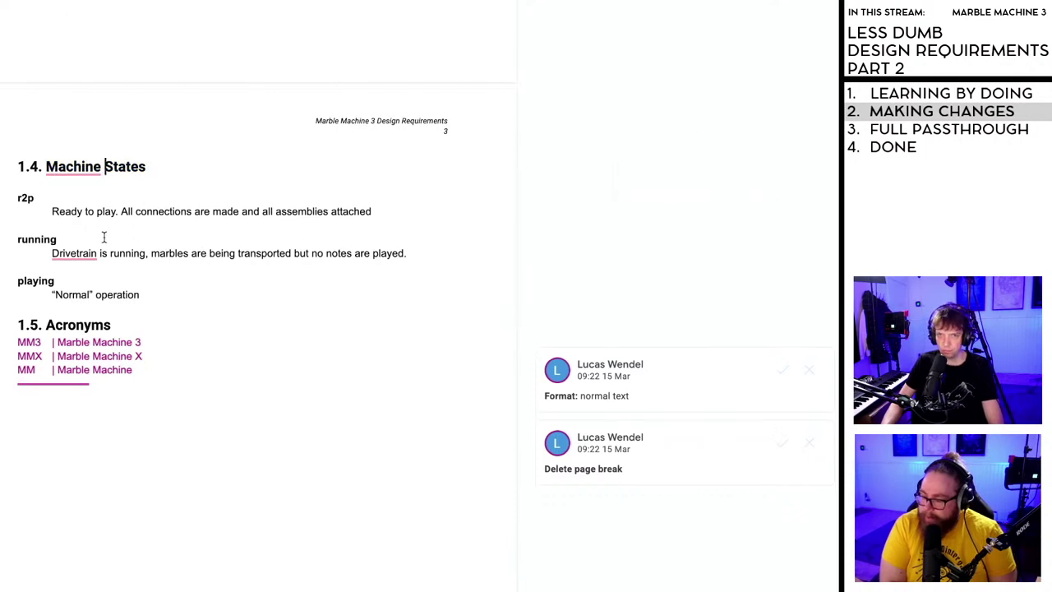
left_click(158, 293)
key("Return")
key("Return")
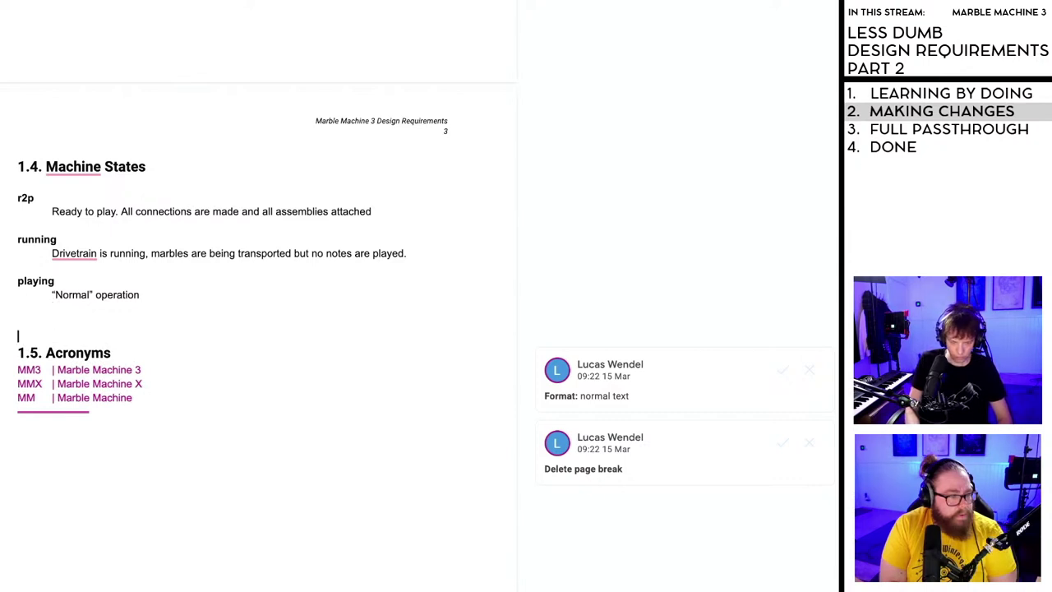
- Add 'Packed' and 'Stored' on separate lines below the playing entry
type("Packed")
key("Return")
key("Return")
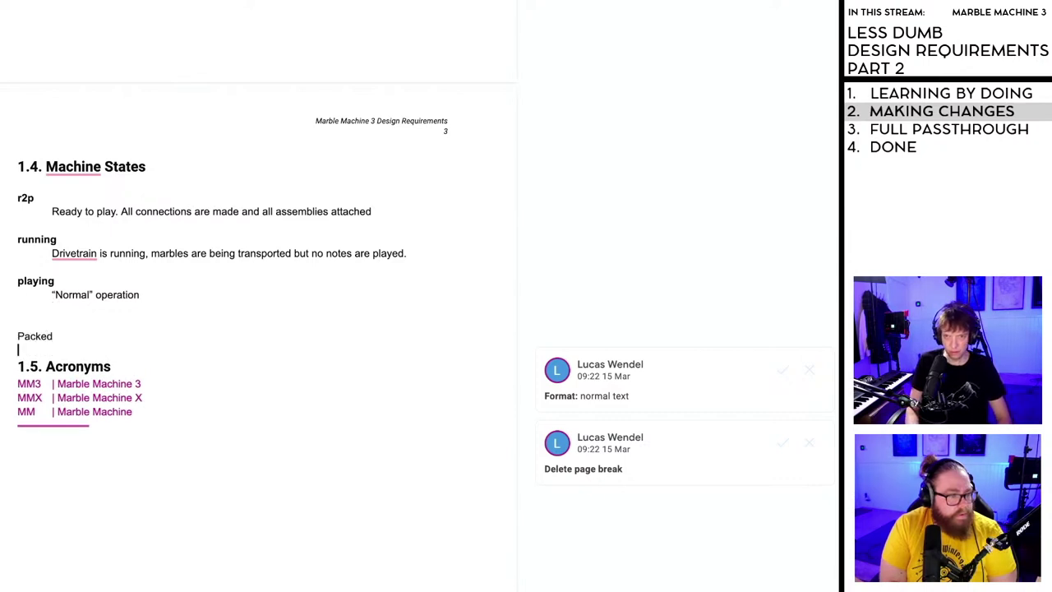
type("STored")
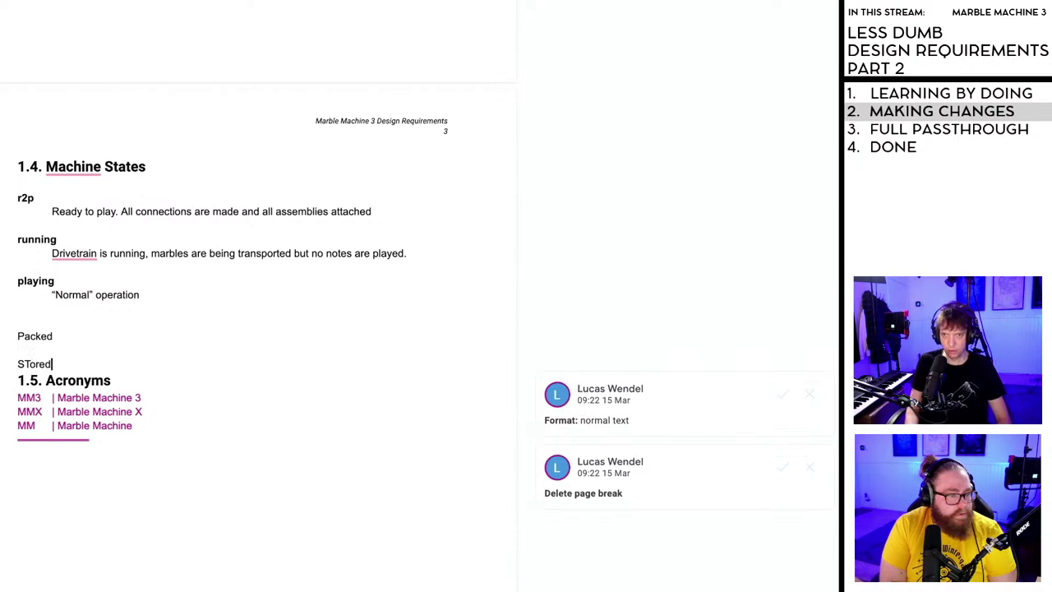
key("BackSpace")
type("t")
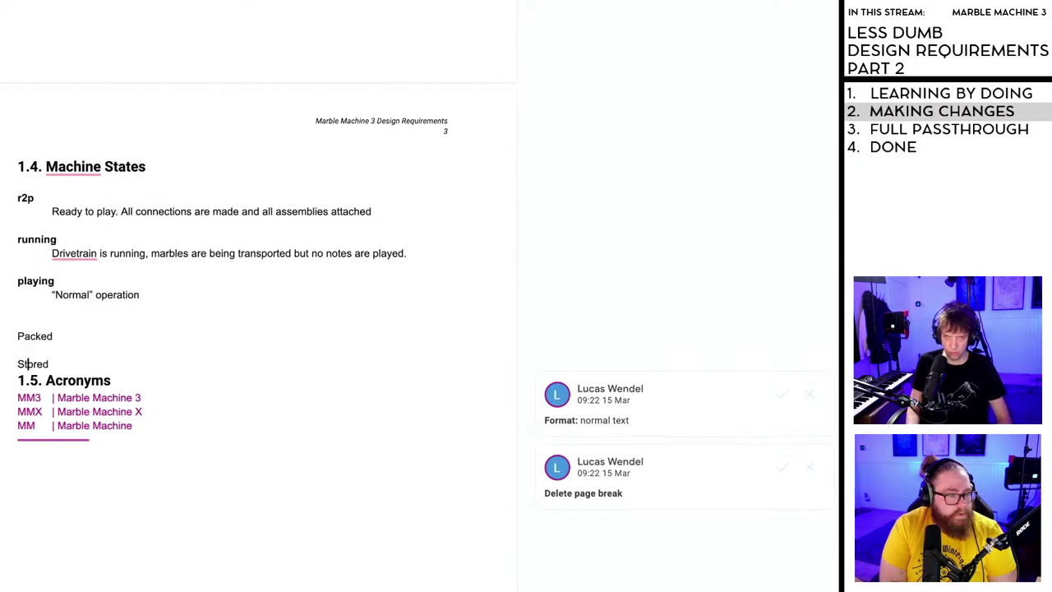
key("Return")
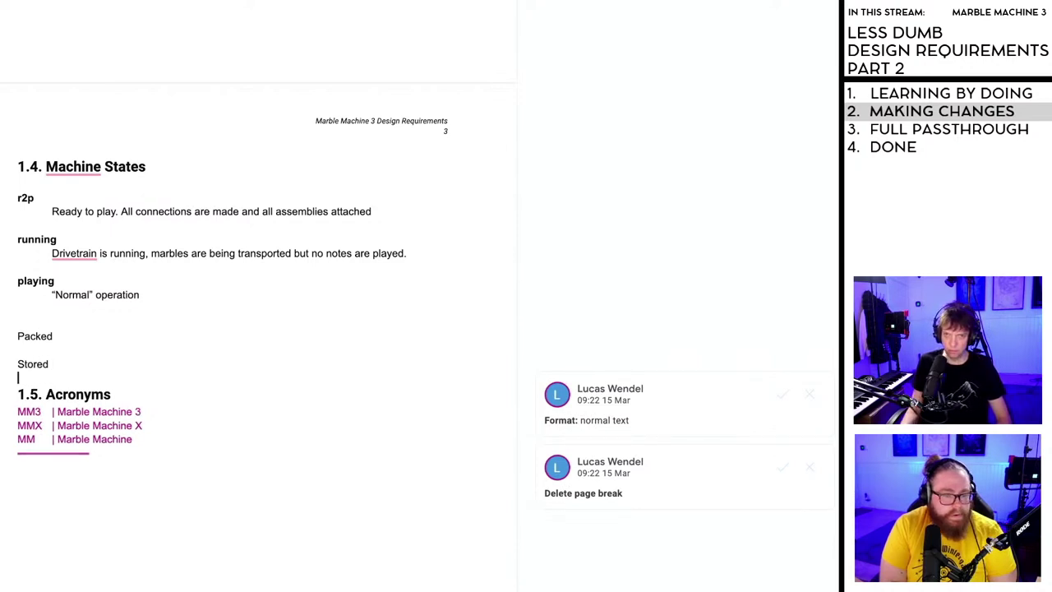
- Lowercase the entries to 'packed' and 'stored' and remove the indented empty line above them
left_click(23, 336)
key("BackSpace")
type("p")
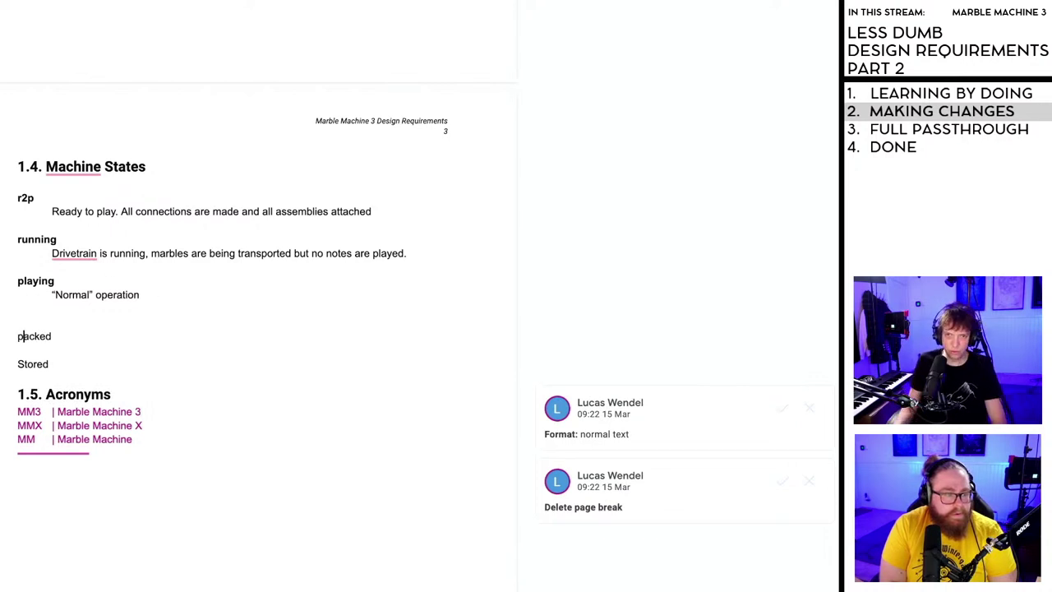
left_click(25, 364)
key("BackSpace")
type("s")
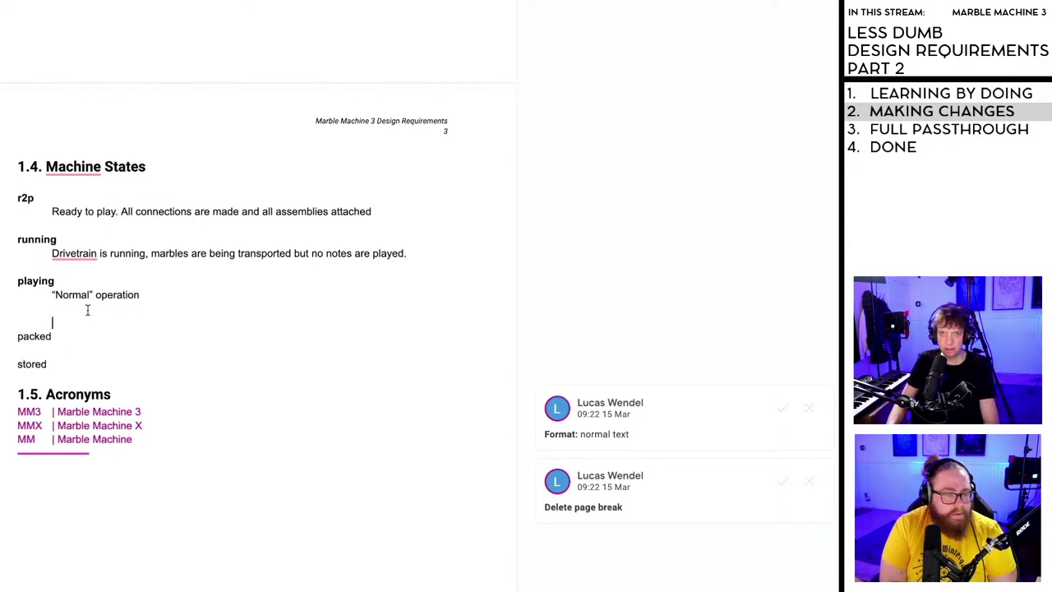
key("BackSpace")
key("BackSpace")
- Make the packed and stored entries bold like the other states
double_click(40, 323)
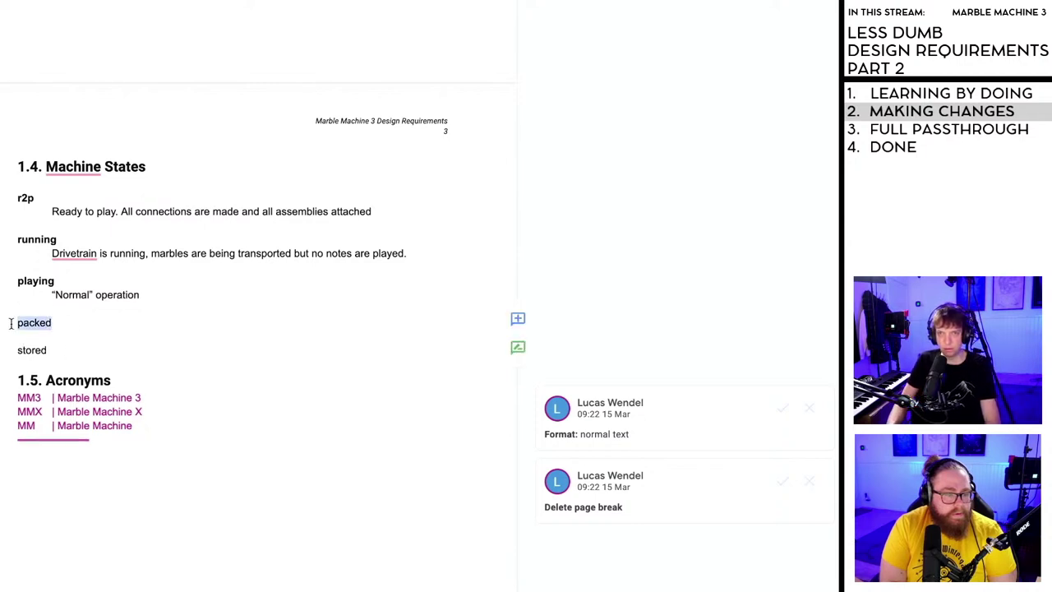
key("ctrl+b")
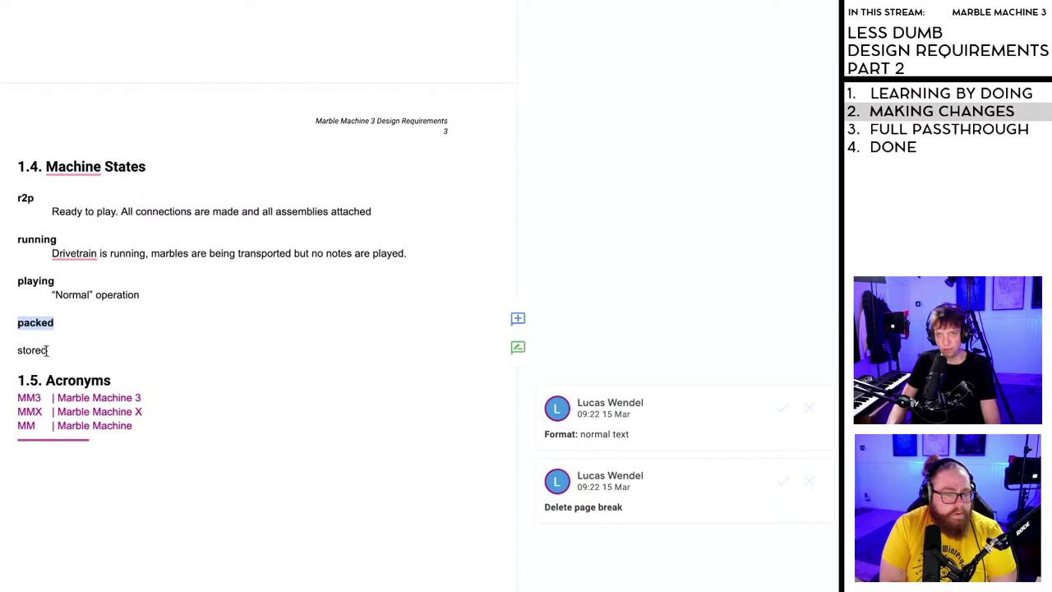
double_click(47, 351)
key("ctrl+b")
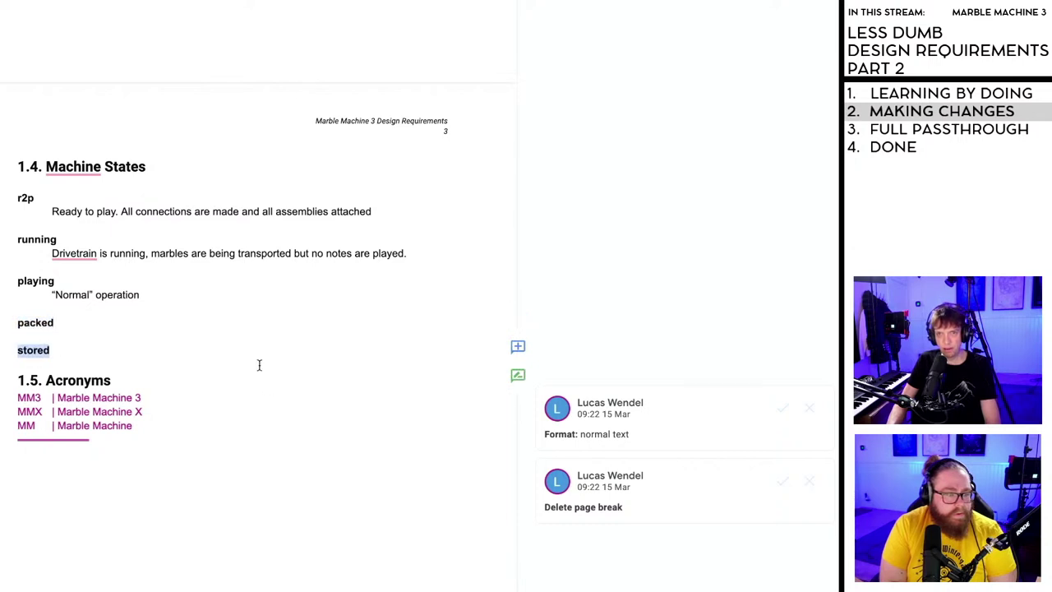
left_click(235, 324)
scroll(233, 323, "down", 1)
left_click(158, 244)
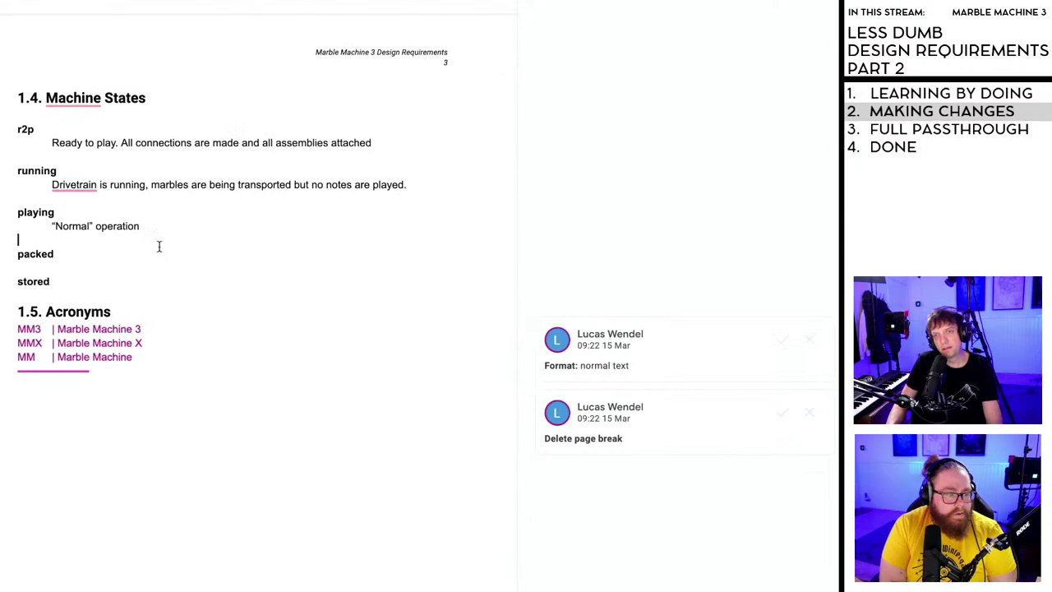
- Accept Grammarly's suggestion so the running state reads 'The drivetrain is running…'
left_click(176, 270)
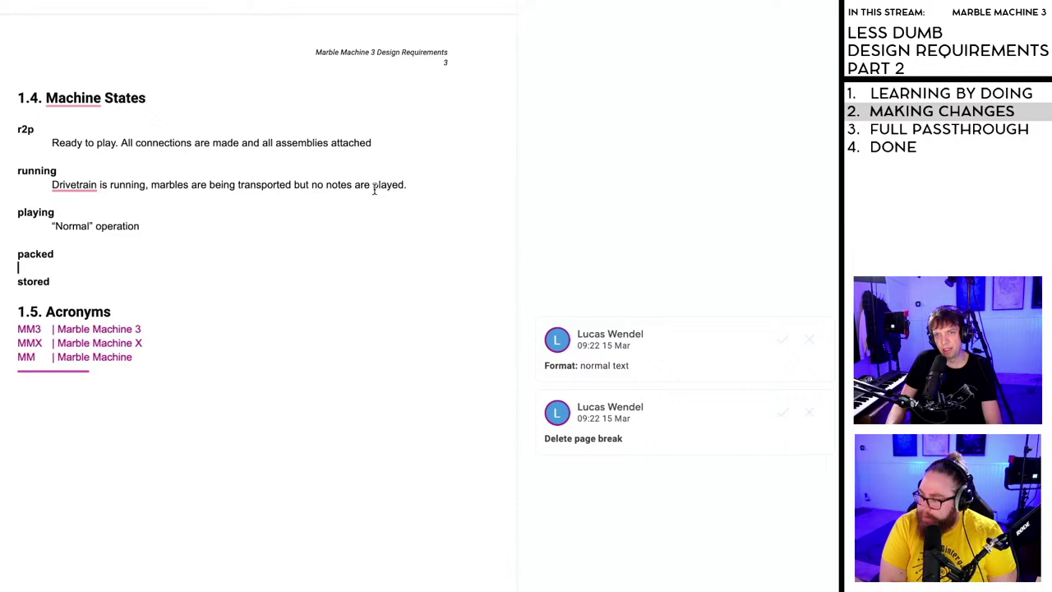
mouse_move(72, 186)
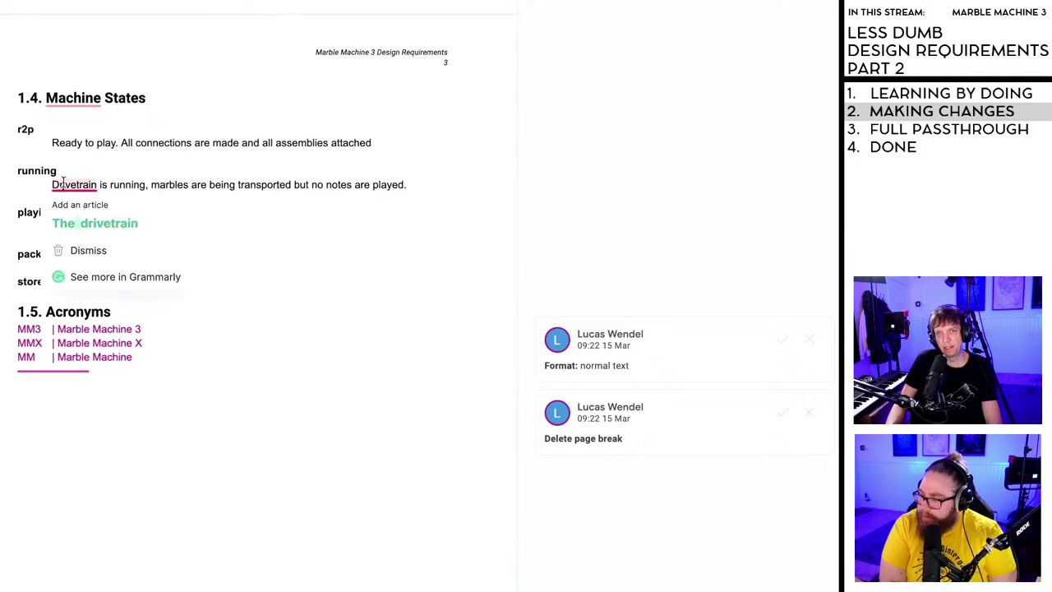
left_click(88, 224)
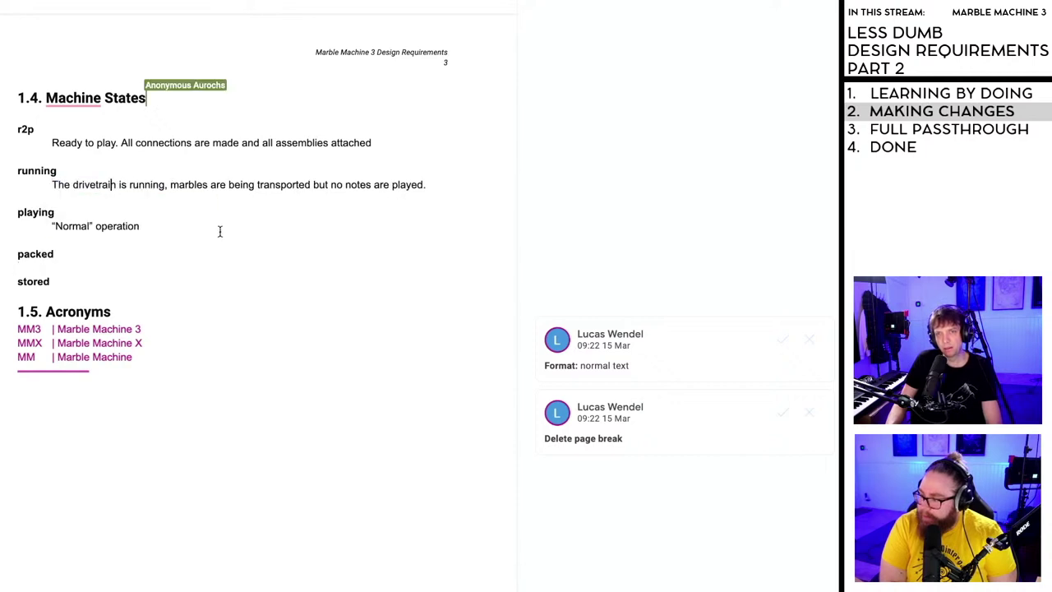
- Add indented FIXME placeholder descriptions under packed and stored
left_click(81, 98)
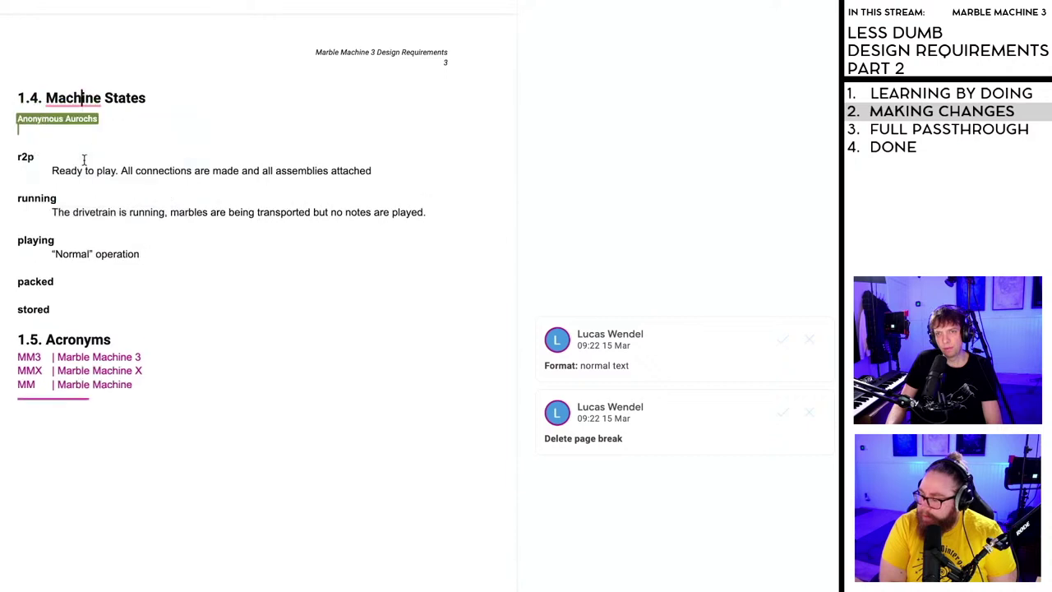
left_click(198, 241)
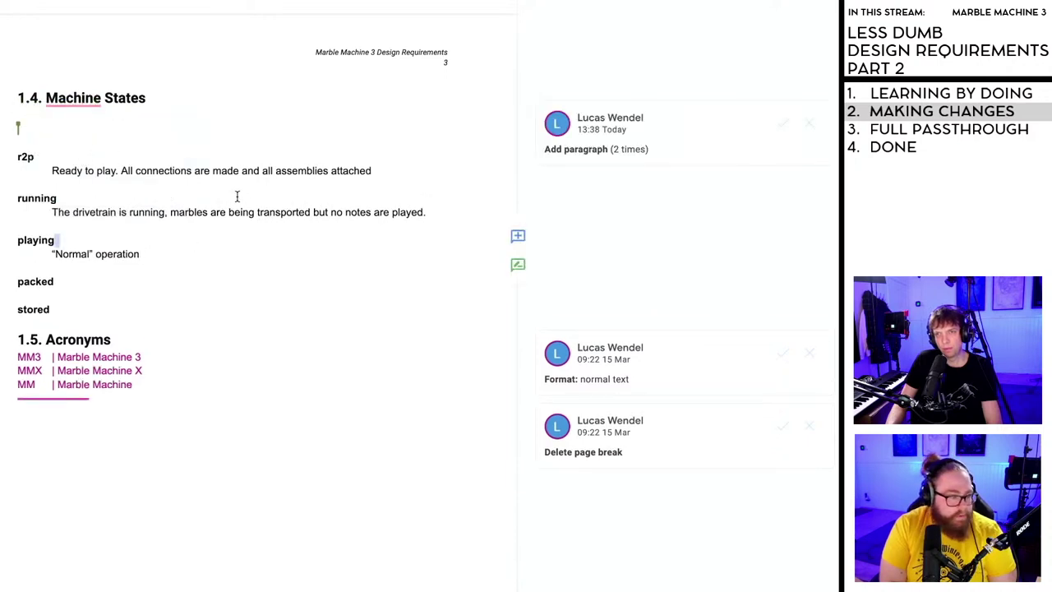
left_click(102, 281)
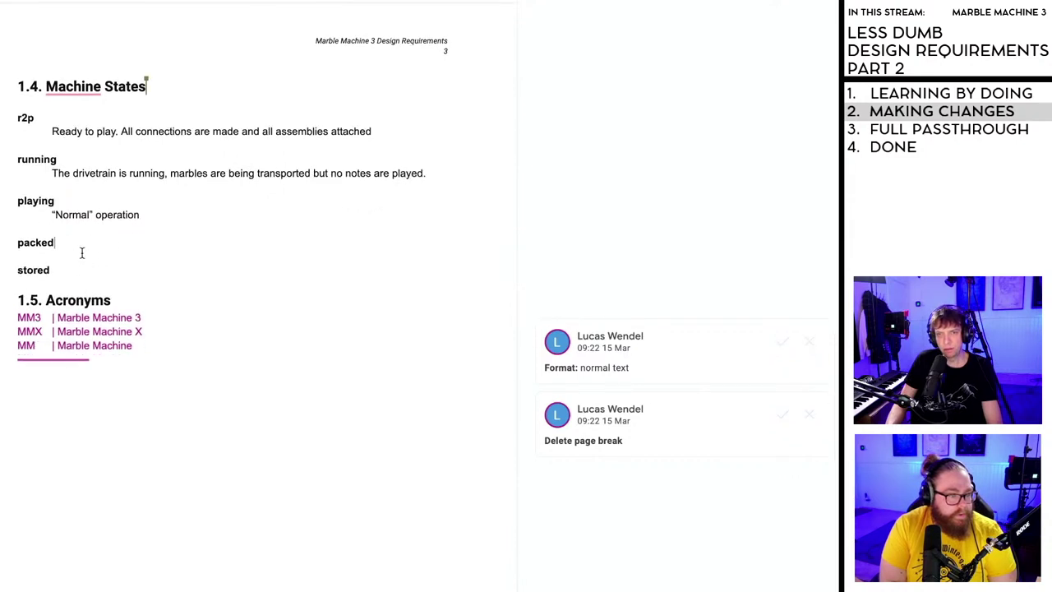
key("Return")
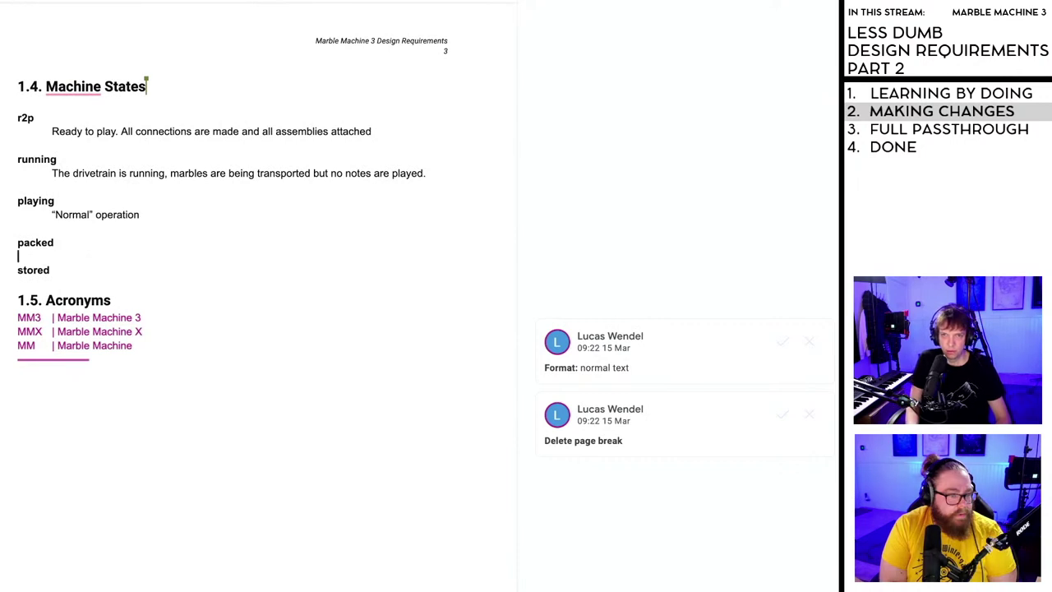
type("F")
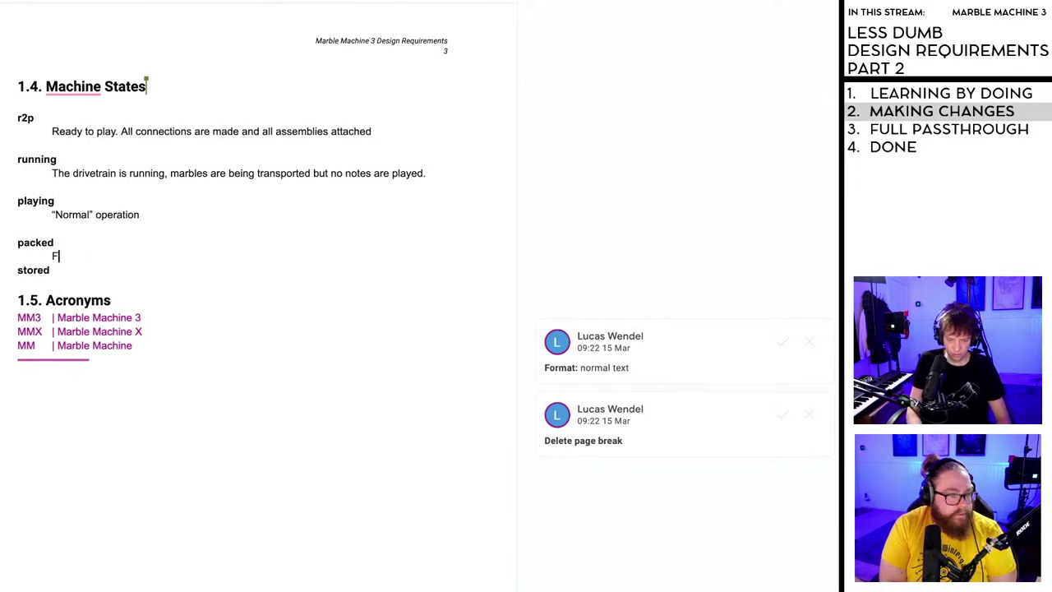
type("IX")
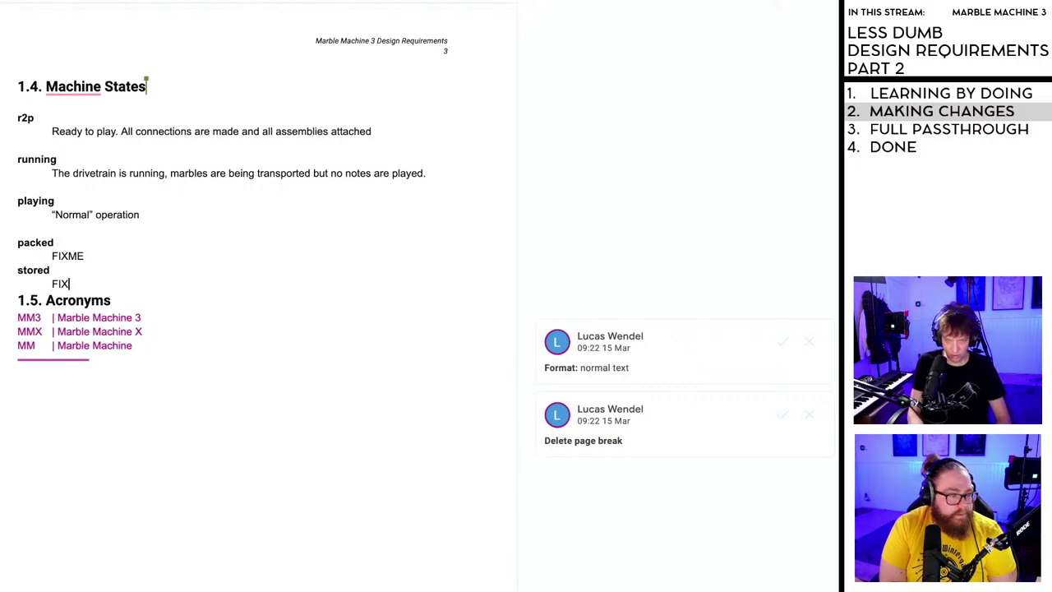
type("MEME")
key("Return")
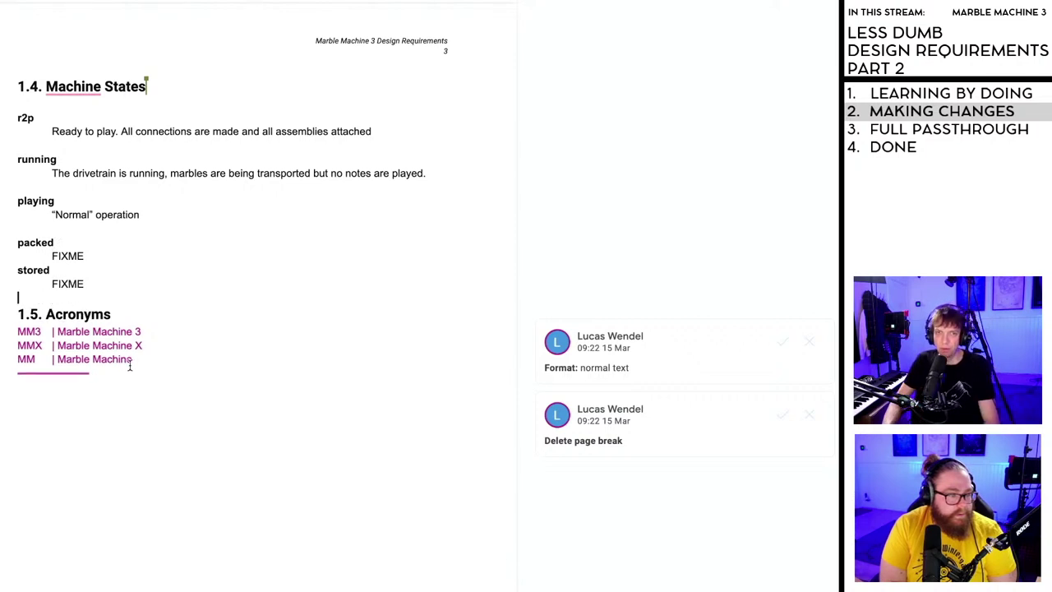
scroll(117, 347, "down", 1)
- Accept the normal-text formatting on the Acronyms list while keeping the page break before WHY
left_click(102, 299)
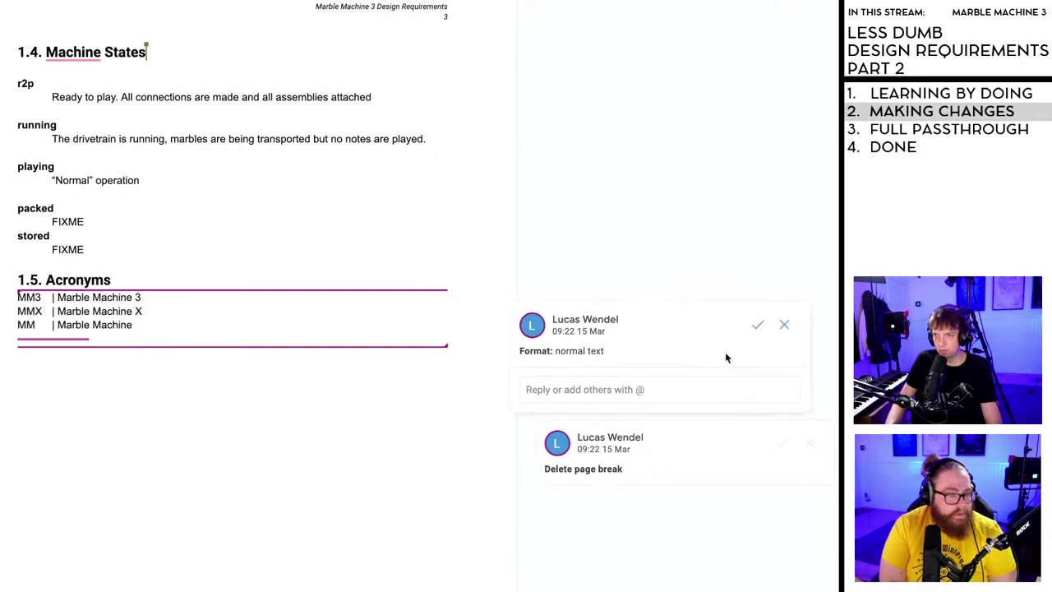
left_click(756, 324)
left_click(58, 339)
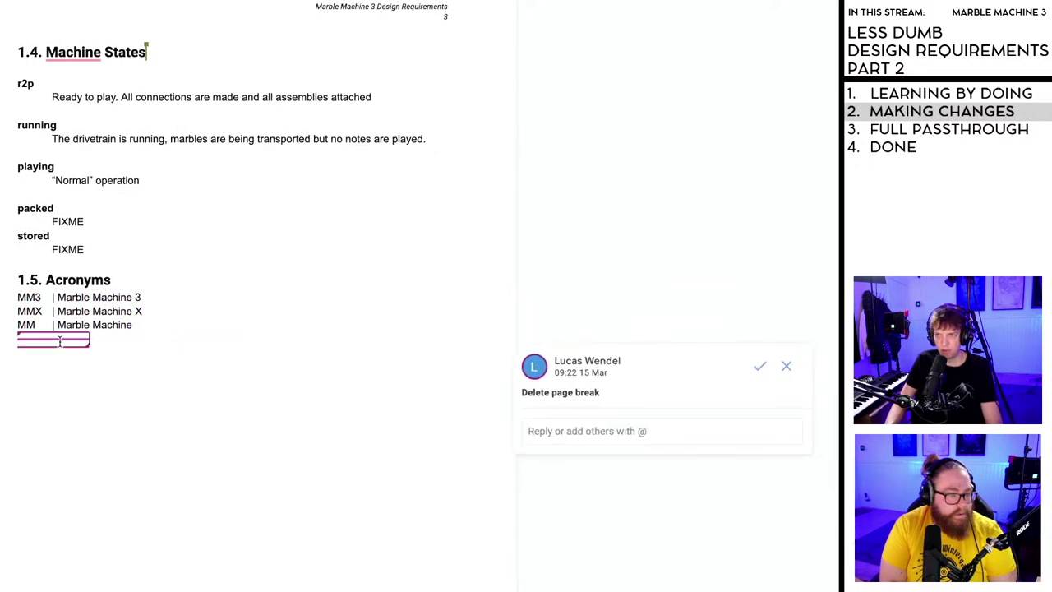
scroll(320, 422, "down", 1)
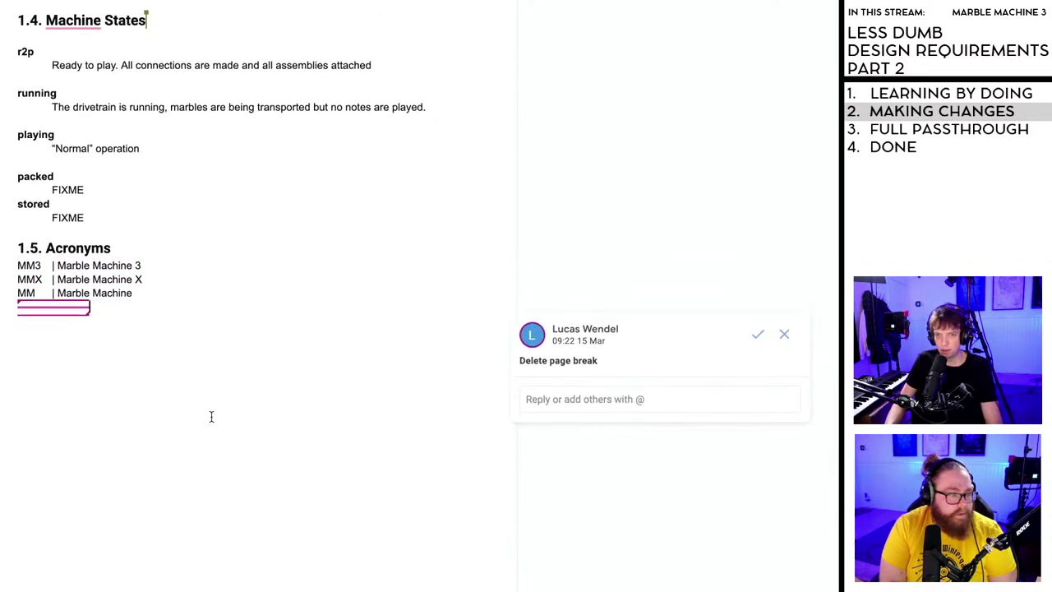
left_click(757, 331)
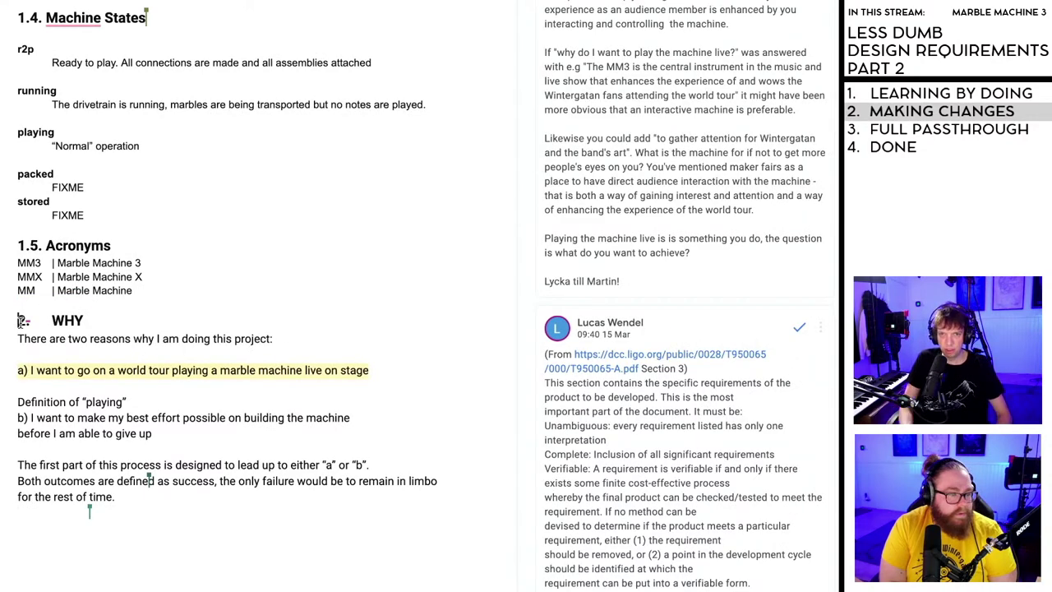
key("ctrl+z")
scroll(132, 411, "down", 8)
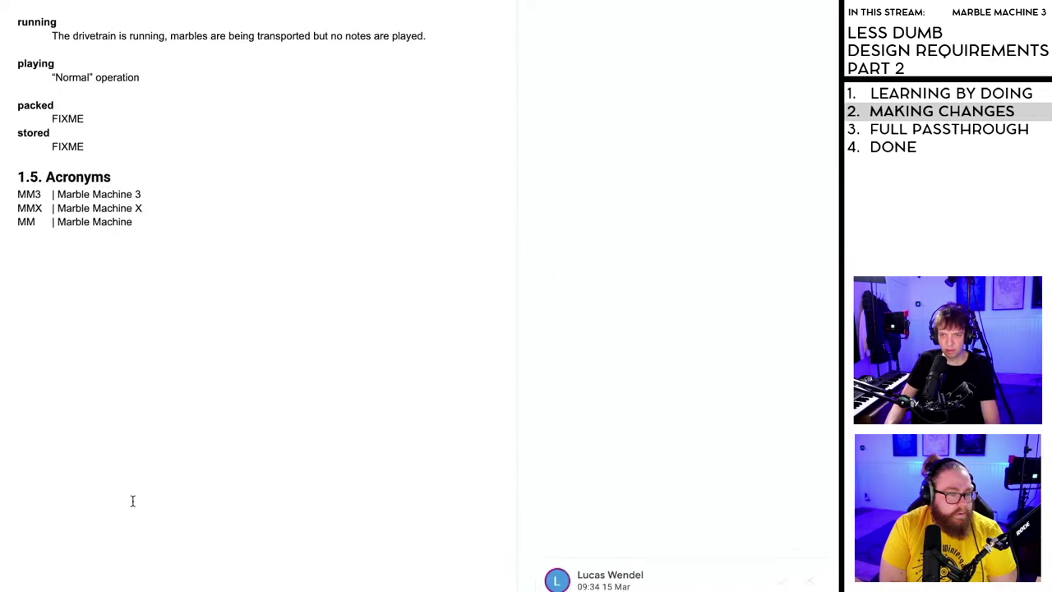
scroll(136, 444, "up", 5)
scroll(141, 446, "down", 5)
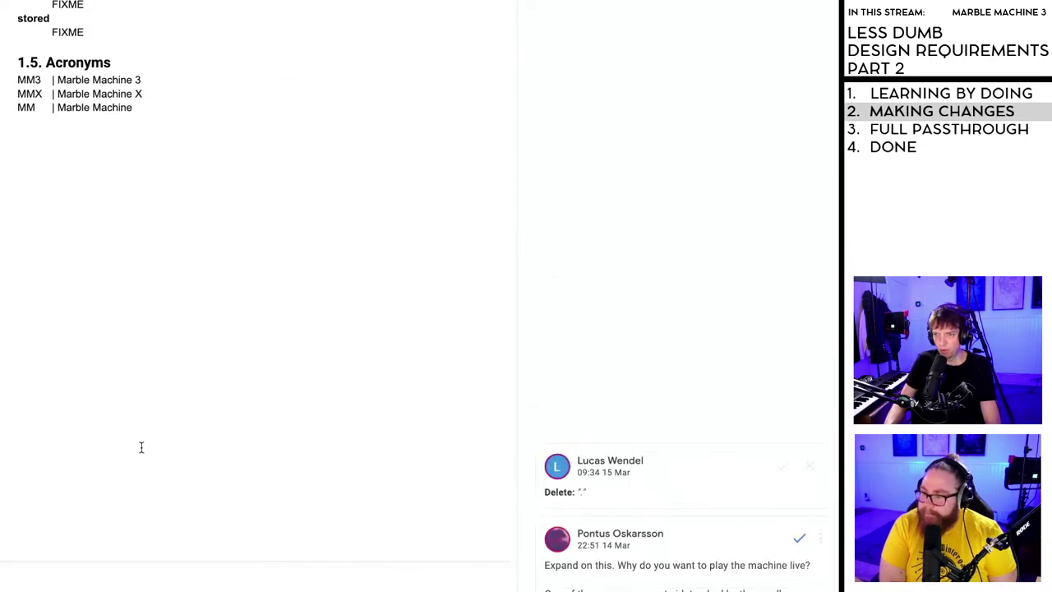
- Resolve the suggestion on the '2.' heading so it still reads '2.'
left_click(25, 507)
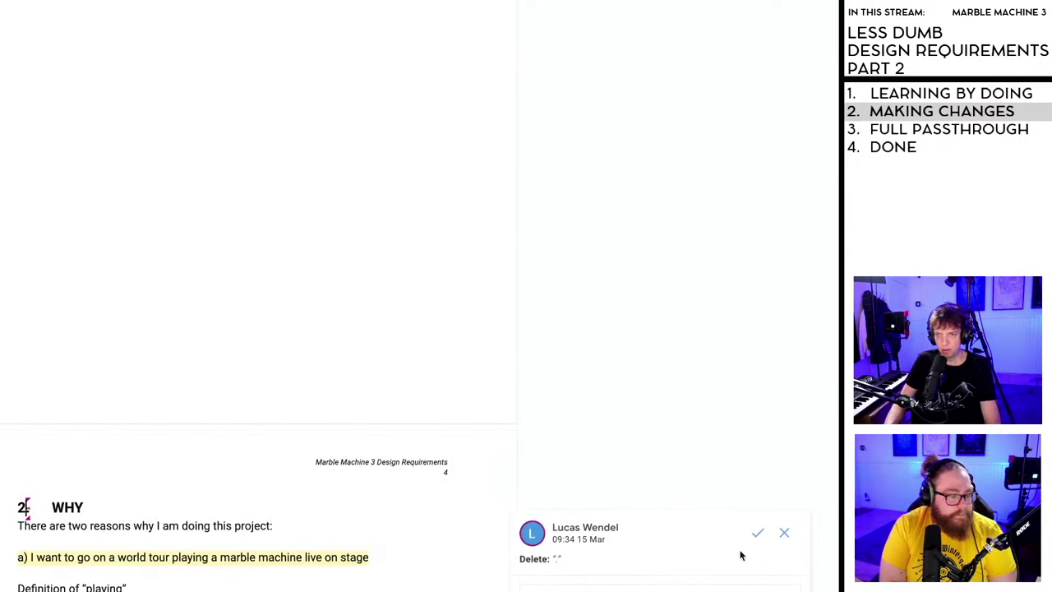
left_click(760, 535)
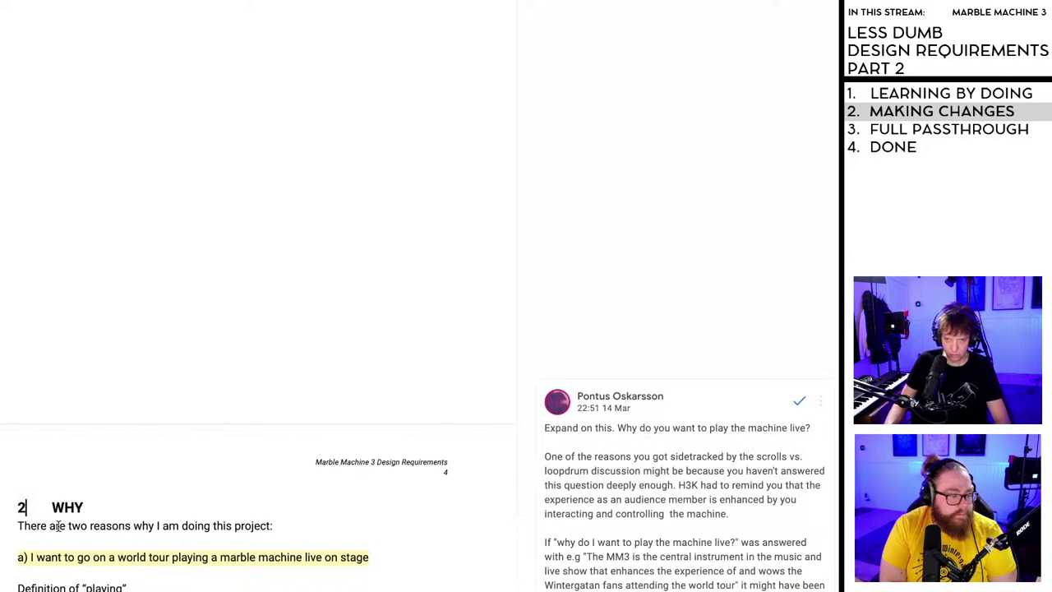
type(".")
scroll(111, 553, "down", 4)
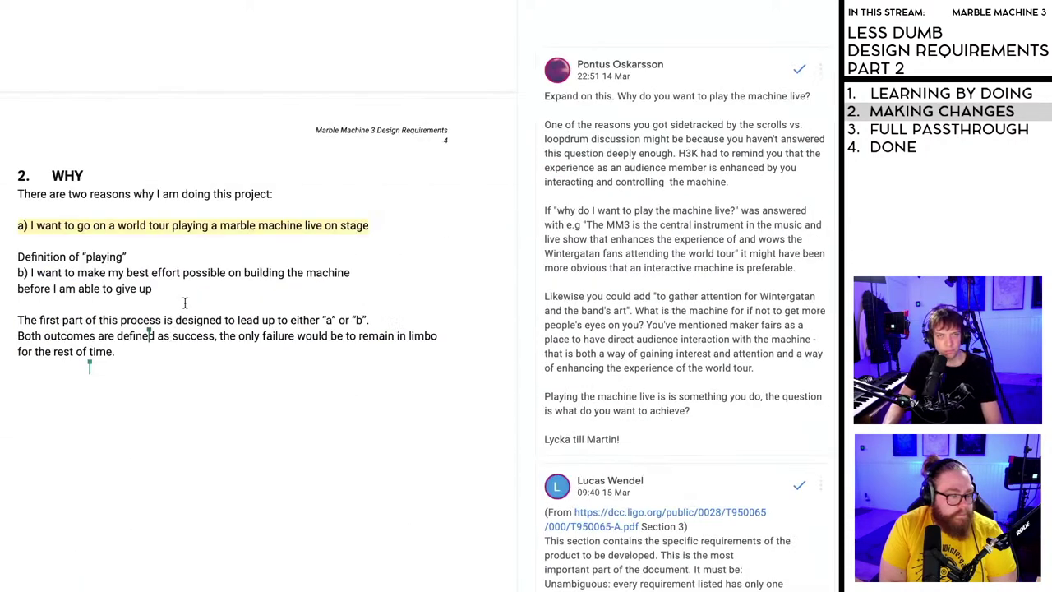
scroll(184, 303, "up", 10)
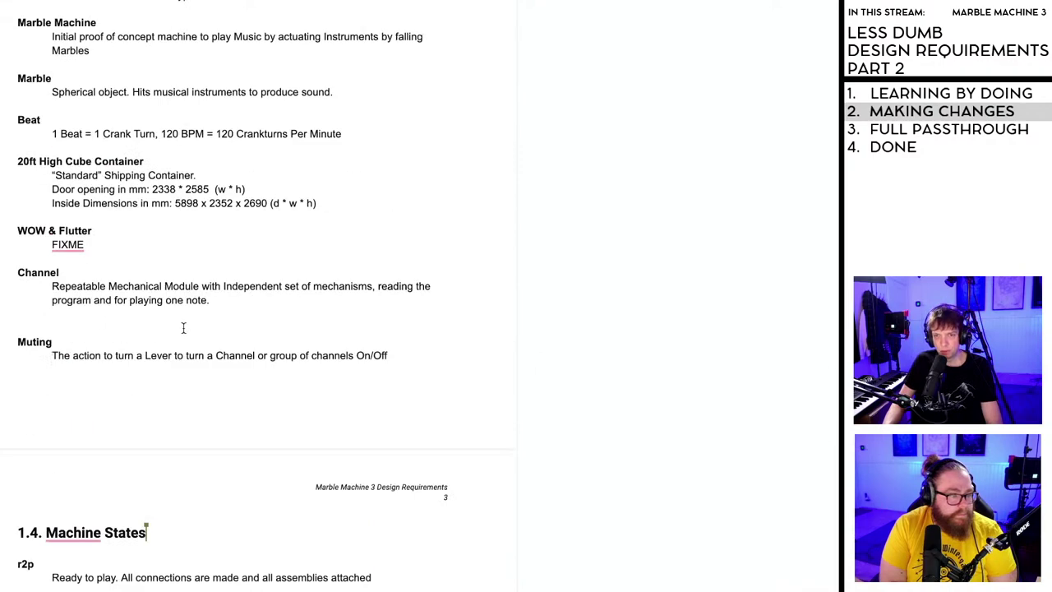
scroll(184, 328, "up", 10)
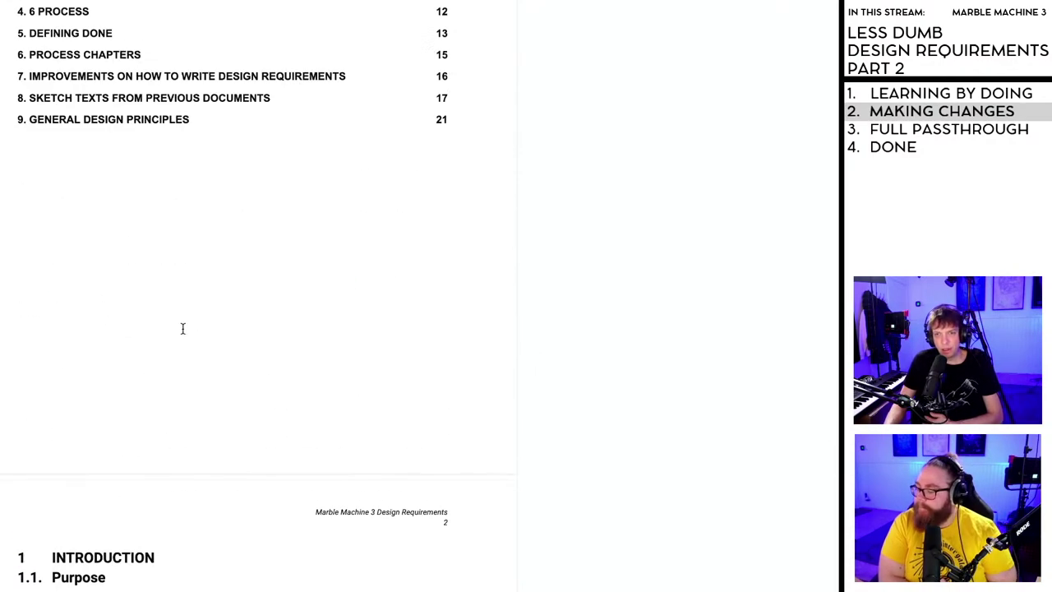
scroll(183, 328, "down", 3)
scroll(181, 330, "up", 8)
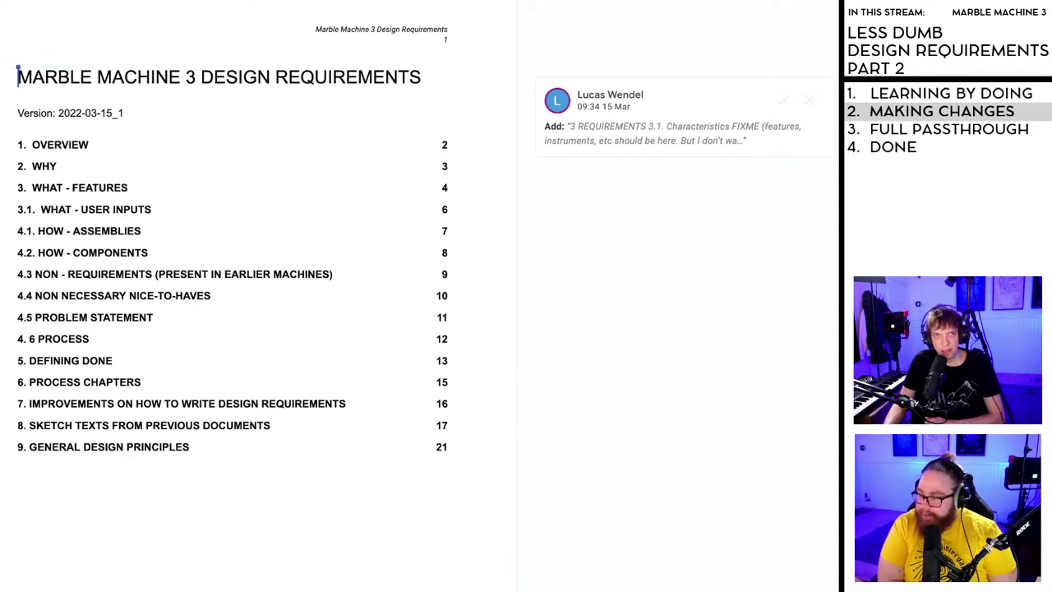
scroll(277, 397, "down", 4)
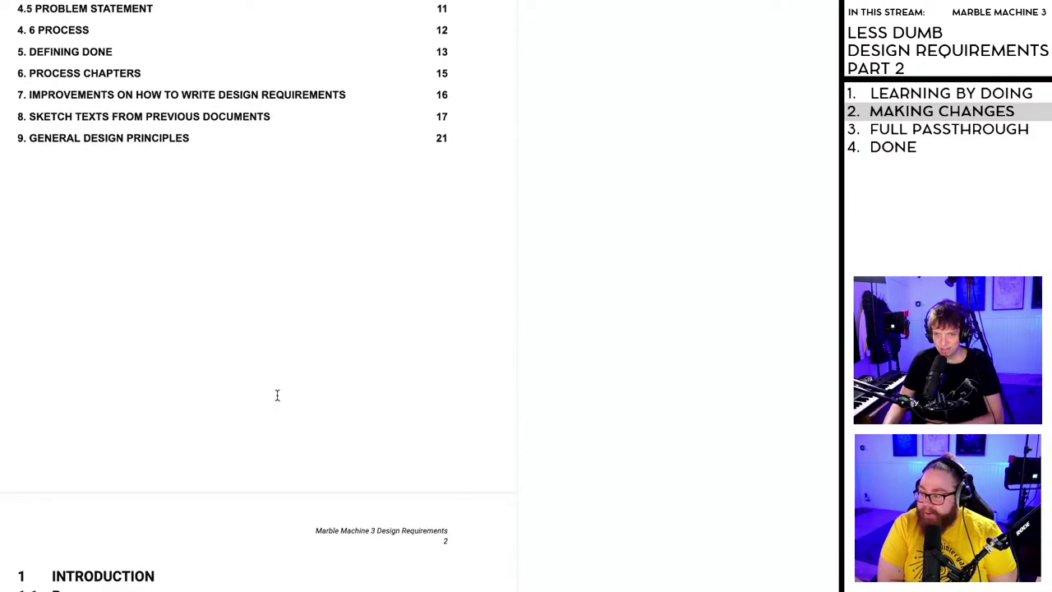
scroll(277, 391, "down", 2)
scroll(277, 388, "down", 5)
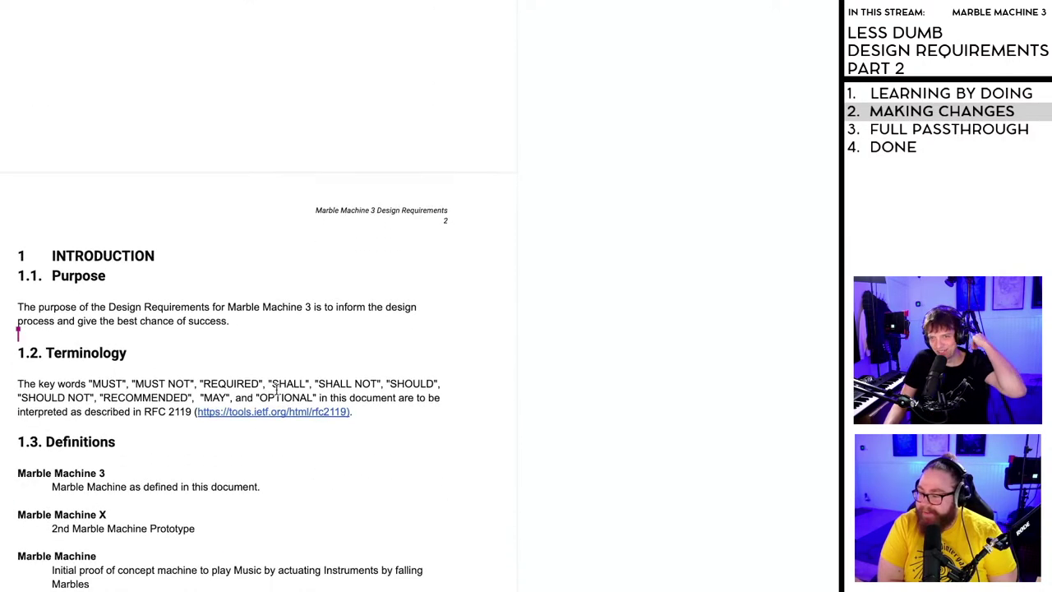
scroll(262, 363, "up", 2)
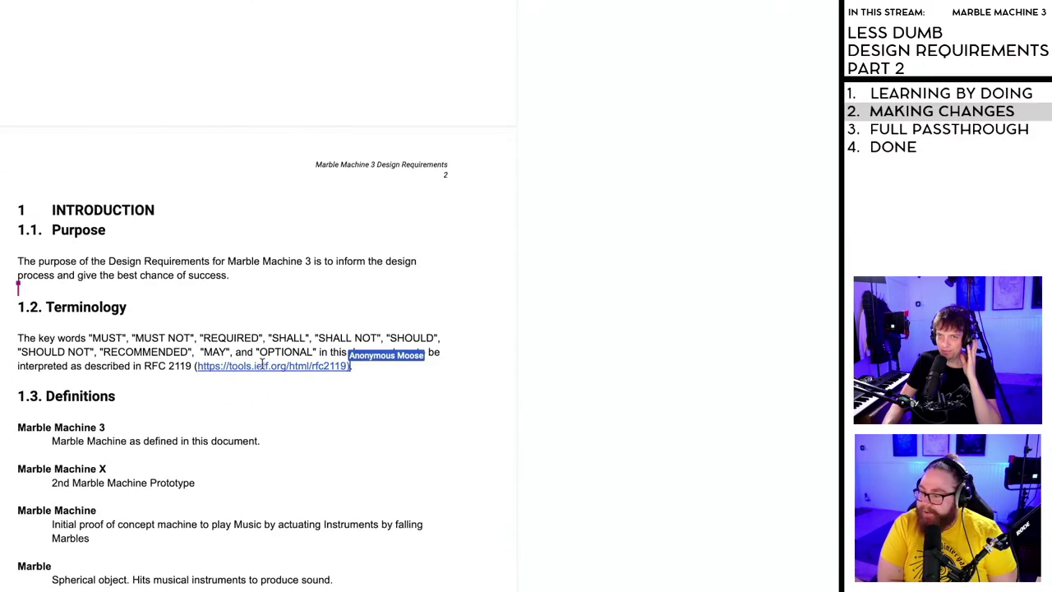
left_click(40, 244)
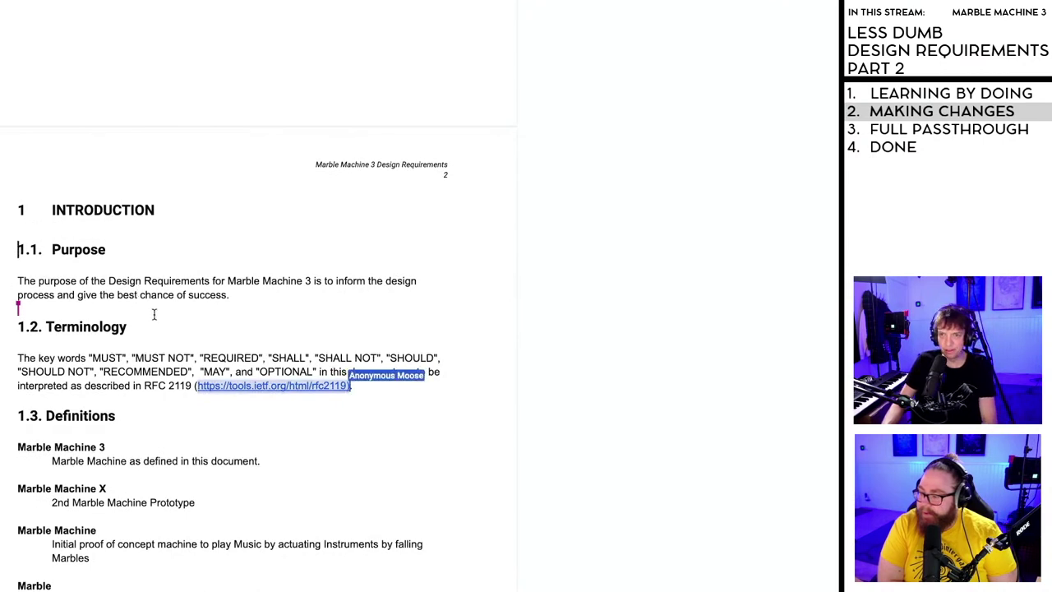
scroll(153, 315, "down", 1)
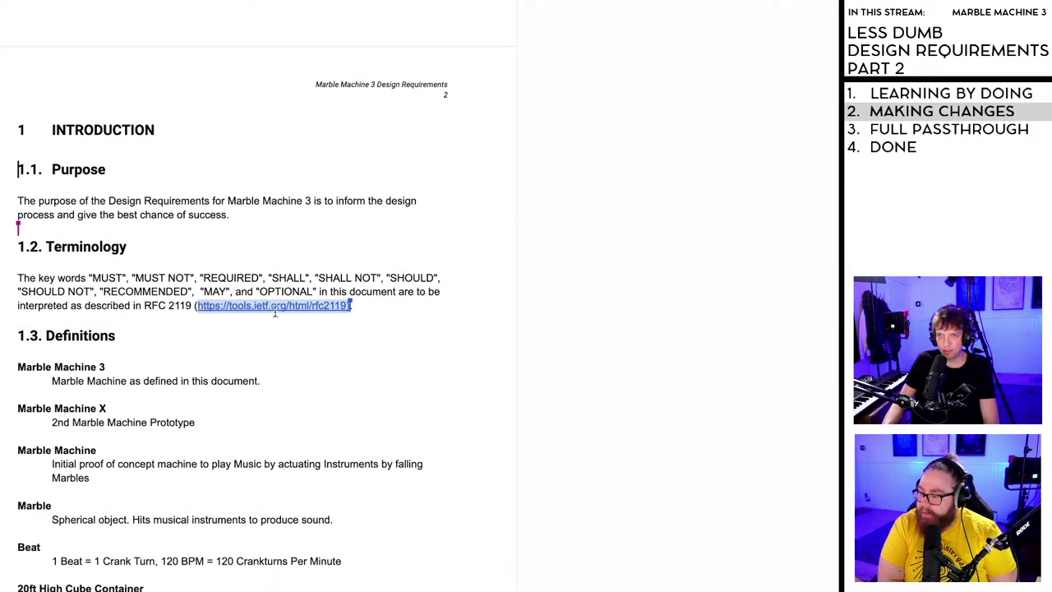
scroll(162, 355, "down", 1)
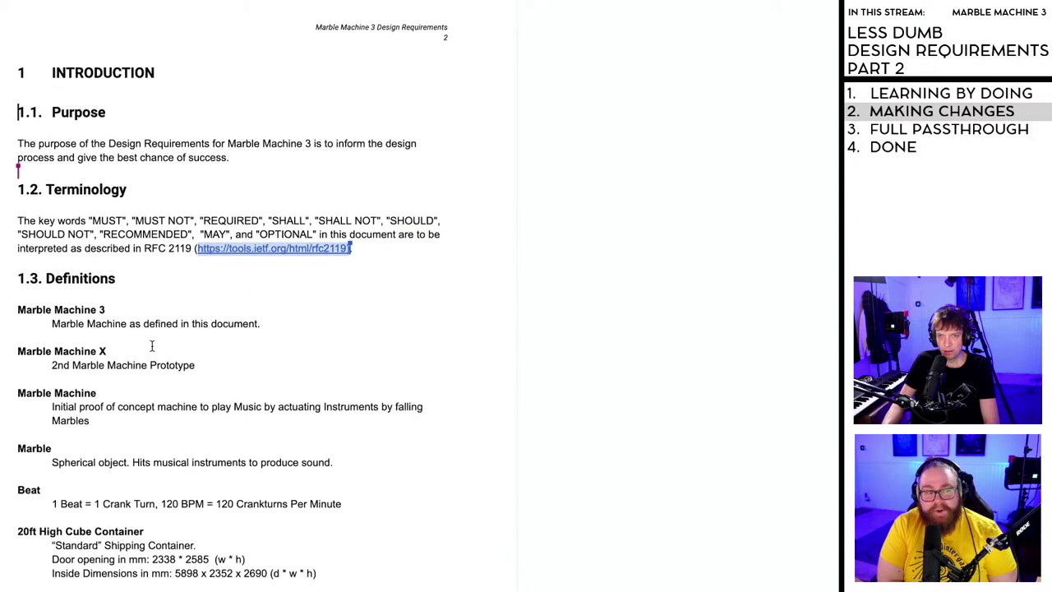
scroll(148, 345, "down", 4)
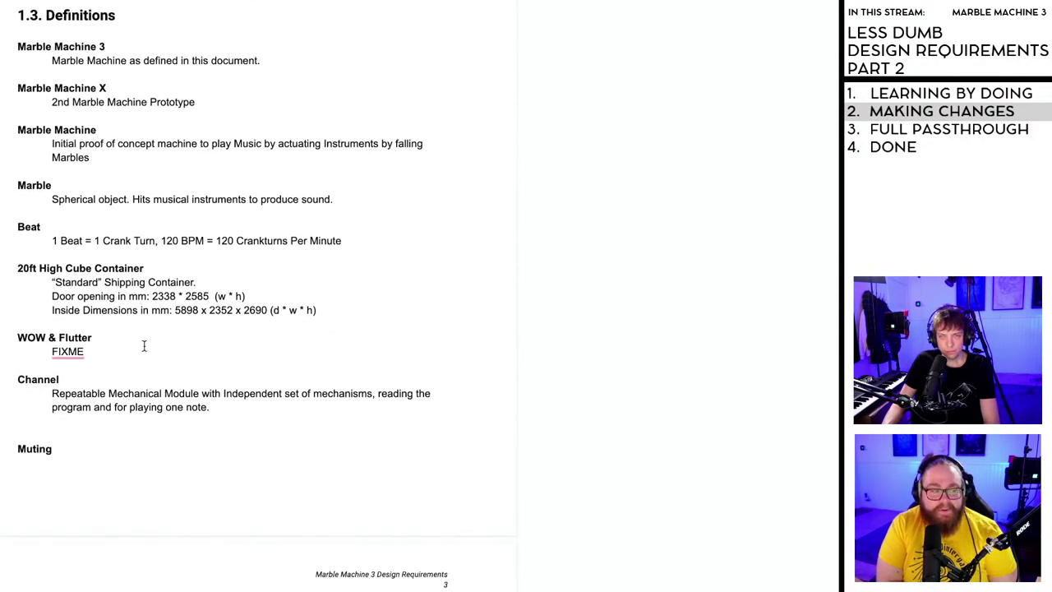
scroll(144, 345, "up", 5)
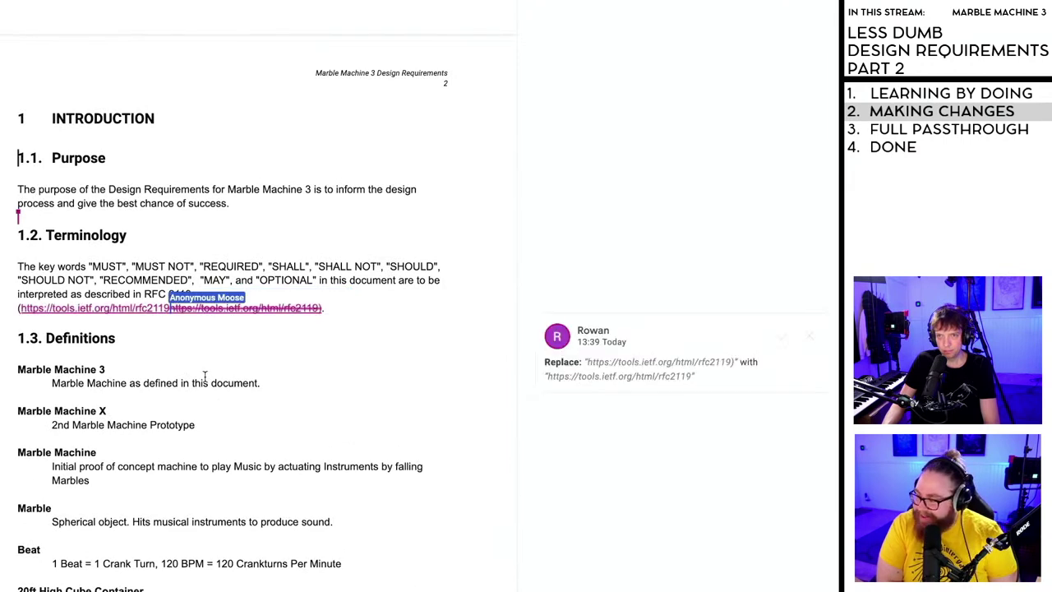
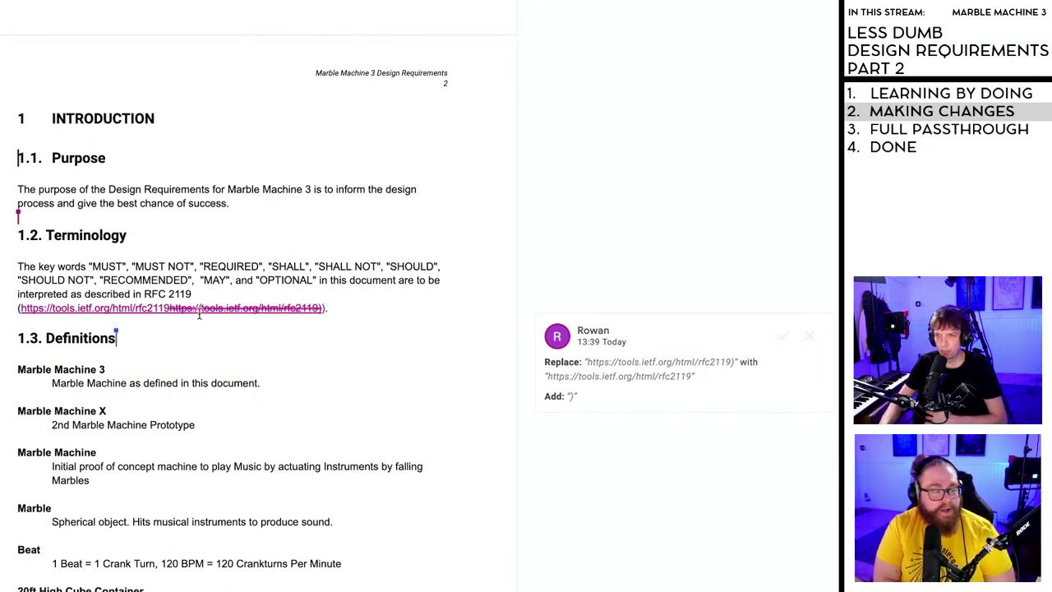
scroll(245, 446, "down", 2)
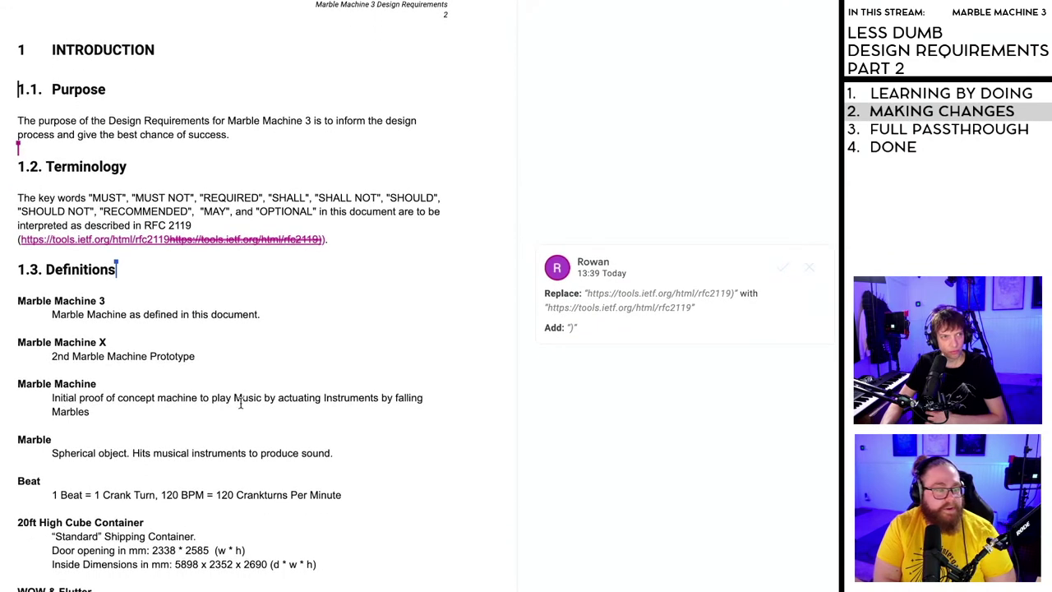
scroll(241, 401, "down", 3)
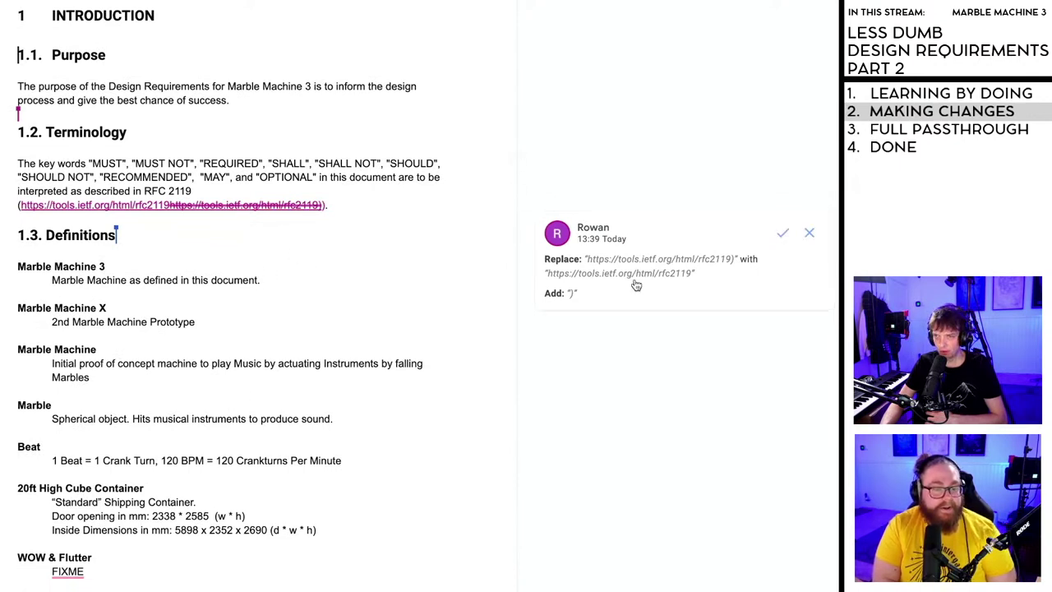
scroll(249, 308, "up", 1)
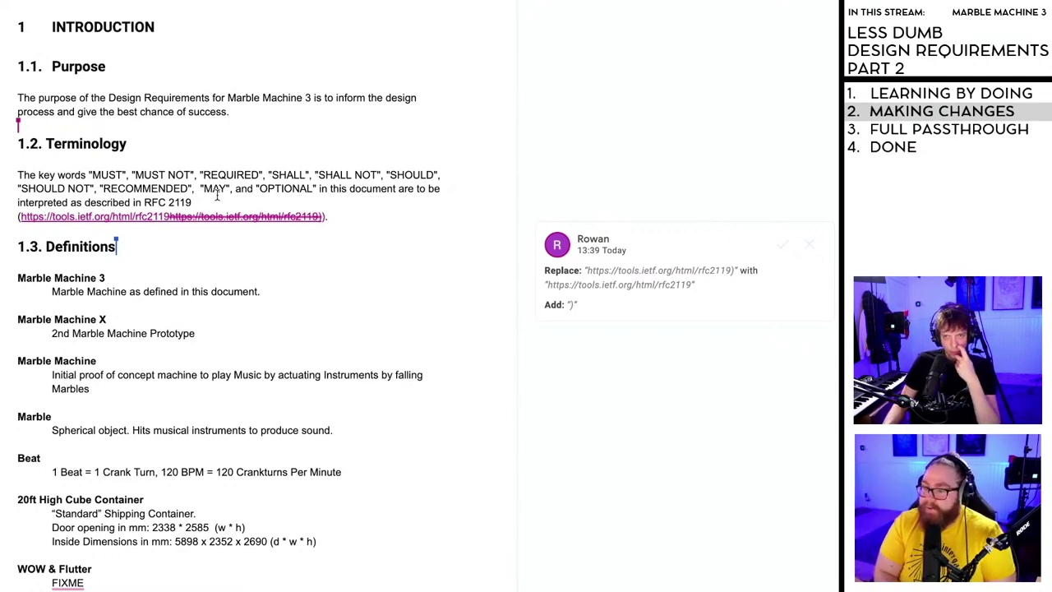
scroll(248, 309, "up", 1)
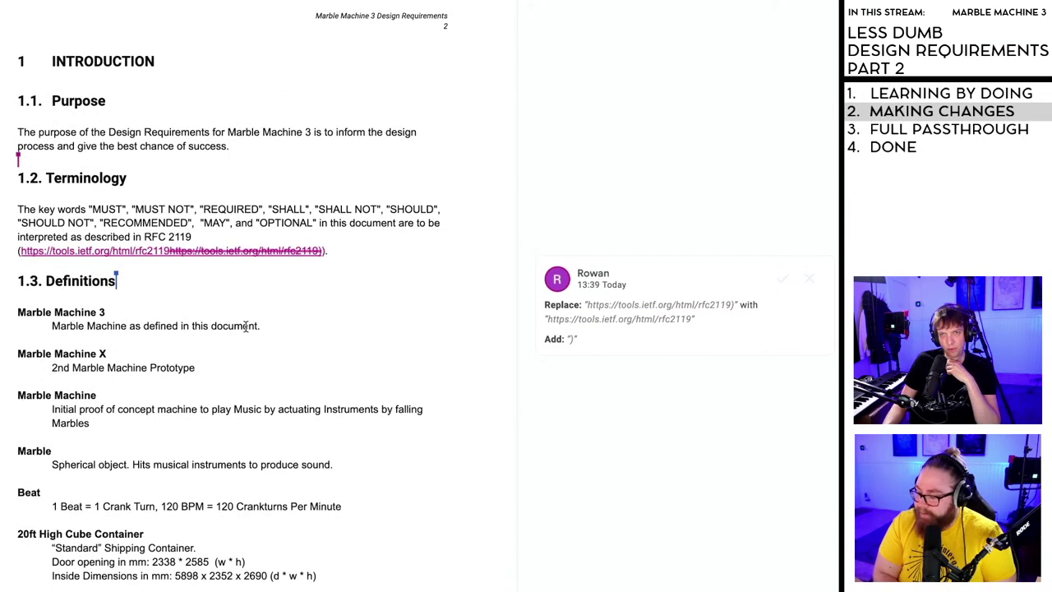
scroll(245, 327, "down", 1)
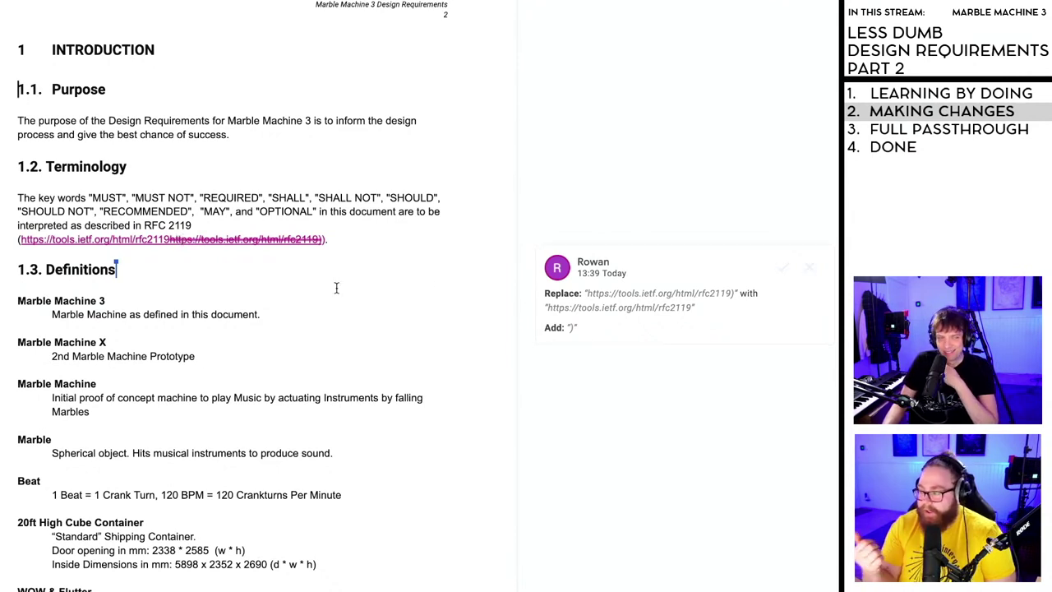
scroll(313, 287, "down", 1)
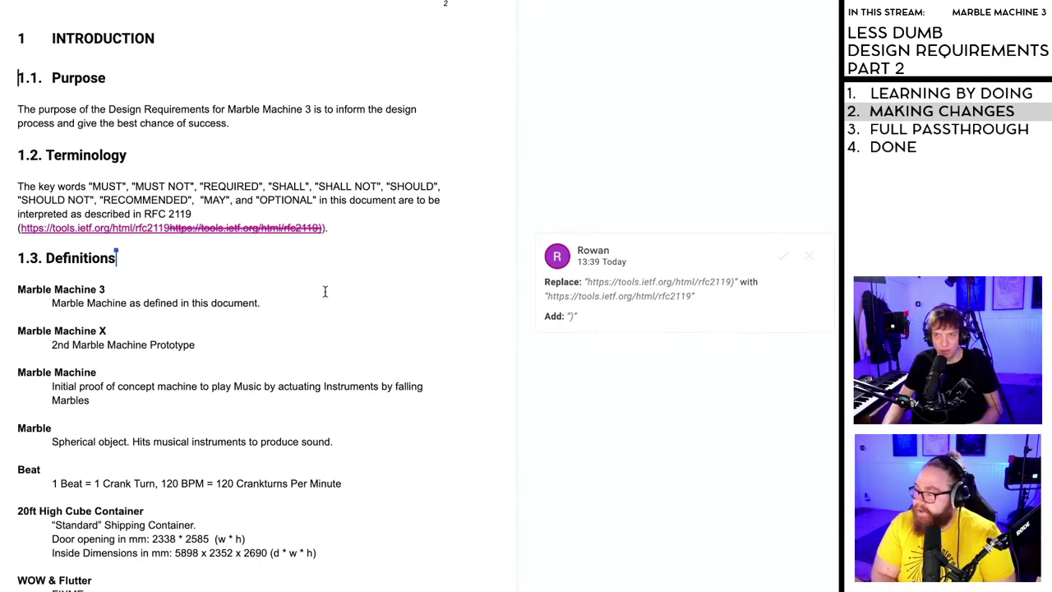
scroll(324, 292, "down", 2)
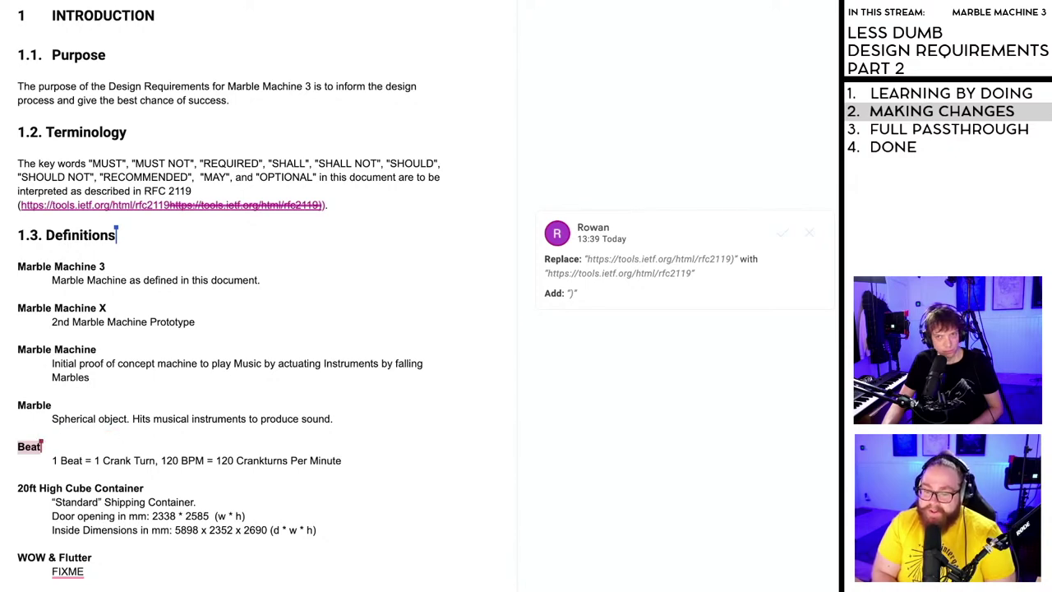
scroll(204, 356, "up", 5)
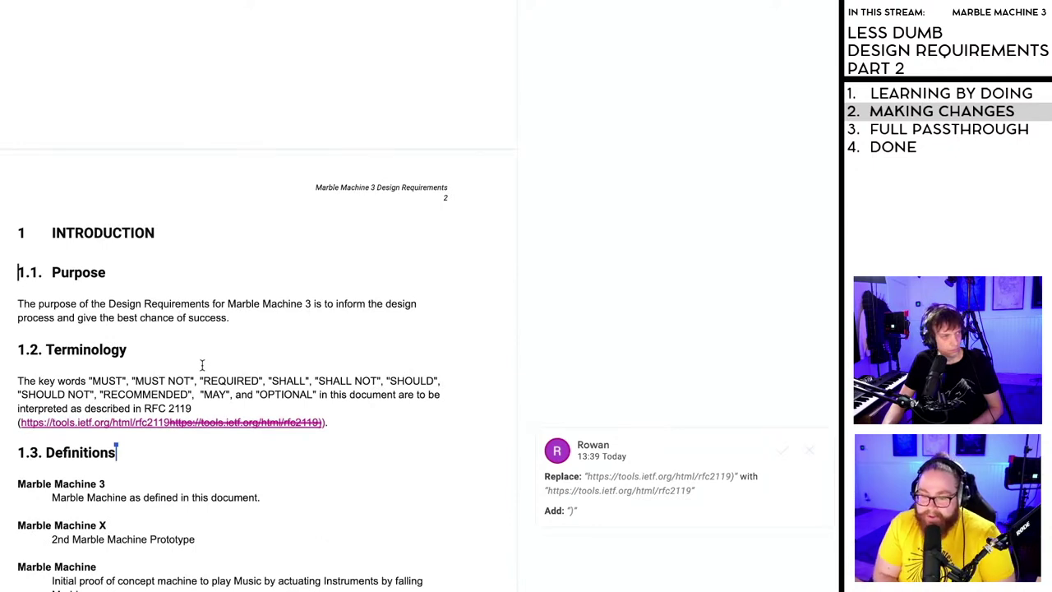
scroll(202, 363, "down", 2)
scroll(202, 364, "down", 2)
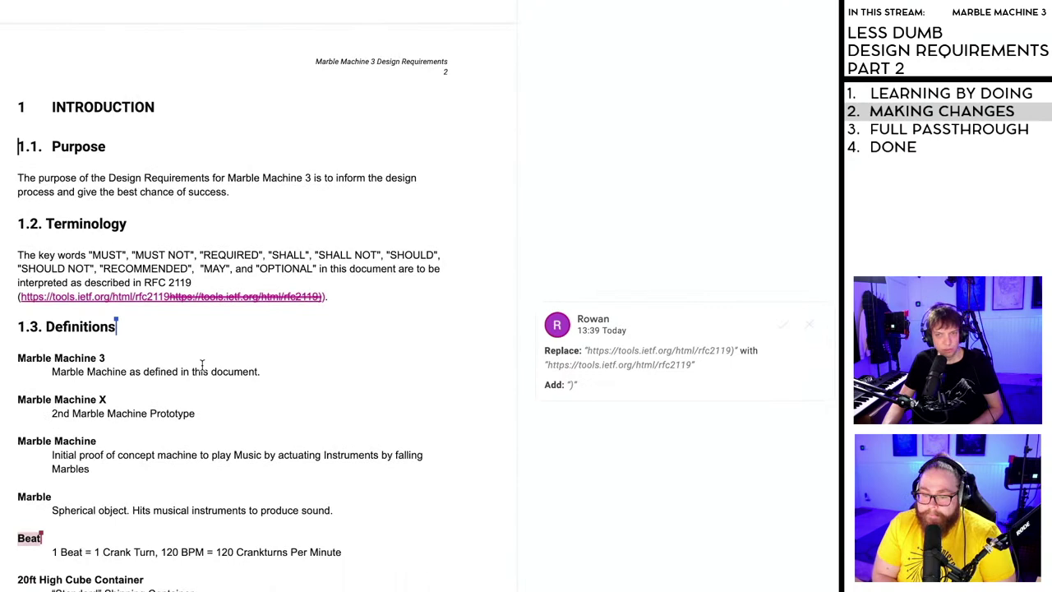
scroll(202, 352, "down", 1)
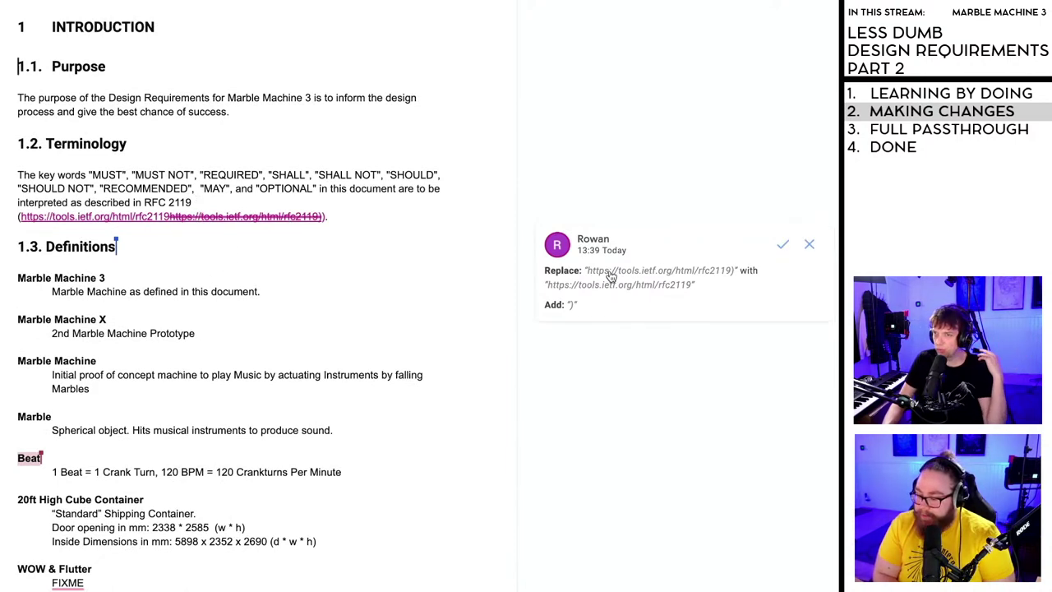
left_click(782, 247)
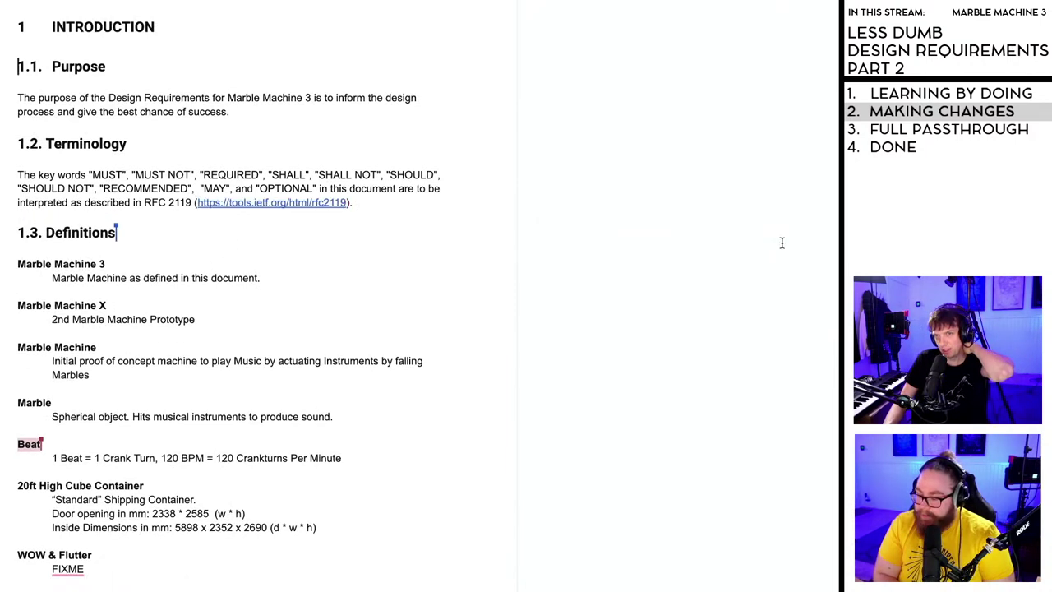
mouse_move(291, 204)
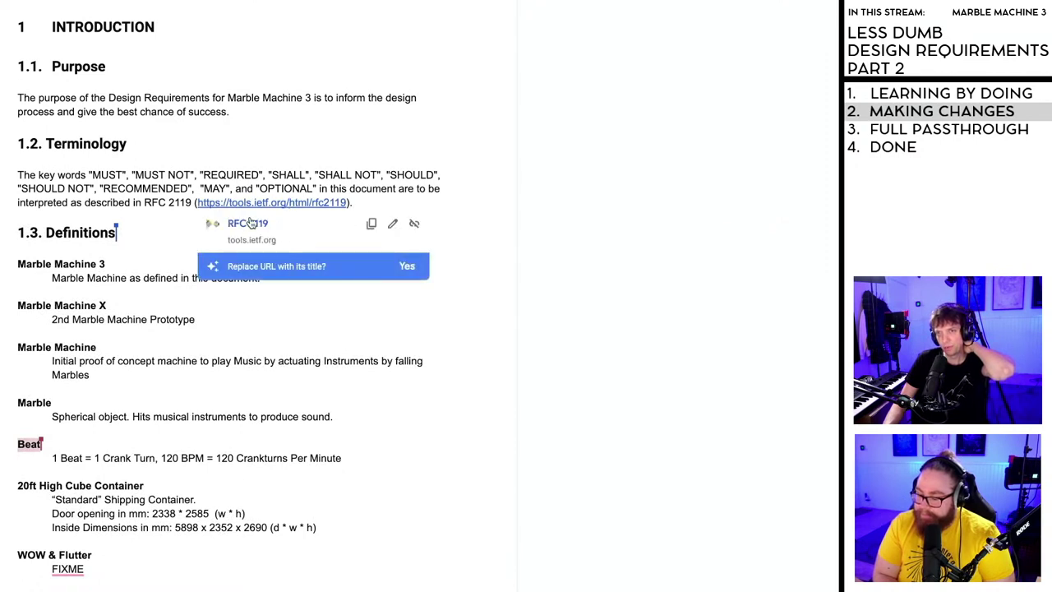
- Open the RFC 2119 page on IETF Datatracker from the link, skim it, and return to the doc
left_click(249, 225)
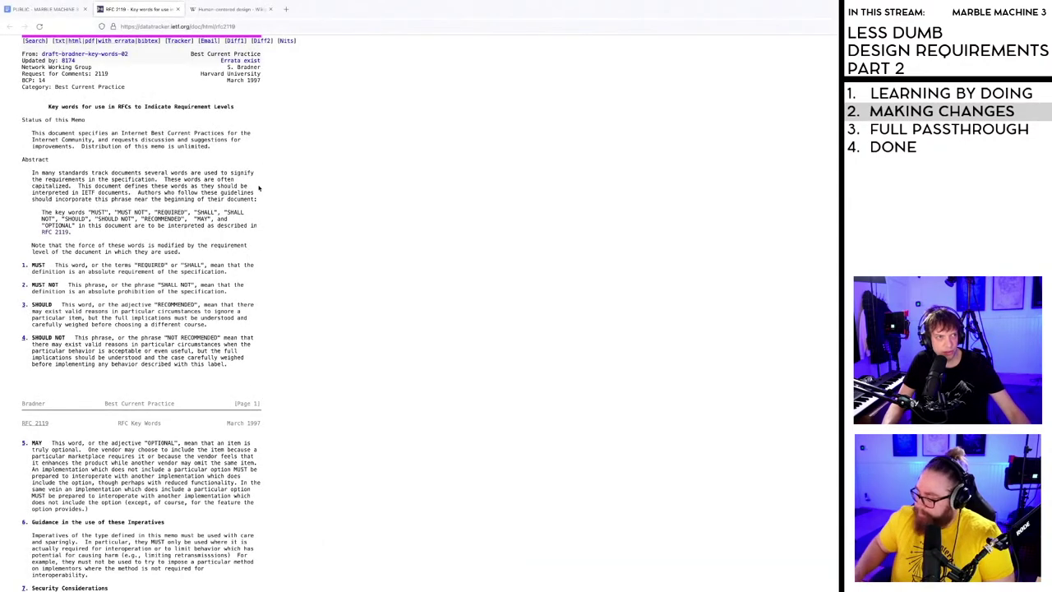
scroll(238, 197, "down", 1)
scroll(214, 212, "down", 5)
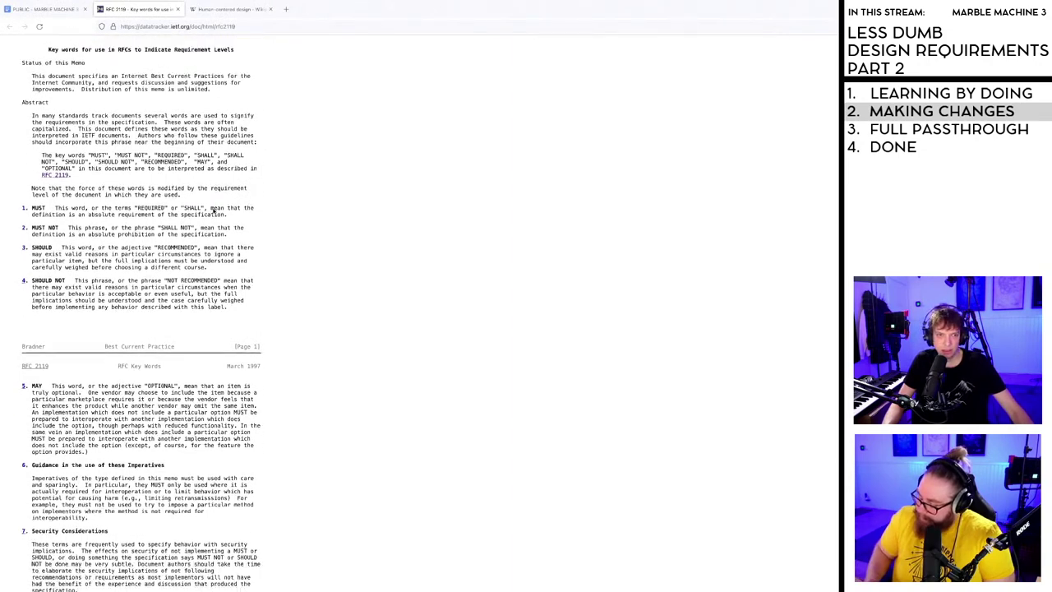
scroll(213, 211, "down", 12)
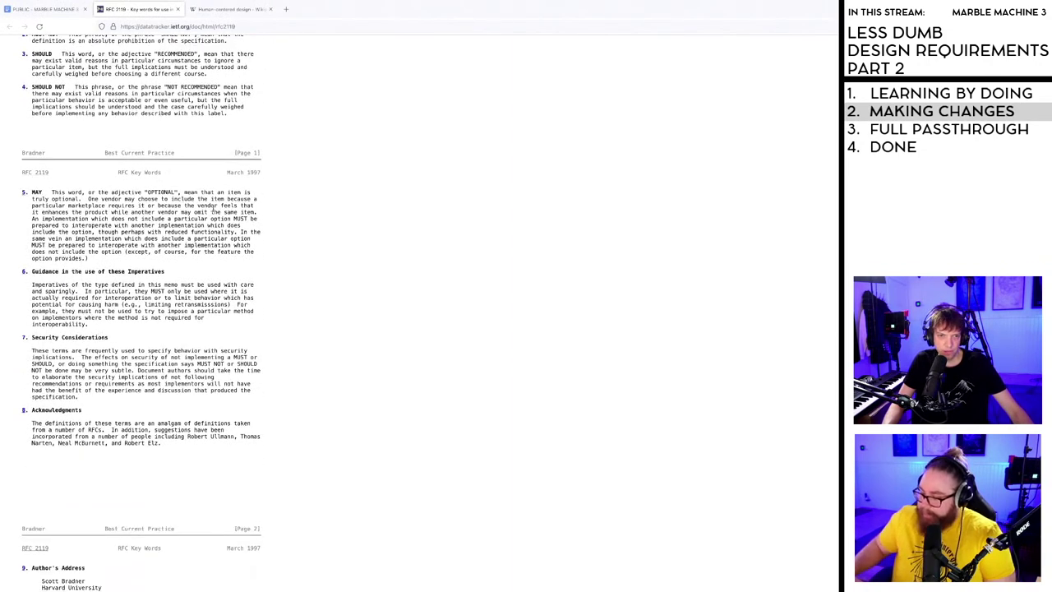
key("Home")
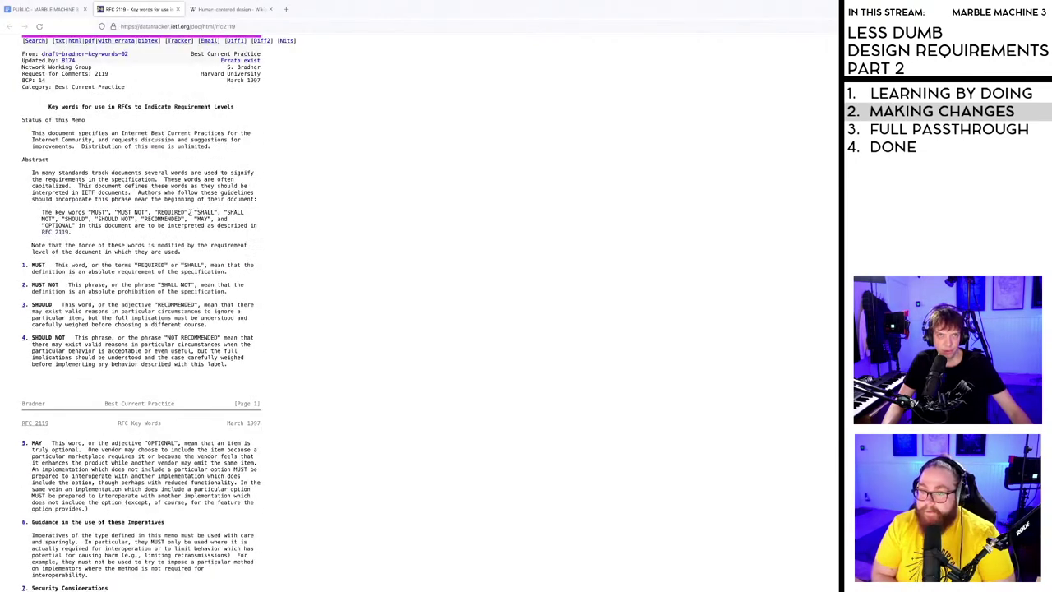
scroll(190, 213, "down", 3)
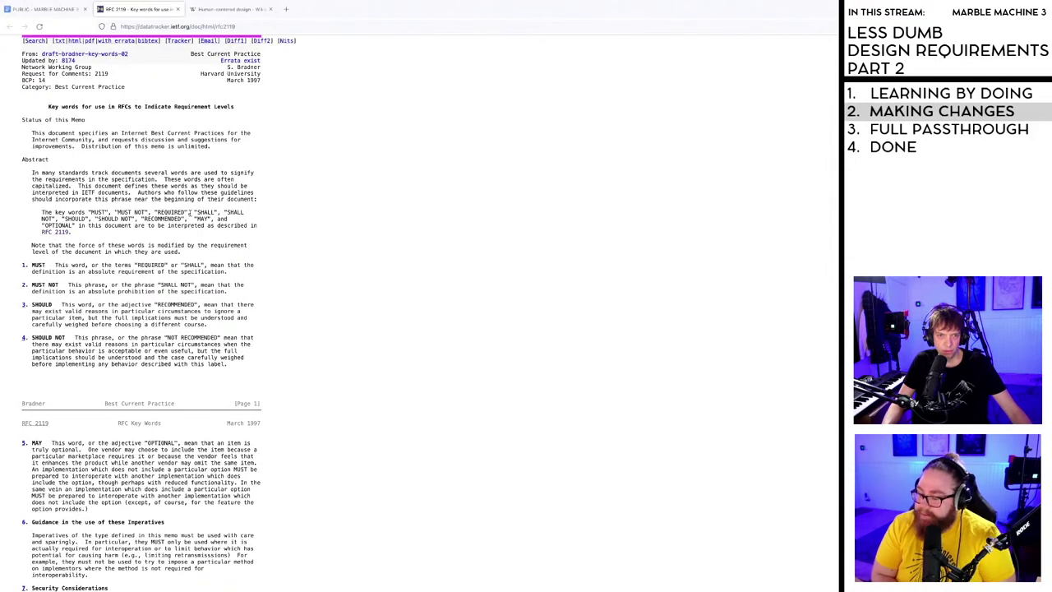
scroll(190, 216, "up", 3)
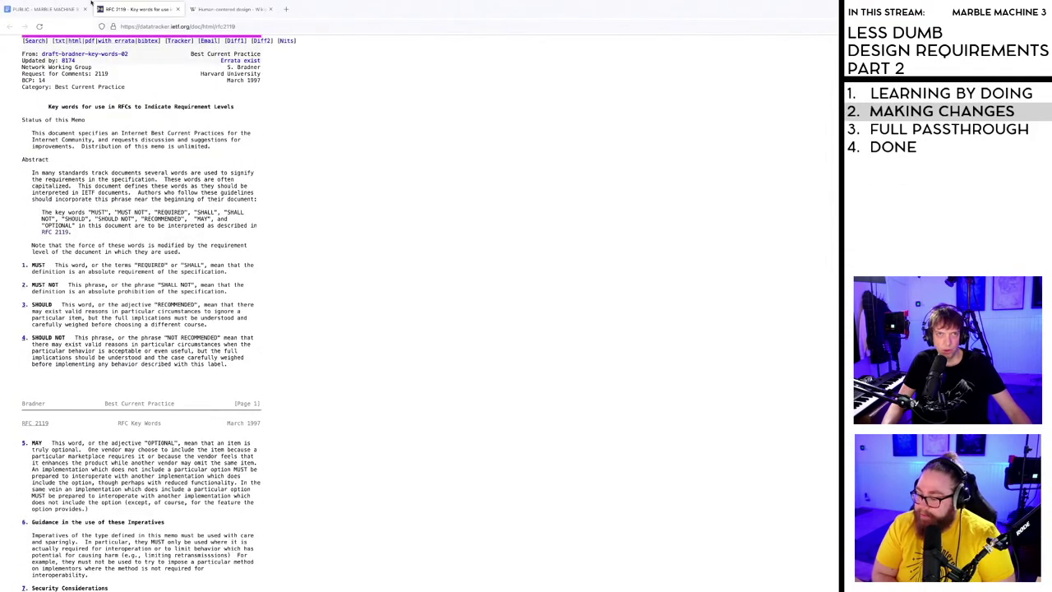
left_click(43, 9)
- Insert ' different' after 'two' in the WHY section's sentence introducing the reasons
left_click(346, 338)
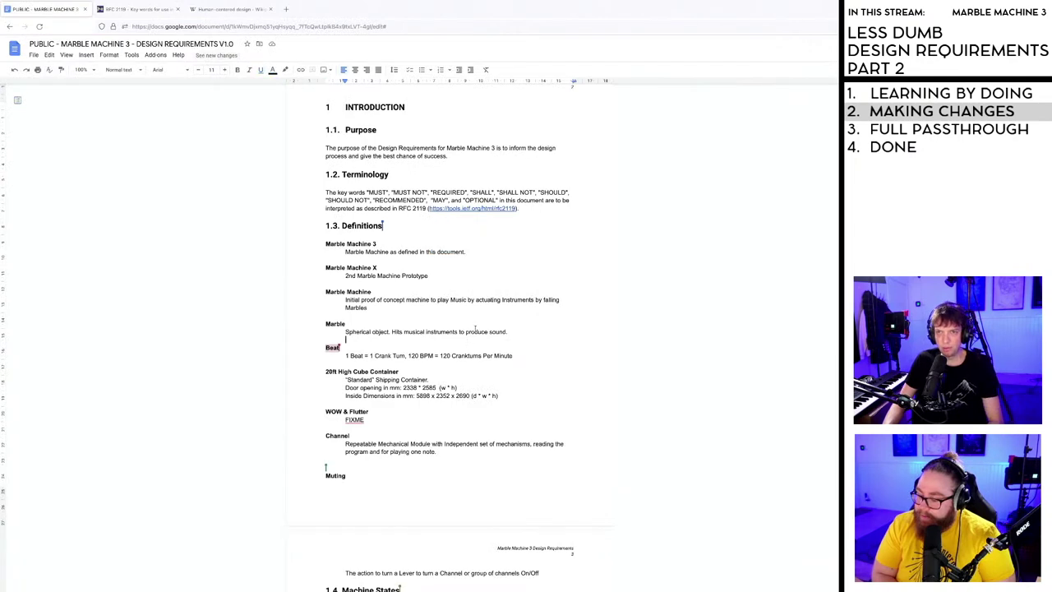
scroll(458, 291, "down", 2)
scroll(457, 291, "down", 5)
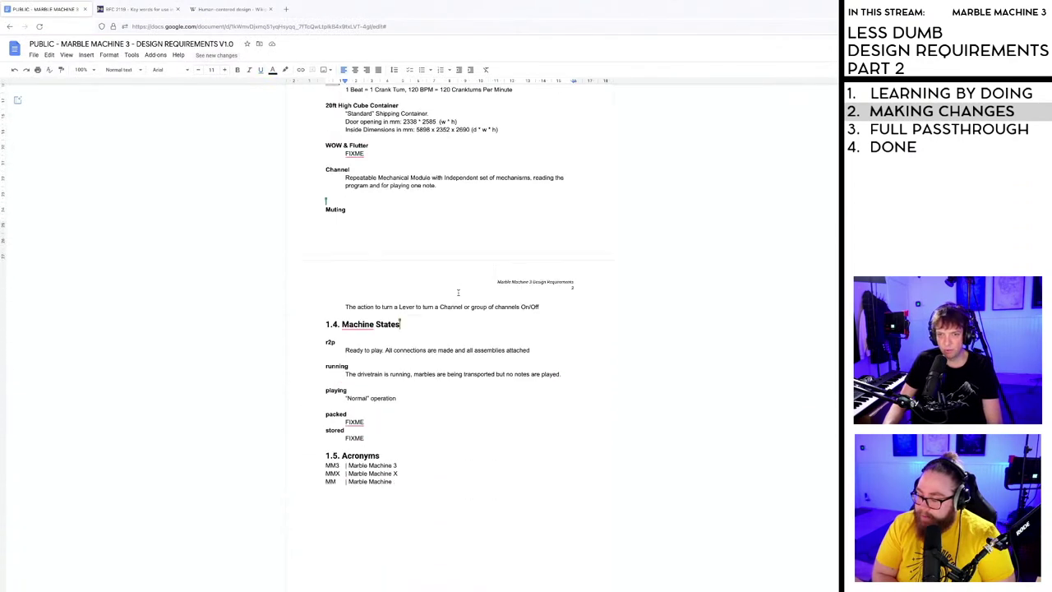
scroll(458, 291, "down", 7)
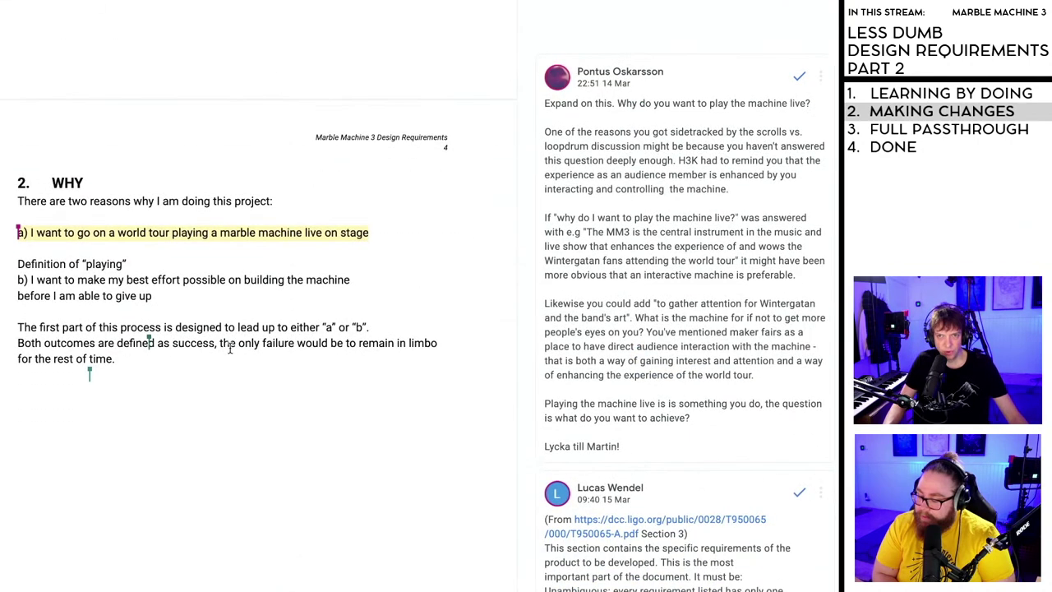
scroll(231, 346, "down", 1)
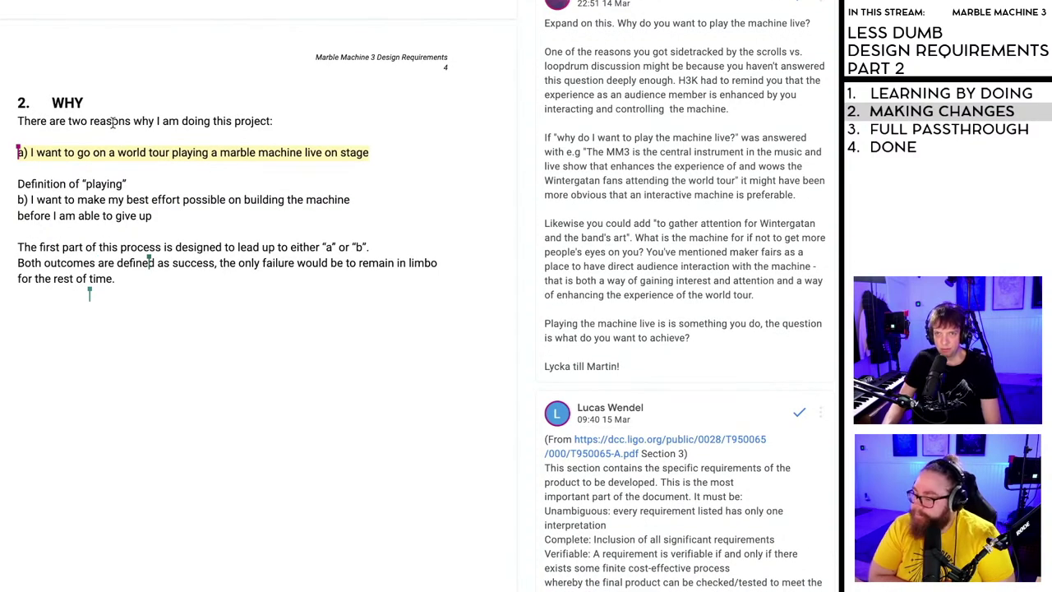
scroll(156, 180, "up", 3)
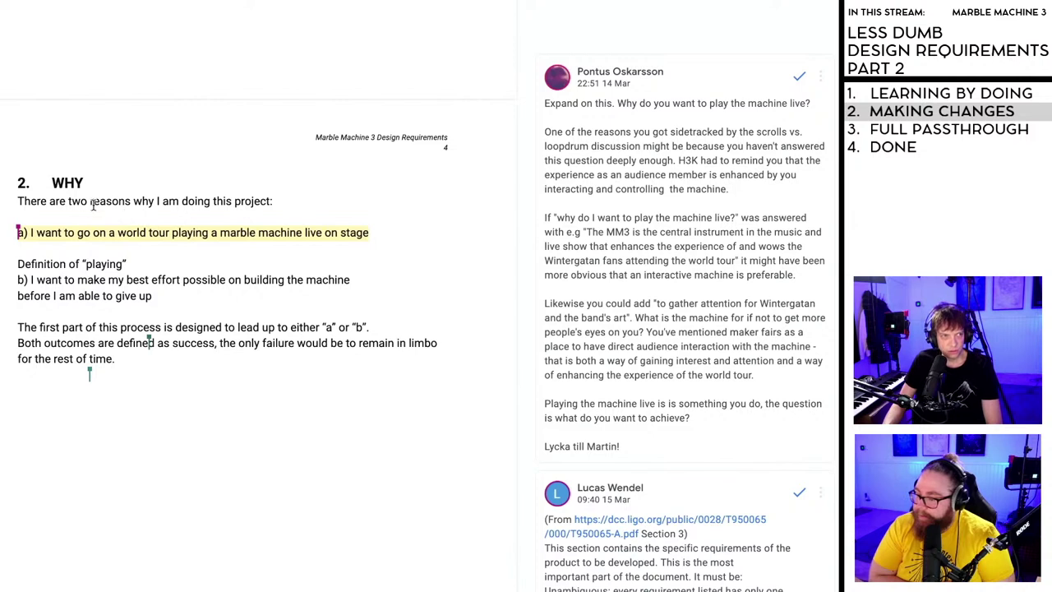
left_click_drag(272, 200, 3, 204)
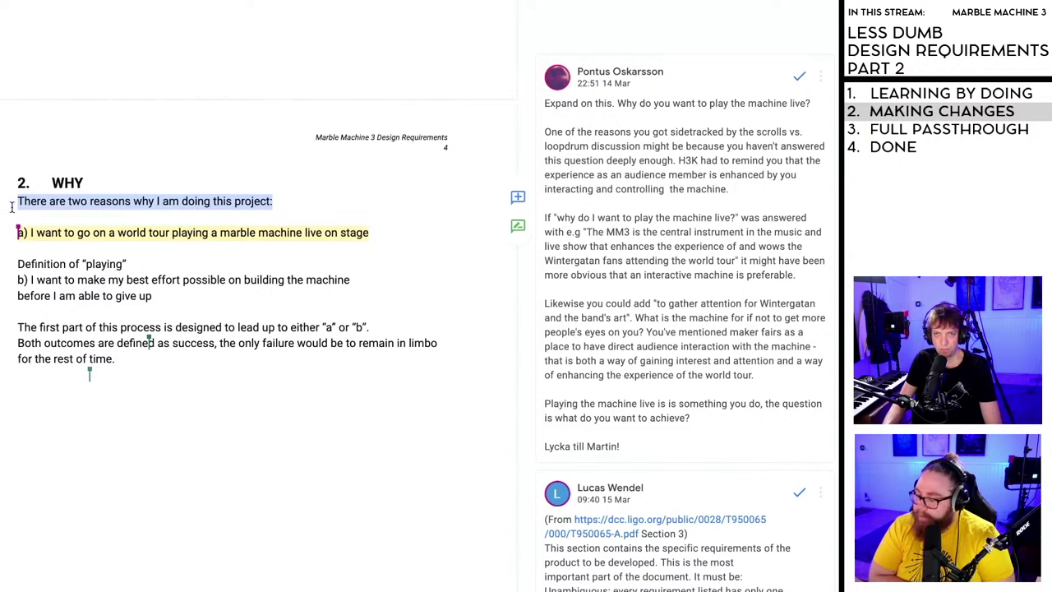
left_click(89, 202)
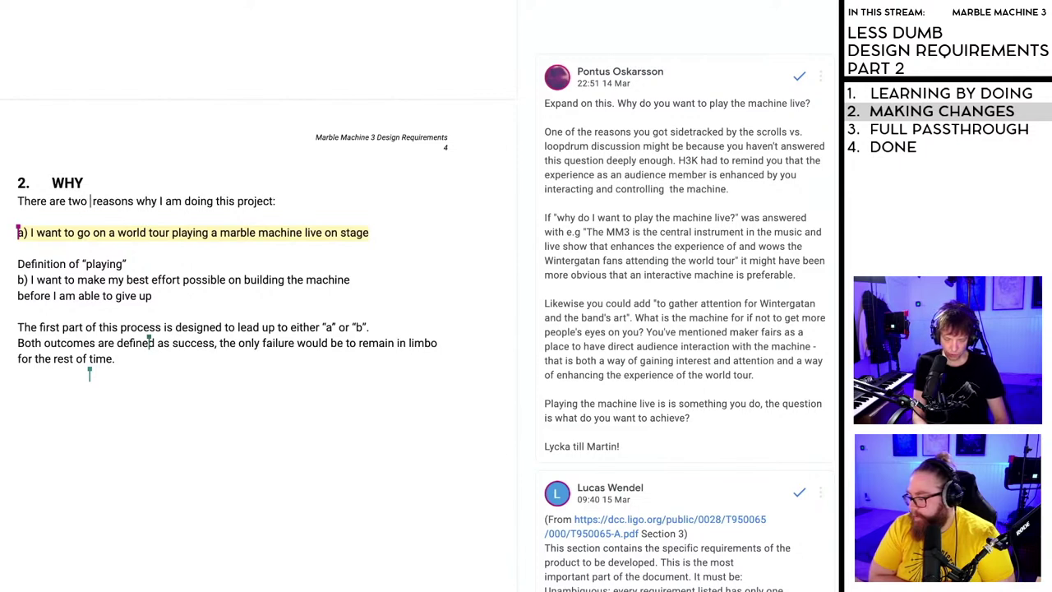
type("different")
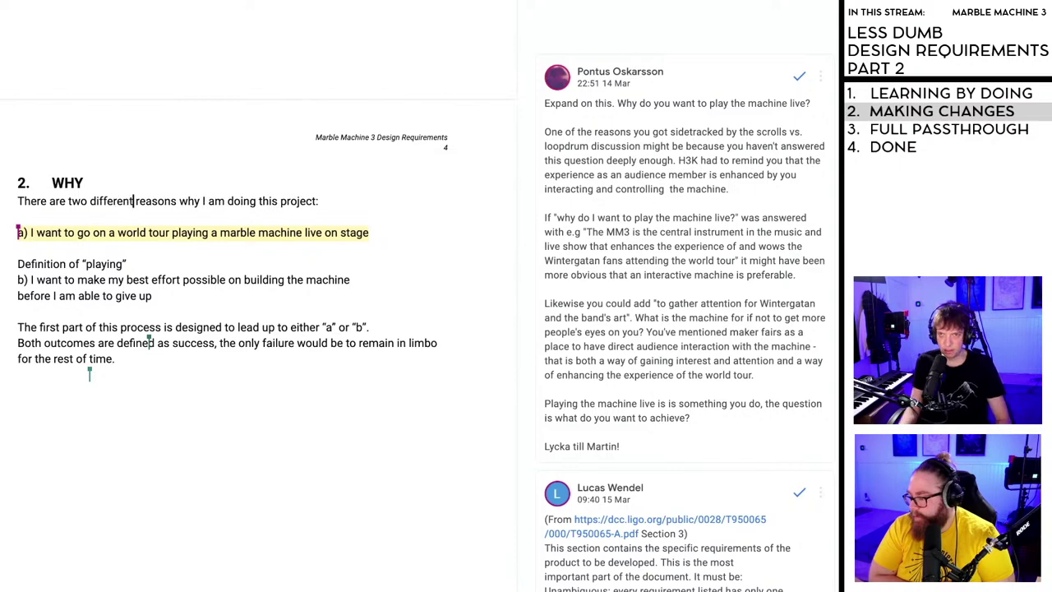
- Resolve the reviewer comment asking to expand on the world-tour reason in line a)
left_click(251, 233)
scroll(122, 257, "down", 1)
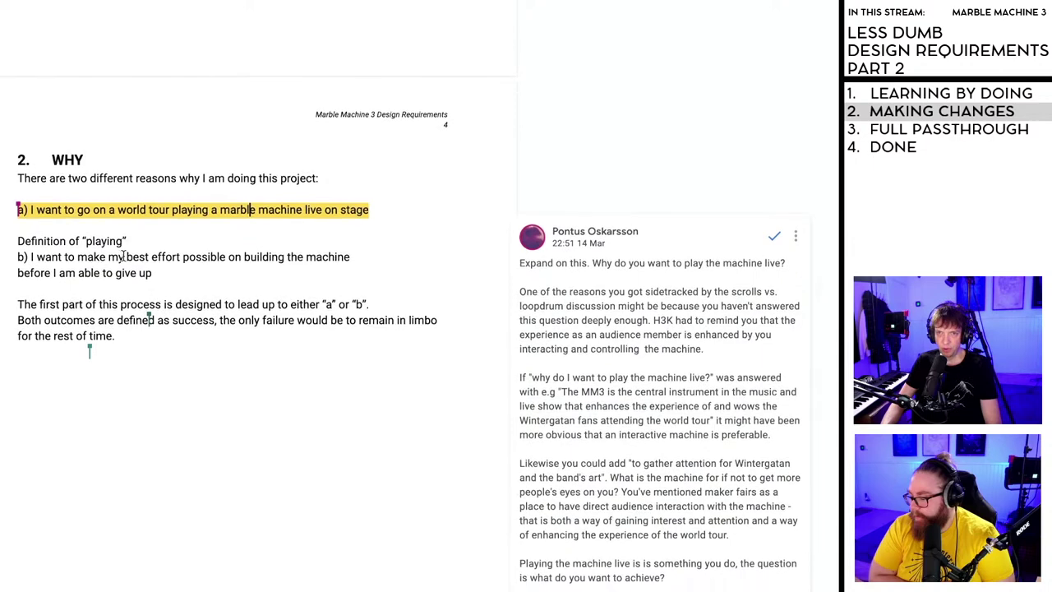
scroll(221, 238, "down", 1)
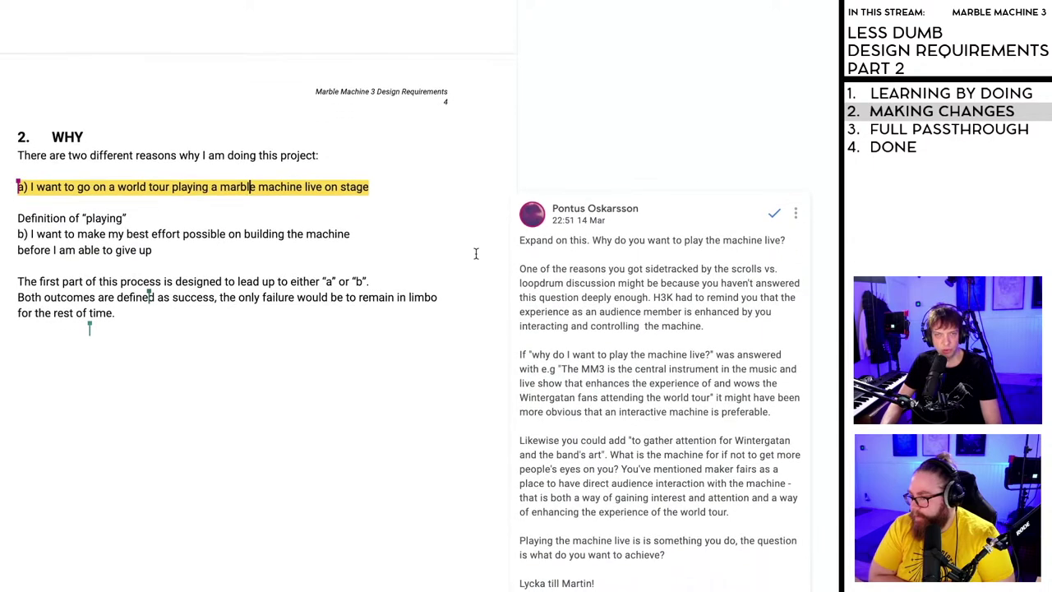
scroll(645, 304, "down", 1)
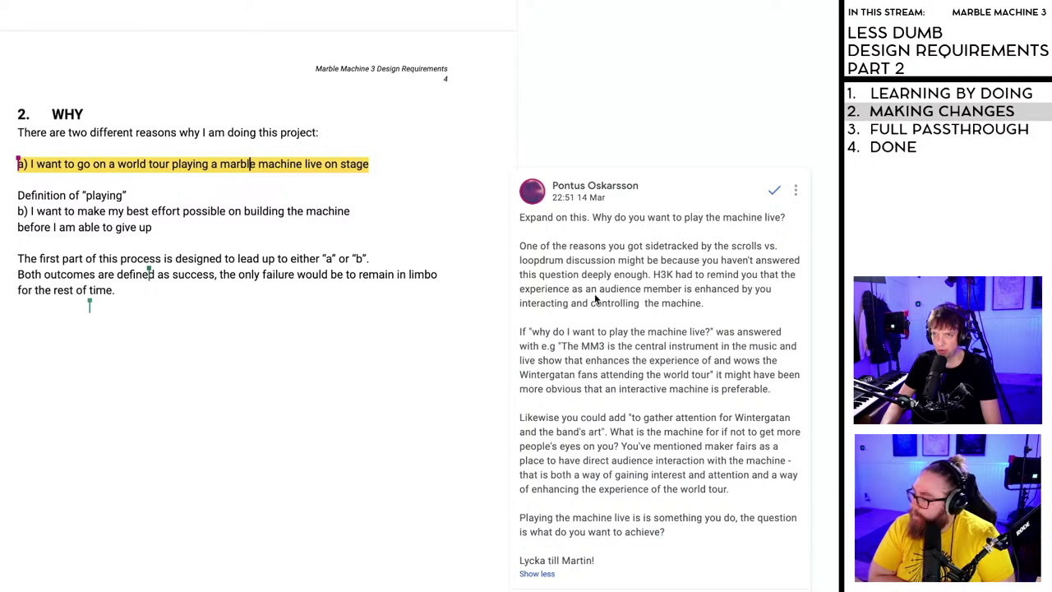
scroll(597, 304, "down", 1)
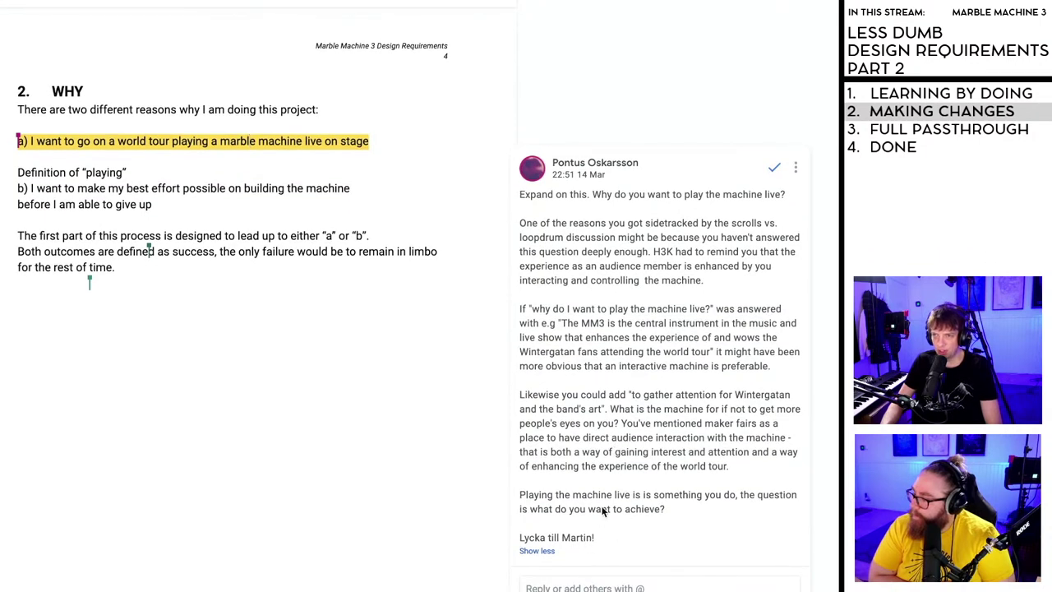
scroll(602, 510, "down", 1)
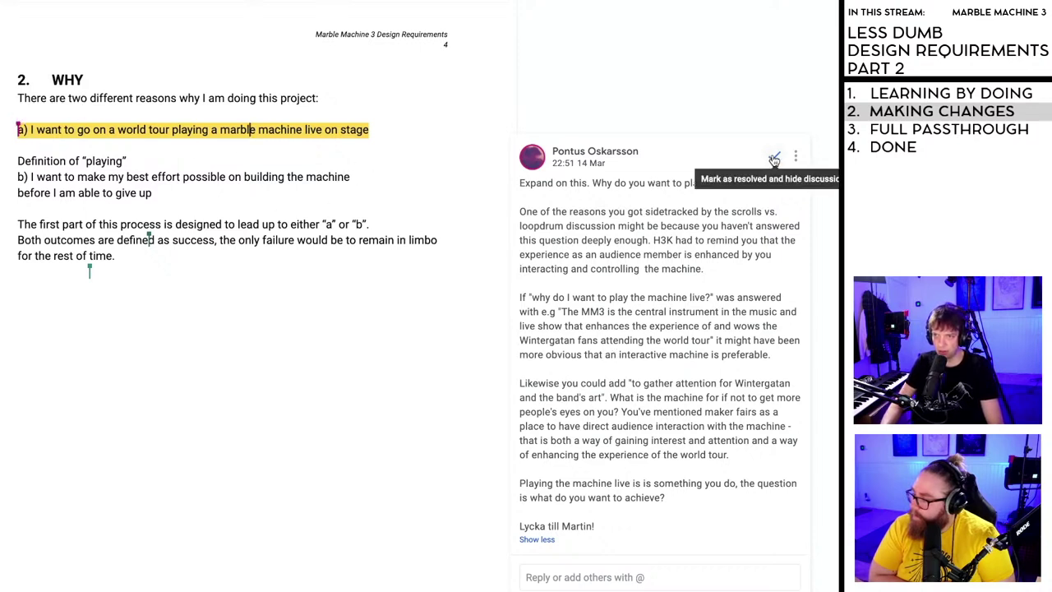
left_click(773, 158)
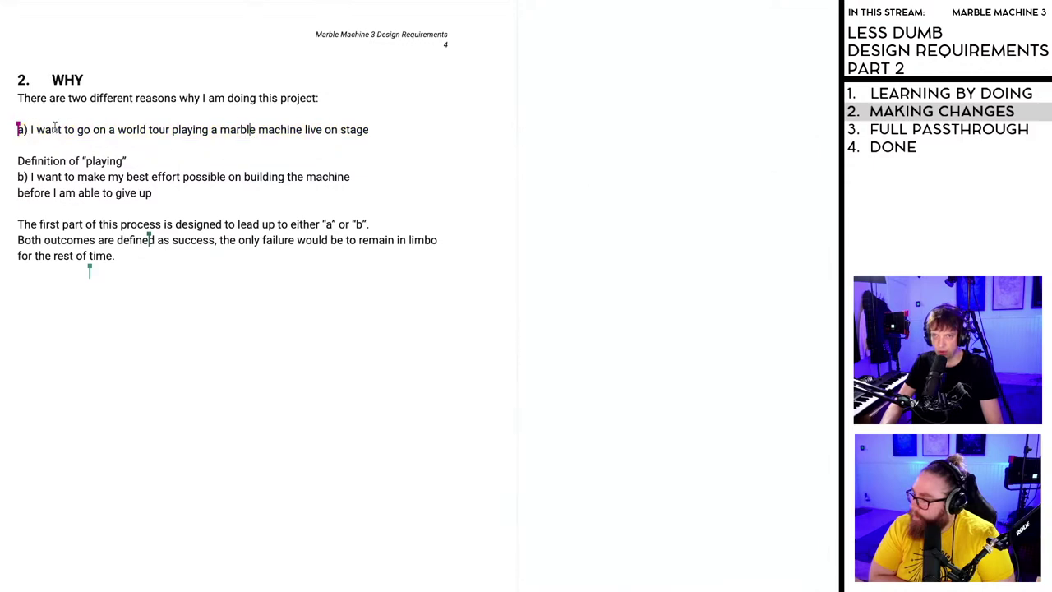
- Check line a) in WHY to confirm its comment highlight is gone
left_click(151, 129)
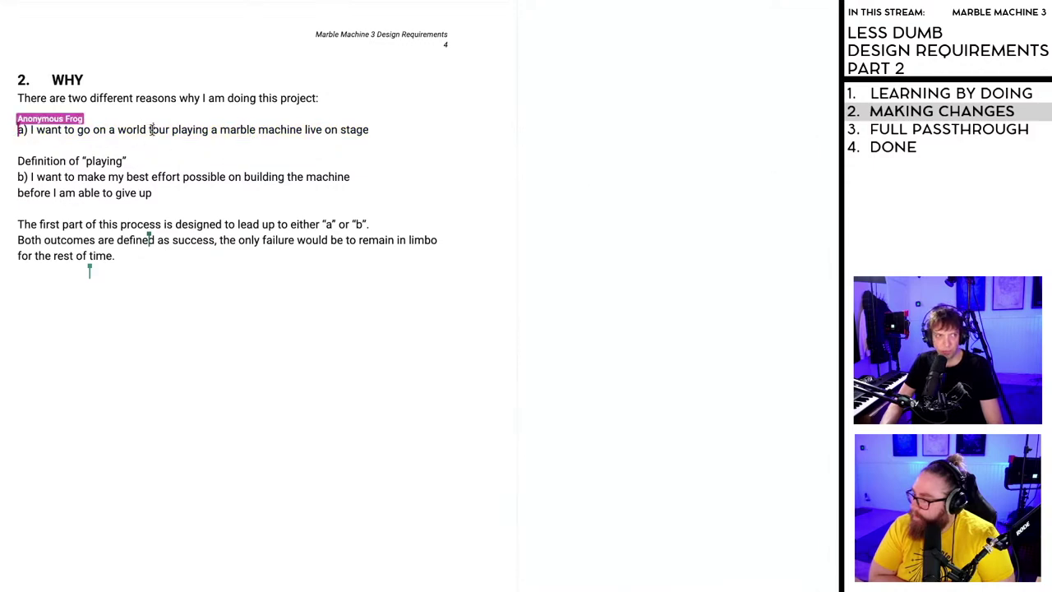
left_click_drag(171, 129, 265, 129)
left_click(268, 129)
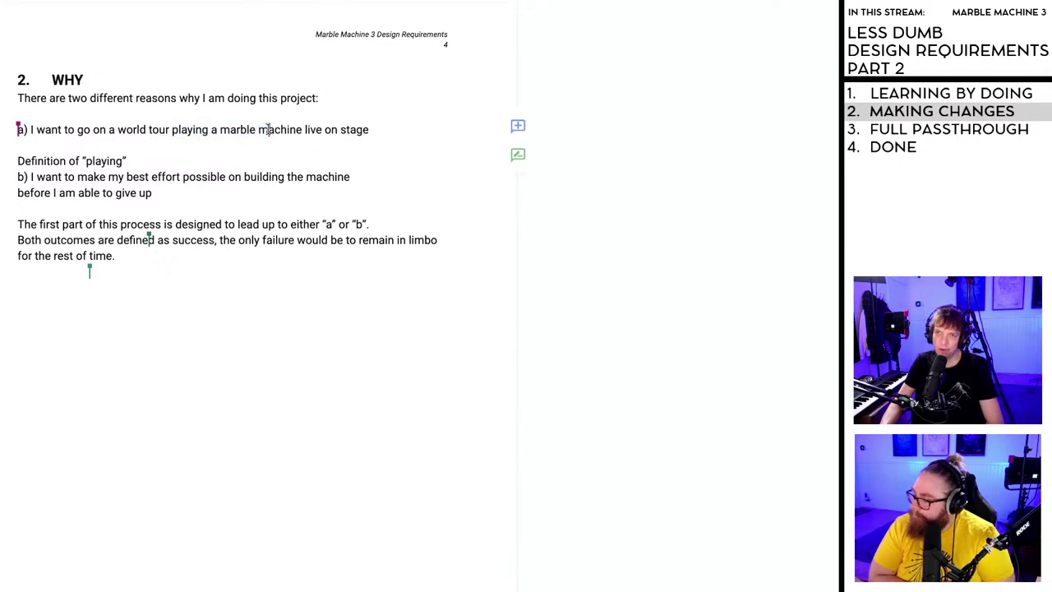
scroll(242, 129, "down", 1)
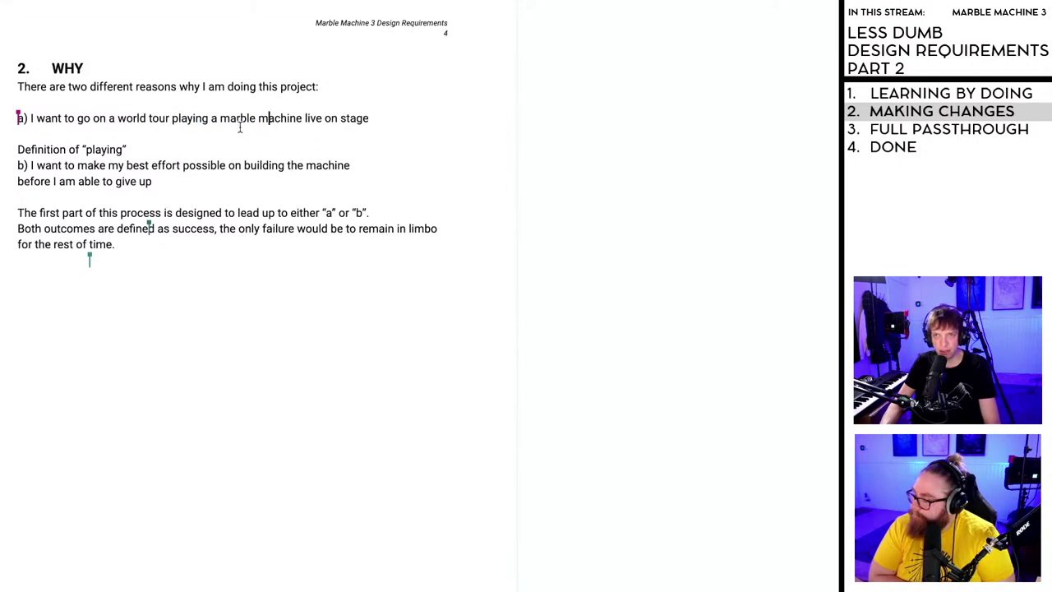
scroll(236, 244, "down", 5)
scroll(237, 244, "down", 5)
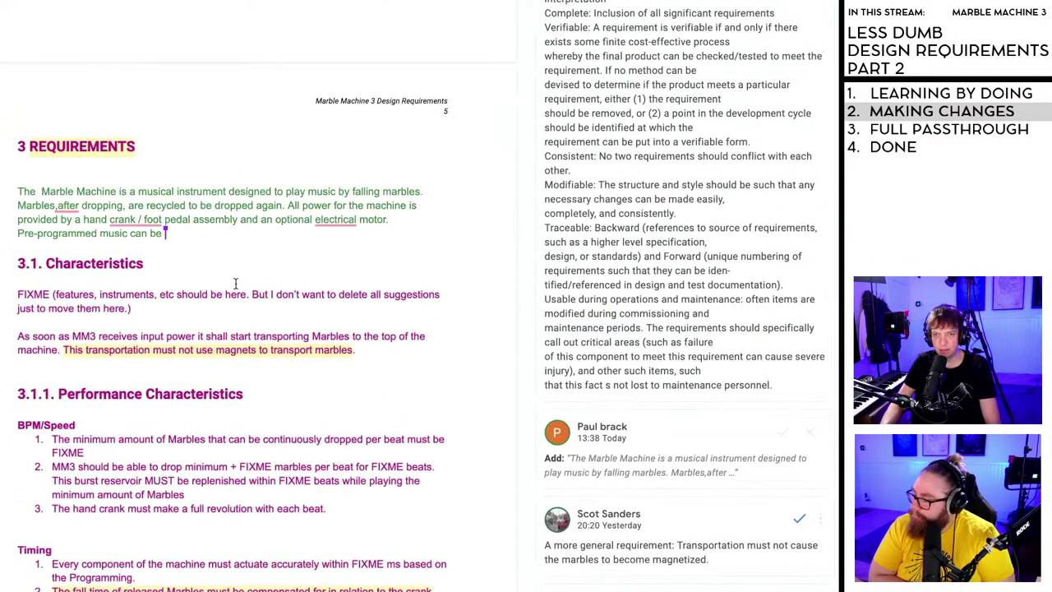
scroll(235, 284, "up", 10)
scroll(256, 345, "up", 4)
- Delete the Definition of “playing” line from the WHY section
scroll(244, 456, "down", 3)
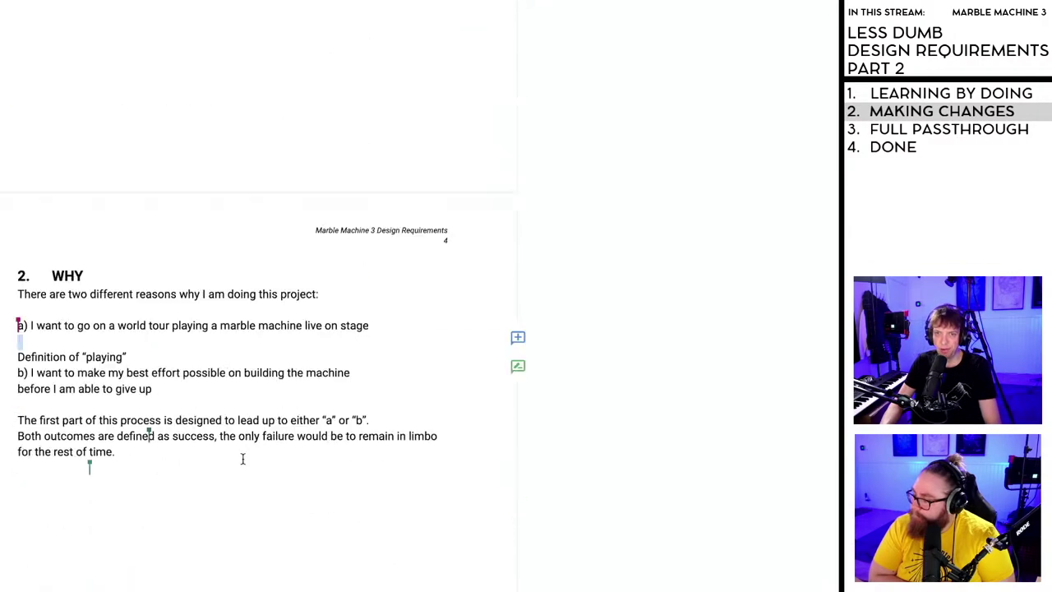
left_click_drag(128, 289, 13, 286)
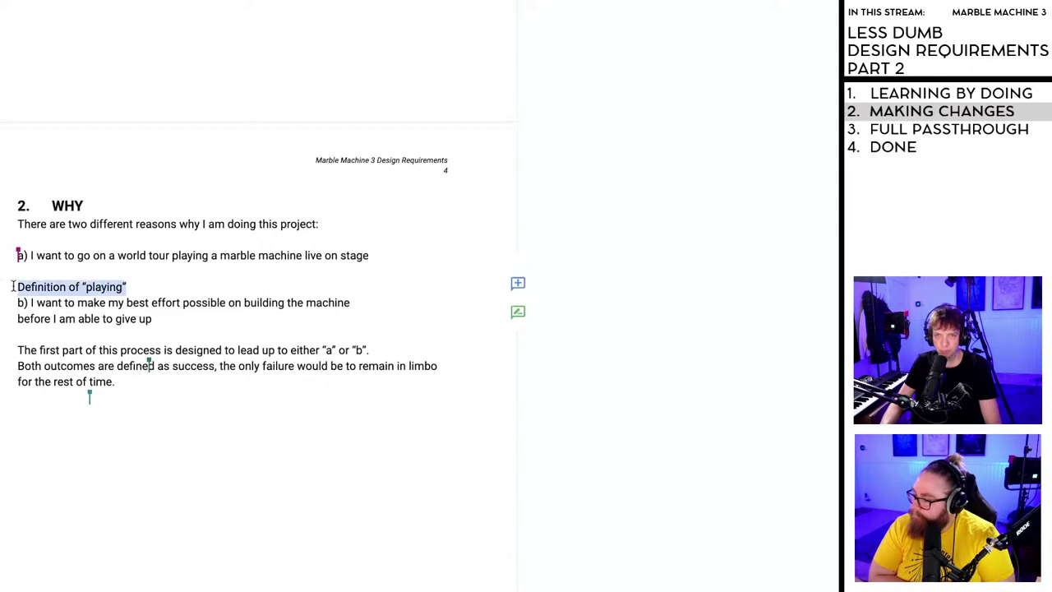
key("BackSpace")
key("BackSpace")
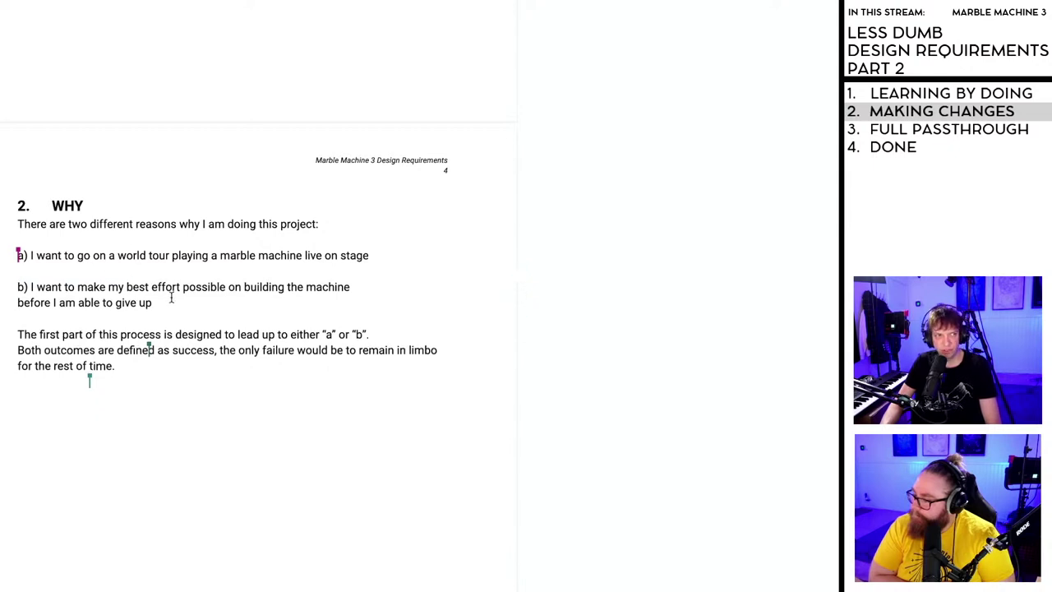
- Append ', no world tour' to the end of reason b)
scroll(171, 300, "down", 1)
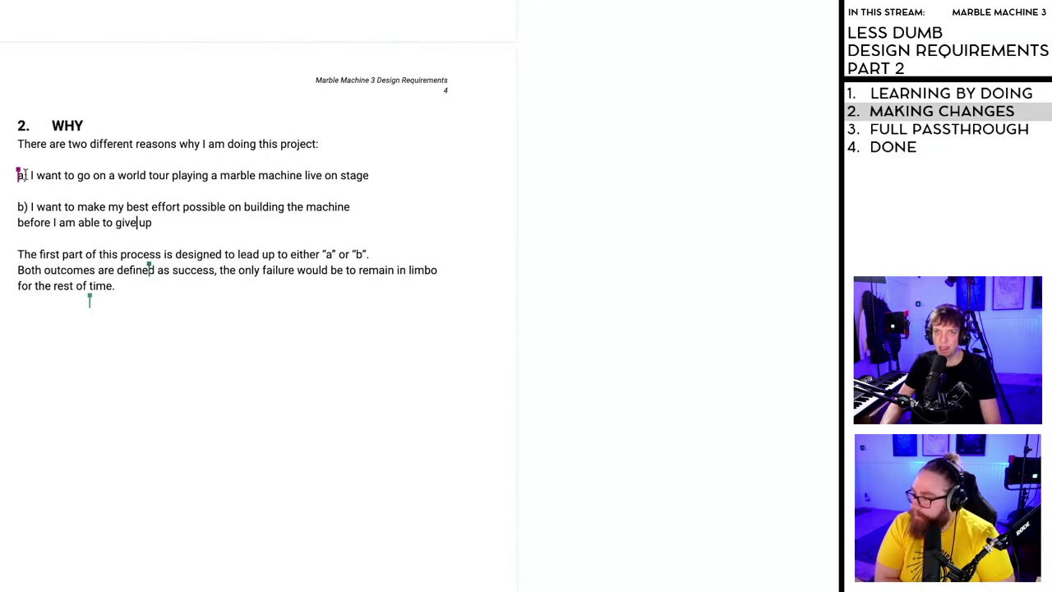
left_click_drag(67, 175, 370, 175)
left_click(191, 209)
left_click_drag(44, 206, 156, 224)
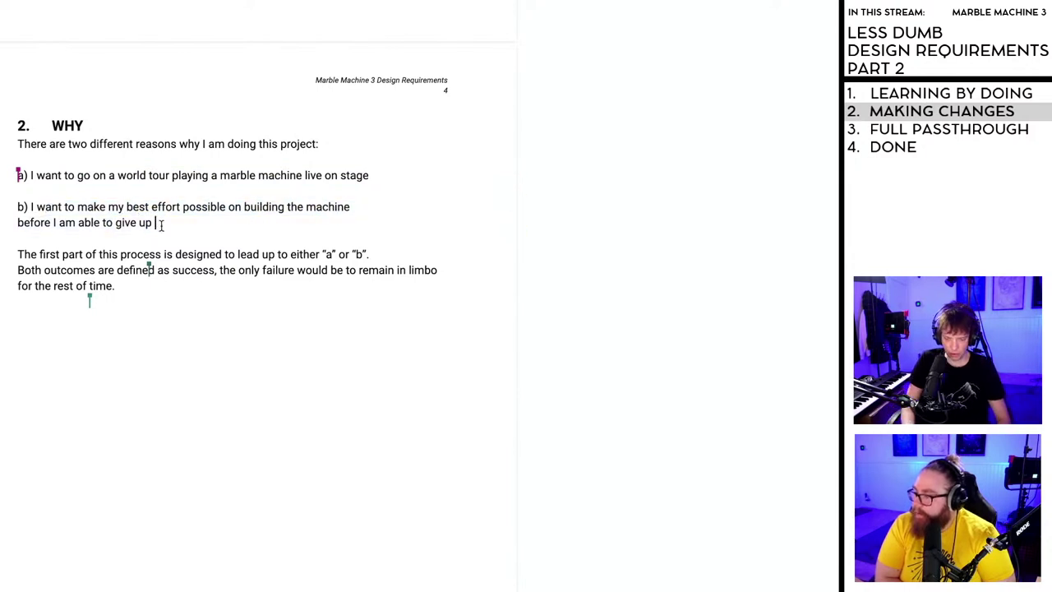
key("BackSpace")
type(", no world tour")
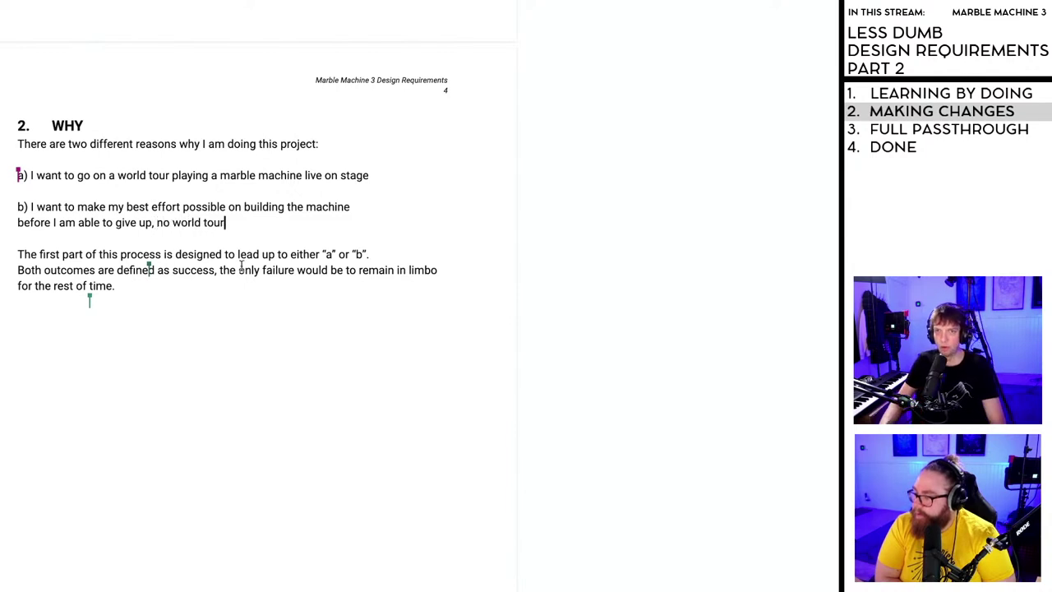
- Trim the failure sentence so it ends at 'limbo.'
left_click(118, 285)
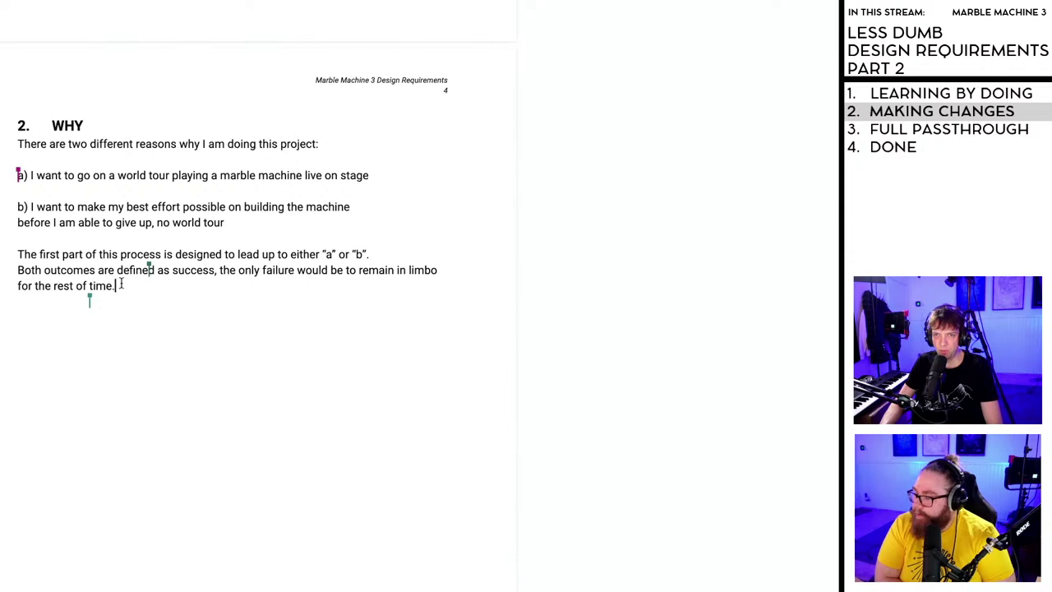
scroll(144, 267, "down", 1)
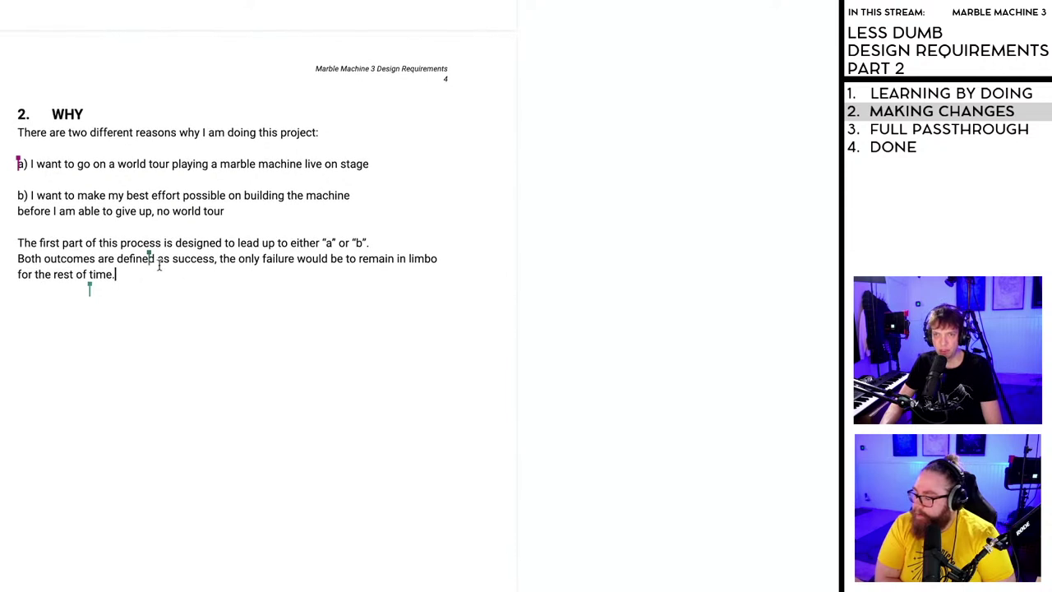
scroll(160, 263, "down", 2)
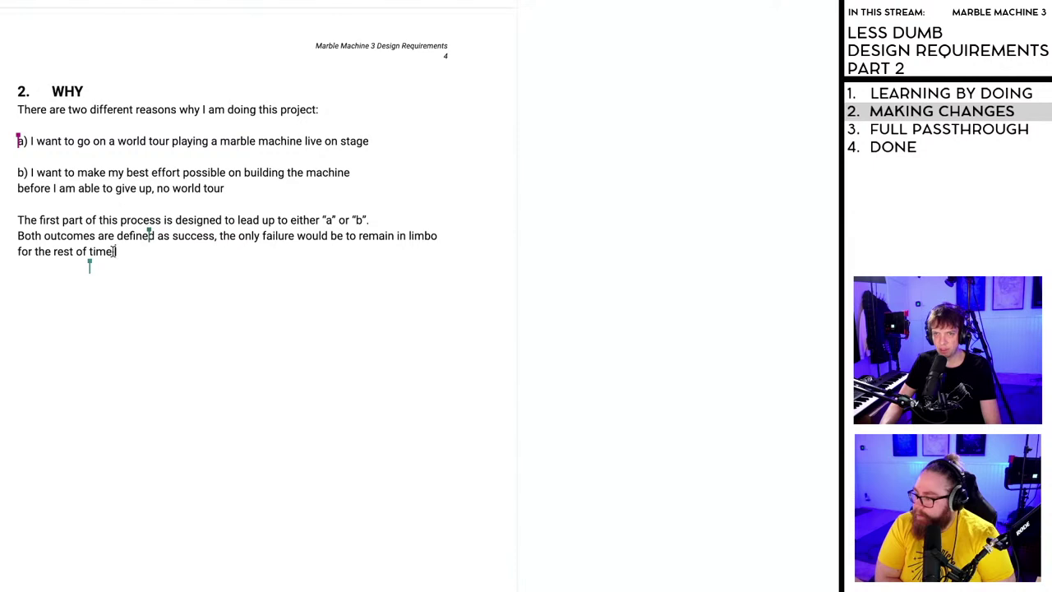
key("shift+Home")
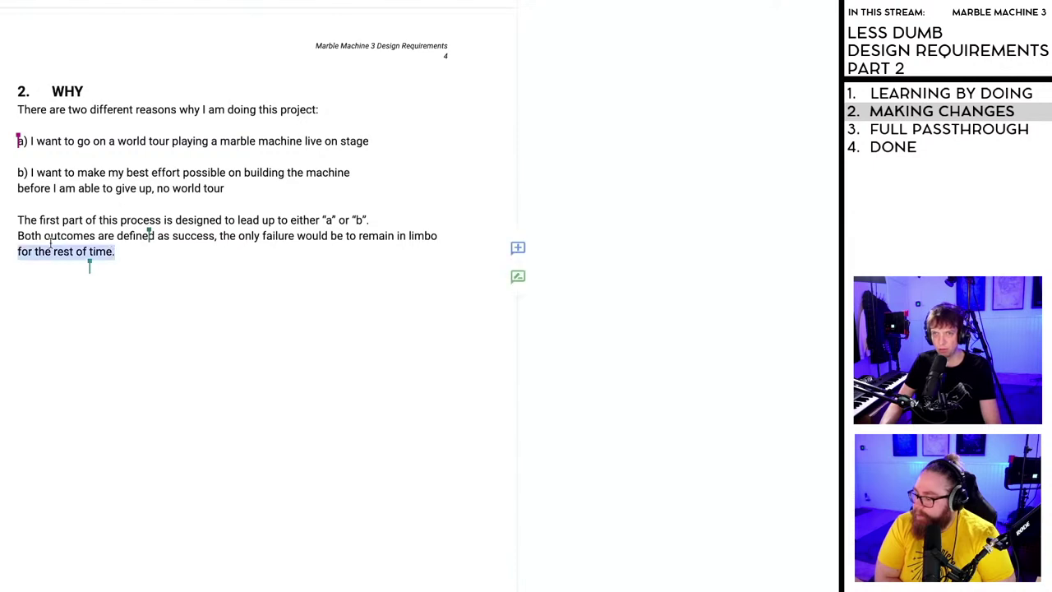
key("BackSpace")
type(".")
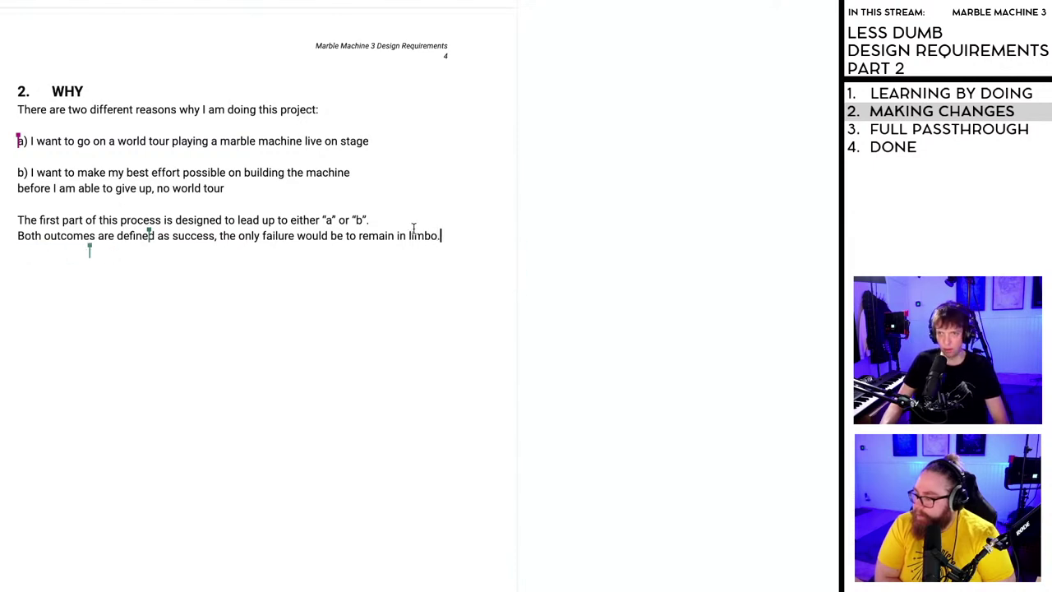
- Delete the sentence about the first part along with its leftover blank line
left_click_drag(372, 219, 2, 220)
key("BackSpace")
key("BackSpace")
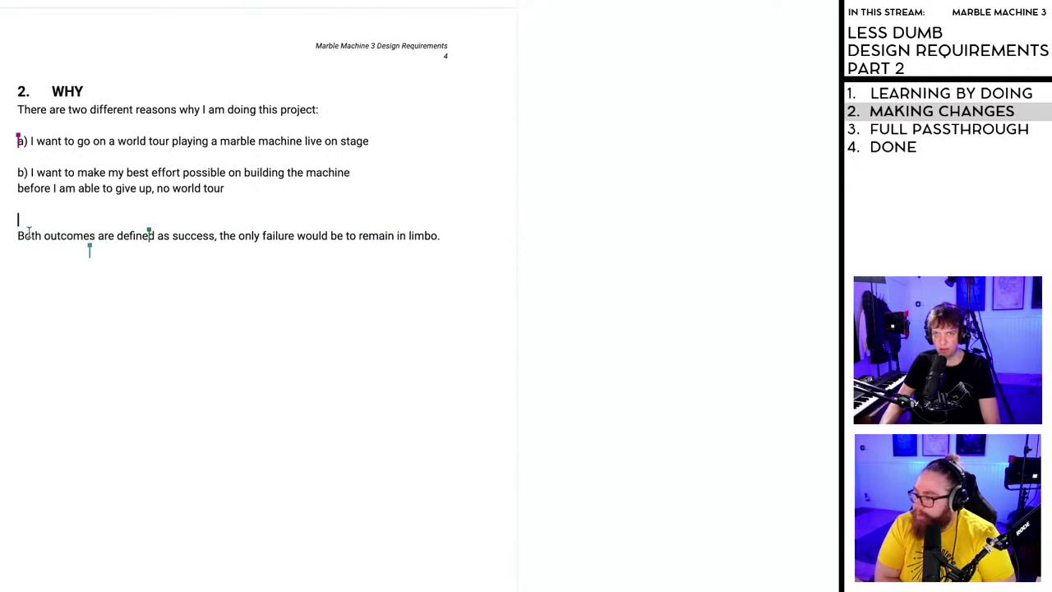
scroll(218, 294, "up", 3)
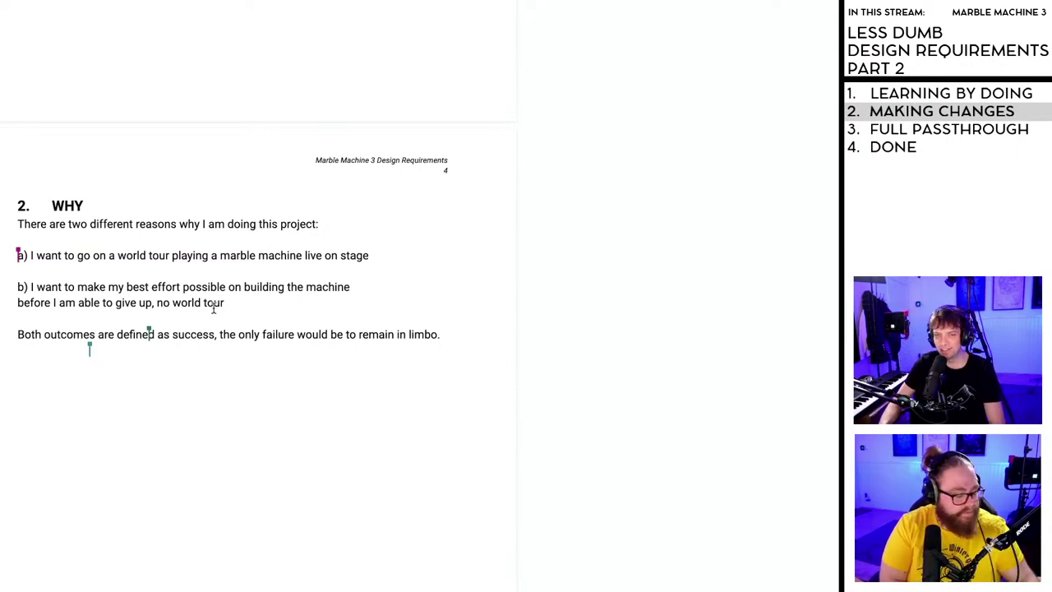
scroll(213, 307, "down", 1)
scroll(212, 311, "down", 1)
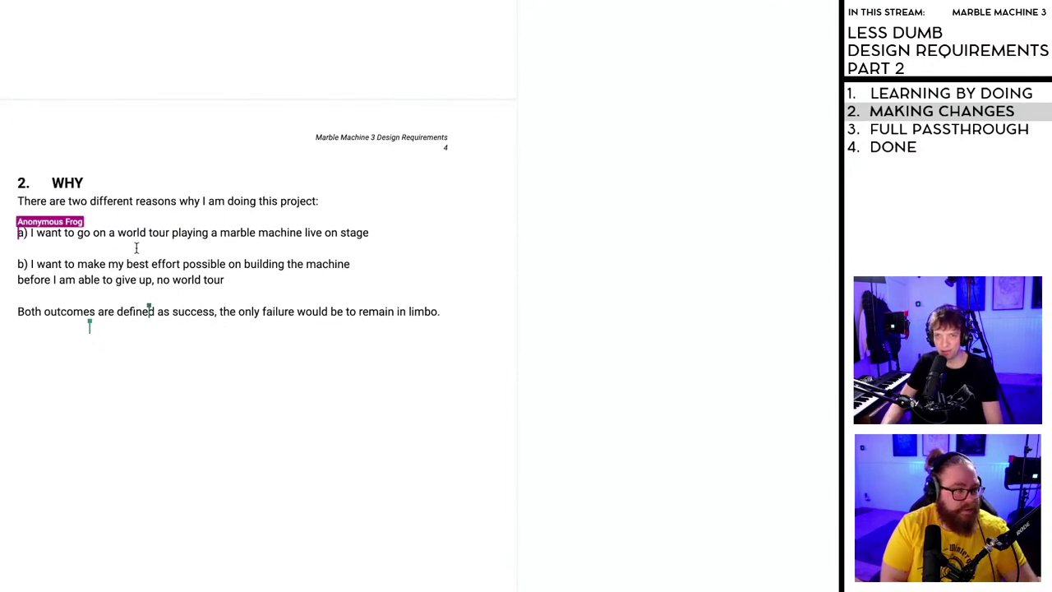
scroll(169, 263, "down", 3)
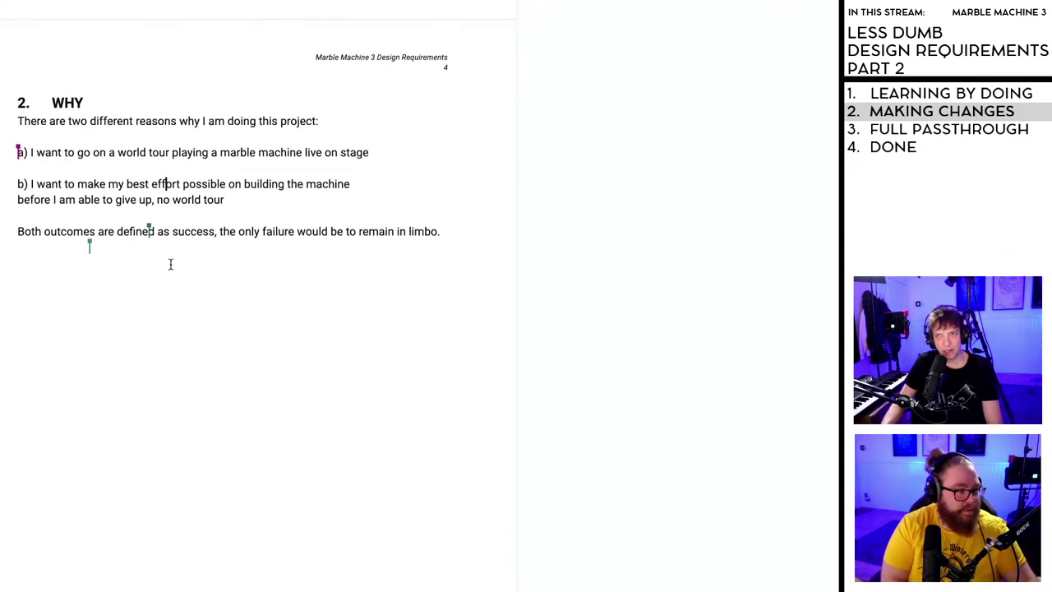
- Accept the suggestion adding the 3 REQUIREMENTS heading and Characteristics FIXME text
scroll(171, 264, "down", 10)
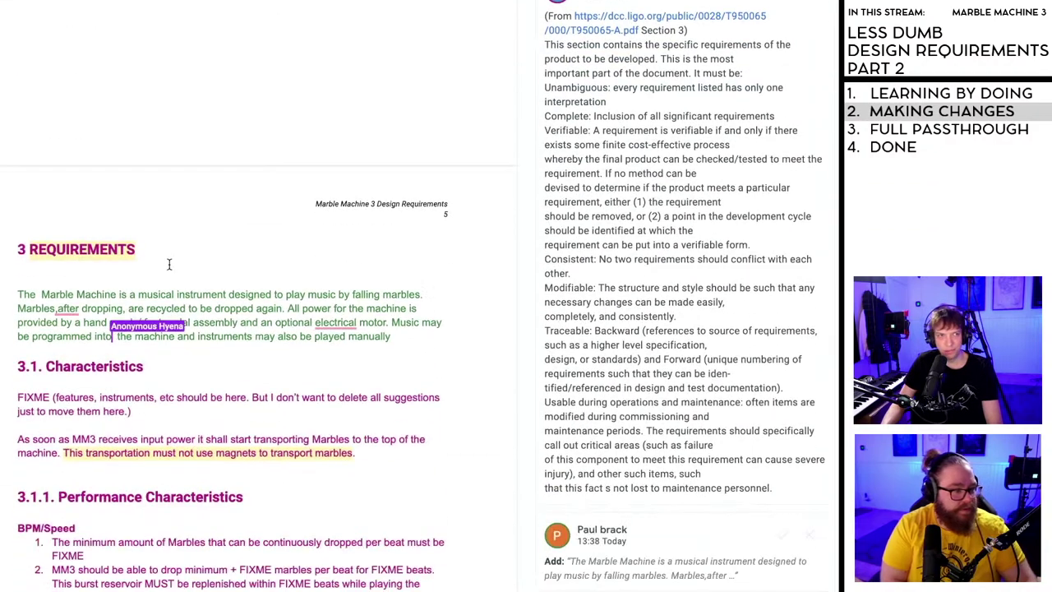
scroll(170, 263, "up", 3)
scroll(168, 263, "down", 3)
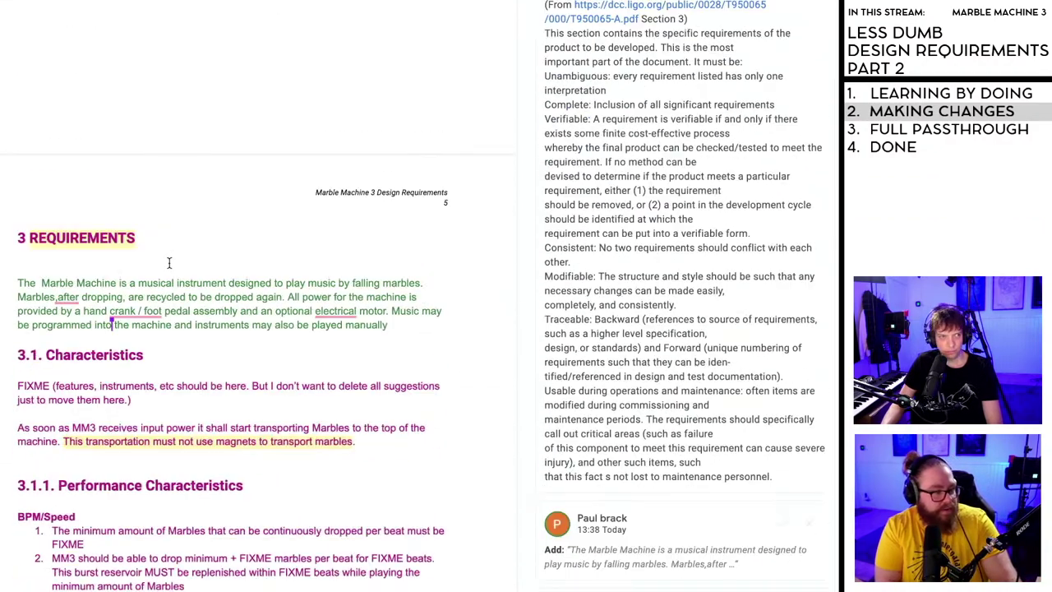
scroll(169, 263, "down", 1)
scroll(168, 264, "down", 2)
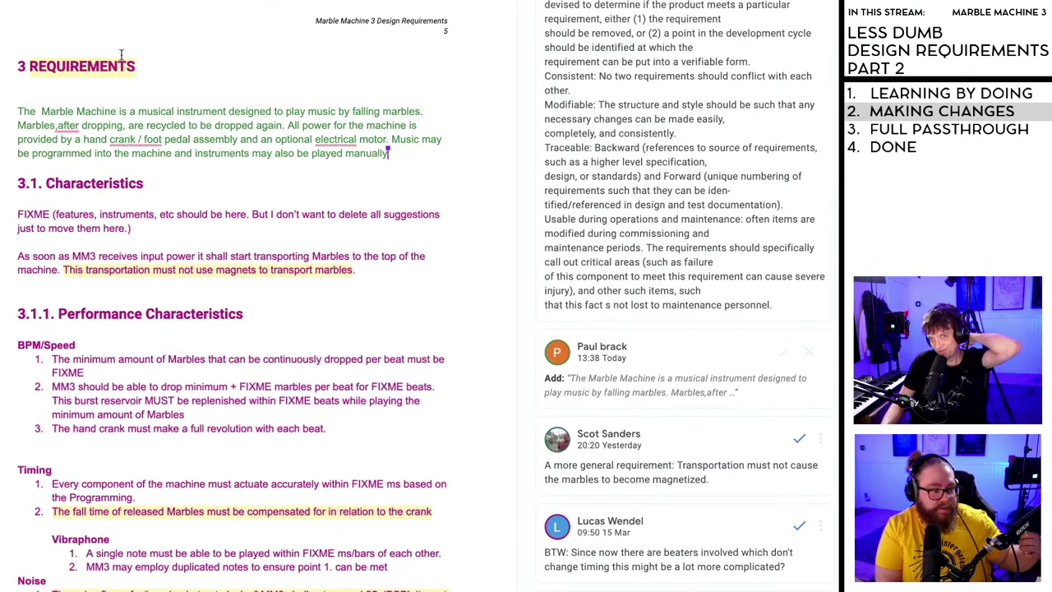
left_click(99, 69)
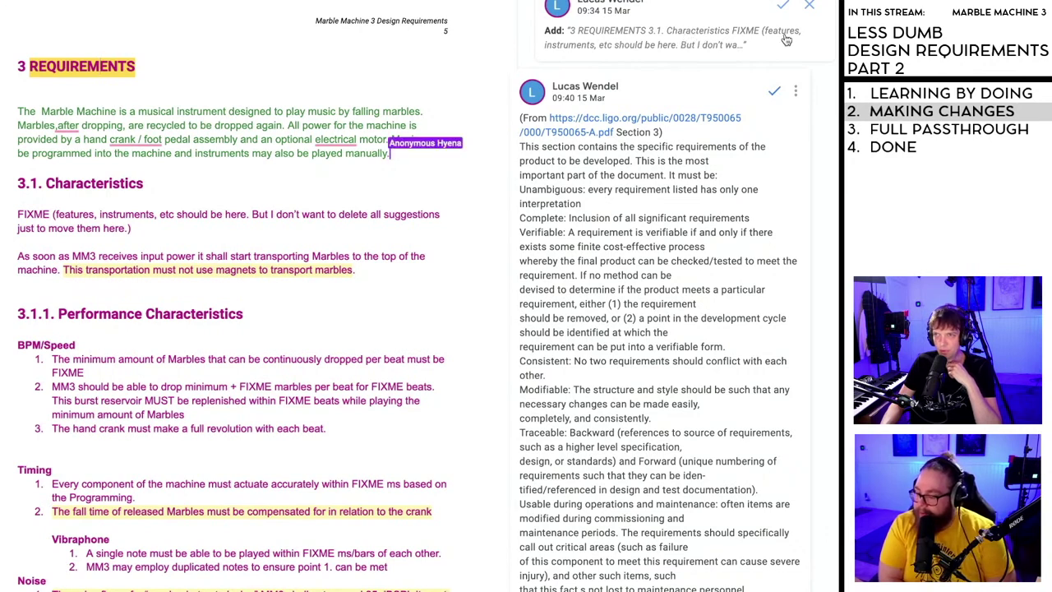
left_click(782, 6)
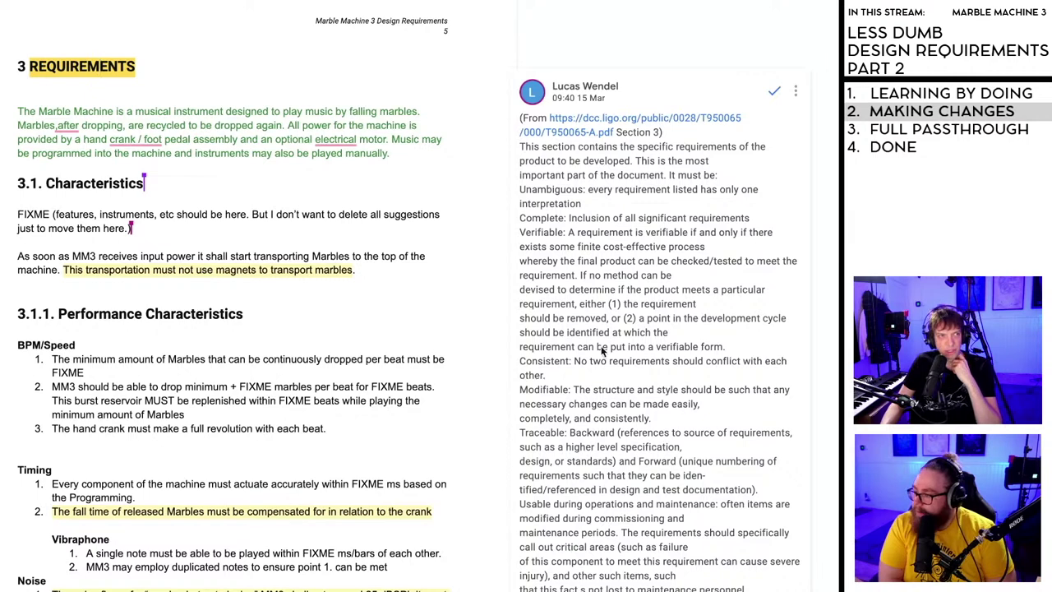
scroll(249, 208, "up", 1)
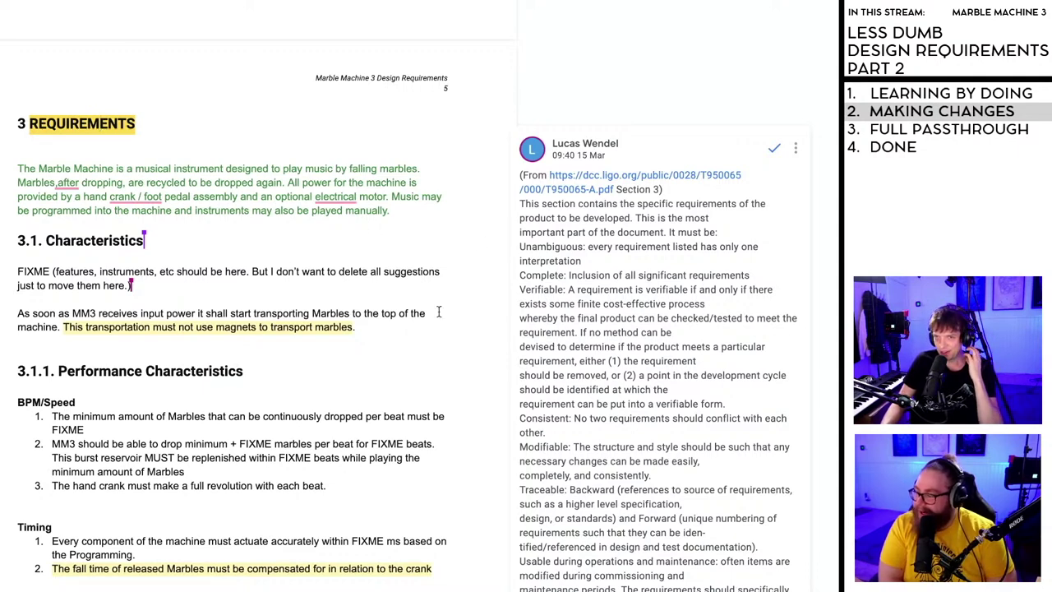
scroll(433, 313, "down", 1)
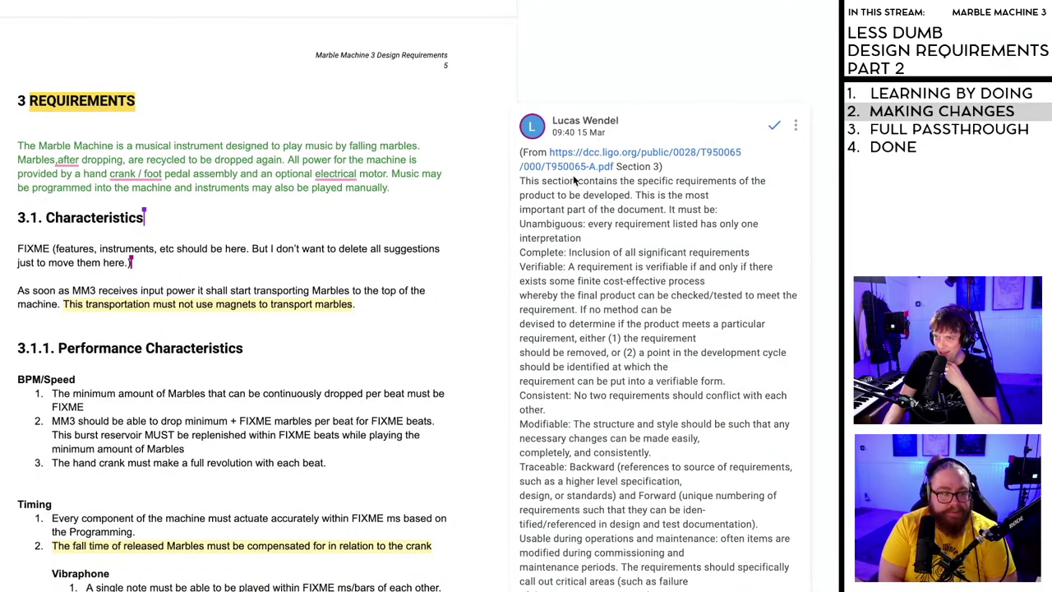
mouse_move(580, 167)
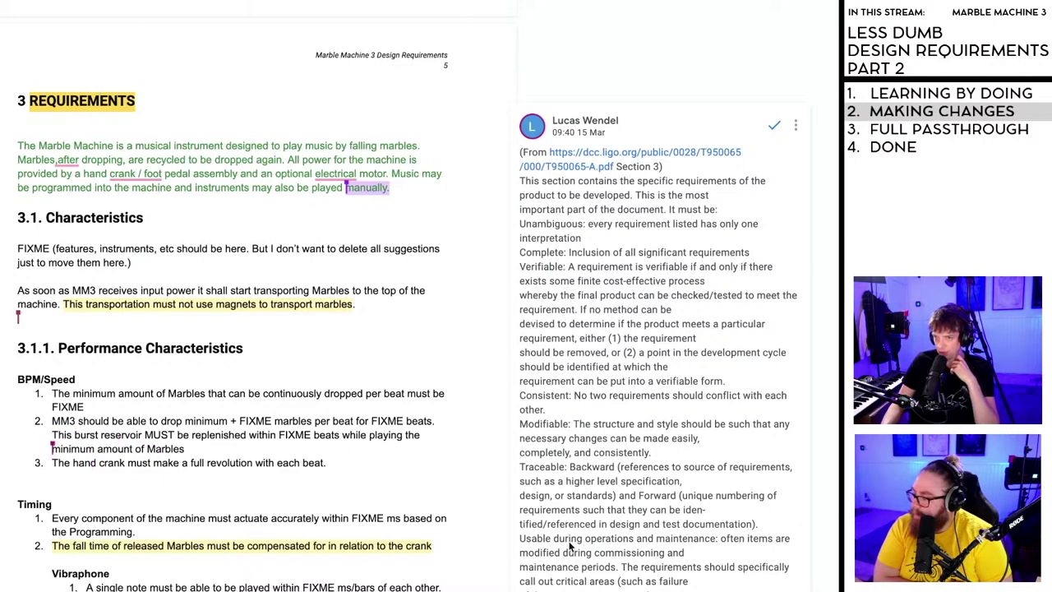
scroll(570, 545, "down", 1)
scroll(570, 546, "up", 1)
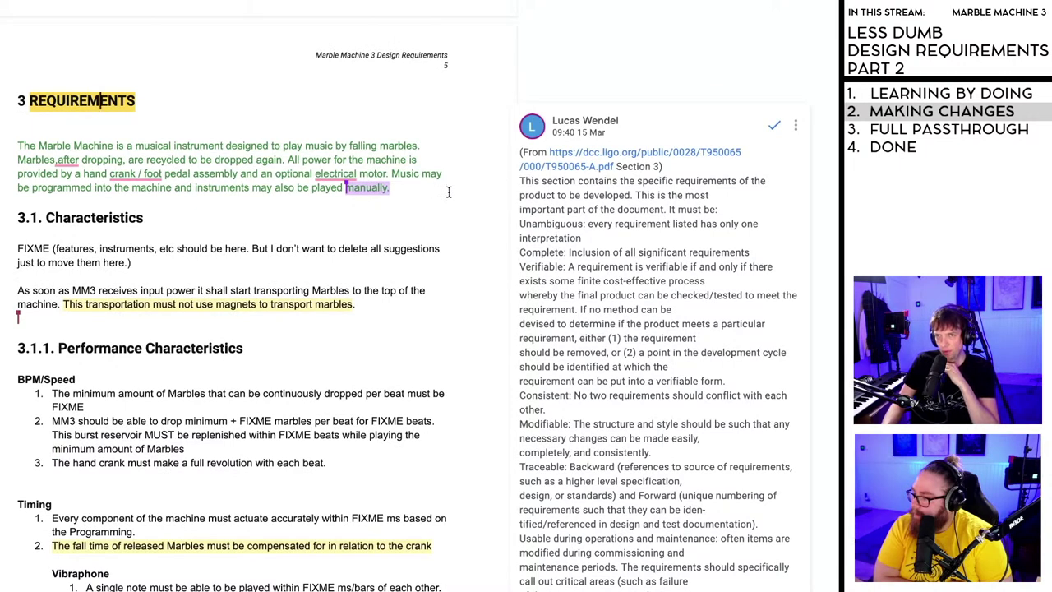
- Expand the LIGO-quoting comment on REQUIREMENTS to show its full list of criteria
left_click(246, 161)
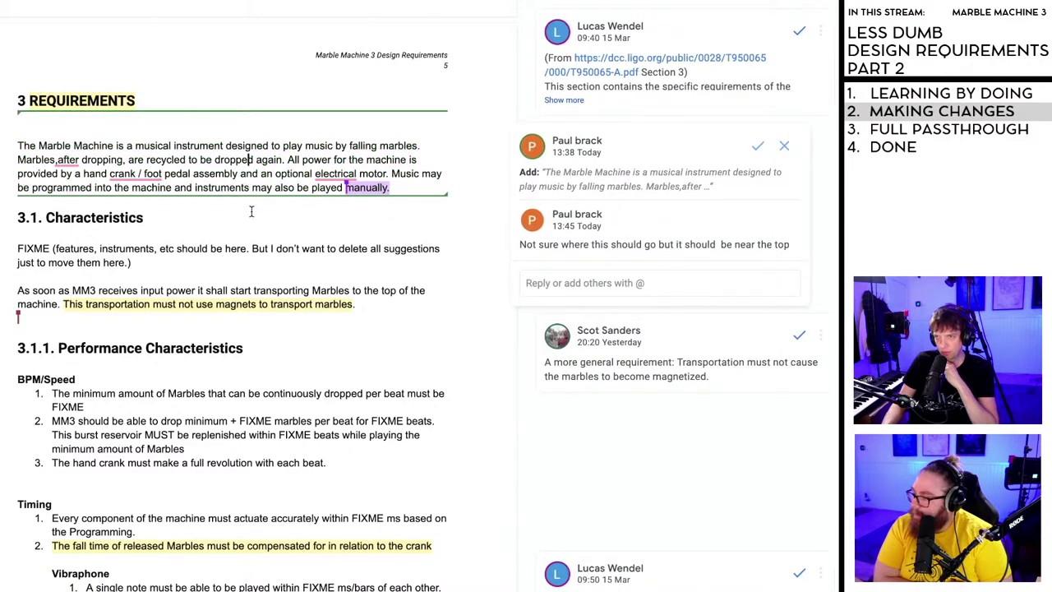
left_click(170, 247)
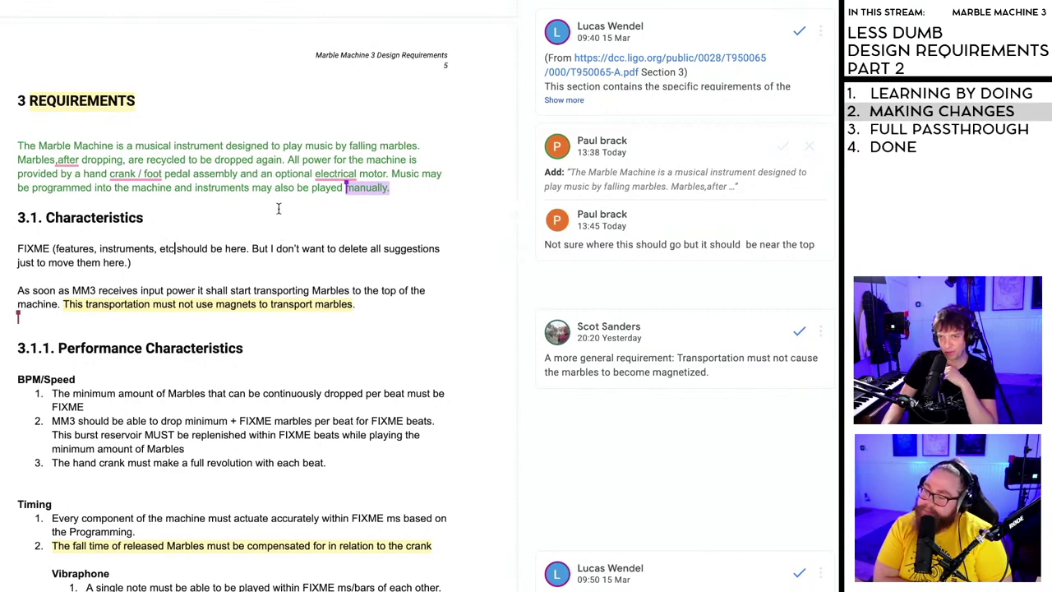
scroll(276, 210, "down", 1)
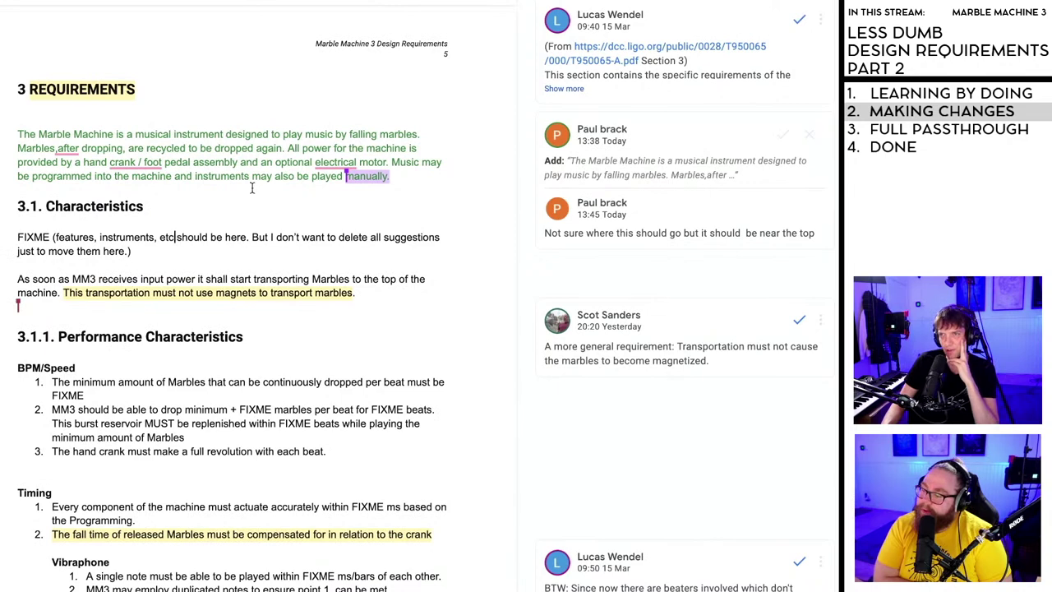
left_click(571, 88)
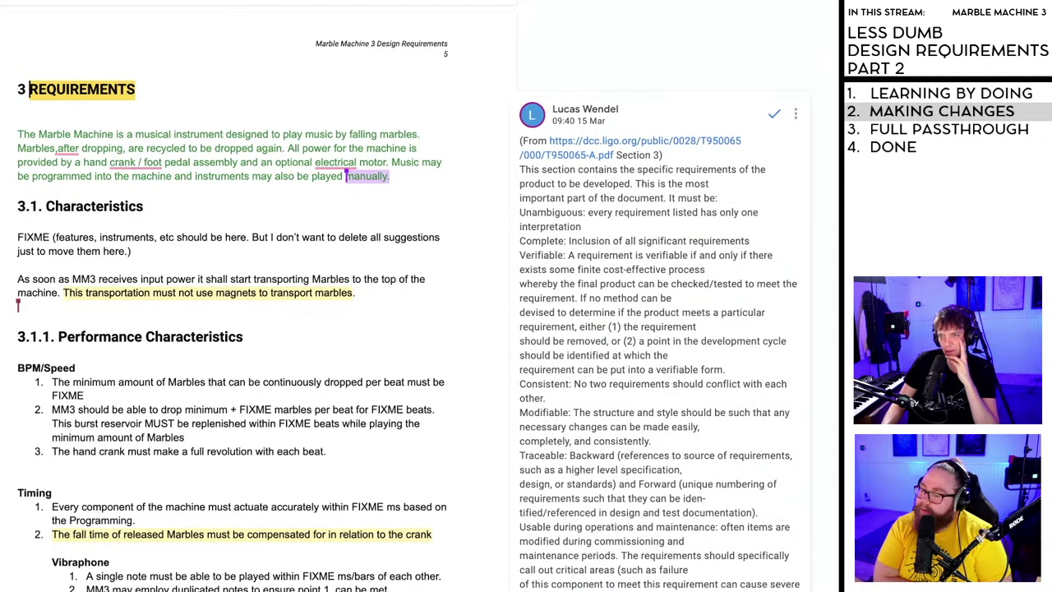
- Copy the full text of the LIGO requirements comment, then resolve the comment
left_click_drag(801, 585, 515, 140)
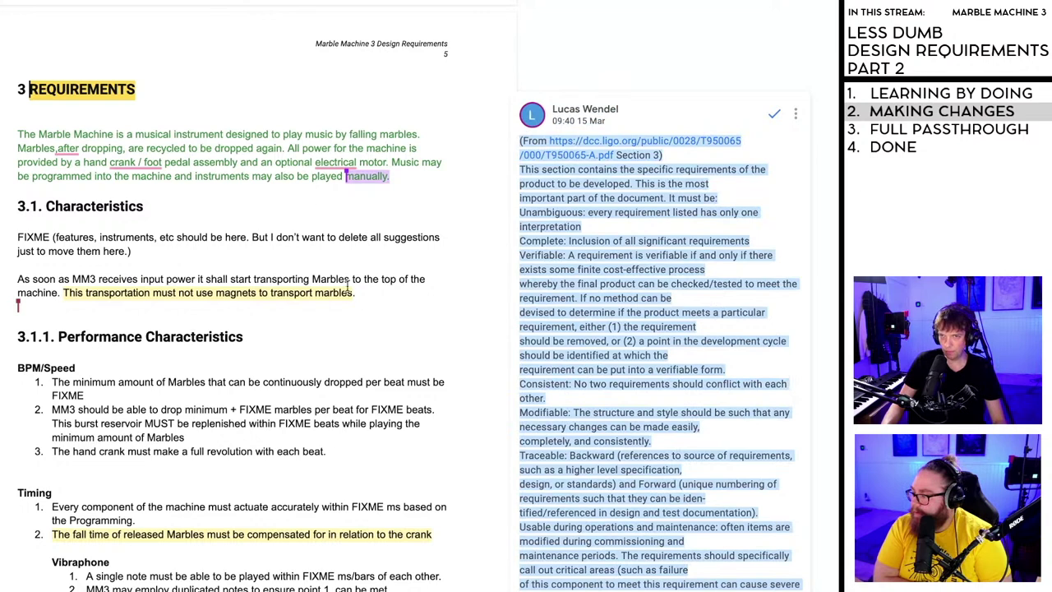
left_click(299, 209)
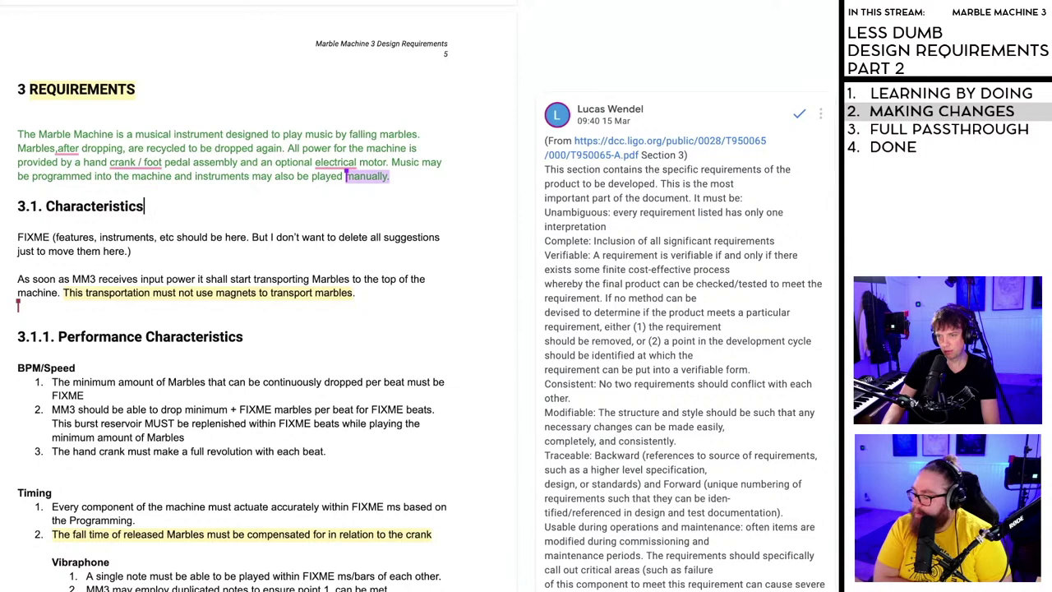
left_click_drag(596, 583, 516, 261)
key("ctrl+c")
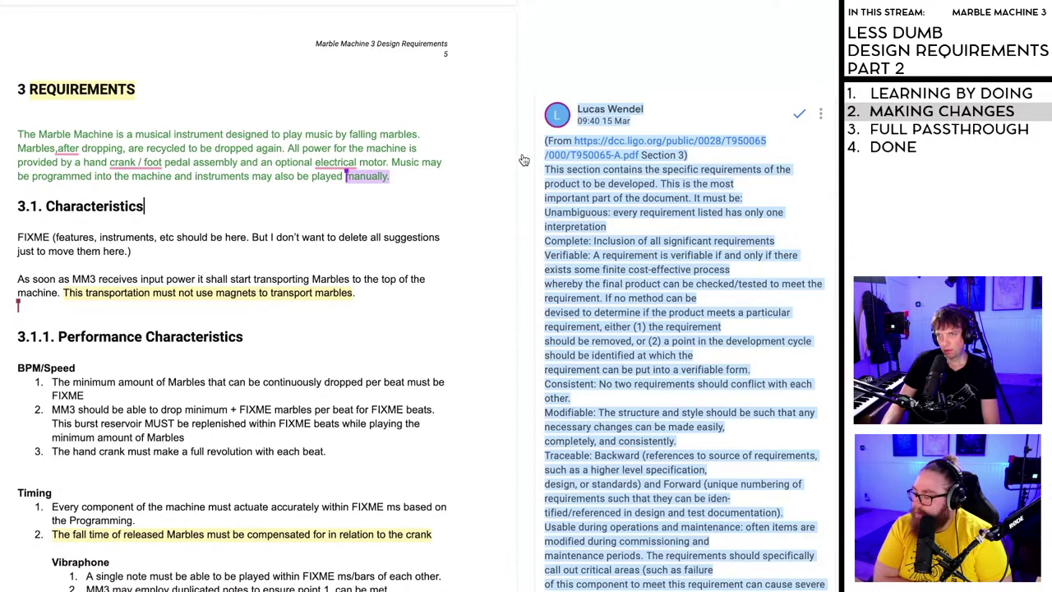
left_click(543, 129)
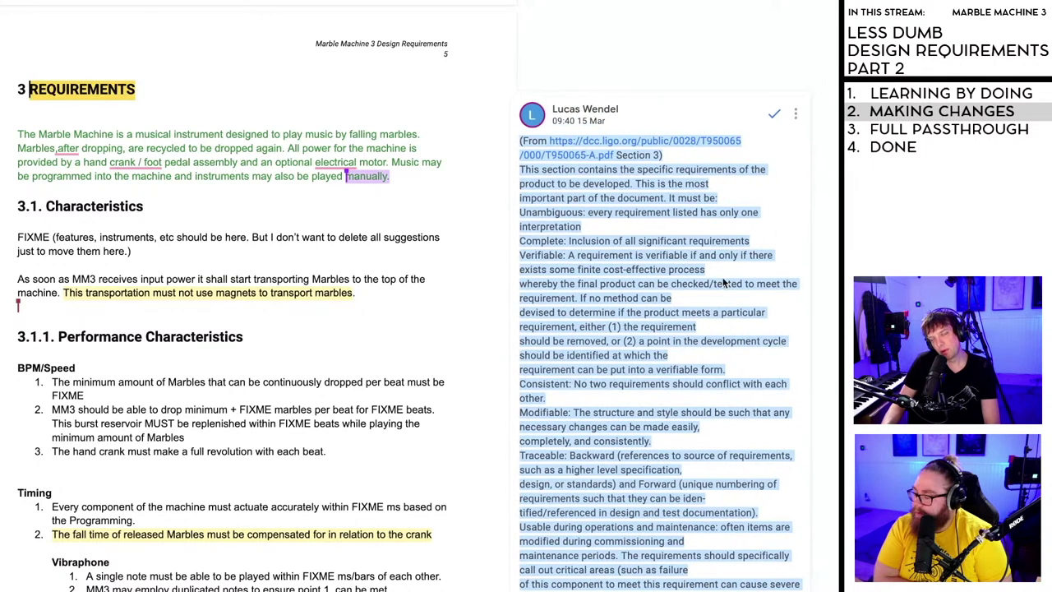
scroll(508, 377, "down", 1)
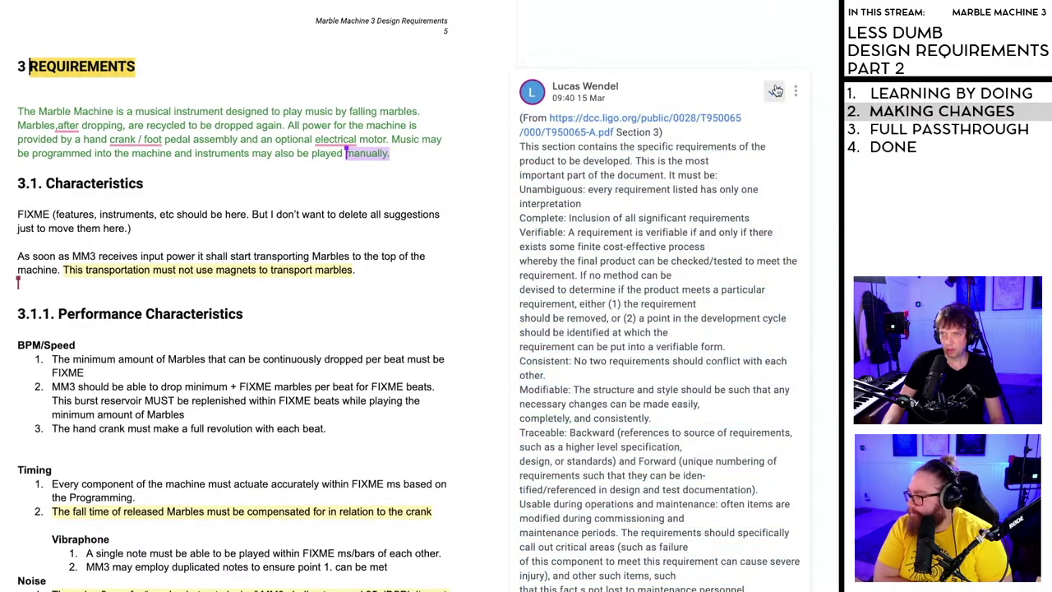
left_click(773, 91)
- At the document's end, type the heading 'About requirements section' and paste the copied comment
scroll(263, 328, "down", 20)
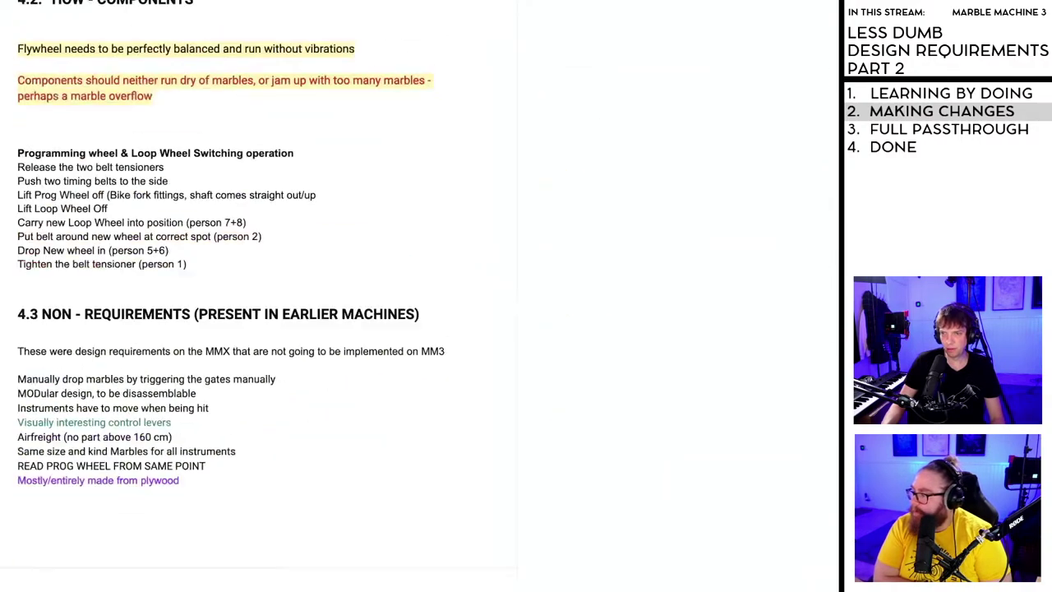
scroll(198, 342, "down", 15)
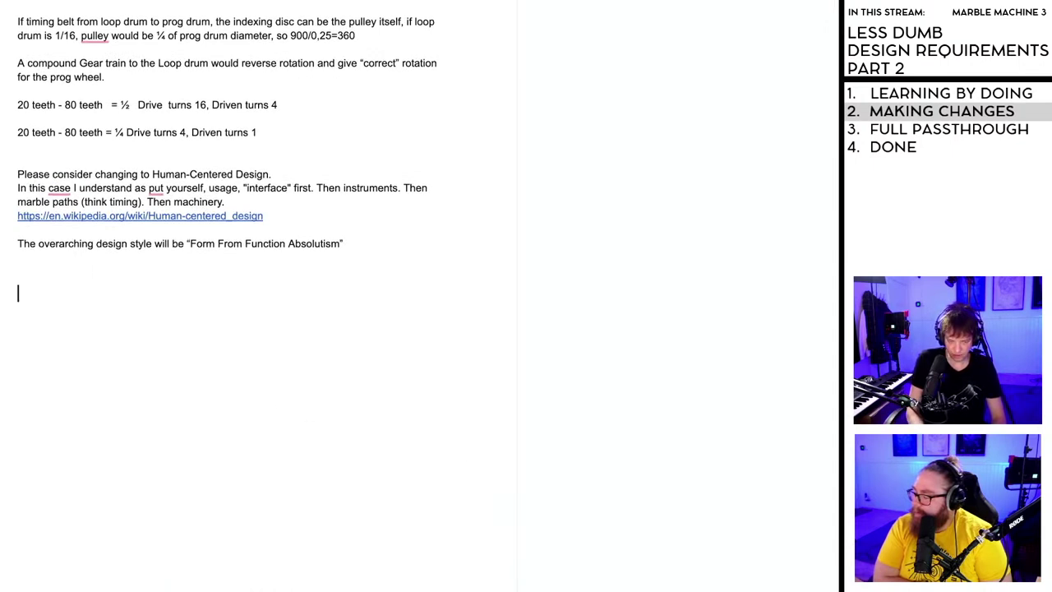
type("About requ")
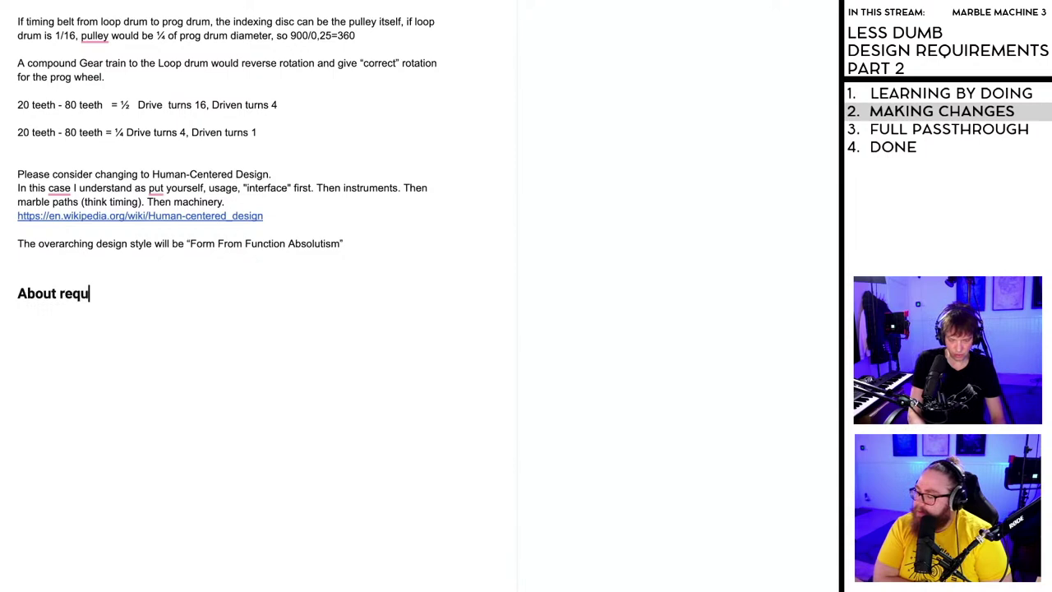
type("irements sectio")
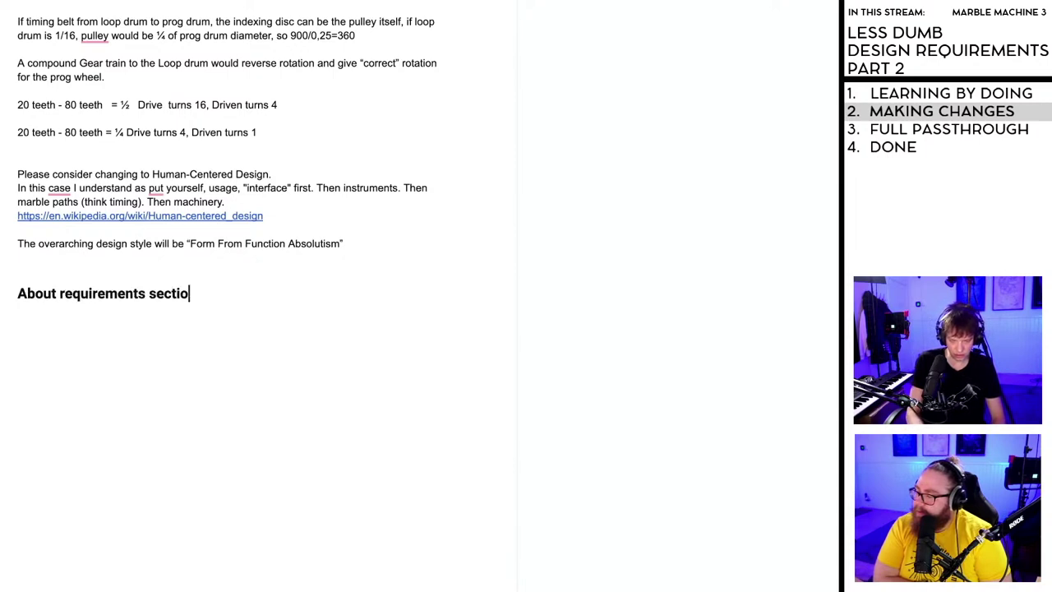
type("n")
key("Return")
key("ctrl+v")
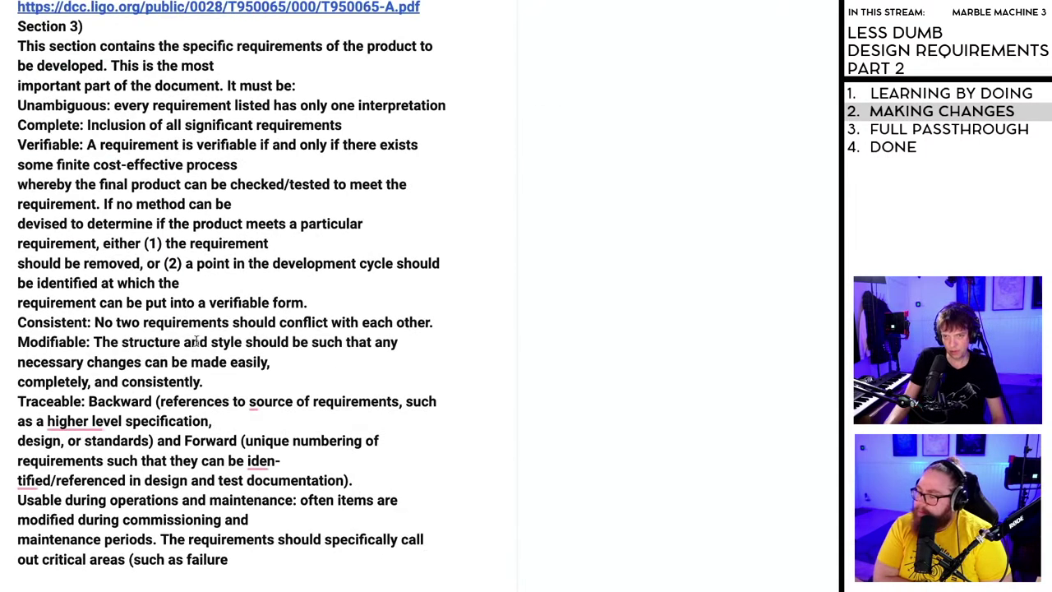
- Replace the formatted paste with plain text and push the note down with two blank lines
left_click_drag(30, 29, 33, 474)
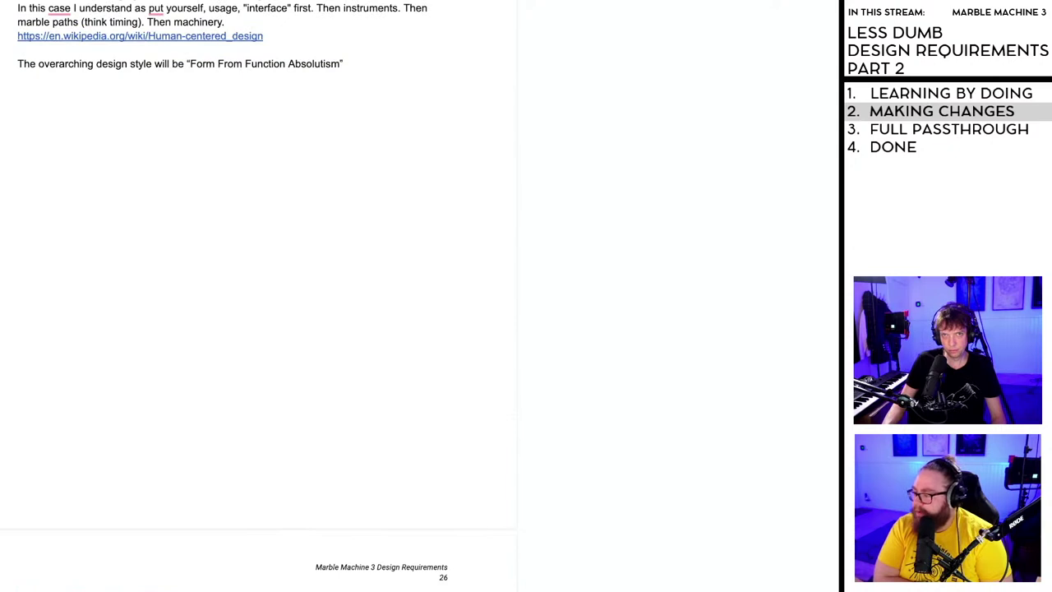
left_click_drag(48, 419, 58, 473)
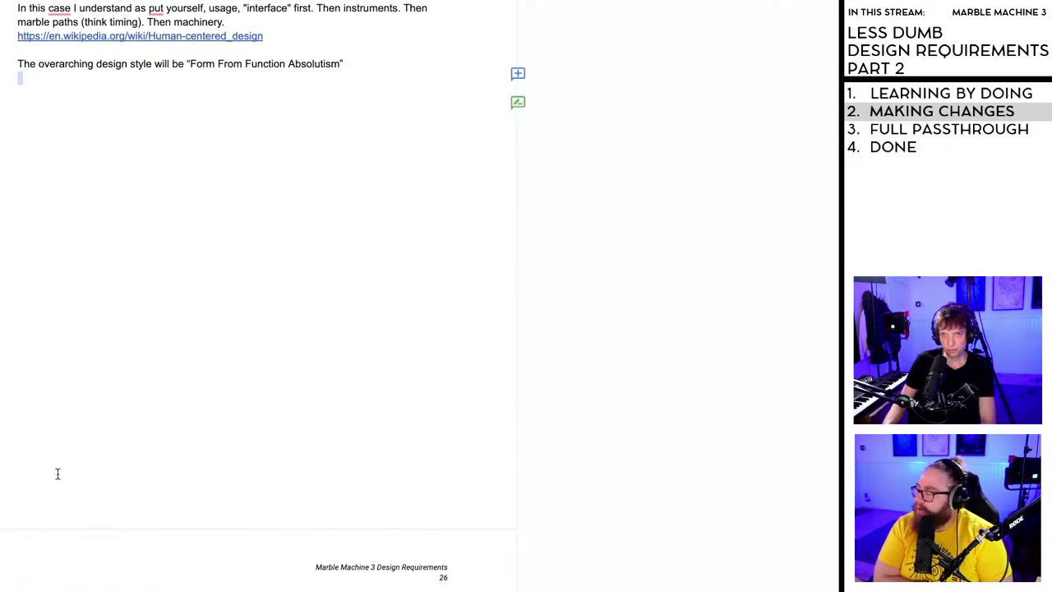
scroll(60, 473, "up", 3)
key("BackSpace")
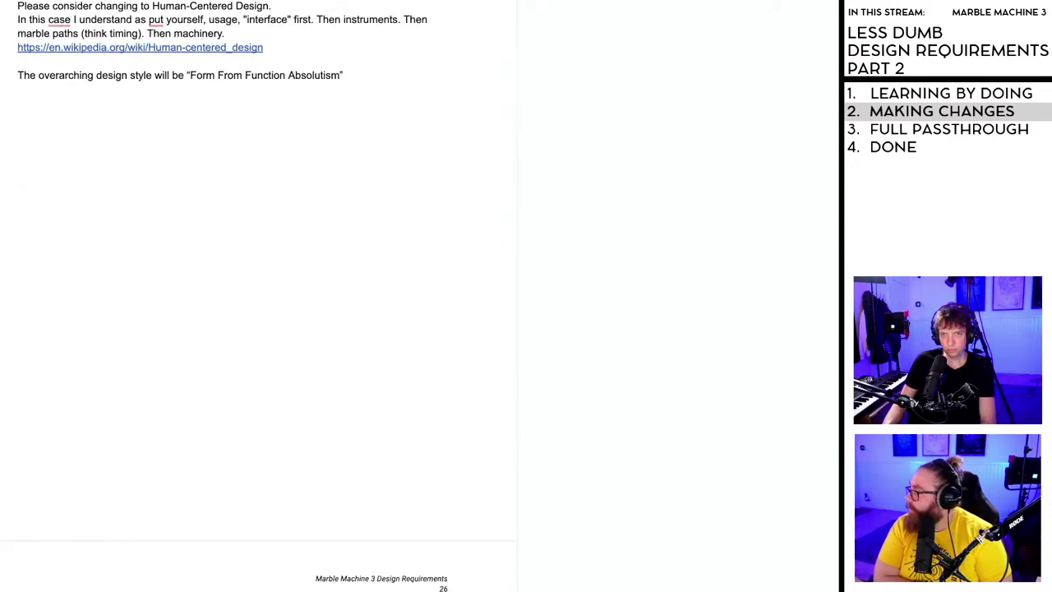
type("About requirements section  (From https://dcc.ligo.org/public/0028/T950065/000/T950065-A.pdf Section 3)")
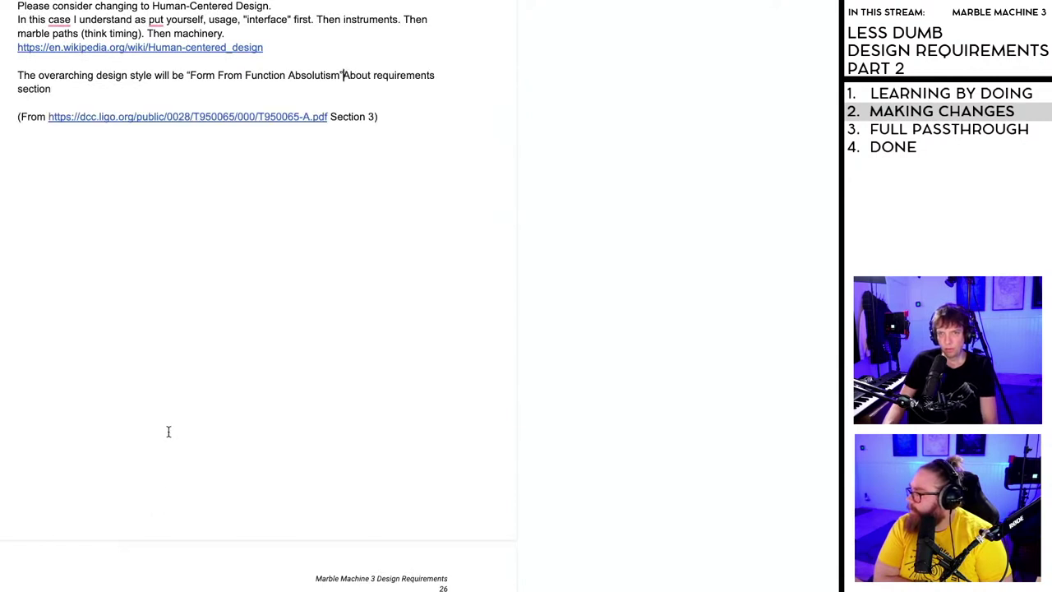
key("Return")
key("Return")
key("Return")
key("Return")
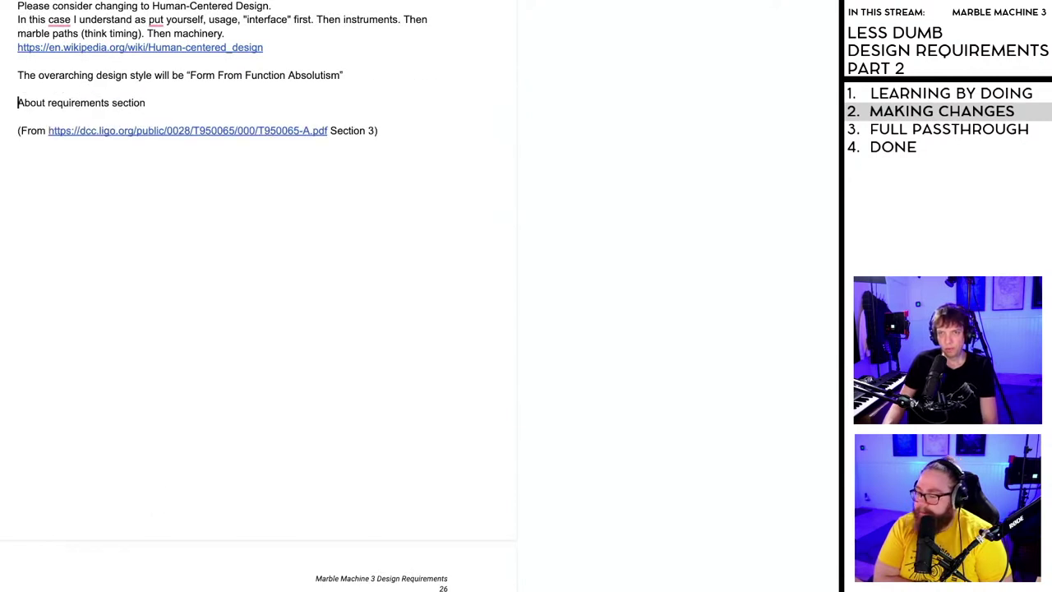
key("Return")
key("Return")
key("Return")
key("Return")
key("Return")
key("Return")
key("Return")
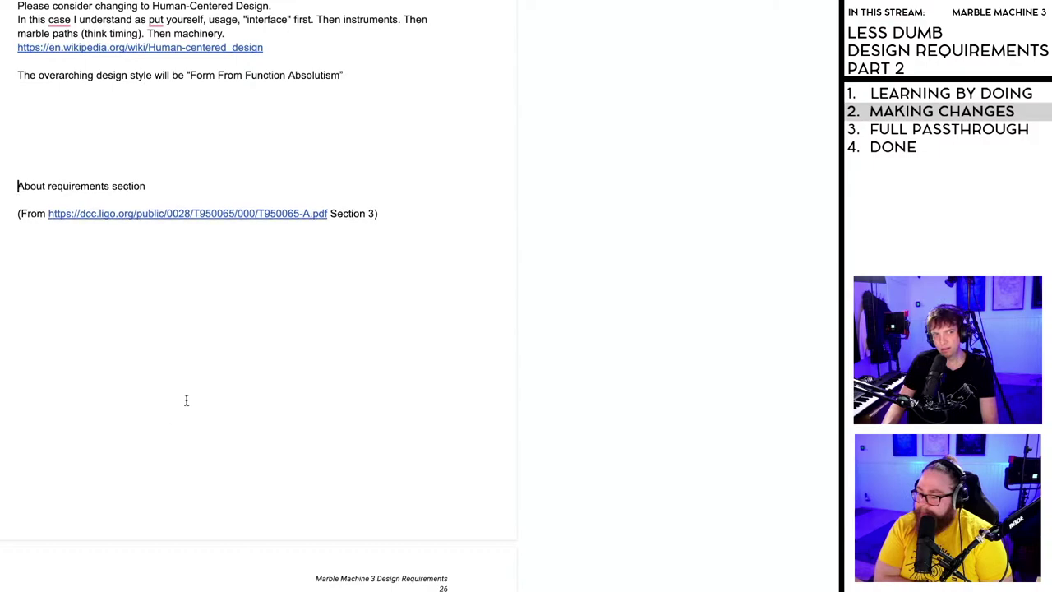
scroll(190, 422, "up", 20)
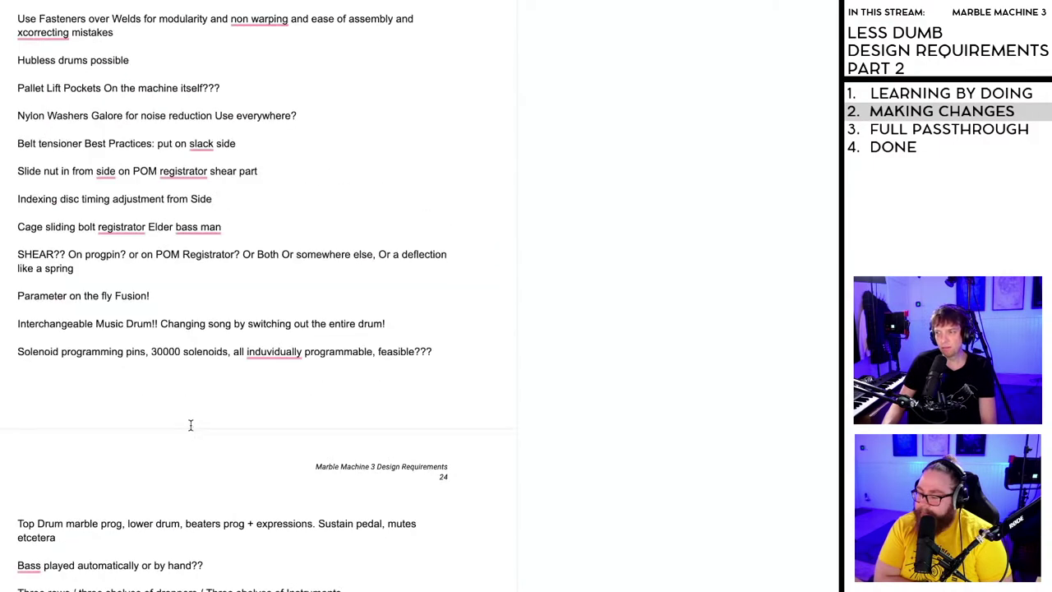
- Open the suggested opening paragraph's comment thread and select the whole paragraph
scroll(332, 394, "up", 3)
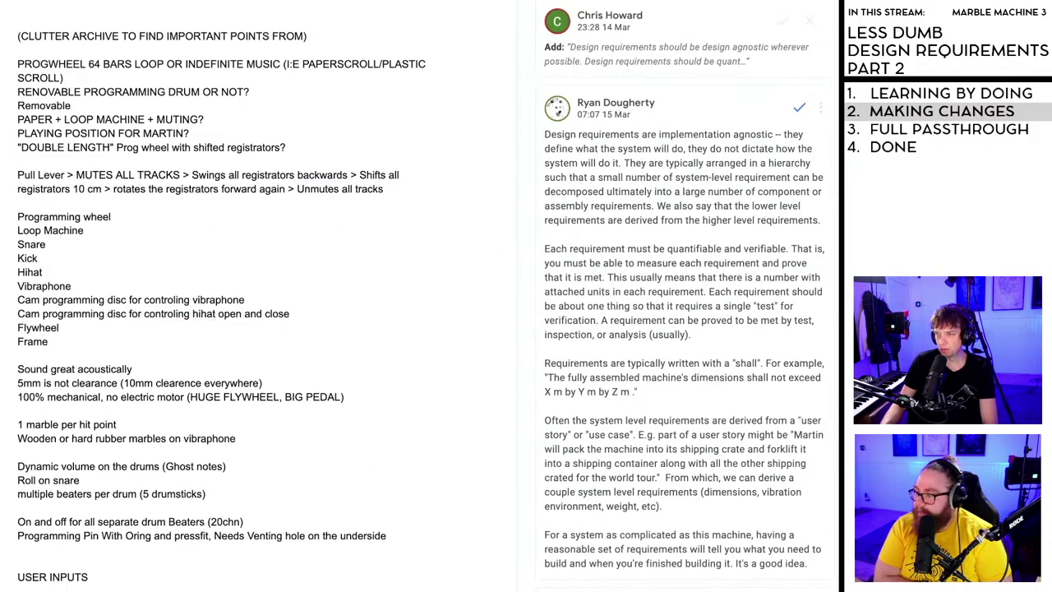
key("ctrl+Home")
scroll(255, 296, "down", 15)
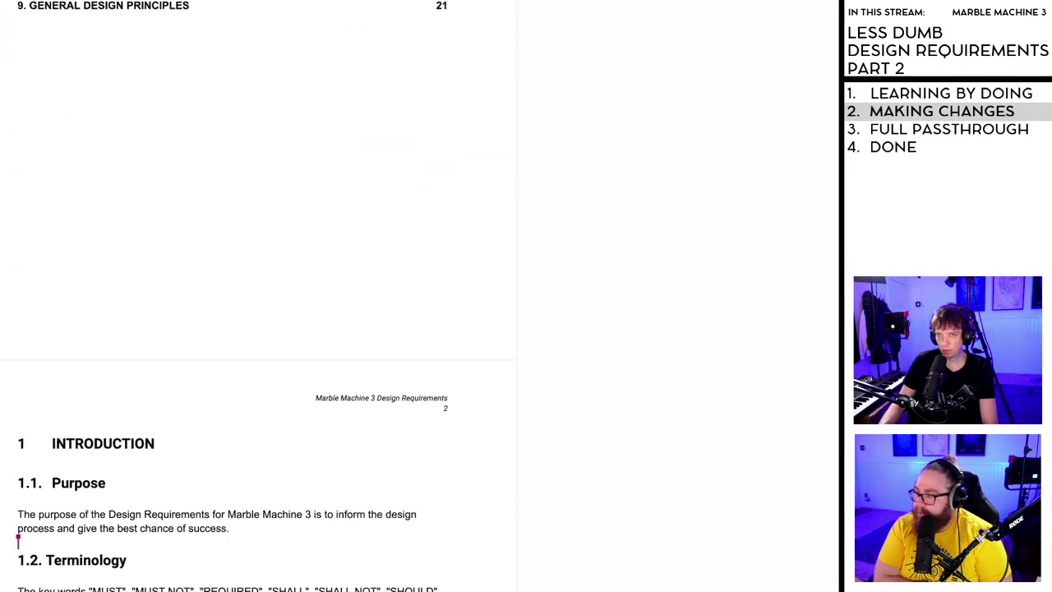
scroll(255, 296, "up", 3)
scroll(255, 296, "down", 12)
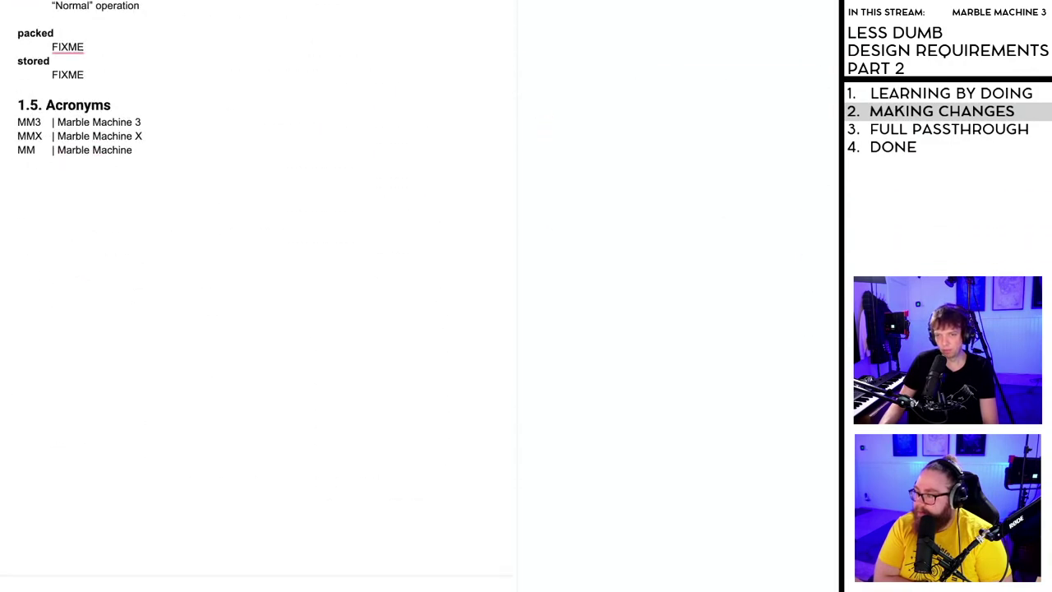
scroll(254, 329, "down", 6)
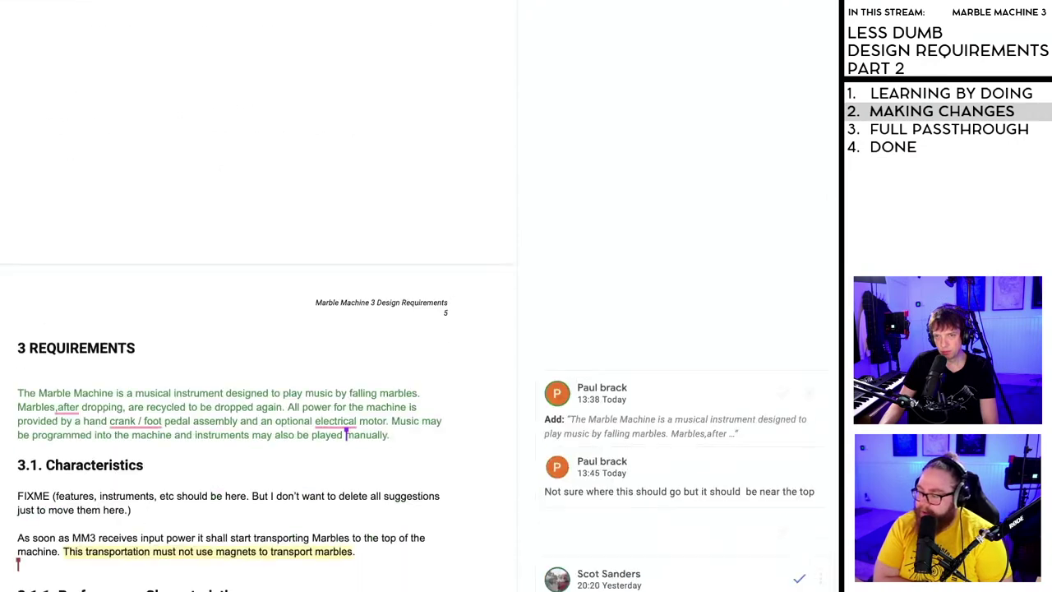
scroll(255, 329, "down", 2)
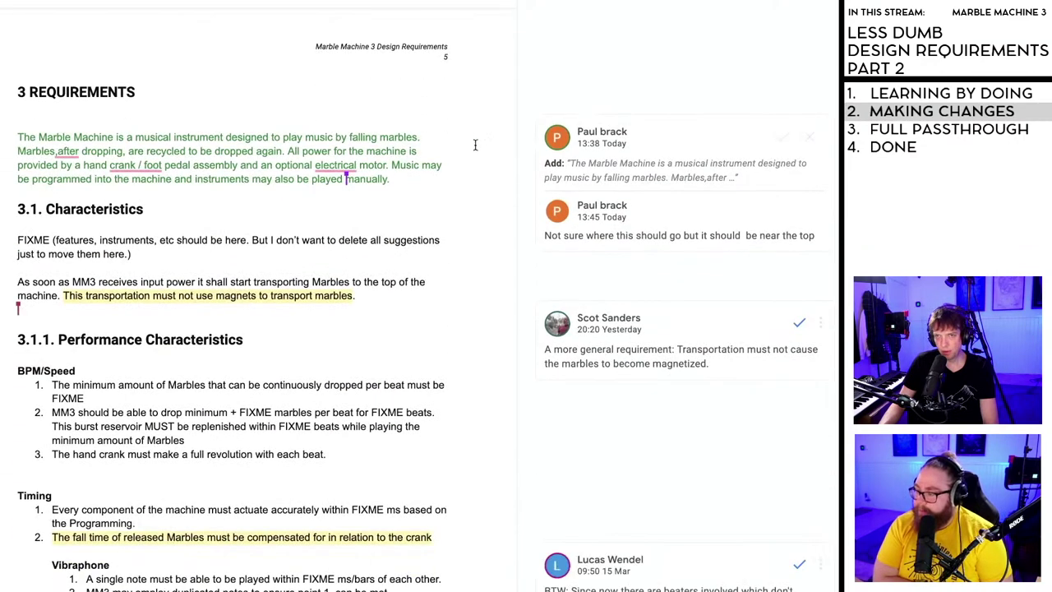
left_click(187, 179)
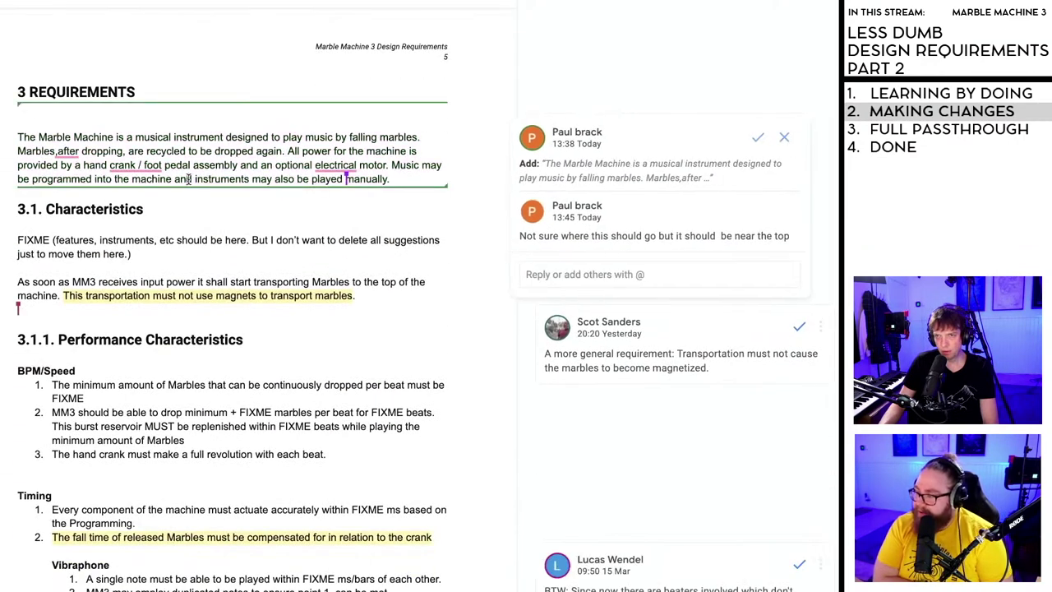
left_click(218, 214)
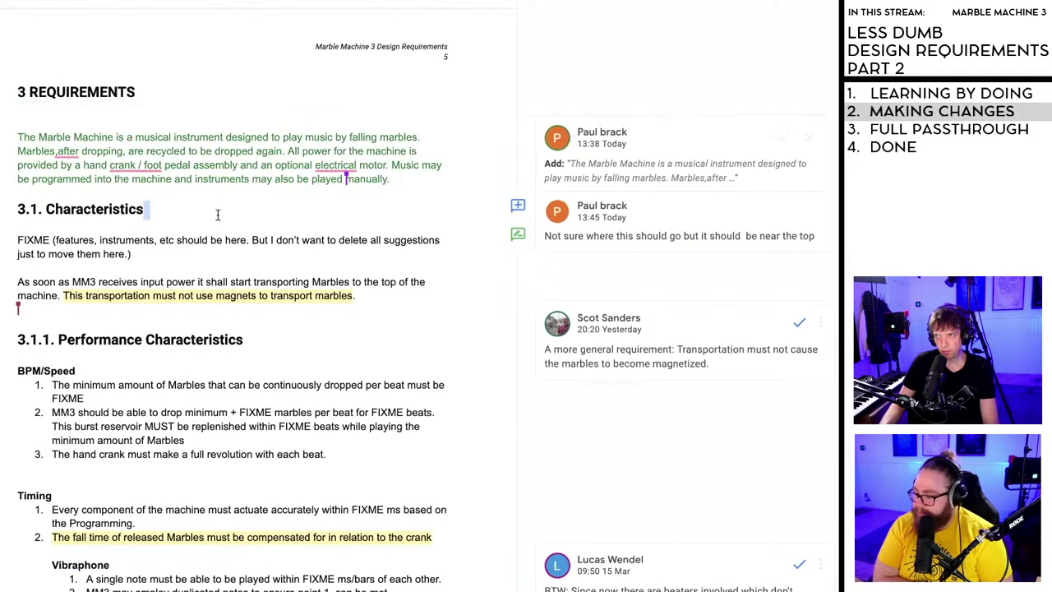
left_click(195, 157)
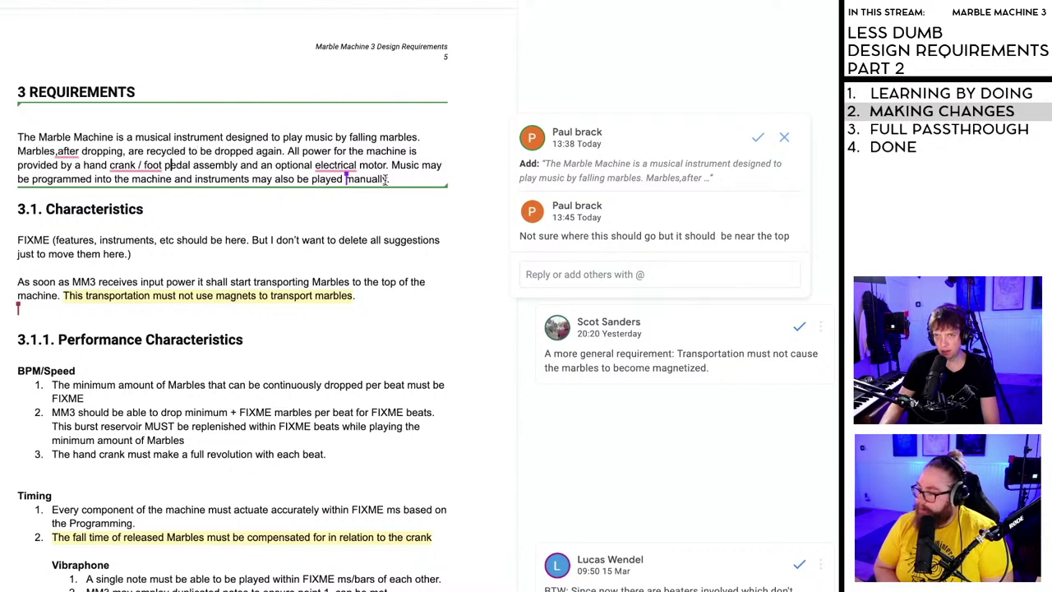
left_click_drag(389, 181, 3, 122)
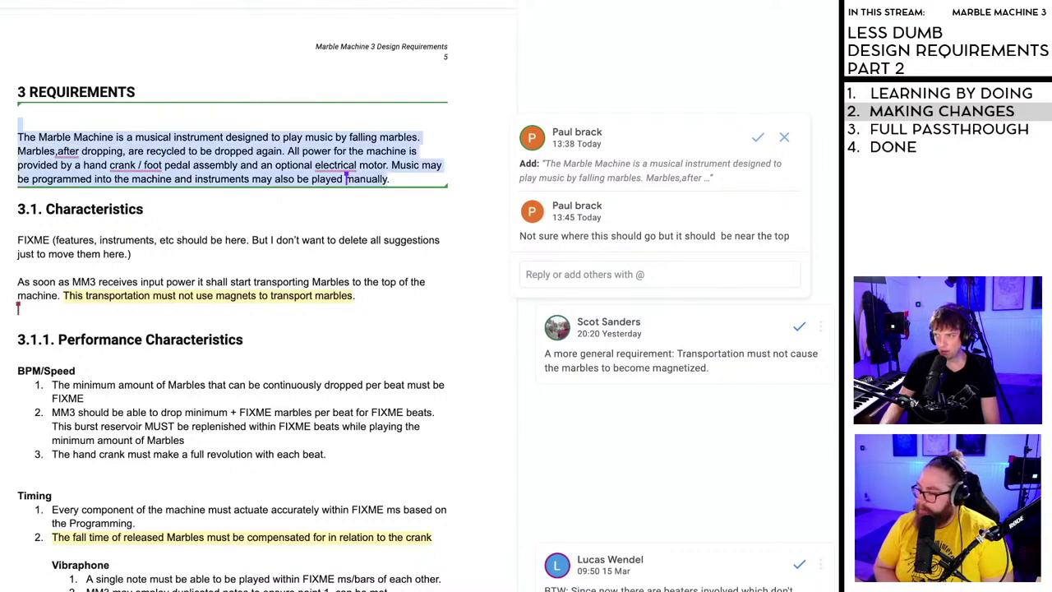
- Browse the opening pages and put the caret in the table of contents
scroll(3, 122, "up", 20)
scroll(230, 247, "up", 3)
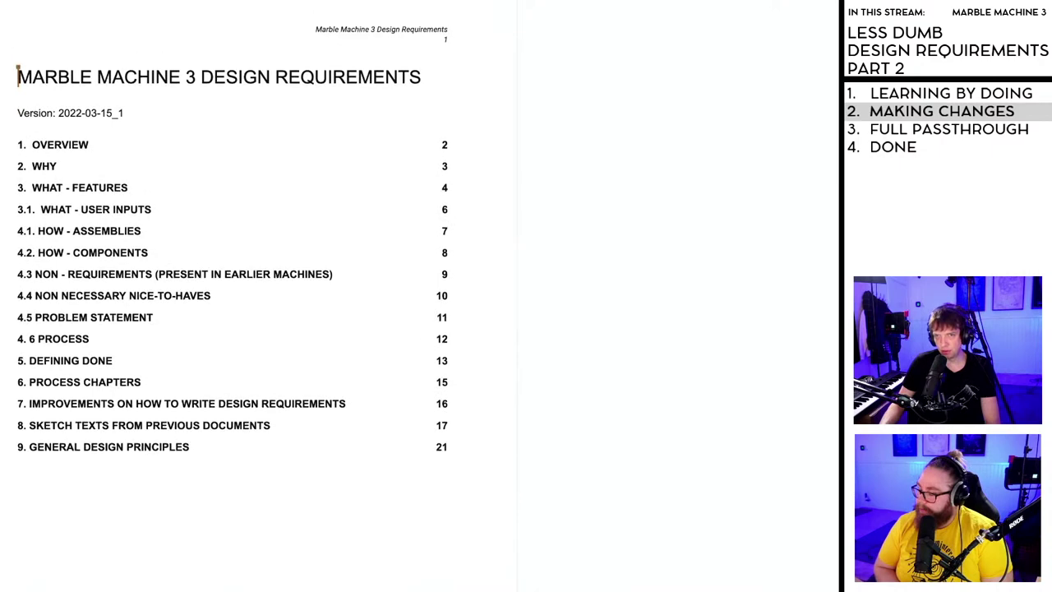
scroll(230, 246, "down", 9)
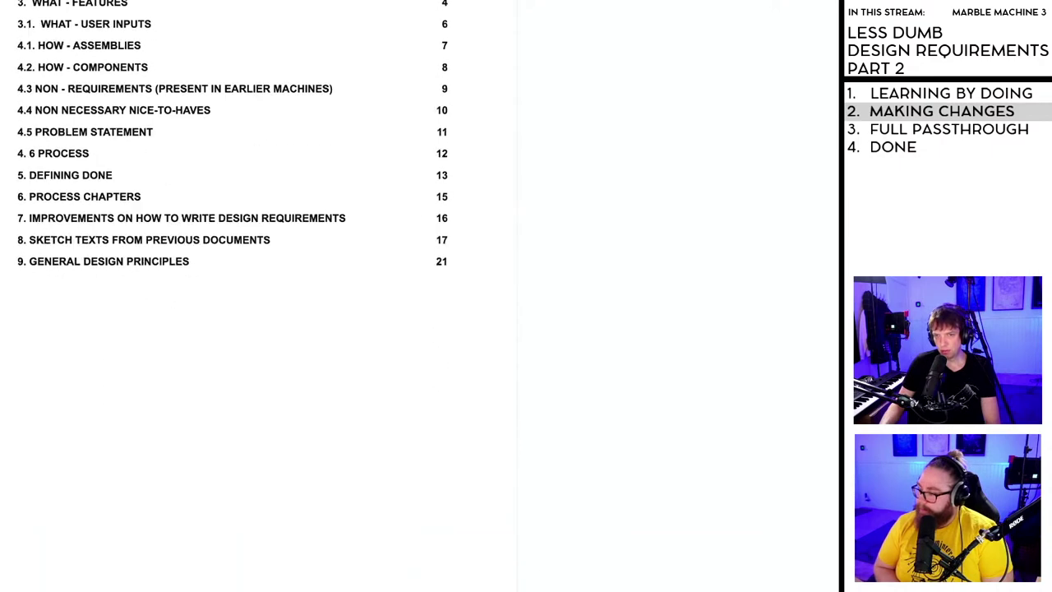
scroll(230, 246, "up", 9)
scroll(230, 246, "down", 5)
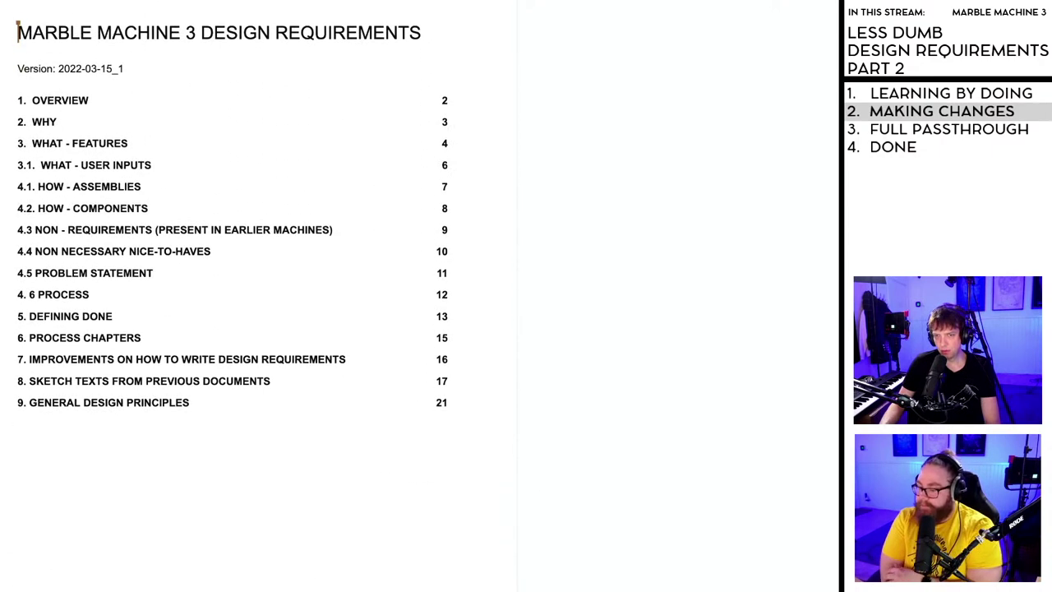
scroll(230, 247, "up", 6)
scroll(230, 246, "down", 6)
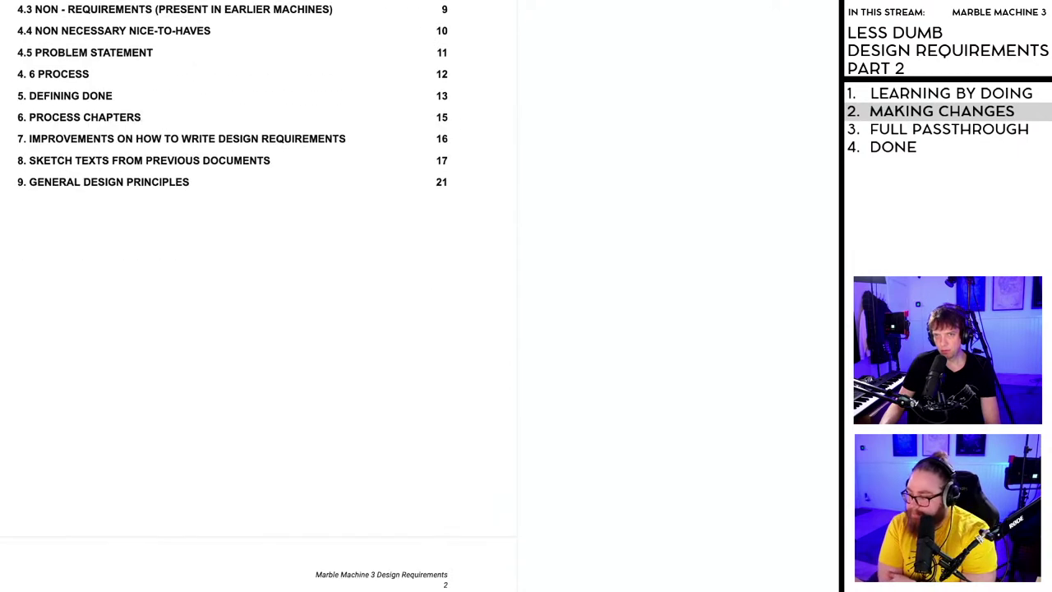
scroll(230, 247, "up", 6)
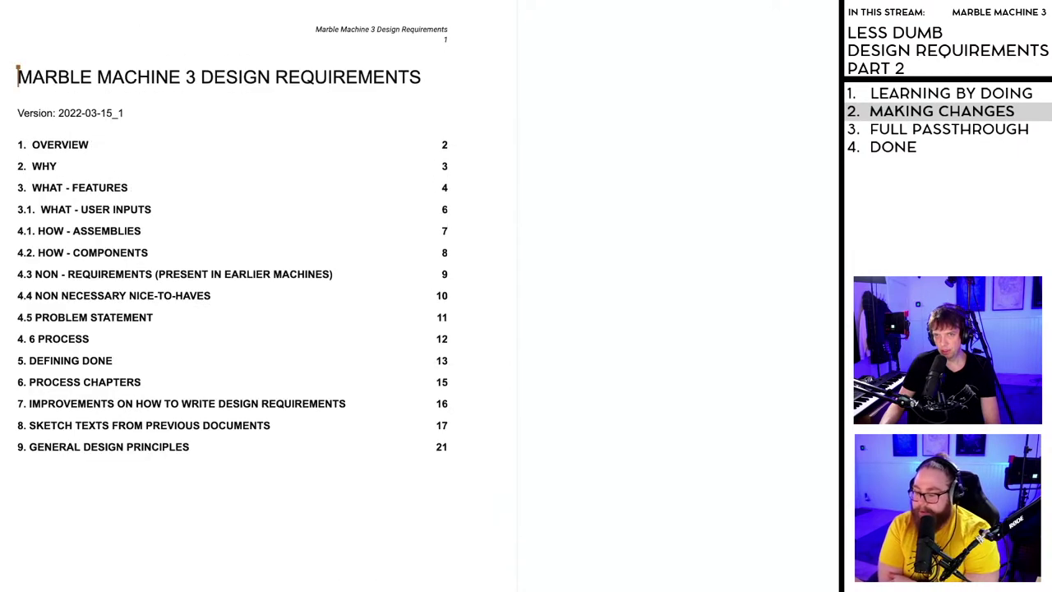
scroll(230, 246, "down", 4)
scroll(232, 295, "up", 1)
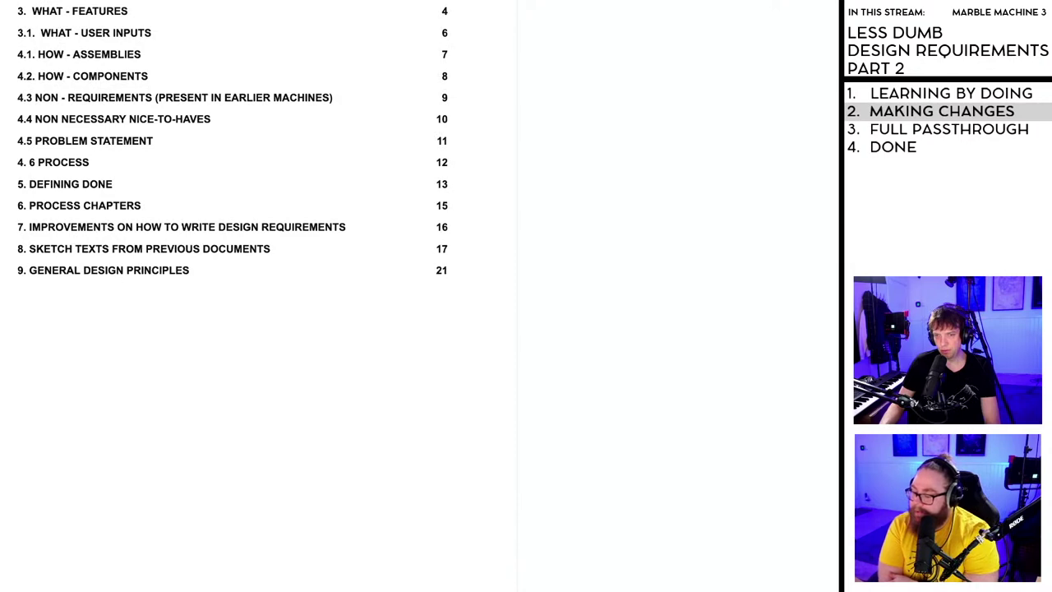
scroll(232, 296, "up", 3)
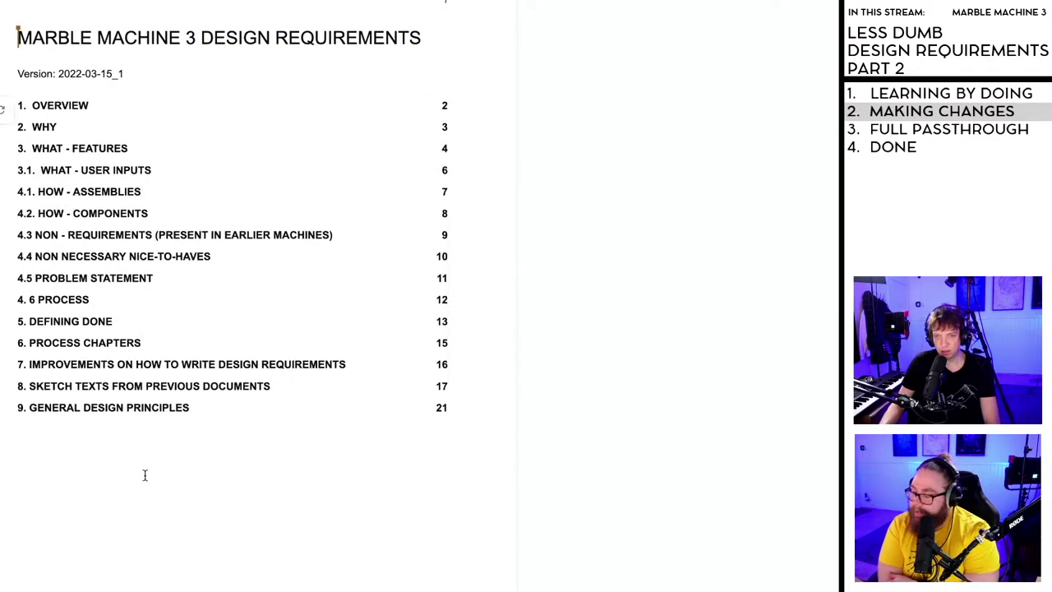
scroll(150, 476, "down", 7)
scroll(164, 460, "up", 3)
scroll(178, 446, "down", 5)
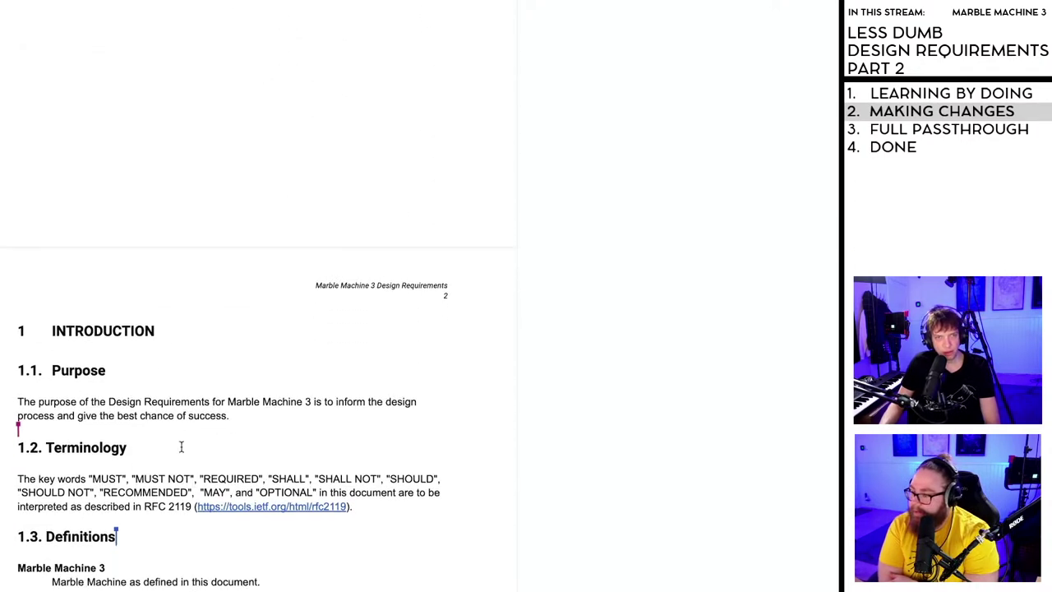
left_click_drag(15, 331, 179, 327)
left_click(117, 330)
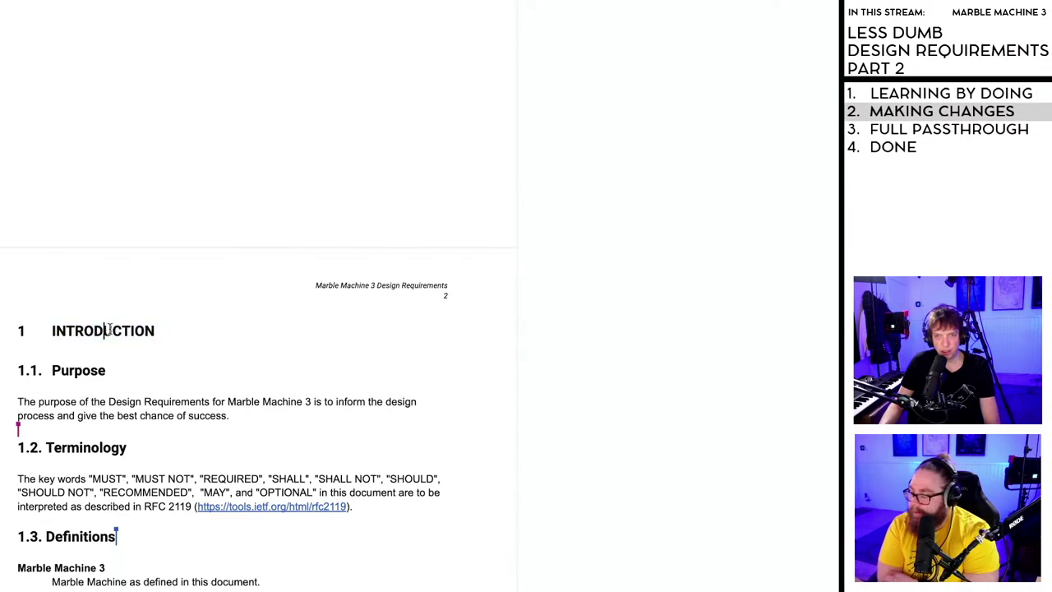
scroll(128, 353, "down", 10)
scroll(128, 355, "down", 10)
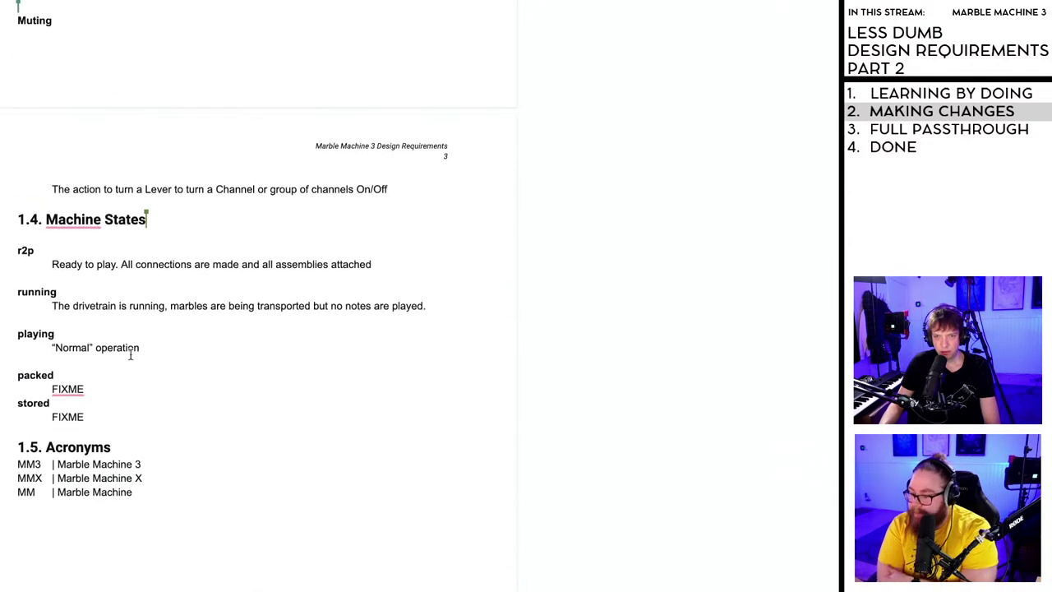
scroll(129, 354, "up", 15)
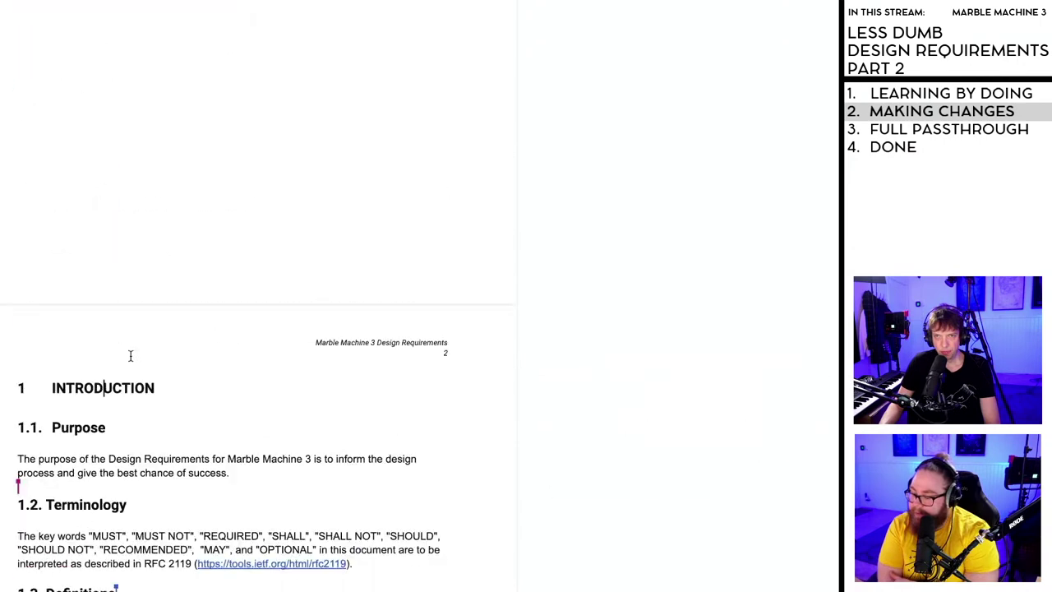
left_click(64, 199)
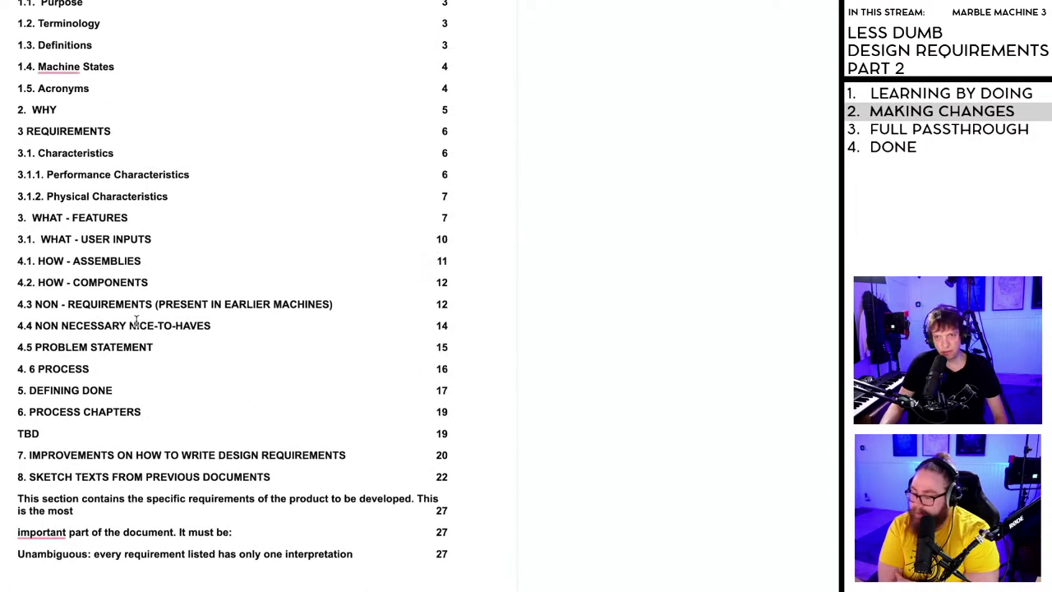
- Scroll down to section 8, Sketch texts from previous documents, on page 21
scroll(137, 313, "up", 3)
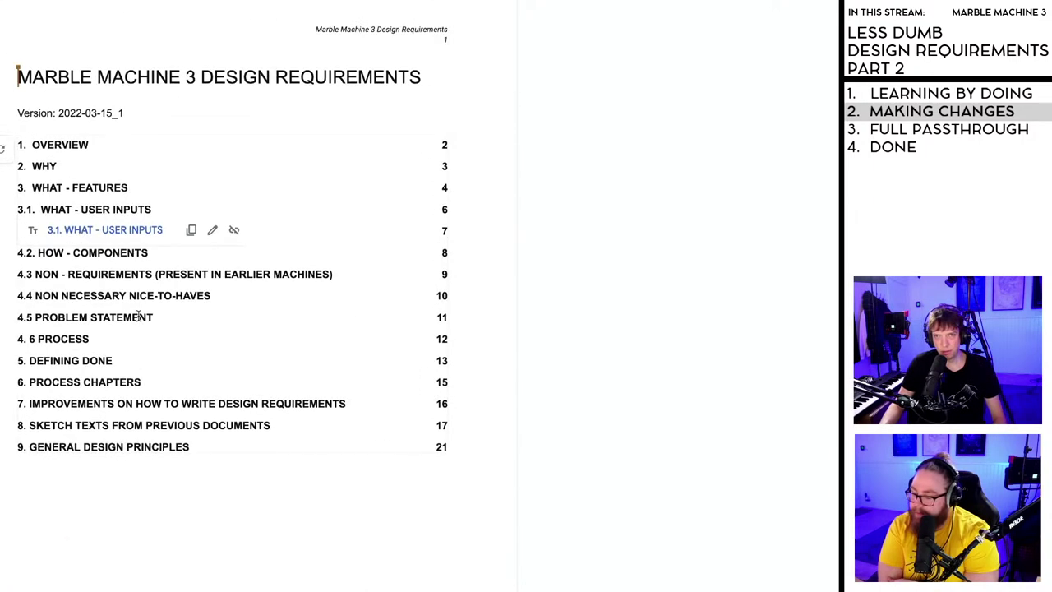
scroll(4, 152, "down", 5)
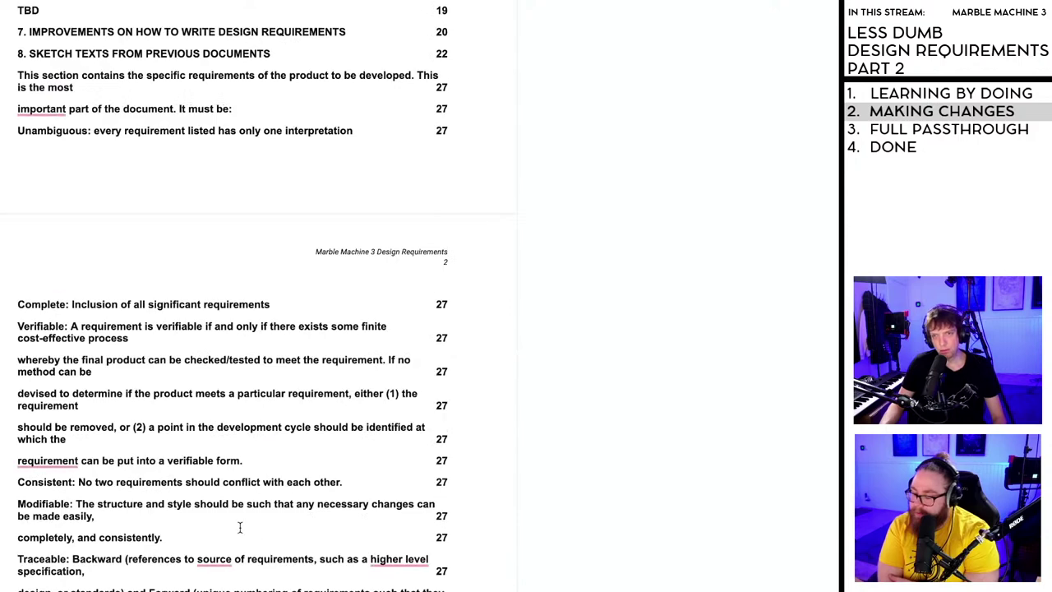
scroll(234, 529, "up", 2)
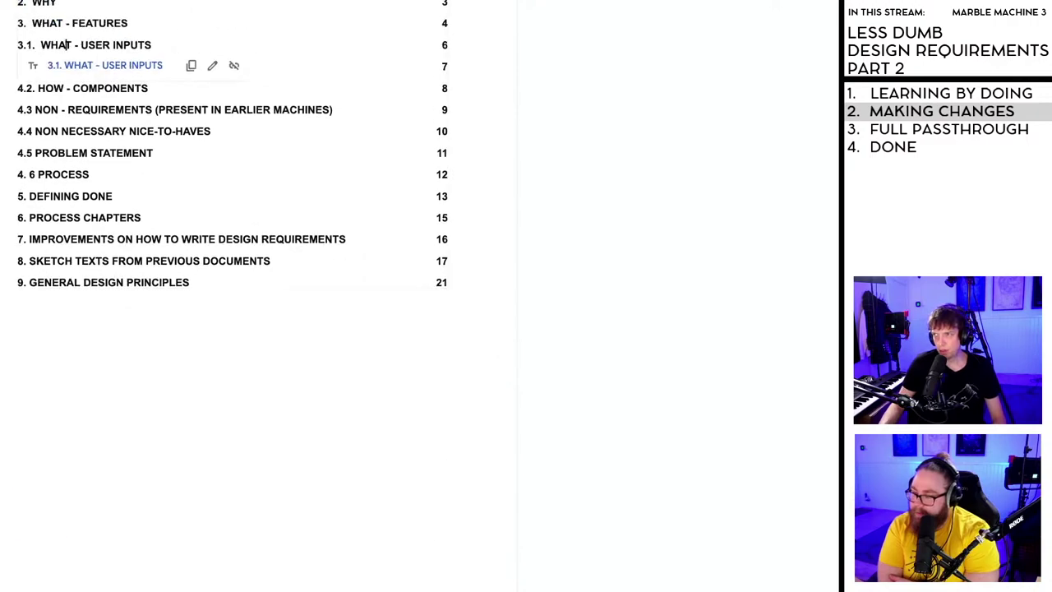
scroll(410, 295, "down", 20)
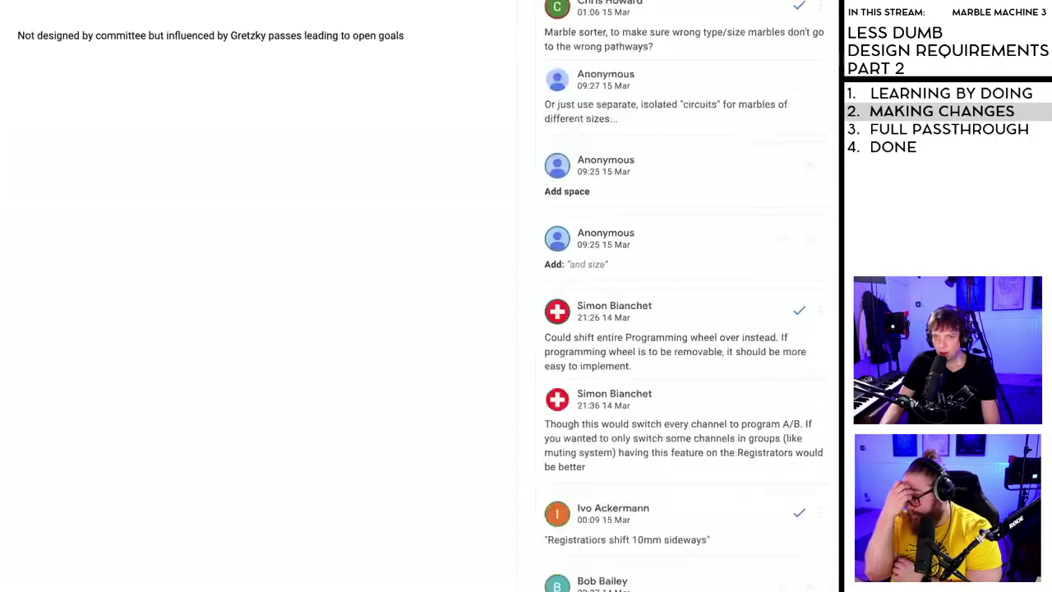
scroll(411, 296, "down", 15)
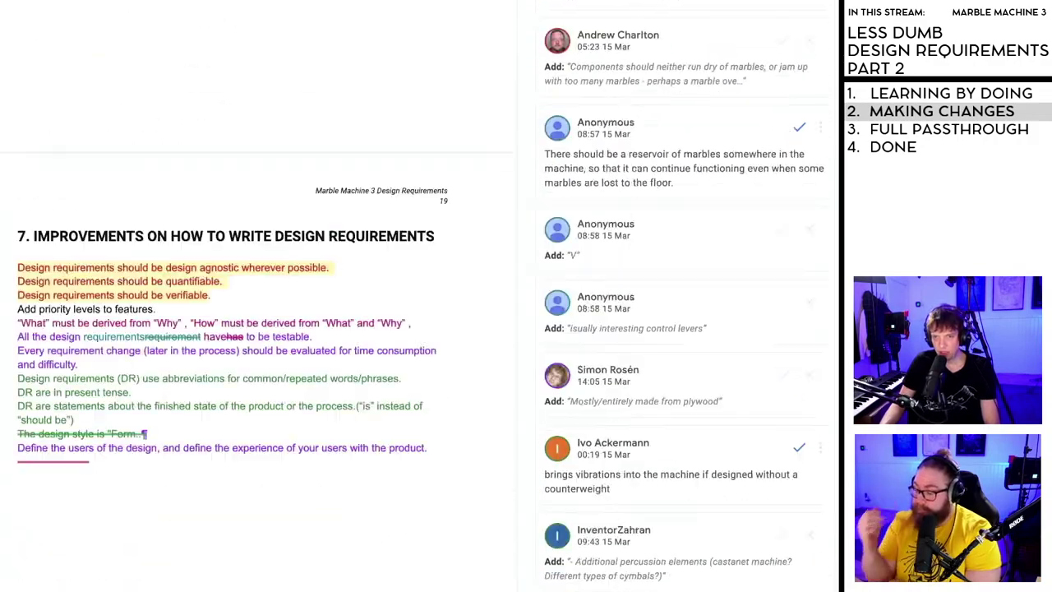
scroll(411, 296, "down", 15)
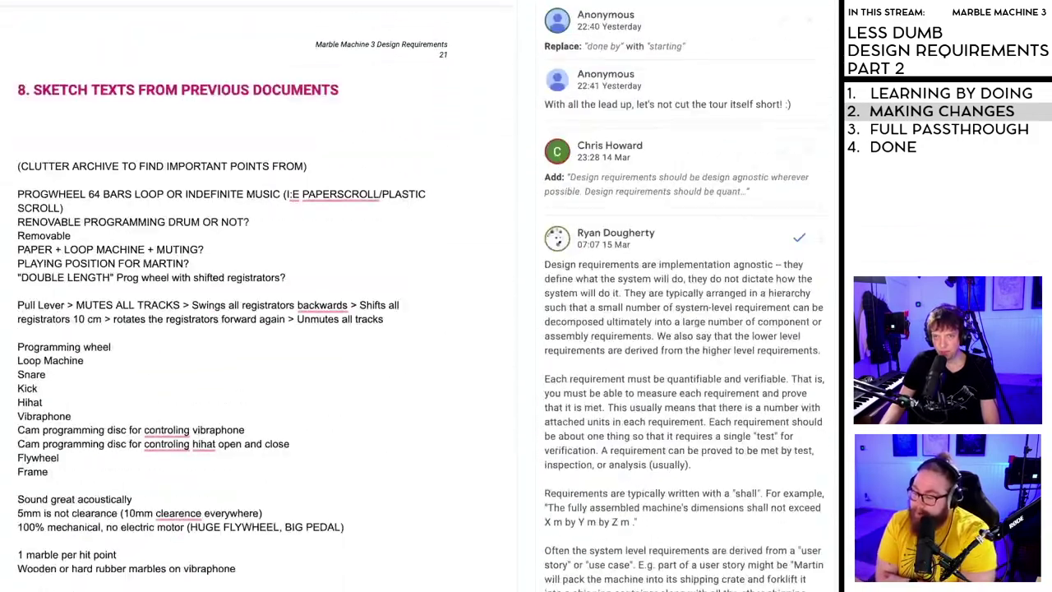
scroll(411, 296, "down", 20)
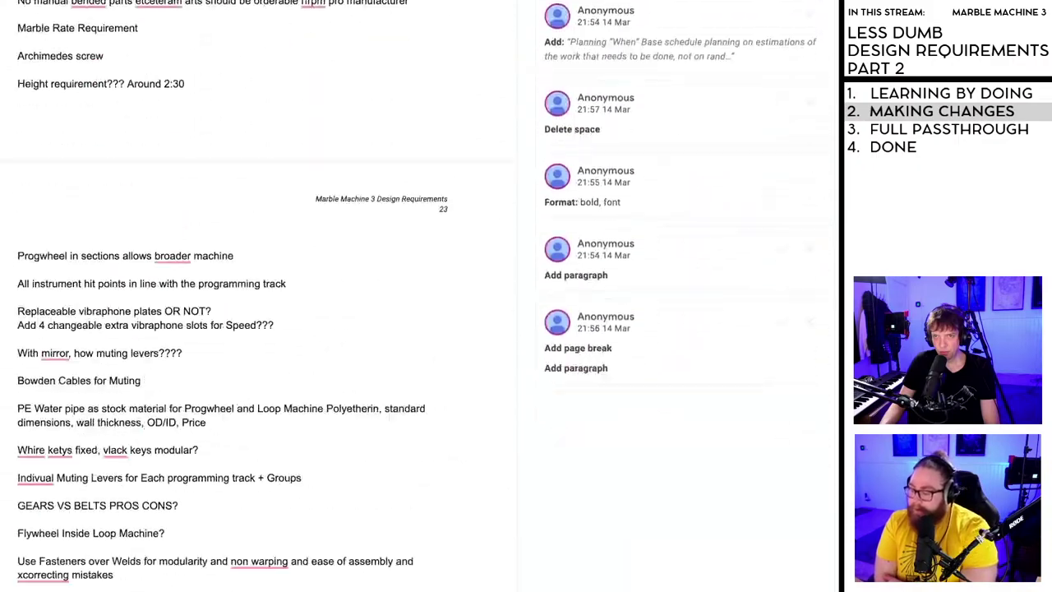
scroll(411, 295, "down", 20)
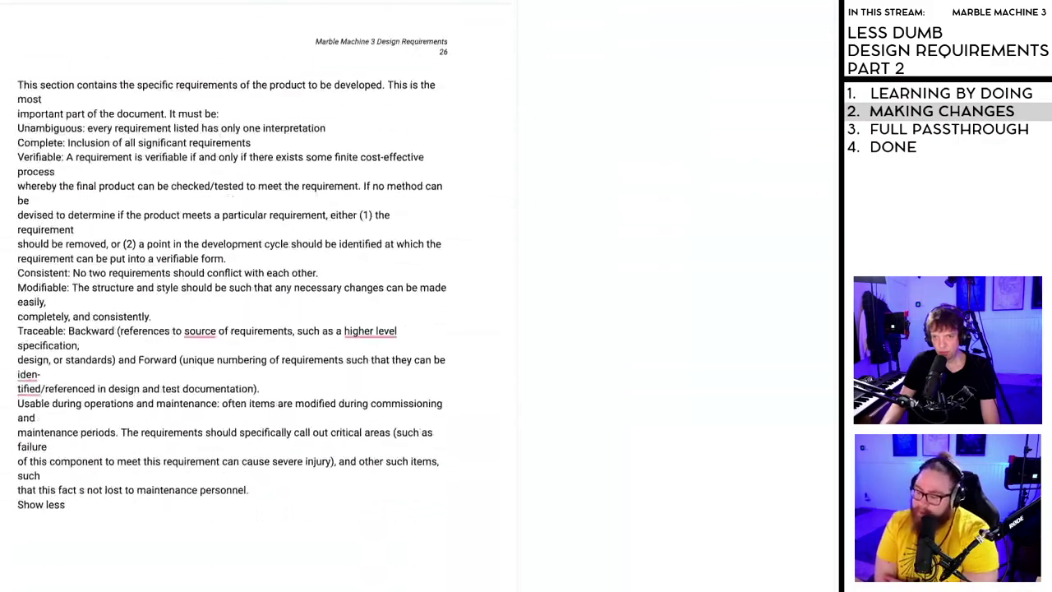
scroll(411, 295, "up", 20)
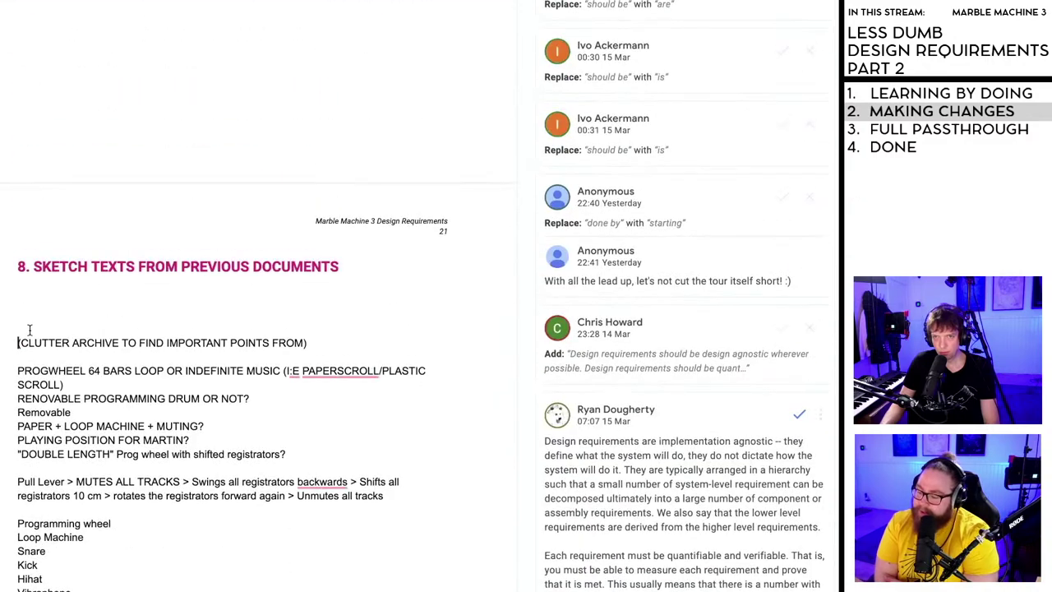
- Delete the blank lines under the section 8 heading
left_click_drag(28, 327, 4, 286)
key("BackSpace")
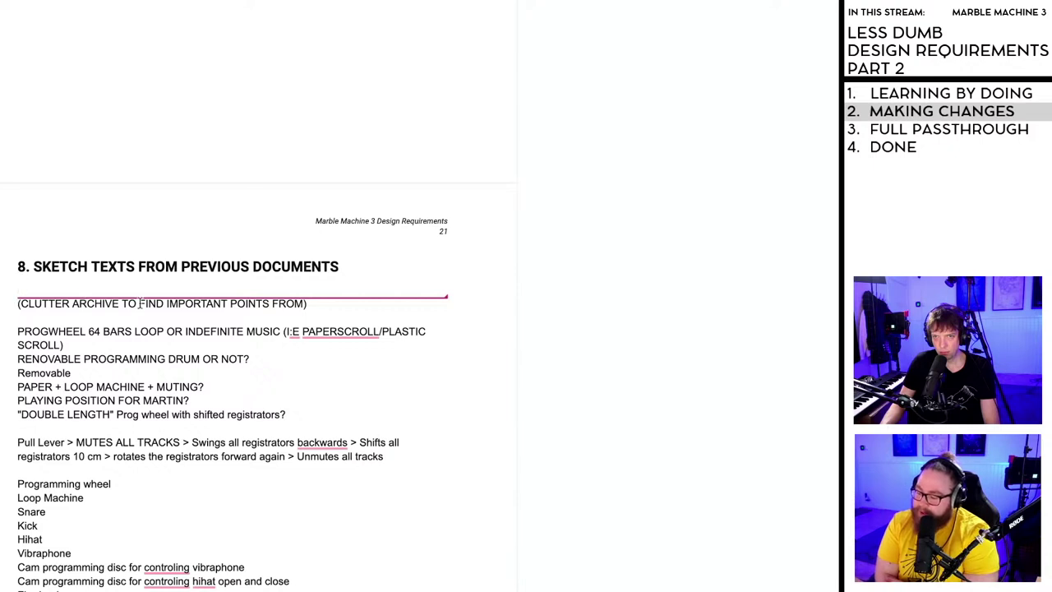
key("BackSpace")
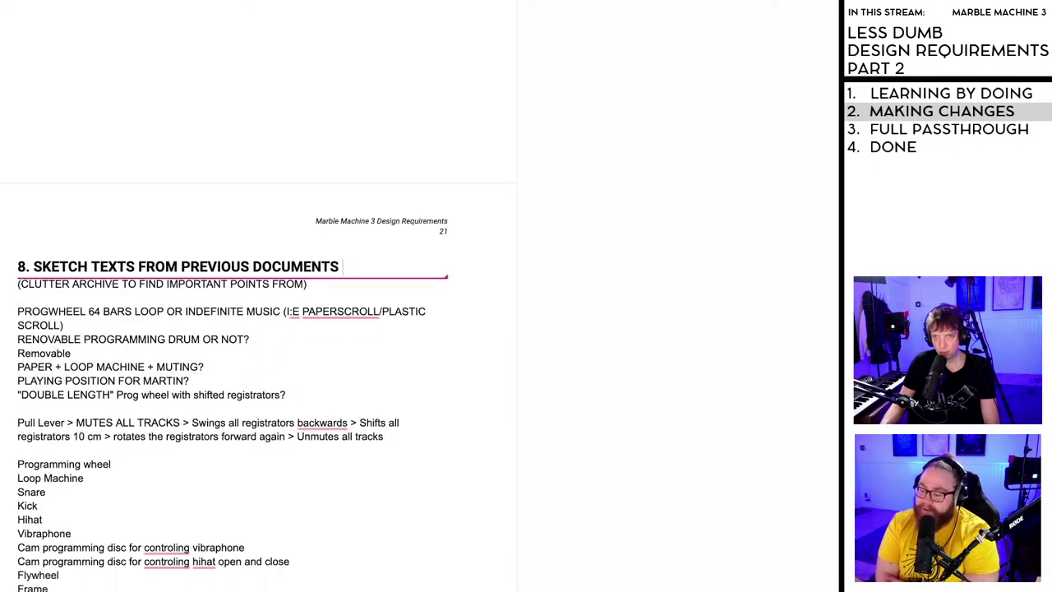
- Check the section 8 heading and sketch notes, then return to the document's top with Ctrl+Home
left_click_drag(340, 266, 4, 258)
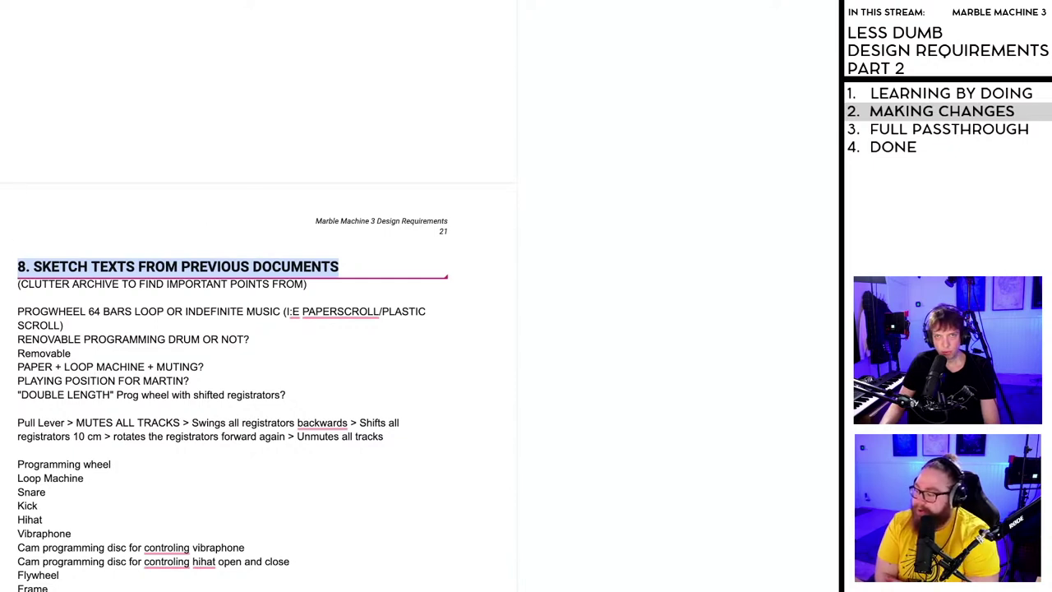
left_click(177, 328)
left_click_drag(4, 283, 256, 409)
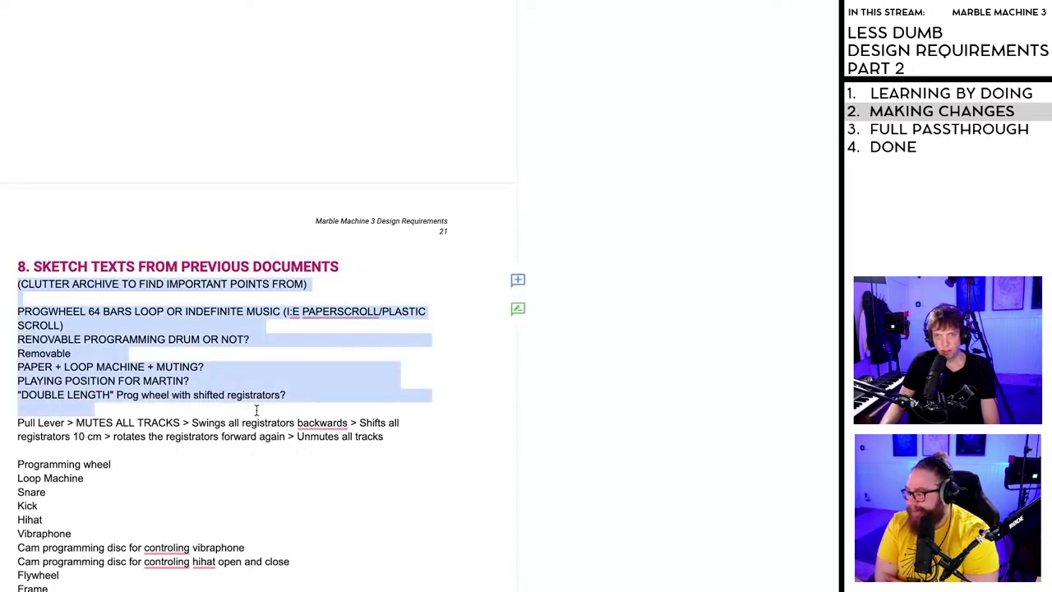
left_click(210, 364)
left_click_drag(17, 283, 143, 355)
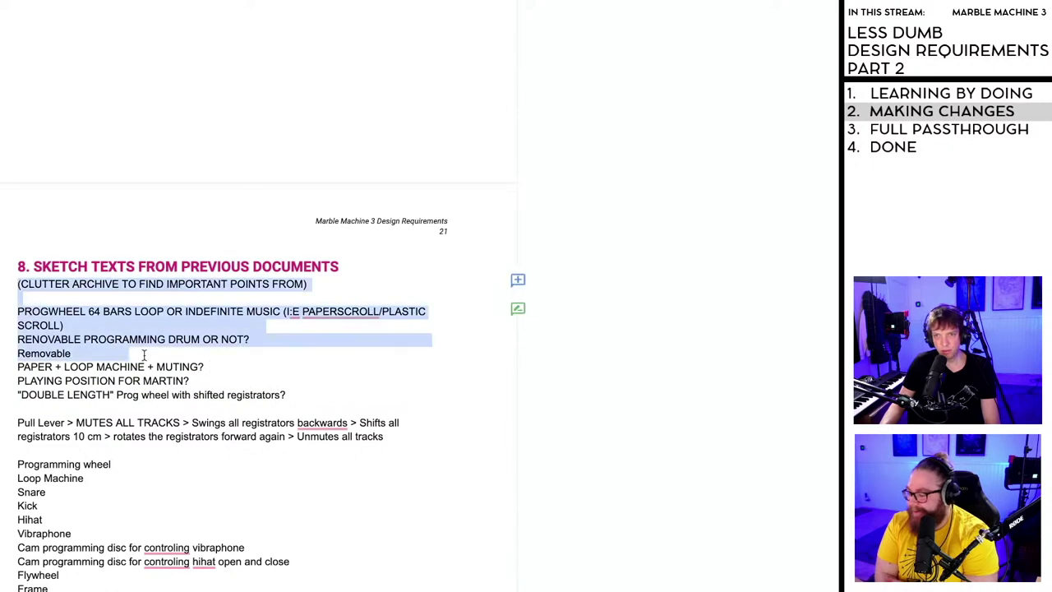
left_click(153, 358)
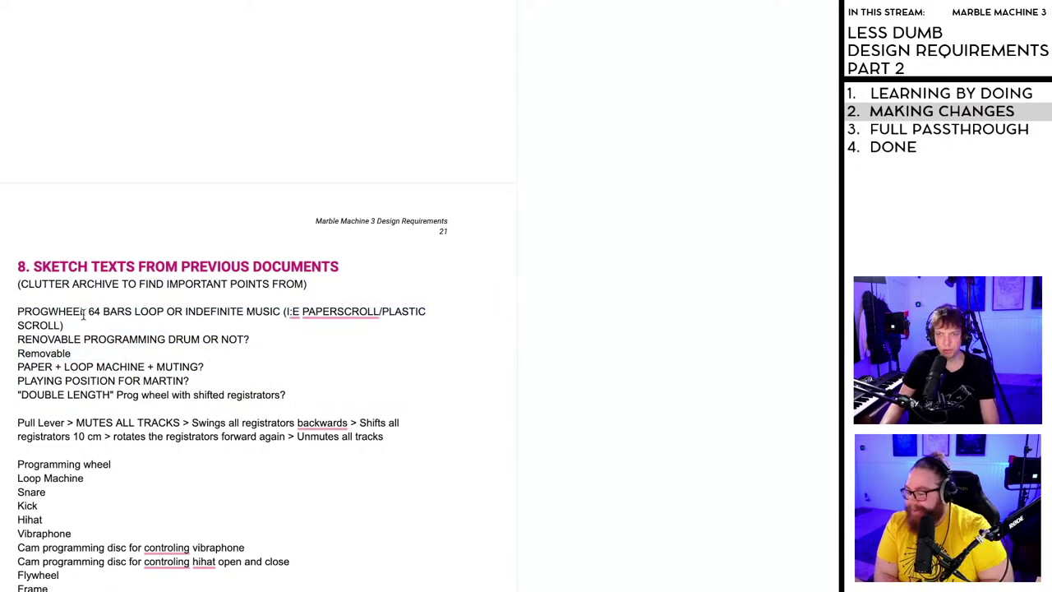
left_click(17, 280)
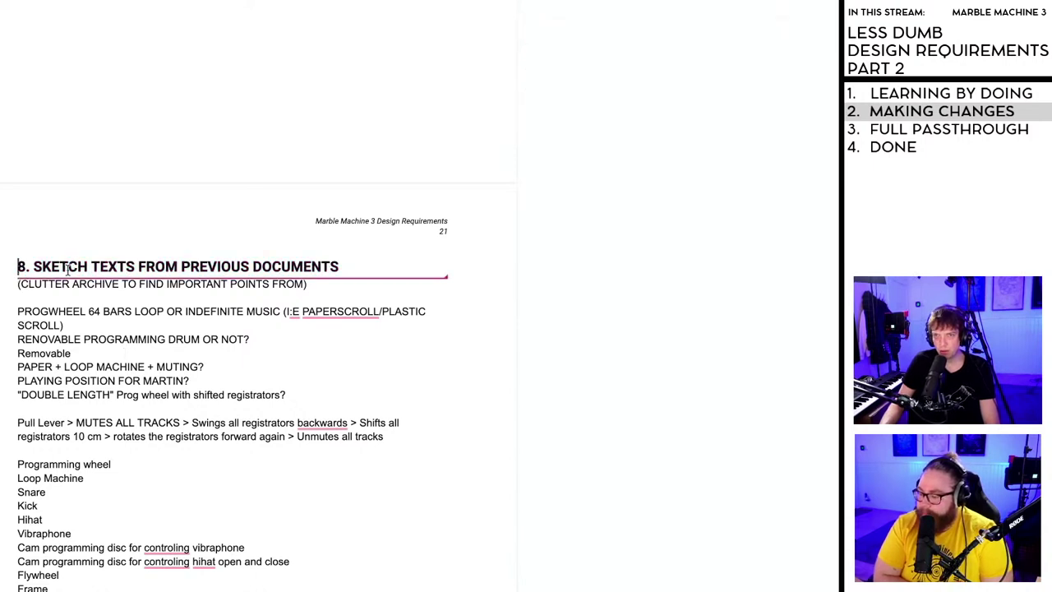
left_click_drag(11, 284, 94, 325)
left_click(153, 366)
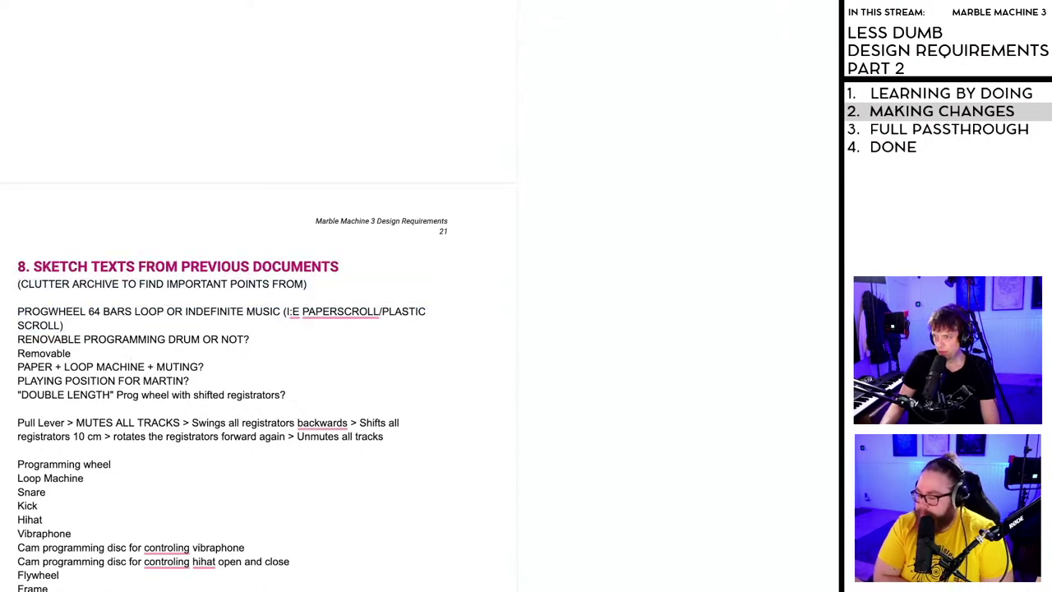
key("ctrl+Home")
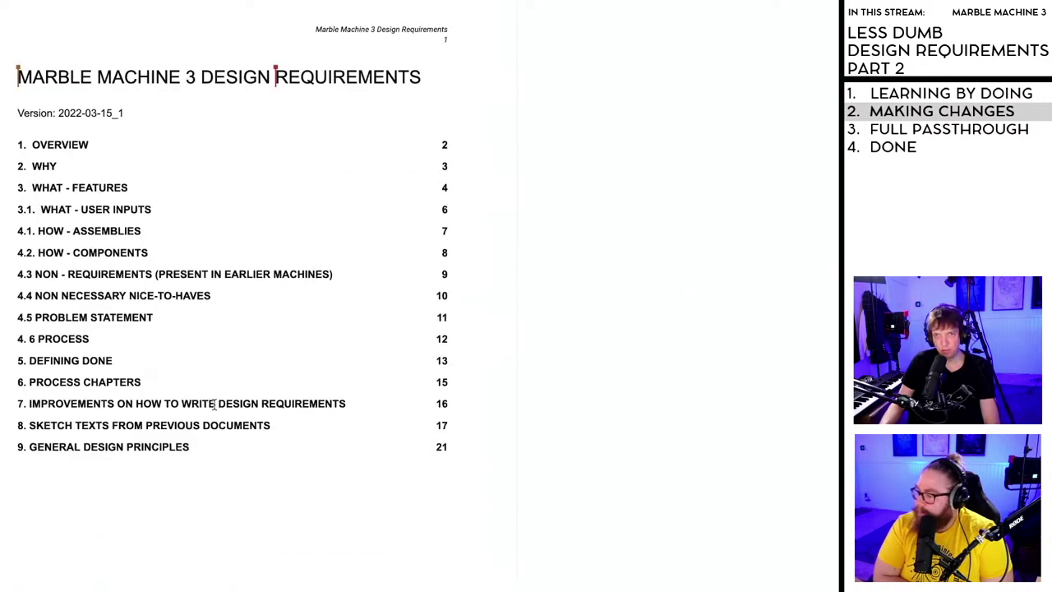
- Update the table of contents, then scroll down to the requirement-quality lines on pages 26–27
left_click(109, 274)
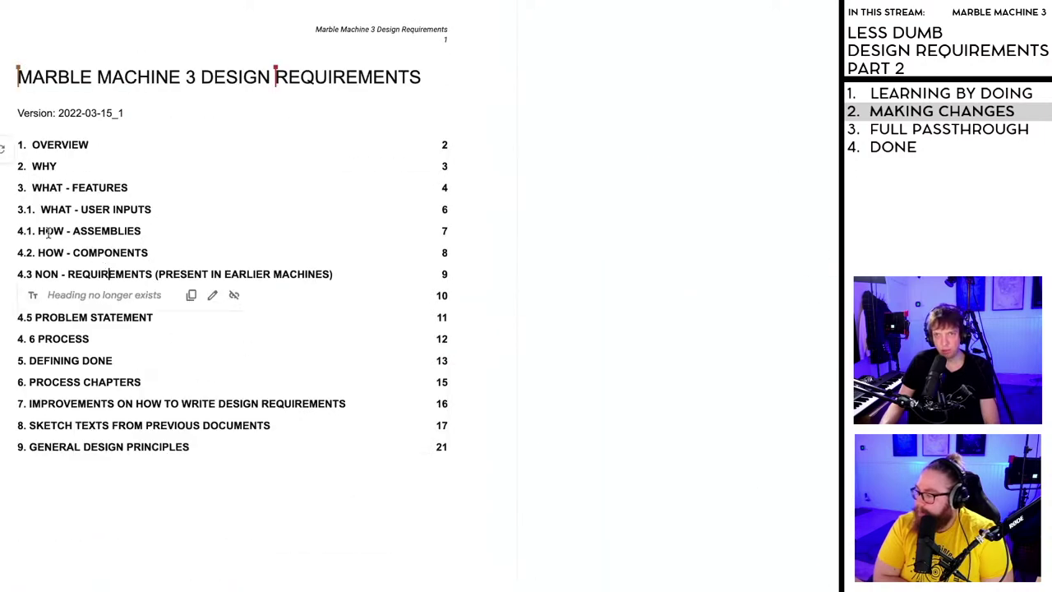
left_click(3, 151)
scroll(152, 395, "up", 2)
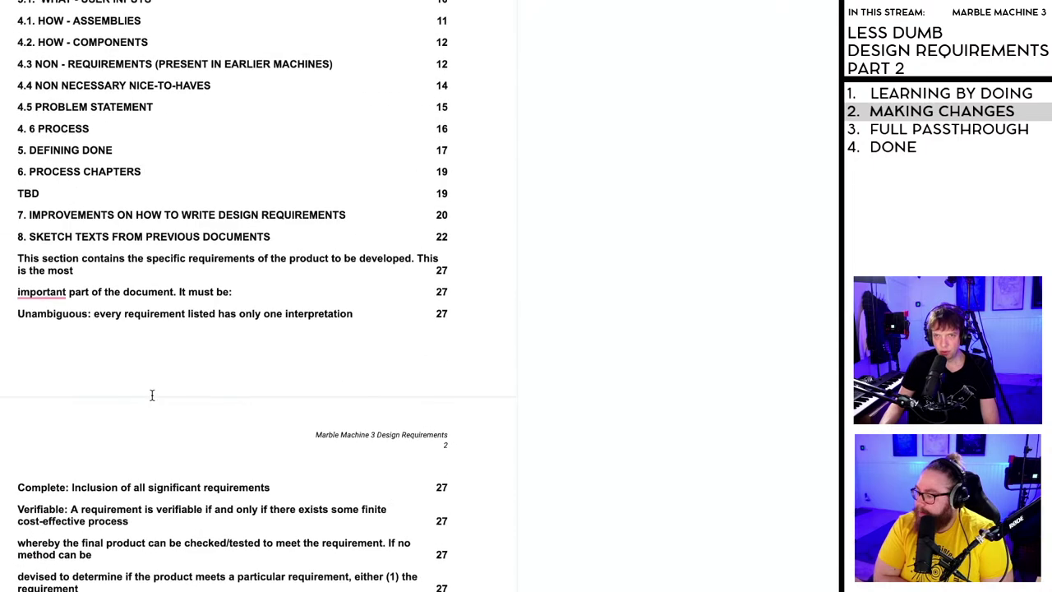
scroll(152, 395, "up", 1)
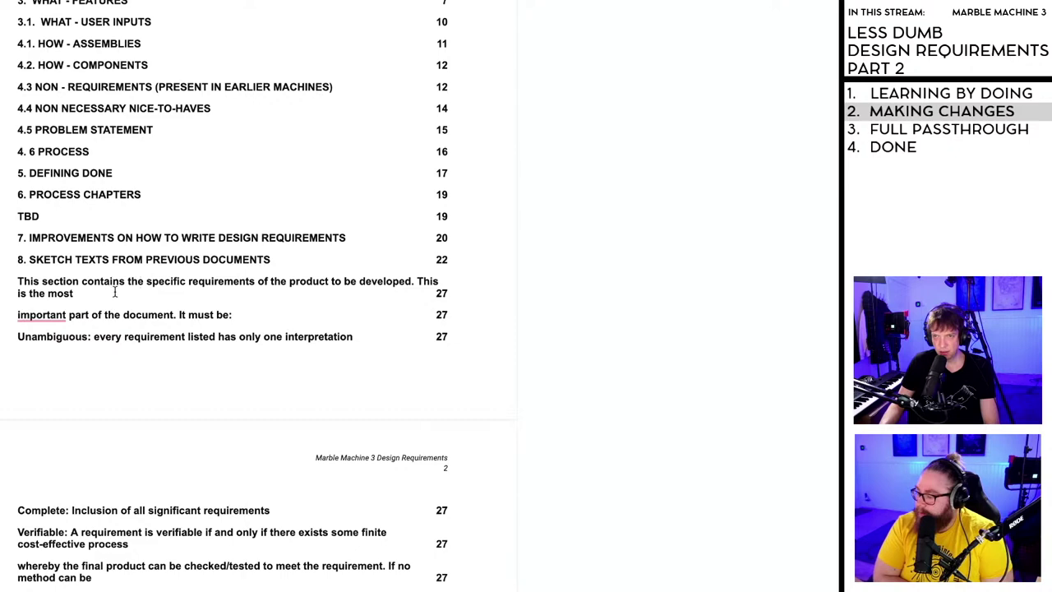
scroll(131, 529, "down", 5)
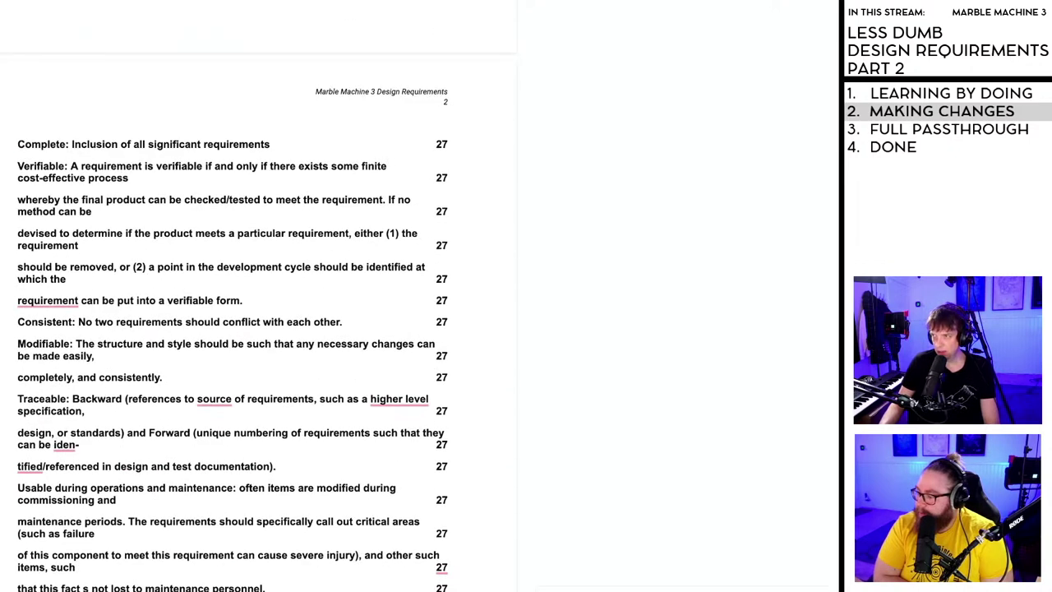
scroll(255, 329, "down", 20)
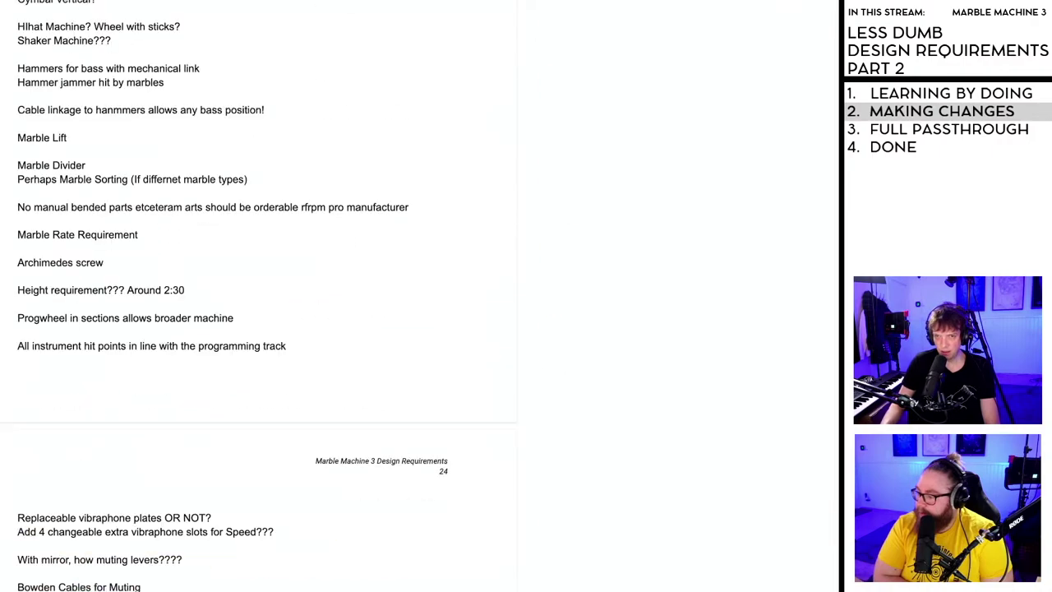
scroll(255, 329, "down", 20)
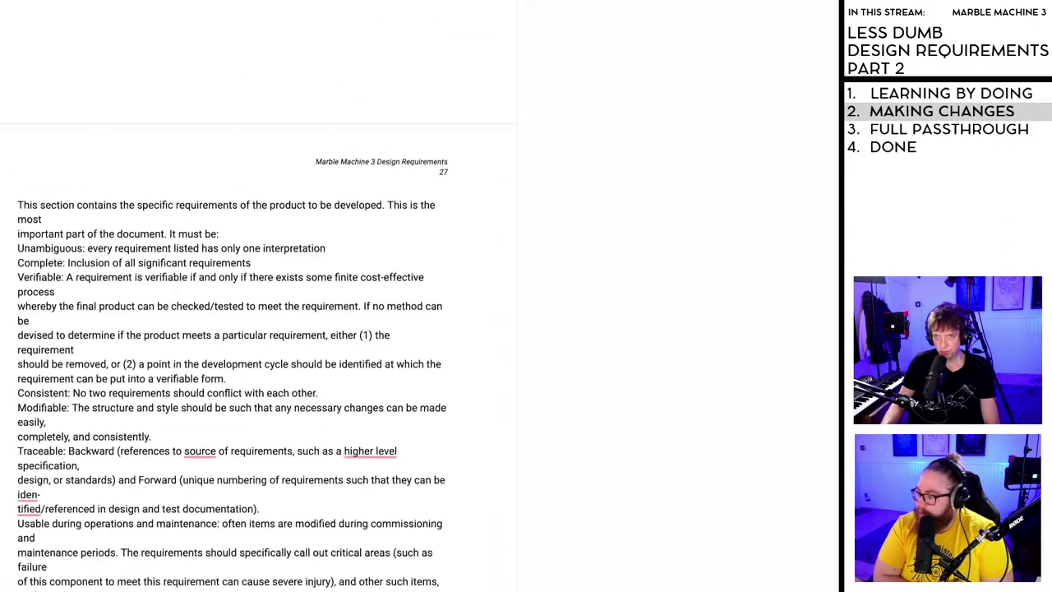
scroll(255, 328, "down", 3)
scroll(254, 329, "up", 1)
scroll(254, 329, "down", 6)
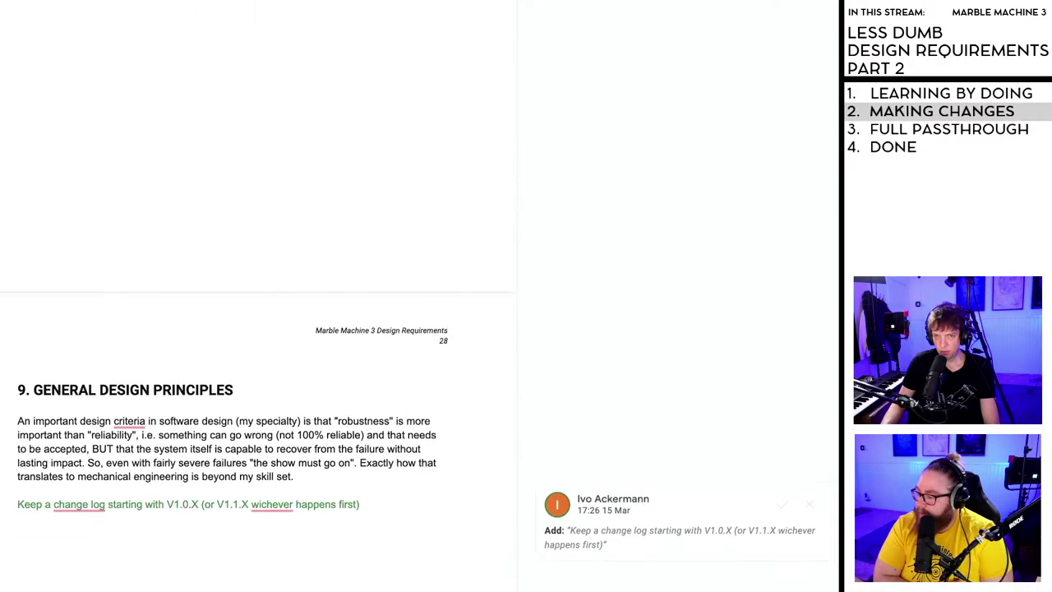
scroll(254, 328, "up", 17)
scroll(255, 328, "down", 10)
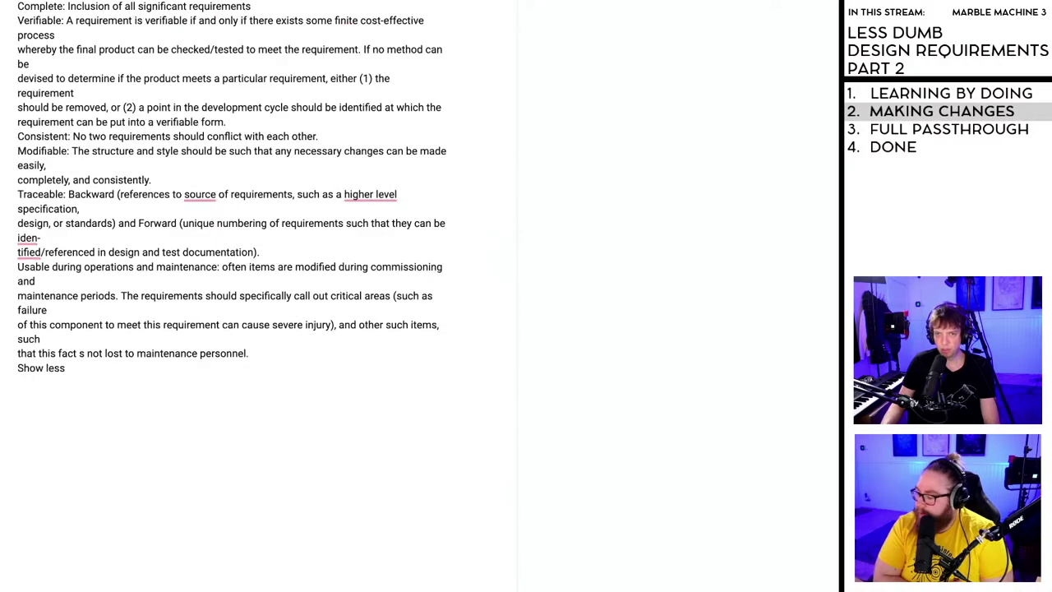
- Restyle those lines as Normal text and confirm the contents now end at 9. GENERAL DESIGN PRINCIPLES
left_click_drag(74, 382, 14, 323)
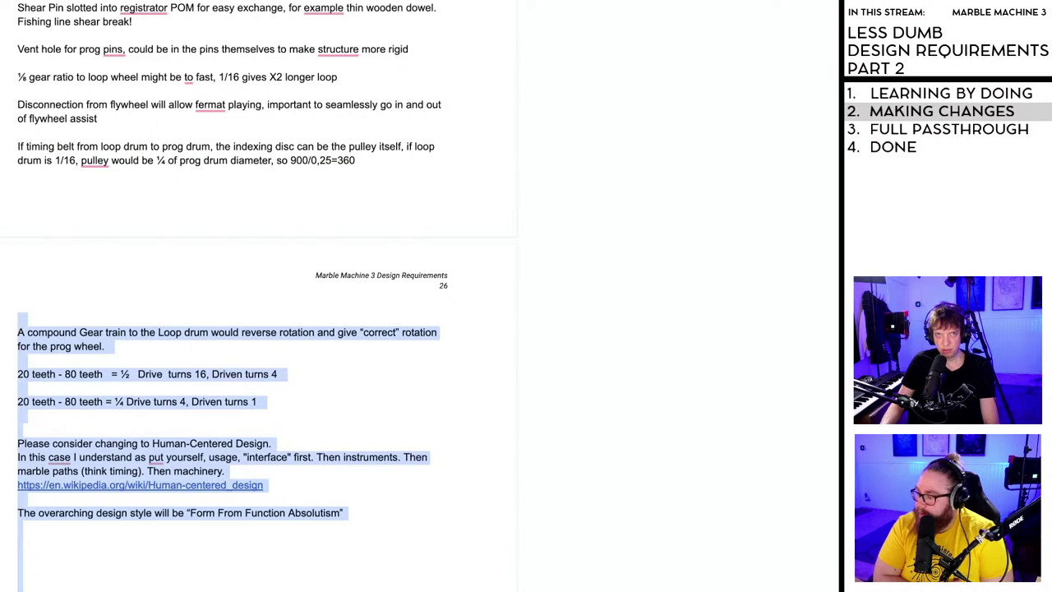
key("alt+Tab")
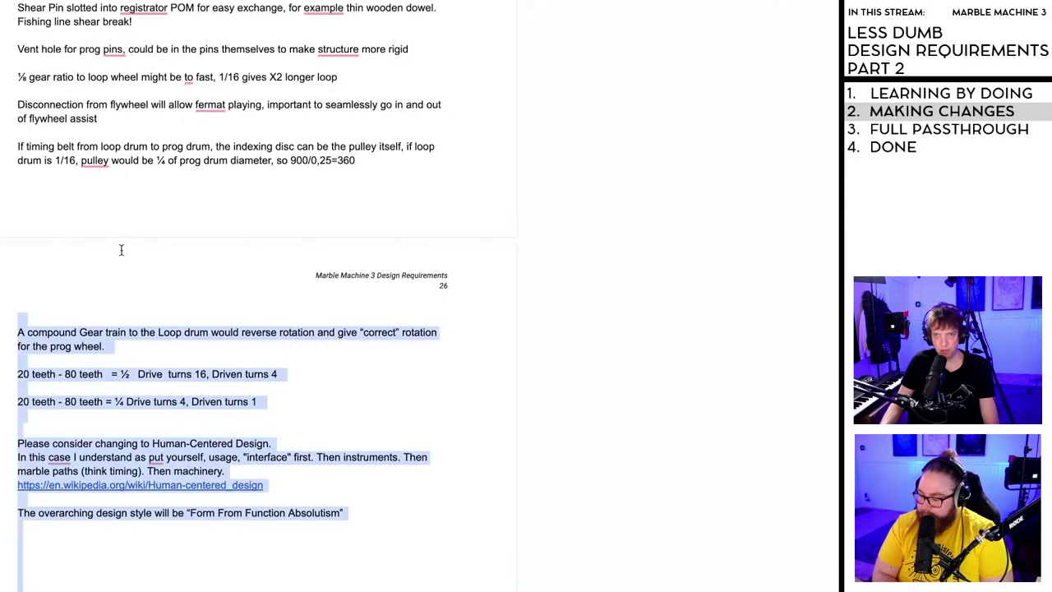
left_click(303, 456)
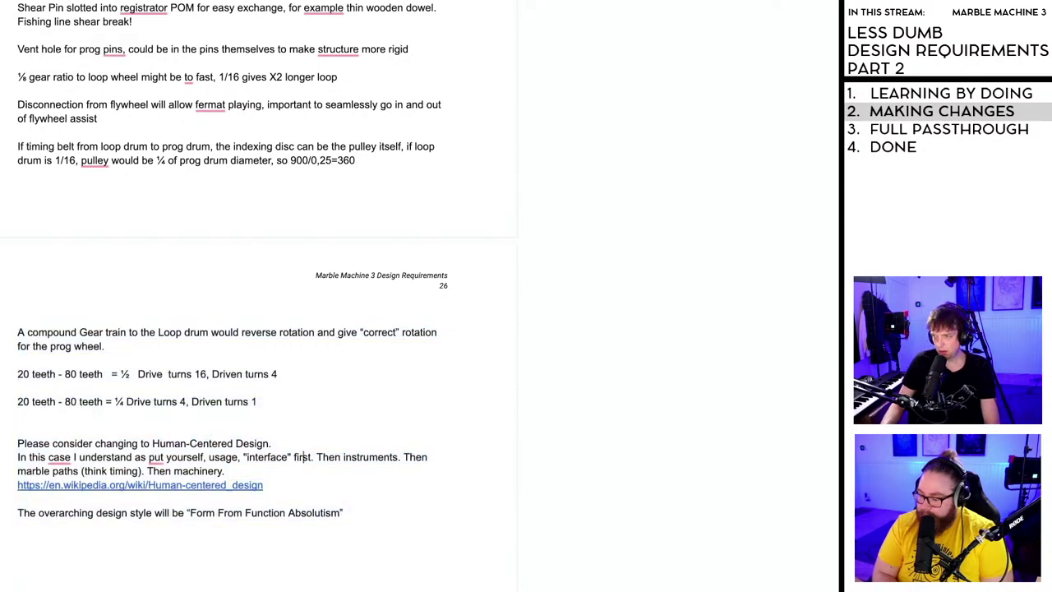
key("super+Up")
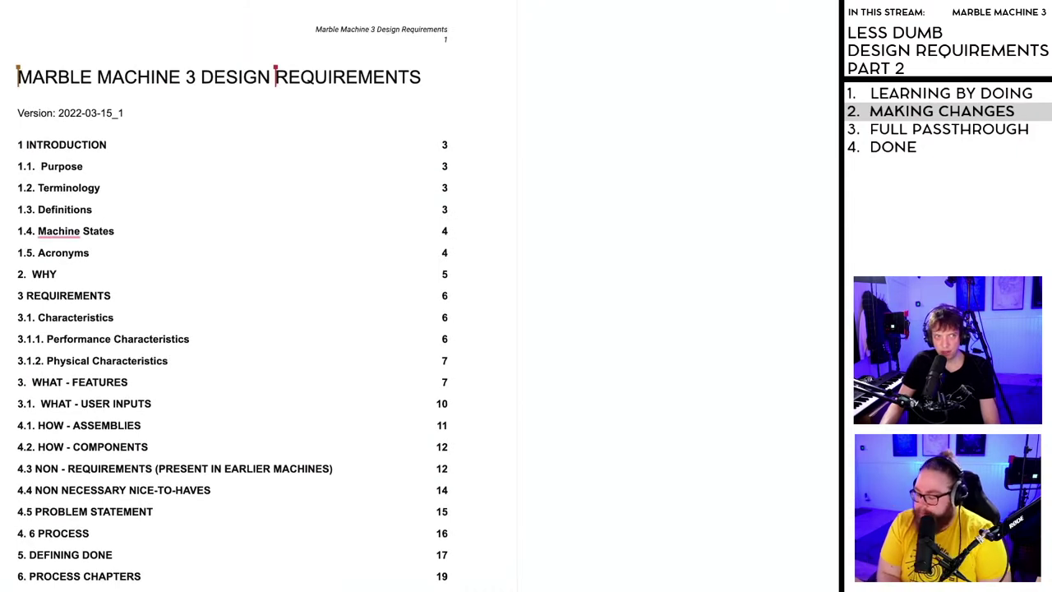
mouse_move(66, 201)
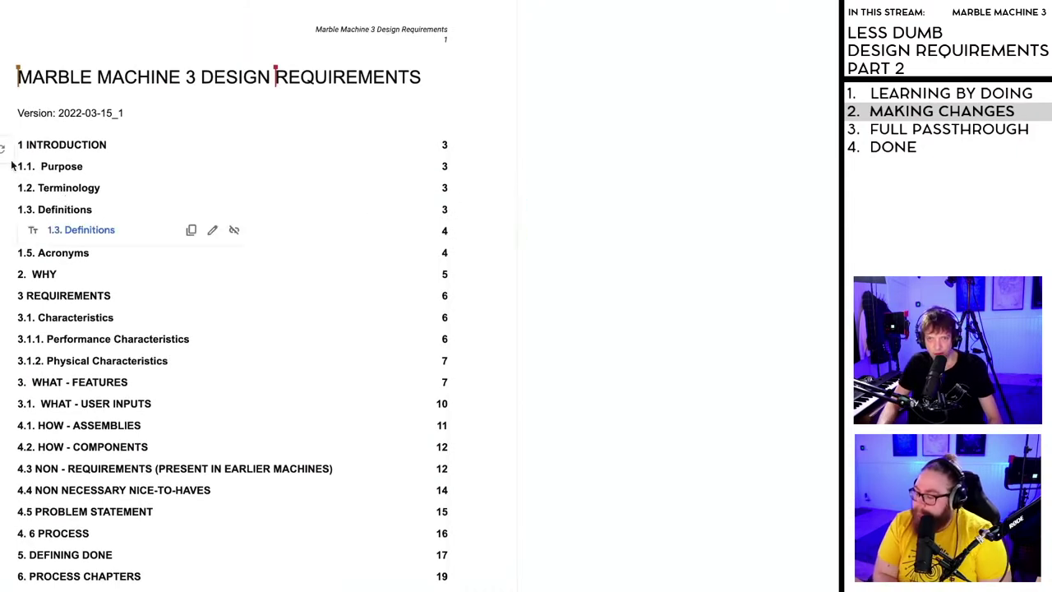
key("Down")
key("Down")
key("Down")
key("Down")
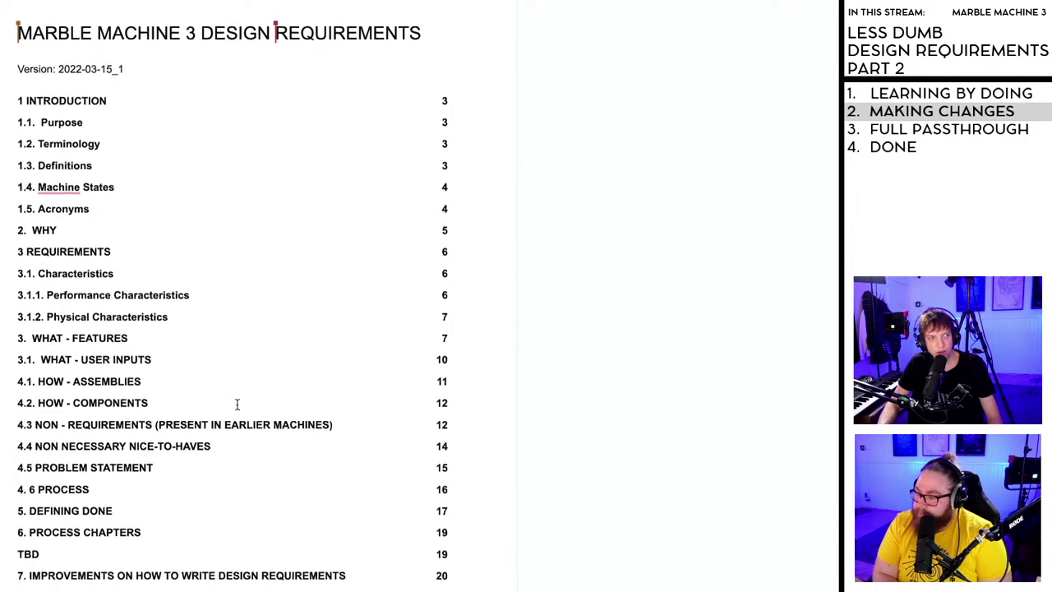
scroll(237, 404, "down", 1)
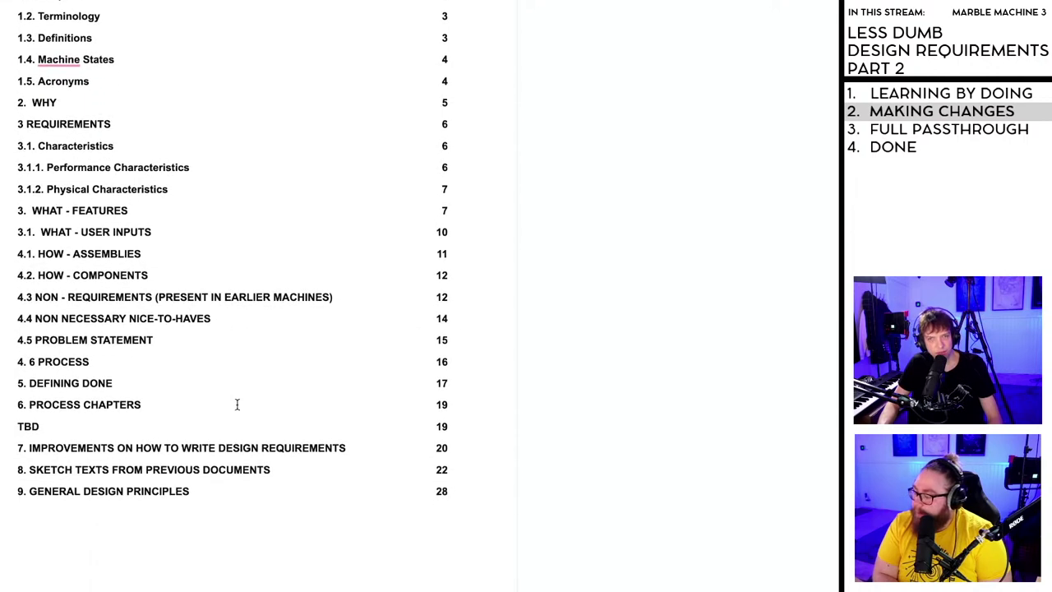
scroll(237, 404, "up", 1)
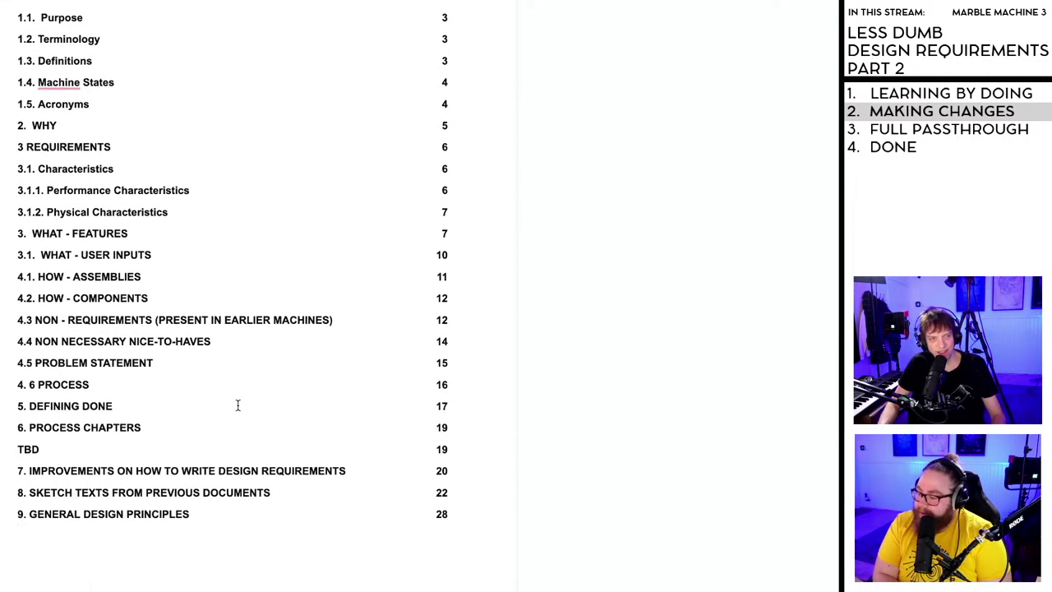
scroll(238, 405, "up", 3)
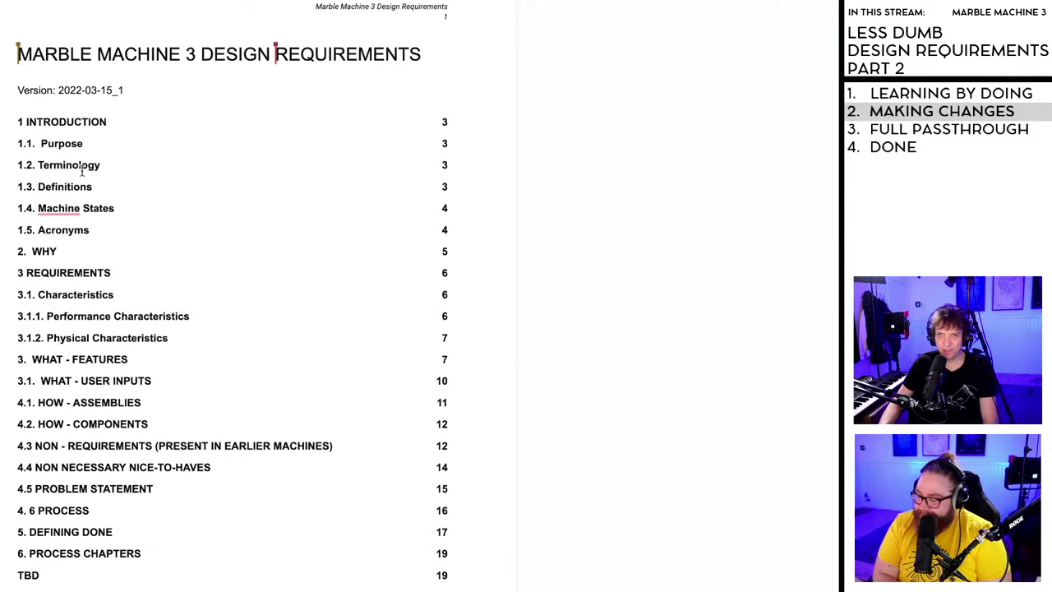
scroll(123, 275, "down", 20)
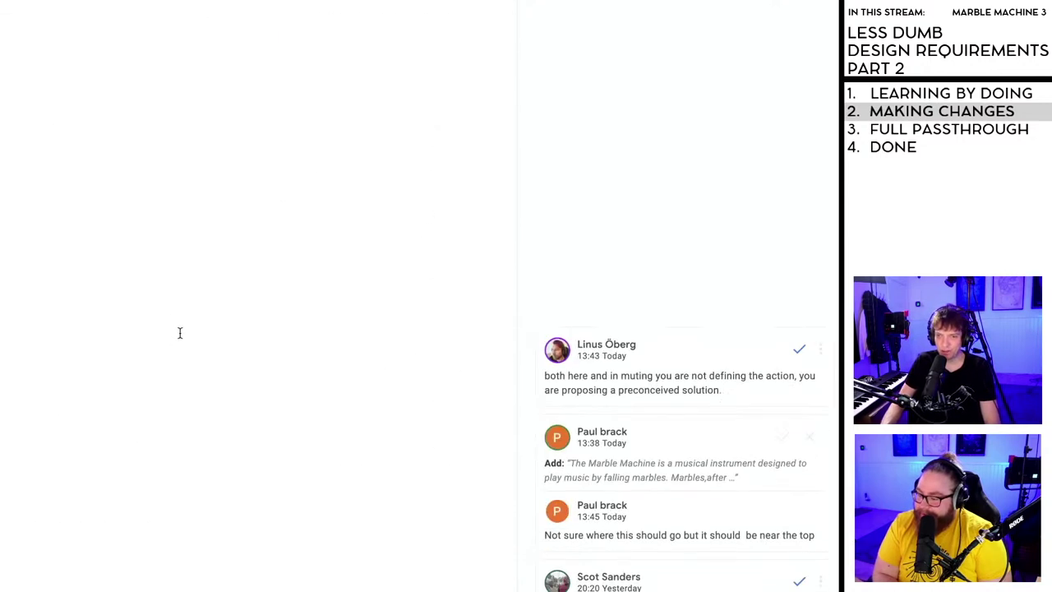
- Open the green Marble Machine paragraph's suggestion thread under 3 REQUIREMENTS and place the caret after 'may'
scroll(182, 333, "down", 3)
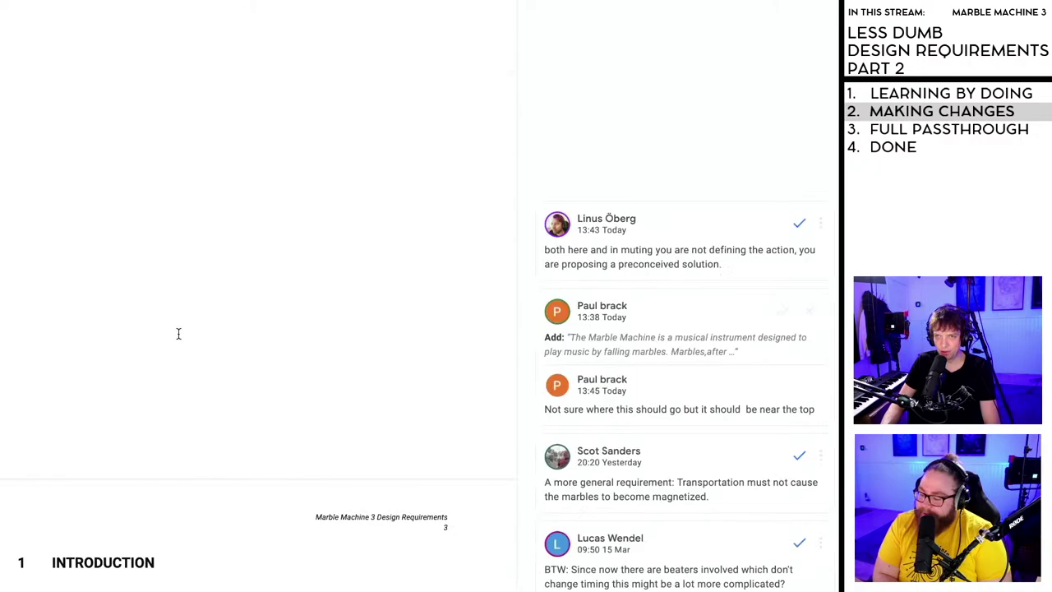
scroll(170, 373, "down", 20)
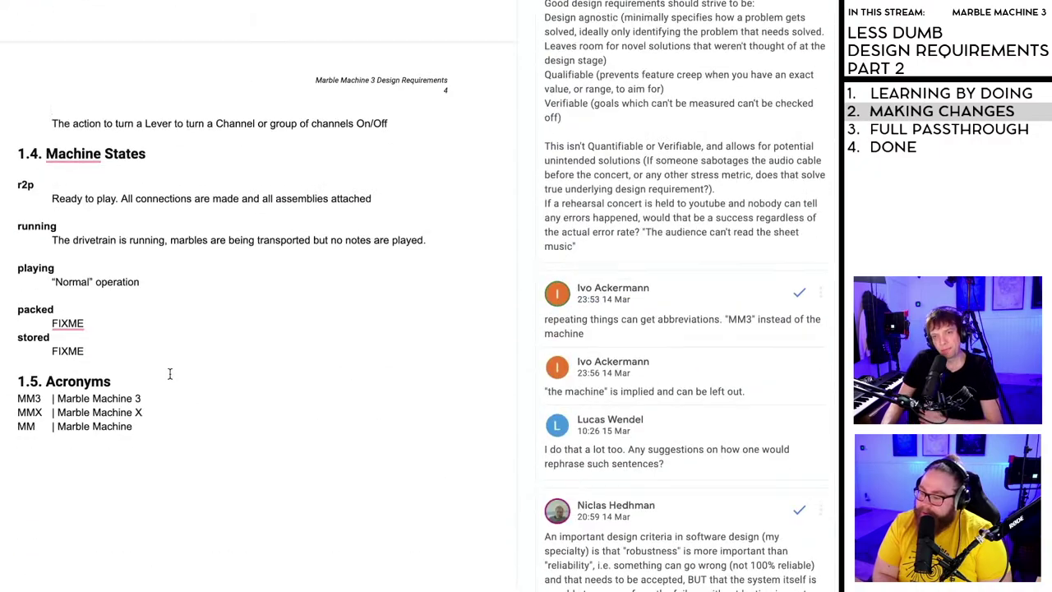
scroll(170, 373, "down", 20)
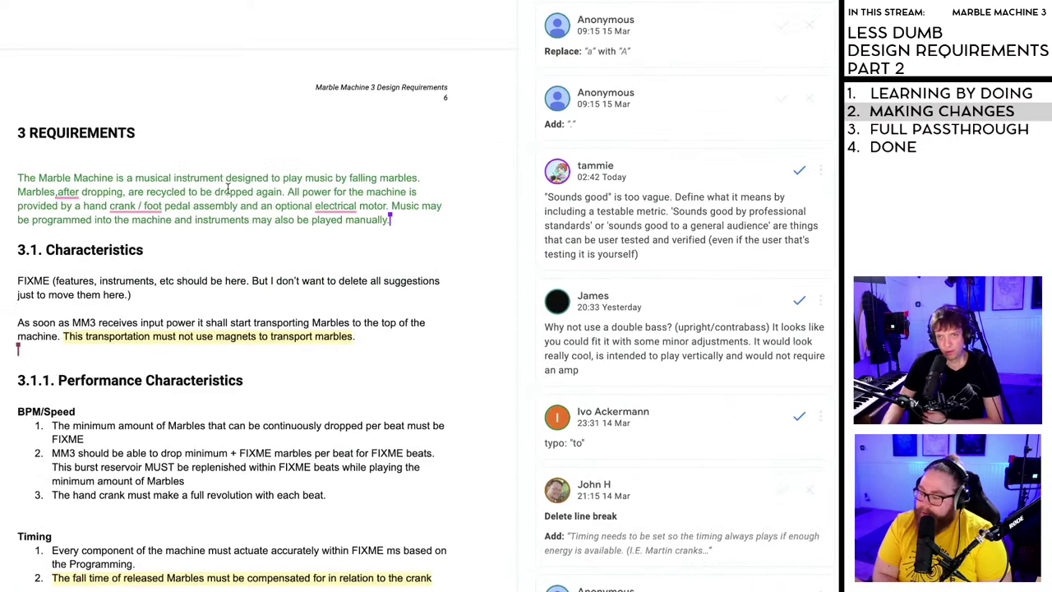
left_click(177, 198)
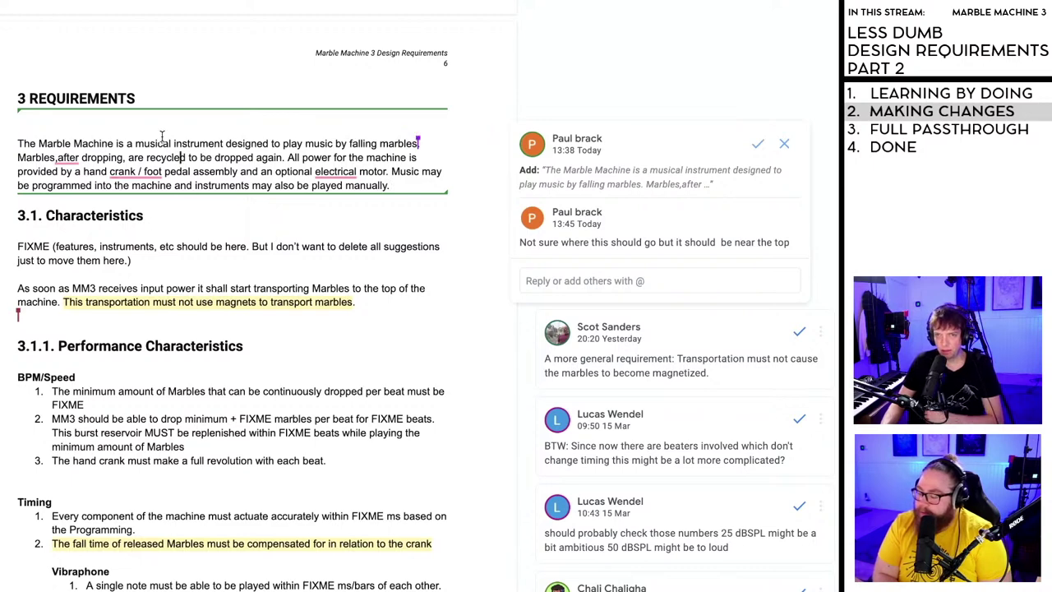
scroll(161, 154, "down", 1)
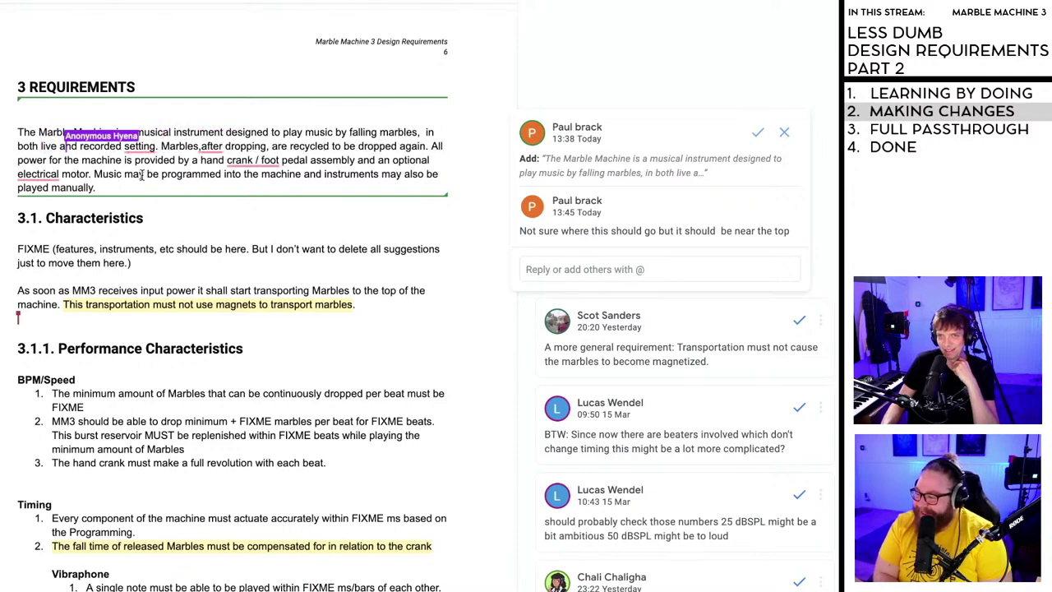
left_click(144, 174)
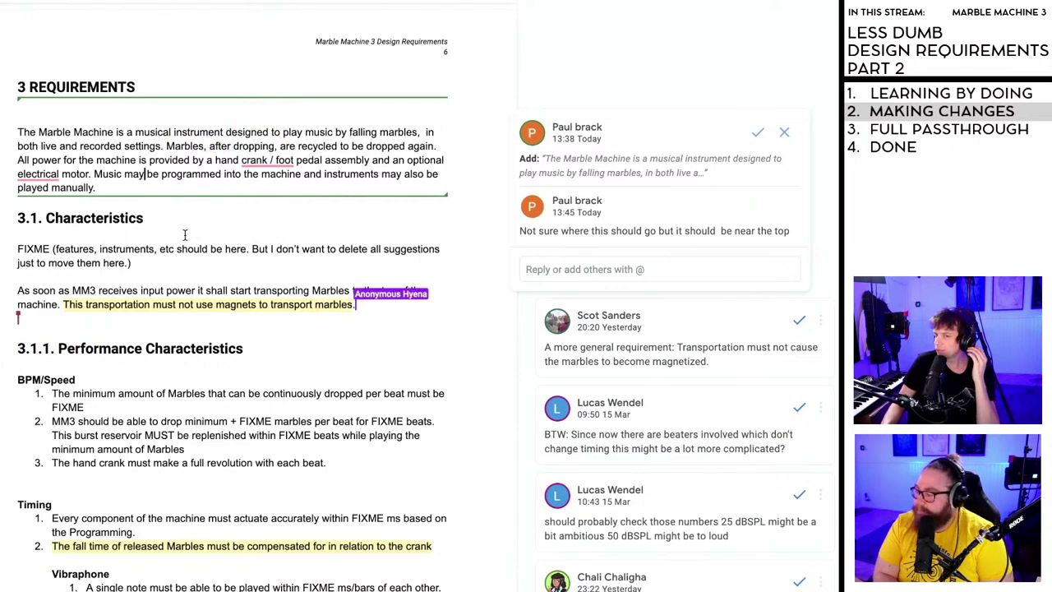
scroll(185, 235, "down", 1)
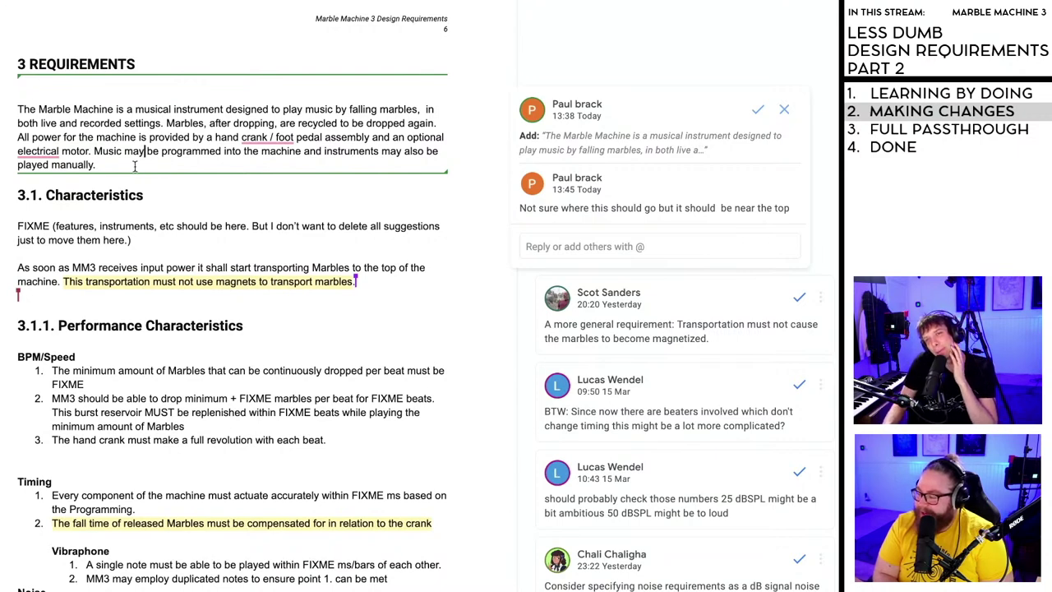
- Accept the suggested Marble Machine paragraph, then delete it from under 3 REQUIREMENTS
left_click_drag(104, 165, 18, 109)
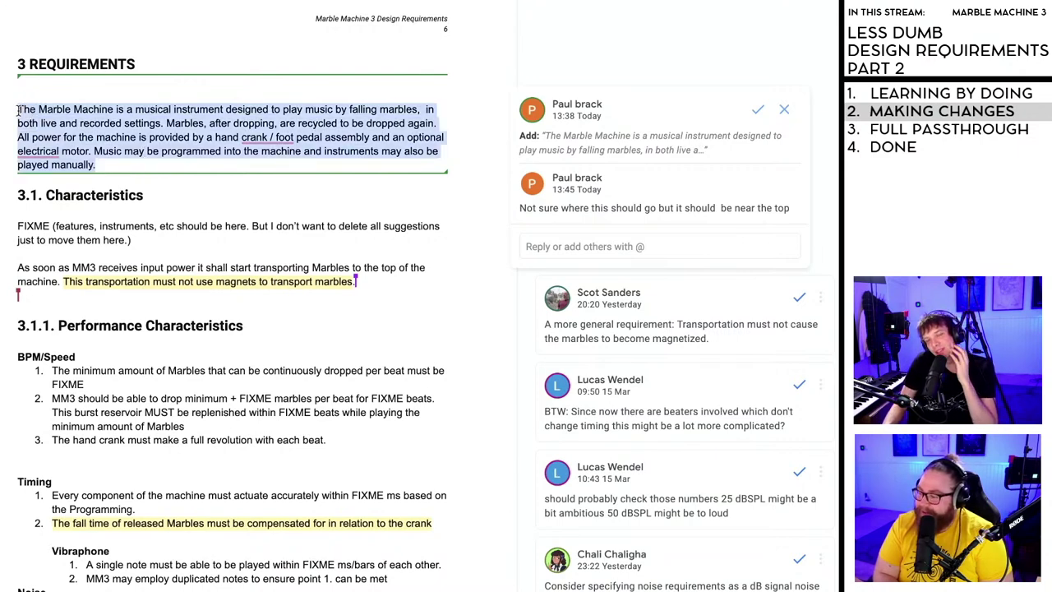
left_click(156, 174)
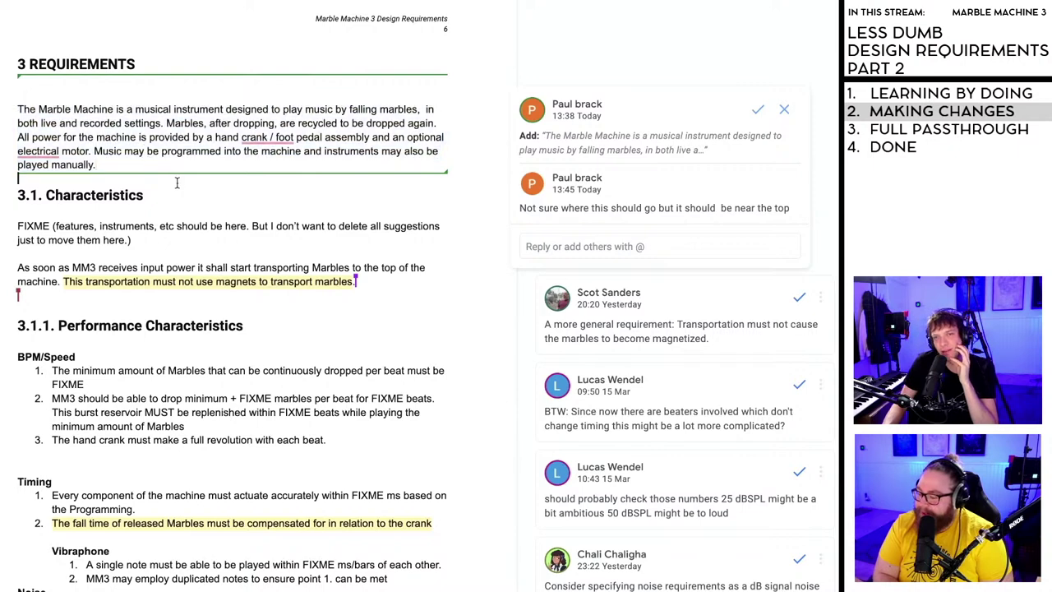
left_click(757, 114)
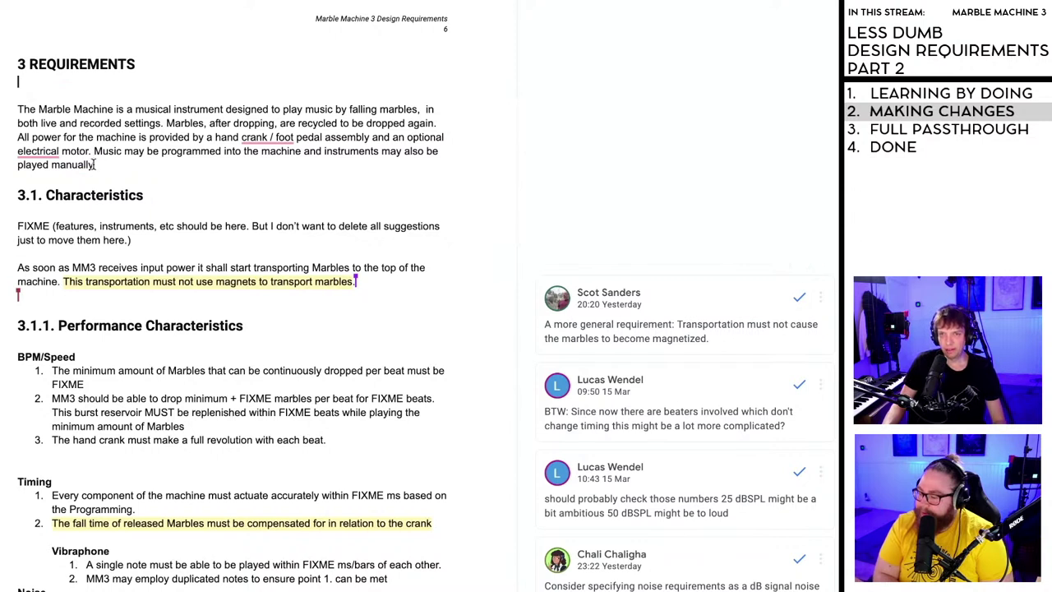
left_click_drag(93, 164, 17, 110)
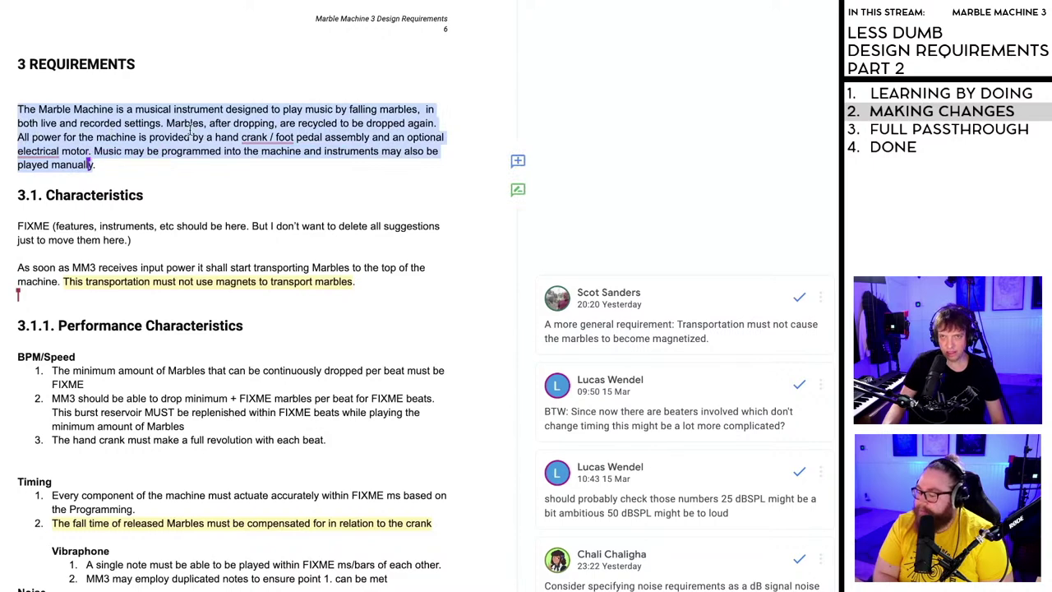
key("BackSpace")
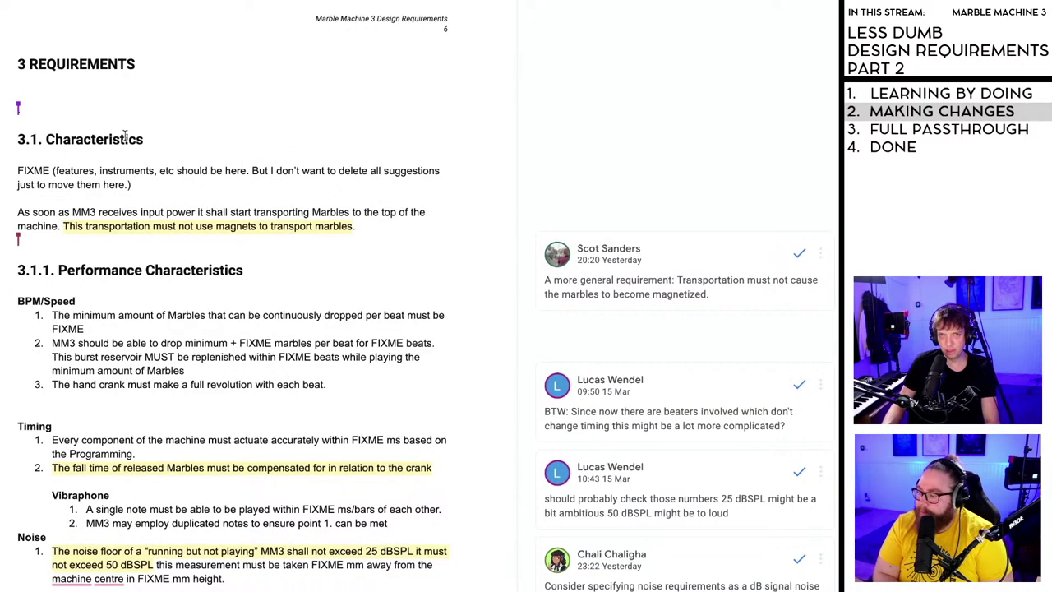
scroll(570, 413, "up", 4)
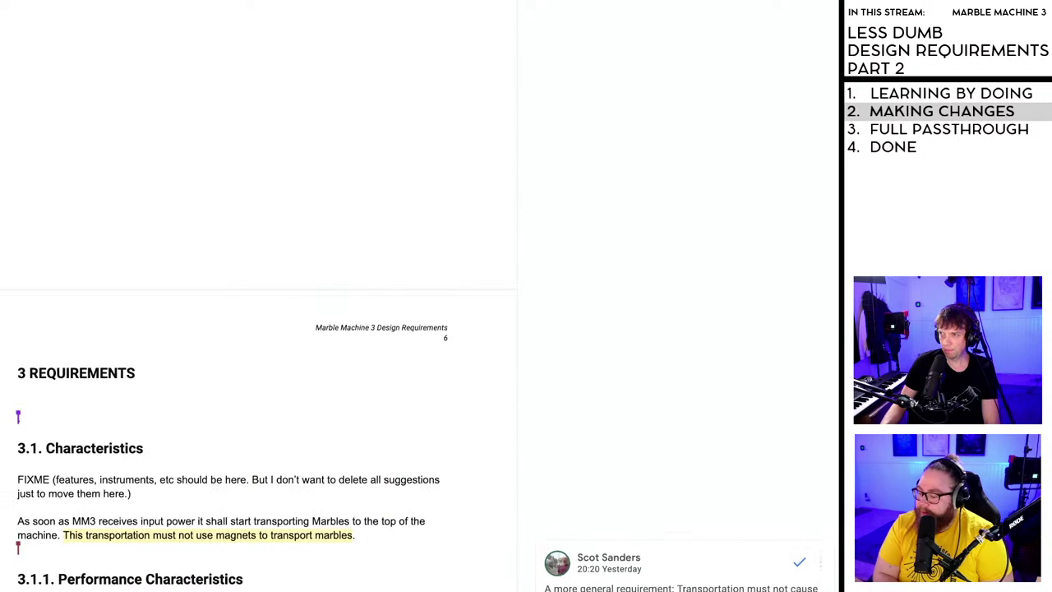
- Scroll down to the end of the LIGO requirement notes on page 27
scroll(570, 413, "up", 20)
scroll(570, 413, "down", 6)
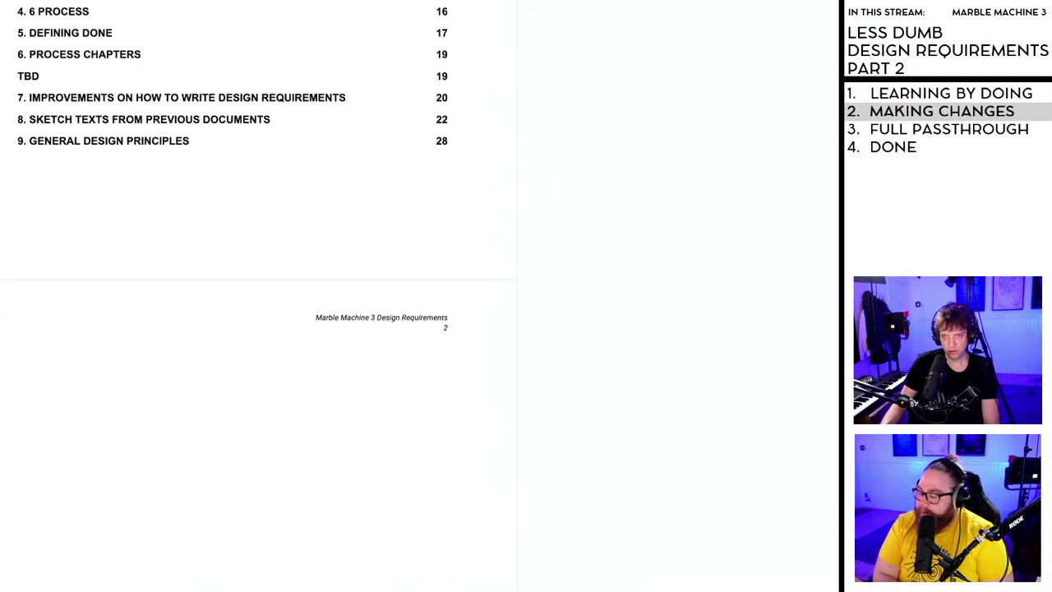
scroll(258, 295, "down", 7)
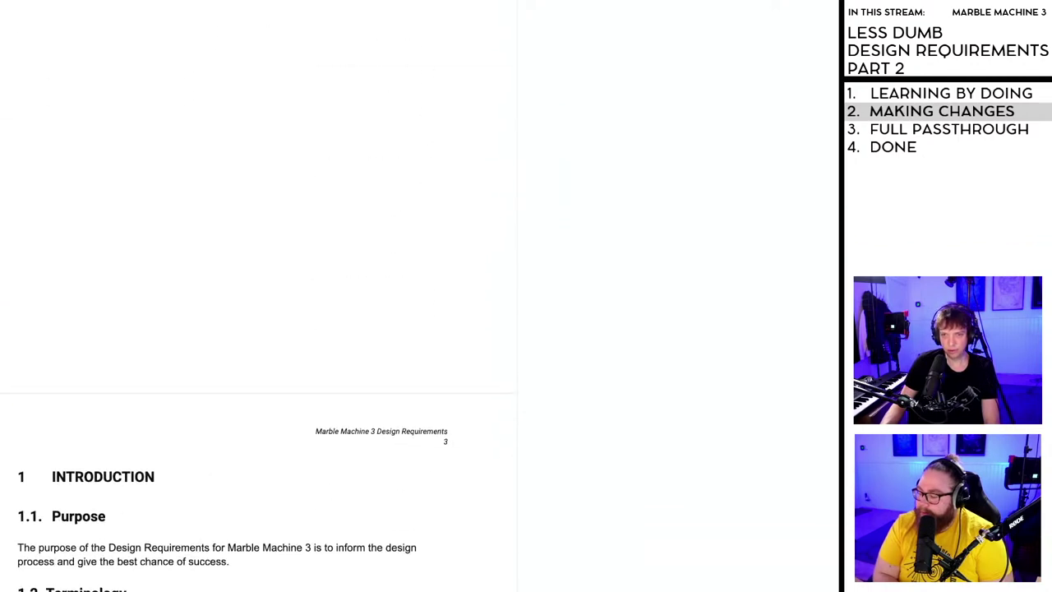
scroll(258, 295, "down", 1)
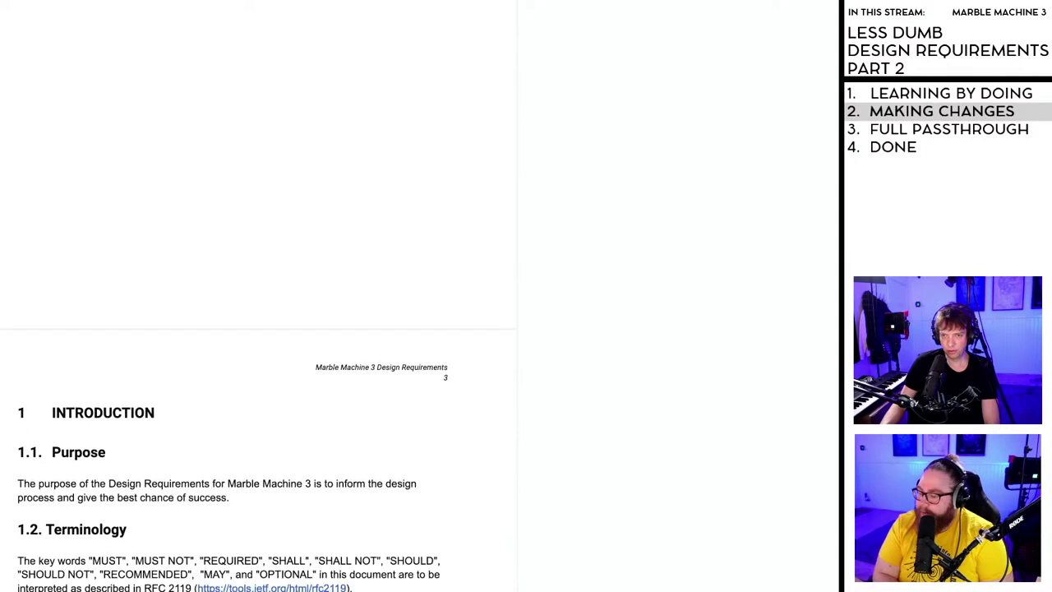
scroll(258, 296, "down", 13)
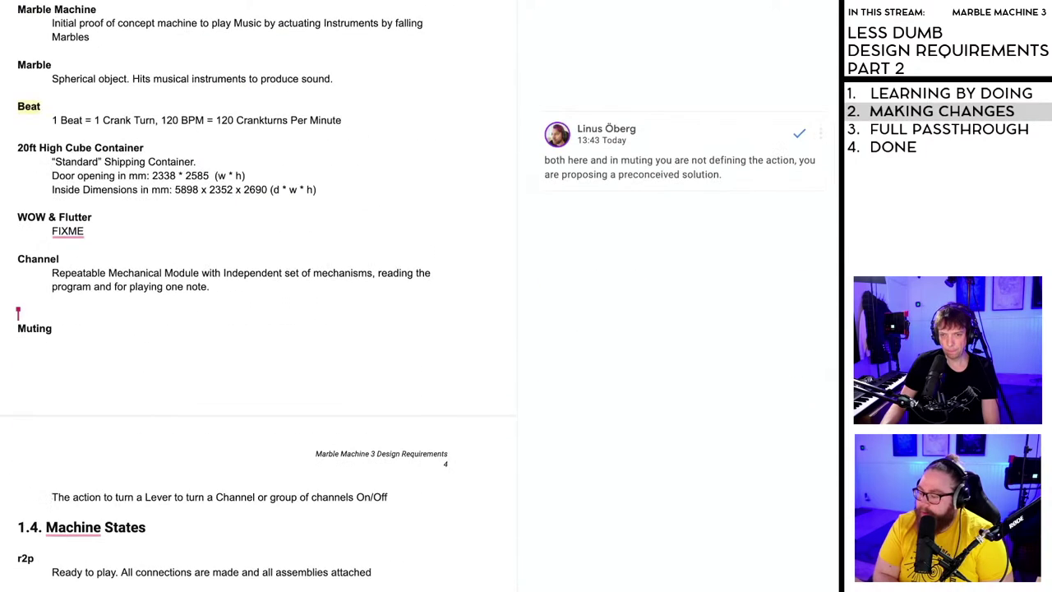
scroll(258, 296, "down", 12)
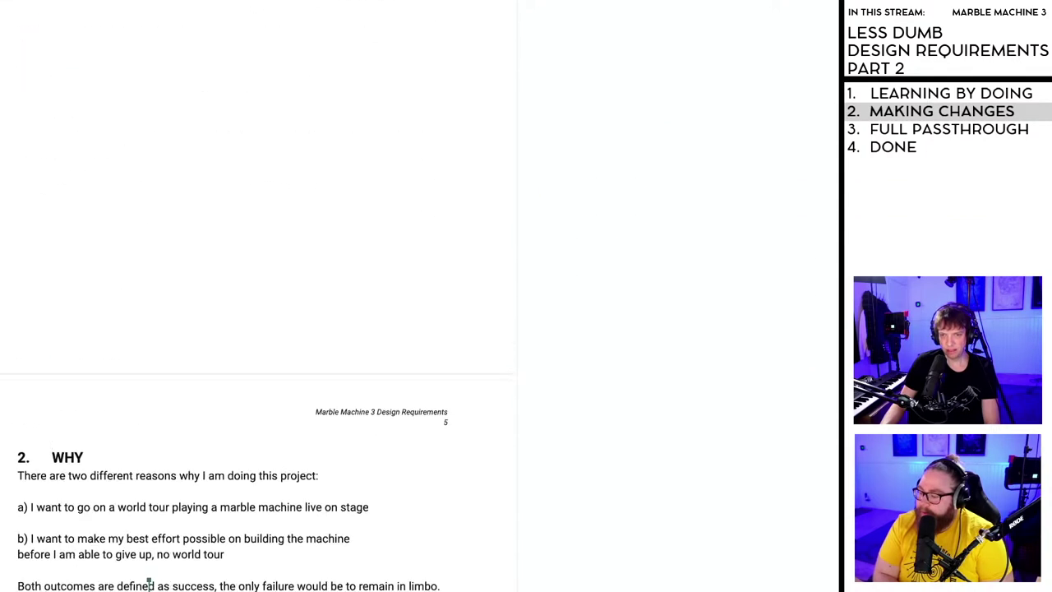
scroll(258, 296, "up", 20)
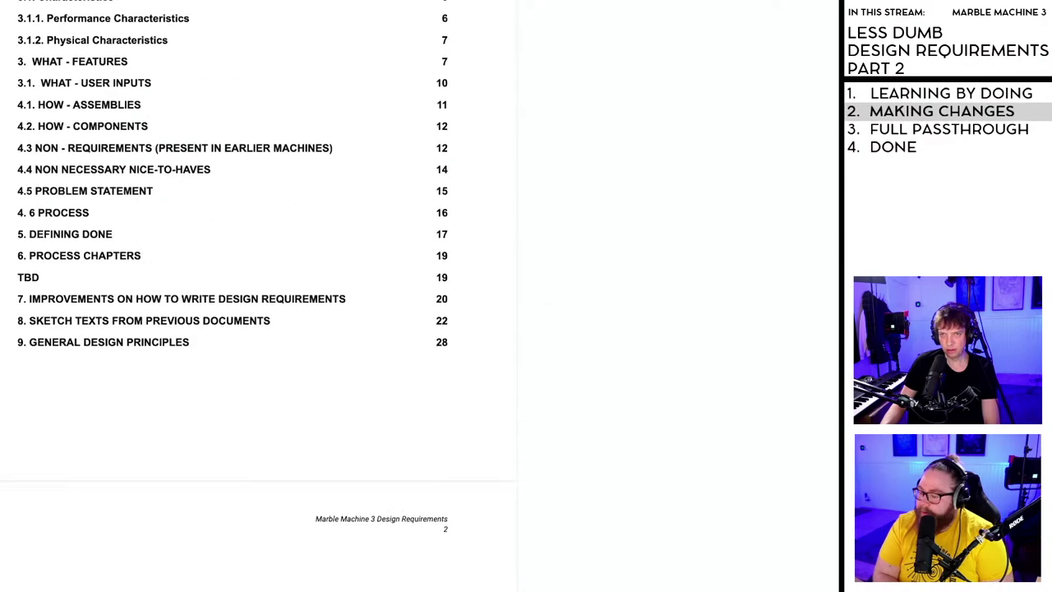
scroll(258, 295, "down", 20)
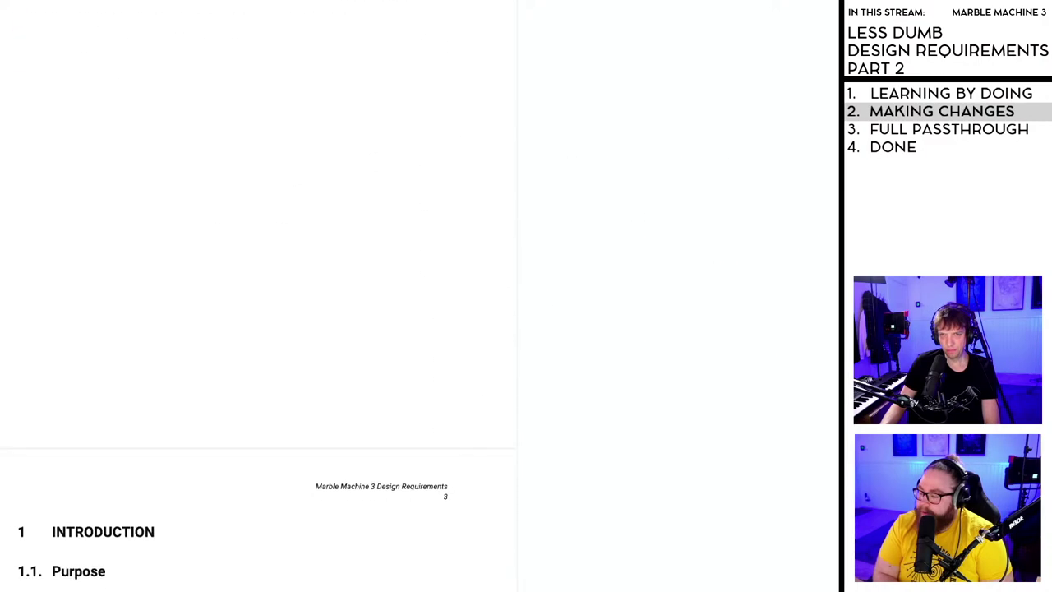
scroll(258, 295, "down", 5)
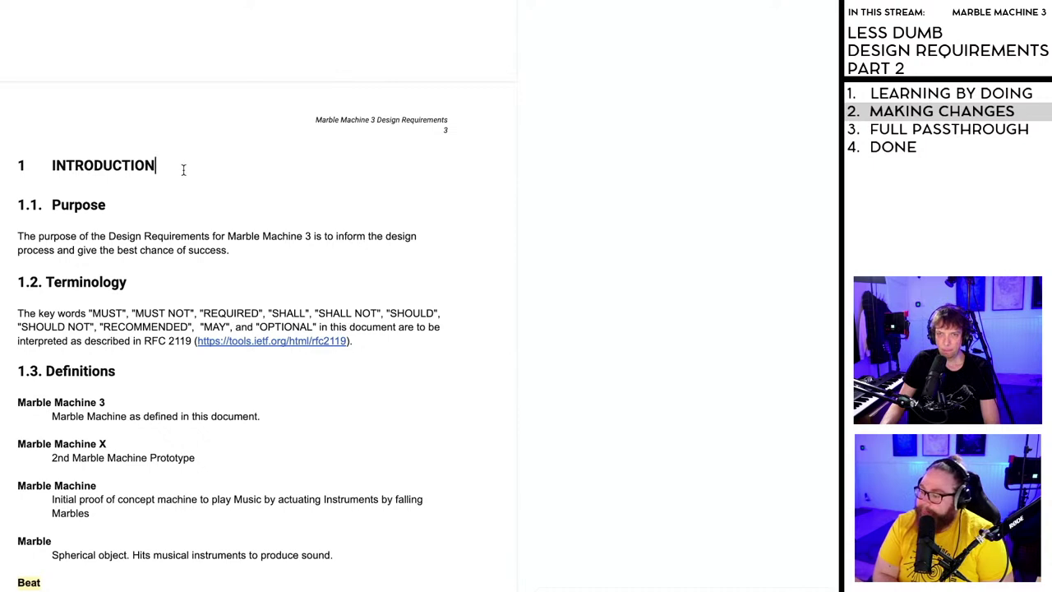
scroll(183, 170, "down", 1)
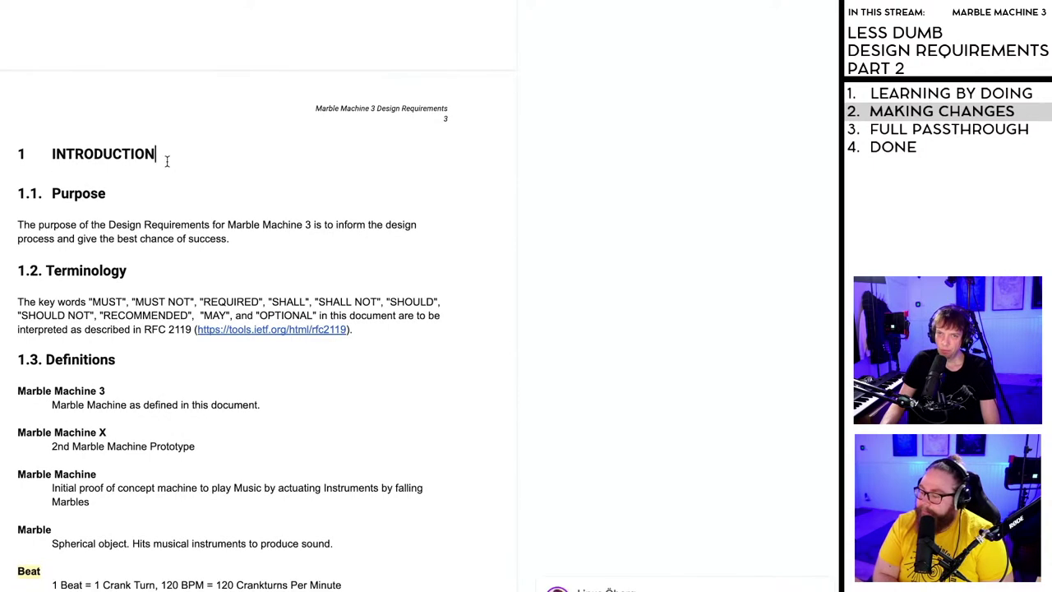
scroll(165, 157, "down", 2)
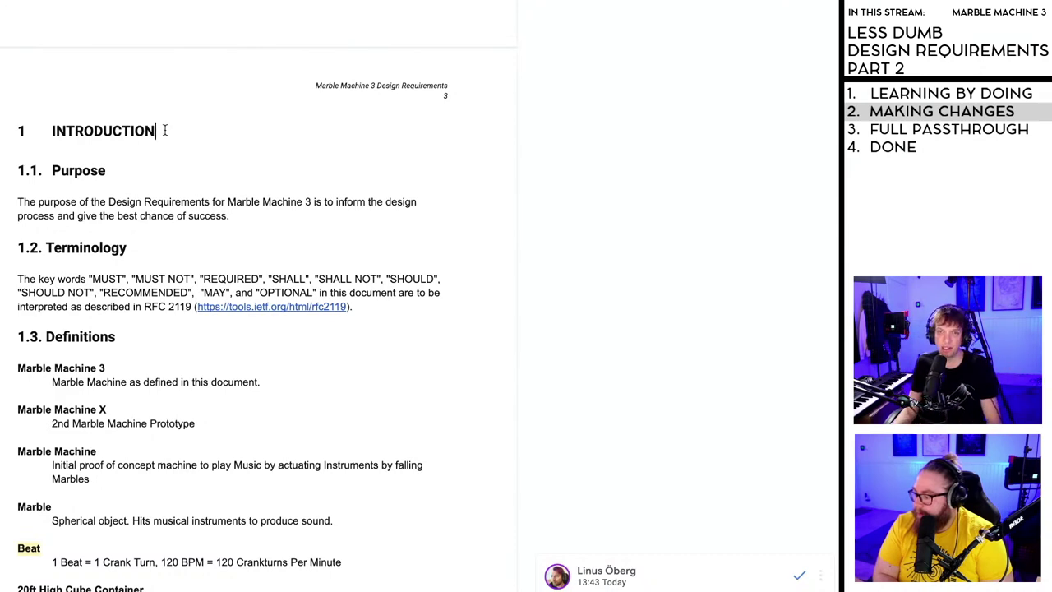
scroll(165, 130, "down", 10)
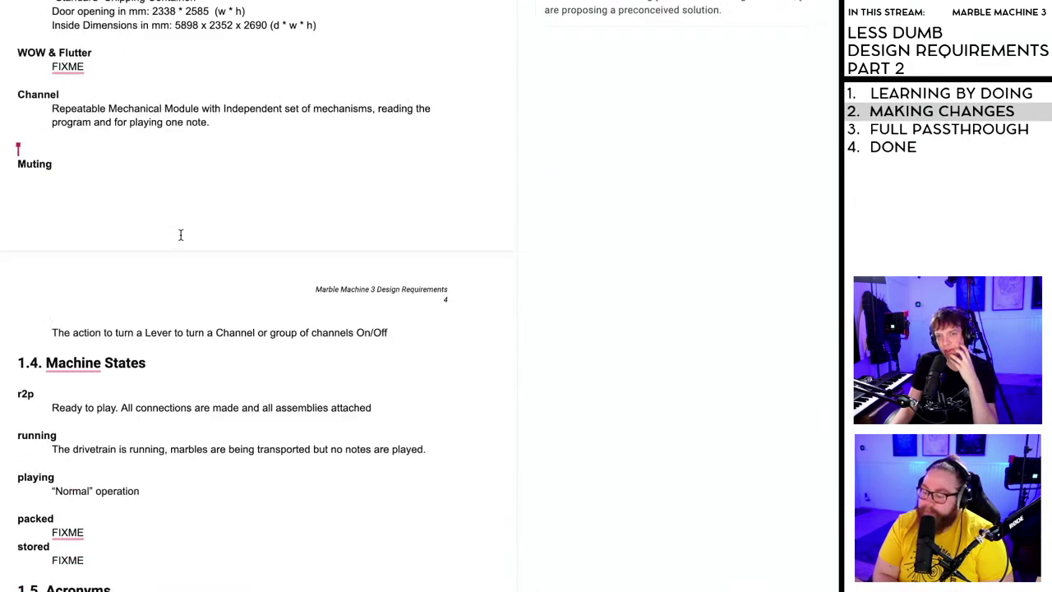
scroll(181, 236, "down", 8)
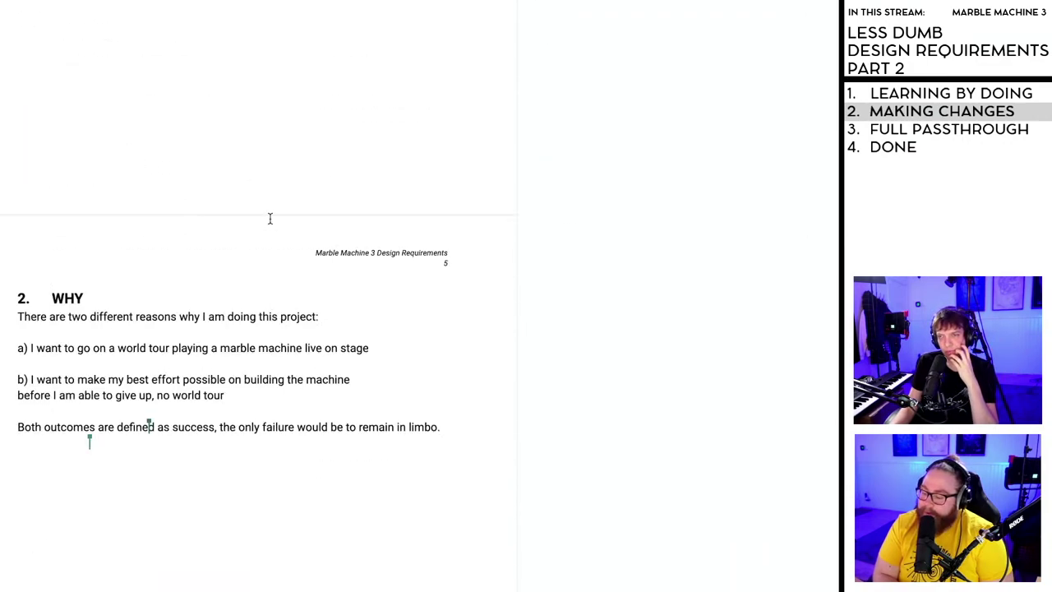
scroll(90, 441, "down", 20)
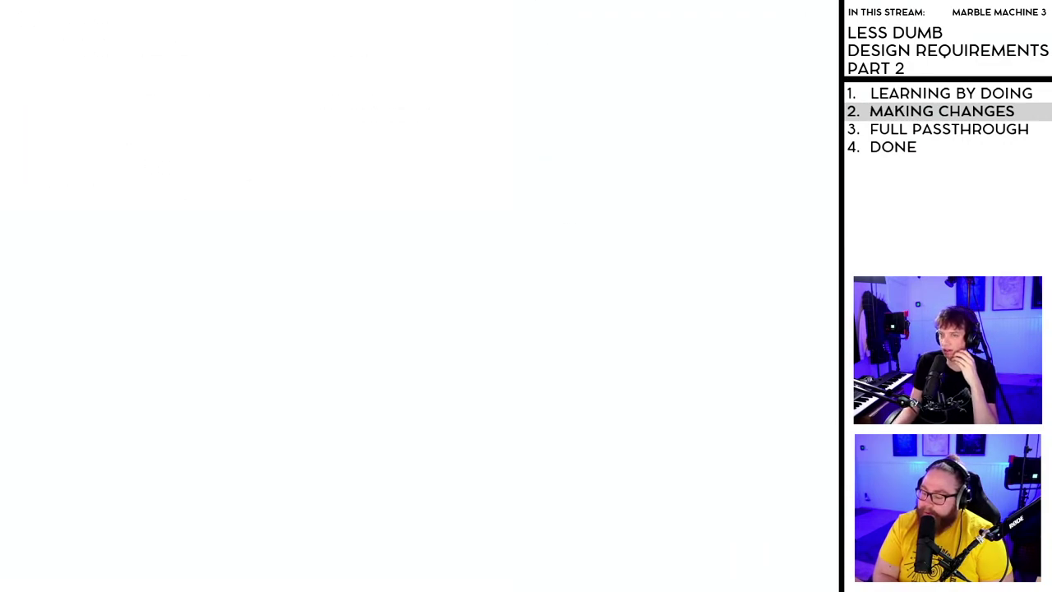
scroll(230, 329, "down", 15)
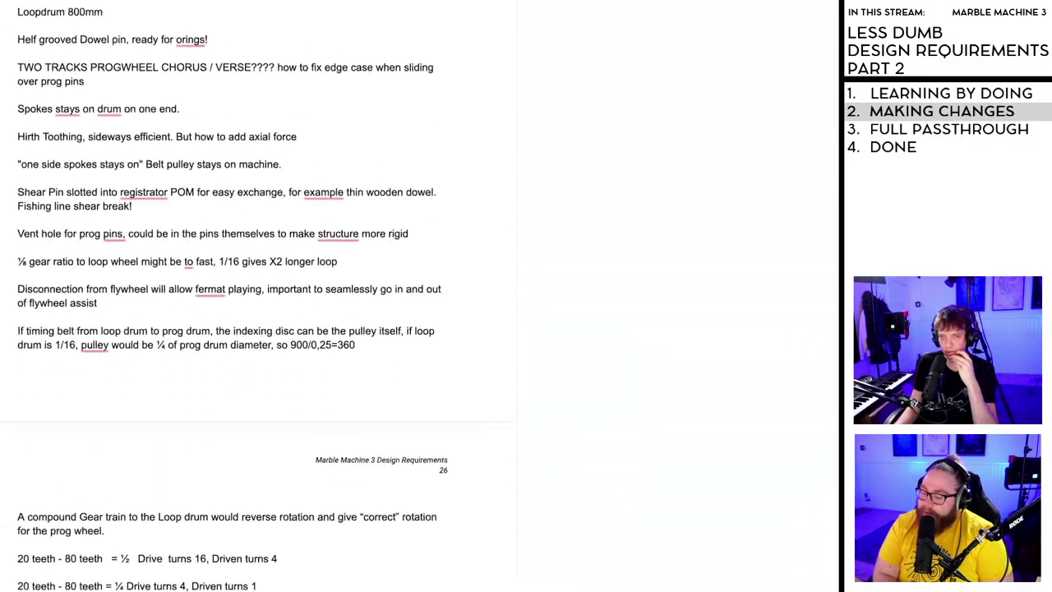
scroll(230, 329, "down", 2)
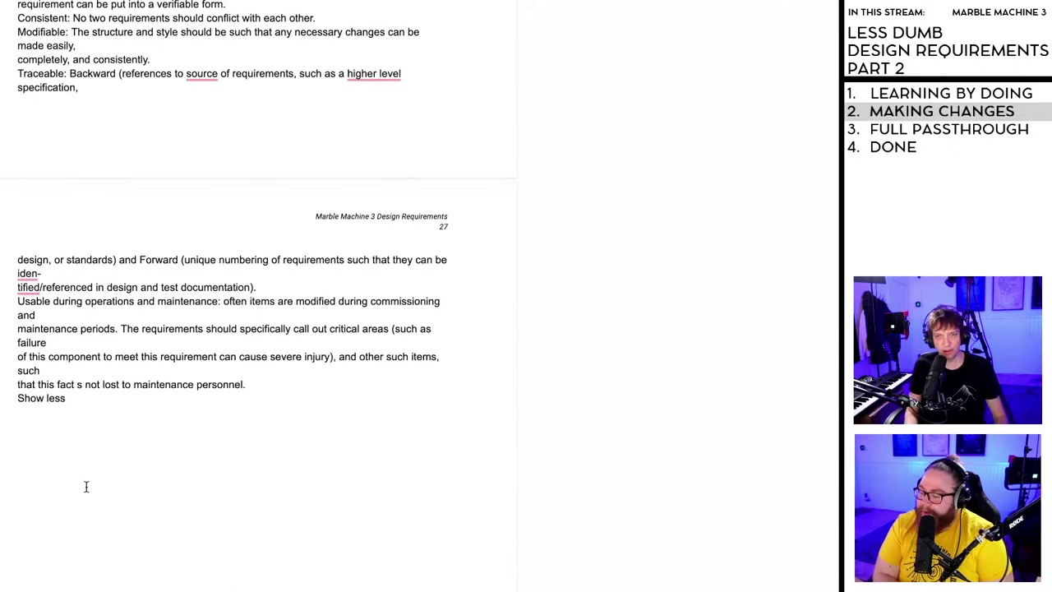
scroll(87, 486, "down", 5)
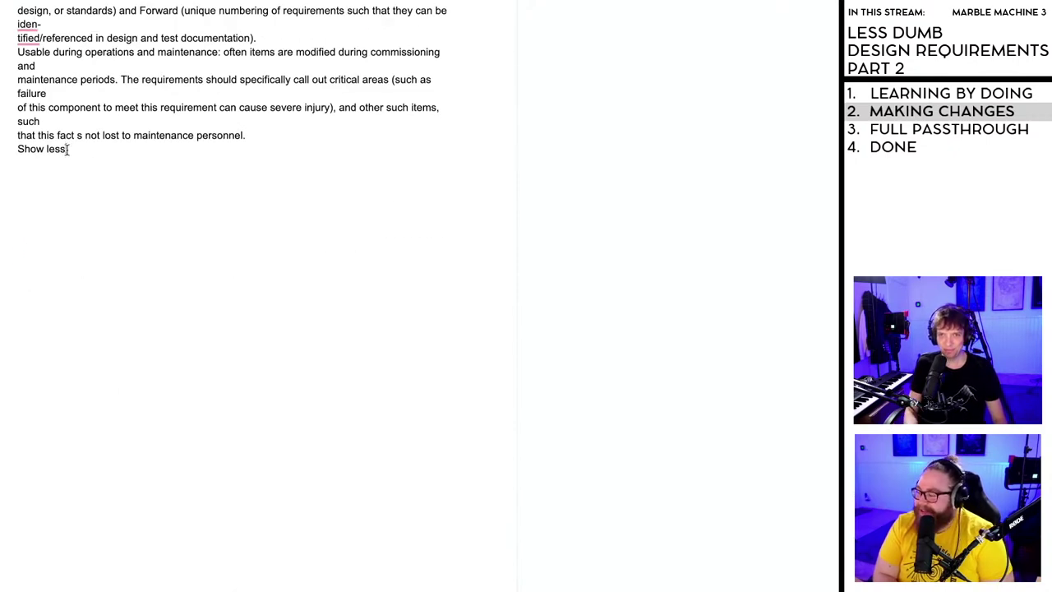
- Paste the Marble Machine description paragraph on a new line after the notes, followed by blank lines
key("Return")
type("The Marble Machine is a musical instrument designed to play music by falling marbles,  in both live and recorded settings. Marbles, after dropping, are recycled to be dropped again. All power for the machine is provided by a hand crank / foot pedal assembly and an optional electrical motor. Music may be programmed into the machine and instruments may also be played manually")
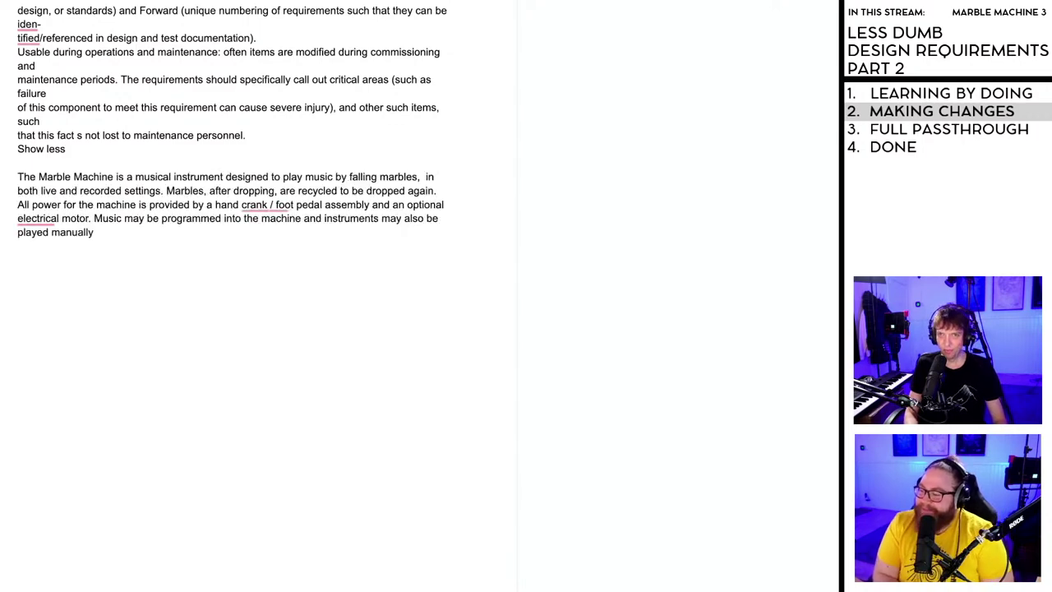
key("Return")
key("Return")
scroll(241, 325, "up", 10)
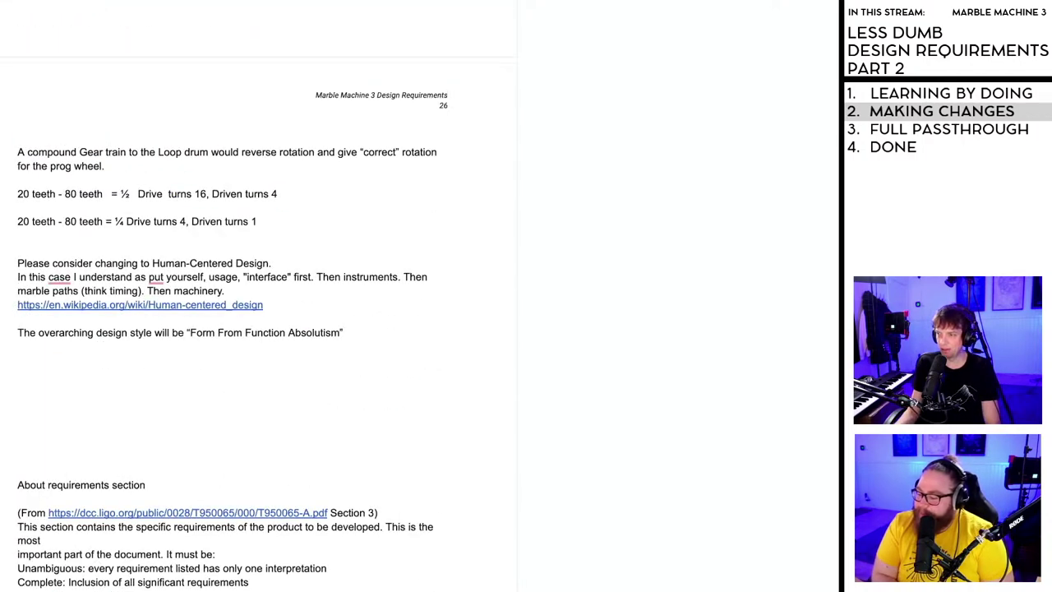
scroll(241, 325, "up", 15)
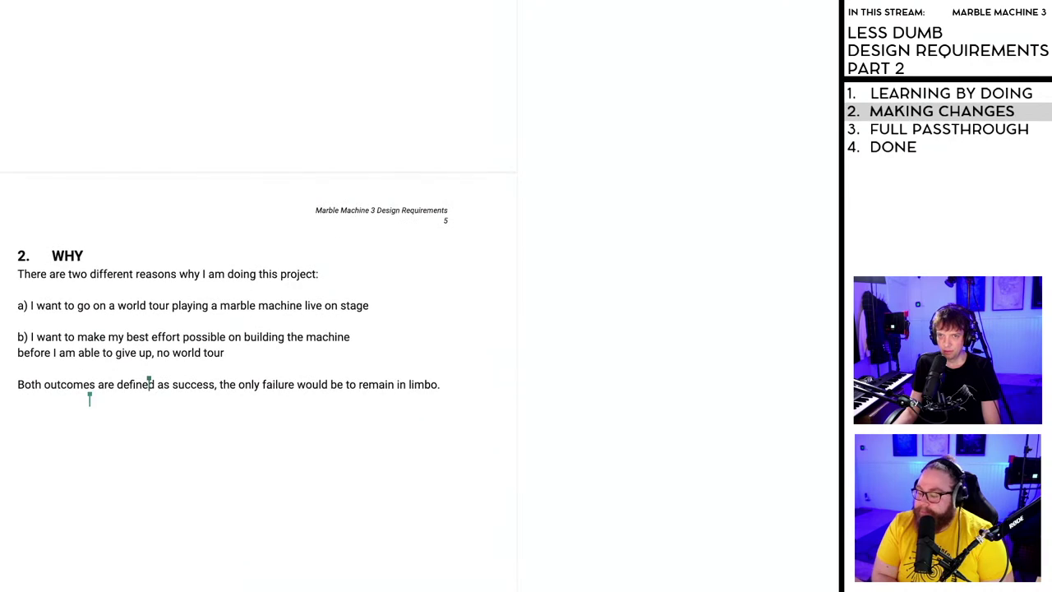
scroll(240, 325, "up", 2)
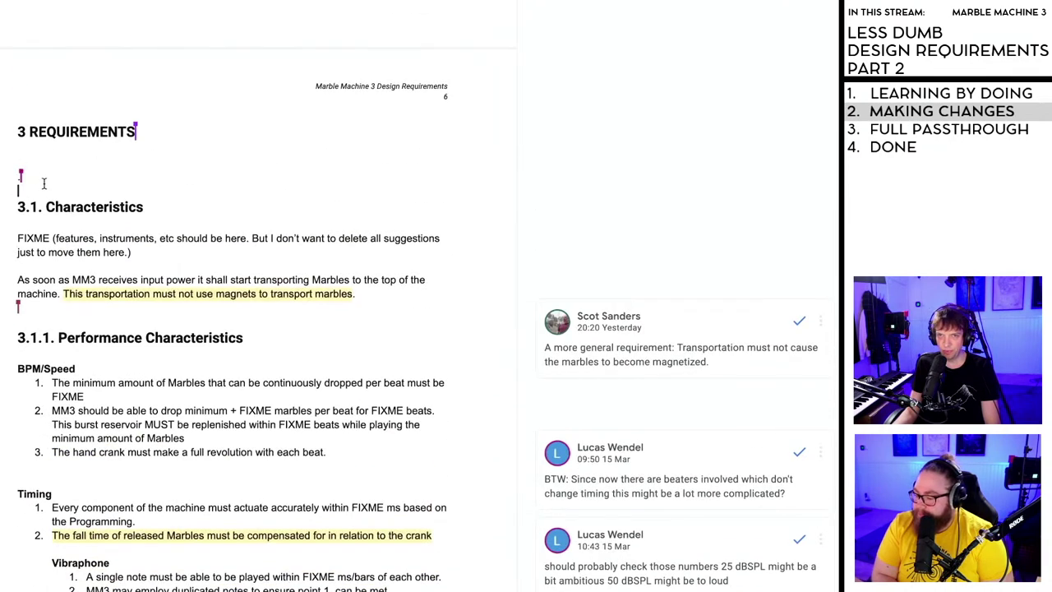
key("Delete")
key("Delete")
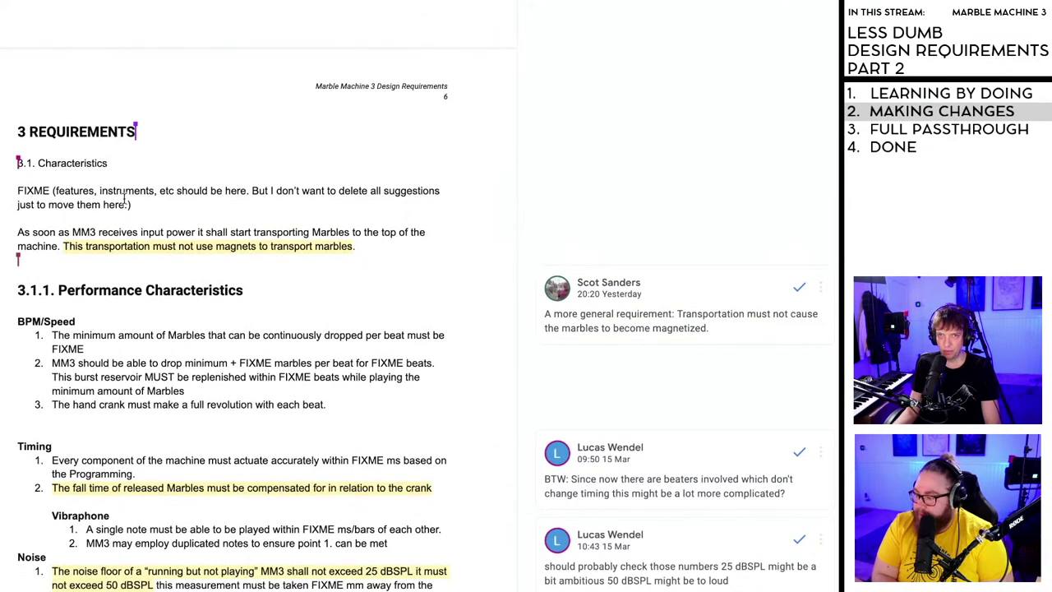
left_click(149, 193)
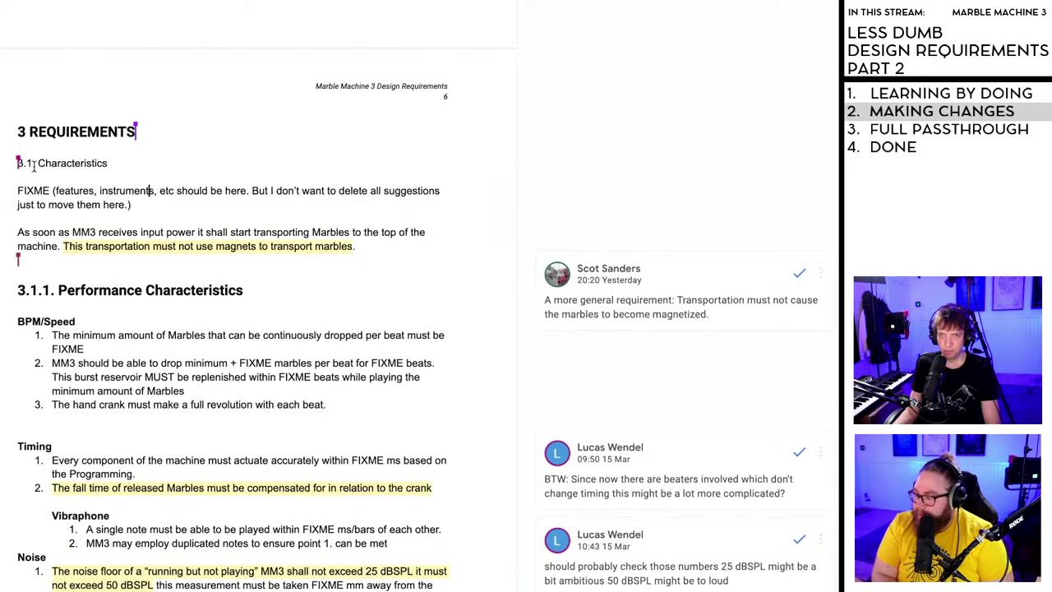
key("ctrl+z")
key("ctrl+z")
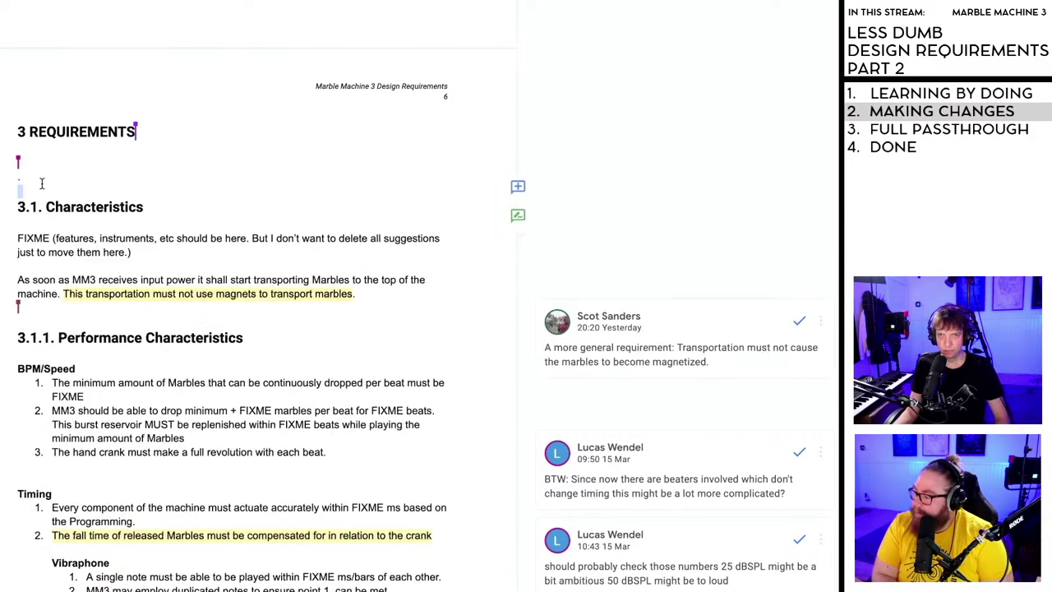
key("BackSpace")
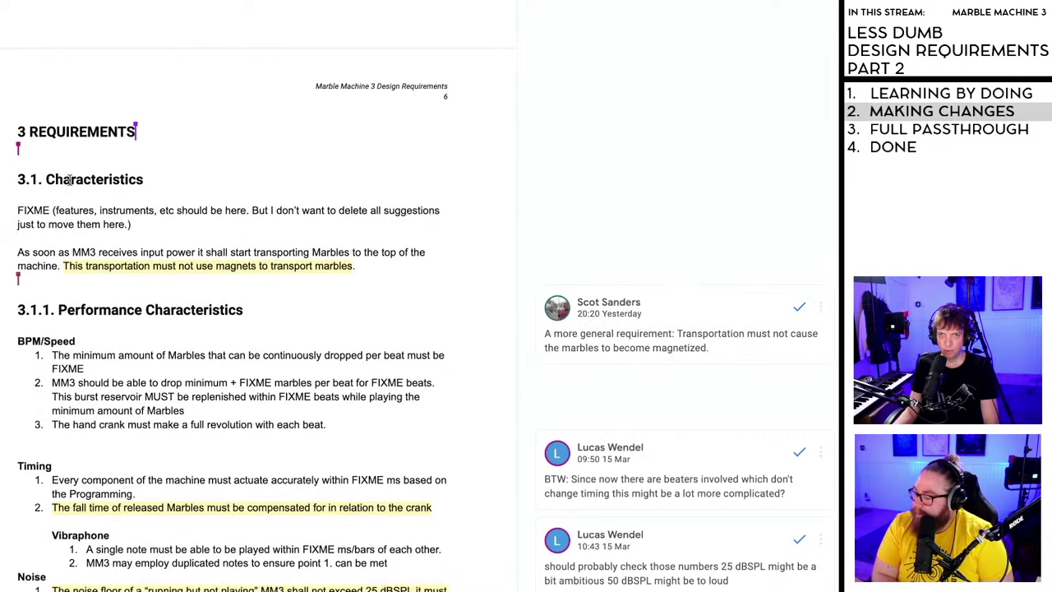
scroll(160, 212, "down", 1)
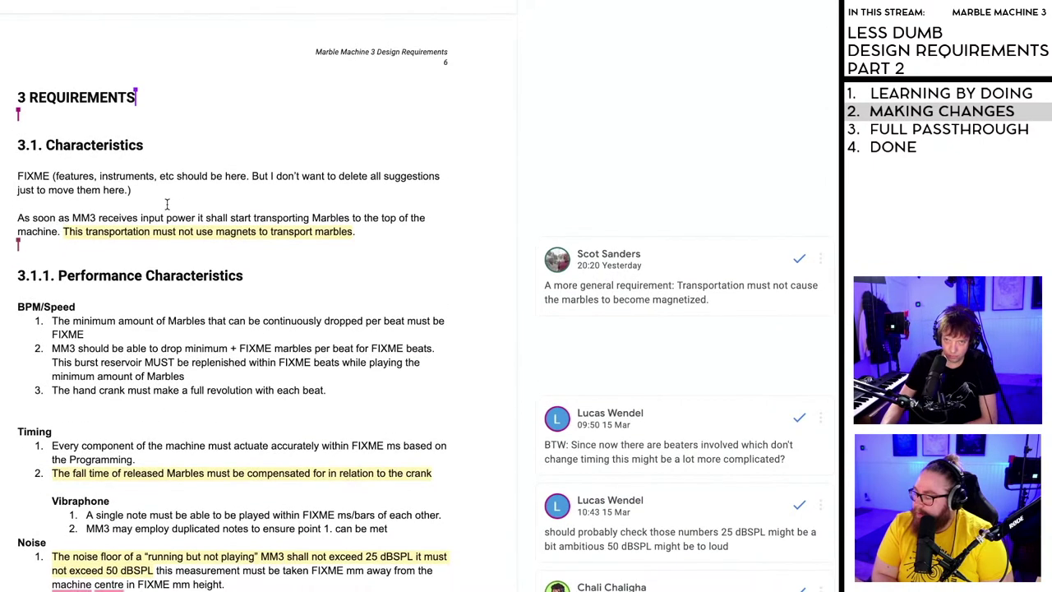
scroll(161, 178, "down", 1)
scroll(100, 174, "down", 1)
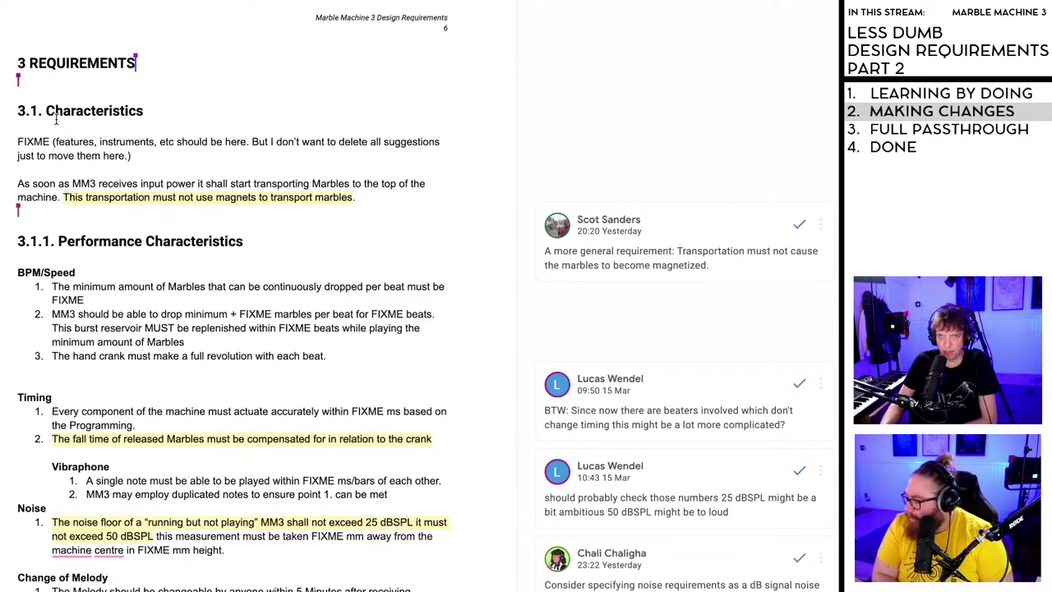
scroll(57, 120, "down", 1)
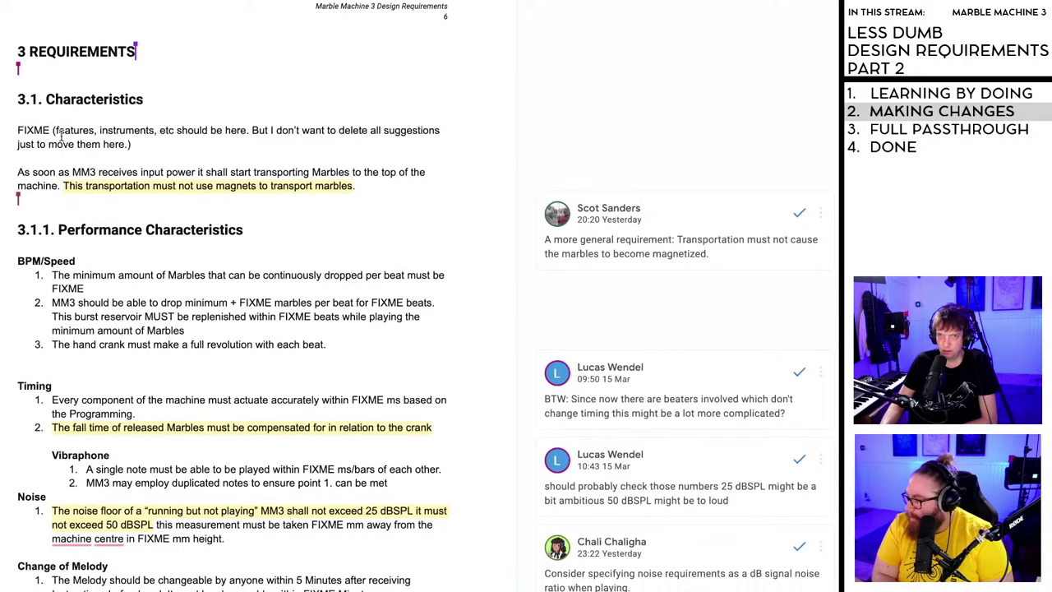
scroll(112, 232, "down", 8)
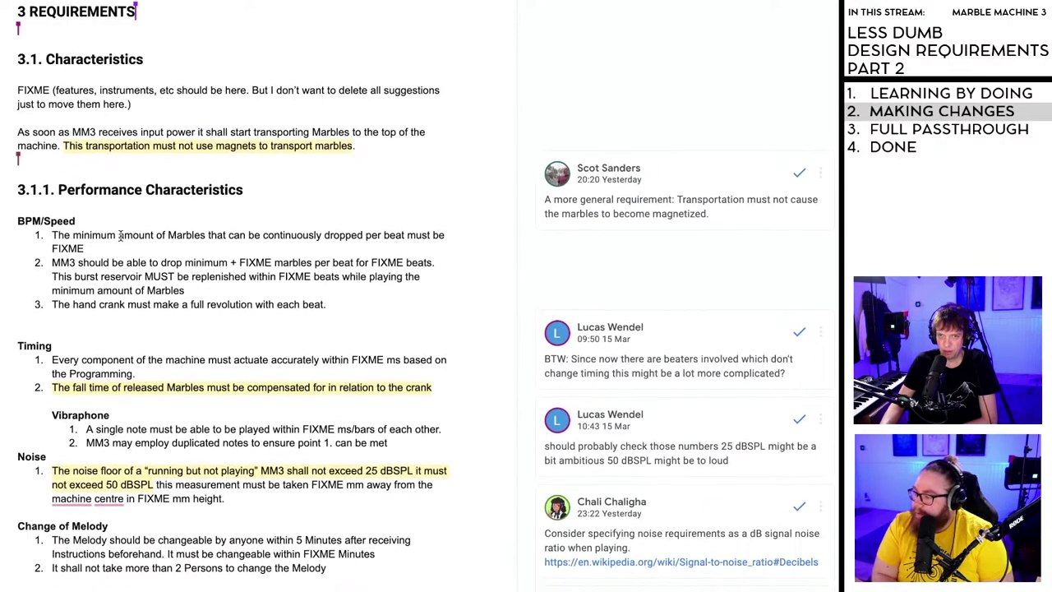
scroll(120, 236, "down", 7)
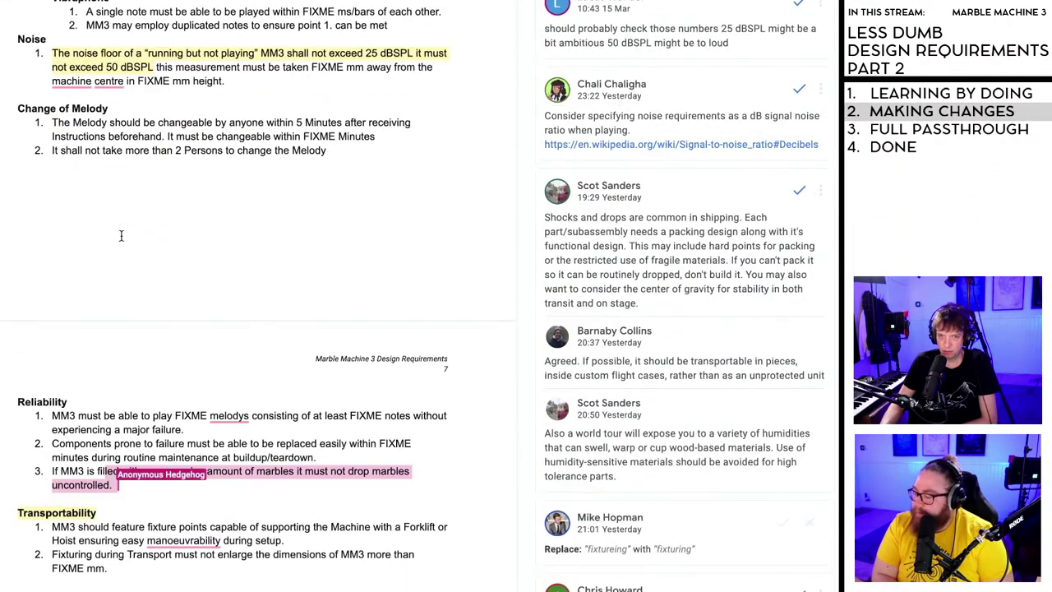
scroll(122, 236, "down", 5)
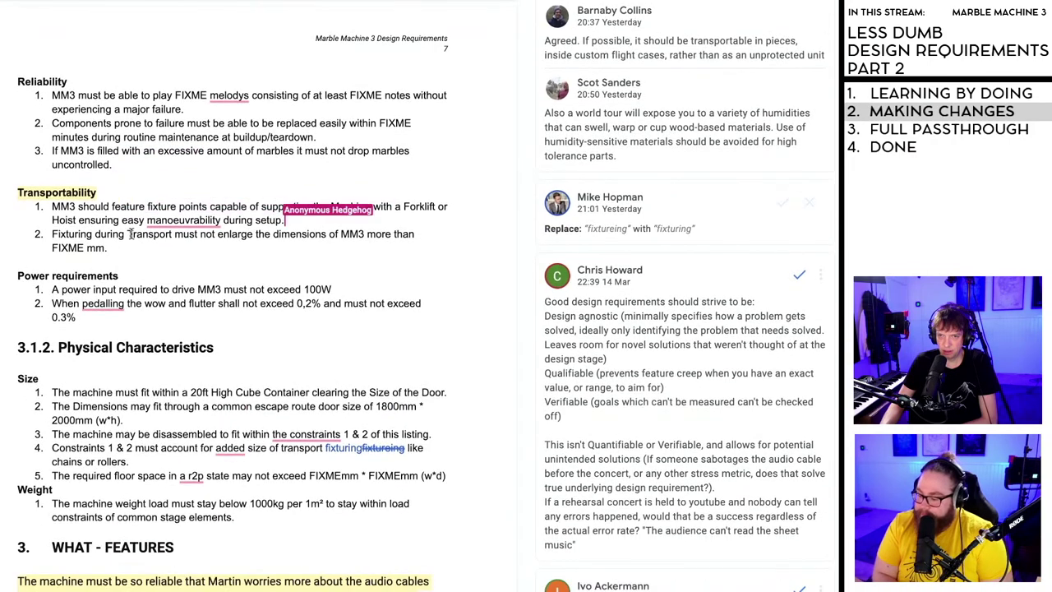
scroll(129, 234, "up", 20)
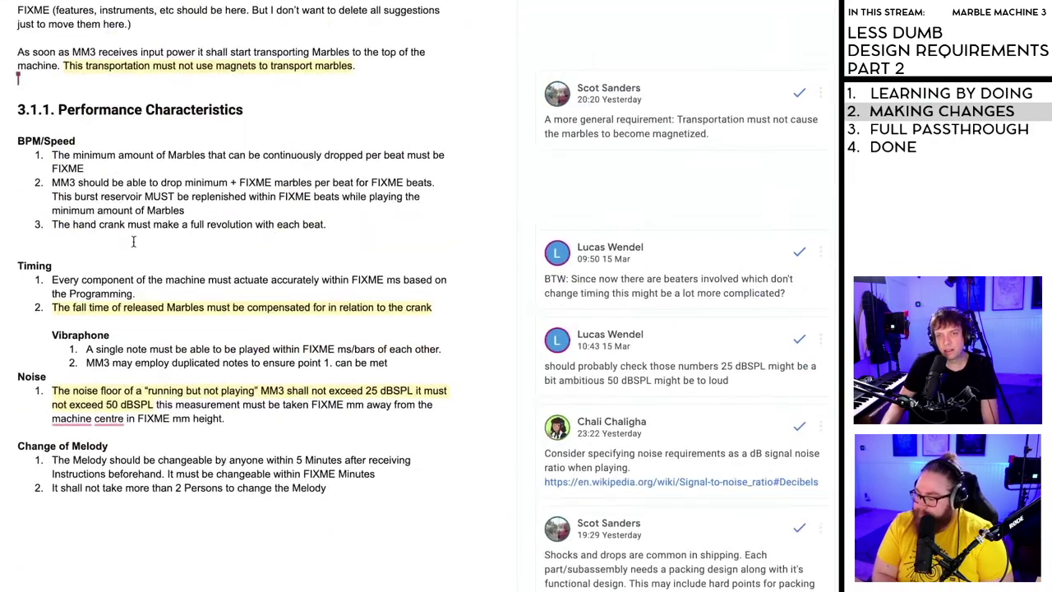
scroll(144, 247, "down", 1)
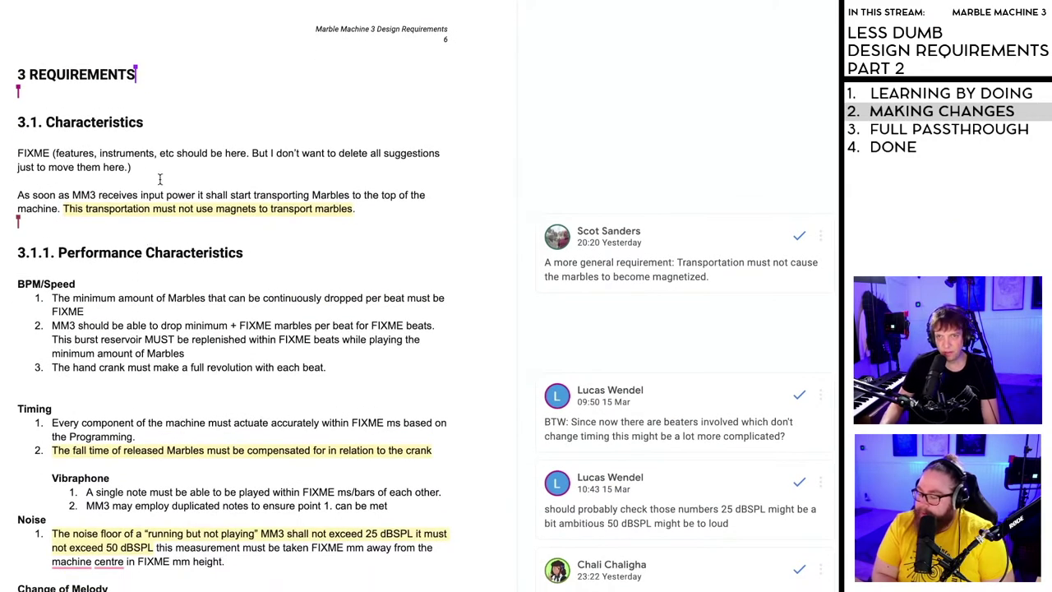
left_click(127, 212)
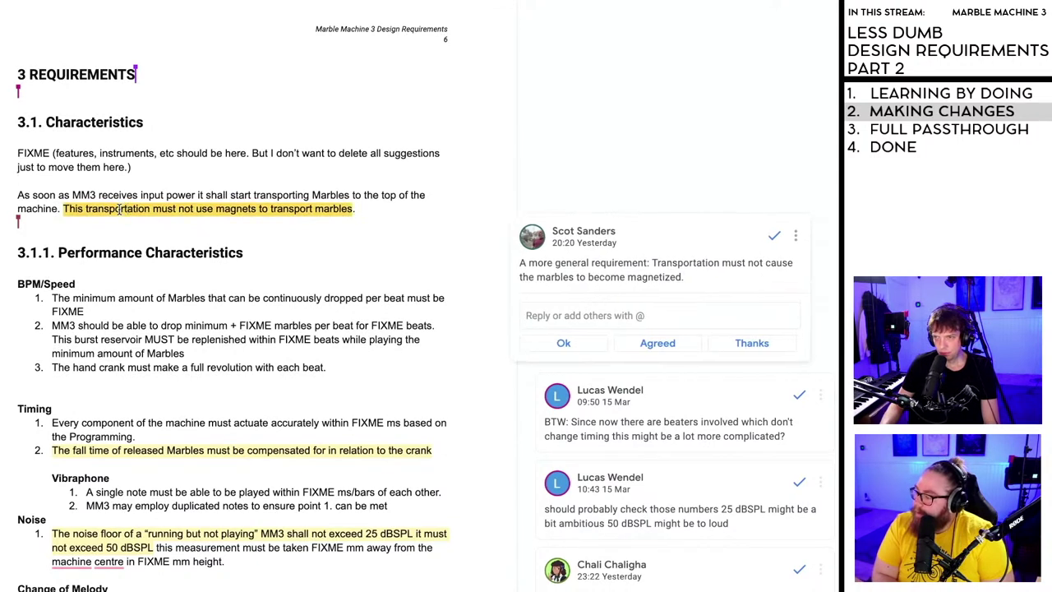
scroll(100, 209, "down", 1)
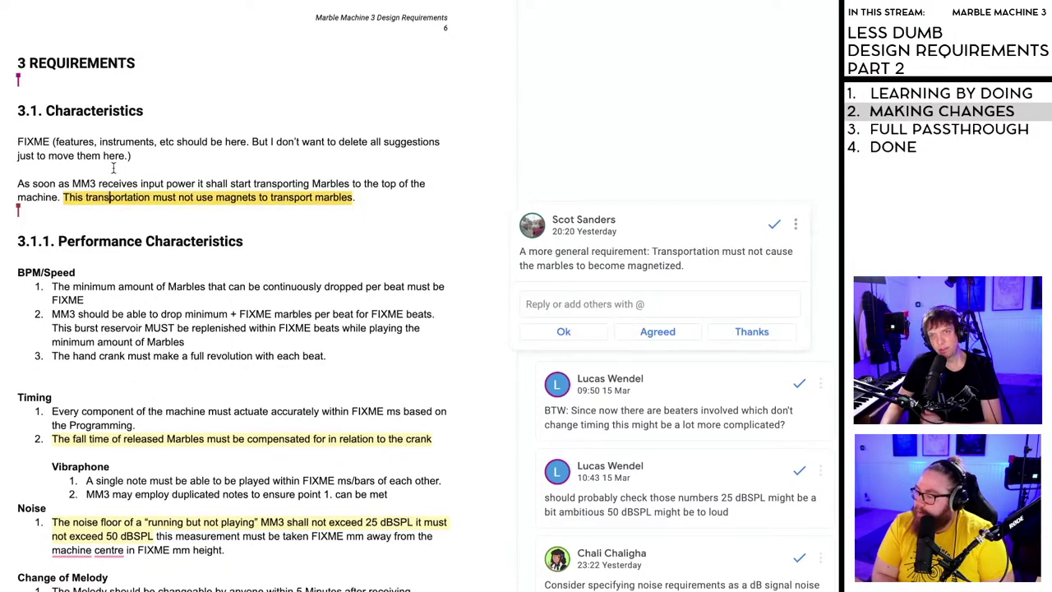
left_click(113, 167)
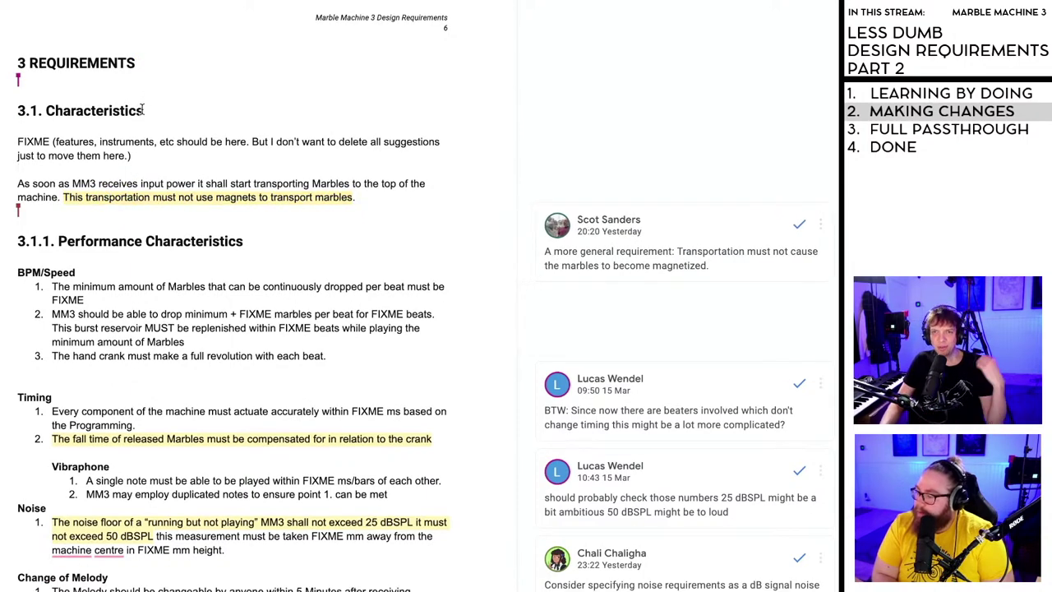
left_click_drag(145, 112, 47, 107)
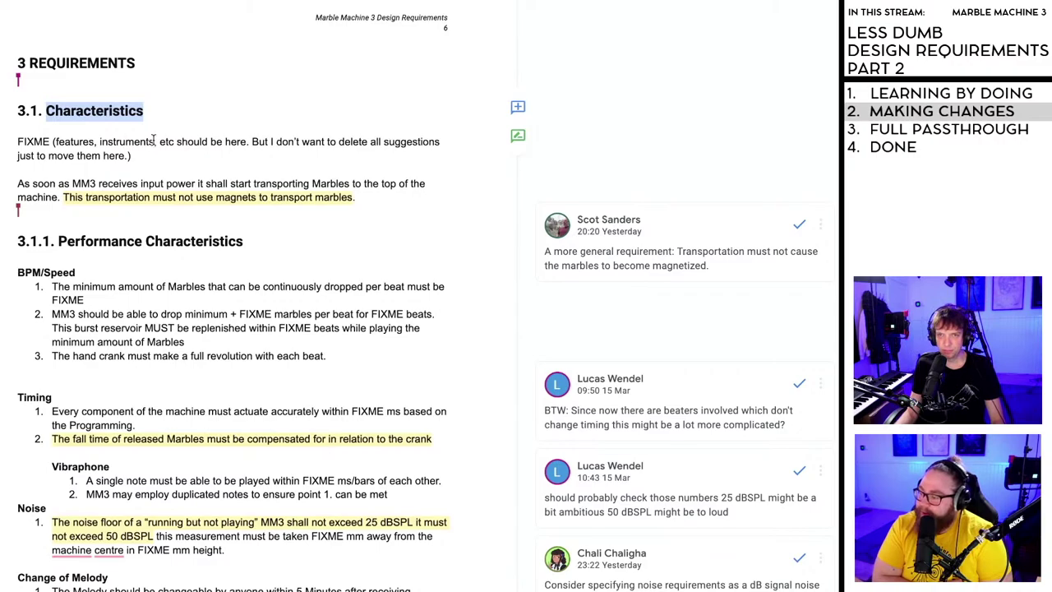
scroll(155, 141, "down", 5)
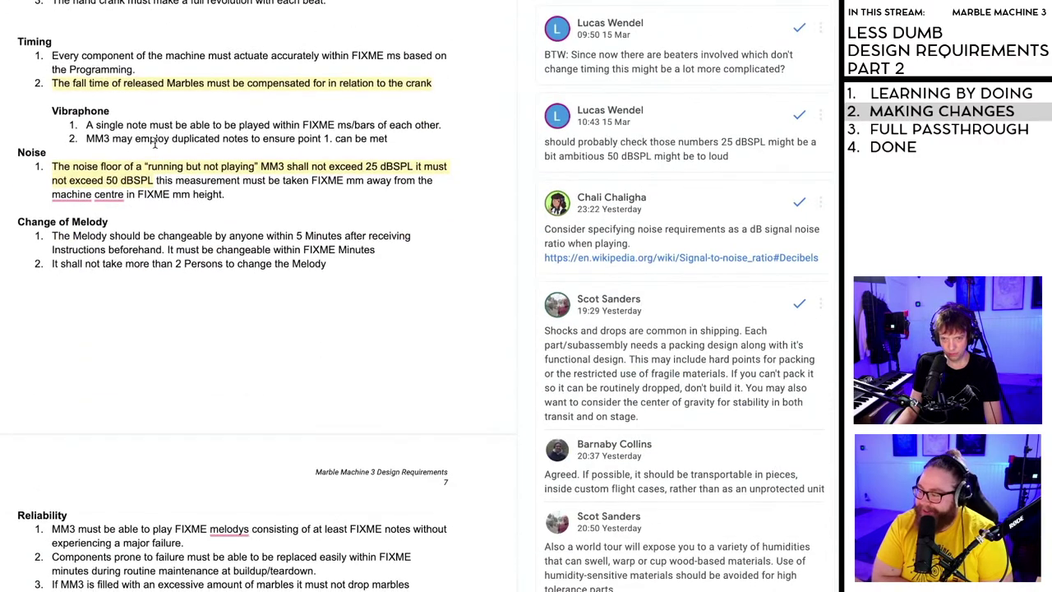
scroll(156, 142, "down", 5)
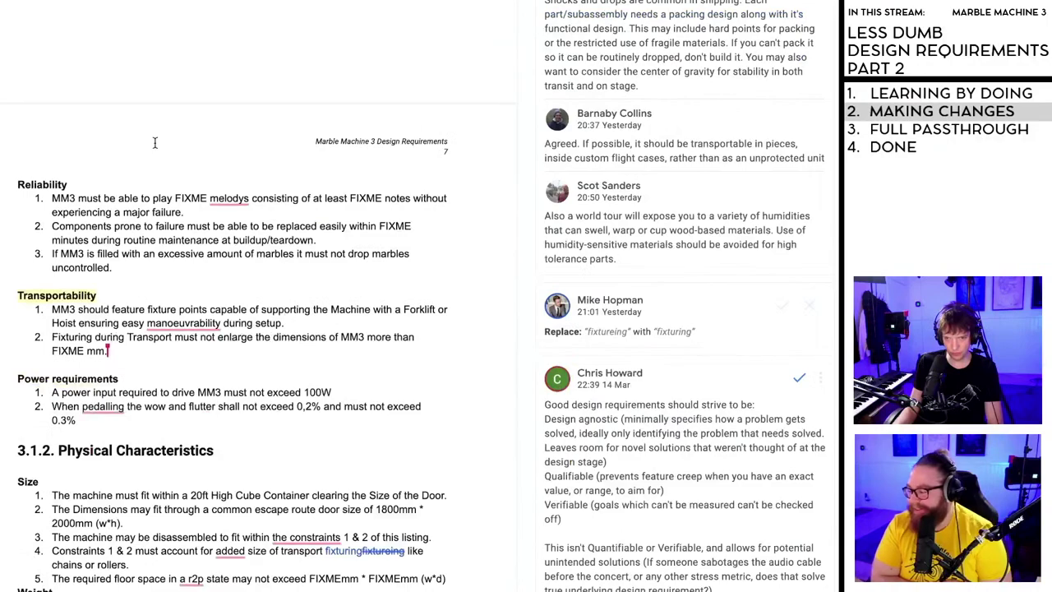
scroll(155, 143, "down", 4)
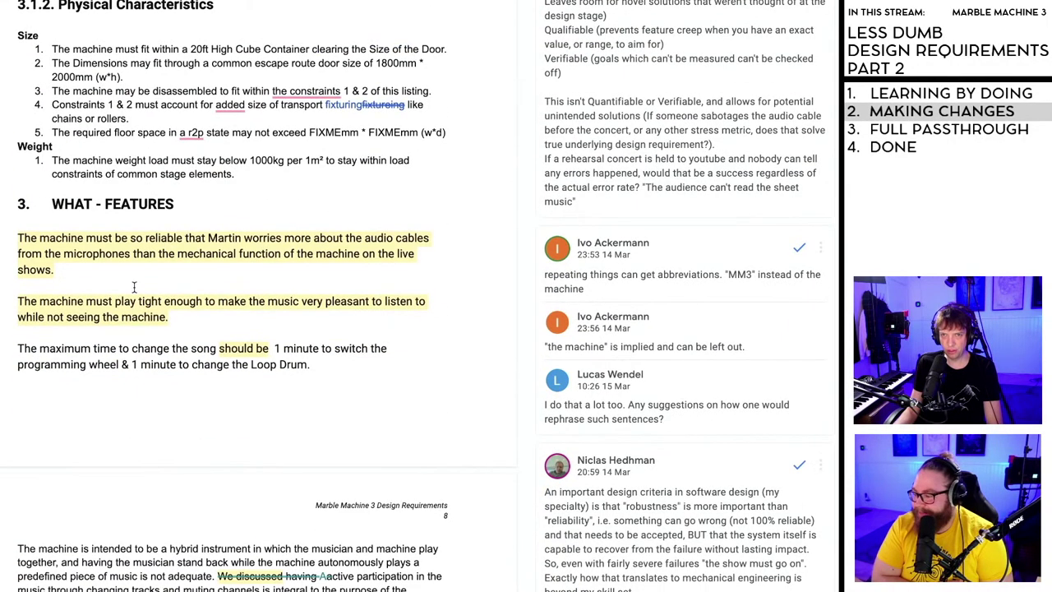
scroll(136, 286, "up", 6)
scroll(135, 287, "up", 9)
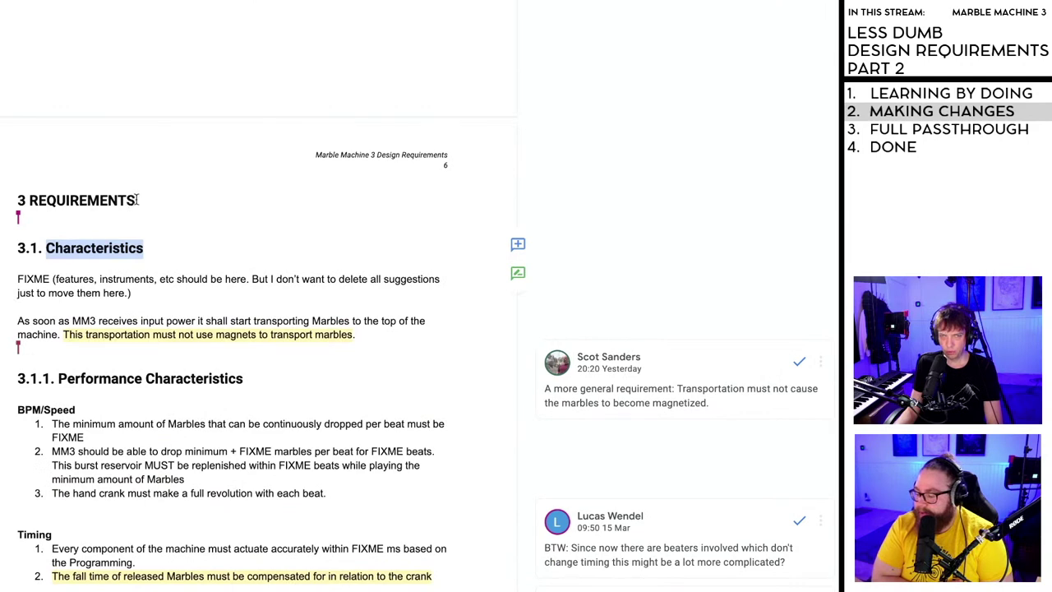
scroll(136, 199, "down", 1)
- Rename the section 3 heading from REQUIREMENTS to FEATURES
left_click_drag(138, 142, 30, 141)
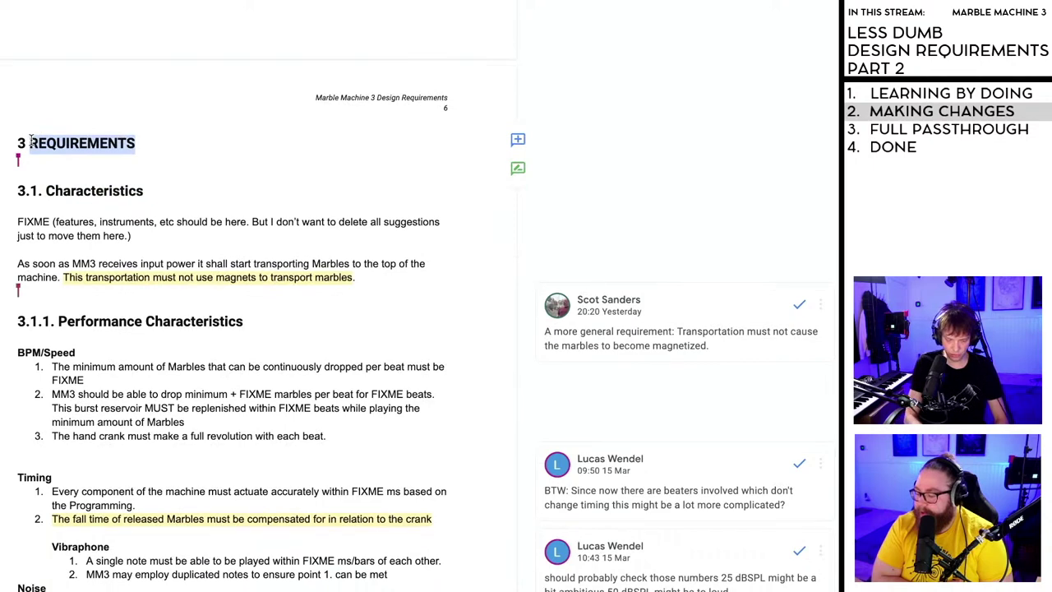
type("FEATURES")
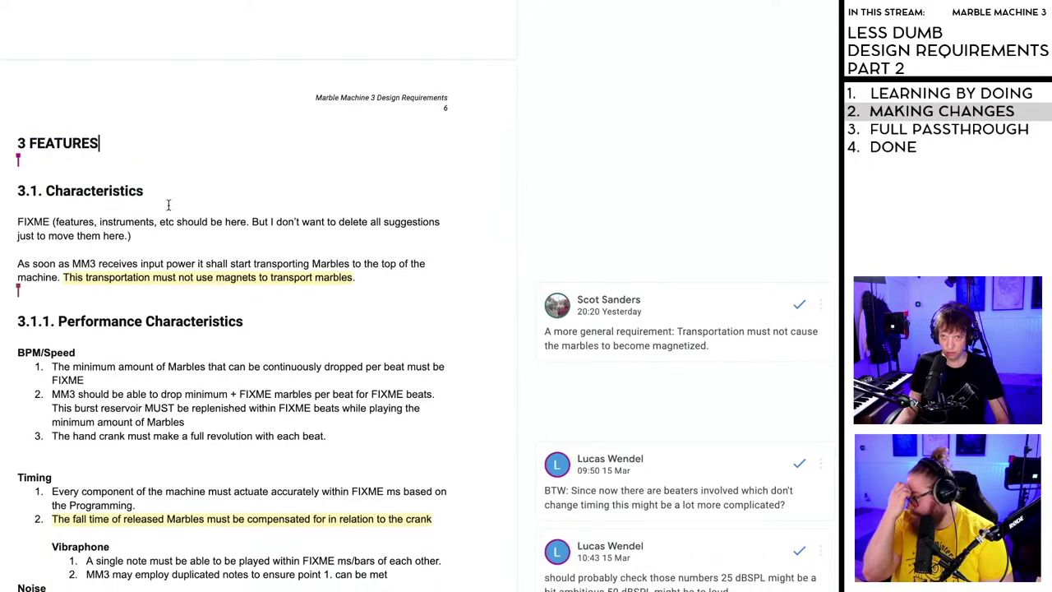
left_click(209, 183)
scroll(186, 298, "down", 4)
scroll(186, 298, "down", 10)
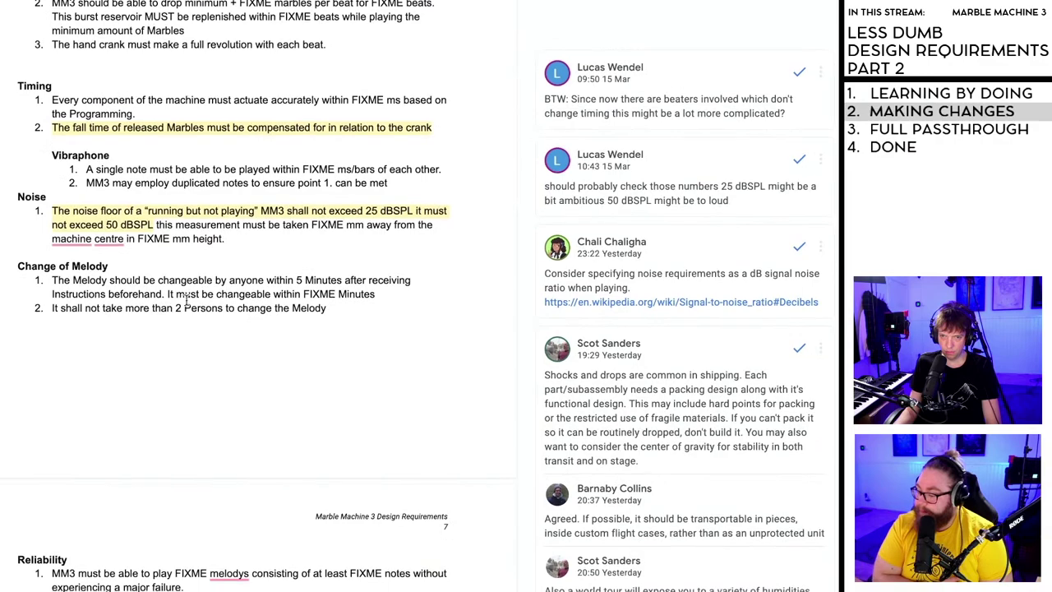
left_click_drag(61, 488, 172, 490)
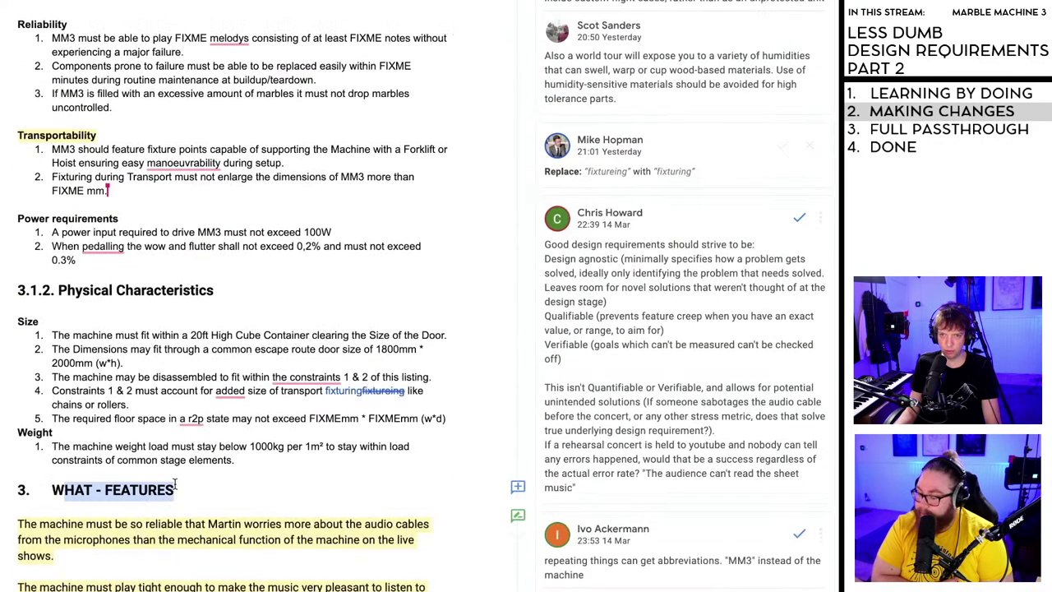
left_click(169, 490)
scroll(169, 490, "up", 13)
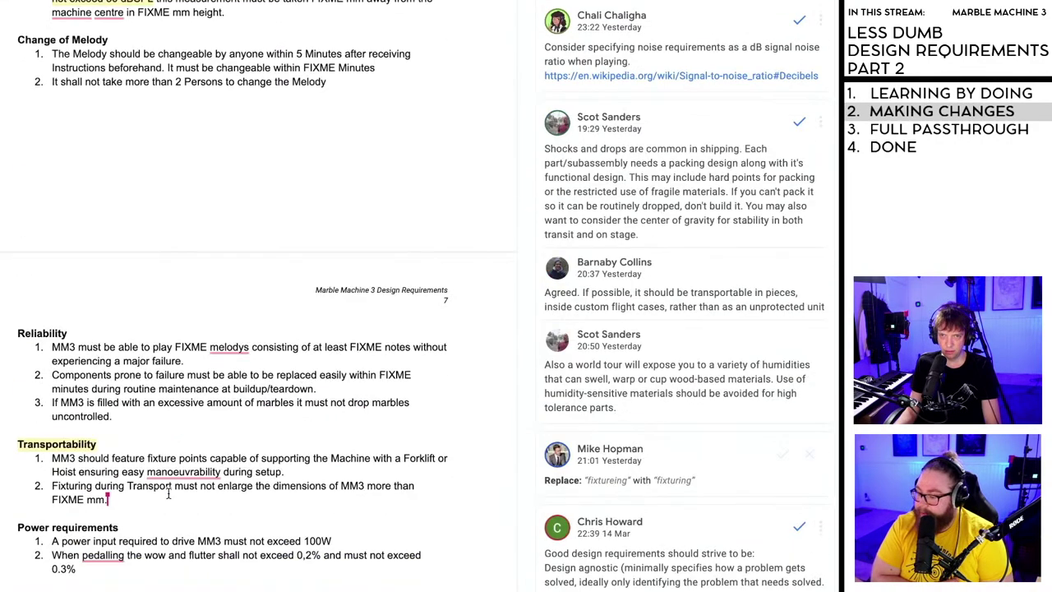
scroll(149, 265, "up", 1)
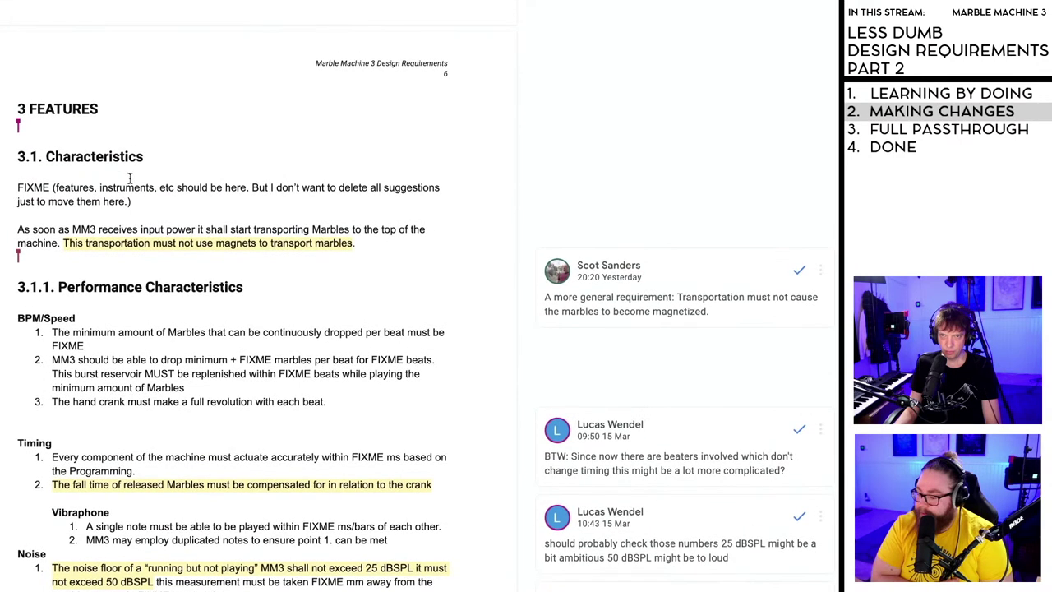
- Rename the 3.1 heading to Features and 3.1.1 to Performance Features
left_click_drag(143, 158, 49, 153)
type("FEATURES")
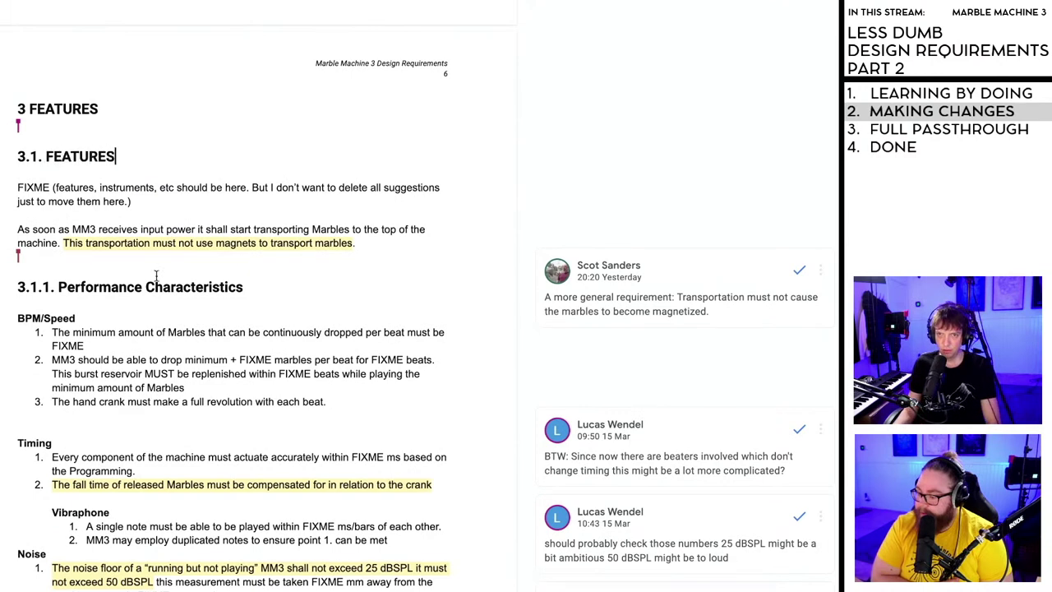
left_click(119, 297)
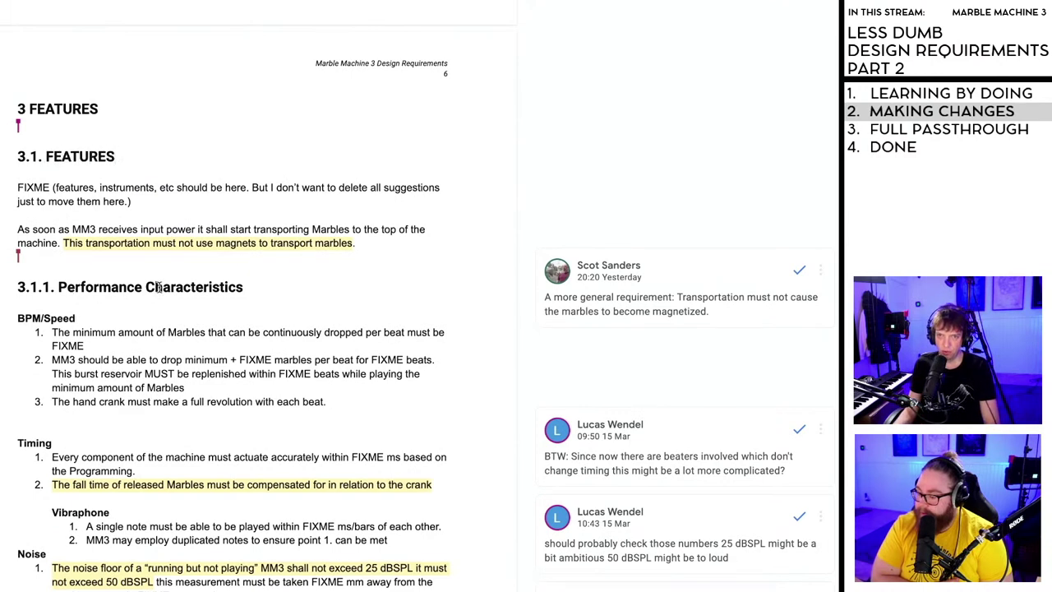
left_click_drag(145, 287, 244, 287)
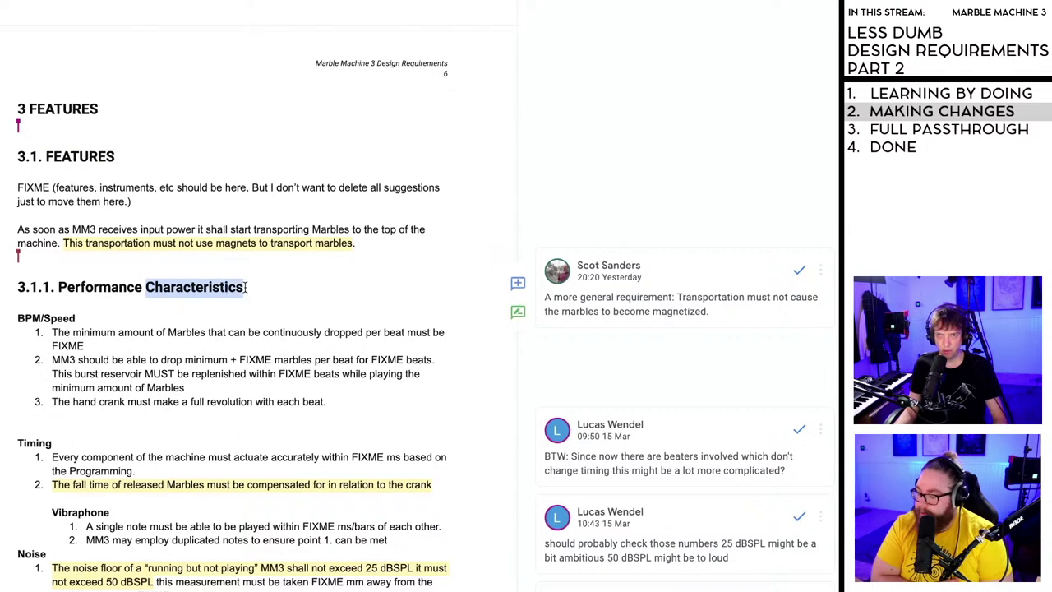
left_click_drag(115, 156, 56, 156)
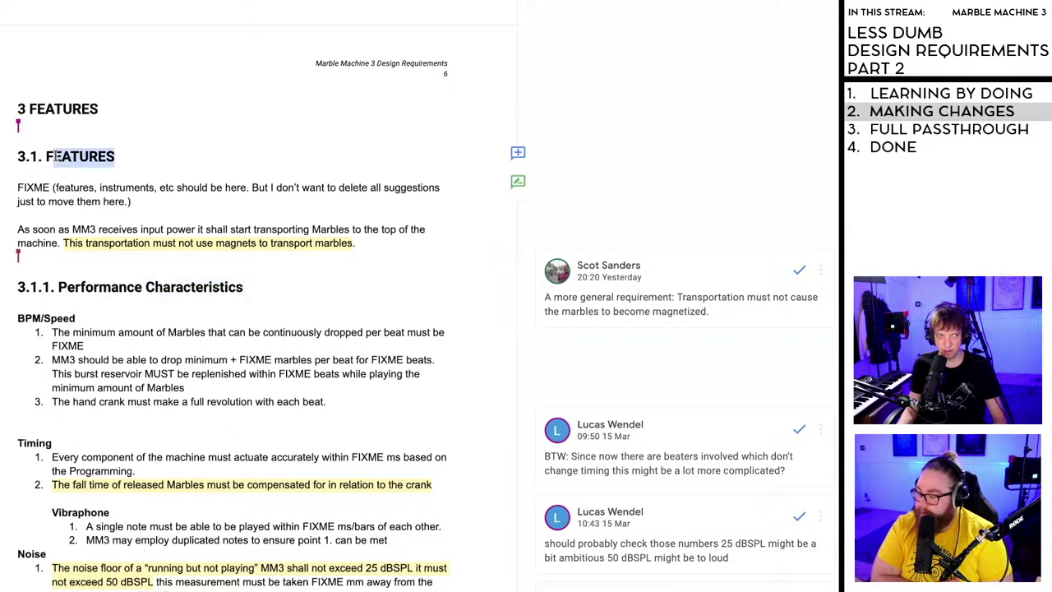
type("eatures")
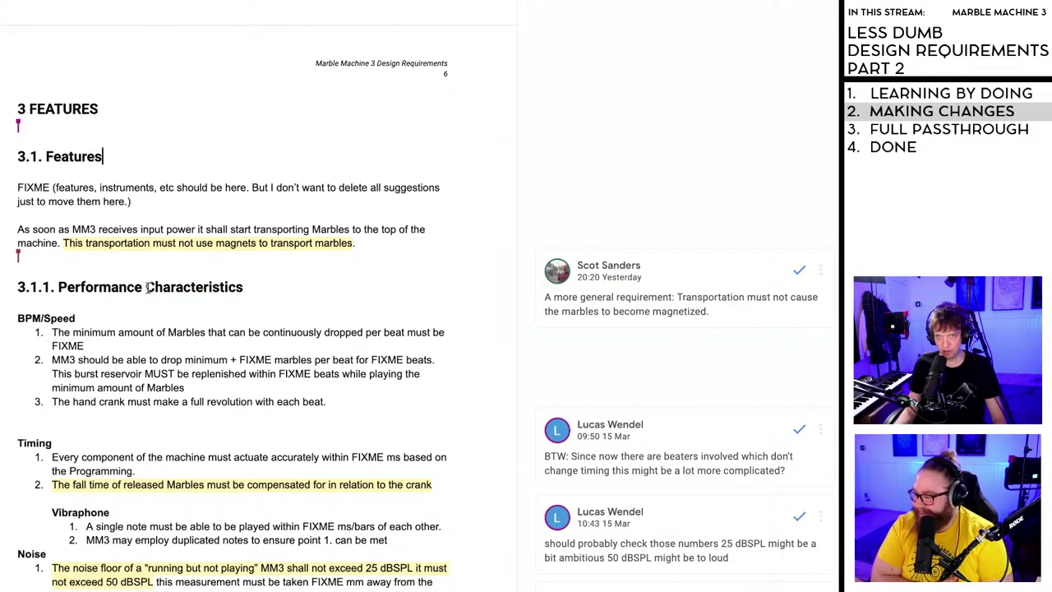
left_click_drag(146, 287, 243, 289)
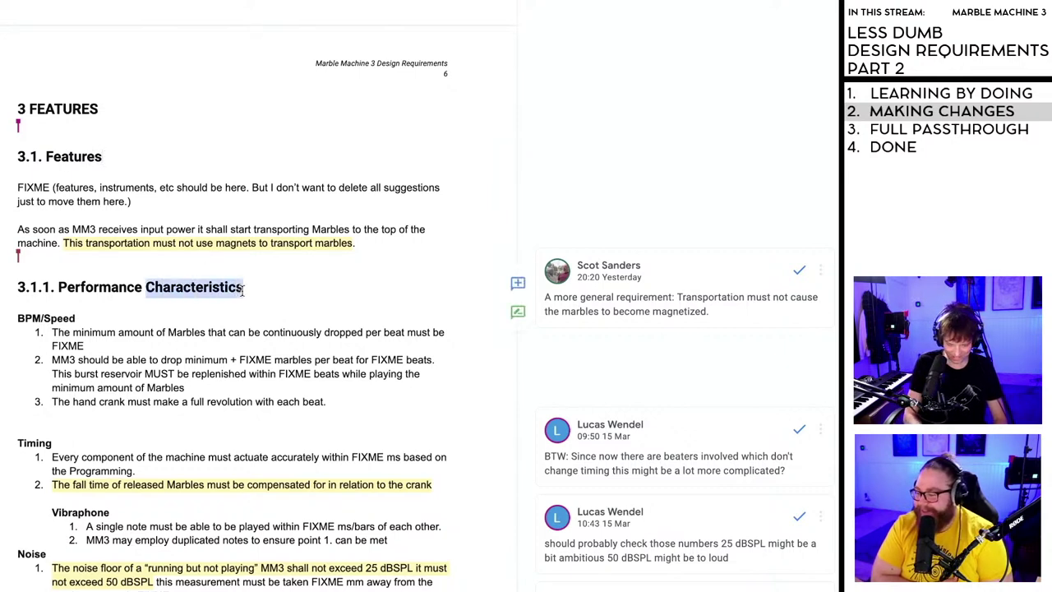
type("Features")
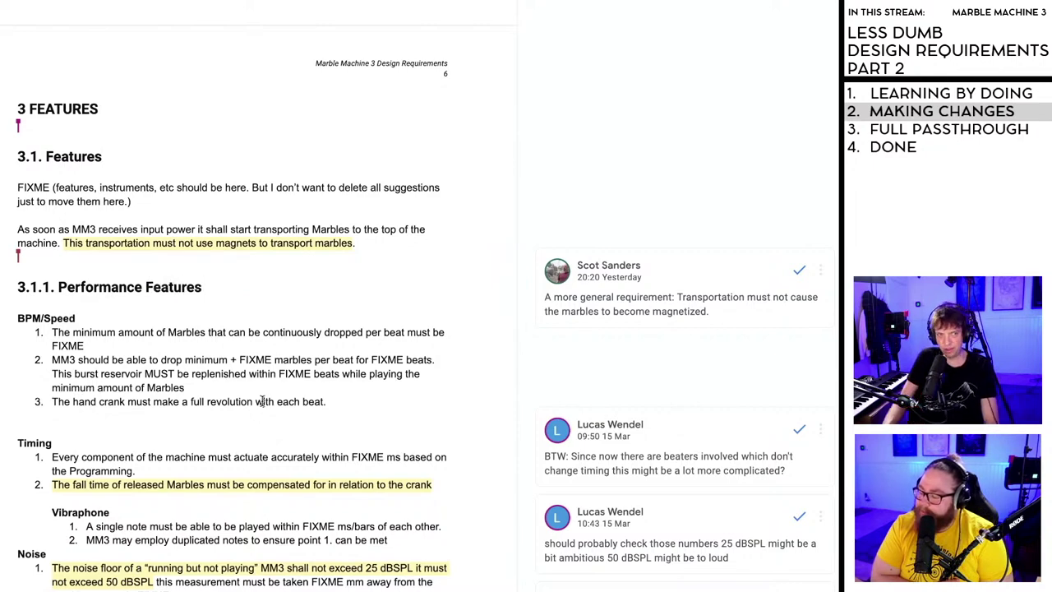
- Scroll to the 3.1.2 Physical Characteristics heading and select its word Characteristics
scroll(260, 394, "down", 2)
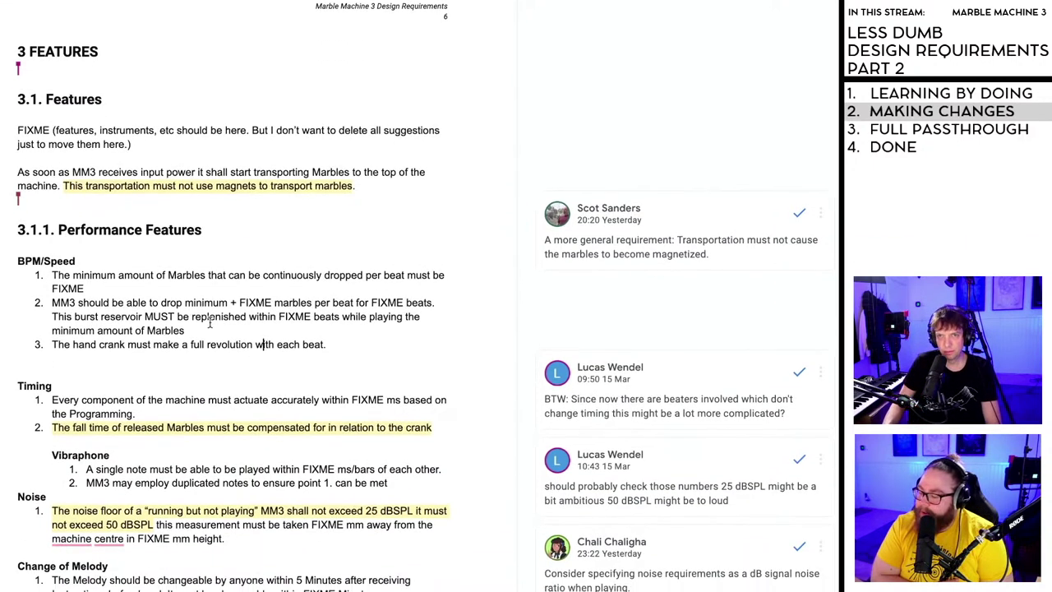
scroll(210, 323, "down", 5)
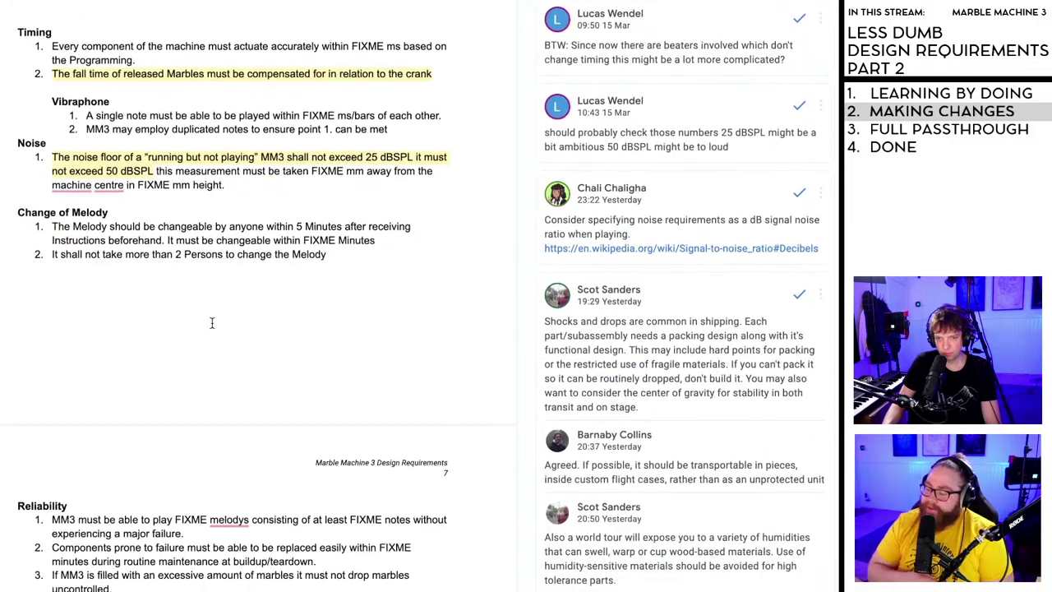
scroll(211, 323, "down", 6)
scroll(140, 366, "down", 1)
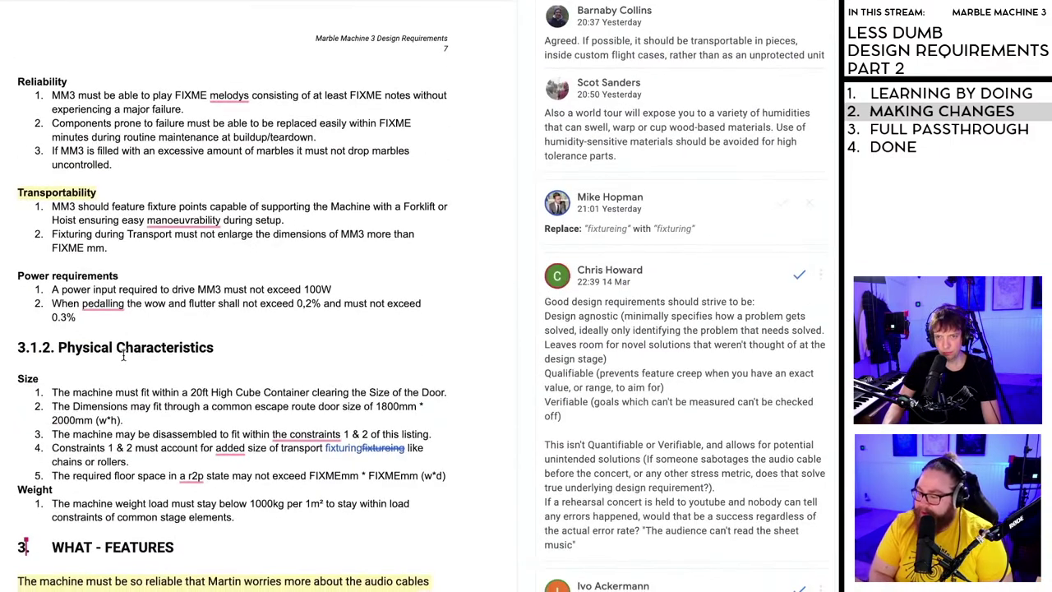
left_click_drag(117, 348, 216, 348)
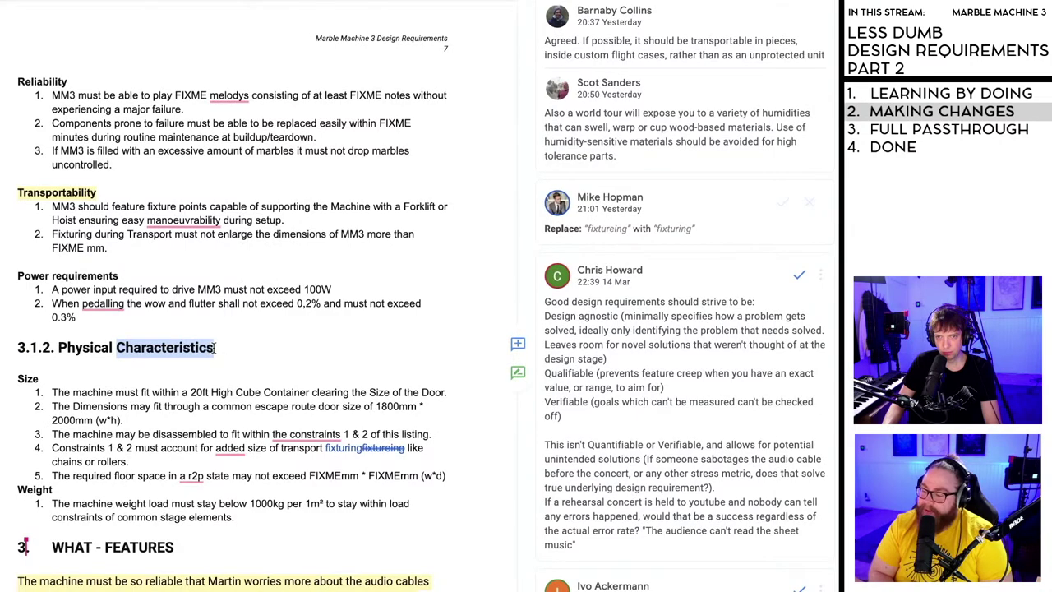
scroll(215, 347, "down", 1)
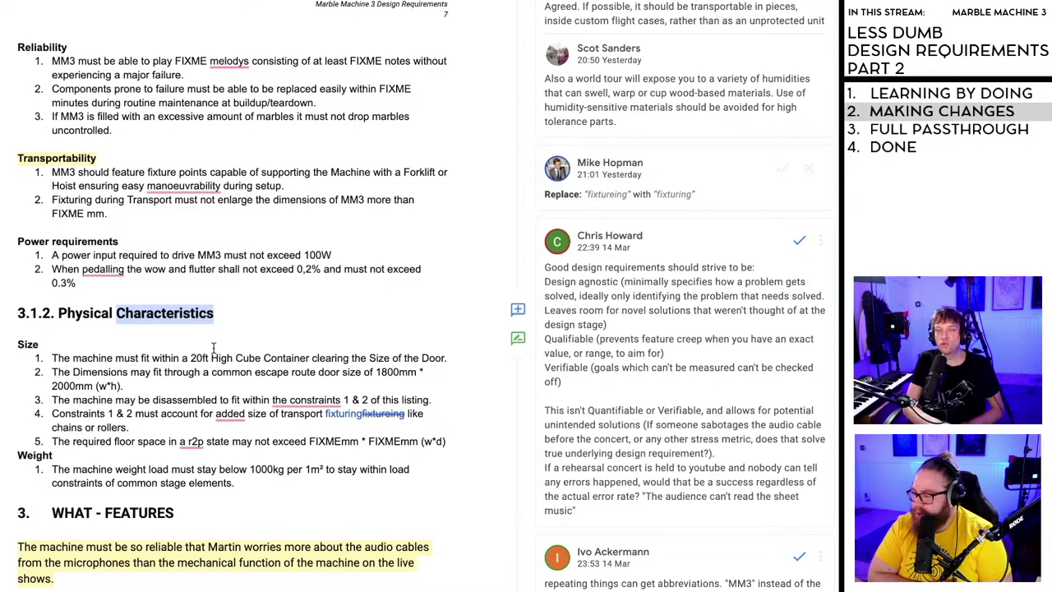
- Scroll to page 3's Introduction showing the Purpose, Terminology and Definitions sections
scroll(213, 347, "up", 20)
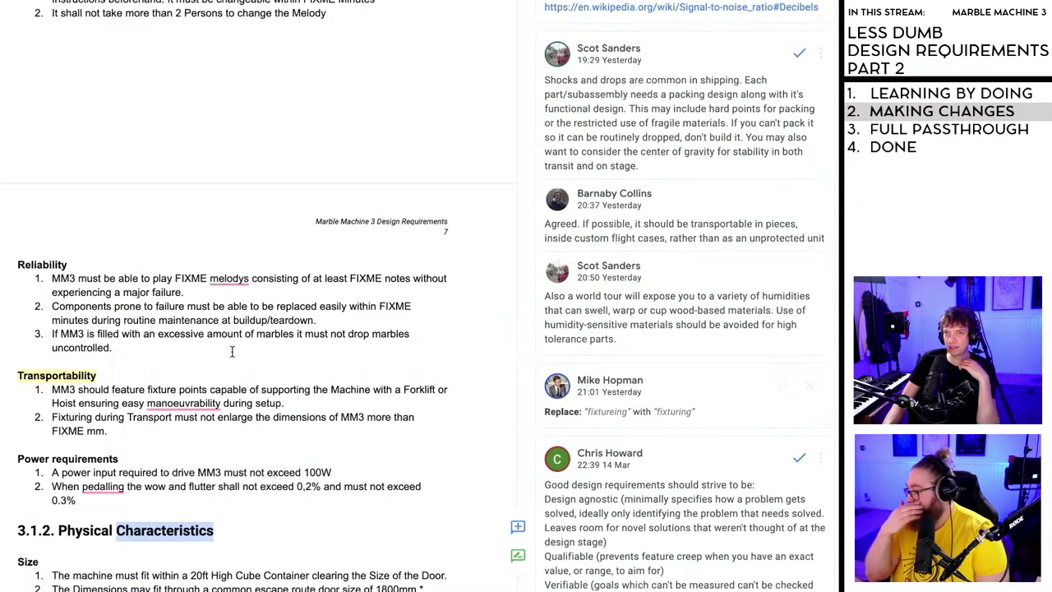
scroll(230, 346, "up", 20)
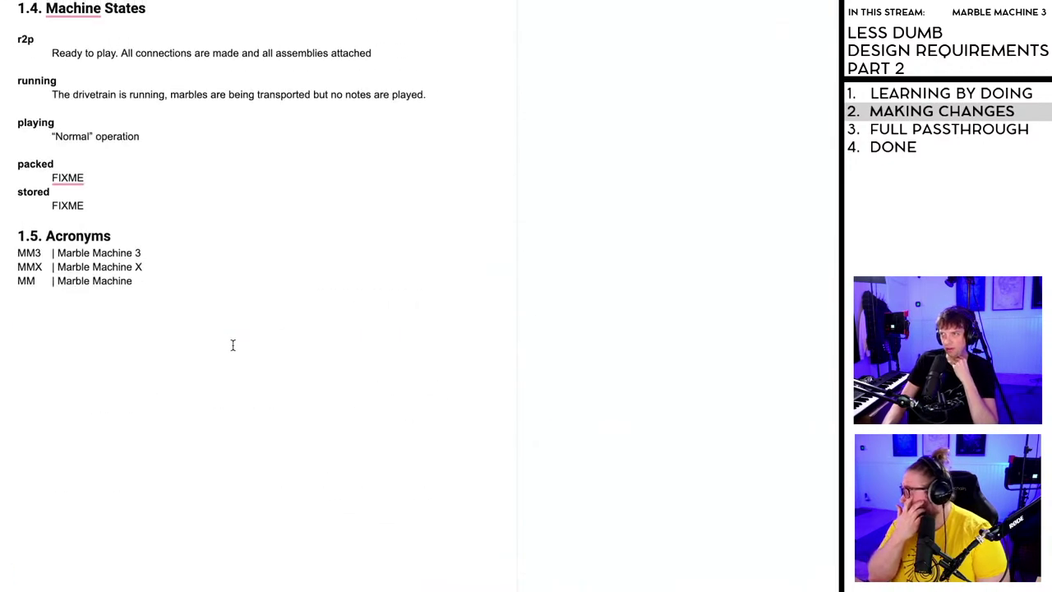
scroll(226, 345, "up", 6)
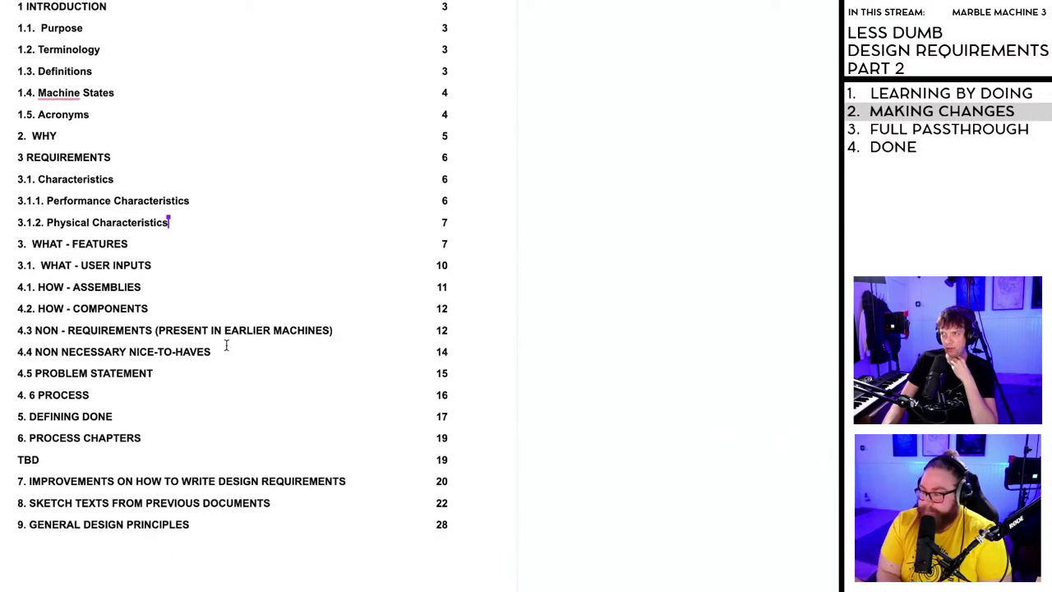
scroll(224, 346, "down", 4)
scroll(224, 346, "down", 10)
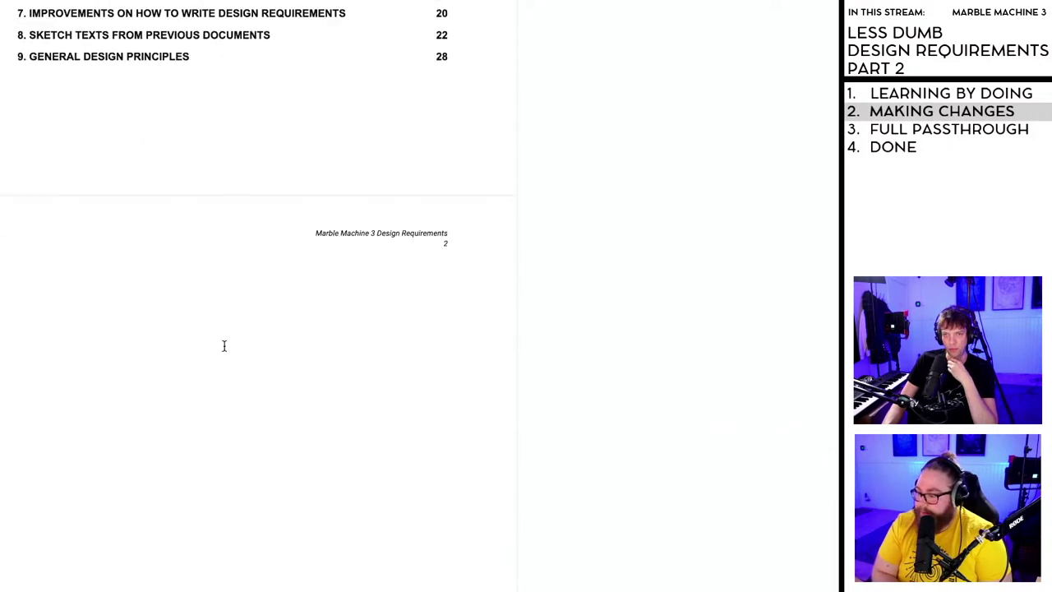
scroll(206, 364, "down", 2)
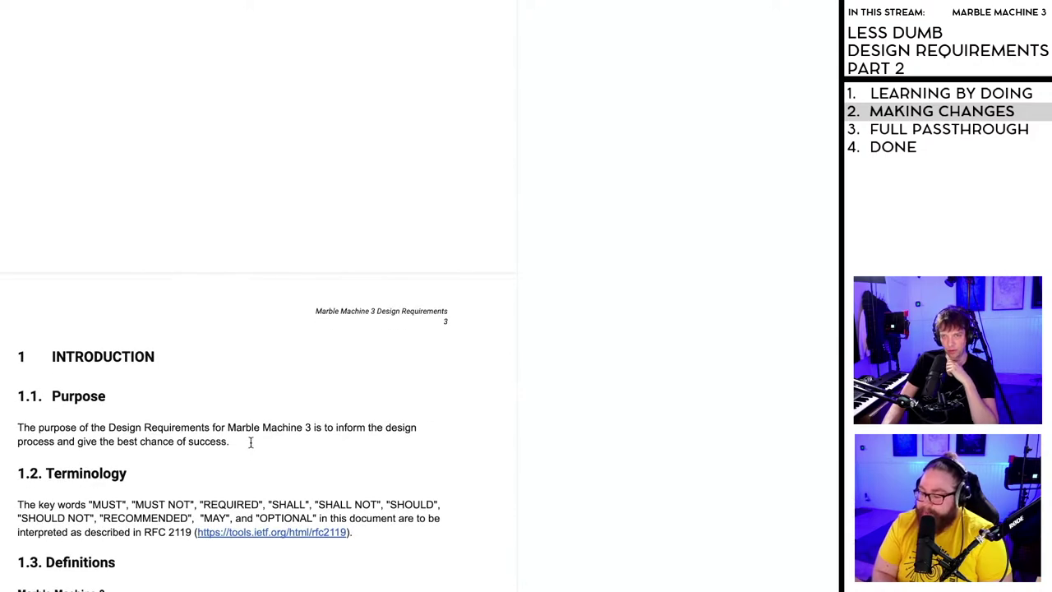
scroll(230, 439, "down", 3)
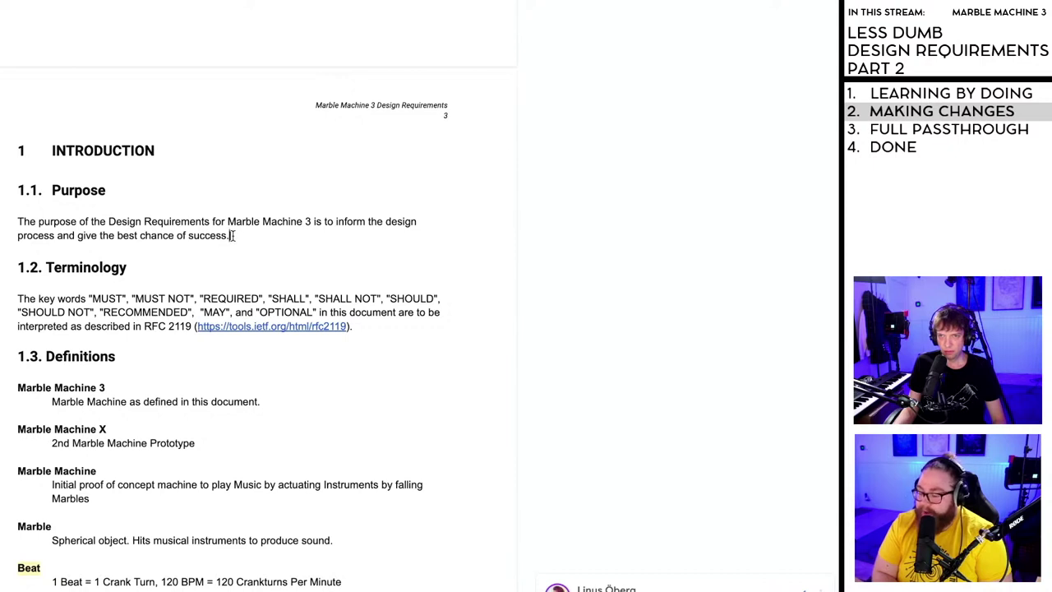
- Rewrite the Purpose sentence to say the document will 'define the goal without solution bias.'
left_click(333, 220)
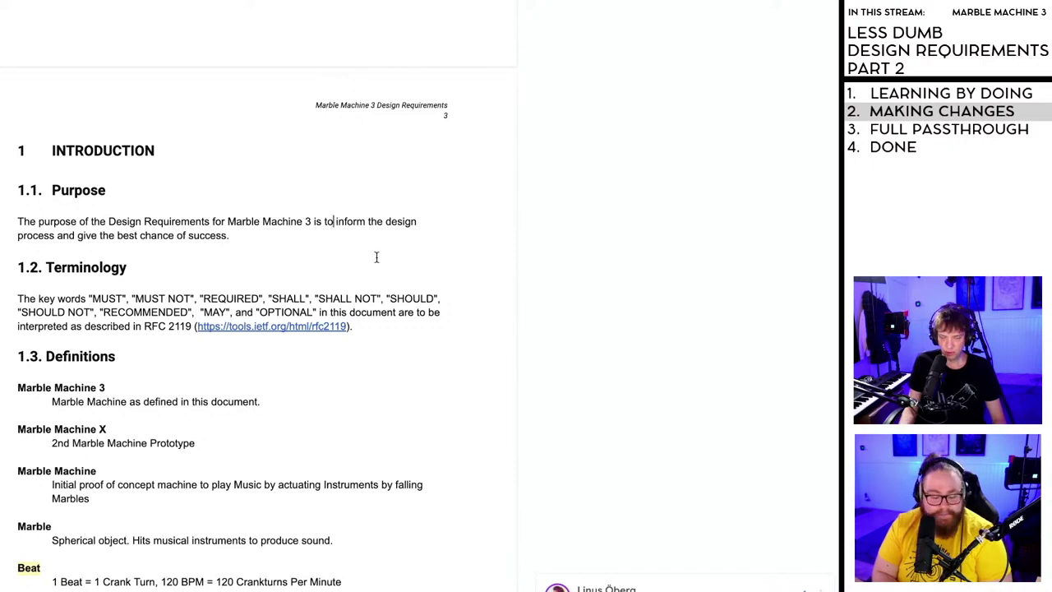
type("define the g ")
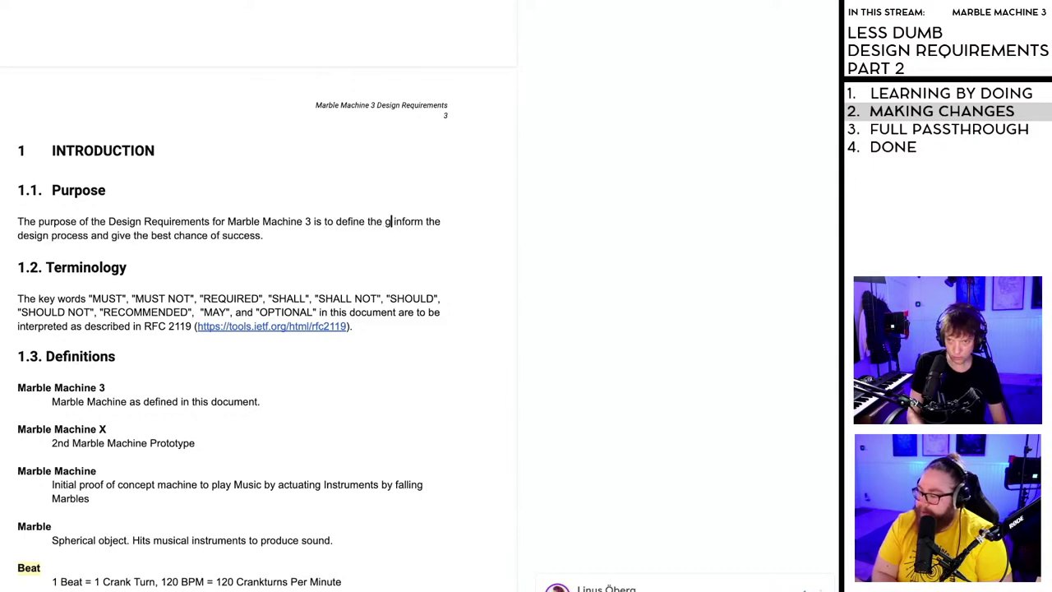
type("oal withou")
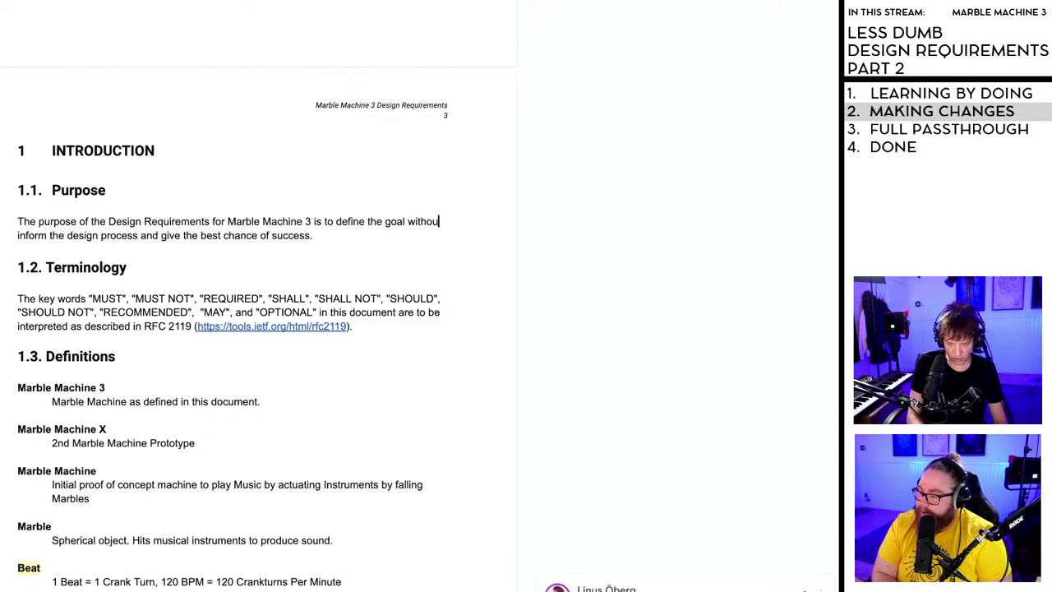
type("t solution b")
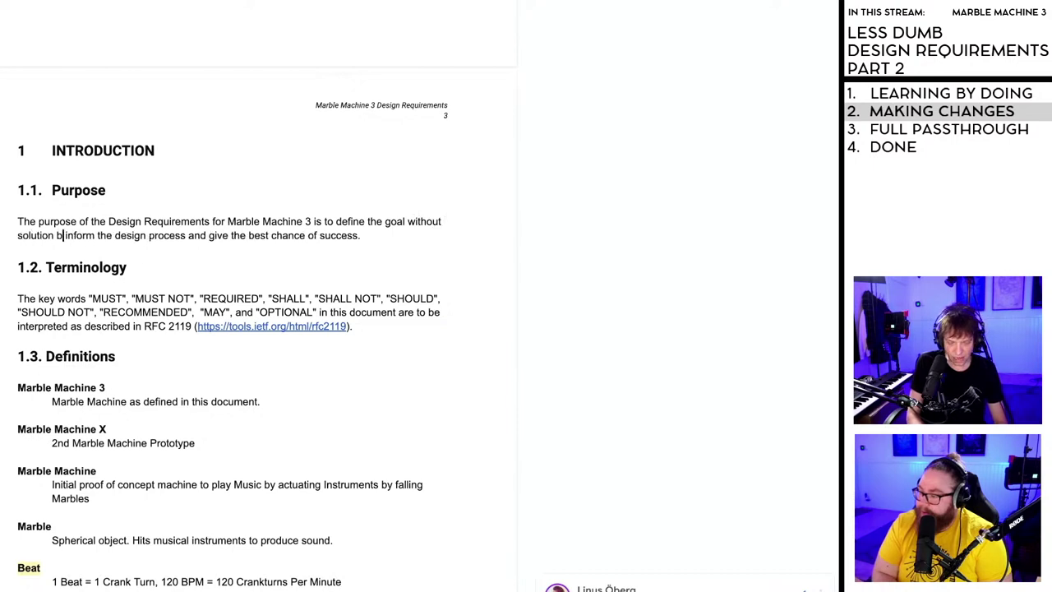
type("ias")
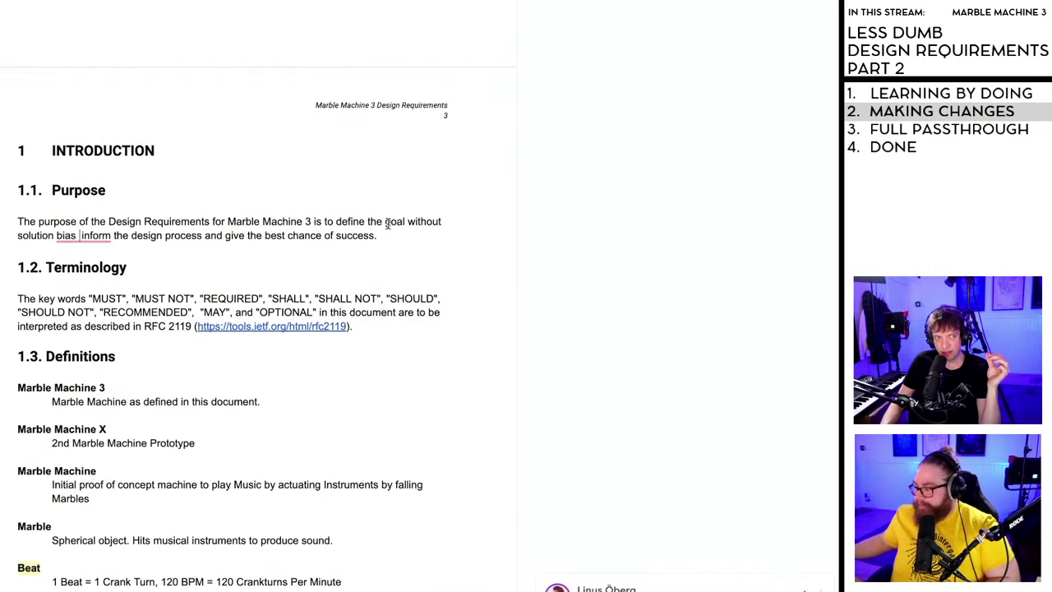
scroll(387, 224, "down", 1)
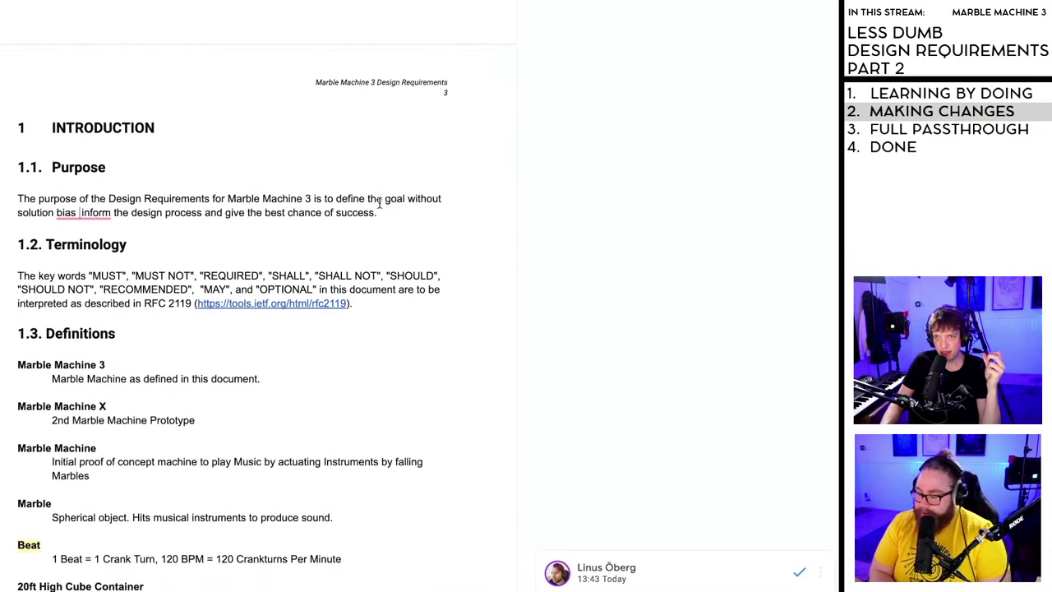
mouse_move(82, 214)
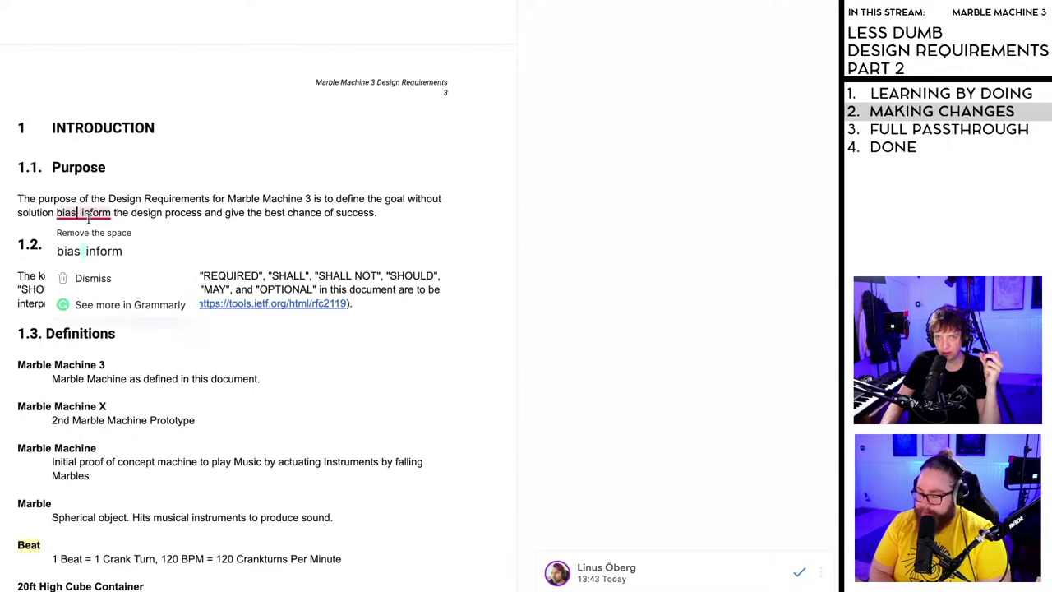
type(".")
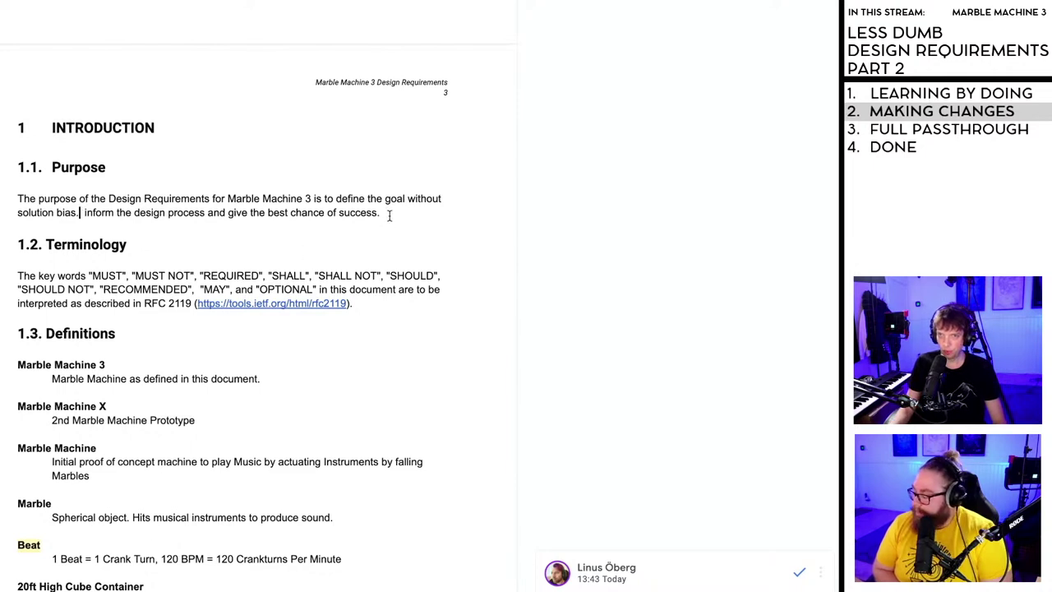
left_click_drag(387, 215, 80, 212)
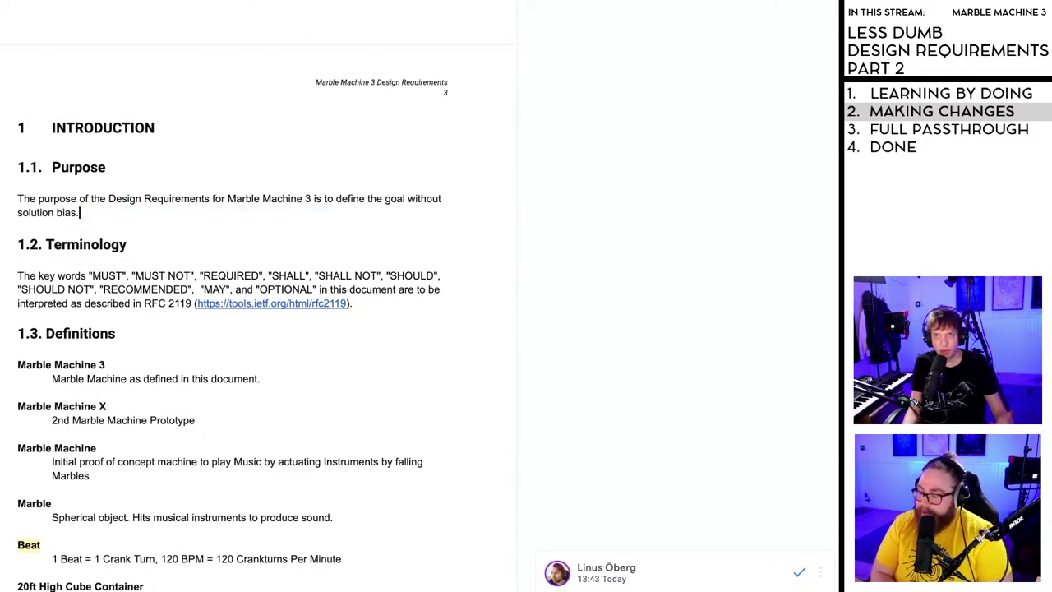
- Review the revised Purpose sentence, then scroll down to the Definitions list
scroll(85, 203, "down", 1)
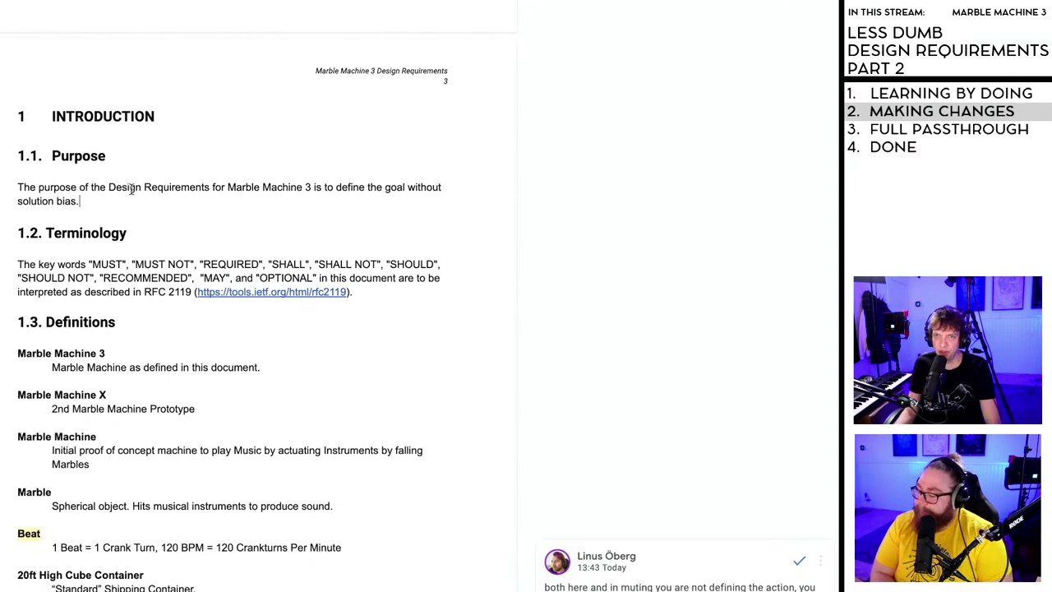
left_click_drag(228, 188, 441, 199)
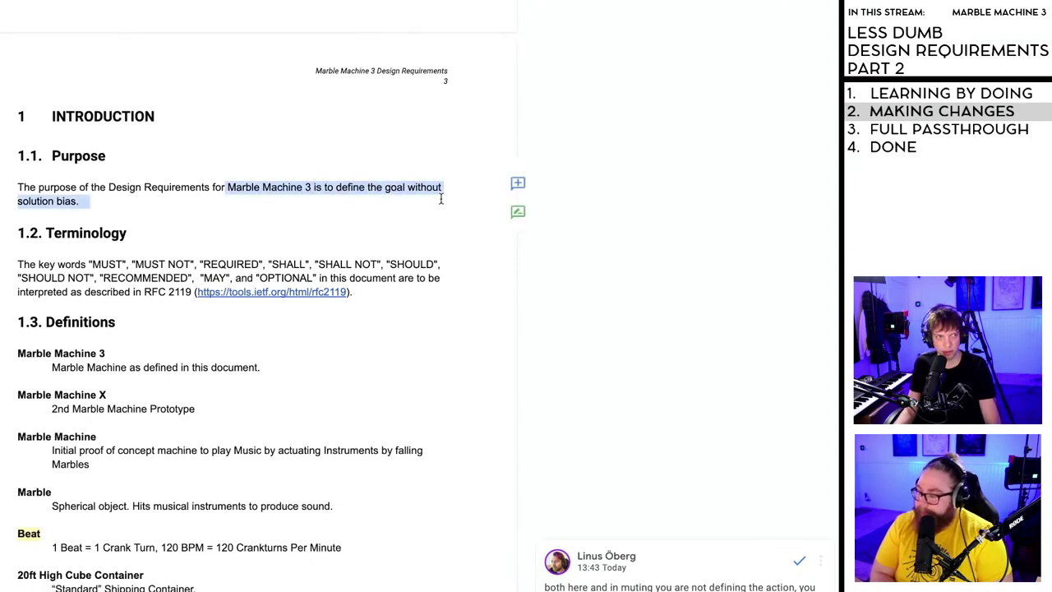
left_click(242, 202)
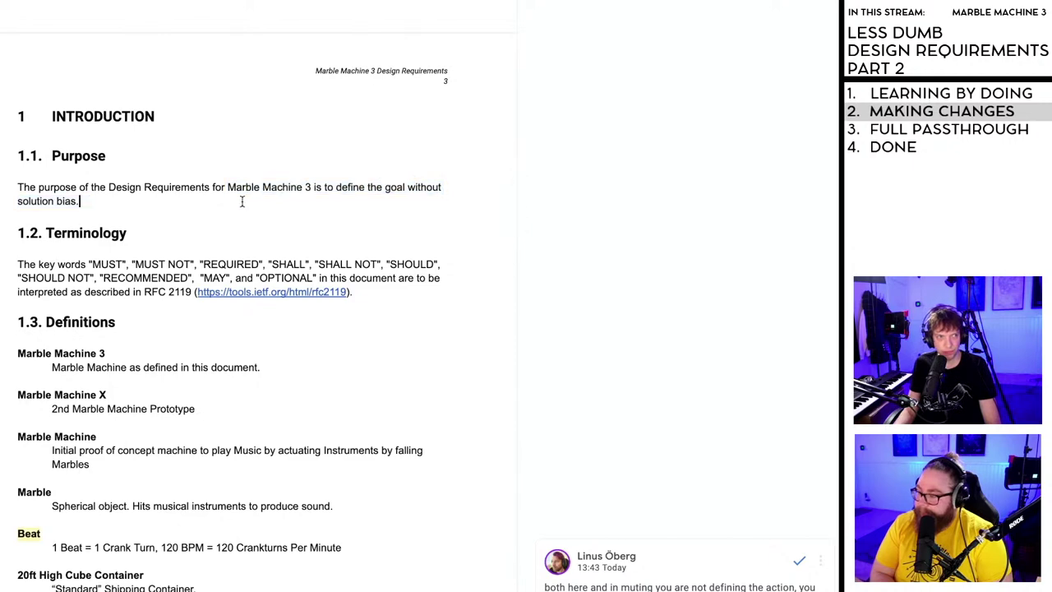
scroll(242, 202, "down", 1)
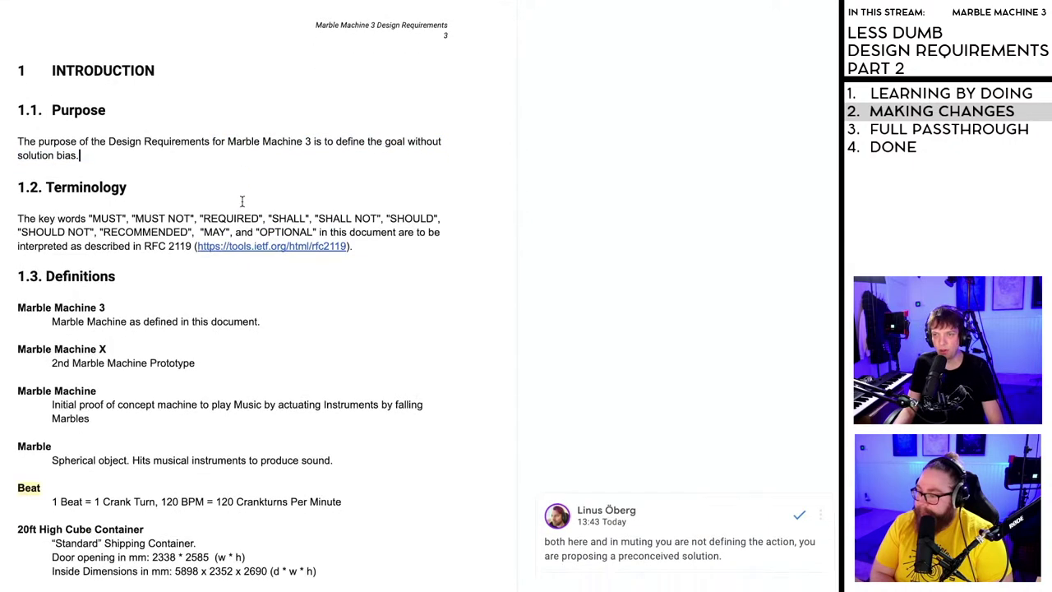
scroll(287, 322, "down", 1)
scroll(287, 322, "down", 4)
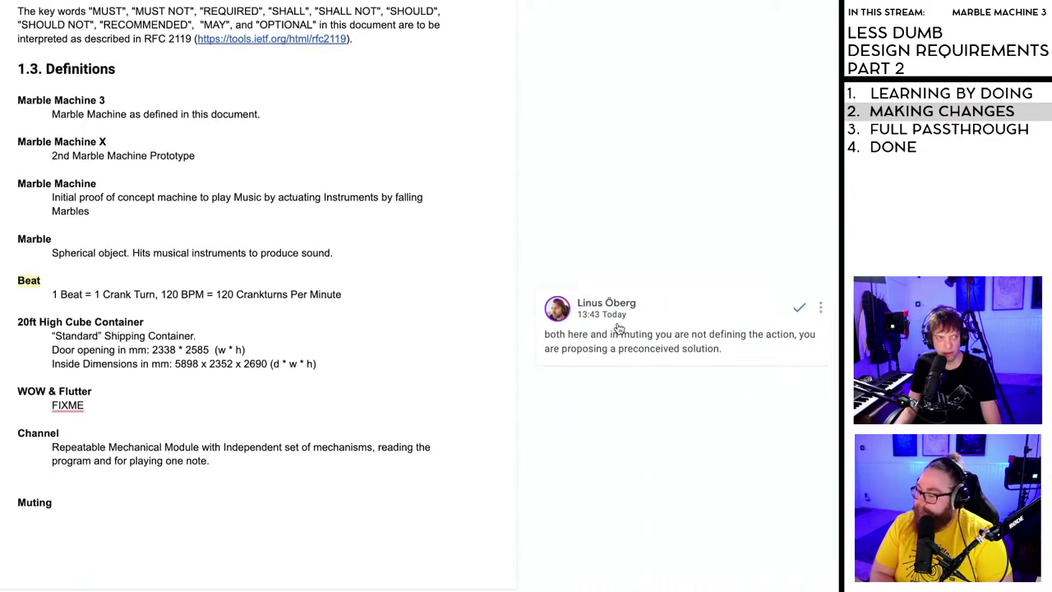
scroll(622, 328, "down", 1)
scroll(674, 310, "down", 1)
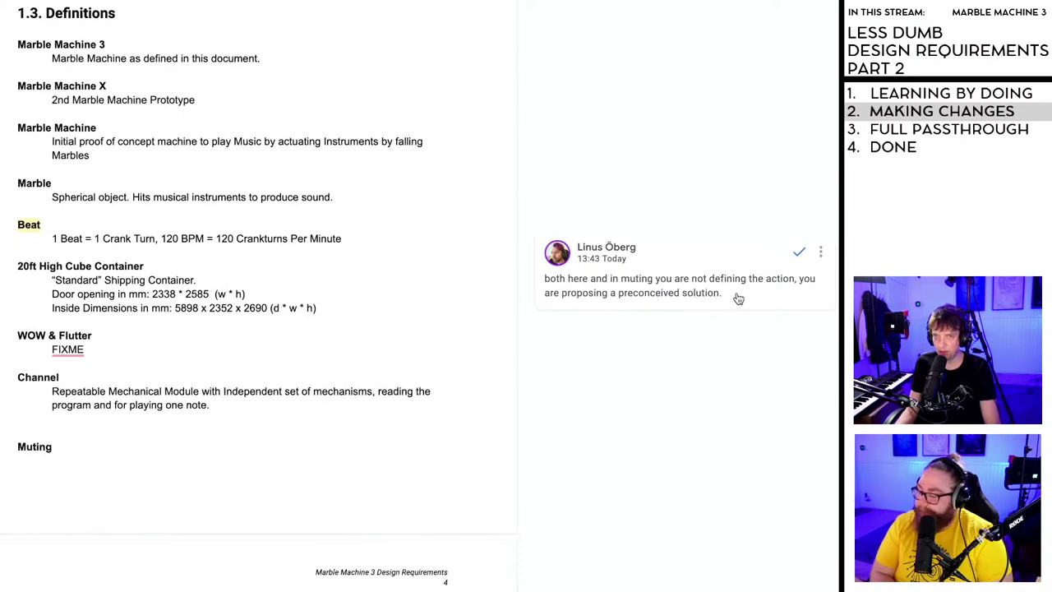
- Cut the 120 BPM clause so Beat reads '1 Beat = 1 Crank Turn Revolution', and resolve its comment
scroll(674, 300, "up", 1)
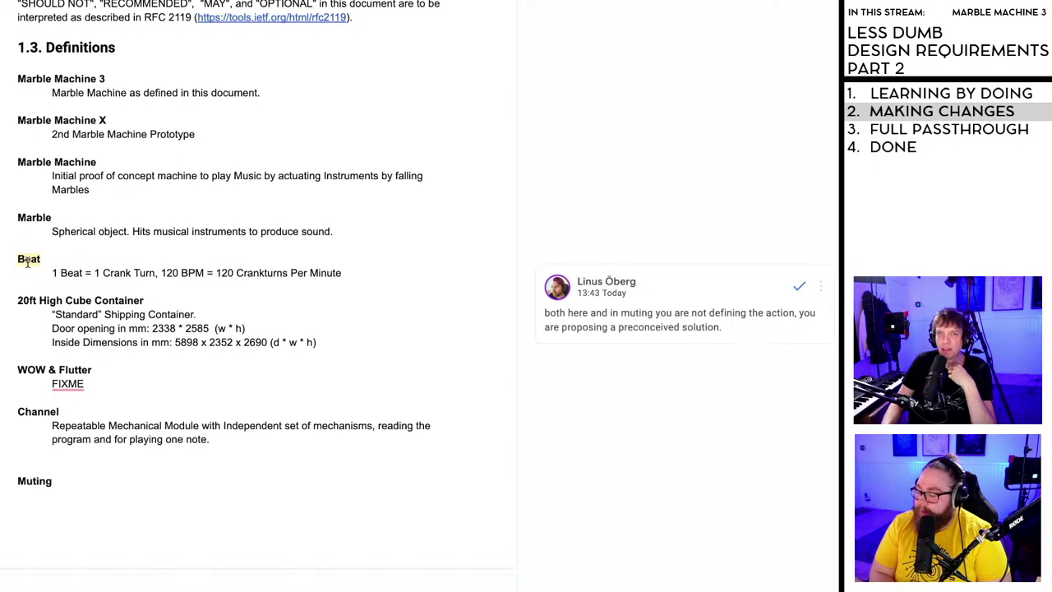
scroll(39, 319, "up", 1)
left_click(27, 316)
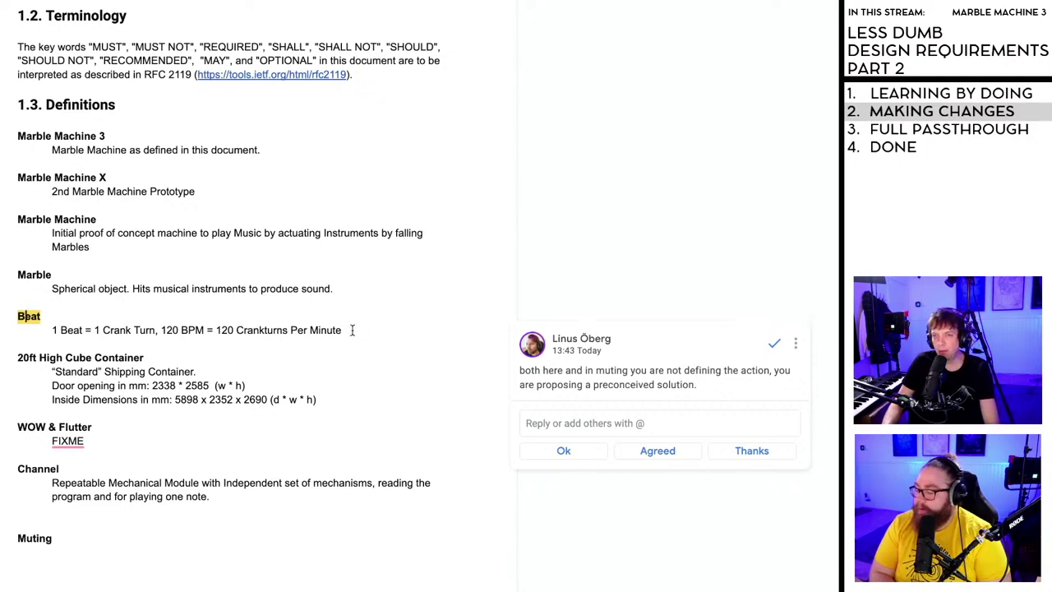
left_click_drag(344, 329, 157, 331)
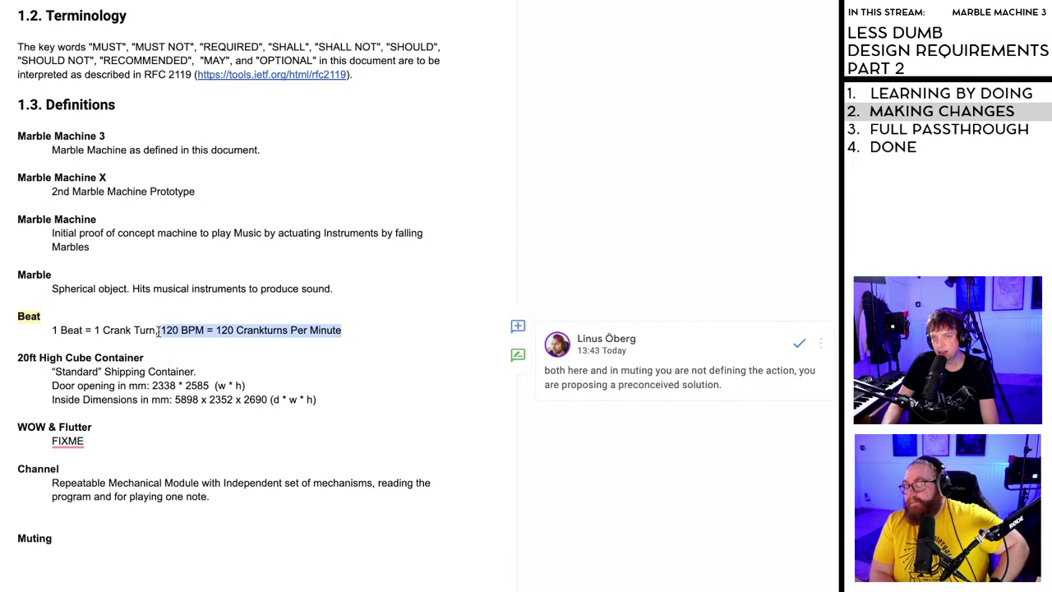
left_click(155, 330)
type(",")
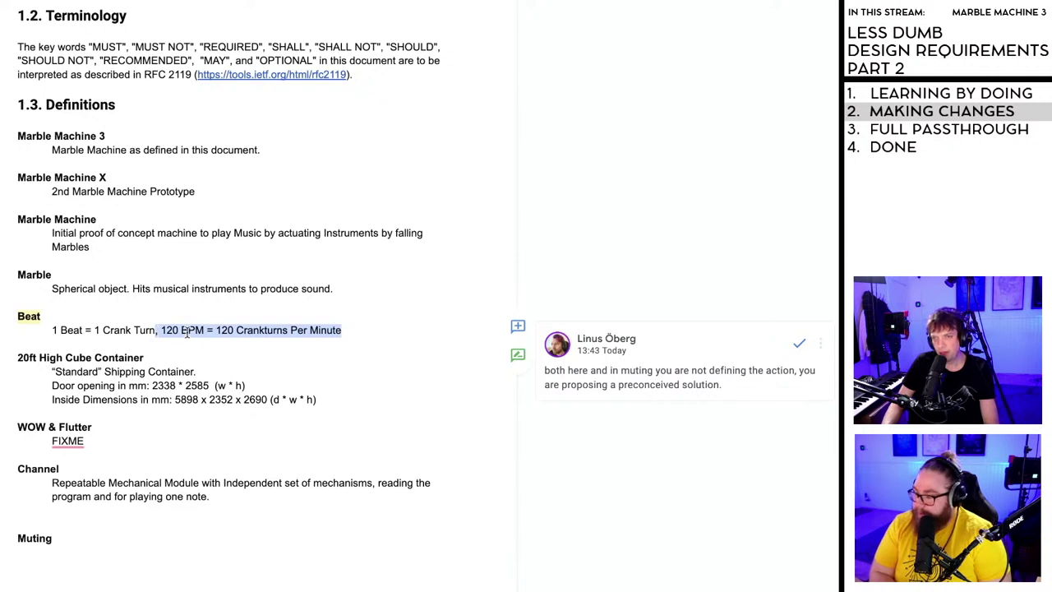
key("BackSpace")
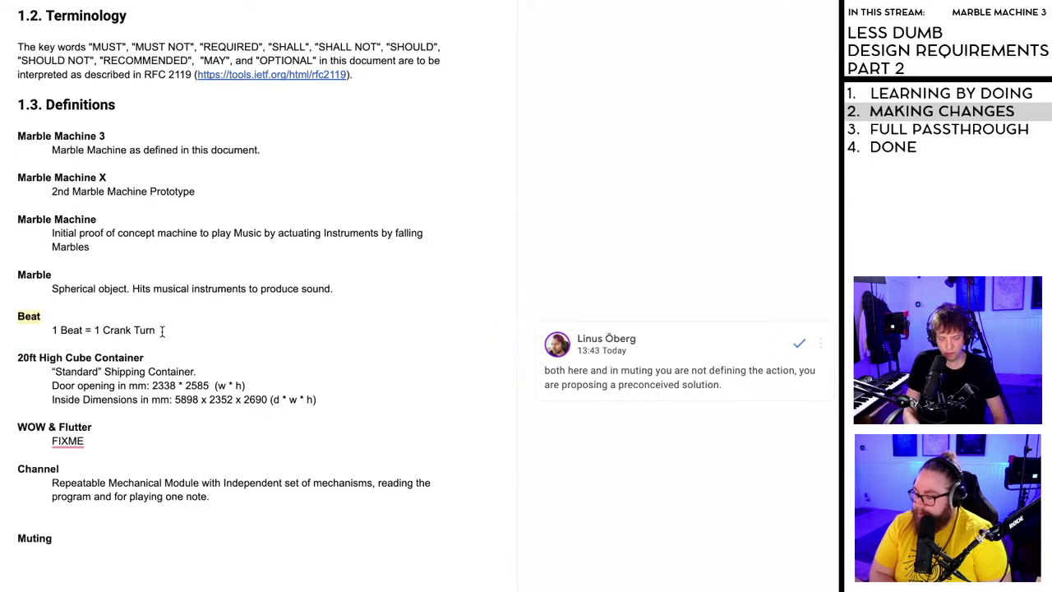
type("Revolution")
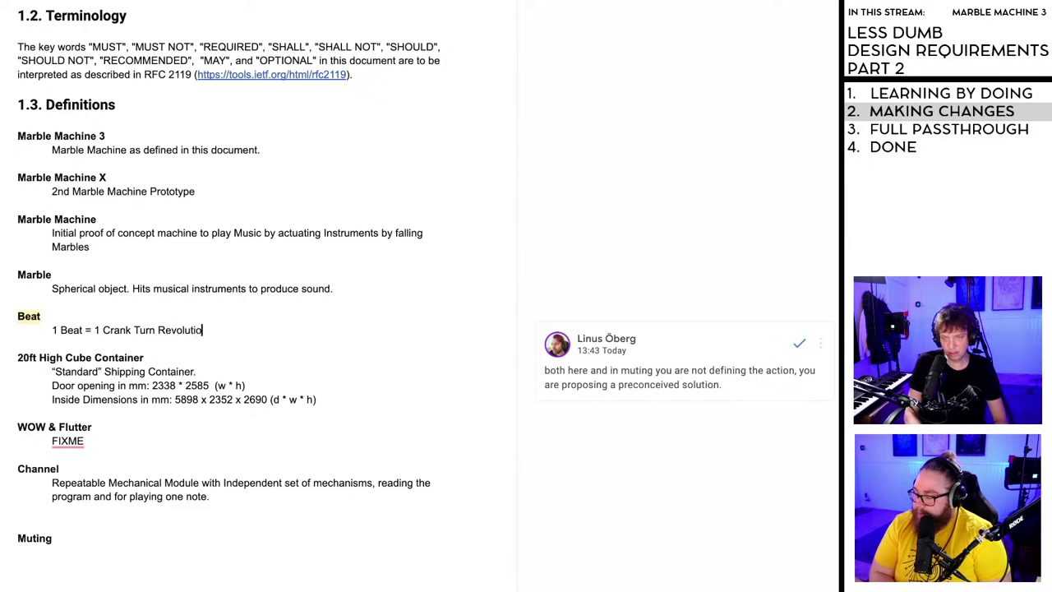
left_click(31, 318)
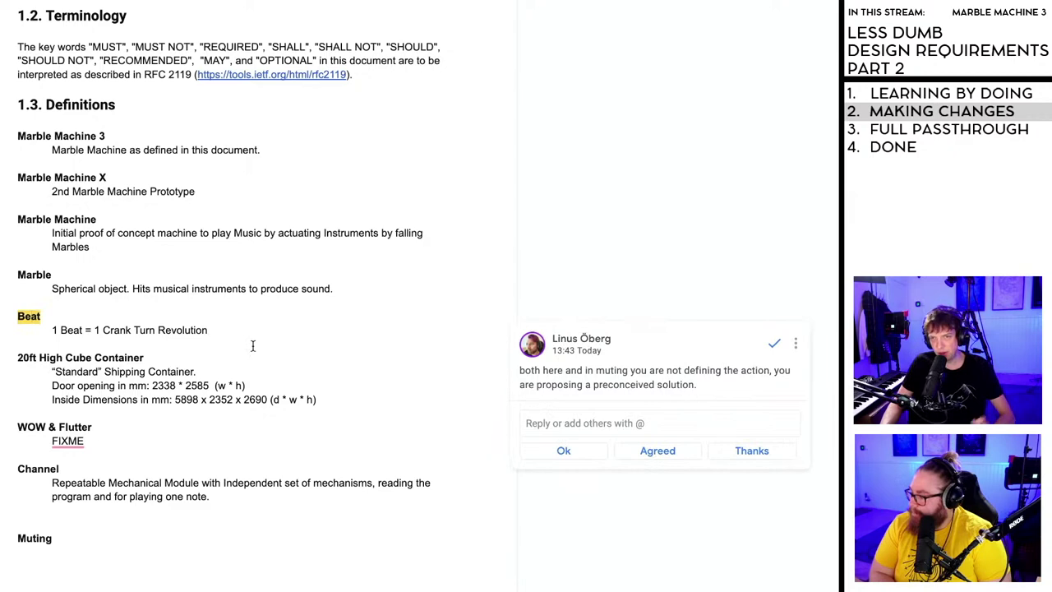
left_click(774, 343)
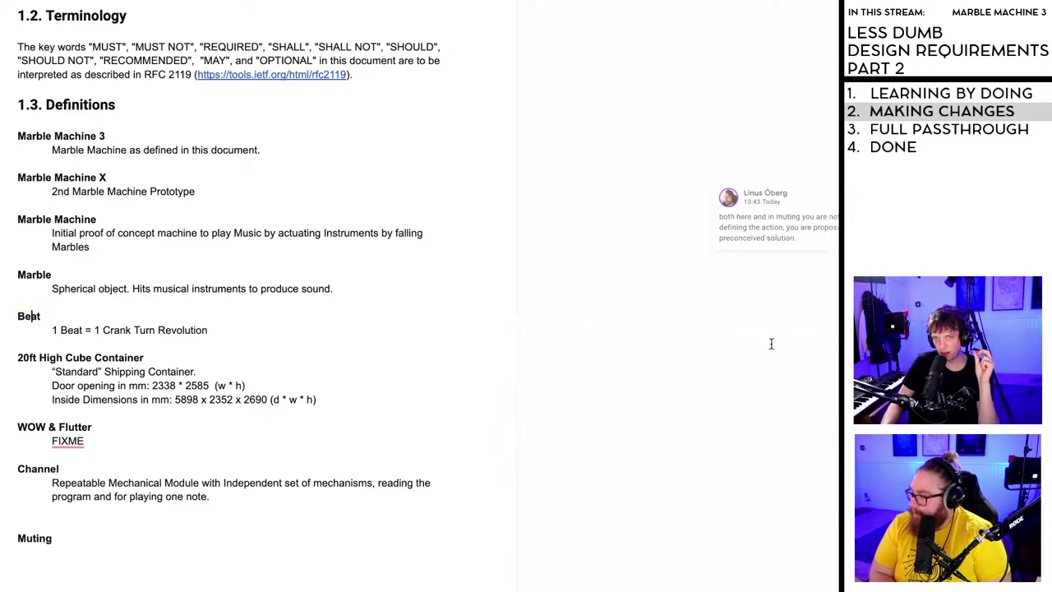
- Scroll past Definitions, Machine States and WHY to the 3 FEATURES section on page 6
left_click(248, 333)
scroll(255, 336, "up", 5)
scroll(258, 339, "down", 2)
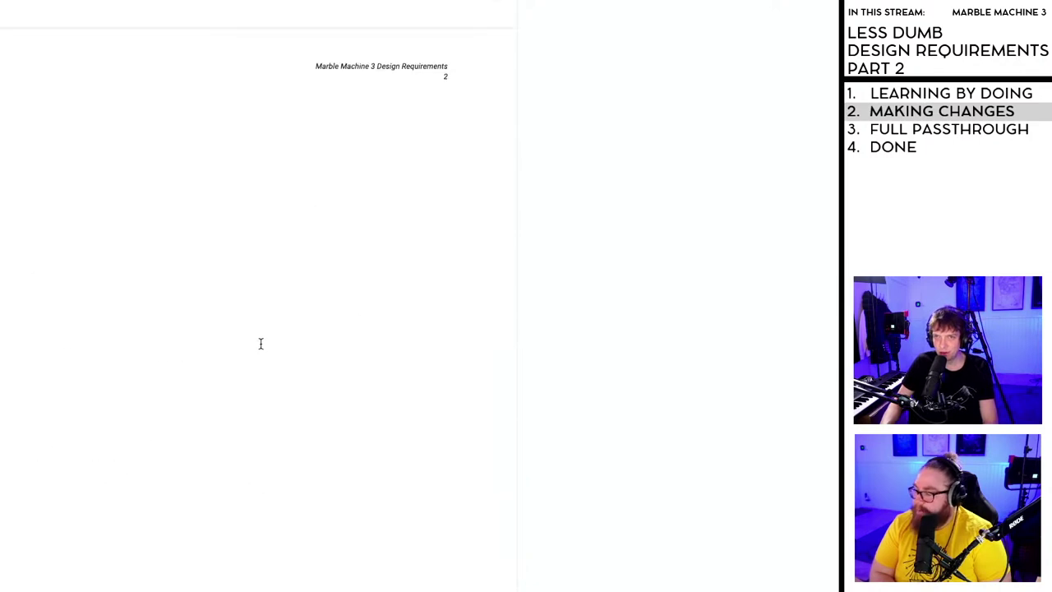
scroll(260, 341, "up", 1)
scroll(263, 345, "down", 2)
scroll(269, 348, "down", 1)
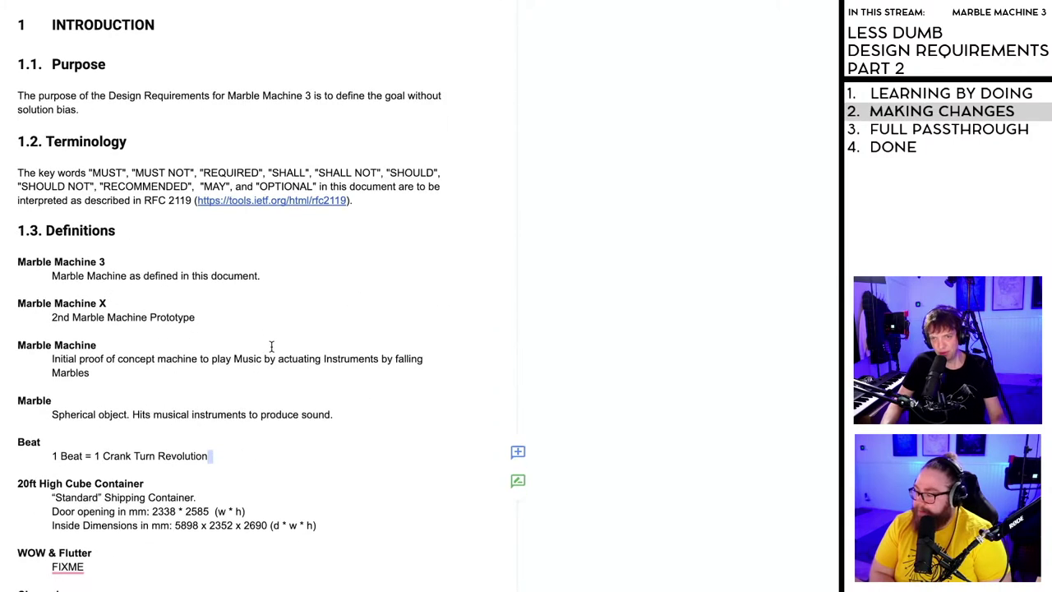
scroll(259, 448, "down", 8)
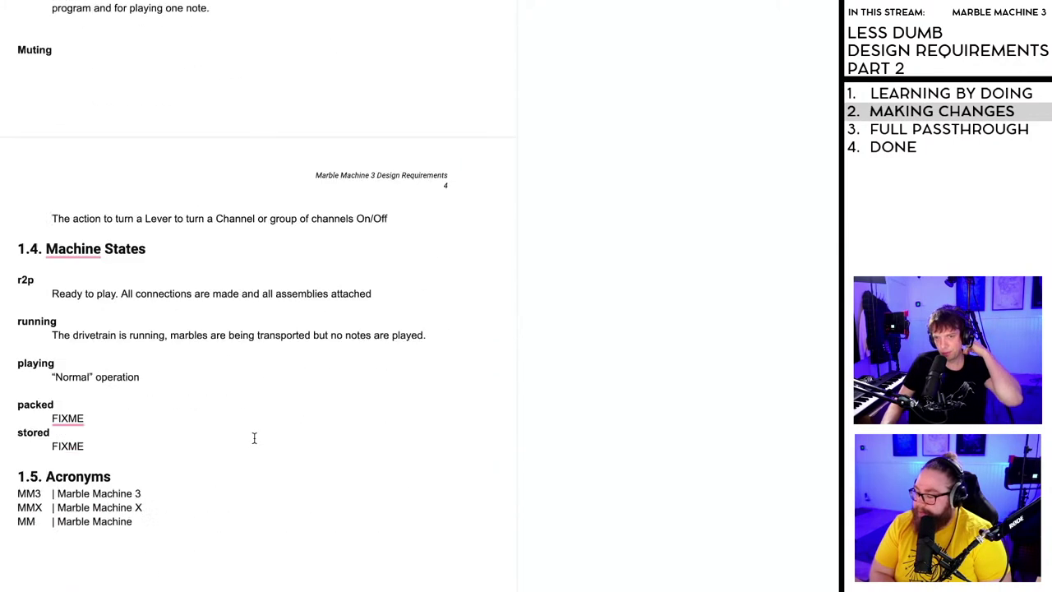
scroll(253, 434, "up", 1)
scroll(254, 433, "down", 1)
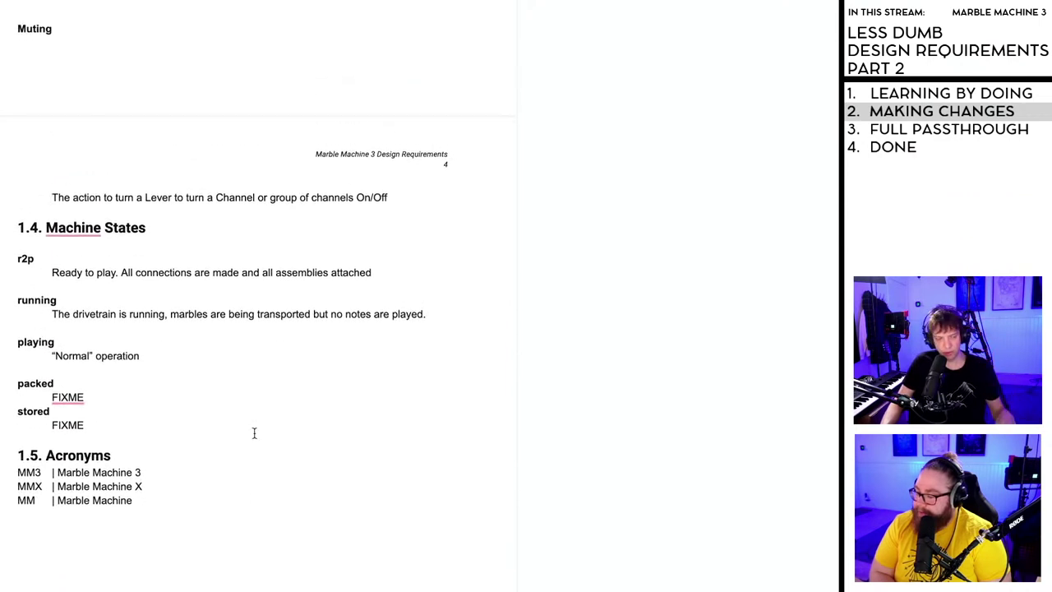
scroll(254, 433, "up", 1)
scroll(255, 433, "down", 1)
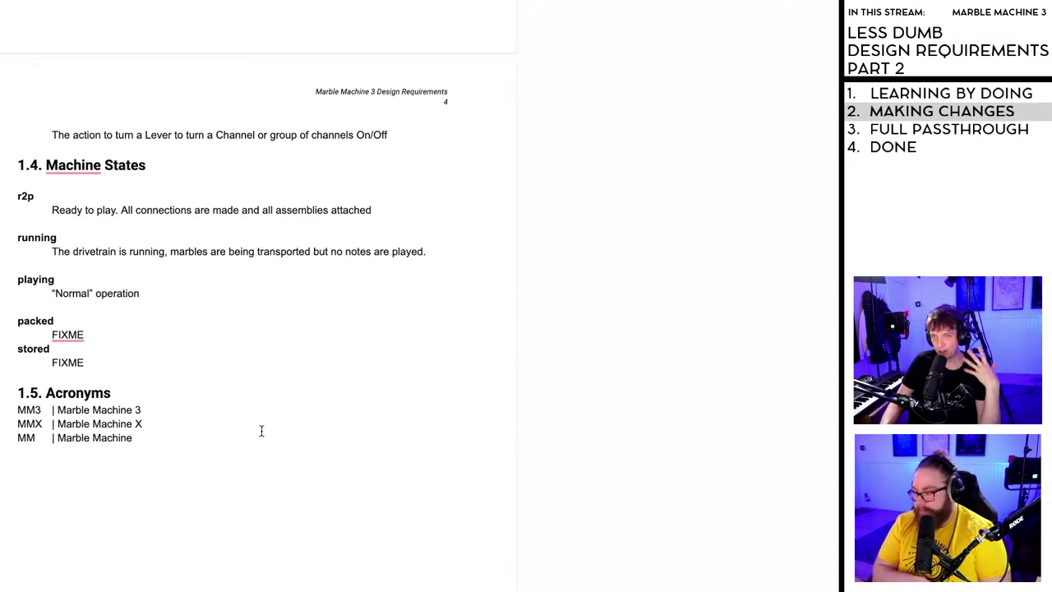
scroll(261, 431, "down", 10)
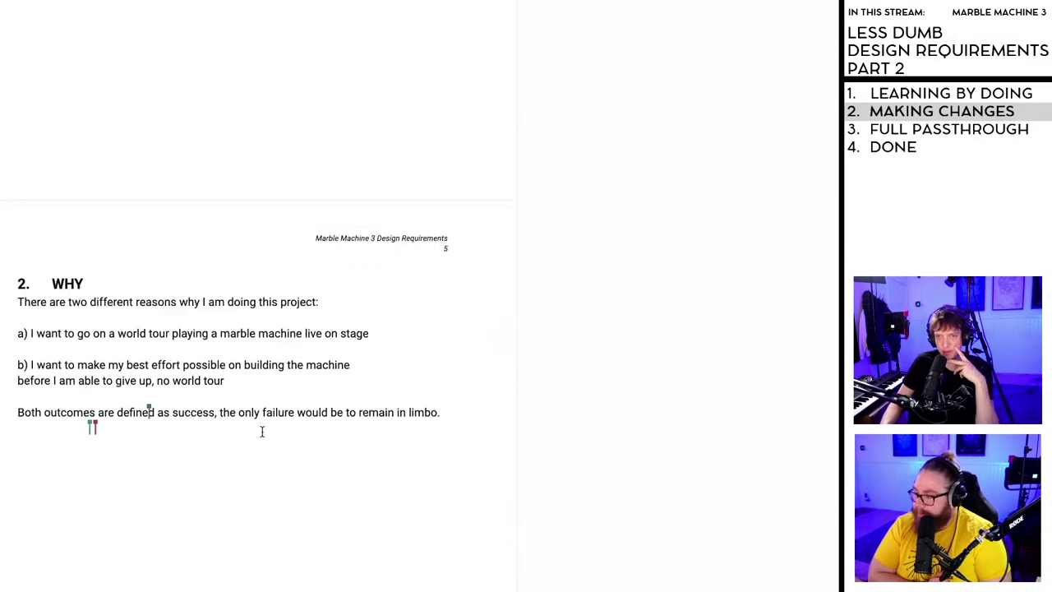
scroll(262, 431, "down", 6)
scroll(262, 432, "up", 4)
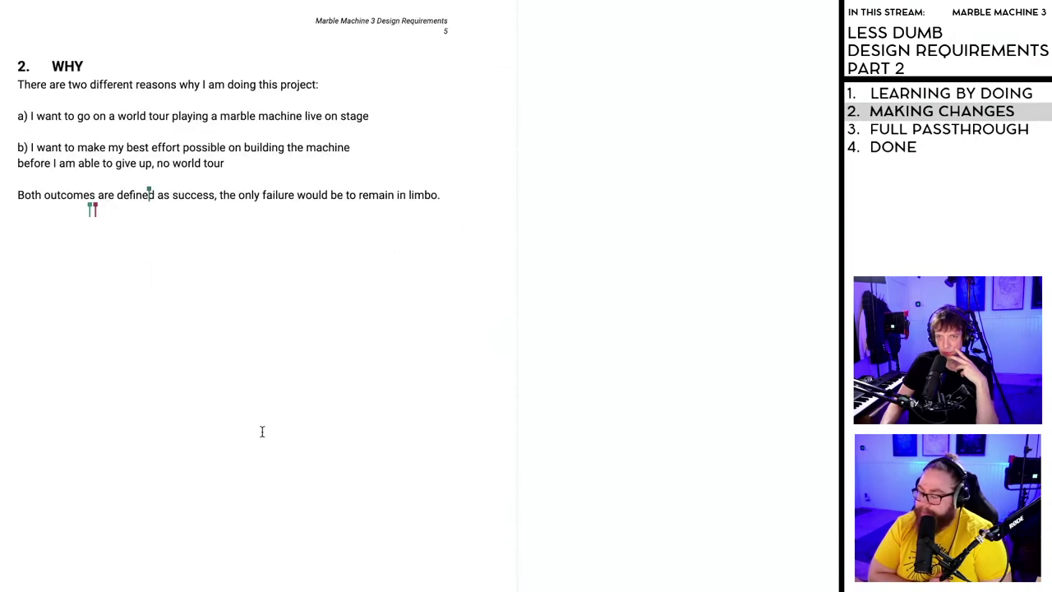
scroll(263, 432, "down", 7)
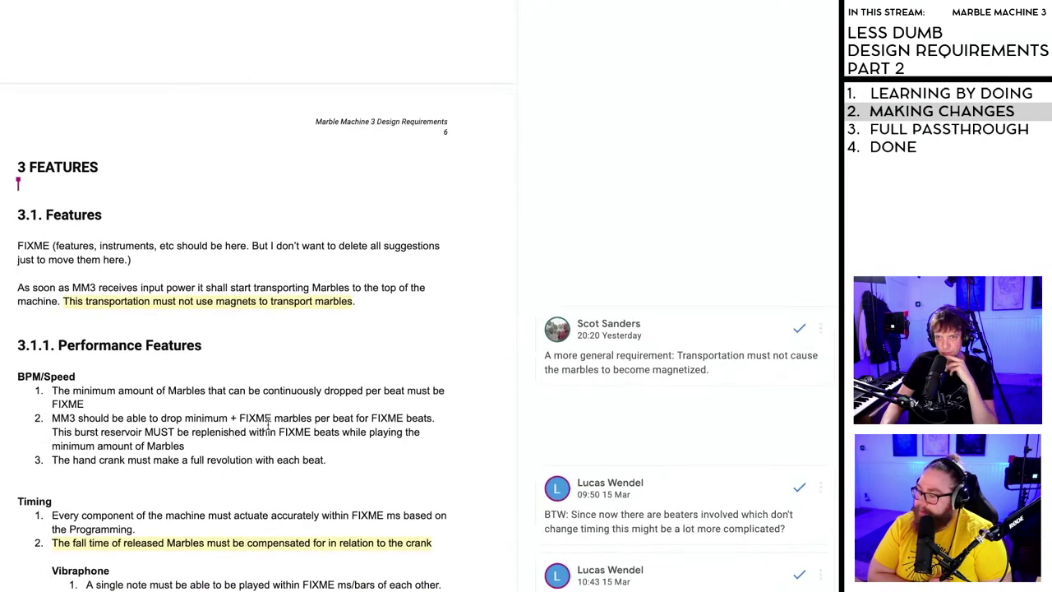
scroll(268, 424, "down", 2)
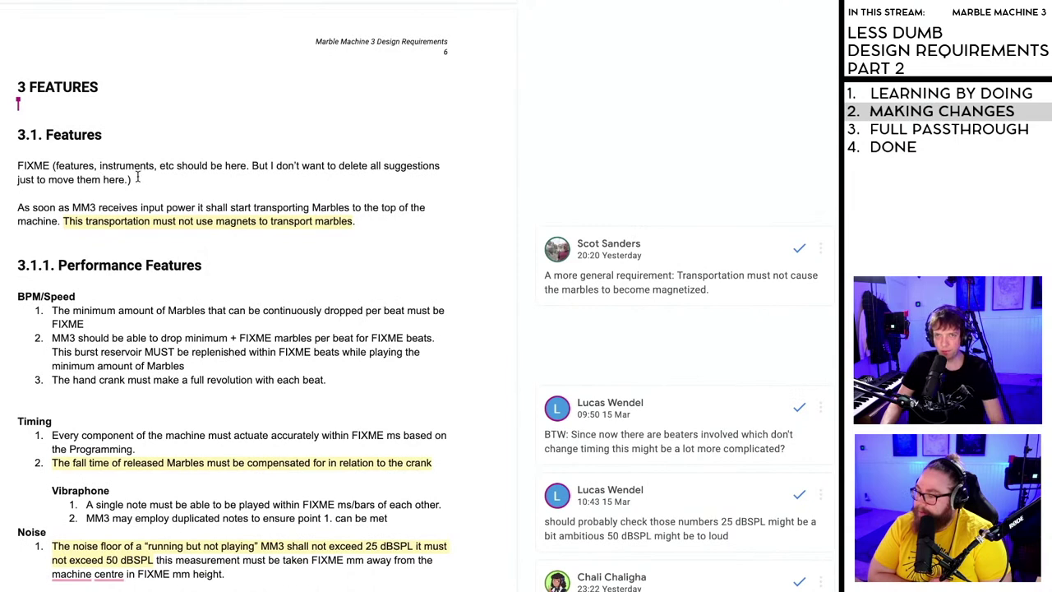
- Delete the parenthetical note after FIXME and resolve the comment about magnetized marbles
left_click_drag(130, 179, 54, 165)
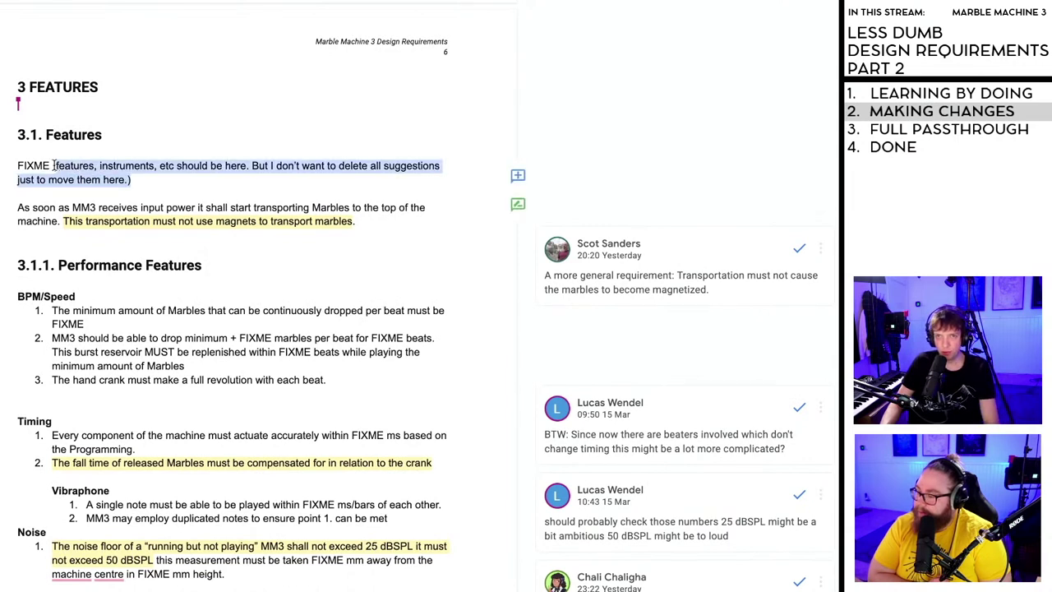
key("BackSpace")
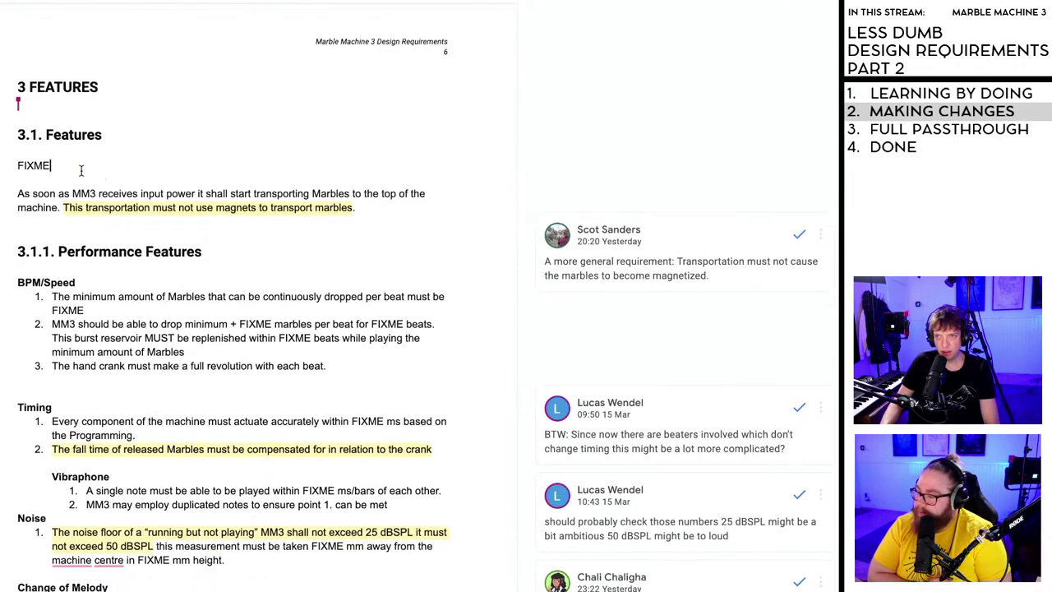
left_click(107, 209)
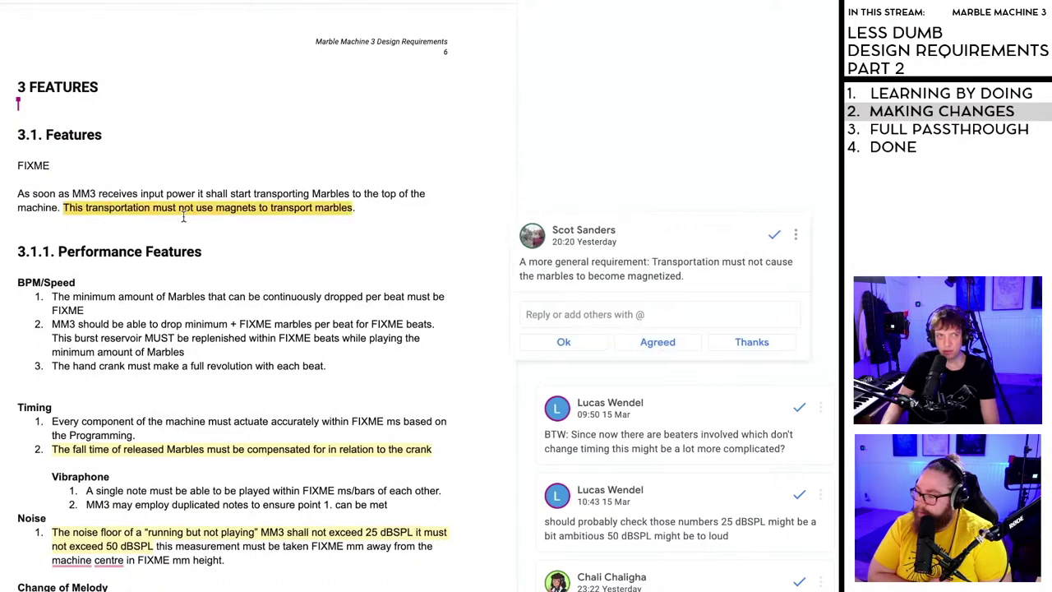
scroll(117, 190, "down", 1)
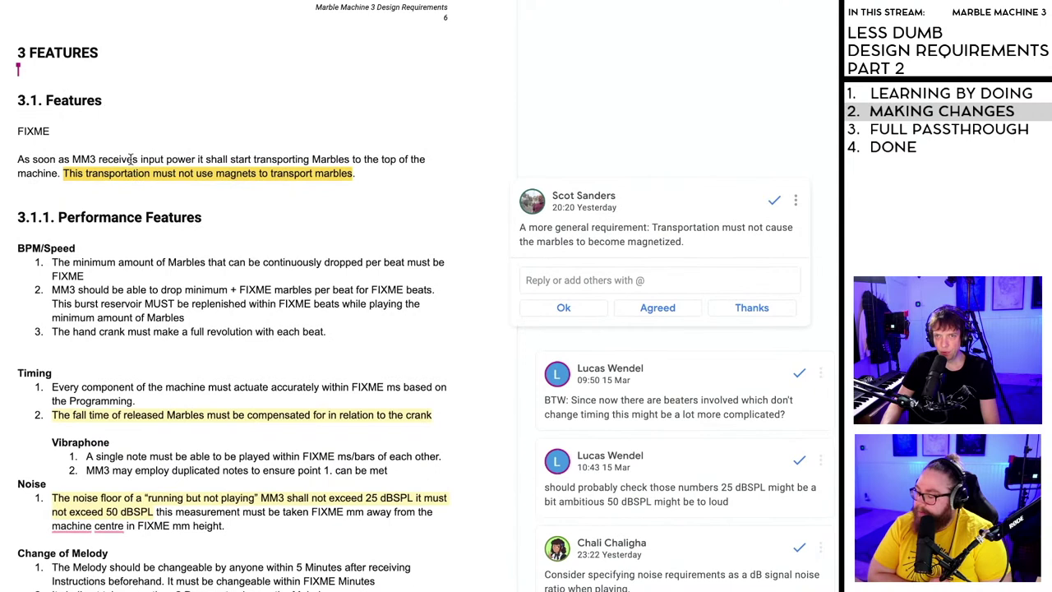
left_click(135, 158)
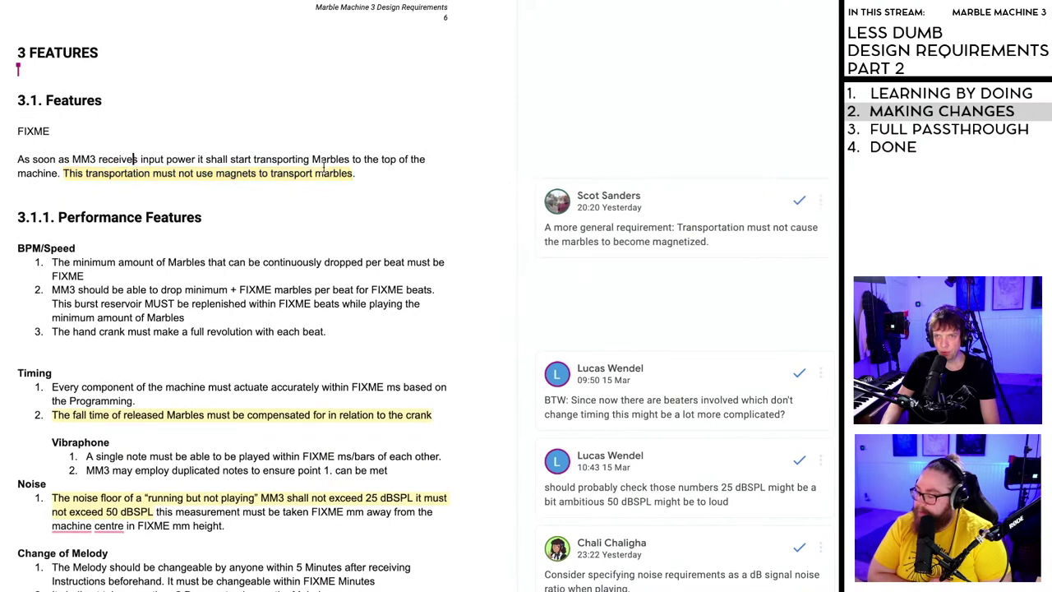
left_click(262, 171)
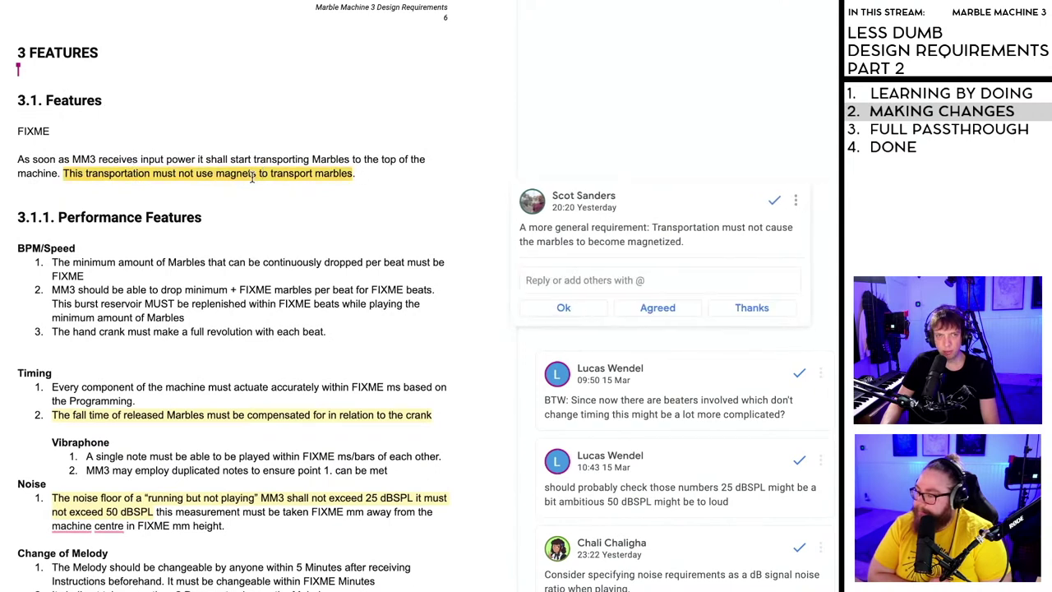
scroll(262, 179, "down", 1)
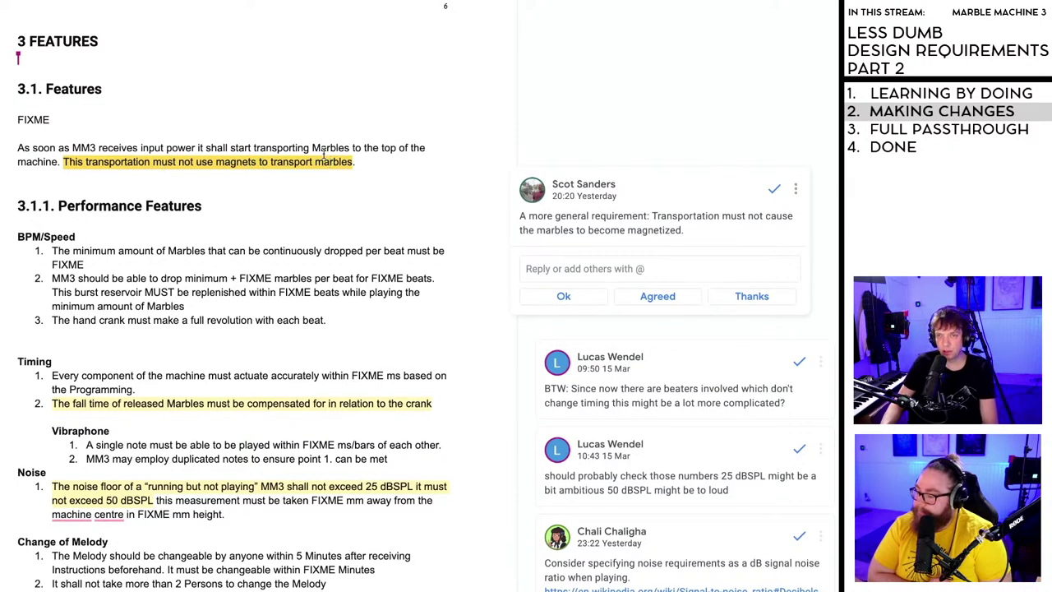
left_click(358, 162)
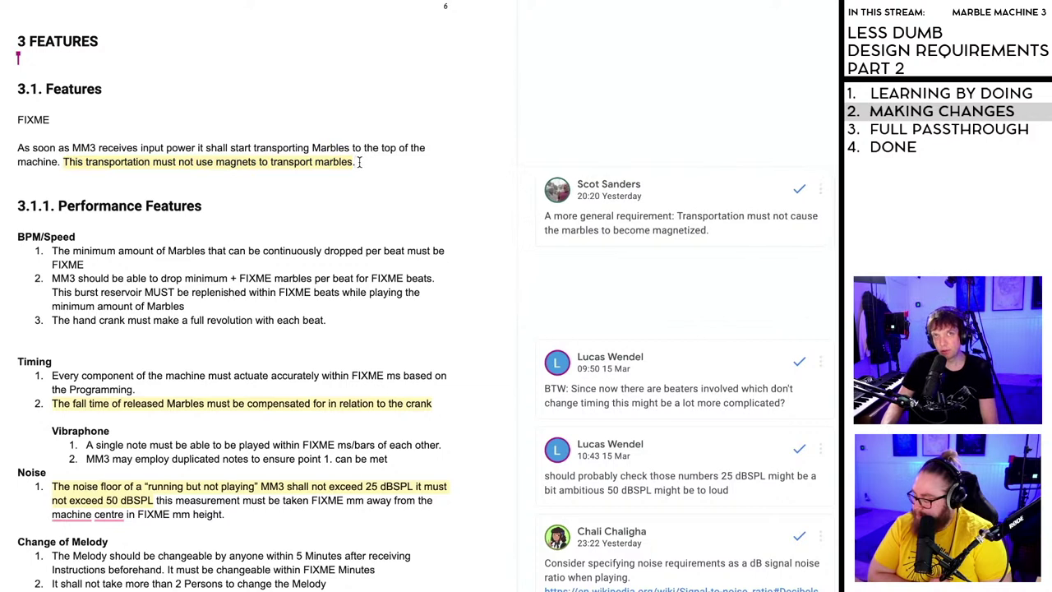
left_click(305, 162)
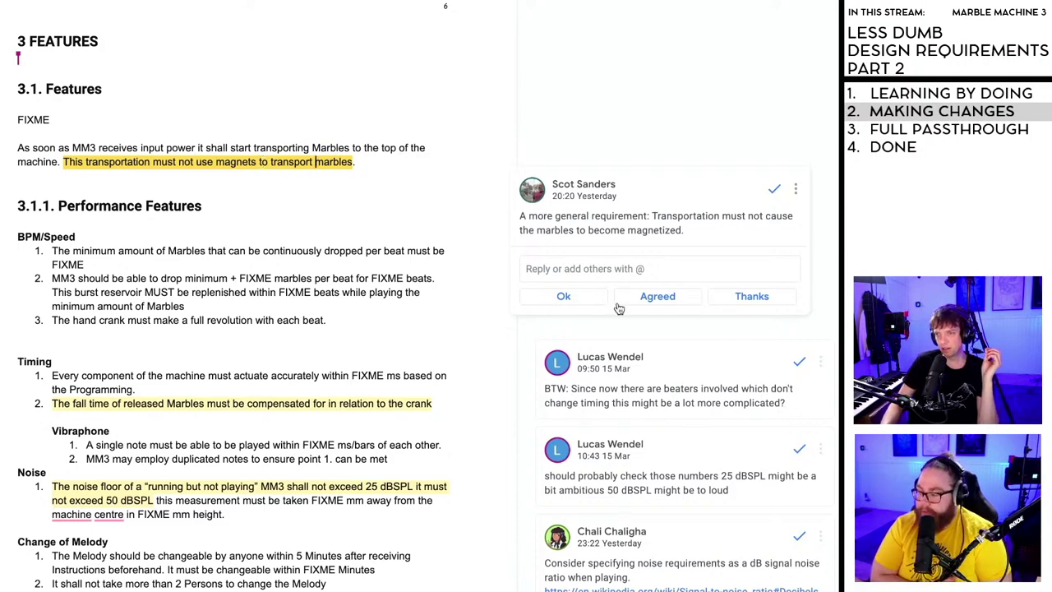
left_click(774, 189)
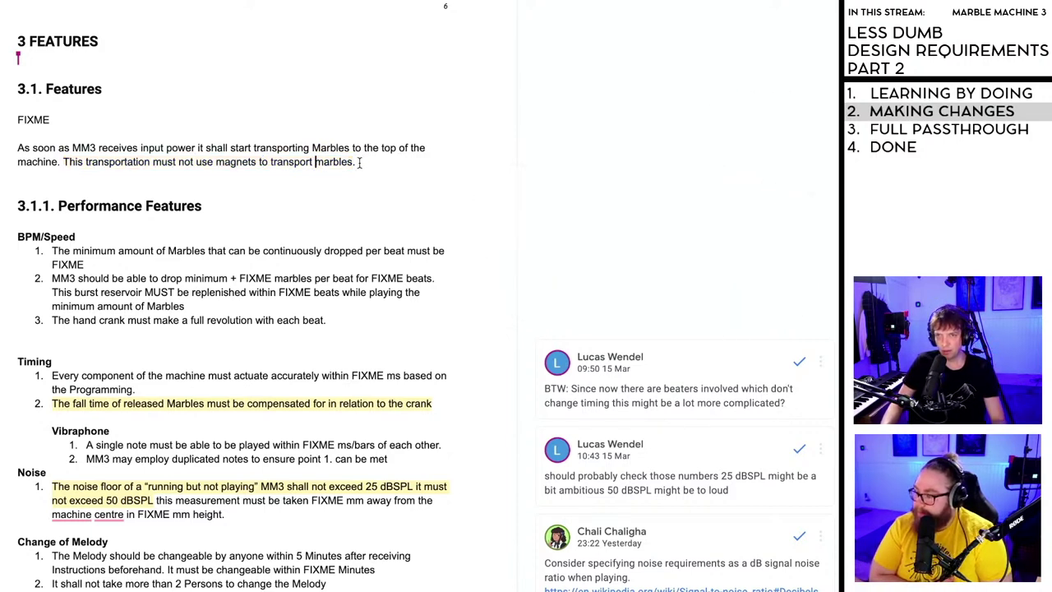
- Delete the 'As soon as MM3' paragraph and its blank line, leaving only FIXME
left_click_drag(360, 162, 12, 149)
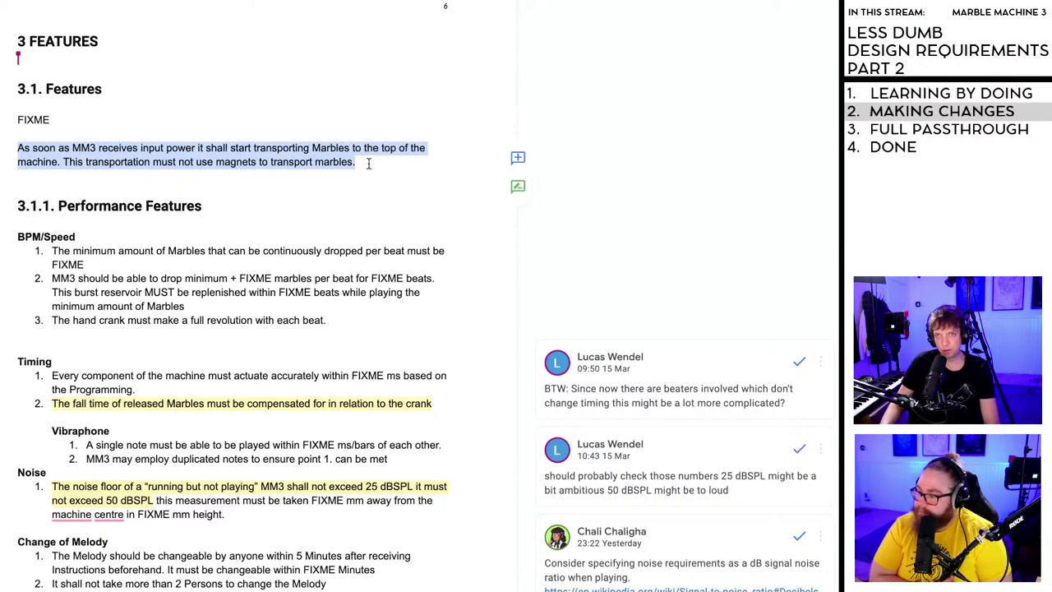
key("BackSpace")
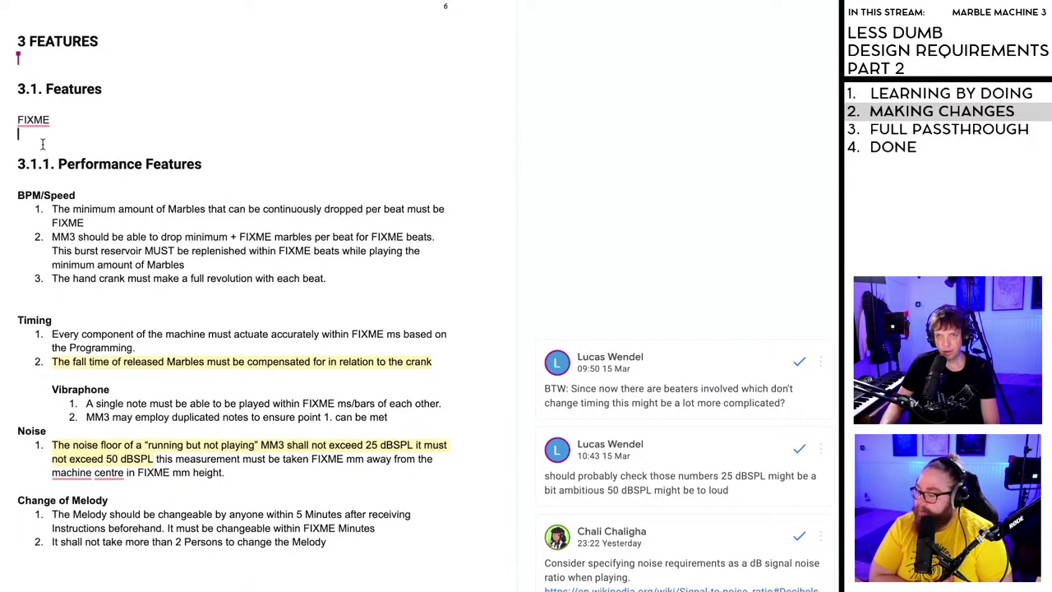
key("Delete")
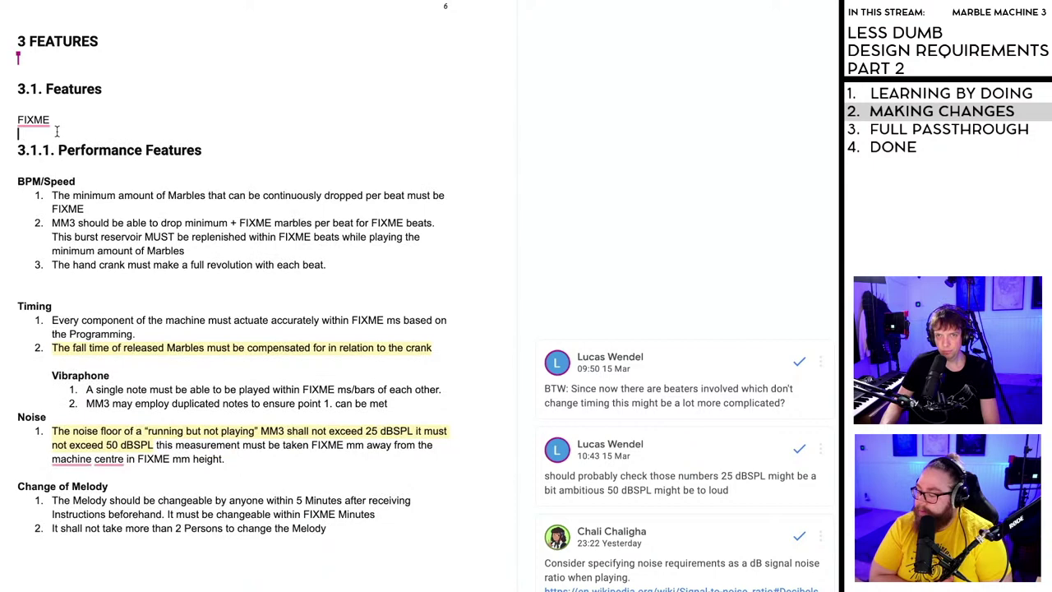
scroll(59, 129, "up", 1)
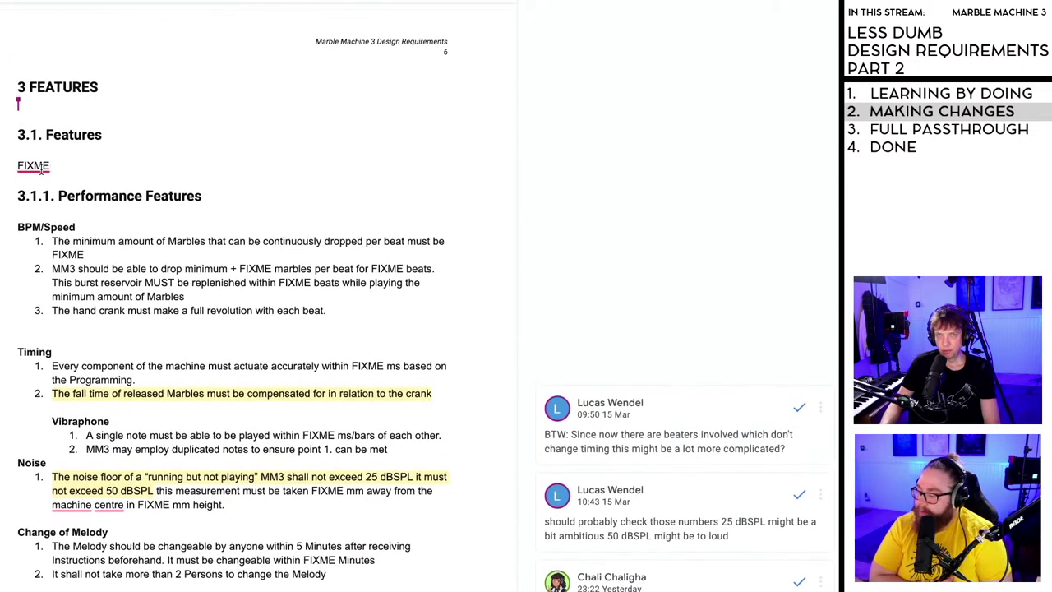
mouse_move(61, 166)
left_click(209, 311)
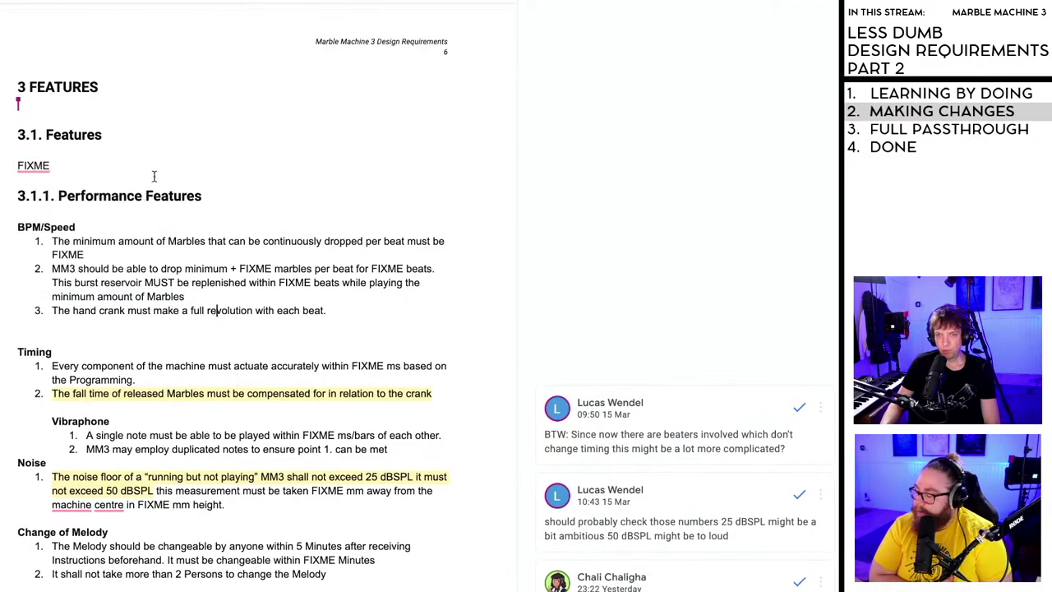
scroll(152, 291, "down", 15)
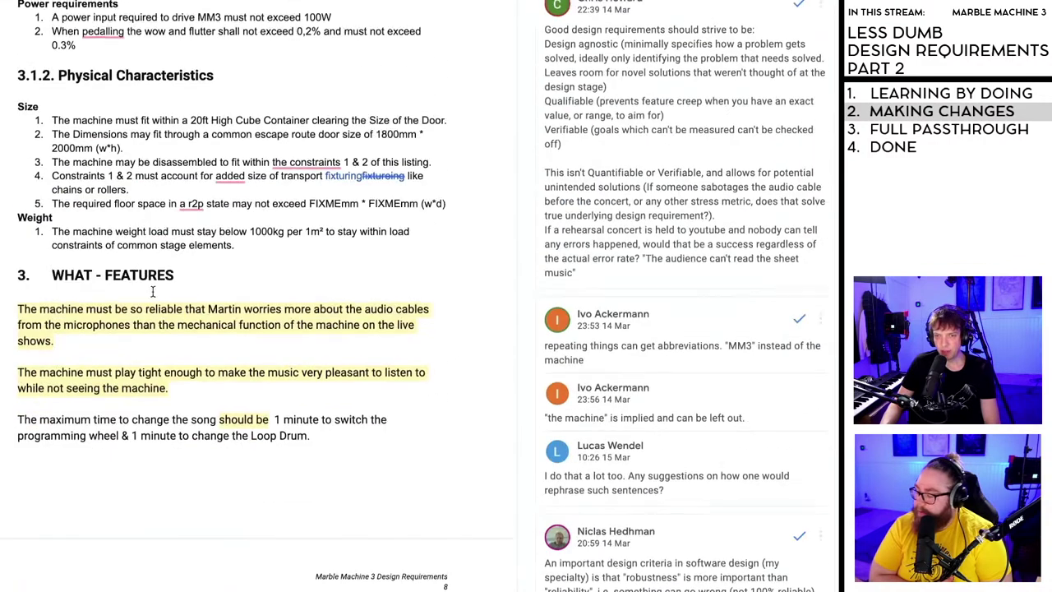
scroll(153, 292, "down", 4)
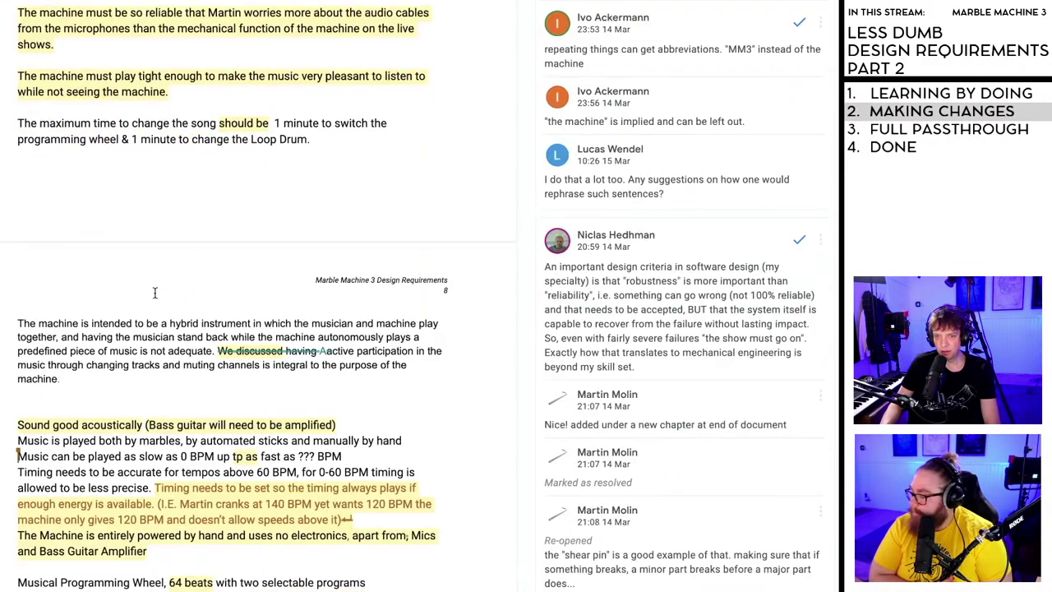
scroll(154, 292, "down", 4)
scroll(89, 376, "down", 3)
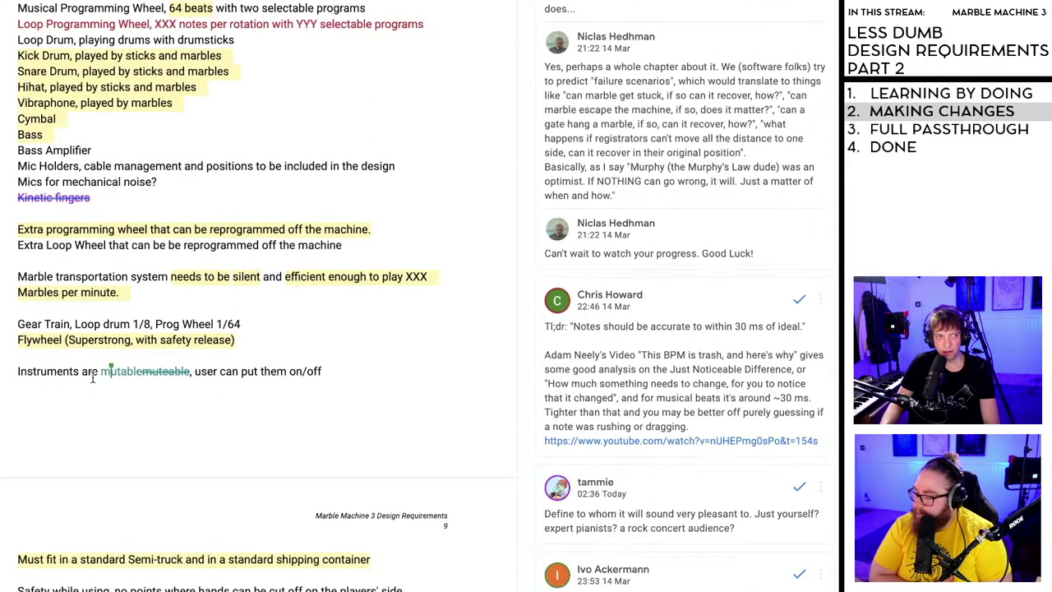
scroll(95, 378, "up", 8)
scroll(102, 385, "up", 10)
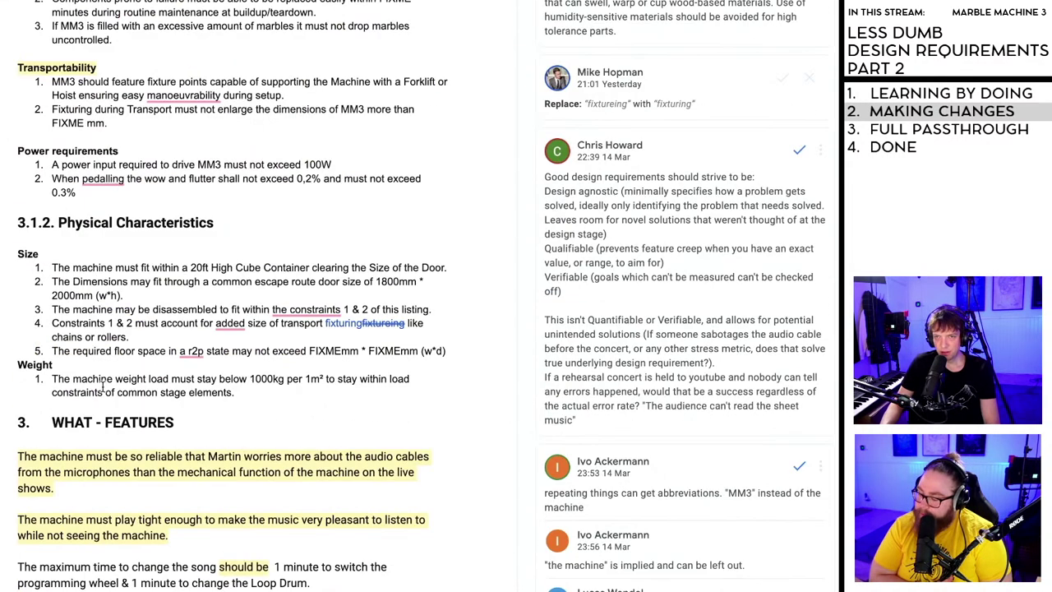
scroll(102, 385, "up", 5)
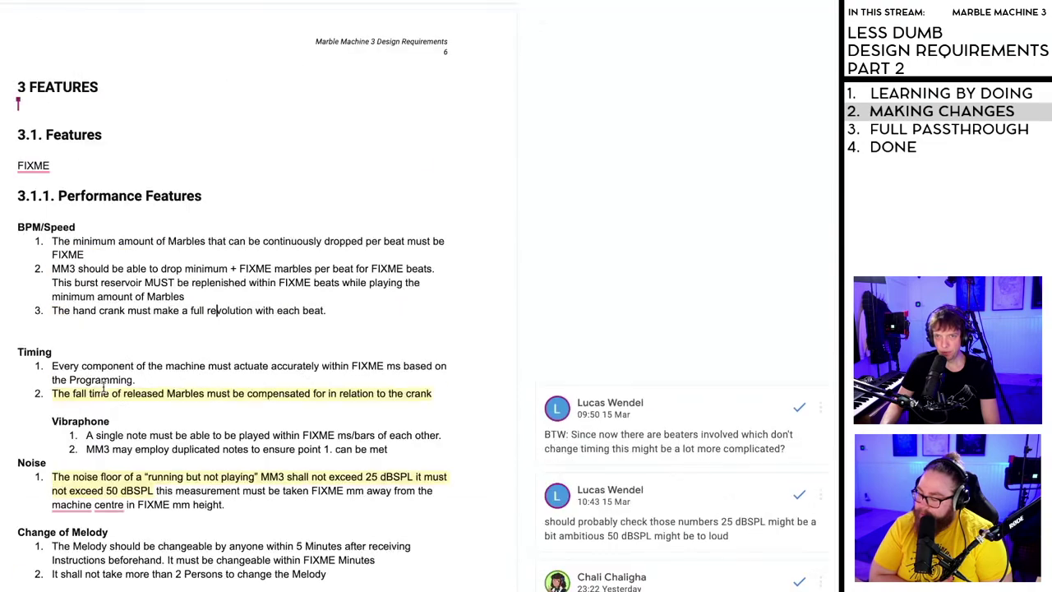
scroll(28, 244, "down", 1)
scroll(29, 245, "down", 1)
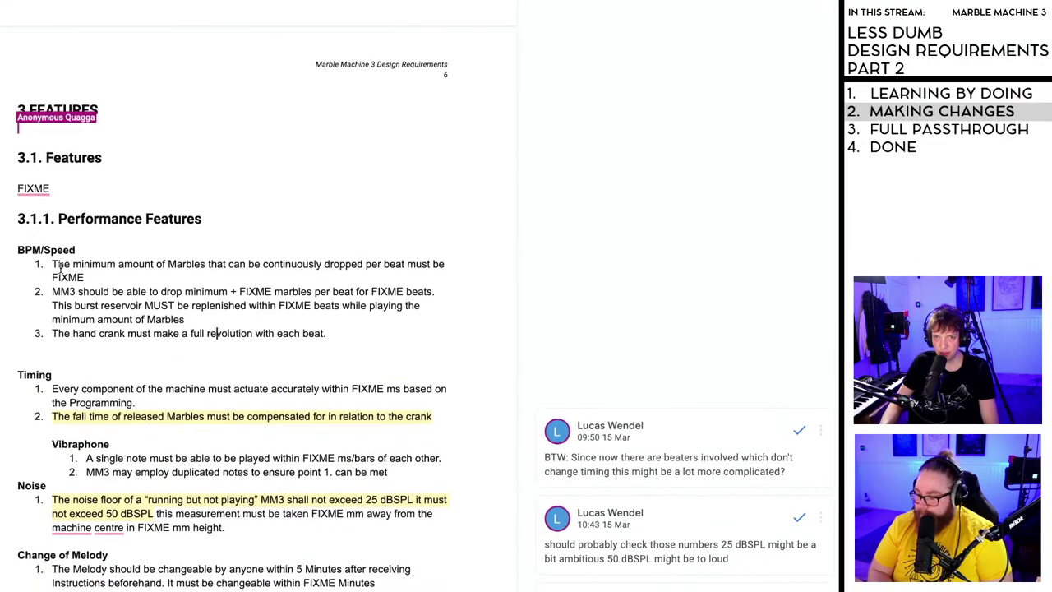
scroll(62, 271, "down", 1)
scroll(104, 321, "down", 1)
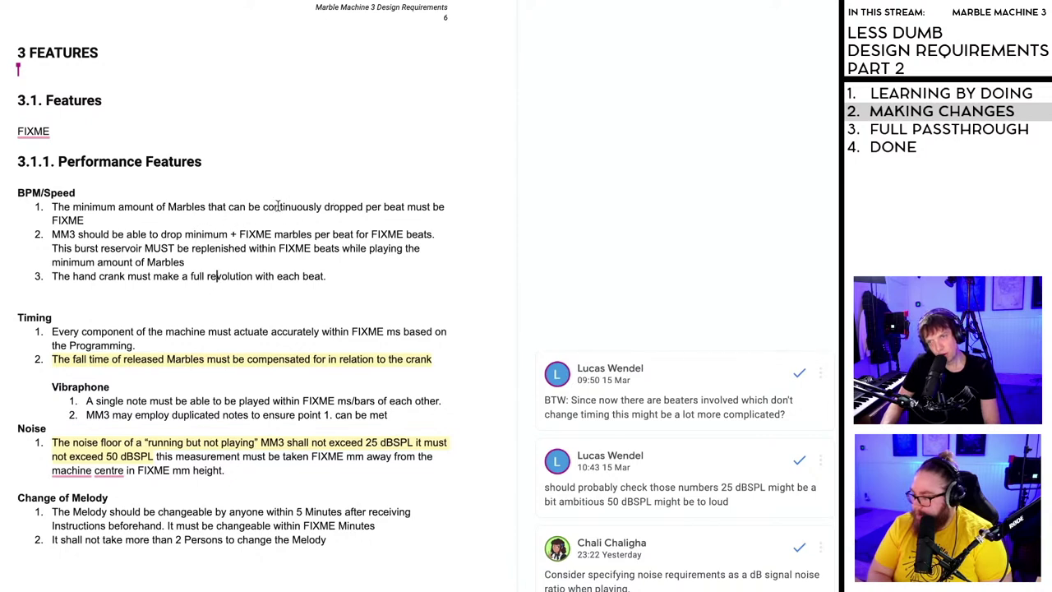
left_click(53, 206)
type("Re")
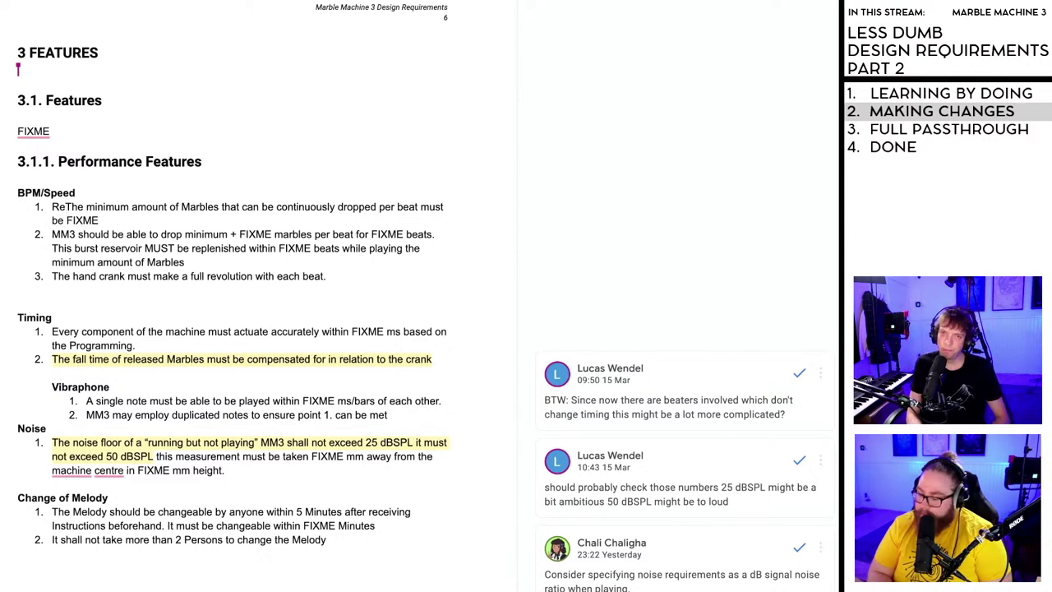
key("BackSpace")
key("BackSpace")
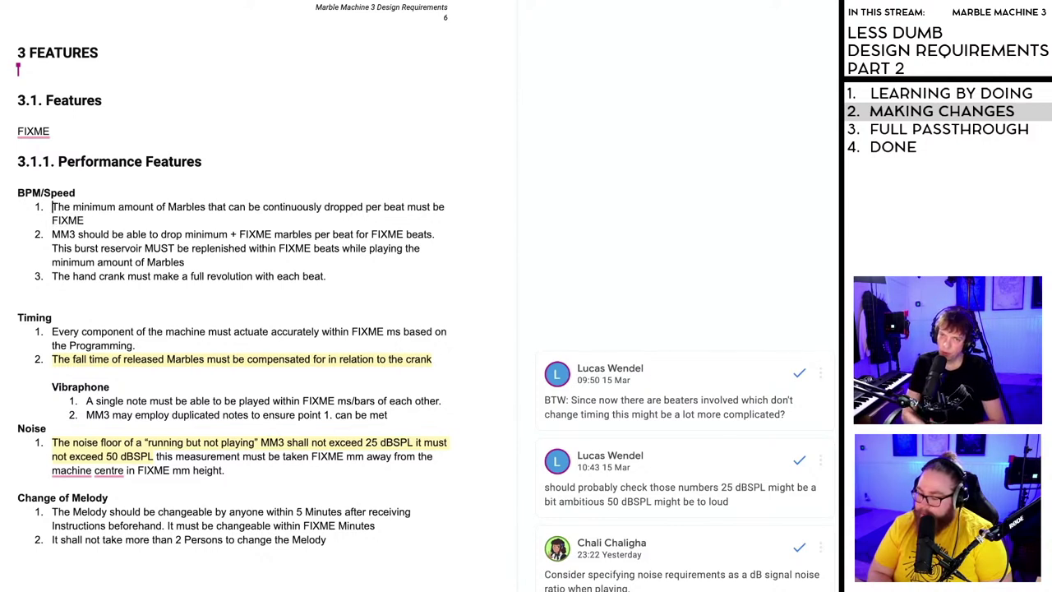
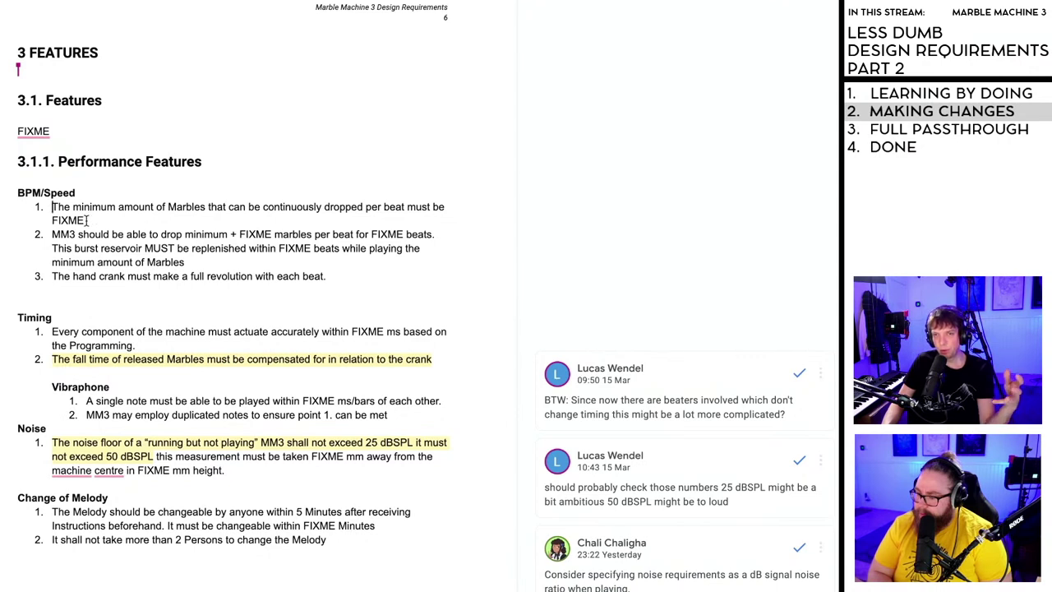
- Delete the minimum-marbles requirement and its empty item from the BPM/Speed list
left_click_drag(87, 220, 29, 209)
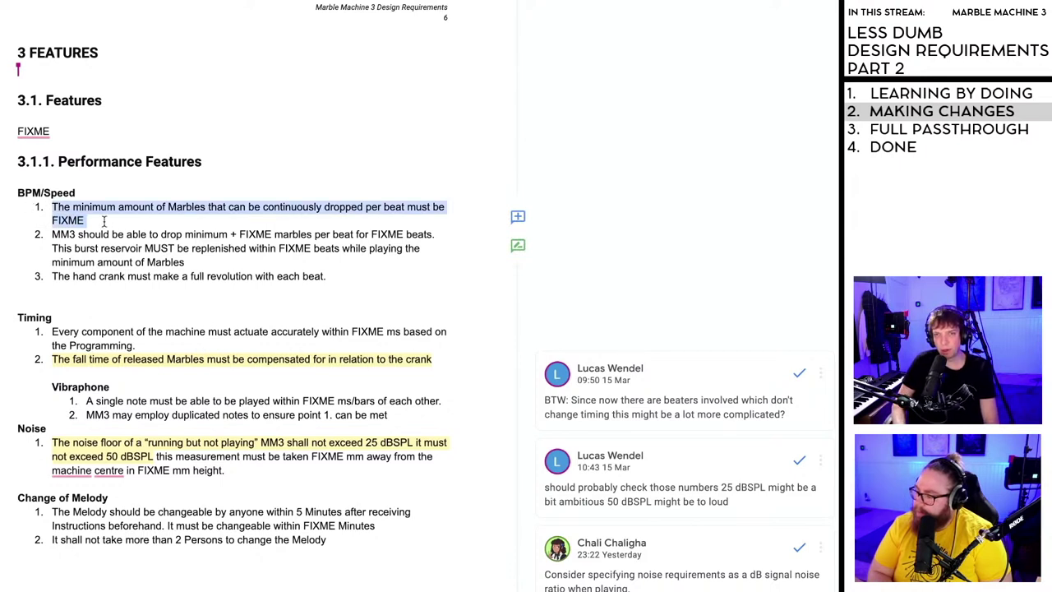
key("BackSpace")
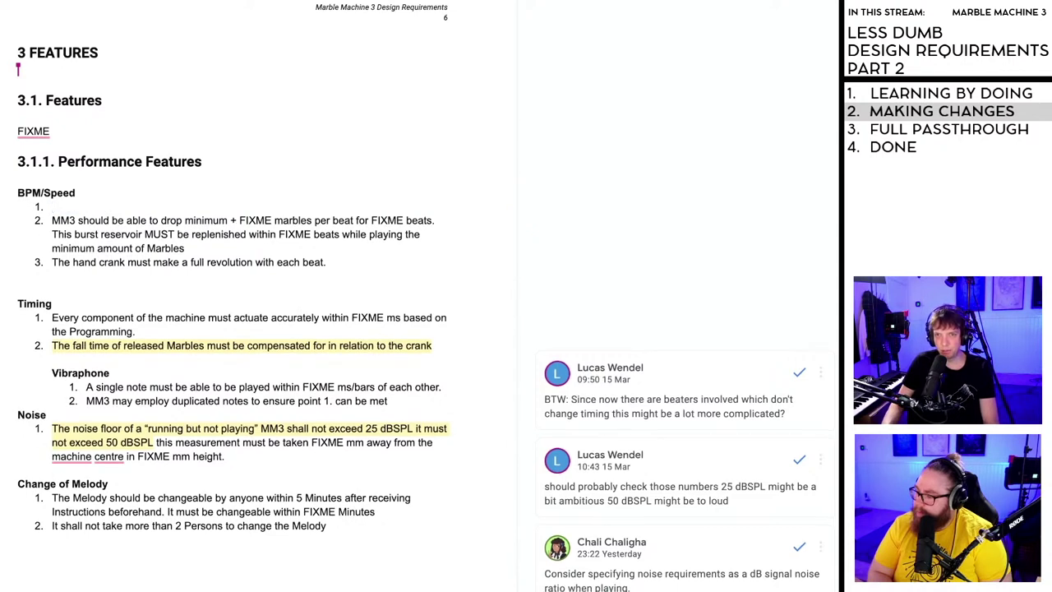
key("BackSpace")
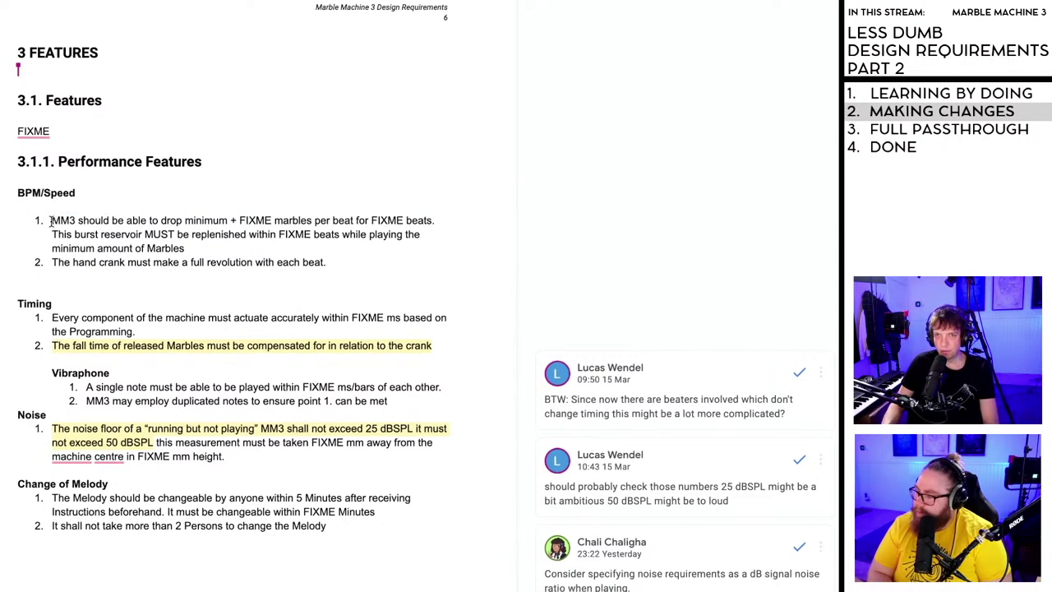
- Delete the MM3 burst reservoir requirement, leaving the hand crank item as item 1
left_click_drag(51, 220, 195, 248)
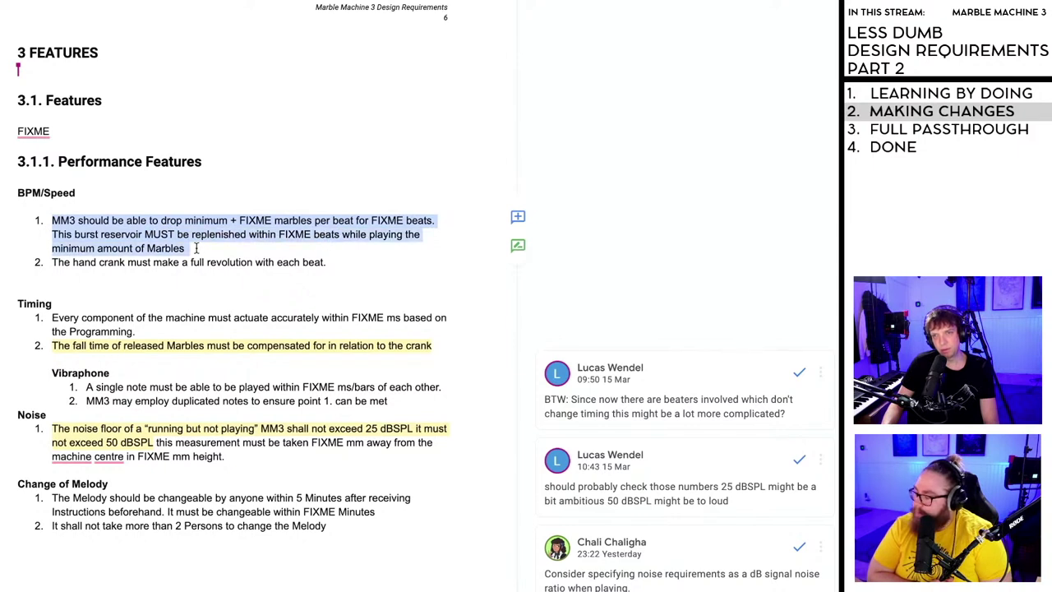
left_click(196, 248)
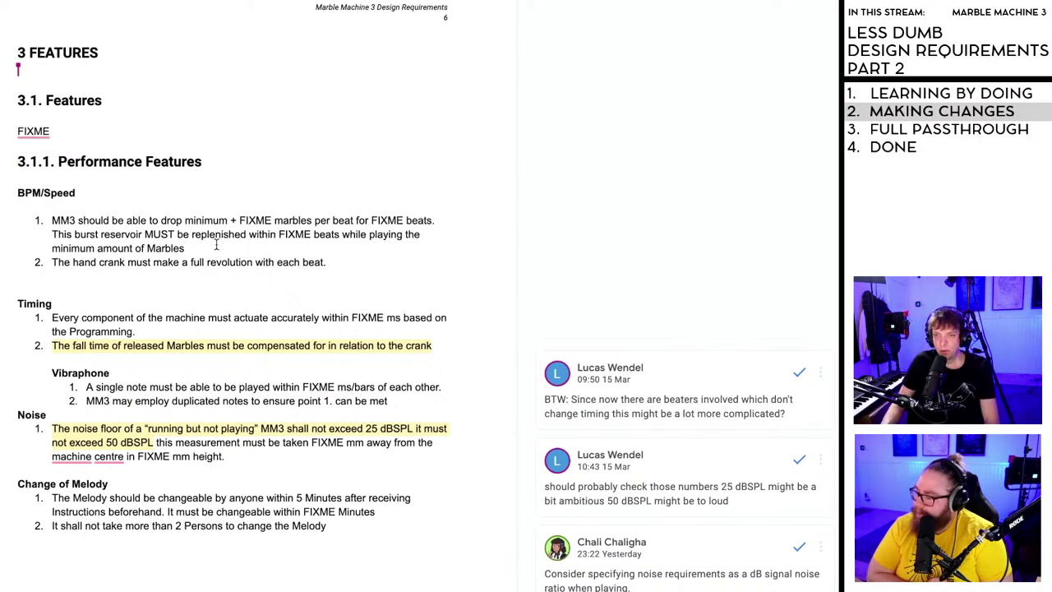
left_click(74, 263)
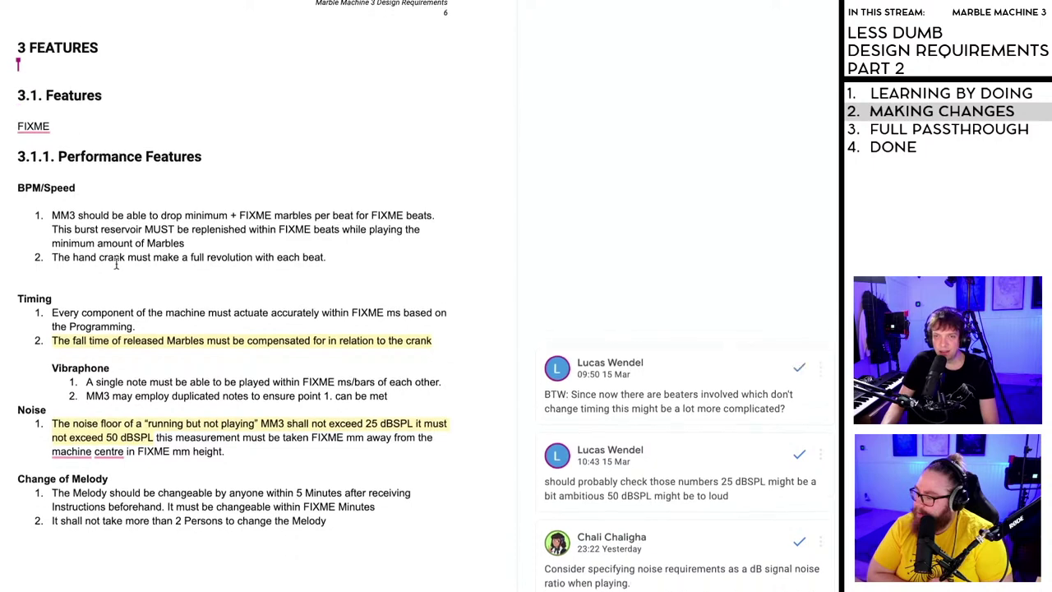
scroll(186, 246, "down", 1)
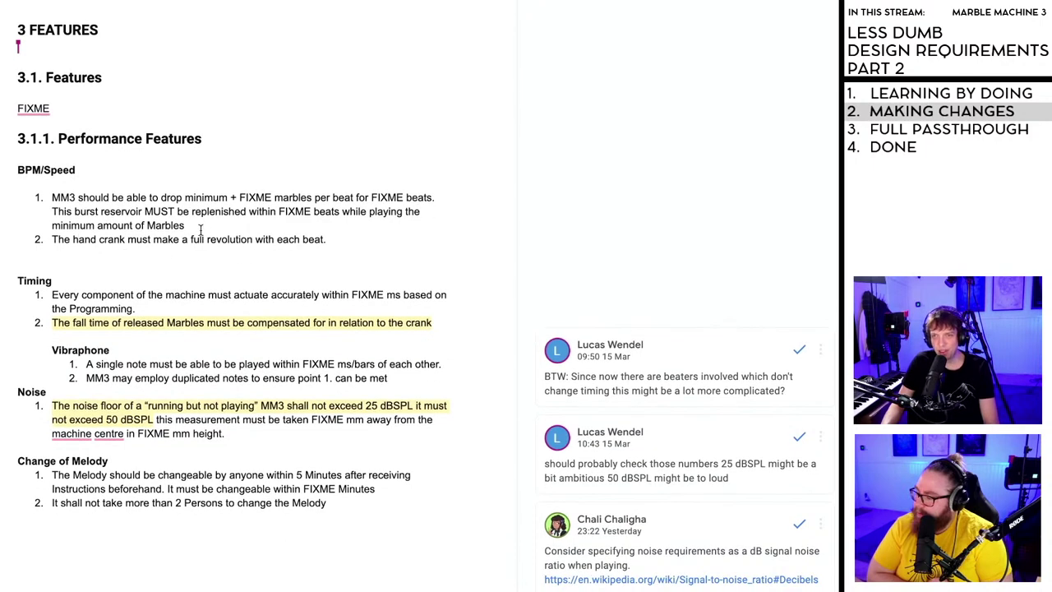
left_click_drag(188, 226, 50, 203)
key("BackSpace")
key("BackSpace")
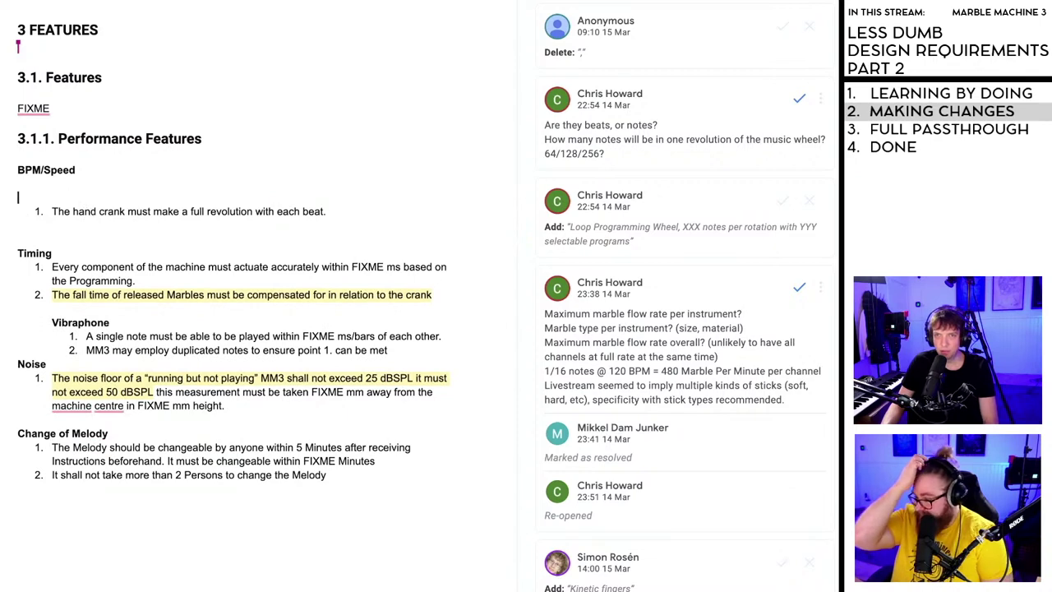
- Add 'exactly' to the hand crank item so it requires exactly a full revolution
key("BackSpace")
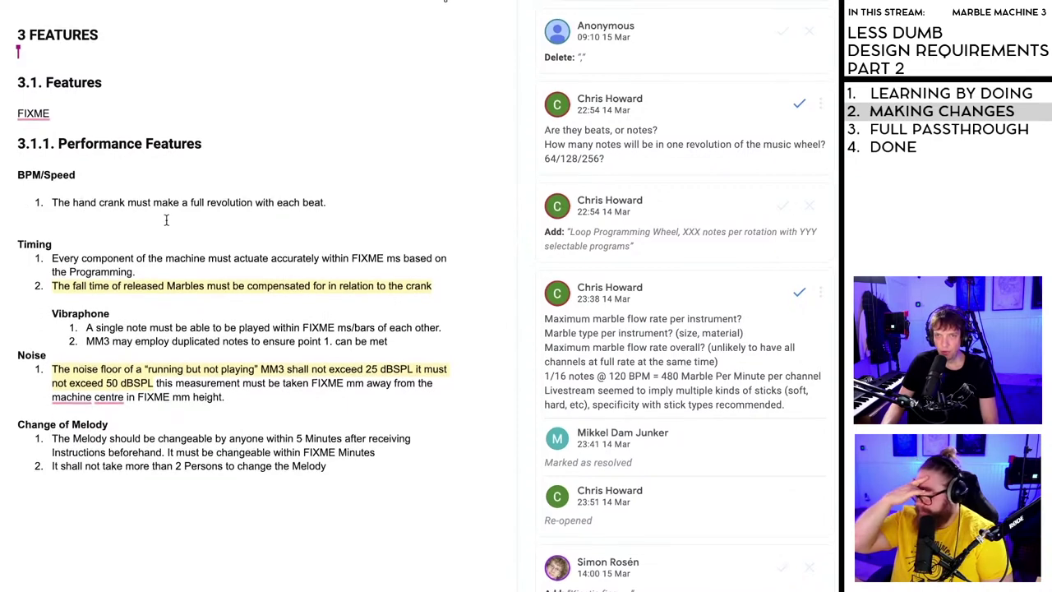
scroll(166, 219, "up", 3)
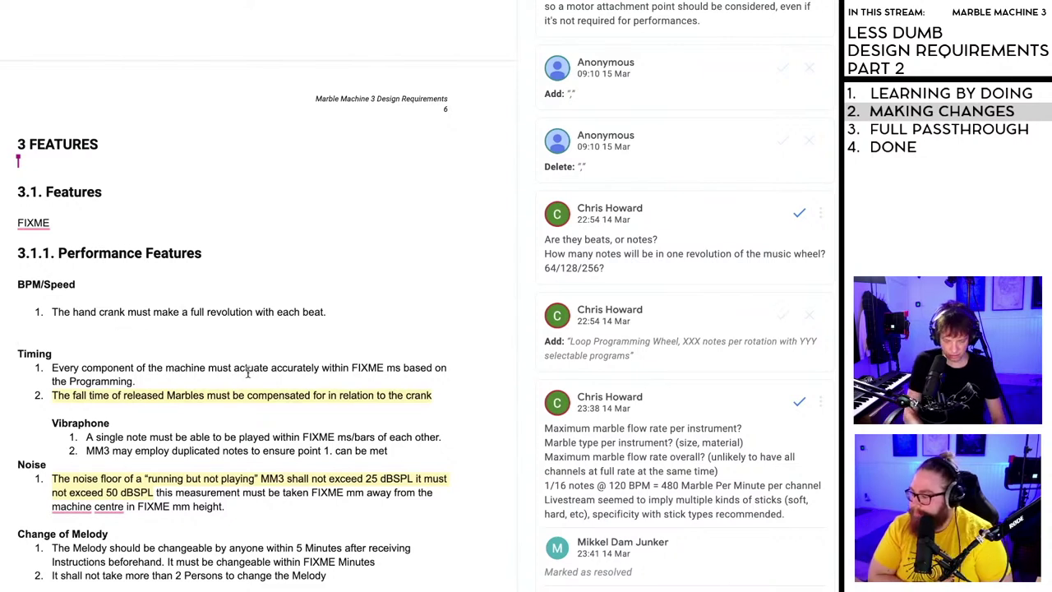
type("exactly")
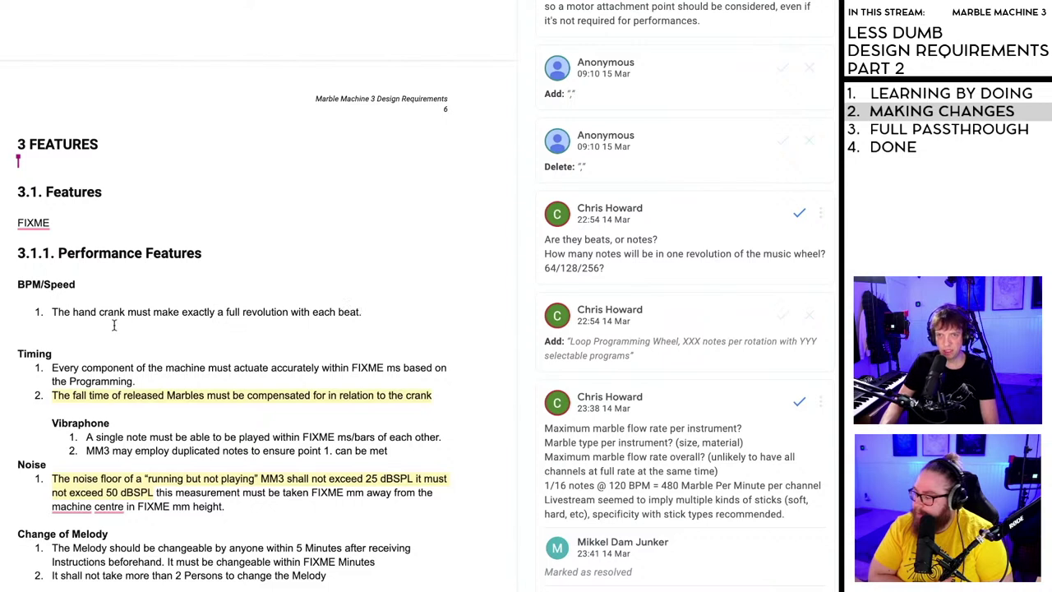
- Add item 2: 'Machine must be fully functional at the top speed of FIX ME BPM'
left_click(370, 314)
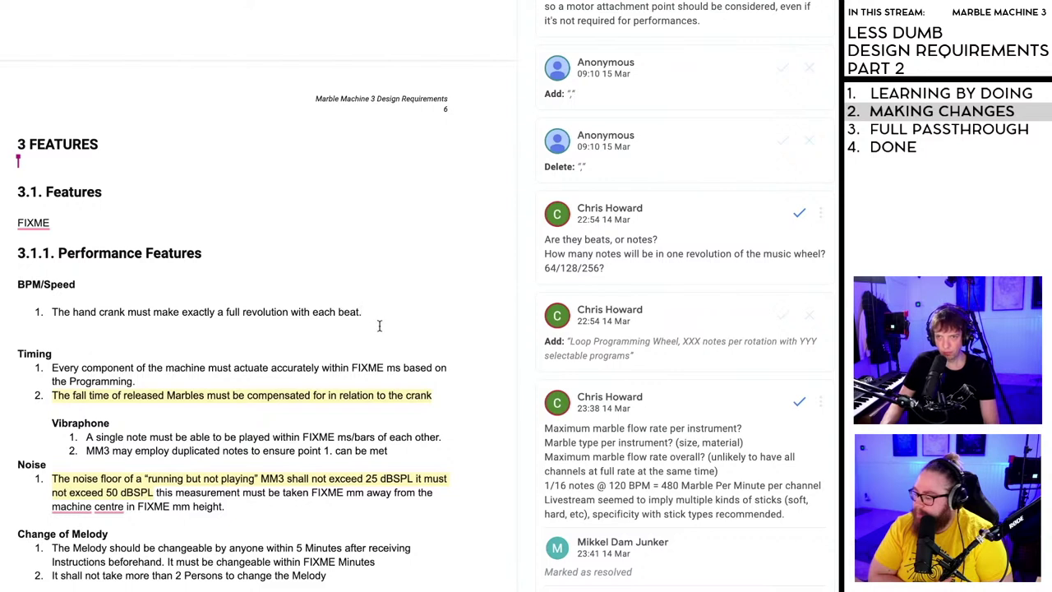
key("Return")
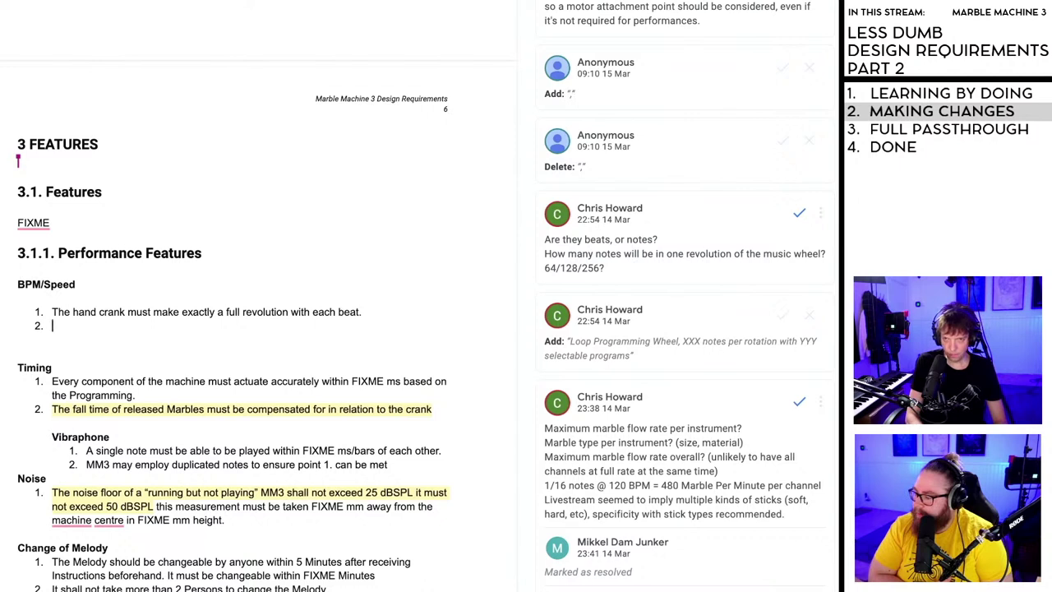
type("T")
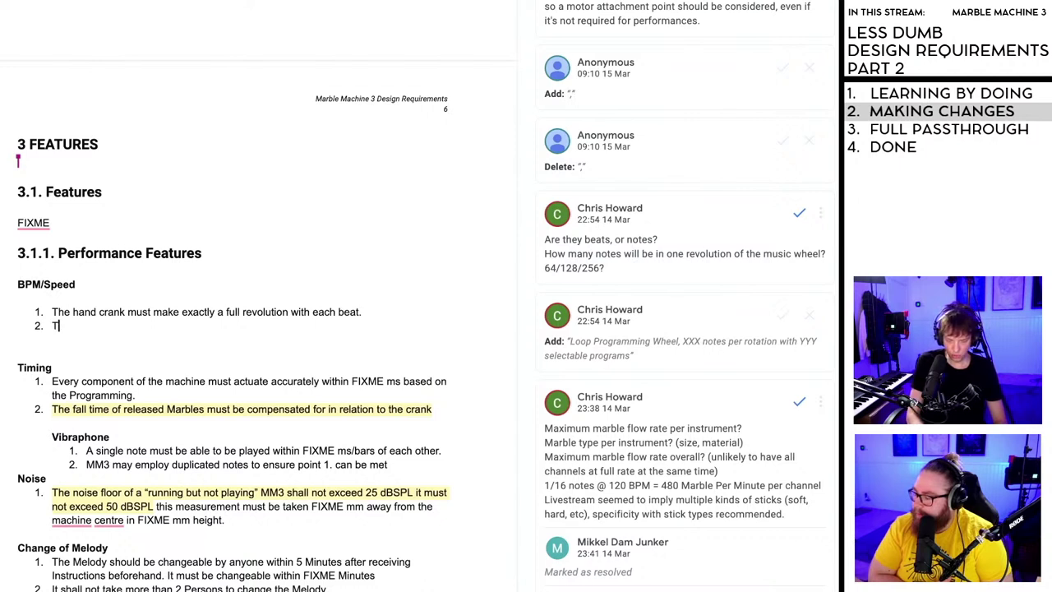
type("he ")
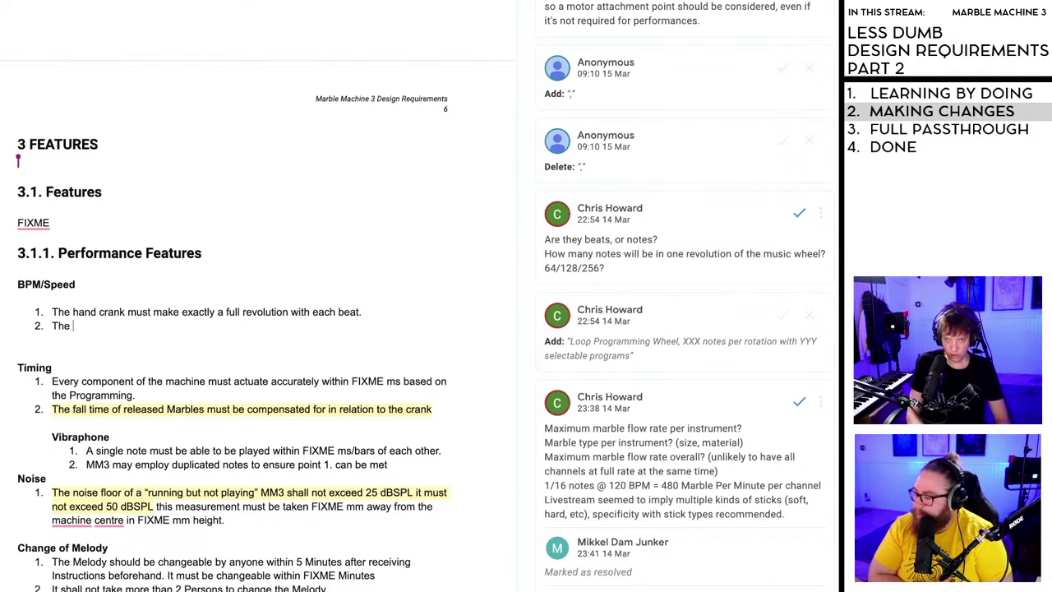
type("top spp")
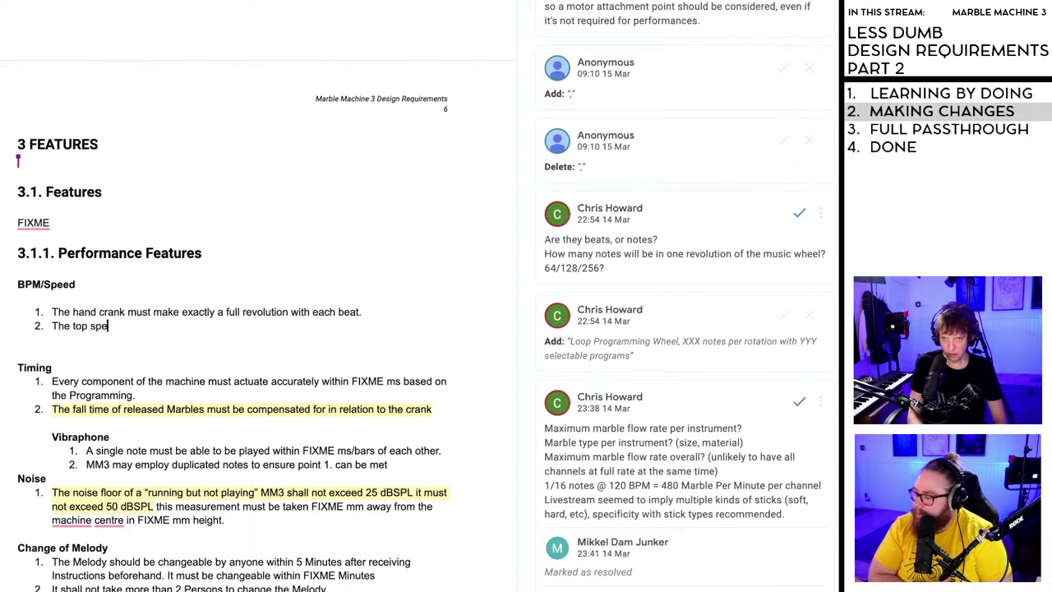
type("ed ")
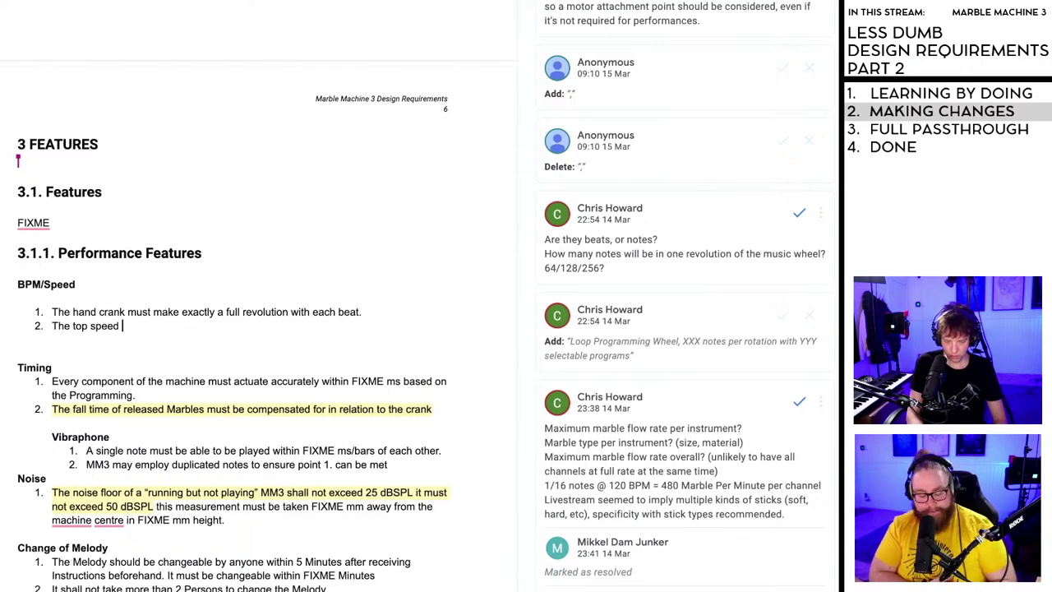
type("should be FI")
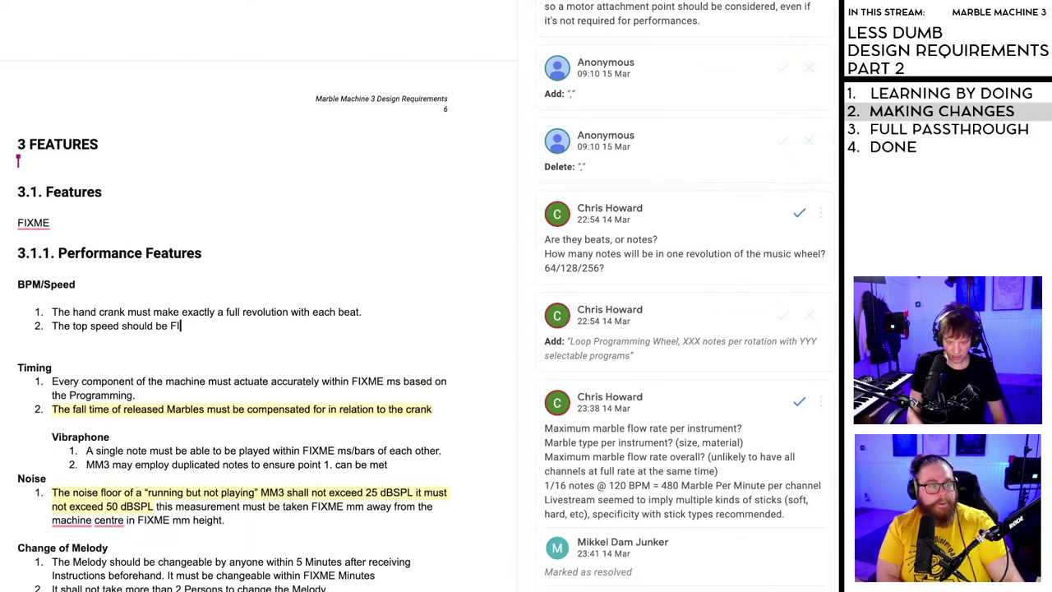
type("X ME BP")
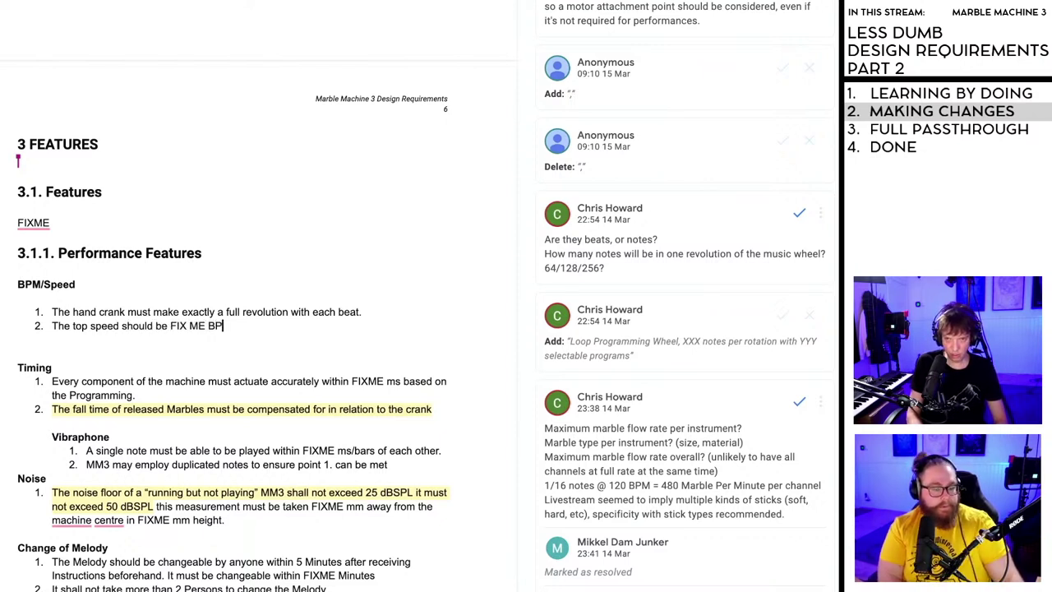
type("M")
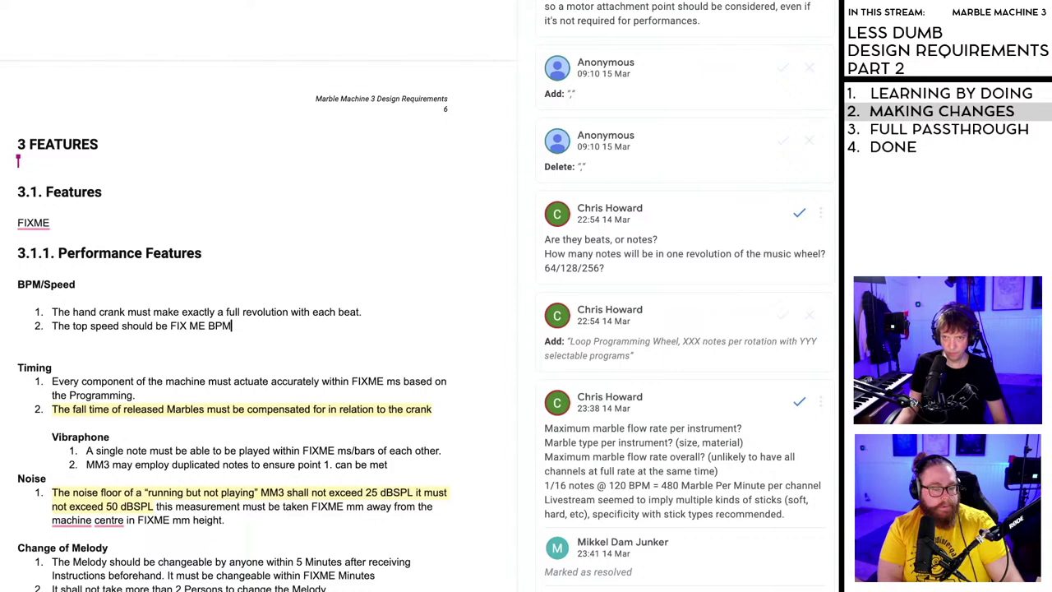
left_click(72, 326)
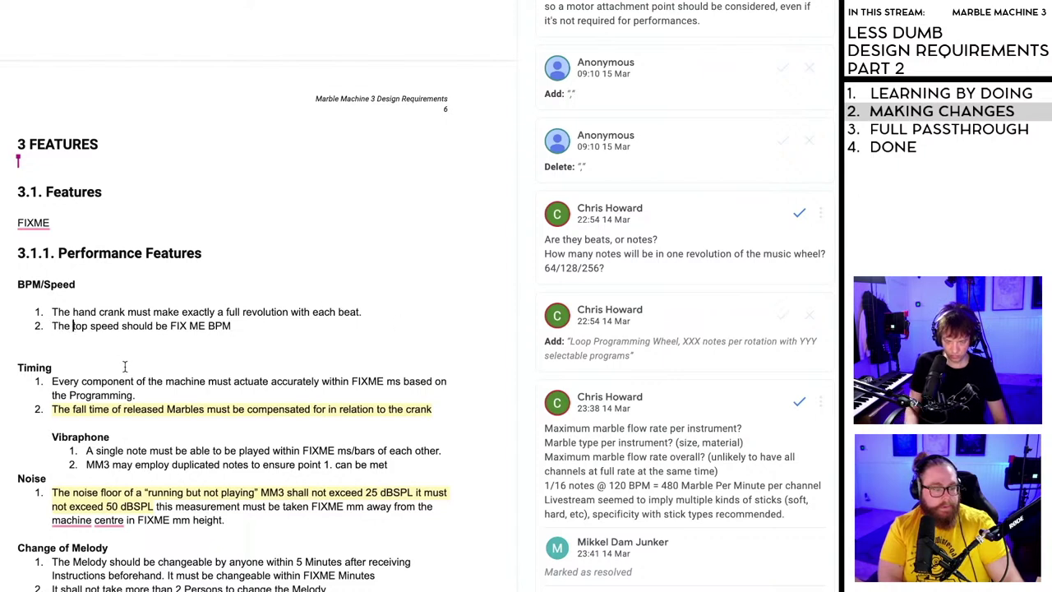
key("Delete")
type("Machine")
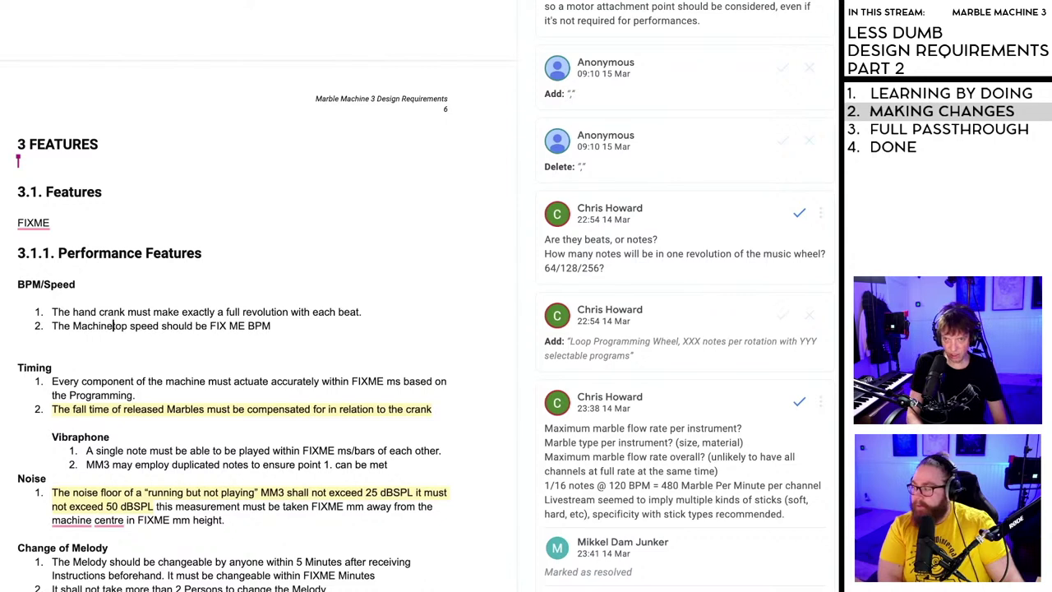
type(" must be f")
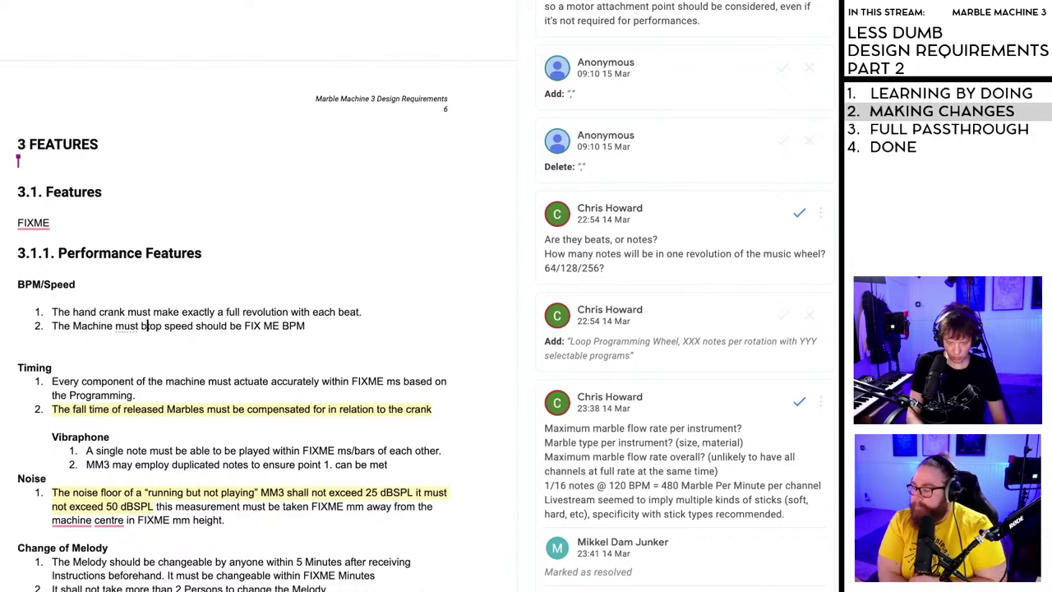
type("ully fun")
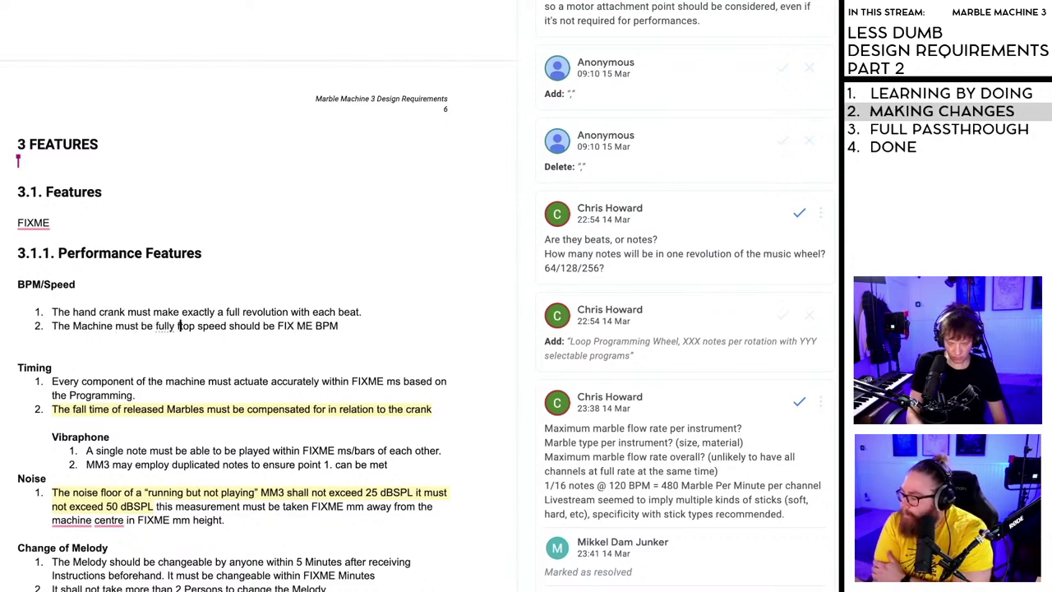
type("ctional ")
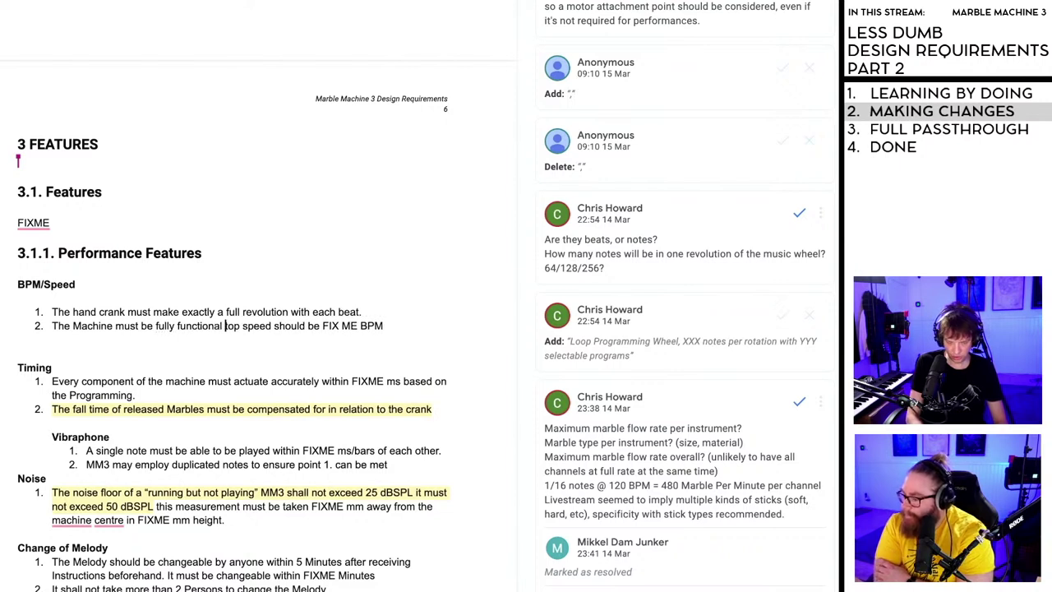
type("at the t")
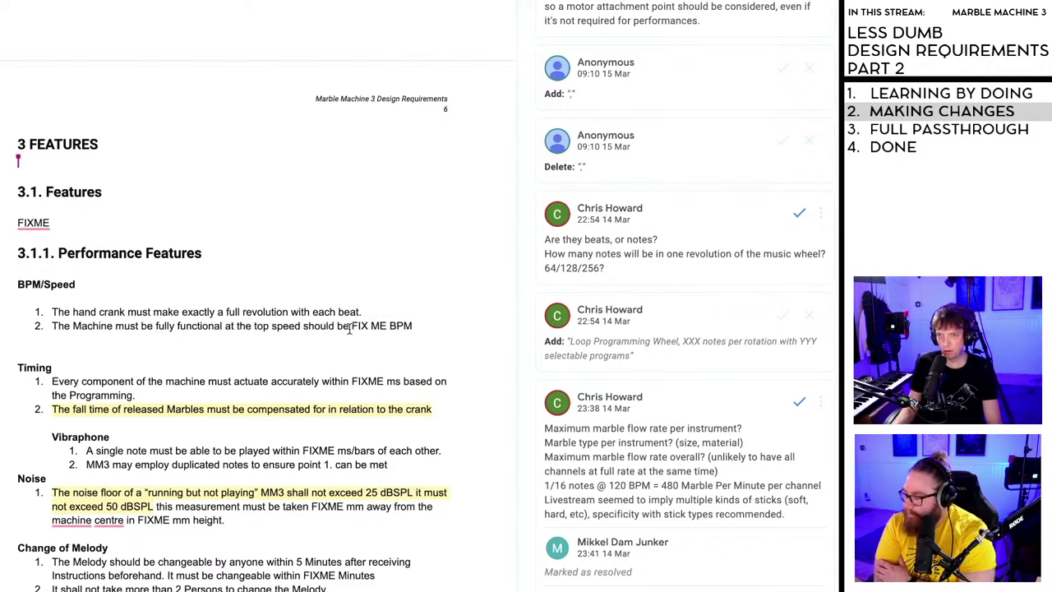
left_click_drag(349, 327, 337, 327)
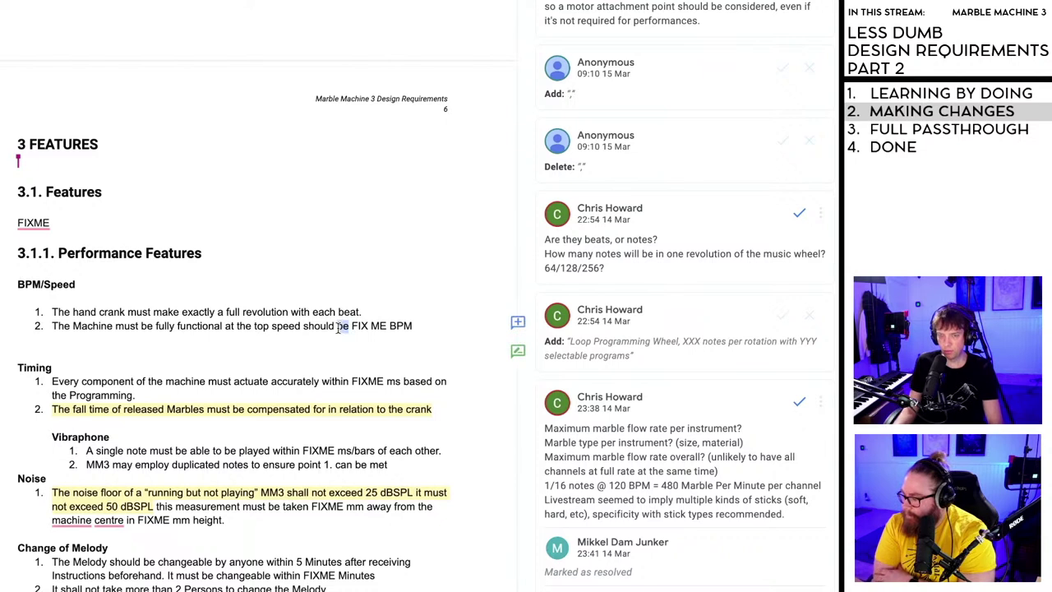
type("of")
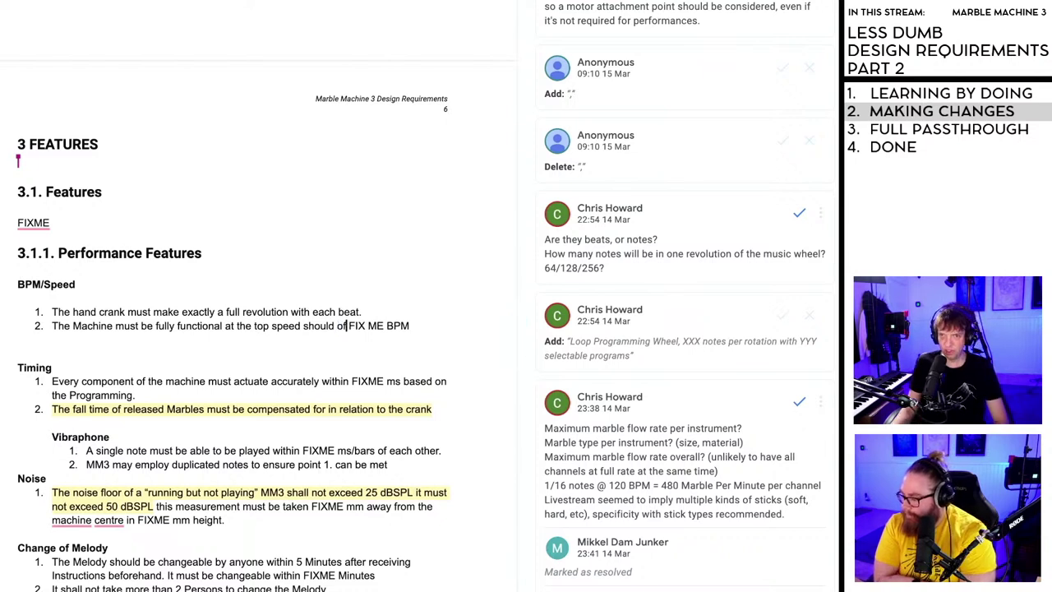
left_click(414, 326)
key("Return")
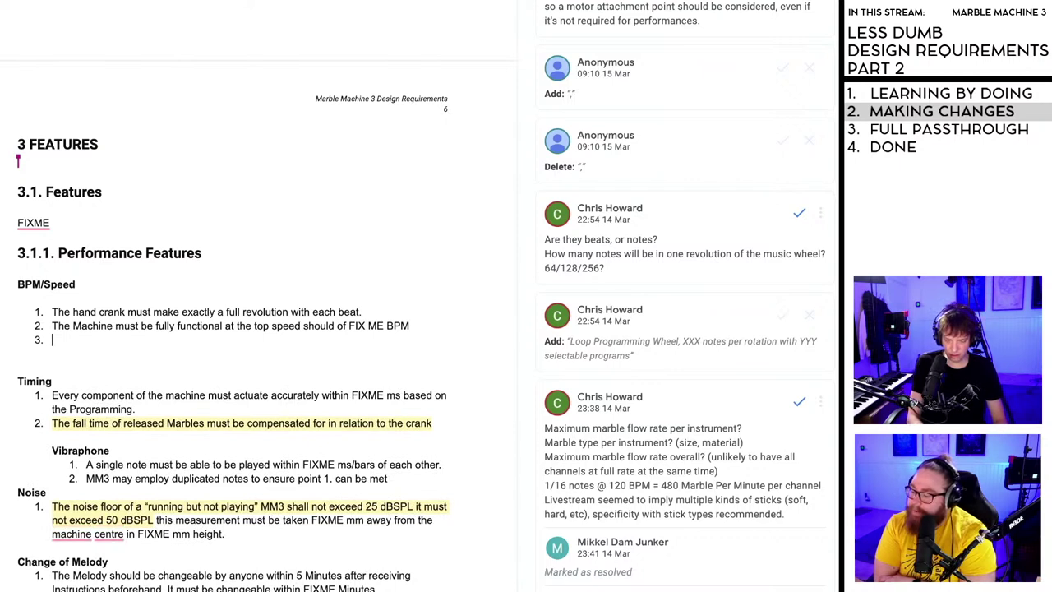
- Add item 3: 'The Machine must play tight music at the lowest speed of FIX ME BPM'
type("The ")
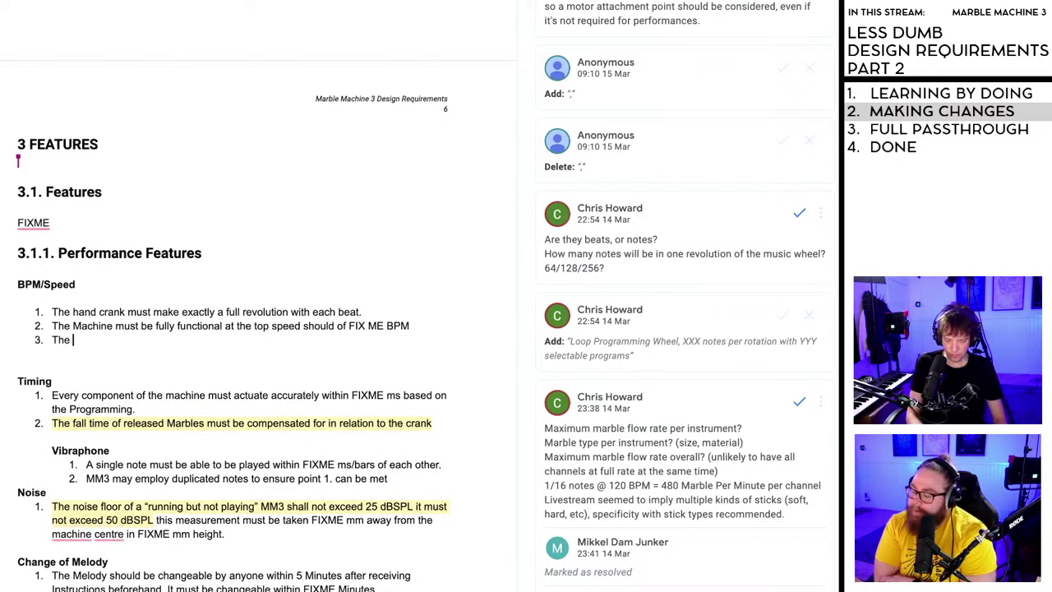
type("Machine ")
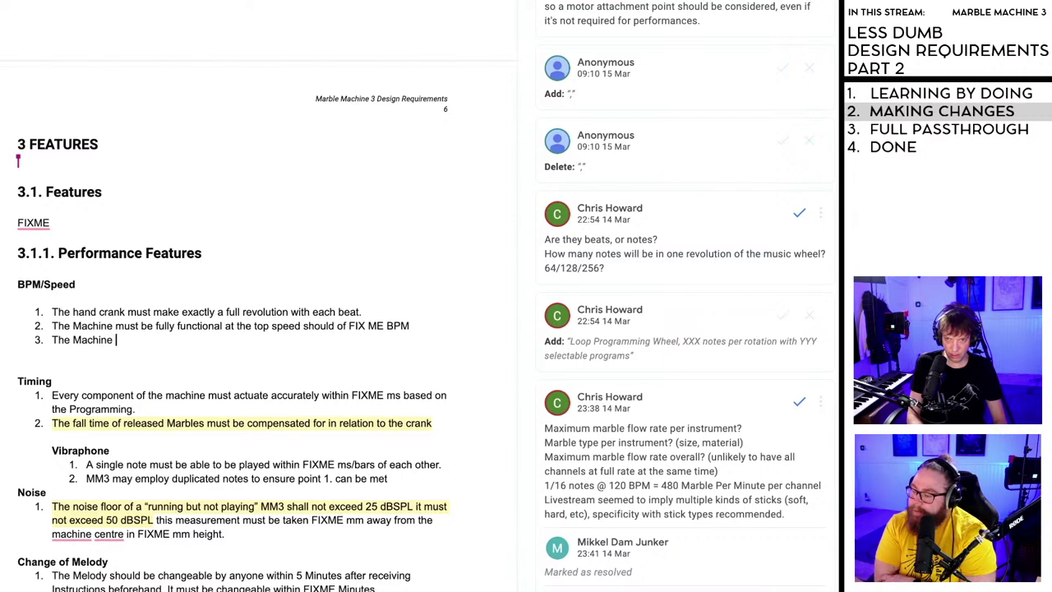
type("must p")
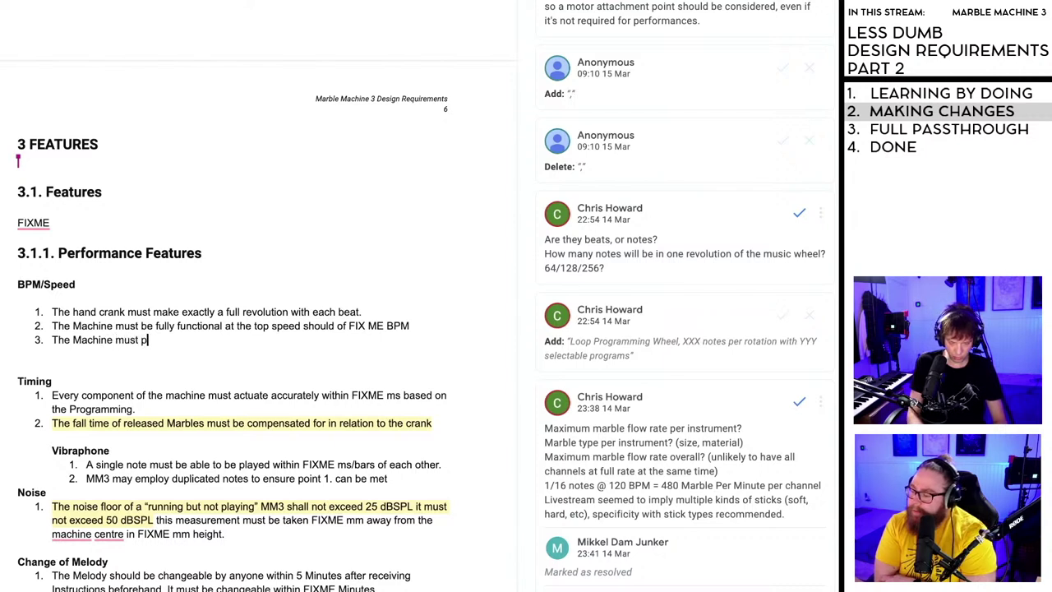
type("lay tight ")
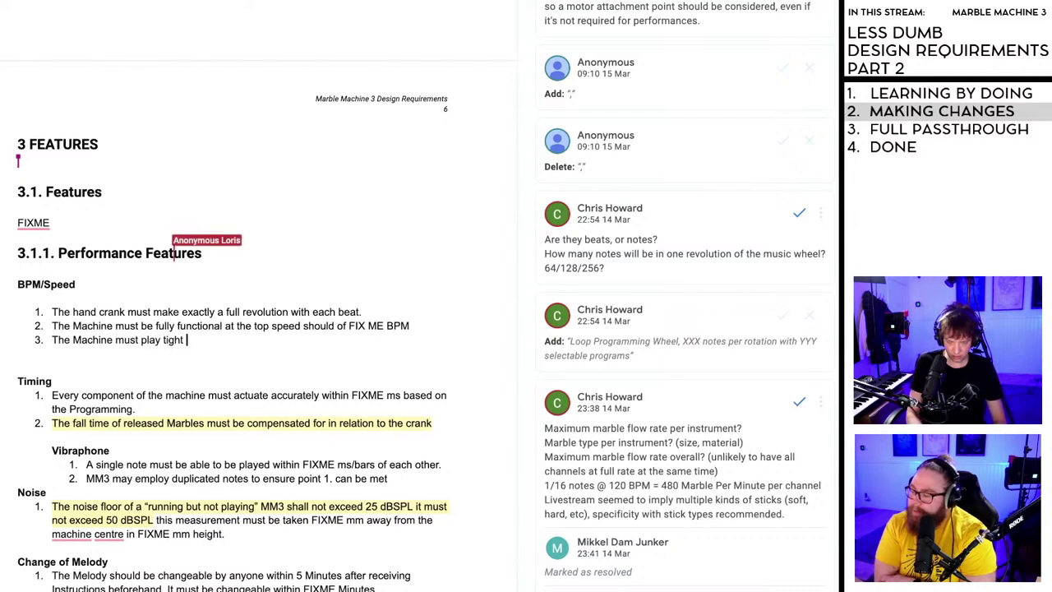
type("music at the ")
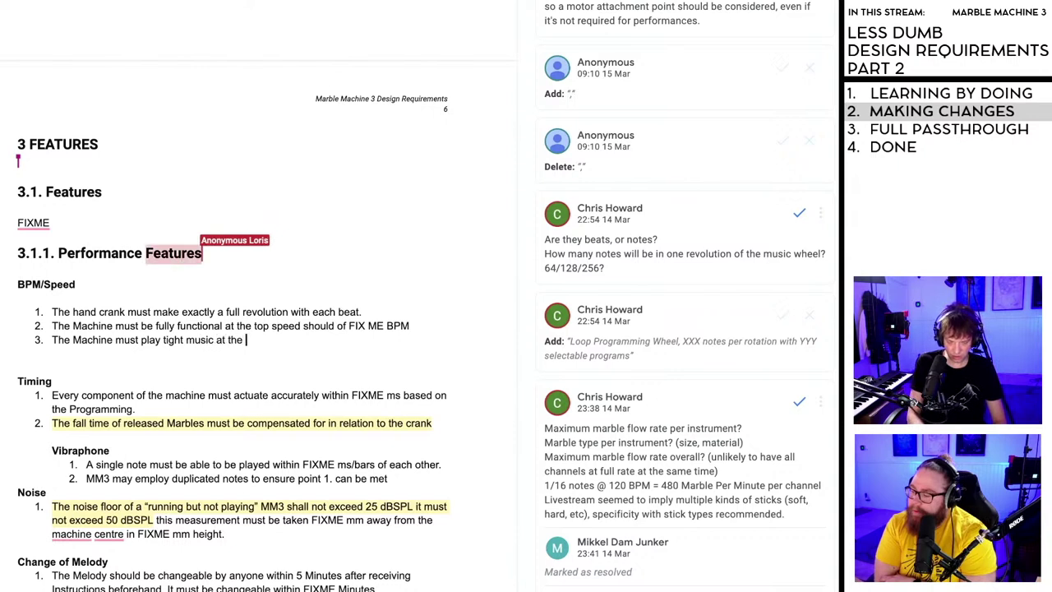
type("lowest sp")
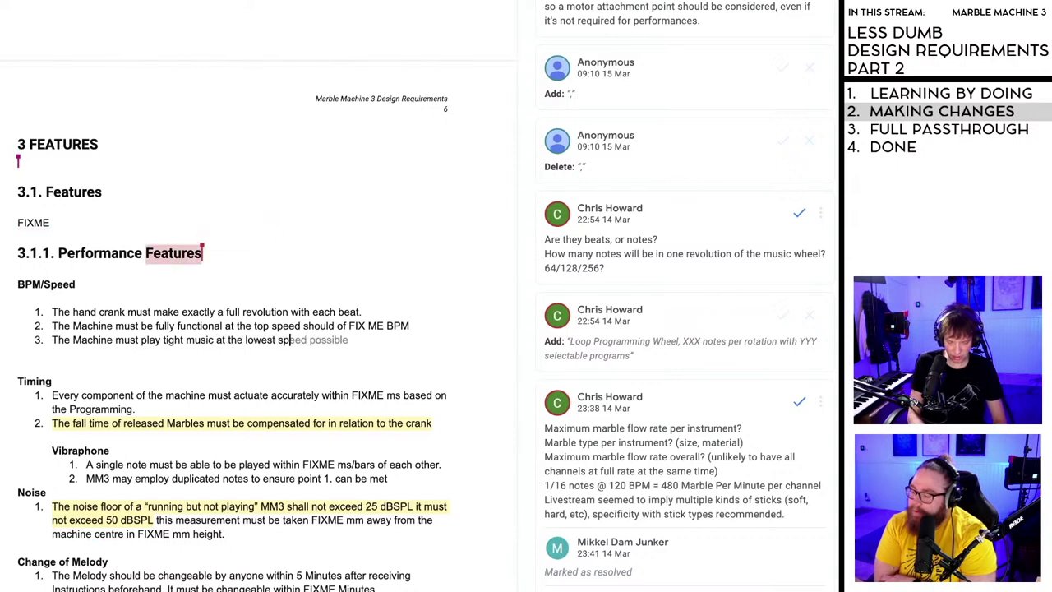
type("eed of")
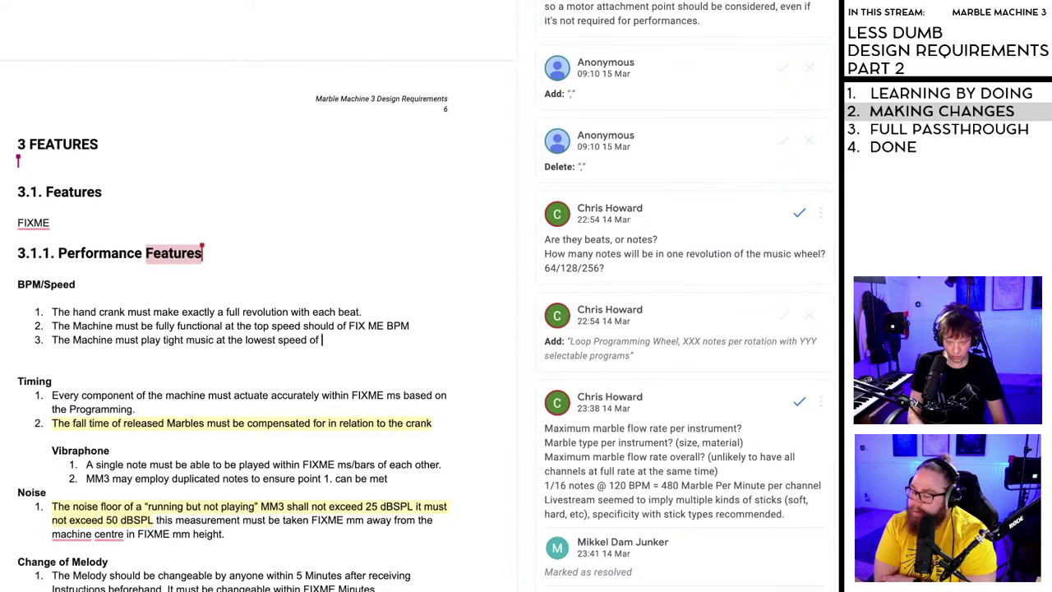
type(" FIX M")
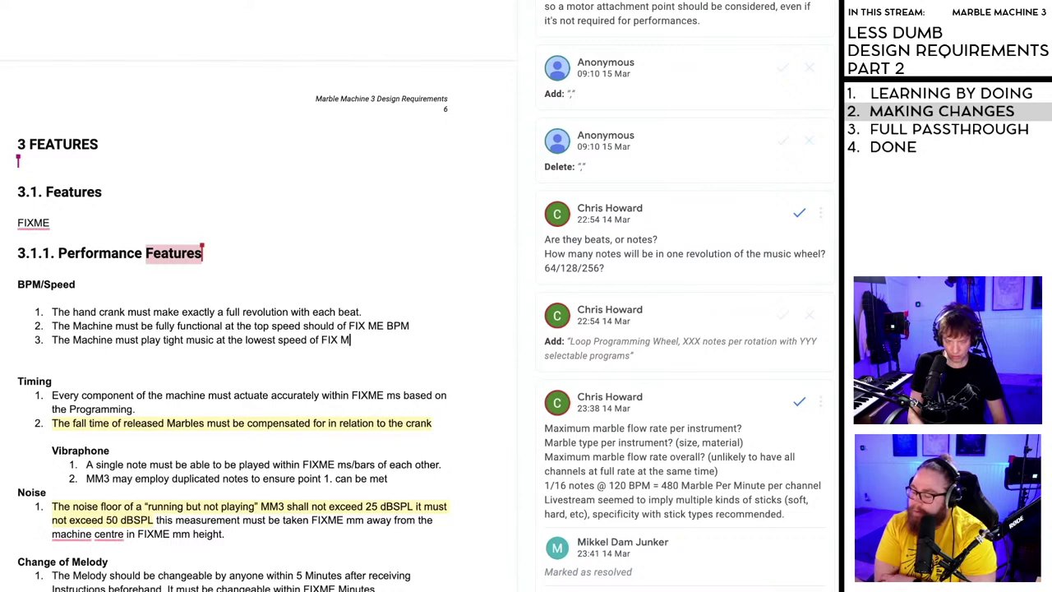
type("E B")
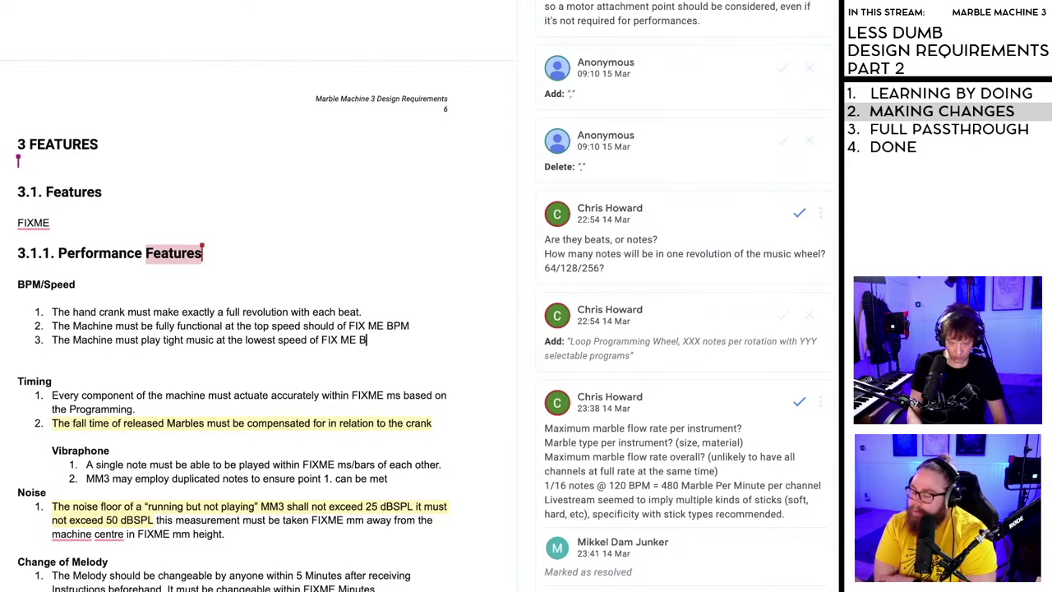
type("PM")
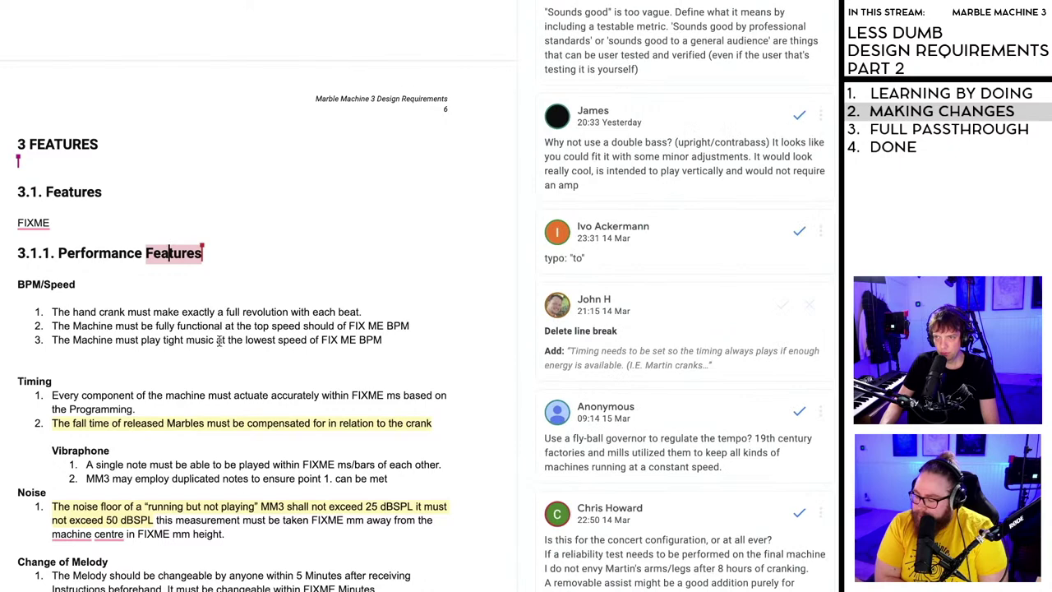
left_click(217, 345)
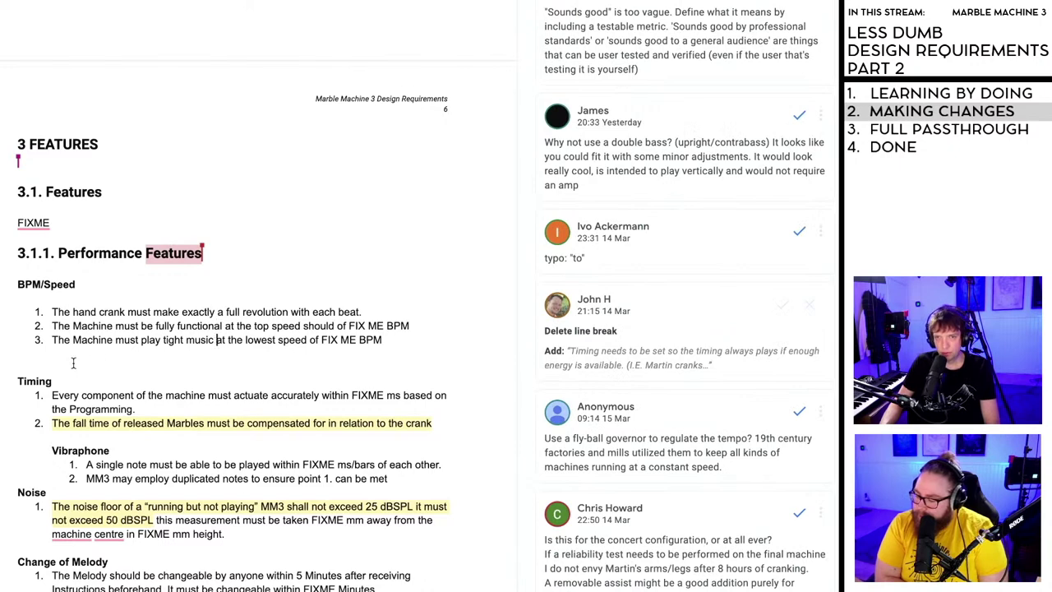
- Select FIXME in the first Timing requirement
scroll(96, 370, "down", 1)
scroll(97, 374, "down", 3)
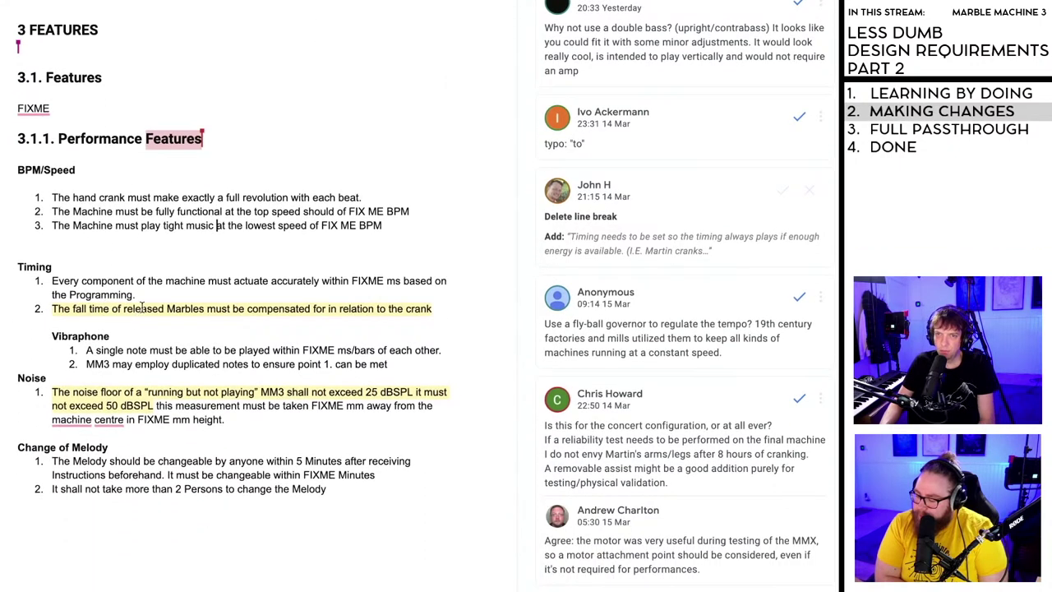
scroll(157, 302, "down", 1)
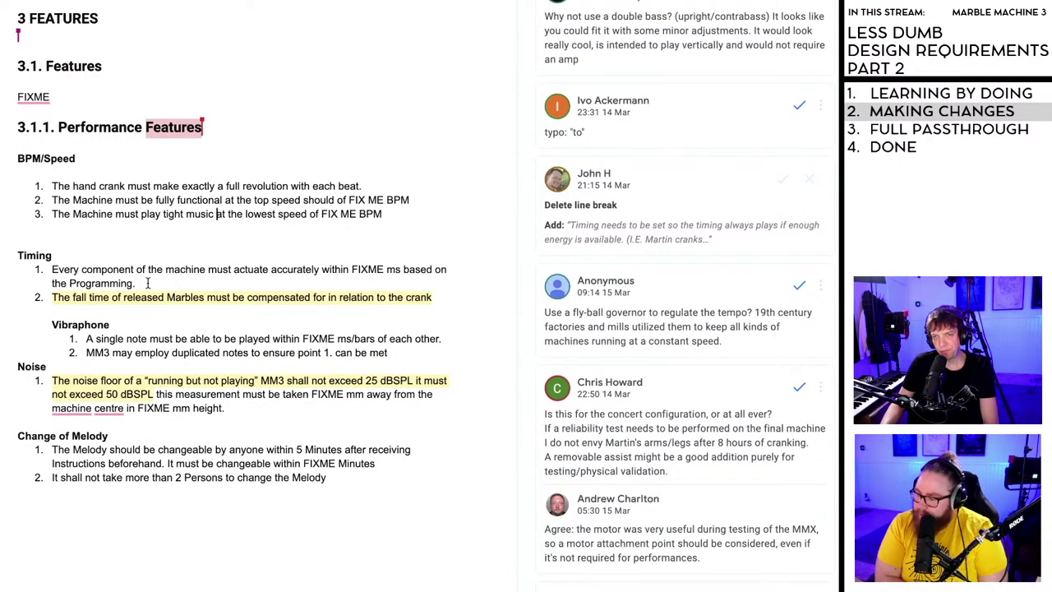
scroll(147, 283, "down", 3)
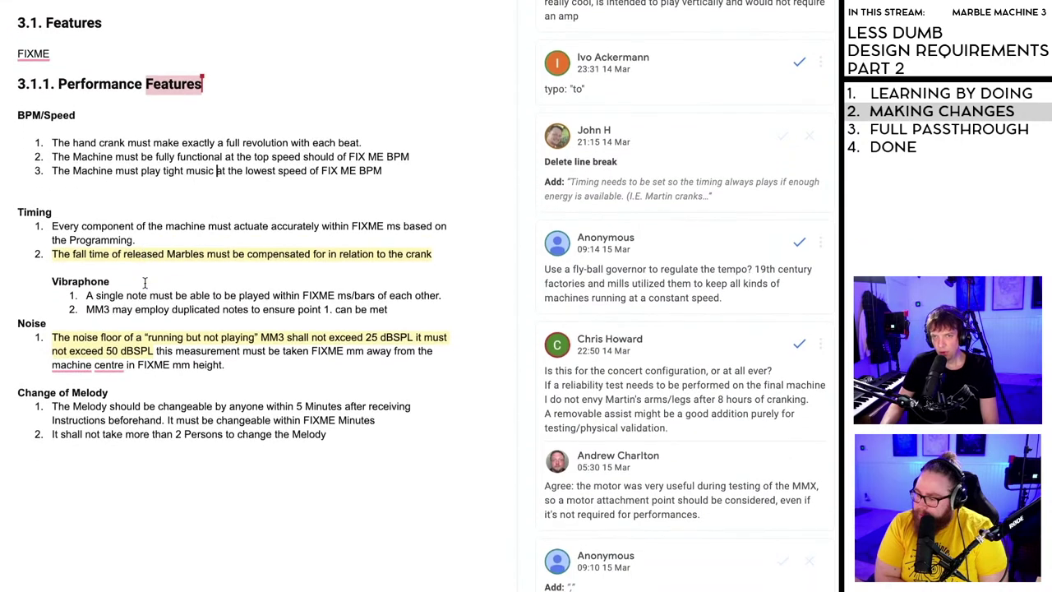
scroll(145, 283, "down", 1)
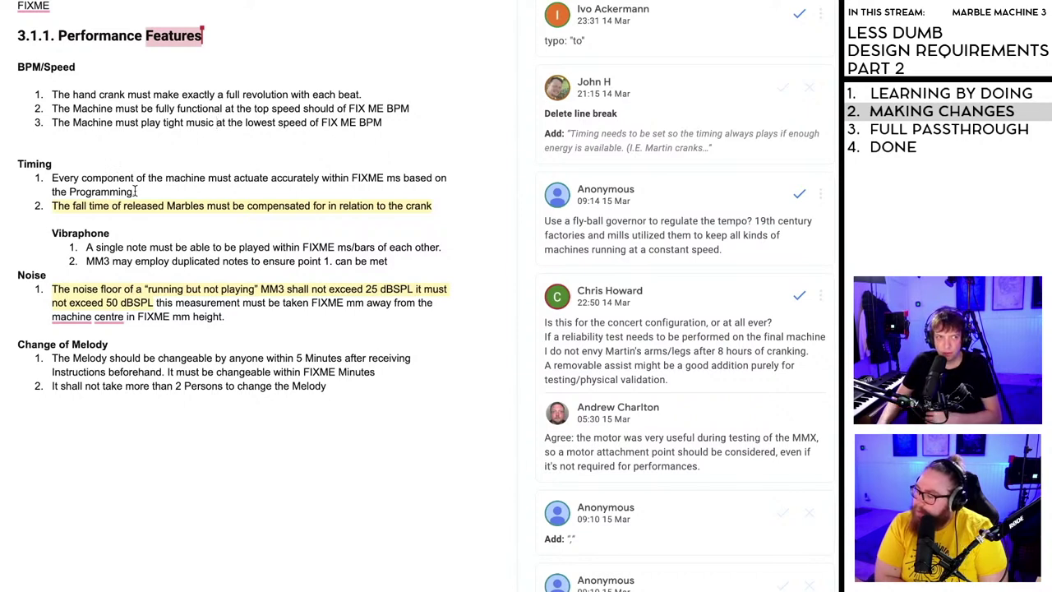
left_click_drag(351, 179, 384, 178)
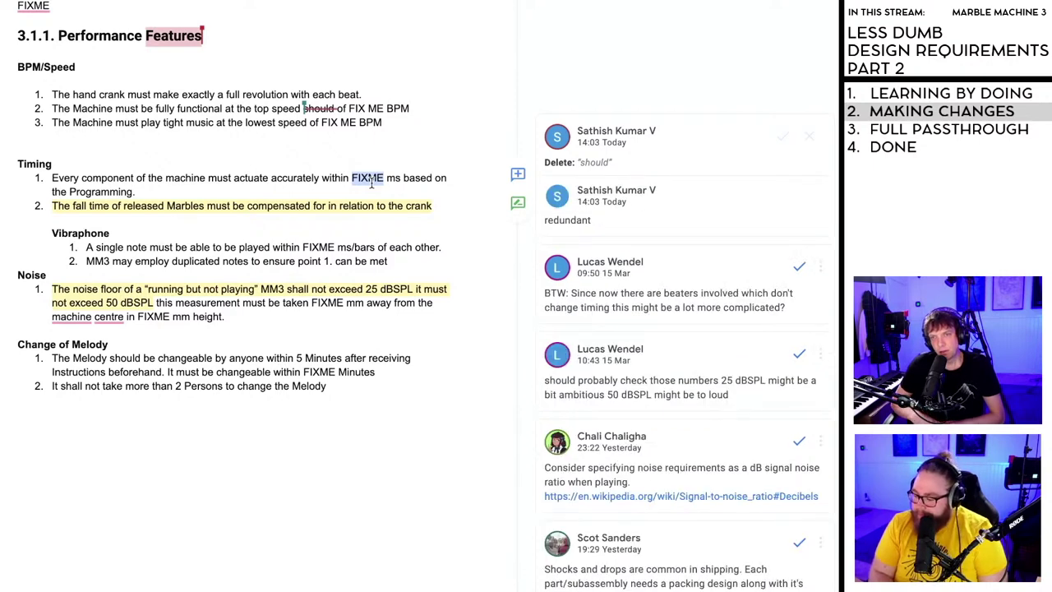
- Resolve the comment on the Timing fall-time requirement
left_click(189, 205)
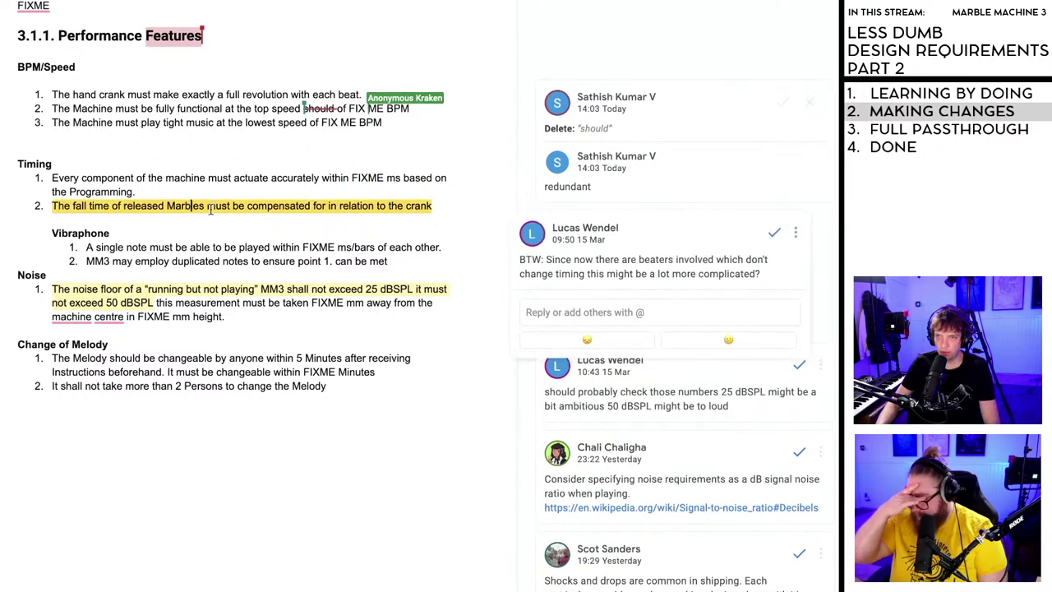
scroll(310, 227, "down", 1)
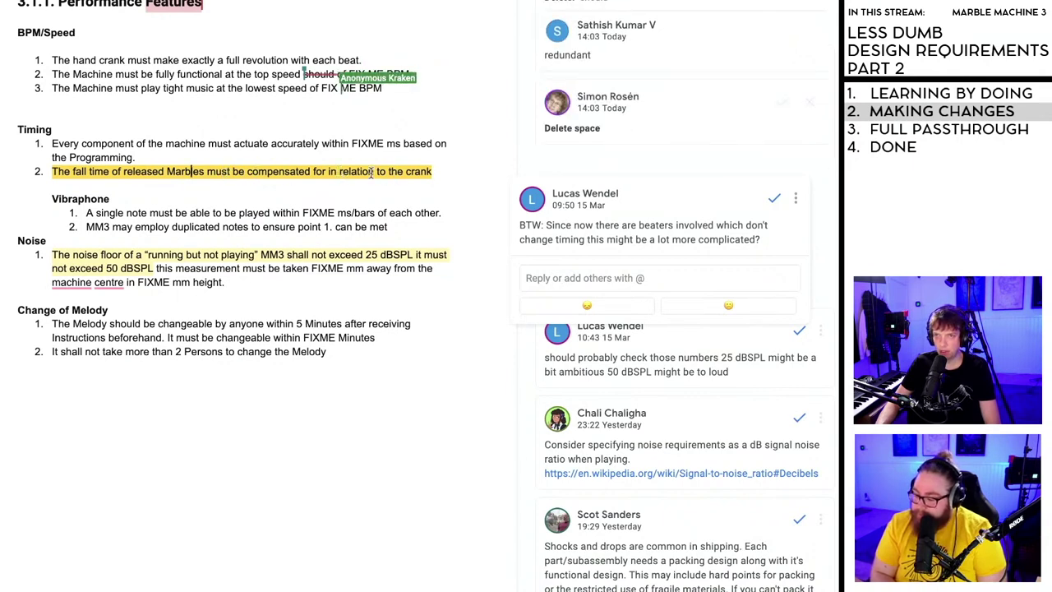
left_click(773, 198)
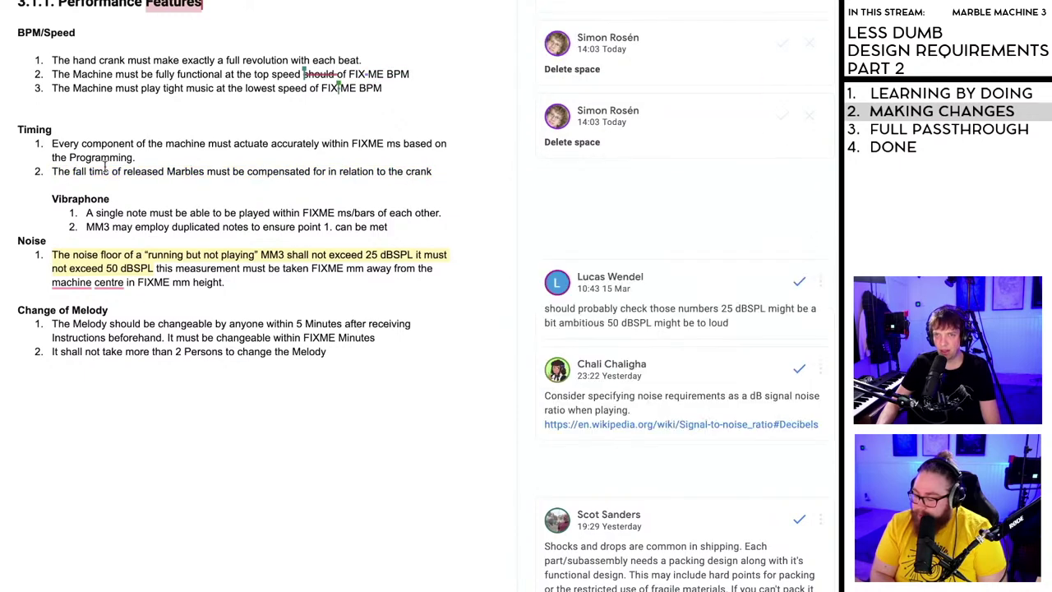
- Reword Timing item 2 to start 'The Latency of Marbles fall time', deleting 'of released Marbles'
left_click(73, 172)
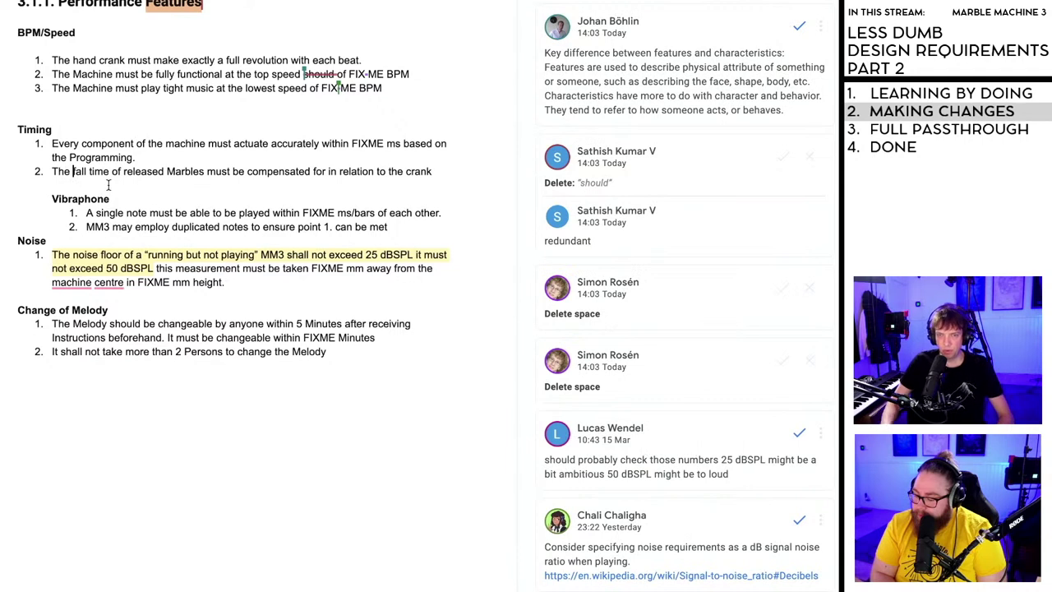
type("Latency of")
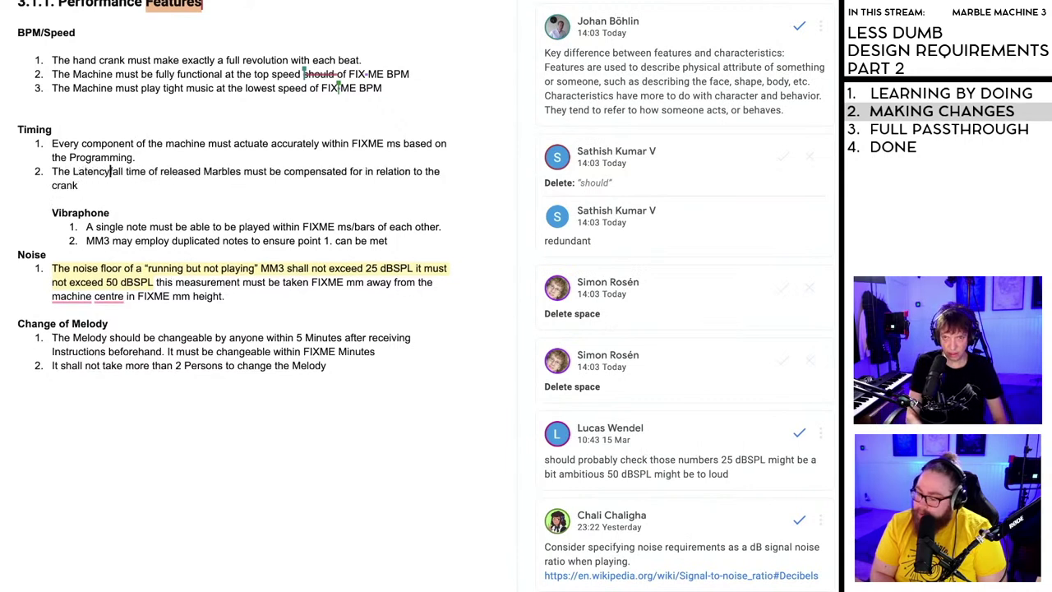
type(" Marbles")
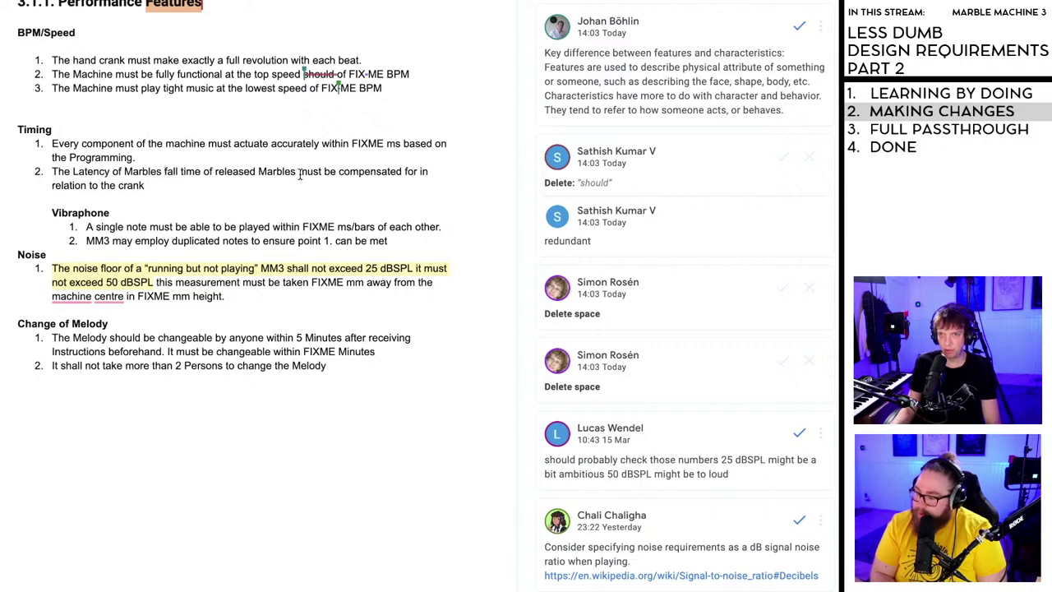
left_click_drag(297, 173, 206, 175)
key("BackSpace")
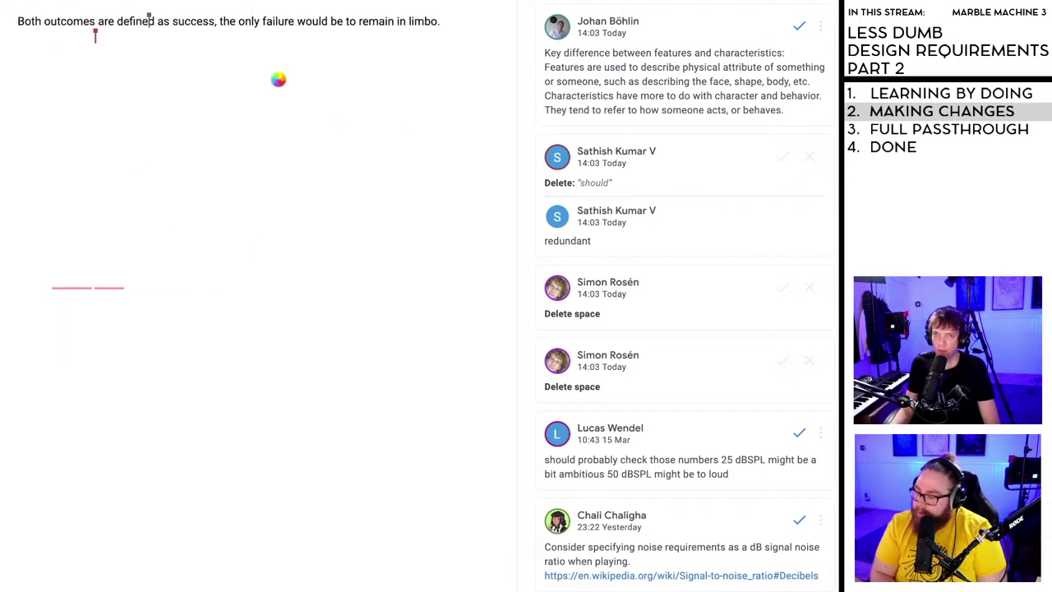
scroll(287, 24, "up", 4)
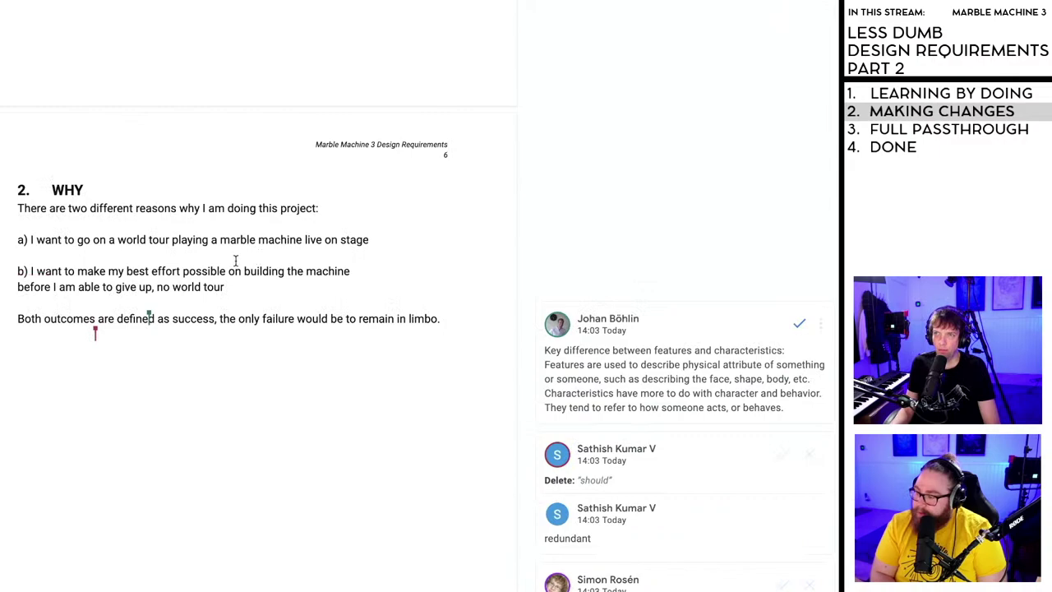
scroll(240, 262, "down", 1)
scroll(243, 263, "down", 13)
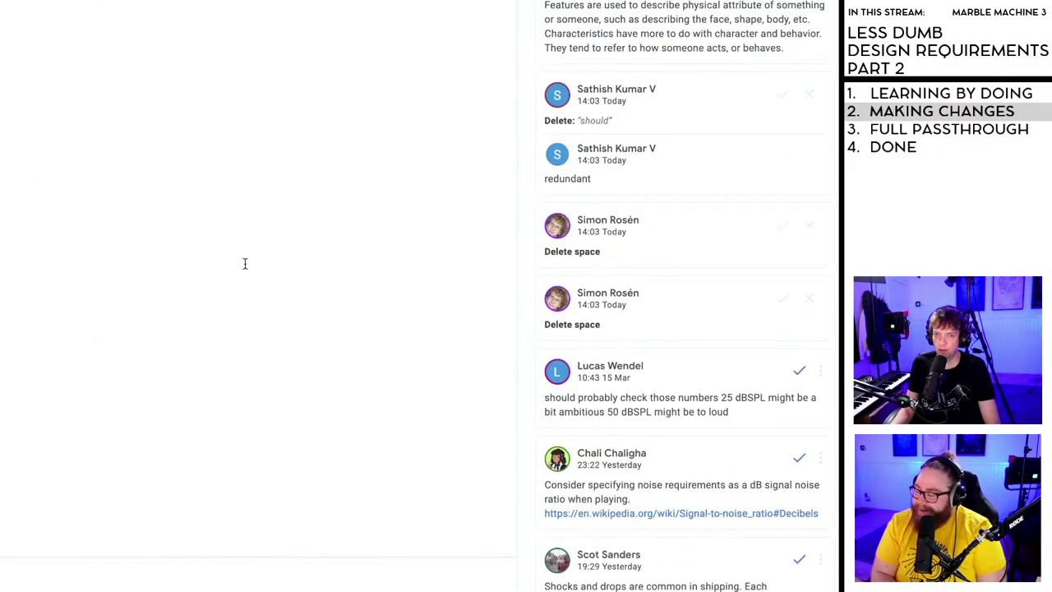
scroll(246, 264, "down", 1)
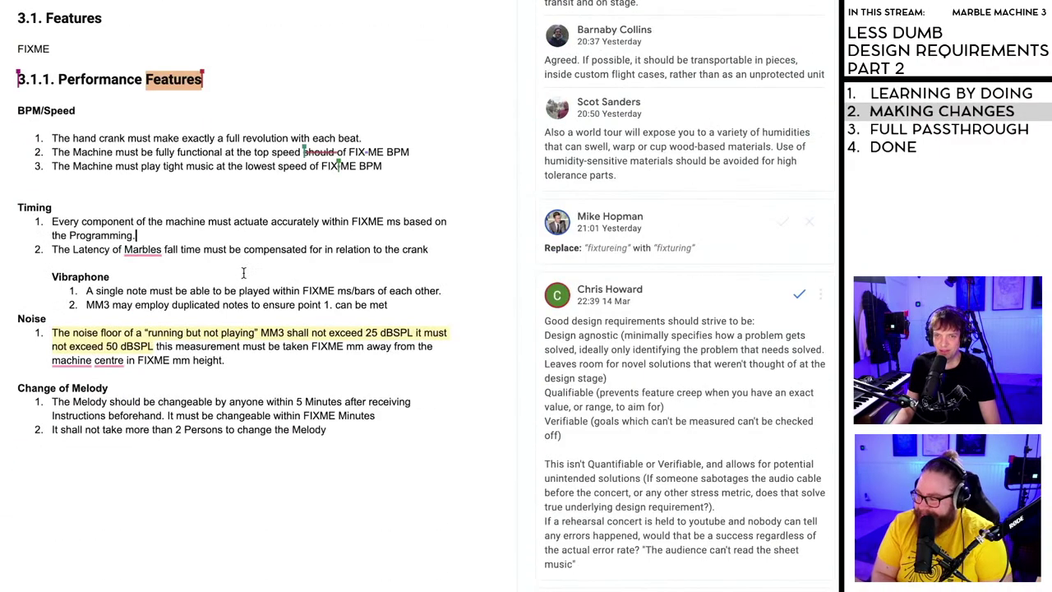
scroll(243, 276, "down", 5)
scroll(243, 281, "down", 3)
scroll(243, 281, "up", 1)
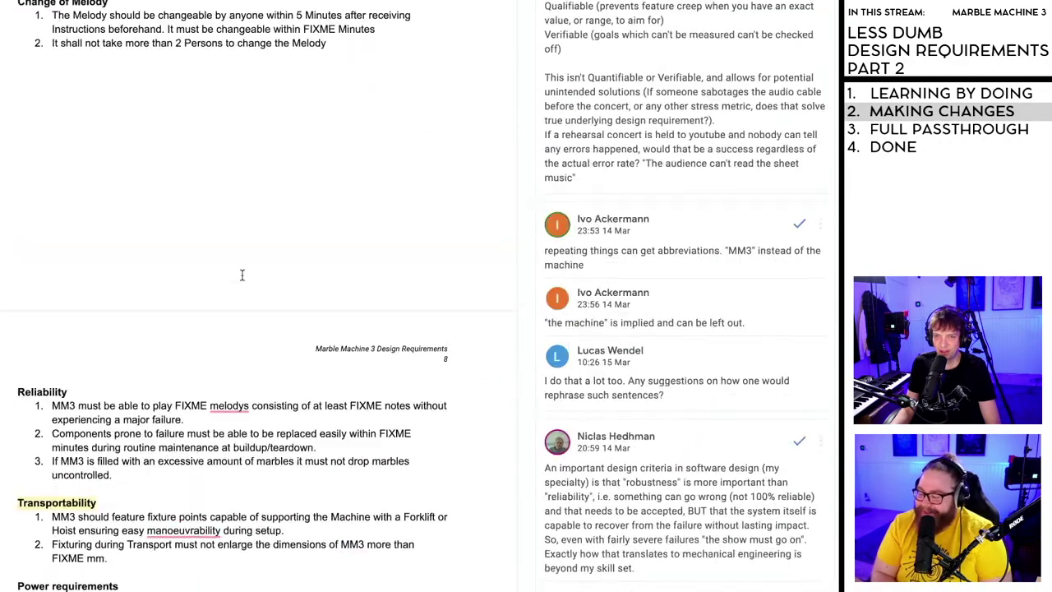
scroll(243, 281, "down", 1)
scroll(242, 276, "up", 5)
scroll(242, 276, "up", 3)
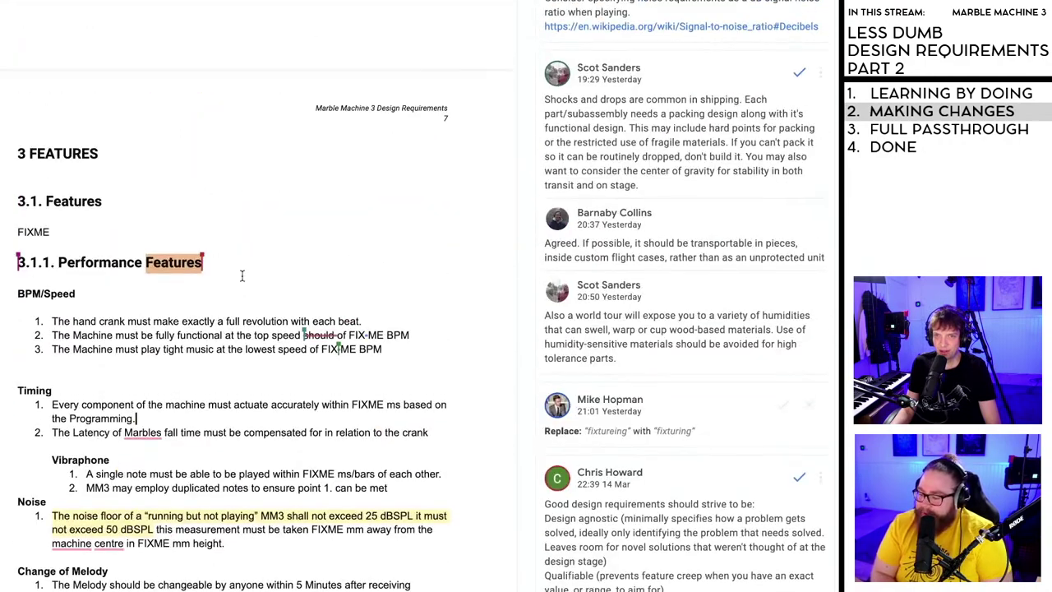
scroll(192, 331, "down", 1)
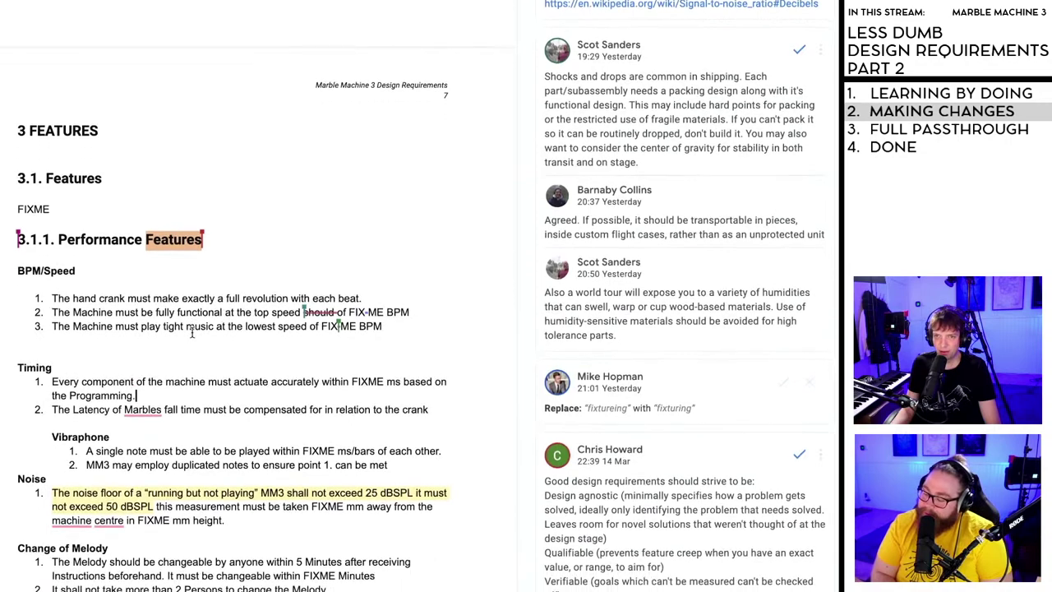
scroll(192, 331, "down", 1)
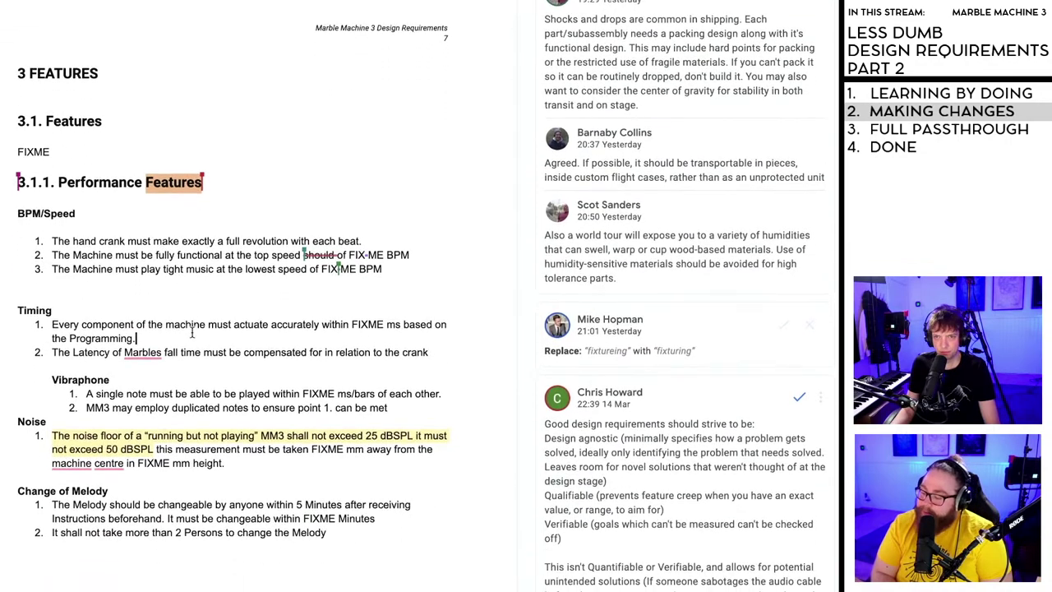
scroll(178, 334, "down", 1)
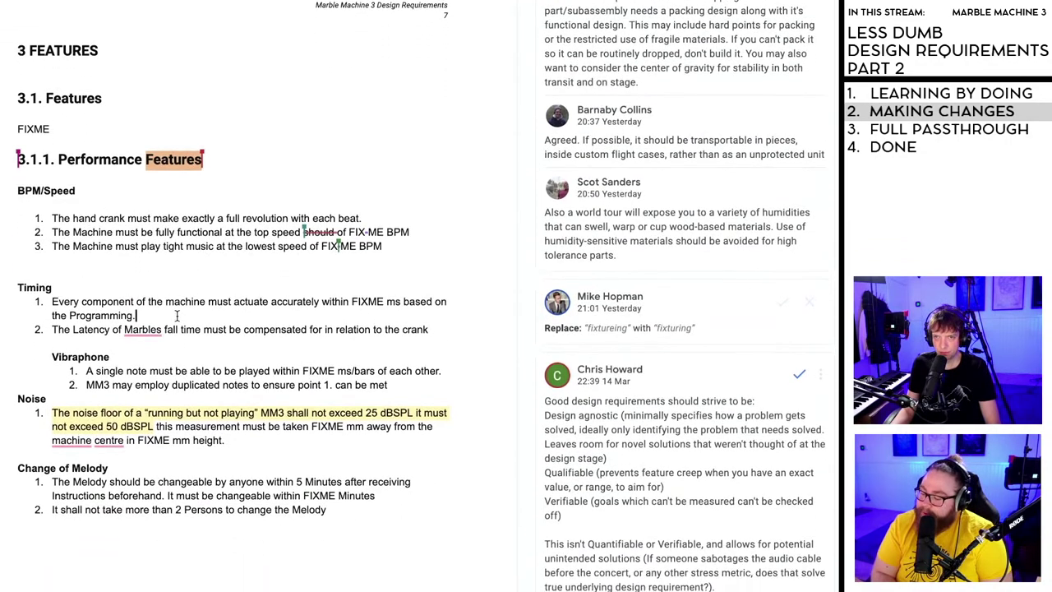
scroll(175, 315, "down", 1)
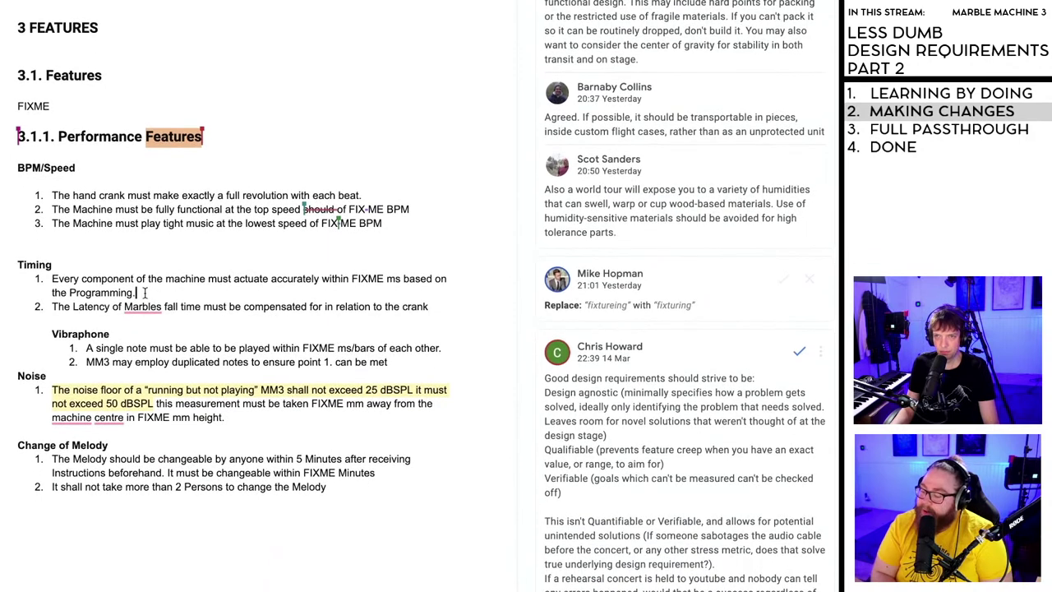
mouse_move(151, 308)
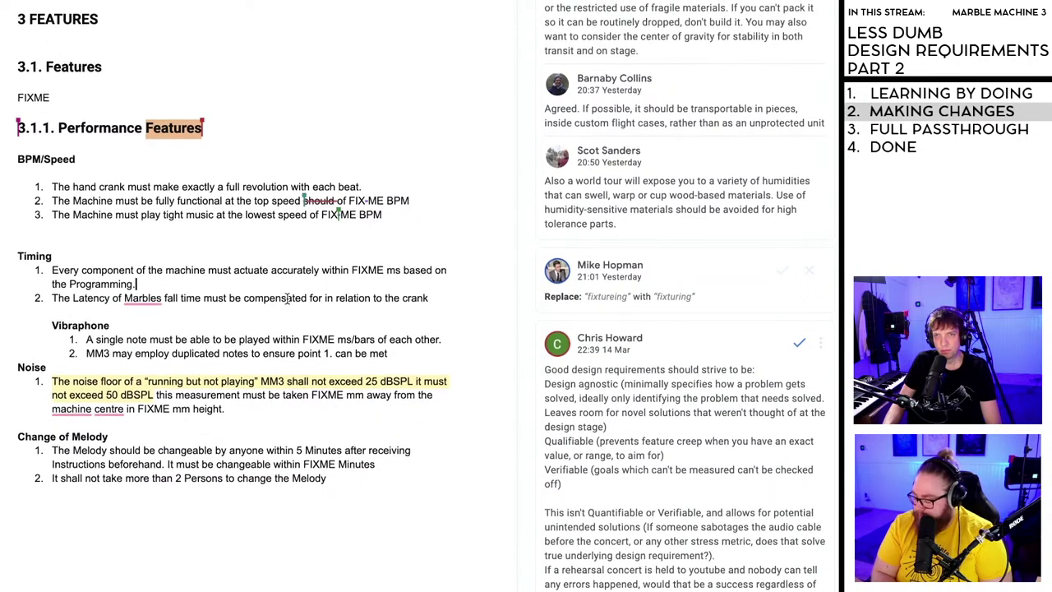
scroll(285, 301, "down", 1)
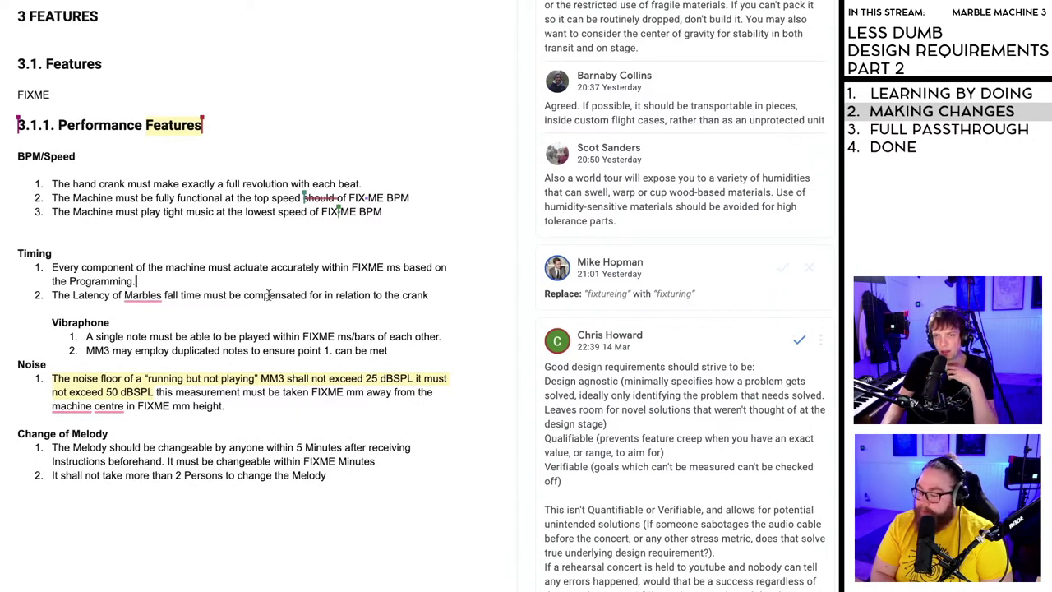
scroll(259, 288, "down", 1)
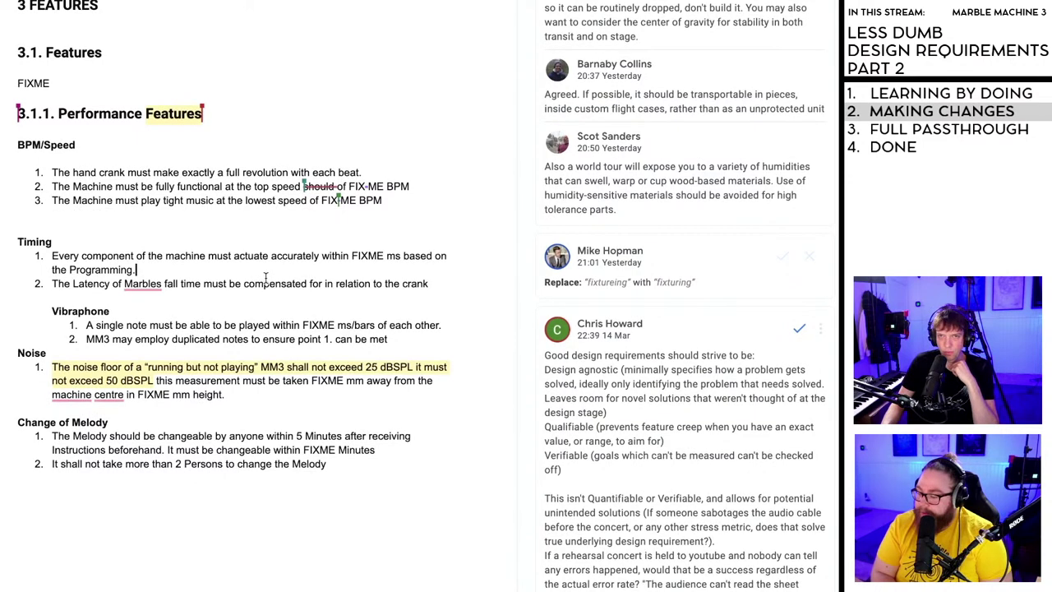
scroll(264, 277, "up", 2)
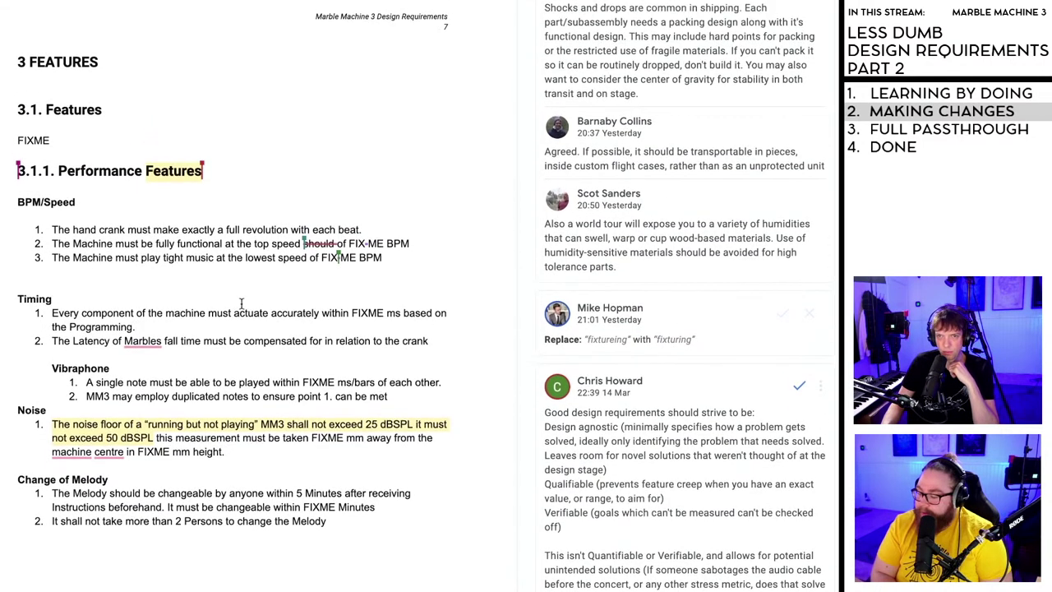
scroll(241, 303, "down", 1)
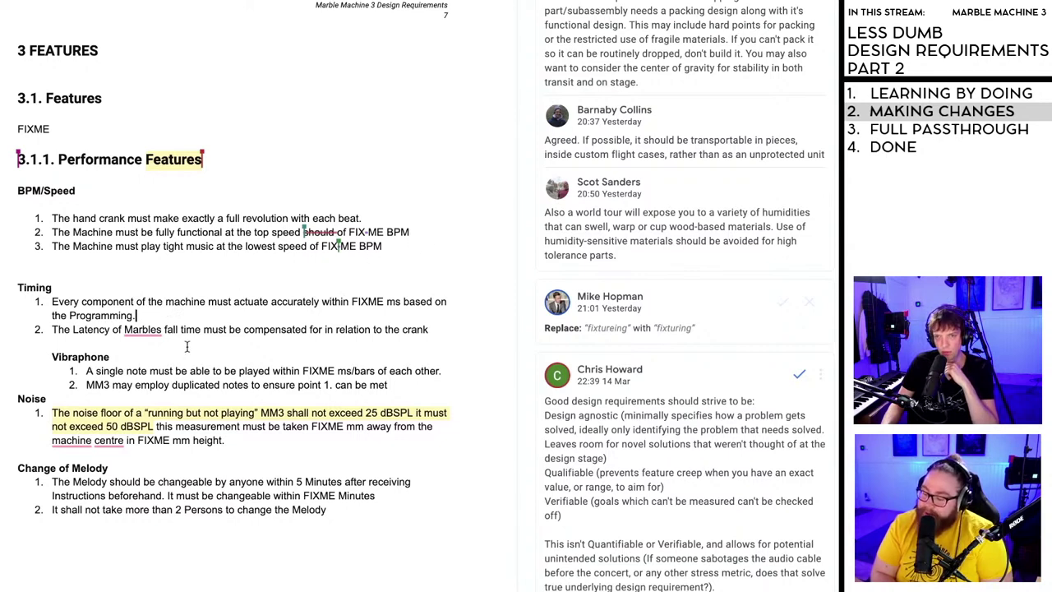
scroll(390, 245, "down", 1)
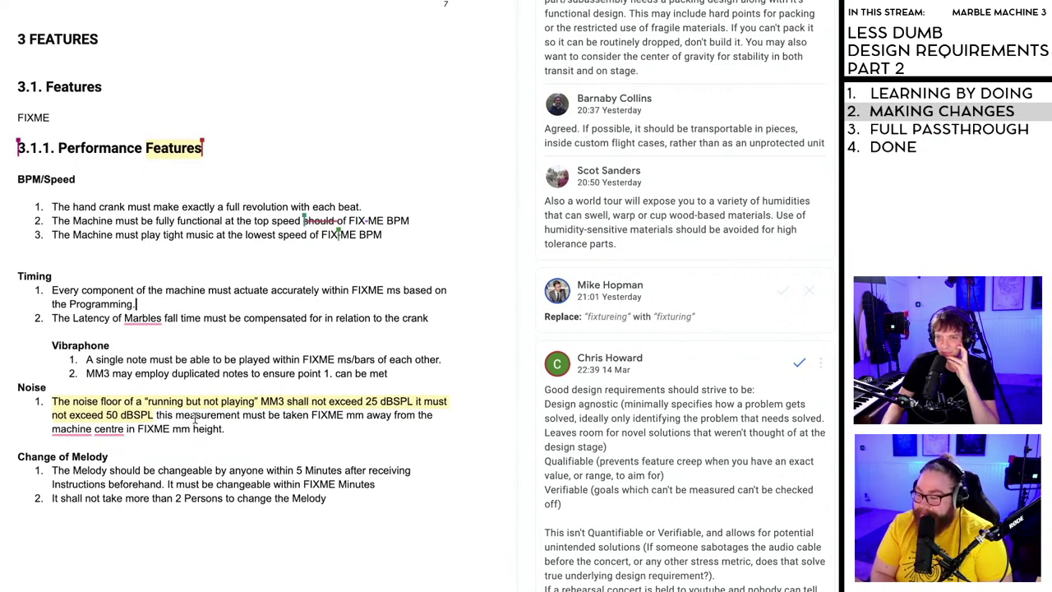
scroll(191, 419, "down", 2)
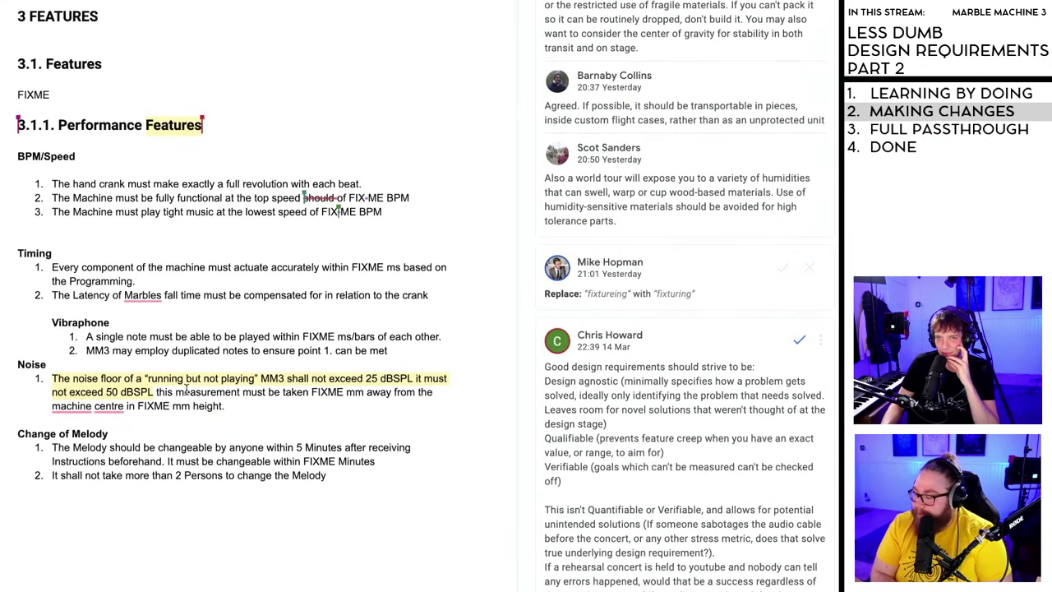
scroll(184, 388, "down", 1)
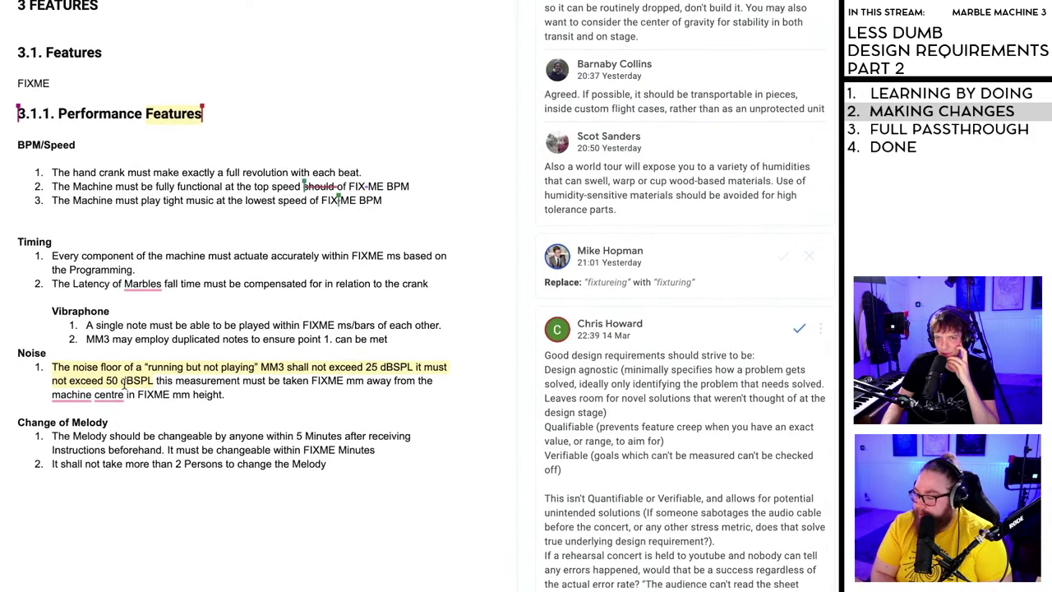
- Open the Noise requirement's comment suggesting a dB signal-to-noise ratio and read through it
left_click(124, 392)
scroll(151, 386, "down", 2)
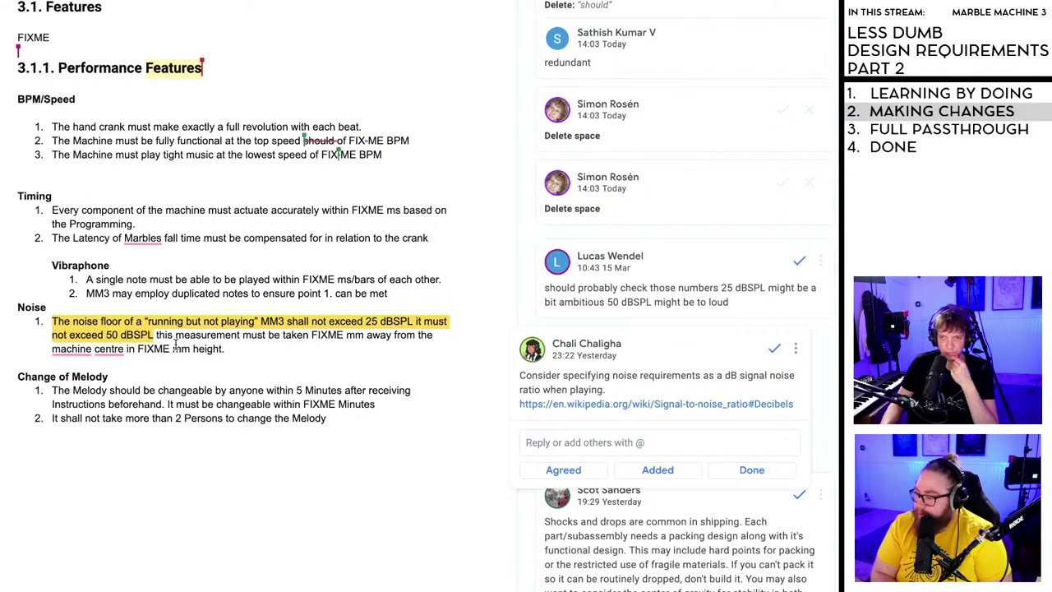
scroll(206, 338, "down", 1)
scroll(201, 327, "down", 2)
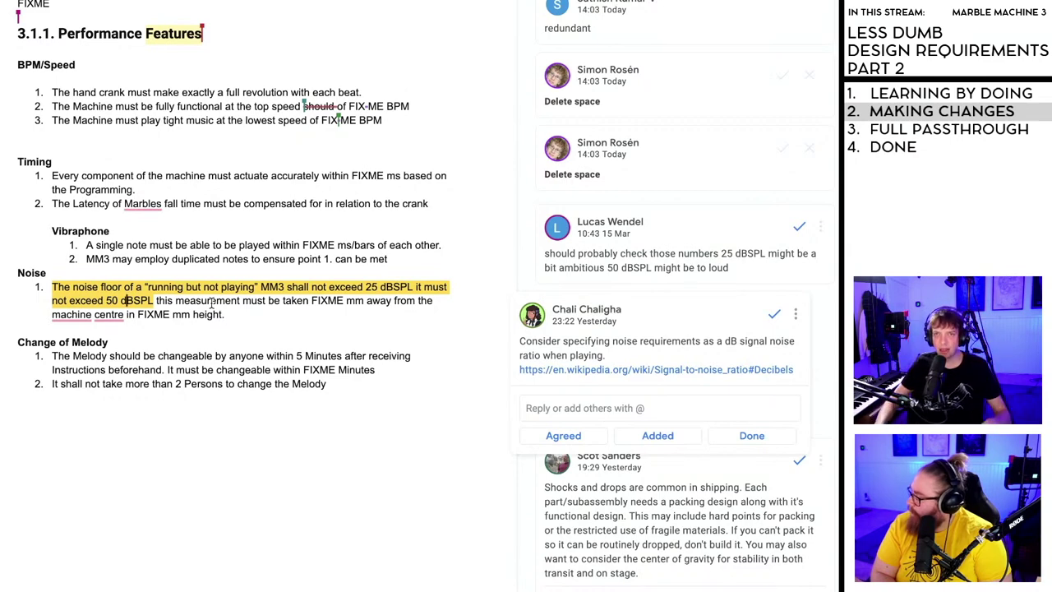
scroll(214, 304, "up", 3)
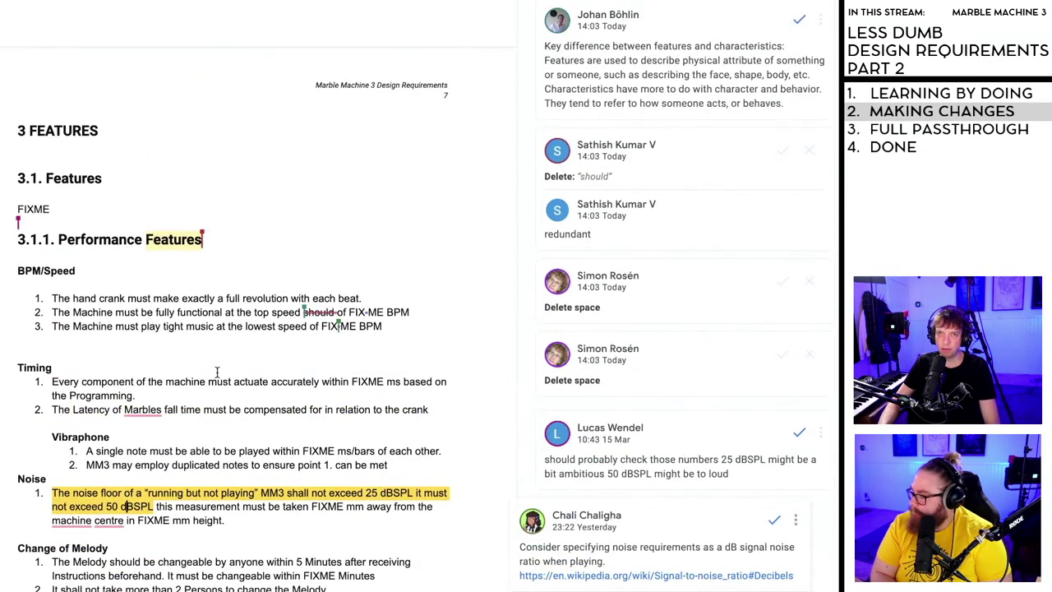
scroll(217, 371, "down", 1)
scroll(214, 353, "down", 1)
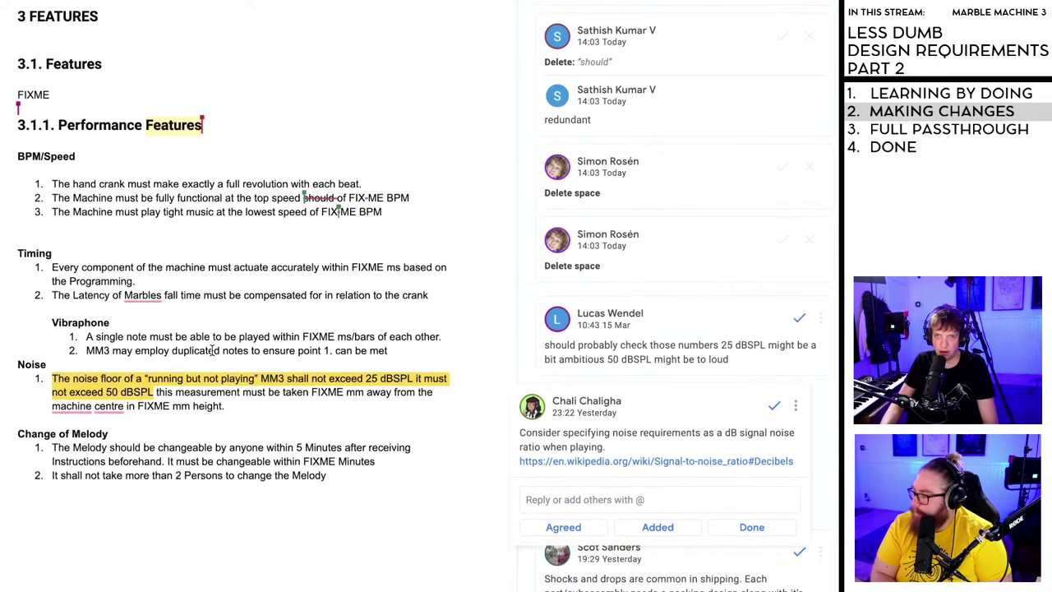
scroll(211, 352, "up", 1)
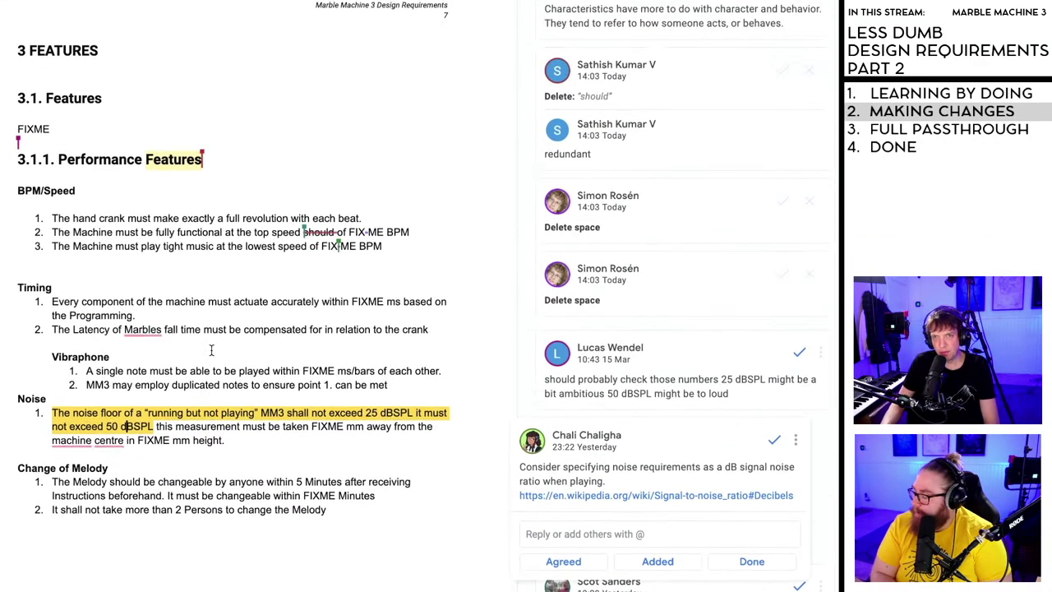
- Scroll through the machine features list to the end of the user-inputs pages
scroll(211, 351, "down", 3)
scroll(211, 351, "down", 20)
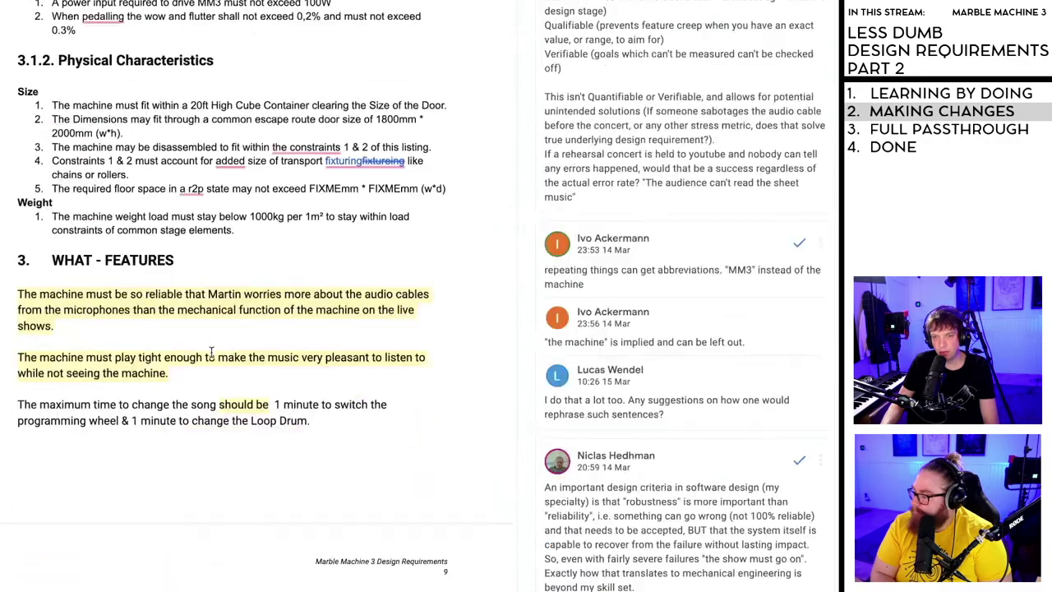
scroll(16, 275, "down", 1)
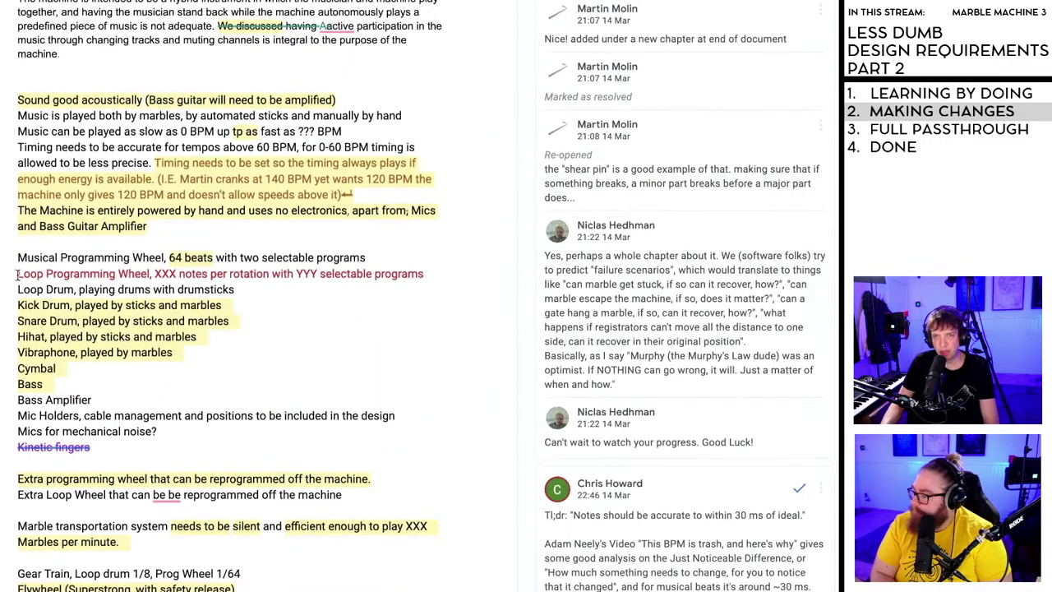
left_click_drag(21, 262, 314, 585)
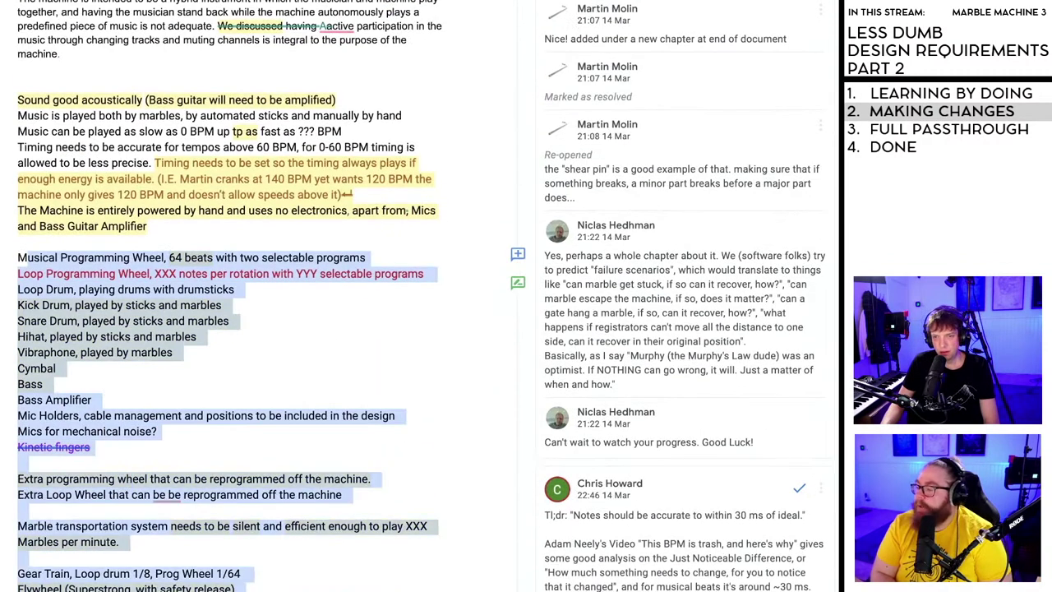
left_click(314, 585)
scroll(308, 575, "down", 4)
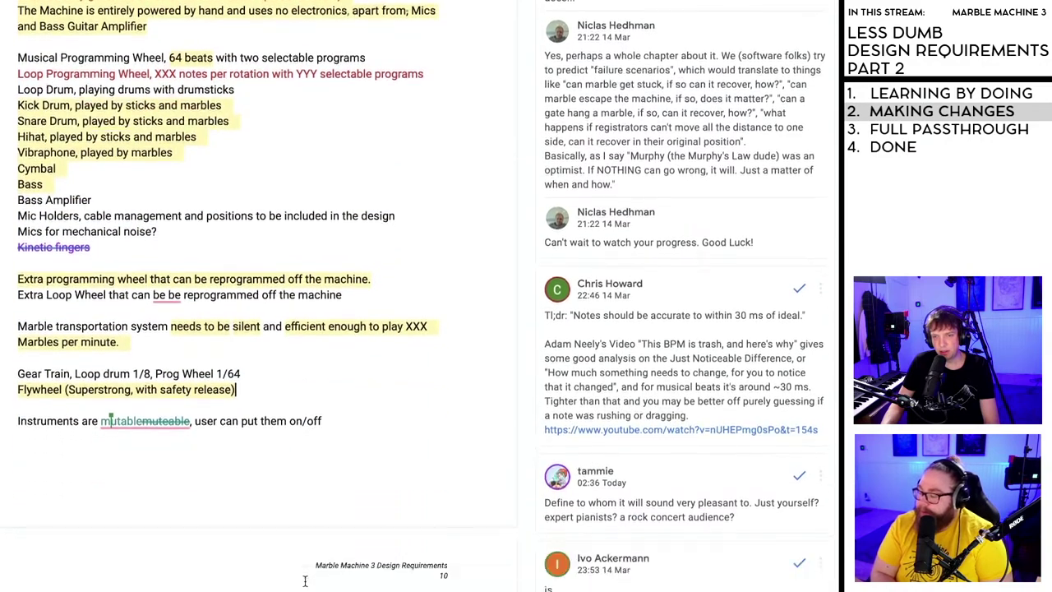
scroll(304, 581, "up", 20)
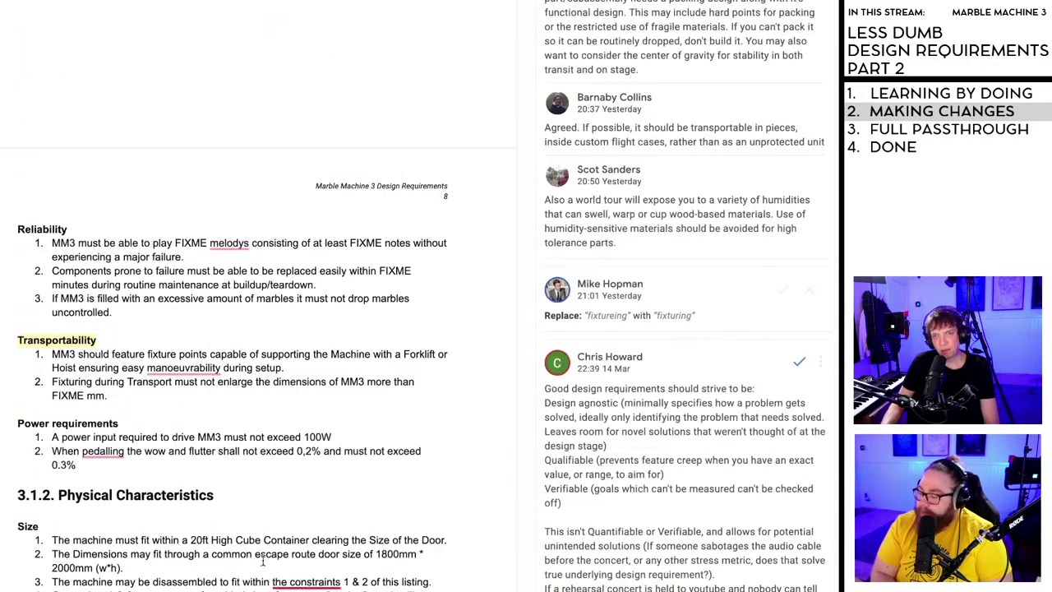
scroll(236, 541, "down", 16)
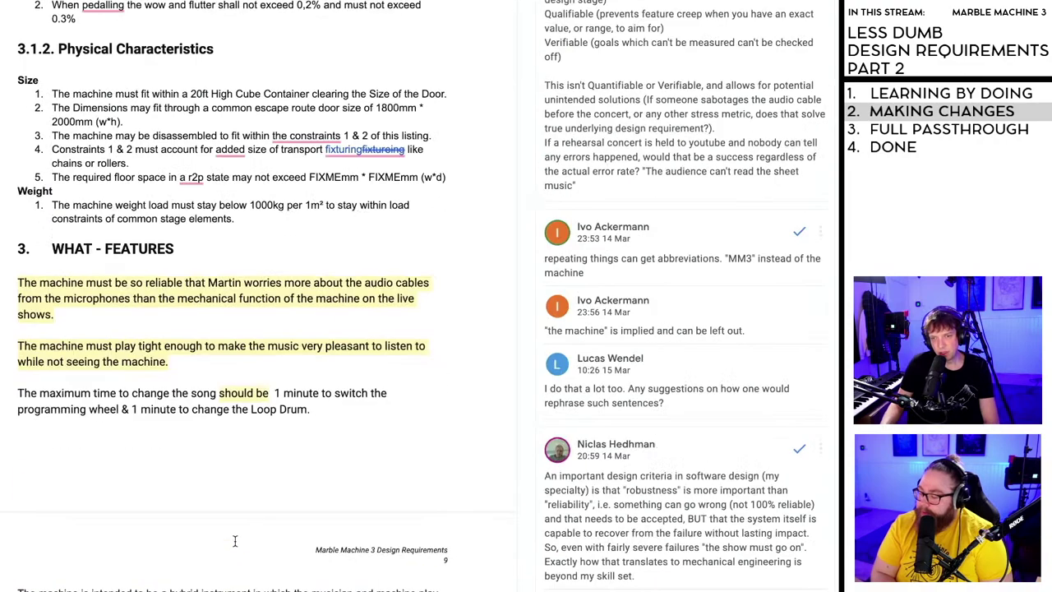
scroll(235, 540, "down", 20)
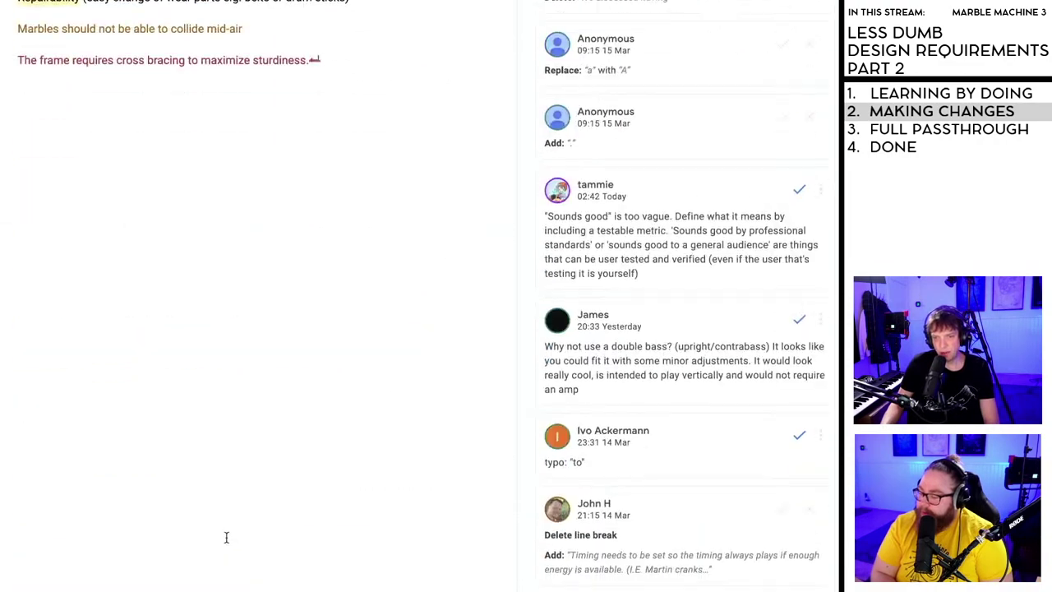
scroll(224, 537, "down", 3)
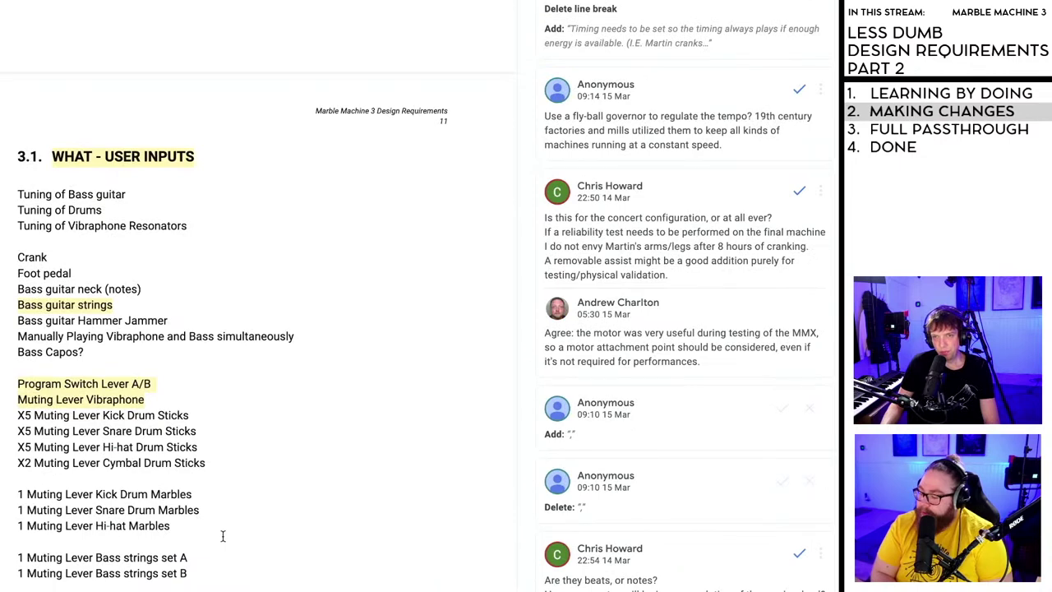
scroll(222, 536, "down", 2)
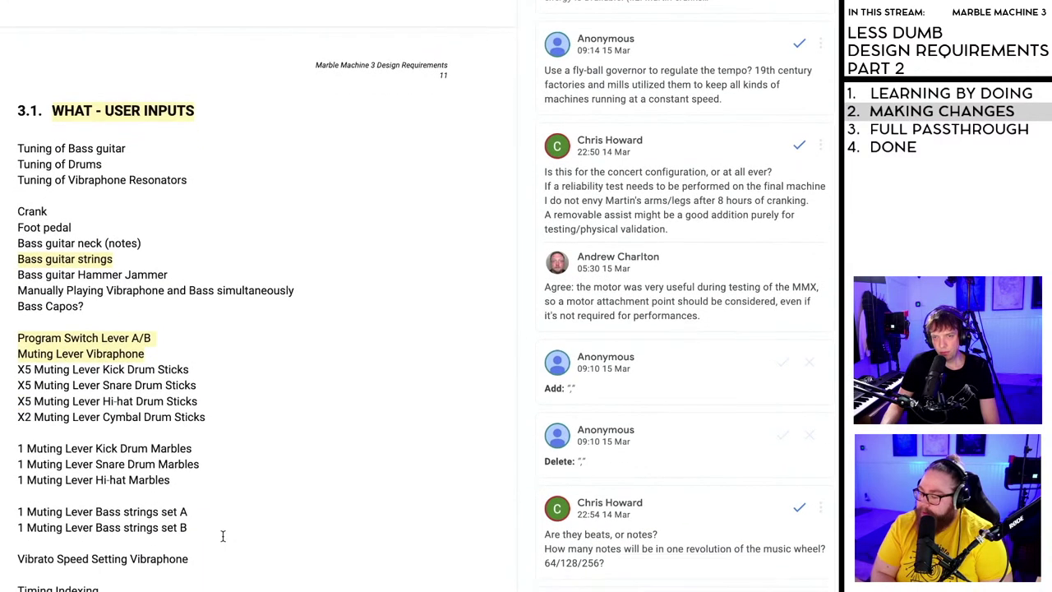
scroll(222, 534, "down", 2)
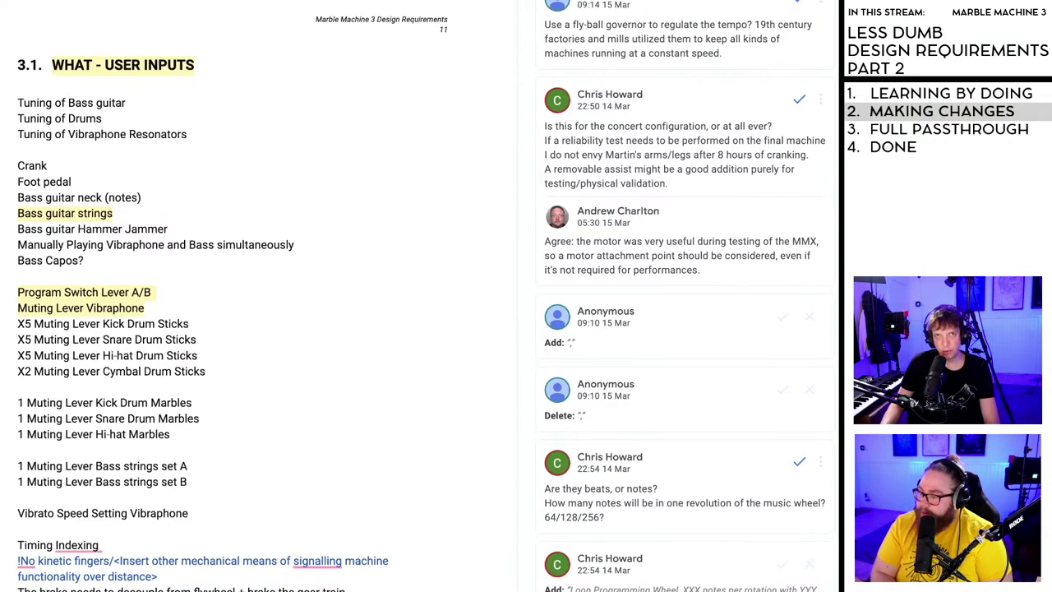
- Glance at the Human-centered design article, then return to the document at section 4.1
key("ctrl+Tab")
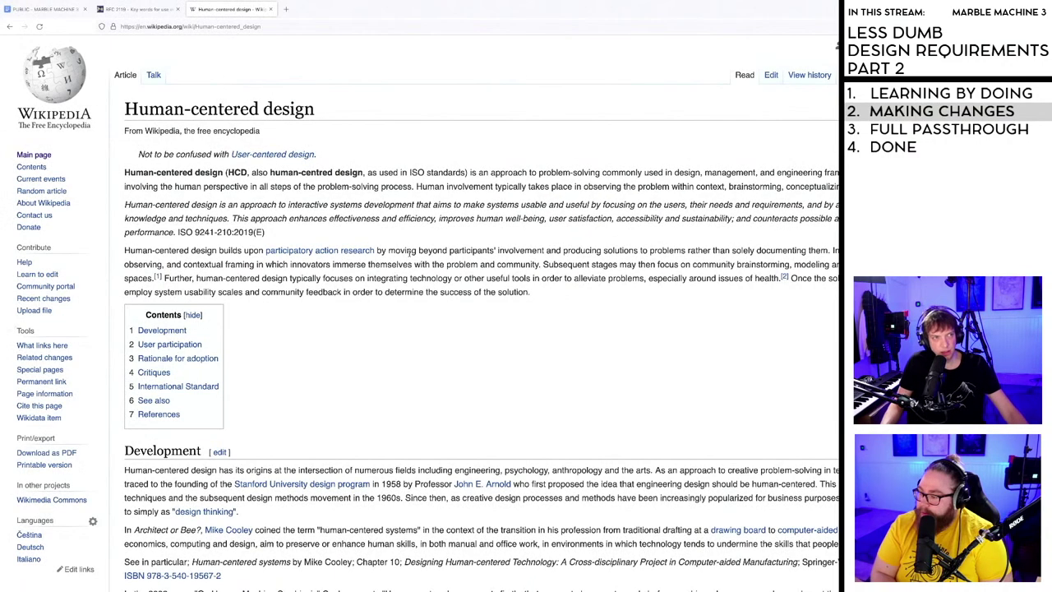
left_click(53, 9)
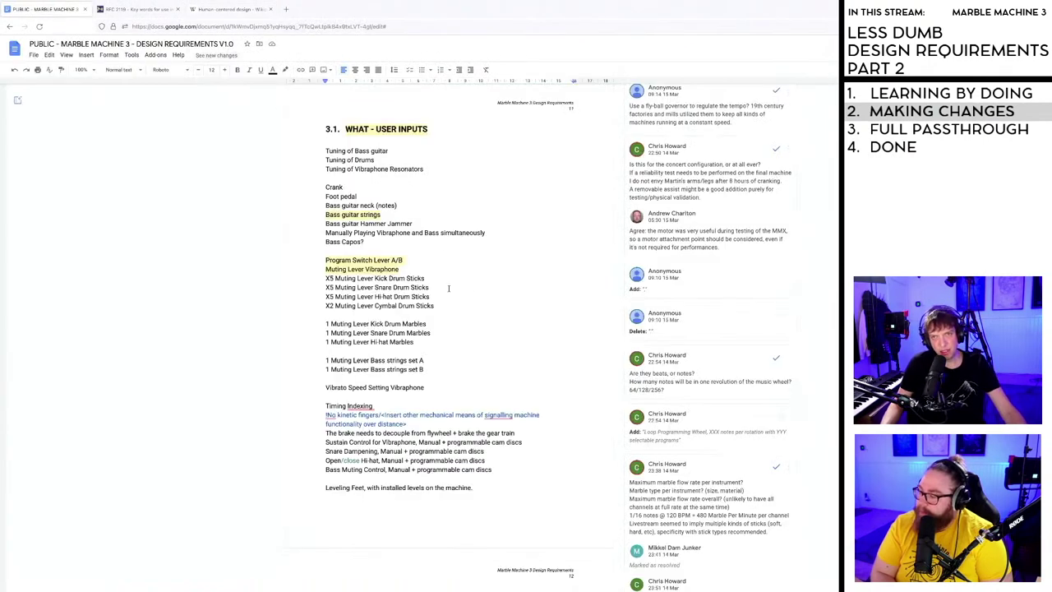
scroll(448, 288, "up", 1)
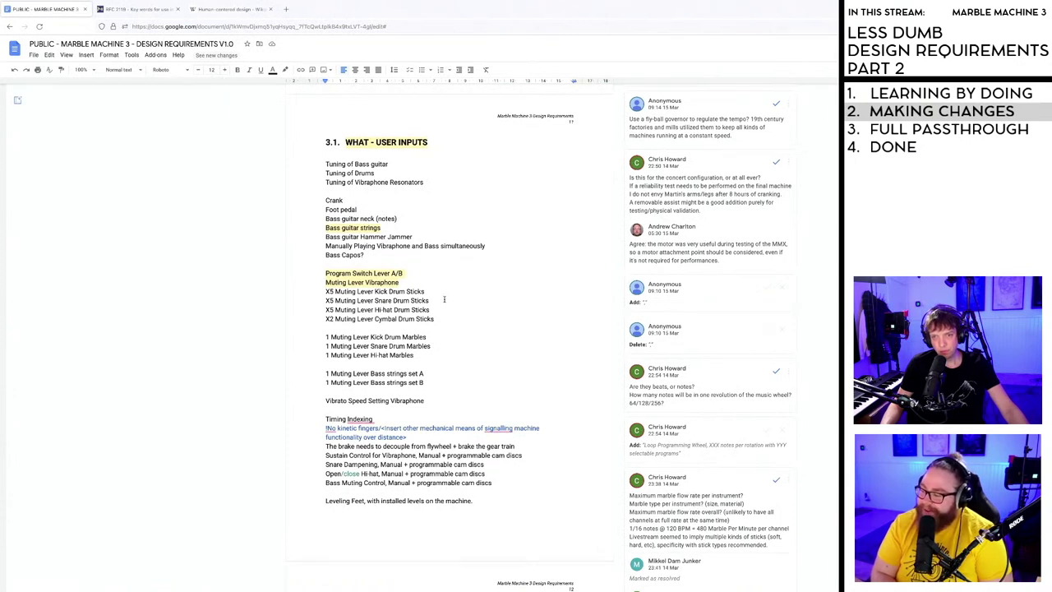
scroll(442, 300, "down", 1)
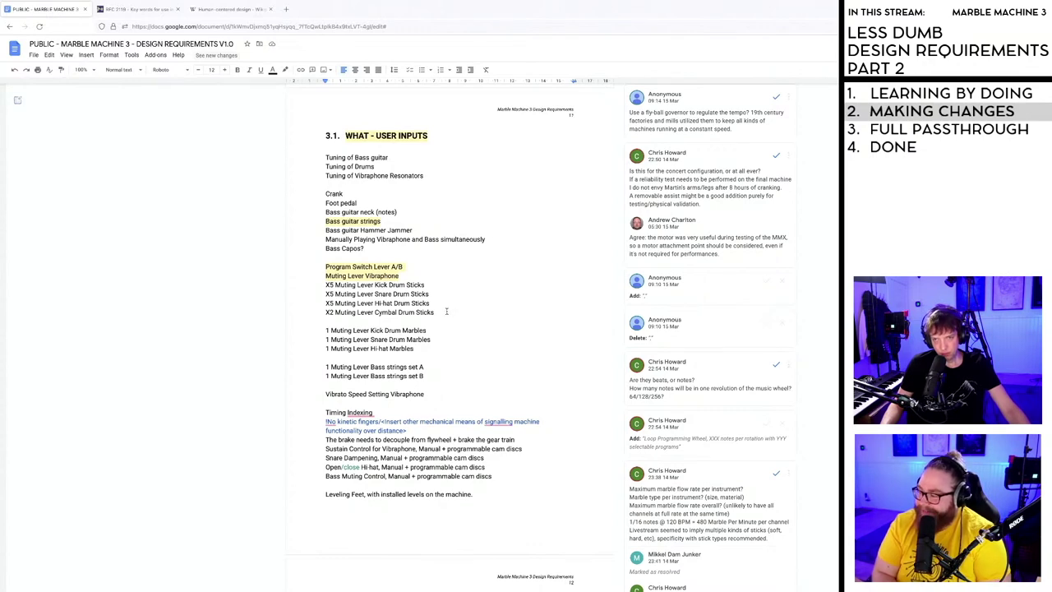
scroll(446, 311, "down", 5)
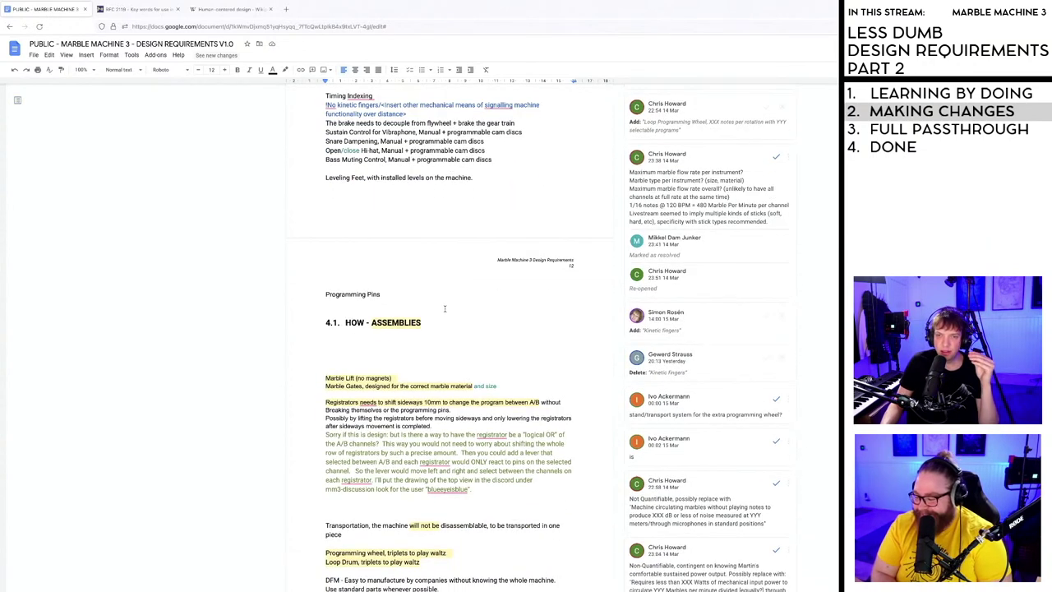
- Replace HOW in heading 4.1 with 'DETAILED REQUIREMENTS'
double_click(362, 257)
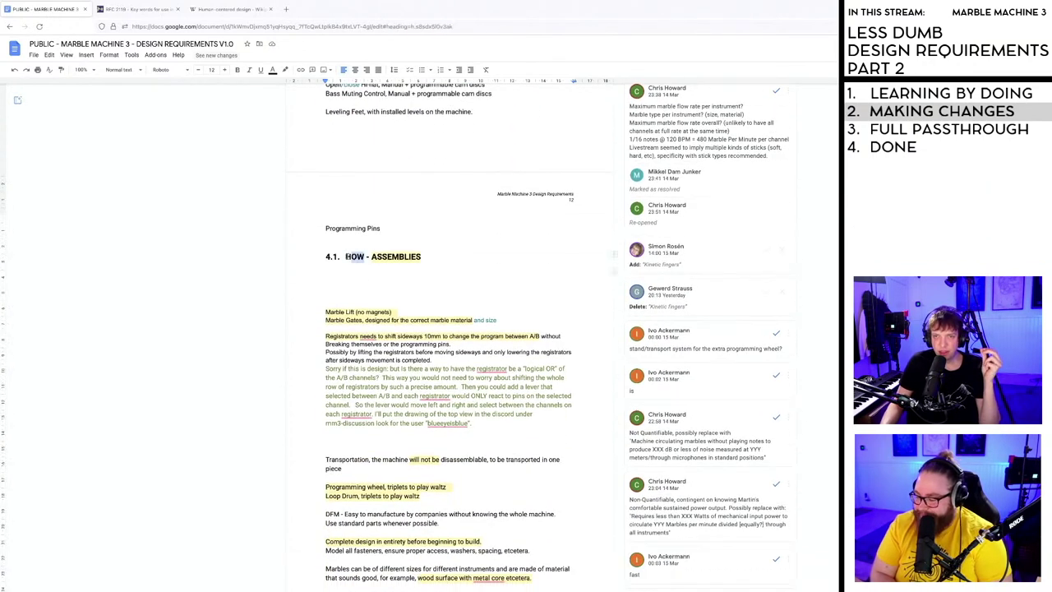
scroll(355, 239, "down", 1)
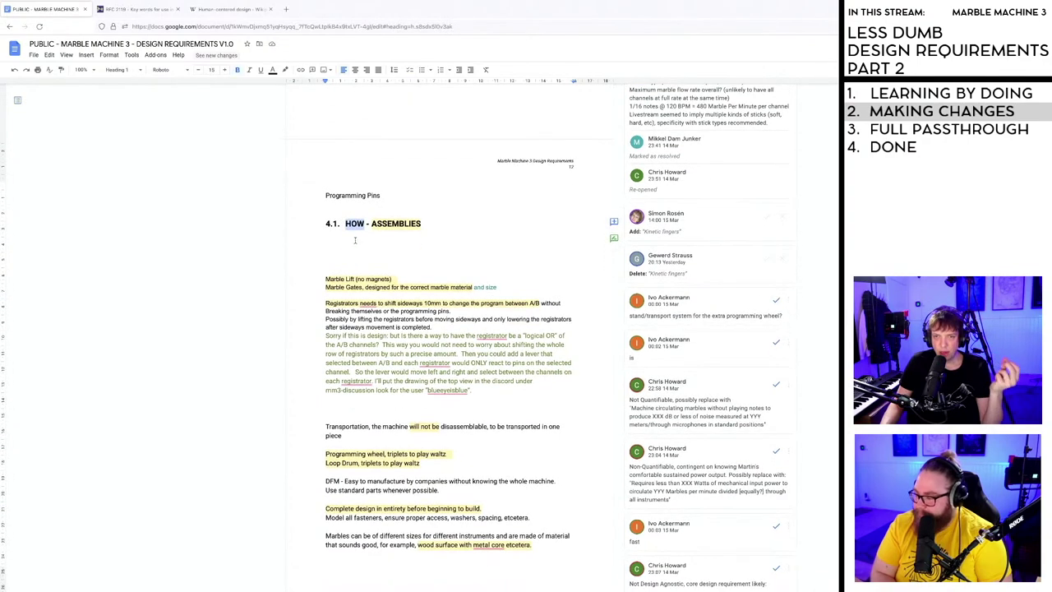
scroll(357, 229, "down", 1)
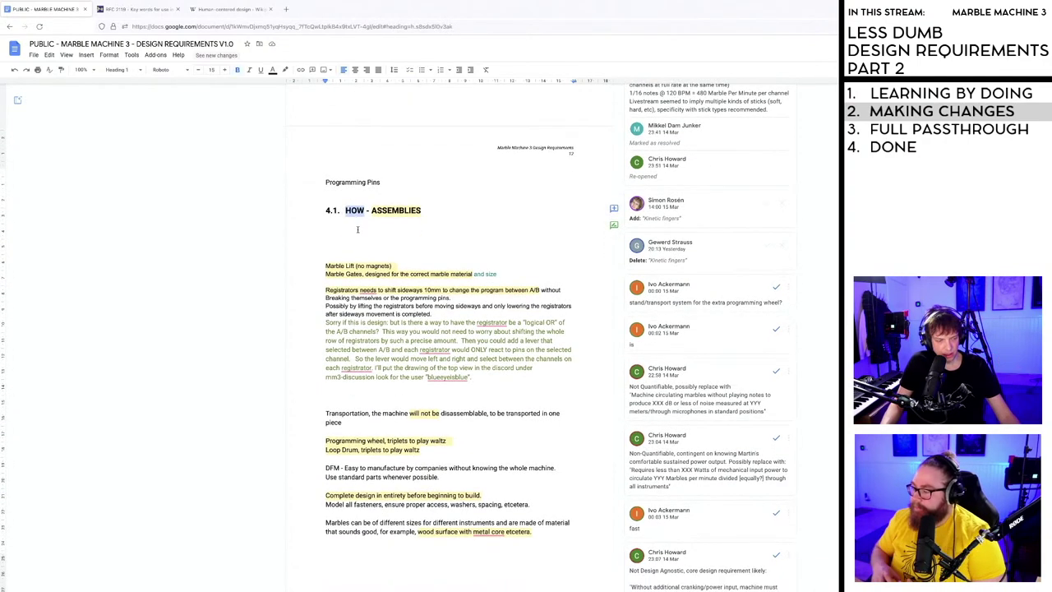
scroll(80, 238, "down", 1)
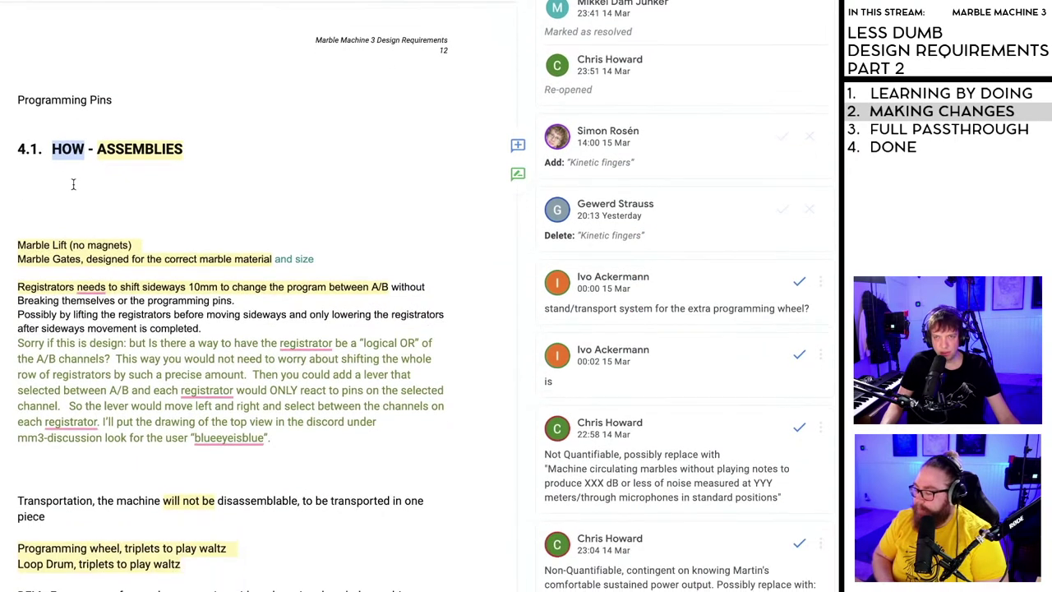
left_click(78, 148)
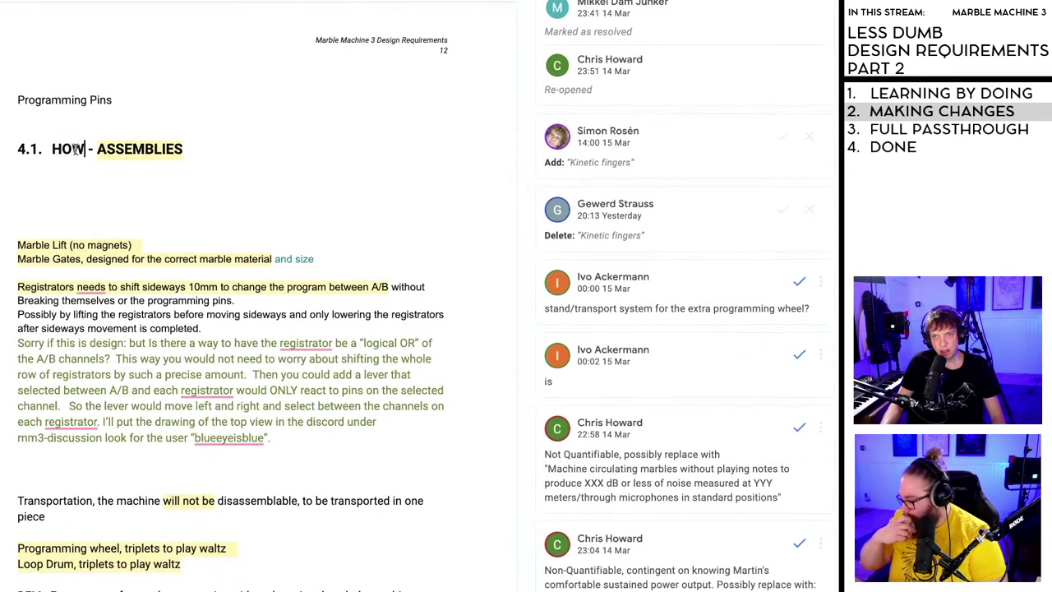
left_click_drag(84, 148, 53, 149)
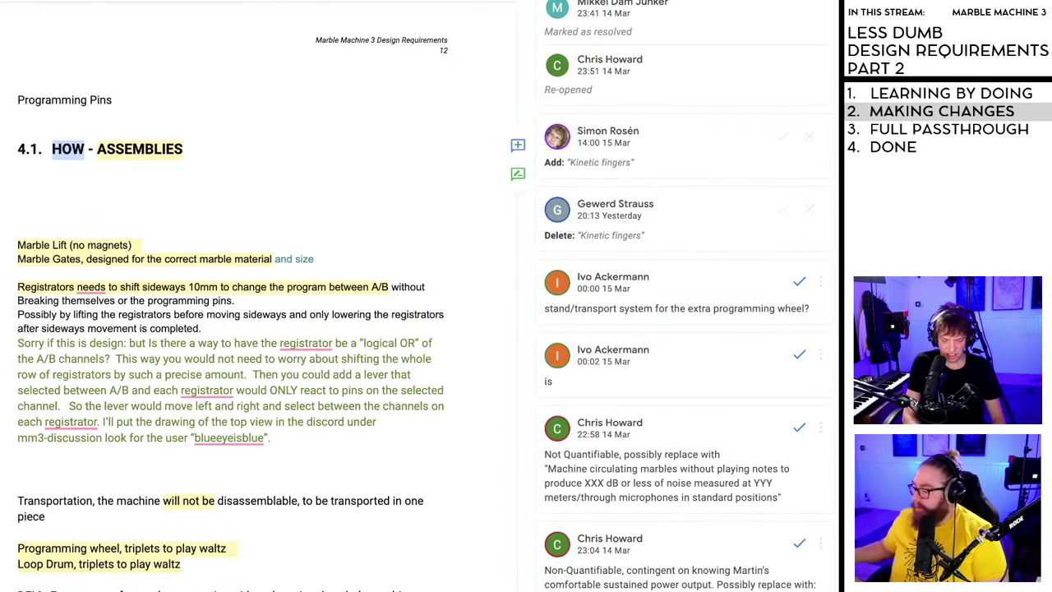
type("DETAILE")
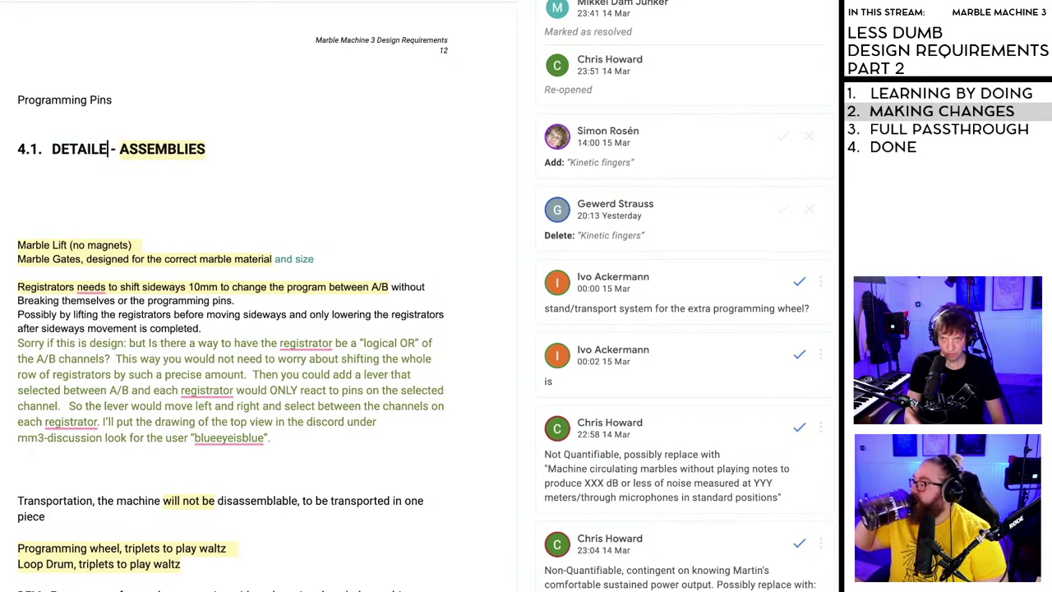
type("D REQUI")
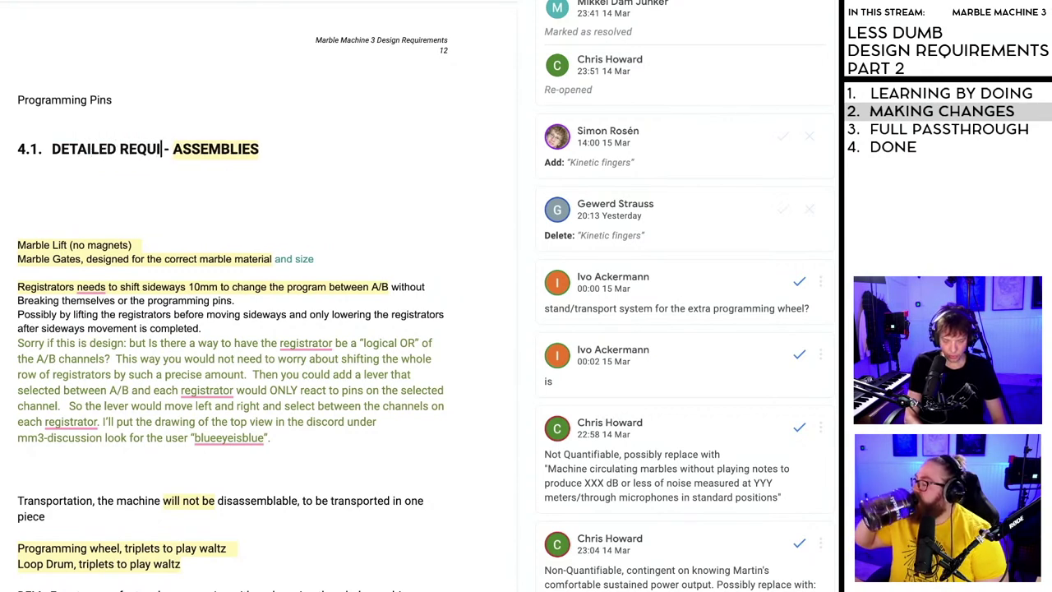
type("REMENTS")
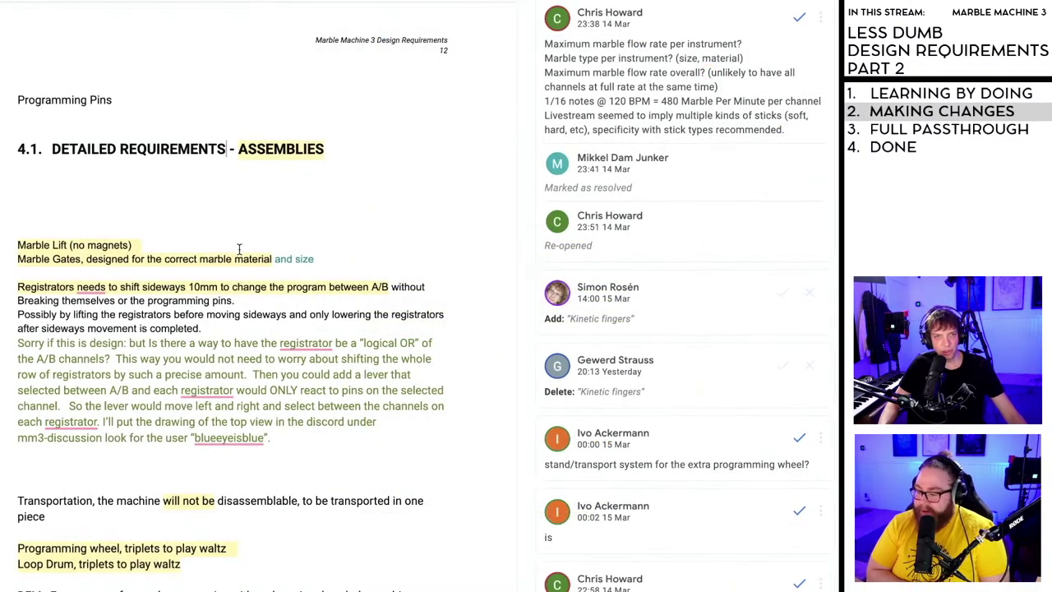
- Replace HOW in heading 4.2 with 'EVEN MORE DETAILED REQUIREMENTS'
left_click(232, 343)
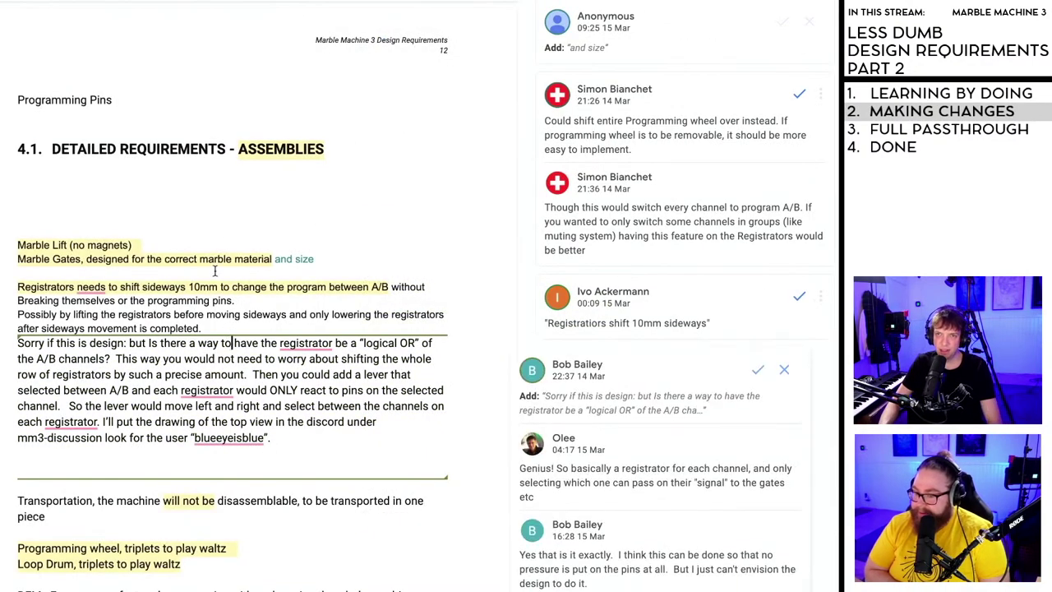
scroll(259, 205, "down", 4)
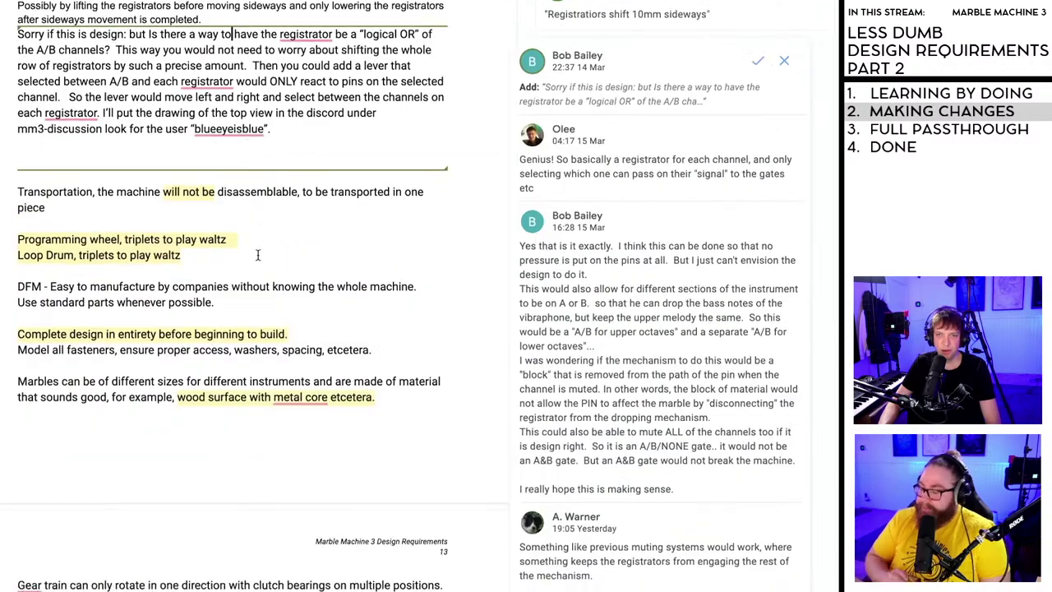
scroll(257, 254, "down", 16)
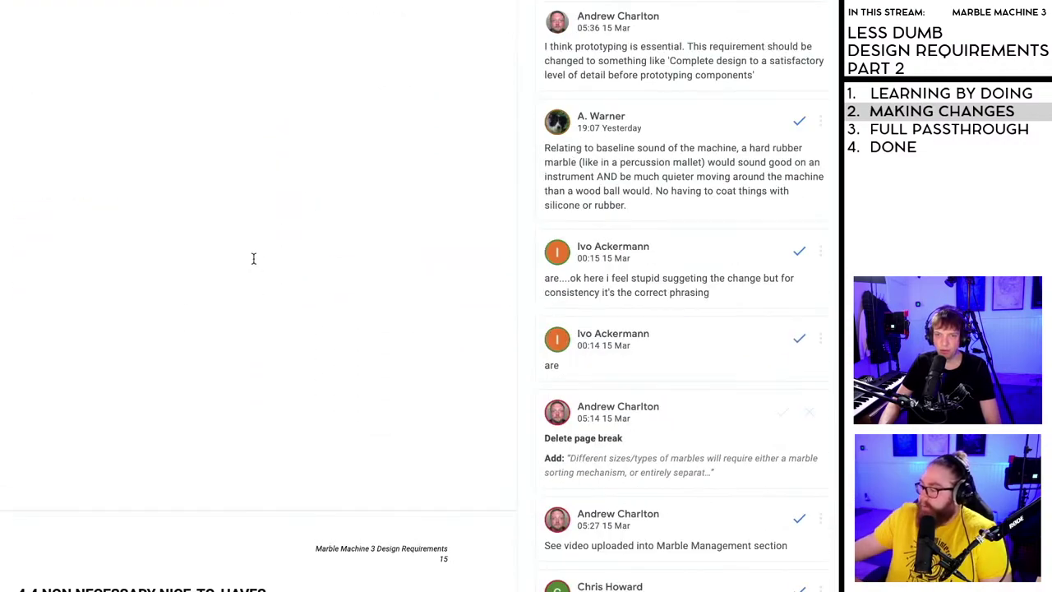
scroll(253, 259, "down", 12)
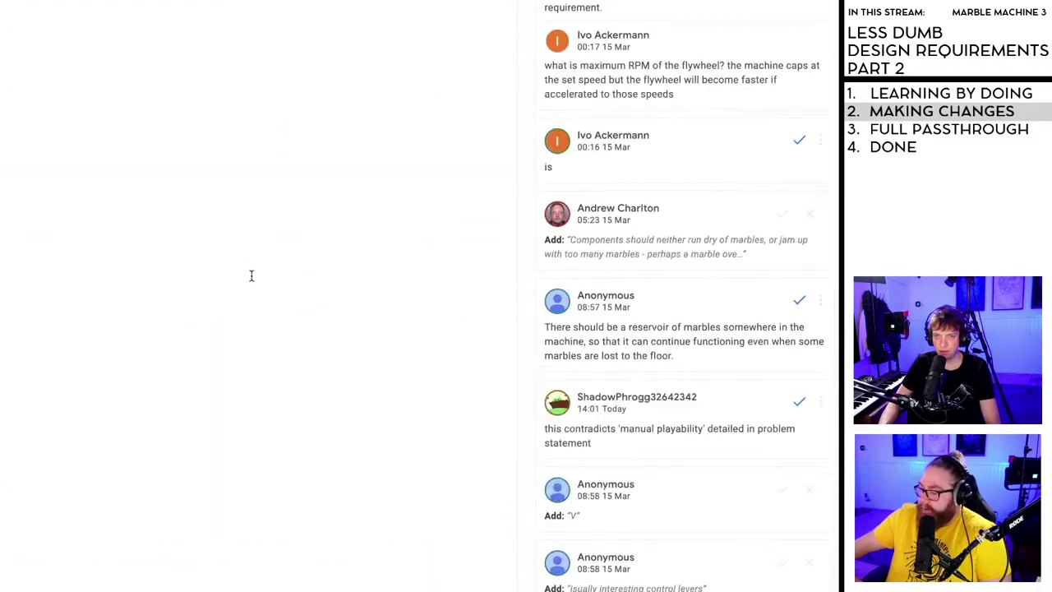
scroll(251, 276, "up", 20)
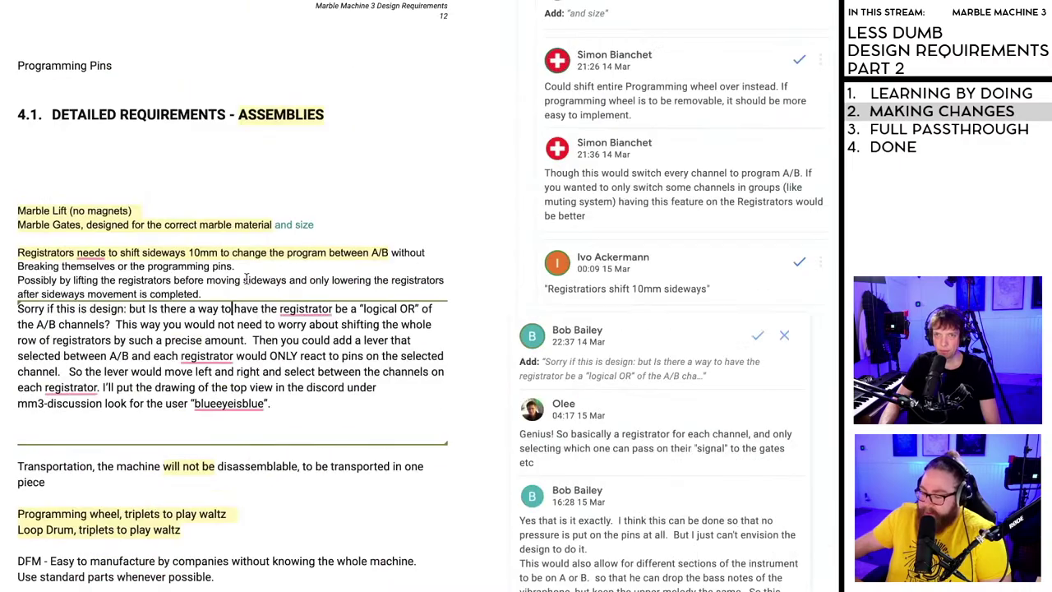
scroll(245, 278, "down", 5)
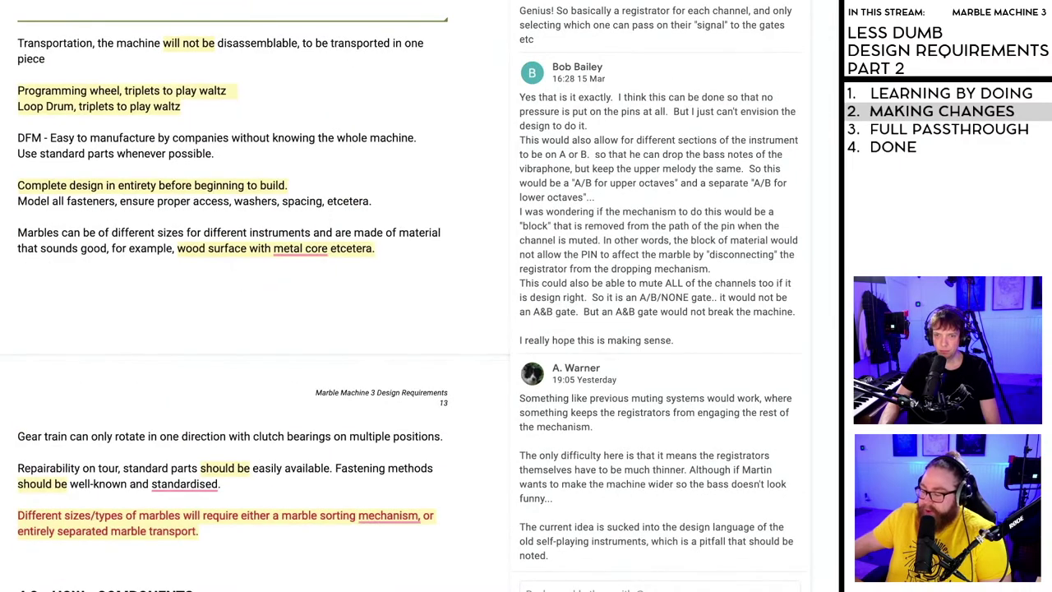
left_click_drag(83, 589, 51, 589)
type("EVEN MORE")
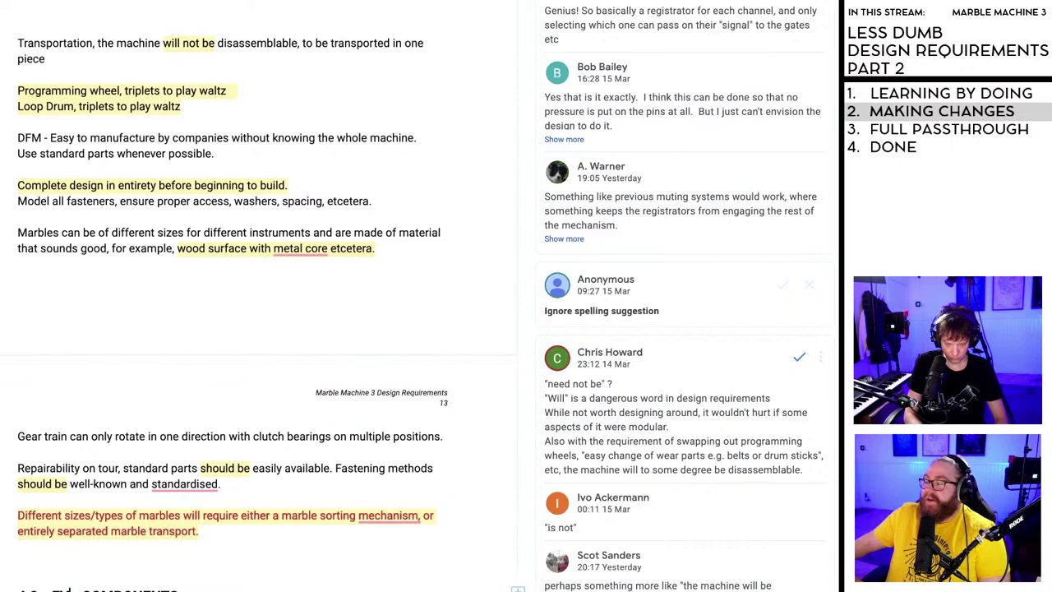
type(" DETAILED")
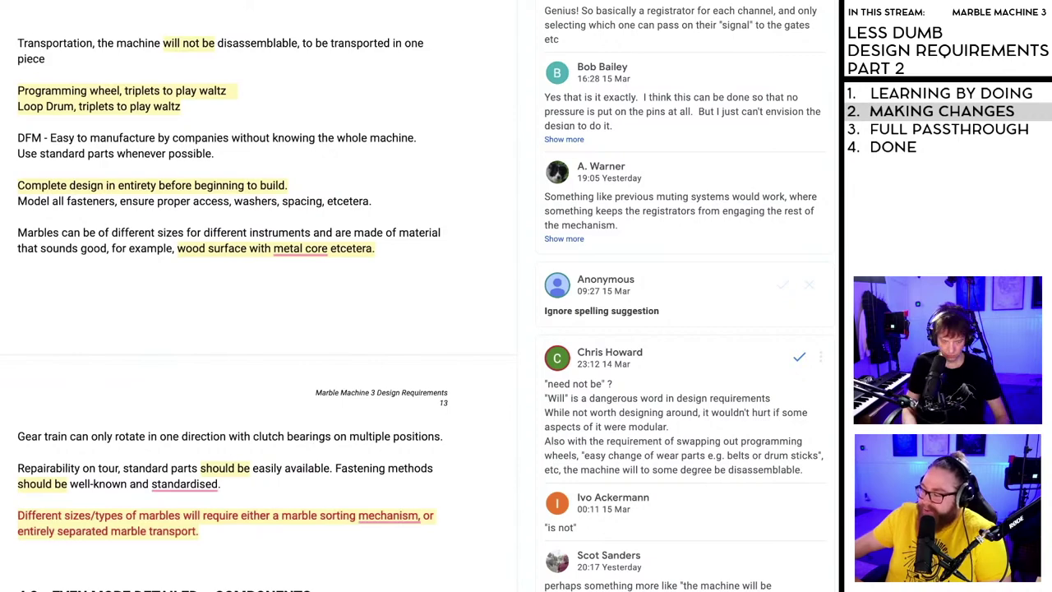
type(" REQUIREME ")
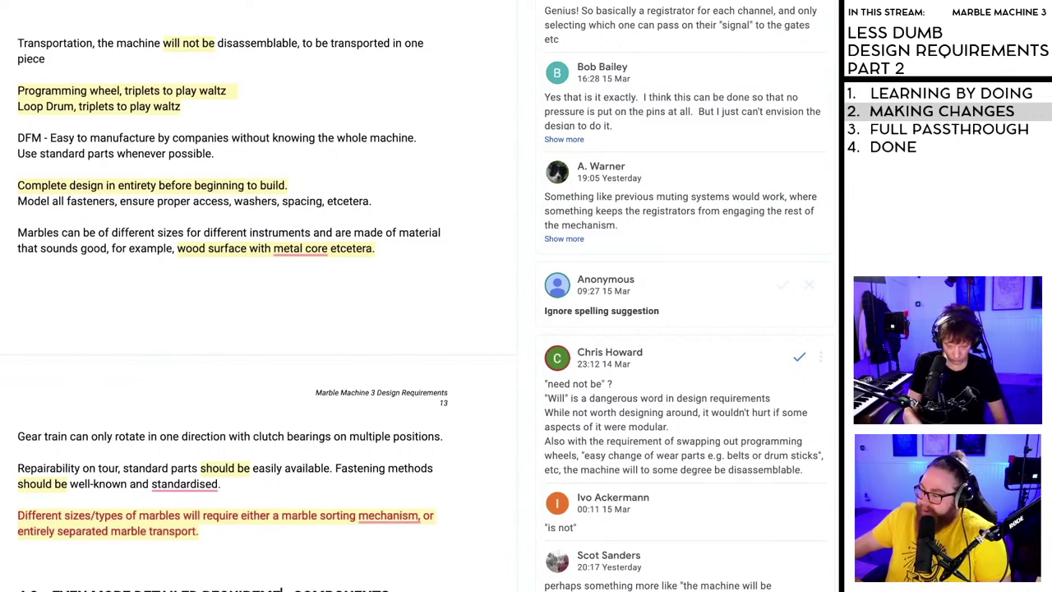
type("NTS -")
scroll(209, 548, "down", 5)
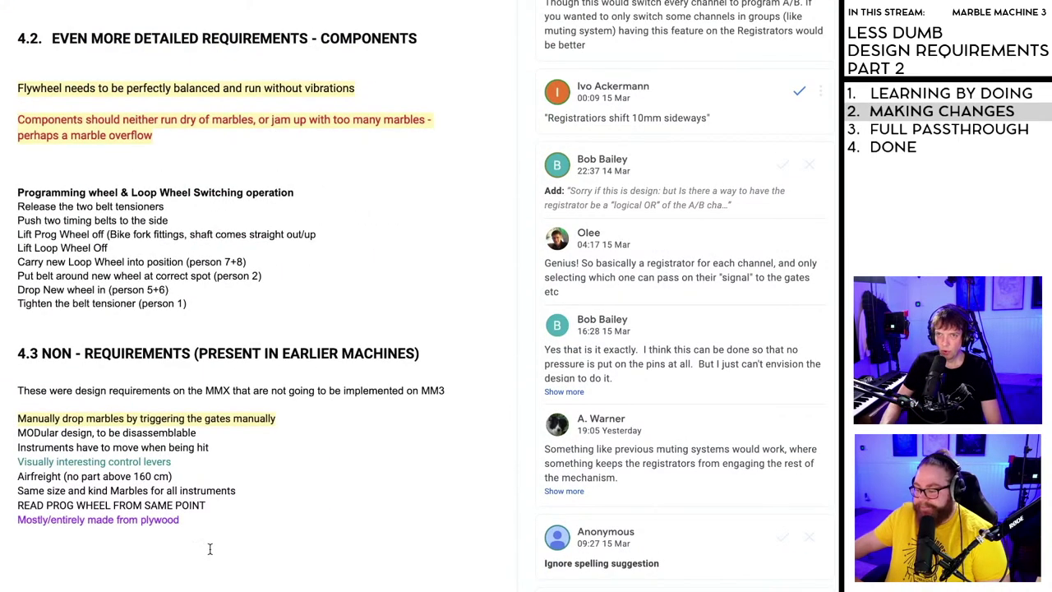
scroll(209, 549, "up", 20)
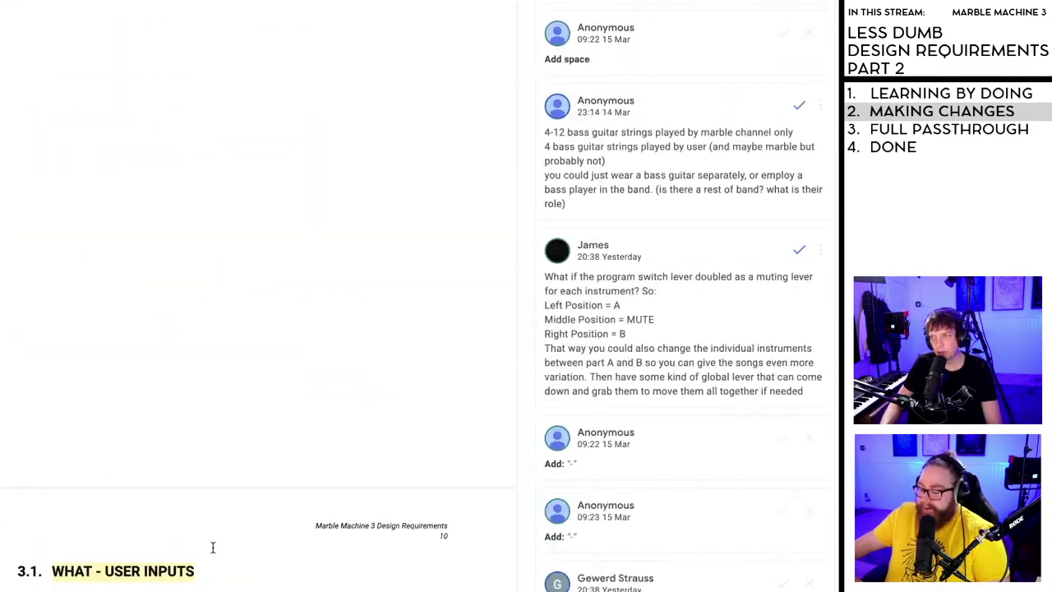
- Add and remove blank lines above the Terminology heading and after the Purpose sentence
scroll(212, 547, "up", 10)
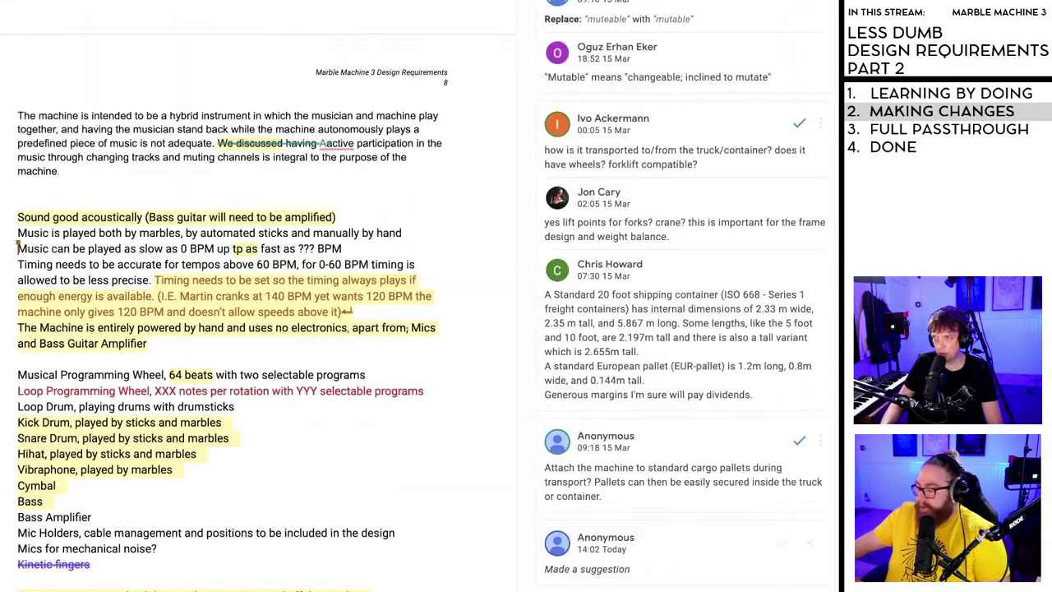
scroll(258, 296, "up", 10)
scroll(259, 296, "up", 5)
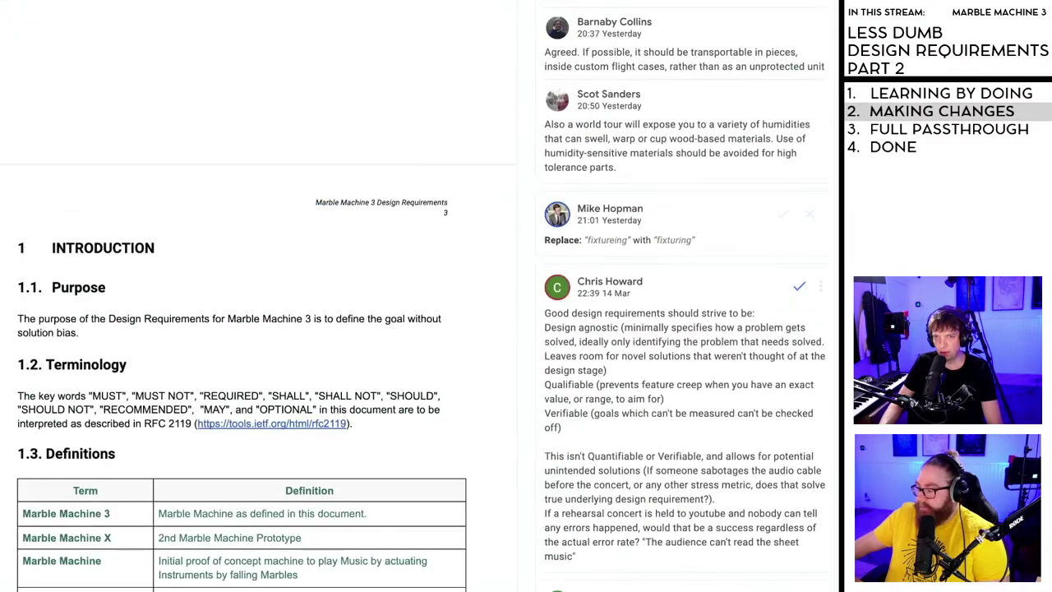
scroll(411, 296, "down", 3)
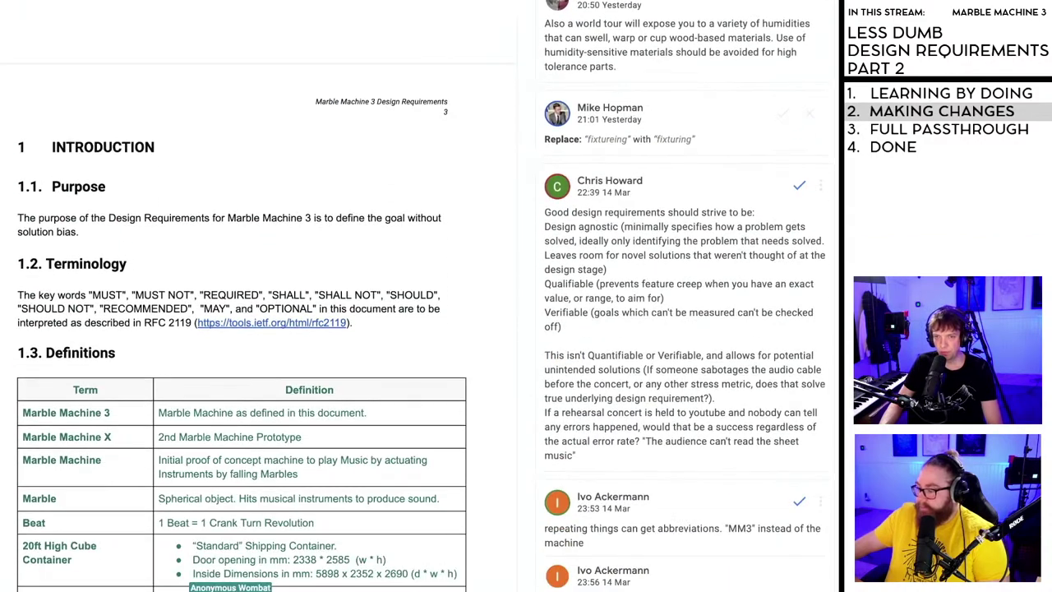
scroll(259, 296, "down", 1)
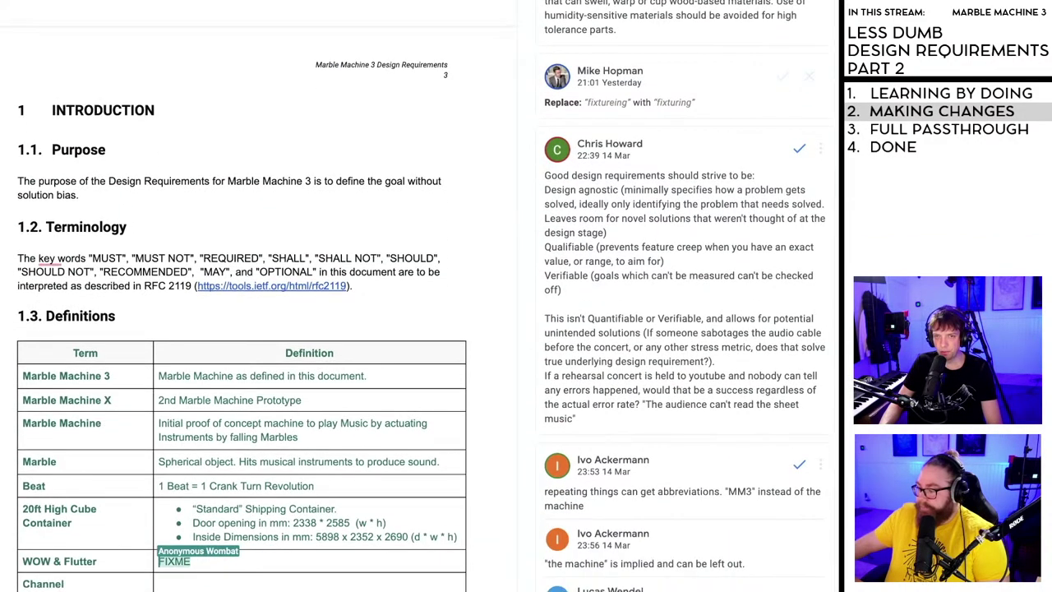
scroll(259, 296, "up", 2)
scroll(410, 296, "up", 1)
scroll(411, 296, "down", 1)
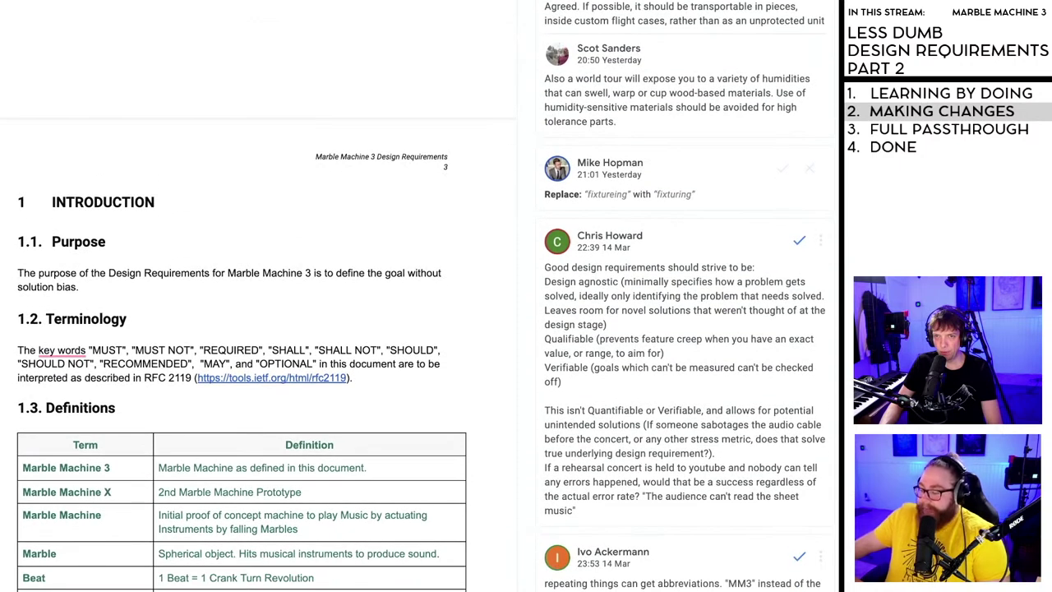
scroll(472, 296, "up", 1)
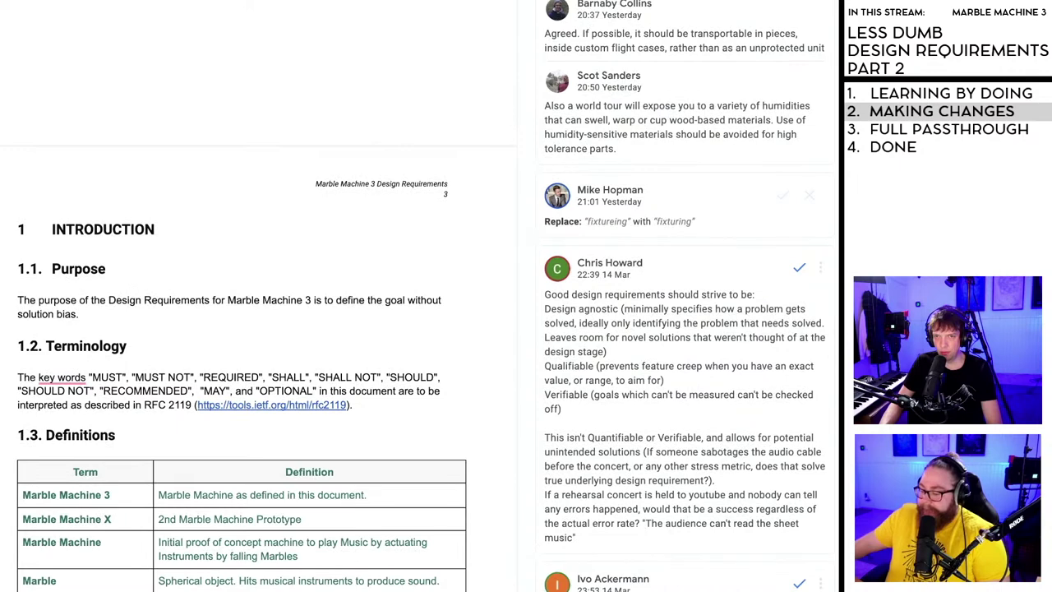
scroll(411, 296, "down", 1)
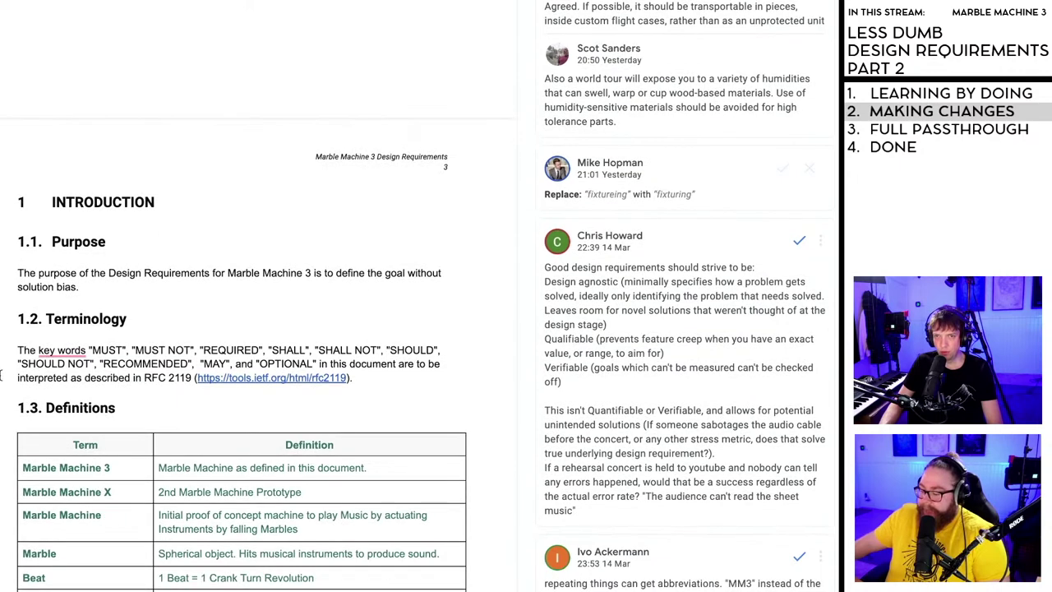
left_click(16, 319)
key("Return")
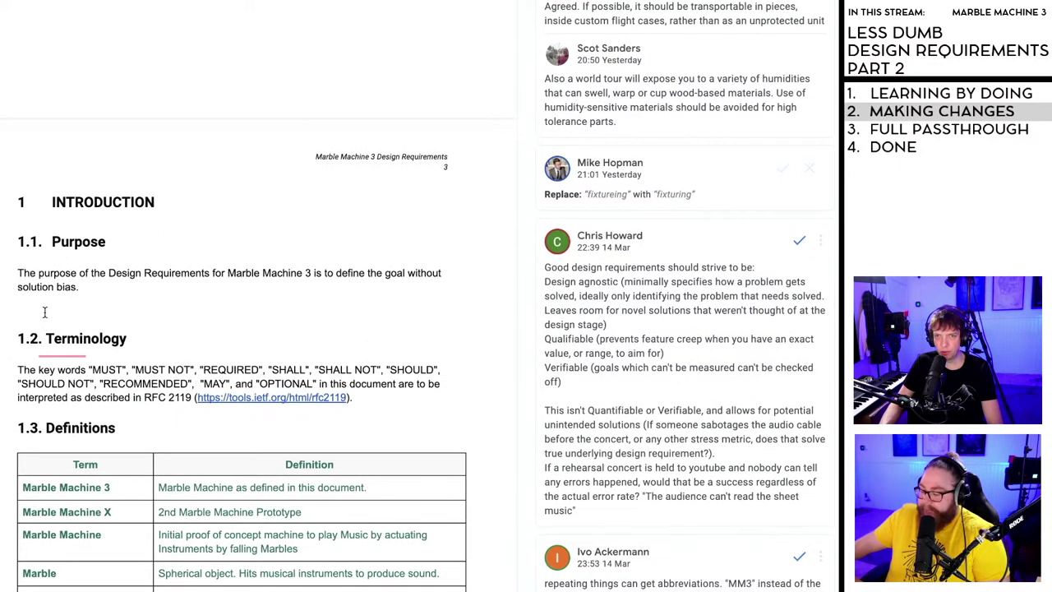
key("BackSpace")
key("End")
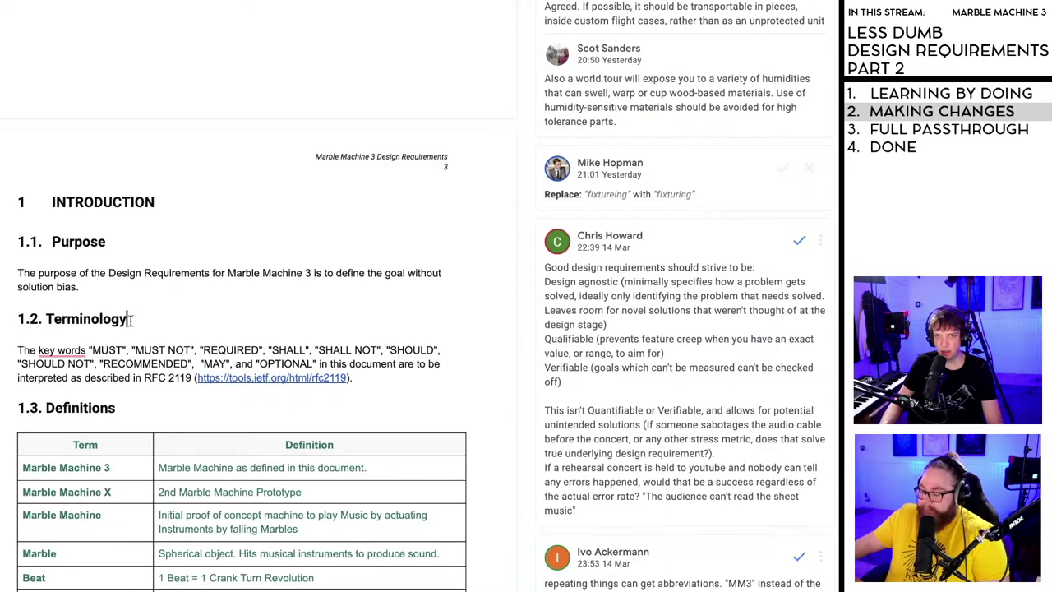
left_click(90, 287)
key("Return")
key("BackSpace")
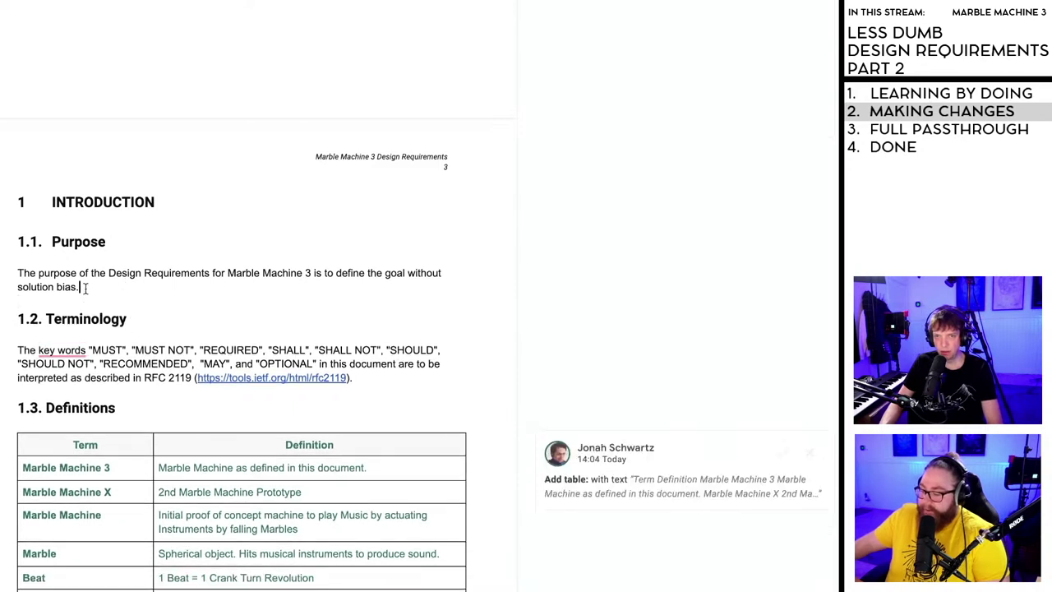
key("Return")
key("BackSpace")
- Accept the suggested Definitions table in section 1.3
scroll(95, 319, "down", 3)
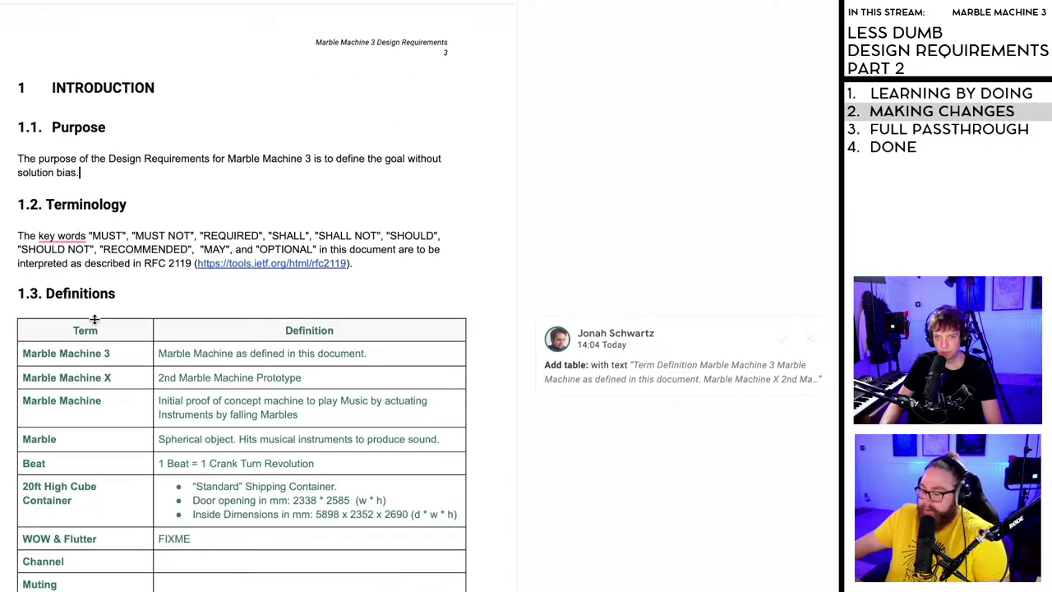
scroll(95, 320, "down", 10)
scroll(93, 327, "down", 4)
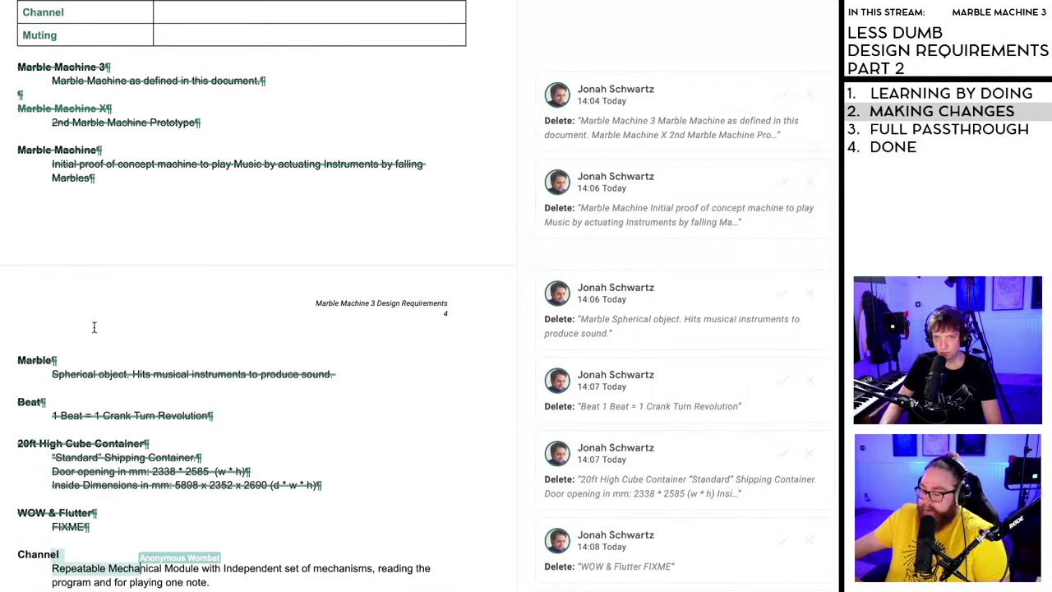
scroll(93, 327, "up", 15)
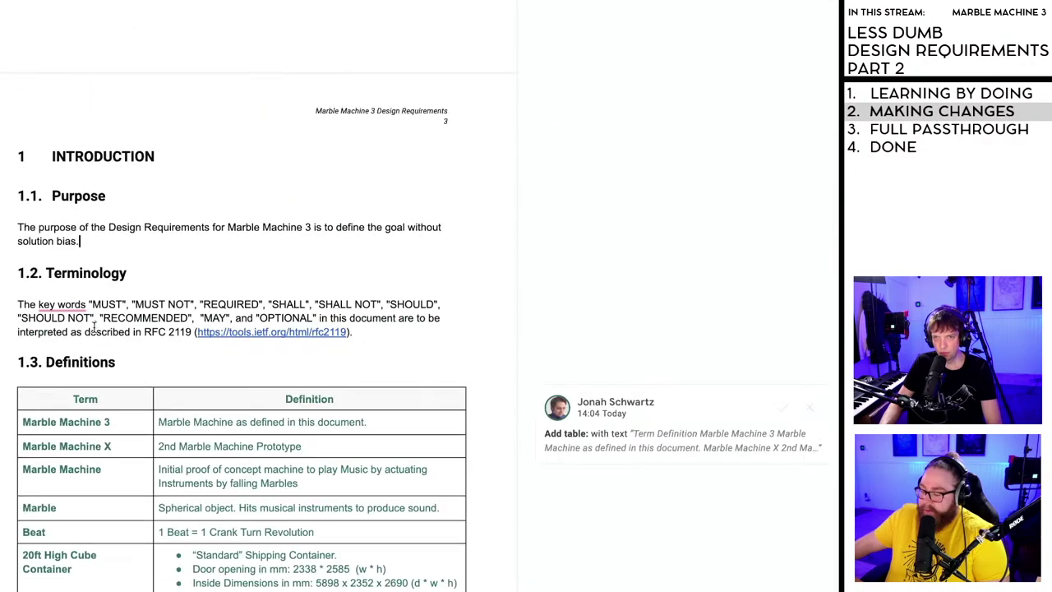
scroll(93, 368, "down", 1)
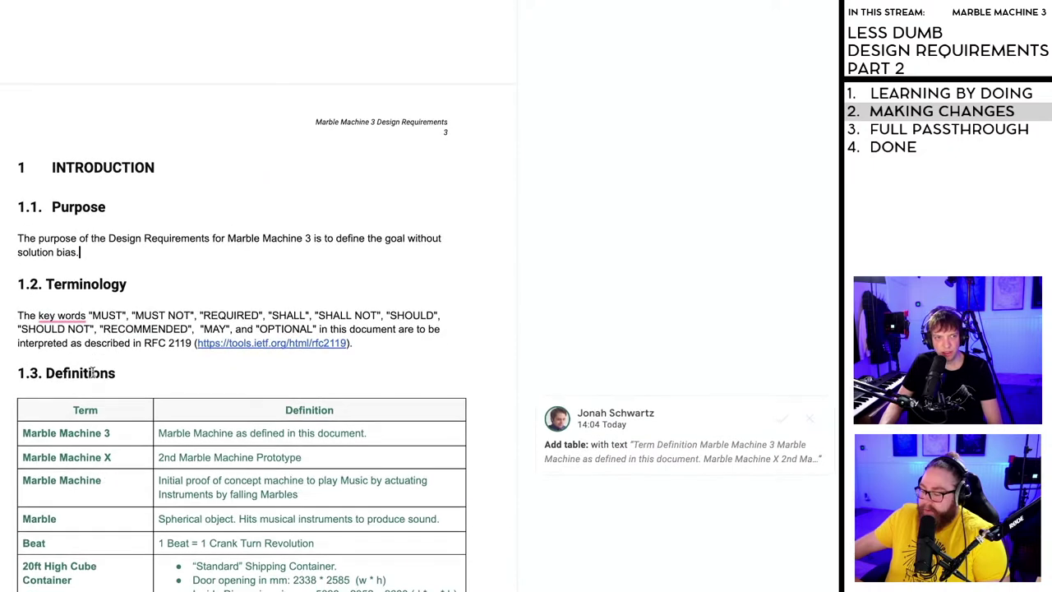
scroll(93, 371, "down", 3)
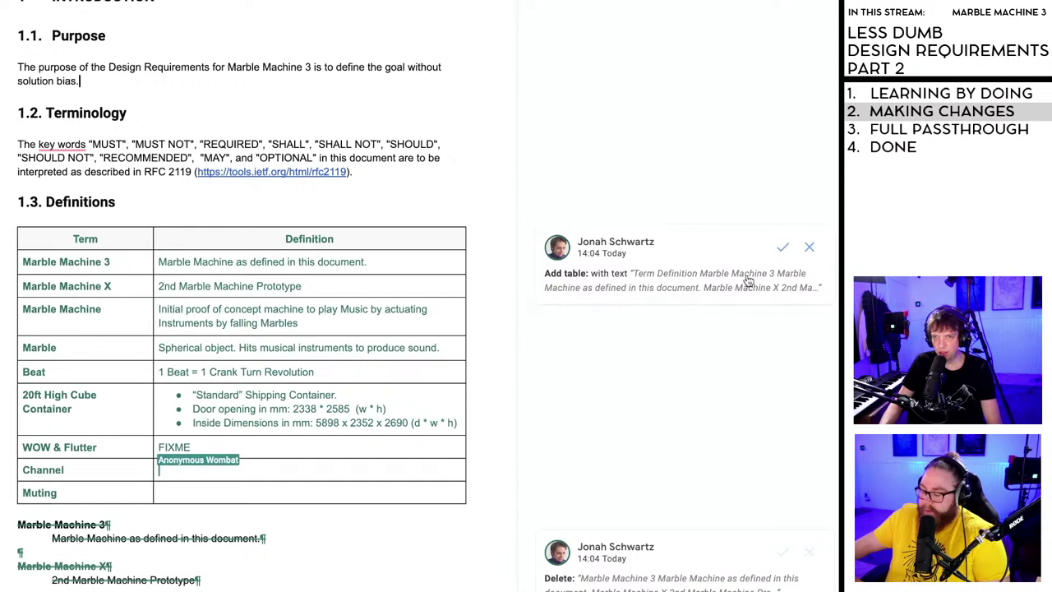
left_click(785, 248)
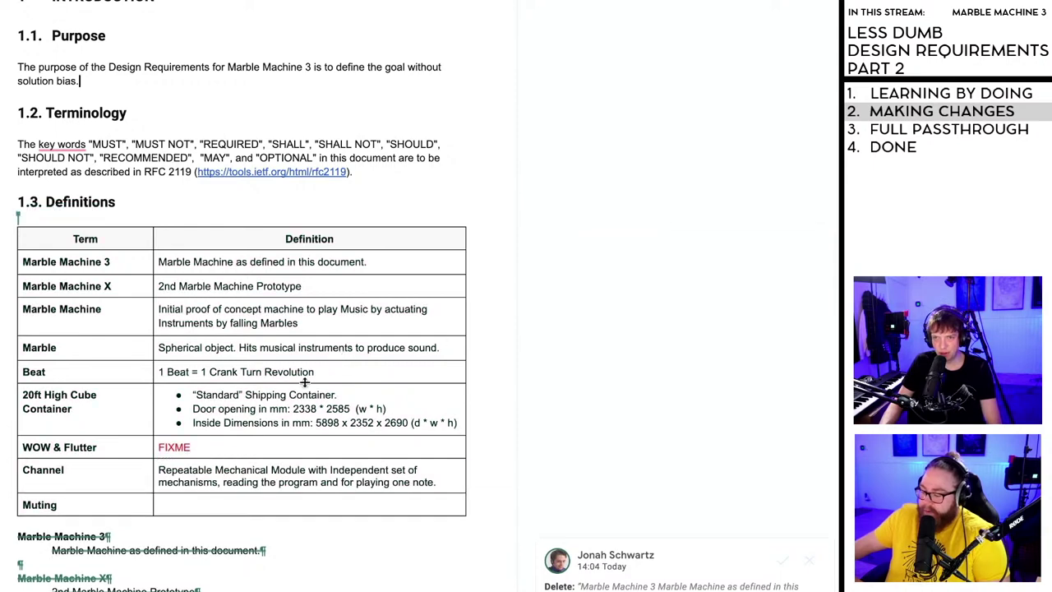
scroll(231, 430, "up", 5)
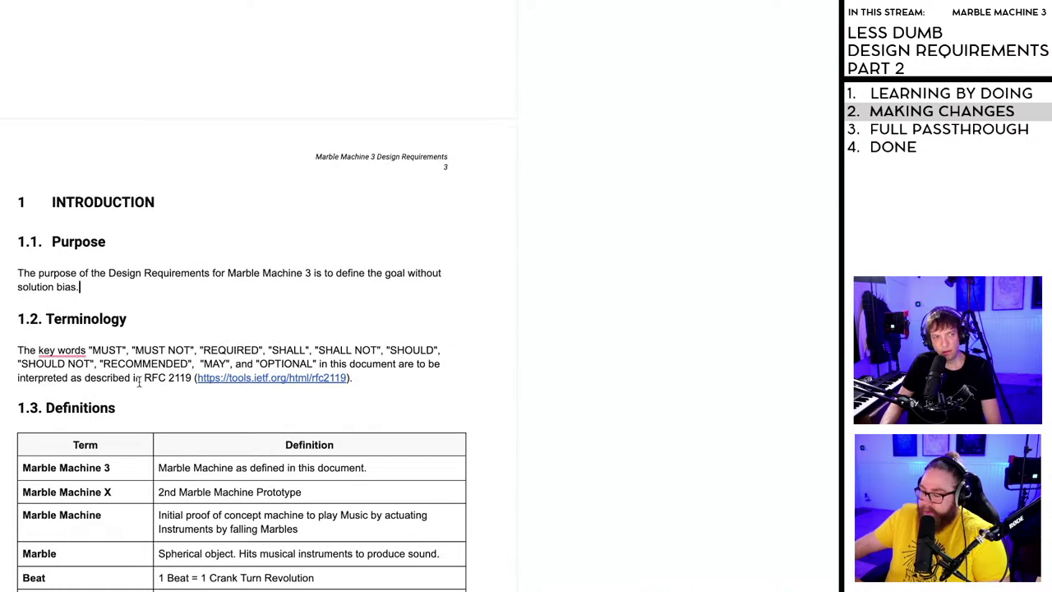
scroll(141, 376, "down", 1)
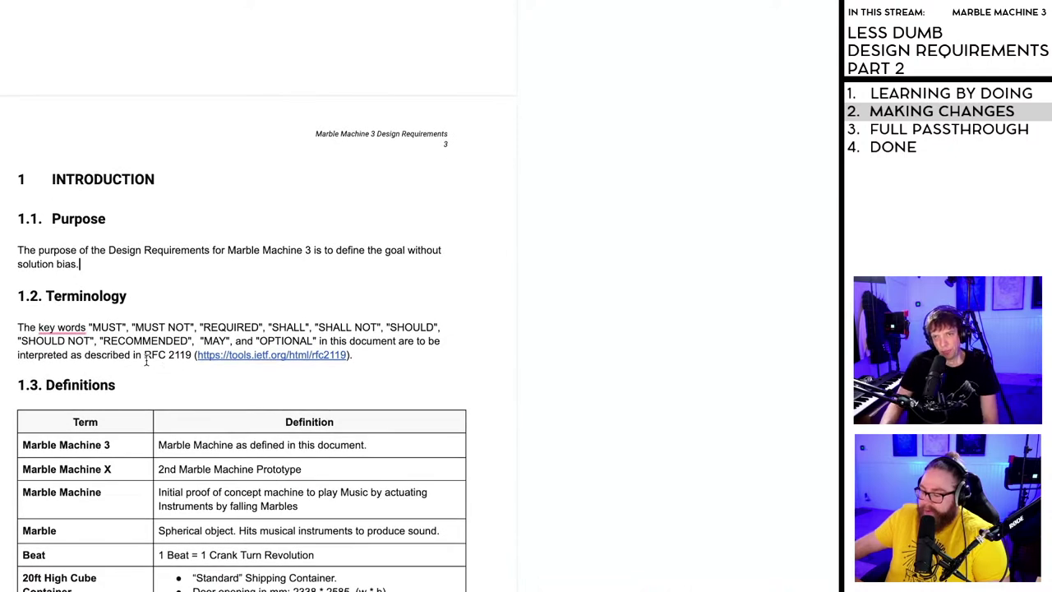
scroll(149, 361, "up", 7)
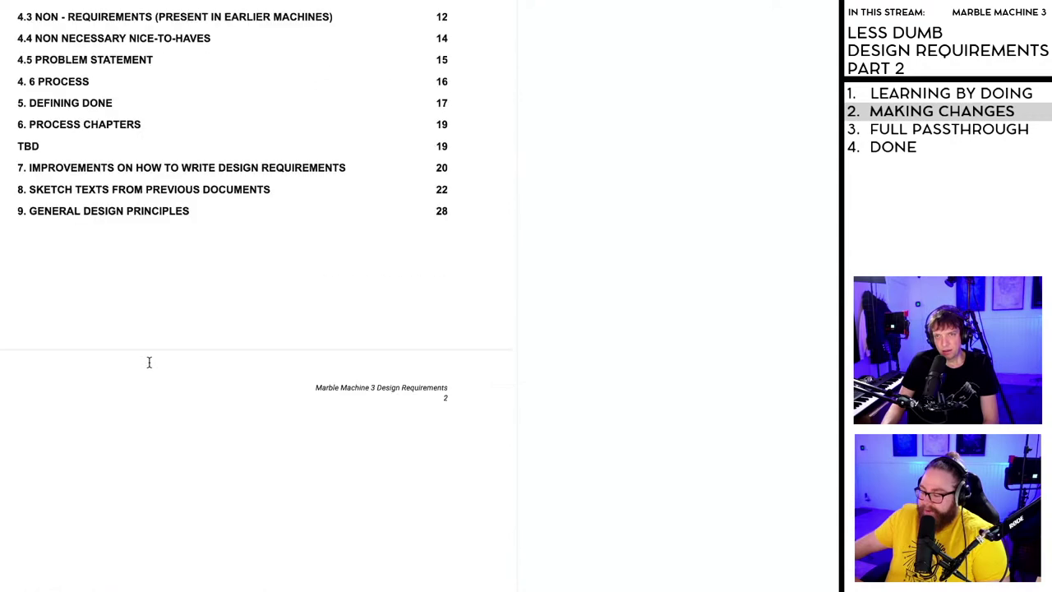
scroll(148, 363, "up", 5)
scroll(149, 363, "up", 2)
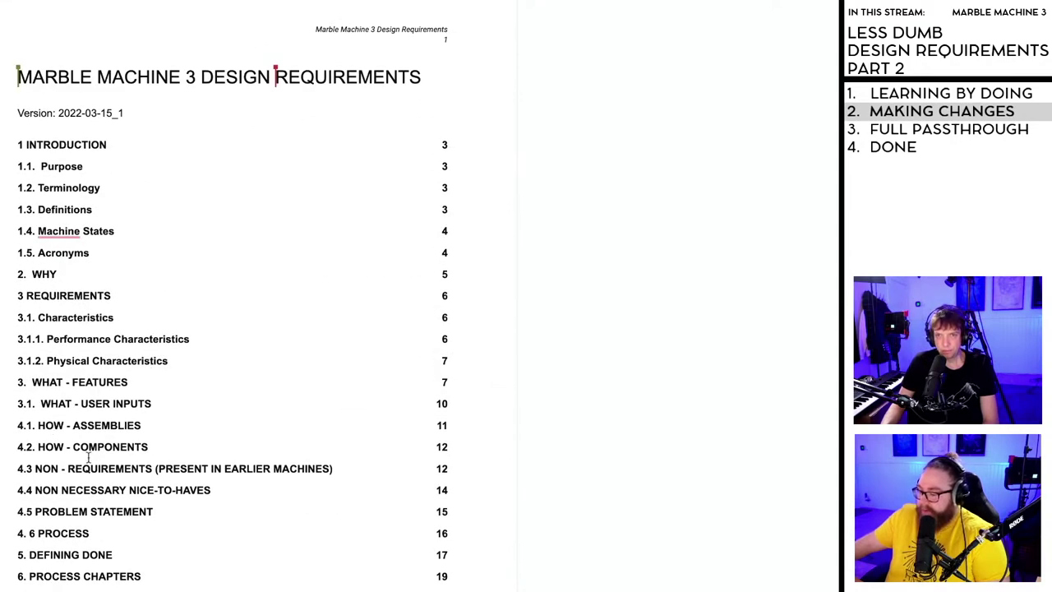
scroll(86, 451, "down", 4)
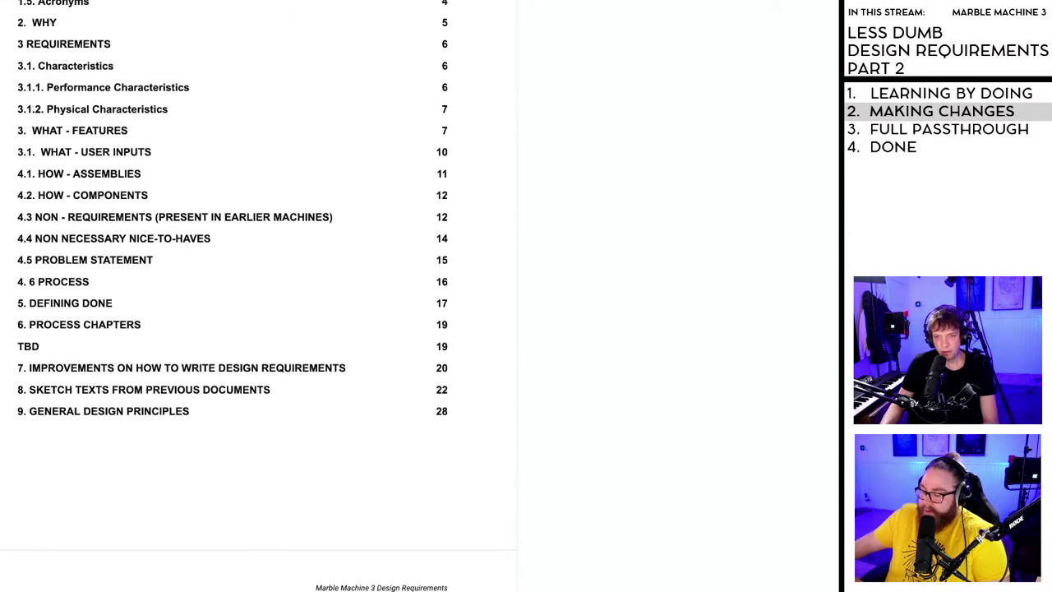
scroll(258, 296, "down", 2)
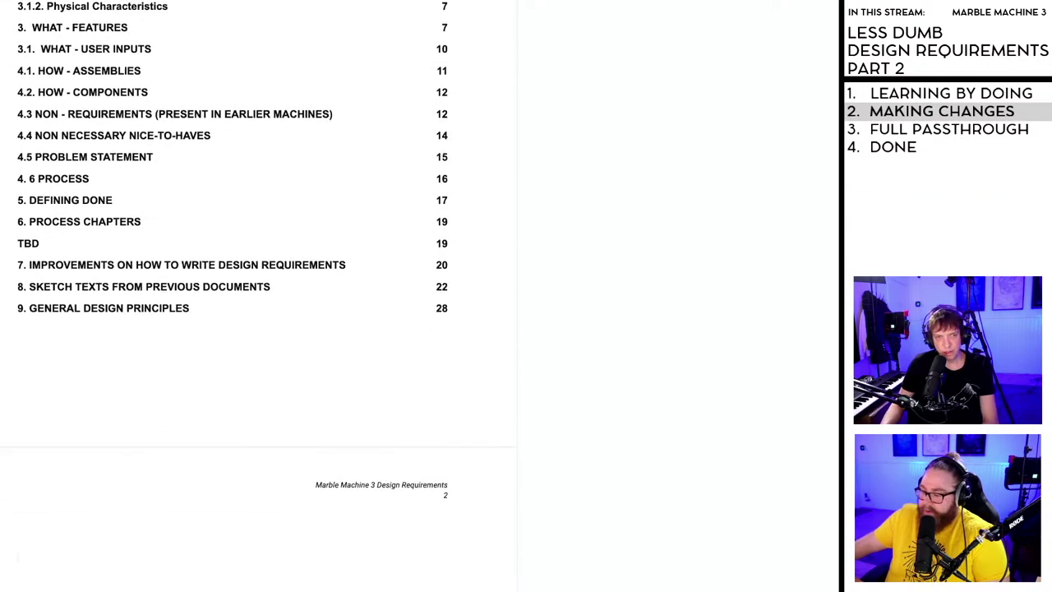
scroll(83, 568, "down", 5)
scroll(83, 567, "up", 1)
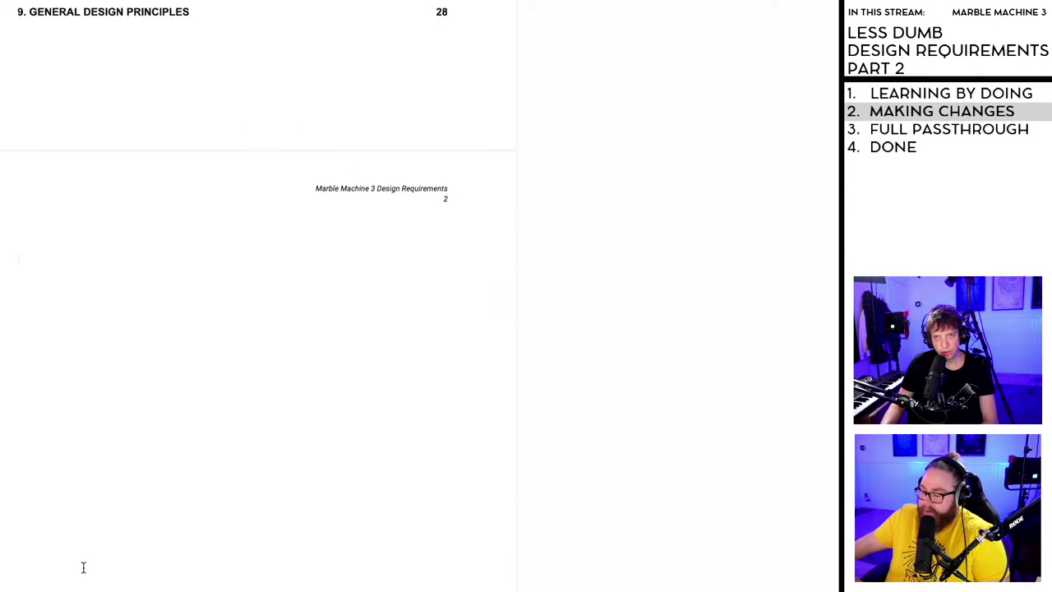
- Type 'Section Definitions - what goes where' at the top of page 2 and start a new line
type("WHat")
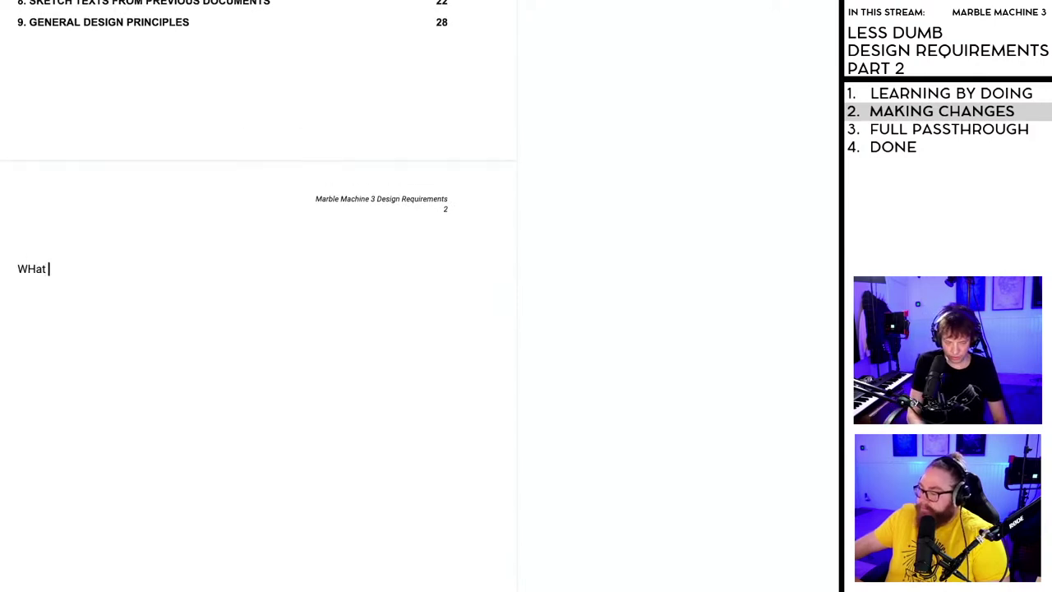
key("BackSpace")
key("BackSpace")
key("BackSpace")
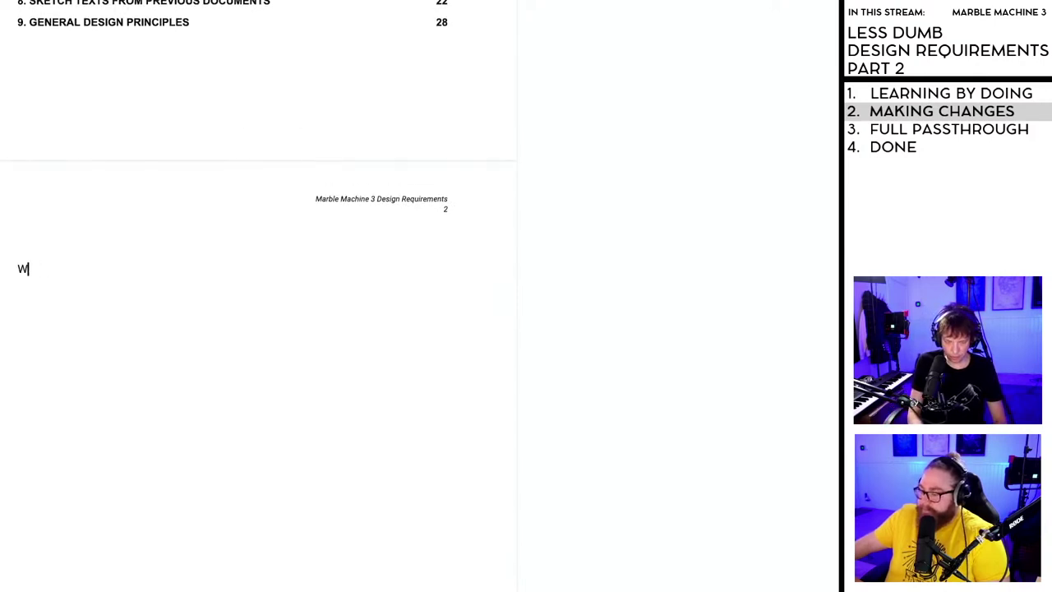
key("BackSpace")
type("Sect")
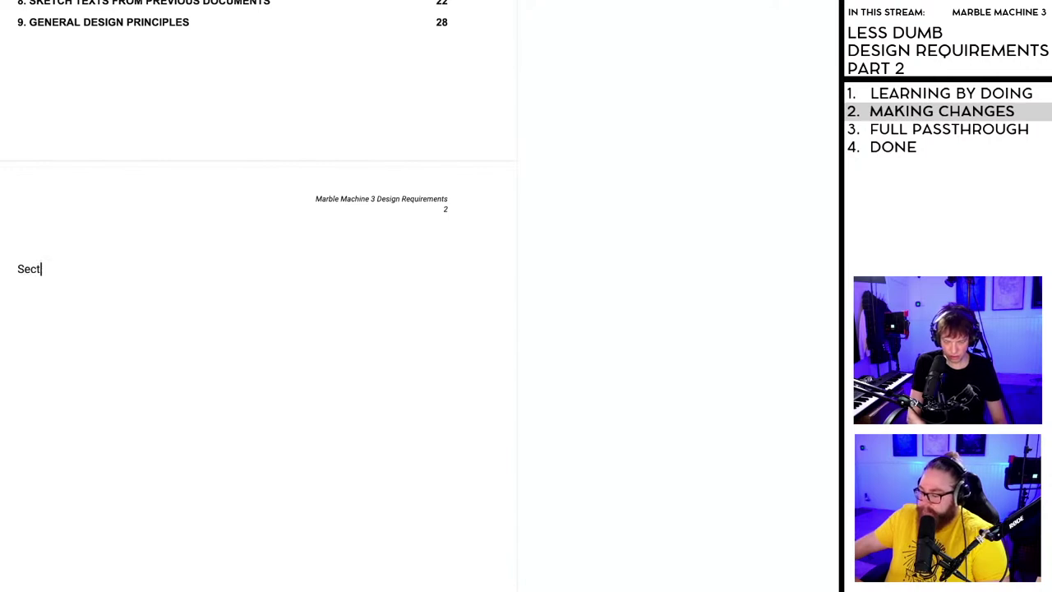
type("ion")
key("BackSpace")
key("BackSpace")
key("BackSpace")
key("BackSpace")
key("BackSpace")
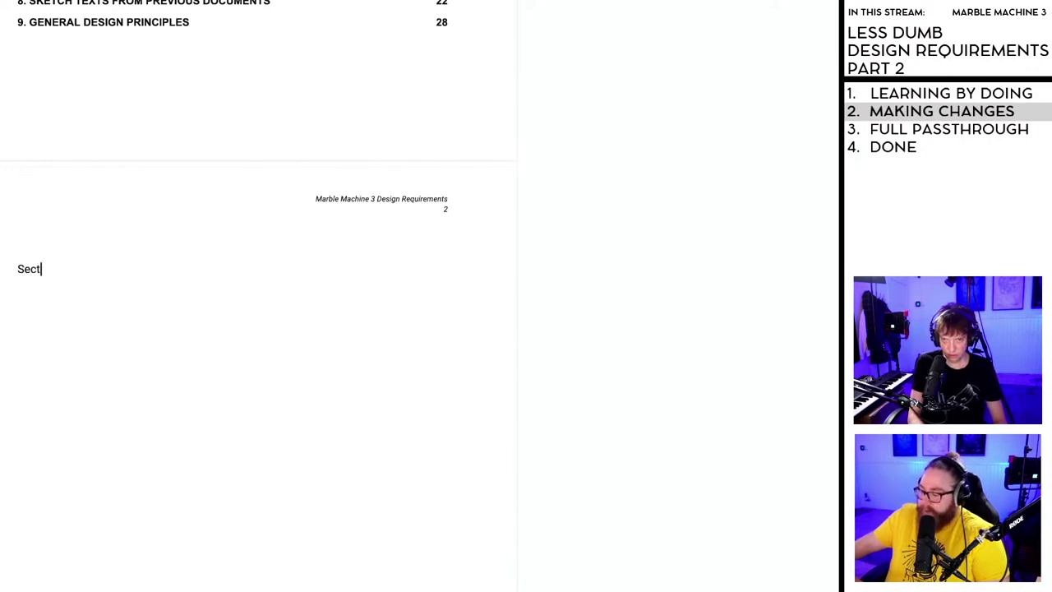
key("BackSpace")
key("BackSpace")
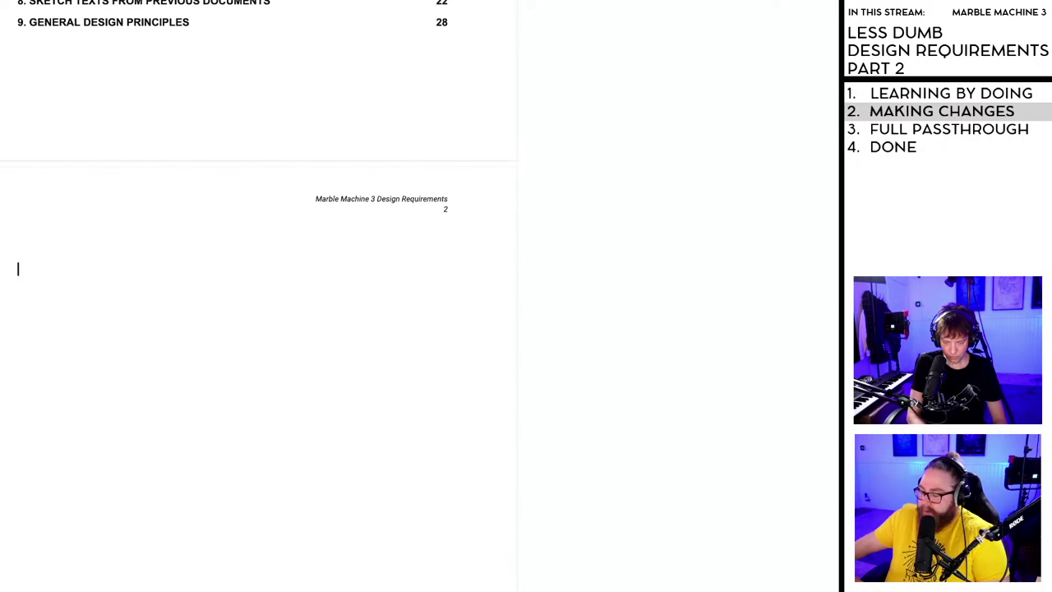
type("Section ")
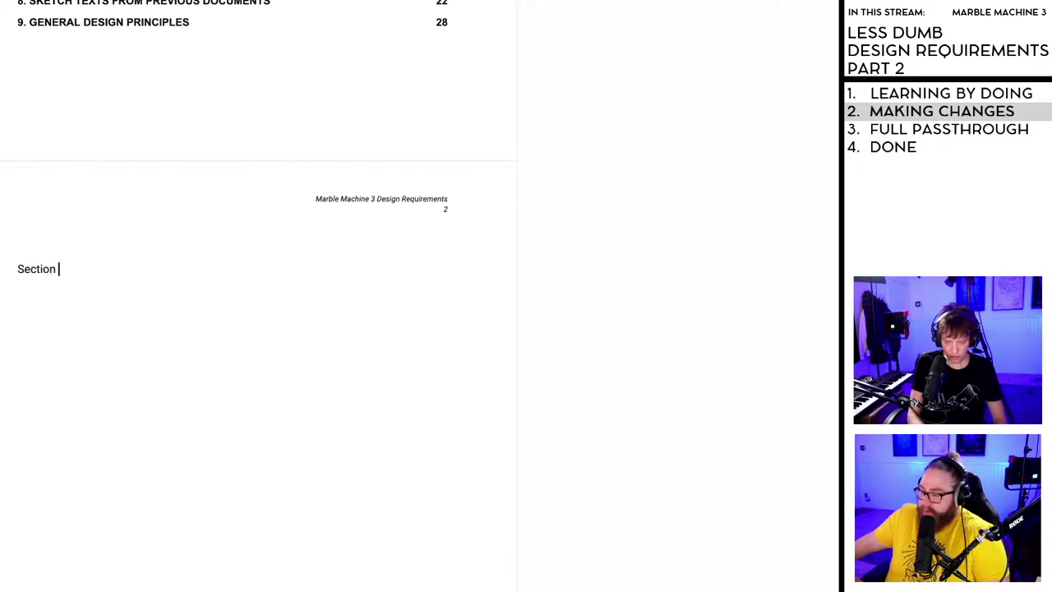
type("Definitions ")
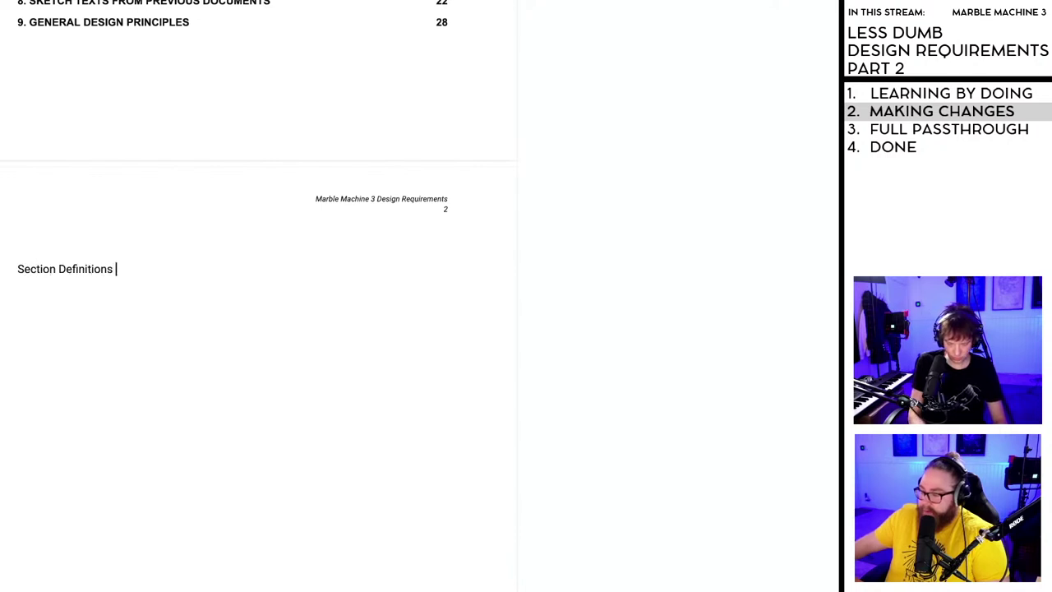
type("- what goes where")
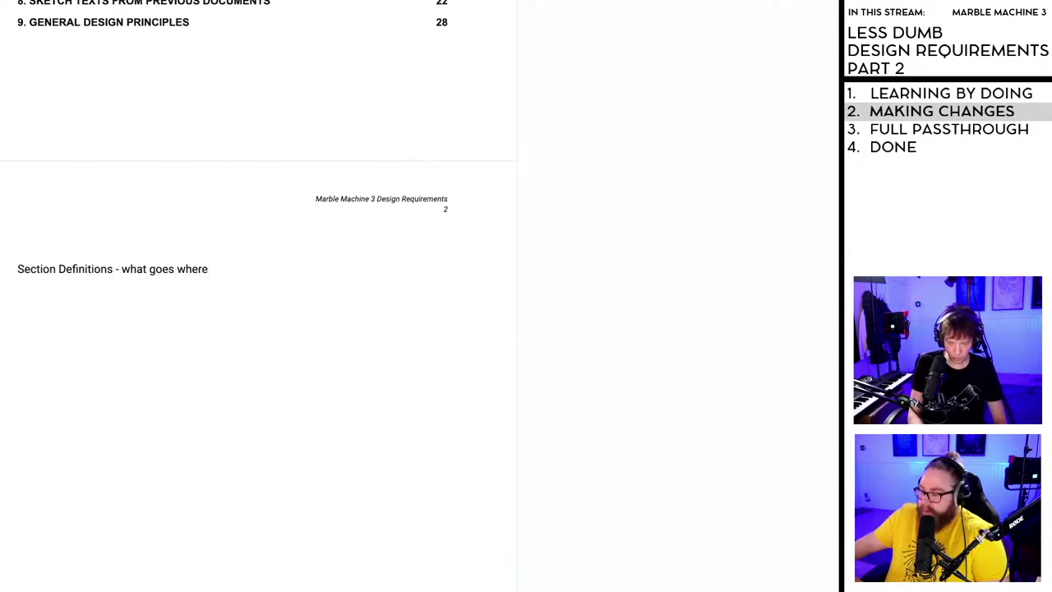
key("Return")
key("Return")
scroll(80, 577, "up", 6)
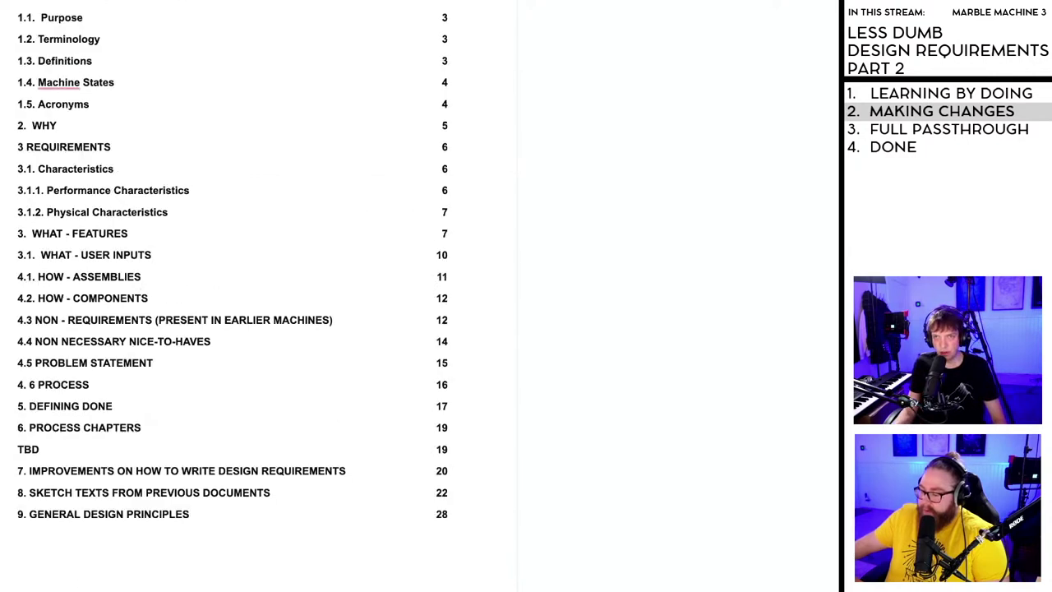
scroll(247, 296, "down", 3)
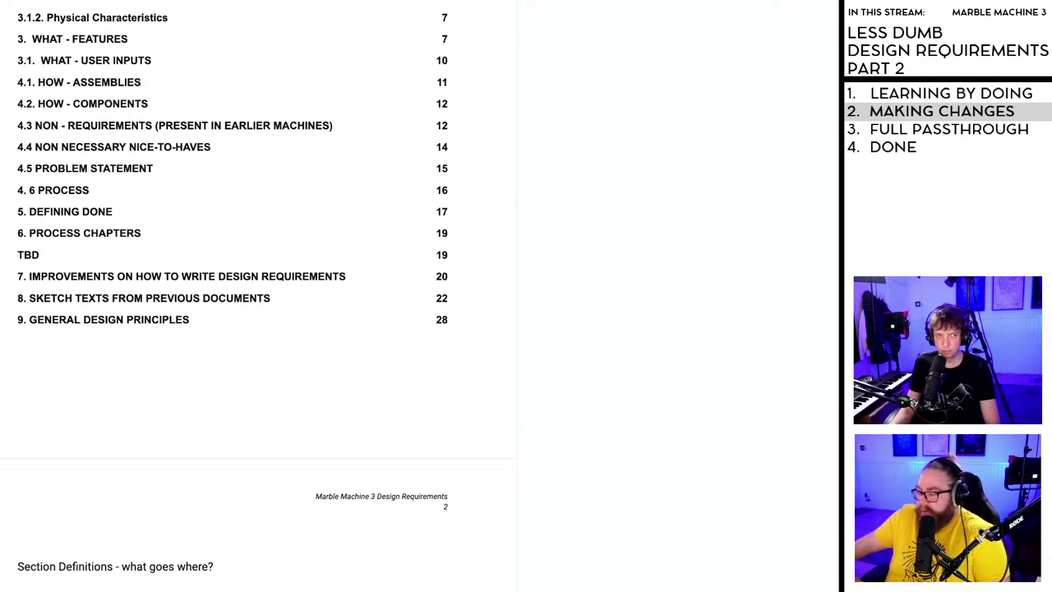
- Remove the blank line above 'High Level Abstract Stuff' and add an empty line below it
scroll(169, 433, "down", 5)
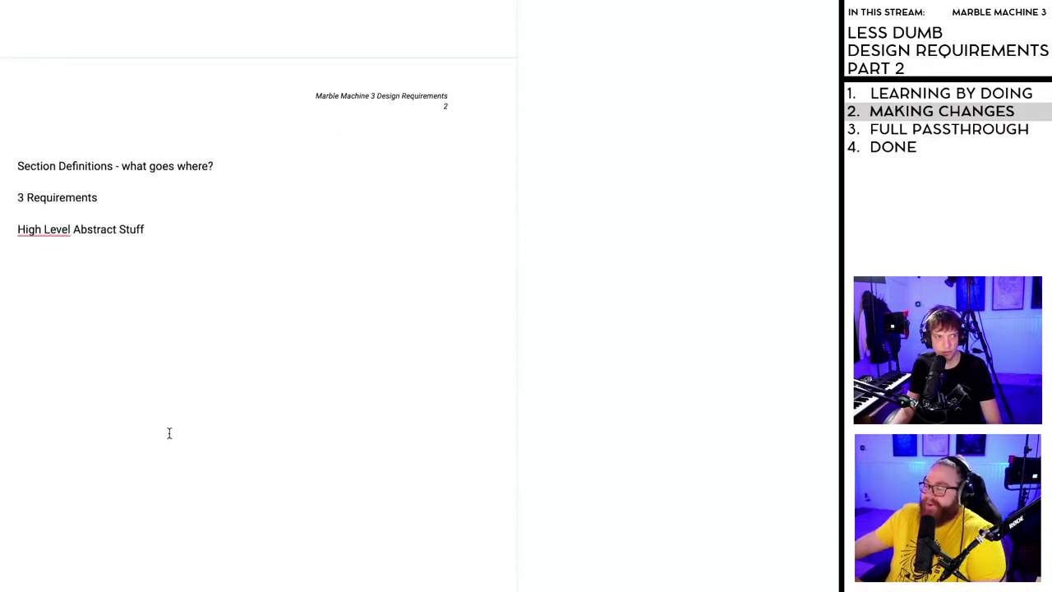
left_click(12, 229)
key("BackSpace")
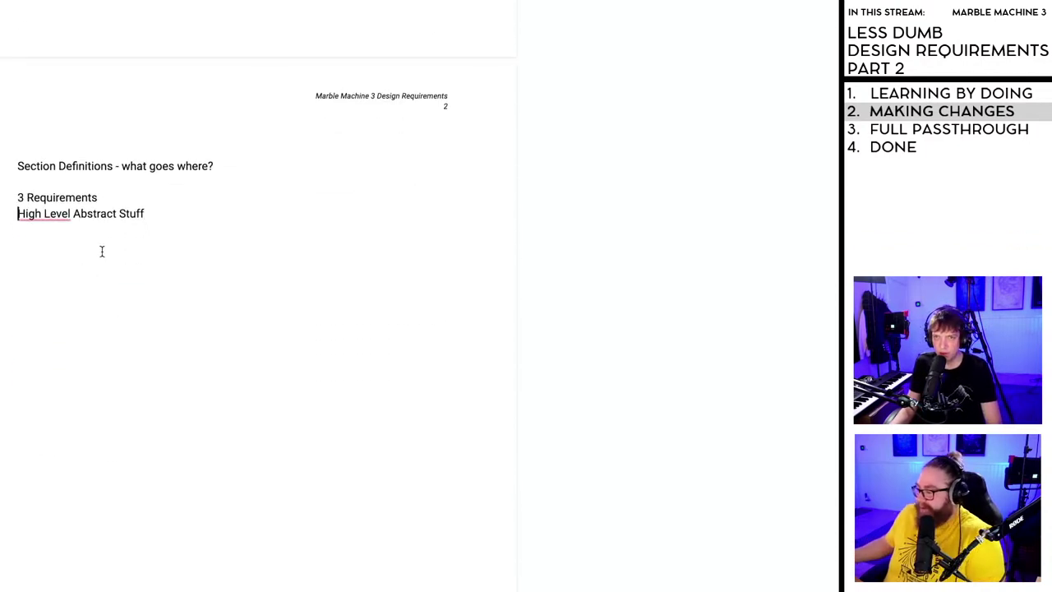
scroll(171, 183, "down", 1)
left_click(153, 218)
key("Return")
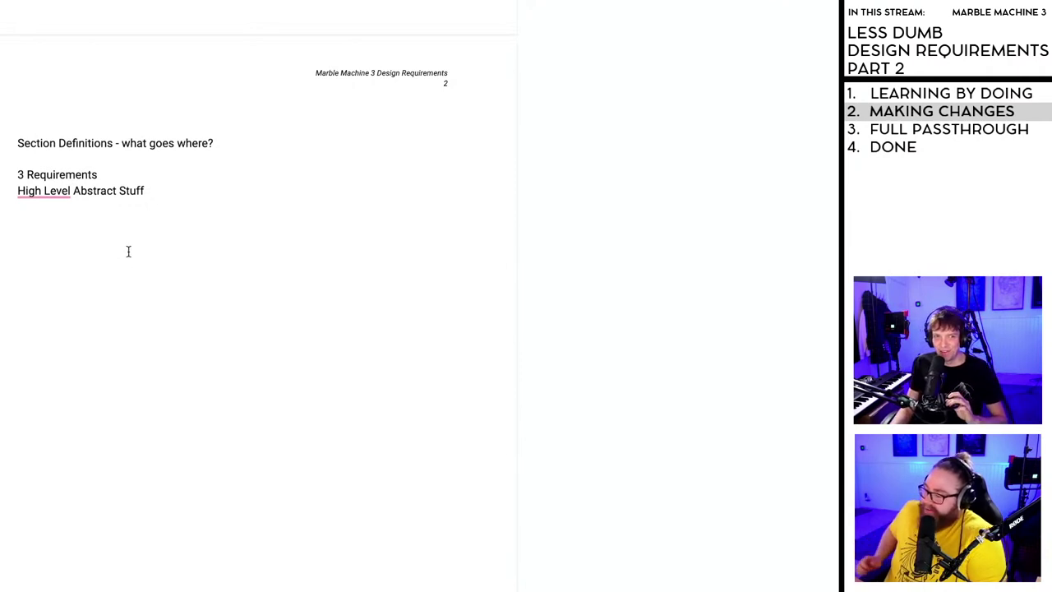
- Clear the stray indentation and push the INTRODUCTION heading onto a new page
key("Tab")
key("Tab")
scroll(125, 255, "down", 1)
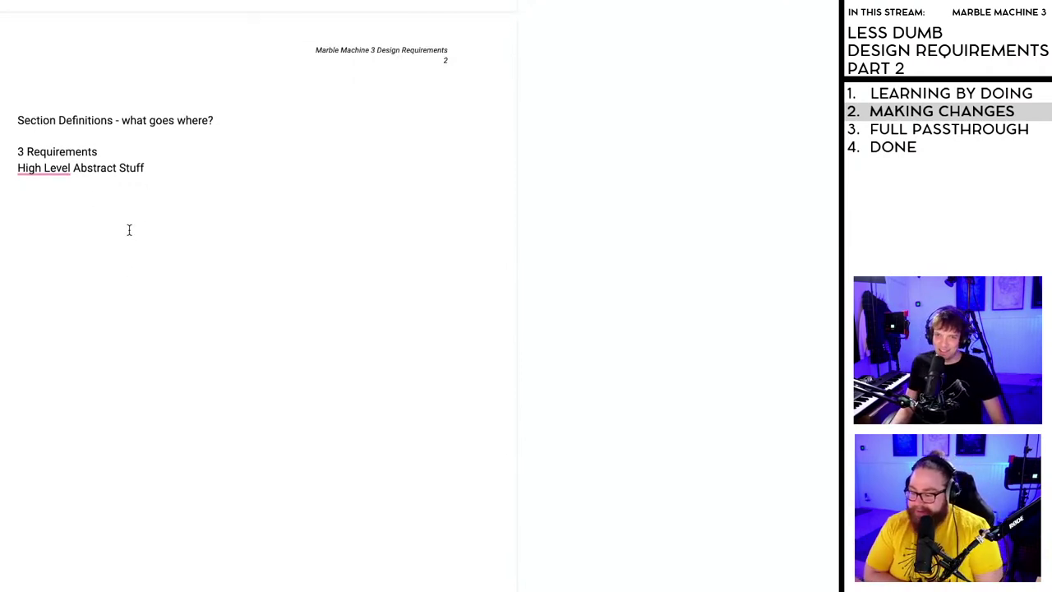
left_click_drag(90, 201, 17, 202)
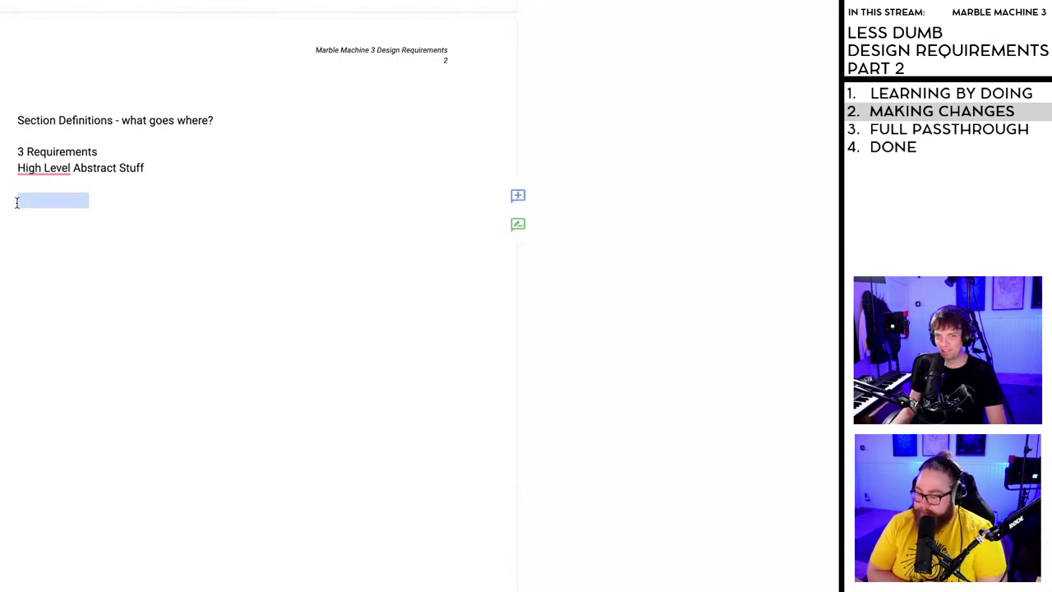
key("BackSpace")
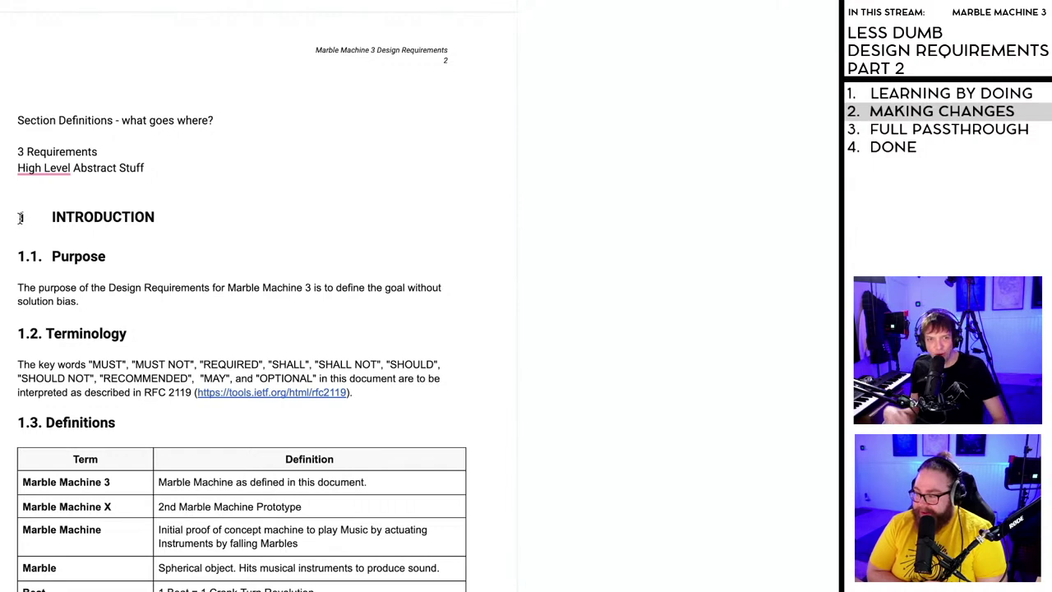
key("Return")
key("Return")
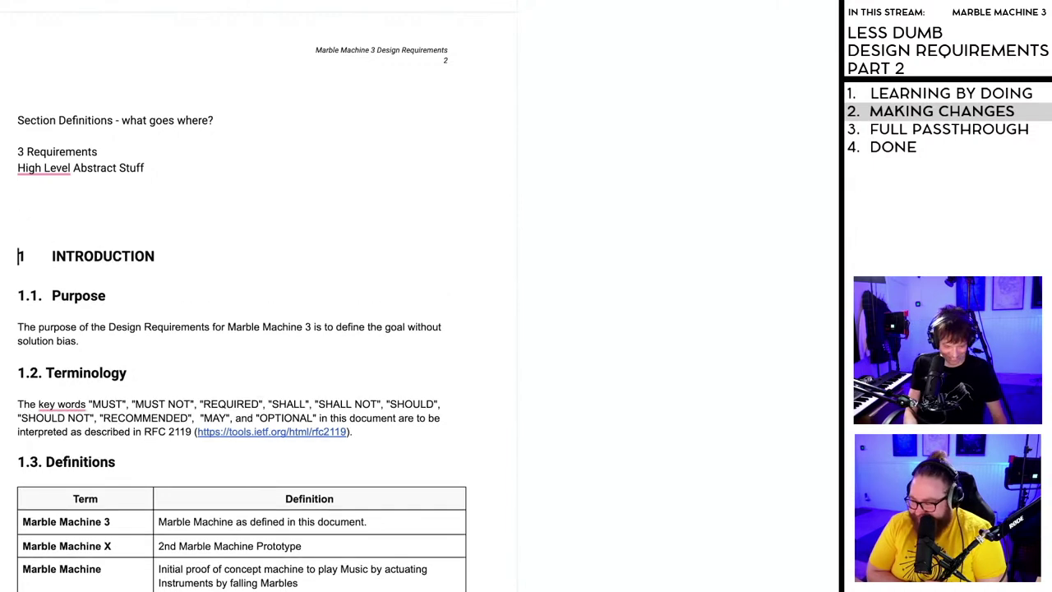
key("ctrl+Return")
- Accept the suggestion that hyphenates 'High Level' into 'High-Level'
scroll(16, 233, "up", 5)
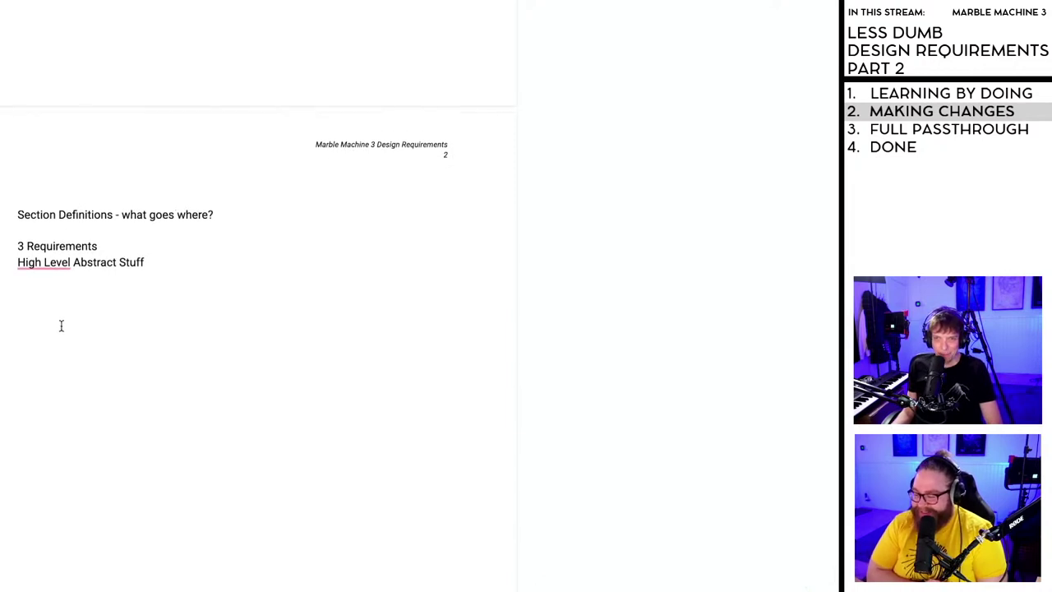
left_click(41, 261)
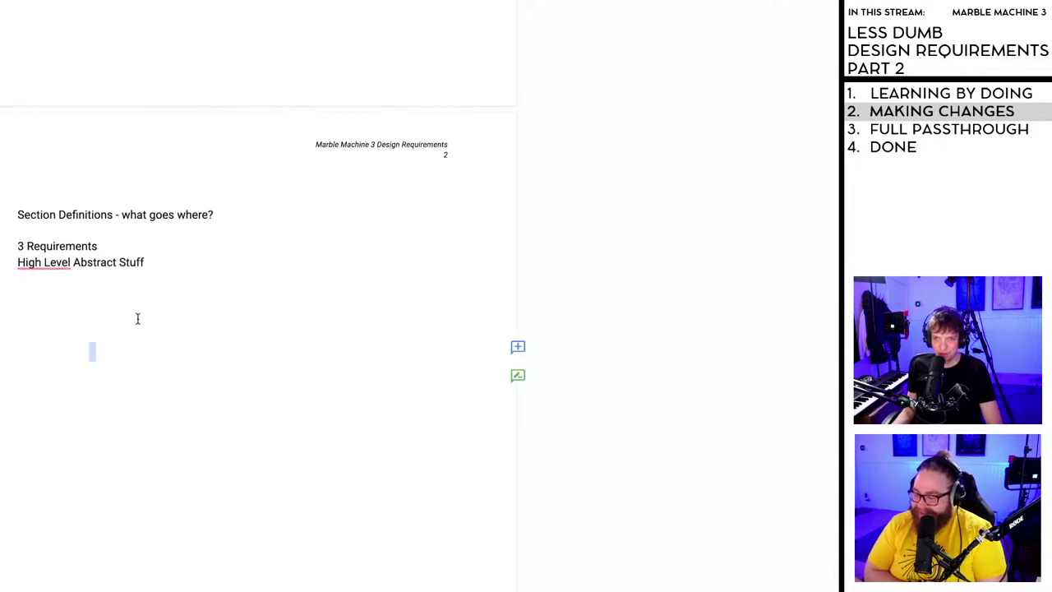
left_click(52, 310)
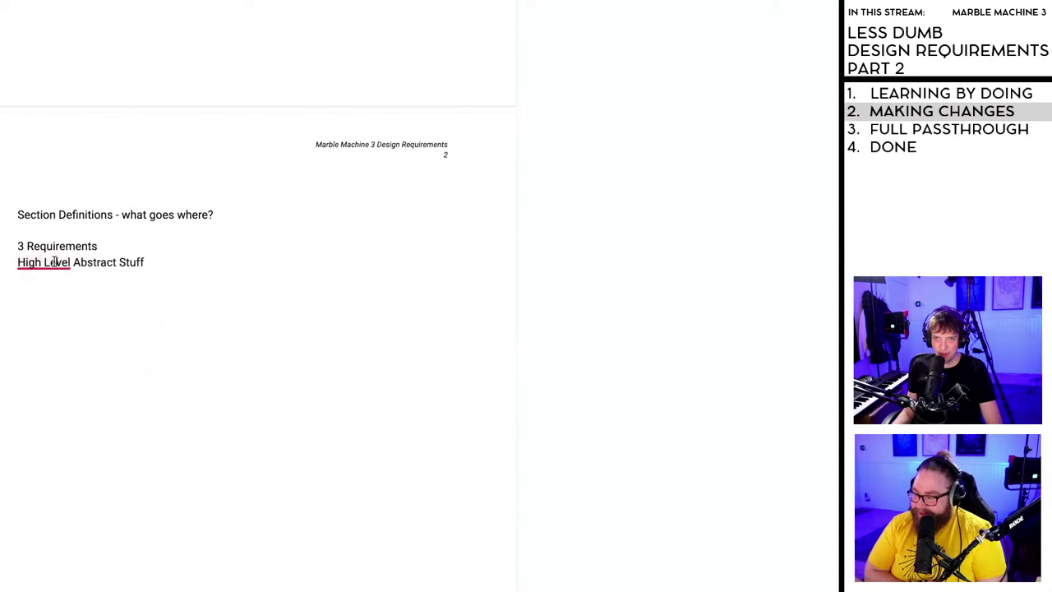
mouse_move(41, 267)
left_click(52, 300)
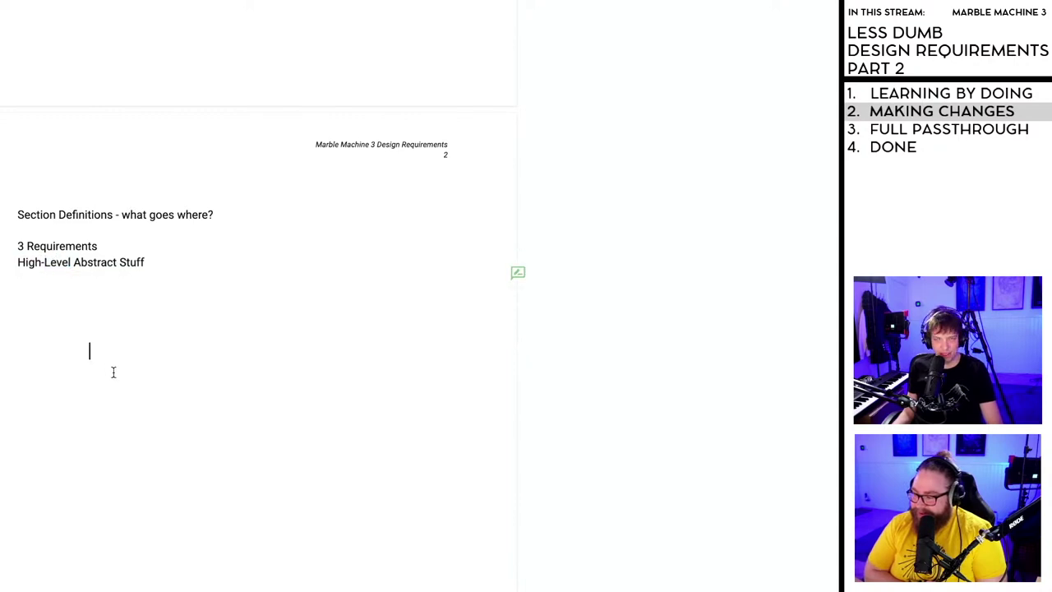
- Apply a heading style to the 'Section Definitions - what goes where?' line
scroll(112, 371, "up", 3)
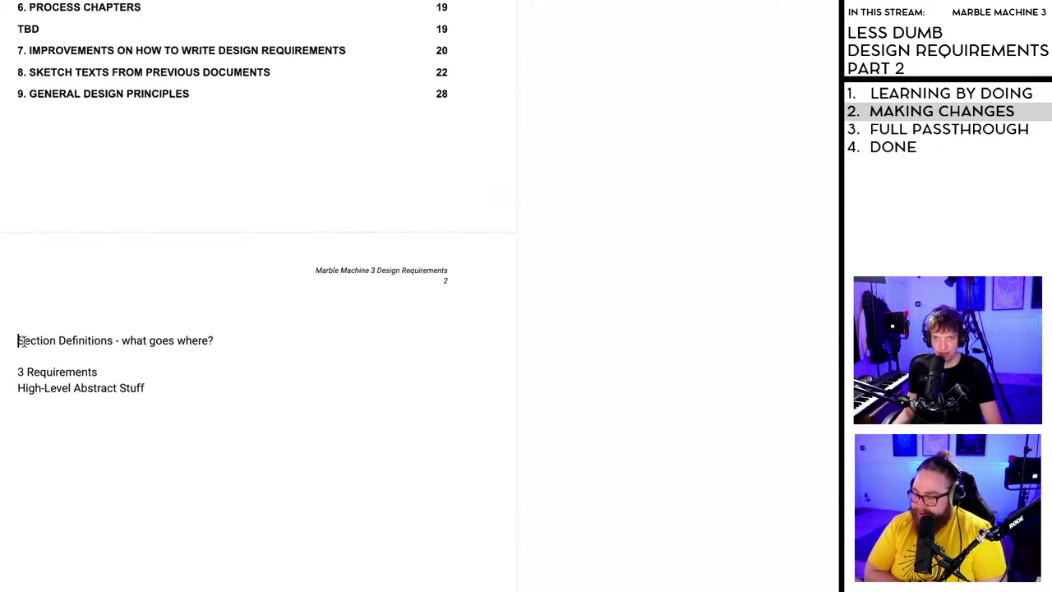
scroll(127, 398, "up", 13)
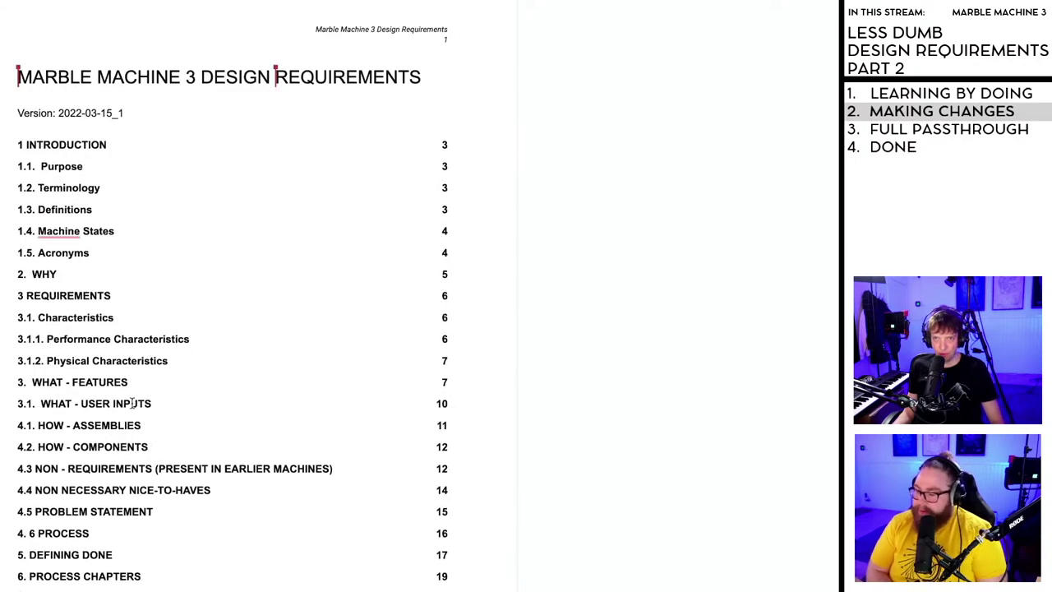
scroll(132, 402, "down", 10)
scroll(94, 460, "up", 8)
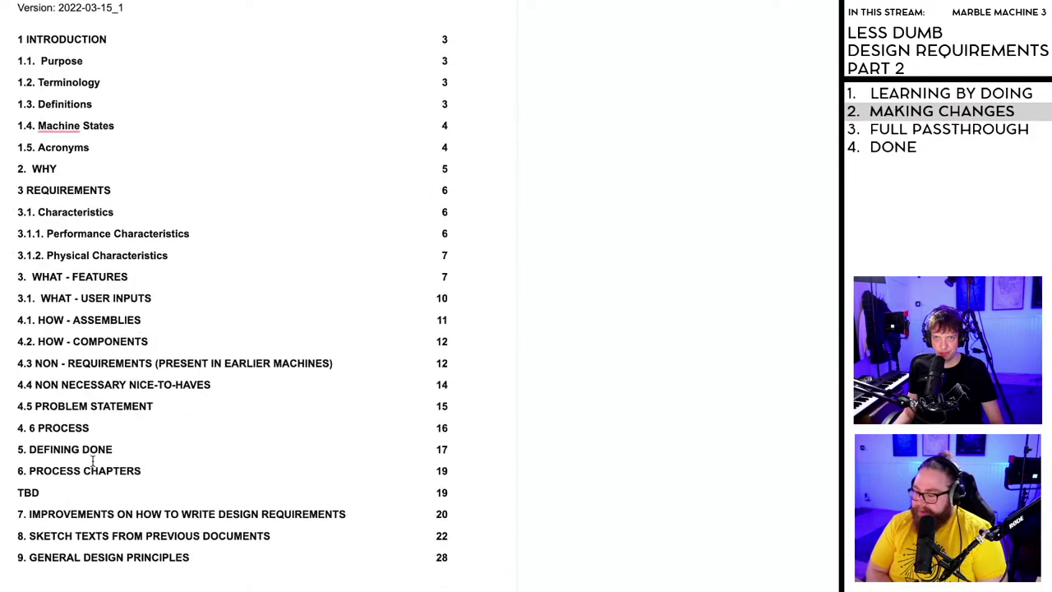
scroll(93, 460, "down", 5)
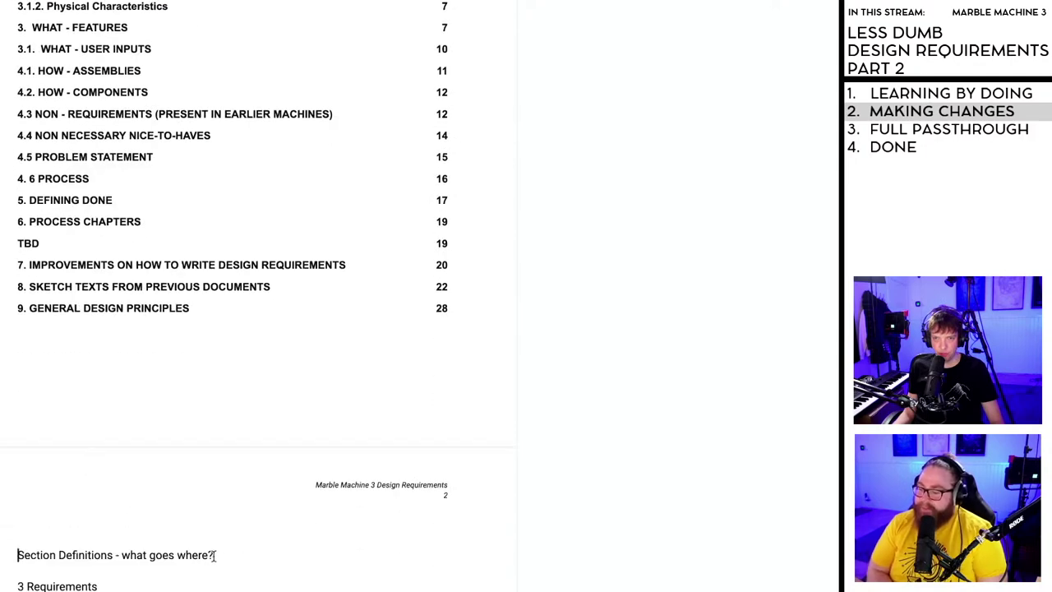
left_click_drag(214, 554, 23, 534)
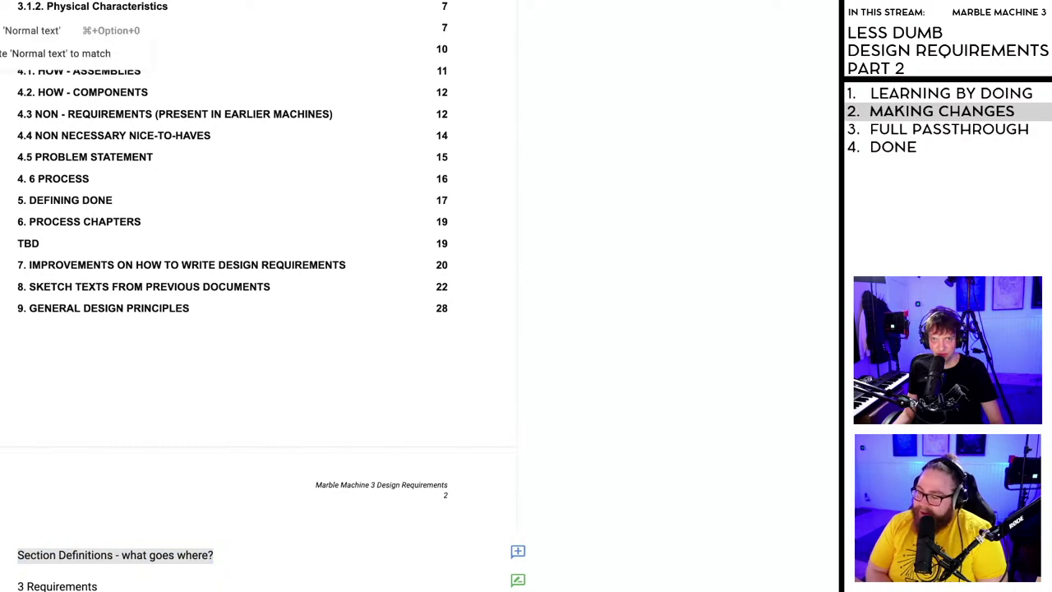
left_click(0, 99)
key("super+Up")
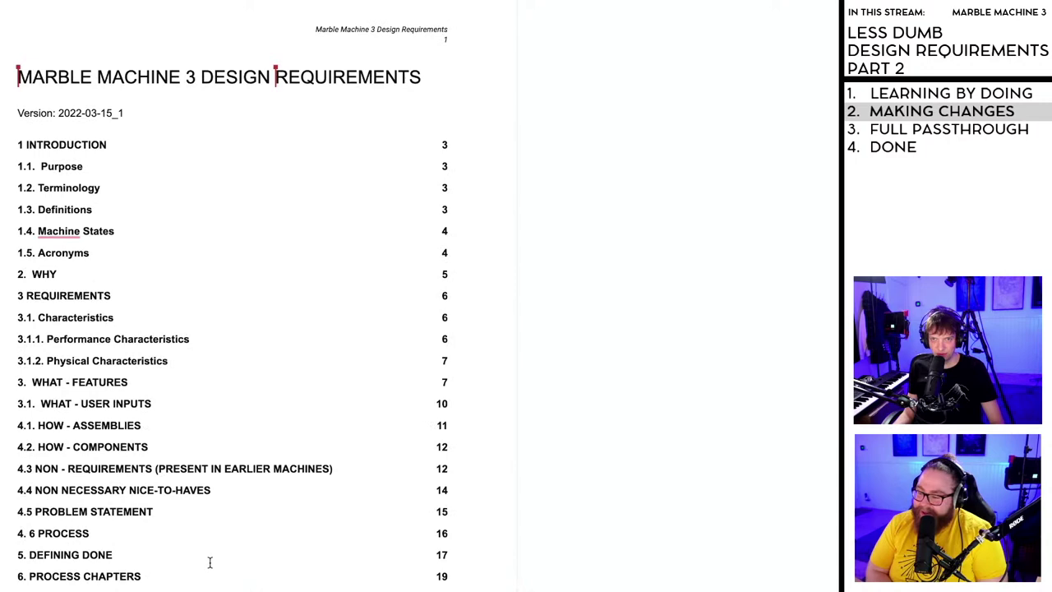
- Select the whole '3 Requirements' line on page 2
scroll(209, 563, "down", 3)
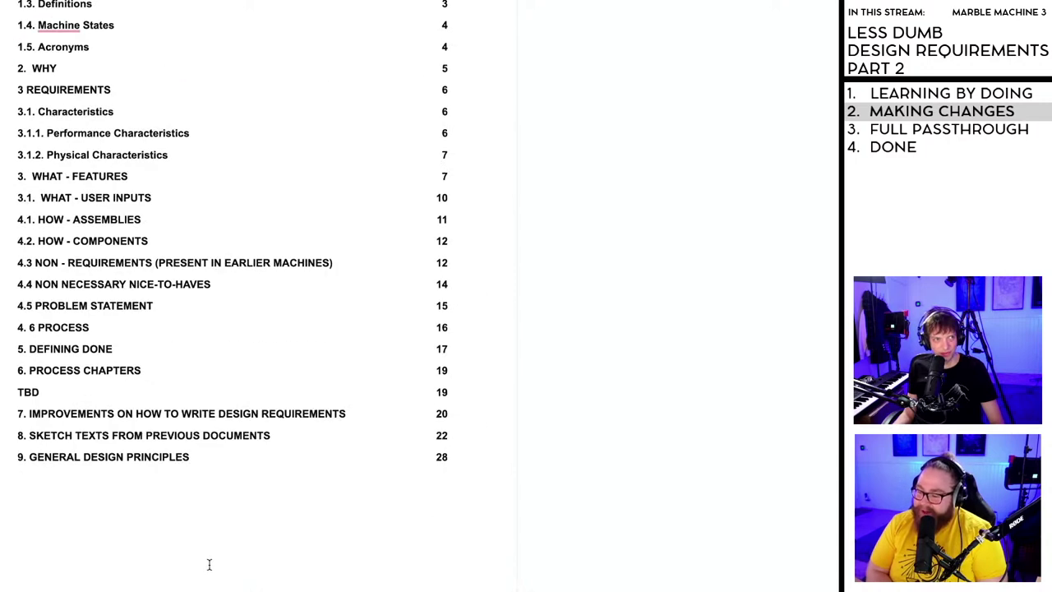
scroll(209, 564, "down", 3)
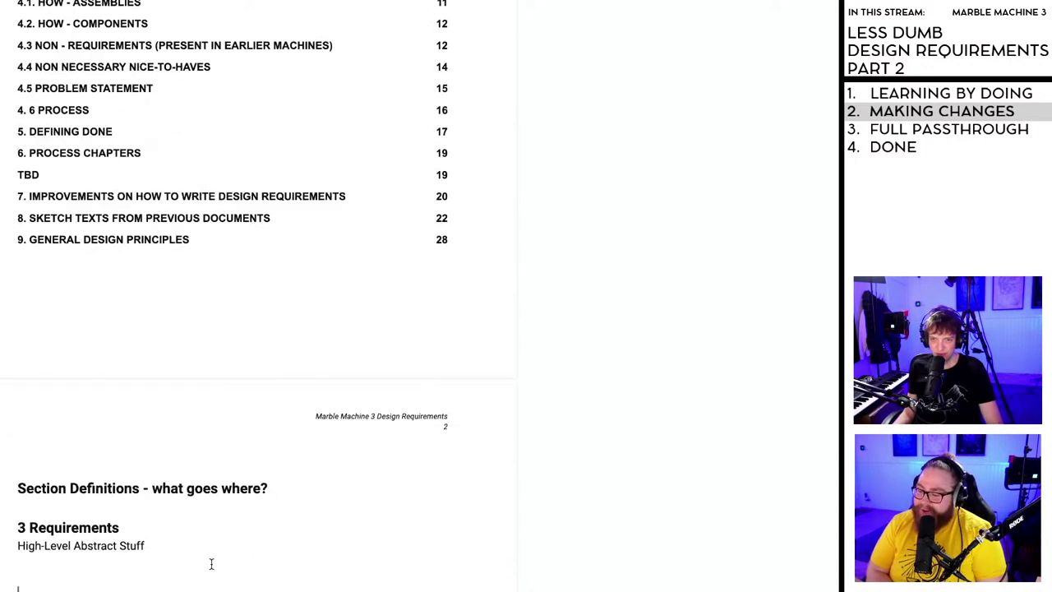
scroll(211, 563, "down", 1)
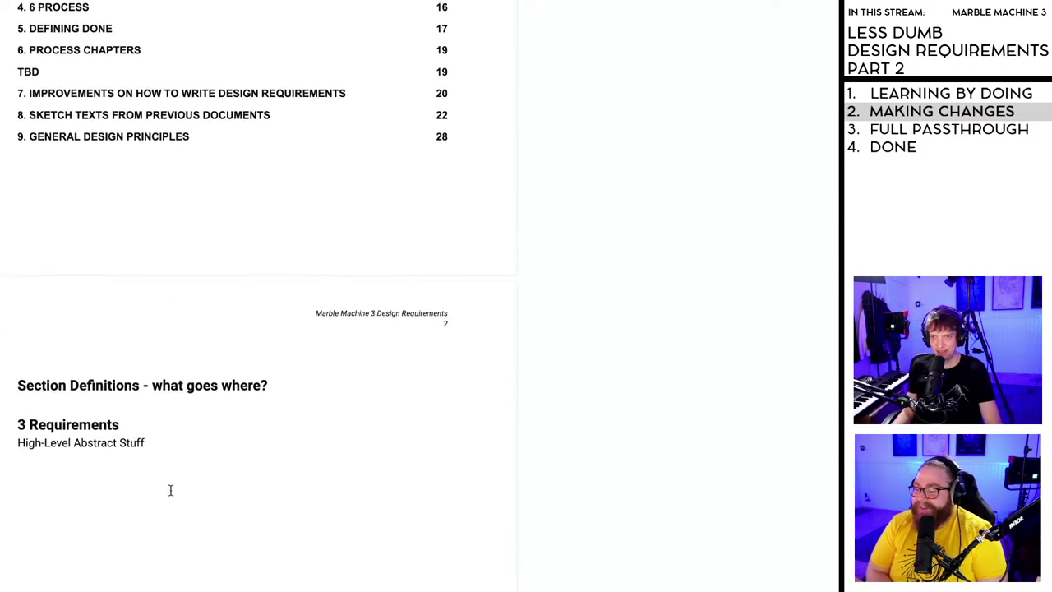
scroll(158, 471, "down", 1)
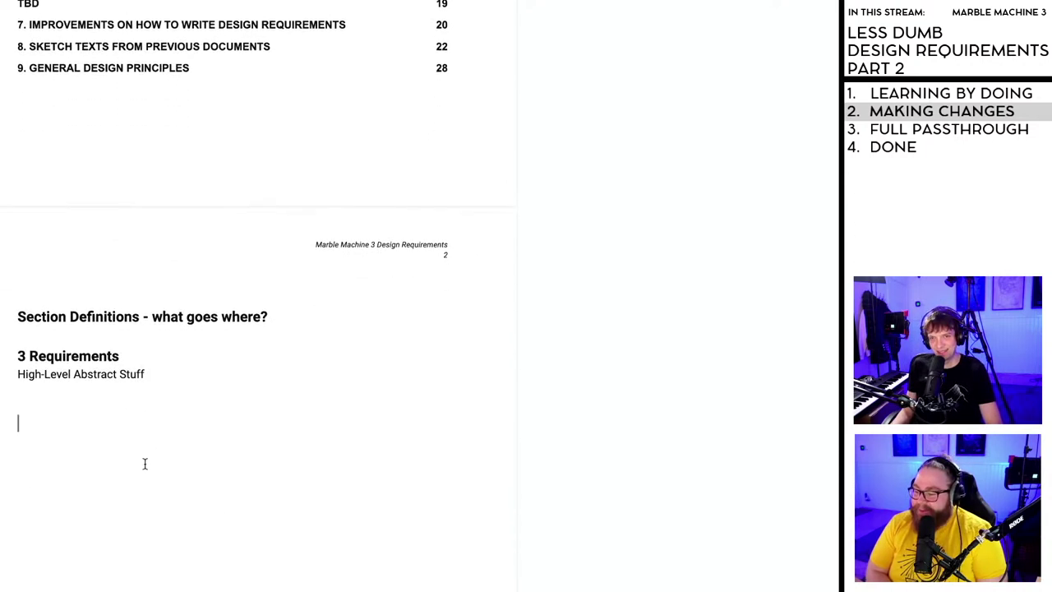
left_click_drag(63, 355, 40, 355)
left_click(63, 355)
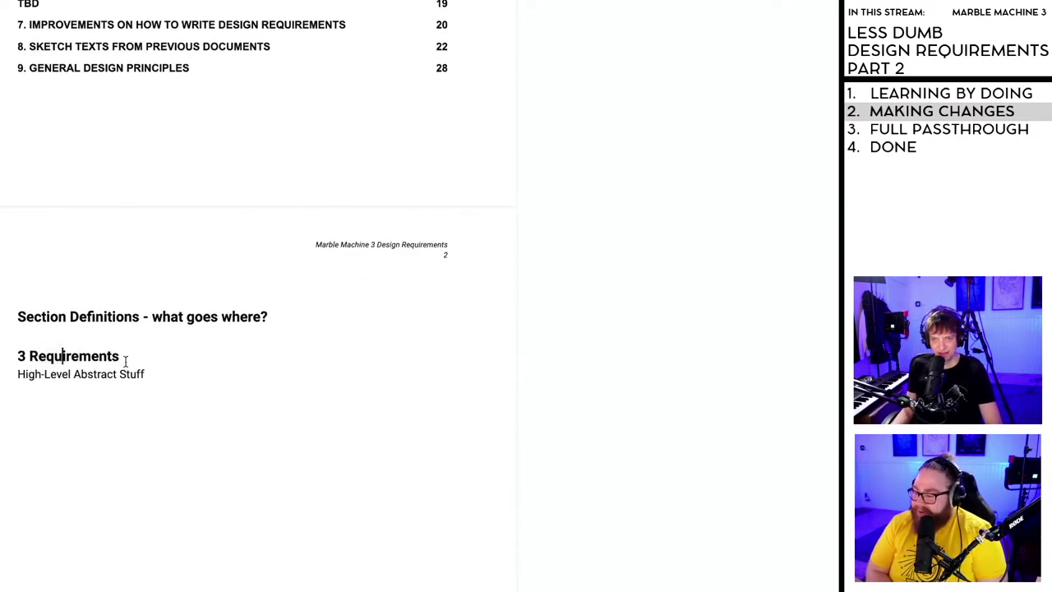
left_click_drag(119, 355, 11, 355)
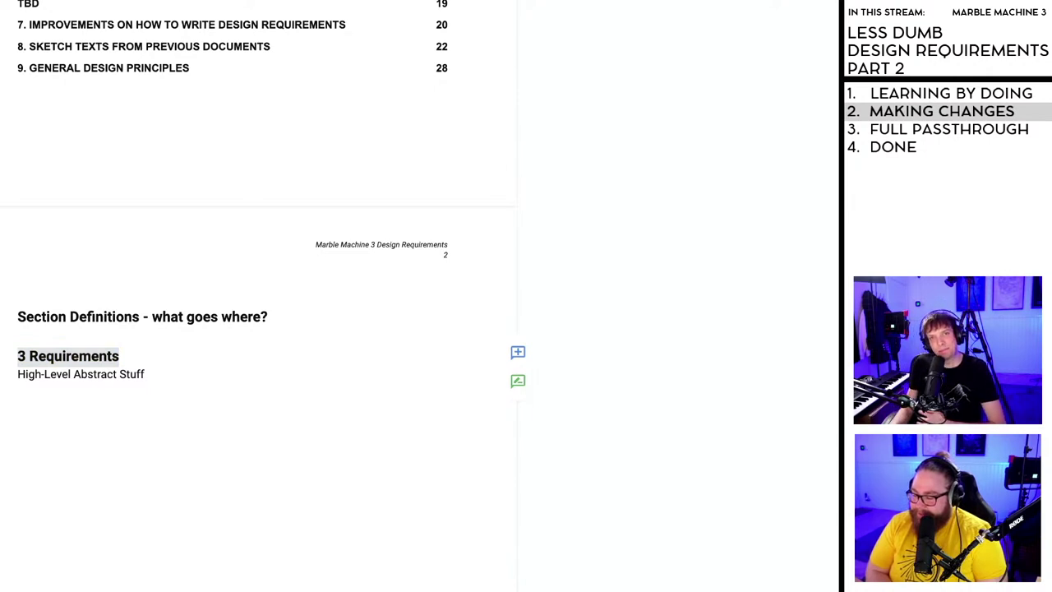
mouse_move(0, 31)
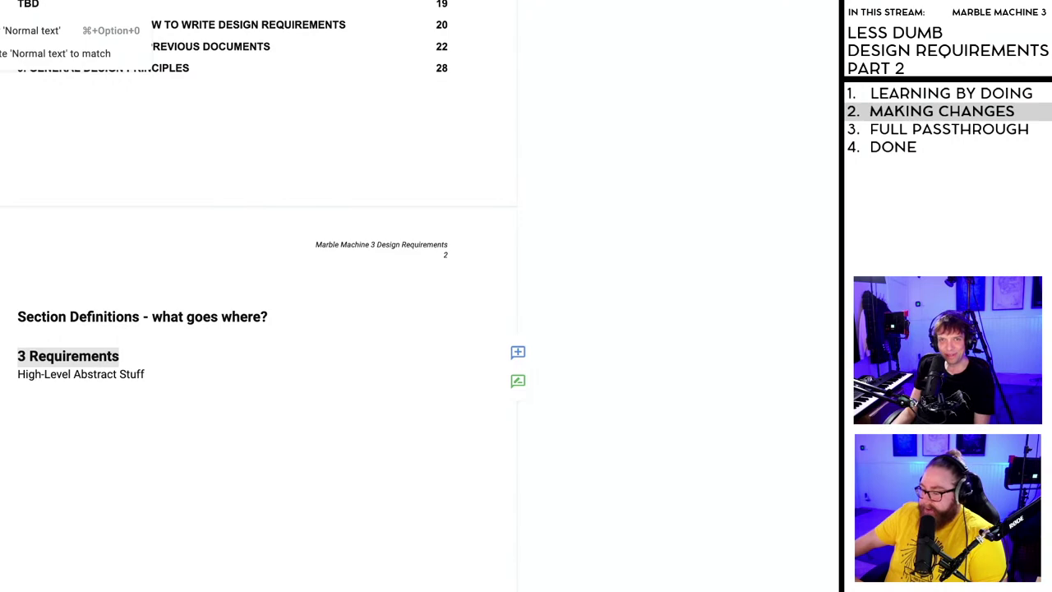
- Set the '3 Requirements' line back to Normal text and return to the document top
left_click(5, 30)
left_click(177, 384)
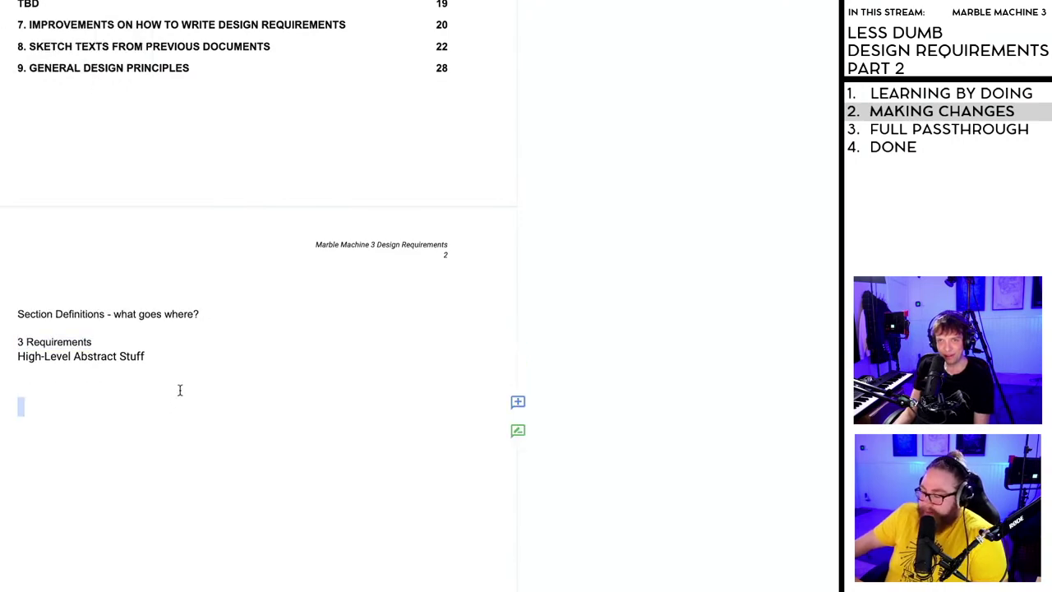
key("super+Up")
scroll(181, 382, "down", 3)
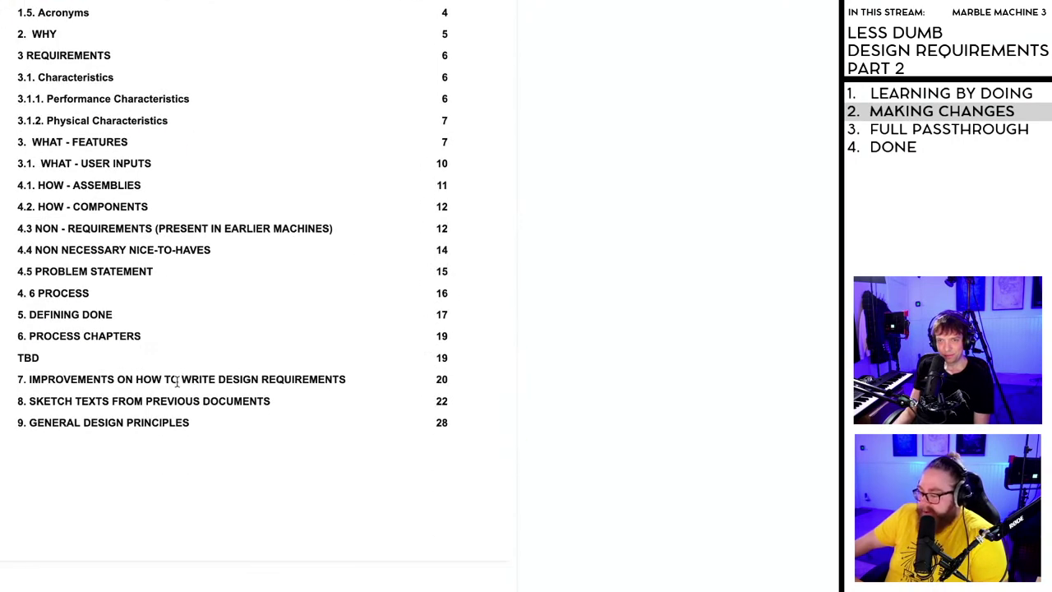
scroll(139, 489, "down", 1)
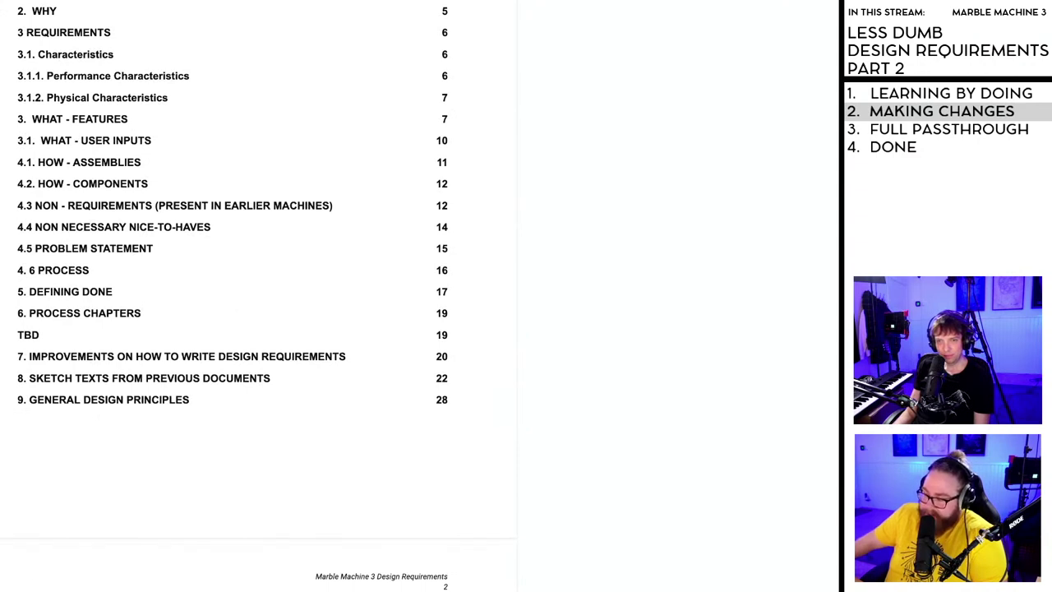
scroll(246, 296, "down", 1)
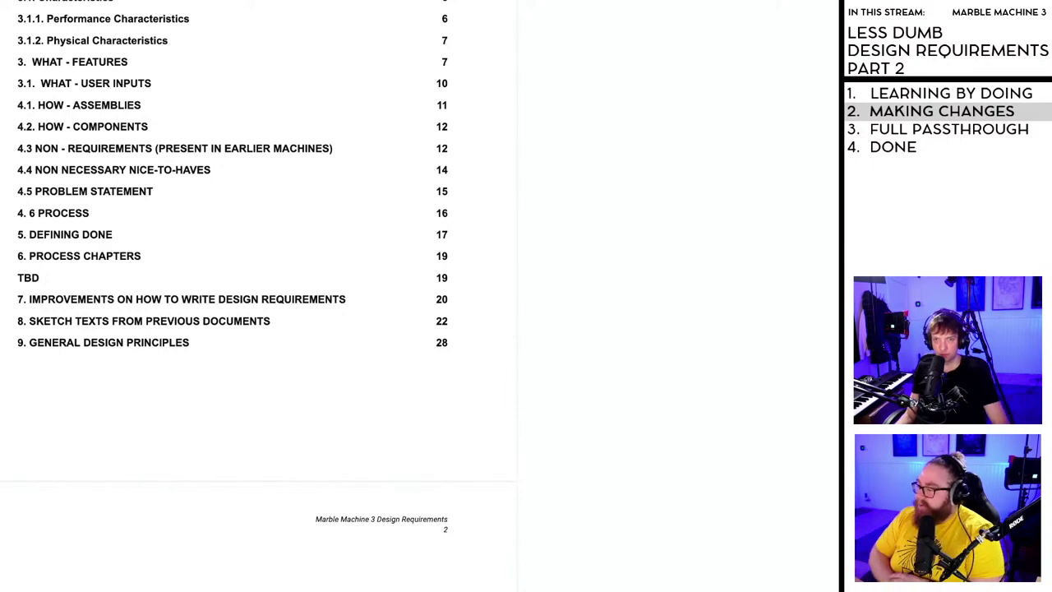
scroll(246, 247, "up", 3)
scroll(246, 246, "down", 3)
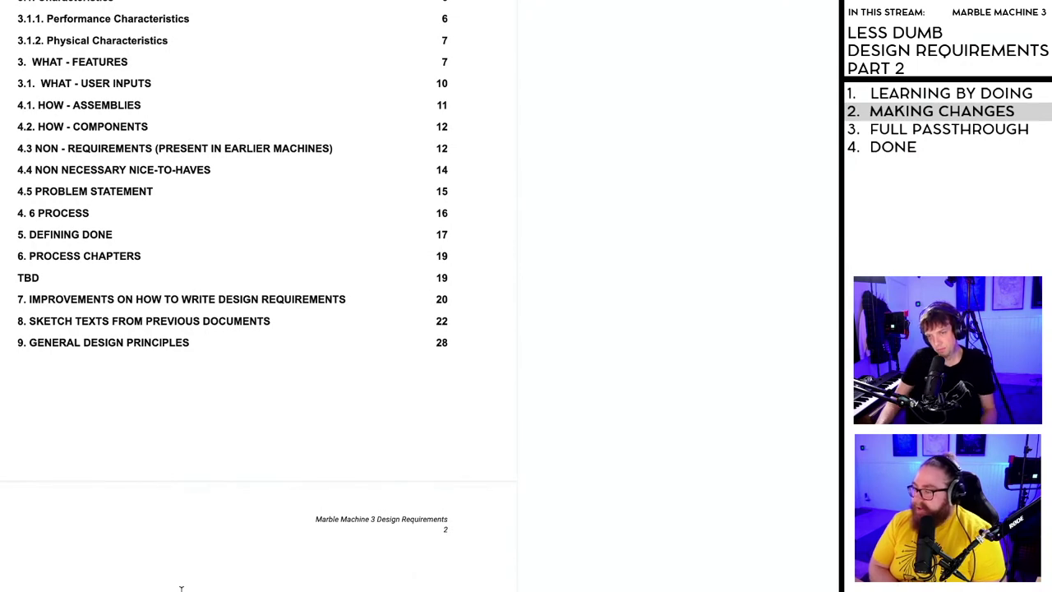
scroll(232, 299, "up", 5)
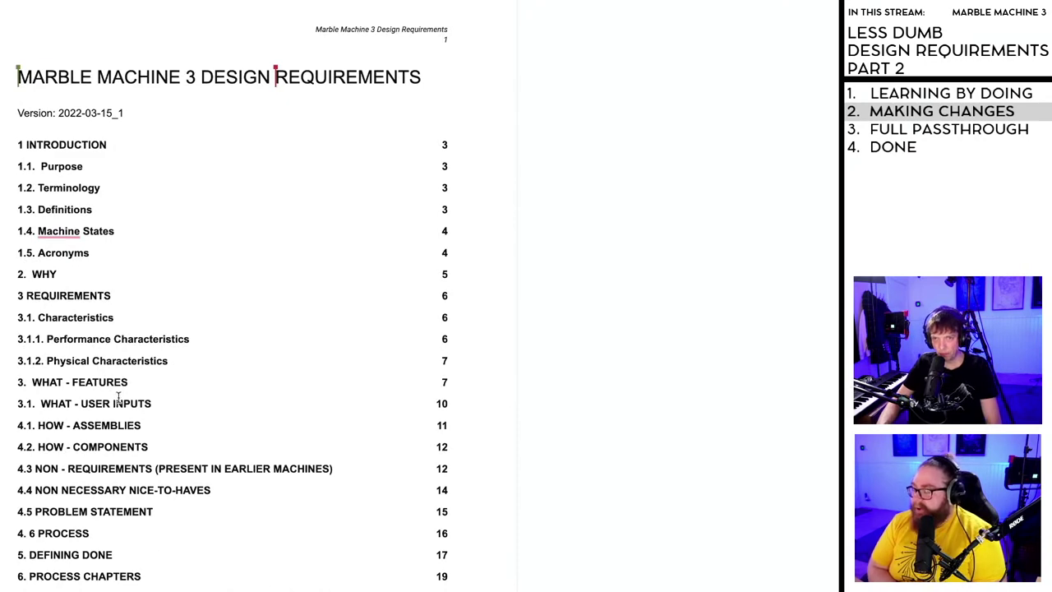
scroll(118, 396, "down", 4)
scroll(112, 535, "down", 2)
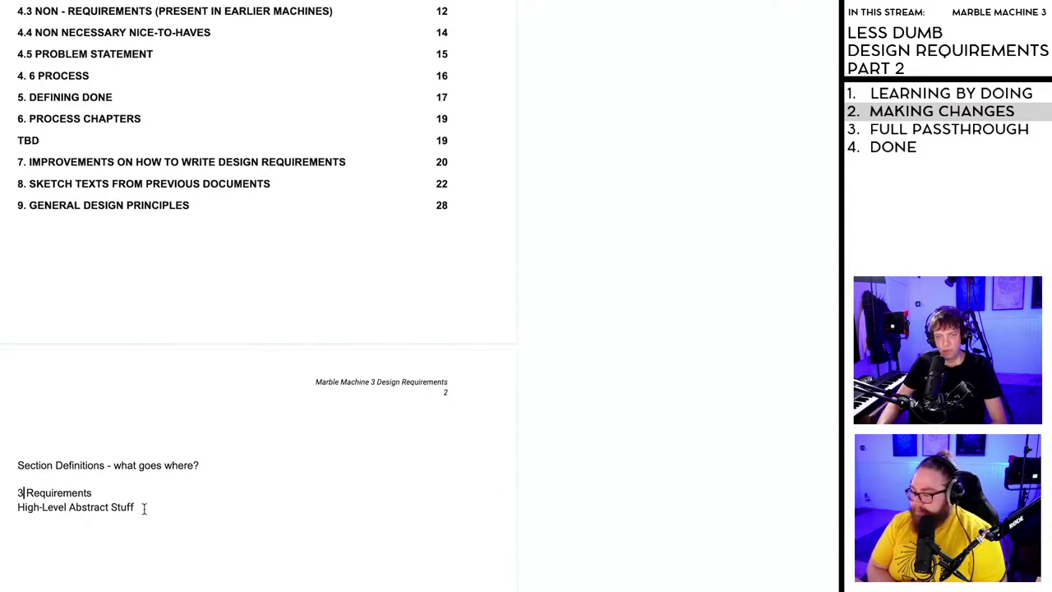
- Delete the three Section Definitions note lines on page 2
left_click_drag(141, 507, 10, 460)
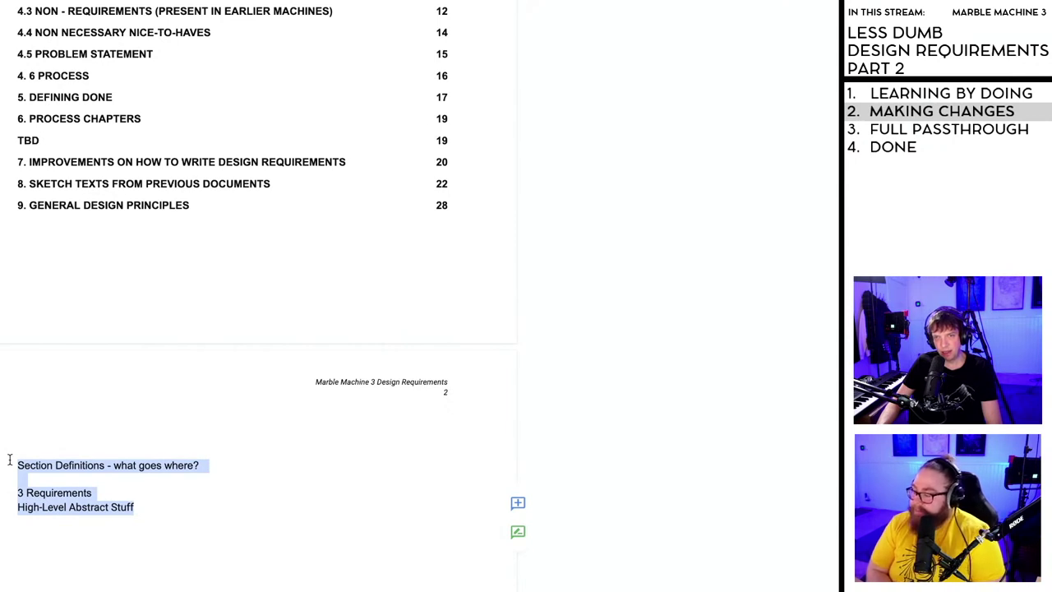
scroll(191, 524, "down", 2)
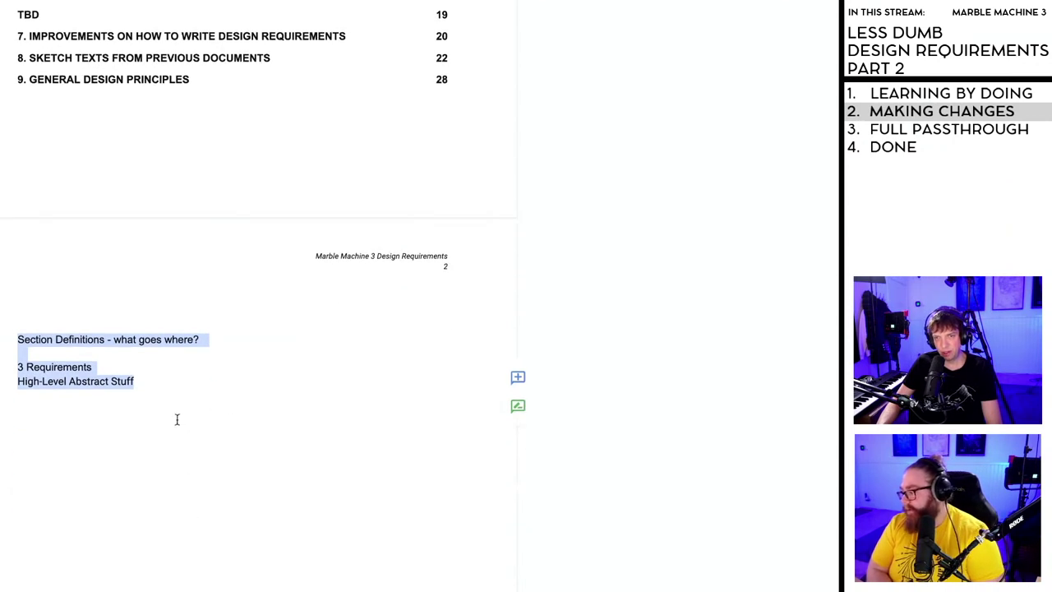
key("BackSpace")
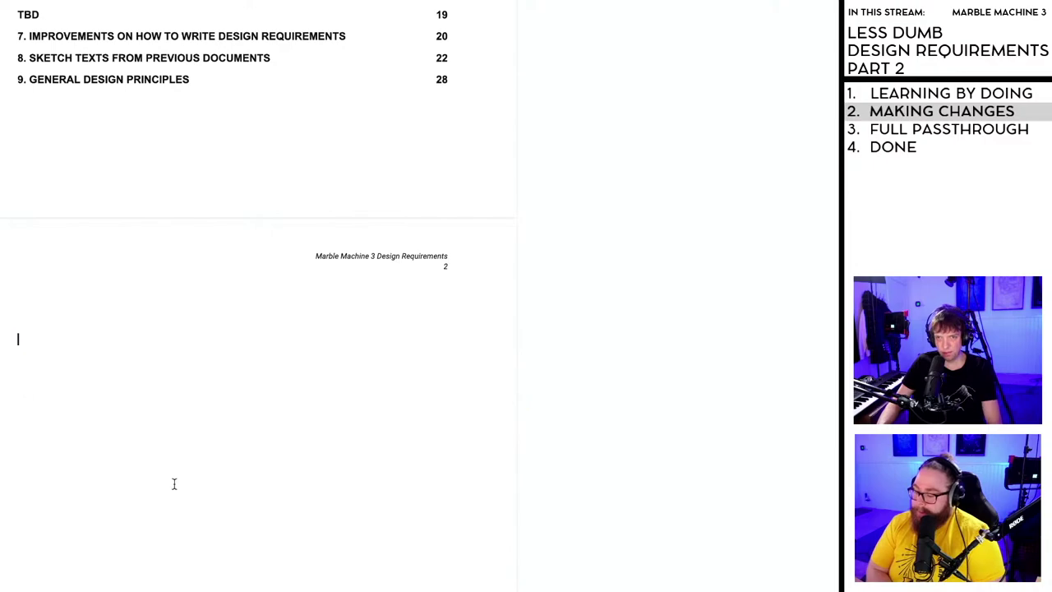
scroll(173, 484, "down", 12)
scroll(170, 492, "down", 20)
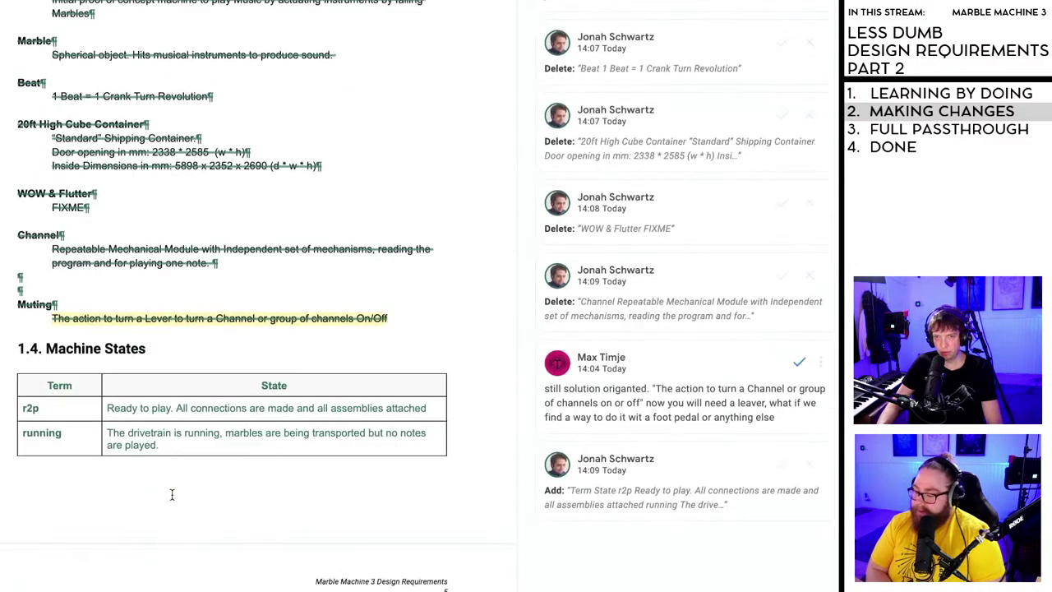
scroll(168, 493, "down", 10)
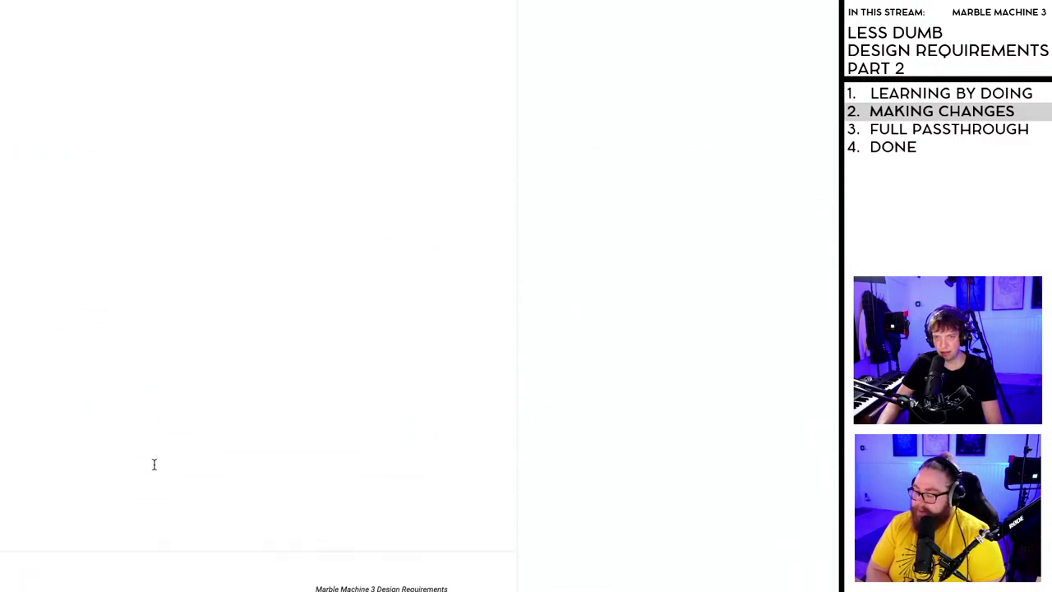
- Start a parenthesised description line under the 3 FEATURES heading
scroll(39, 338, "down", 1)
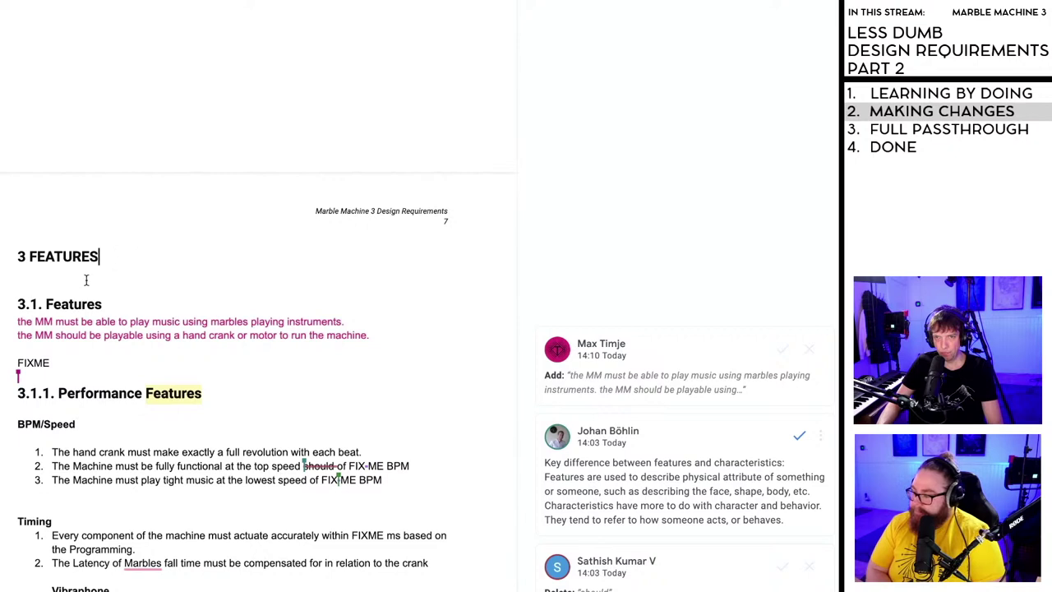
key("Return")
key("Return")
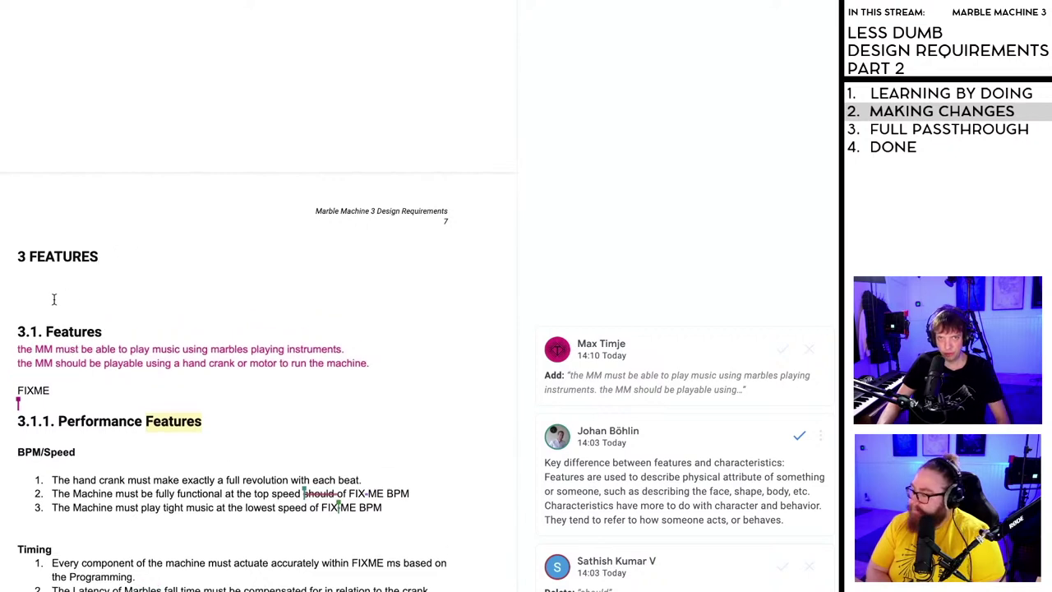
type("WH")
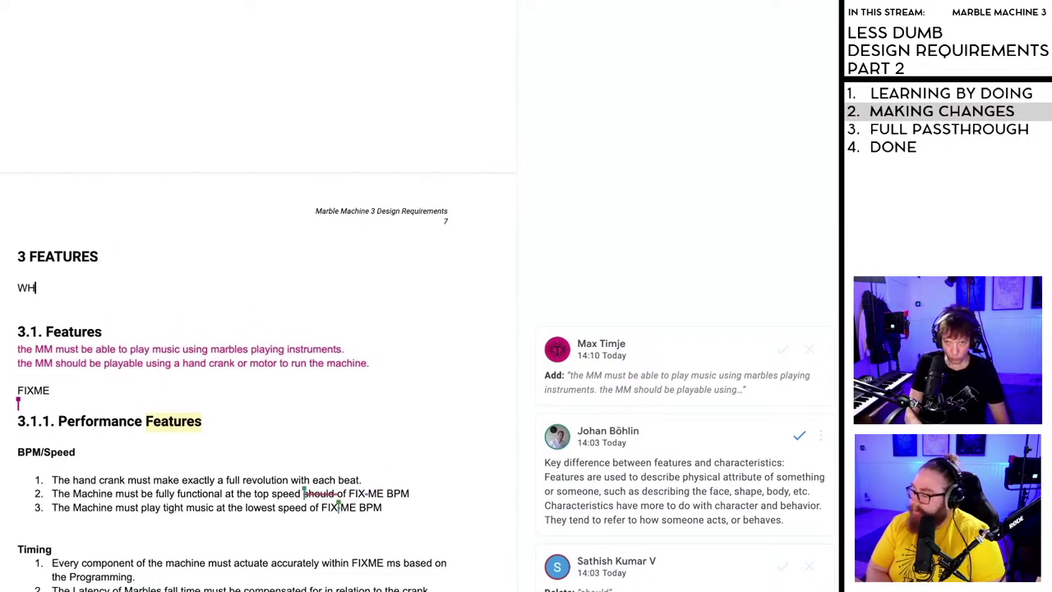
type("AT GOES ")
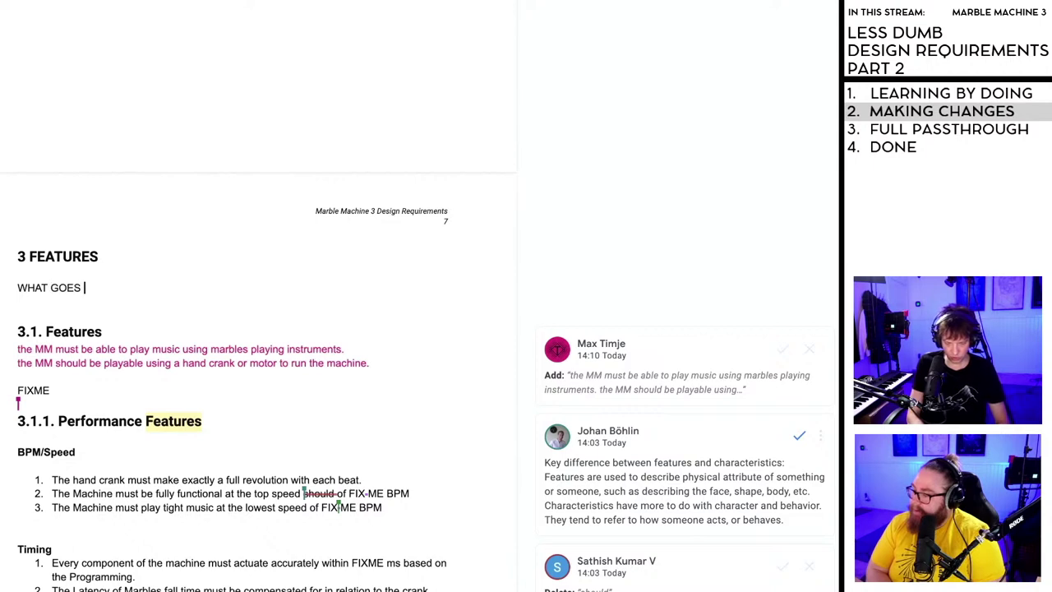
type("INTO THIS SECTION?")
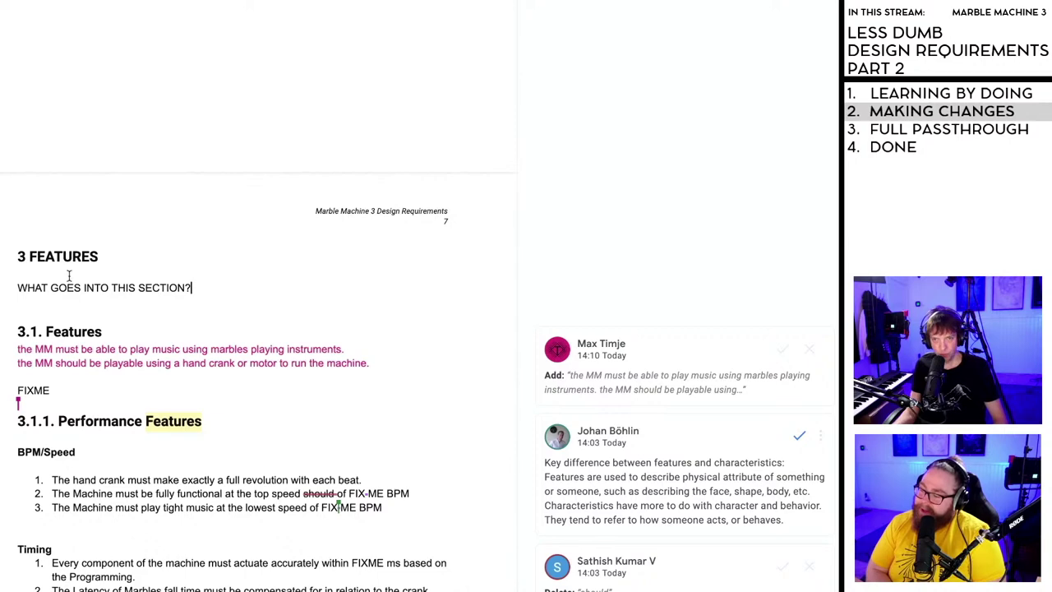
scroll(69, 275, "down", 3)
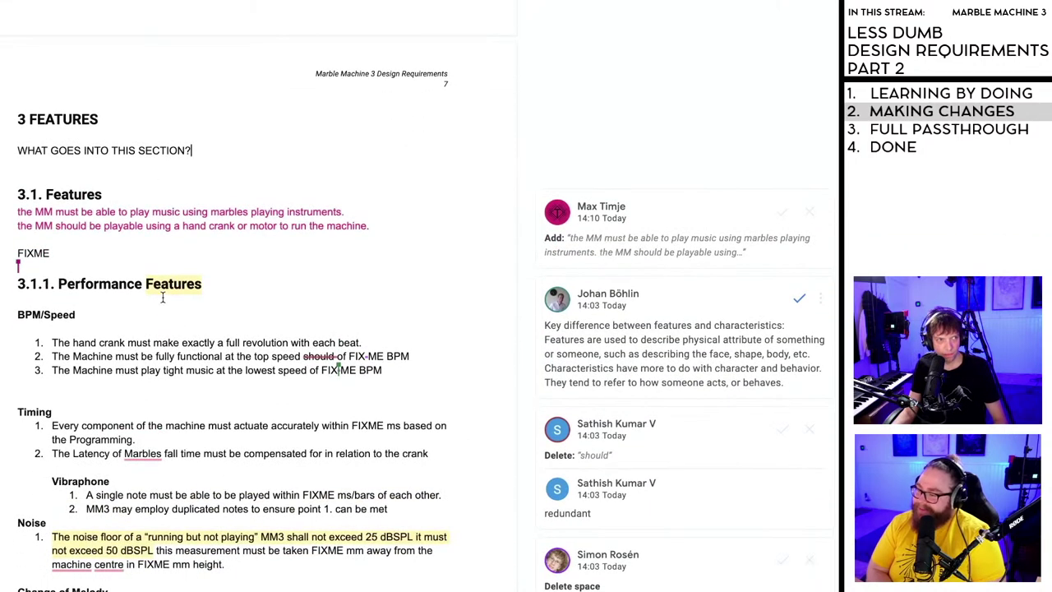
left_click_drag(194, 150, 14, 157)
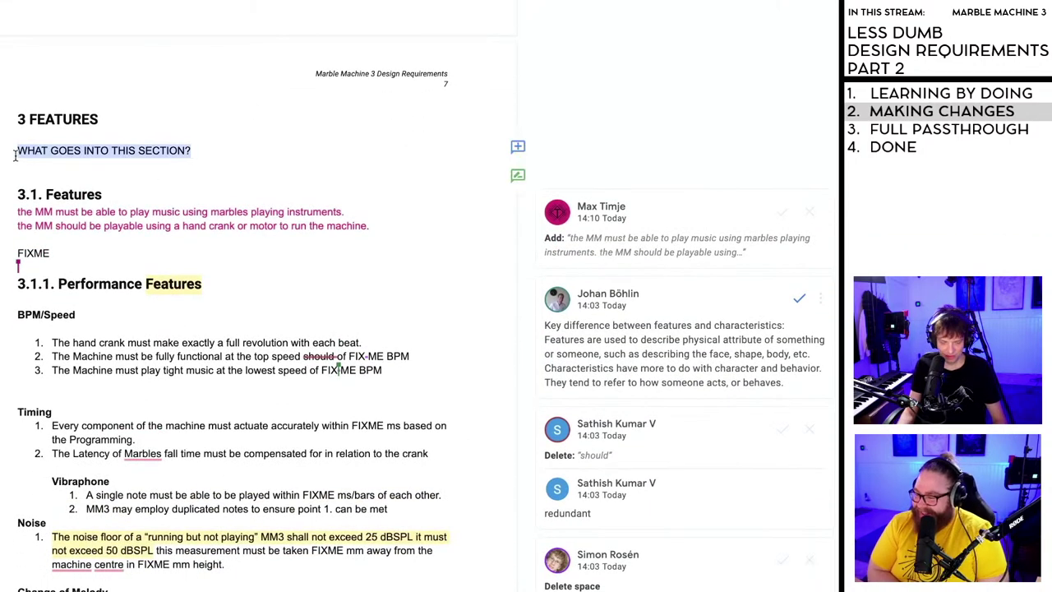
type("(")
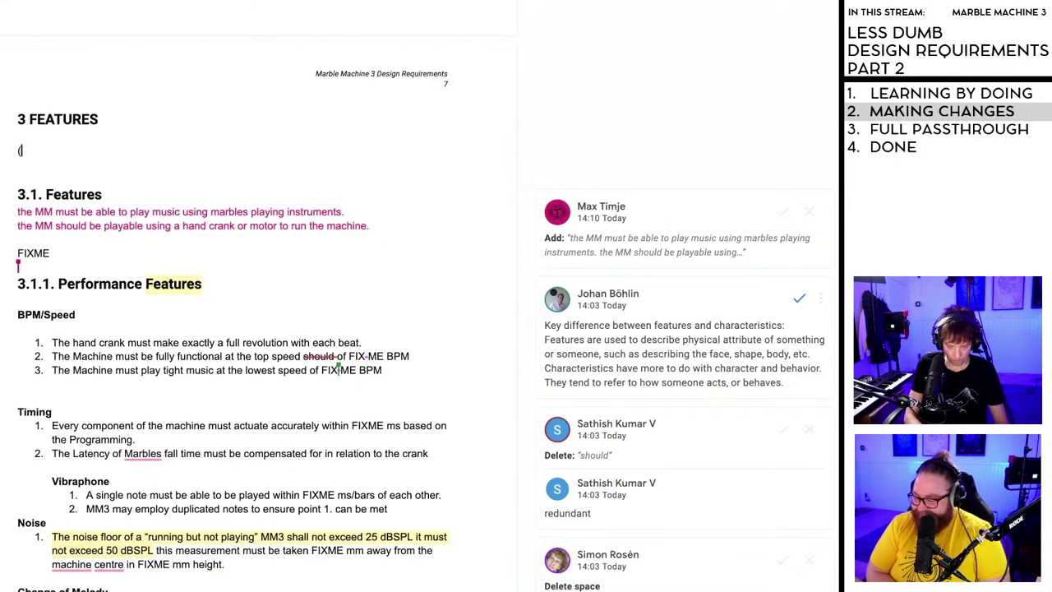
type("What ")
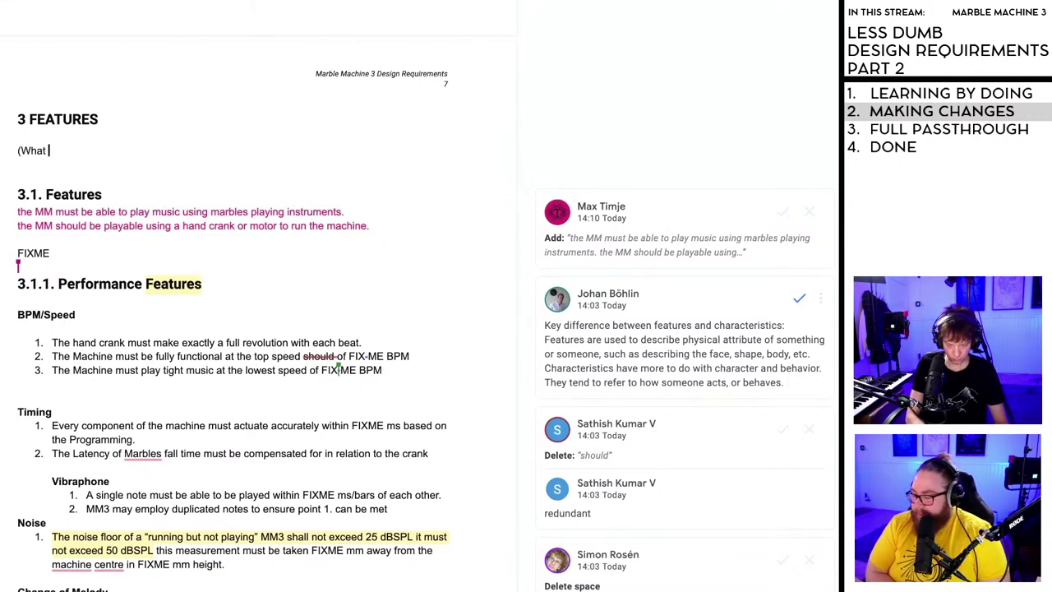
type("goes into thi")
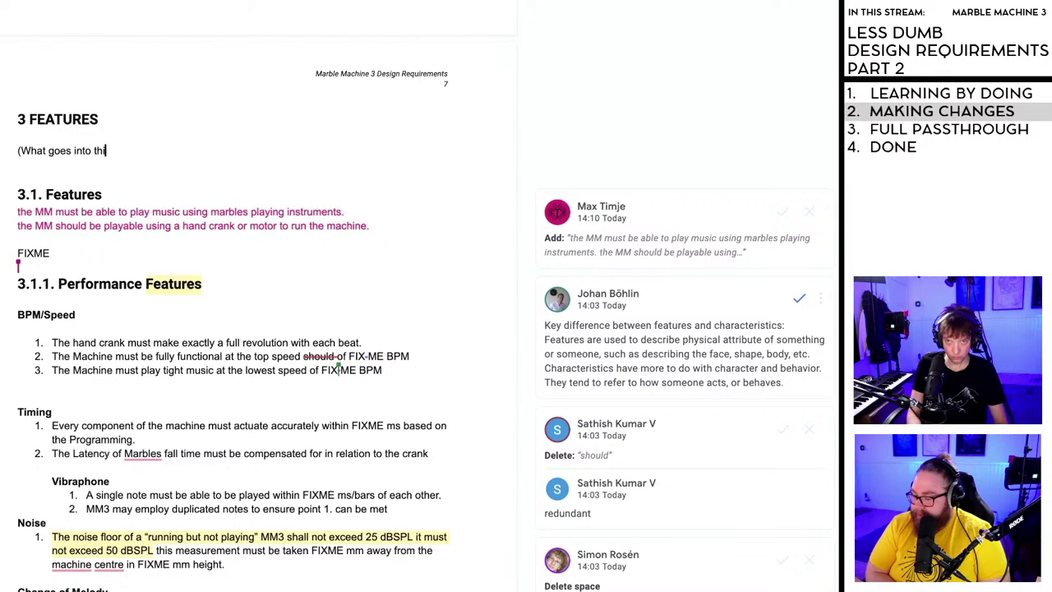
left_click_drag(122, 153, 22, 153)
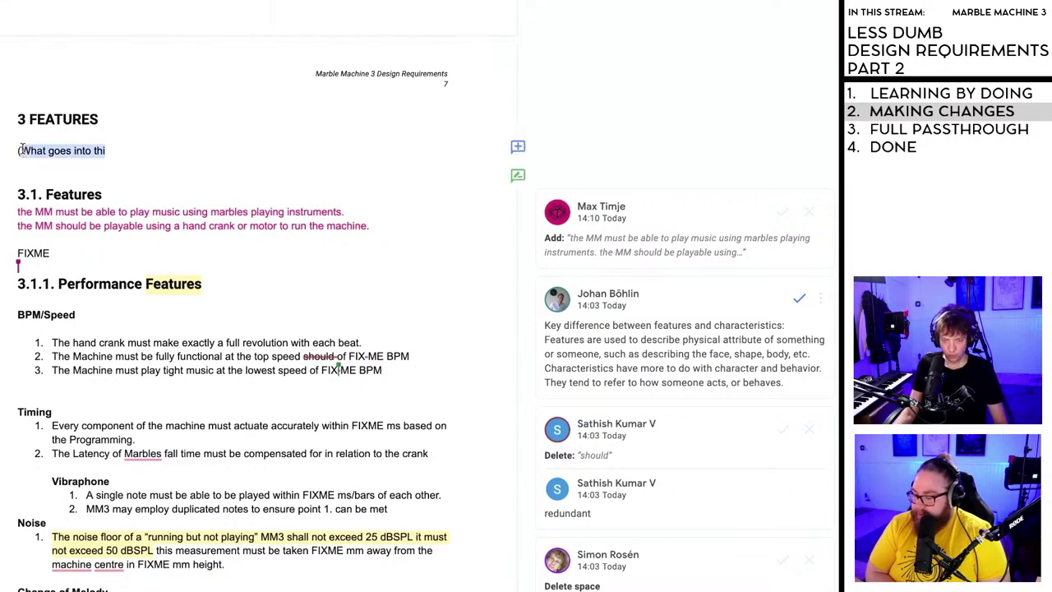
- Complete it as 'This section contains the very highest level features with little to no details'
type("This sect")
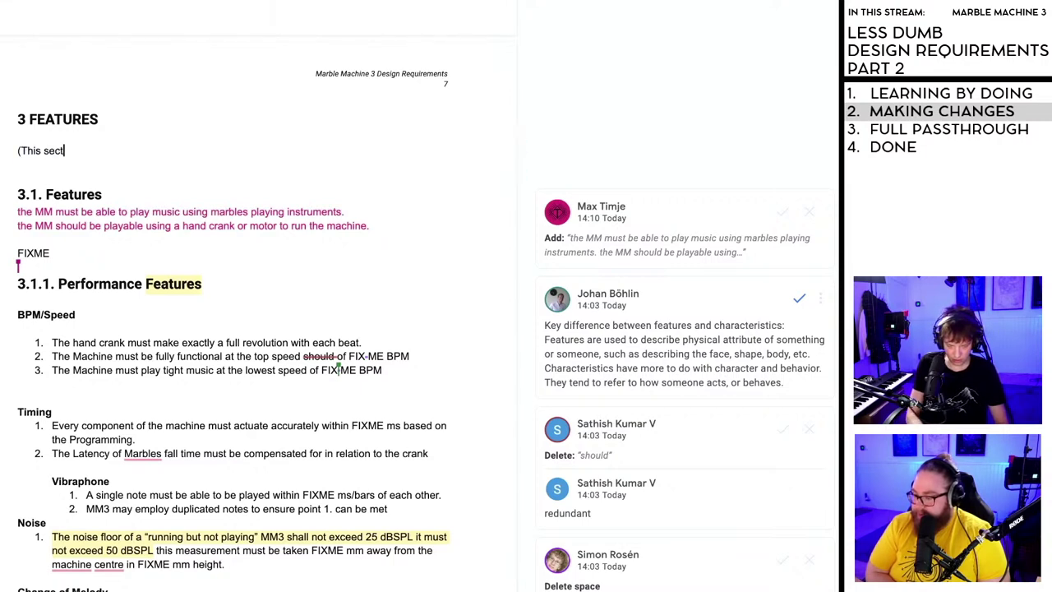
type("ion contain")
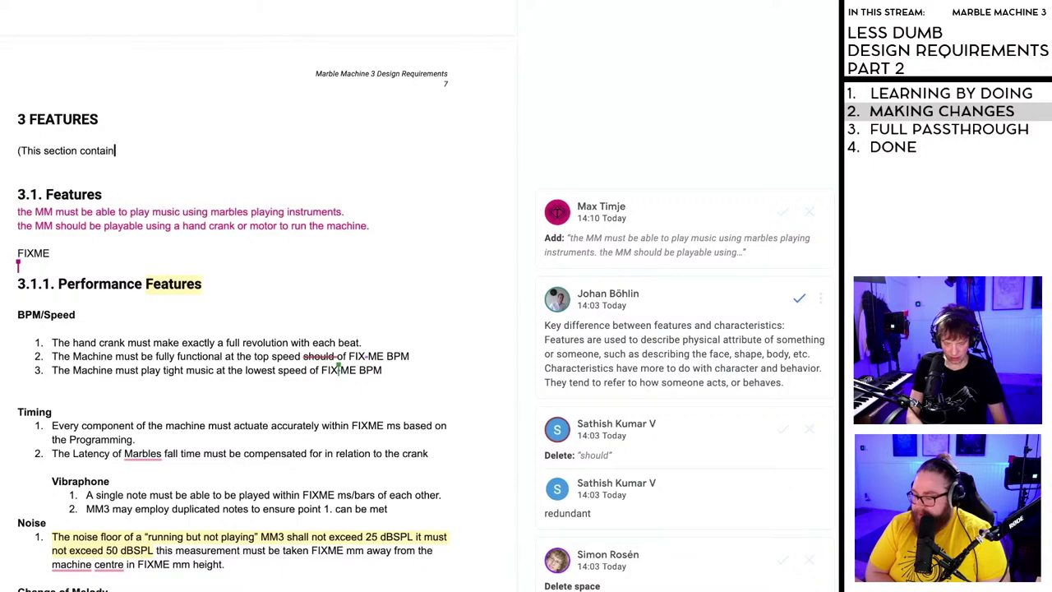
type(" the very hig")
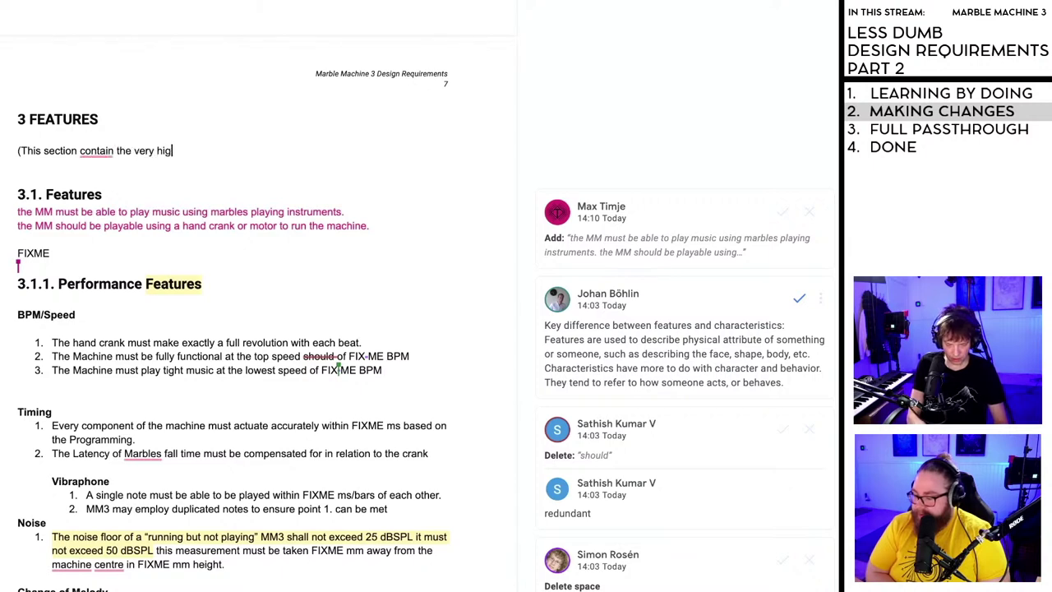
type("hest level stud")
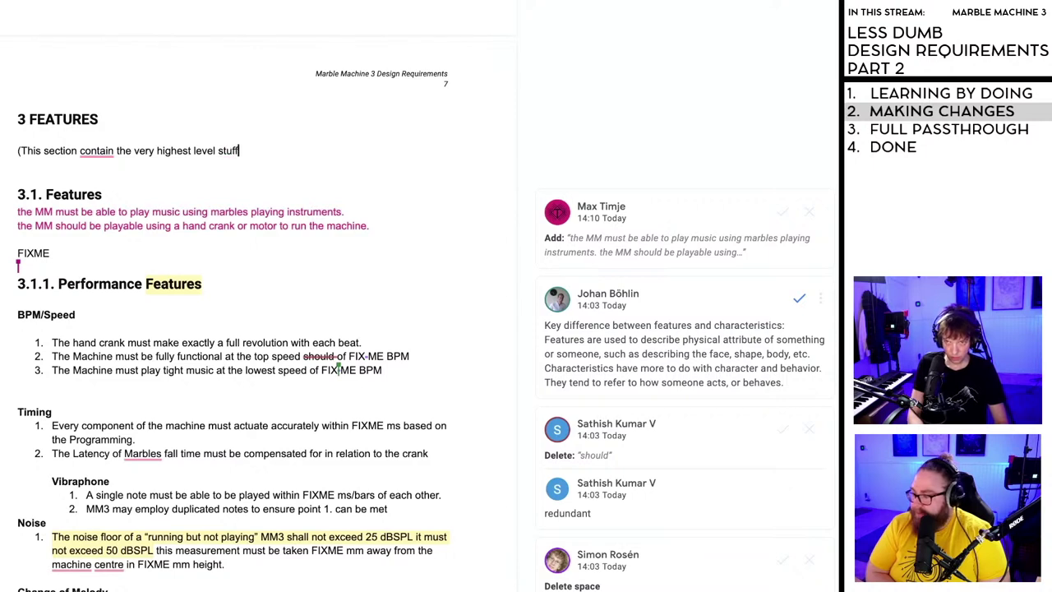
key("BackSpace")
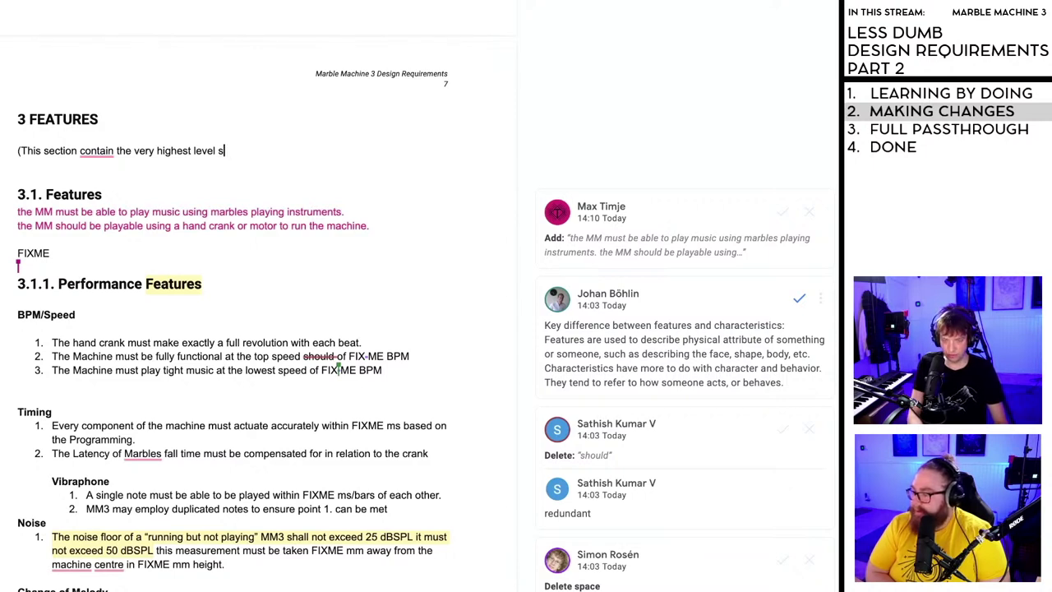
key("BackSpace")
type("features,")
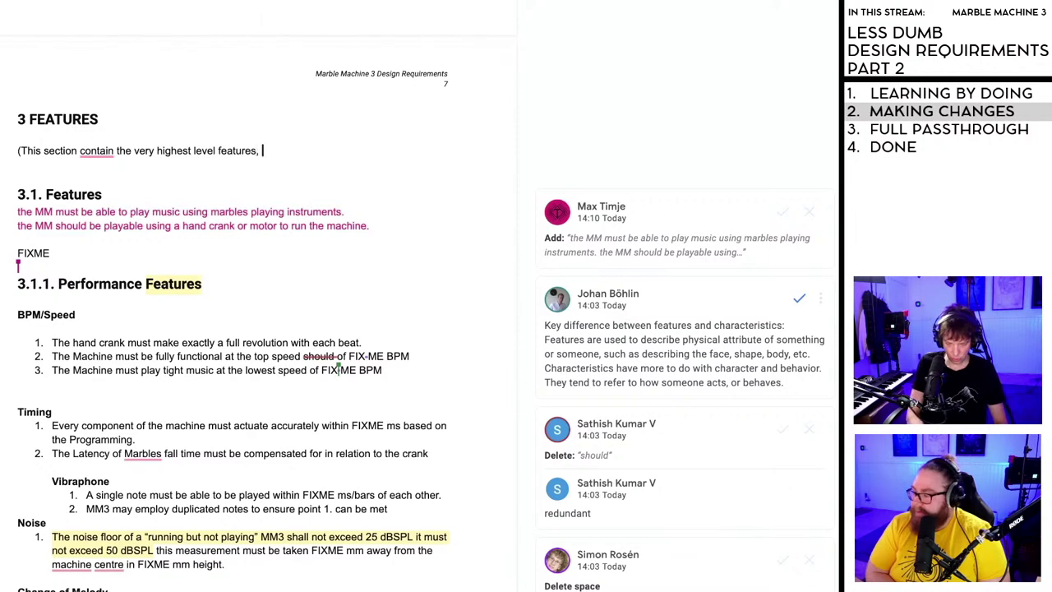
type(" no detail")
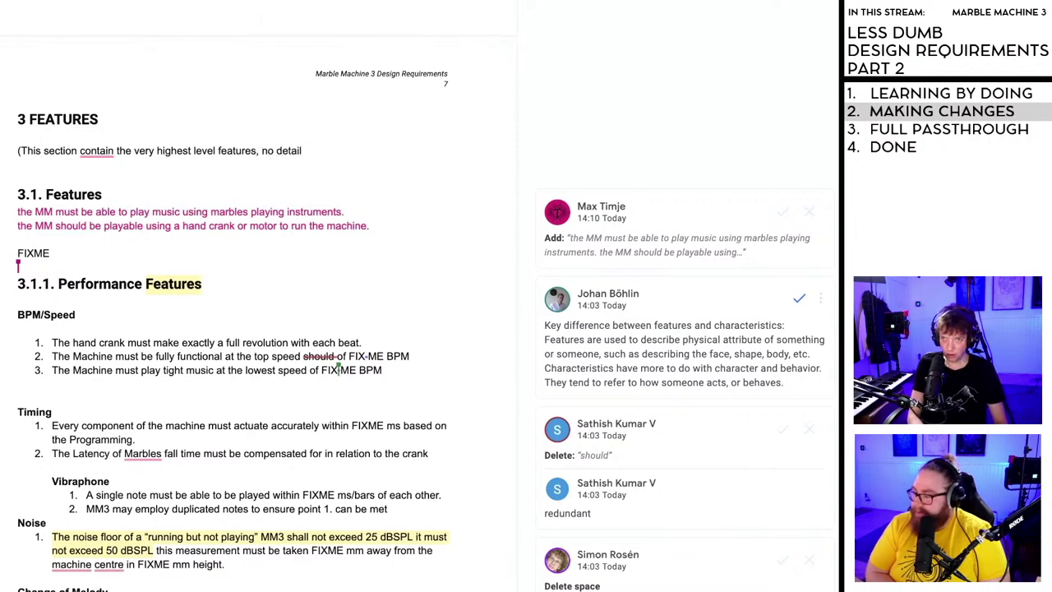
key("BackSpace")
key("BackSpace")
key("BackSpace")
key("BackSpace")
key("BackSpace")
key("BackSpace")
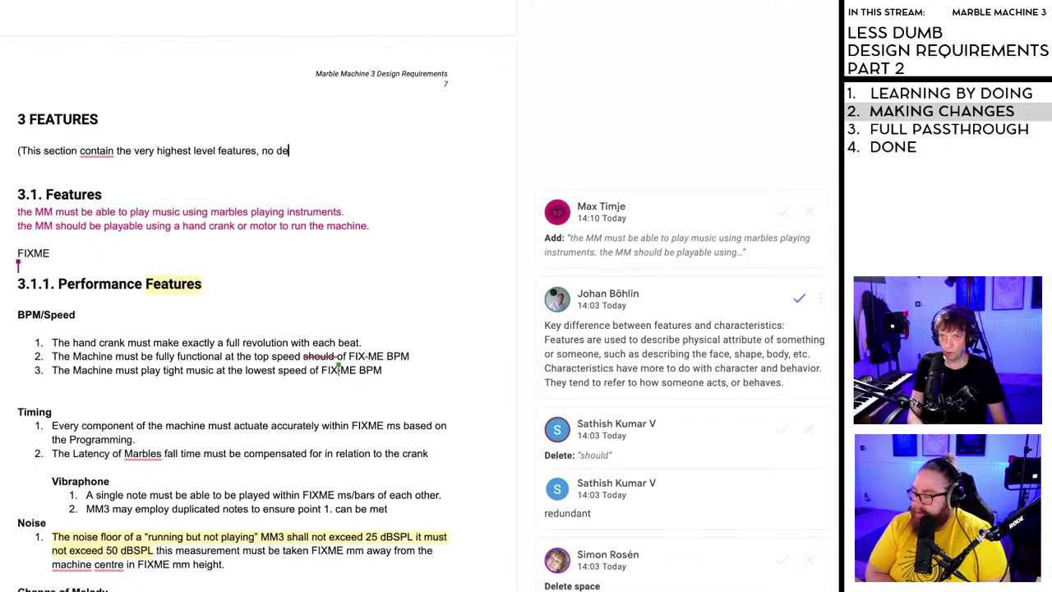
key("BackSpace")
key("BackSpace")
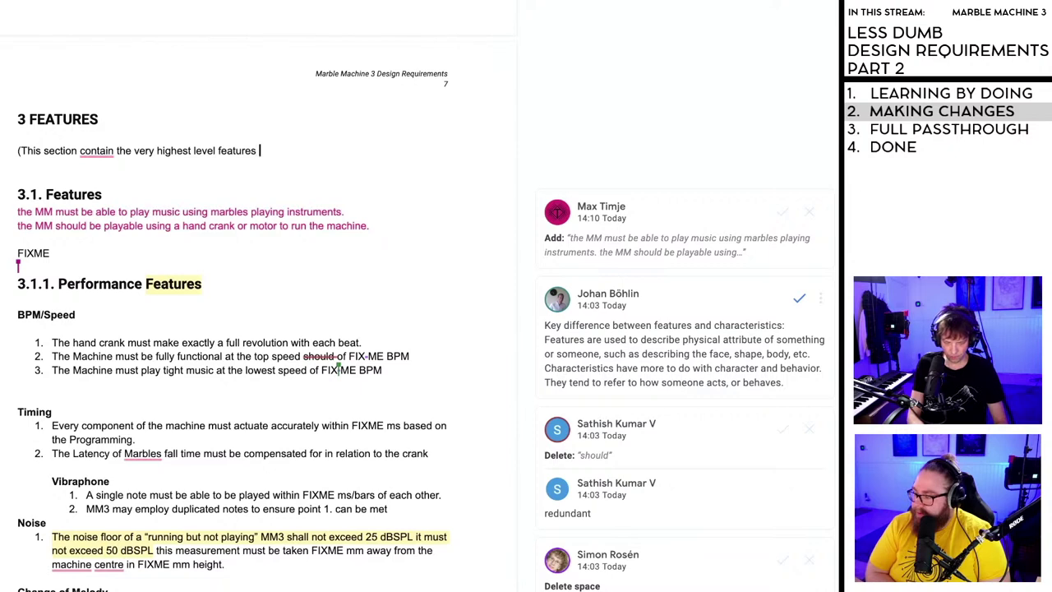
type("with little")
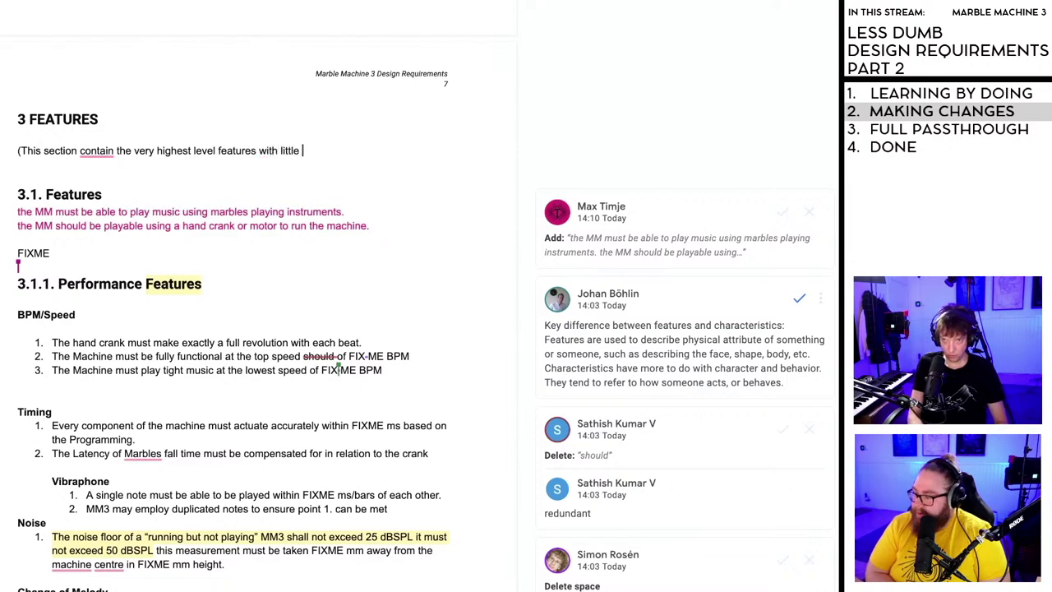
type(" to no details")
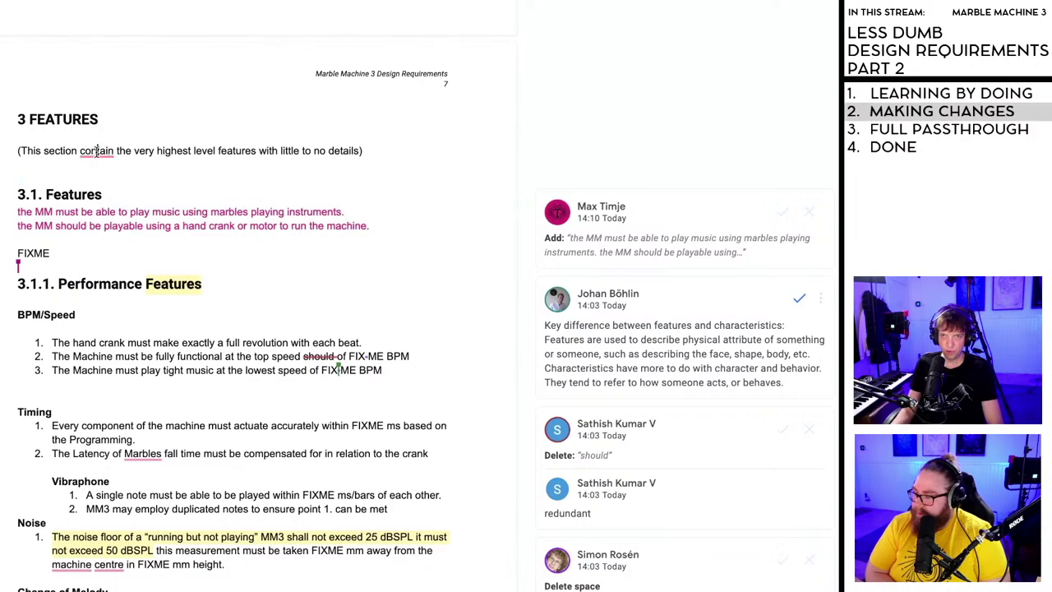
mouse_move(97, 151)
left_click(96, 184)
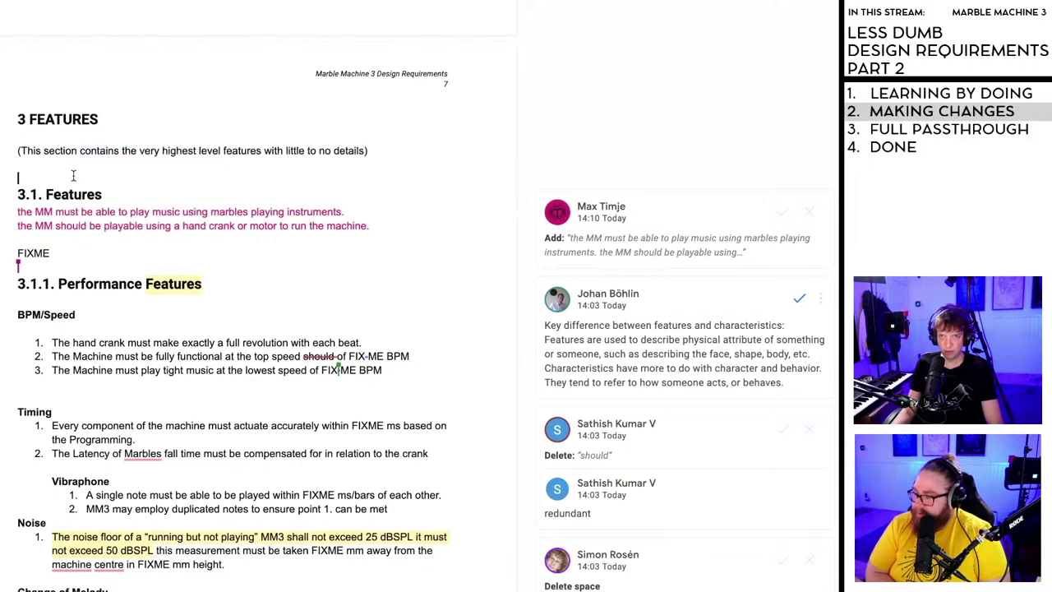
key("BackSpace")
- Paste a copy of the 3 FEATURES description line under the 4.1 heading
scroll(246, 148, "down", 1)
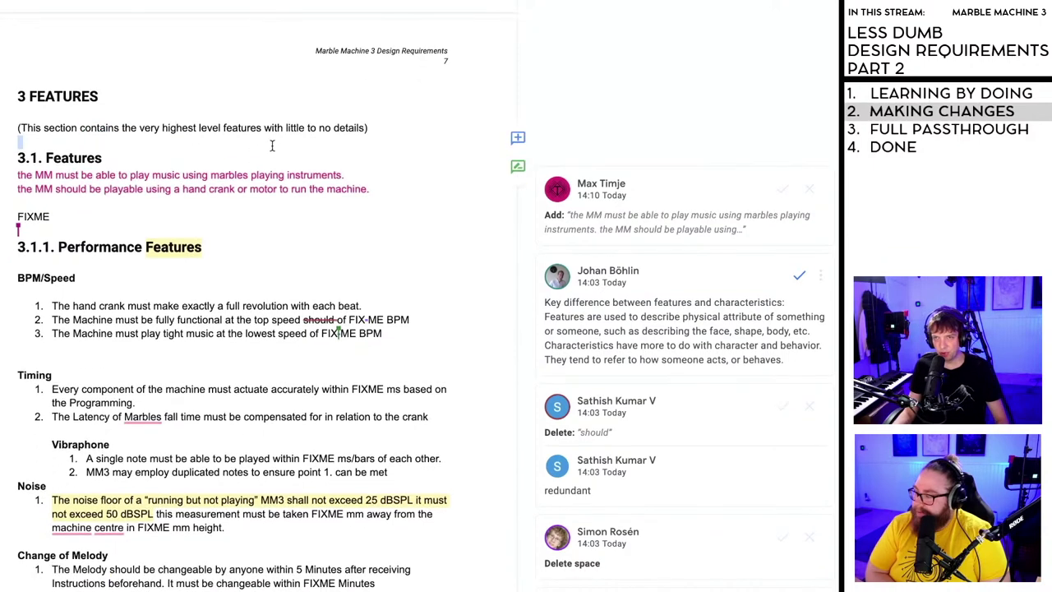
left_click_drag(362, 127, 16, 128)
key("ctrl+c")
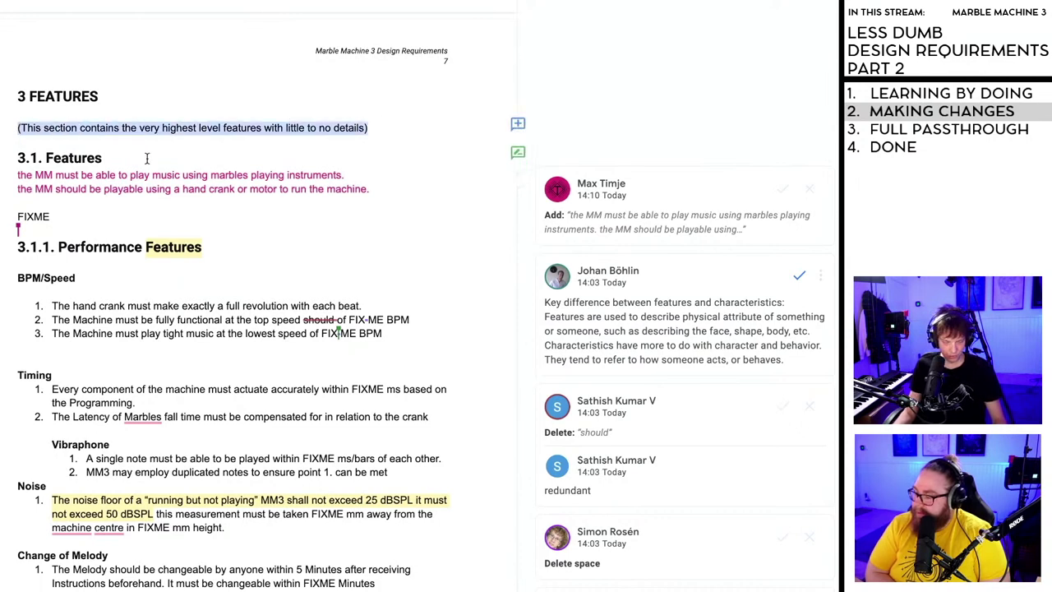
scroll(152, 160, "down", 20)
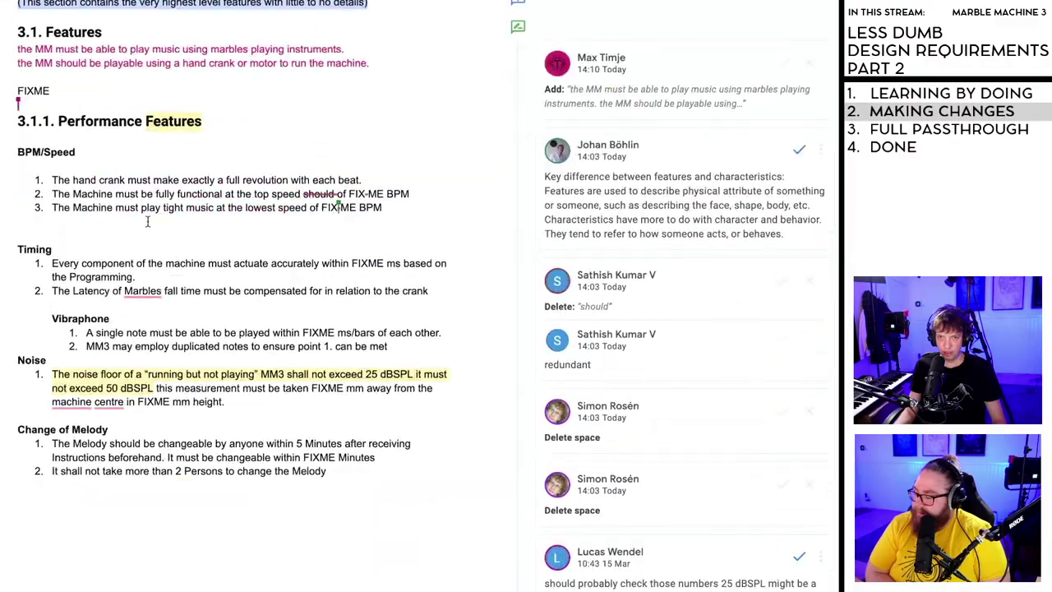
scroll(169, 348, "down", 20)
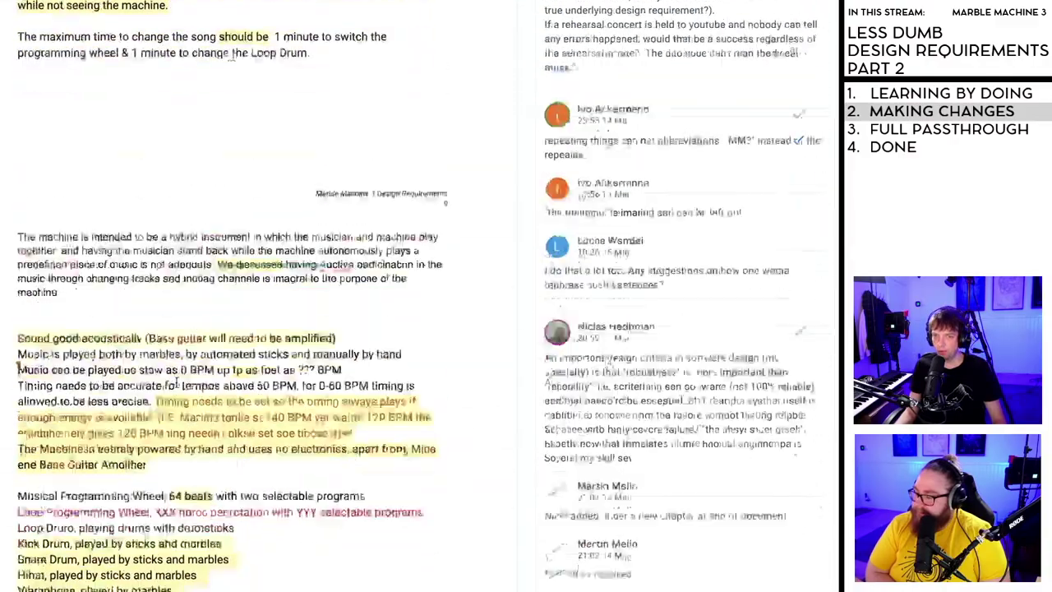
scroll(169, 393, "down", 10)
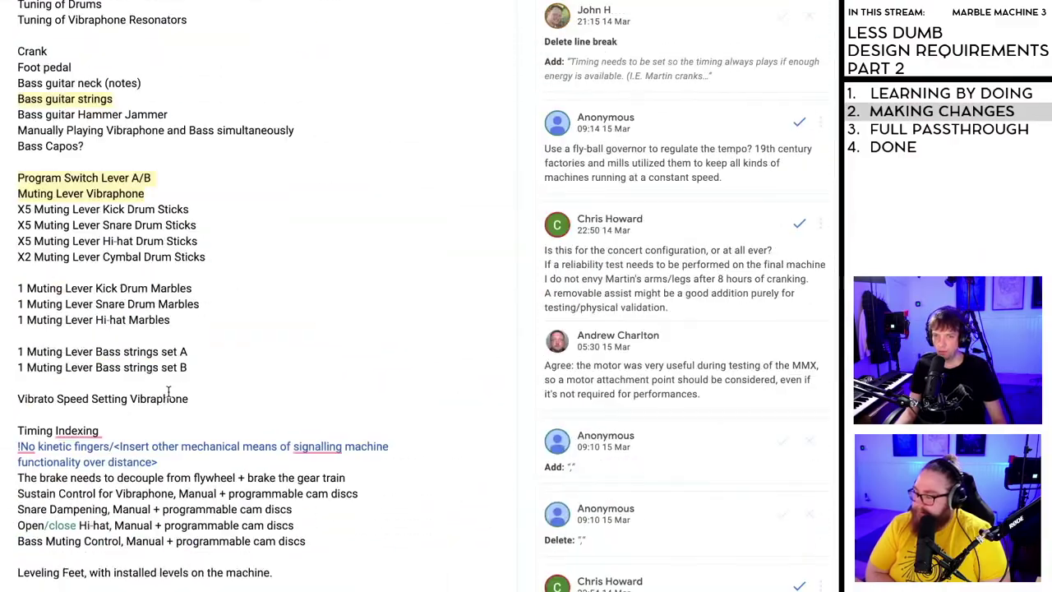
left_click(27, 440)
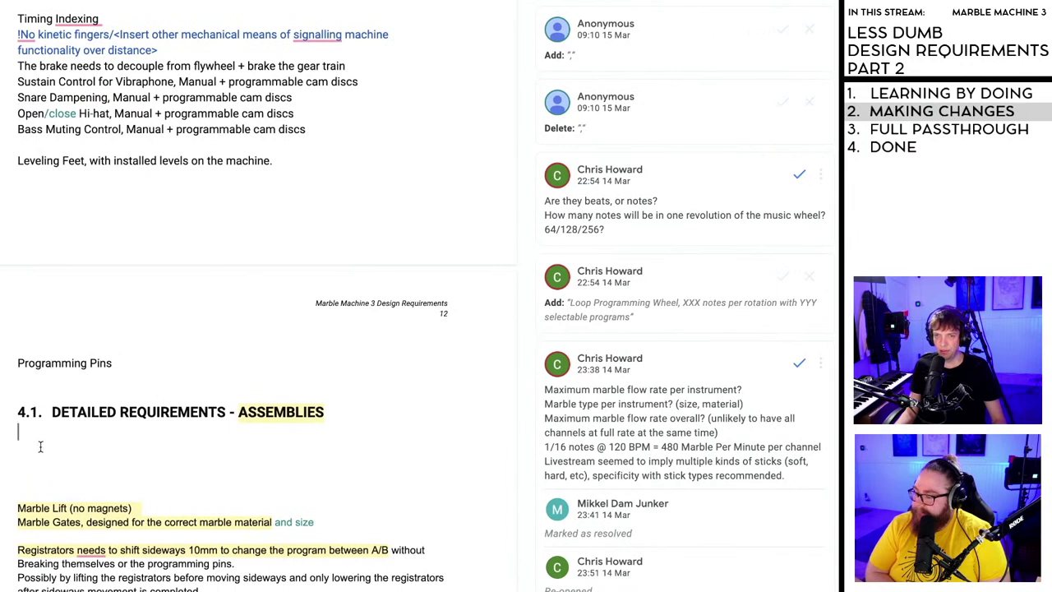
key("ctrl+v")
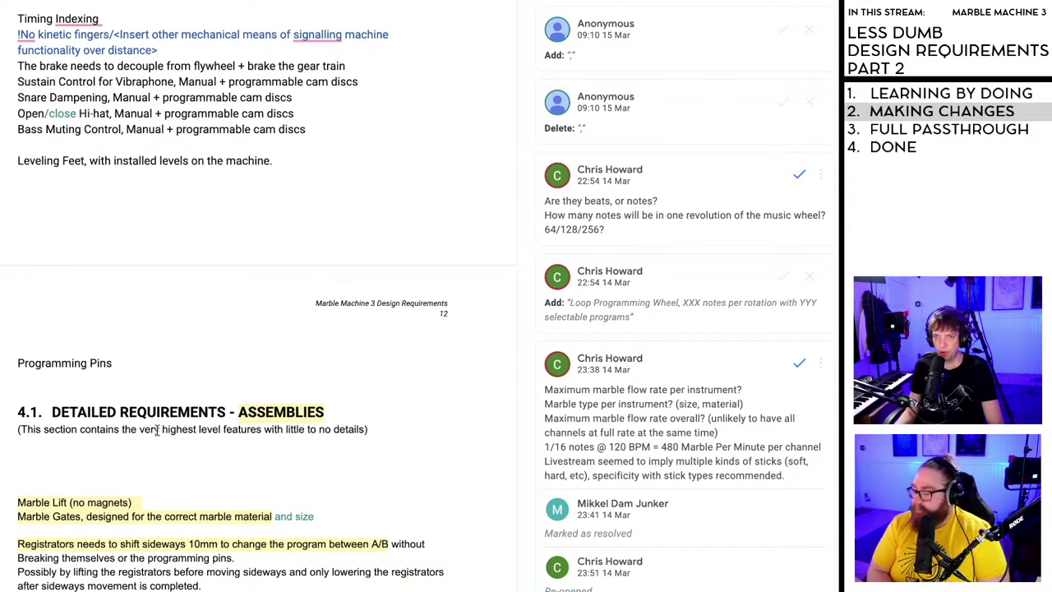
- Reword it to 'on the component level' and 'a few but not to many details'
left_click_drag(222, 429, 141, 431)
key("BackSpace")
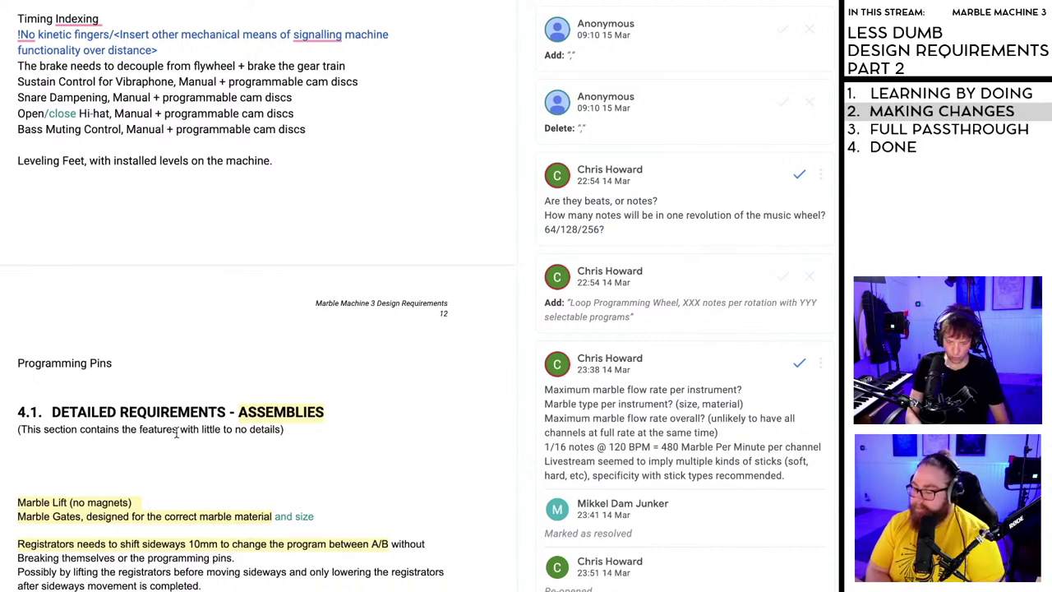
type("on the component level")
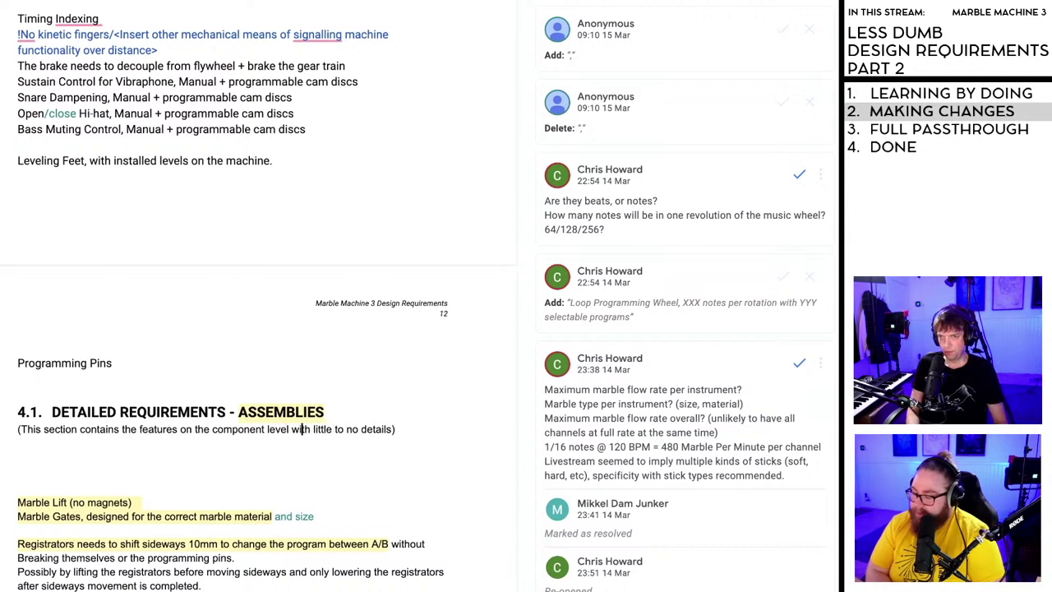
left_click(327, 429)
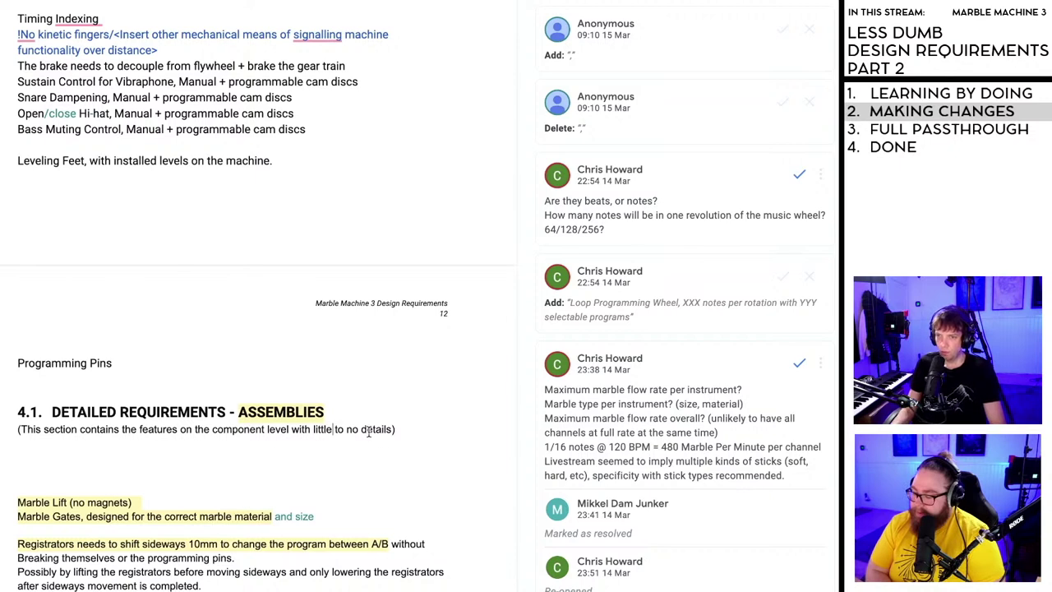
left_click_drag(359, 429, 312, 429)
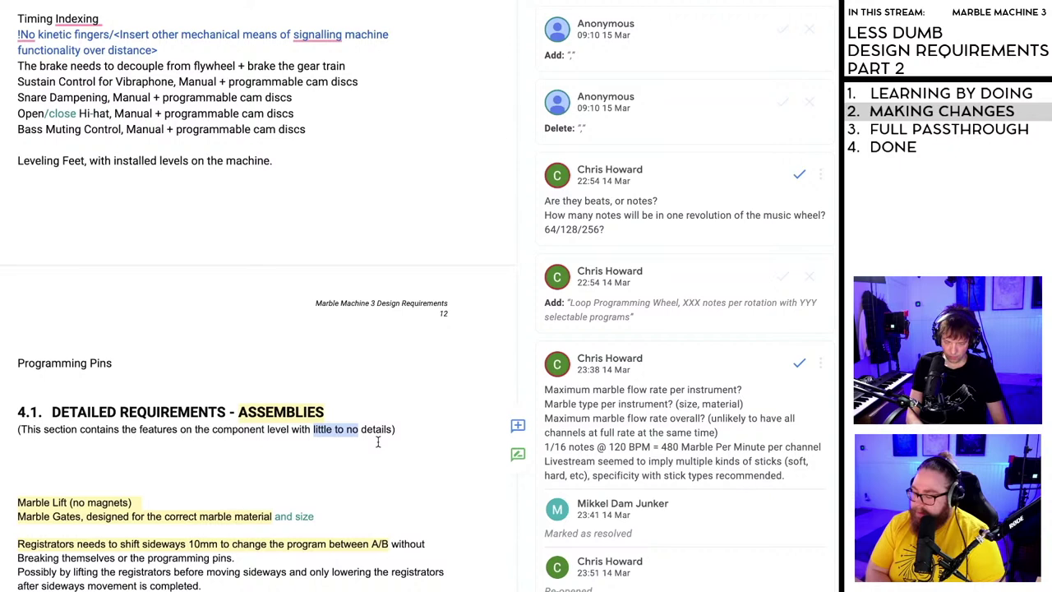
type("a few bu")
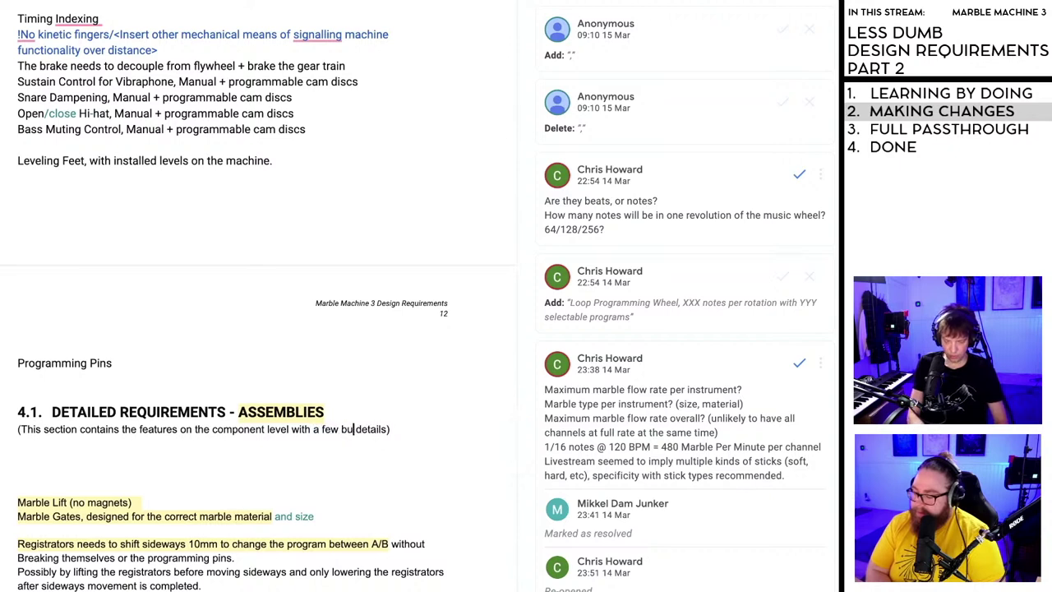
type("t not to many ")
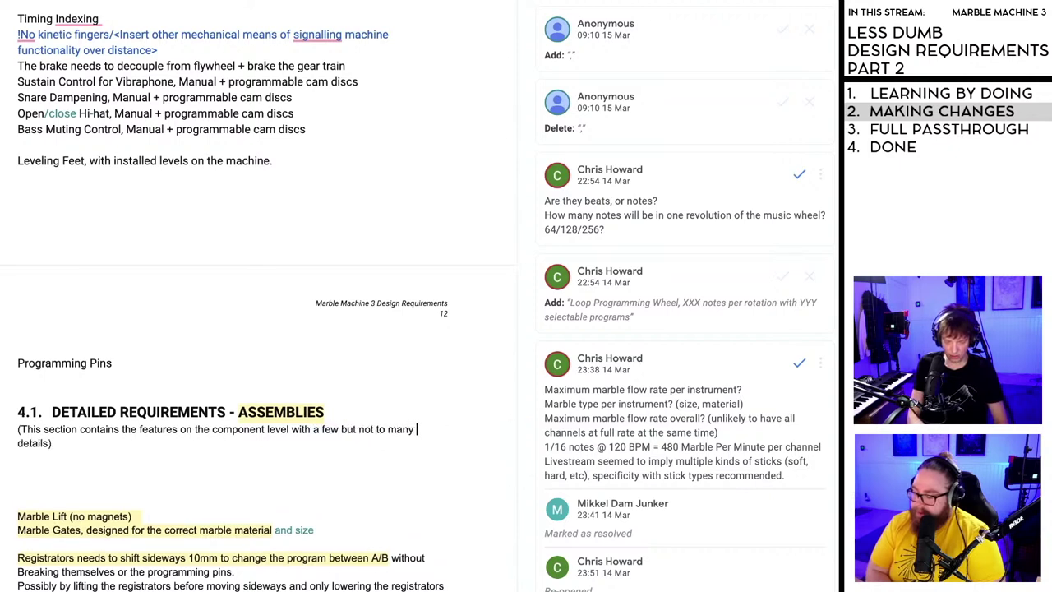
type("details")
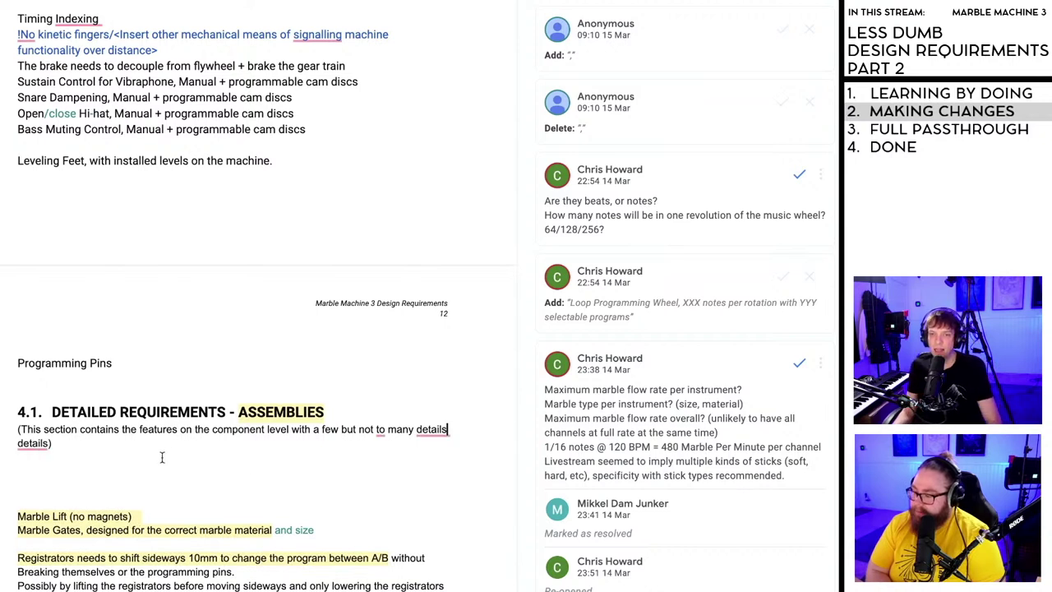
- Delete the duplicated 'details' and correct 'to' to 'too' in the 4.1 intro
mouse_move(48, 445)
left_click_drag(49, 446, 15, 444)
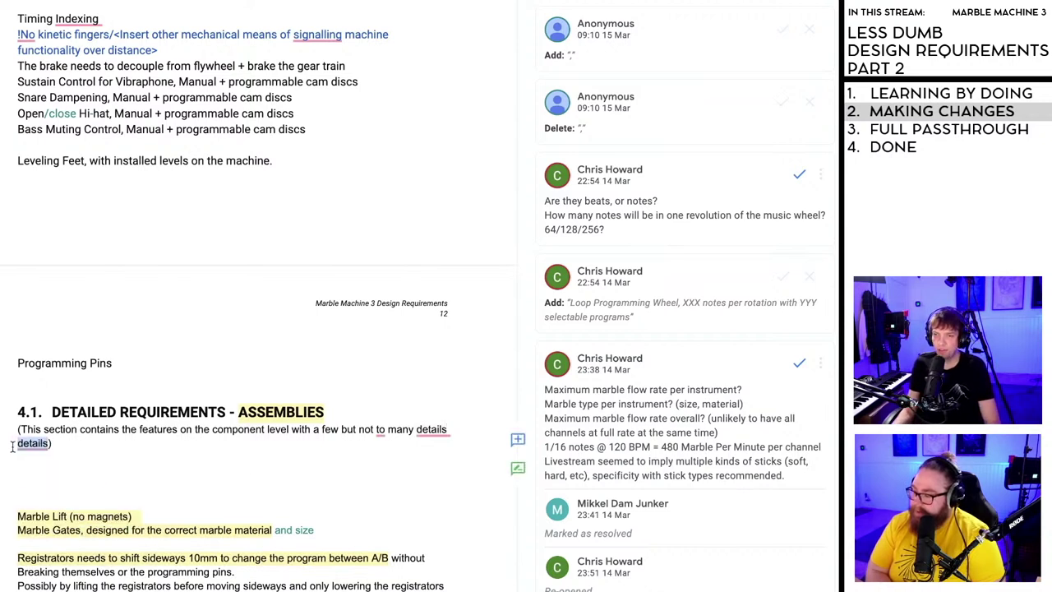
key("BackSpace")
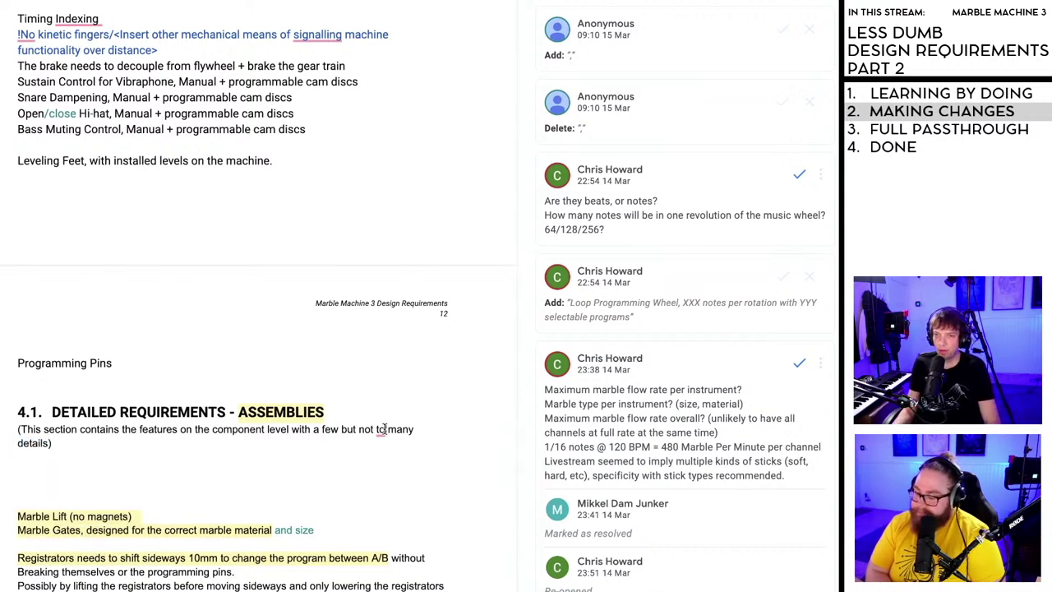
mouse_move(383, 430)
left_click(389, 461)
left_click(197, 443)
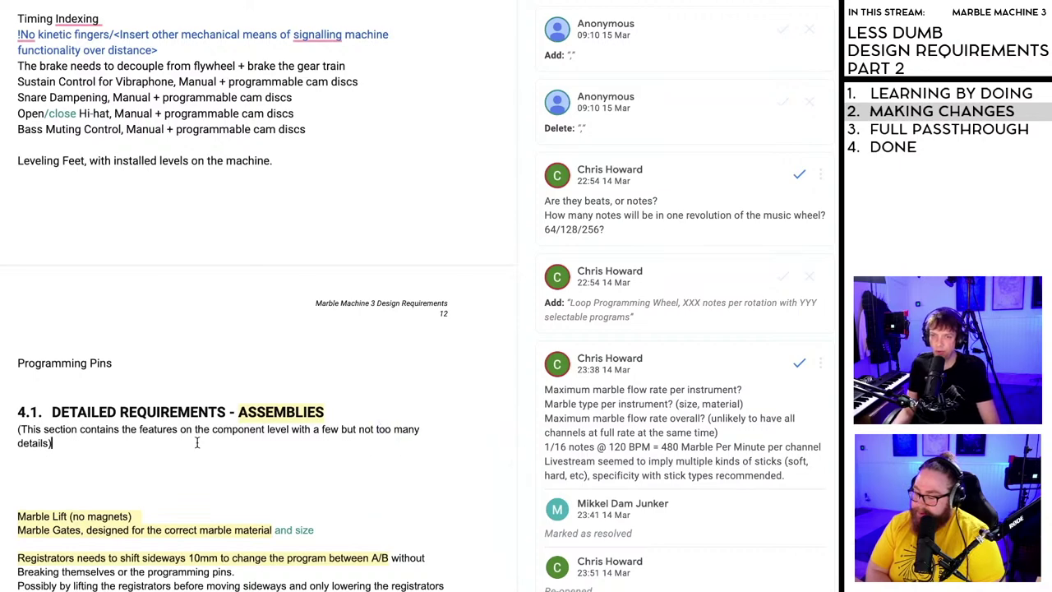
scroll(182, 444, "down", 2)
scroll(66, 382, "down", 2)
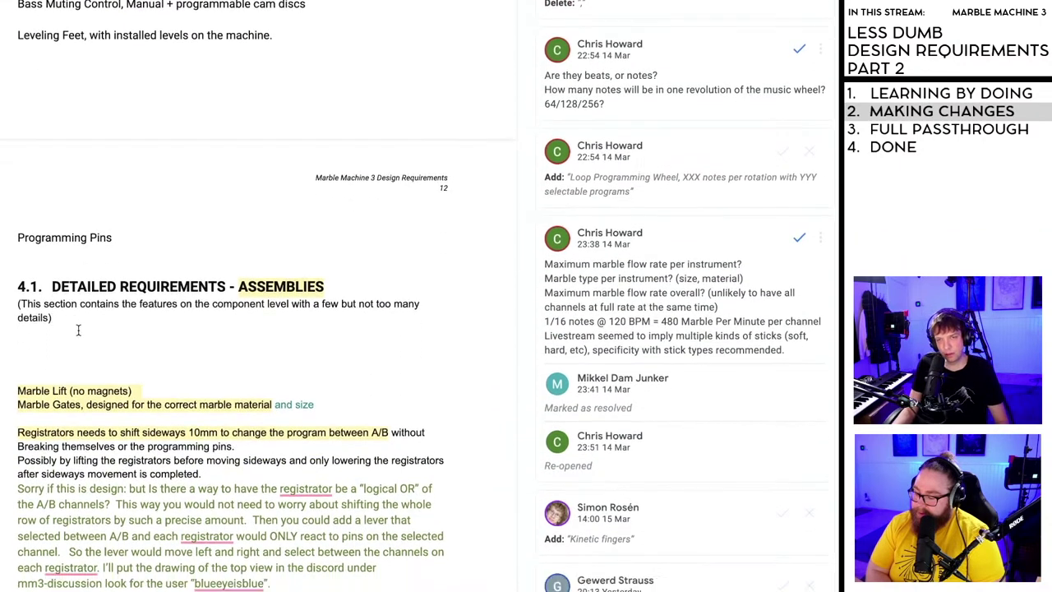
left_click_drag(55, 284, 14, 271)
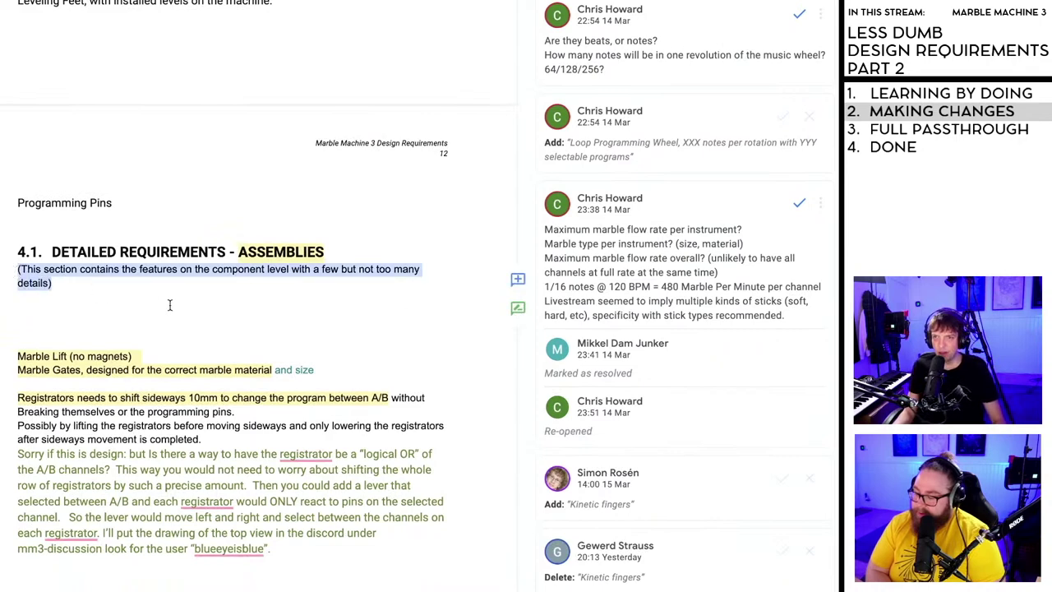
scroll(169, 304, "down", 3)
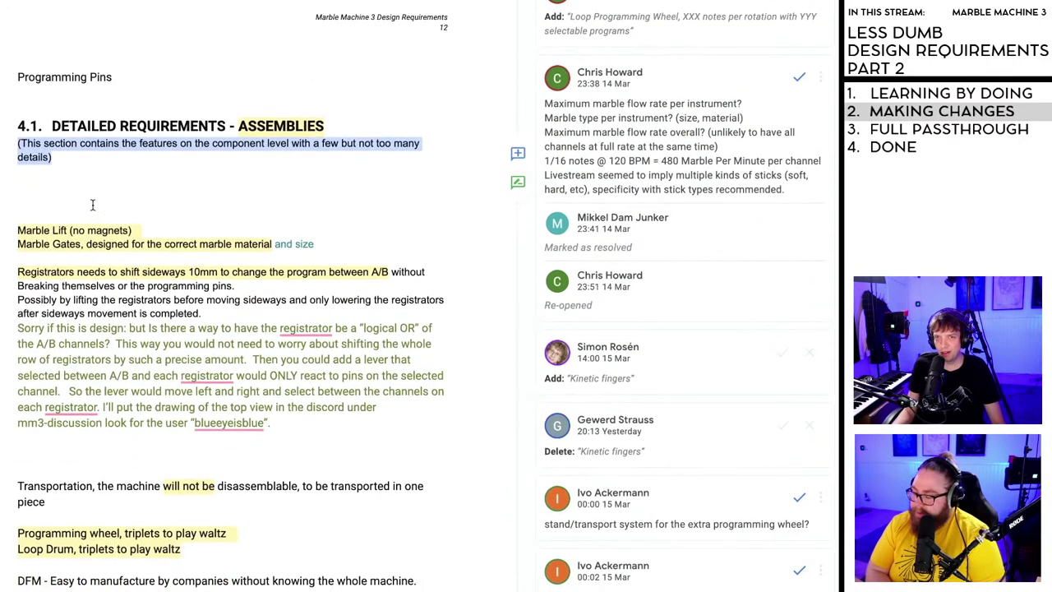
left_click(92, 205)
- Copy the 4.1 intro sentence and paste it under the 4.2 Components heading
triple_click(39, 156)
key("ctrl+c")
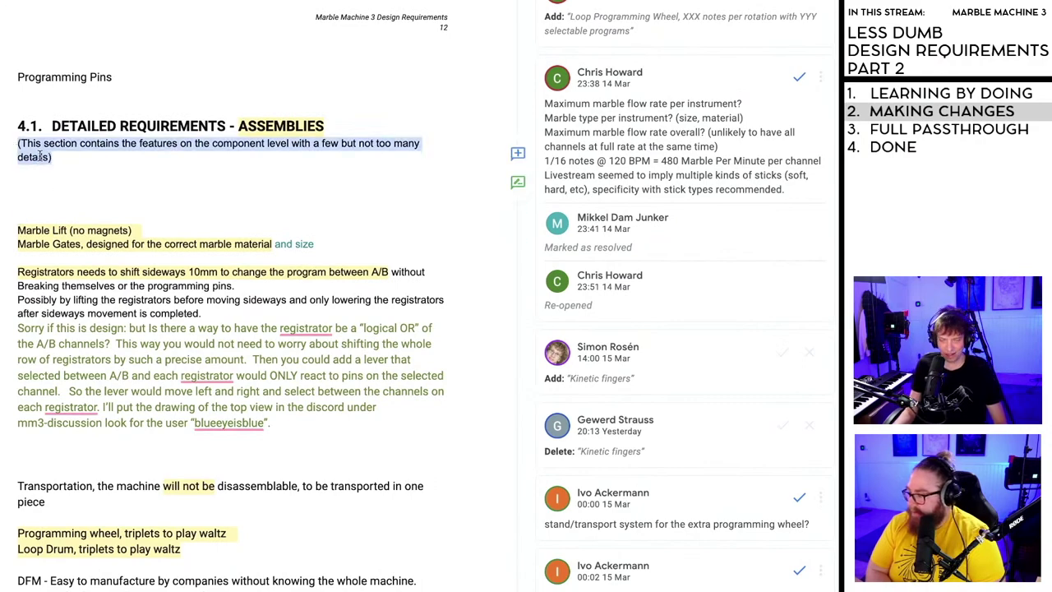
scroll(120, 234, "up", 4)
scroll(124, 239, "down", 5)
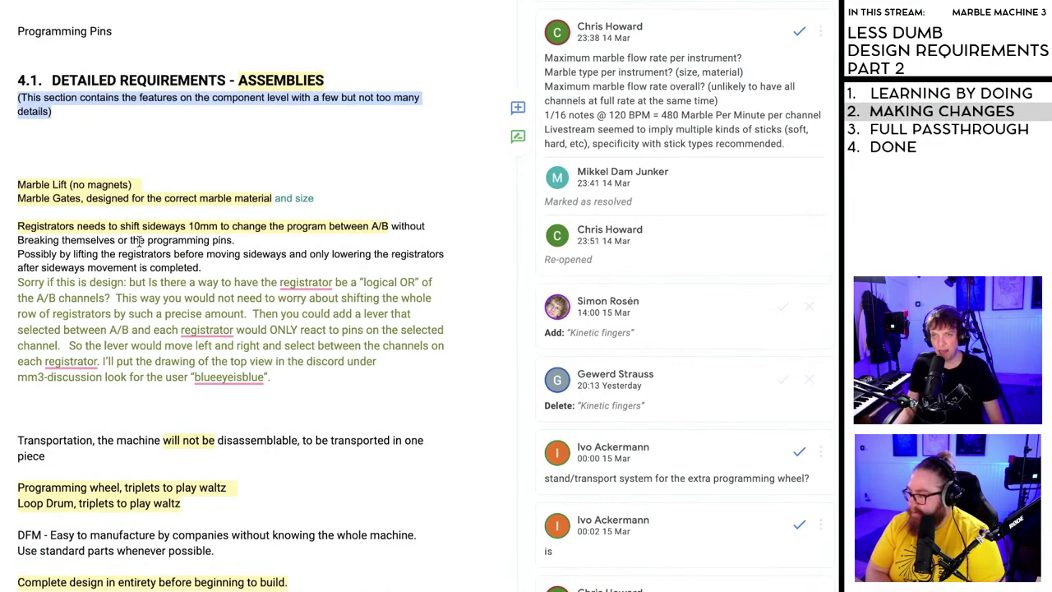
scroll(144, 246, "down", 20)
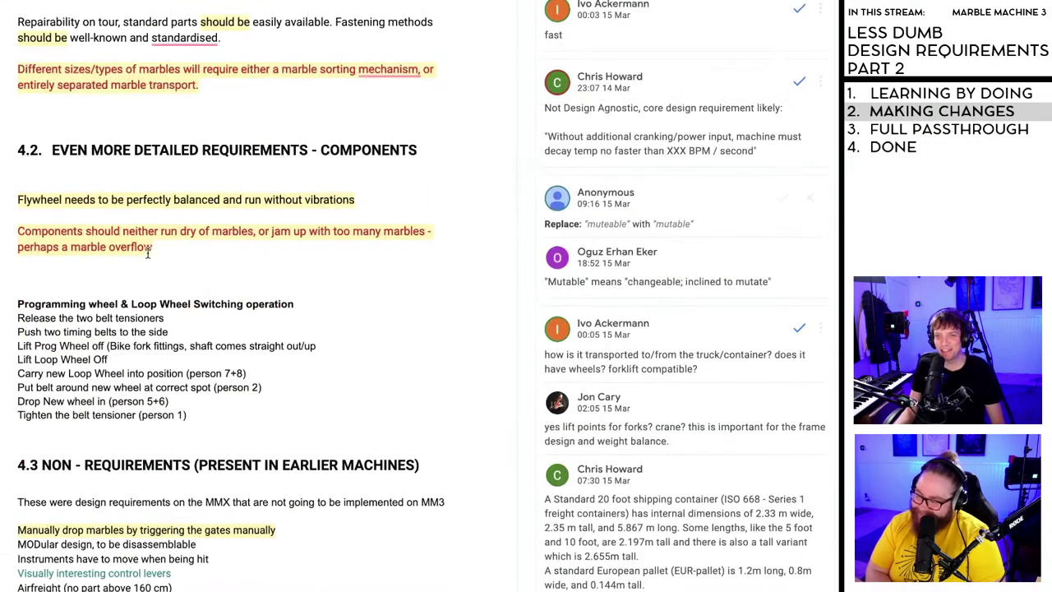
scroll(151, 255, "down", 5)
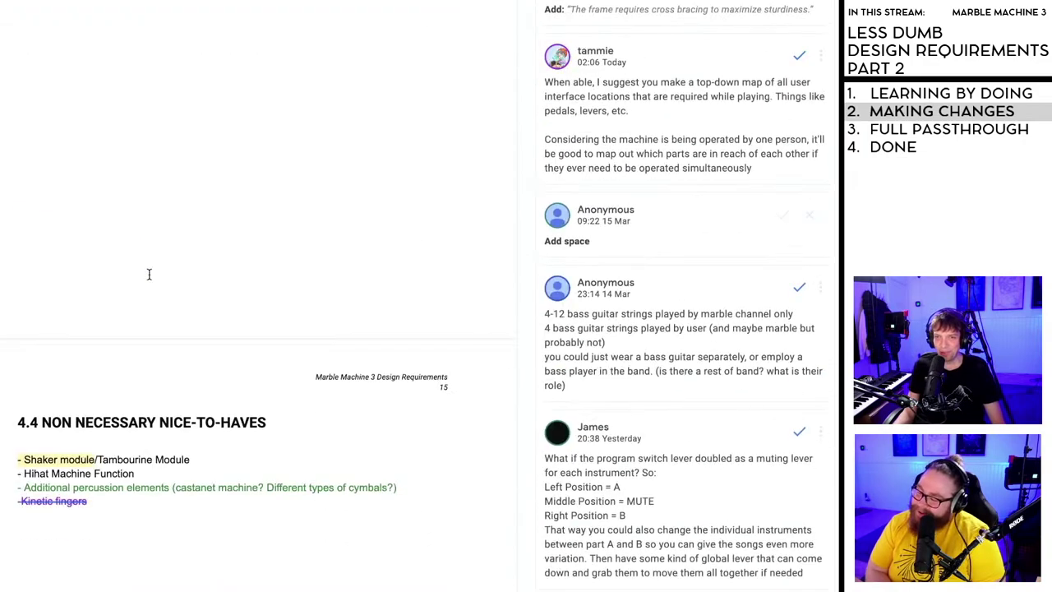
scroll(149, 274, "up", 20)
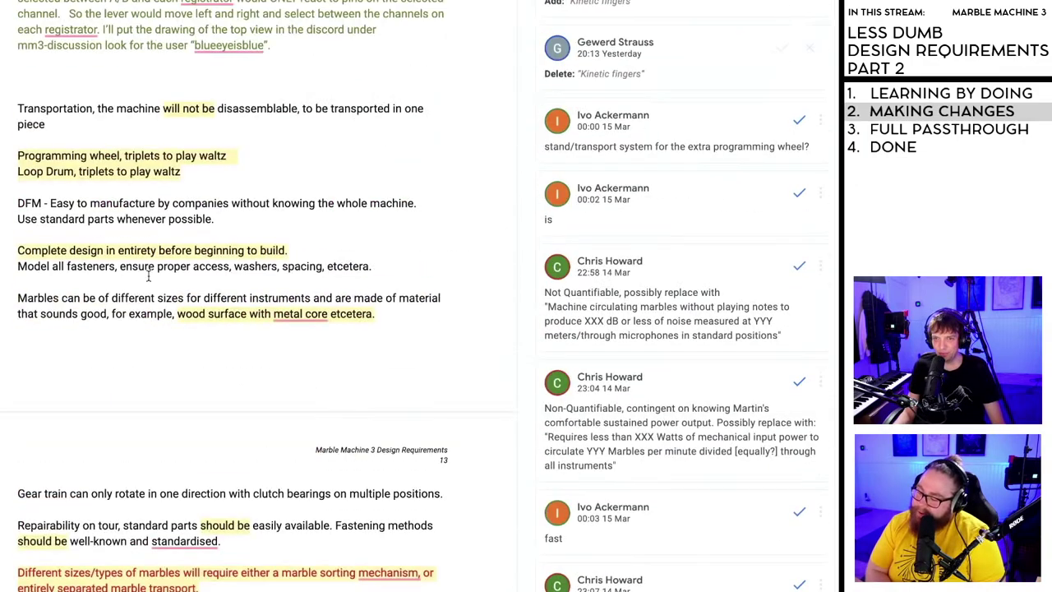
scroll(149, 277, "up", 3)
scroll(149, 277, "down", 4)
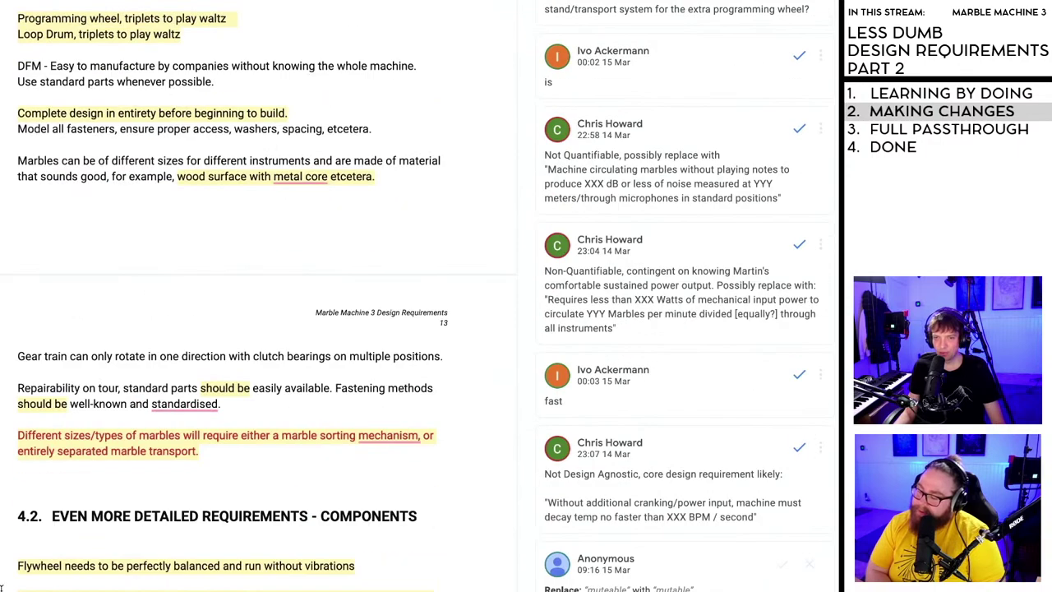
left_click(26, 531)
key("ctrl+v")
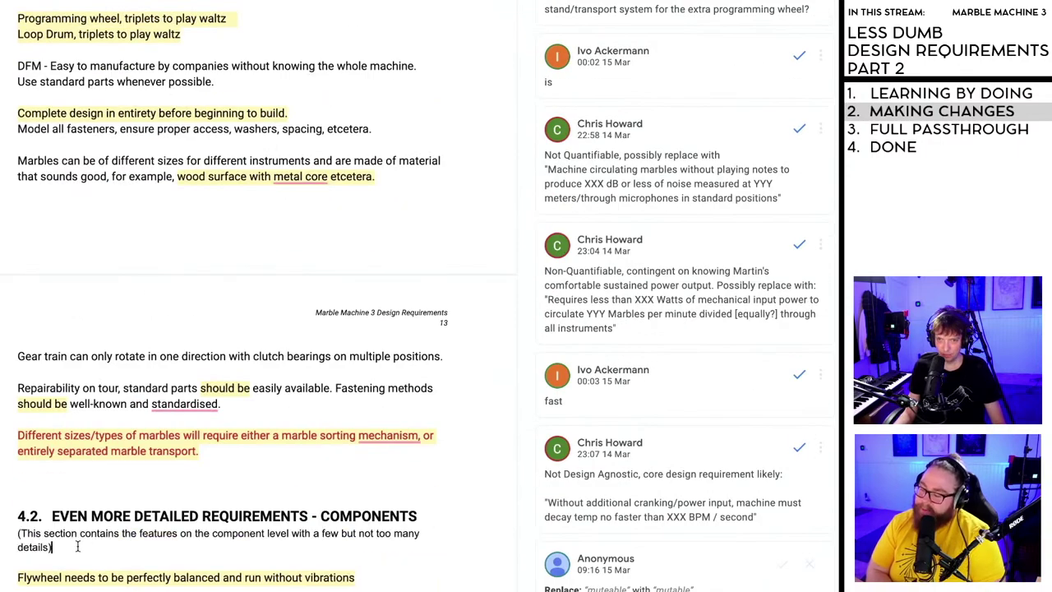
scroll(74, 547, "down", 5)
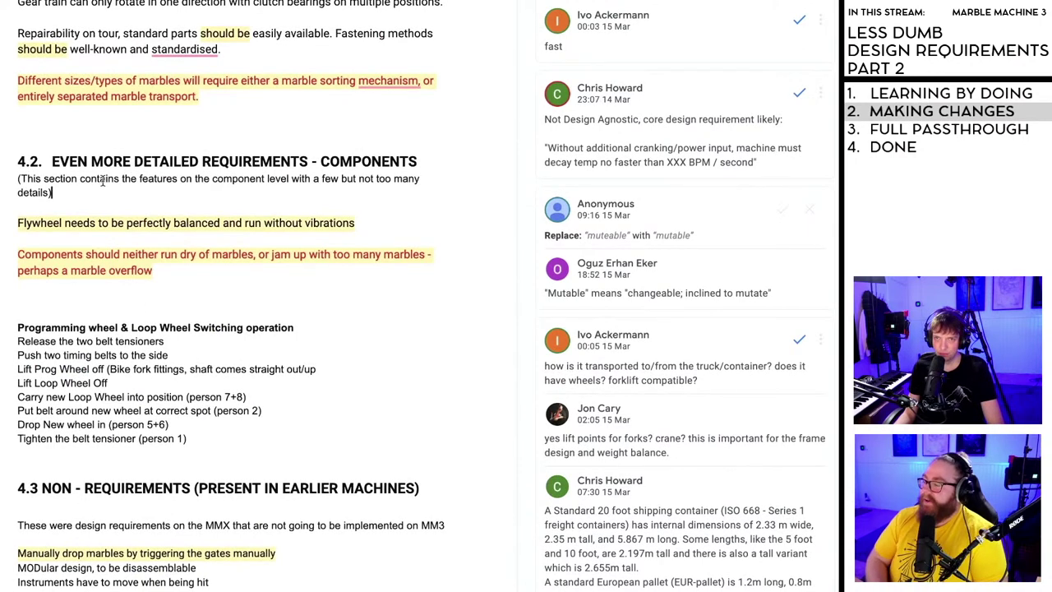
left_click_drag(80, 179, 120, 179)
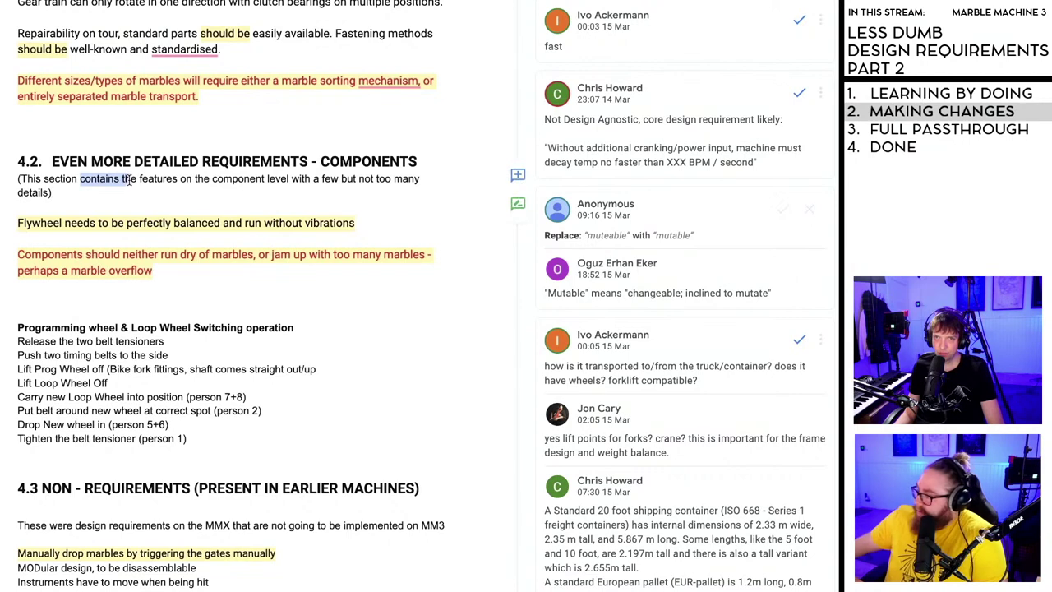
left_click(131, 179)
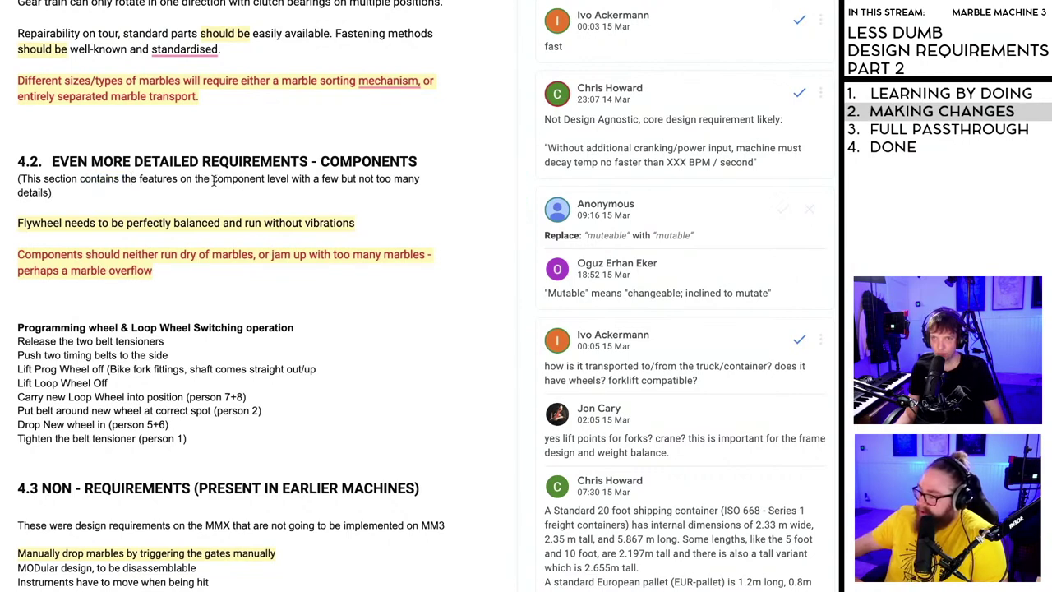
- Change 'component' to 'assembly' in the 4.1 intro sentence
scroll(222, 208, "up", 13)
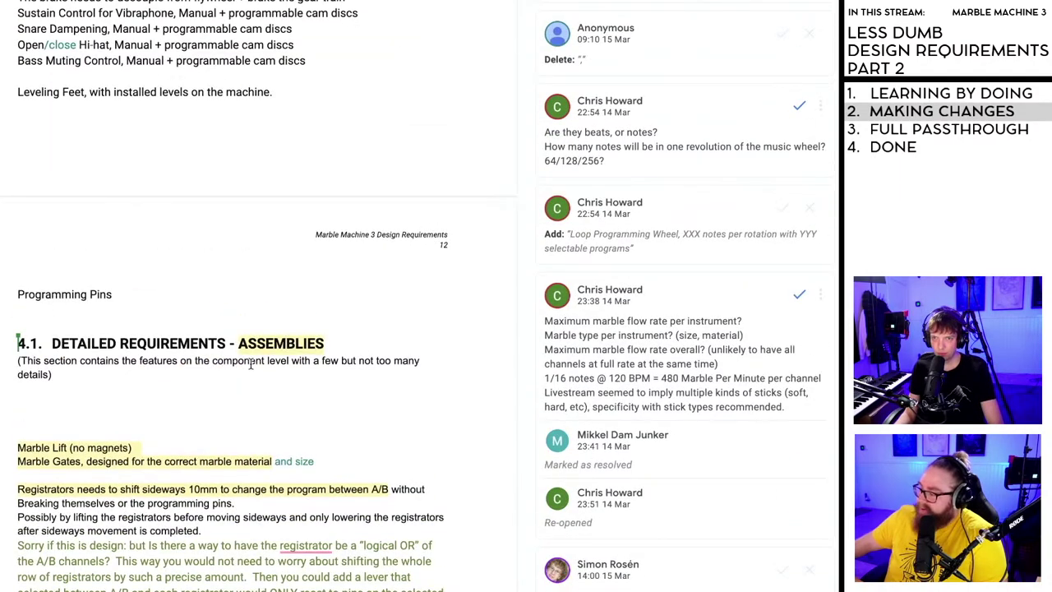
left_click_drag(263, 363, 215, 362)
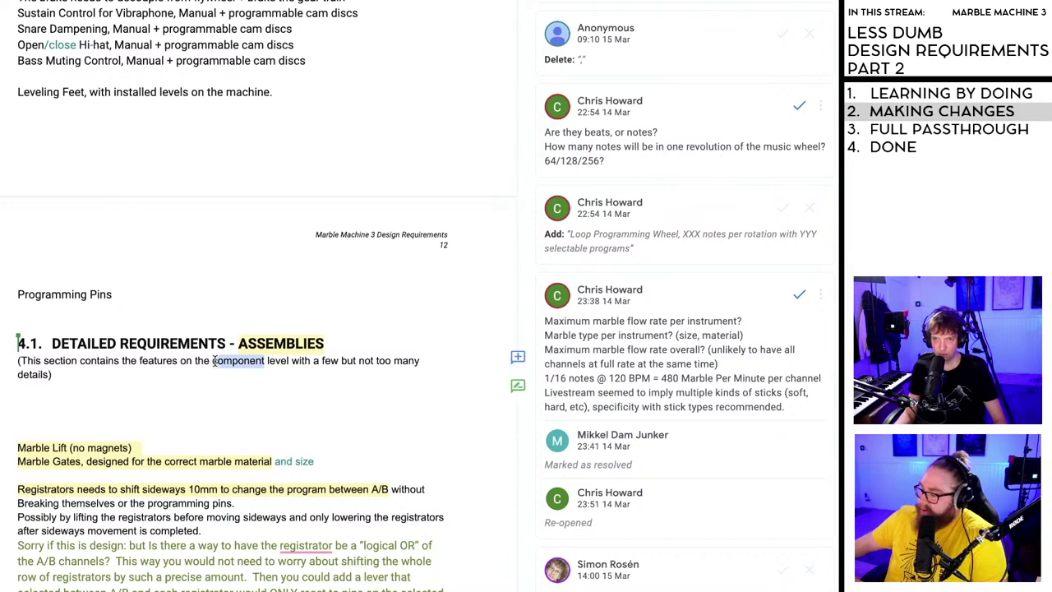
type("assembly")
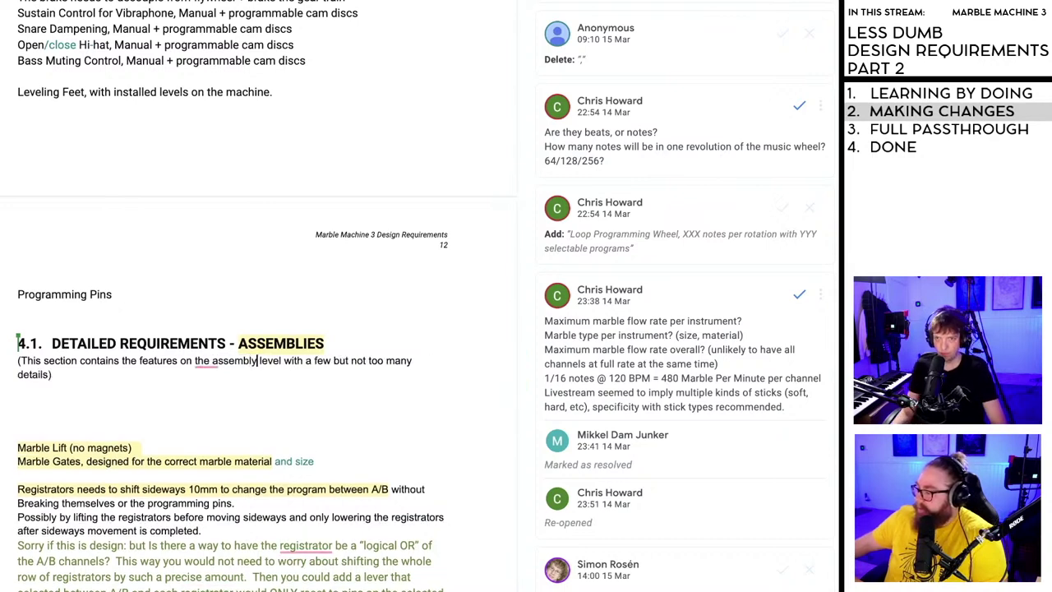
left_click(214, 389)
- Make the 4.2 intro end 'with as many details as possible'
scroll(215, 386, "down", 8)
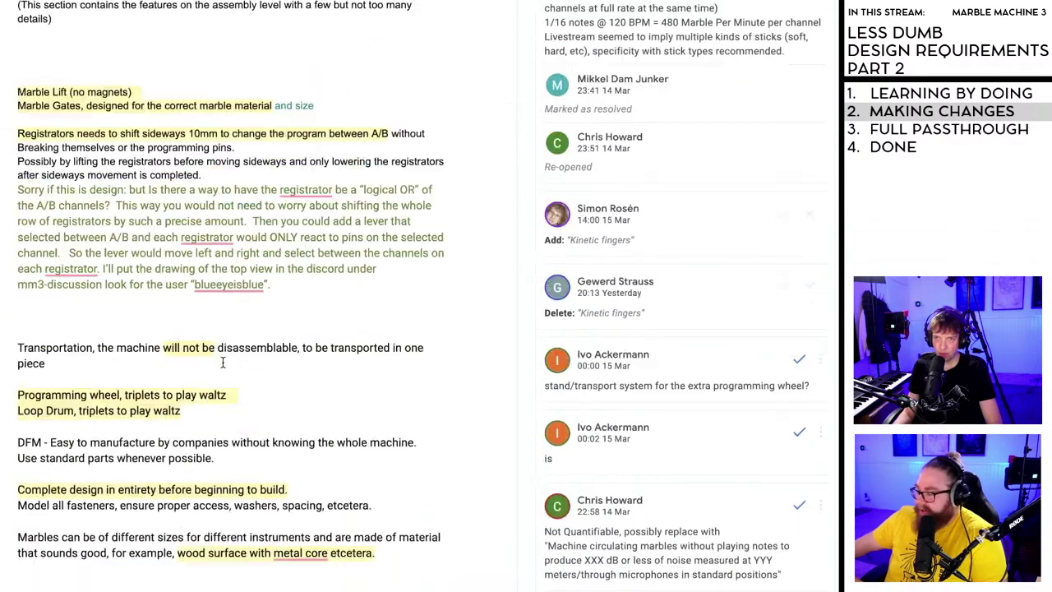
scroll(222, 362, "down", 4)
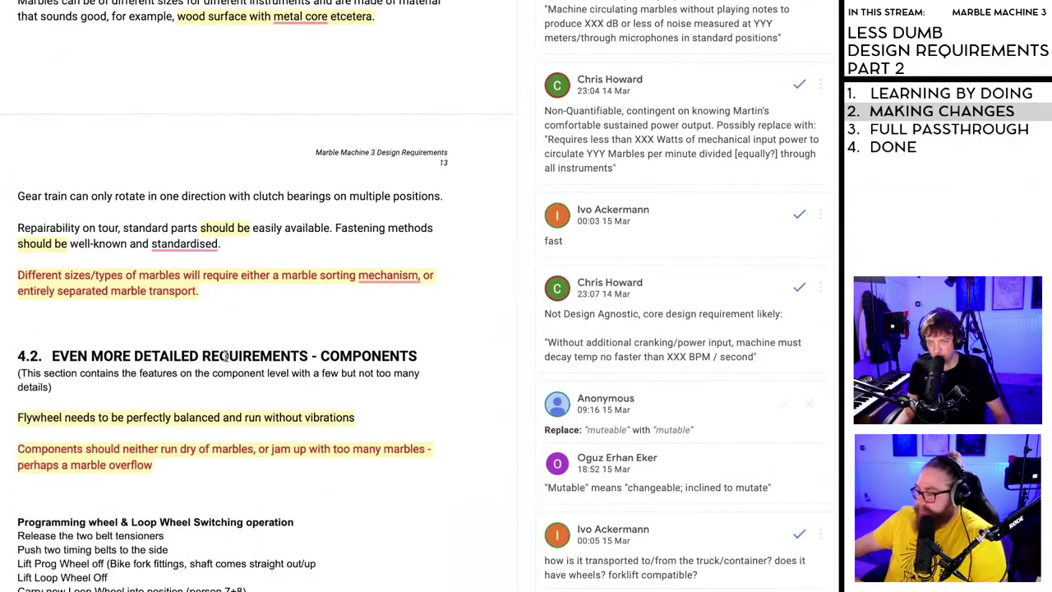
scroll(224, 355, "down", 3)
scroll(226, 355, "up", 2)
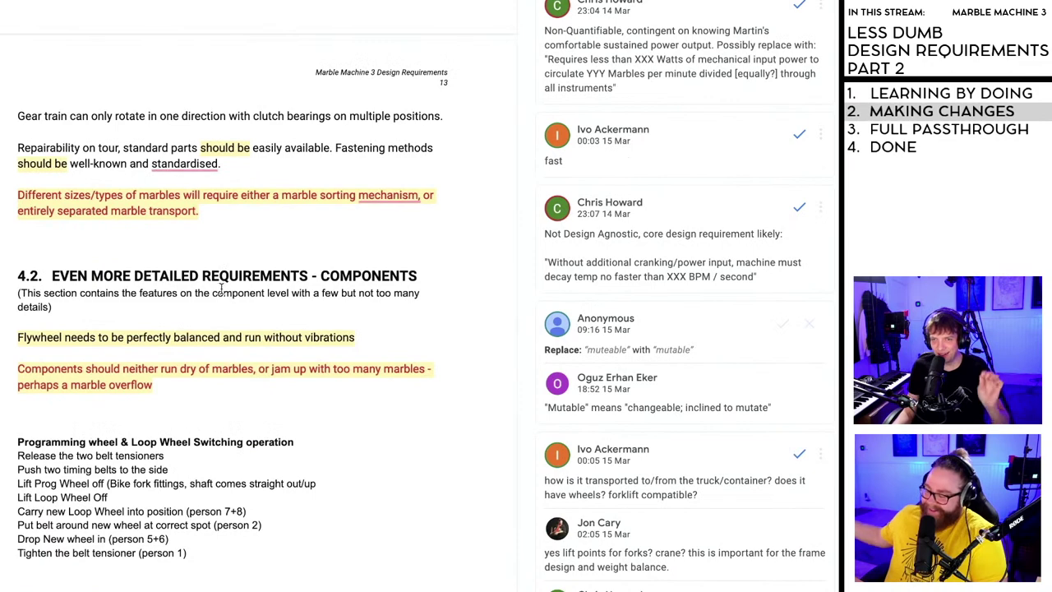
left_click(228, 293)
scroll(63, 287, "down", 1)
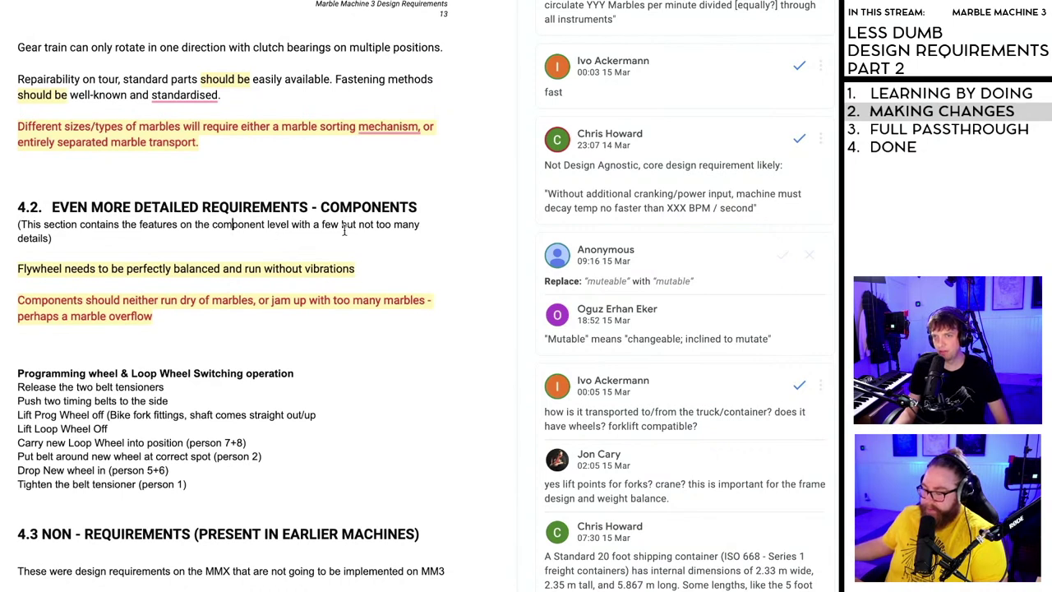
left_click_drag(390, 224, 314, 225)
type("as")
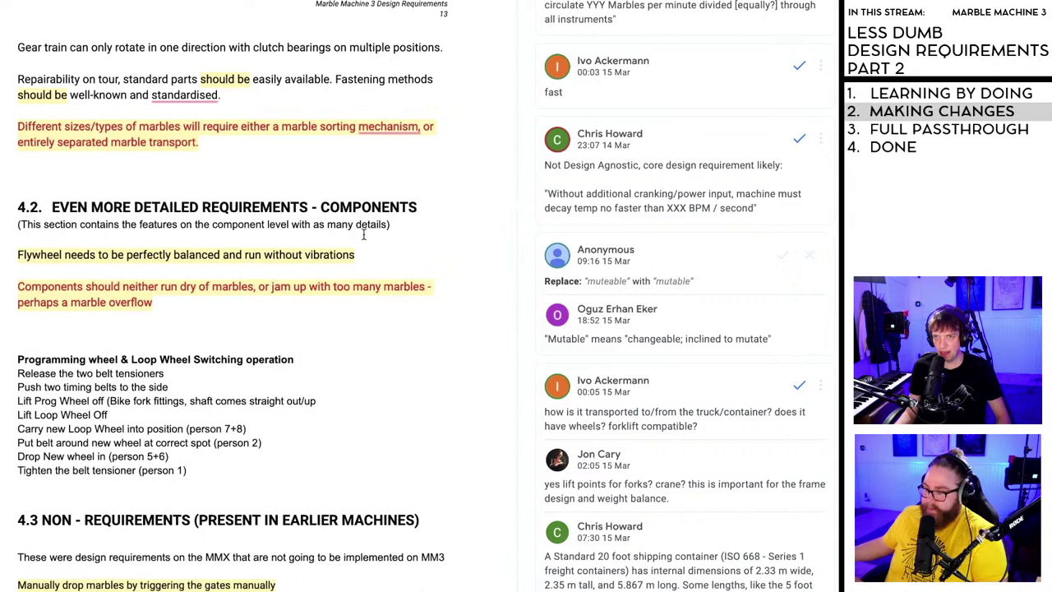
left_click(455, 262)
left_click(387, 224)
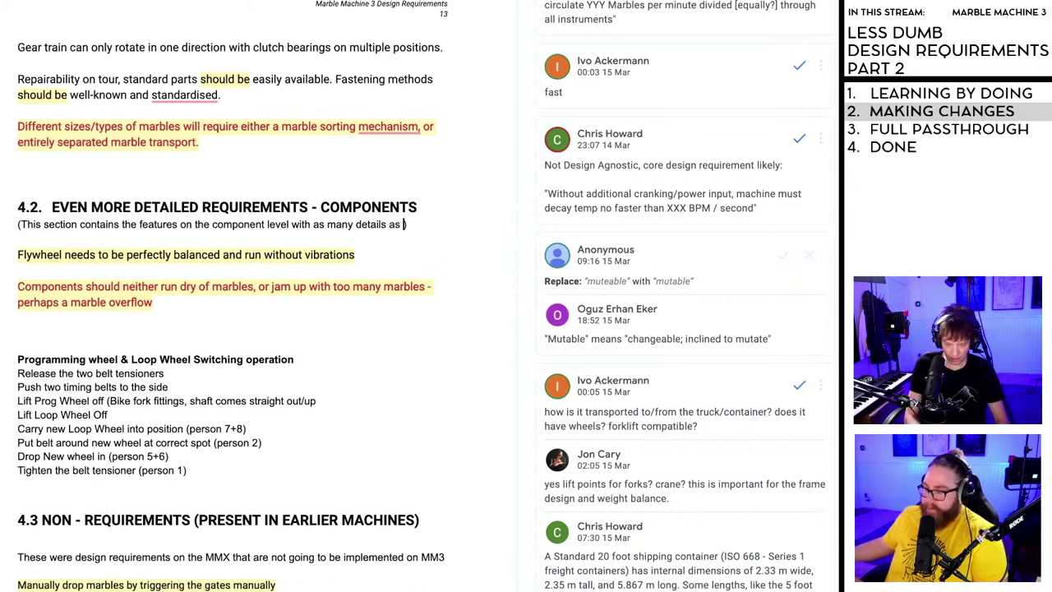
type("as possible")
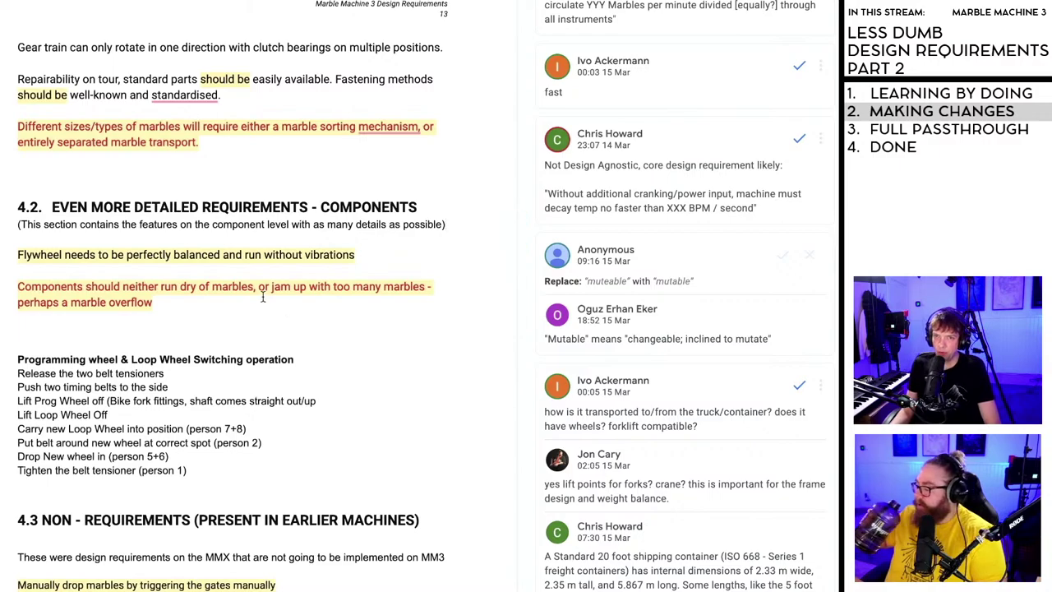
- Cut the page-11 list from Tuning of Bass guitar through Leveling Feet
scroll(263, 284, "up", 1)
scroll(257, 284, "up", 20)
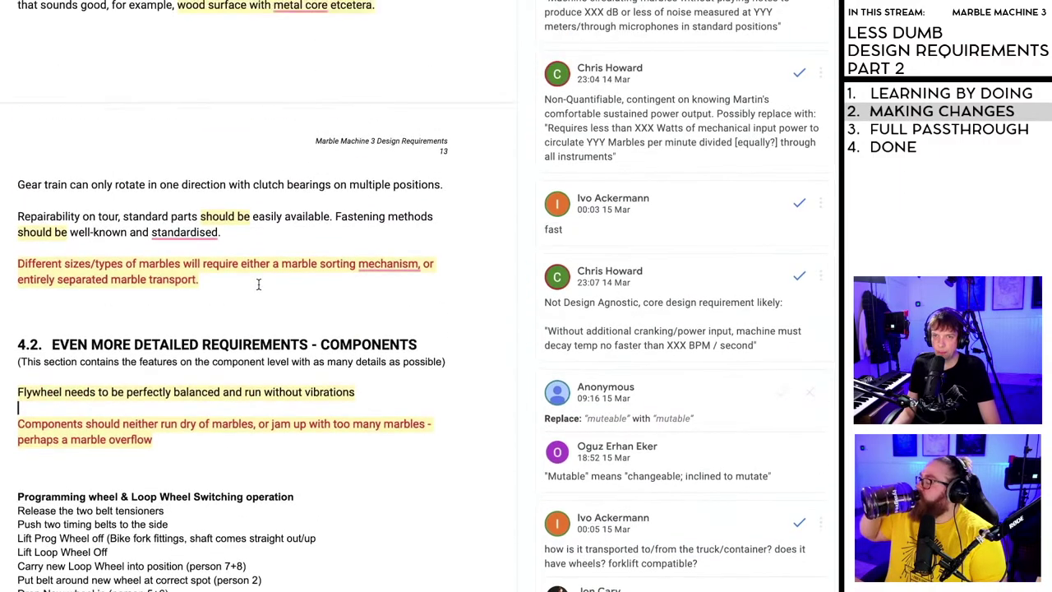
scroll(263, 299, "down", 5)
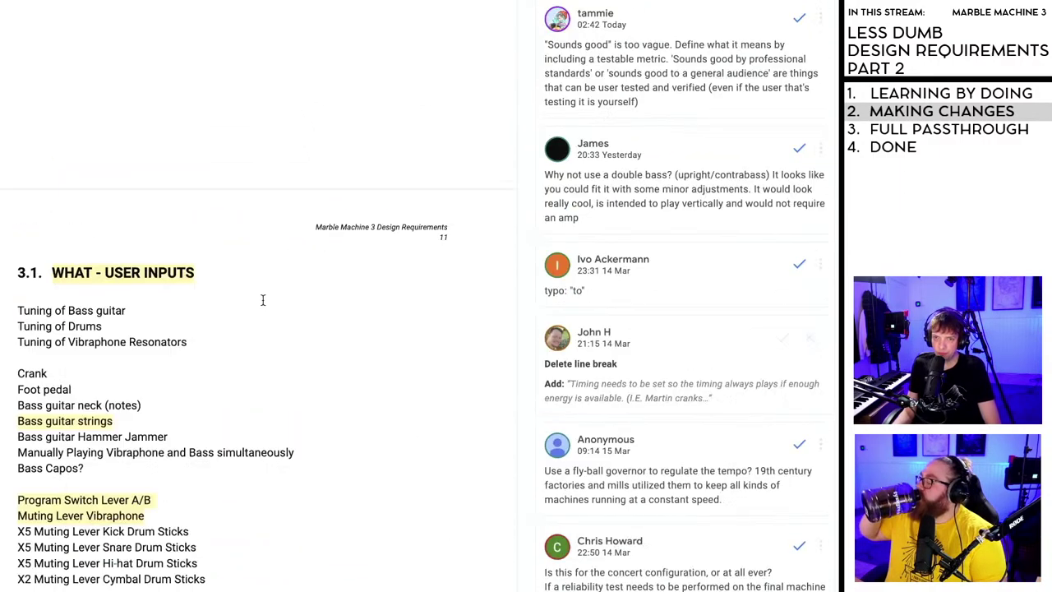
scroll(214, 337, "down", 3)
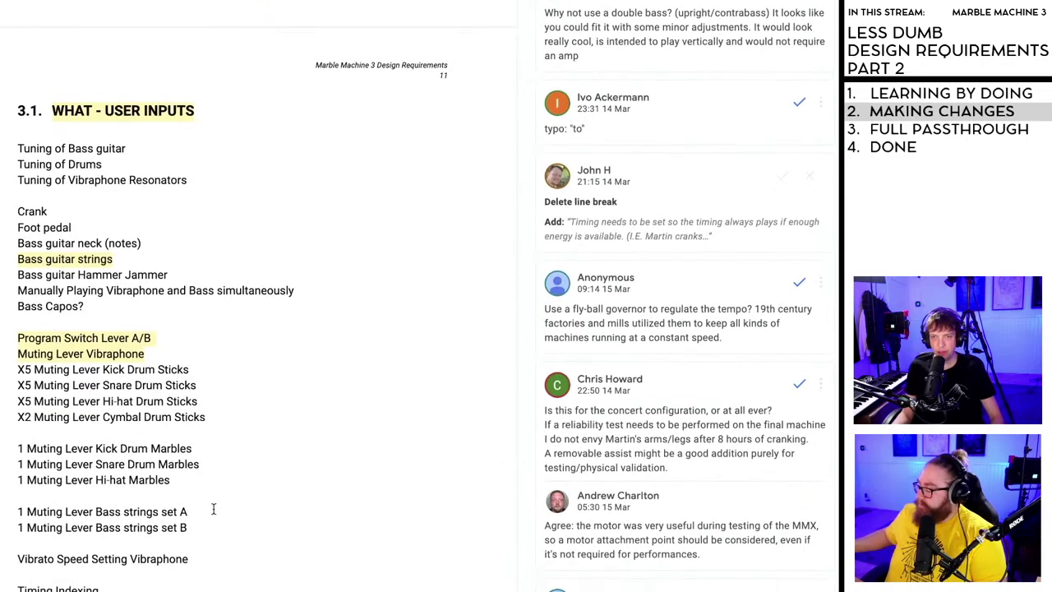
scroll(177, 580, "down", 1)
scroll(177, 581, "down", 5)
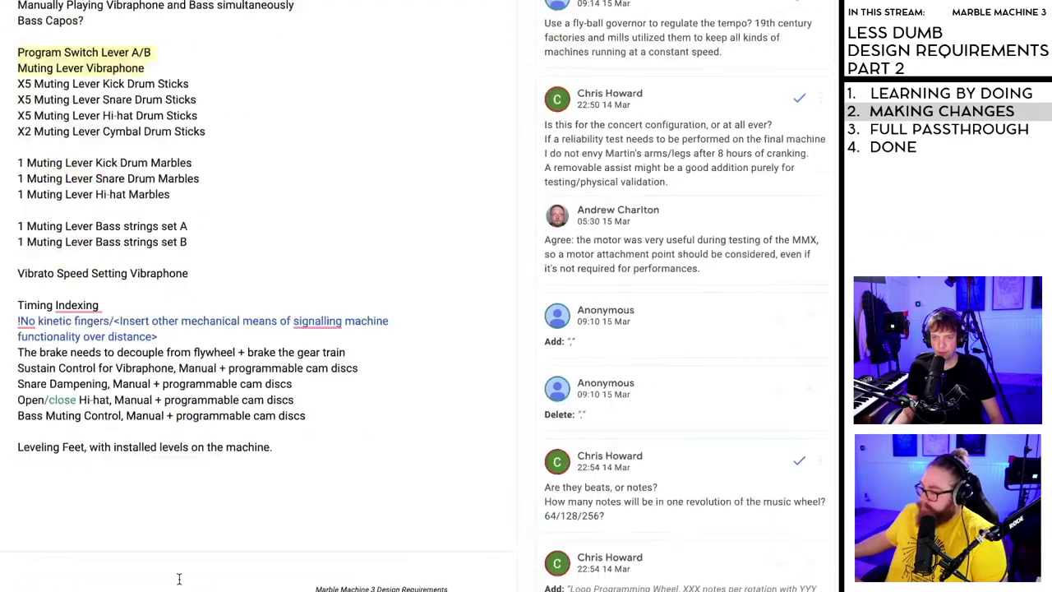
left_click_drag(276, 424, 83, 2)
key("Delete")
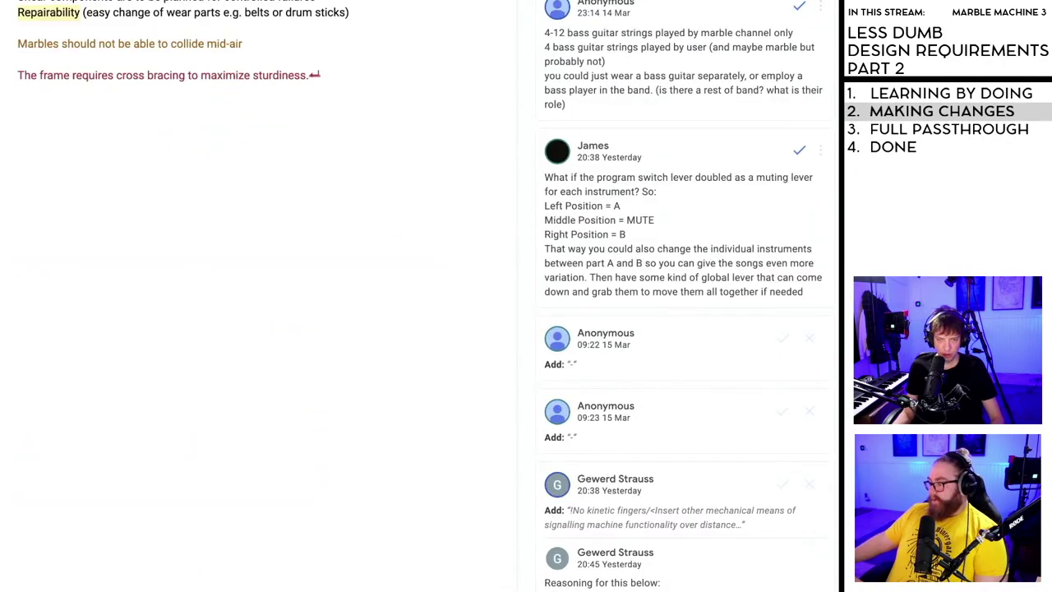
scroll(171, 575, "up", 4)
scroll(171, 575, "up", 20)
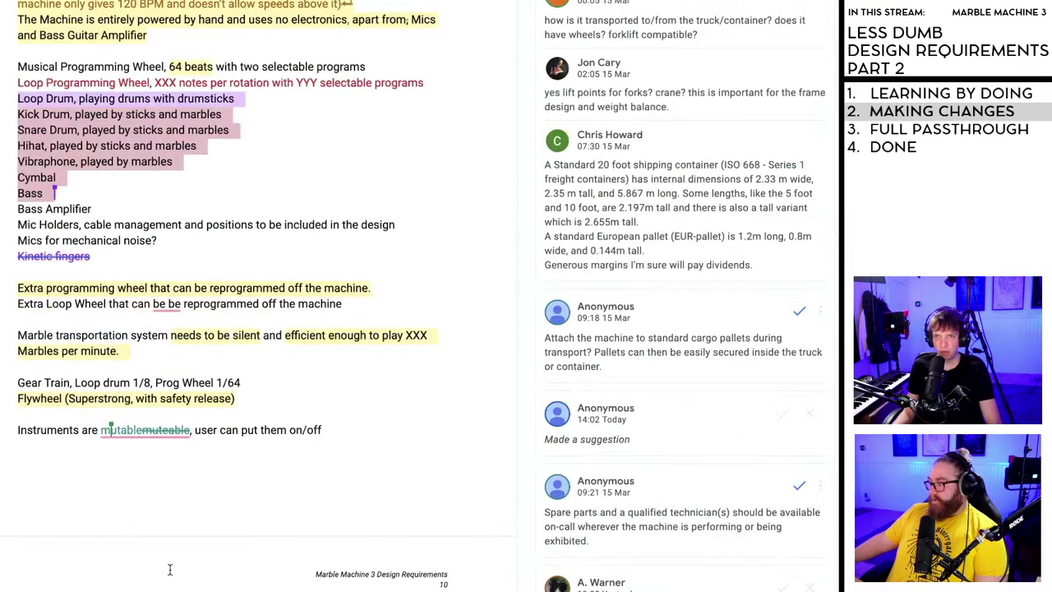
scroll(212, 411, "up", 8)
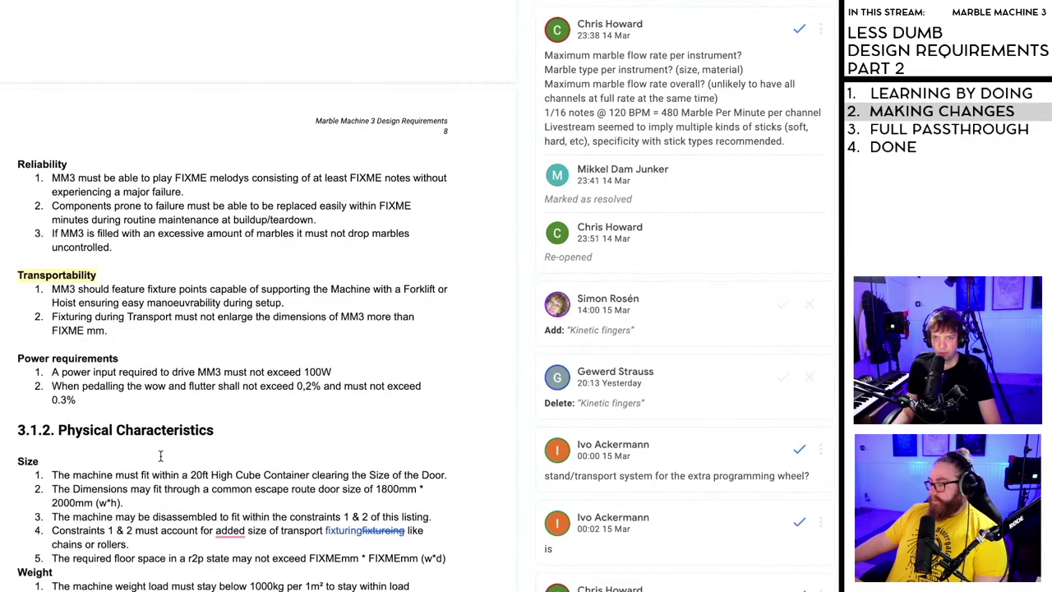
scroll(160, 456, "up", 15)
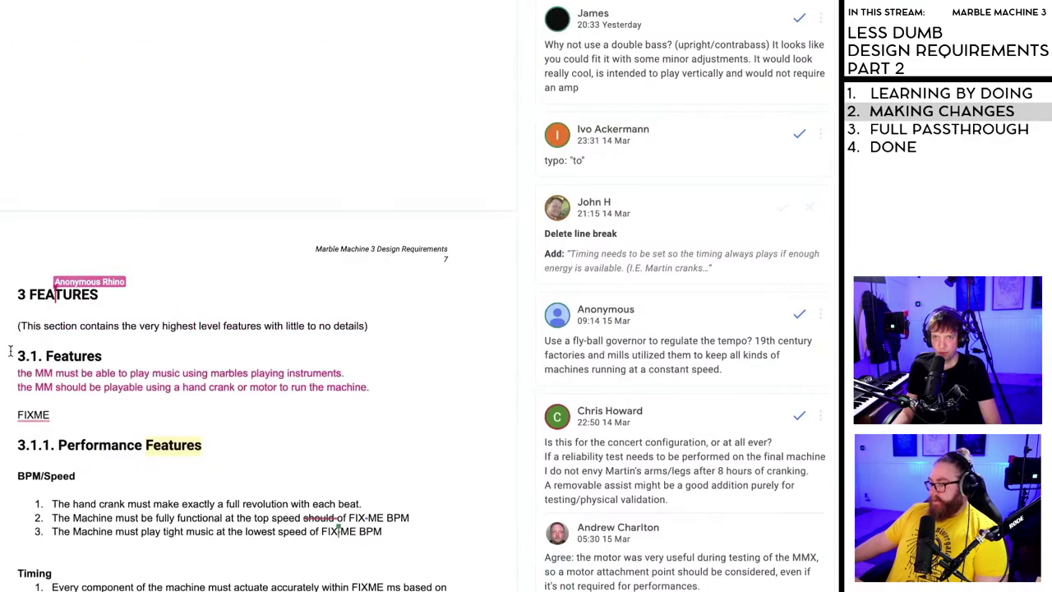
- Rename 'Features' in the 3.1 heading to 'User inputs' and paste the cut list beneath
double_click(99, 355)
type("U")
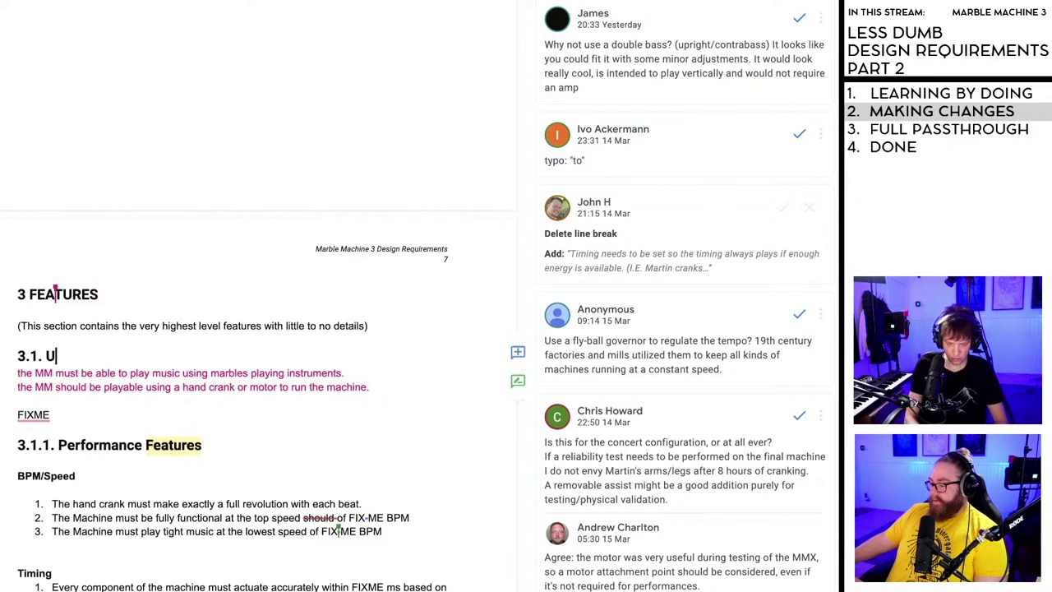
type("SER IN")
key("BackSpace")
key("BackSpace")
key("BackSpace")
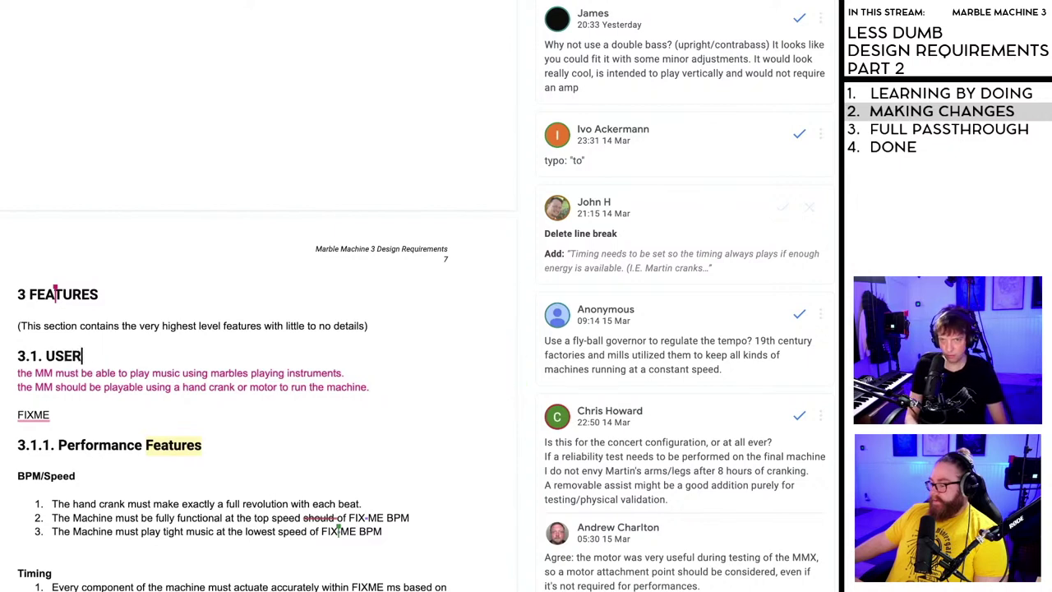
key("BackSpace")
key("BackSpace")
key("BackSpace")
type("ser ")
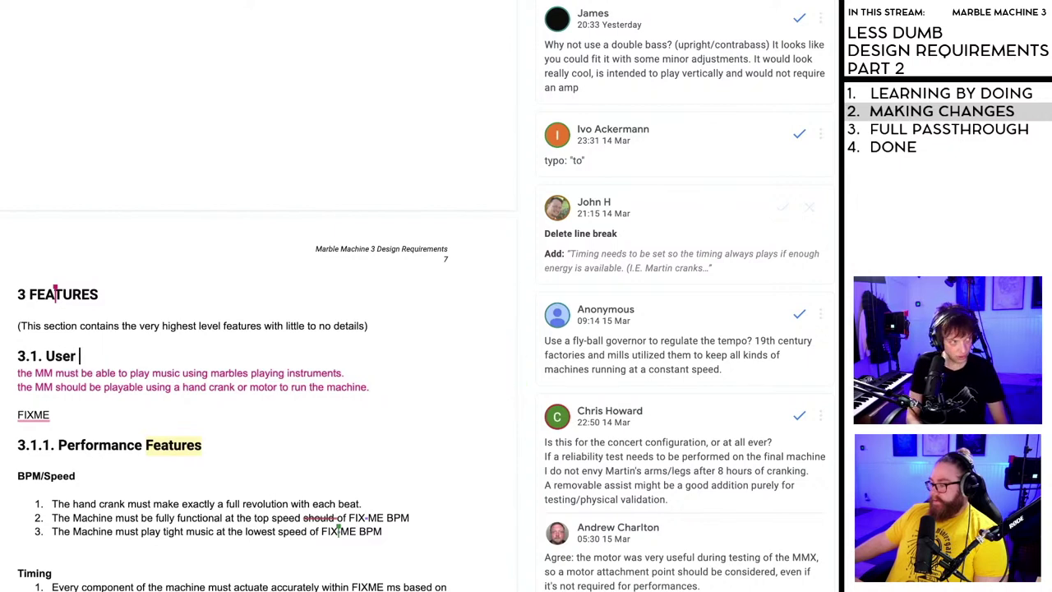
type("I")
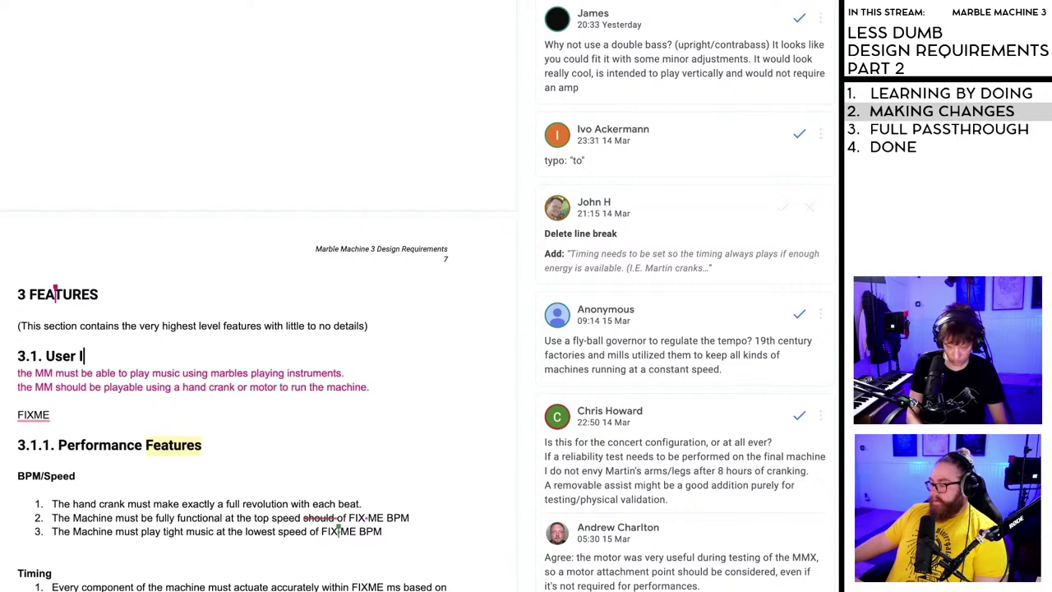
key("BackSpace")
type("in")
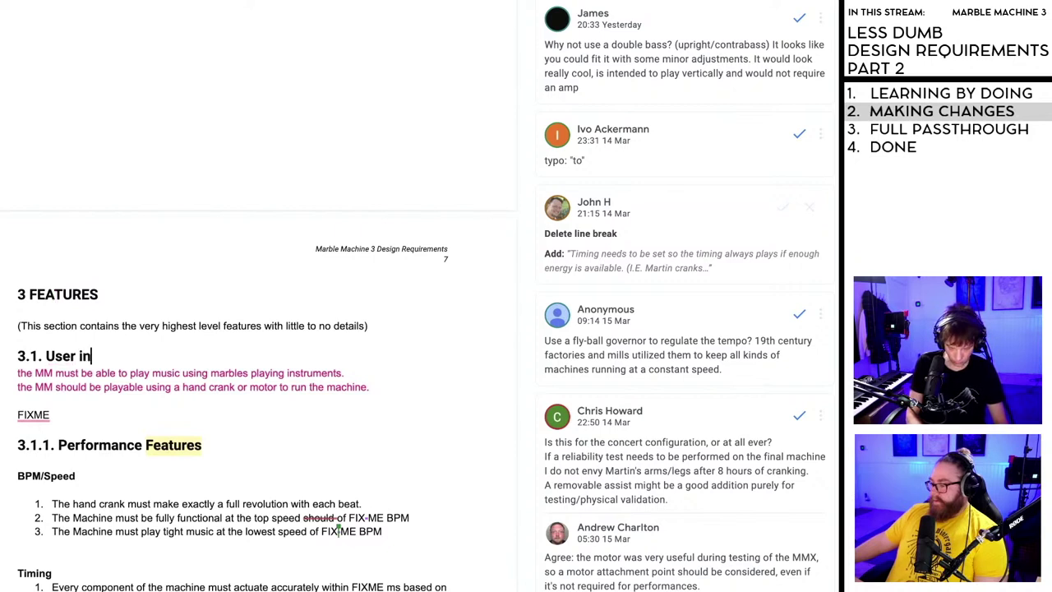
type("puts")
key("Return")
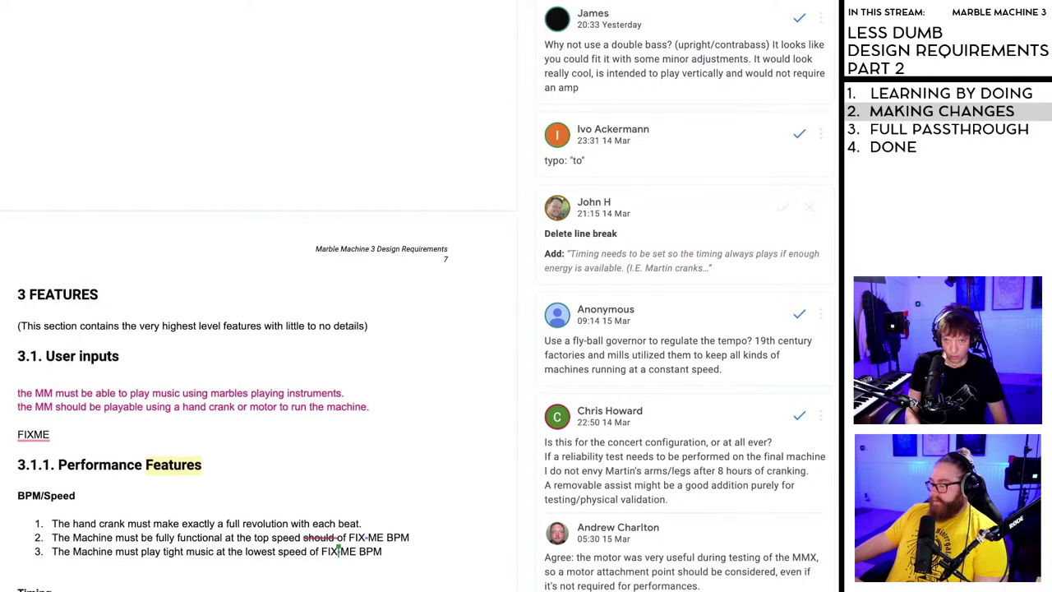
key("ctrl+v")
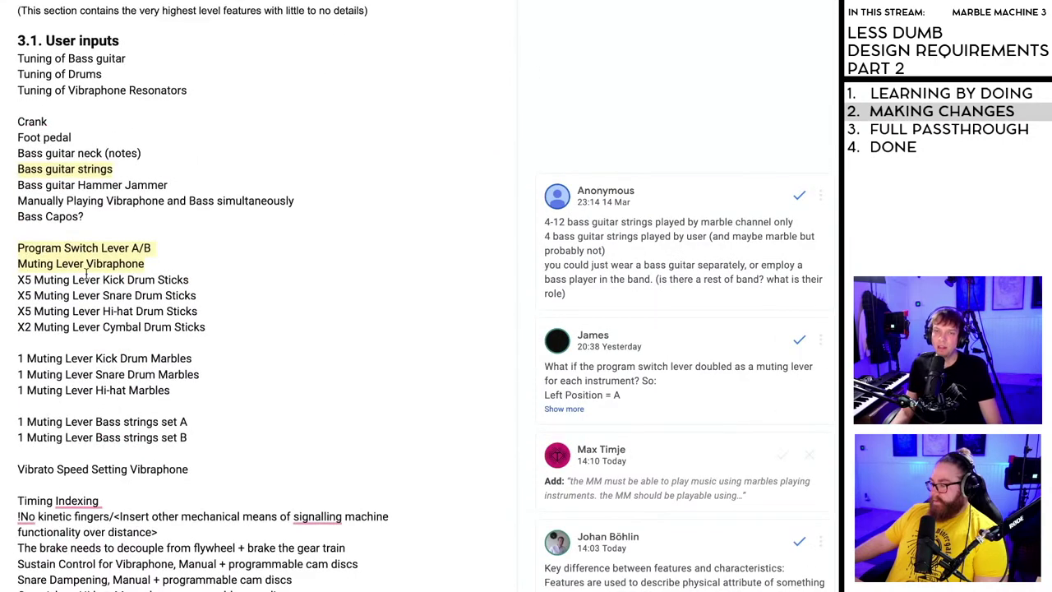
- Delete the blank line so the intro sentence sits directly under the 3 FEATURES heading
scroll(235, 357, "up", 4)
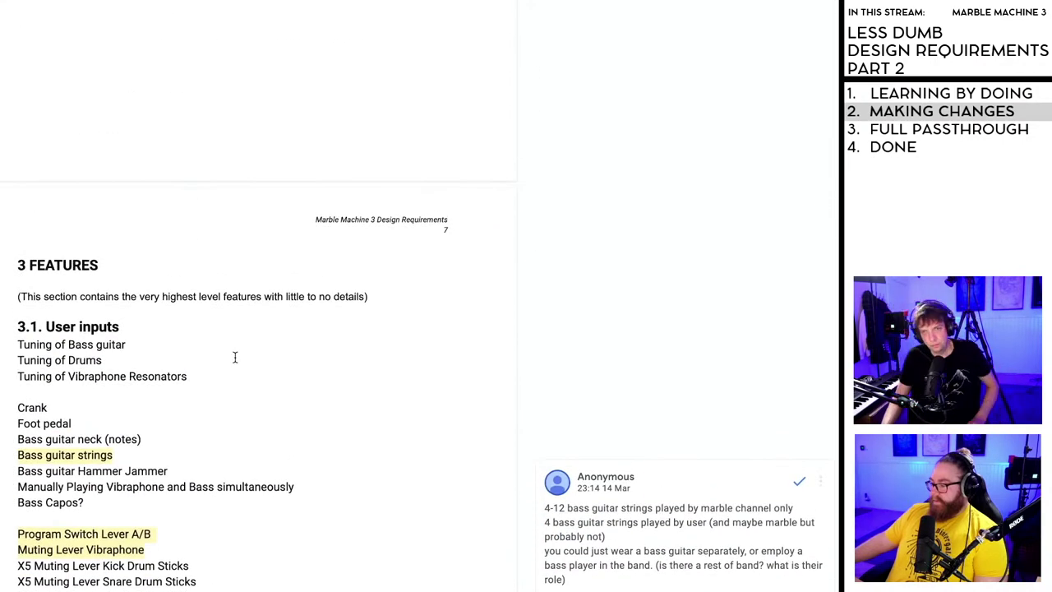
scroll(258, 399, "up", 2)
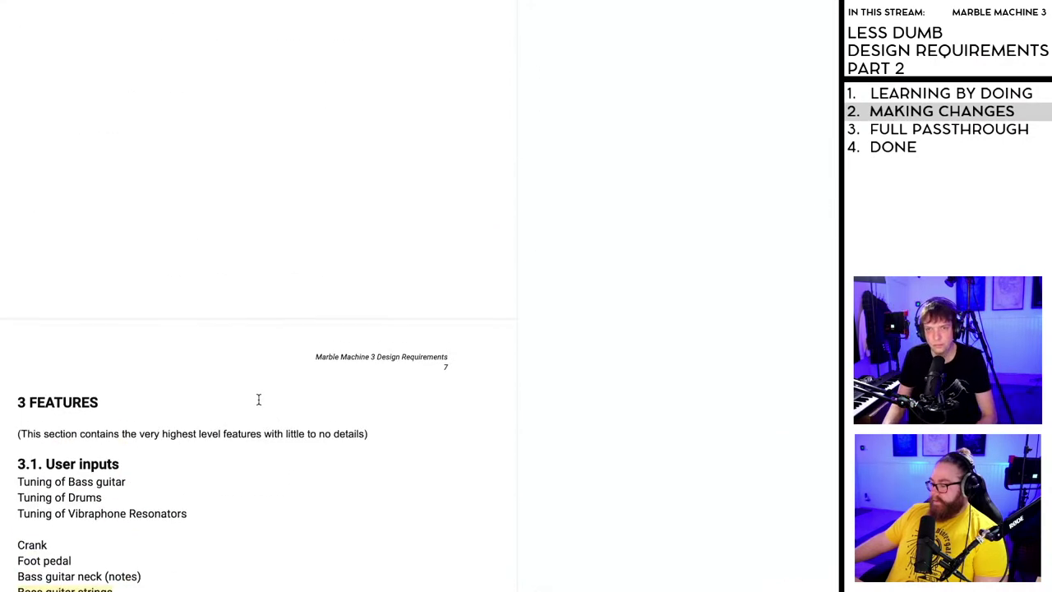
left_click(18, 433)
key("BackSpace")
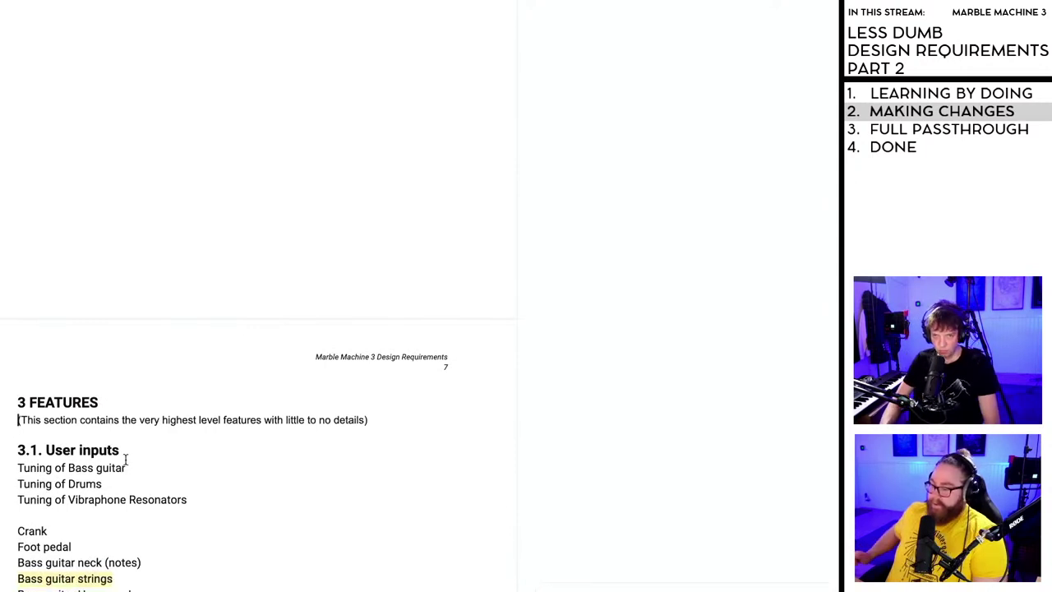
- Scroll through section 3.1 User inputs: tuning, crank, foot pedal, bass controls and muting levers
scroll(125, 460, "down", 3)
scroll(123, 395, "down", 1)
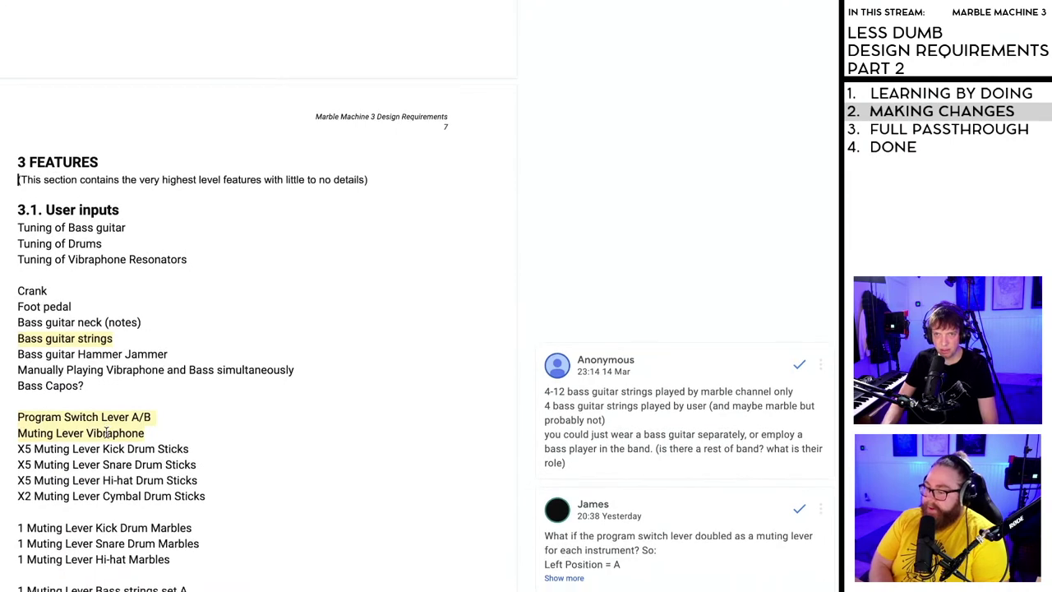
scroll(120, 269, "down", 2)
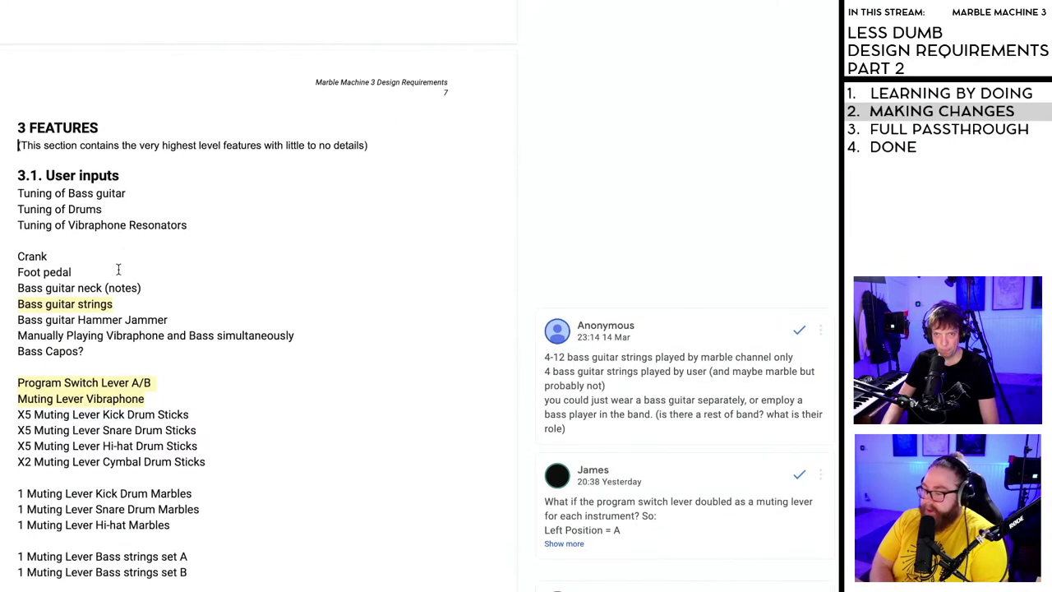
scroll(119, 270, "down", 1)
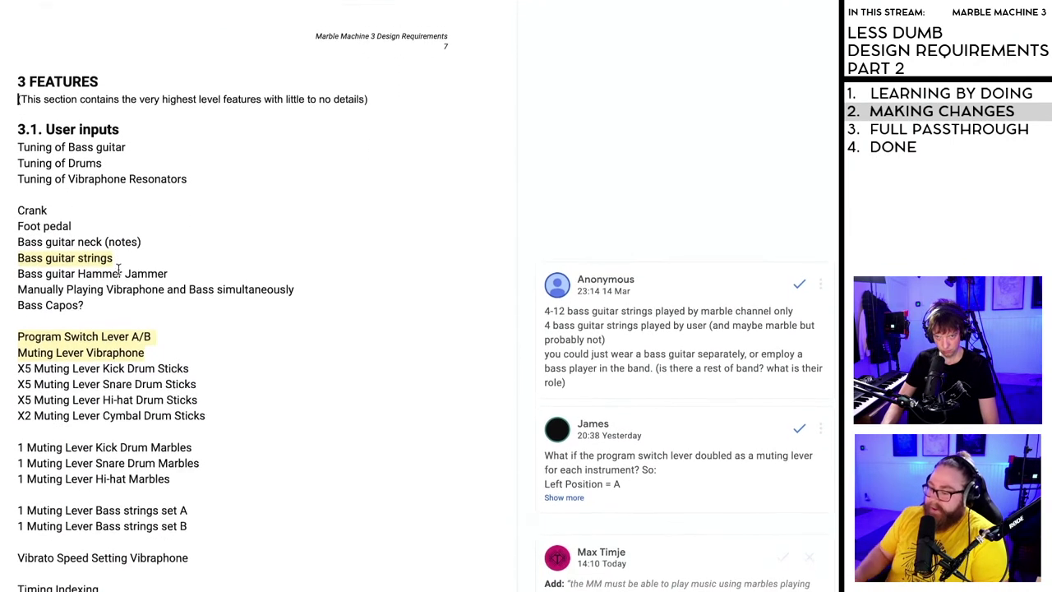
scroll(119, 270, "up", 1)
scroll(118, 270, "down", 2)
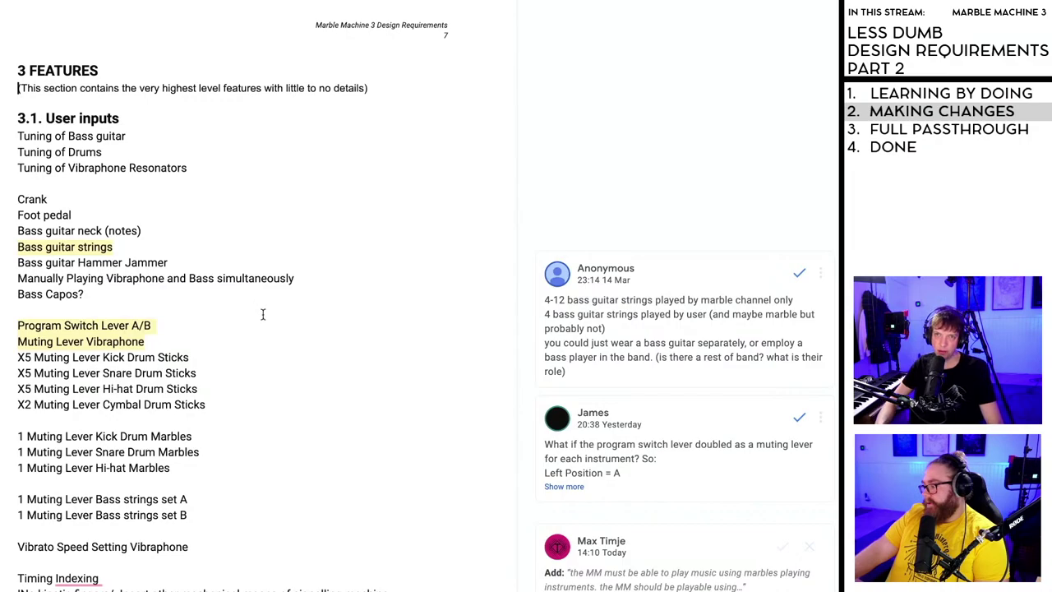
- Scroll up to the 1.3 Definitions table with container, Beat and Channel entries
scroll(265, 316, "up", 15)
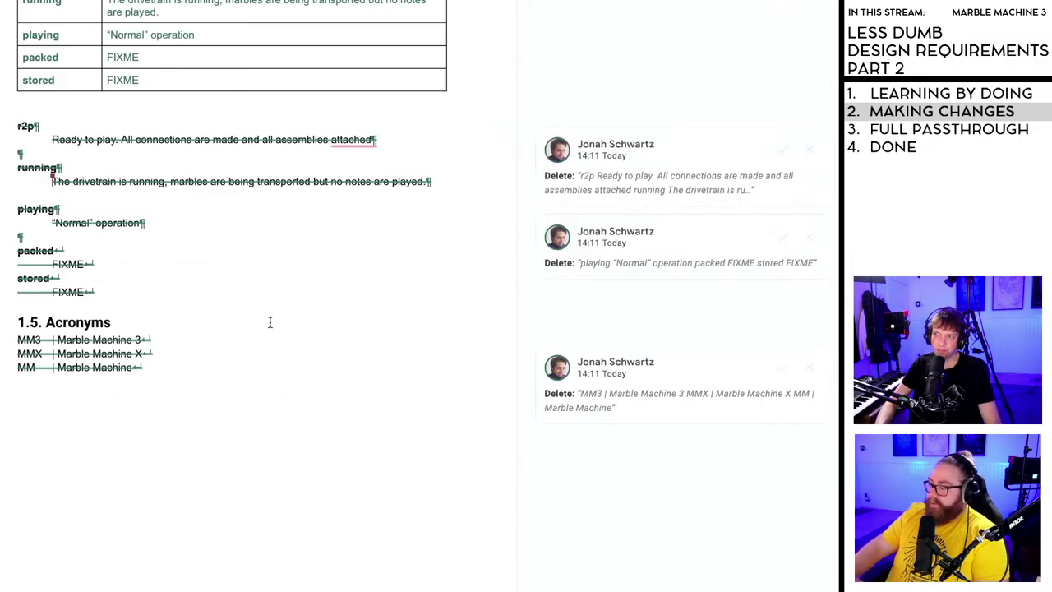
scroll(270, 322, "up", 15)
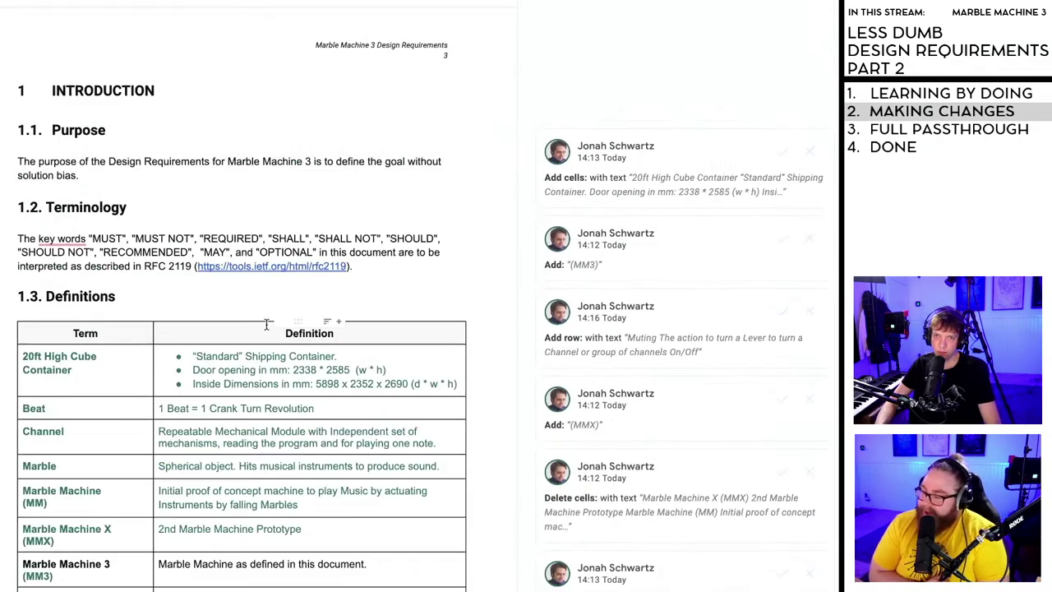
scroll(266, 325, "up", 10)
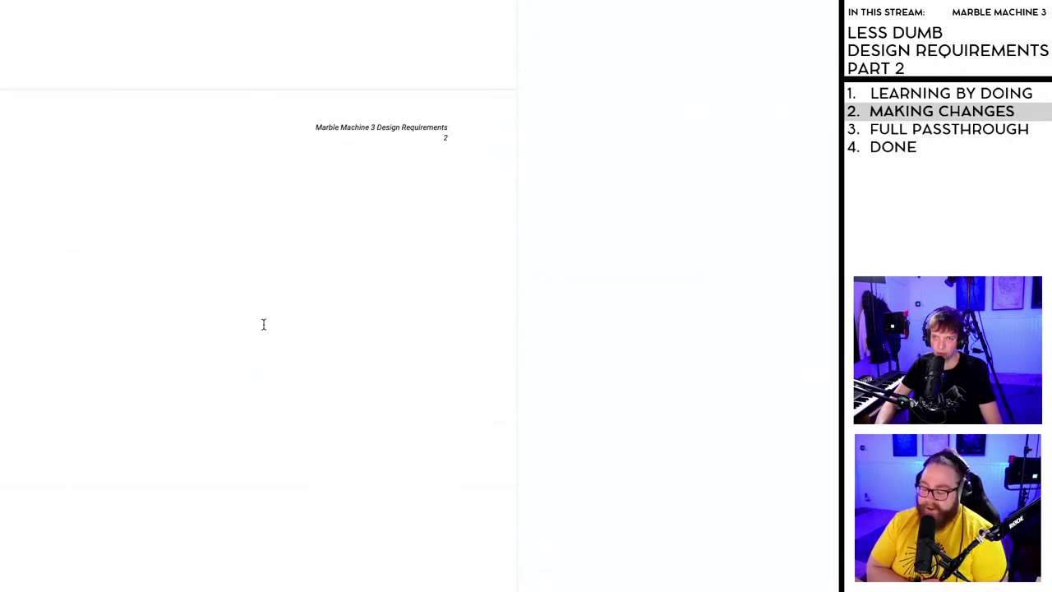
scroll(264, 324, "up", 10)
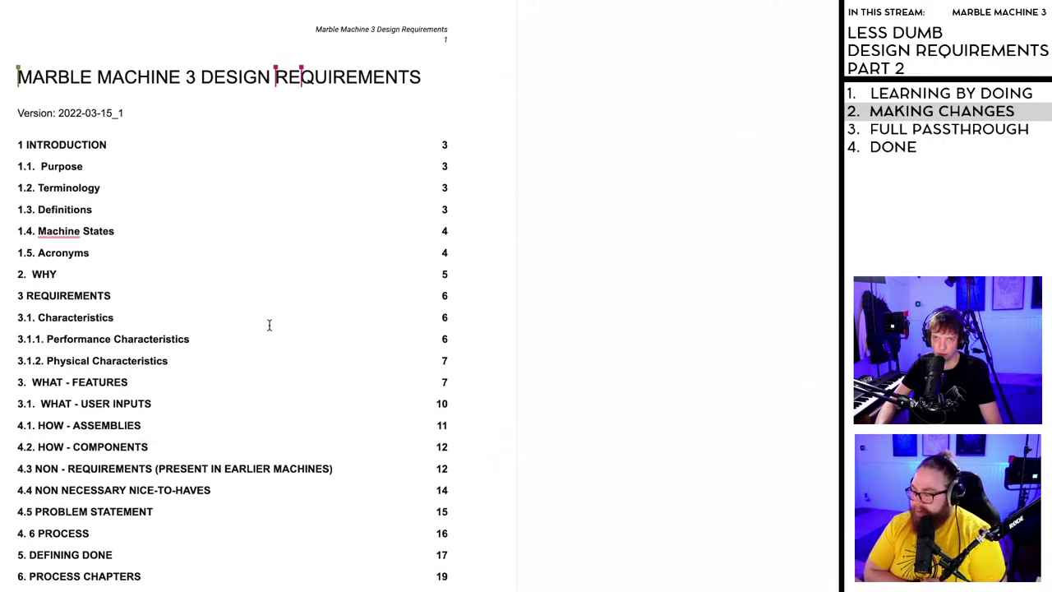
- Scroll down through the machine states, WHY and FEATURES sections, then back to 1.1 Purpose
scroll(174, 347, "down", 20)
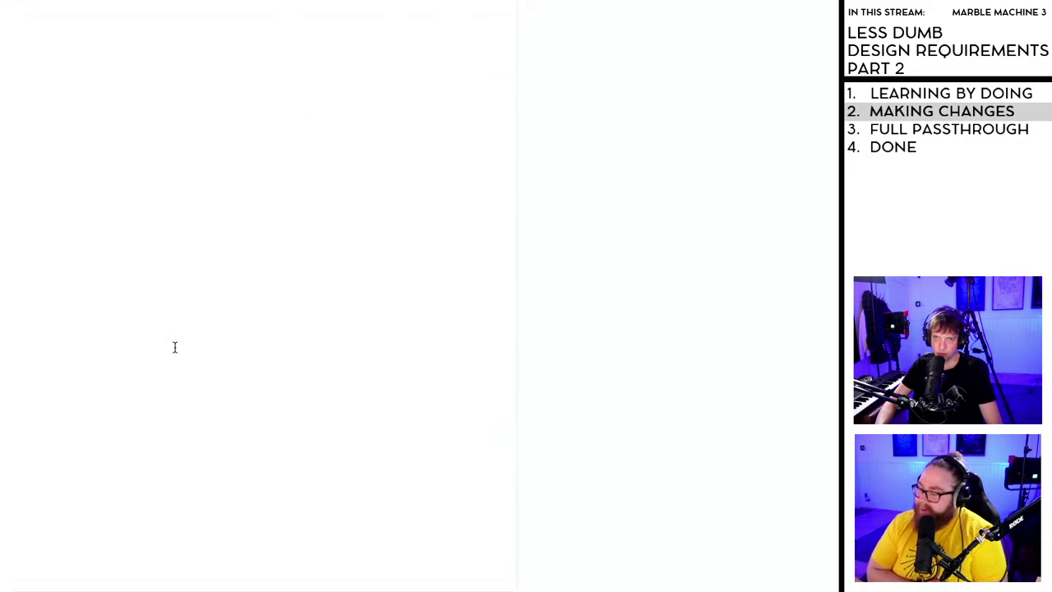
scroll(174, 347, "down", 3)
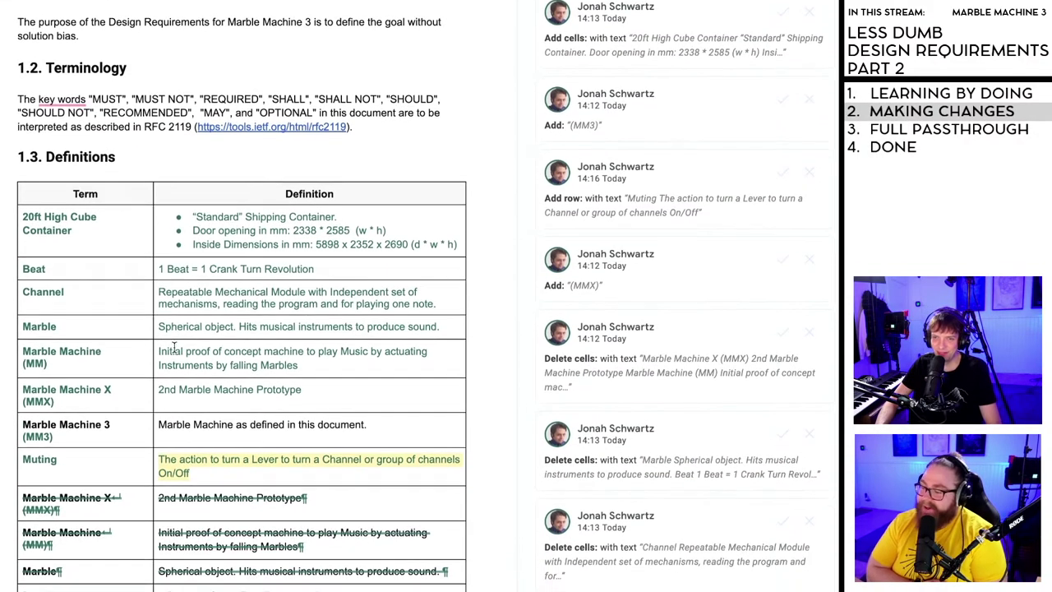
scroll(174, 347, "down", 15)
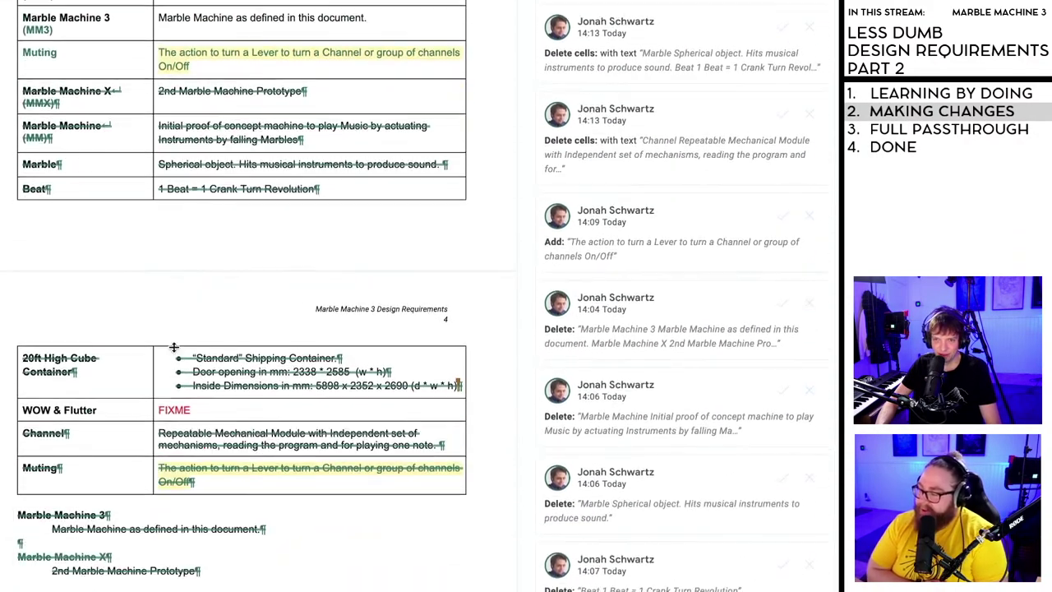
scroll(174, 347, "down", 3)
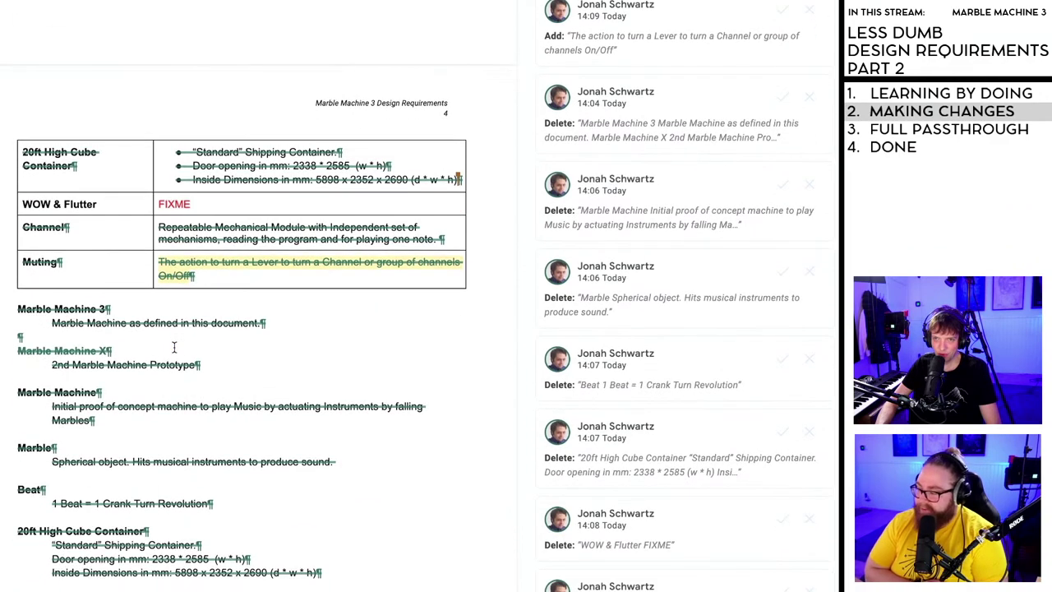
scroll(175, 348, "down", 8)
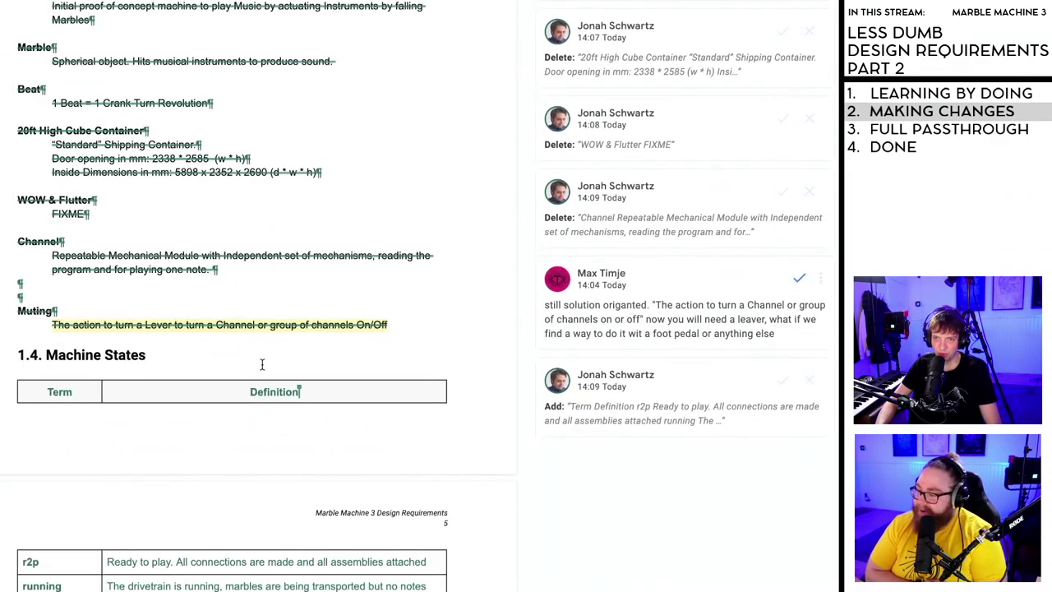
scroll(256, 366, "down", 4)
scroll(252, 366, "down", 2)
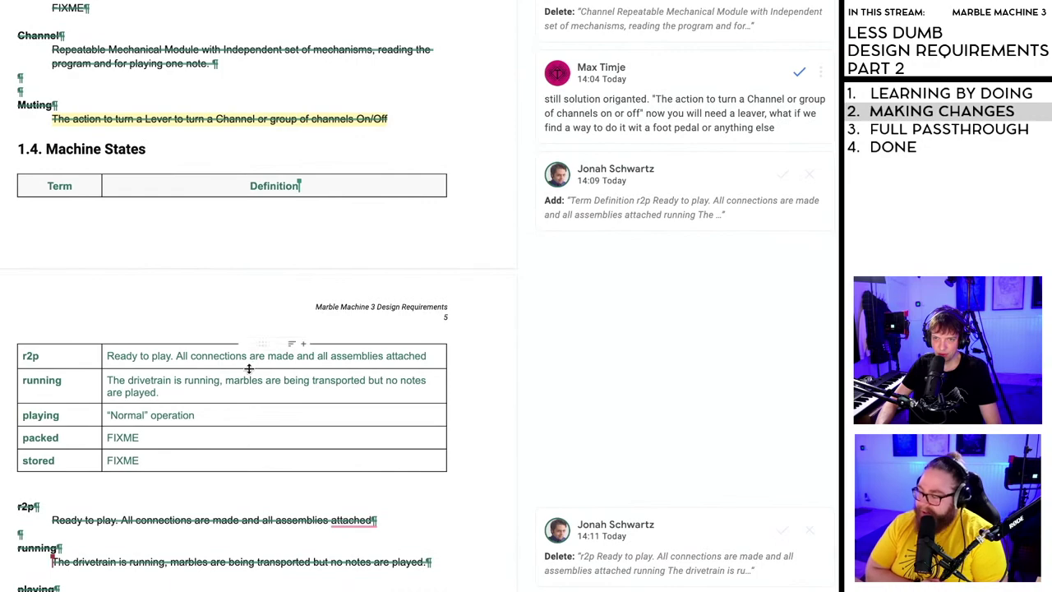
scroll(251, 370, "down", 20)
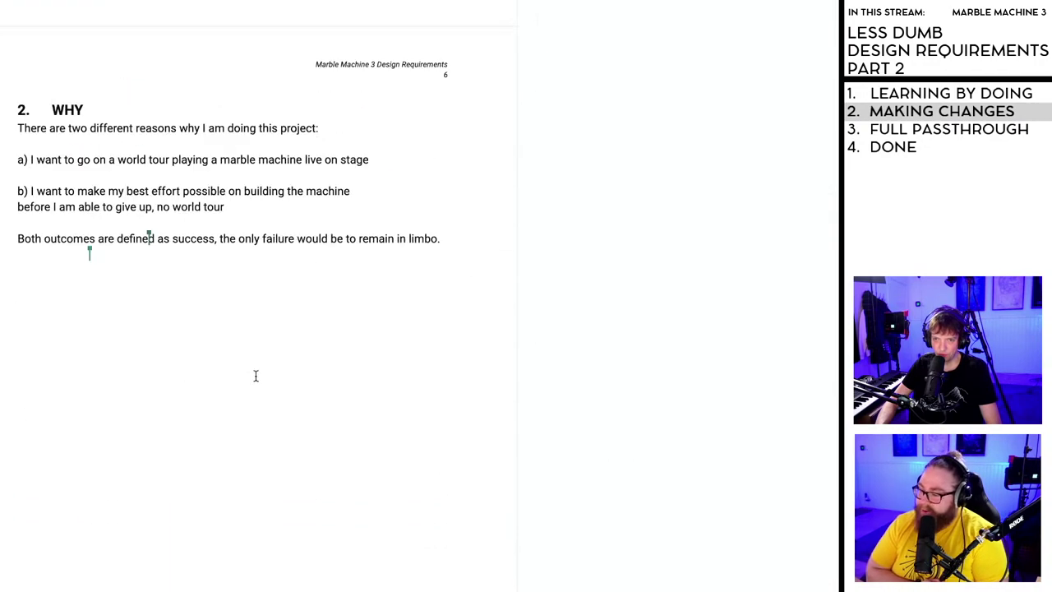
scroll(255, 376, "down", 20)
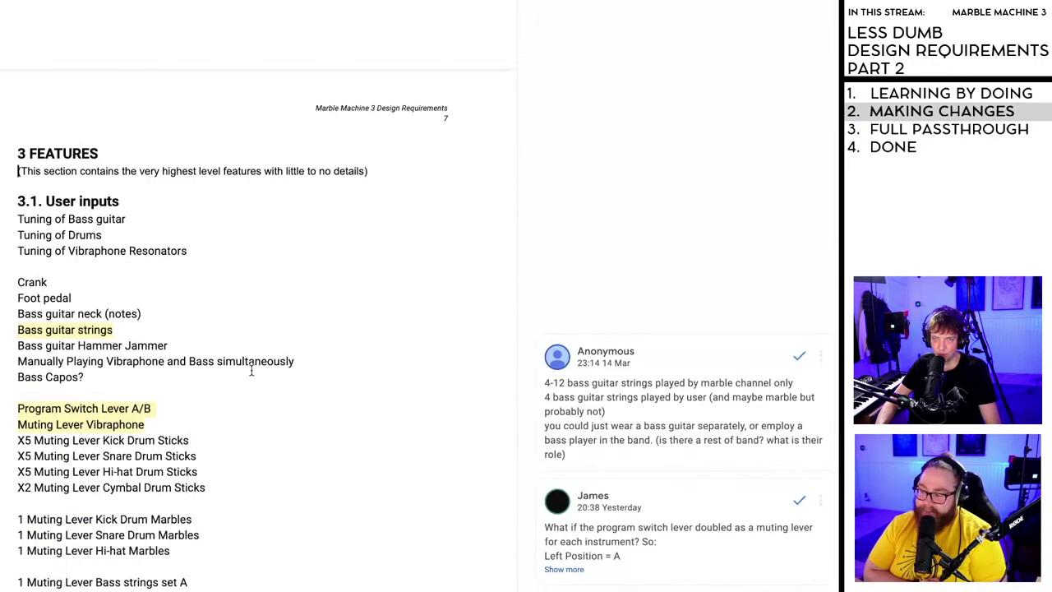
scroll(251, 371, "up", 20)
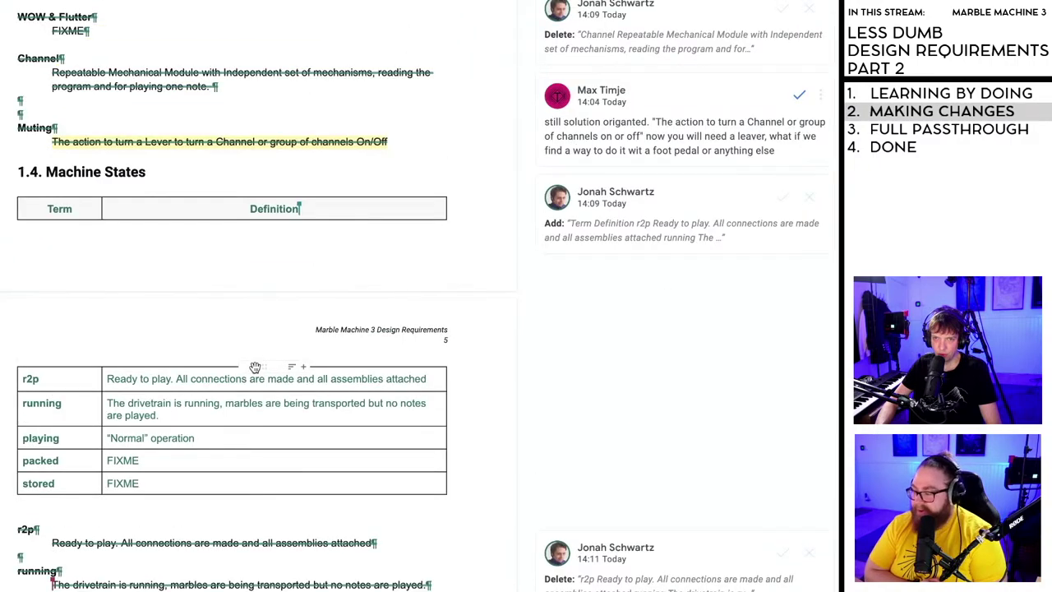
scroll(254, 367, "up", 20)
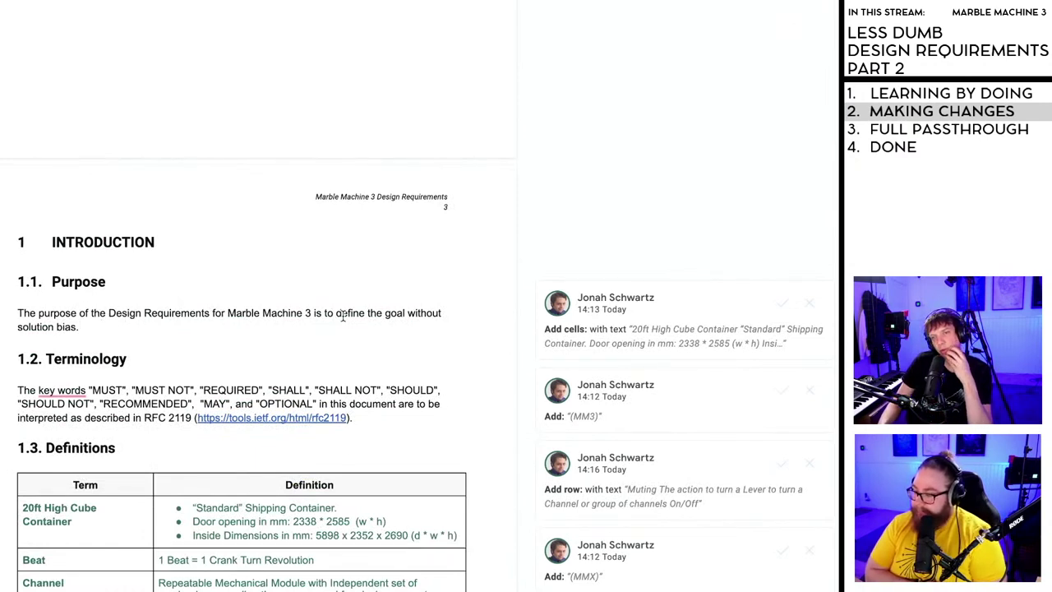
- Add 'Listing all features to make sure nothing has been forgotten when machine is assembled.' after 'solution bias.'
left_click(102, 328)
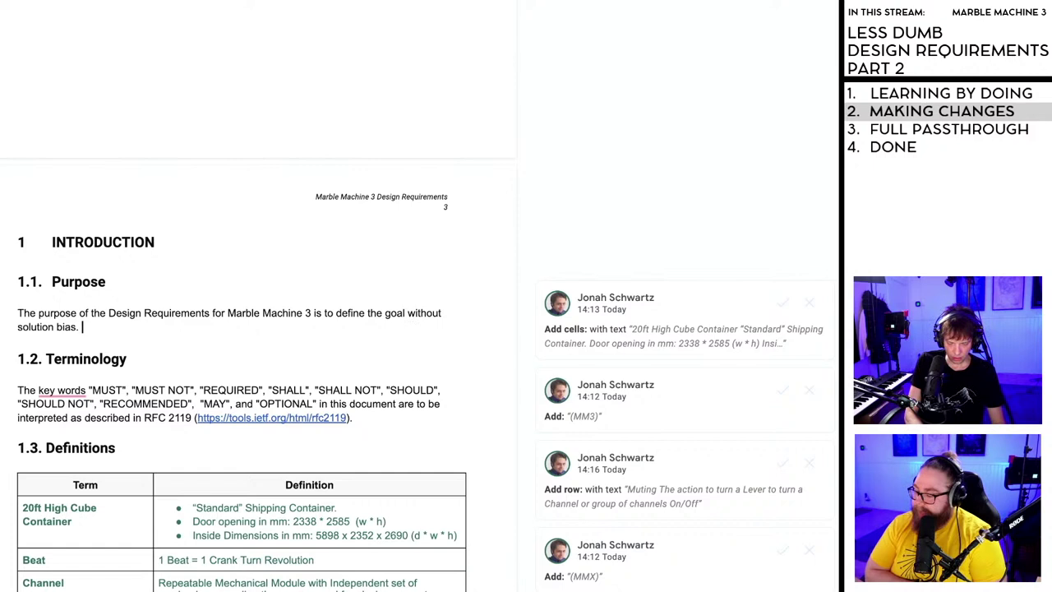
type("Aiding th")
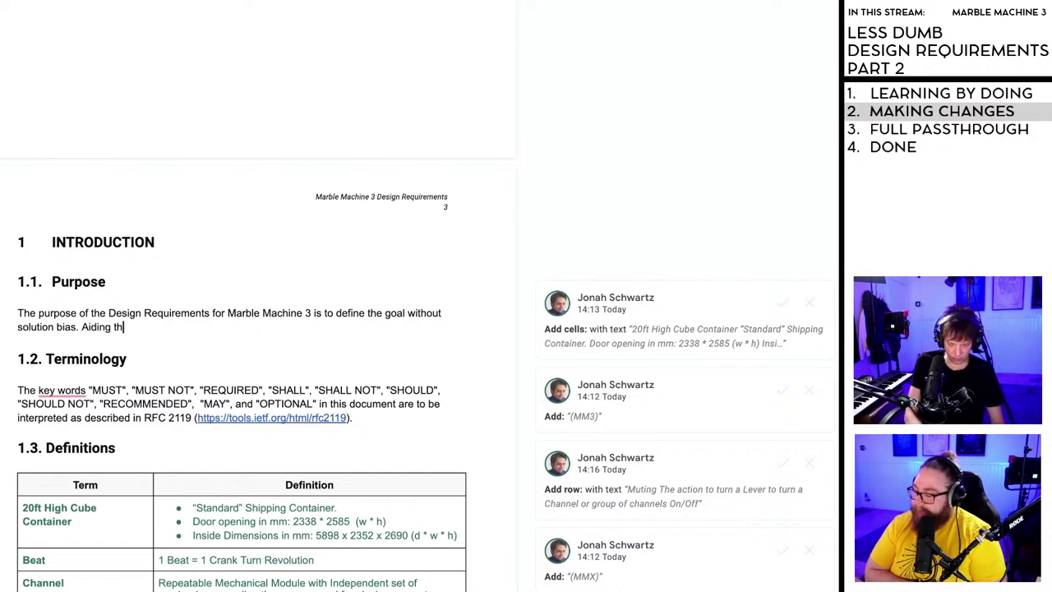
type("e process")
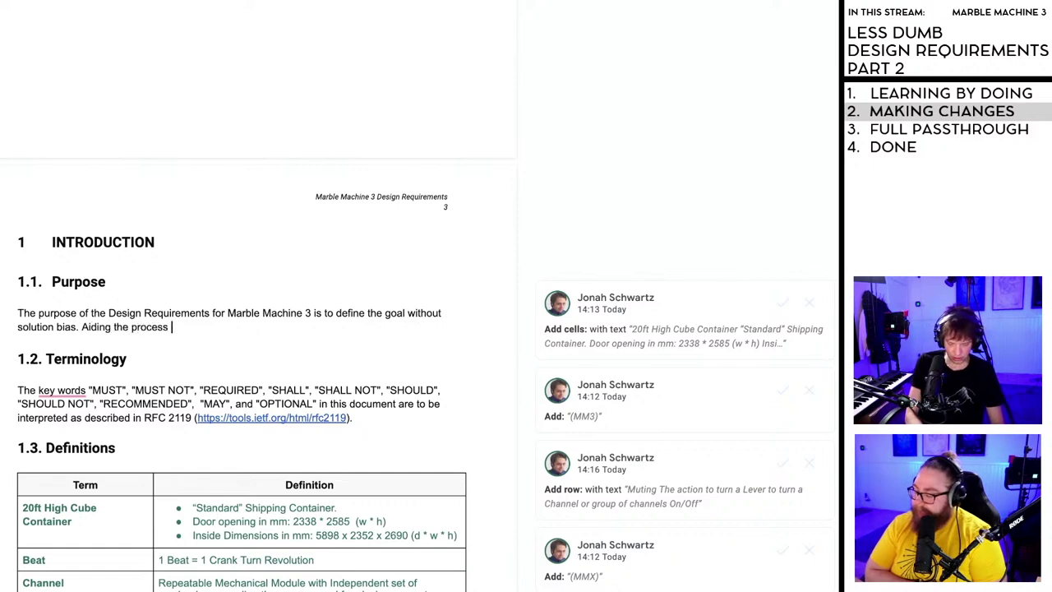
type(" in")
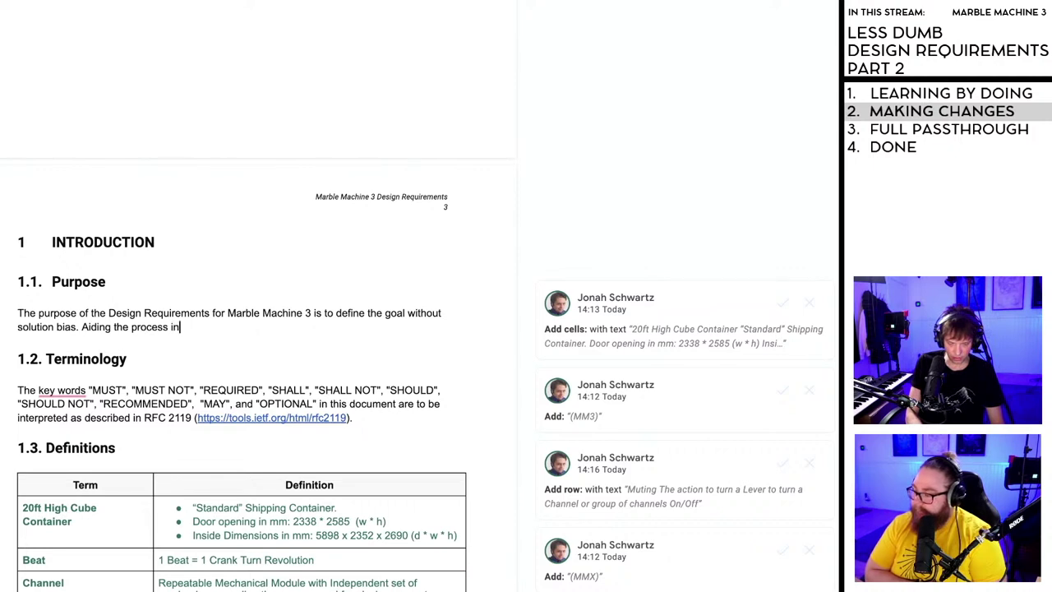
key("BackSpace")
key("BackSpace")
key("BackSpace")
key("BackSpace")
key("BackSpace")
key("BackSpace")
key("BackSpace")
key("BackSpace")
key("BackSpace")
key("BackSpace")
key("BackSpace")
key("BackSpace")
key("BackSpace")
key("BackSpace")
key("BackSpace")
key("BackSpace")
key("BackSpace")
key("BackSpace")
key("BackSpace")
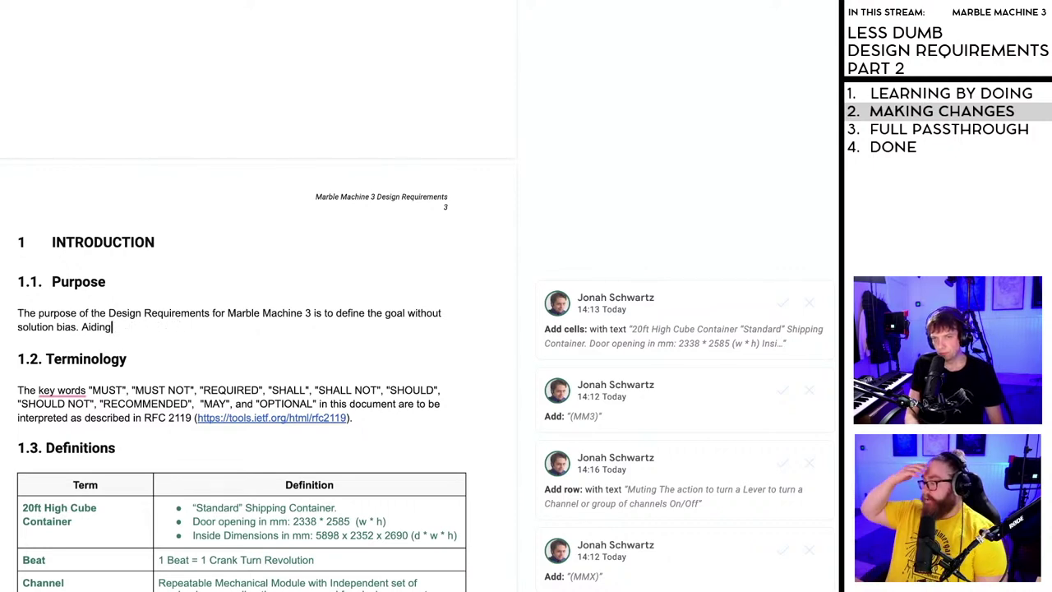
key("BackSpace")
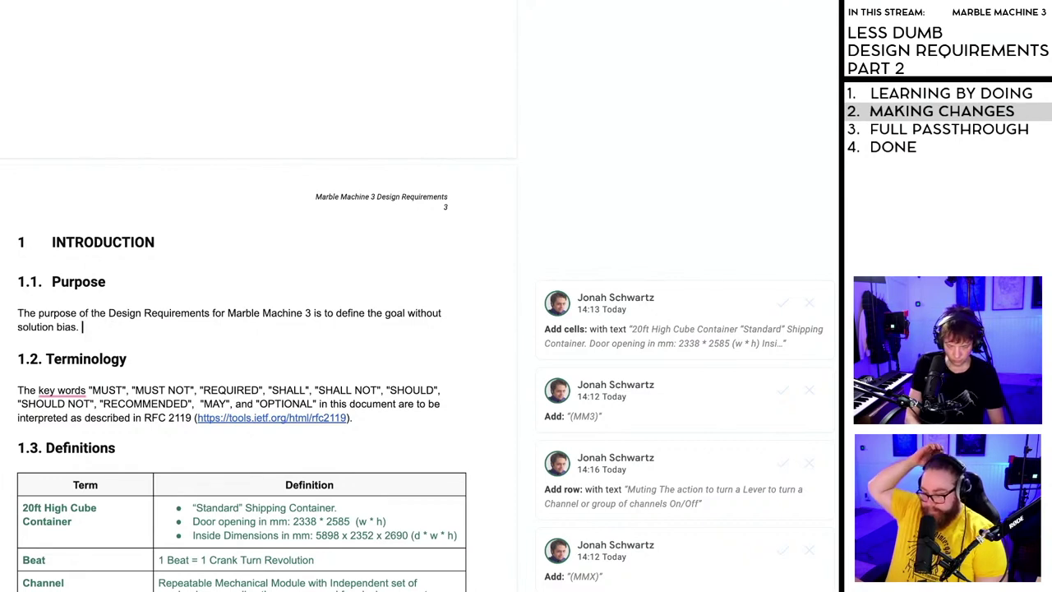
type("Listing")
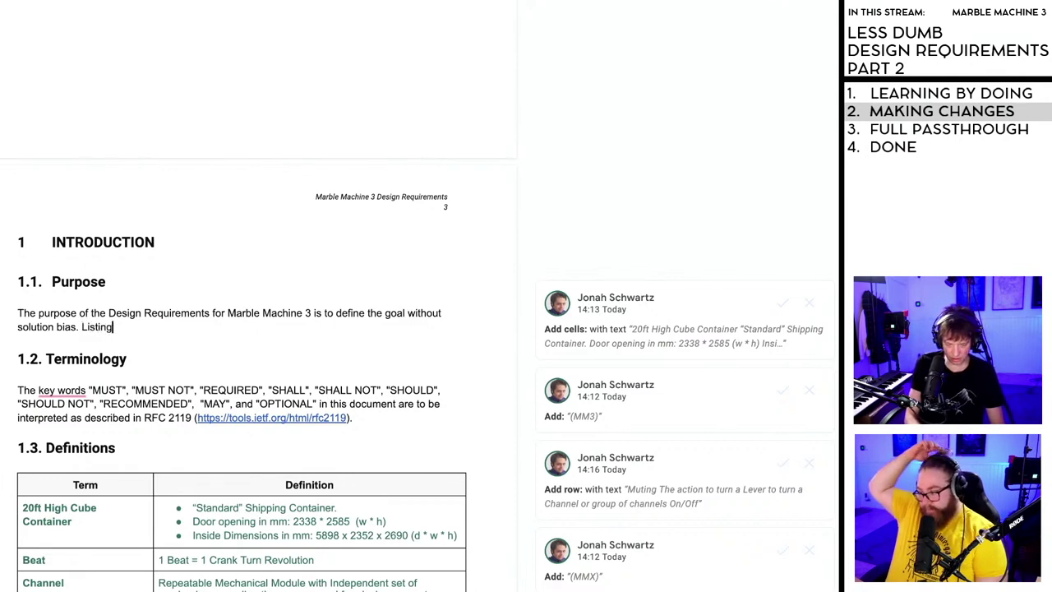
type(" all fe")
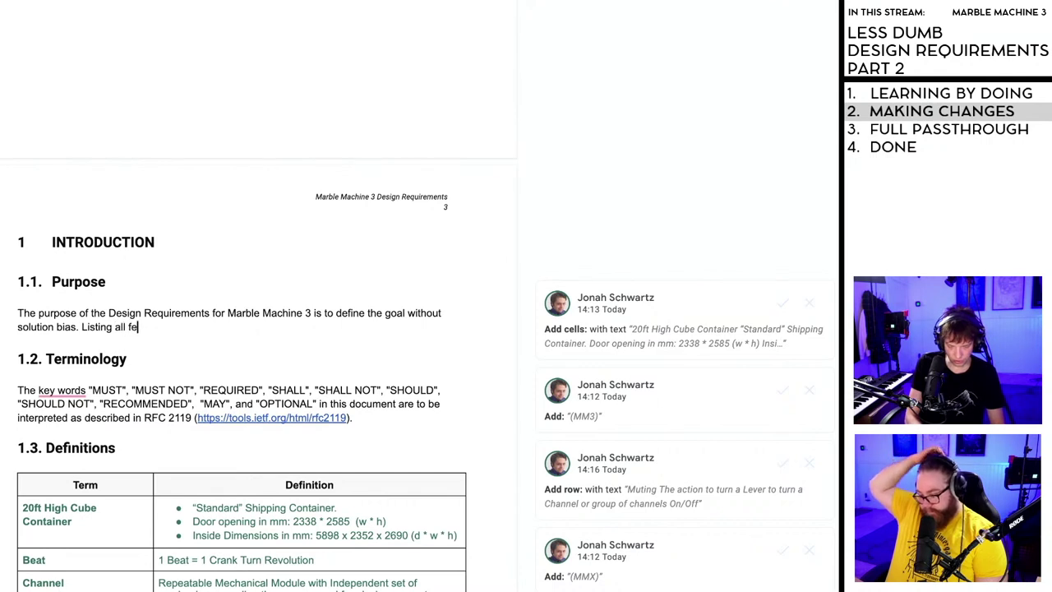
type("atures to make s")
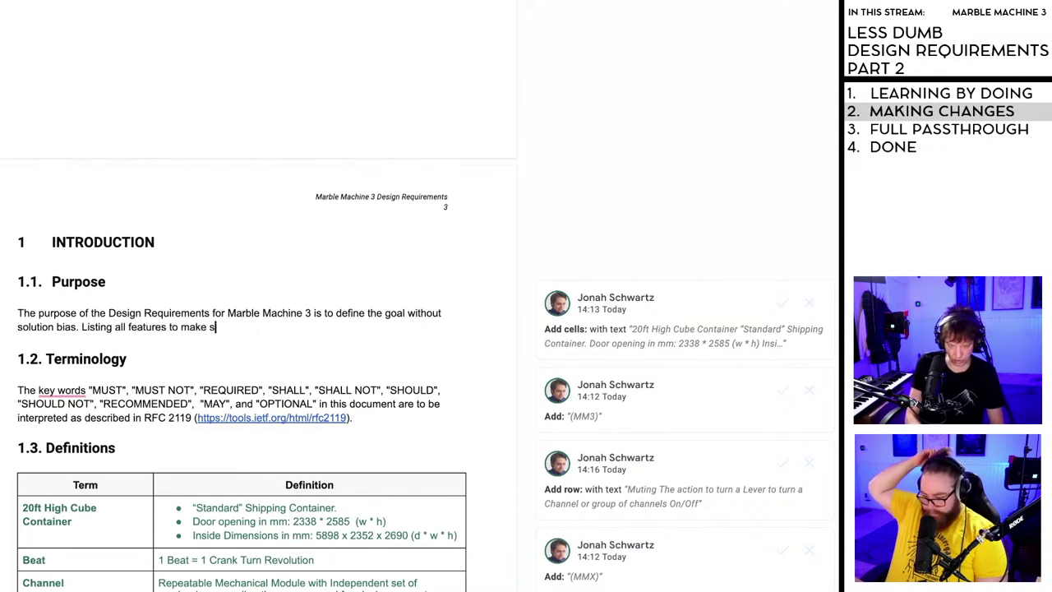
type("ure nothing has ")
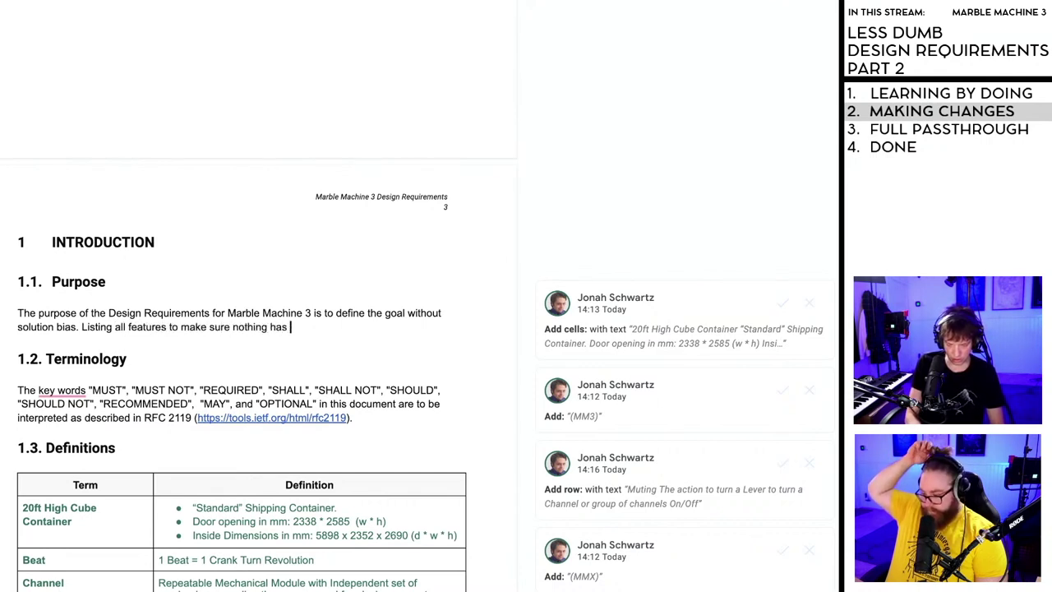
type("been forgotten")
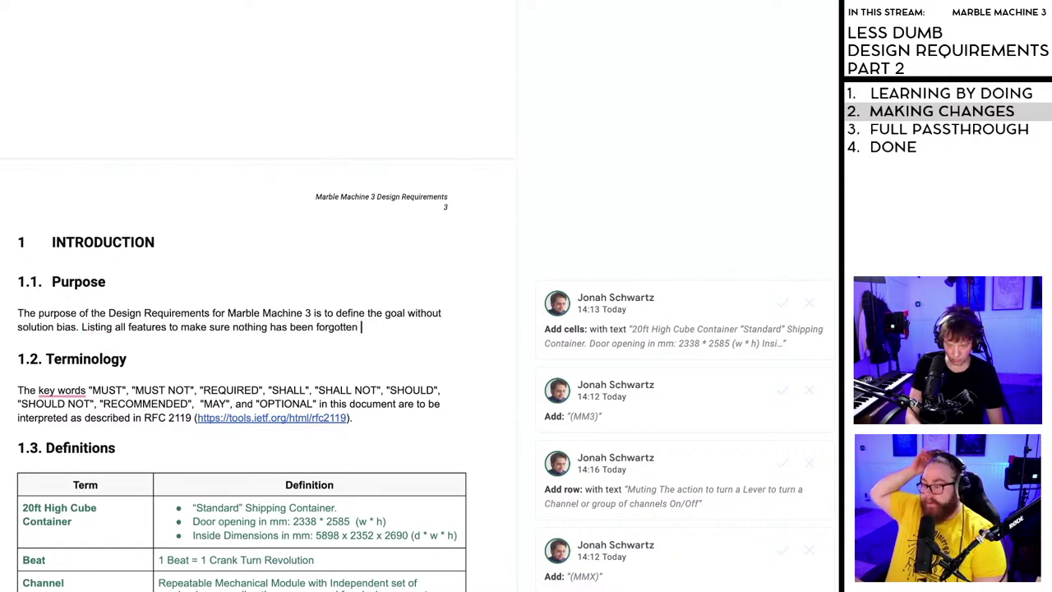
type(" when machine is ")
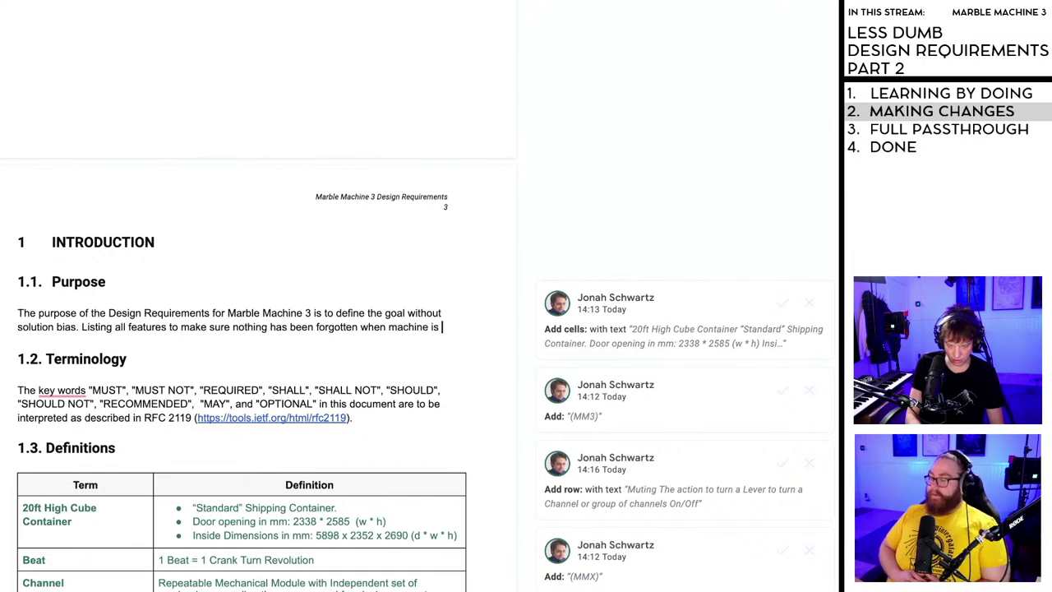
type("assem")
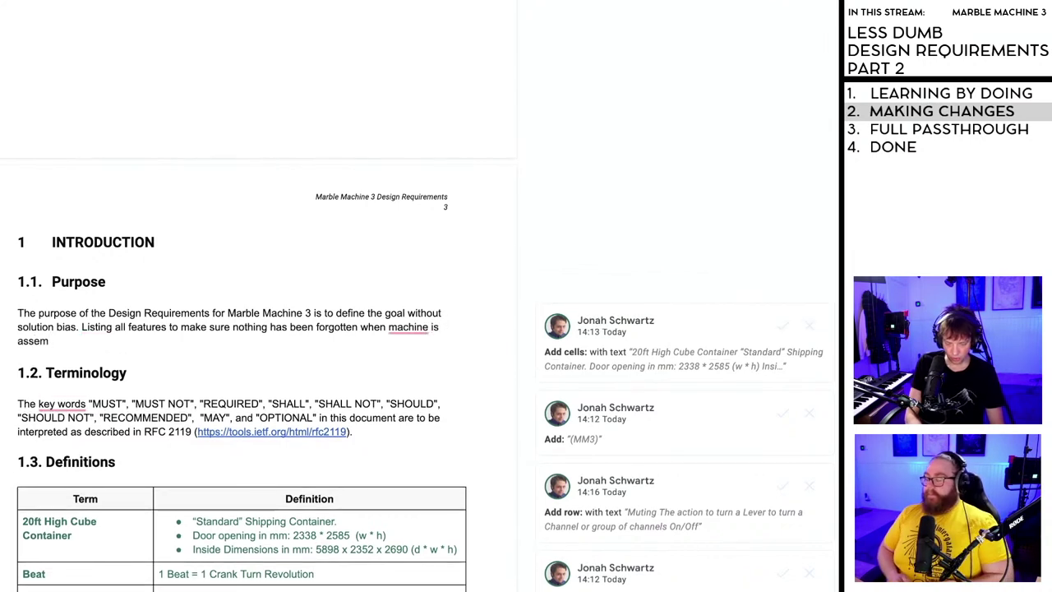
type("bled")
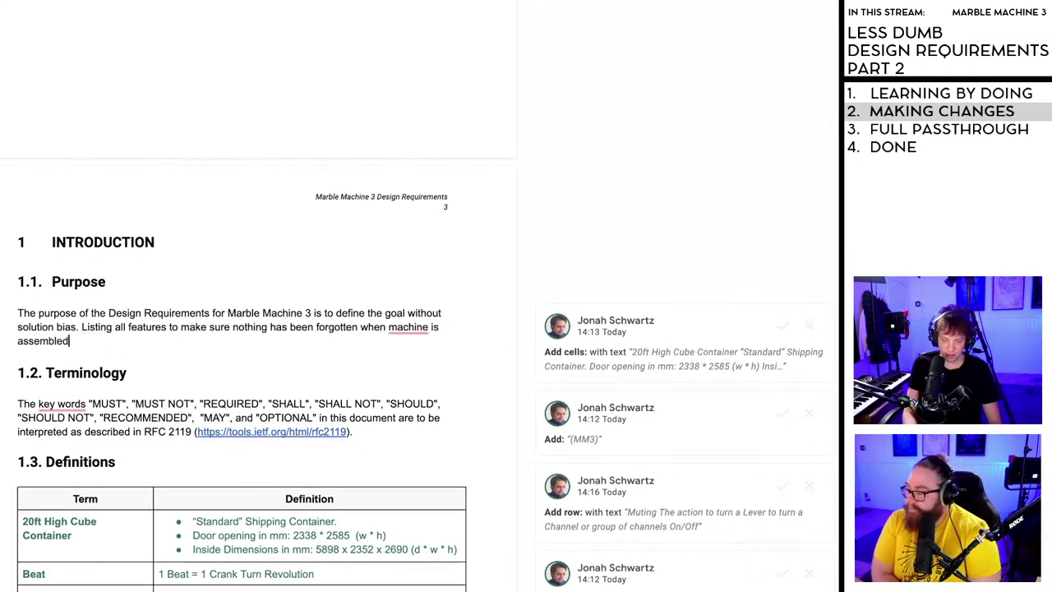
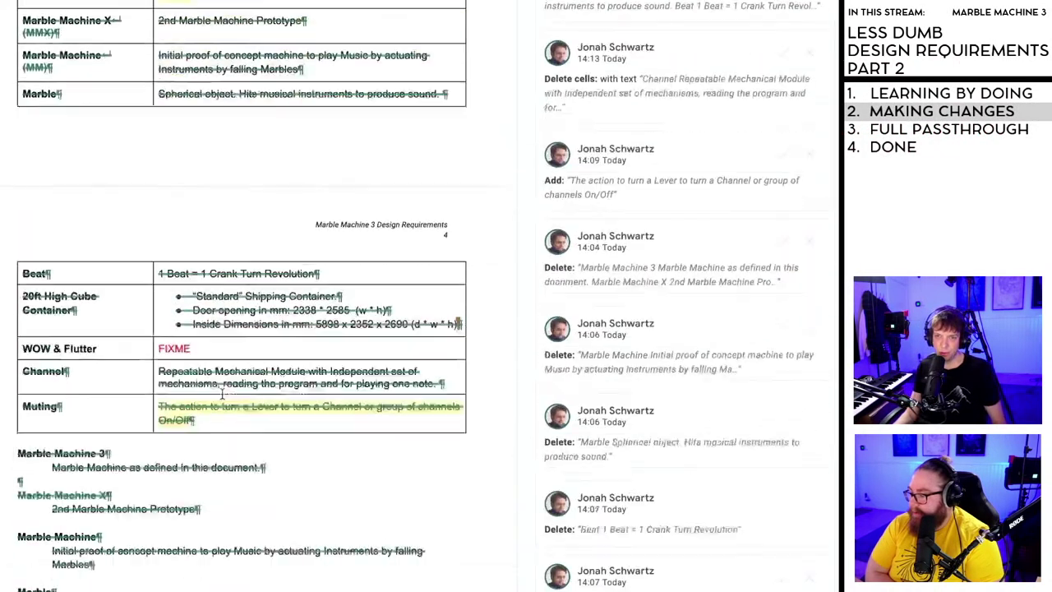
- Open blank lines above 'Tuning of Bass guitar' and move Crank up into that space
scroll(215, 399, "down", 15)
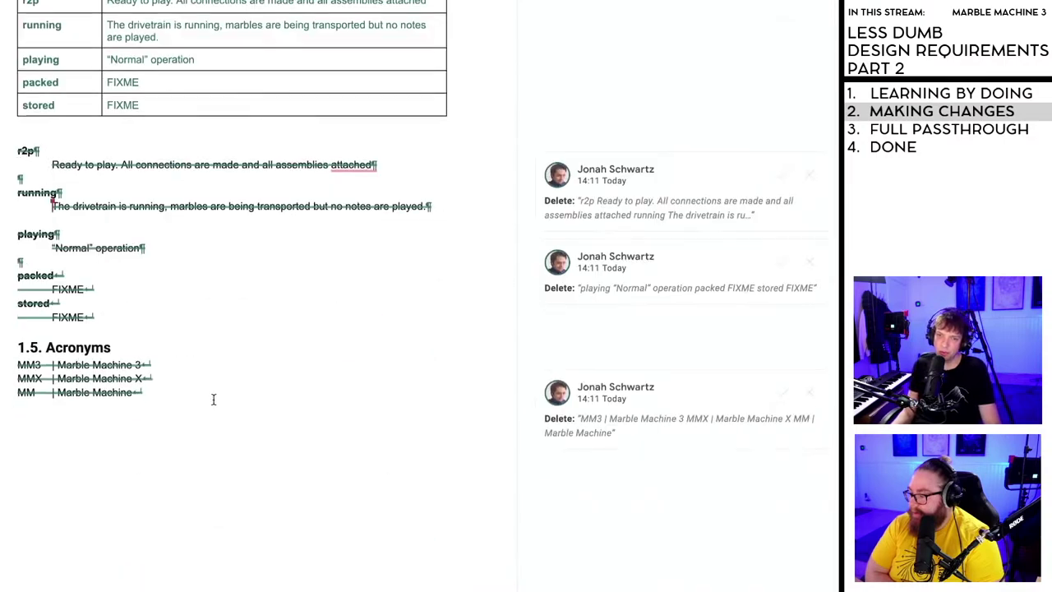
scroll(209, 401, "down", 5)
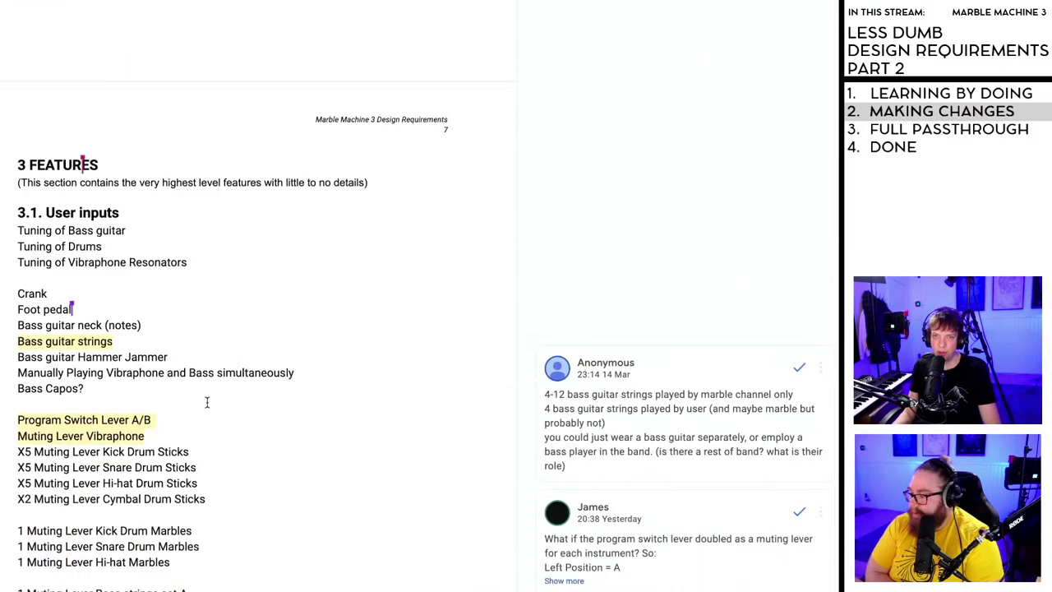
scroll(199, 353, "down", 3)
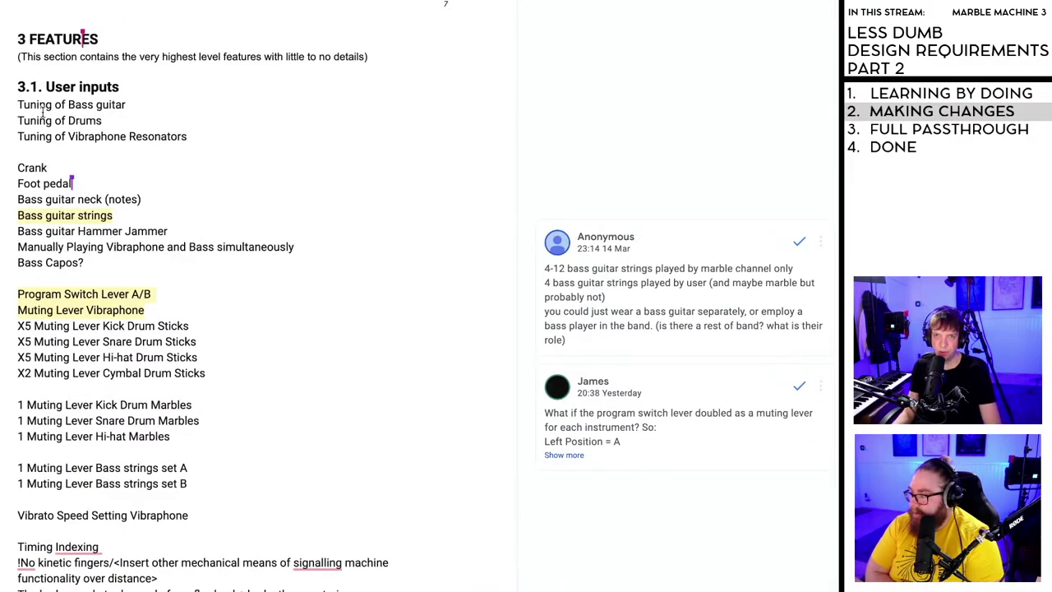
left_click(18, 104)
key("Return")
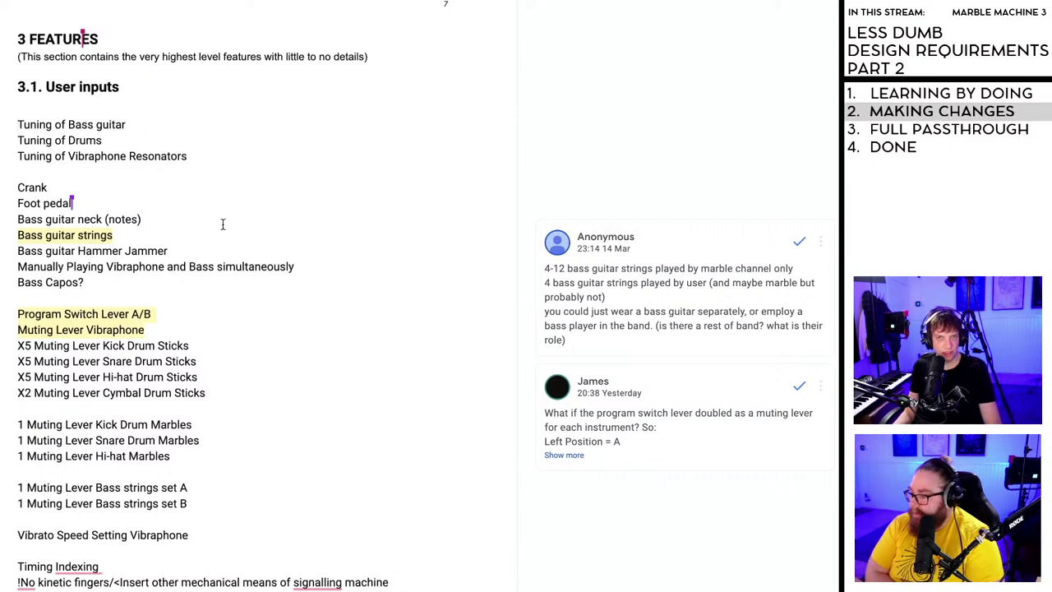
scroll(99, 206, "down", 1)
key("Return")
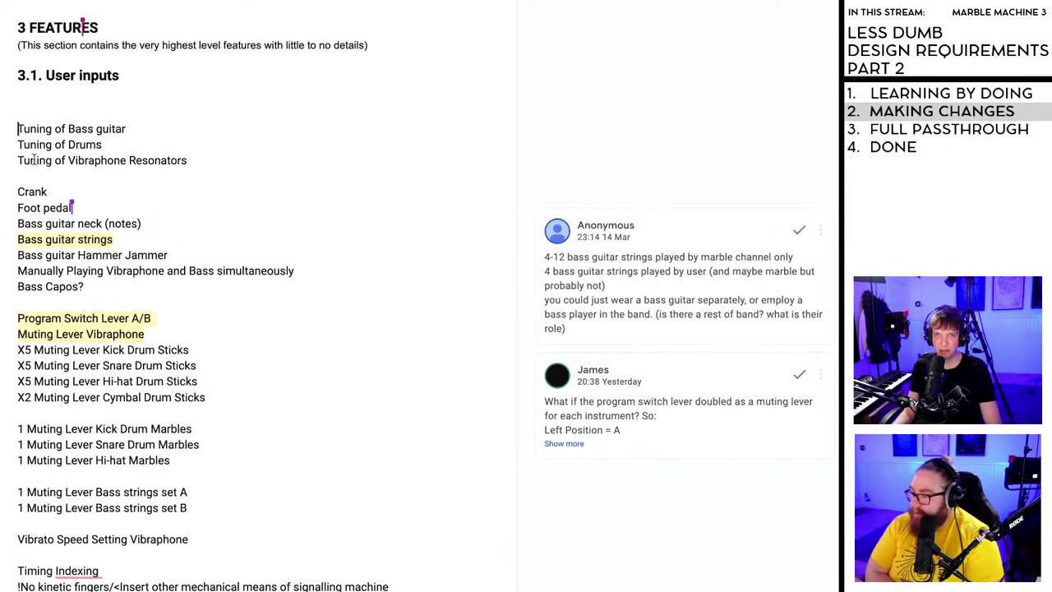
double_click(27, 190)
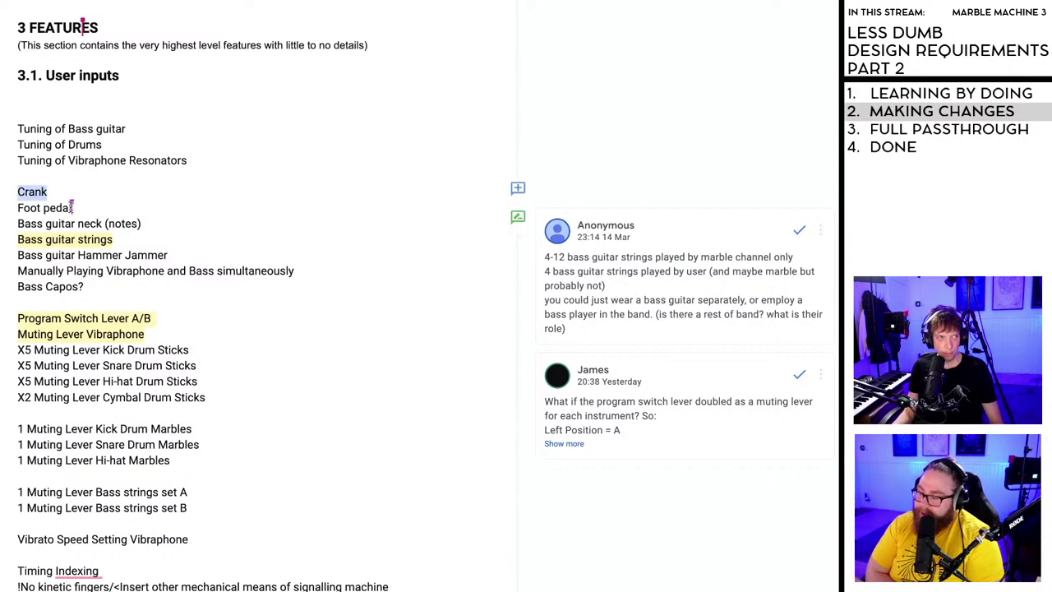
key("BackSpace")
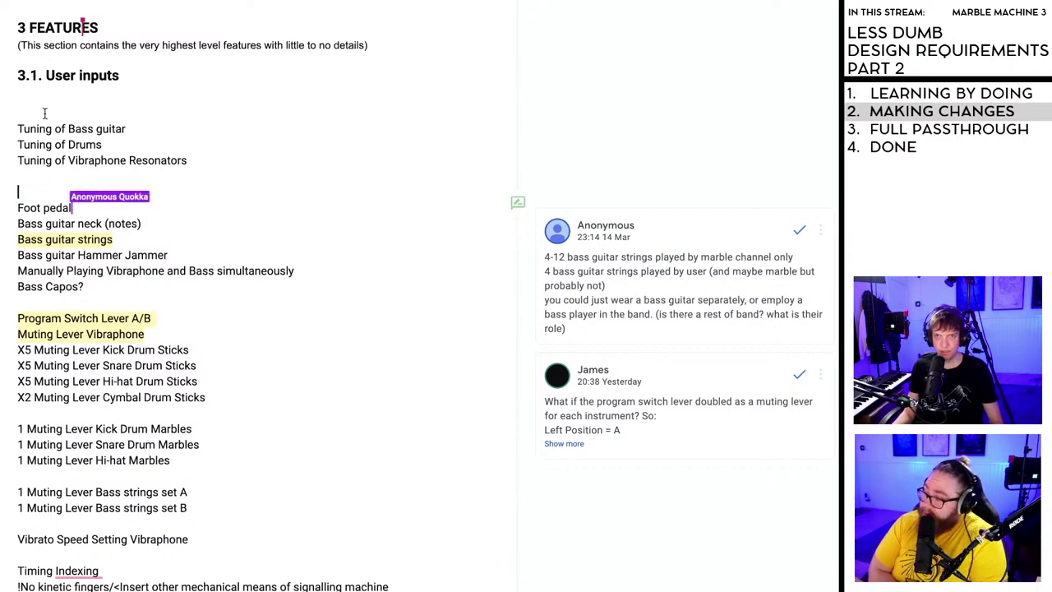
key("ctrl+z")
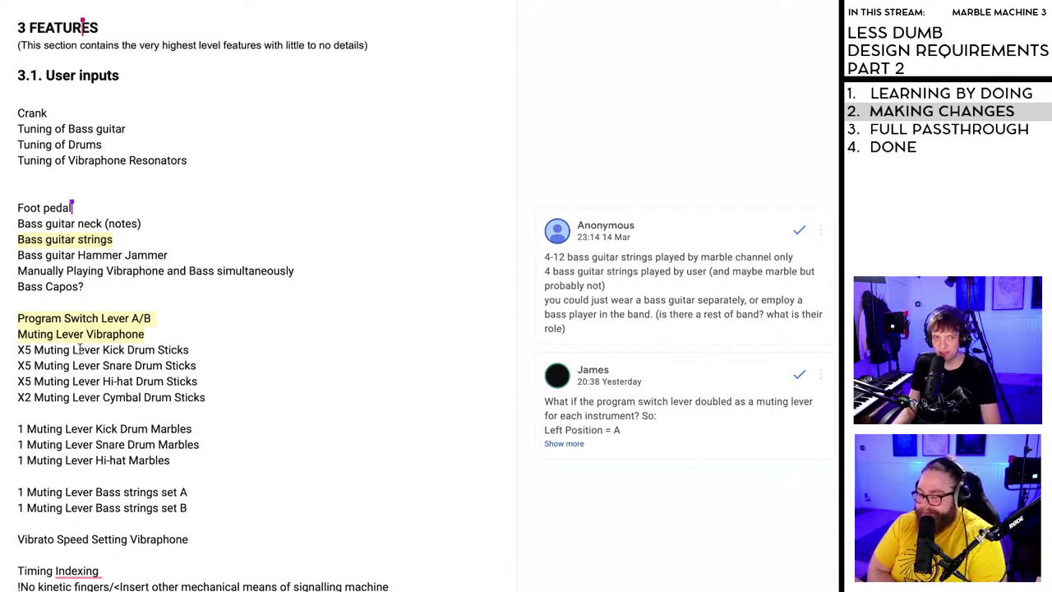
scroll(82, 343, "down", 1)
scroll(98, 206, "up", 1)
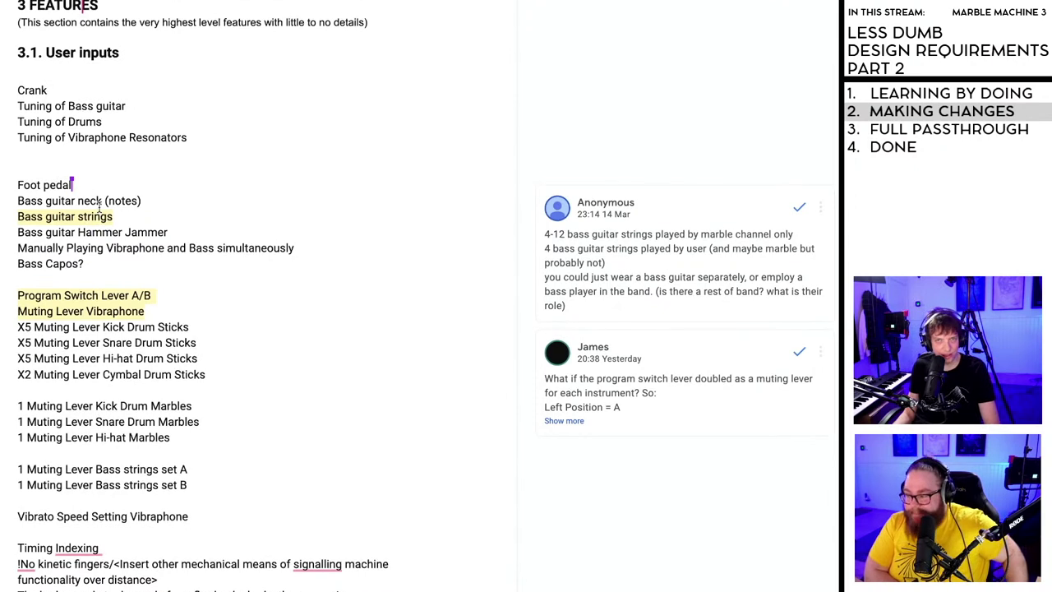
key("Return")
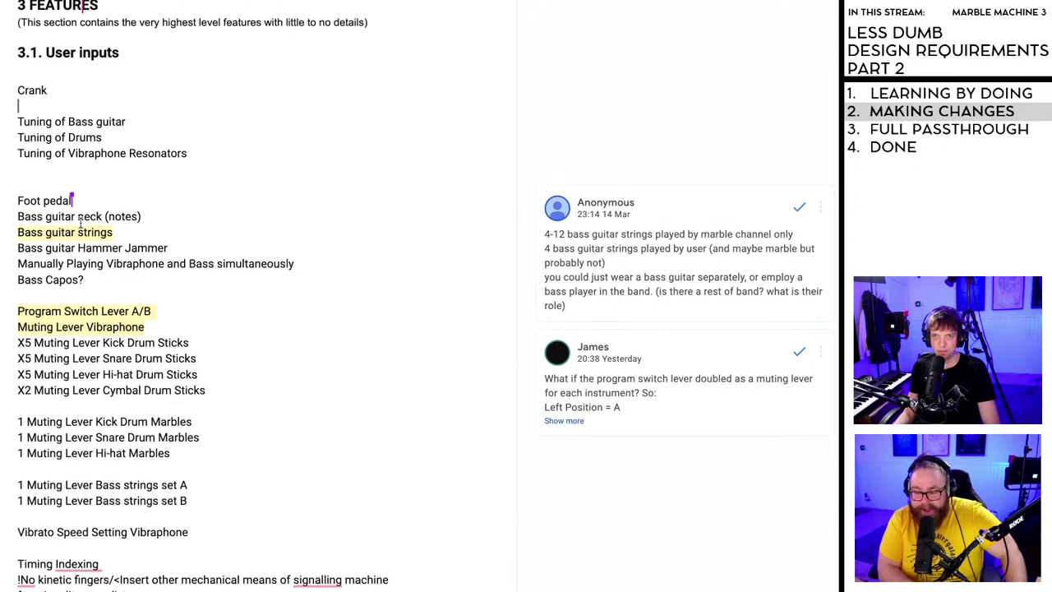
- Move Foot pedal to sit directly under Crank, with an empty line below it
left_click_drag(73, 200, 17, 201)
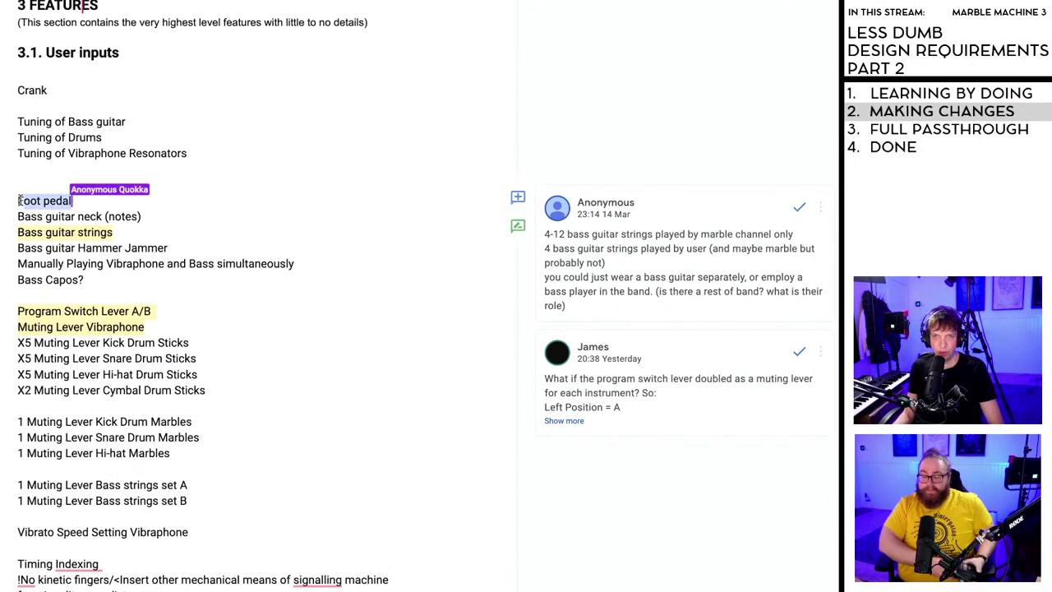
key("ctrl+x")
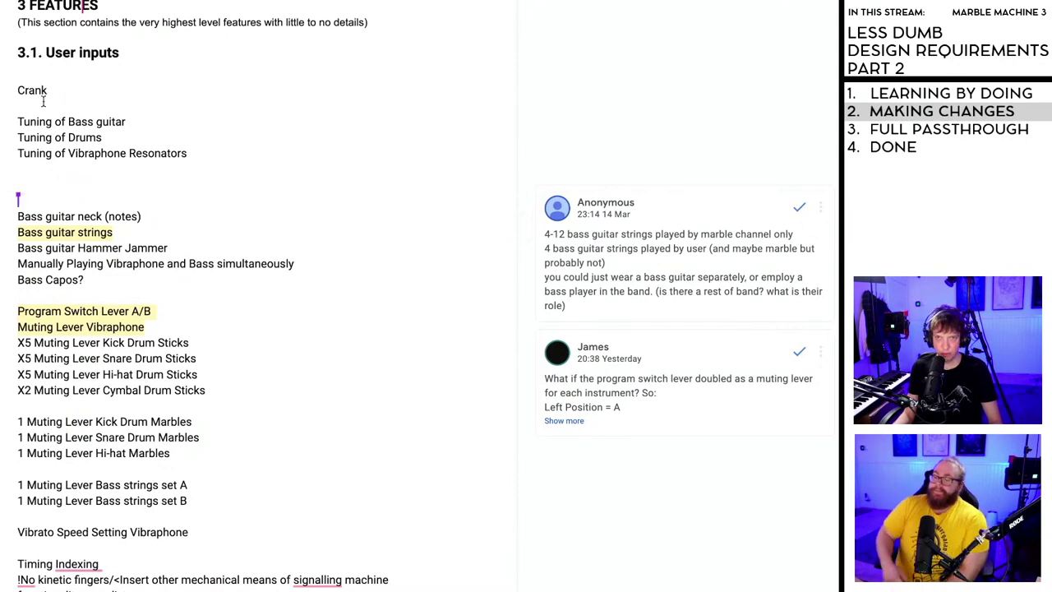
left_click(37, 104)
key("ctrl+v")
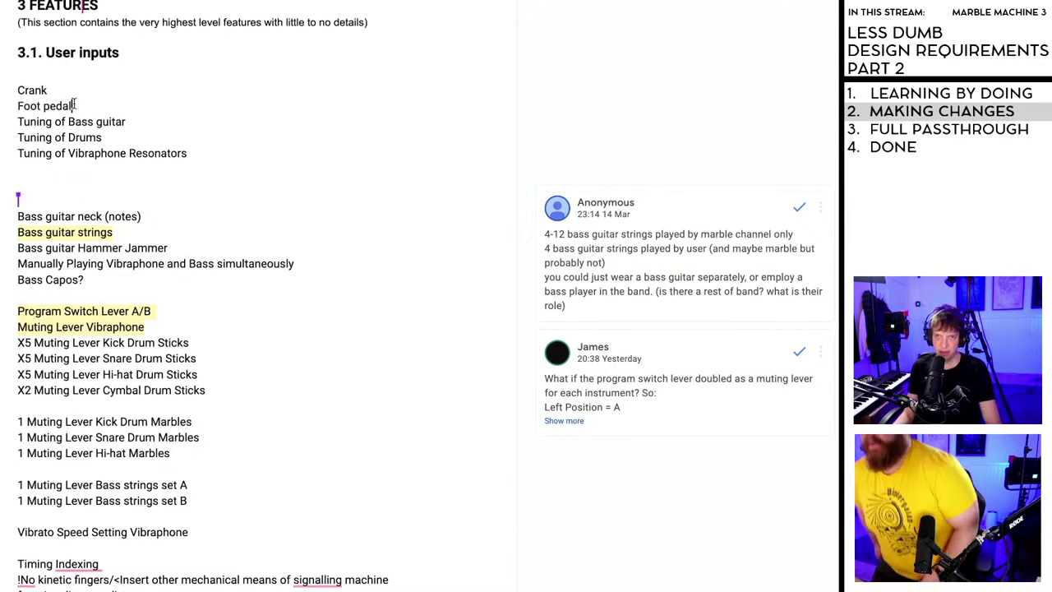
key("Return")
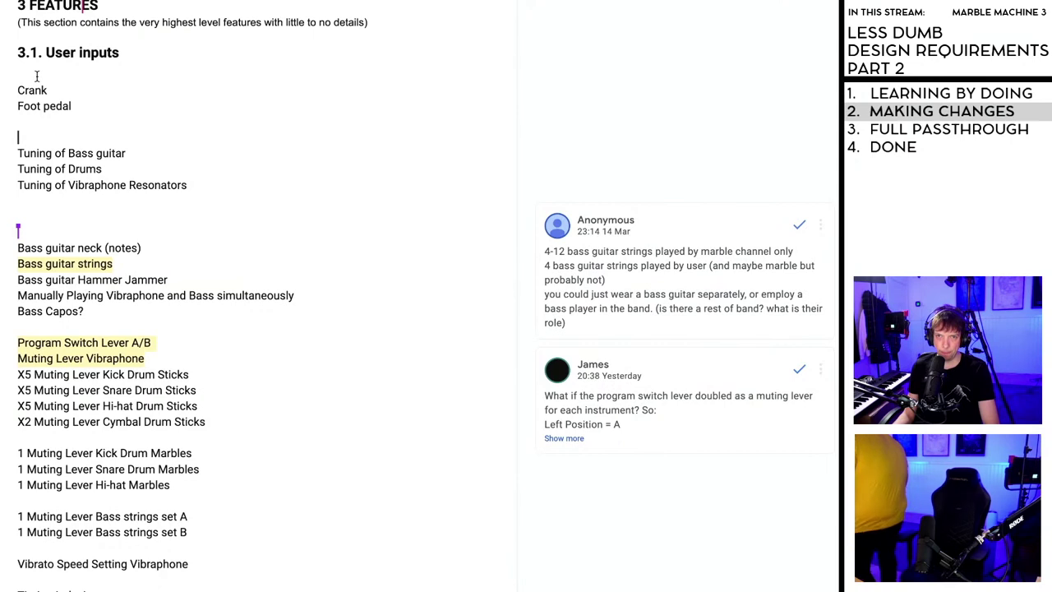
key("Up")
key("Up")
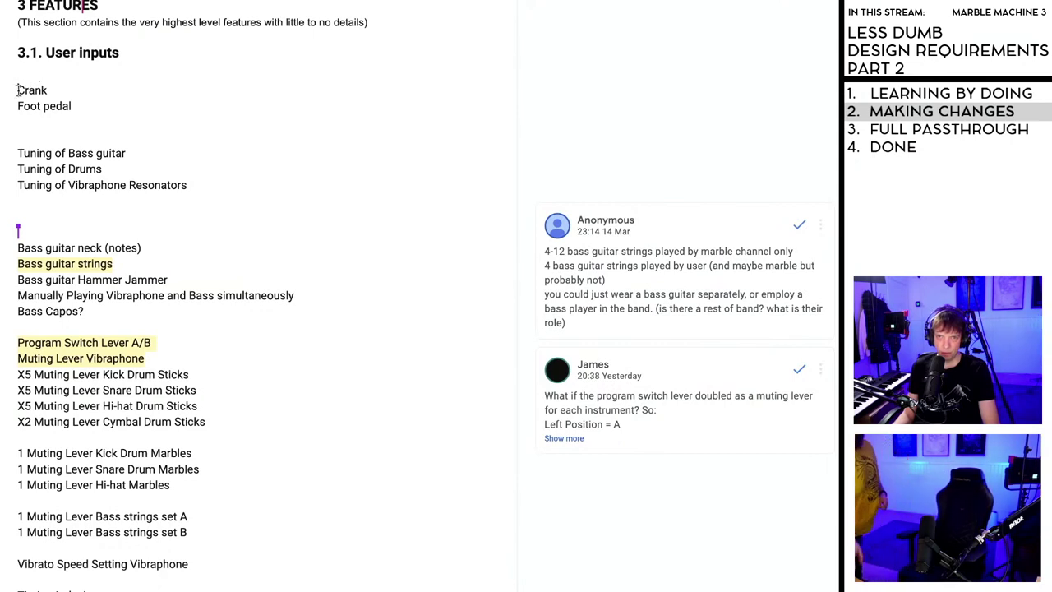
- Add the subheading '3.1.1 Power inputs & Brakes' on its own line above Crank
type("3.1.1")
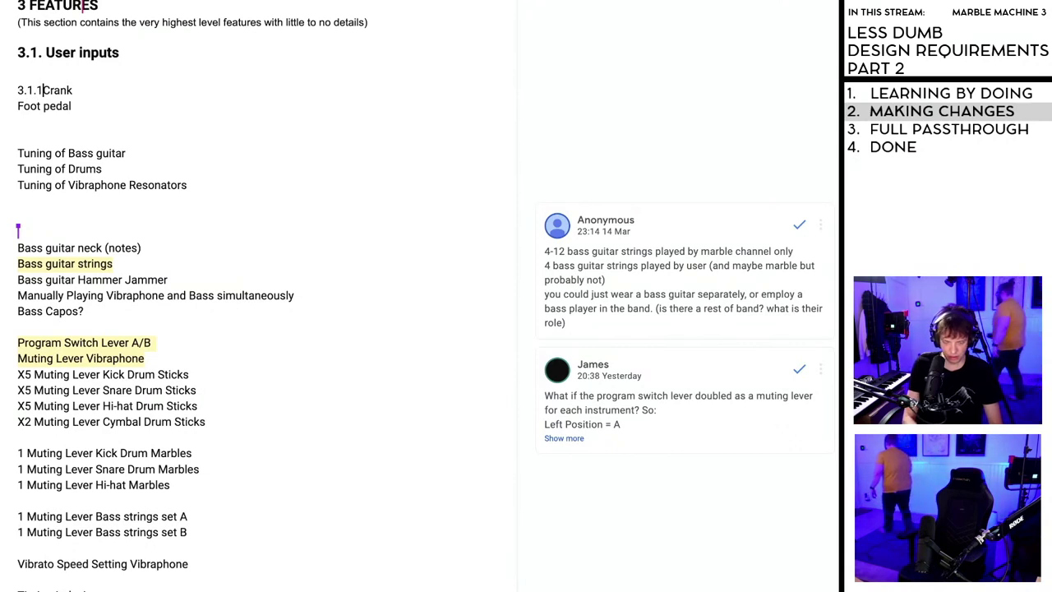
type(" Po")
type("wer inp")
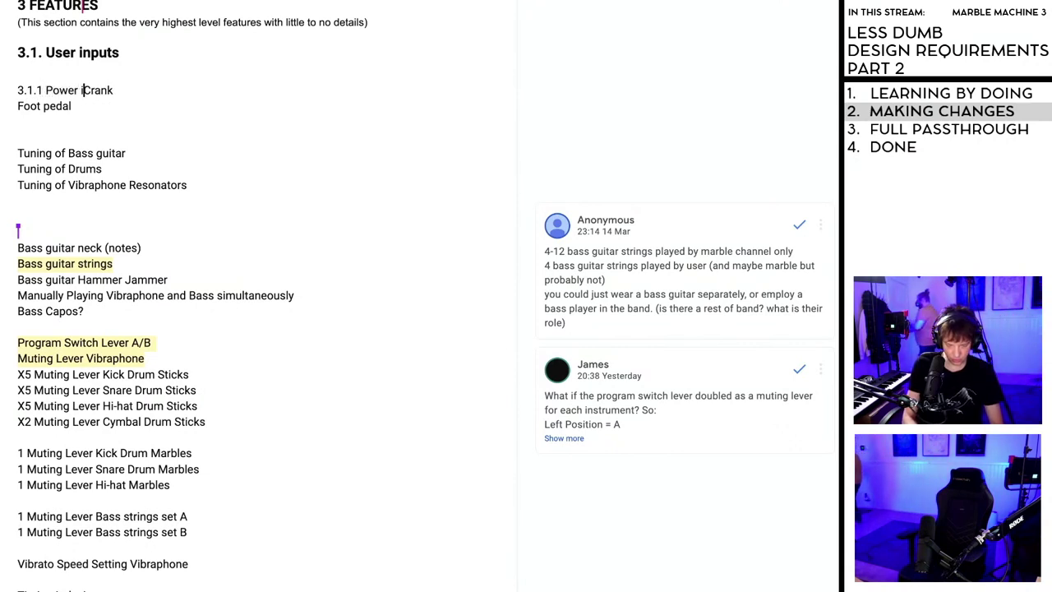
type("uts")
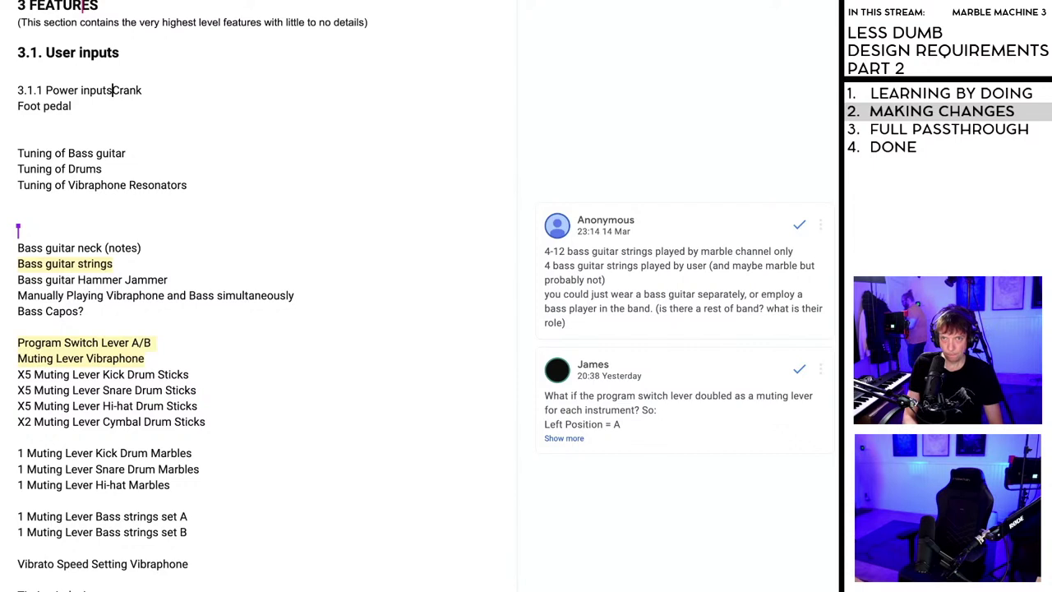
key("Return")
key("Return")
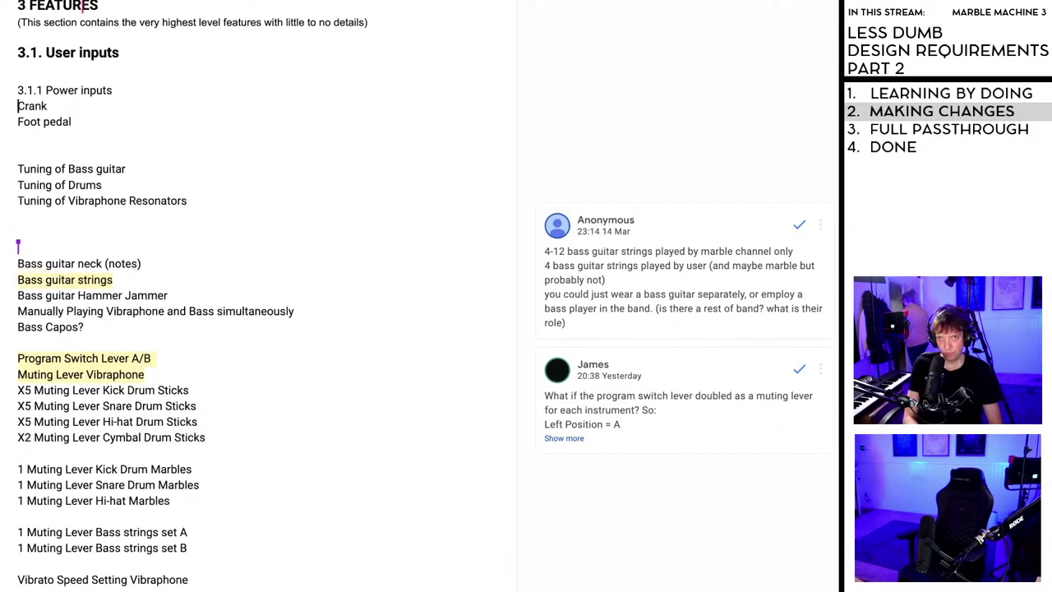
left_click(122, 89)
type("& B")
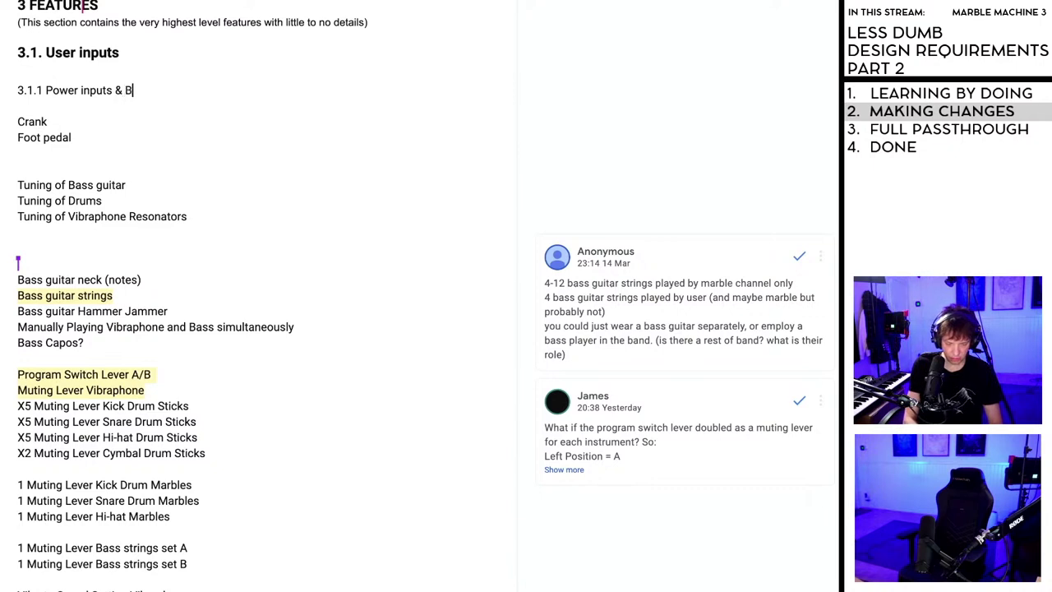
type("rakes")
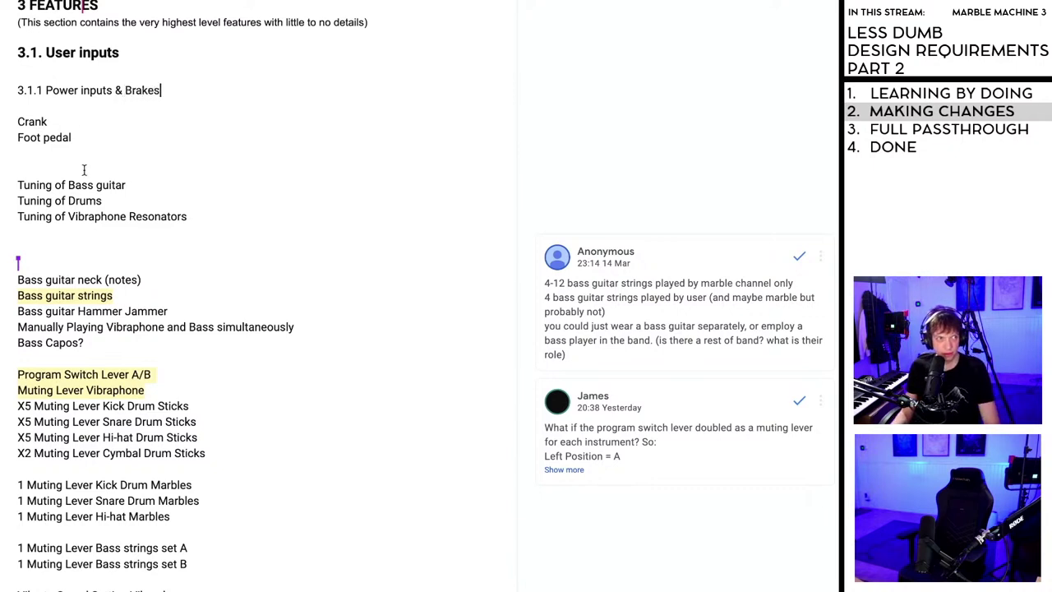
left_click(17, 122)
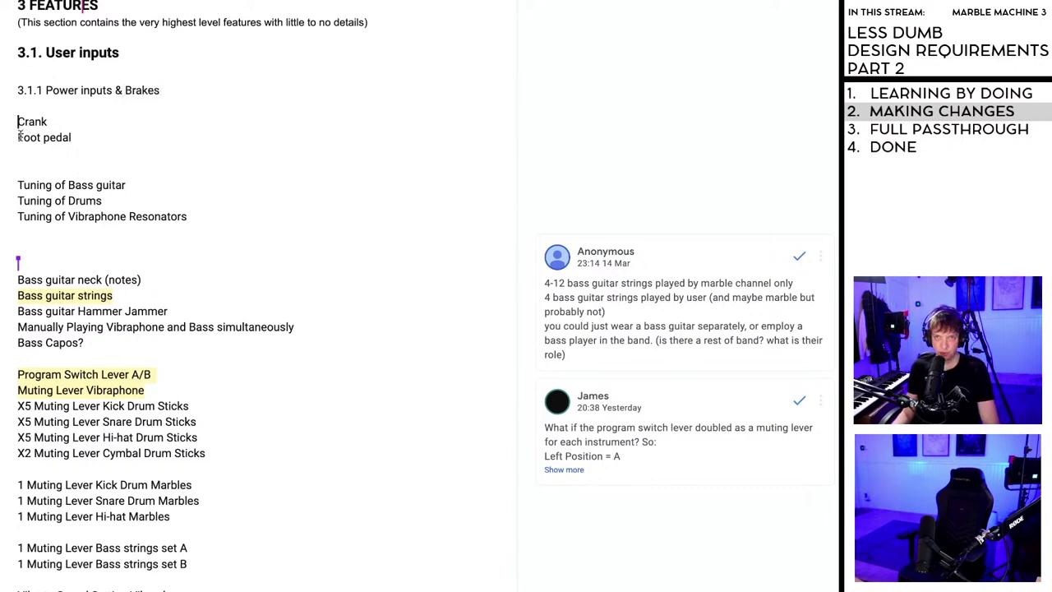
left_click(20, 151)
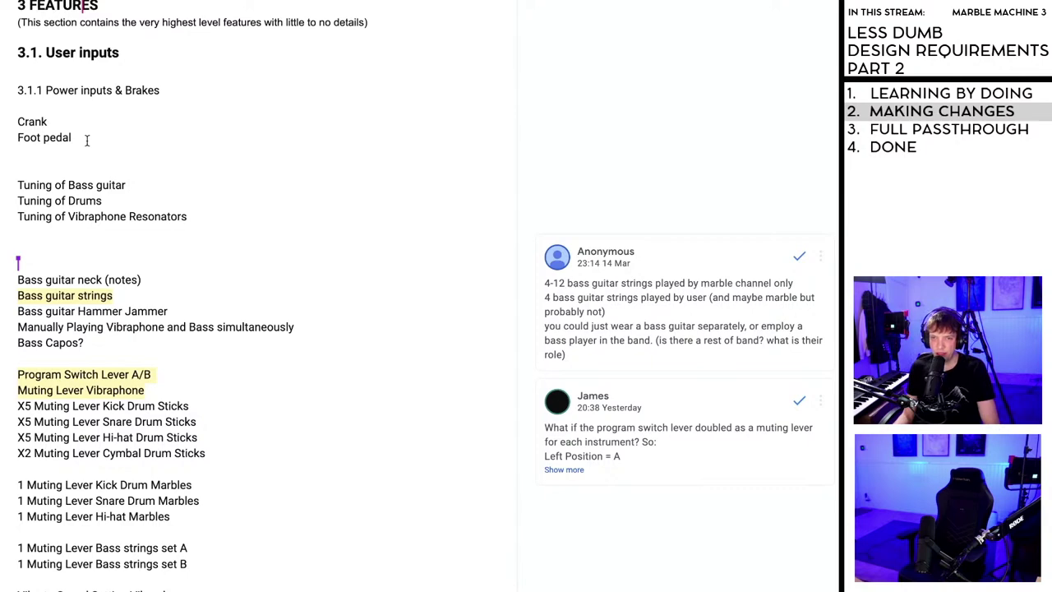
- Delete the brake decoupling sentence from page 8
scroll(86, 141, "down", 3)
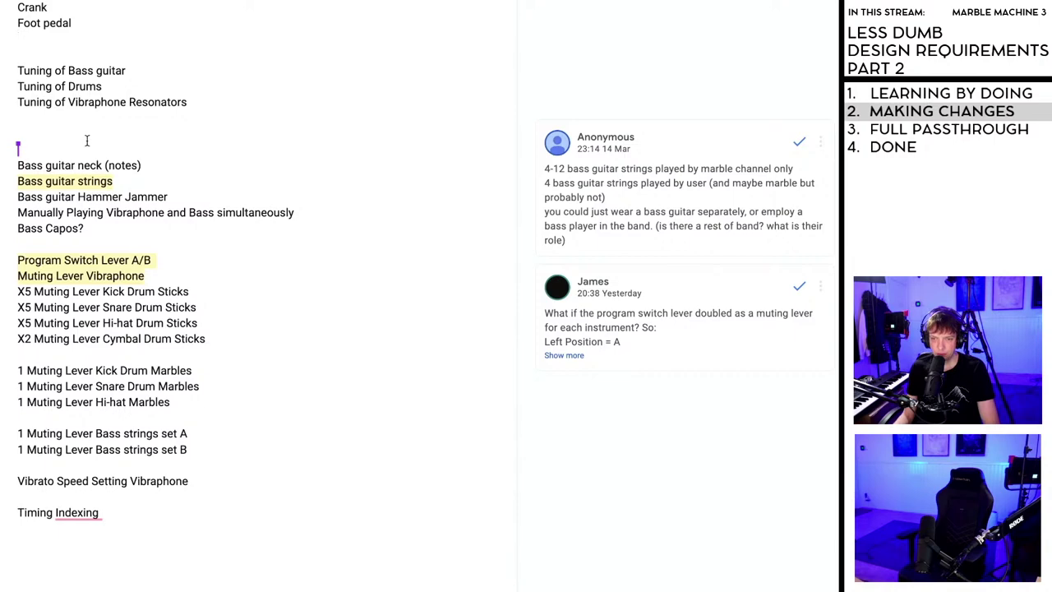
scroll(87, 141, "down", 4)
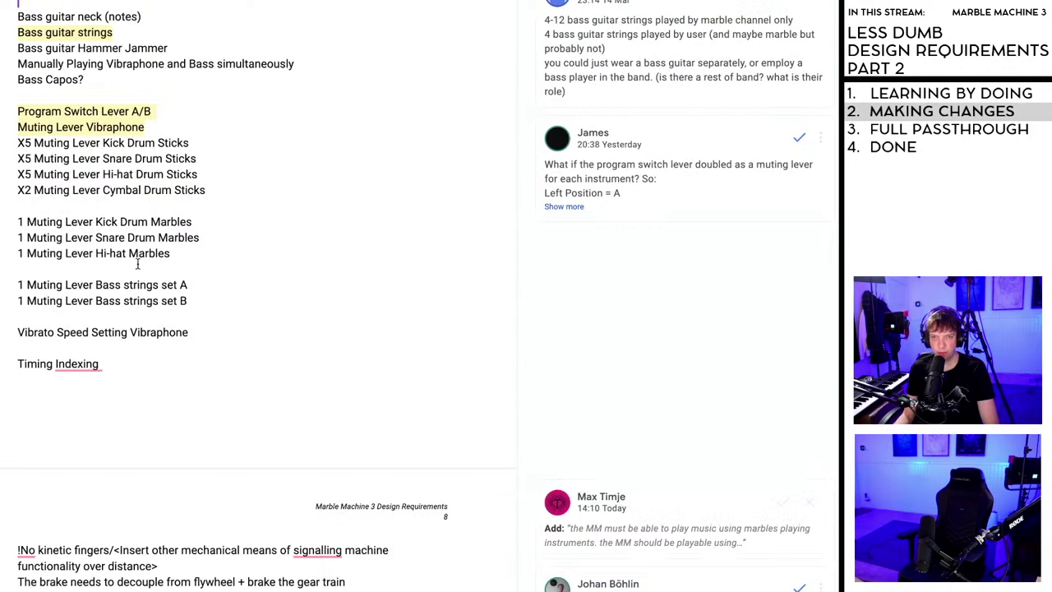
scroll(125, 276, "up", 1)
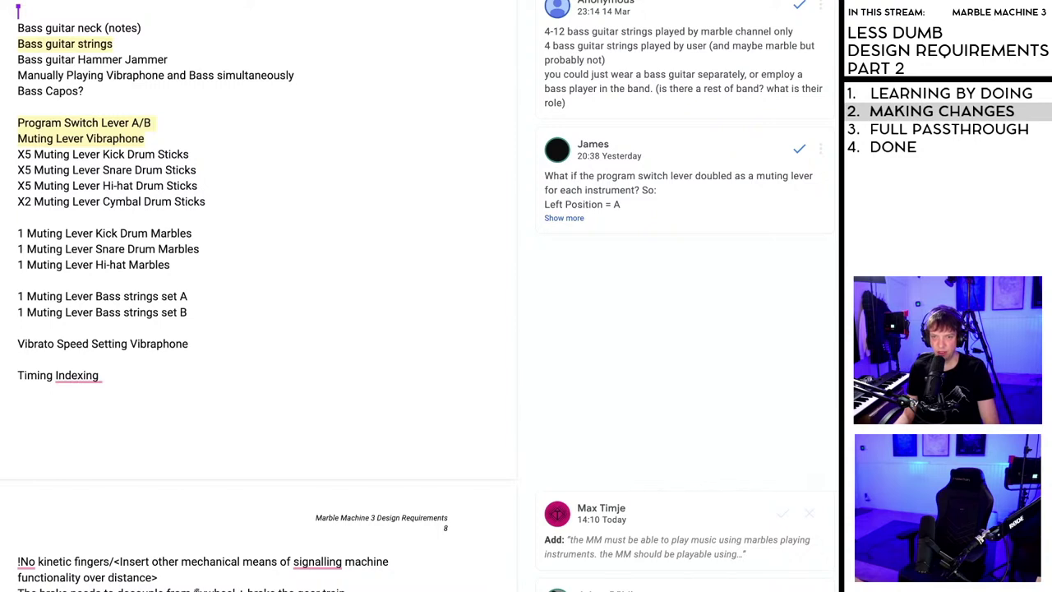
key("ctrl+shift+Left")
key("ctrl+shift+Left")
key("ctrl+shift+Left")
key("ctrl+shift+Left")
key("ctrl+shift+Left")
key("ctrl+shift+Left")
key("ctrl+shift+Left")
key("ctrl+shift+Left")
key("ctrl+shift+Left")
key("ctrl+shift+Left")
key("ctrl+shift+Left")
key("ctrl+shift+Left")
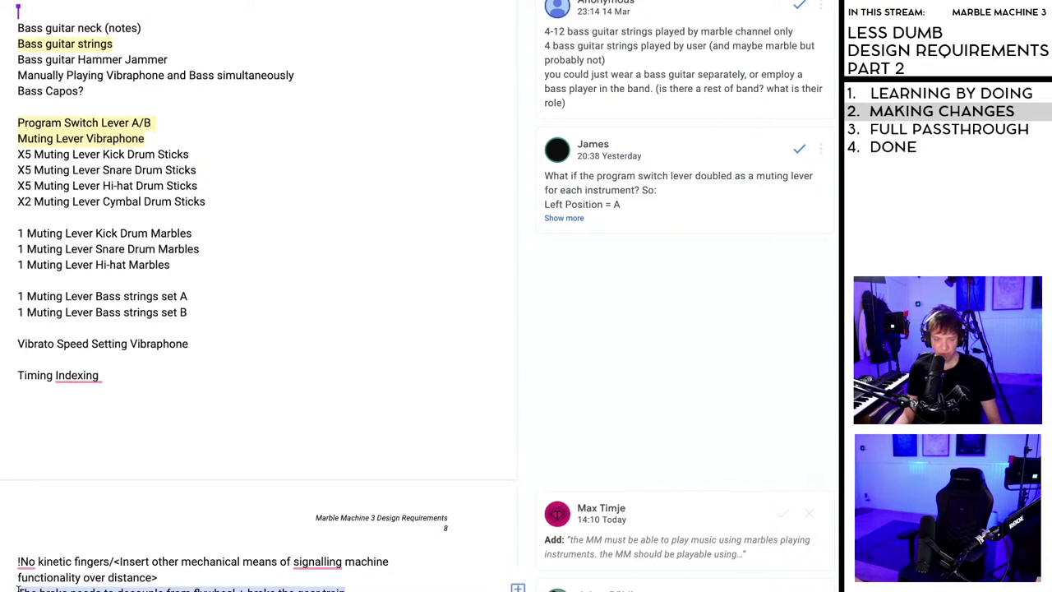
key("BackSpace")
scroll(164, 564, "up", 5)
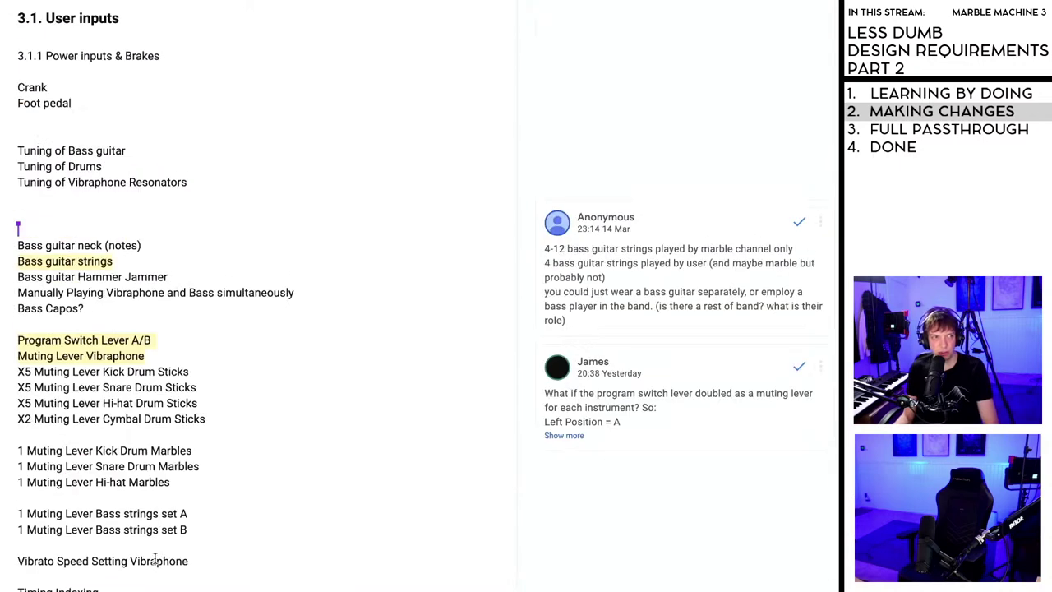
scroll(155, 559, "up", 3)
scroll(143, 391, "down", 1)
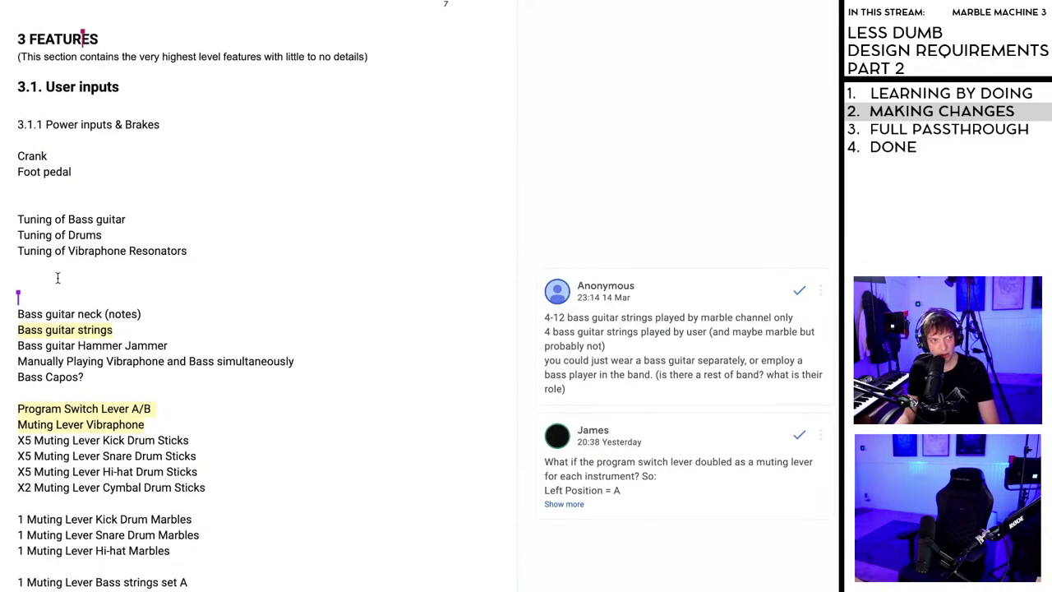
scroll(61, 257, "down", 1)
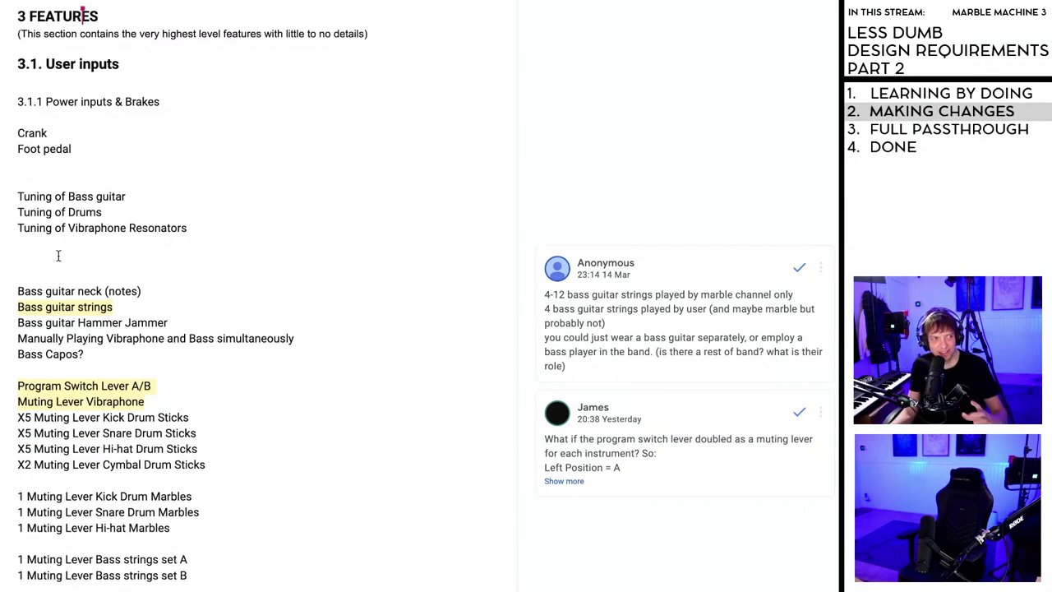
- Type 'The brake needs to decouple from flywheel + brake the gear train' below the tuning items
left_click(50, 253)
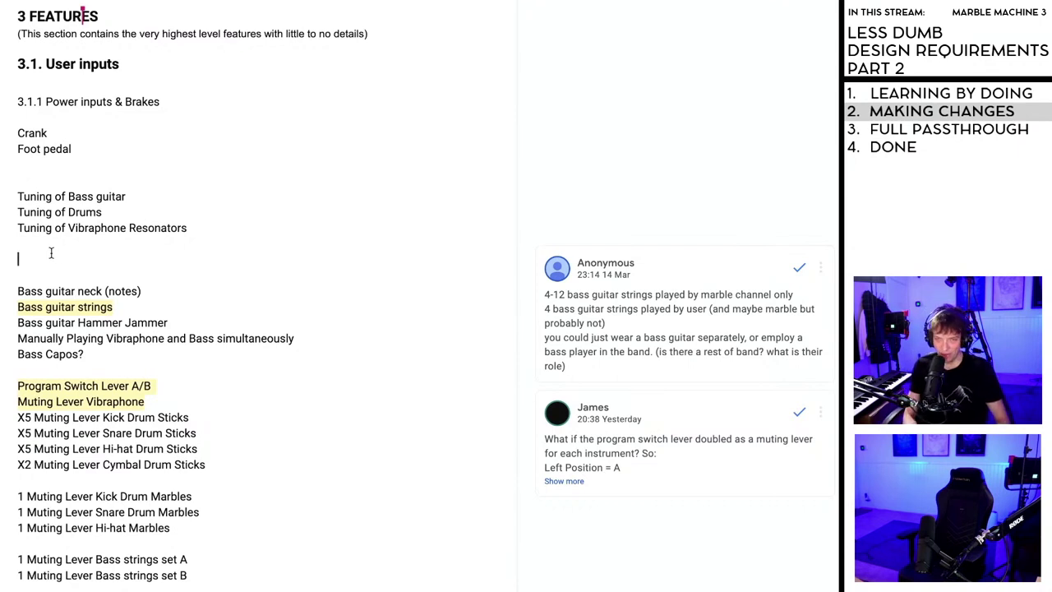
type("The brake needs to decouple from flywheel + brake the gear train")
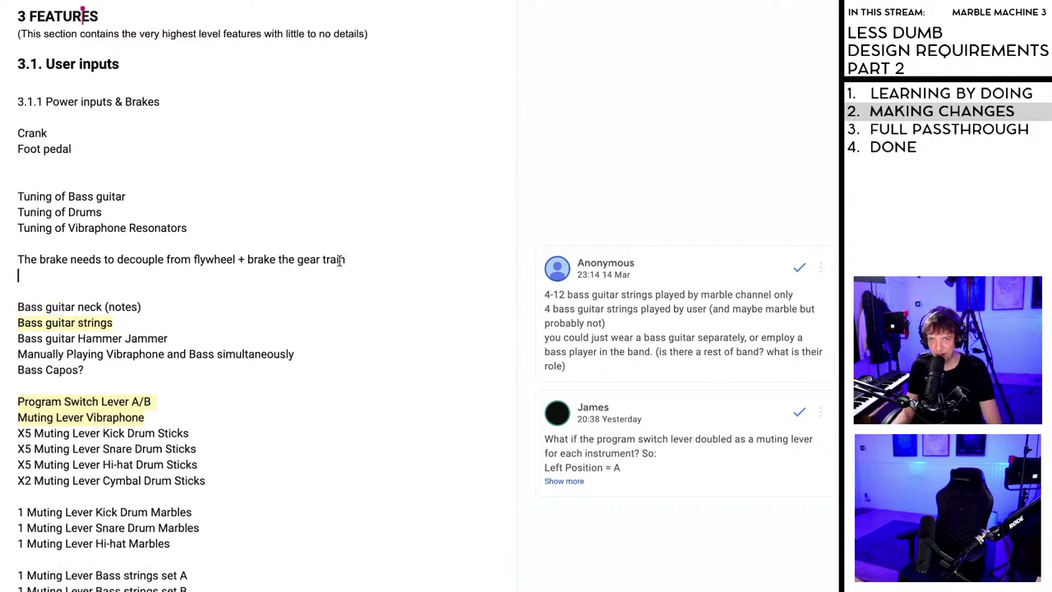
key("Return")
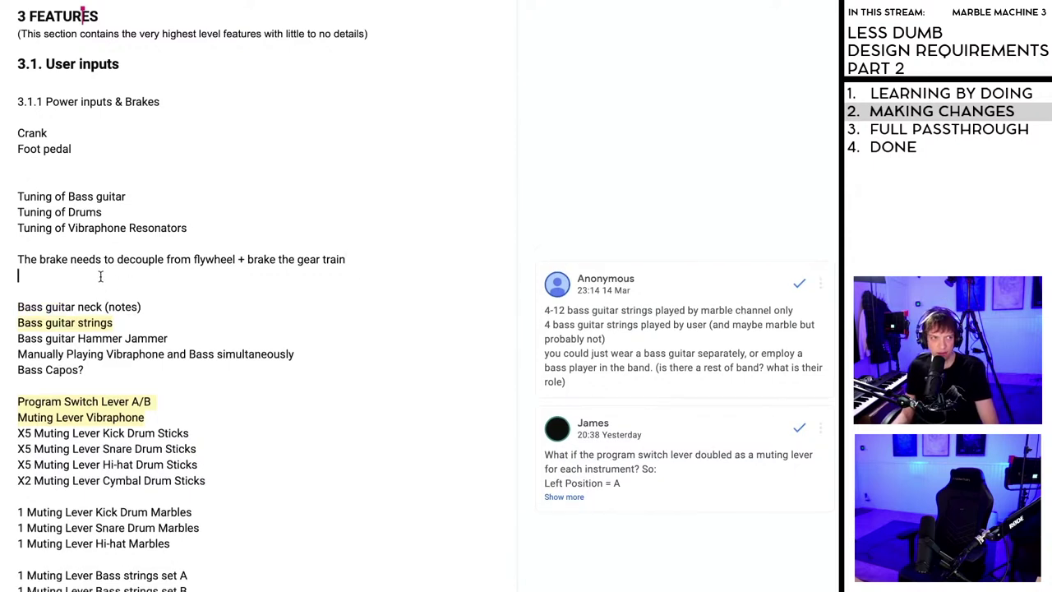
scroll(101, 276, "down", 1)
- Move the brake sentence directly under Foot pedal, removing the blank line above it
left_click_drag(346, 248, 16, 249)
key("ctrl+c")
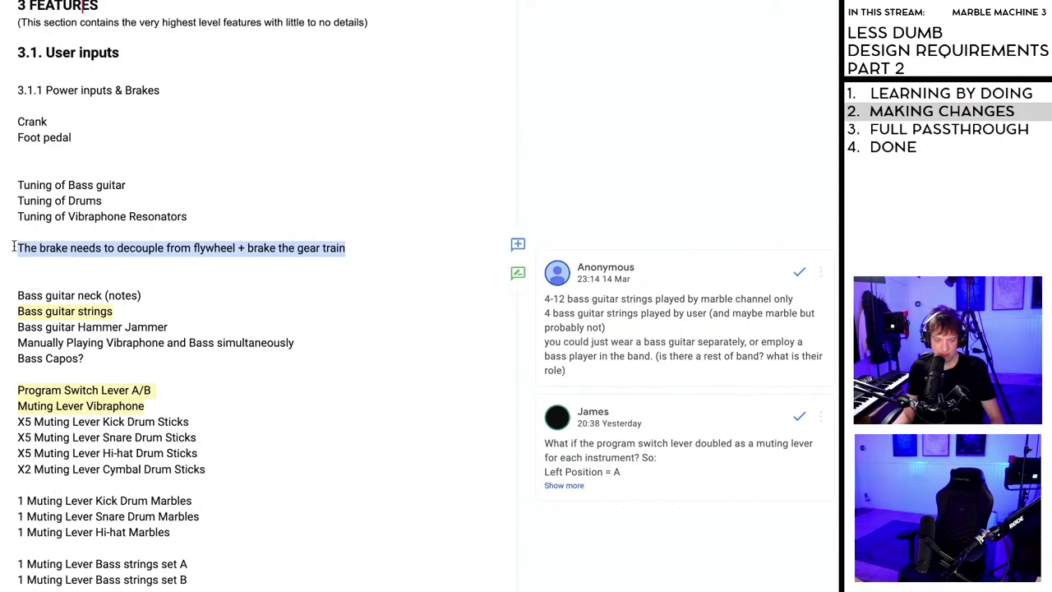
key("BackSpace")
left_click(48, 154)
key("Return")
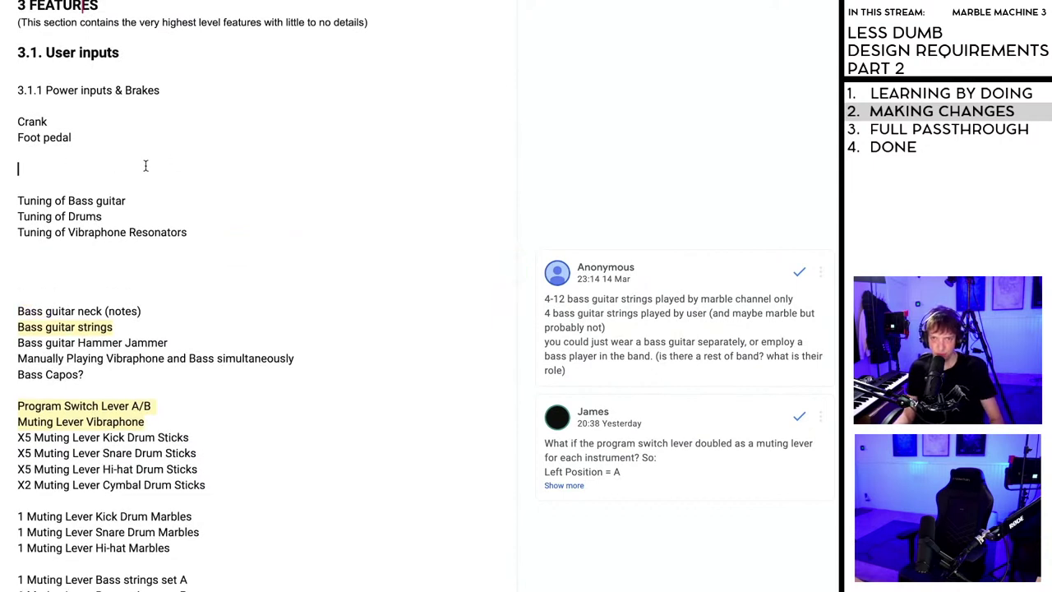
key("ctrl+v")
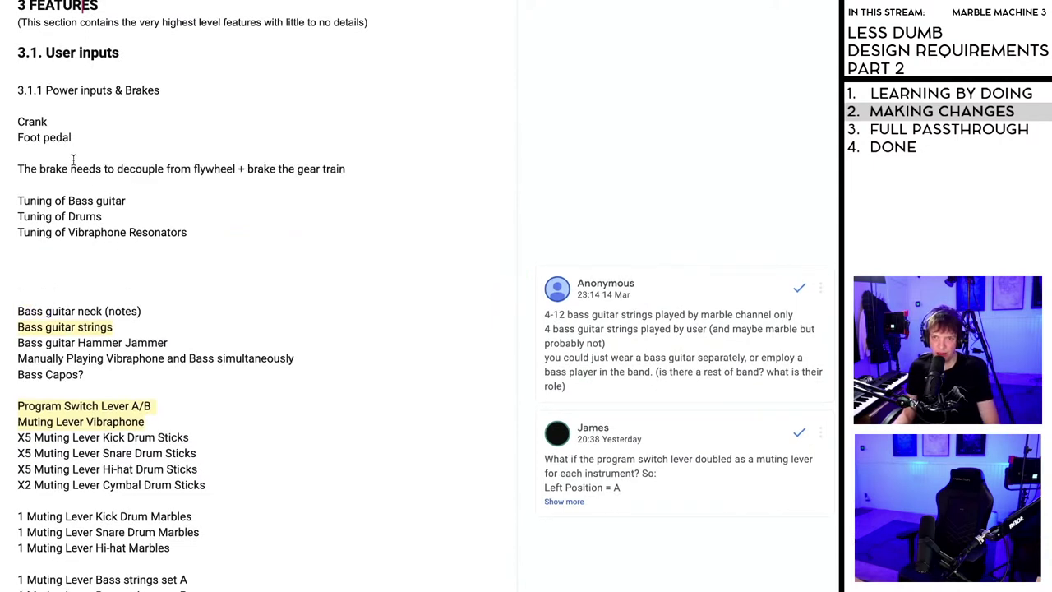
key("Up")
key("BackSpace")
scroll(99, 197, "down", 5)
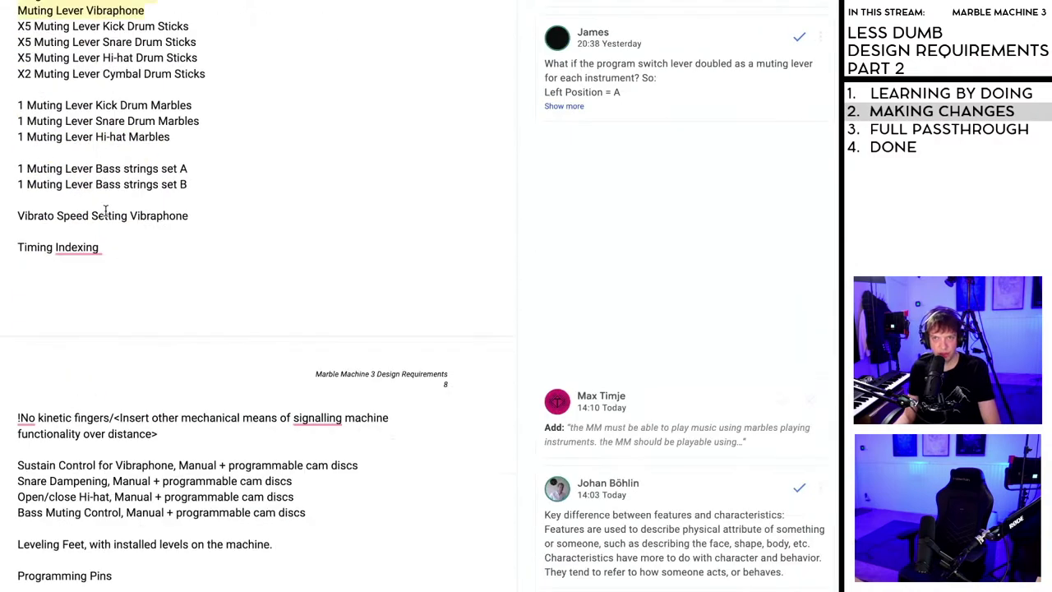
scroll(107, 214, "up", 6)
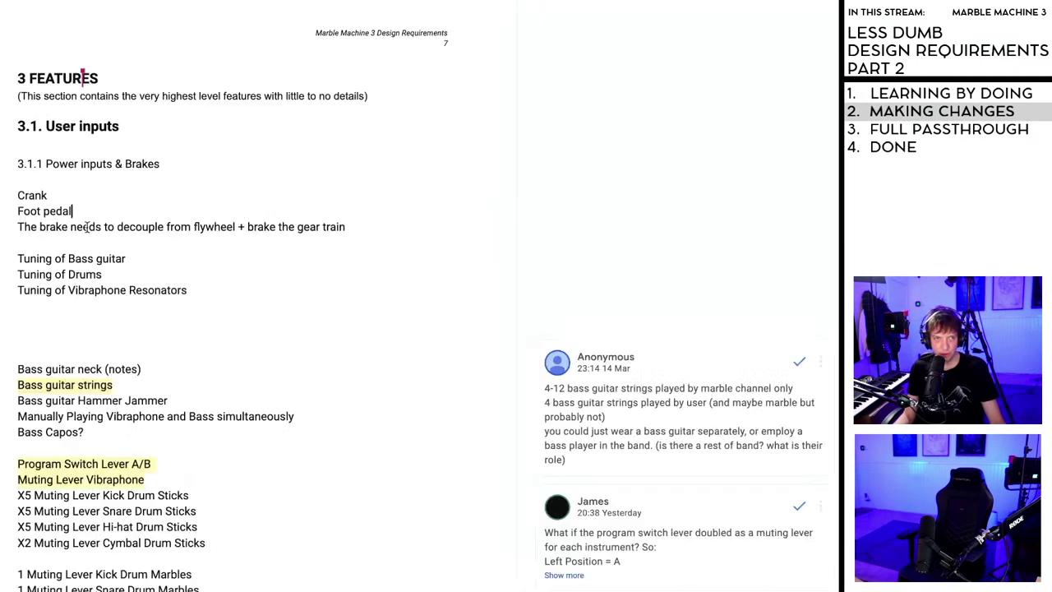
scroll(115, 228, "down", 1)
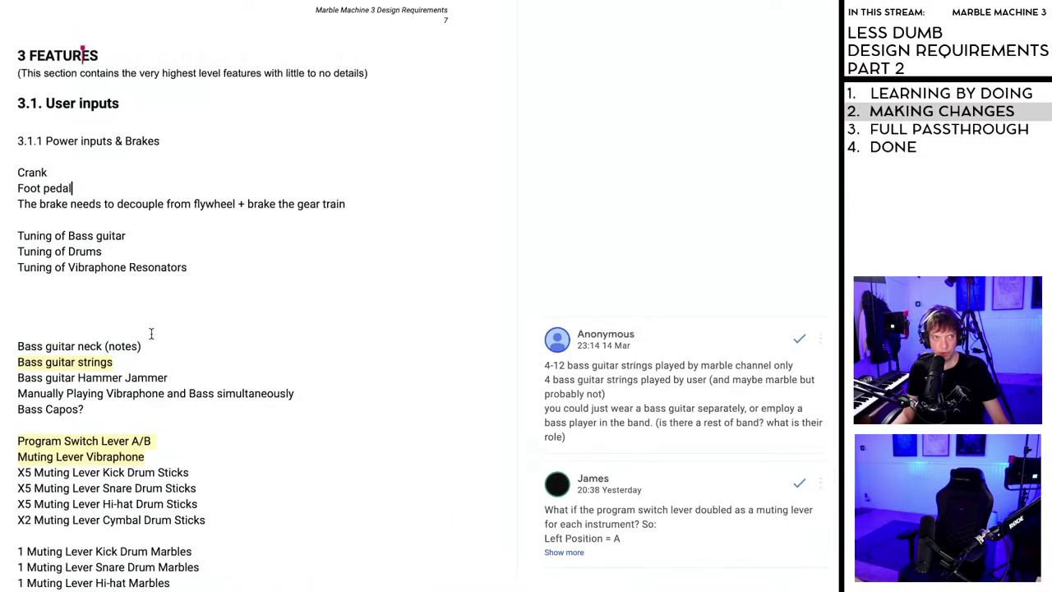
left_click(102, 203)
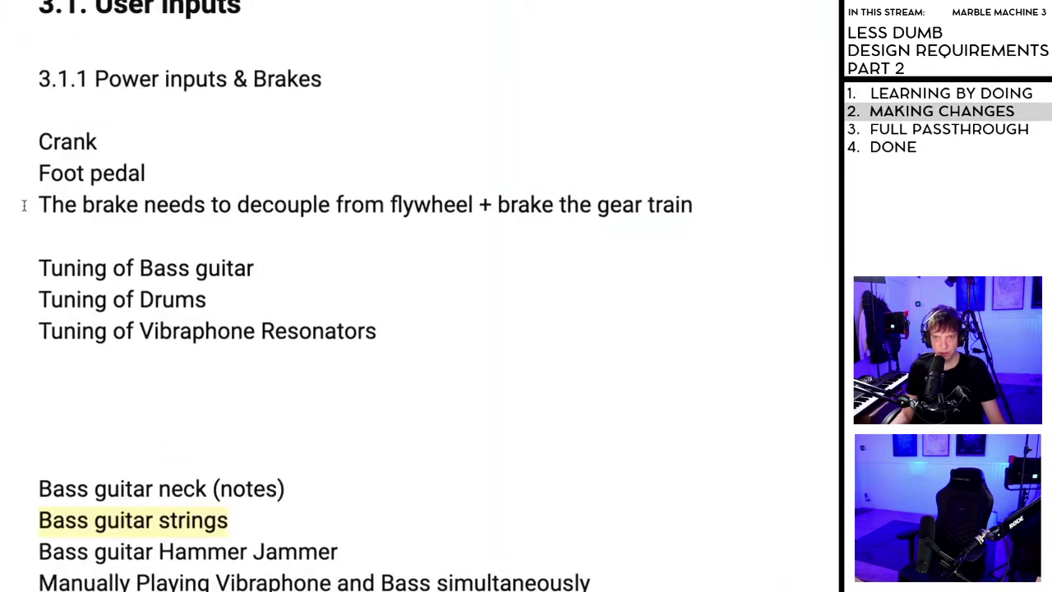
left_click_drag(18, 204, 176, 200)
left_click_drag(357, 197, 717, 204)
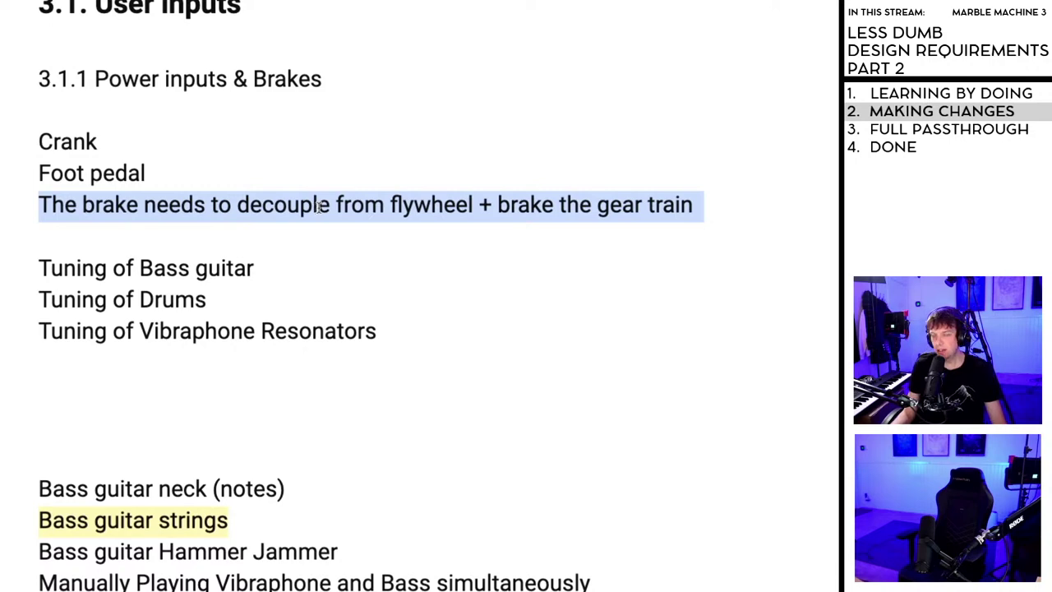
- Turn the sentence's start into a 'Brake' item, moving the decoupling requirement onto a separate line
left_click(105, 207)
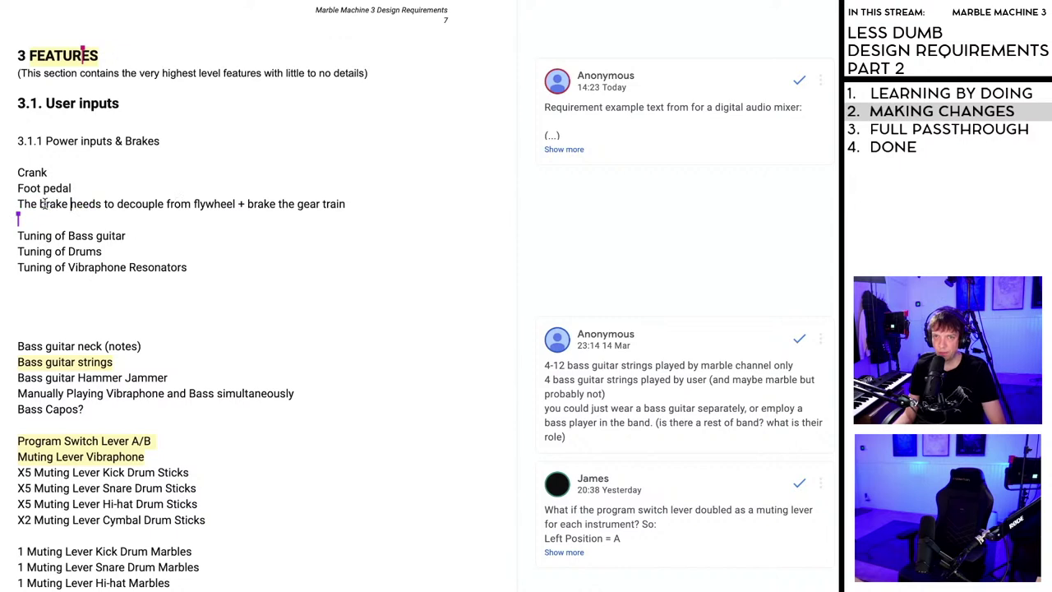
left_click_drag(39, 205, 13, 204)
type("B")
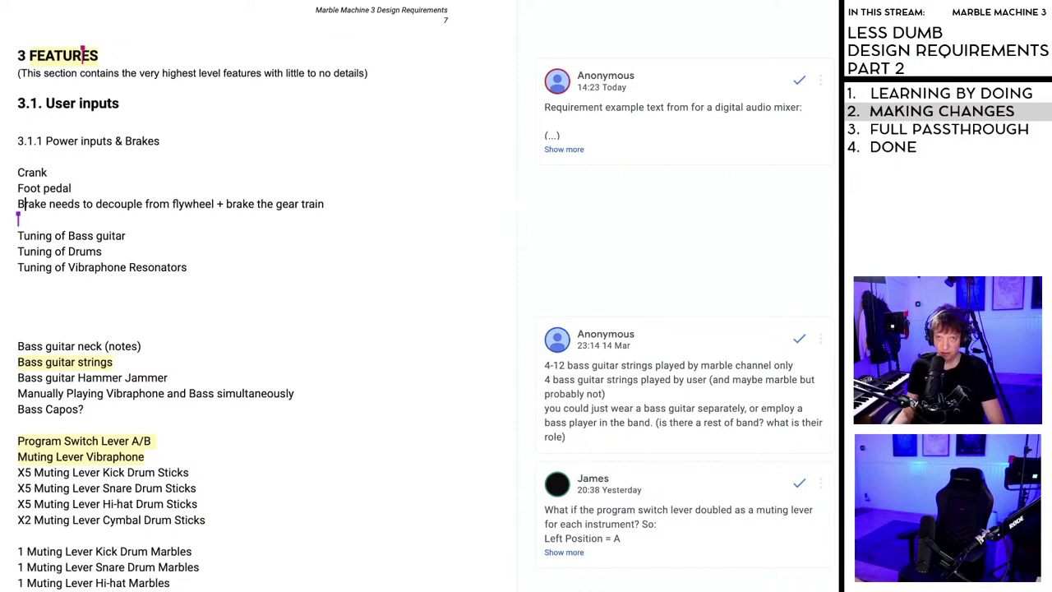
left_click(47, 206)
key("Return")
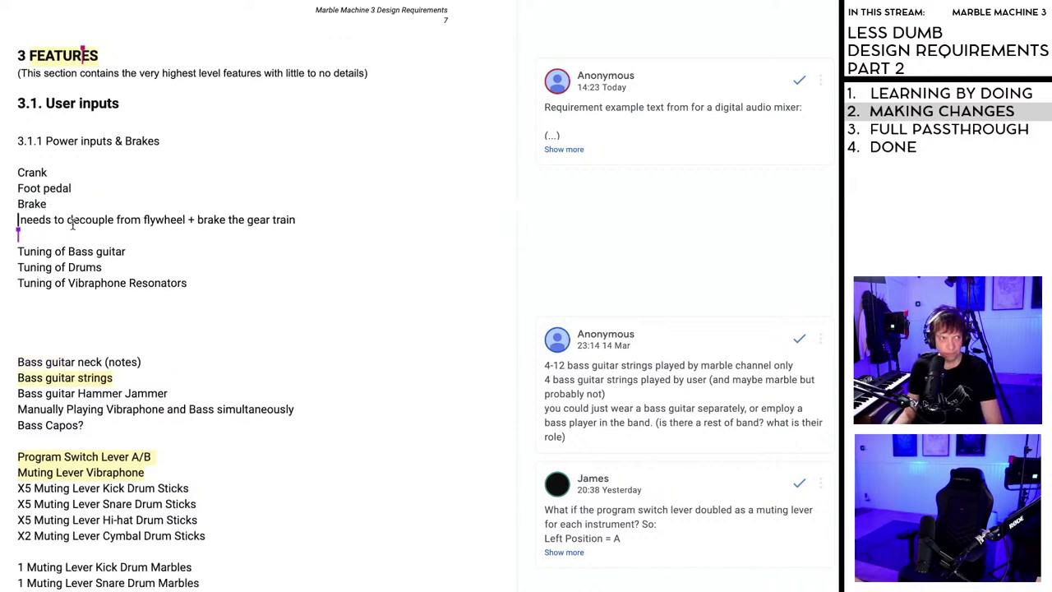
key("Return")
- Select the Crank, Foot pedal and Brake items, then clear the selection
left_click_drag(47, 204, 18, 172)
left_click(63, 190)
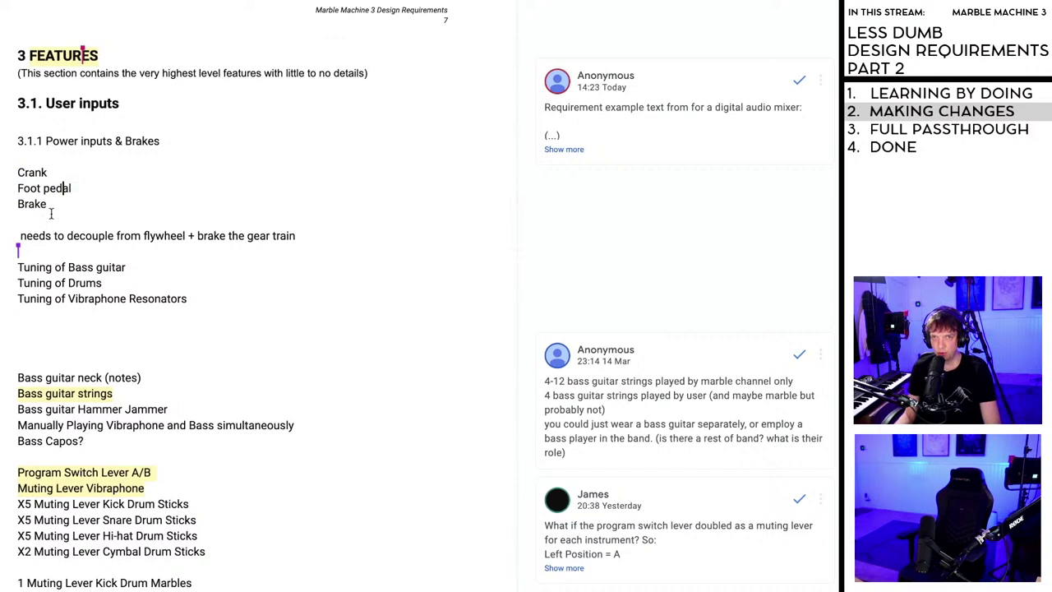
left_click_drag(27, 190, 18, 172)
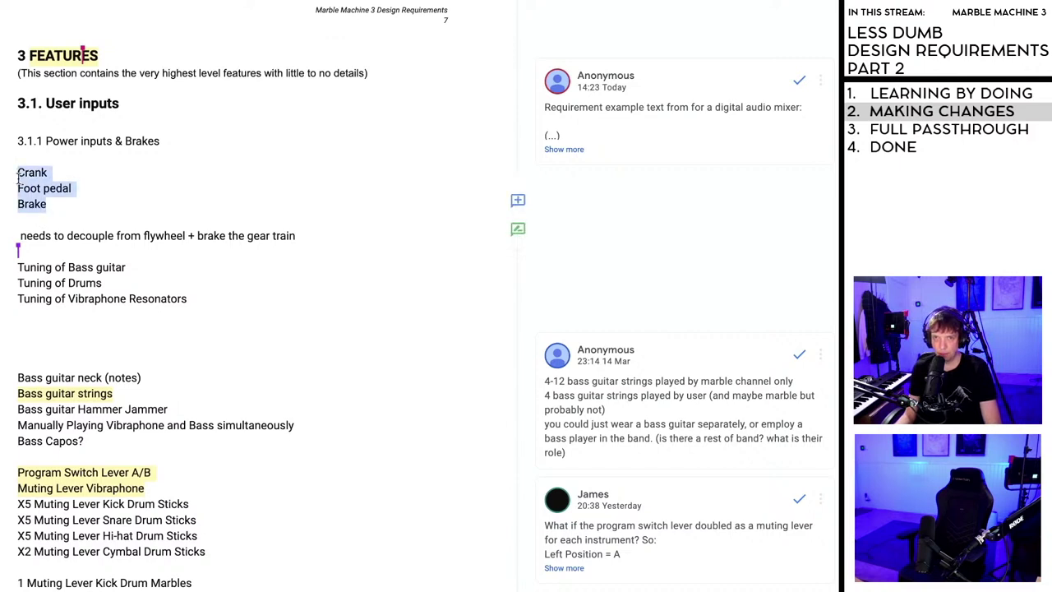
left_click(71, 206)
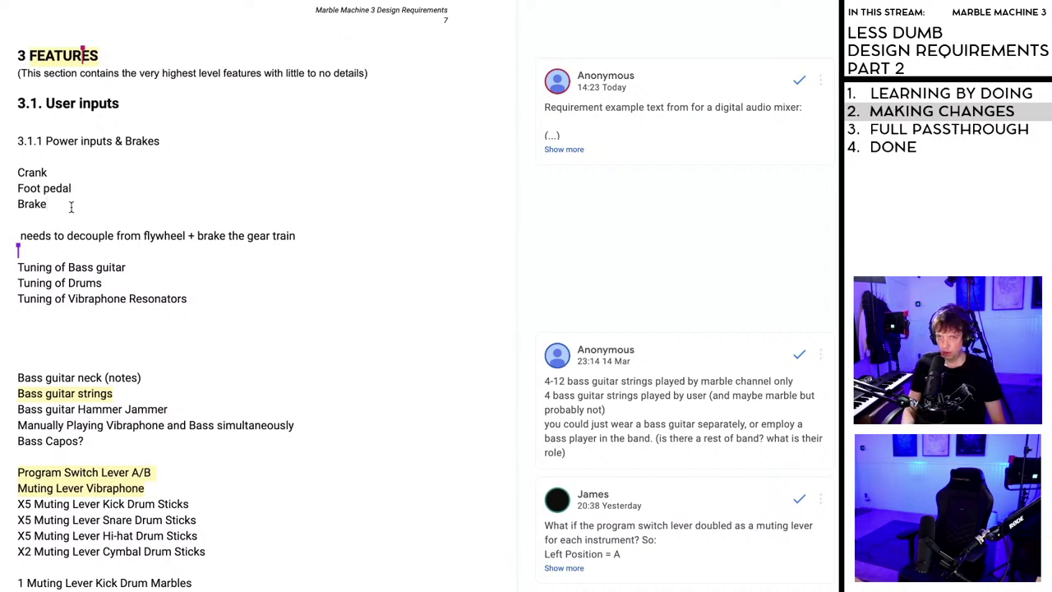
- Start a new item under Brake reading 'Flywheel Decoup'
key("Down")
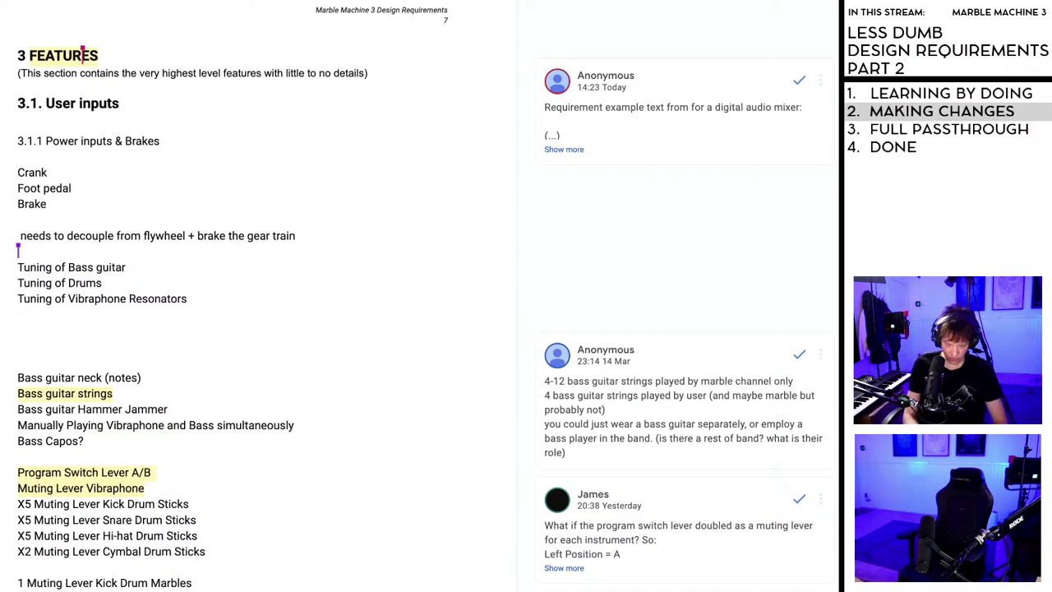
type("Flywheel")
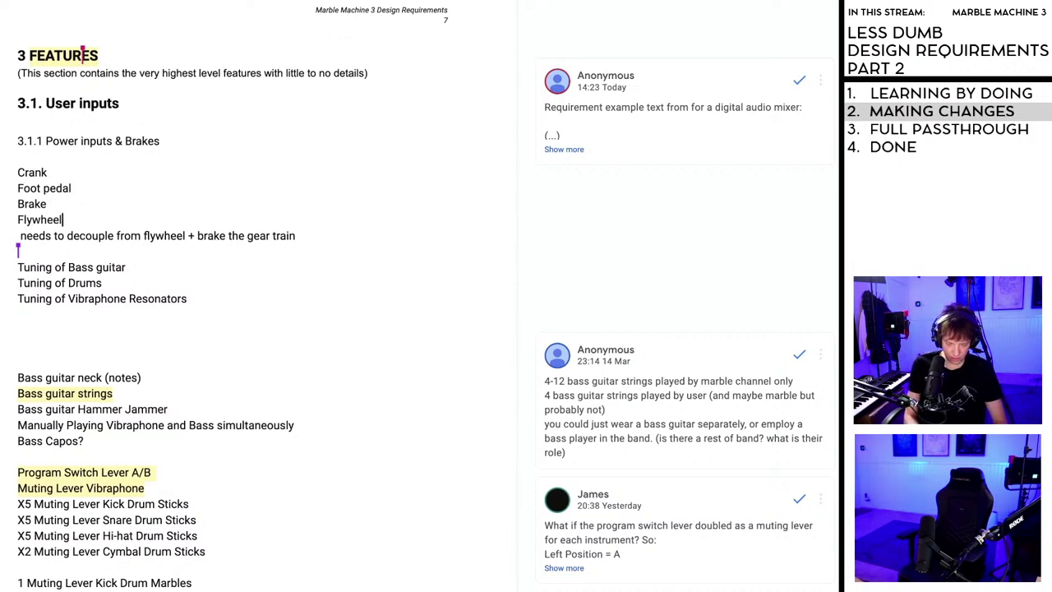
type(" Con")
key("BackSpace")
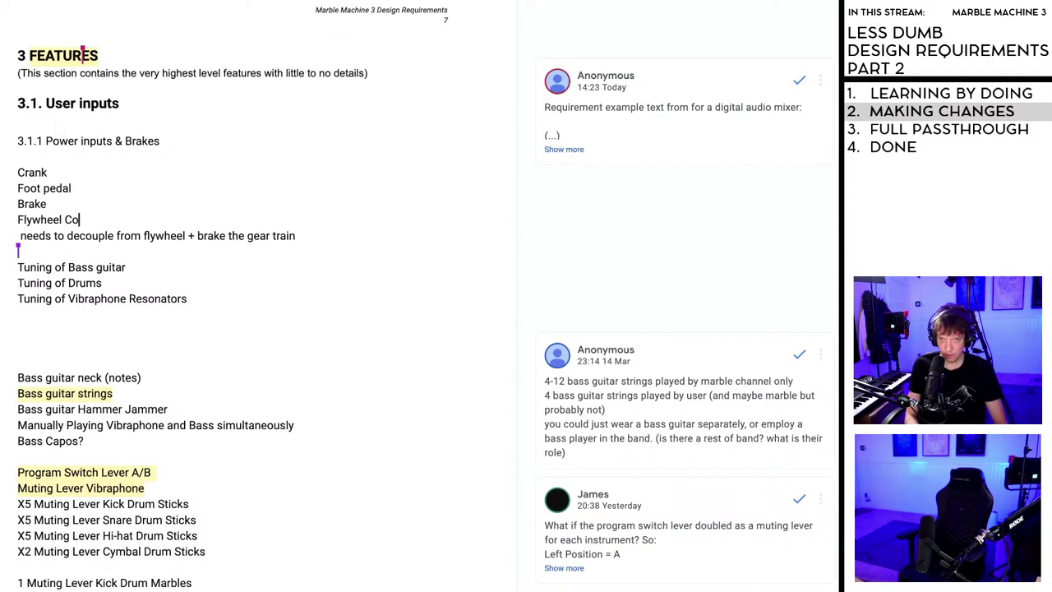
key("BackSpace")
key("BackSpace")
type("Decoup")
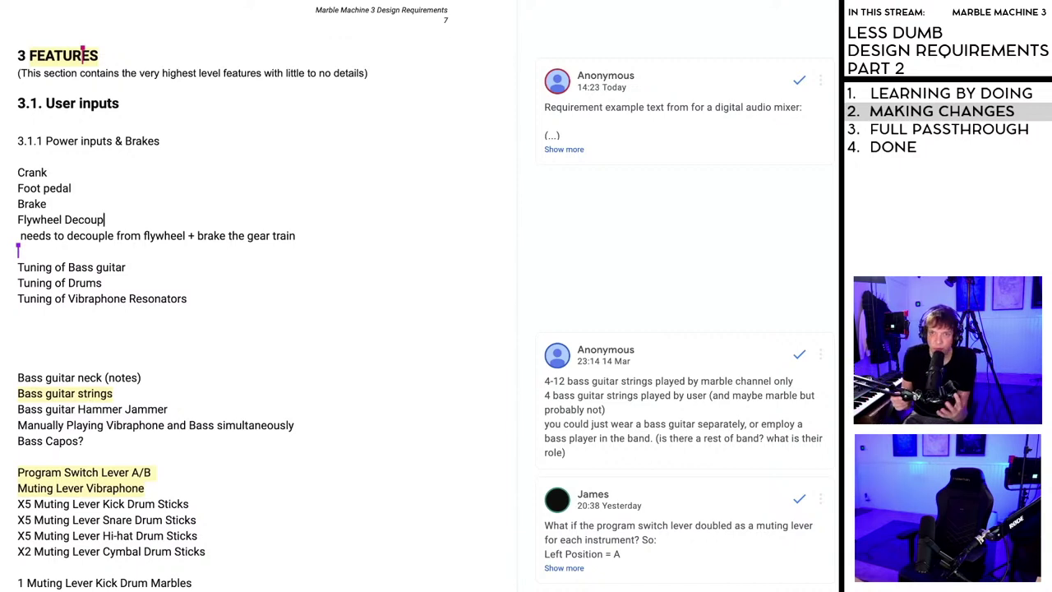
- Extend the 3.1.1 heading to 'Power inputs, Flywheel control & Brakes'
left_click(116, 141)
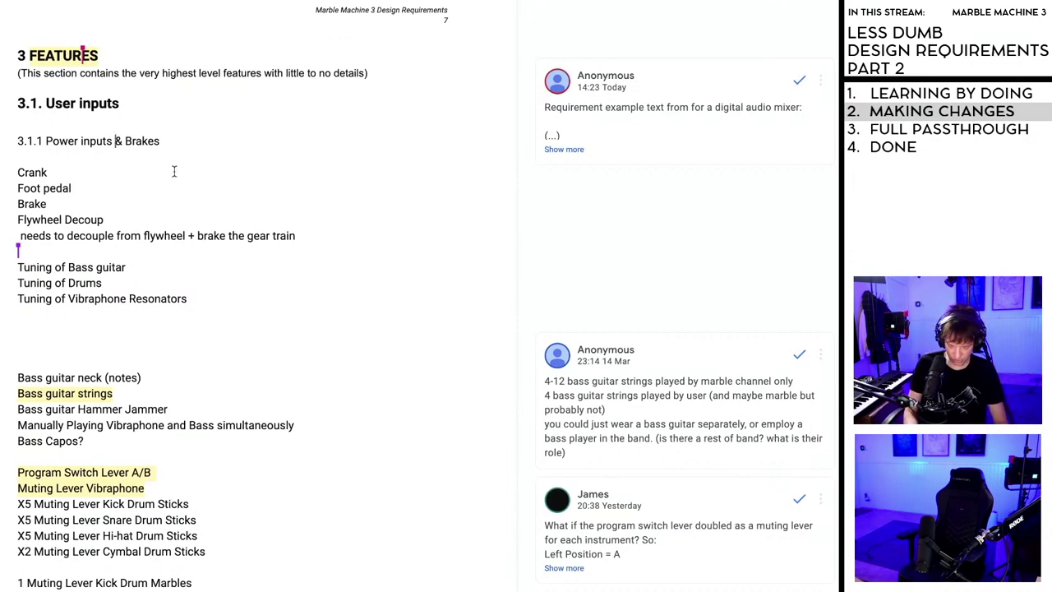
type(", FLywheel")
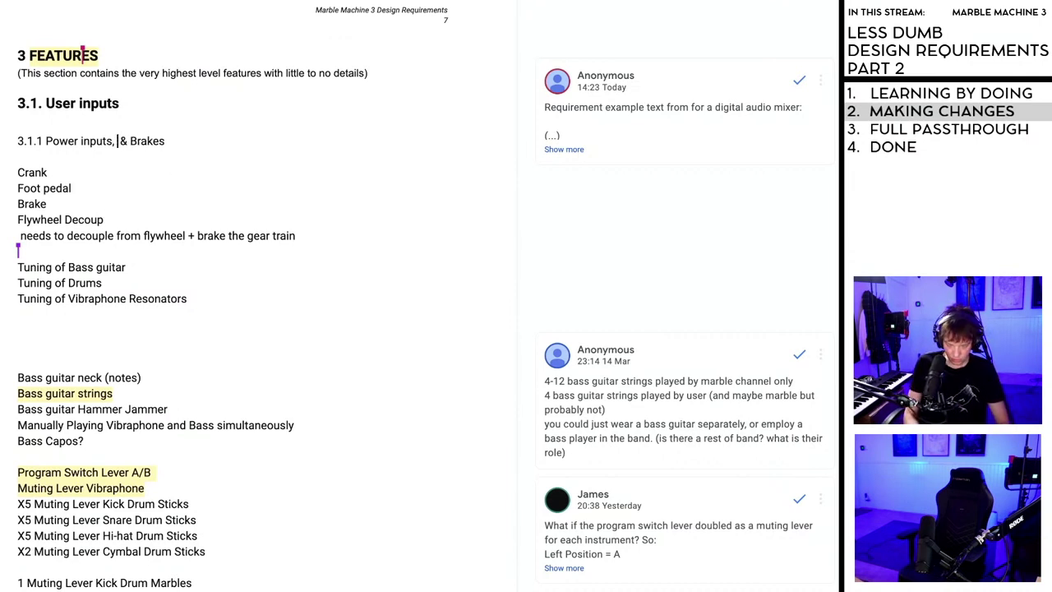
type(" contro")
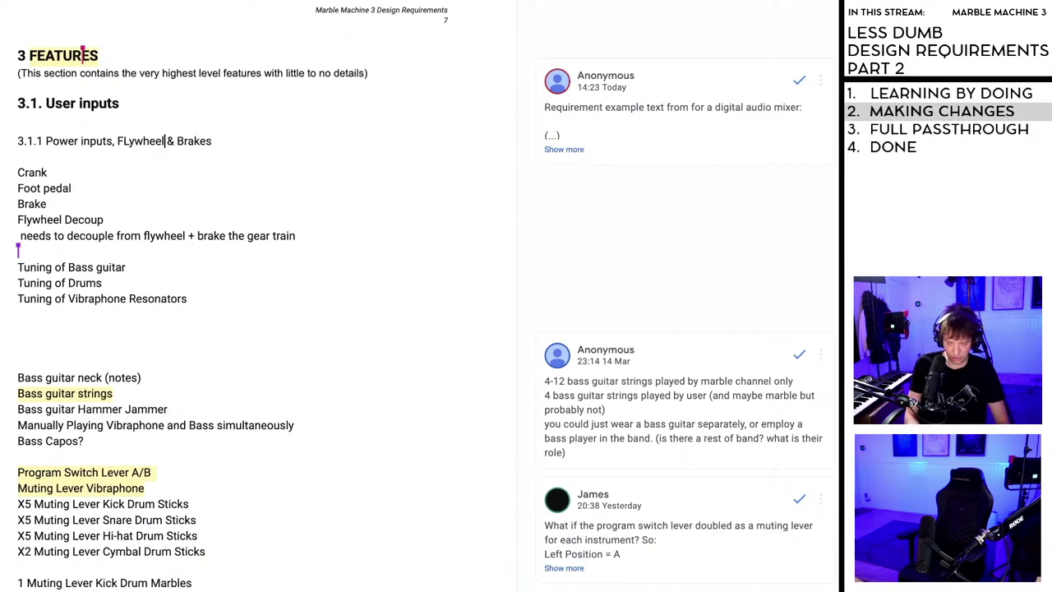
type("l")
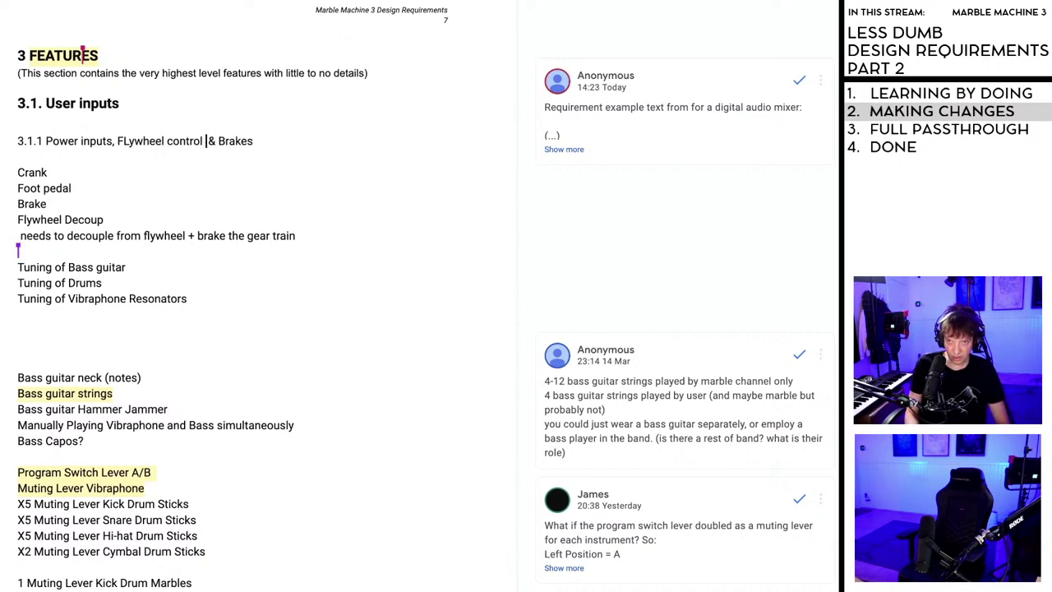
key("Left")
key("Left")
key("Left")
key("Left")
key("Left")
key("Left")
key("Left")
key("Left")
key("Left")
key("Left")
key("Left")
key("Left")
key("Left")
key("Left")
key("Left")
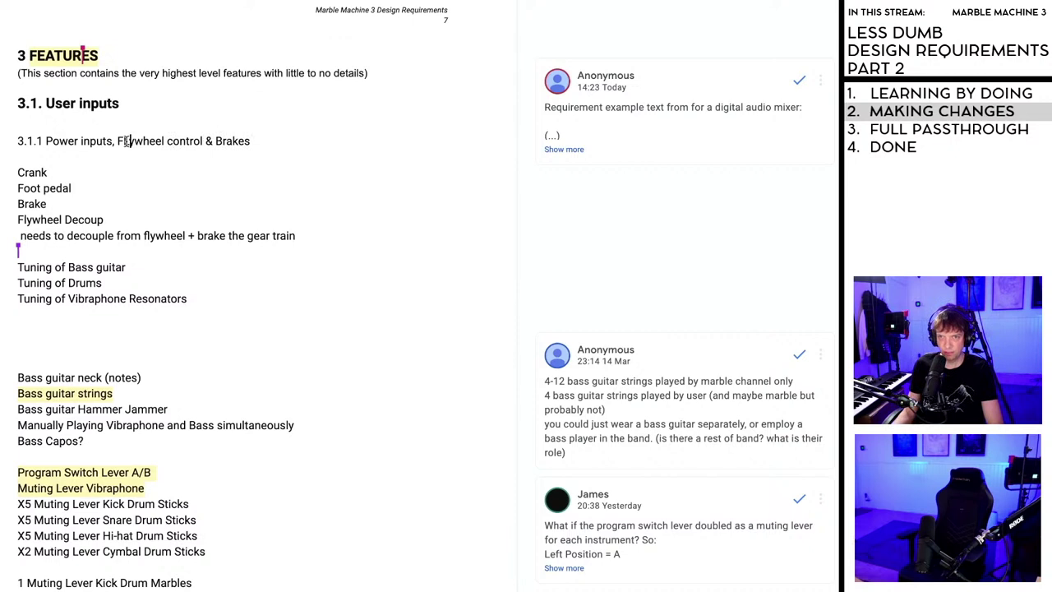
key("BackSpace")
type("l")
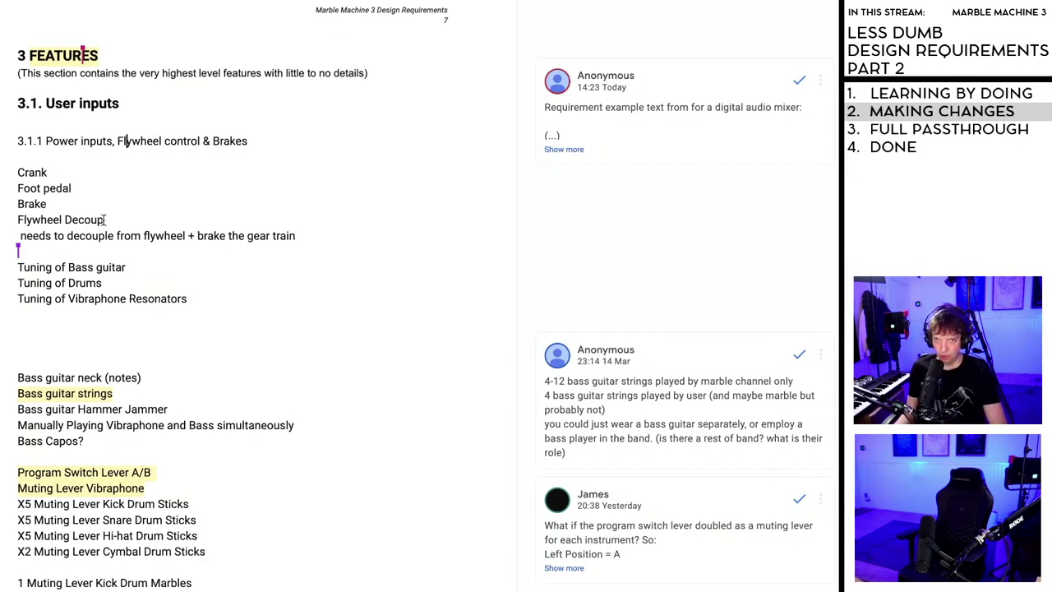
- Rewrite the new item as 'Flywheel Decoupling Control'
left_click_drag(104, 219, 63, 220)
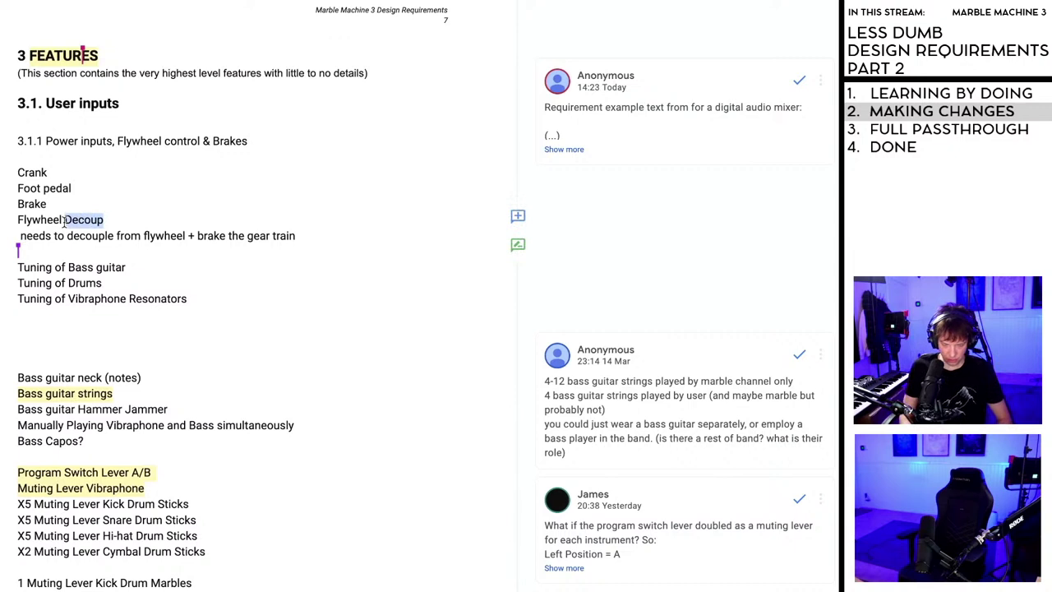
type("Control")
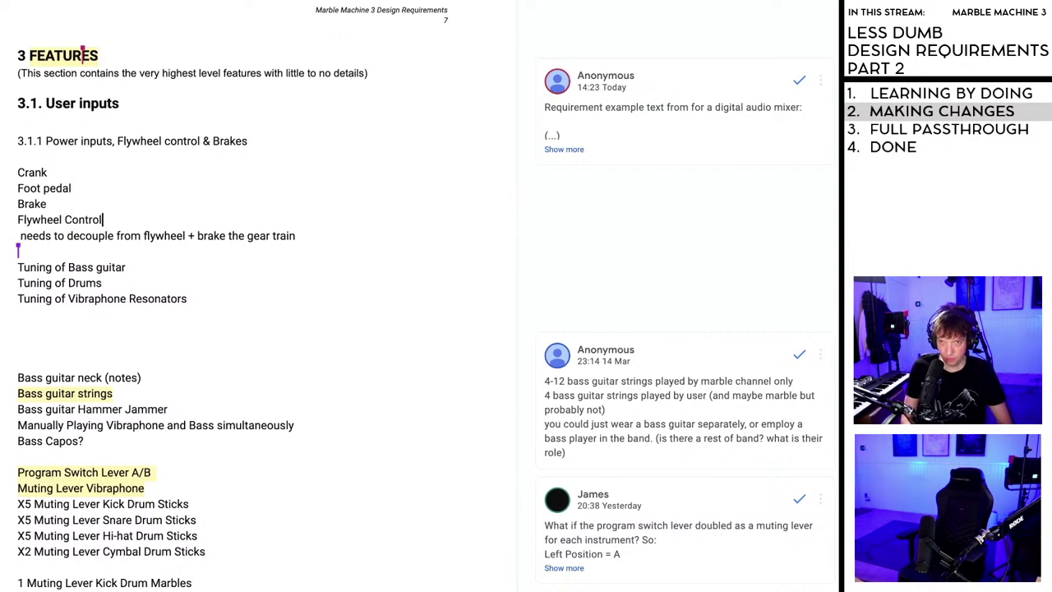
type(" De")
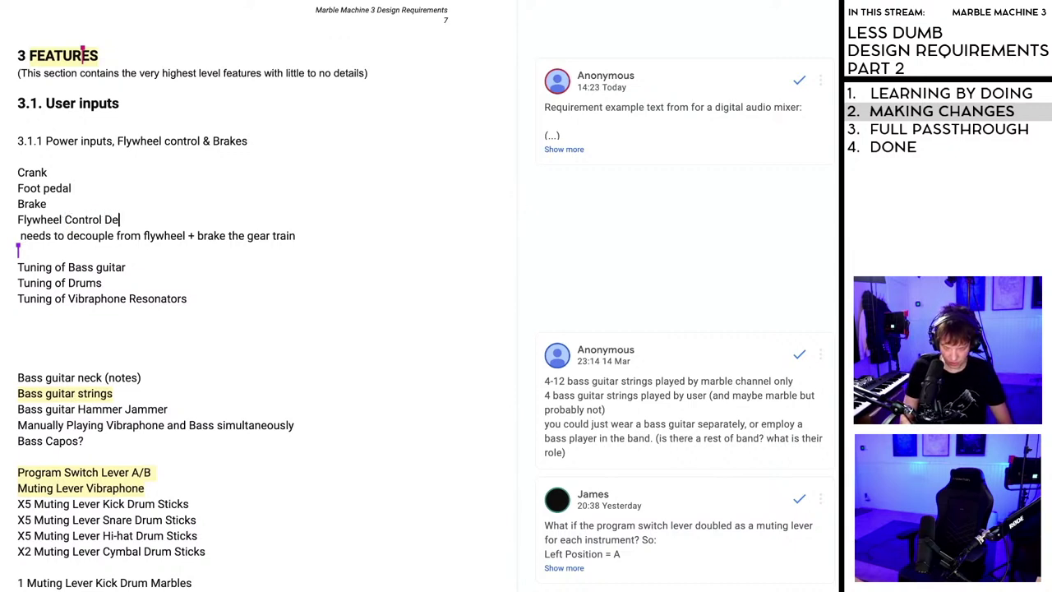
type("coupling")
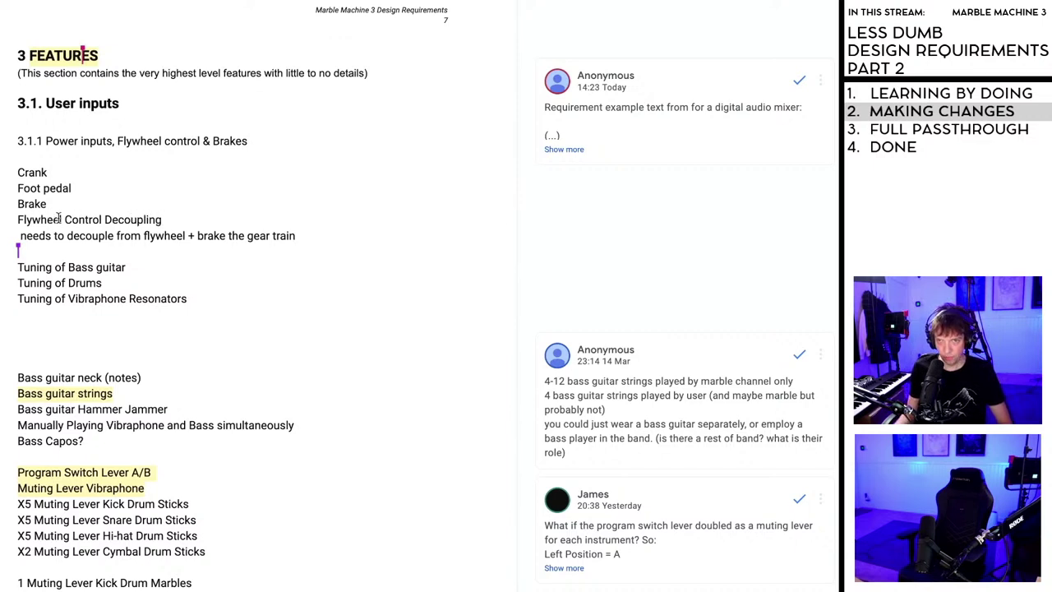
left_click_drag(104, 219, 163, 219)
key("ctrl+c")
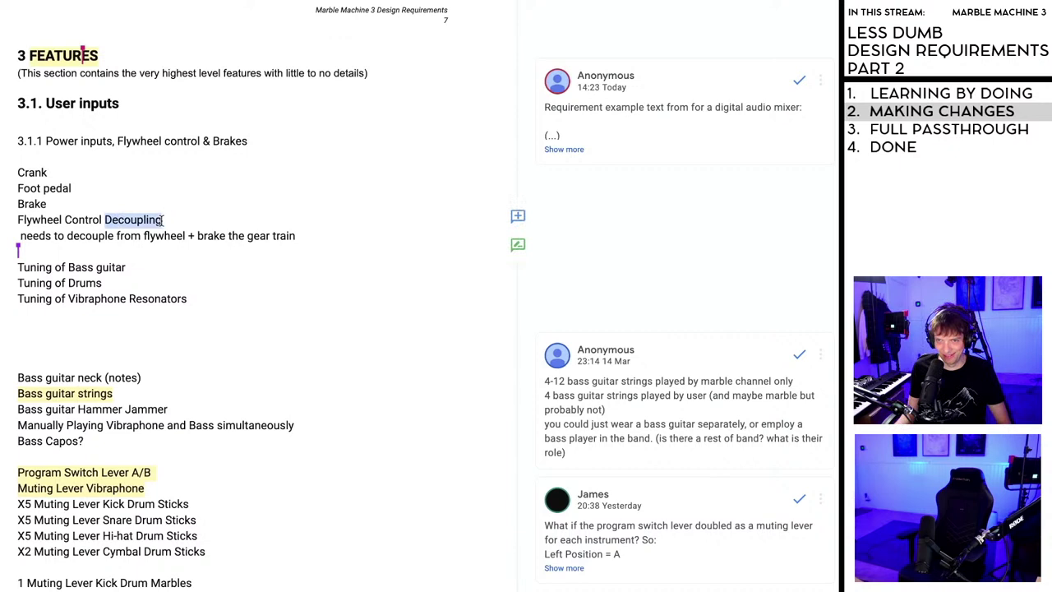
key("BackSpace")
left_click(65, 220)
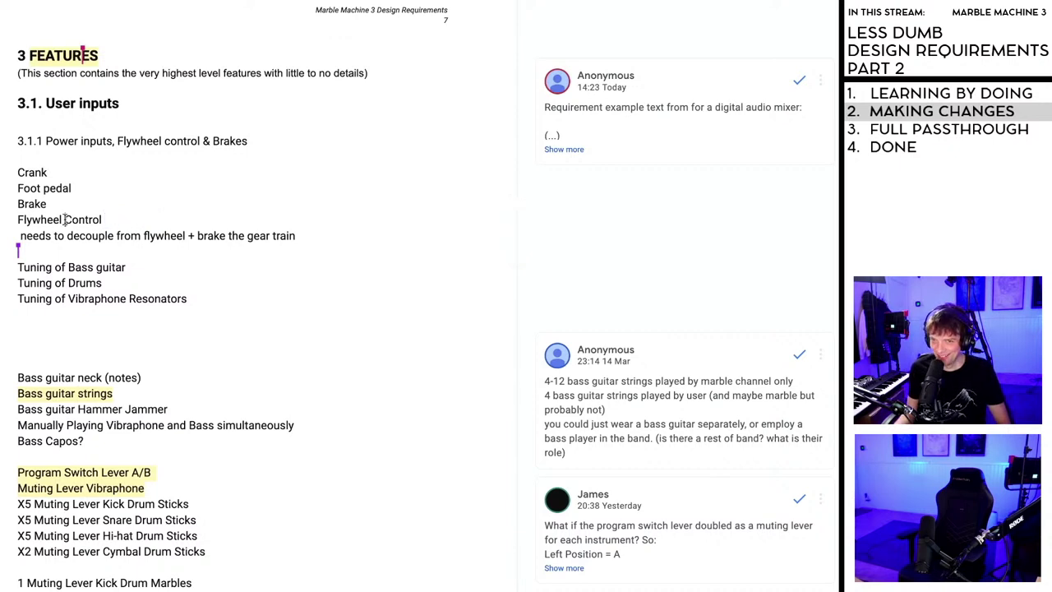
key("ctrl+v")
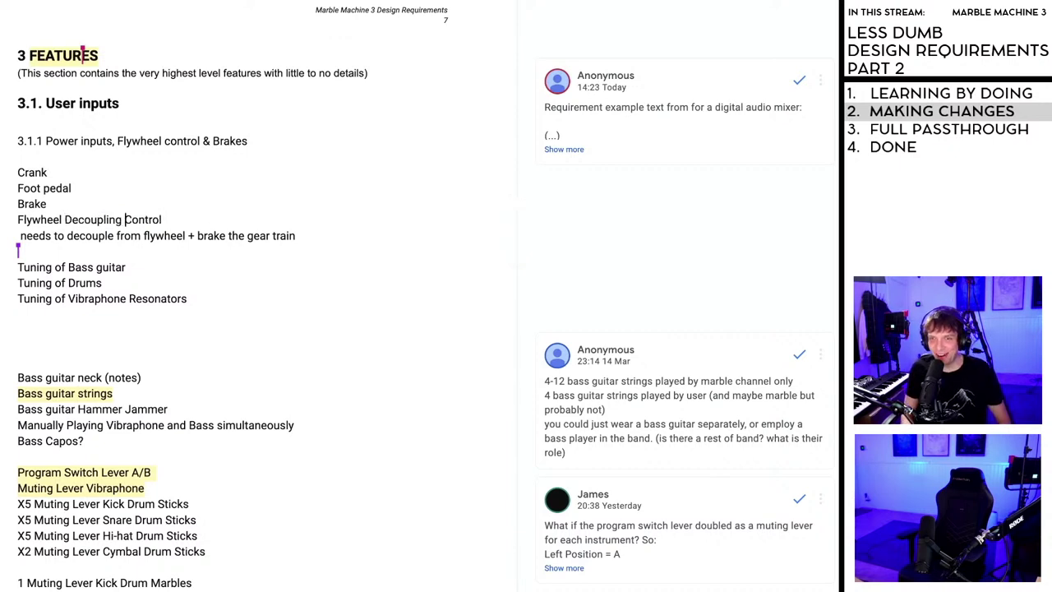
double_click(197, 221)
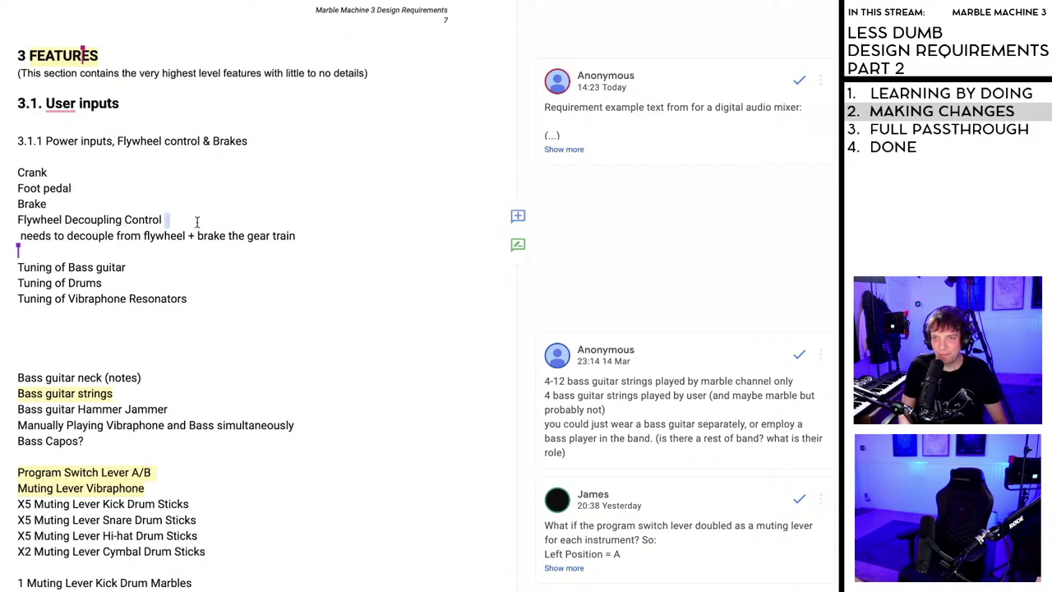
key("Right")
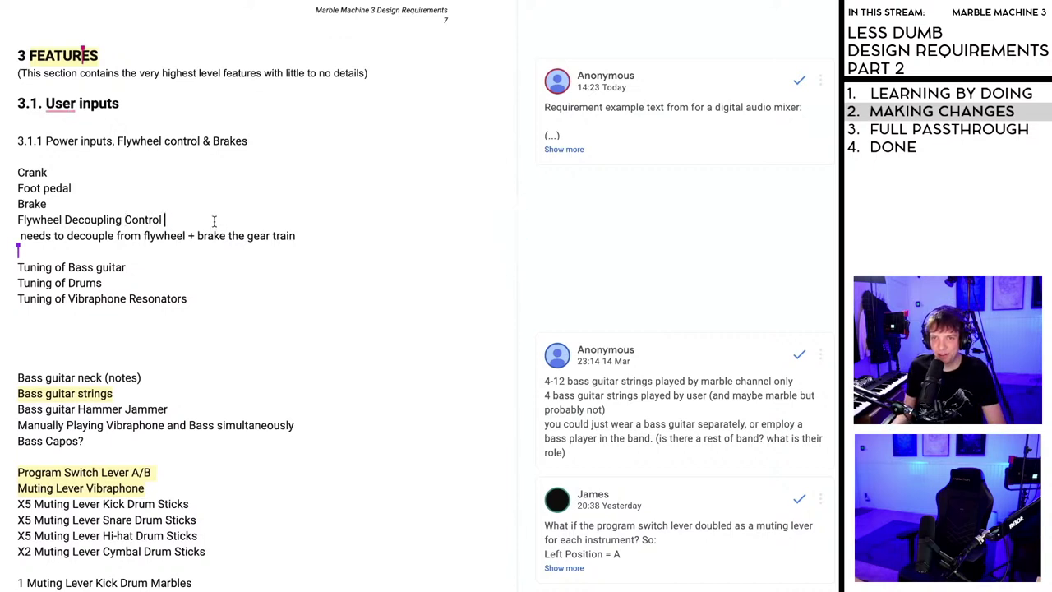
left_click_drag(296, 237, 14, 237)
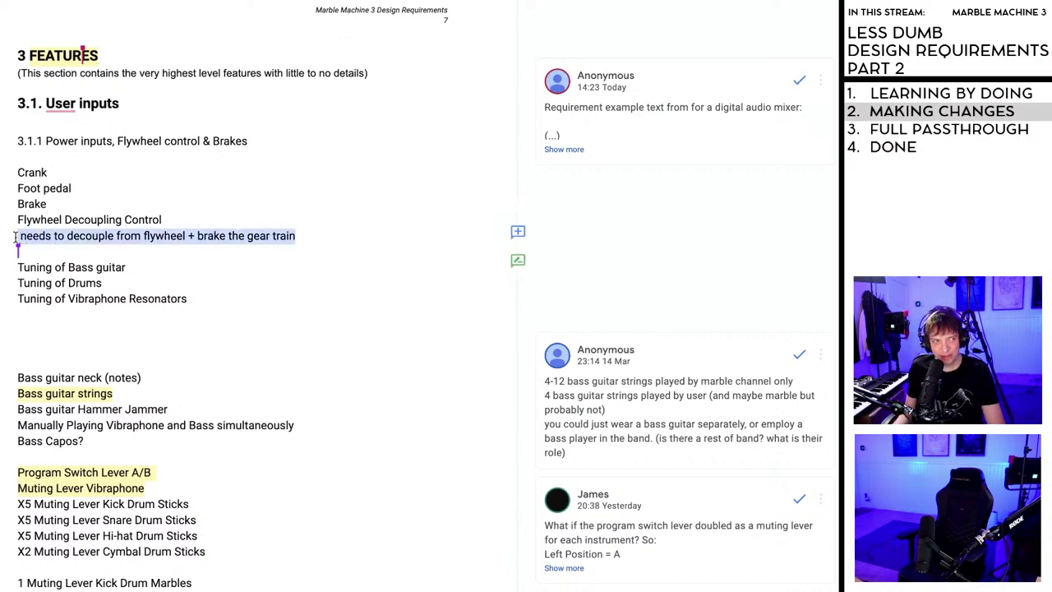
- Delete the redundant flywheel note line and shorten the 3.1.1 heading to 'Power control'
key("BackSpace")
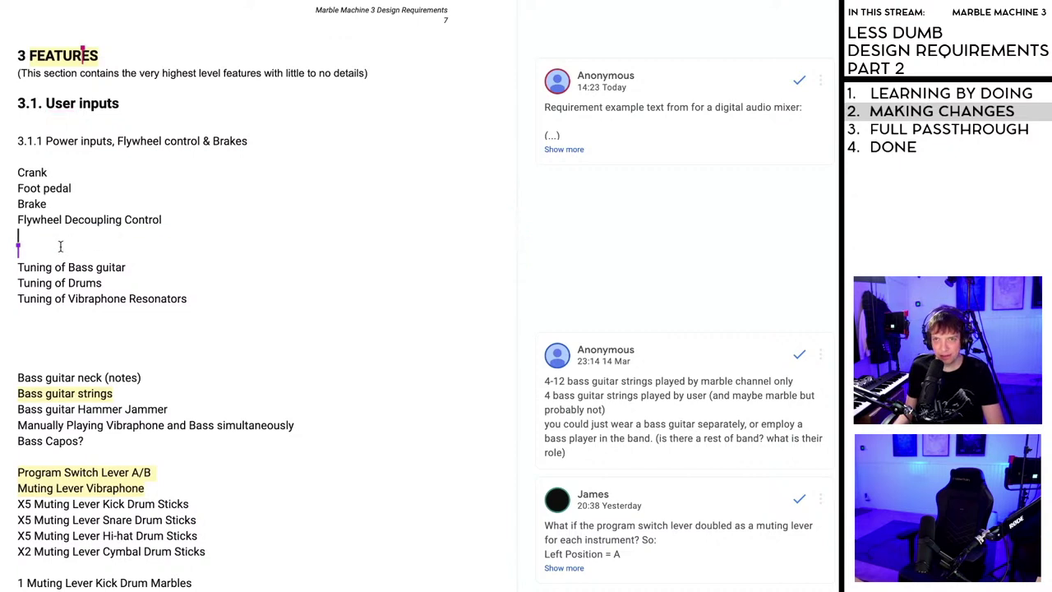
left_click(115, 142)
type(",")
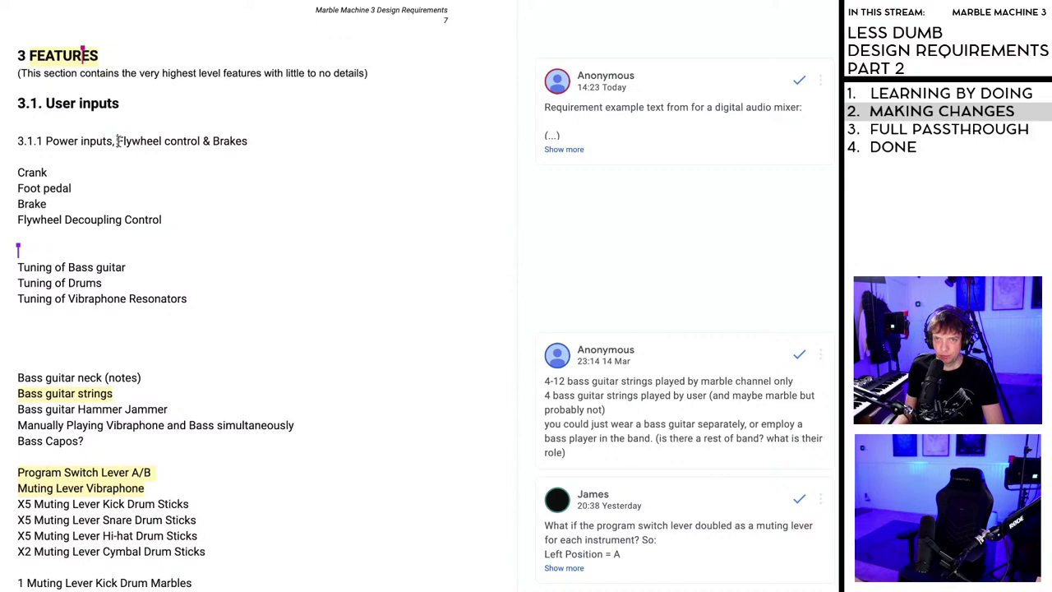
left_click_drag(117, 141, 250, 144)
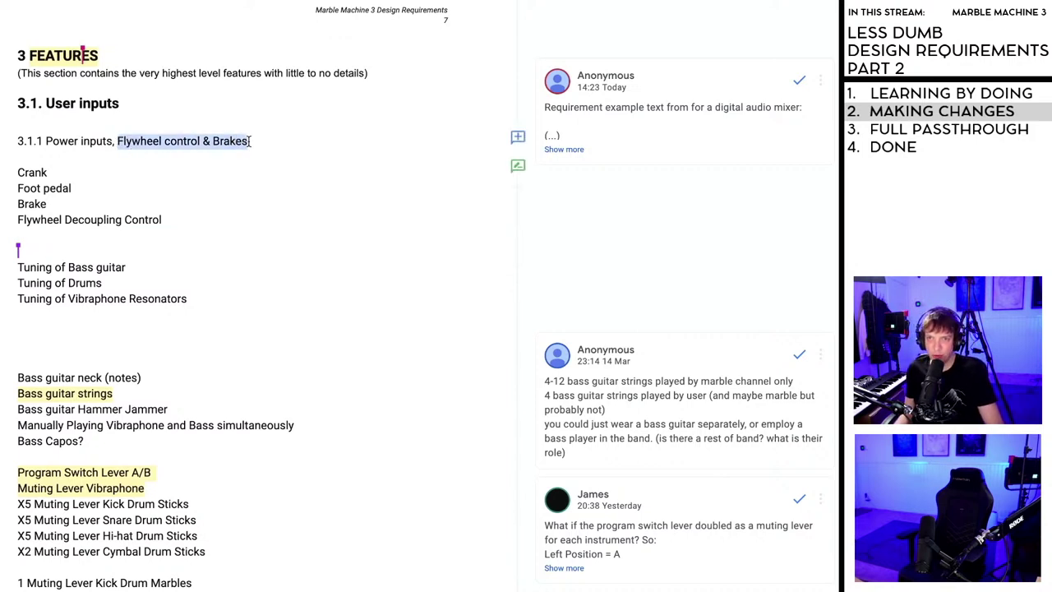
left_click_drag(250, 141, 82, 140)
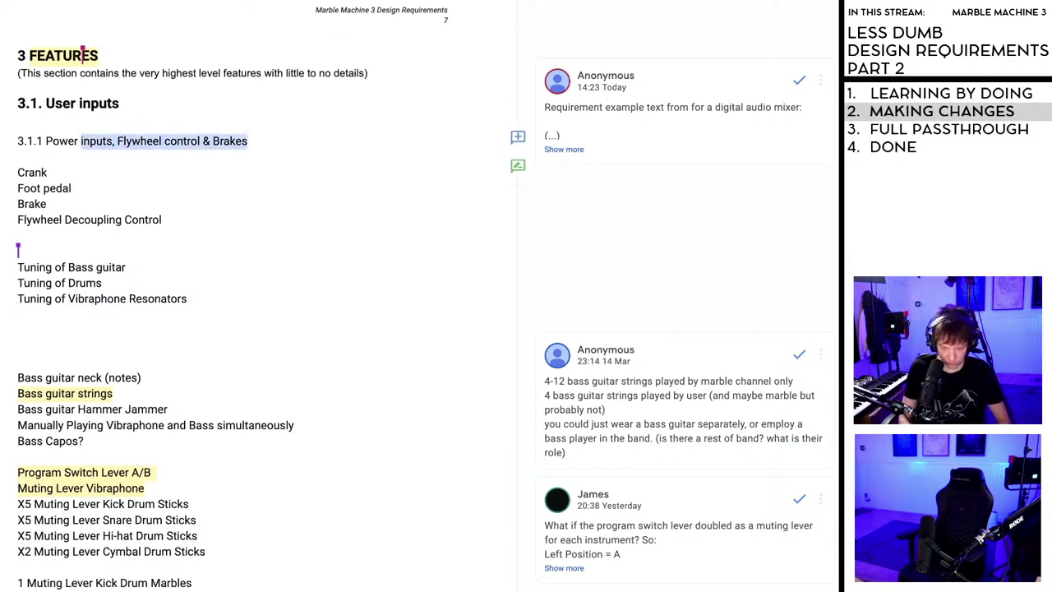
type("control")
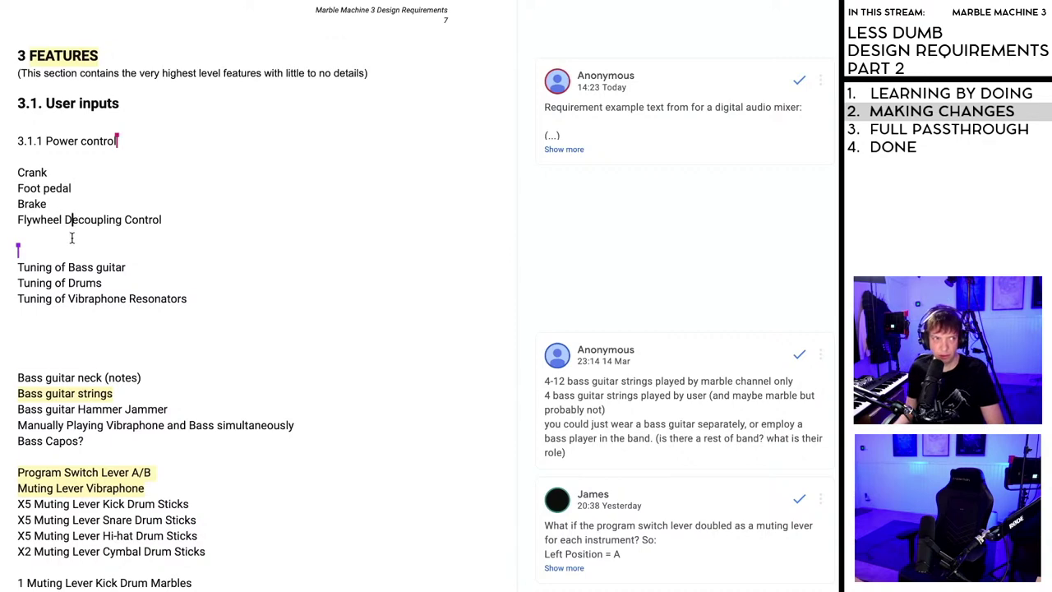
scroll(72, 230, "down", 1)
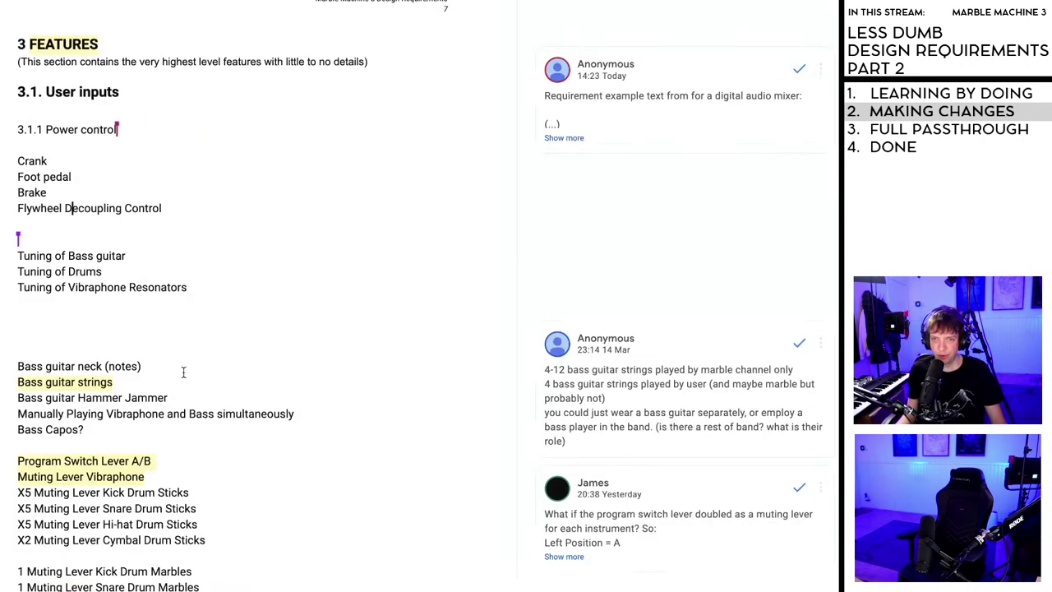
- Close the gap under 3.1.1 and insert a '3.1.2' line above Tuning of Bass guitar
left_click(16, 161)
key("BackSpace")
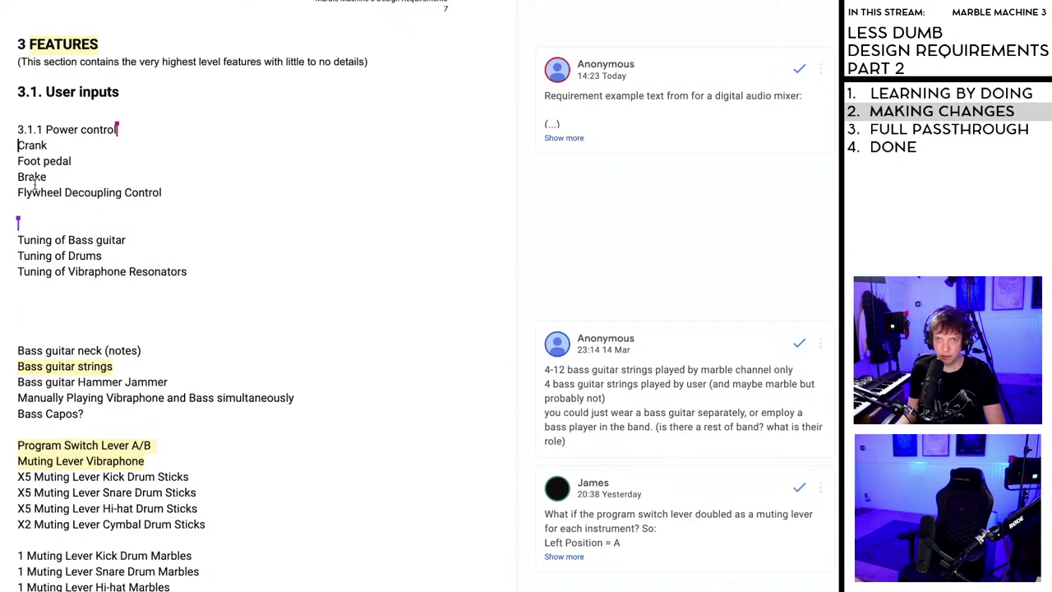
left_click(27, 223)
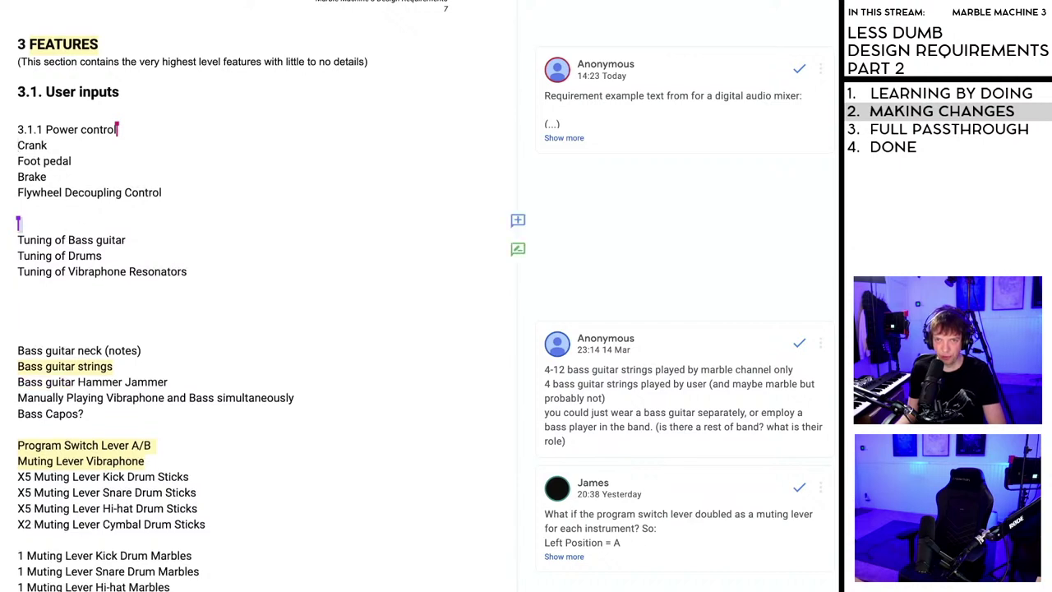
key("Return")
type("3.")
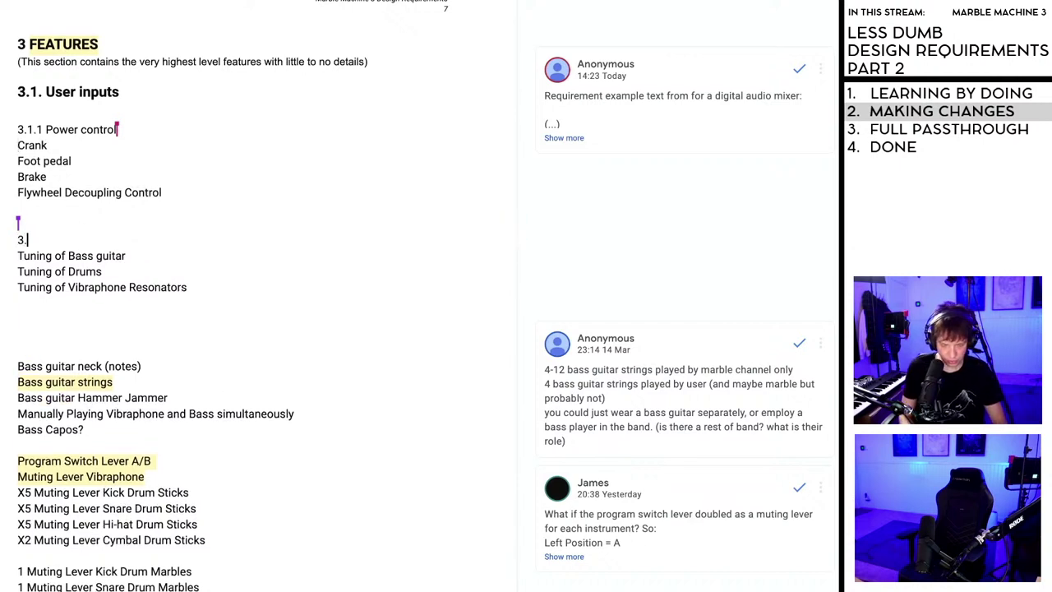
type("1.2")
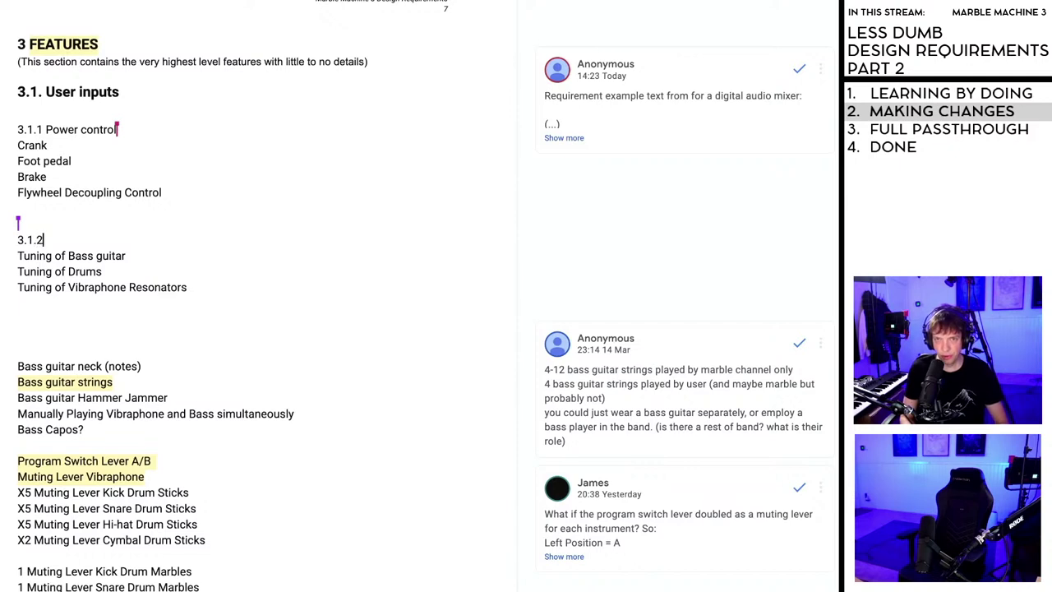
key("Return")
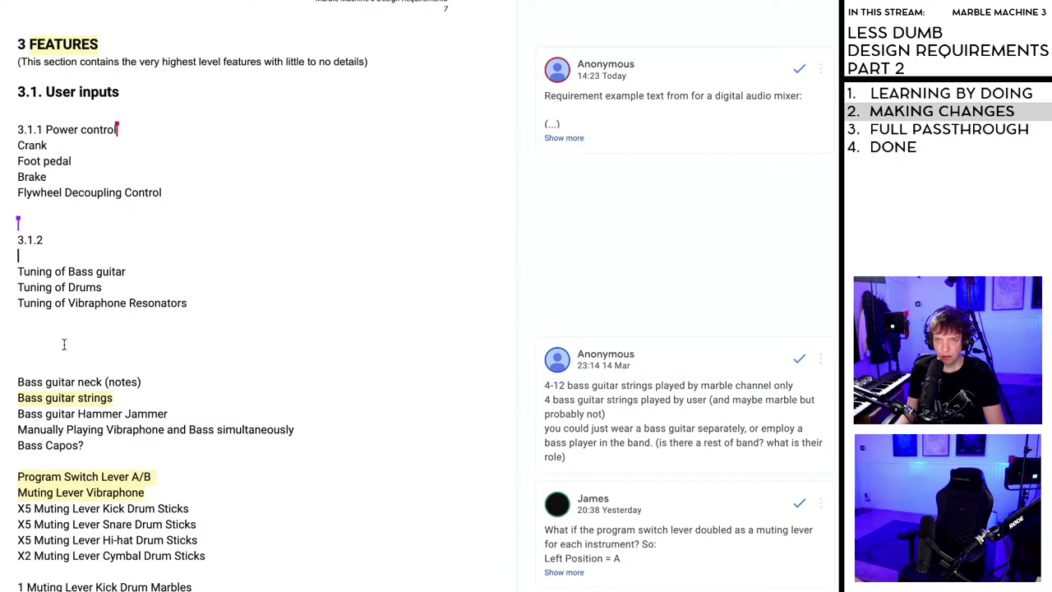
- Remove the extra blank line above 3.1.2 and title it 'Music Instruments'
left_click(45, 361)
key("BackSpace")
key("BackSpace")
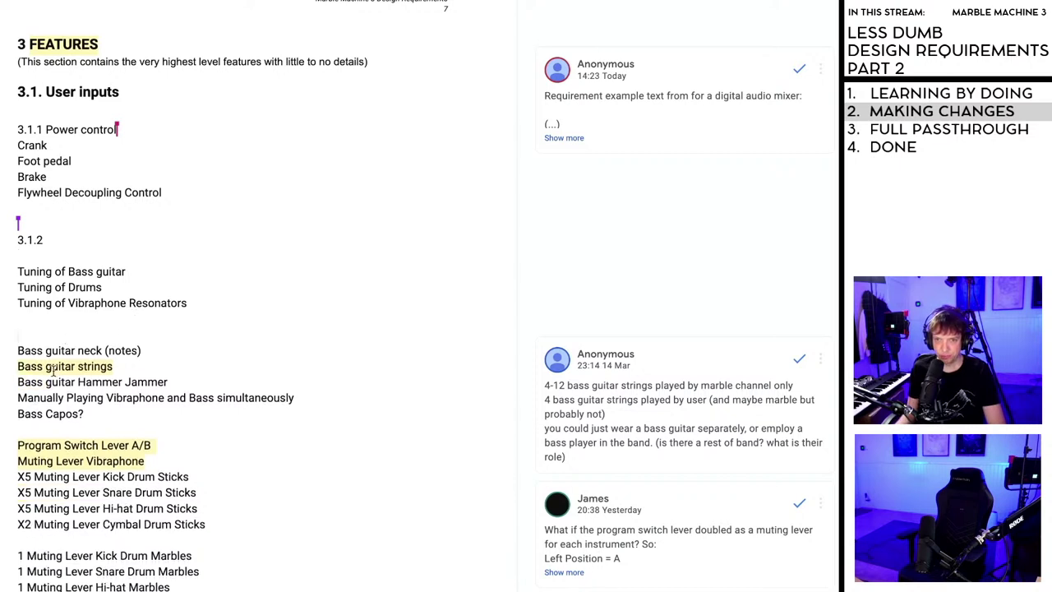
key("BackSpace")
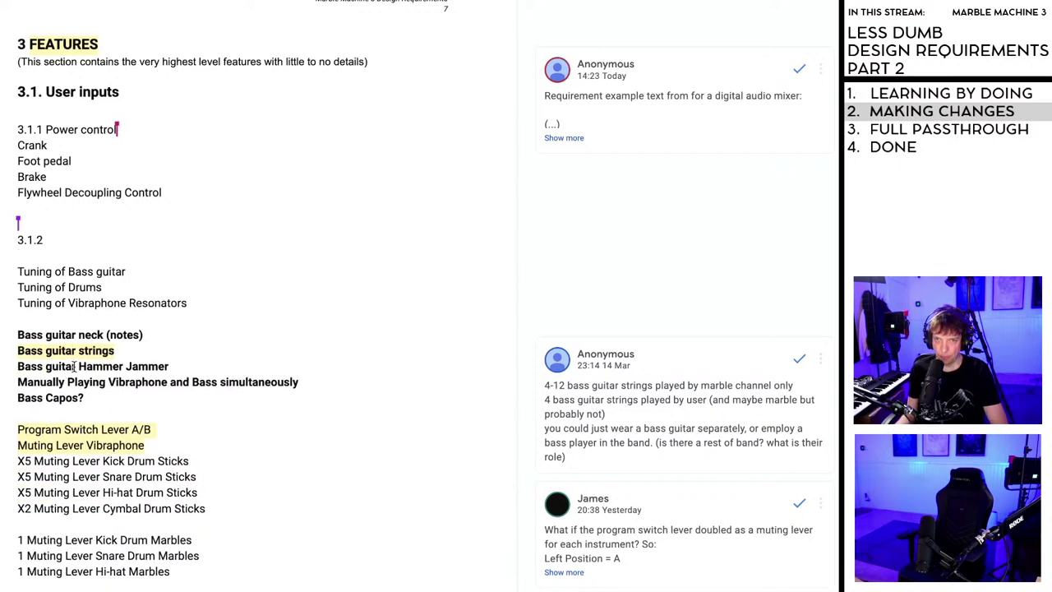
key("ctrl+z")
key("ctrl+z")
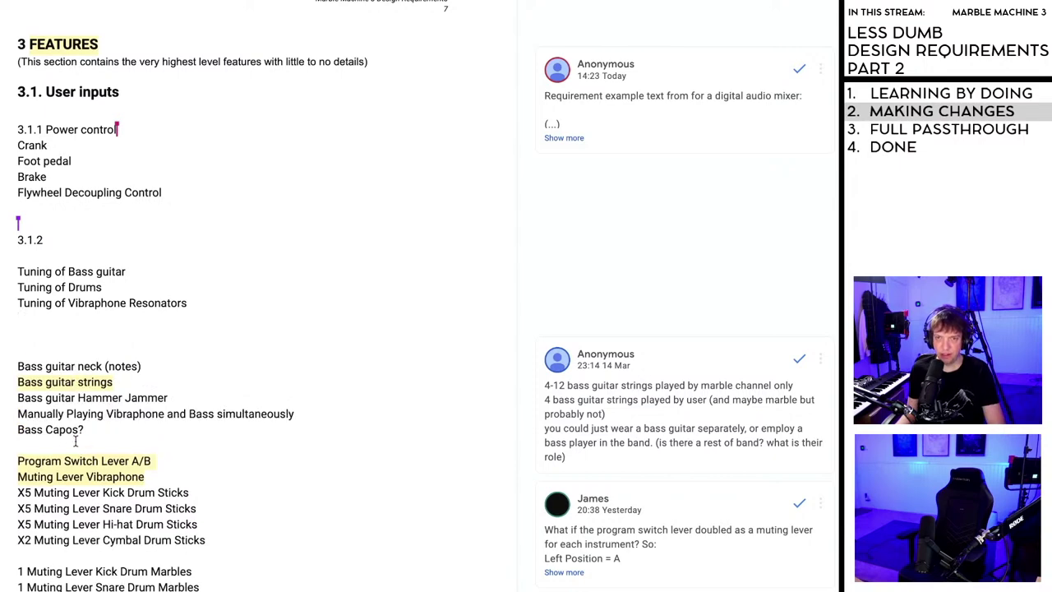
scroll(98, 514, "down", 1)
scroll(99, 513, "down", 3)
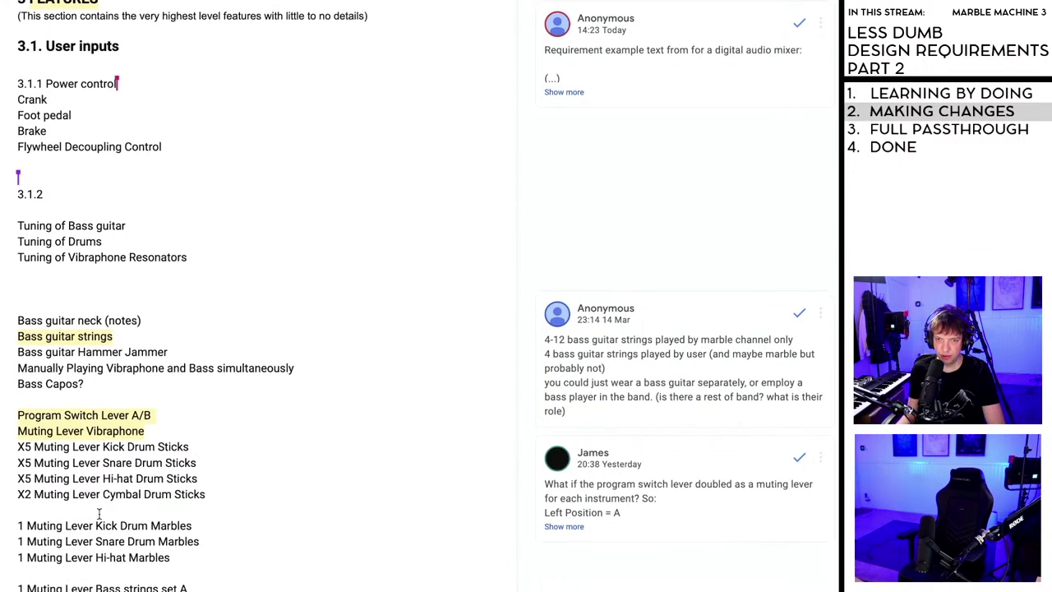
scroll(97, 514, "up", 4)
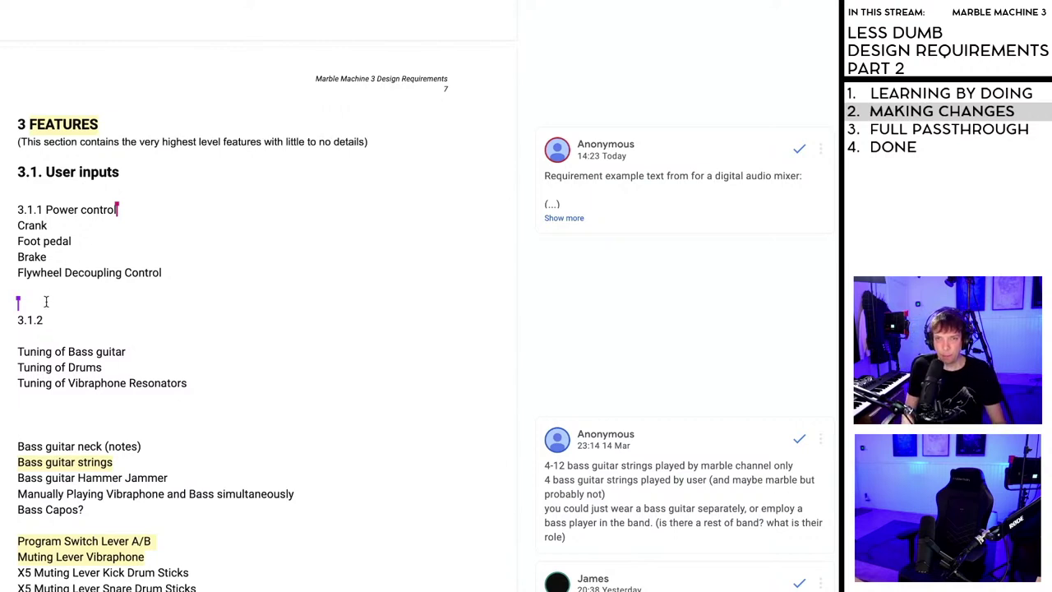
key("Down")
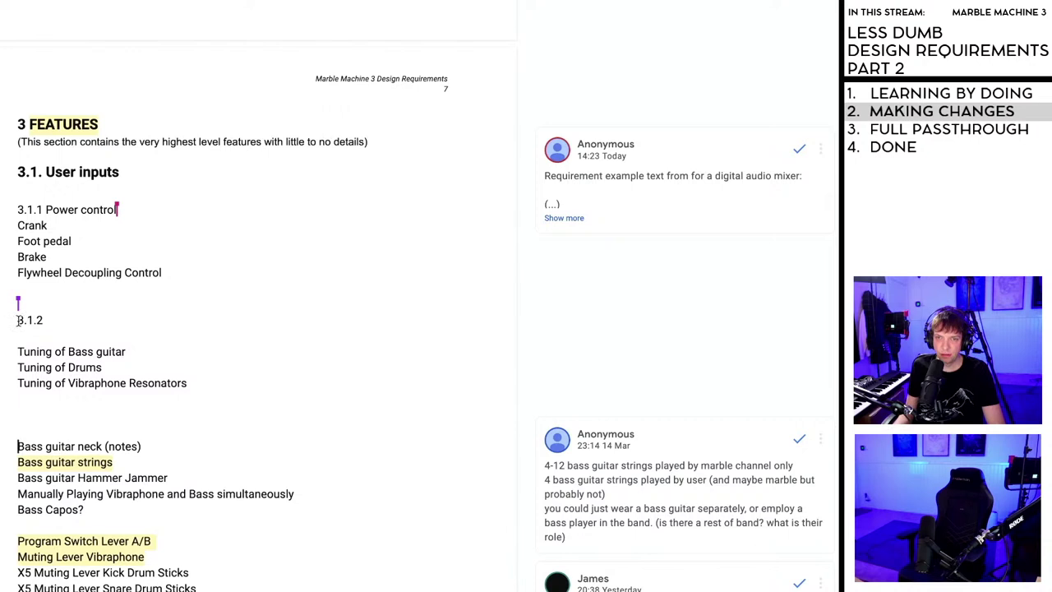
key("BackSpace")
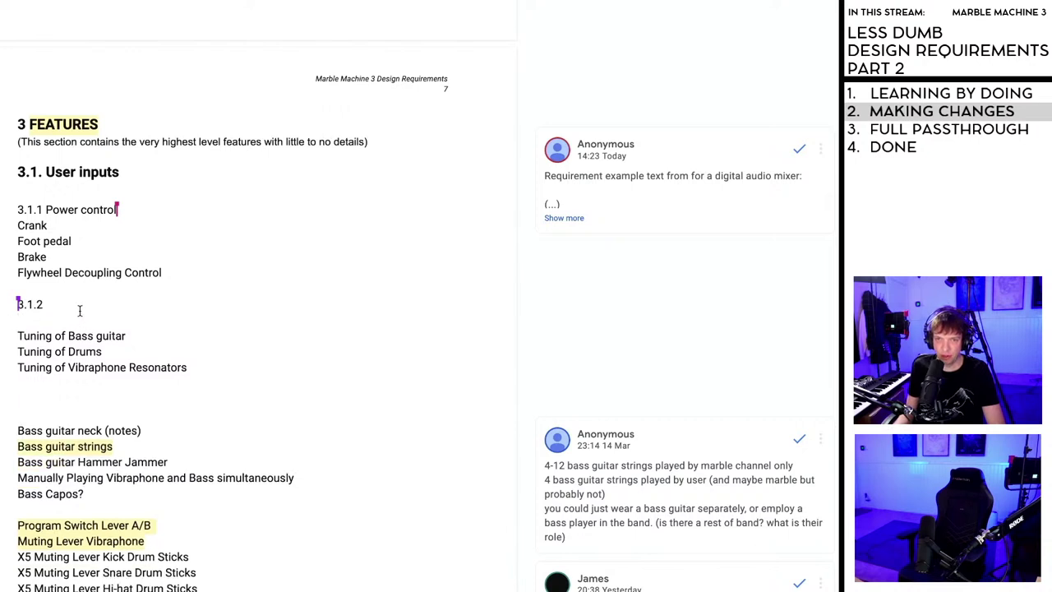
left_click(65, 306)
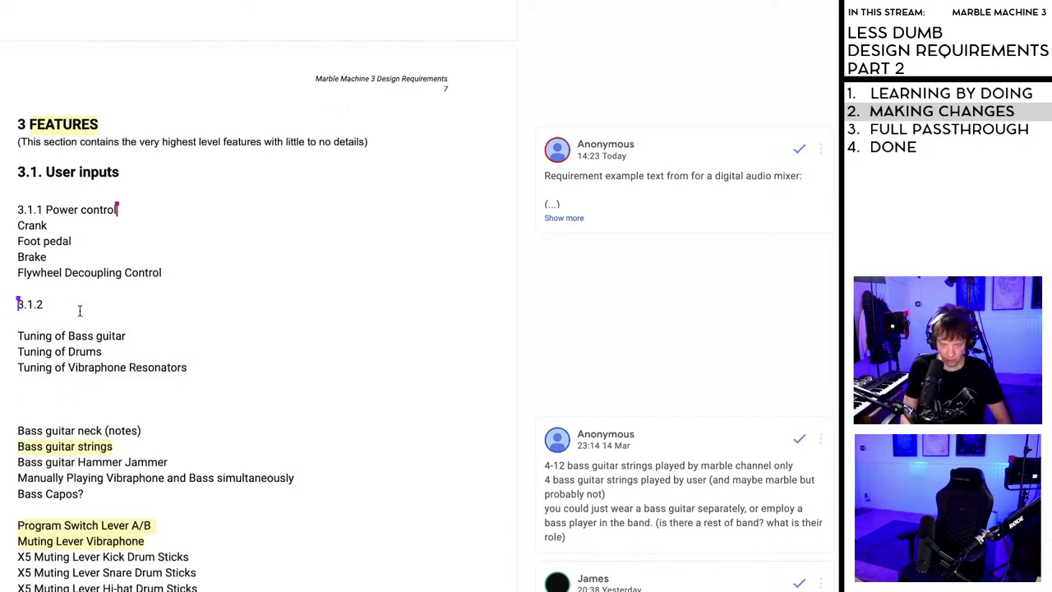
type("Music Ins")
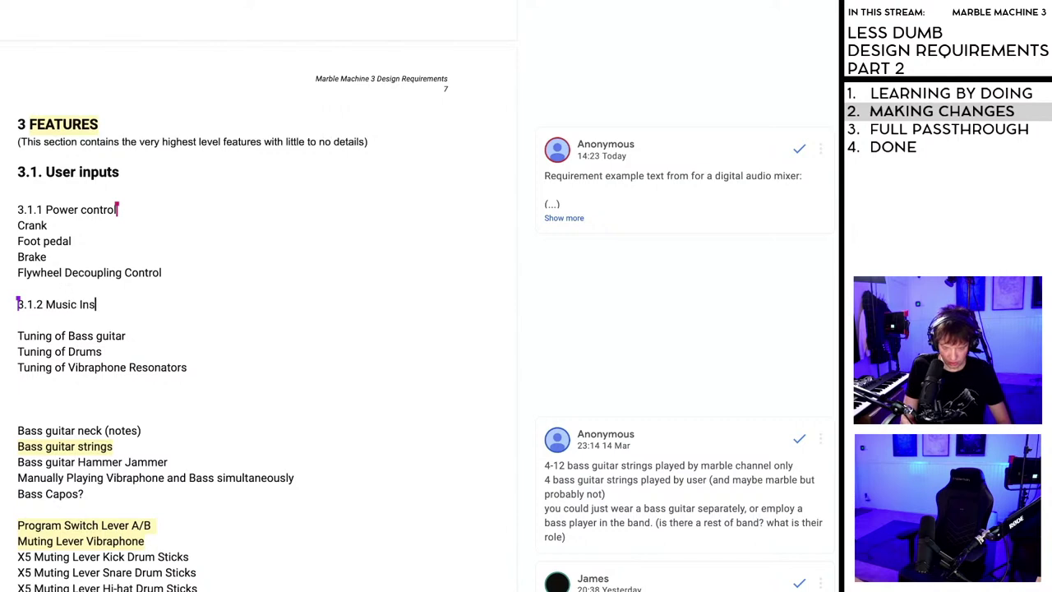
type("truments")
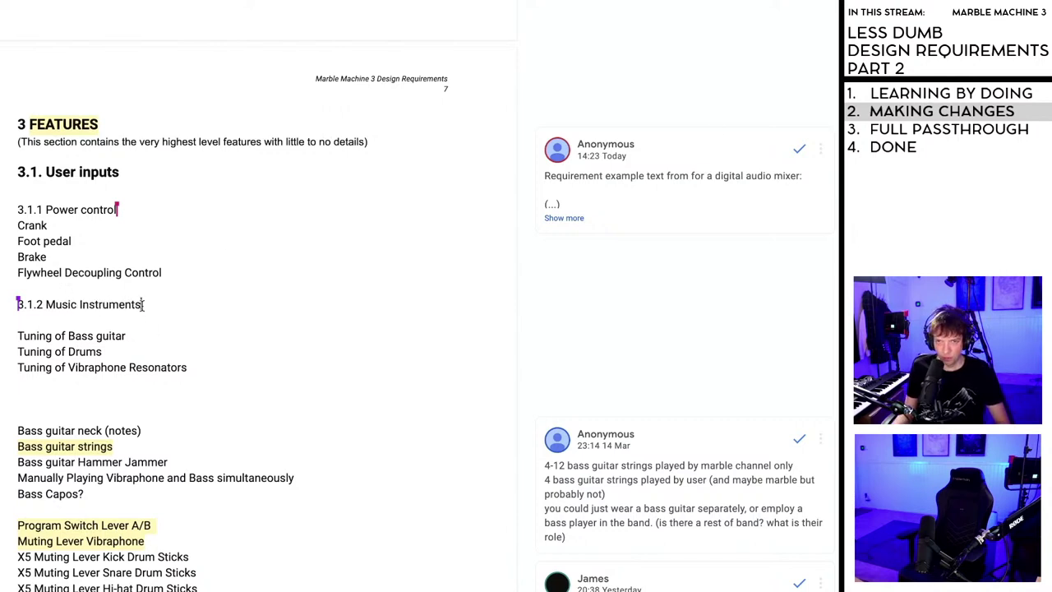
- Add the item 'Play notes on bass neck' above Tuning of Bass guitar
left_click(18, 337)
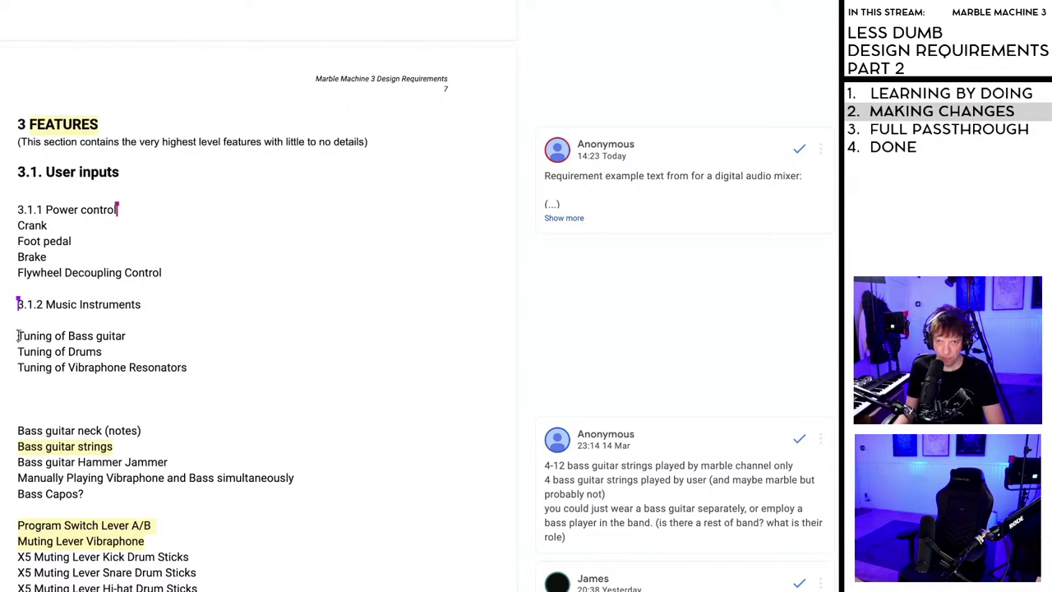
key("Return")
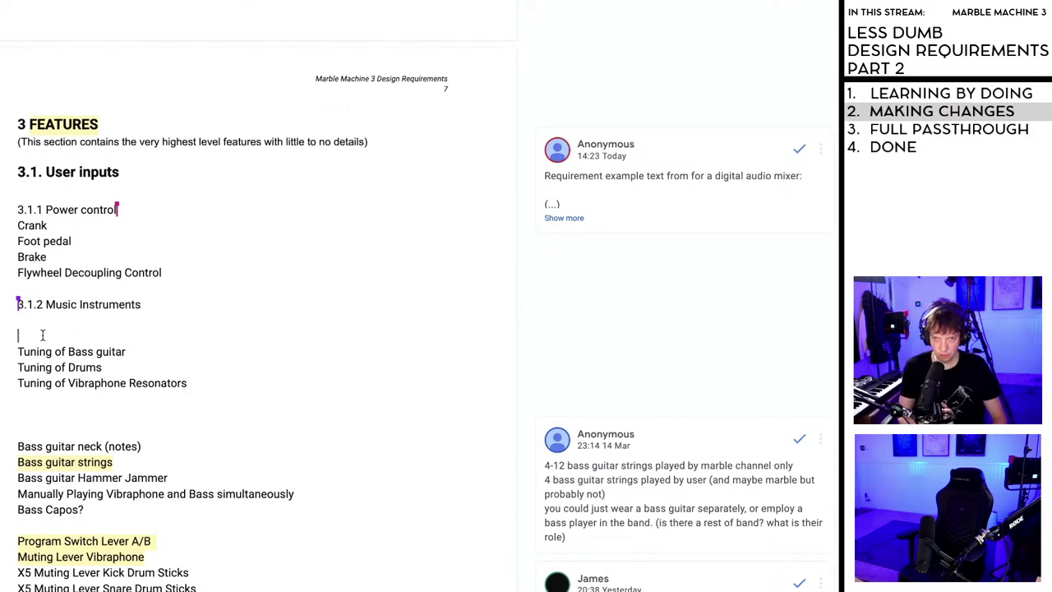
type("PLay")
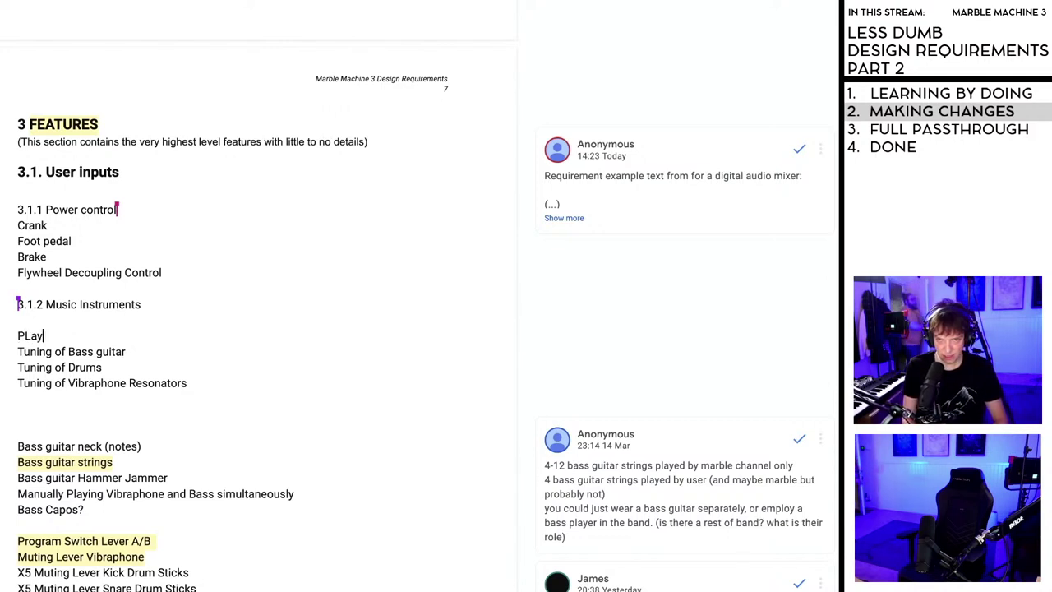
key("BackSpace")
key("BackSpace")
key("BackSpace")
type("lay")
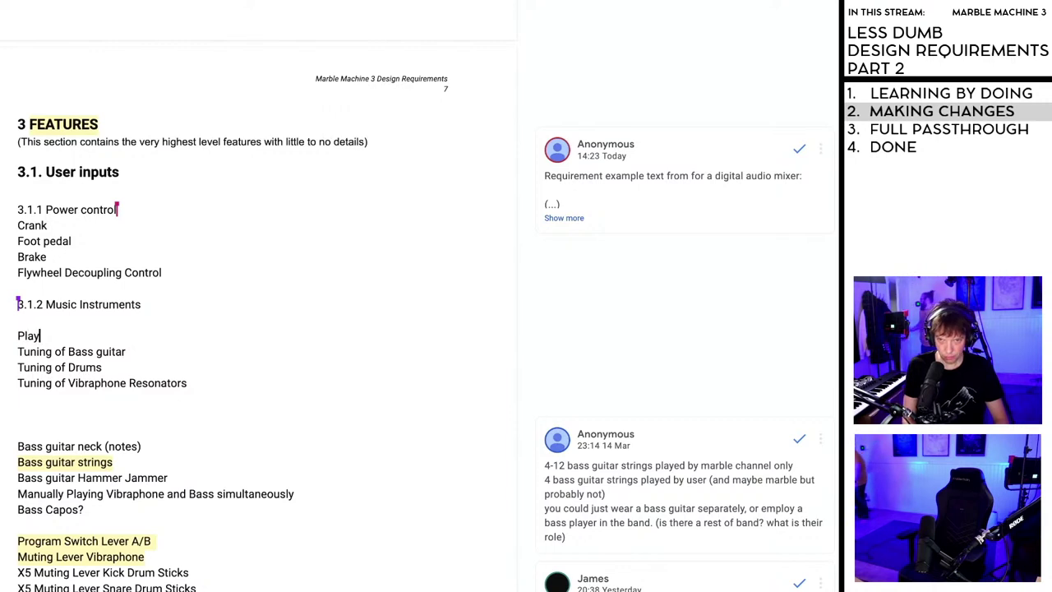
type(" Bass ")
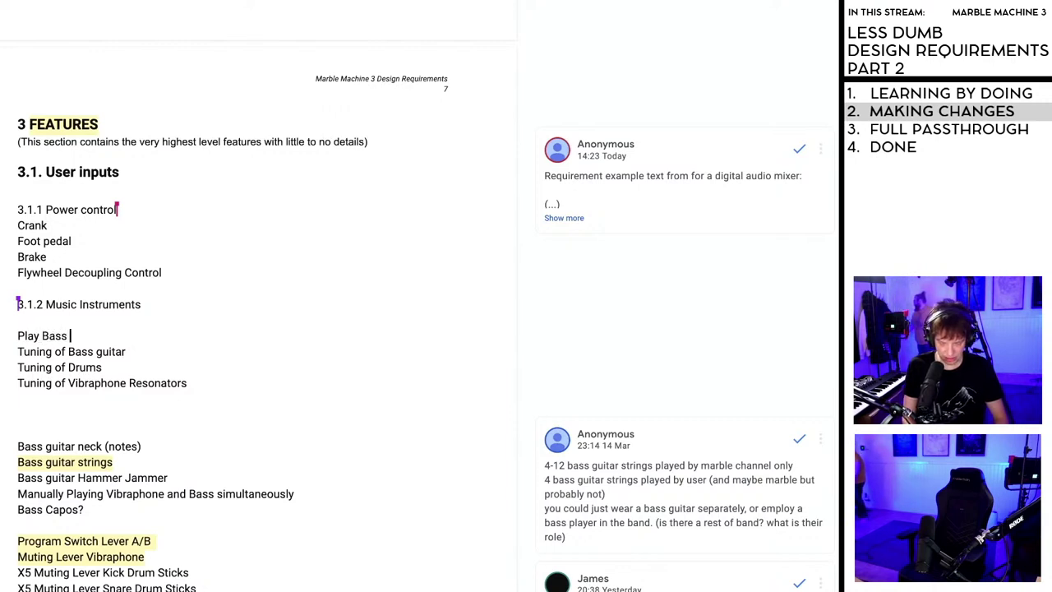
type("neck")
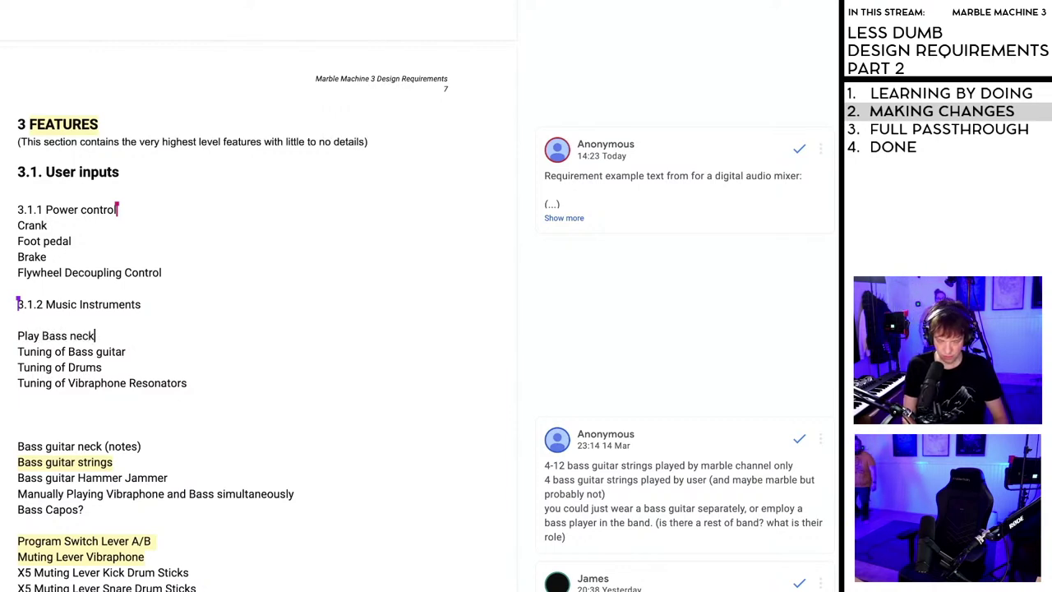
key("Left")
key("Left")
key("Left")
key("Left")
key("Left")
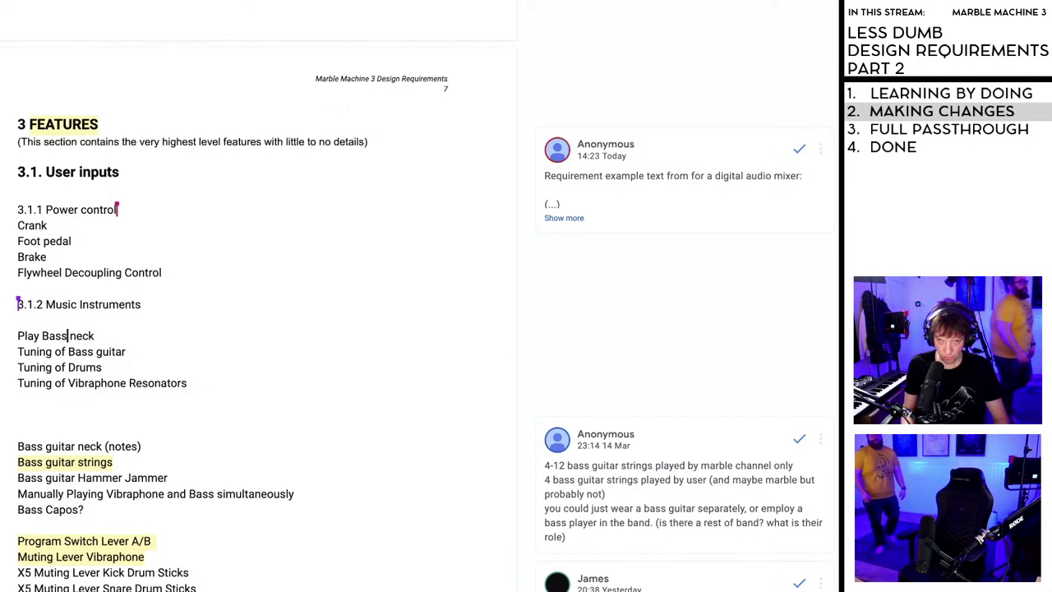
key("Left")
key("Left")
key("Left")
key("Left")
type("Note")
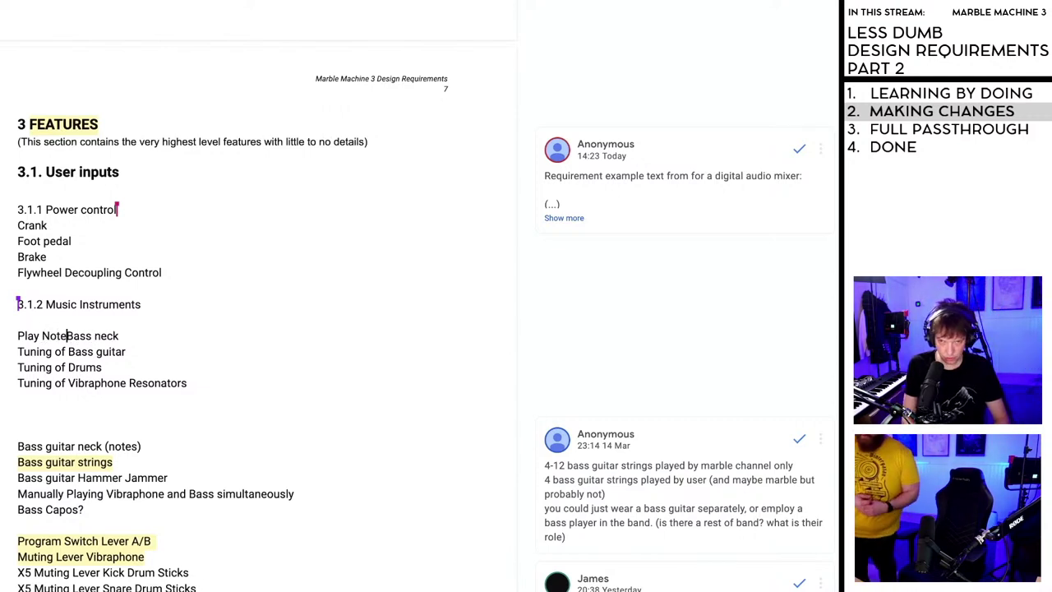
type("s on")
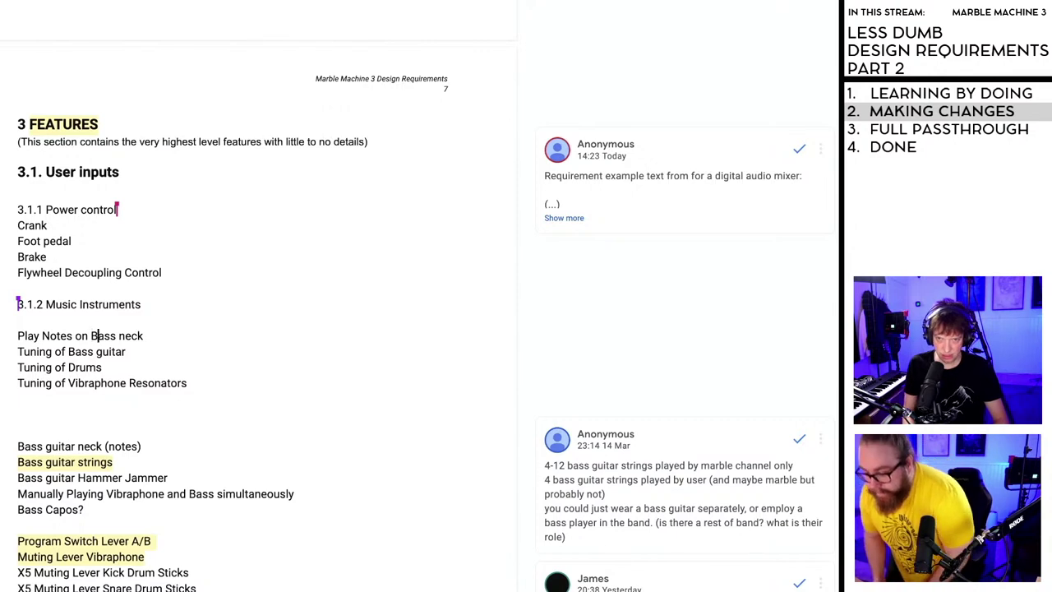
left_click(115, 335)
key("Delete")
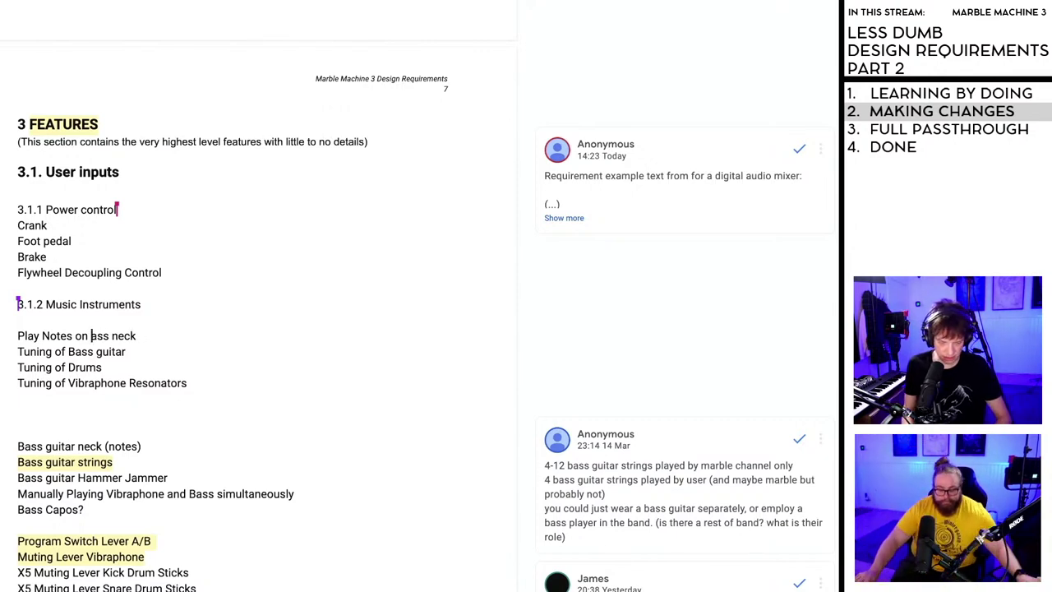
type("b")
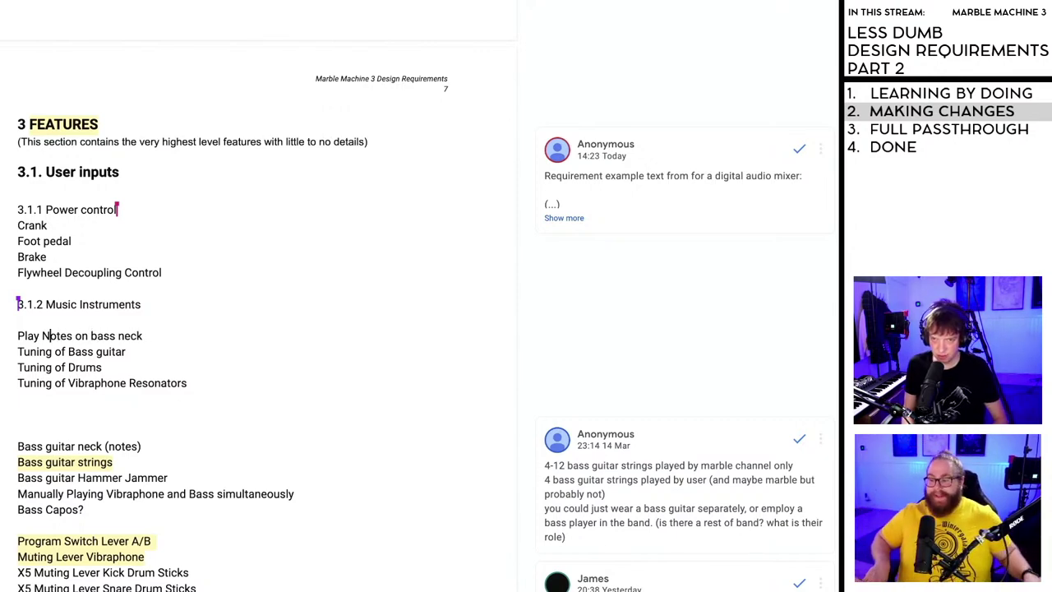
key("BackSpace")
type("n")
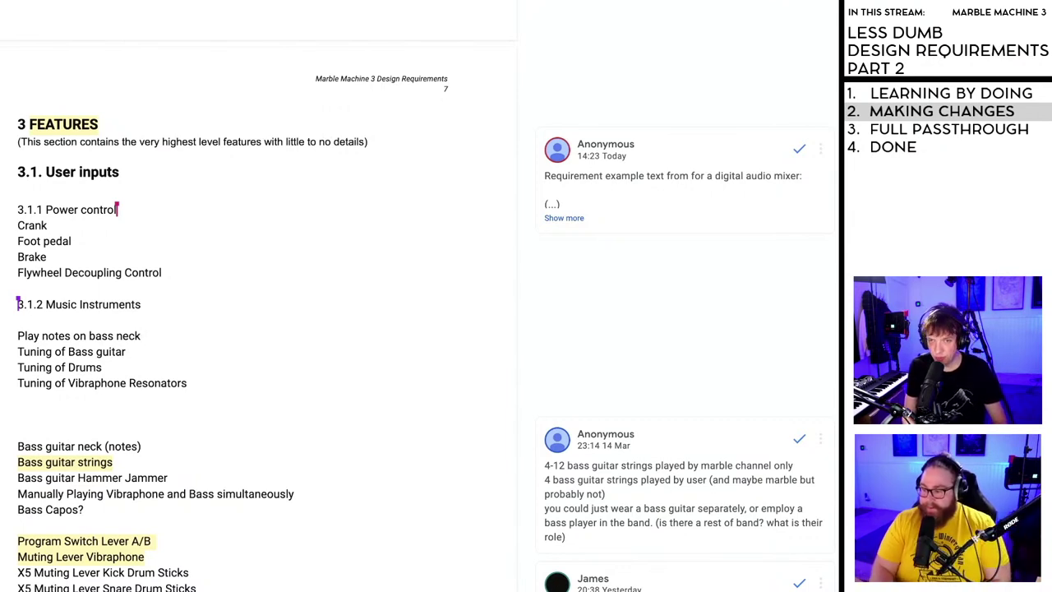
- Add 'Pluck Bass strings' and 'Play hammer jammer manually' items, followed by a blank line
key("Return")
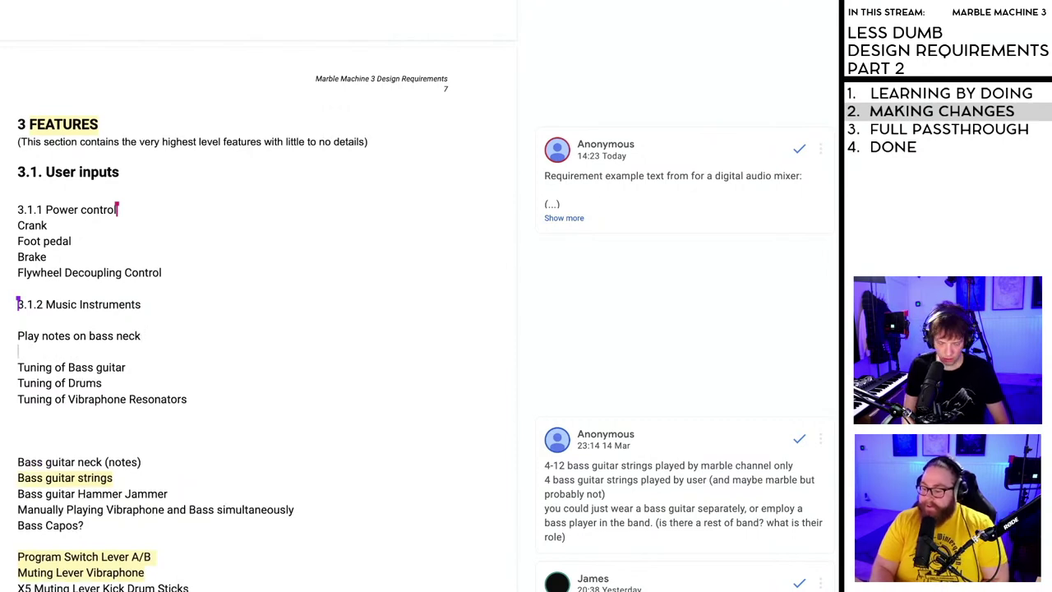
type("Pluck ")
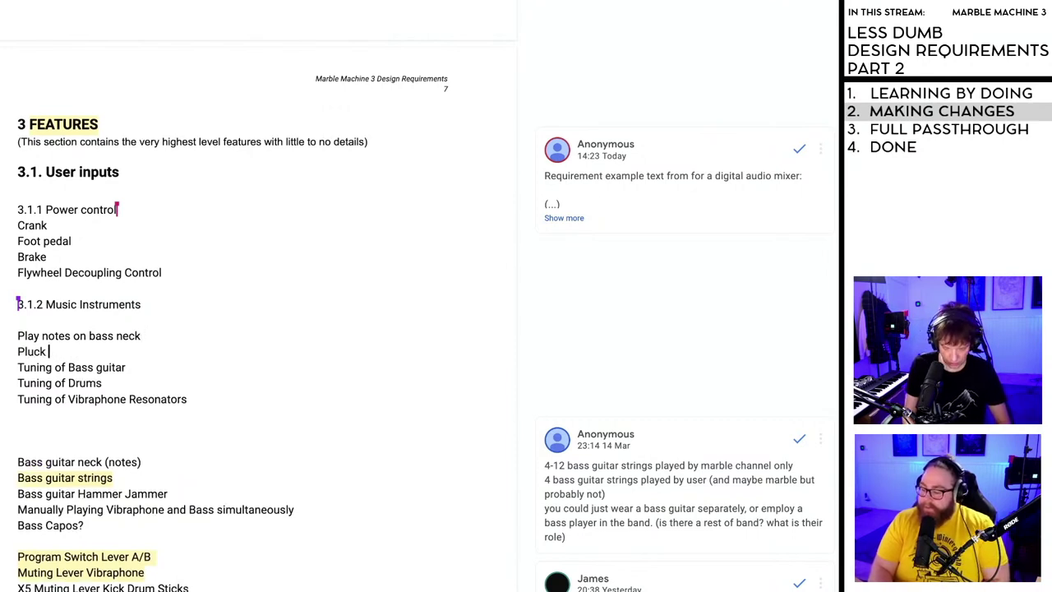
type("Bass strings")
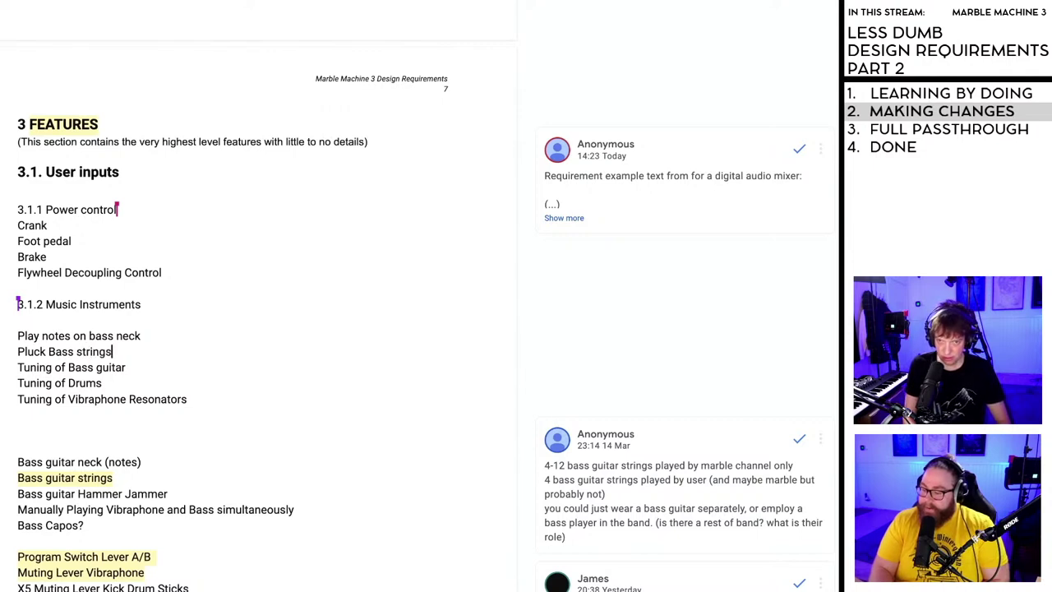
key("Return")
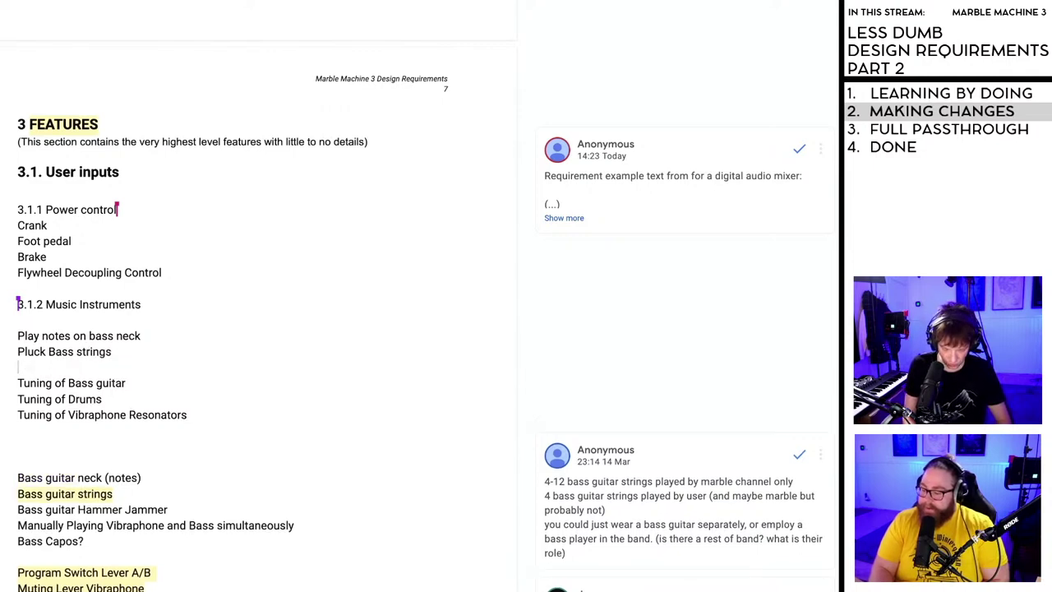
type("Play ")
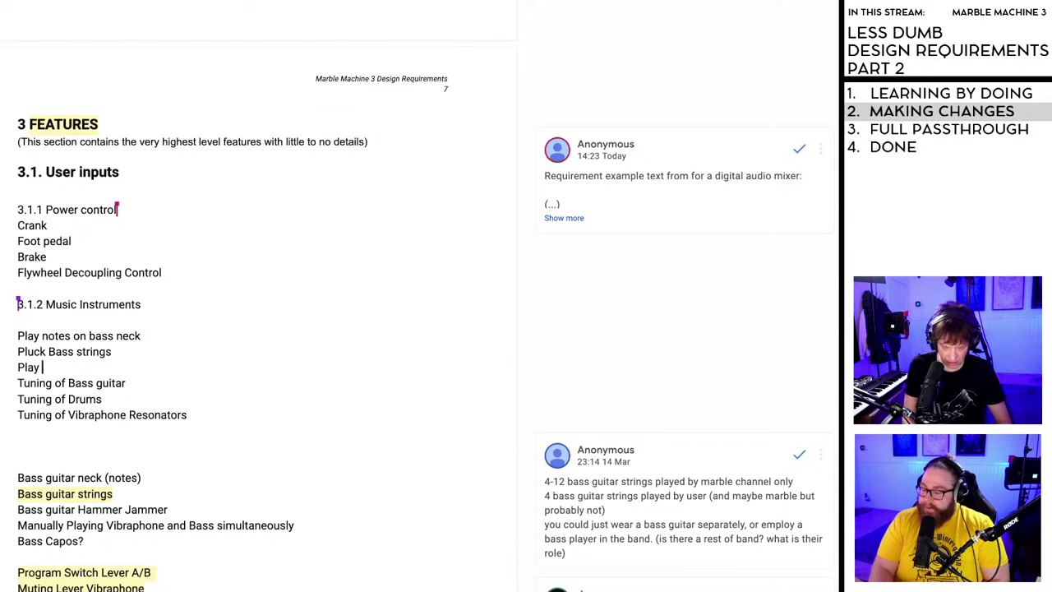
type("Hammer Jamm")
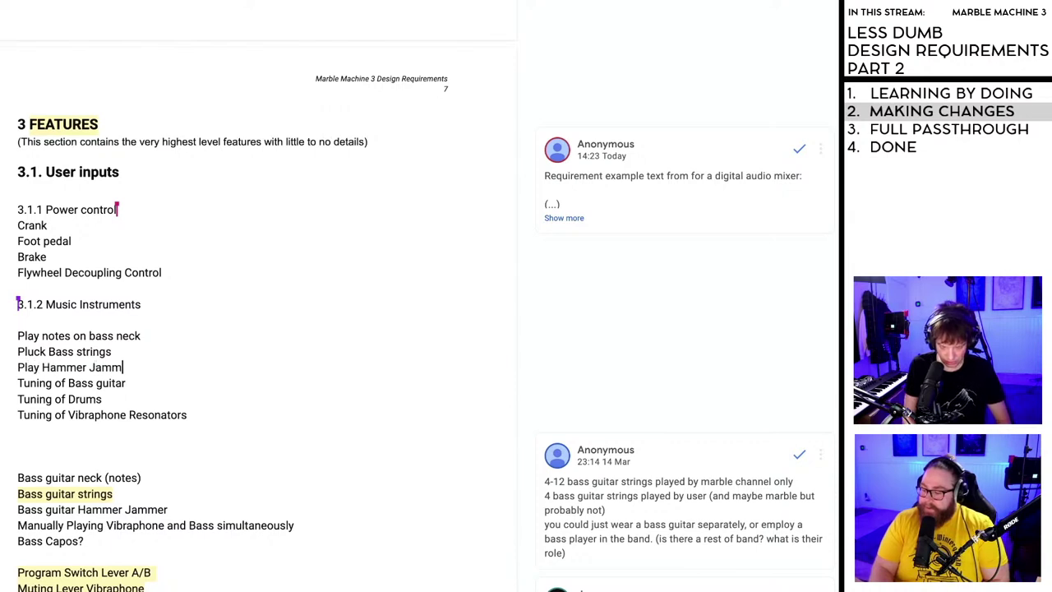
type("er Ma")
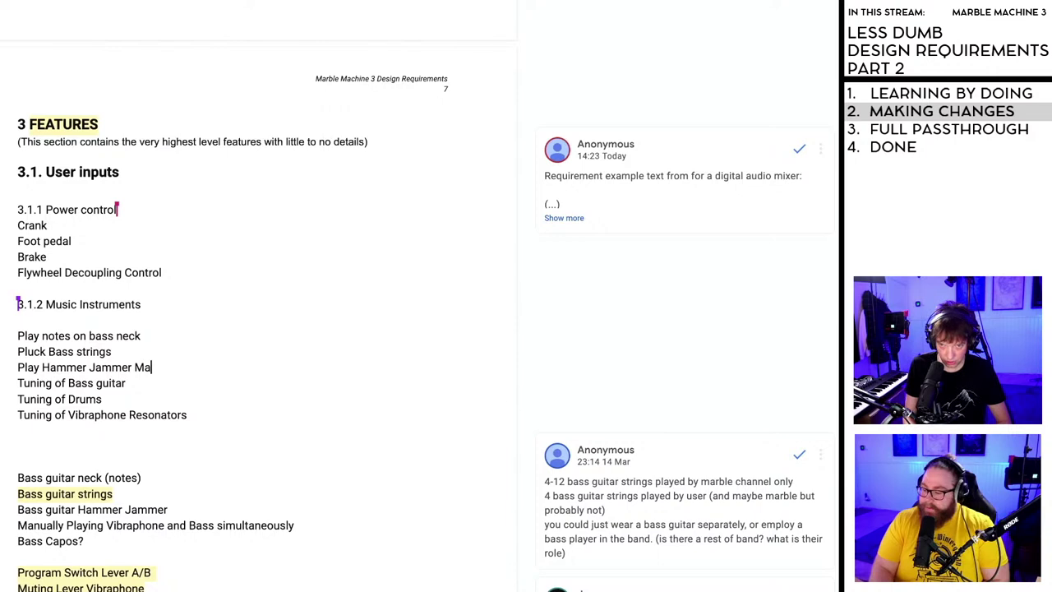
type("nually")
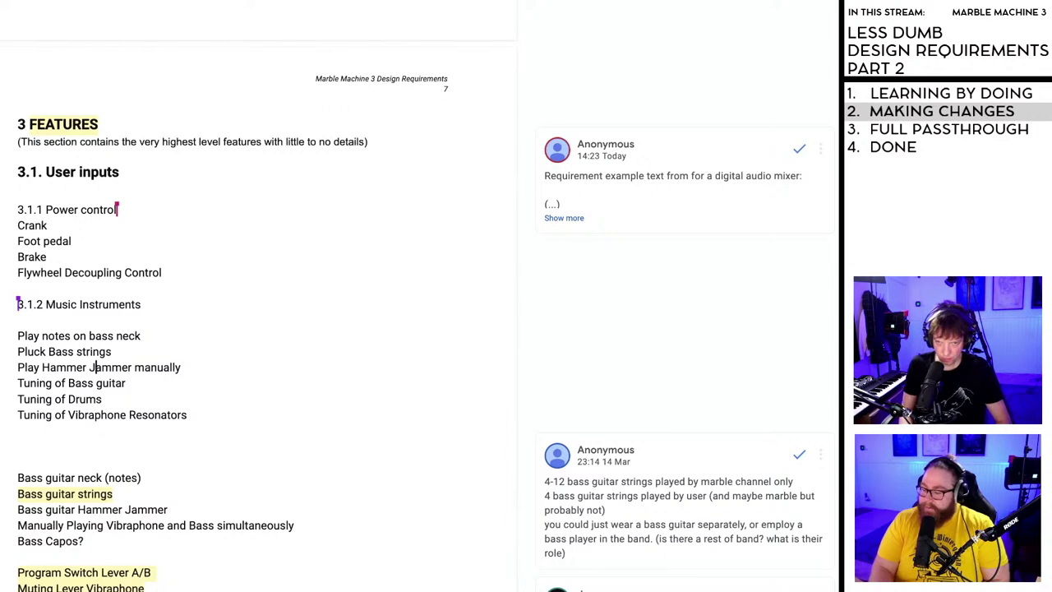
key("BackSpace")
type("j")
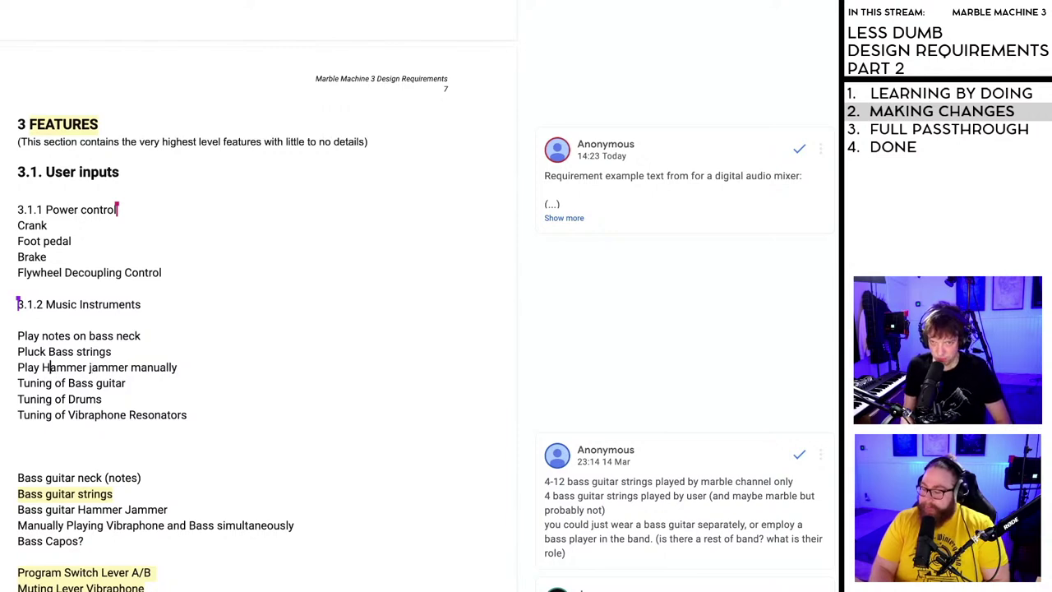
key("BackSpace")
type("h")
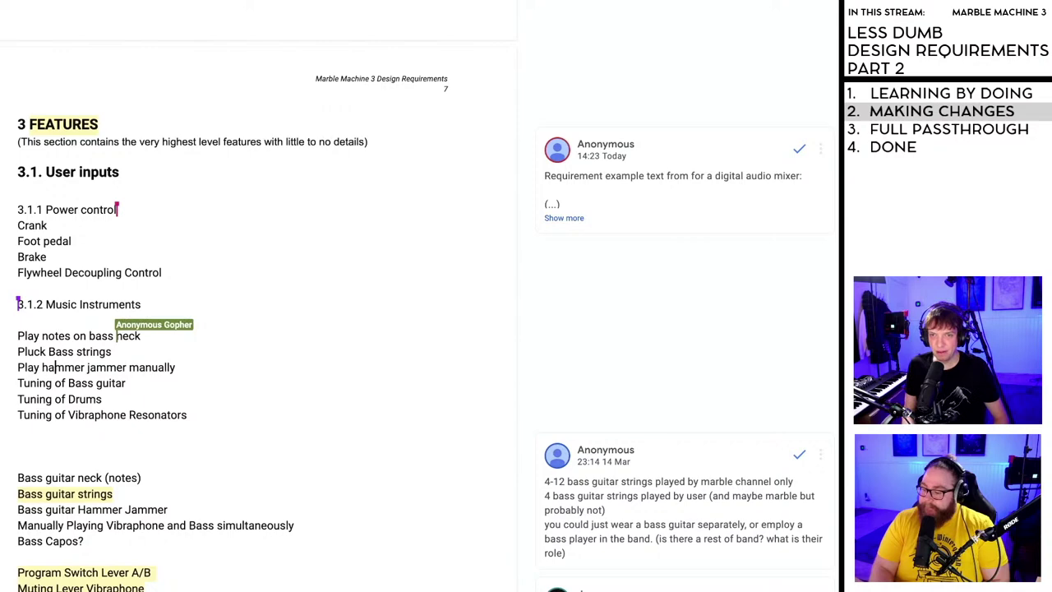
left_click(195, 367)
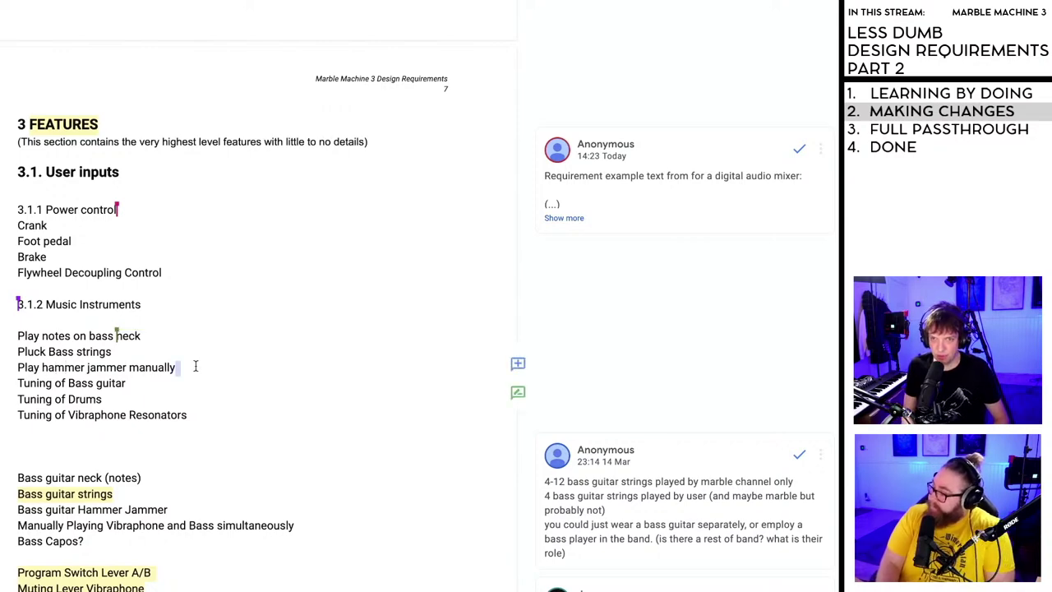
key("Return")
key("Return")
- Lowercase the capital B so the item reads 'Pluck bass strings'
scroll(140, 329, "down", 2)
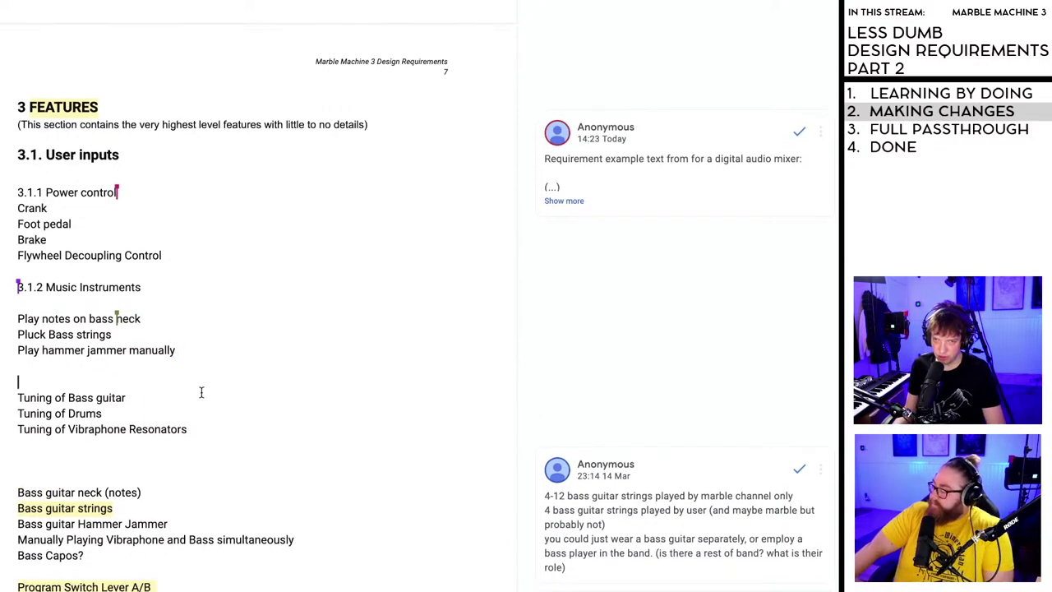
scroll(141, 325, "down", 1)
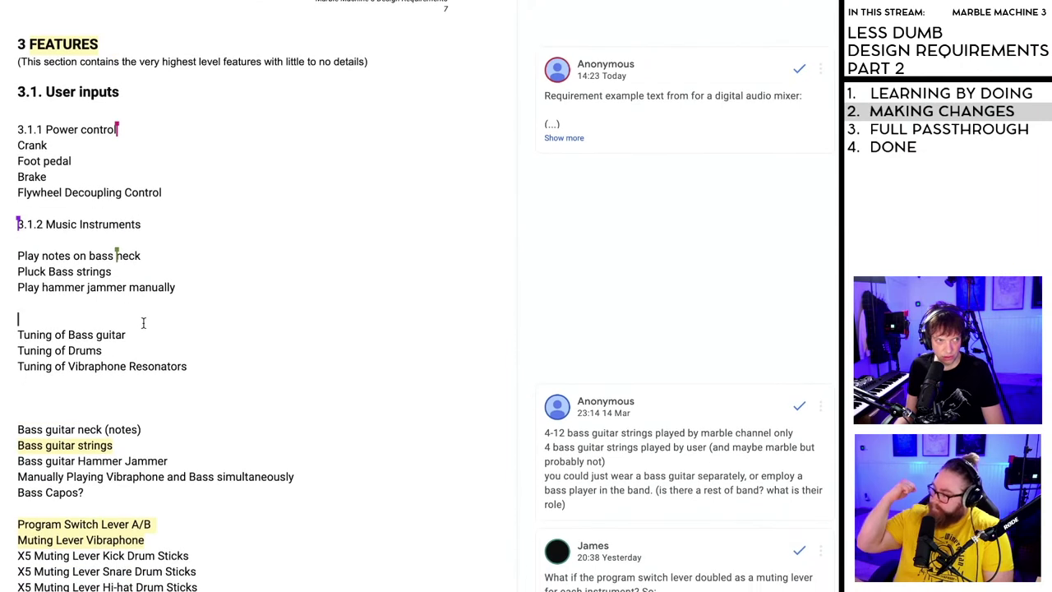
double_click(187, 288)
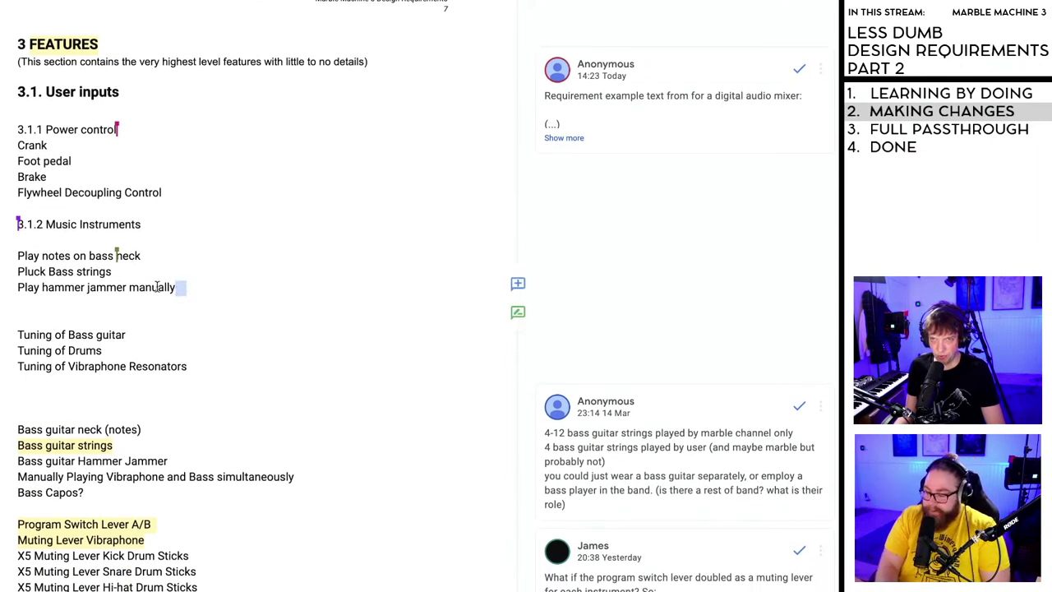
left_click(161, 283)
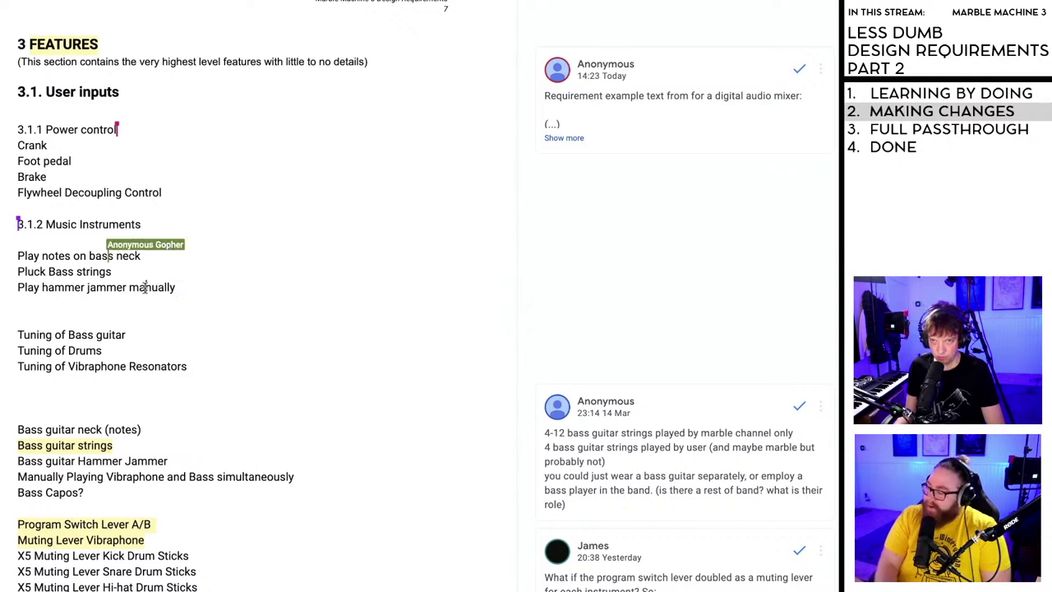
left_click(184, 287)
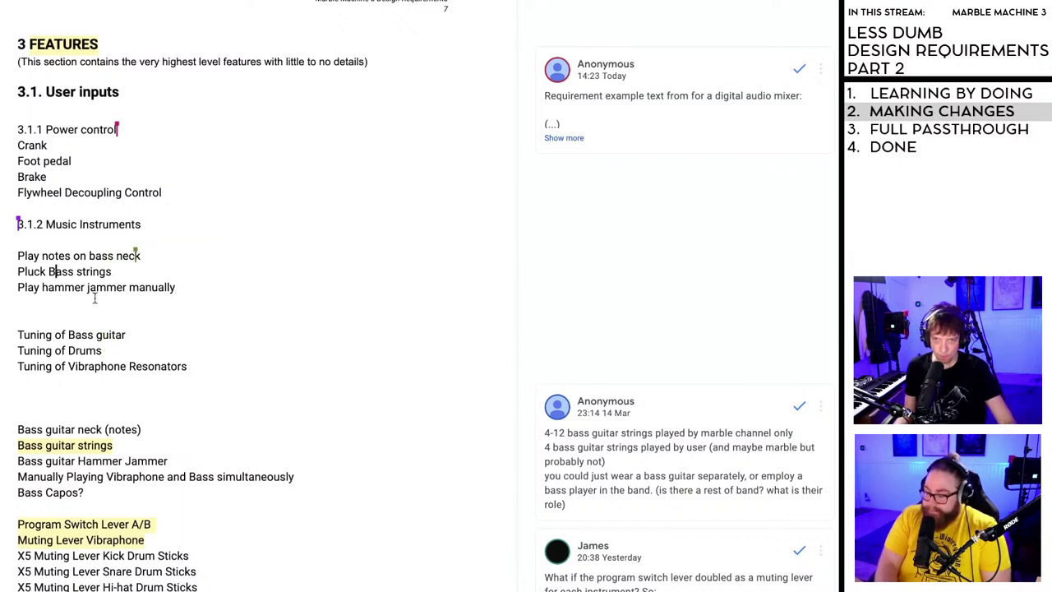
key("BackSpace")
type("b")
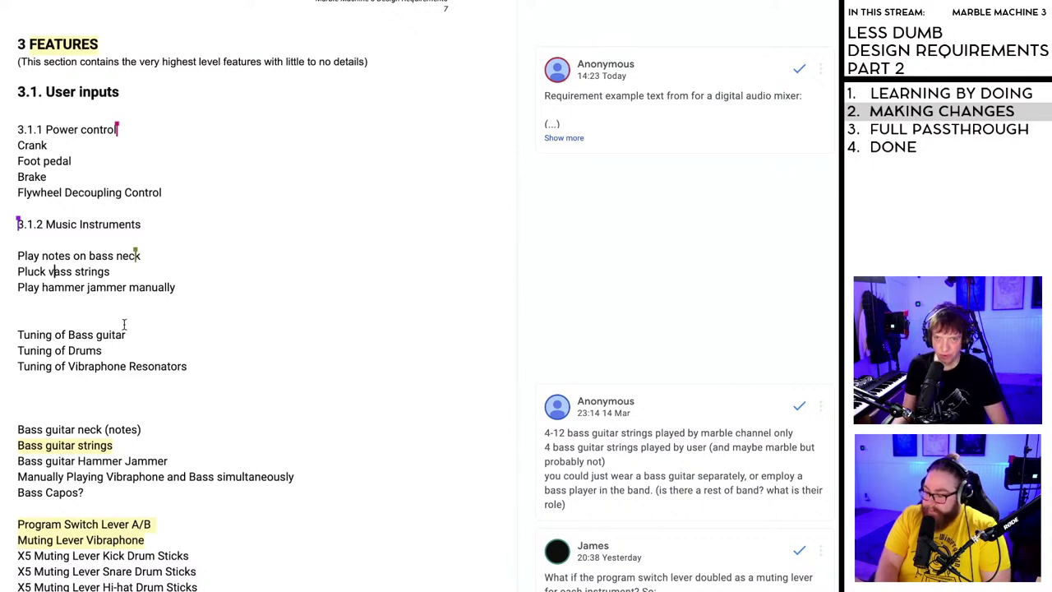
key("BackSpace")
type("b")
- Tidy the blank lines around the tuning items and change 'Tuning of Bass guitar' to 'Tuning Bass guitar'
left_click(136, 317)
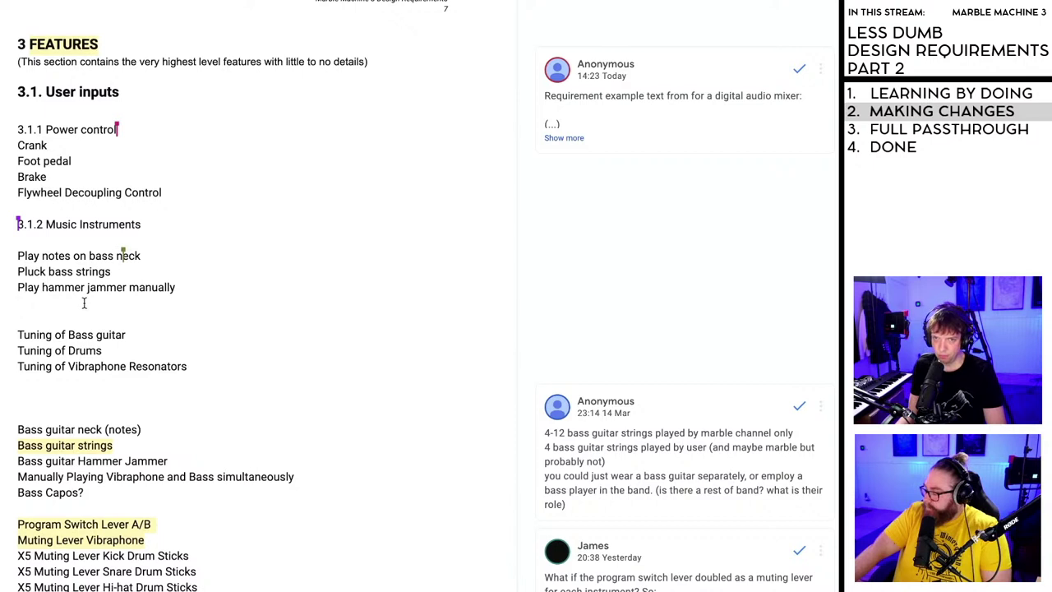
left_click(19, 335)
key("BackSpace")
key("BackSpace")
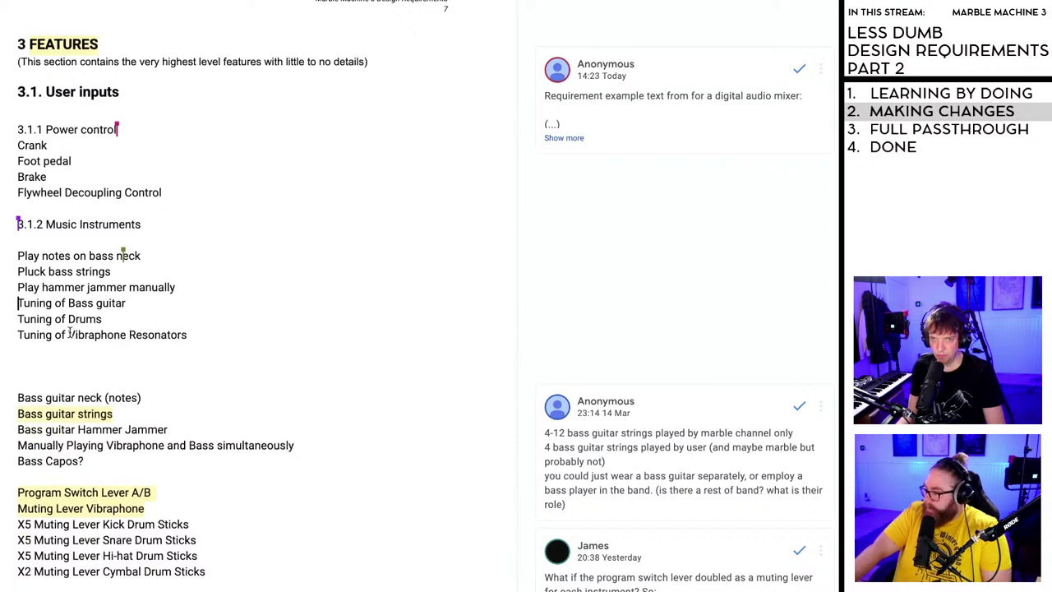
left_click(18, 321)
key("Return")
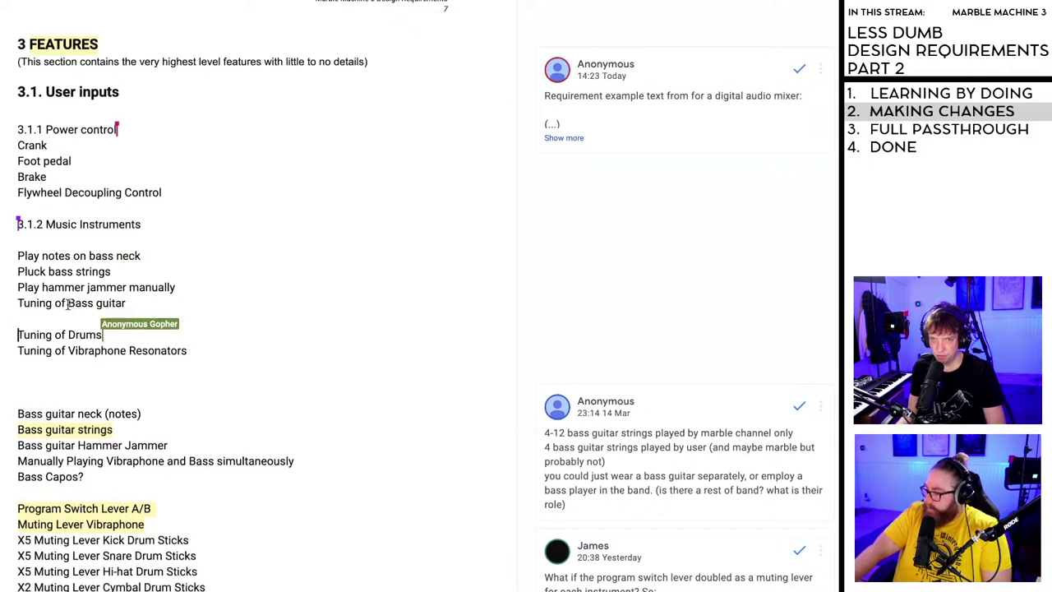
double_click(58, 304)
key("BackSpace")
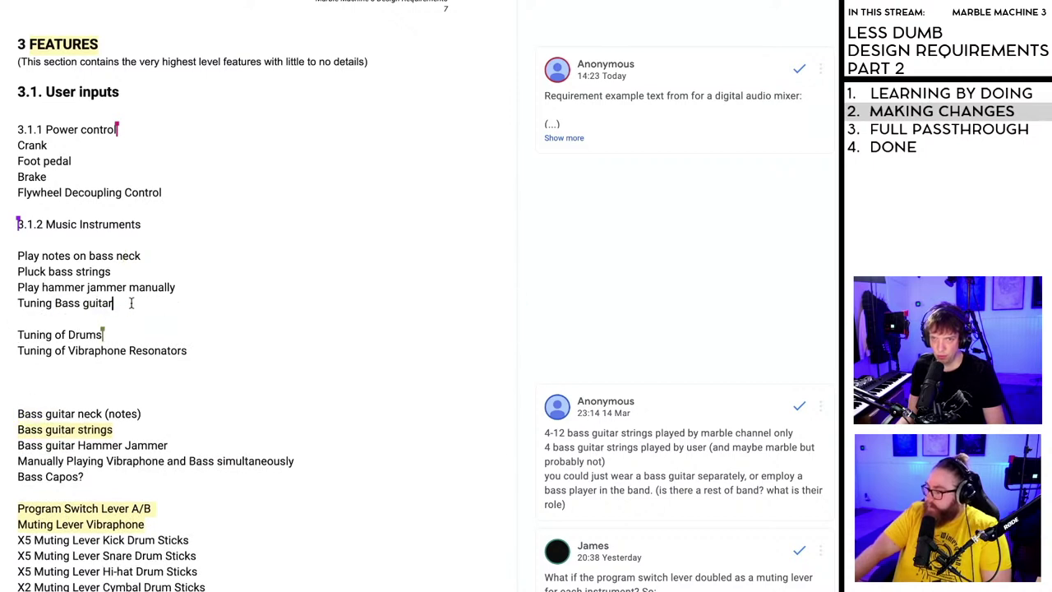
- Add a new line 'Dampening the bass guitar' below Tuning Bass guitar
left_click(78, 319)
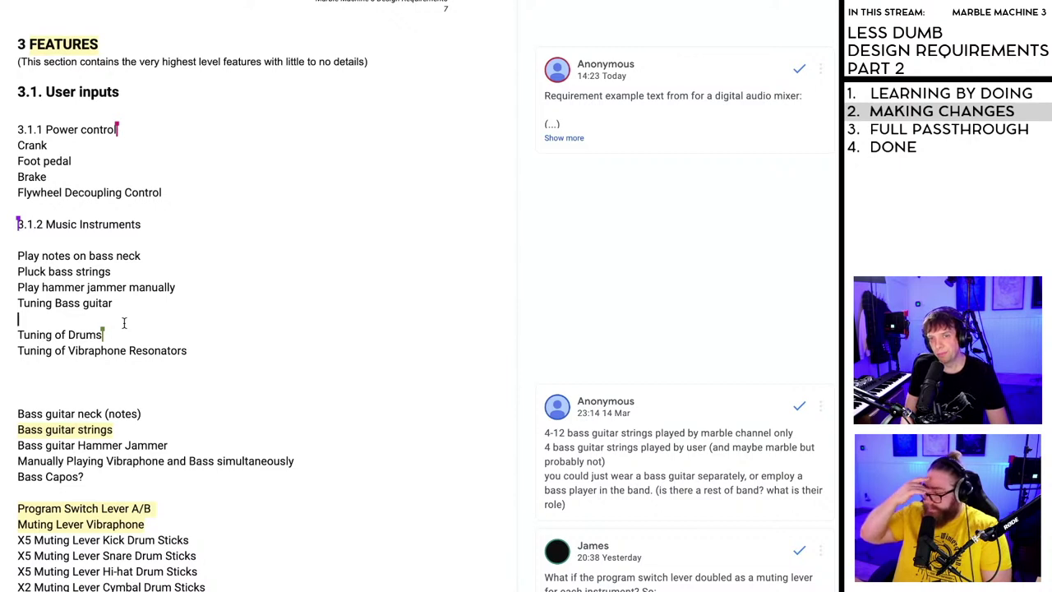
key("Return")
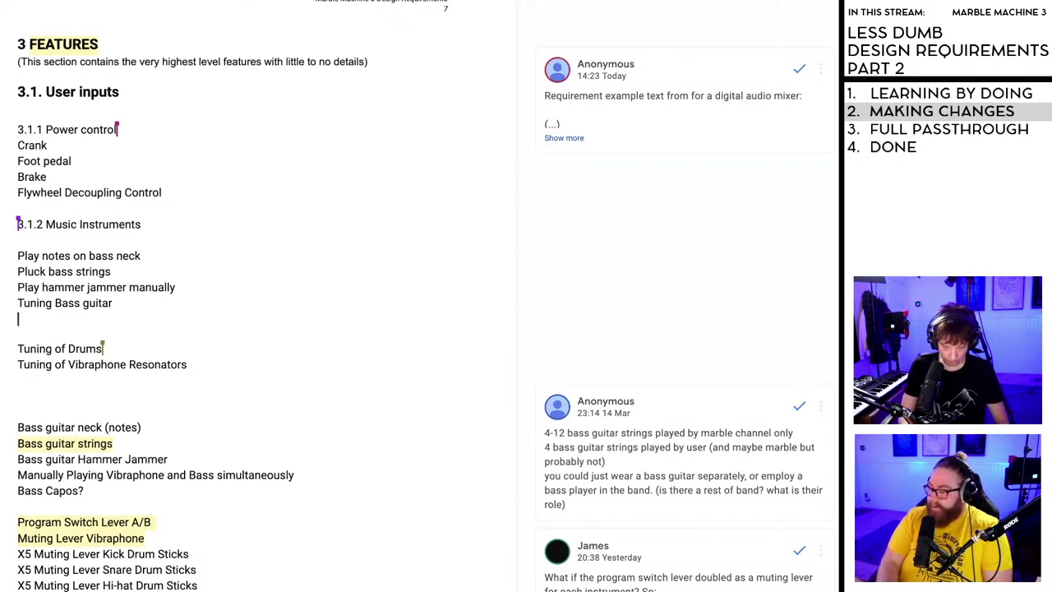
type("Da")
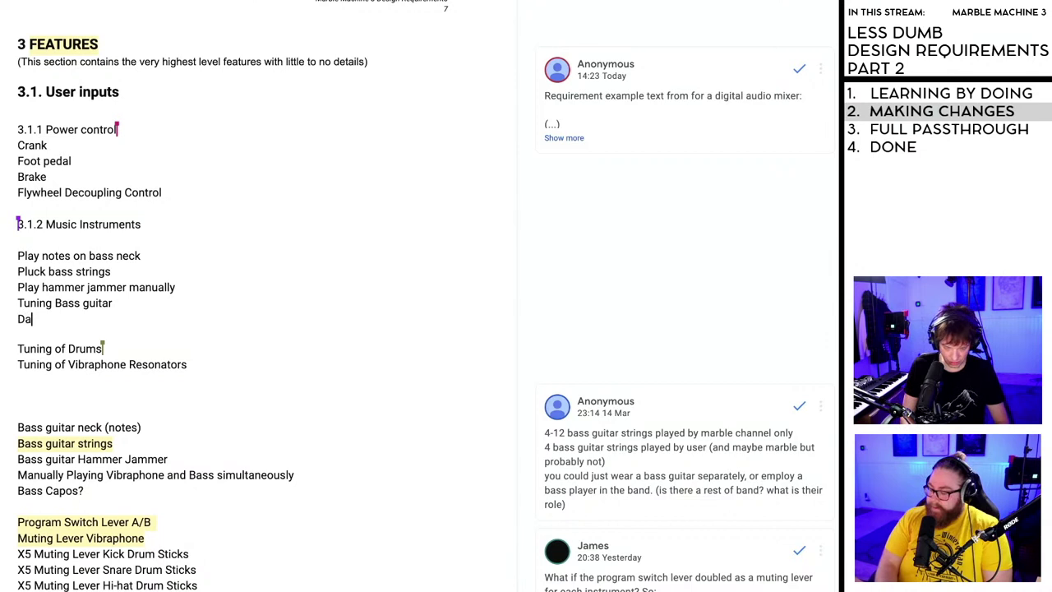
type("mpening the")
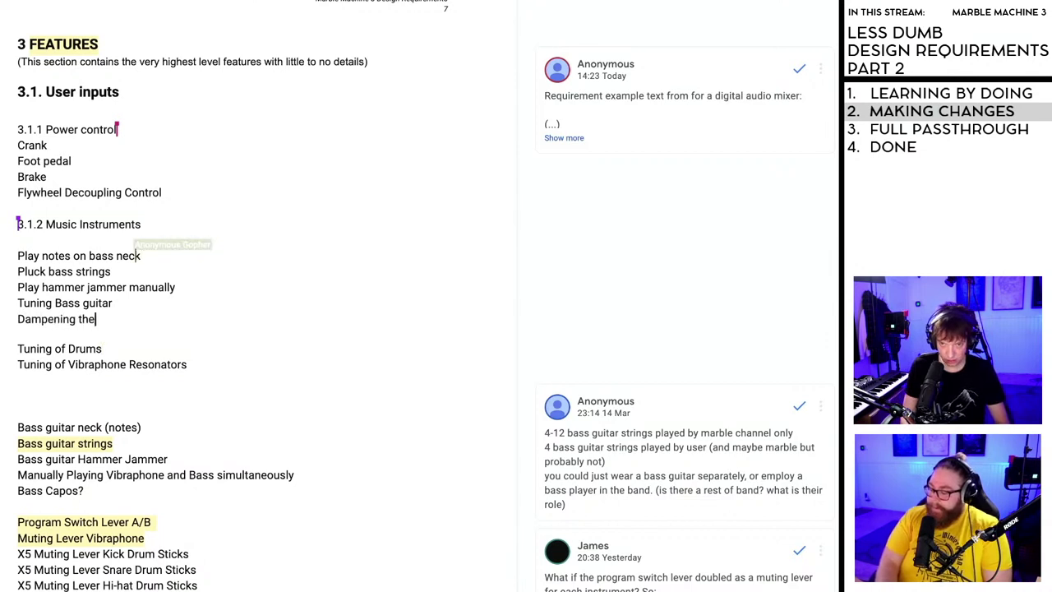
type(" bass gu")
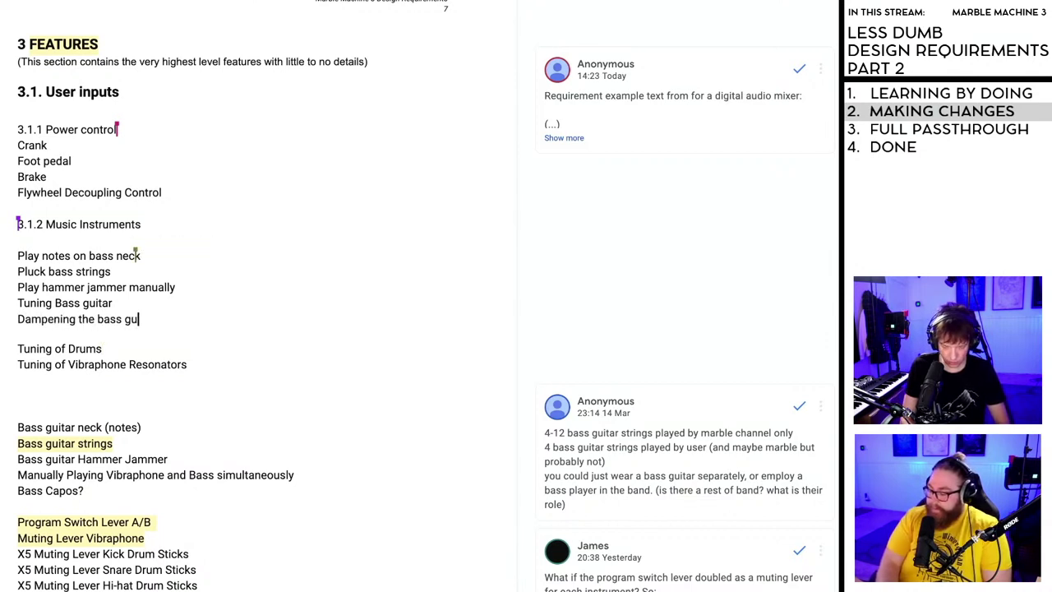
type("itar")
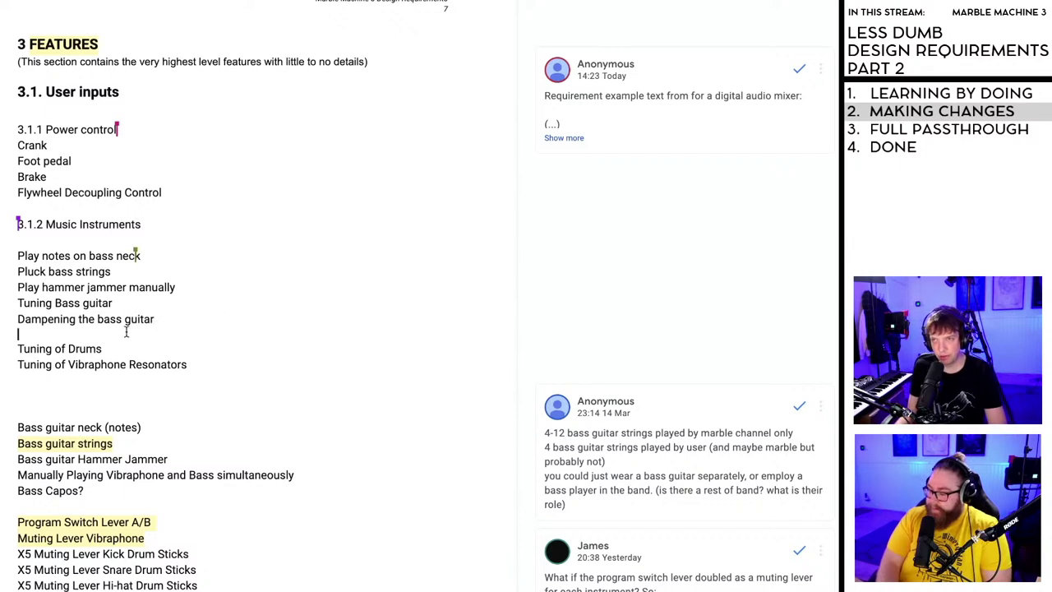
- Expand and read the digital audio mixer requirement comment, then resolve it
left_click(563, 138)
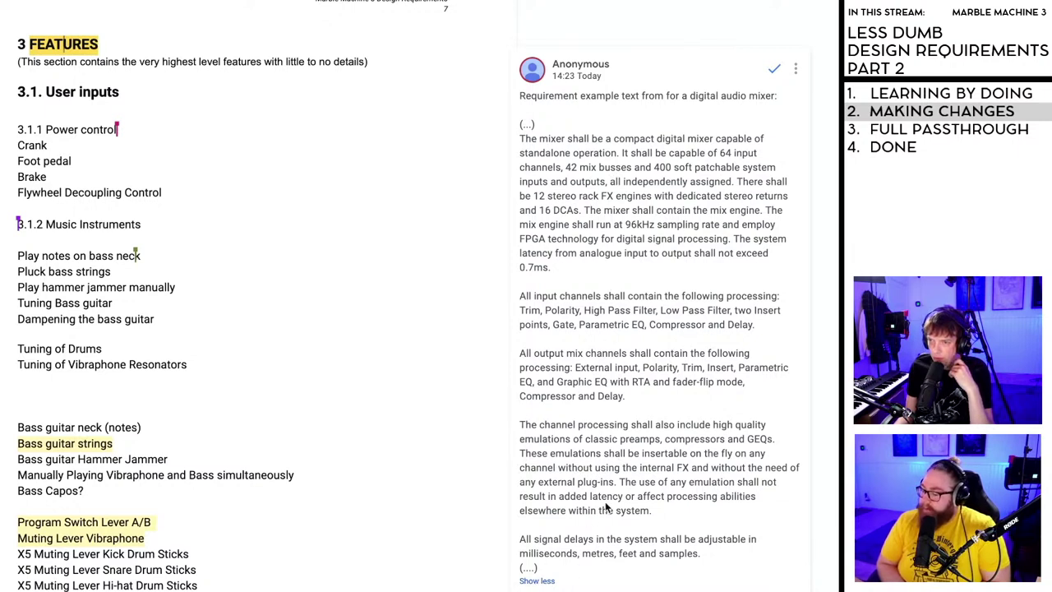
left_click_drag(698, 539, 515, 134)
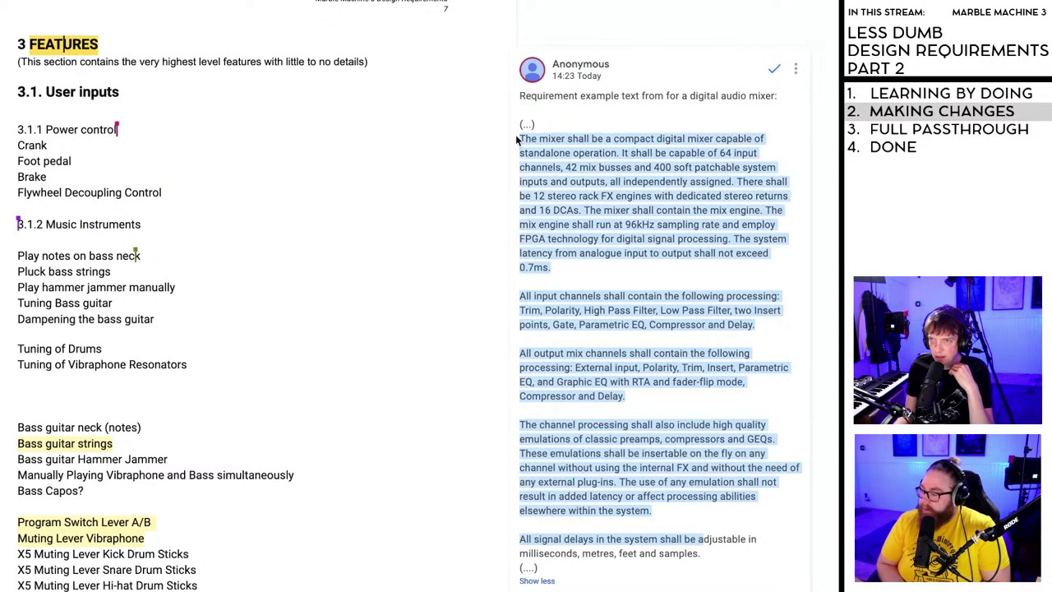
left_click(595, 170)
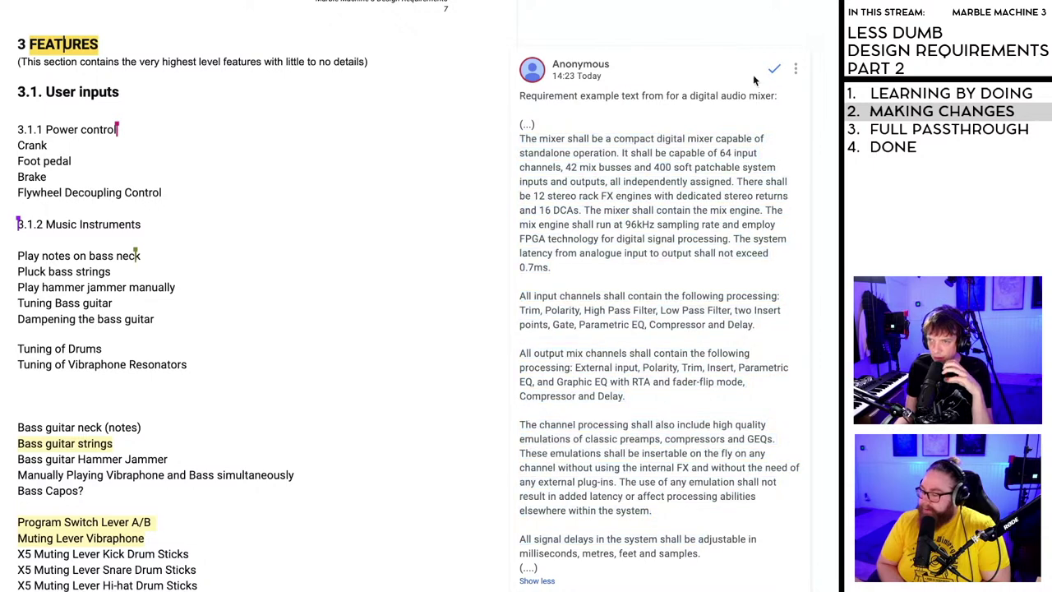
left_click(774, 68)
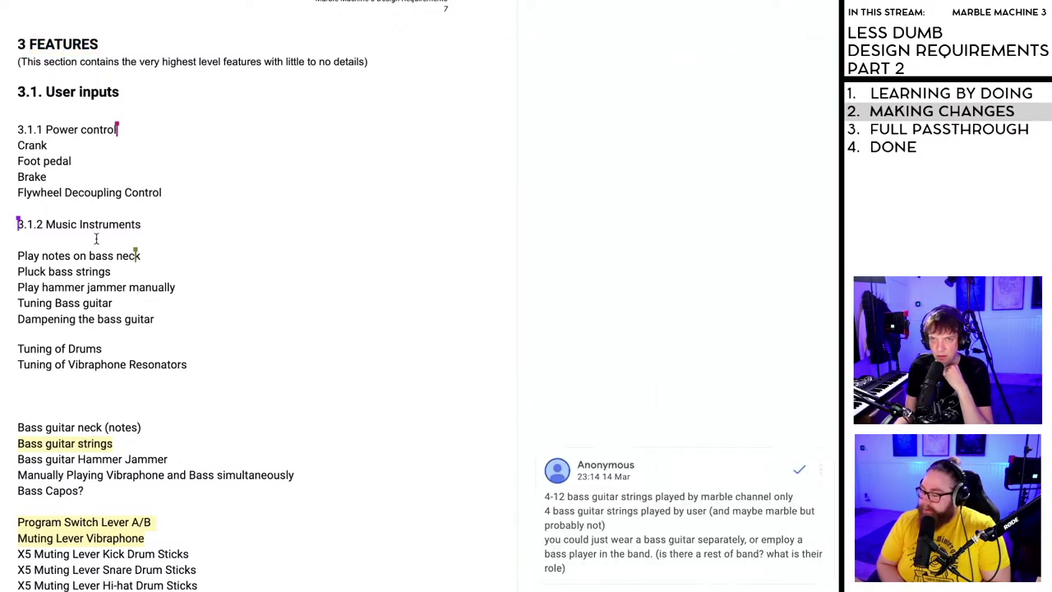
left_click(179, 194)
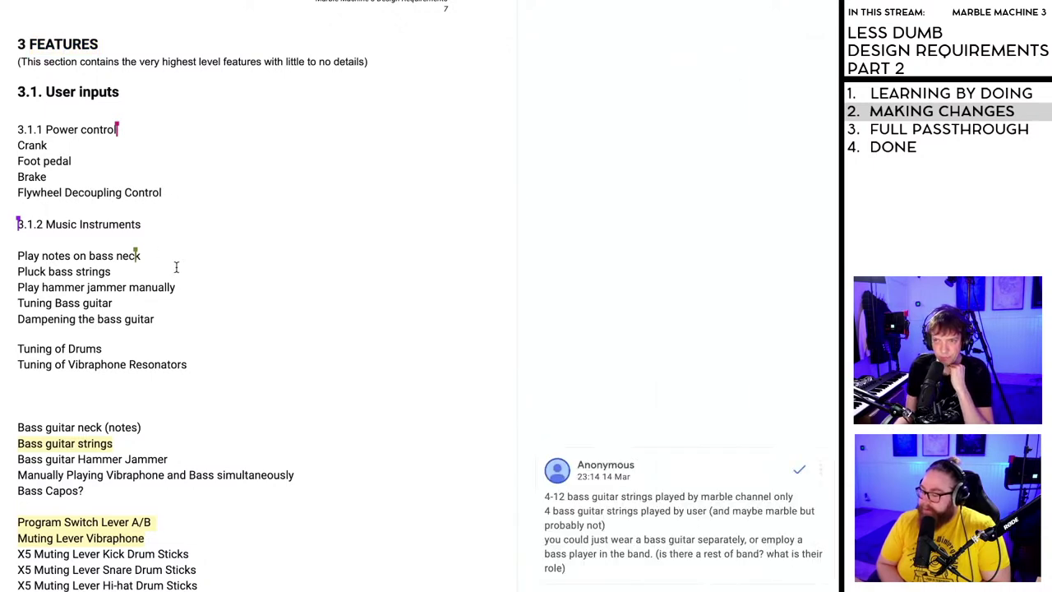
scroll(176, 267, "up", 2)
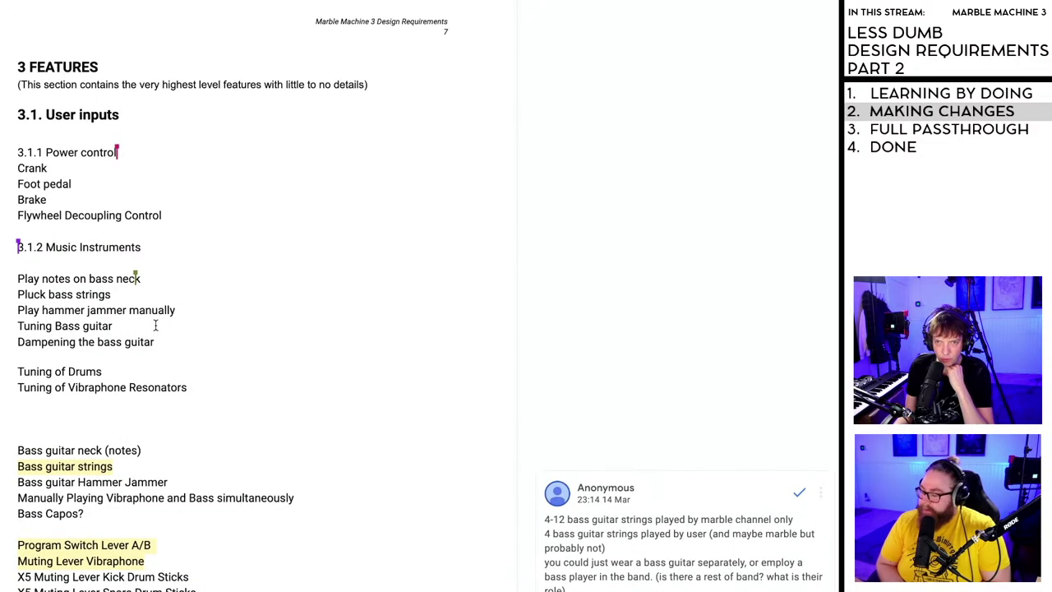
scroll(156, 325, "up", 3)
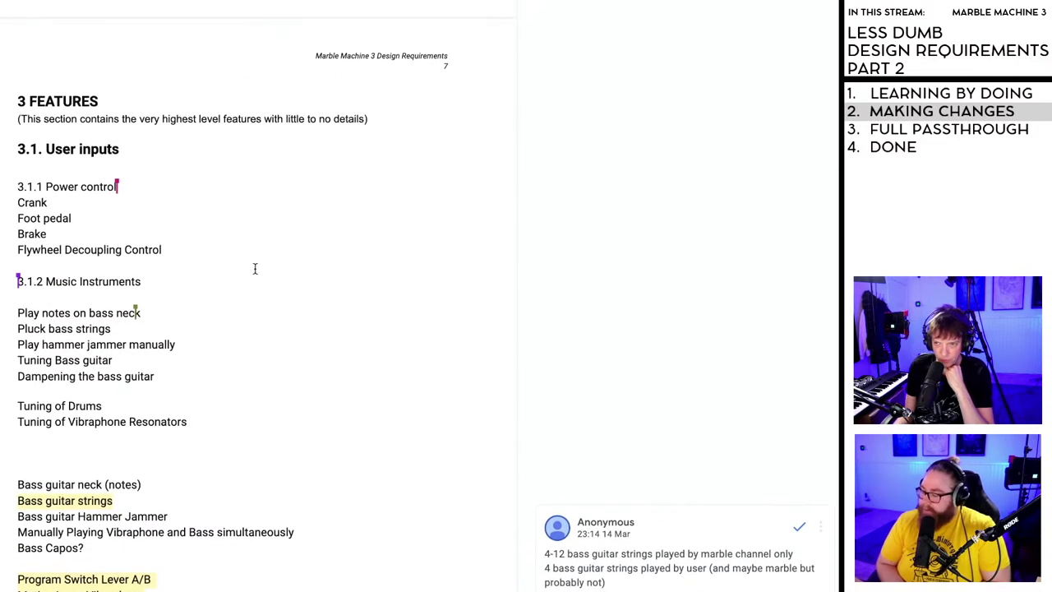
scroll(676, 579, "down", 2)
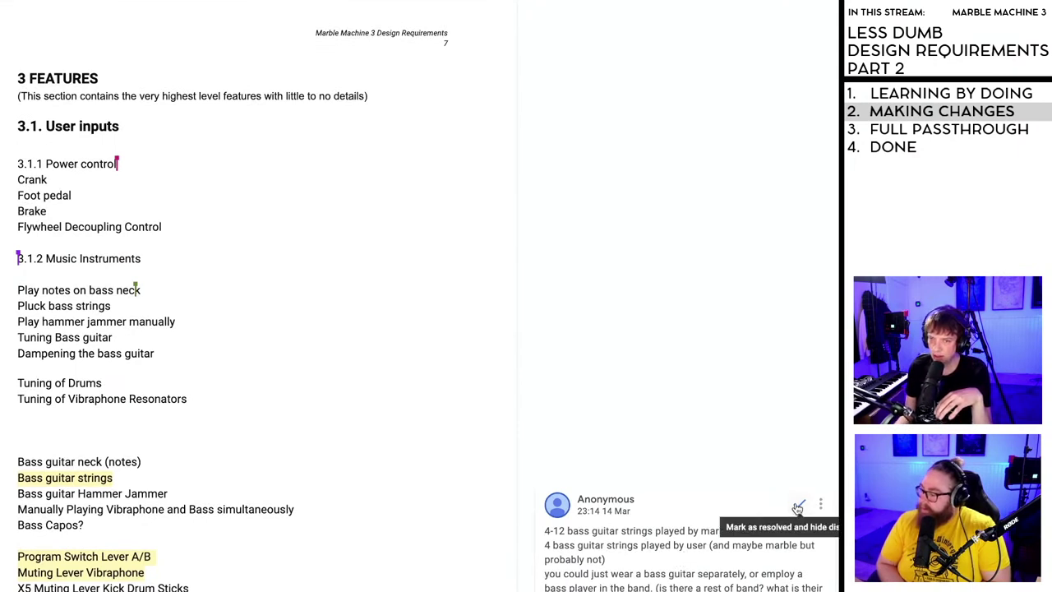
left_click(148, 365)
scroll(148, 365, "down", 1)
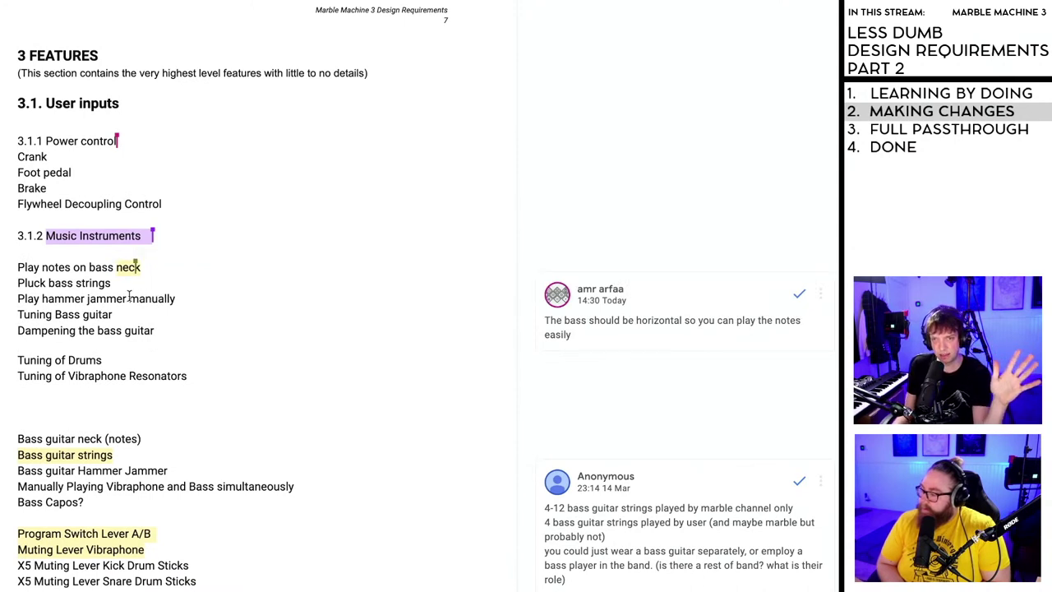
left_click(107, 284)
double_click(185, 251)
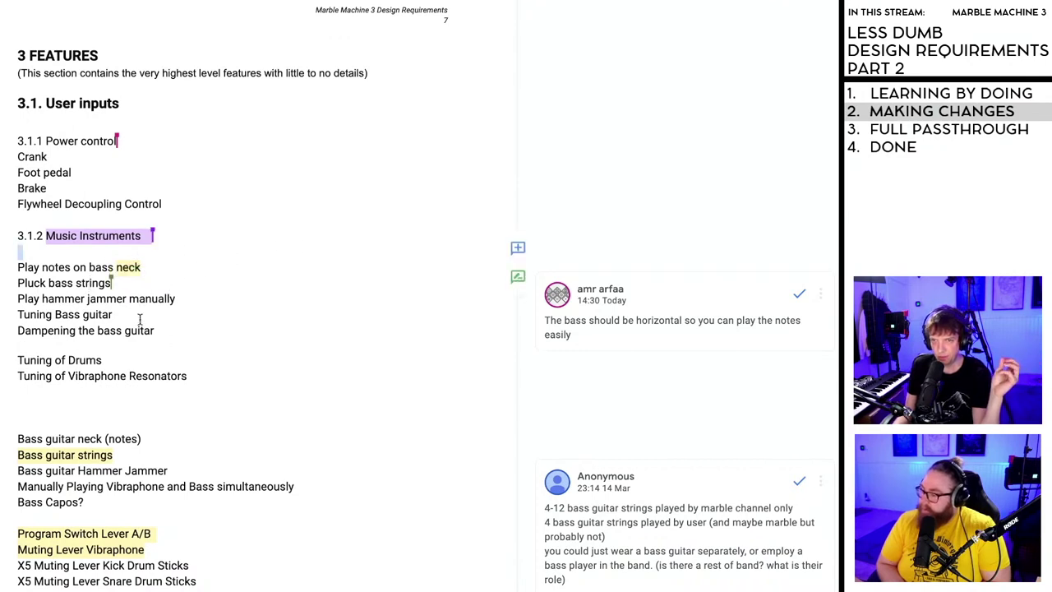
left_click(129, 267)
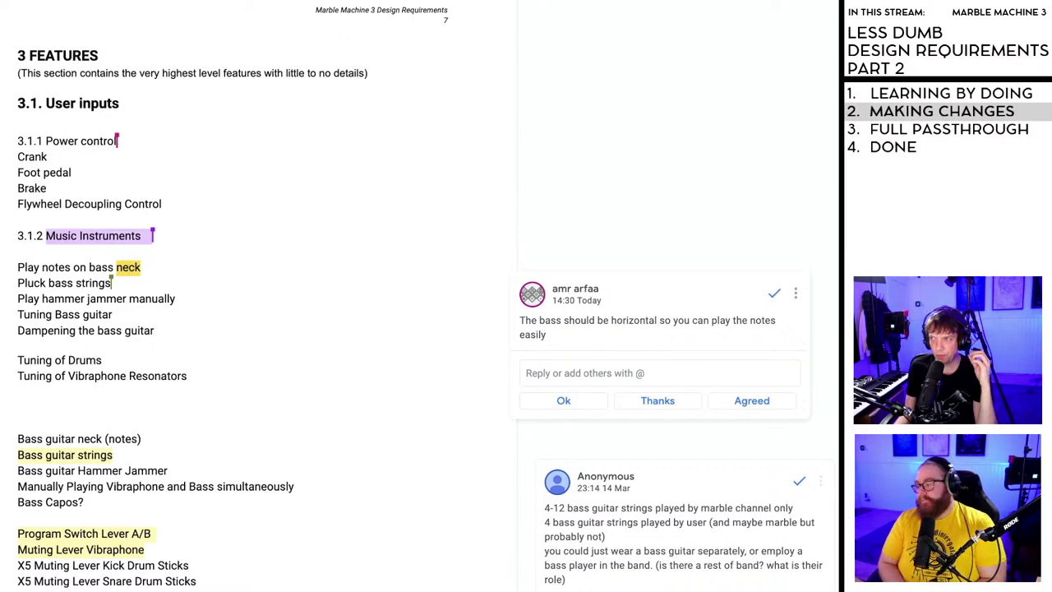
key("ctrl+Home")
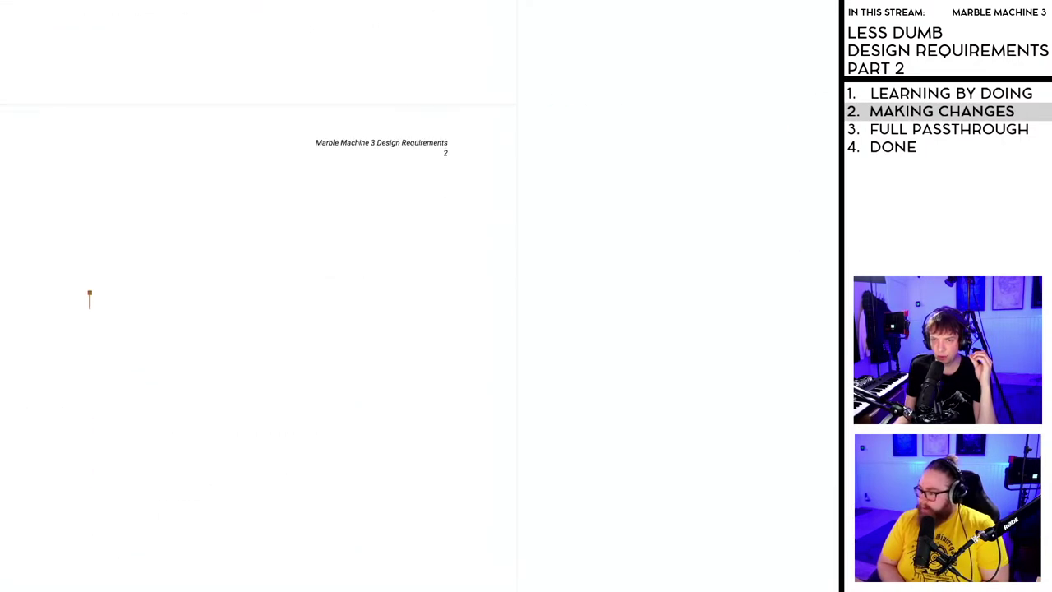
scroll(89, 300, "down", 5)
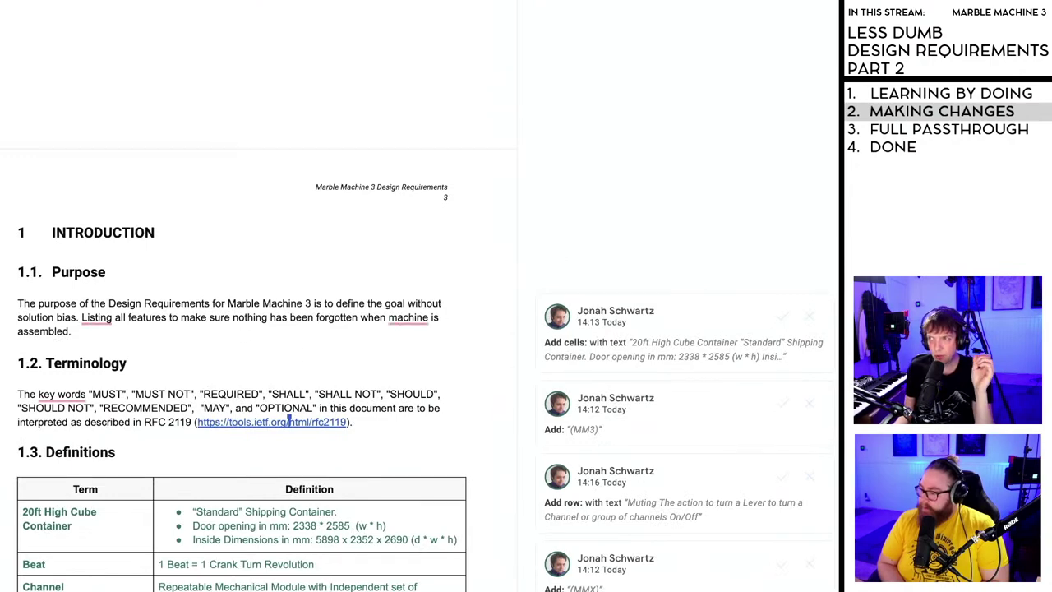
scroll(289, 422, "down", 20)
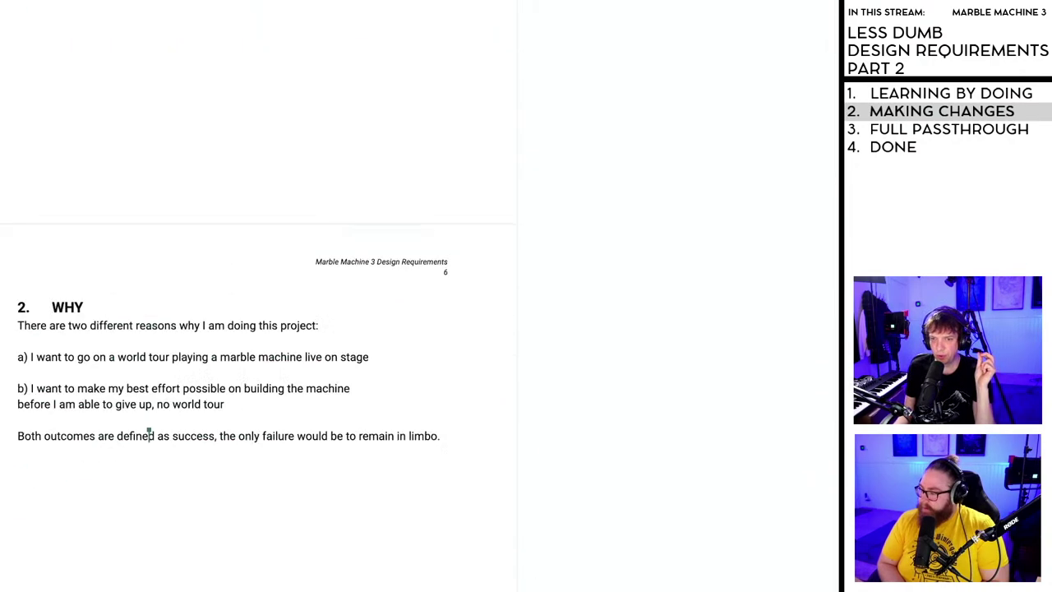
scroll(405, 336, "down", 3)
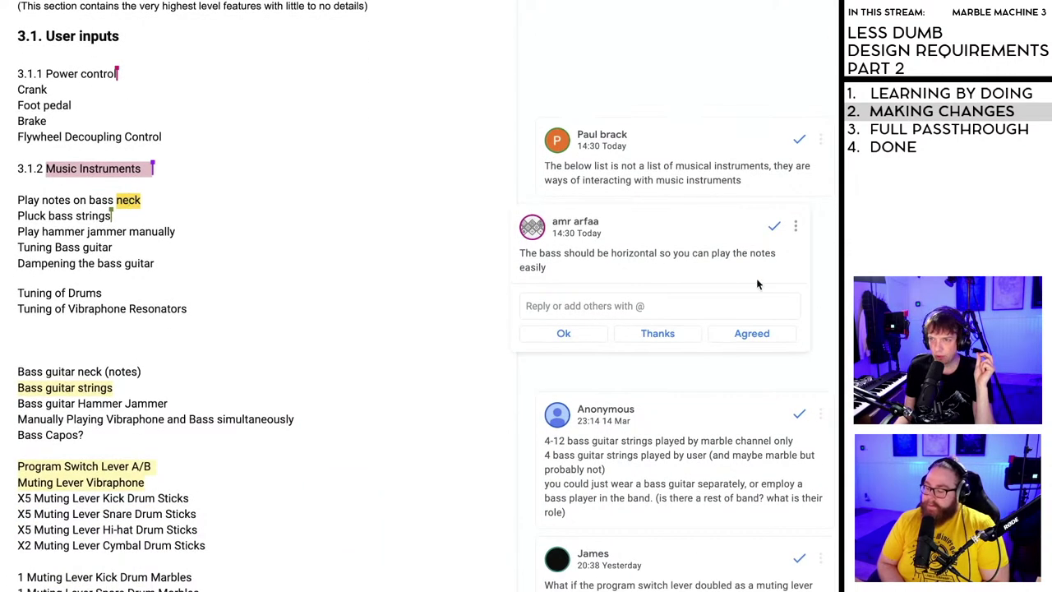
- Resolve the comment suggesting the bass be made horizontal
left_click(774, 225)
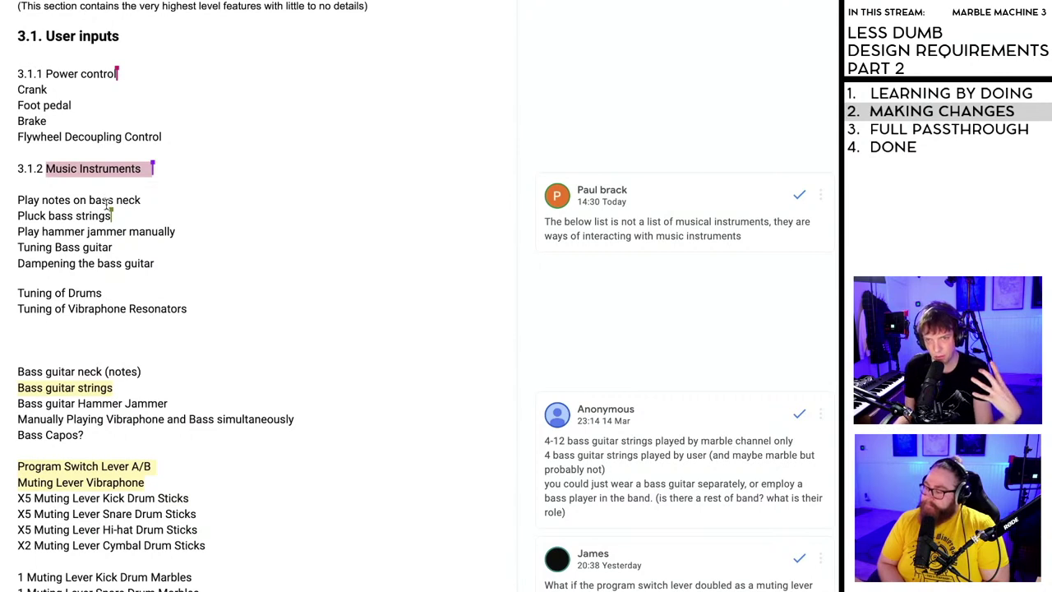
left_click(109, 201)
left_click_drag(17, 201, 37, 202)
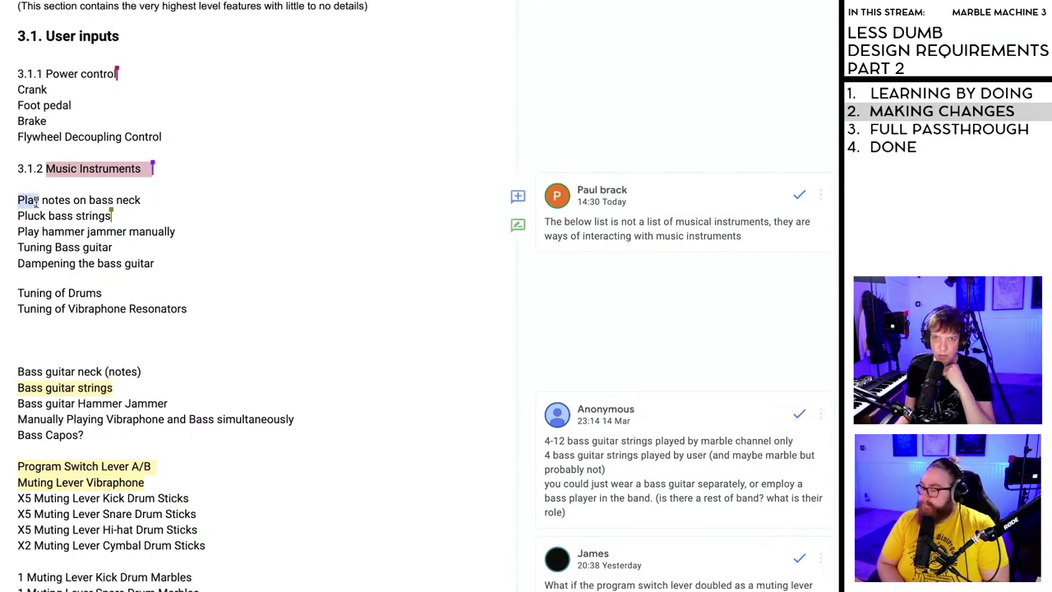
- Resolve the Music Instruments heading comment saying the list isn't instruments
left_click(87, 168)
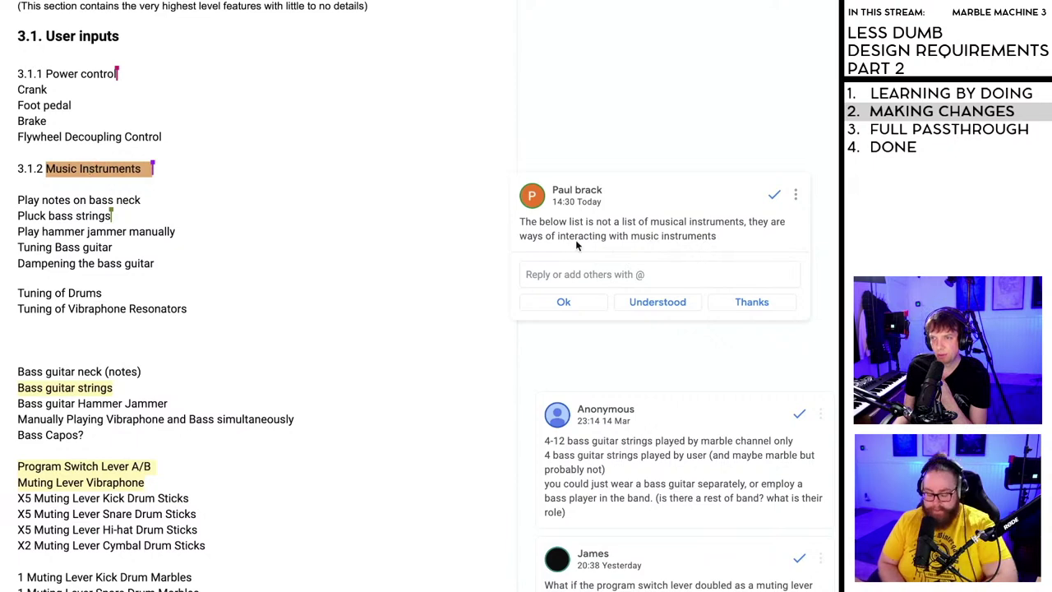
scroll(288, 321, "up", 2)
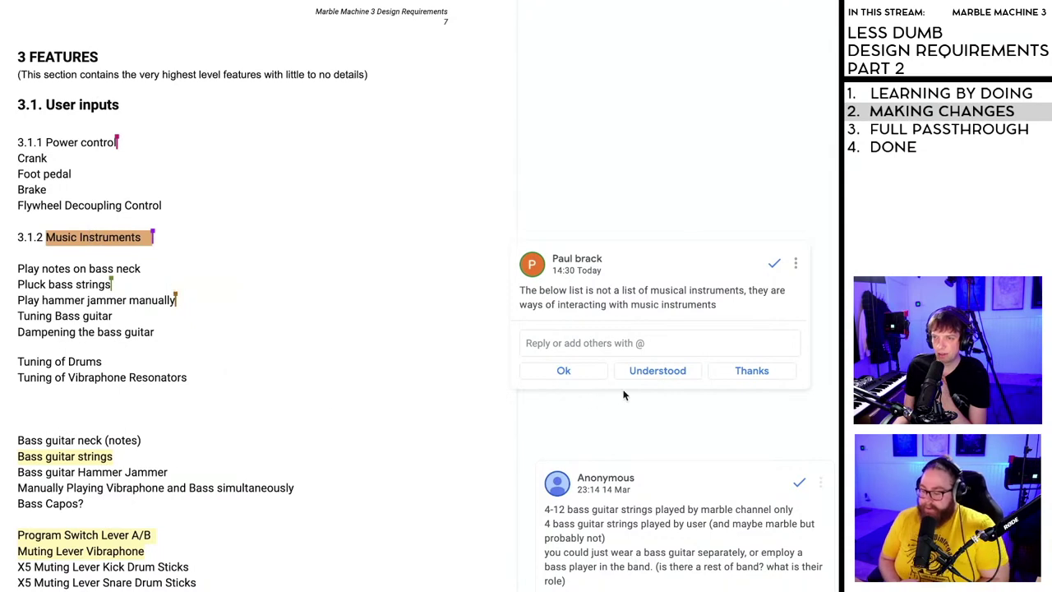
left_click(774, 263)
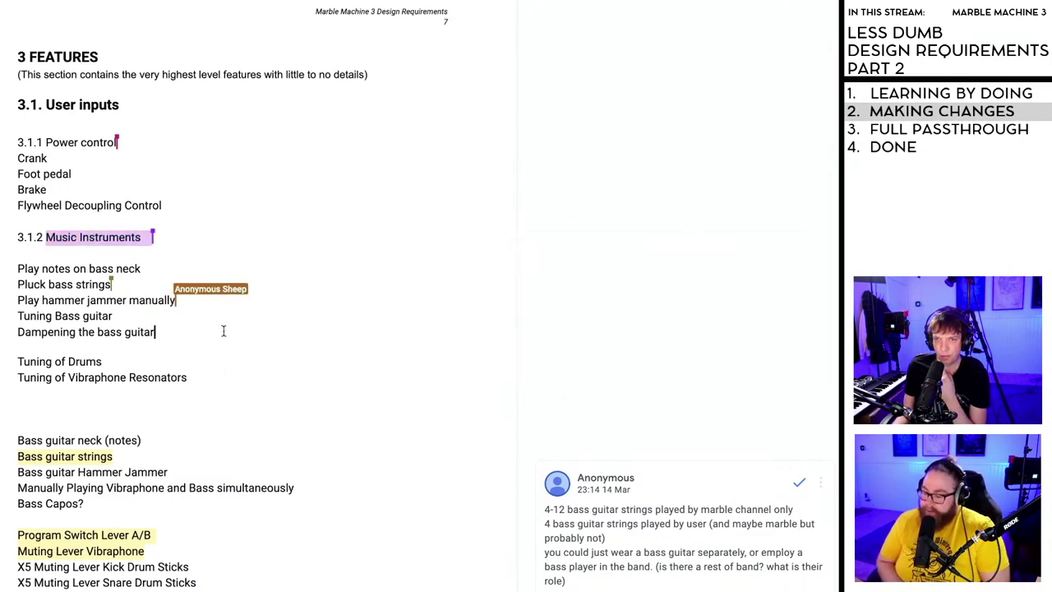
- Append 'Inputs' to the 3.1.2 heading so it reads 'Music Instruments Inputs'
left_click(143, 237)
type("Inp")
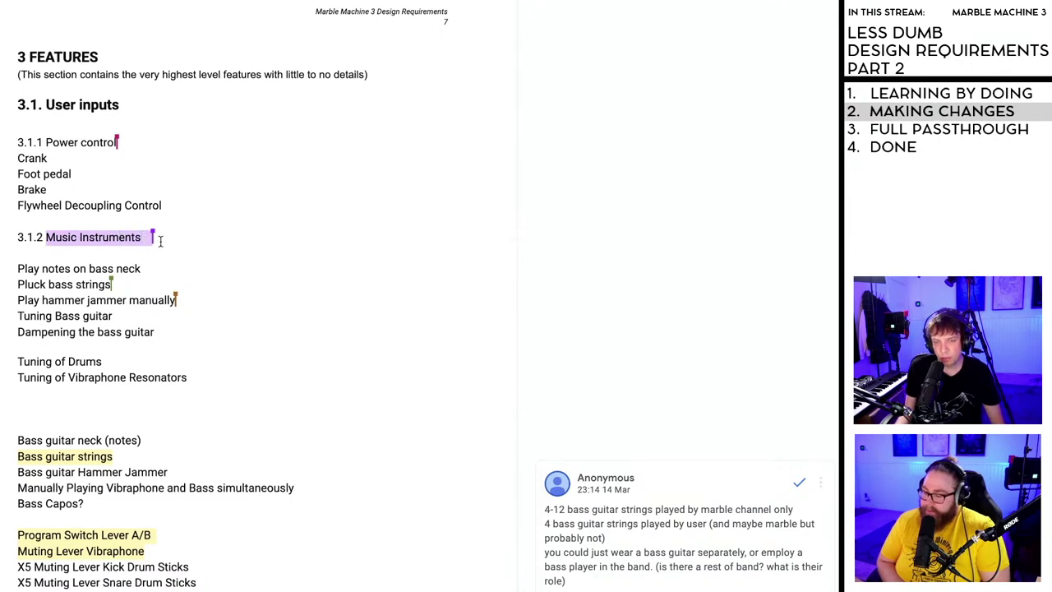
type("uts")
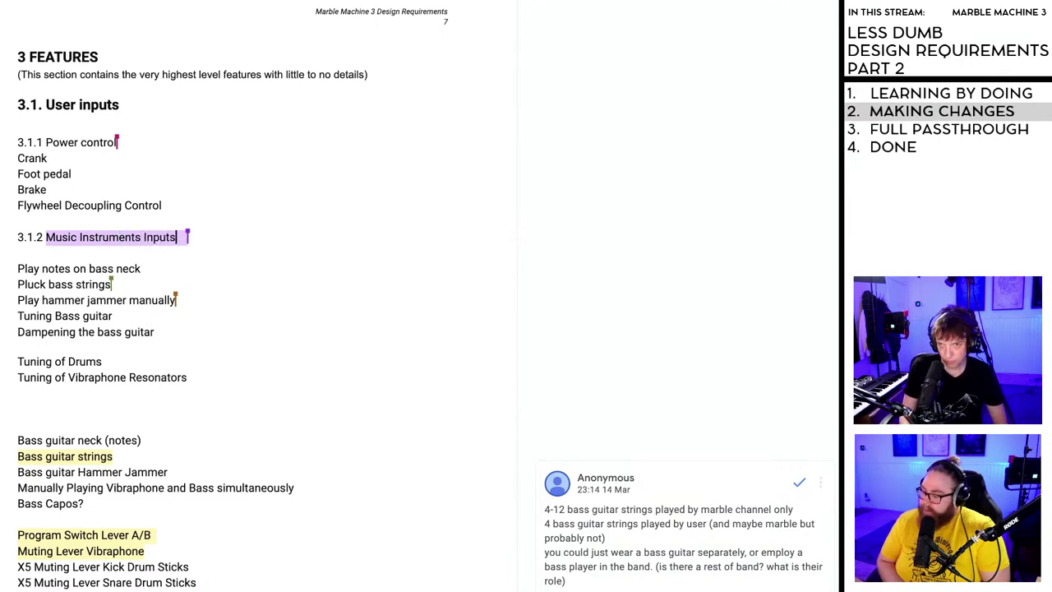
left_click(212, 295)
left_click(182, 320)
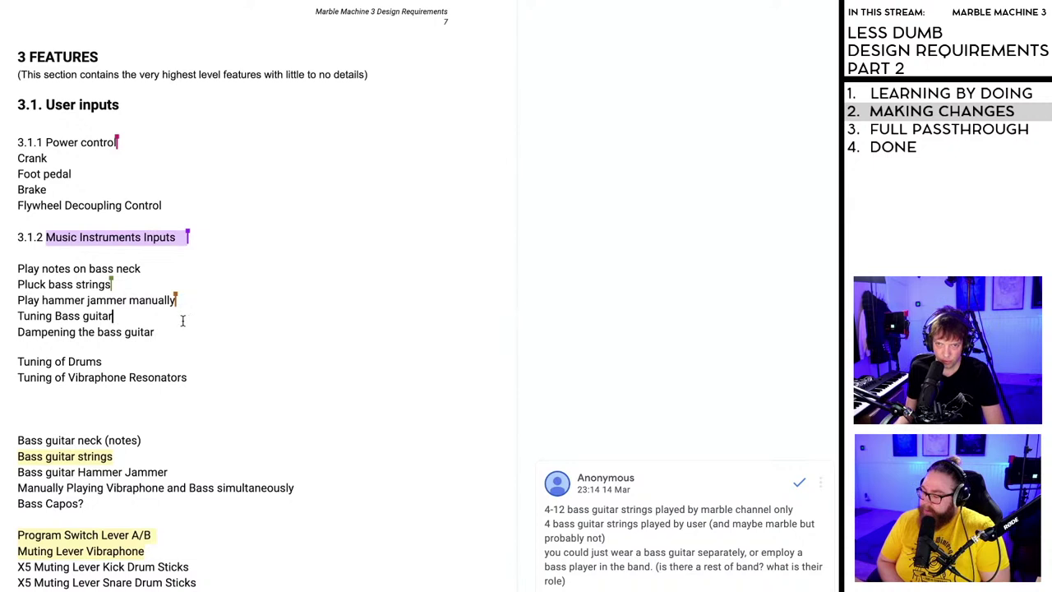
- Change 'Tuning of Drums' to 'Tuning of Kick Drum' and delete the 'Bass guitar neck (notes)' line
scroll(110, 355, "down", 1)
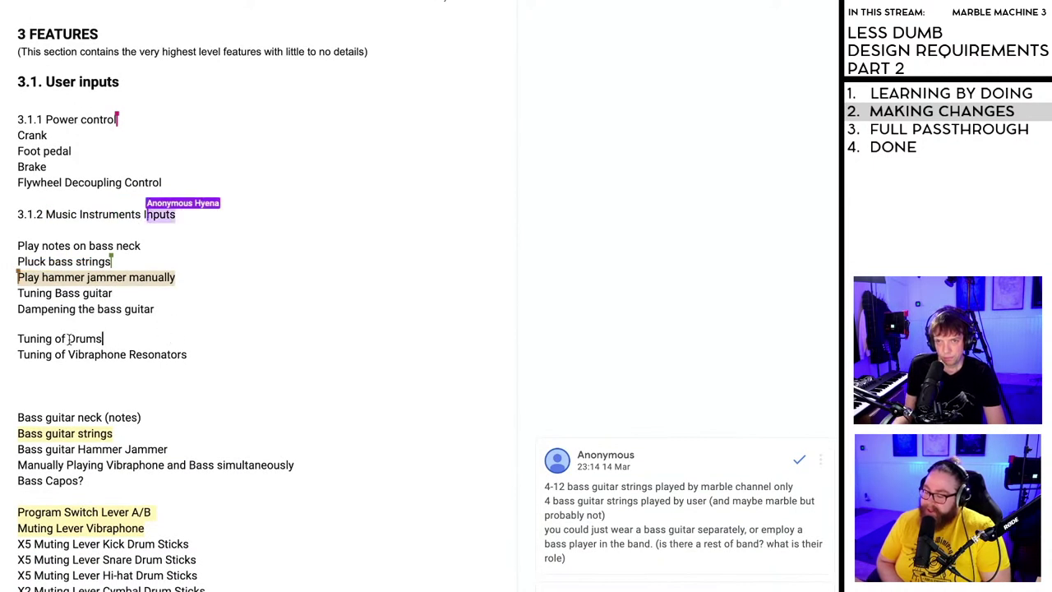
left_click(68, 338)
type("Kick")
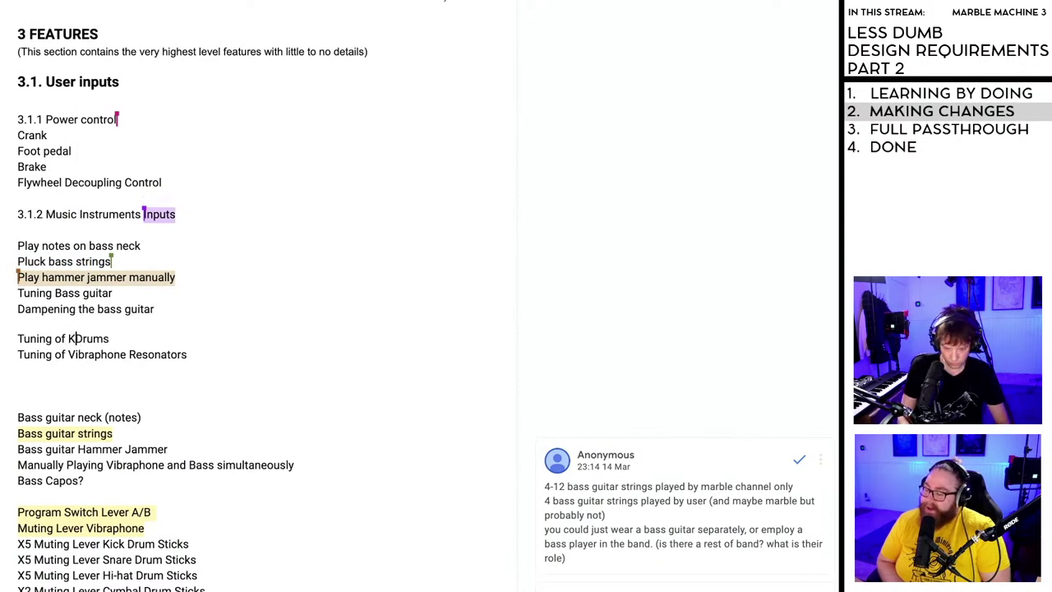
key("End")
key("End")
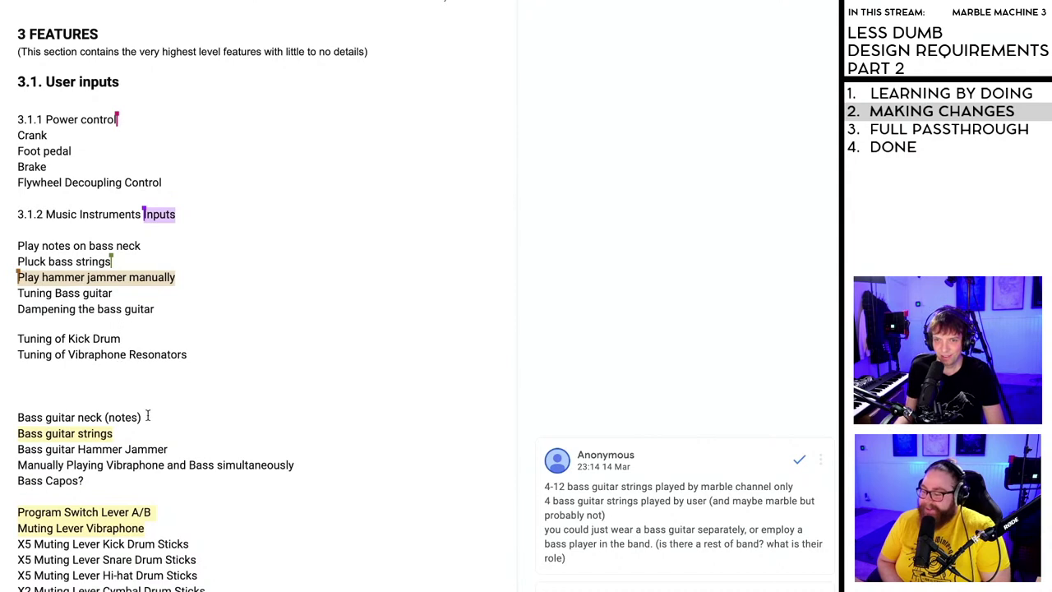
left_click_drag(144, 418, 18, 418)
key("BackSpace")
- Delete the 'Bass guitar strings' and 'Bass guitar Hammer Jammer' lines
scroll(106, 378, "down", 1)
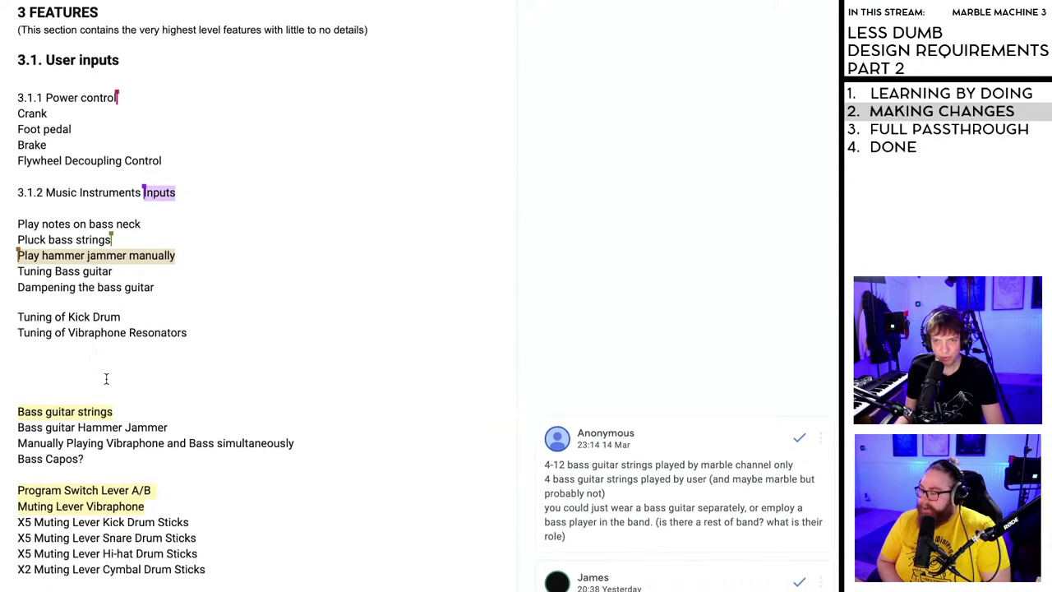
left_click_drag(115, 410, 17, 408)
key("BackSpace")
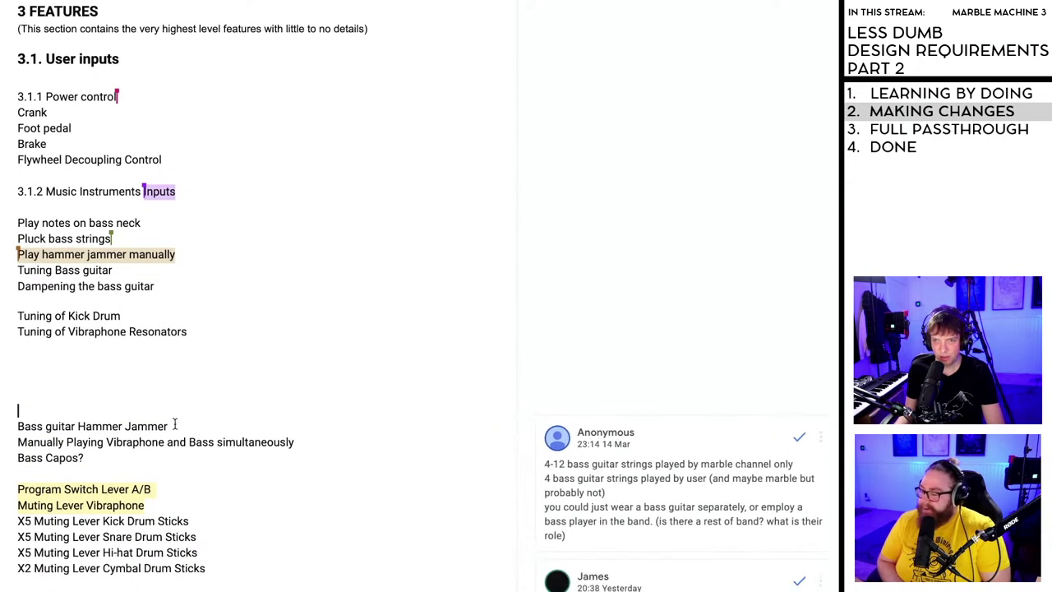
left_click_drag(169, 426, 10, 420)
key("BackSpace")
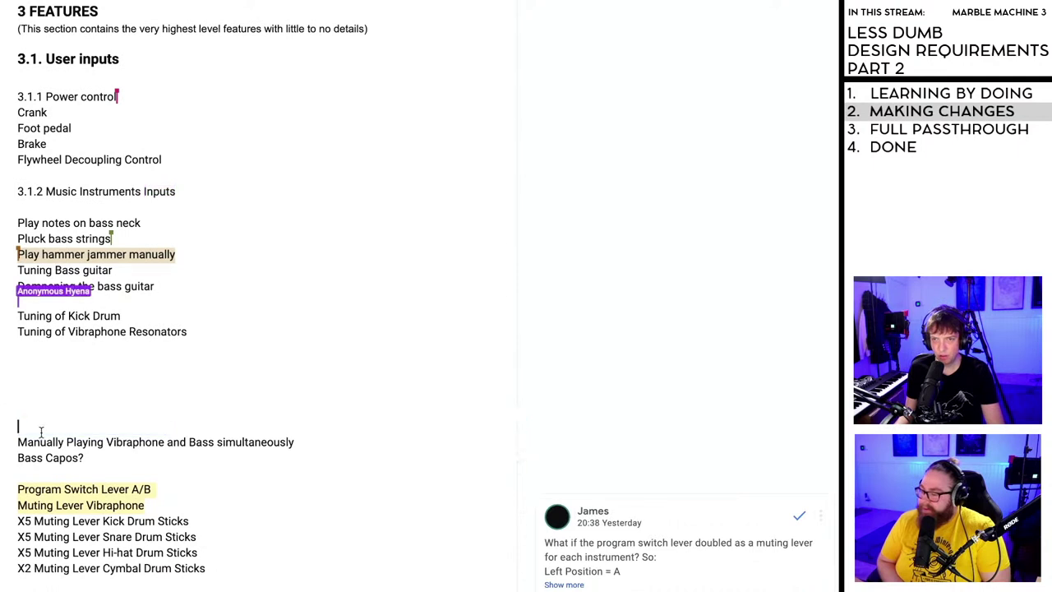
left_click_drag(166, 443, 294, 444)
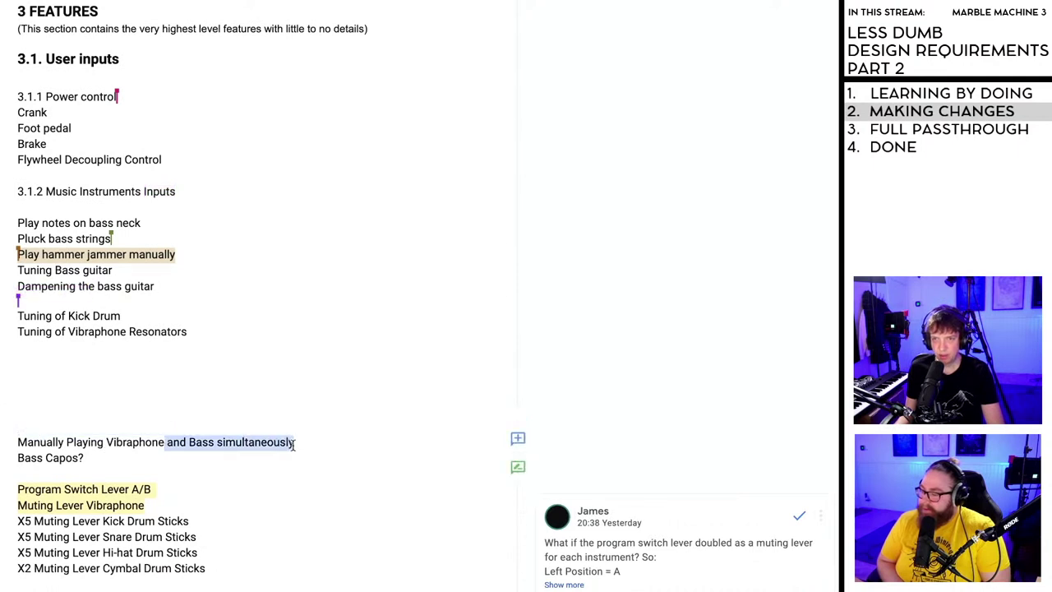
left_click(165, 443)
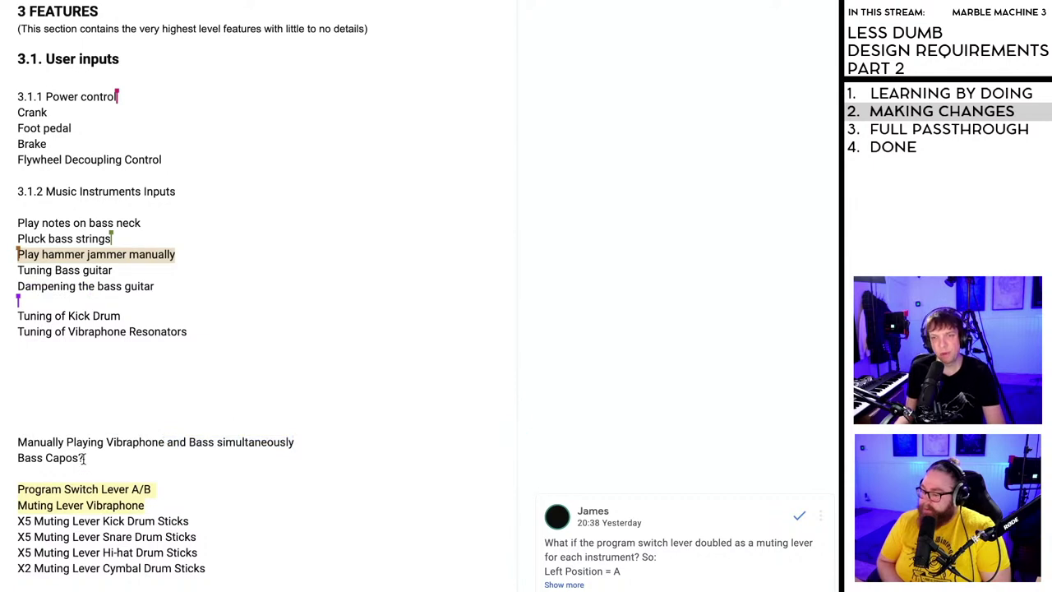
- Delete the 'Bass Capos?' line from the list
left_click_drag(85, 458, 7, 457)
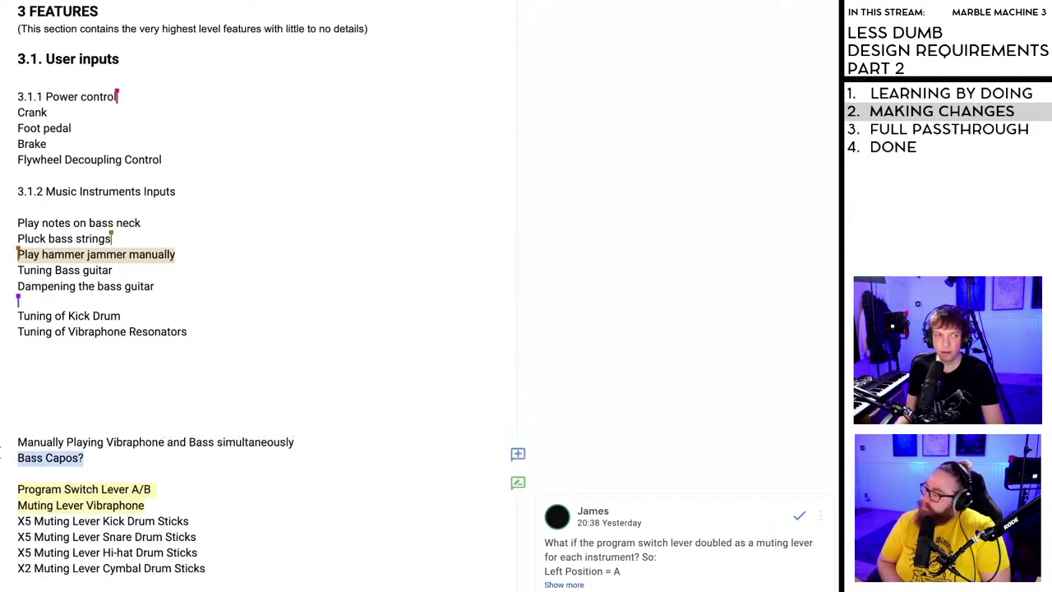
scroll(105, 421, "down", 1)
key("BackSpace")
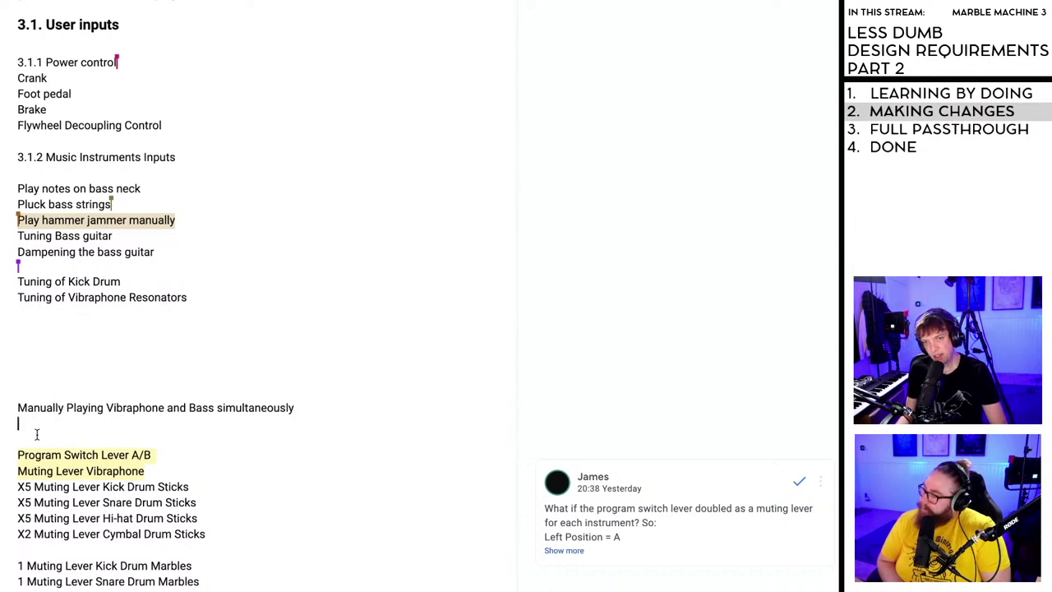
key("ctrl+z")
left_click_drag(84, 424, 15, 424)
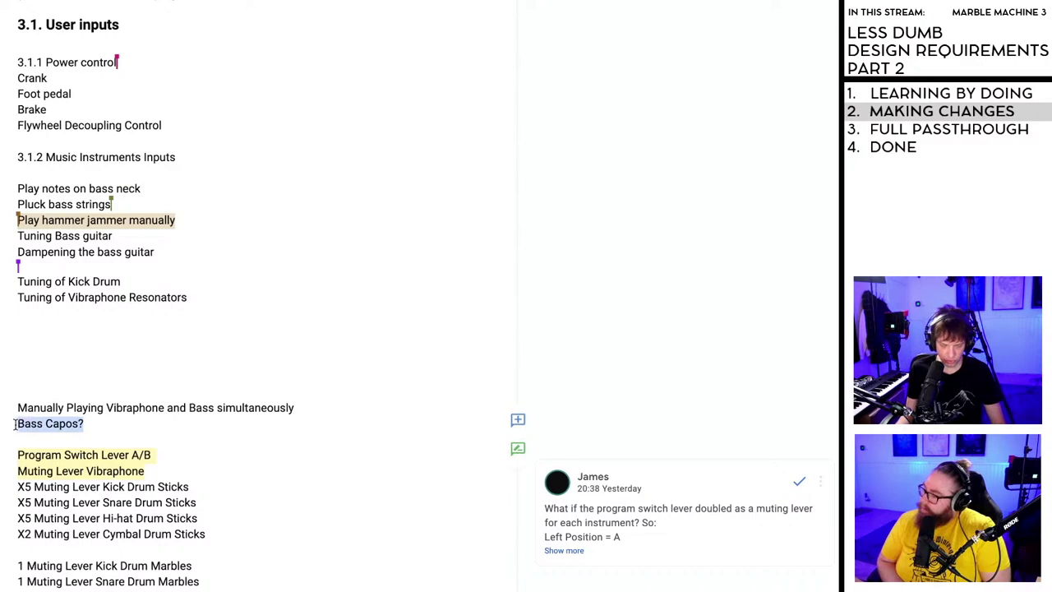
key("BackSpace")
- Scroll through the document back to its title and contents
scroll(104, 406, "down", 15)
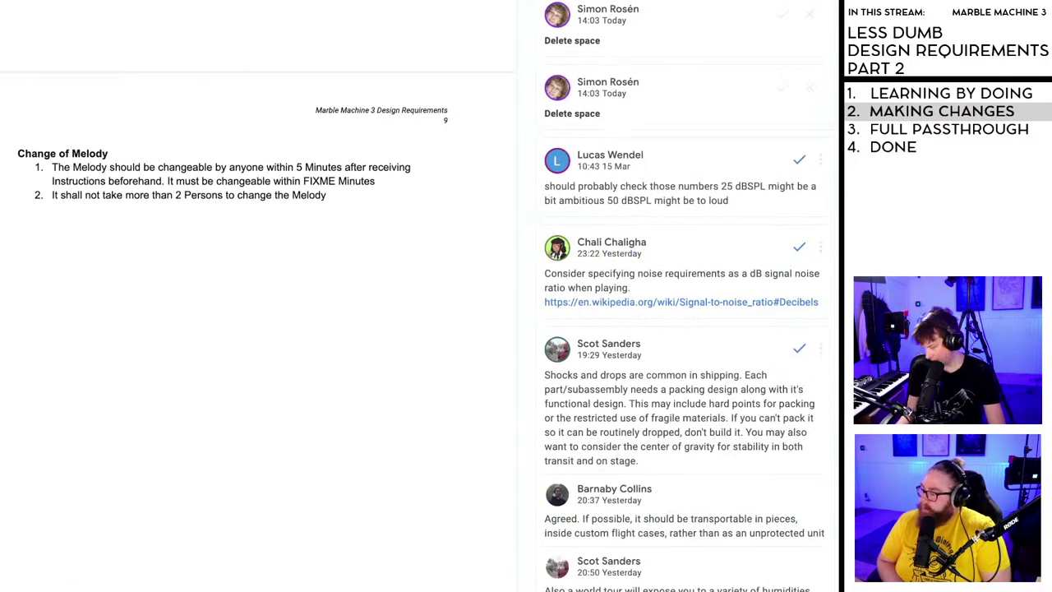
scroll(244, 391, "up", 10)
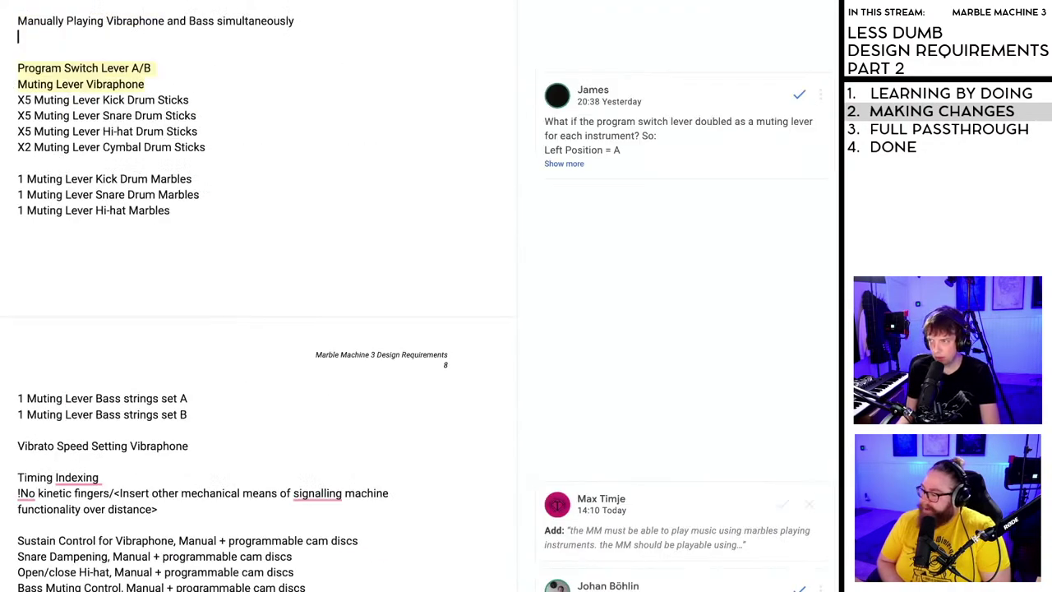
scroll(259, 296, "down", 10)
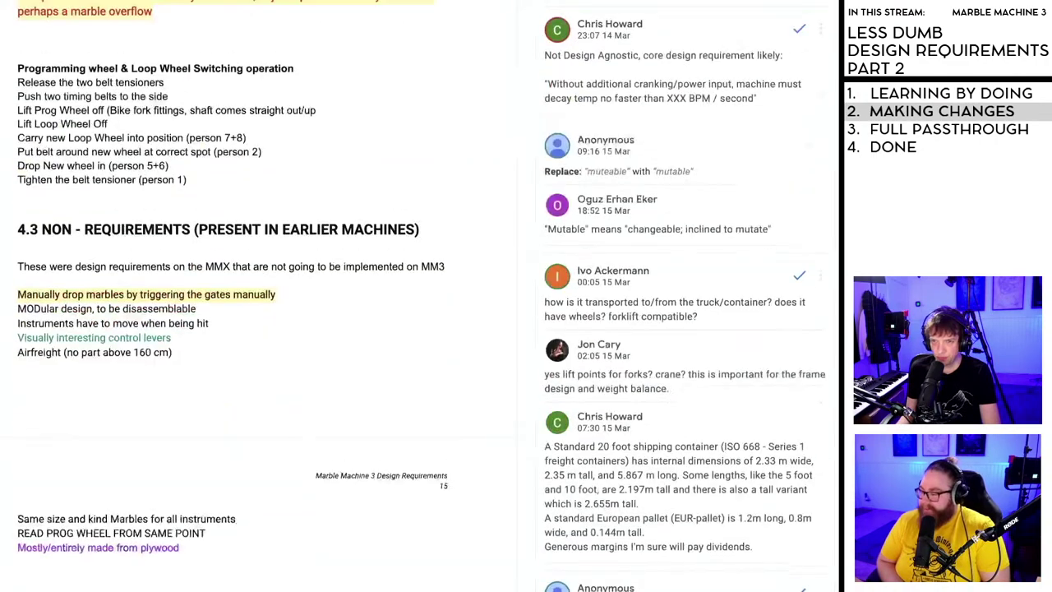
scroll(259, 296, "up", 5)
scroll(258, 296, "down", 10)
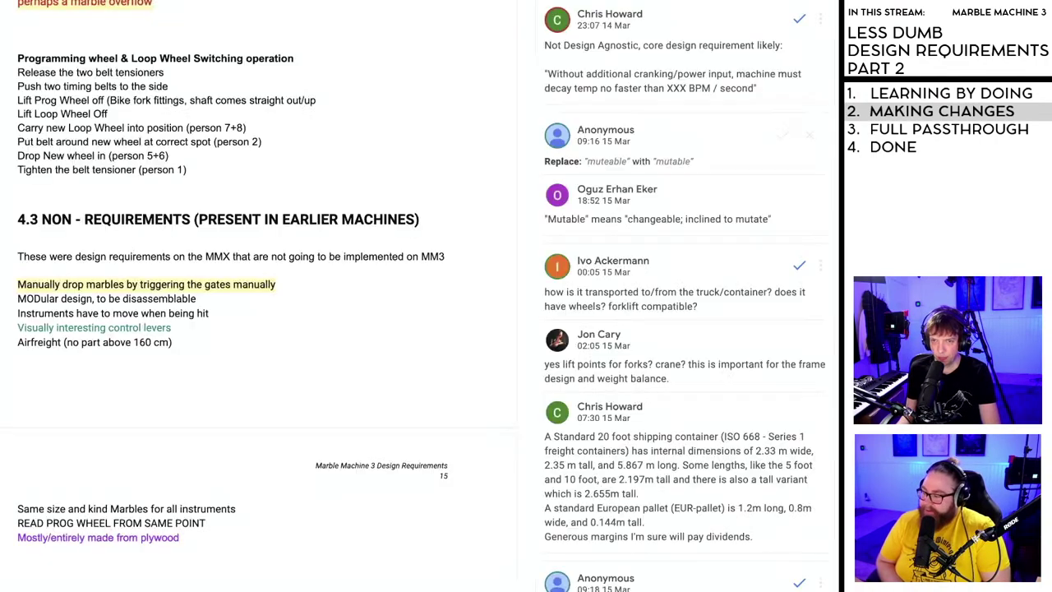
scroll(259, 296, "up", 8)
scroll(258, 296, "down", 6)
scroll(259, 295, "down", 3)
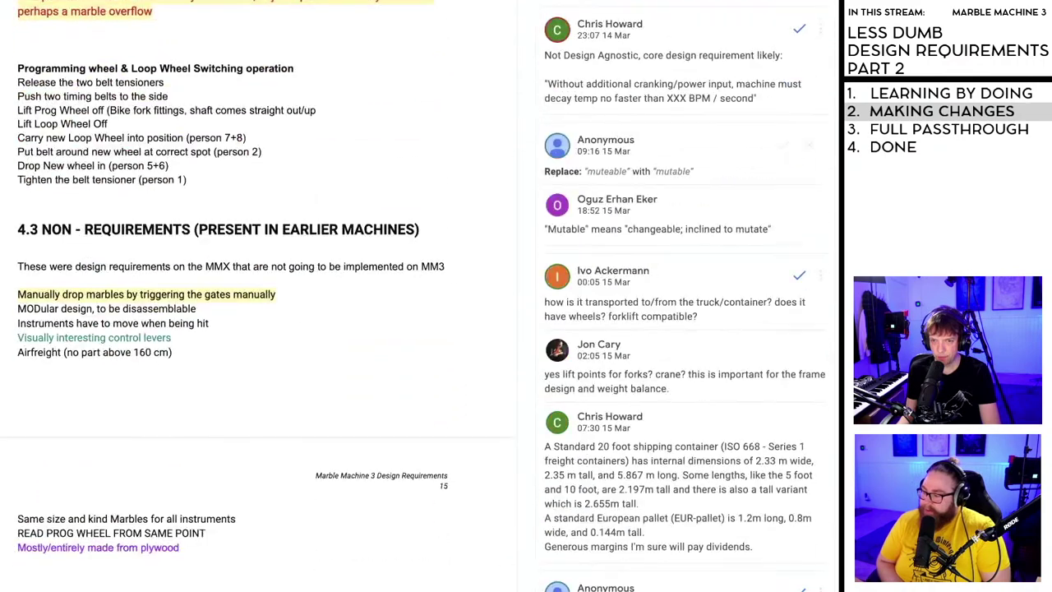
scroll(259, 296, "down", 11)
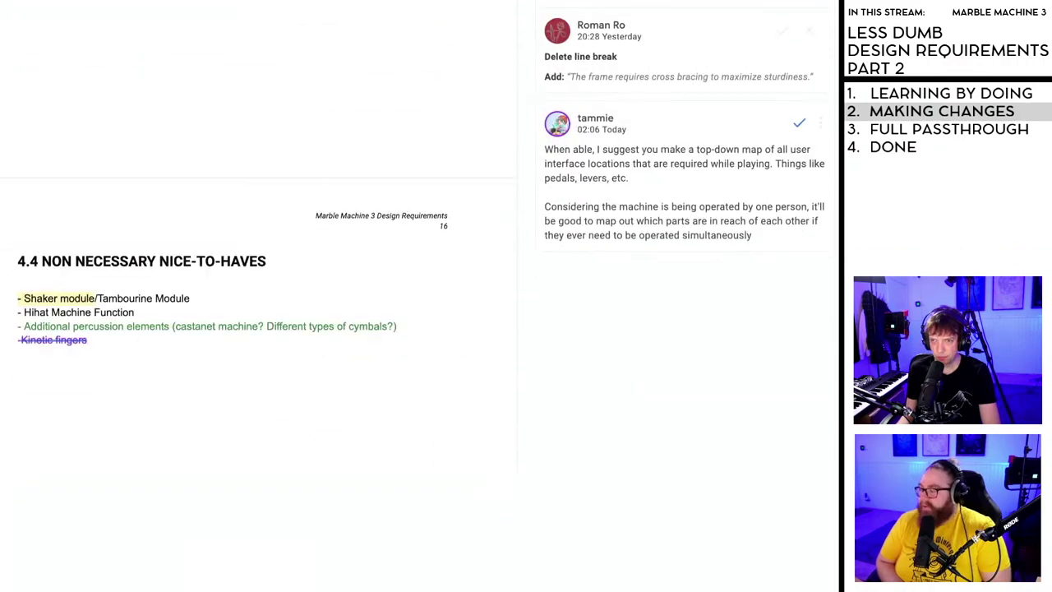
scroll(290, 452, "down", 12)
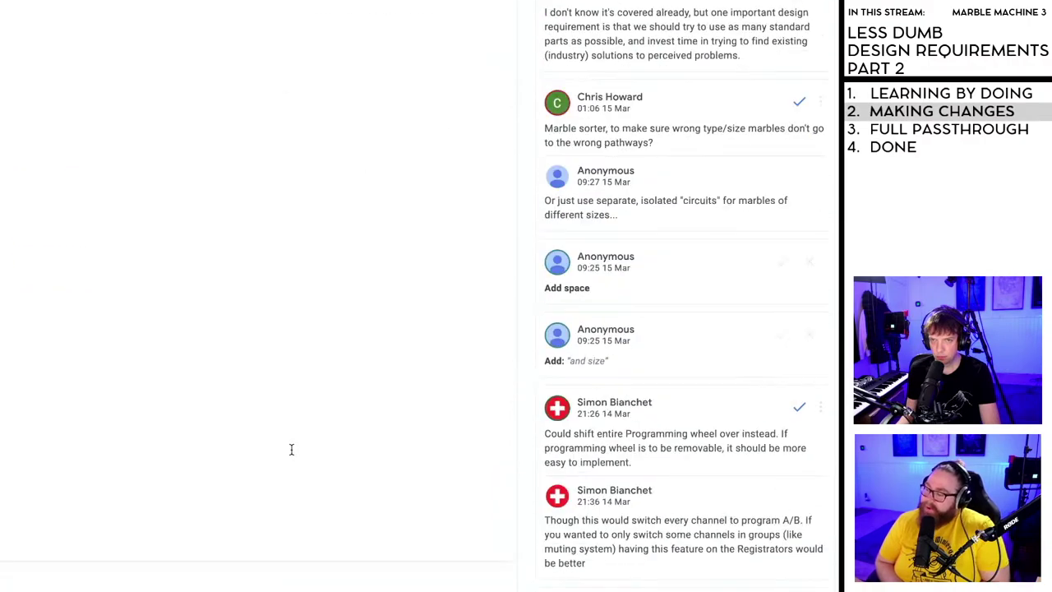
scroll(279, 447, "down", 20)
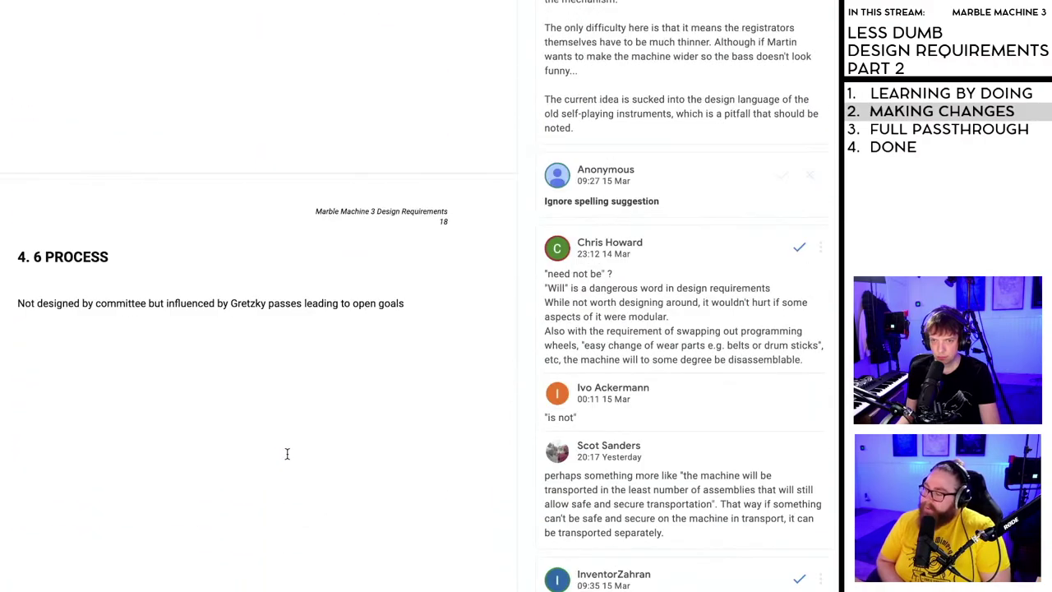
scroll(268, 447, "down", 20)
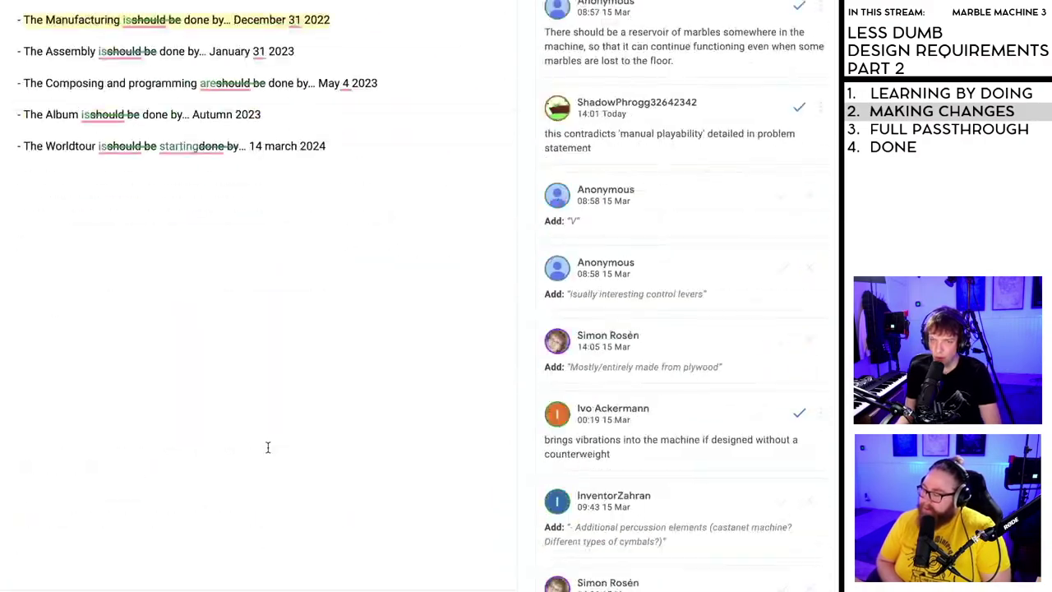
scroll(267, 447, "down", 20)
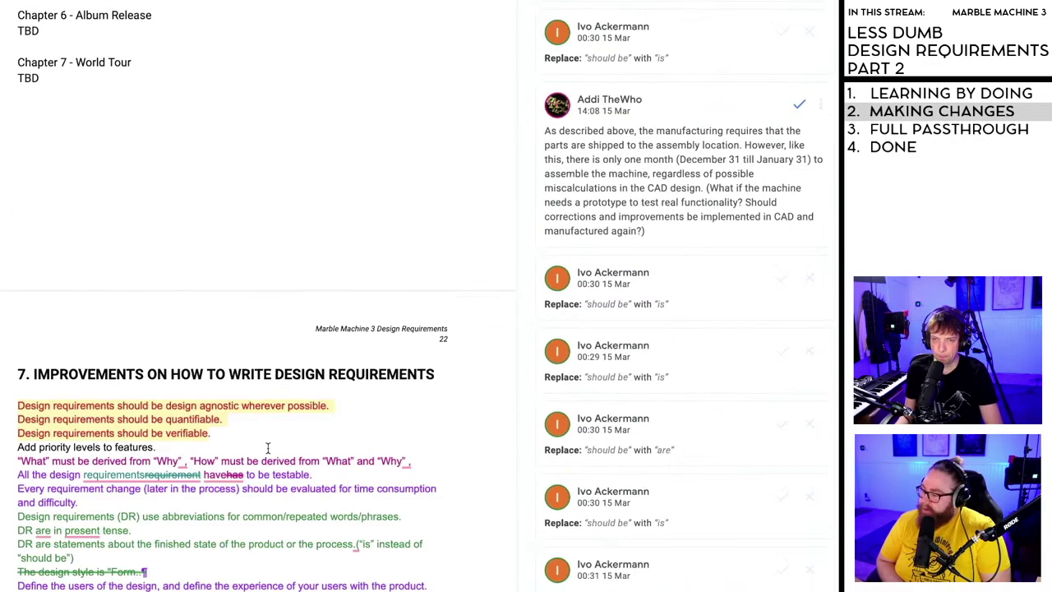
scroll(268, 447, "down", 10)
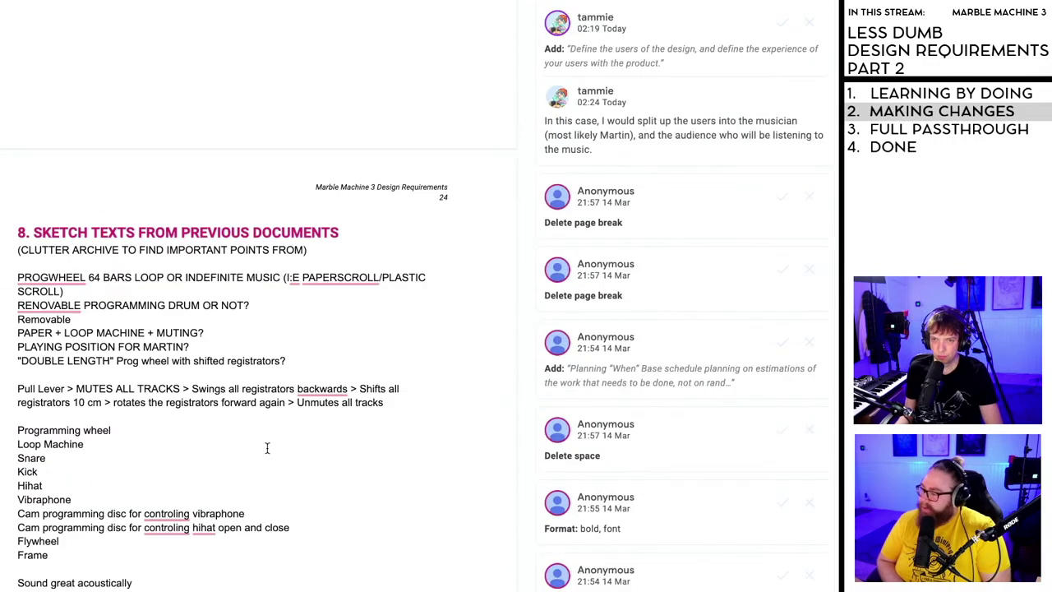
scroll(267, 447, "down", 10)
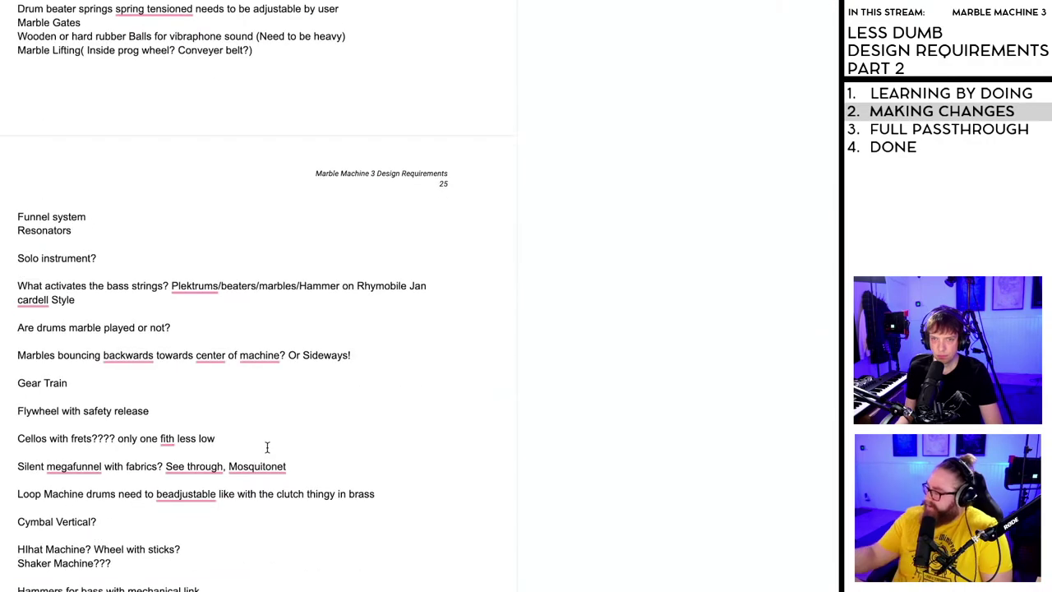
scroll(267, 447, "down", 20)
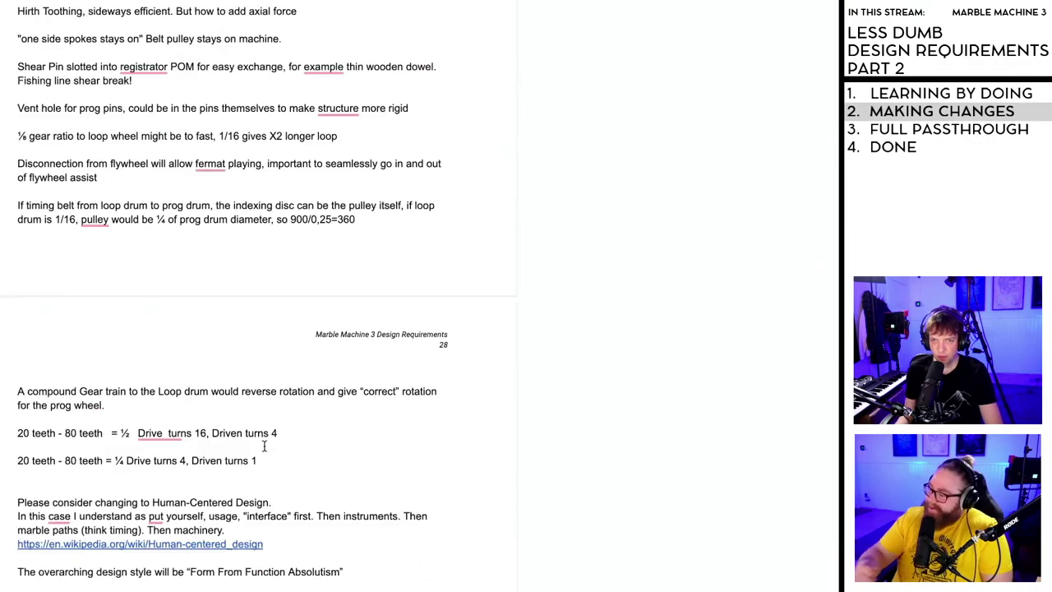
scroll(264, 446, "down", 20)
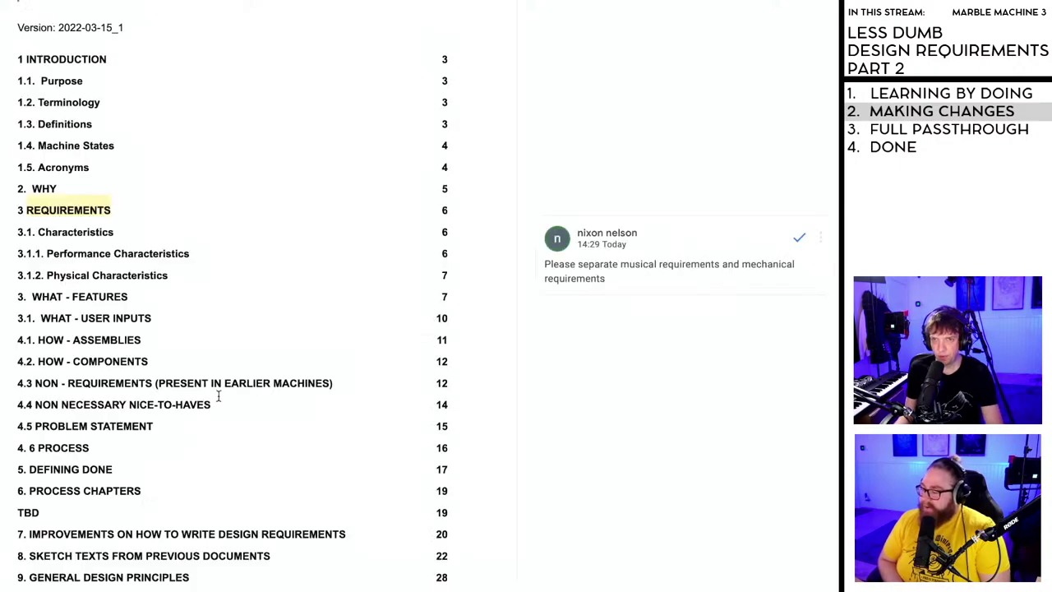
scroll(219, 397, "down", 1)
- Jump to section 4.4 NON NECESSARY NICE-TO-HAVES via its contents link
scroll(219, 397, "up", 3)
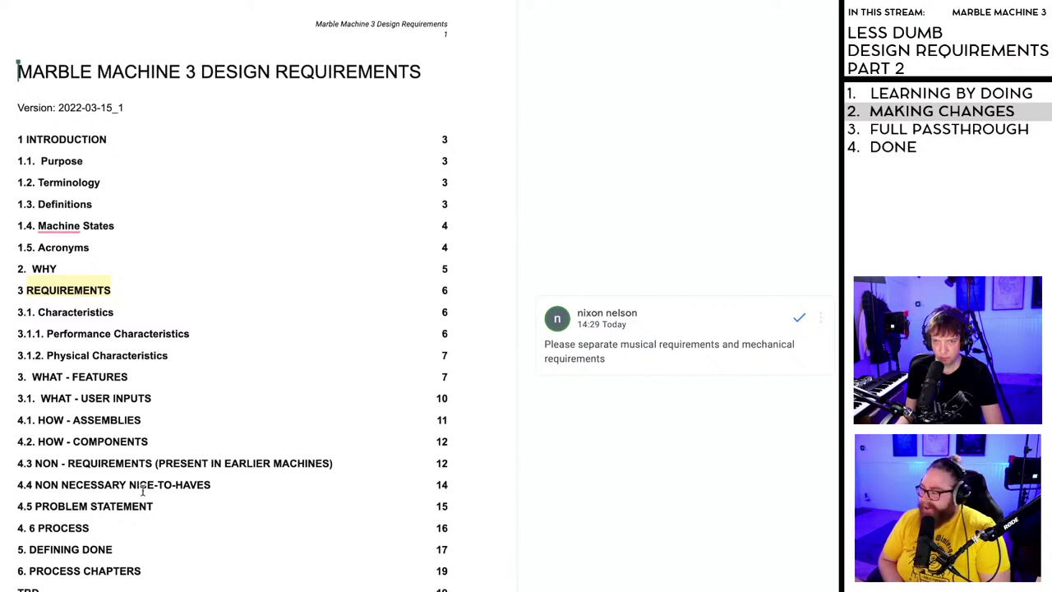
left_click(107, 485)
left_click(442, 484)
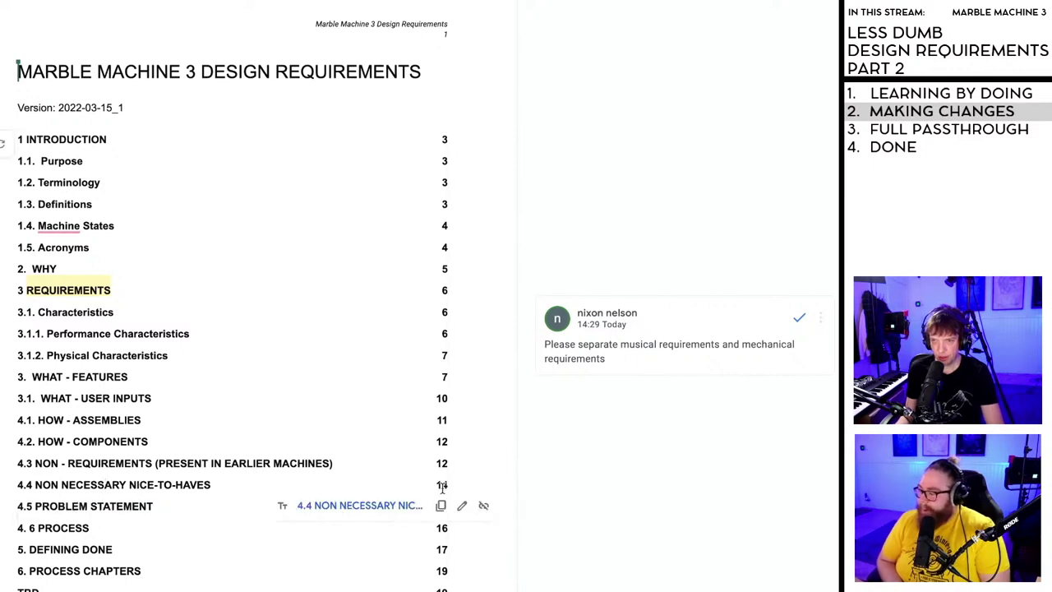
left_click(327, 507)
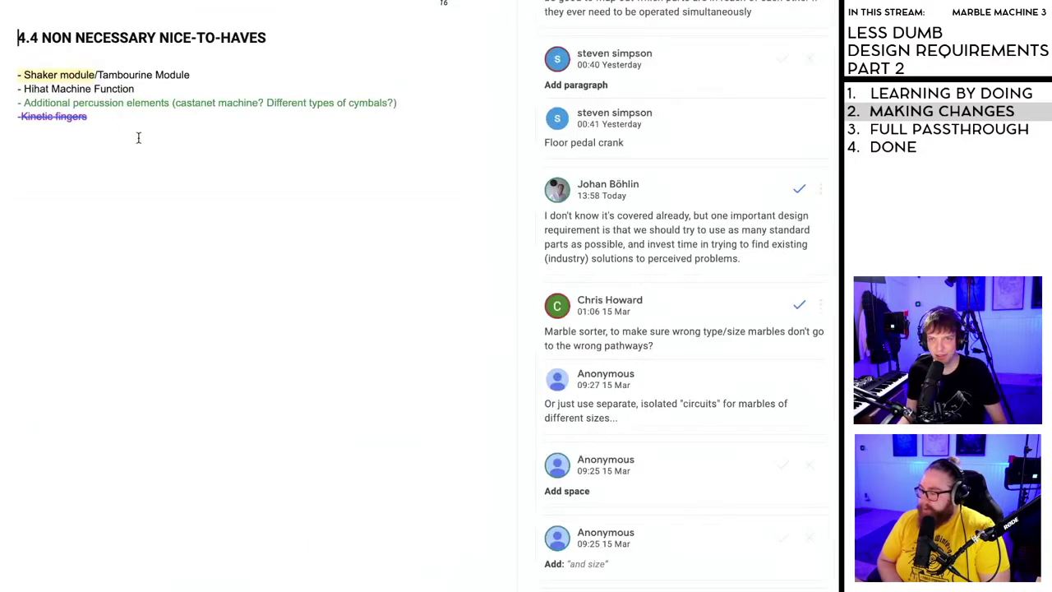
- Add 'Bass Capos' without the question mark directly below Kinetic fingers
left_click(111, 158)
type("Bass Capos?")
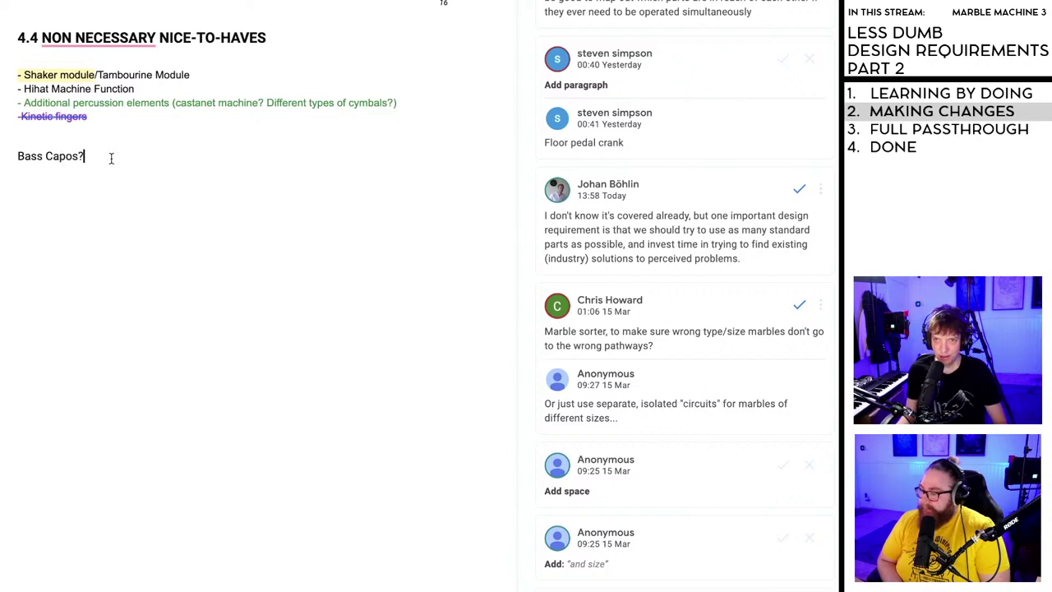
left_click(54, 138)
key("Delete")
key("Delete")
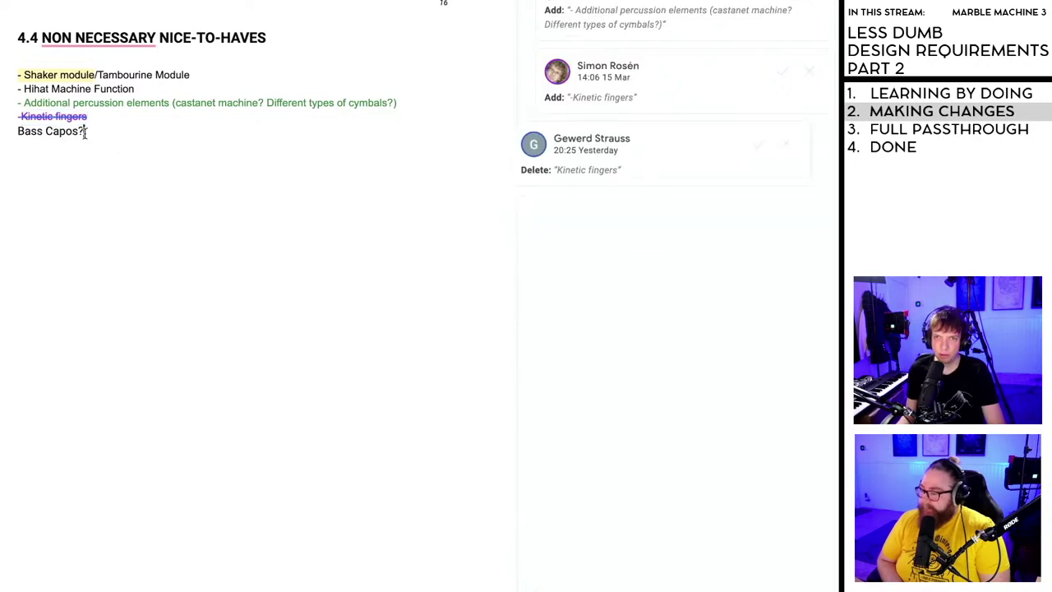
key("BackSpace")
left_click(172, 218)
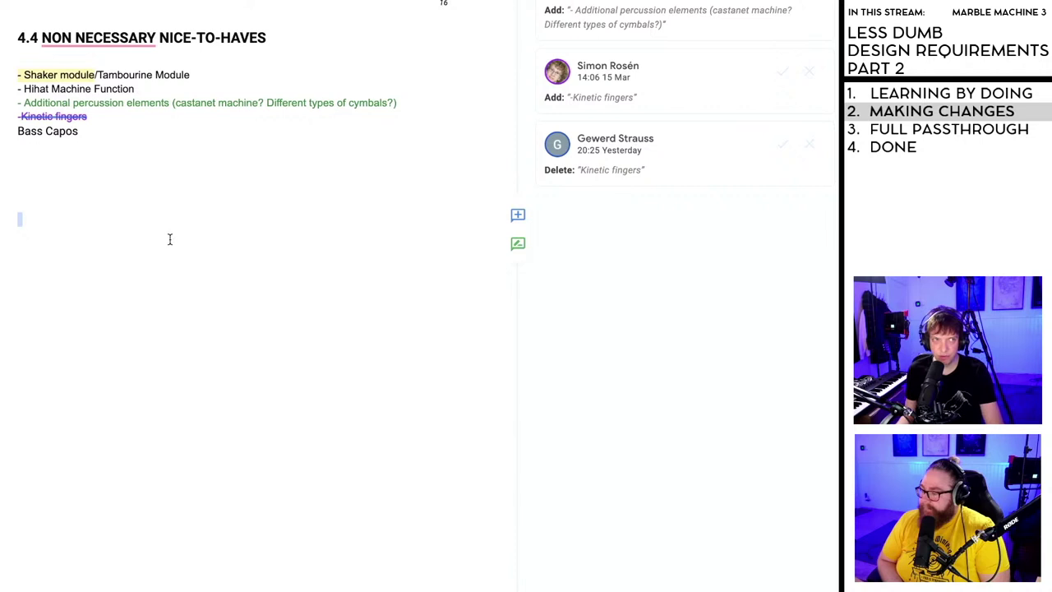
- Accept the hyphen fix so the heading reads 'NON-NECESSARY NICE-TO-HAVES'
scroll(170, 239, "up", 3)
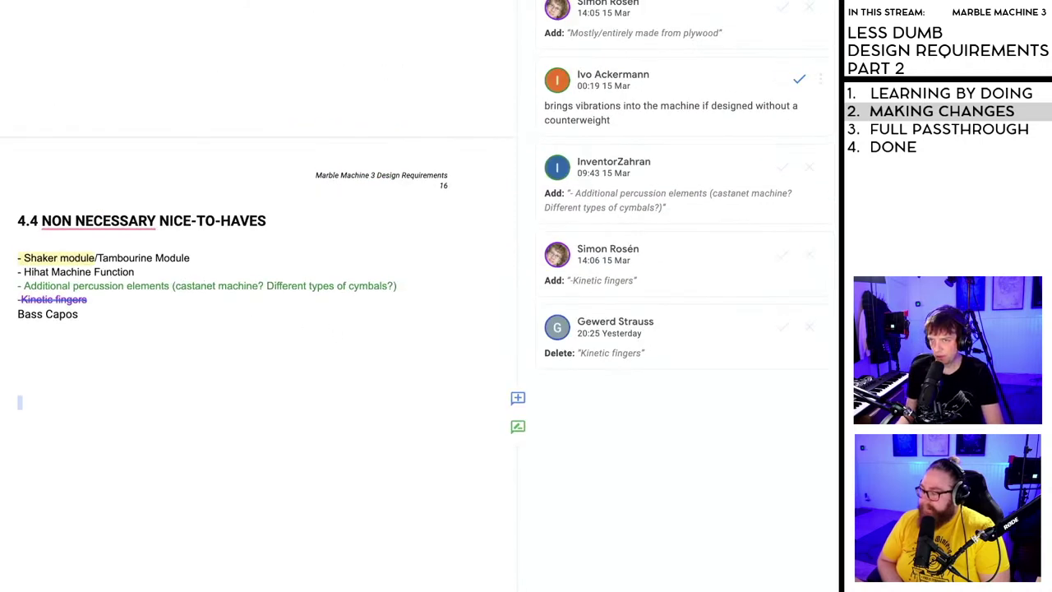
left_click(99, 220)
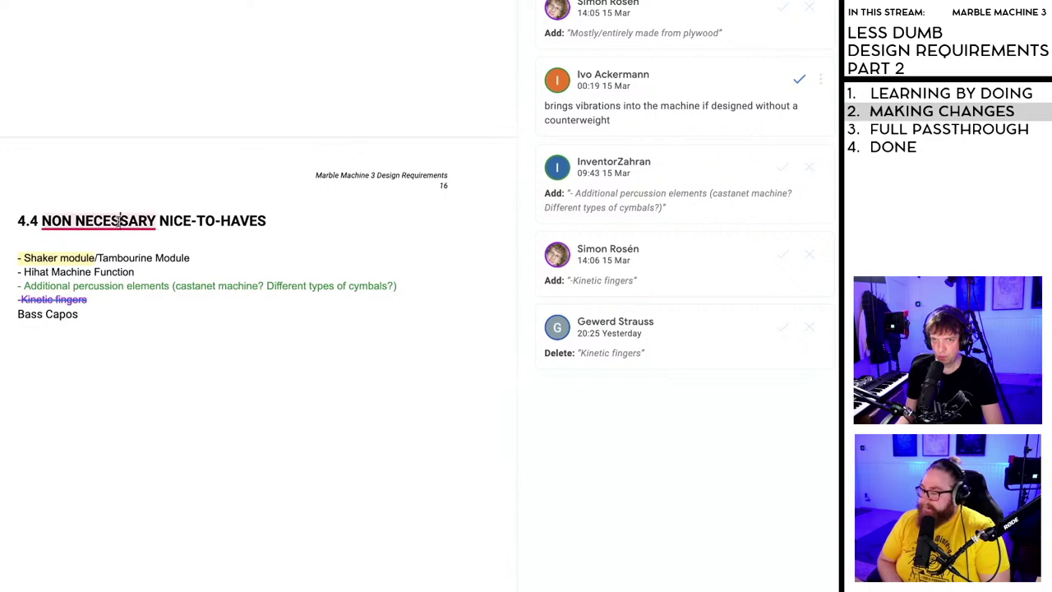
mouse_move(120, 220)
left_click(94, 260)
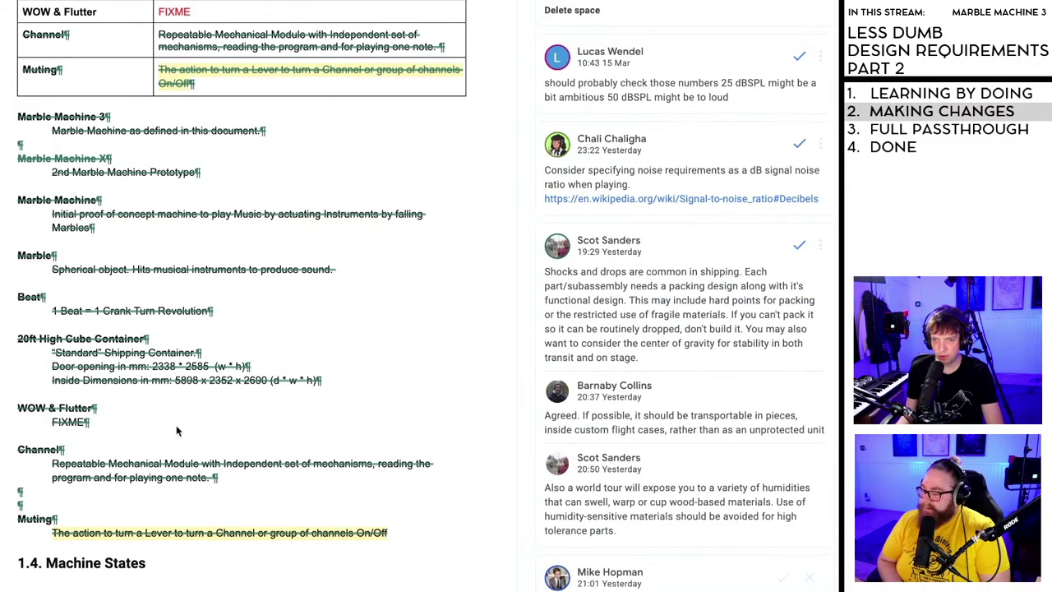
- Scroll down to the 3.1.2 Music Instruments Inputs list under section 3.1
scroll(239, 473, "down", 10)
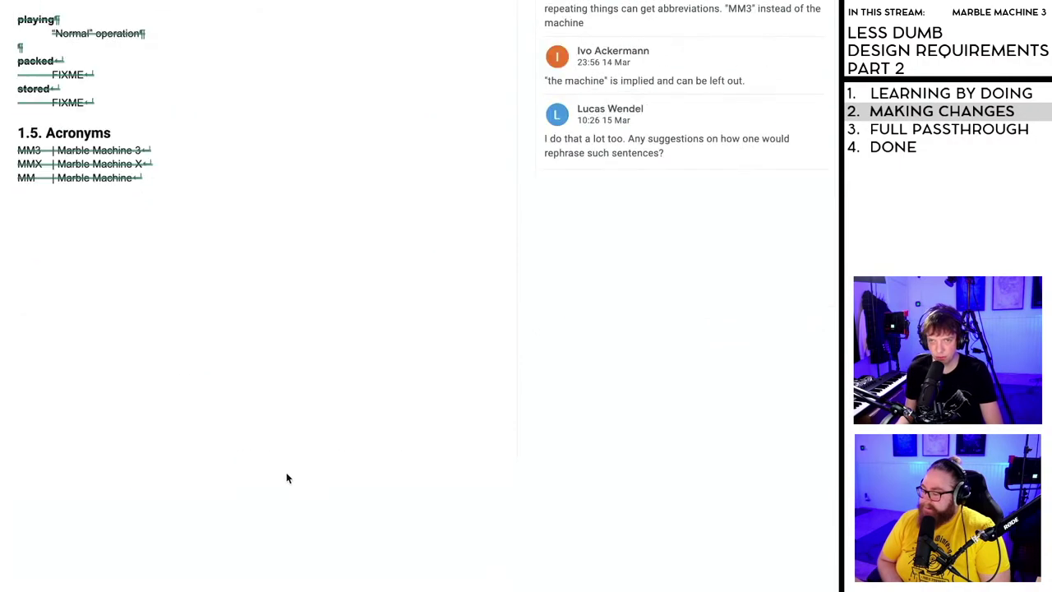
scroll(329, 444, "down", 2)
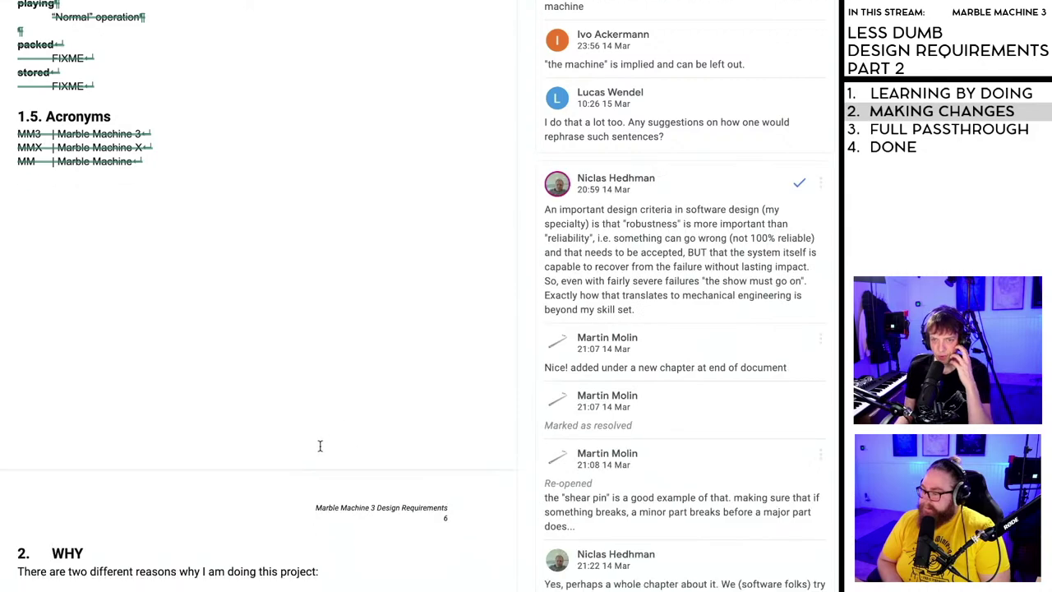
scroll(320, 448, "down", 3)
scroll(325, 454, "down", 1)
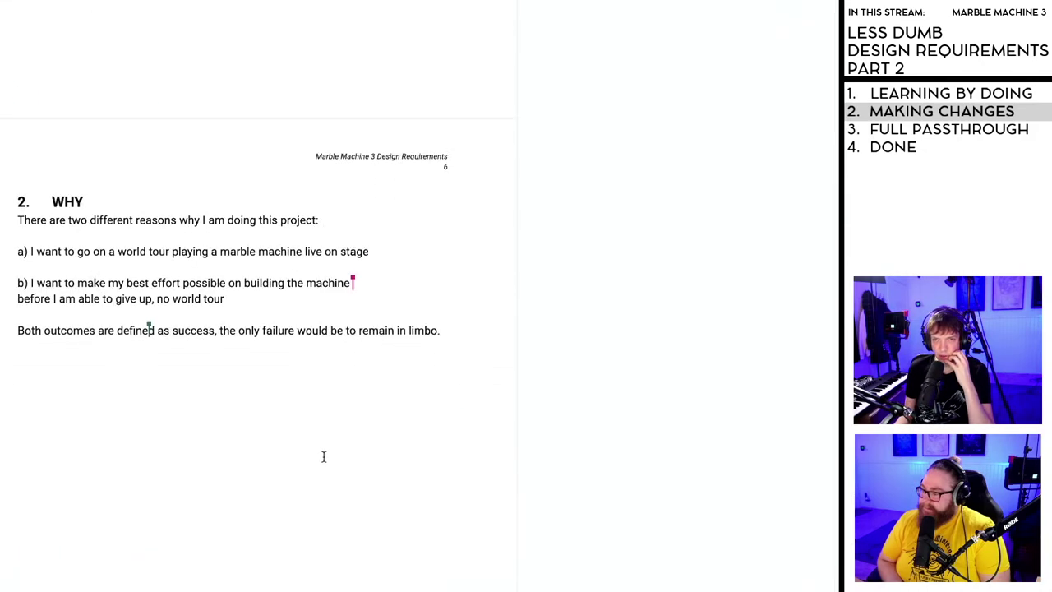
scroll(317, 393, "down", 5)
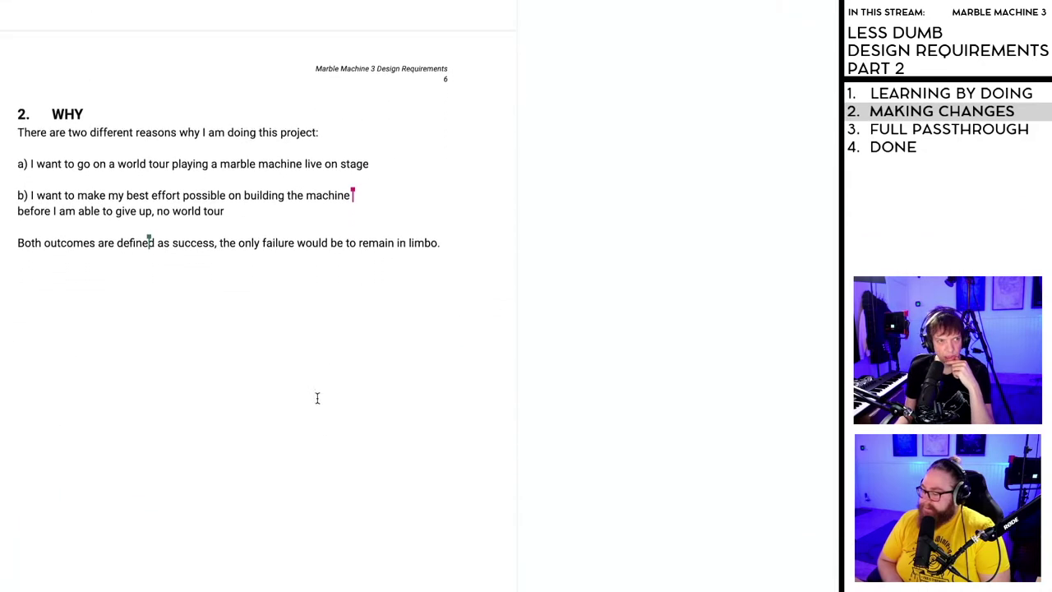
scroll(320, 407, "down", 12)
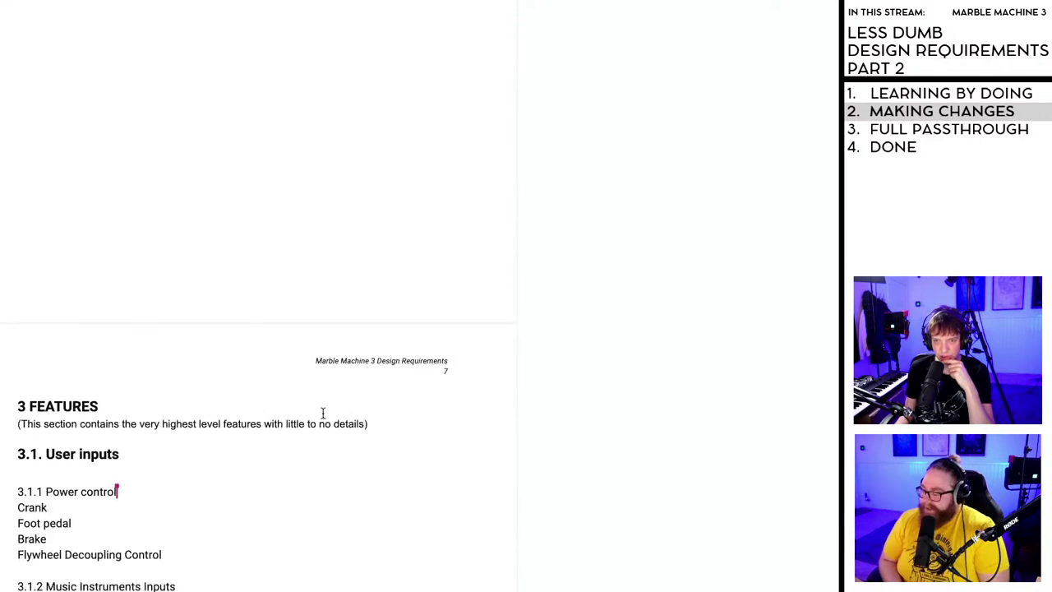
scroll(322, 415, "up", 3)
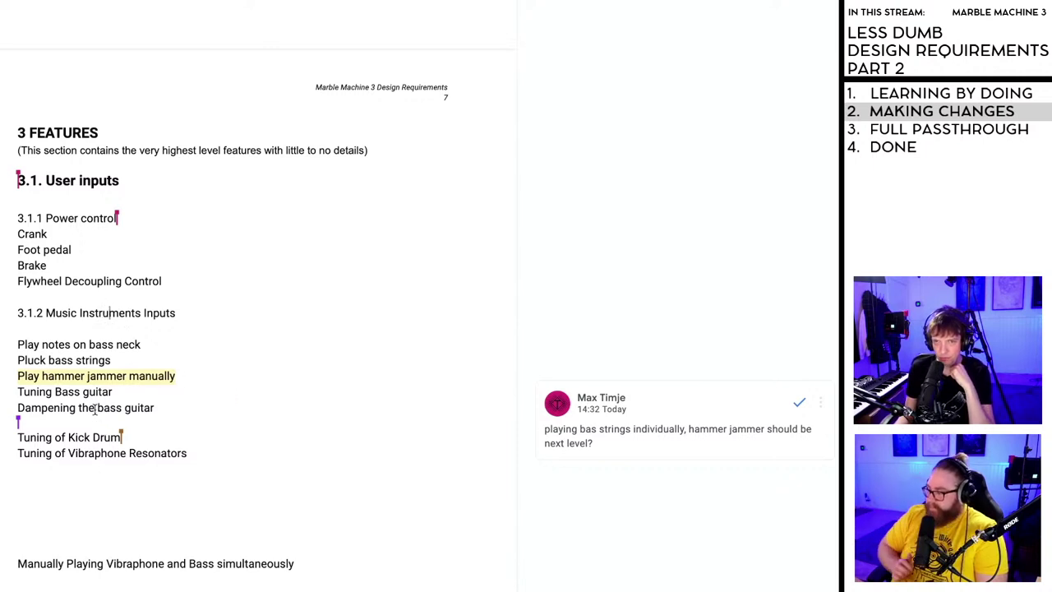
- Resolve the comment on 'Play hammer jammer manually' questioning whether it's the next level
left_click(85, 377)
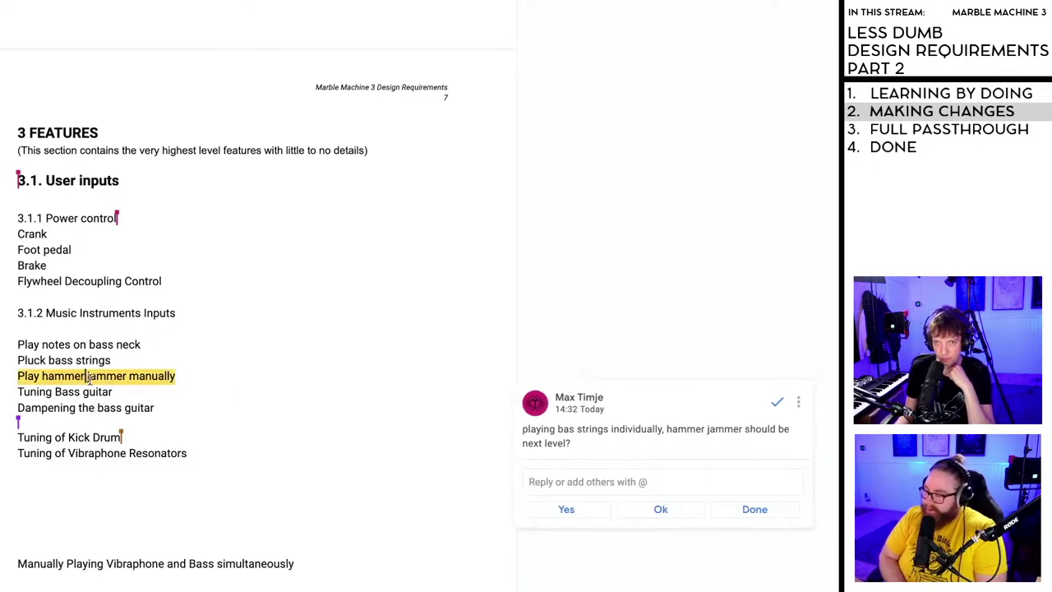
left_click(161, 397)
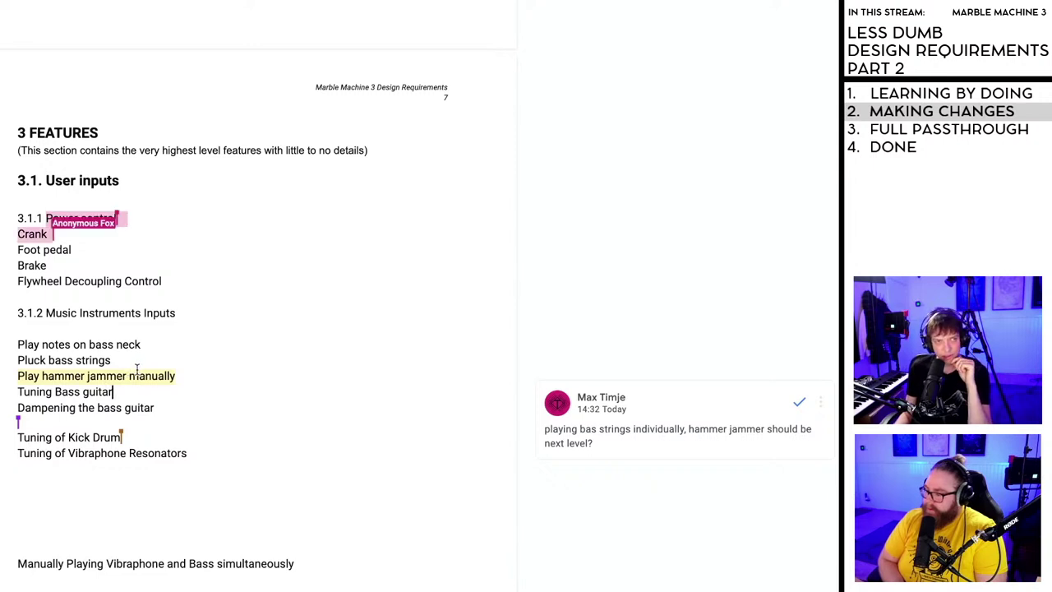
scroll(128, 371, "down", 1)
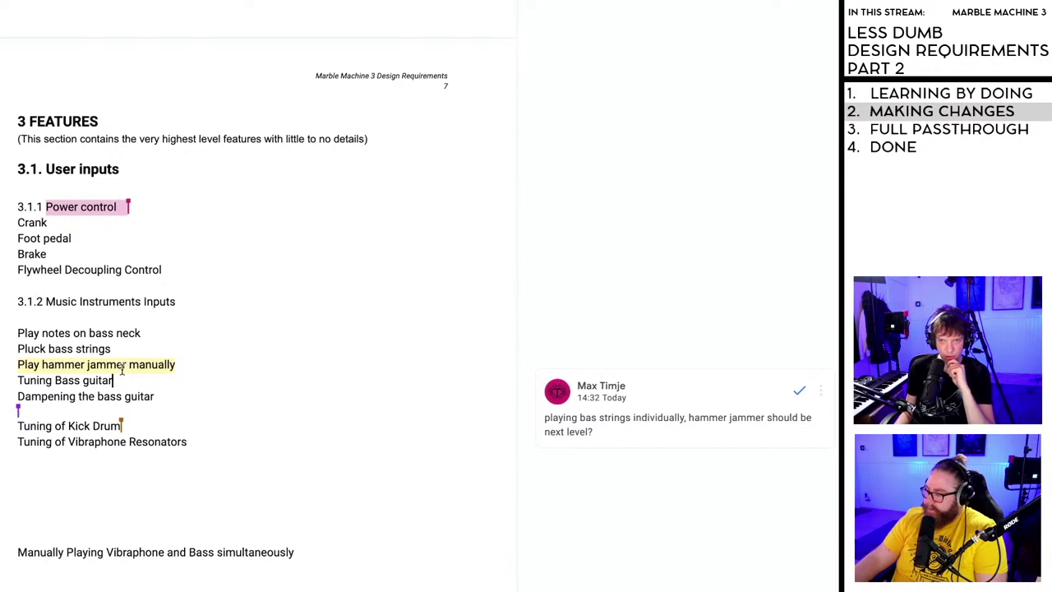
left_click(122, 368)
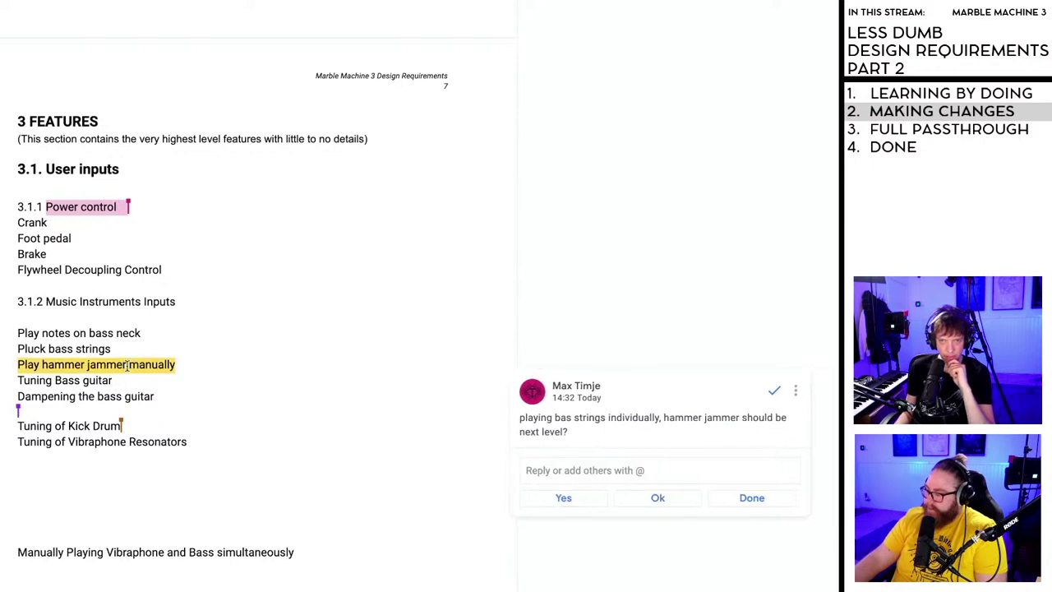
left_click_drag(124, 366, 186, 367)
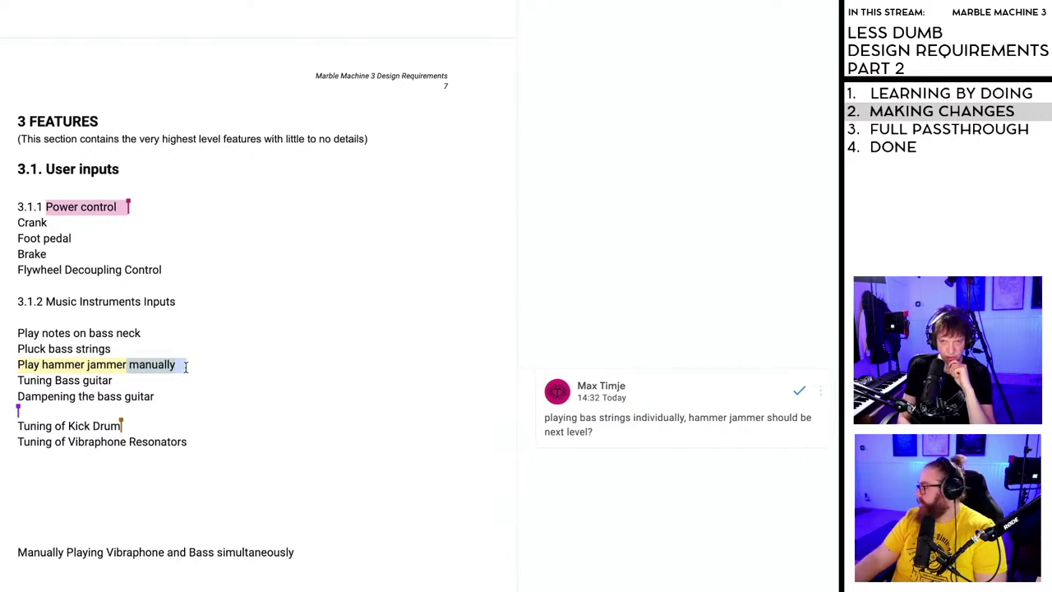
left_click(156, 379)
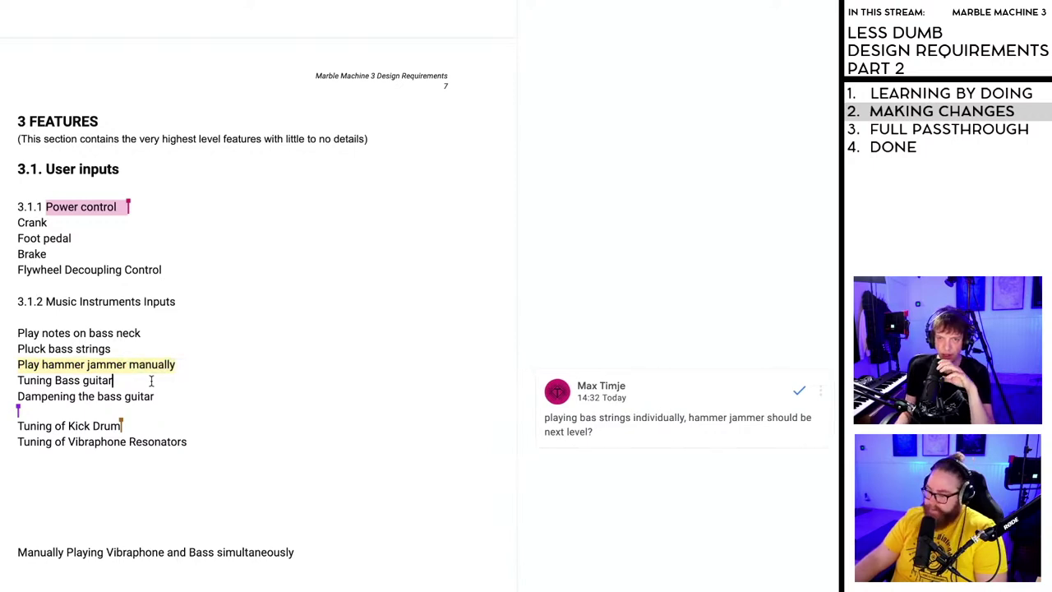
left_click(801, 391)
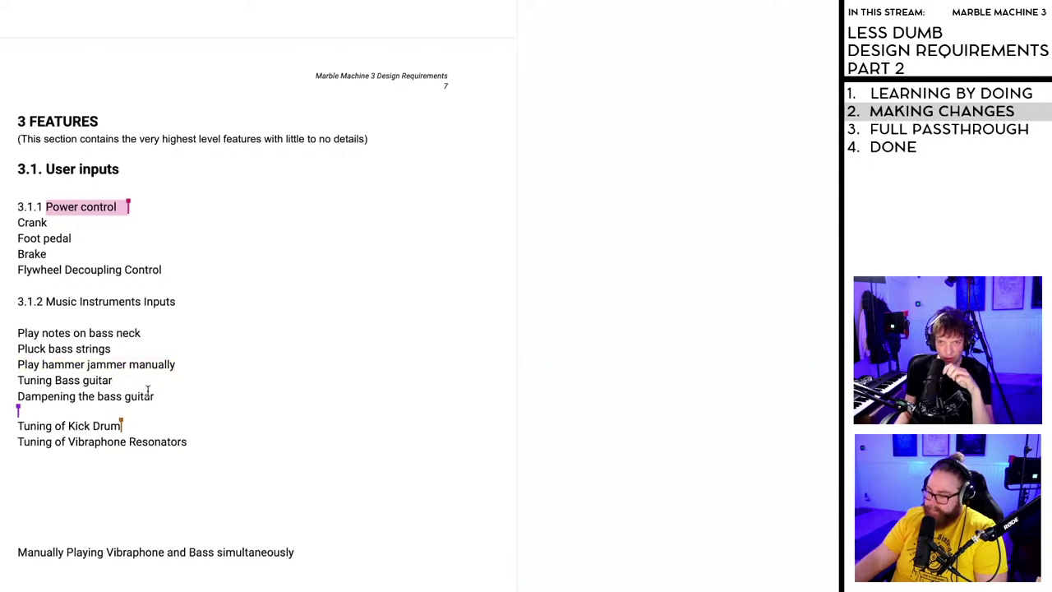
- Remove the surplus empty lines and make a blank line above Tuning of Kick Drum
scroll(136, 389, "down", 1)
scroll(134, 390, "down", 1)
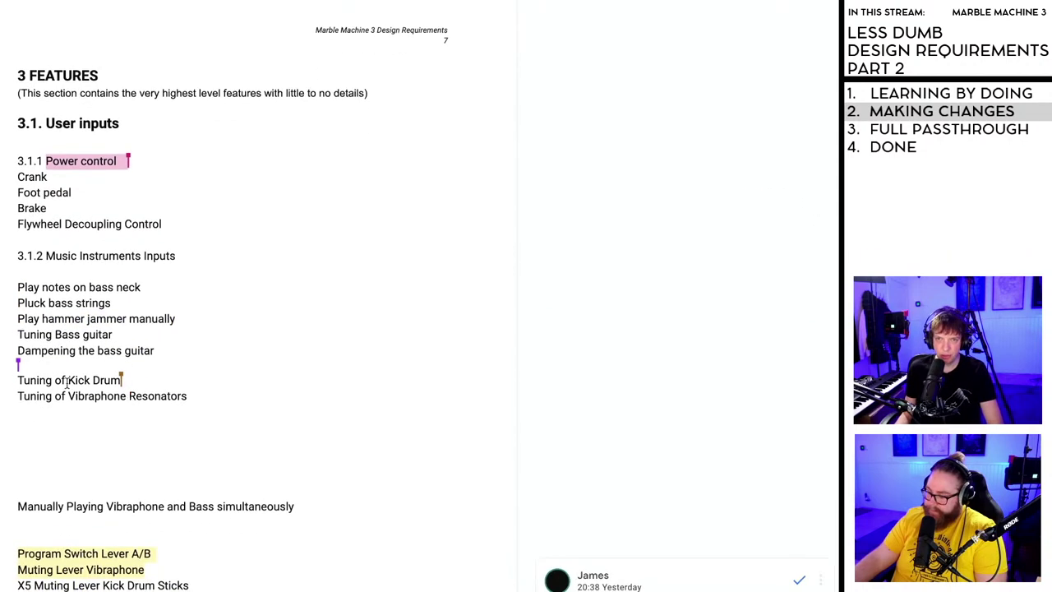
scroll(45, 379, "down", 1)
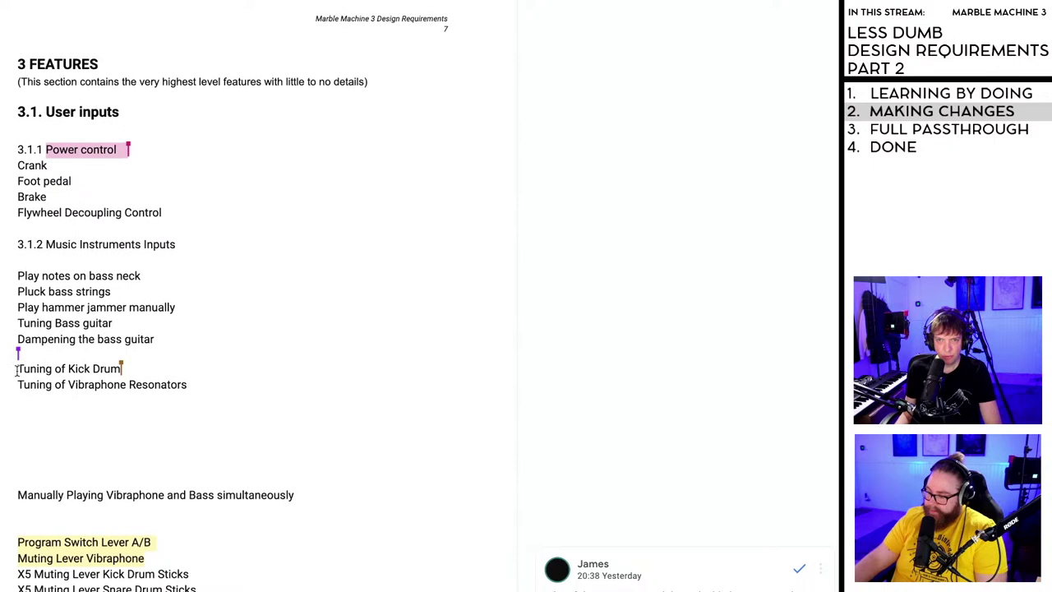
scroll(127, 373, "down", 1)
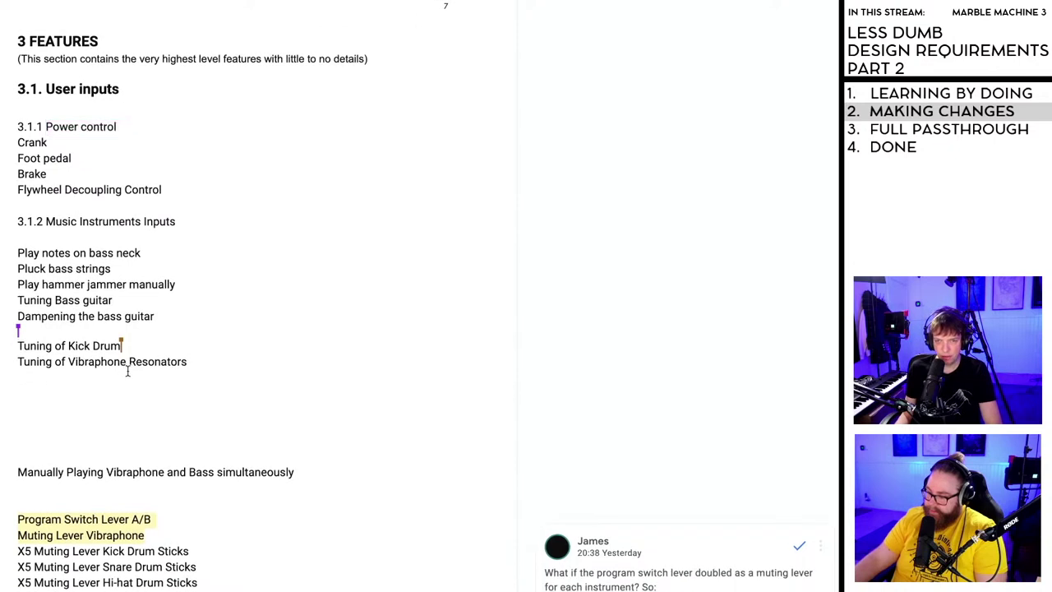
left_click(61, 435)
key("BackSpace")
key("BackSpace")
key("BackSpace")
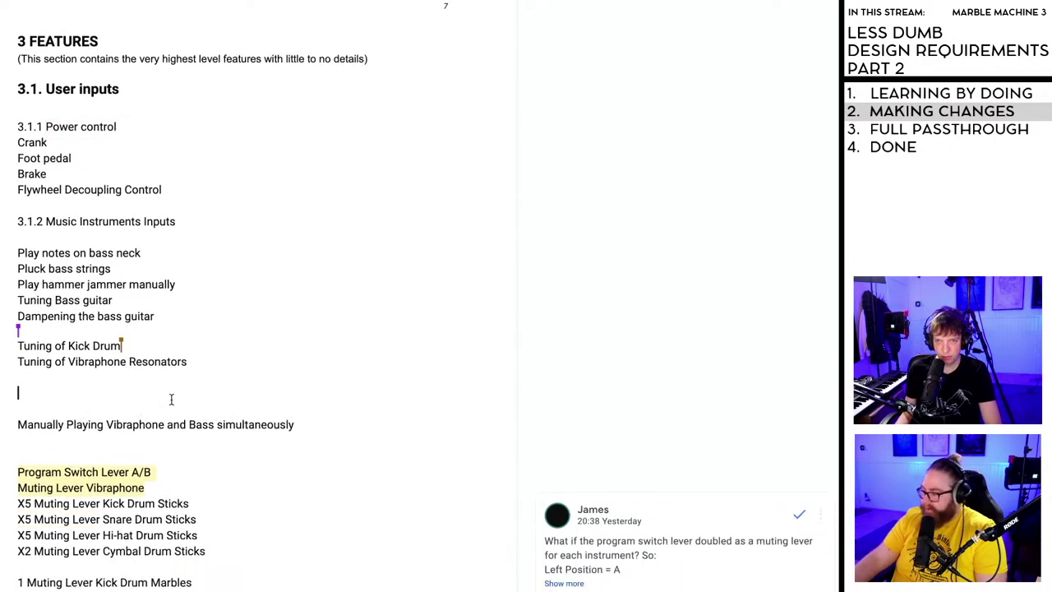
left_click(18, 346)
key("Return")
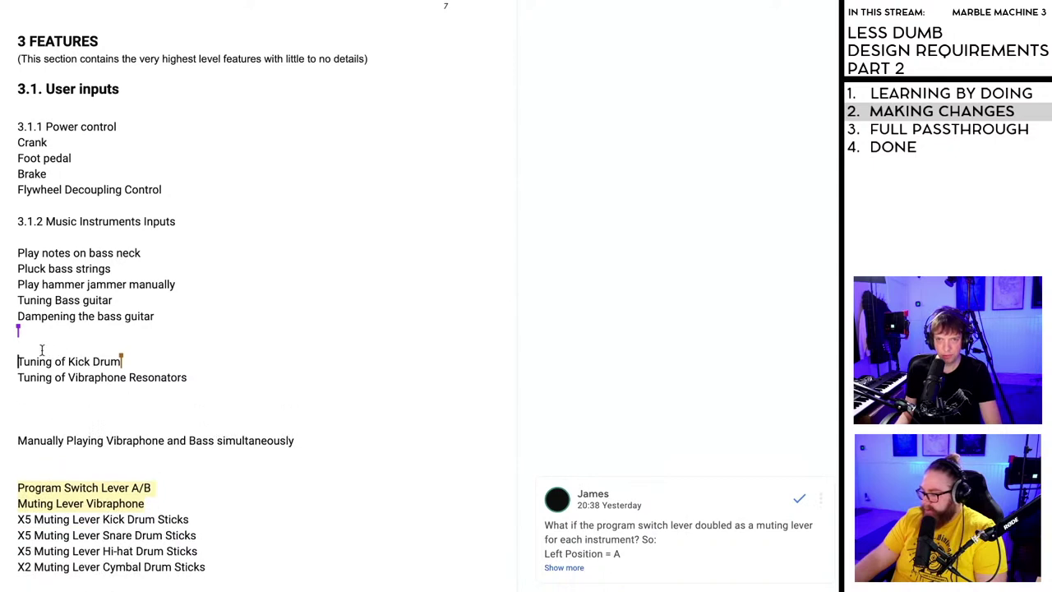
key("Return")
left_click(24, 345)
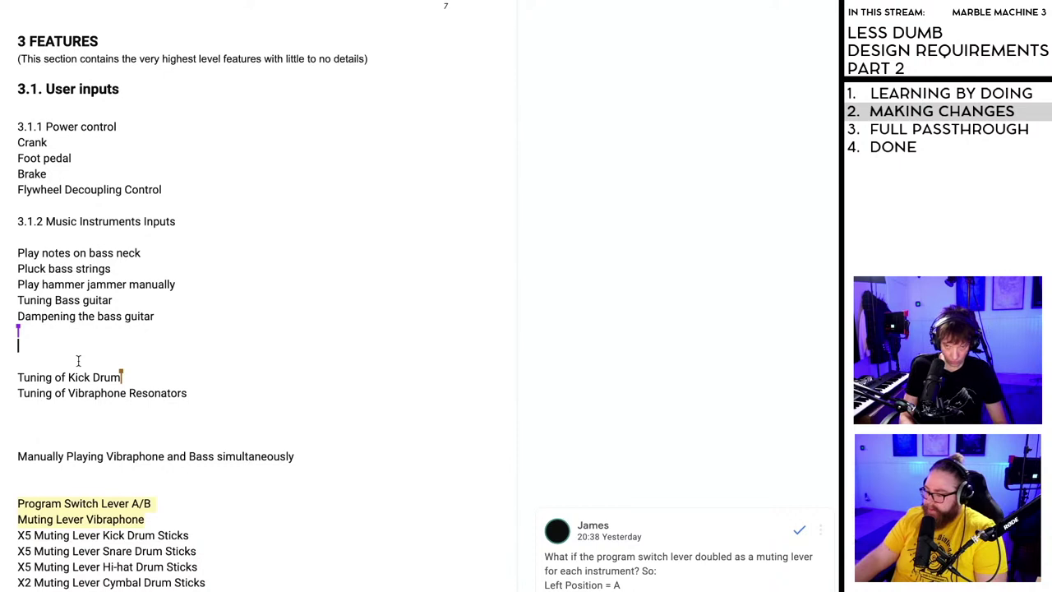
- Add 'Playing Vibraphone Manually' and 'Playing Vibraphone Manually at the same time as Playing bass'
type("Pl")
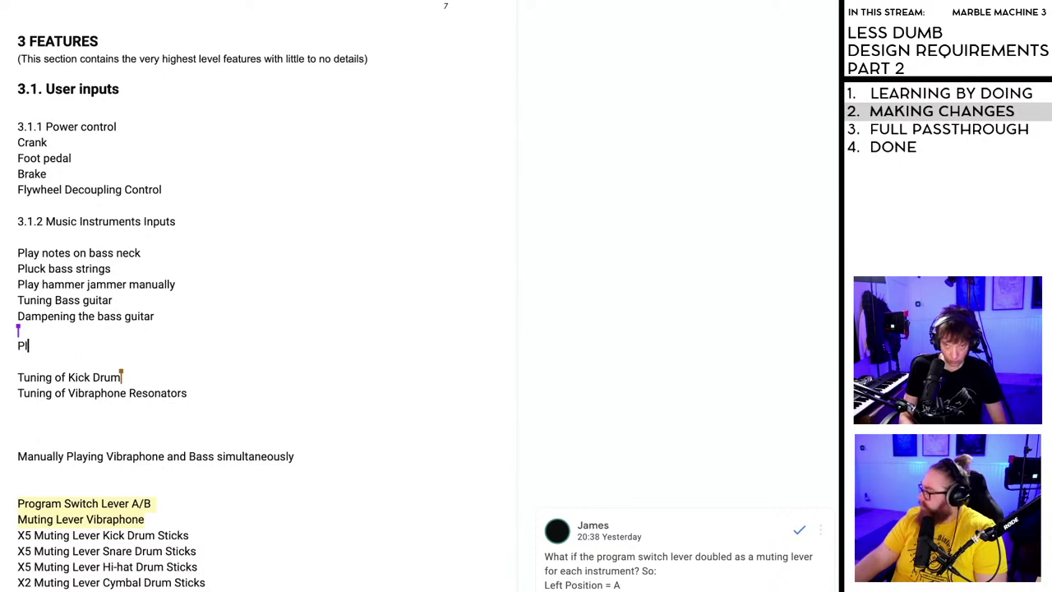
type("ayi")
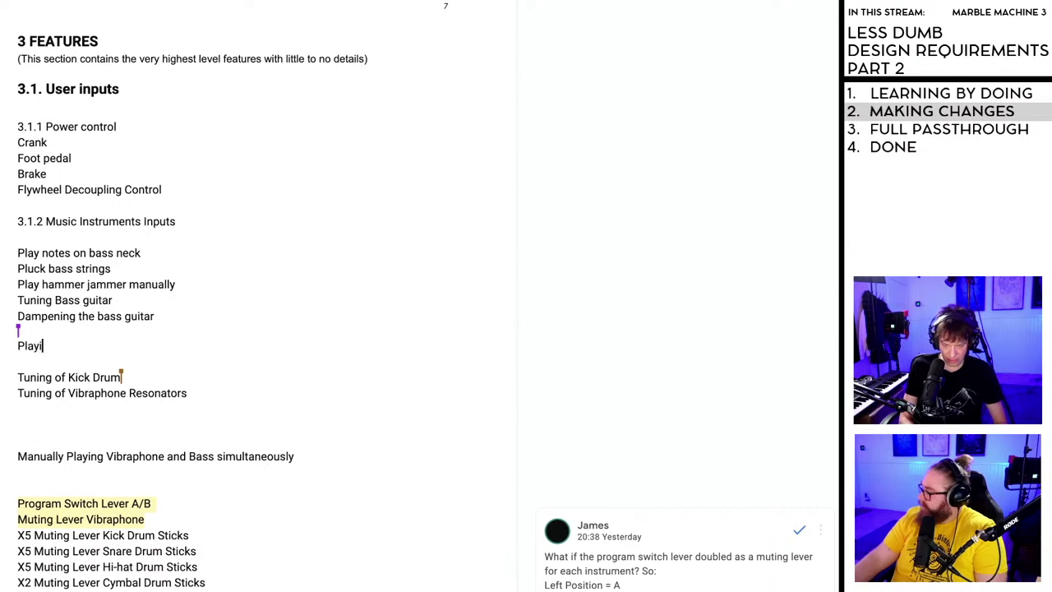
type("ng Vibraphon")
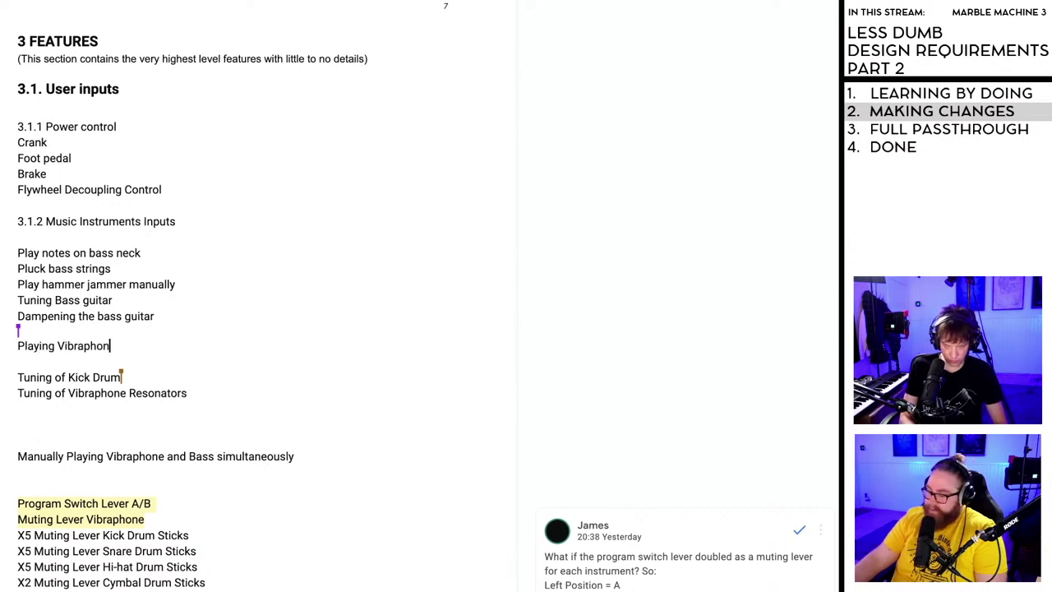
type("e Manually")
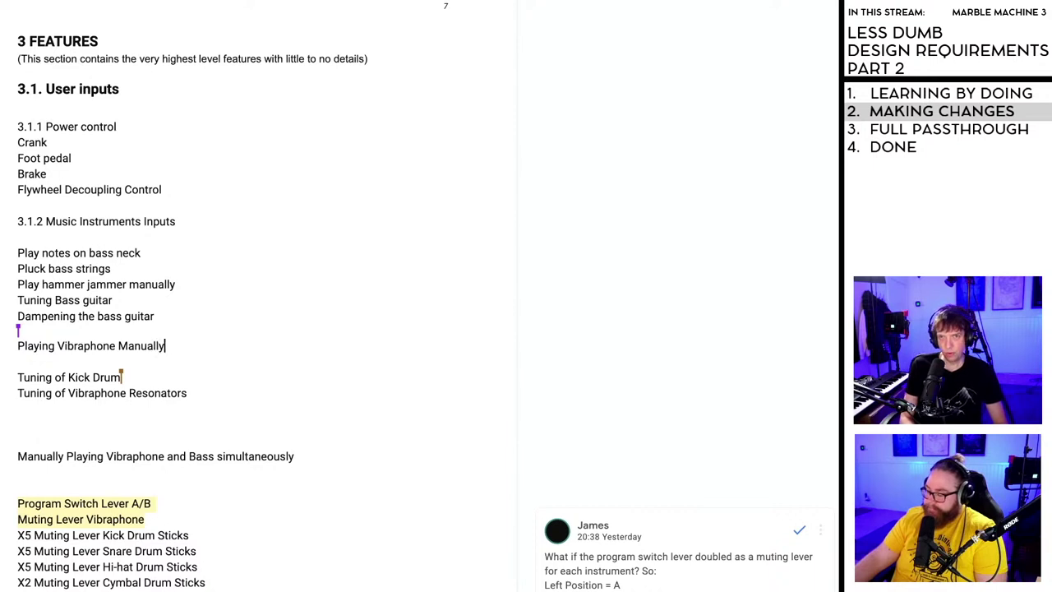
key("Return")
type("PLayi")
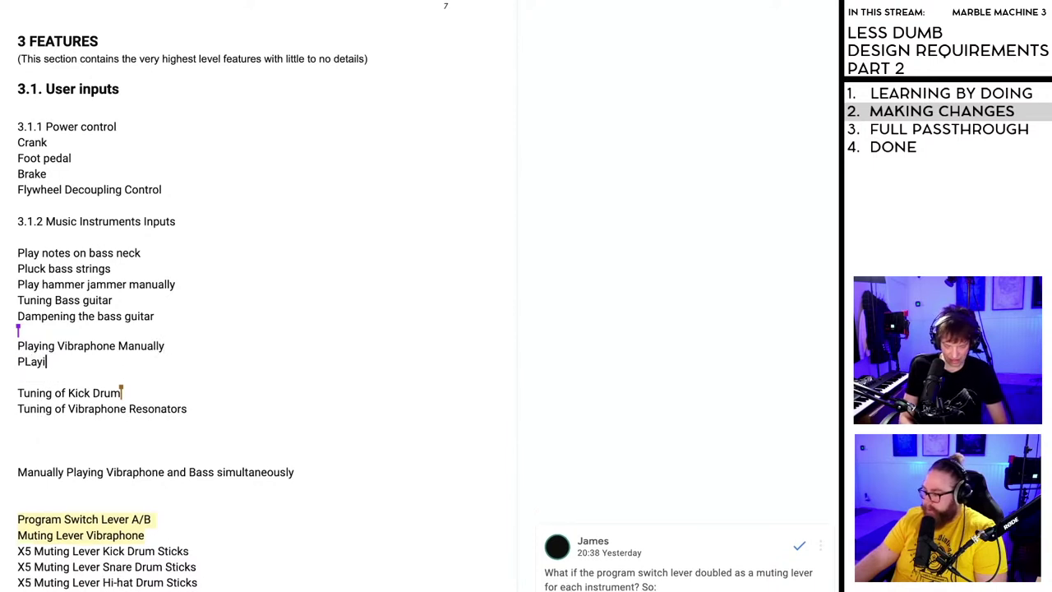
type("ng Vibraphine")
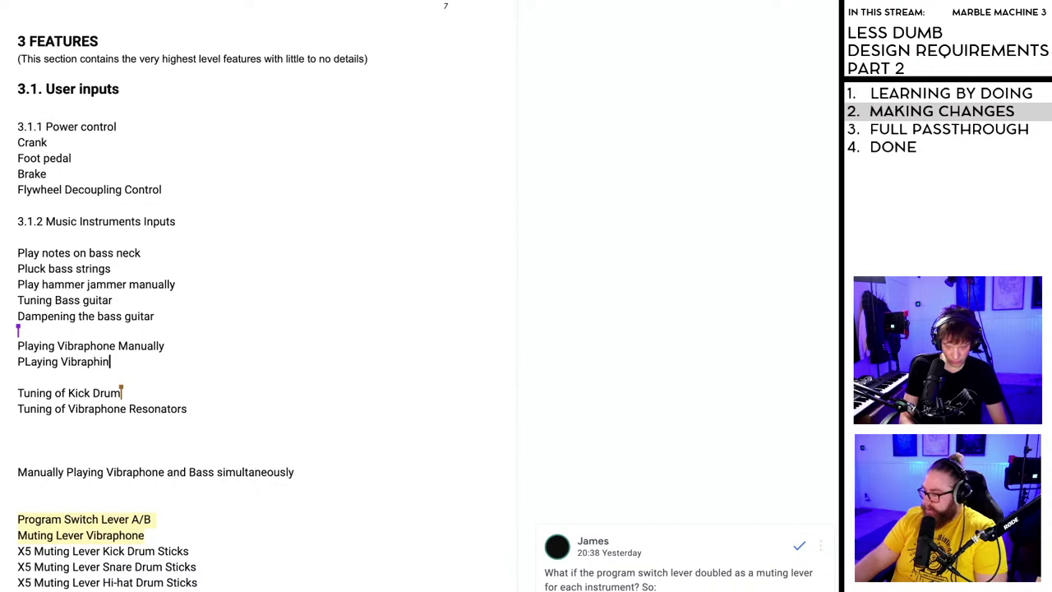
key("BackSpace")
key("BackSpace")
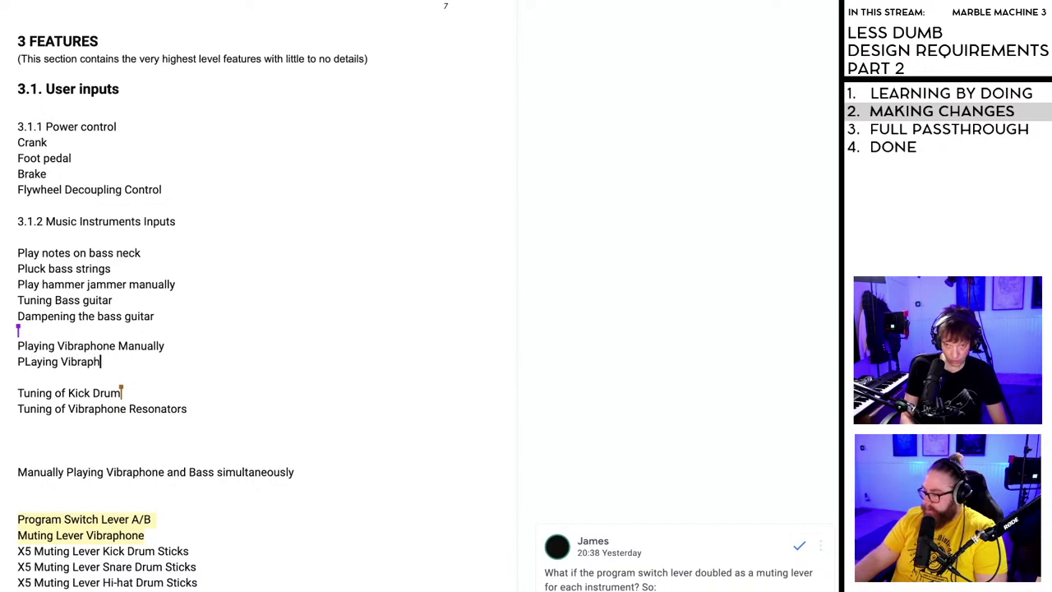
type("one")
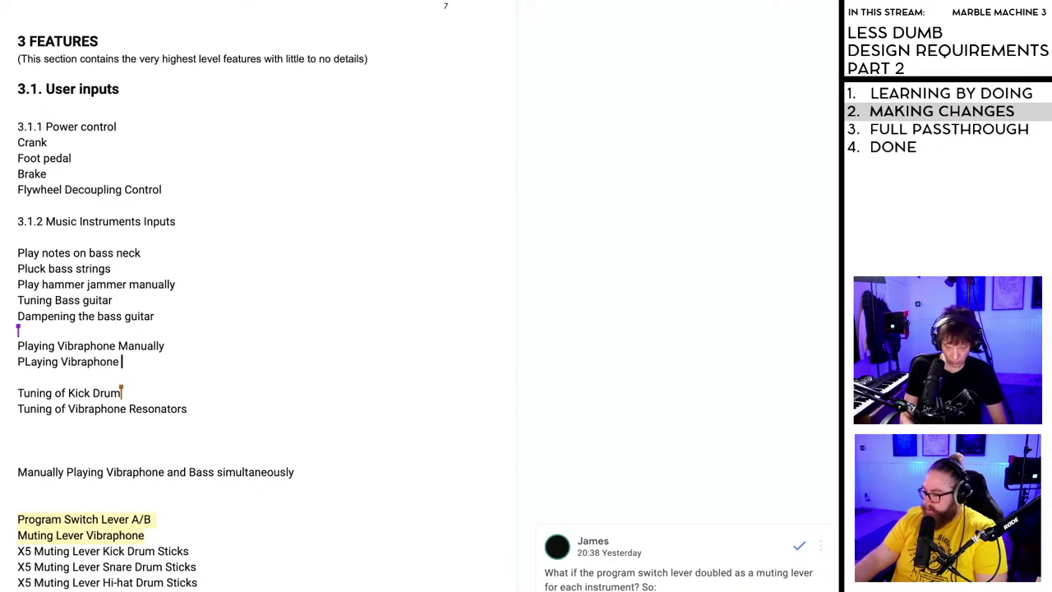
type(" Man")
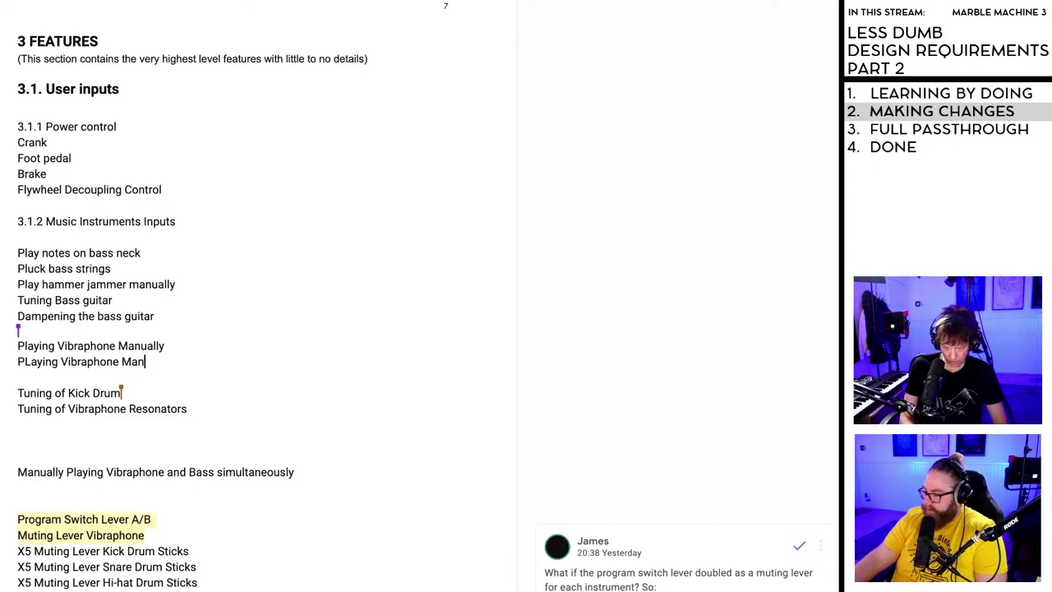
type("ually at th")
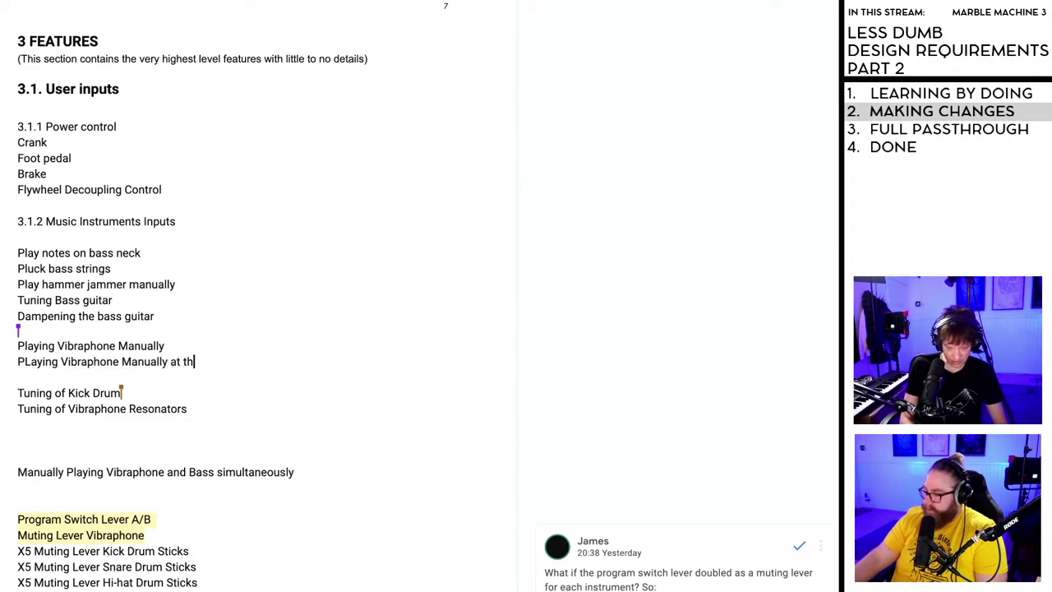
type("e same time as ")
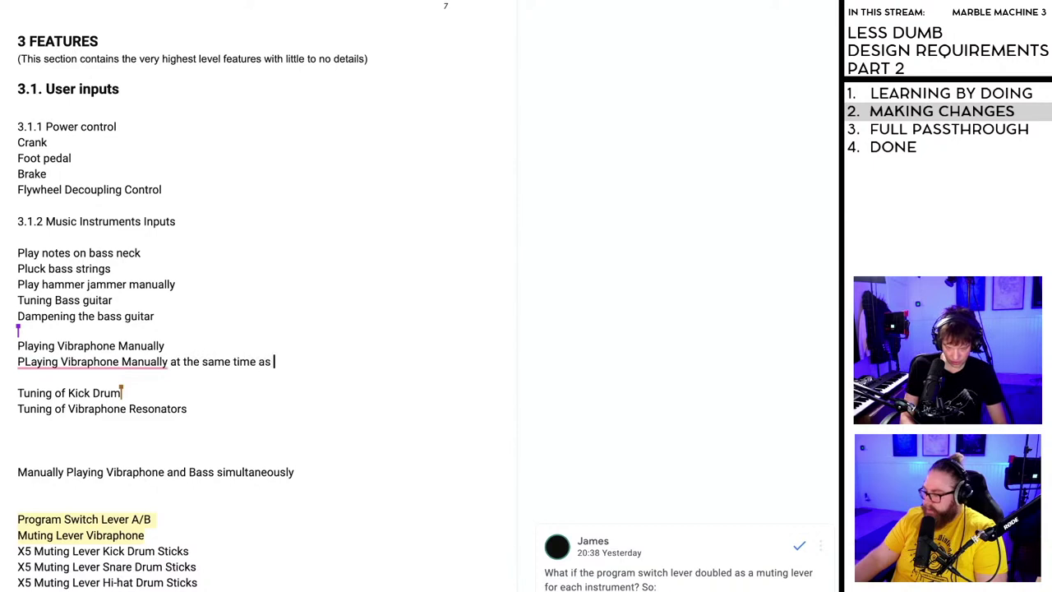
type("Playing bass")
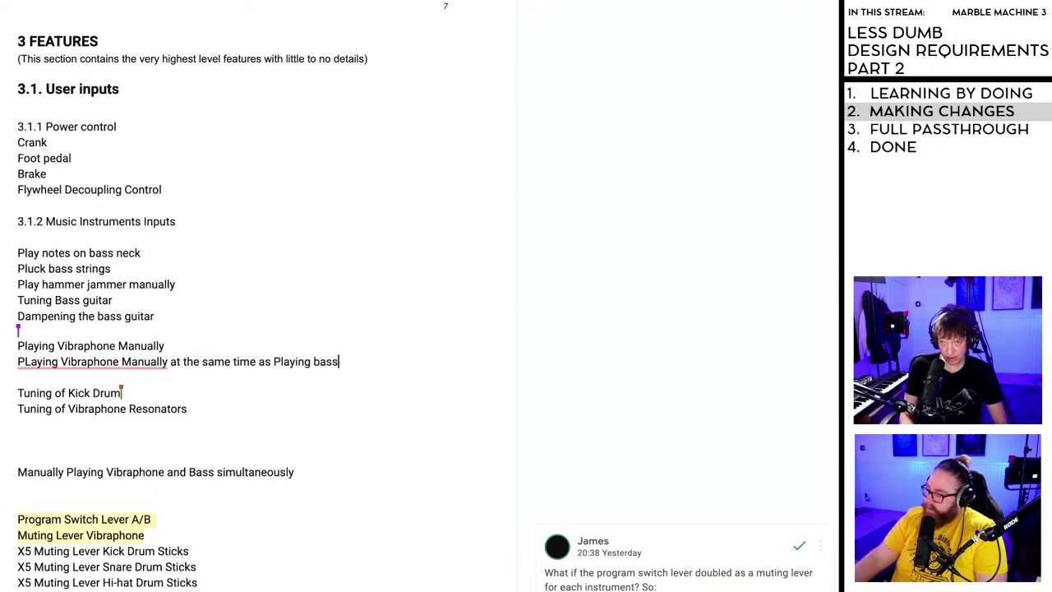
mouse_move(135, 362)
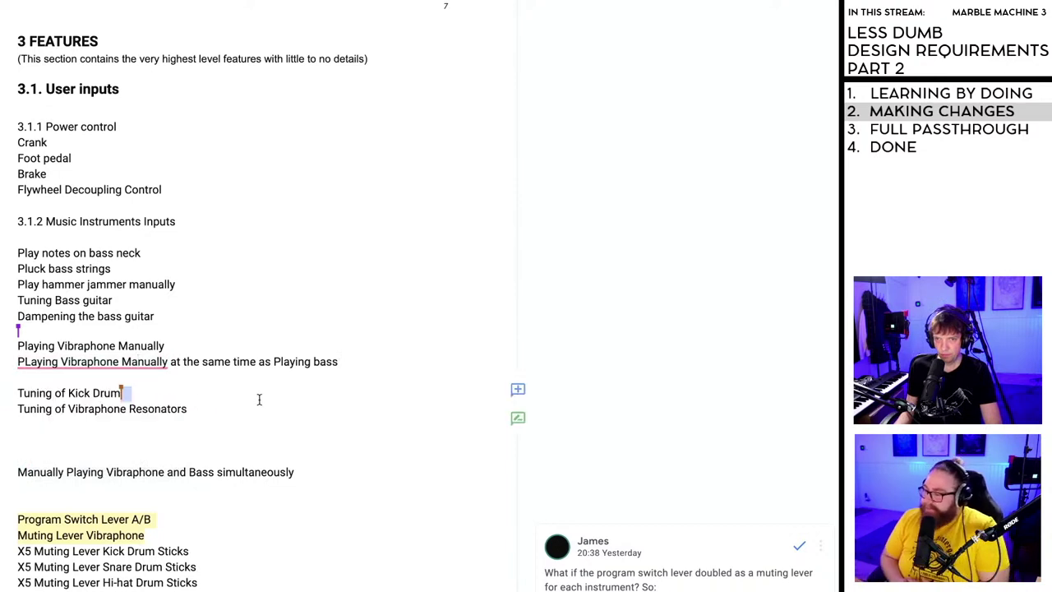
mouse_move(29, 361)
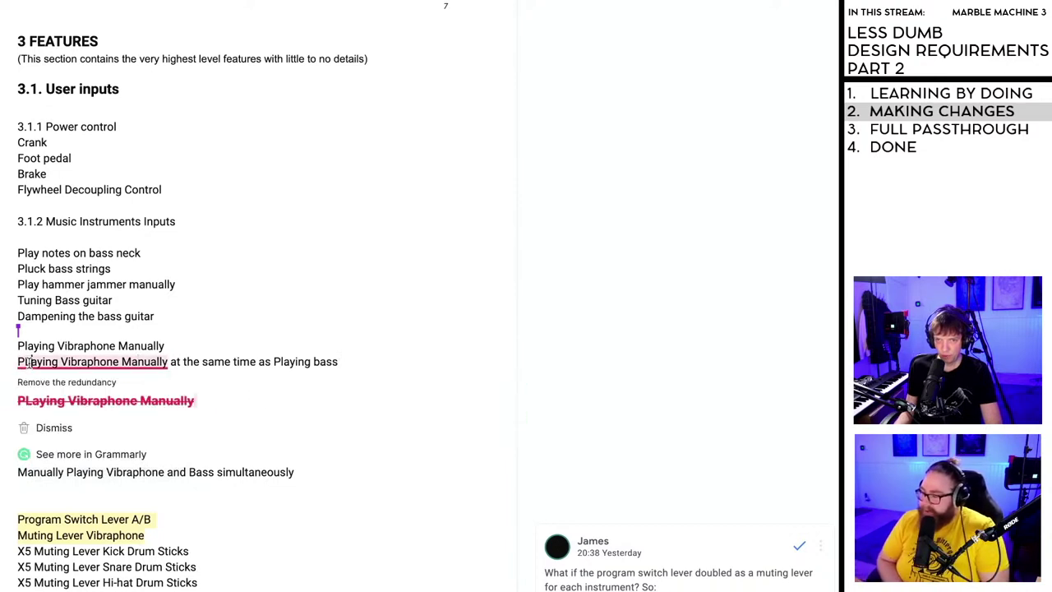
key("BackSpace")
type("l")
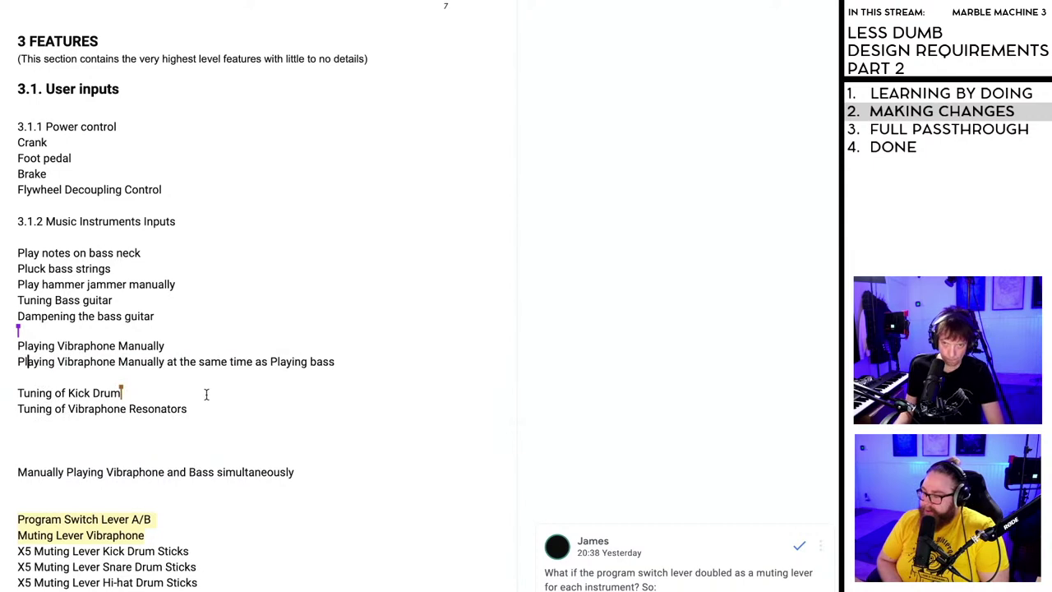
left_click(107, 374)
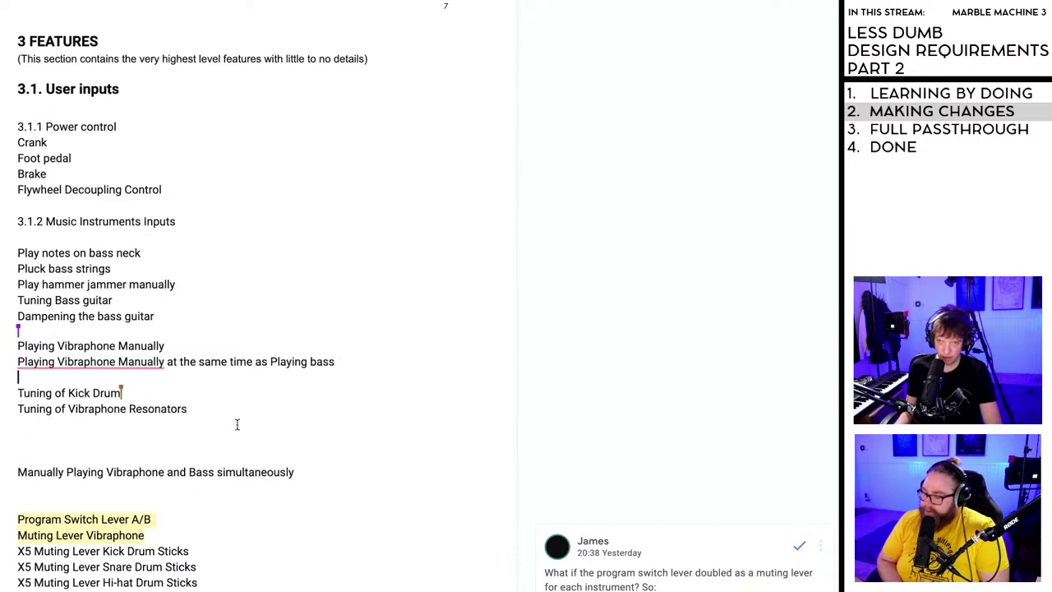
- Insert 'Vibraphone Sustain' on a new line just above Tuning of Kick Drum
scroll(236, 424, "down", 1)
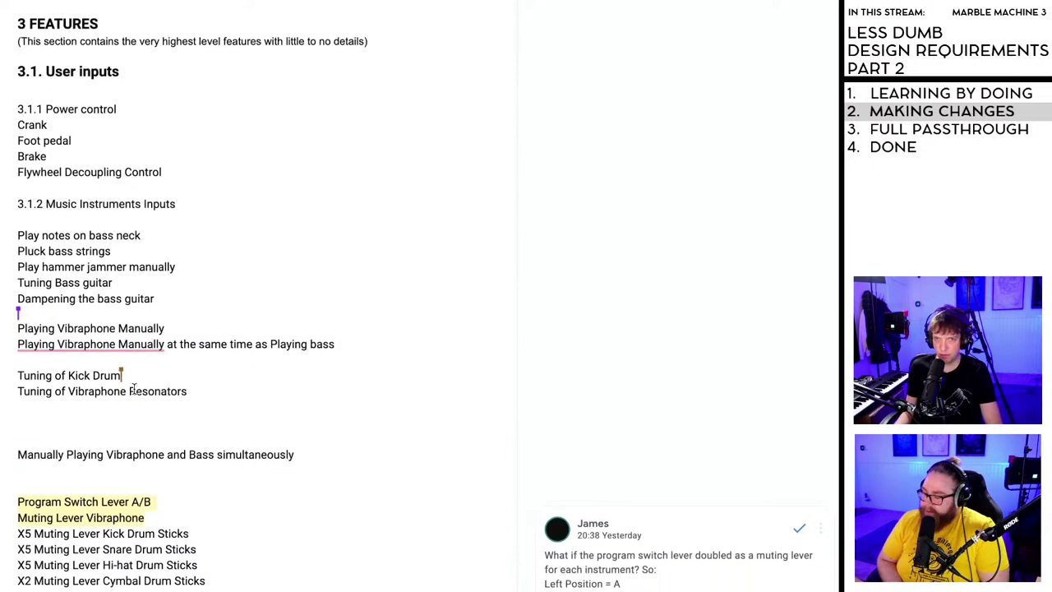
left_click(17, 371)
key("Return")
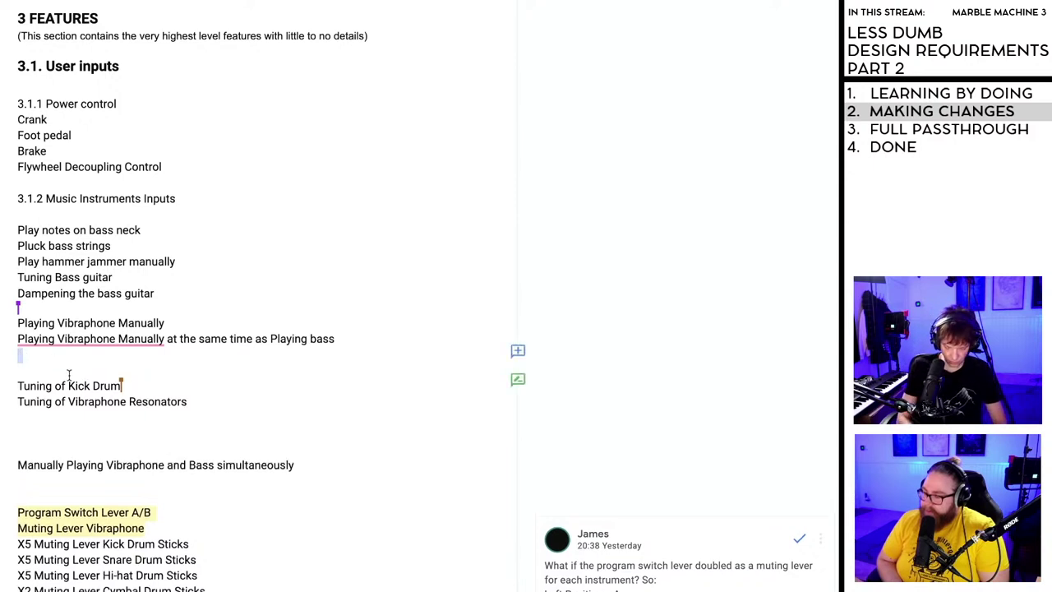
type("Vibrapho")
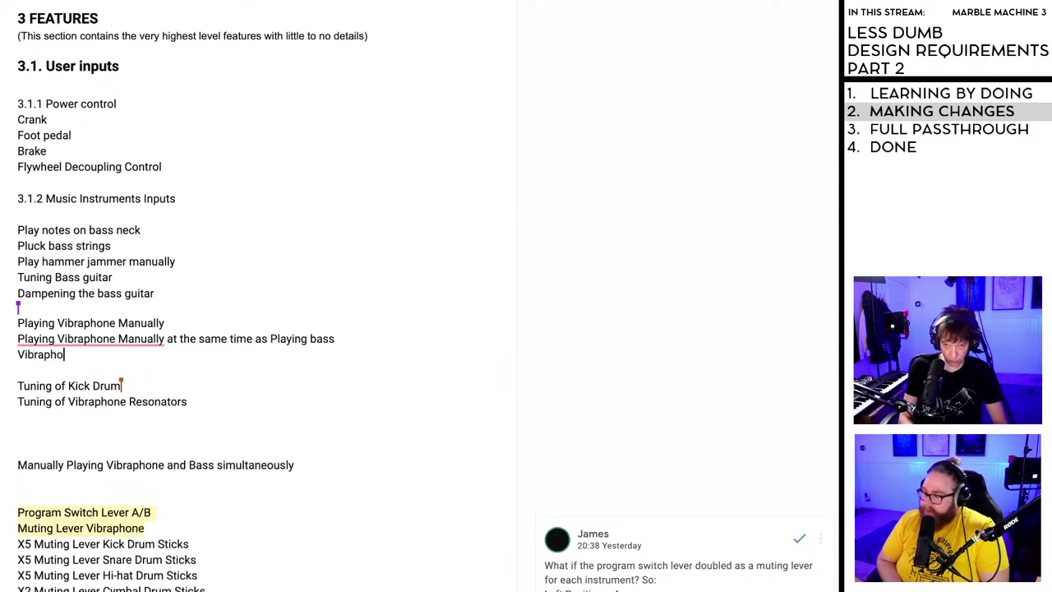
type("ne Sustain")
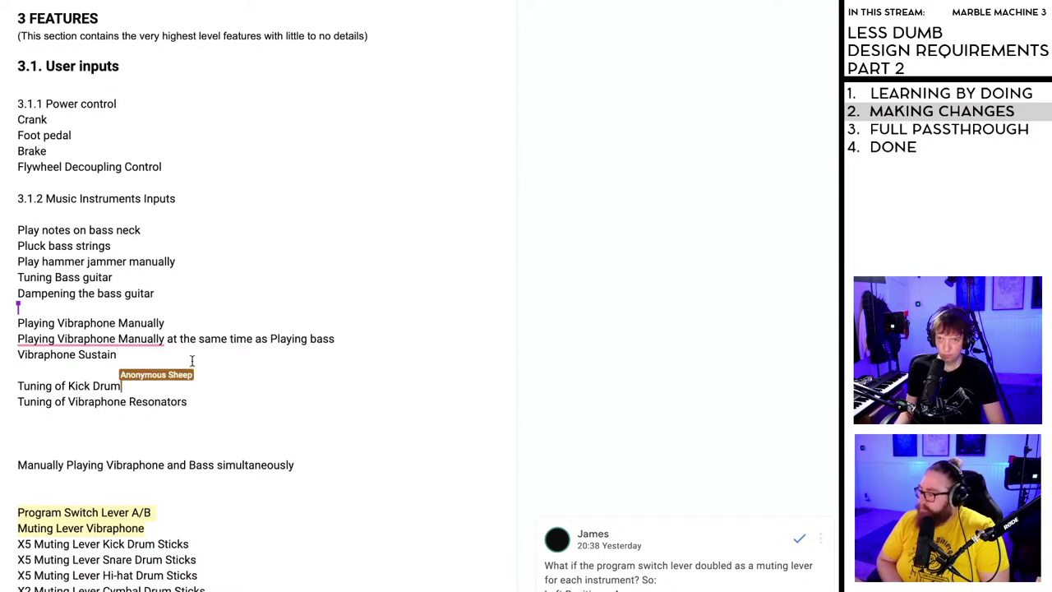
scroll(197, 361, "down", 1)
left_click(222, 329)
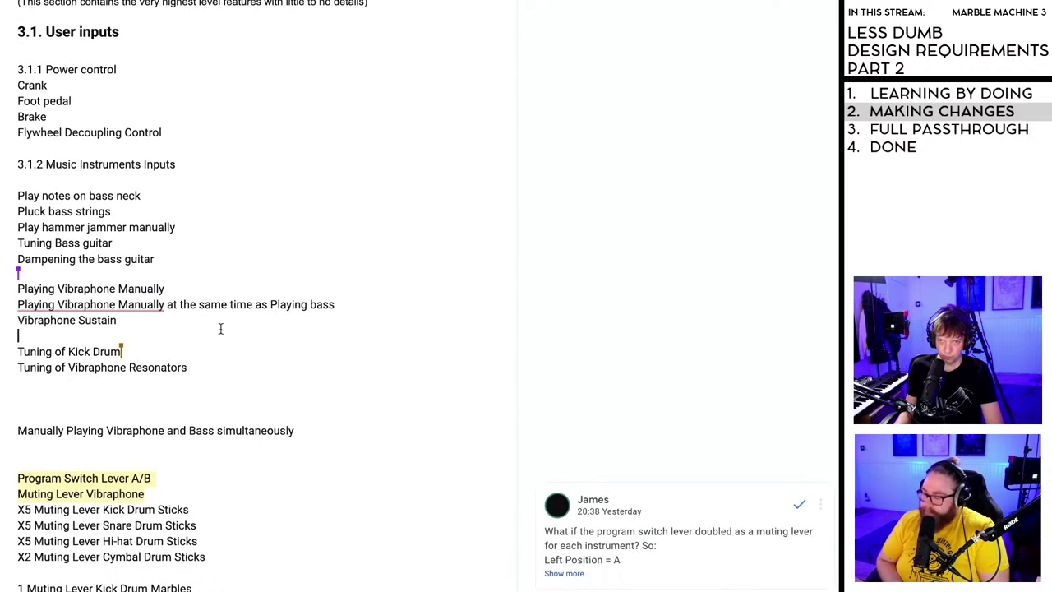
scroll(189, 313, "down", 1)
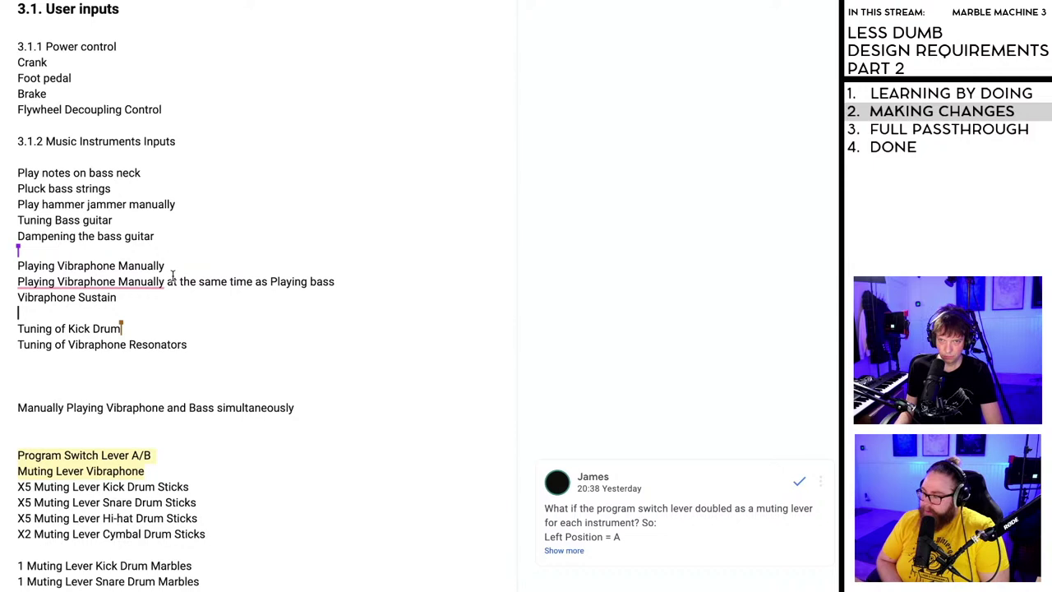
- Move 'at the same time as playing bass' into '(&…)' after the first vibraphone line, with lowercase p
left_click_drag(167, 281, 336, 287)
key("ctrl+c")
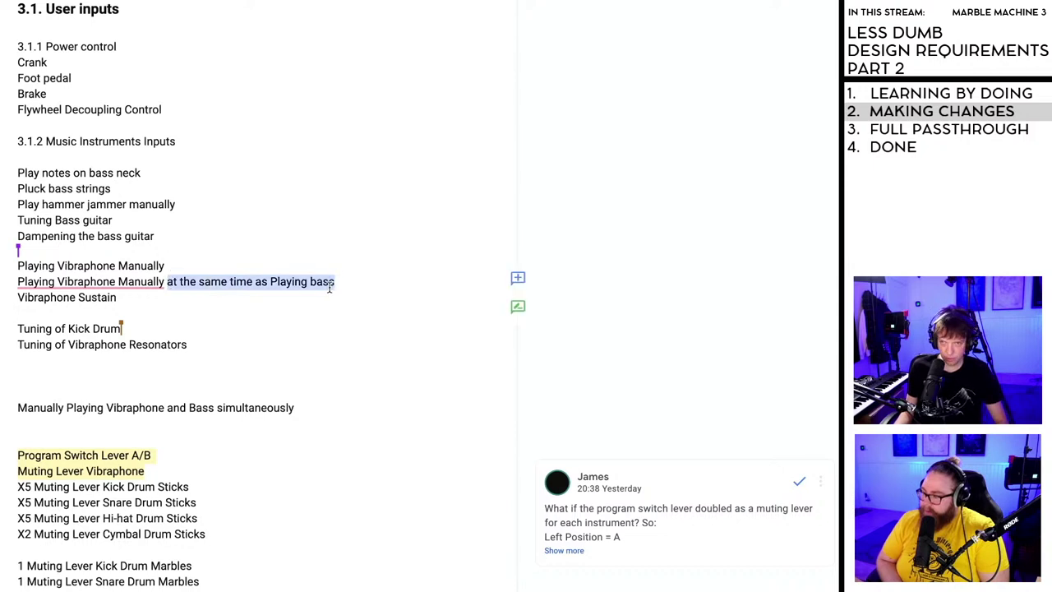
key("BackSpace")
left_click(192, 265)
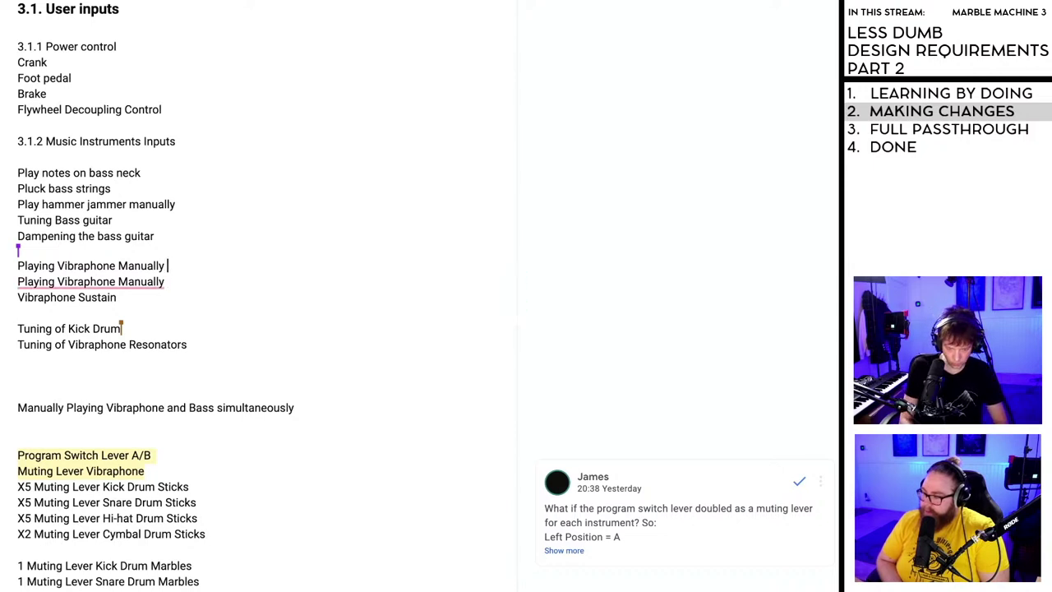
type("(&")
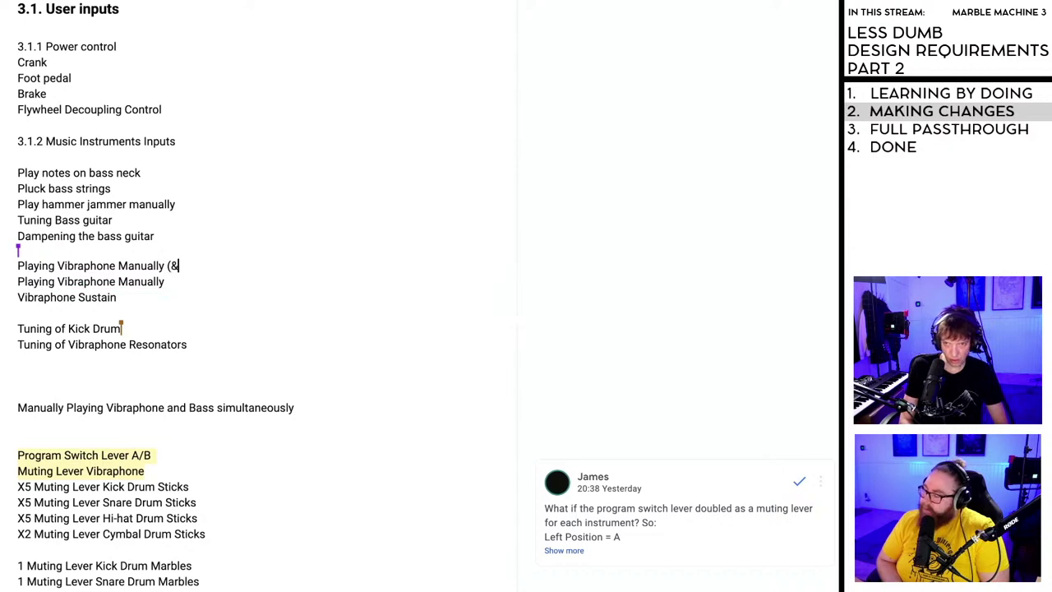
key("ctrl+v")
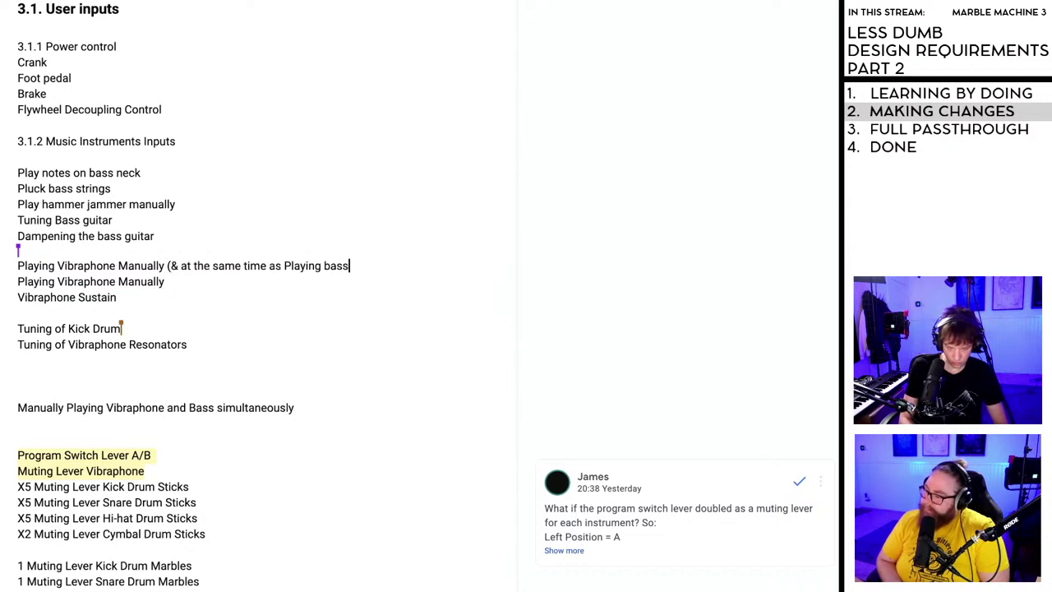
type(")")
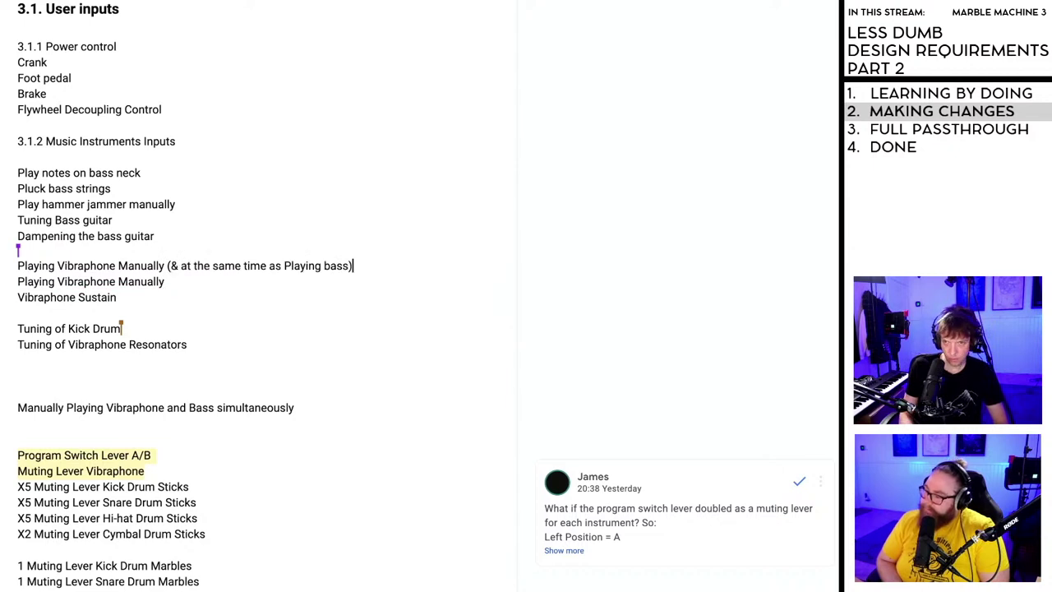
left_click(291, 266)
key("BackSpace")
type("p")
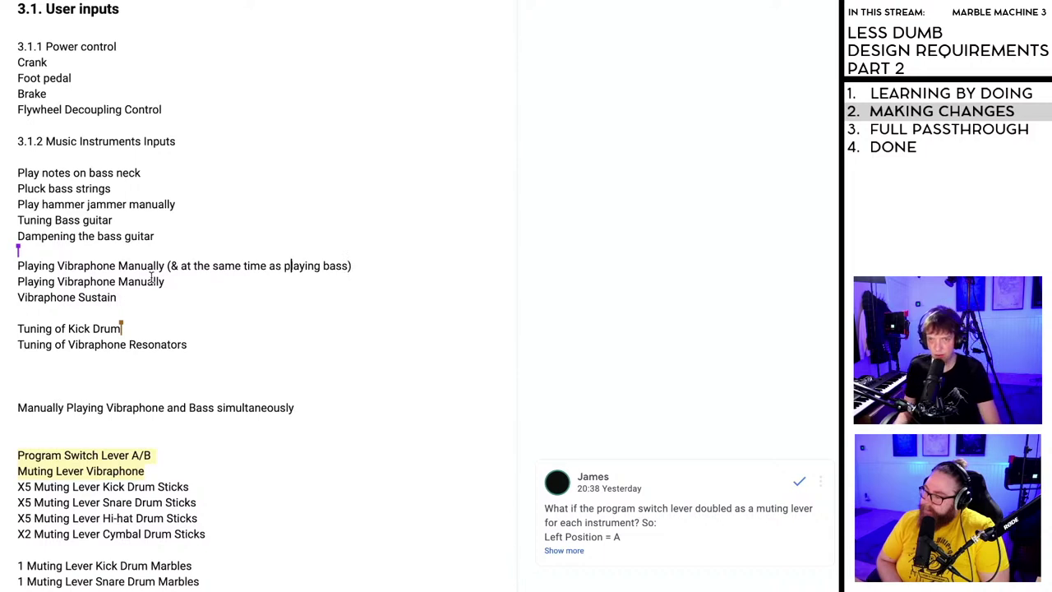
- Delete the now-redundant 'Playing Vibraphone Manually' line so Vibraphone Sustain follows the merged item
left_click_drag(166, 281, 16, 282)
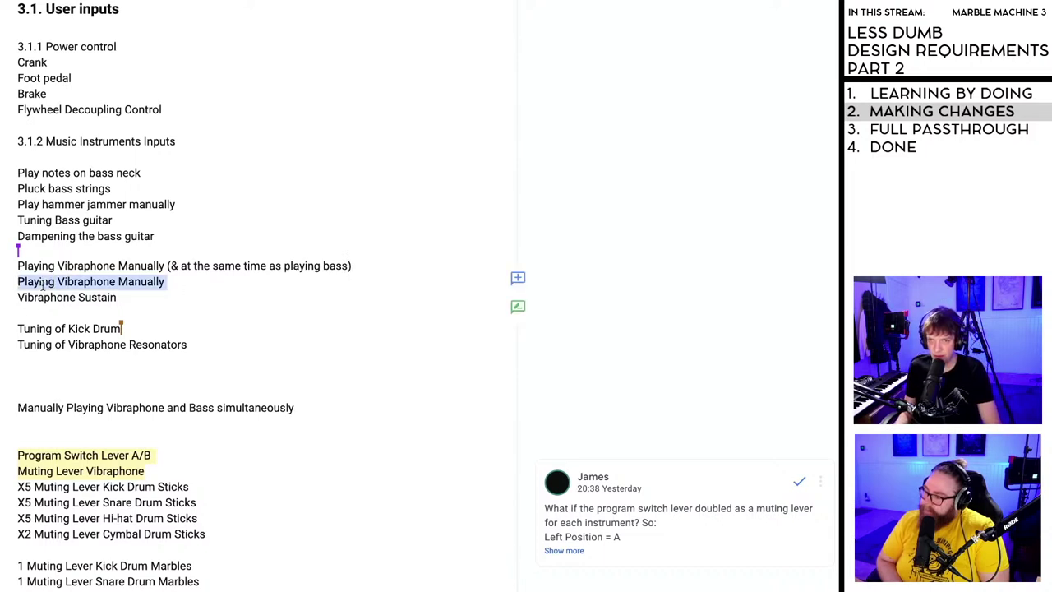
key("BackSpace")
key("BackSpace")
left_click(168, 287)
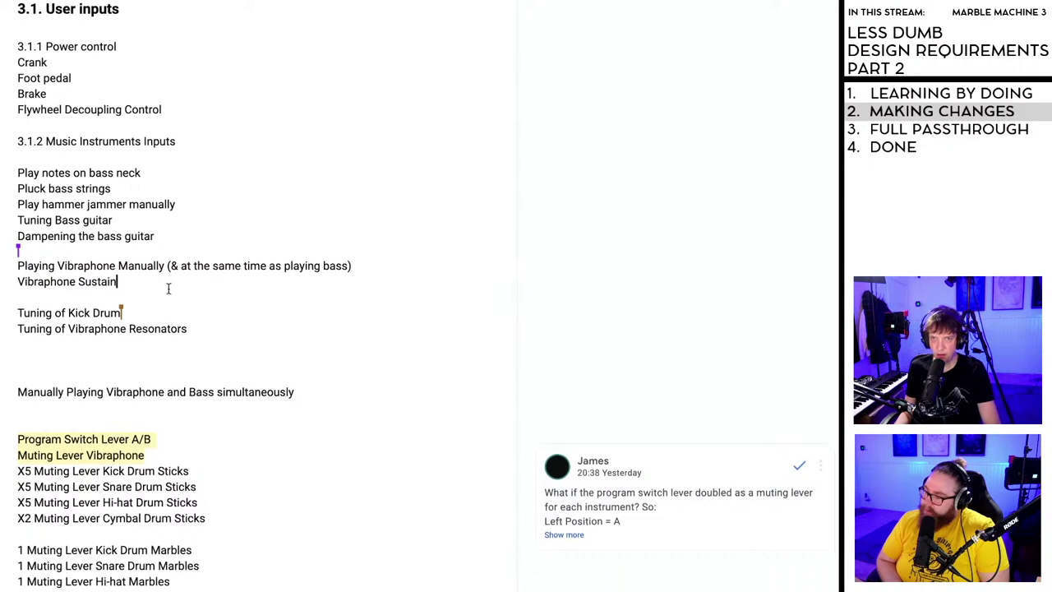
scroll(168, 287, "up", 2)
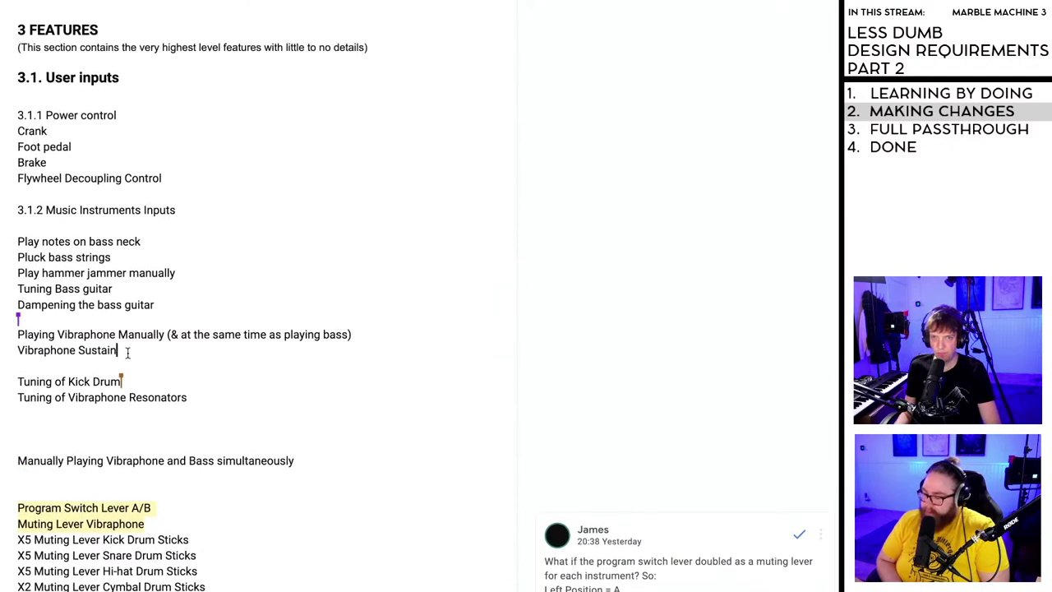
scroll(125, 358, "down", 1)
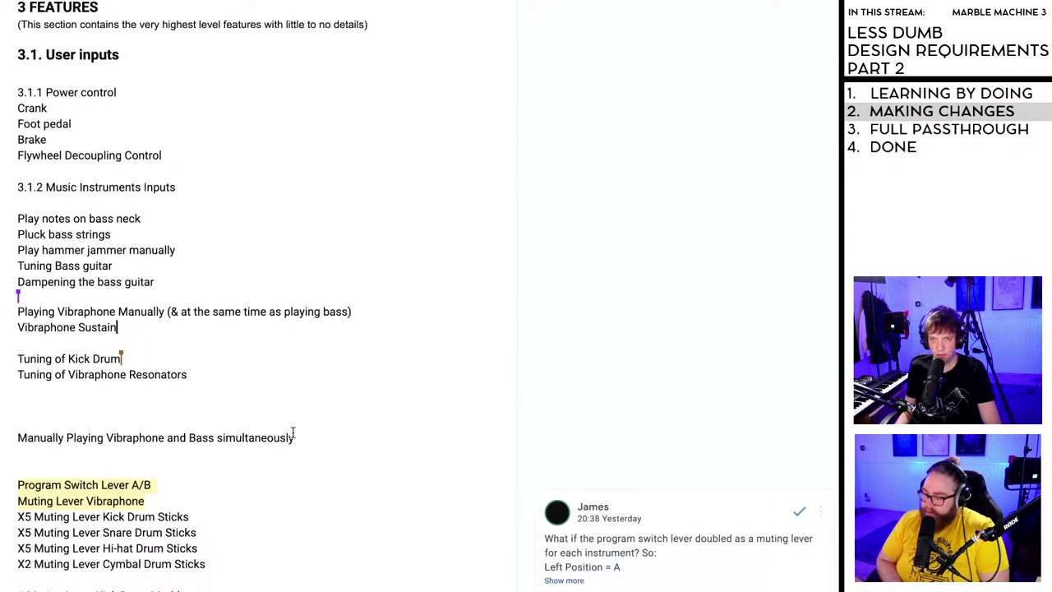
- Delete the 'Manually Playing Vibraphone and Bass simultaneously' line and the surrounding blank lines
left_click_drag(292, 432, 17, 390)
key("BackSpace")
left_click(62, 417)
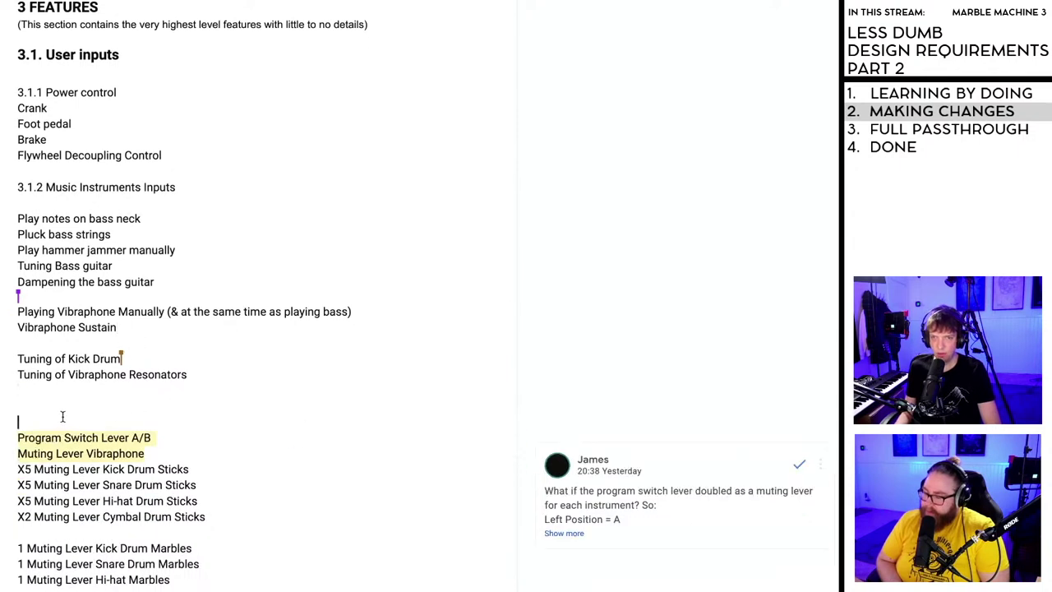
key("Delete")
scroll(74, 402, "down", 1)
scroll(87, 379, "up", 2)
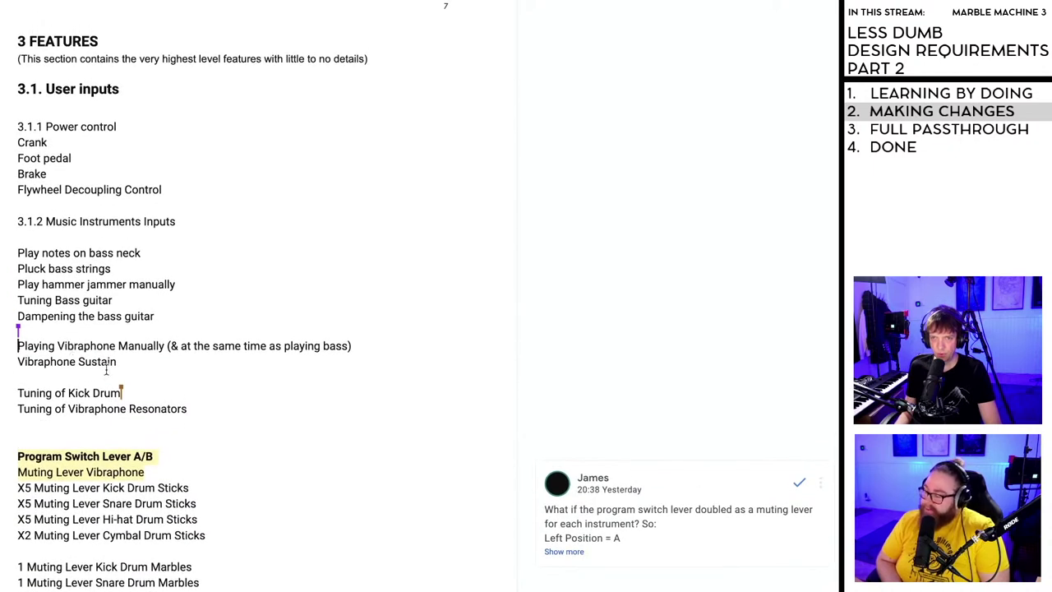
- Add a blank line below Vibraphone Sustain to separate it from the tuning items
left_click_drag(120, 362, 17, 345)
left_click(193, 314)
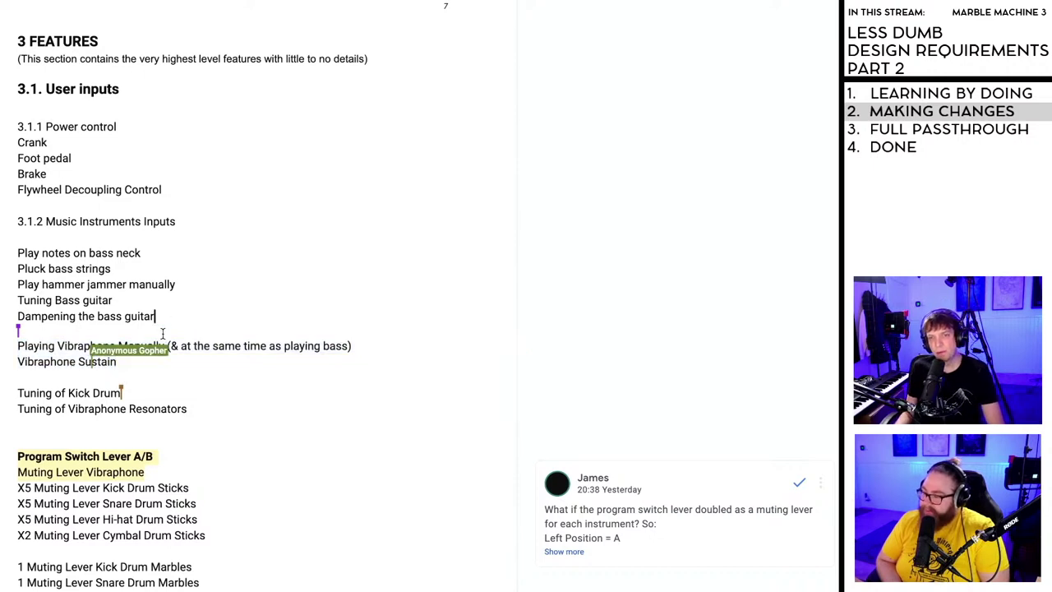
left_click(166, 366)
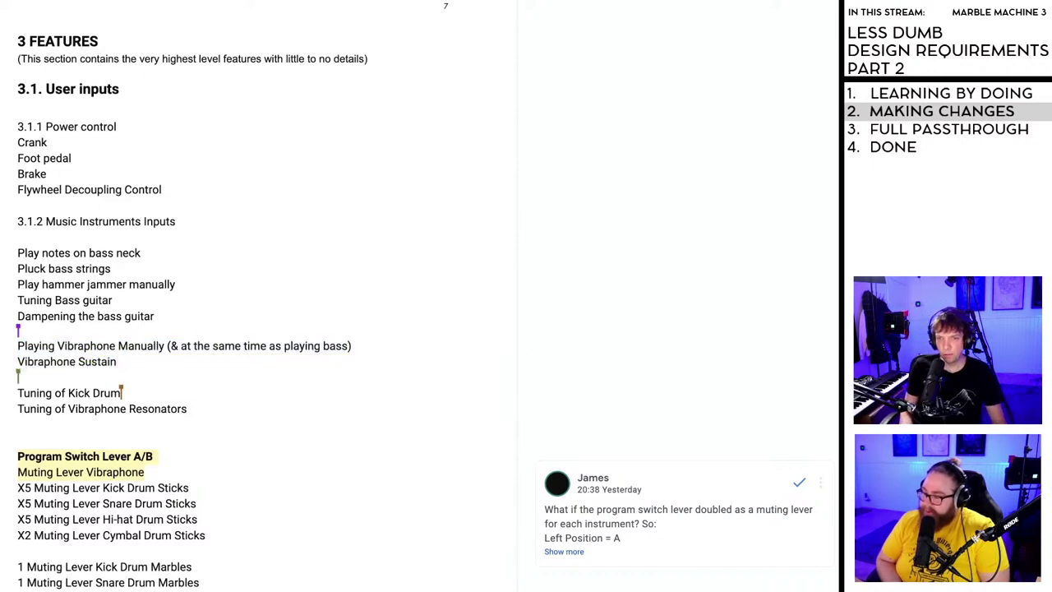
key("Return")
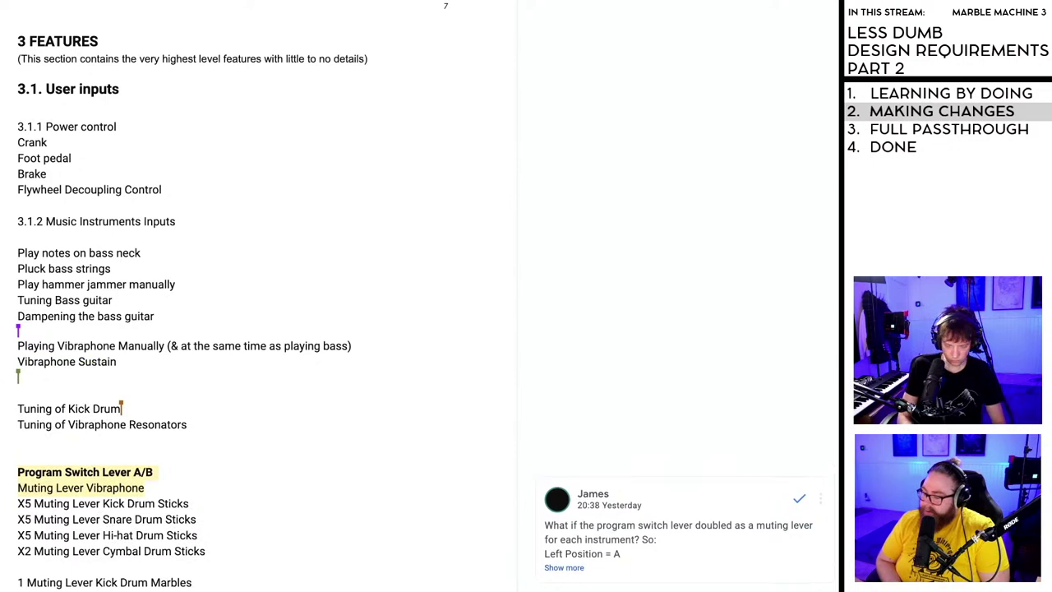
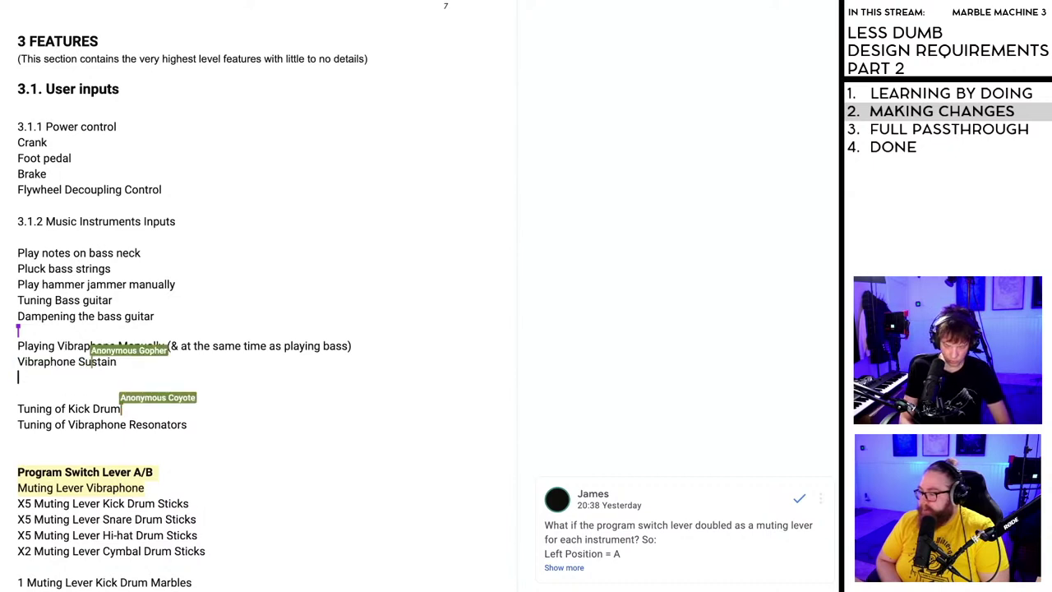
- Add 'Tuning Vibraphone Resonators' and 'Switching Vibraphone Plates' lines under Vibraphone Sustain
type("Tuning ")
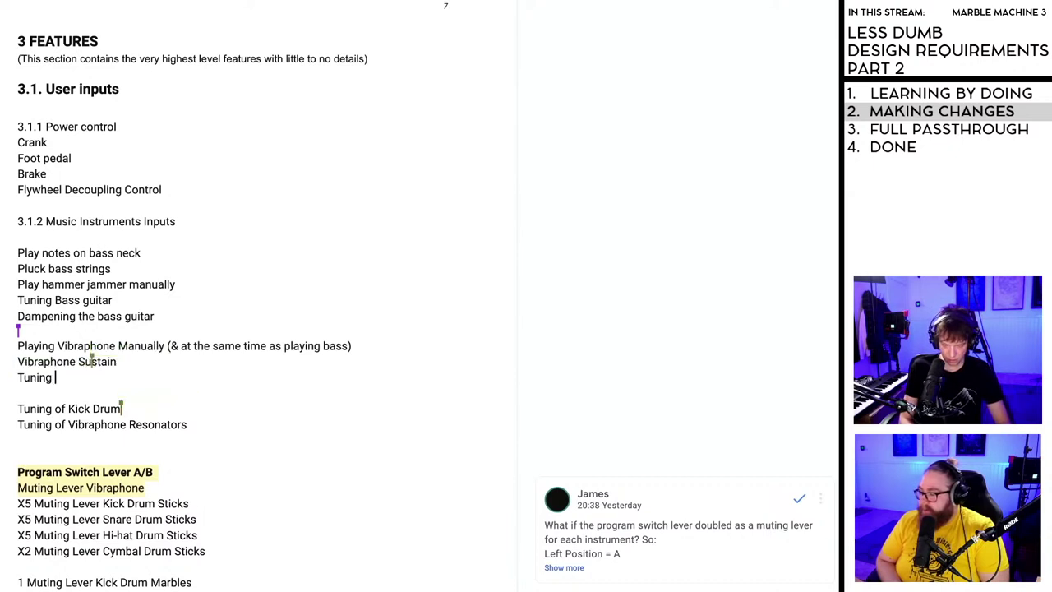
type("Vibraph")
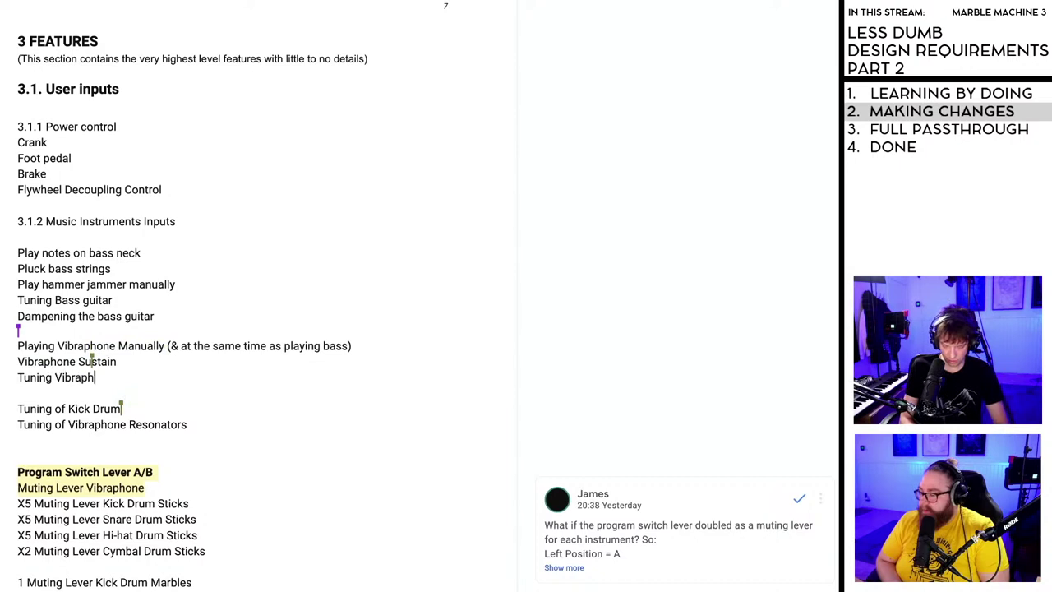
type("one Resonators")
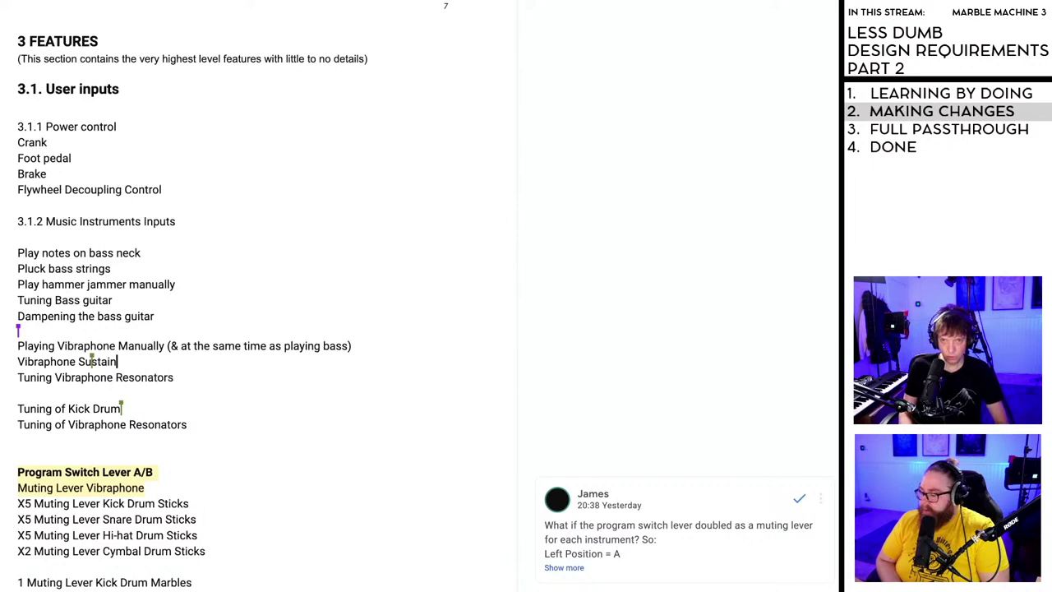
key("Return")
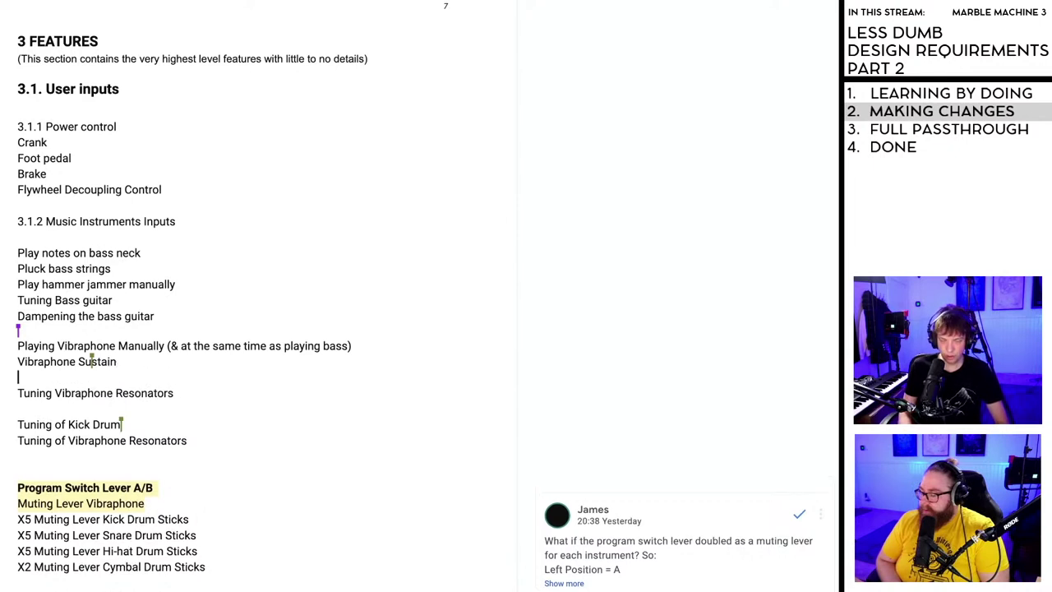
type("S")
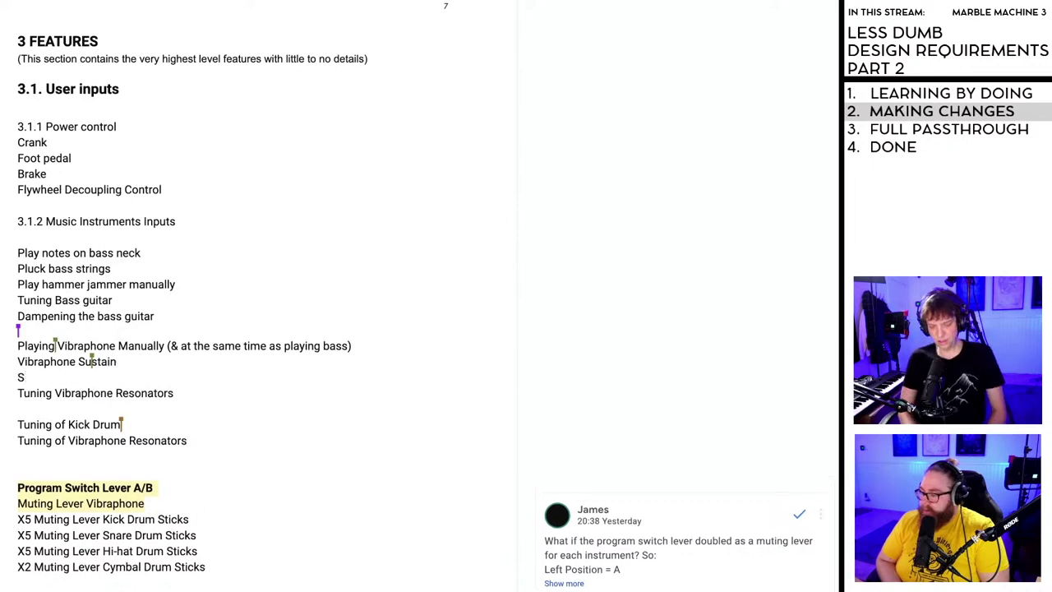
type("wit")
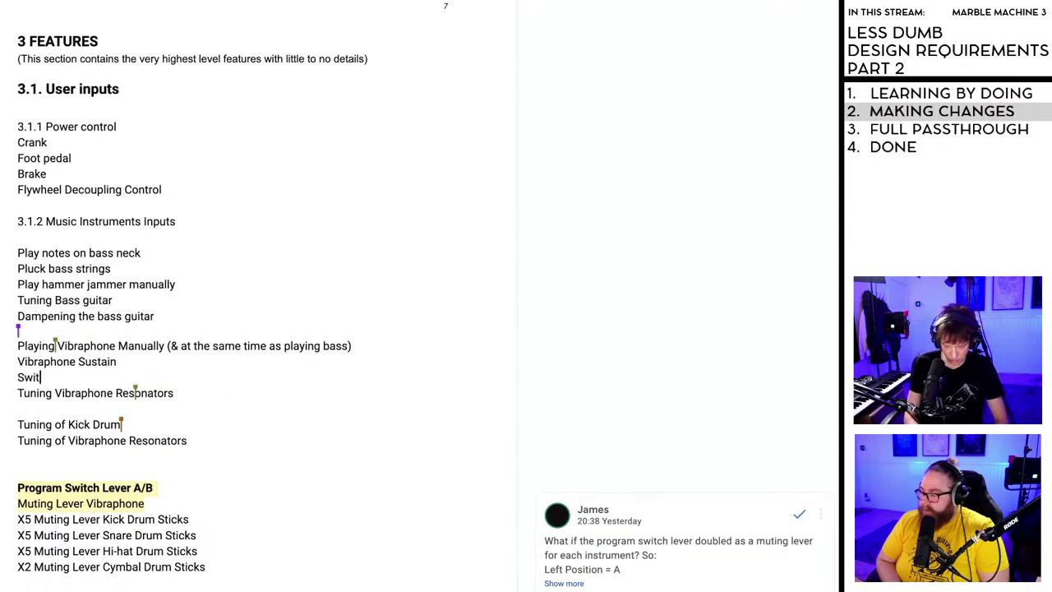
type("ching Vibraphone Plates")
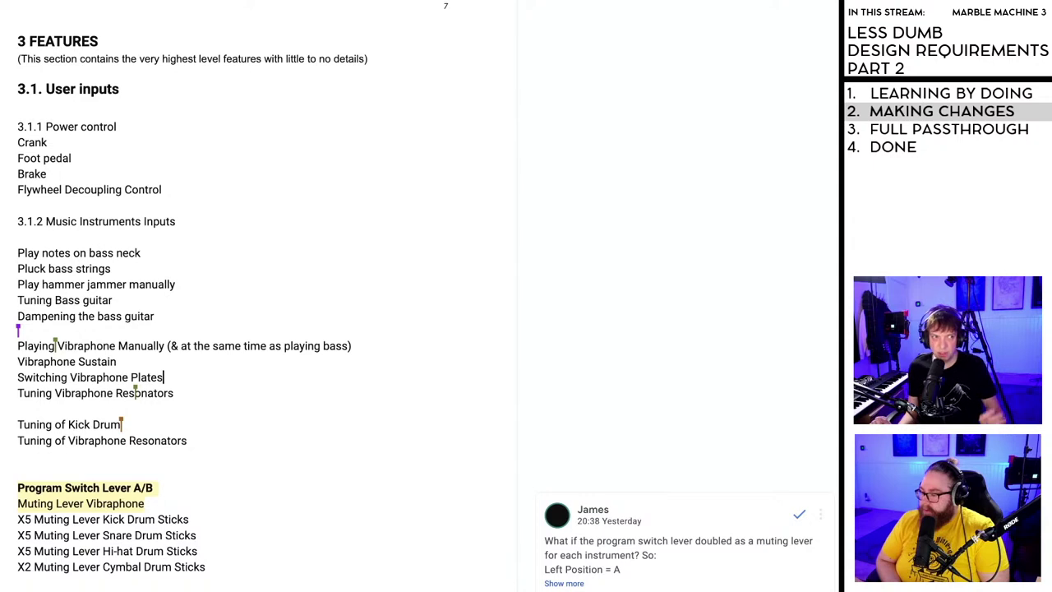
left_click(209, 374)
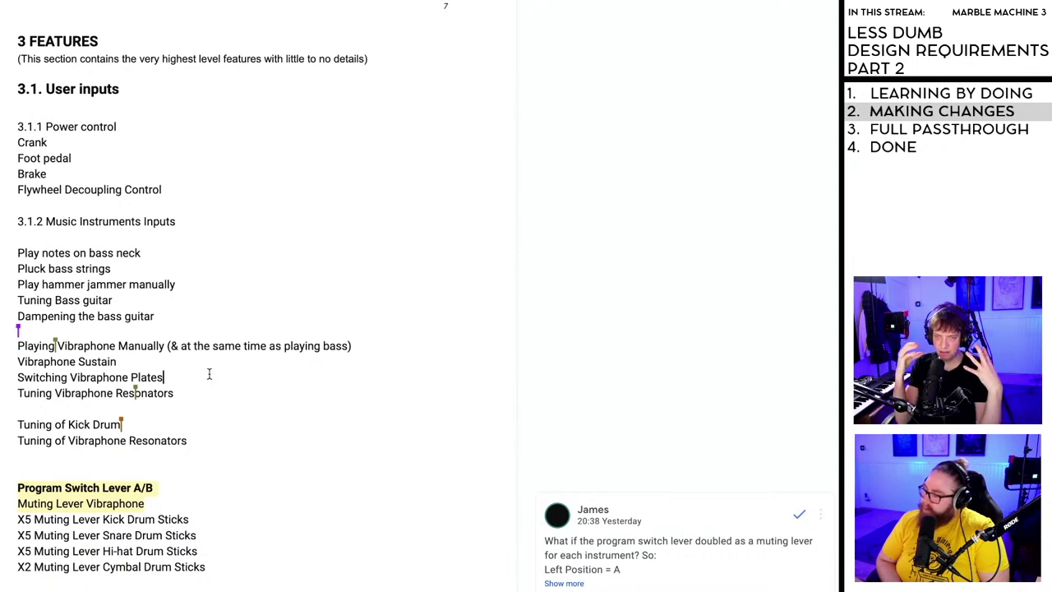
- Review the bass guitar and vibraphone input lines, then place the caret before 3.1.1 Power control
scroll(208, 373, "down", 1)
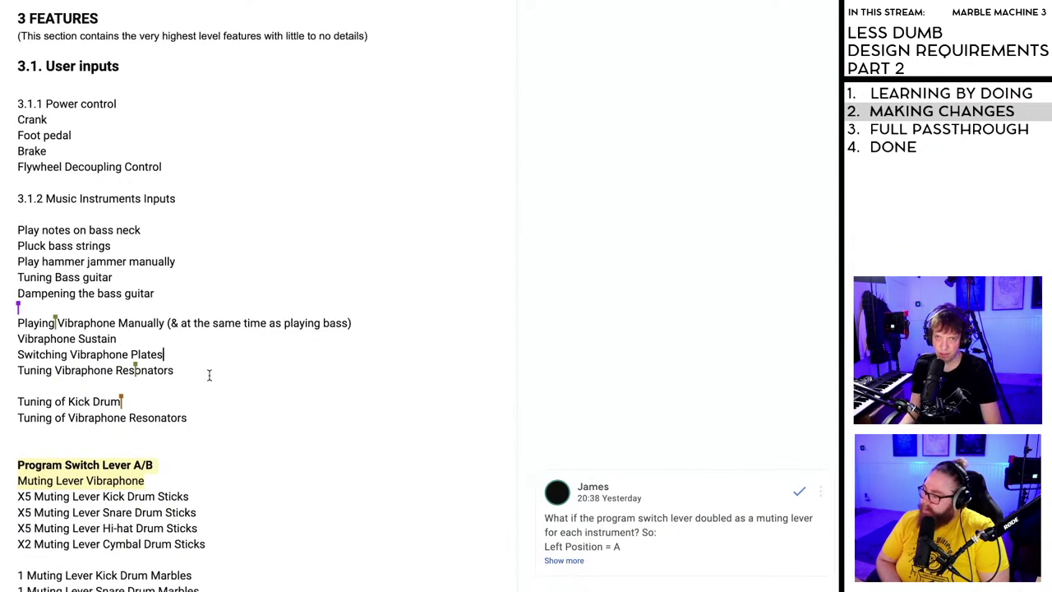
scroll(208, 374, "down", 1)
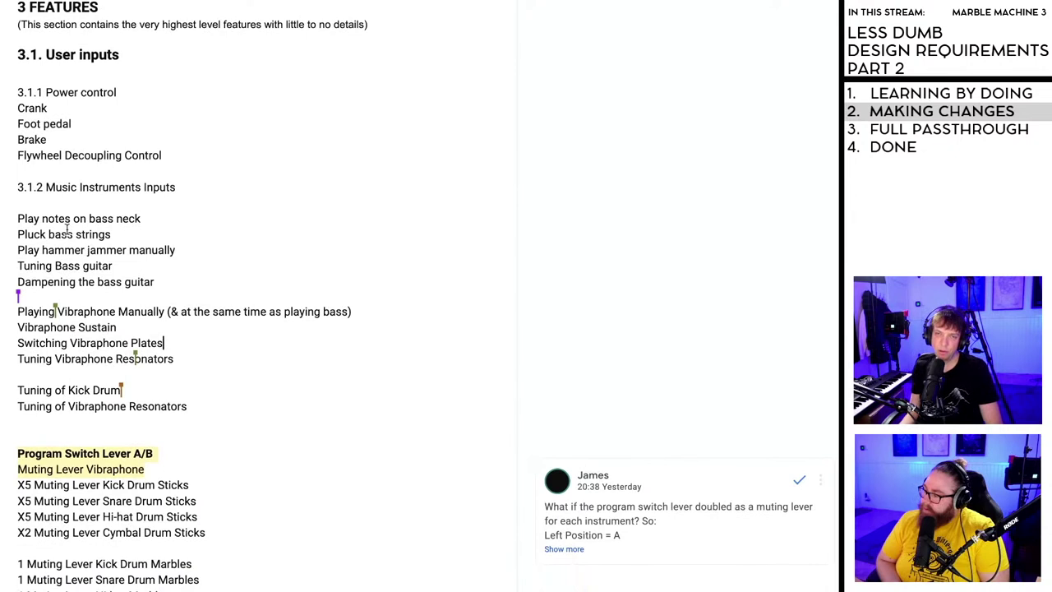
left_click_drag(69, 218, 85, 265)
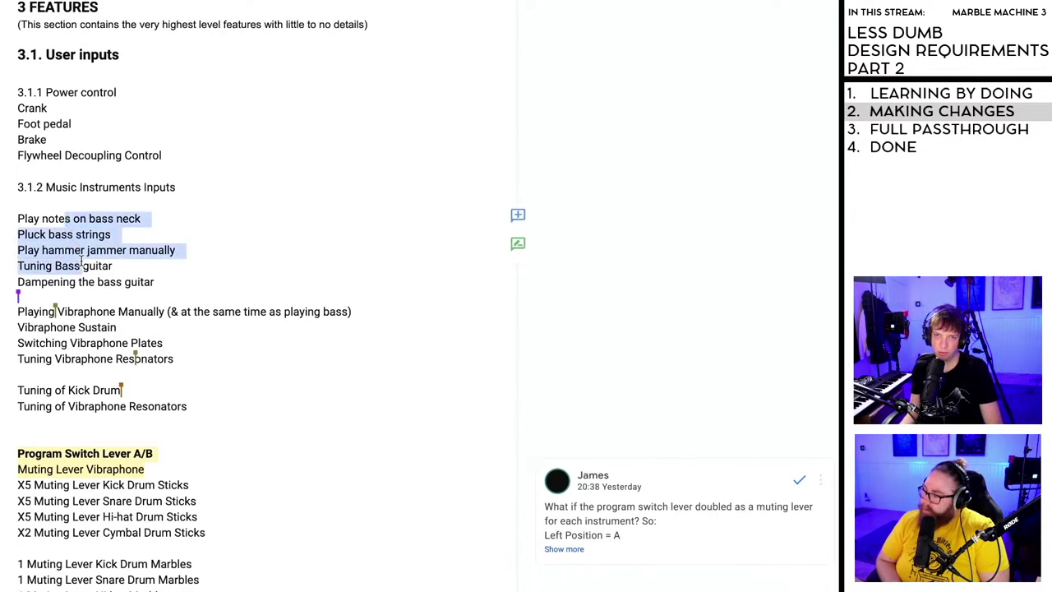
left_click(75, 250)
scroll(75, 250, "down", 1)
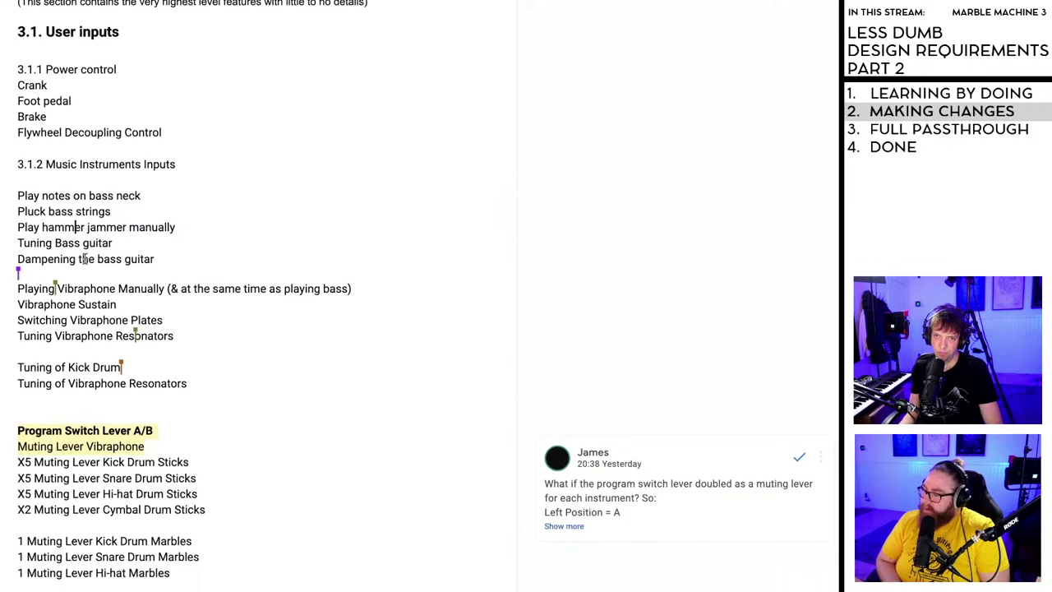
left_click(180, 330)
scroll(180, 331, "down", 1)
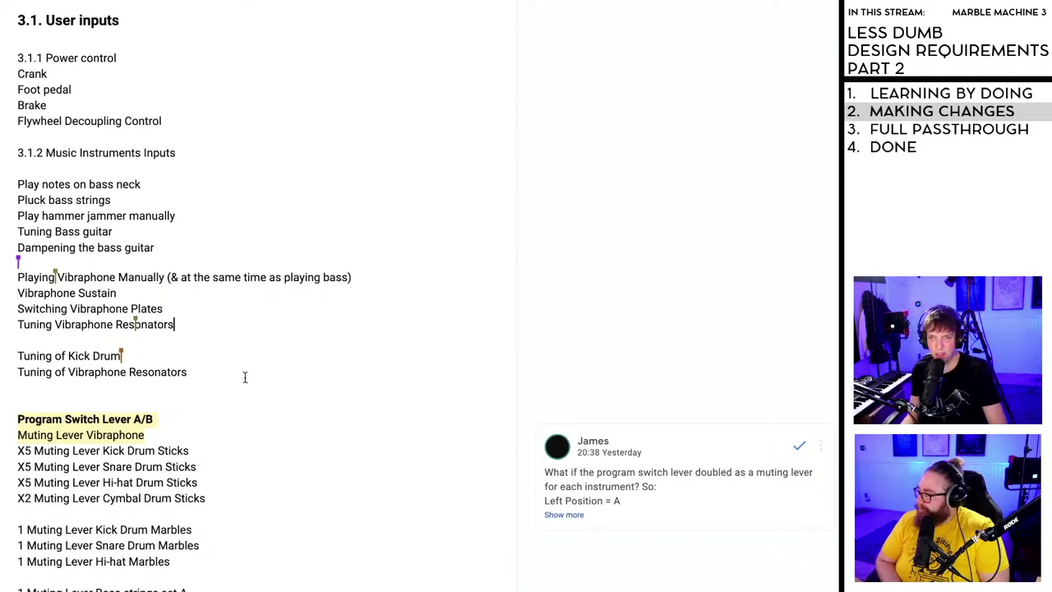
left_click(216, 370)
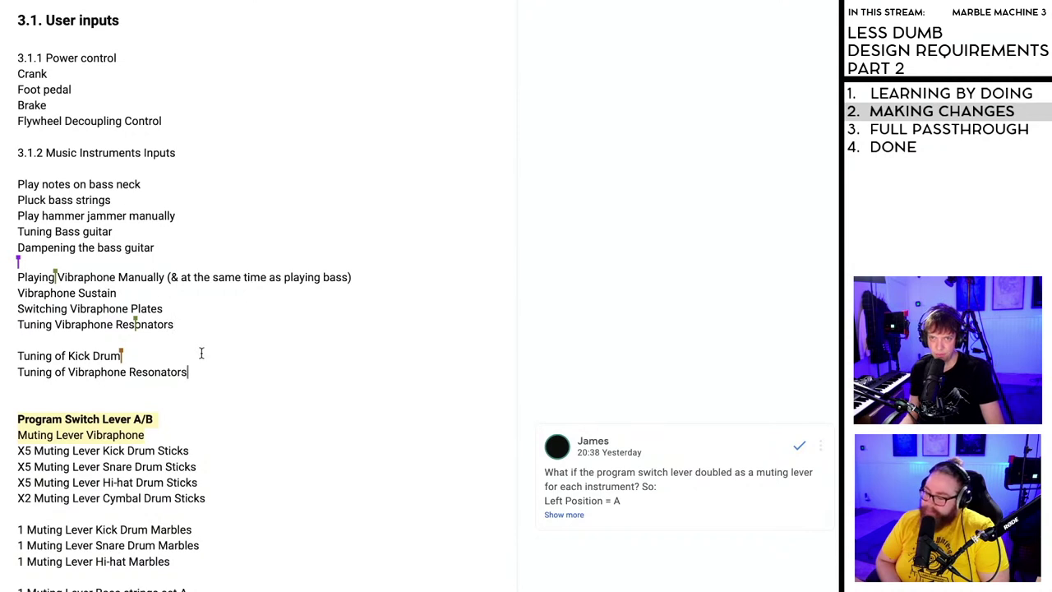
scroll(200, 352, "up", 1)
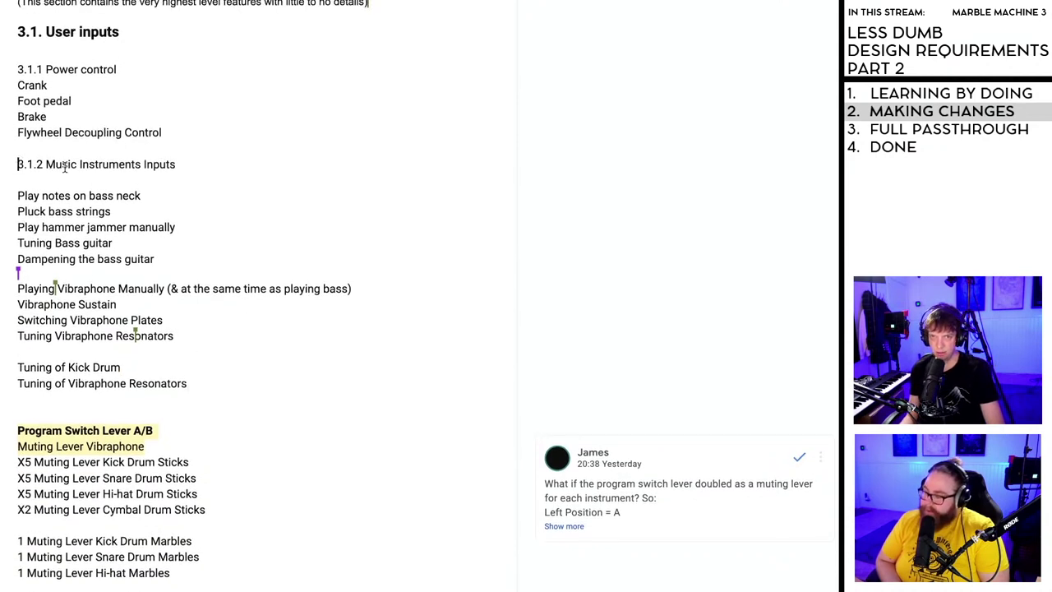
scroll(64, 170, "up", 1)
left_click(17, 80)
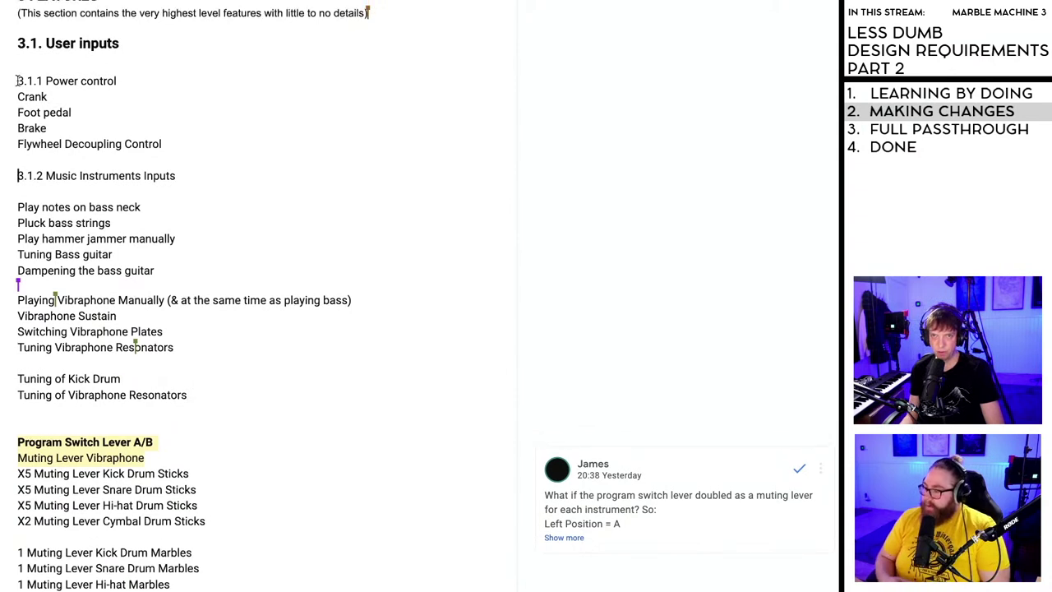
scroll(141, 120, "up", 1)
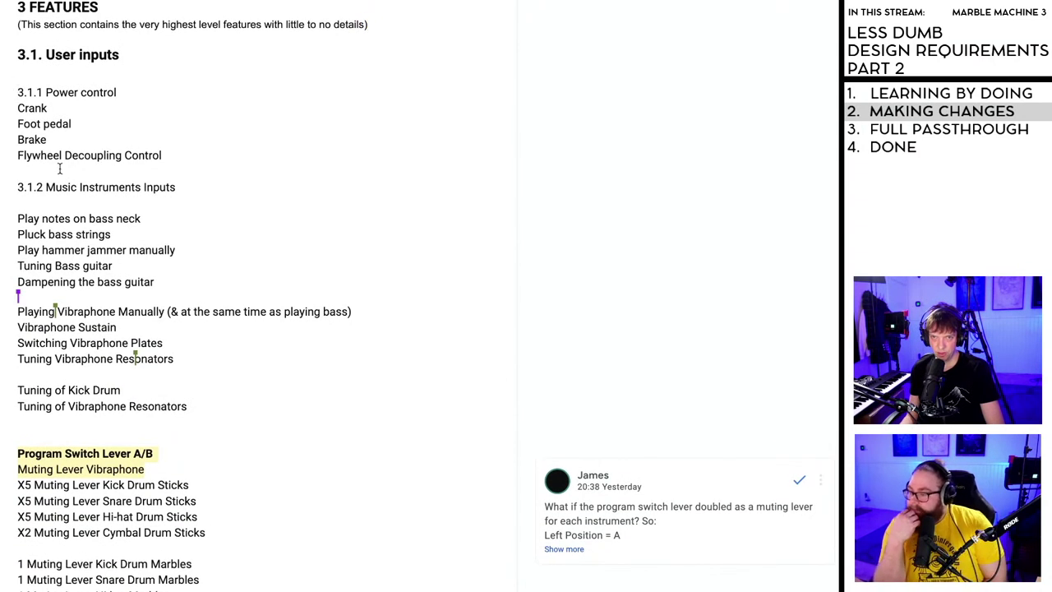
- Insert a new 3.1.1 label, renumbering Power control to 3.1.2 and Music Instruments Inputs to 3.1.3
key("Return")
key("Return")
key("Up")
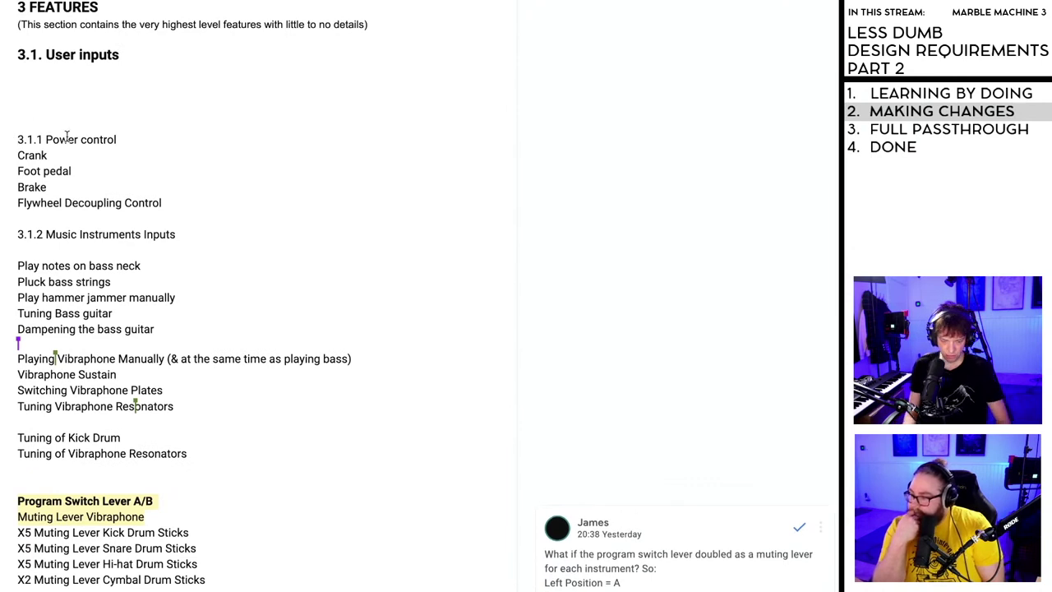
type("3.1.1")
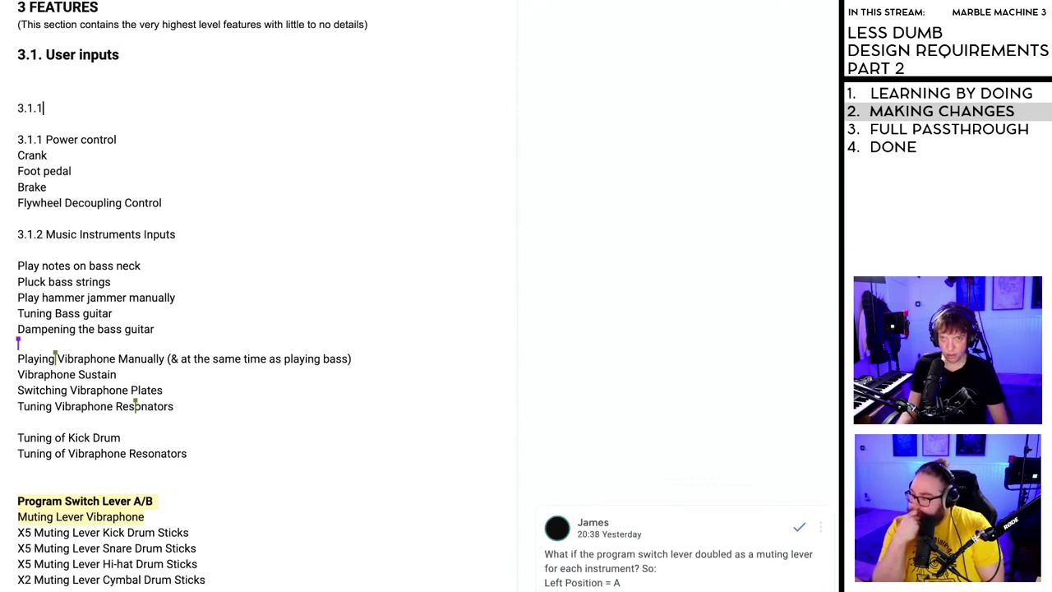
key("Down")
key("Down")
key("BackSpace")
type("2")
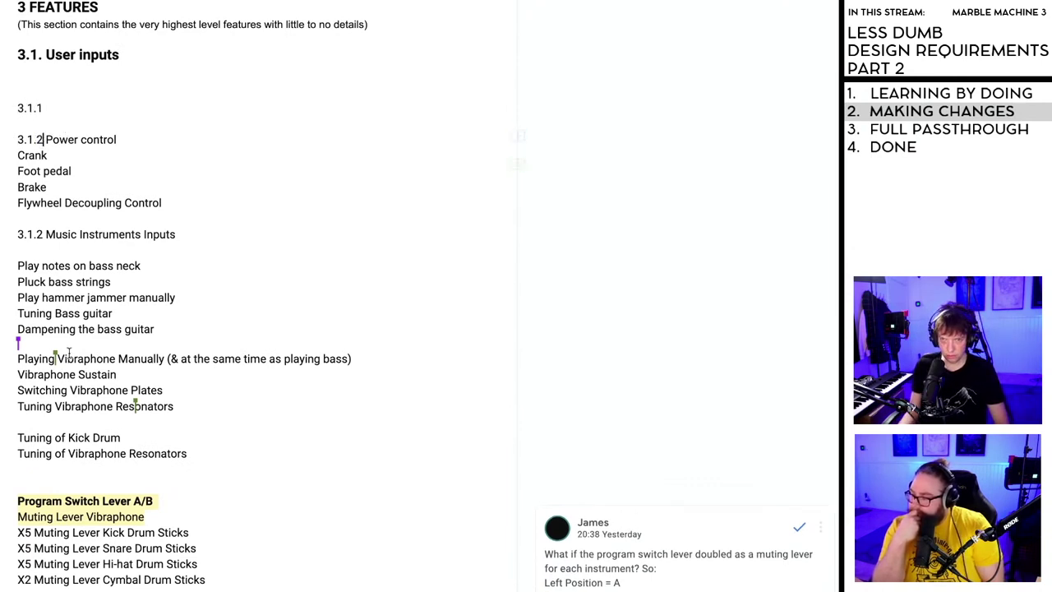
key("Down")
key("Down")
key("Down")
key("Down")
key("Down")
key("Down")
key("BackSpace")
type("3")
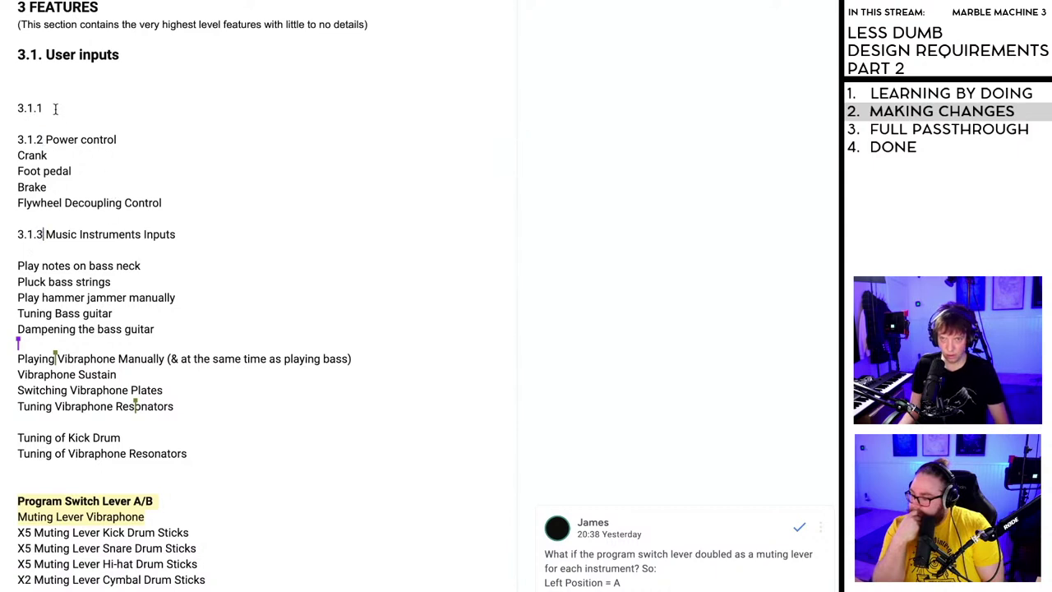
- List 'Removable Programming Drum' and 'Removable Loop Drum' under the new 3.1.1 label
left_click(55, 108)
key("Return")
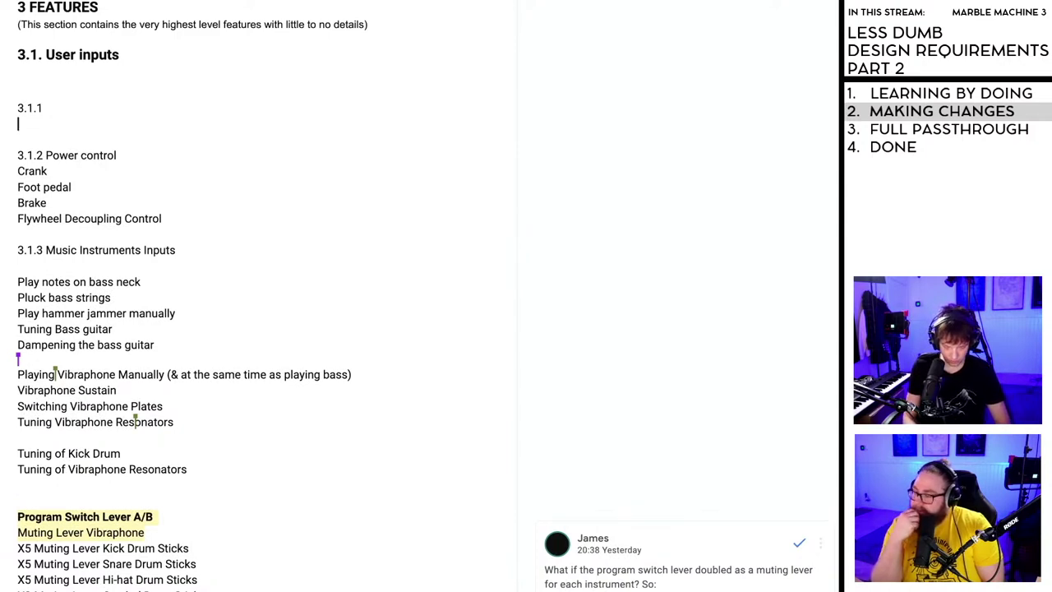
type("Remo")
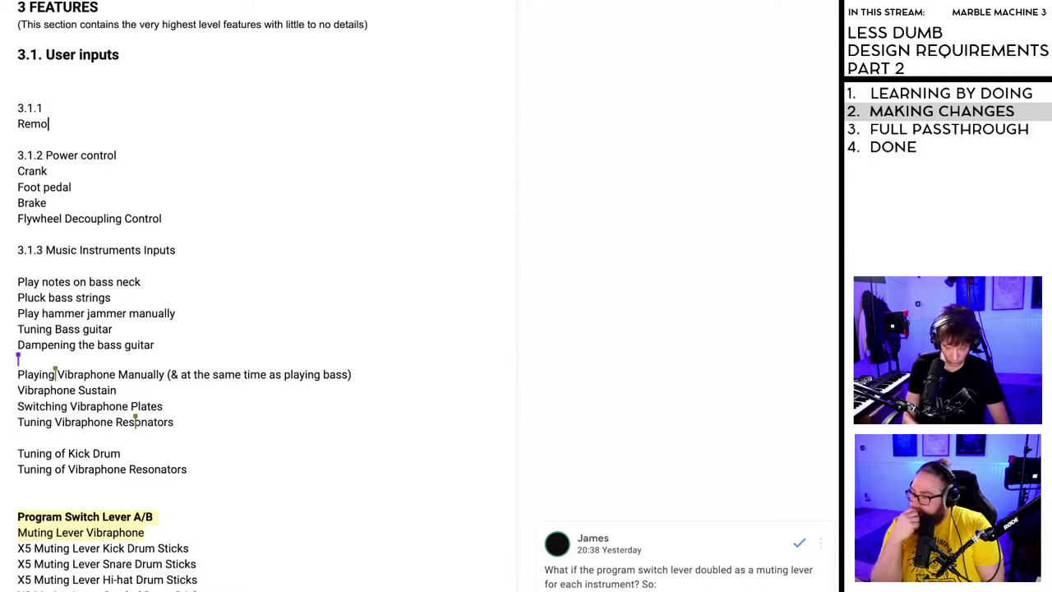
type("vable Progr")
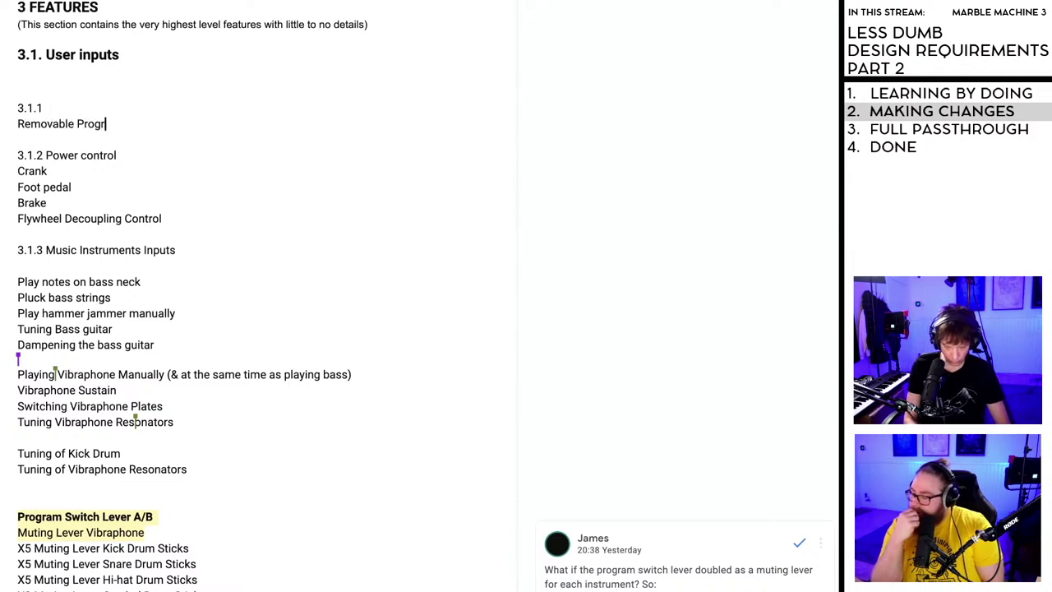
type("amming Drum")
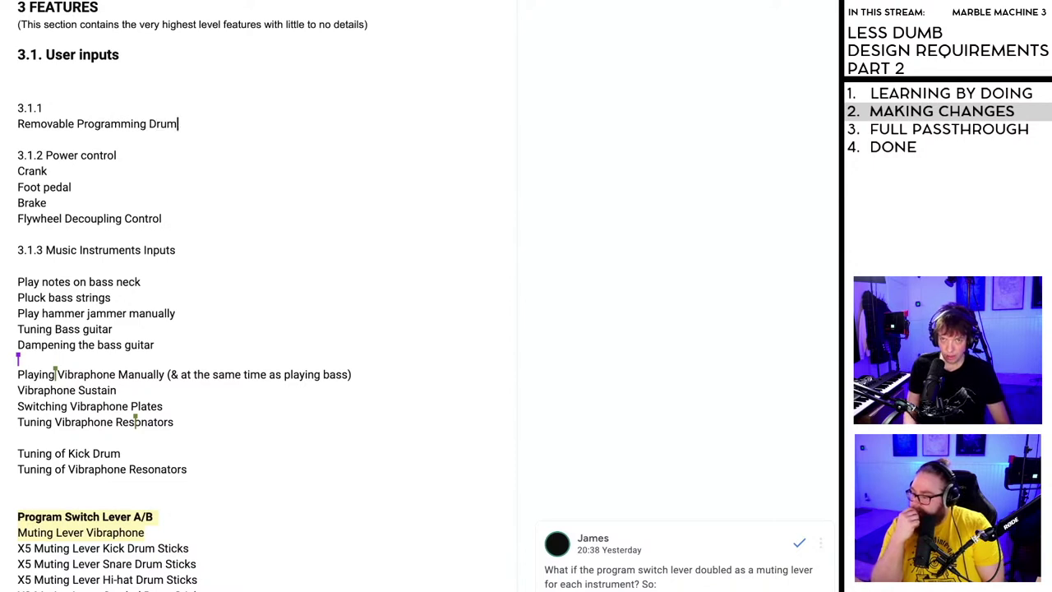
key("Return")
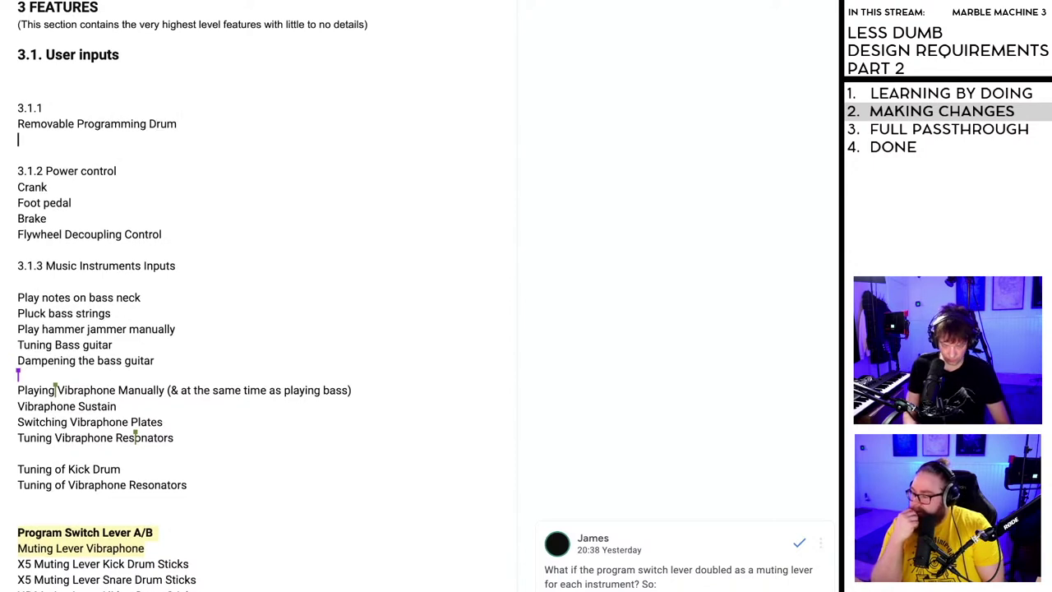
type("Removable L")
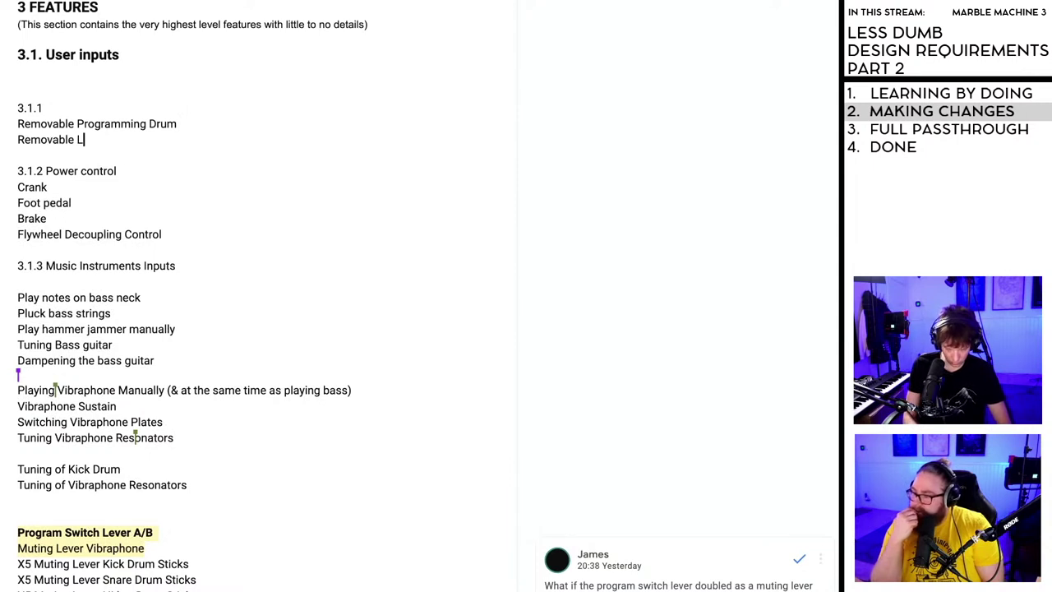
type("oop Drum")
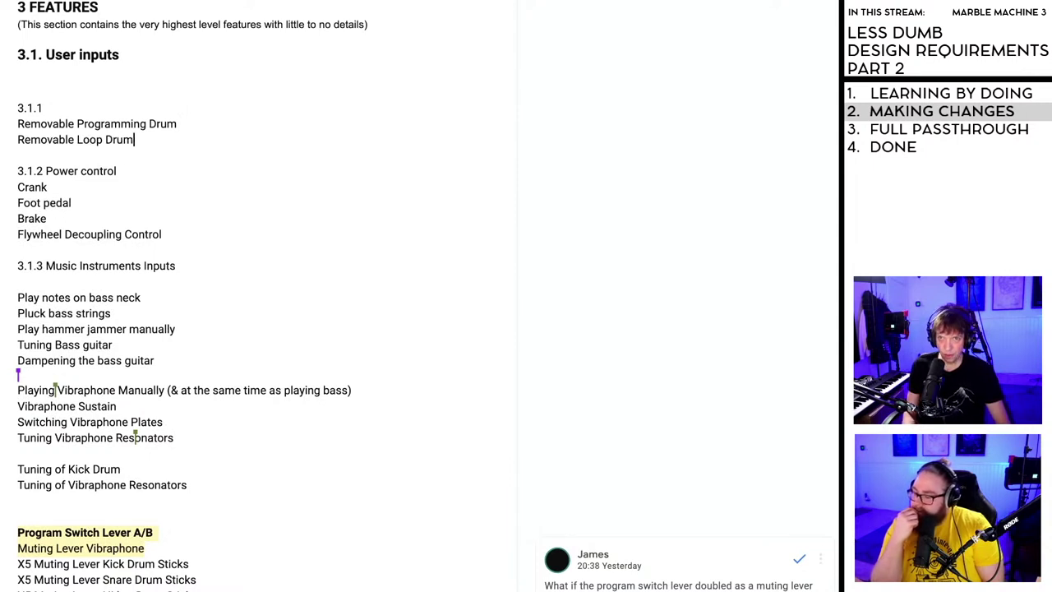
- Add 'Programming Pins', 'Loop Pins' and 'Timing Clutch Setting' lines, and delete the blank line above 3.1.1
left_click(205, 117)
key("Return")
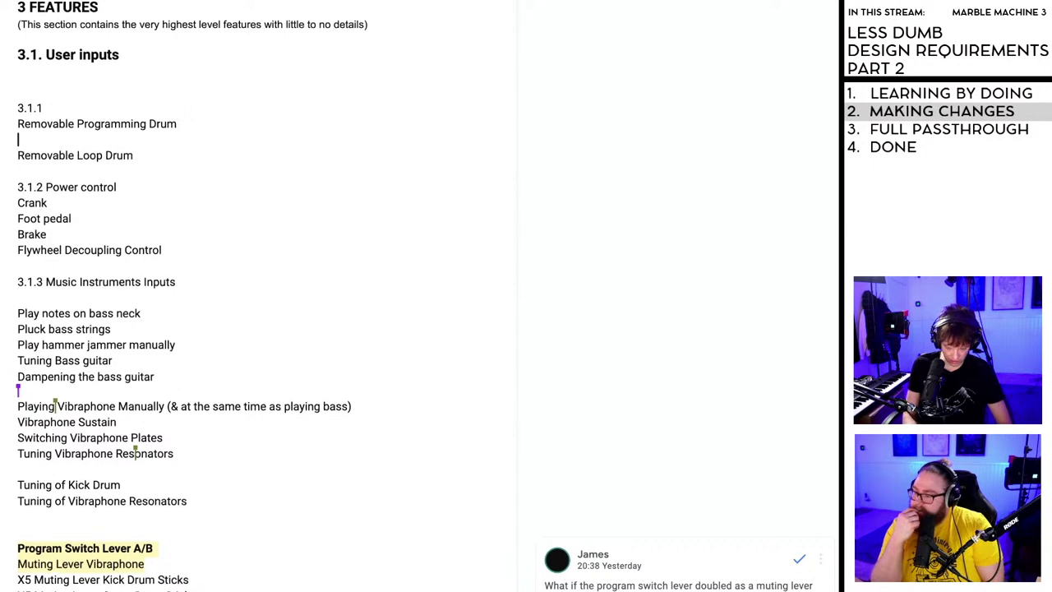
type("Programming Pins")
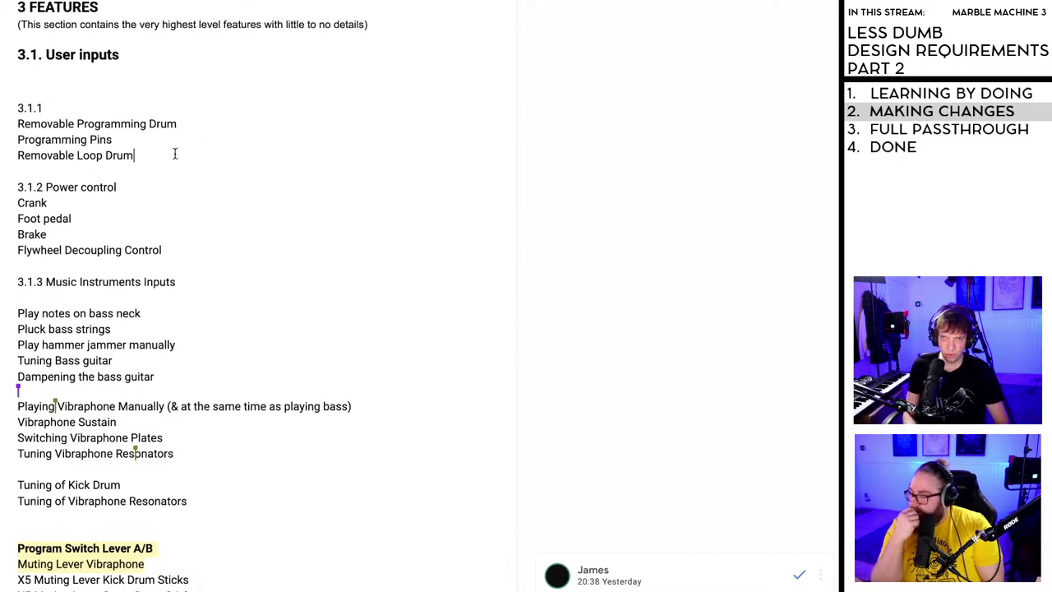
key("Return")
type("L")
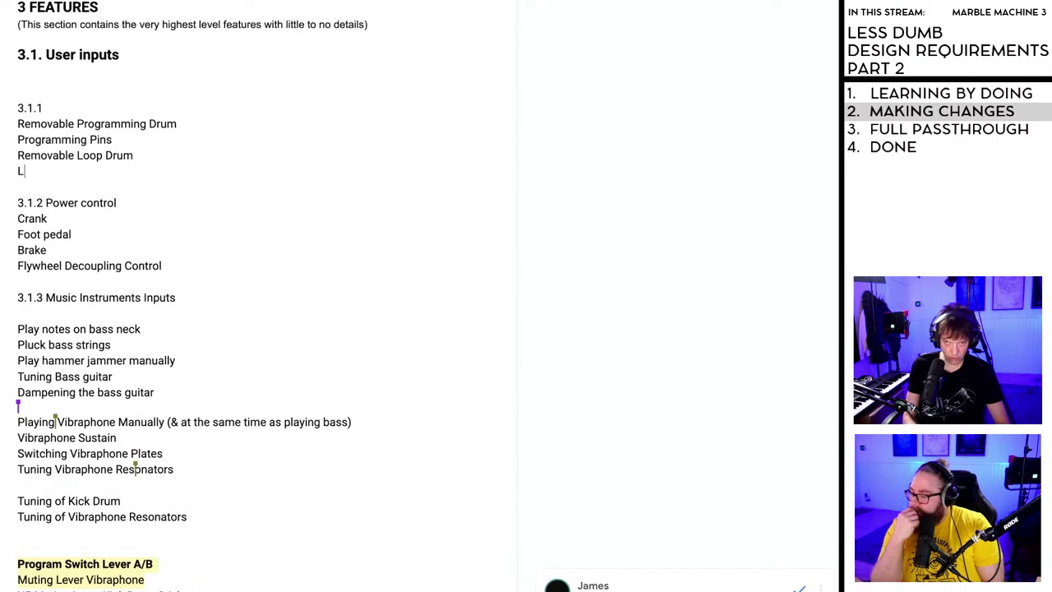
type("oop P")
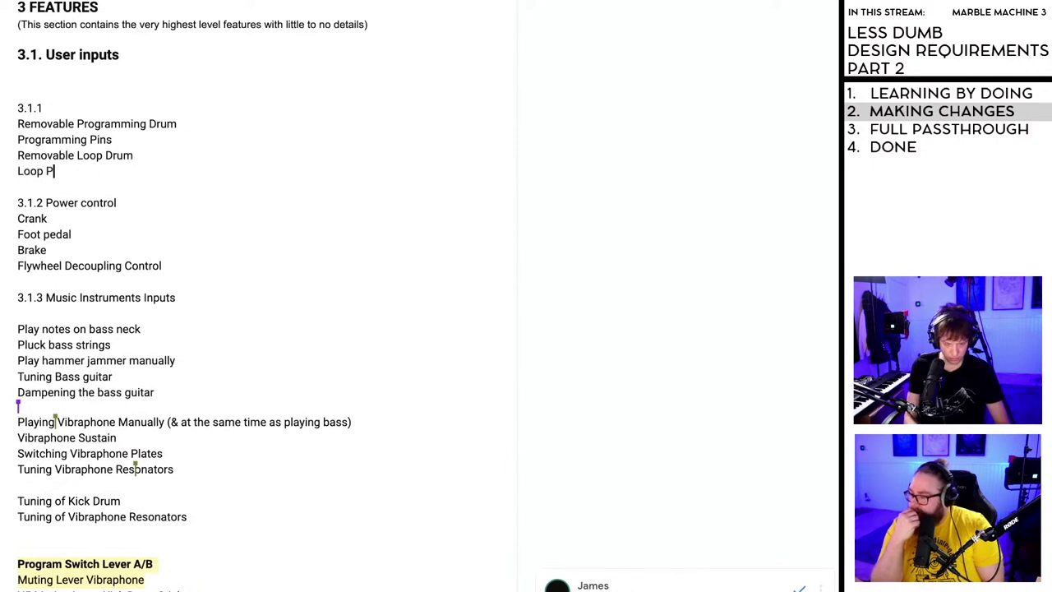
type("ins")
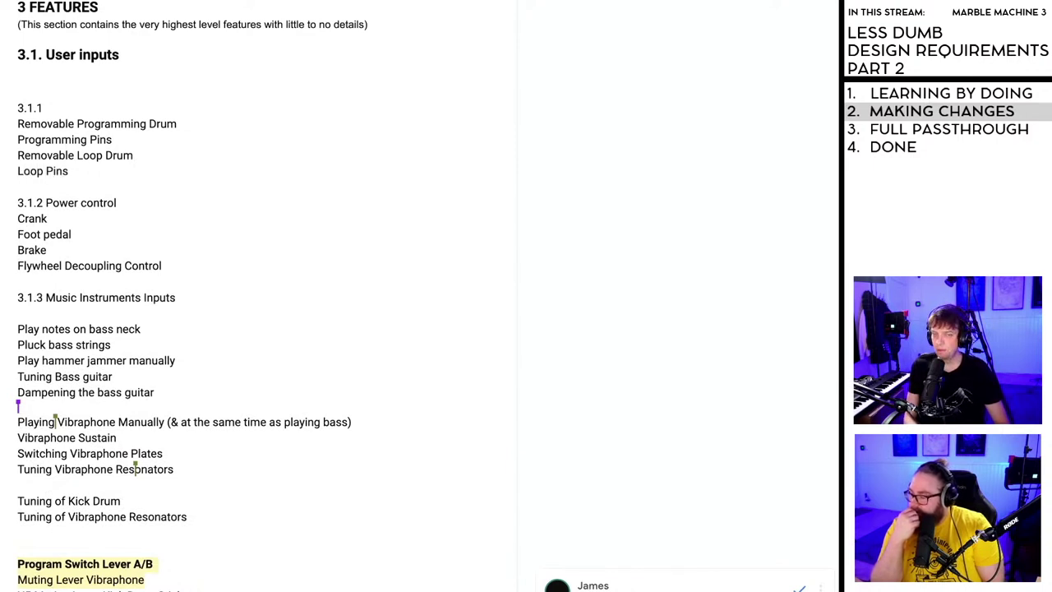
key("Return")
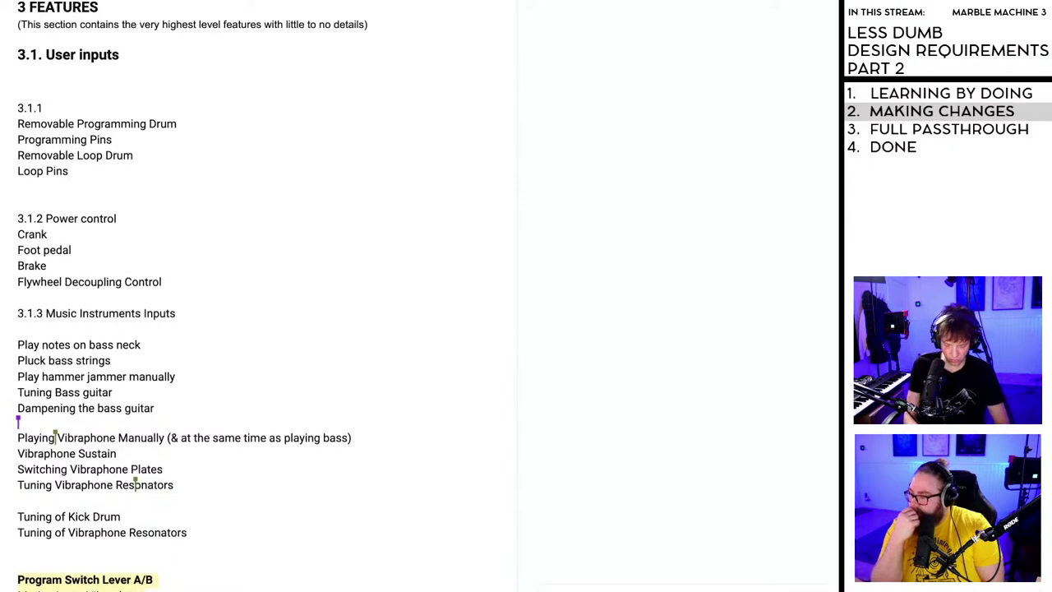
type("Timi")
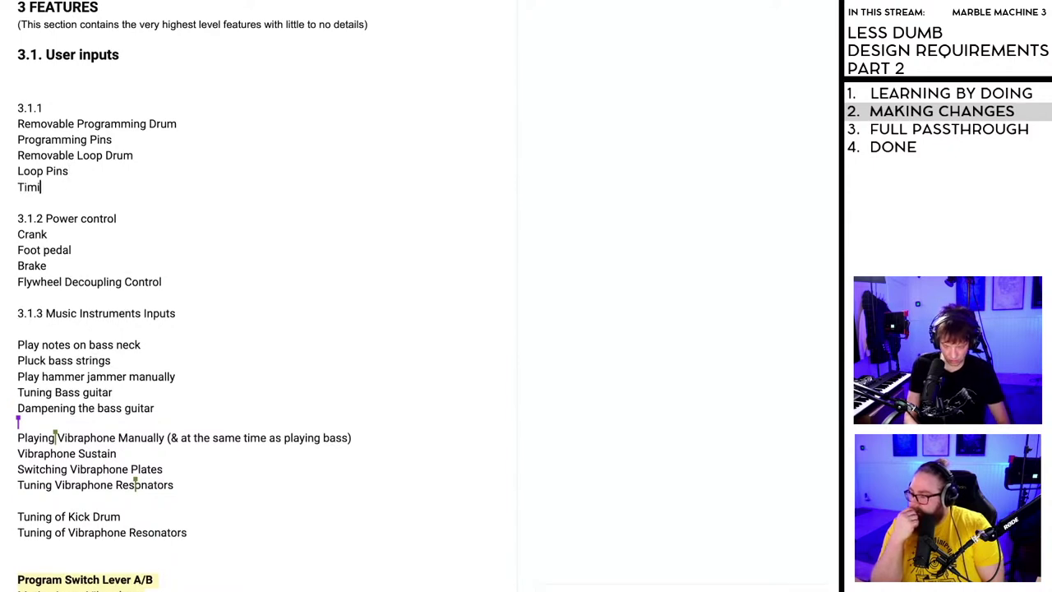
type("ng Clutch Setting")
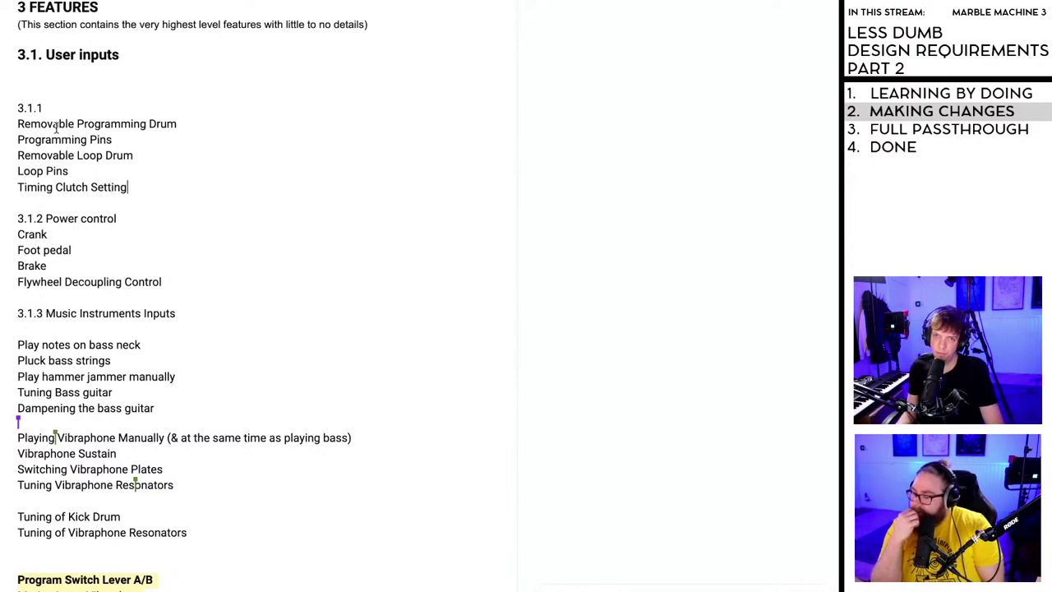
left_click(17, 109)
key("BackSpace")
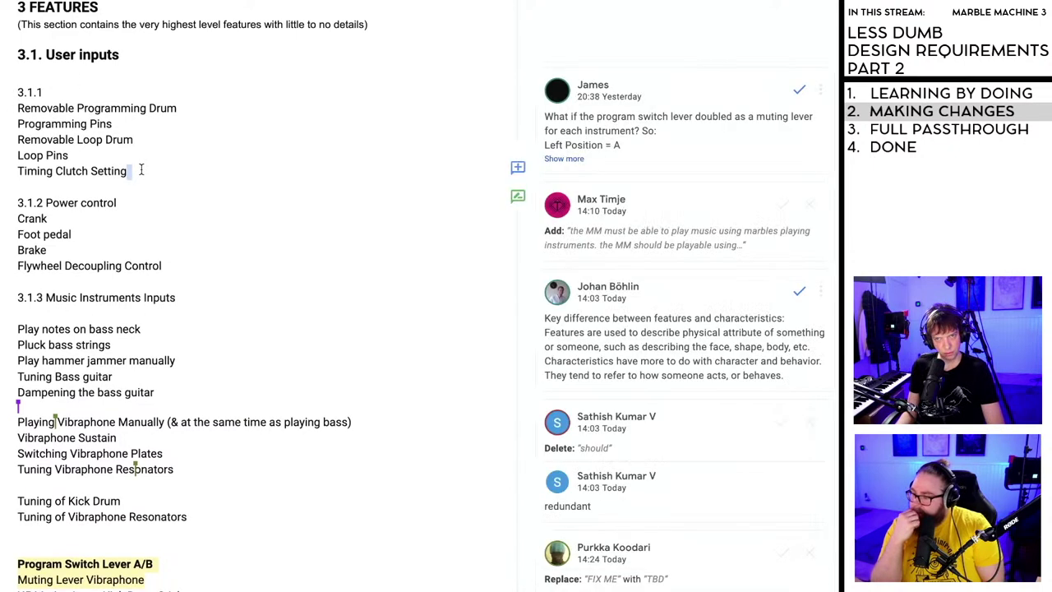
- Insert a new line reading 'Dampening' right after 'Tuning of Kick Drum' in the 3.1.3 list
left_click(83, 162)
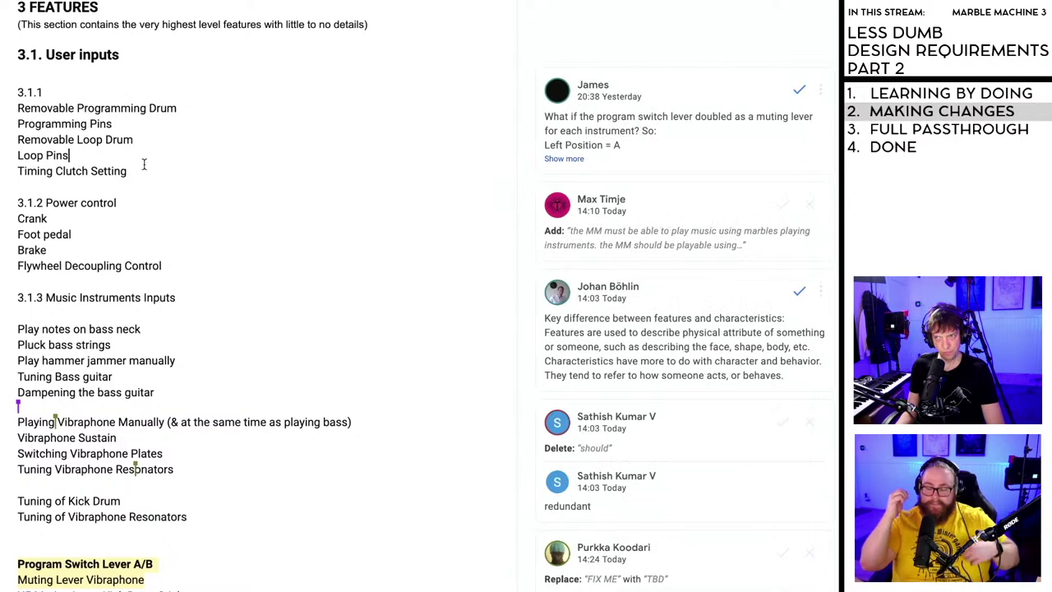
scroll(137, 167, "down", 1)
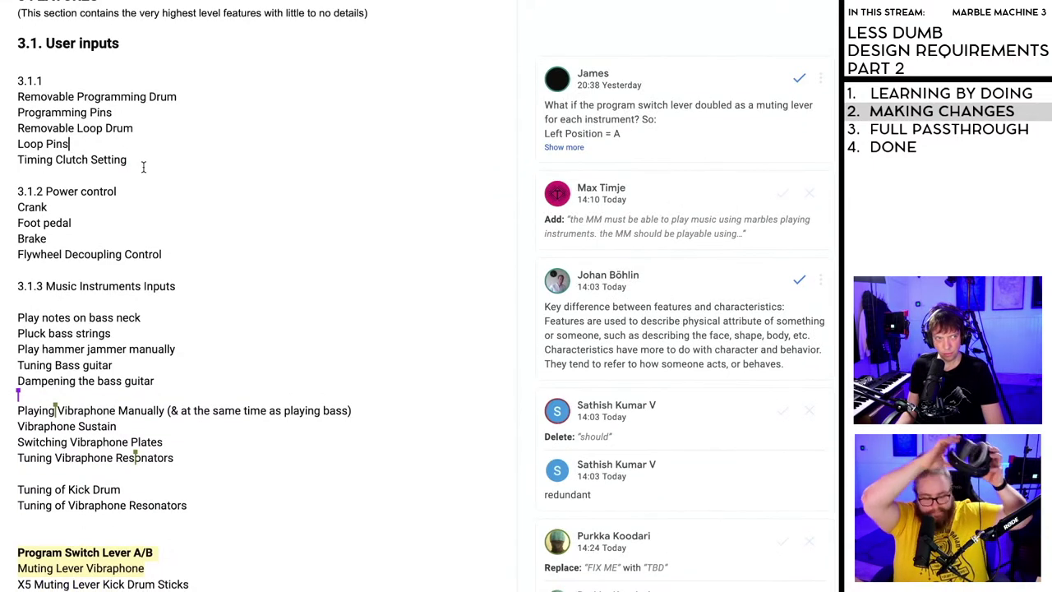
scroll(140, 167, "down", 2)
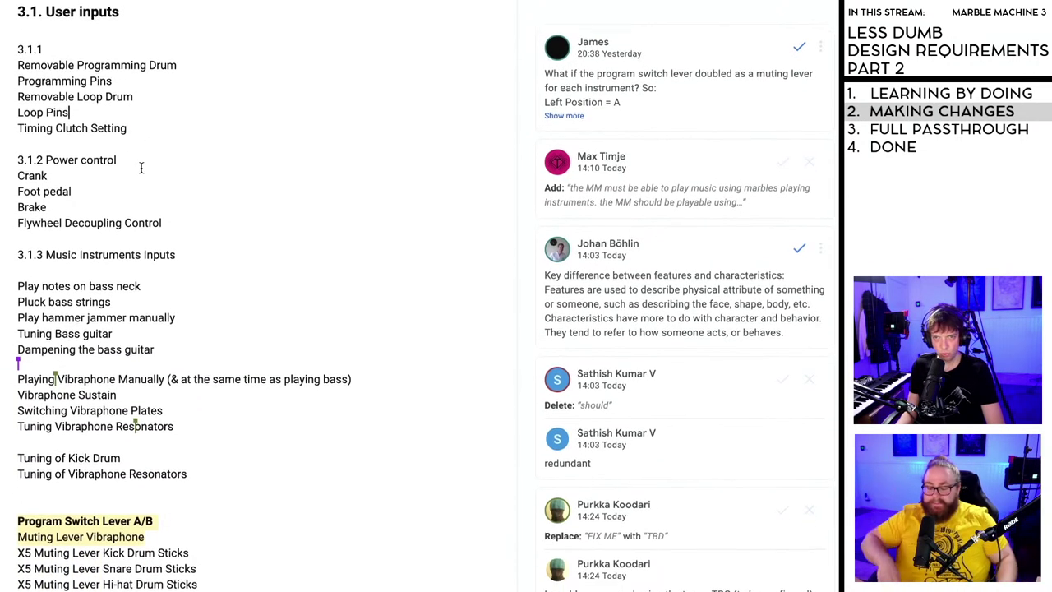
scroll(125, 169, "down", 1)
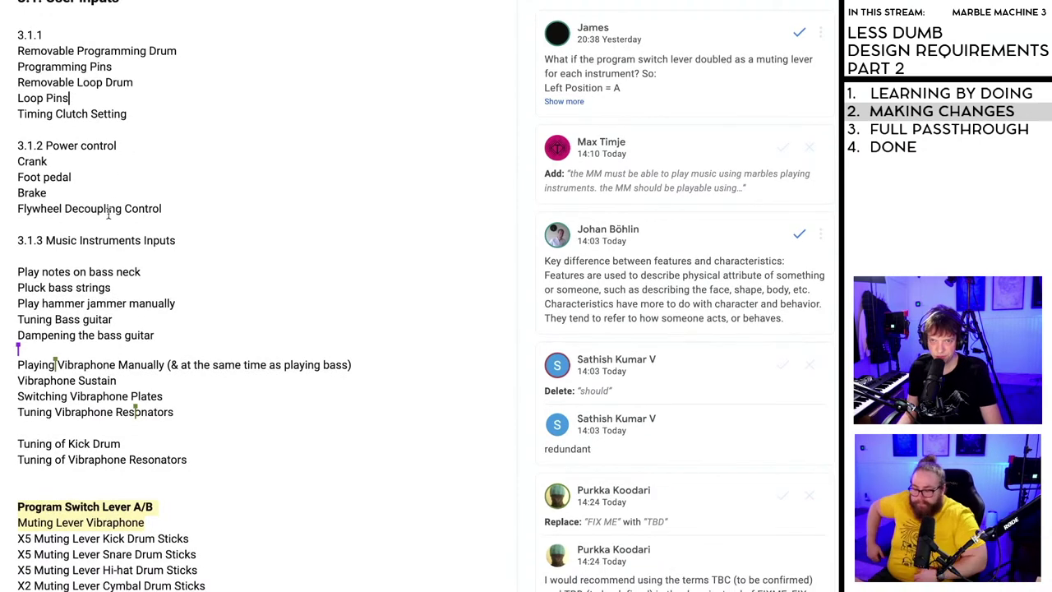
scroll(109, 222, "down", 1)
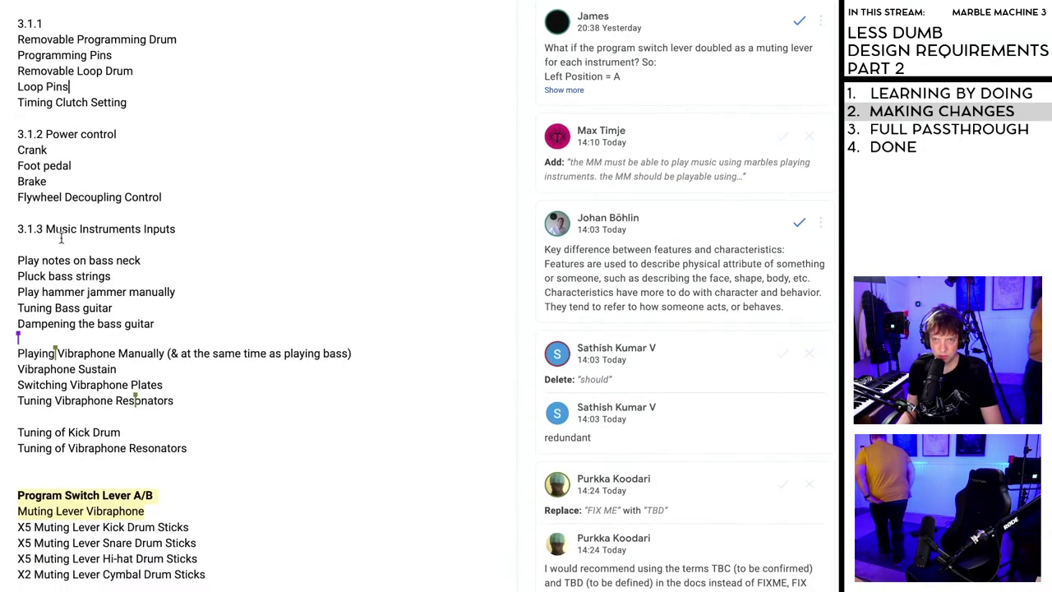
scroll(61, 238, "down", 3)
scroll(156, 323, "down", 3)
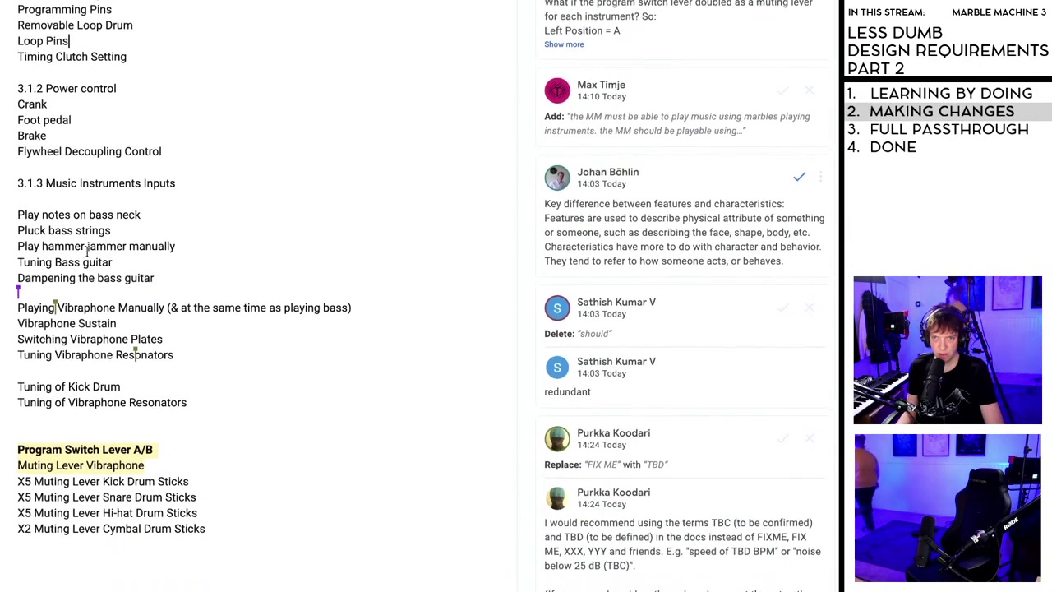
scroll(160, 326, "down", 2)
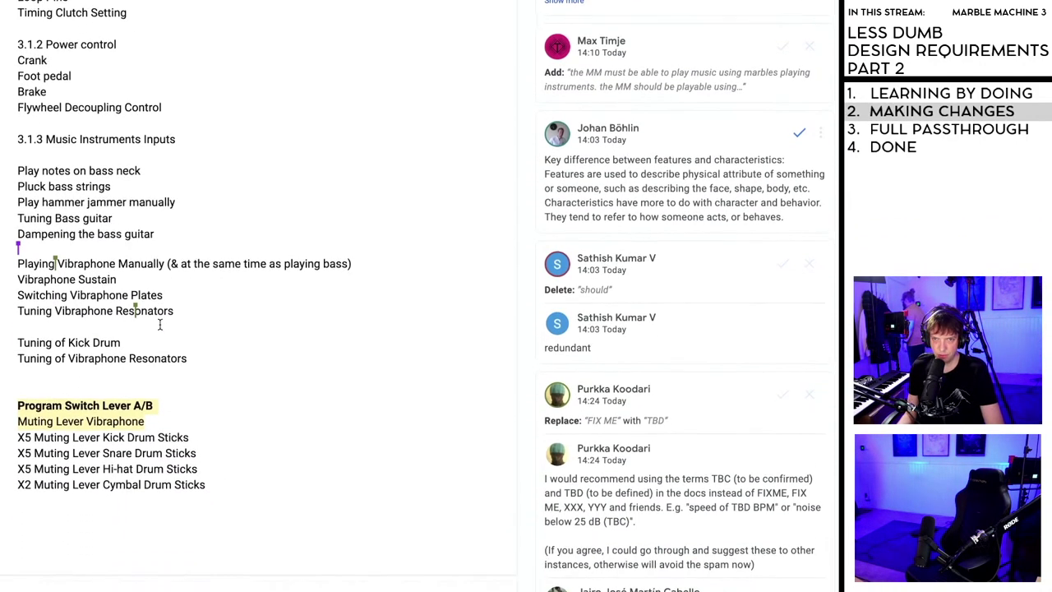
left_click(125, 340)
scroll(125, 340, "down", 5)
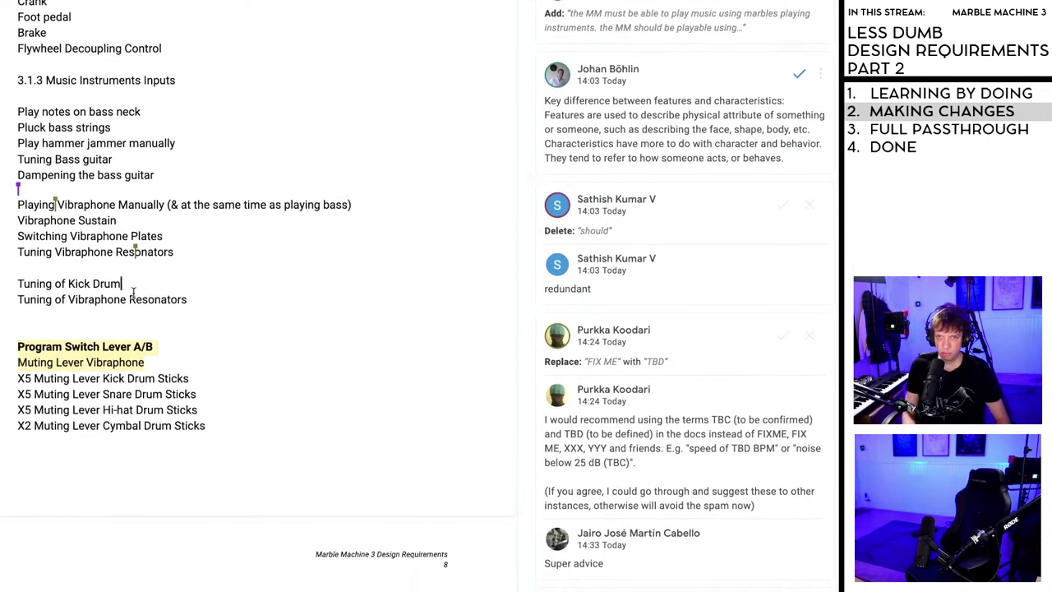
key("Return")
type("Dampening")
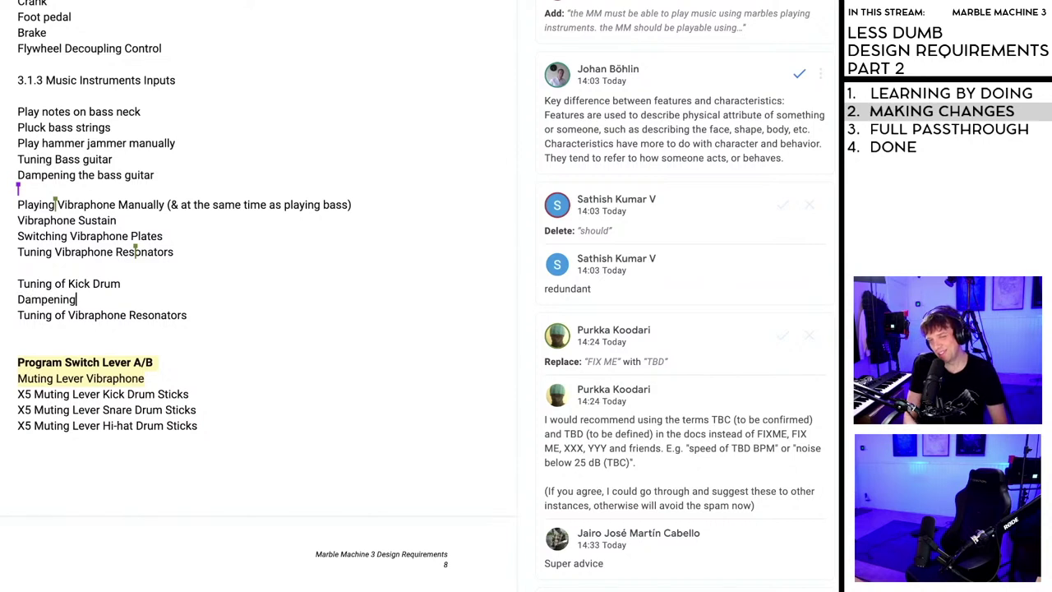
- Complete the line as 'Dampening of Kick Drum' and delete the 'Tuning of Vibraphone Resonators' line
type("of ")
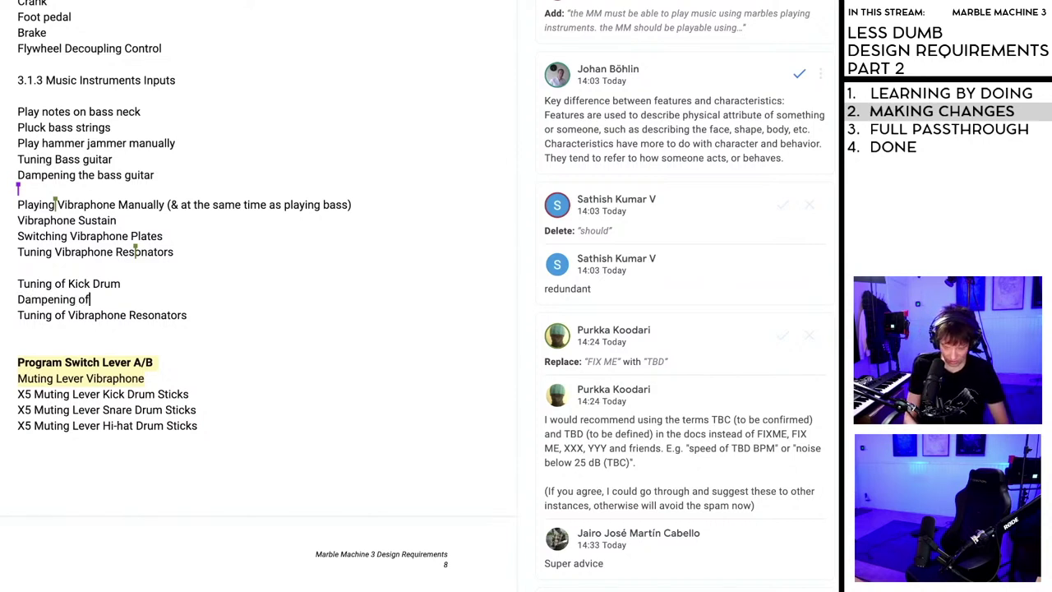
type("Kick Drum")
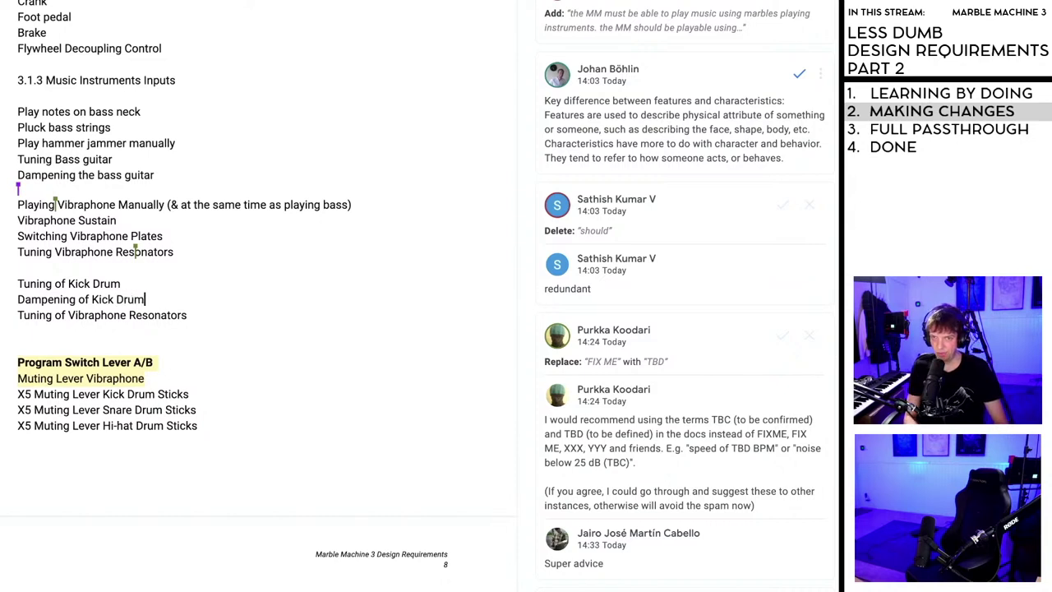
key("Return")
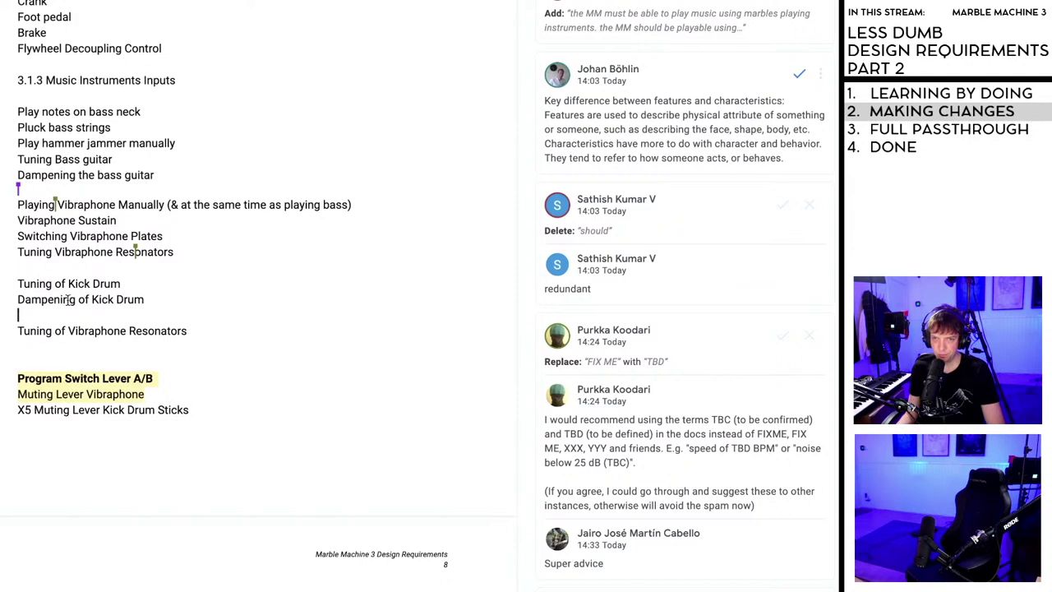
scroll(69, 299, "down", 1)
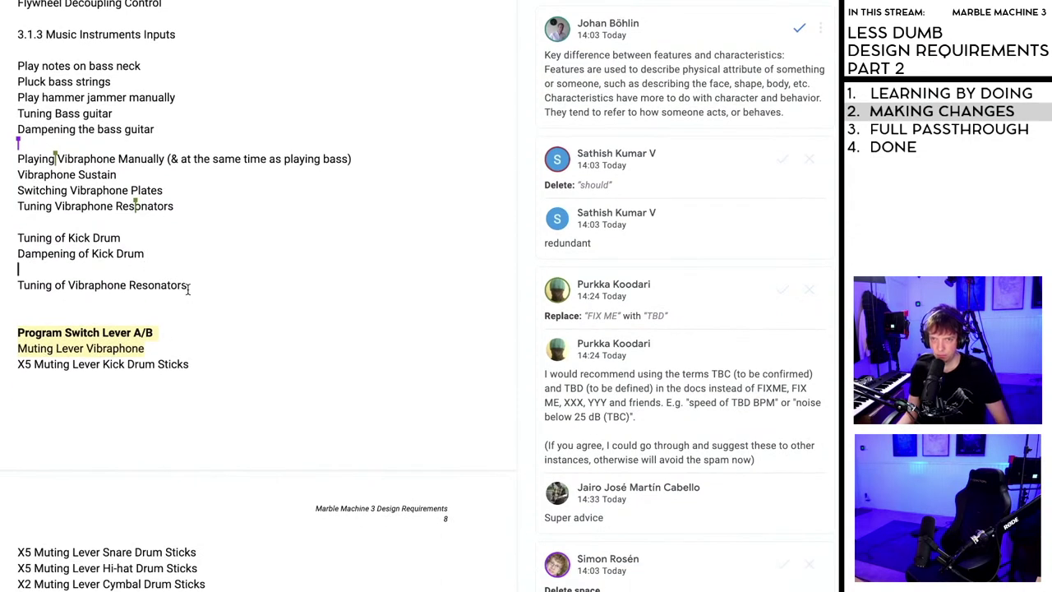
left_click_drag(188, 287, 18, 270)
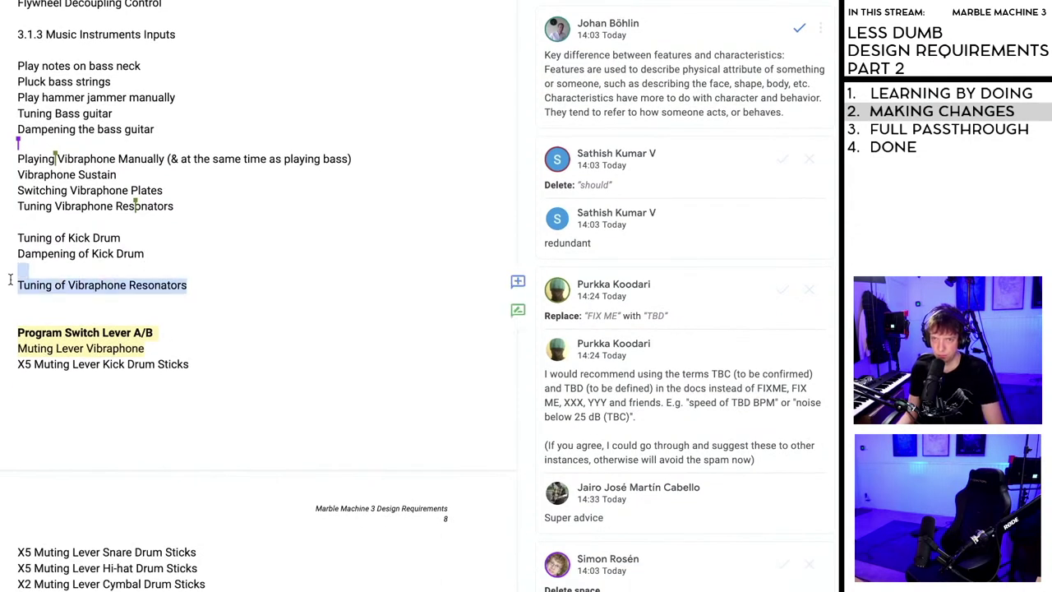
key("BackSpace")
- Remove 'of' from both kick drum lines and 'the' from the bass guitar line; open the Respnators comment
left_click_drag(69, 238, 55, 238)
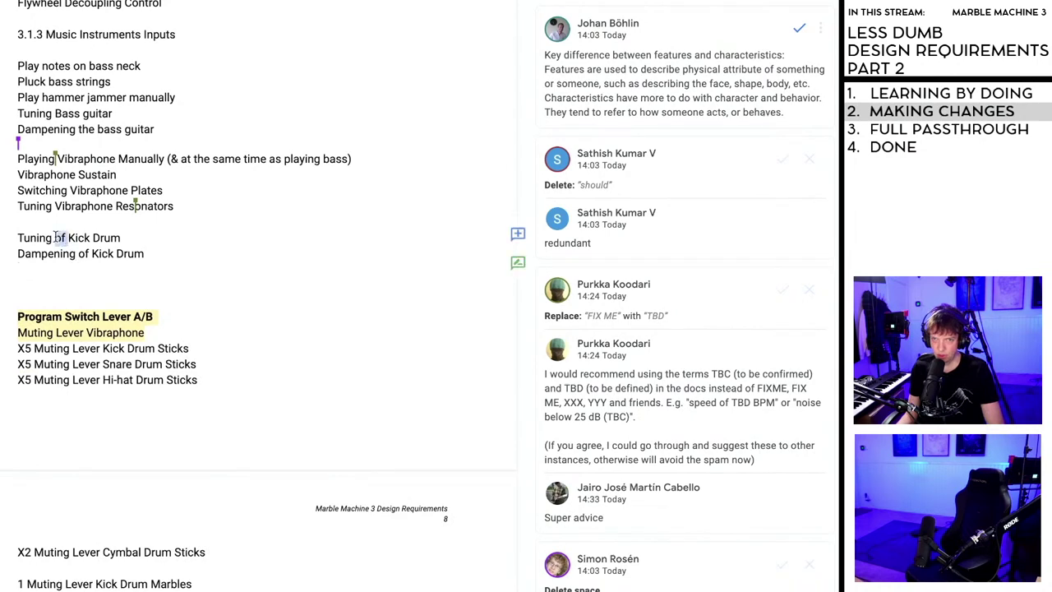
key("BackSpace")
scroll(68, 241, "down", 1)
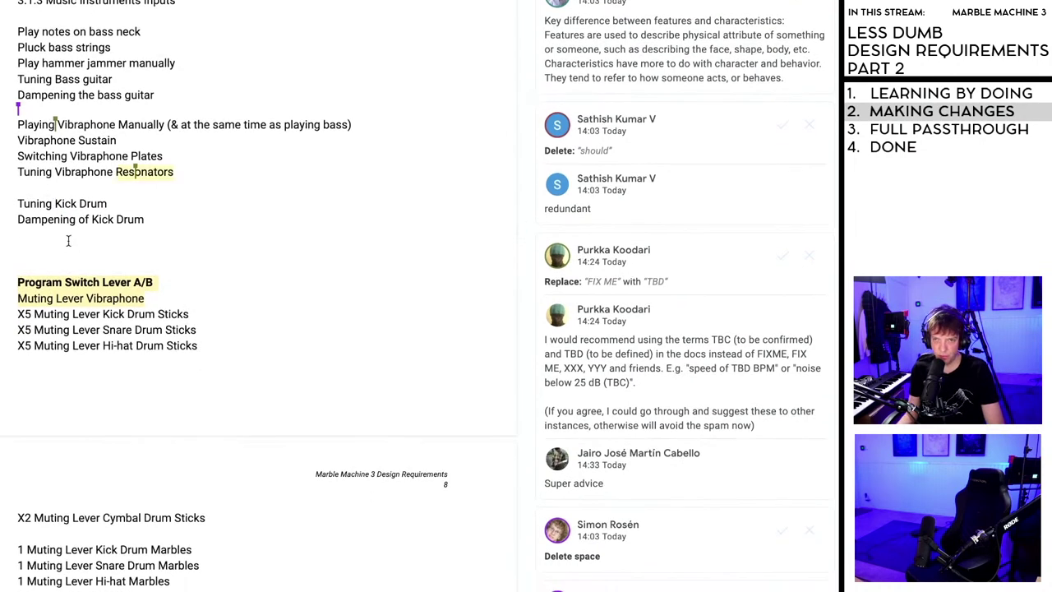
left_click_drag(93, 219, 81, 219)
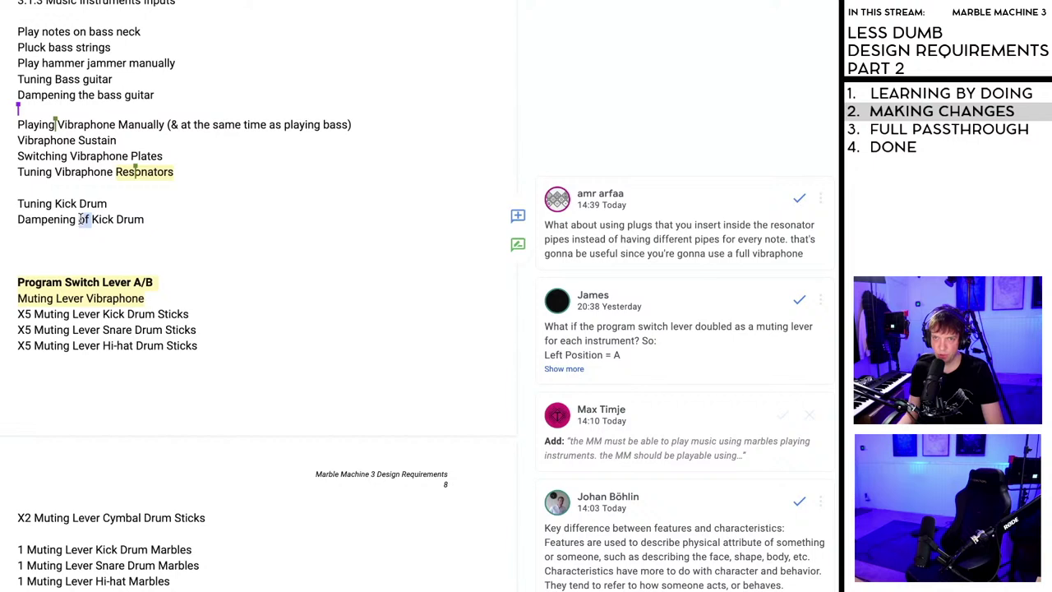
key("BackSpace")
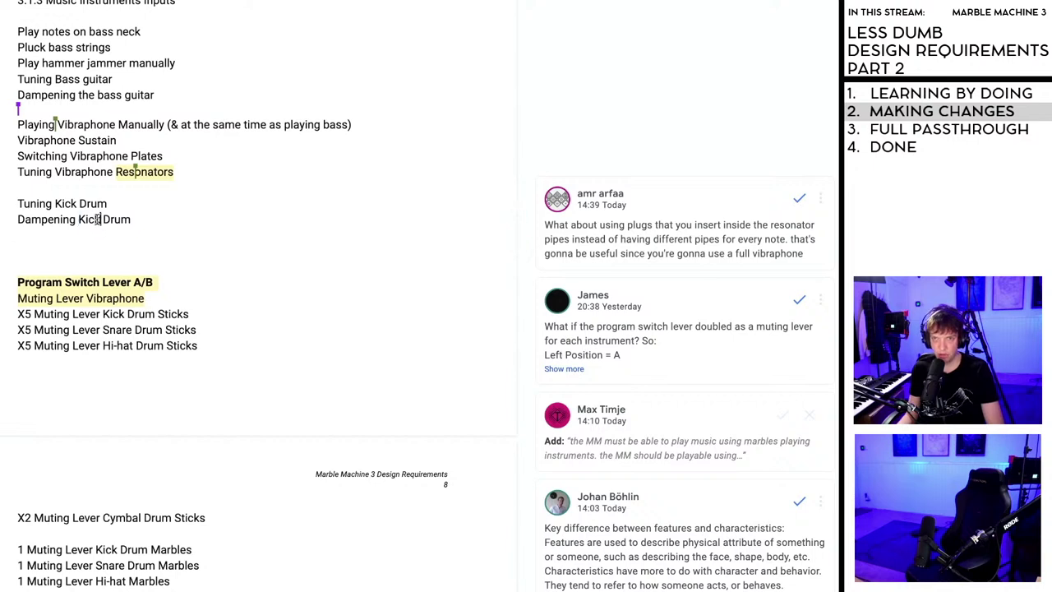
double_click(117, 237)
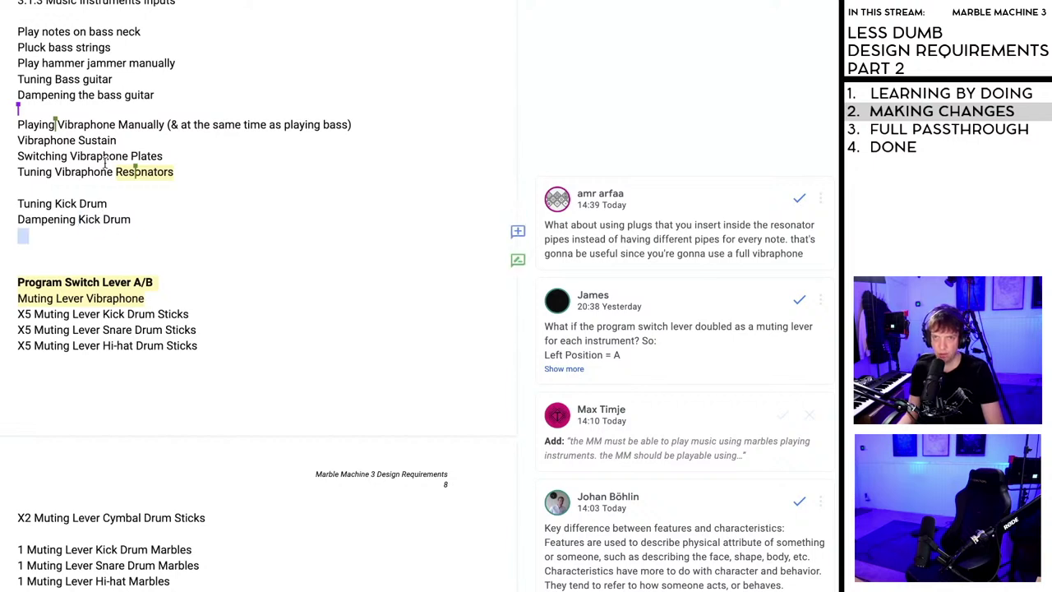
left_click_drag(99, 95, 80, 95)
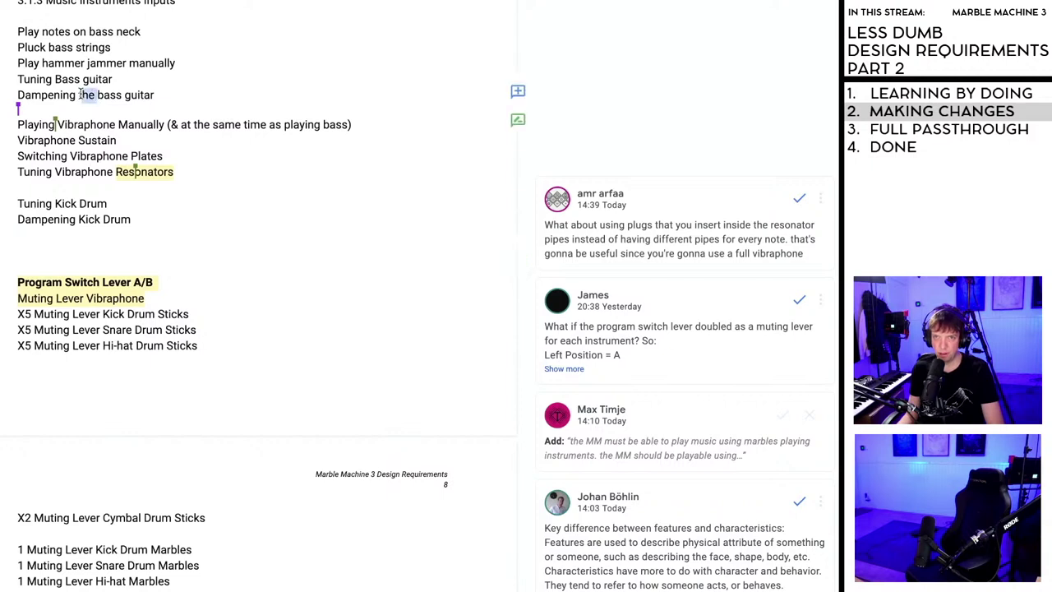
key("BackSpace")
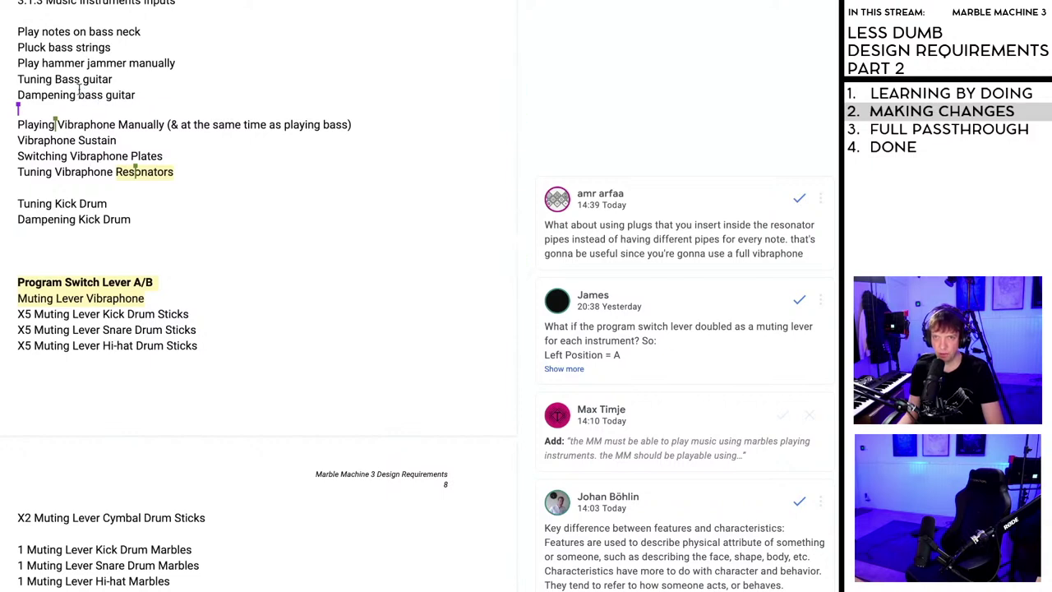
double_click(176, 99)
left_click(141, 174)
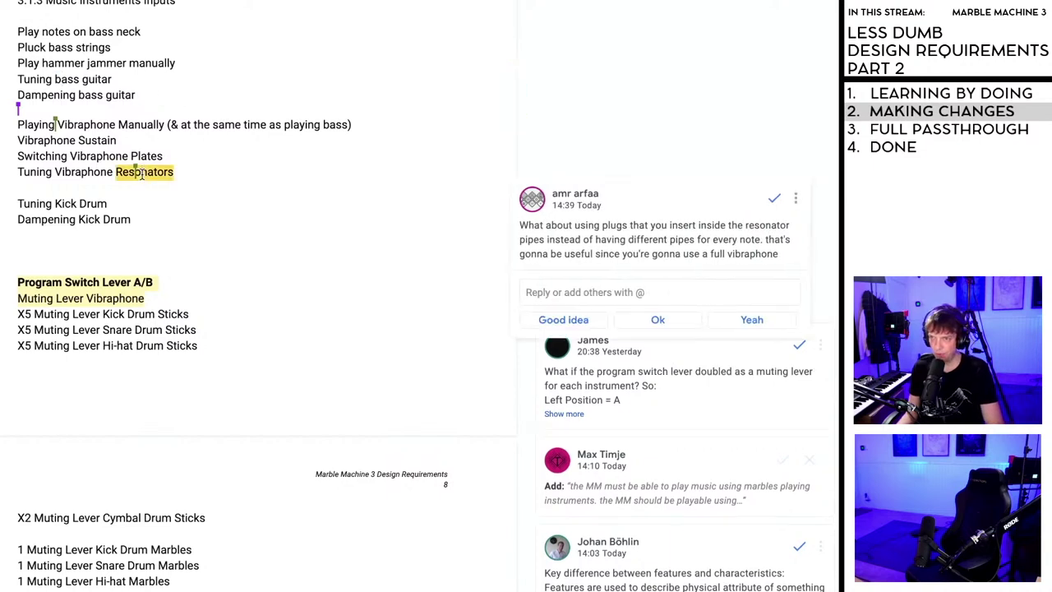
scroll(147, 195, "down", 1)
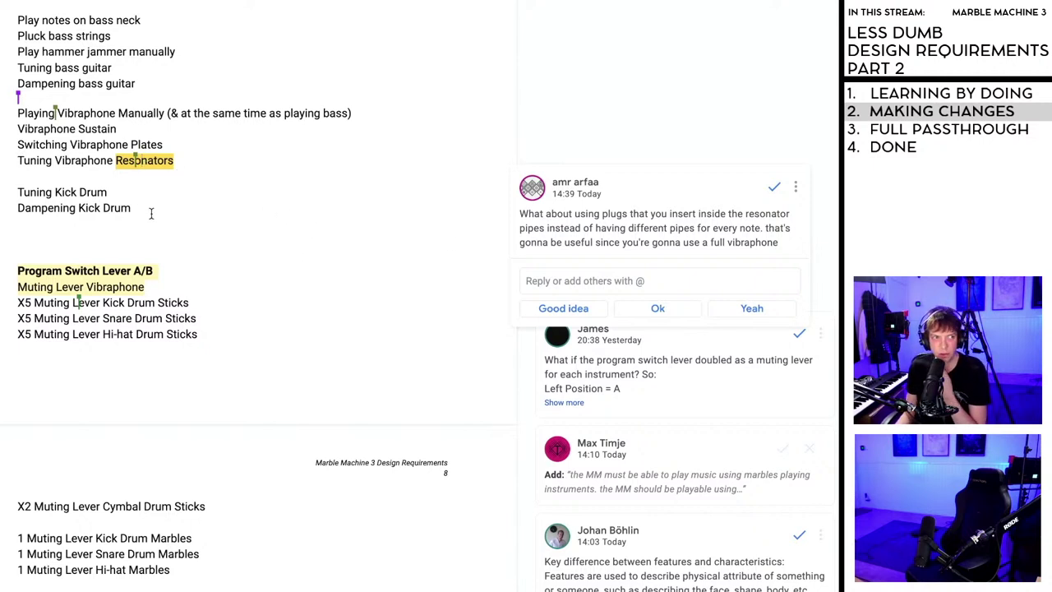
key("ctrl+Home")
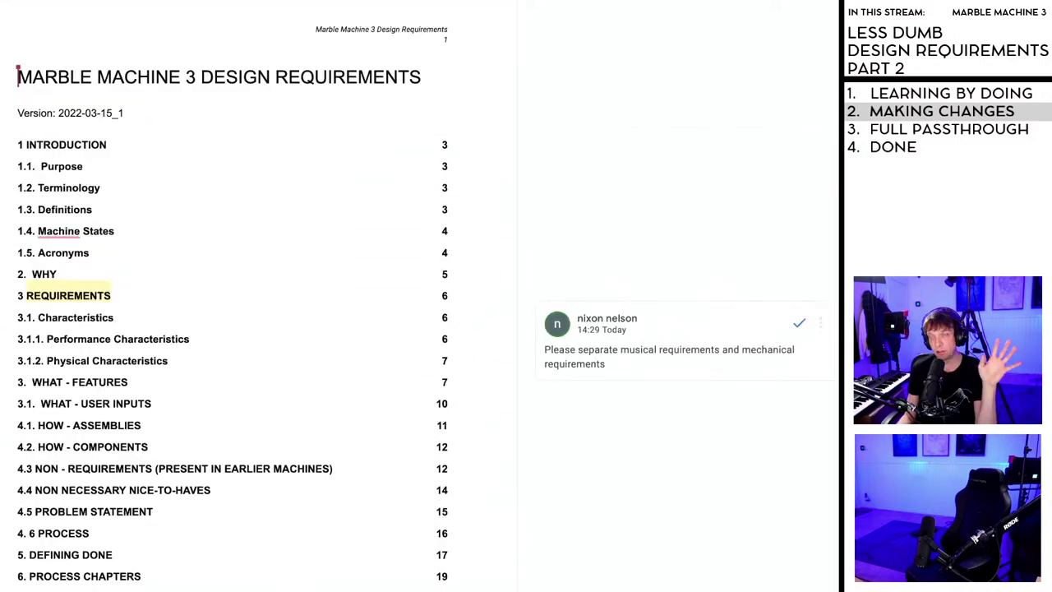
scroll(149, 335, "down", 20)
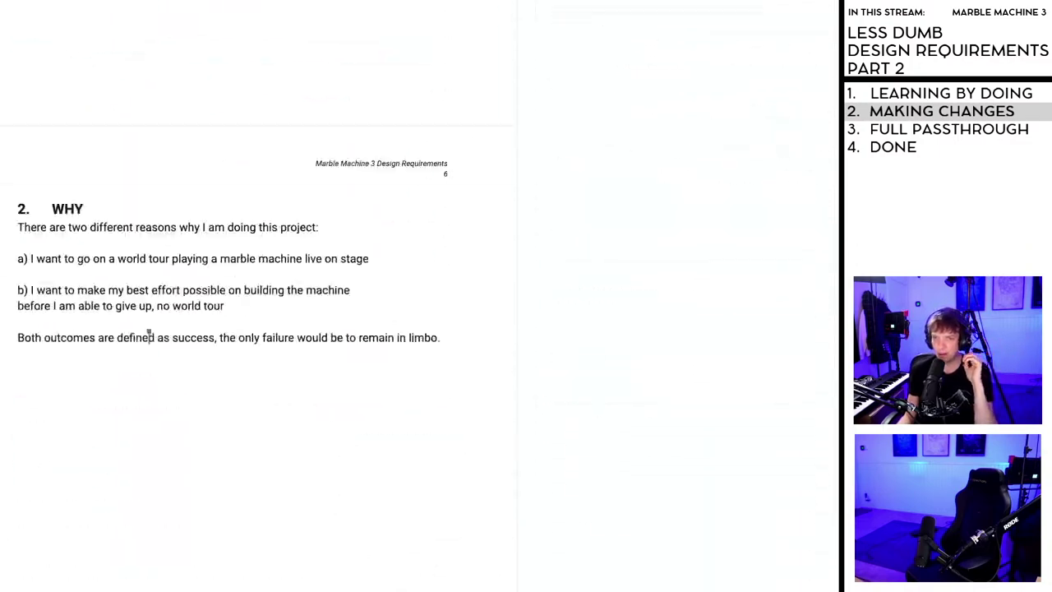
scroll(149, 335, "down", 20)
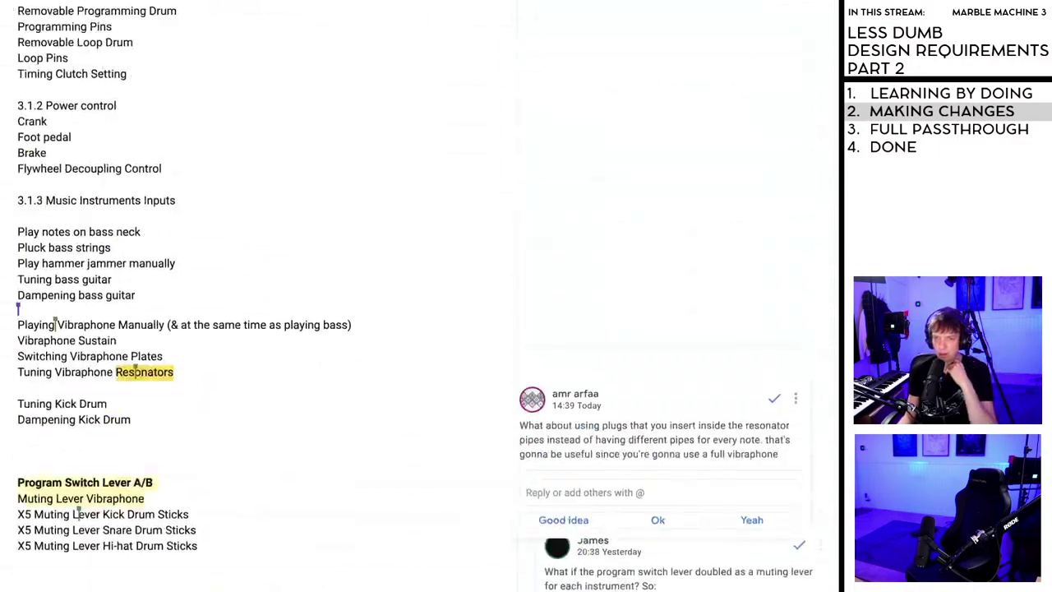
scroll(136, 371, "up", 2)
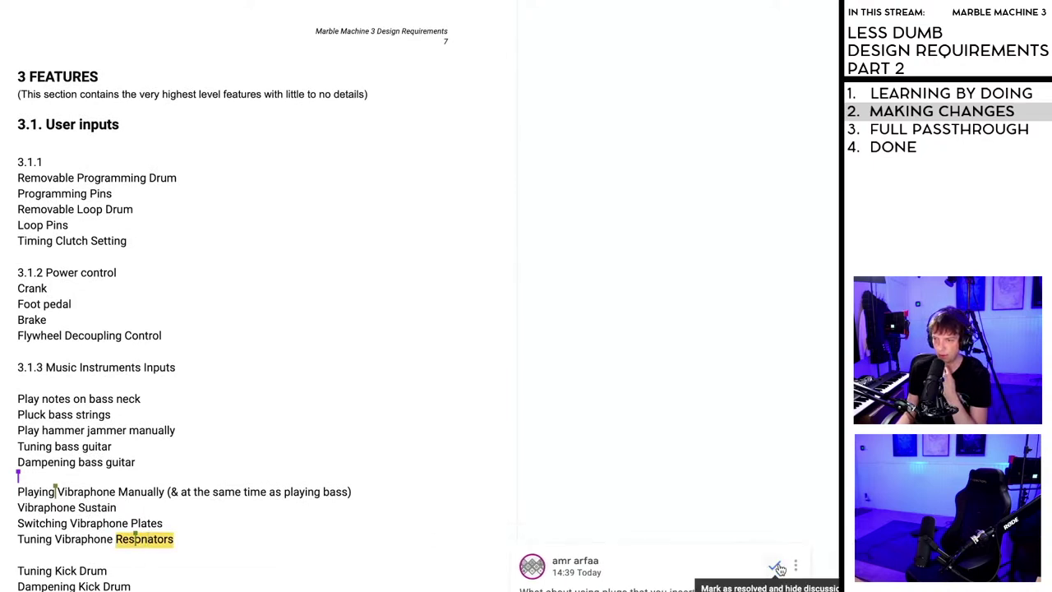
- Resolve the resonator-plug comment attached to 'Respnators'
left_click(778, 567)
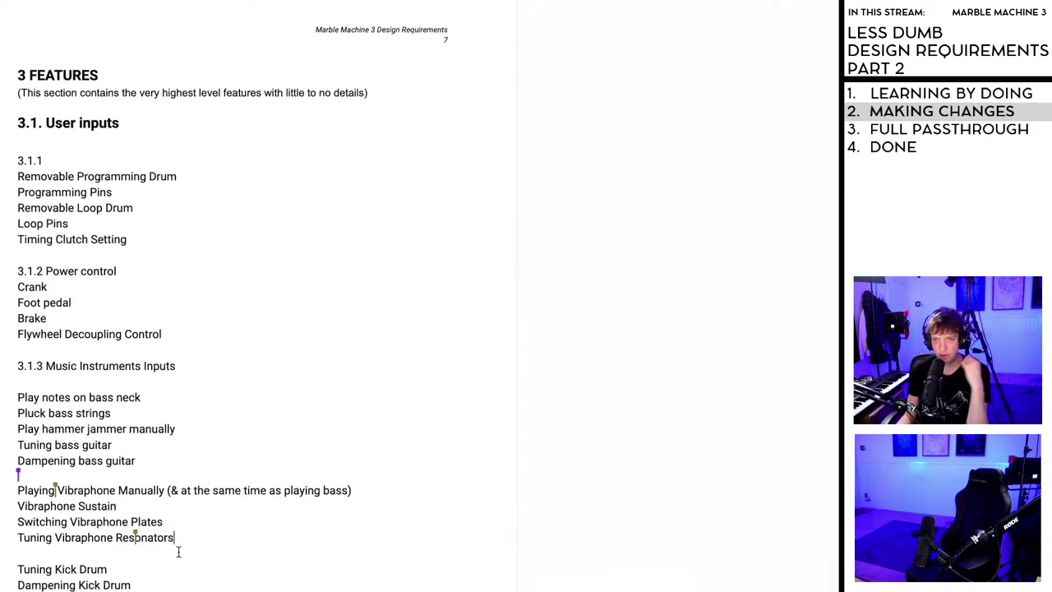
scroll(178, 549, "down", 3)
scroll(196, 461, "up", 3)
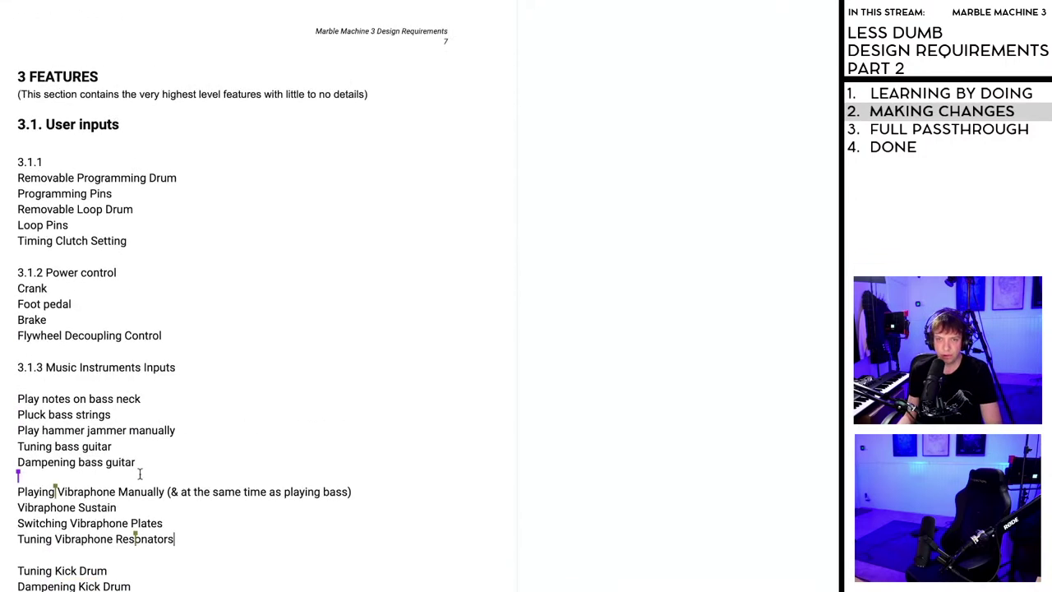
scroll(99, 484, "down", 1)
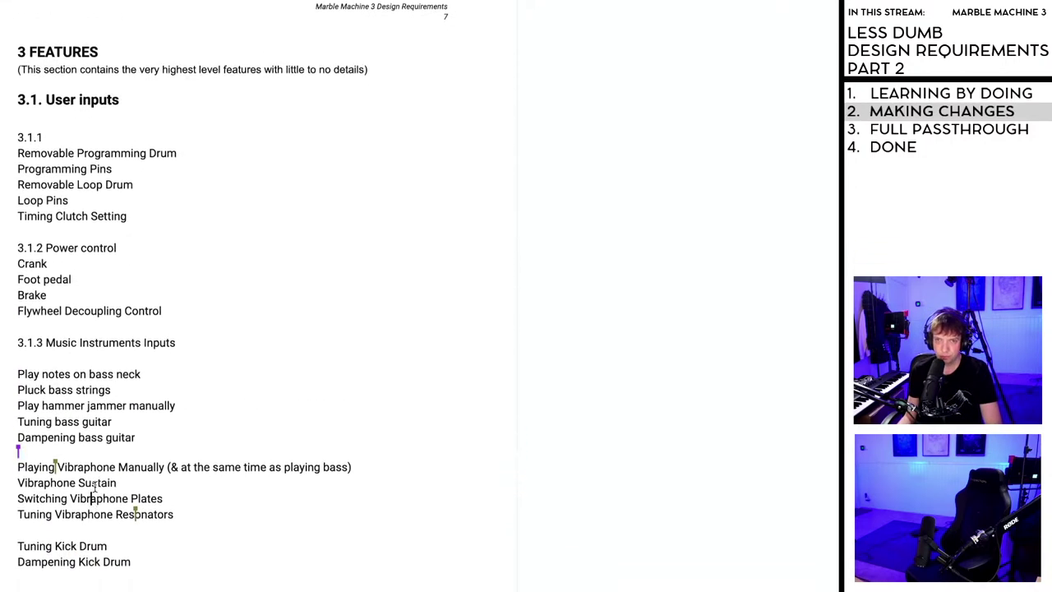
scroll(115, 388, "down", 1)
left_click_drag(93, 405, 72, 365)
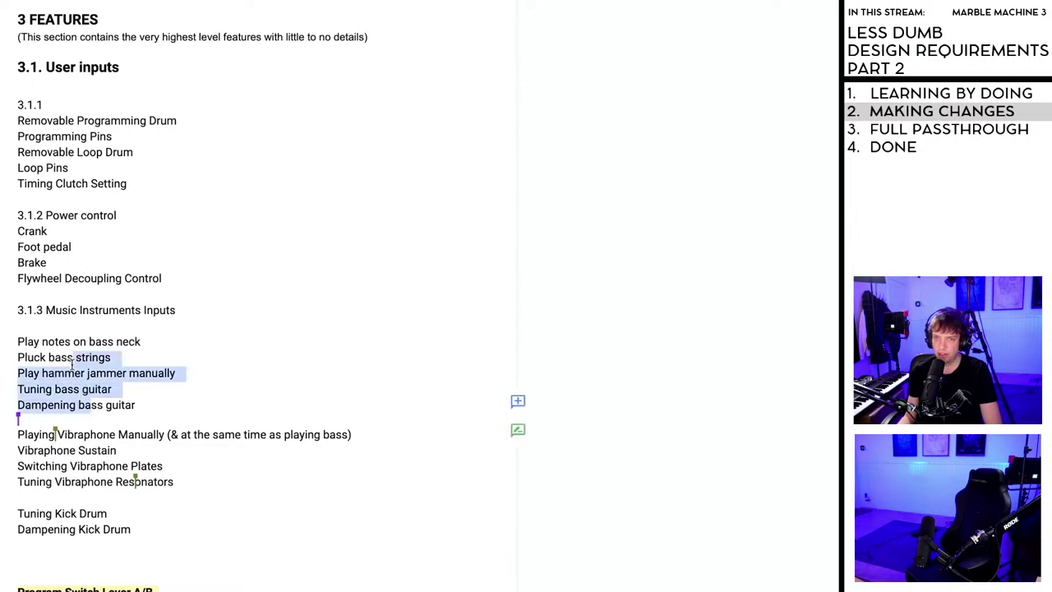
left_click(74, 370)
scroll(82, 384, "down", 1)
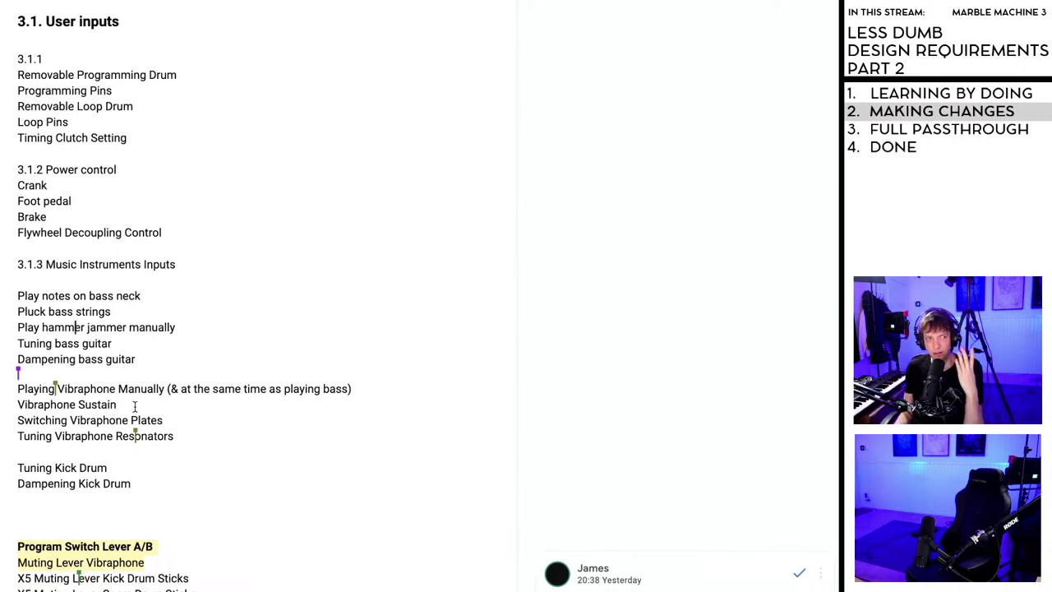
scroll(135, 403, "down", 1)
- Open and read the comment on Program Switch Lever A/B about per-instrument muting
left_click(175, 457)
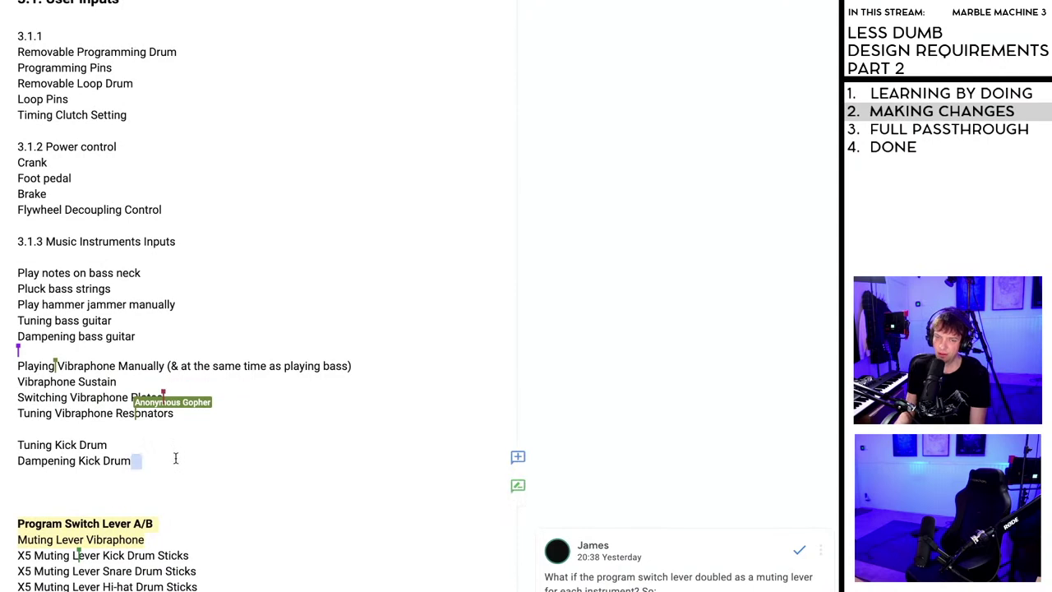
scroll(176, 458, "down", 1)
left_click(171, 461)
scroll(170, 460, "down", 1)
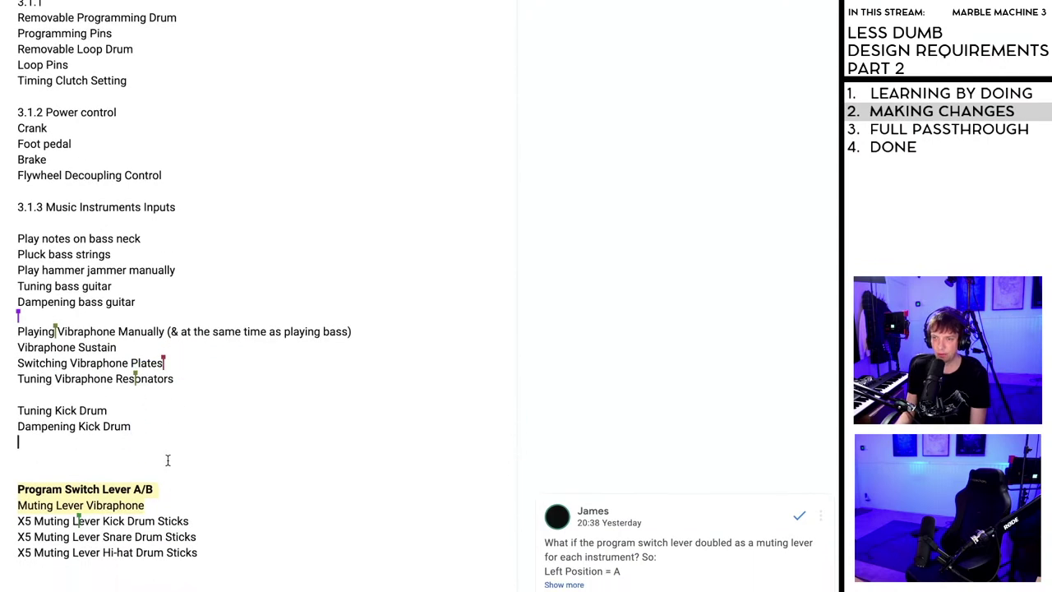
scroll(168, 460, "down", 1)
scroll(168, 461, "down", 1)
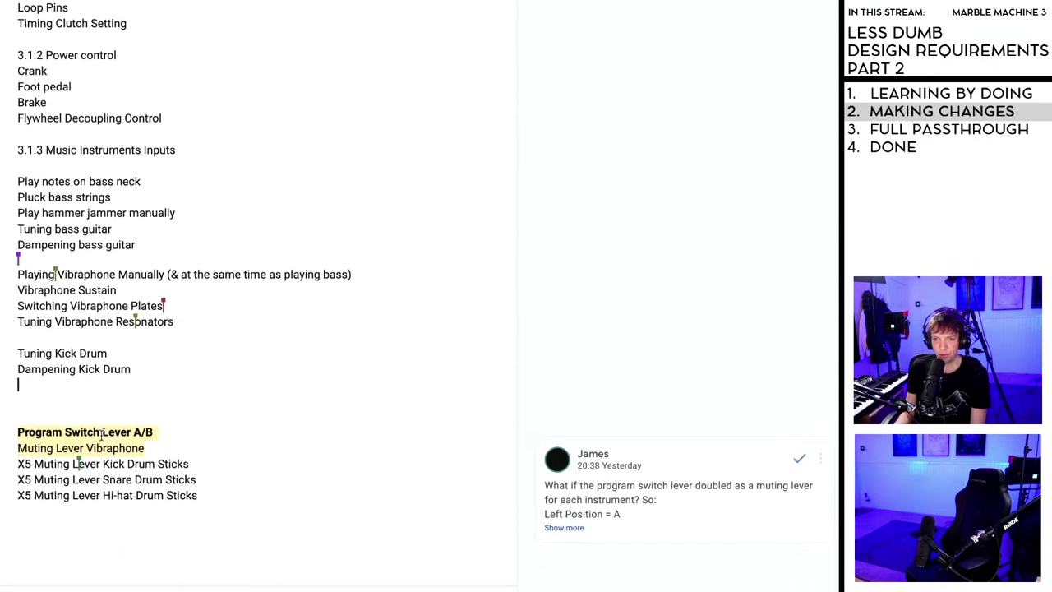
left_click(156, 434)
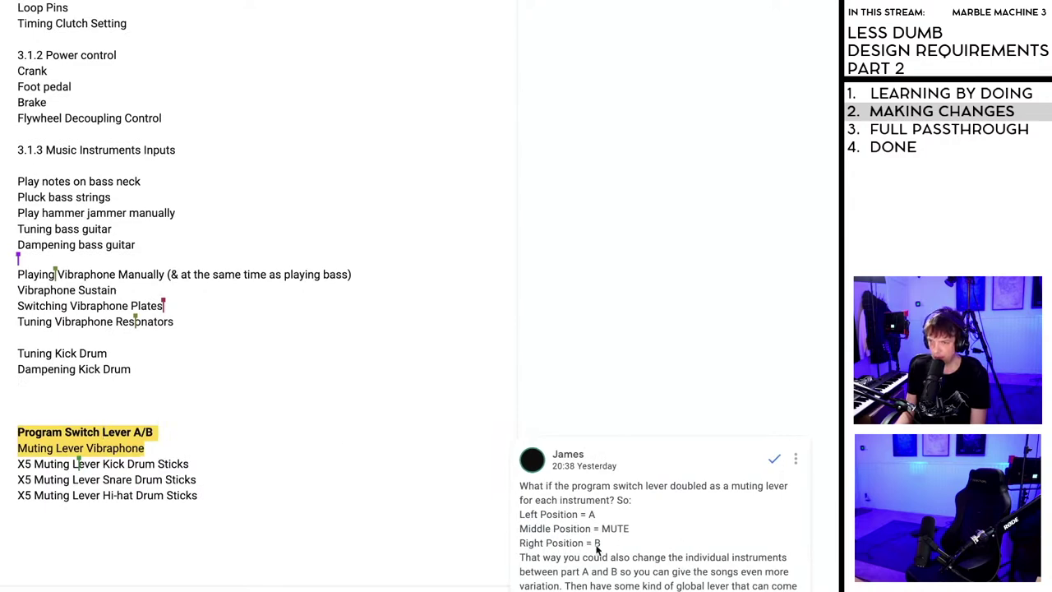
scroll(624, 485, "down", 2)
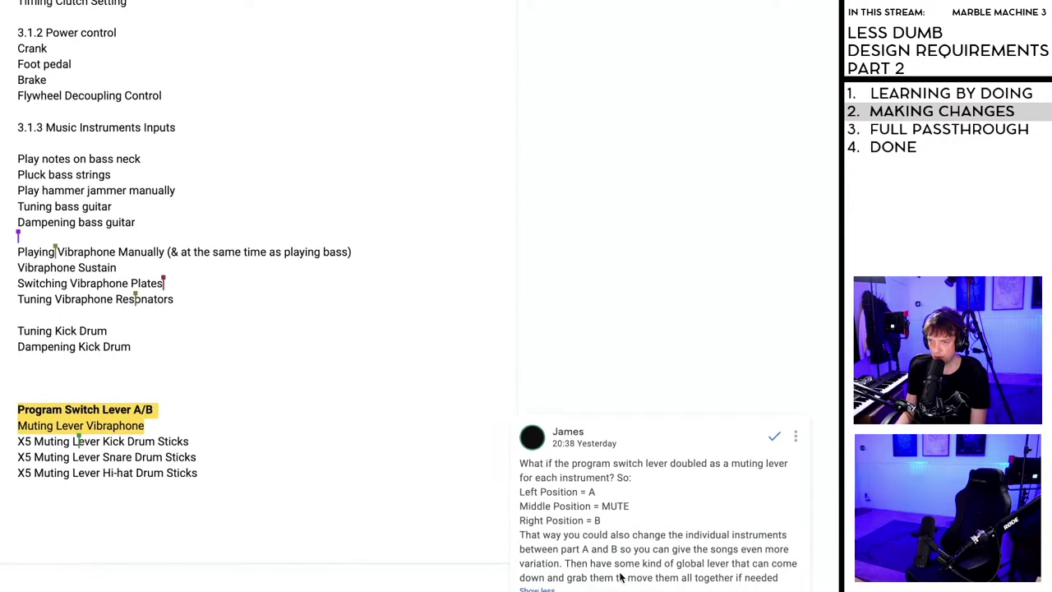
scroll(624, 484, "down", 1)
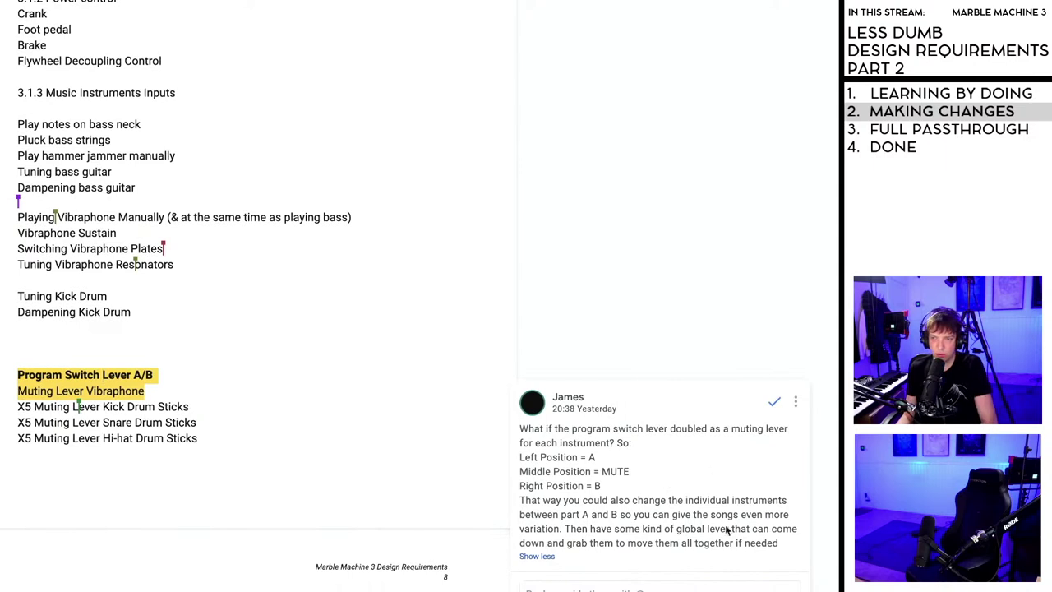
left_click_drag(781, 543, 519, 437)
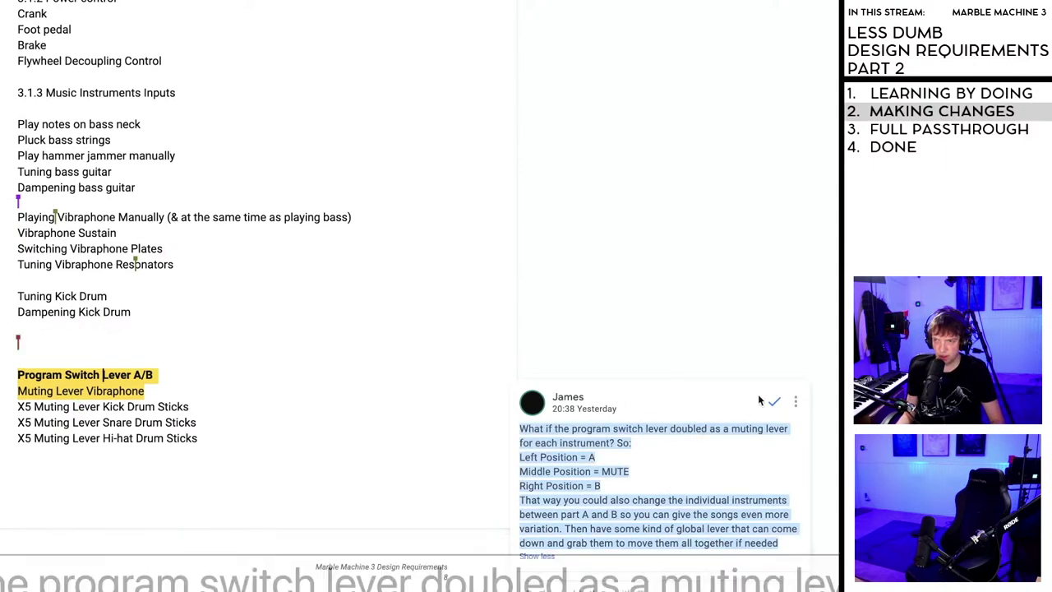
left_click(332, 396)
scroll(677, 462, "down", 1)
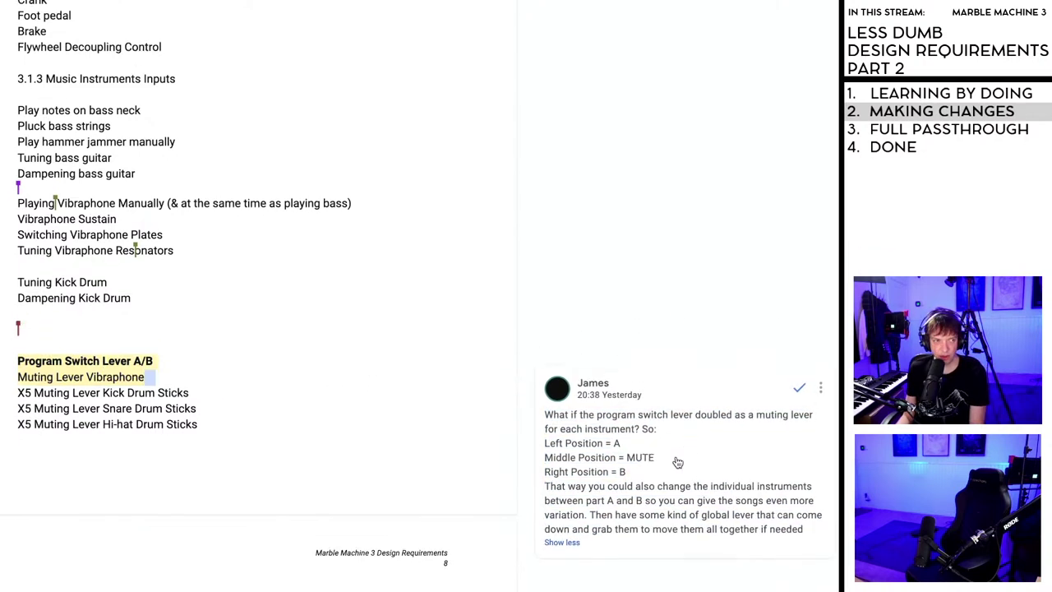
scroll(677, 463, "down", 2)
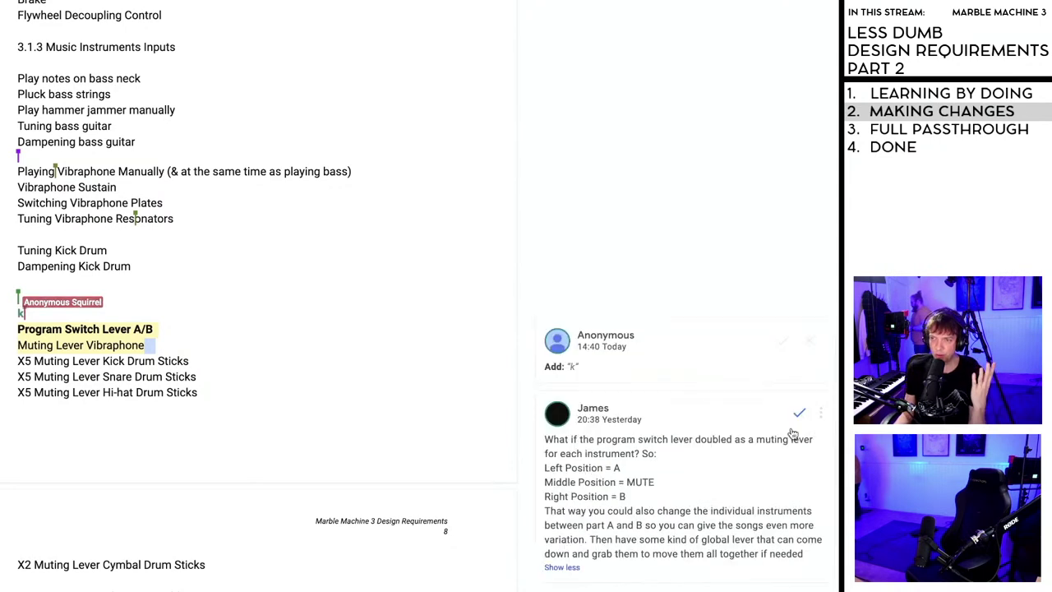
- Resolve the Program Switch Lever A/B comment and reject the suggestions deleting and adding 'k'
left_click(798, 414)
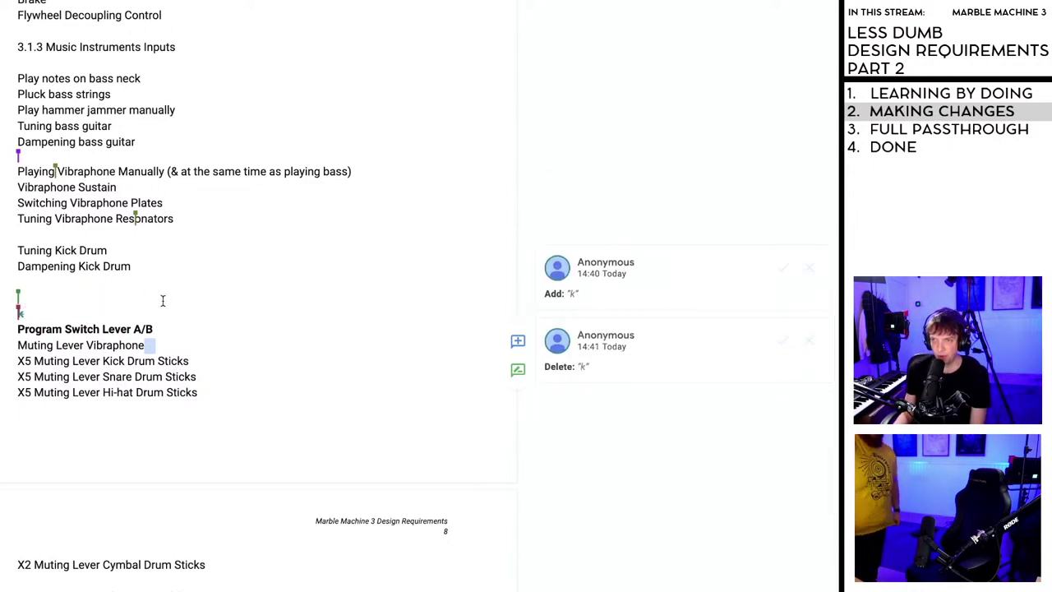
scroll(163, 301, "up", 2)
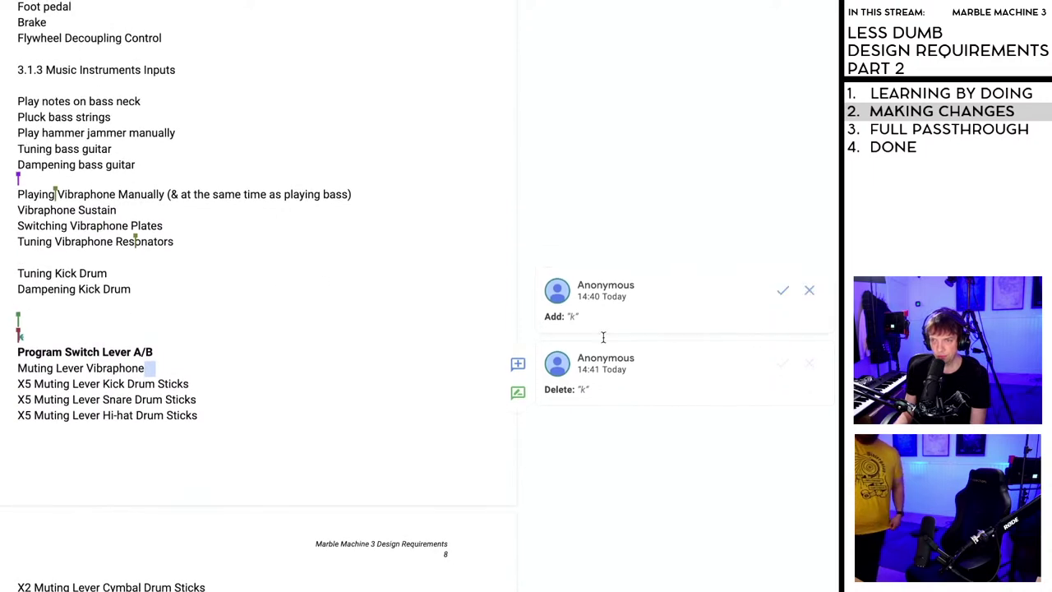
left_click(810, 364)
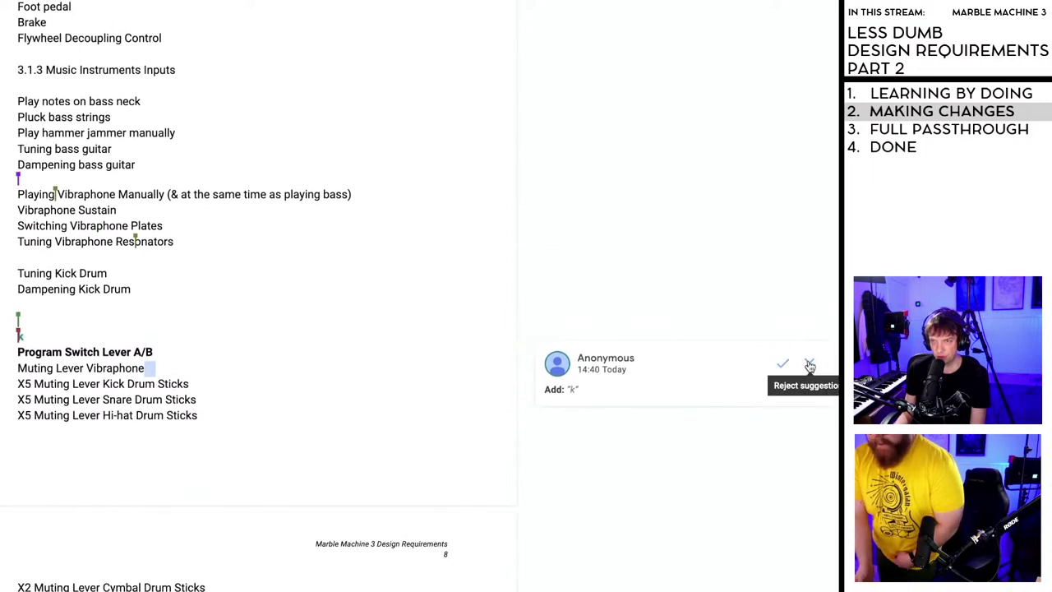
left_click(810, 364)
scroll(118, 321, "up", 2)
scroll(129, 349, "up", 1)
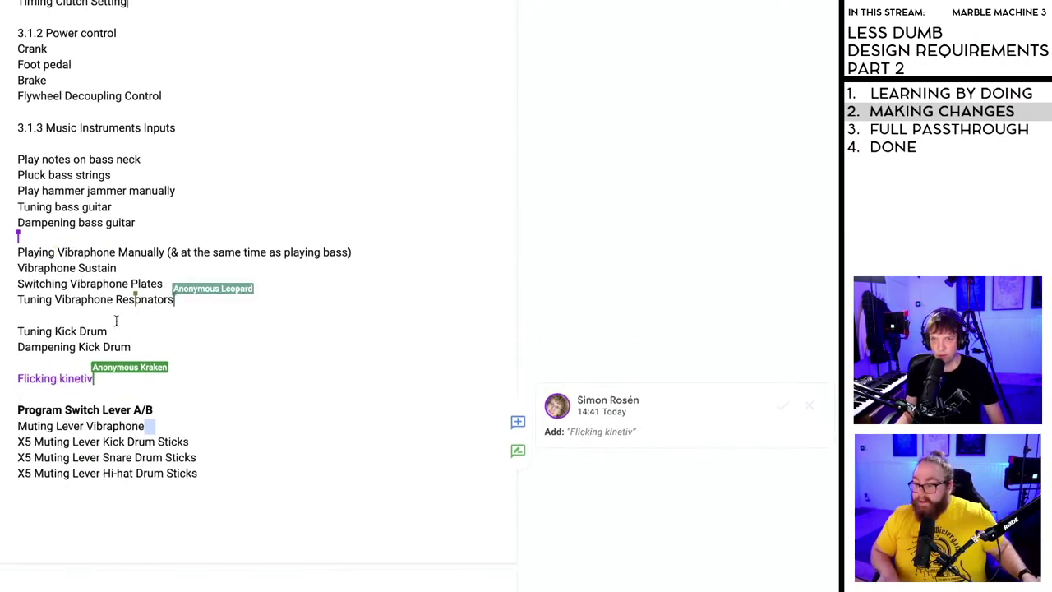
scroll(136, 346, "up", 4)
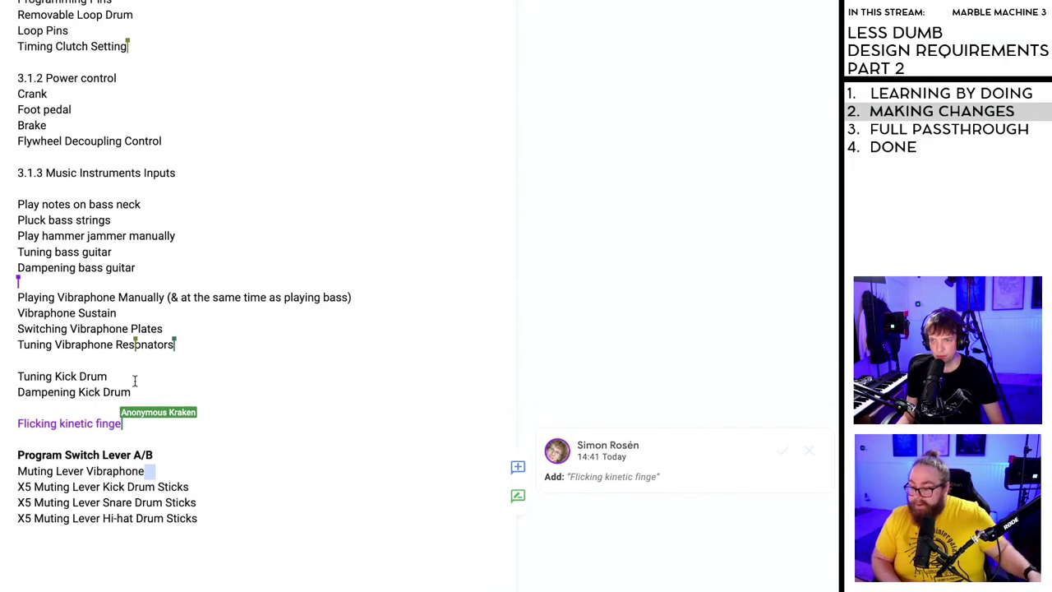
scroll(134, 380, "up", 1)
scroll(126, 372, "up", 2)
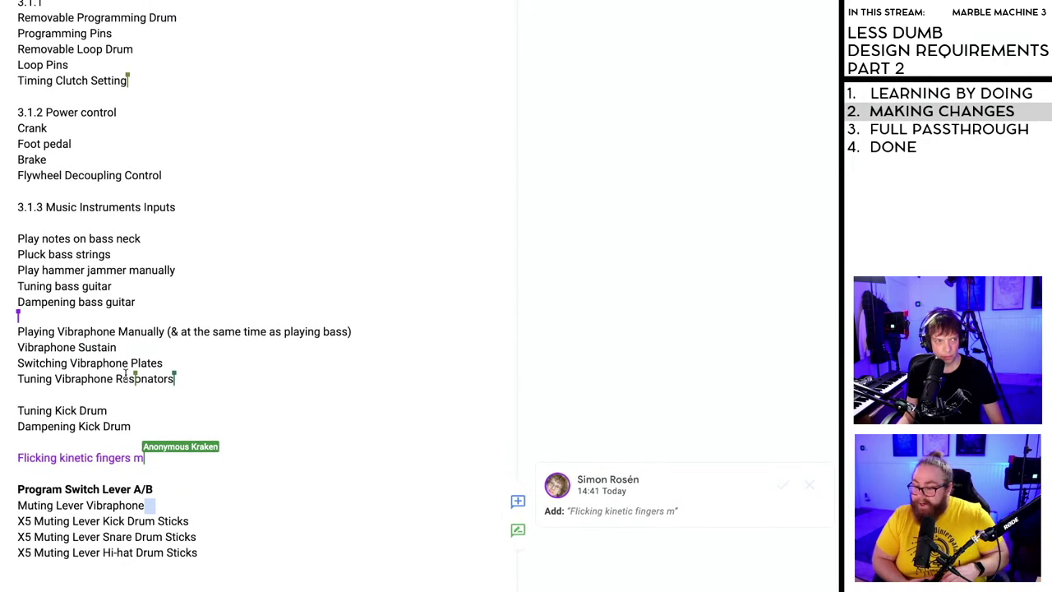
scroll(124, 370, "down", 2)
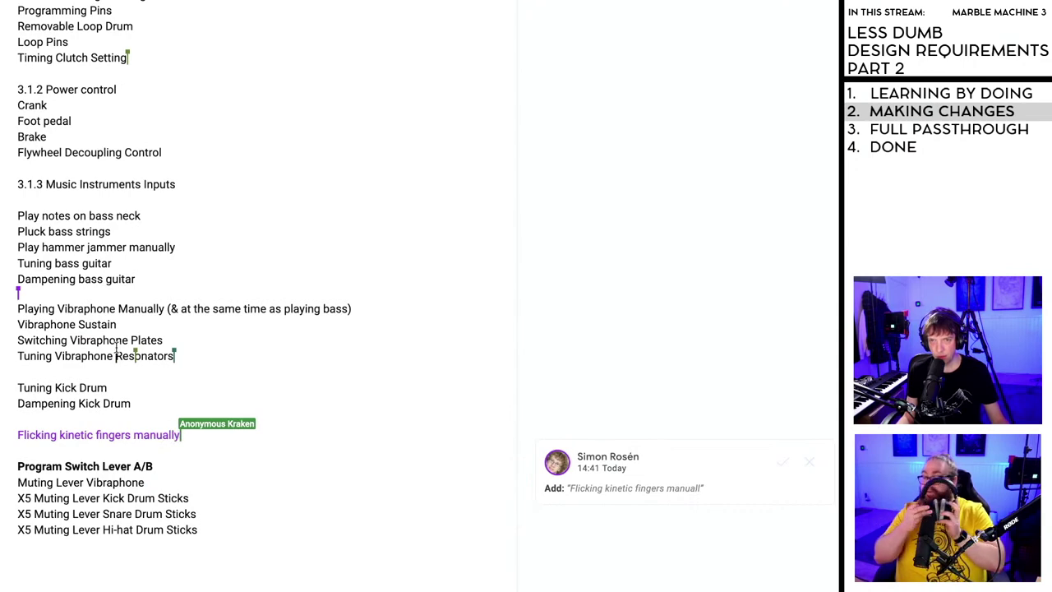
scroll(117, 347, "up", 8)
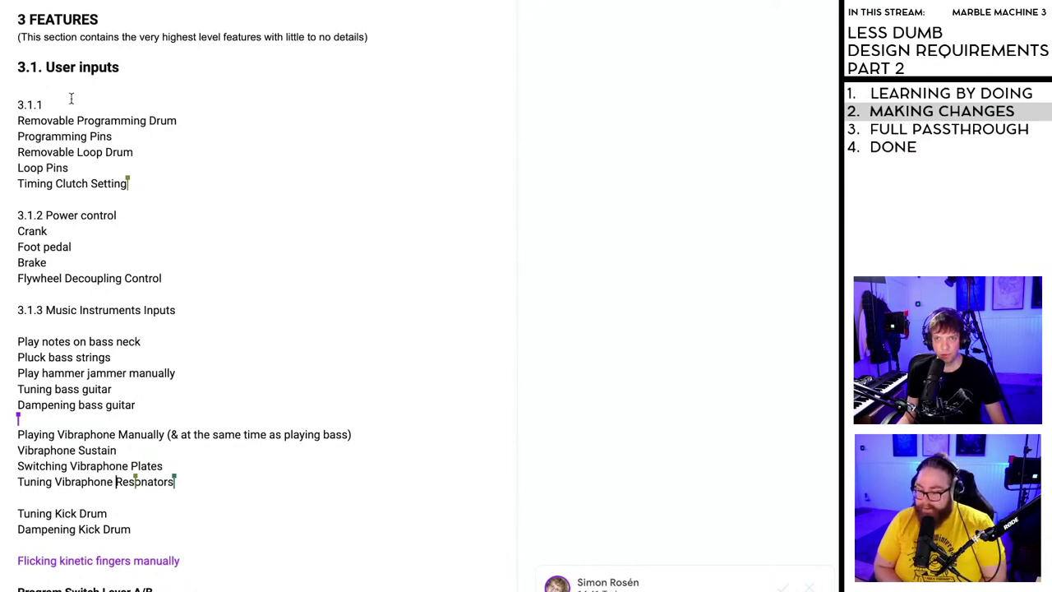
- Italicise the subsection names 'Power control' and 'Music Instruments Inputs'
left_click_drag(118, 215, 47, 215)
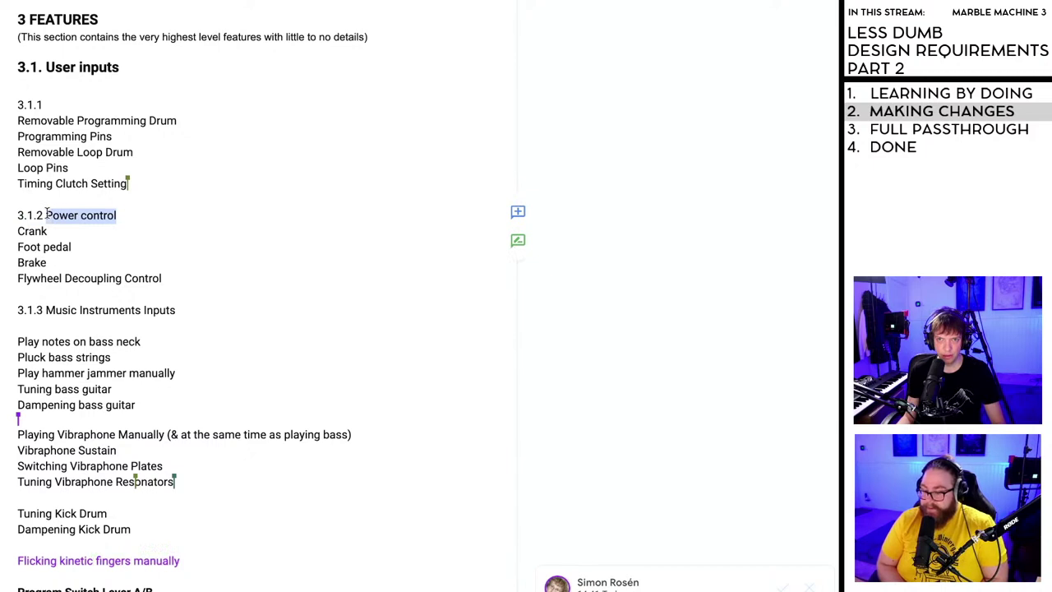
key("ctrl+i")
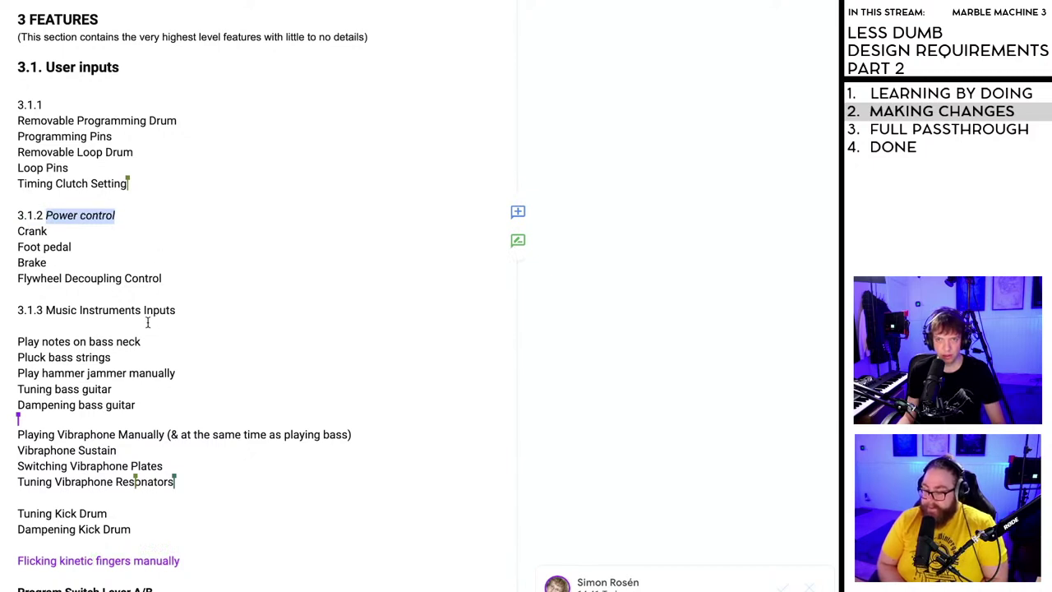
left_click_drag(174, 311, 47, 311)
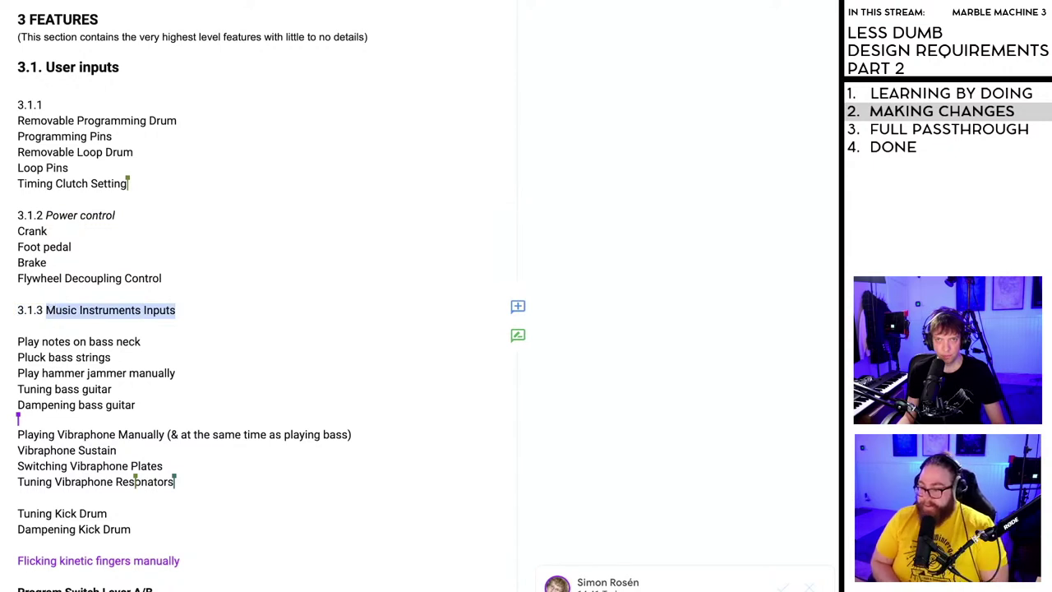
key("ctrl+i")
left_click(151, 183)
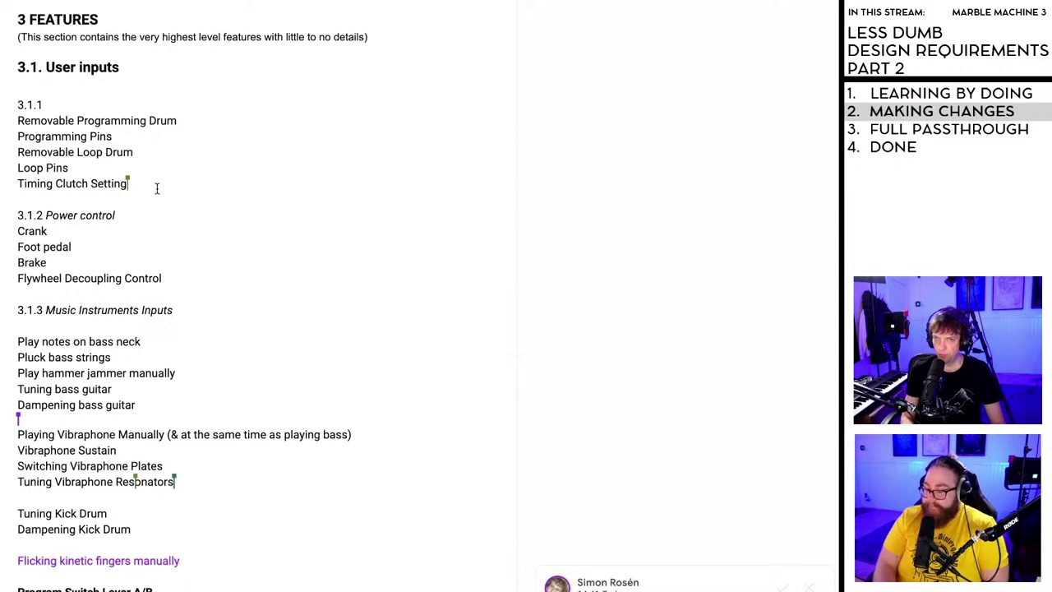
scroll(235, 353, "down", 5)
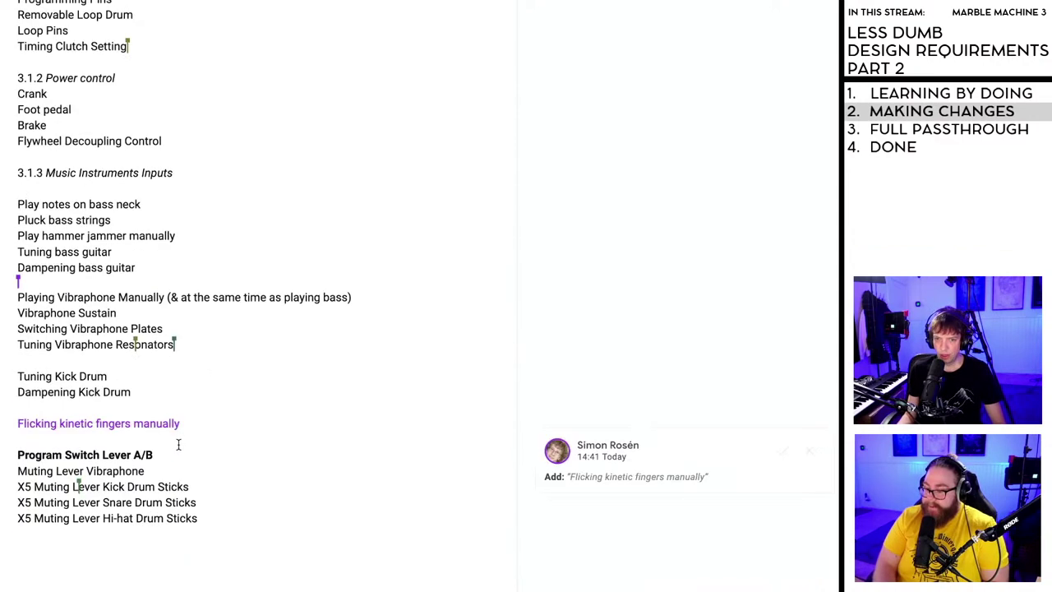
scroll(235, 353, "down", 2)
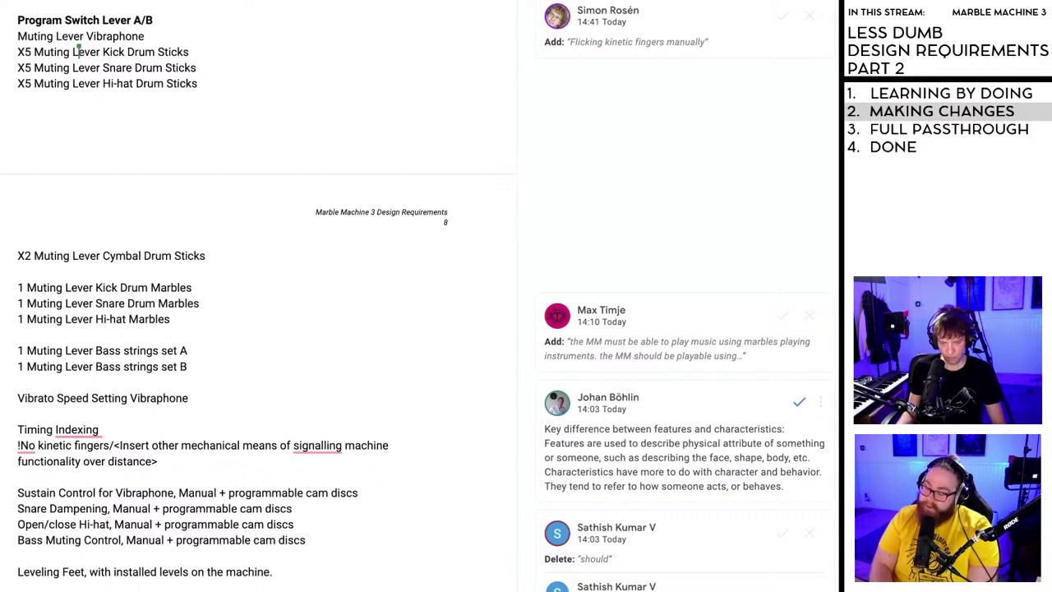
- Paste 'Vibraphone Vibrato Speed' on a new line after Tuning Vibraphone Resonators, followed by a blank line
scroll(105, 575, "up", 5)
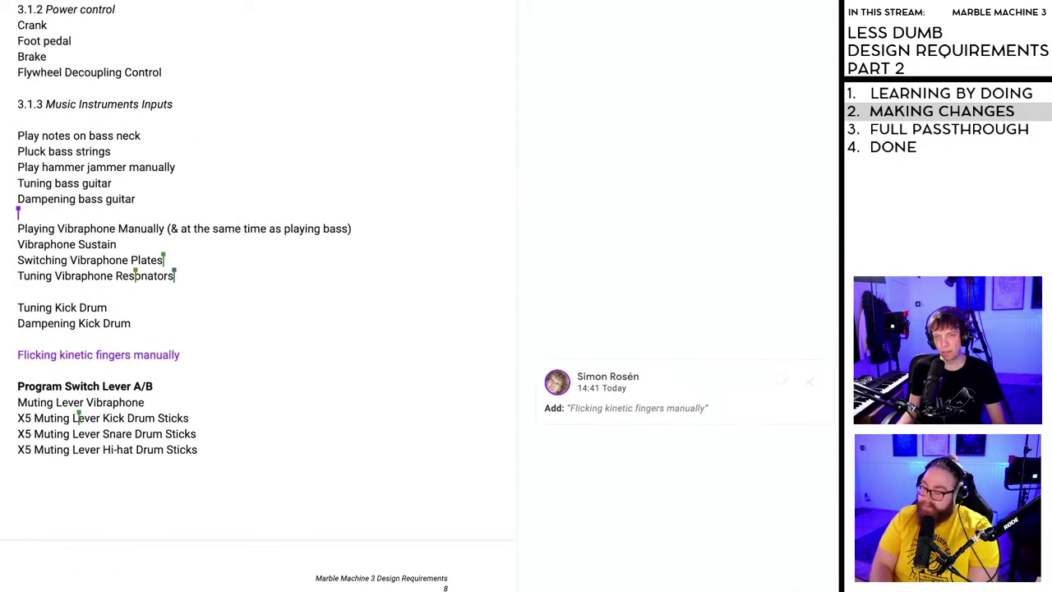
scroll(123, 444, "up", 1)
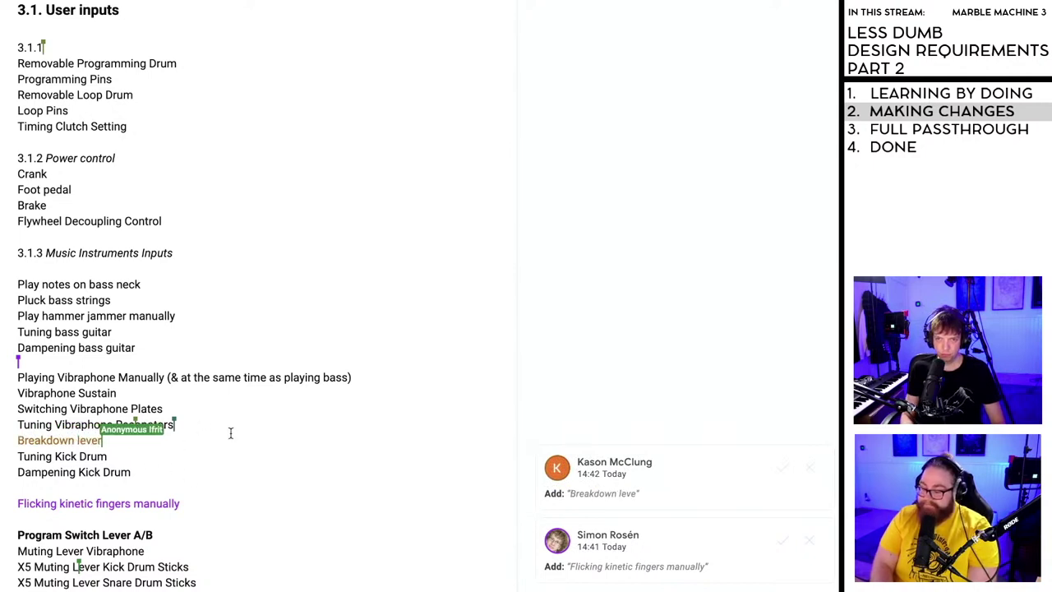
key("Return")
type("Vibraphone Vibrato Speed")
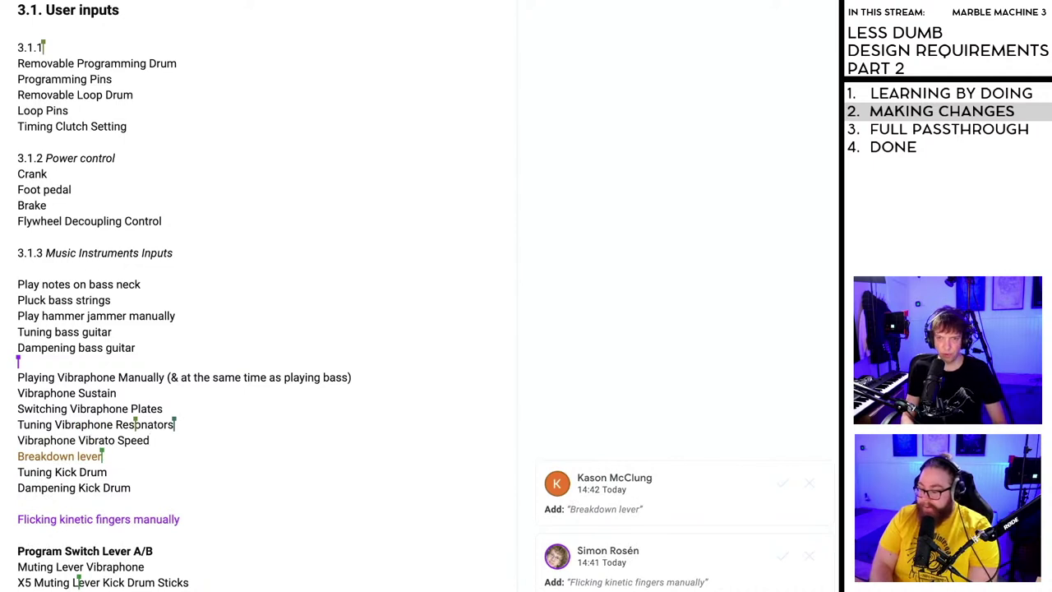
key("Return")
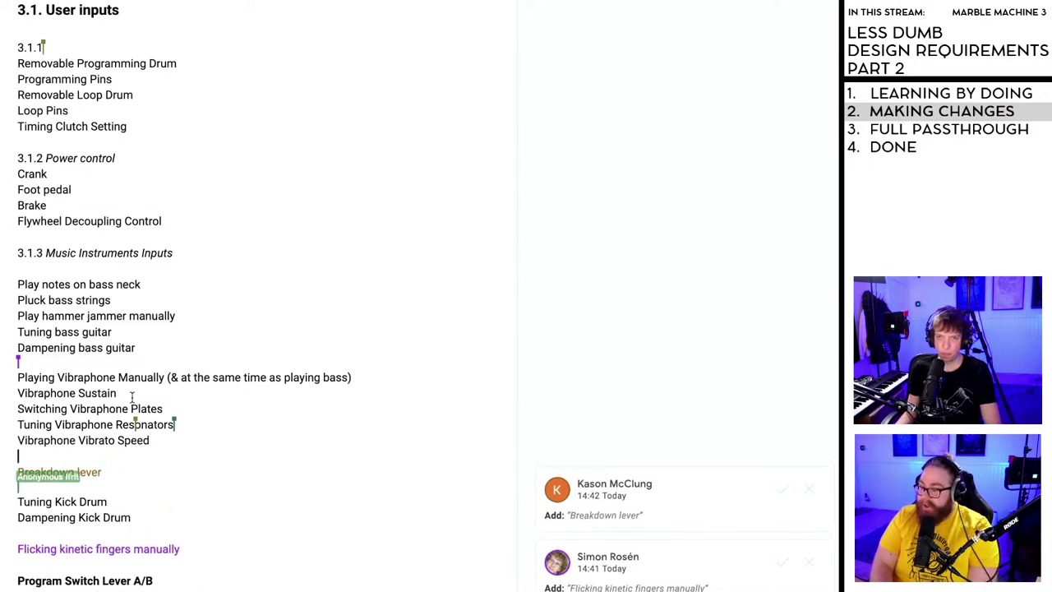
scroll(124, 386, "up", 1)
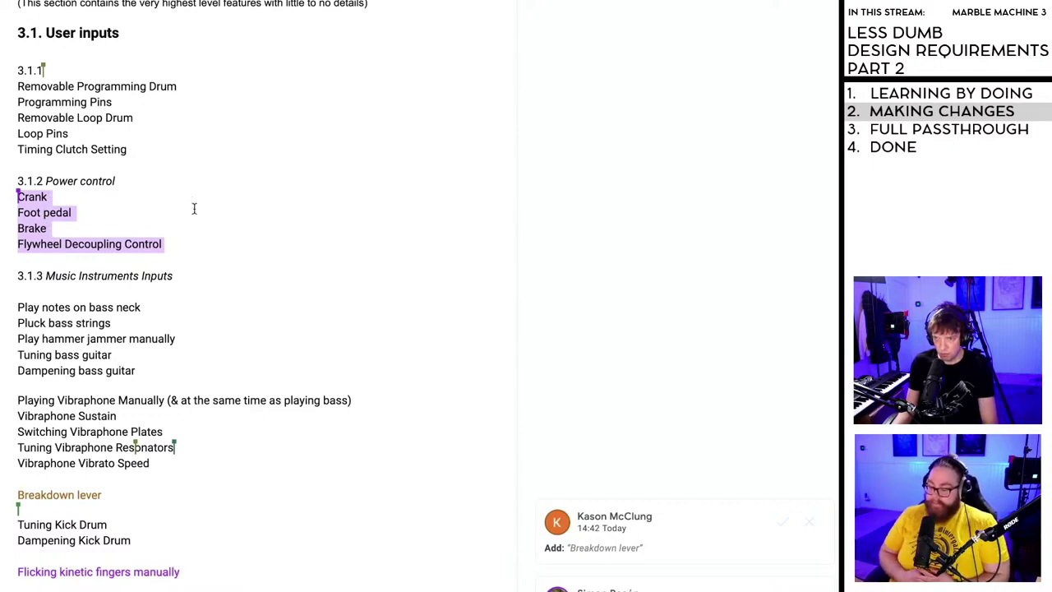
scroll(106, 230, "down", 1)
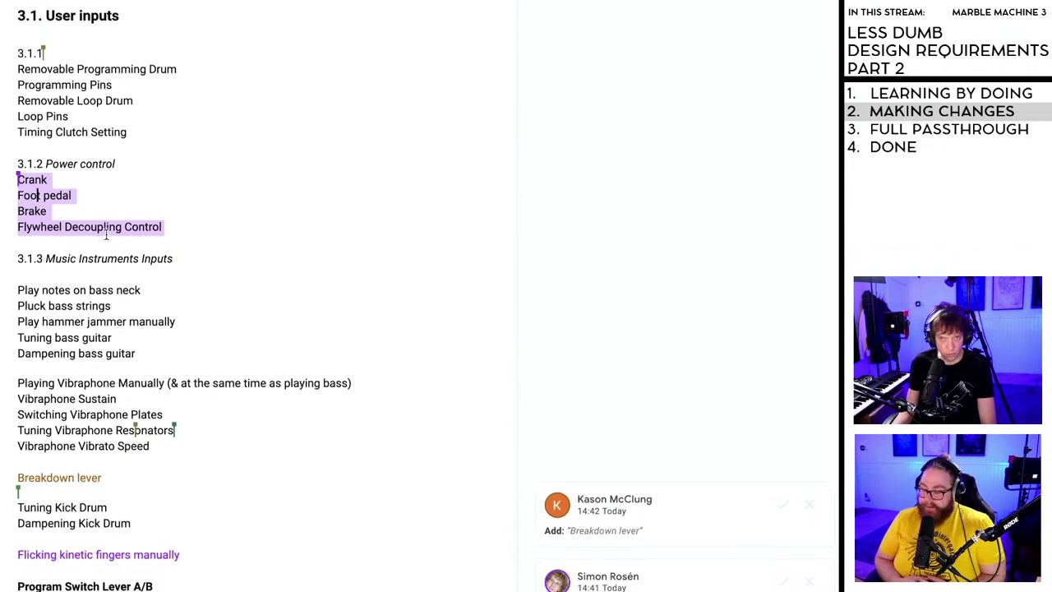
scroll(80, 230, "down", 2)
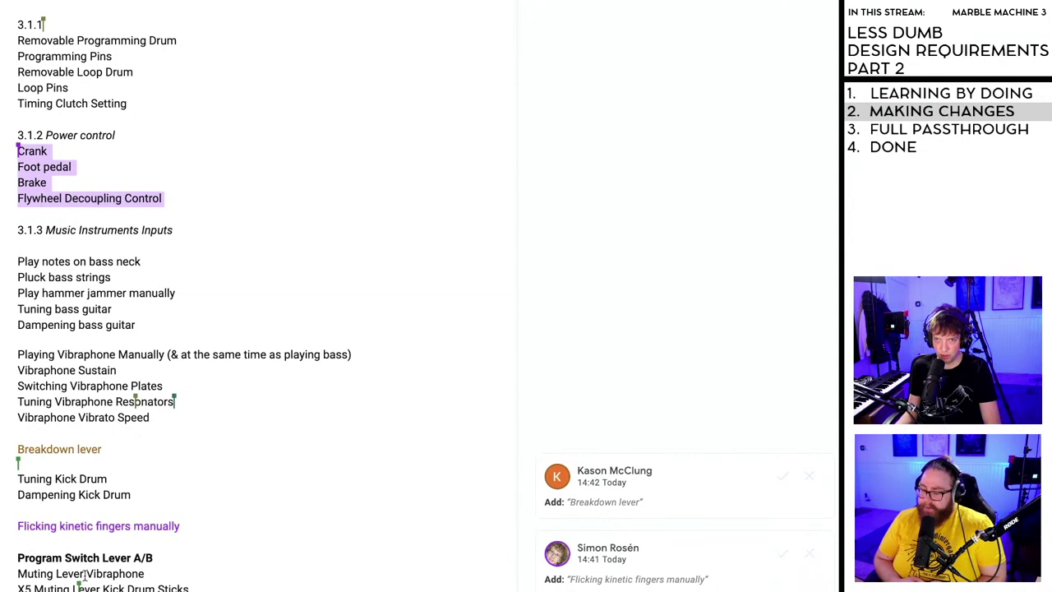
- Reject the 'Flicking kinetic fingers manually' suggestion and delete the empty line under Dampening Kick Drum
left_click(79, 524)
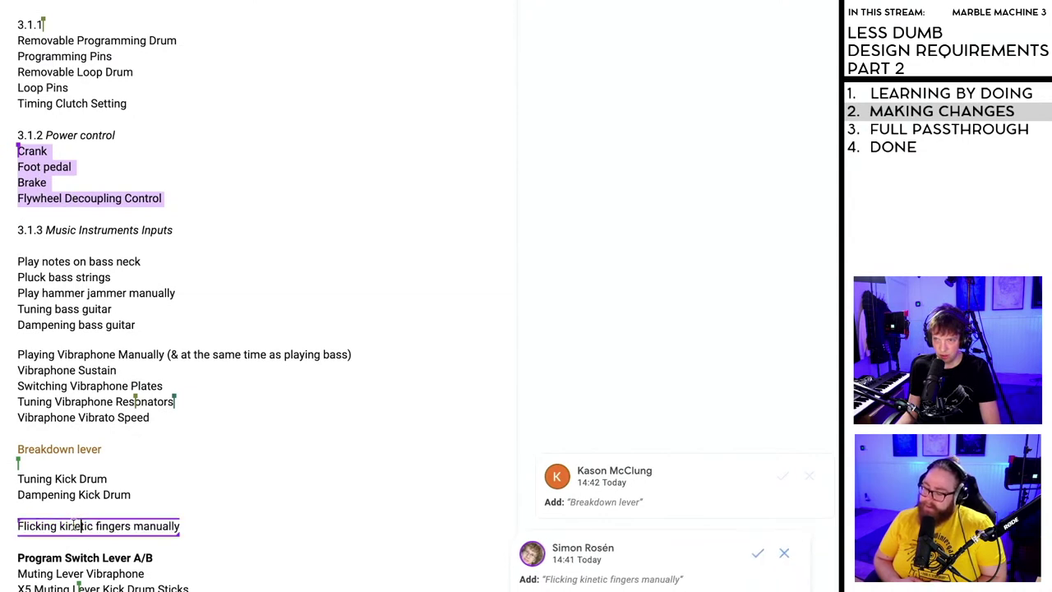
left_click(783, 552)
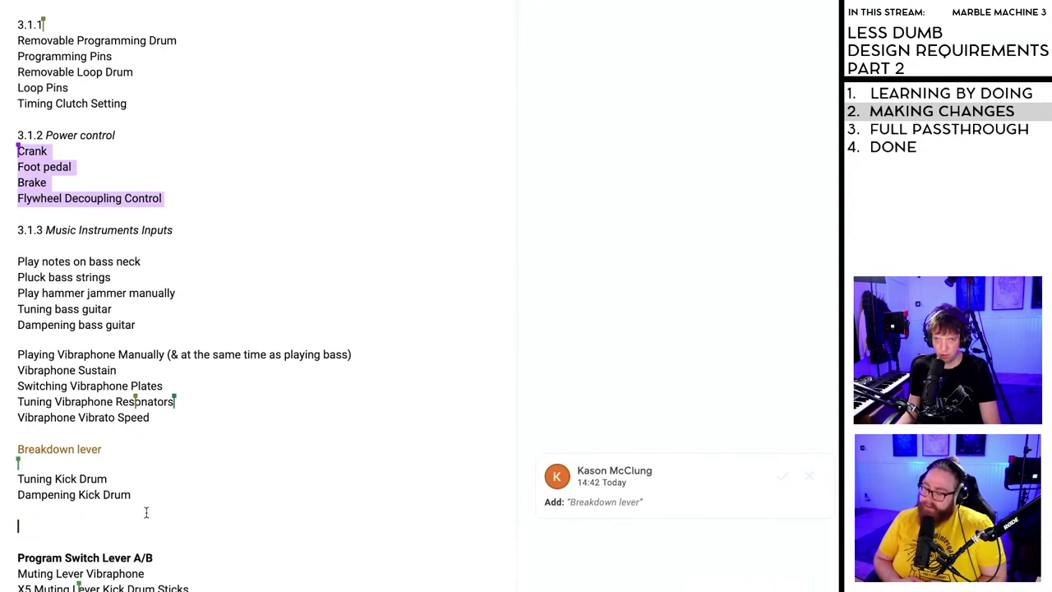
key("BackSpace")
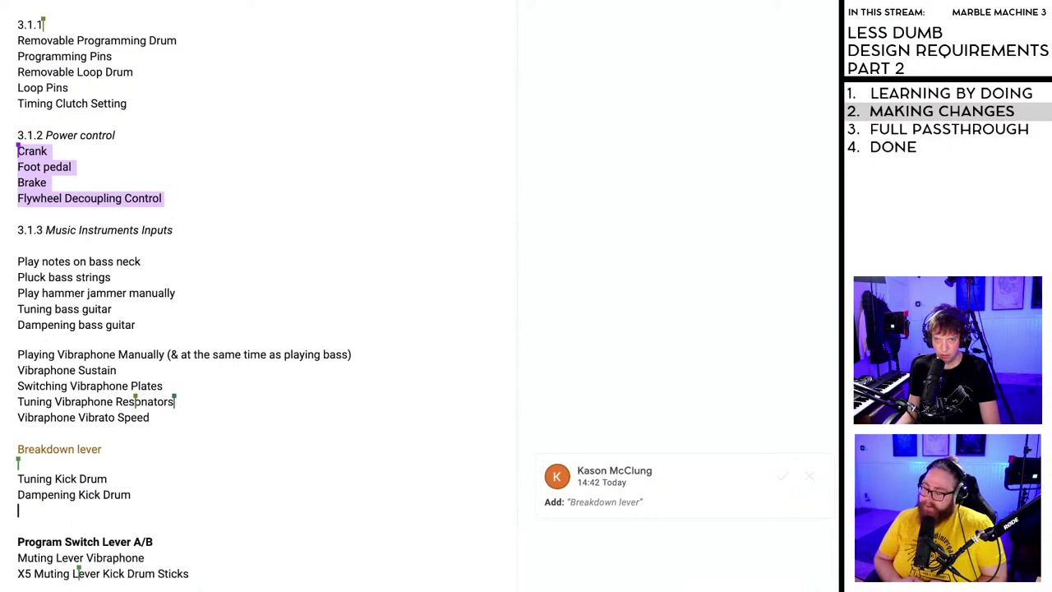
scroll(89, 495, "down", 1)
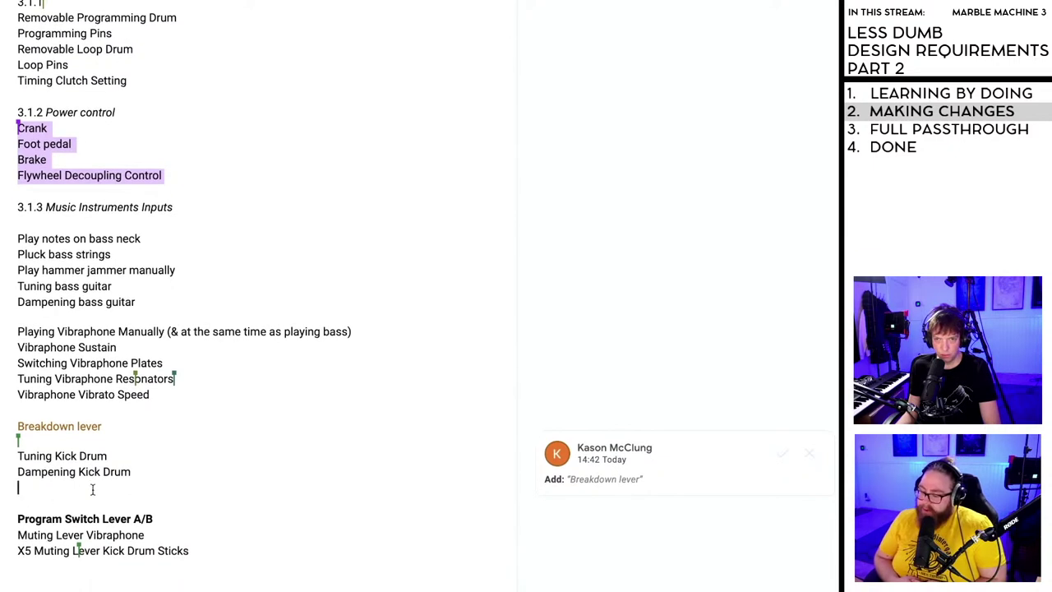
- Reject the 'Breakdown lever' suggestion below Vibraphone Vibrato Speed
left_click(67, 427)
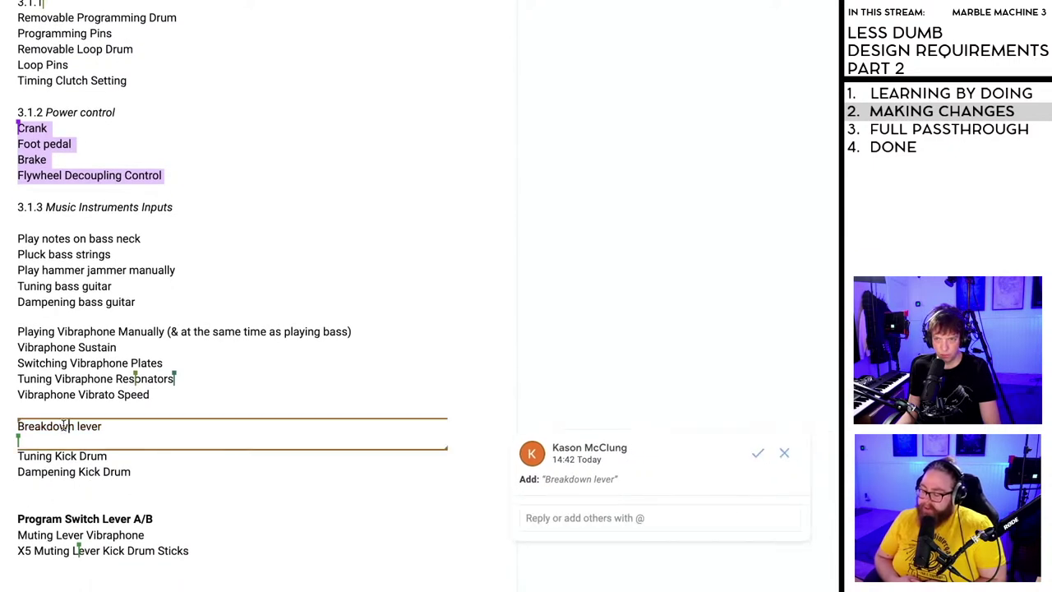
left_click(213, 399)
scroll(67, 460, "down", 1)
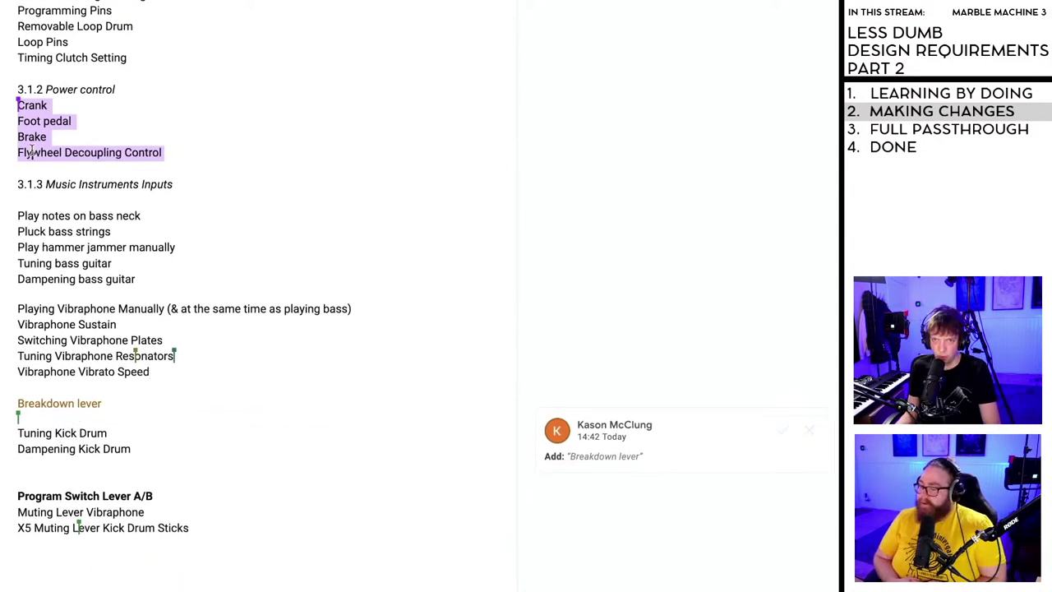
scroll(91, 425, "down", 3)
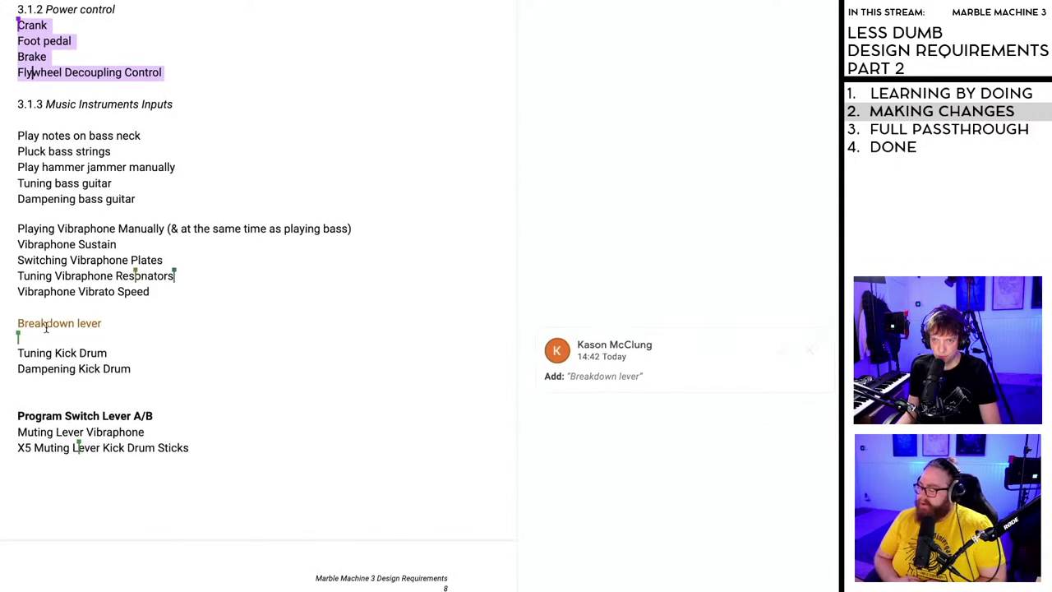
left_click(46, 327)
scroll(89, 353, "down", 1)
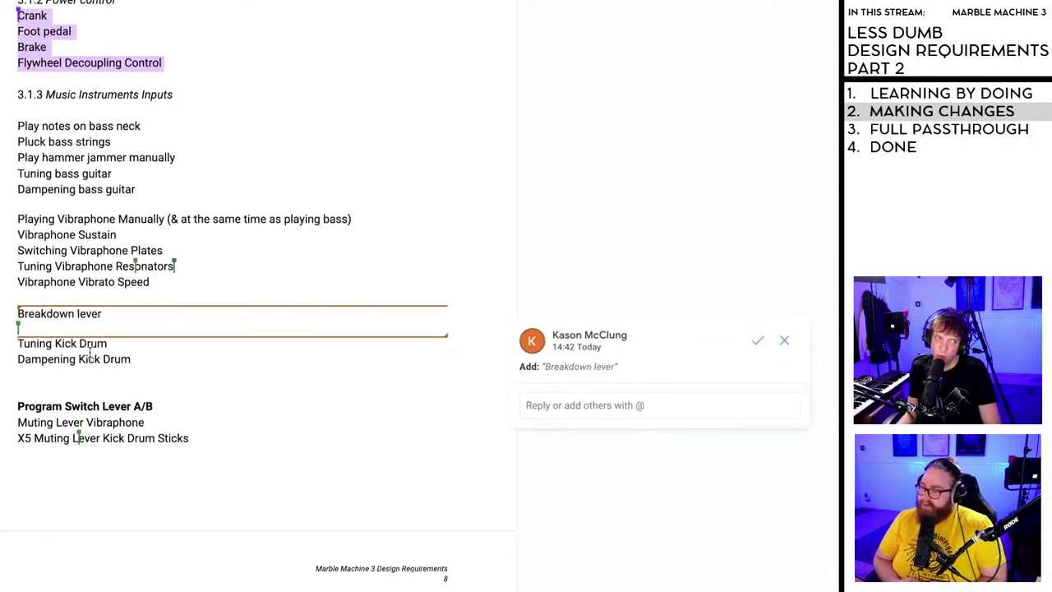
scroll(78, 312, "up", 6)
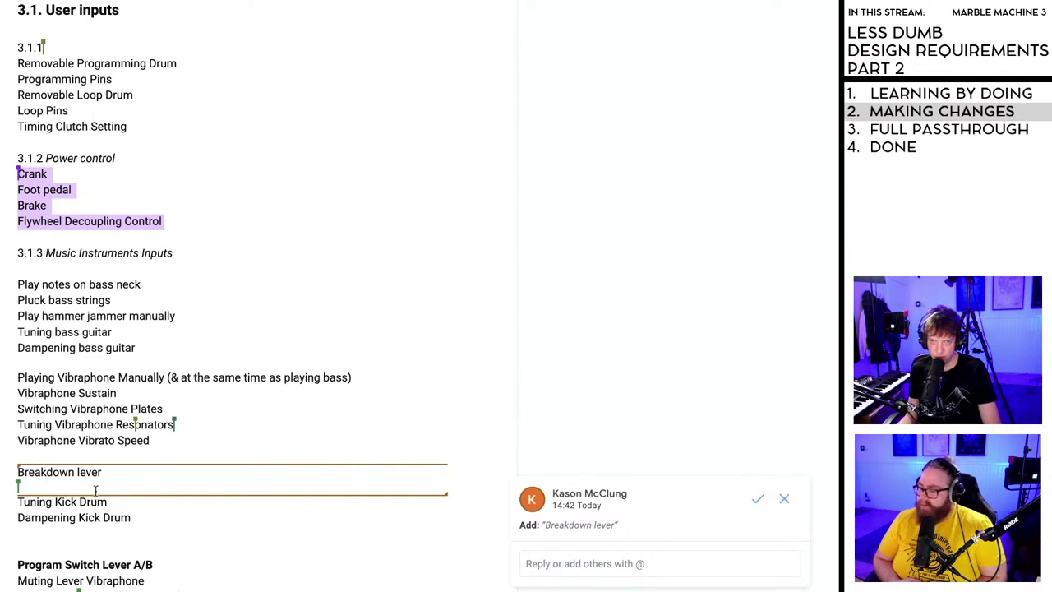
scroll(97, 490, "up", 1)
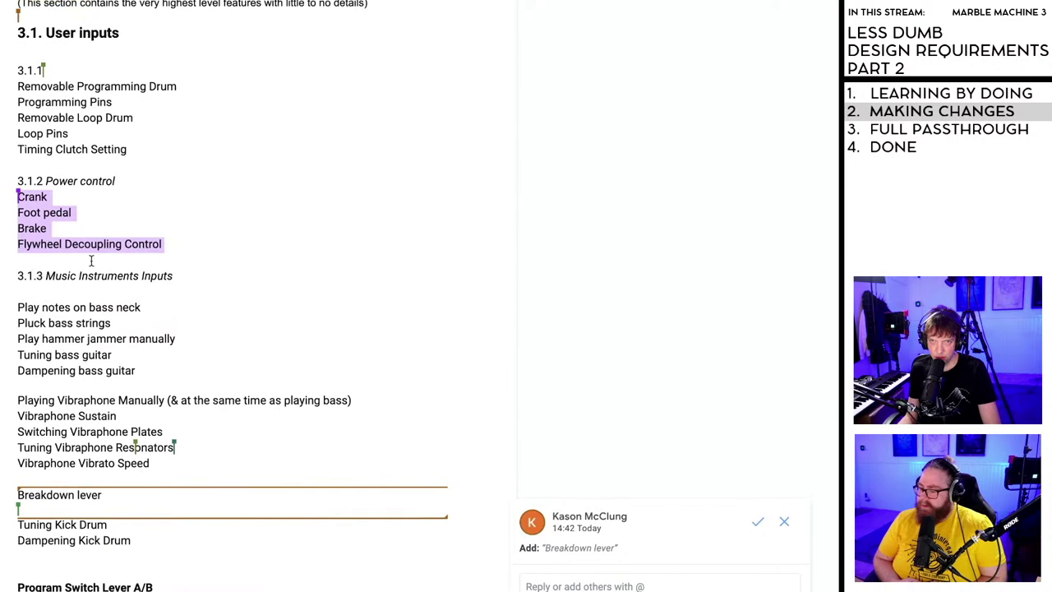
left_click(35, 229)
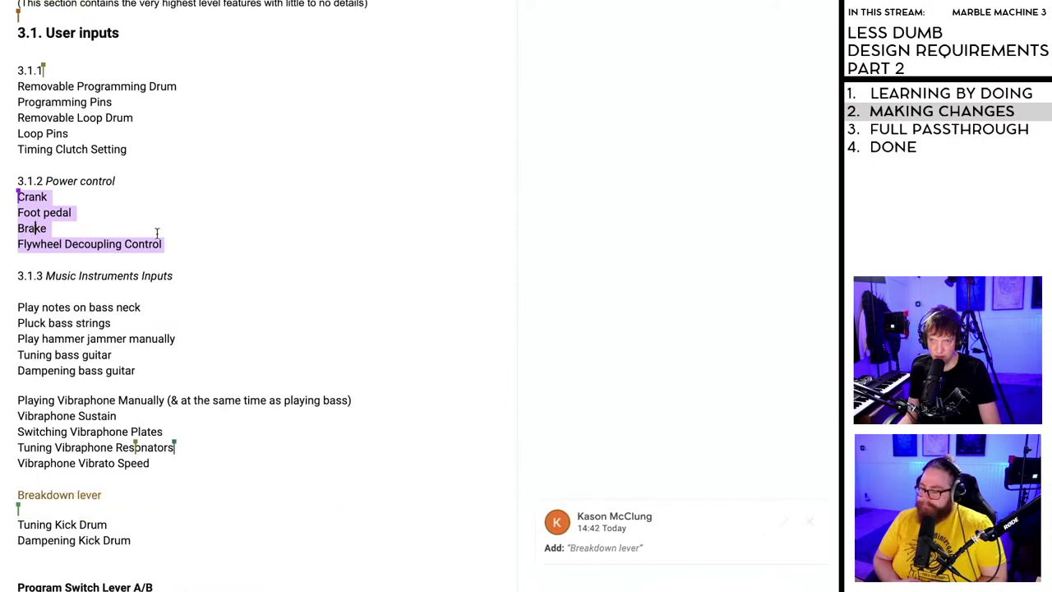
left_click(120, 493)
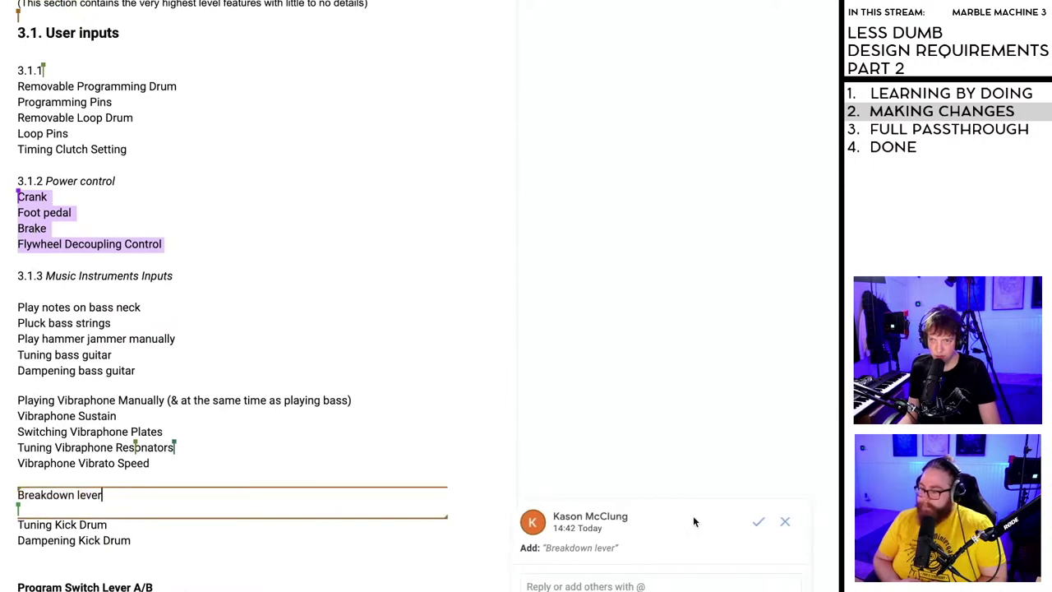
left_click(785, 521)
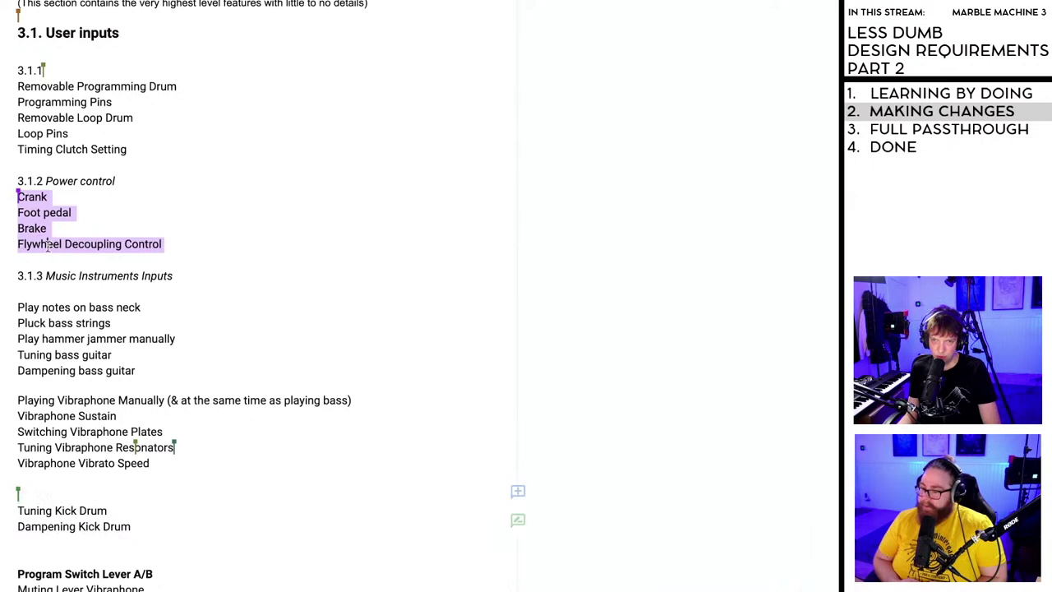
left_click(82, 244)
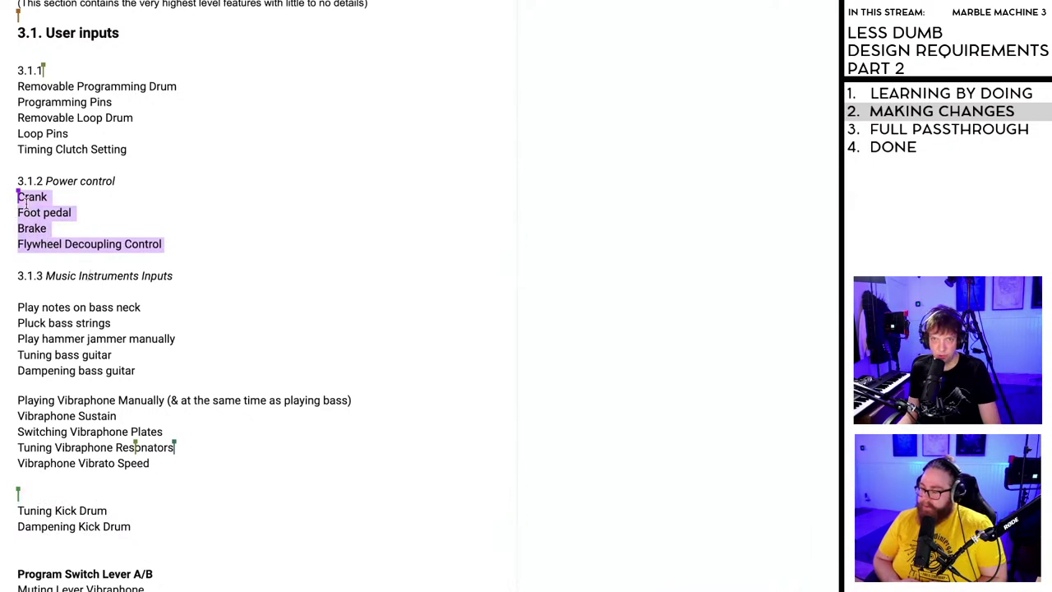
scroll(164, 265, "down", 1)
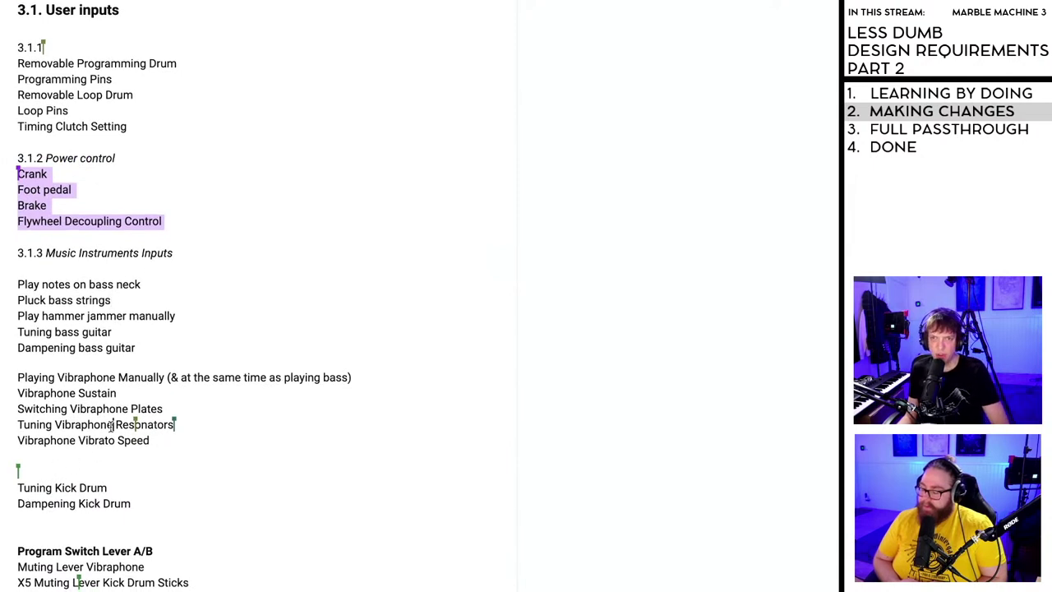
scroll(140, 324, "down", 1)
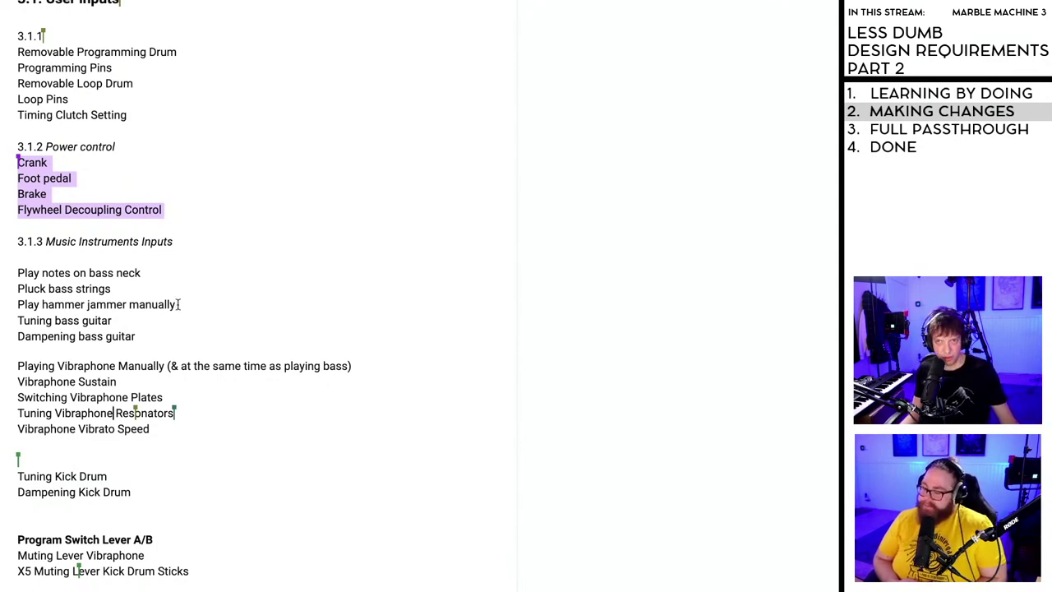
scroll(178, 304, "up", 1)
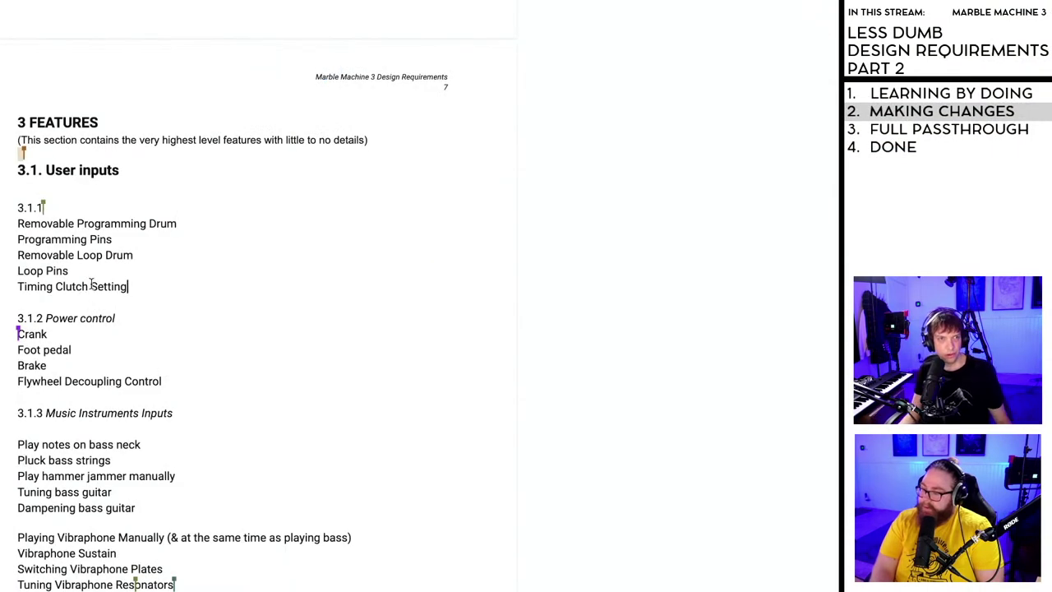
double_click(83, 349)
scroll(152, 353, "down", 1)
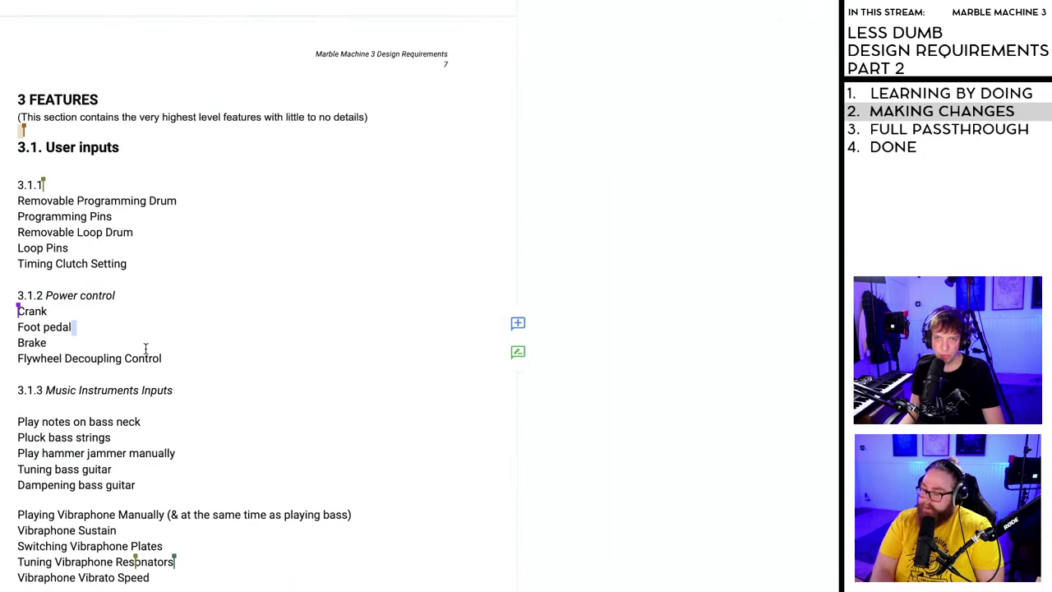
scroll(149, 348, "down", 1)
double_click(184, 367)
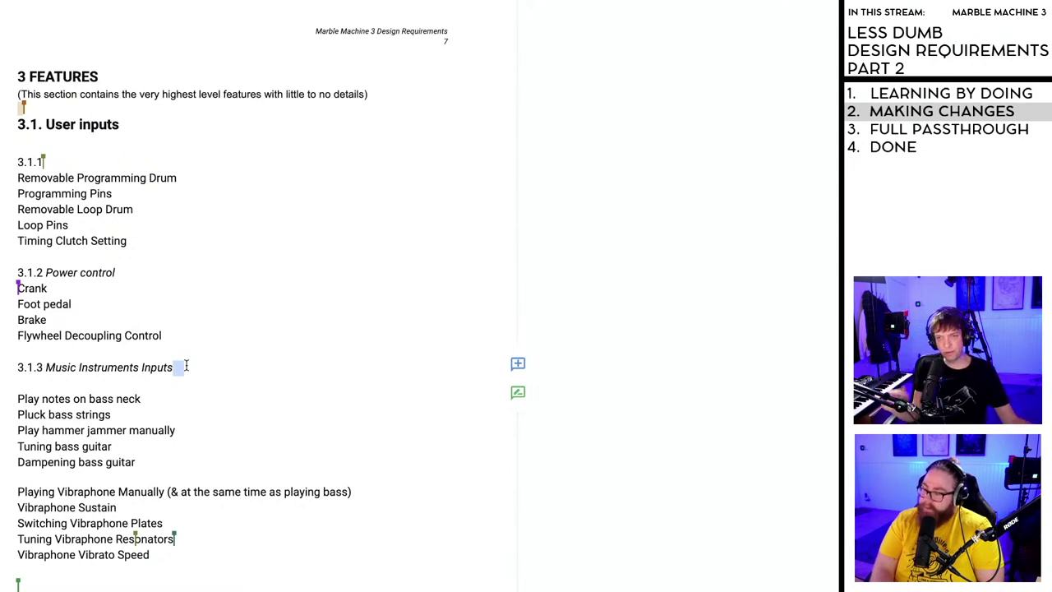
left_click(235, 411)
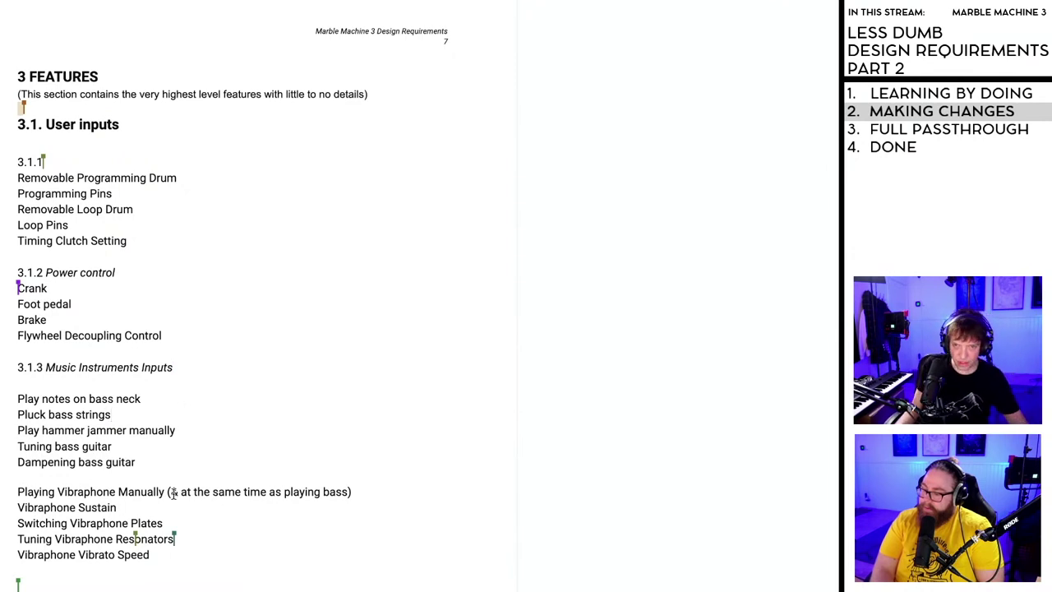
scroll(173, 491, "down", 2)
scroll(162, 364, "down", 1)
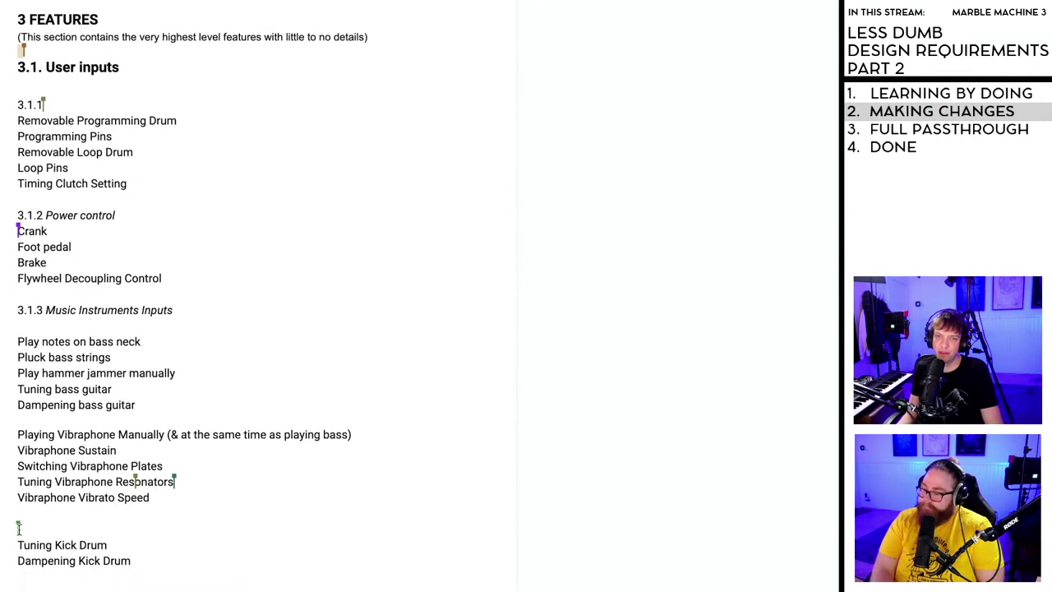
scroll(46, 524, "down", 1)
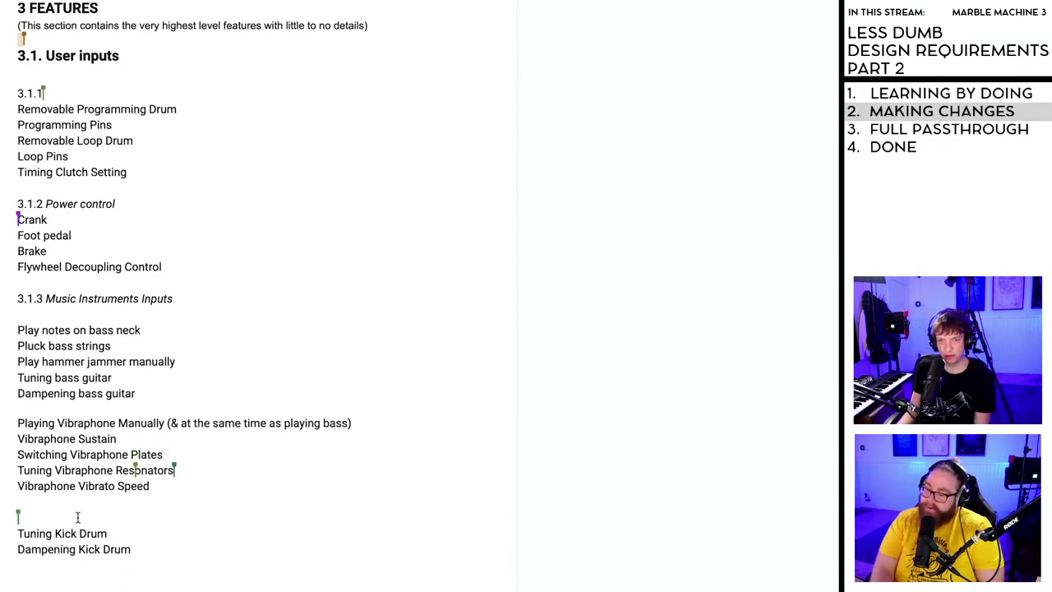
scroll(85, 530, "down", 1)
scroll(86, 526, "up", 3)
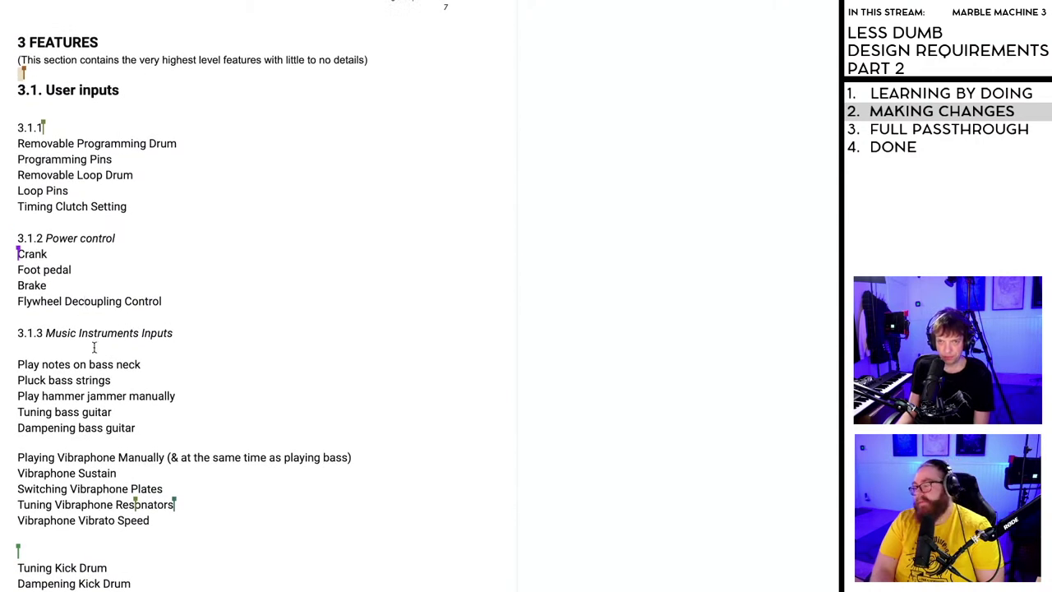
left_click(85, 322)
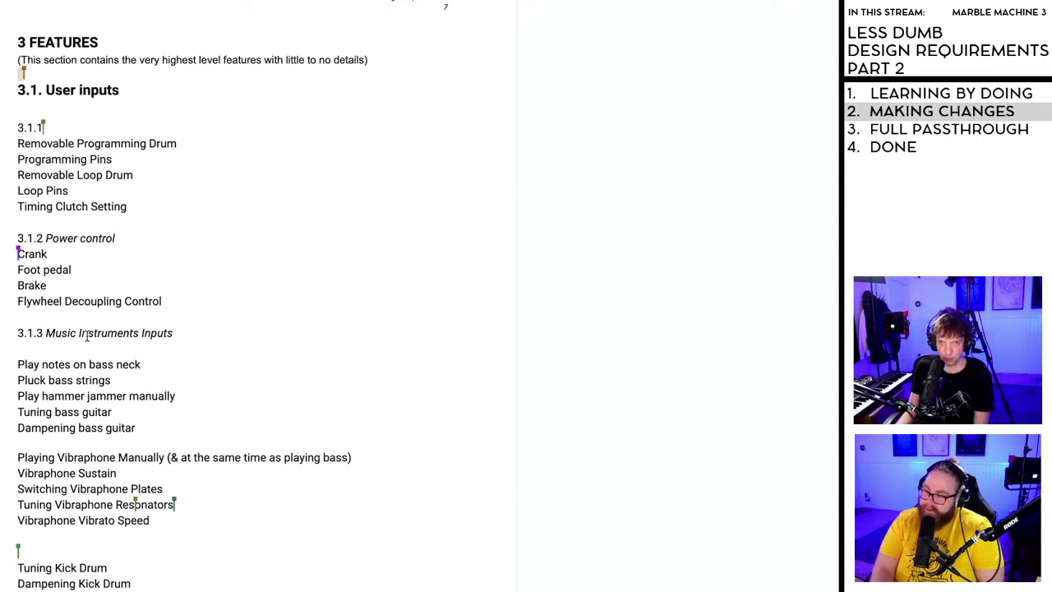
scroll(84, 339, "down", 5)
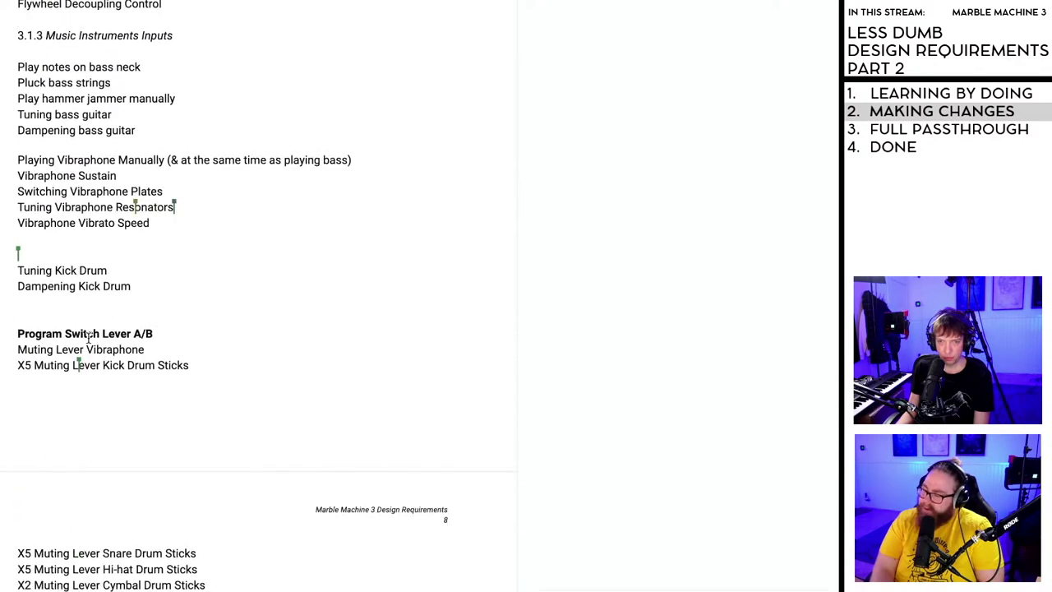
scroll(88, 337, "down", 1)
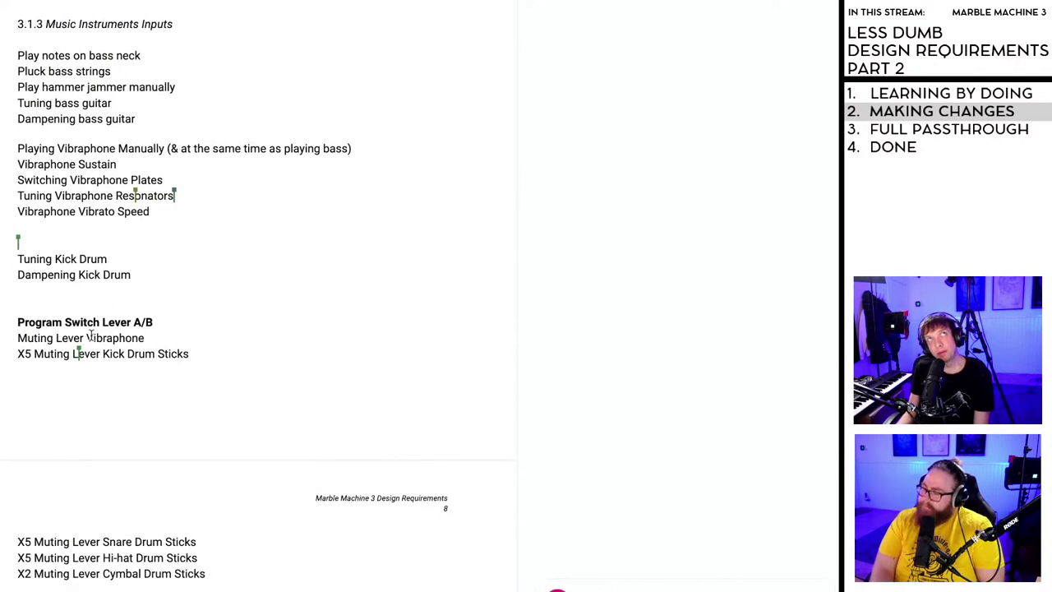
scroll(91, 334, "down", 1)
- Type 'Microphones' on the empty line following the Leveling Feet item
scroll(91, 334, "down", 6)
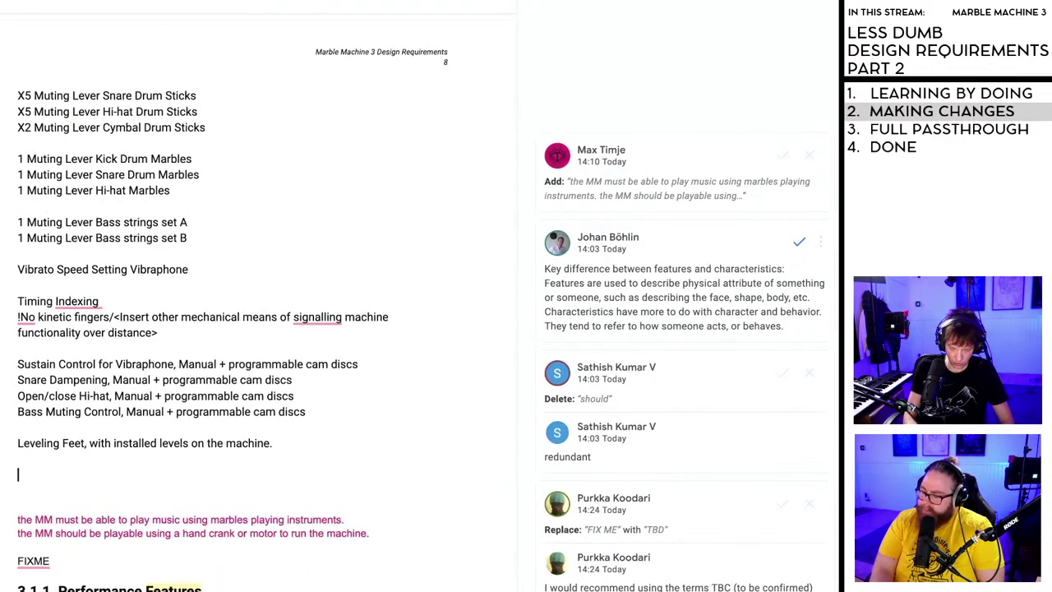
type("Microphones")
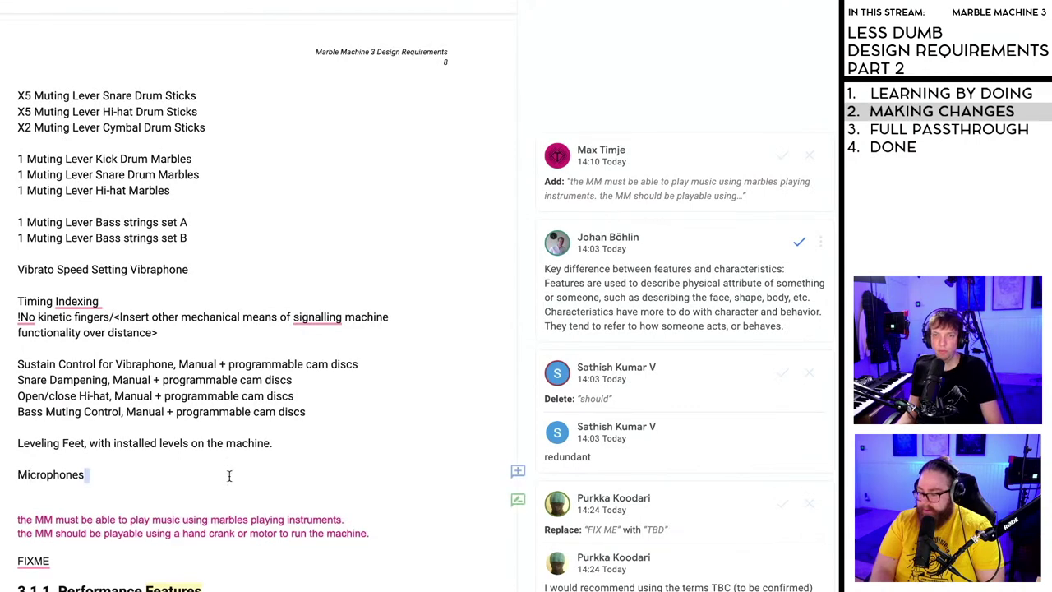
scroll(230, 475, "up", 15)
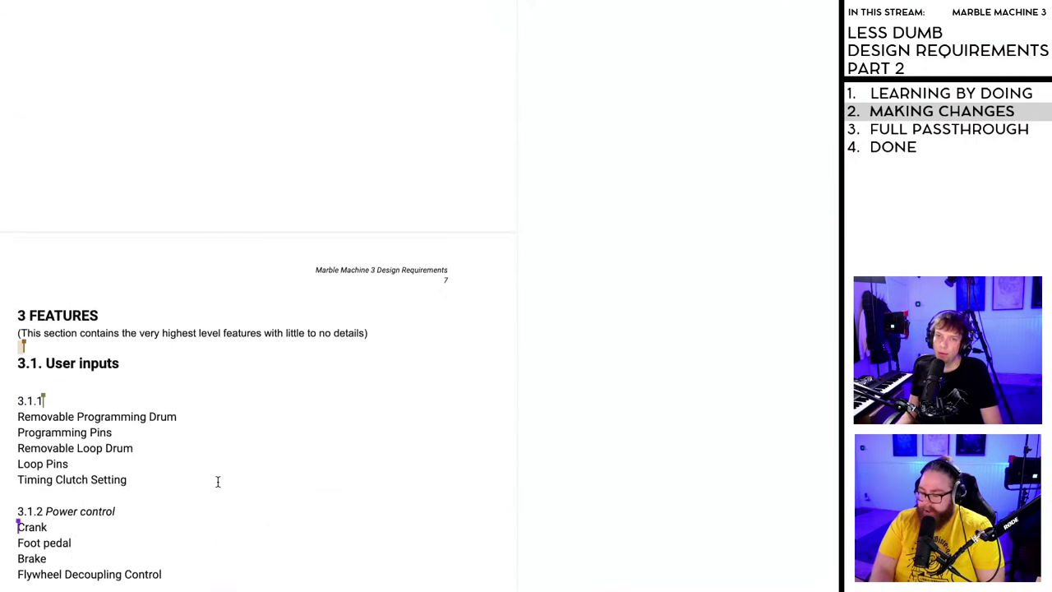
scroll(216, 526, "down", 3)
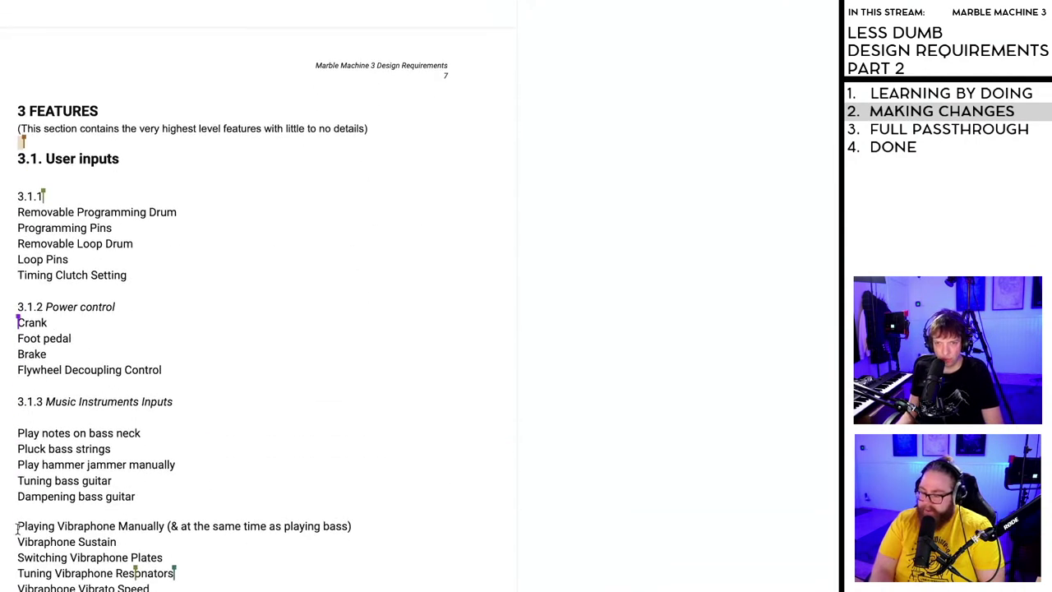
scroll(26, 526, "down", 2)
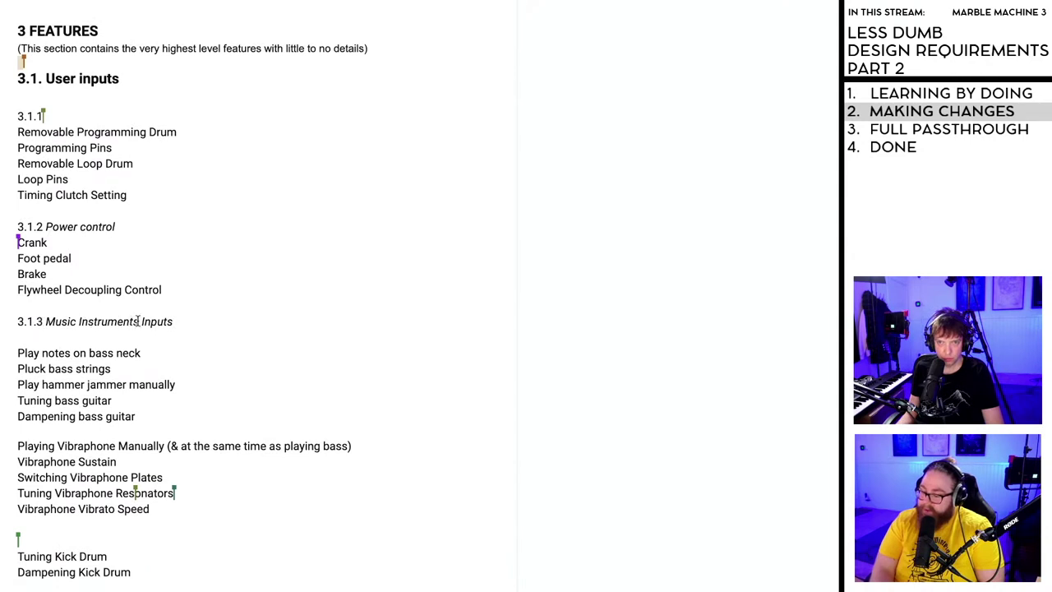
- Rename the 3.1.3 heading from Music Instruments to Bass Inputs
left_click_drag(138, 321, 47, 322)
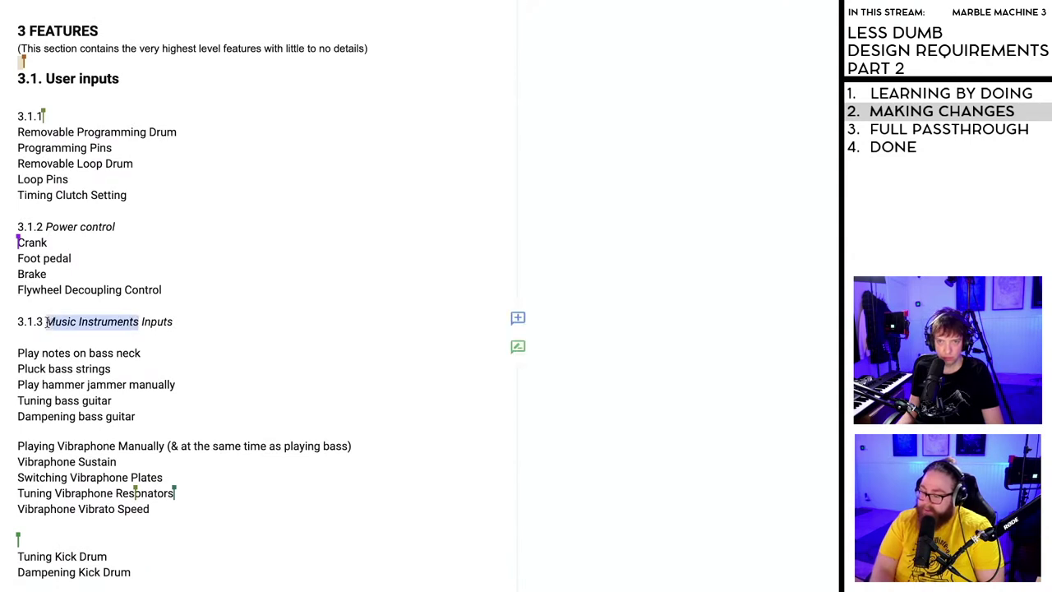
scroll(132, 411, "down", 1)
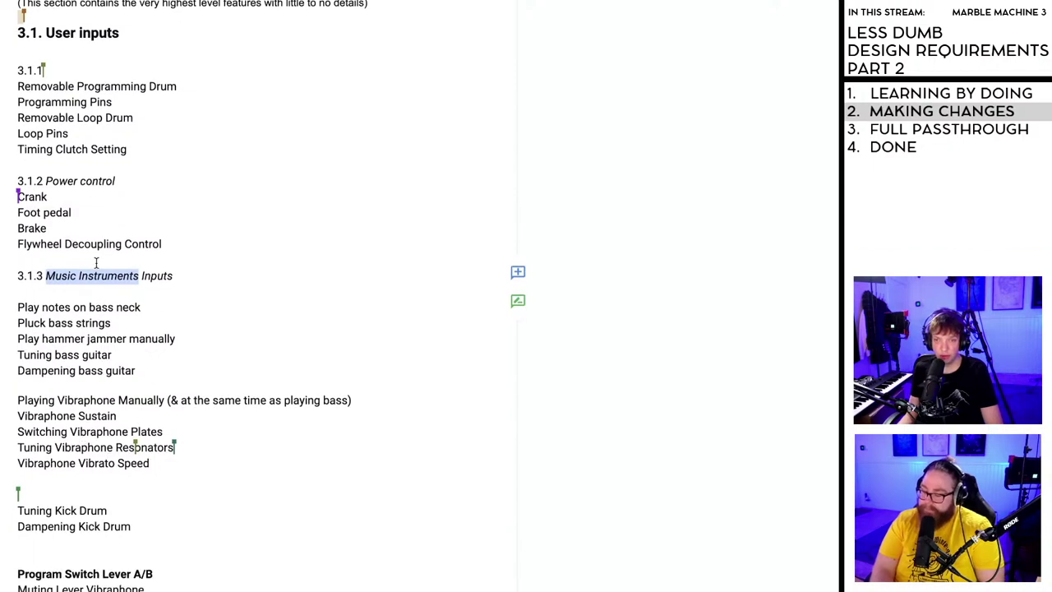
left_click_drag(17, 463, 141, 464)
left_click(142, 464)
scroll(142, 464, "down", 1)
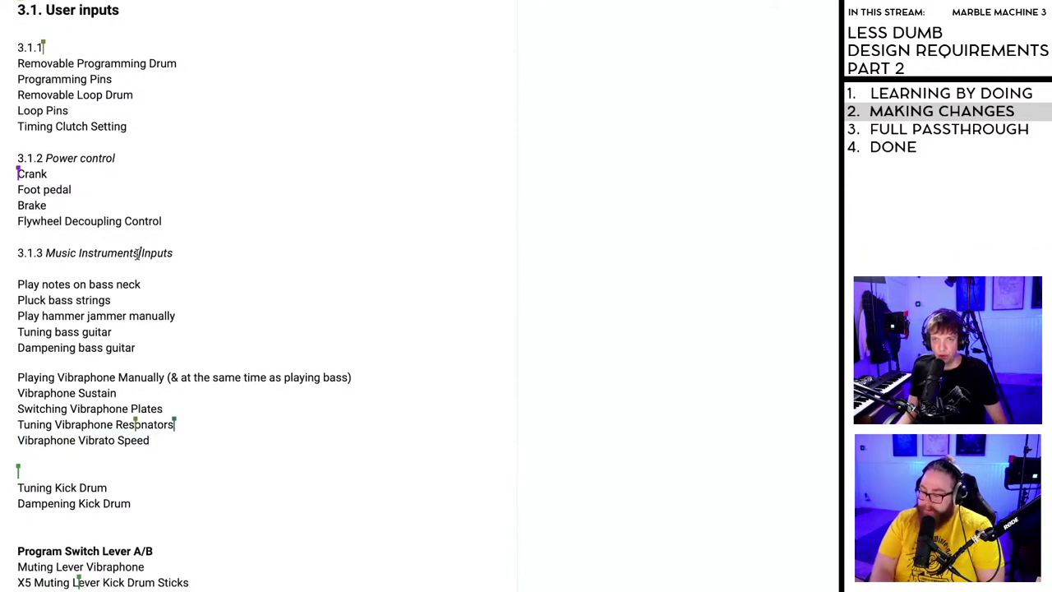
left_click_drag(139, 253, 44, 255)
type("Bass")
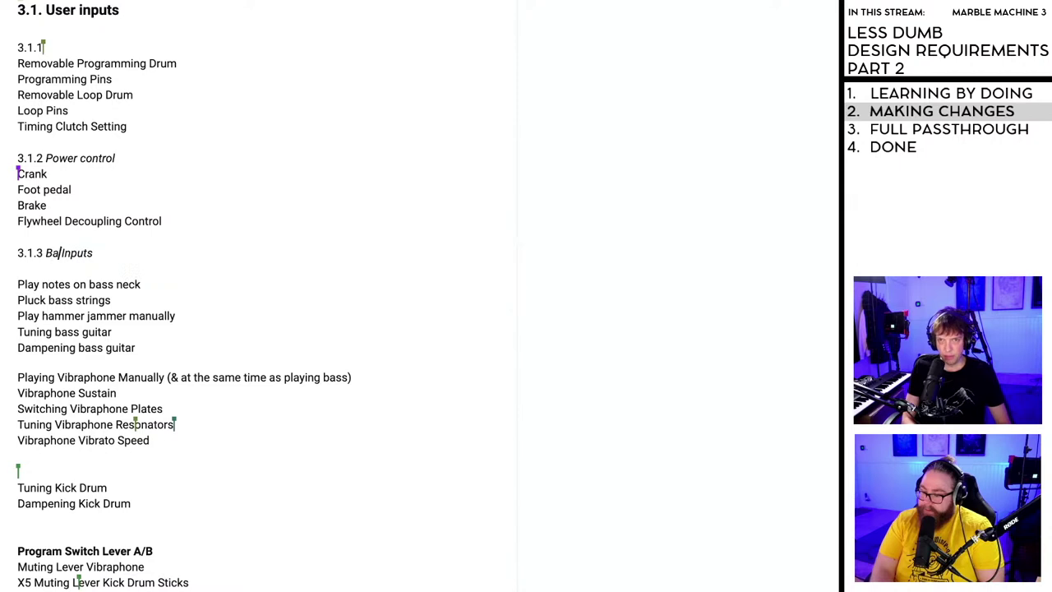
- Copy the 3.1.3 Bass Inputs heading onto a new line below Dampening bass guitar
left_click(152, 360)
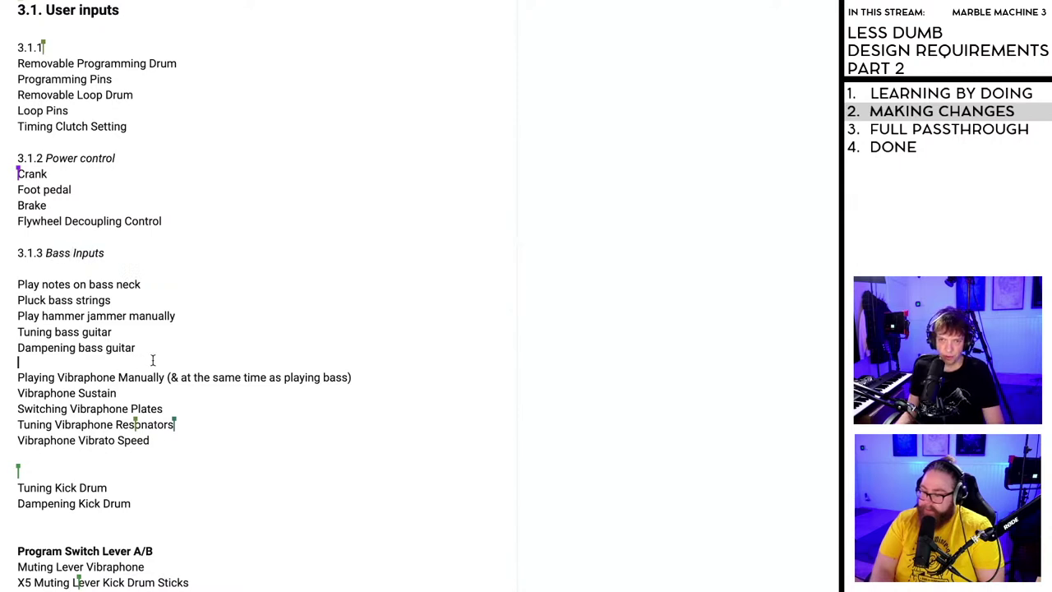
key("Return")
left_click_drag(105, 253, 10, 252)
key("ctrl+c")
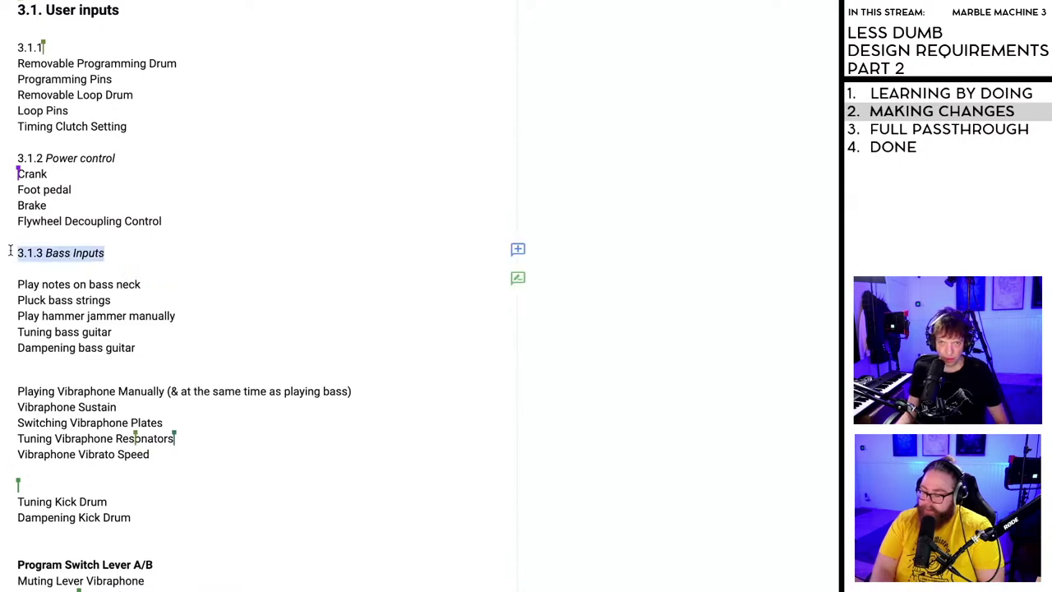
left_click(31, 376)
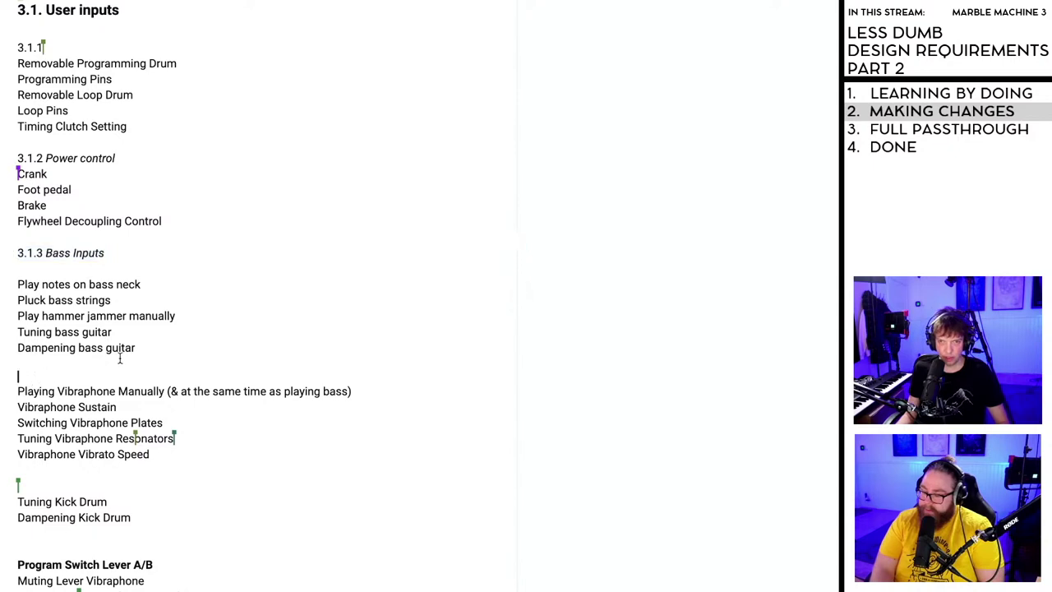
key("ctrl+v")
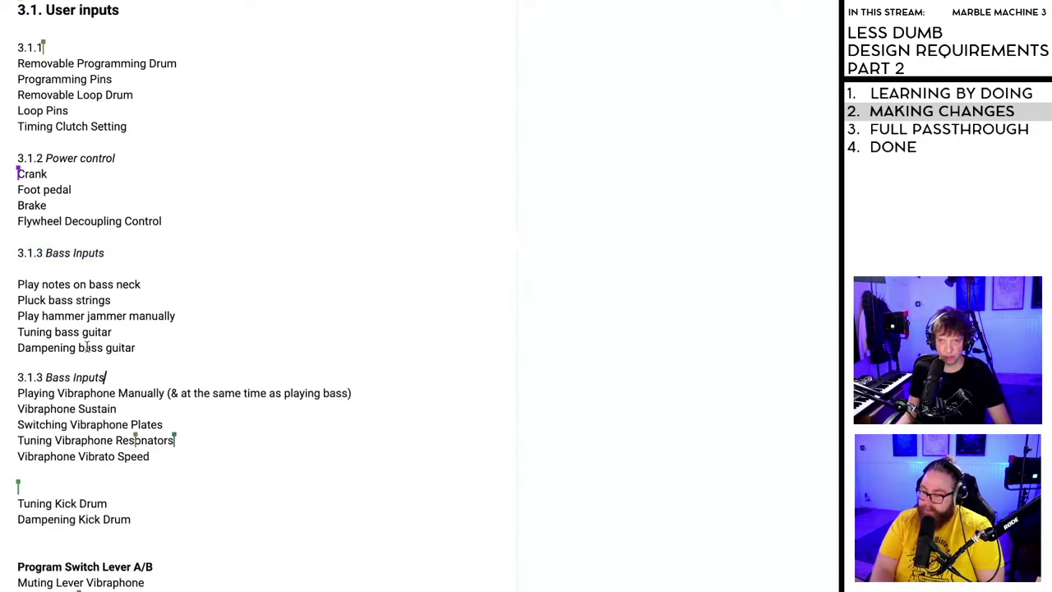
left_click(31, 269)
key("BackSpace")
- Change the copied heading to 3.1.4 Vibraphone Inputs
left_click(42, 362)
key("BackSpace")
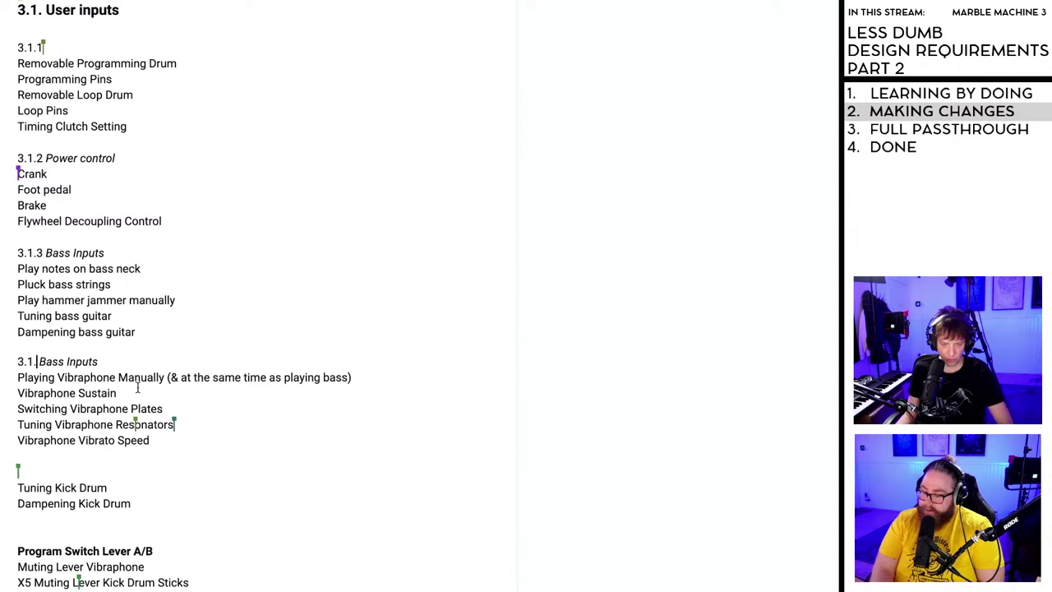
type("4")
left_click_drag(72, 362, 47, 362)
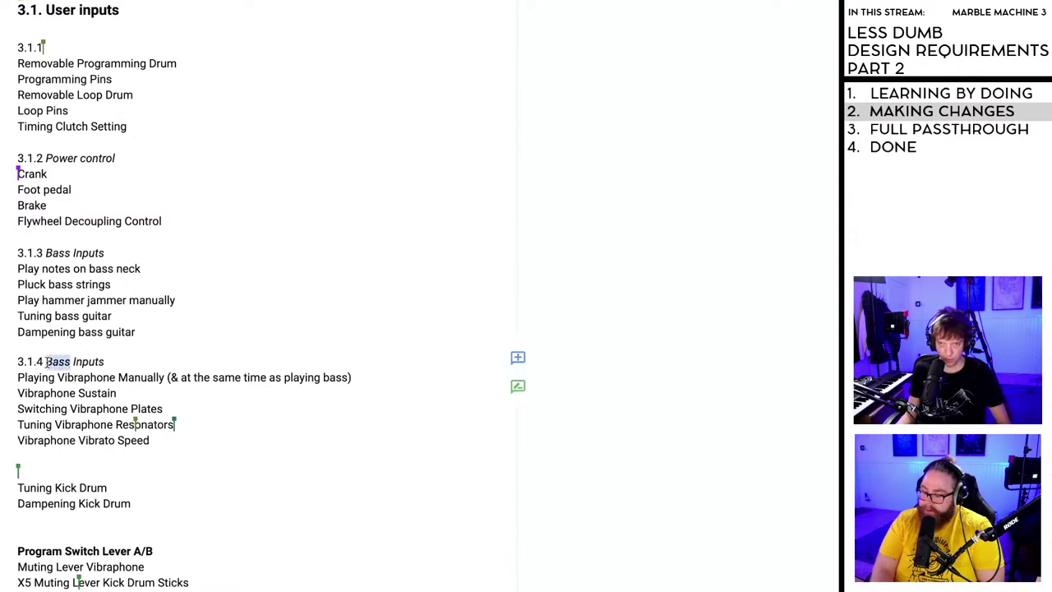
type("Vibraphone")
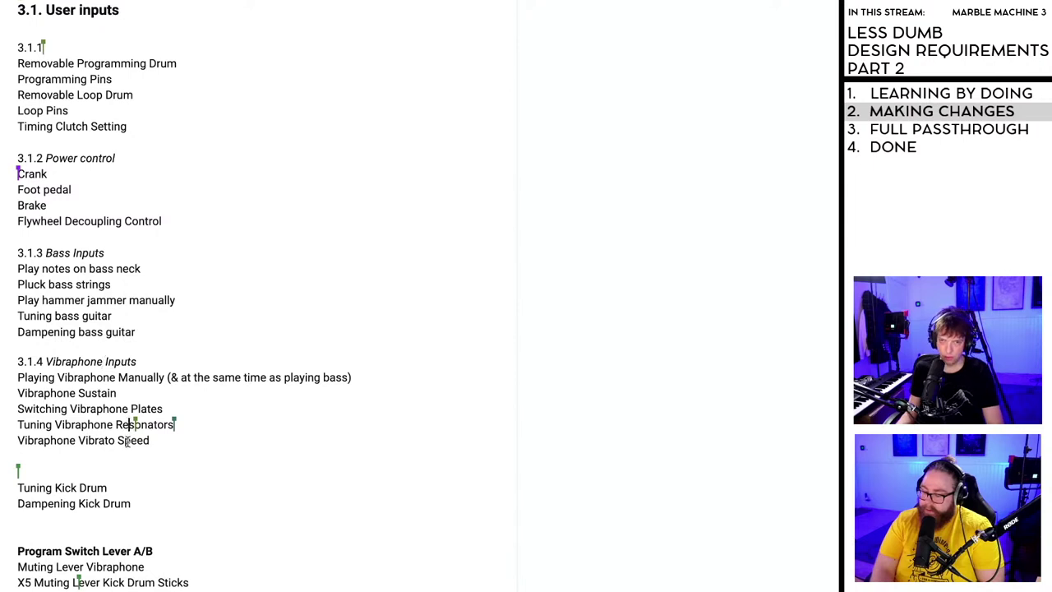
- Type the heading 3.1.5 Kick Drum Inputs above Tuning Kick Drum and select its name
scroll(129, 424, "down", 1)
left_click(61, 409)
scroll(63, 406, "down", 1)
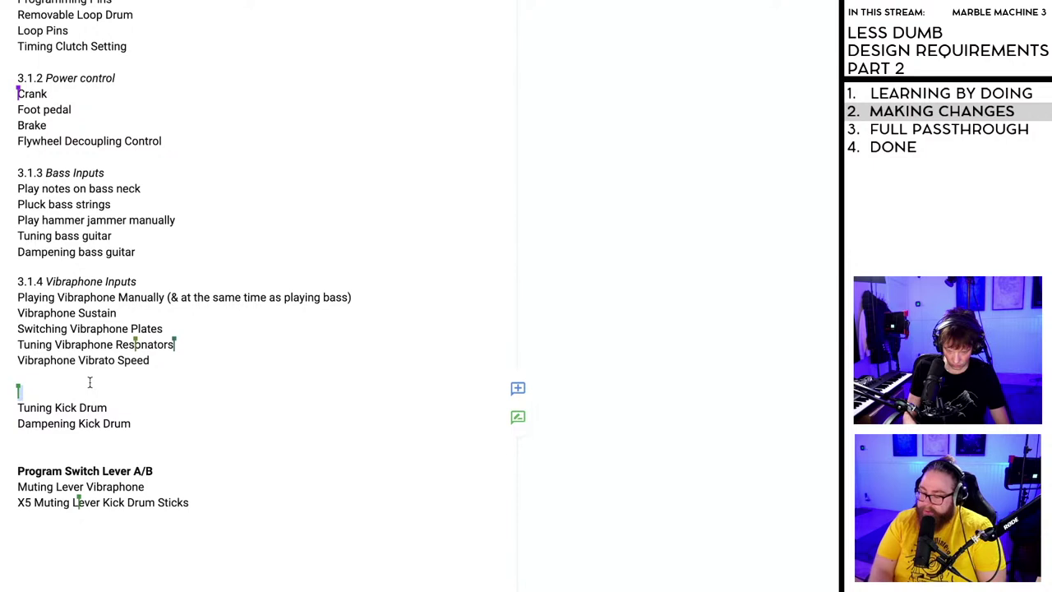
type("3-1-5")
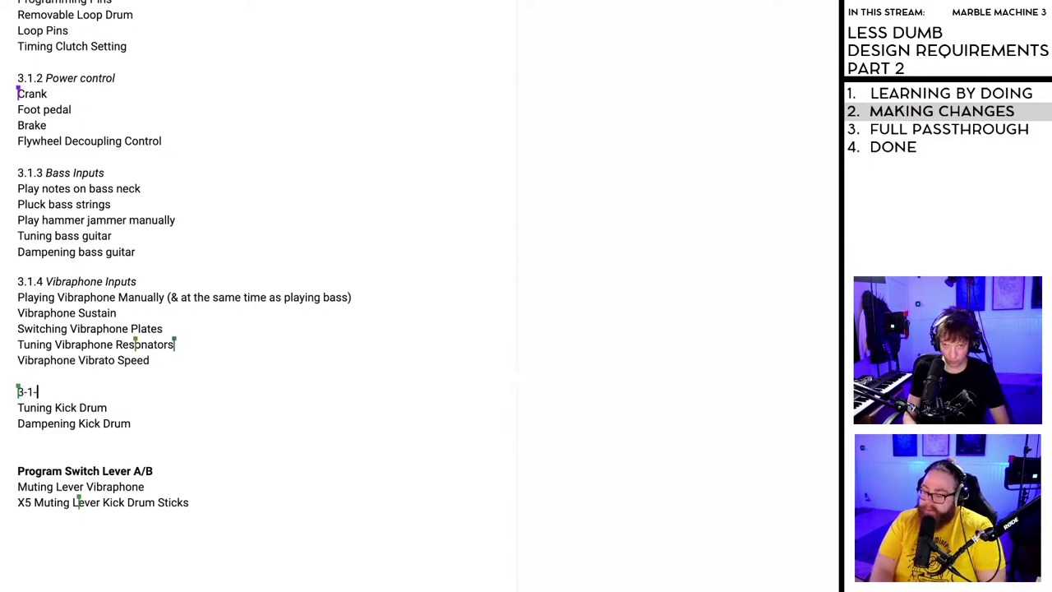
key("BackSpace")
key("BackSpace")
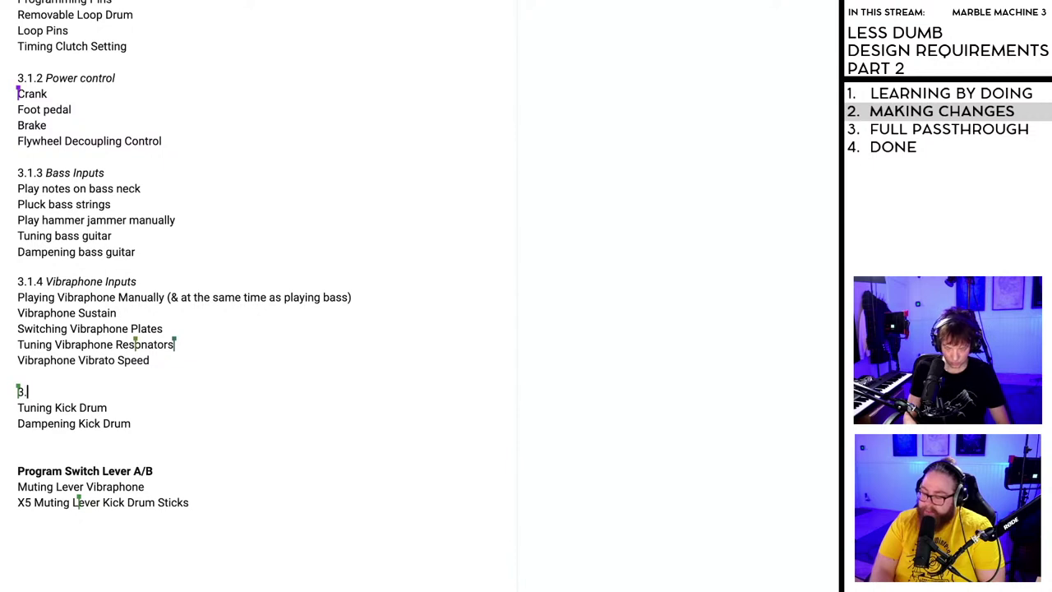
type("1.5")
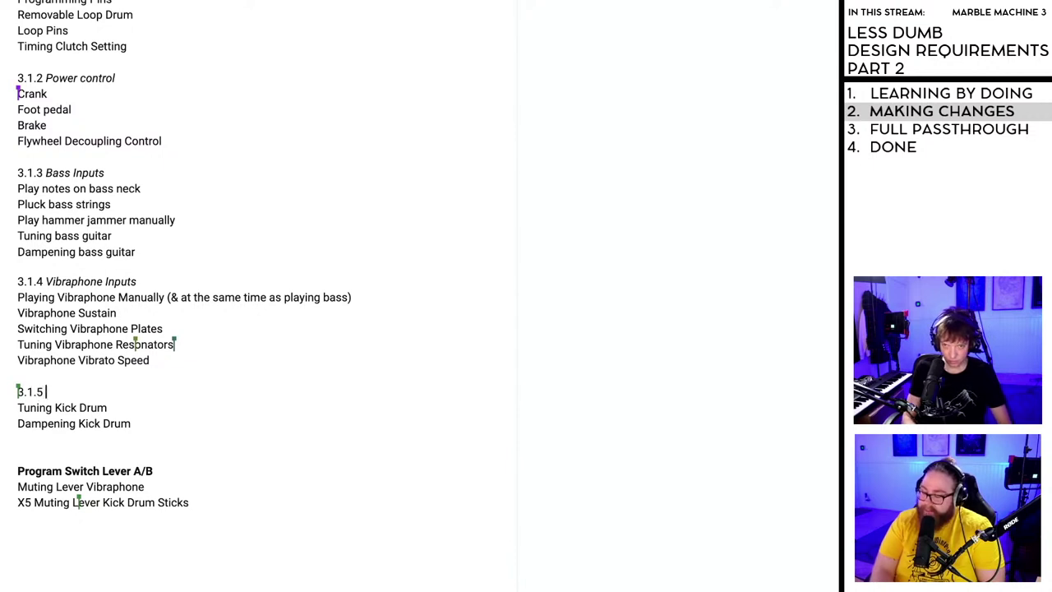
type(" Kick")
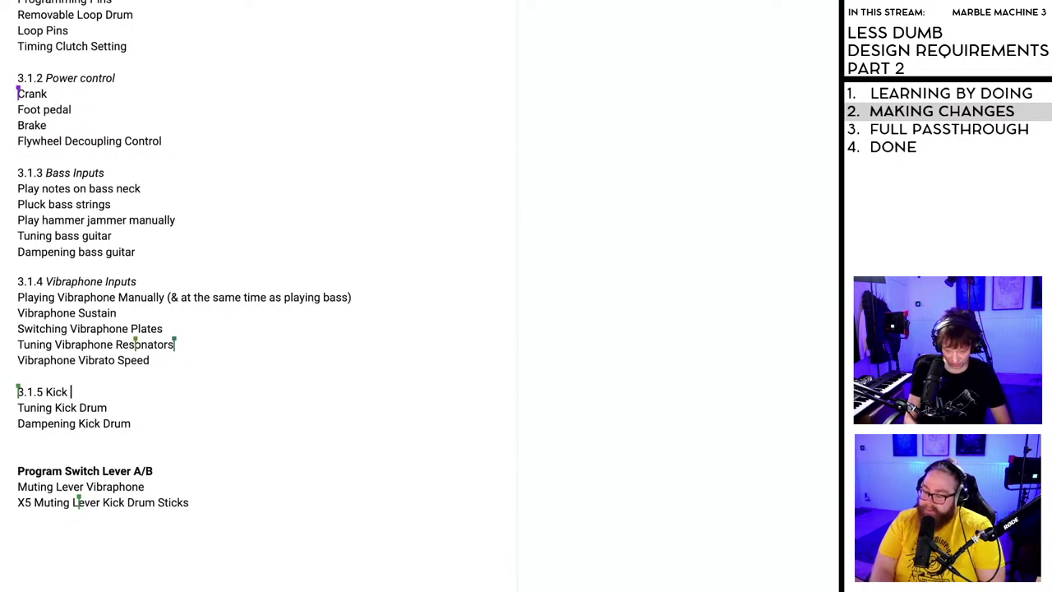
type(" Drum")
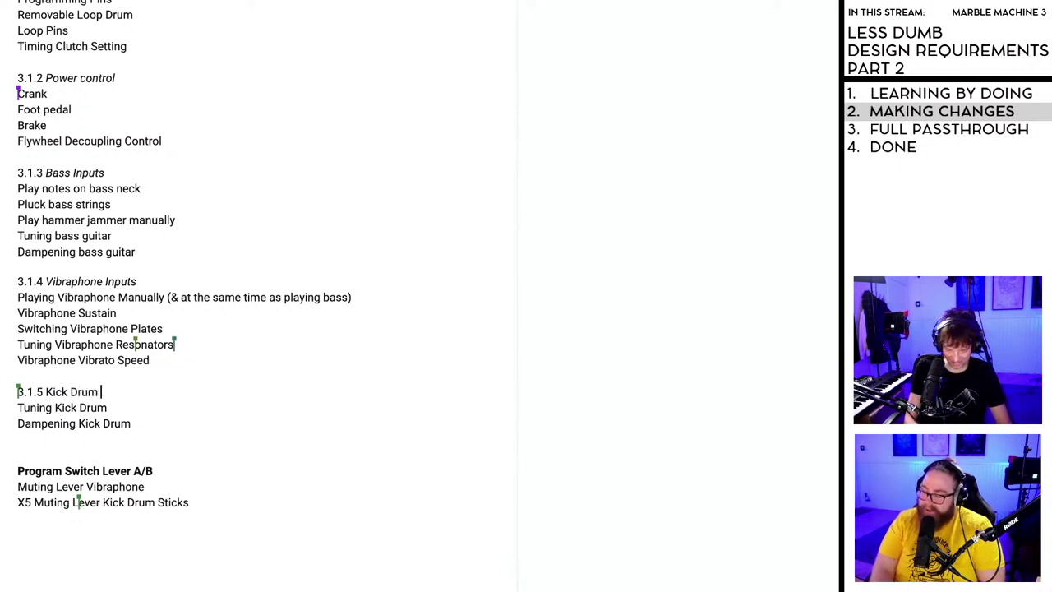
type(" Inputs")
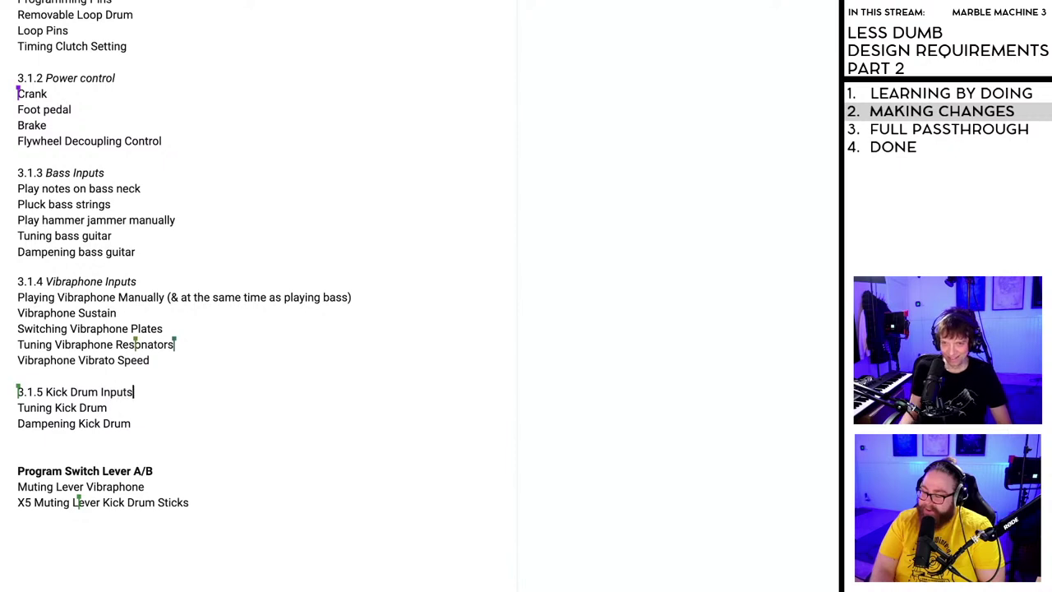
left_click_drag(134, 392, 46, 392)
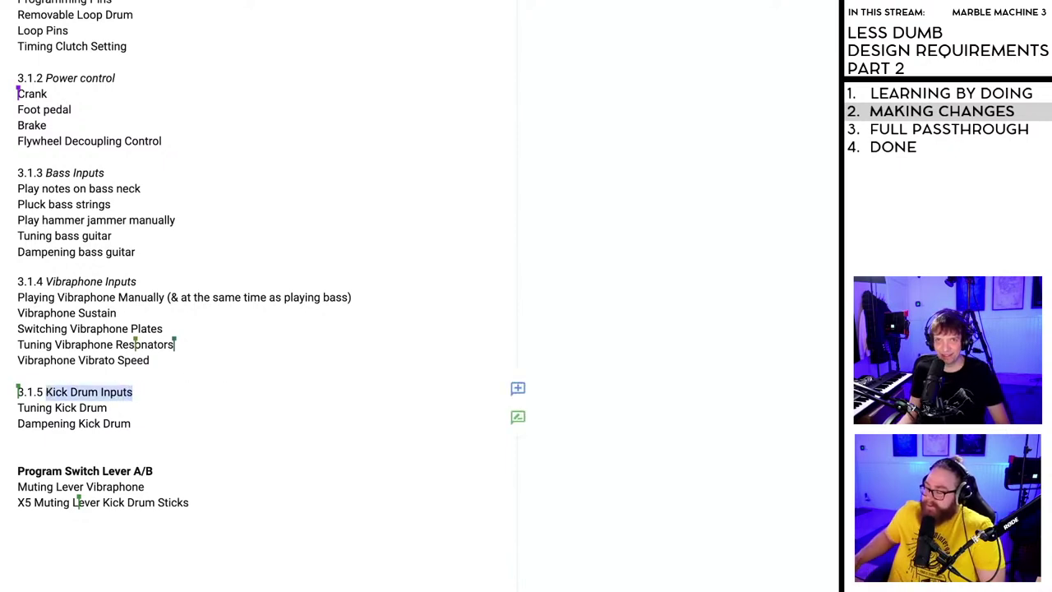
- Correct the spelling of Dampening in the bass guitar and kick drum entries
left_click(194, 427)
scroll(194, 425, "up", 3)
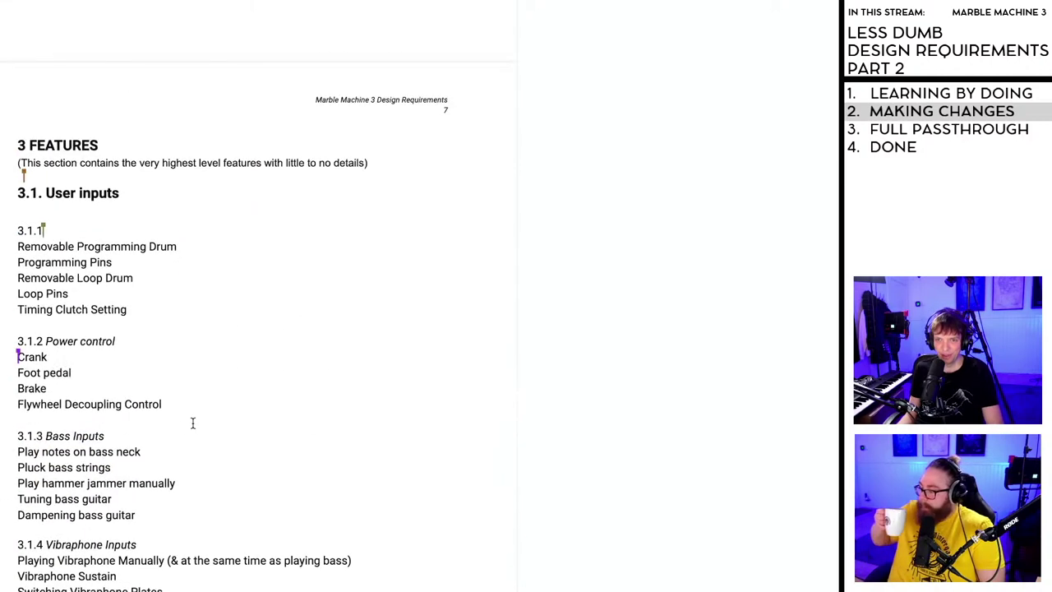
scroll(162, 483, "down", 1)
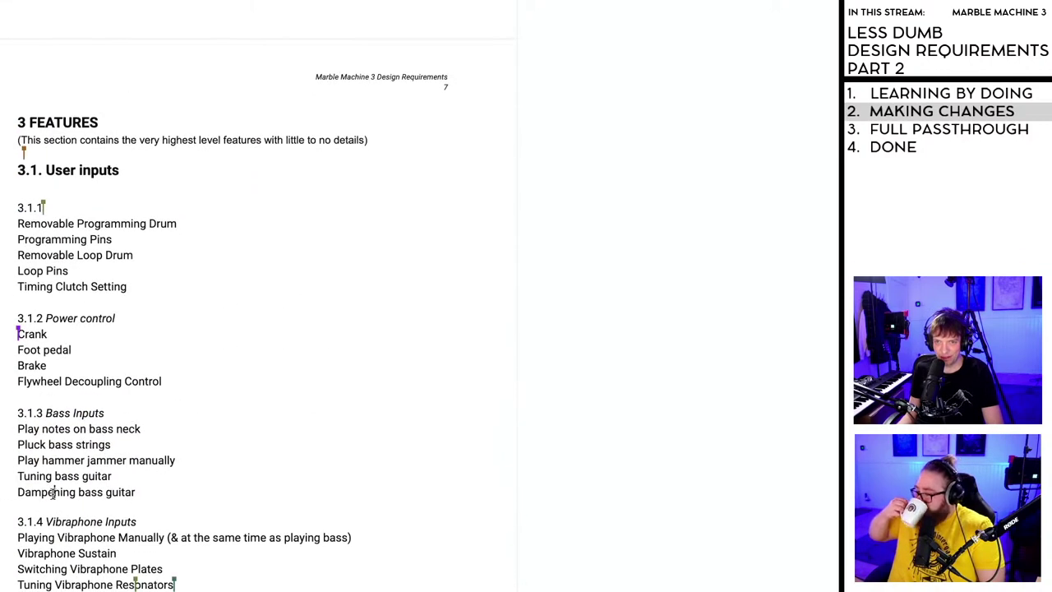
key("BackSpace")
left_click(75, 499)
left_click(54, 491)
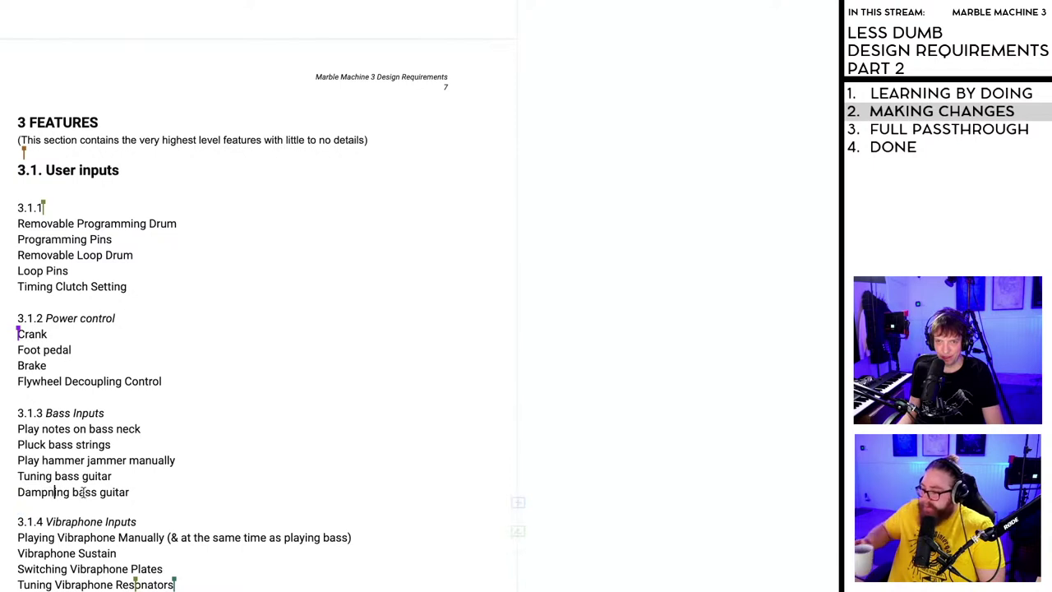
key("Delete")
left_click(139, 491)
scroll(143, 506, "down", 1)
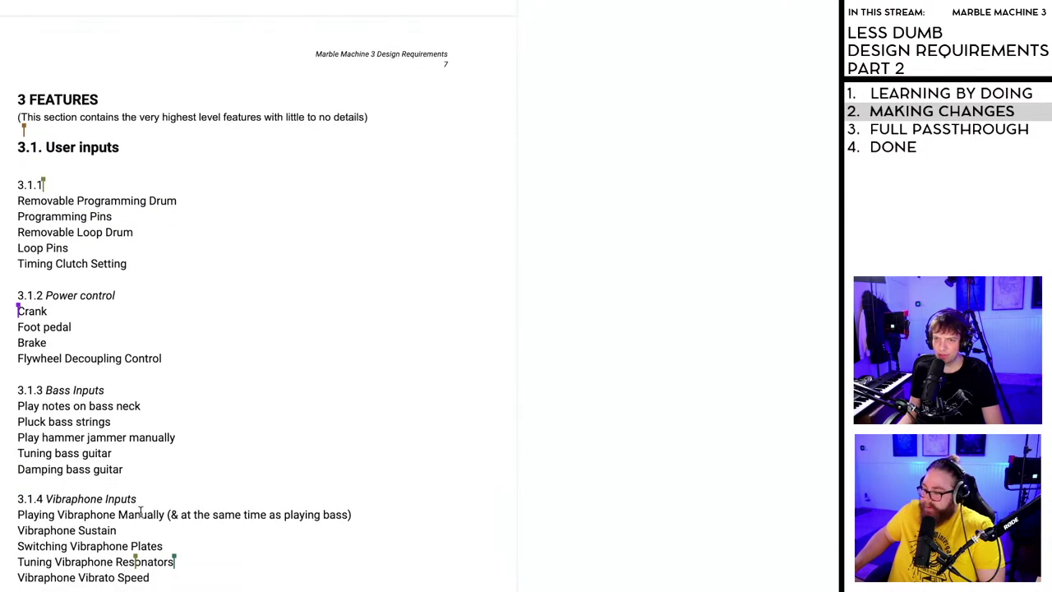
scroll(99, 547, "down", 1)
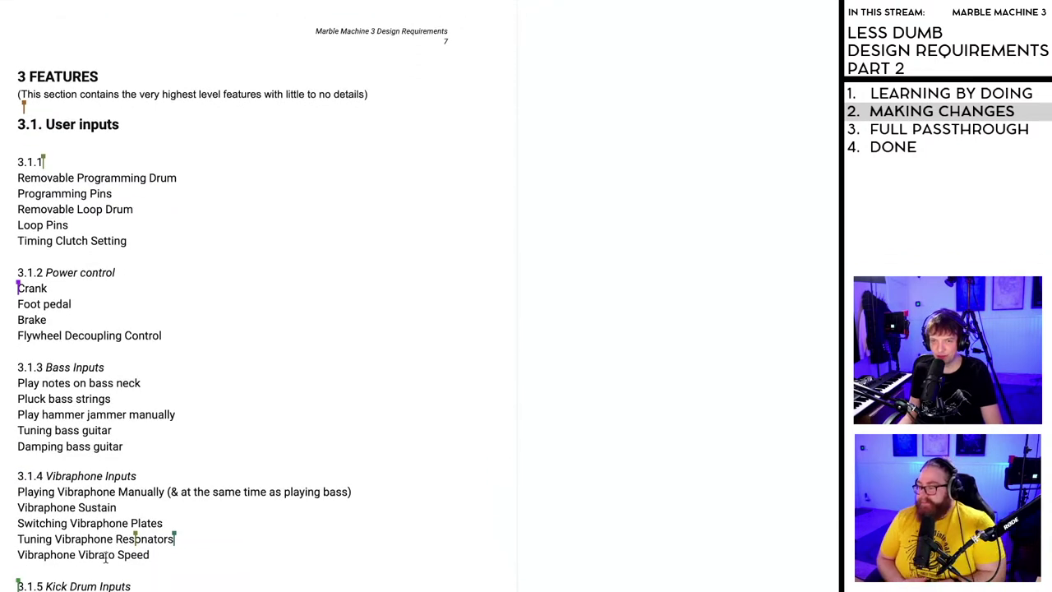
left_click_drag(130, 449, 154, 446)
scroll(152, 447, "down", 1)
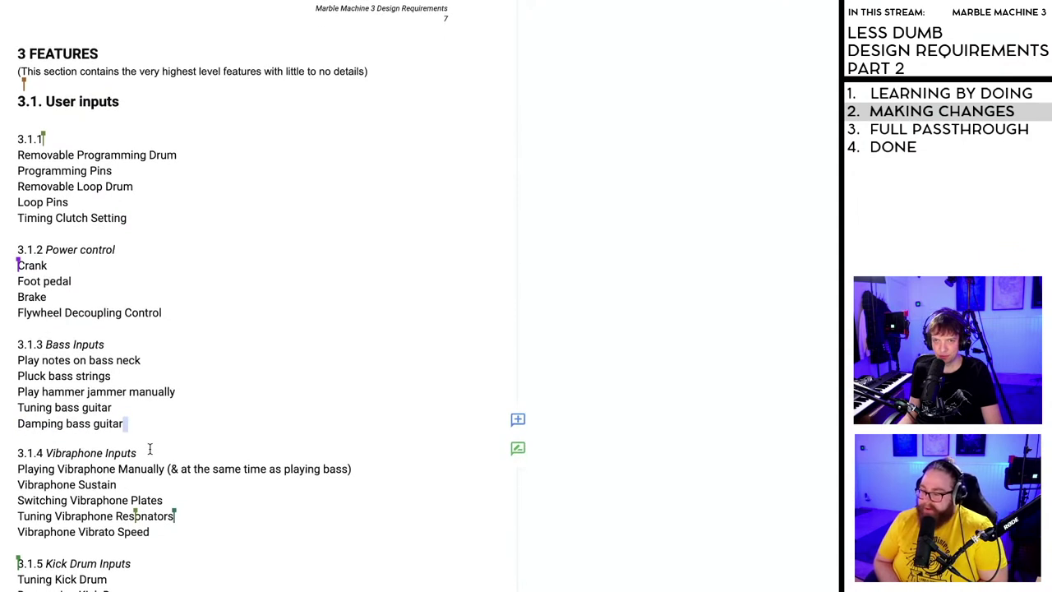
left_click(48, 424)
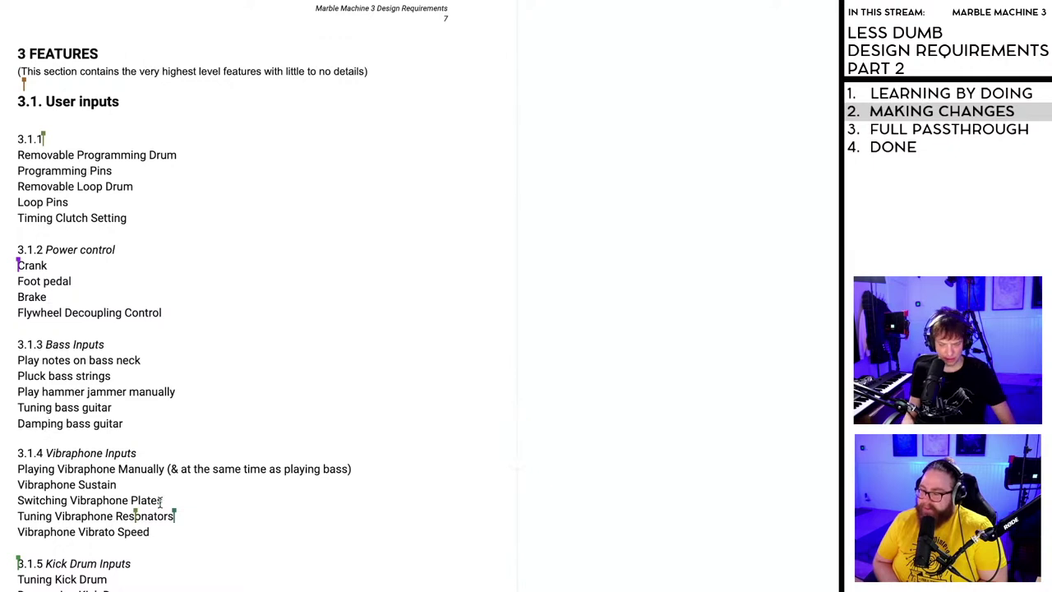
type("en")
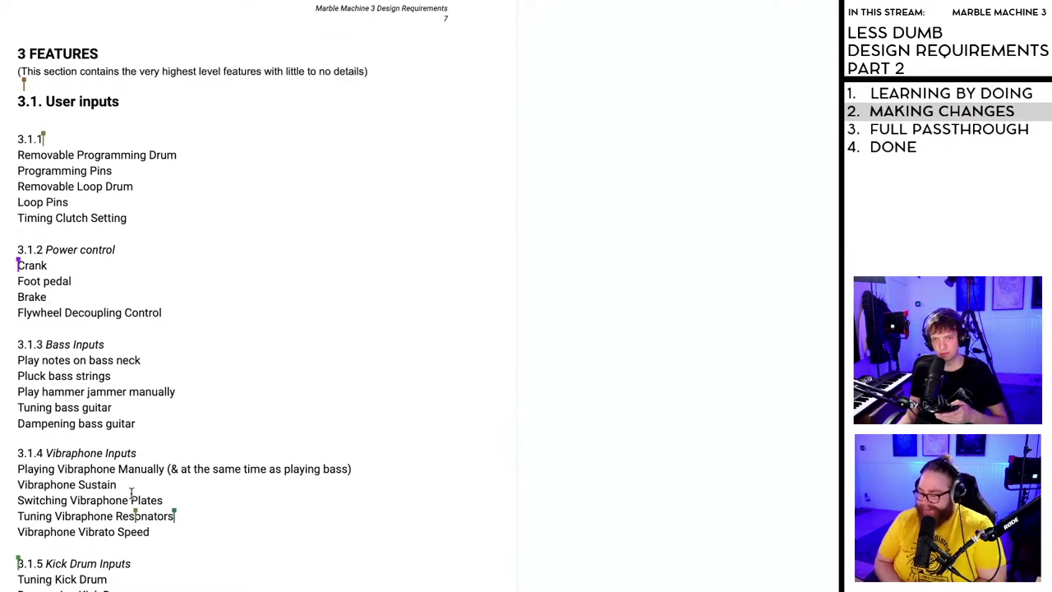
- Re-paste the Vibraphone and Kick Drum lines under 3.1.4, each item on its own line
scroll(106, 443, "down", 2)
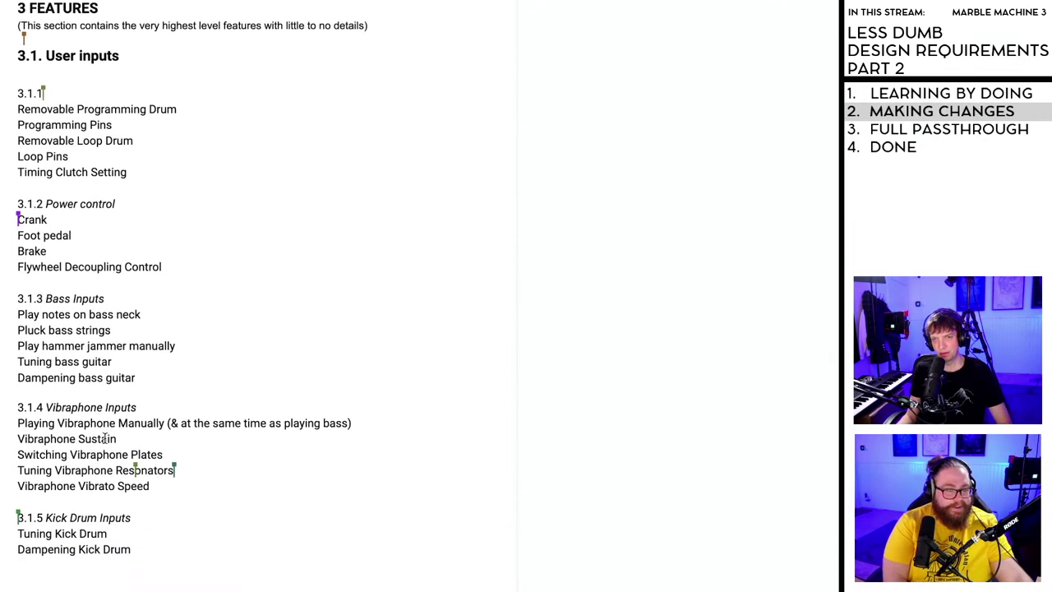
scroll(105, 439, "down", 2)
left_click(143, 503)
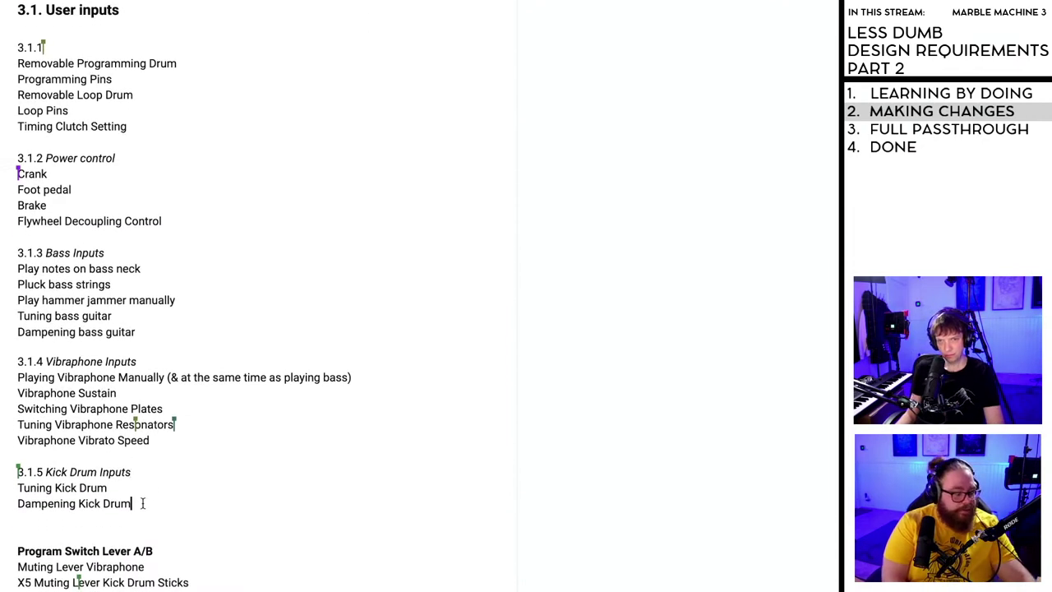
scroll(143, 501, "down", 1)
left_click(95, 498)
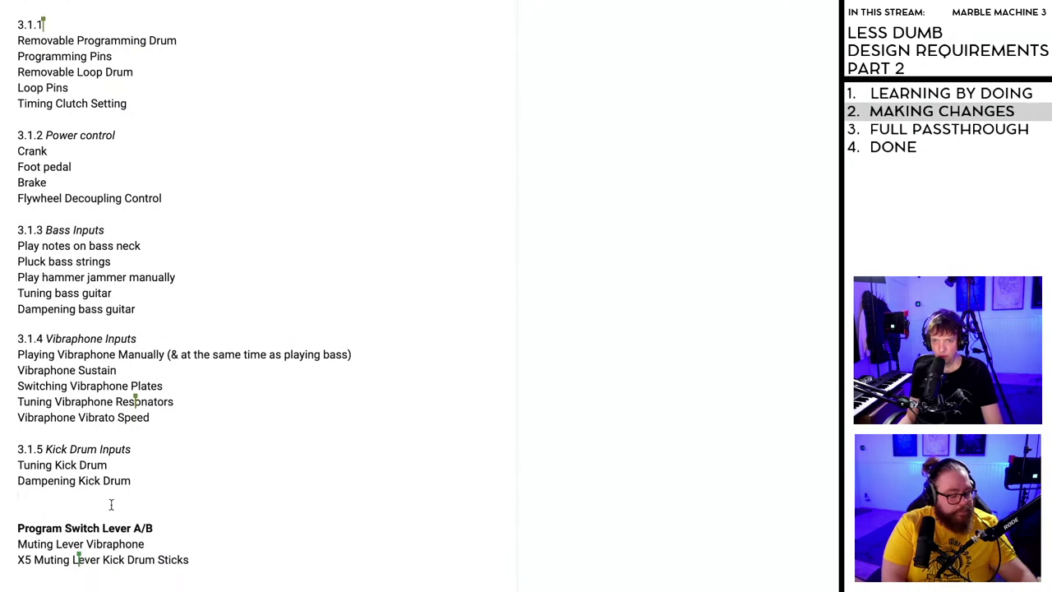
key("ctrl+z")
scroll(159, 398, "up", 5)
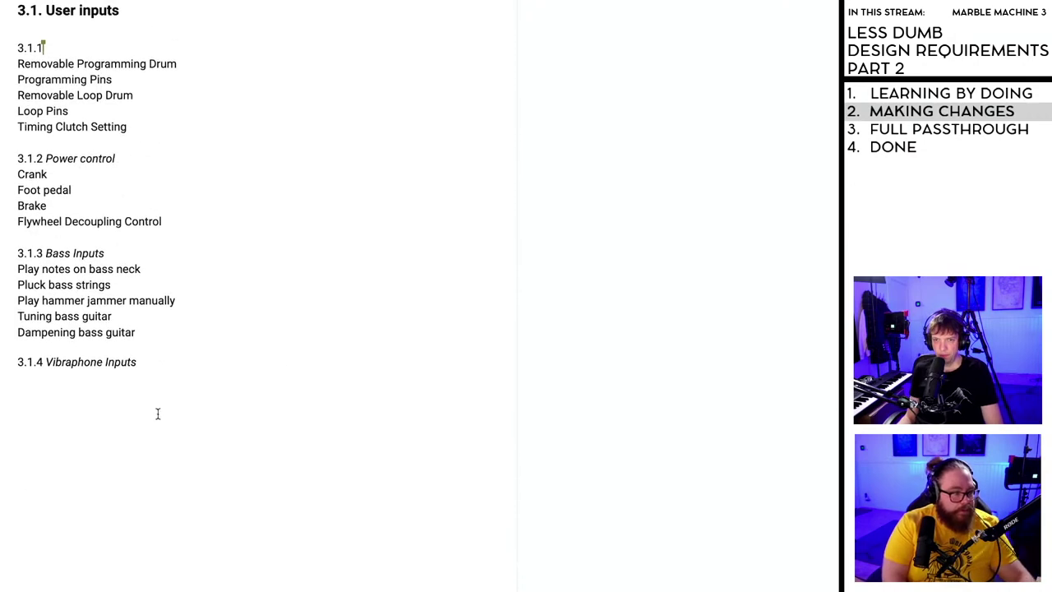
scroll(158, 413, "up", 4)
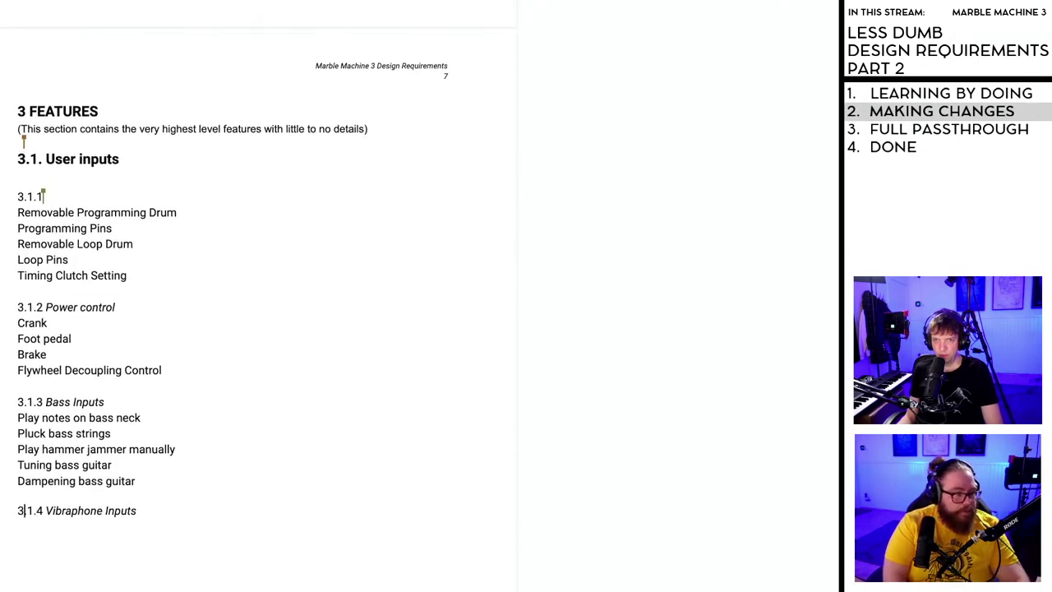
scroll(52, 545, "down", 3)
type("Playing Vibraphone Manually (& at the same time as playing bass)")
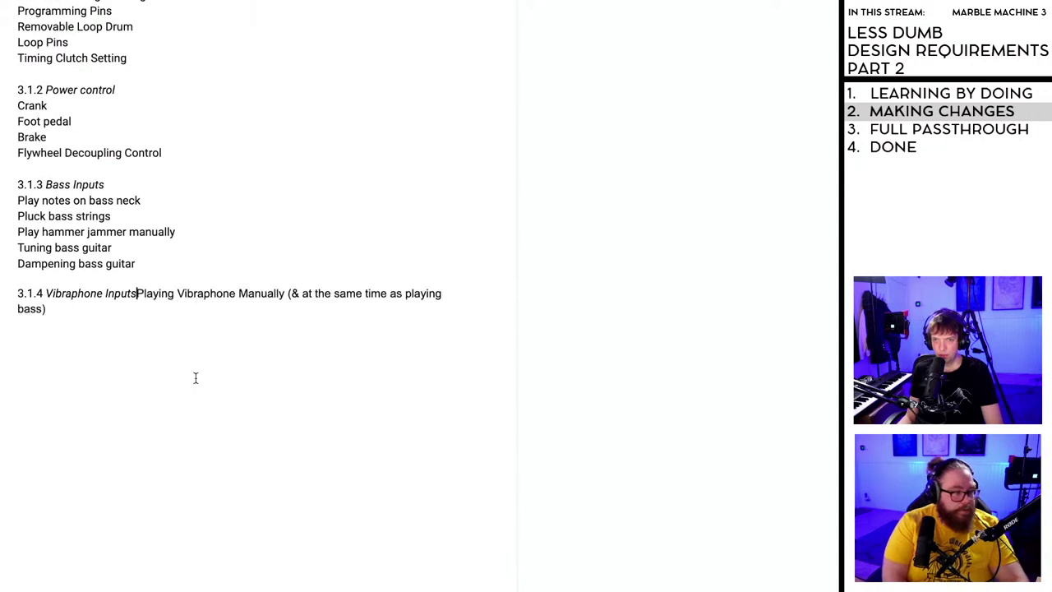
left_click(137, 293)
key("Return")
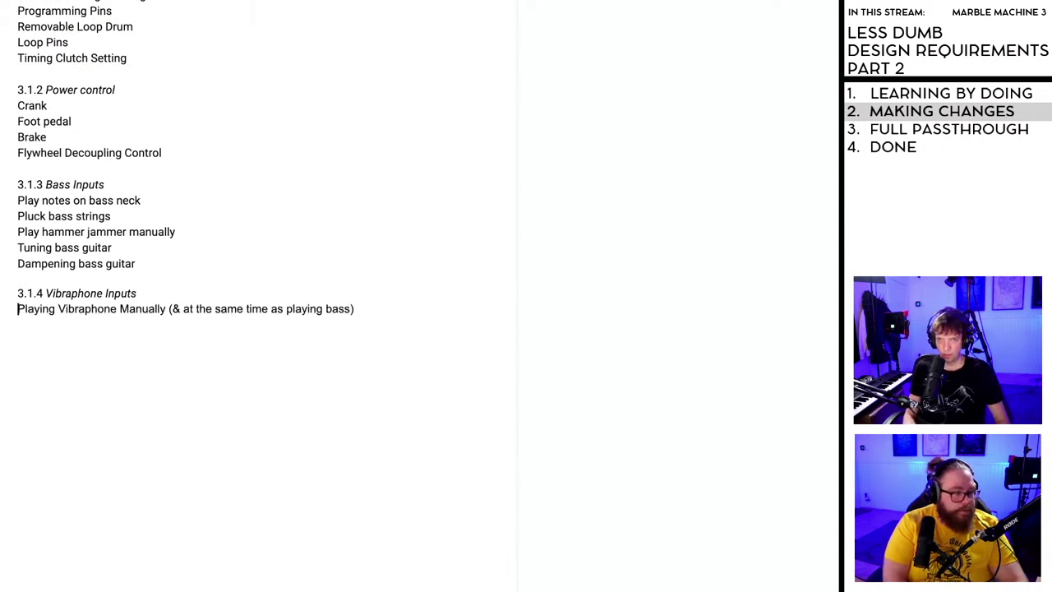
type("Vibraphone Sustain Switching Vibraphone Plates Tuning Vibraphone Resonators Vibraphone Vibrato Speed  3.1.5 Kick Drum Inputs Tuning Kick Drum Dampening Kick Drum    Program Switch Lever A/B Muting Lever Vibraphone X5 Muting Lever Kick Drum Sticks")
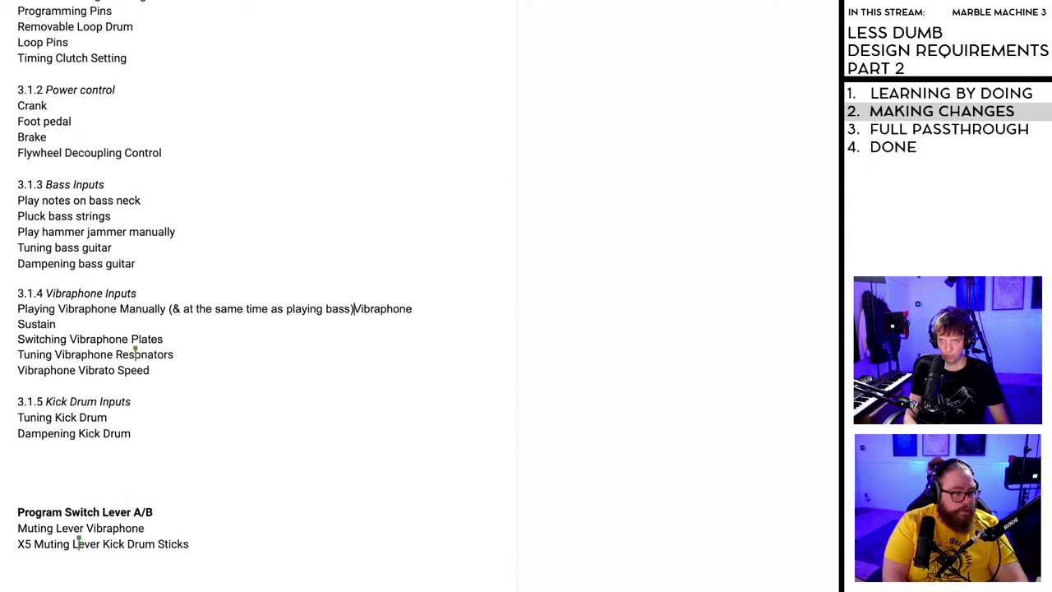
key("Return")
scroll(74, 436, "down", 1)
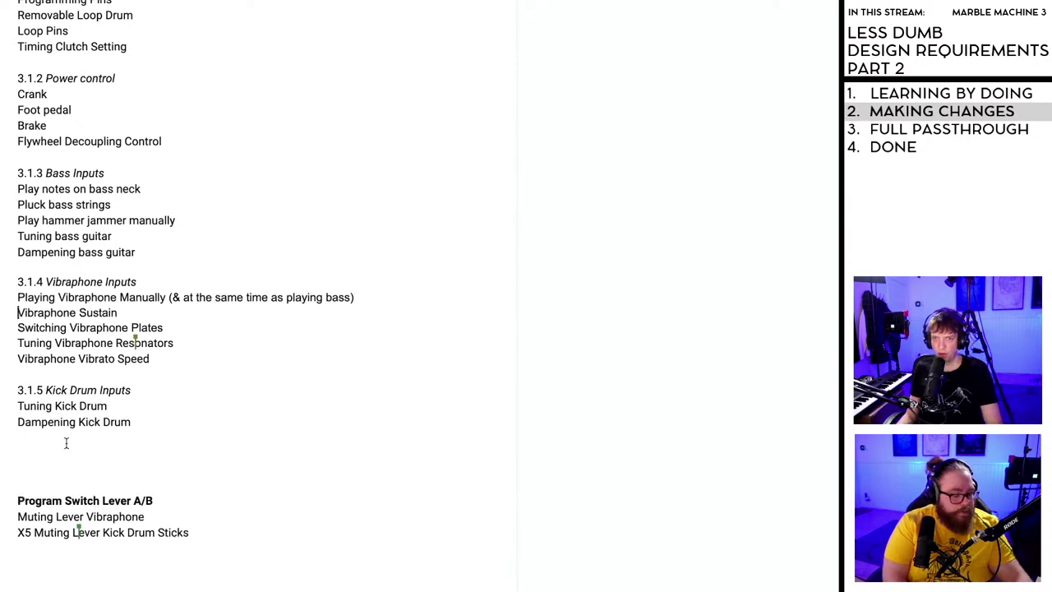
left_click(68, 443)
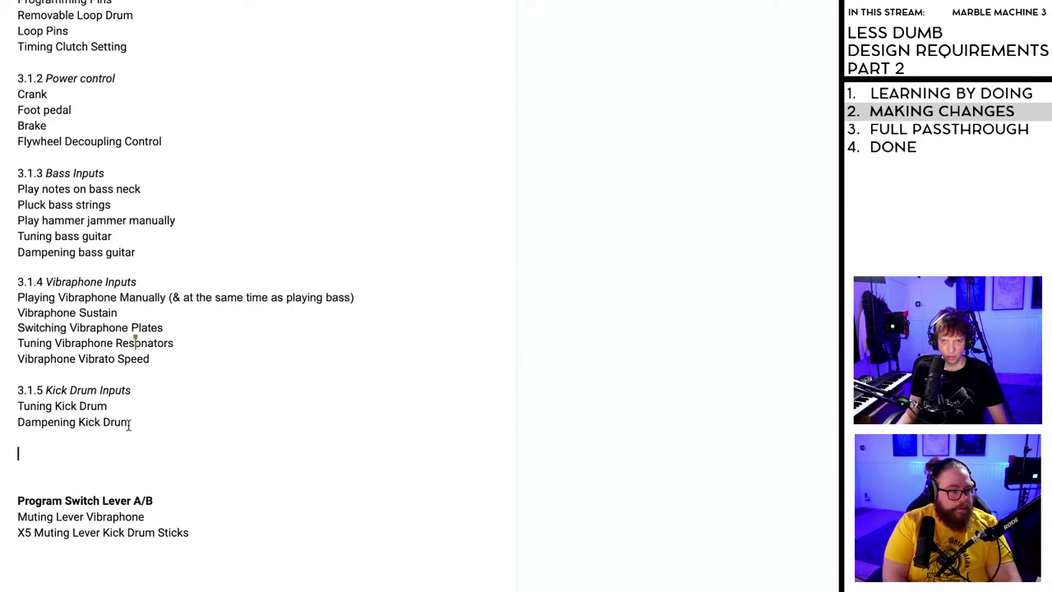
- Duplicate the 3.1.5 Kick Drum block below itself and fix the line breaks between items
left_click_drag(129, 422, 14, 394)
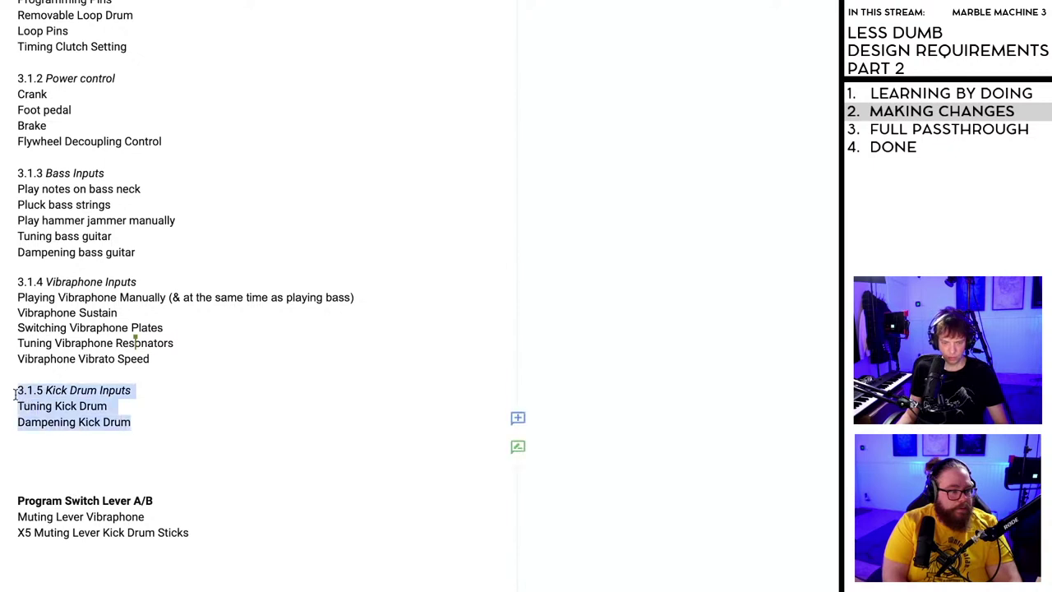
left_click(22, 443)
scroll(99, 575, "down", 4)
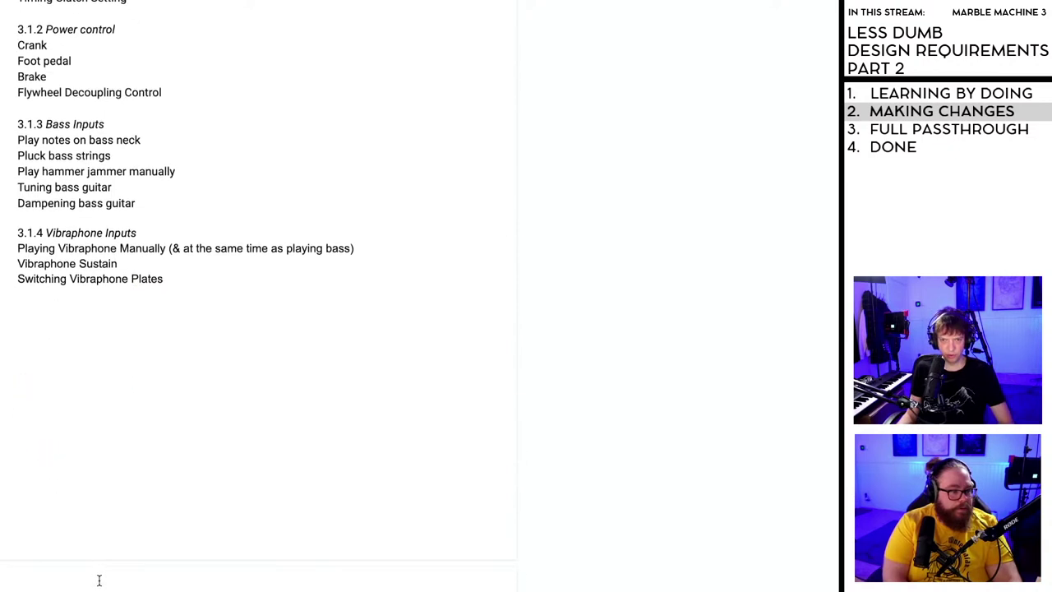
left_click(17, 381)
key("BackSpace")
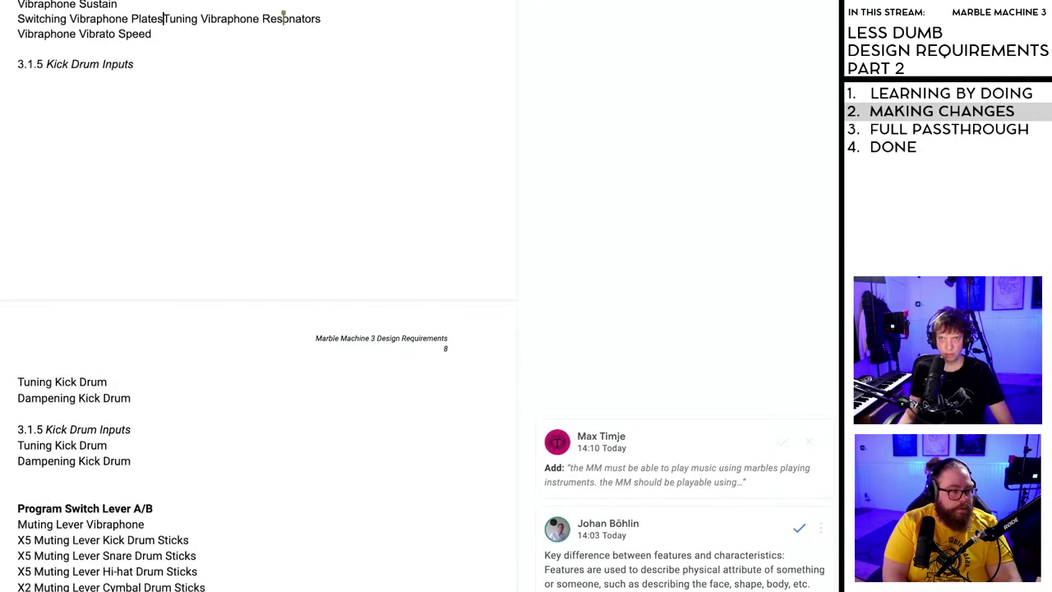
key("Return")
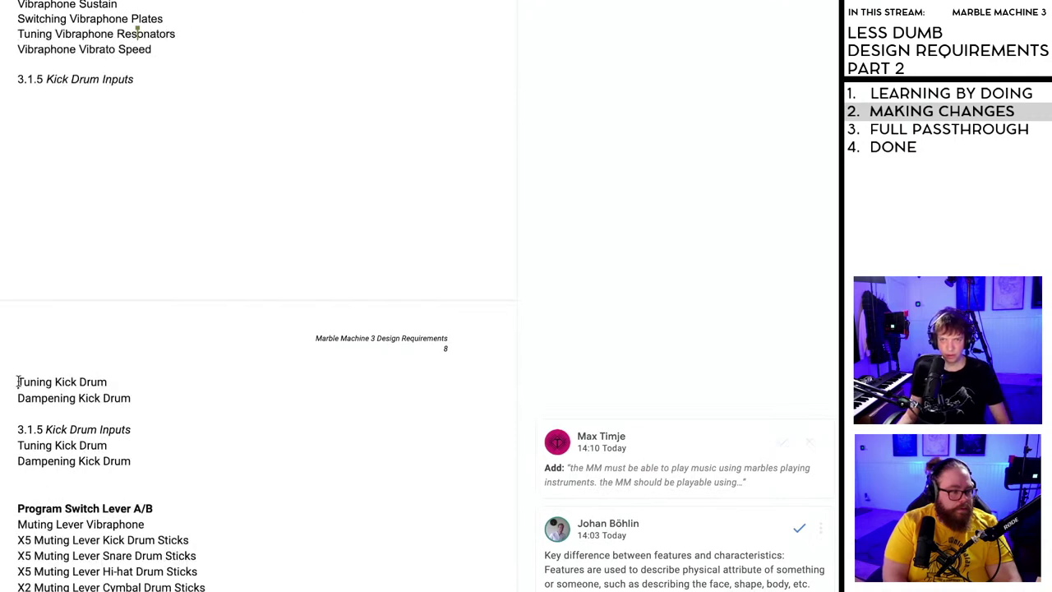
key("BackSpace")
key("Return")
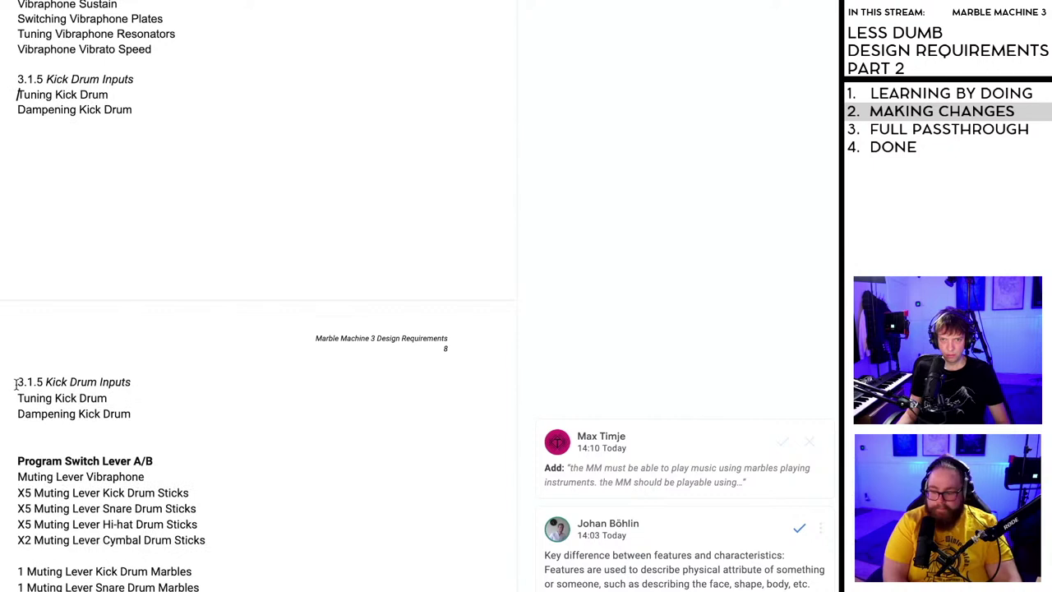
key("BackSpace")
key("Return")
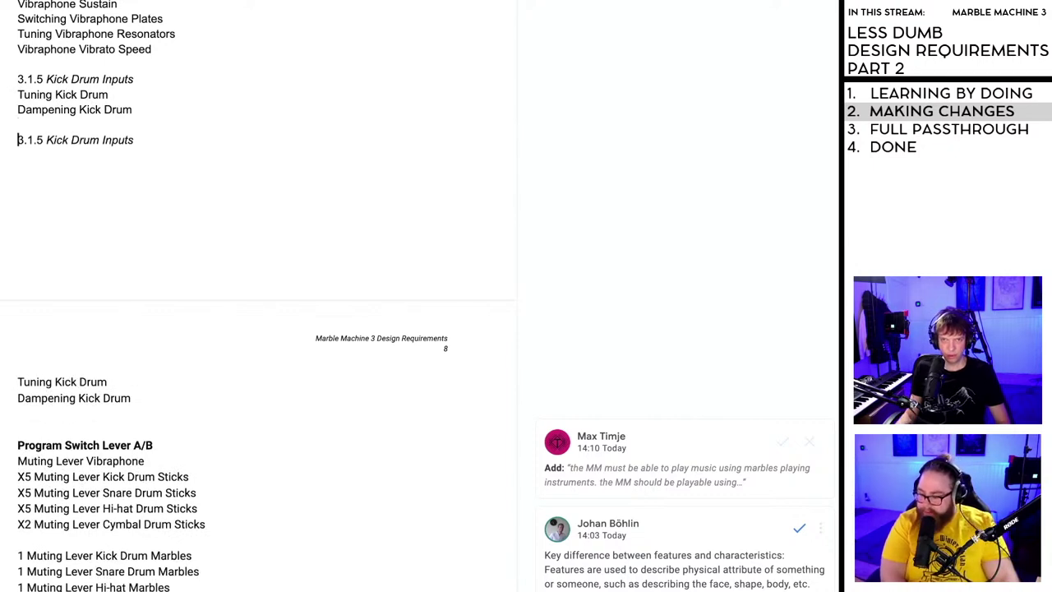
key("BackSpace")
key("Return")
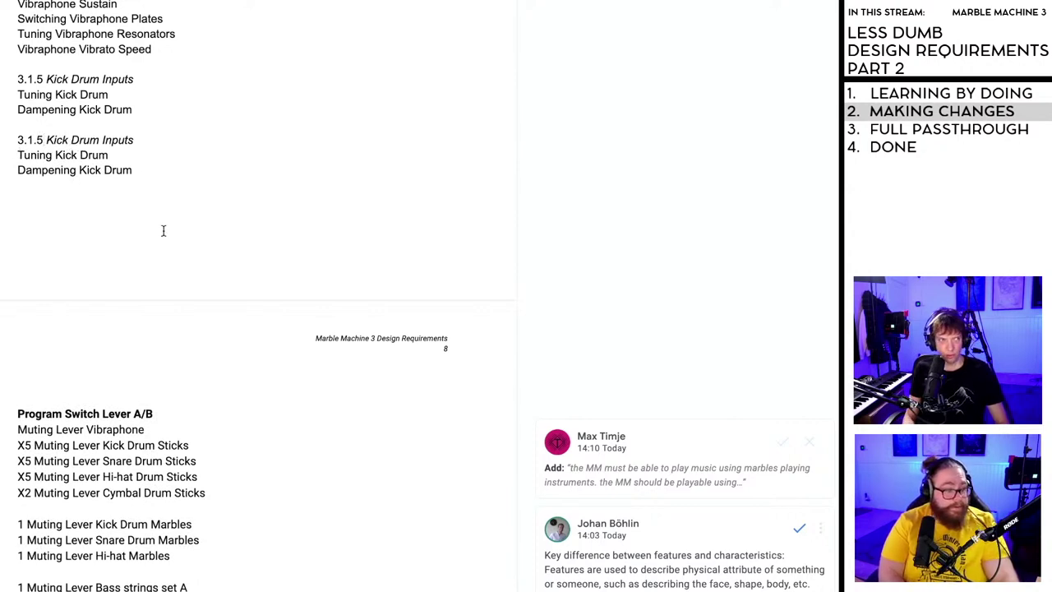
- Renumber the copy to 3.1.6 and replace each Kick with Snare in its three lines
key("BackSpace")
type("6")
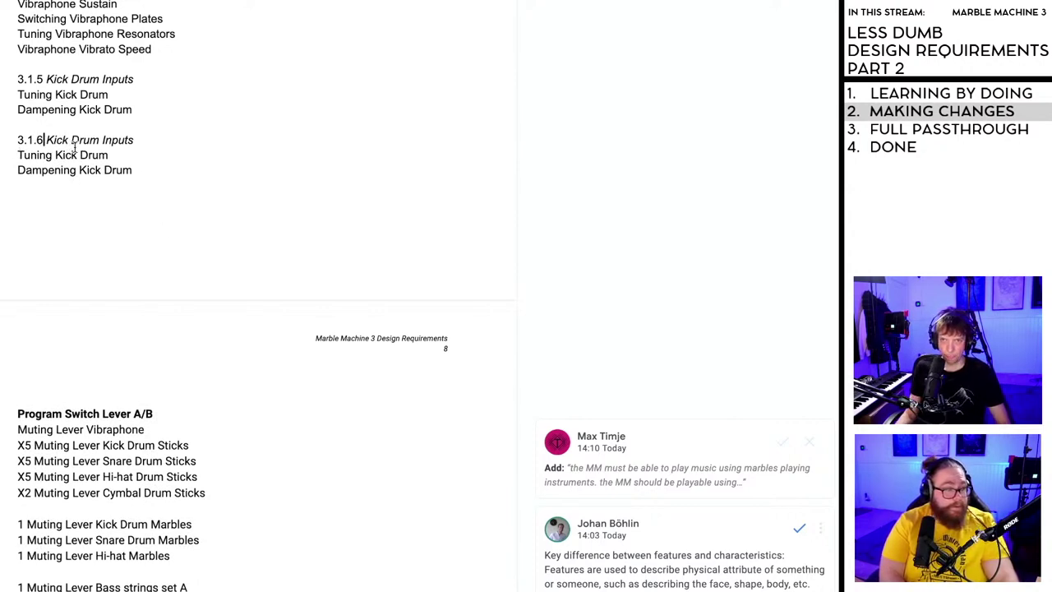
left_click_drag(69, 141, 49, 141)
type("Snare")
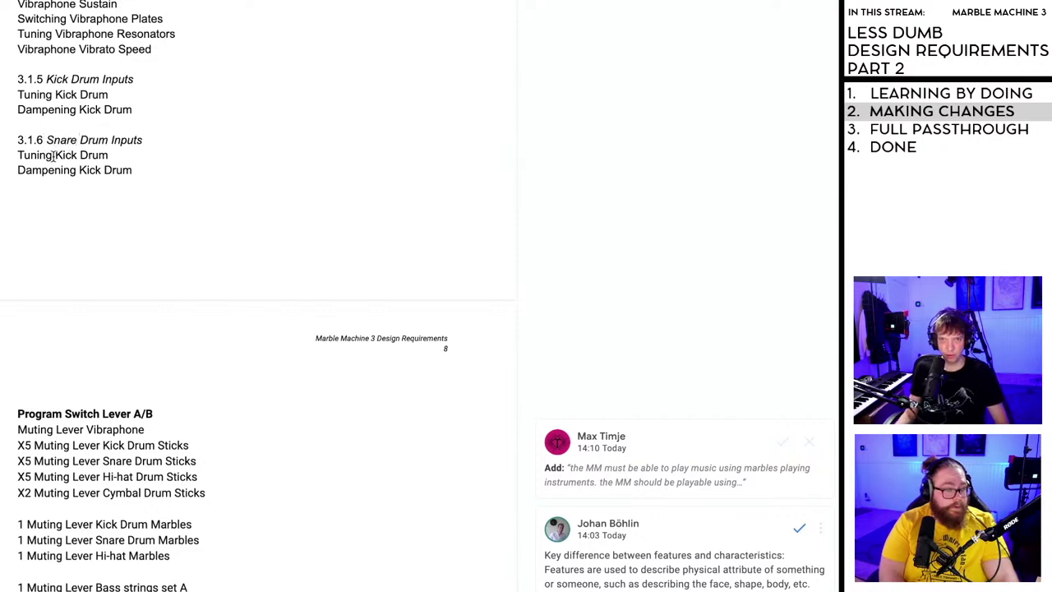
left_click_drag(77, 155, 55, 155)
type("Snare")
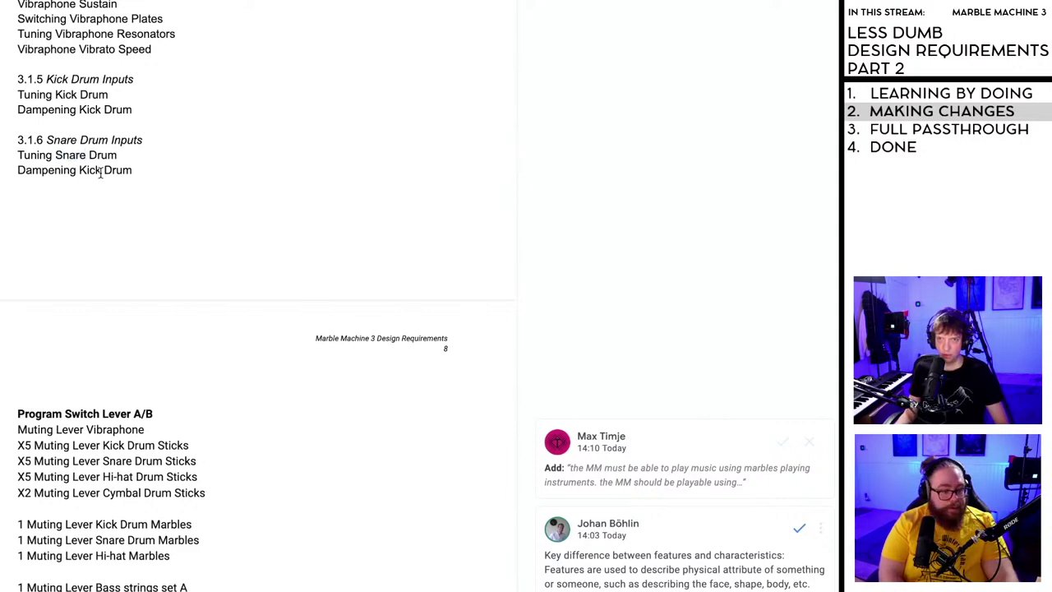
left_click_drag(101, 173, 80, 171)
type("Snare")
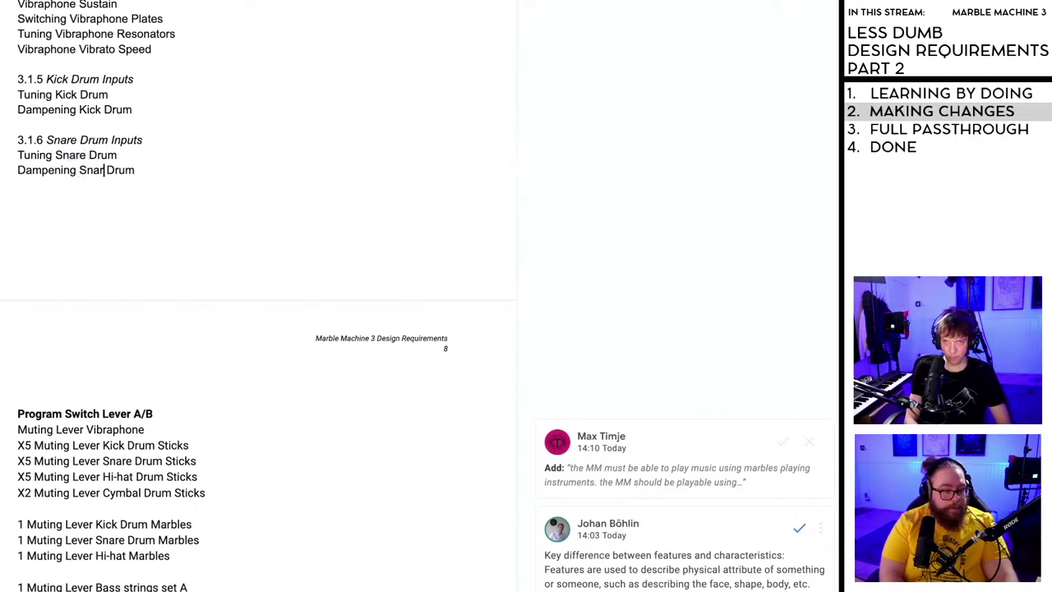
left_click(155, 165)
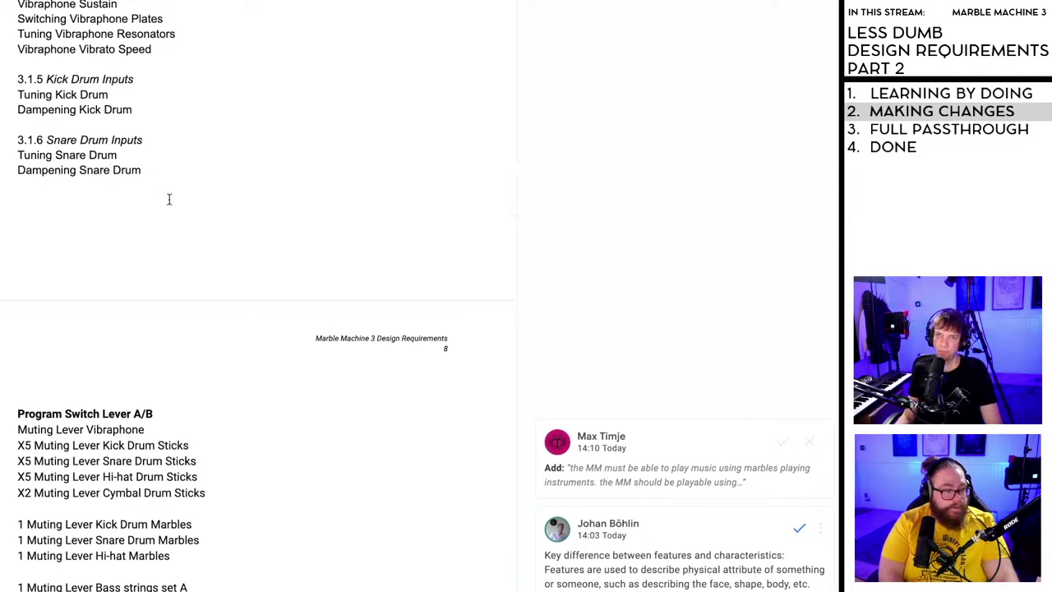
scroll(169, 200, "up", 5)
scroll(183, 326, "up", 6)
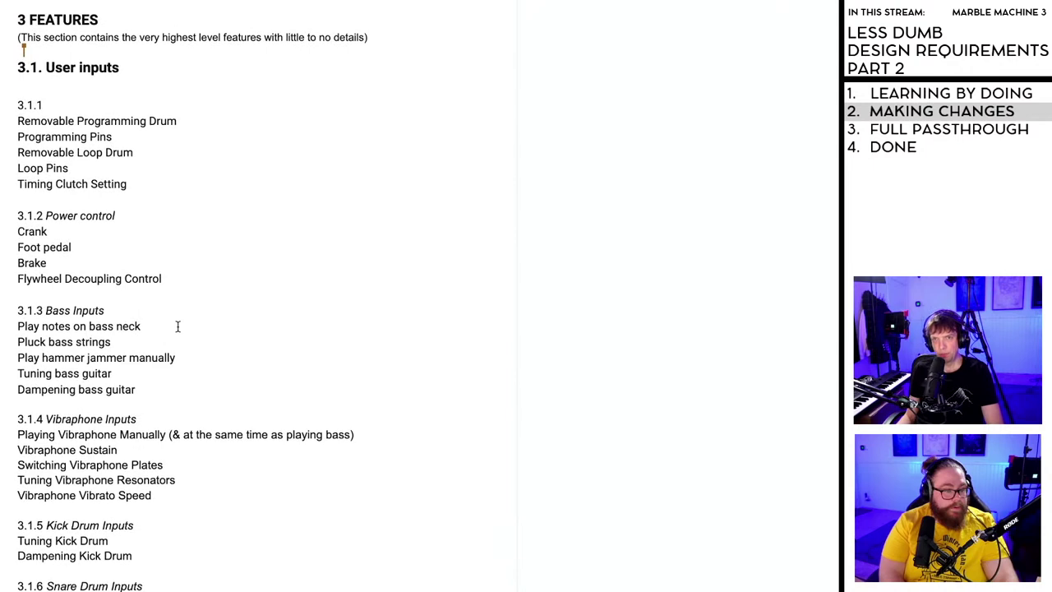
left_click(114, 137)
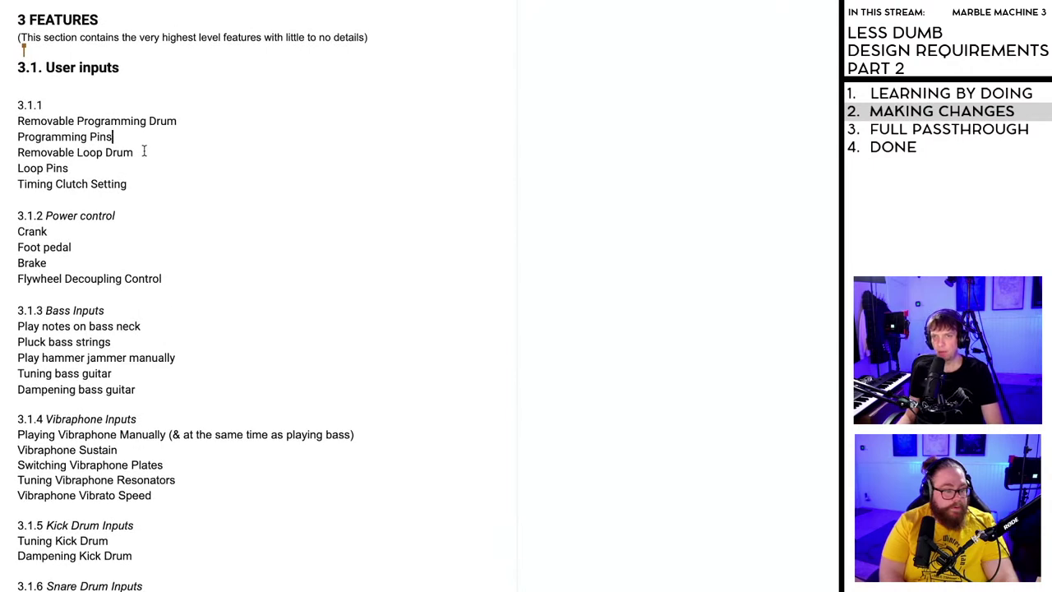
key("BackSpace")
type("P")
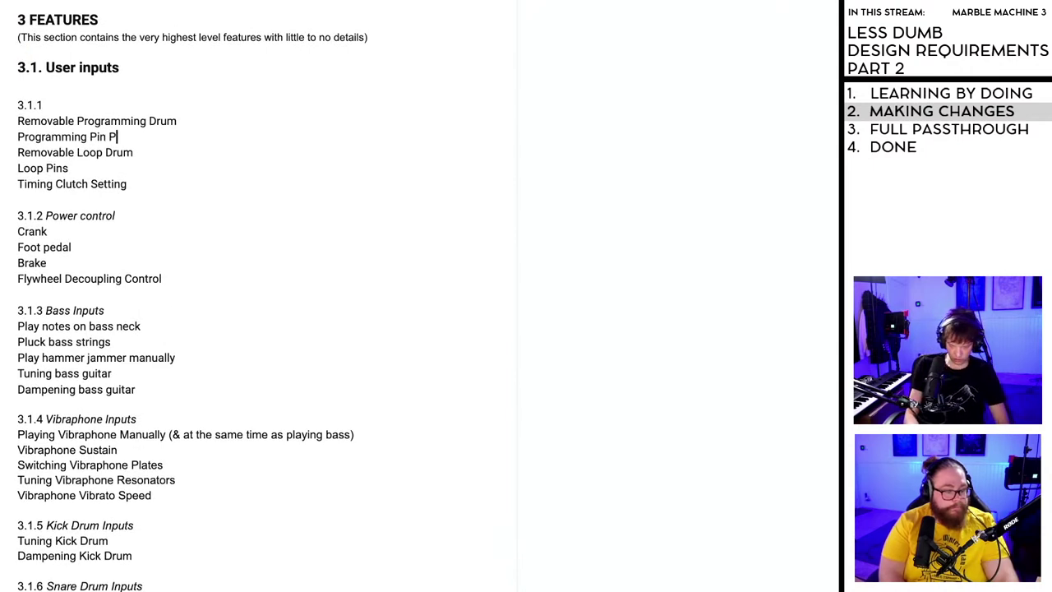
type("ositions")
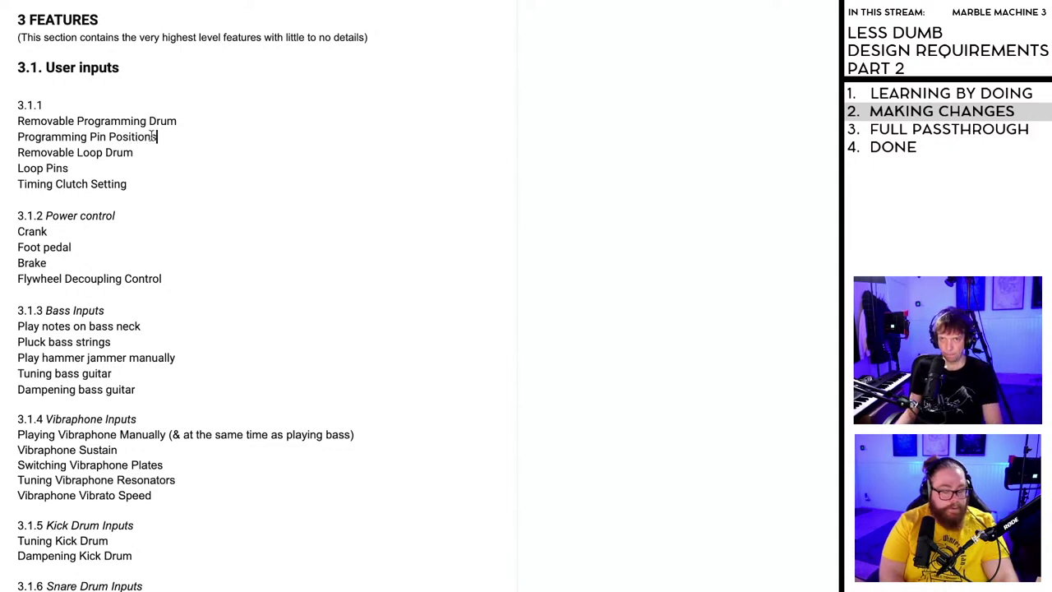
double_click(157, 137)
key("BackSpace")
type("s")
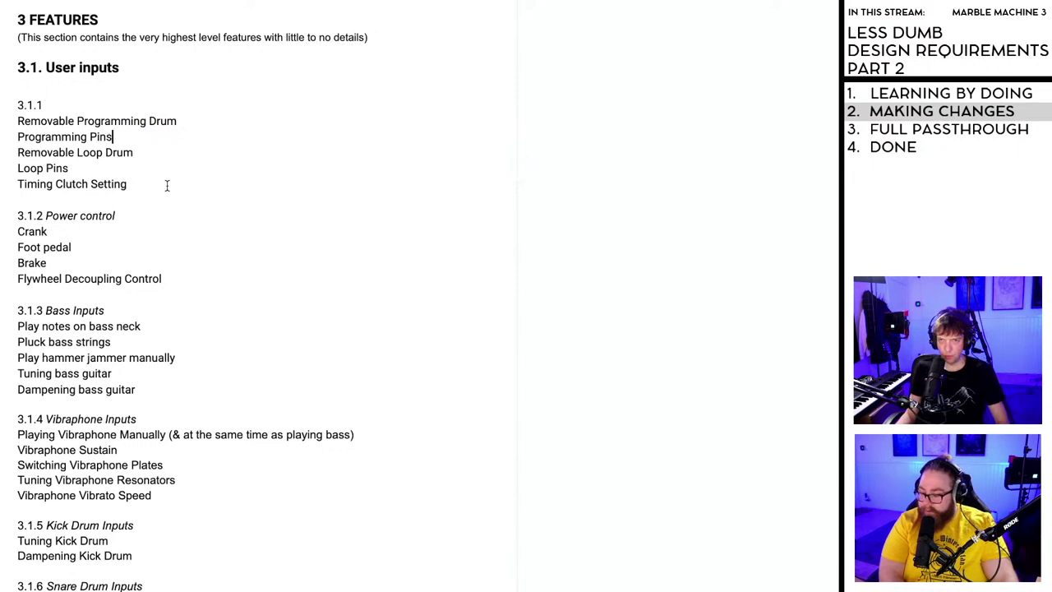
left_click(173, 196)
scroll(169, 205, "down", 1)
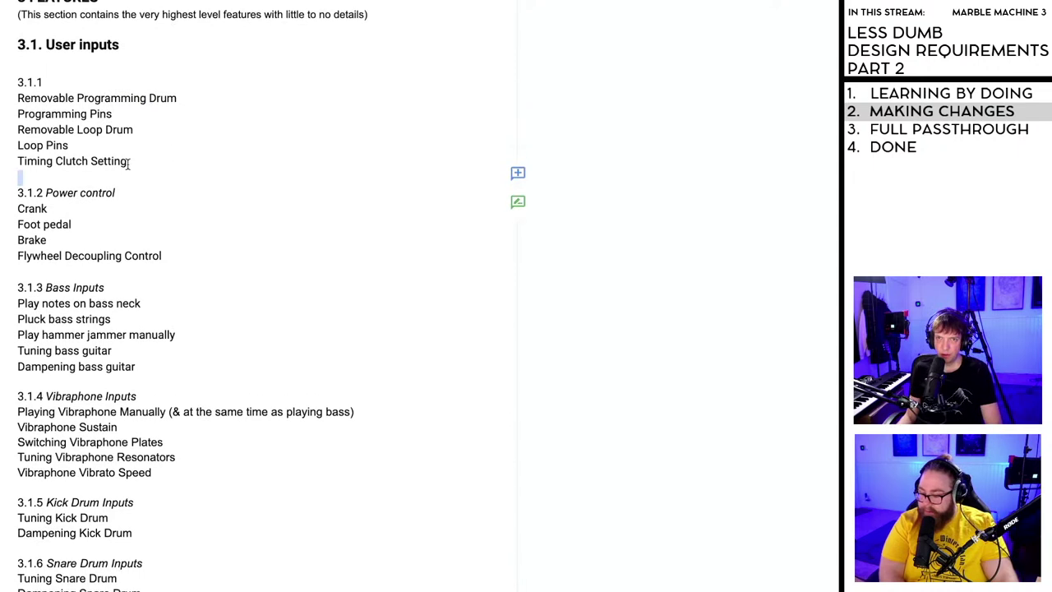
left_click(128, 161)
scroll(137, 199, "down", 1)
scroll(138, 215, "down", 5)
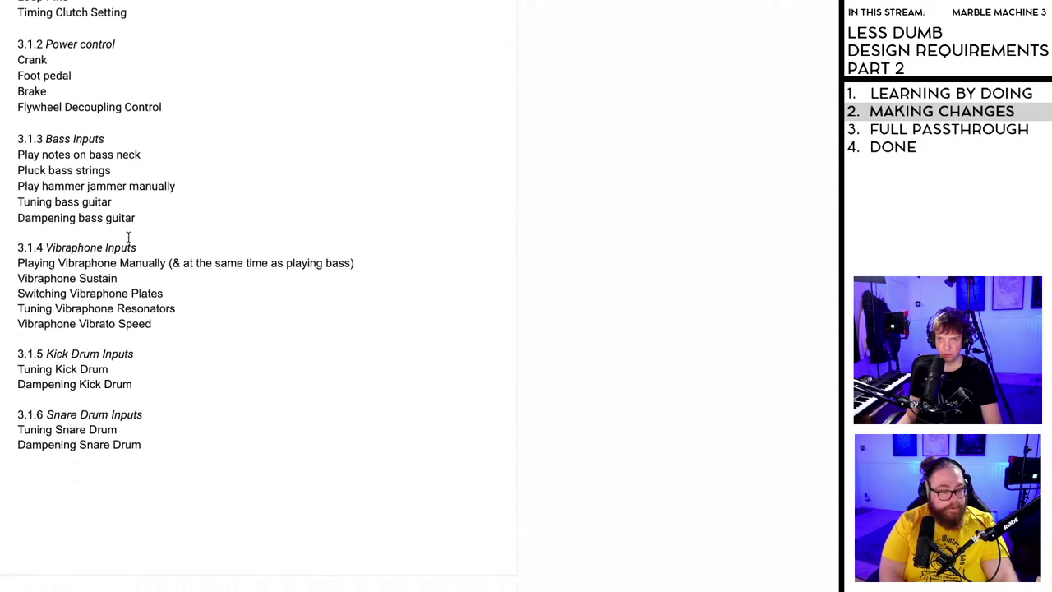
scroll(140, 324, "down", 2)
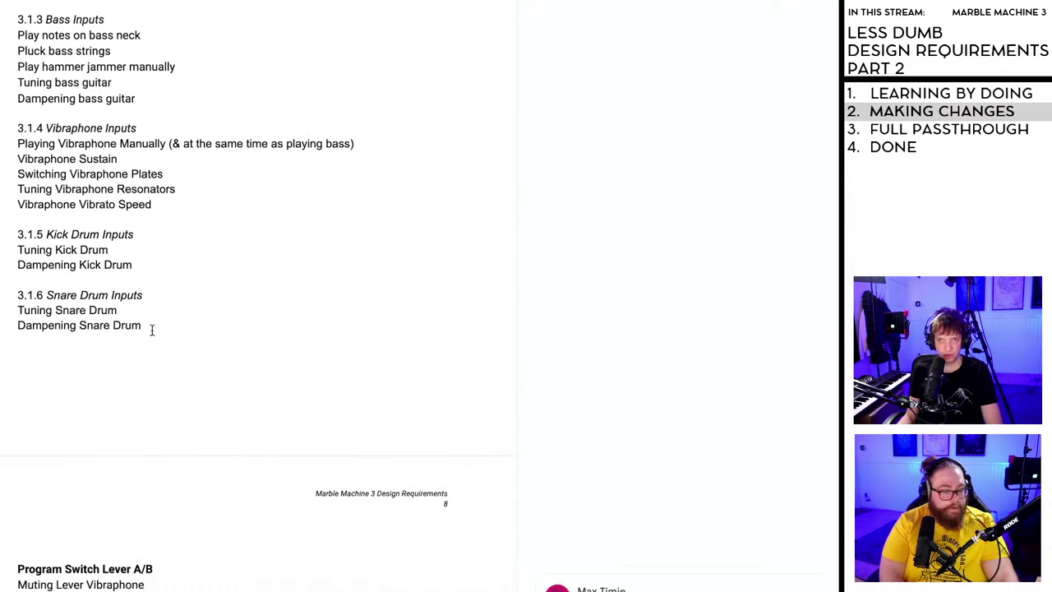
left_click(154, 300)
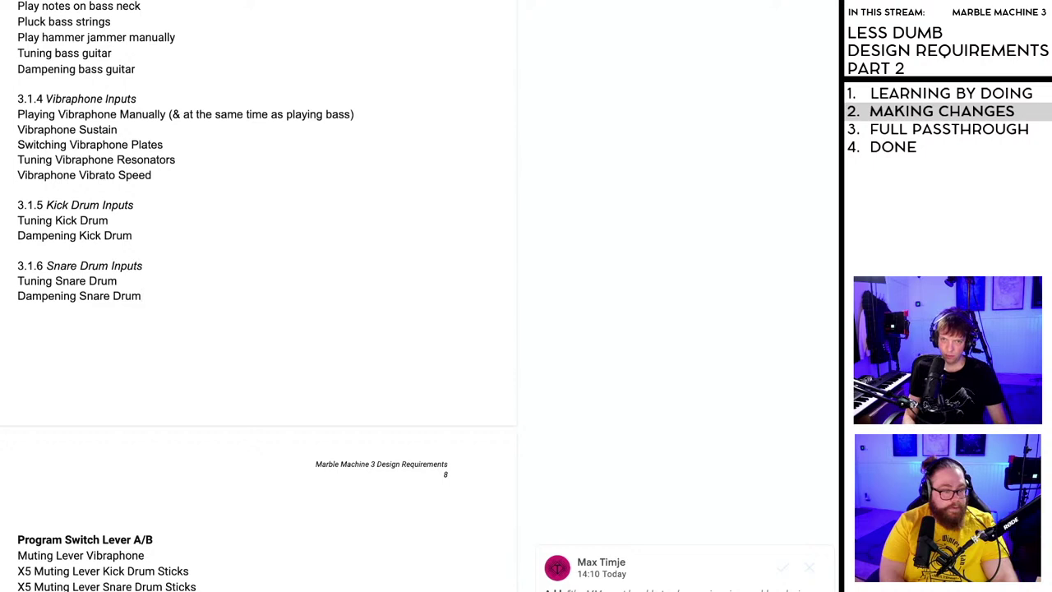
- Add the heading 3.1.7 Hi-Hat Inputs below the snare drum block
key("Return")
type("3")
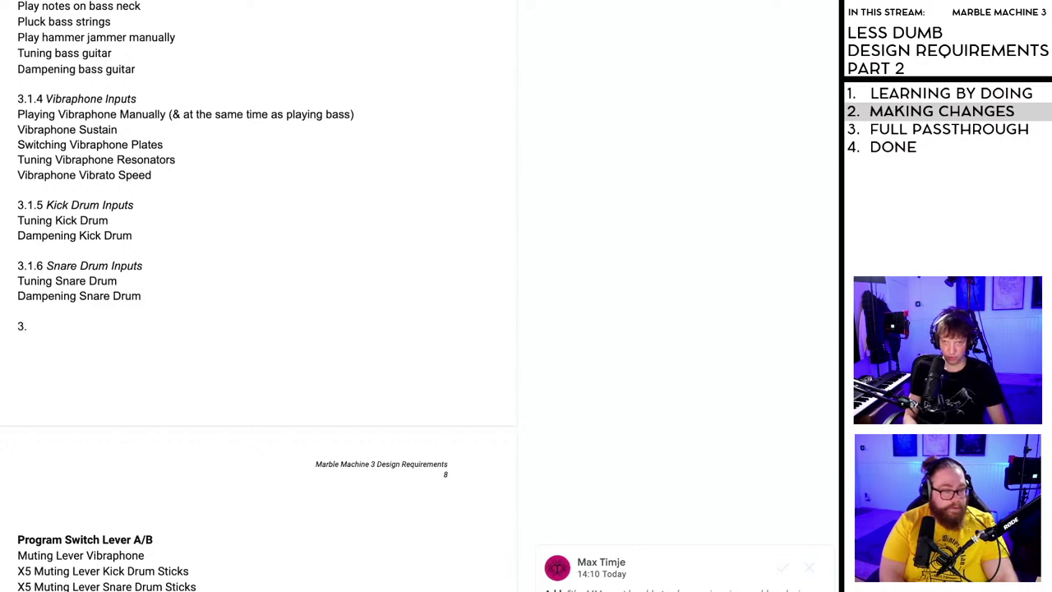
type(".1.7")
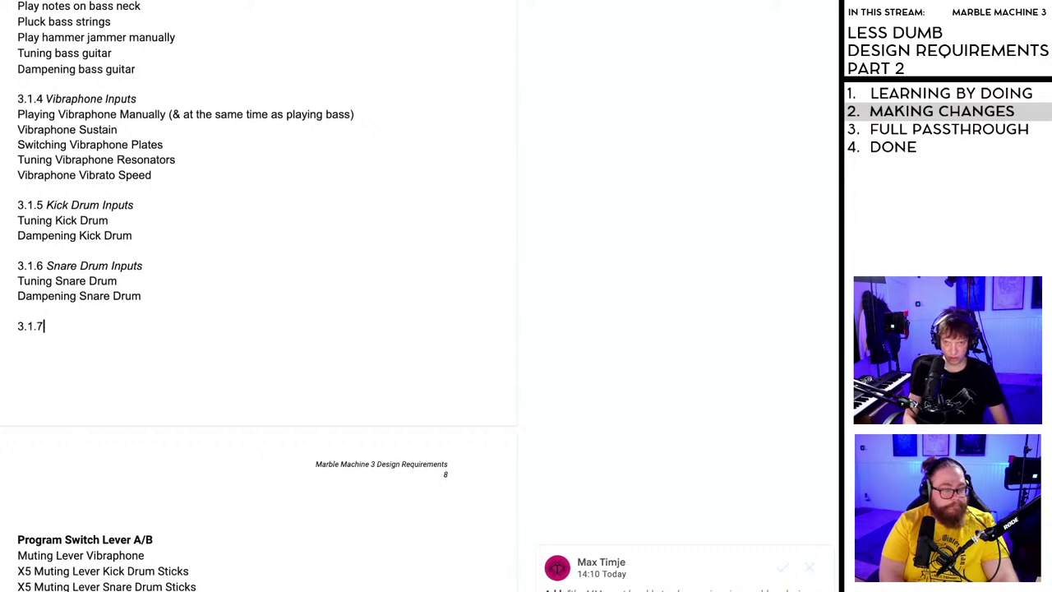
type(" Hi")
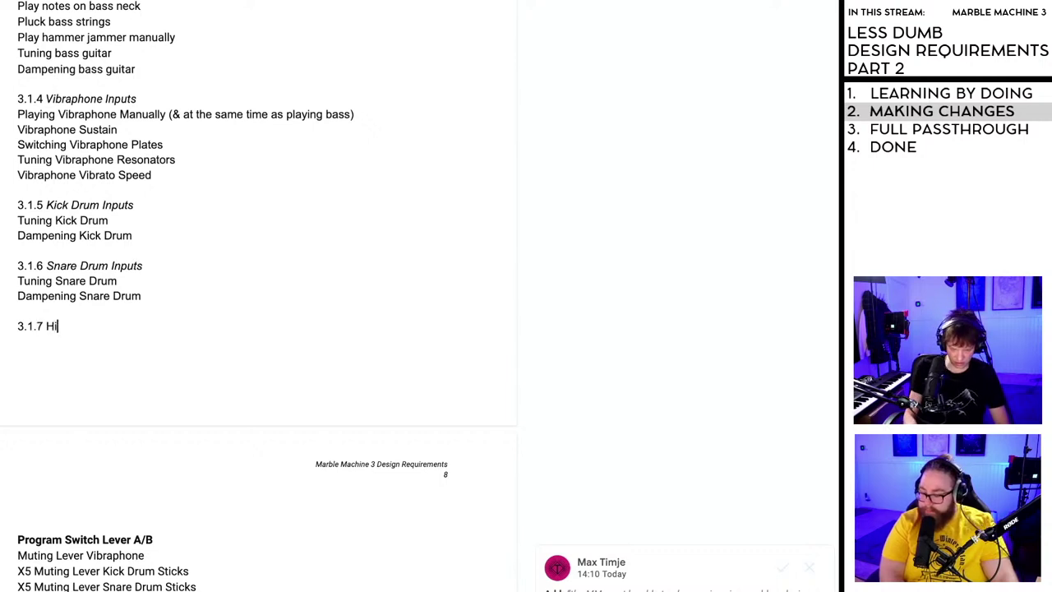
type("-Hat Inouts")
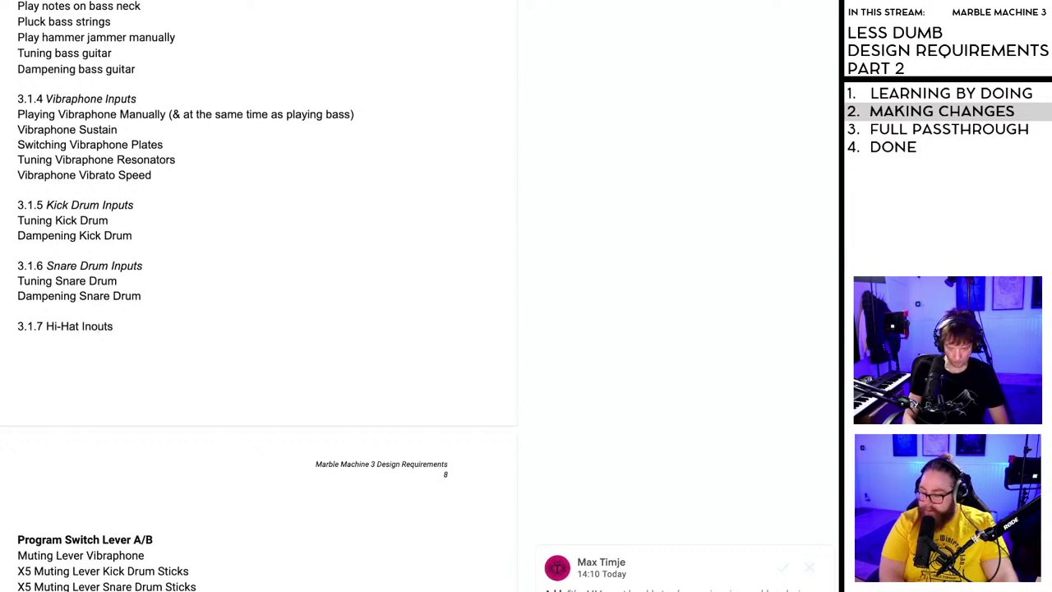
key("BackSpace")
type("p")
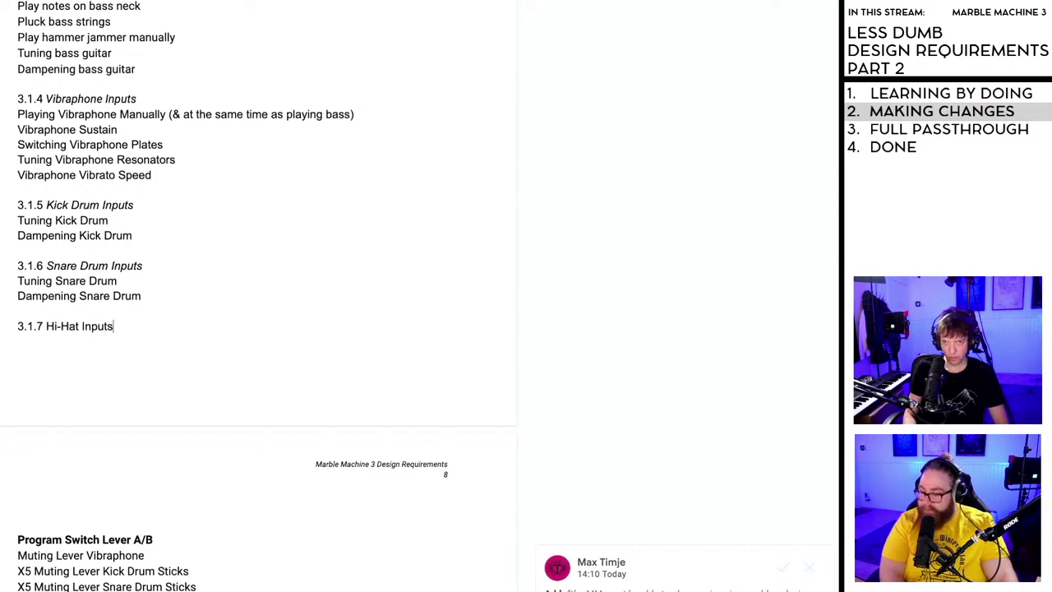
- List Hihat Open Close under the Hi-Hat heading
key("Down")
key("Up")
key("Return")
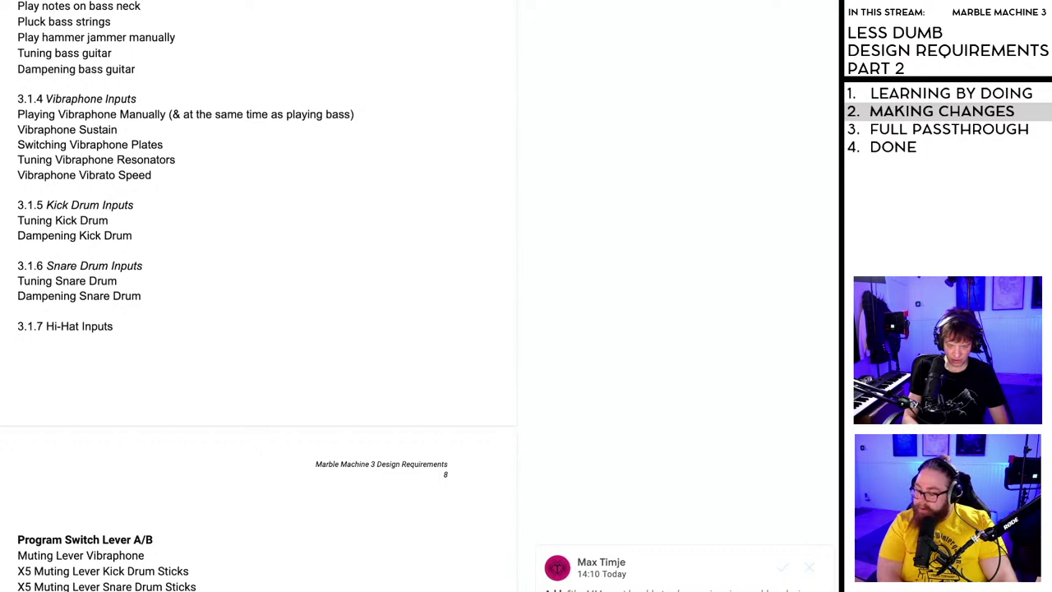
type("Hihat Open")
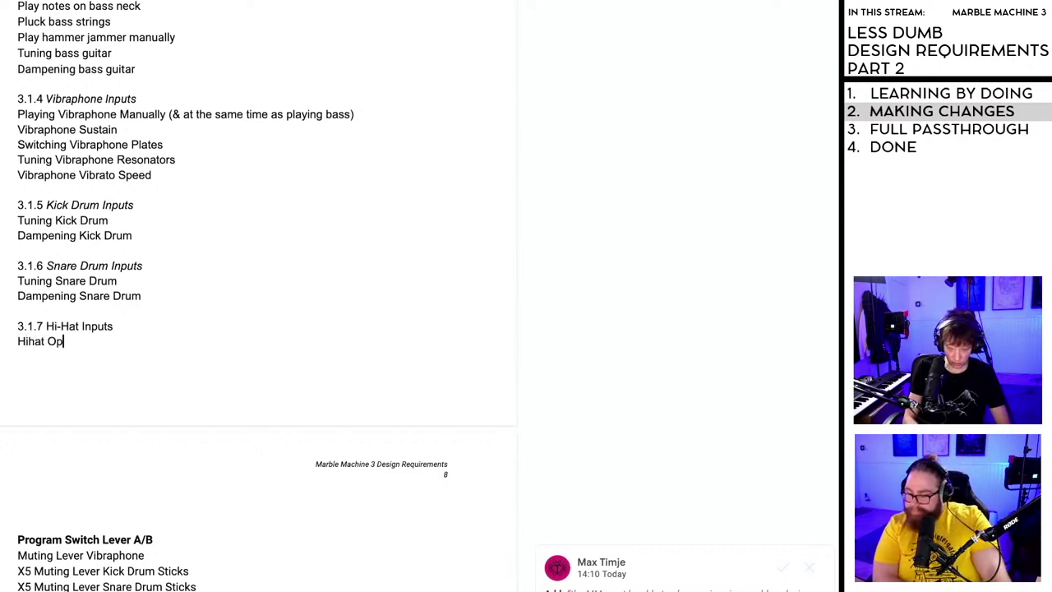
key("BackSpace")
type("n Close")
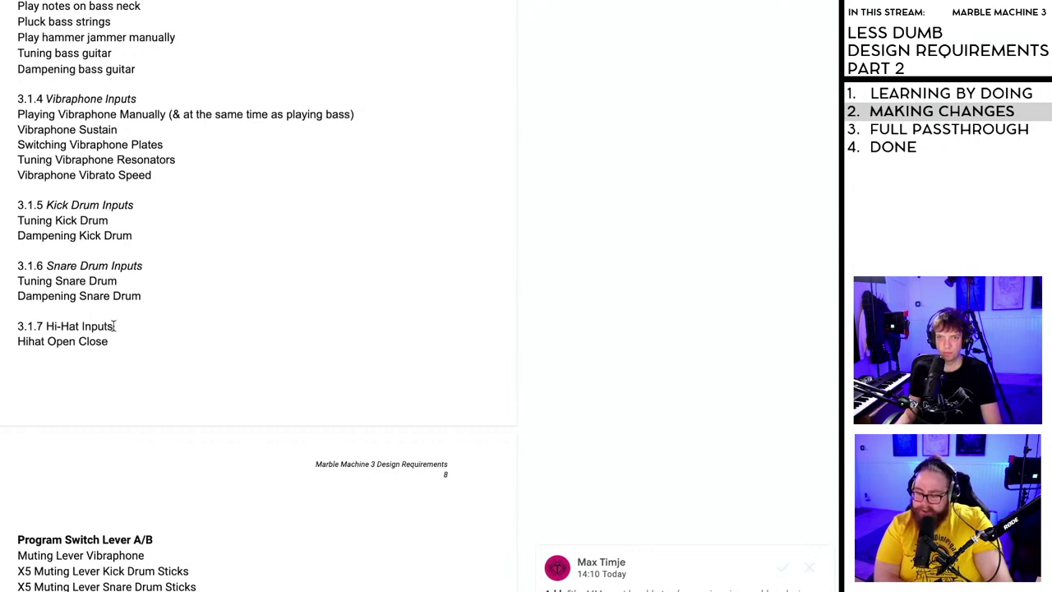
- Italicize Hi-Hat Inputs in the 3.1.7 heading
left_click_drag(114, 325, 48, 323)
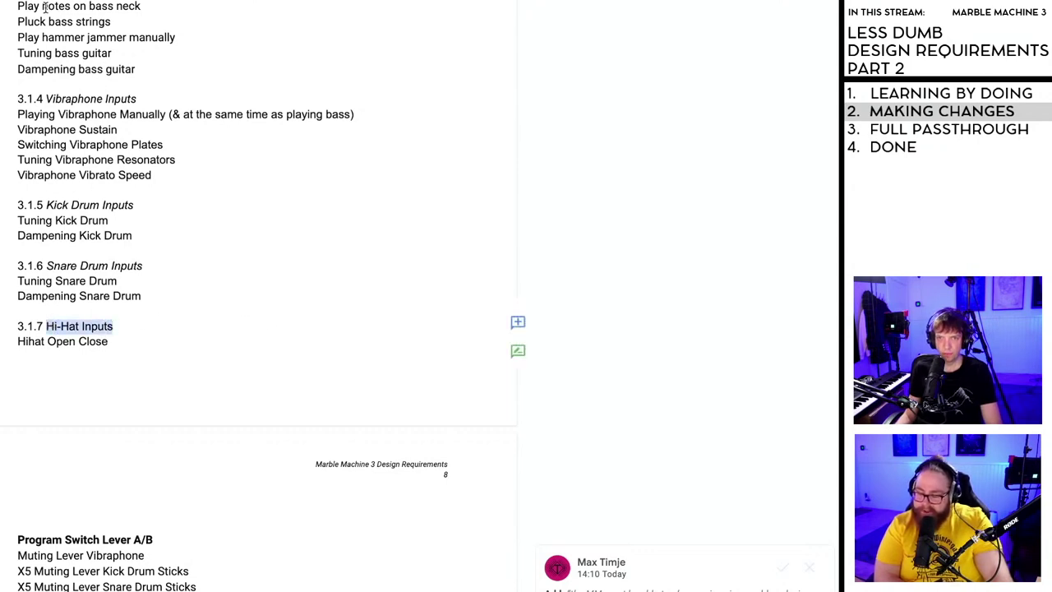
key("ctrl+i")
left_click(115, 340)
- Shorten Dampening to Damping in the kick drum and bass guitar entries
scroll(120, 336, "up", 1)
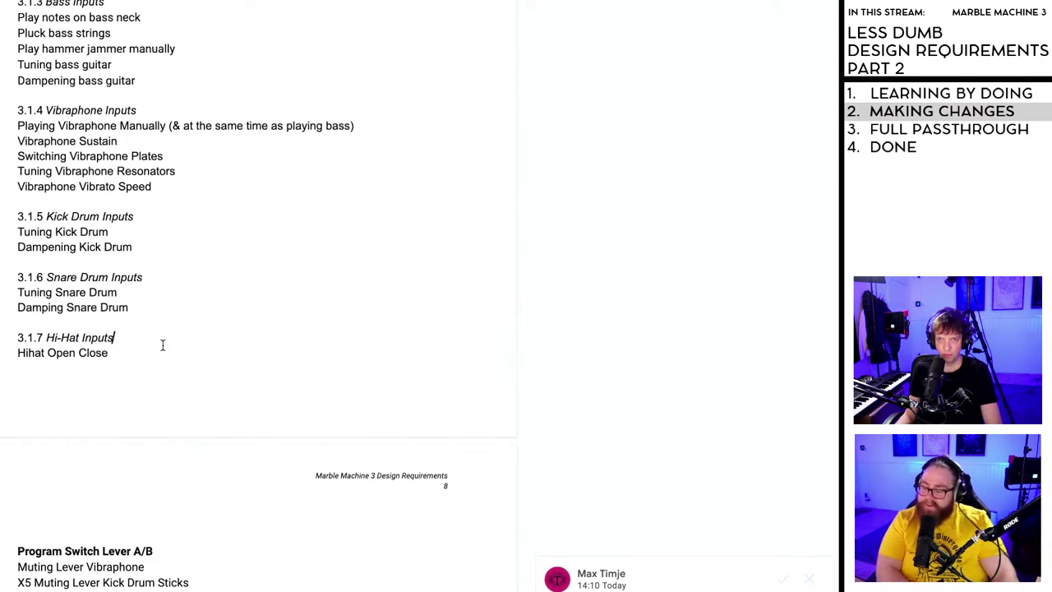
scroll(165, 345, "up", 1)
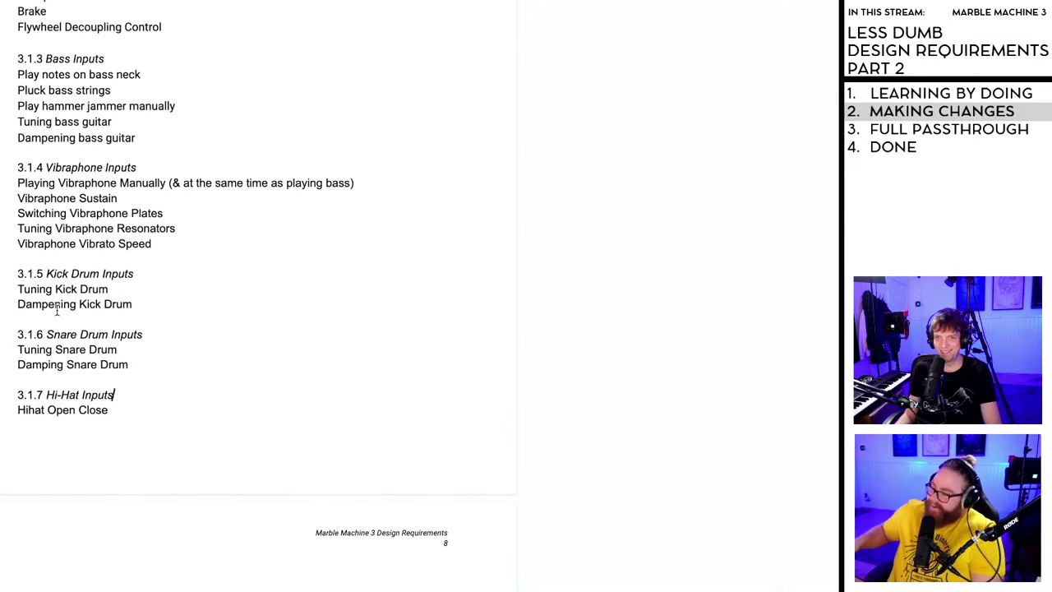
key("BackSpace")
key("BackSpace")
double_click(190, 394)
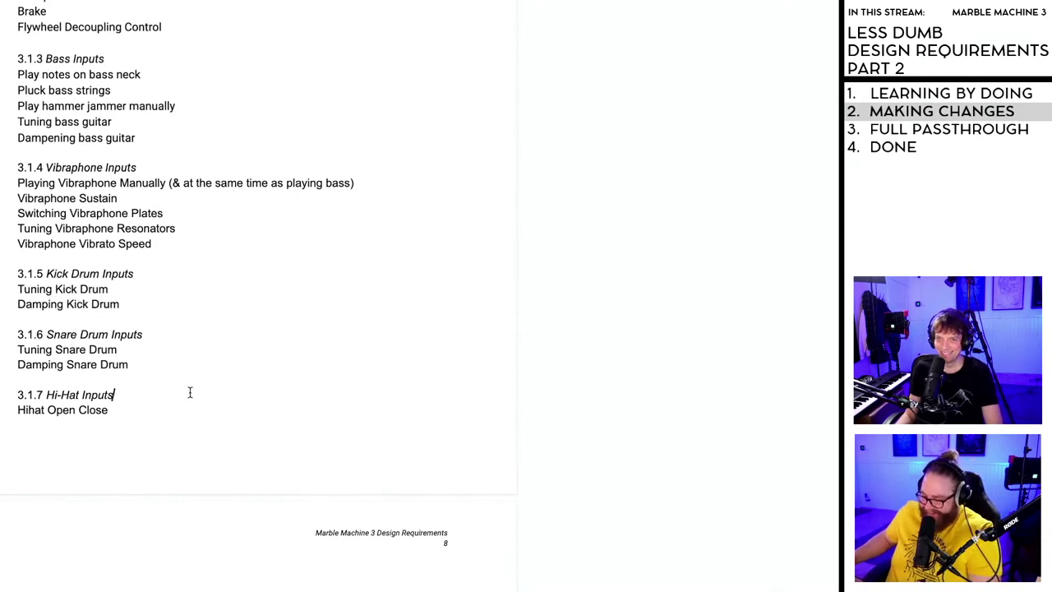
scroll(139, 356, "up", 1)
left_click(96, 321)
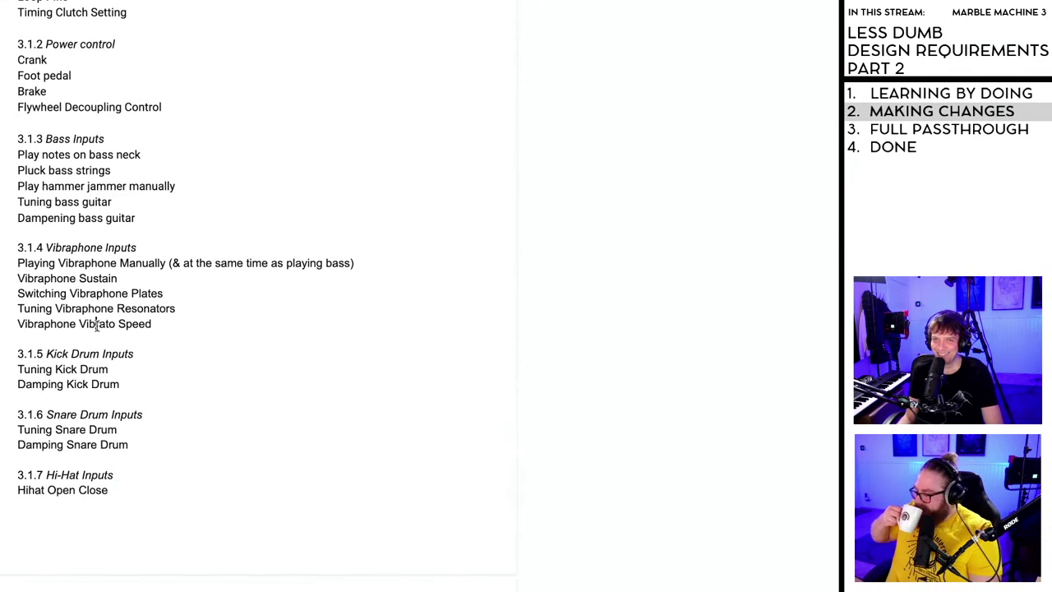
scroll(58, 238, "up", 1)
left_click(57, 230)
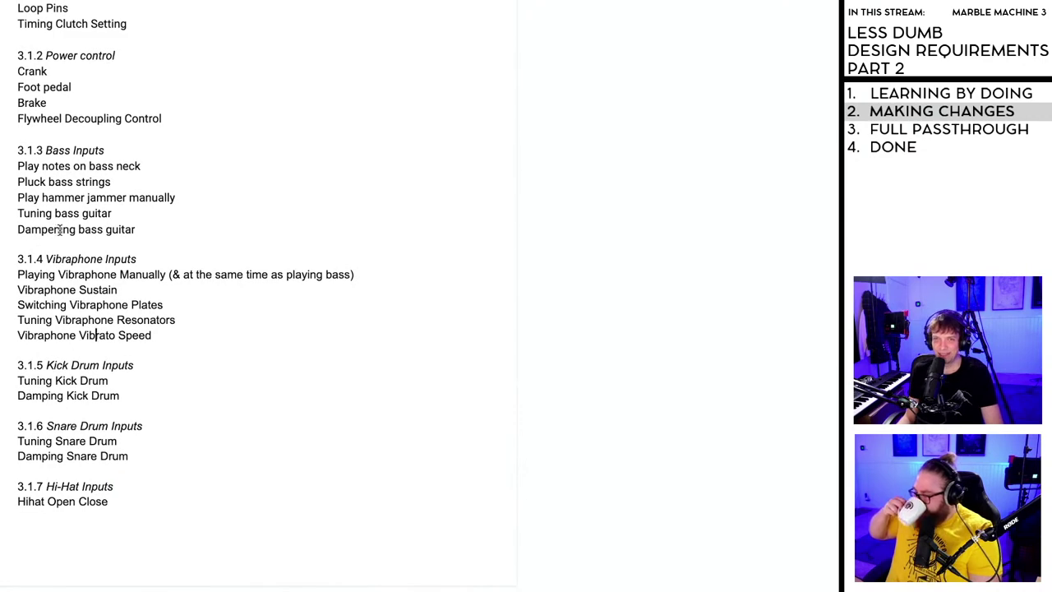
key("BackSpace")
key("BackSpace")
double_click(165, 349)
scroll(163, 351, "up", 2)
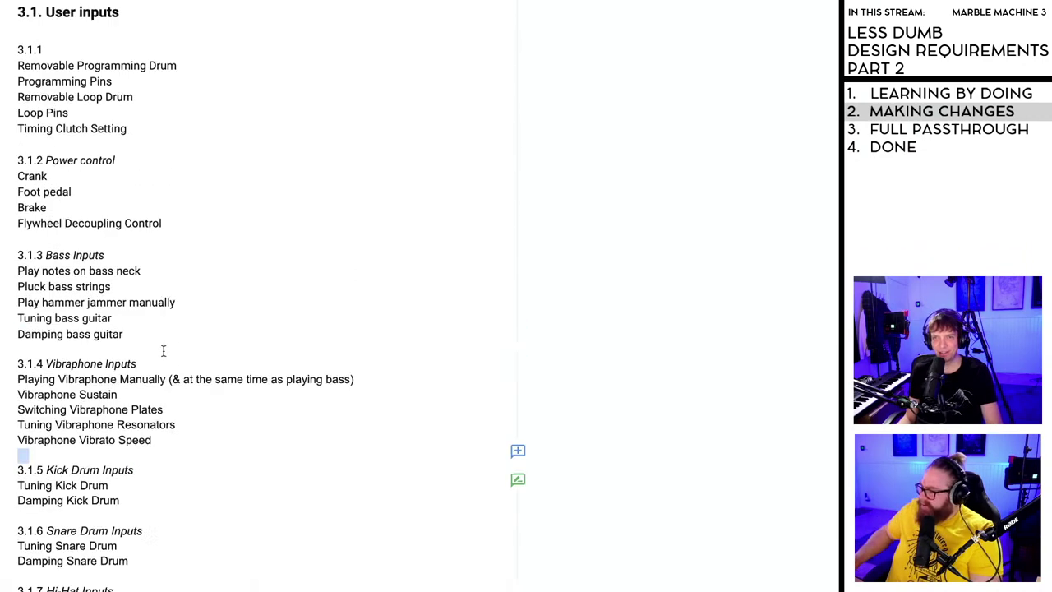
scroll(124, 518, "down", 2)
left_click(119, 491)
scroll(122, 488, "down", 1)
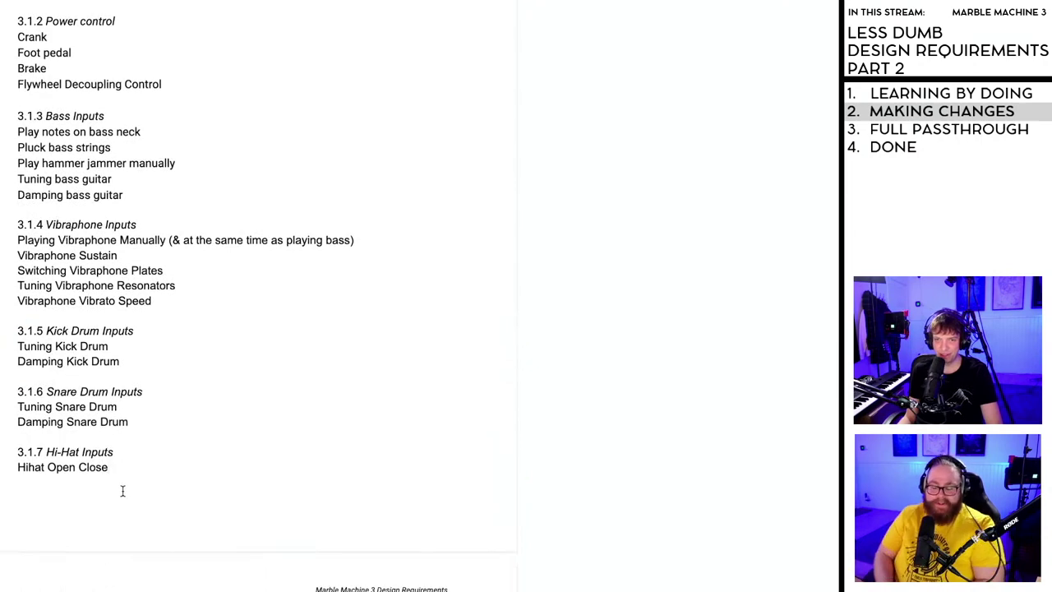
scroll(123, 489, "up", 3)
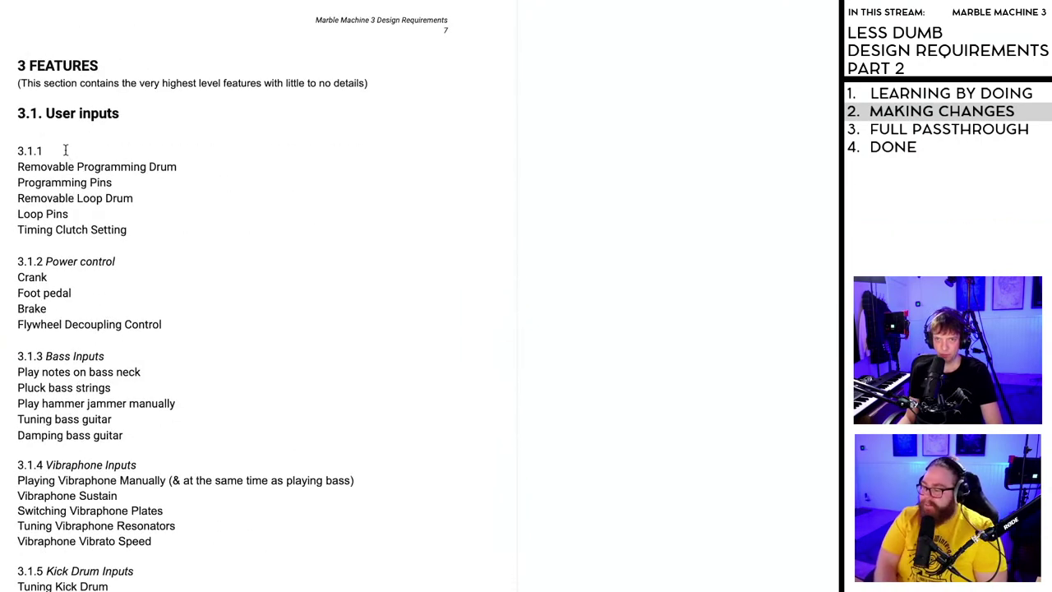
- Title subsection 3.1.1 'Music Program' in italics
left_click(68, 152)
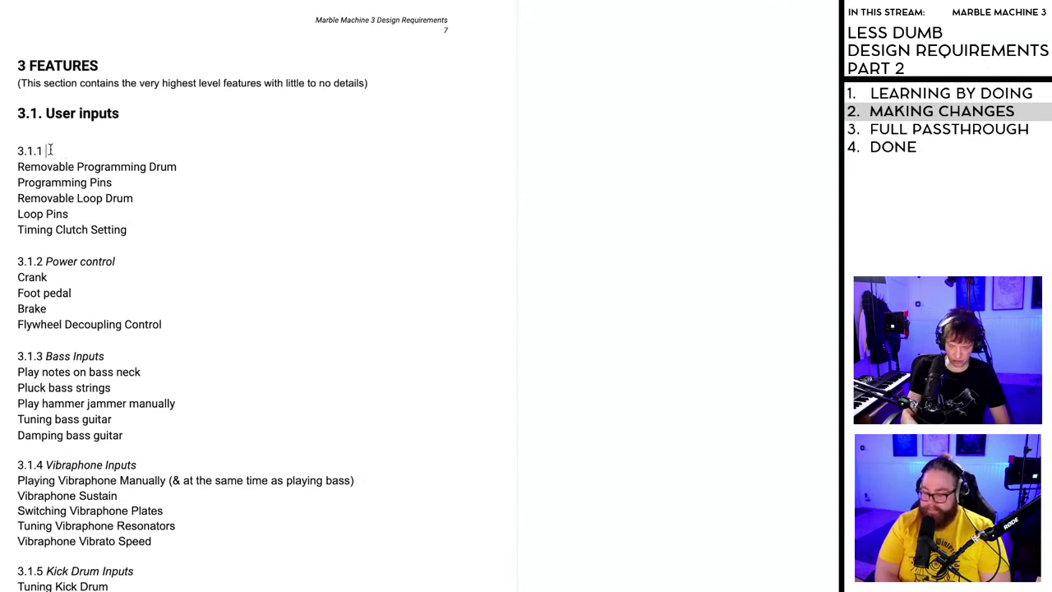
type("Music P")
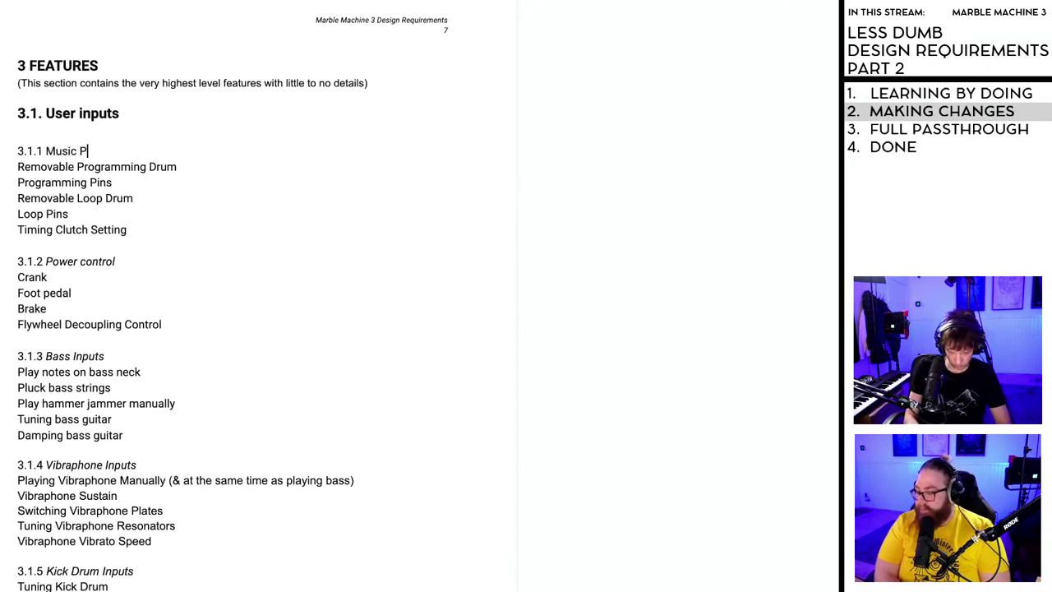
type("rogram")
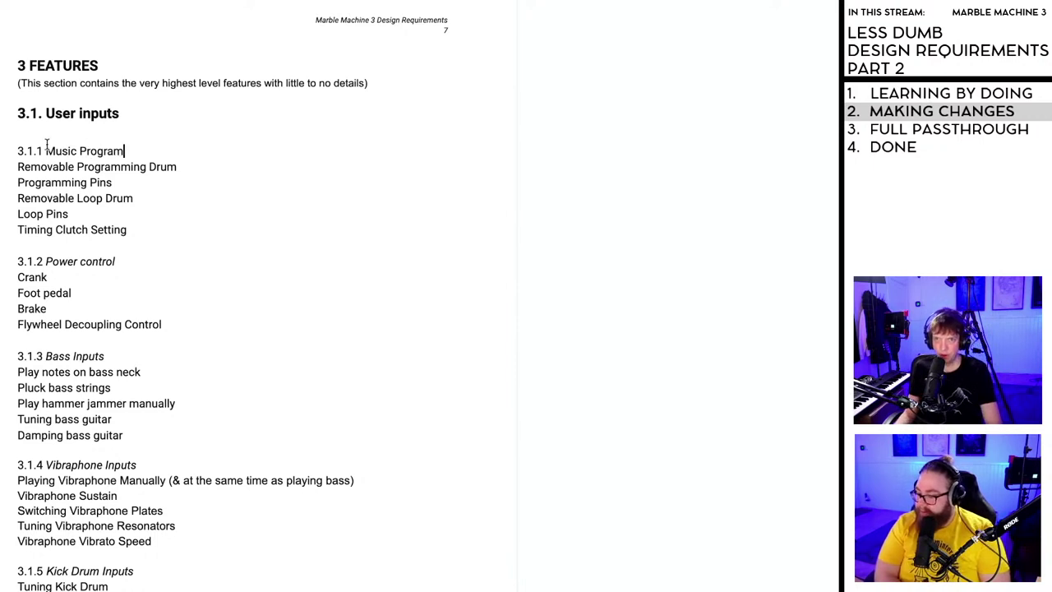
left_click_drag(46, 151, 123, 151)
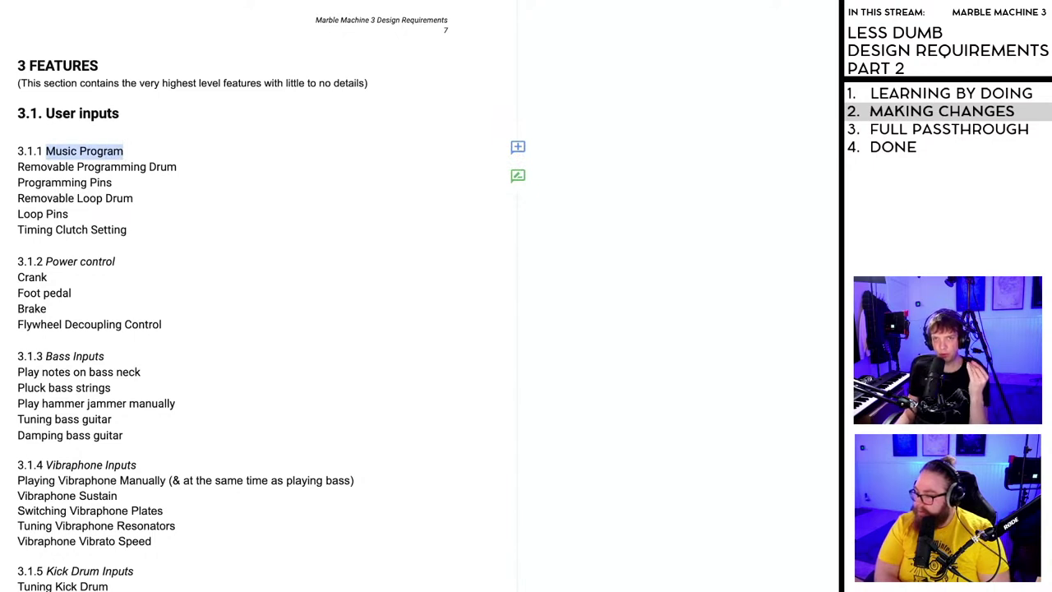
key("ctrl+i")
left_click(131, 184)
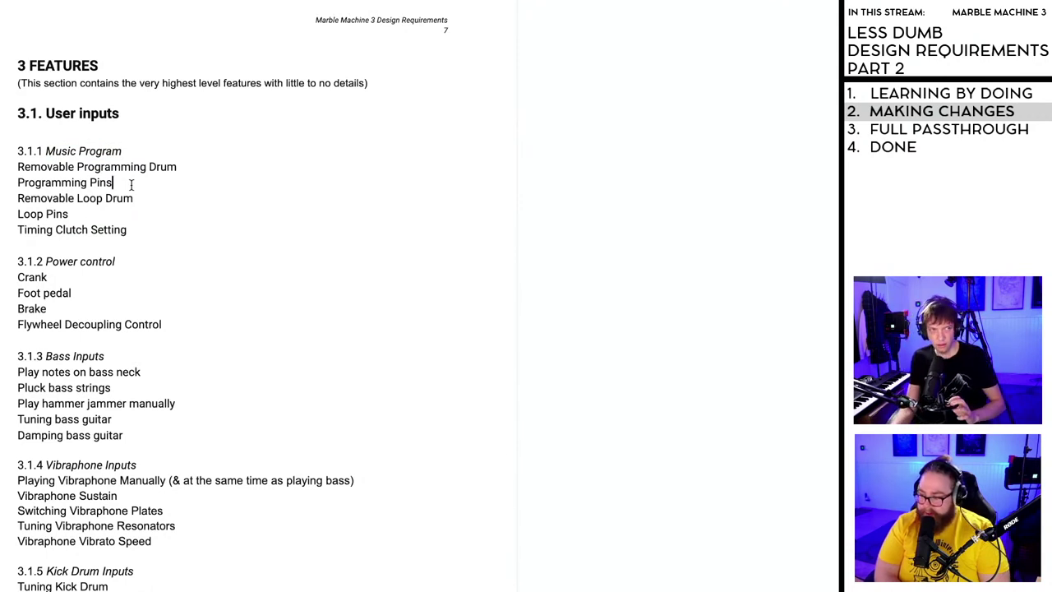
scroll(148, 191, "down", 1)
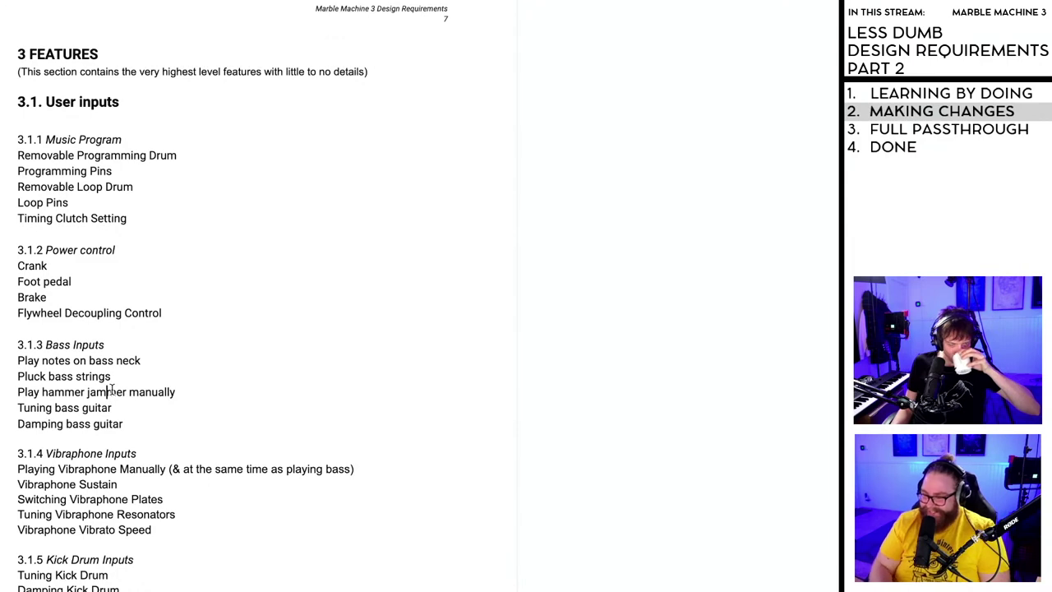
scroll(108, 420, "down", 1)
left_click(149, 417)
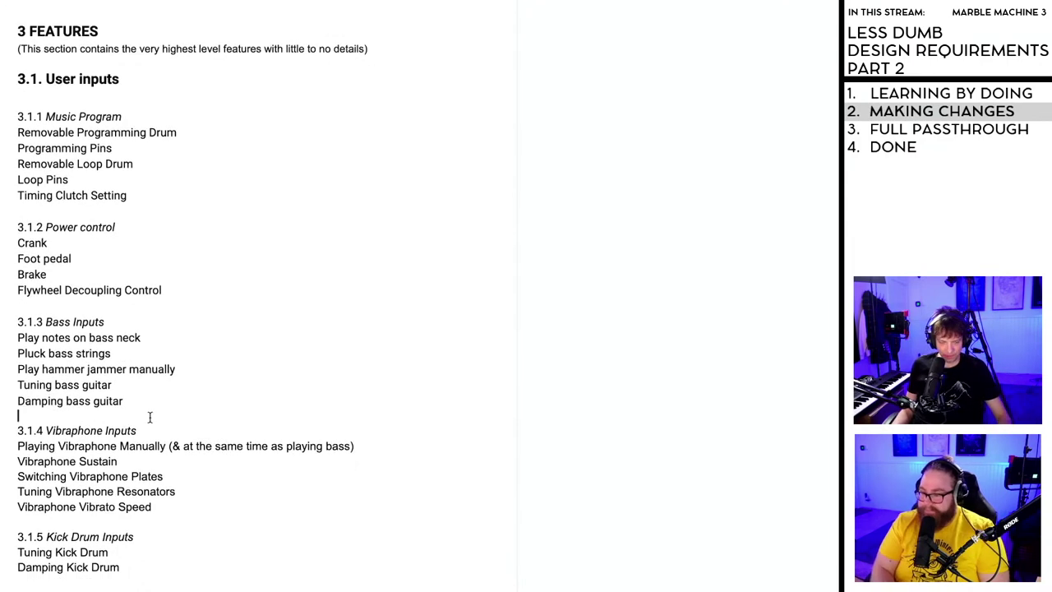
scroll(150, 417, "up", 10)
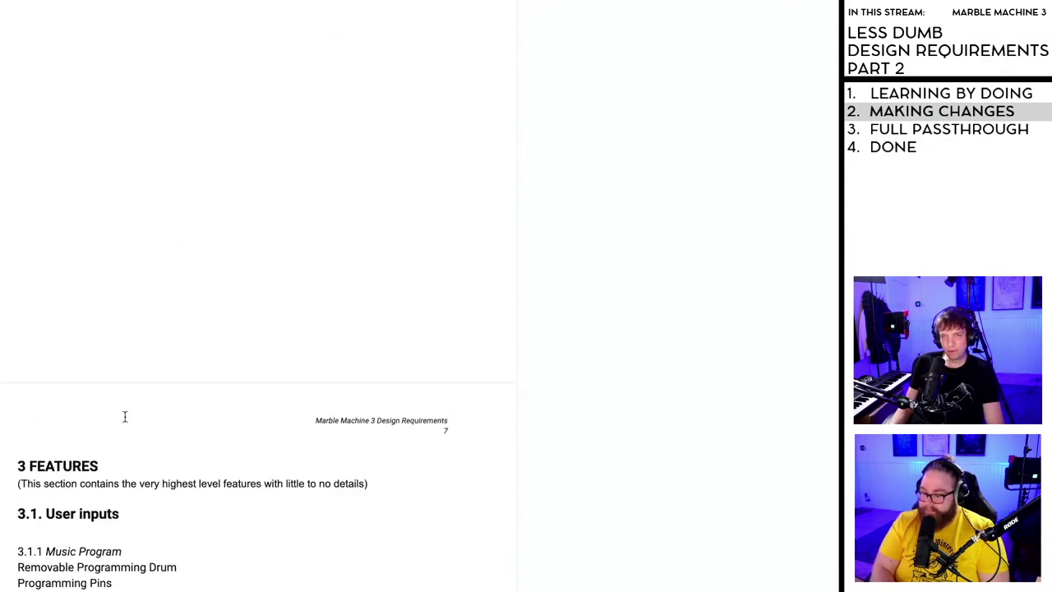
scroll(128, 423, "up", 3)
scroll(131, 427, "down", 10)
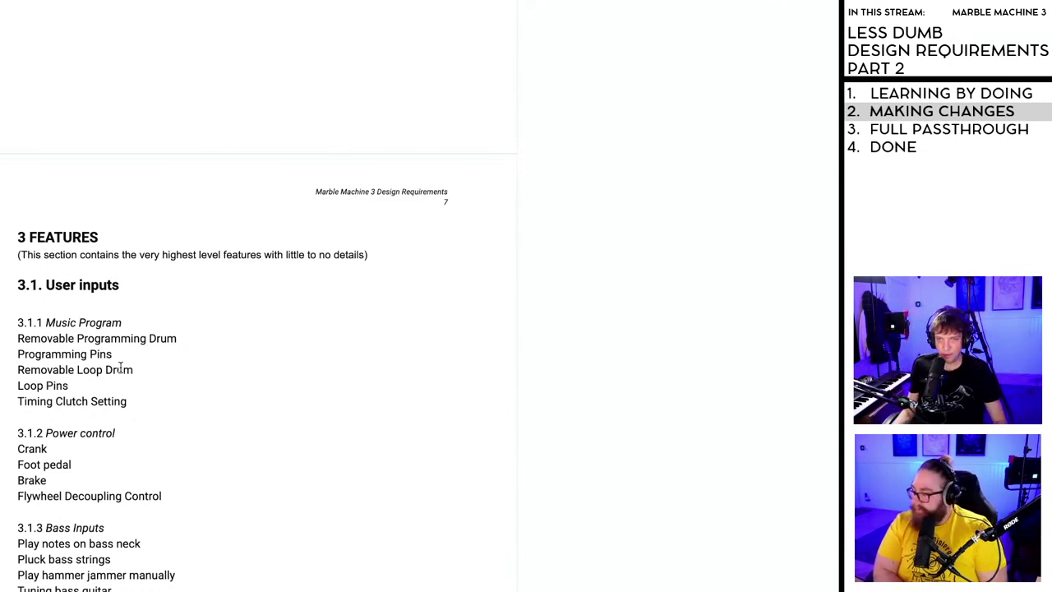
scroll(129, 350, "down", 3)
left_click(129, 367)
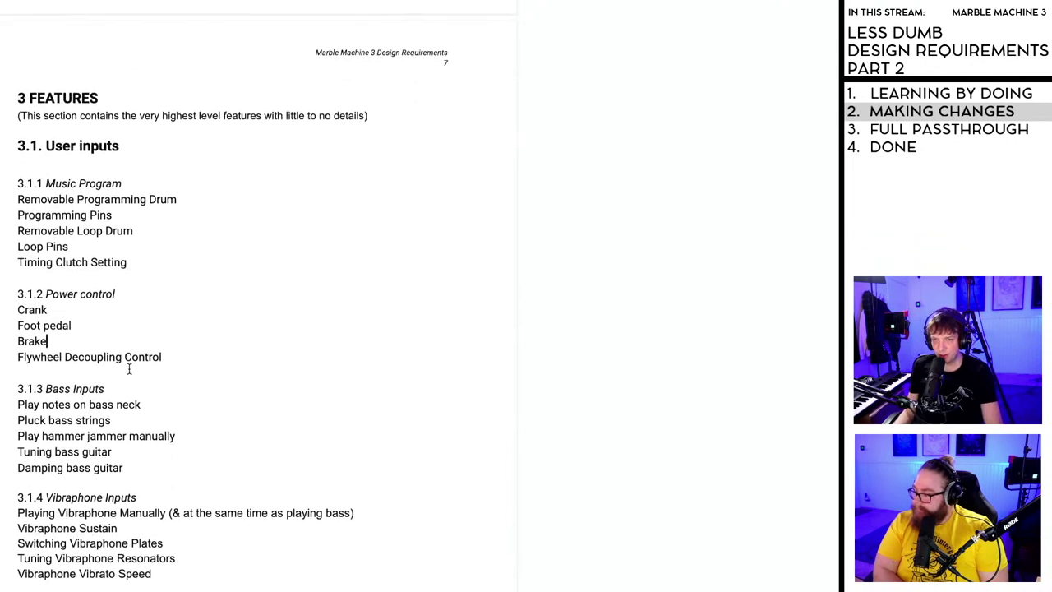
scroll(129, 369, "down", 1)
scroll(102, 396, "down", 1)
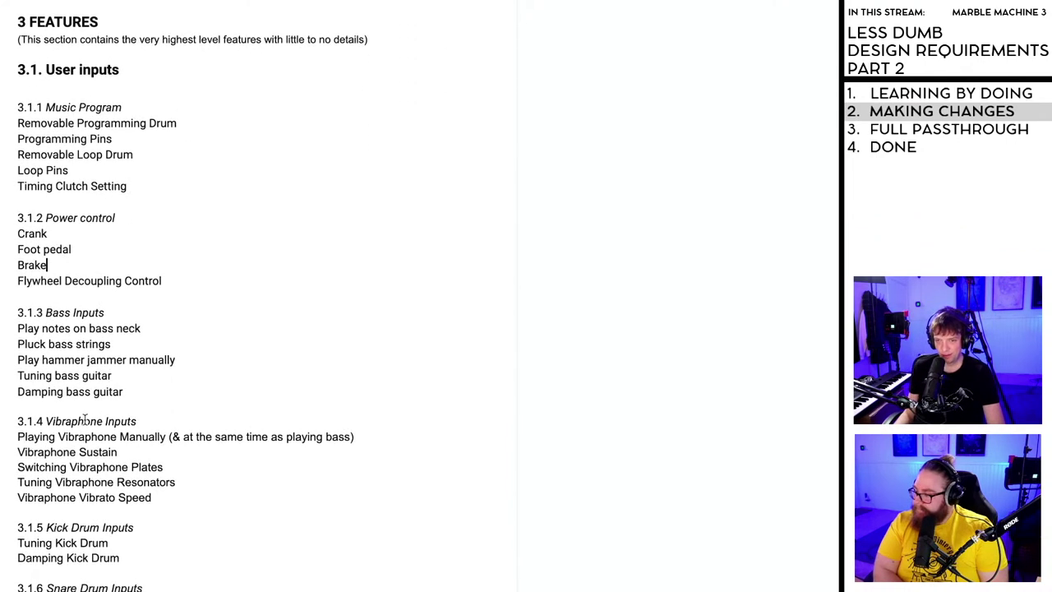
scroll(84, 420, "down", 4)
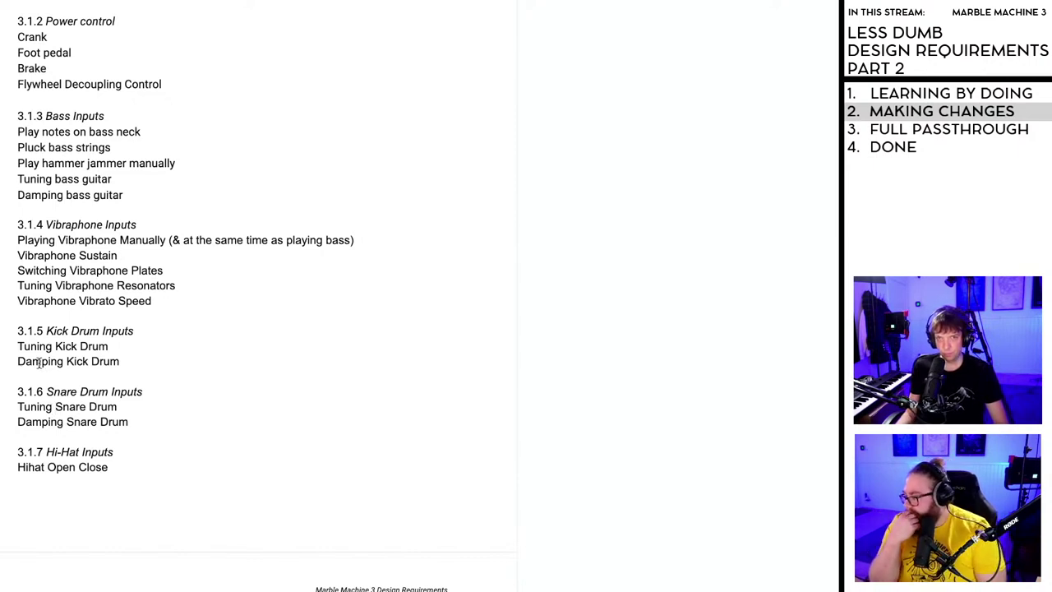
left_click(55, 407)
scroll(85, 158, "up", 2)
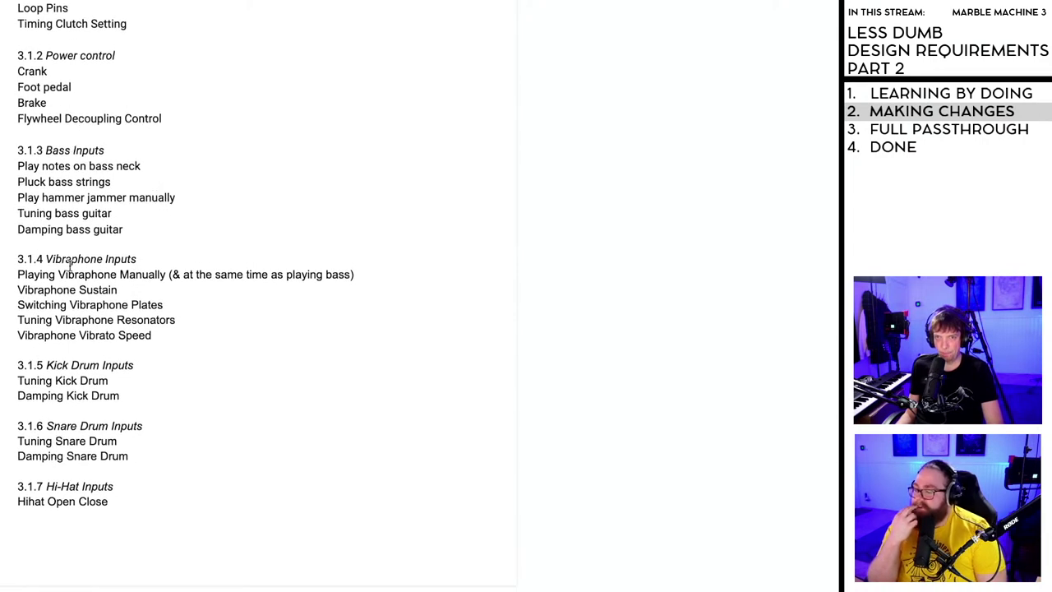
scroll(258, 295, "down", 1)
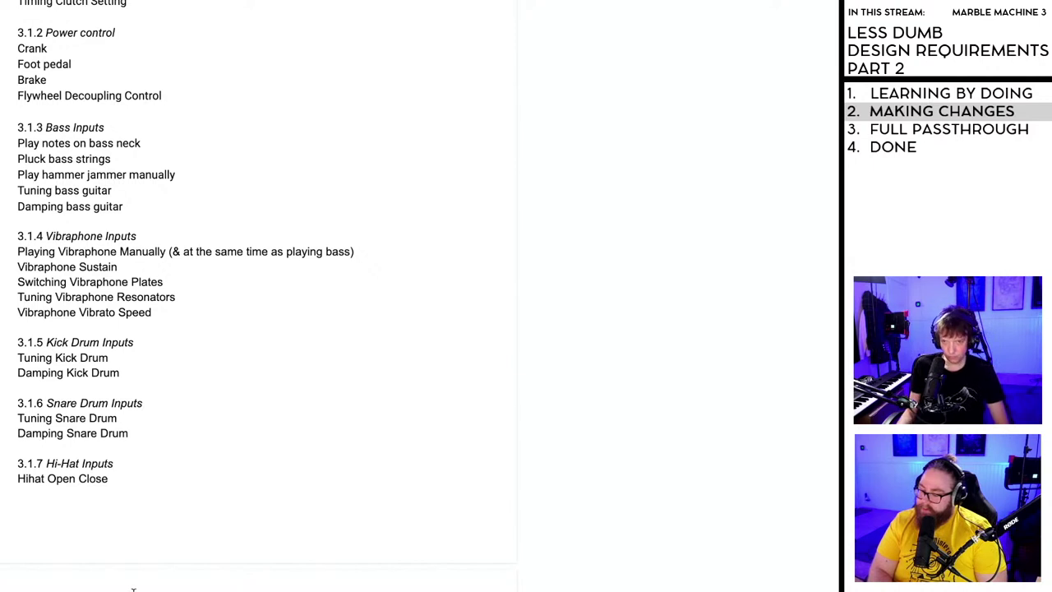
scroll(67, 241, "up", 5)
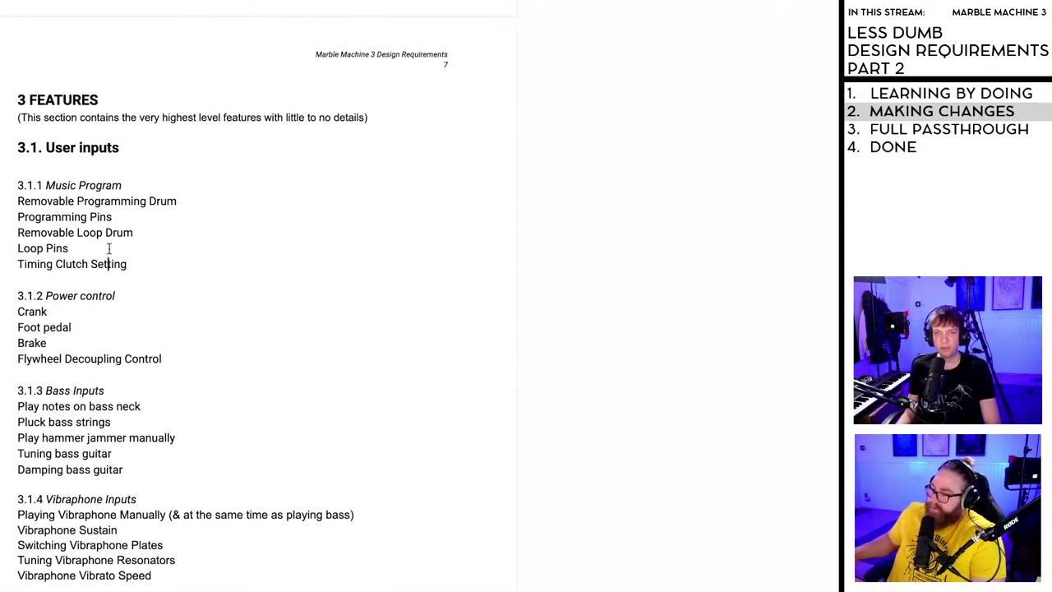
scroll(131, 266, "down", 1)
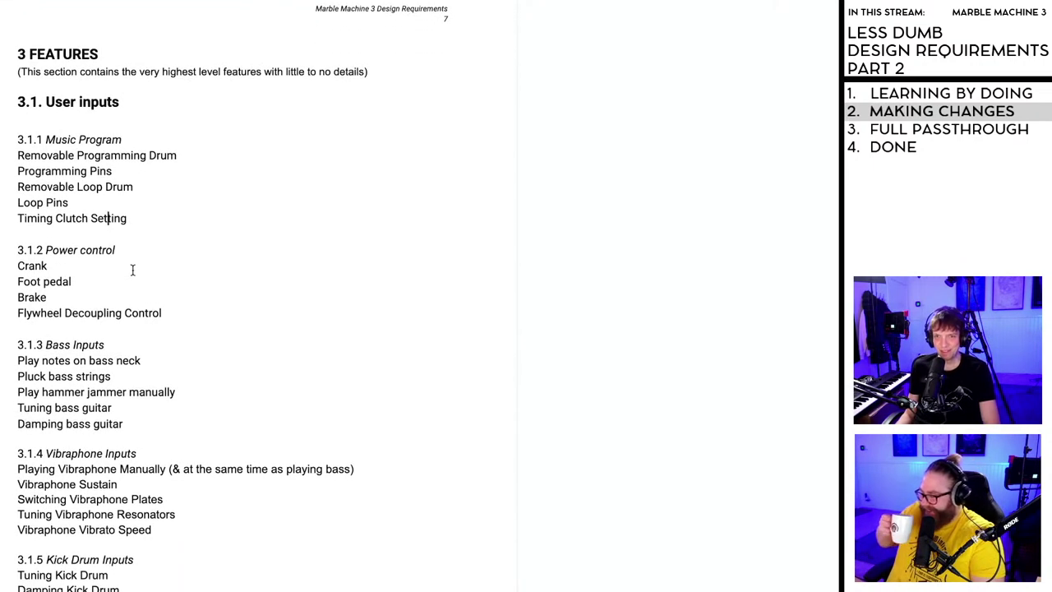
scroll(131, 269, "down", 5)
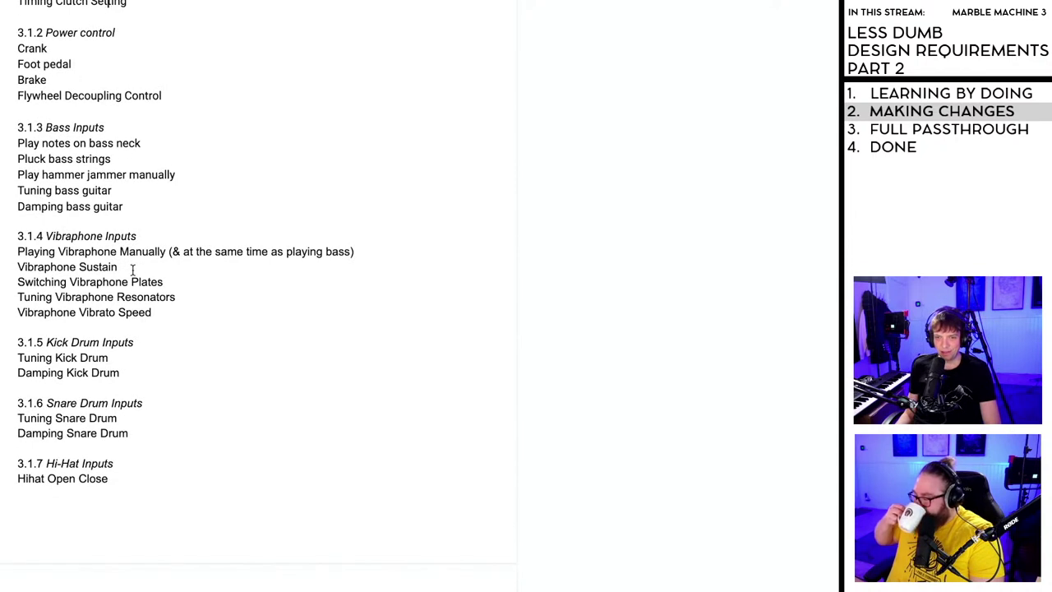
scroll(133, 270, "up", 1)
scroll(132, 271, "up", 1)
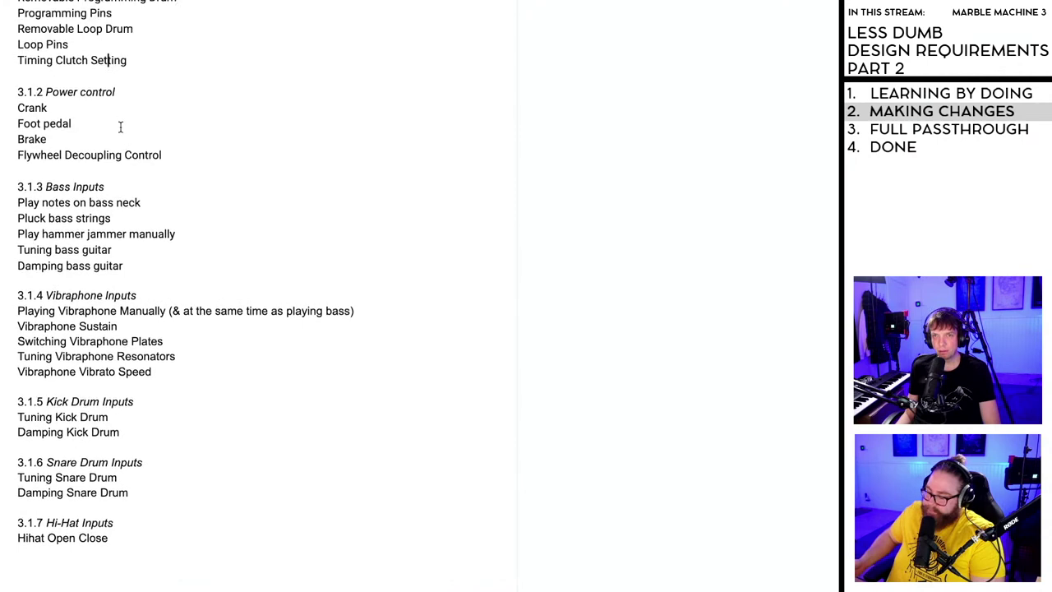
scroll(120, 127, "up", 3)
scroll(121, 187, "down", 1)
scroll(124, 185, "down", 3)
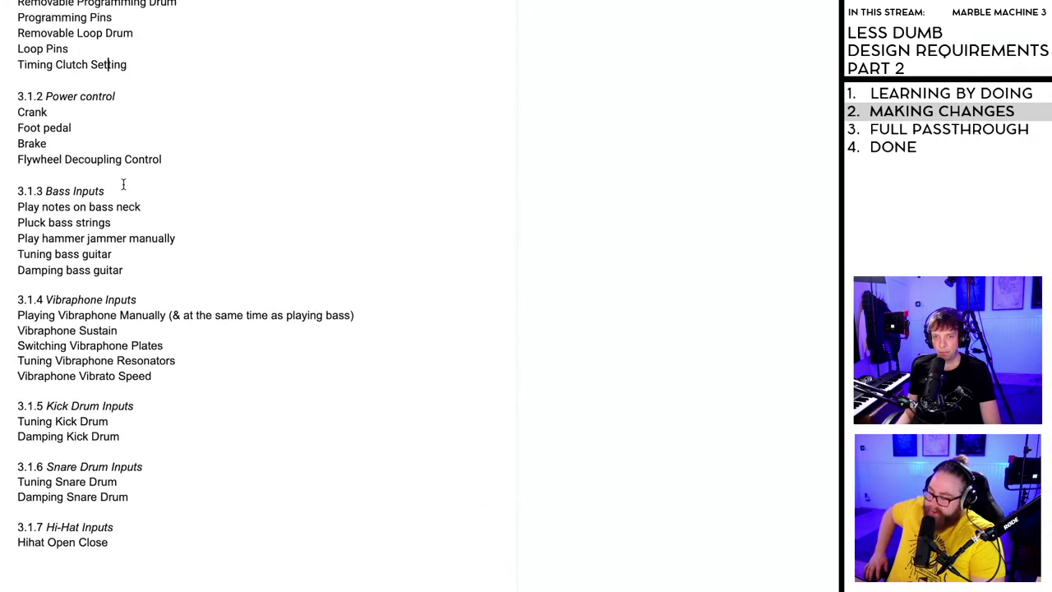
scroll(139, 514, "down", 1)
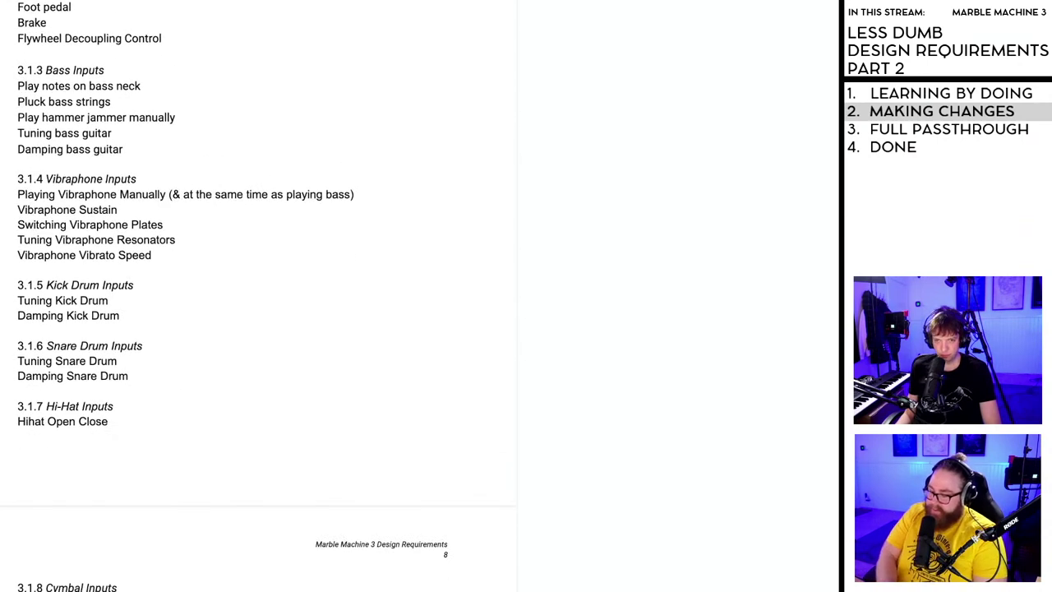
scroll(93, 400, "up", 3)
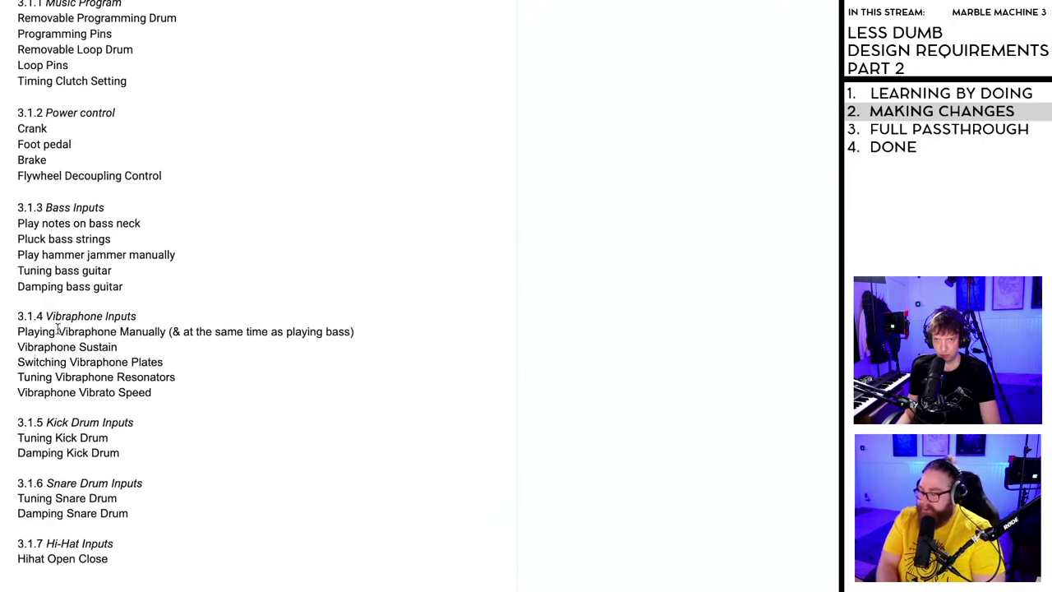
scroll(92, 400, "up", 1)
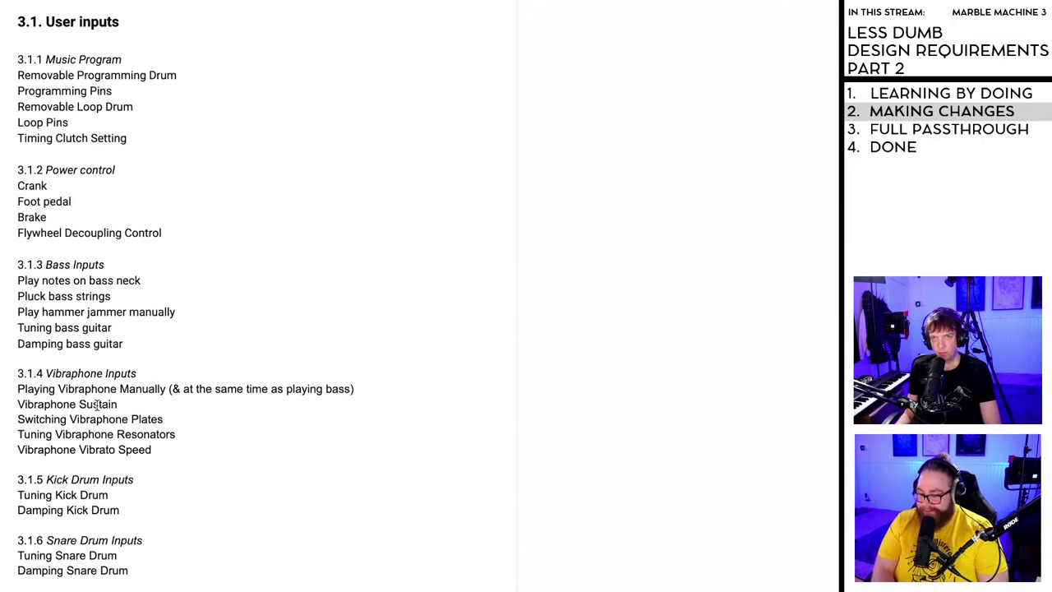
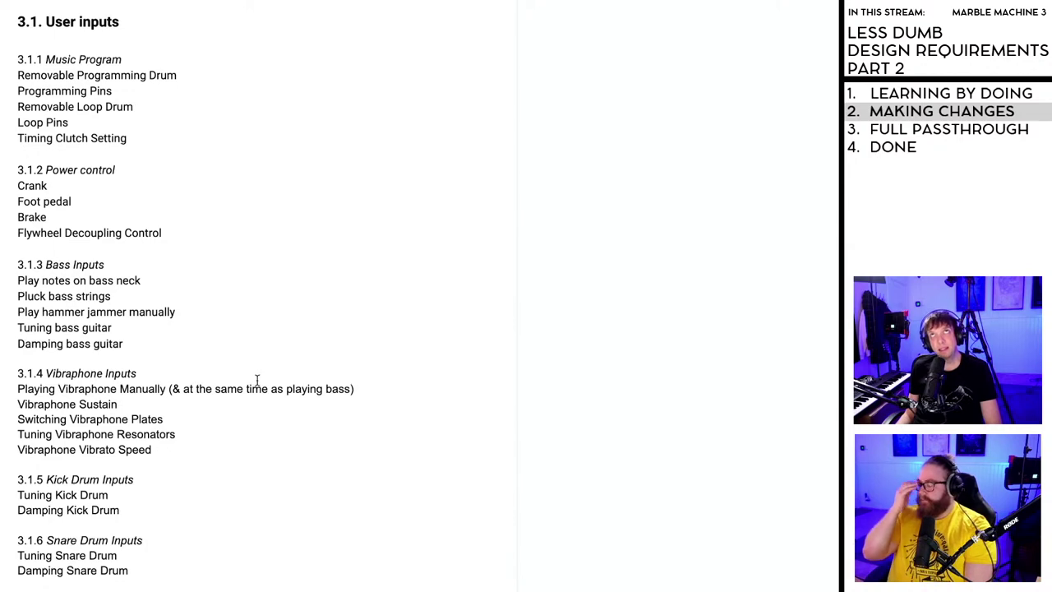
- Insert blank lines under 'Damping Cymbal' in 3.1.8, above the Program Switch Lever A/B list
scroll(253, 379, "down", 1)
scroll(238, 390, "down", 5)
left_click(84, 521)
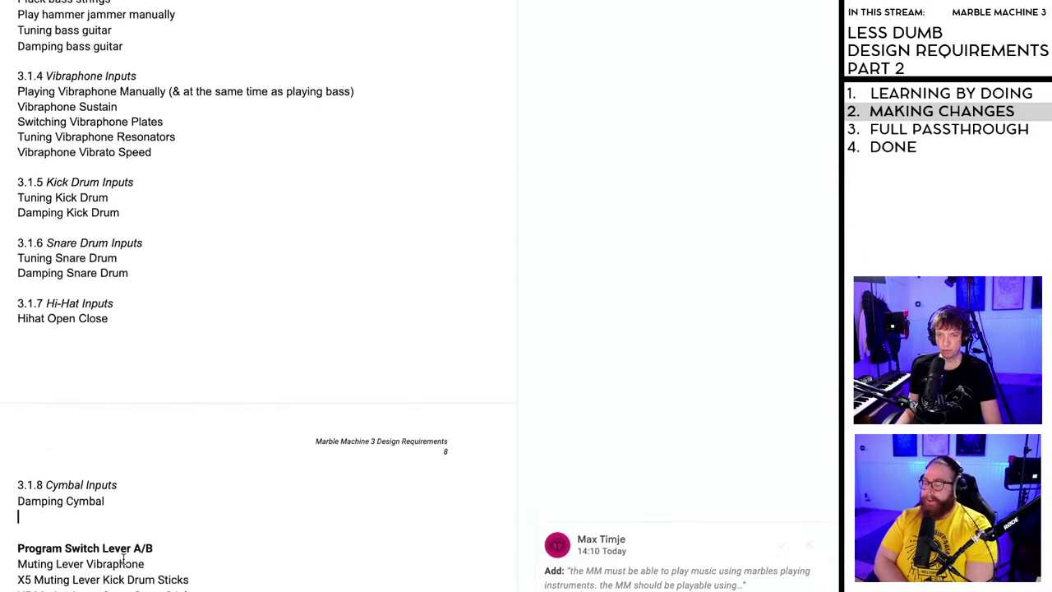
scroll(85, 516, "down", 1)
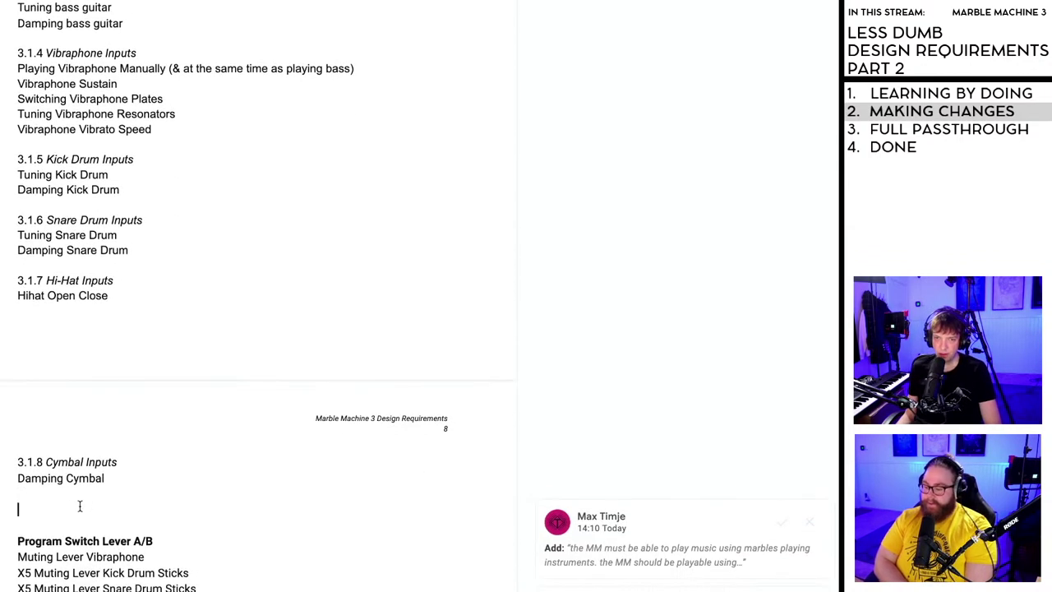
scroll(80, 505, "down", 4)
key("Return")
key("Return")
key("Return")
key("Return")
key("Return")
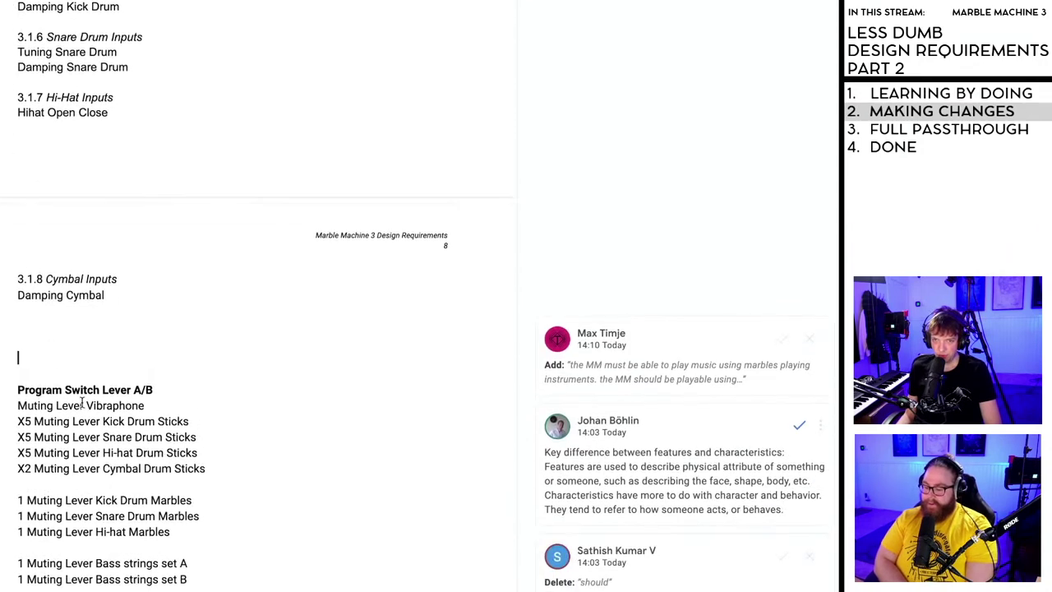
key("Up")
key("Up")
key("Up")
key("Up")
scroll(54, 364, "down", 1)
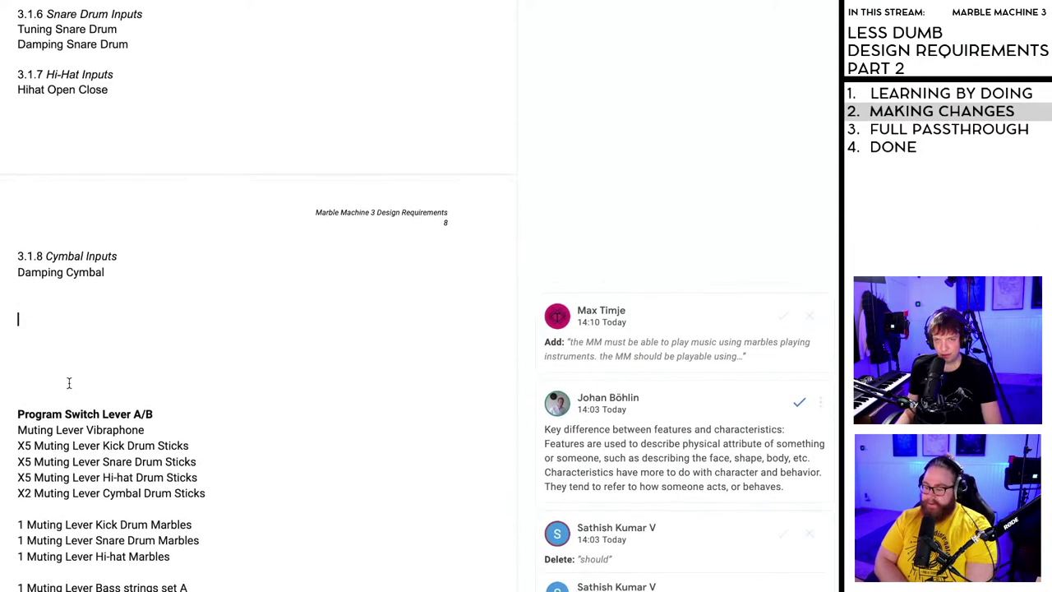
scroll(70, 400, "up", 8)
scroll(94, 460, "up", 5)
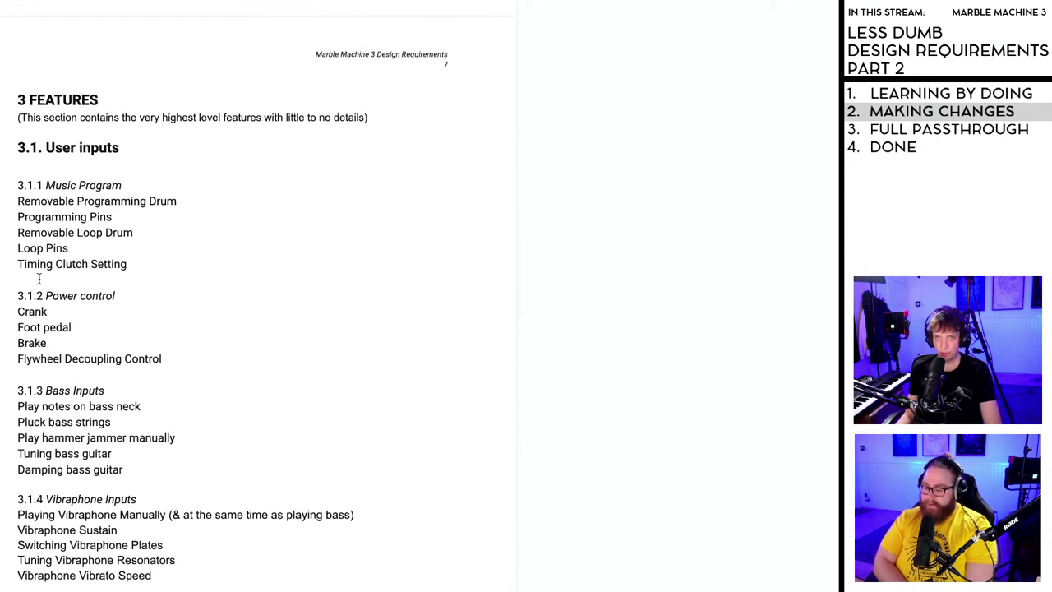
scroll(78, 317, "down", 5)
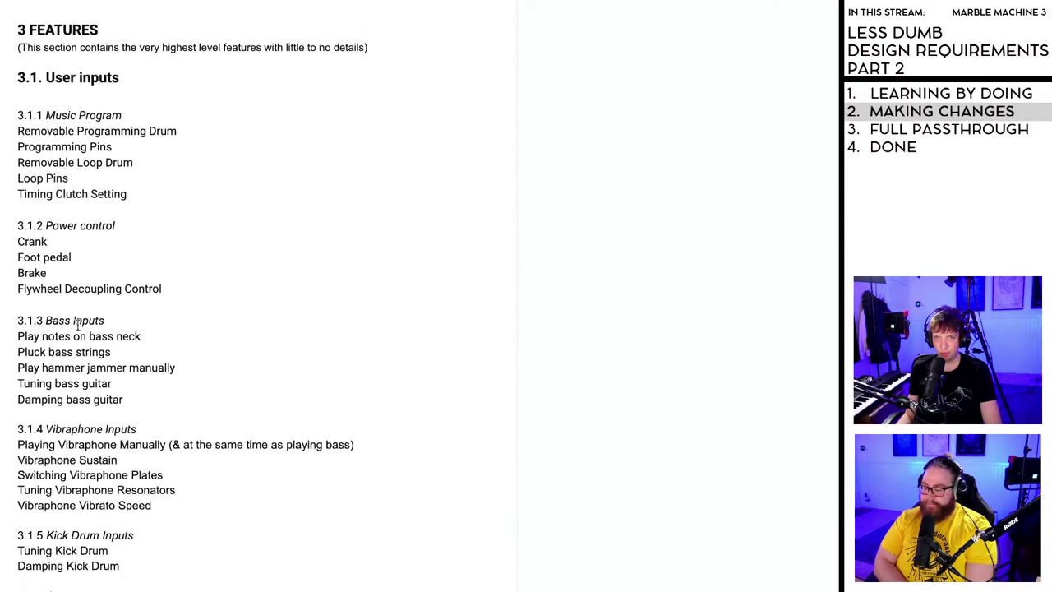
scroll(79, 323, "down", 4)
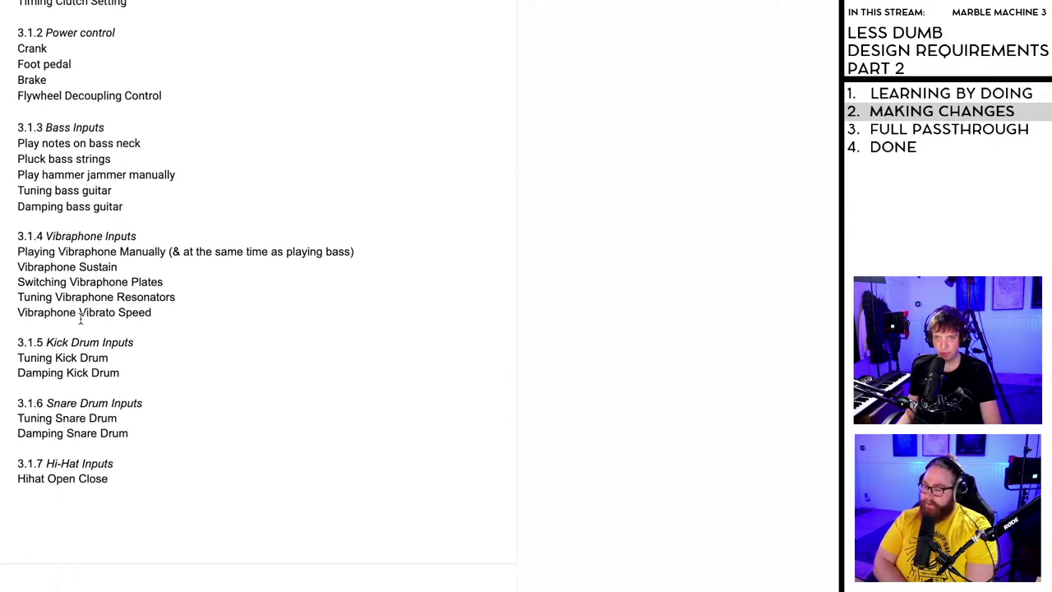
scroll(80, 365, "down", 2)
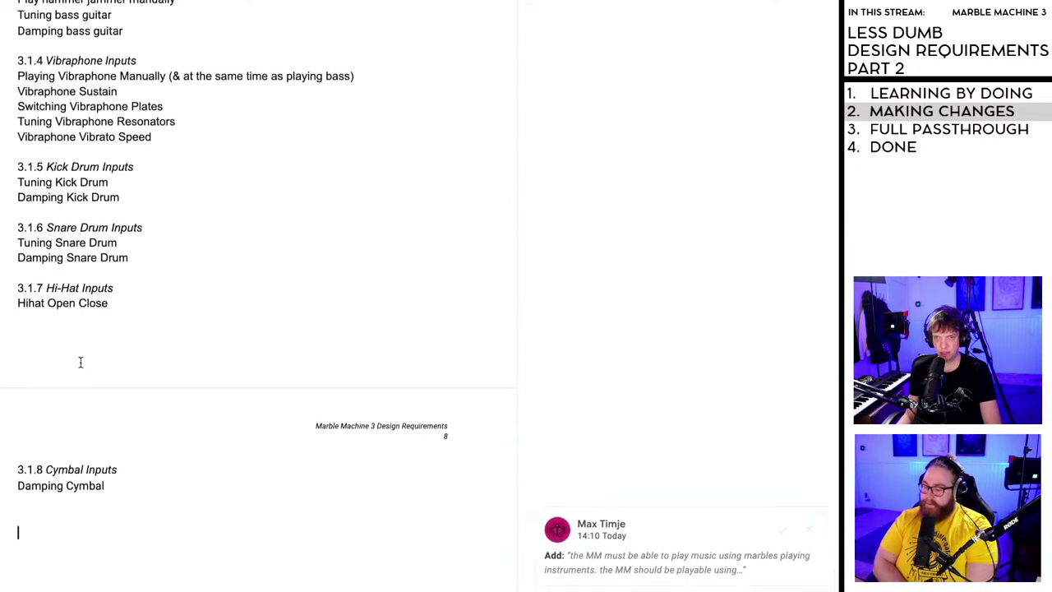
left_click(23, 502)
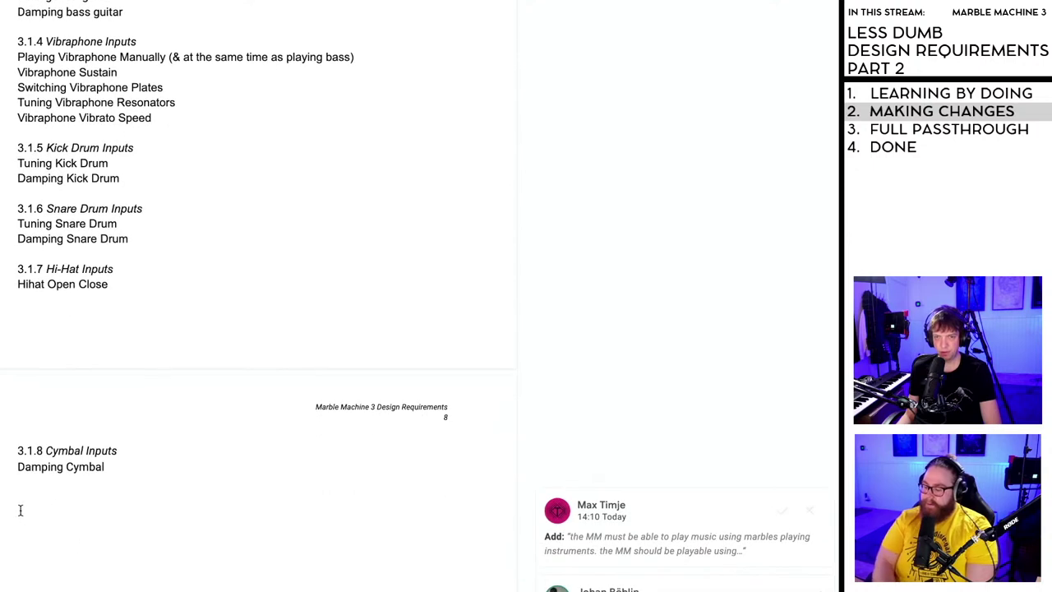
scroll(25, 507, "down", 1)
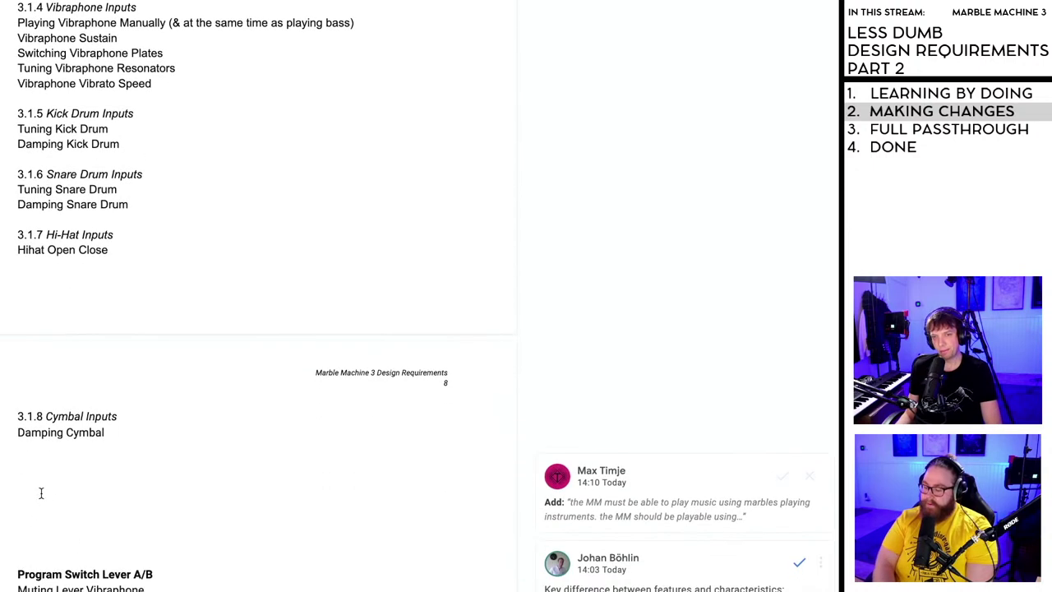
scroll(57, 485, "down", 2)
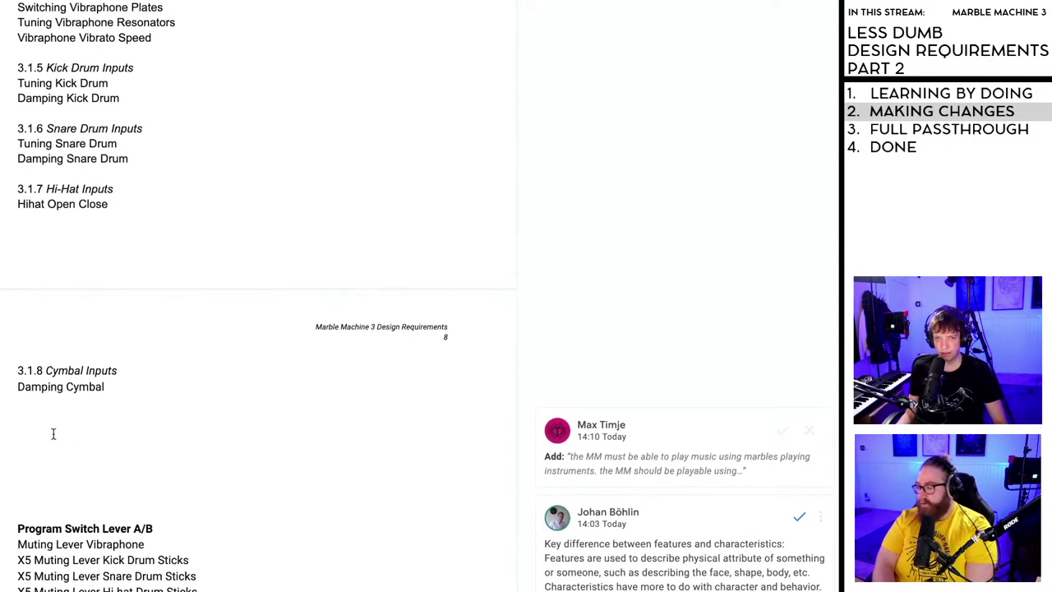
- Type the new heading '3.1.9 on/off levers' below Damping Cymbal, correcting typos
type("3")
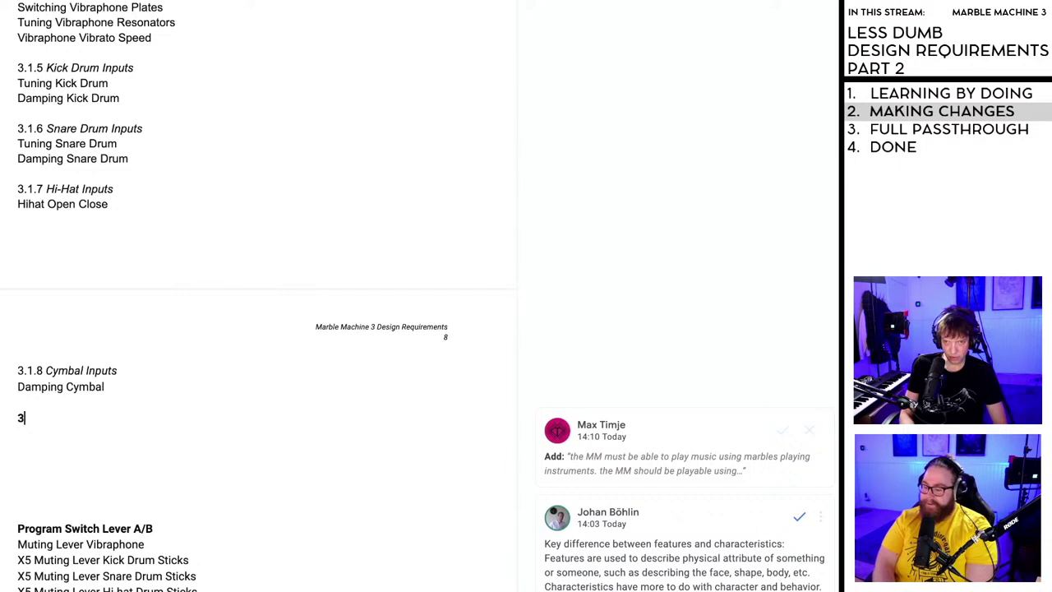
type(".1.")
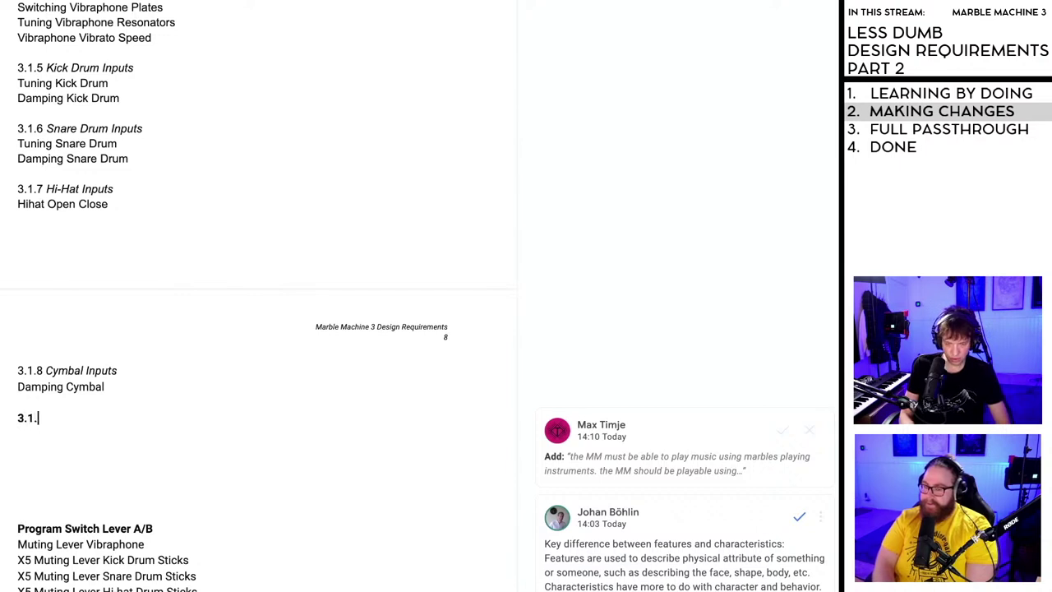
type("9")
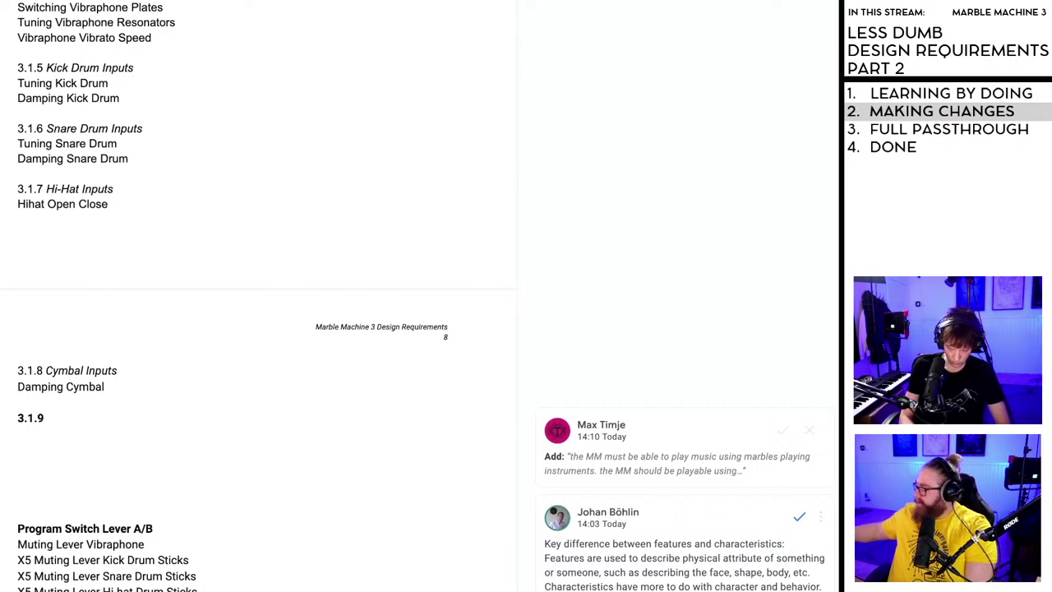
type("ON/")
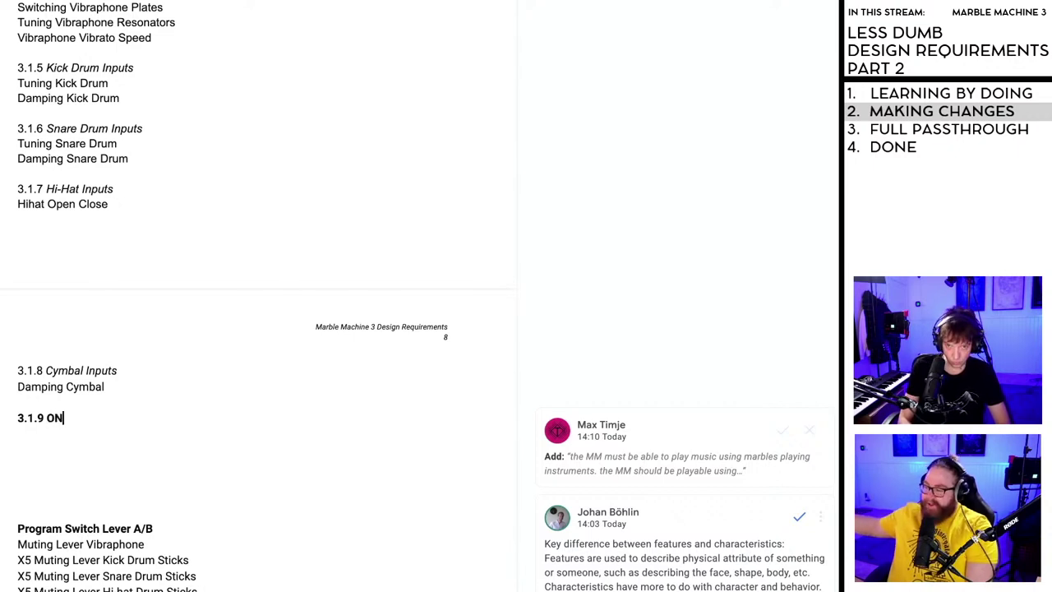
key("BackSpace")
key("BackSpace")
key("BackSpace")
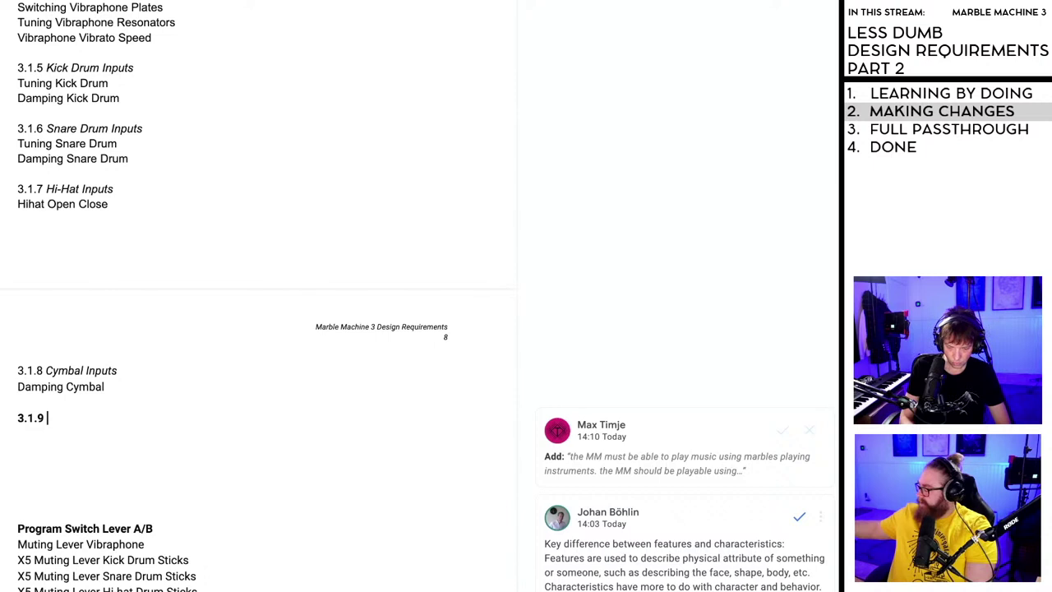
type("on/")
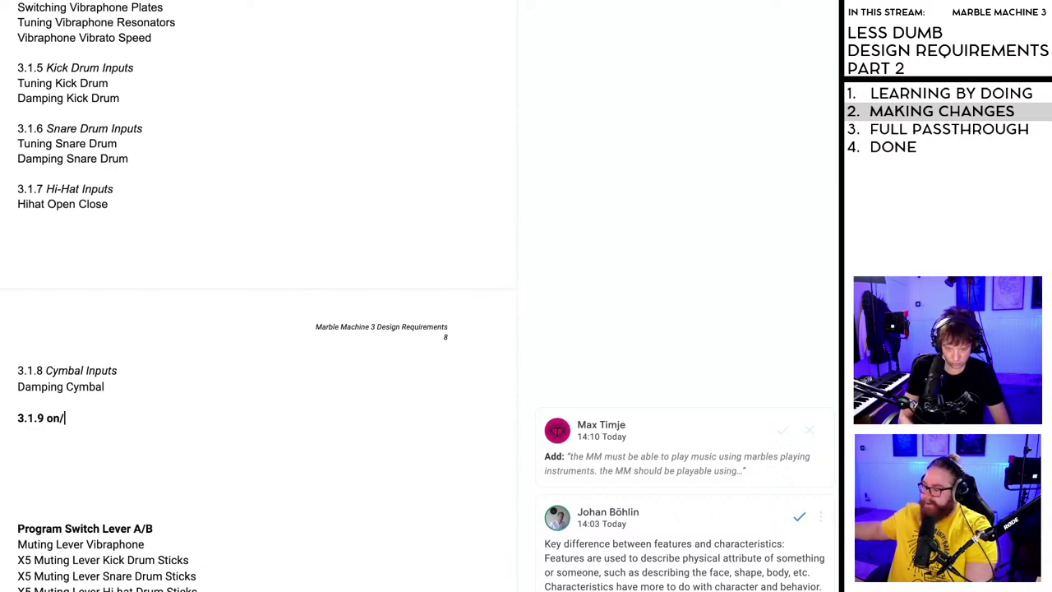
type("ff")
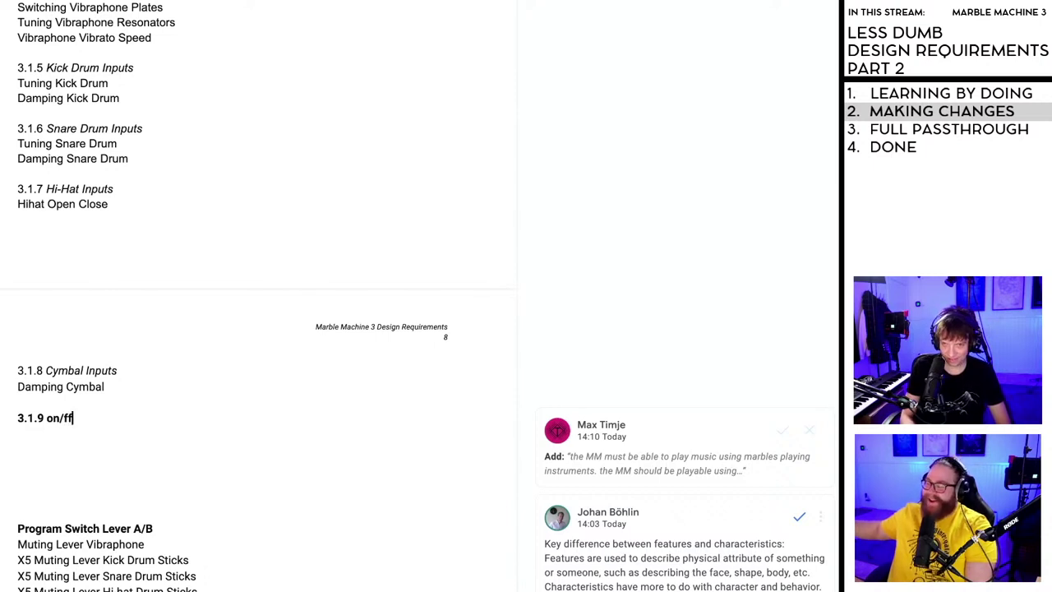
left_click(62, 427)
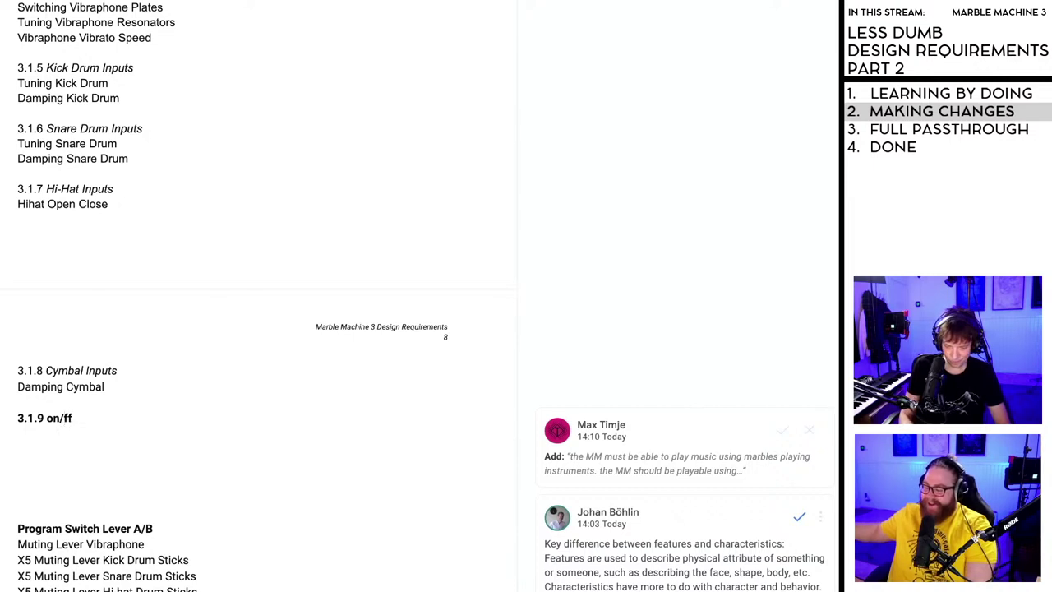
type("o")
key("End")
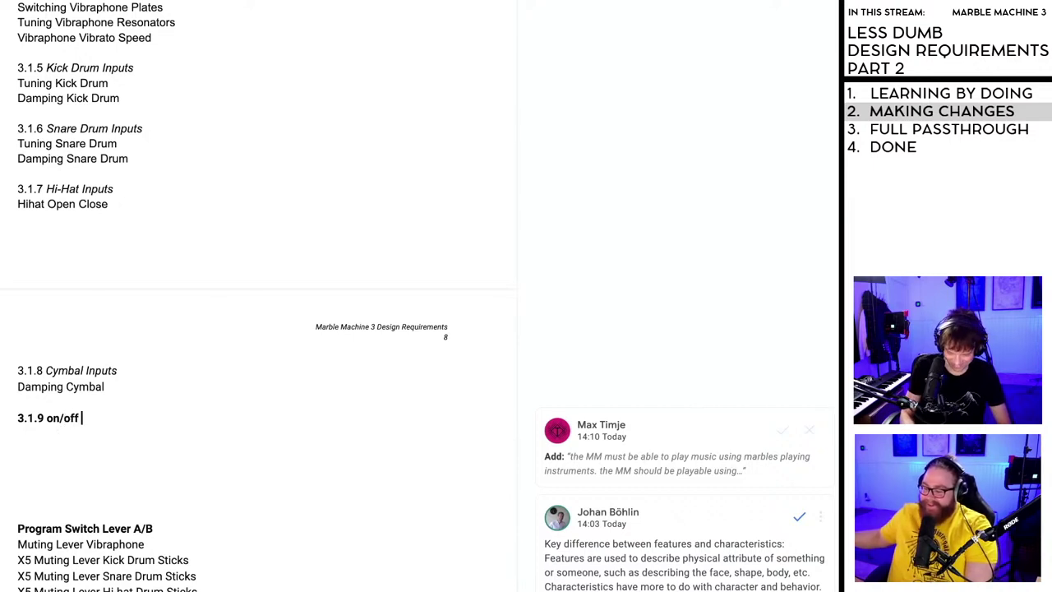
type("levers")
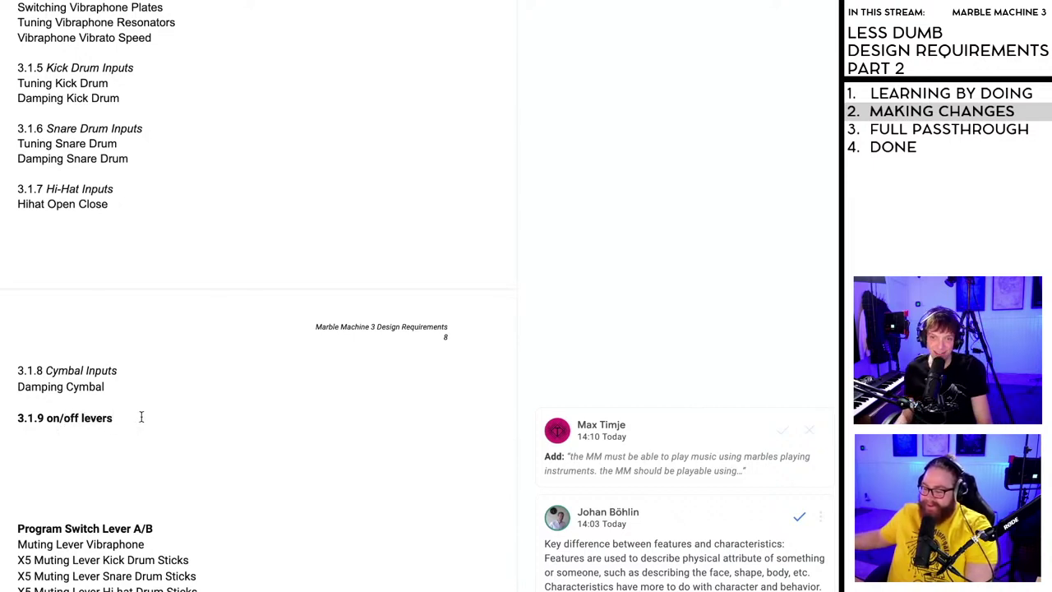
- Unbold the 3.1.9 line and italicise its 'on/off levers' title
left_click_drag(142, 417, 18, 415)
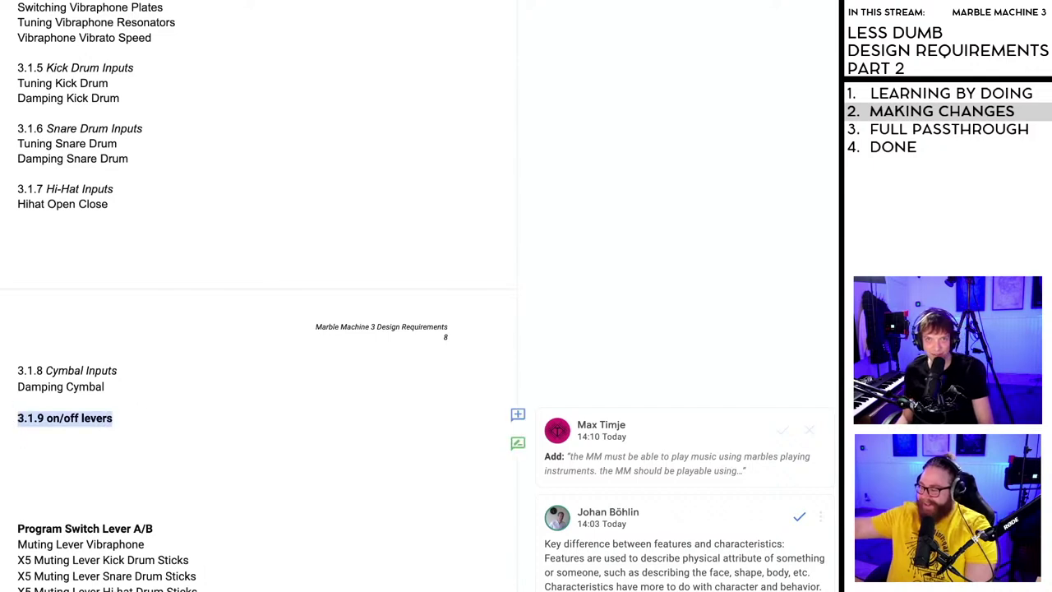
key("ctrl+b")
left_click(80, 428)
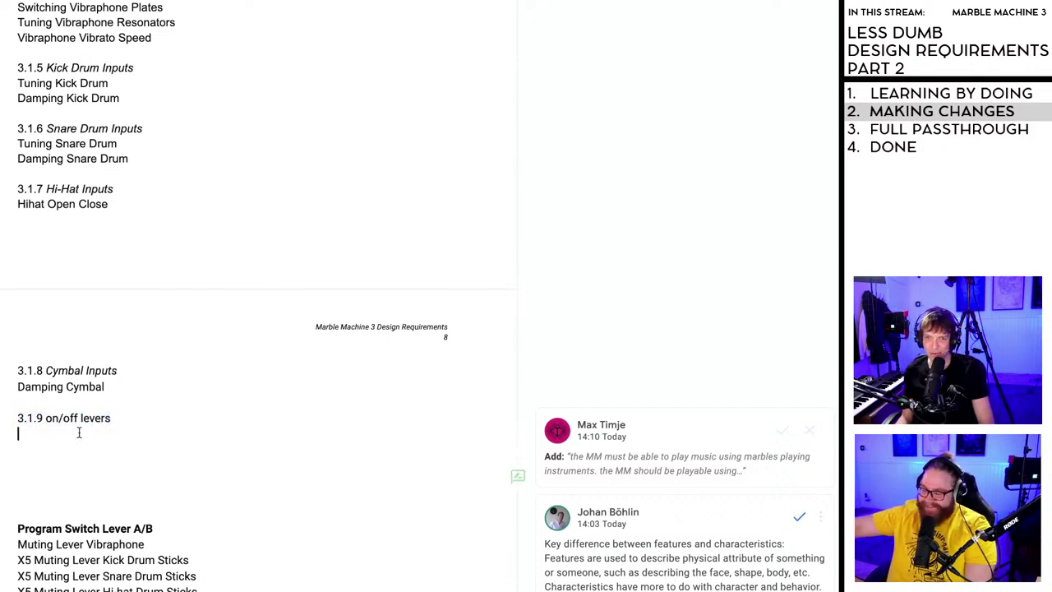
left_click_drag(110, 418, 46, 420)
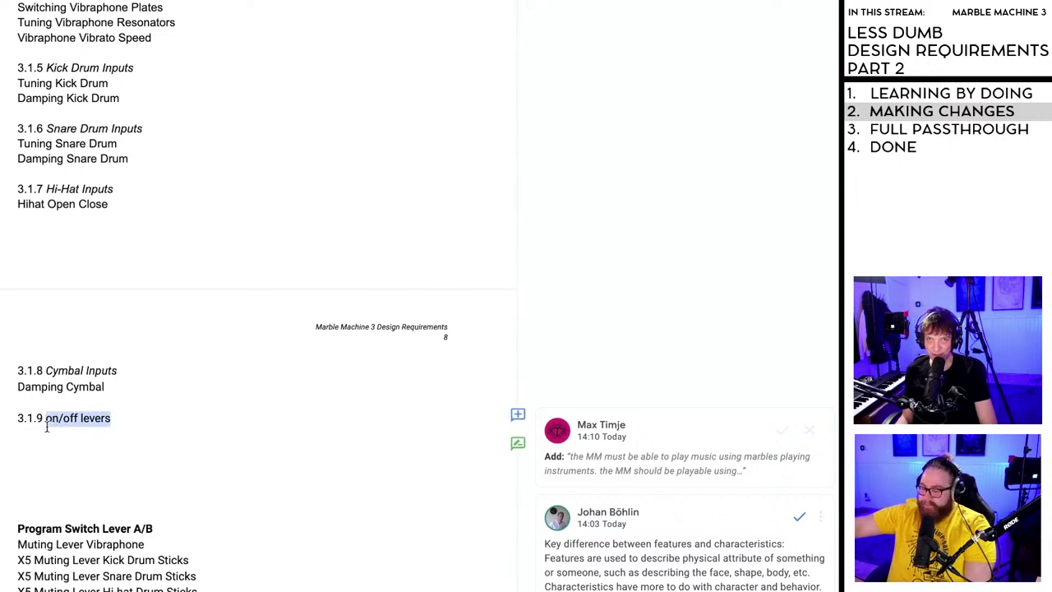
key("ctrl+i")
left_click(105, 458)
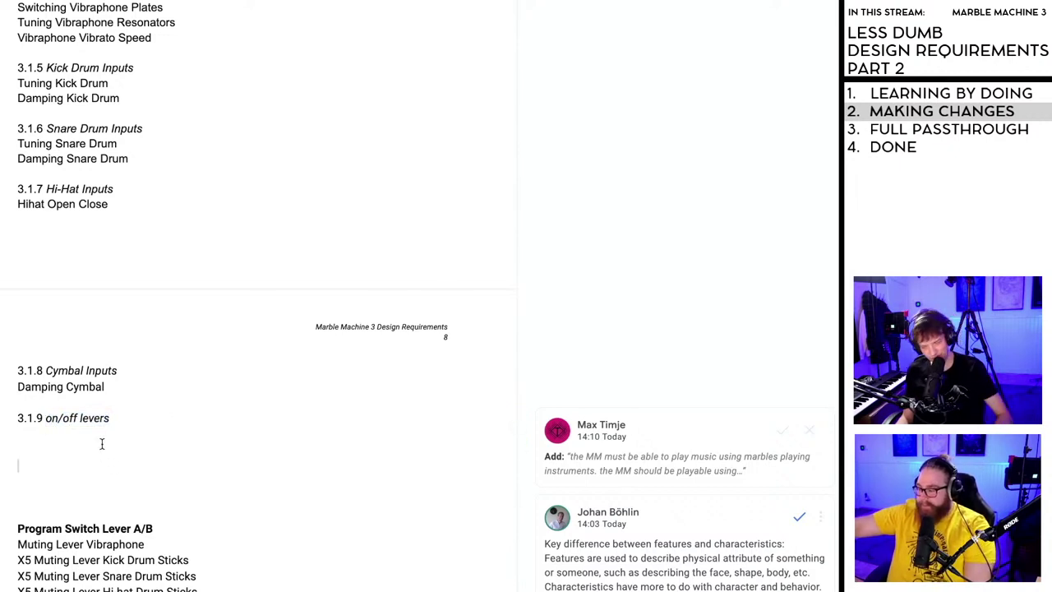
left_click(57, 433)
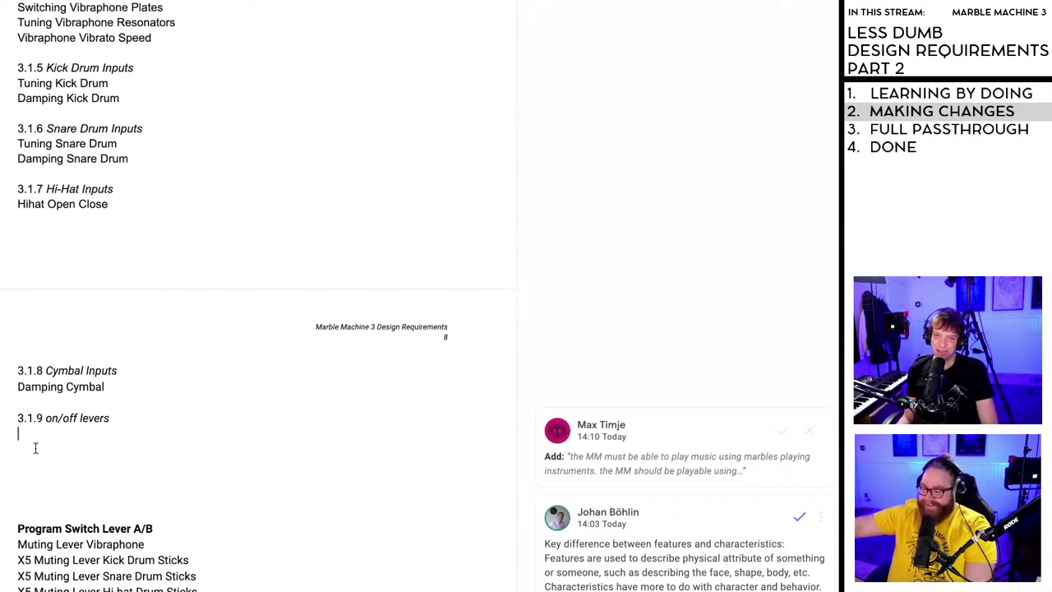
scroll(35, 454, "down", 3)
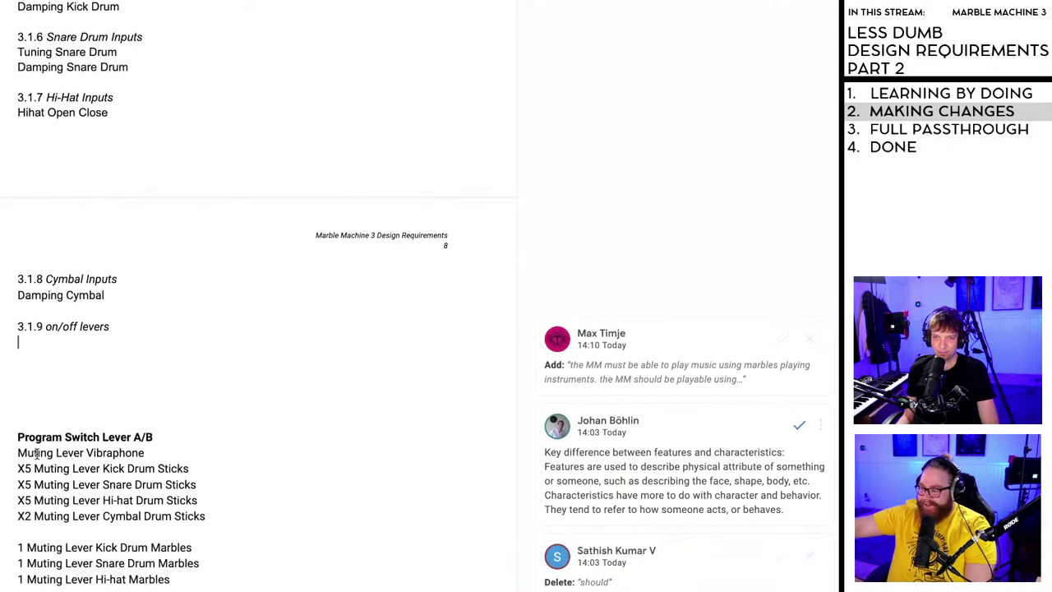
scroll(159, 456, "down", 1)
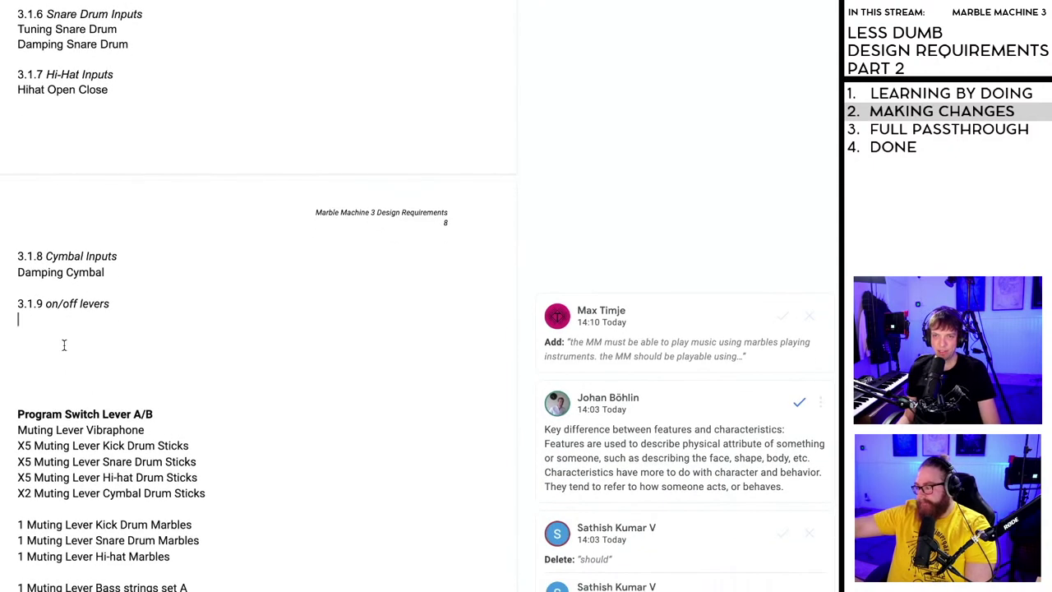
- Add a 'Program Switch A/B' entry beneath the 3.1.9 heading
key("Down")
type("P")
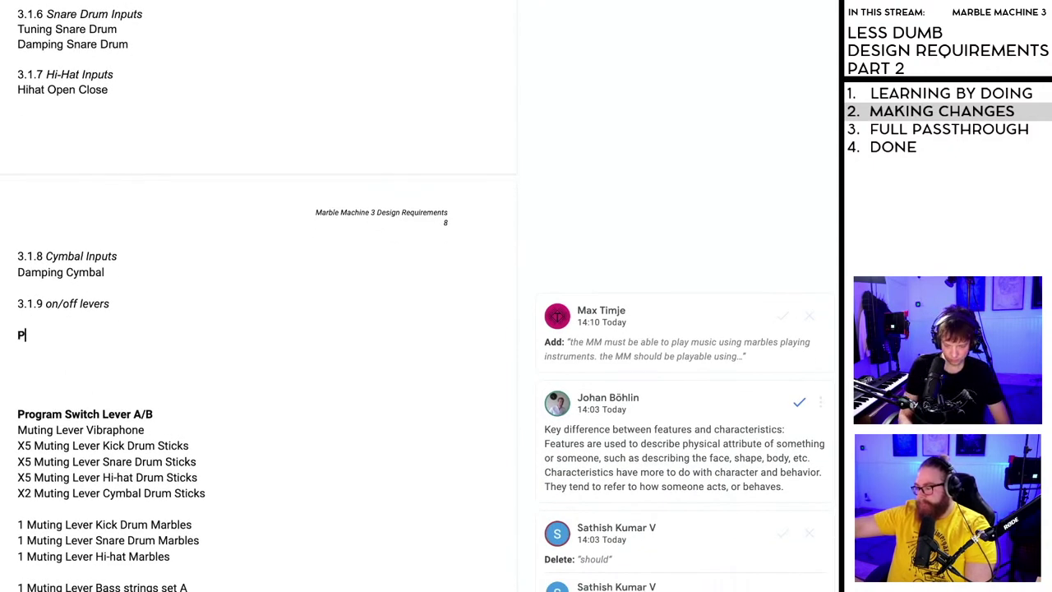
type("rogram ")
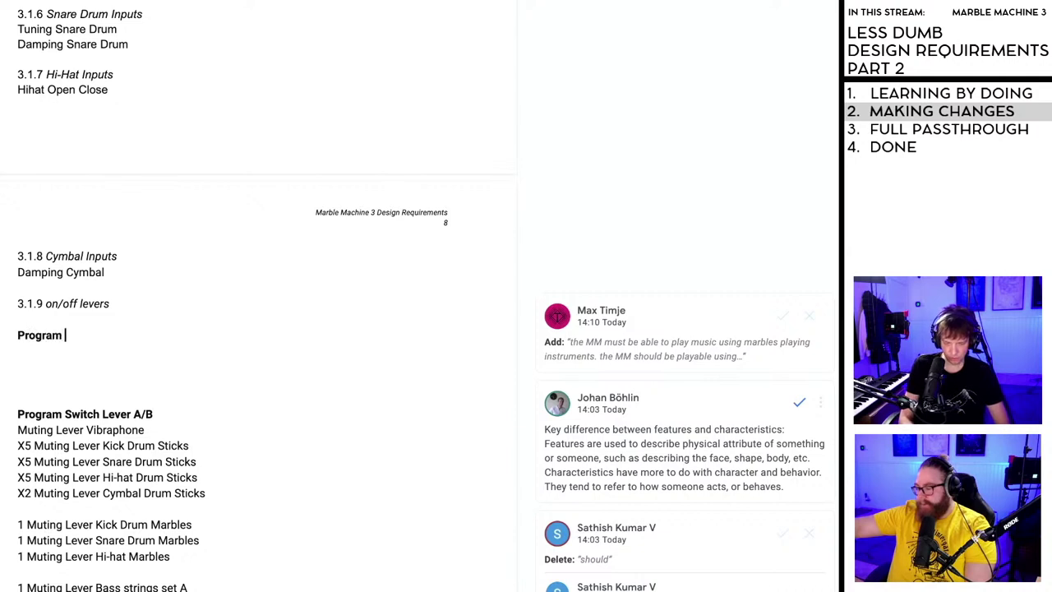
type("Switch")
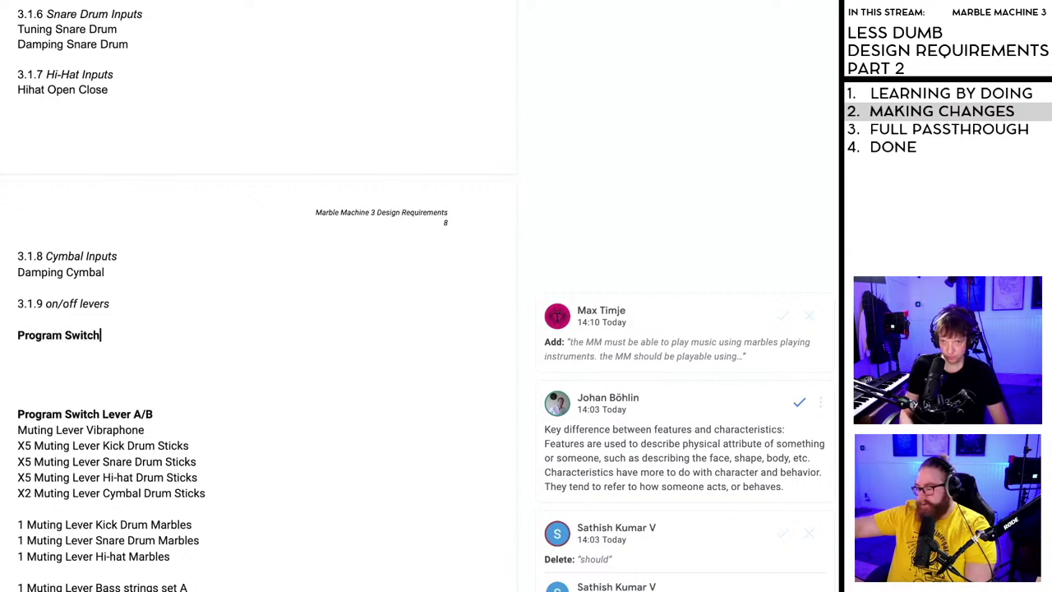
type(" A/B")
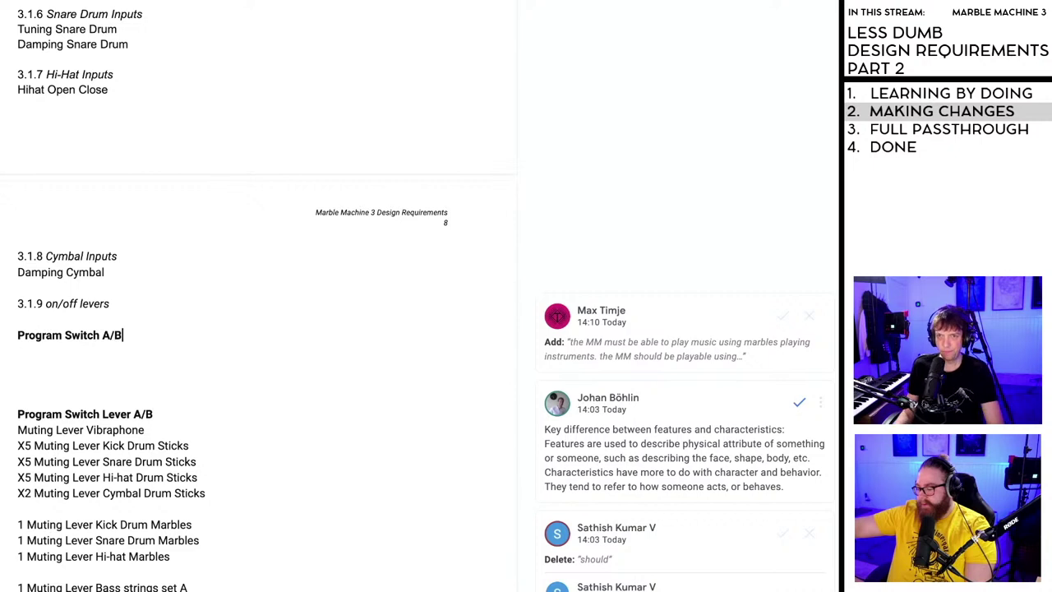
left_click(59, 362)
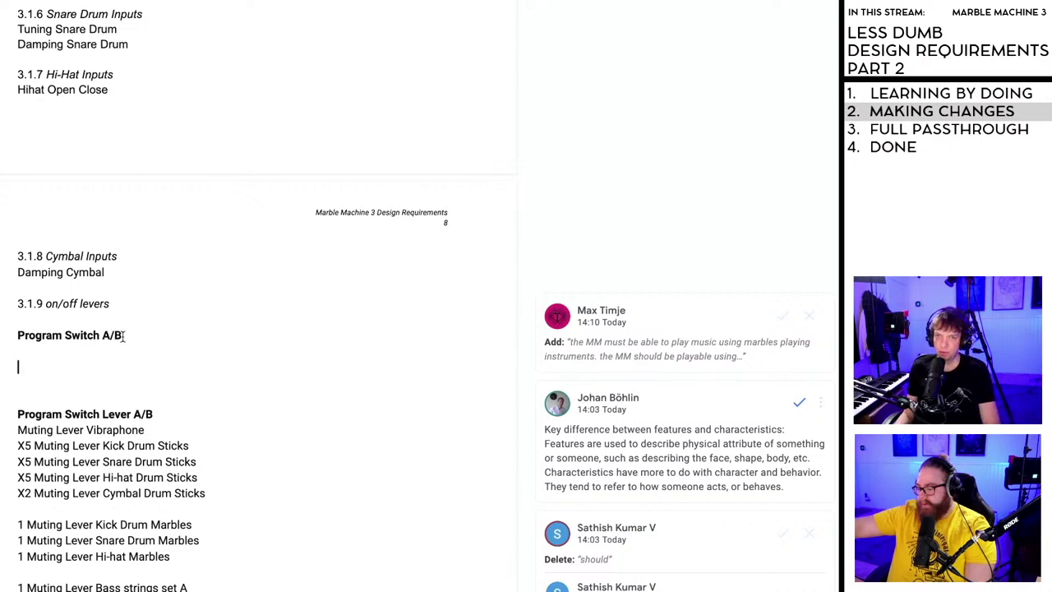
left_click_drag(124, 335, 12, 336)
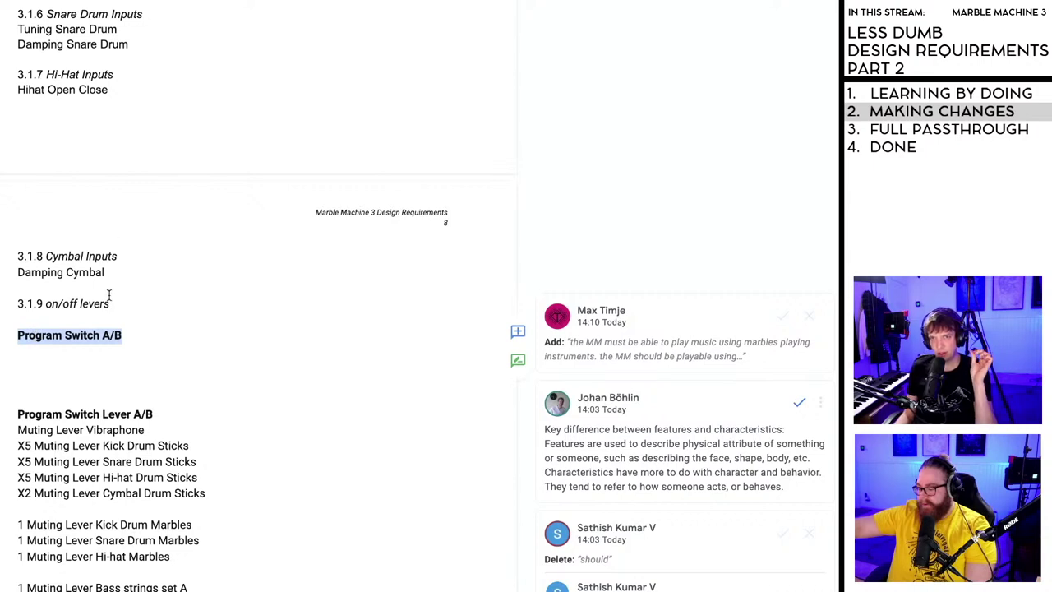
- Rename 'levers' to 'inputs' in the 3.1.9 heading
left_click_drag(110, 304, 81, 303)
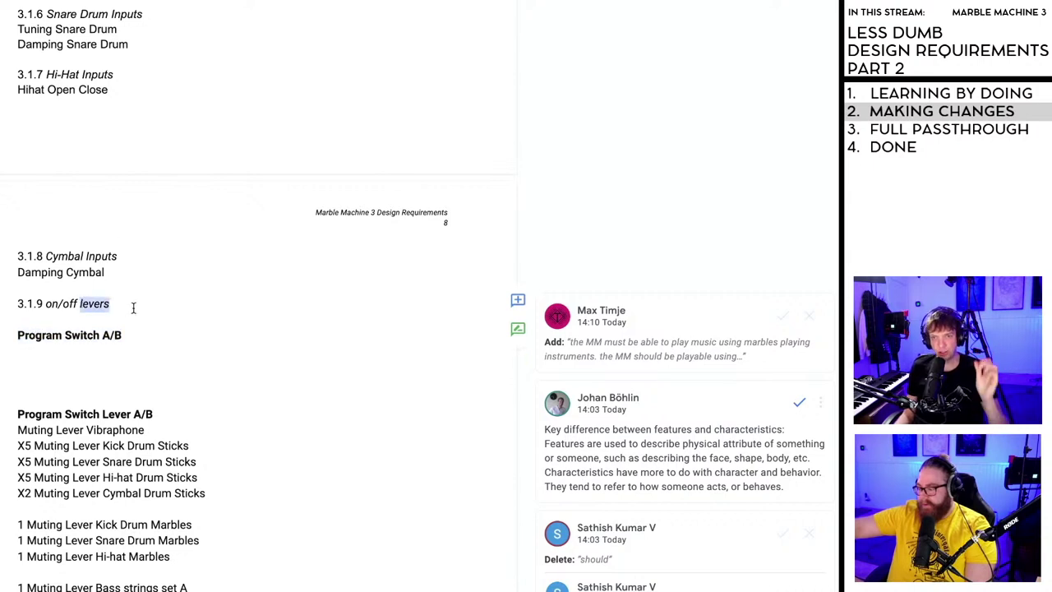
type("in")
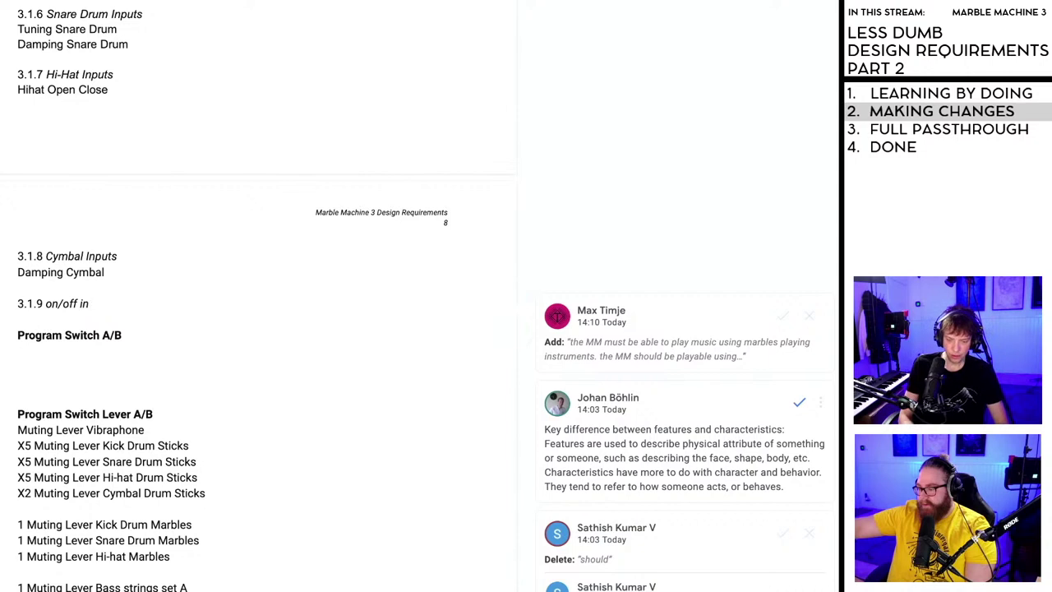
type("puts")
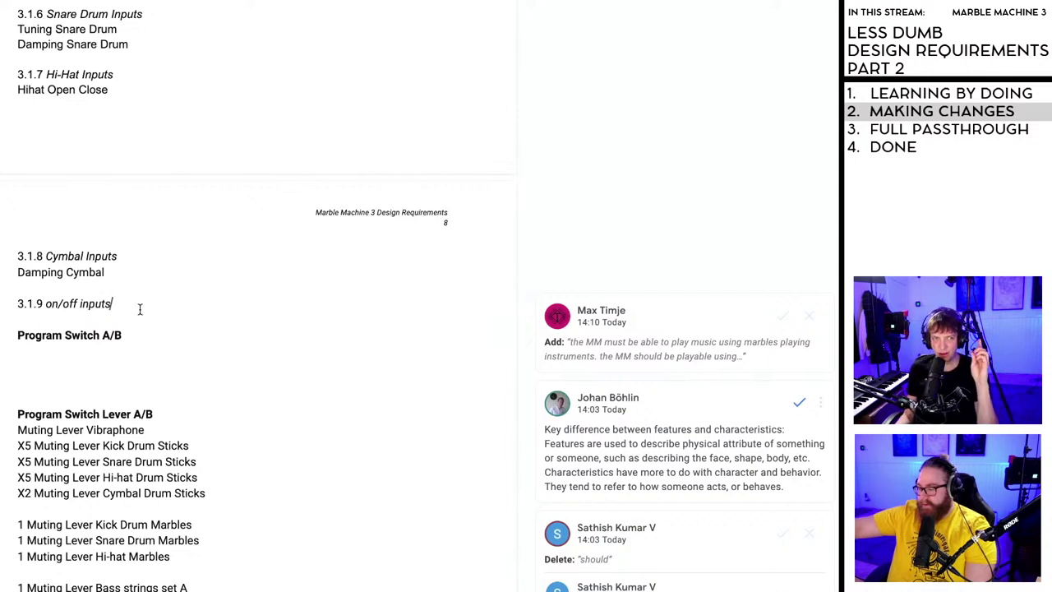
scroll(150, 322, "down", 1)
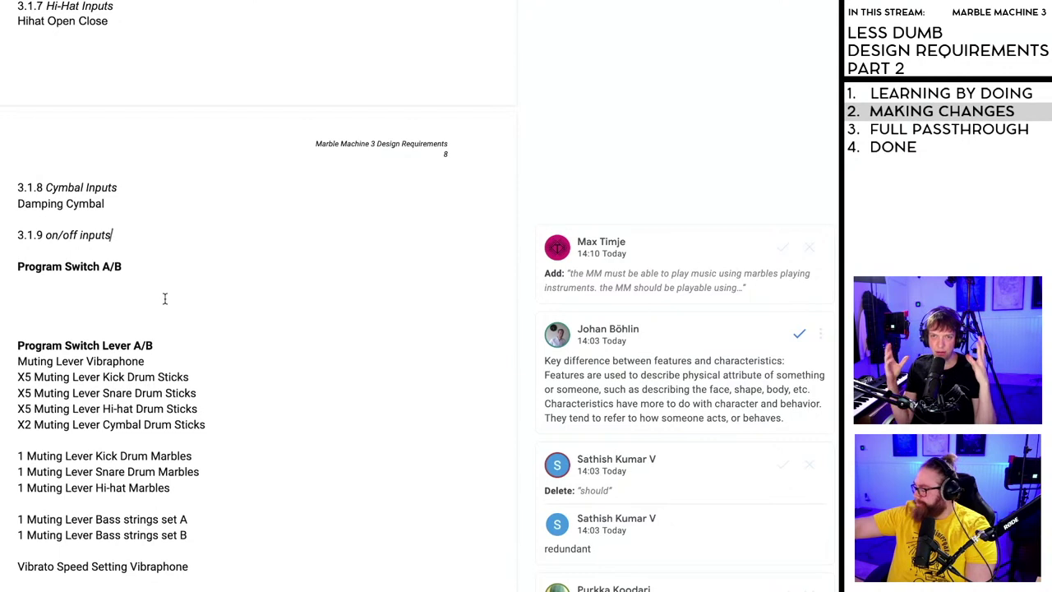
- Replace the bold entry with plain-text 'Program switch A/B'
left_click_drag(125, 266, 18, 263)
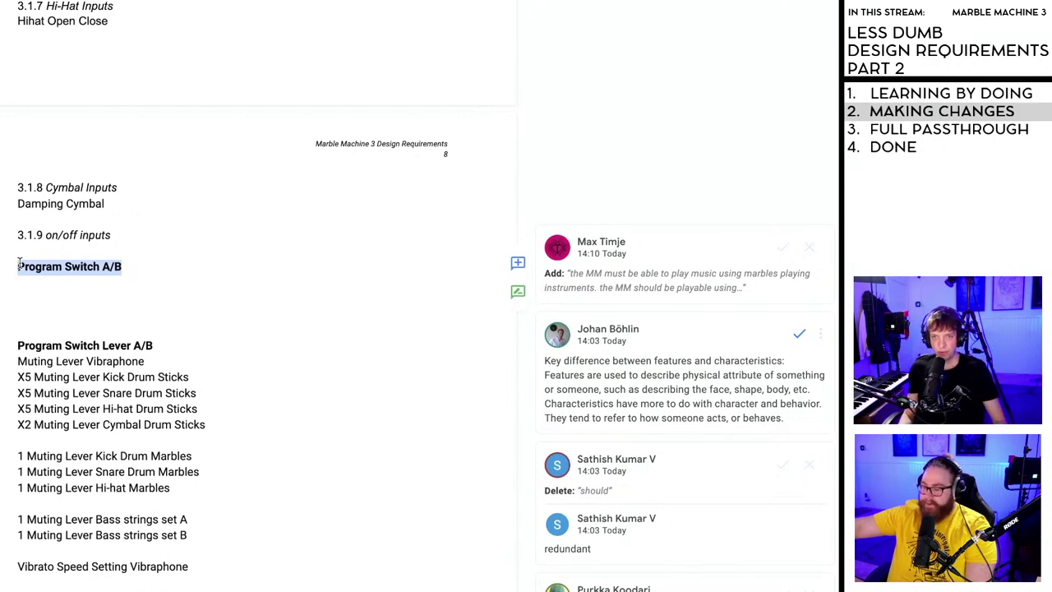
key("BackSpace")
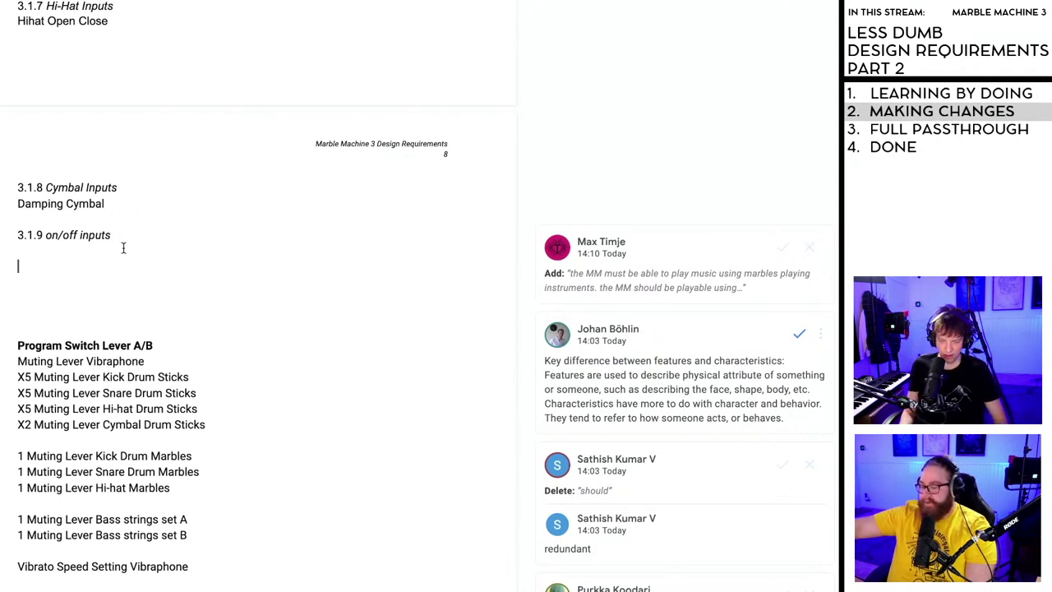
type("Pr")
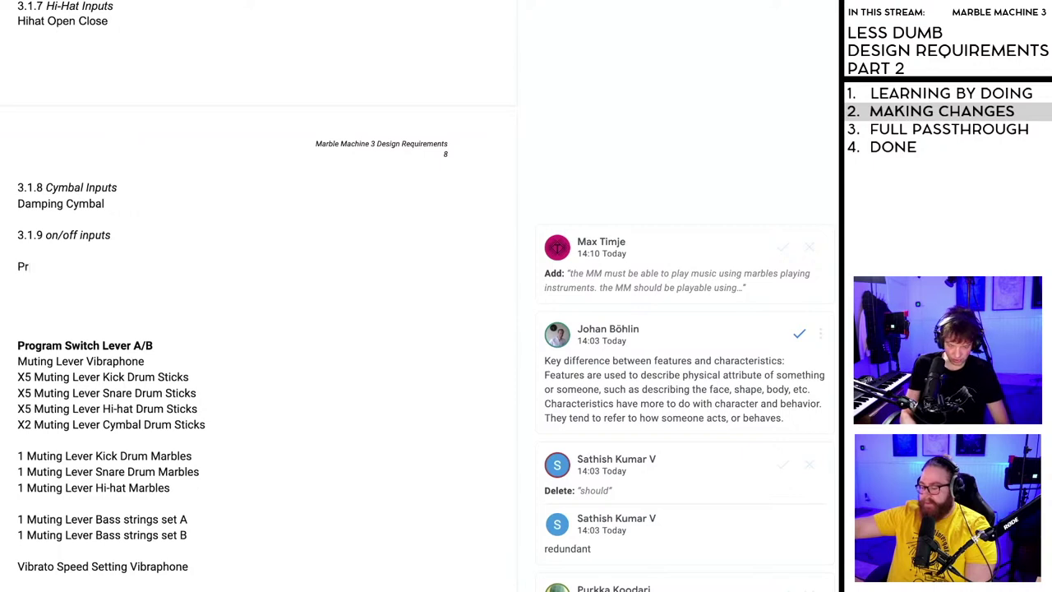
type("ogram s")
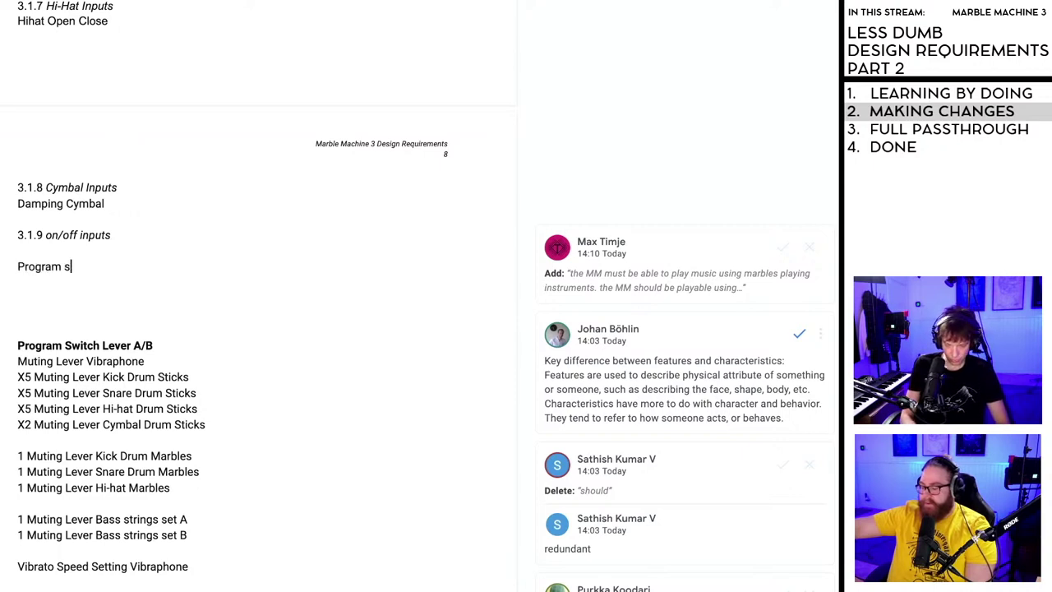
type("witch A/B")
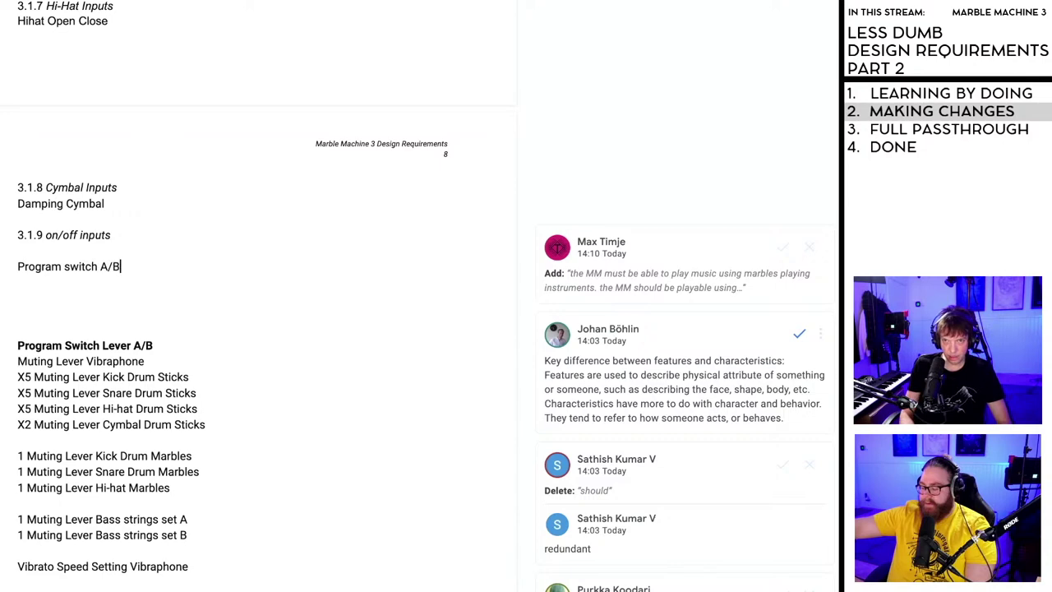
left_click(86, 279)
scroll(87, 287, "down", 2)
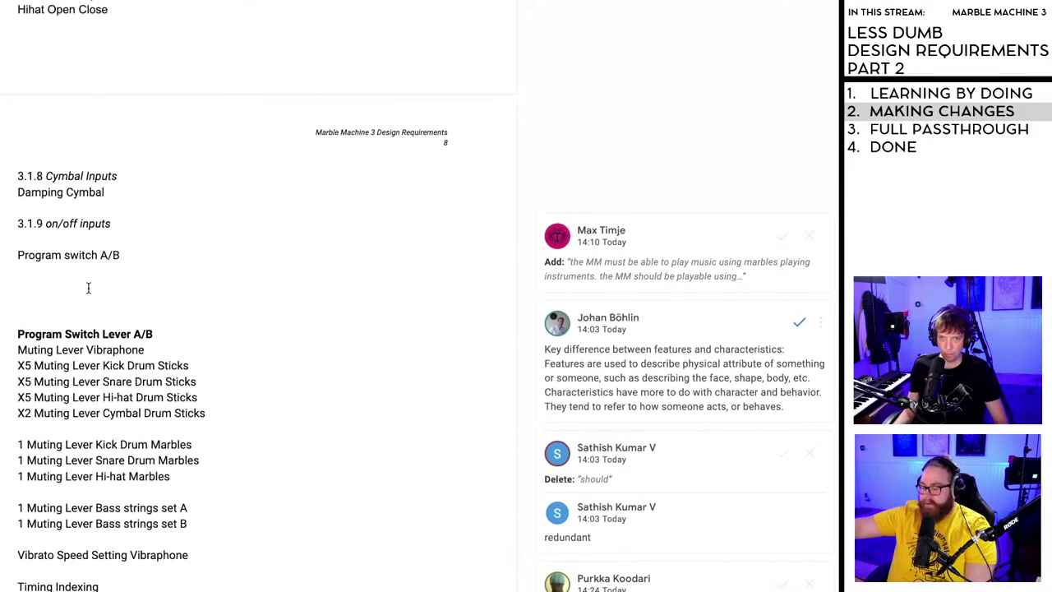
scroll(87, 264, "down", 1)
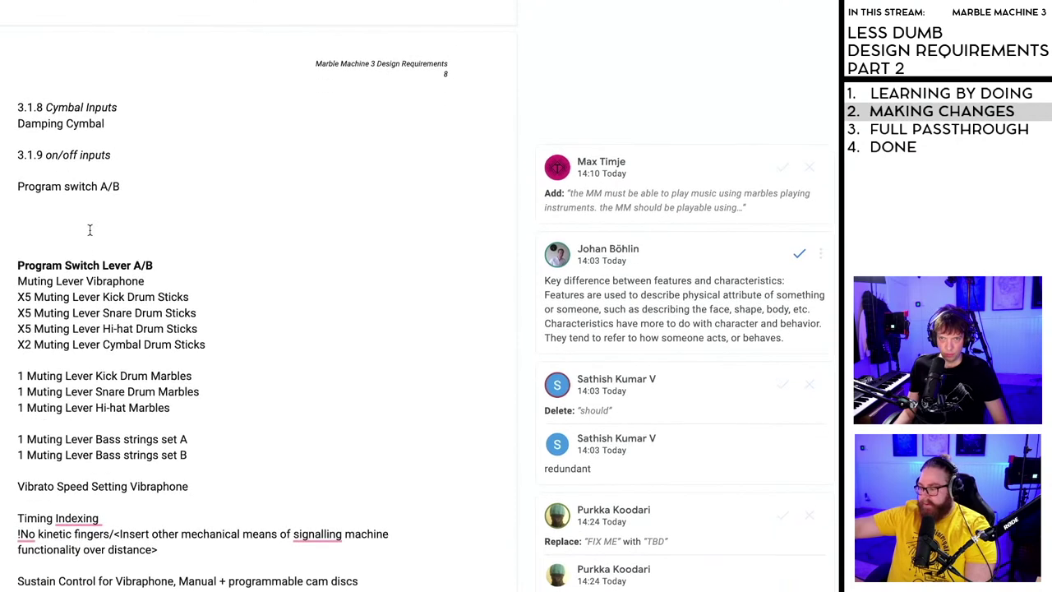
- Delete the 'Vibrato Speed Setting Vibraphone' line and the 'Timing Indexing' text
scroll(87, 197, "down", 1)
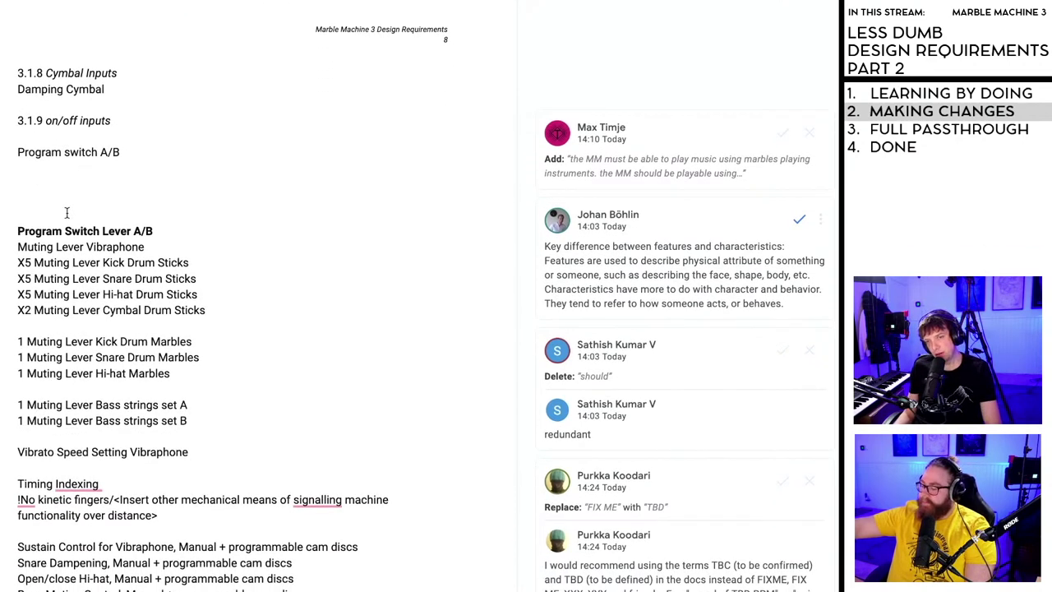
triple_click(153, 452)
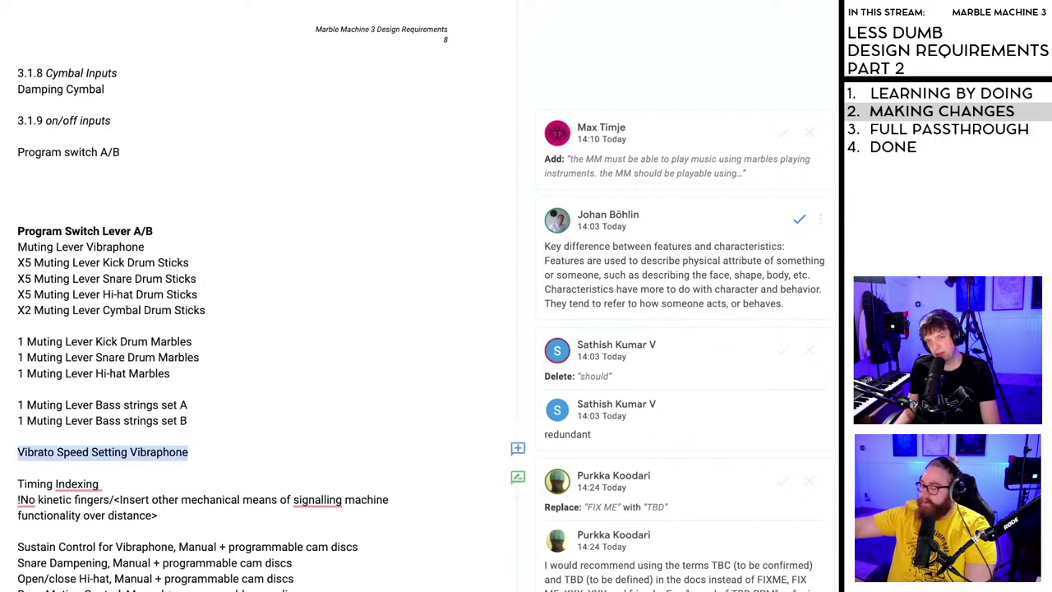
key("BackSpace")
scroll(199, 413, "up", 15)
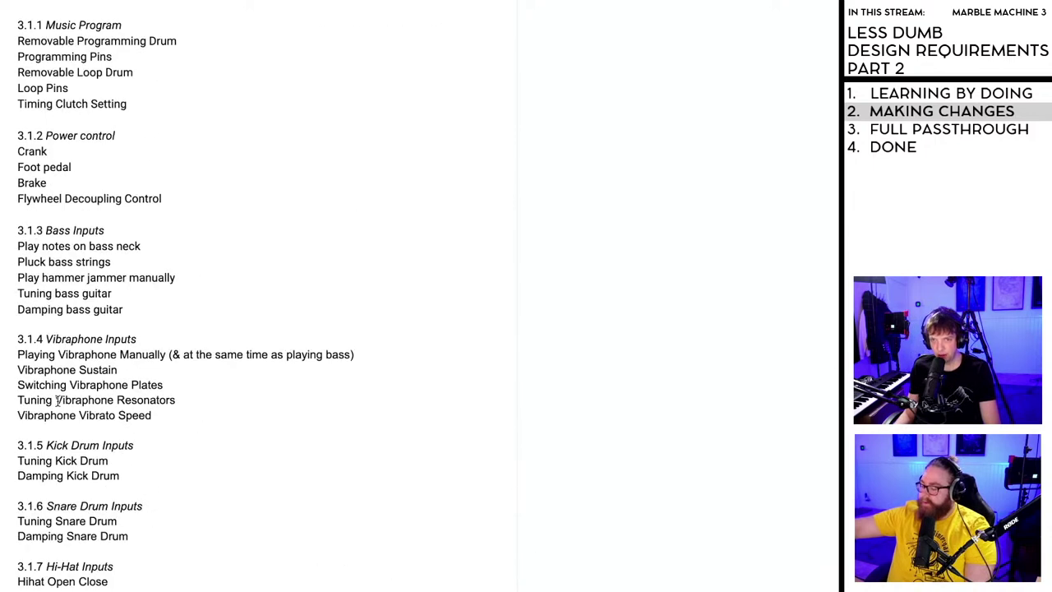
scroll(182, 427, "down", 5)
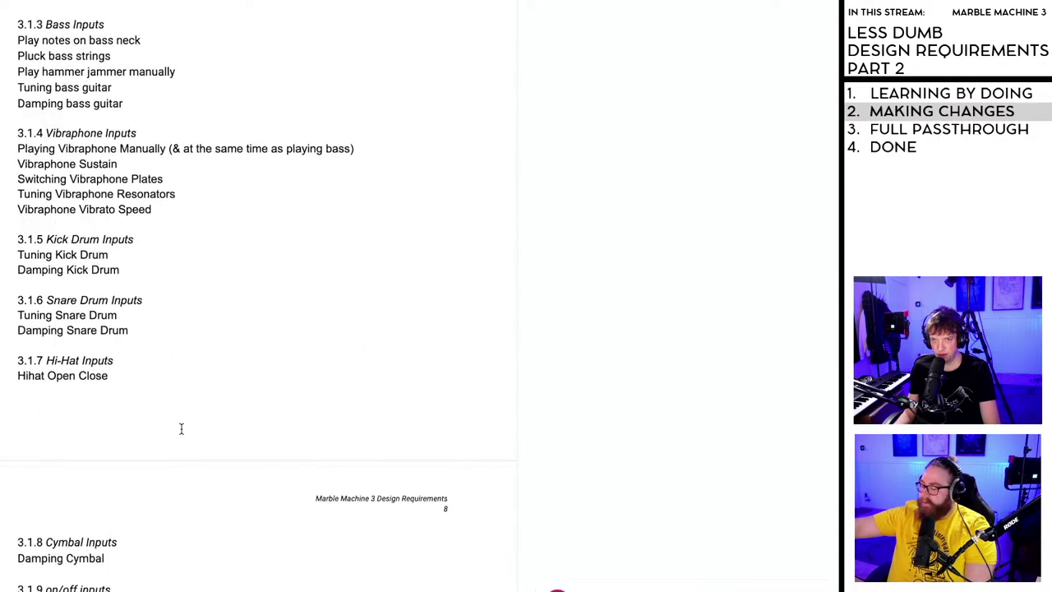
scroll(167, 432, "down", 2)
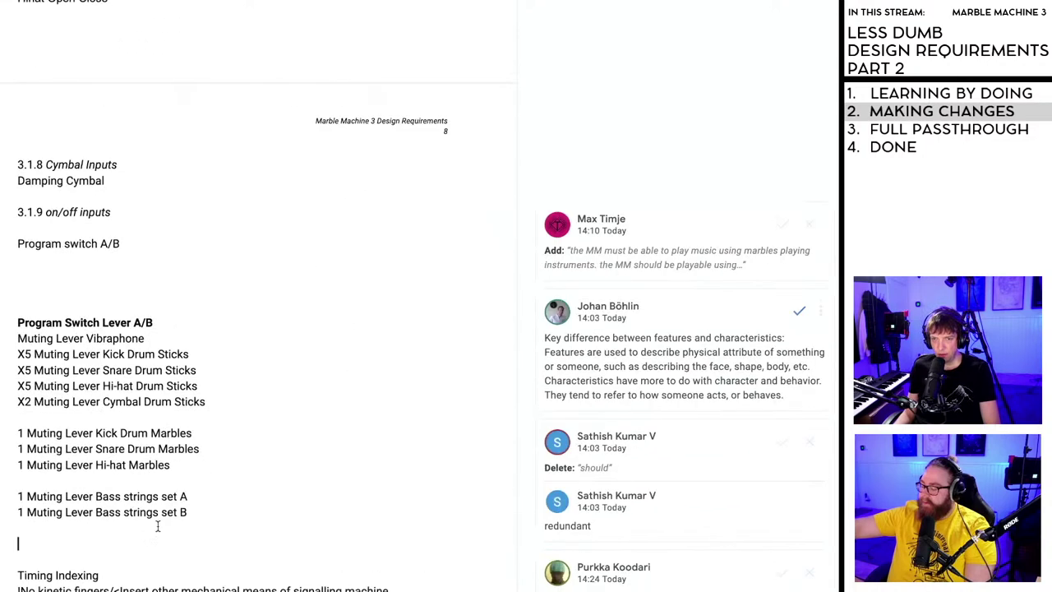
left_click_drag(101, 574, 17, 574)
scroll(165, 518, "down", 1)
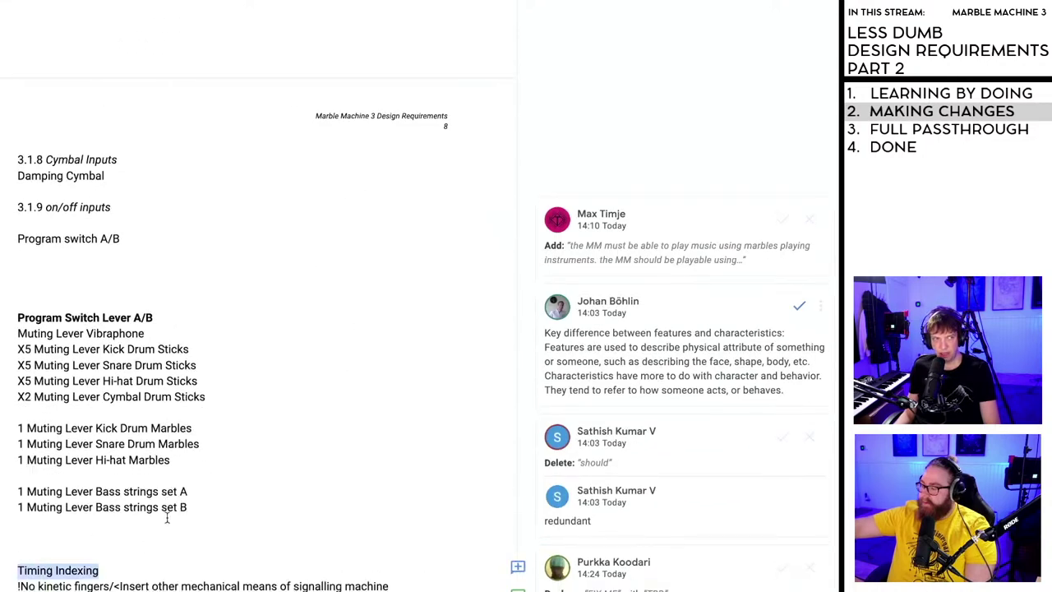
key("BackSpace")
- Delete the '!No kinetic fingers' paragraph and blank lines above Sustain Control
scroll(148, 492, "down", 1)
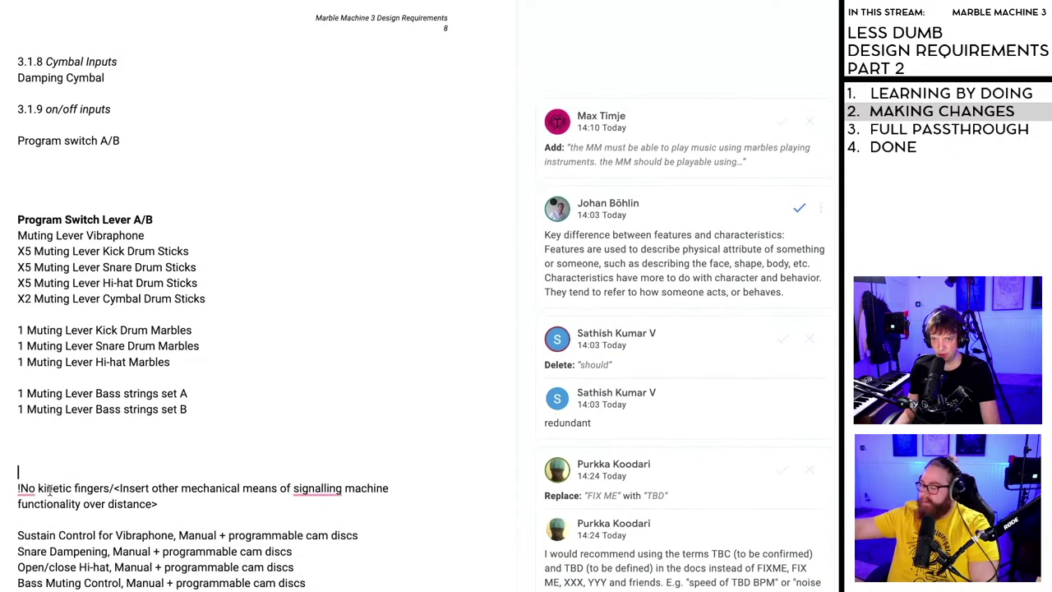
left_click_drag(39, 488, 342, 488)
left_click(161, 504)
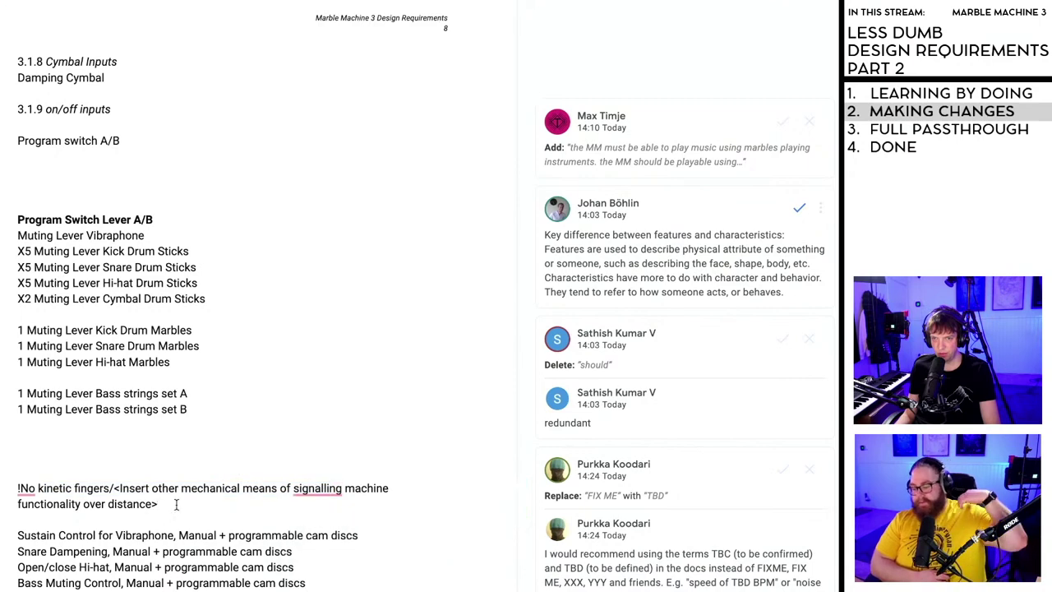
triple_click(160, 504)
key("BackSpace")
key("BackSpace")
key("BackSpace")
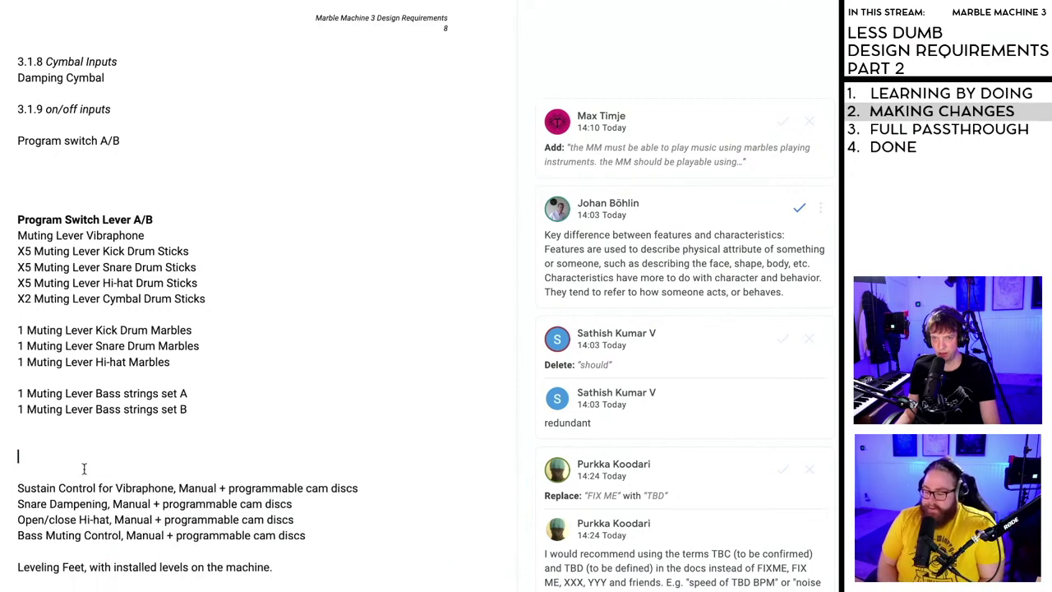
key("BackSpace")
- Delete the 'Leveling Feet' line
scroll(148, 467, "down", 1)
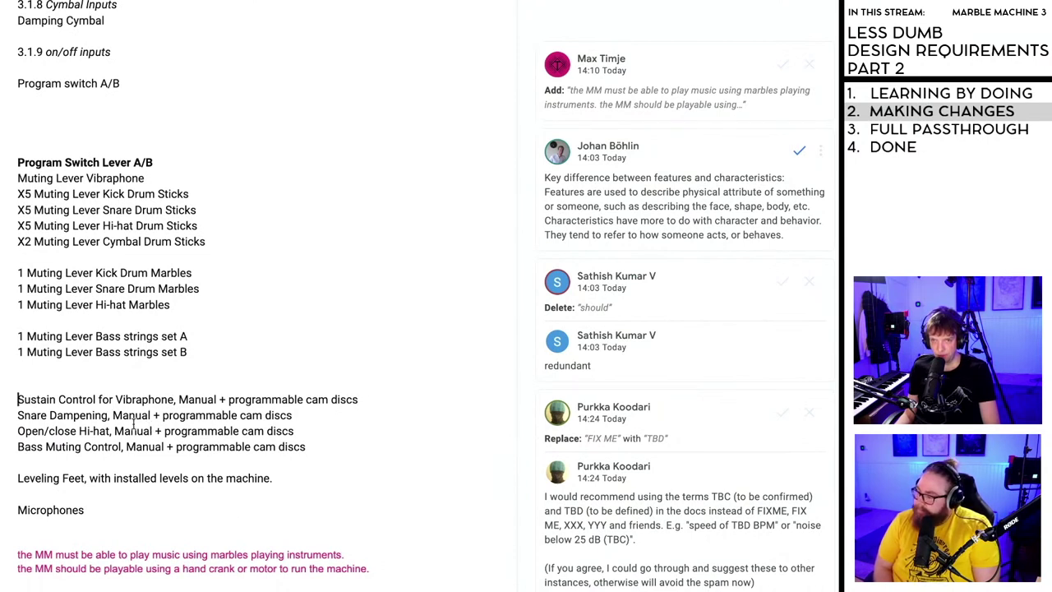
left_click_drag(279, 479, 6, 480)
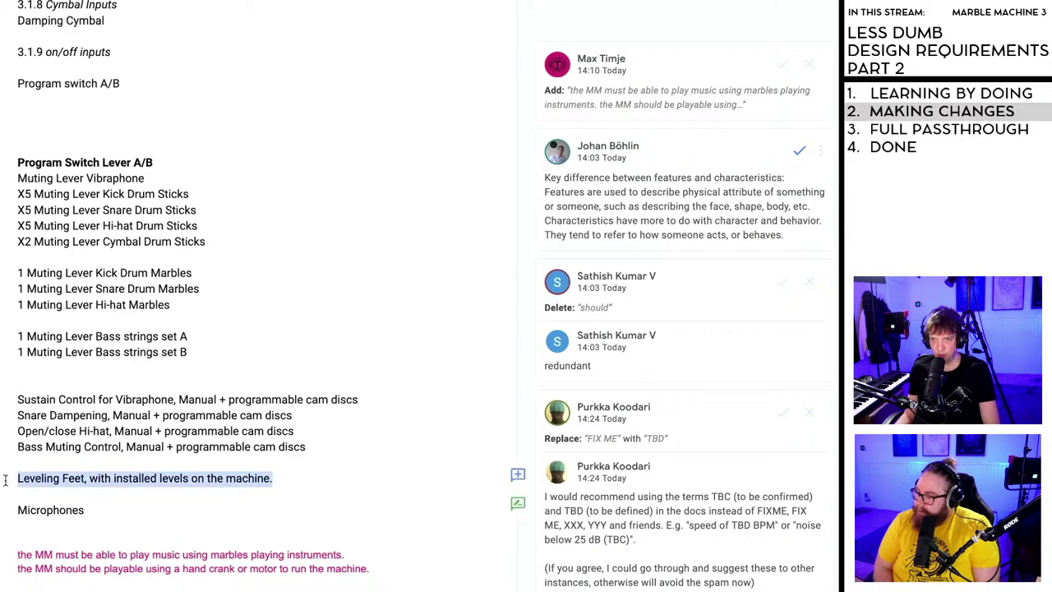
key("BackSpace")
scroll(191, 451, "up", 8)
scroll(190, 451, "up", 5)
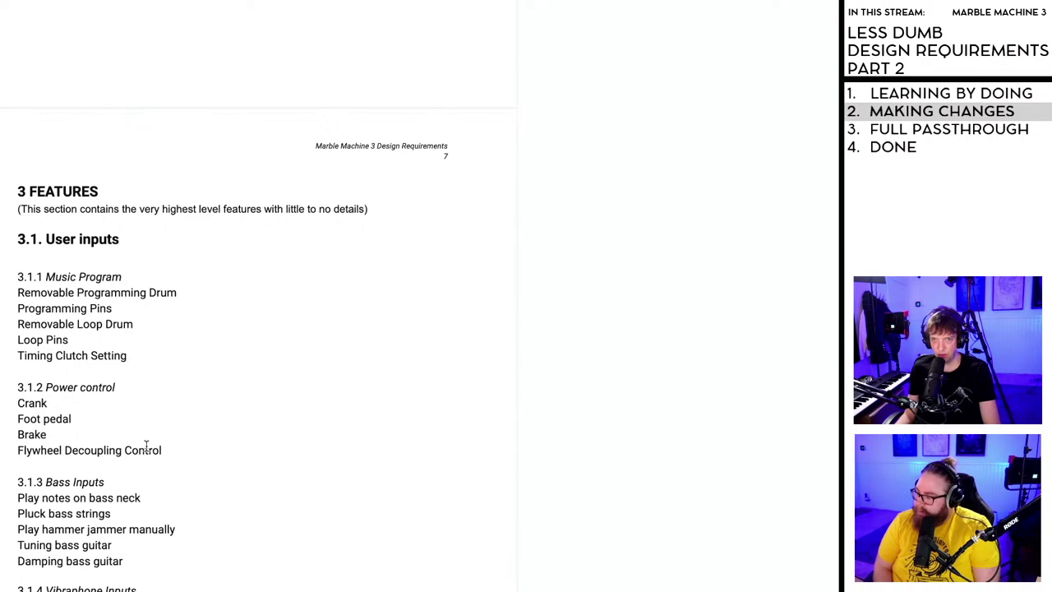
scroll(146, 445, "down", 10)
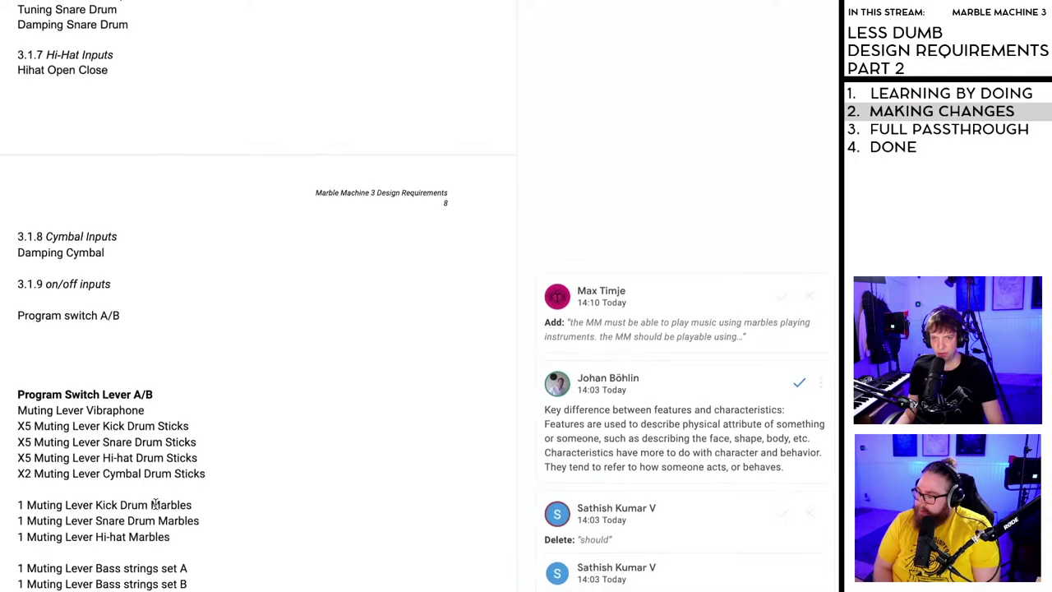
scroll(153, 501, "up", 3)
scroll(124, 534, "down", 1)
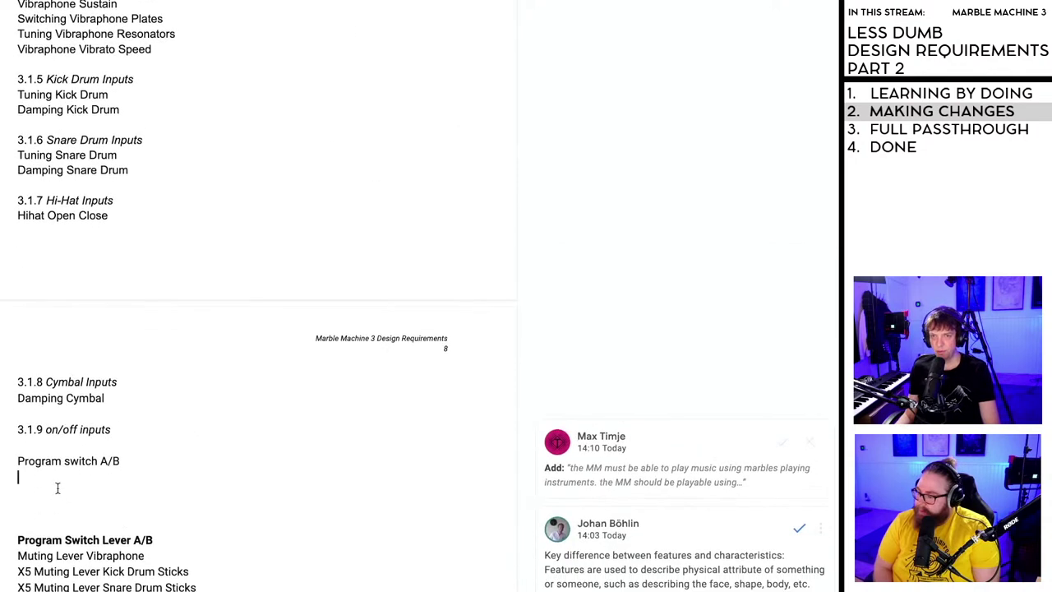
- Add a 'Bass on/off' entry beneath Program switch A/B
left_click(37, 483)
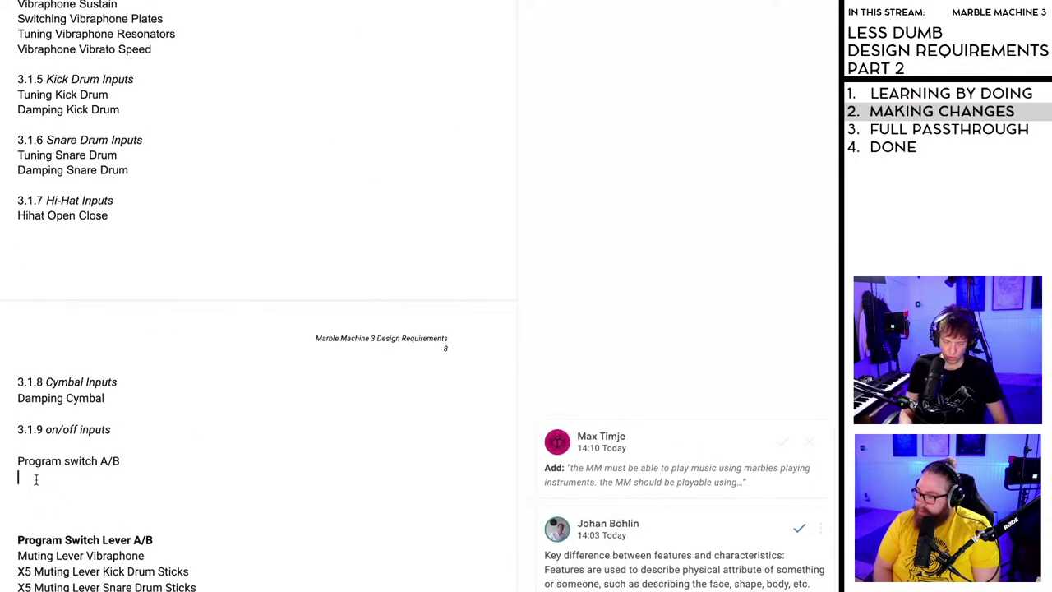
key("Down")
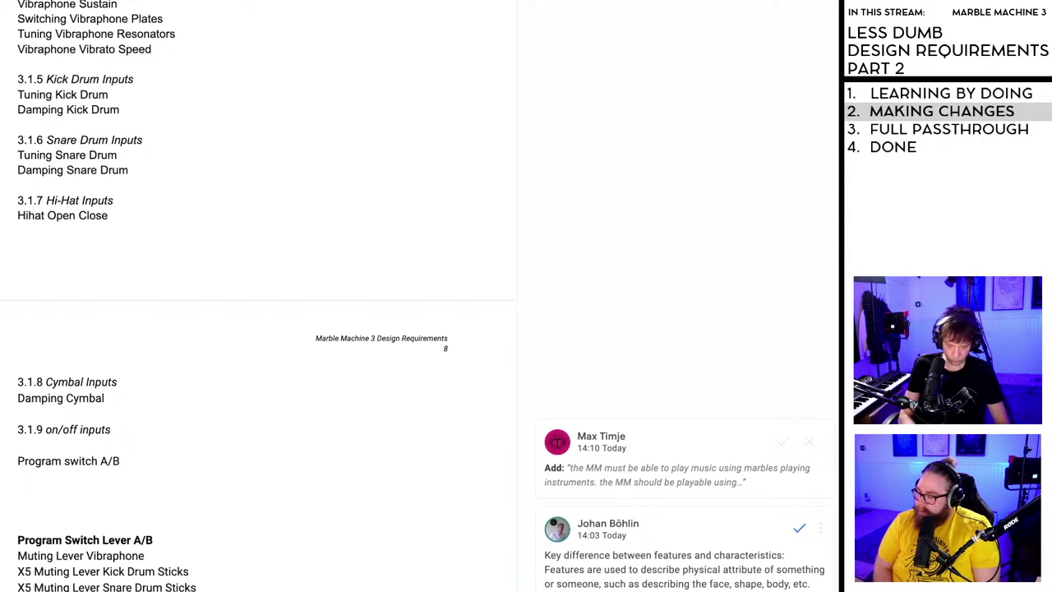
key("BackSpace")
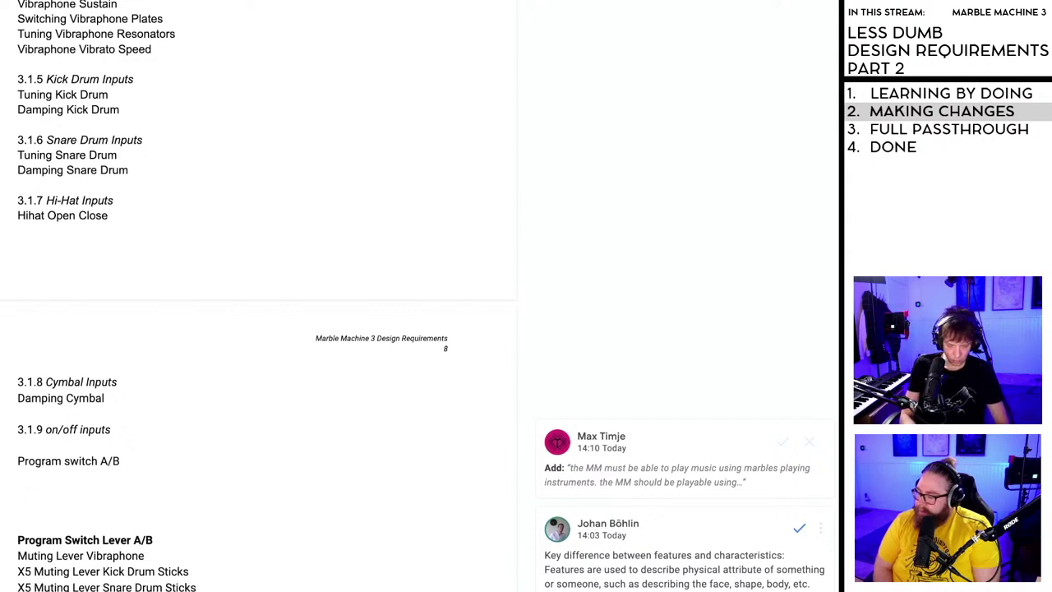
type("Bass")
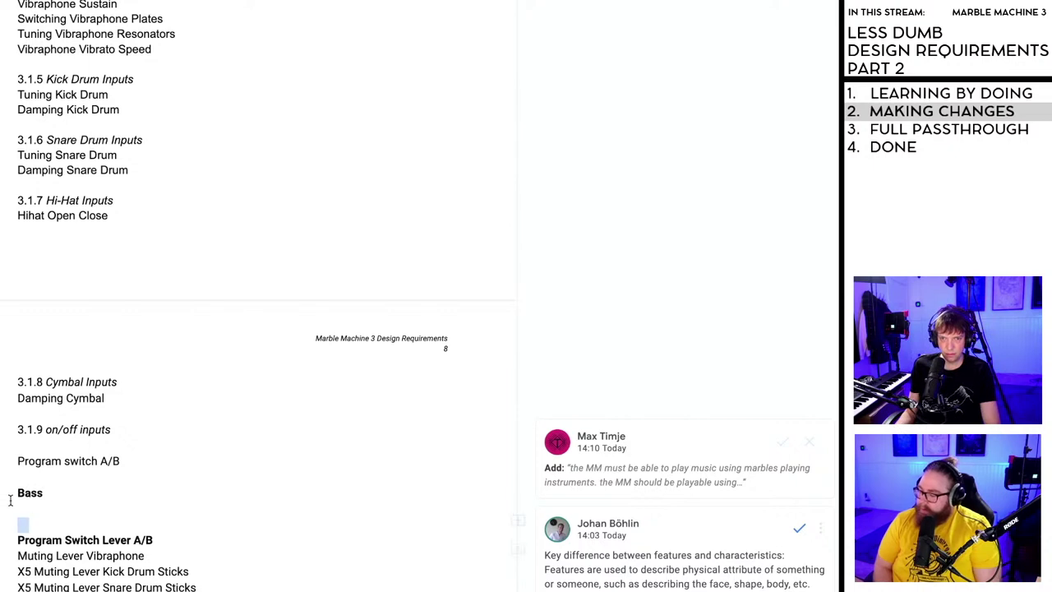
left_click(129, 460)
key("Return")
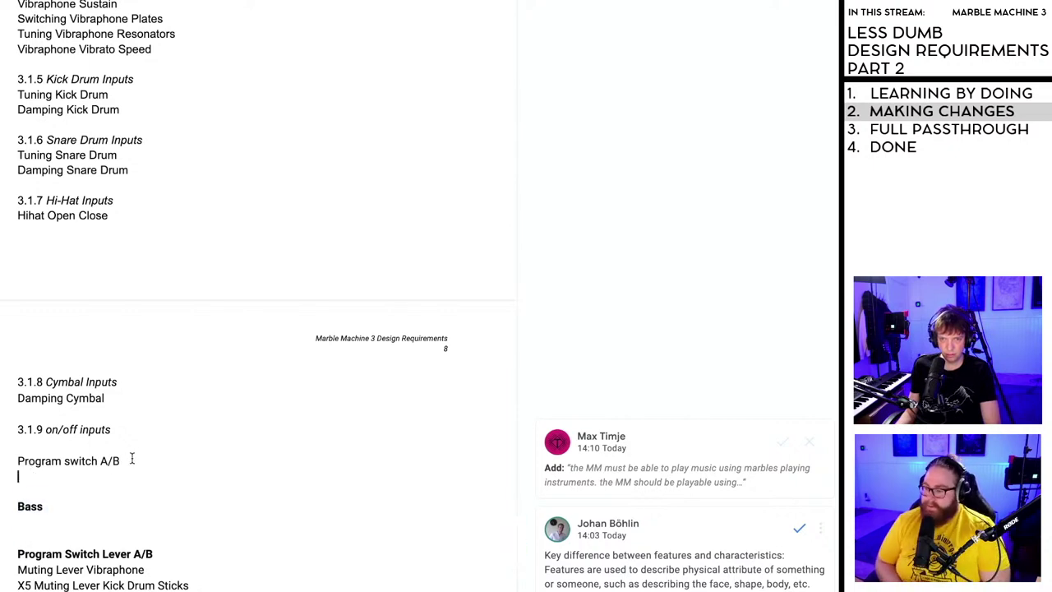
key("Return")
type("Ba")
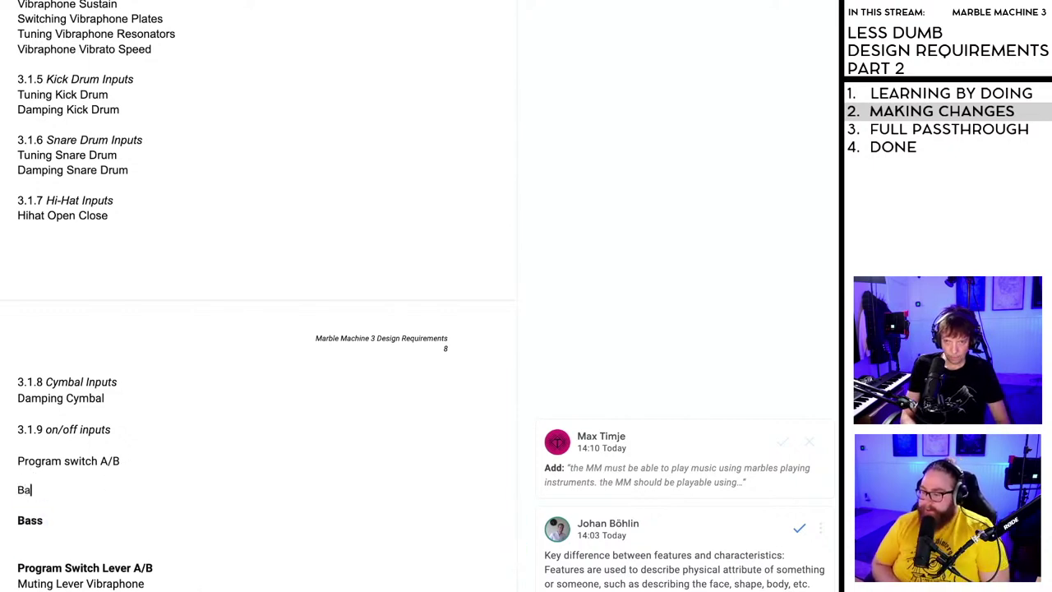
type("ss on")
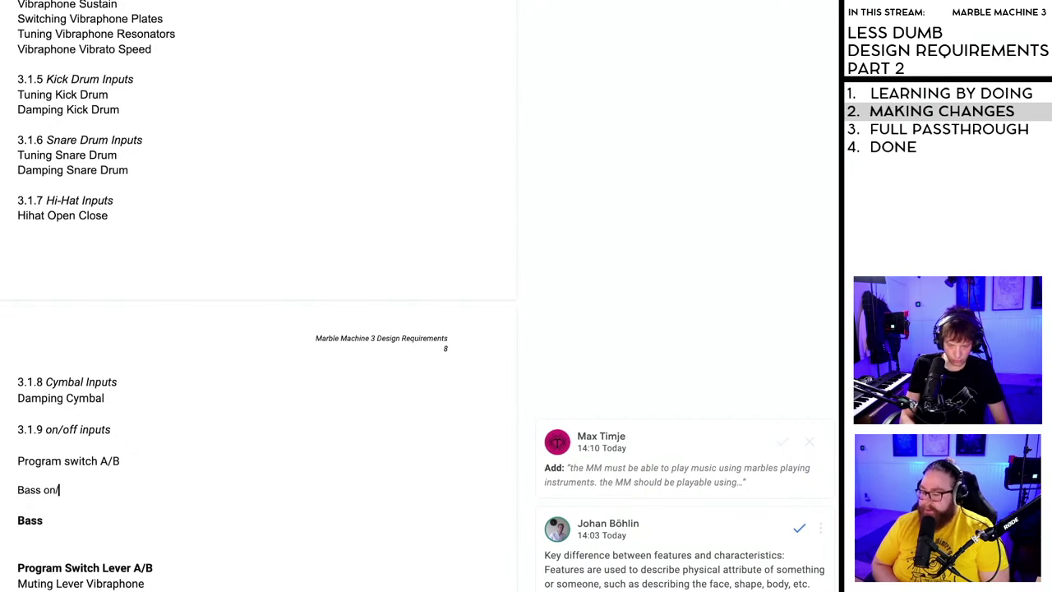
type("/off")
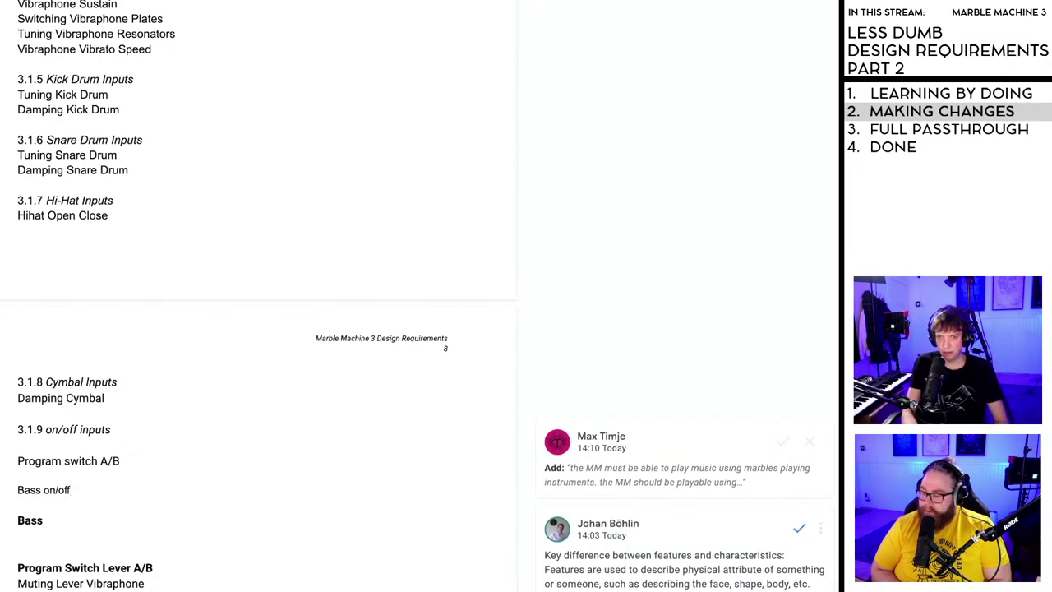
- Add 'Vibraphone on/off' below Bass on/off, pushing the Vibraphone heading further down
left_click(18, 504)
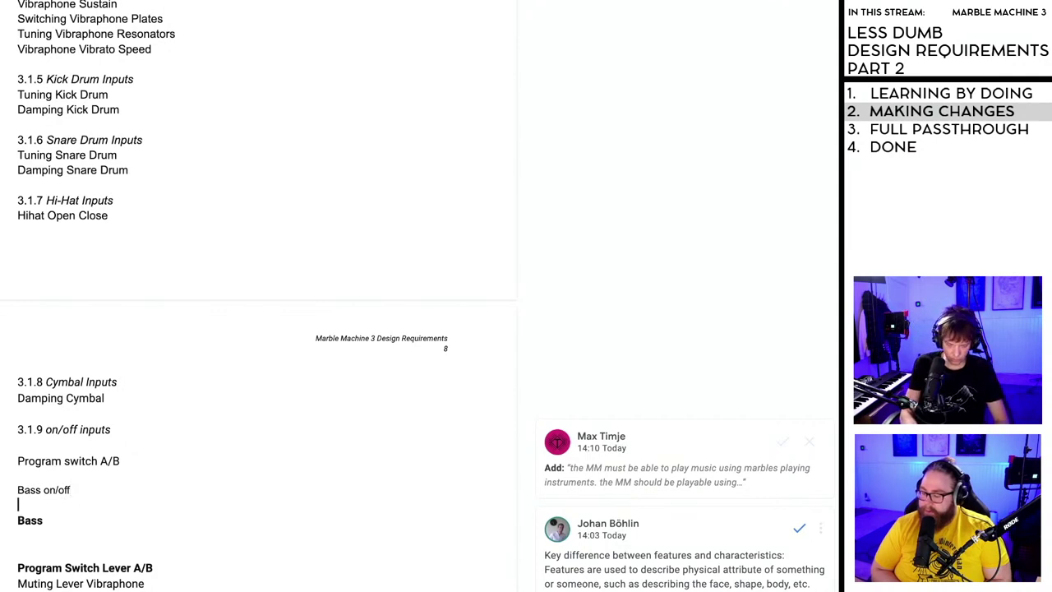
type("Vibraphone")
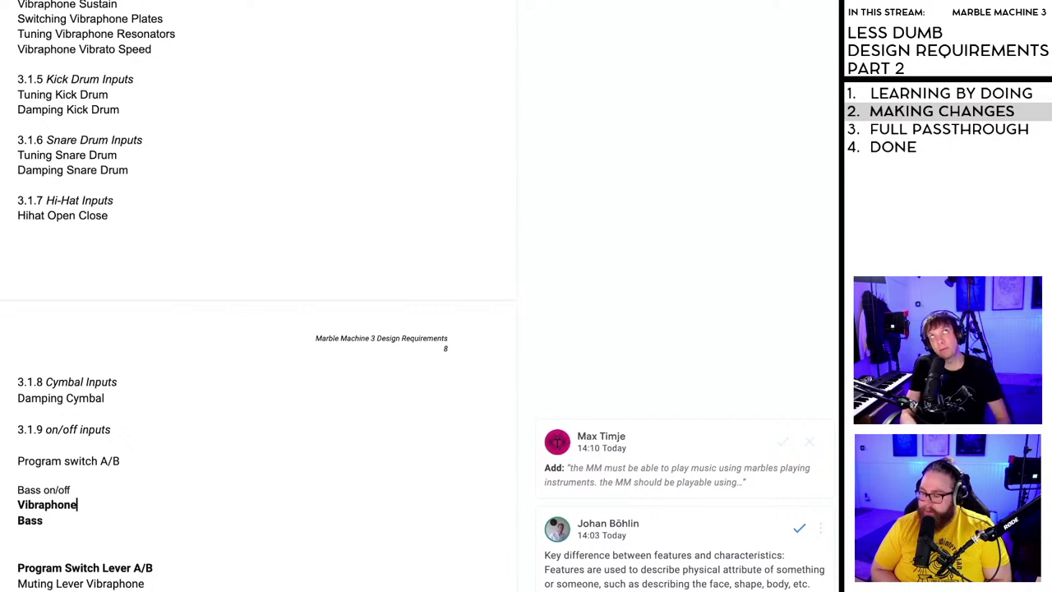
key("Return")
key("Return")
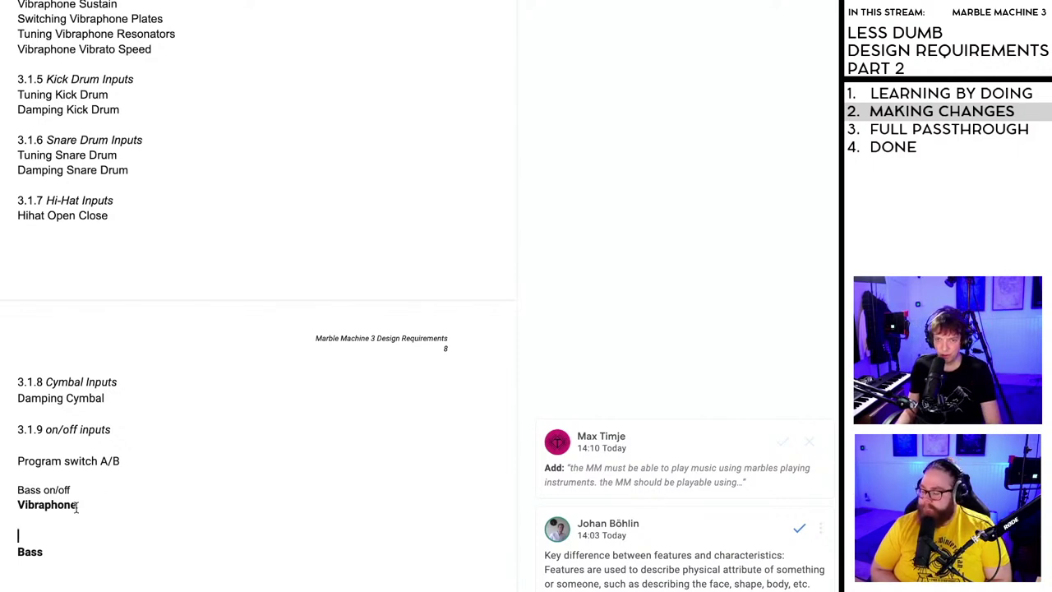
double_click(29, 506)
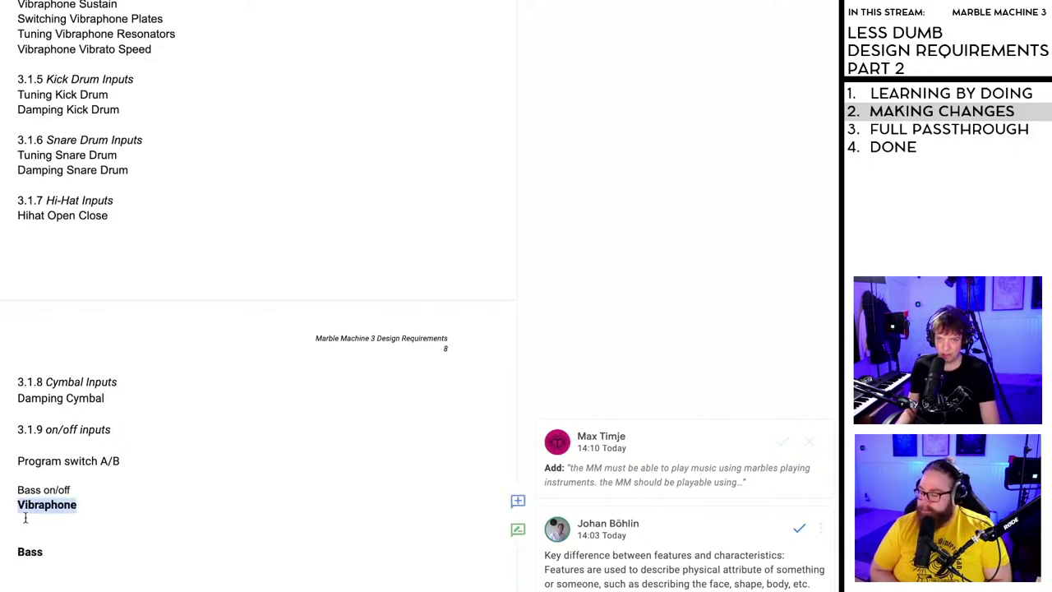
left_click(79, 491)
key("Return")
key("Return")
key("Return")
key("Return")
key("Return")
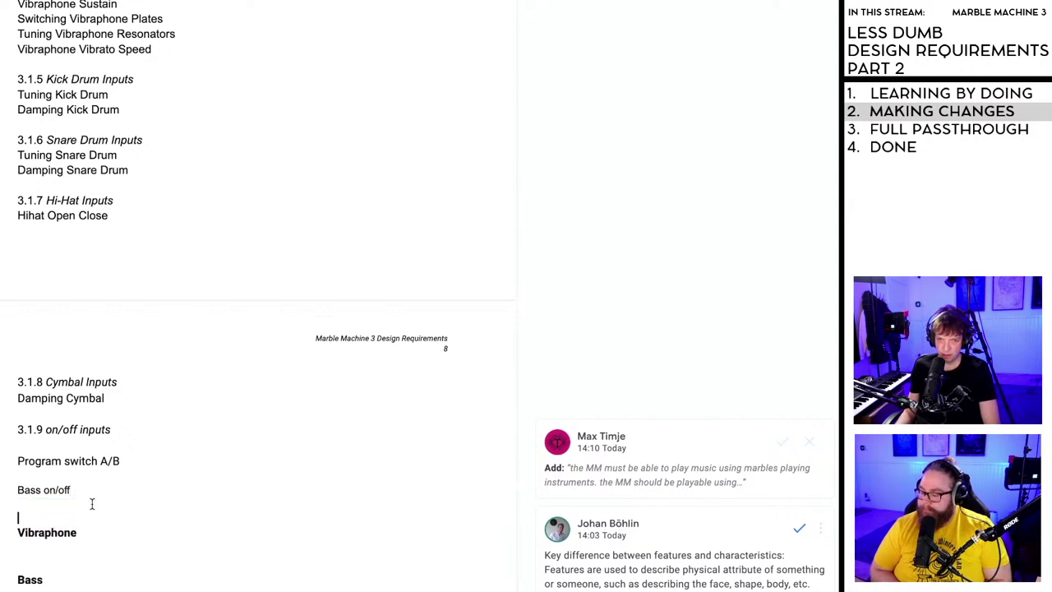
key("Return")
key("Return")
double_click(27, 510)
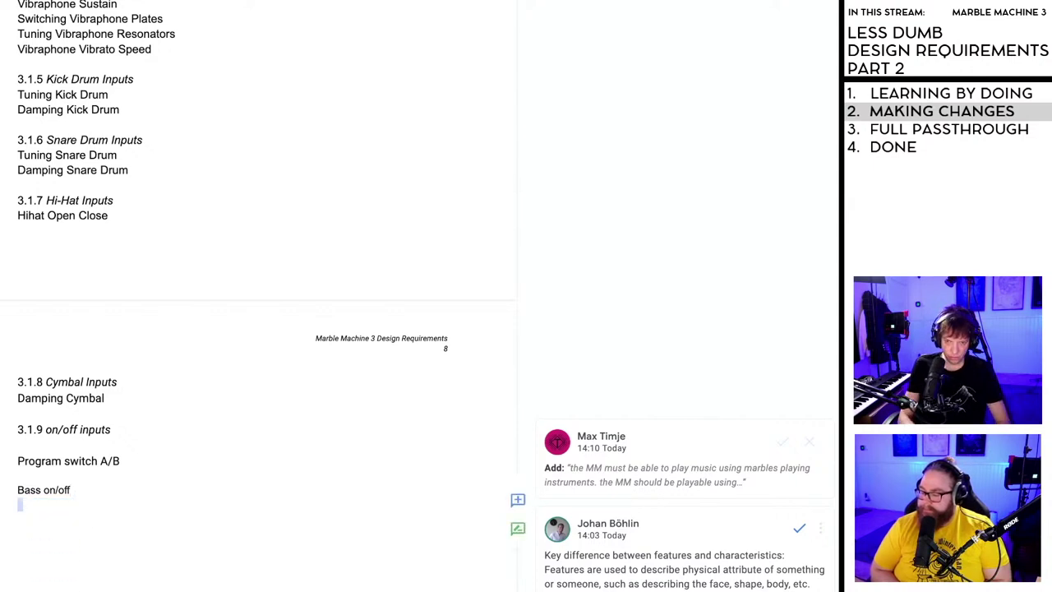
type("Vibraph")
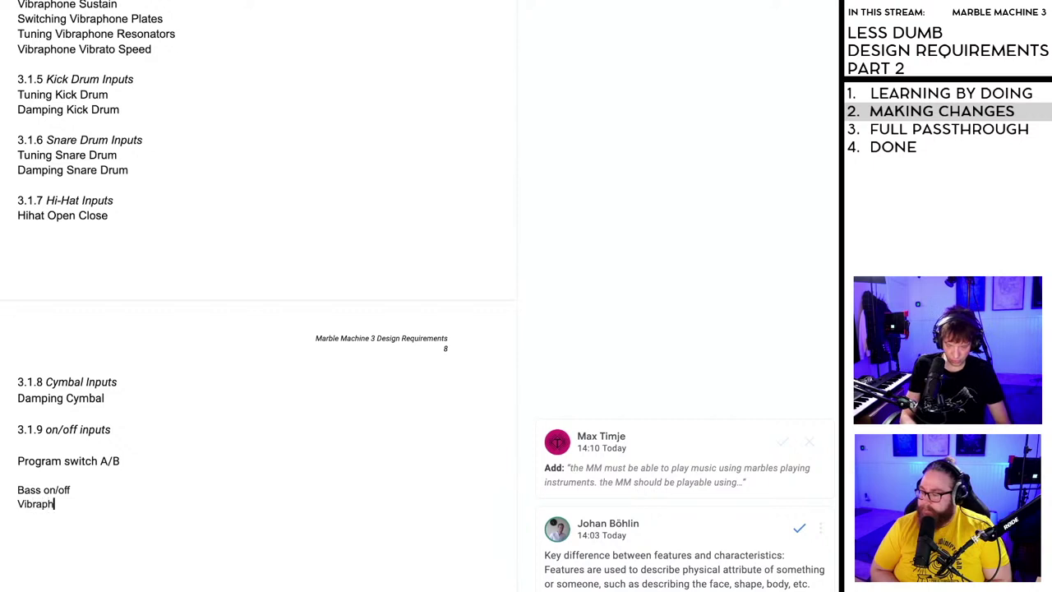
type("one o")
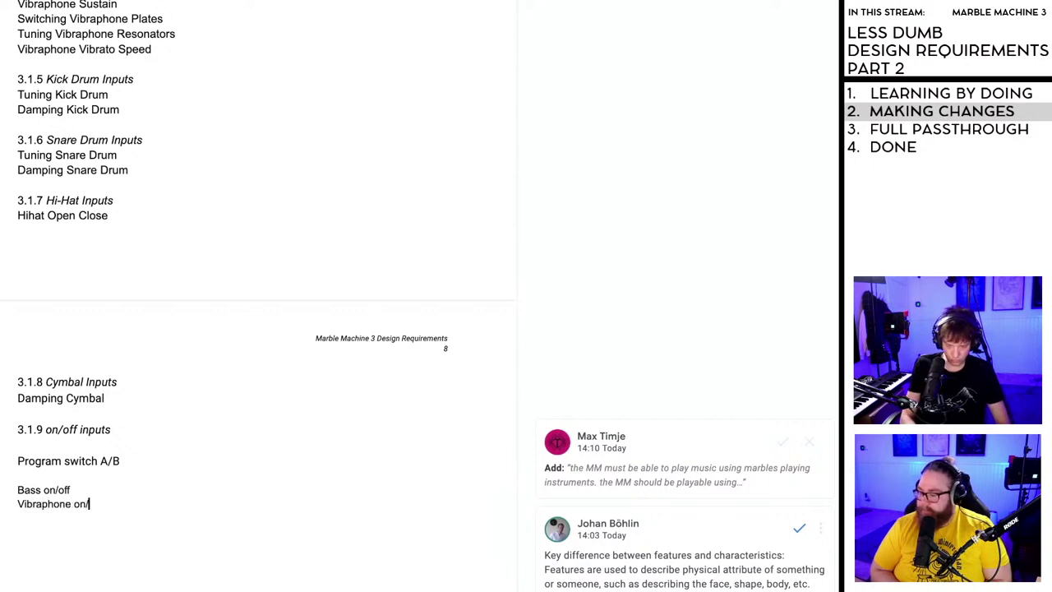
type("n/off")
key("Return")
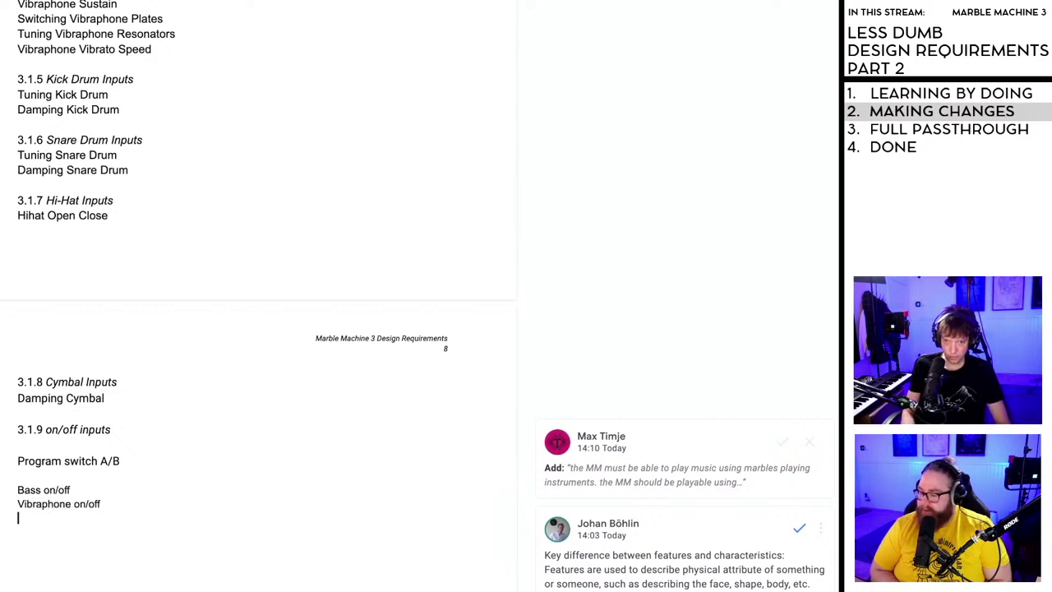
left_click(51, 460)
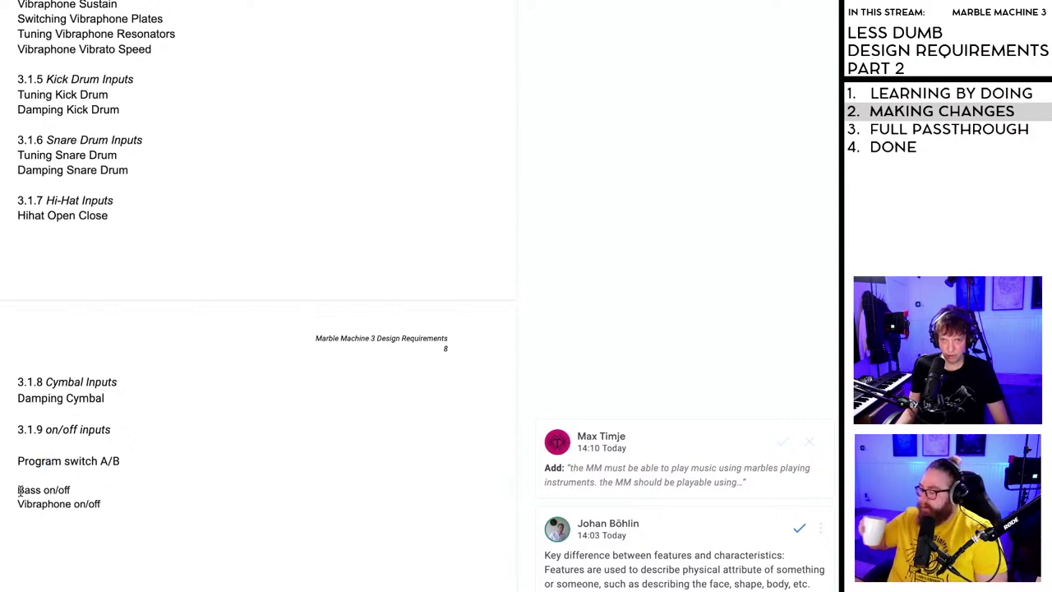
- Enlarge the font of the Bass on/off and Vibraphone on/off lines, leaving them unbolded
left_click_drag(18, 489, 21, 585)
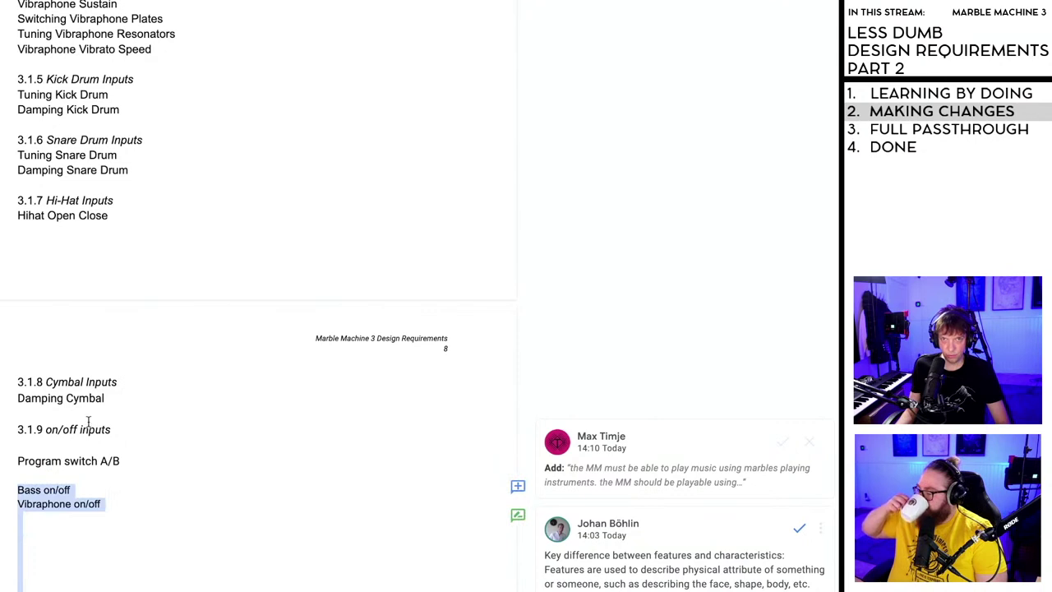
key("ctrl+shift+period")
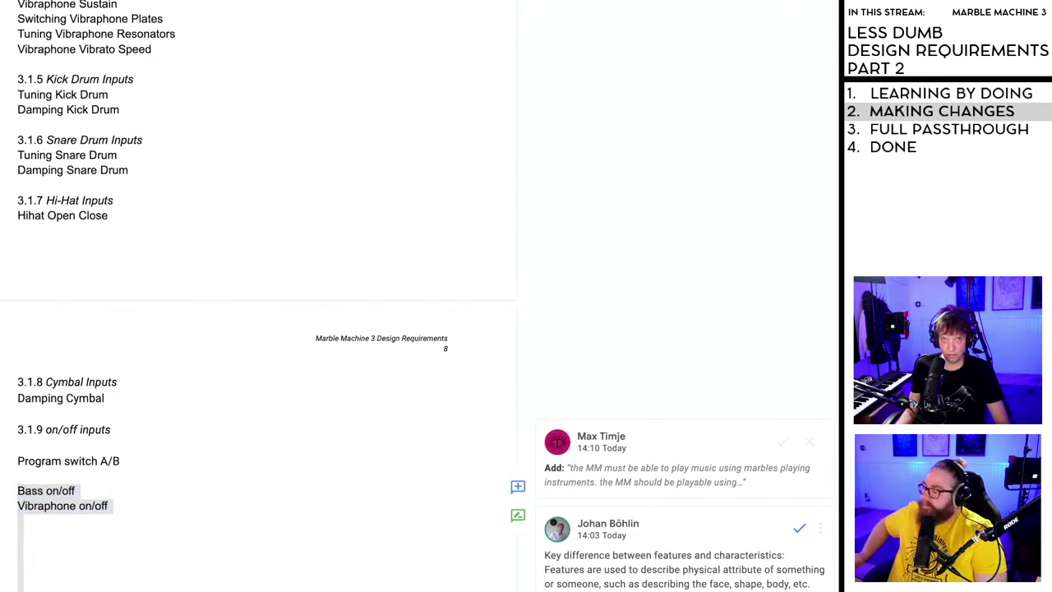
key("ctrl+z")
key("ctrl+b")
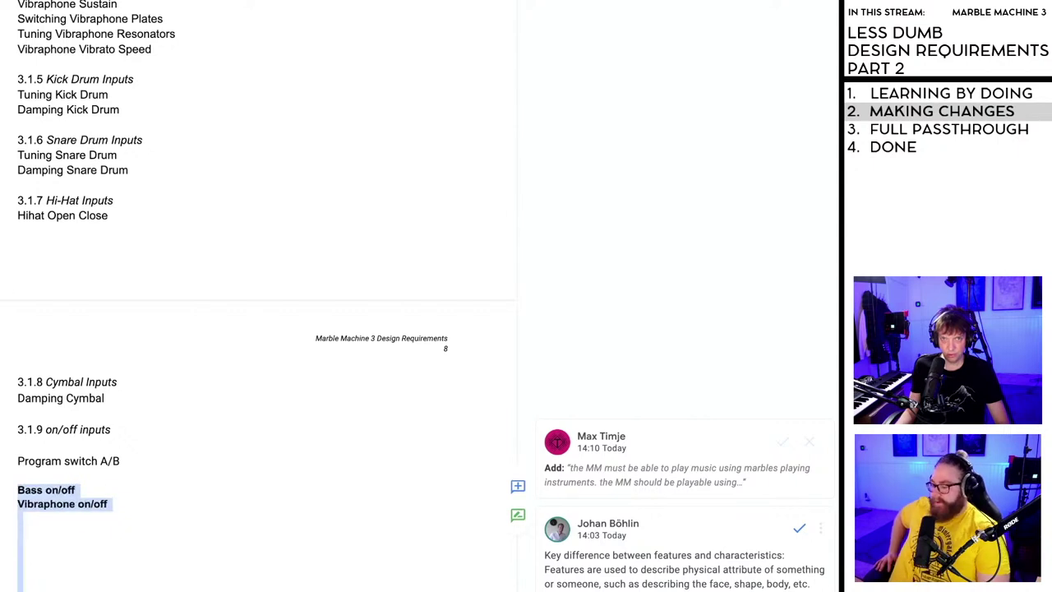
key("ctrl+b")
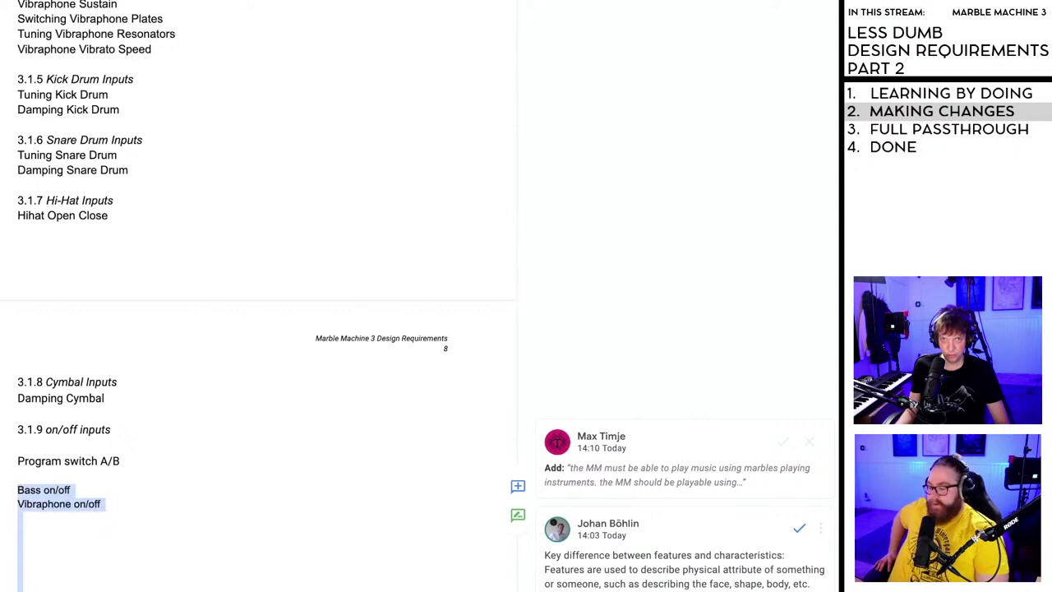
key("ctrl+shift+period")
- Add 'Kick on/off' and 'Snare on/off' entries below Vibraphone on/off
left_click(163, 532)
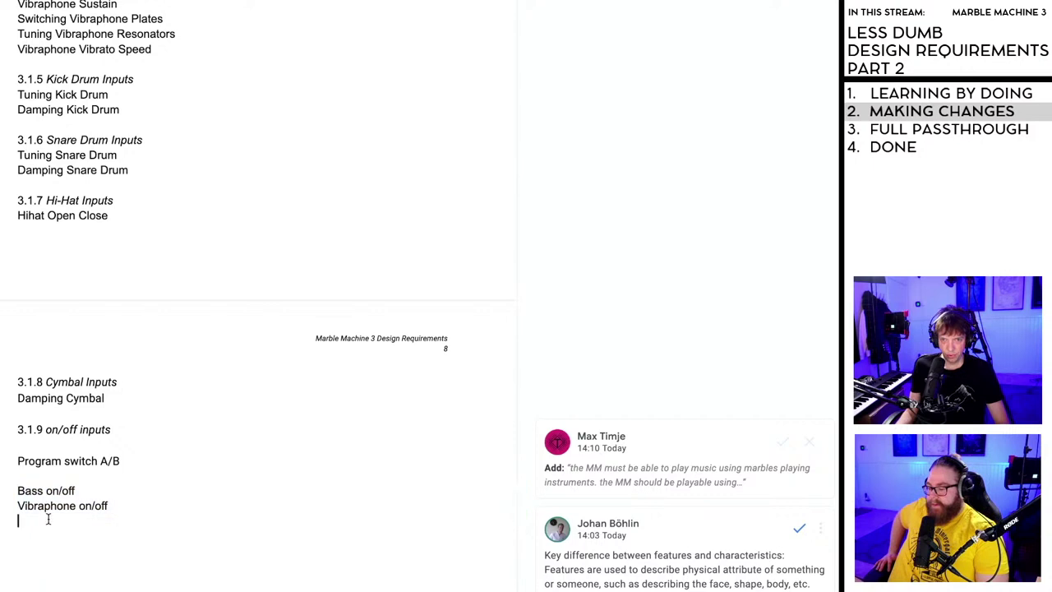
type("Kick on")
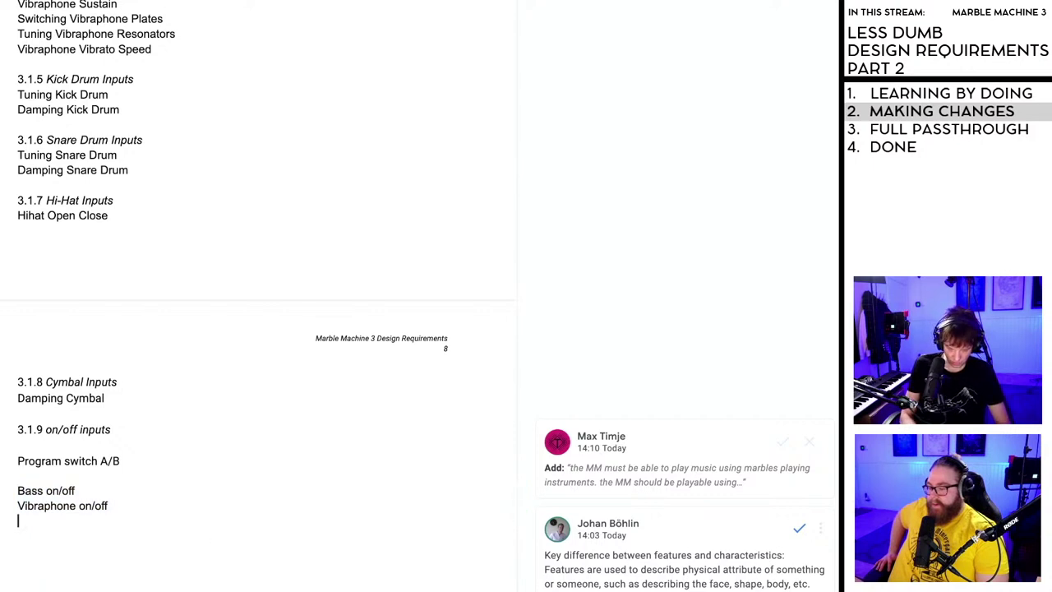
type("/off")
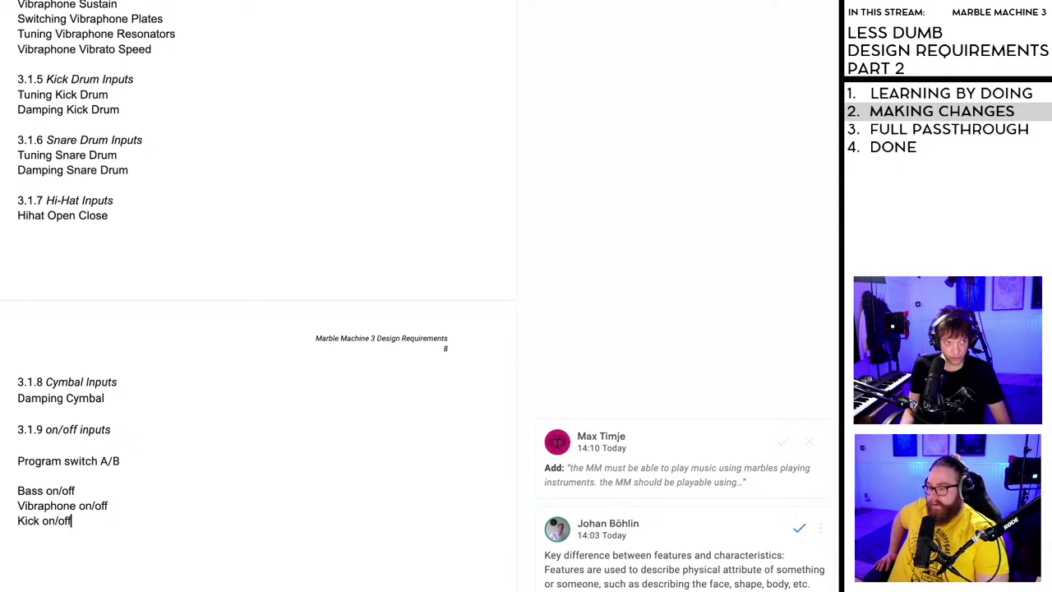
scroll(218, 538, "down", 1)
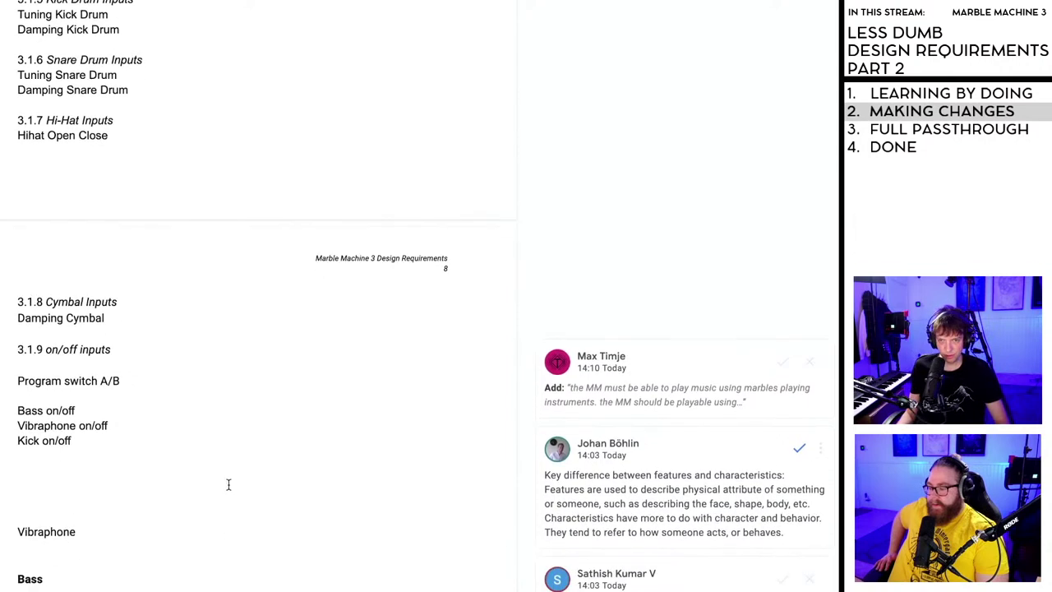
key("Return")
type("Snar")
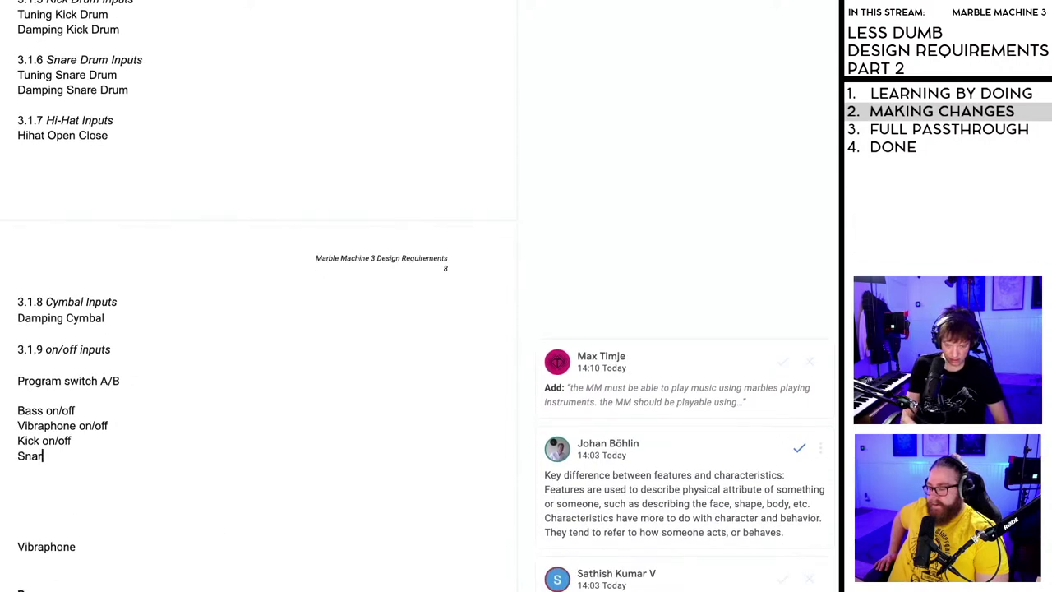
type("e on")
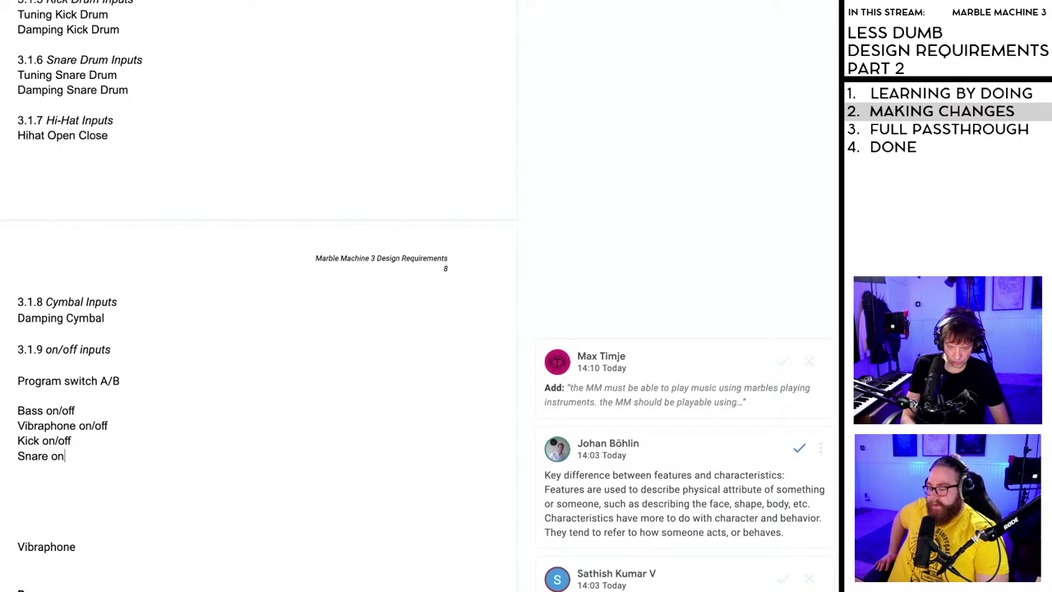
type("/off")
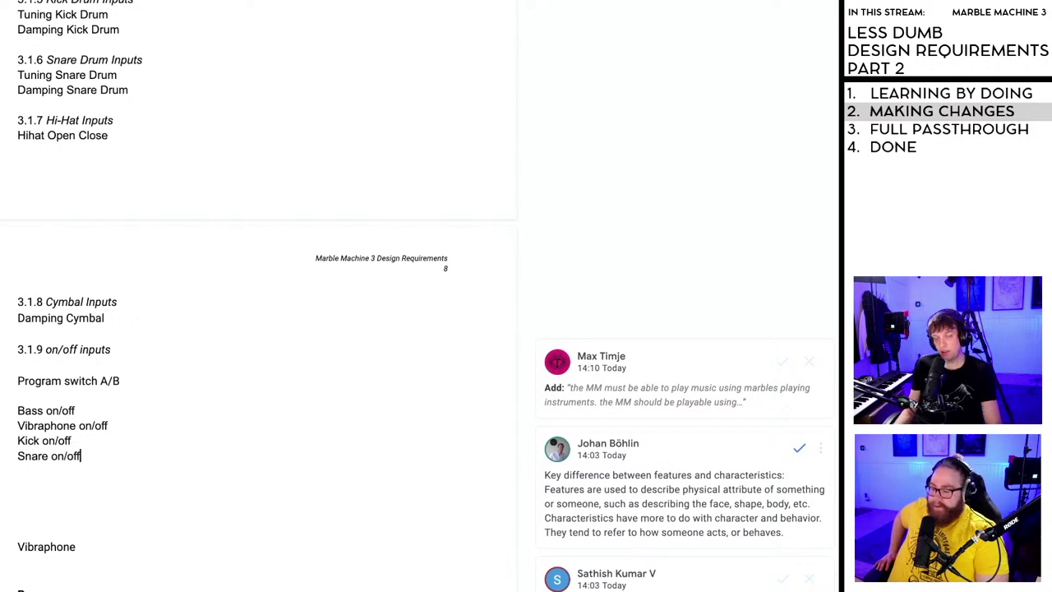
scroll(168, 440, "down", 1)
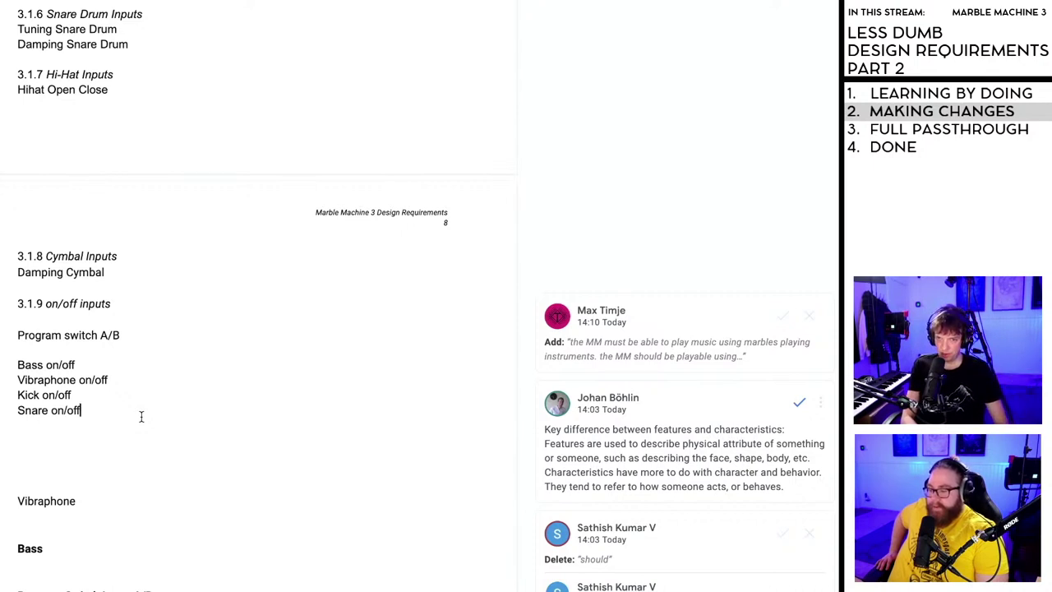
- Add 'Hihat on/off' and 'Cymbal on/off', removing the extra blank lines
key("Return")
type("Hihat")
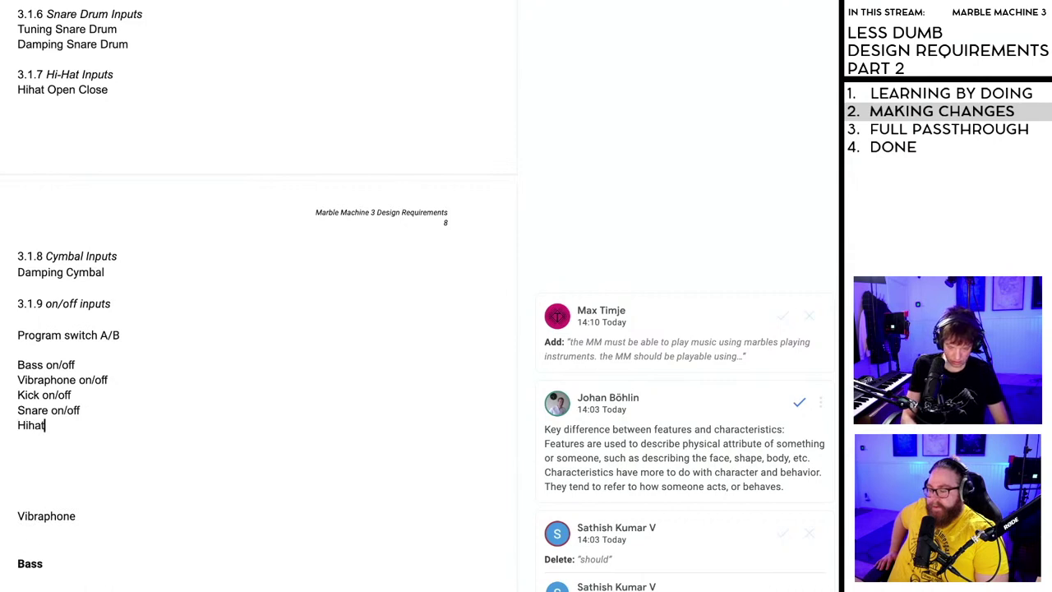
type(" on/off")
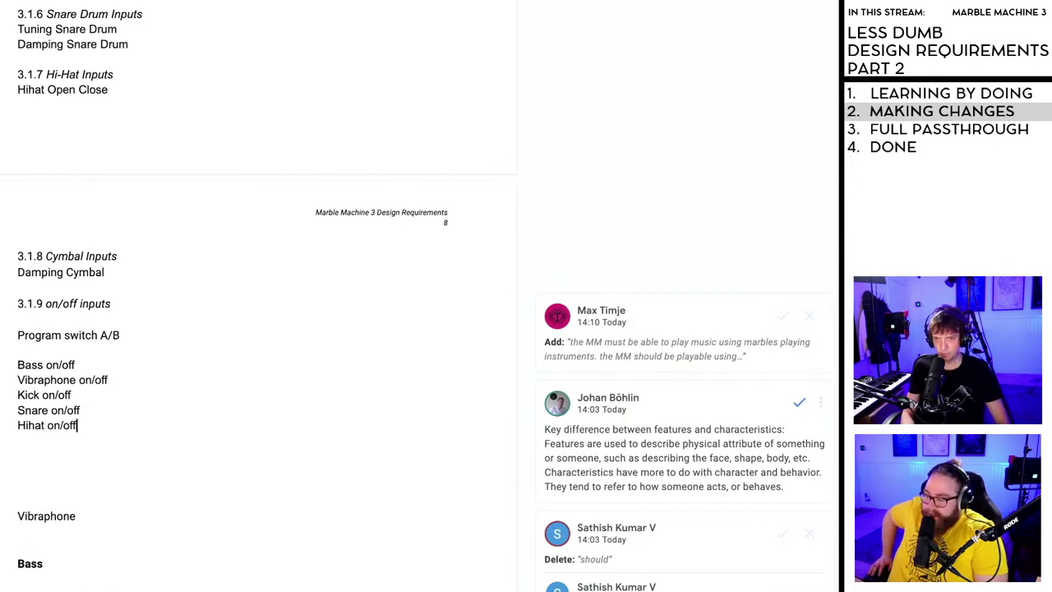
key("Down")
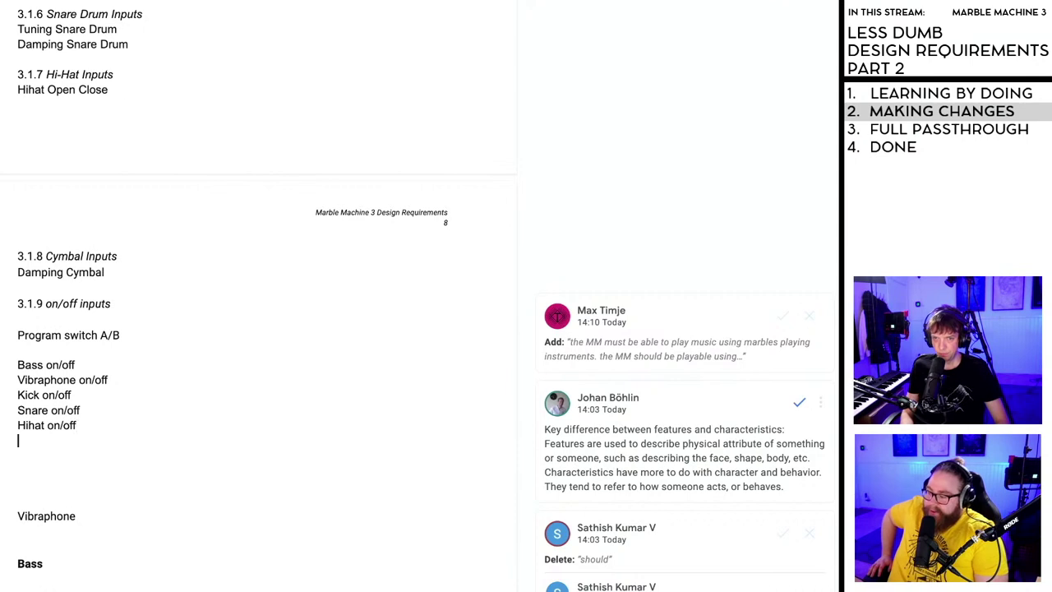
scroll(94, 432, "down", 1)
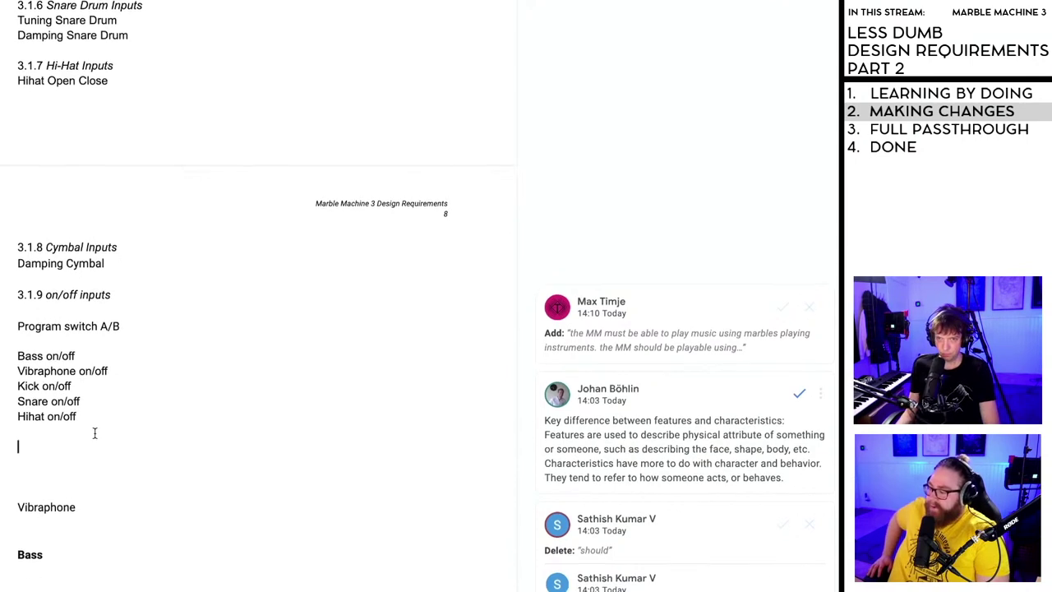
key("BackSpace")
key("BackSpace")
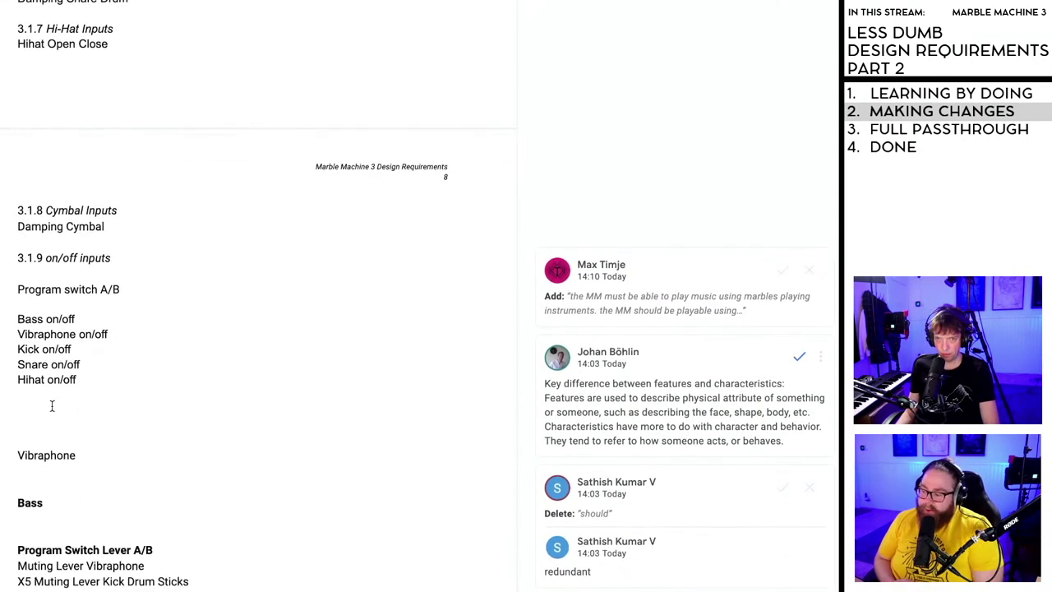
scroll(75, 399, "down", 1)
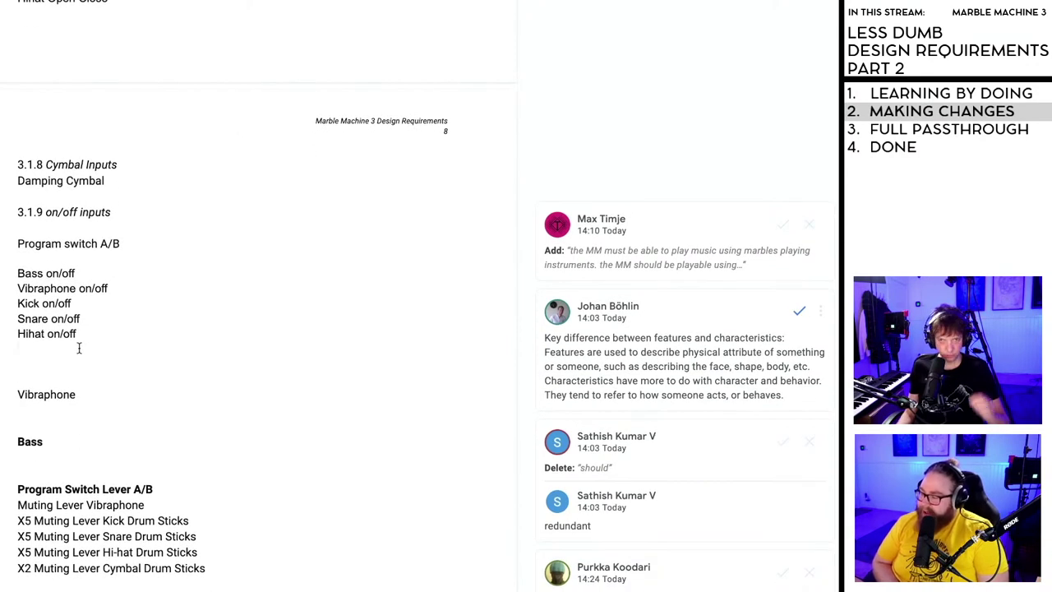
type("Cyn")
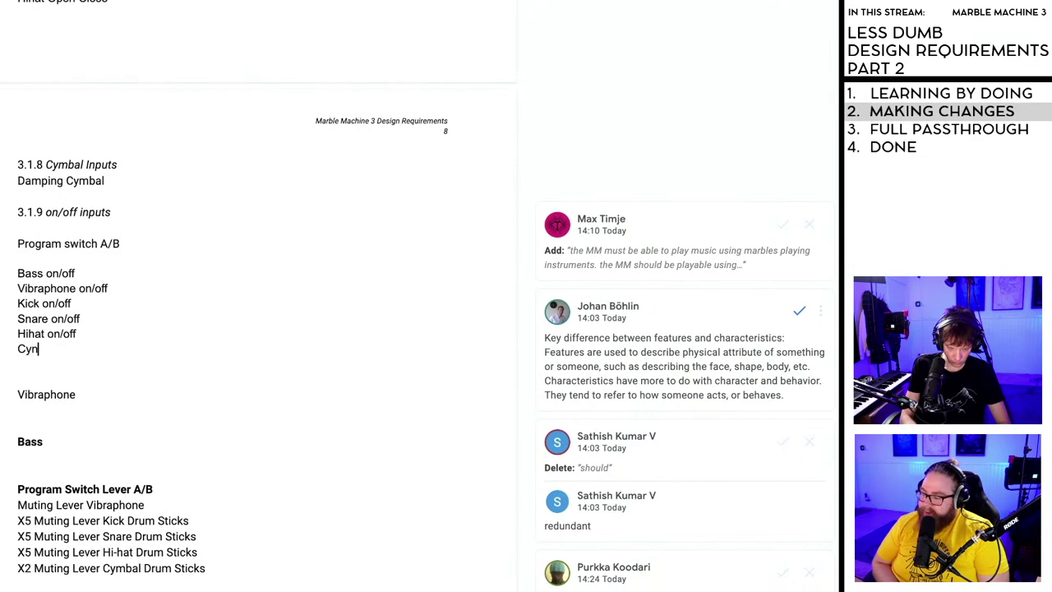
key("BackSpace")
type("mb")
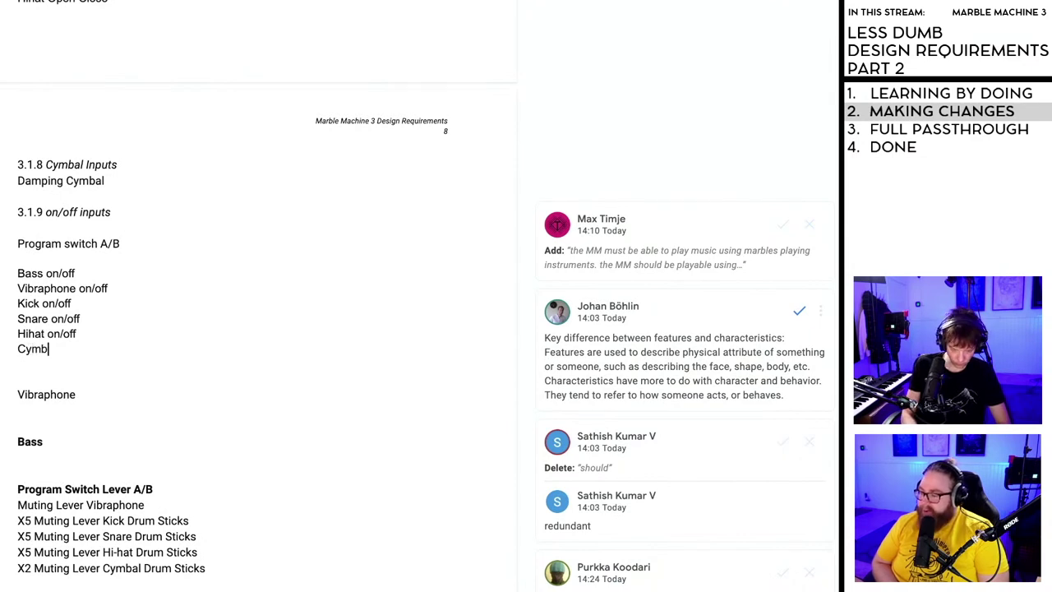
type("al on/")
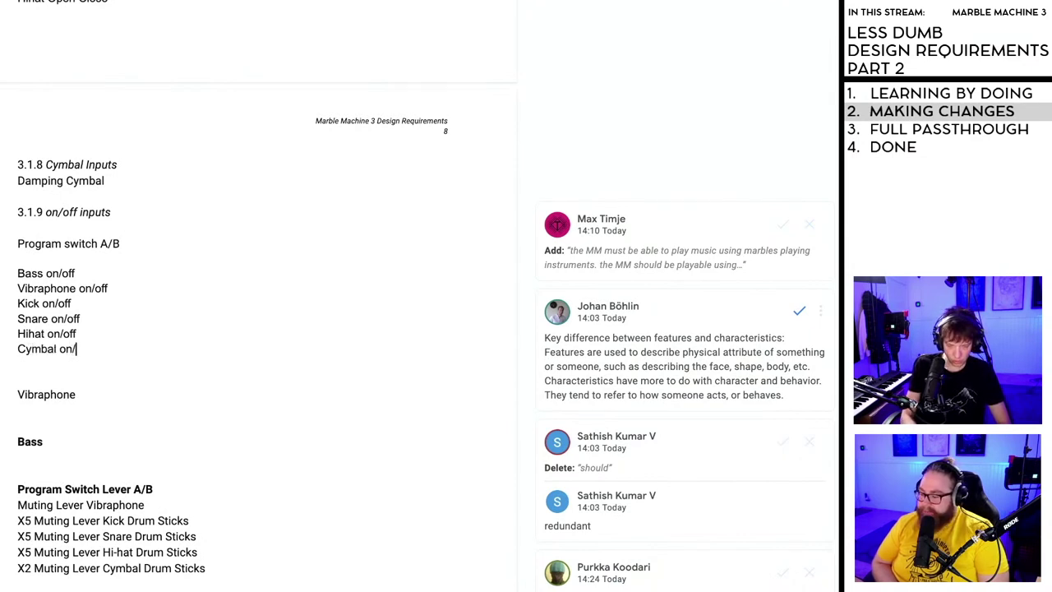
type("off")
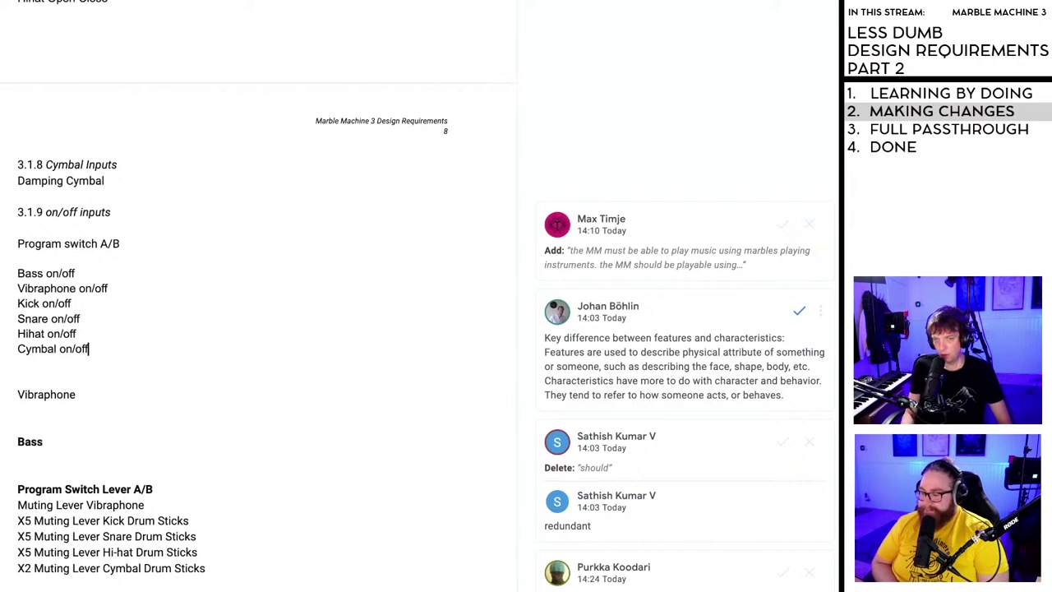
left_click(79, 375)
key("BackSpace")
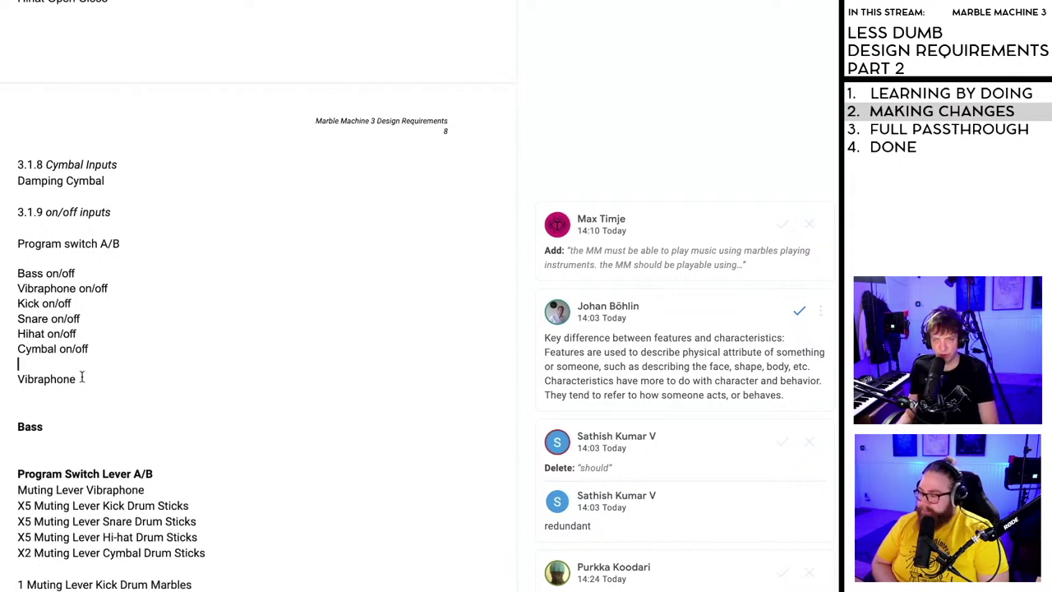
scroll(96, 368, "down", 2)
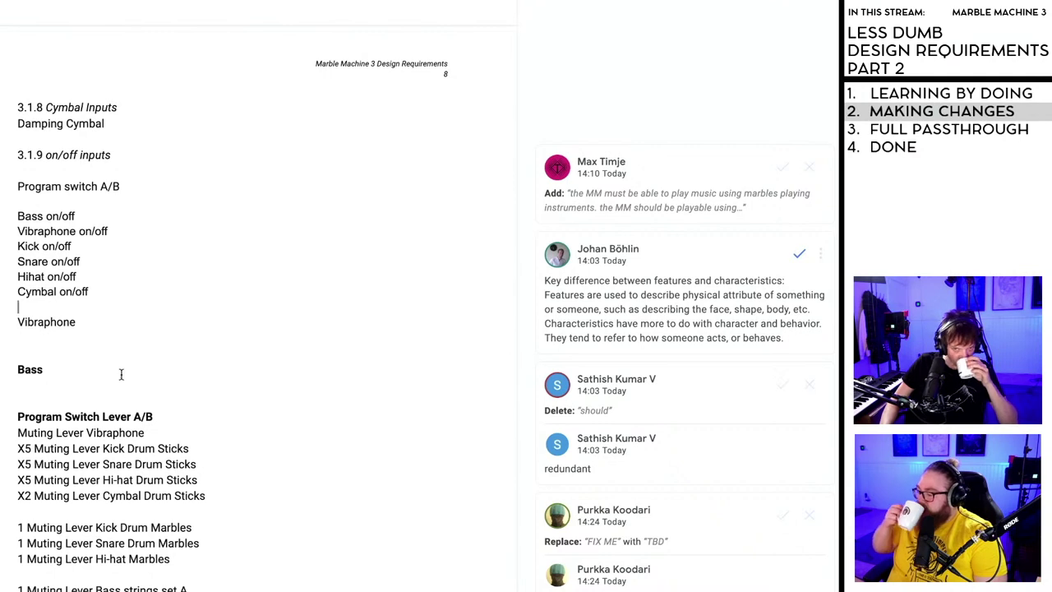
- Delete the leftover Vibraphone and Bass headings and the Program Switch Lever and Vibraphone lever lines
left_click_drag(96, 321, 12, 321)
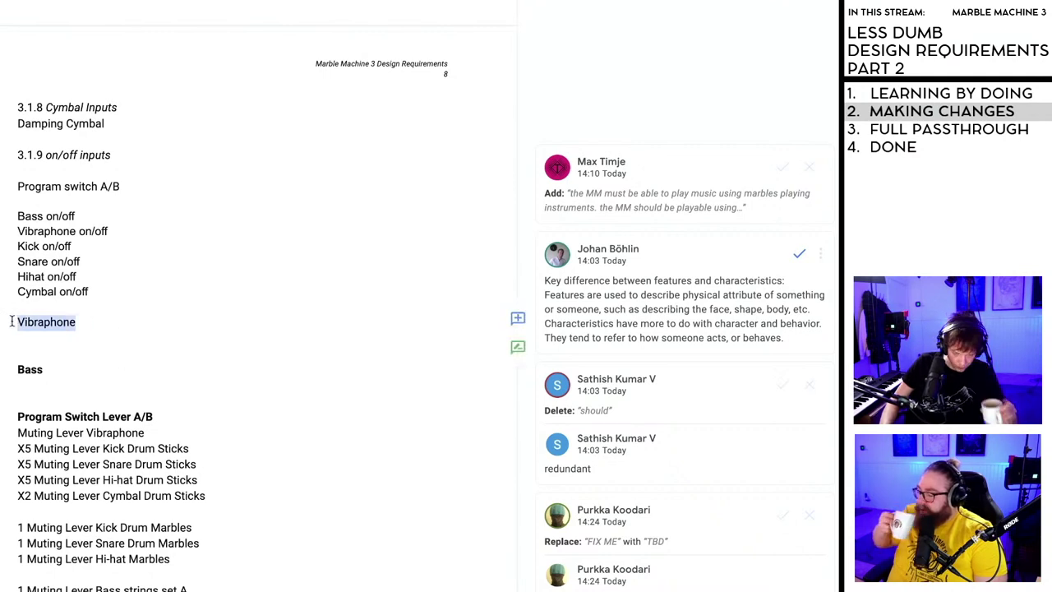
key("BackSpace")
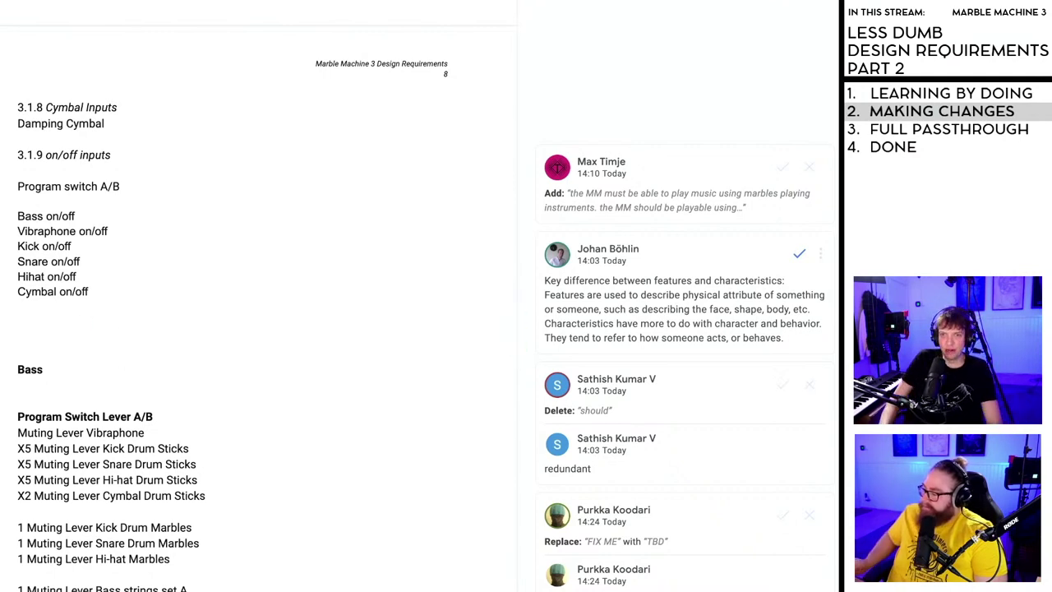
double_click(52, 343)
left_click_drag(60, 375, 31, 353)
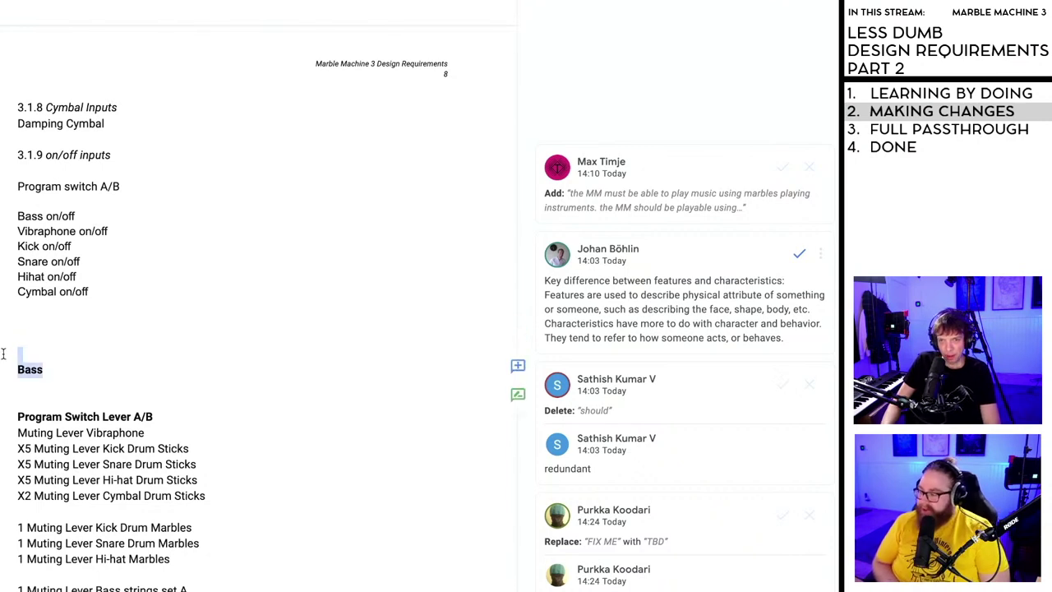
key("Delete")
key("Delete")
key("BackSpace")
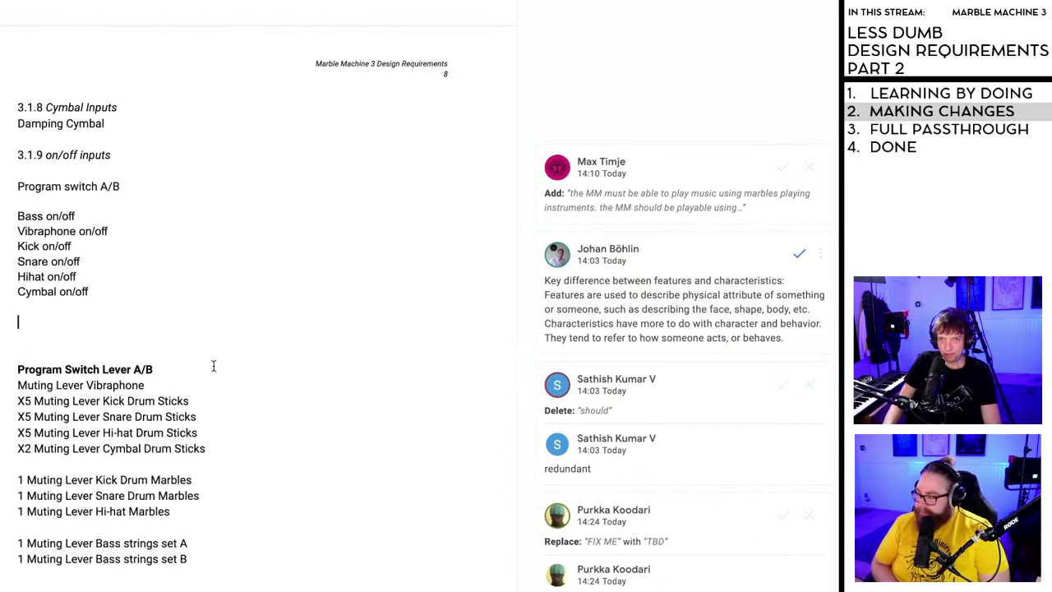
scroll(188, 357, "down", 1)
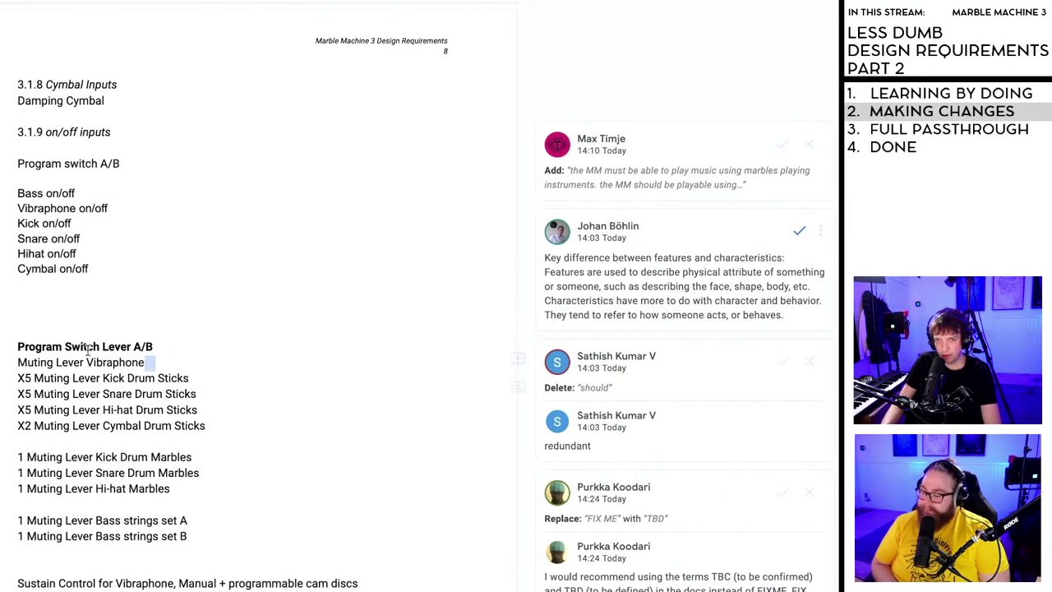
left_click_drag(147, 362, 18, 331)
key("BackSpace")
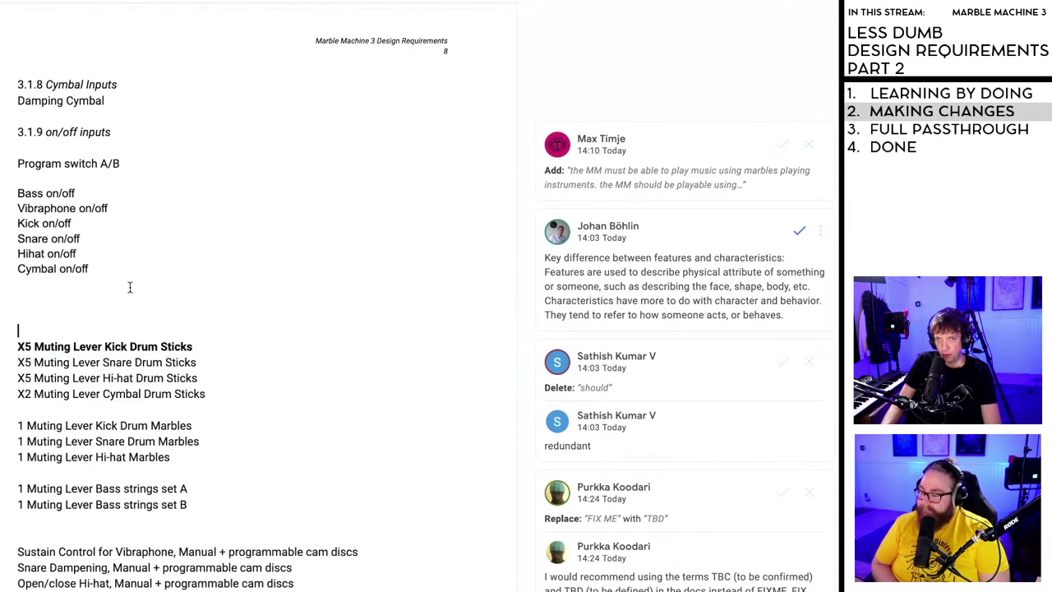
scroll(82, 279, "down", 1)
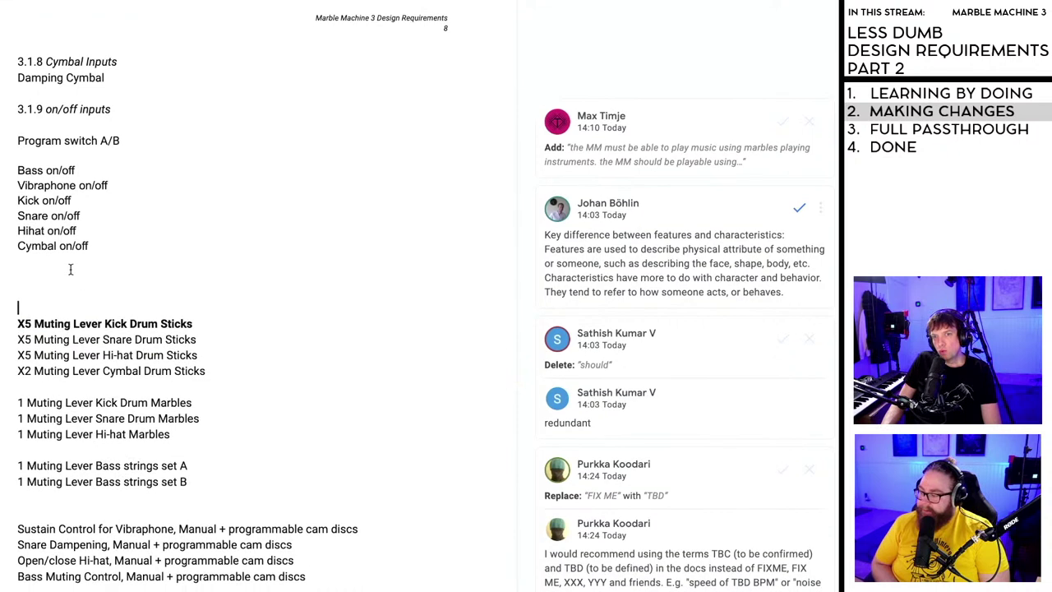
- Insert 'Beaters' after Kick so the line reads 'Kick Beaters on/off'
left_click(42, 199)
type("Betaers")
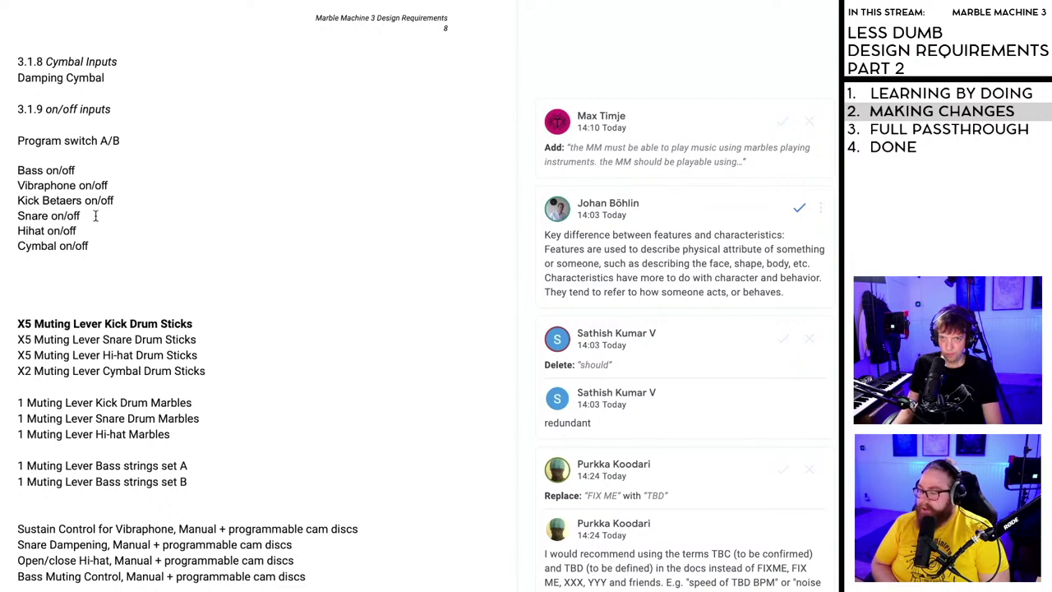
left_click(54, 200)
type("a")
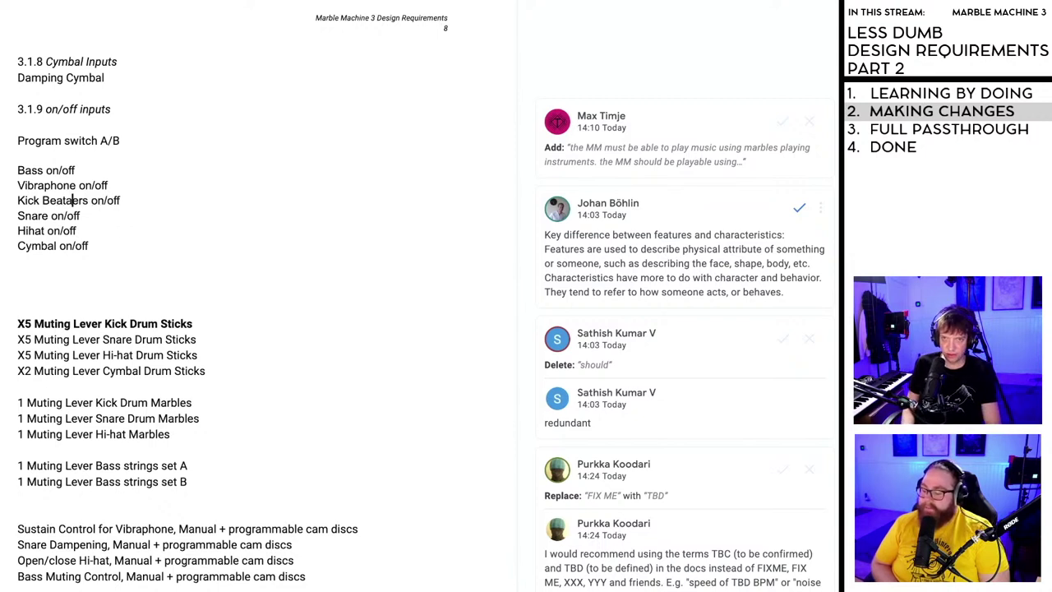
key("BackSpace")
- Add a 'Kick Marbles on/off' line and move it below Cymbal on/off
left_click(124, 197)
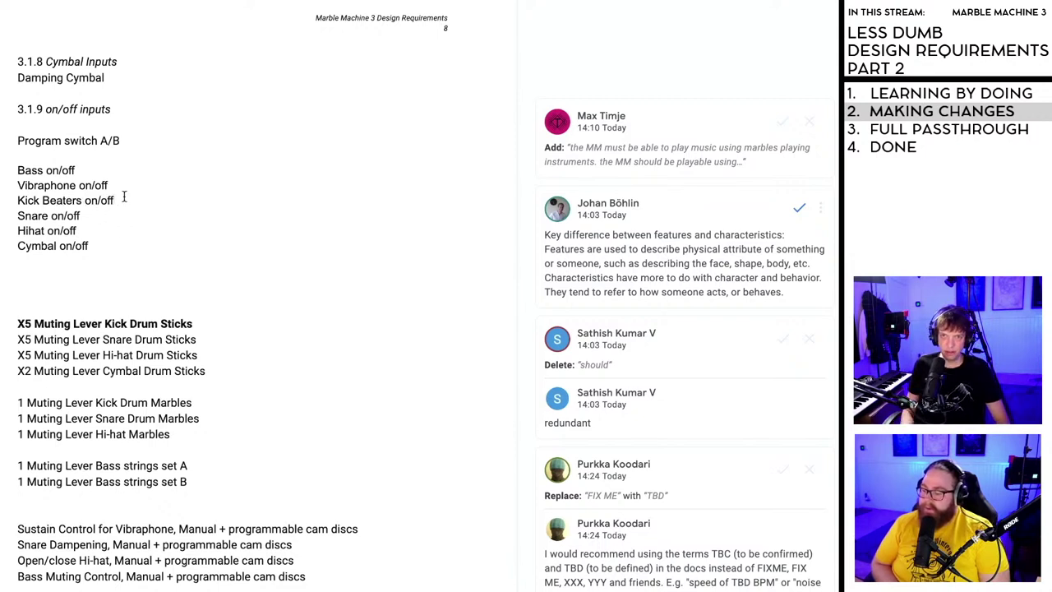
key("Return")
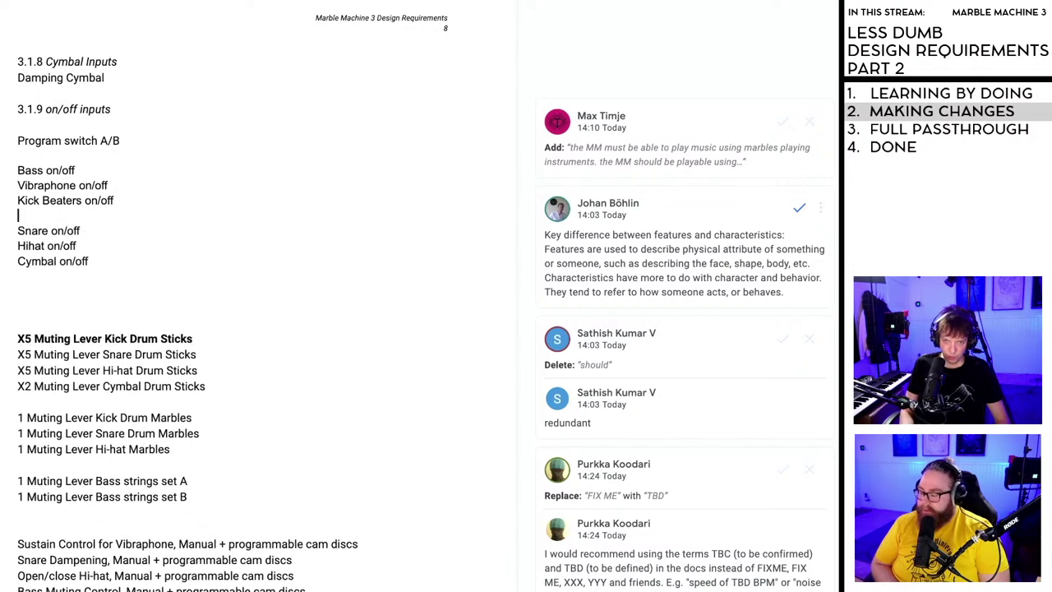
type("Kick Marbl")
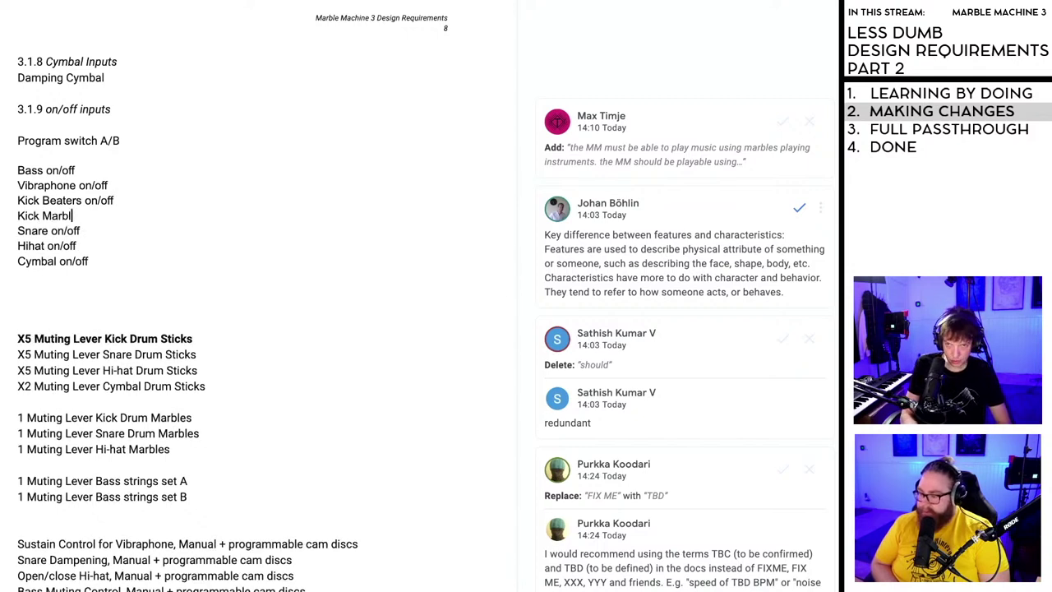
type("es on")
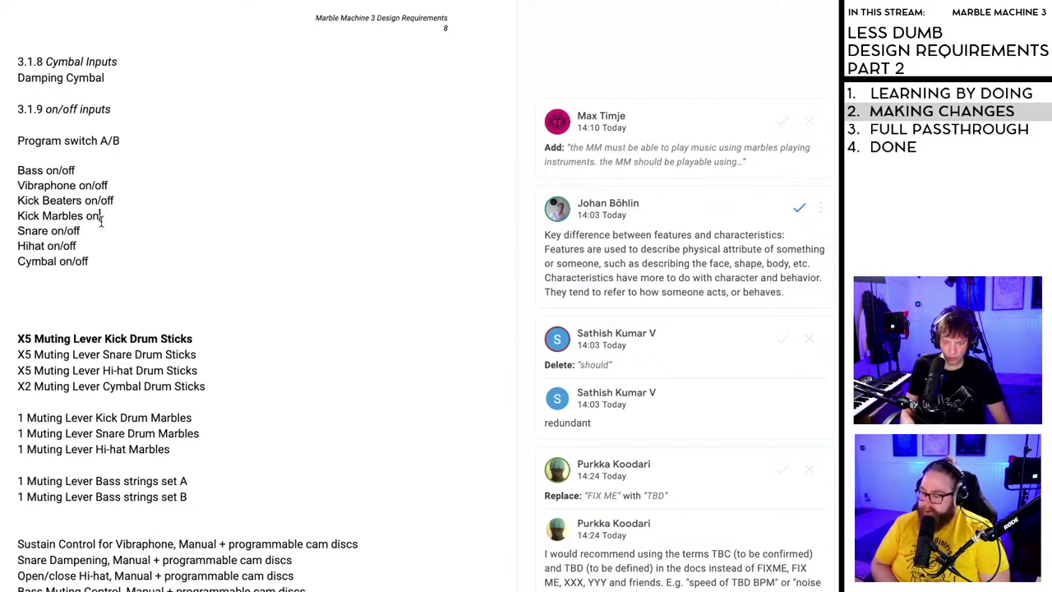
type("/off")
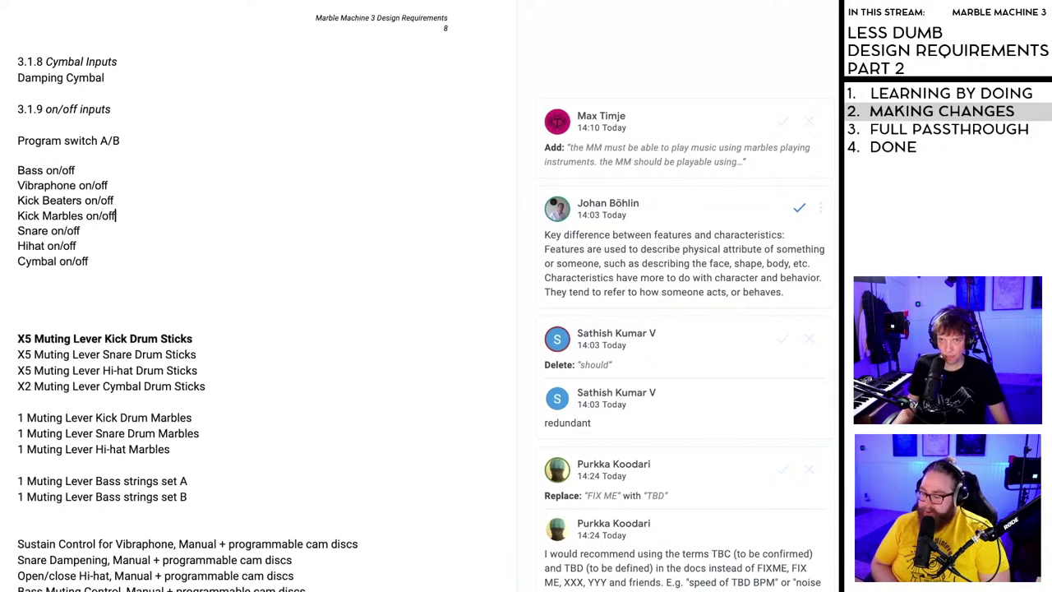
key("shift+Up")
key("shift+Home")
key("shift+Down")
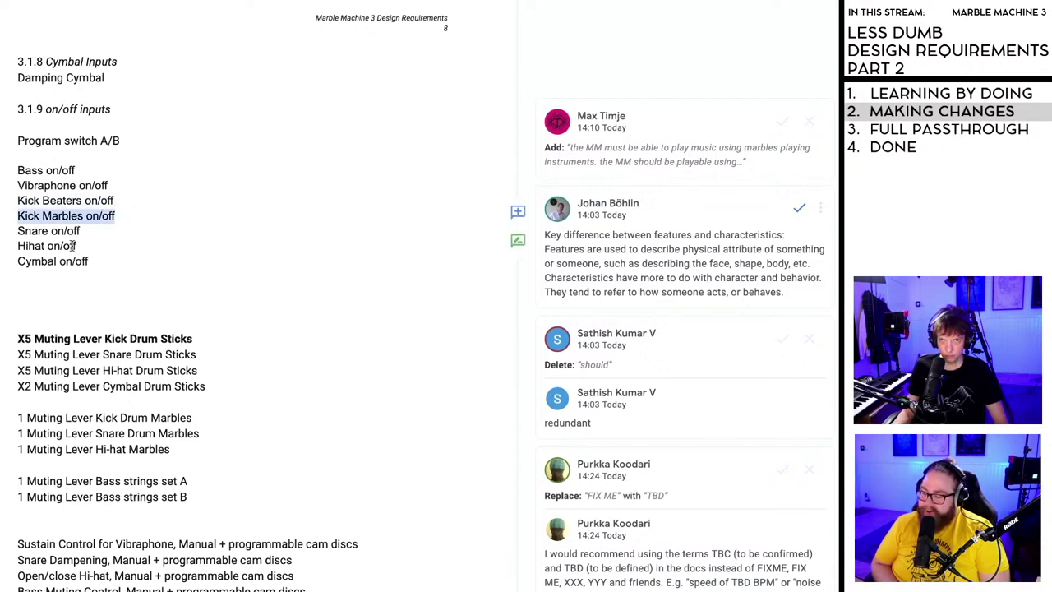
key("BackSpace")
key("ctrl+z")
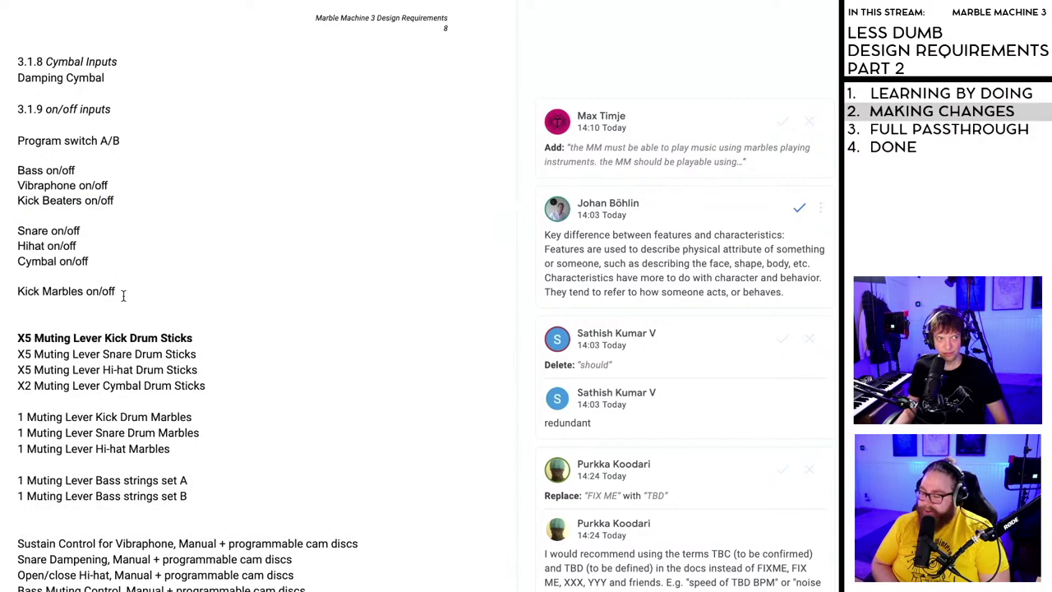
- Remove the leftover empty line under Kick Beaters on/off
left_click(59, 215)
scroll(69, 212, "down", 1)
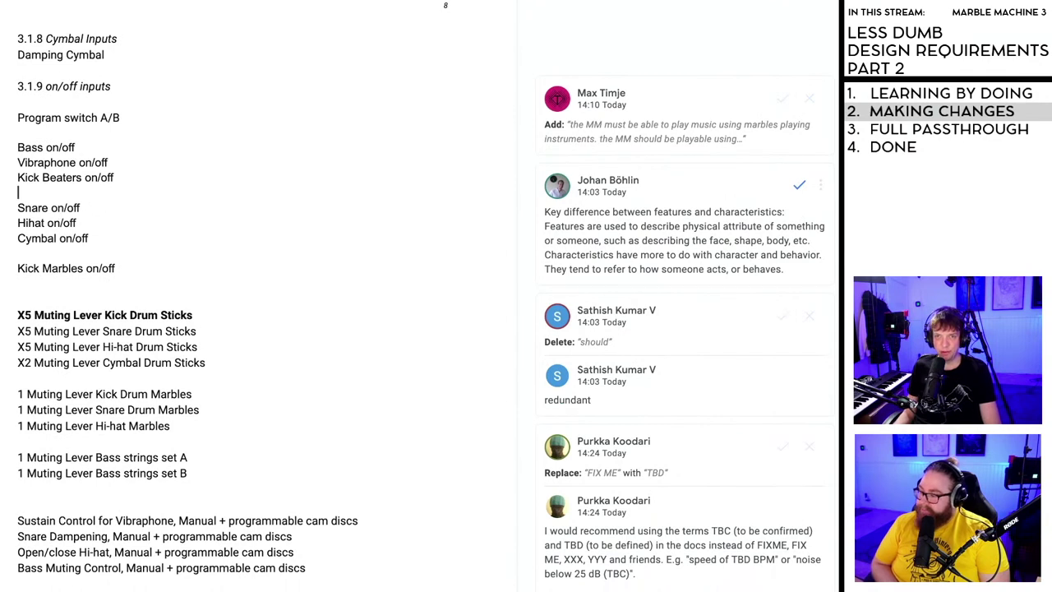
key("BackSpace")
scroll(111, 222, "down", 1)
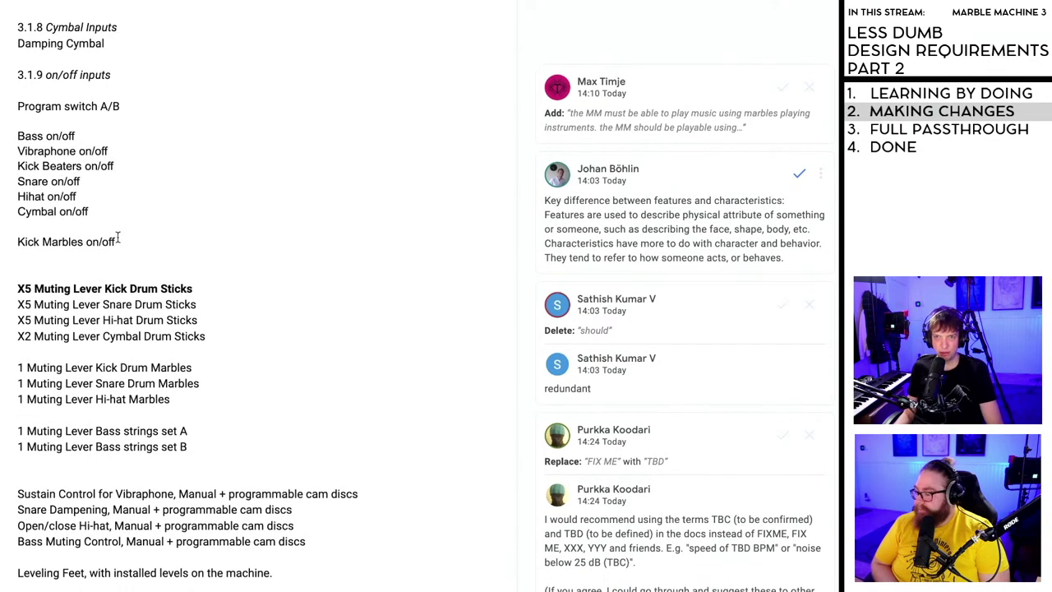
left_click(119, 239)
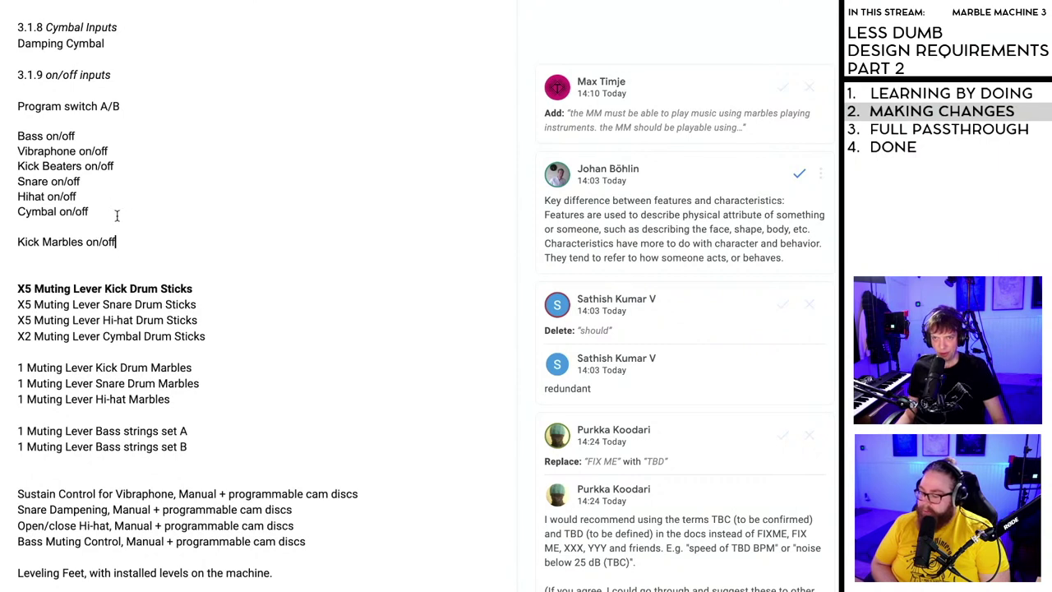
scroll(119, 220, "down", 1)
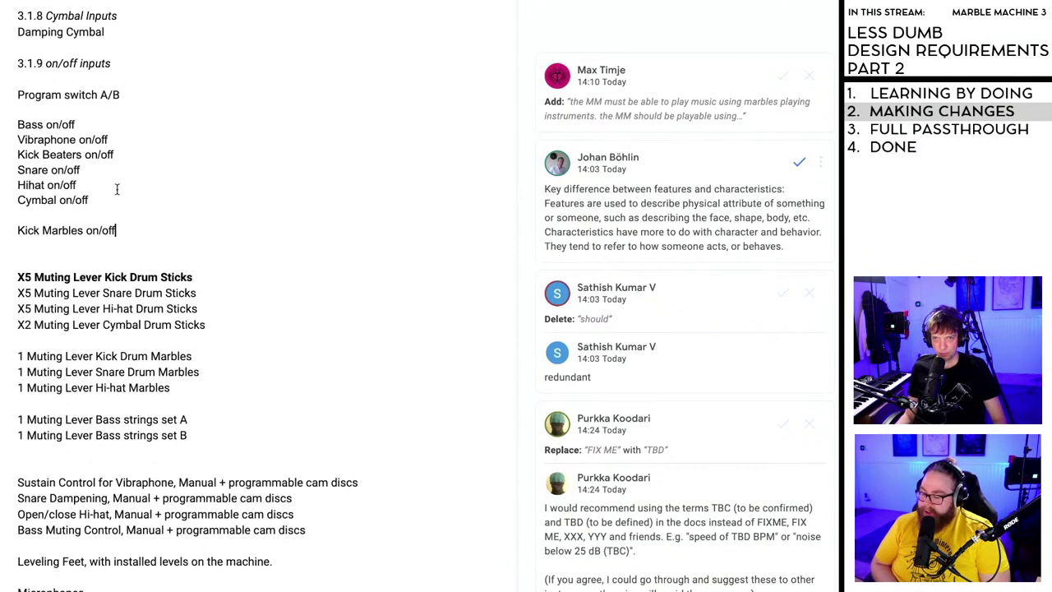
- Lowercase 'Beaters' and 'Marbles' in the two Kick lines
left_click(49, 156)
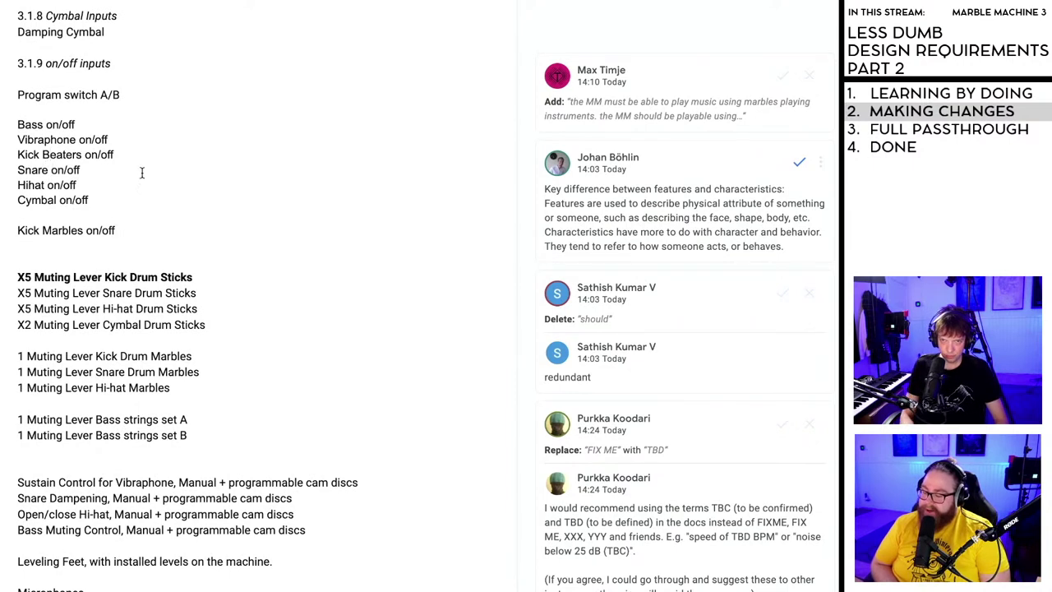
key("BackSpace")
type("b")
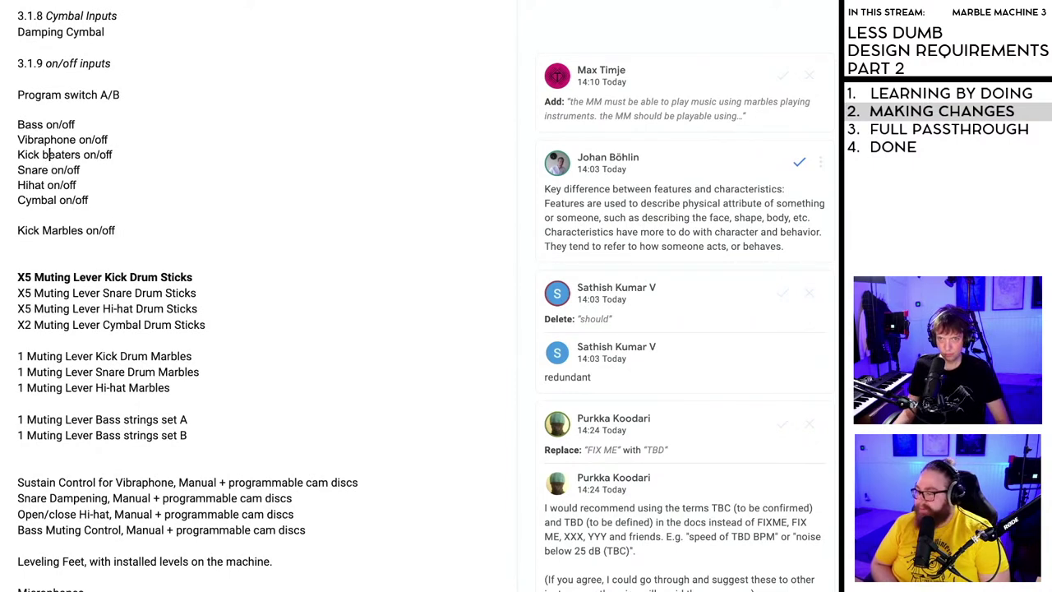
left_click(51, 231)
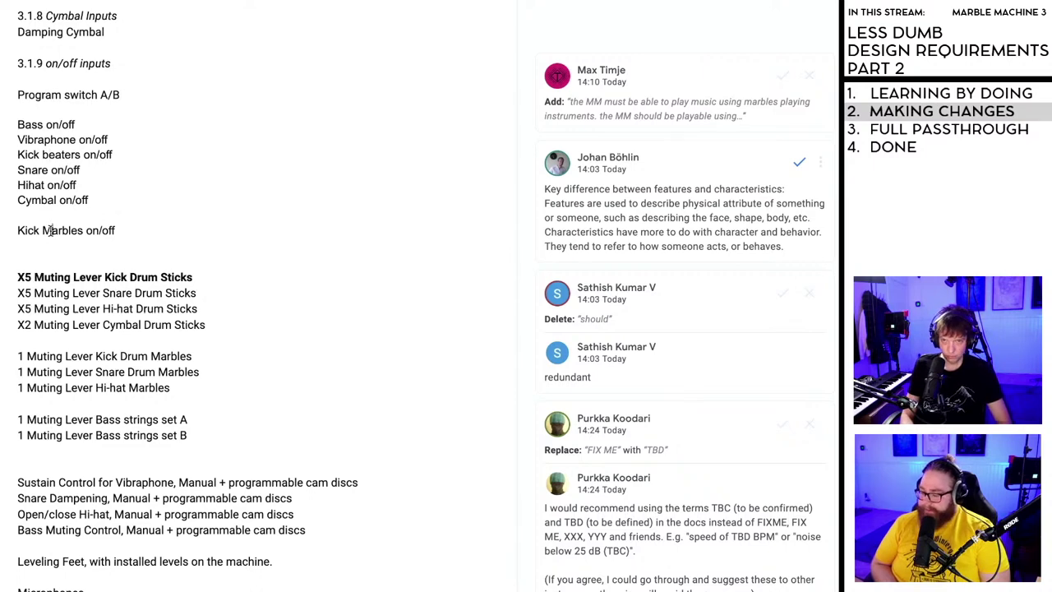
key("BackSpace")
type("m")
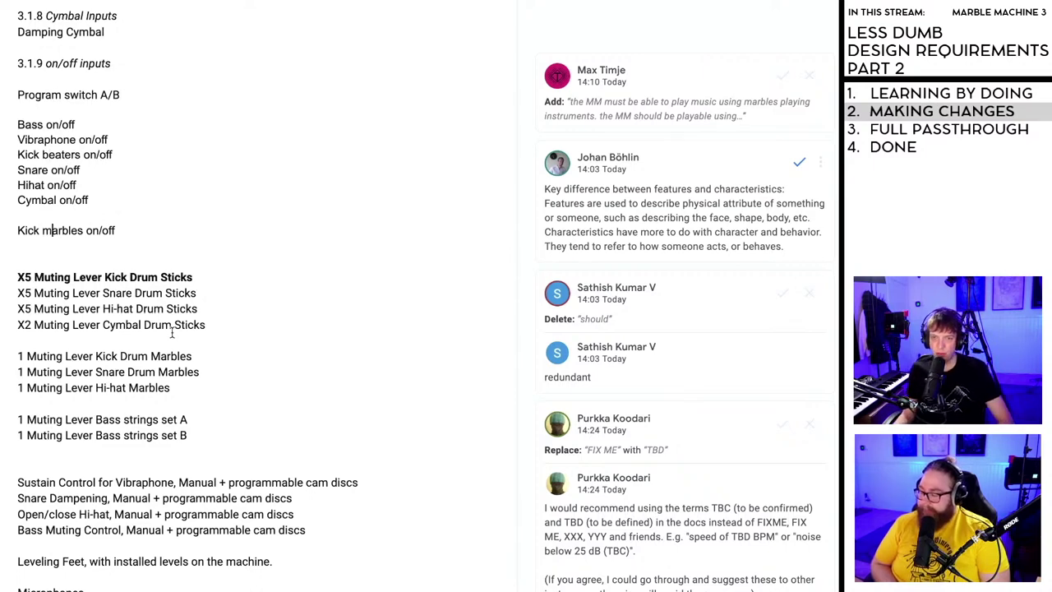
scroll(171, 333, "down", 1)
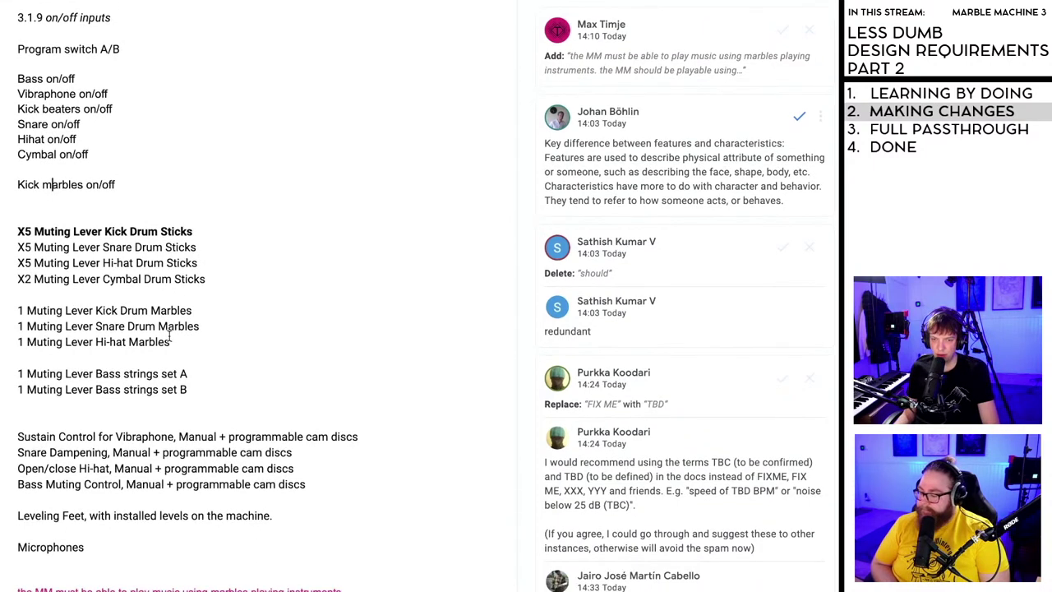
scroll(169, 336, "up", 3)
scroll(169, 335, "up", 12)
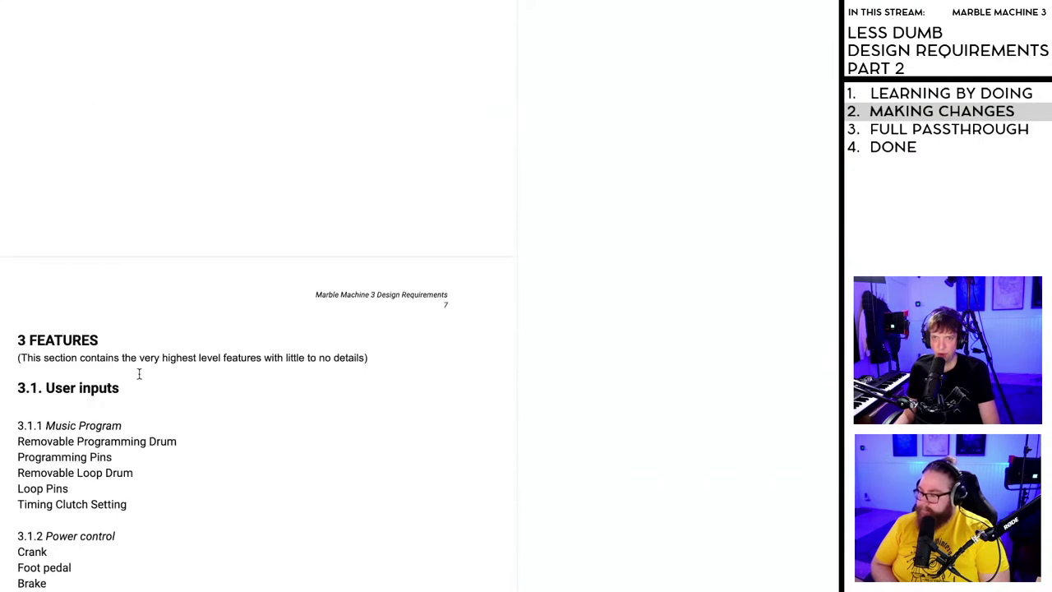
scroll(74, 392, "down", 1)
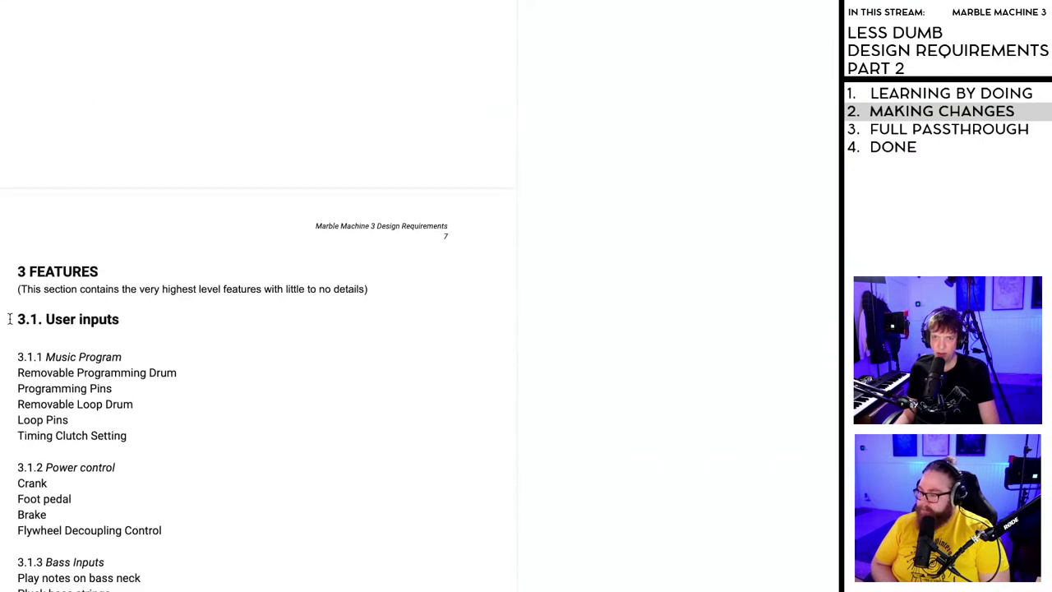
left_click_drag(16, 319, 142, 316)
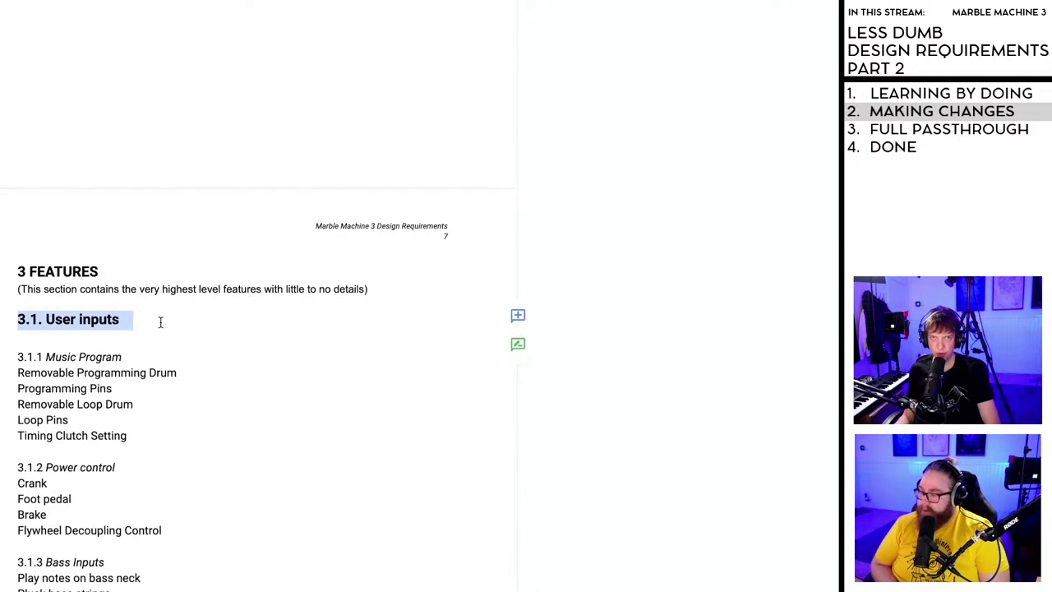
scroll(137, 396, "down", 2)
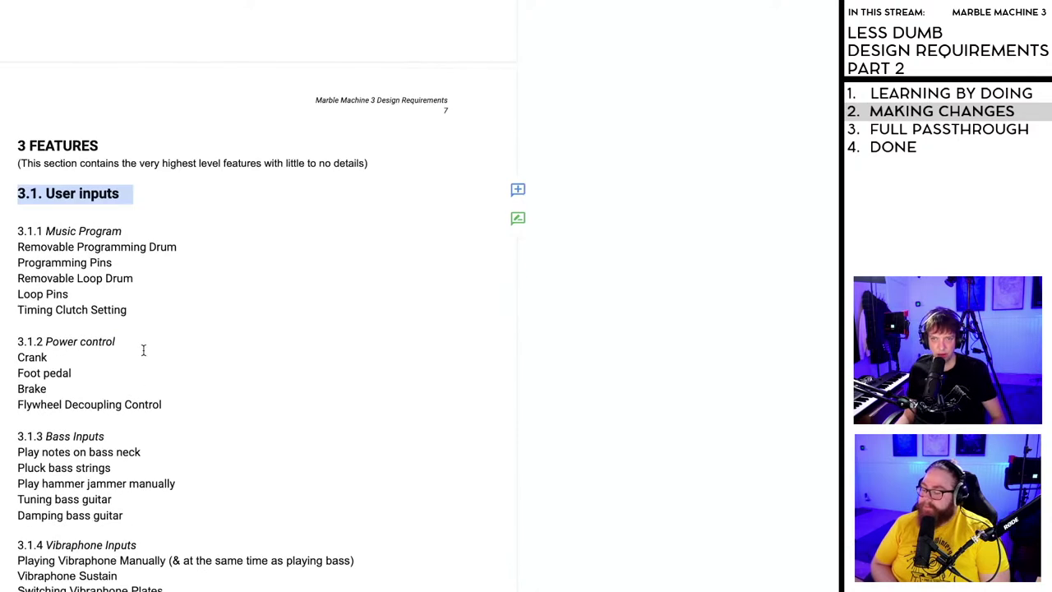
key("Down")
key("Down")
key("Down")
key("Down")
key("Down")
key("Down")
key("Down")
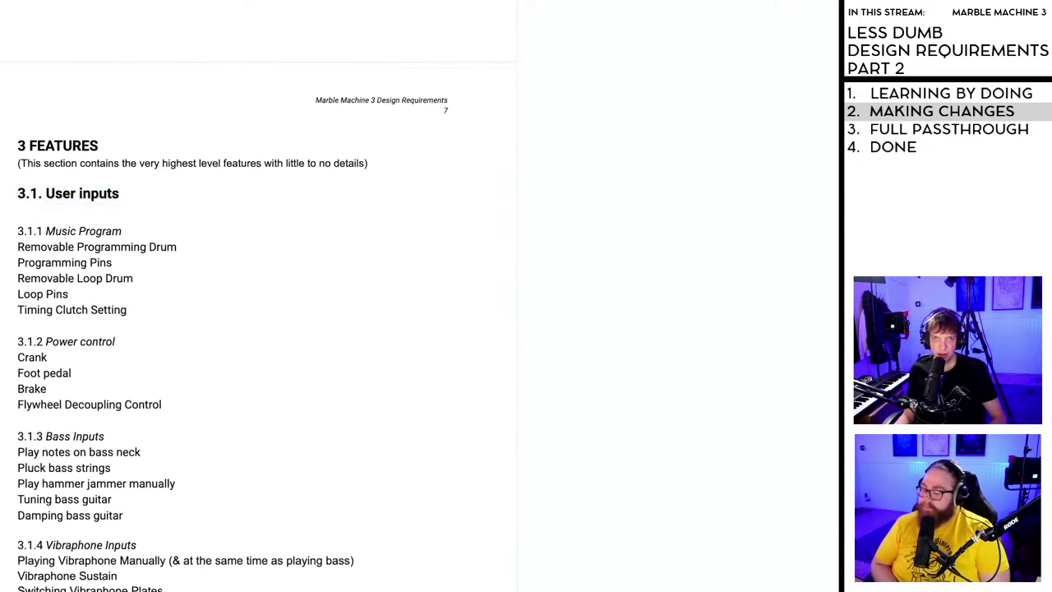
key("alt+Tab")
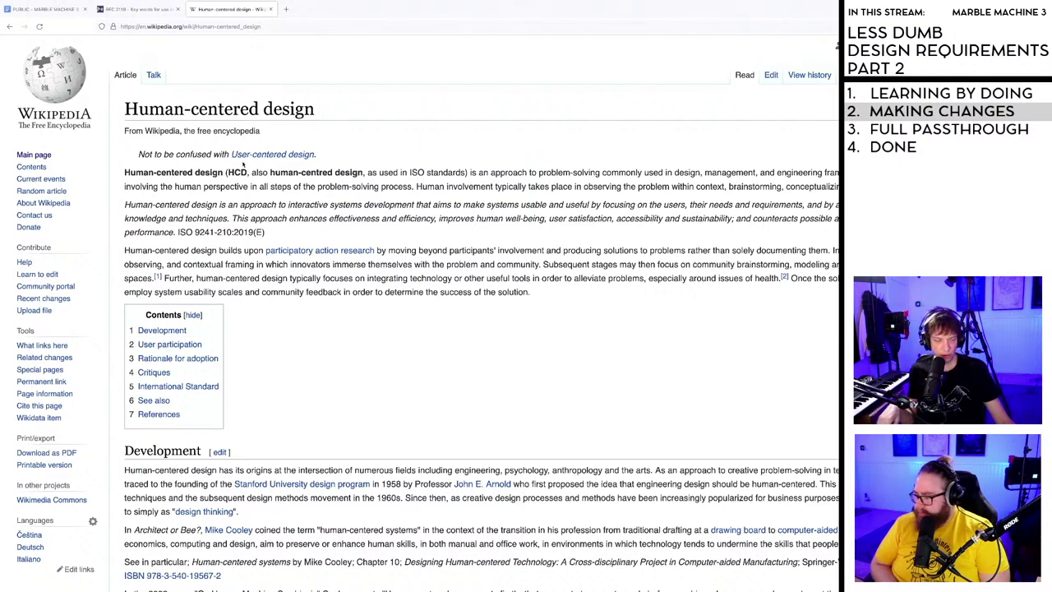
left_click(48, 9)
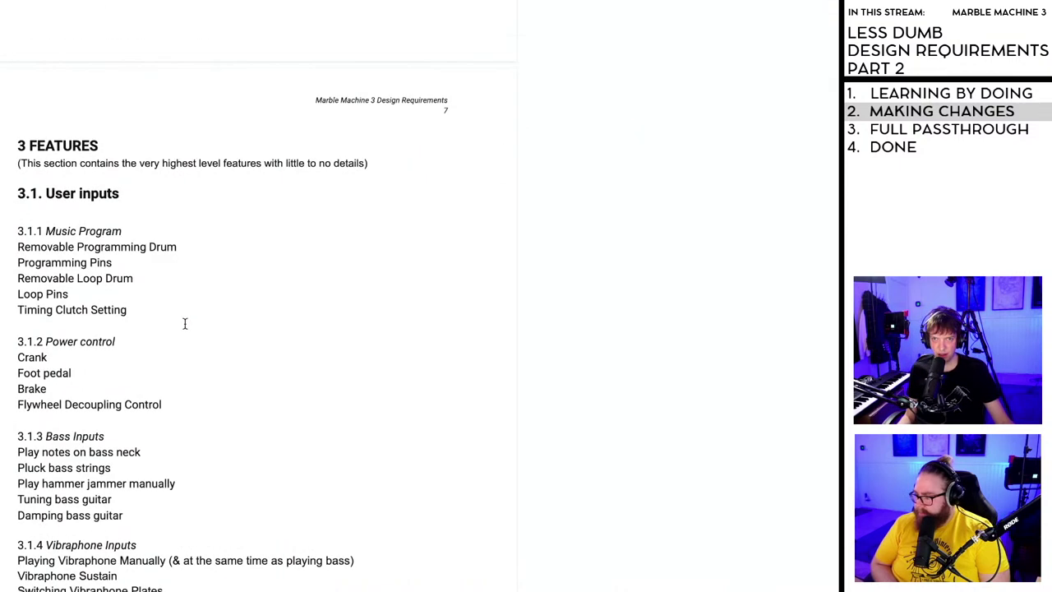
scroll(169, 320, "down", 2)
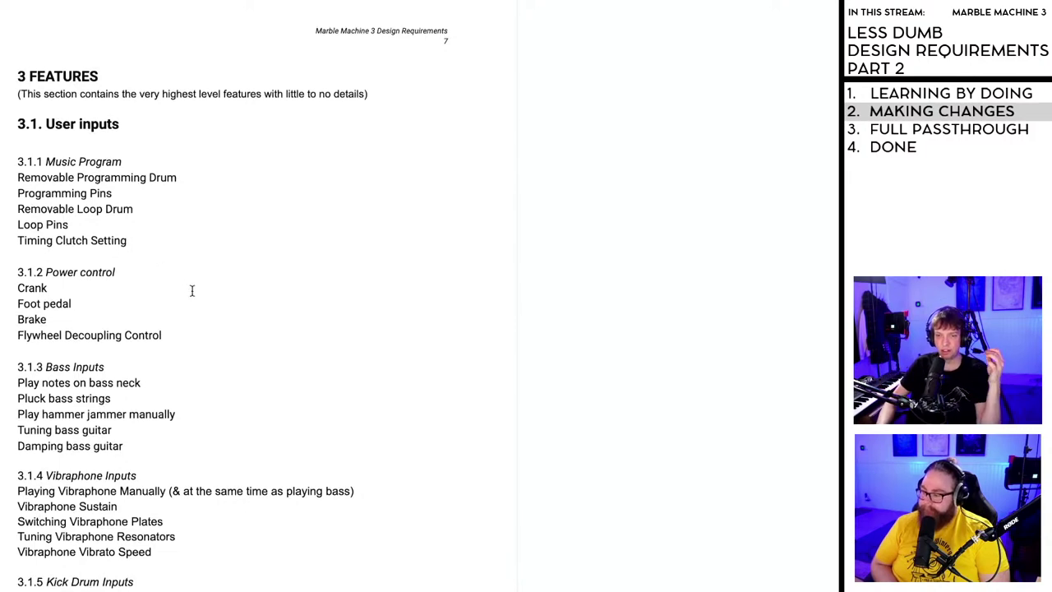
scroll(171, 343, "down", 5)
- Copy the Snare, Hihat and Cymbal on/off lines below Kick marbles on/off, dropping the Kick duplicate
scroll(169, 431, "down", 3)
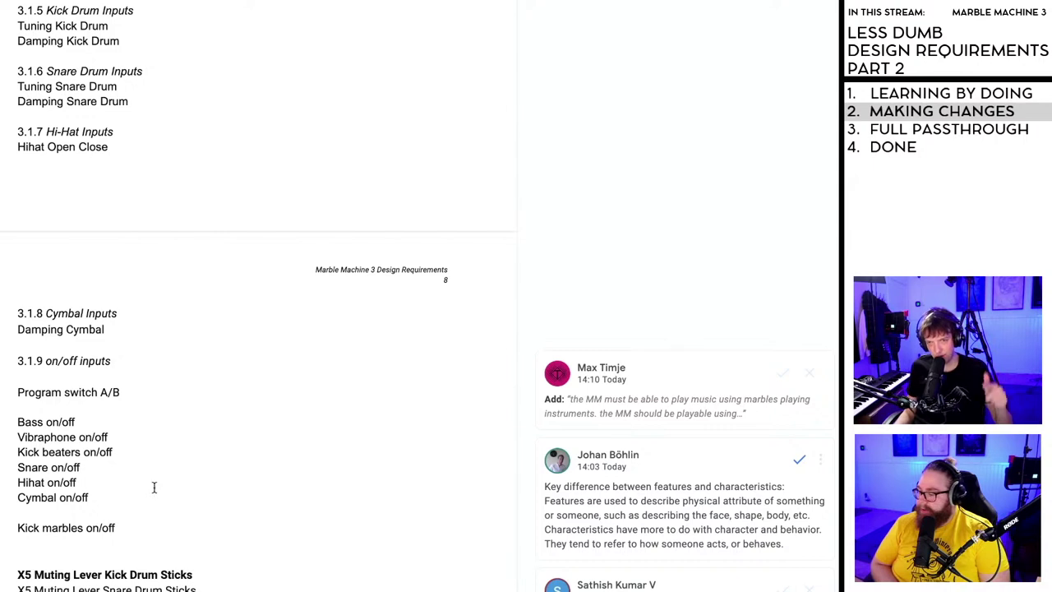
scroll(120, 478, "down", 2)
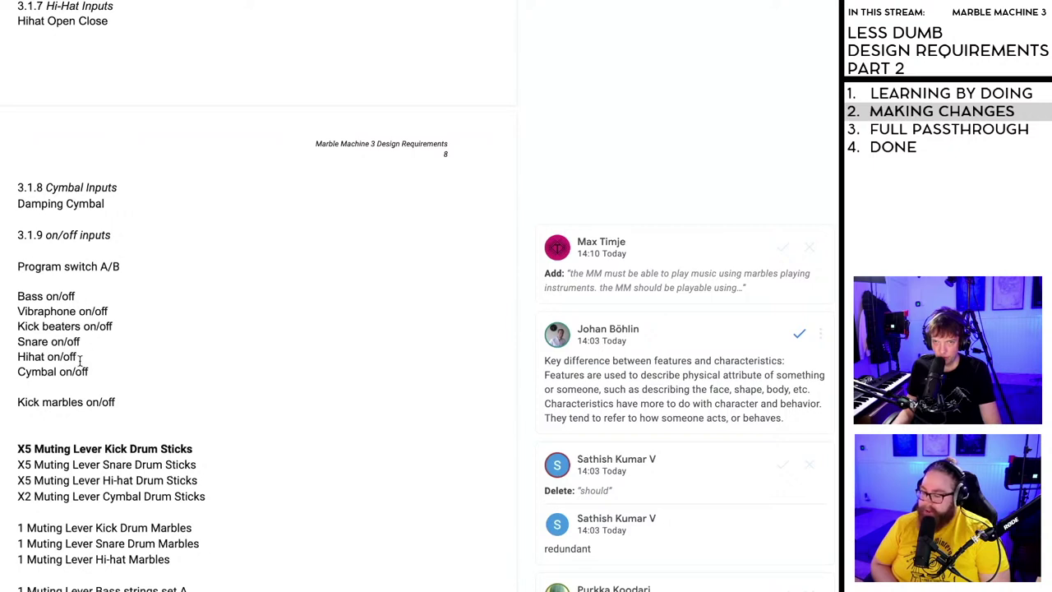
left_click_drag(91, 372, 17, 326)
key("ctrl+c")
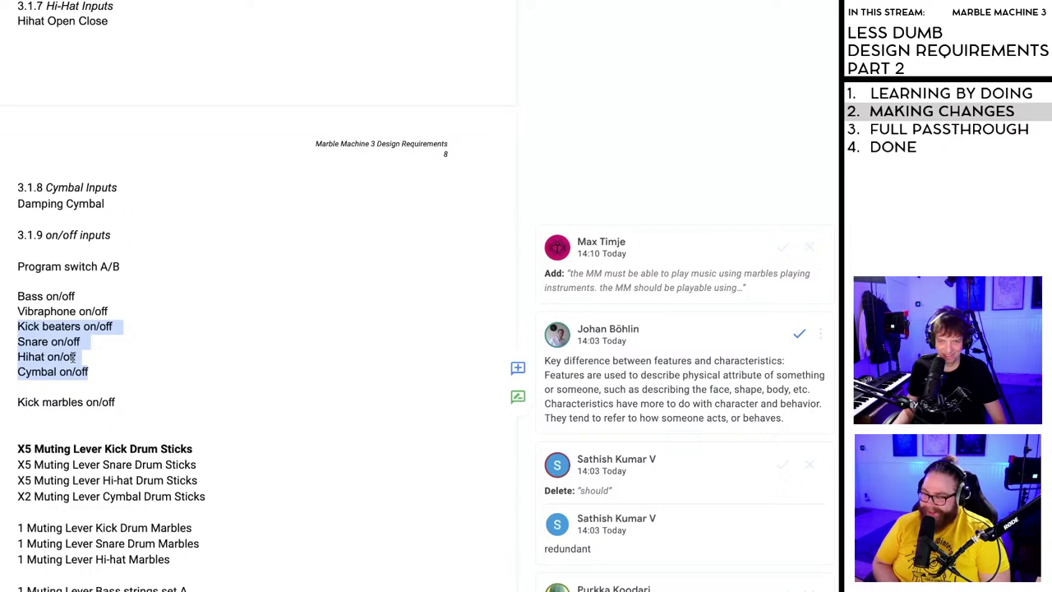
left_click(124, 401)
key("Return")
key("ctrl+v")
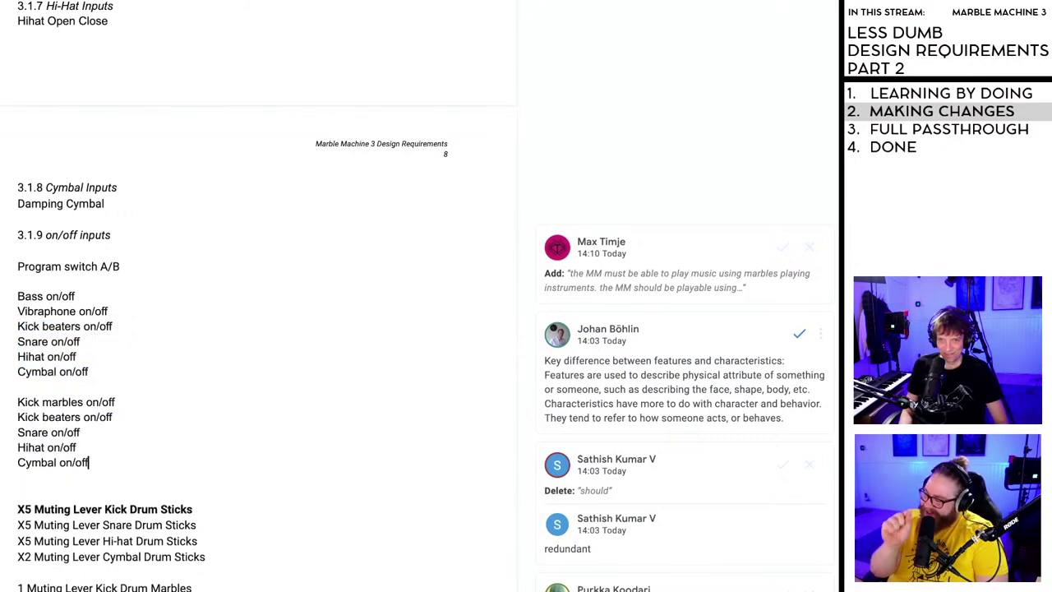
left_click_drag(115, 417, 12, 416)
key("BackSpace")
key("BackSpace")
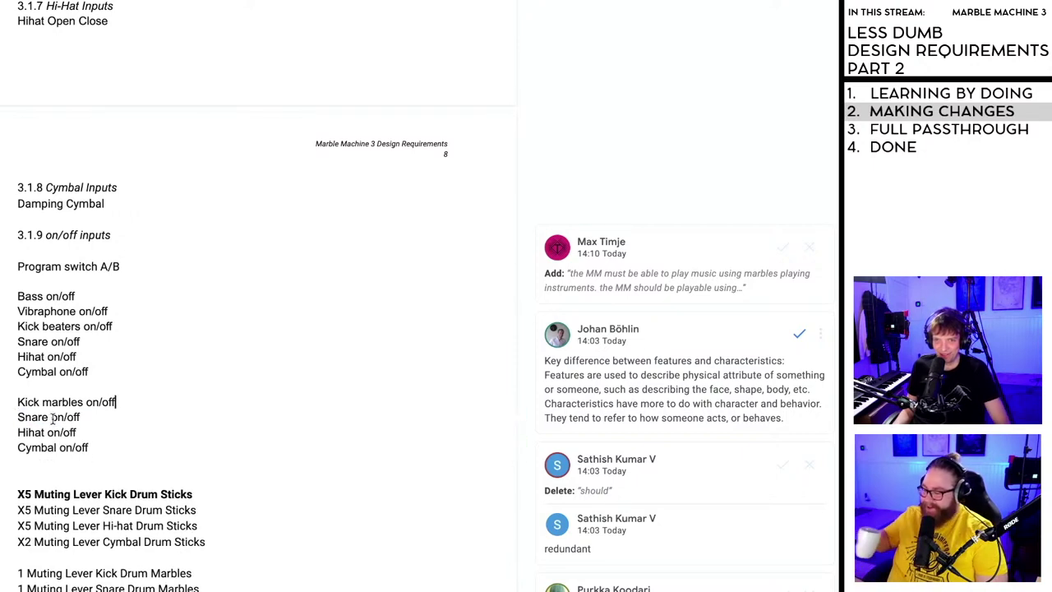
- Turn the copies into Snare marbles and Hihat marbles on/off, deleting the copied Cymbal line
key("Down")
key("Home")
key("ctrl+Right")
type("marbles")
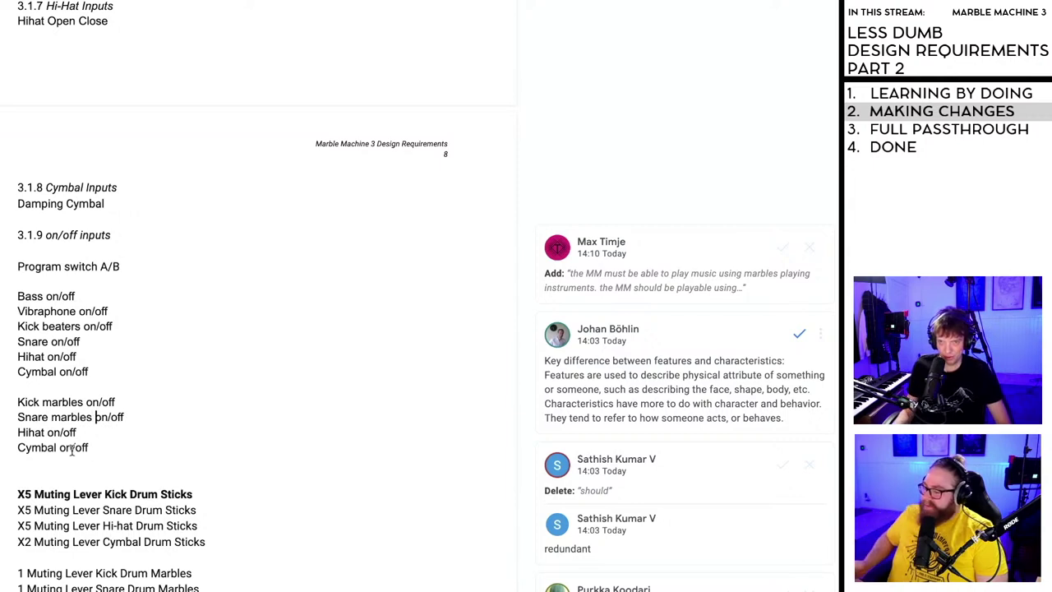
left_click(47, 431)
type("marbles")
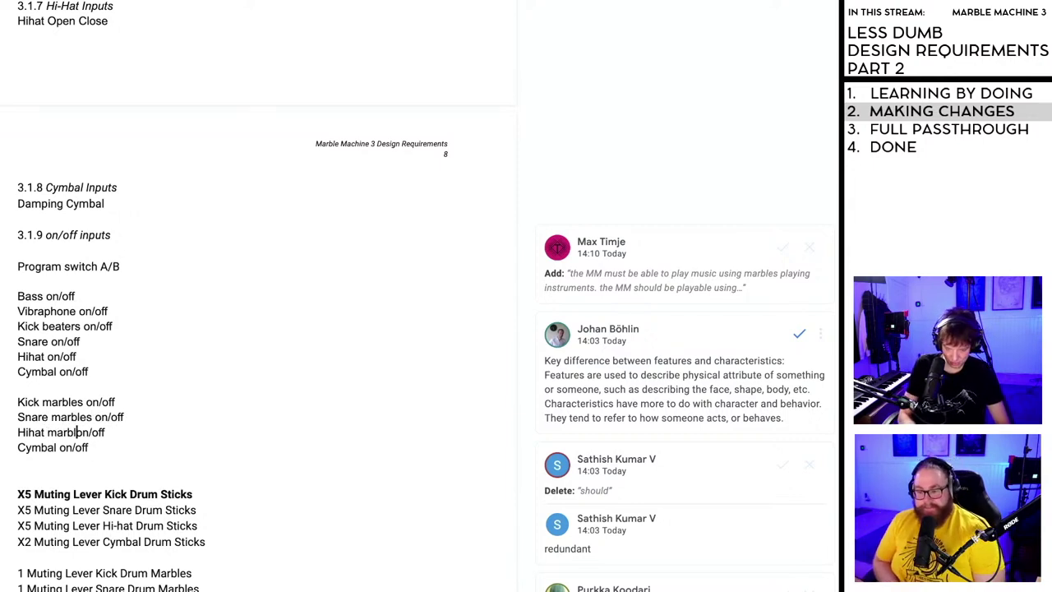
left_click_drag(88, 446, 17, 447)
key("BackSpace")
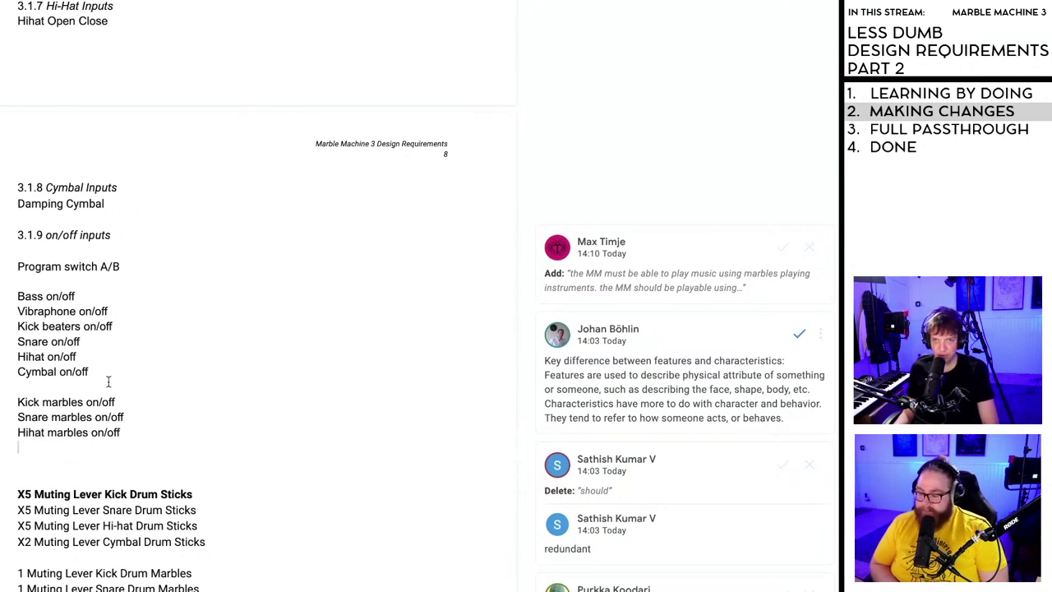
- Insert 'beaters' into the upper Snare, Hihat and Cymbal on/off lines
left_click(52, 341)
type("beaters")
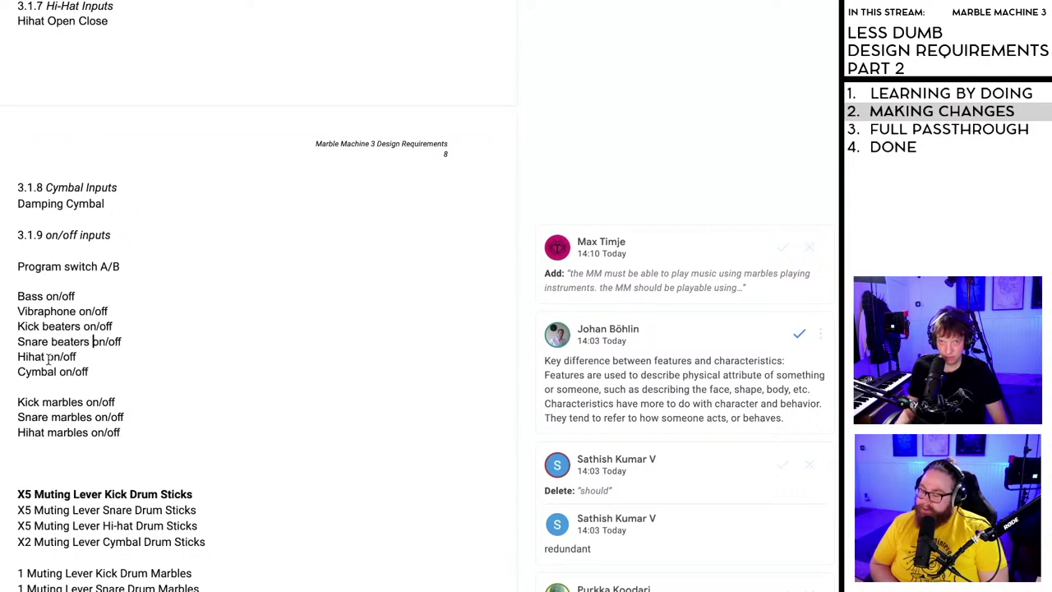
left_click(48, 356)
type("beaters ")
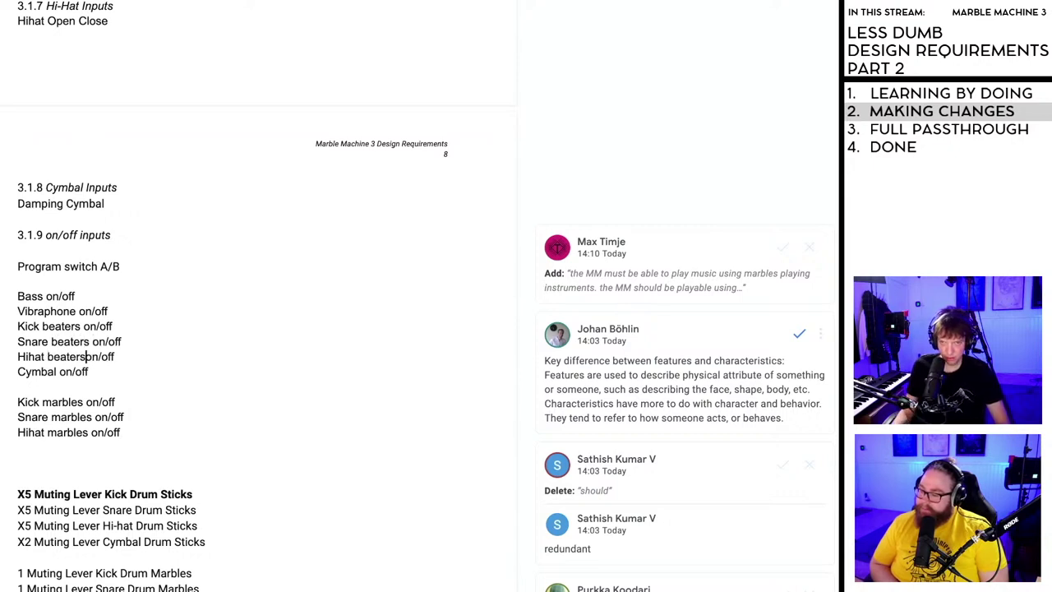
type(" beaters")
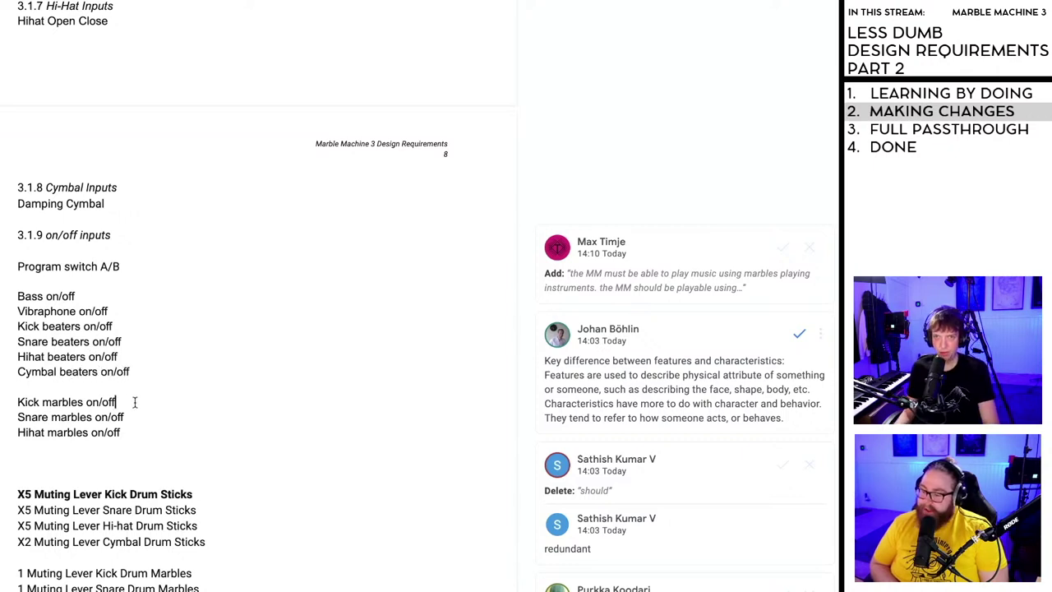
scroll(131, 396, "down", 1)
- Remove the blank lines above Kick beaters, Bass and Kick marbles on/off
key("Up")
key("Up")
key("Up")
key("Up")
key("Up")
key("Home")
key("Return")
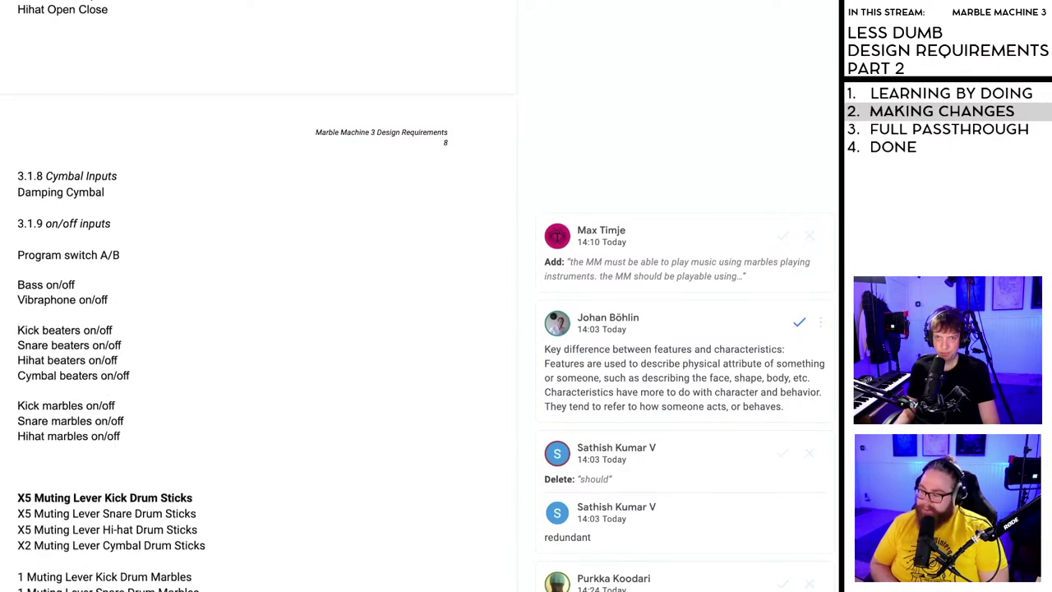
key("BackSpace")
scroll(157, 357, "down", 3)
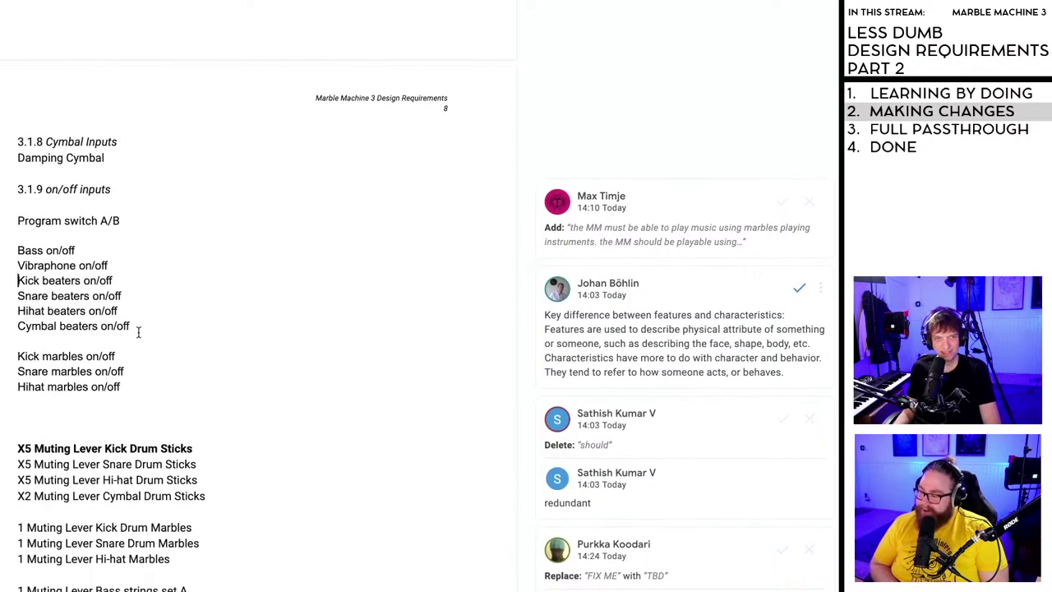
left_click(17, 249)
key("BackSpace")
left_click(17, 341)
key("BackSpace")
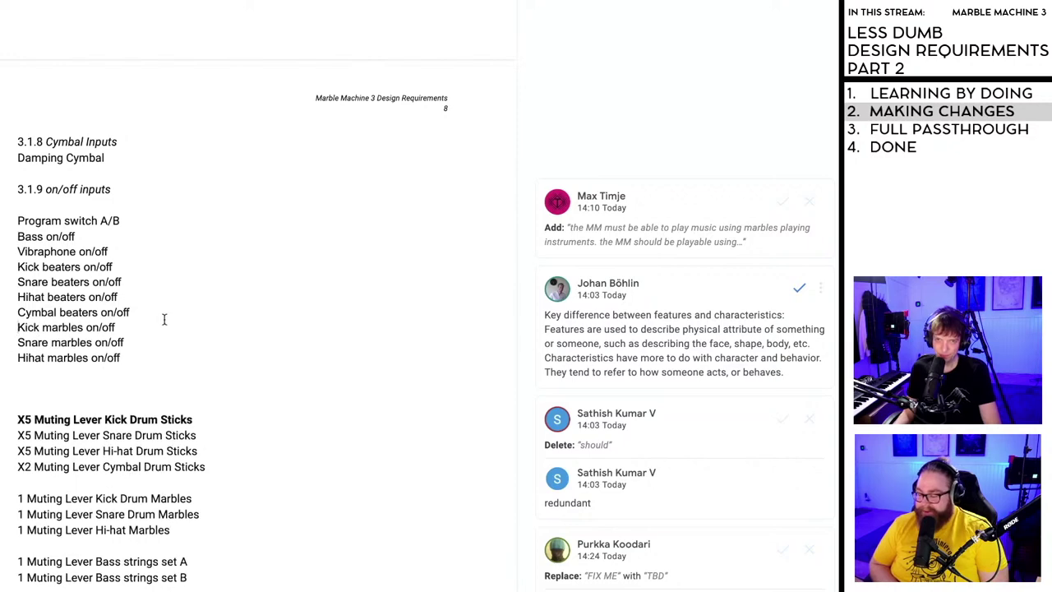
- Delete the Program switch A/B entry and the empty line it leaves above Bass on/off
scroll(90, 238, "down", 1)
scroll(63, 172, "down", 1)
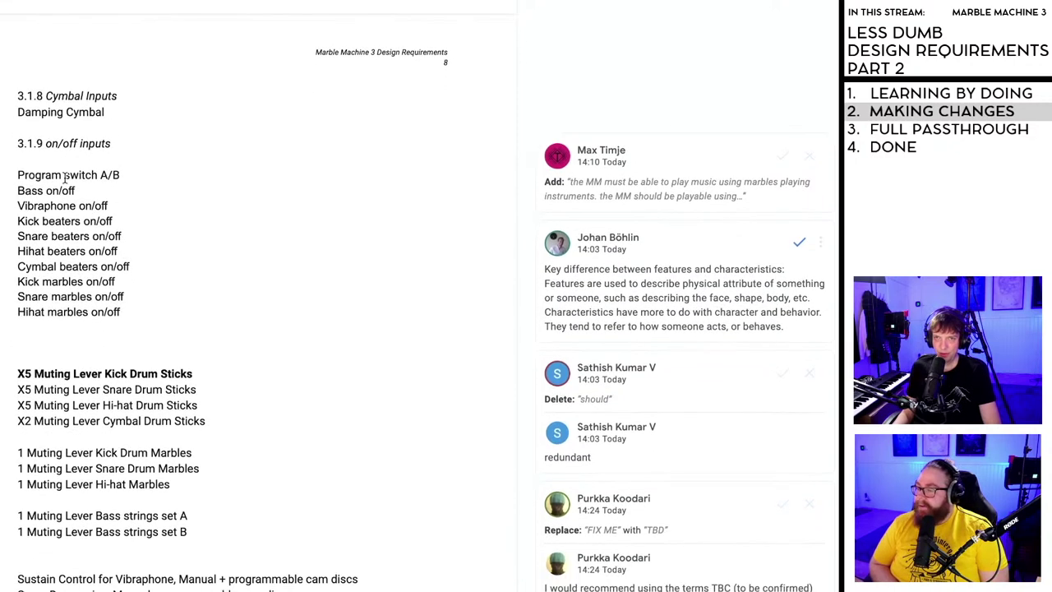
scroll(74, 183, "down", 1)
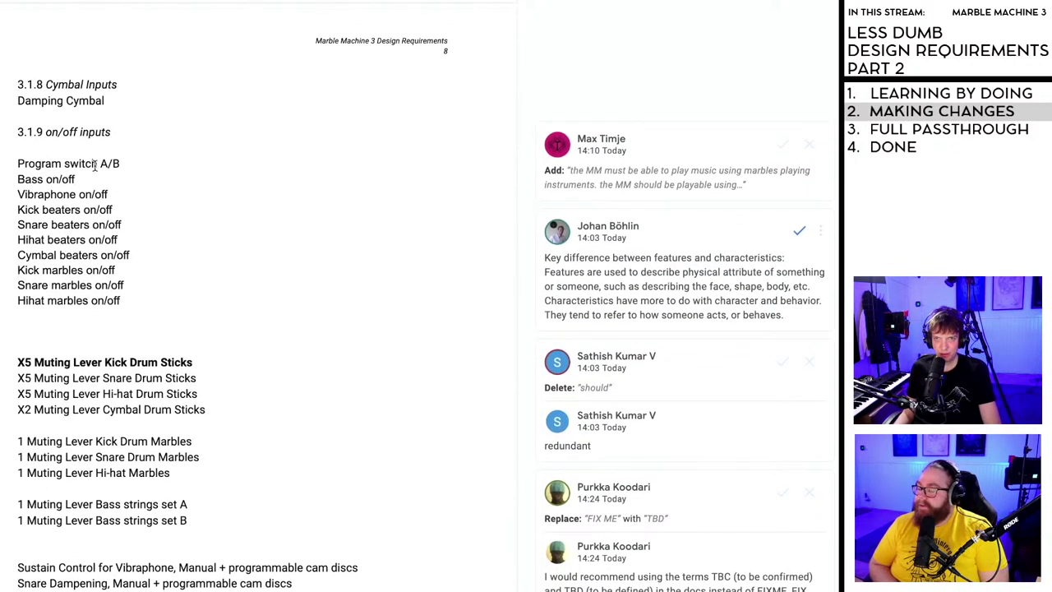
scroll(120, 161, "down", 1)
scroll(115, 138, "down", 1)
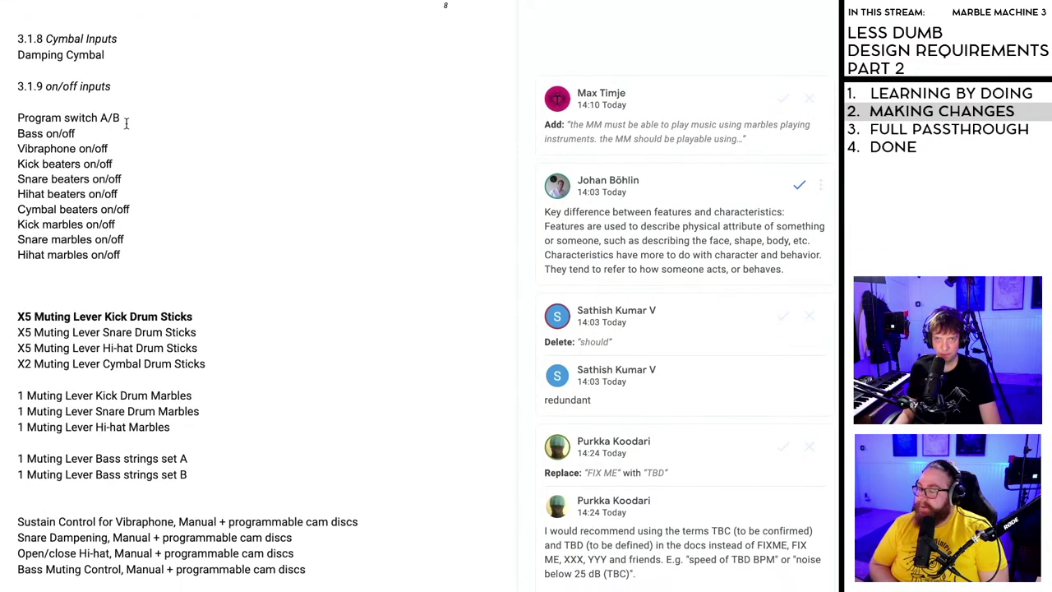
left_click_drag(122, 119, 2, 118)
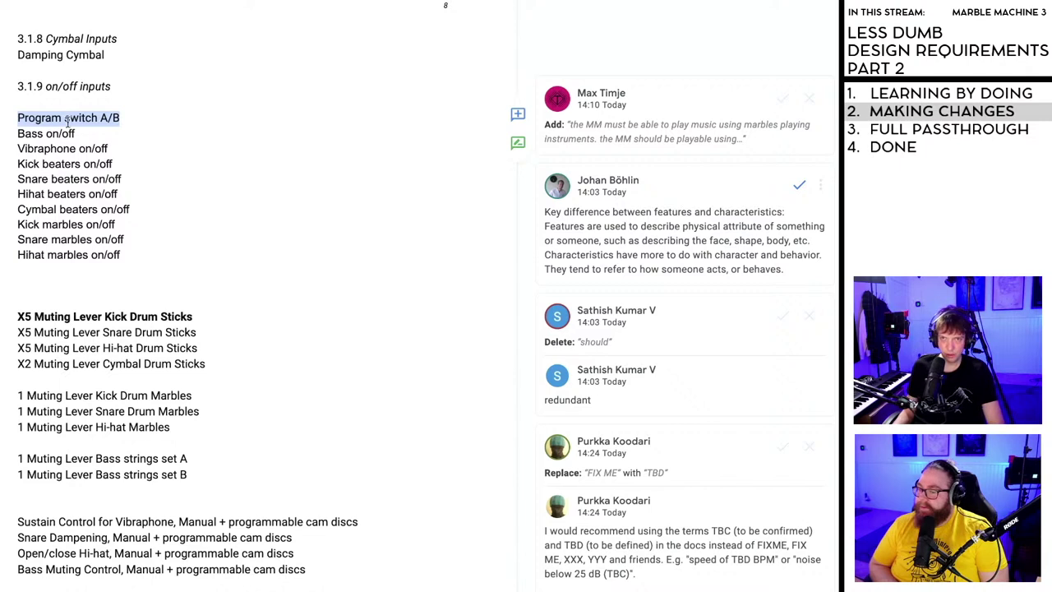
key("BackSpace")
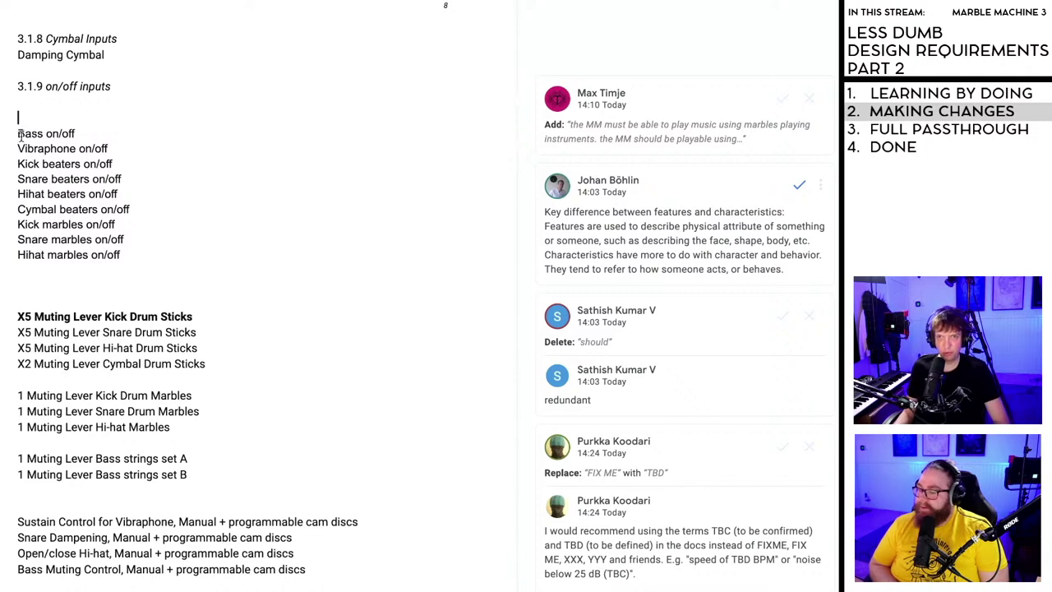
left_click(17, 134)
key("BackSpace")
left_click(45, 273)
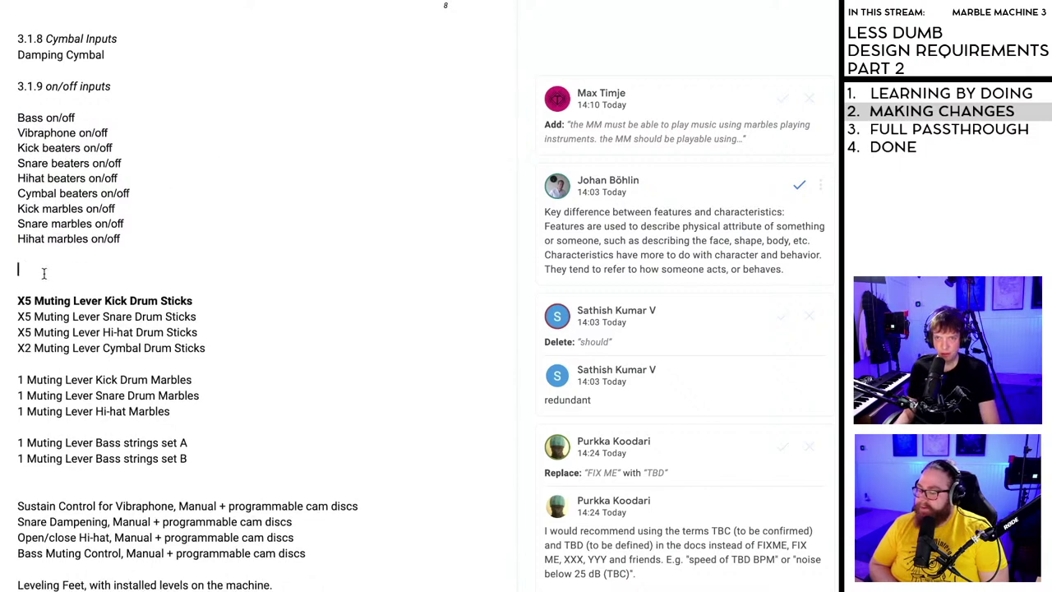
scroll(81, 278, "down", 1)
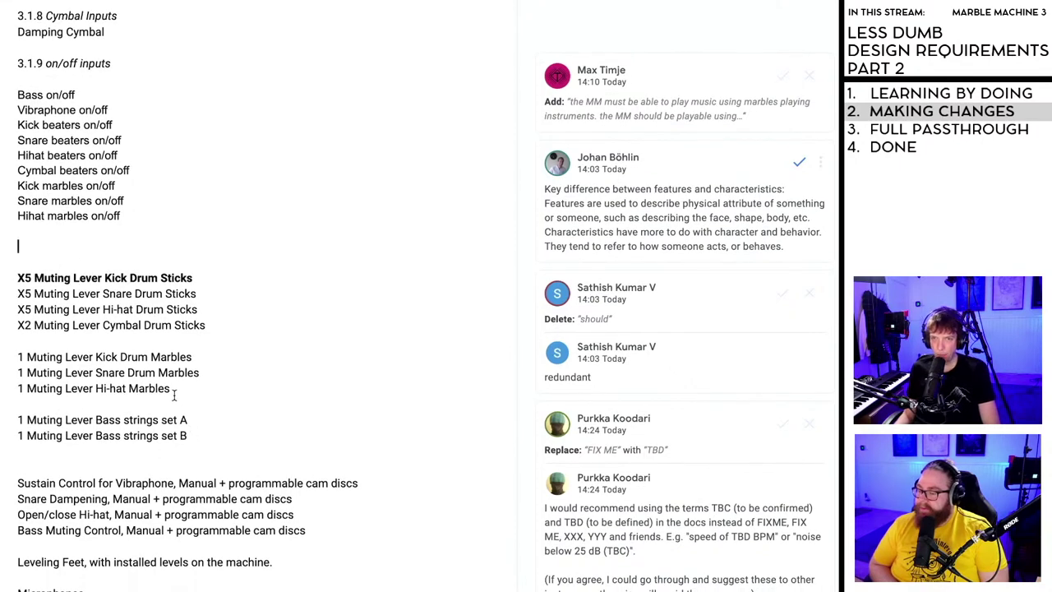
- Delete the drum stick and drum marble muting lever lines and unbold the remaining lines through Microphones
left_click_drag(170, 388, 18, 276)
key("BackSpace")
scroll(99, 279, "down", 1)
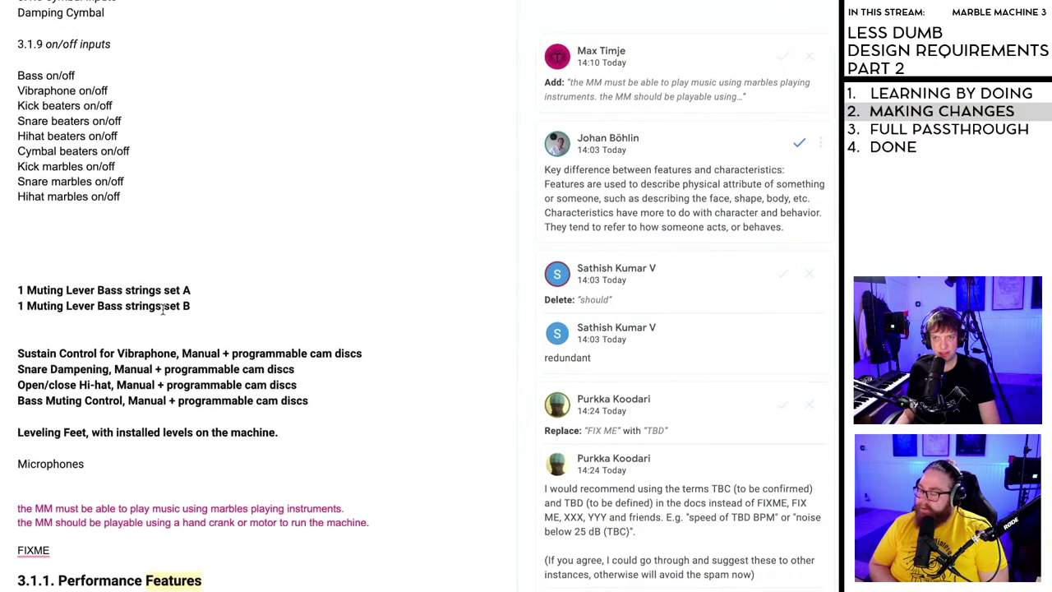
left_click_drag(194, 303, 16, 281)
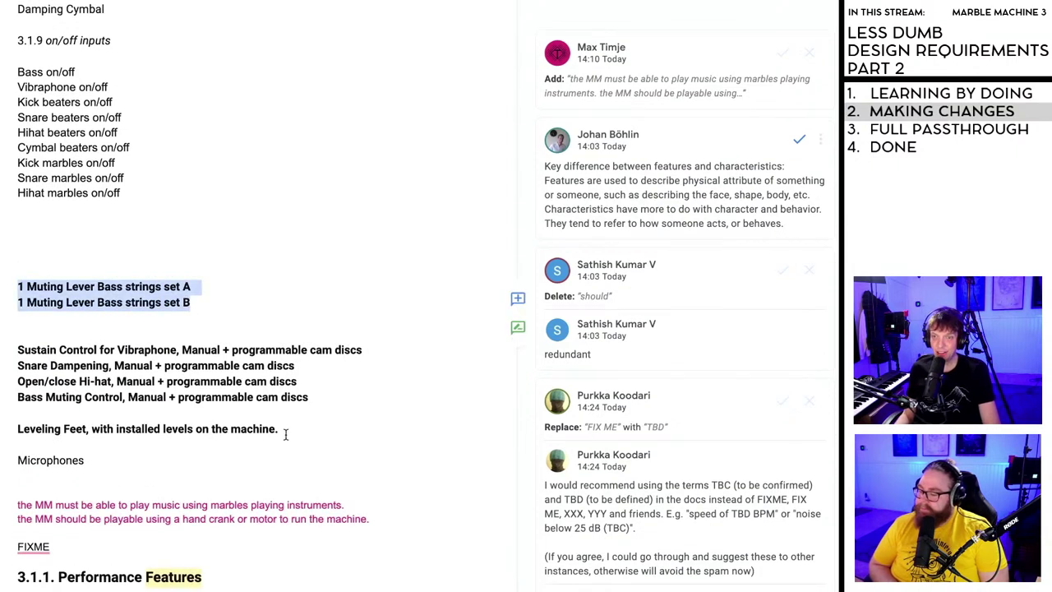
left_click_drag(283, 429, 18, 277)
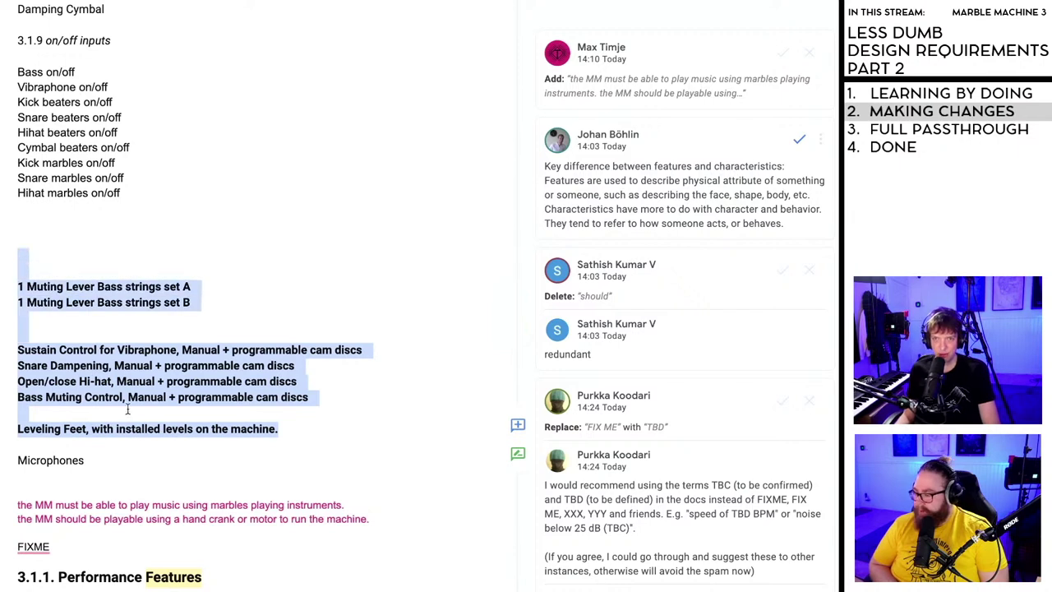
left_click(90, 461)
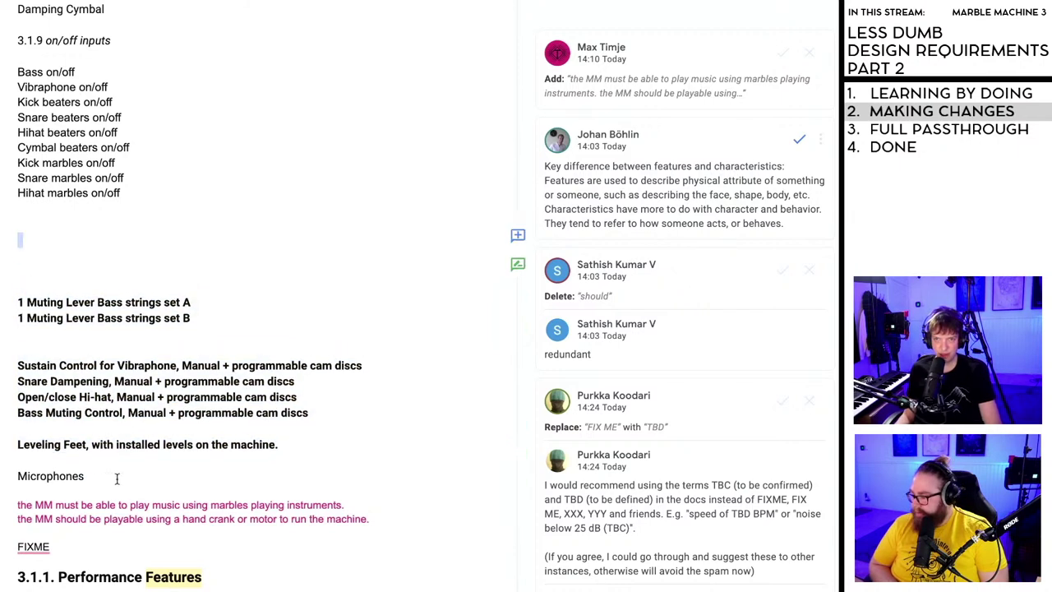
left_click_drag(88, 461, 13, 244)
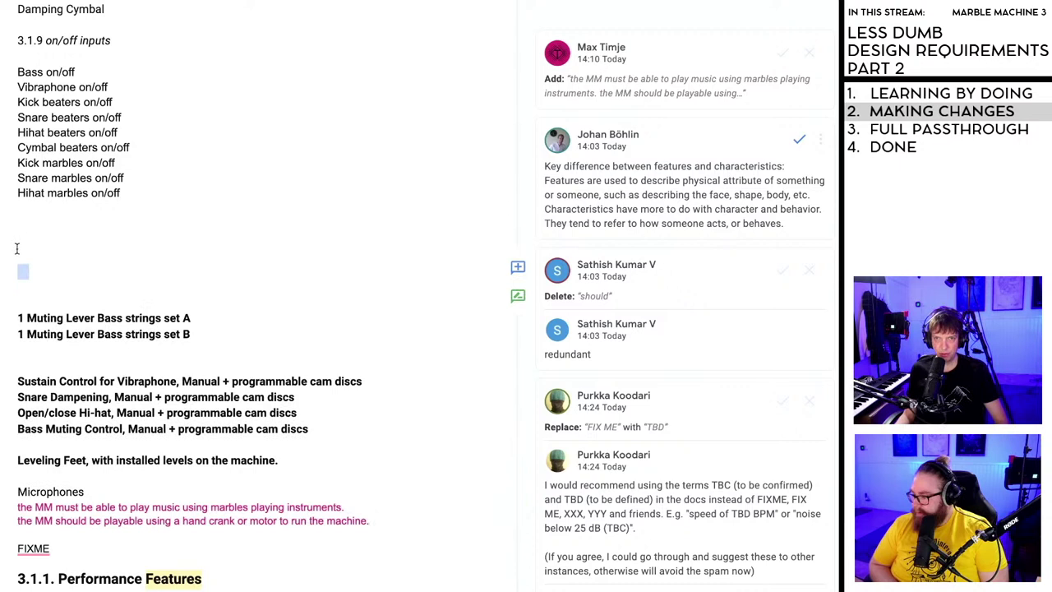
key("ctrl+z")
left_click_drag(16, 206, 165, 485)
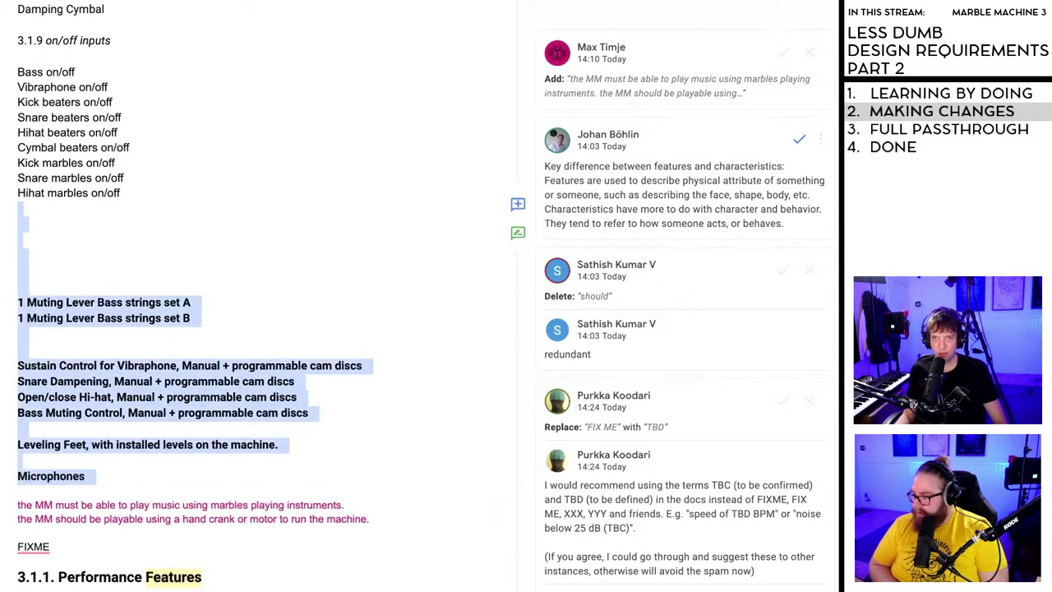
key("ctrl+b")
- Add a 3.1.10 heading with 'Program switch A/B' on its own line below the on/off list
left_click(215, 253)
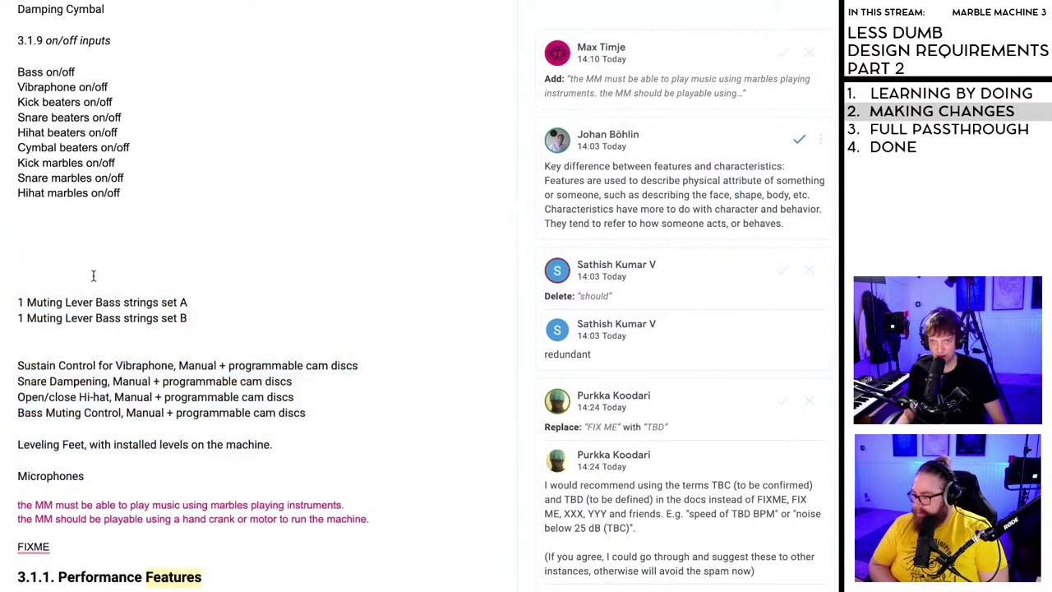
type("Program switch A/B")
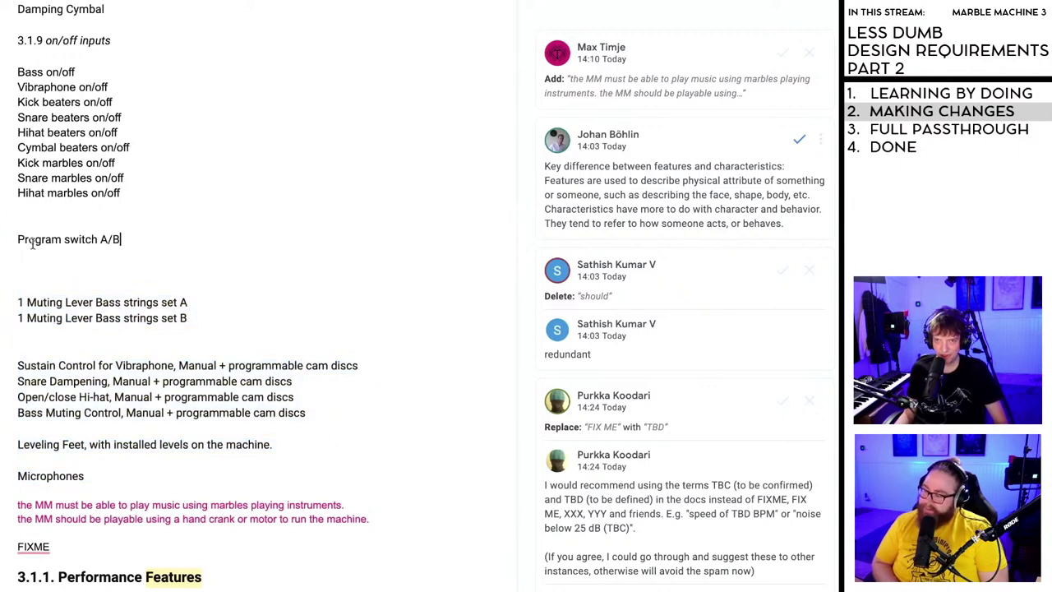
left_click(18, 239)
type("3.1")
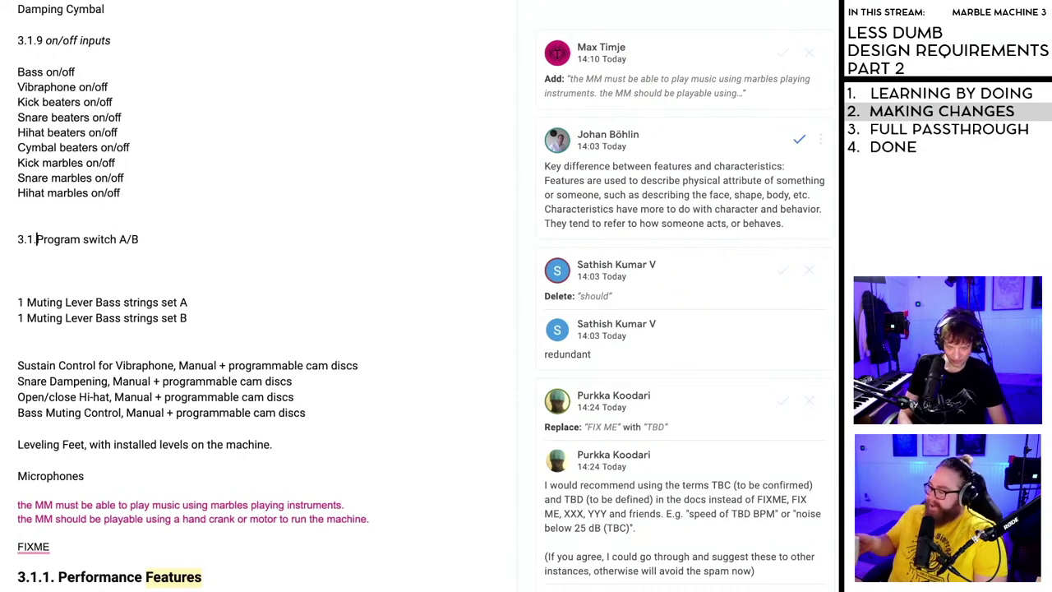
key("BackSpace")
type(".10")
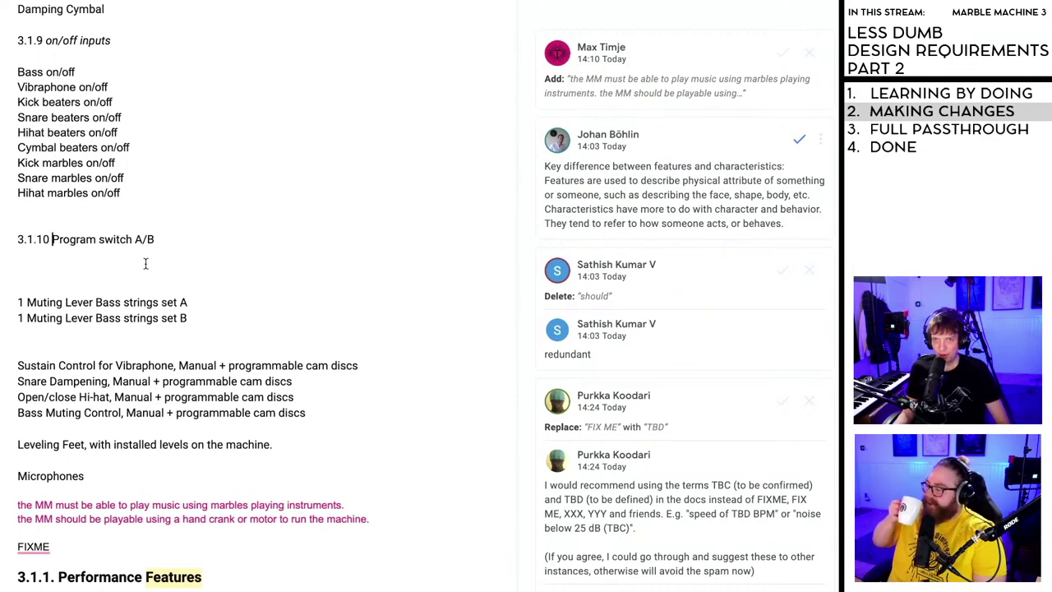
left_click(165, 257)
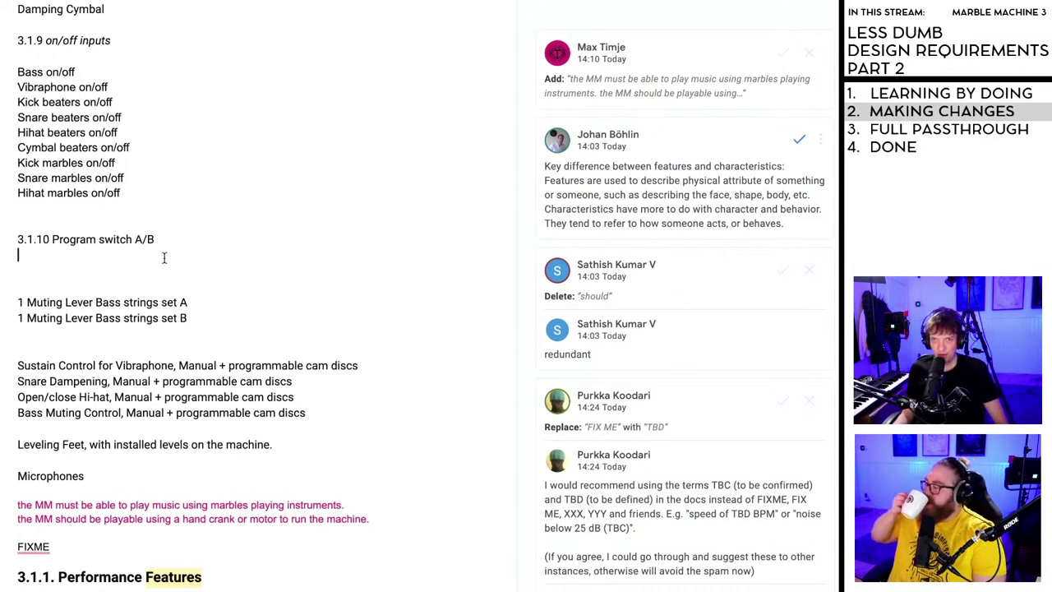
left_click(53, 239)
key("Return")
left_click(67, 239)
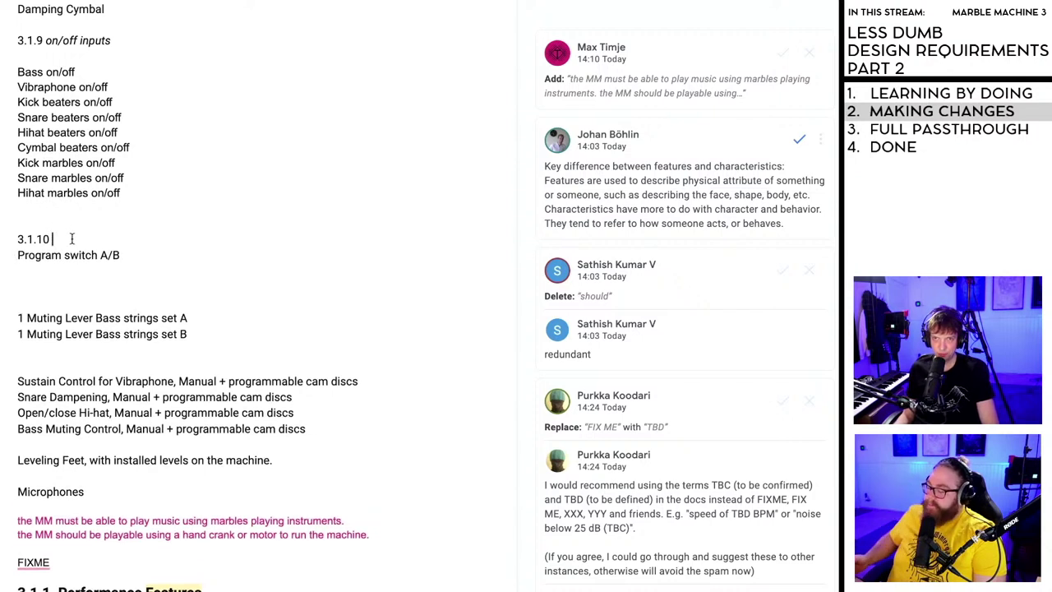
left_click(19, 72)
key("BackSpace")
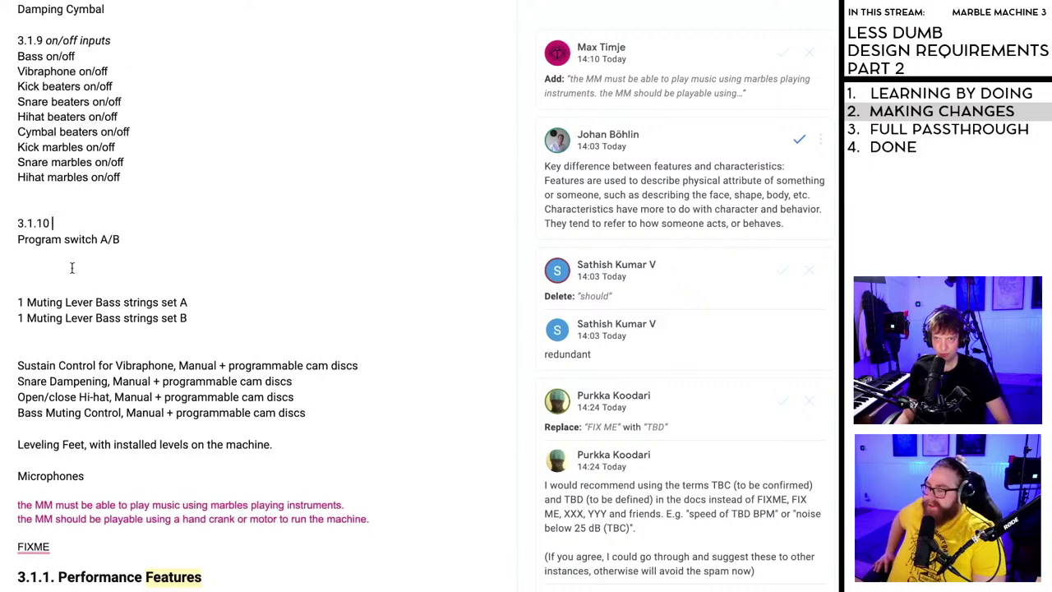
left_click(44, 202)
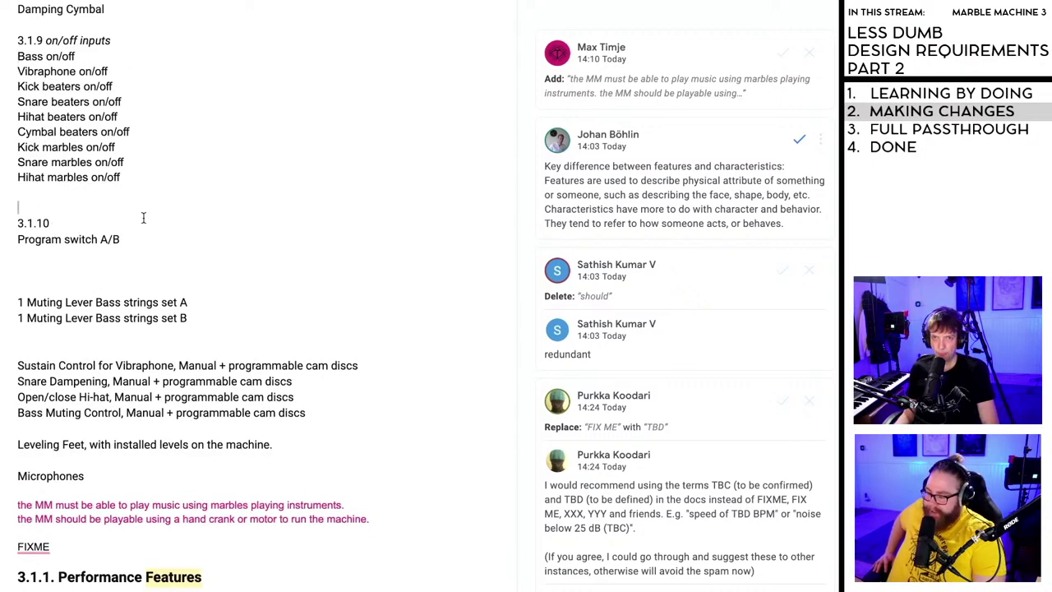
scroll(150, 240, "up", 8)
scroll(150, 245, "up", 4)
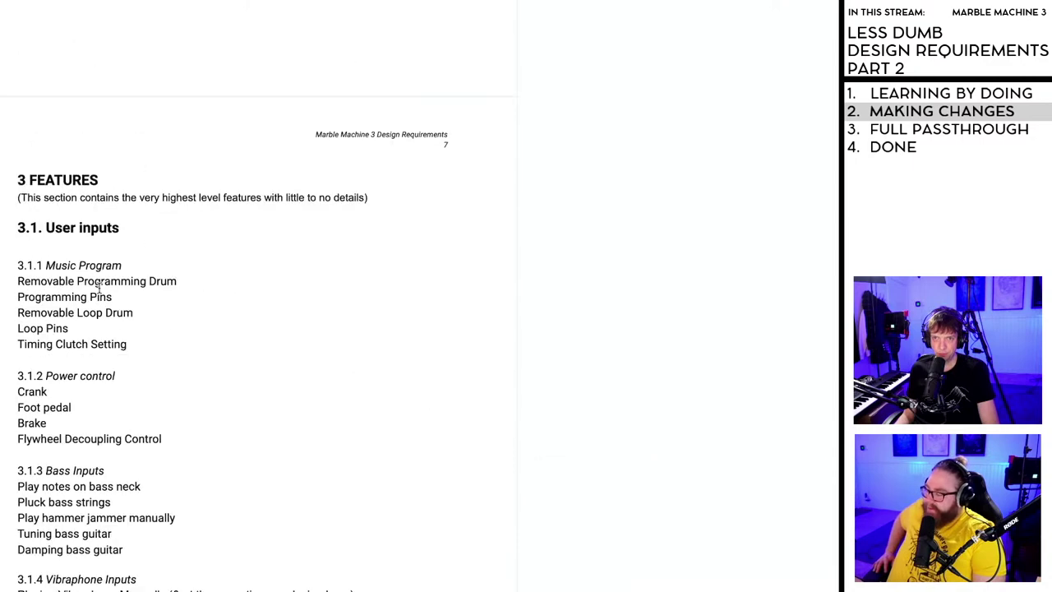
scroll(58, 271, "down", 2)
scroll(66, 271, "down", 6)
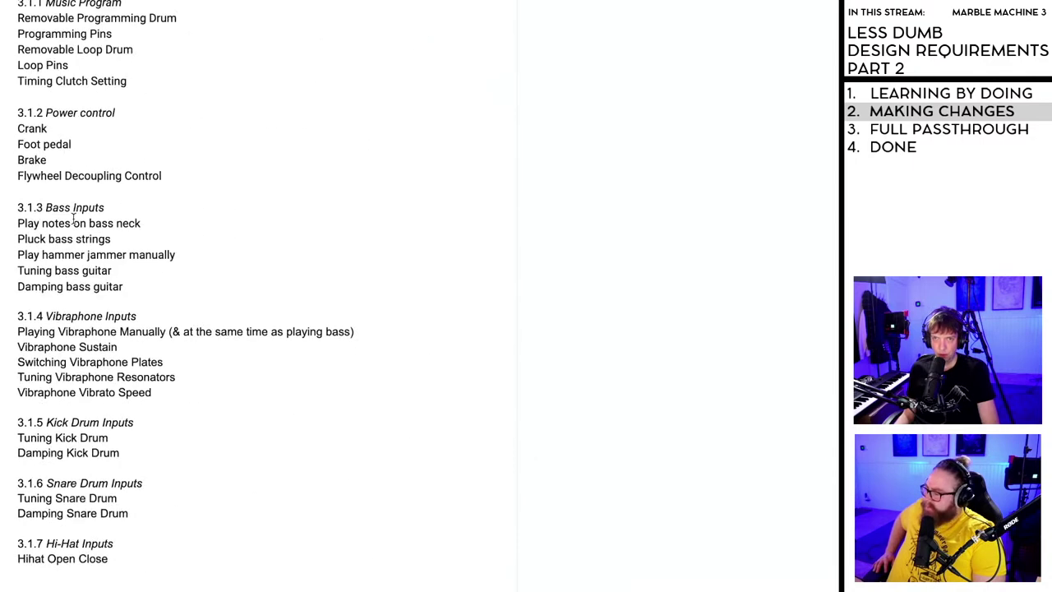
scroll(74, 237, "down", 3)
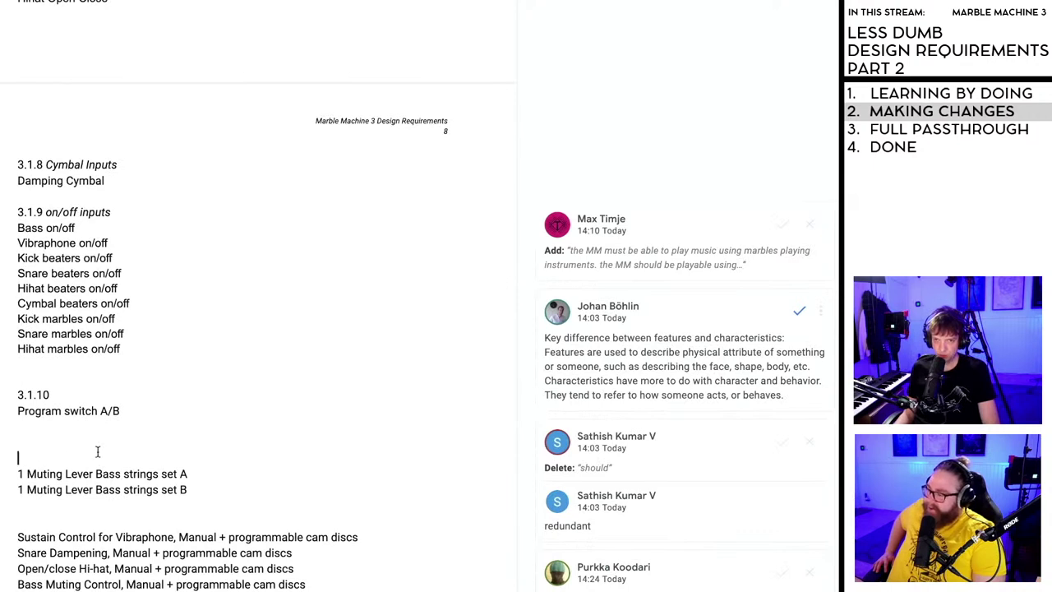
scroll(97, 451, "down", 1)
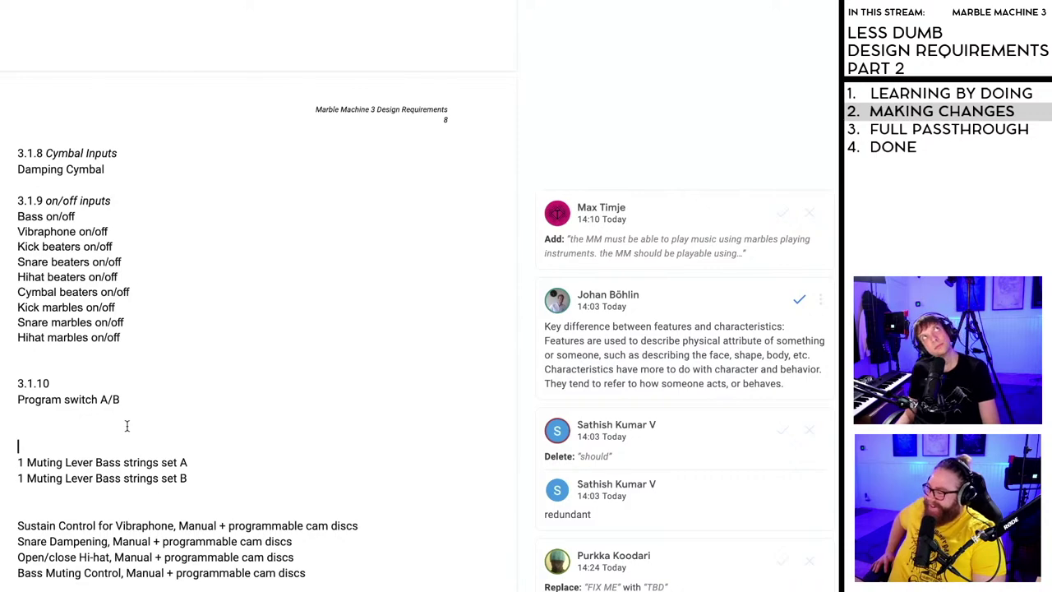
scroll(124, 422, "down", 1)
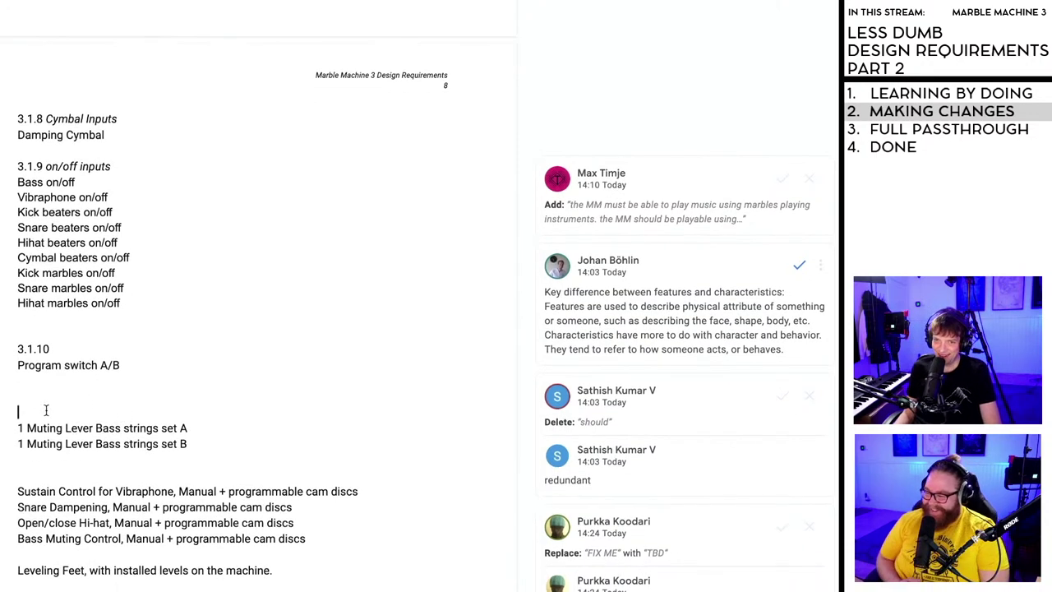
scroll(41, 403, "down", 2)
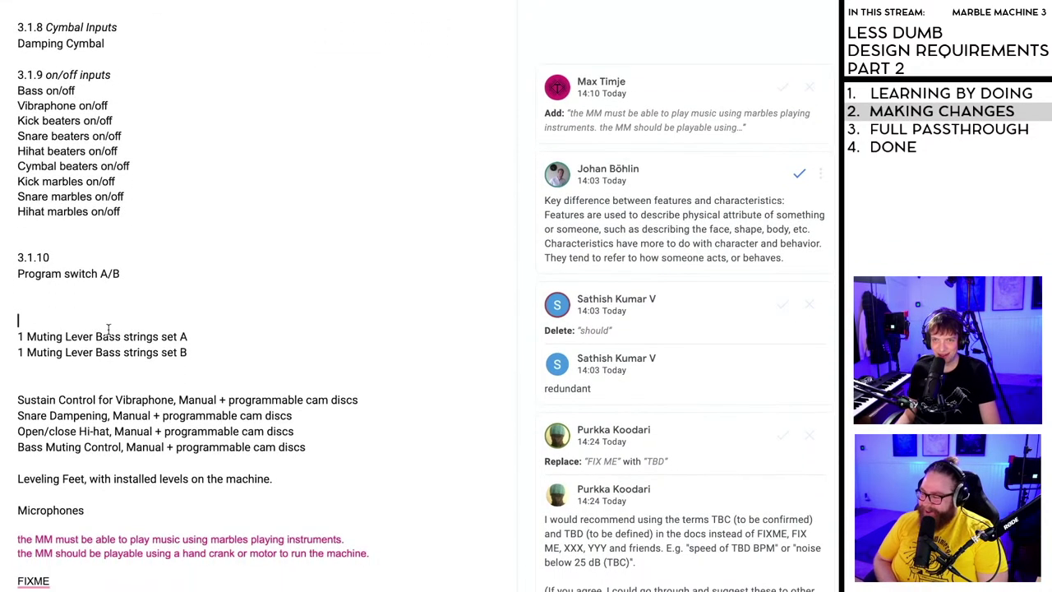
scroll(147, 322, "down", 1)
- Delete both Muting Lever Bass strings lines and the blank lines above Sustain Control
left_click_drag(185, 336, 5, 321)
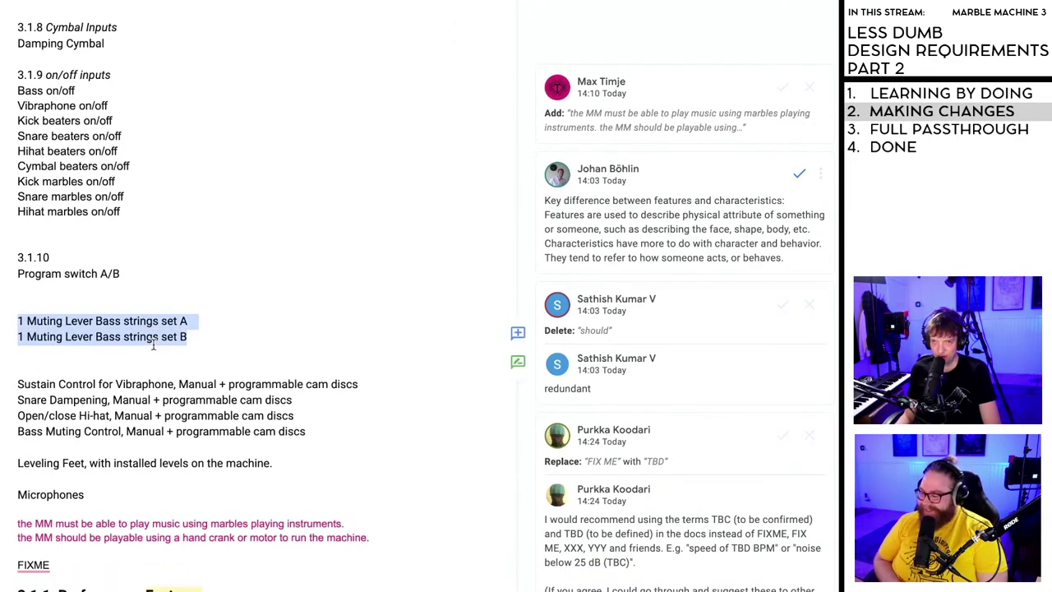
key("Delete")
scroll(159, 338, "down", 5)
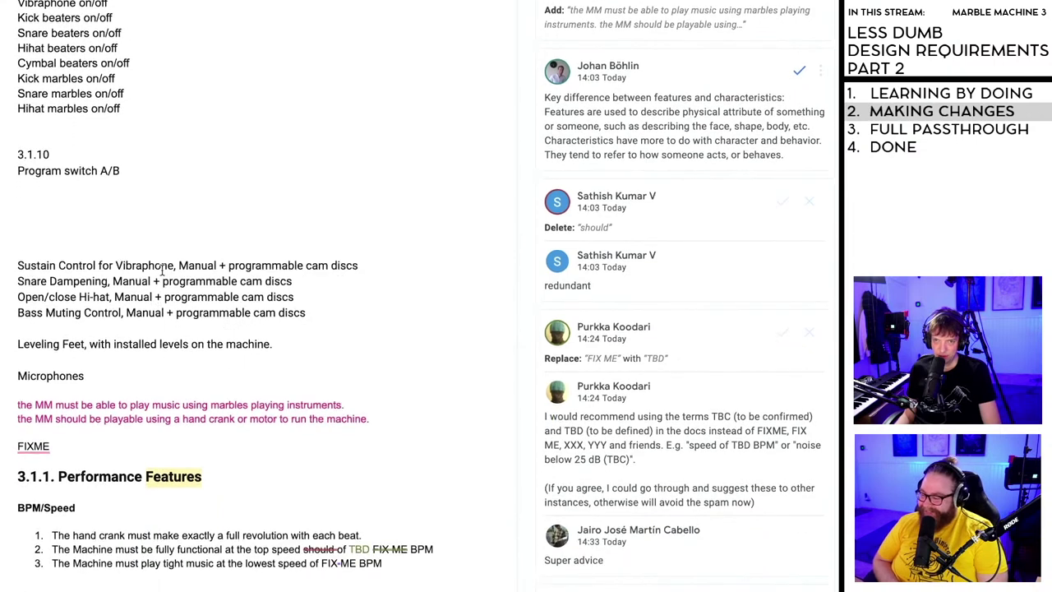
scroll(148, 287, "down", 1)
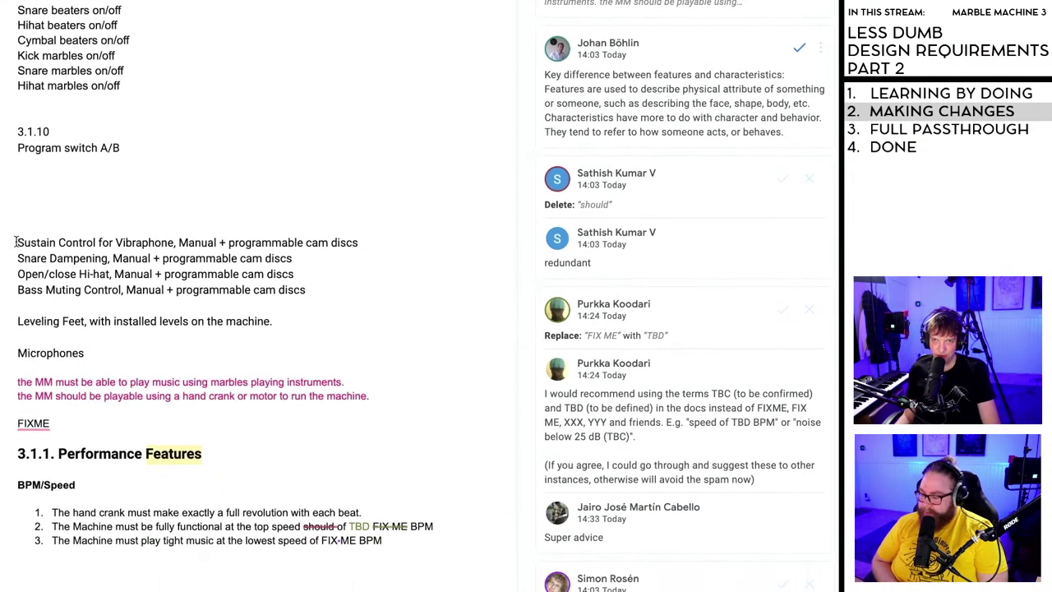
left_click(15, 241)
key("BackSpace")
key("BackSpace")
key("BackSpace")
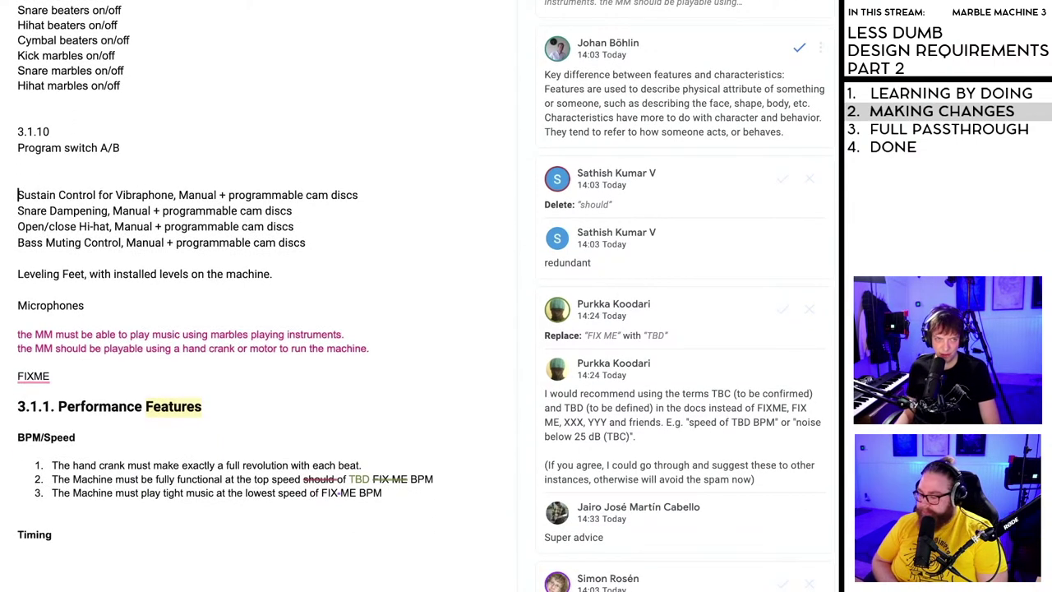
- Look over the four cam disc control lines, then switch to Fusion 360
left_click_drag(304, 243, 22, 197)
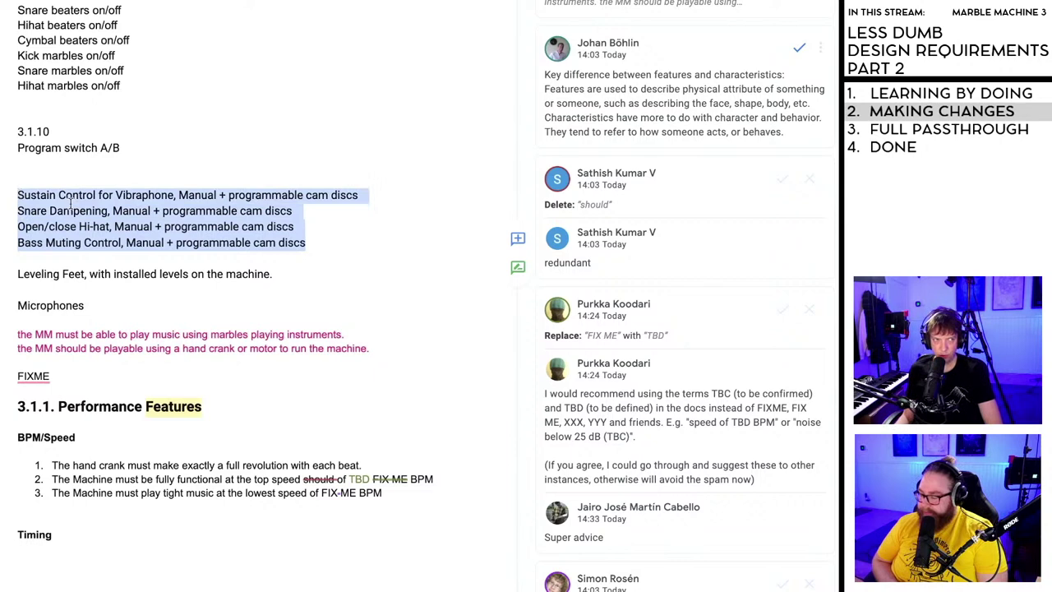
left_click(258, 197)
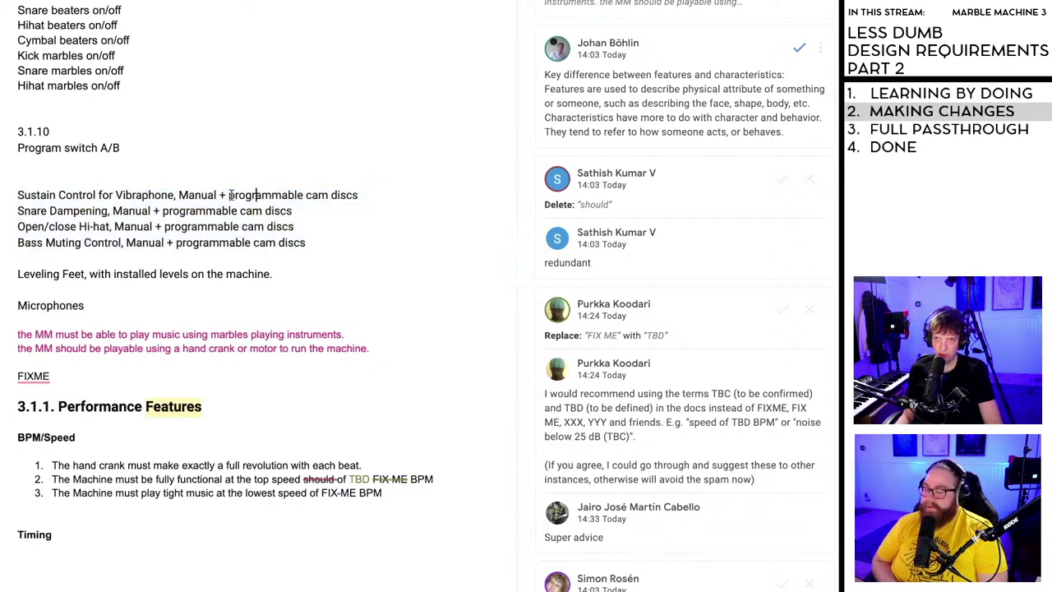
left_click_drag(258, 197, 358, 197)
left_click(223, 227)
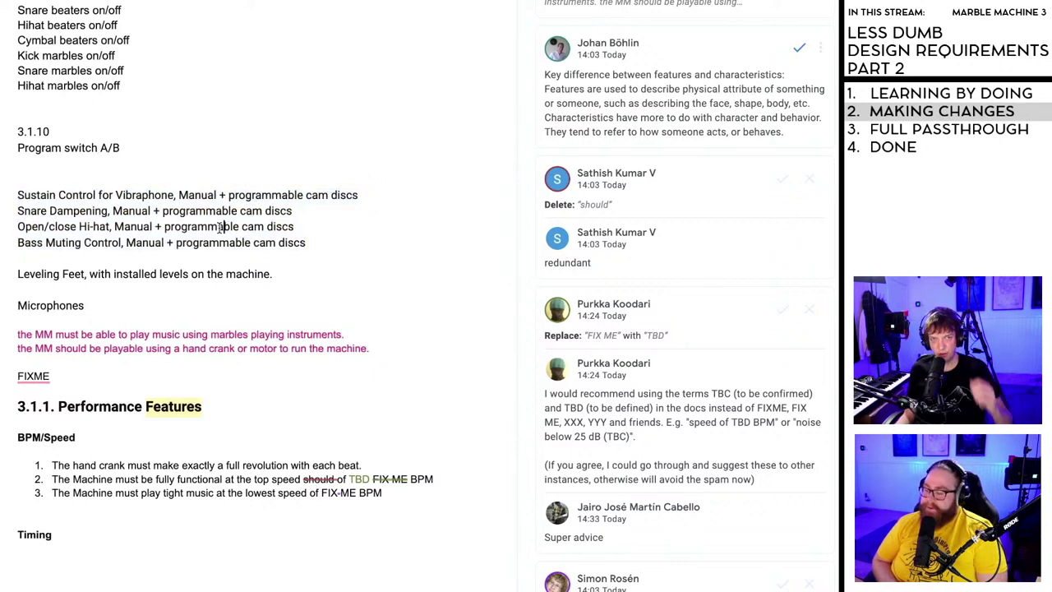
key("super+Tab")
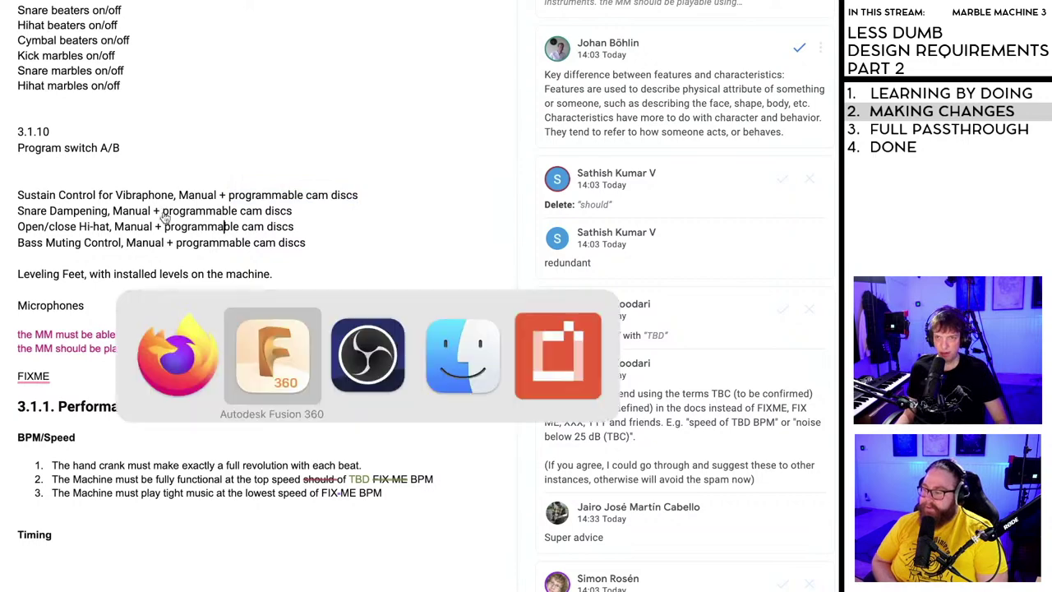
left_click(294, 371)
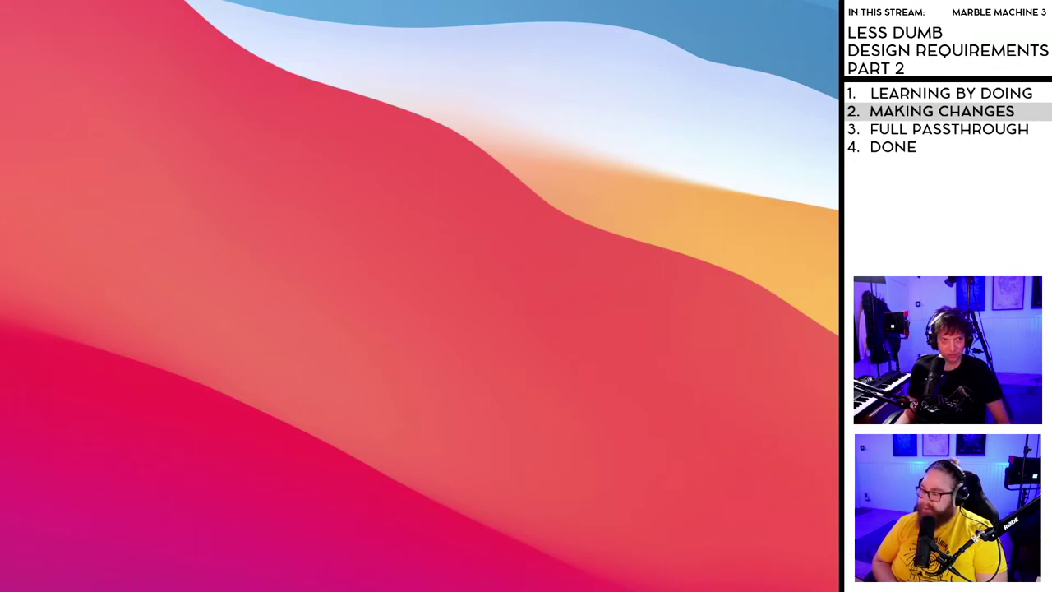
- Switch through Fusion 360 and back to Firefox with the requirements document
key("super+Tab")
left_click(165, 398)
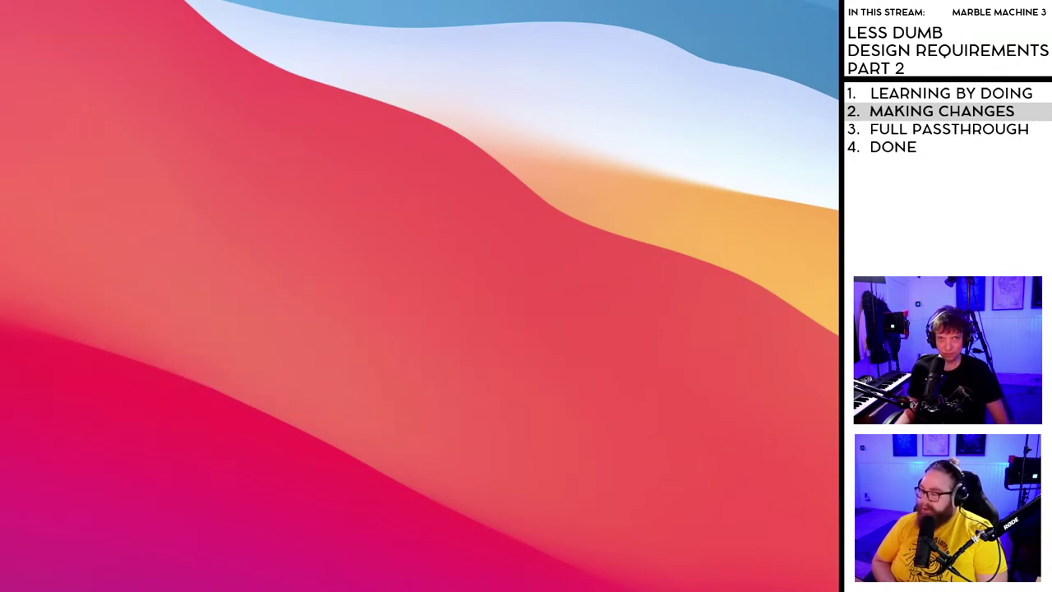
key("super+Tab")
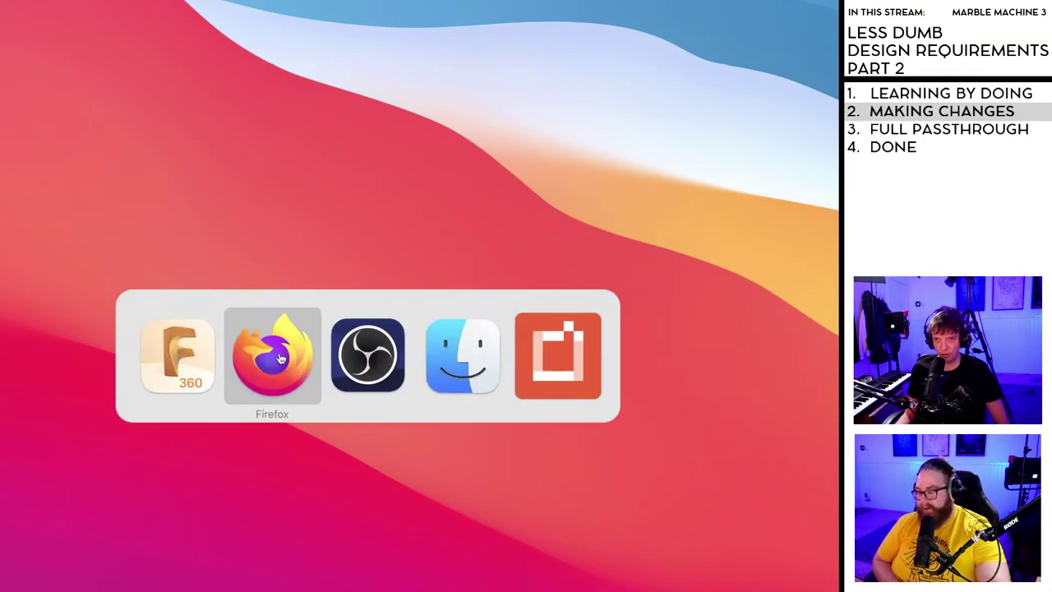
left_click(280, 358)
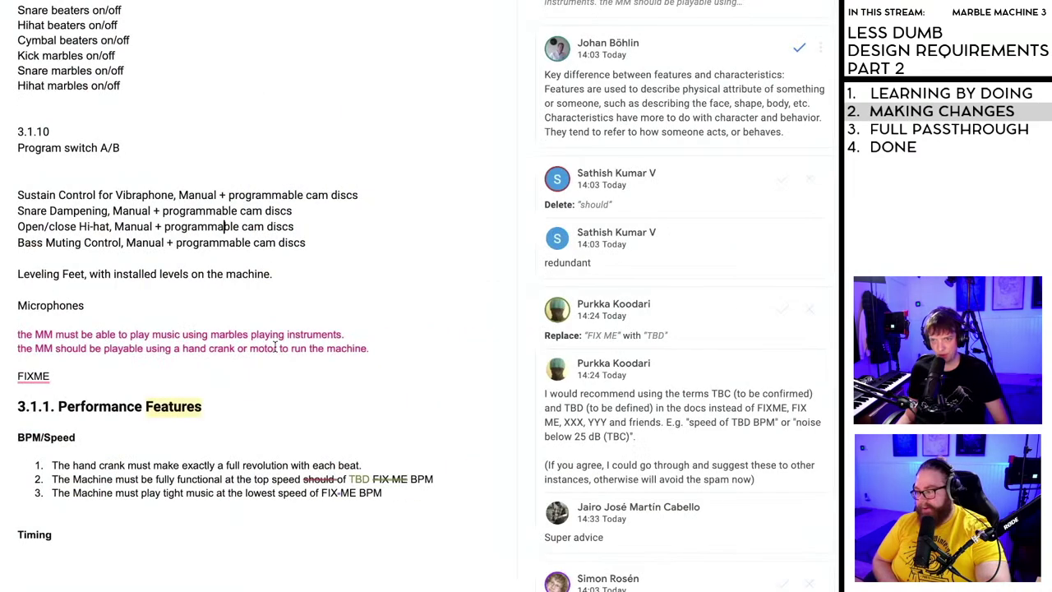
left_click(312, 248)
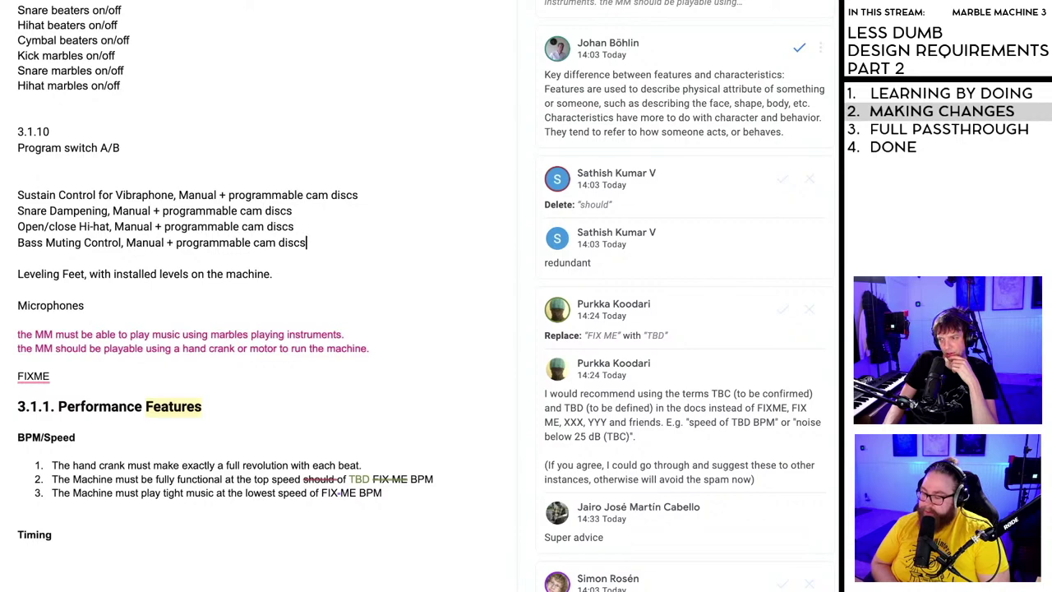
scroll(411, 328, "right", 3)
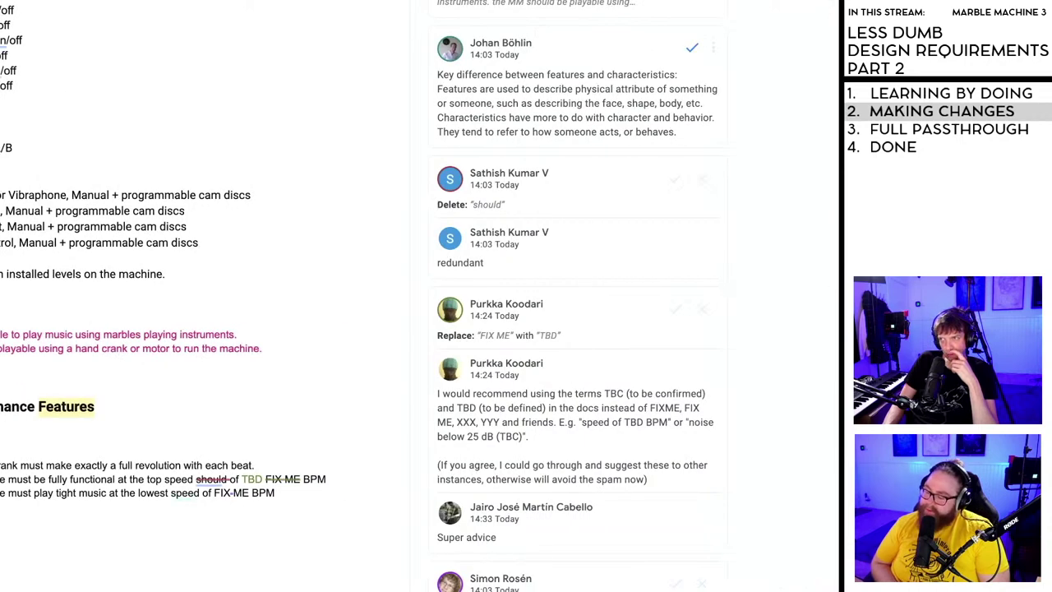
scroll(268, 359, "left", 3)
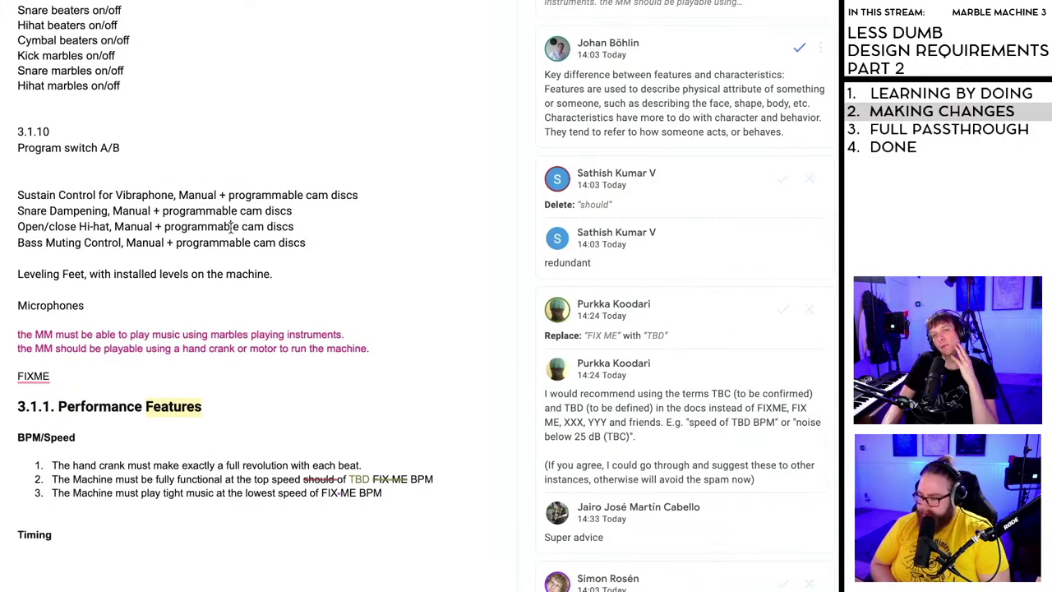
scroll(233, 236, "up", 5)
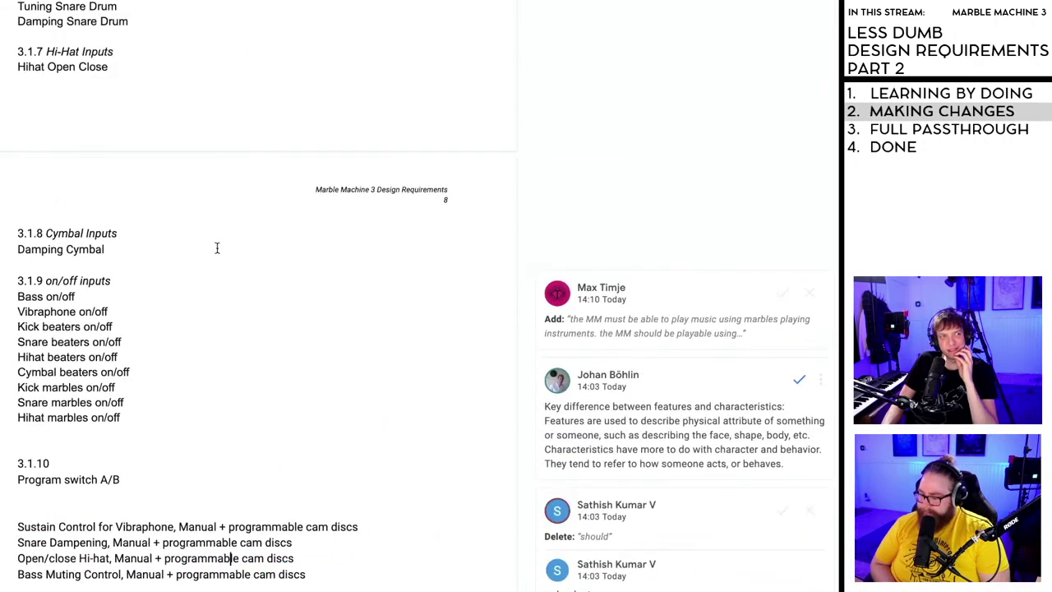
scroll(192, 252, "up", 6)
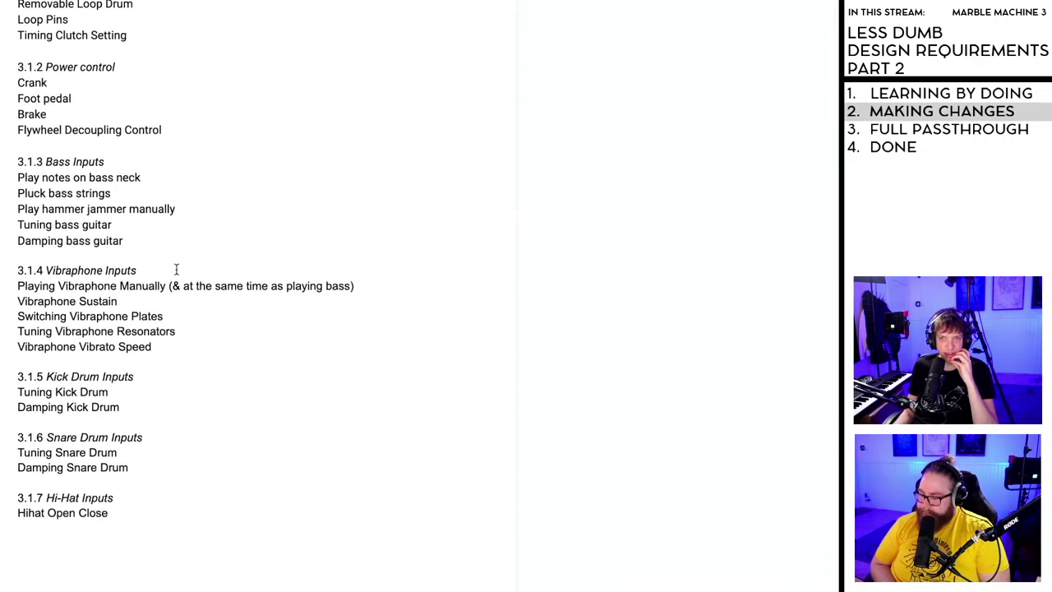
- Add a 'Bass Amplifier Inputs' line after 'Damping bass guitar' in 3.1.3
left_click(137, 322)
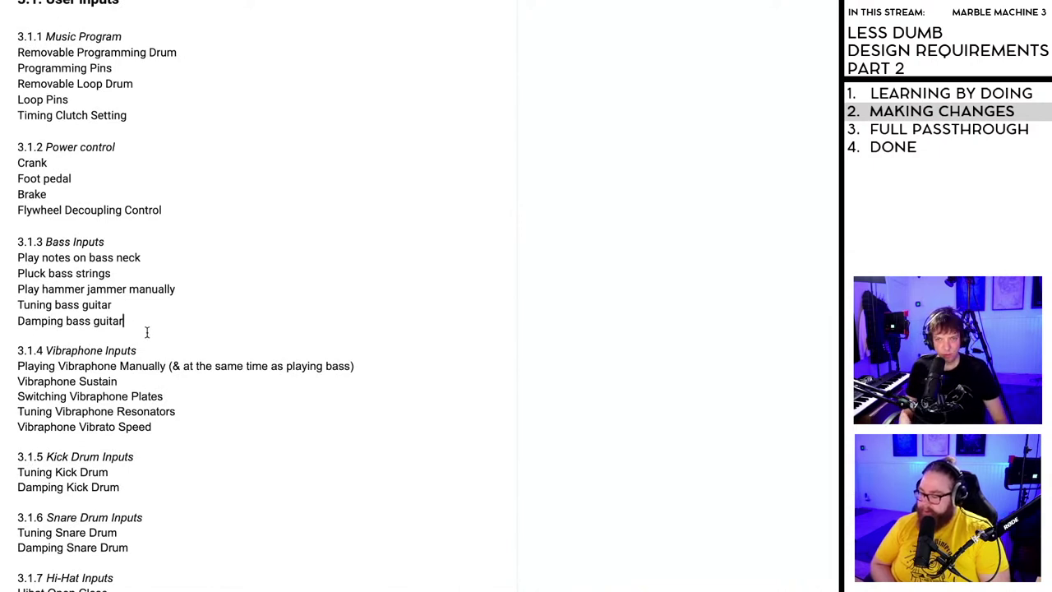
key("Return")
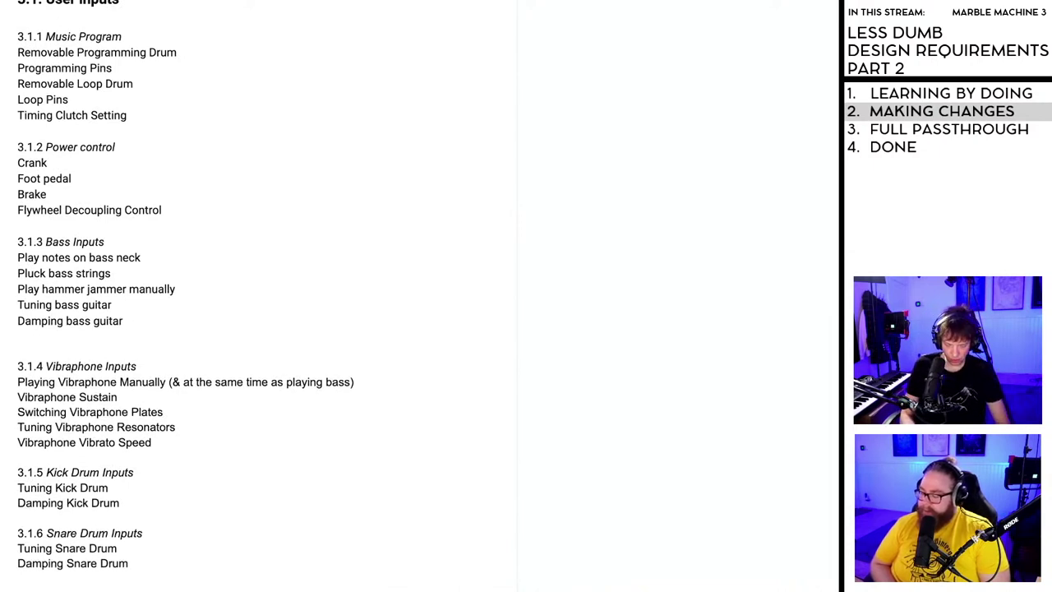
type("Bass")
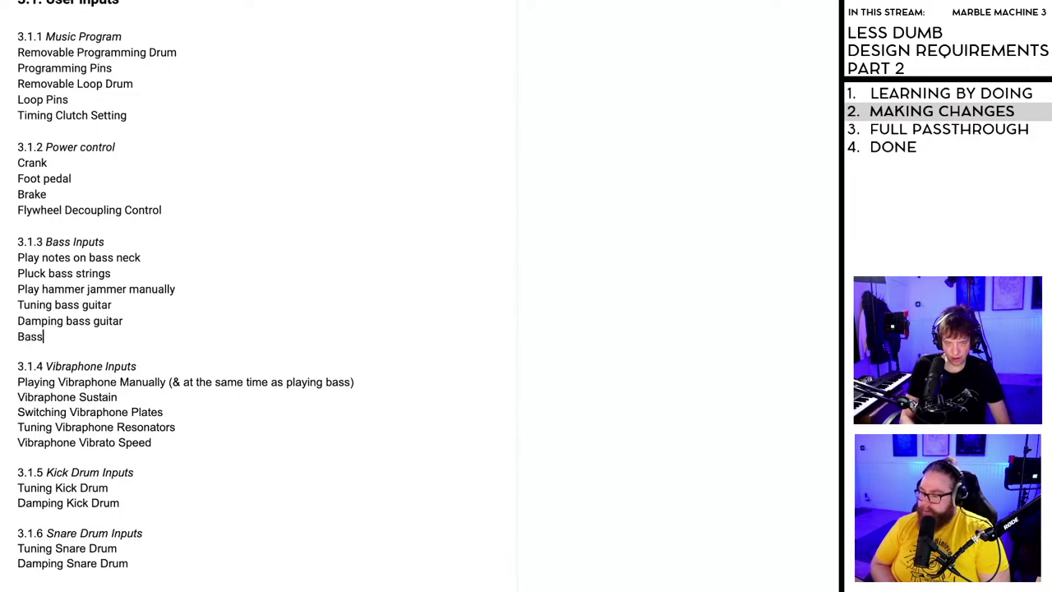
type(" Amplifier")
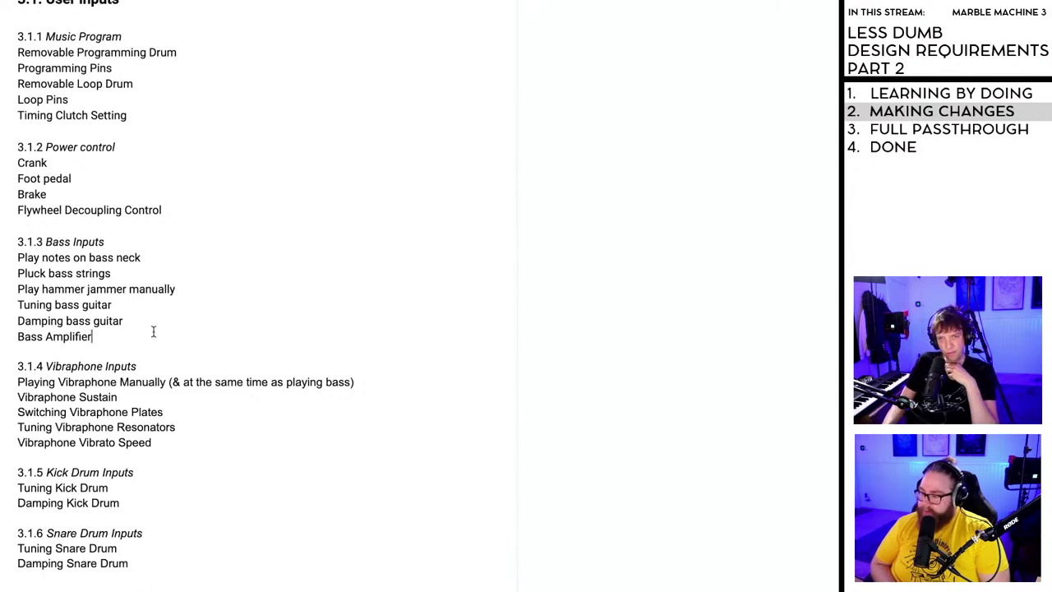
scroll(152, 332, "down", 1)
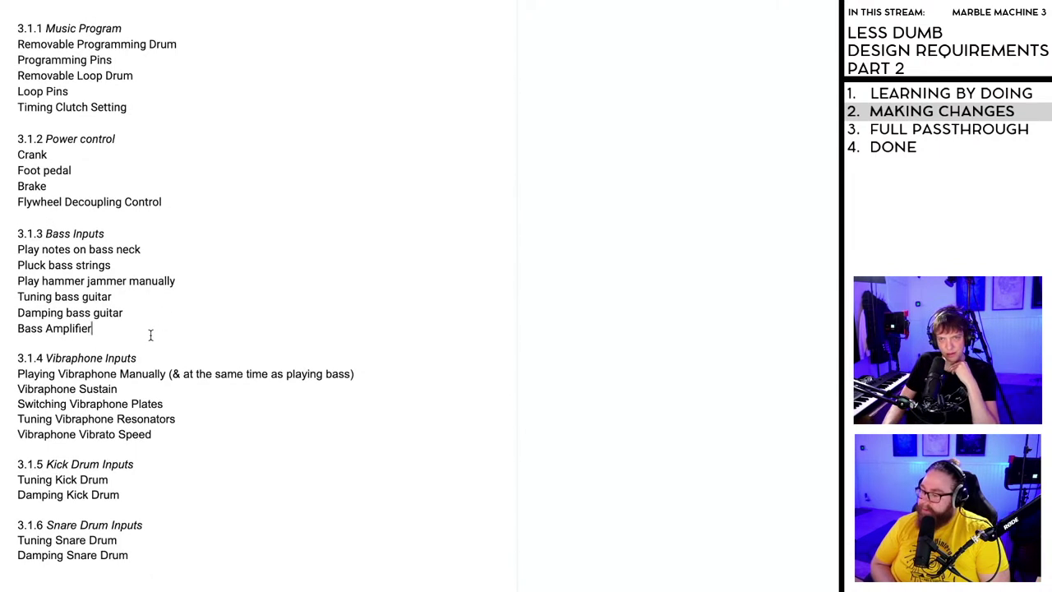
scroll(150, 335, "up", 1)
scroll(151, 333, "down", 3)
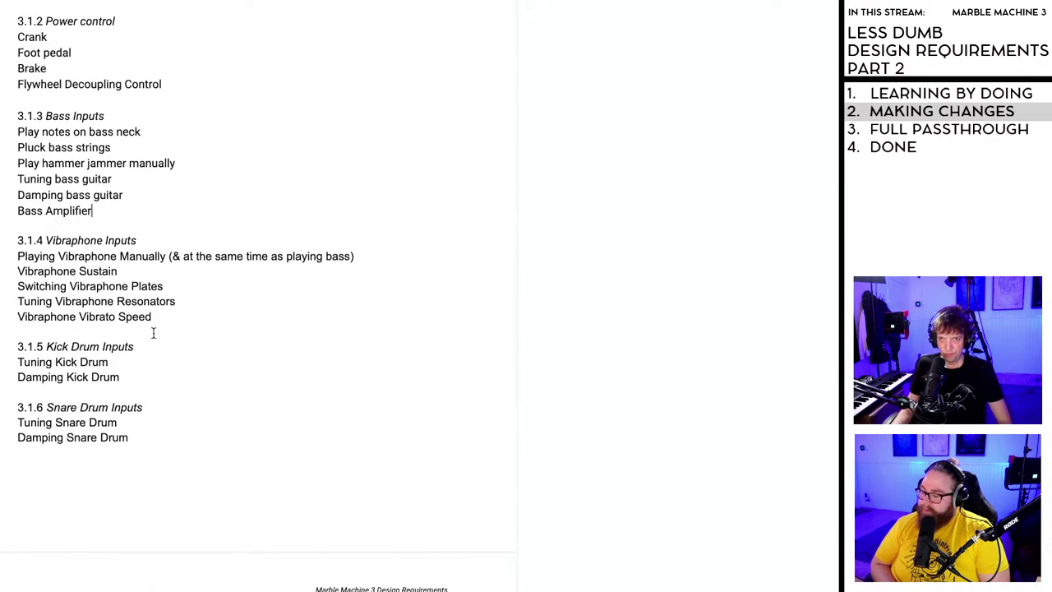
scroll(153, 332, "down", 2)
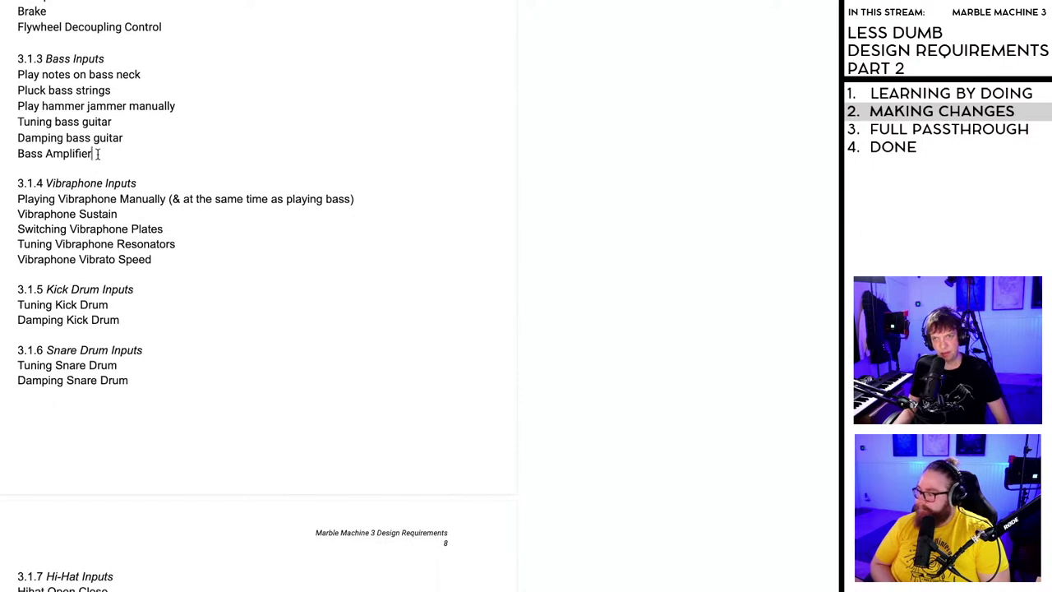
type("nputs")
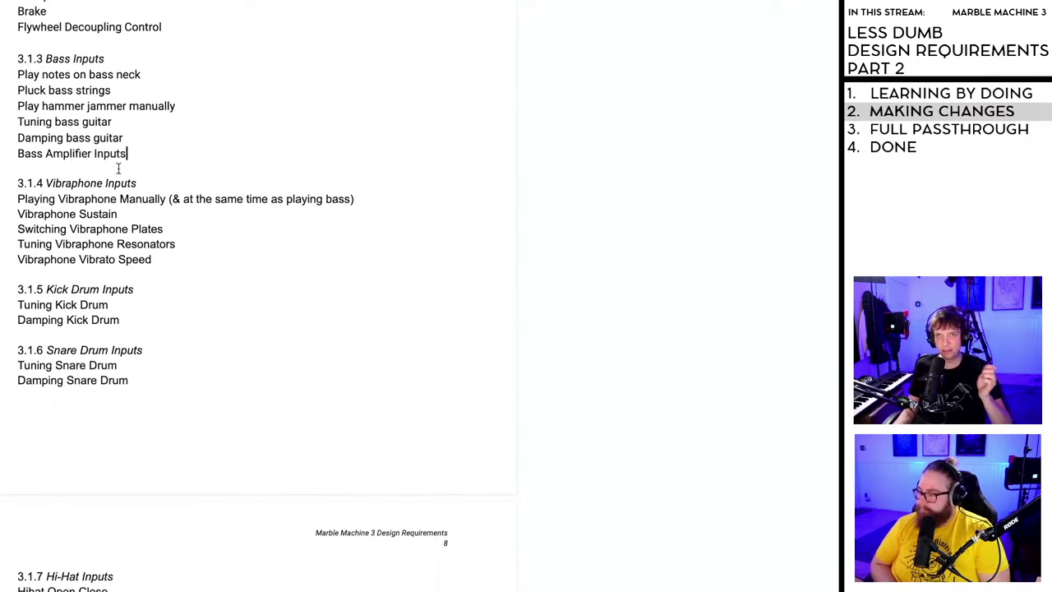
left_click(148, 173)
scroll(145, 179, "down", 5)
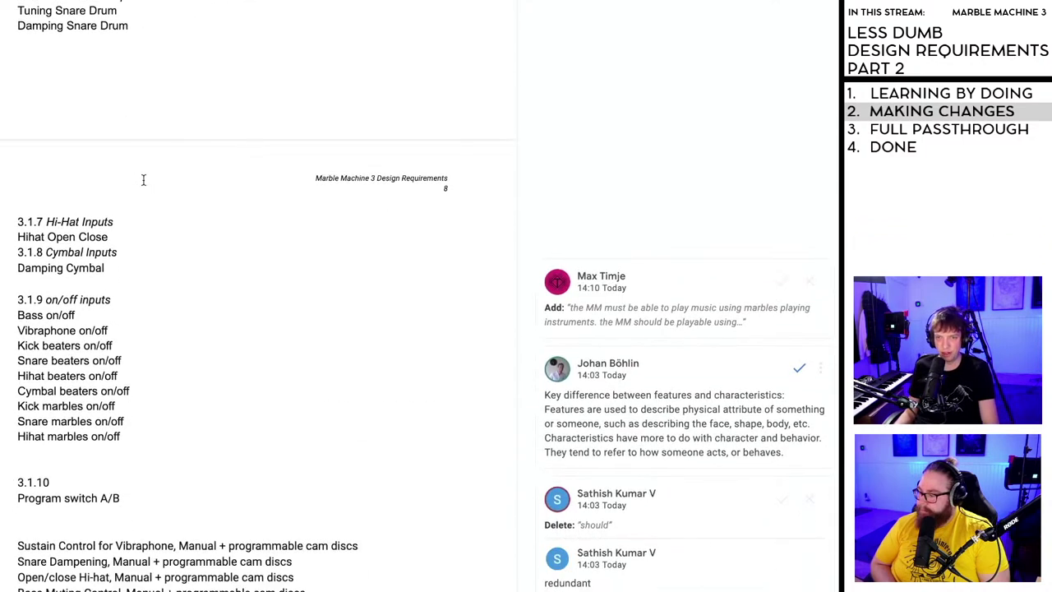
scroll(143, 179, "down", 1)
scroll(143, 179, "down", 1)
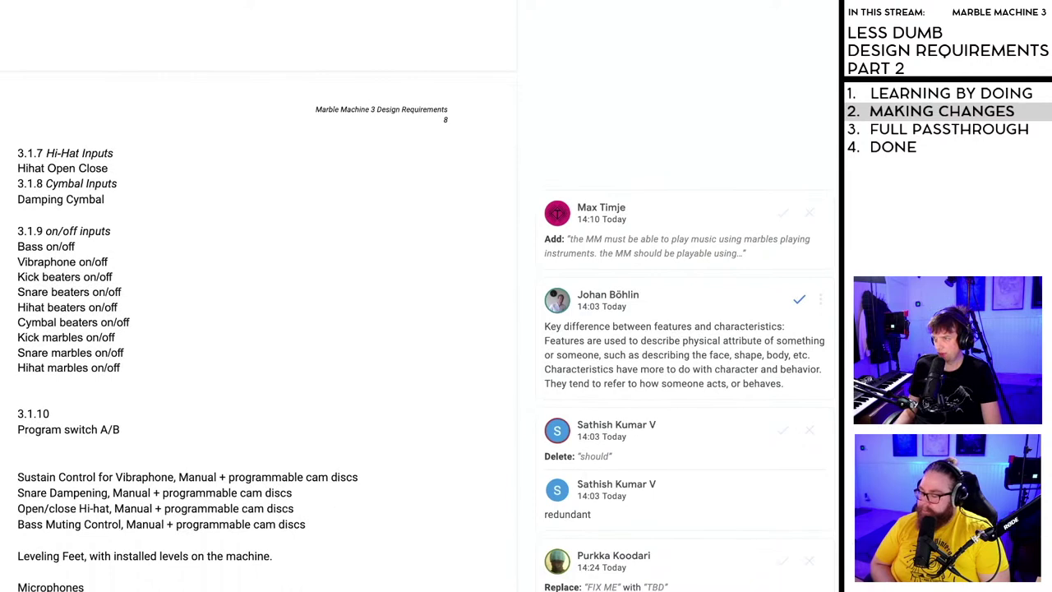
left_click(376, 235)
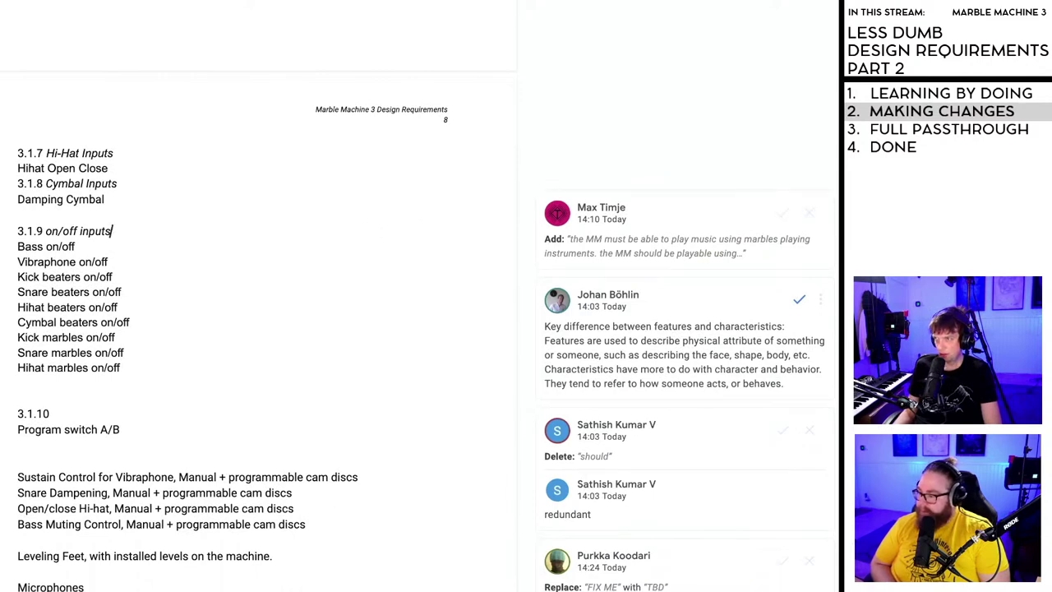
right_click(696, 206)
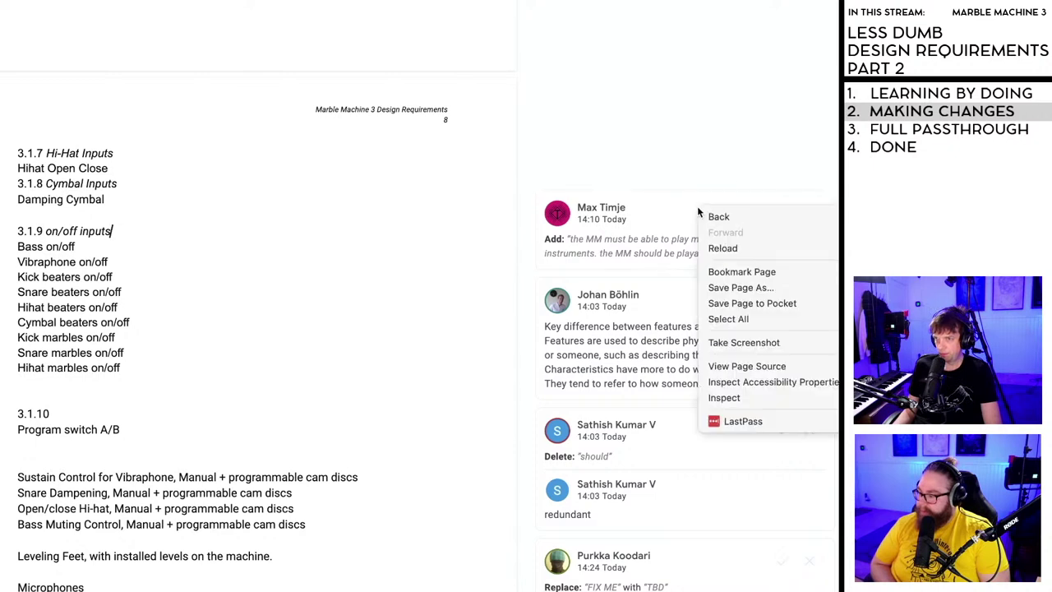
left_click(704, 141)
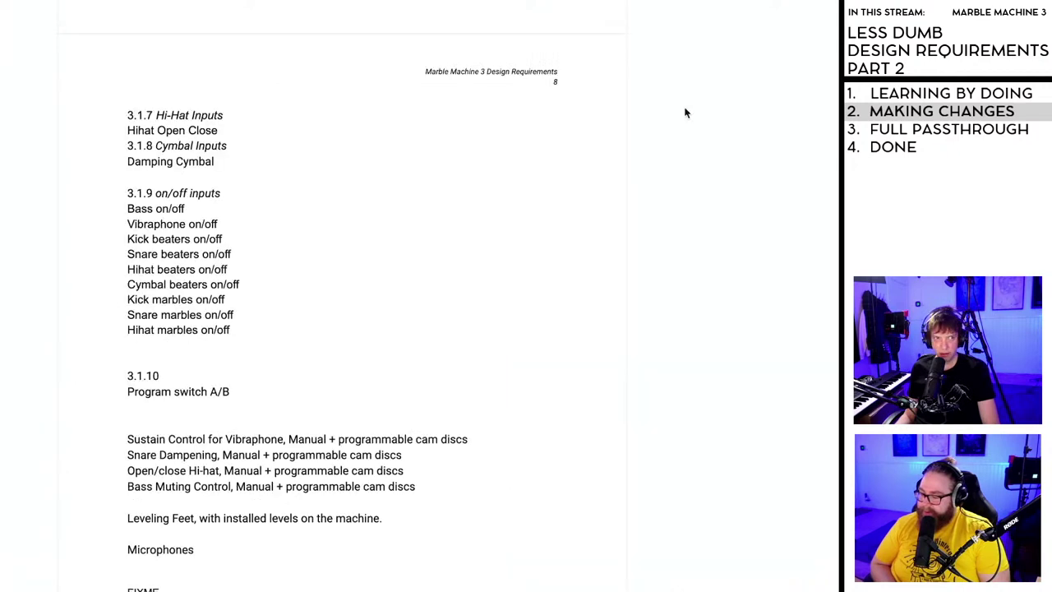
left_click_drag(159, 286, 199, 286)
left_click(241, 376)
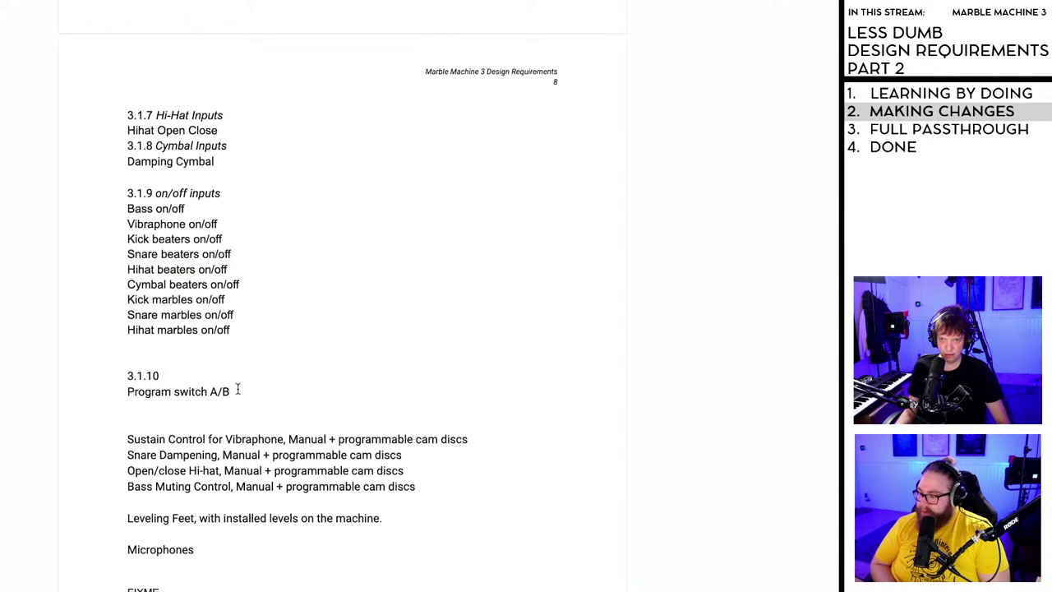
left_click_drag(230, 392, 201, 391)
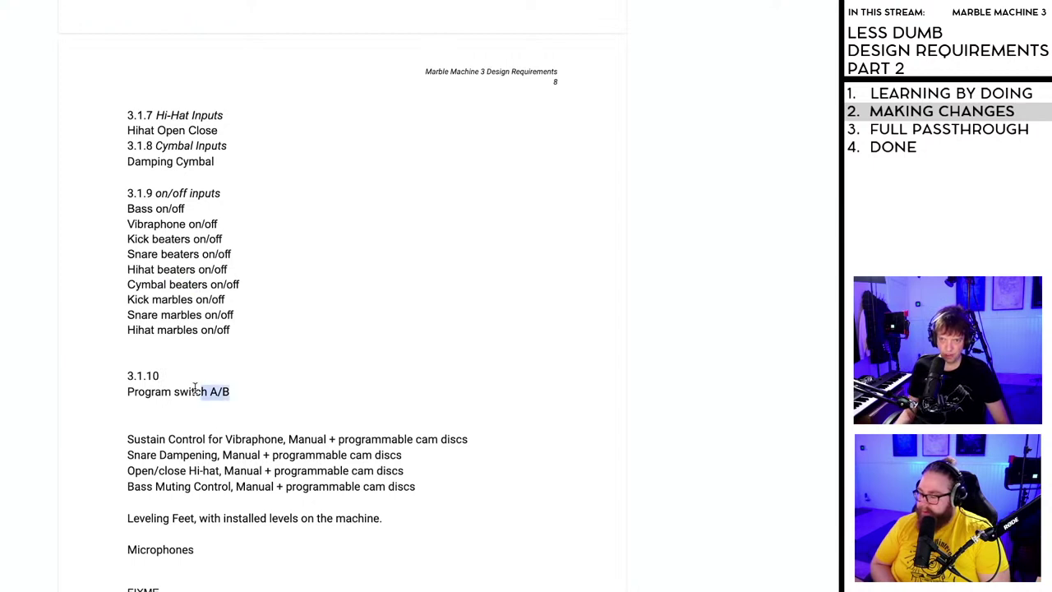
left_click(307, 359)
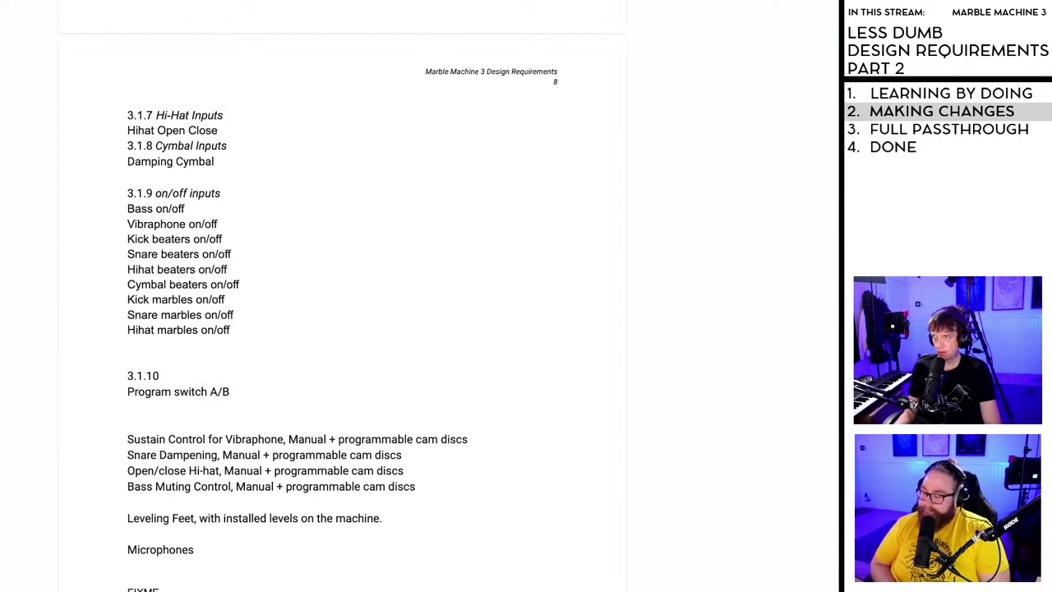
left_click(221, 193)
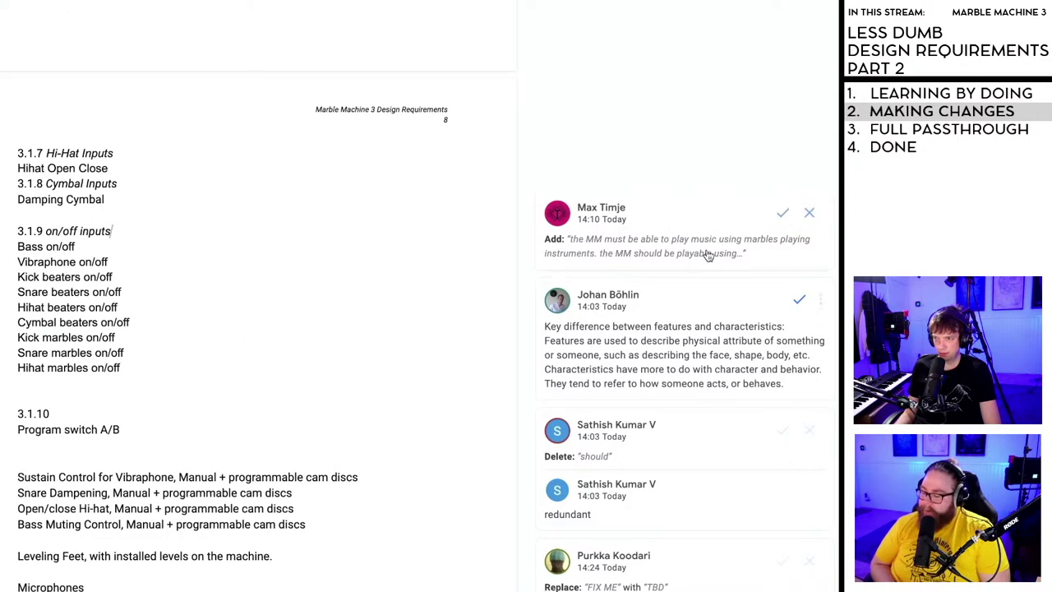
scroll(289, 414, "down", 1)
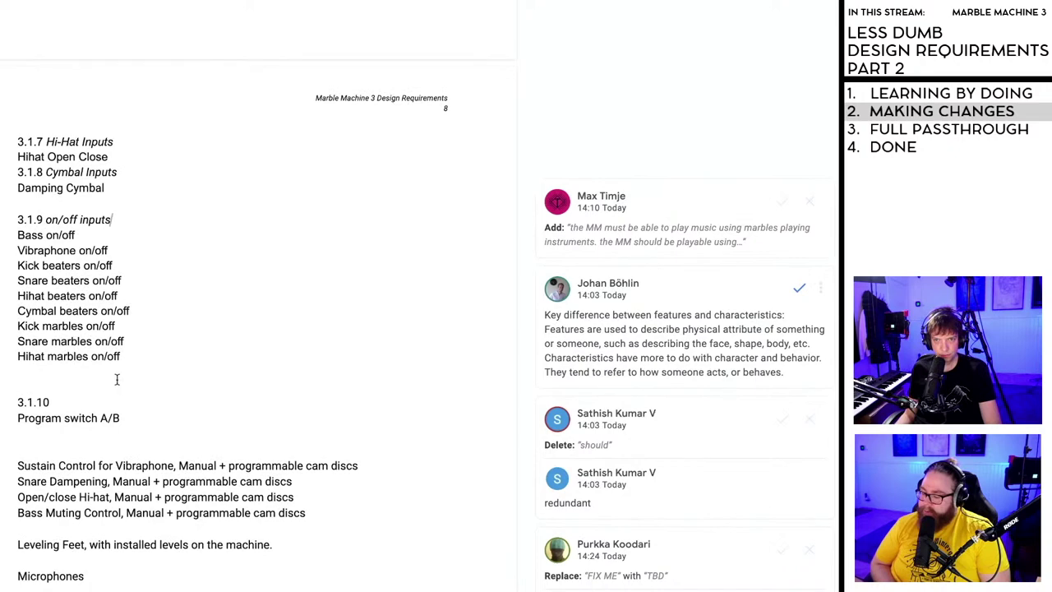
double_click(122, 376)
scroll(124, 379, "down", 1)
scroll(124, 379, "down", 1)
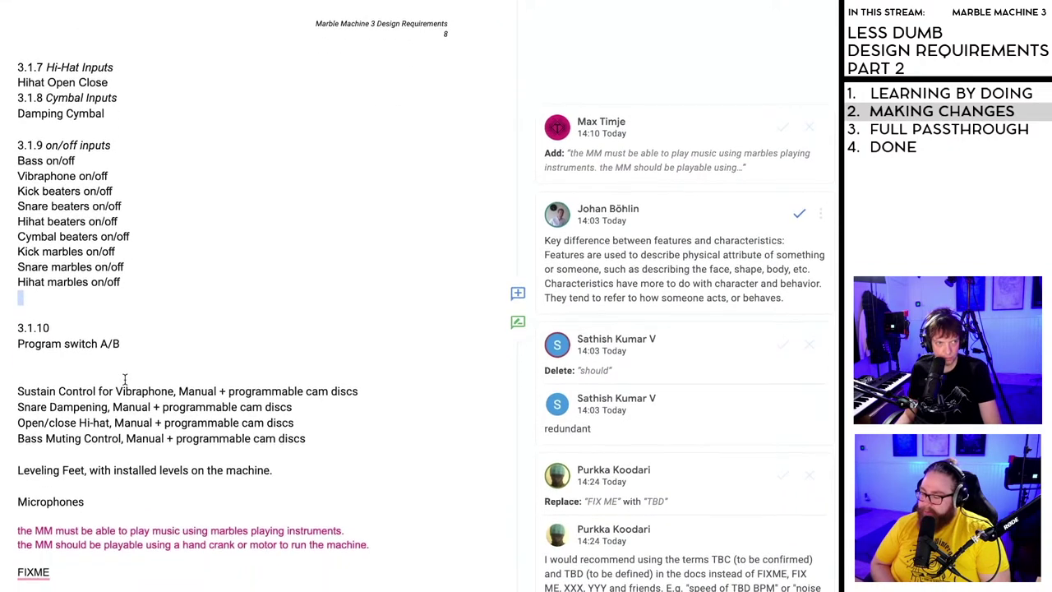
scroll(254, 362, "down", 1)
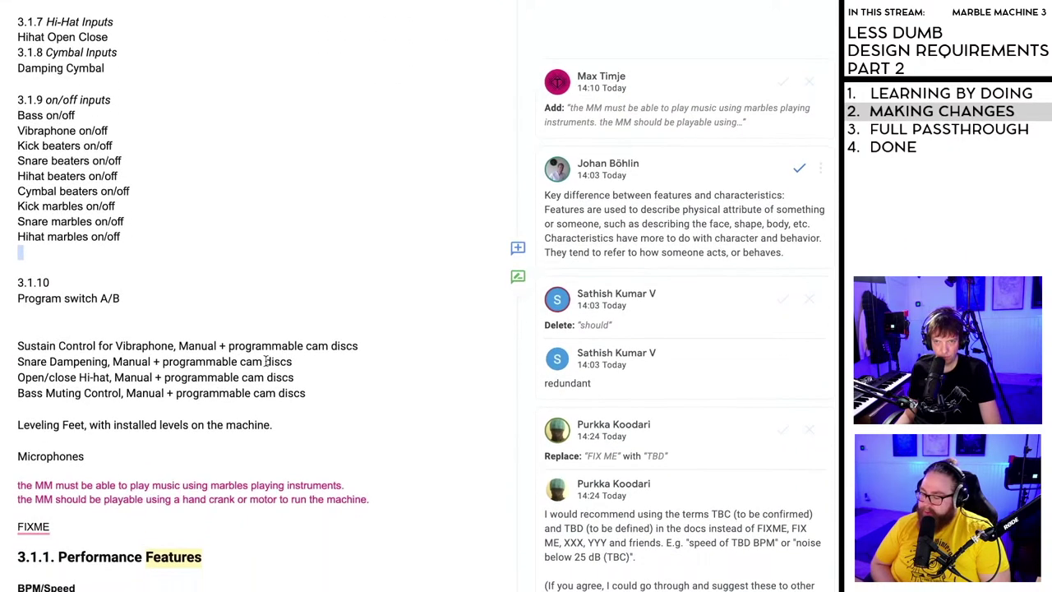
scroll(254, 363, "down", 1)
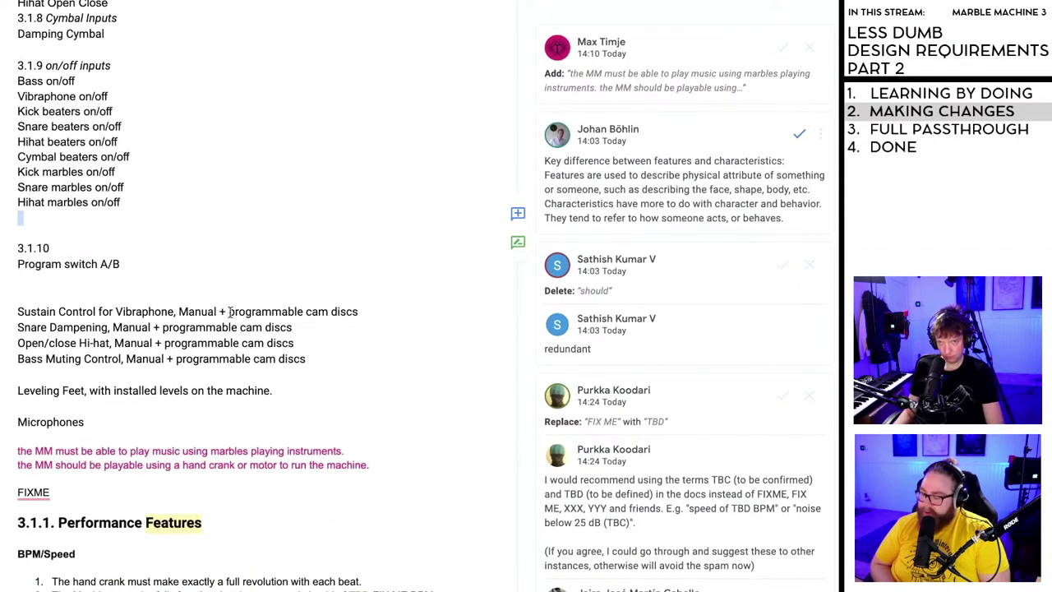
left_click(230, 313)
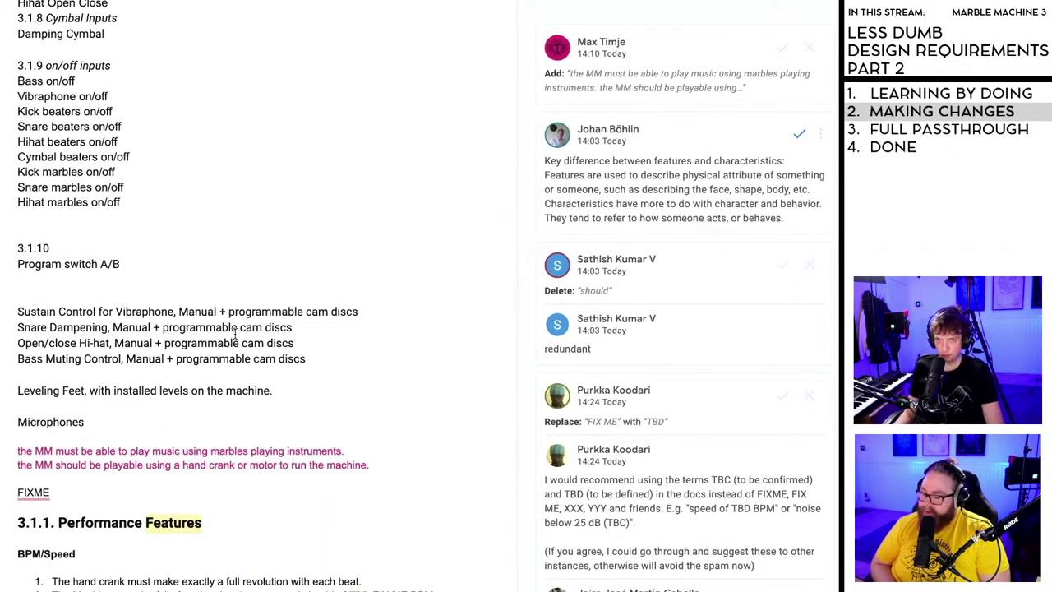
scroll(235, 332, "down", 2)
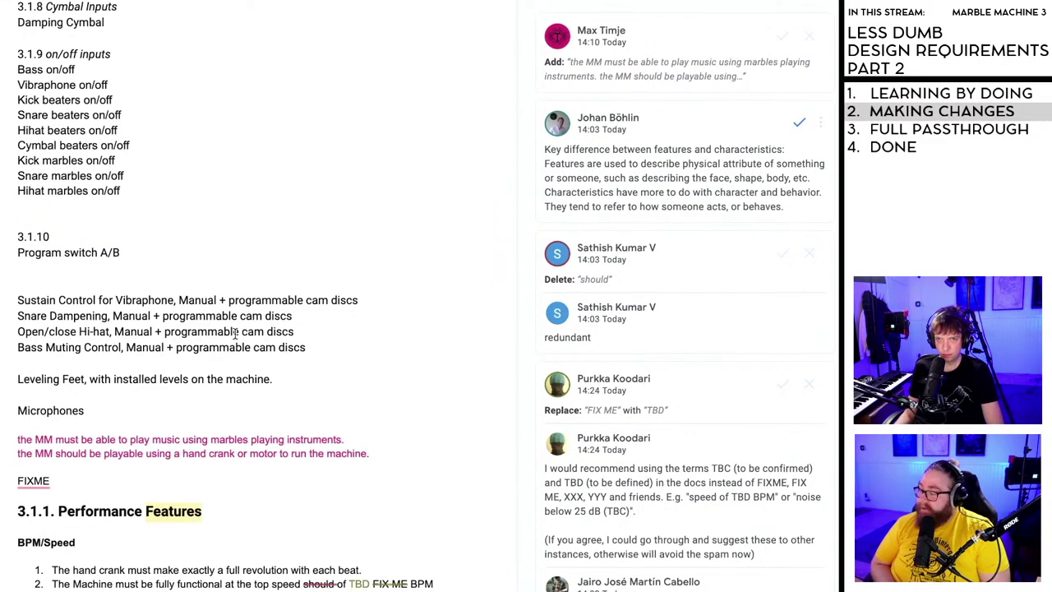
left_click(18, 278)
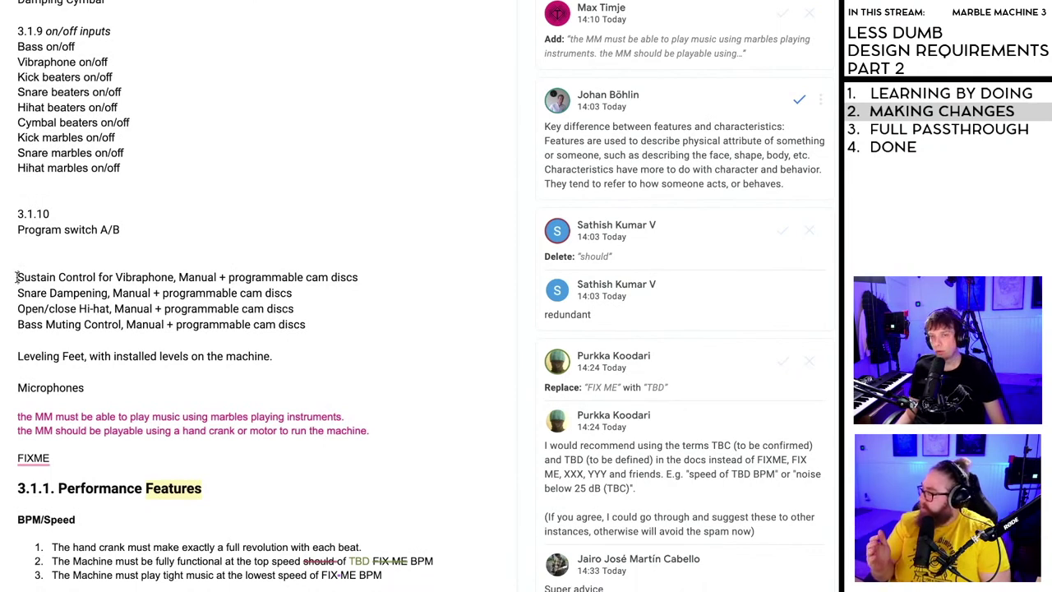
- Append 'for programming wheel' to the 3.1.10 Program switch A/B entry
left_click(123, 231)
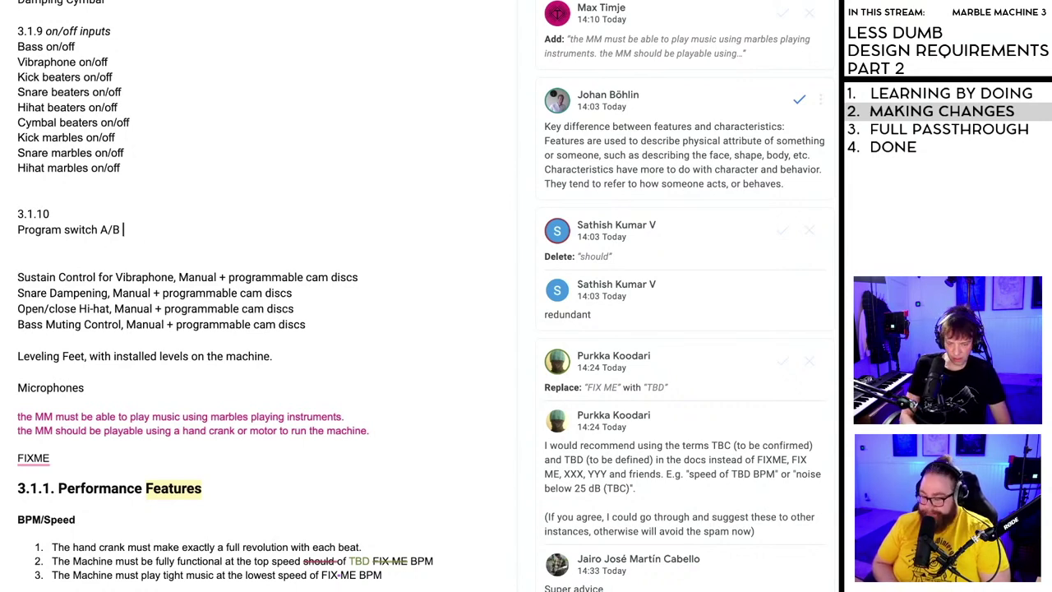
type("for programming wheel")
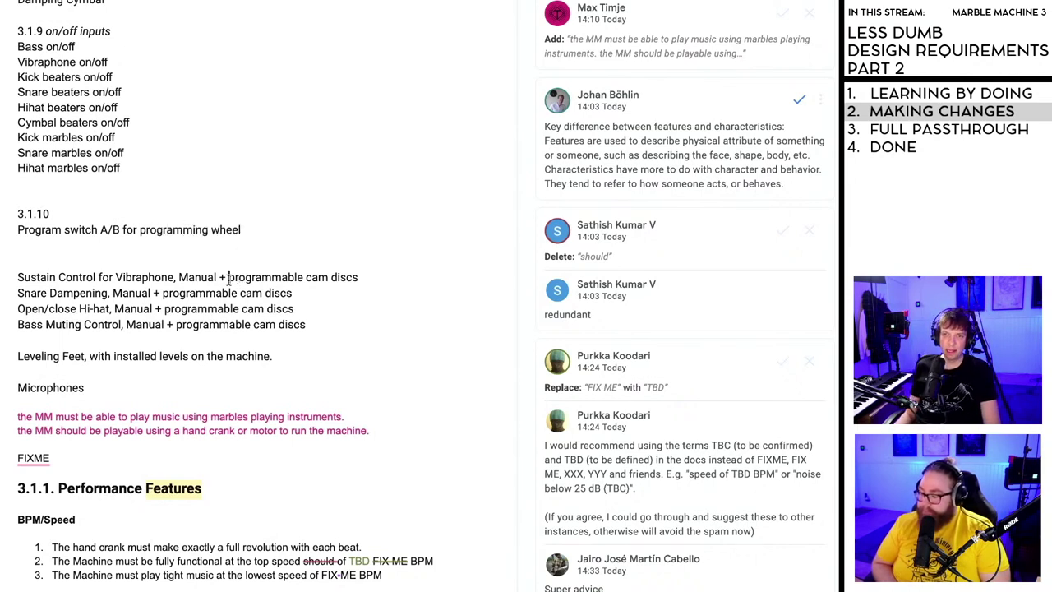
left_click_drag(228, 278, 145, 278)
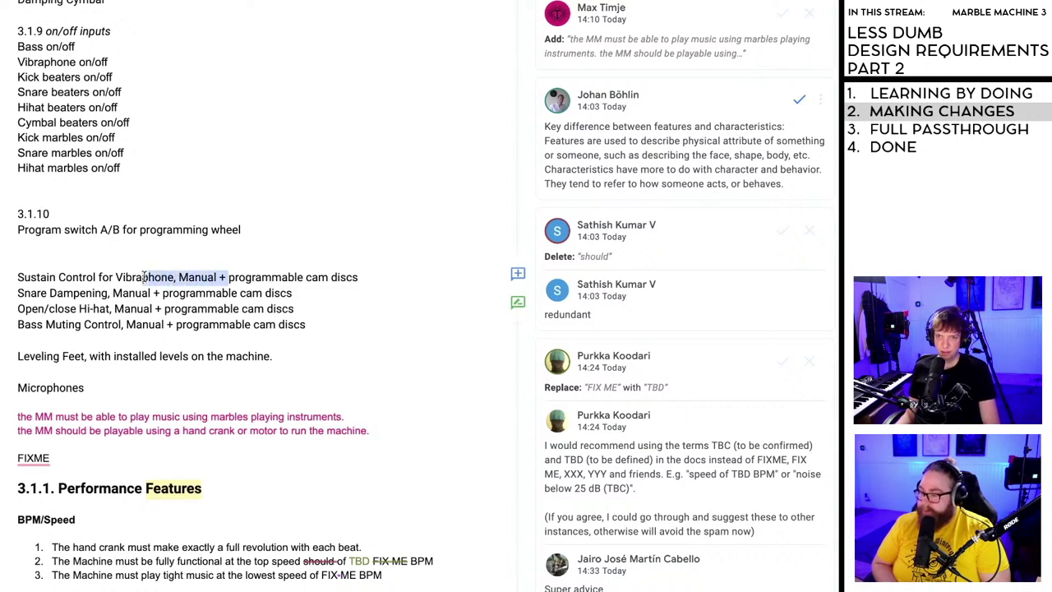
left_click(143, 278)
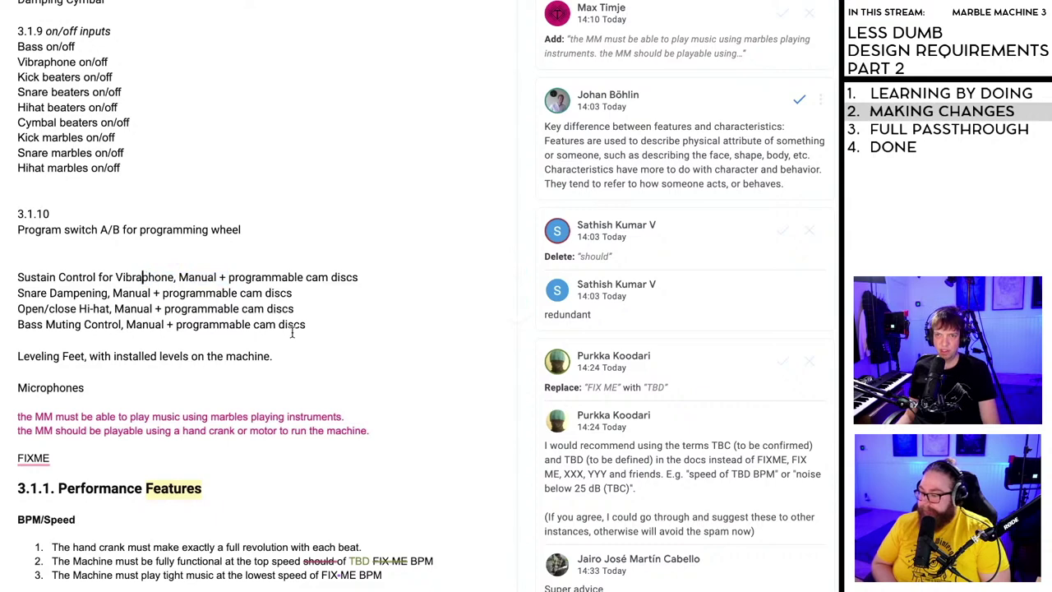
scroll(296, 308, "down", 1)
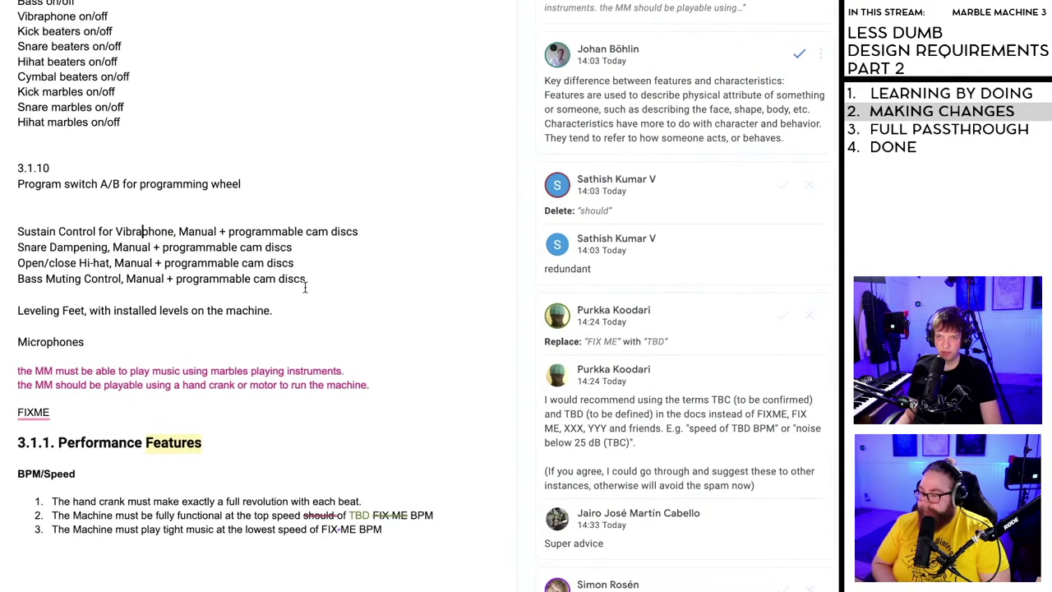
- Move the four cam disc control lines from section 3.1 onto a new line after Bass Capos in 4.4
left_click_drag(307, 279, 18, 232)
key("ctrl+c")
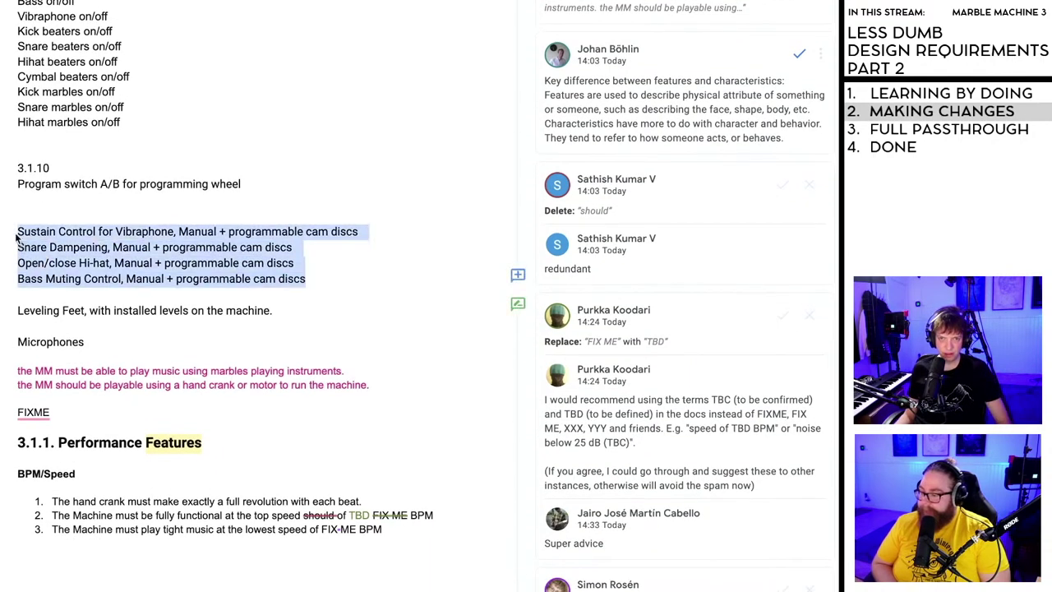
key("BackSpace")
scroll(147, 313, "down", 20)
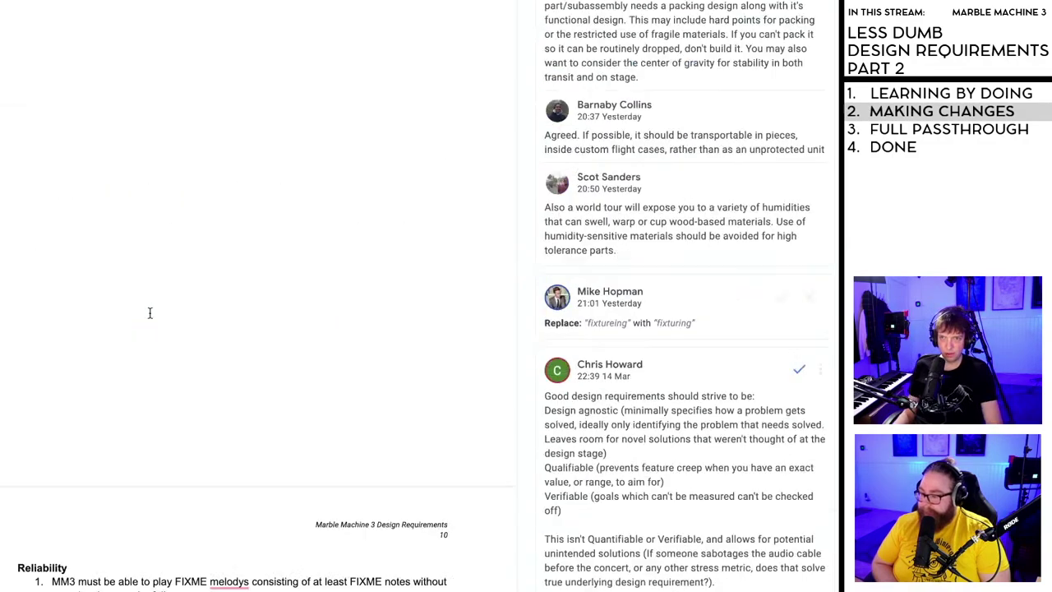
scroll(148, 312, "down", 10)
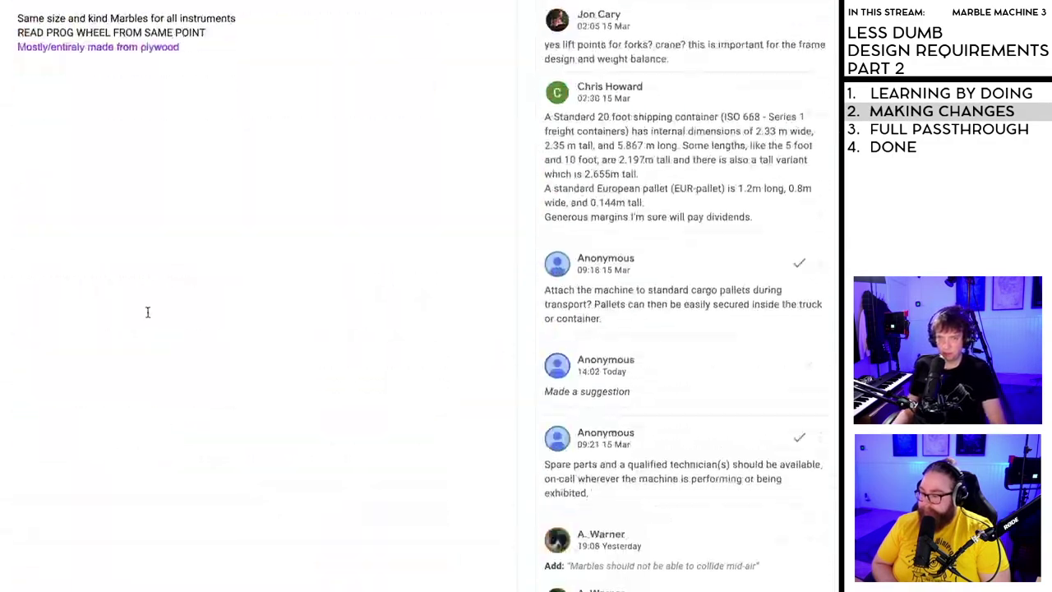
scroll(156, 324, "up", 5)
scroll(167, 342, "down", 3)
scroll(173, 343, "down", 8)
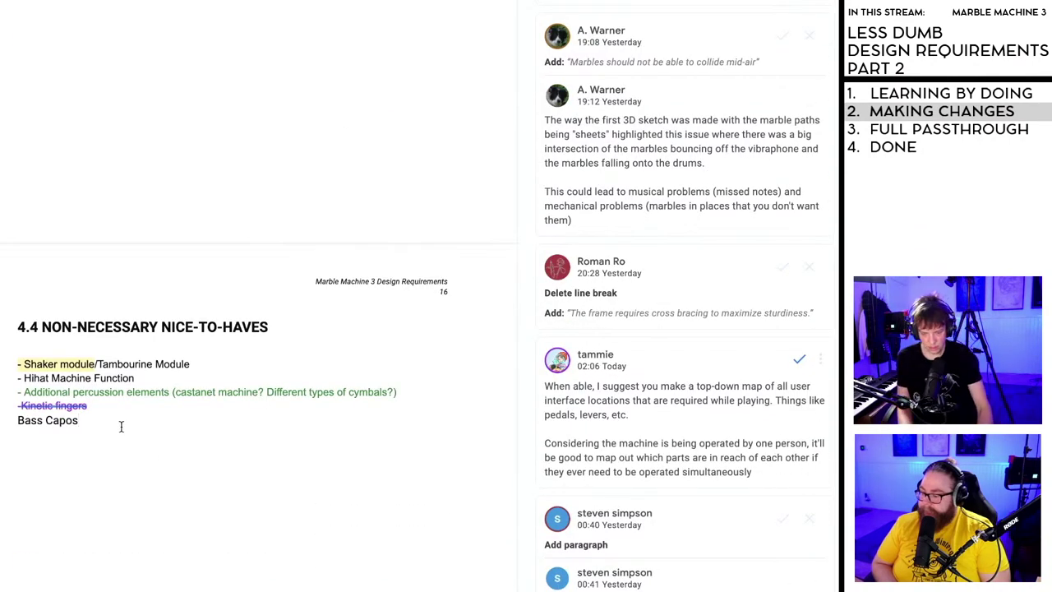
key("Return")
key("ctrl+v")
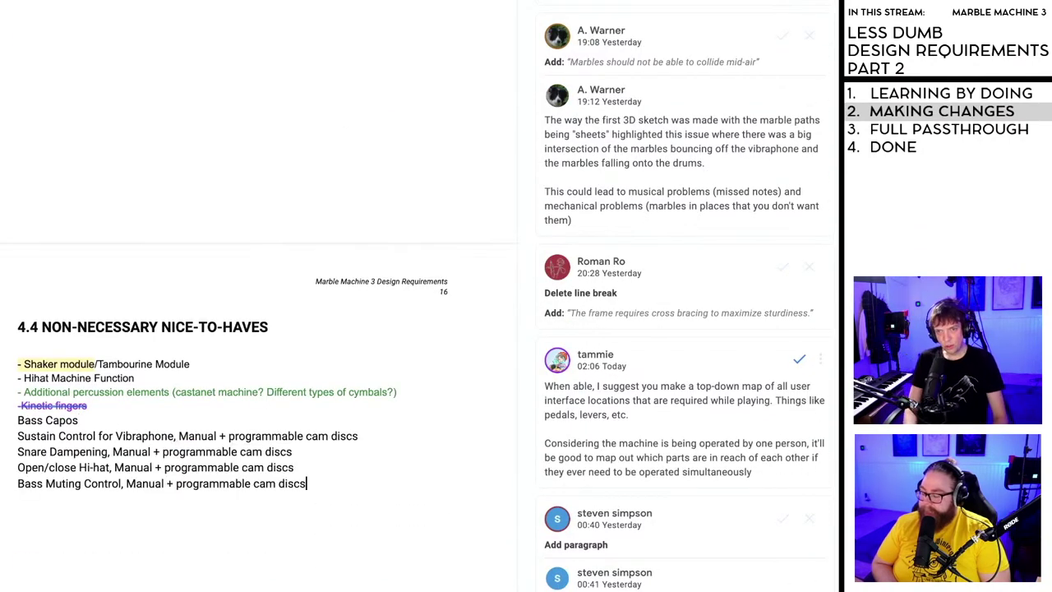
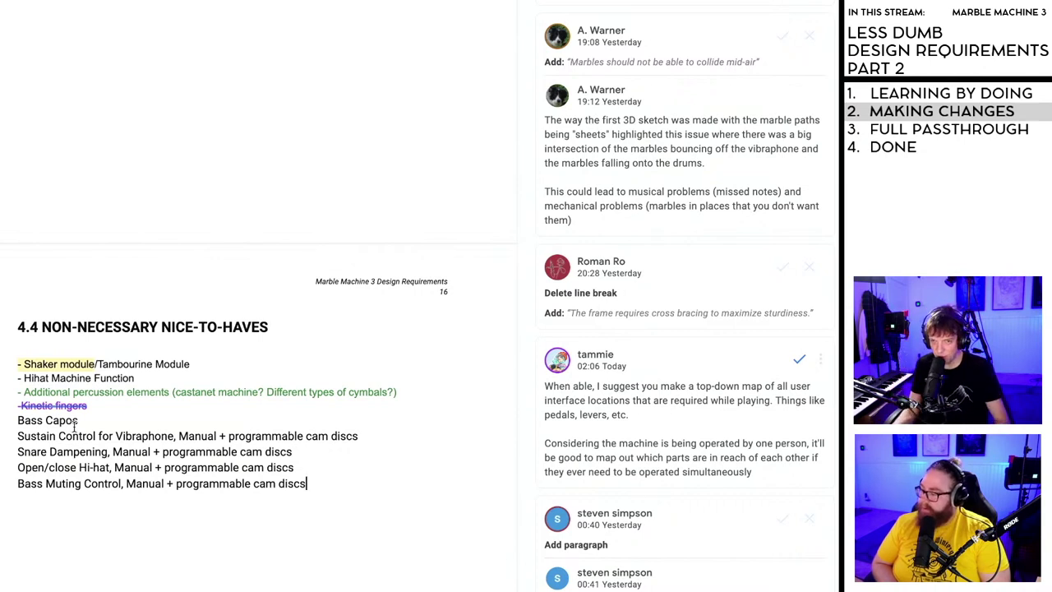
- Type the number 3.1.11 on the blank line above Leveling Feet, below 3.1.10
scroll(141, 558, "up", 1)
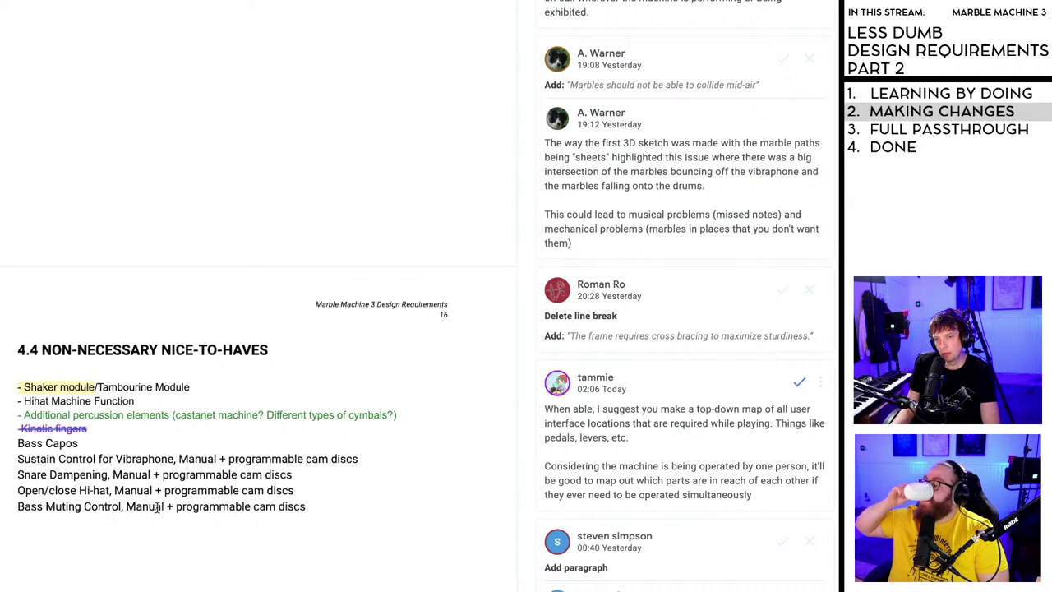
scroll(183, 548, "up", 1)
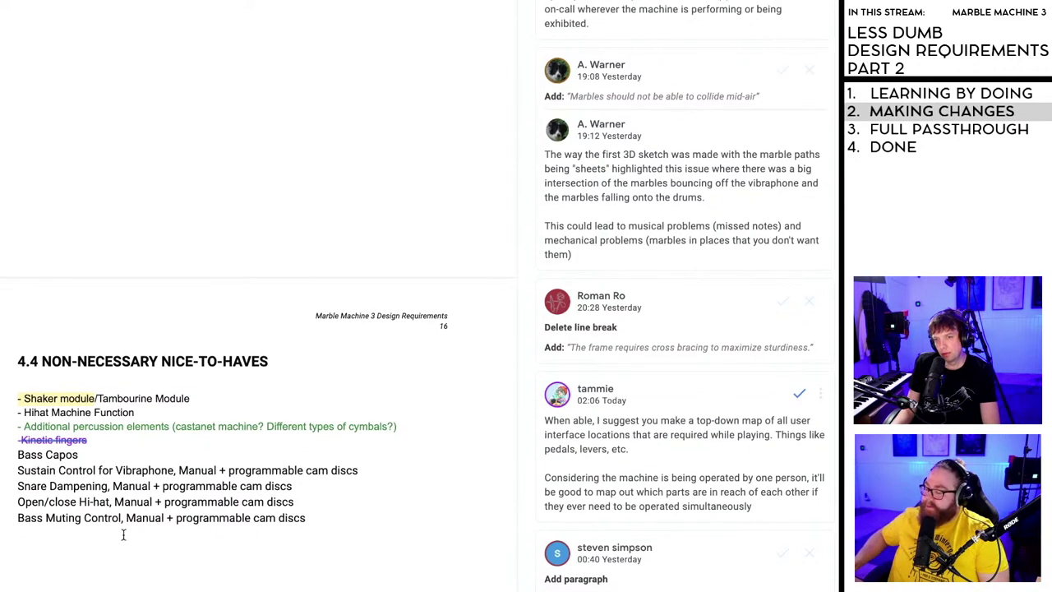
left_click_drag(68, 501, 195, 466)
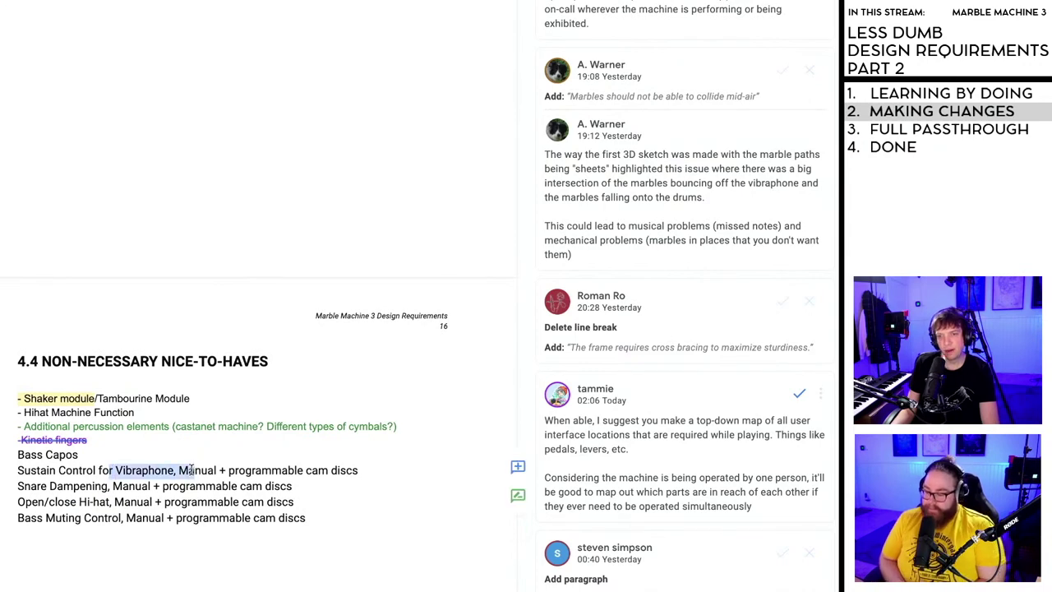
left_click(191, 470)
scroll(313, 535, "up", 2)
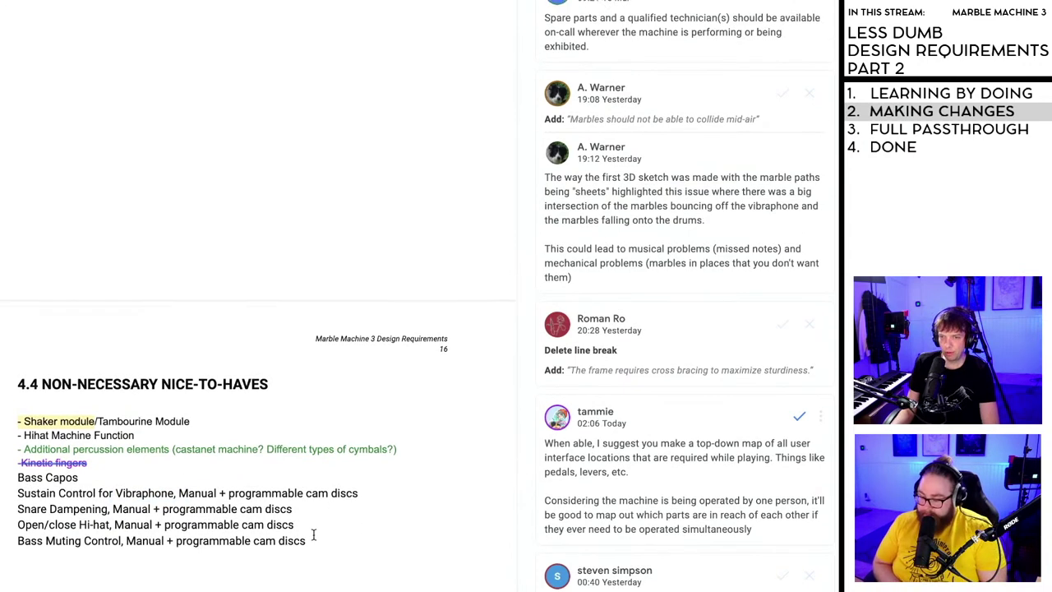
left_click(316, 542)
scroll(315, 541, "up", 5)
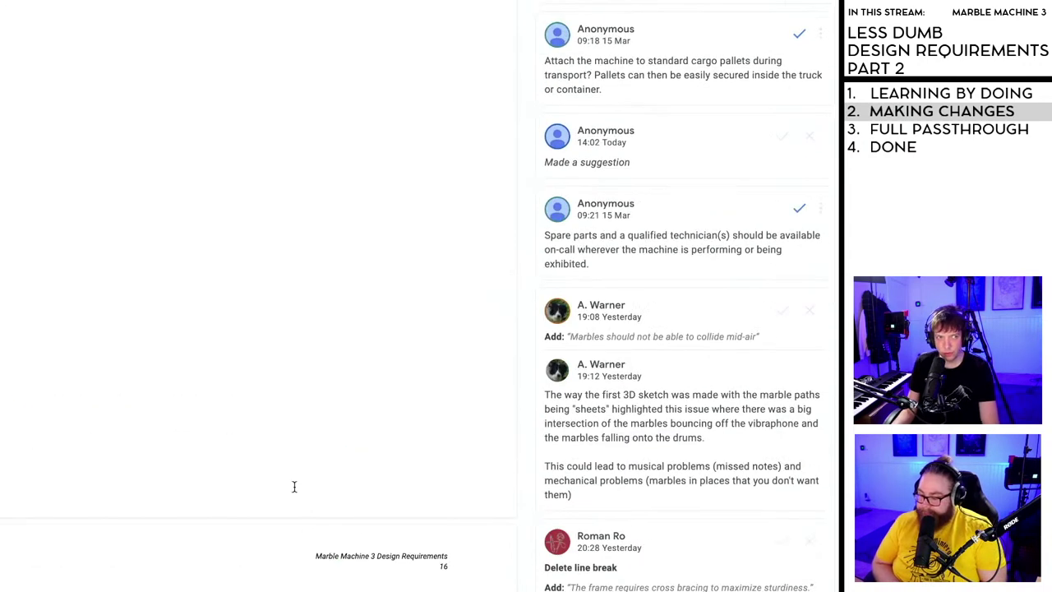
scroll(294, 491, "up", 20)
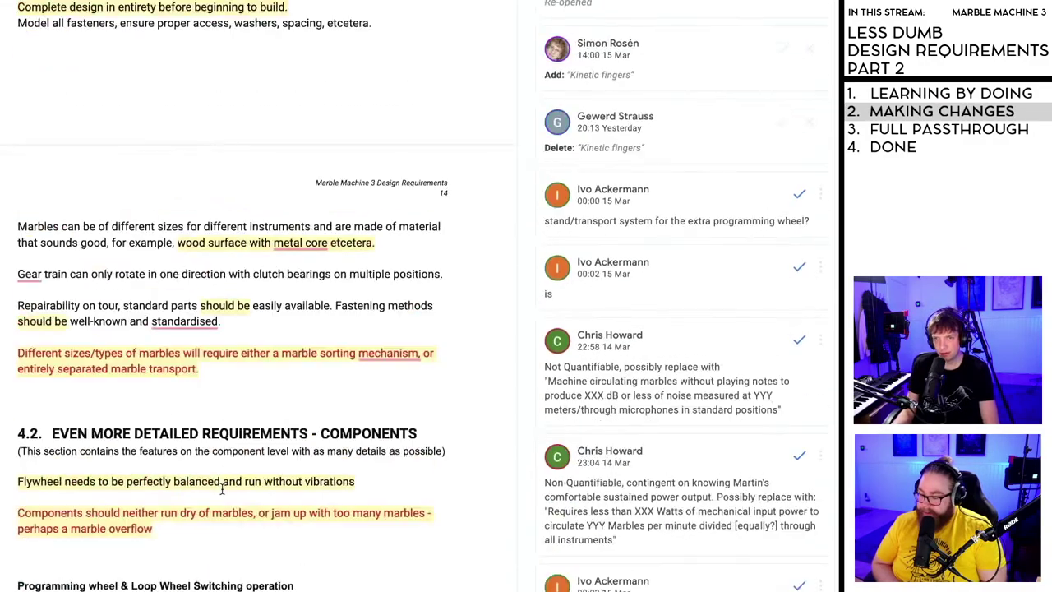
scroll(220, 491, "up", 20)
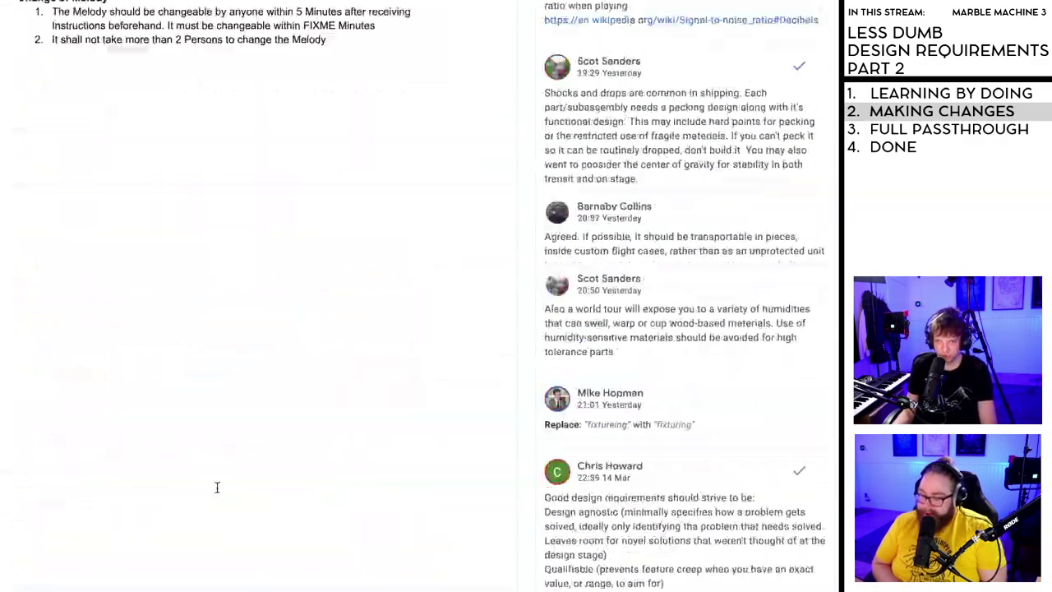
scroll(217, 489, "up", 20)
scroll(216, 485, "down", 8)
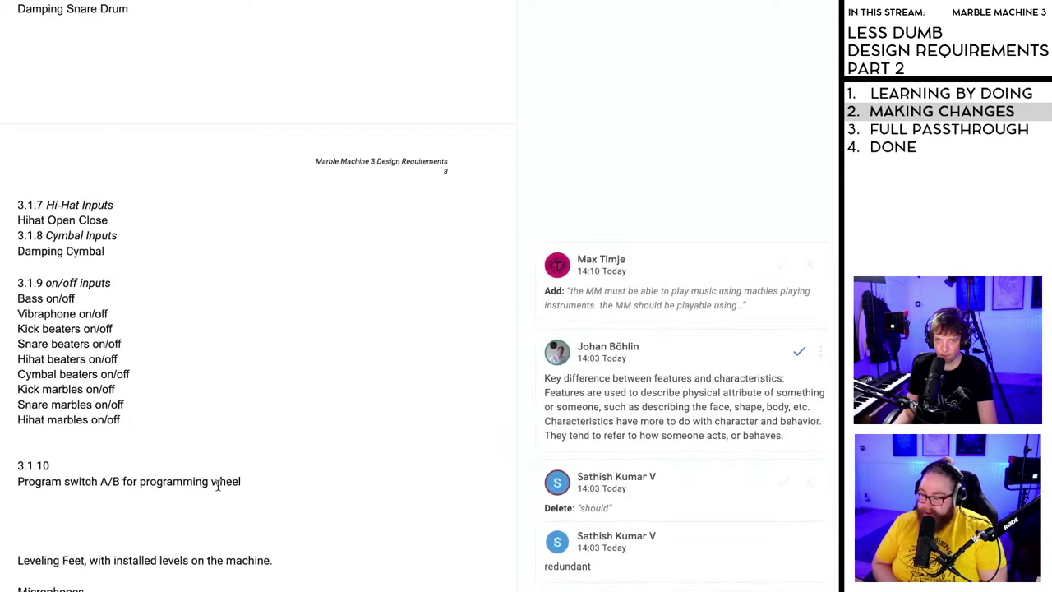
left_click(57, 529)
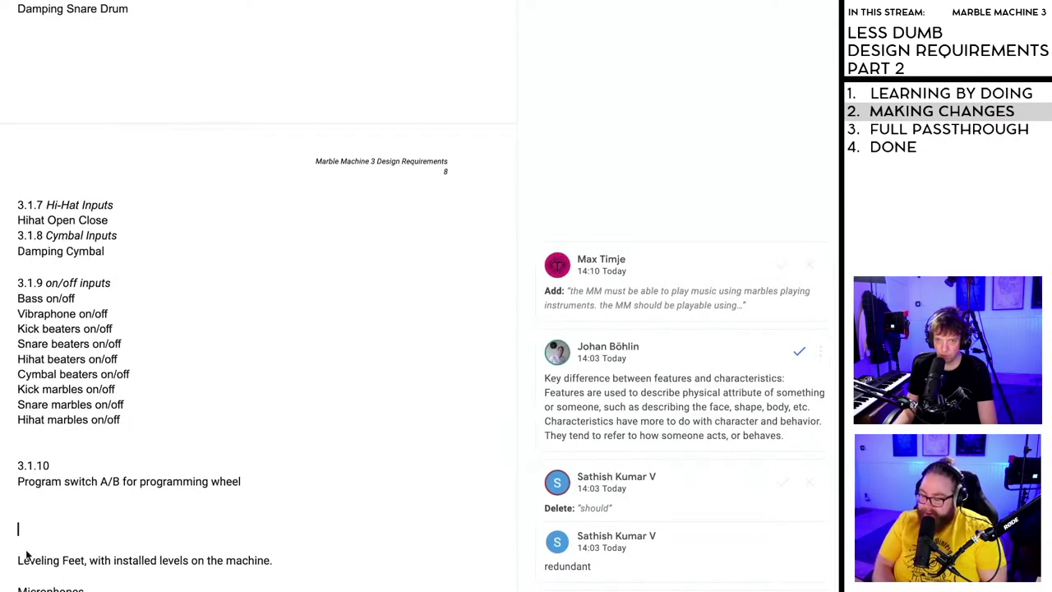
scroll(112, 475, "down", 3)
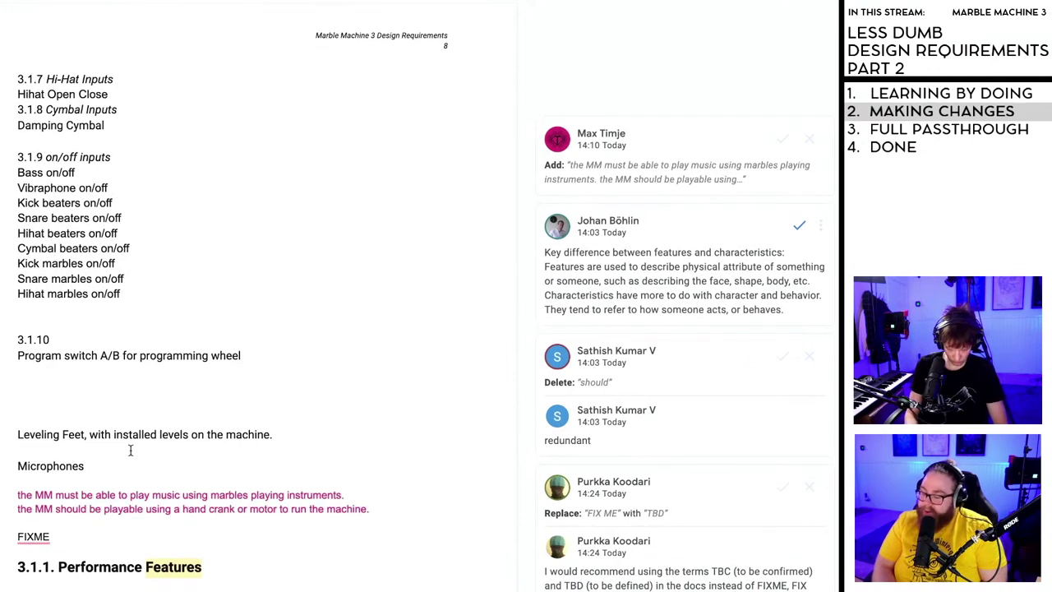
type("3.1")
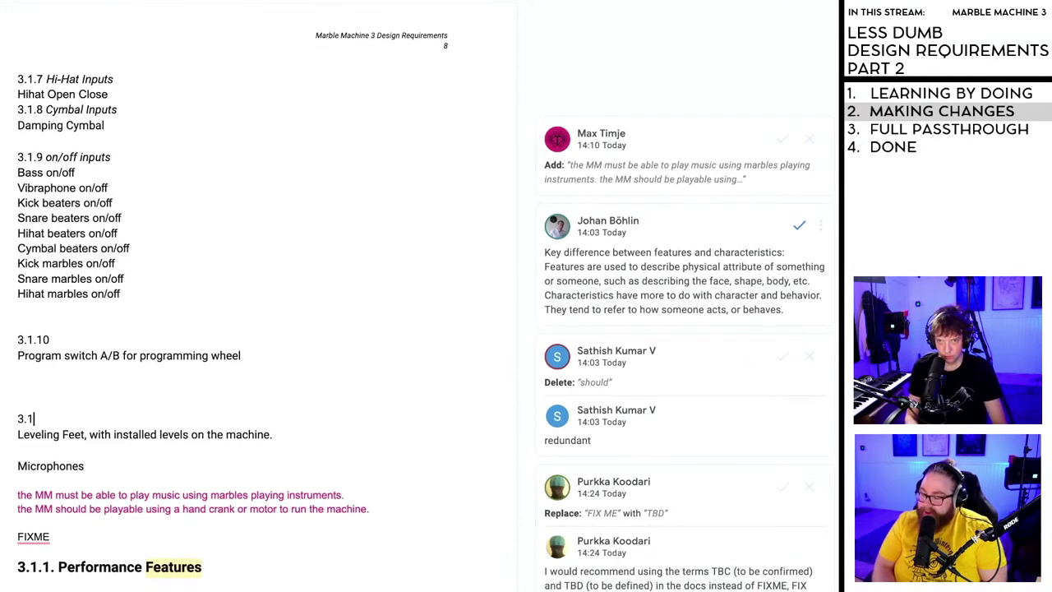
type(".11")
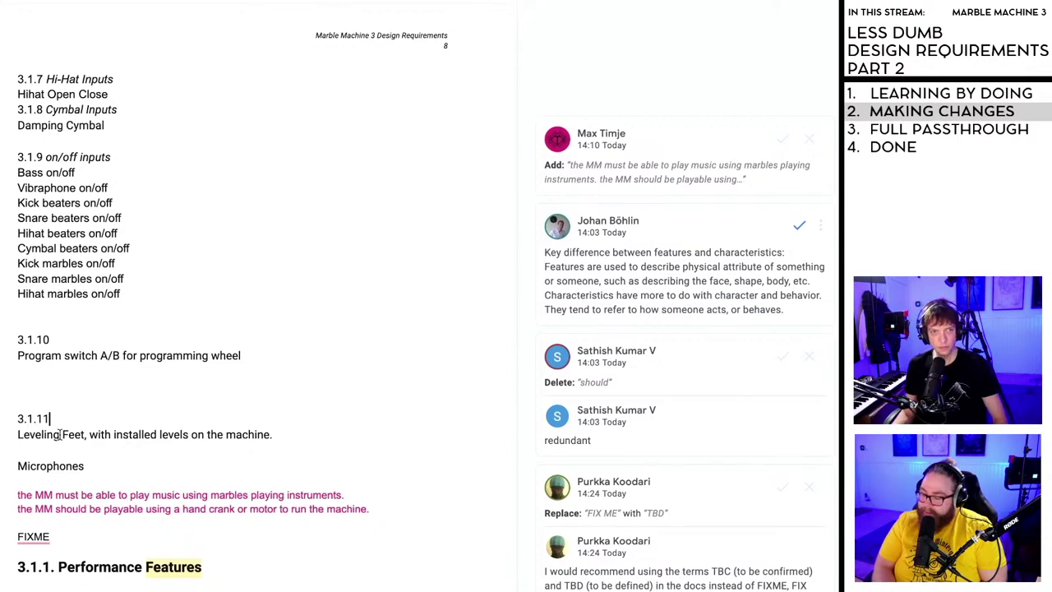
- Delete the two extra blank lines above 3.1.11
double_click(54, 399)
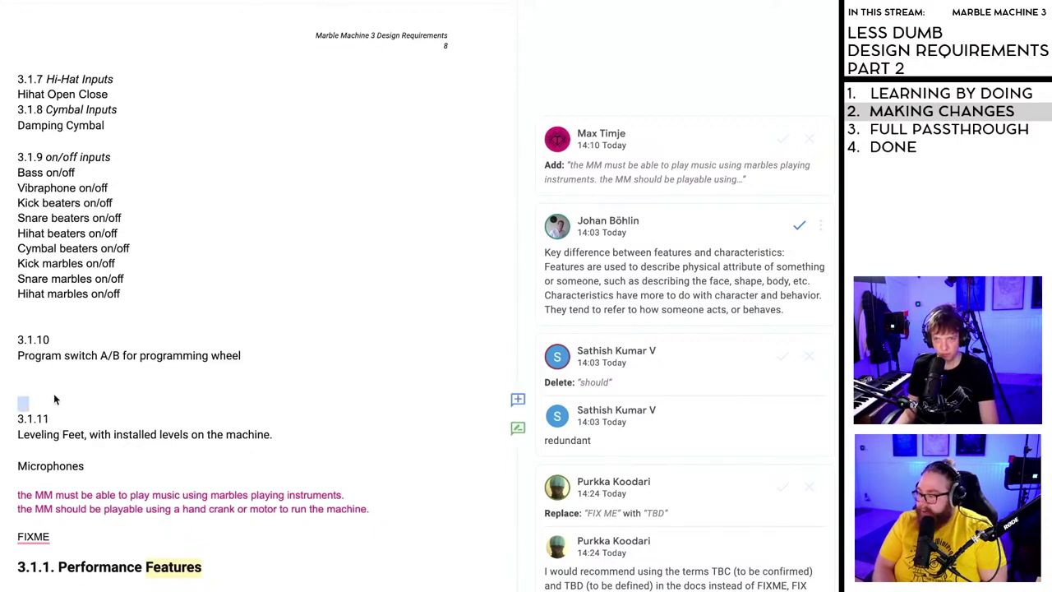
key("BackSpace")
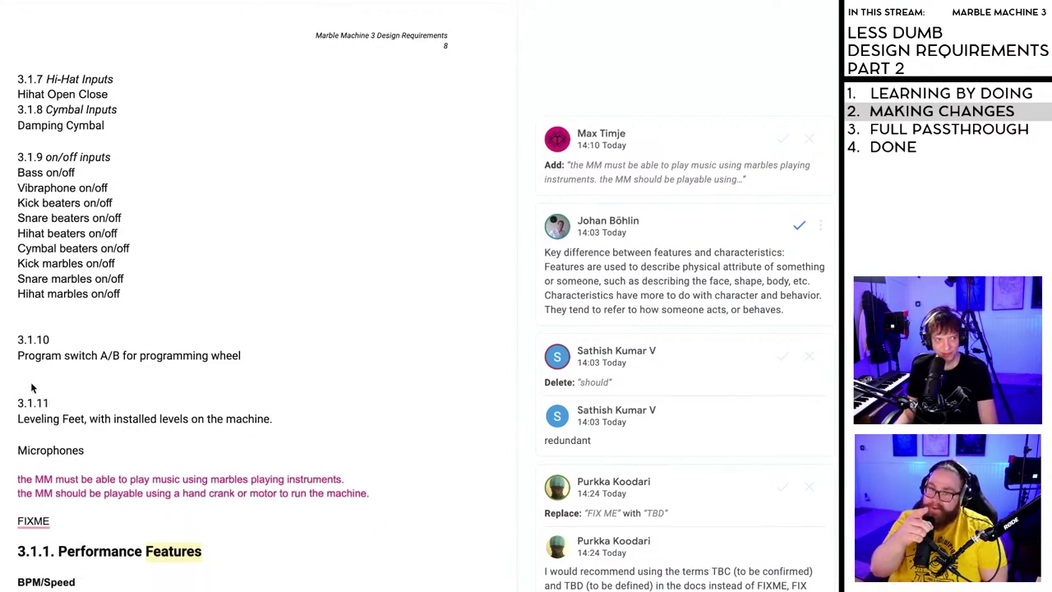
key("BackSpace")
scroll(66, 379, "down", 2)
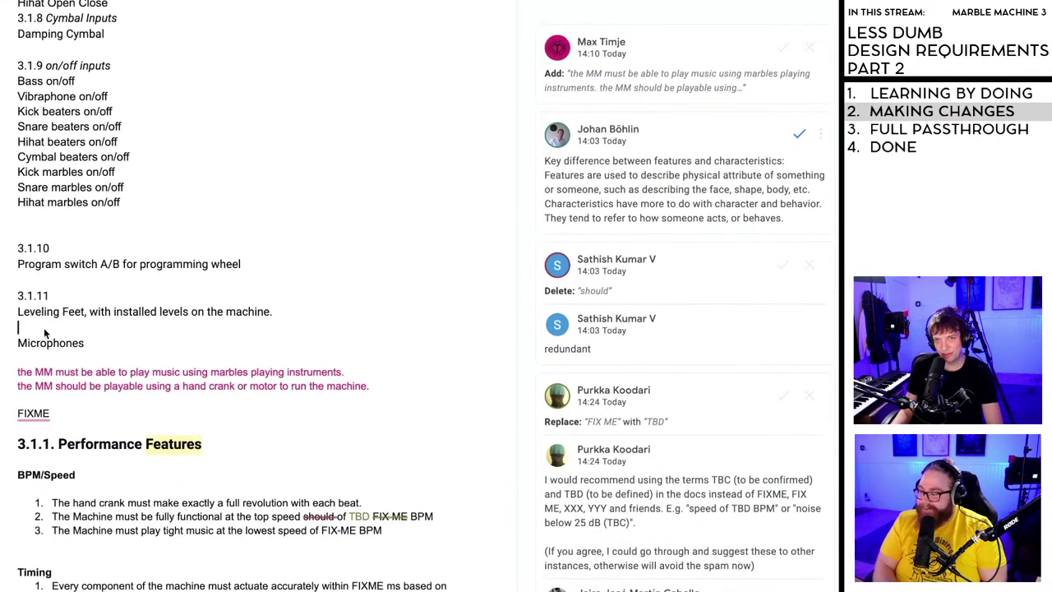
- Insert a blank line after the Leveling Feet line, before Microphones
scroll(43, 328, "up", 1)
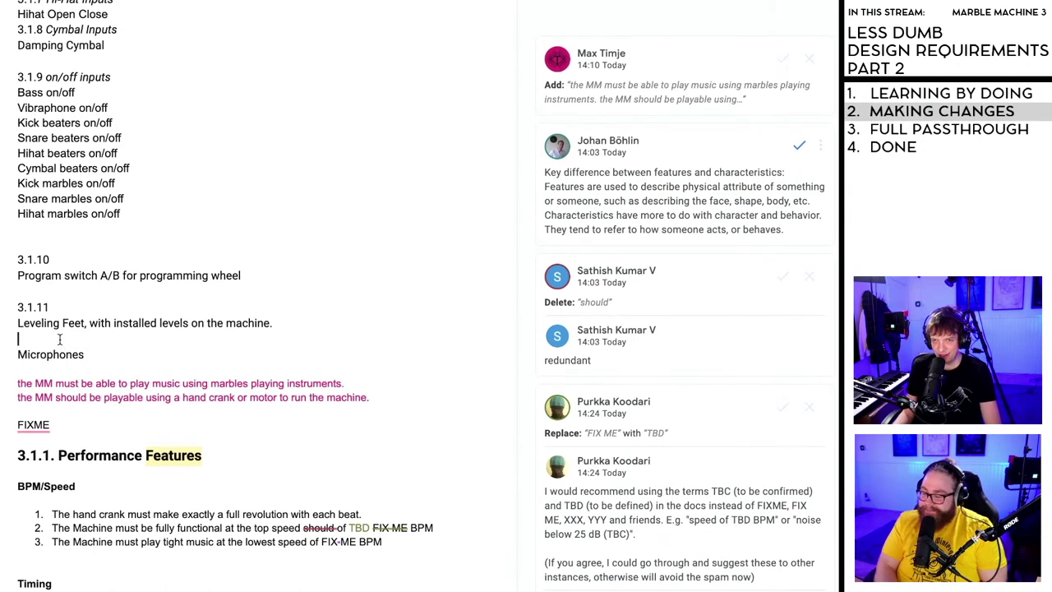
scroll(60, 333, "down", 1)
scroll(61, 287, "down", 1)
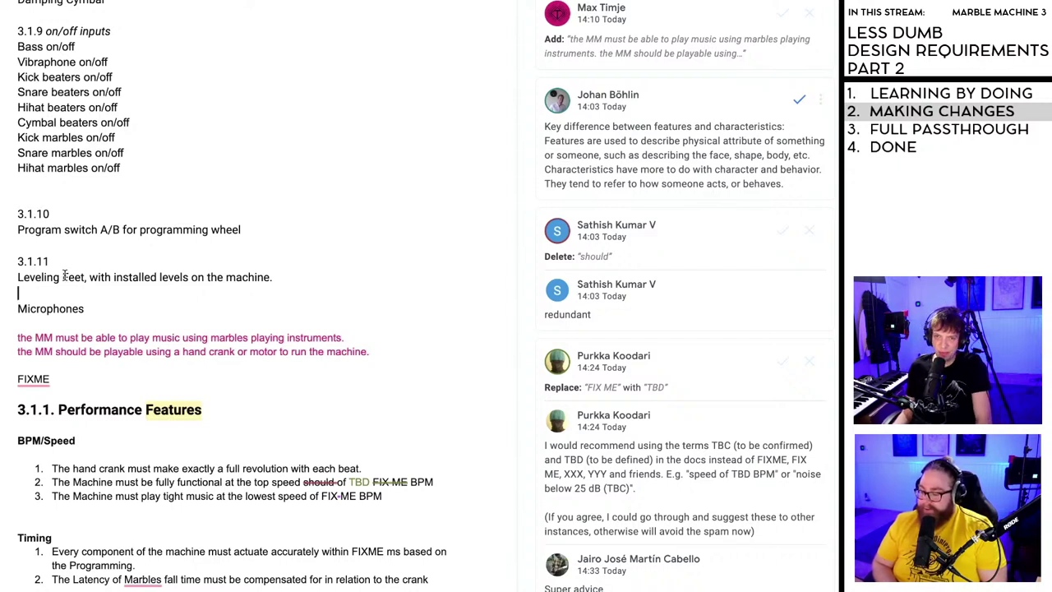
scroll(65, 277, "down", 1)
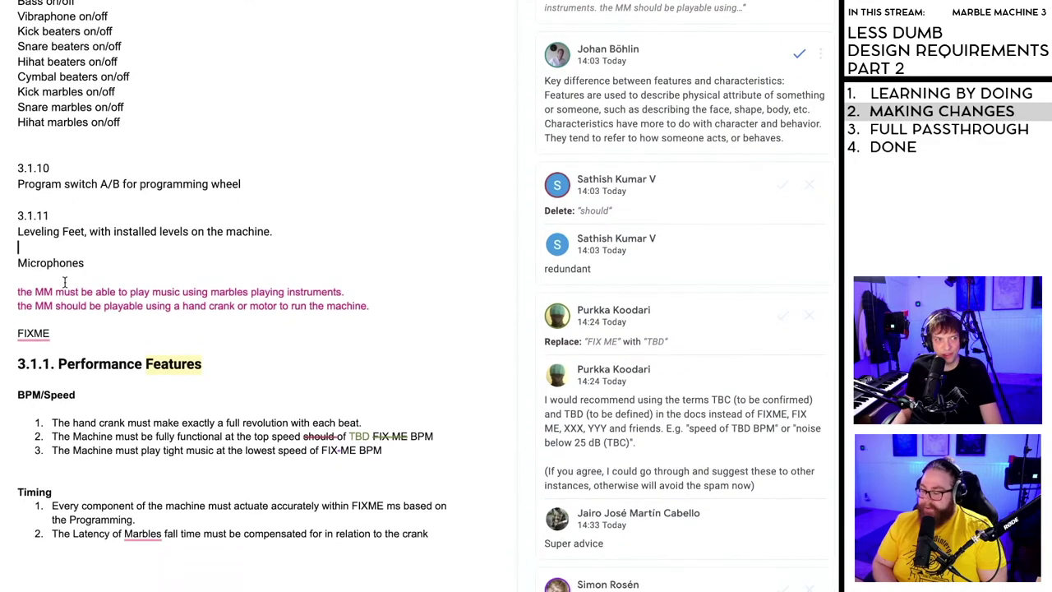
scroll(78, 250, "down", 1)
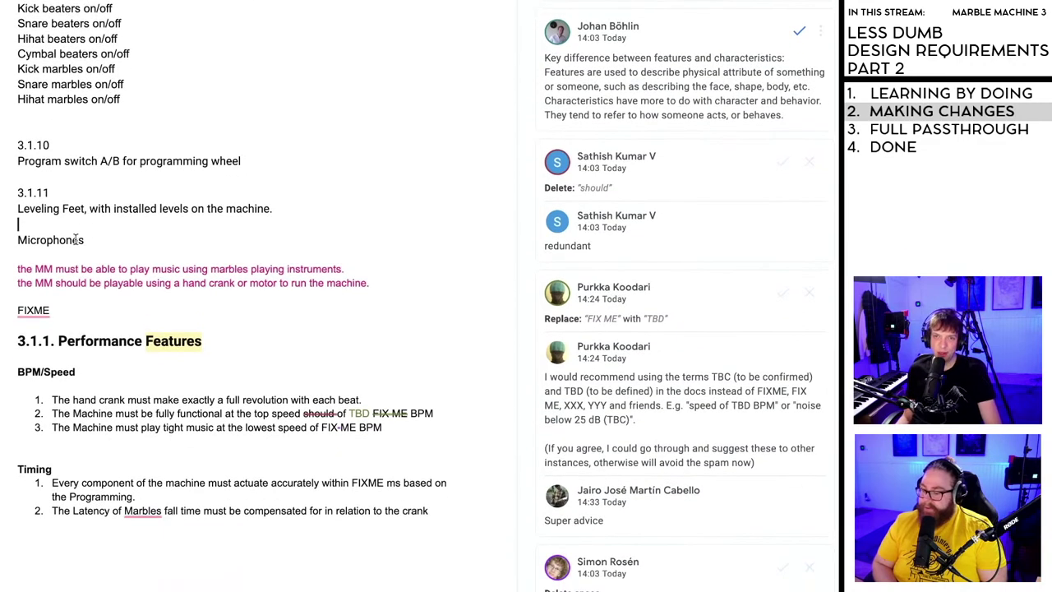
scroll(83, 224, "down", 1)
scroll(83, 226, "up", 1)
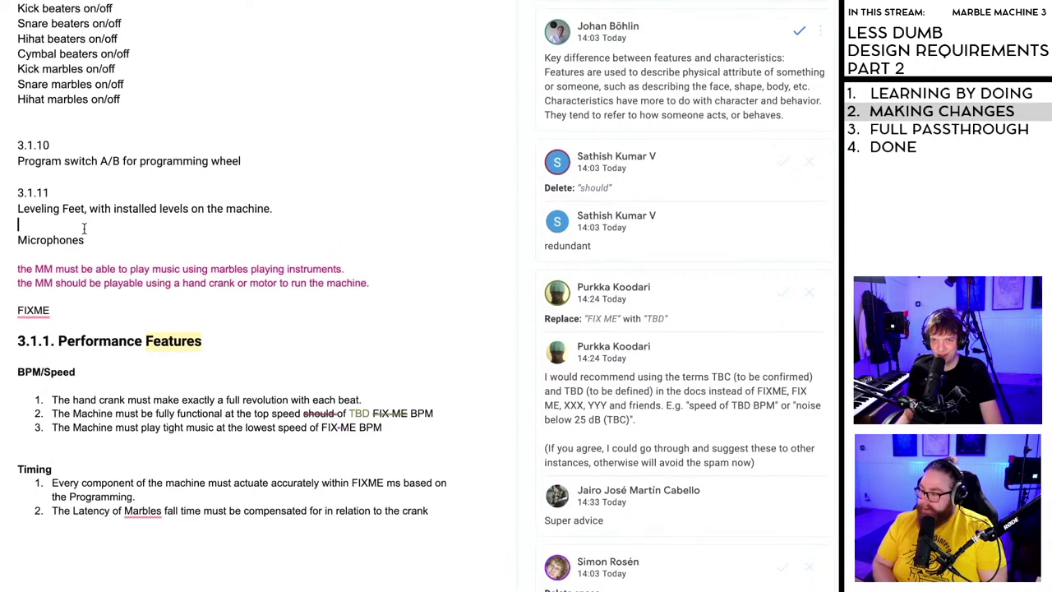
key("Return")
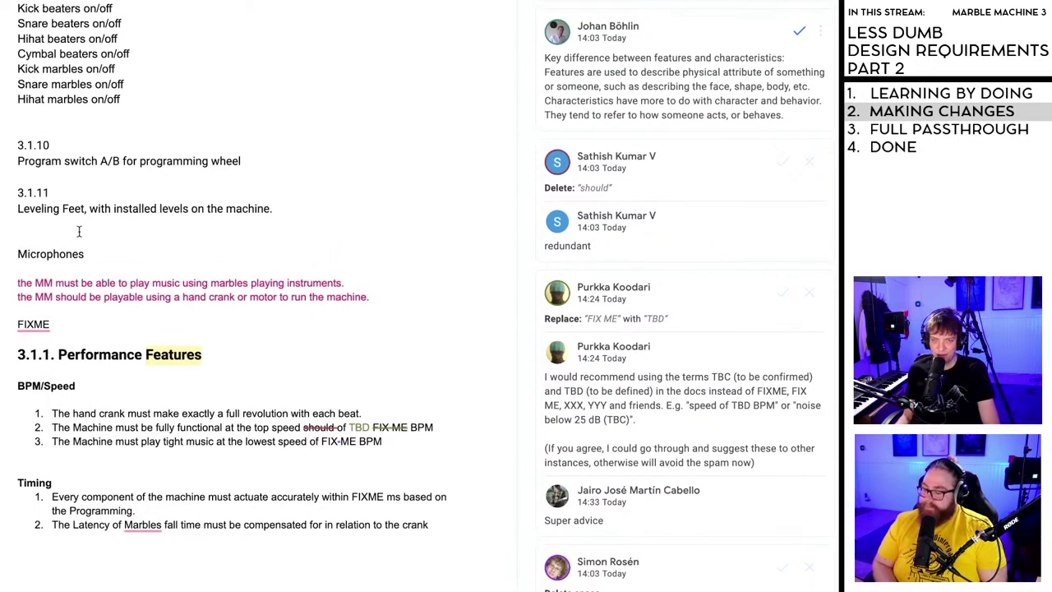
- Delete the period after 'machine' at the end of the Leveling Feet line
scroll(79, 231, "up", 3)
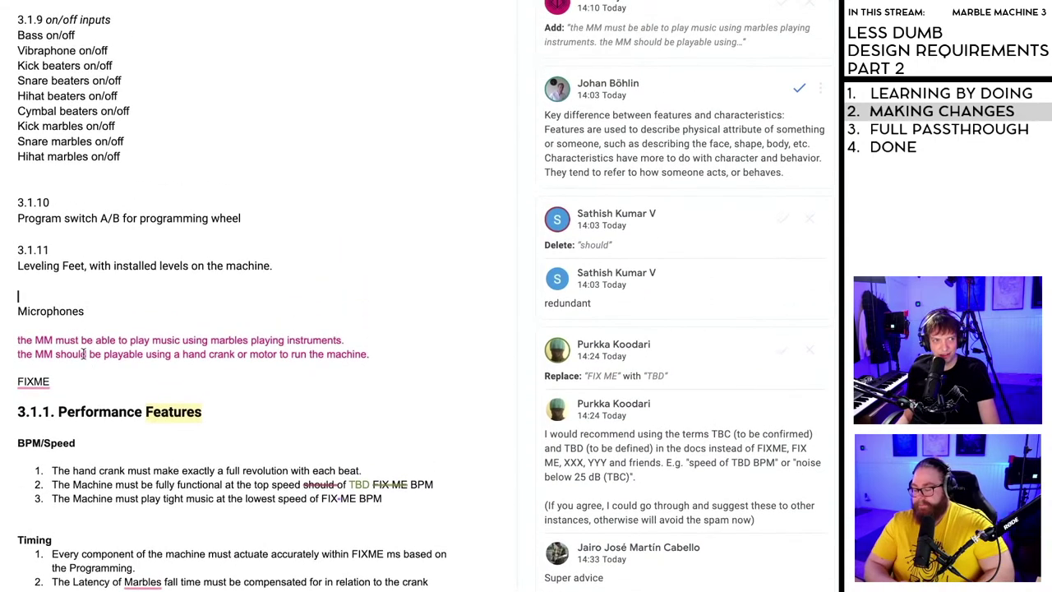
scroll(80, 368, "up", 2)
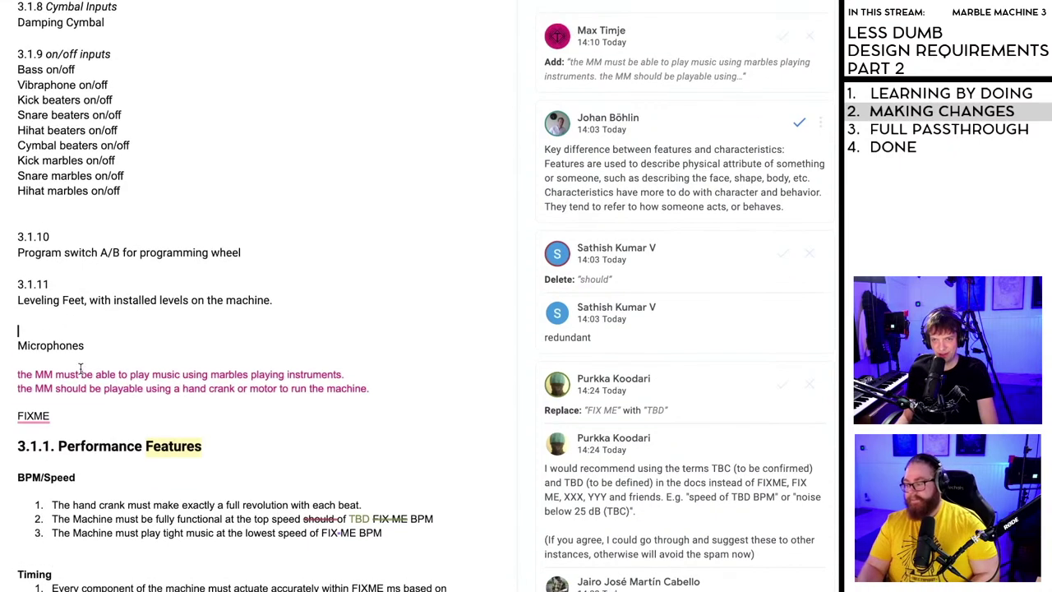
scroll(80, 368, "up", 3)
scroll(76, 349, "down", 2)
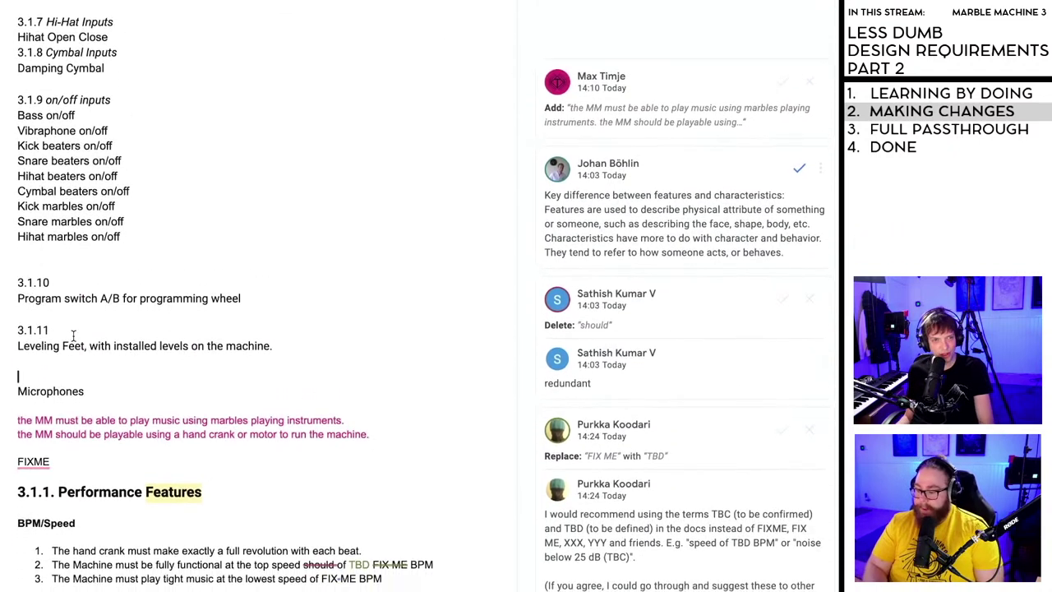
left_click(303, 350)
key("BackSpace")
double_click(136, 369)
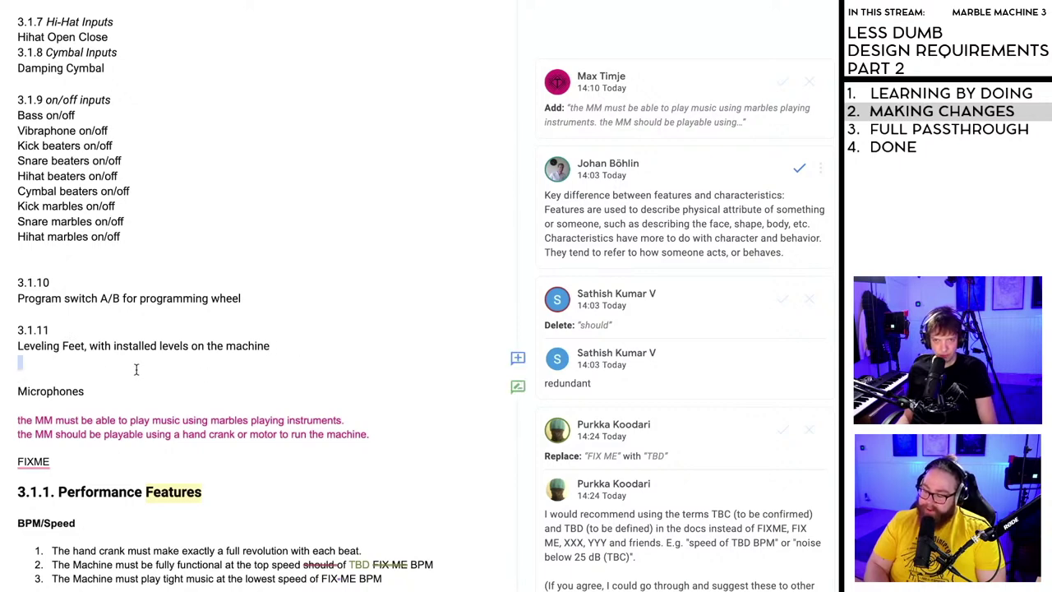
left_click(54, 363)
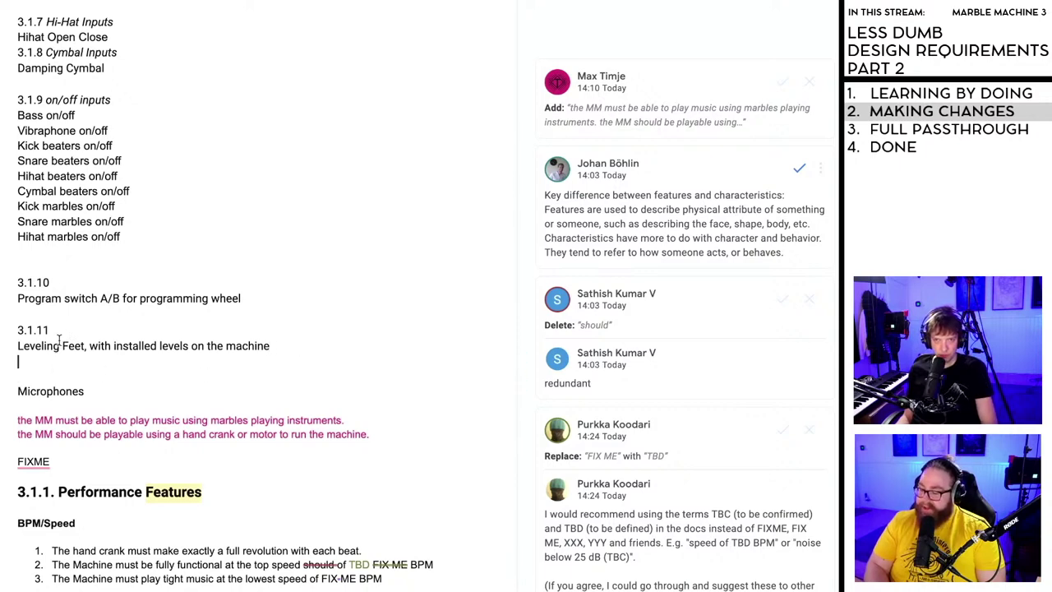
scroll(59, 339, "up", 3)
scroll(60, 466, "down", 1)
left_click(61, 466)
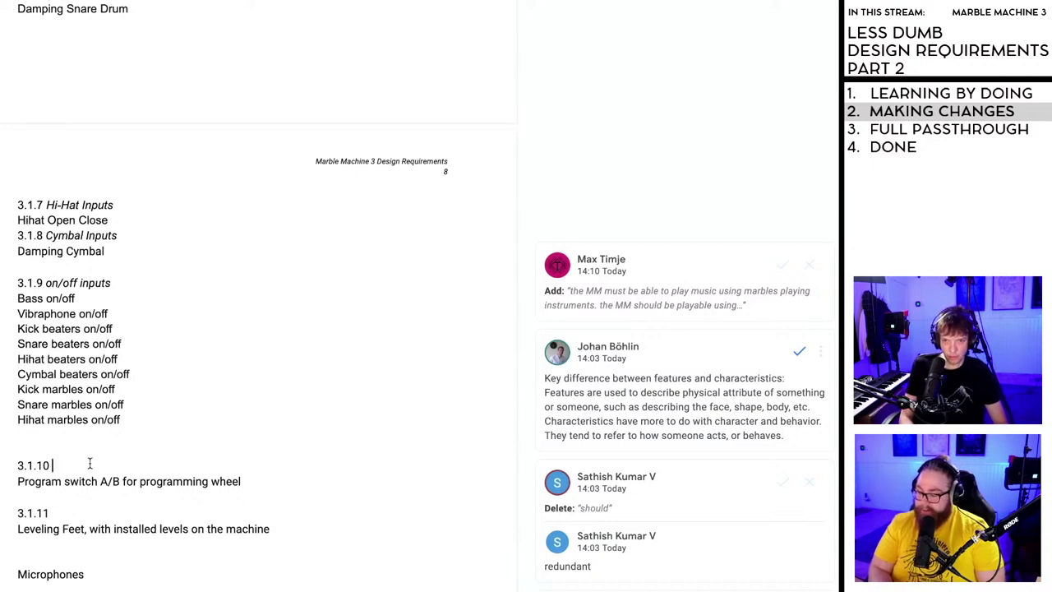
- Title 3.1.10 'Program Switch' and 3.1.11 'Feet'
type("P")
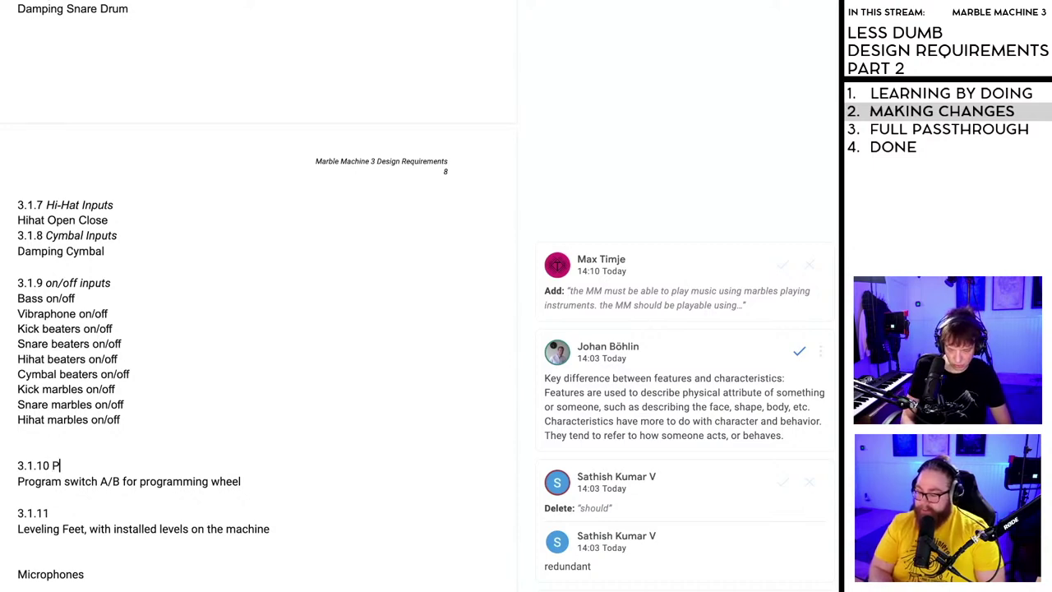
type("rogram Sw")
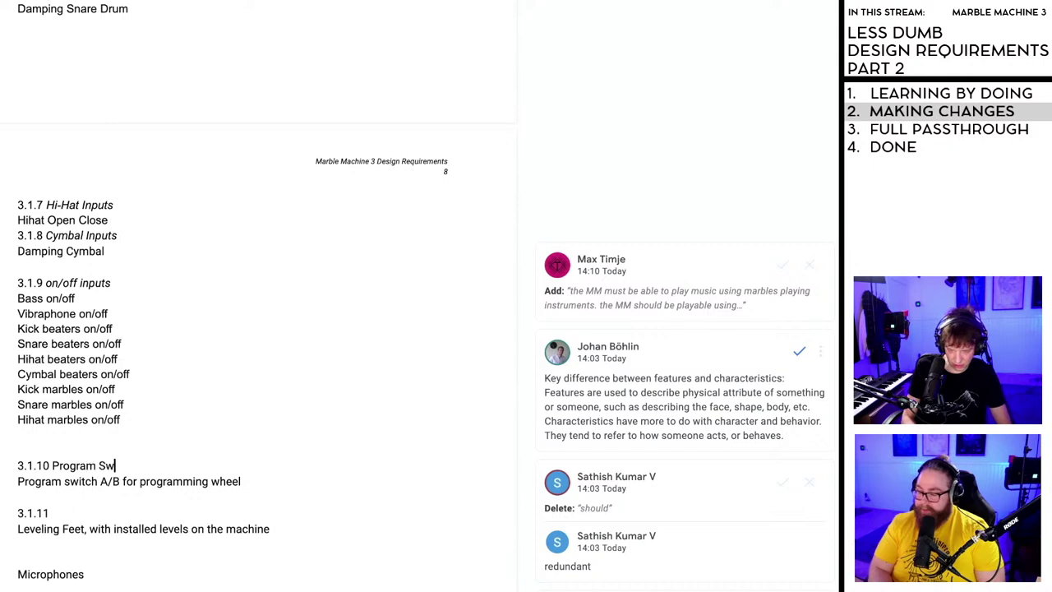
type("itch")
left_click(71, 515)
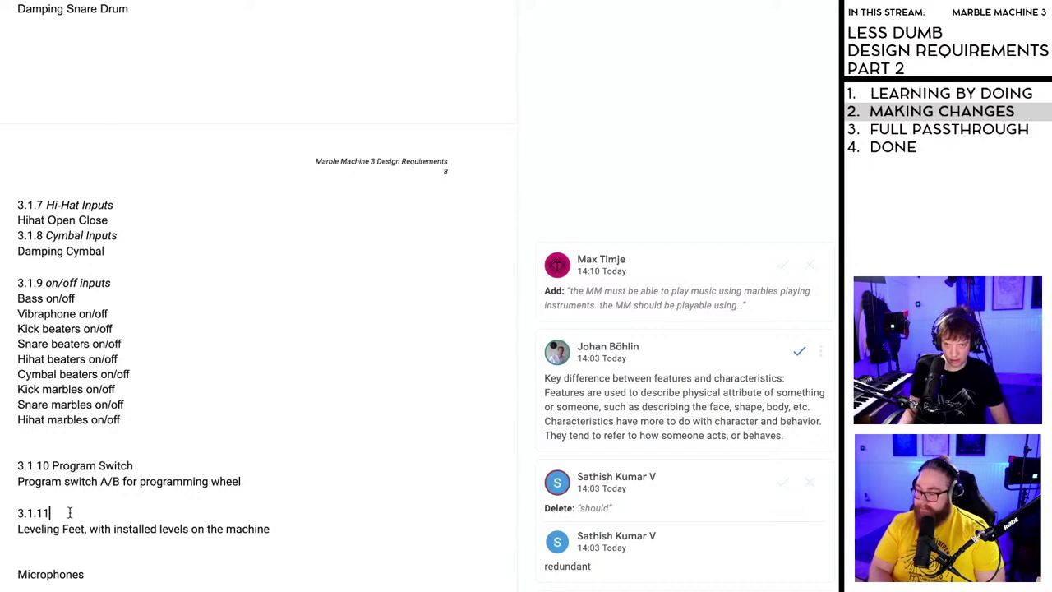
type("Feet")
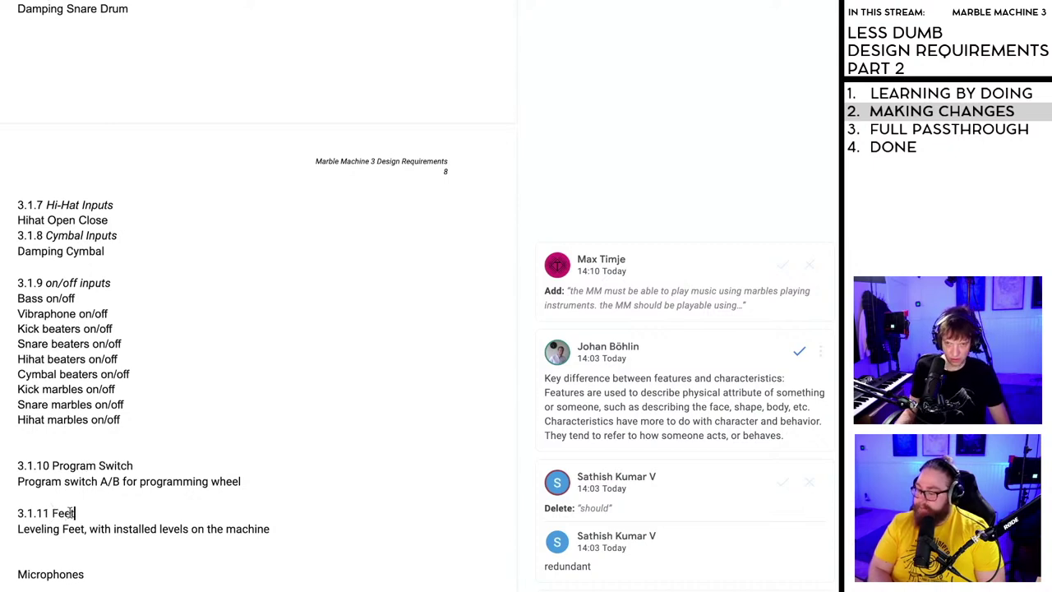
- Italicize both the Feet and Program Switch titles
left_click_drag(76, 513, 53, 516)
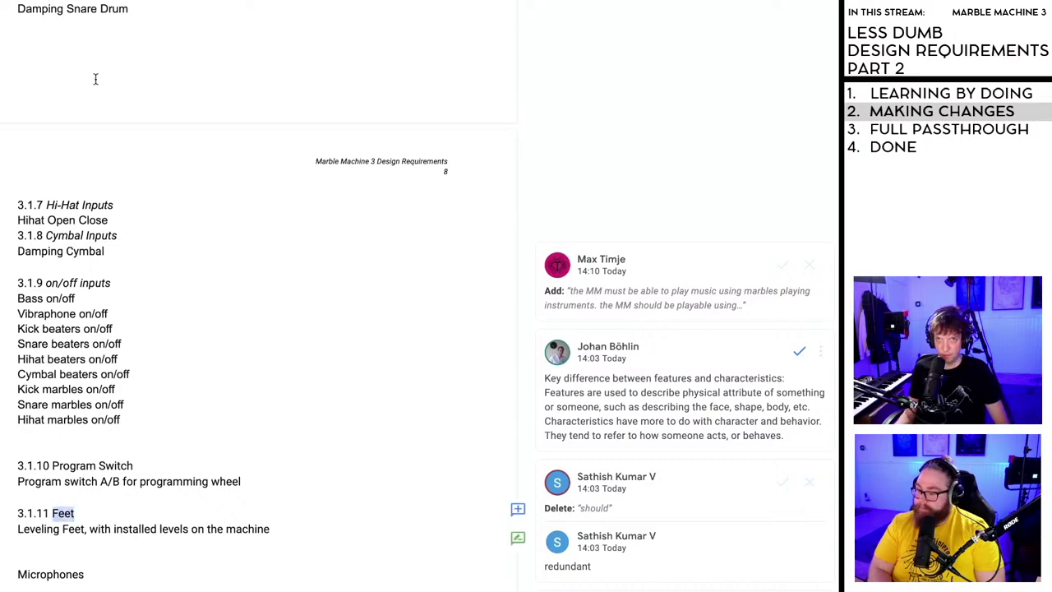
scroll(160, 320, "down", 3)
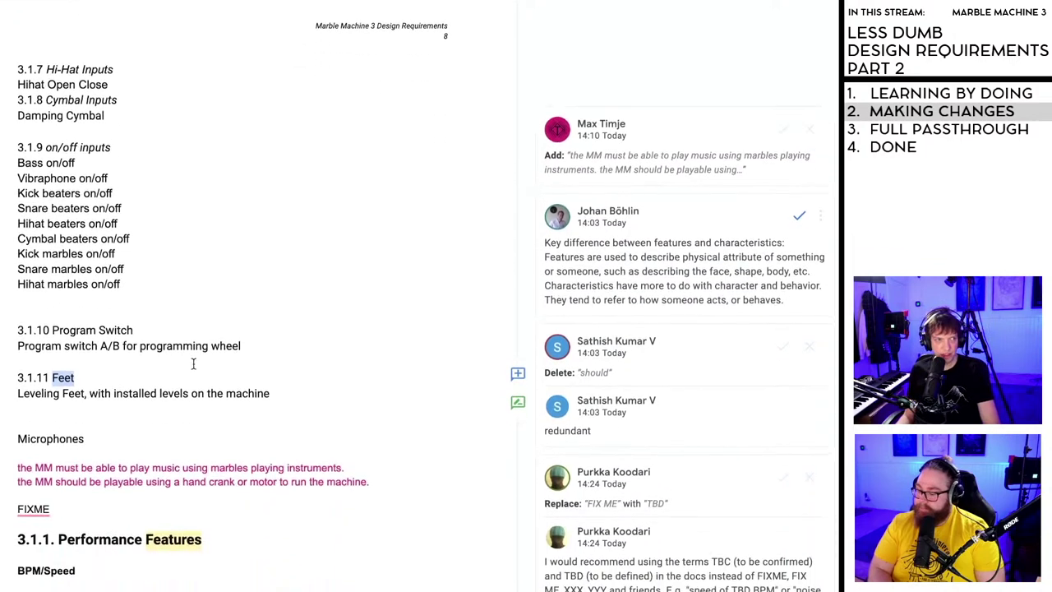
key("ctrl+i")
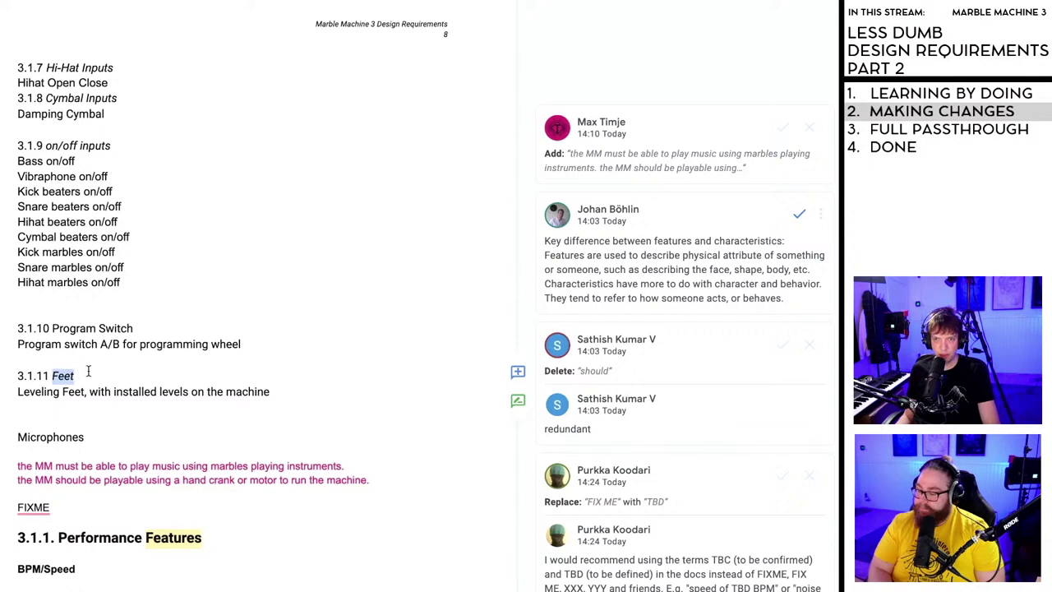
left_click_drag(133, 329, 53, 331)
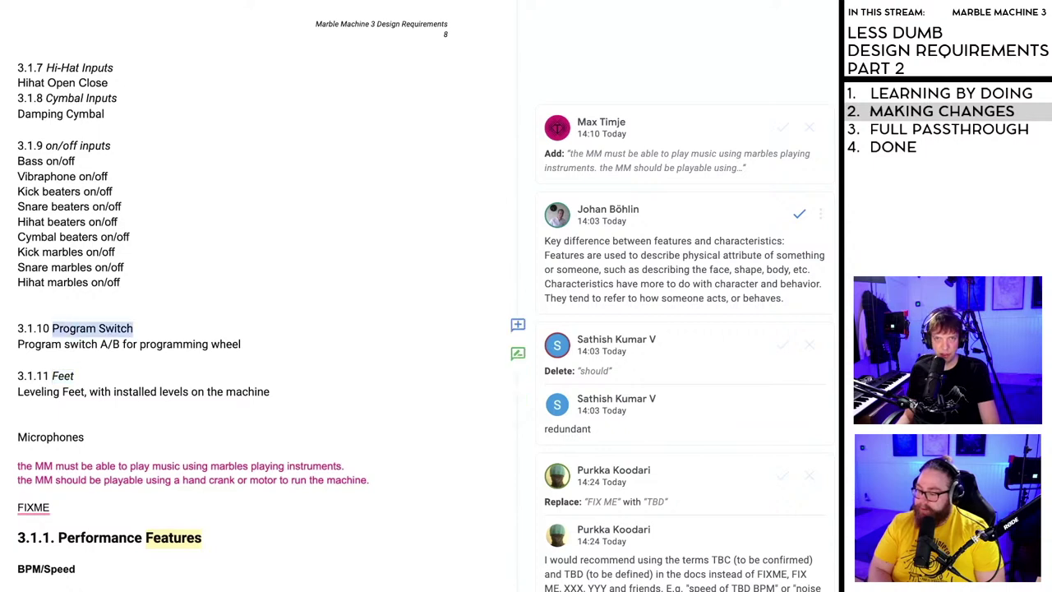
key("ctrl+i")
left_click(156, 370)
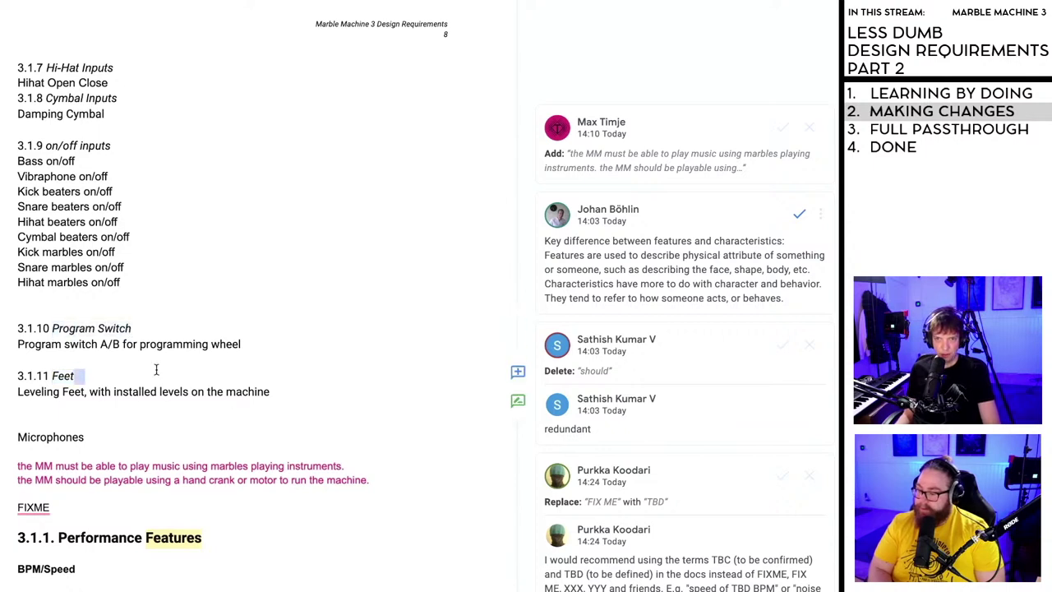
scroll(109, 409, "up", 3)
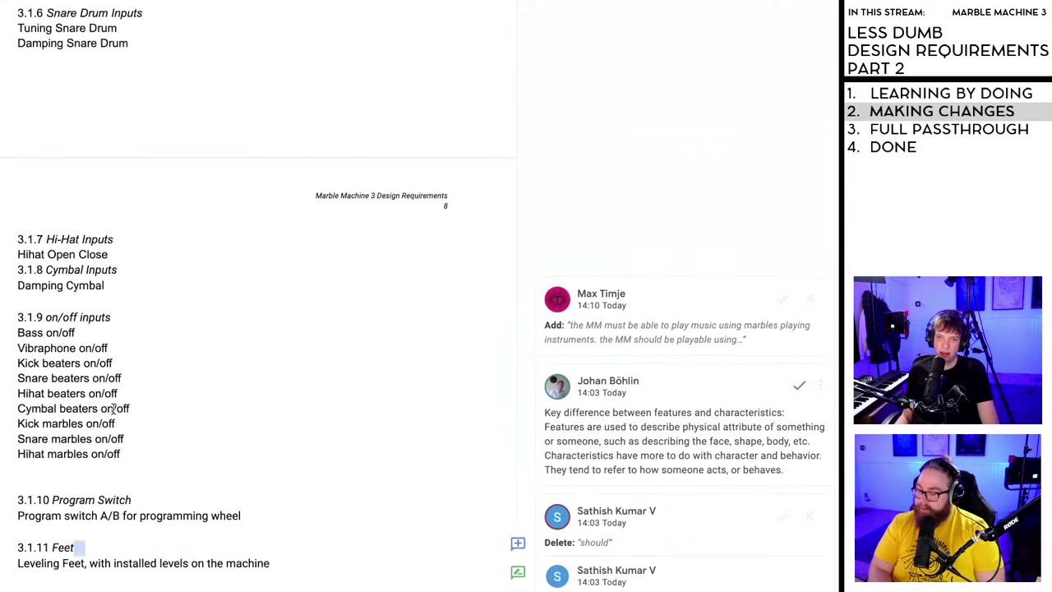
scroll(166, 531, "up", 10)
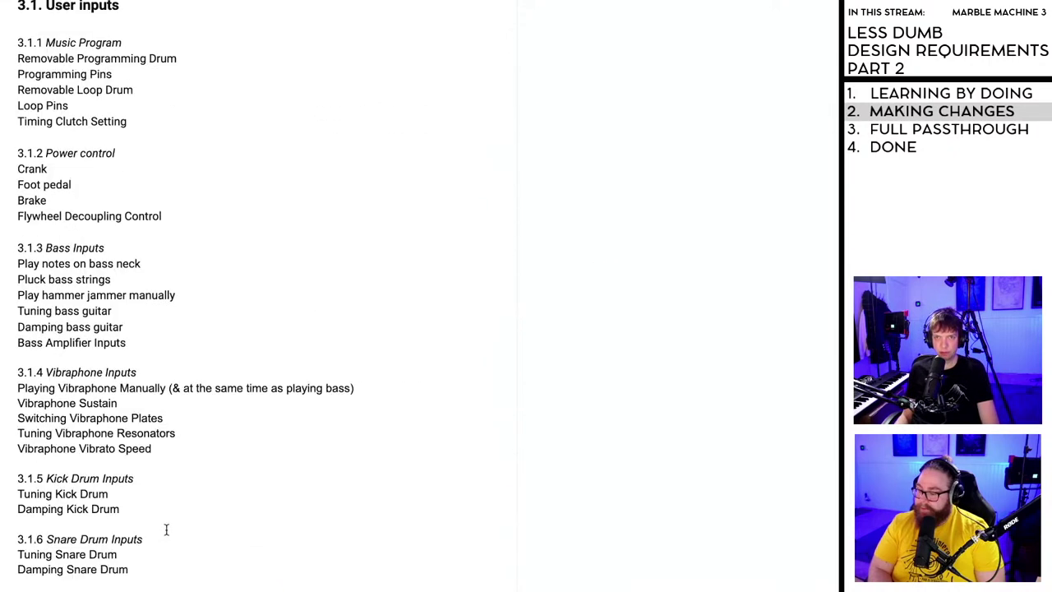
scroll(166, 528, "up", 1)
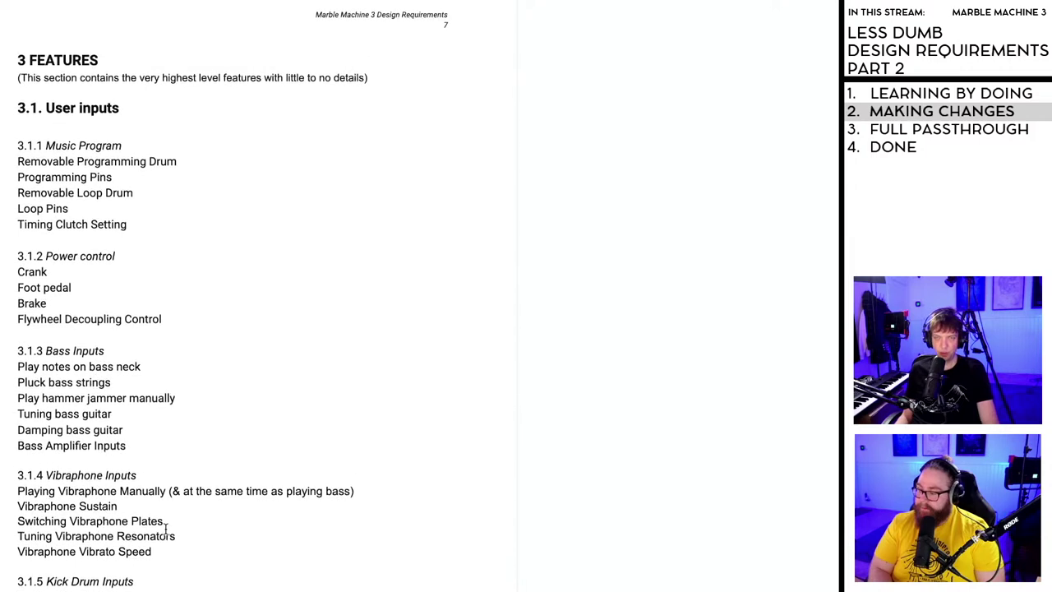
scroll(165, 528, "down", 2)
scroll(165, 526, "up", 2)
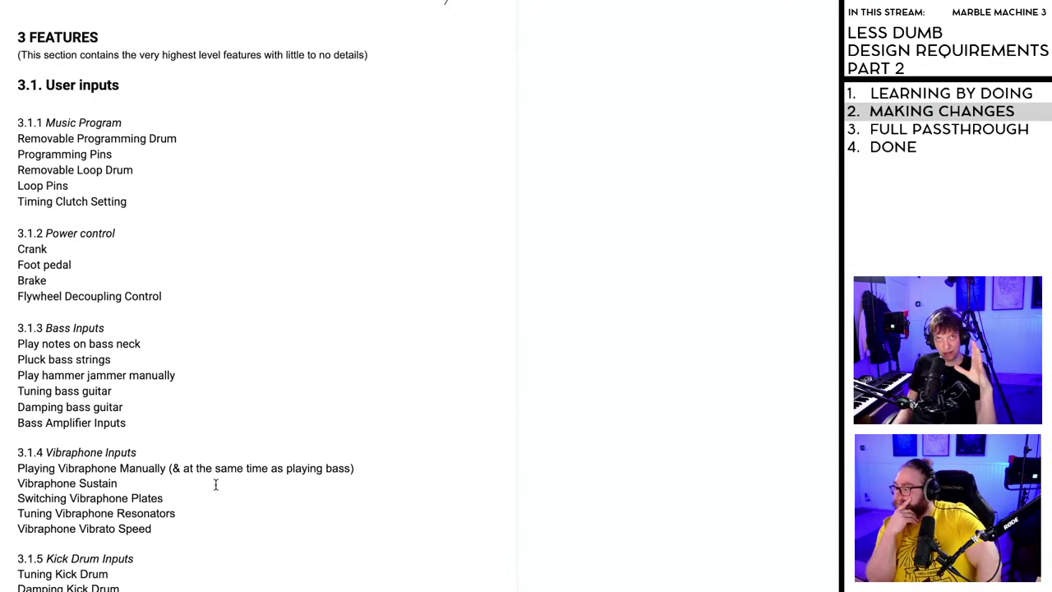
scroll(189, 477, "down", 2)
scroll(189, 476, "down", 8)
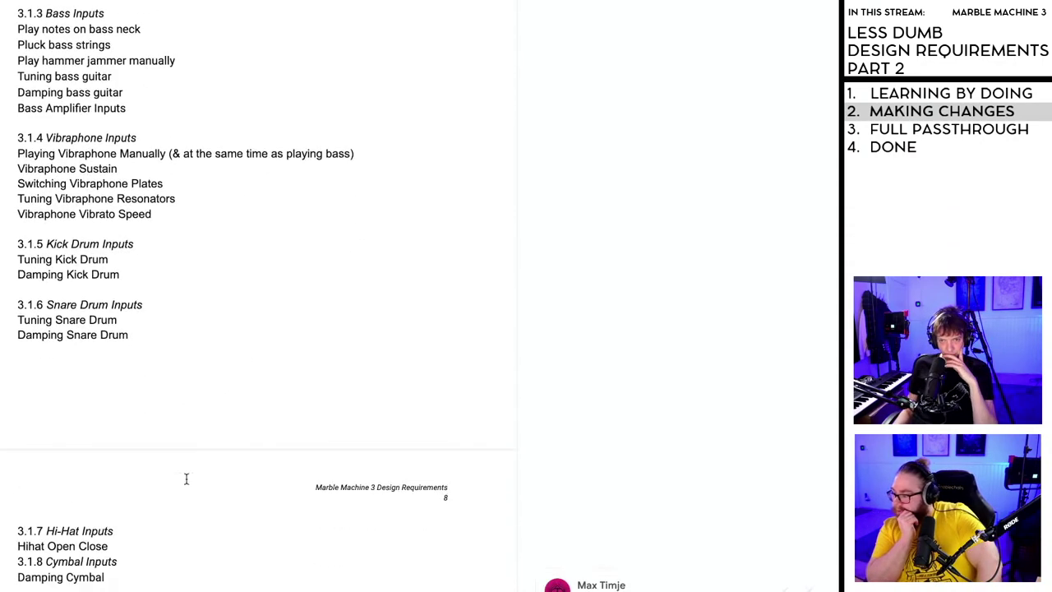
scroll(80, 582, "down", 2)
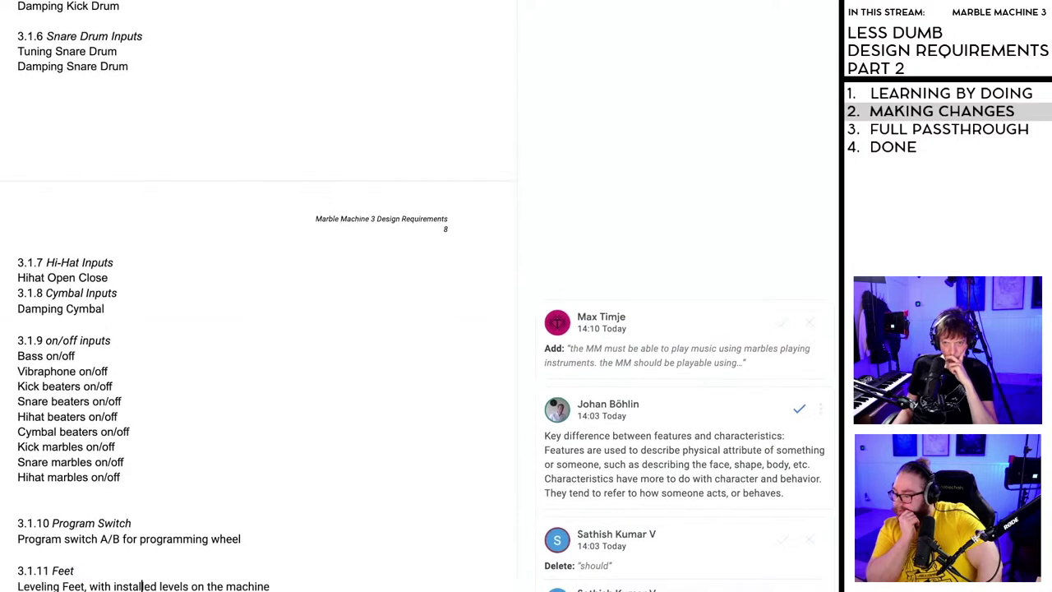
scroll(103, 536, "down", 1)
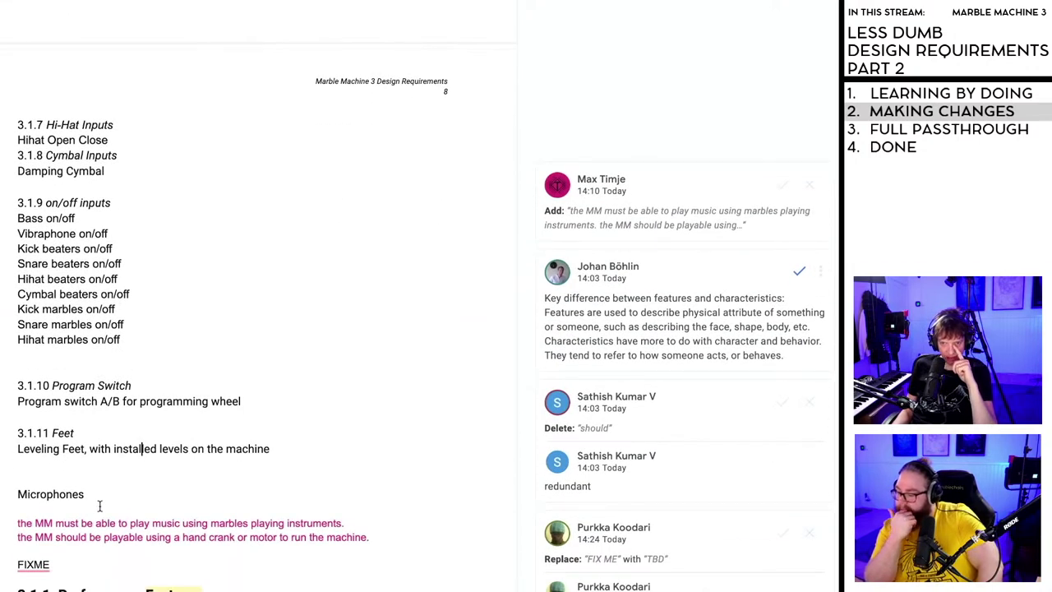
scroll(99, 505, "down", 4)
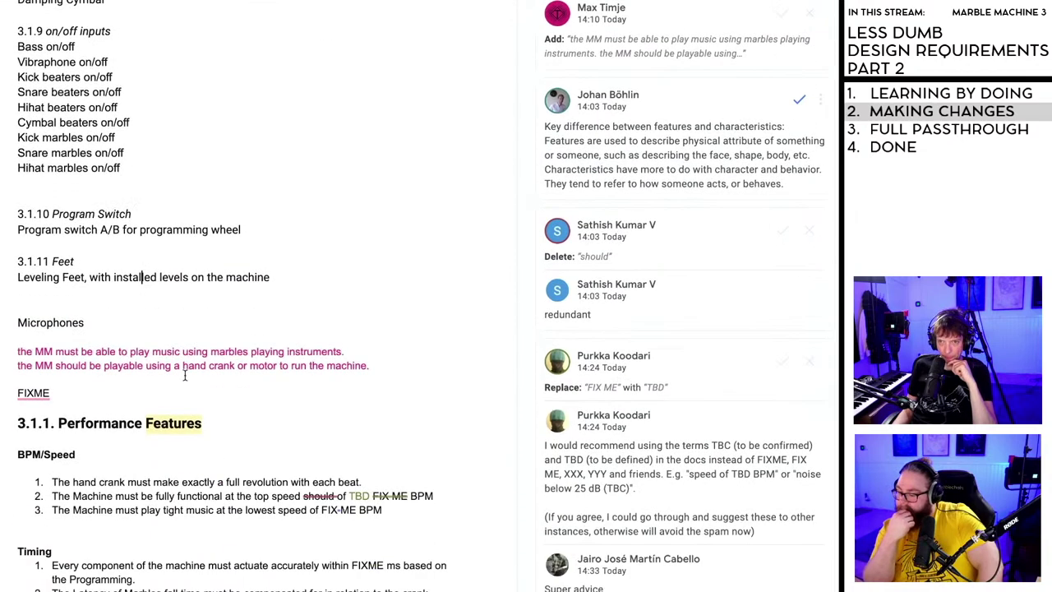
- Reject the two pink suggested lines about playing music with marbles
scroll(164, 287, "down", 3)
scroll(132, 206, "down", 1)
left_click(121, 206)
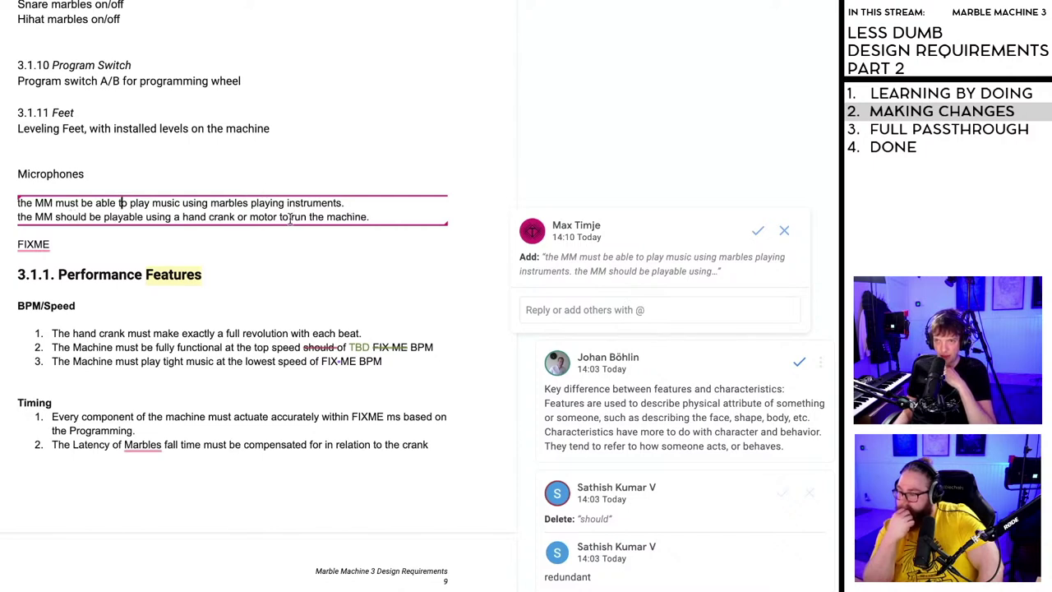
left_click(783, 232)
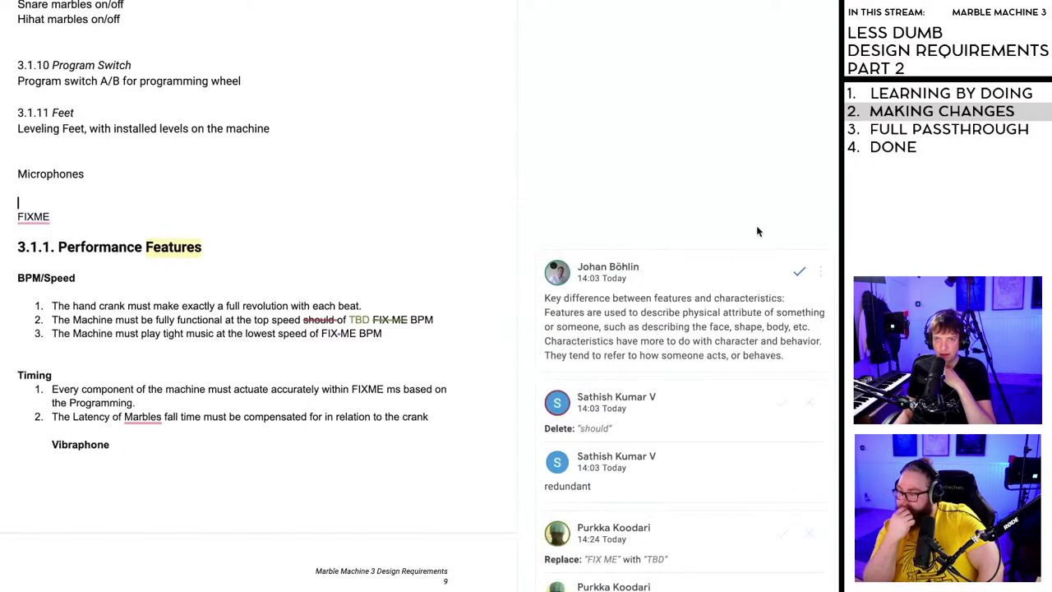
- Delete the FIXME line below Microphones
scroll(111, 185, "up", 2)
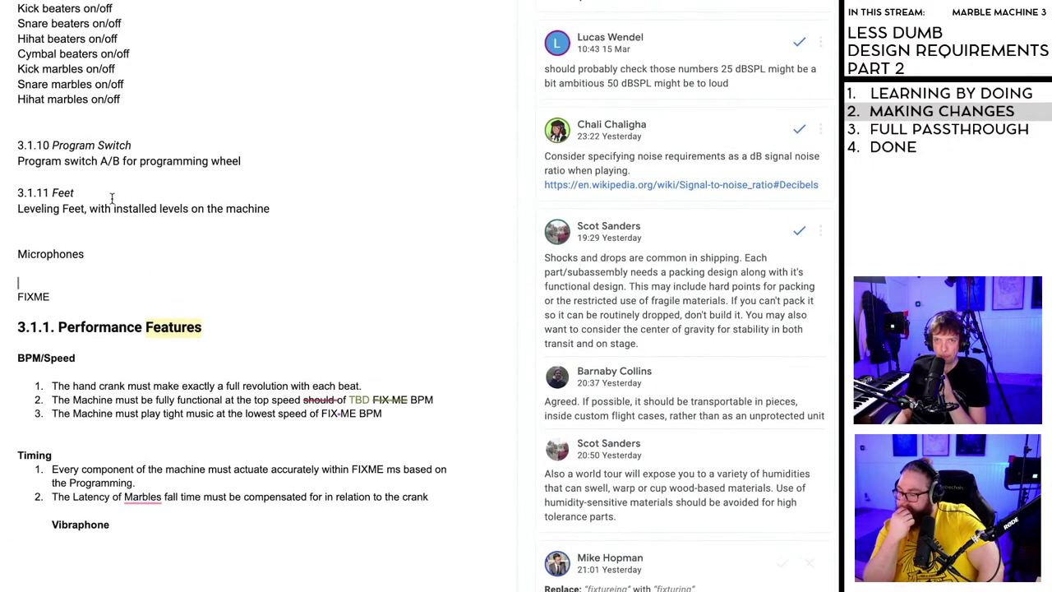
left_click(54, 297, "shift")
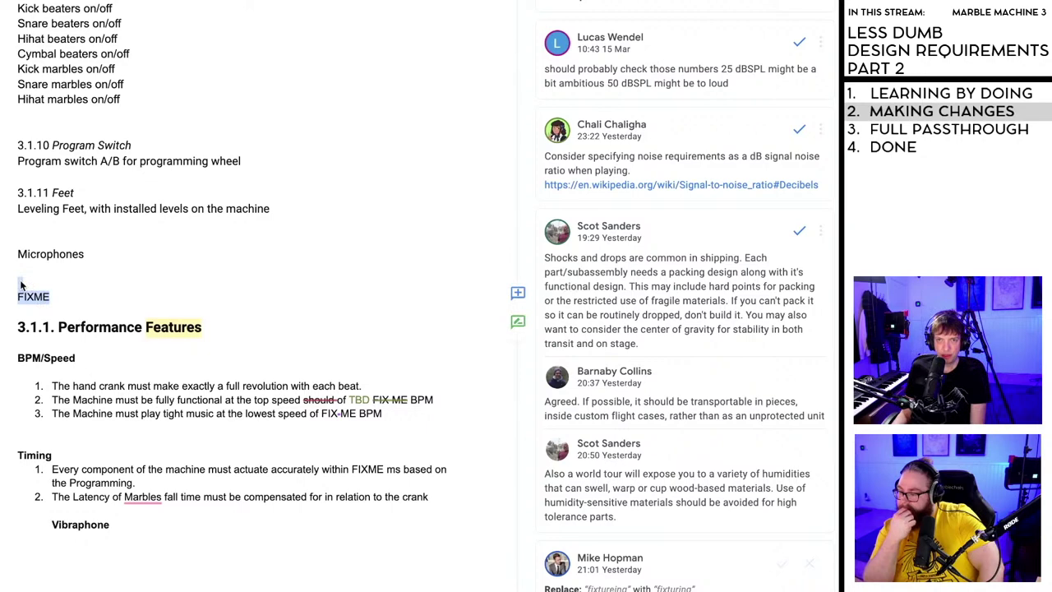
key("BackSpace")
key("BackSpace")
scroll(99, 283, "up", 1)
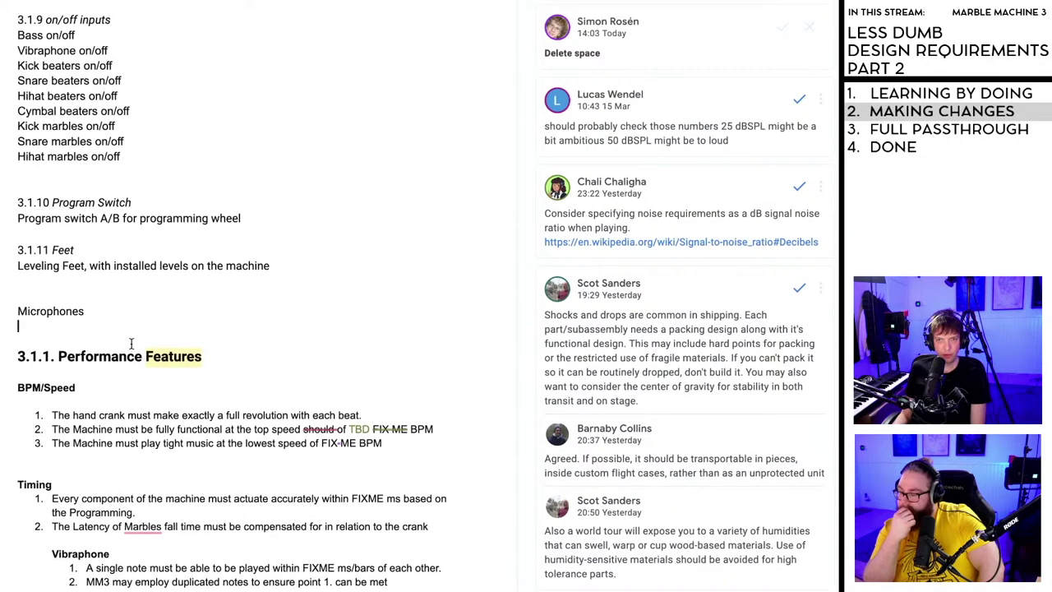
- Delete the requirement blocks from Reliability through Weight
scroll(132, 344, "down", 5)
scroll(135, 341, "down", 15)
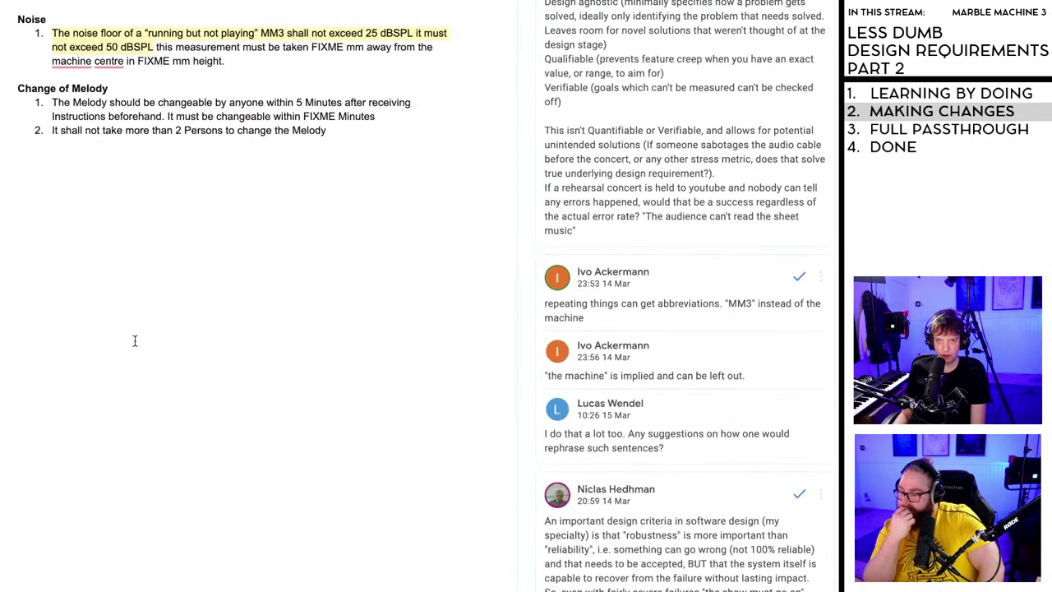
scroll(136, 342, "down", 4)
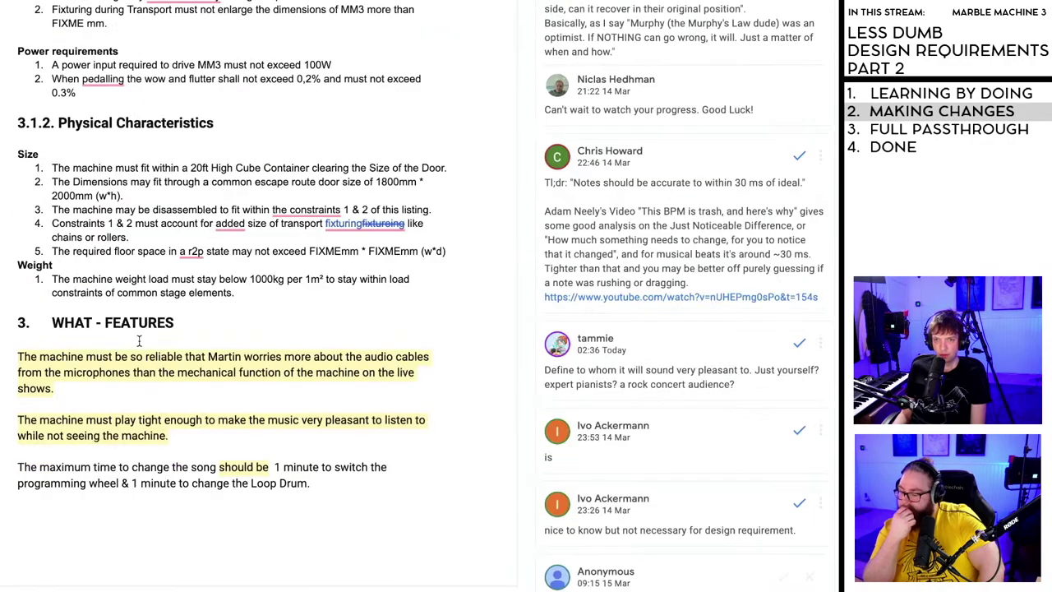
scroll(143, 340, "up", 2)
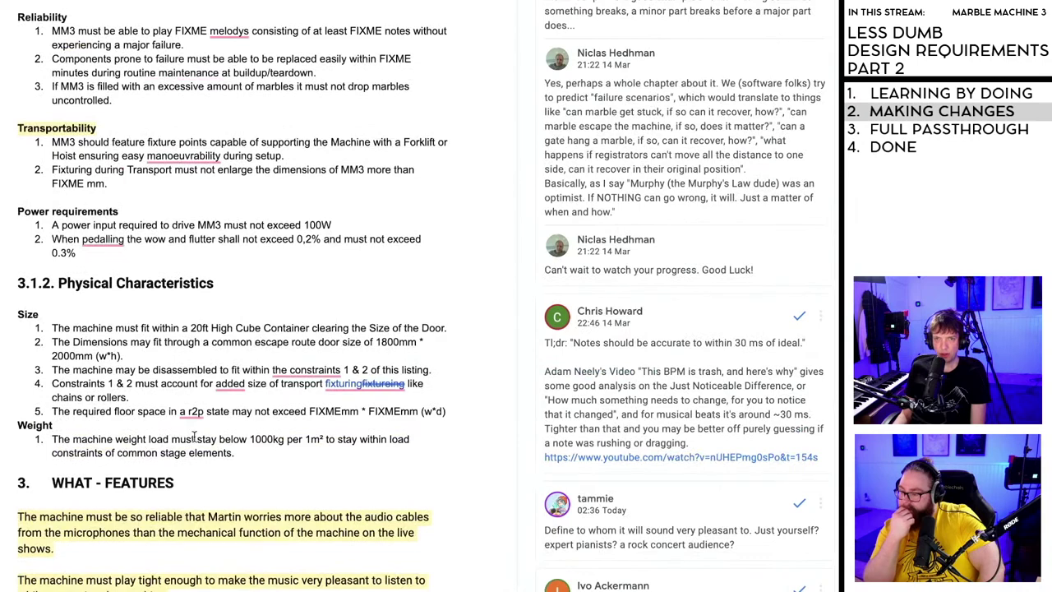
left_click_drag(235, 451, 18, 18)
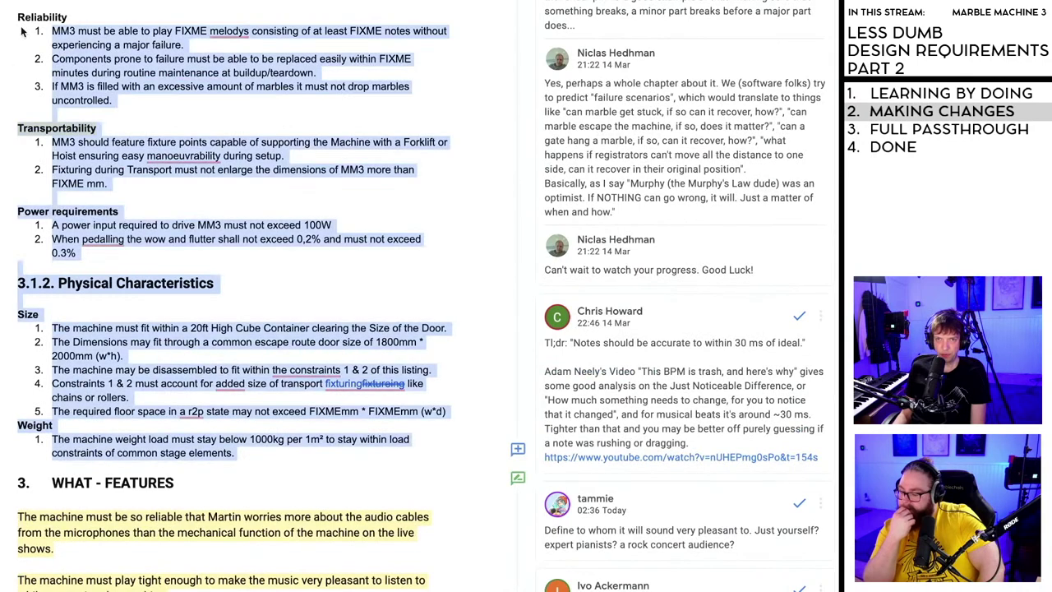
key("BackSpace")
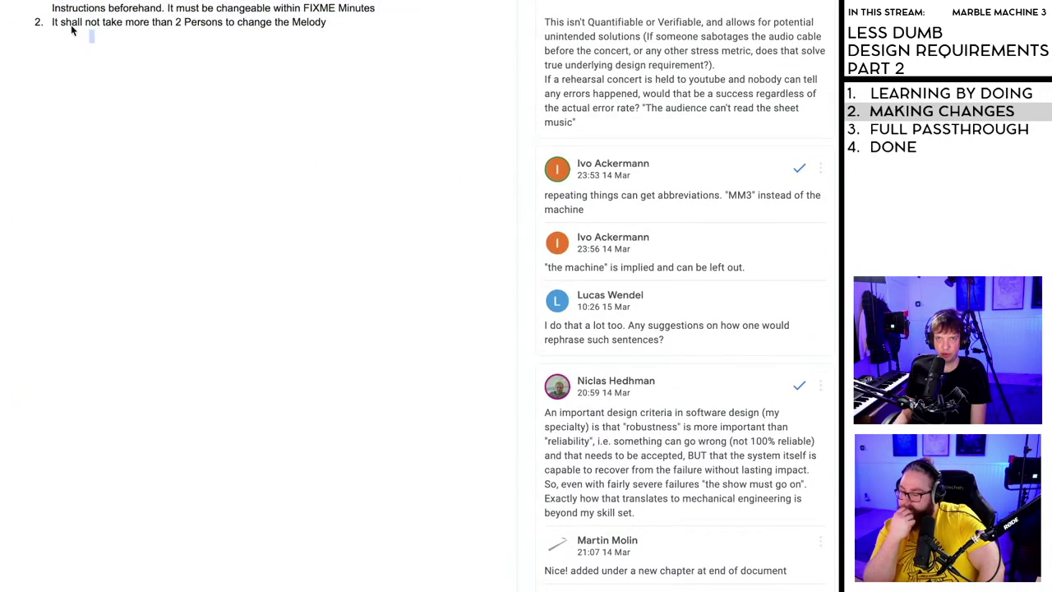
- Delete the remaining block from BPM/Speed through Noise
left_click_drag(91, 36, 18, 105)
scroll(83, 327, "up", 2)
left_click_drag(83, 327, 13, 199)
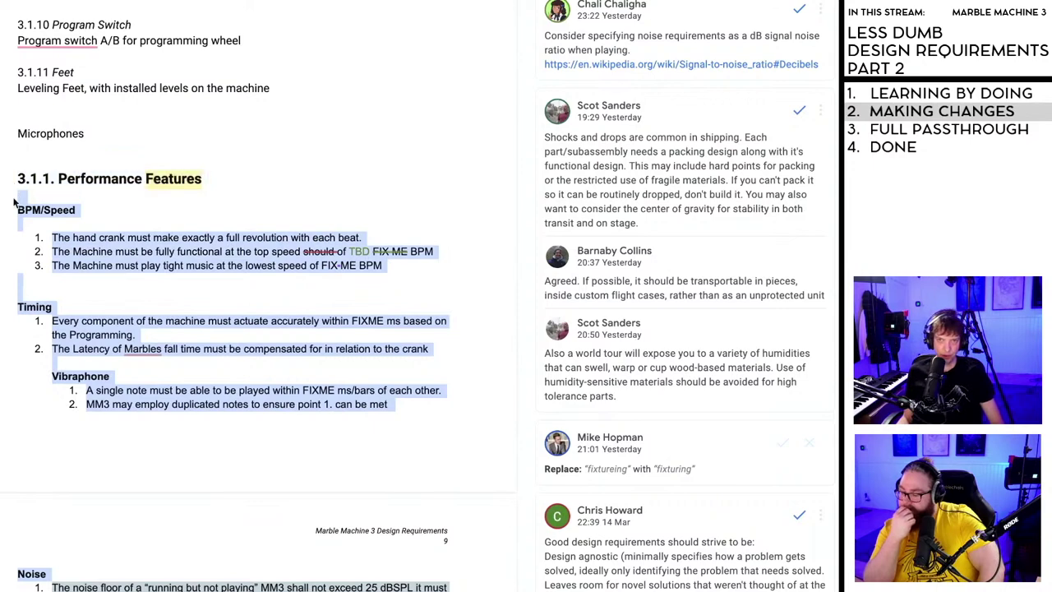
key("BackSpace")
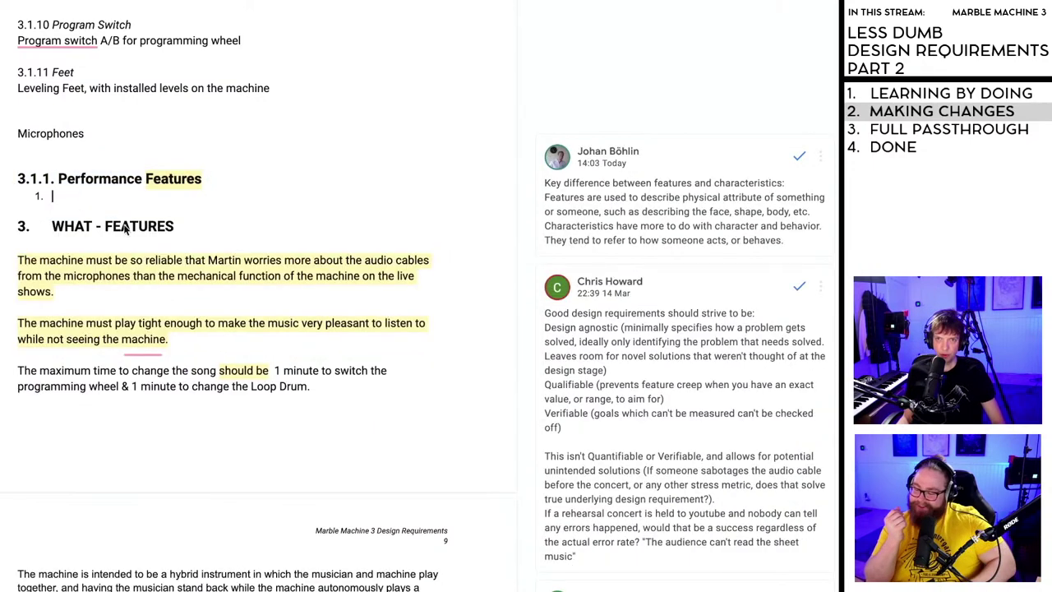
scroll(398, 187, "down", 6)
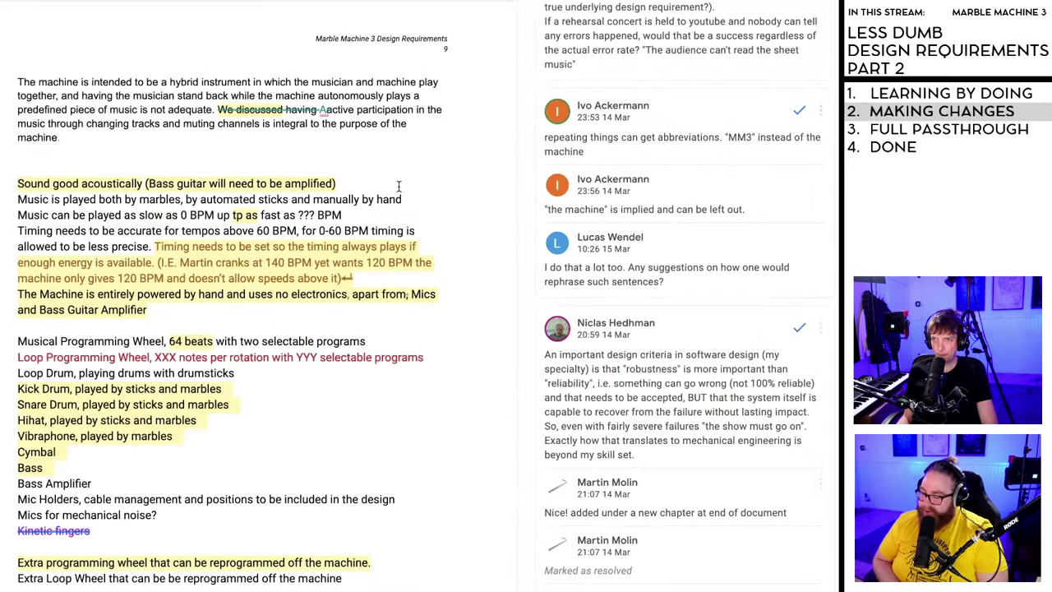
scroll(398, 186, "down", 15)
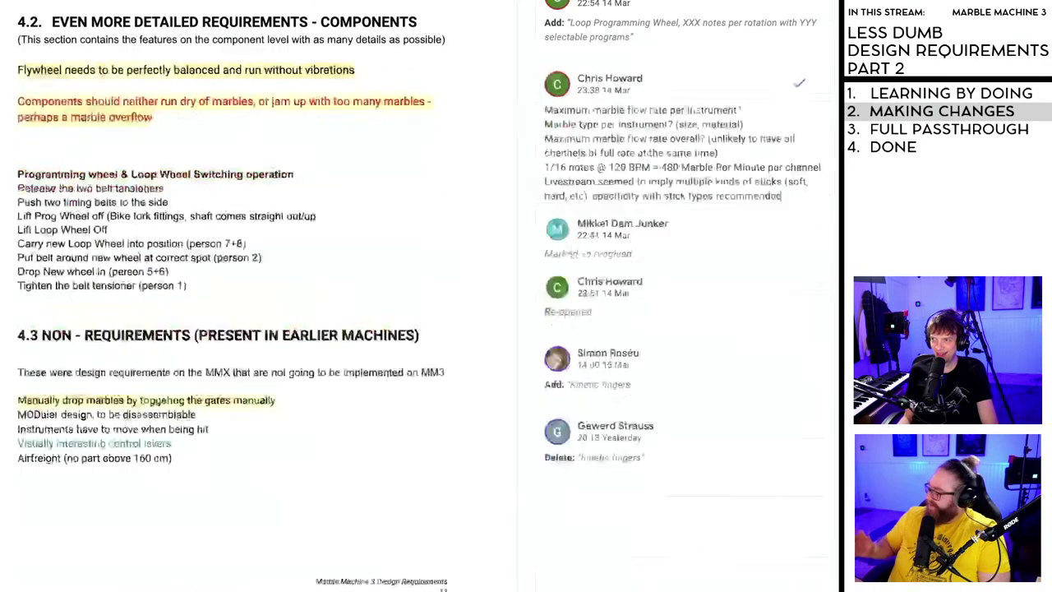
scroll(398, 187, "down", 20)
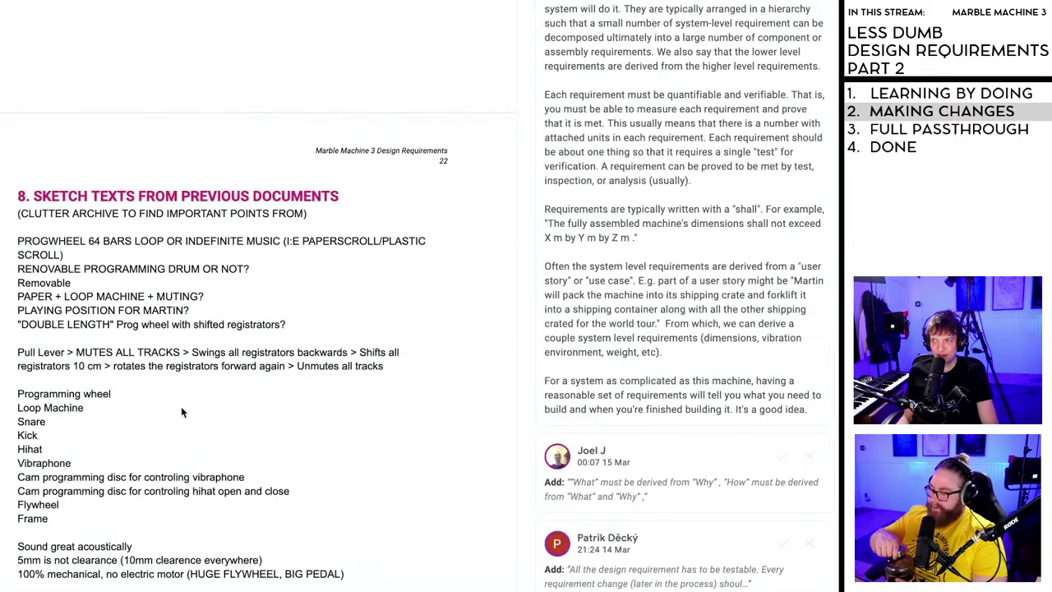
scroll(205, 414, "down", 1)
scroll(296, 431, "down", 5)
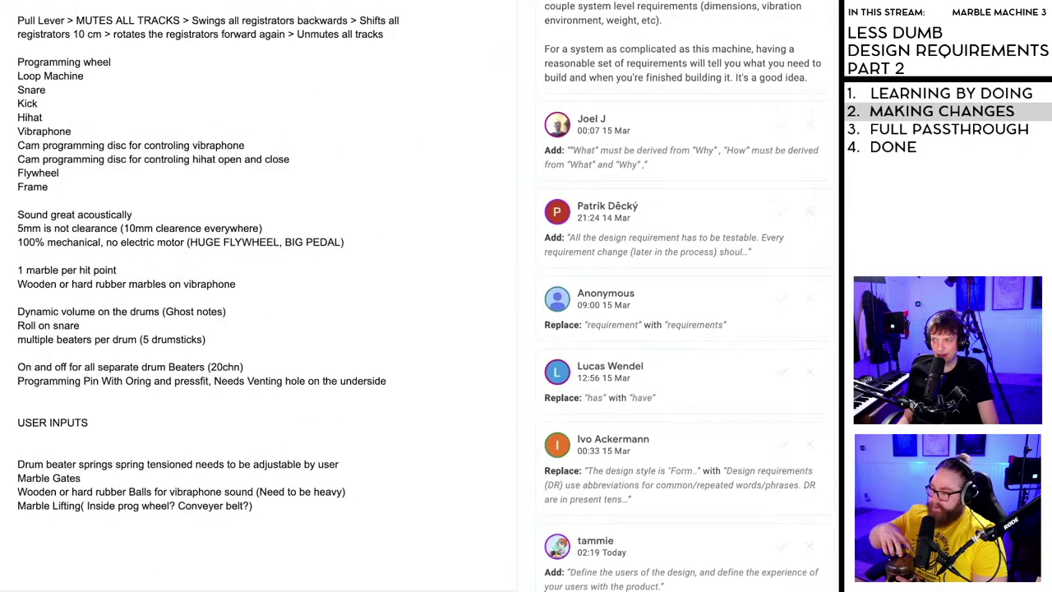
scroll(262, 296, "down", 20)
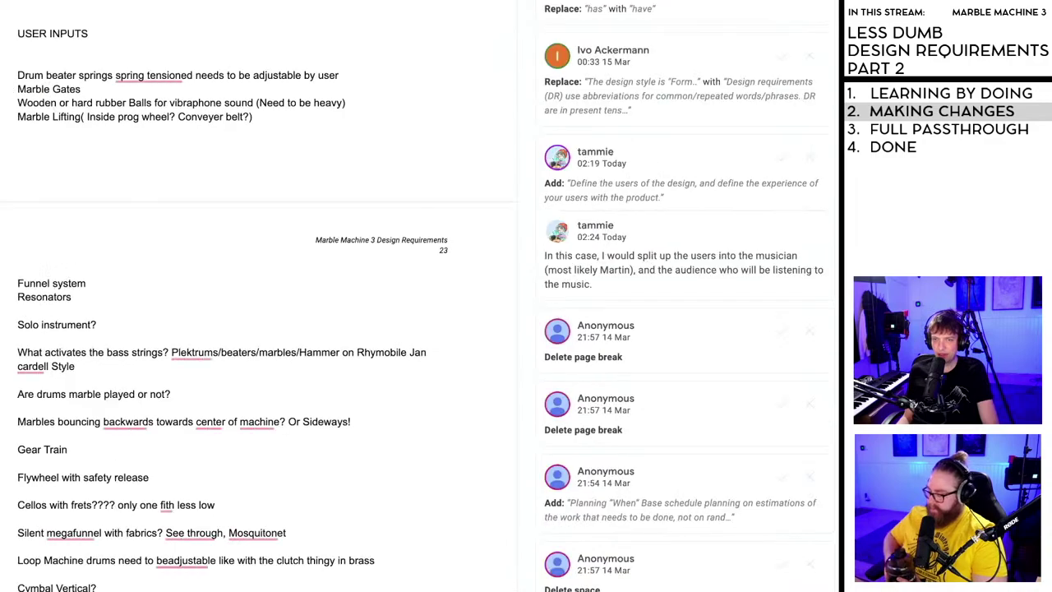
scroll(256, 296, "down", 20)
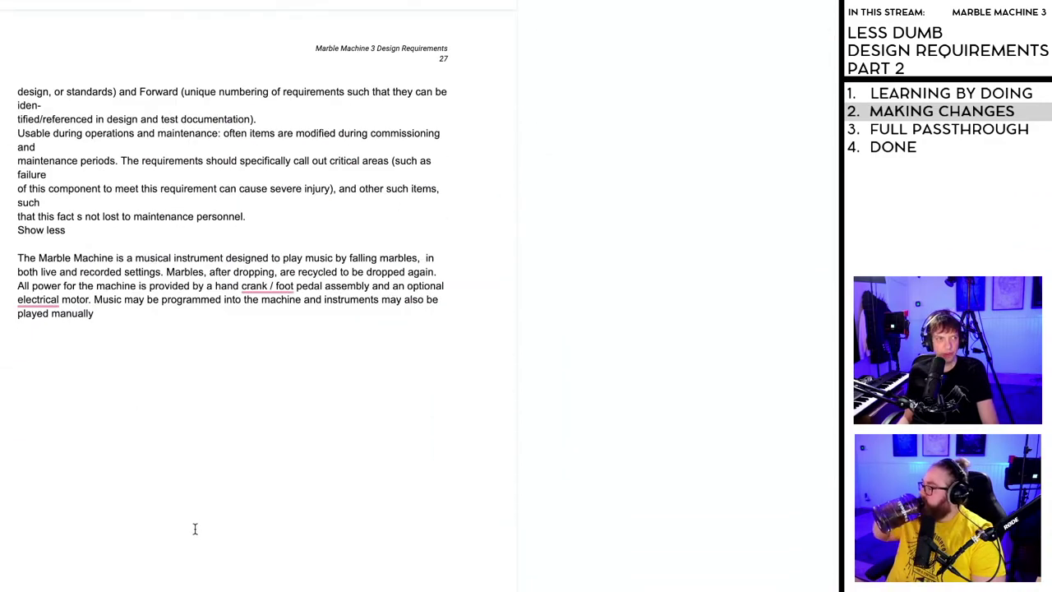
scroll(194, 528, "down", 1)
scroll(128, 345, "down", 3)
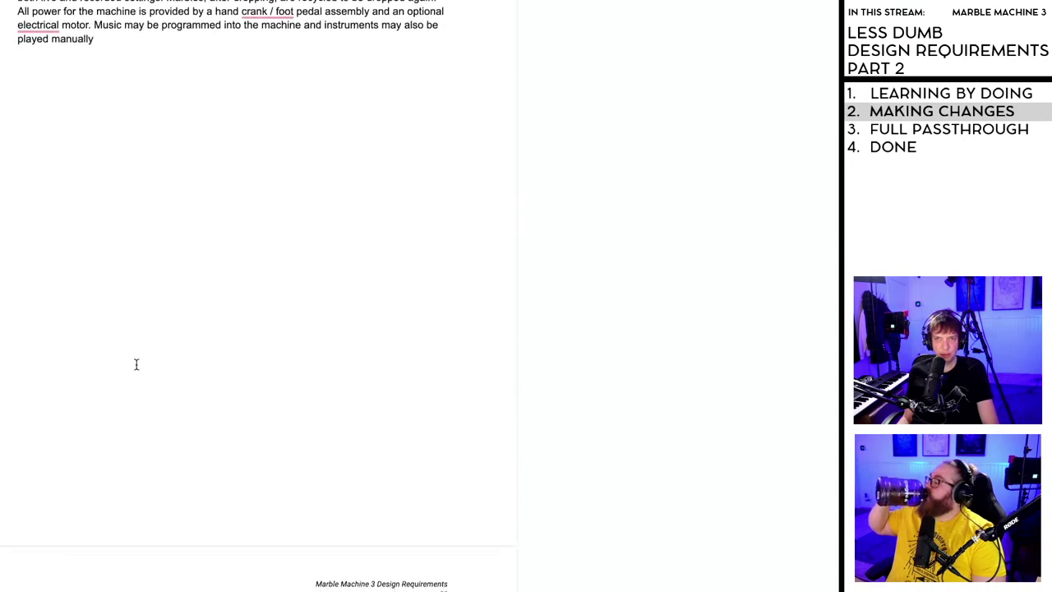
scroll(137, 363, "up", 3)
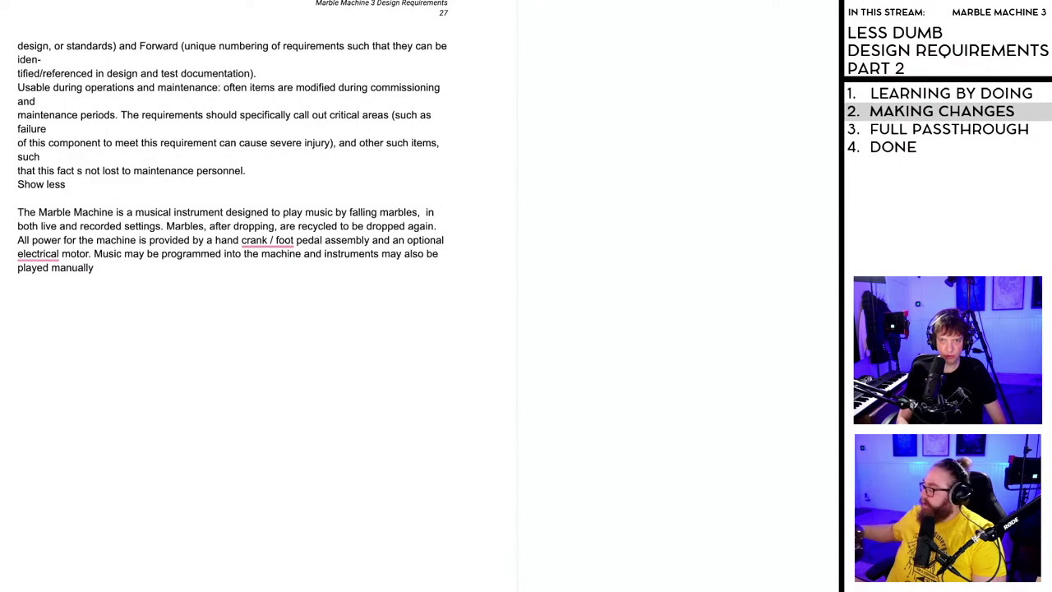
scroll(230, 312, "up", 1)
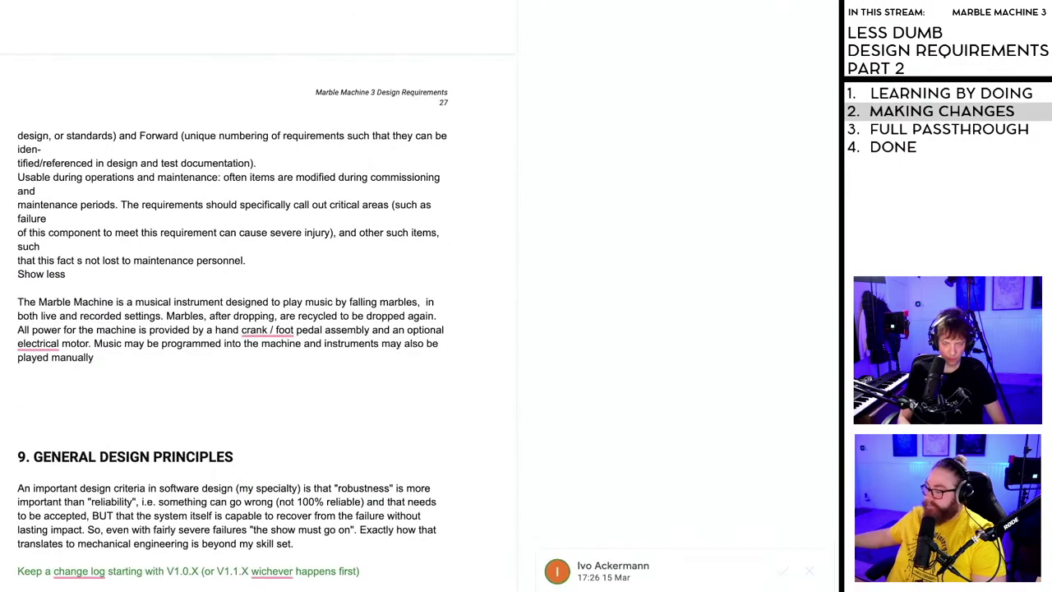
scroll(178, 446, "down", 10)
scroll(178, 447, "down", 3)
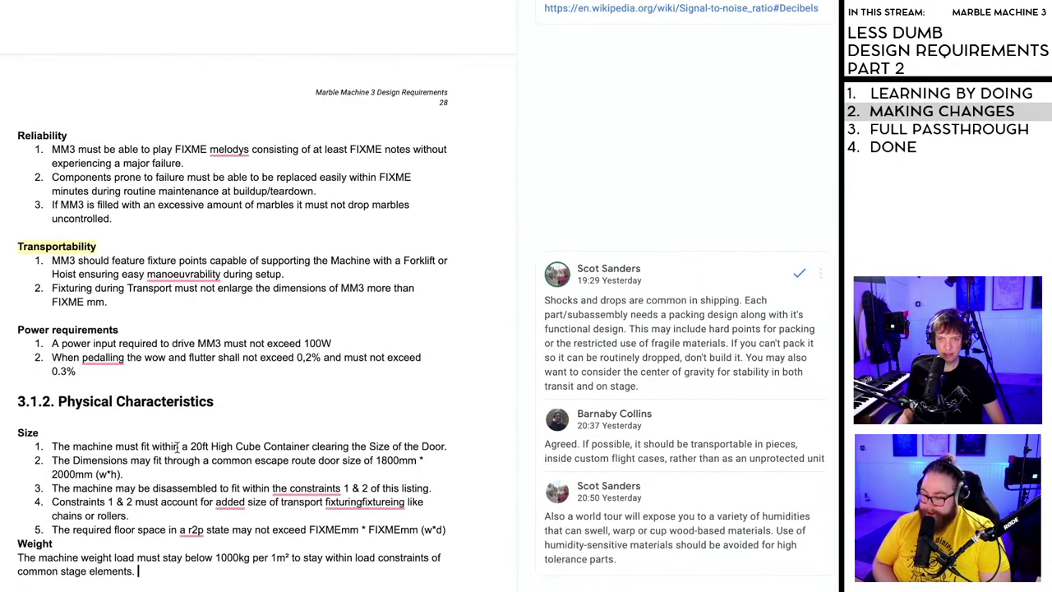
scroll(230, 312, "down", 2)
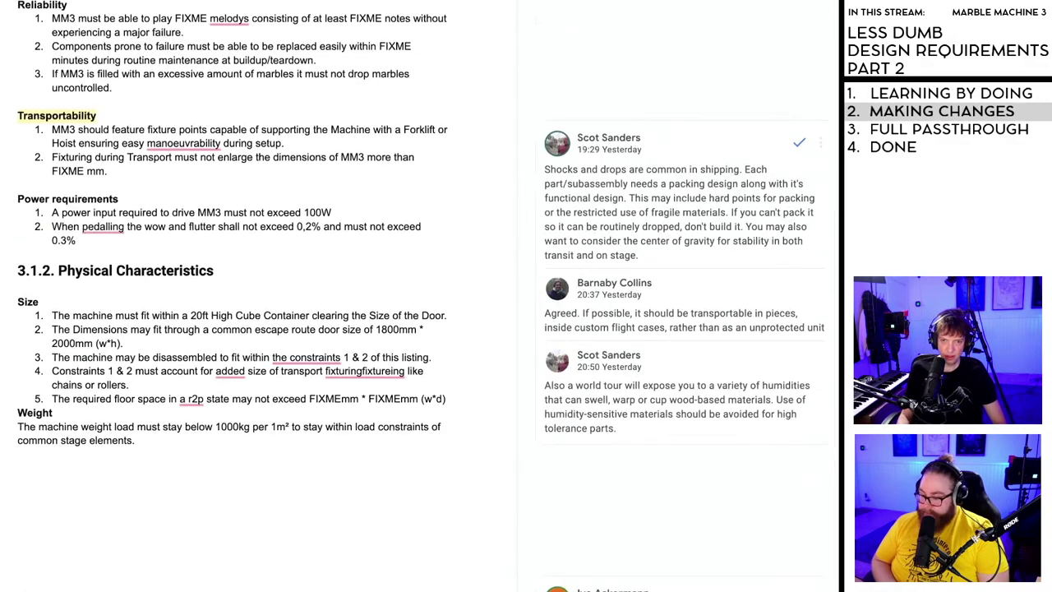
scroll(120, 552, "up", 7)
scroll(119, 568, "up", 15)
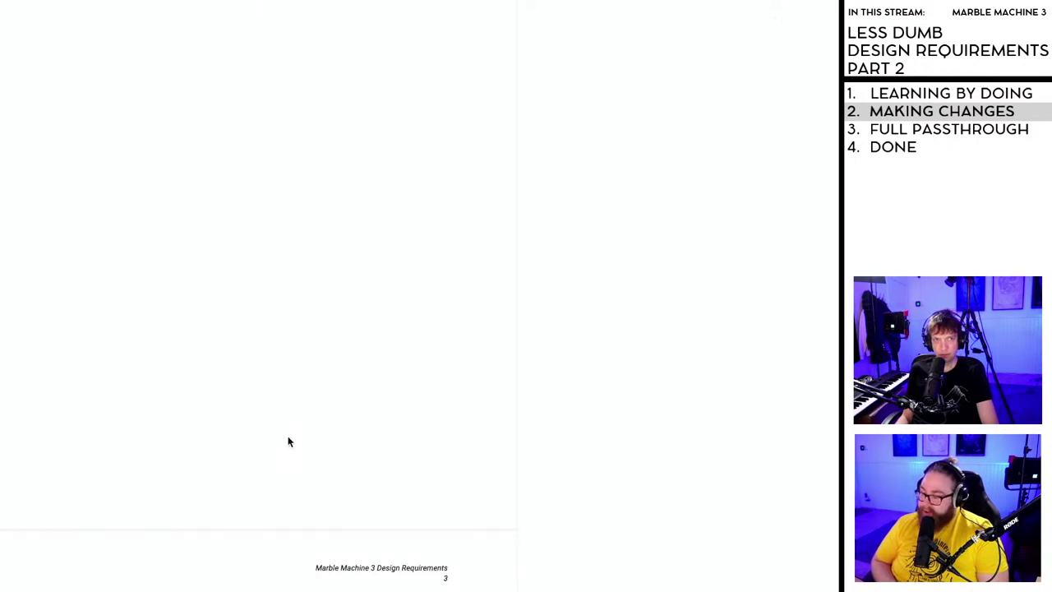
scroll(286, 431, "down", 1)
scroll(283, 427, "down", 4)
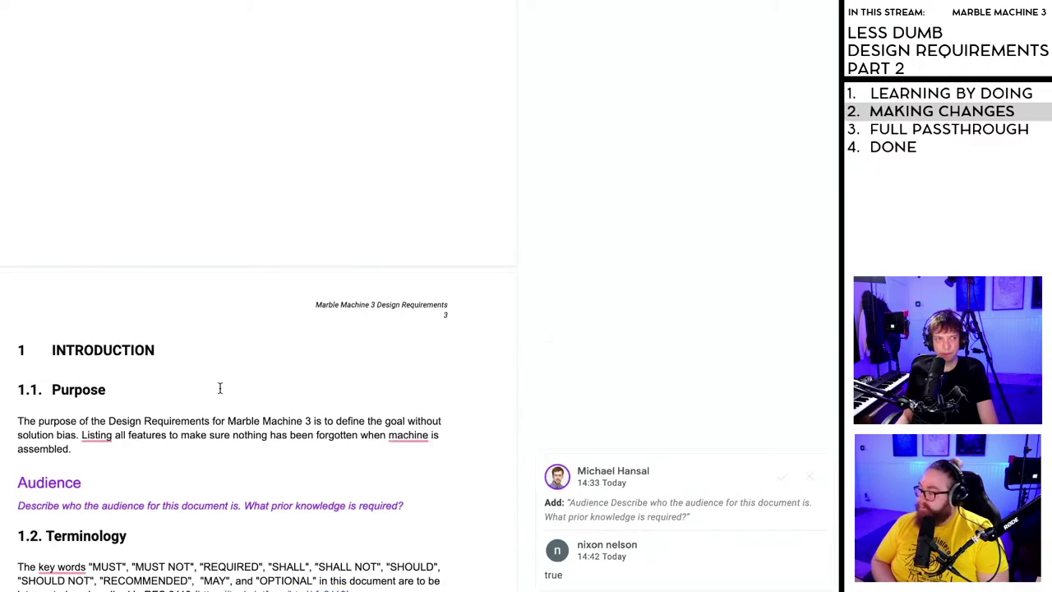
scroll(230, 387, "down", 16)
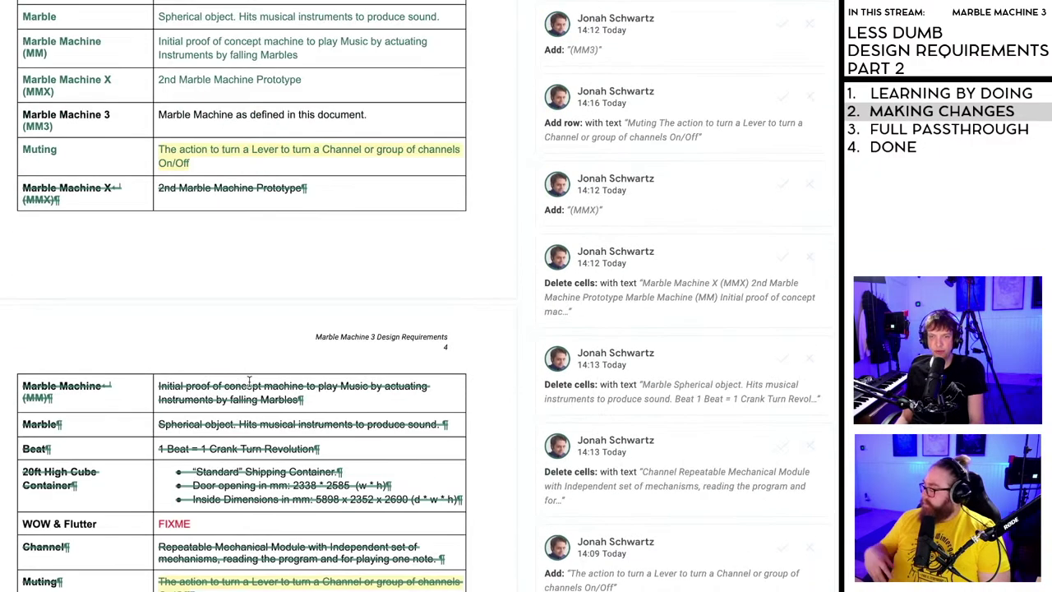
scroll(249, 380, "down", 15)
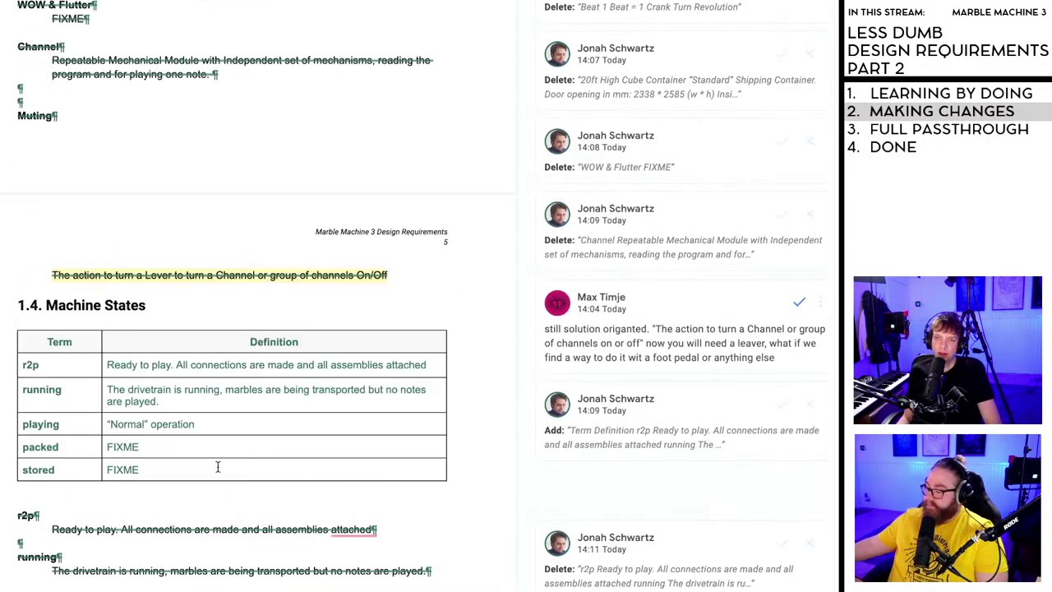
scroll(218, 467, "down", 15)
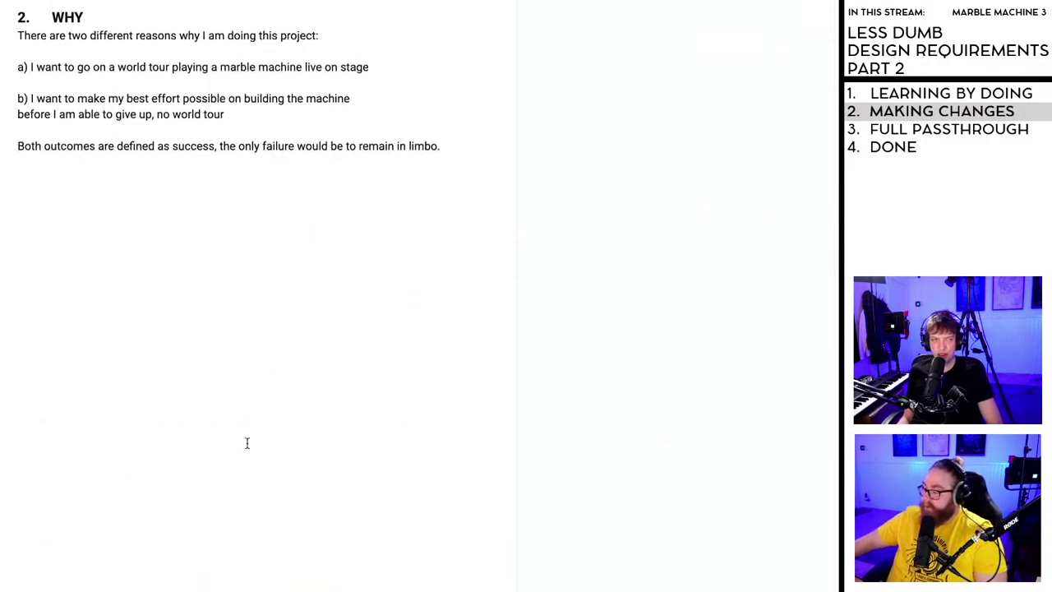
scroll(247, 443, "up", 5)
scroll(246, 442, "down", 3)
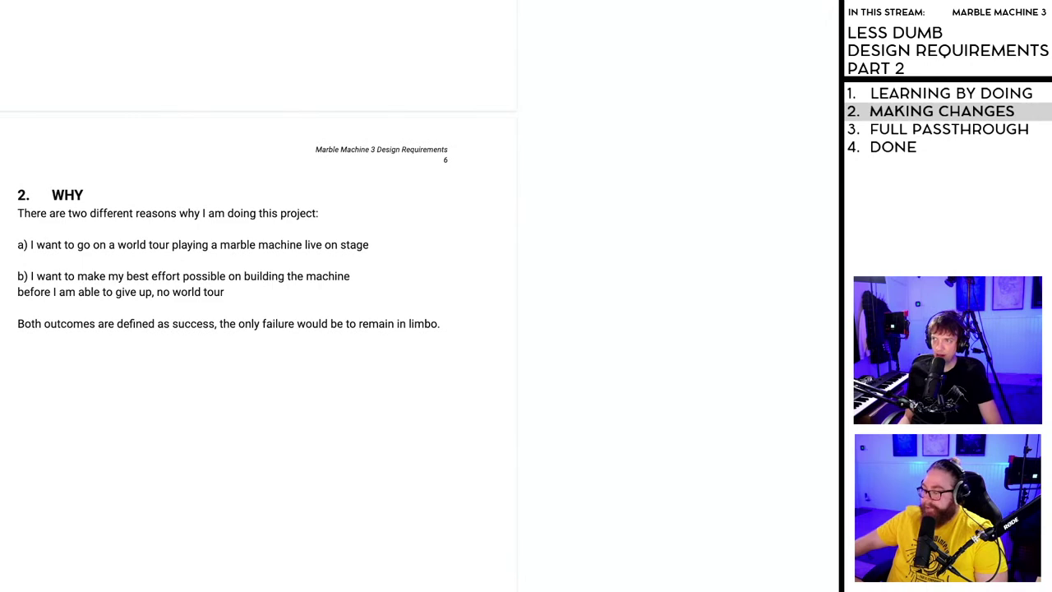
scroll(257, 353, "down", 10)
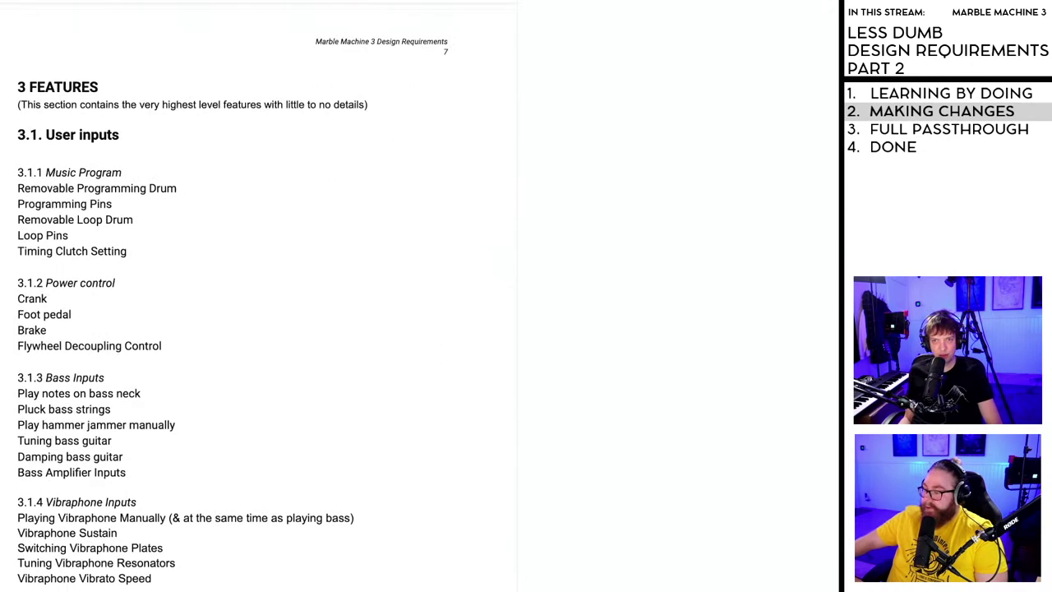
scroll(257, 328, "down", 1)
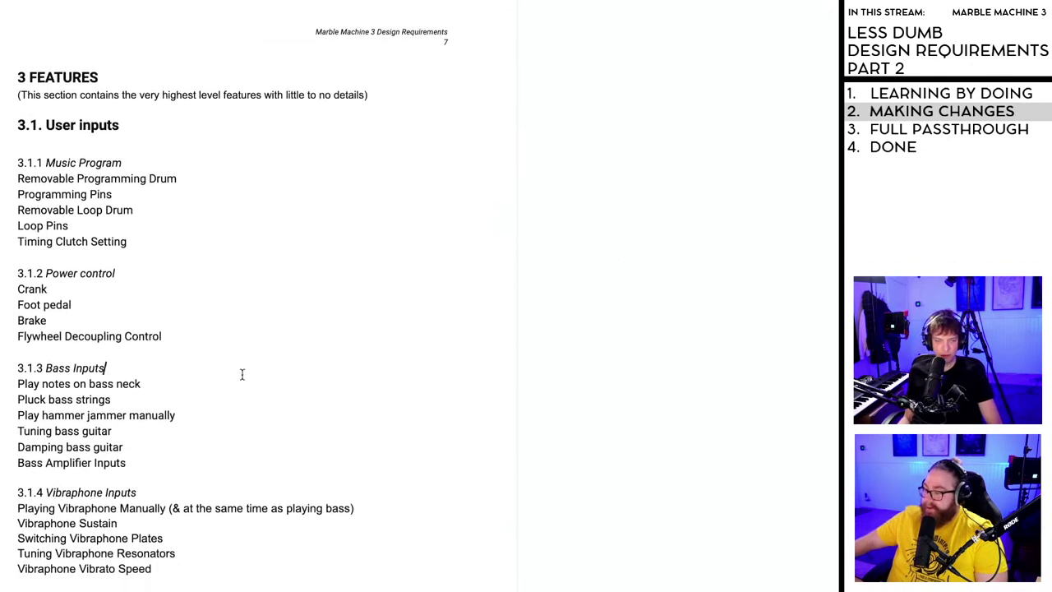
scroll(242, 372, "down", 2)
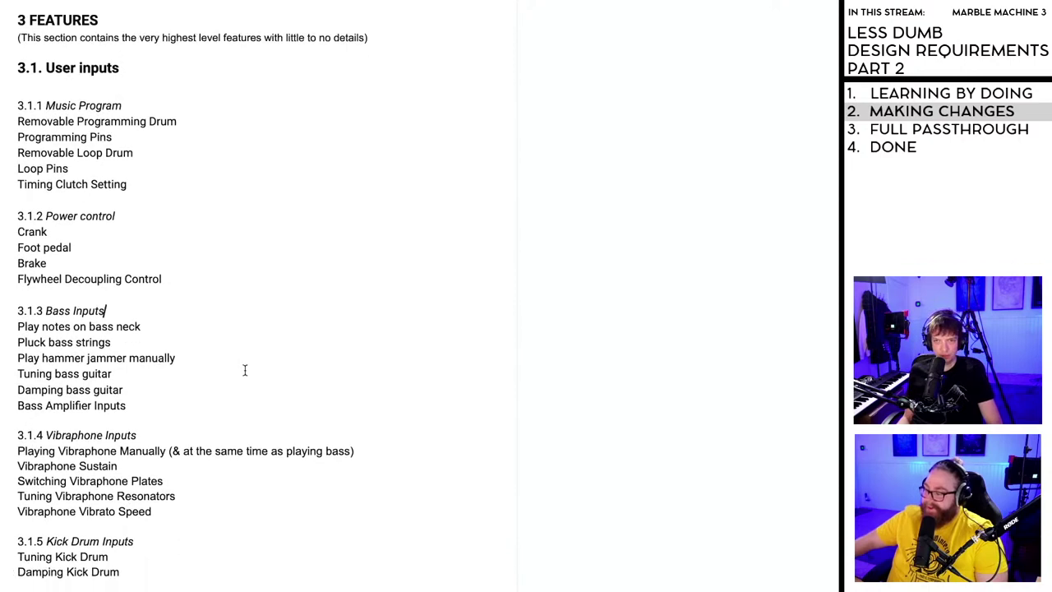
scroll(244, 369, "down", 10)
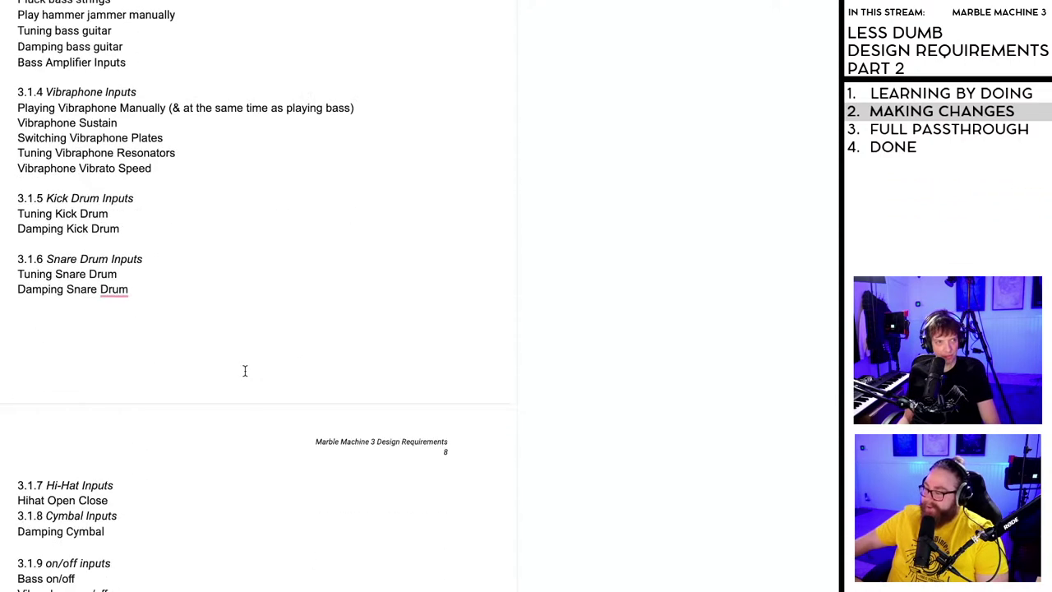
scroll(244, 371, "down", 7)
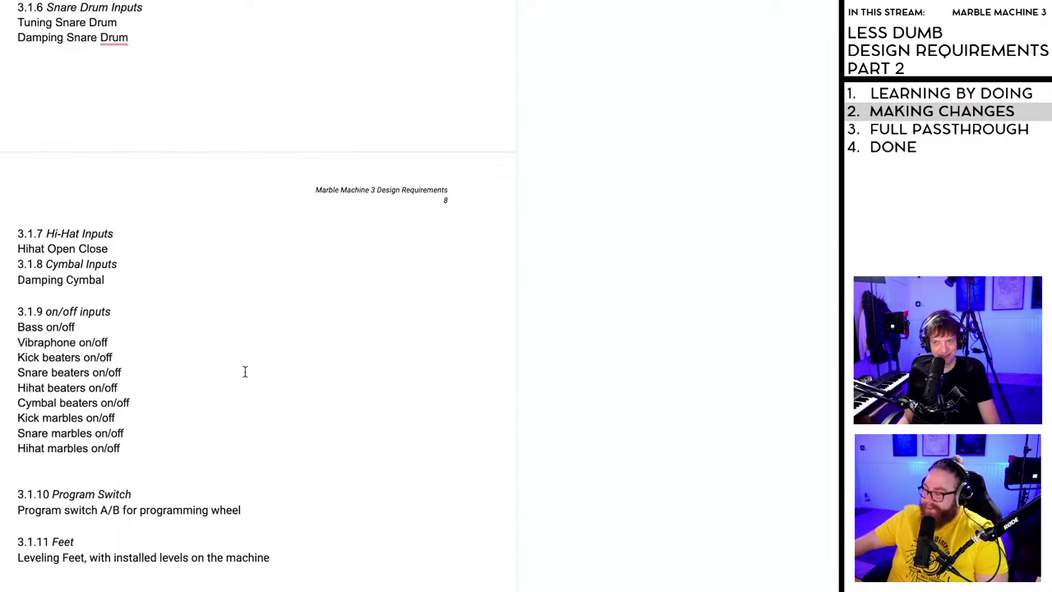
scroll(245, 371, "down", 2)
scroll(244, 371, "down", 4)
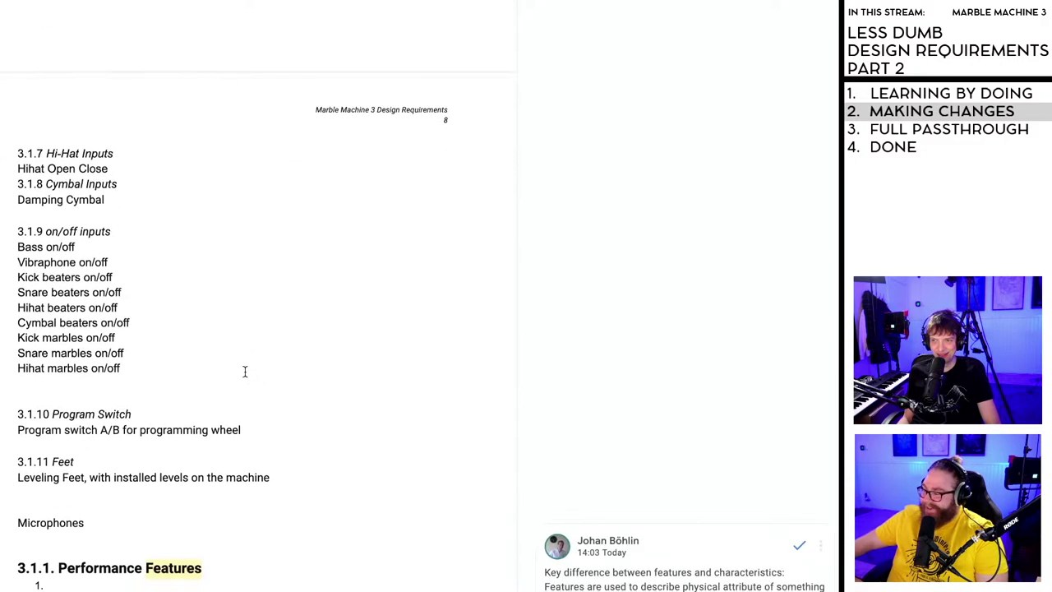
scroll(244, 372, "down", 3)
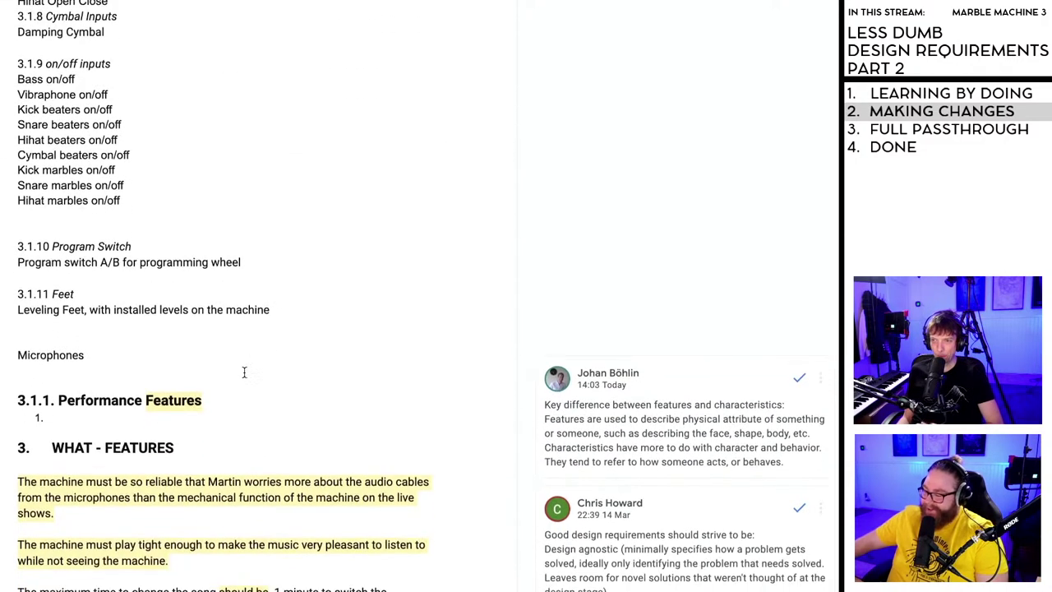
scroll(244, 372, "down", 3)
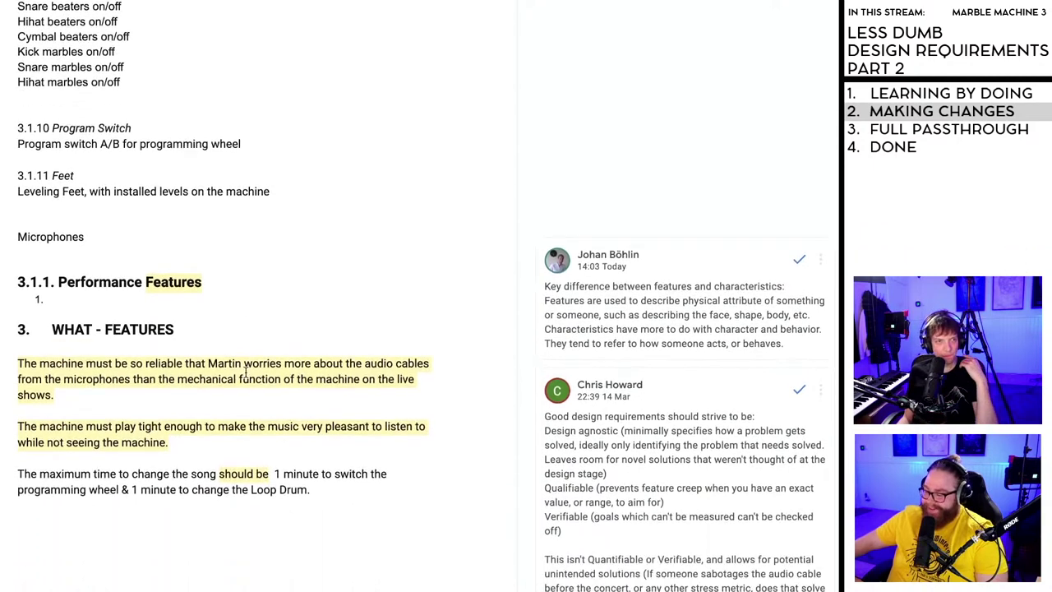
scroll(287, 249, "down", 1)
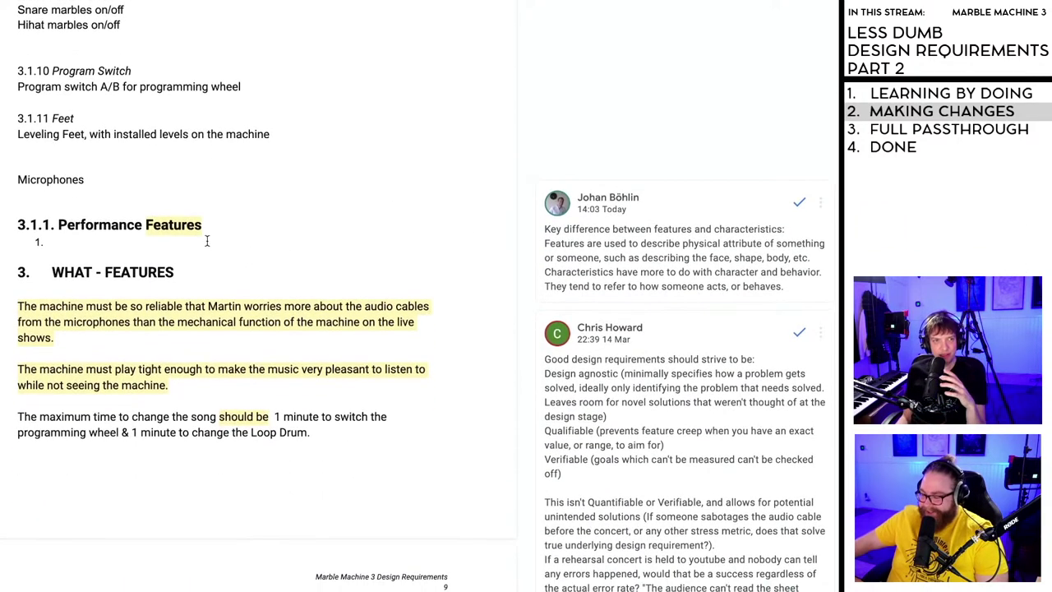
- Resolve the reviewer comment on the Performance Features heading
left_click(190, 227)
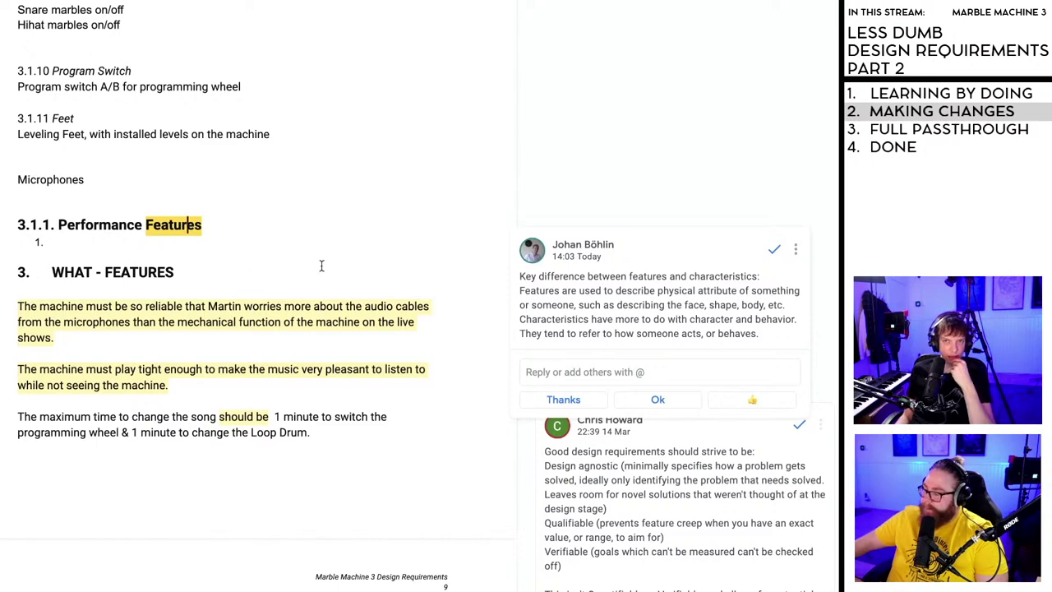
scroll(308, 294, "up", 15)
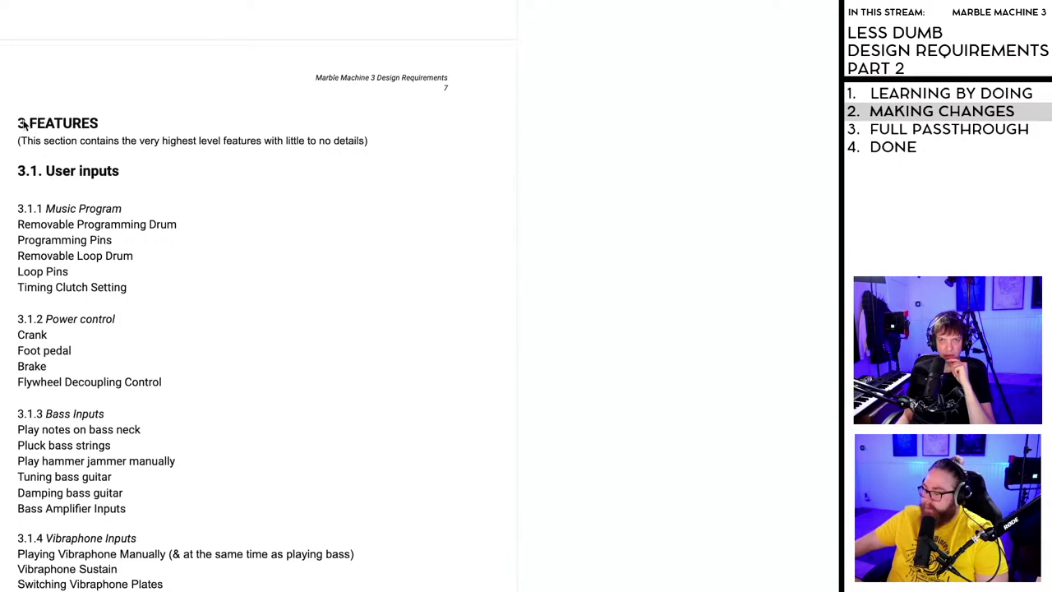
scroll(148, 176, "down", 2)
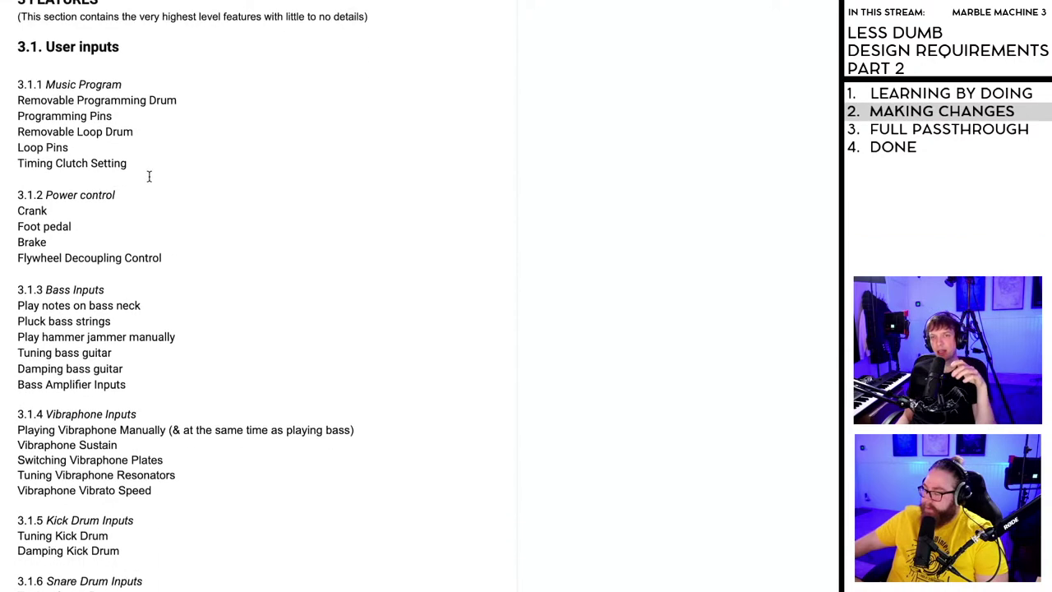
scroll(148, 176, "up", 1)
scroll(149, 181, "down", 7)
scroll(150, 183, "down", 5)
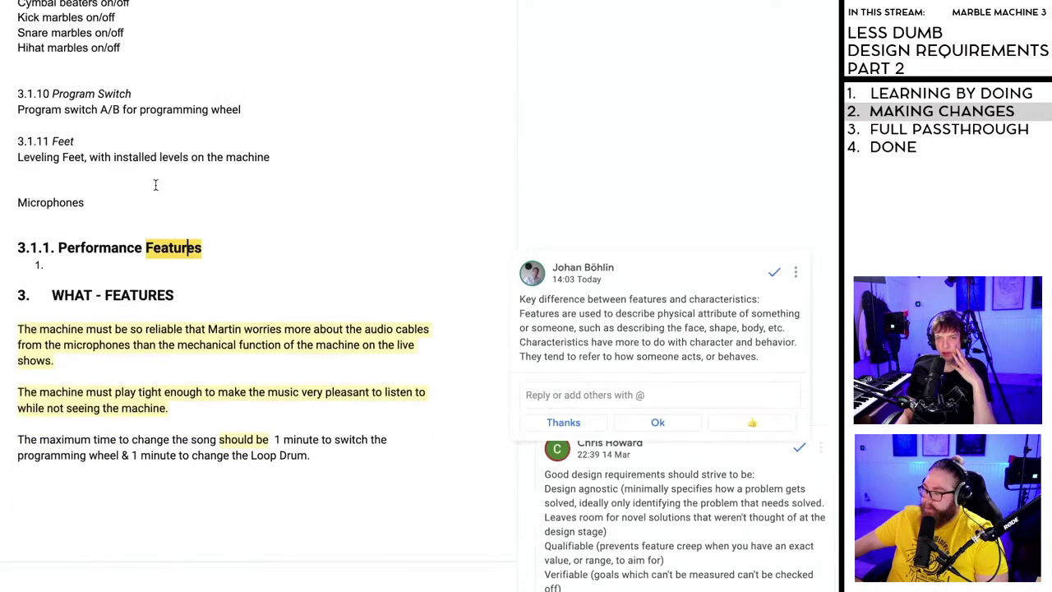
left_click(774, 274)
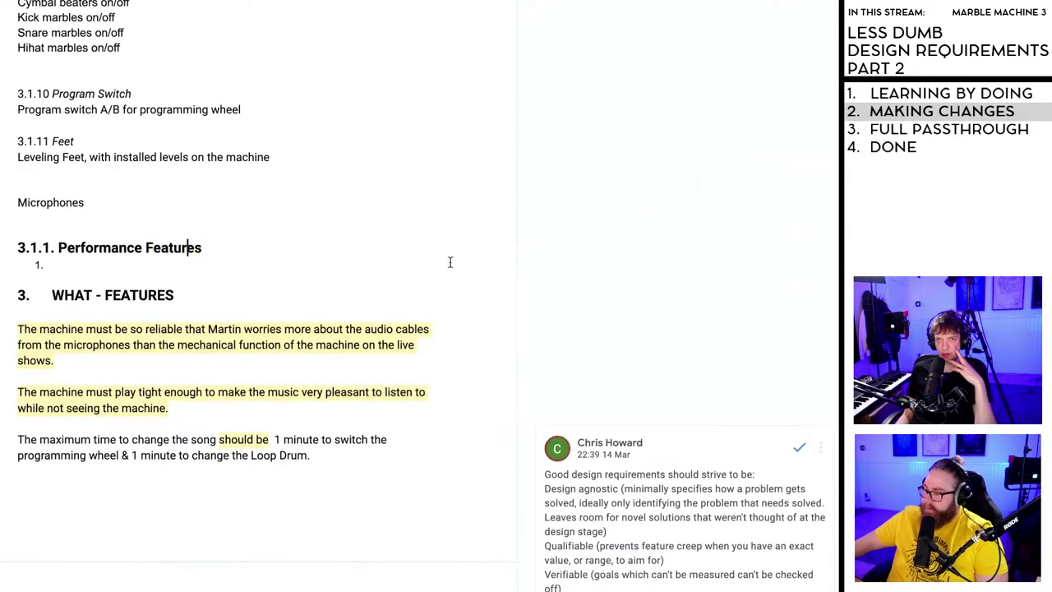
- Review section 3.1, items 3.1.1 Music Program through 3.1.11 Feet
scroll(303, 289, "down", 3)
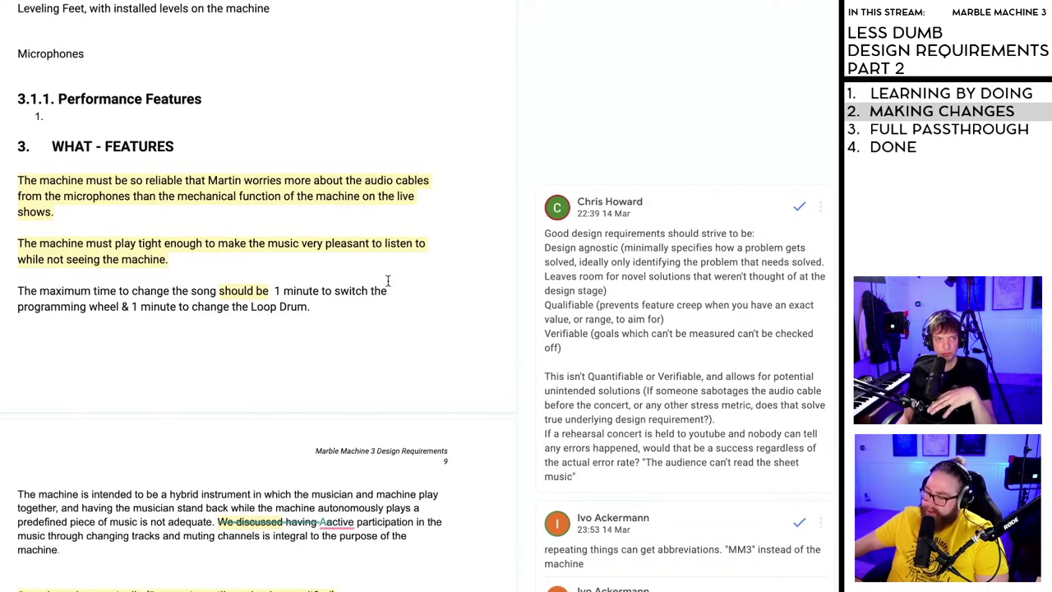
scroll(386, 281, "up", 8)
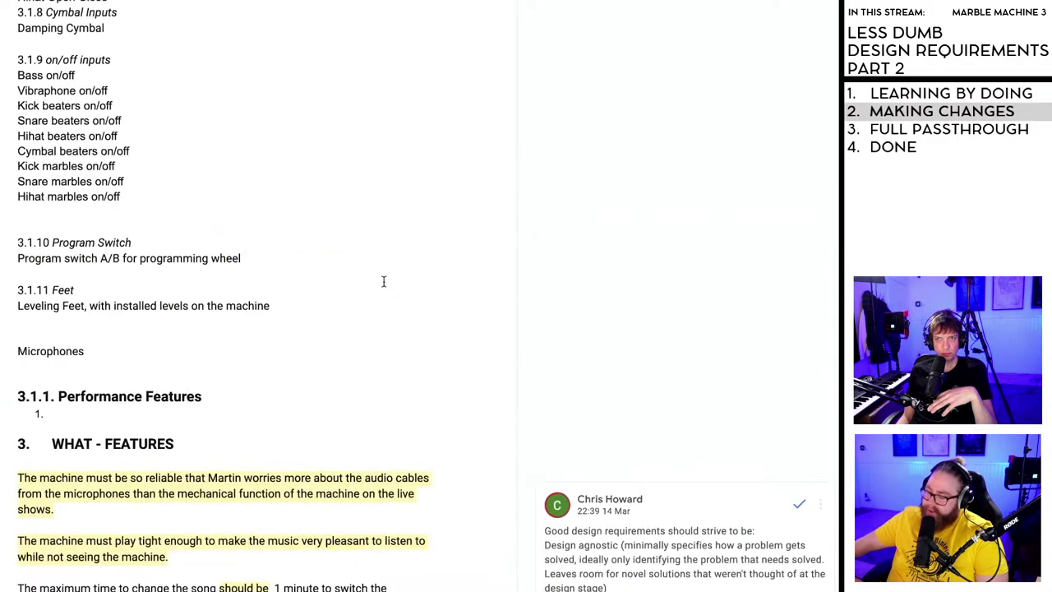
scroll(229, 313, "up", 10)
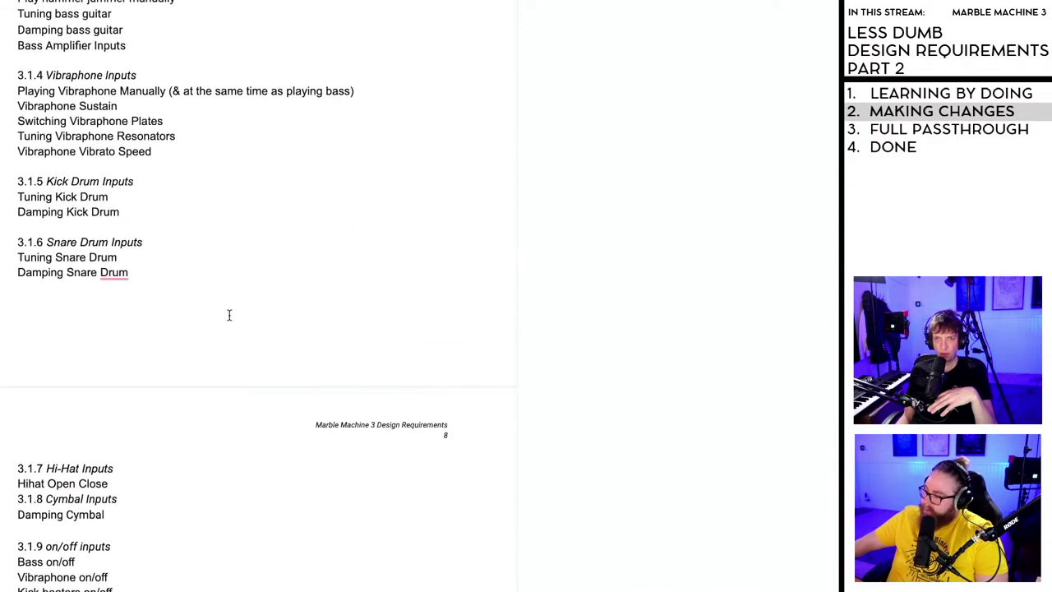
scroll(229, 313, "down", 1)
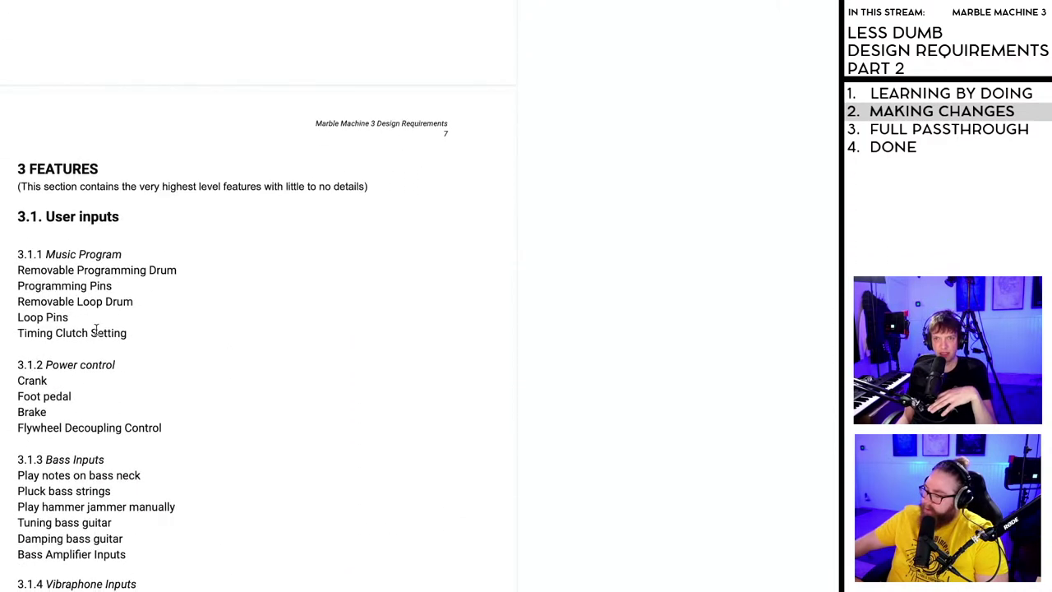
left_click_drag(127, 333, 2, 338)
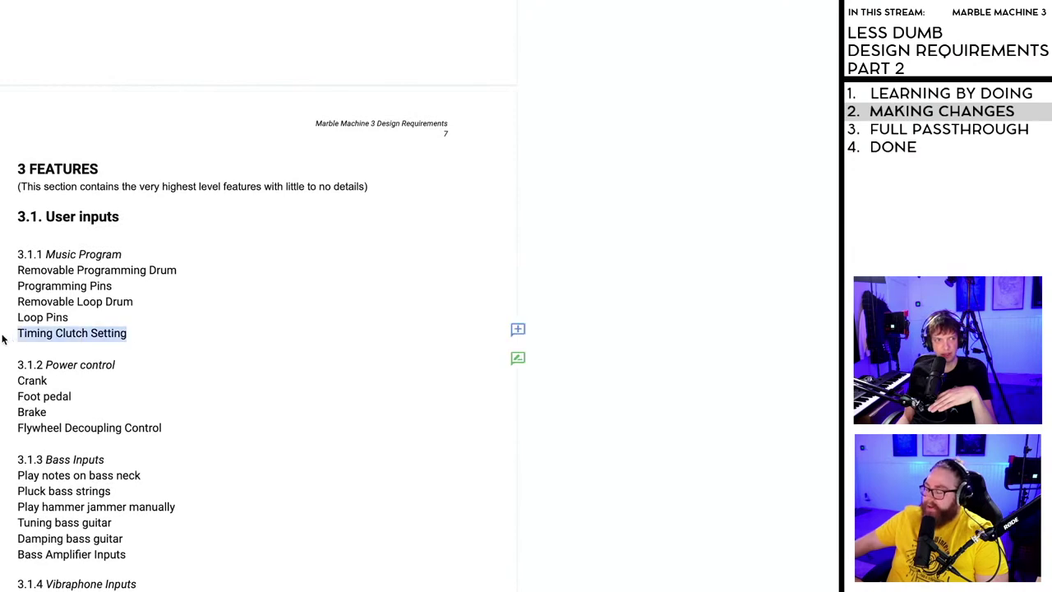
left_click(188, 347)
scroll(194, 346, "down", 12)
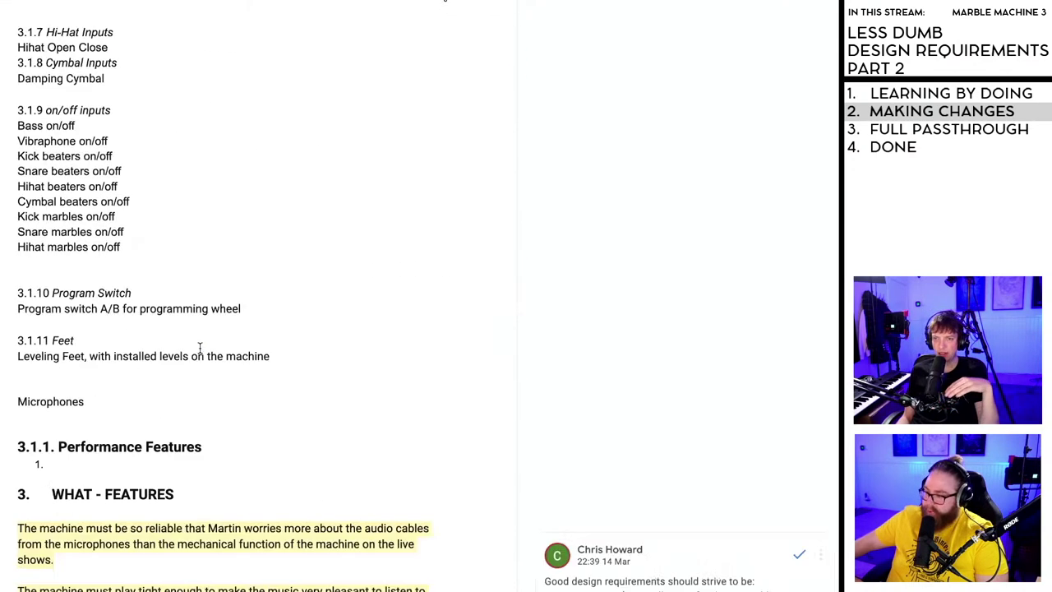
scroll(200, 347, "down", 3)
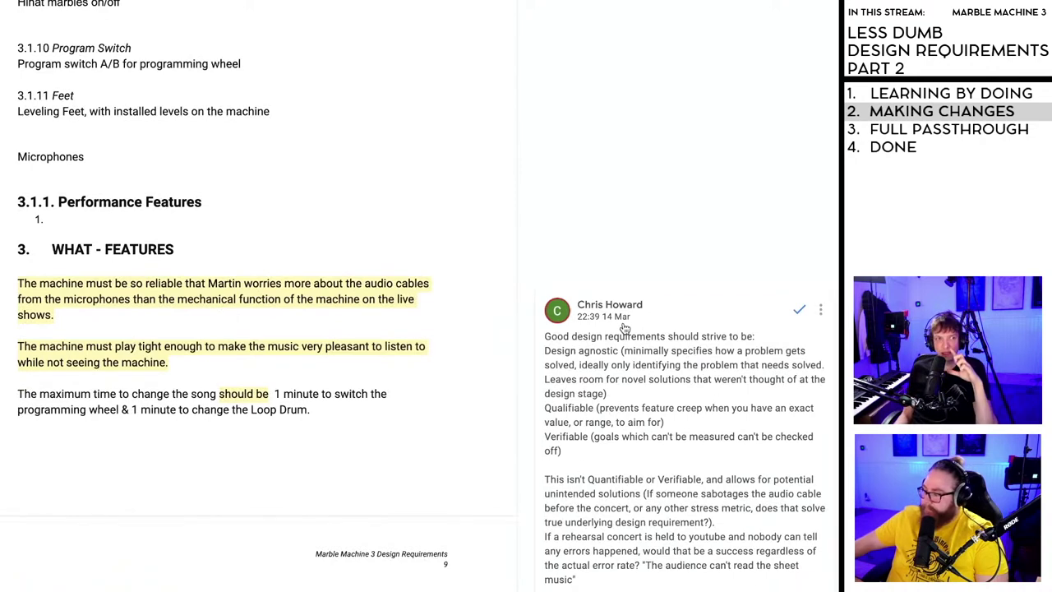
left_click(697, 358)
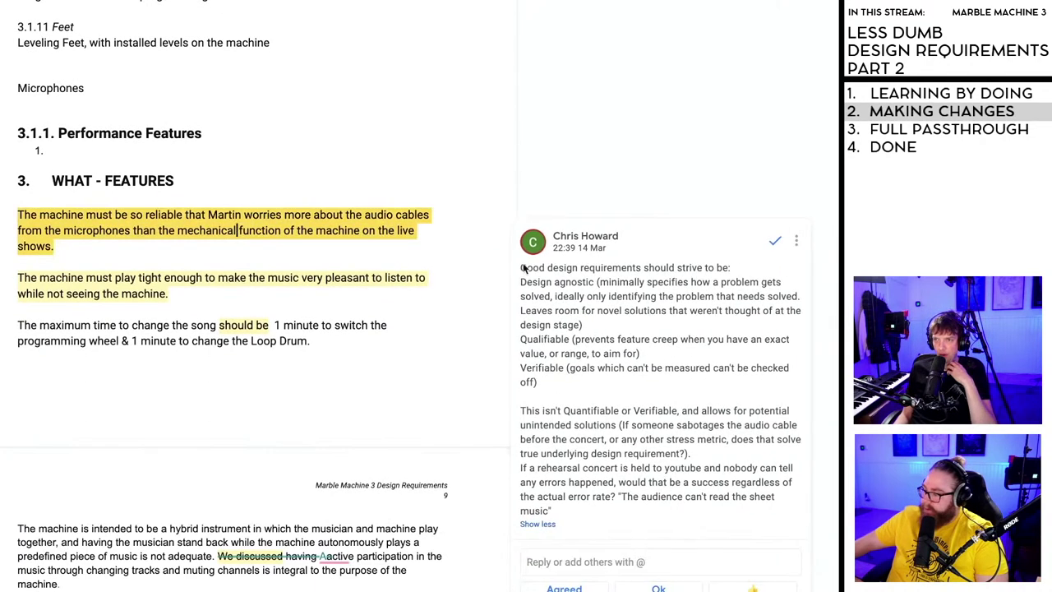
scroll(629, 272, "down", 1)
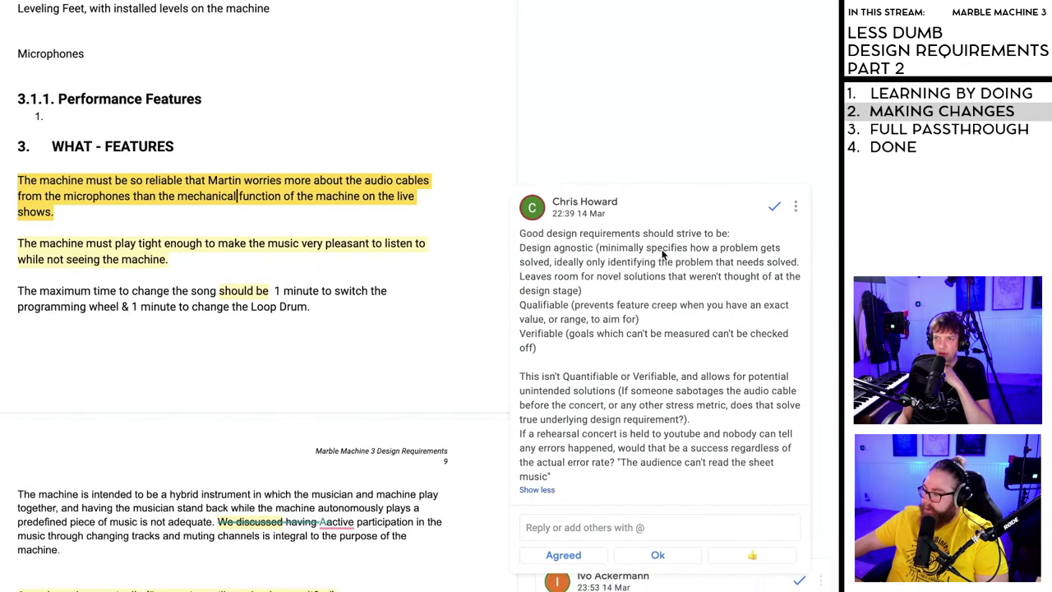
scroll(633, 249, "down", 1)
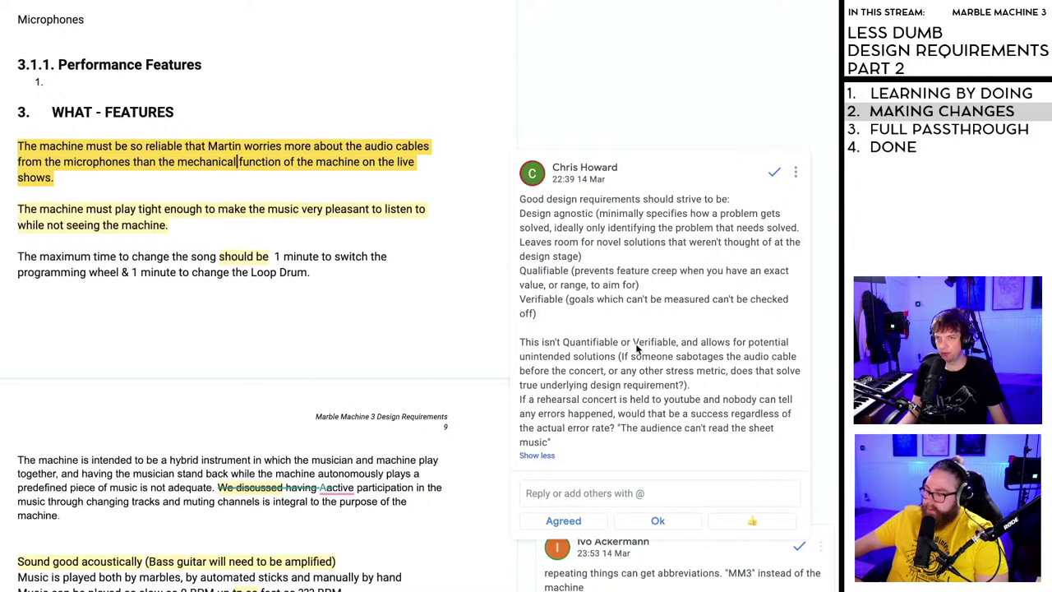
left_click(58, 180)
left_click_drag(58, 180, 16, 150)
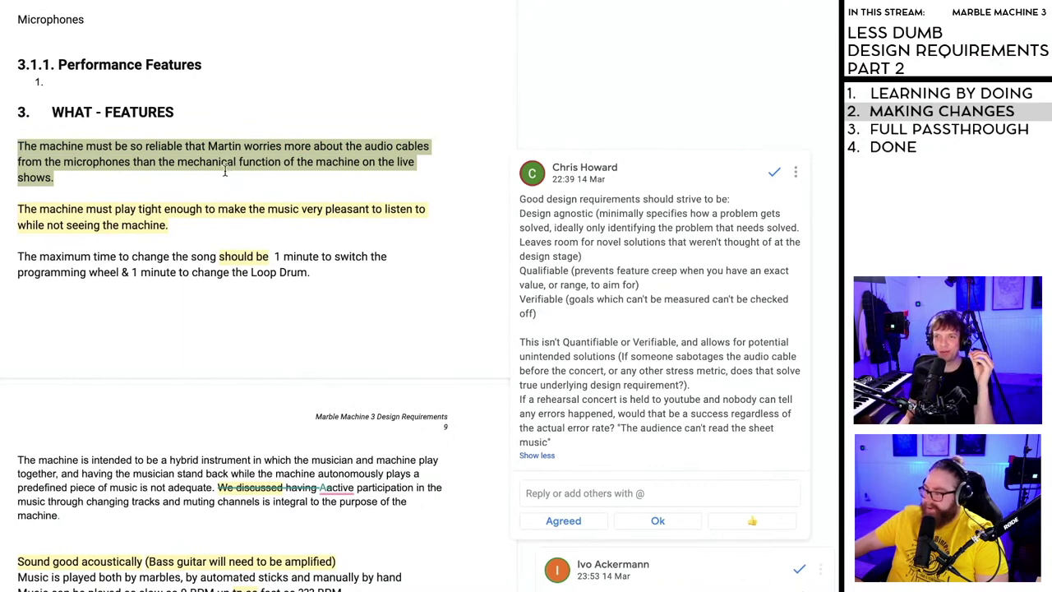
left_click(138, 184)
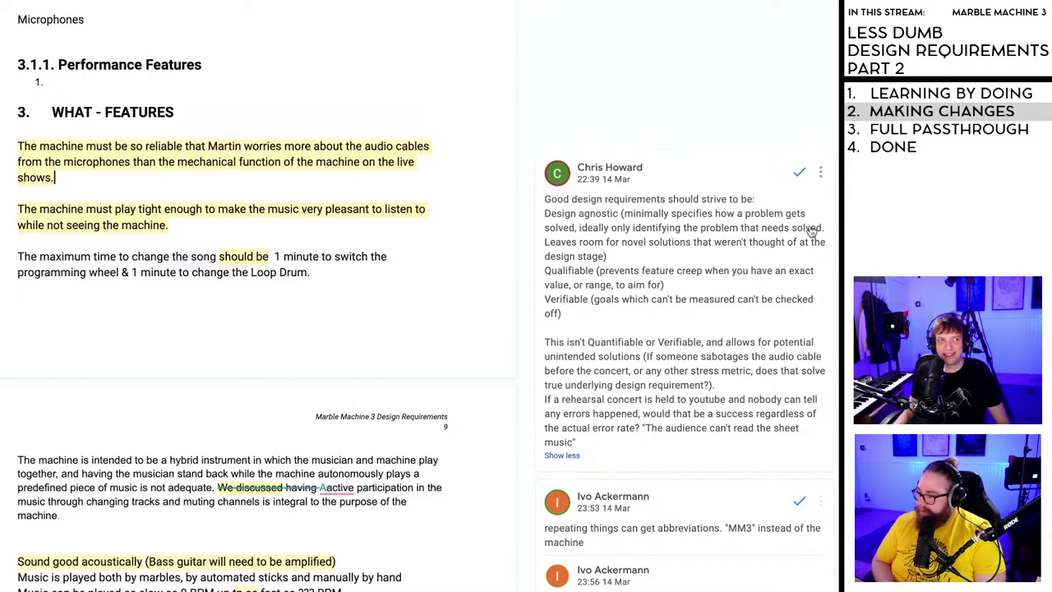
scroll(685, 244, "down", 1)
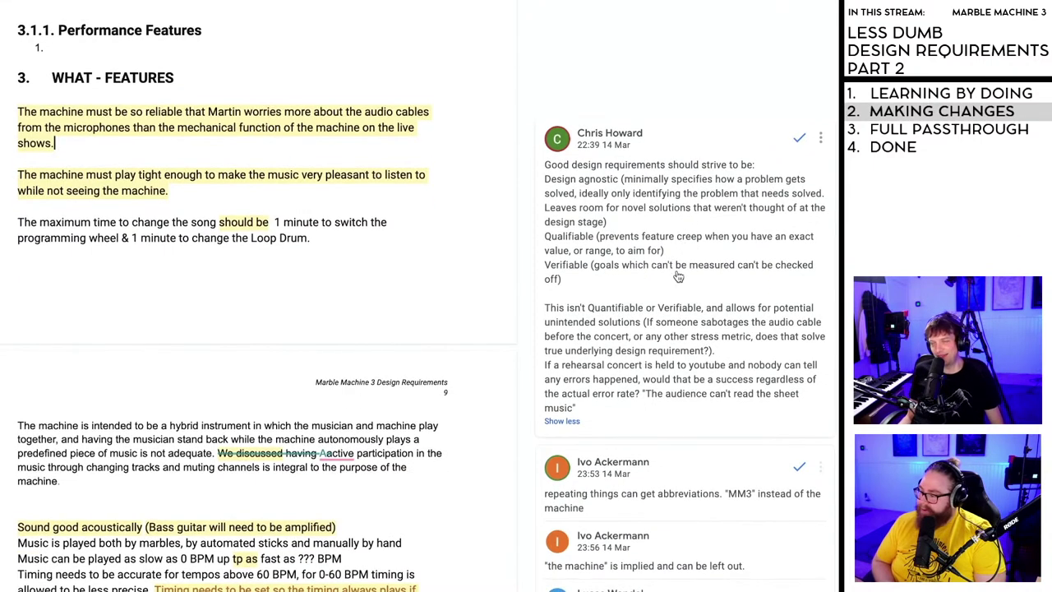
scroll(746, 216, "up", 1)
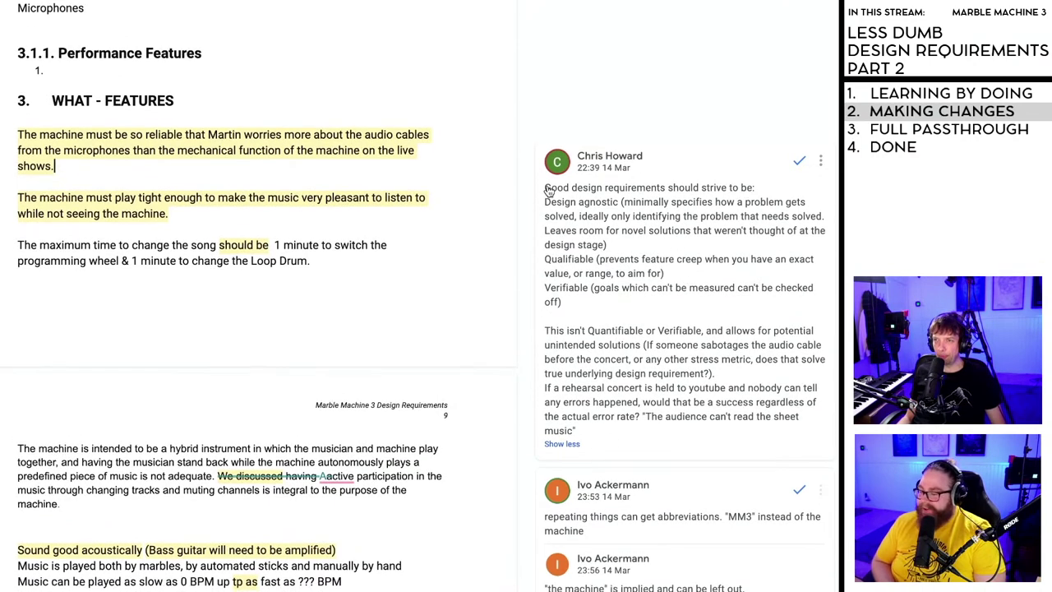
- Paste the comment's notes (design agnostic, qualifiable, verifiable) below Weight, after a blank line
left_click_drag(544, 188, 657, 383)
key("ctrl+c")
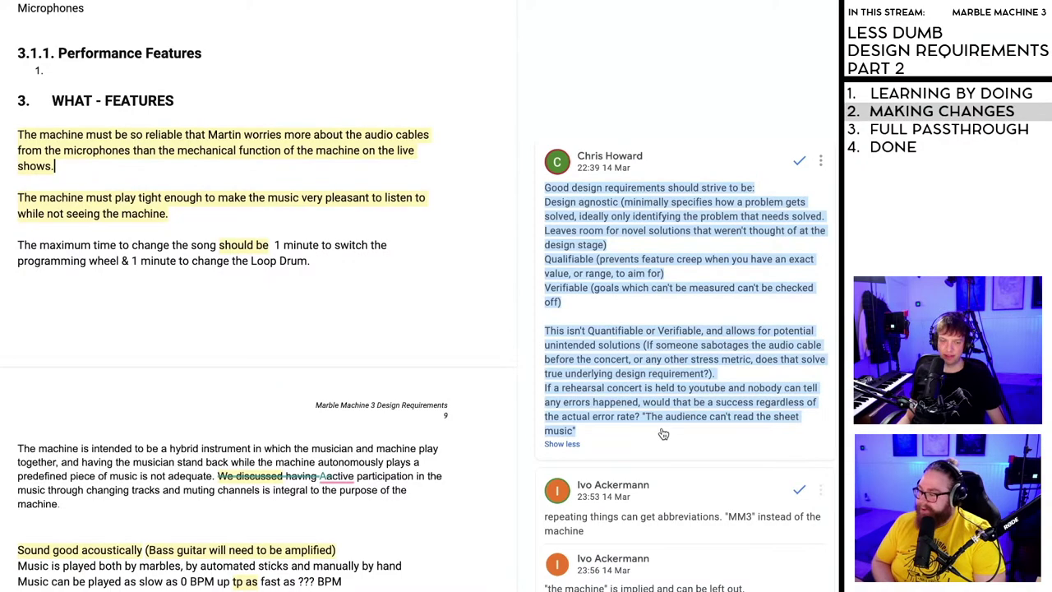
left_click(661, 429)
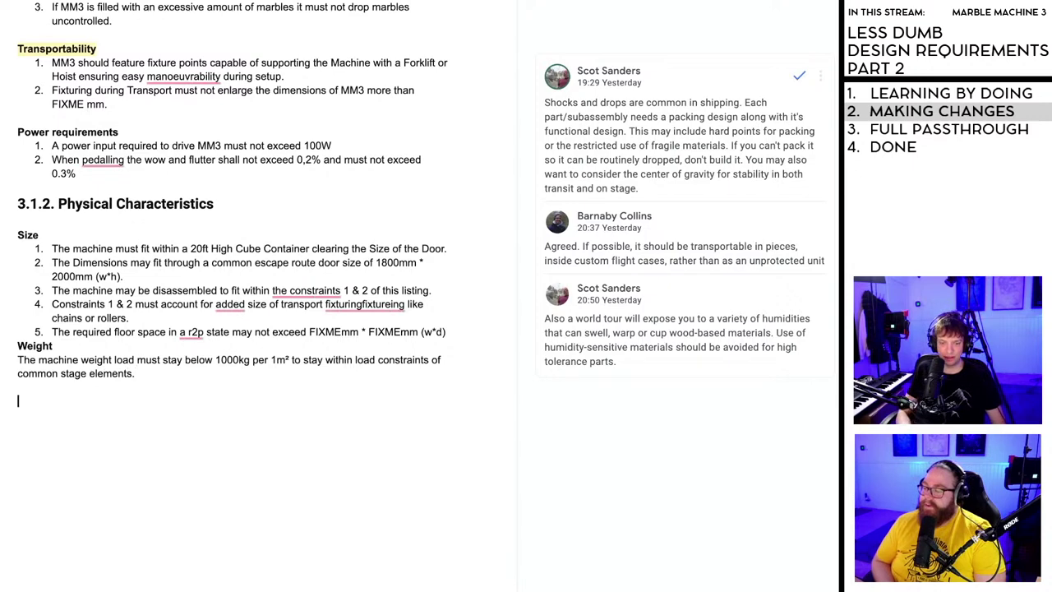
key("ctrl+v")
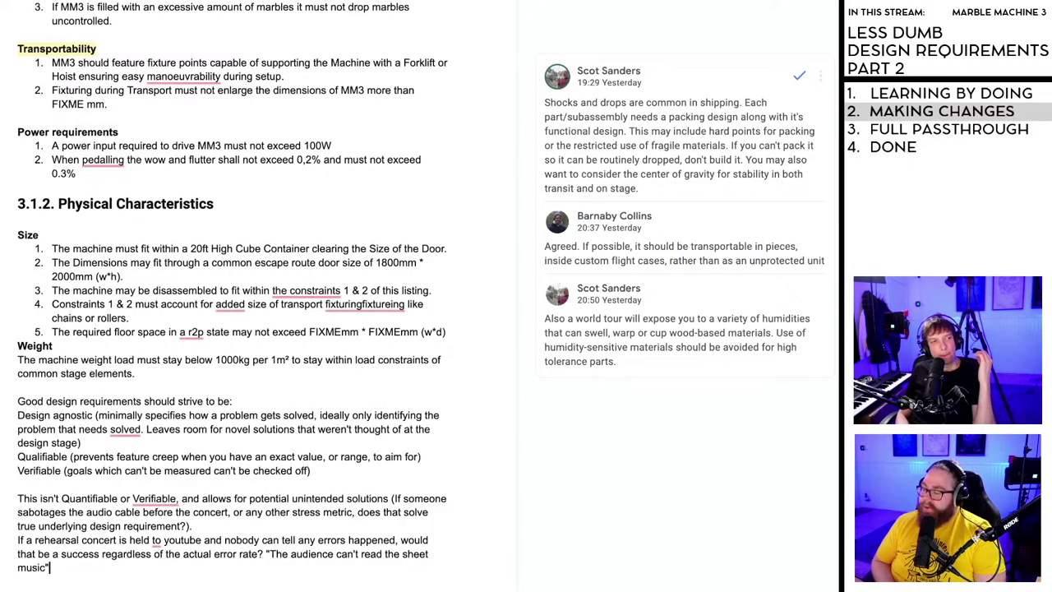
left_click(139, 374)
key("Return")
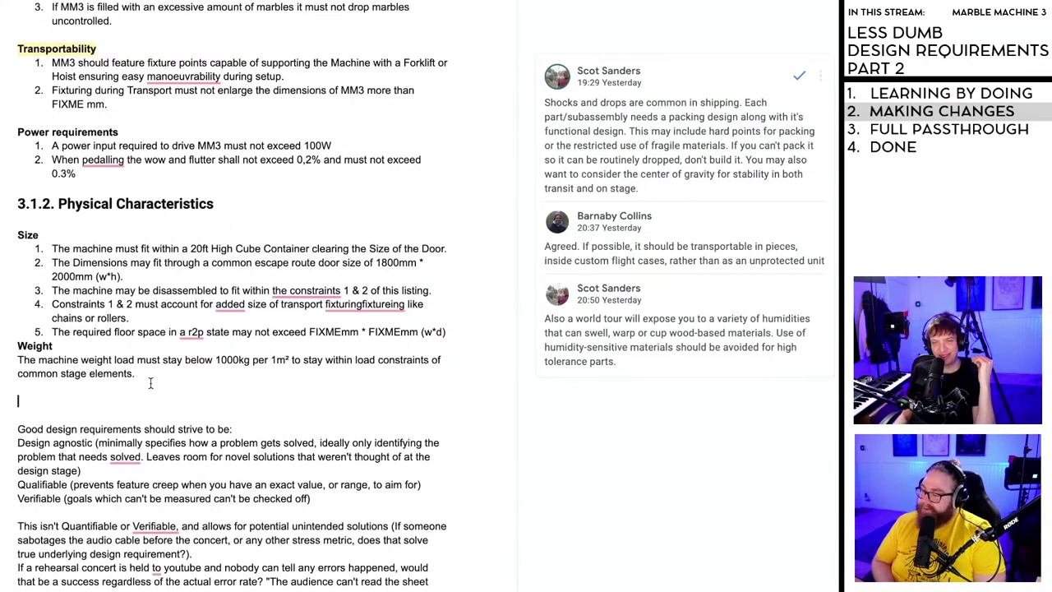
scroll(150, 383, "up", 15)
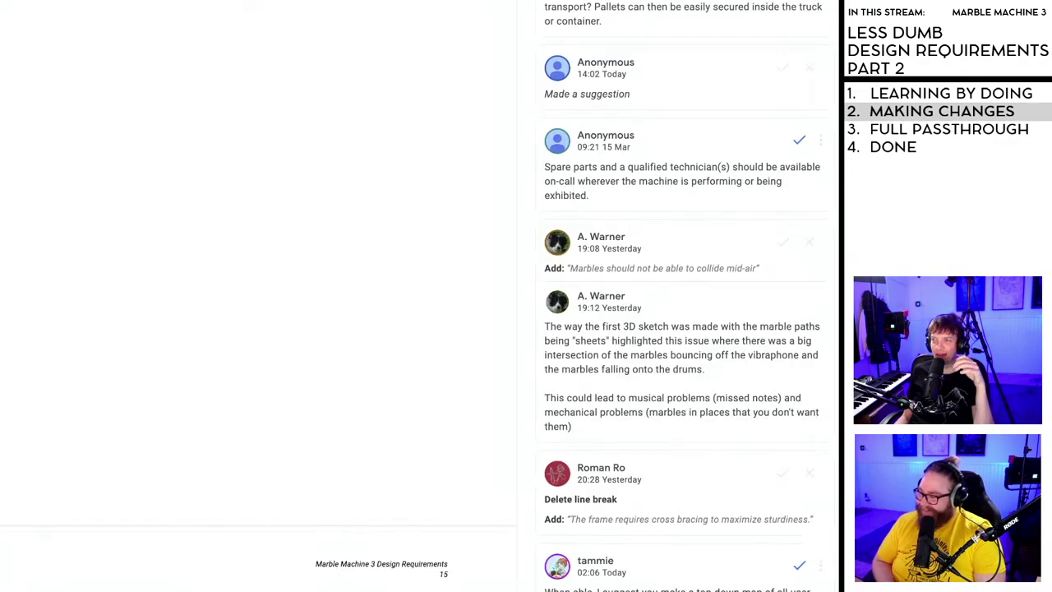
scroll(410, 296, "up", 3)
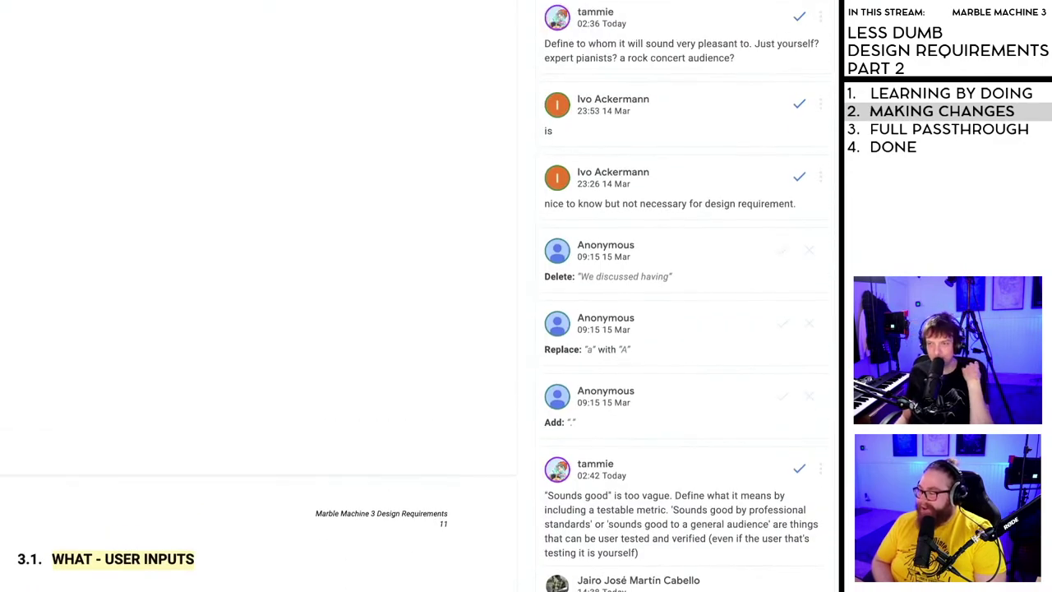
scroll(411, 295, "down", 3)
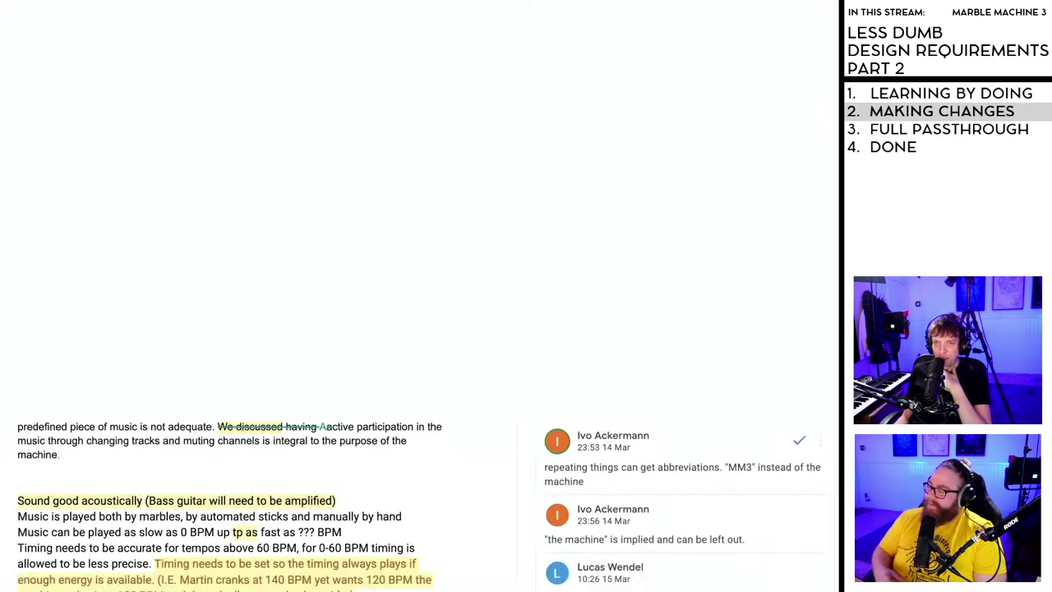
scroll(411, 410, "up", 1)
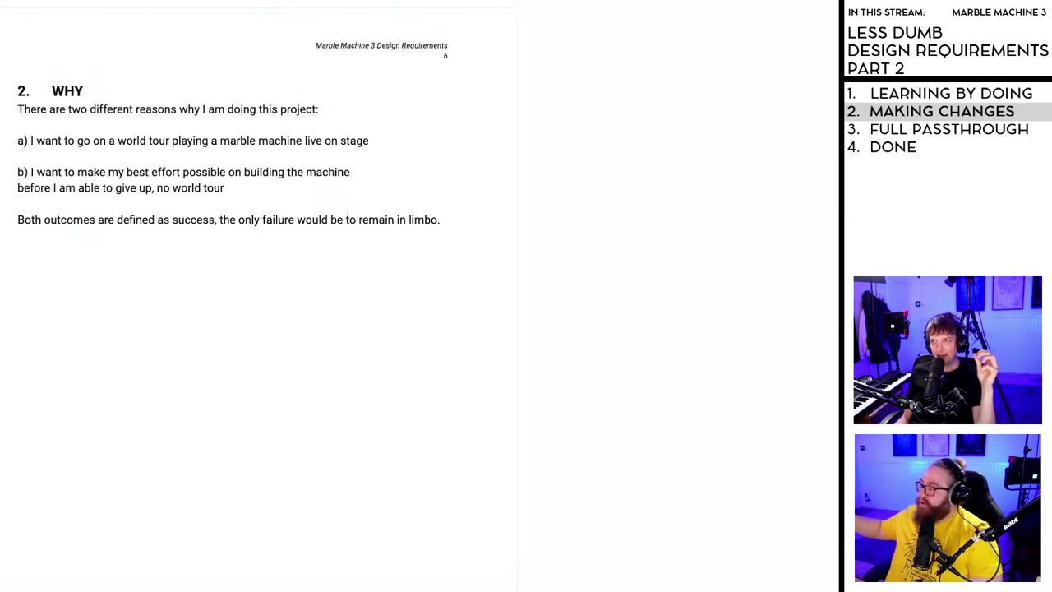
scroll(257, 296, "down", 10)
scroll(257, 296, "down", 12)
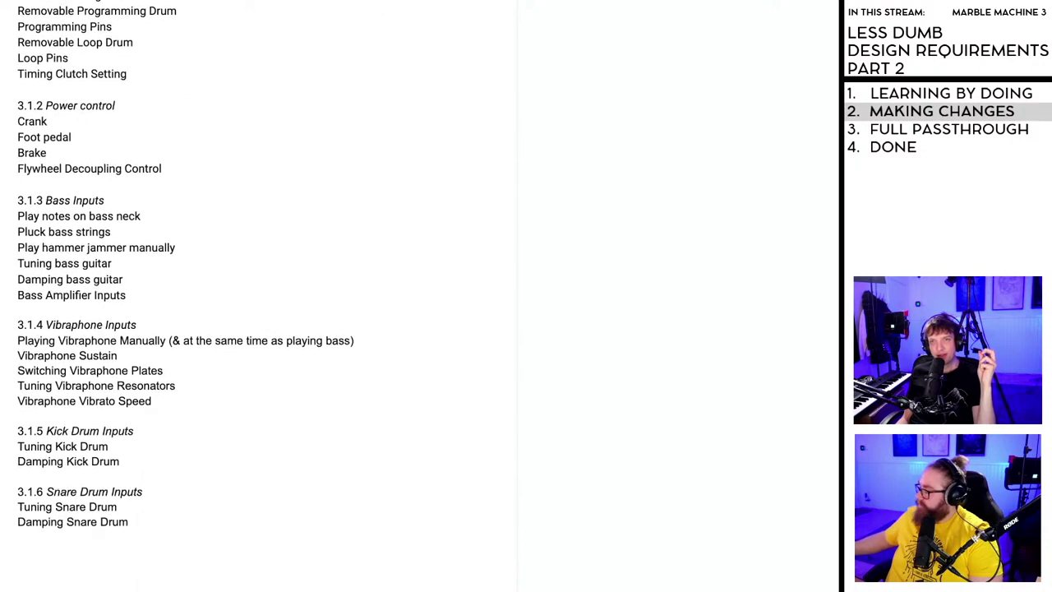
scroll(257, 295, "down", 10)
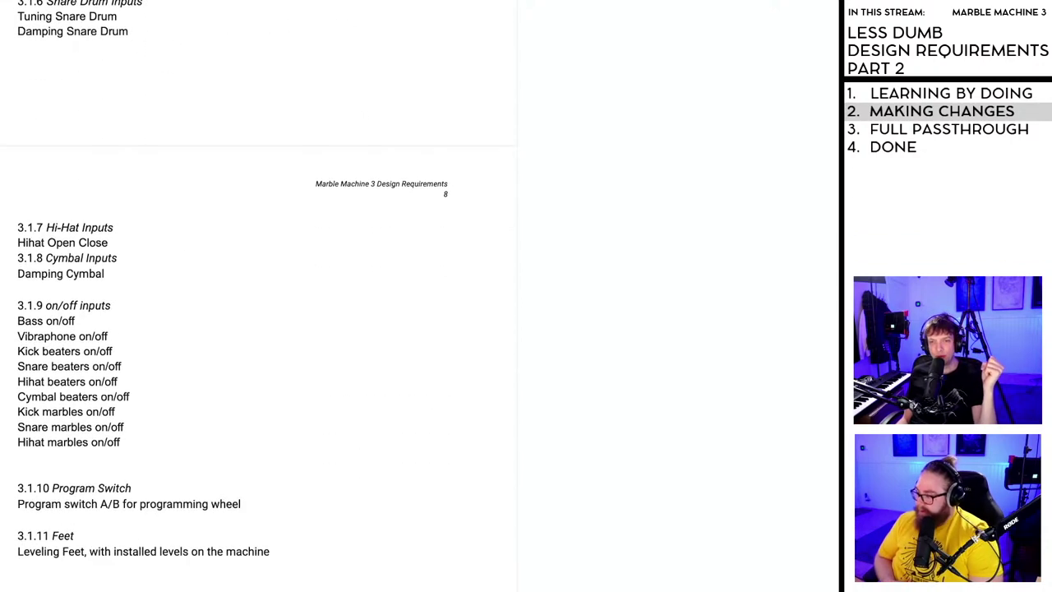
scroll(257, 296, "down", 4)
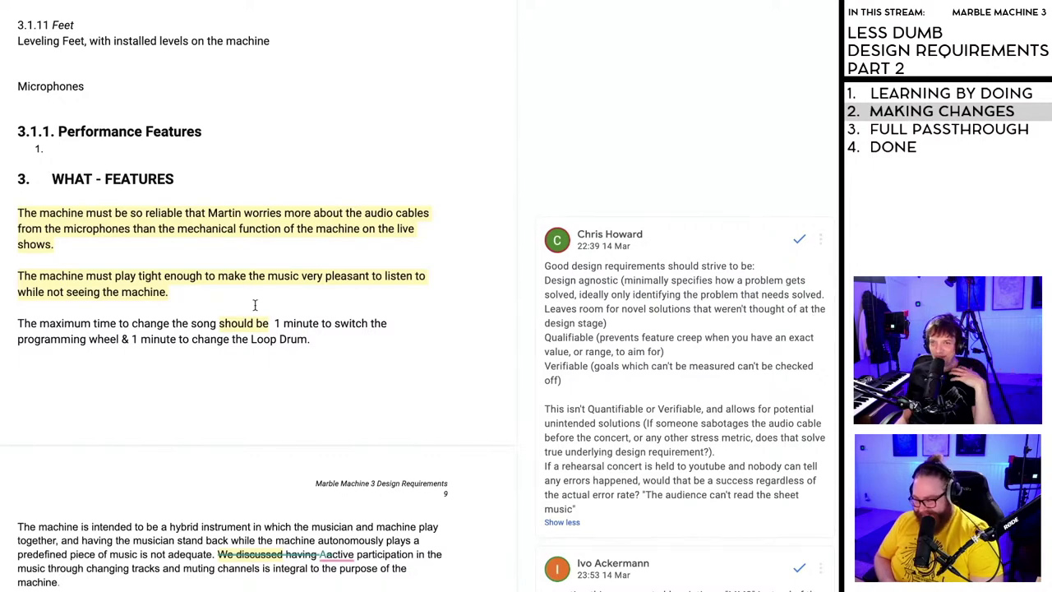
- Resolve the design-requirements comment and the MM3 abbreviation comment
scroll(263, 271, "down", 1)
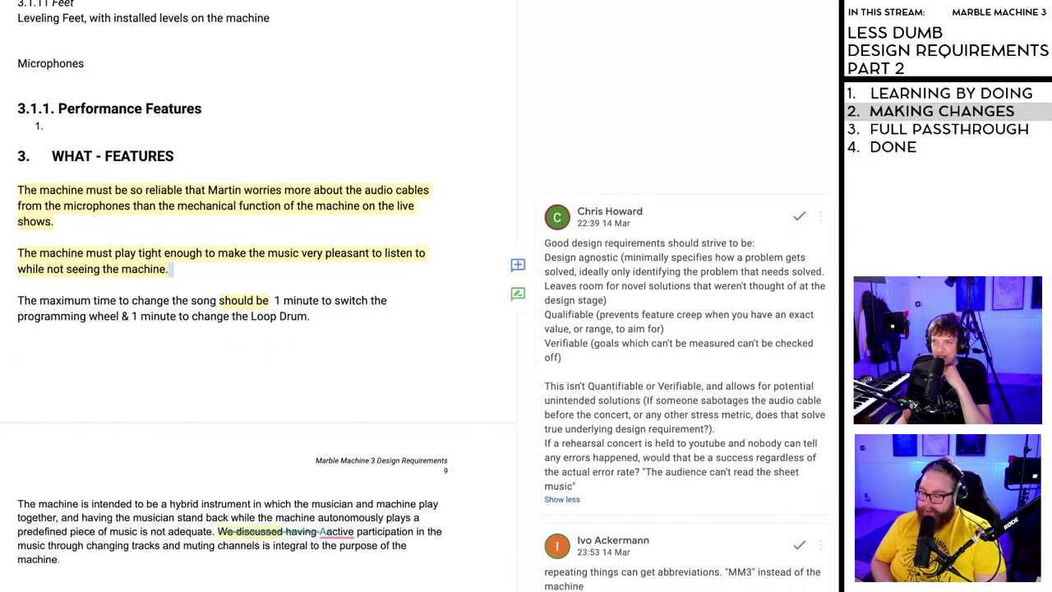
left_click(800, 218)
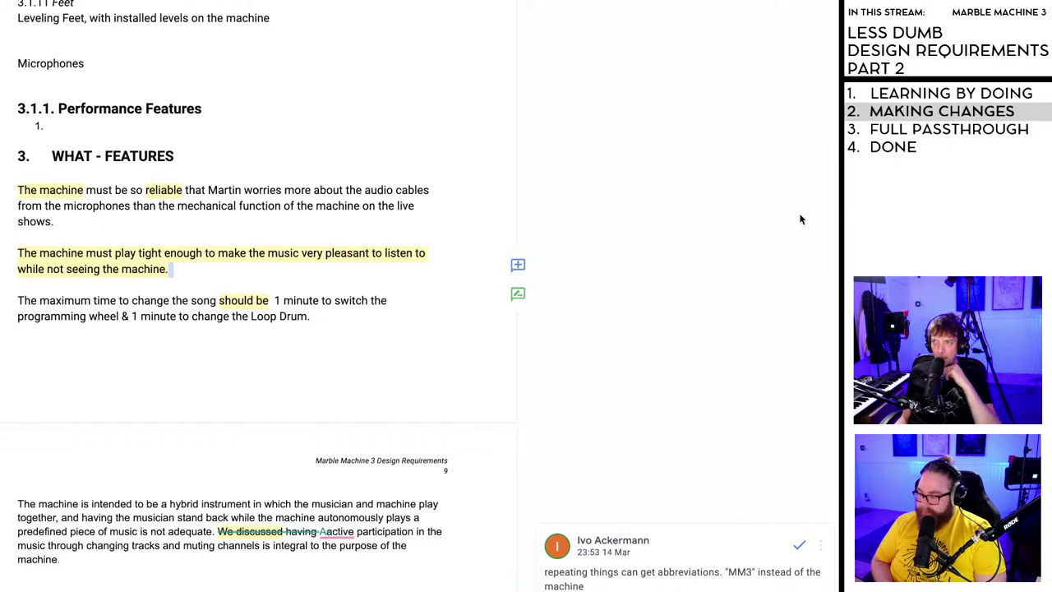
left_click(799, 219)
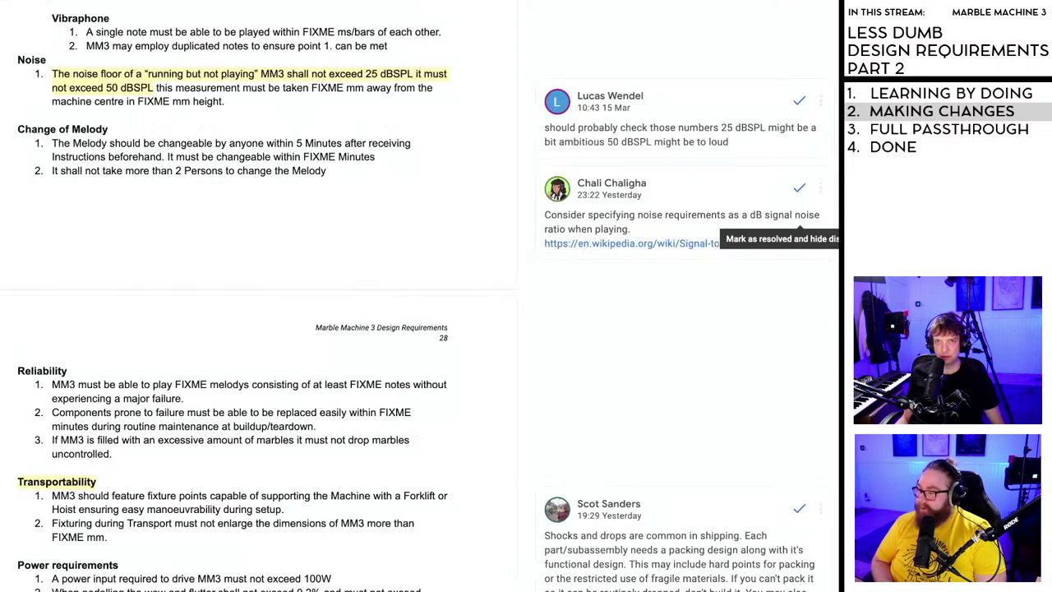
- Scroll up past 3.1.9–3.1.11 and Microphones to section 3 WHAT - FEATURES
scroll(252, 224, "up", 12)
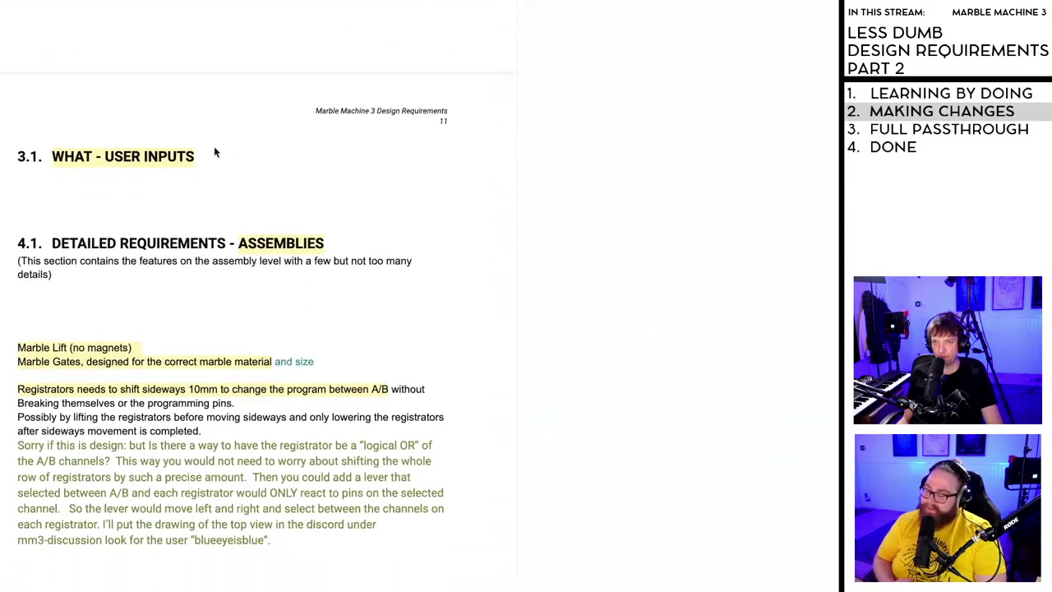
scroll(186, 184, "up", 5)
scroll(214, 209, "up", 3)
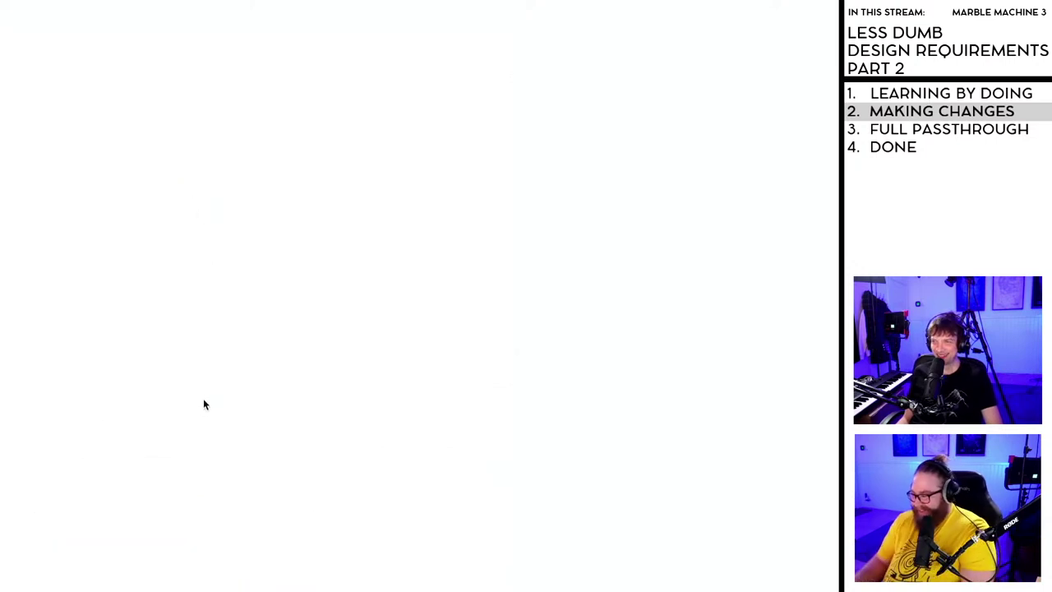
scroll(214, 209, "up", 20)
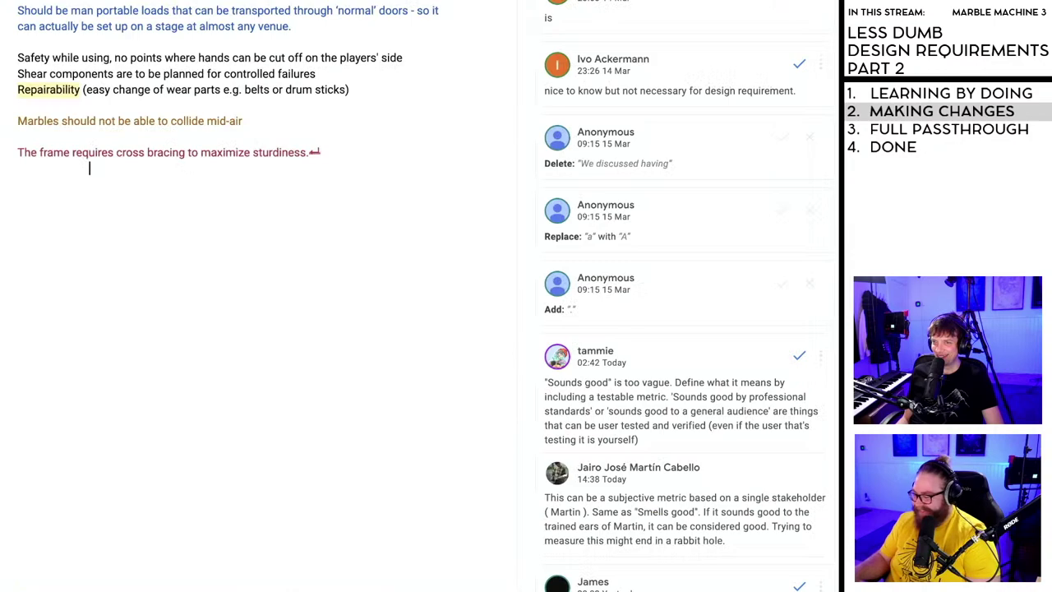
scroll(214, 209, "up", 4)
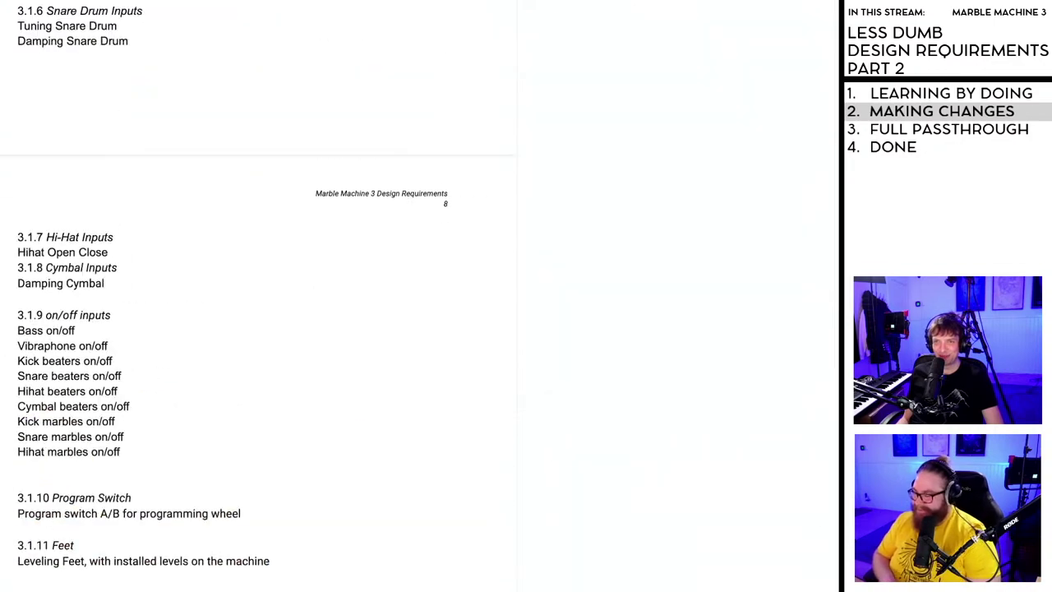
scroll(214, 208, "down", 3)
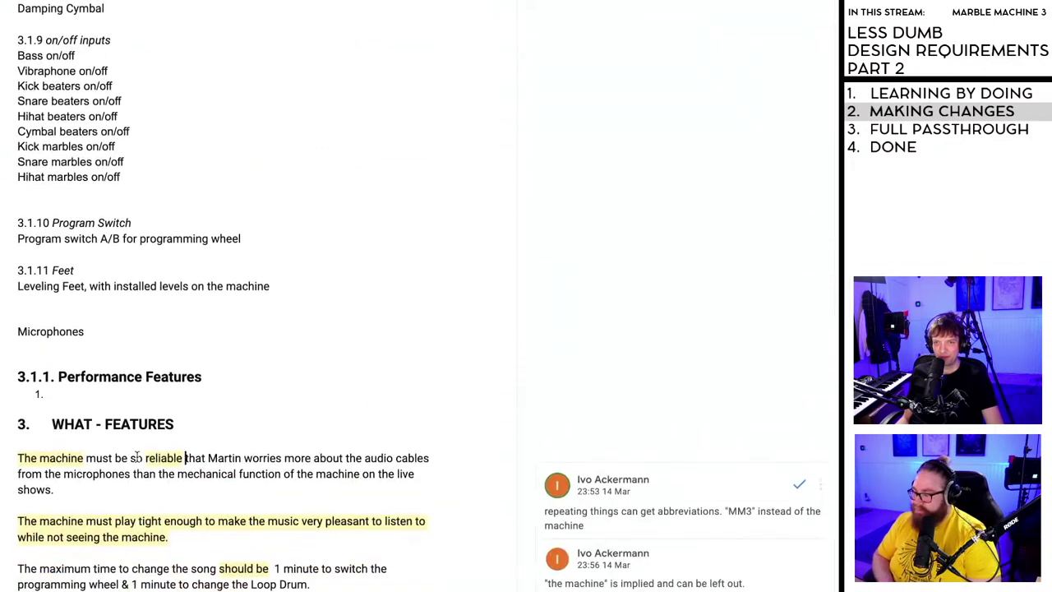
- Delete the empty '1.' list item under 3.1.1 Performance Features
left_click(56, 395)
key("BackSpace")
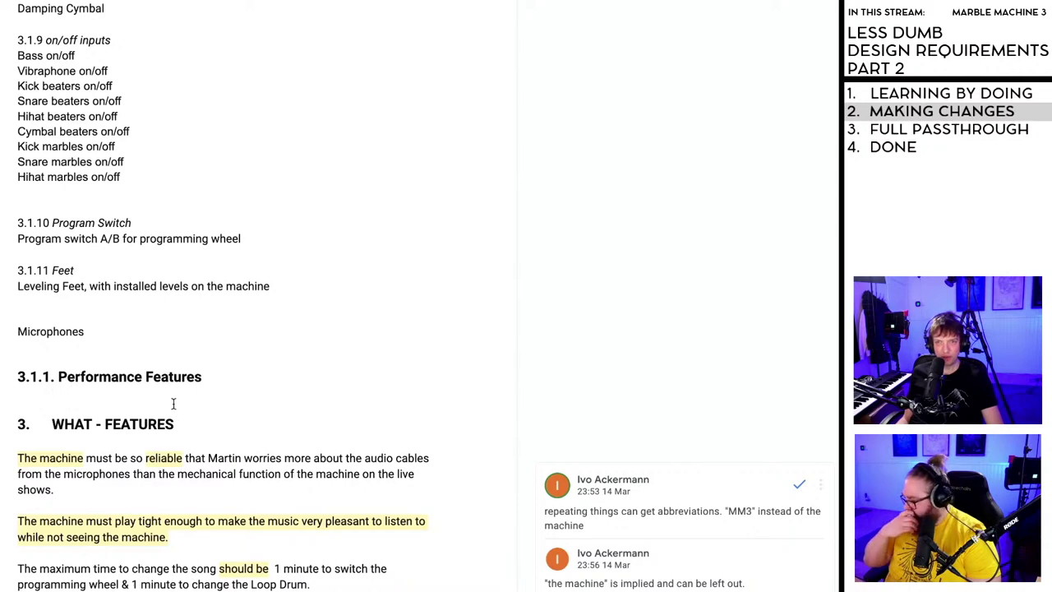
scroll(173, 398, "down", 2)
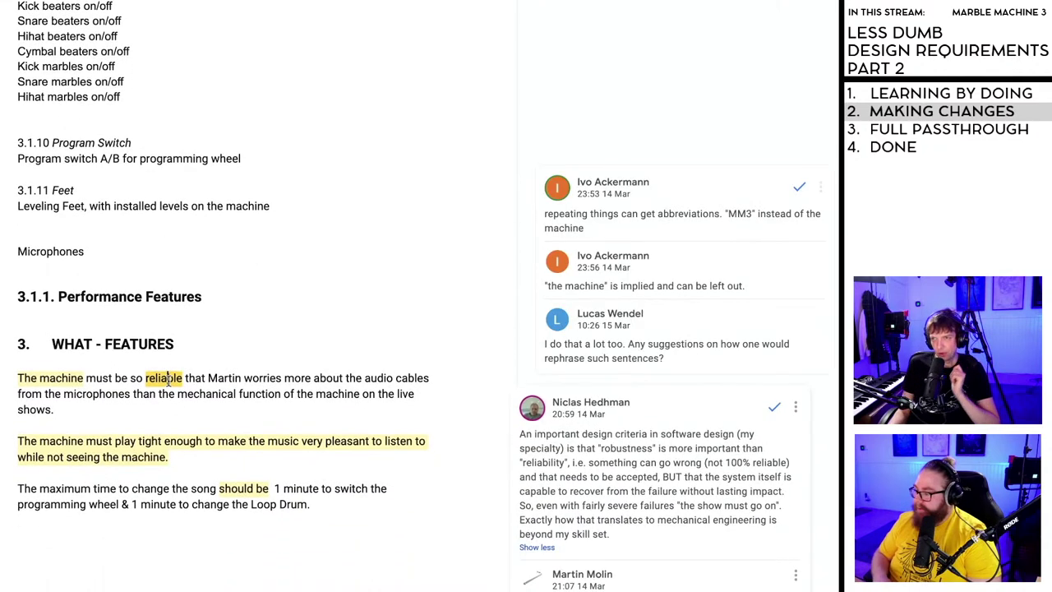
- Resolve the comment thread on 'reliable' suggesting the MM3 abbreviation
left_click(168, 378)
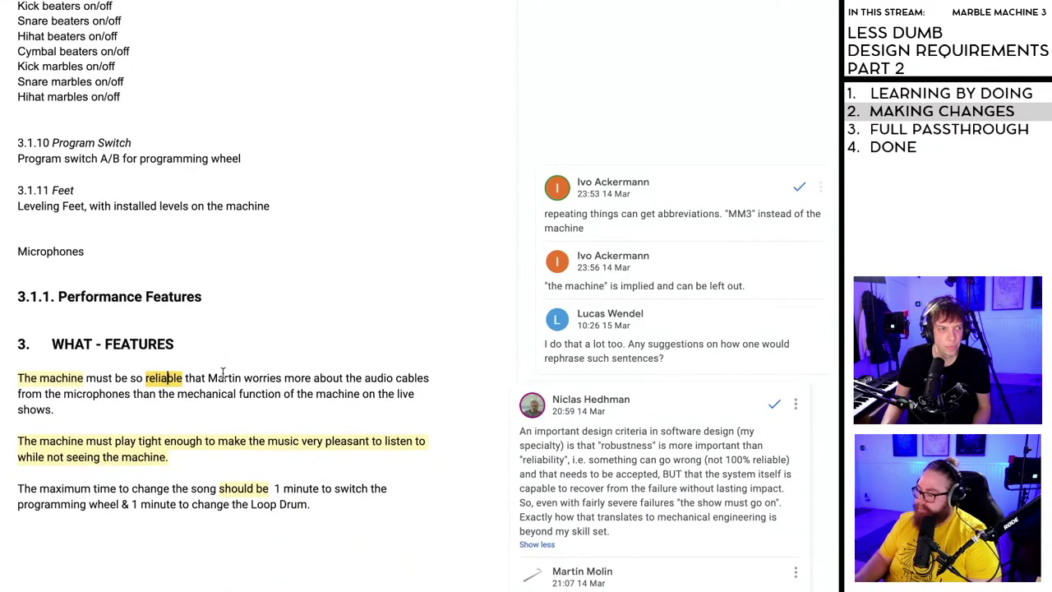
scroll(187, 366, "down", 1)
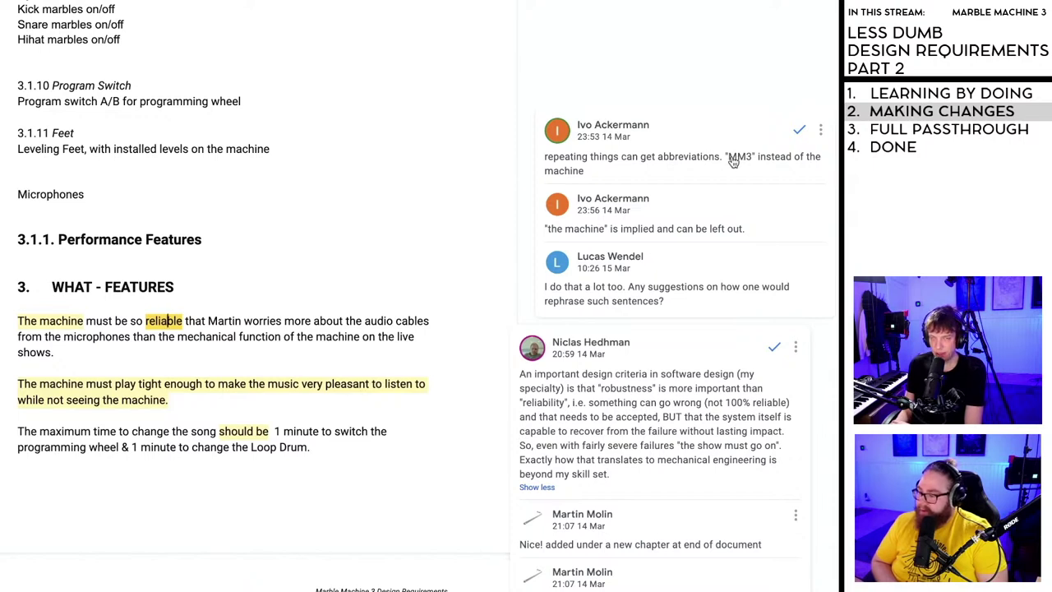
left_click(794, 132)
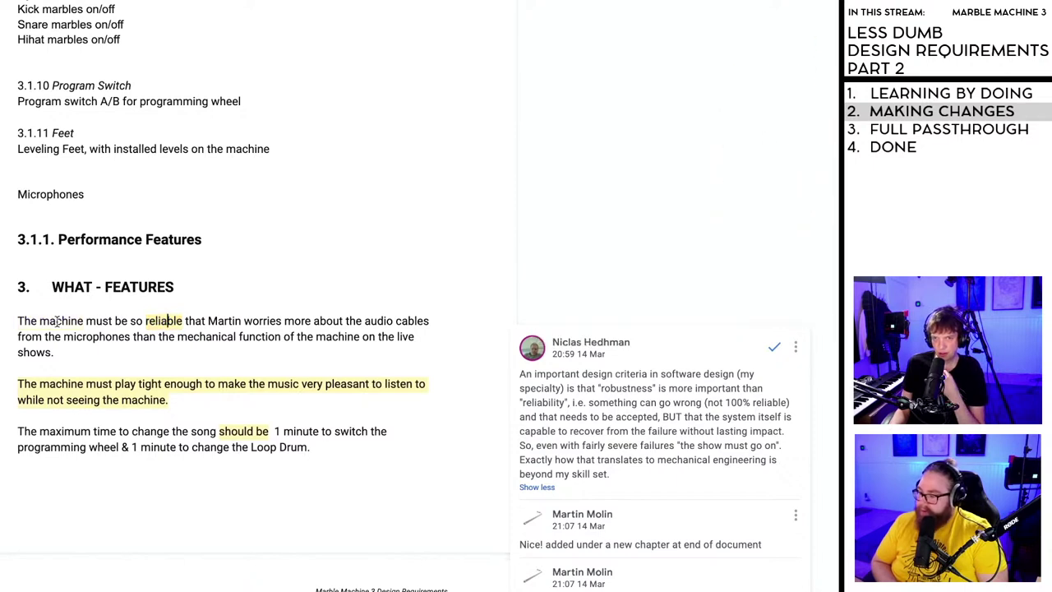
- Replace 'The machine' with 'MM3' at the start of the reliability requirement
left_click_drag(81, 322, 20, 322)
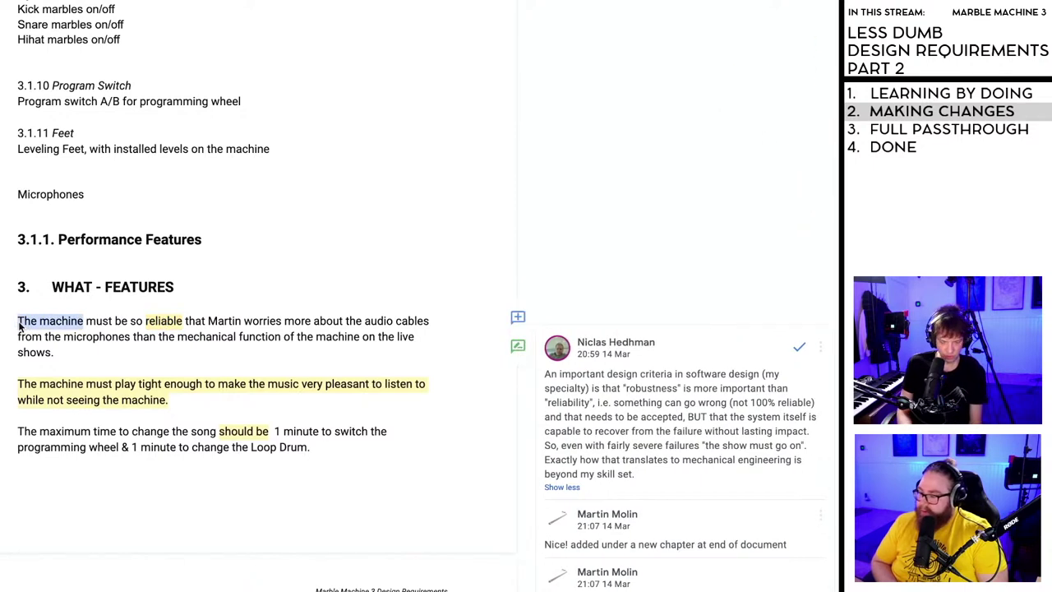
type("MM3")
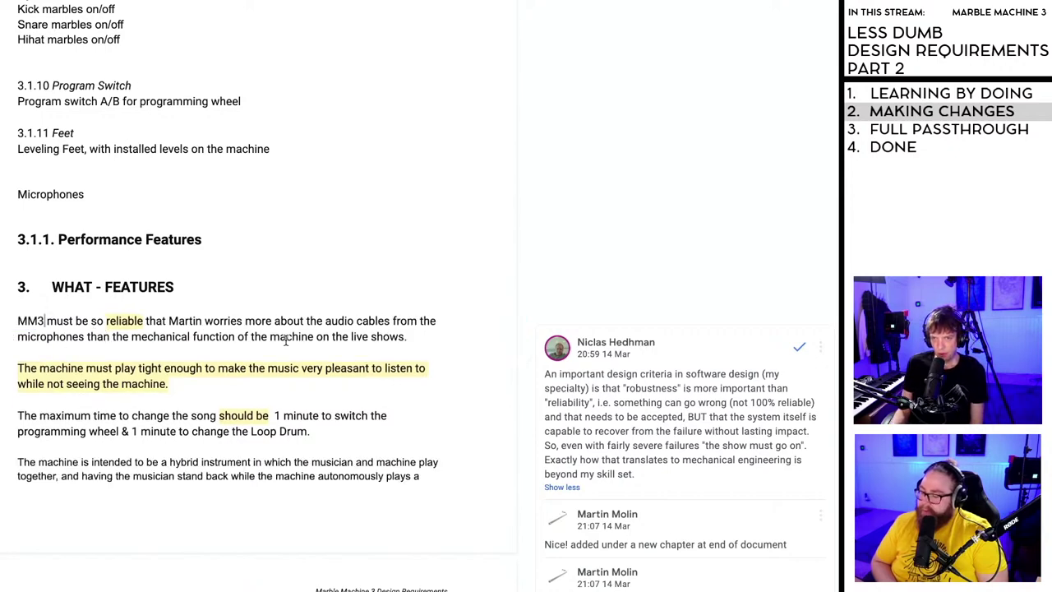
scroll(285, 341, "down", 2)
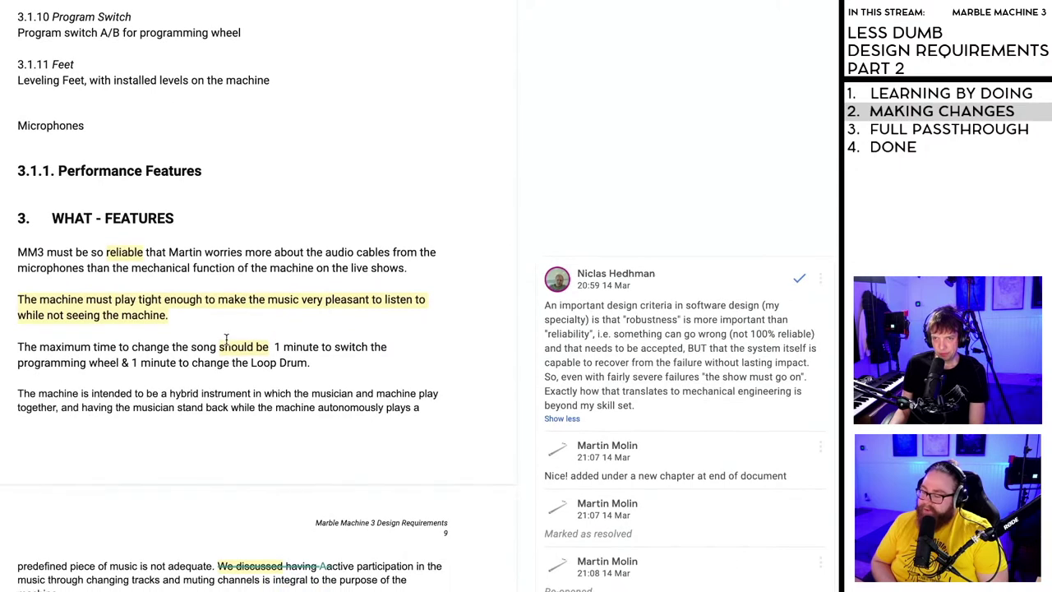
scroll(208, 341, "down", 1)
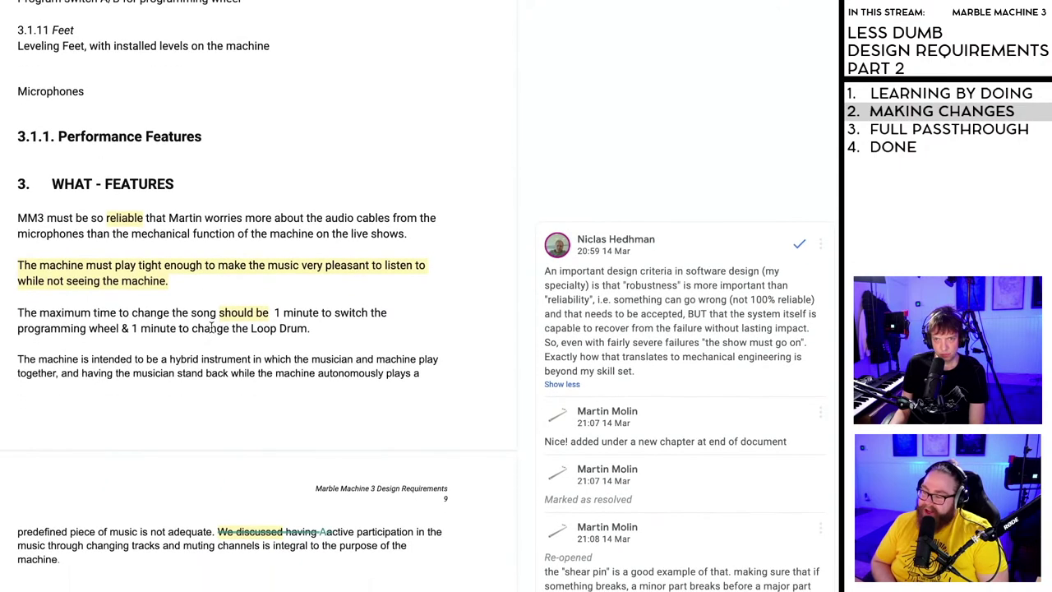
scroll(212, 327, "down", 2)
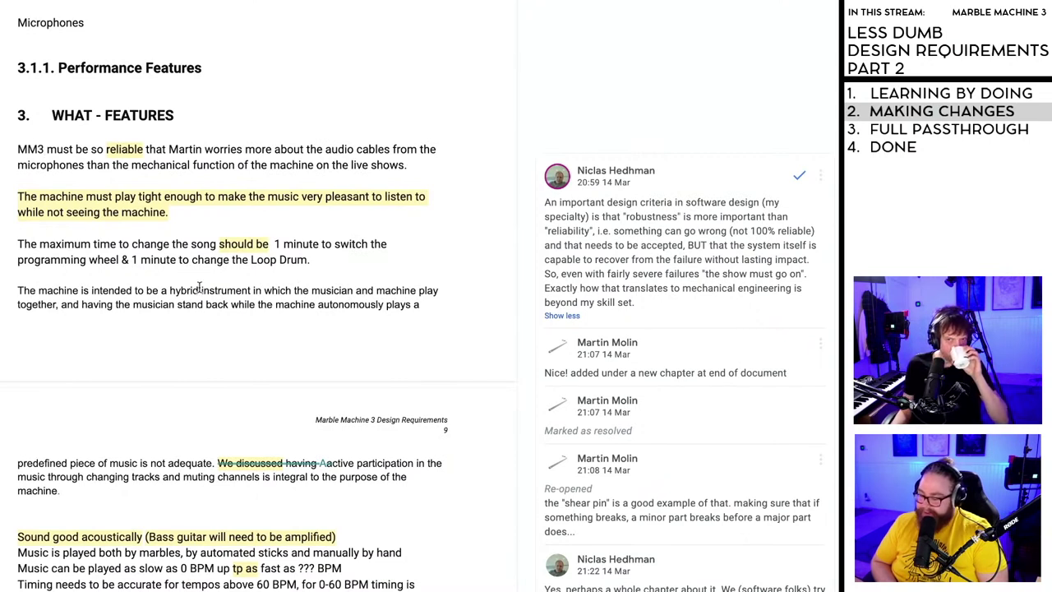
scroll(169, 316, "down", 2)
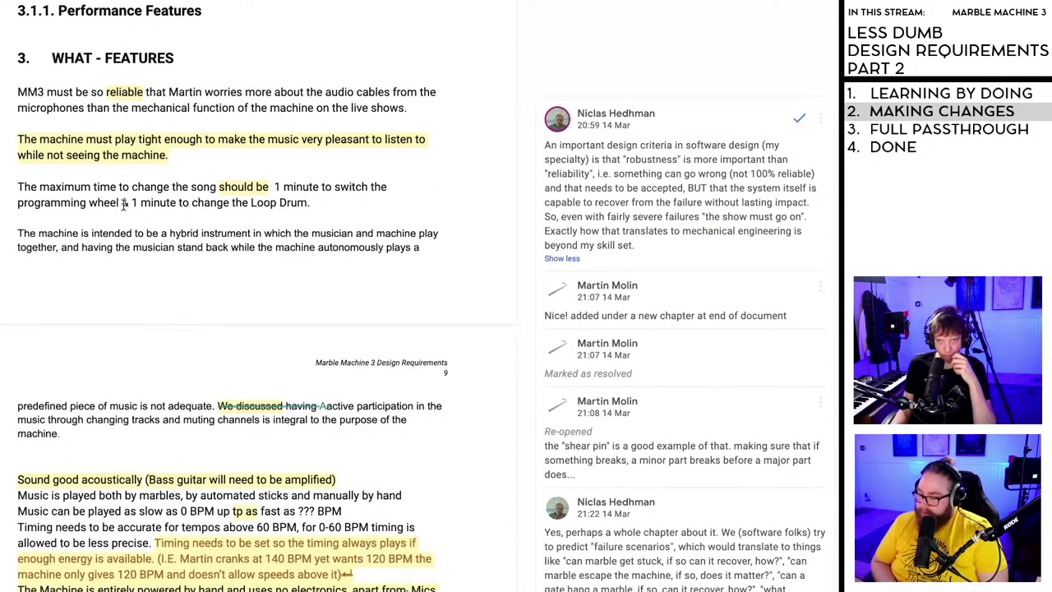
scroll(132, 209, "up", 1)
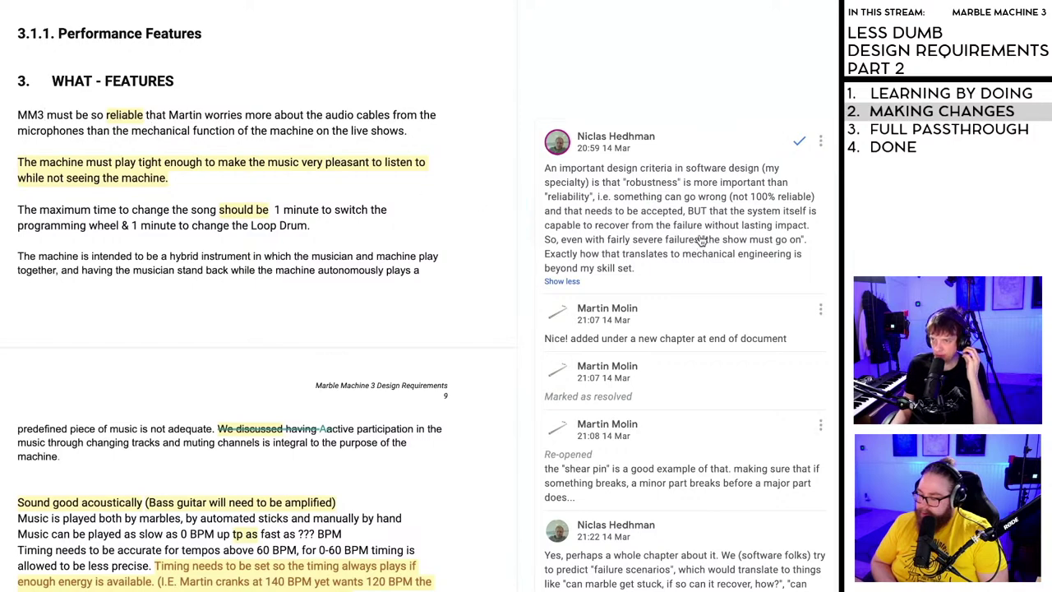
- Resolve the robustness-versus-reliability comment attached to the word 'reliable'
left_click(798, 142)
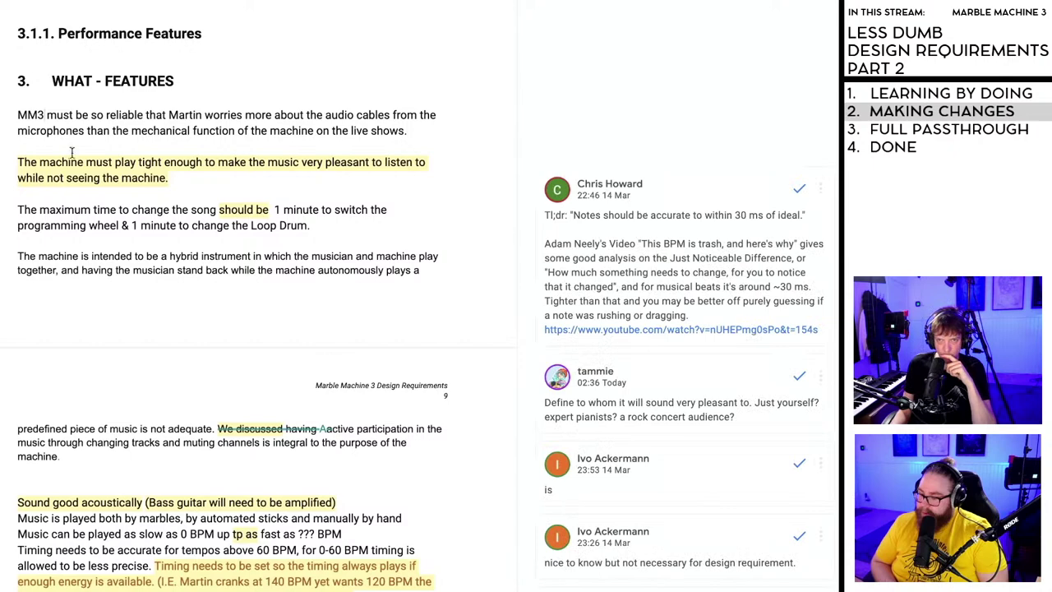
scroll(140, 197, "down", 1)
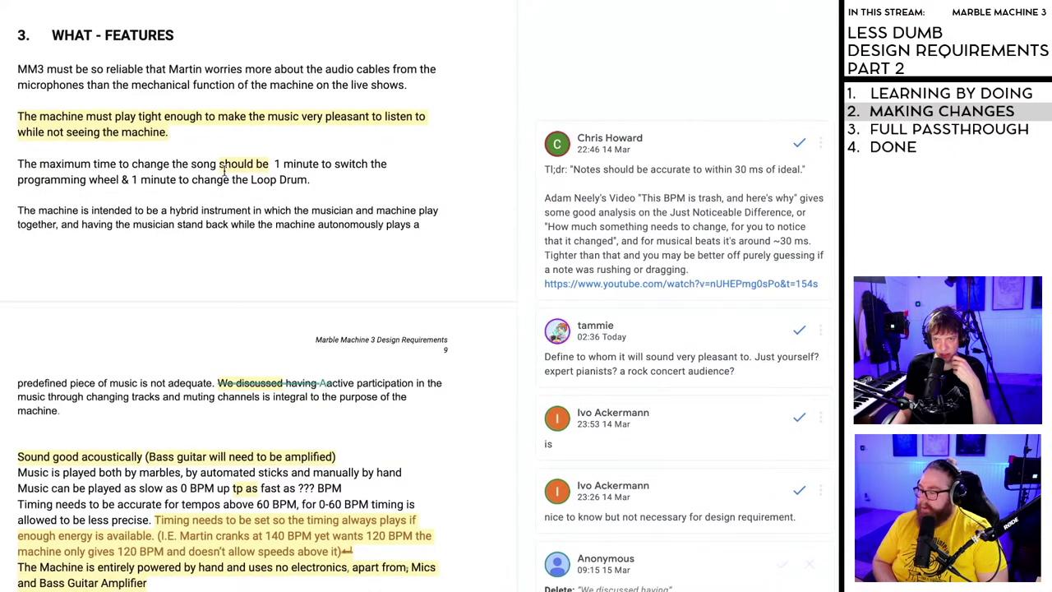
scroll(220, 169, "down", 1)
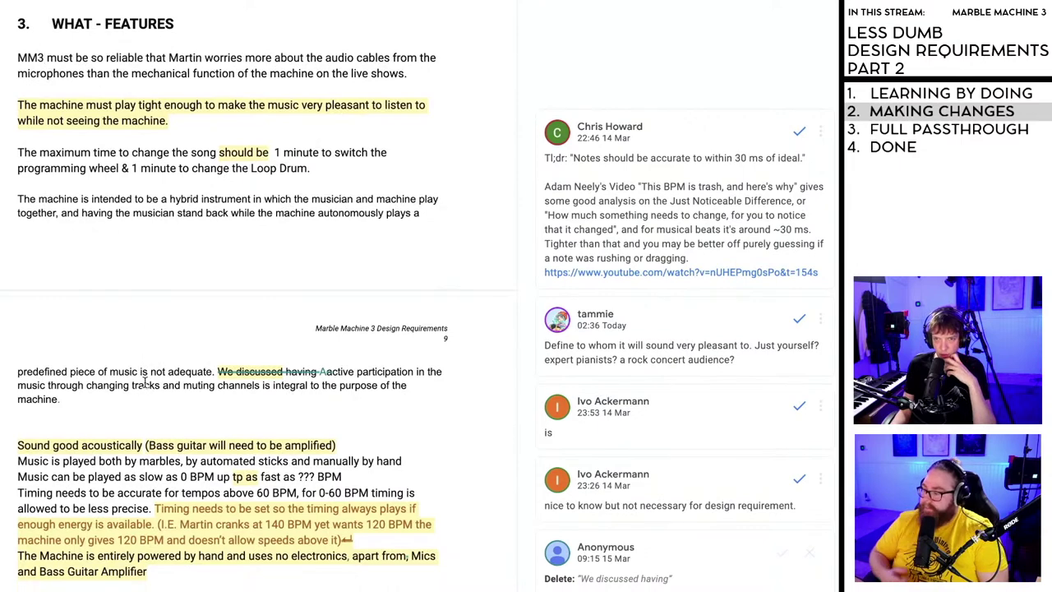
scroll(145, 374, "down", 3)
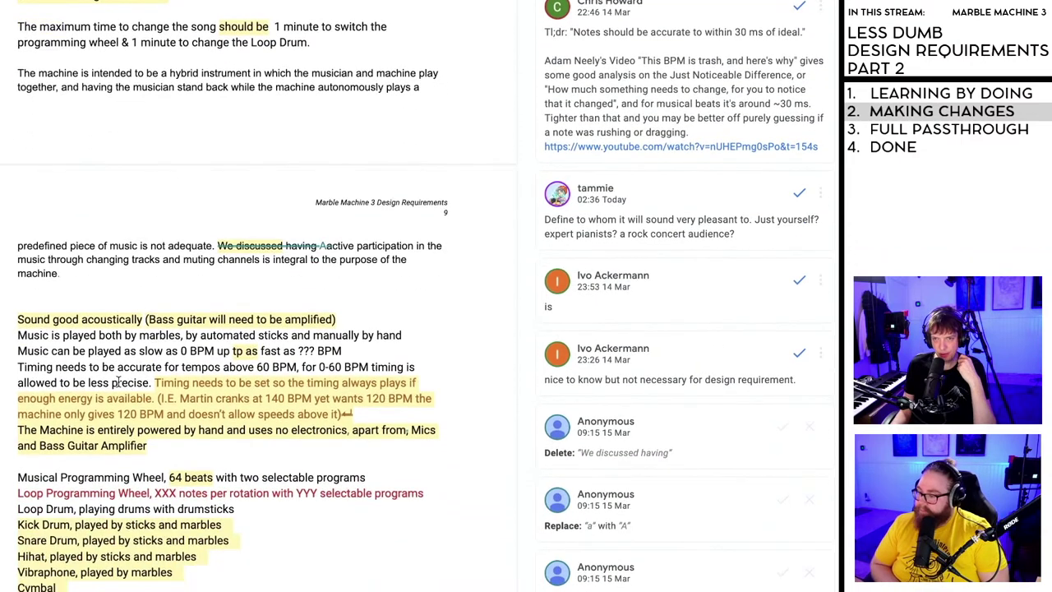
scroll(129, 415, "down", 1)
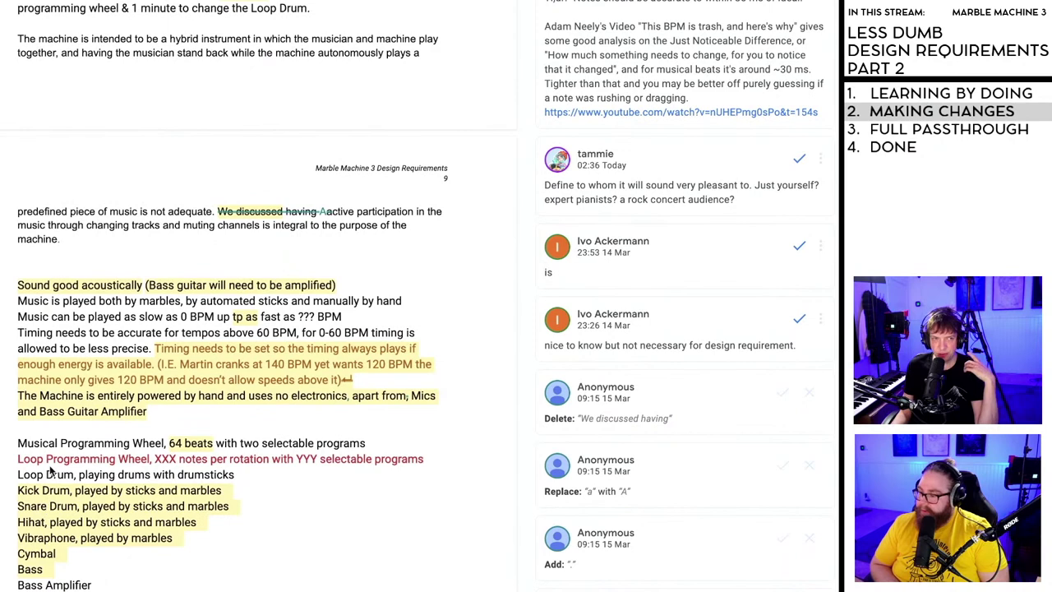
scroll(50, 470, "down", 2)
- Briefly select the Musical and Loop Programming Wheel lines, then deselect them
left_click_drag(40, 375, 66, 406)
left_click(67, 406)
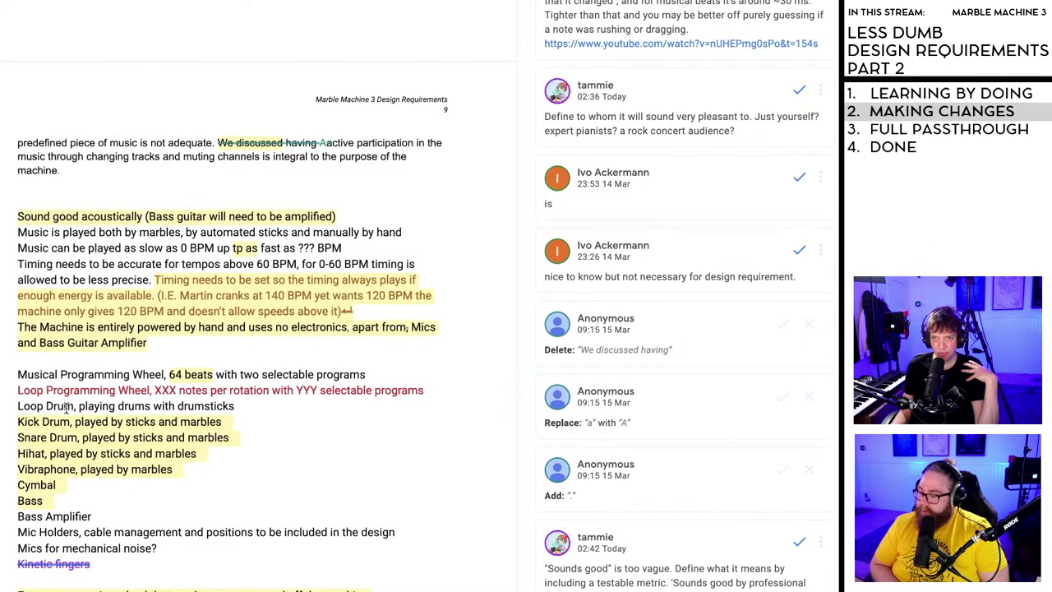
scroll(208, 378, "up", 6)
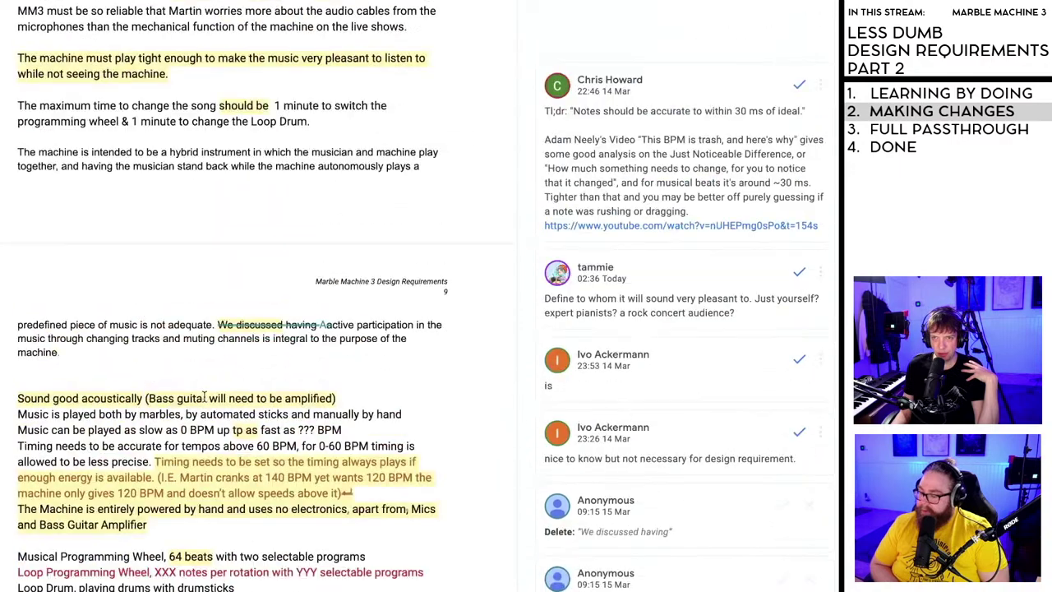
left_click_drag(152, 587, 14, 80)
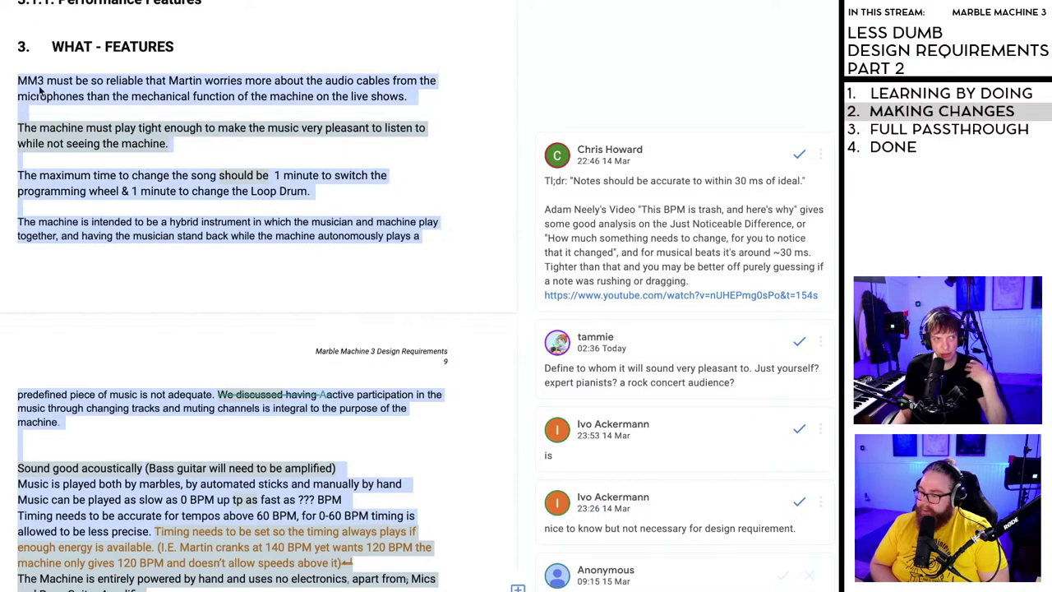
key("BackSpace")
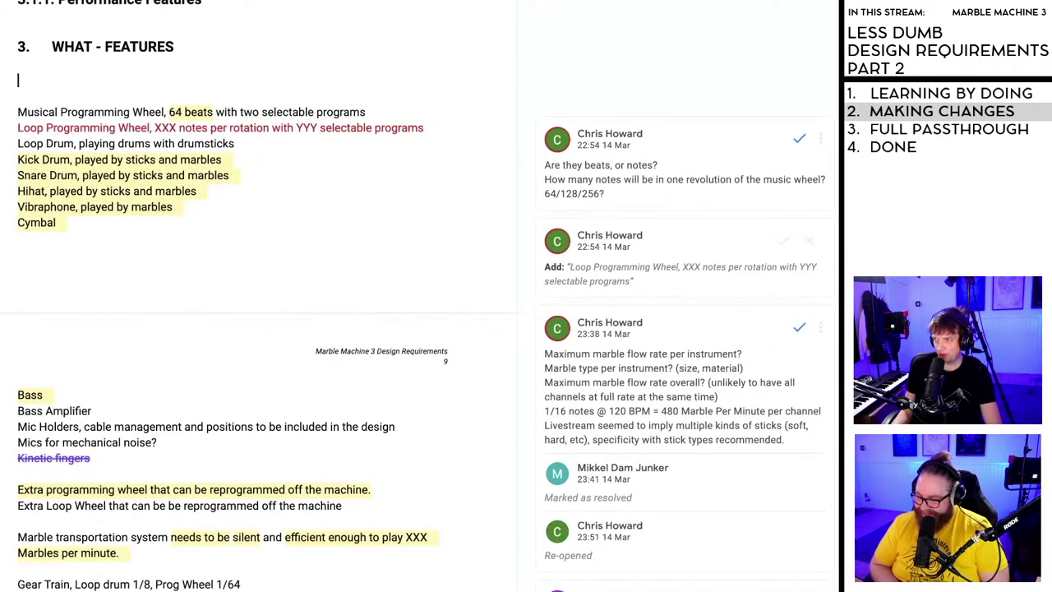
scroll(263, 296, "down", 20)
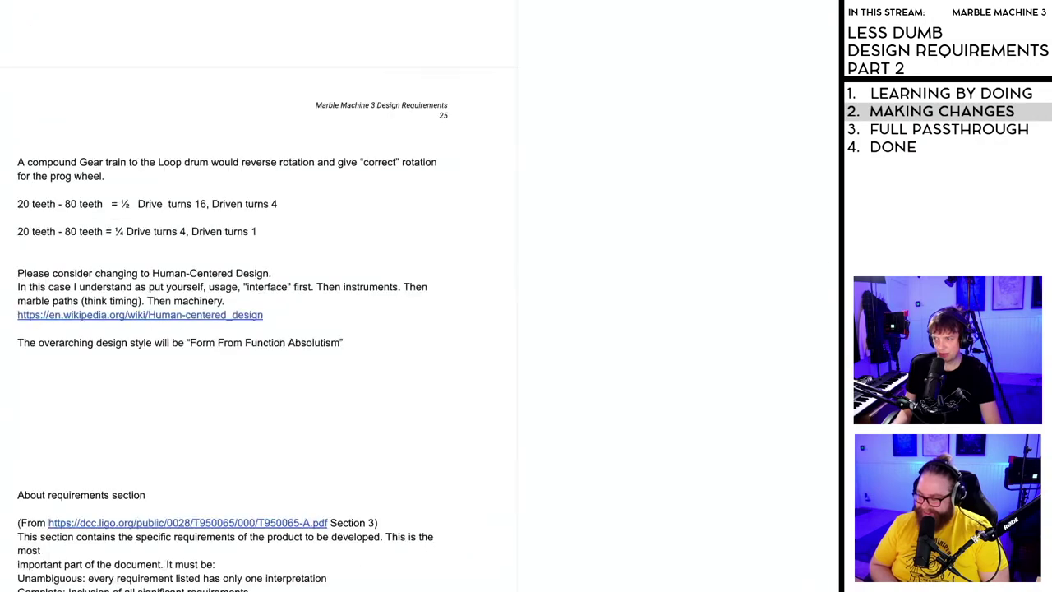
scroll(263, 295, "down", 15)
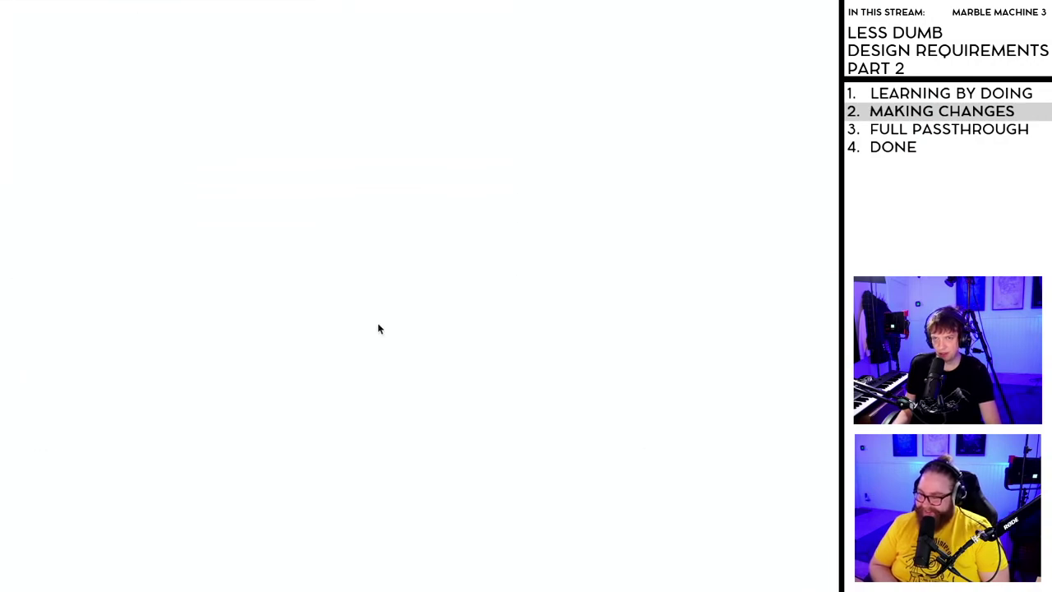
scroll(184, 475, "down", 15)
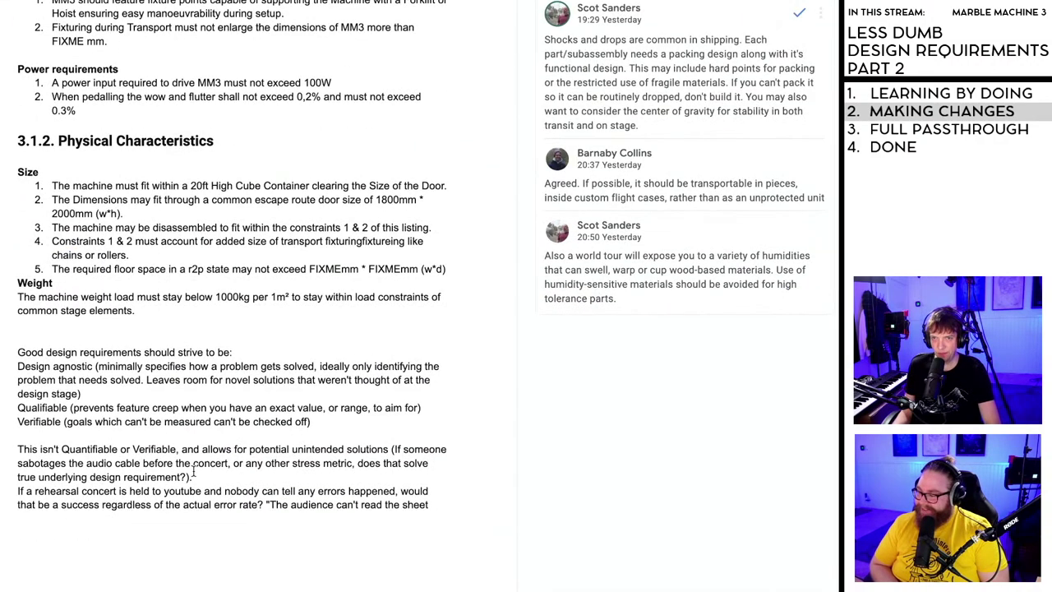
scroll(164, 505, "down", 3)
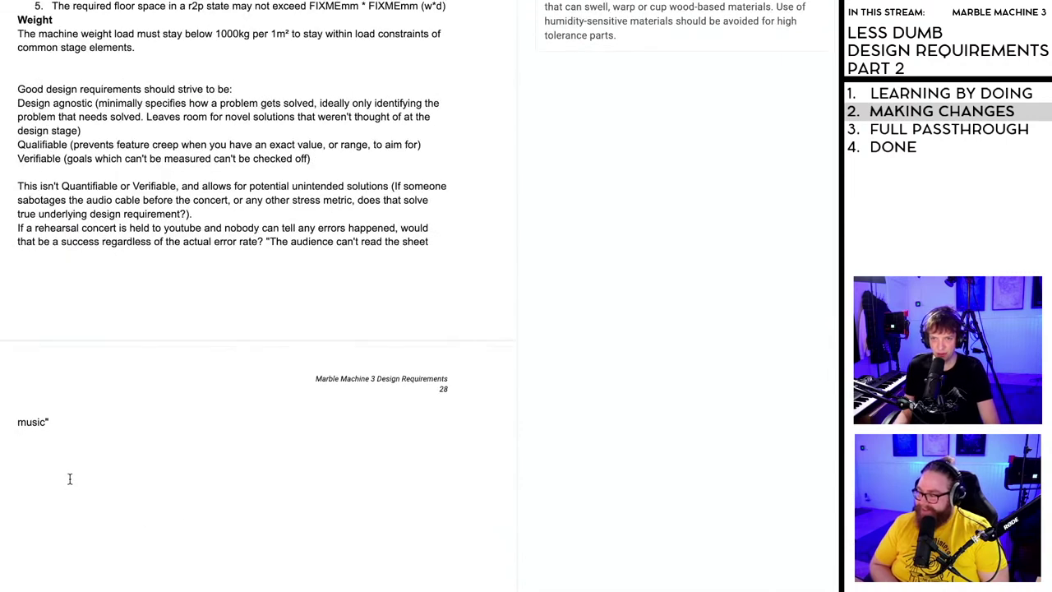
left_click_drag(68, 425, 68, 424)
scroll(68, 424, "up", 3)
left_click(68, 426)
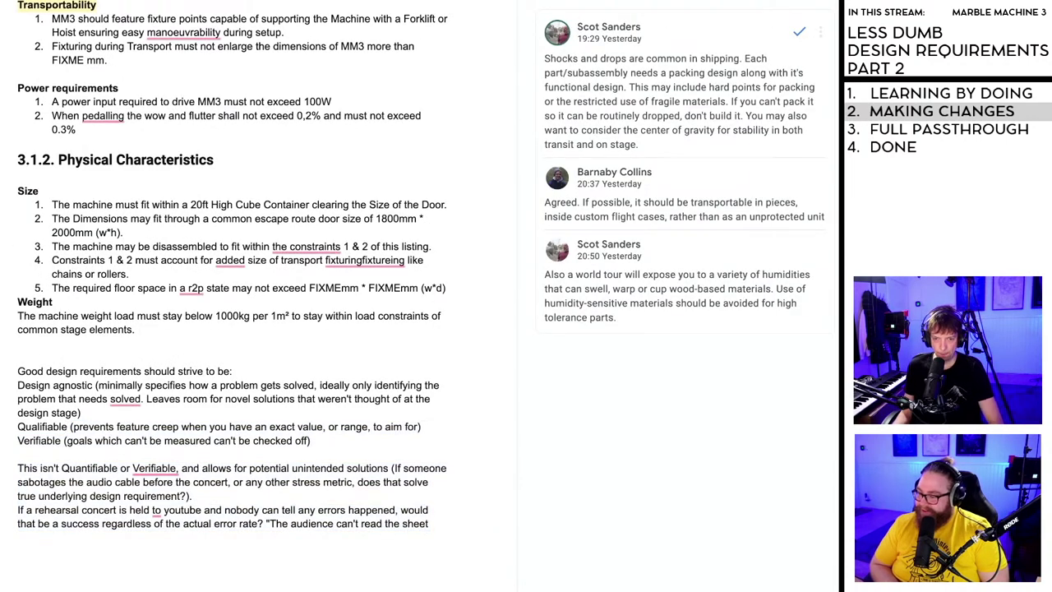
scroll(68, 427, "down", 4)
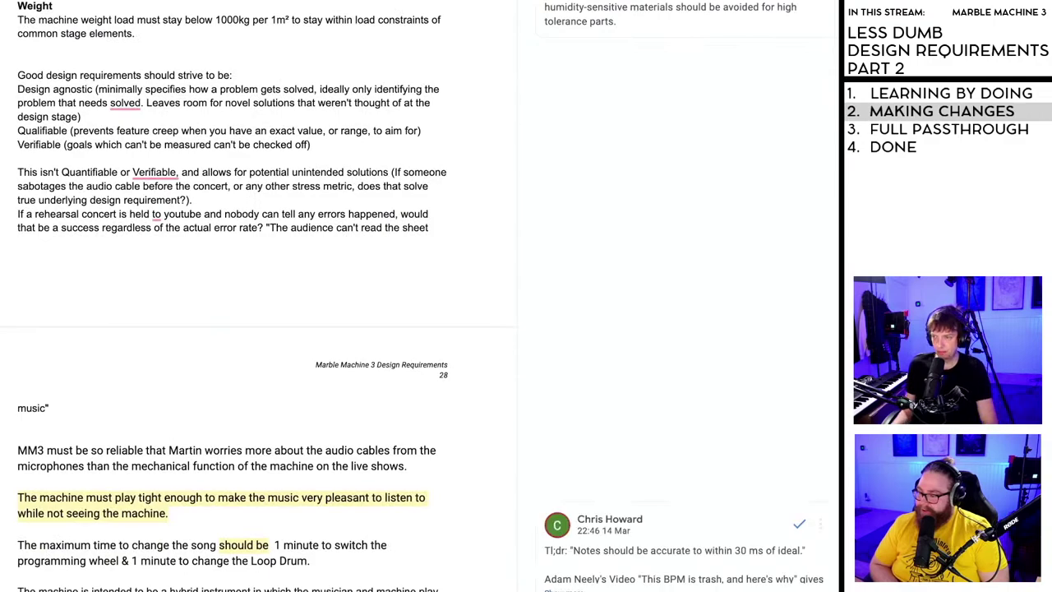
scroll(238, 295, "up", 20)
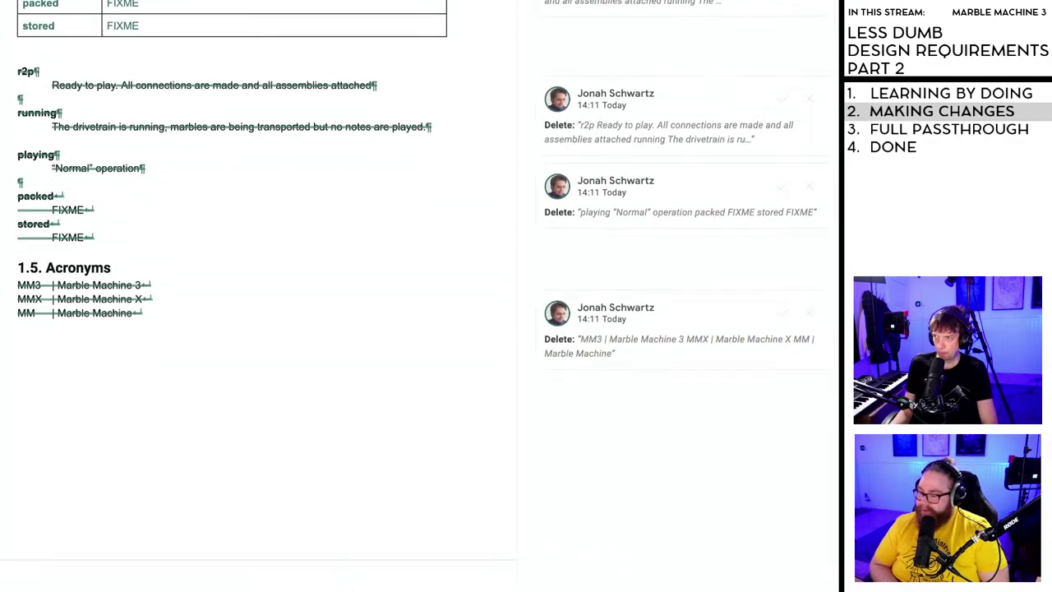
scroll(247, 296, "up", 3)
scroll(247, 295, "down", 15)
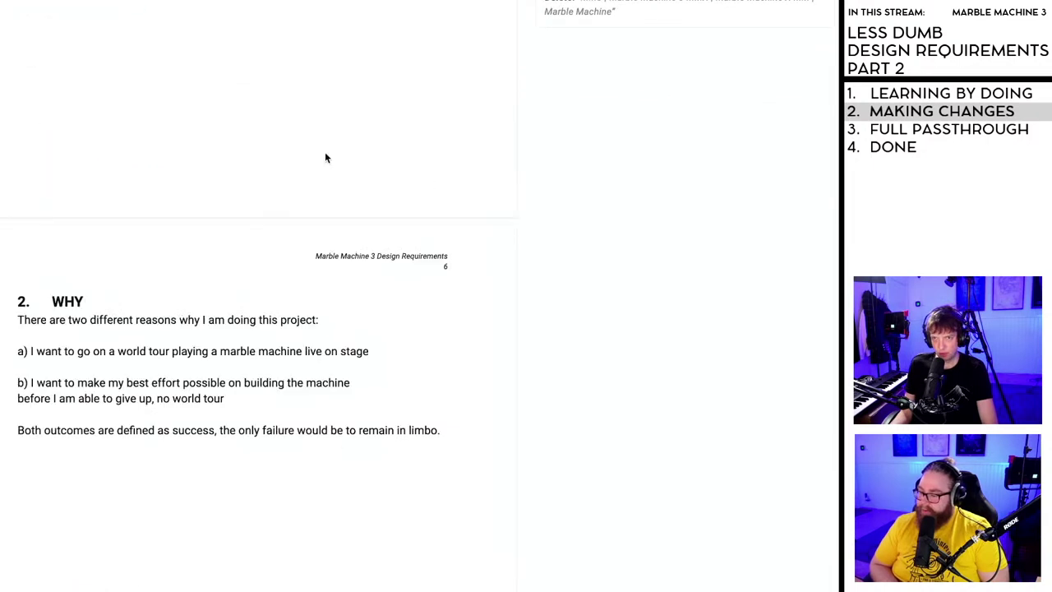
scroll(274, 416, "down", 4)
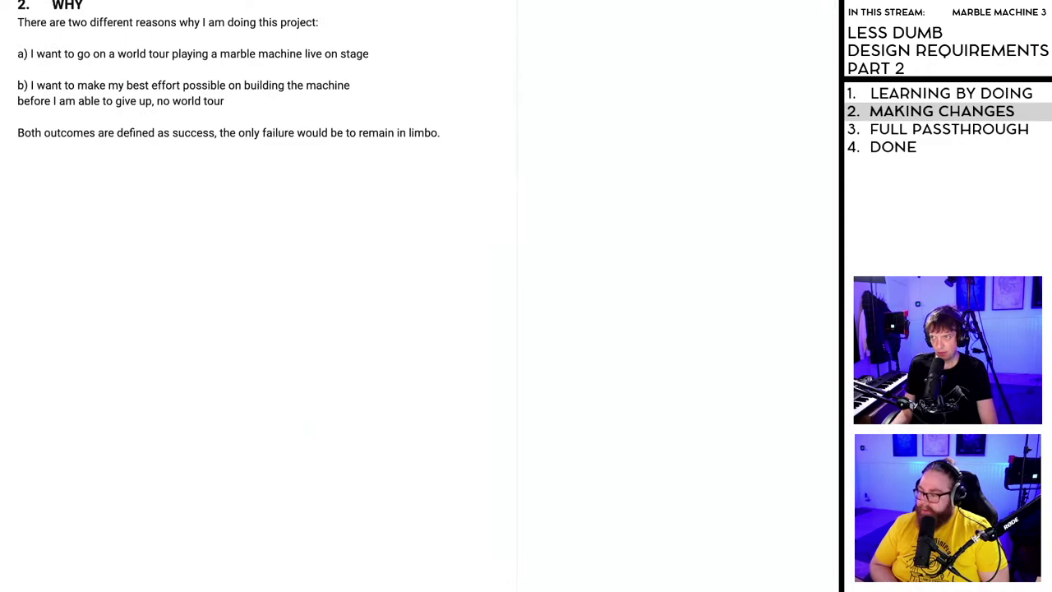
scroll(263, 295, "down", 20)
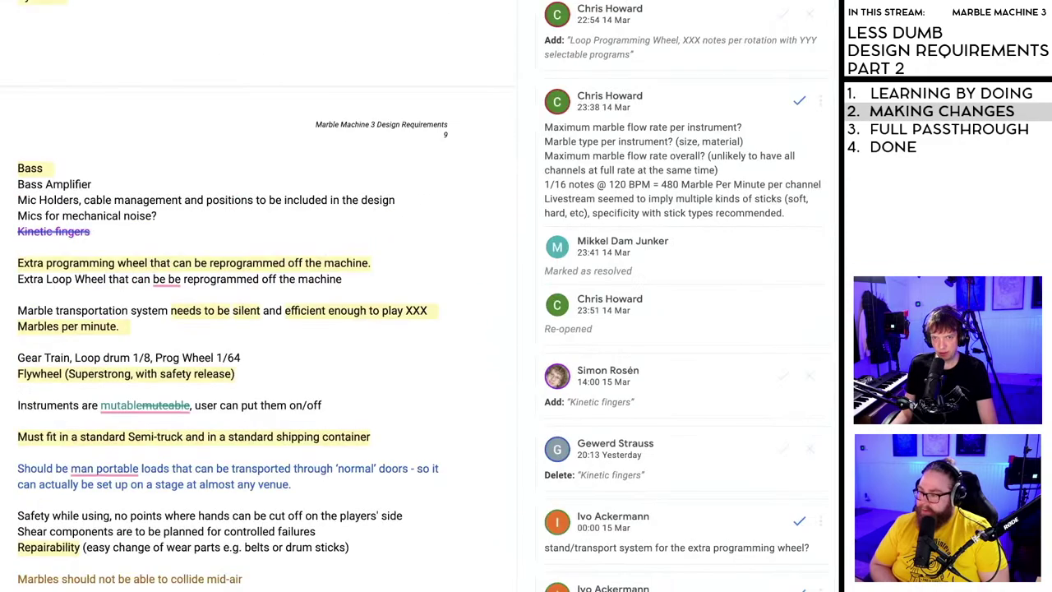
scroll(263, 296, "up", 7)
scroll(263, 296, "up", 2)
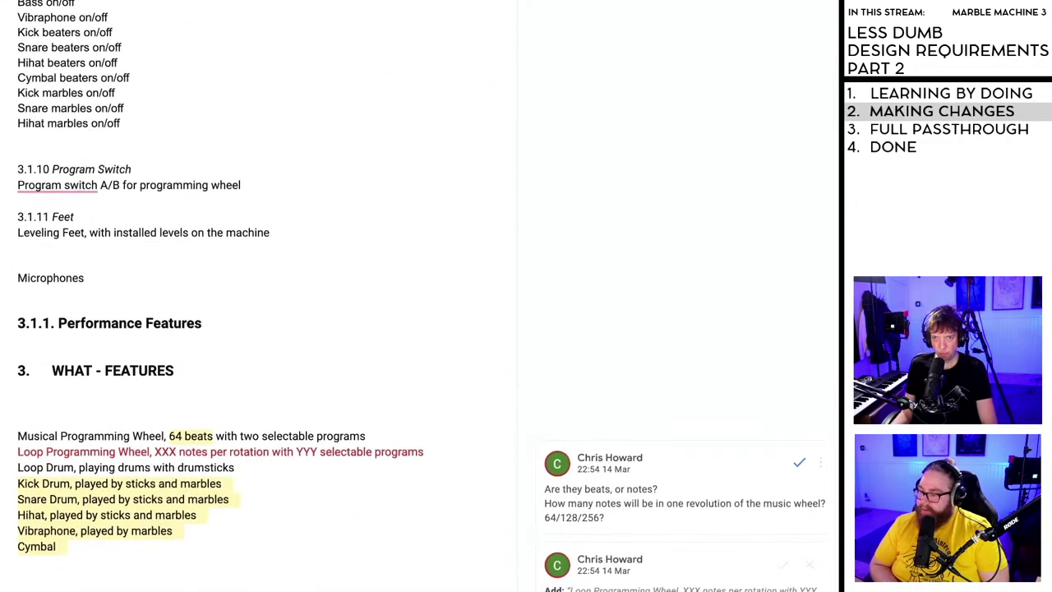
scroll(263, 296, "up", 8)
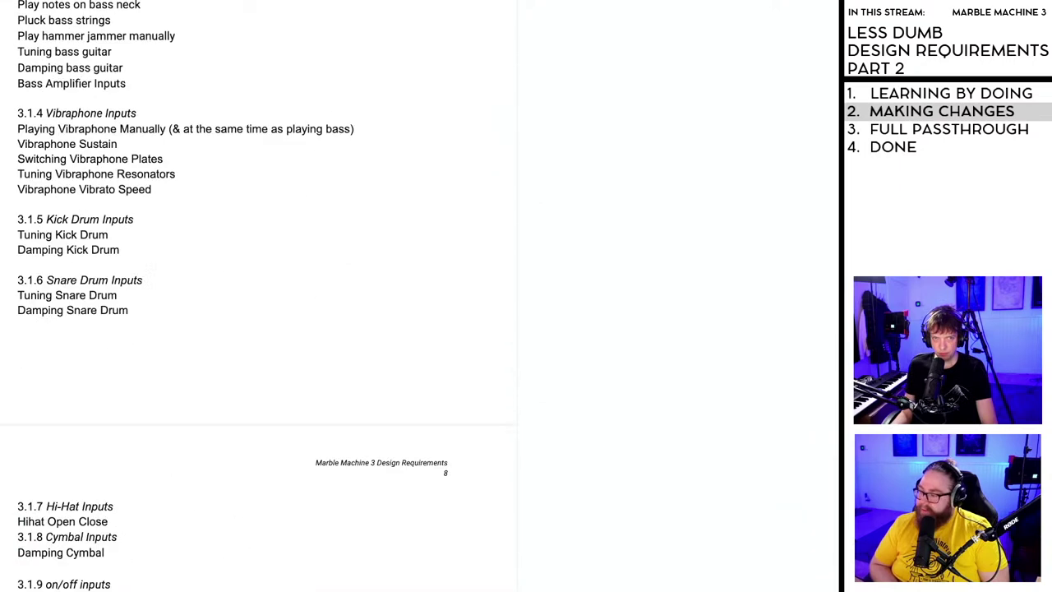
scroll(263, 296, "up", 7)
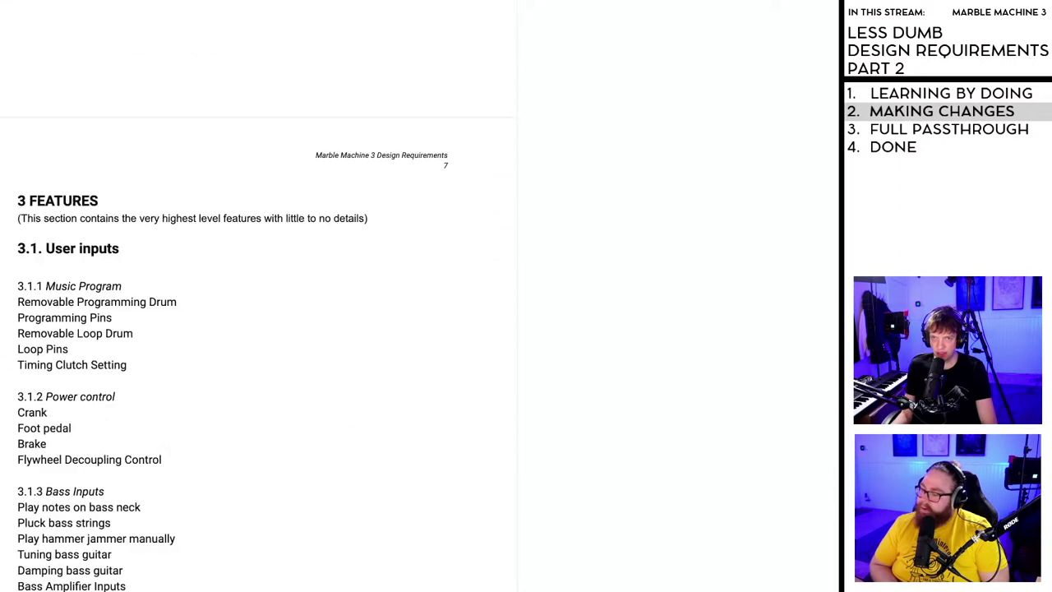
scroll(263, 295, "down", 10)
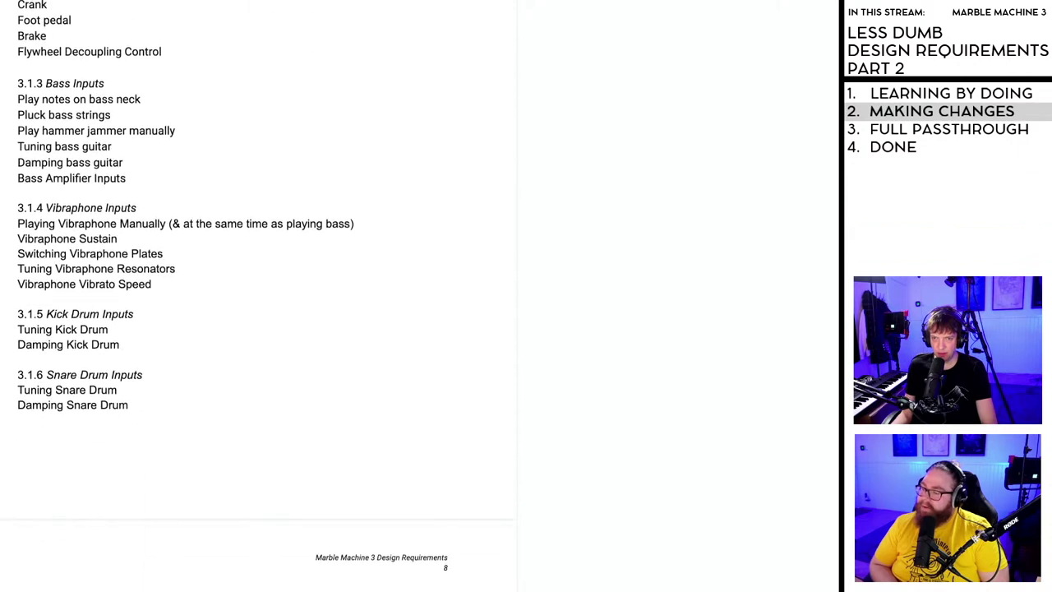
scroll(263, 295, "down", 6)
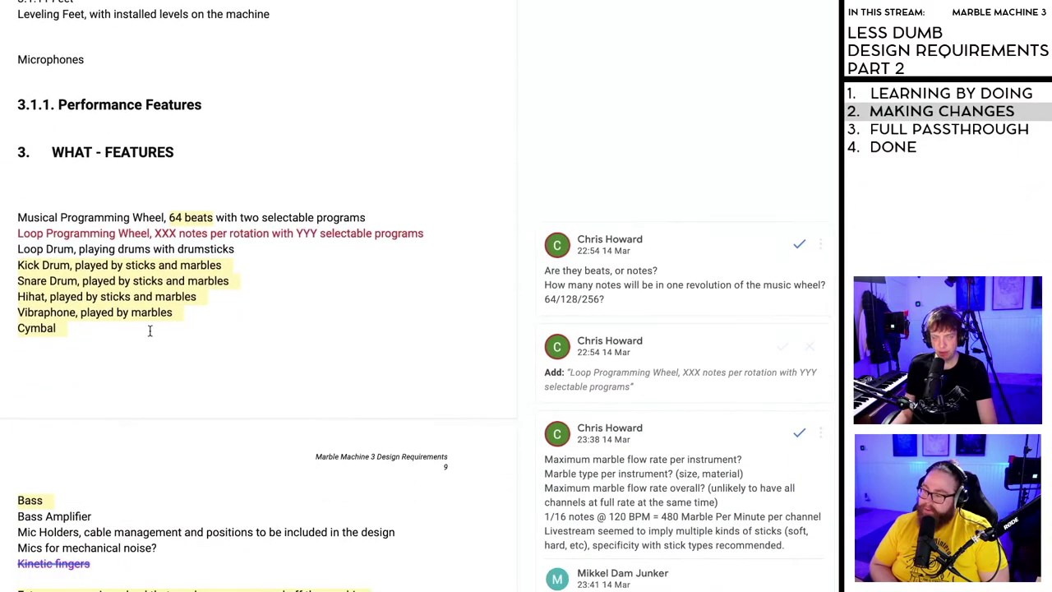
scroll(173, 317, "up", 2)
scroll(173, 317, "up", 14)
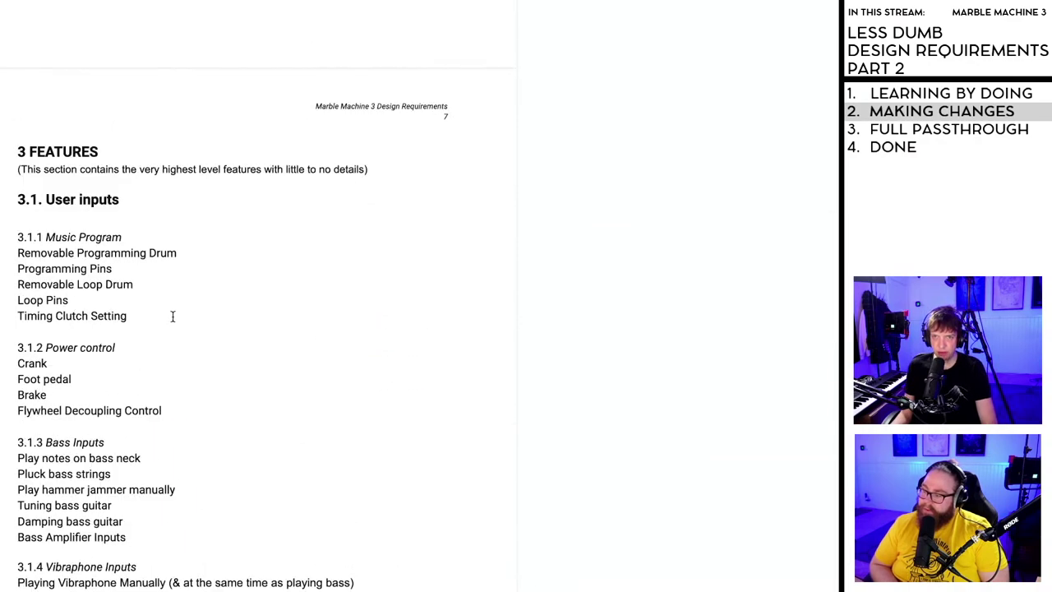
scroll(173, 316, "down", 13)
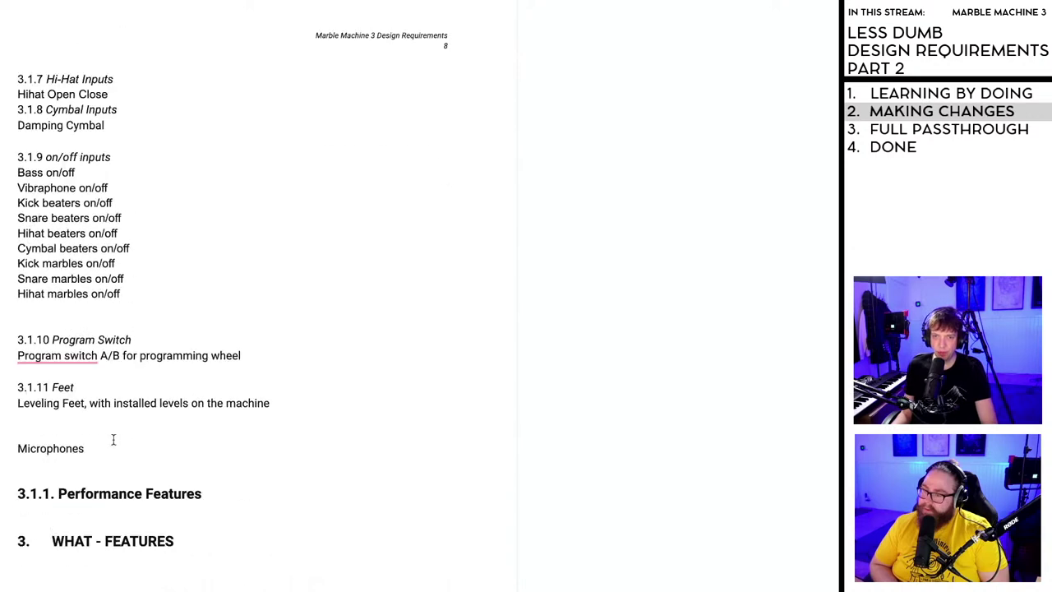
scroll(114, 440, "down", 4)
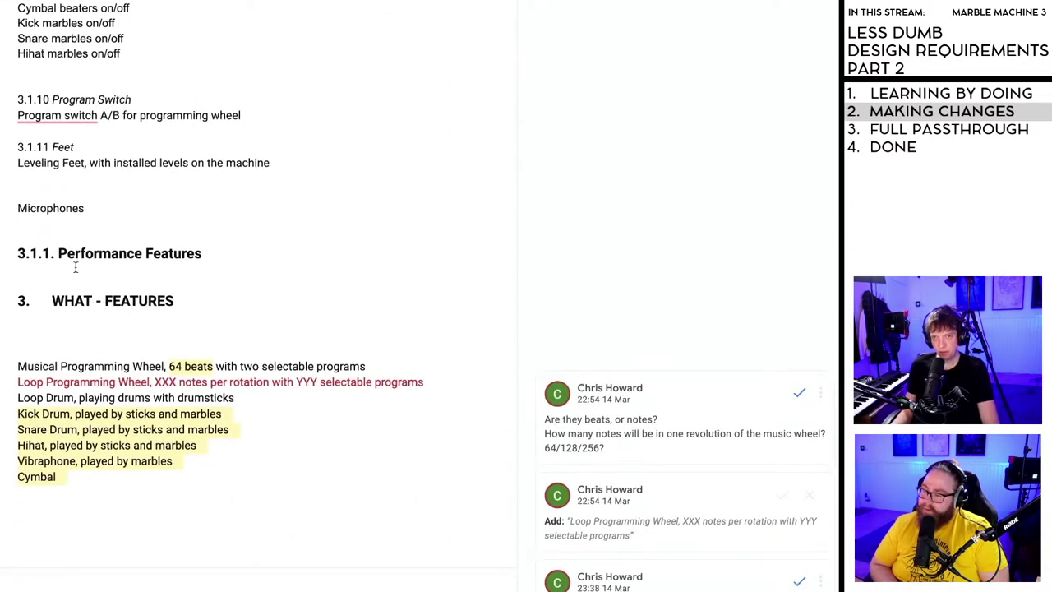
- Delete the '3.1.1. Performance Features' heading
left_click_drag(213, 253, 4, 259)
key("BackSpace")
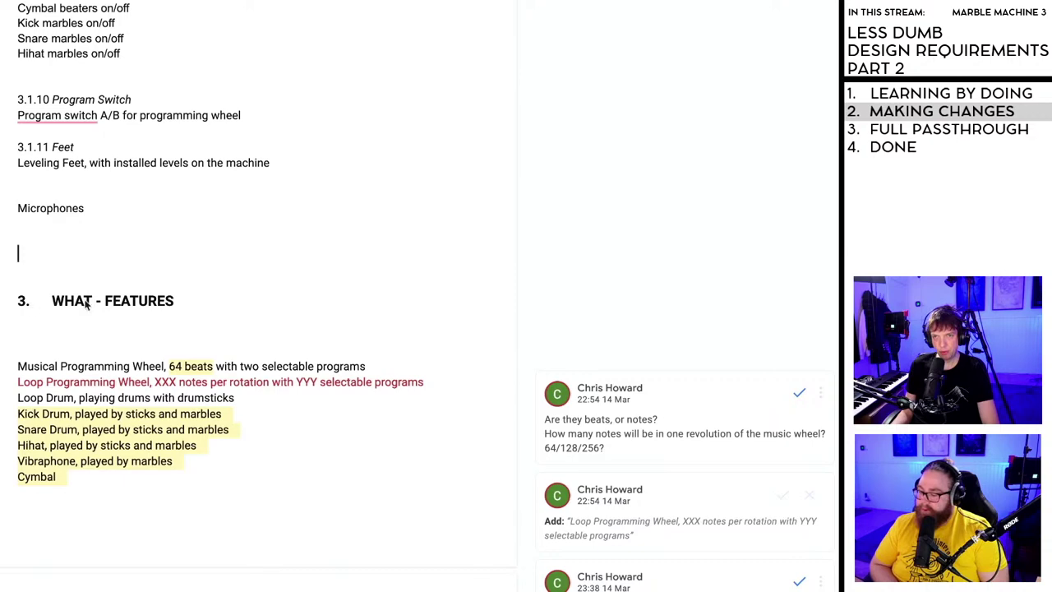
scroll(145, 322, "up", 13)
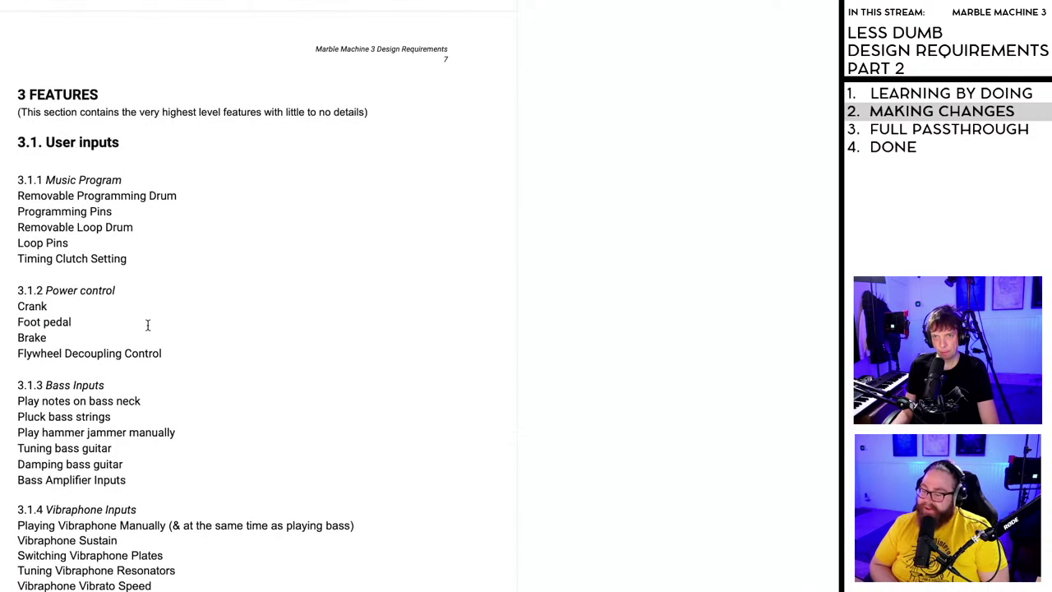
scroll(148, 324, "down", 9)
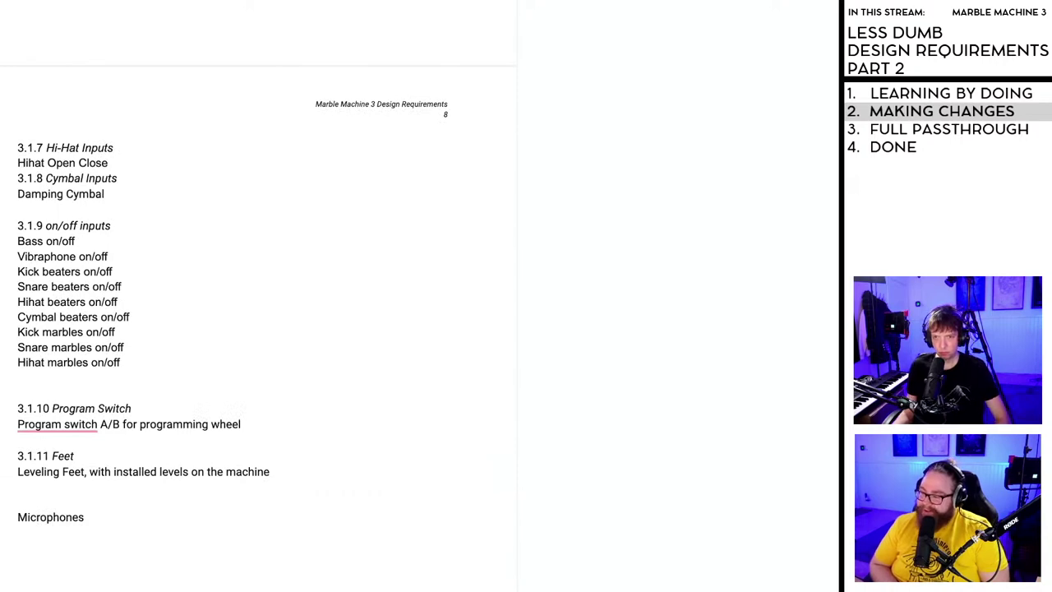
scroll(111, 509, "down", 2)
- Insert blank lines above the 3.2 heading until it moves to the top of page 9
left_click(108, 522)
scroll(114, 496, "down", 1)
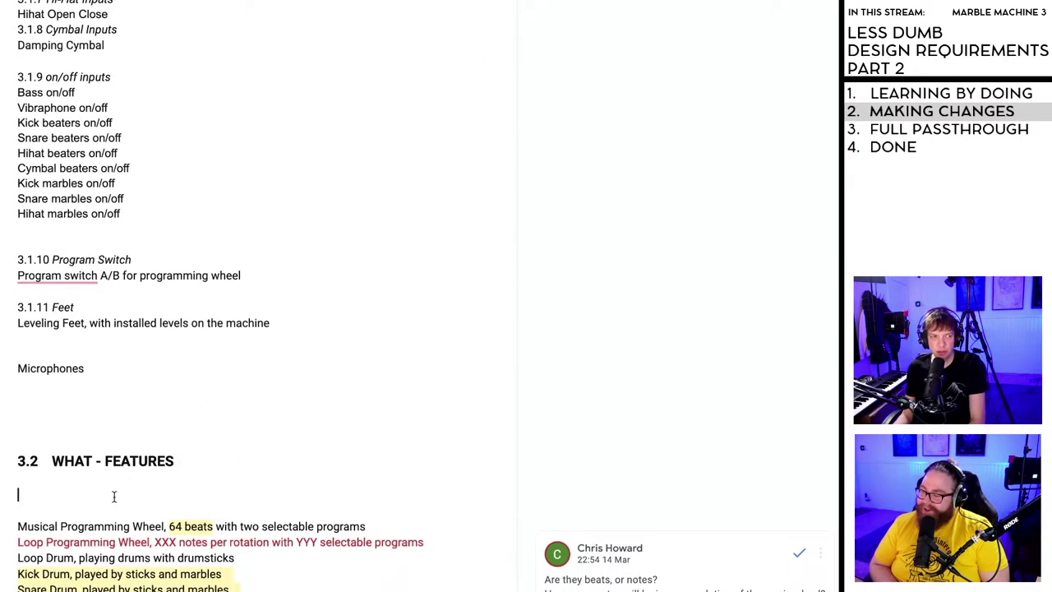
scroll(114, 496, "down", 2)
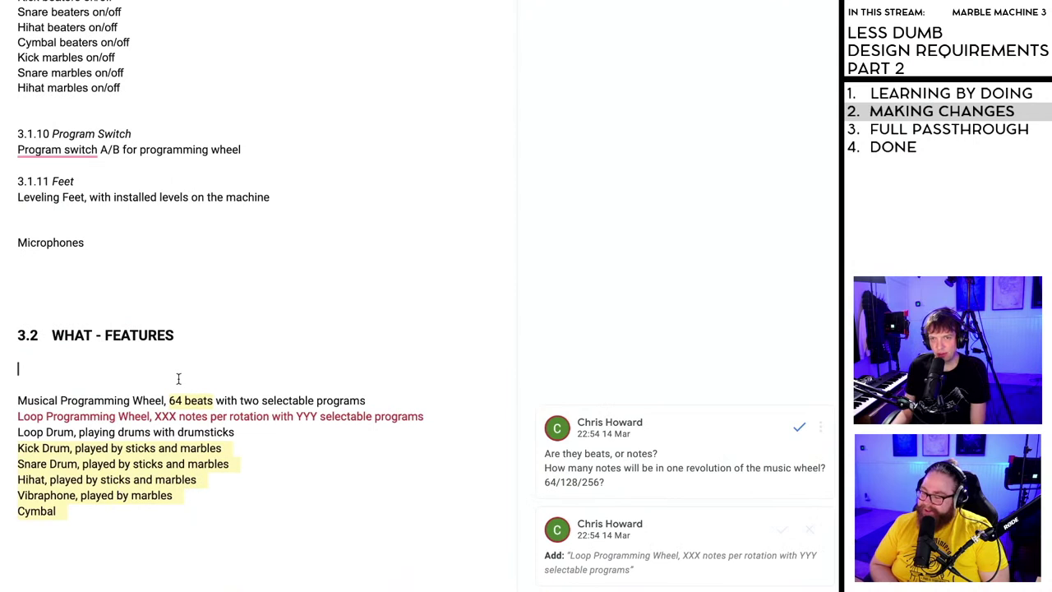
scroll(66, 347, "down", 1)
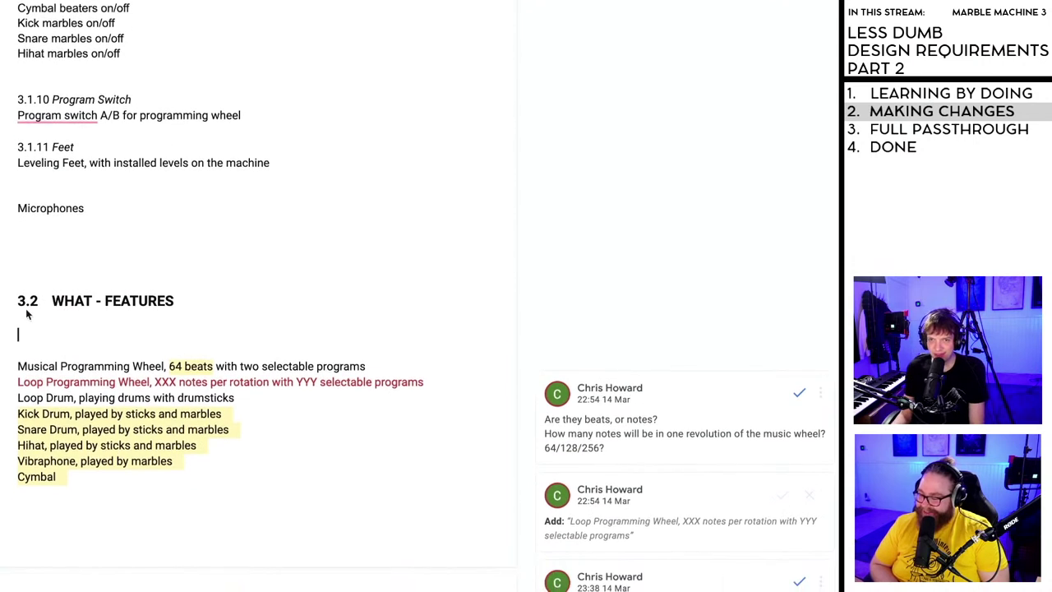
left_click(18, 300)
key("Return")
key("Return")
key("Return")
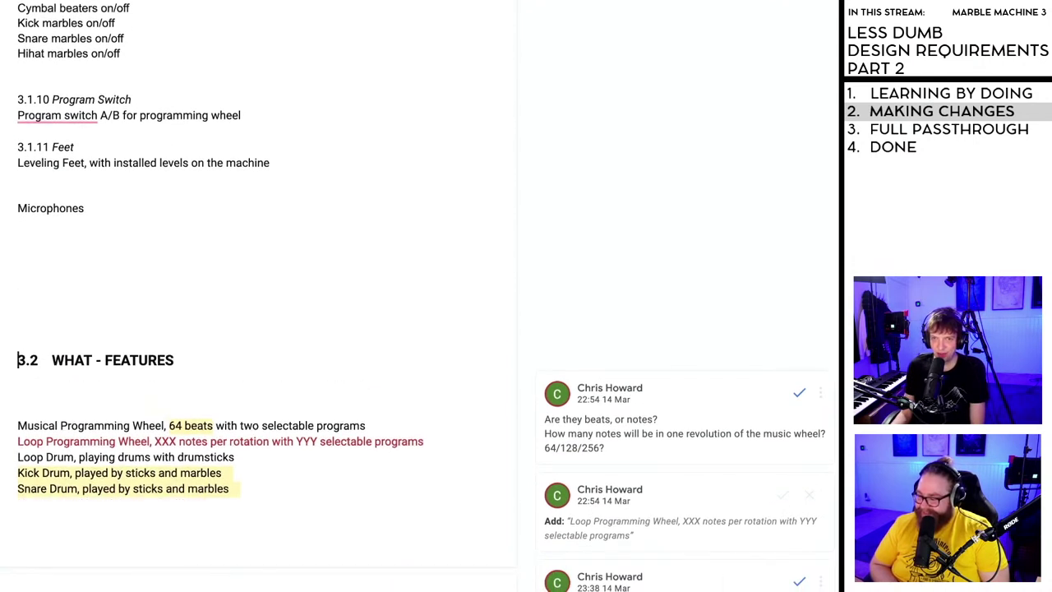
key("Return")
key("Return")
key("Return")
key("Return")
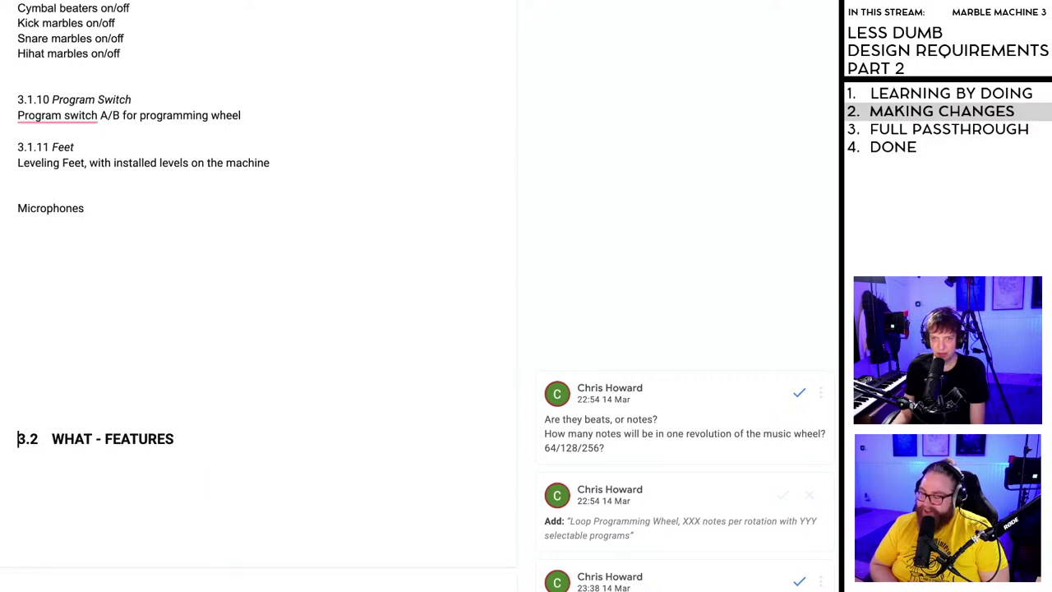
key("Return")
key("Return")
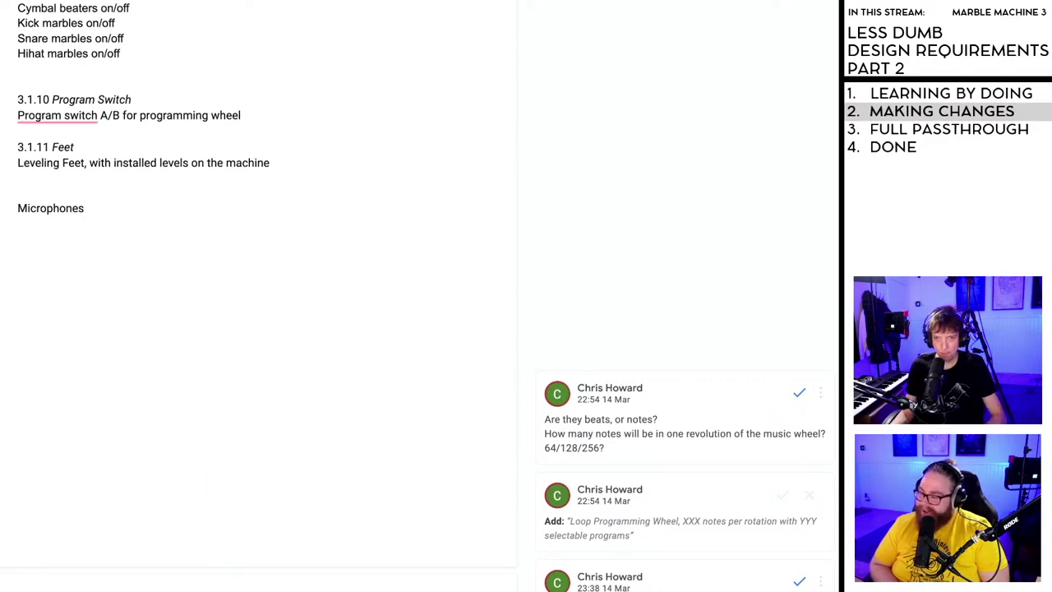
- Add a period after 3.2 so the heading reads '3.2. WHAT - FEATURES'
left_click(19, 421)
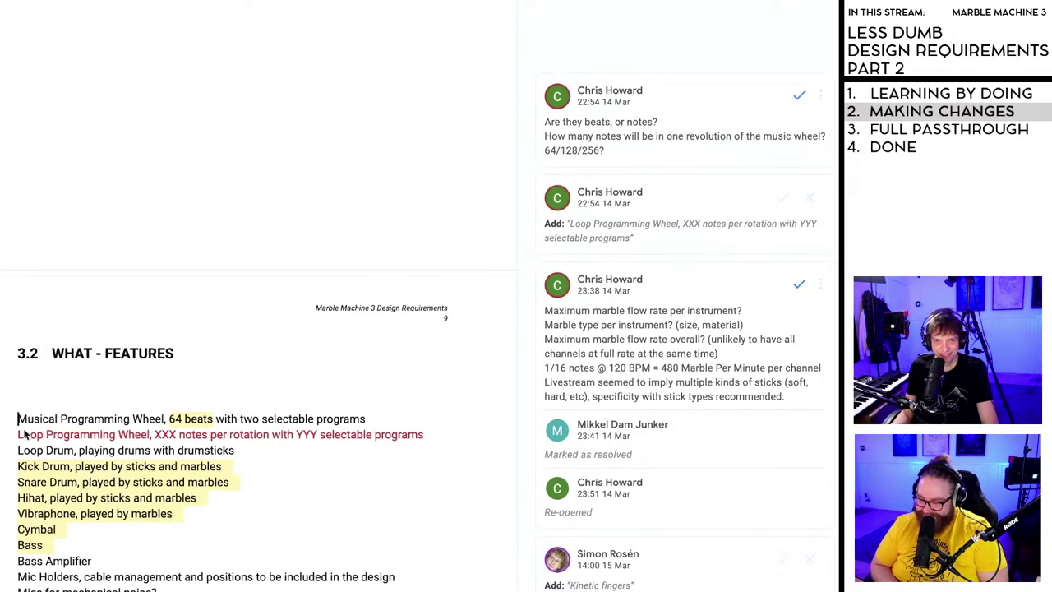
scroll(139, 327, "down", 3)
scroll(140, 264, "down", 2)
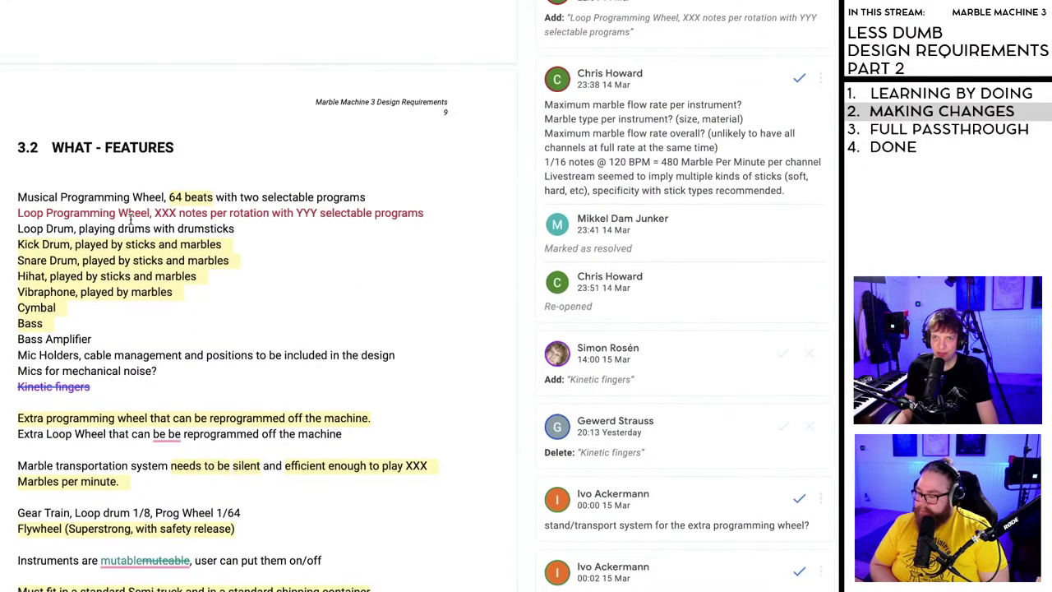
scroll(139, 230, "up", 10)
scroll(138, 230, "up", 15)
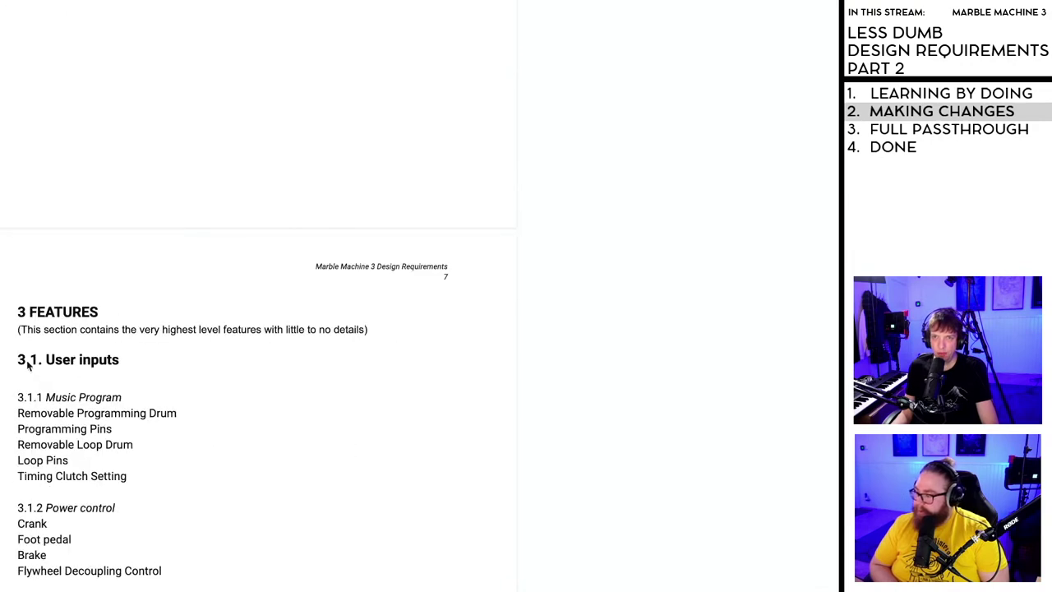
scroll(49, 378, "down", 15)
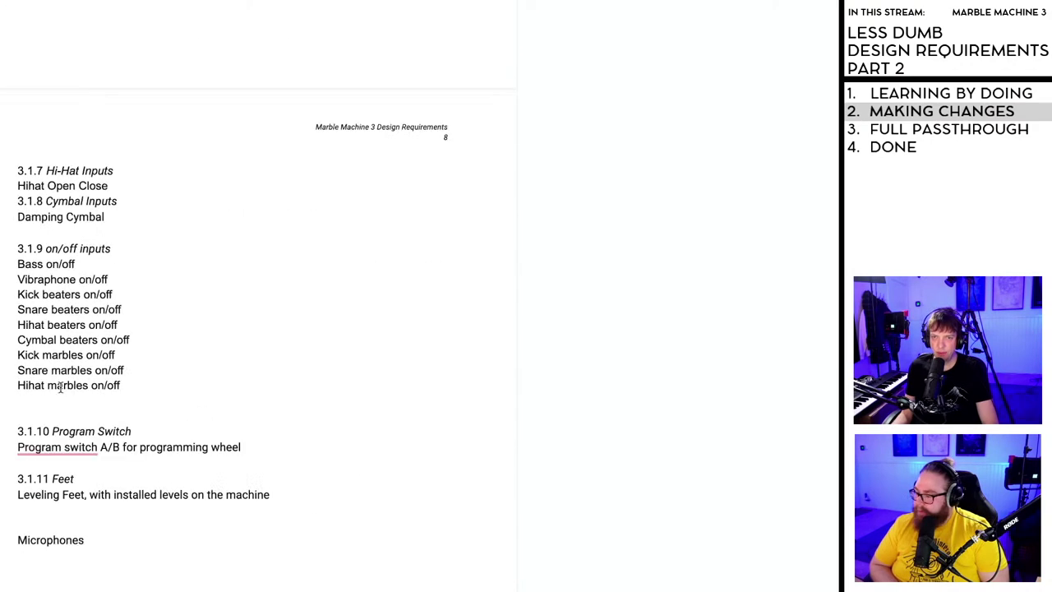
scroll(59, 403, "down", 4)
left_click(37, 435)
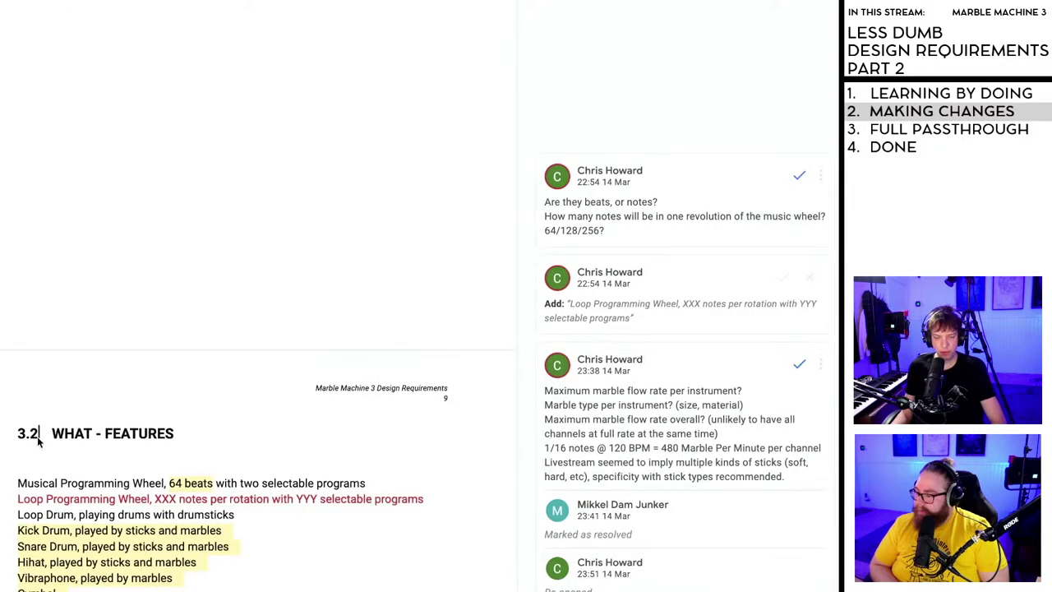
type(".")
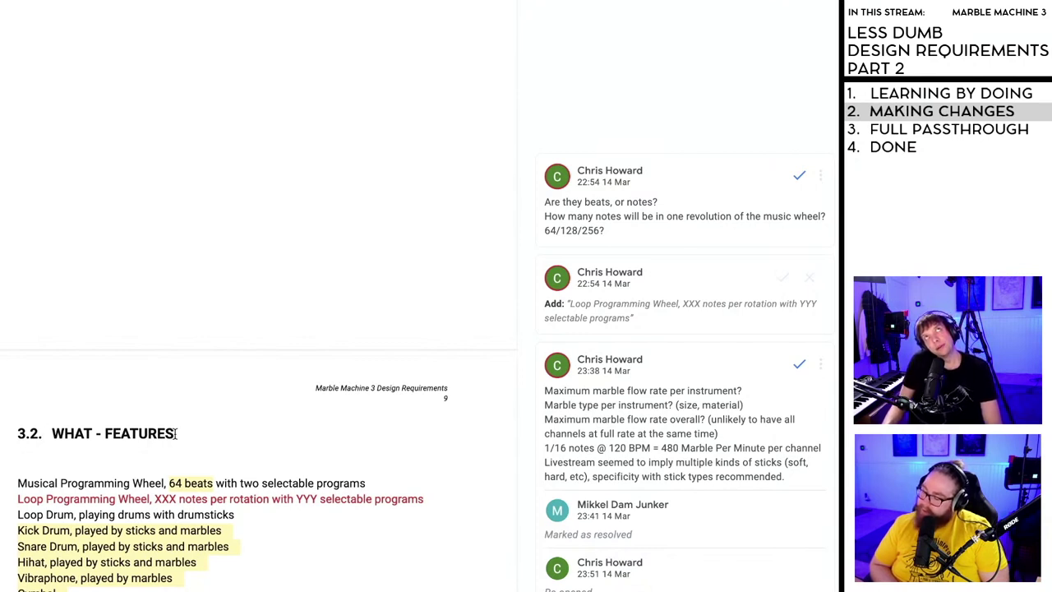
scroll(175, 435, "down", 2)
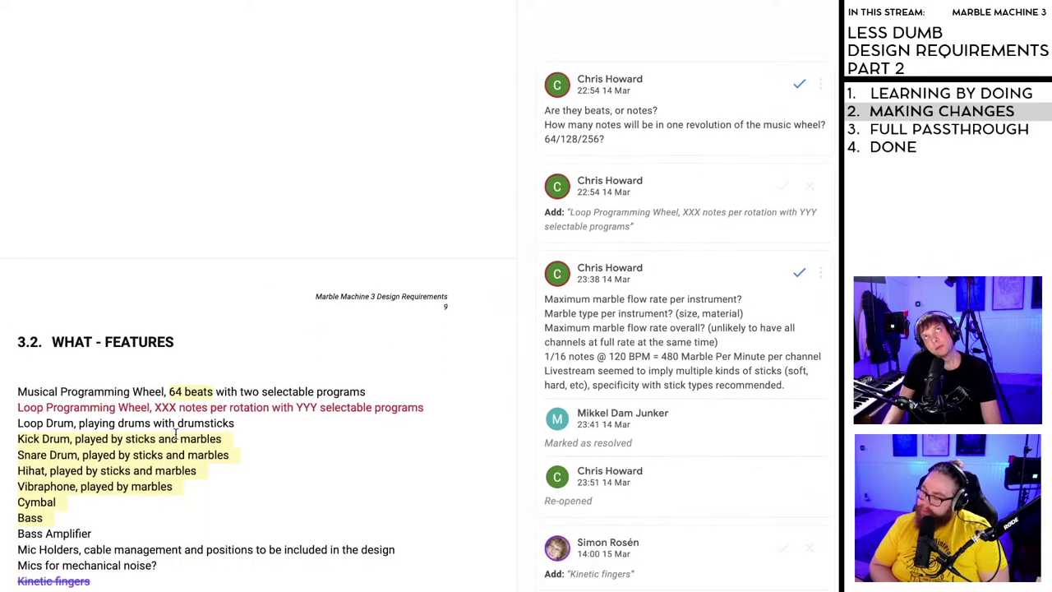
scroll(175, 435, "down", 1)
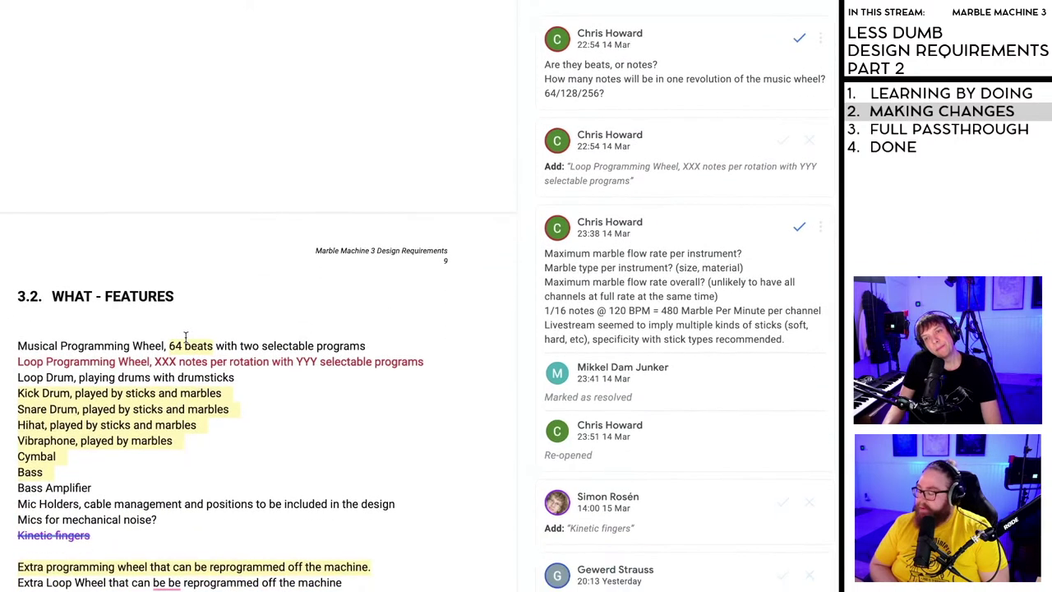
- Trim the heading to just '3.2.' and add an empty line above Musical Programming Wheel
left_click_drag(174, 297, 51, 298)
key("BackSpace")
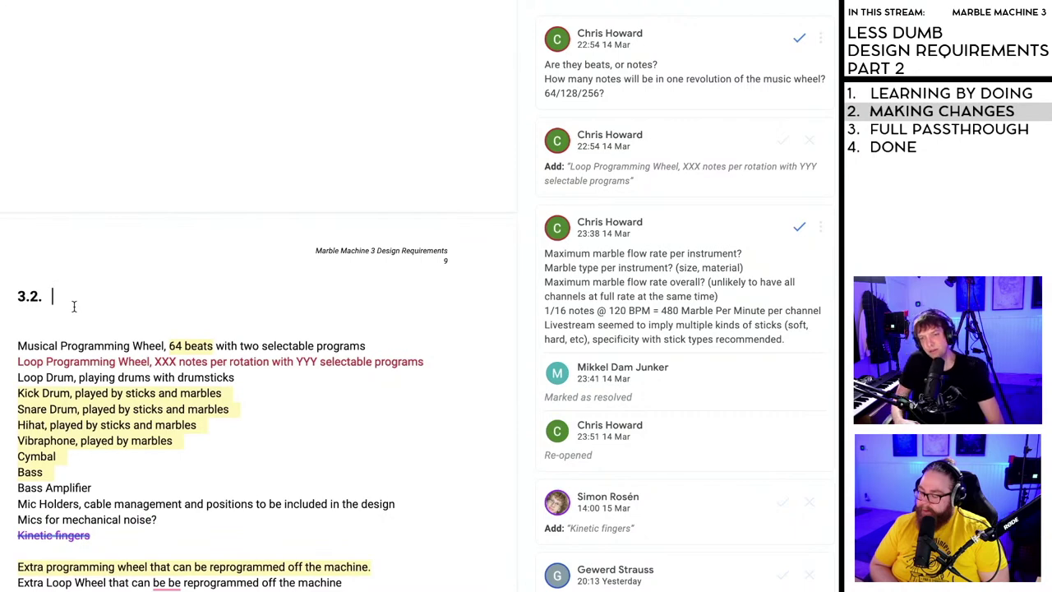
scroll(49, 310, "down", 1)
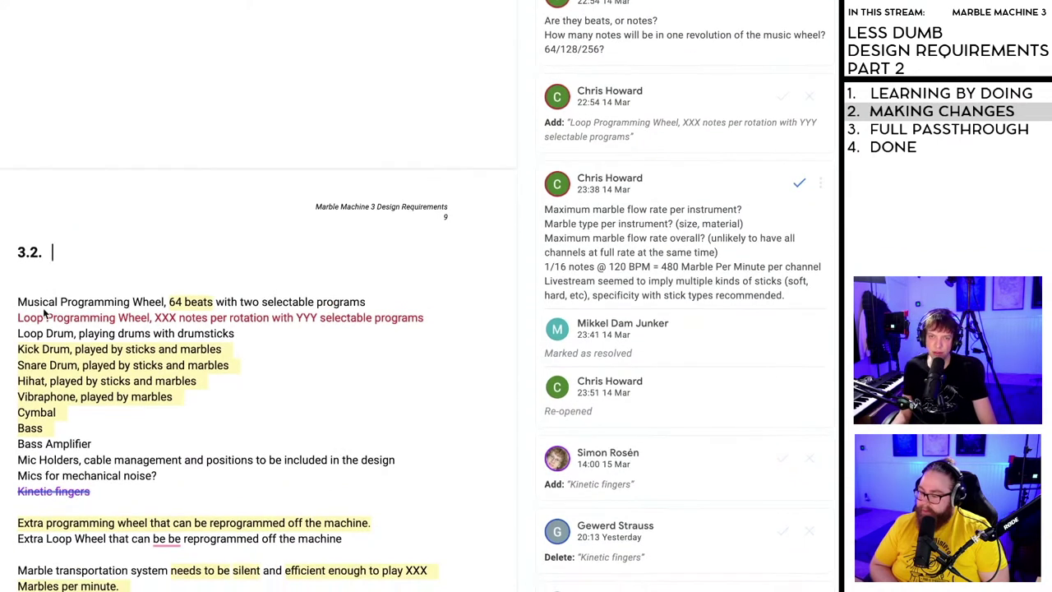
left_click(18, 300)
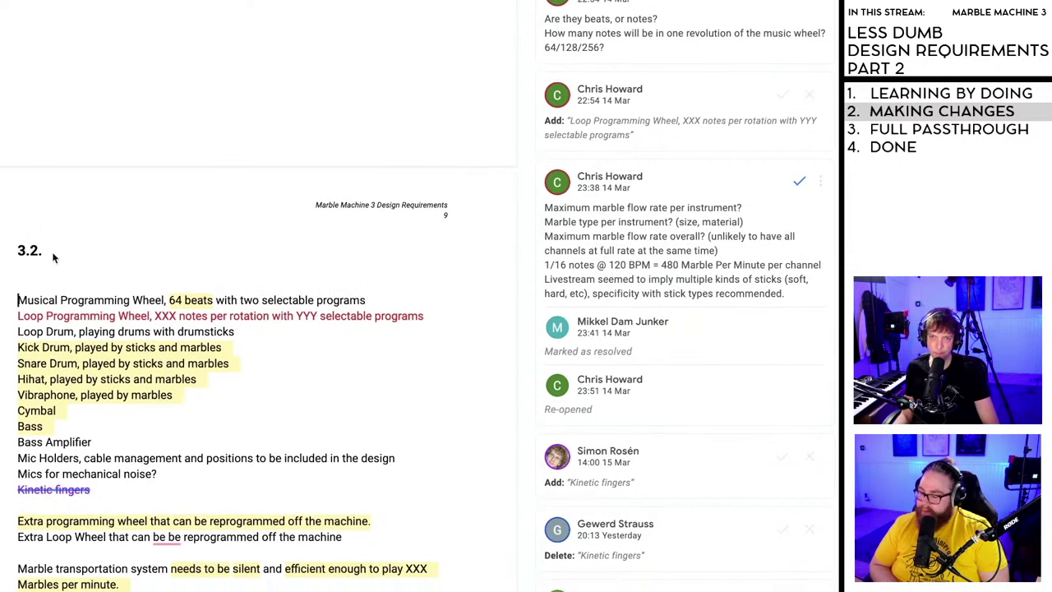
scroll(60, 263, "down", 1)
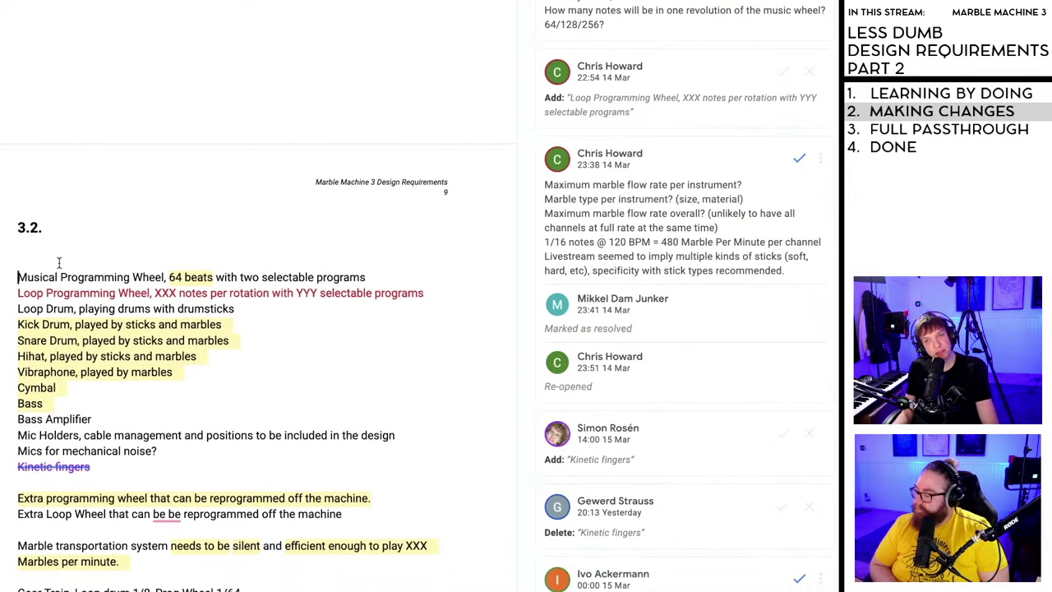
key("Return")
- Type '3.2.1 Drive Train', then 'Crank' and 'Crank Shaft' on their own lines below it
left_click(22, 263)
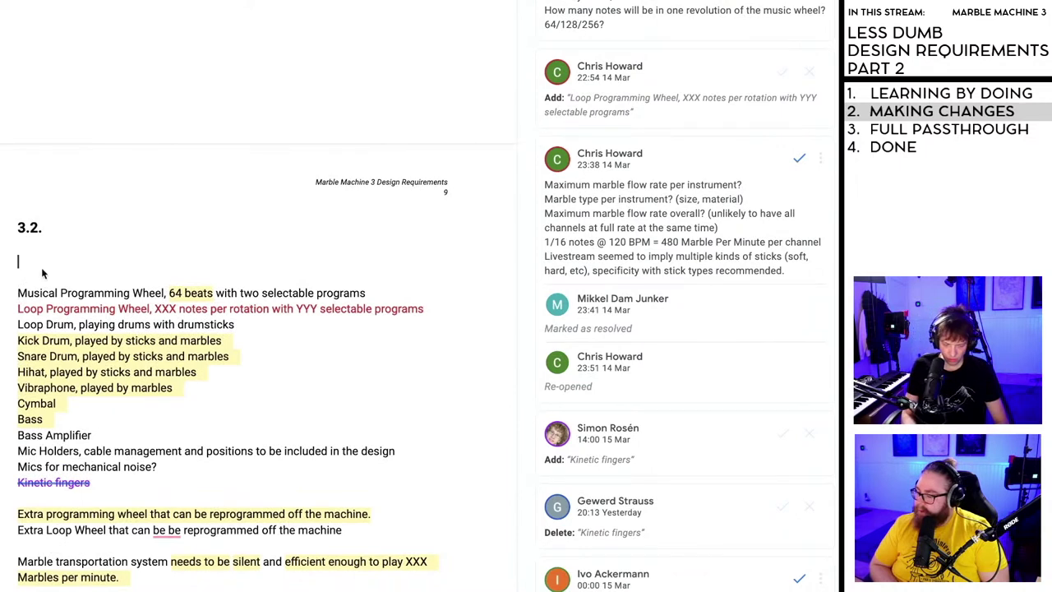
type("3.2")
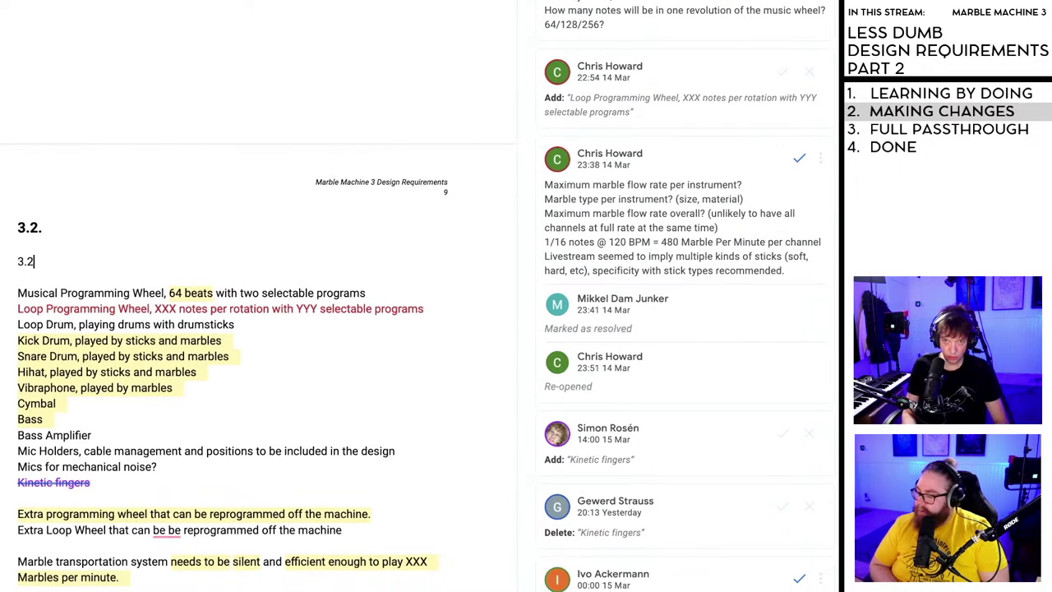
type(".1 DR")
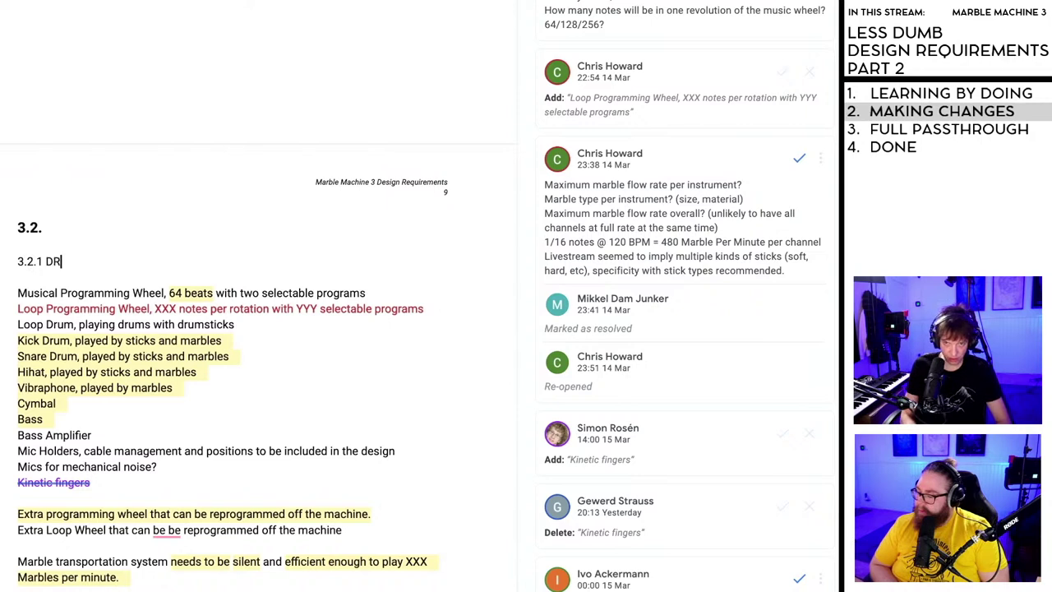
key("BackSpace")
type("rive")
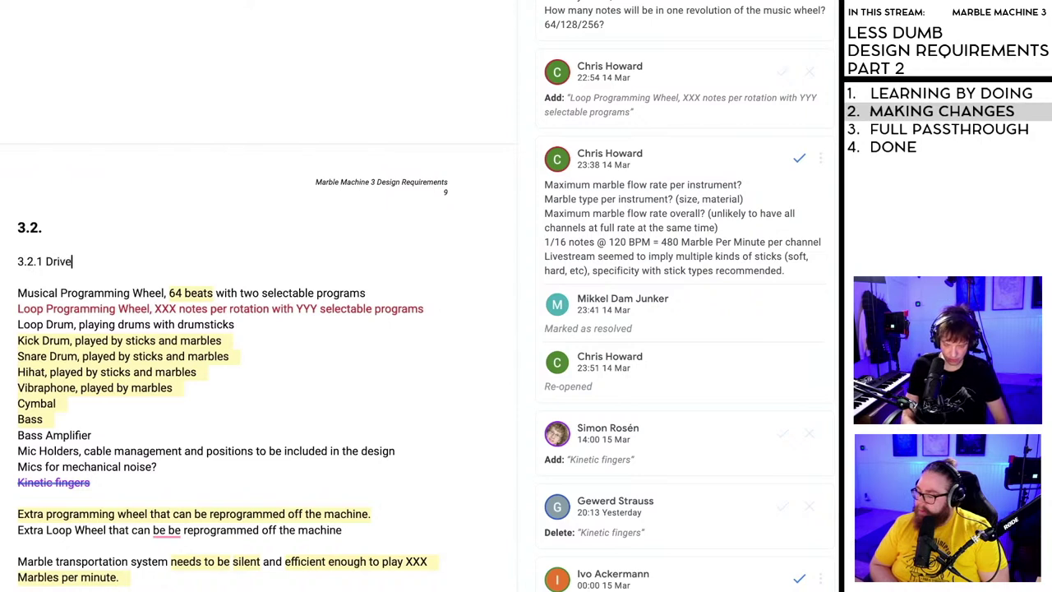
type(" Train")
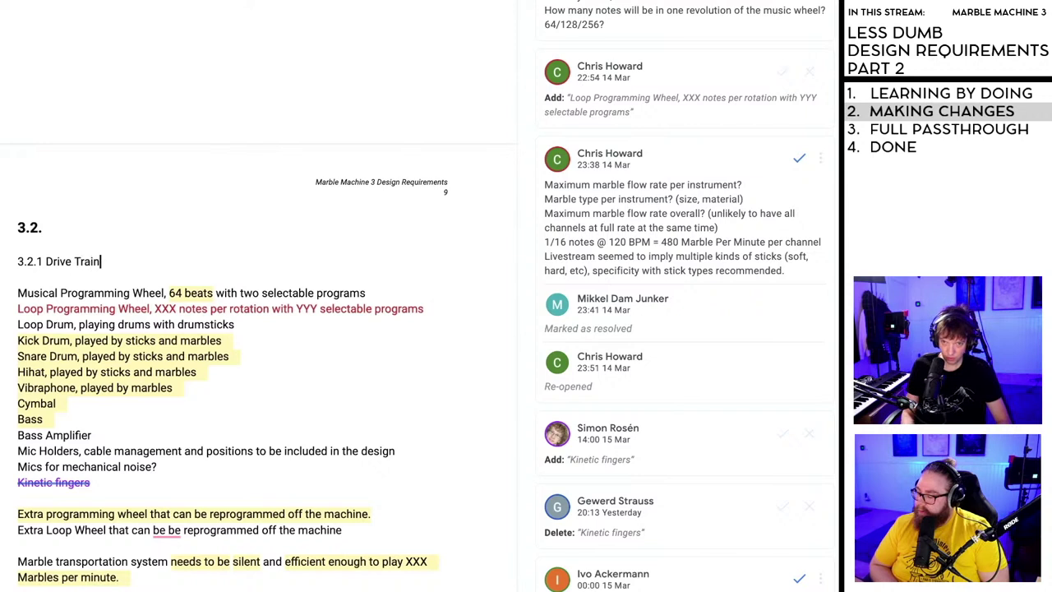
key("Return")
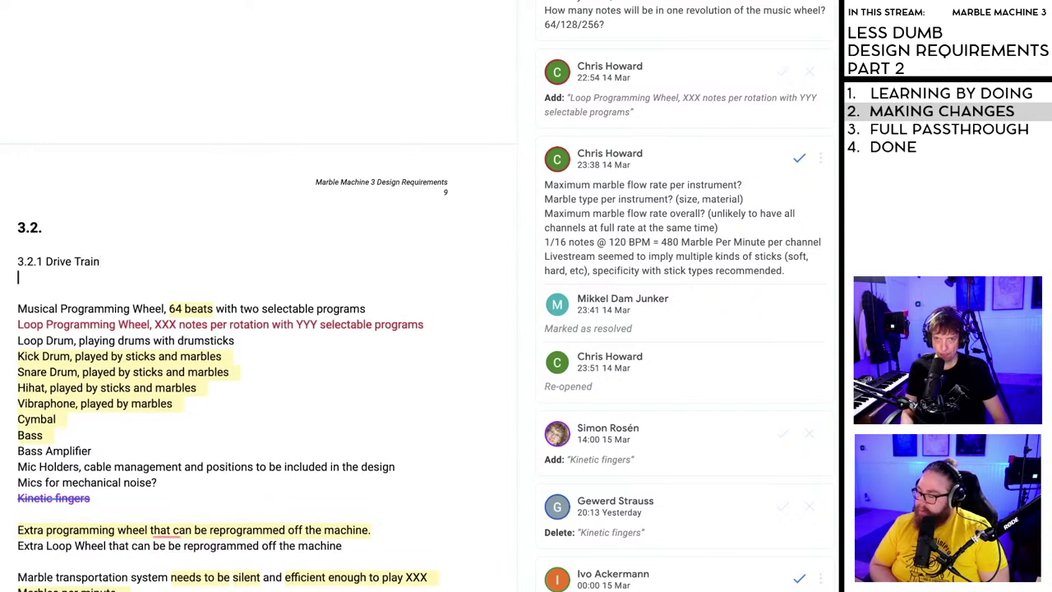
type("Cr")
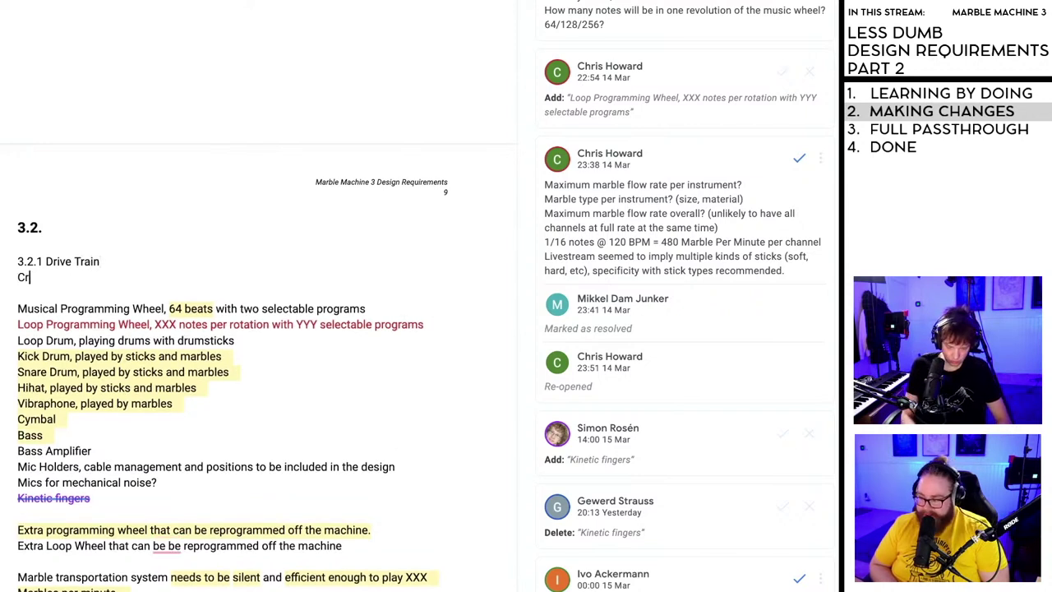
type("ank")
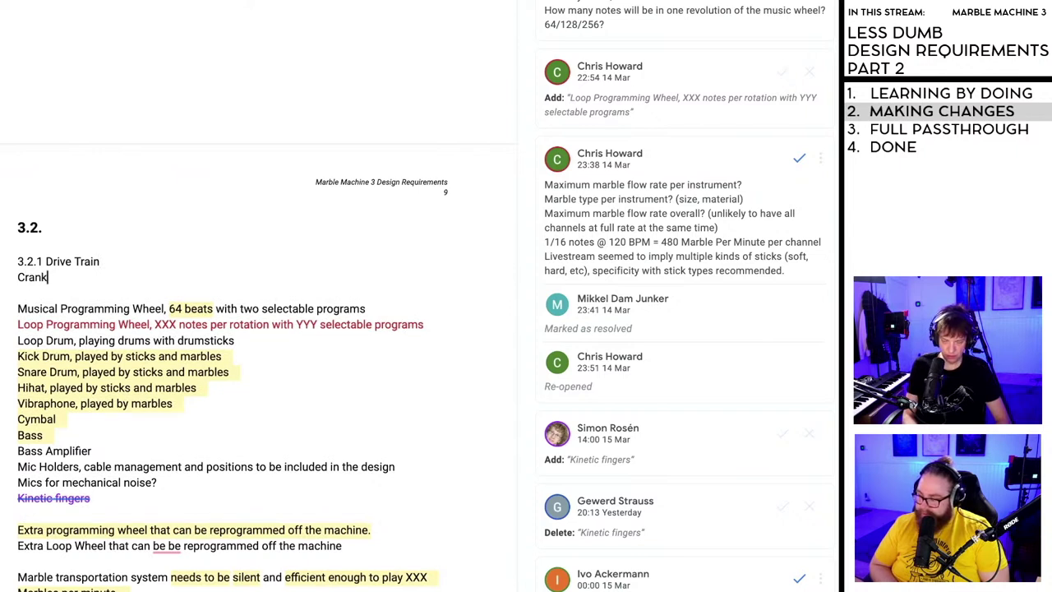
key("Return")
type("Cra")
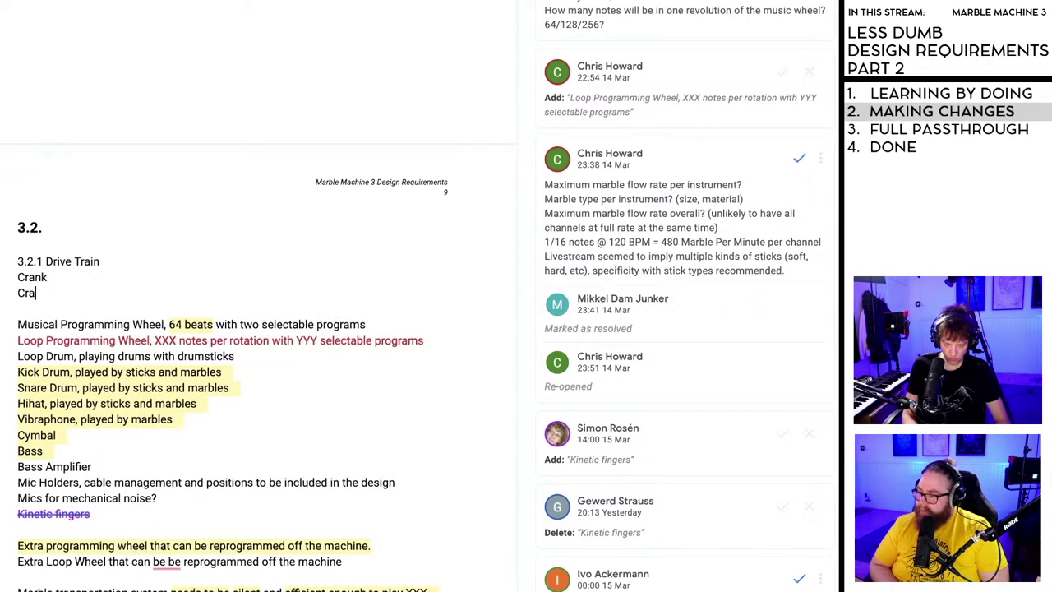
type("nk Shaft")
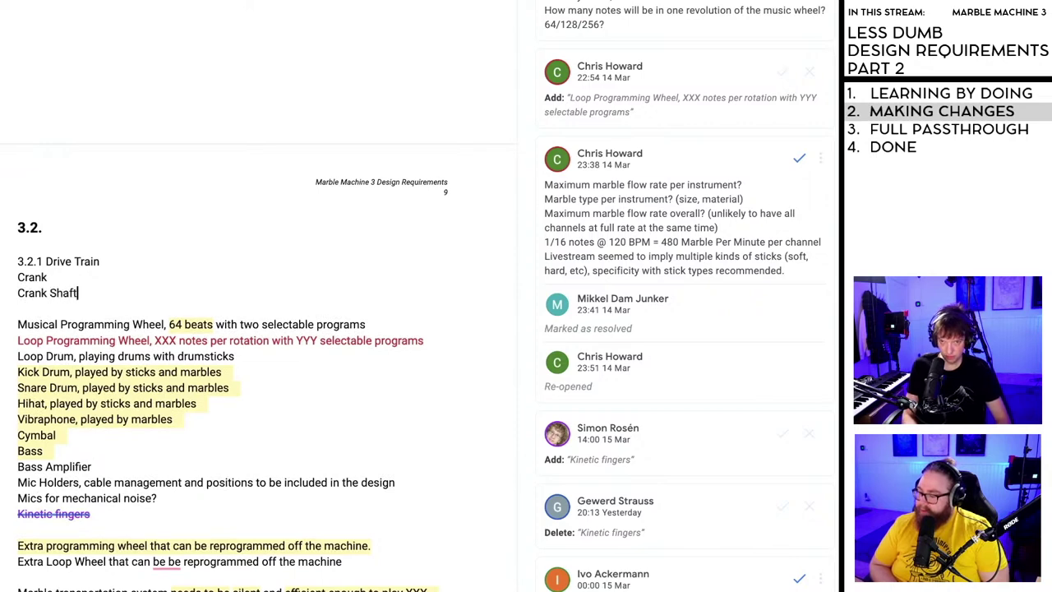
key("Return")
scroll(41, 296, "down", 3)
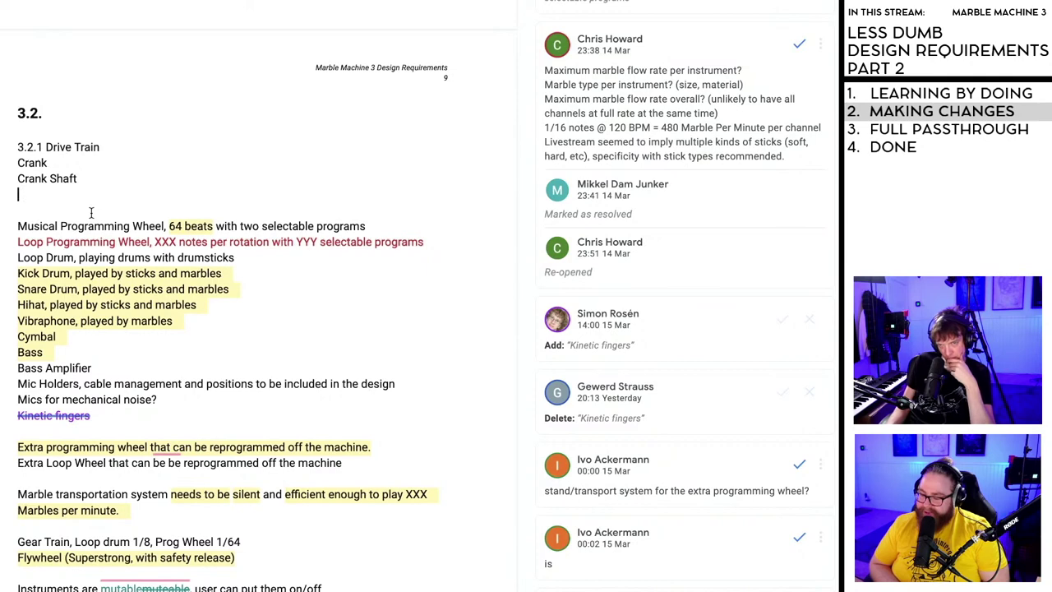
scroll(94, 215, "down", 1)
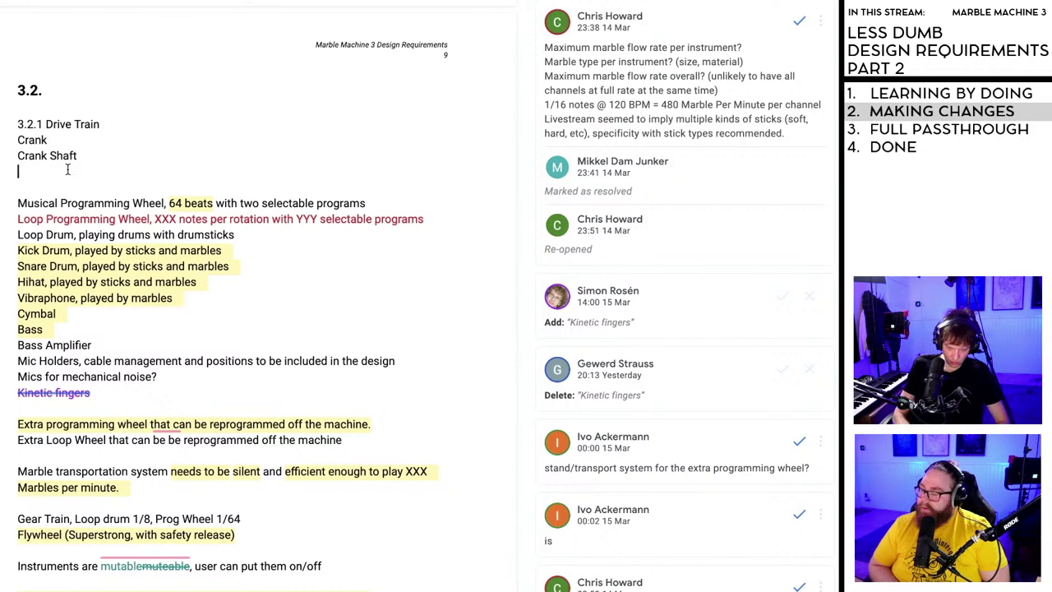
- Add 'Foot Pedal' and 'Crank Shaft Pulleys and Gears' lines to the Drive Train list
type("Foot P")
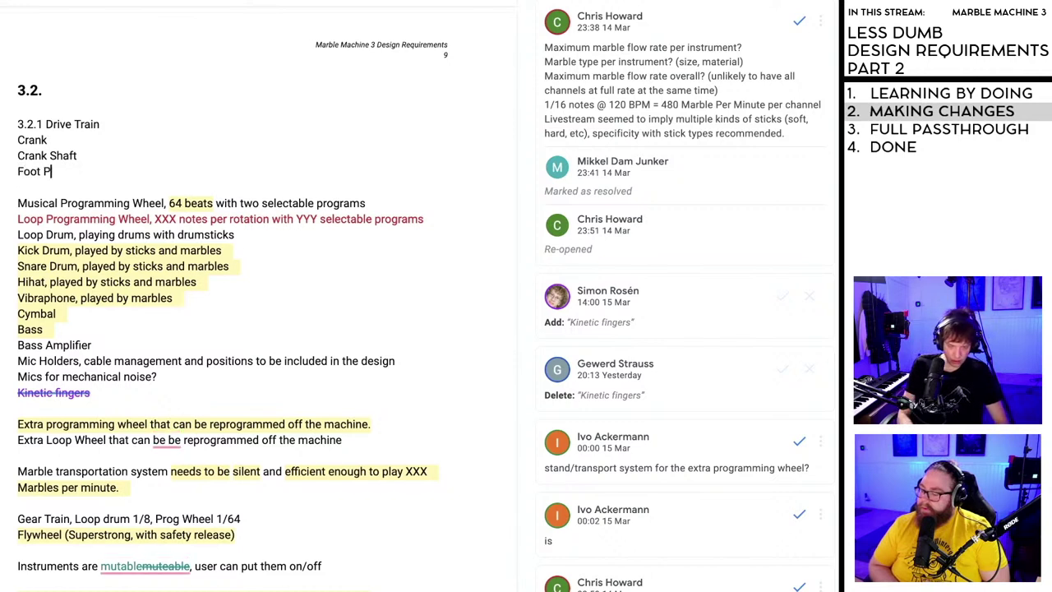
type("edal")
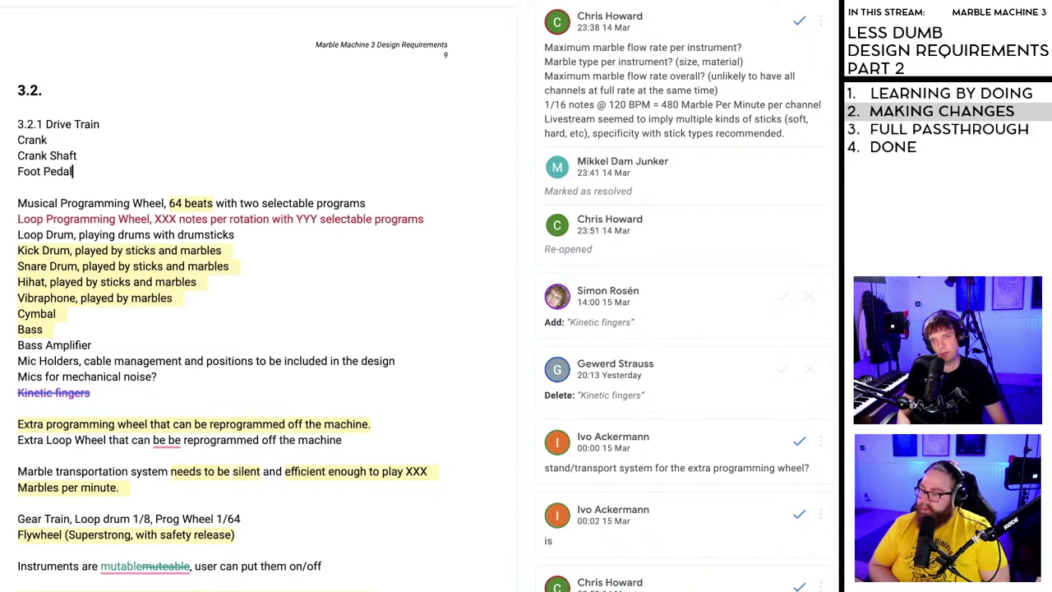
key("Return")
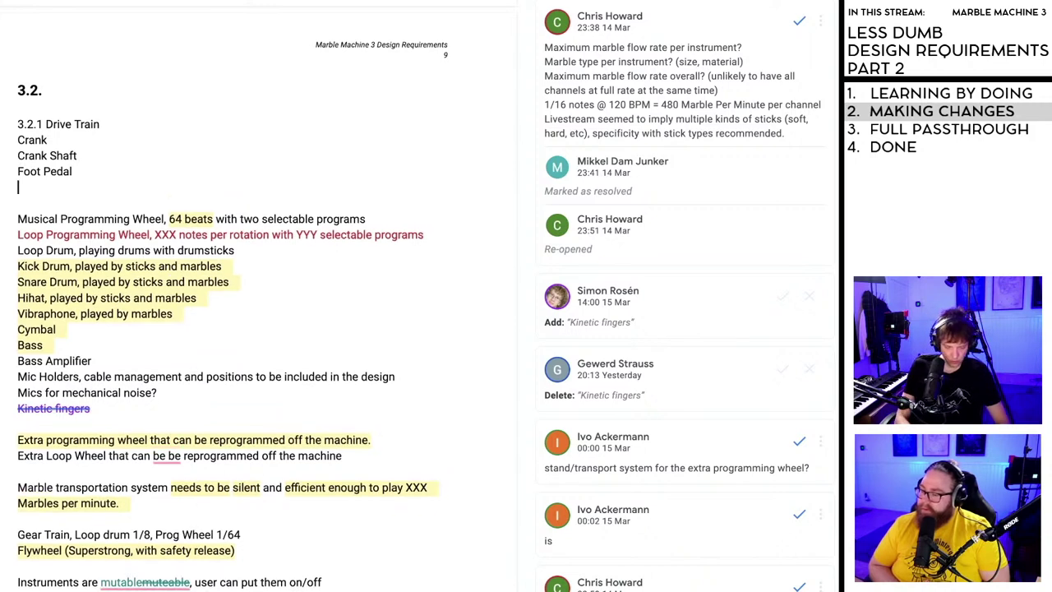
type("Pu")
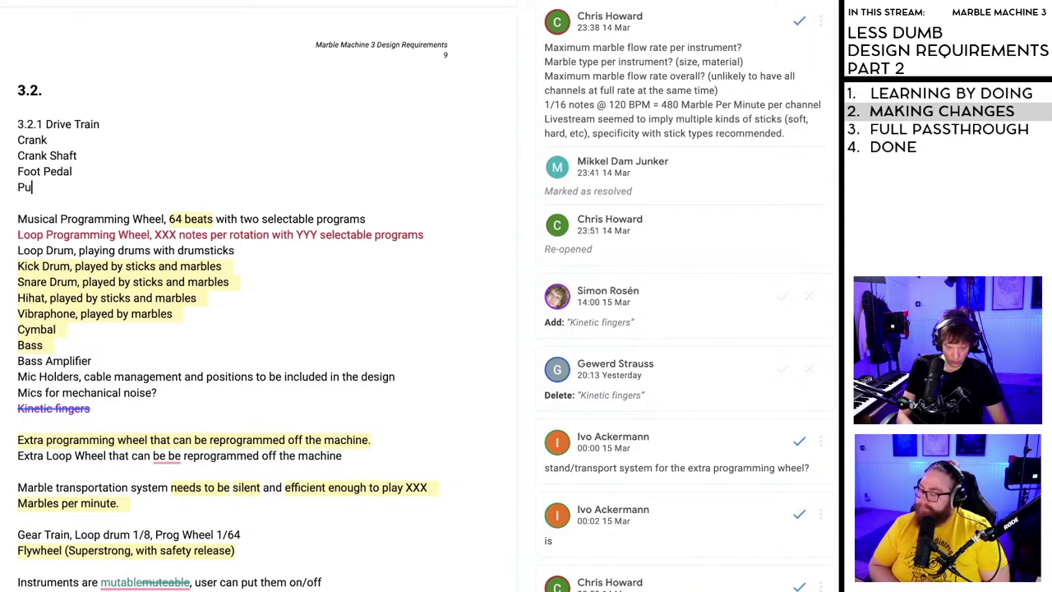
type("lley")
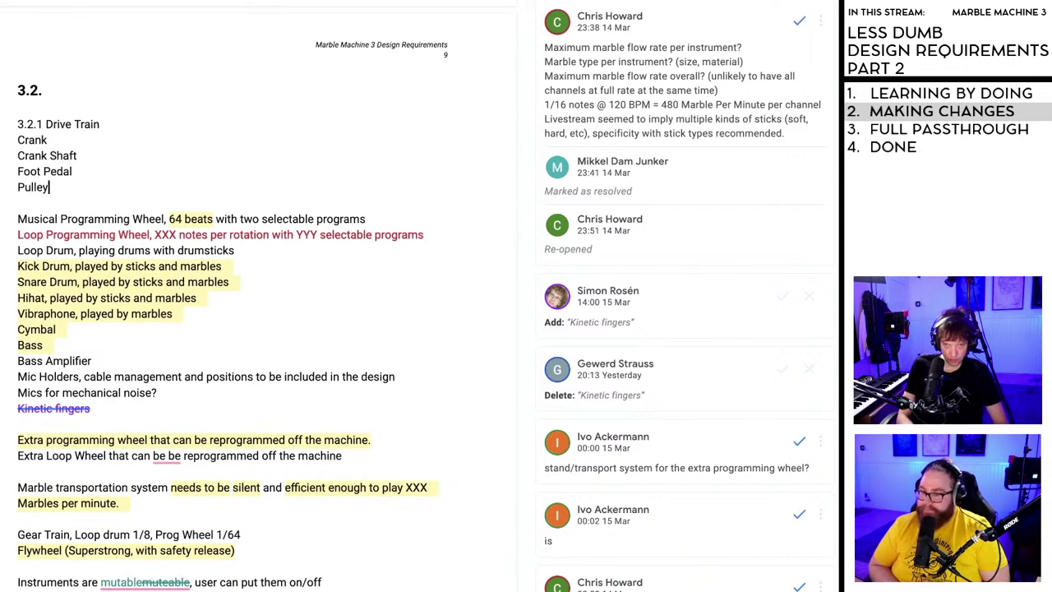
key("BackSpace")
key("BackSpace")
key("BackSpace")
key("BackSpace")
key("BackSpace")
key("BackSpace")
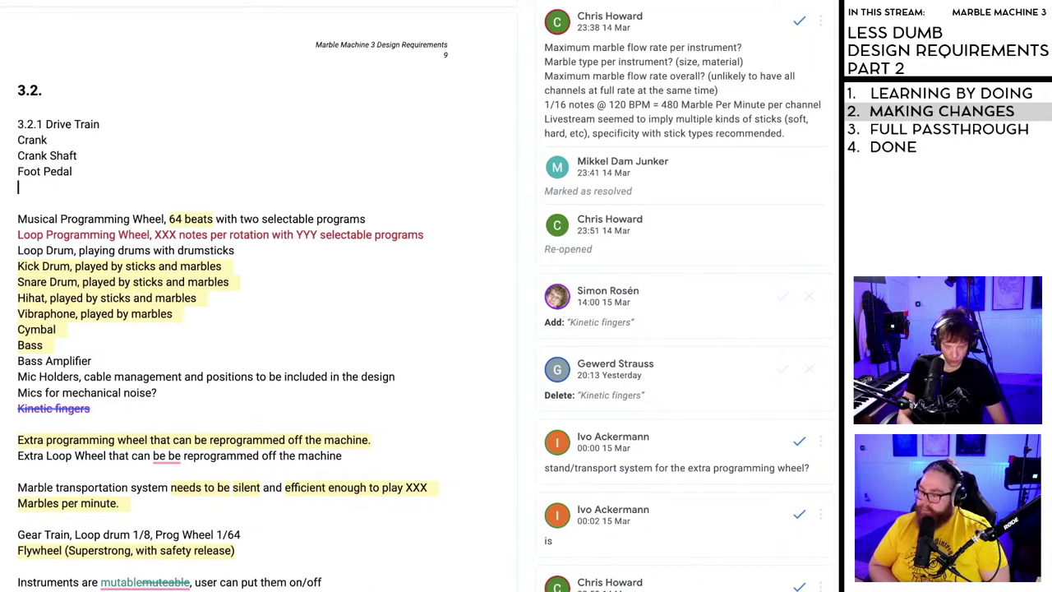
type("Crank Shaft ")
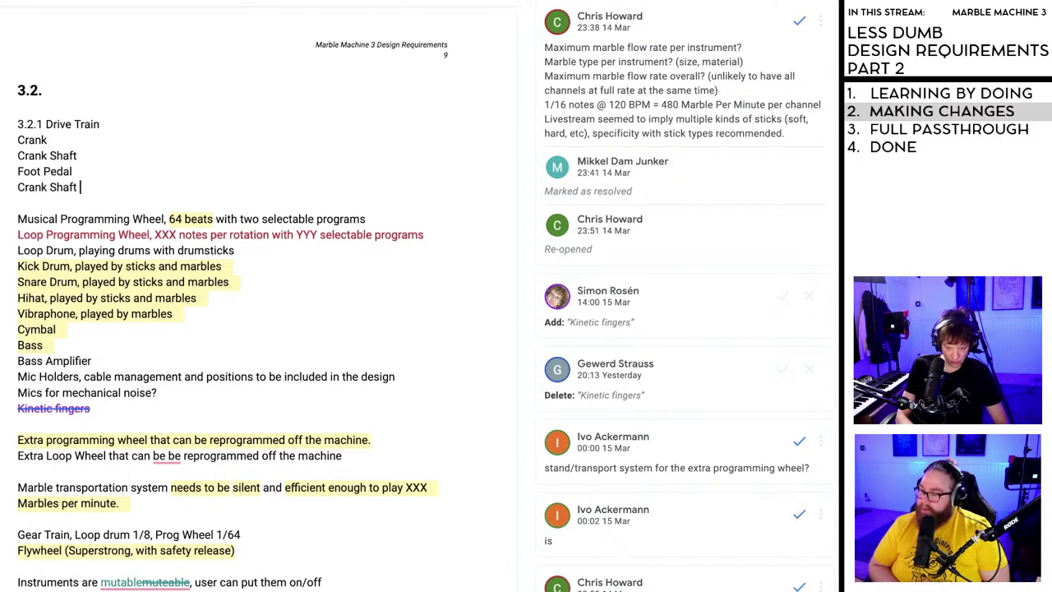
type("Pulleys and Gears")
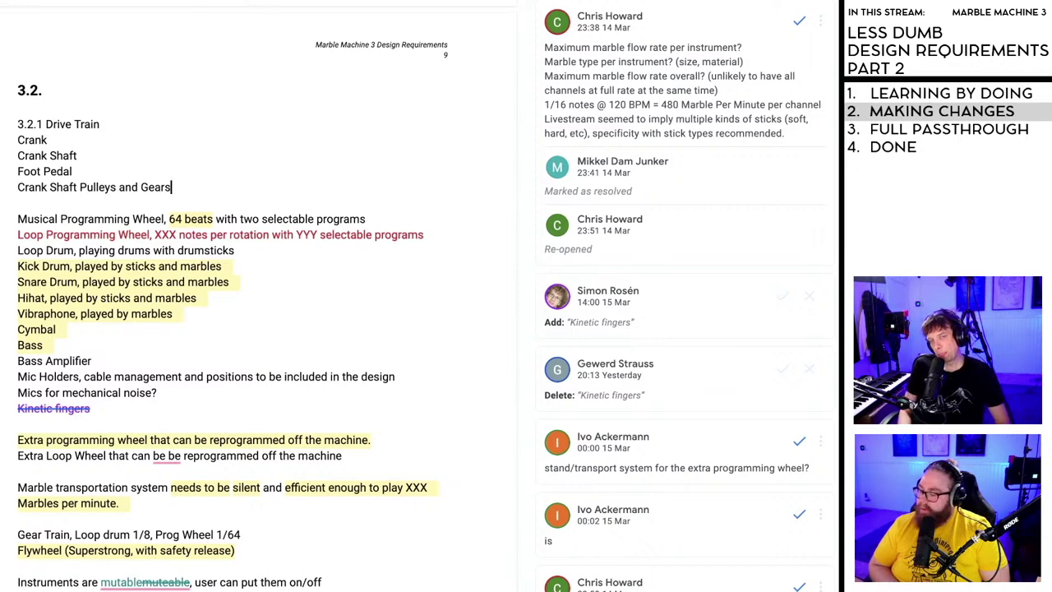
key("Return")
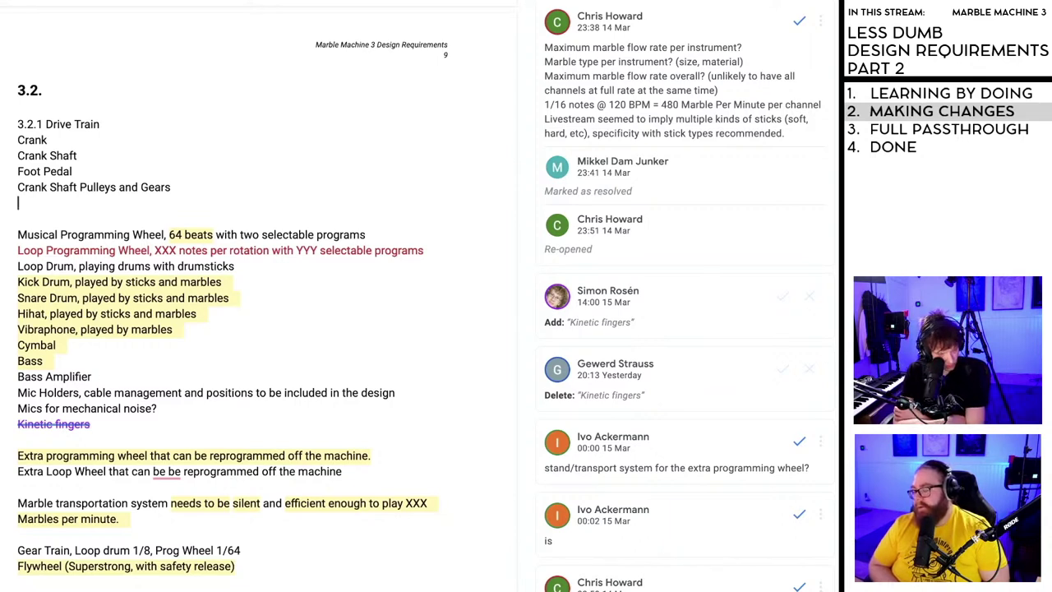
- Scroll back from page 11 to section 3 FEATURES and its 3.1 User inputs list on page 7
scroll(181, 343, "down", 12)
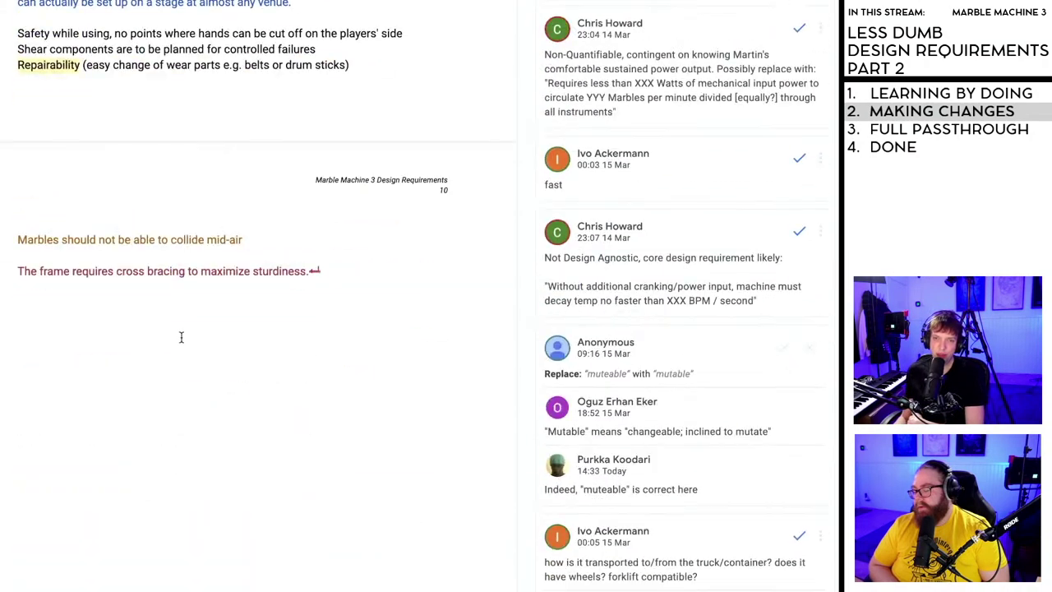
scroll(181, 343, "down", 4)
scroll(153, 451, "down", 2)
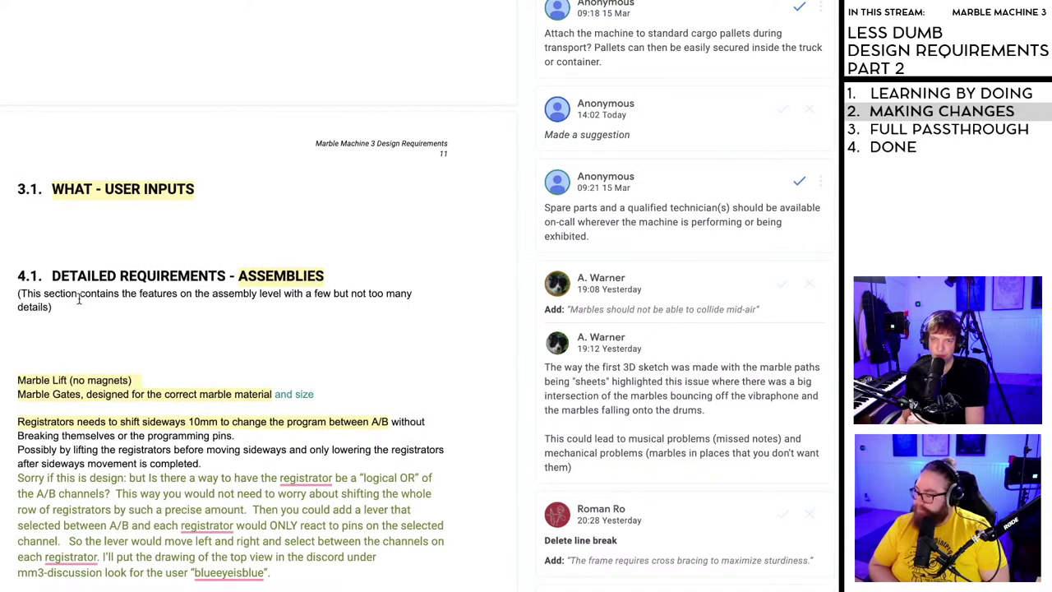
scroll(79, 299, "up", 10)
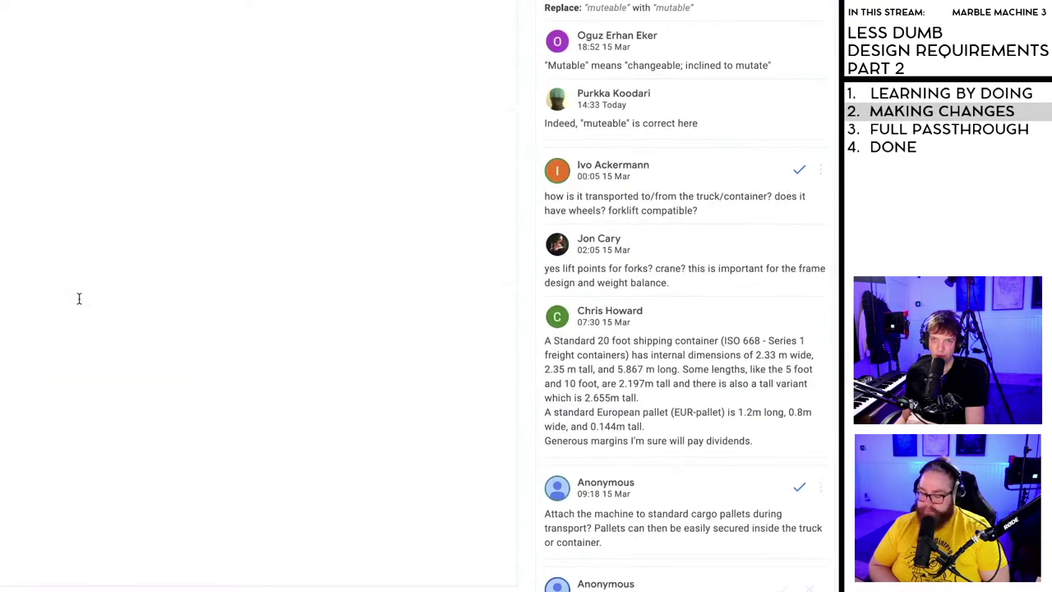
scroll(79, 299, "down", 10)
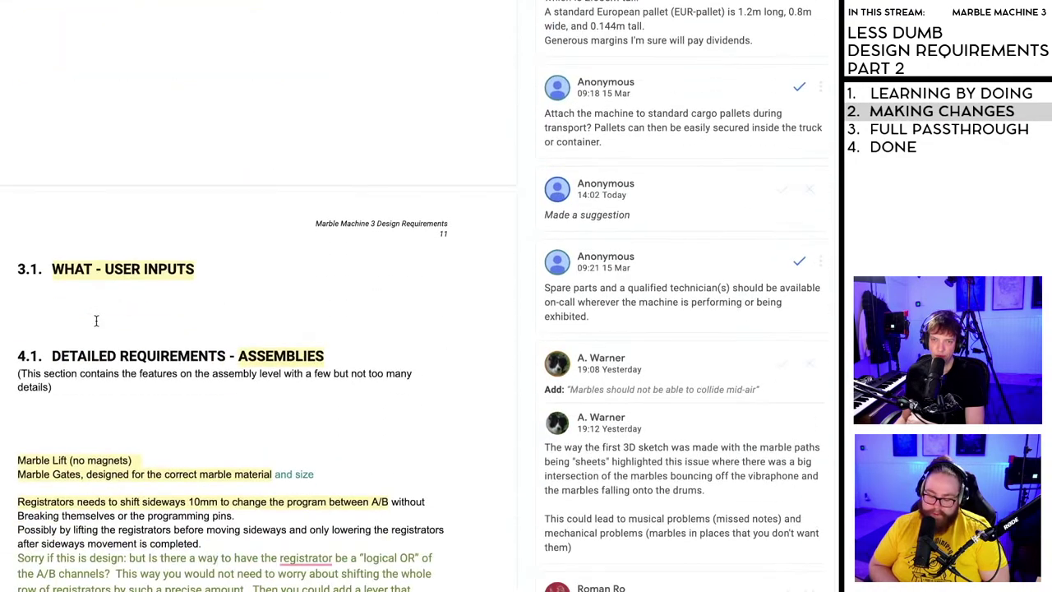
scroll(85, 377, "down", 3)
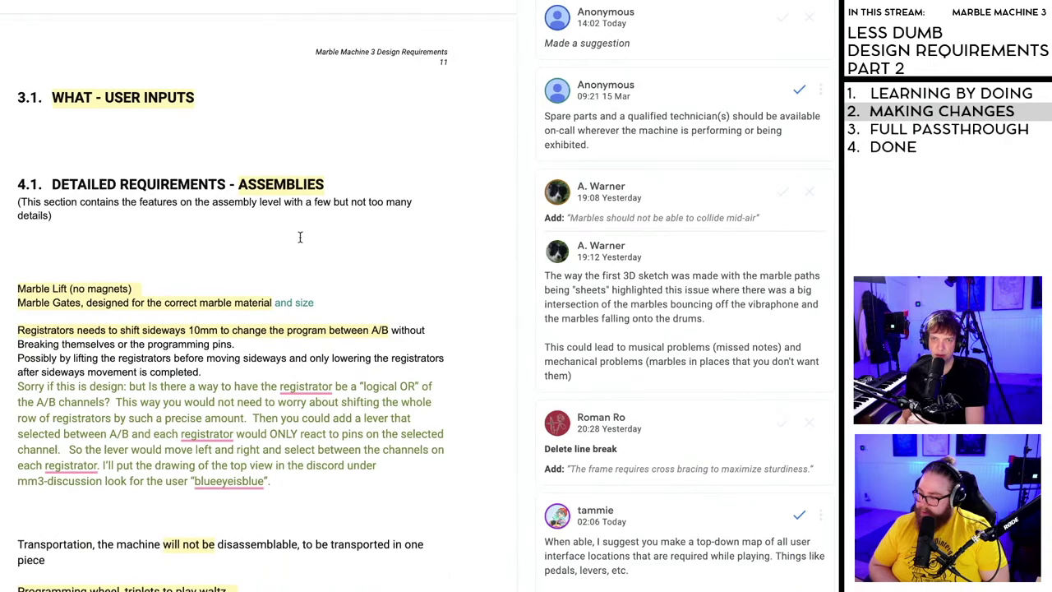
scroll(300, 236, "up", 4)
scroll(249, 421, "up", 20)
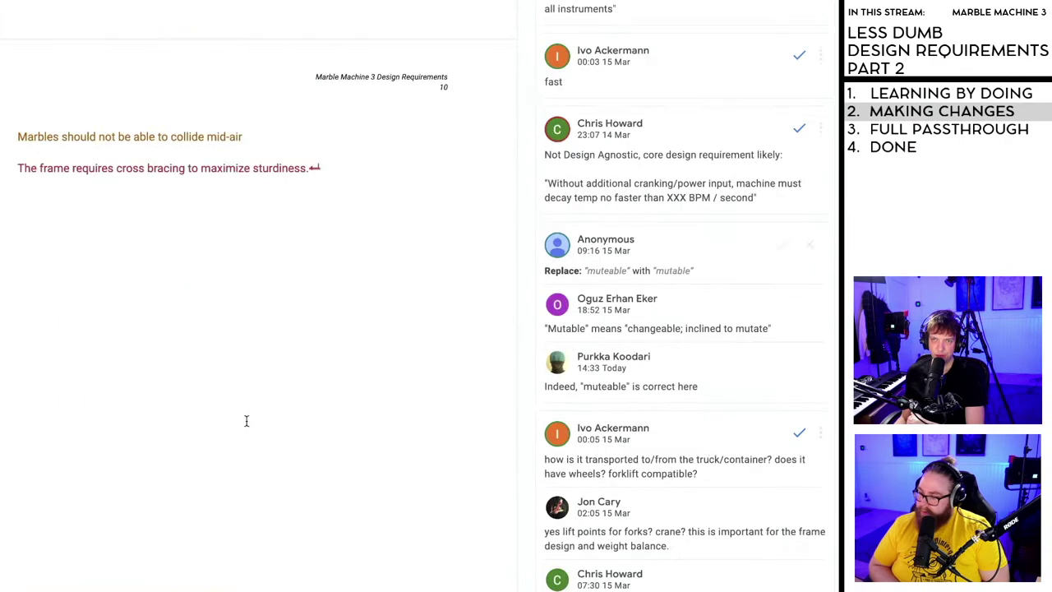
scroll(243, 419, "up", 20)
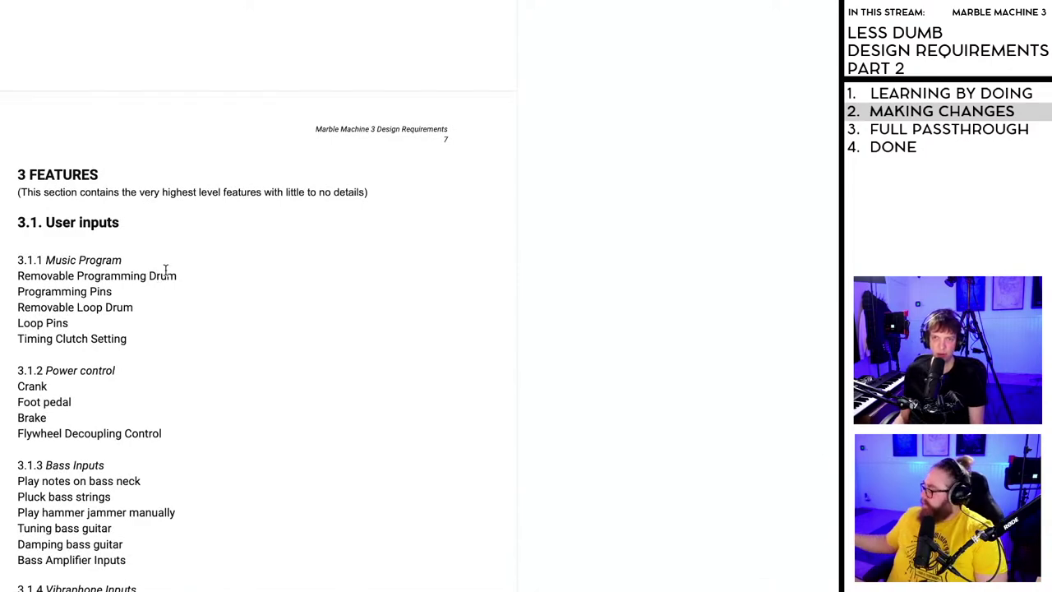
scroll(169, 312, "down", 8)
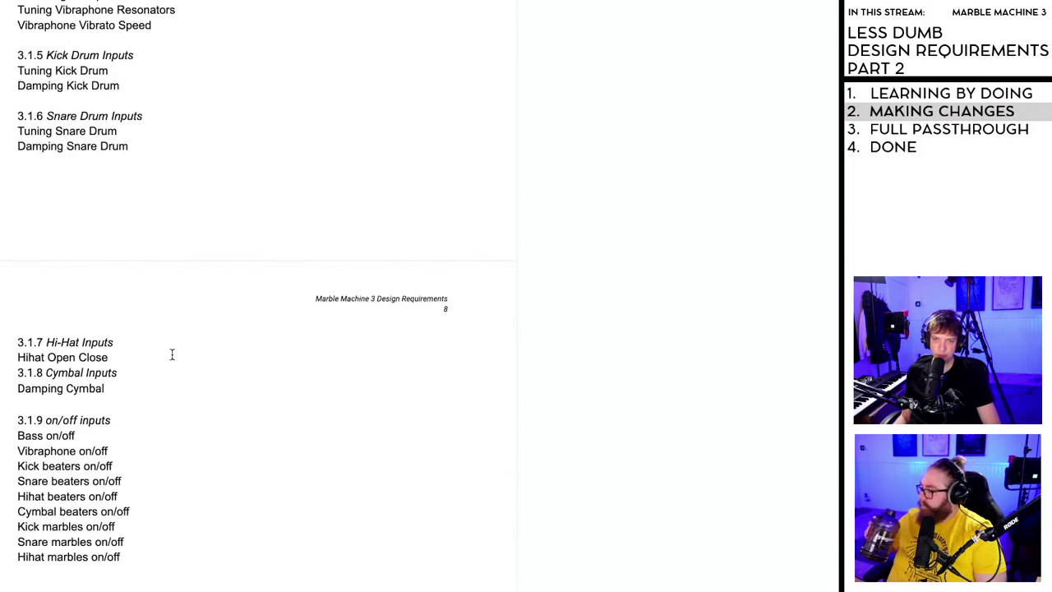
scroll(171, 355, "down", 4)
scroll(173, 350, "down", 2)
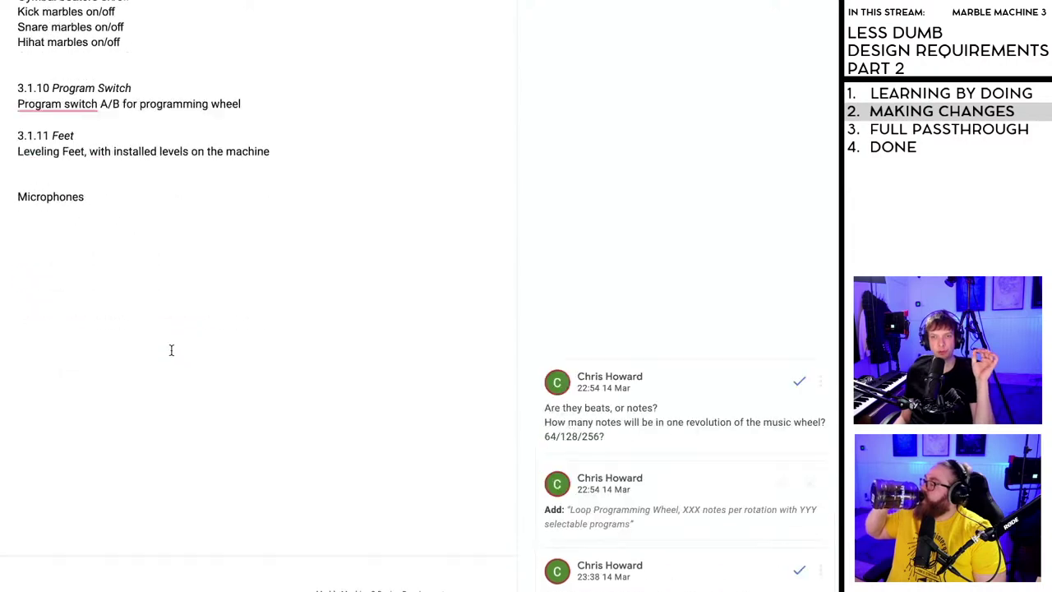
scroll(172, 349, "down", 1)
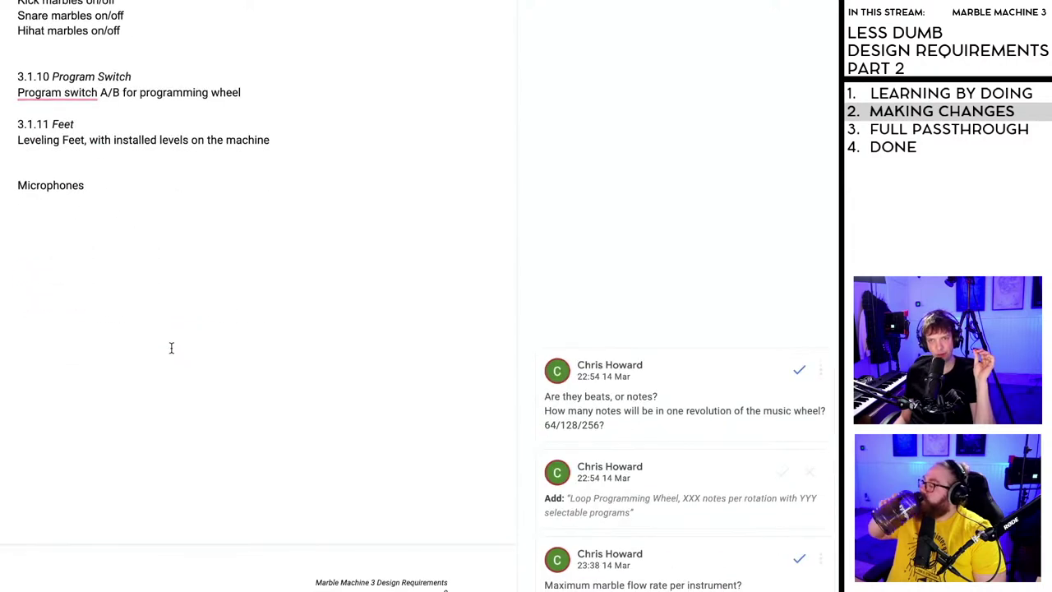
scroll(172, 348, "down", 1)
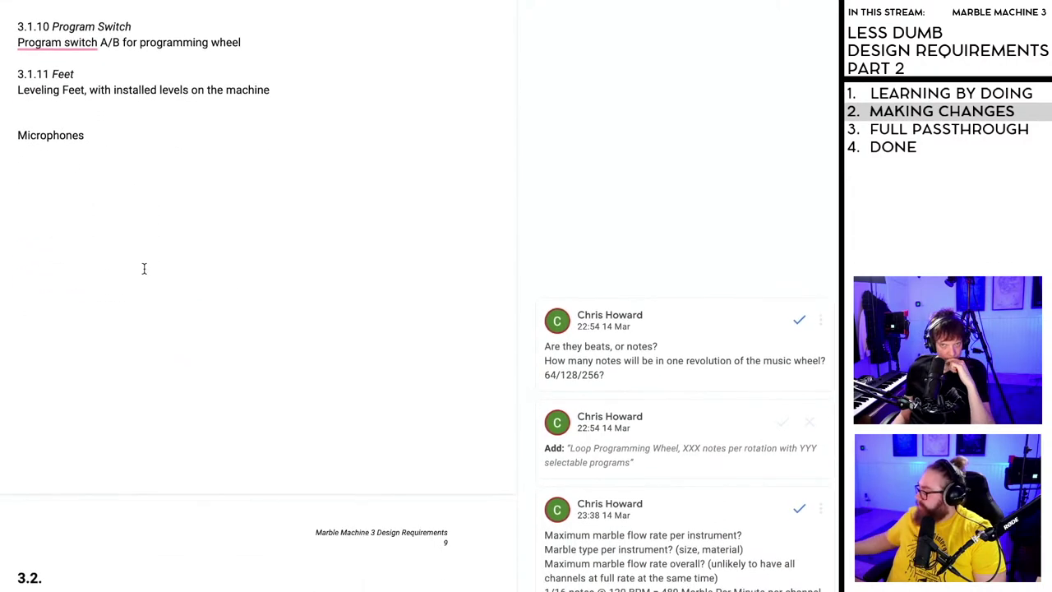
scroll(141, 262, "up", 3)
scroll(108, 344, "up", 3)
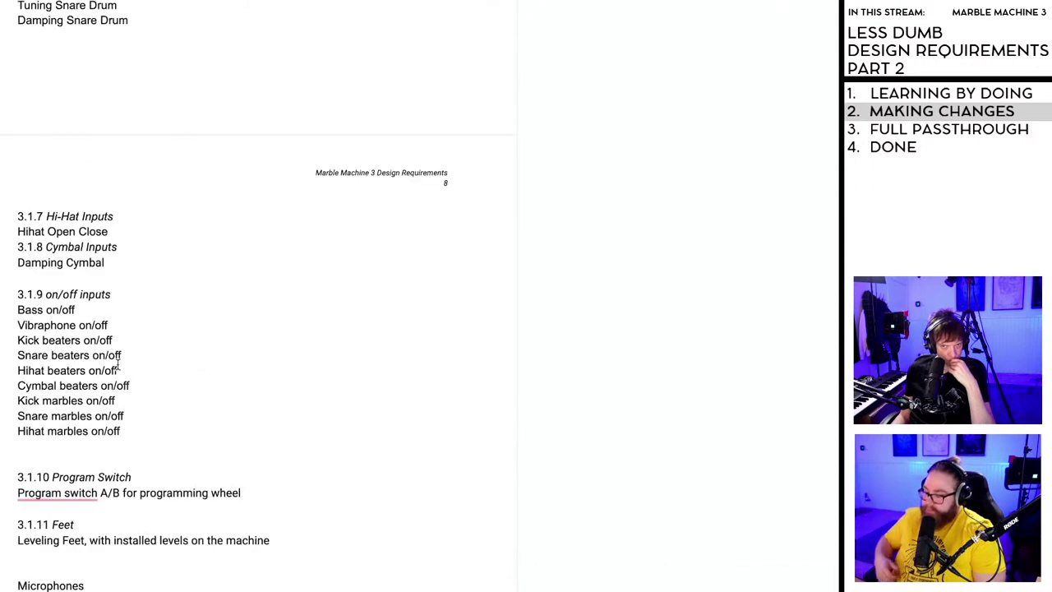
left_click_drag(85, 585, 2, 585)
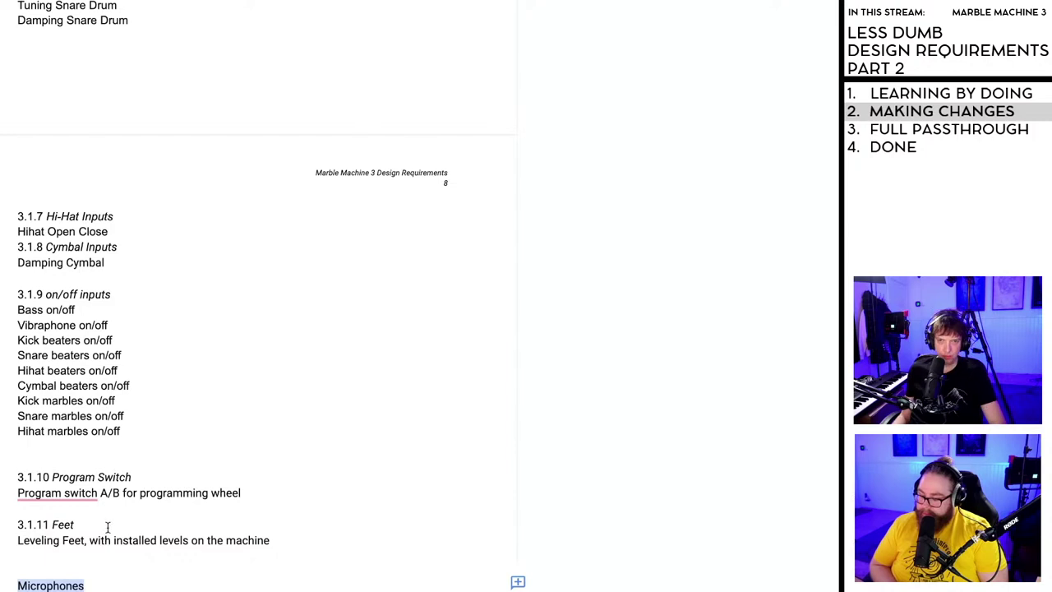
scroll(108, 527, "down", 3)
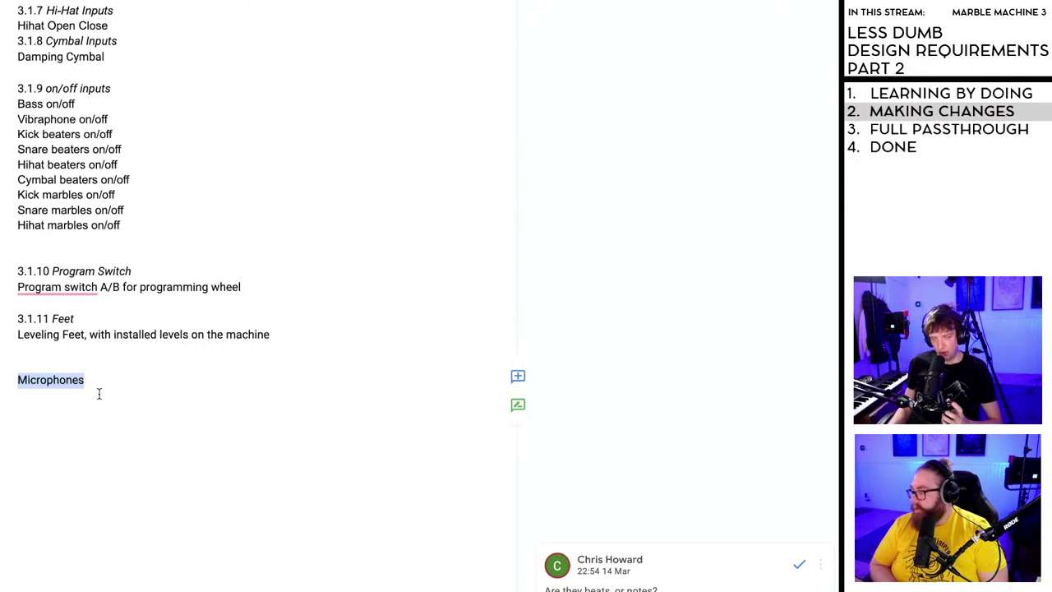
scroll(99, 393, "down", 2)
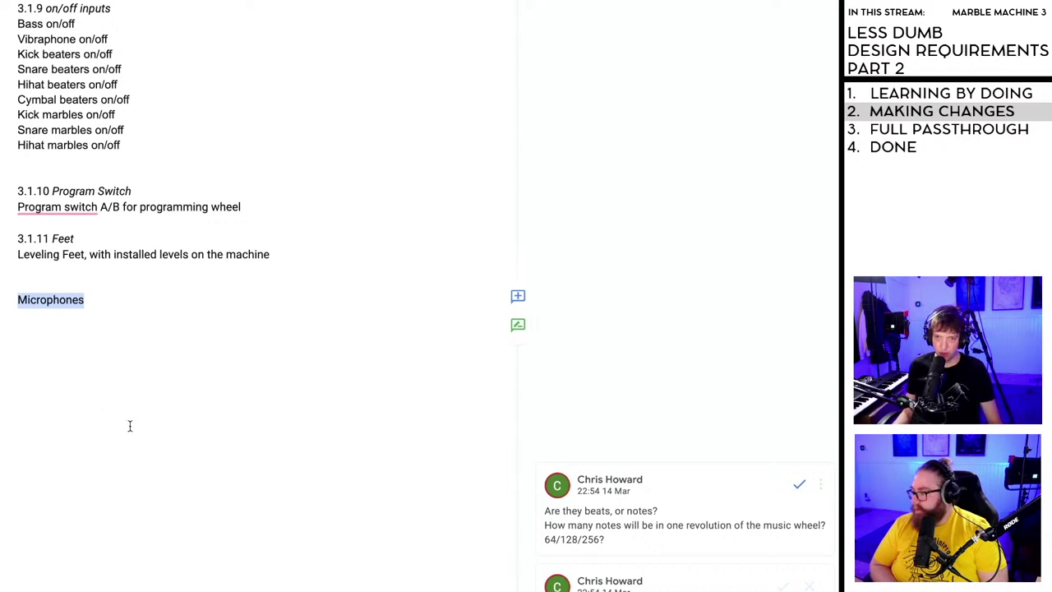
scroll(129, 425, "down", 1)
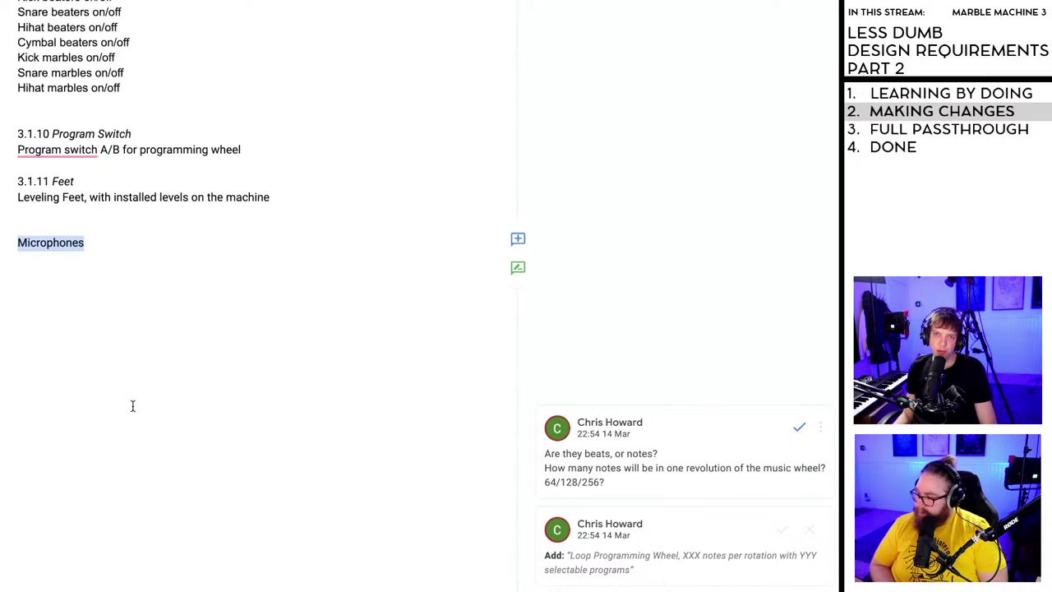
scroll(149, 374, "down", 2)
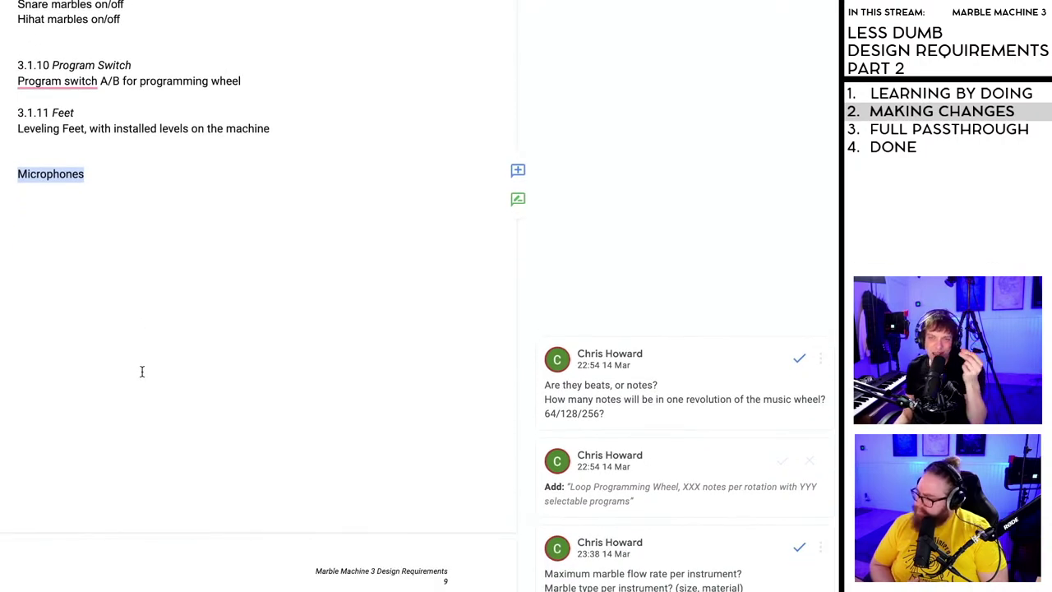
scroll(142, 373, "down", 1)
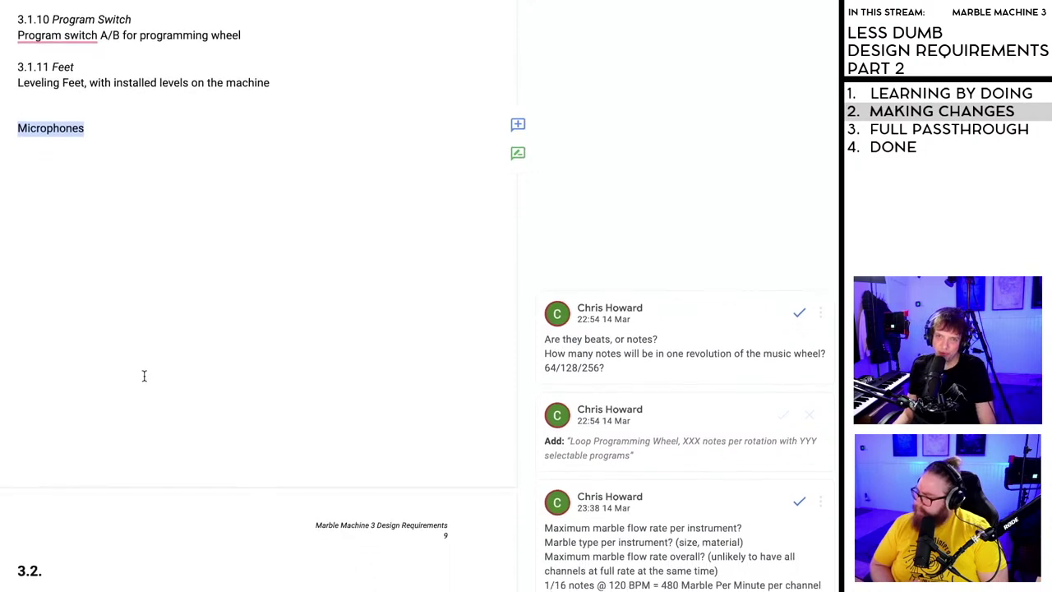
scroll(144, 375, "up", 1)
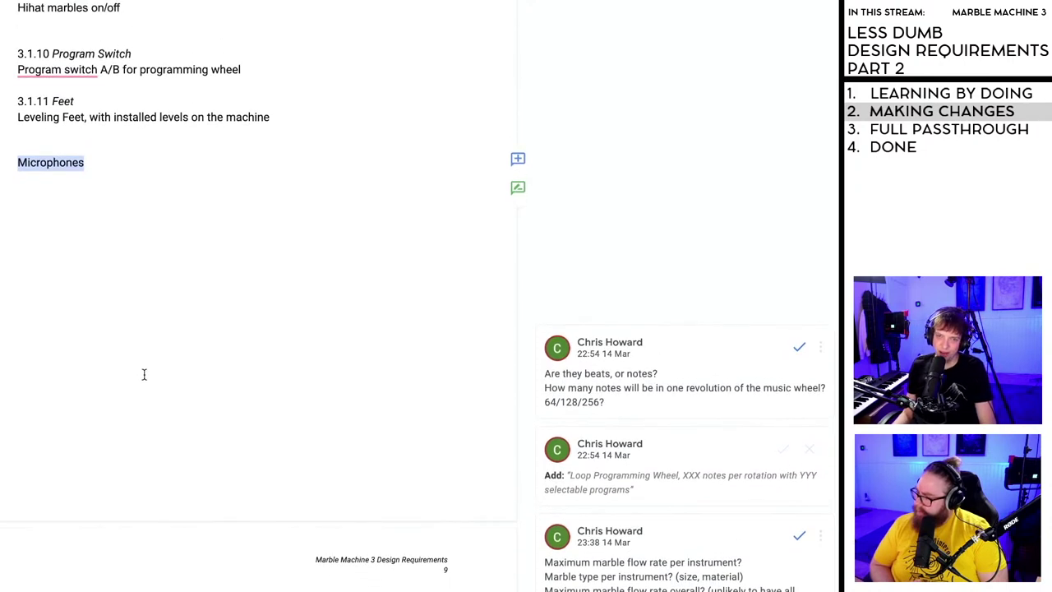
scroll(145, 373, "up", 1)
scroll(147, 372, "down", 2)
scroll(147, 373, "down", 10)
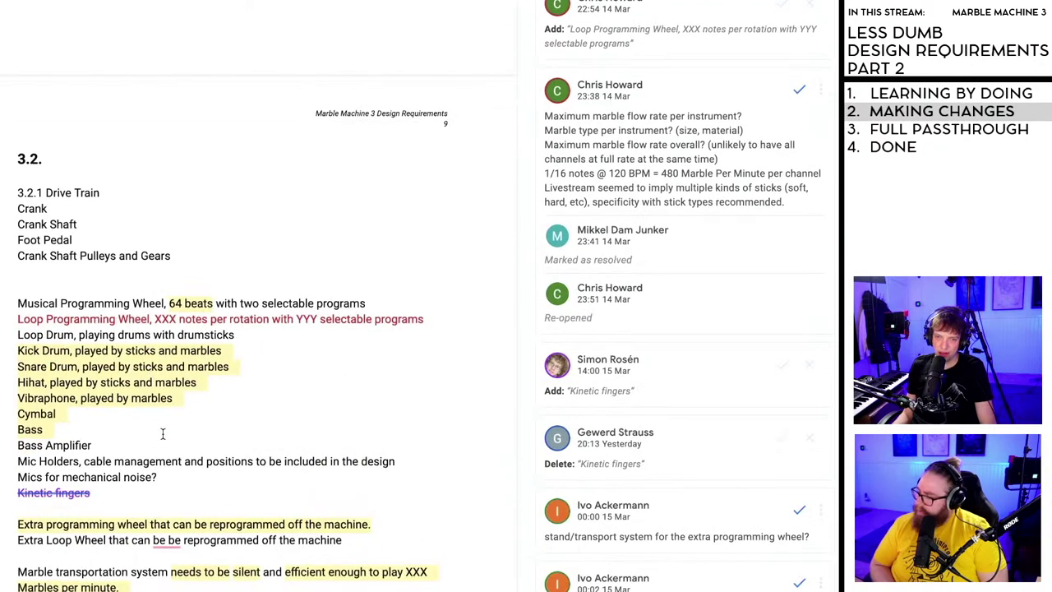
scroll(162, 444, "down", 3)
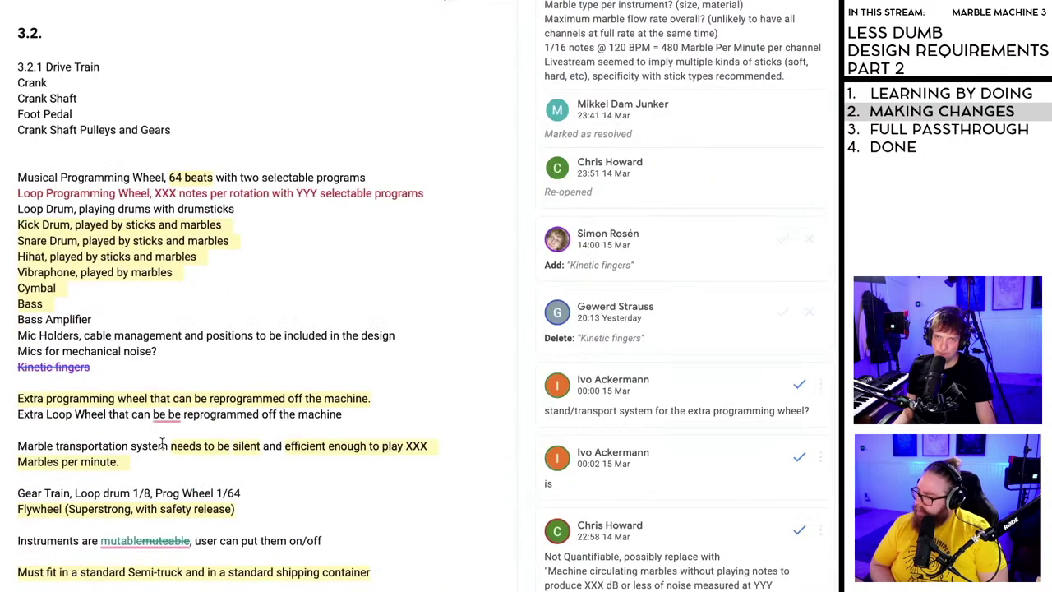
scroll(162, 444, "up", 4)
scroll(162, 444, "up", 15)
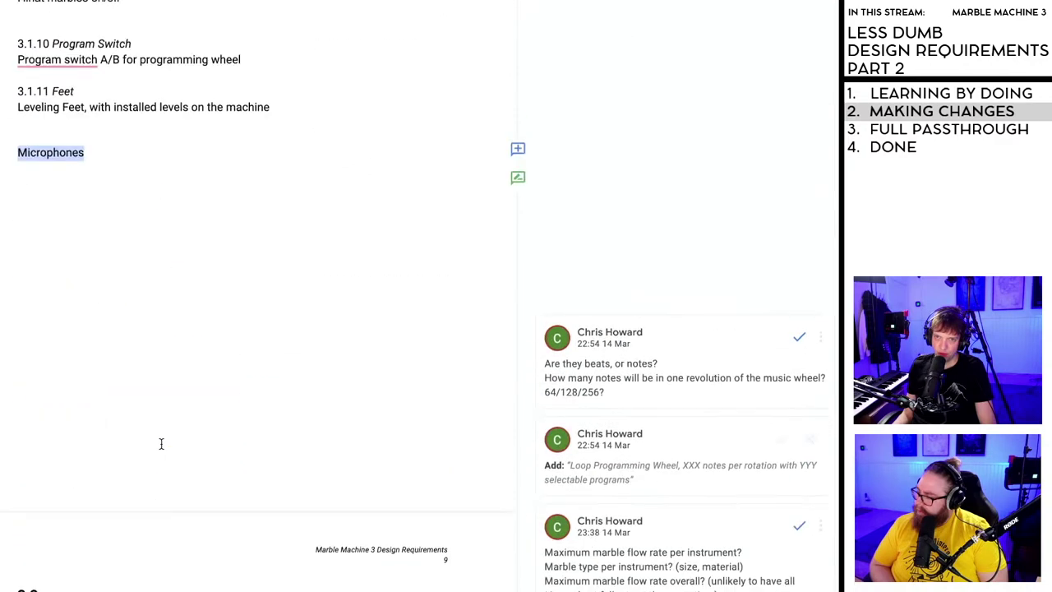
scroll(161, 443, "up", 2)
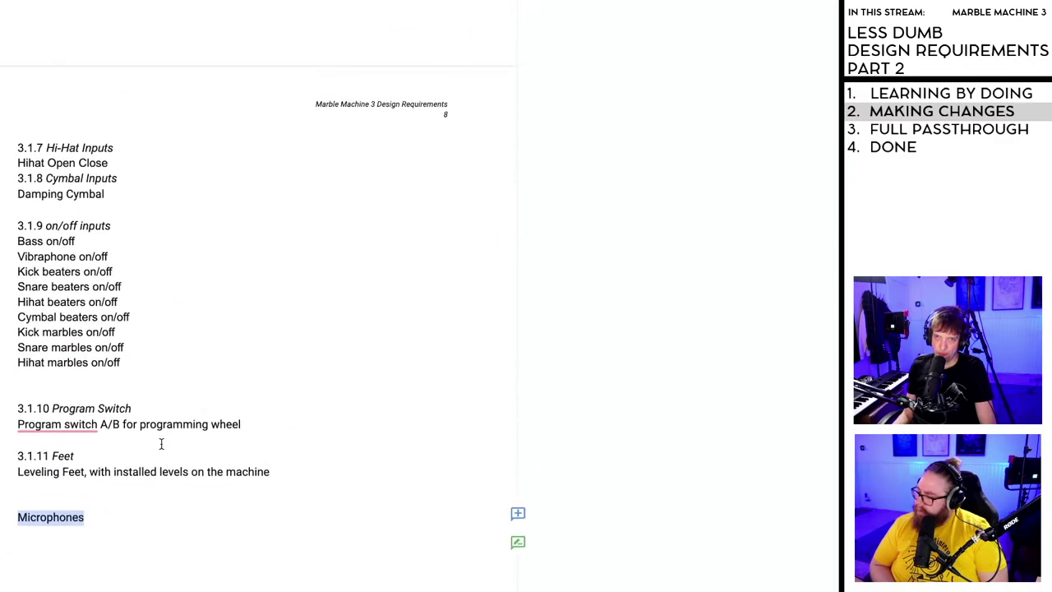
scroll(161, 444, "up", 13)
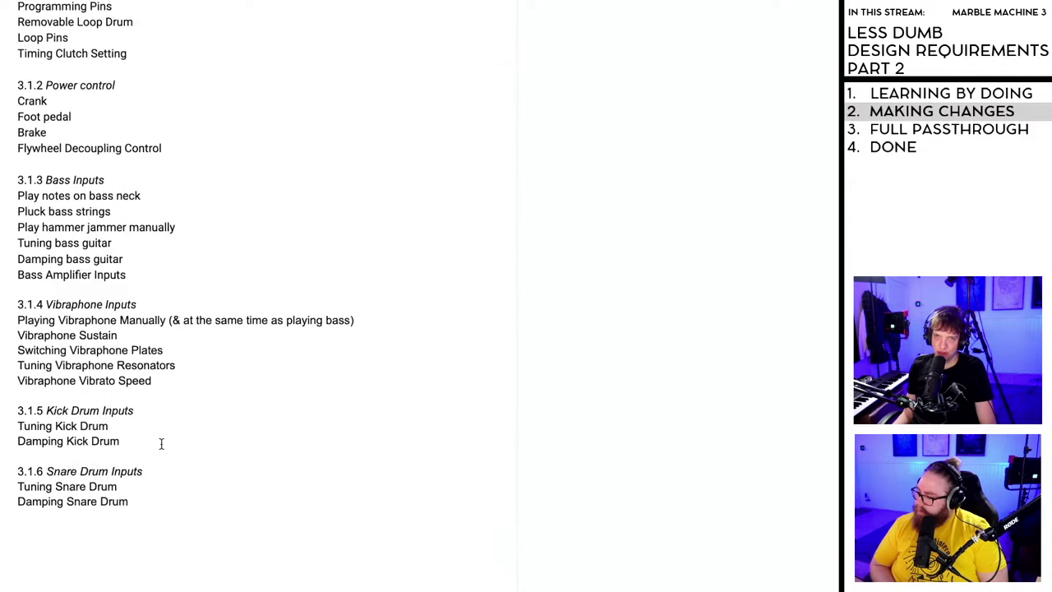
scroll(119, 286, "up", 6)
scroll(111, 535, "down", 14)
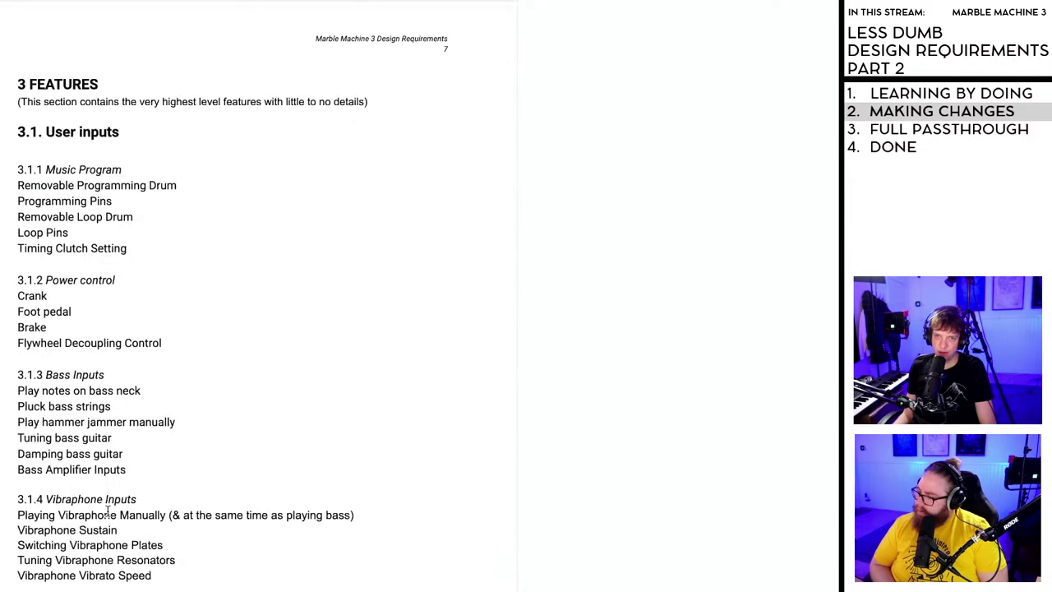
scroll(141, 481, "down", 8)
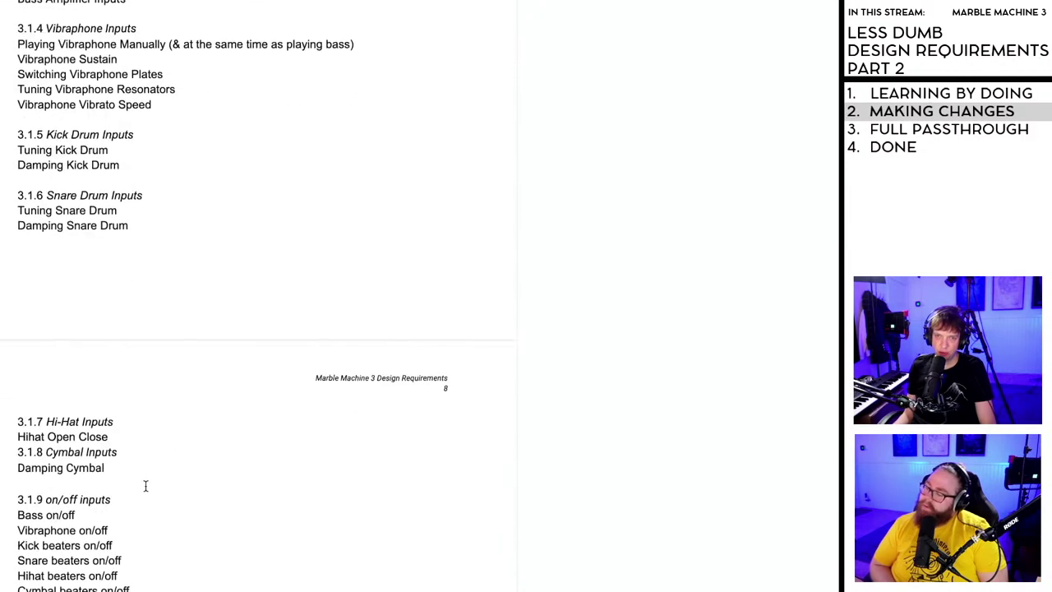
scroll(142, 502, "down", 16)
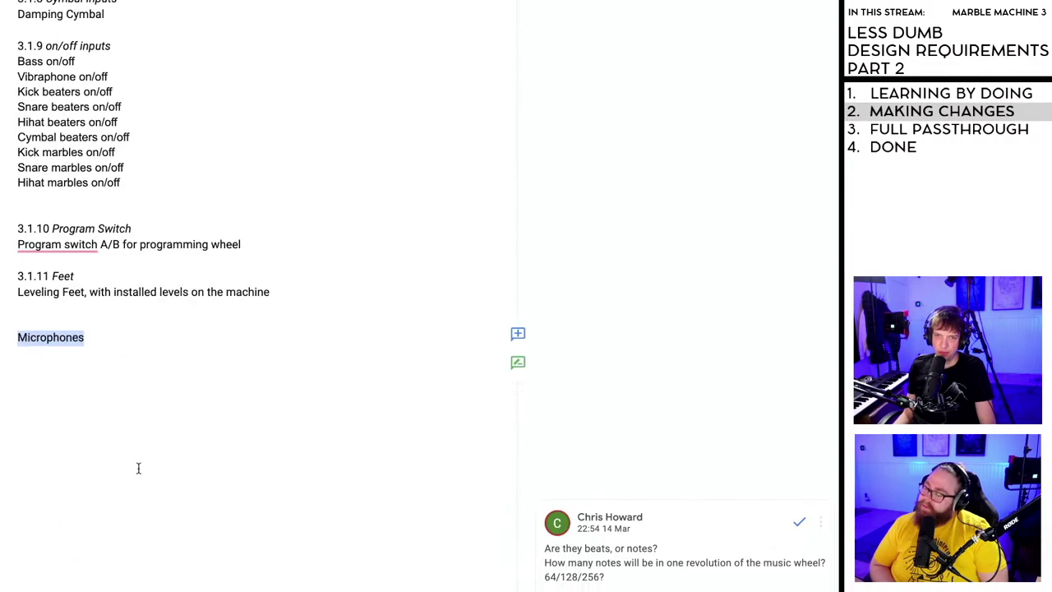
scroll(146, 451, "down", 11)
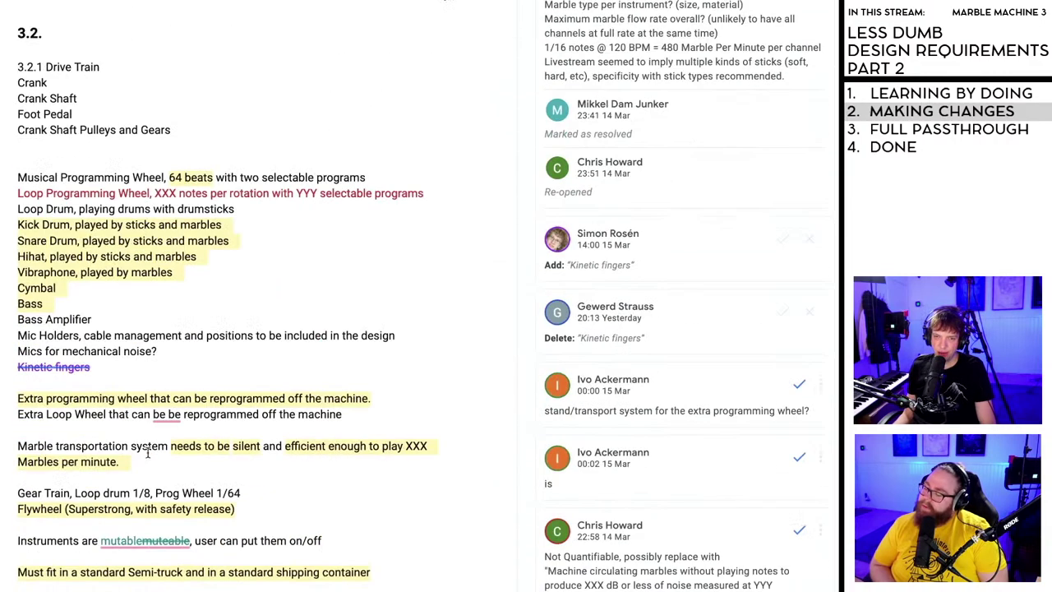
scroll(170, 459, "down", 17)
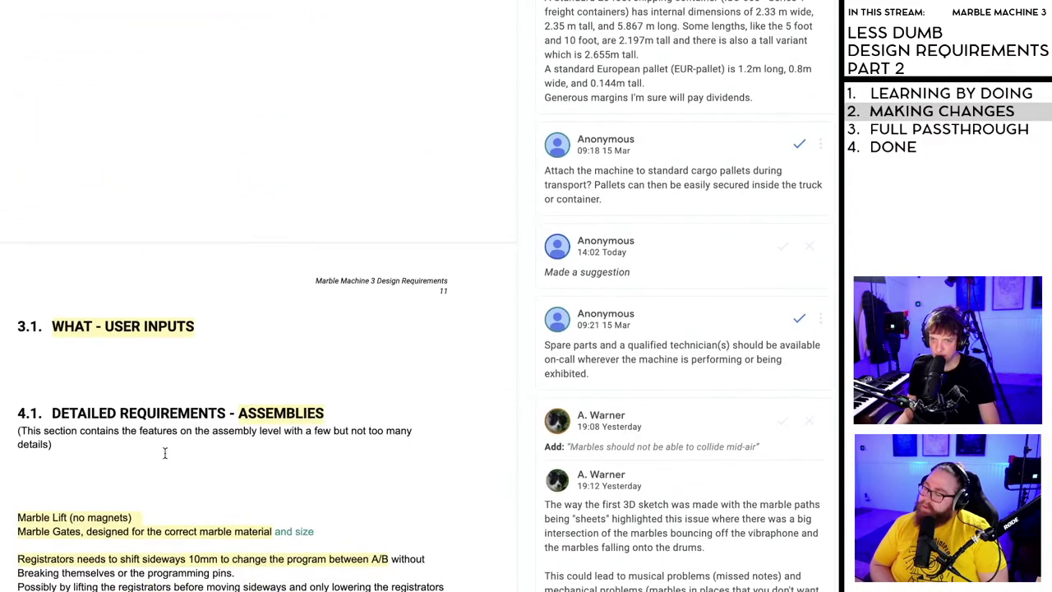
scroll(204, 423, "down", 3)
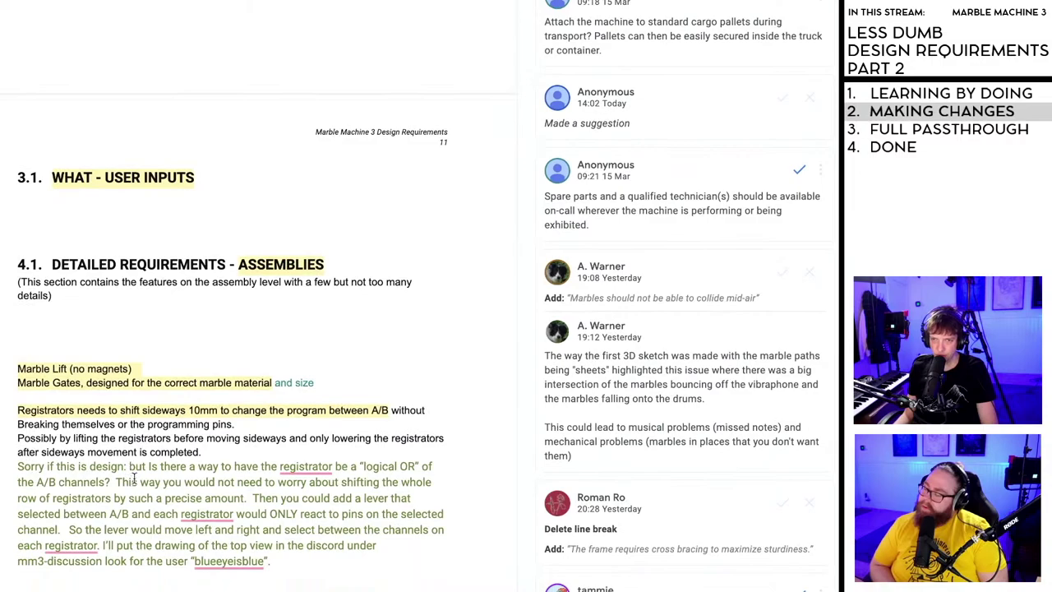
scroll(134, 478, "up", 15)
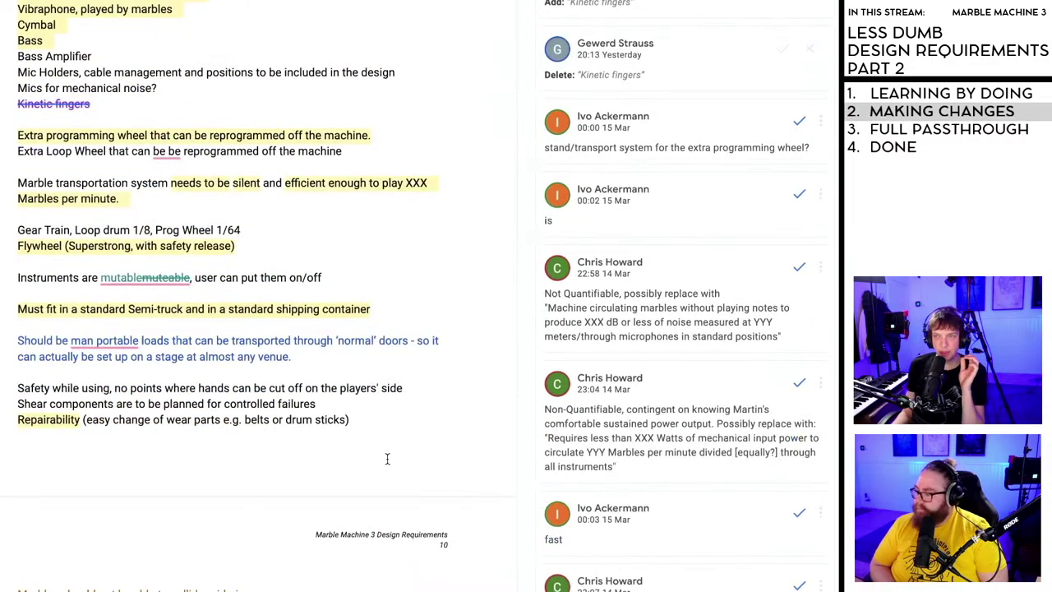
scroll(387, 458, "up", 18)
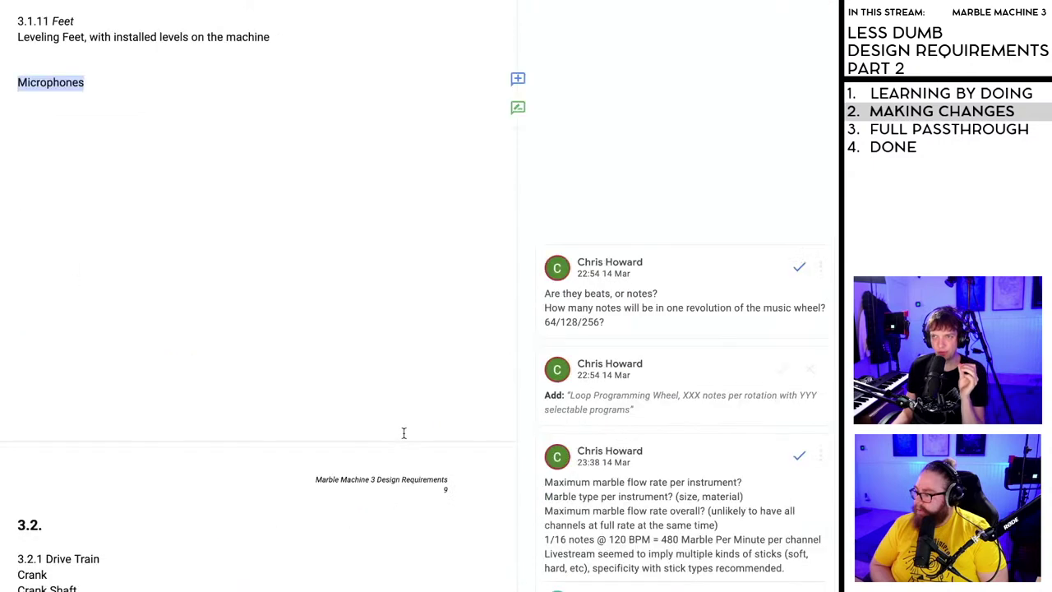
scroll(403, 433, "up", 3)
scroll(662, 390, "down", 1)
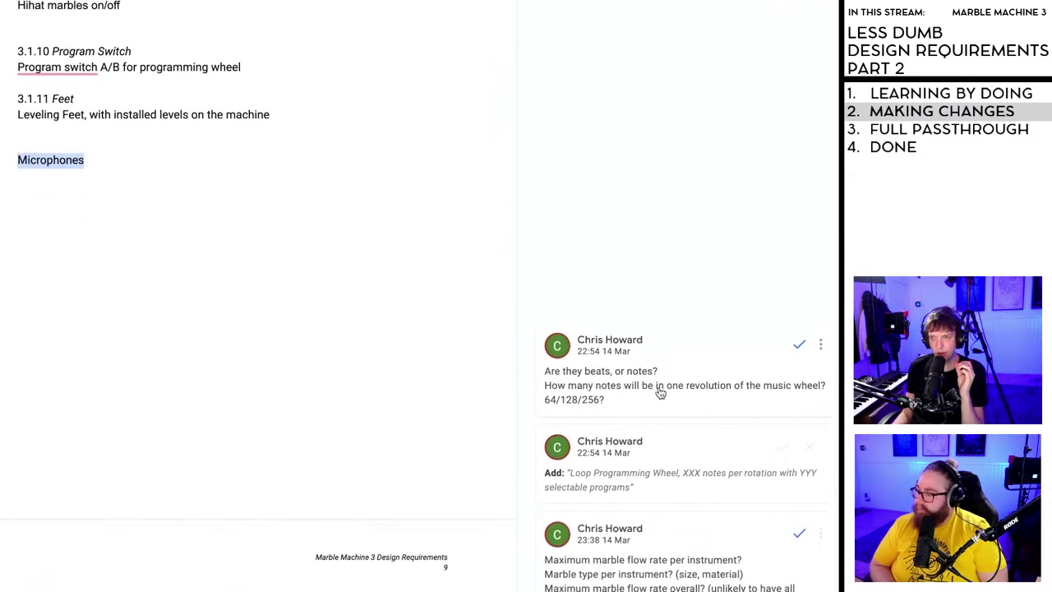
scroll(660, 392, "down", 5)
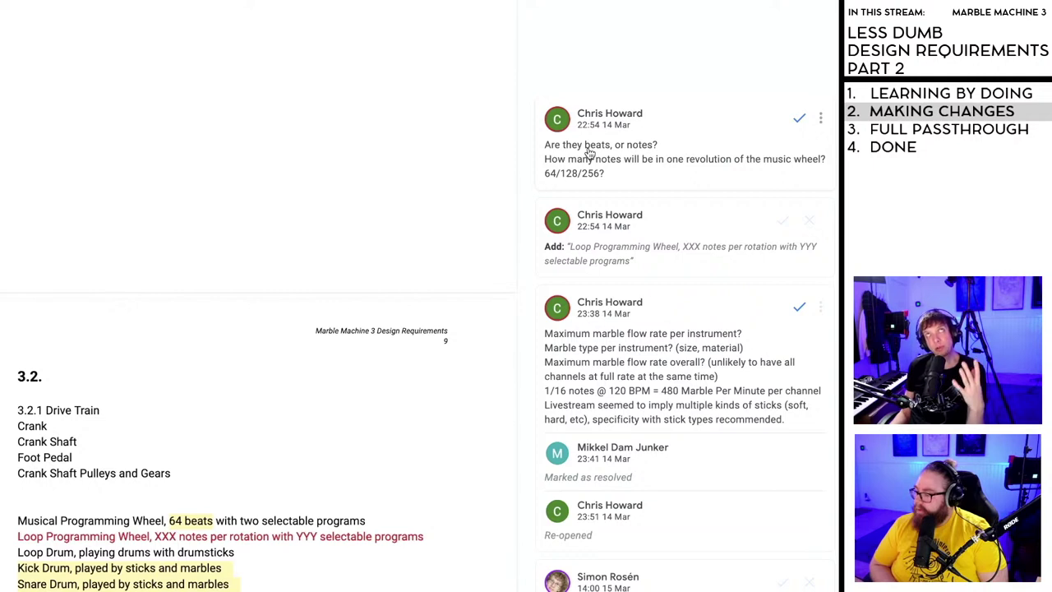
- Resolve the 'Are they beats, or notes?' comment
left_click(796, 124)
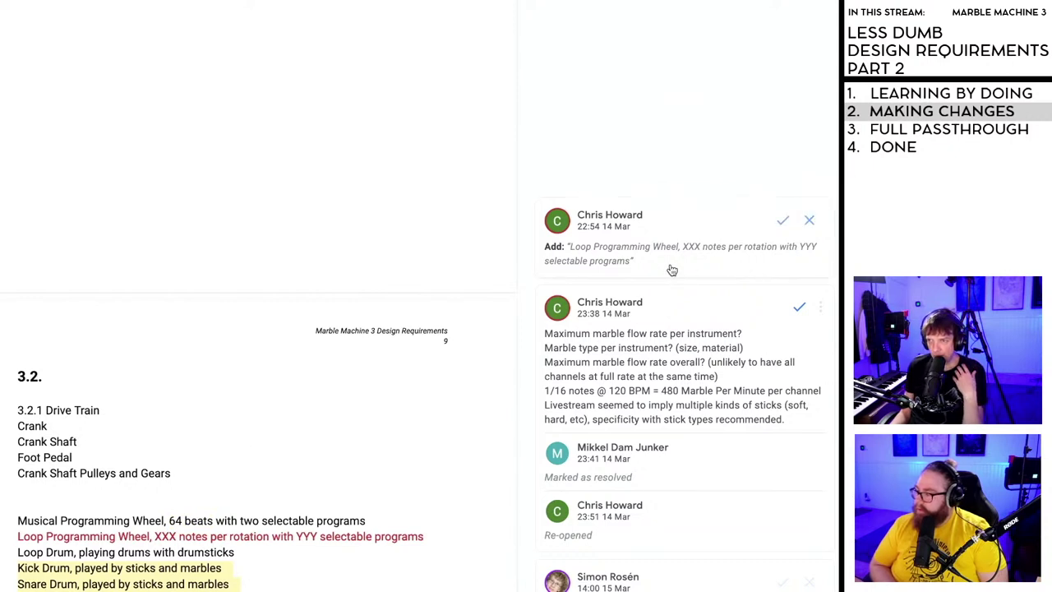
scroll(674, 230, "down", 3)
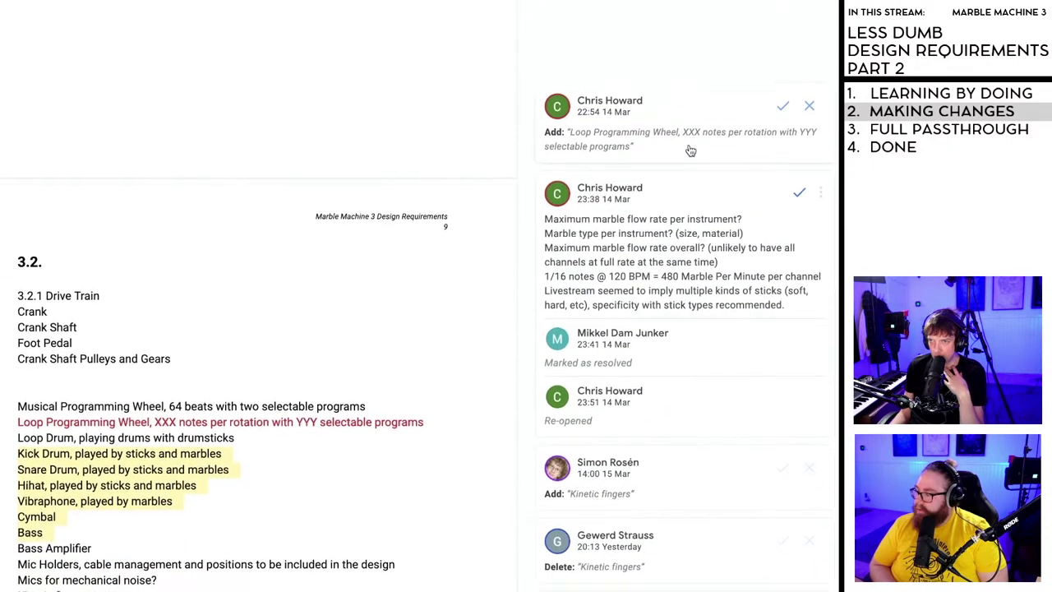
scroll(688, 147, "down", 1)
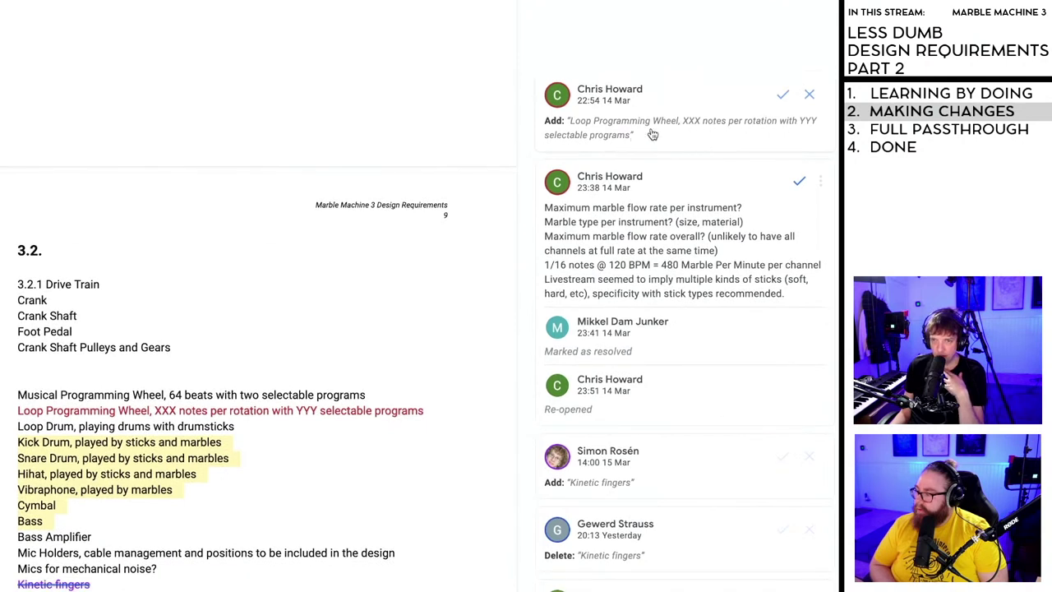
- Accept the Loop Programming Wheel suggestion so it becomes normal text
left_click(782, 96)
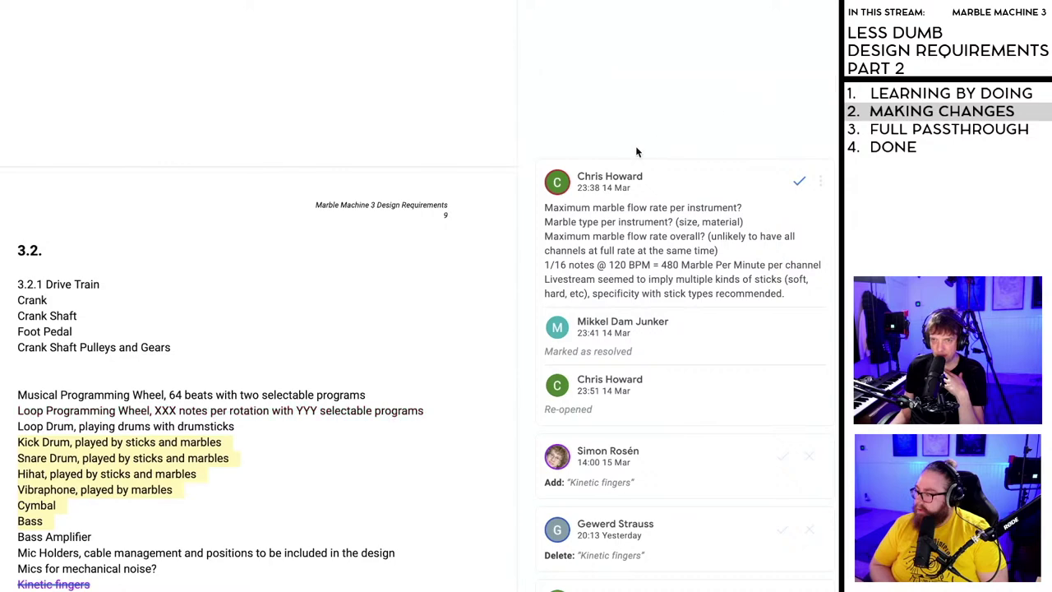
scroll(630, 207, "down", 3)
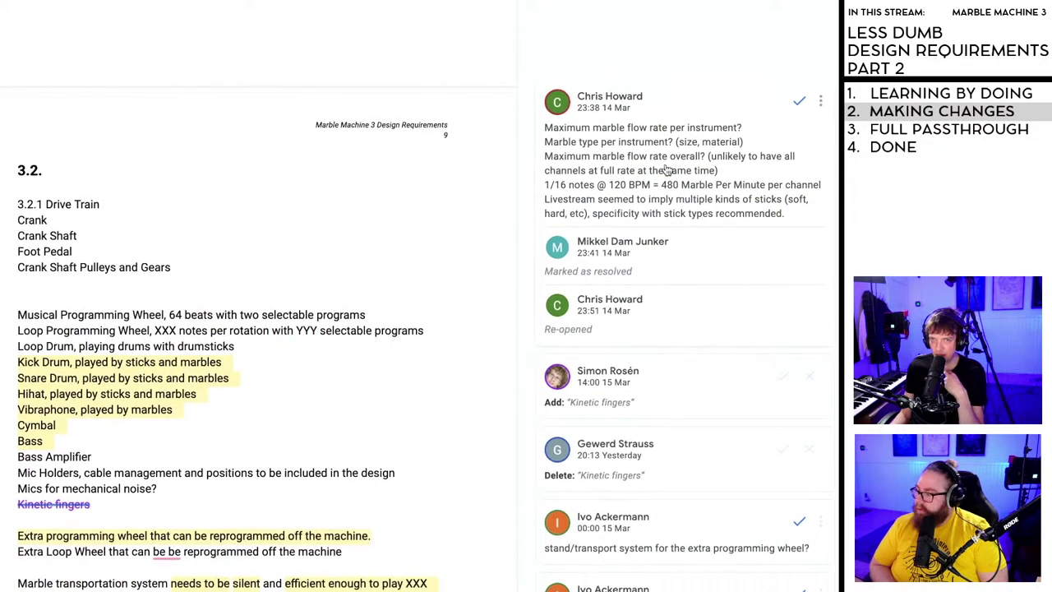
left_click(636, 141)
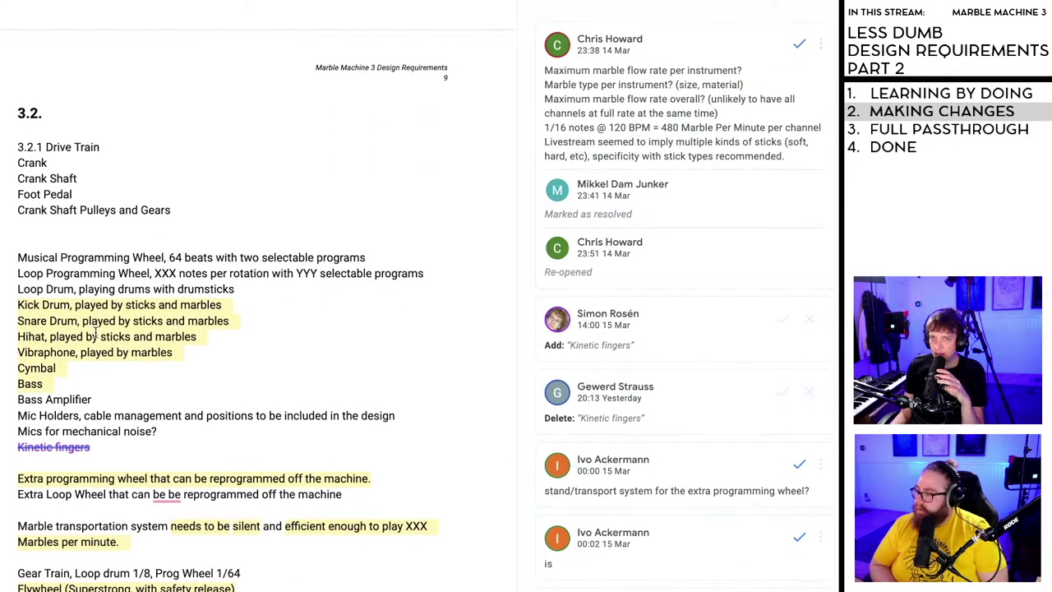
scroll(611, 392, "down", 2)
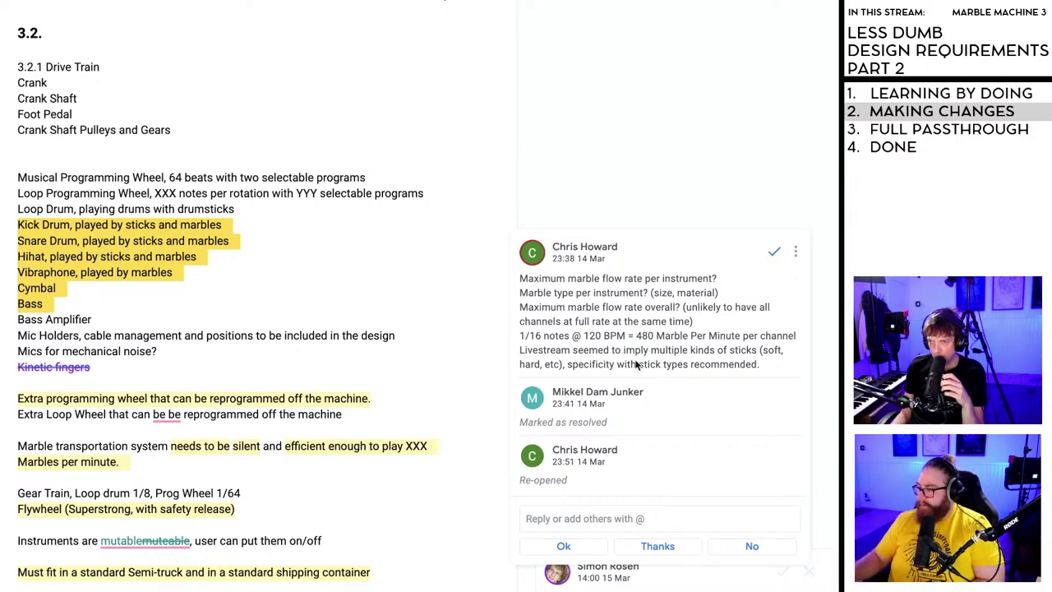
- Copy the flow-rate comment text and add a new line after Bass
scroll(633, 362, "down", 1)
scroll(634, 361, "down", 1)
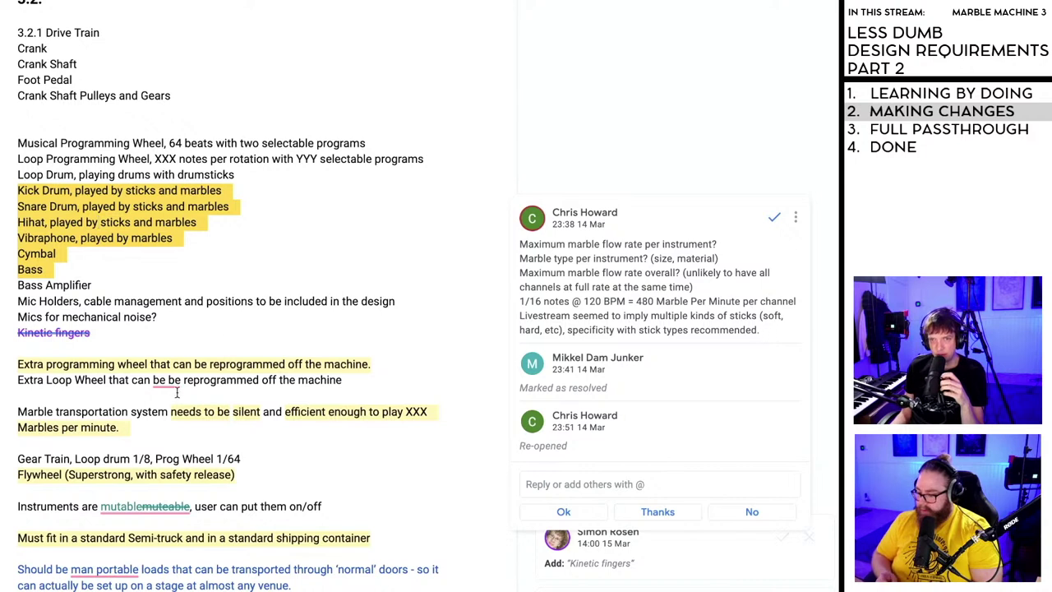
scroll(155, 219, "down", 1)
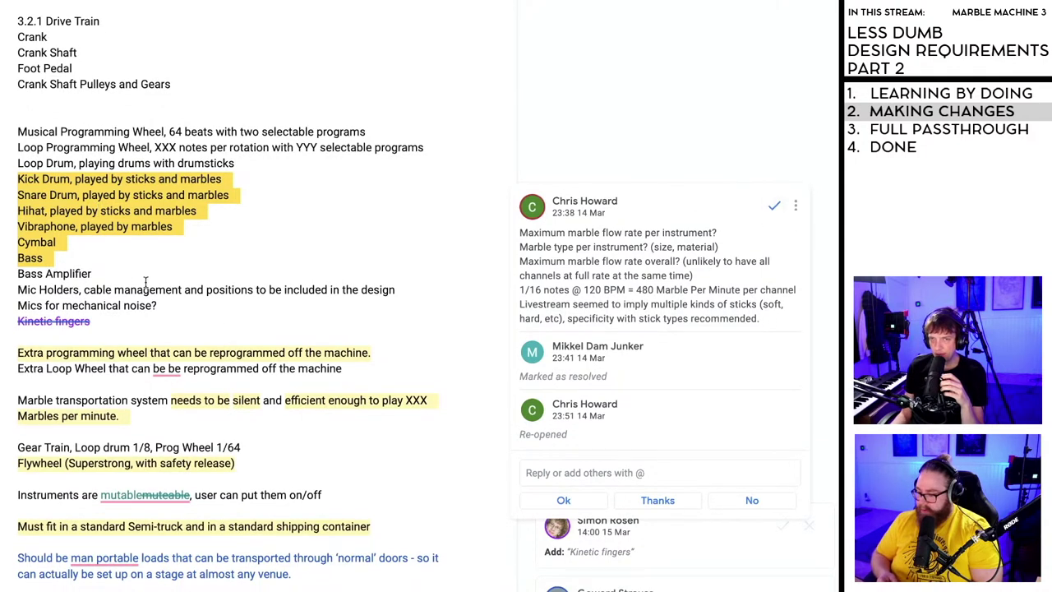
left_click_drag(771, 321, 519, 236)
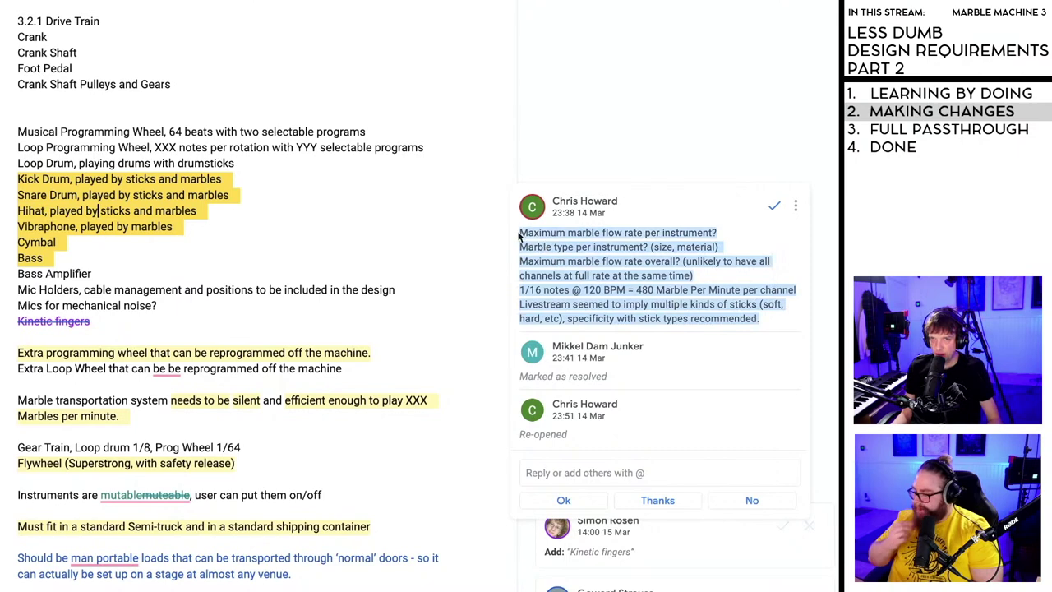
left_click(64, 260)
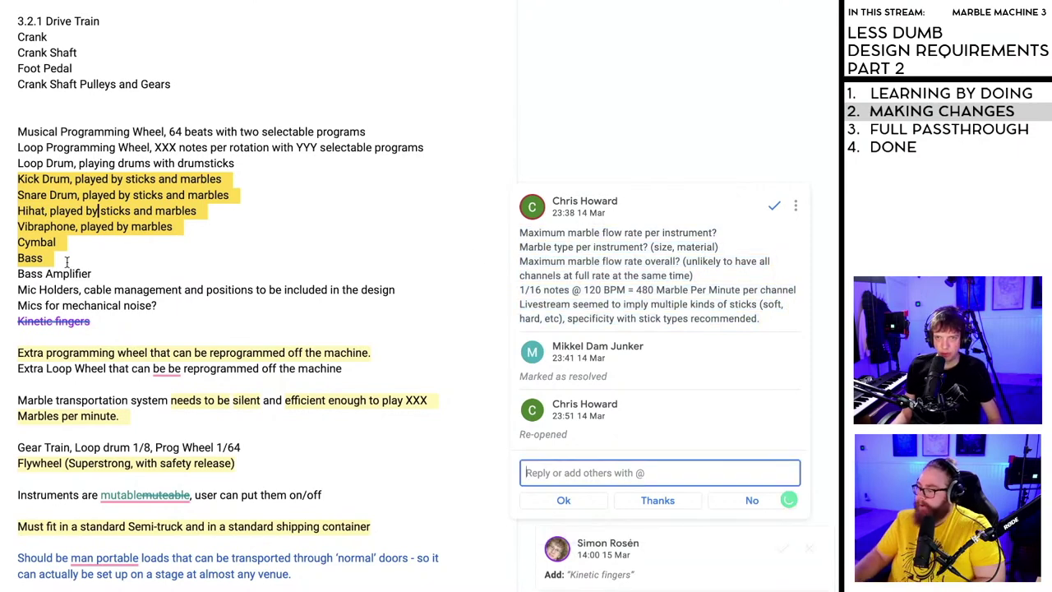
key("Return")
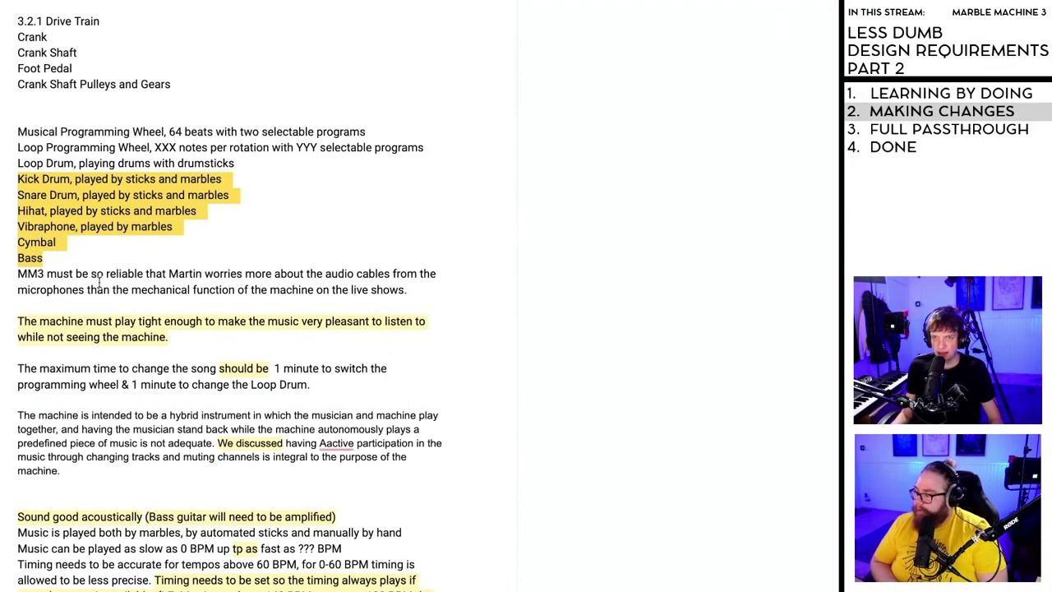
- Paste the flow-rate and stick-type questions under Bass and resolve that comment
scroll(171, 446, "down", 3)
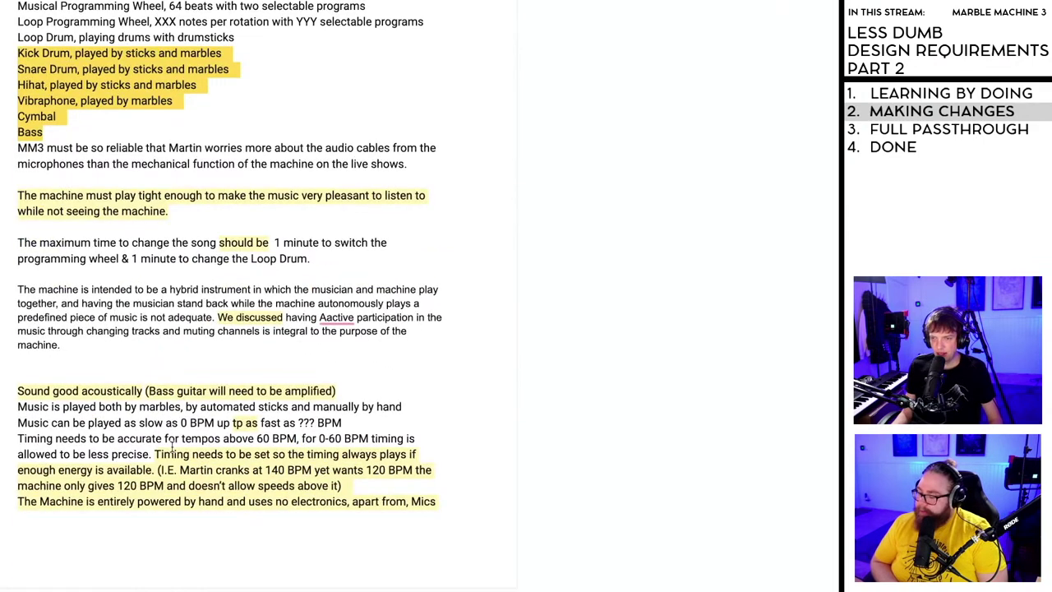
scroll(171, 446, "up", 5)
scroll(171, 447, "down", 8)
scroll(171, 450, "up", 10)
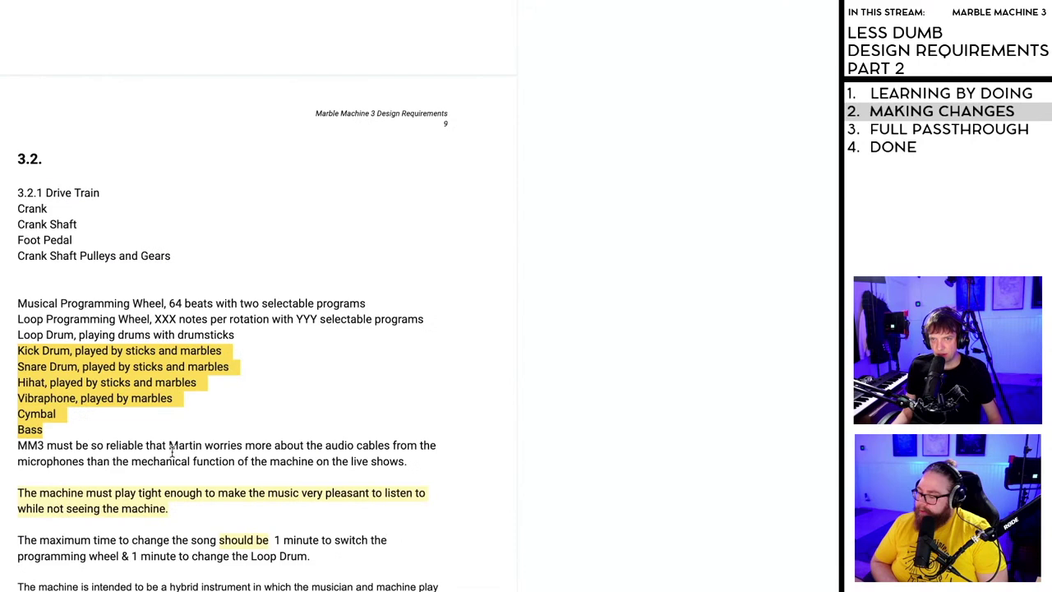
key("ctrl+z")
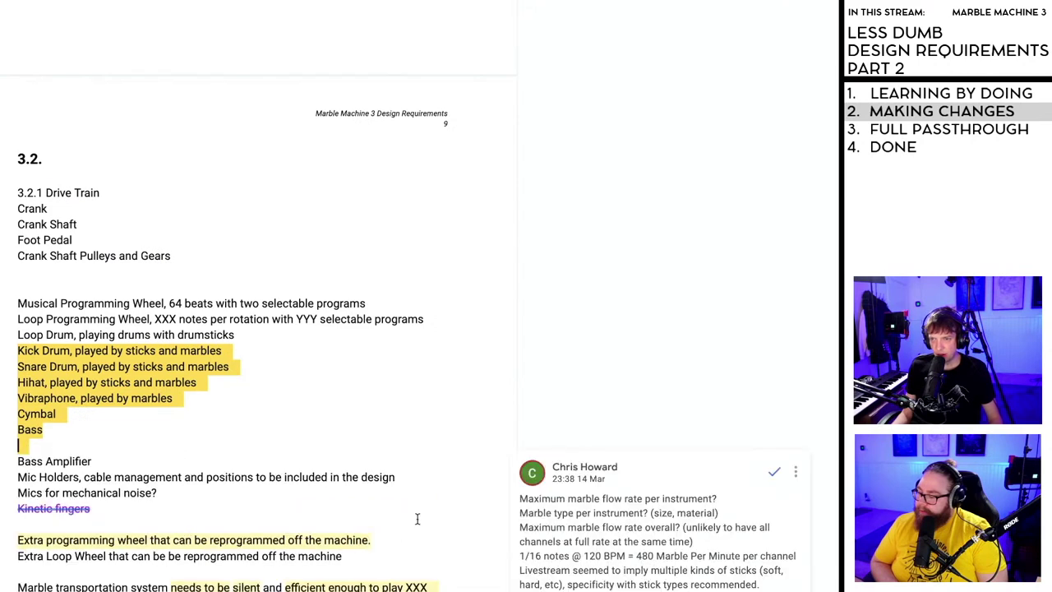
left_click_drag(776, 585, 521, 503)
key("ctrl+c")
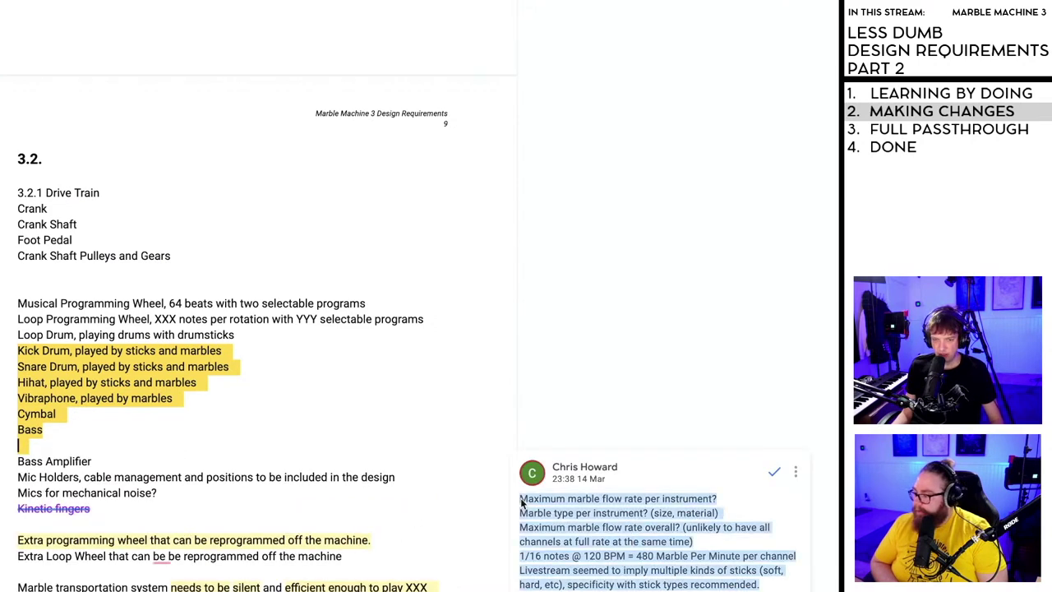
left_click(85, 439)
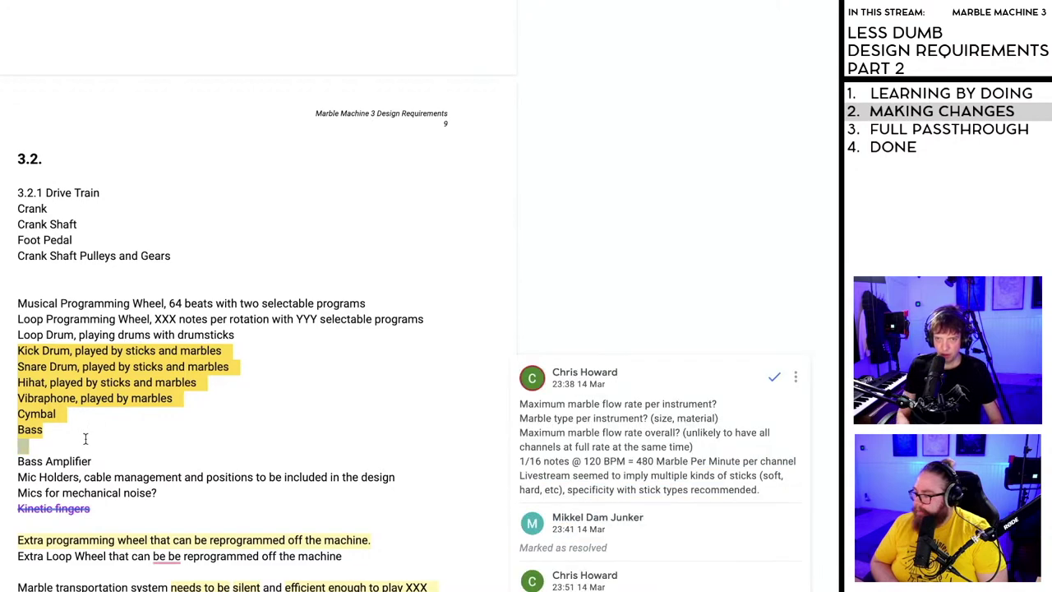
key("ctrl+v")
key("Return")
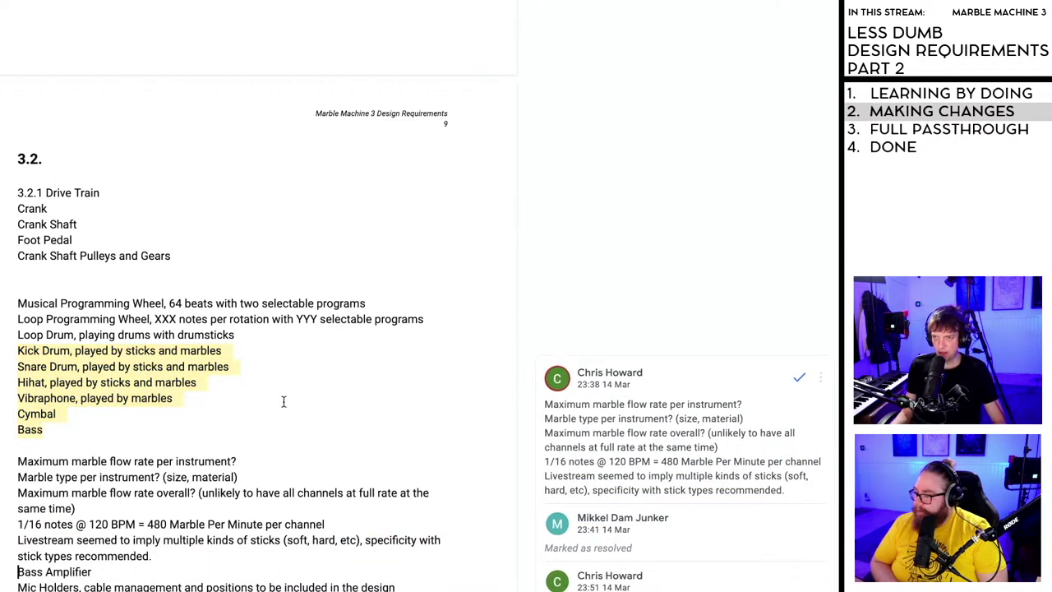
left_click(797, 377)
- Reject the 'Kinetic fingers' suggestion
scroll(390, 424, "down", 4)
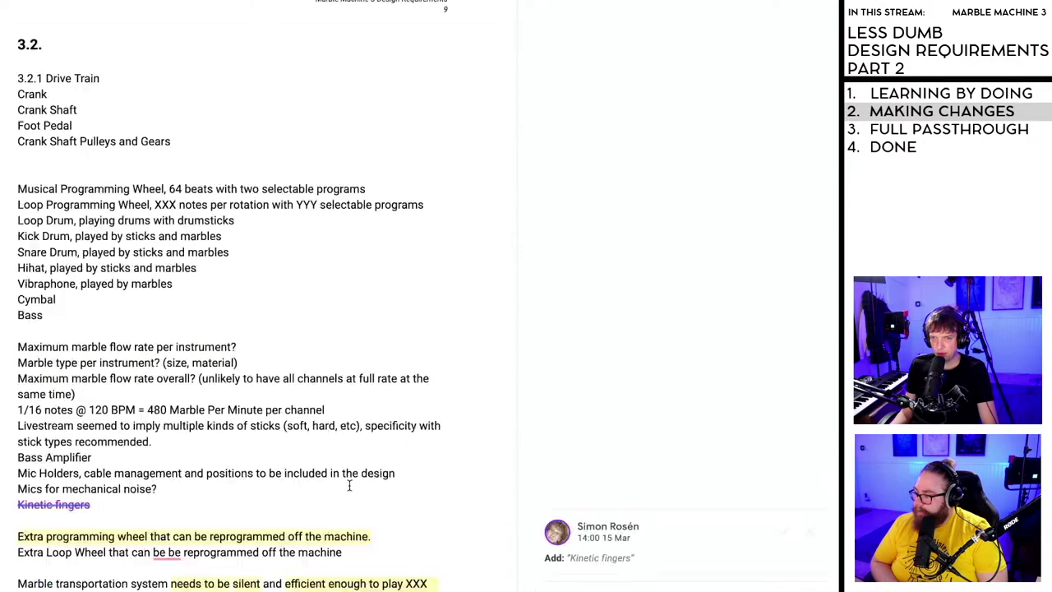
scroll(652, 347, "down", 3)
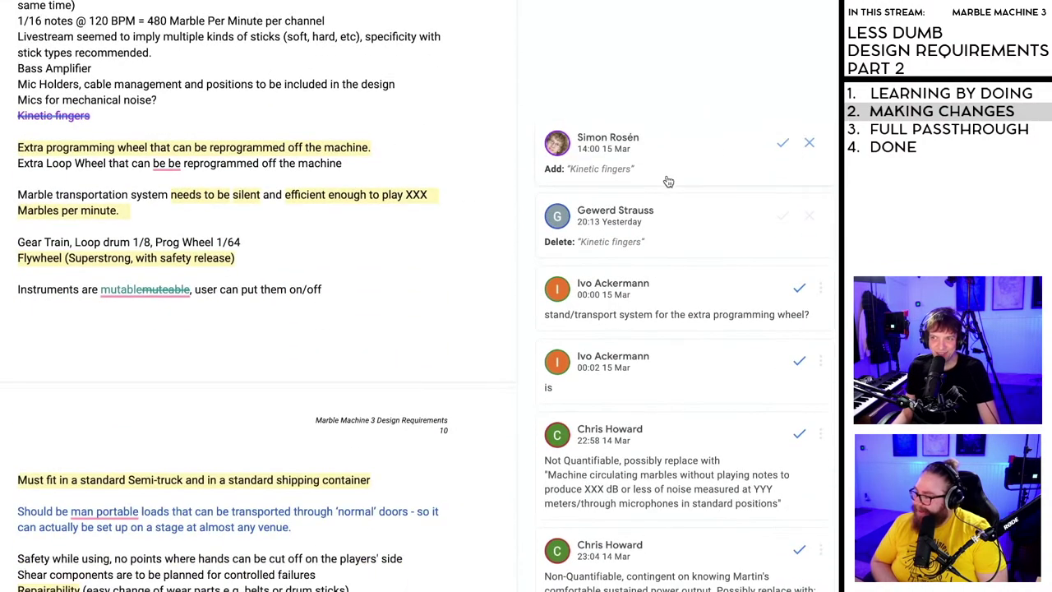
left_click(813, 143)
scroll(745, 170, "down", 1)
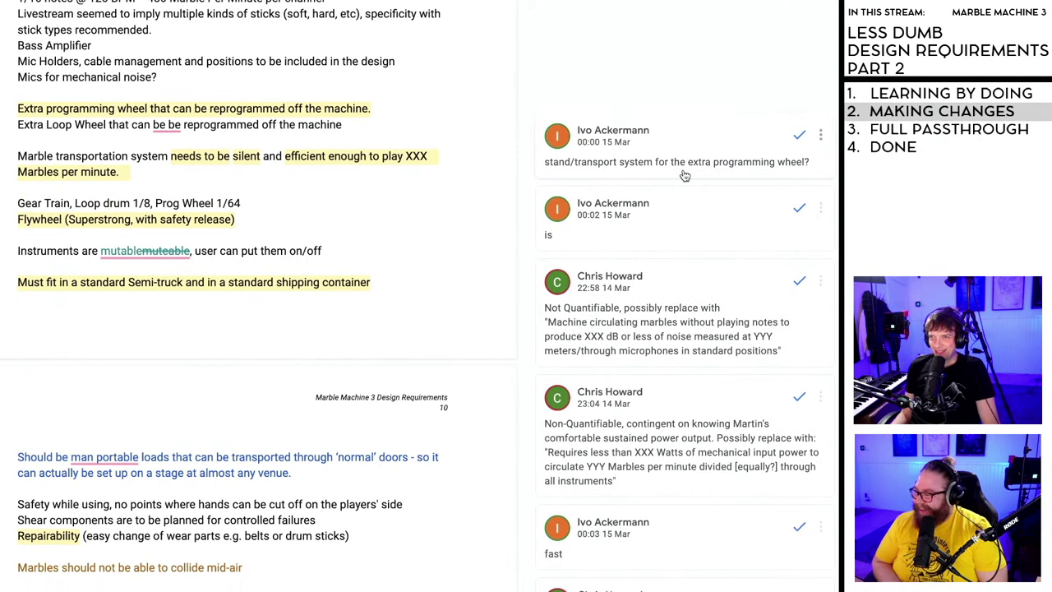
- Resolve the transport-system and 'is' comments, then select the 'Not Quantifiable' comment text
left_click(799, 135)
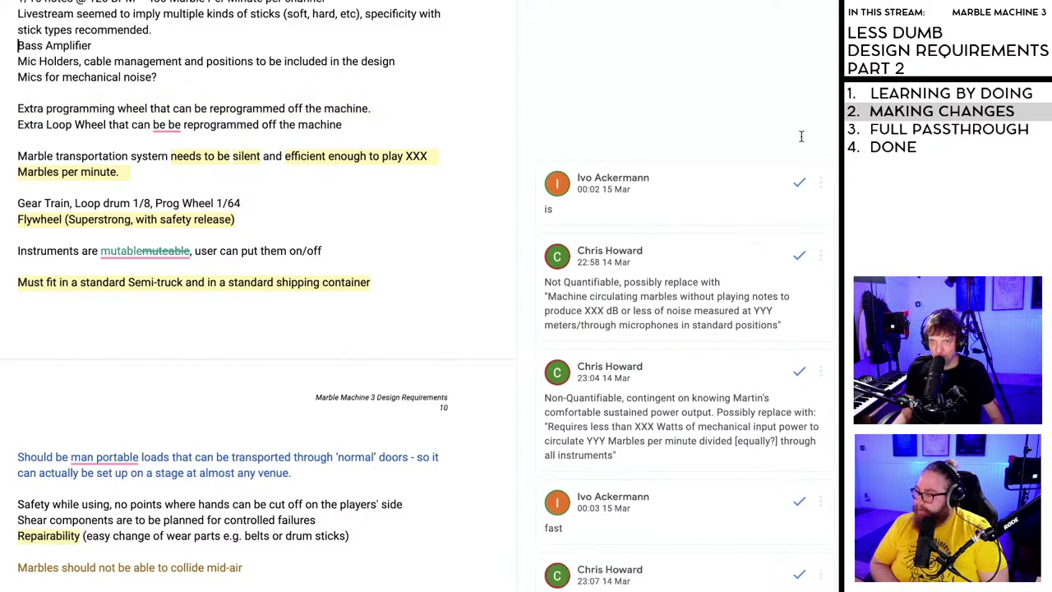
left_click(799, 183)
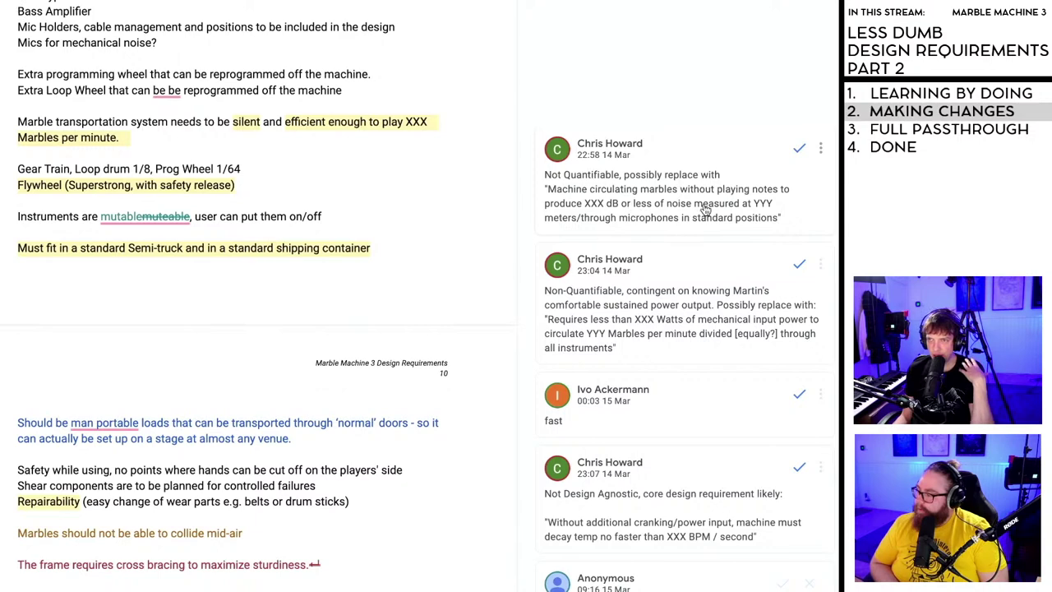
left_click_drag(784, 219, 545, 176)
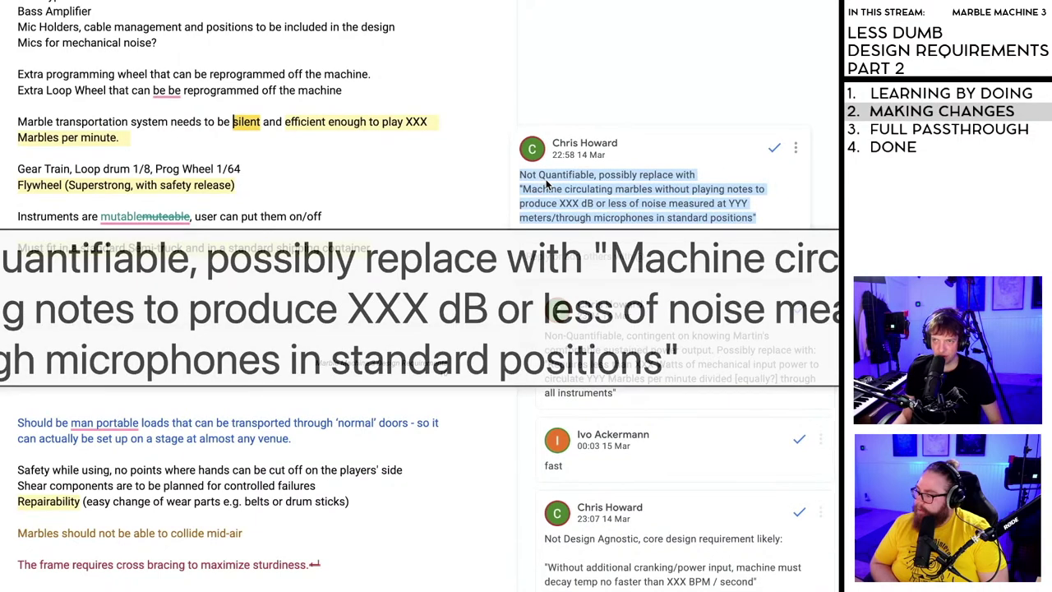
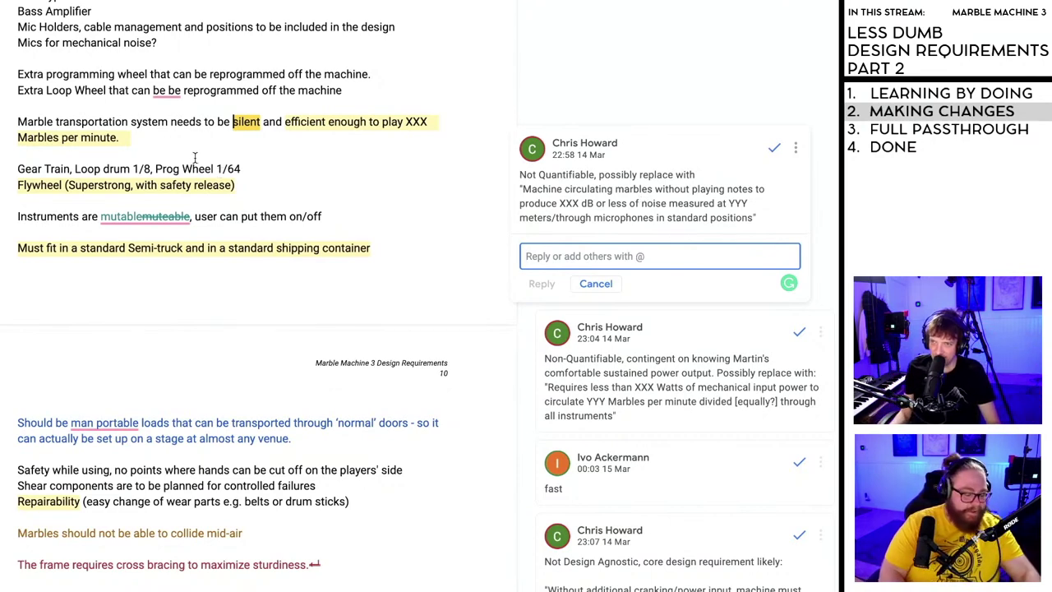
- Paste the reviewer's noise wording after 'silent', move 'and' to a new line, and resolve the comment
left_click(173, 148)
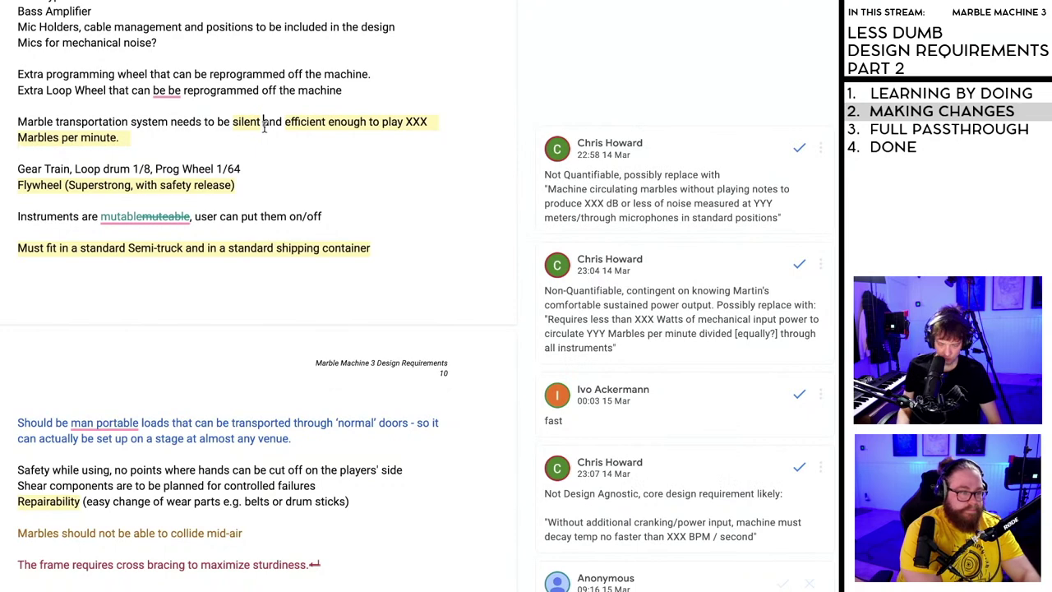
type(",")
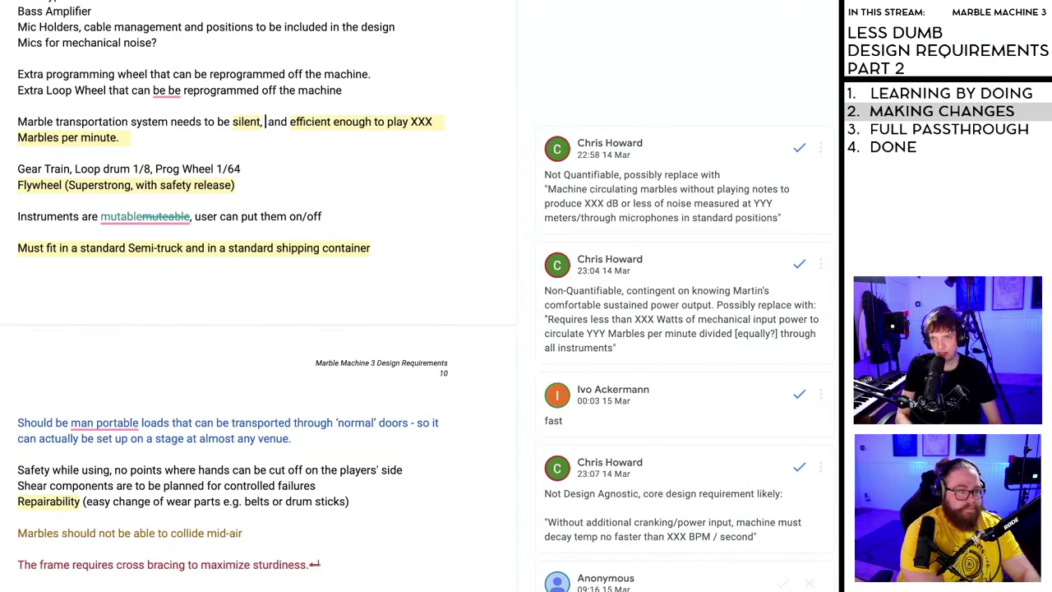
type("Not Quantifiable, possibly replace with \"Machine circulating marbles without playing notes to produce XXX dB or less of noise measured at YYY meters/through microphones in standard positions\"")
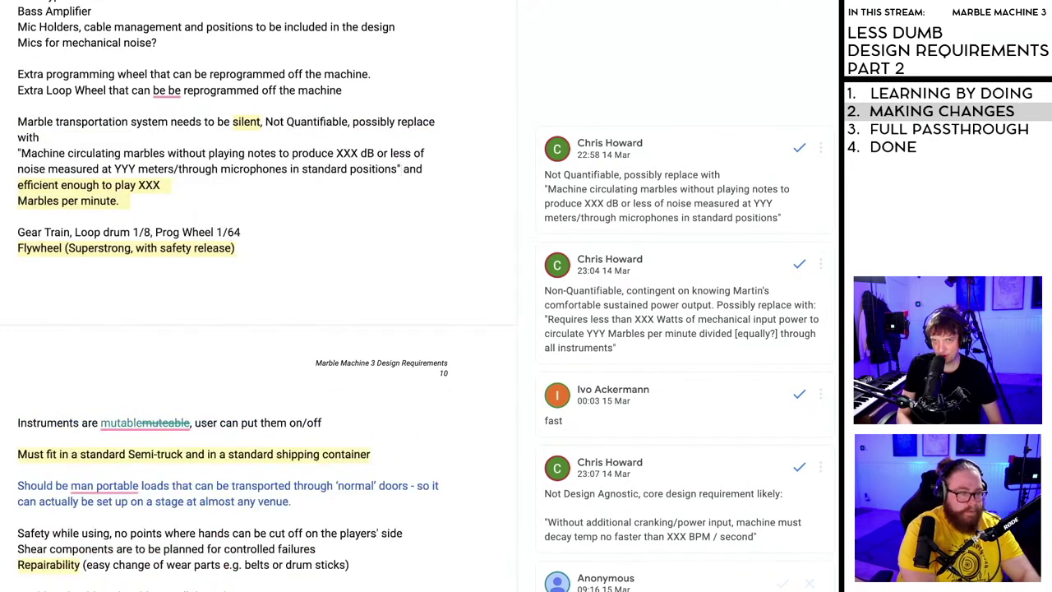
type(",")
key("Delete")
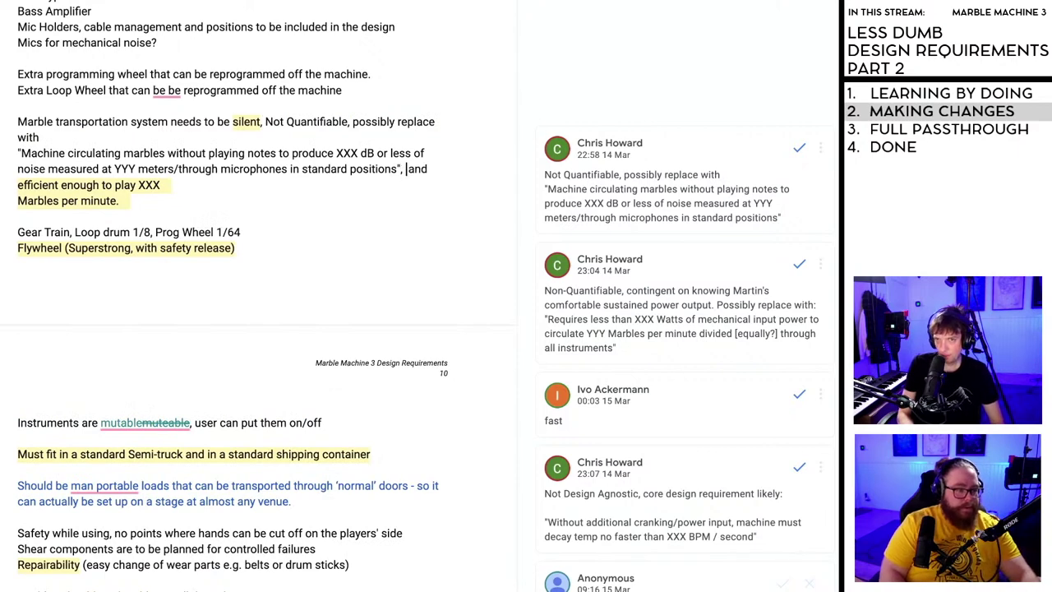
key("Return")
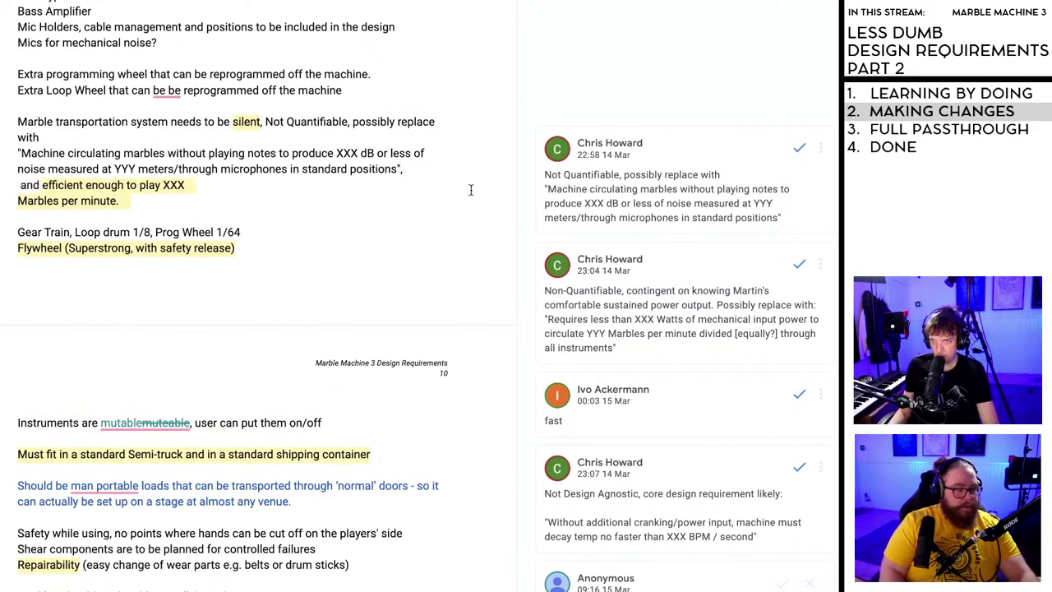
left_click(799, 148)
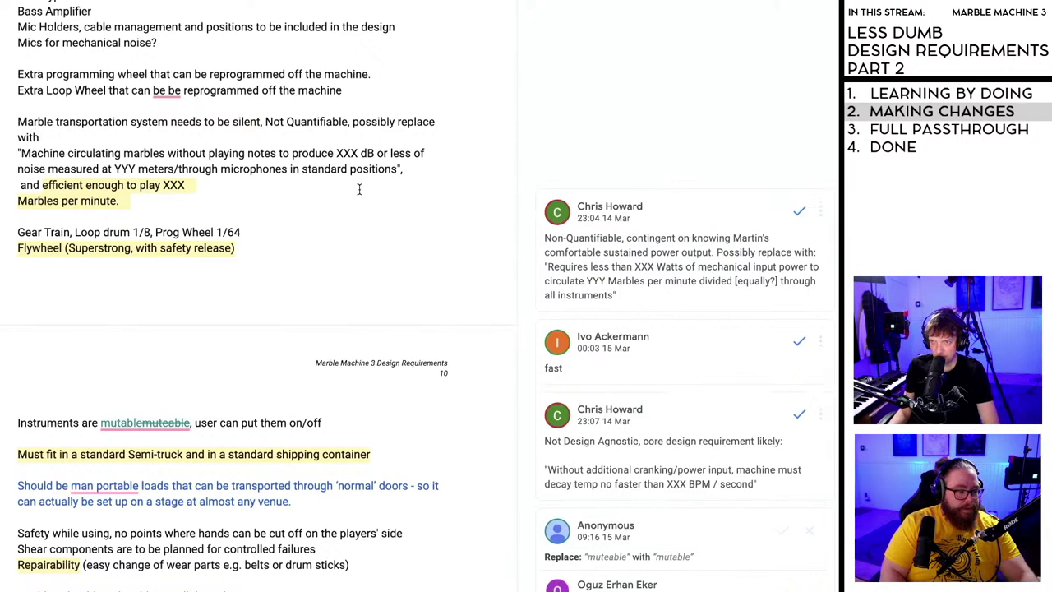
scroll(359, 184, "down", 1)
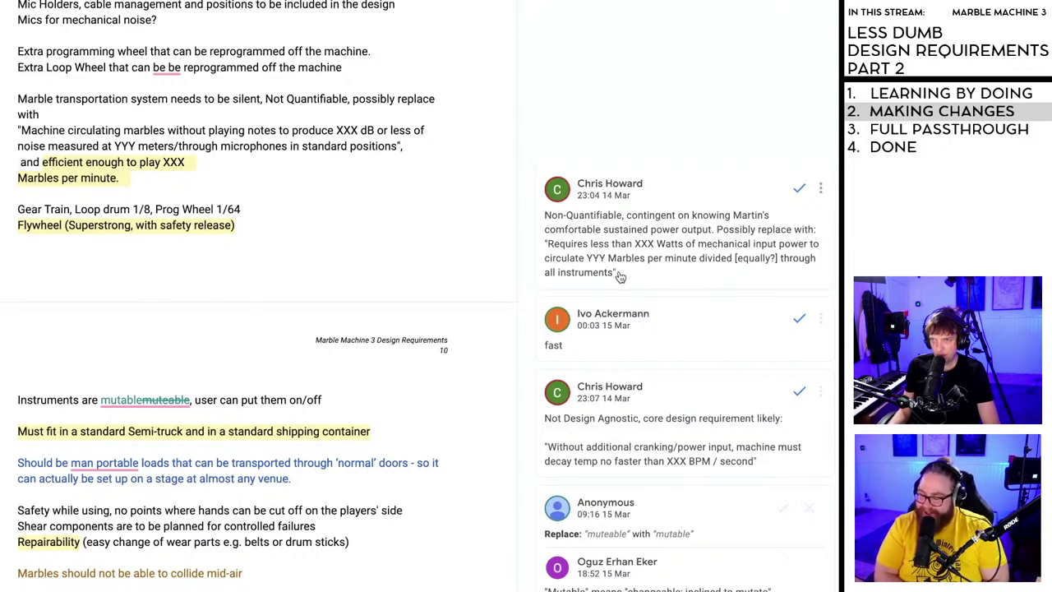
- Copy the power-output comment and paste it as a quote below 'Marbles per minute.'
left_click_drag(618, 274, 543, 217)
key("ctrl+c")
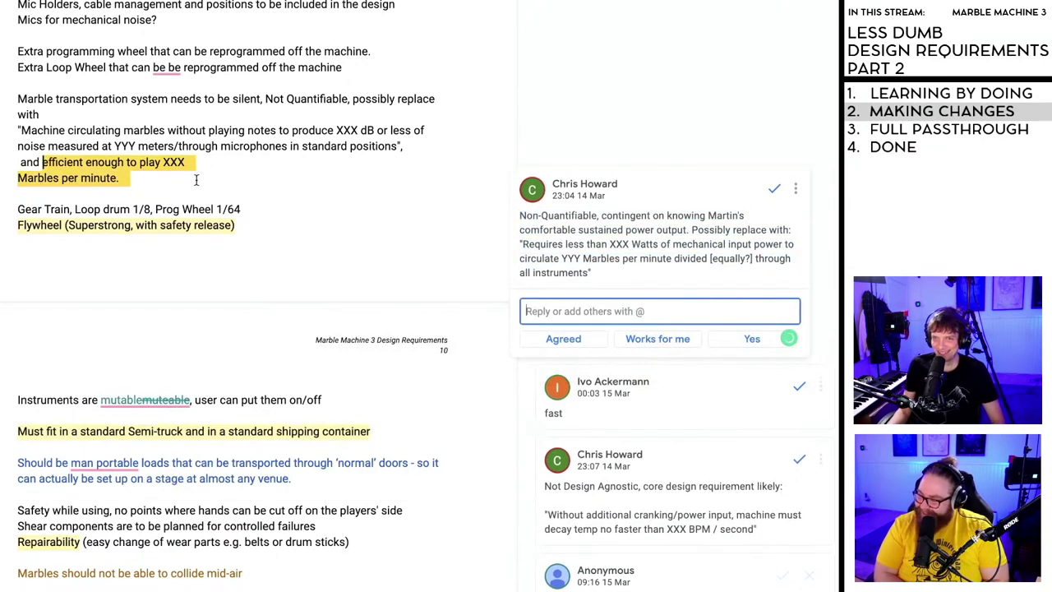
left_click(195, 180)
key("Return")
key("Return")
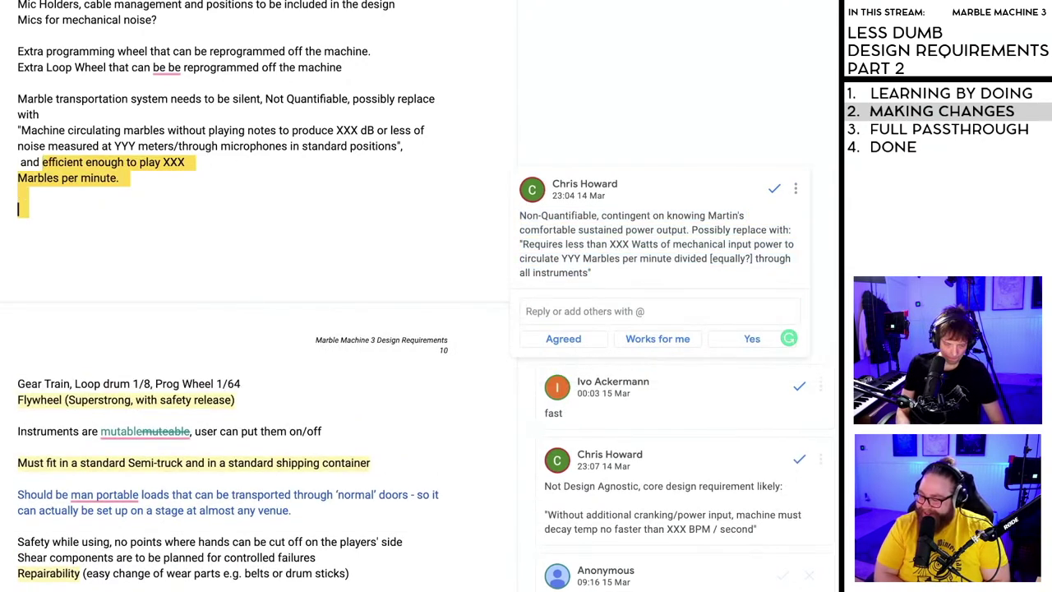
type("\"")
key("ctrl+v")
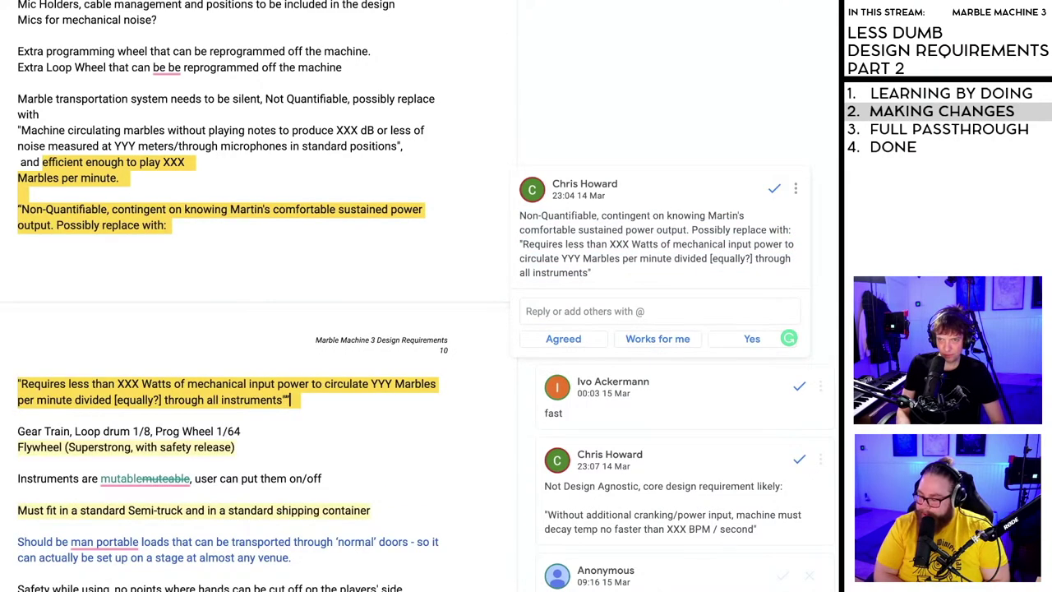
key("Return")
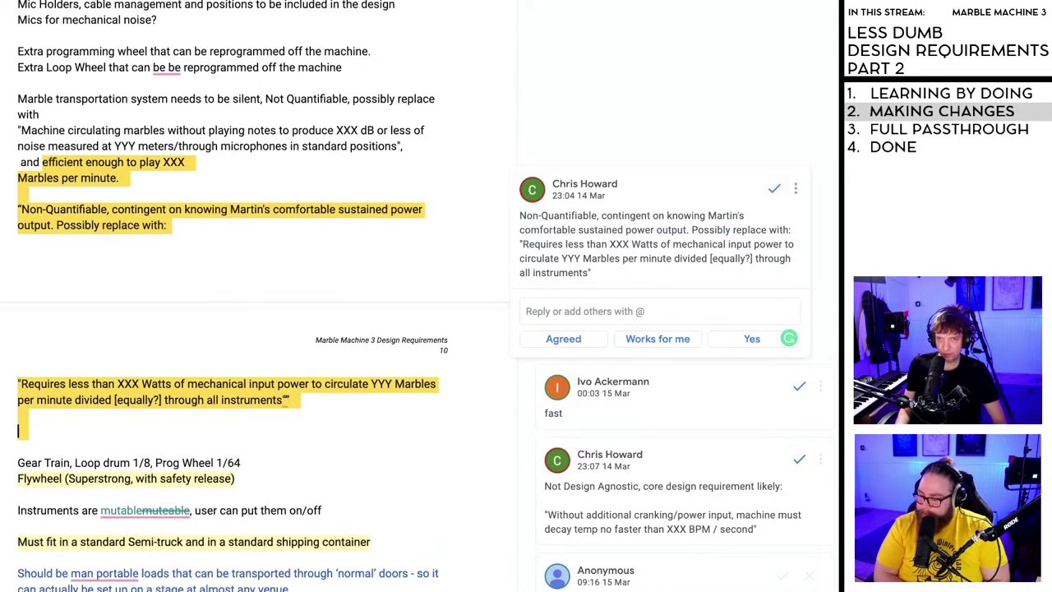
- Resolve the power-output comment and the 'fast' comment
left_click(775, 191)
scroll(236, 382, "down", 1)
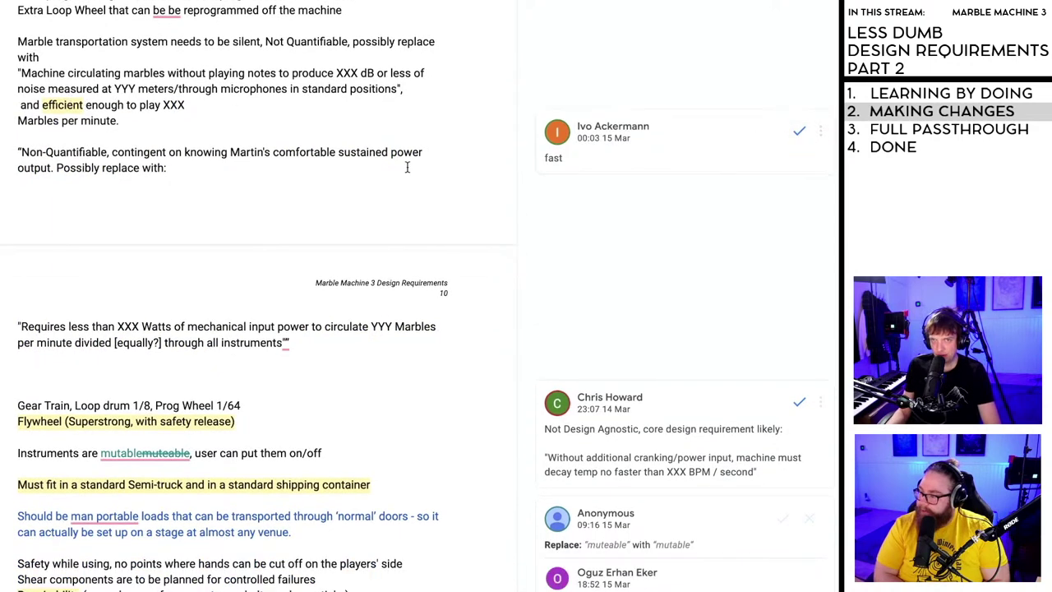
scroll(362, 195, "up", 1)
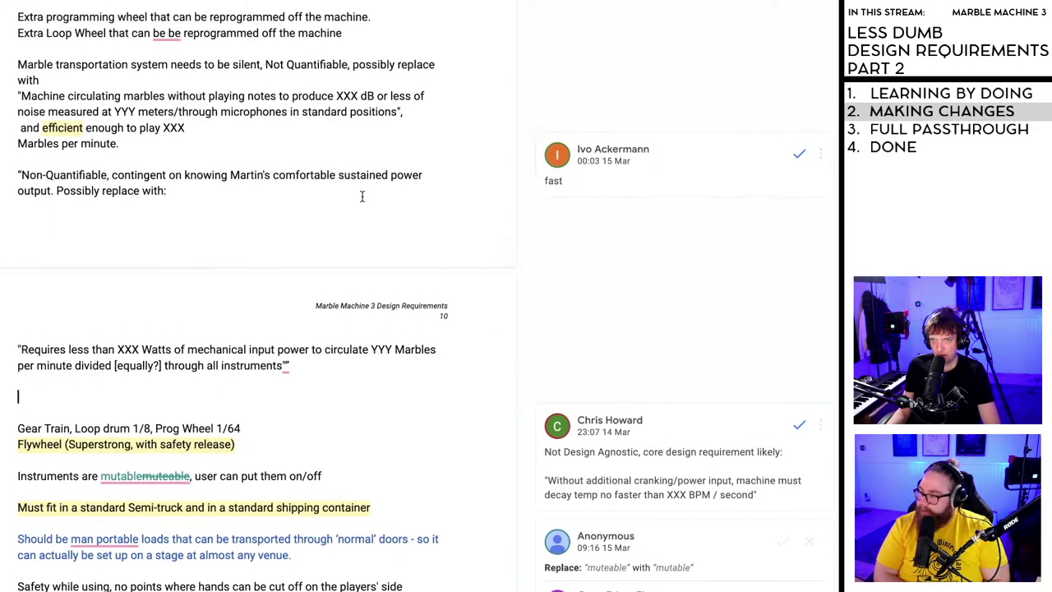
left_click(800, 157)
scroll(427, 403, "down", 2)
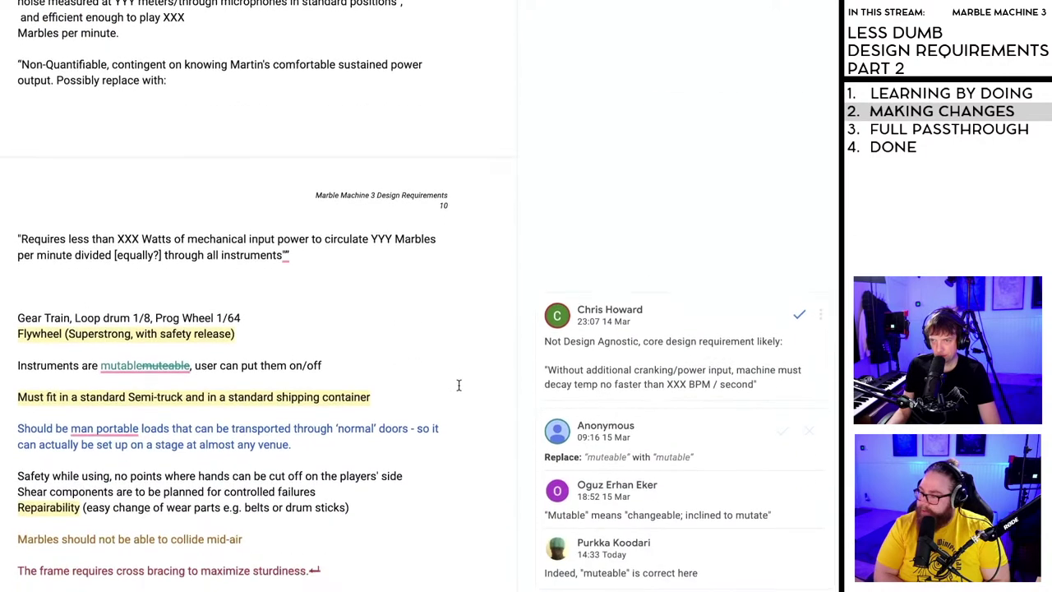
scroll(683, 347, "down", 1)
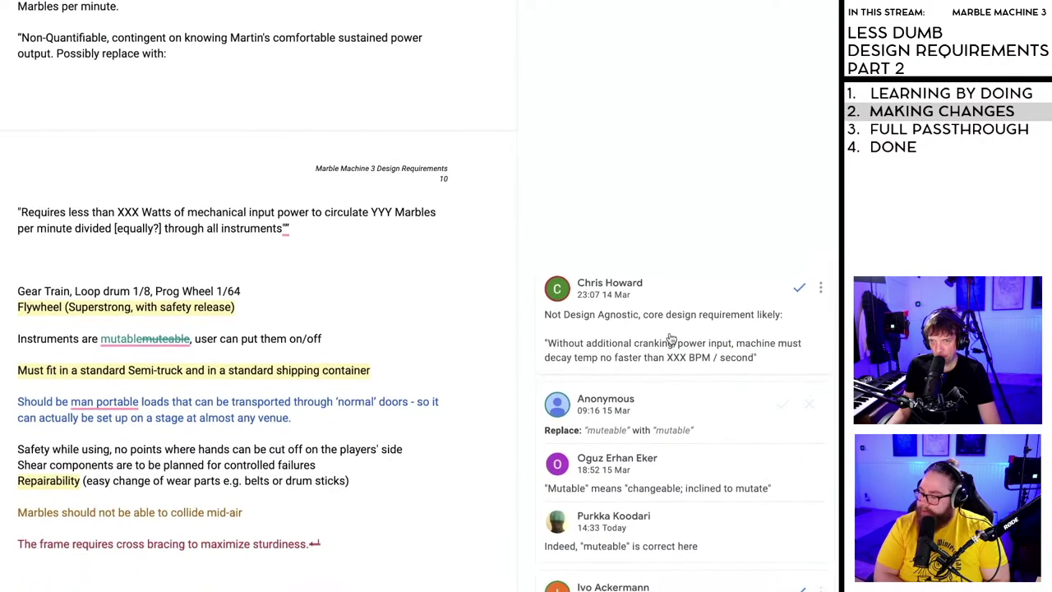
scroll(669, 339, "down", 2)
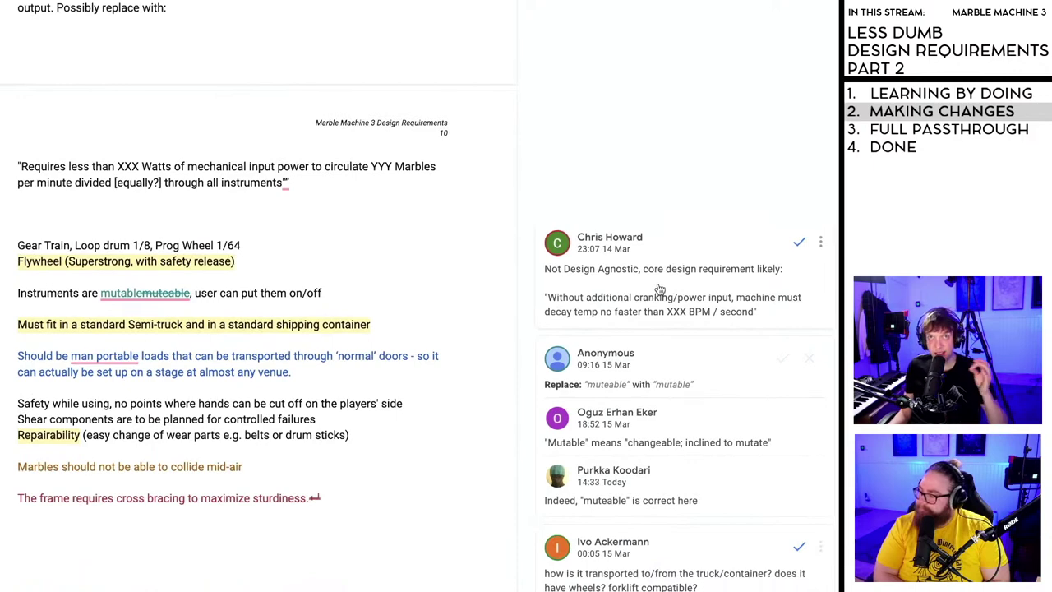
scroll(660, 284, "down", 2)
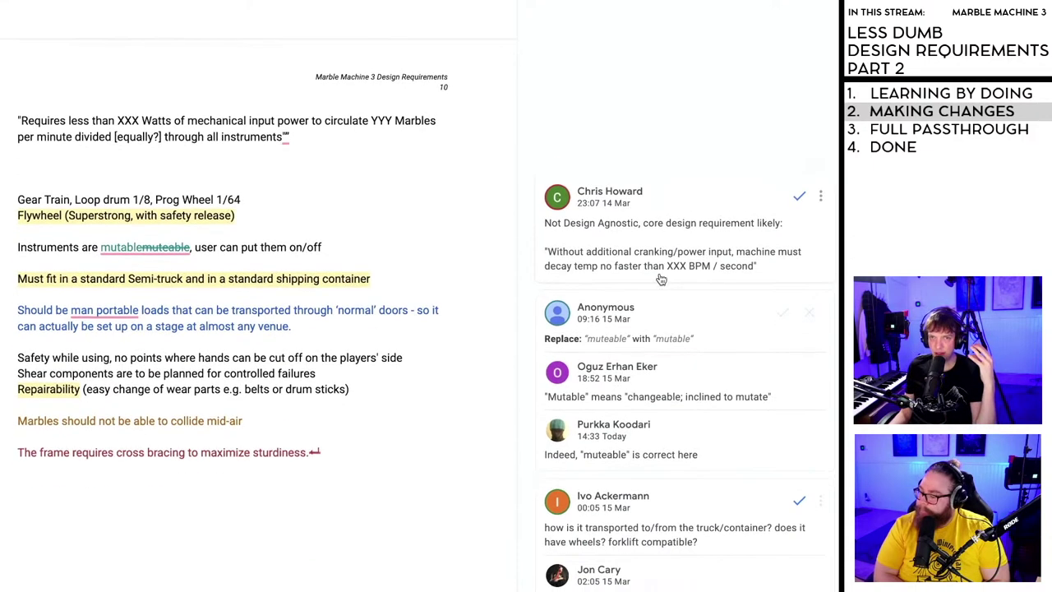
- Paste the reviewer's suggested requirement below the Flywheel line and resolve that comment
left_click(111, 215)
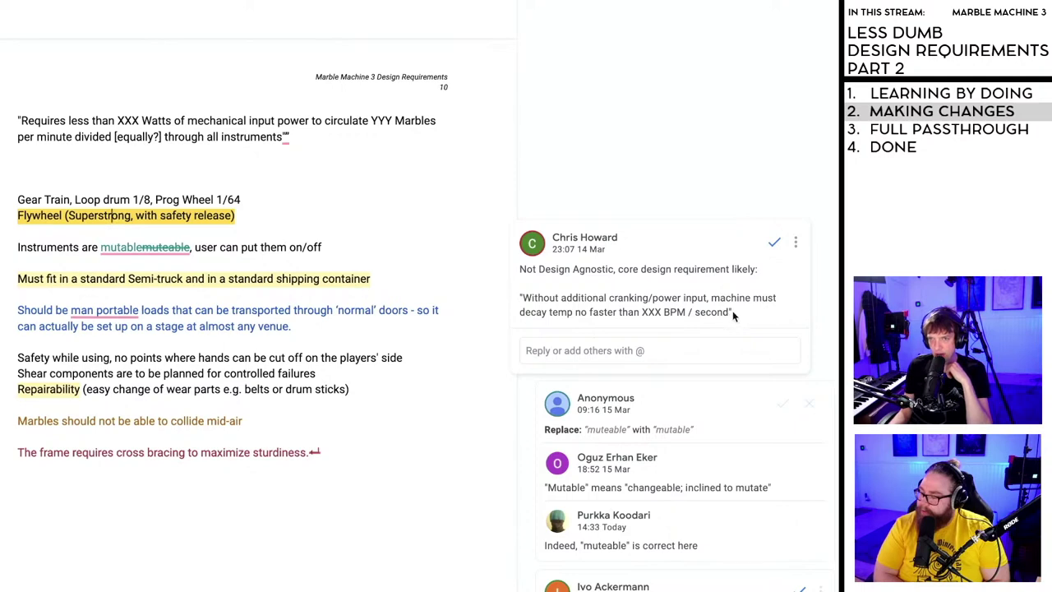
left_click_drag(732, 312, 519, 301)
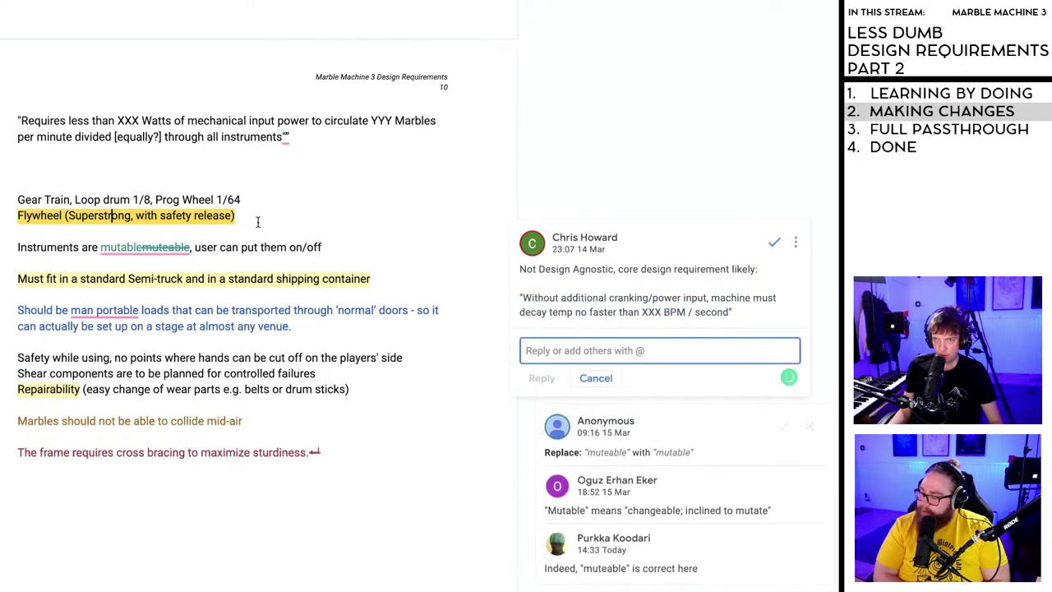
left_click(248, 218)
key("ctrl+v")
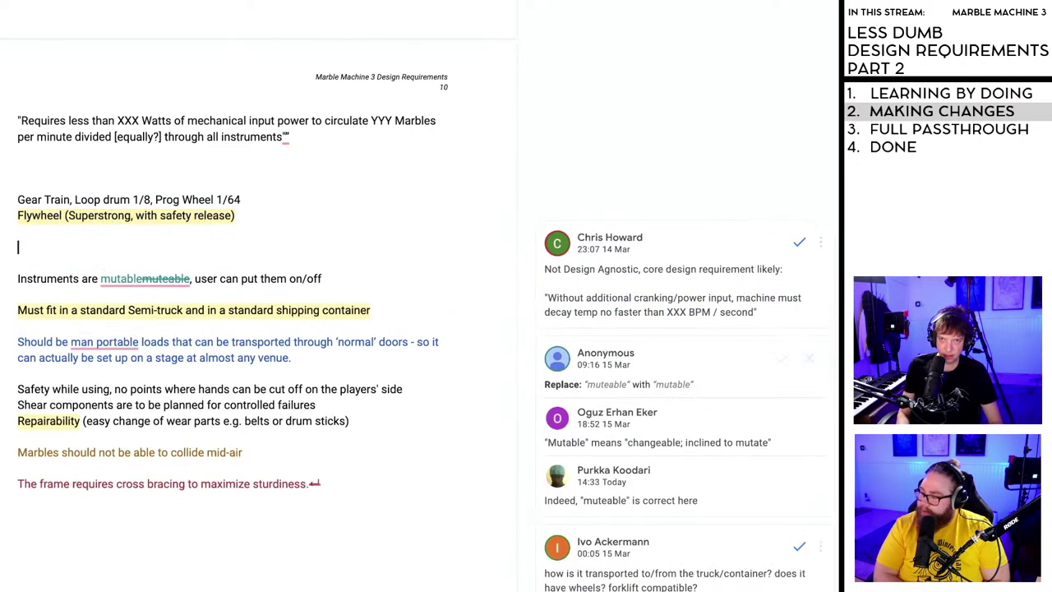
key("Return")
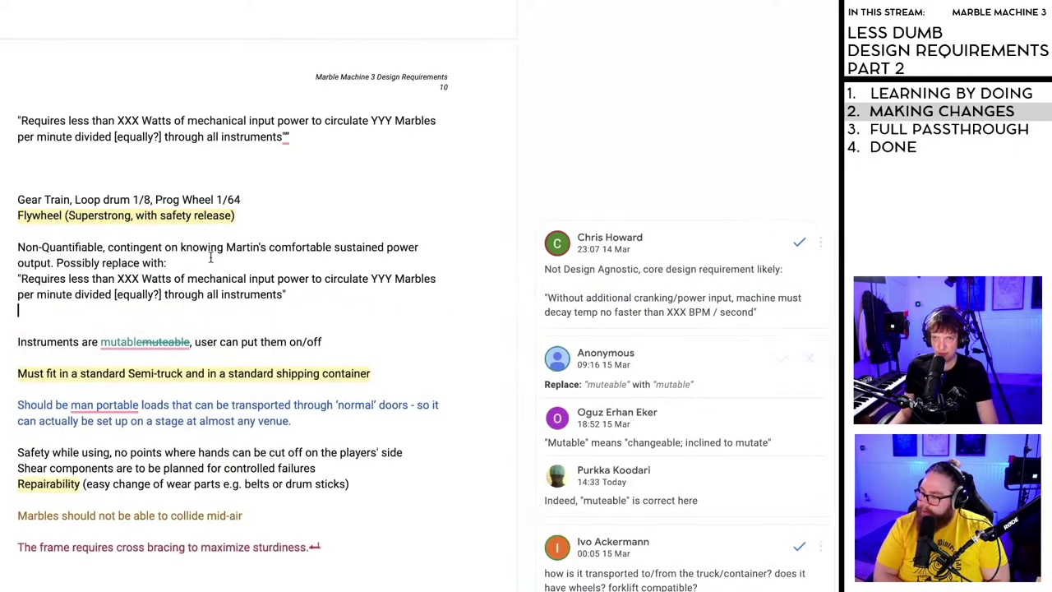
left_click(799, 242)
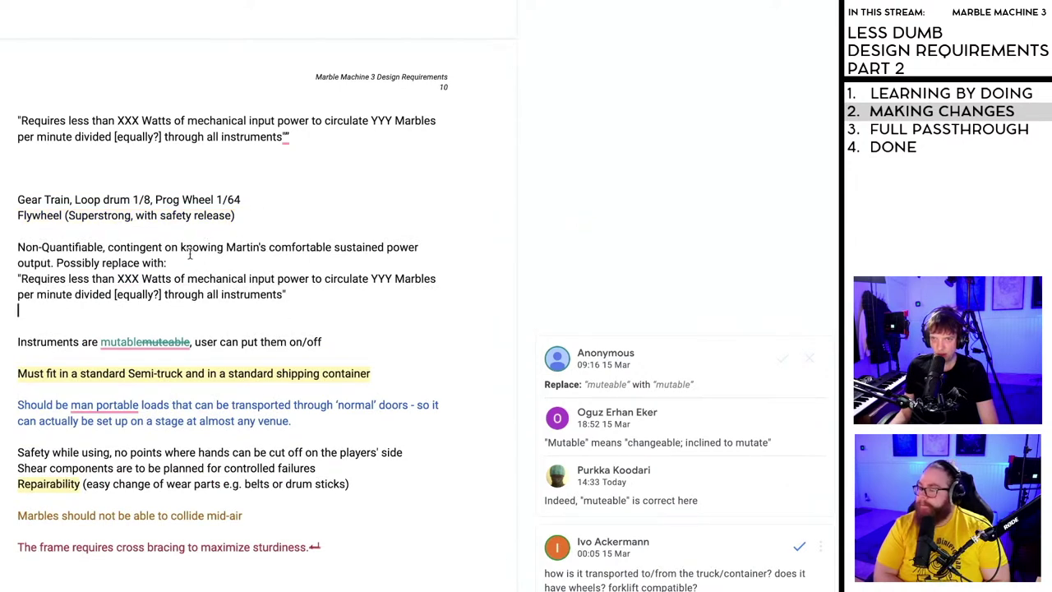
scroll(380, 344, "down", 3)
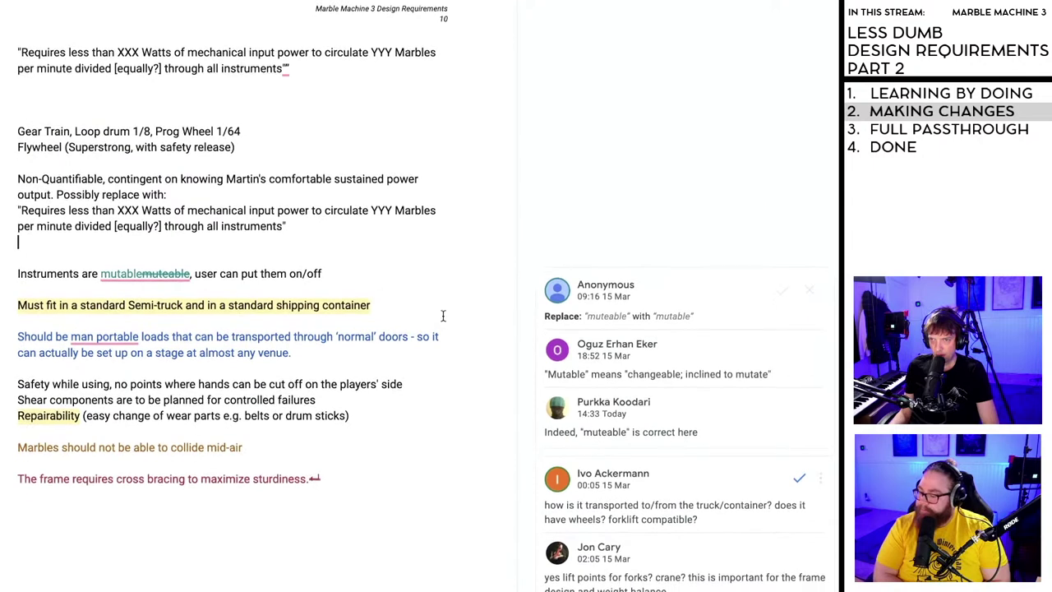
scroll(658, 239, "down", 1)
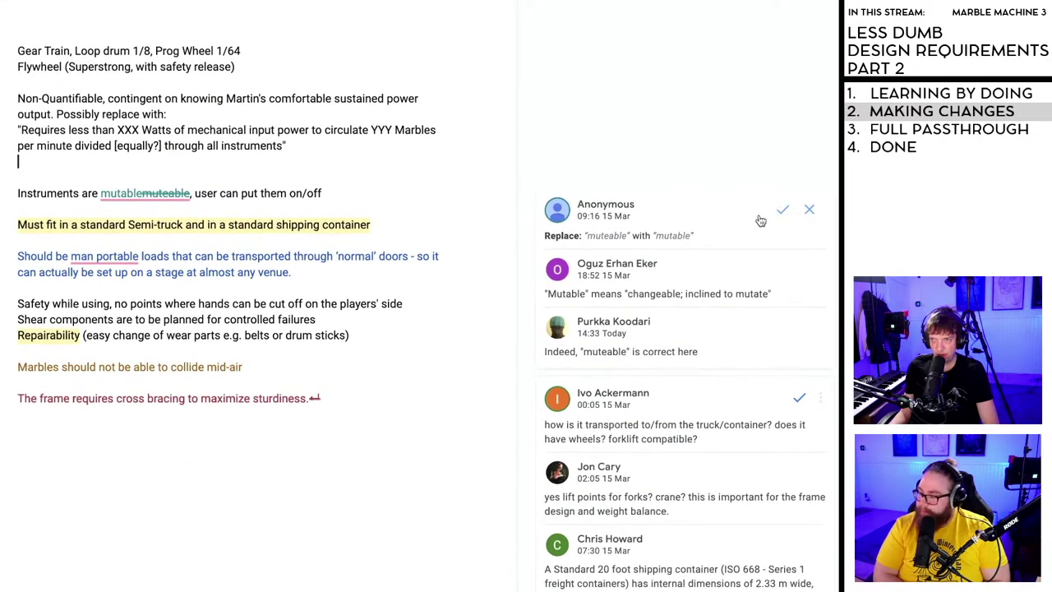
- Accept the suggestion changing 'muteable' to 'mutable' in the Instruments line
left_click(783, 213)
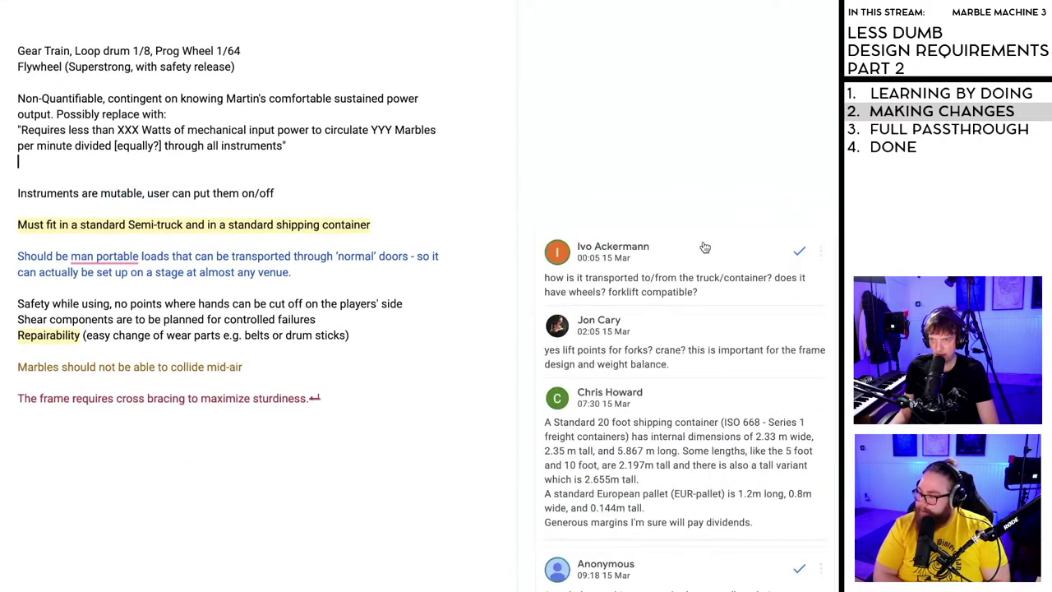
scroll(662, 234, "down", 1)
scroll(661, 232, "down", 1)
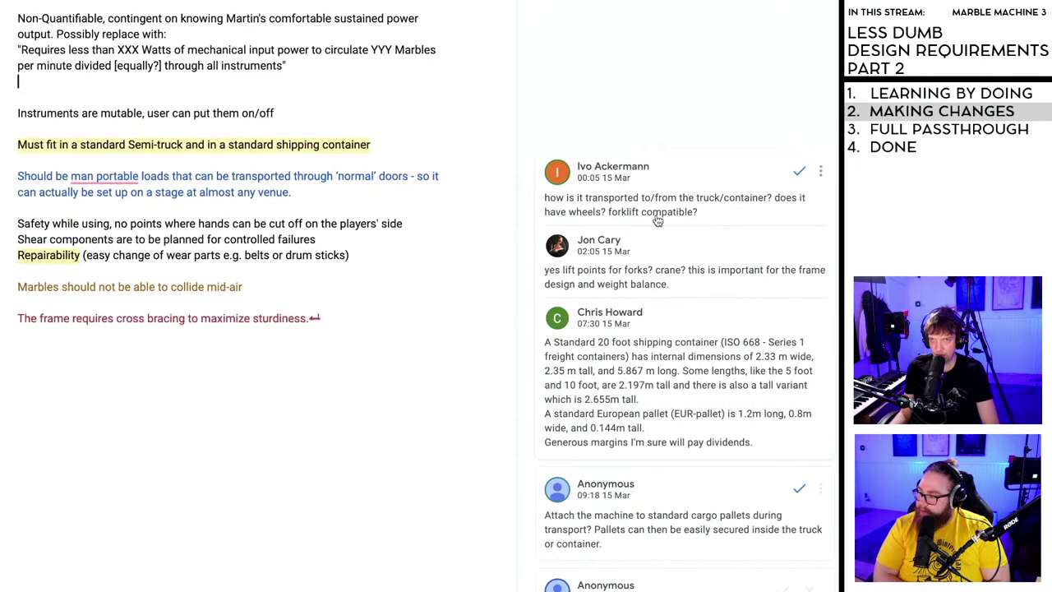
- Paste the reviewer's transport question on a new line under the 'Must fit' line
left_click_drag(703, 213, 545, 200)
key("ctrl+c")
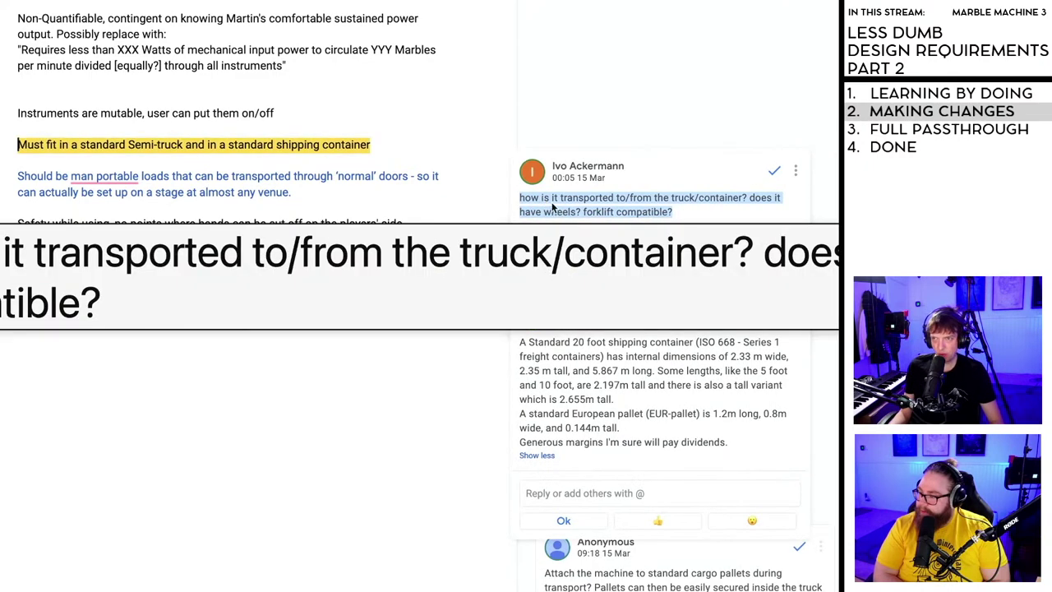
left_click(380, 149)
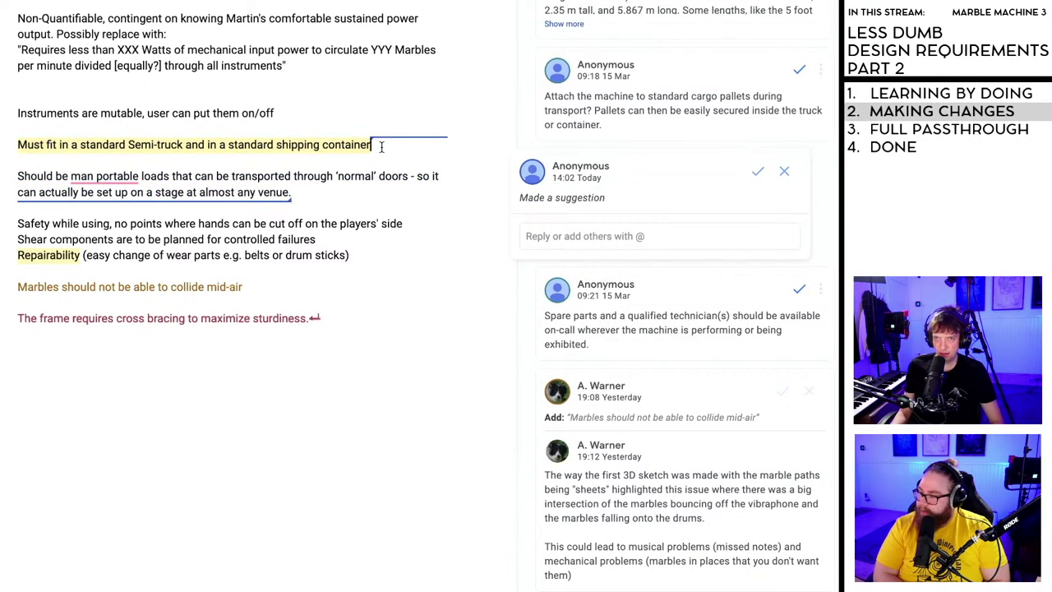
key("Return")
key("ctrl+v")
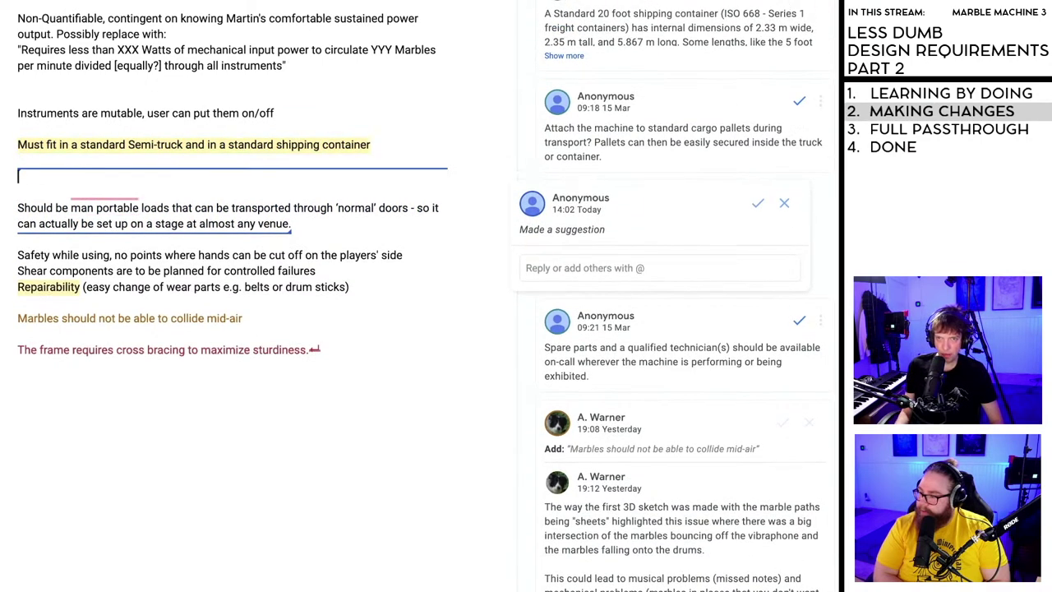
scroll(762, 103, "up", 3)
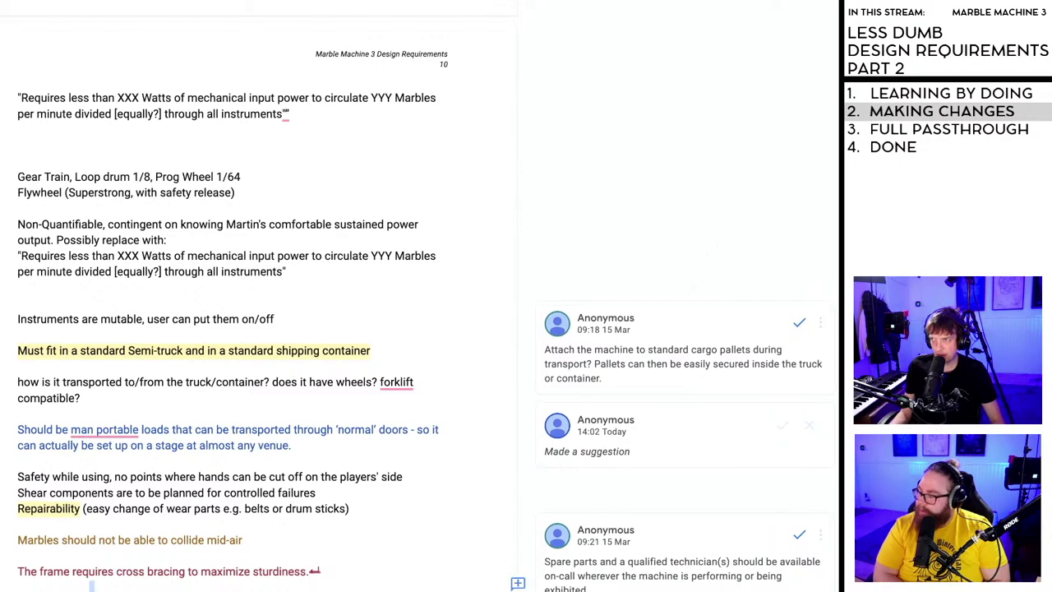
scroll(688, 394, "down", 1)
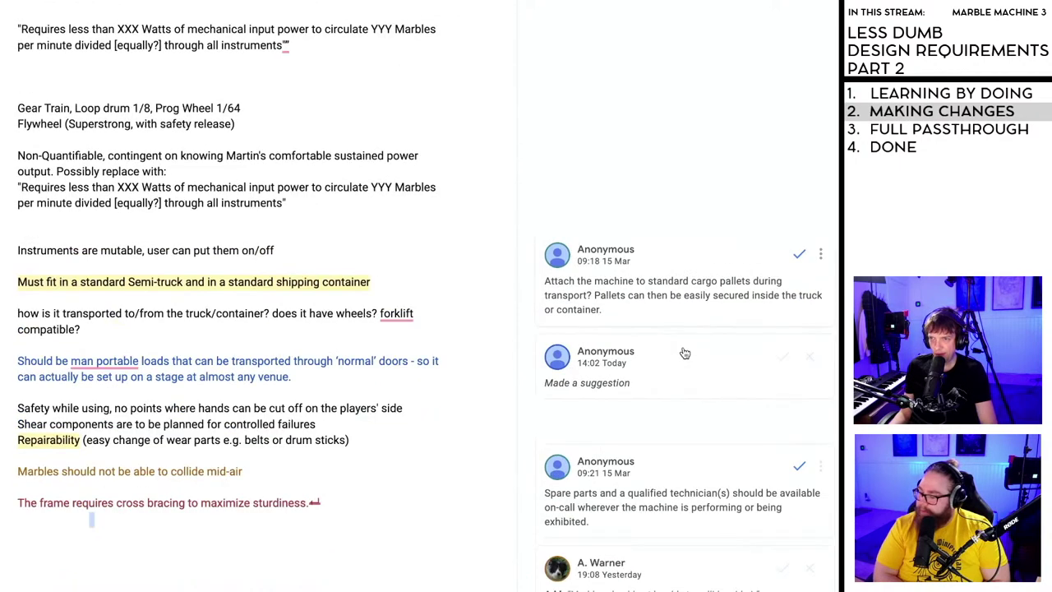
scroll(667, 279, "down", 1)
scroll(661, 272, "down", 1)
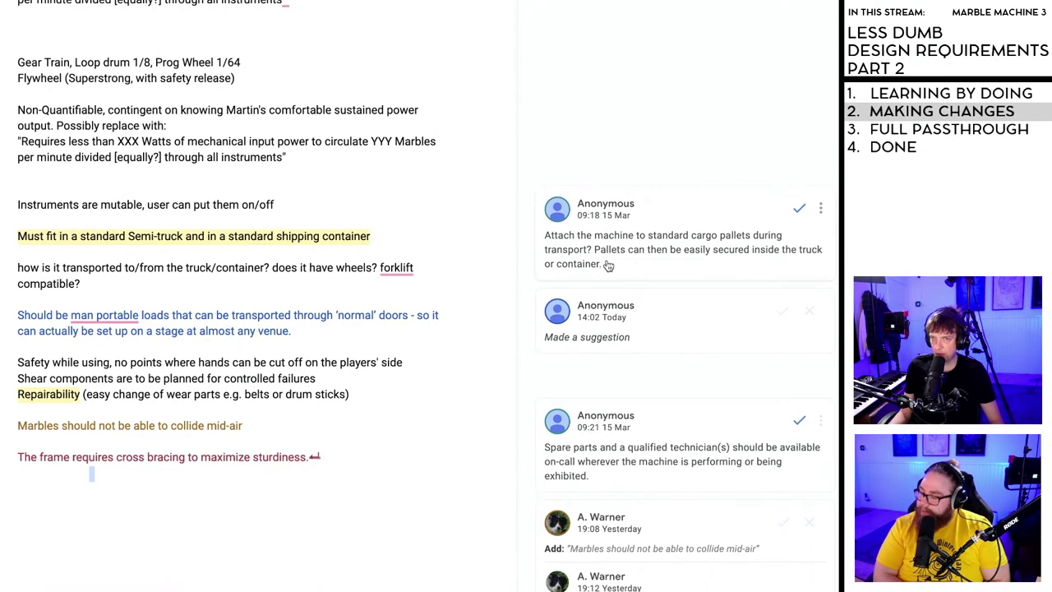
scroll(575, 251, "down", 1)
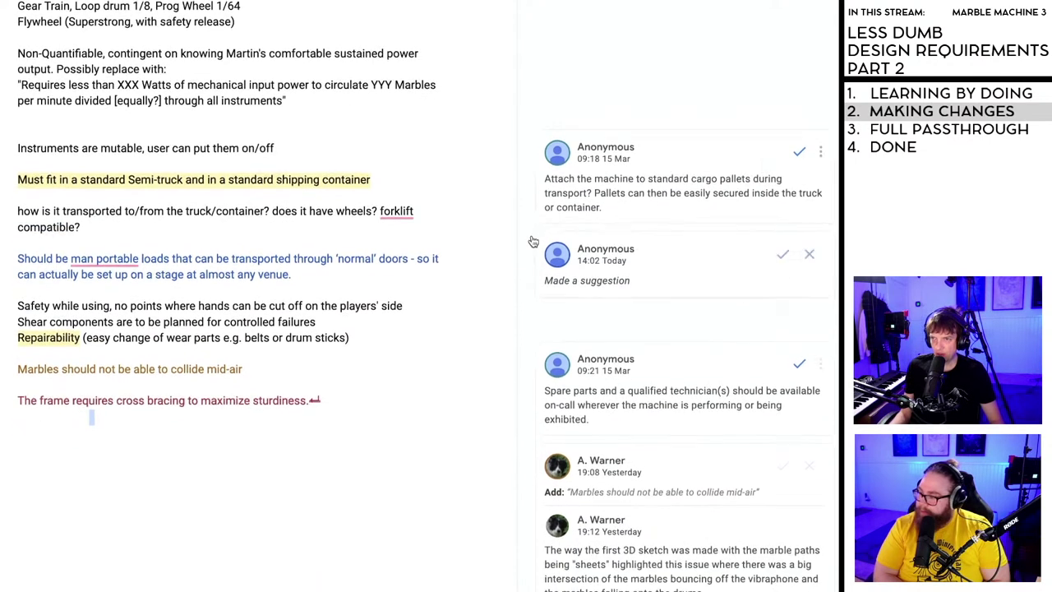
- Resolve the shipping container comment and accept the man-portable suggestion
left_click(798, 152)
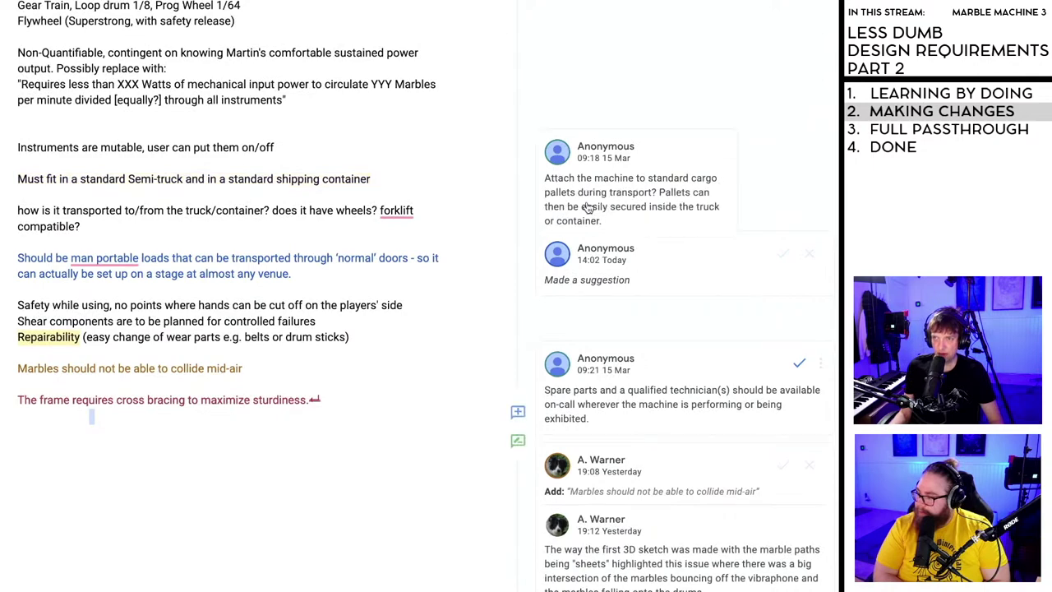
left_click(779, 257)
scroll(693, 259, "down", 3)
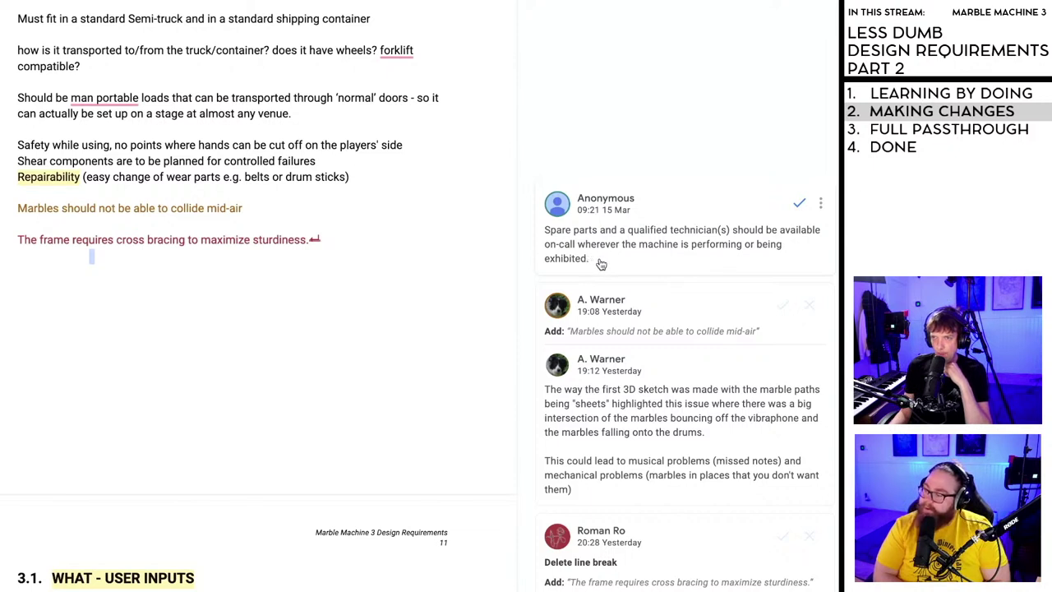
- Copy the spare-parts comment text and paste it on a new line above section 3.1
left_click_drag(600, 260, 545, 235)
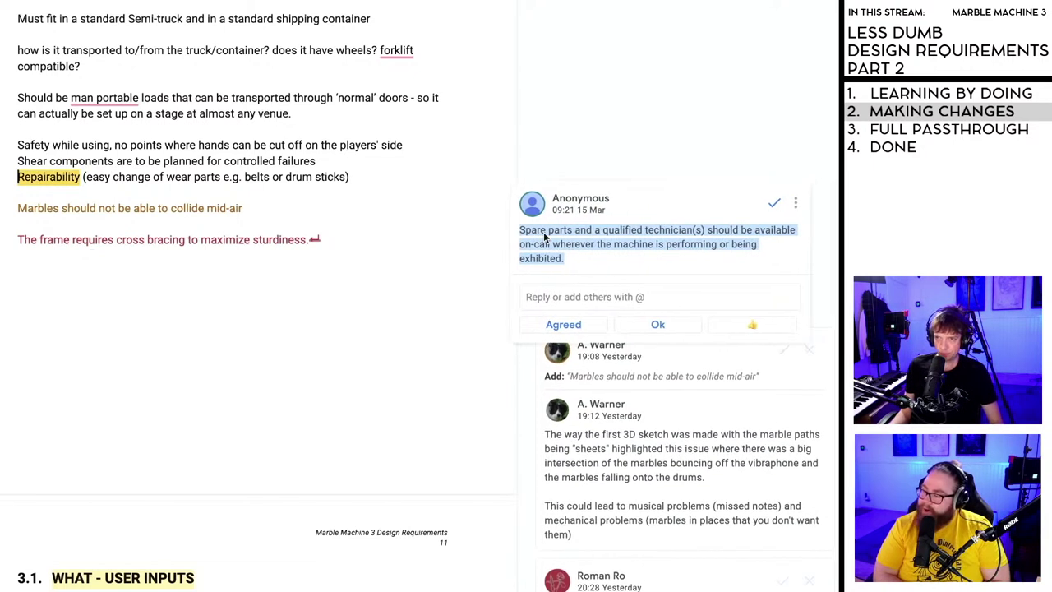
left_click_drag(565, 261, 517, 238)
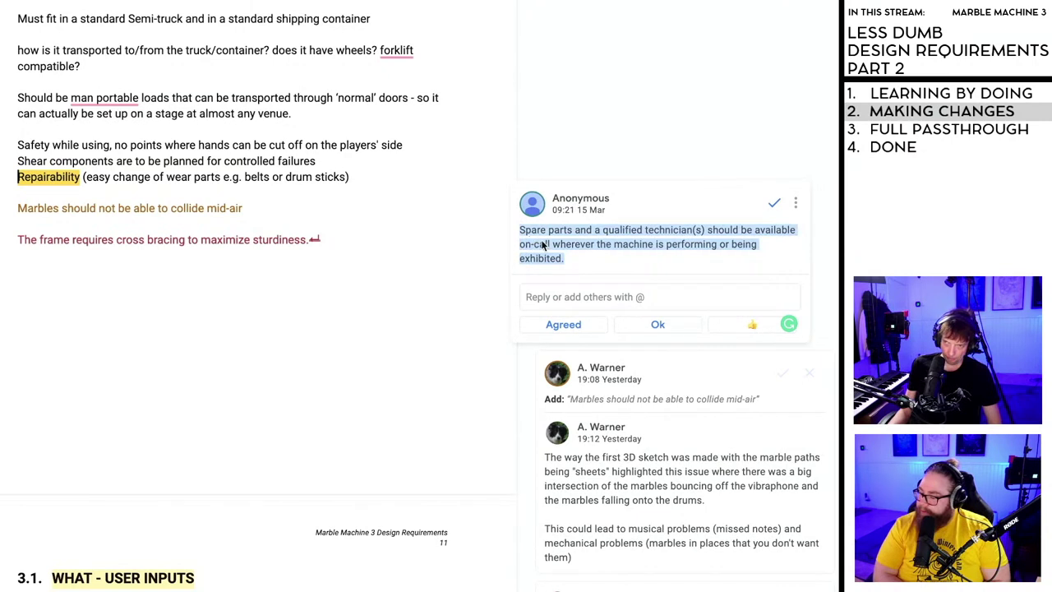
left_click(545, 244)
left_click_drag(598, 263, 520, 234)
key("ctrl+c")
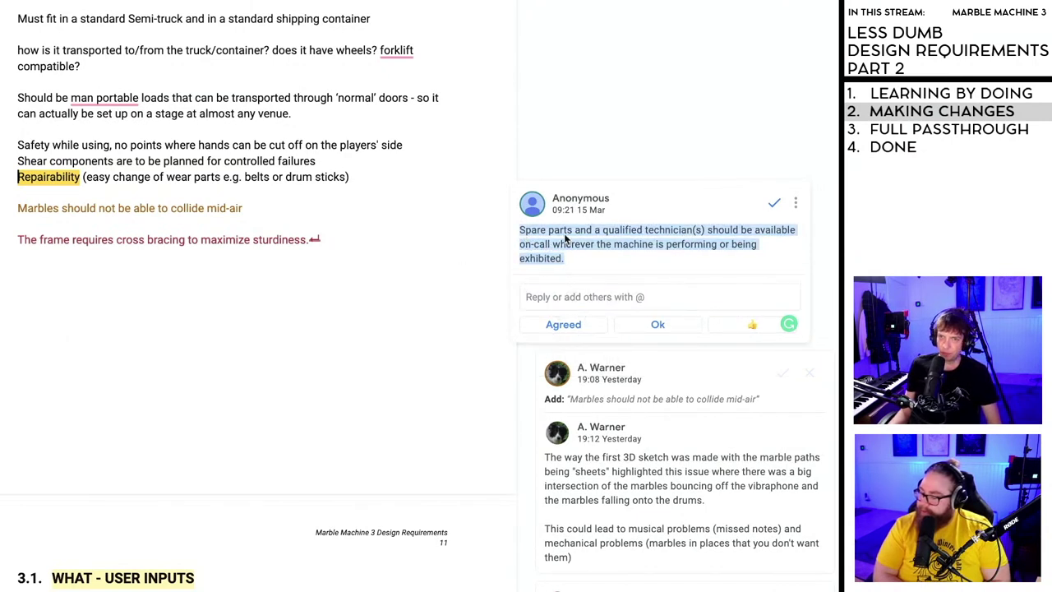
left_click(361, 253)
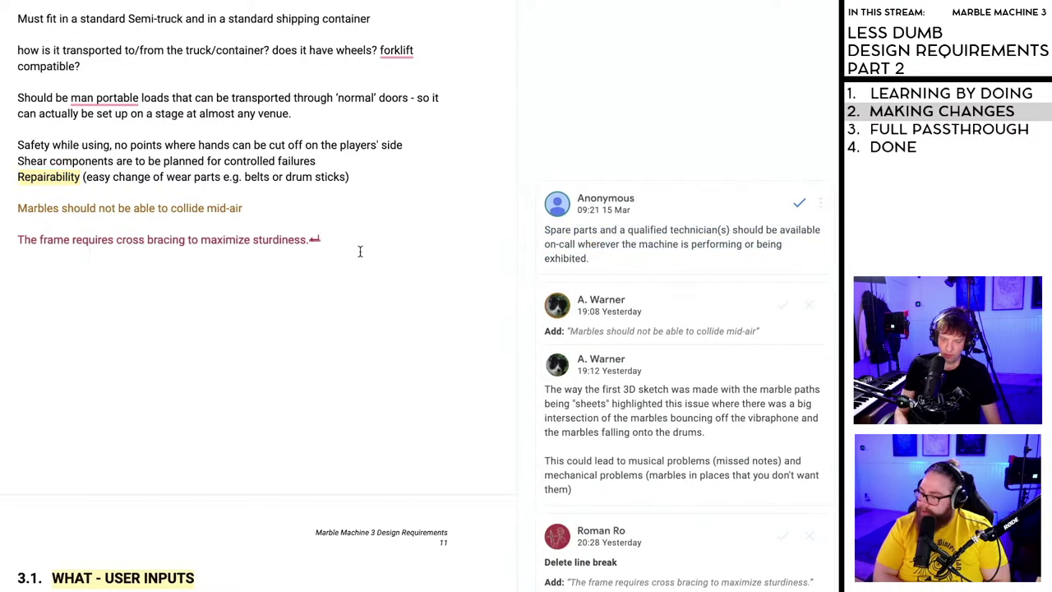
key("Return")
key("ctrl+v")
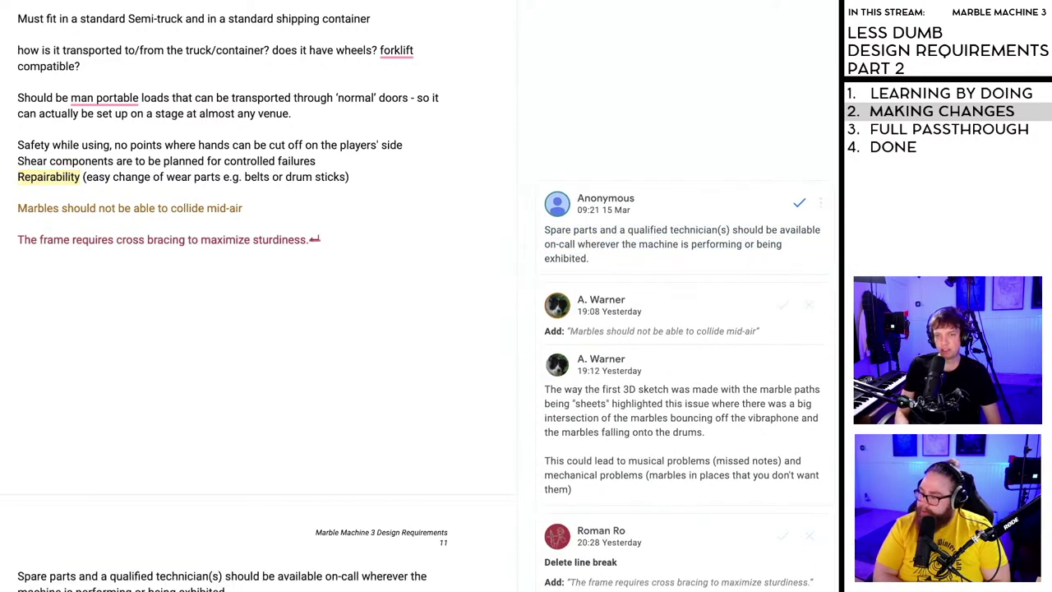
scroll(419, 262, "down", 1)
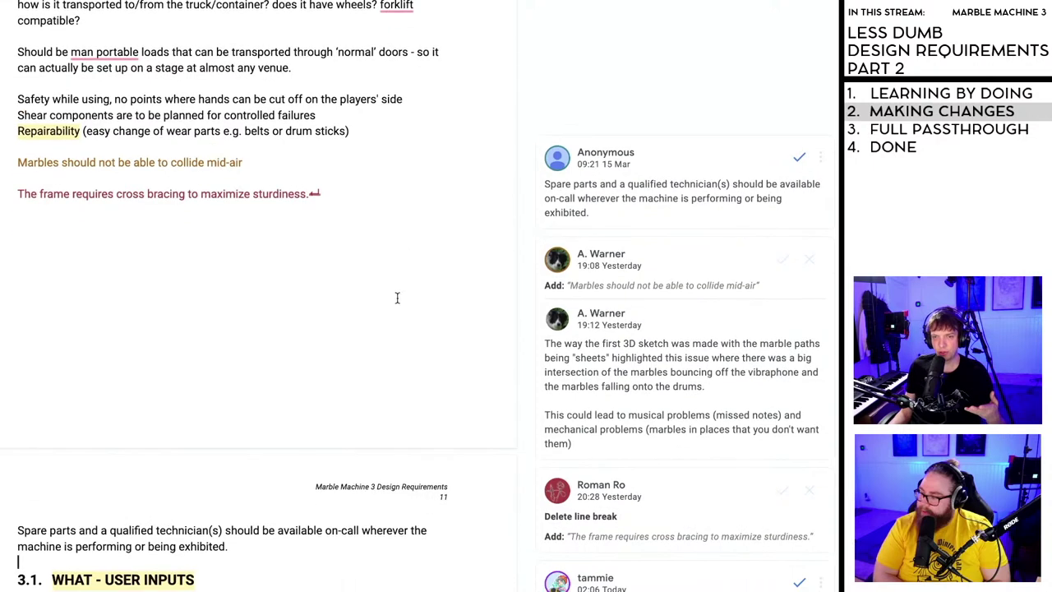
scroll(382, 311, "down", 1)
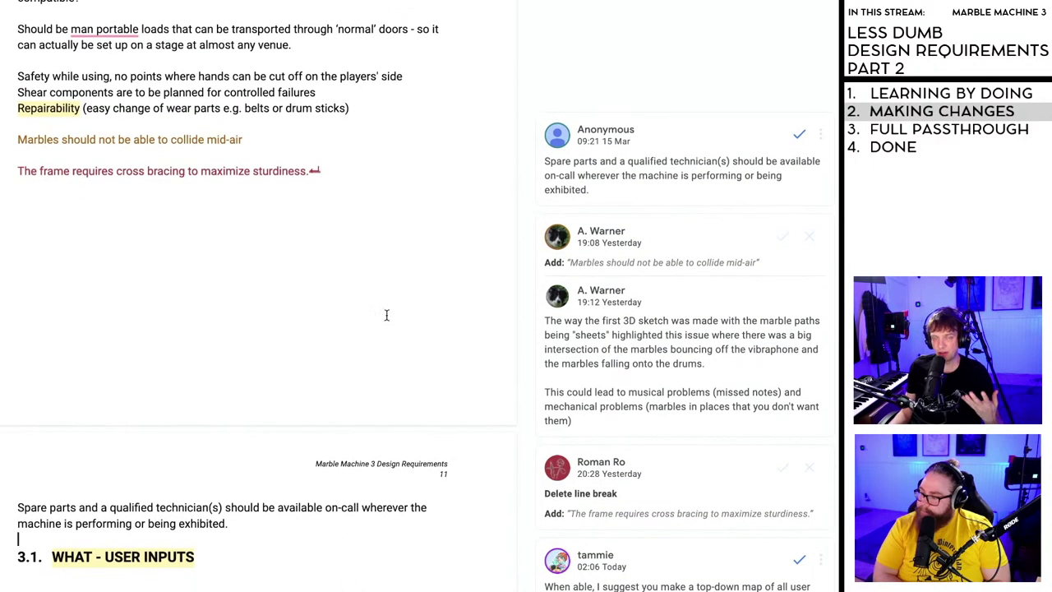
- Resolve the spare-parts comment and reject the mid-air collision and cross-bracing suggestions
left_click(397, 220)
left_click(286, 241)
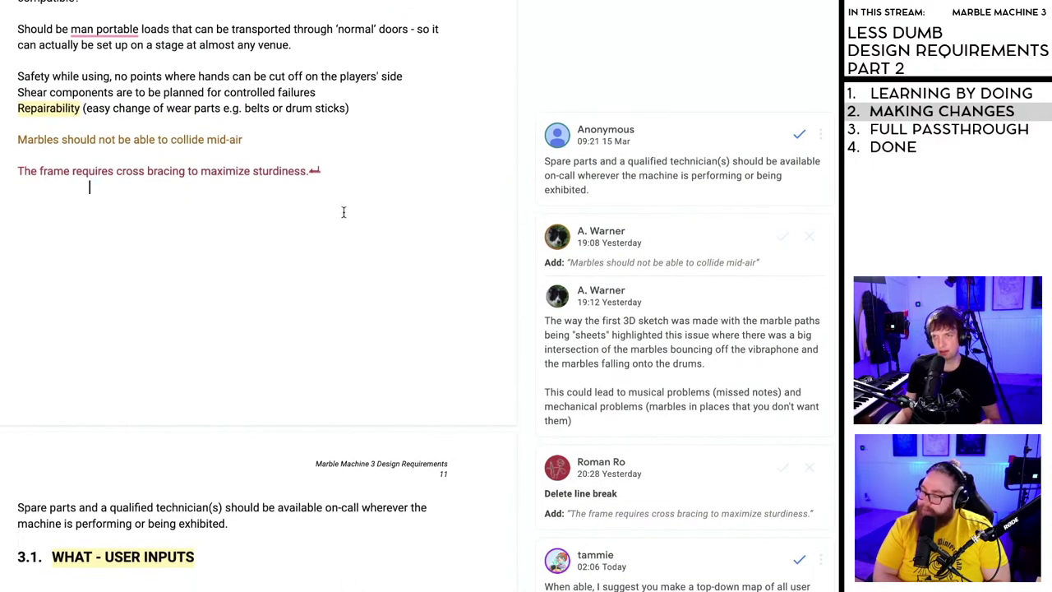
left_click(83, 140)
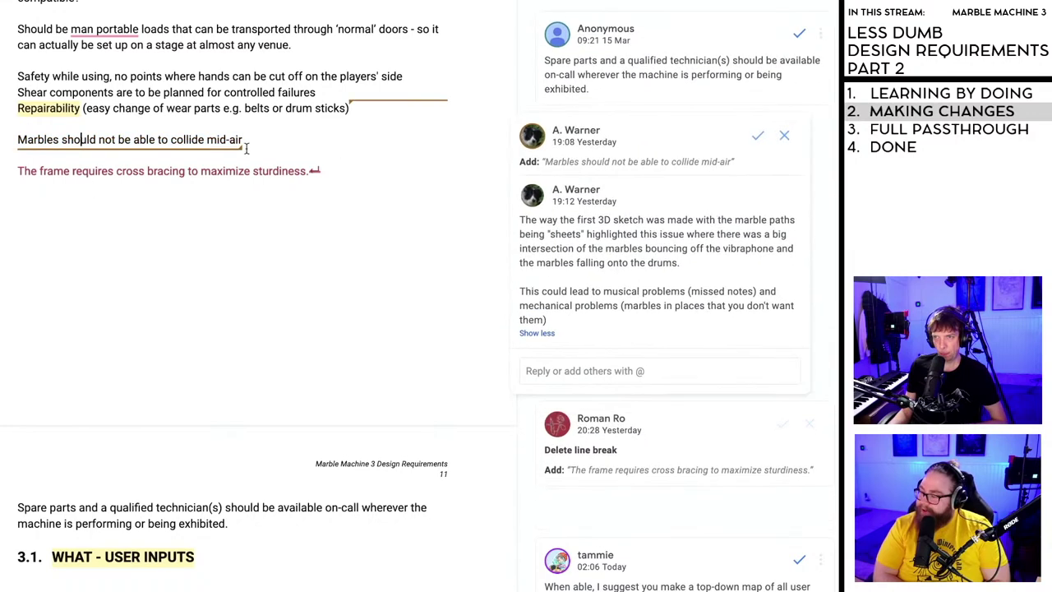
scroll(317, 284, "up", 1)
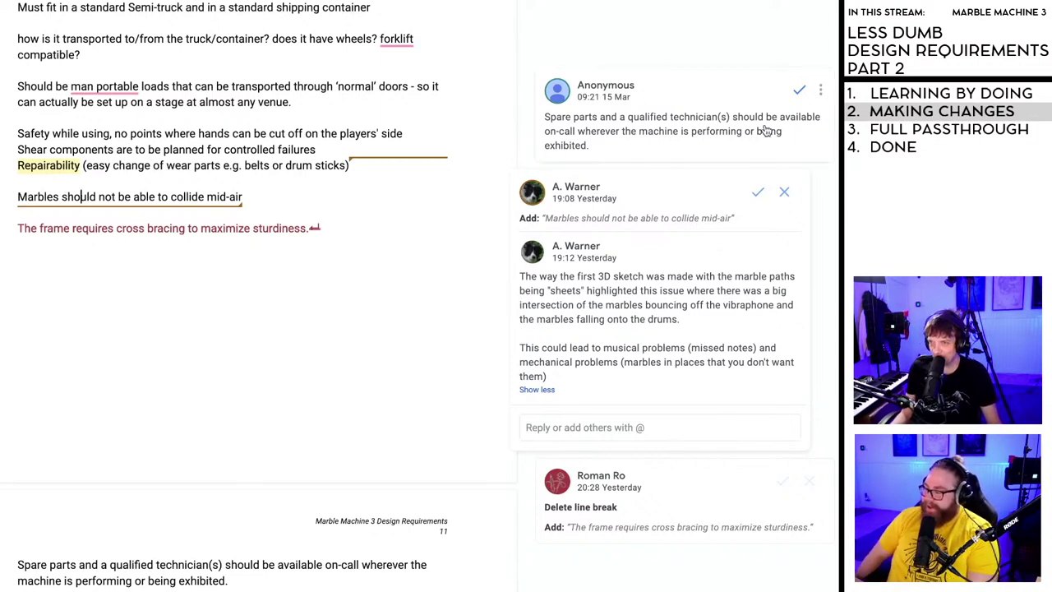
left_click(799, 88)
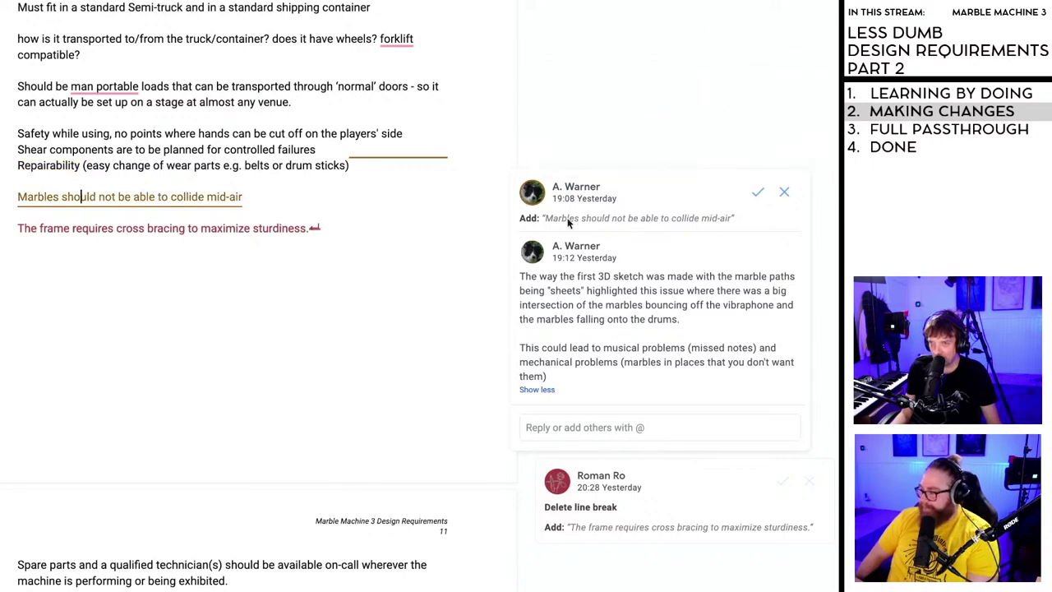
scroll(598, 285, "down", 1)
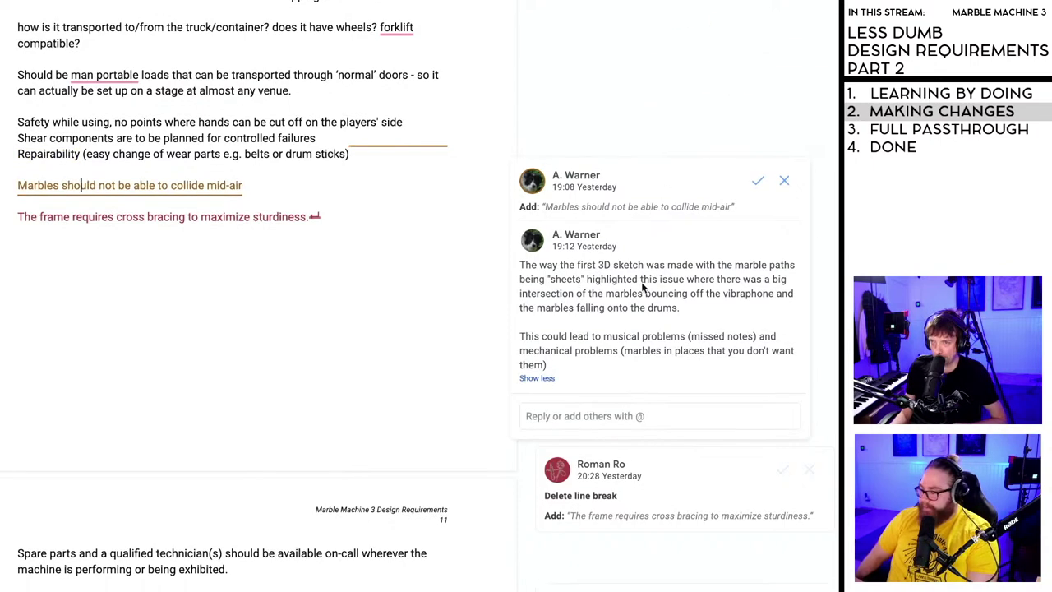
scroll(628, 281, "down", 1)
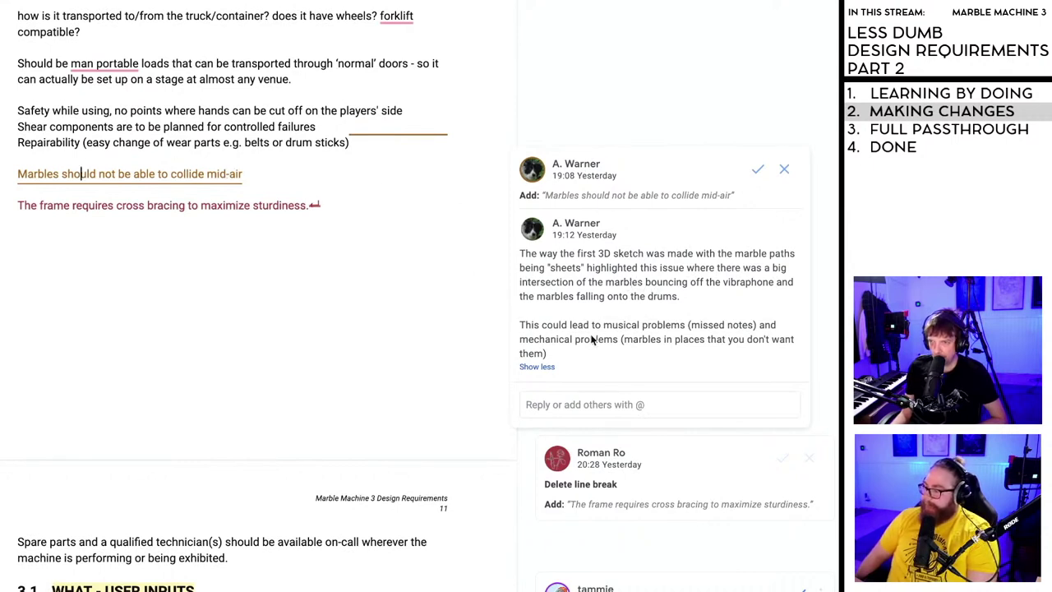
left_click(783, 171)
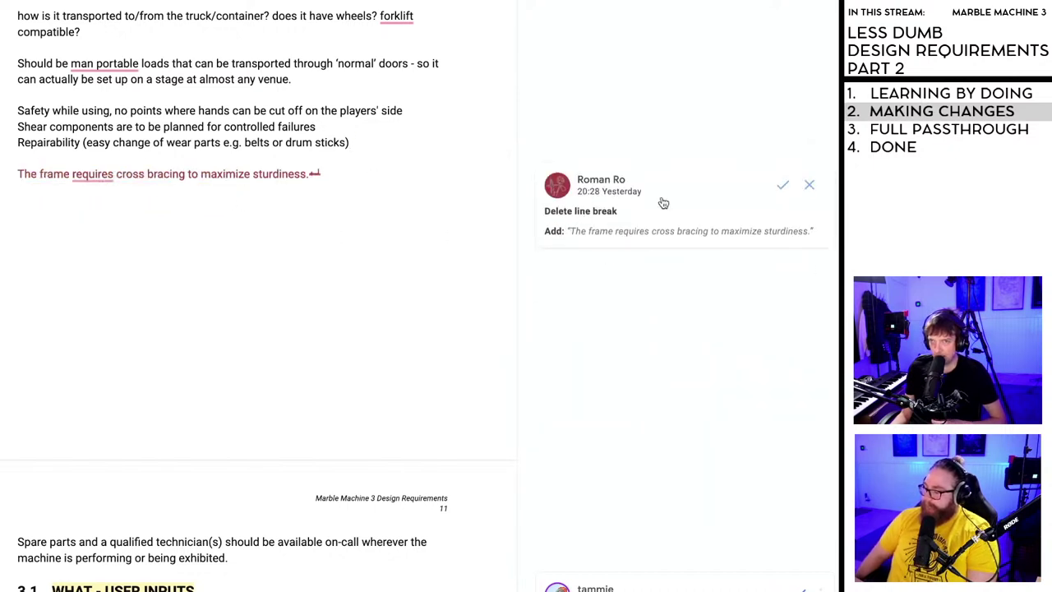
left_click(810, 185)
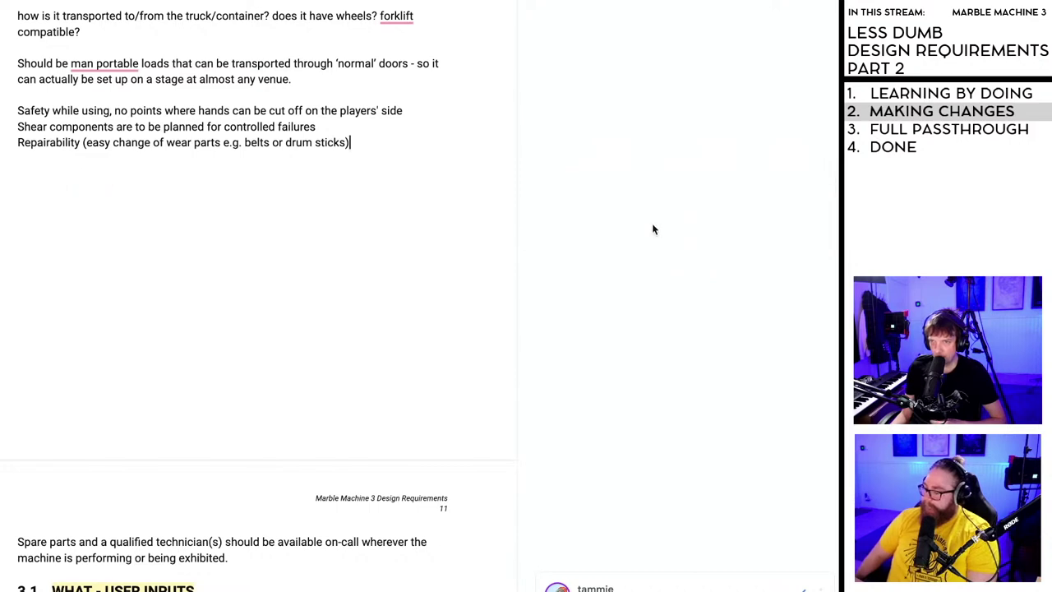
- Resolve the top-down map of user interface locations comment on the WHAT - USER INPUTS heading
scroll(419, 307, "down", 4)
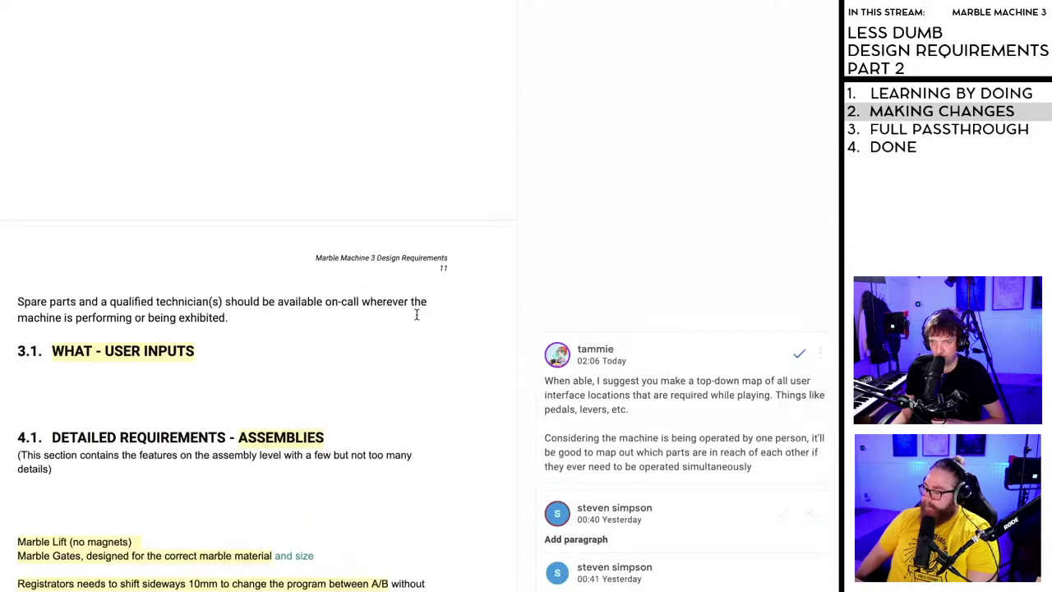
scroll(710, 344, "down", 1)
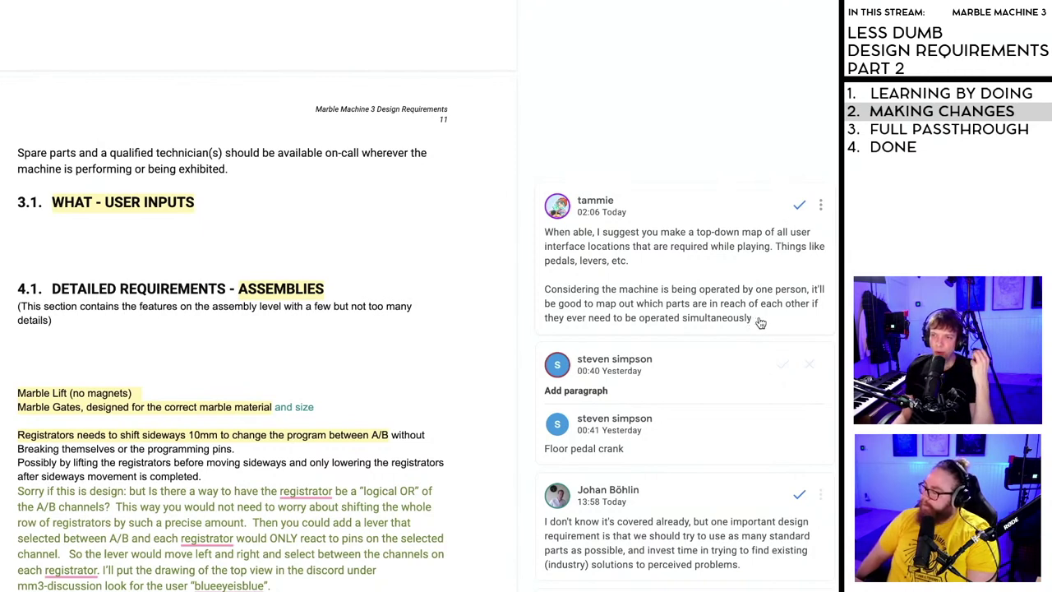
left_click_drag(760, 322, 542, 231)
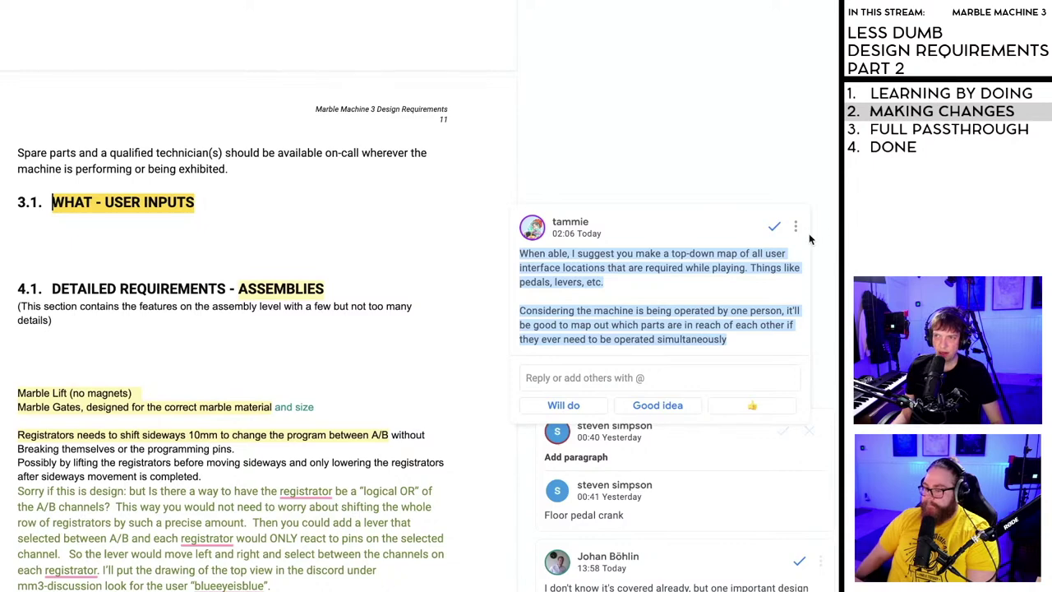
left_click(773, 227)
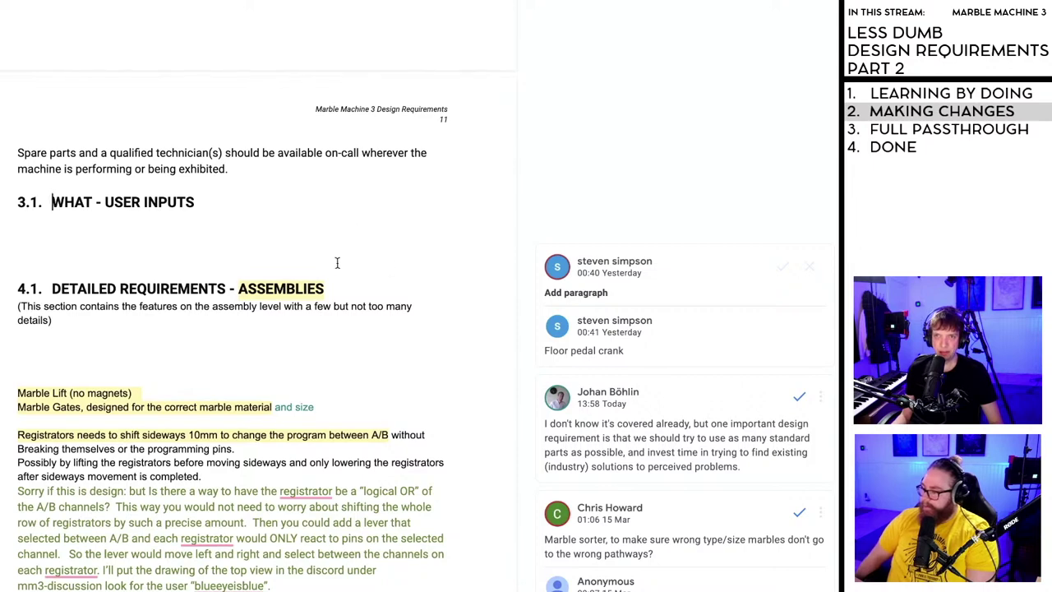
- Accept the suggestion removing the empty paragraph between sections 3.1 and 4.1
scroll(332, 263, "up", 2)
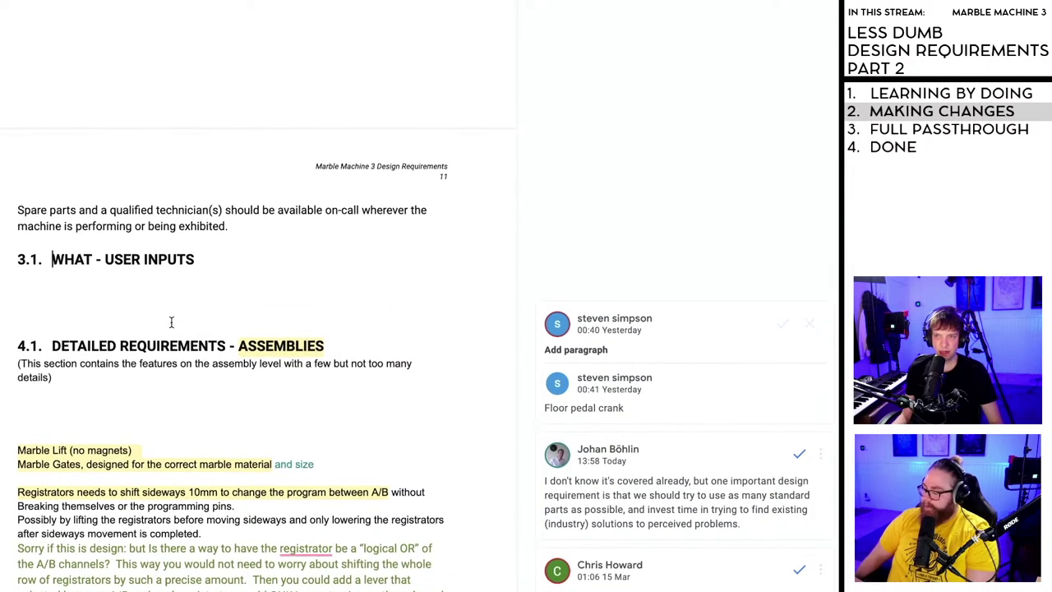
scroll(175, 309, "down", 1)
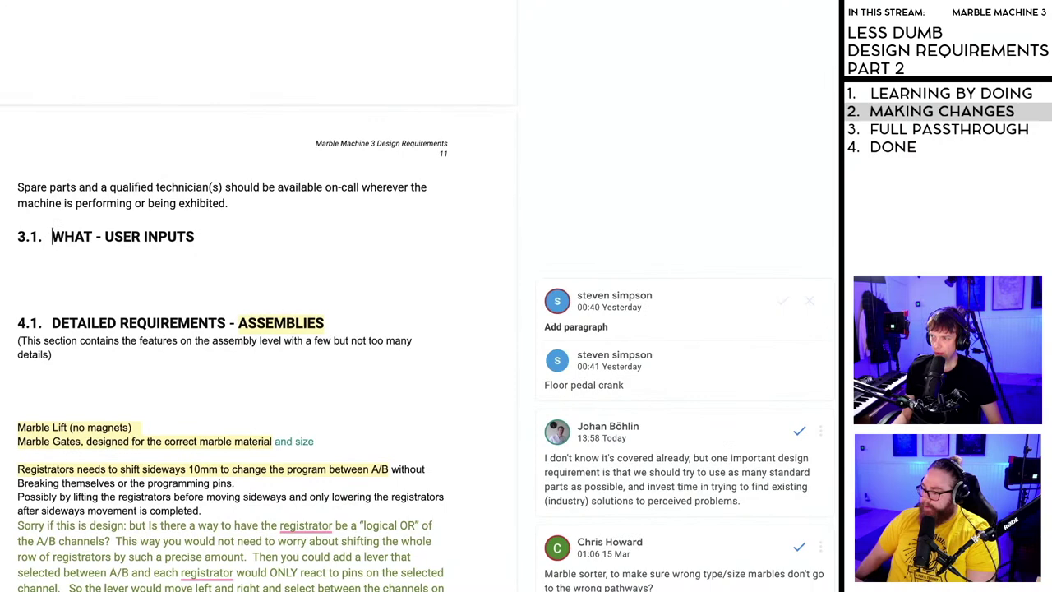
scroll(411, 295, "down", 10)
scroll(411, 296, "up", 1)
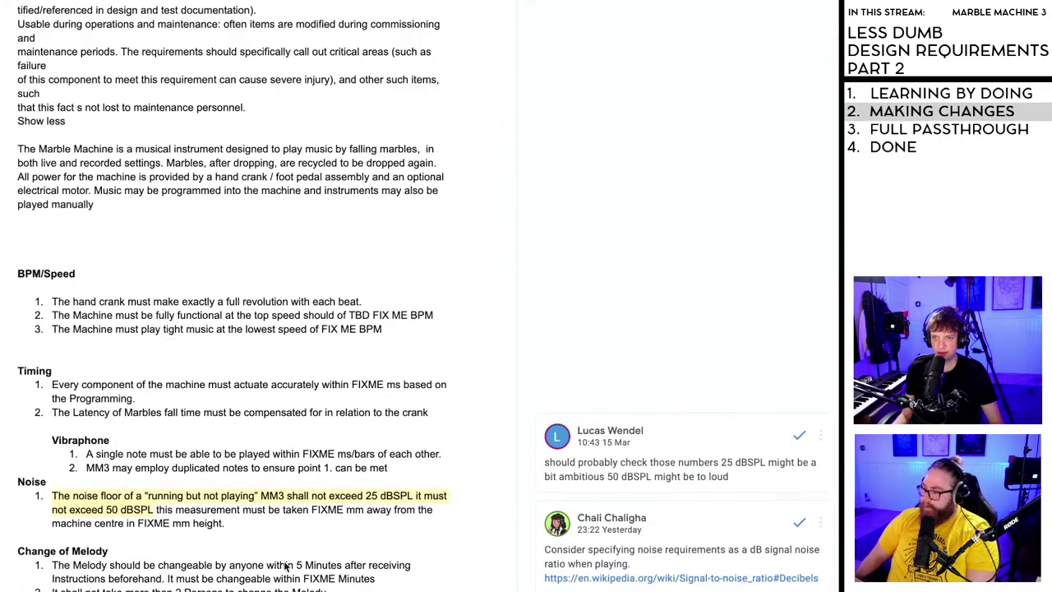
scroll(297, 533, "down", 15)
scroll(296, 533, "down", 15)
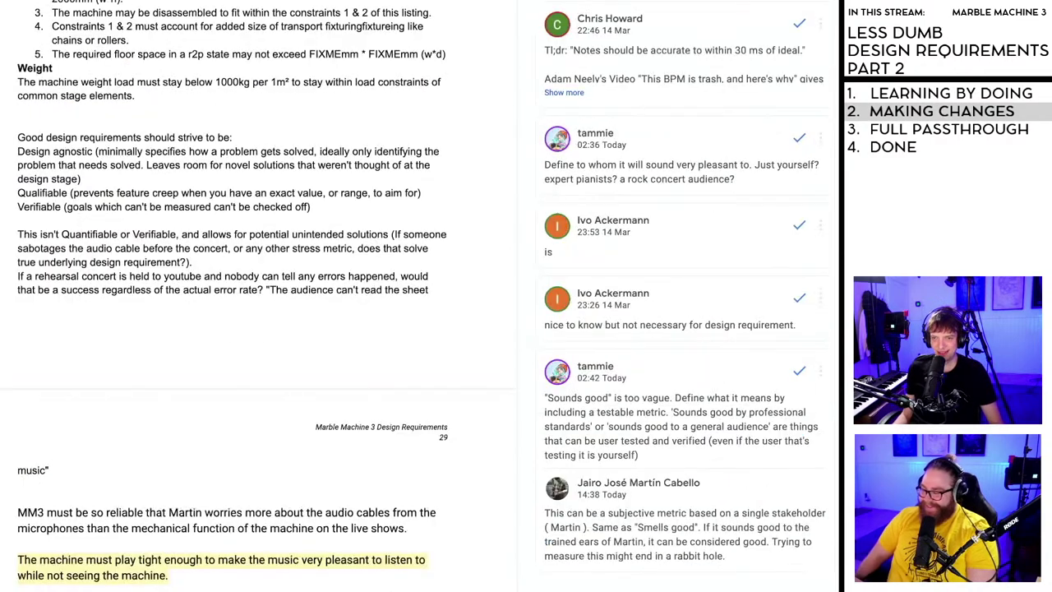
scroll(263, 296, "down", 10)
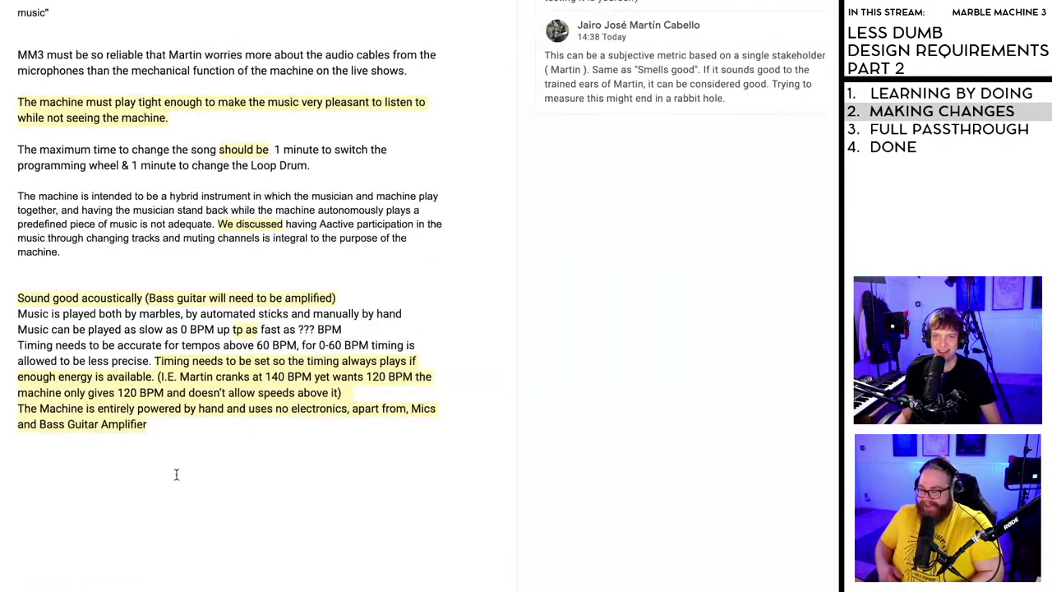
scroll(241, 475, "down", 4)
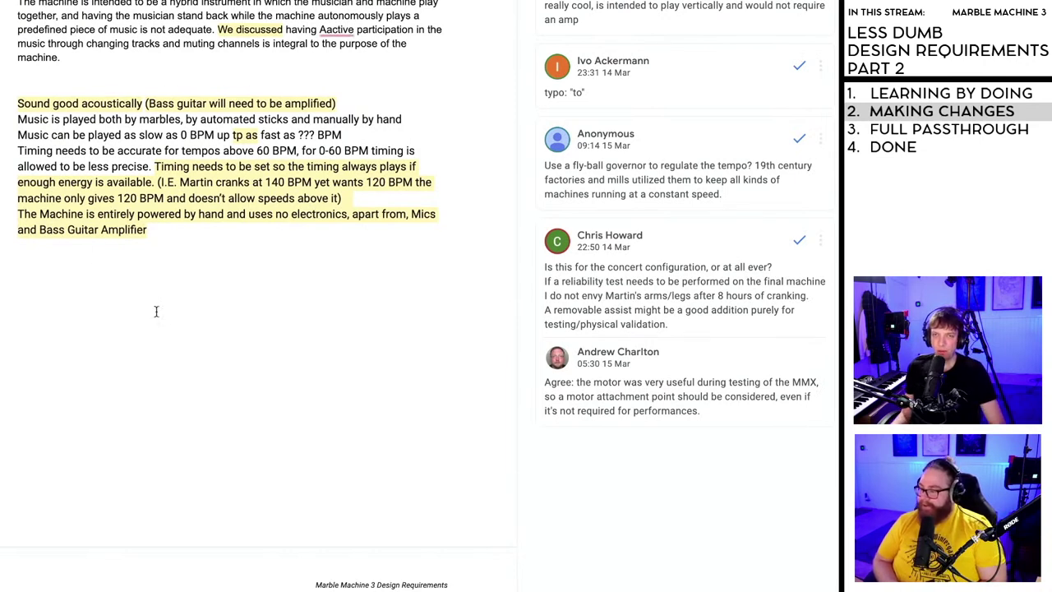
scroll(207, 411, "up", 3)
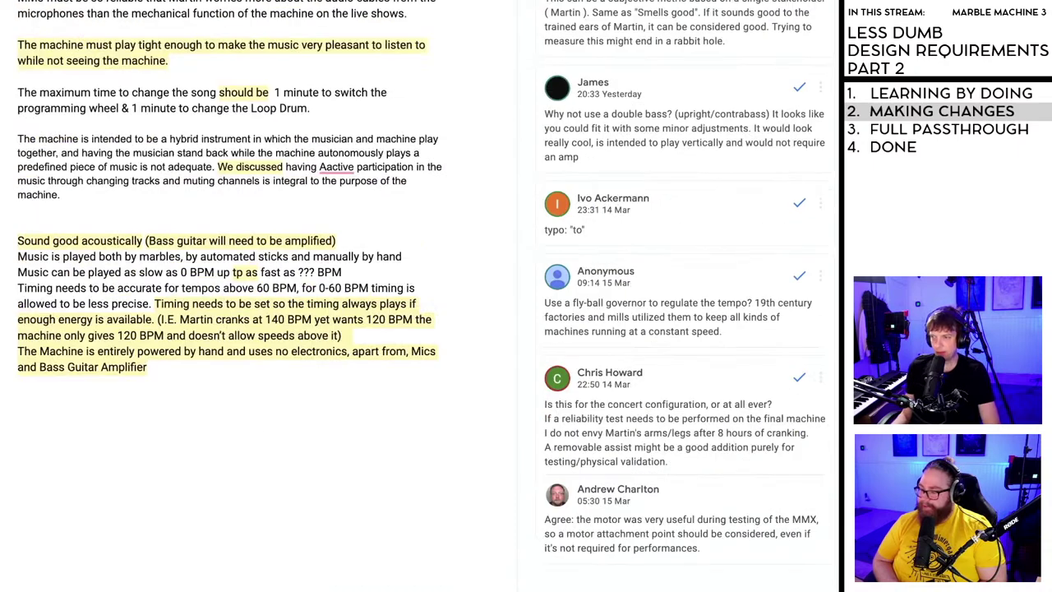
scroll(246, 329, "up", 1)
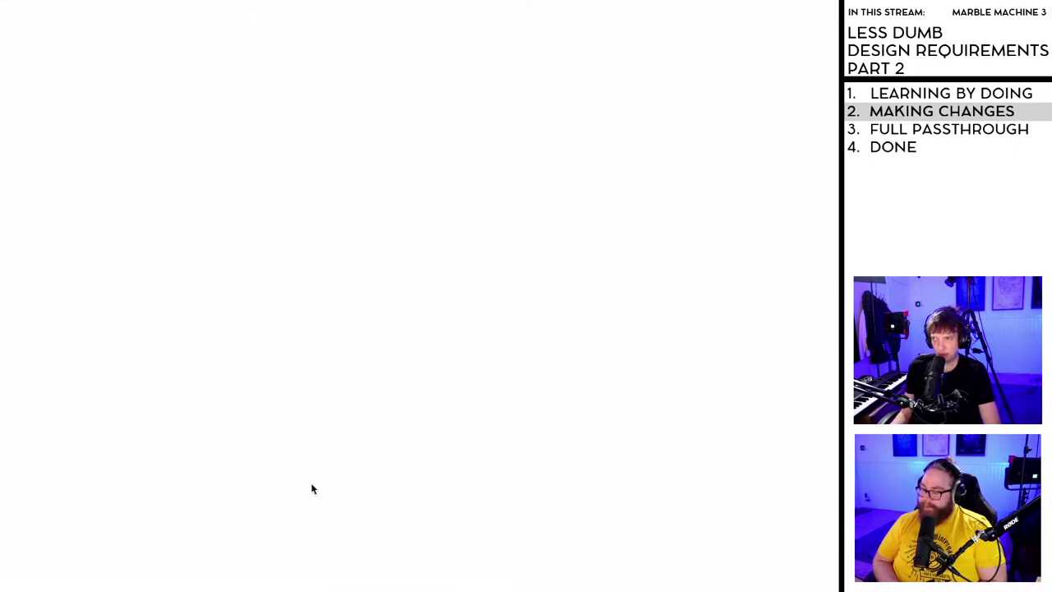
scroll(356, 493, "up", 2)
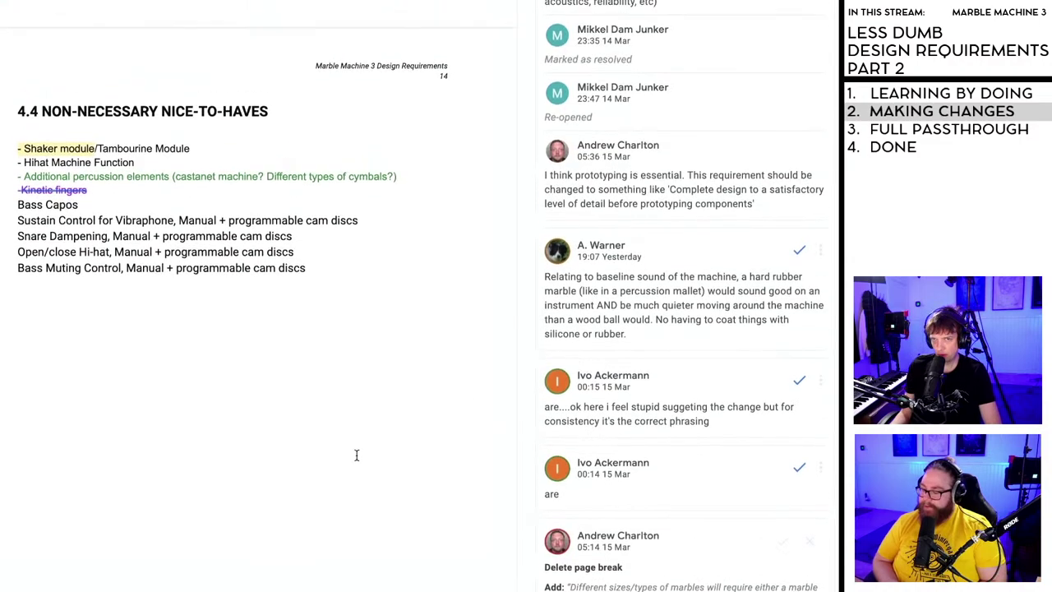
scroll(356, 458, "up", 4)
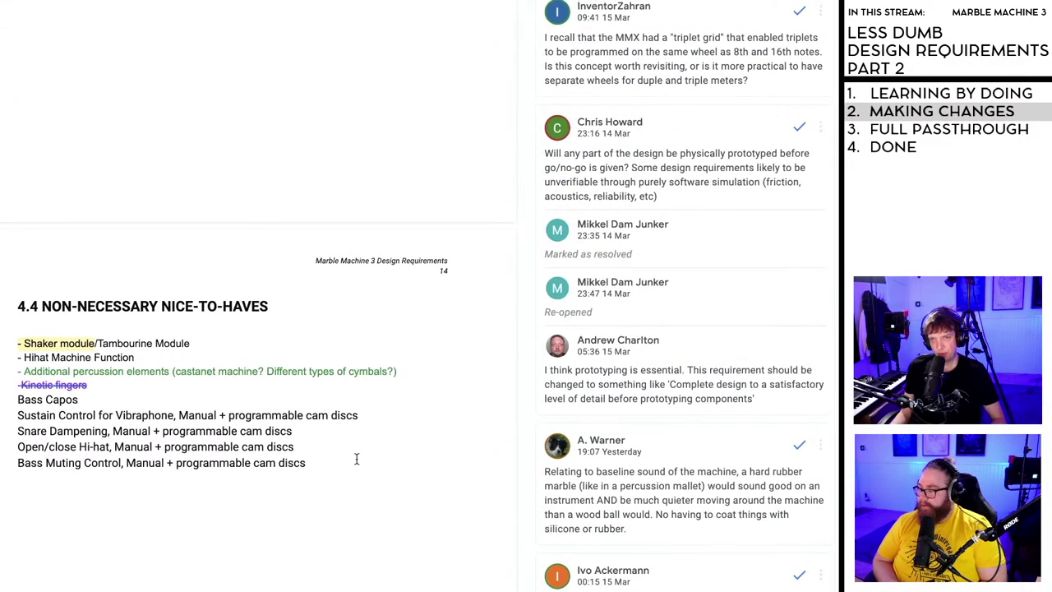
scroll(356, 458, "up", 10)
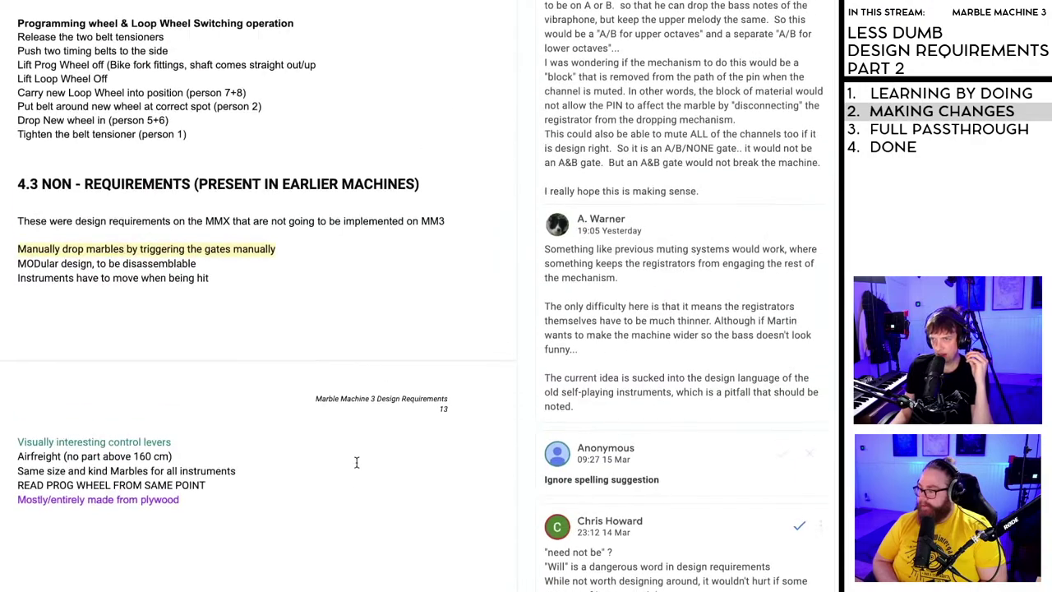
scroll(357, 461, "up", 10)
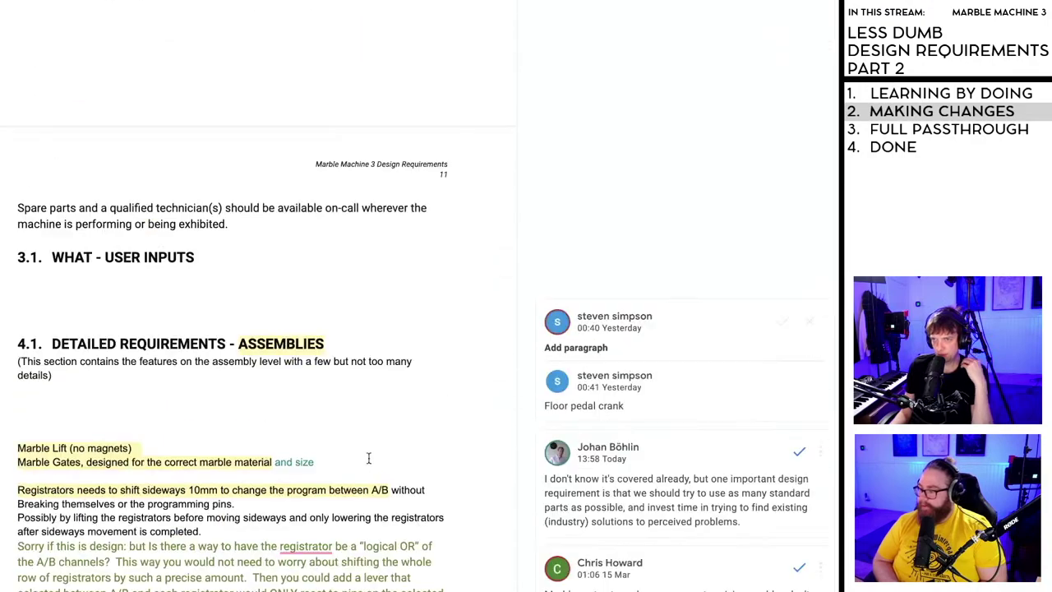
left_click(808, 322)
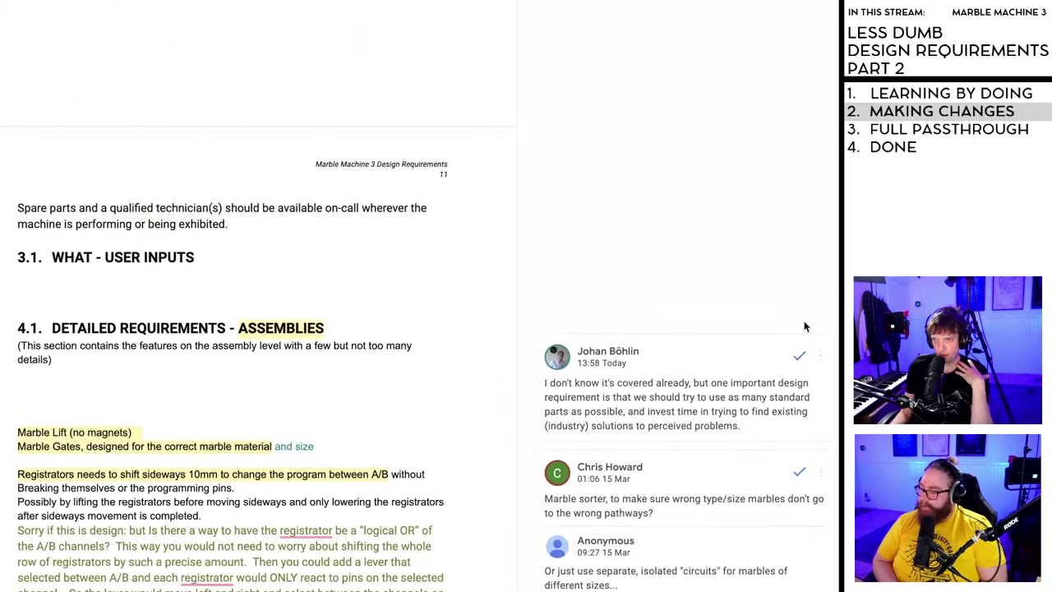
- Resolve the comment about using standard parts and existing industry solutions
scroll(662, 385, "down", 2)
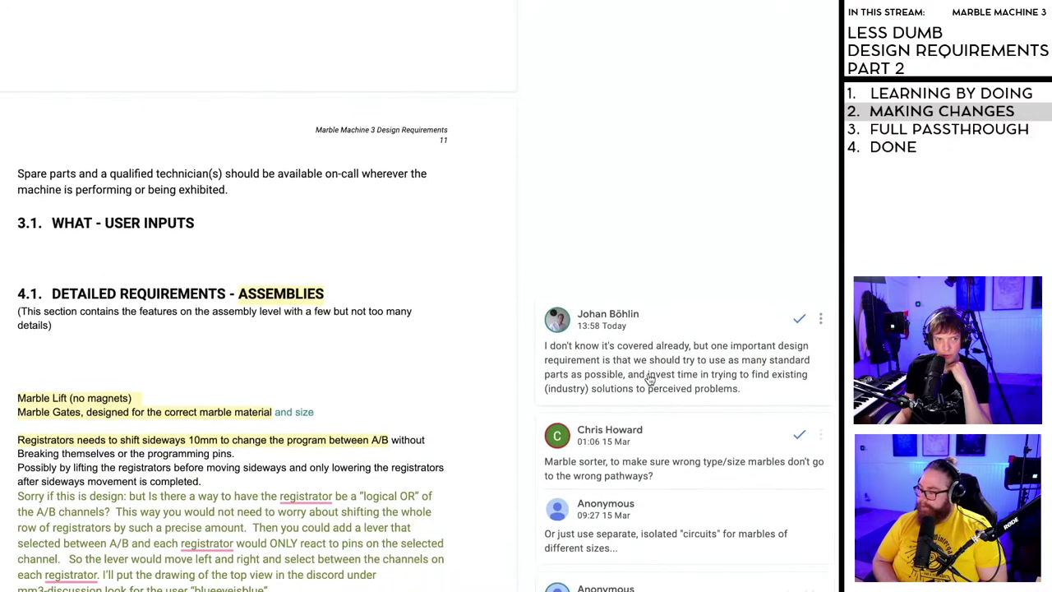
scroll(649, 378, "down", 5)
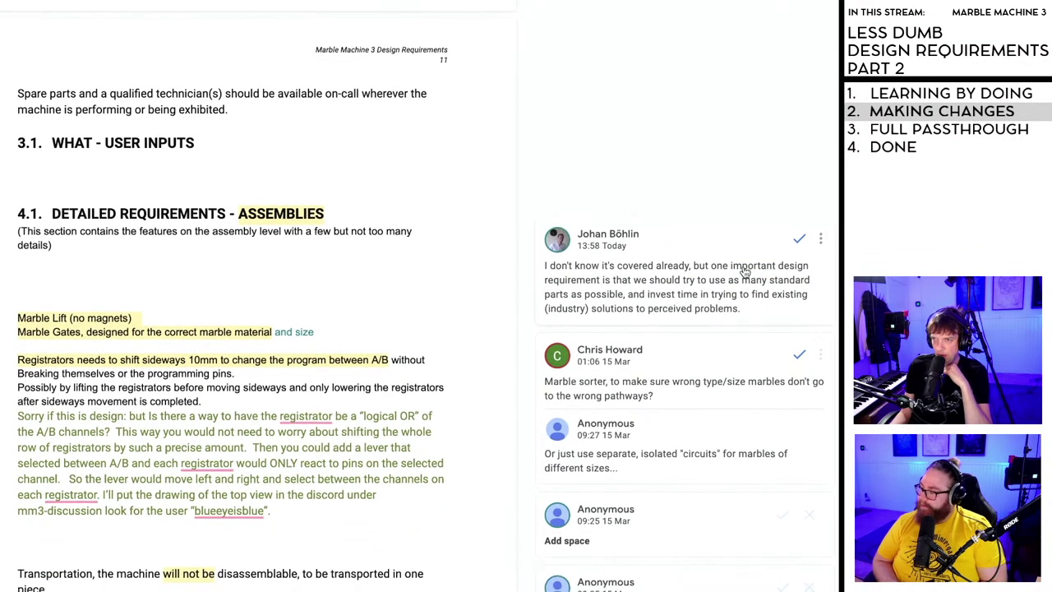
scroll(658, 284, "down", 1)
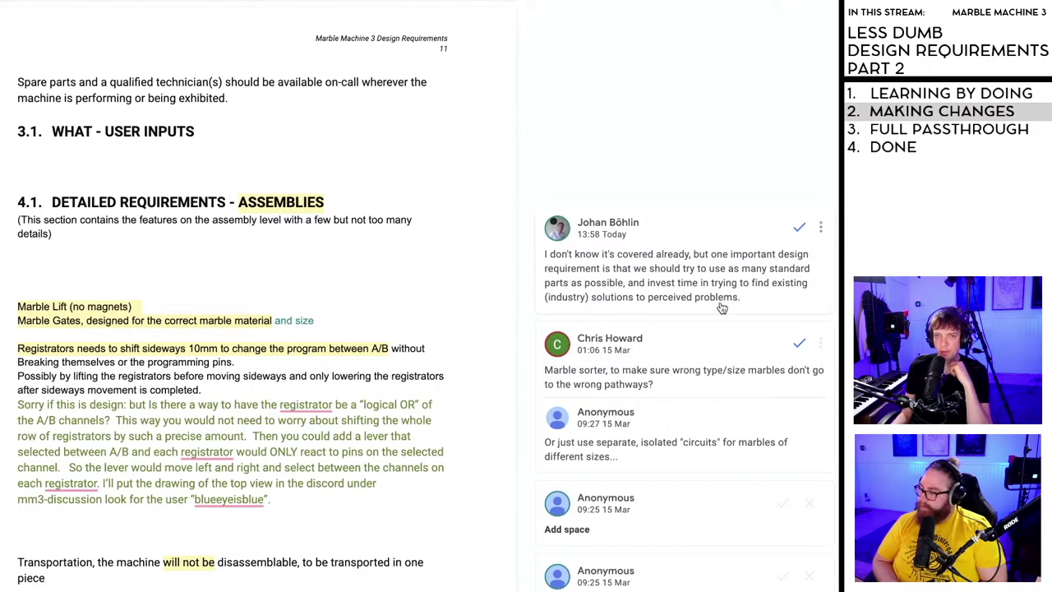
left_click(800, 229)
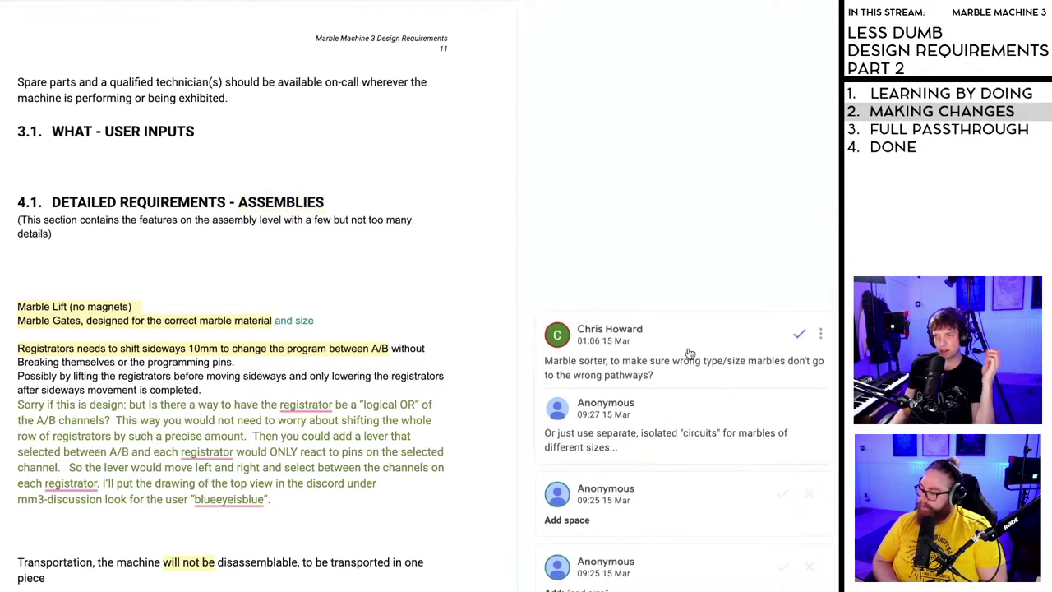
scroll(694, 331, "down", 1)
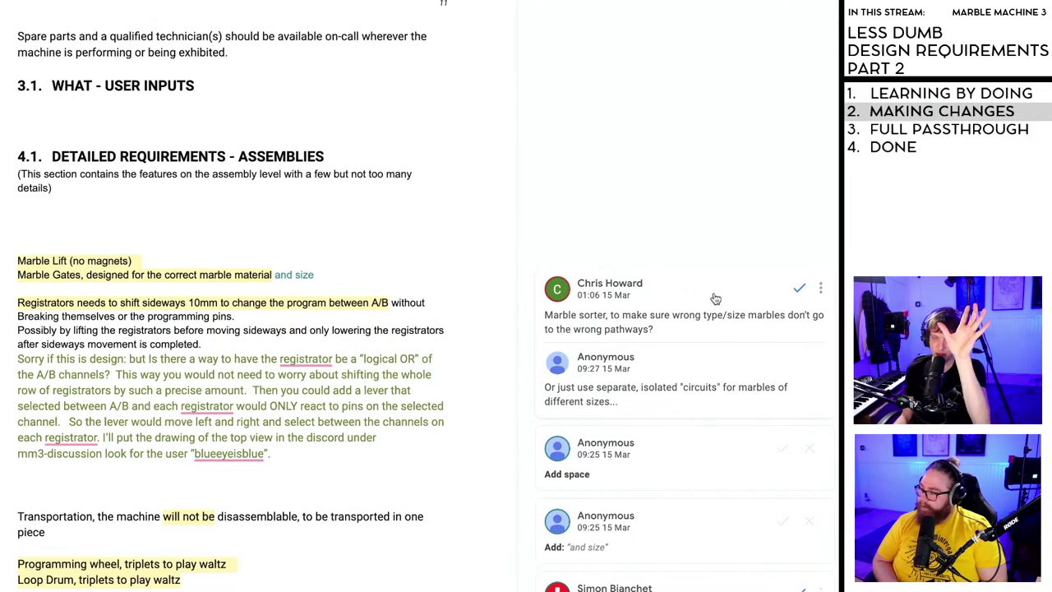
scroll(707, 263, "down", 3)
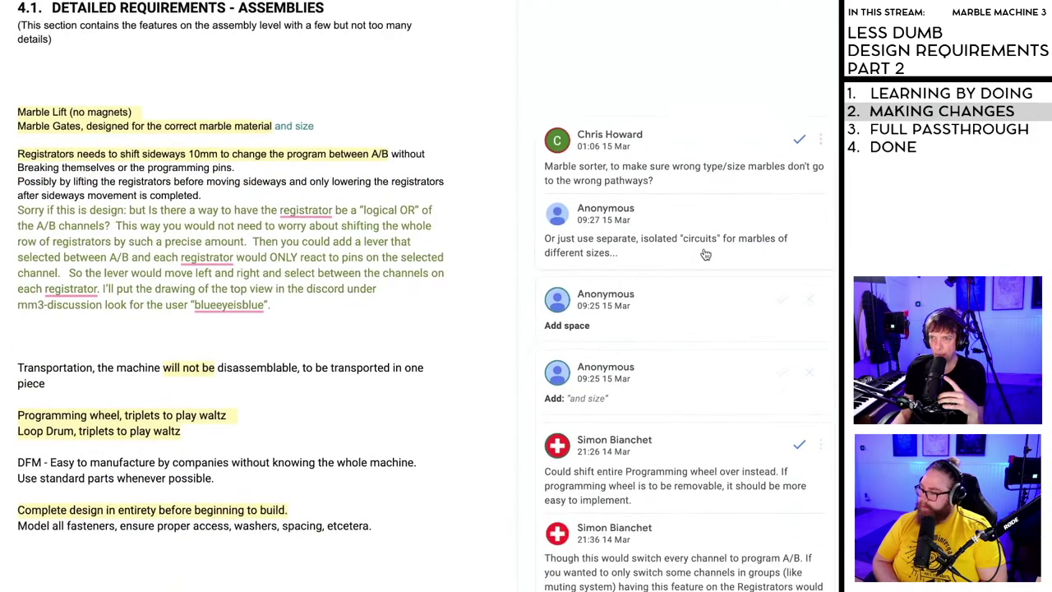
scroll(705, 257, "up", 2)
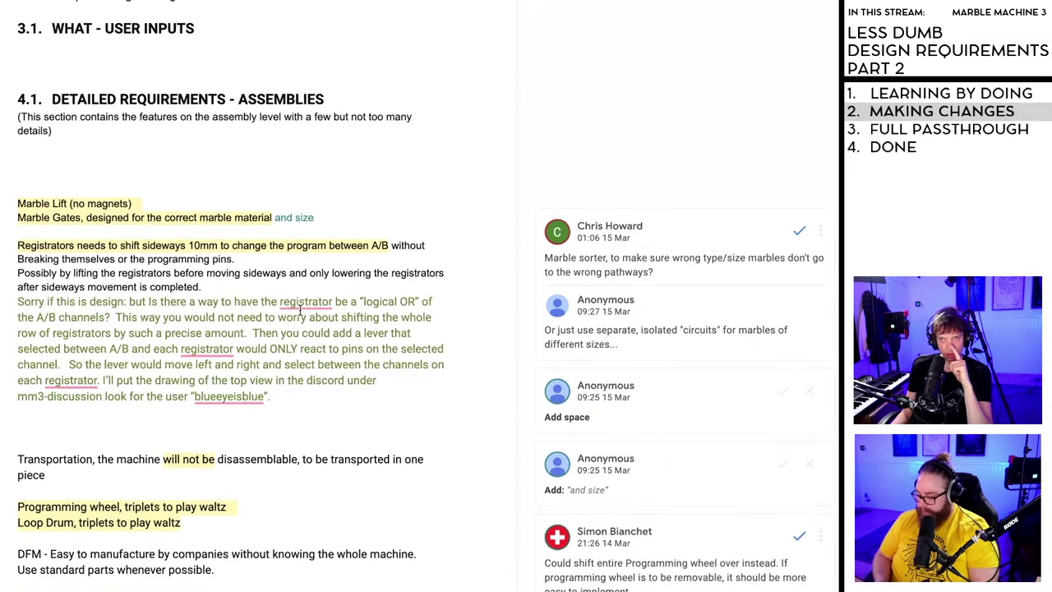
scroll(300, 310, "up", 3)
scroll(300, 311, "down", 2)
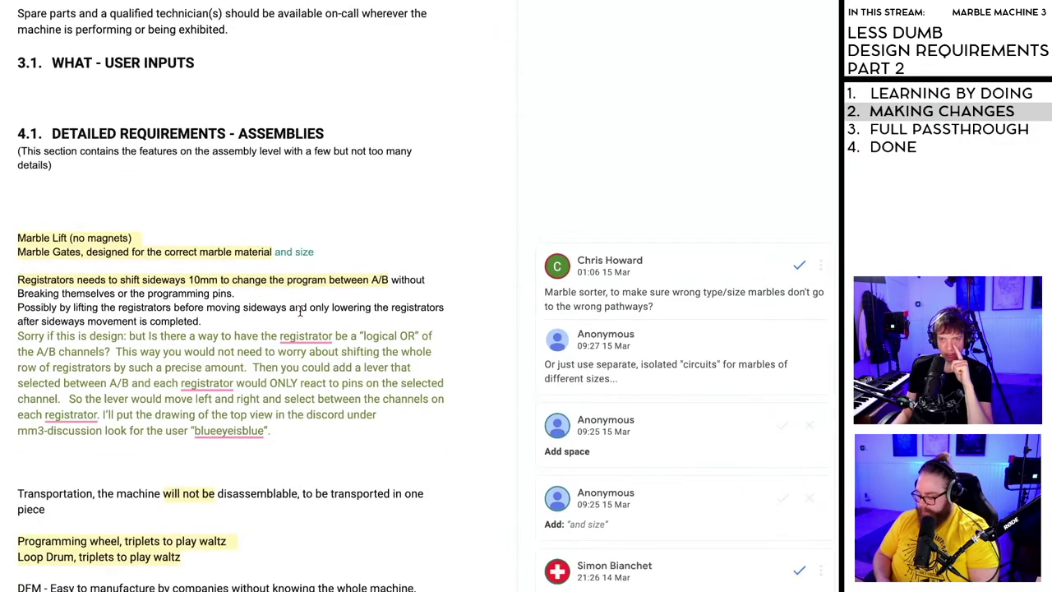
scroll(283, 280, "up", 3)
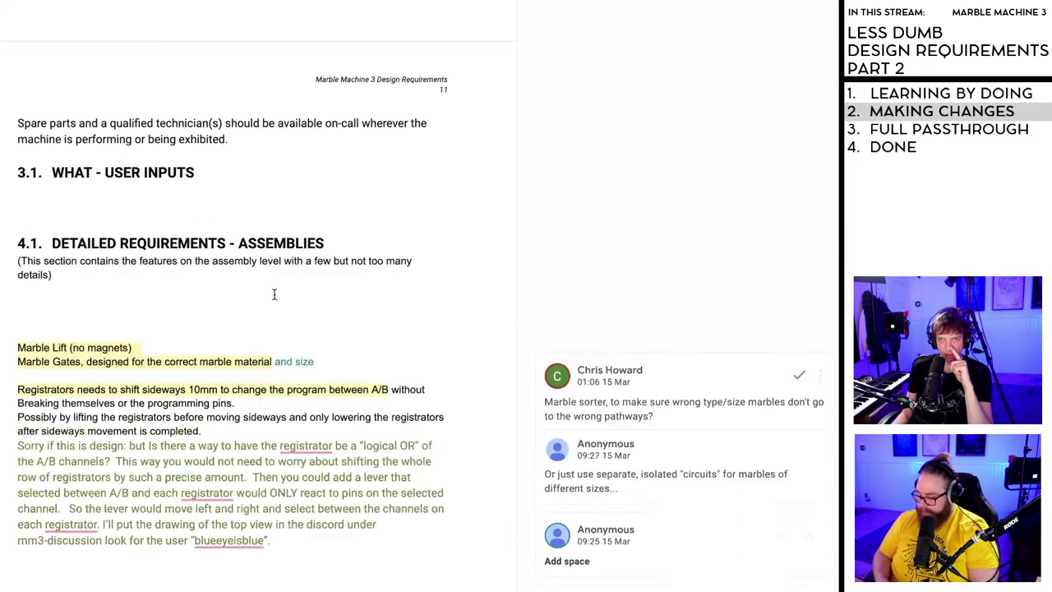
scroll(279, 312, "down", 3)
scroll(280, 338, "down", 2)
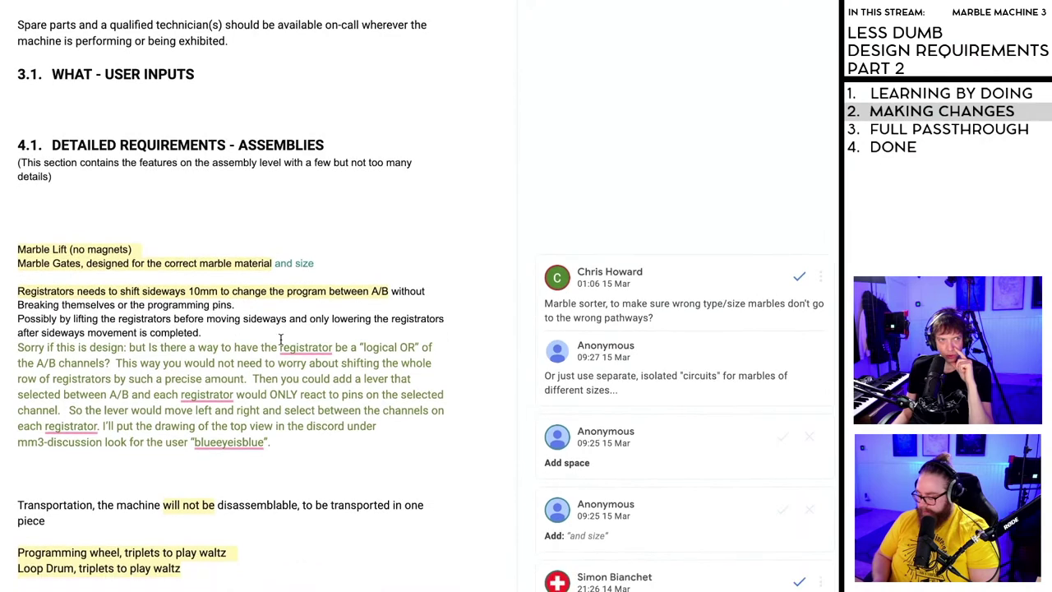
- Add a non-bold 'Marble sorters' entry above Marble Lift (no magnets) in section 4.1
left_click(68, 479)
double_click(71, 216)
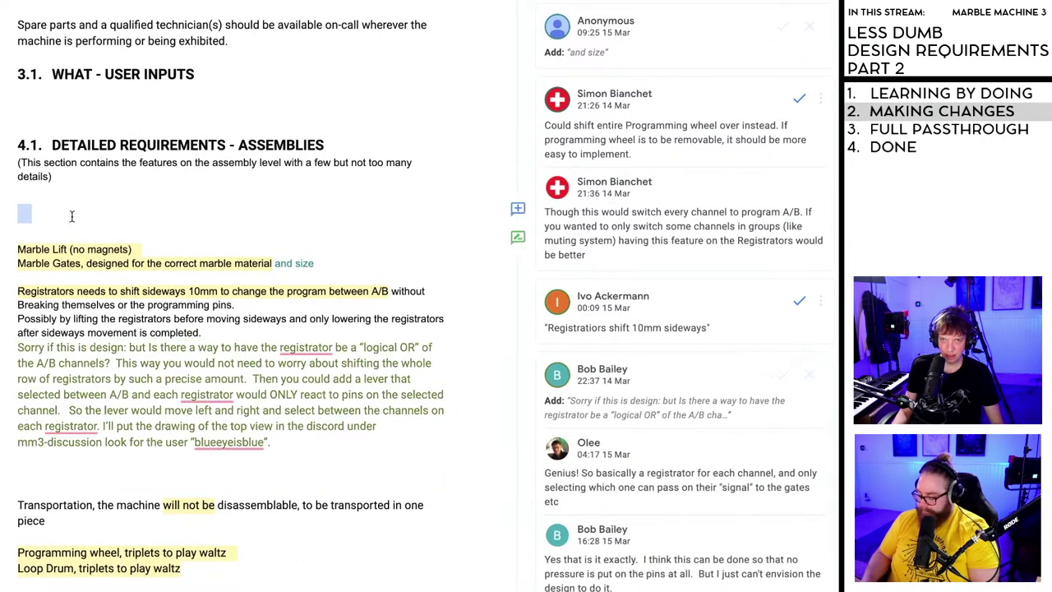
type("Marble so")
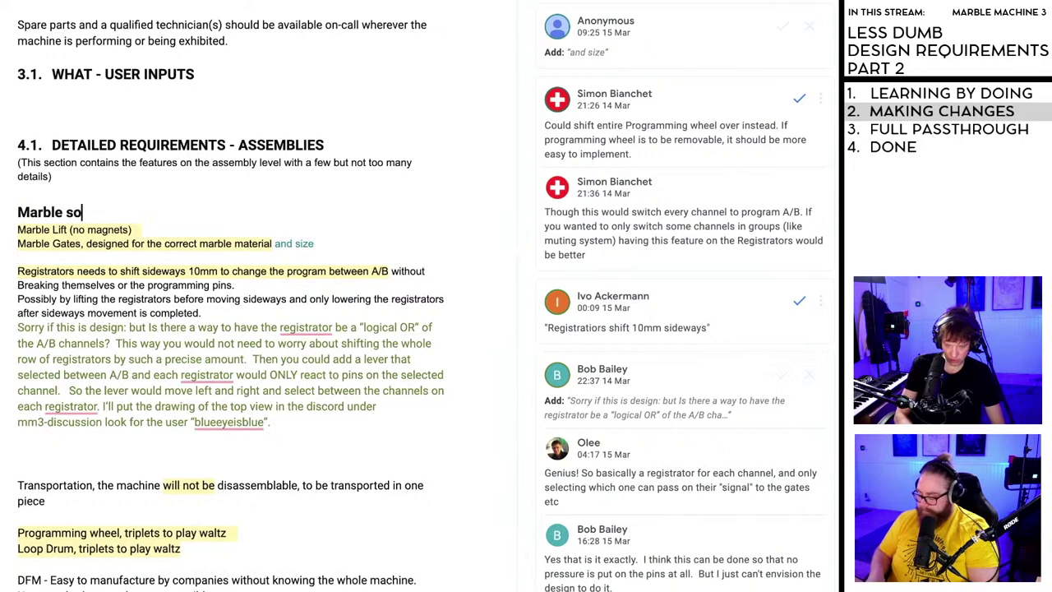
type("rters")
key("Return")
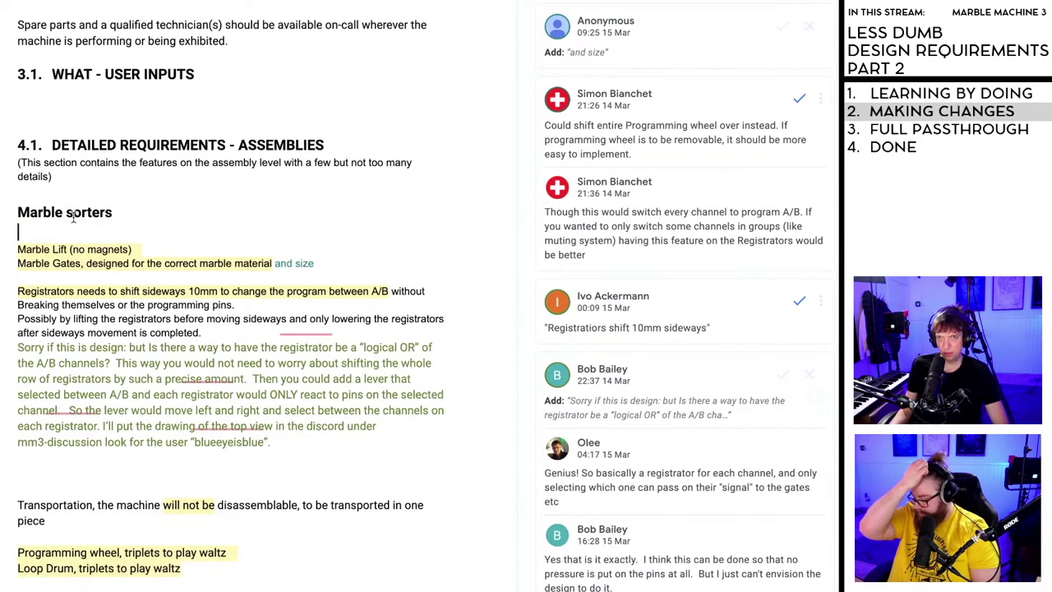
left_click_drag(112, 213, 14, 213)
key("ctrl+b")
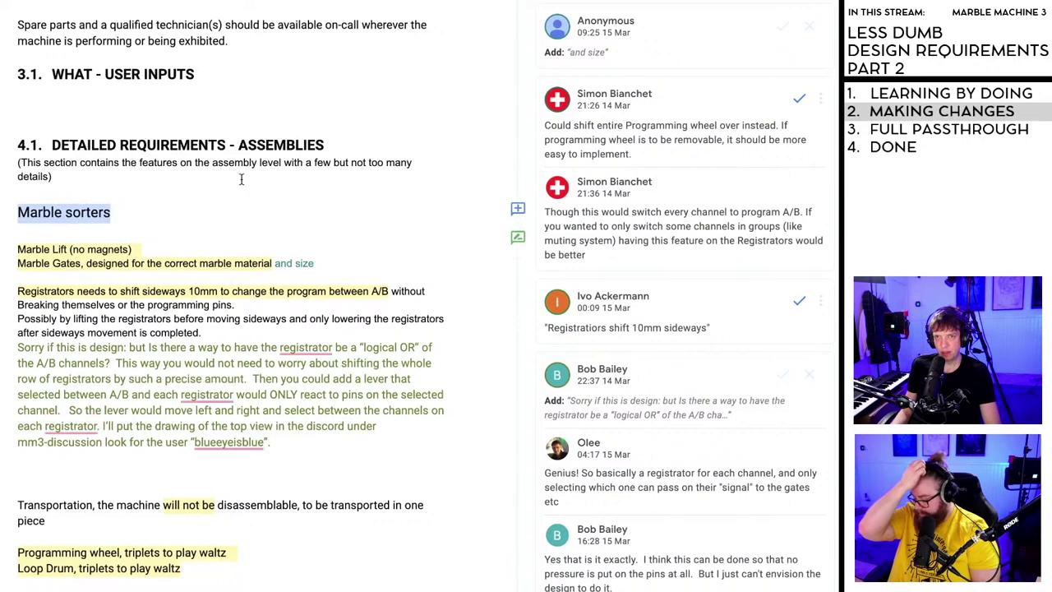
scroll(755, 297, "up", 4)
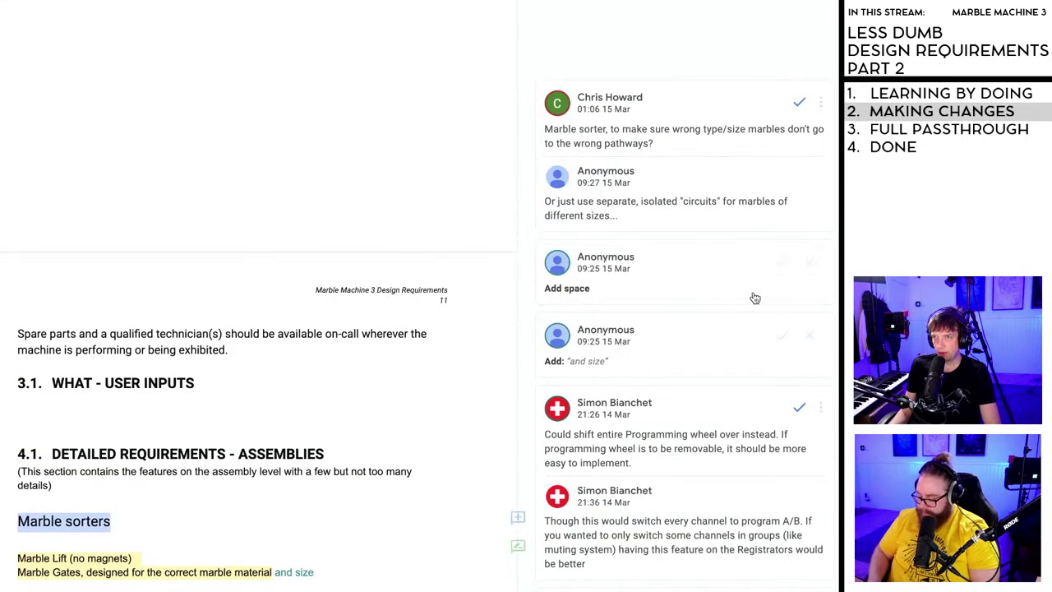
- Resolve the marble sorter comment thread and accept the suggested 'and size' addition
left_click(799, 102)
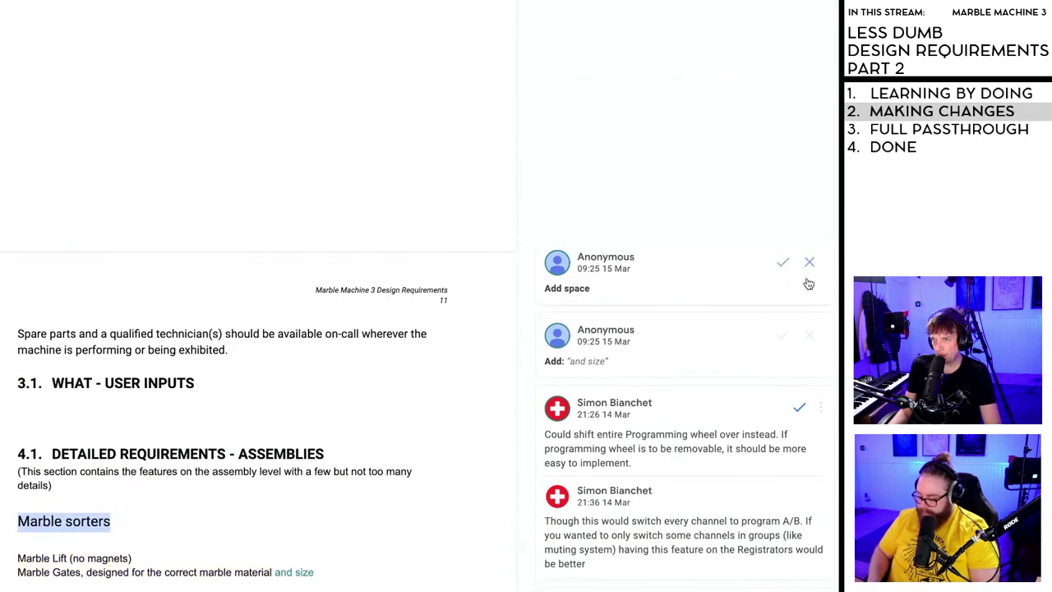
scroll(697, 291, "down", 1)
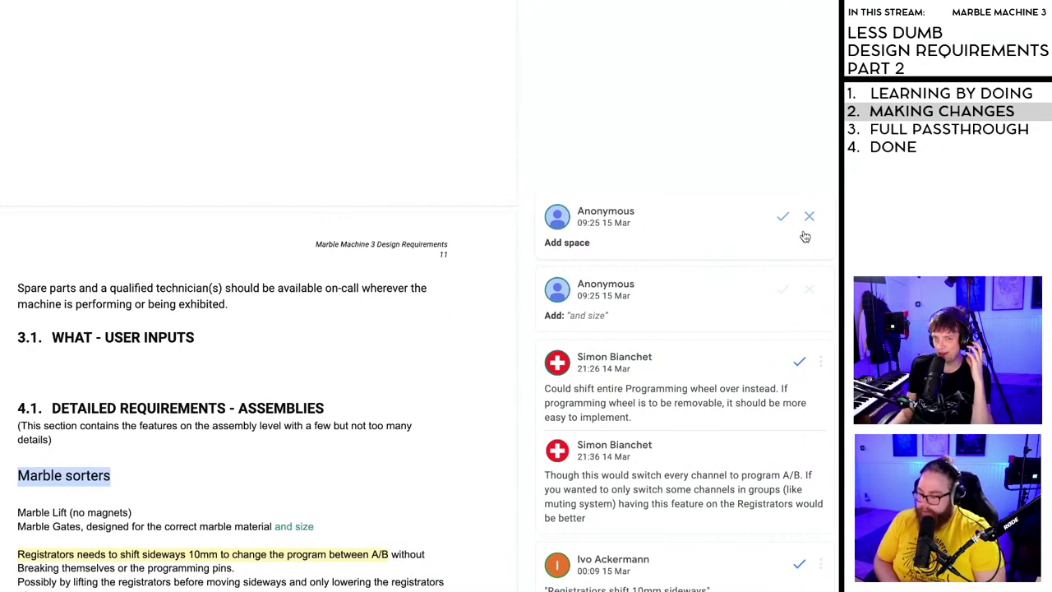
left_click(782, 290)
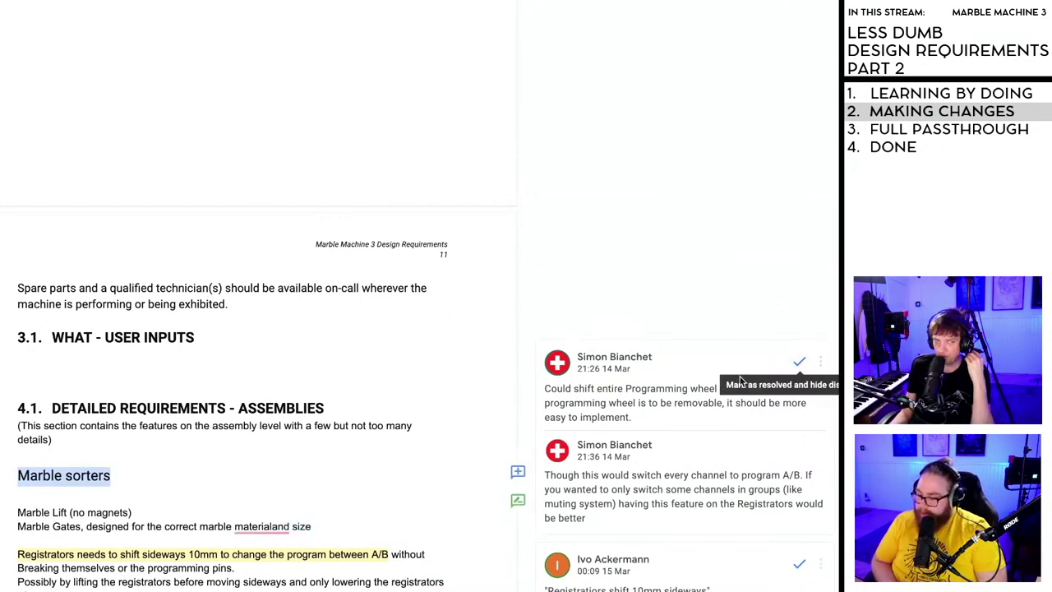
scroll(656, 319, "down", 3)
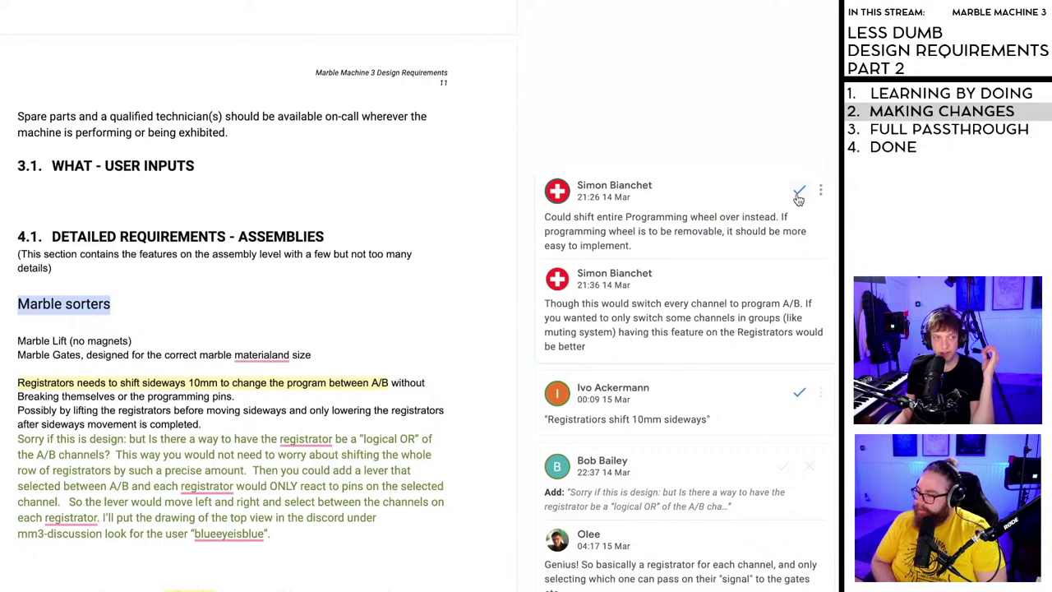
- Resolve the comment about shifting the entire programming wheel instead of the registrators
scroll(806, 164, "down", 1)
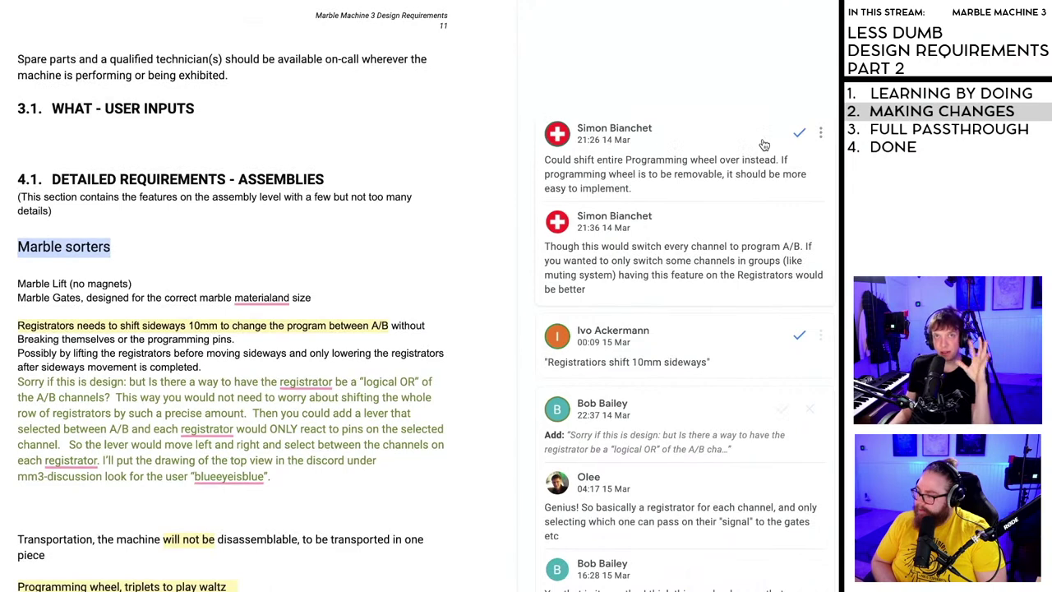
left_click(798, 134)
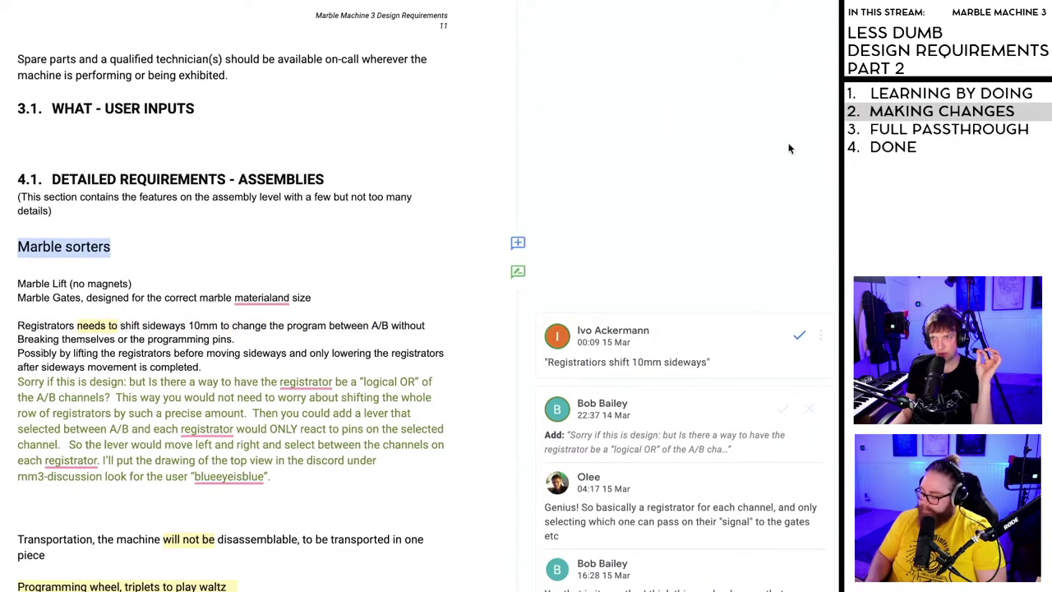
scroll(701, 270, "down", 2)
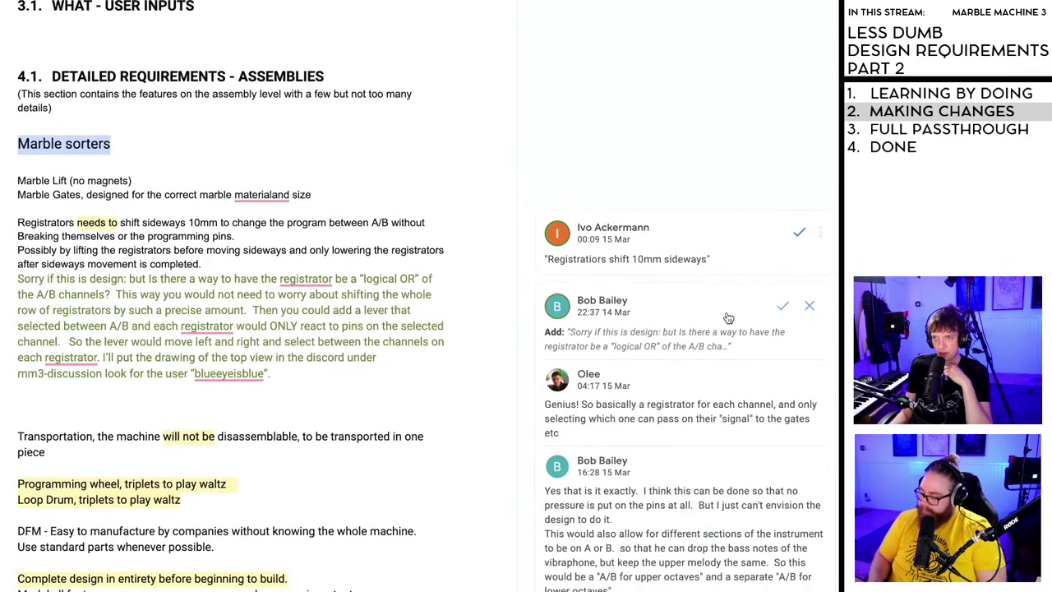
scroll(742, 302, "down", 1)
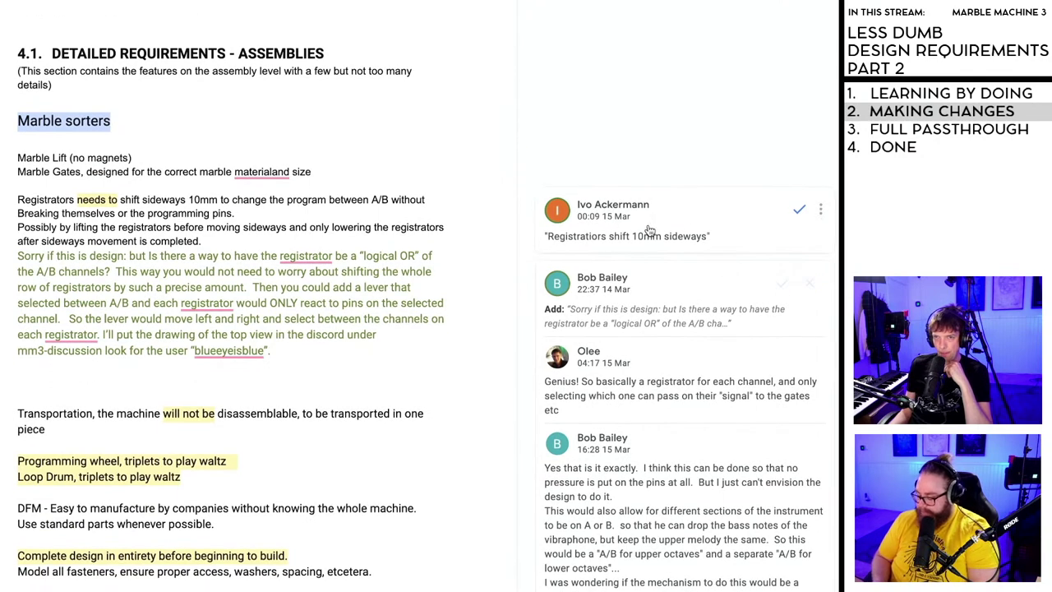
- Resolve the registrators-shifting-10mm comment and review the pending 'logical OR' suggestion below it
left_click(801, 210)
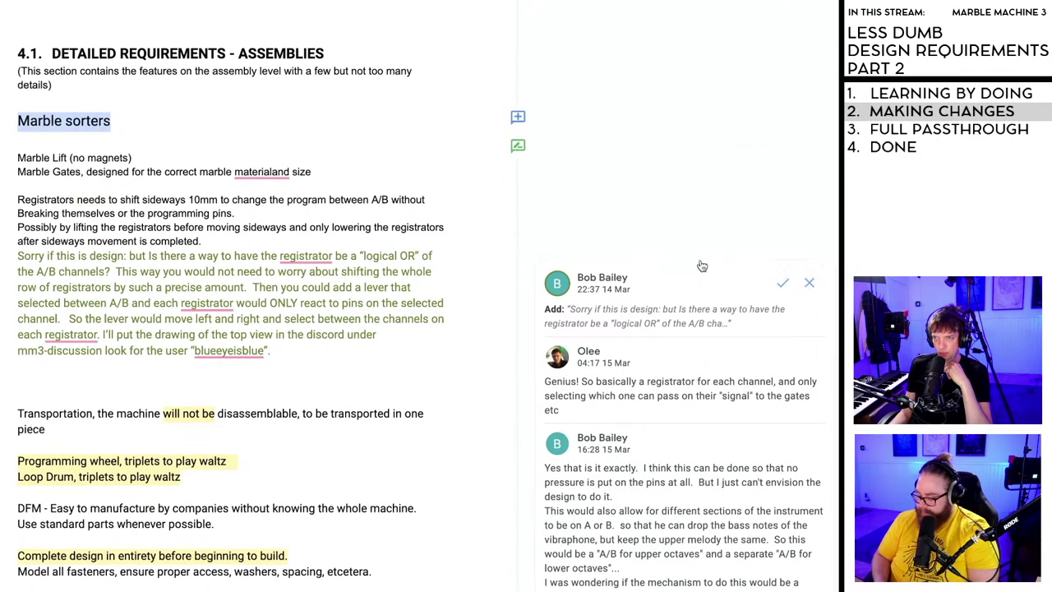
scroll(707, 271, "down", 2)
scroll(707, 246, "down", 1)
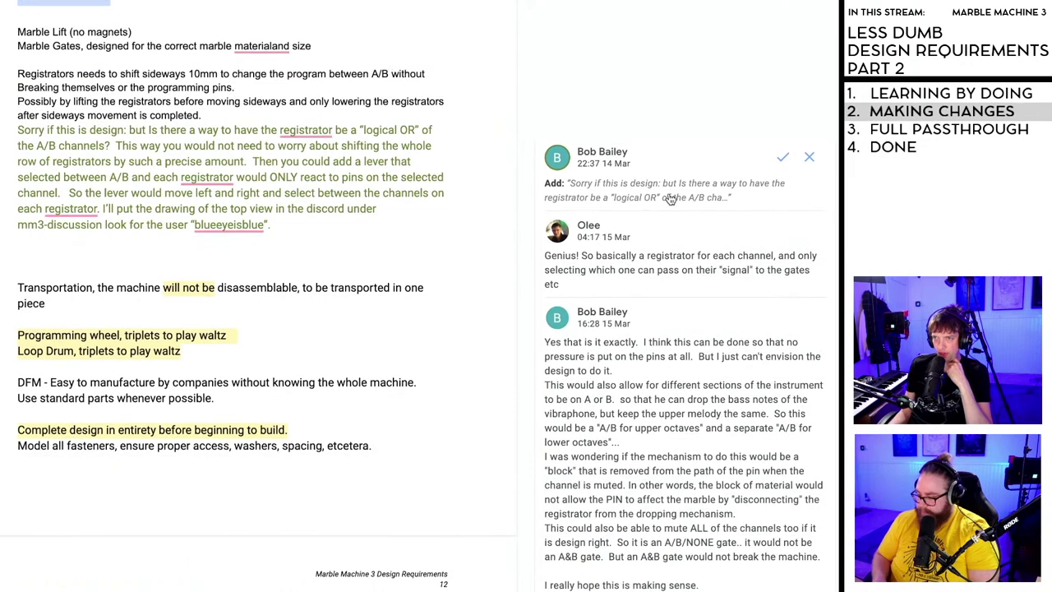
scroll(690, 191, "down", 1)
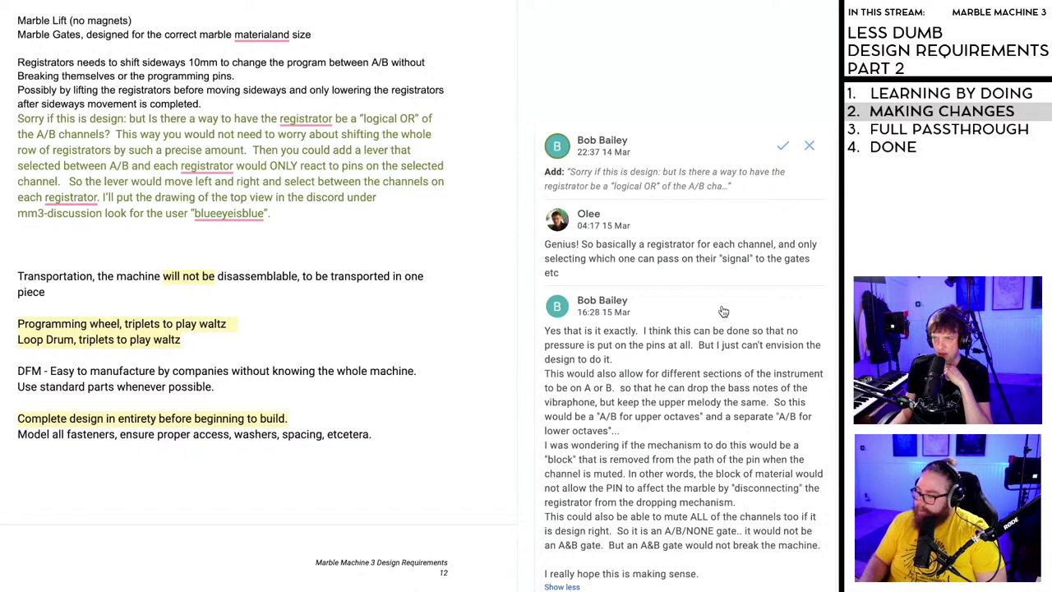
scroll(723, 310, "down", 1)
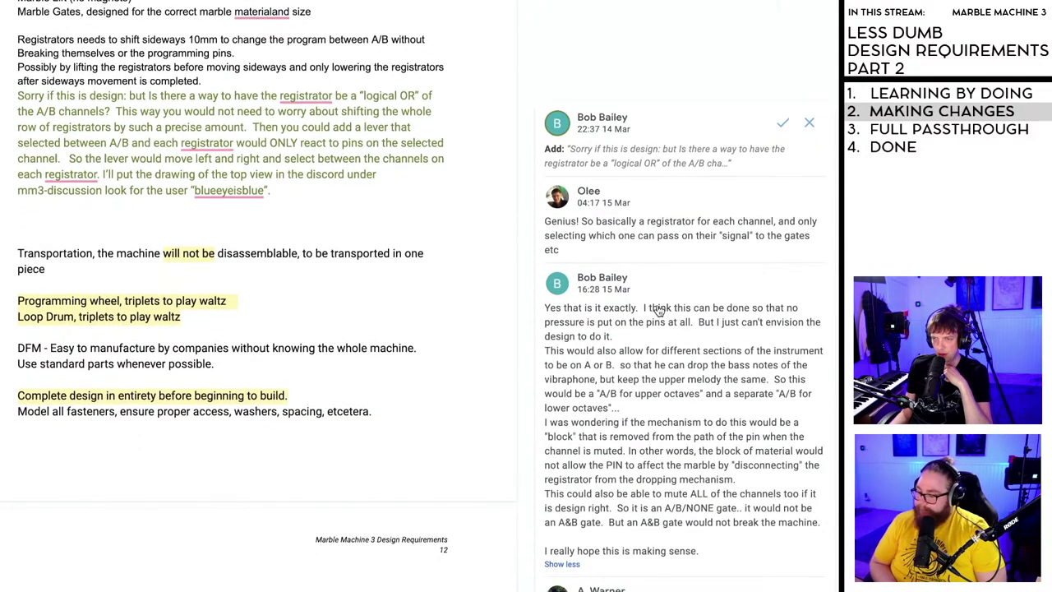
scroll(675, 291, "down", 1)
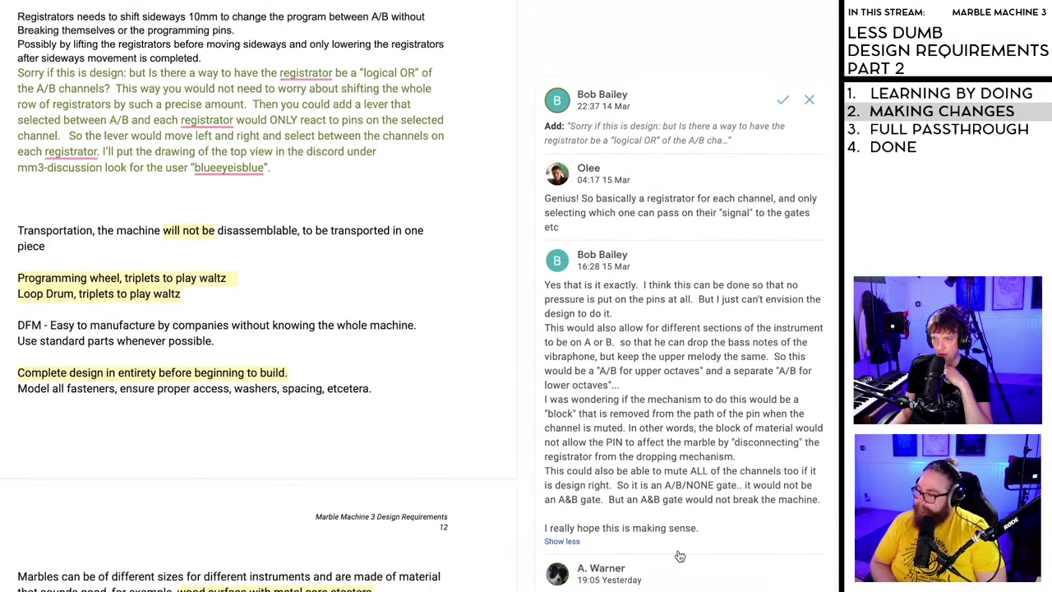
scroll(606, 257, "down", 3)
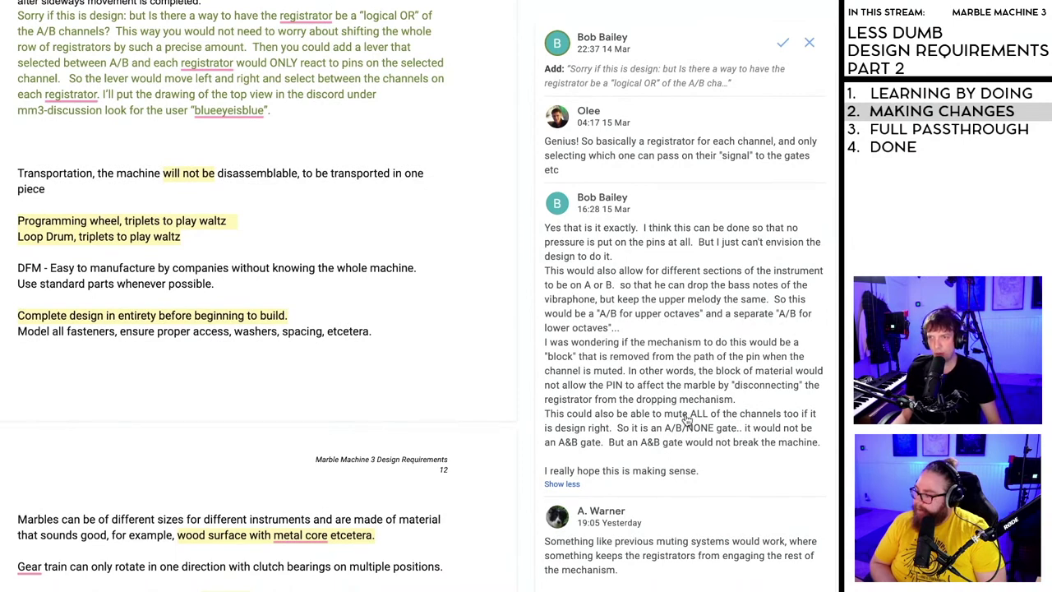
scroll(672, 404, "down", 1)
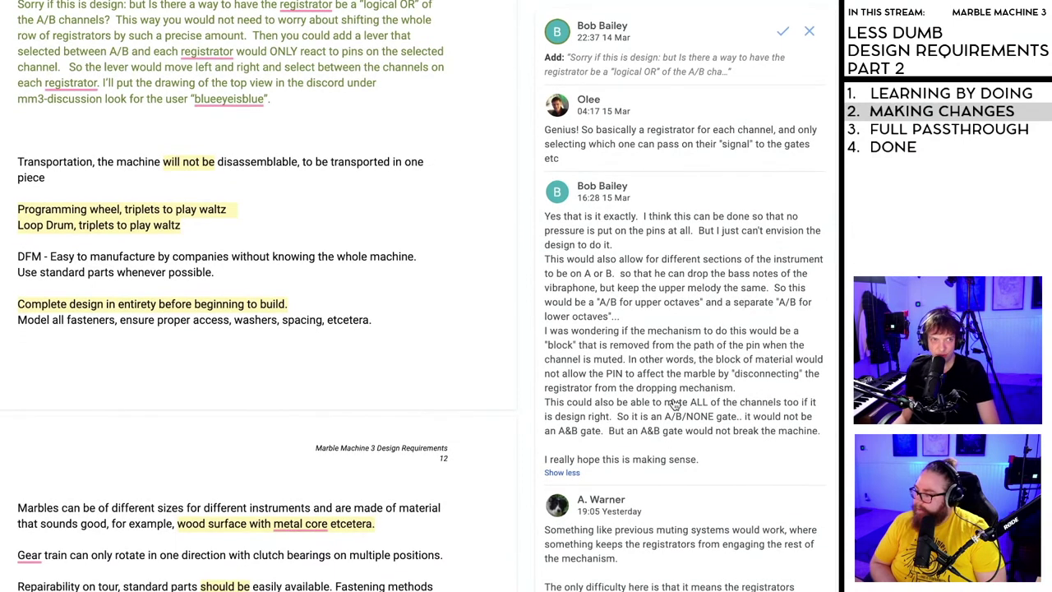
scroll(673, 403, "down", 1)
scroll(674, 403, "down", 5)
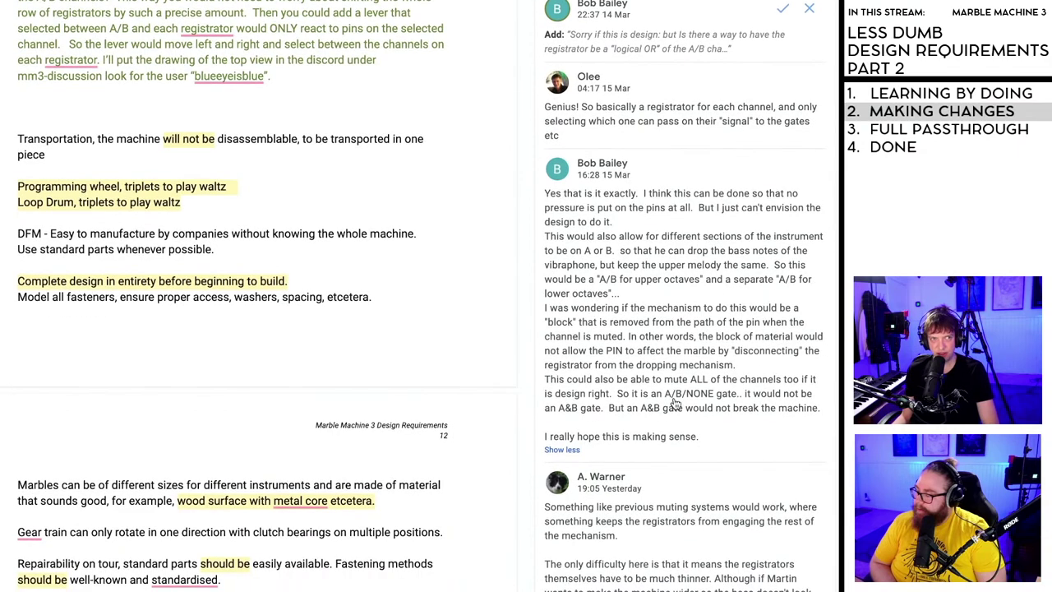
scroll(673, 404, "down", 6)
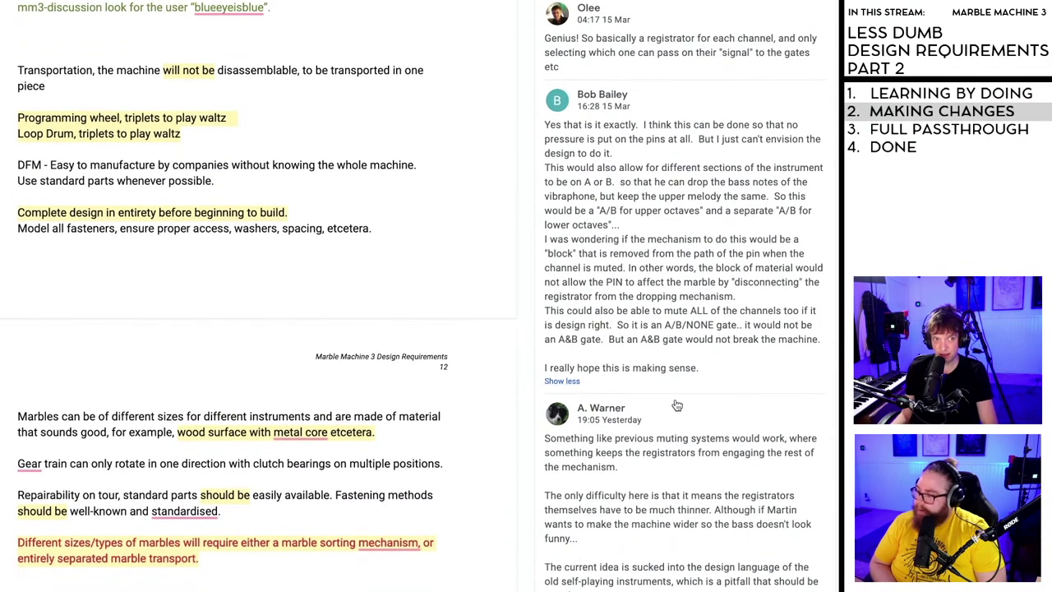
scroll(675, 406, "down", 2)
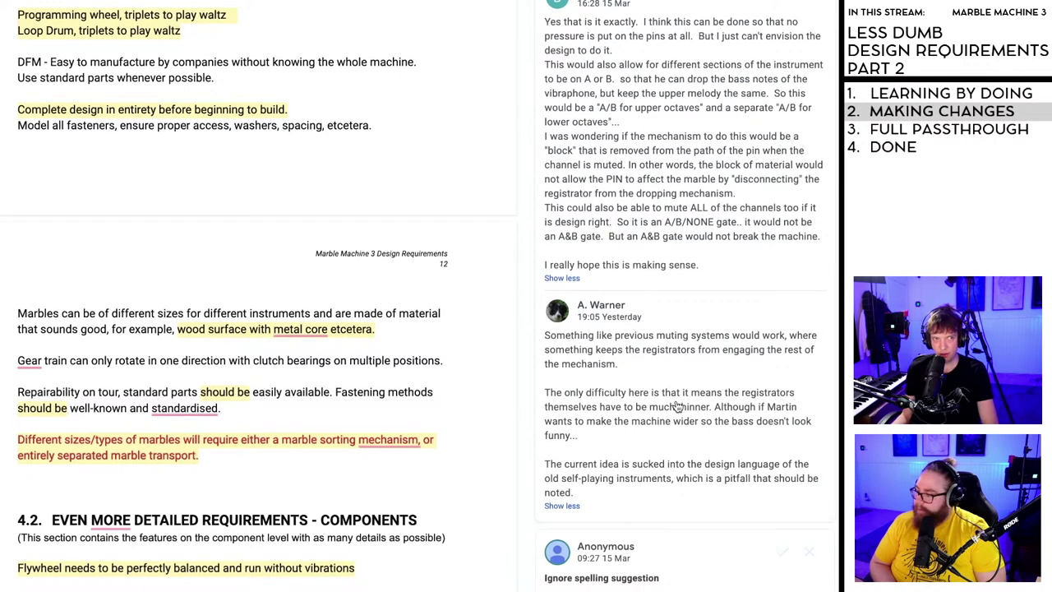
scroll(676, 406, "up", 15)
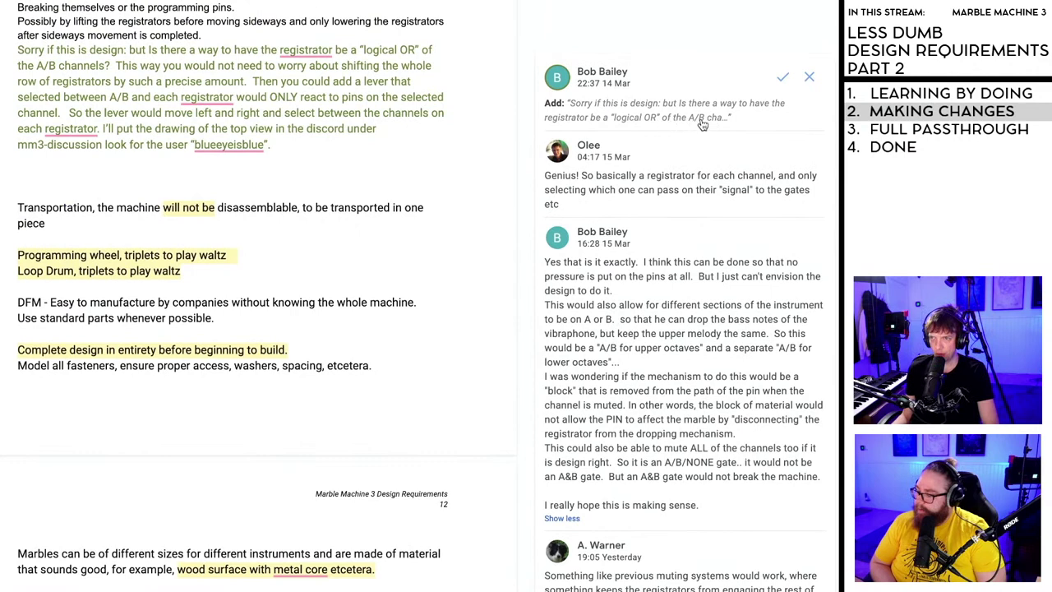
scroll(630, 214, "up", 1)
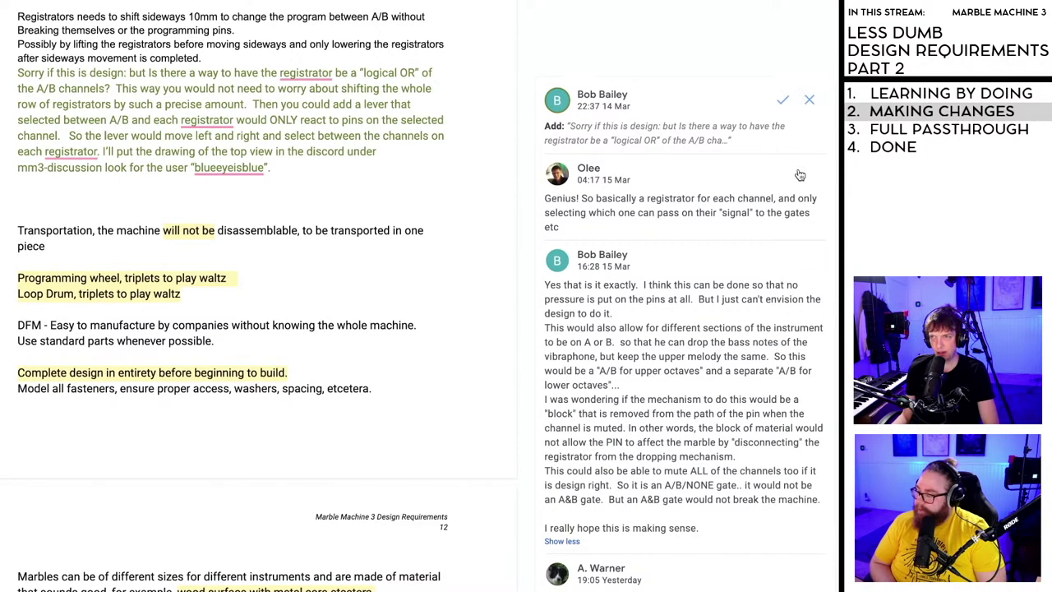
- Reject the suggested 'logical OR' registrator paragraph
left_click(810, 102)
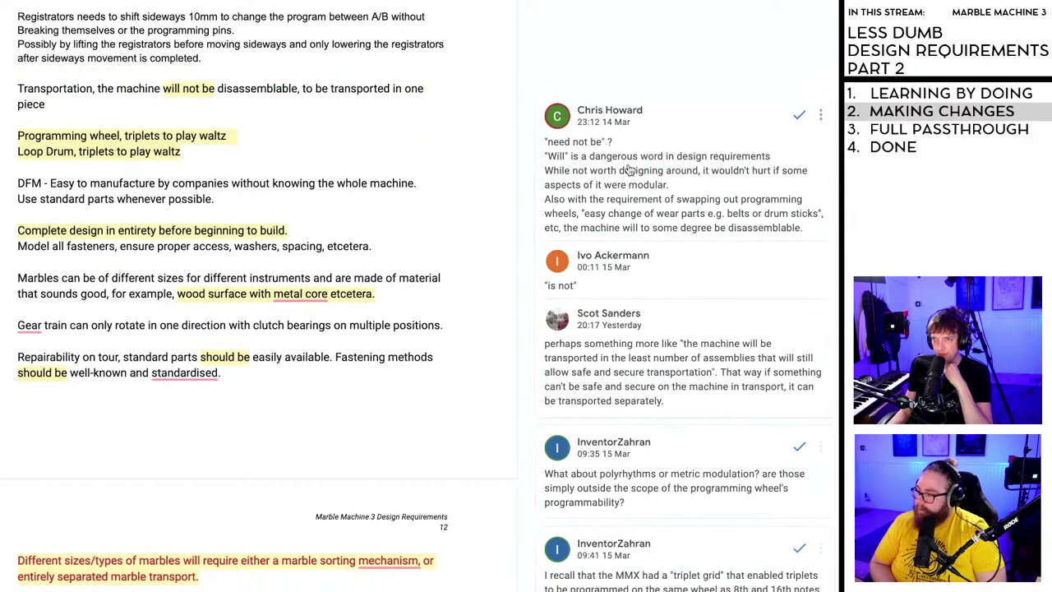
scroll(637, 171, "up", 1)
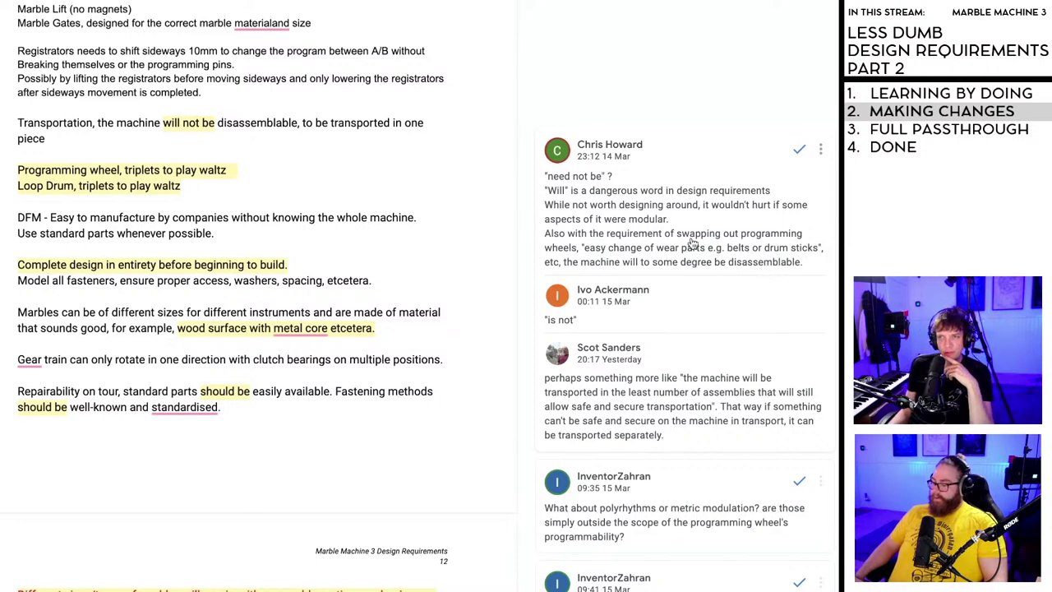
left_click_drag(806, 264, 546, 181)
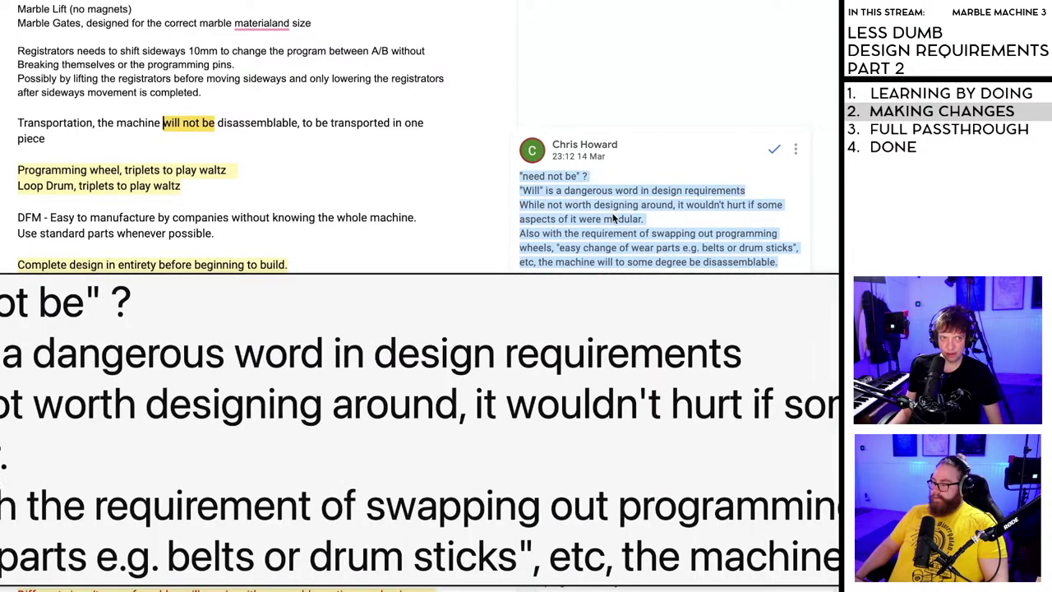
scroll(252, 424, "down", 10)
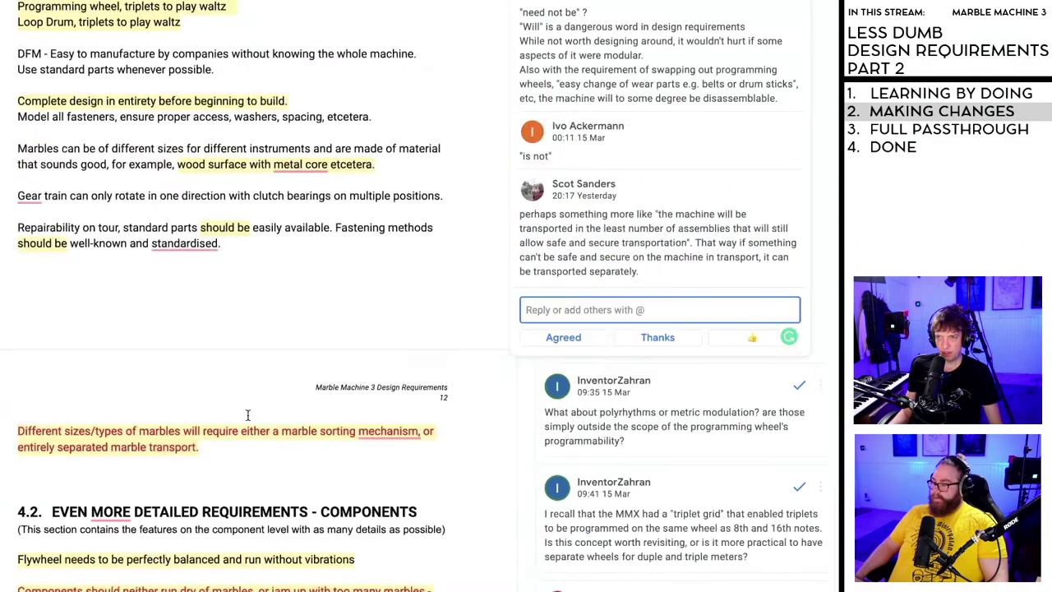
scroll(683, 382, "down", 5)
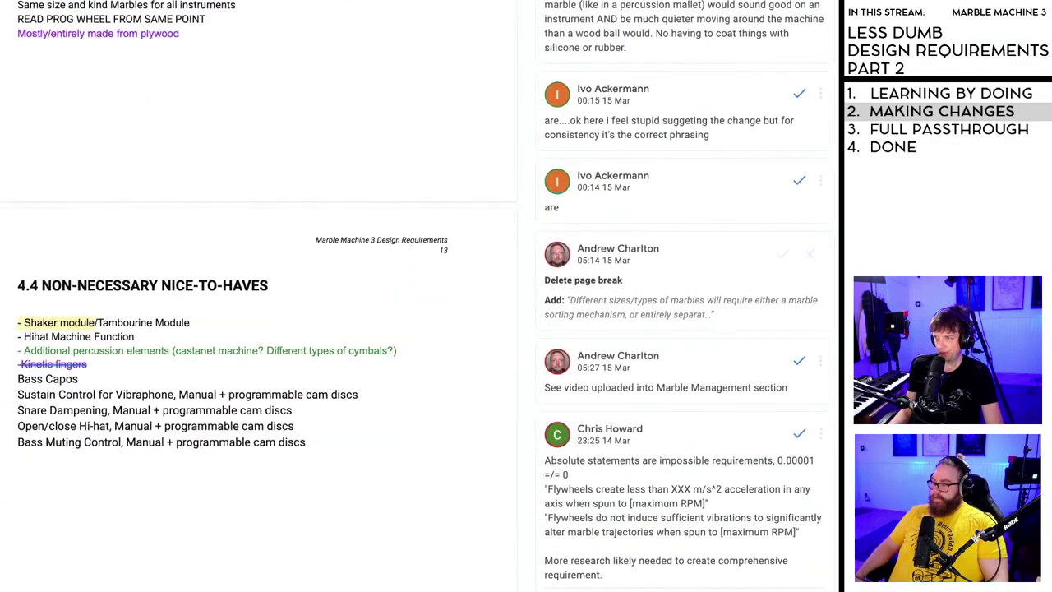
scroll(411, 296, "down", 10)
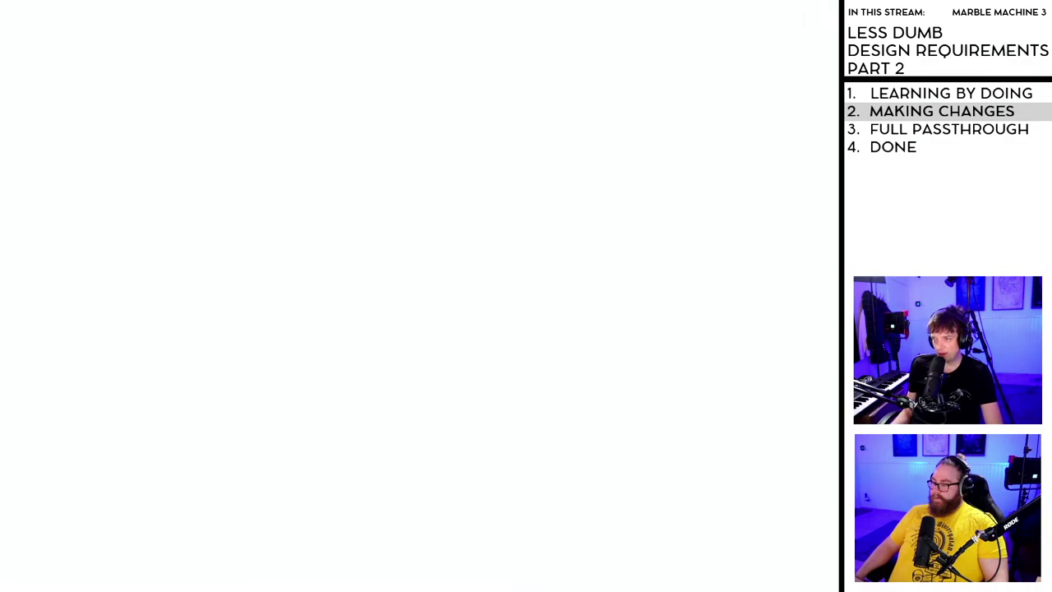
scroll(230, 296, "down", 10)
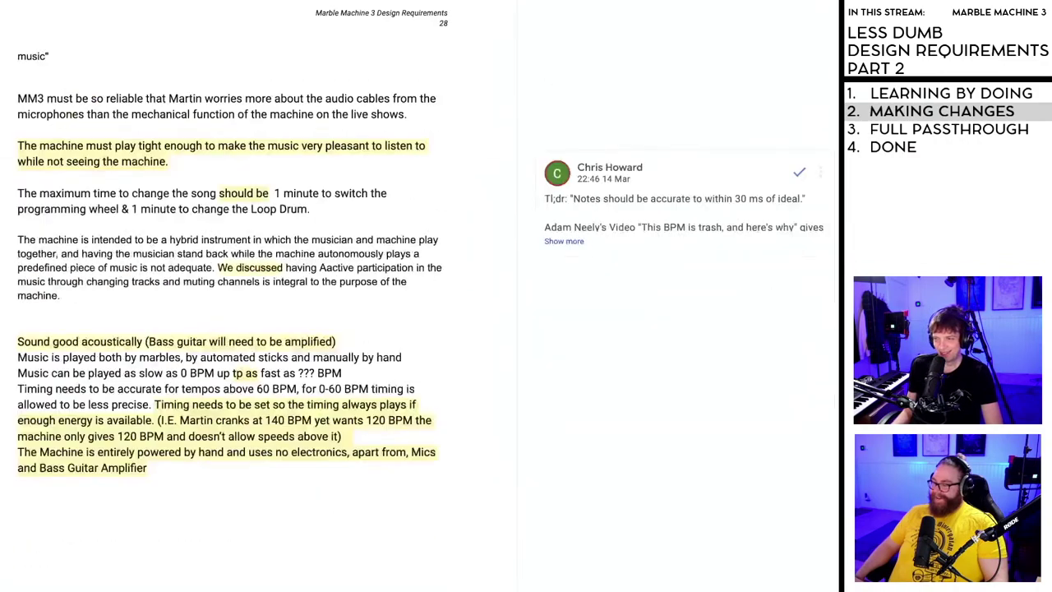
scroll(230, 296, "down", 5)
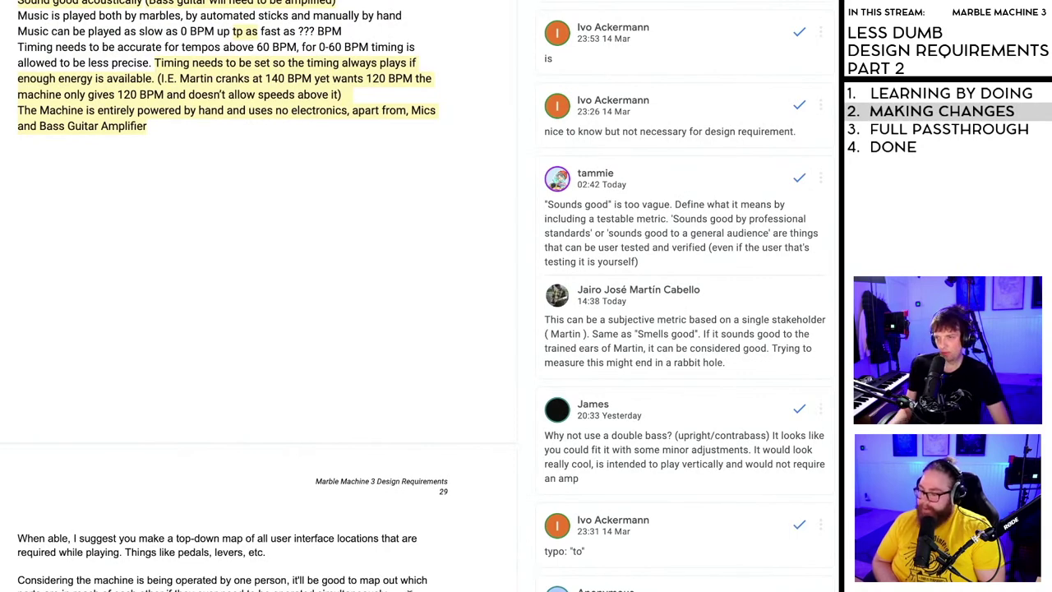
scroll(411, 296, "up", 20)
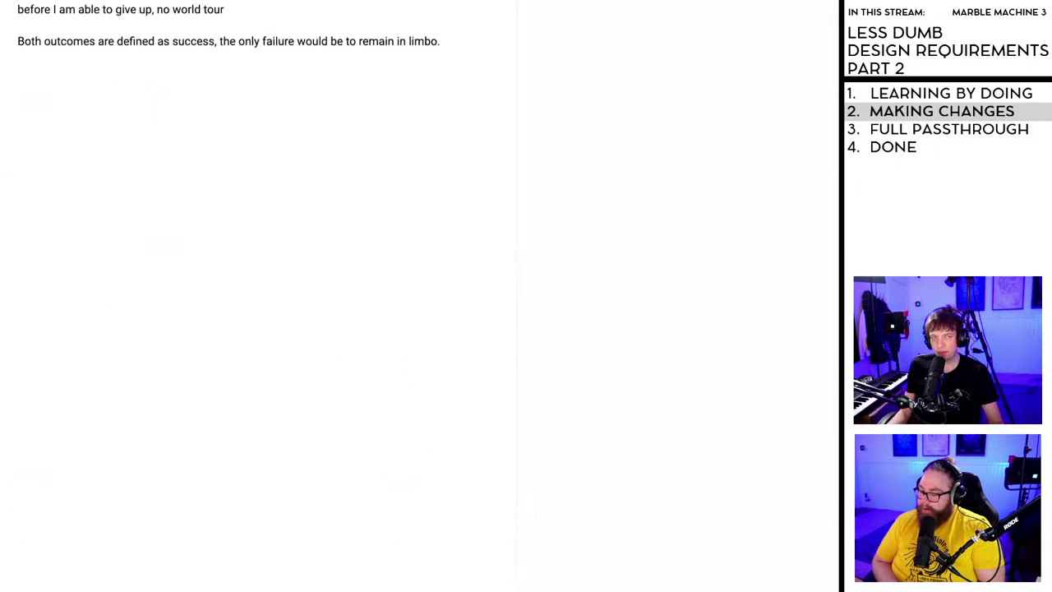
scroll(411, 296, "down", 15)
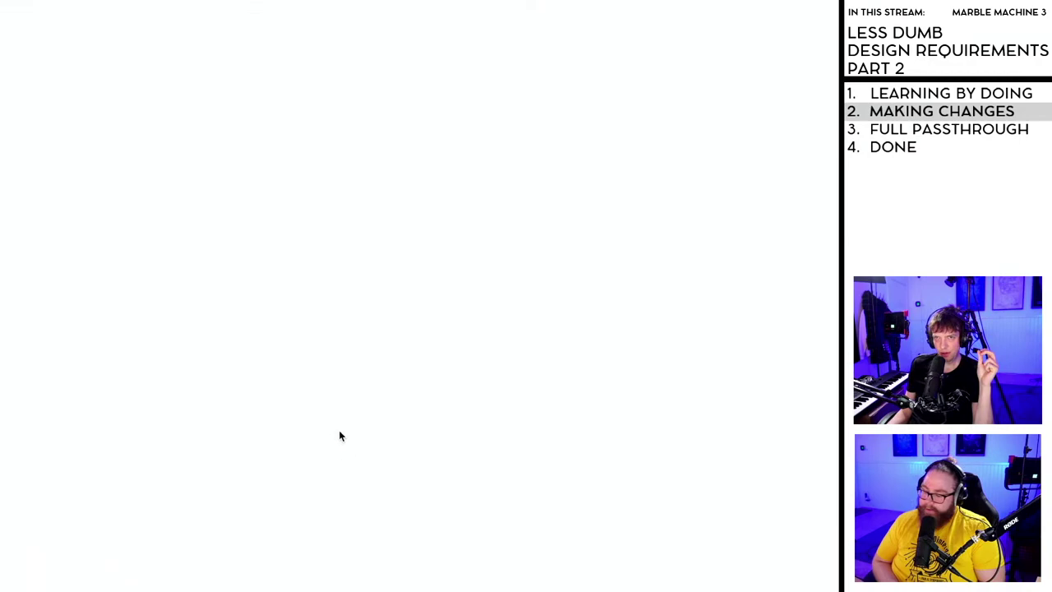
scroll(339, 434, "down", 8)
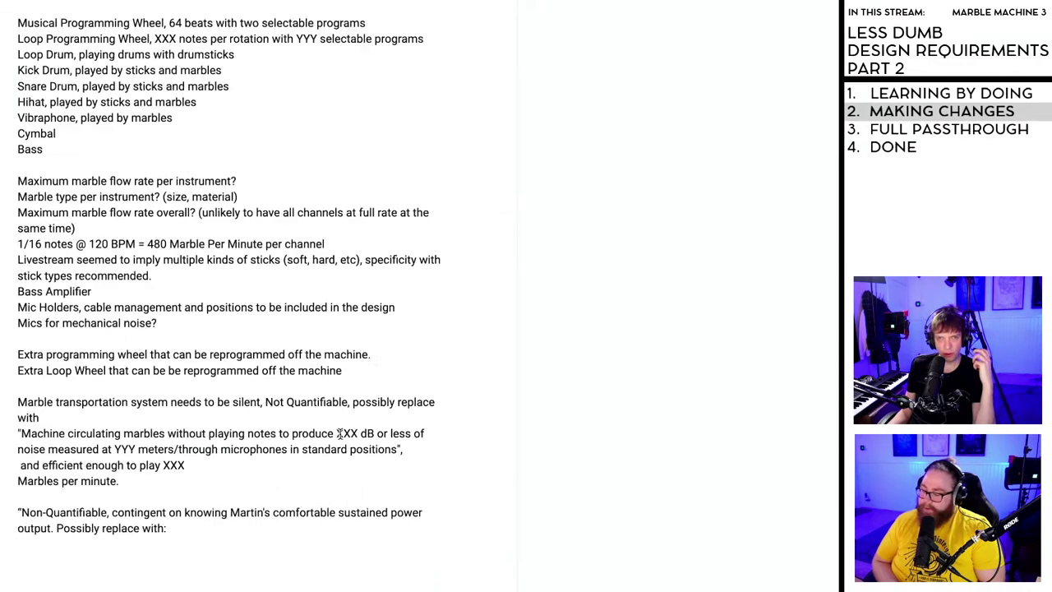
scroll(339, 434, "down", 5)
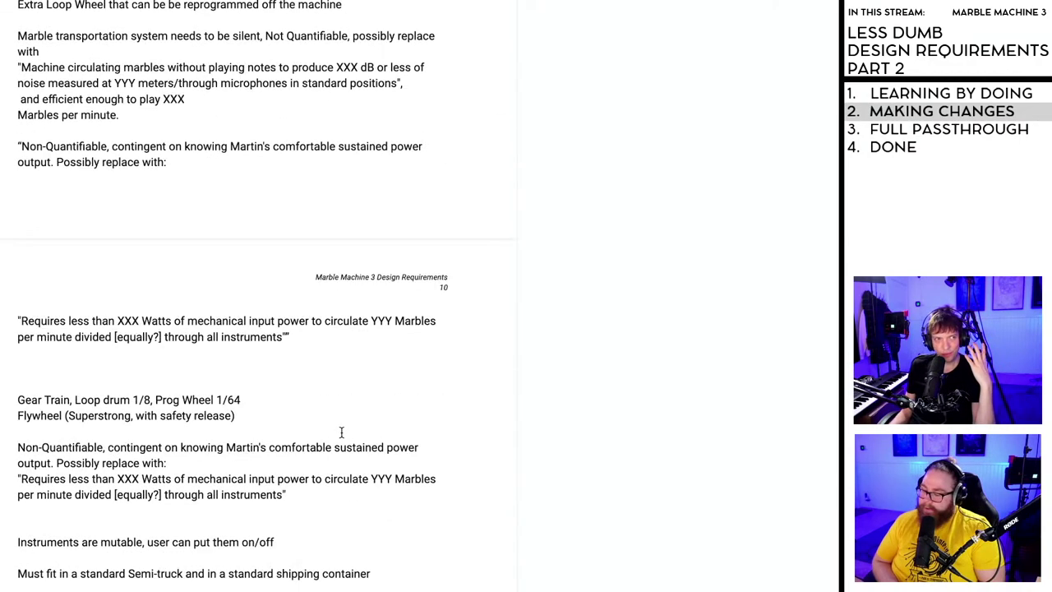
scroll(341, 433, "up", 15)
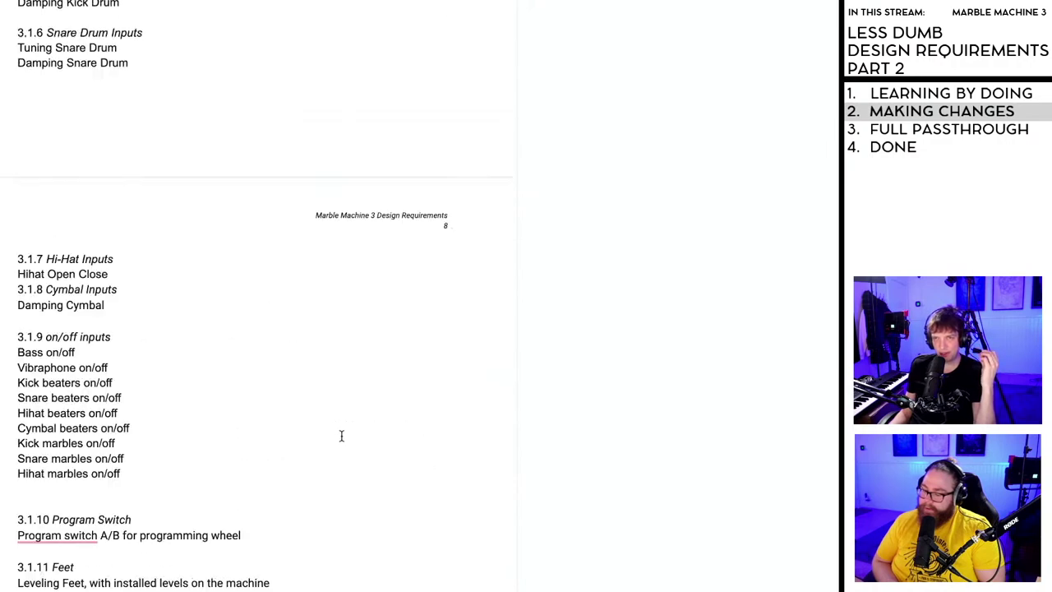
scroll(339, 436, "up", 3)
scroll(341, 438, "down", 12)
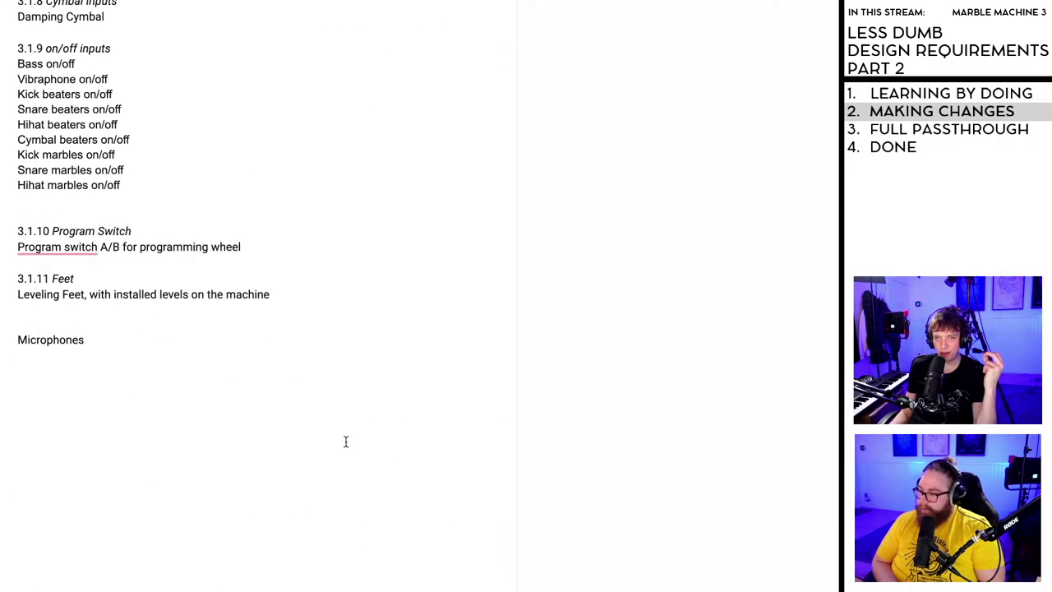
scroll(346, 442, "down", 13)
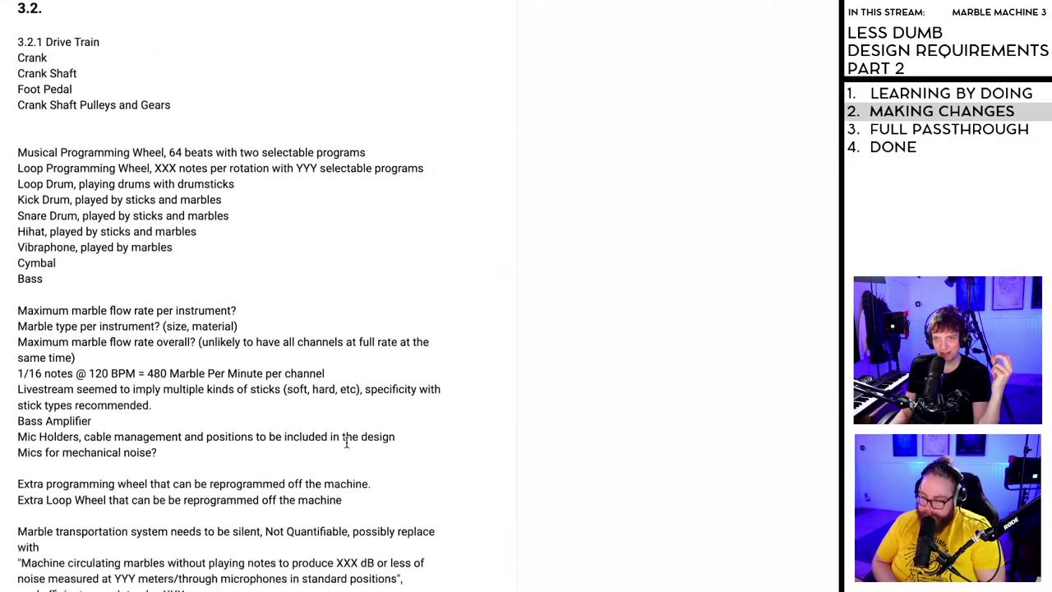
scroll(346, 442, "down", 13)
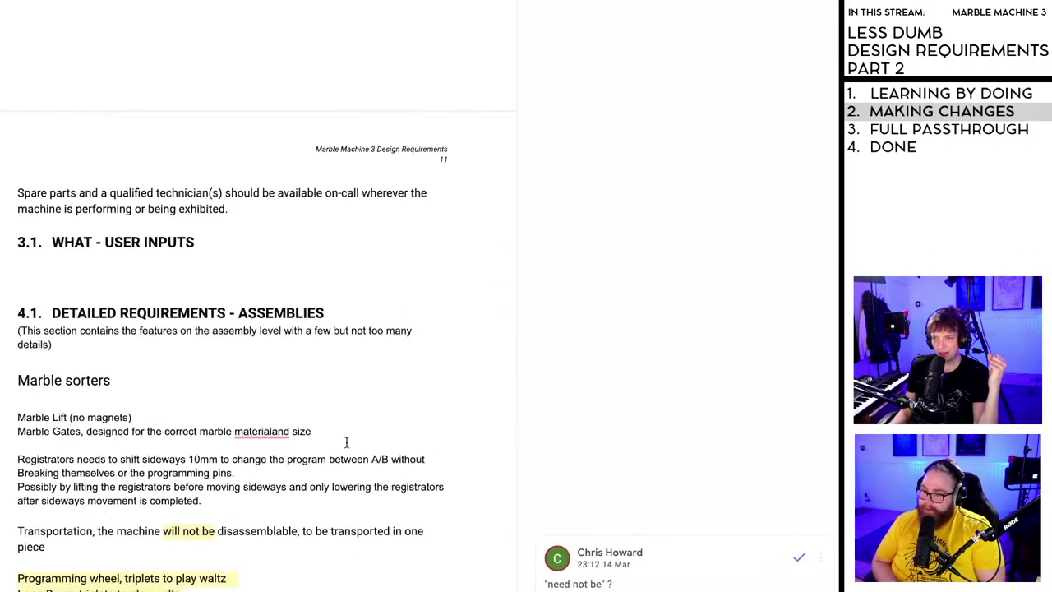
- Resolve the comment threads on the transportation wording, polyrhythms and the triplet grid
scroll(346, 442, "down", 6)
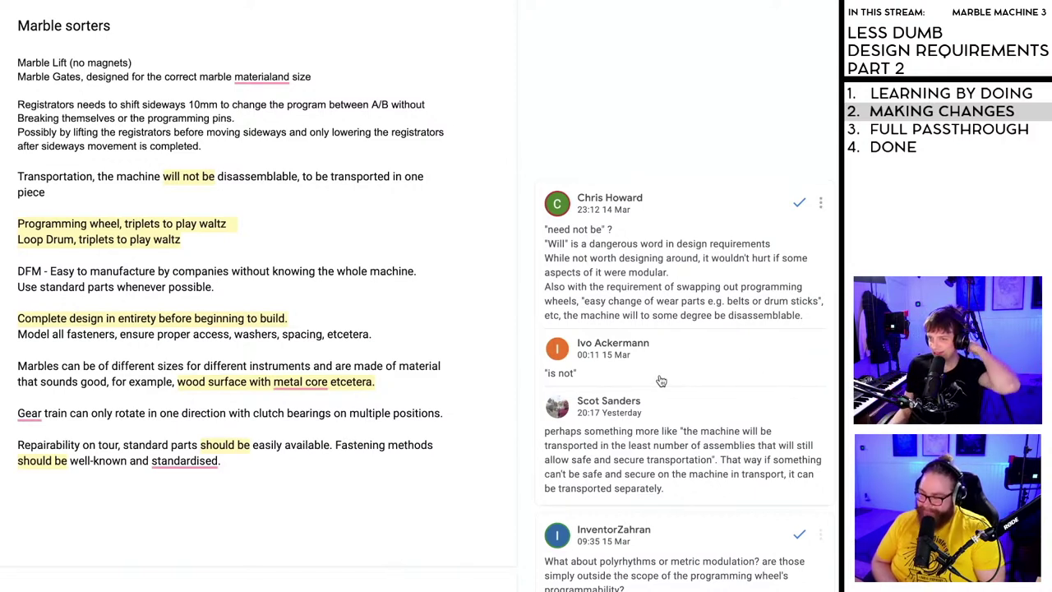
scroll(739, 345, "down", 1)
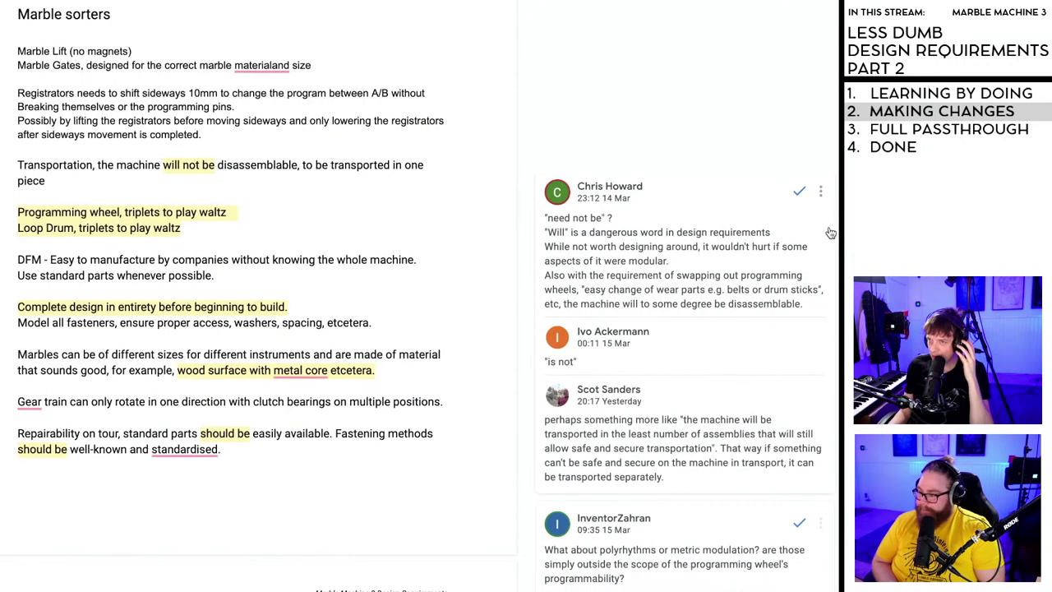
left_click(799, 195)
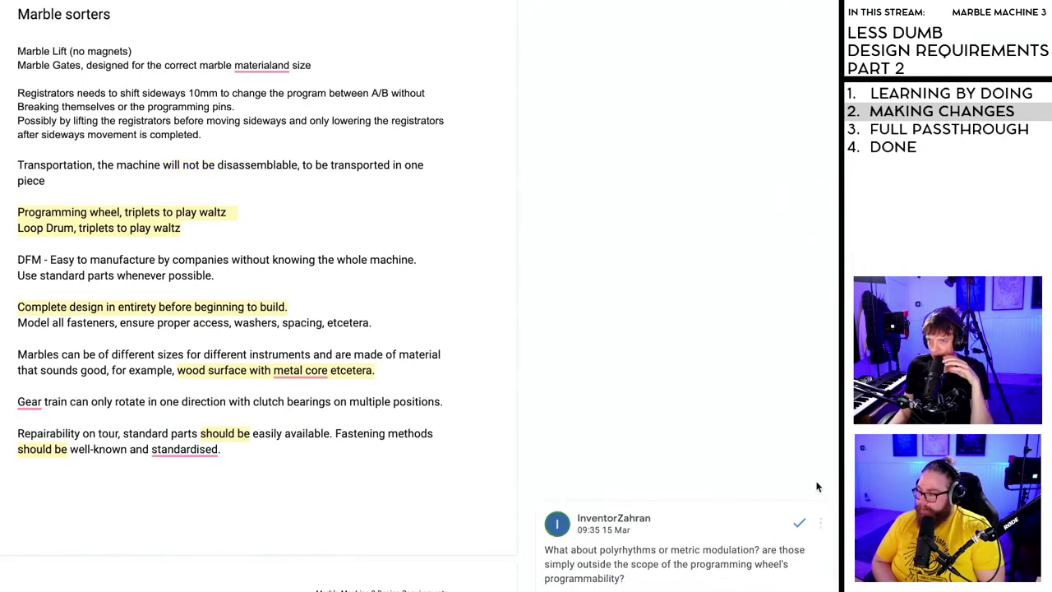
scroll(816, 486, "down", 3)
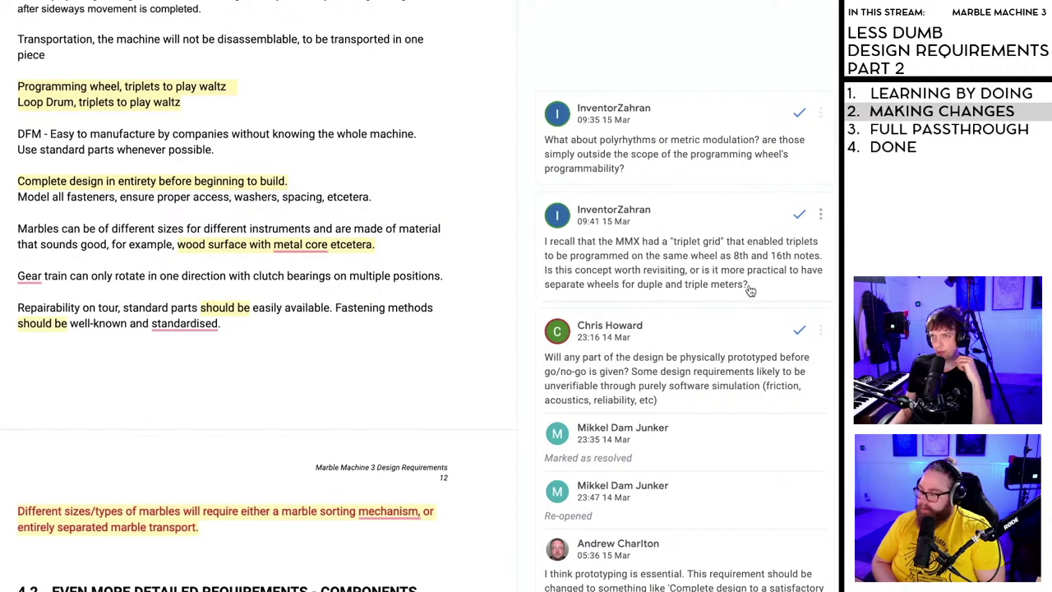
scroll(749, 290, "down", 1)
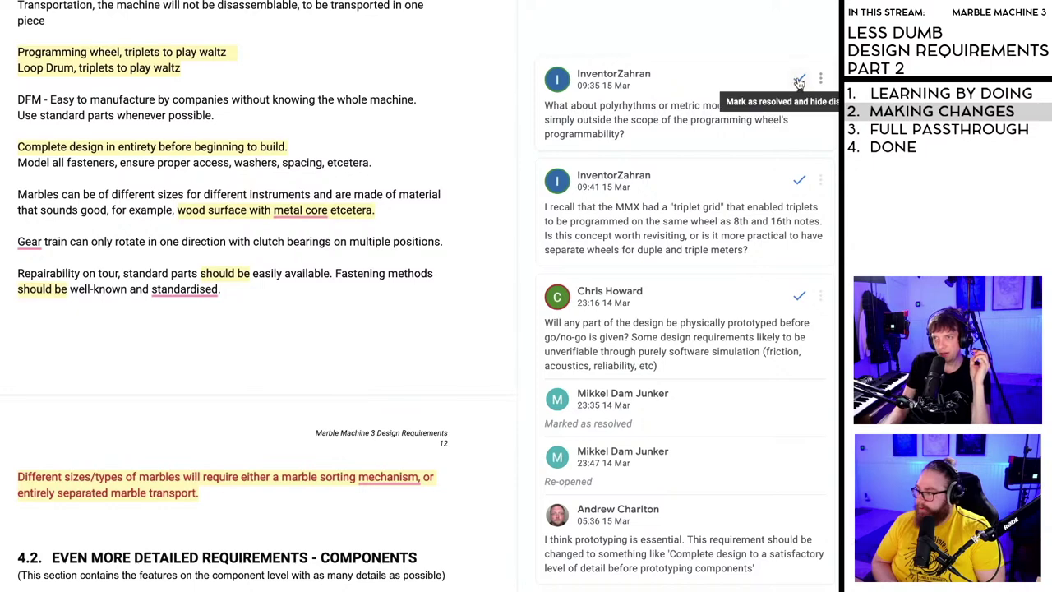
left_click(799, 82)
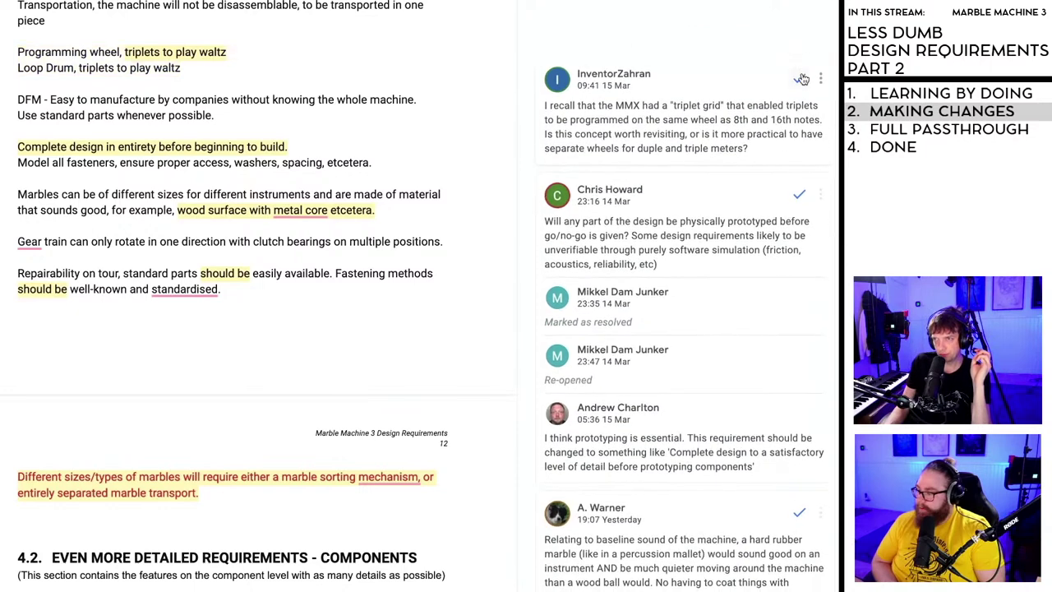
left_click(801, 78)
- Resolve the physical prototyping comment on 'Complete design in entirety before beginning to build'
scroll(751, 239, "down", 1)
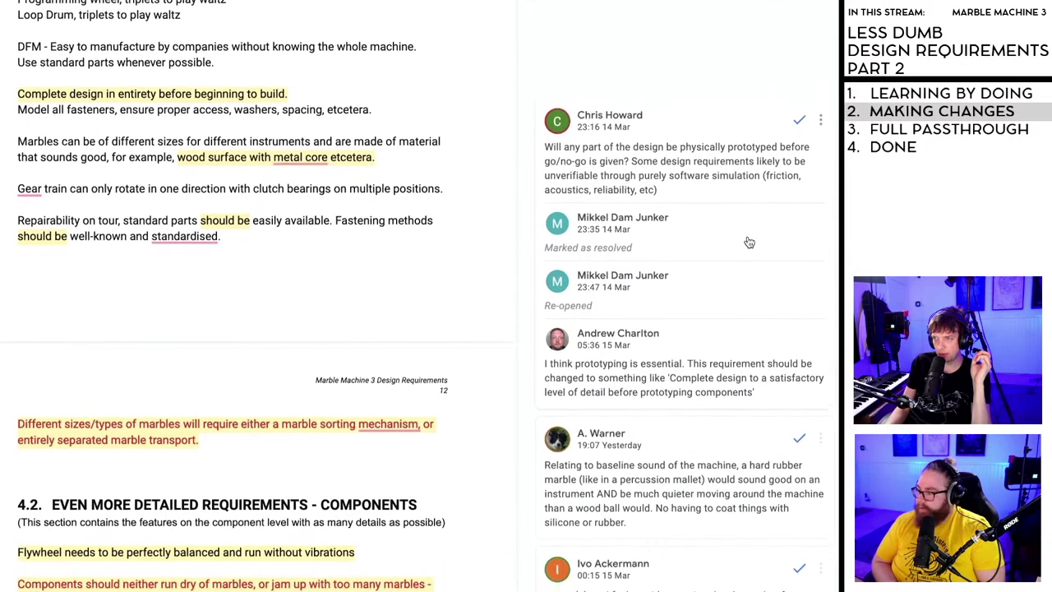
scroll(641, 151, "down", 1)
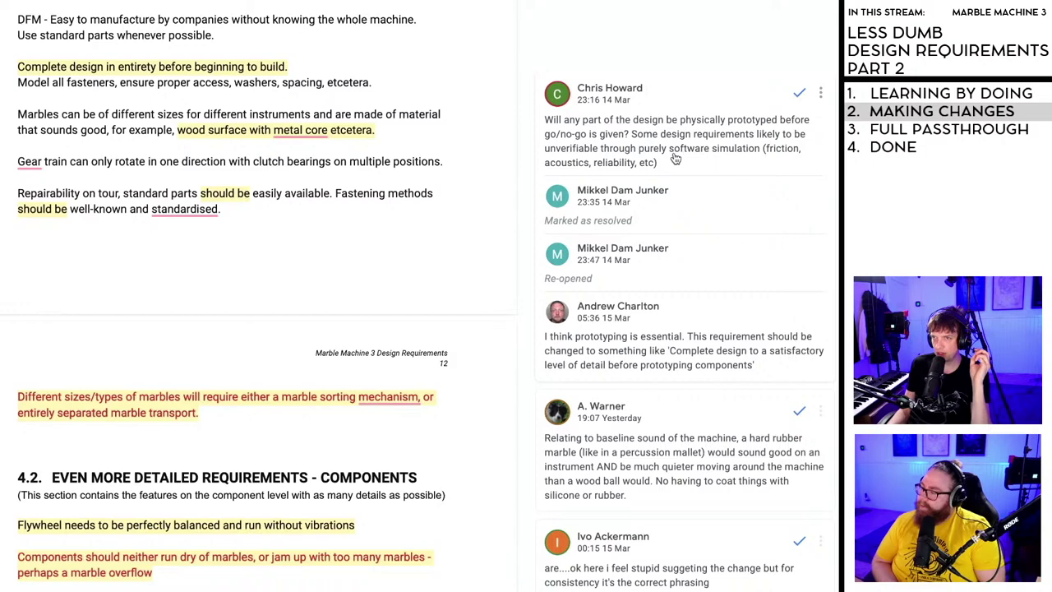
scroll(672, 161, "down", 1)
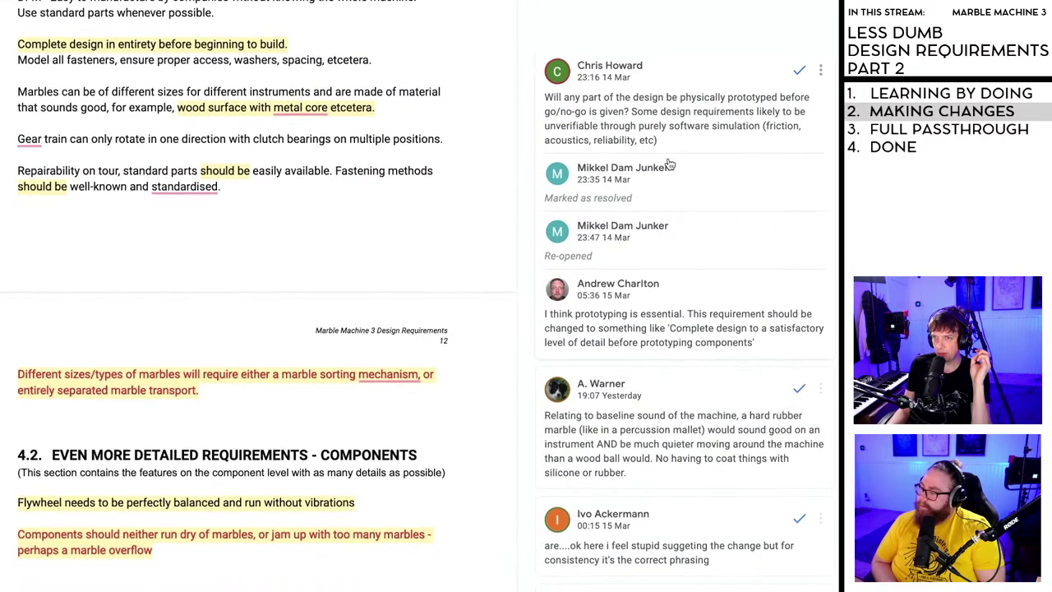
scroll(658, 329, "down", 1)
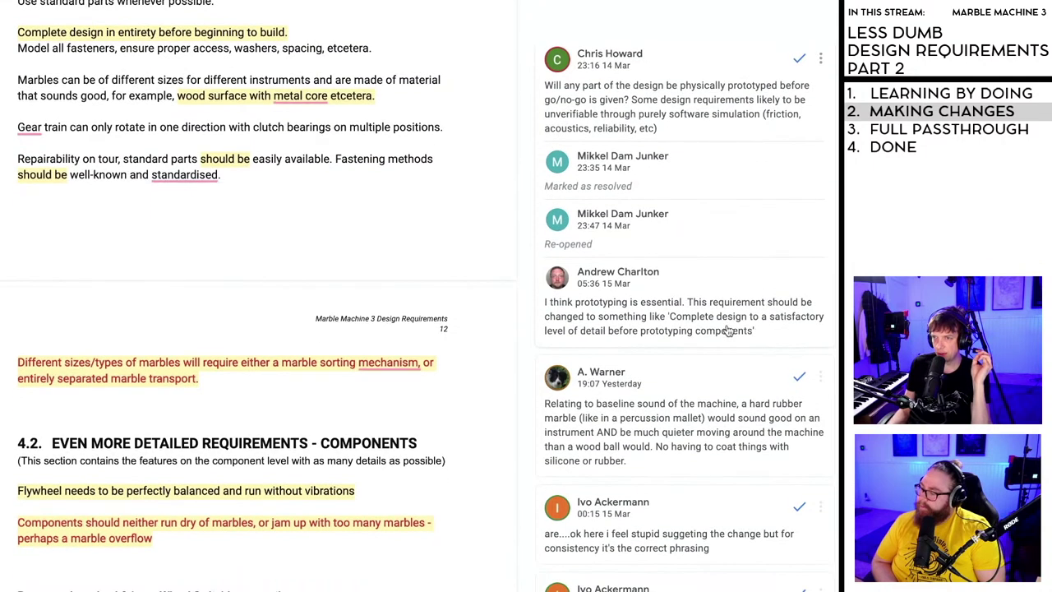
scroll(776, 327, "down", 1)
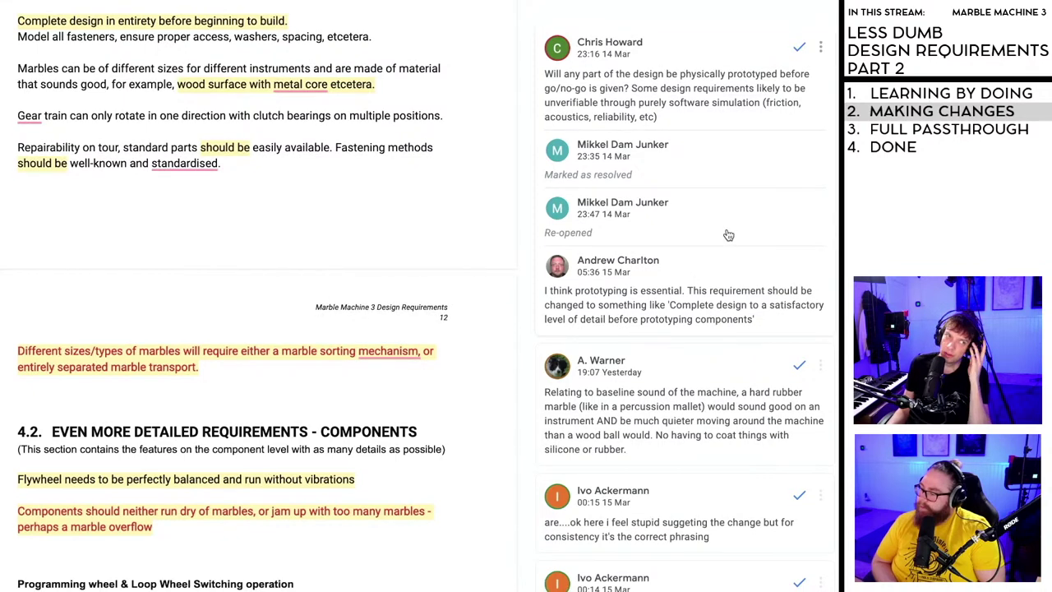
left_click(801, 49)
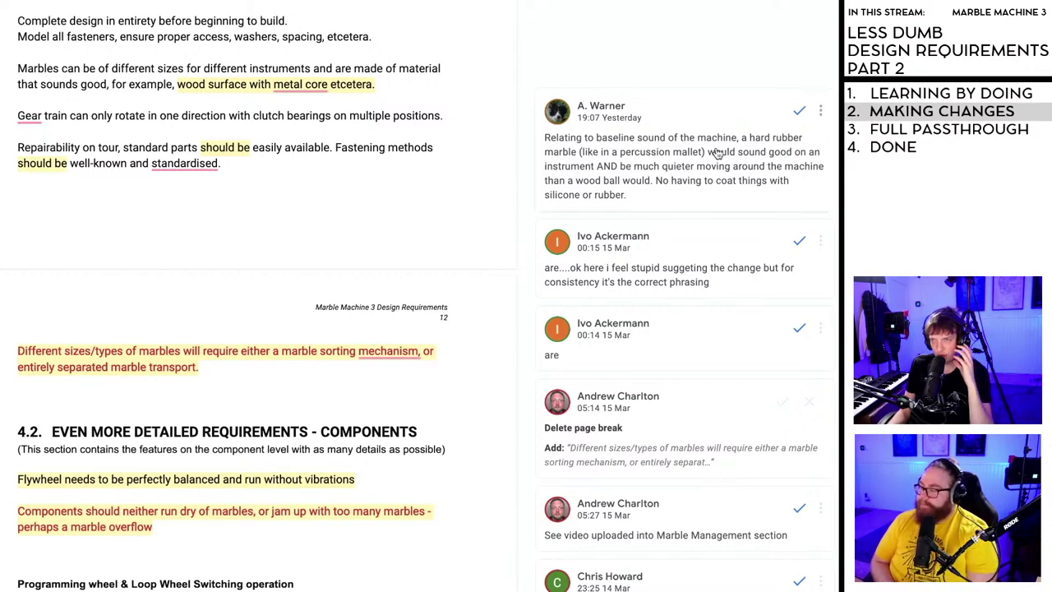
- Scroll down through the document toward page 28, then return to the first page's table of contents
scroll(680, 148, "down", 1)
scroll(666, 142, "down", 1)
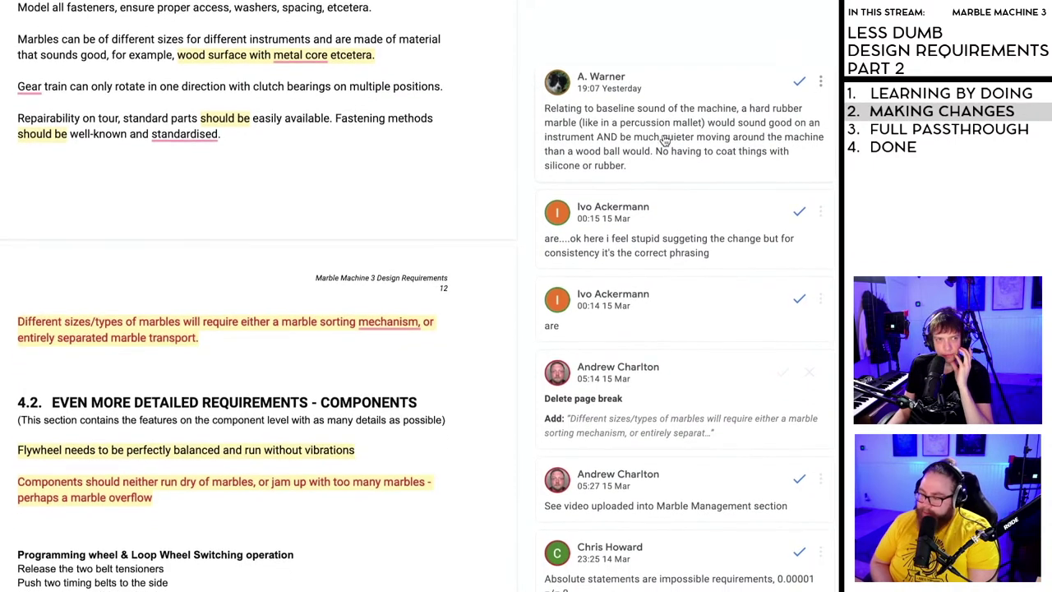
scroll(419, 296, "down", 20)
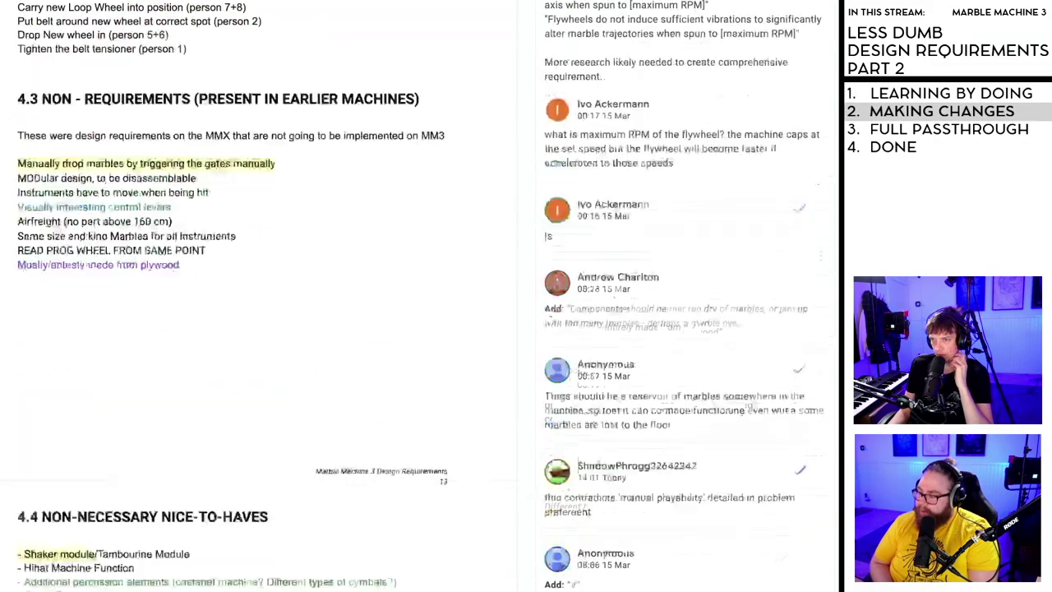
scroll(419, 295, "down", 20)
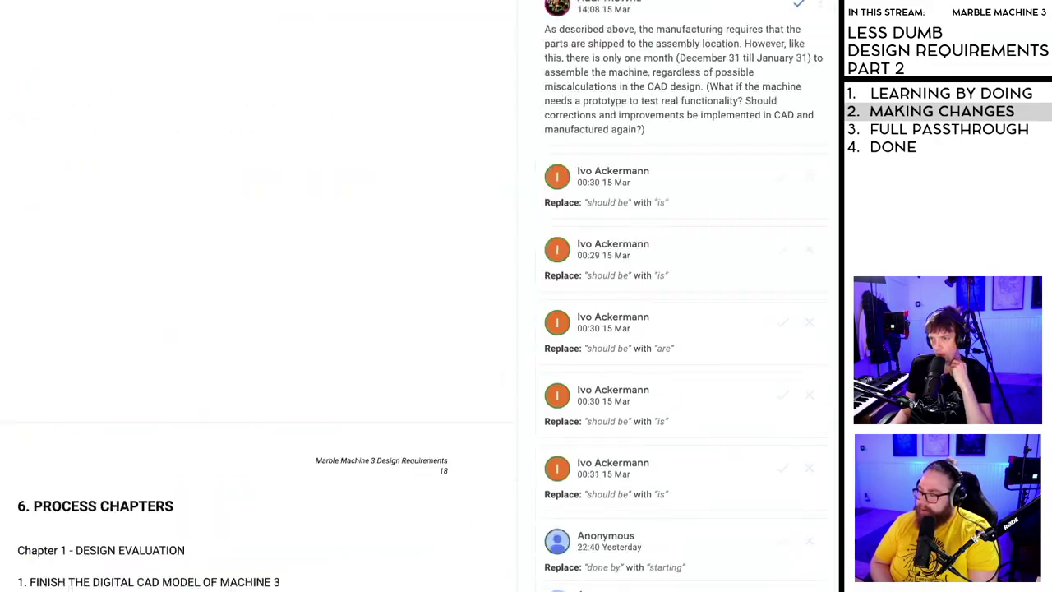
scroll(419, 296, "down", 20)
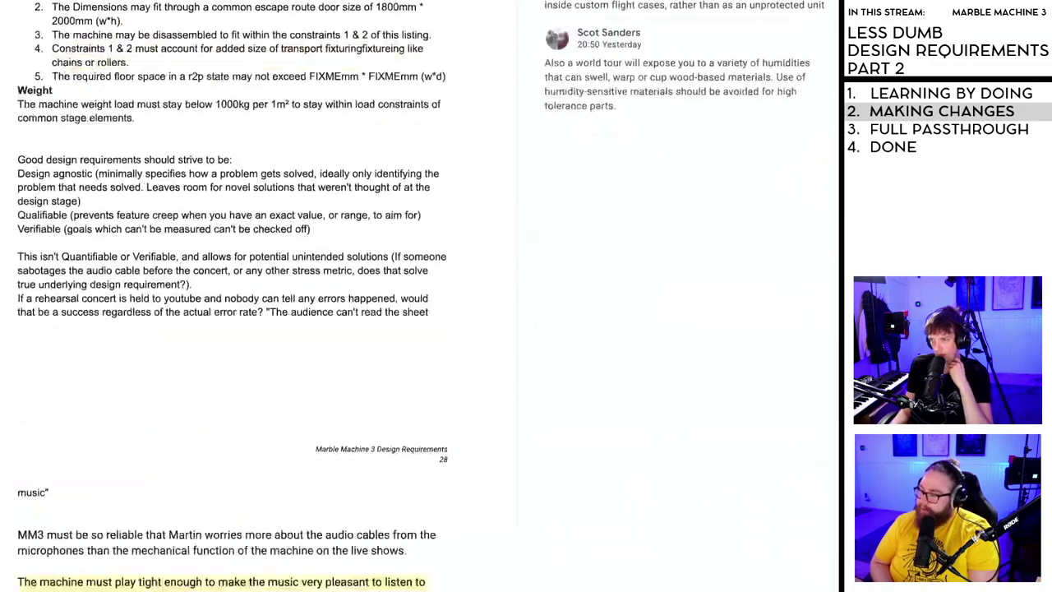
scroll(419, 296, "up", 4)
scroll(419, 296, "down", 15)
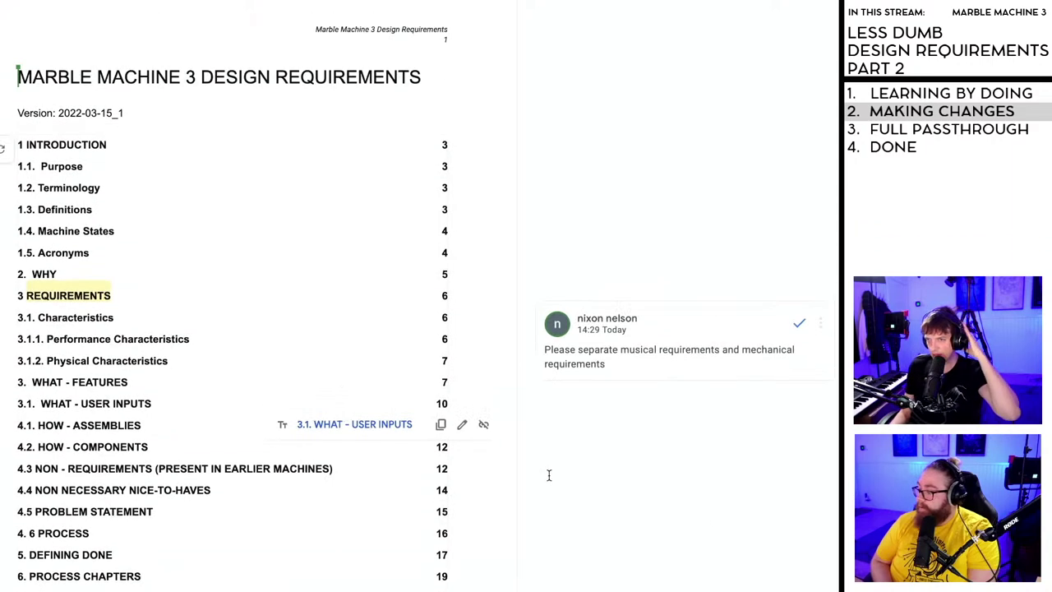
scroll(616, 331, "down", 1)
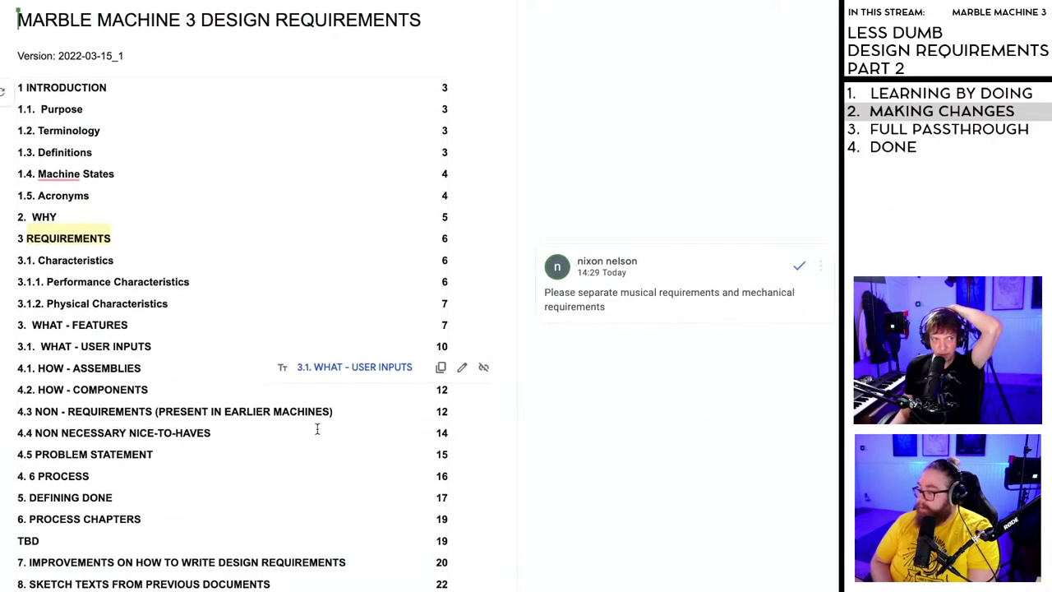
scroll(318, 427, "down", 1)
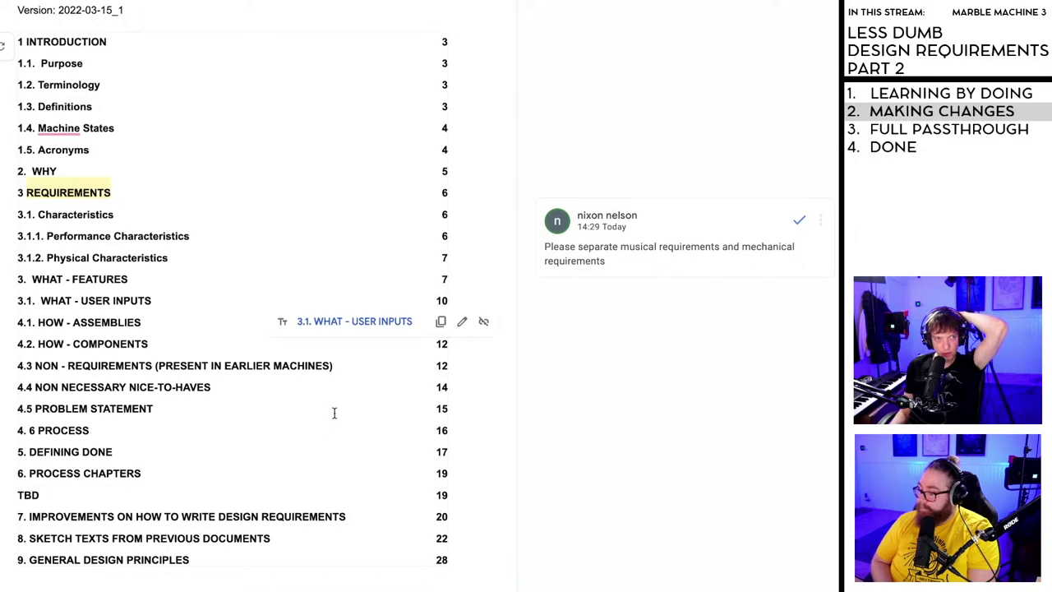
scroll(334, 413, "down", 1)
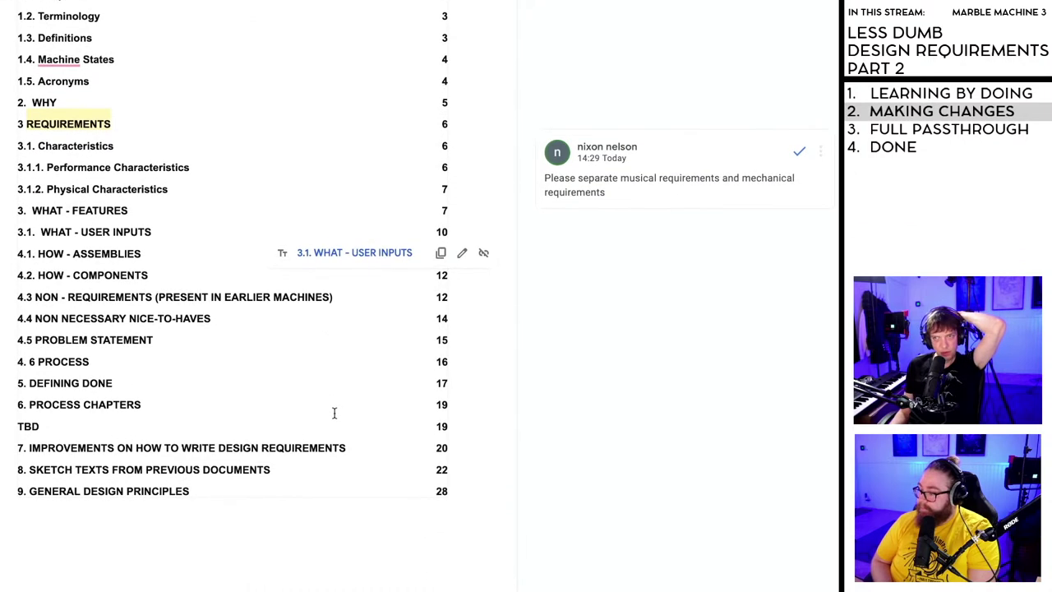
scroll(418, 453, "down", 2)
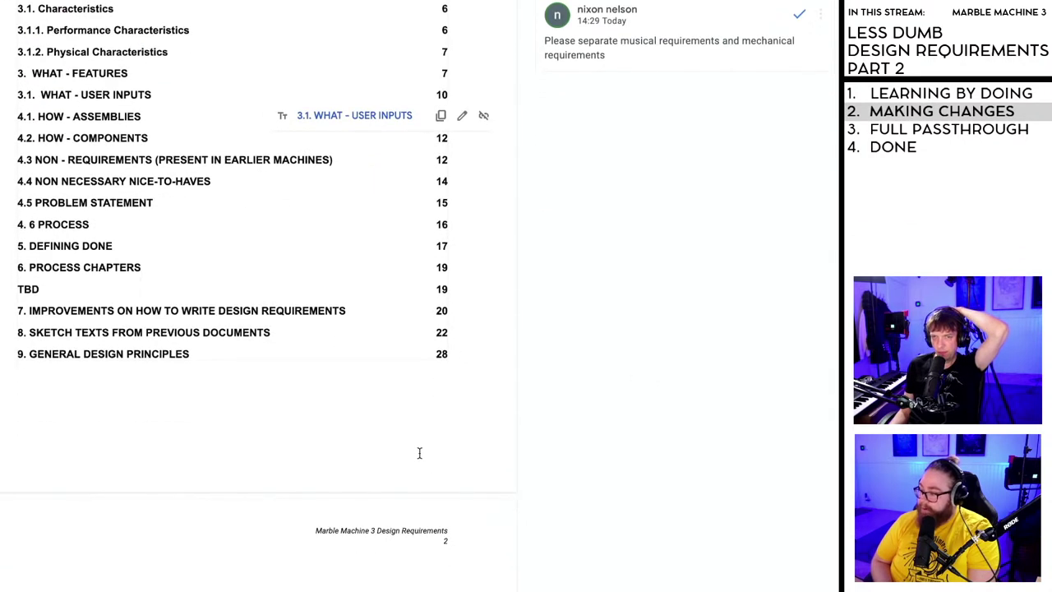
scroll(421, 393, "down", 3)
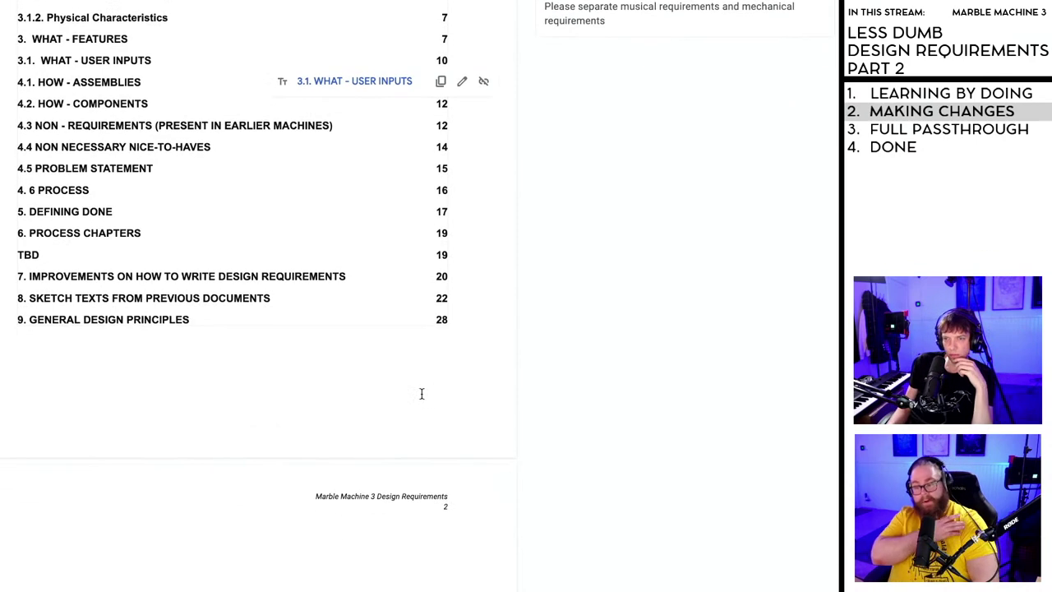
scroll(381, 432, "down", 3)
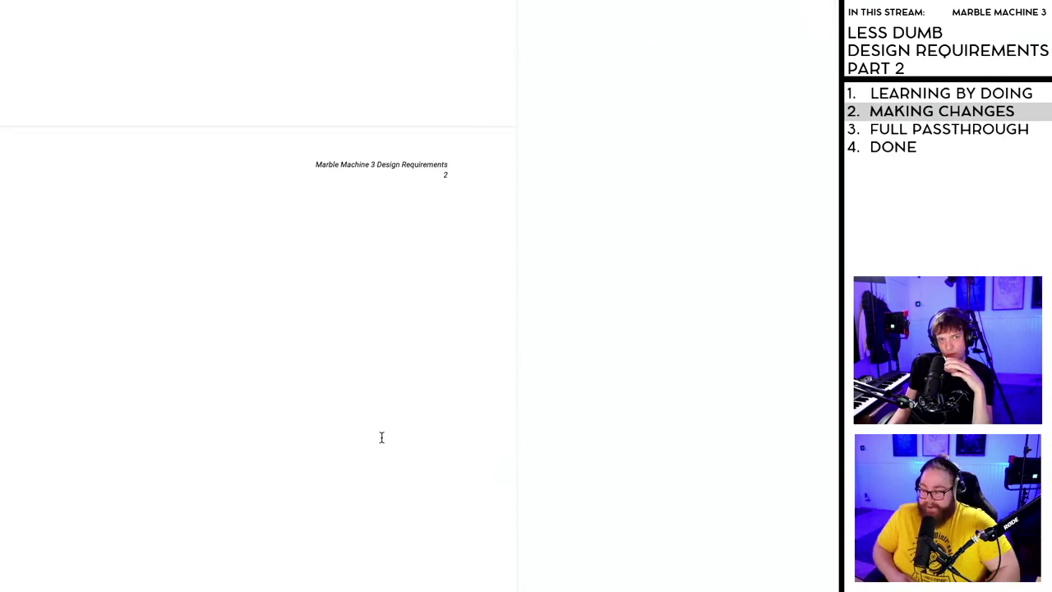
scroll(385, 437, "up", 3)
scroll(385, 437, "up", 6)
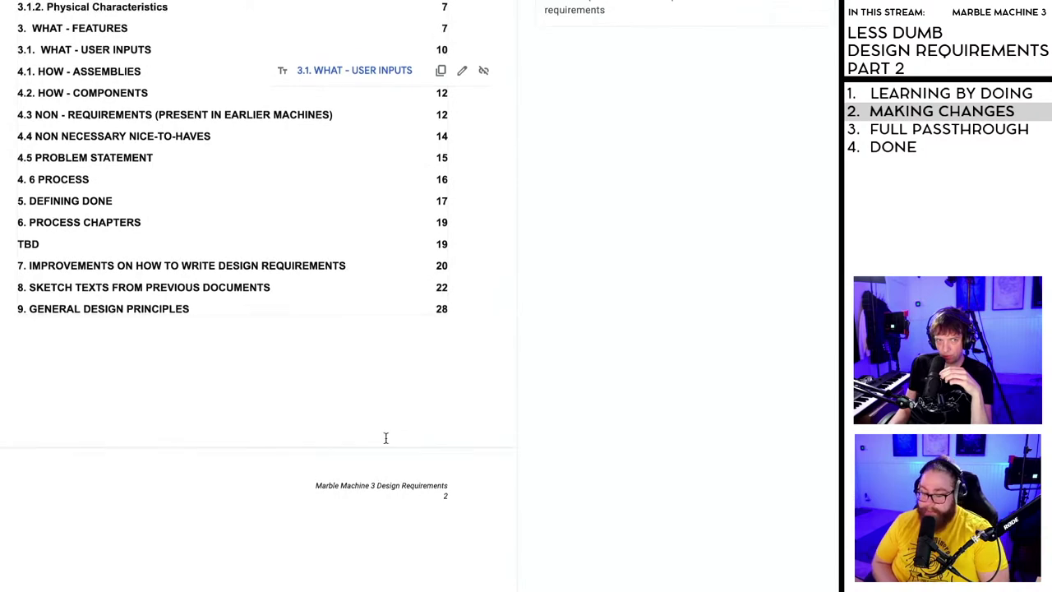
scroll(386, 437, "down", 2)
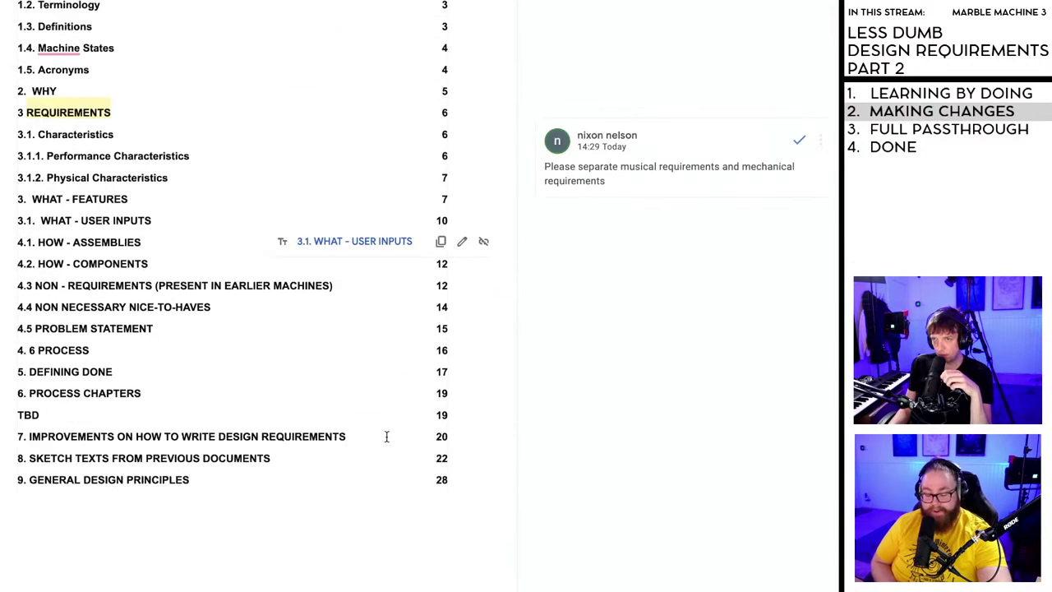
scroll(386, 436, "up", 3)
scroll(386, 436, "up", 1)
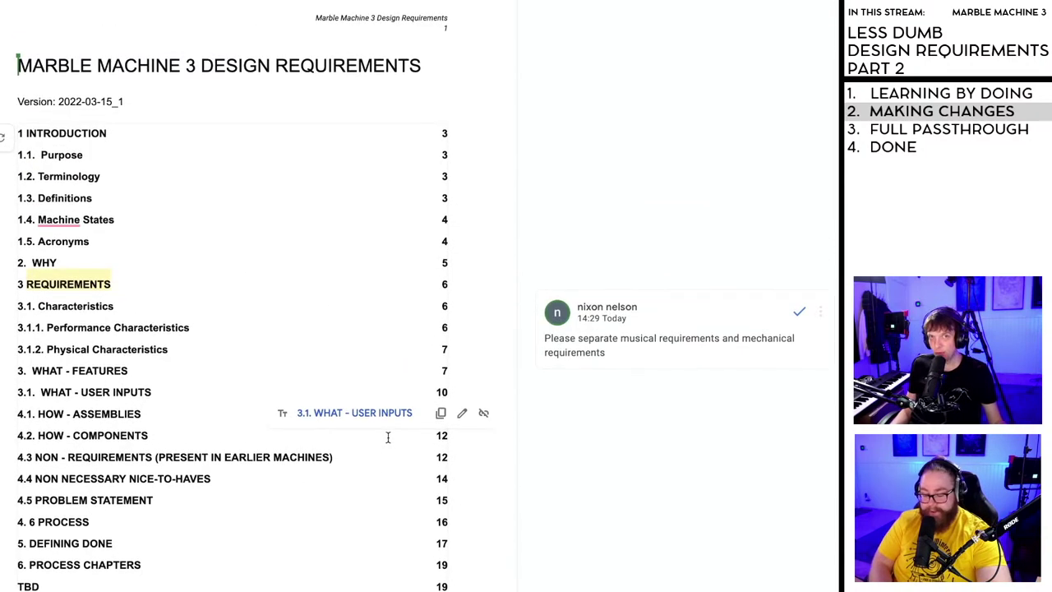
scroll(387, 436, "down", 1)
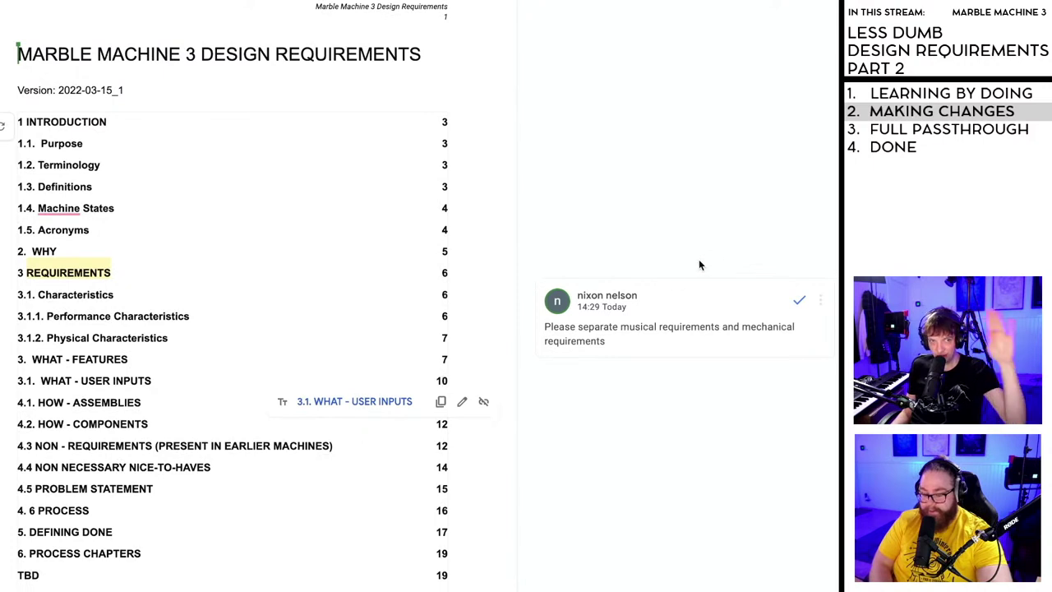
scroll(675, 315, "down", 1)
scroll(327, 446, "up", 2)
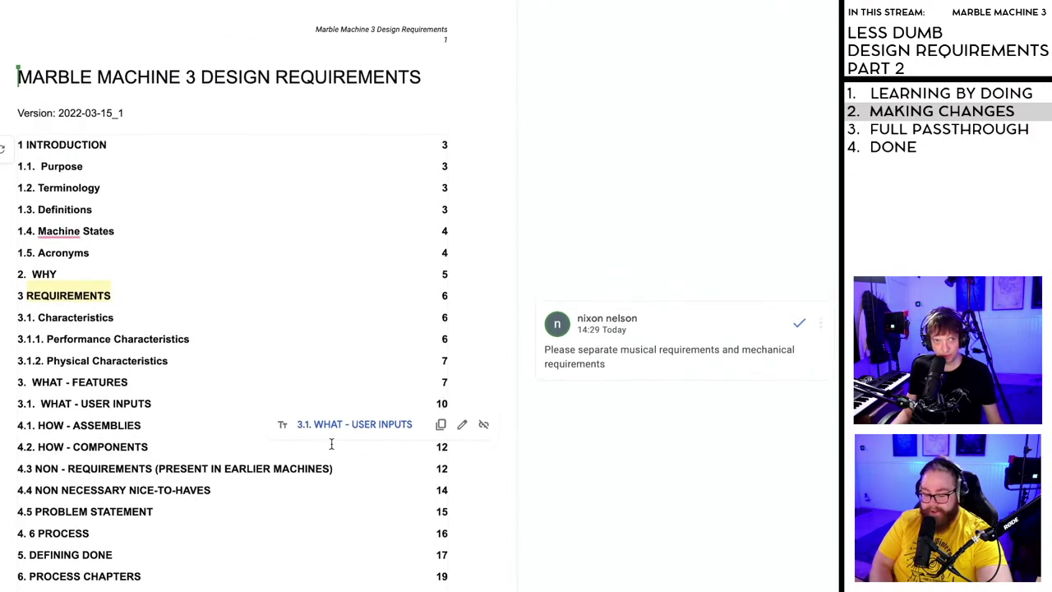
scroll(331, 443, "down", 2)
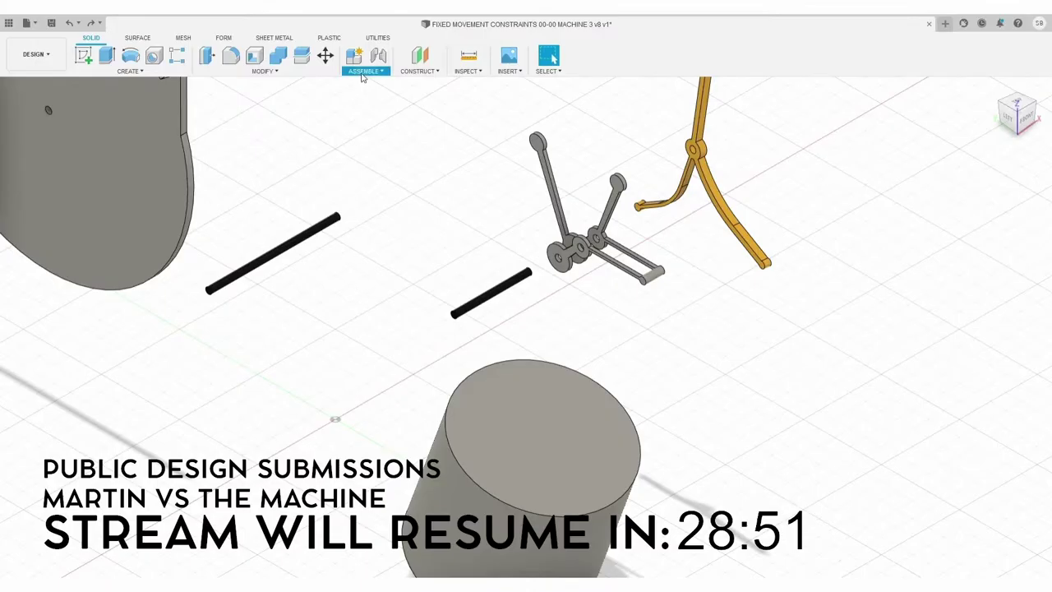
- Joint the grey lever mechanism onto the black rod's end and rotate it to test
key("j")
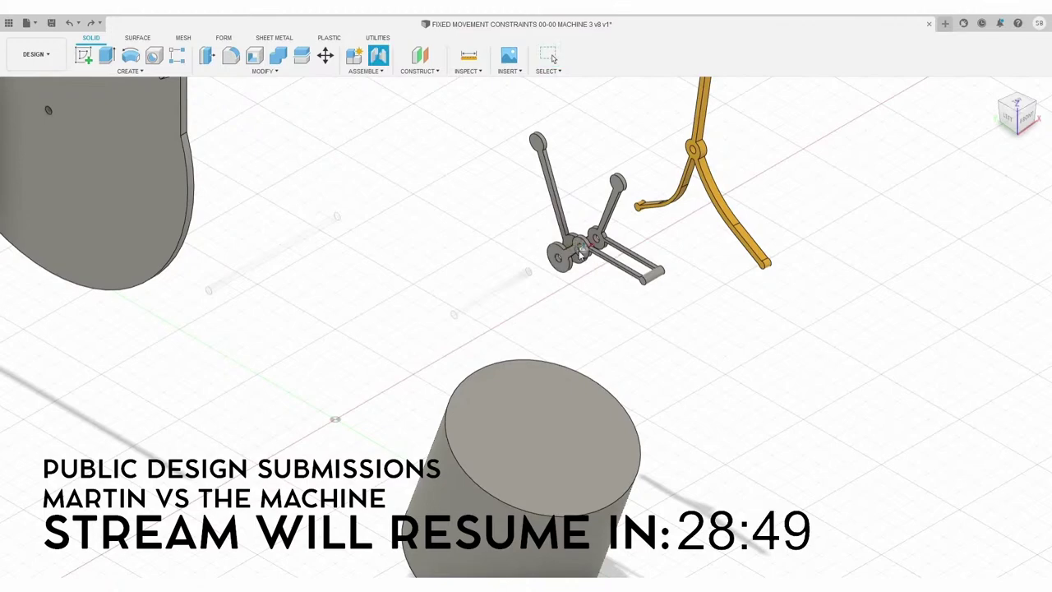
scroll(578, 253, "up", 5)
left_click(578, 253)
scroll(579, 253, "down", 5)
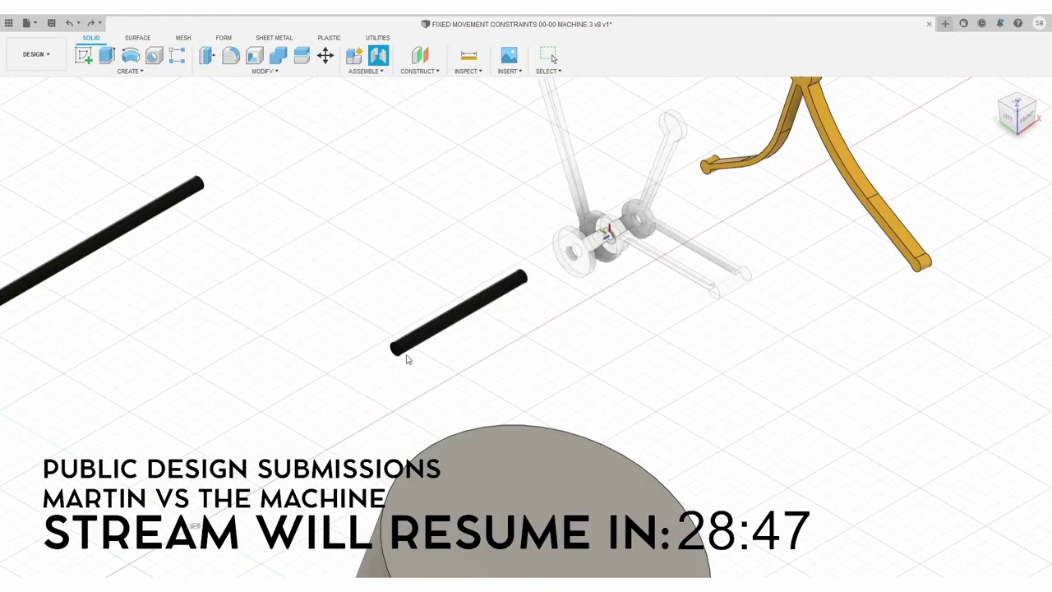
left_click(400, 350)
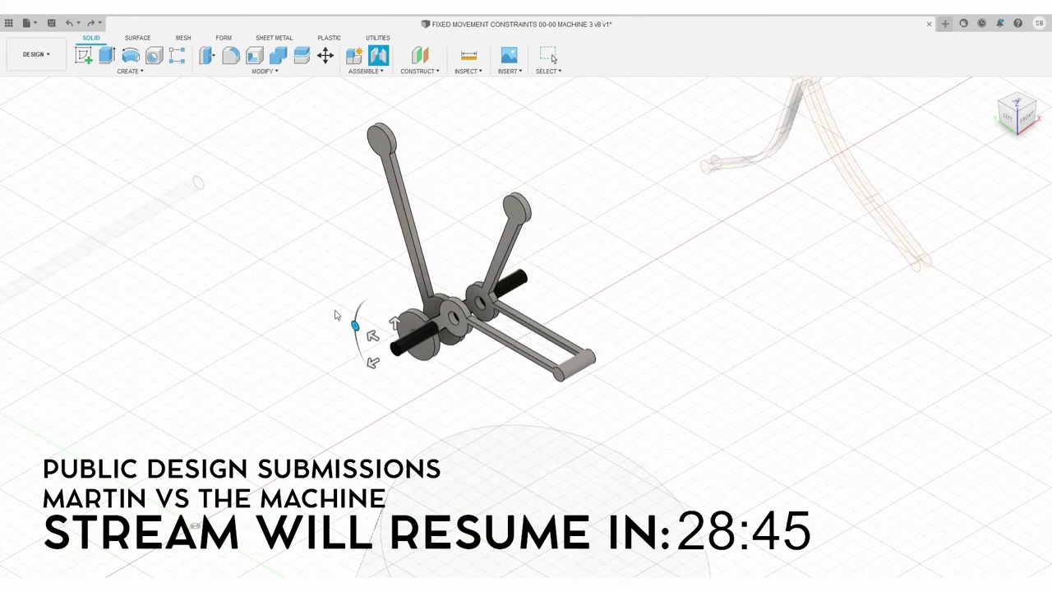
key("Return")
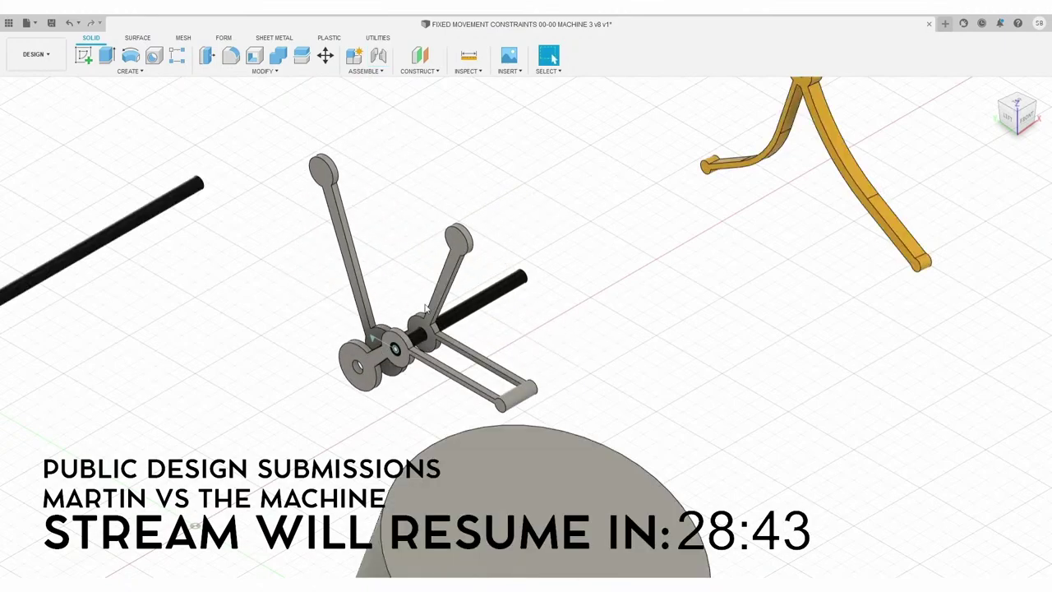
left_click_drag(535, 336, 370, 315)
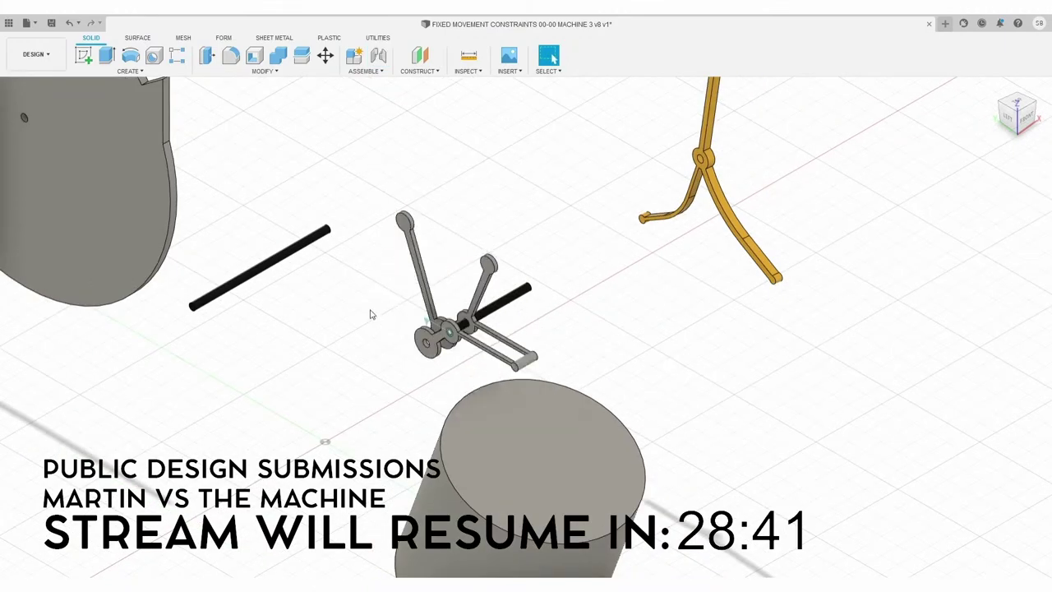
scroll(575, 330, "down", 3)
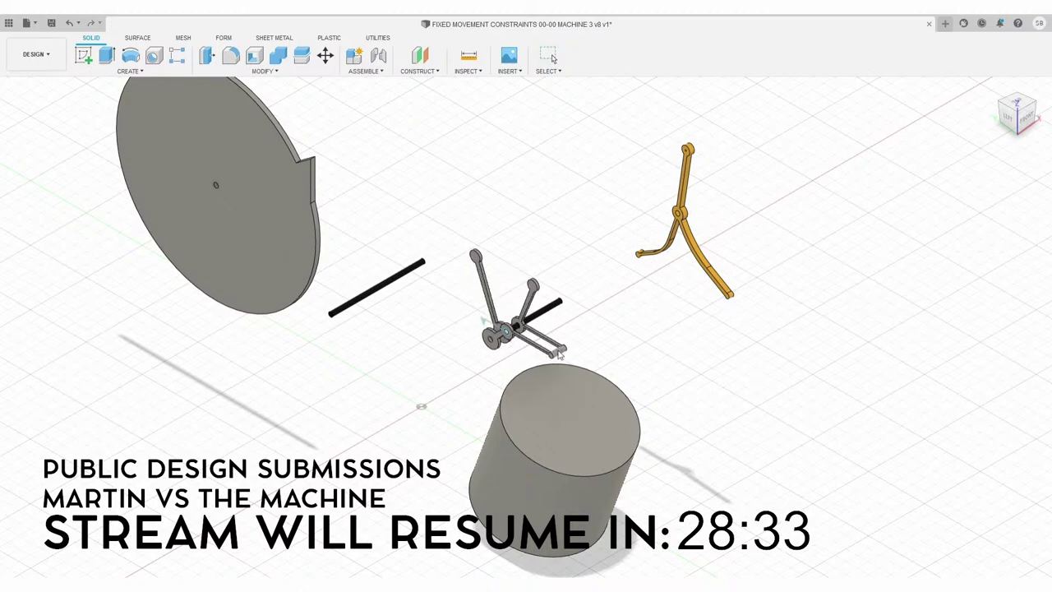
- Joint the yellow linkage to the wheel's hole and swing it to check its motion
left_click(378, 55)
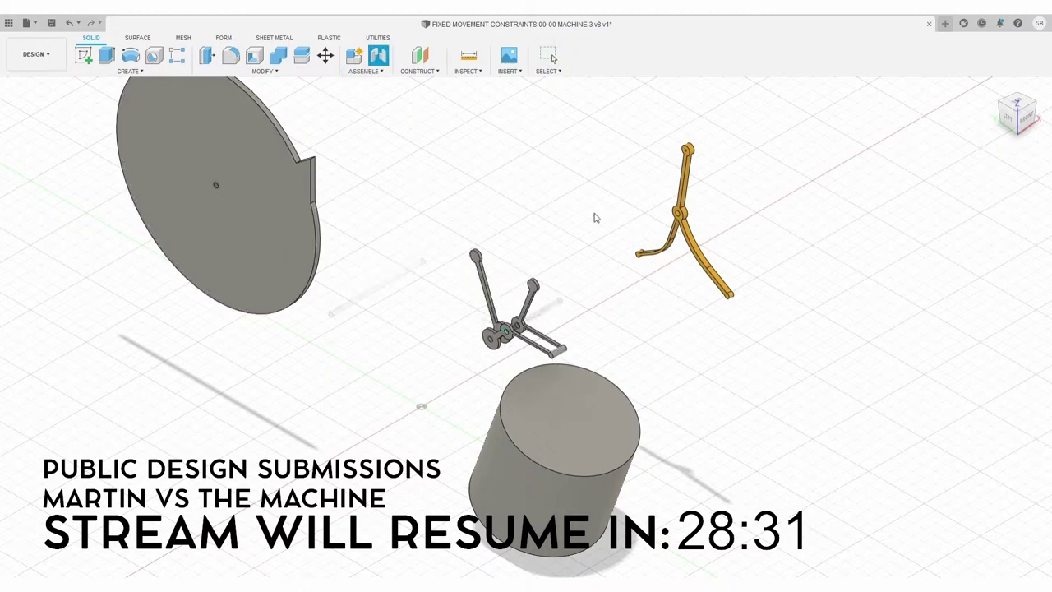
left_click(679, 215)
left_click(677, 205)
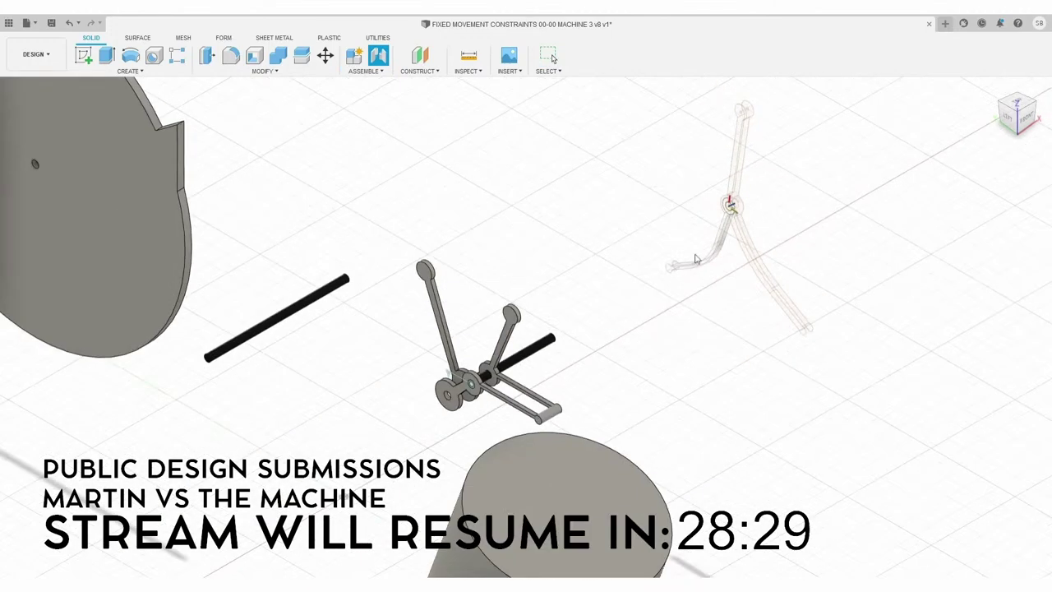
left_click(476, 391)
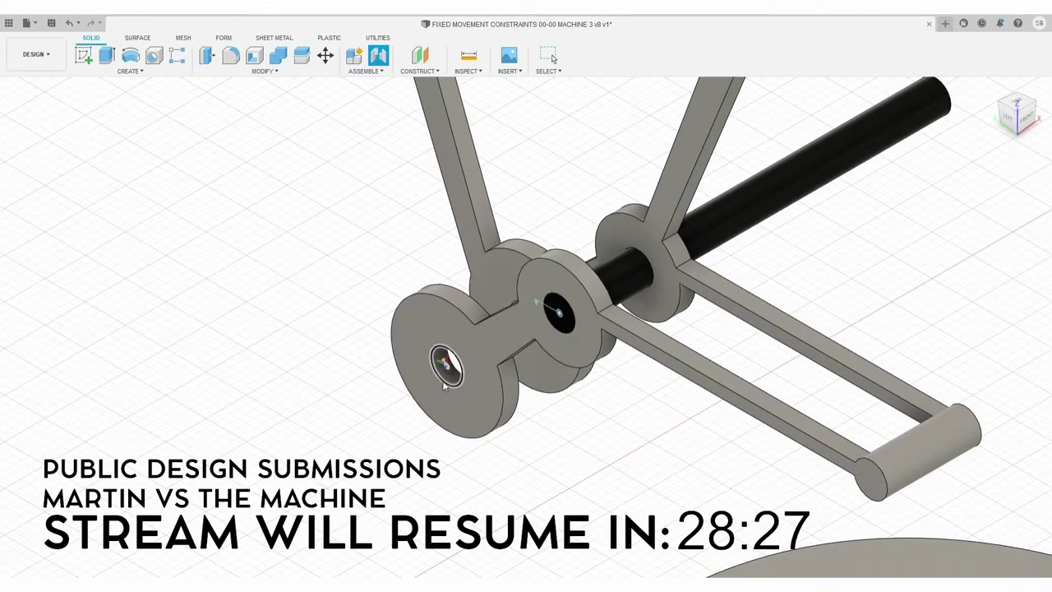
left_click(444, 385)
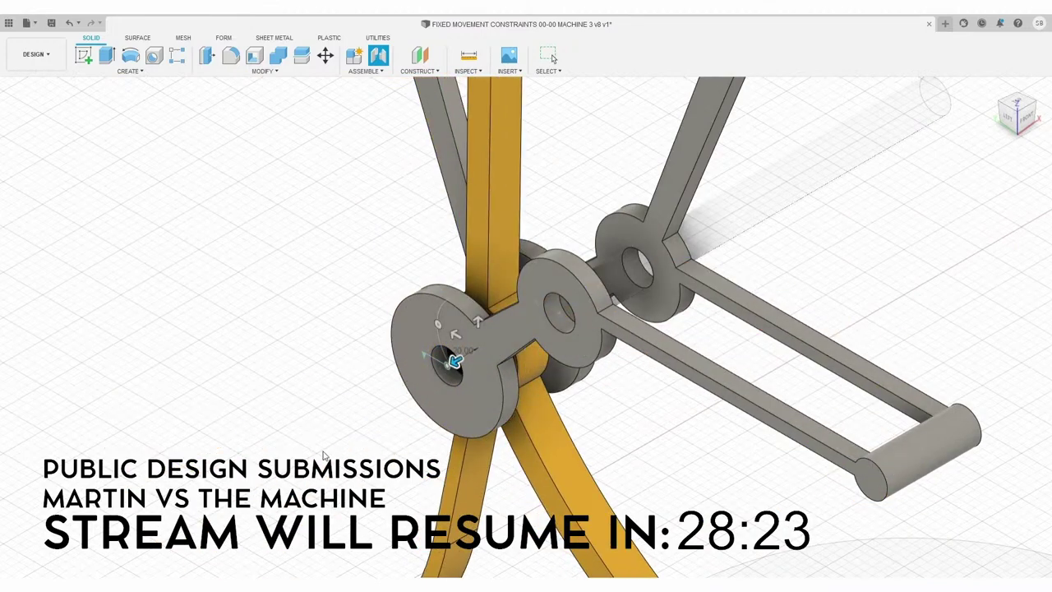
key("Return")
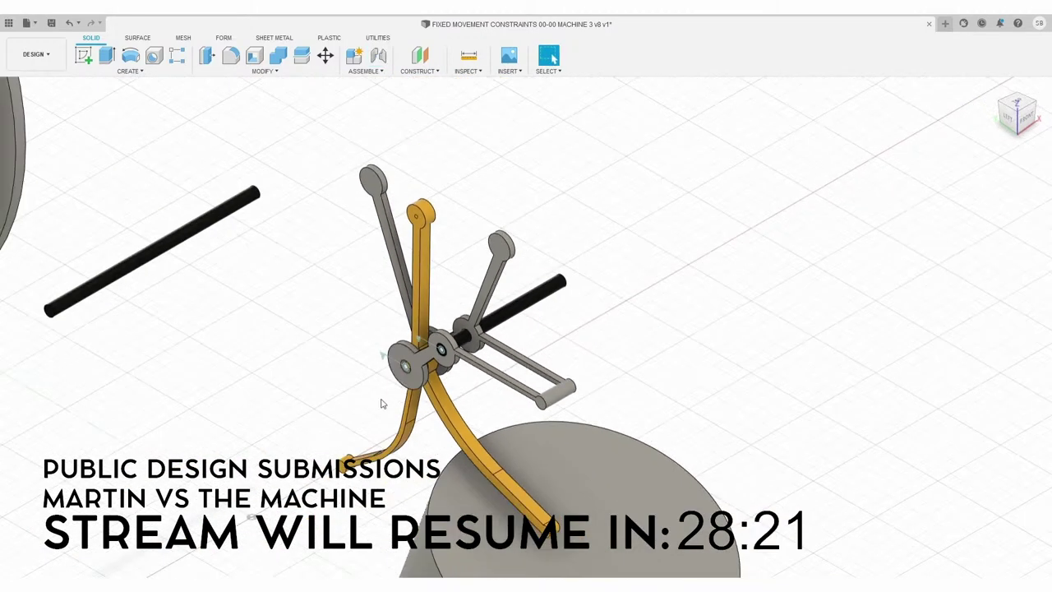
left_click_drag(473, 455, 312, 311)
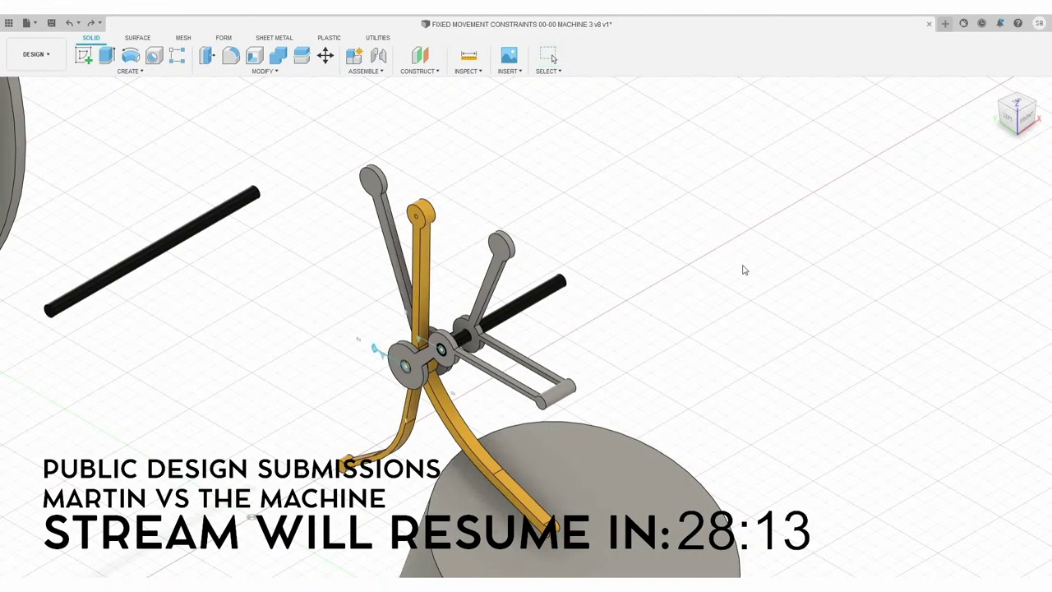
left_click_drag(444, 427, 300, 359)
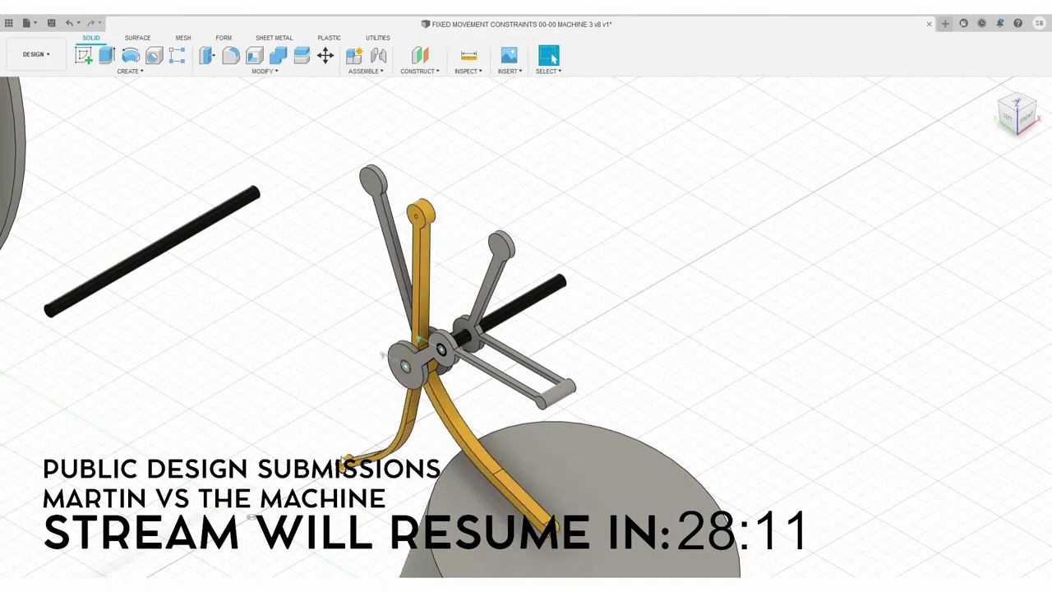
scroll(737, 298, "down", 5)
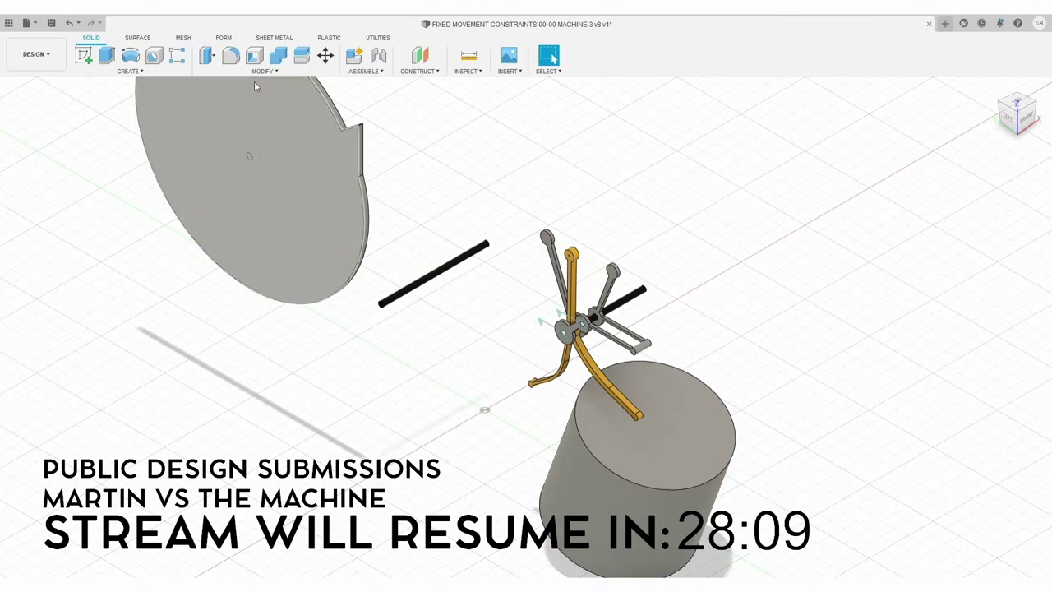
- Joint the large disc's centre hole onto the end of the short black rod
key("j")
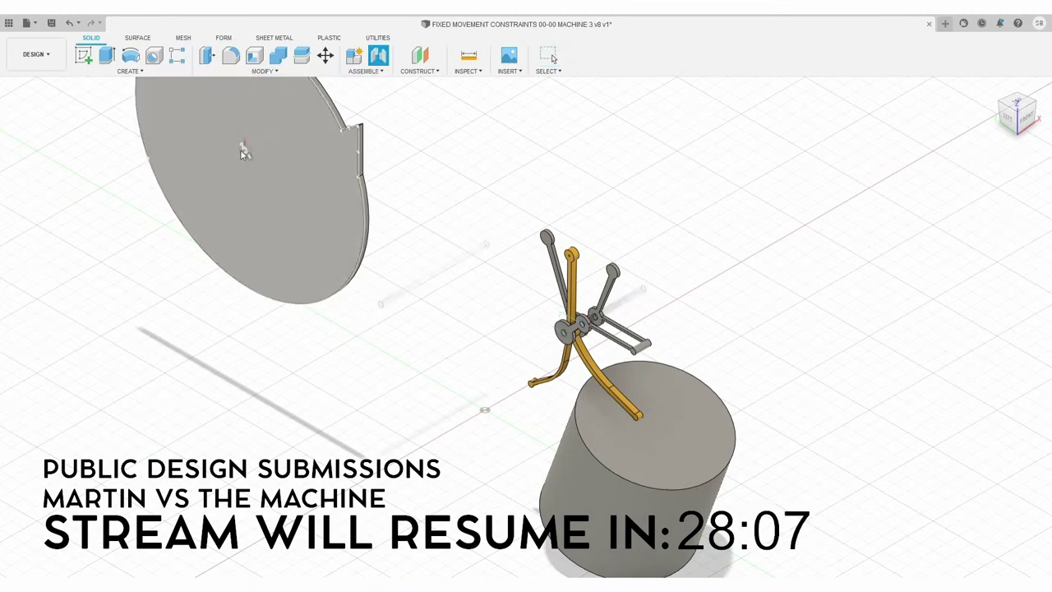
scroll(246, 152, "up", 5)
scroll(256, 166, "down", 4)
left_click(253, 166)
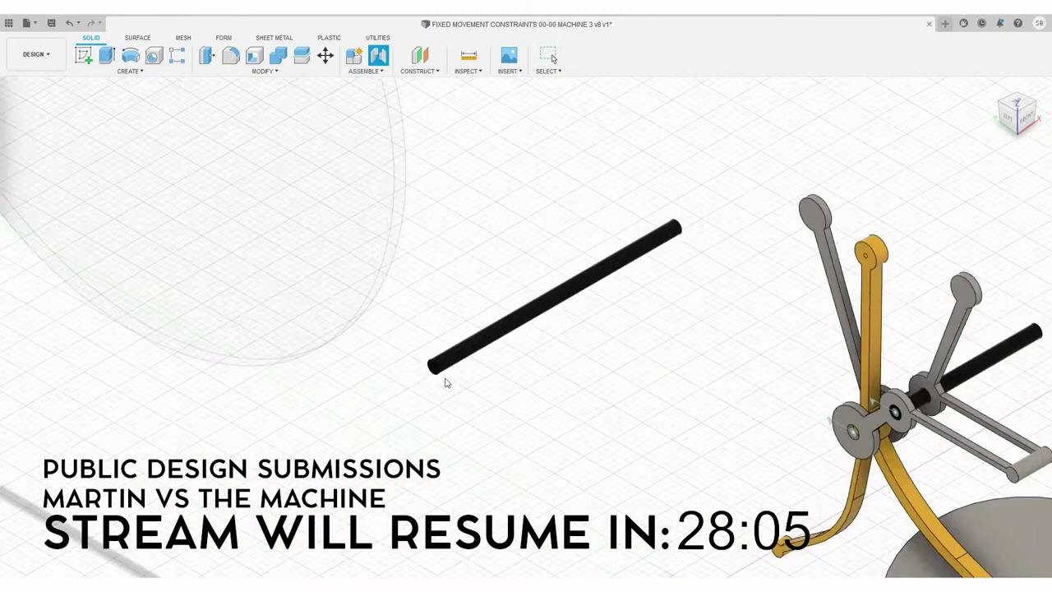
left_click(434, 362)
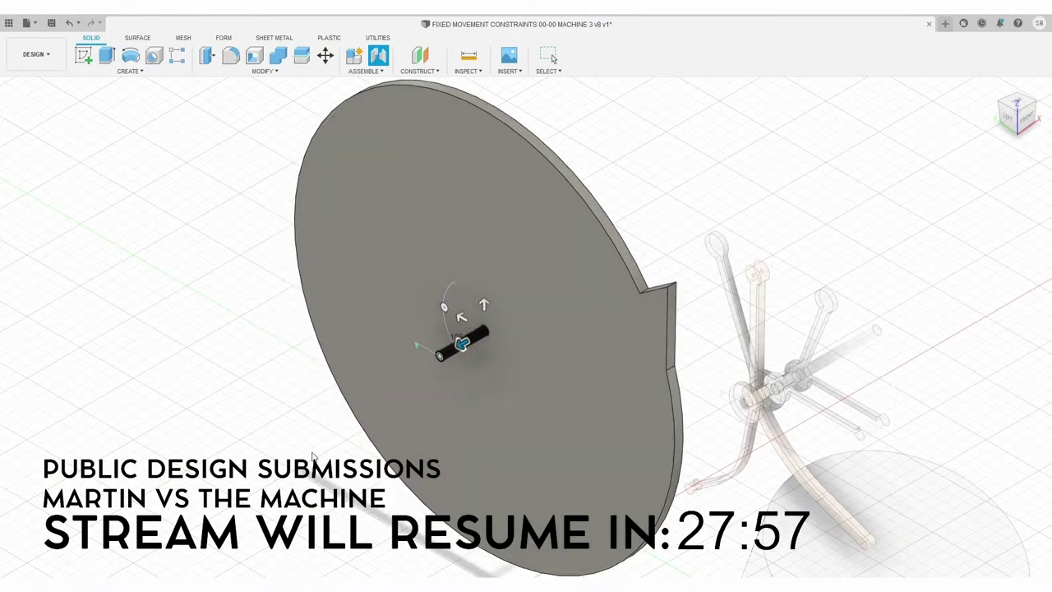
key("Return")
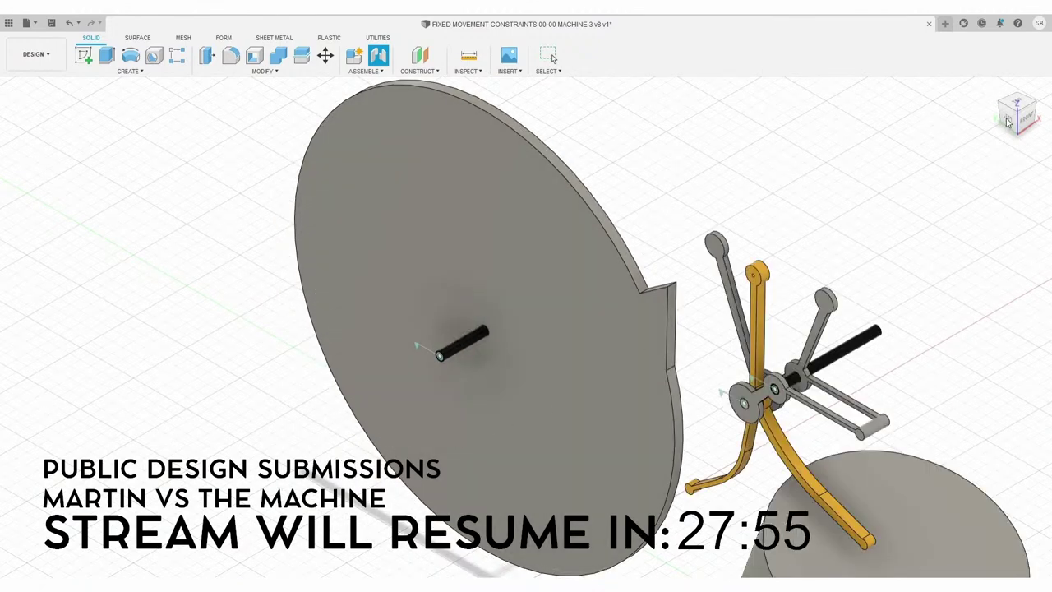
- Set the Left view, then drag the linkage arm up and turn the disc's notch upper right
left_click(622, 367)
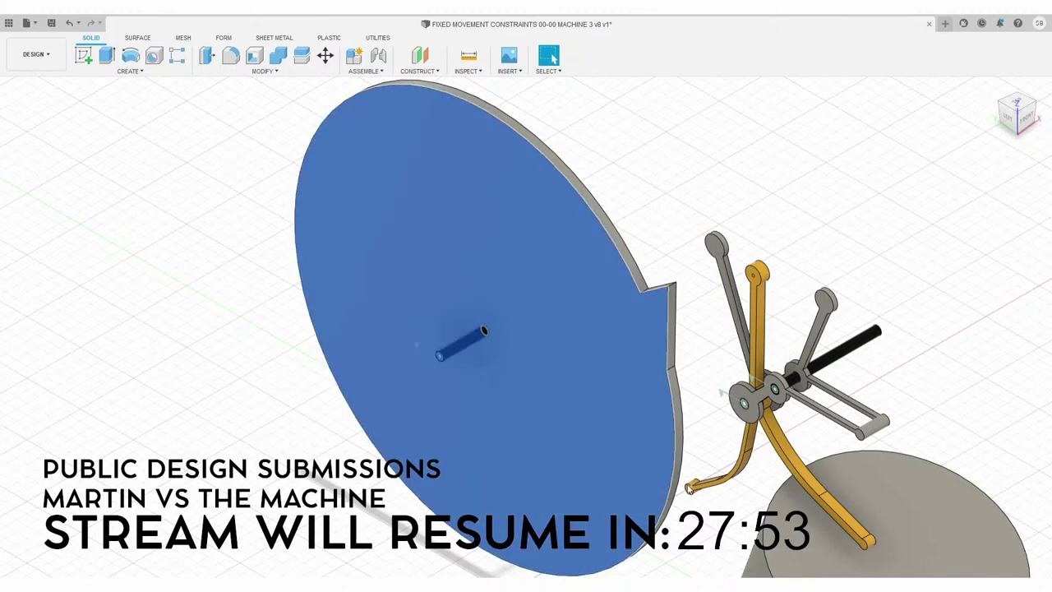
left_click(664, 227)
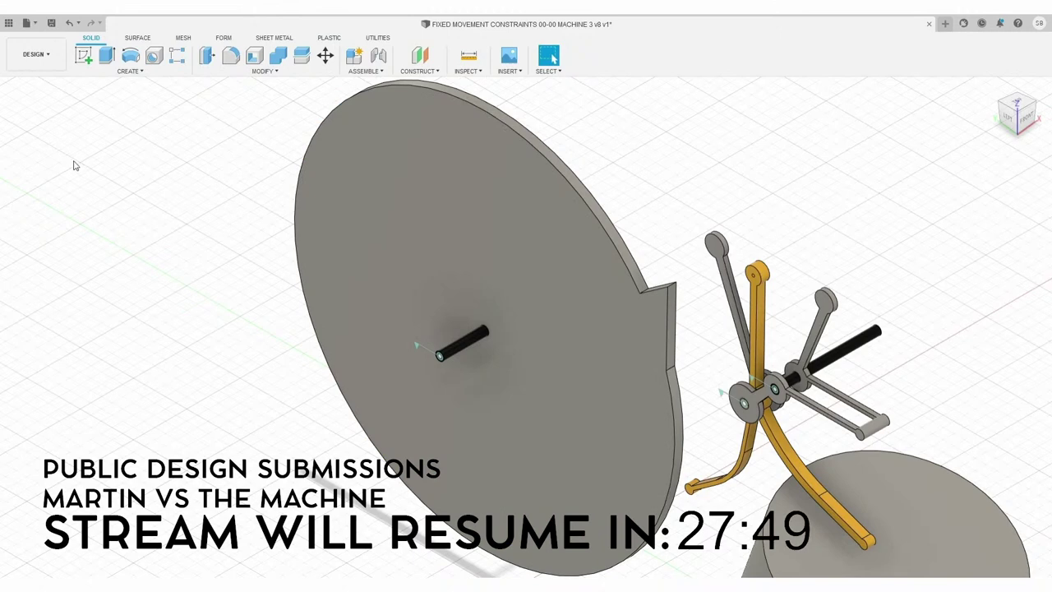
left_click(535, 327)
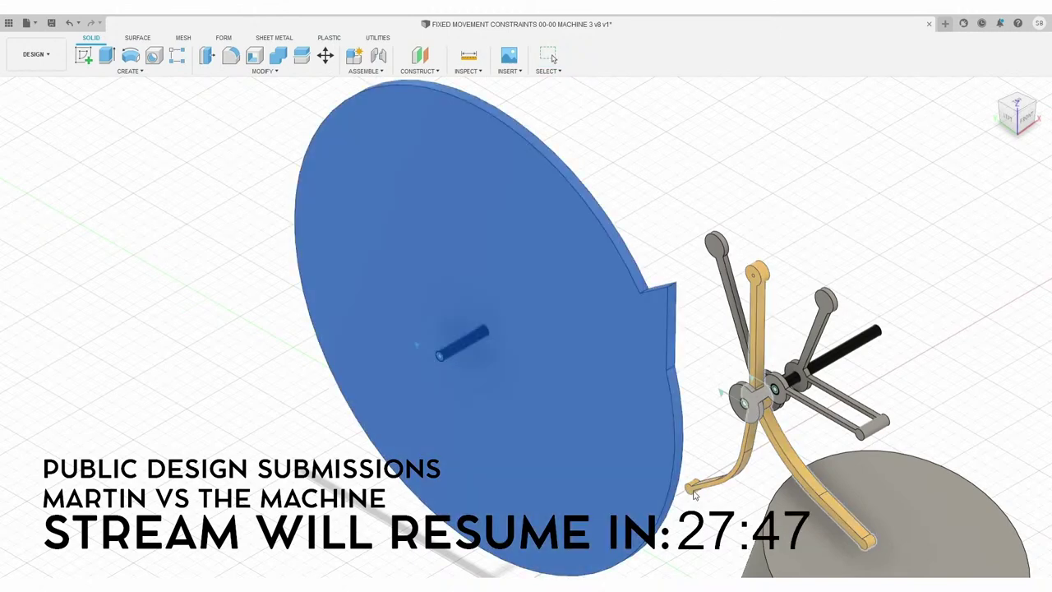
left_click(755, 279, "ctrl")
left_click(735, 232)
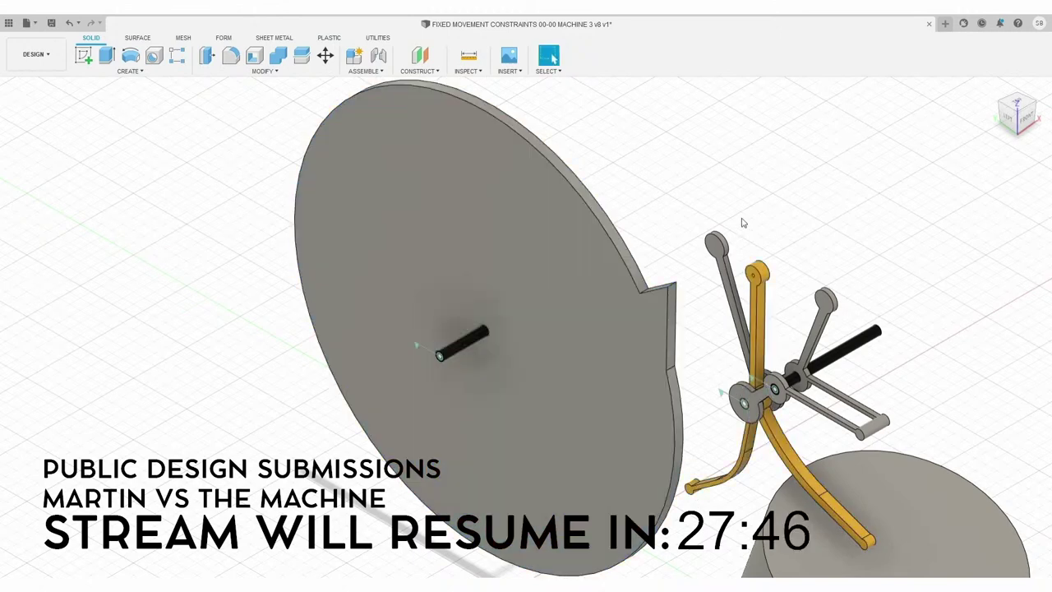
left_click(1009, 122)
left_click_drag(702, 260, 488, 320)
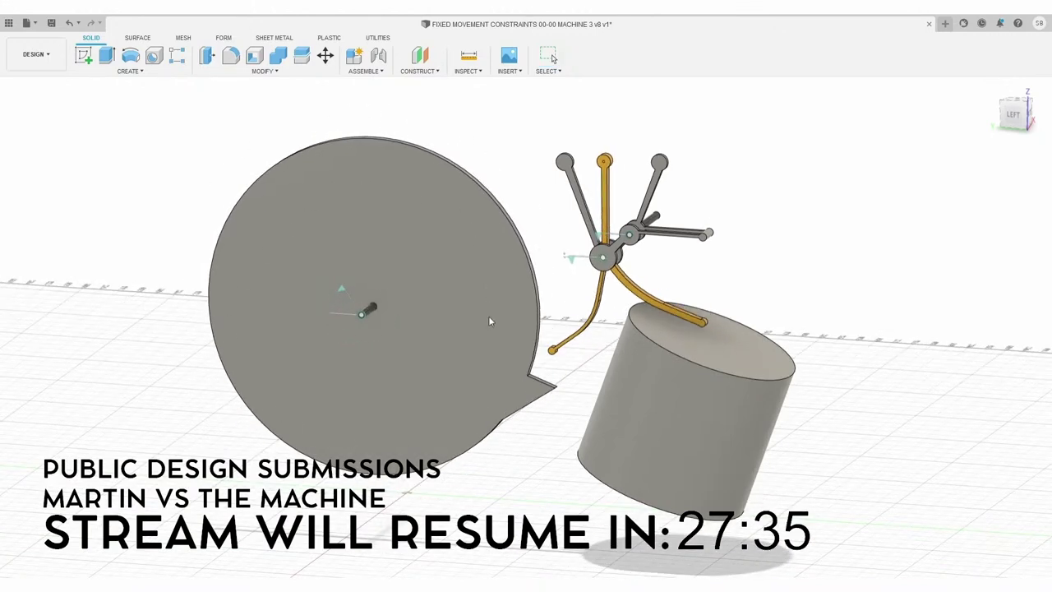
left_click_drag(708, 237, 700, 207)
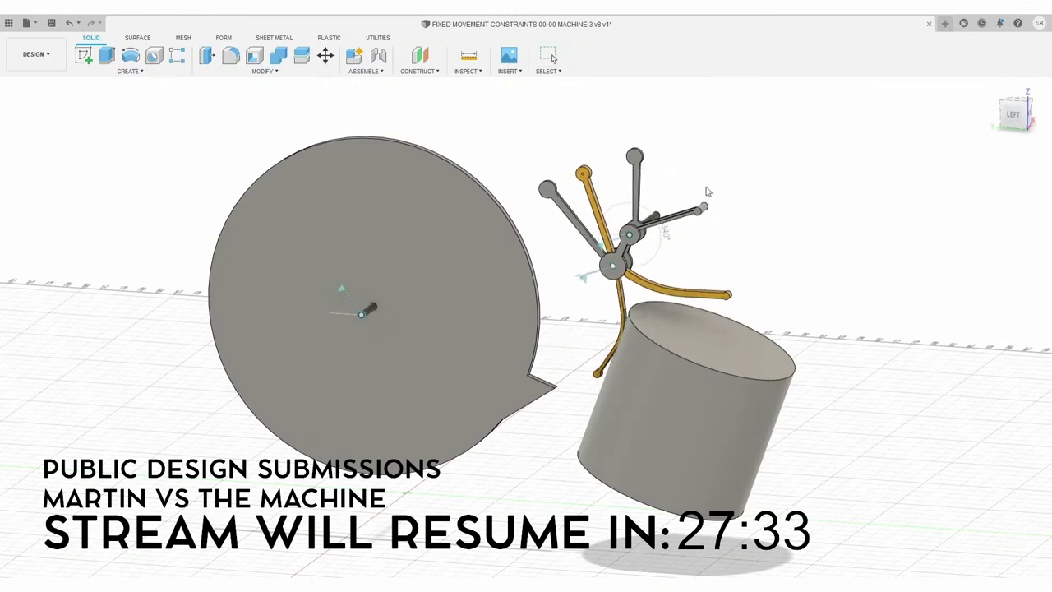
mouse_move(498, 370)
left_mouse_down()
mouse_move(506, 256)
mouse_move(491, 403)
mouse_move(484, 330)
mouse_move(482, 379)
left_mouse_up()
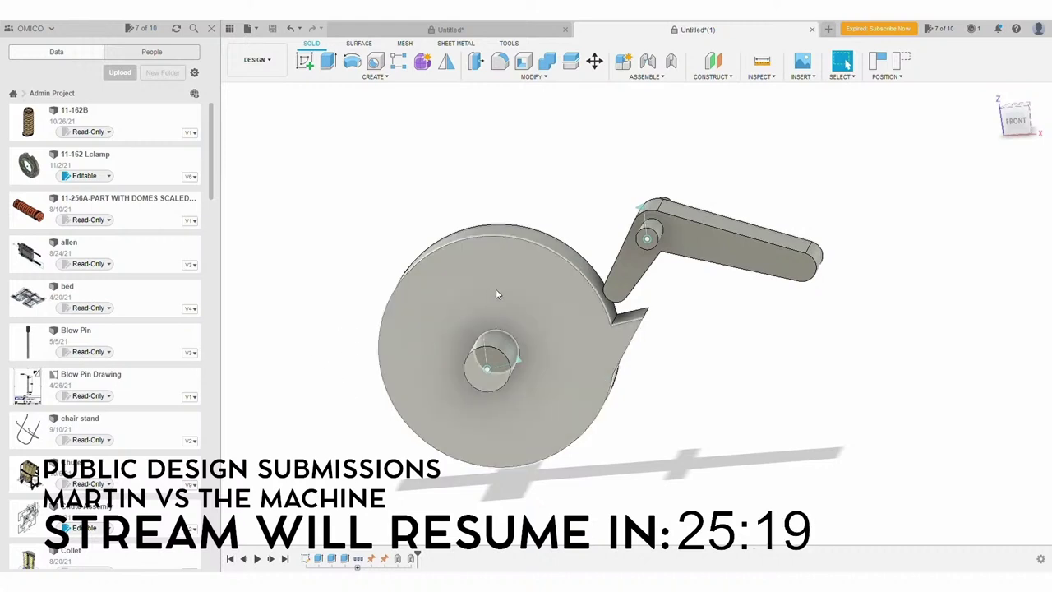
- Turn the wheel and rotate the arm about its pivot in the untitled design
left_click_drag(496, 288, 472, 309)
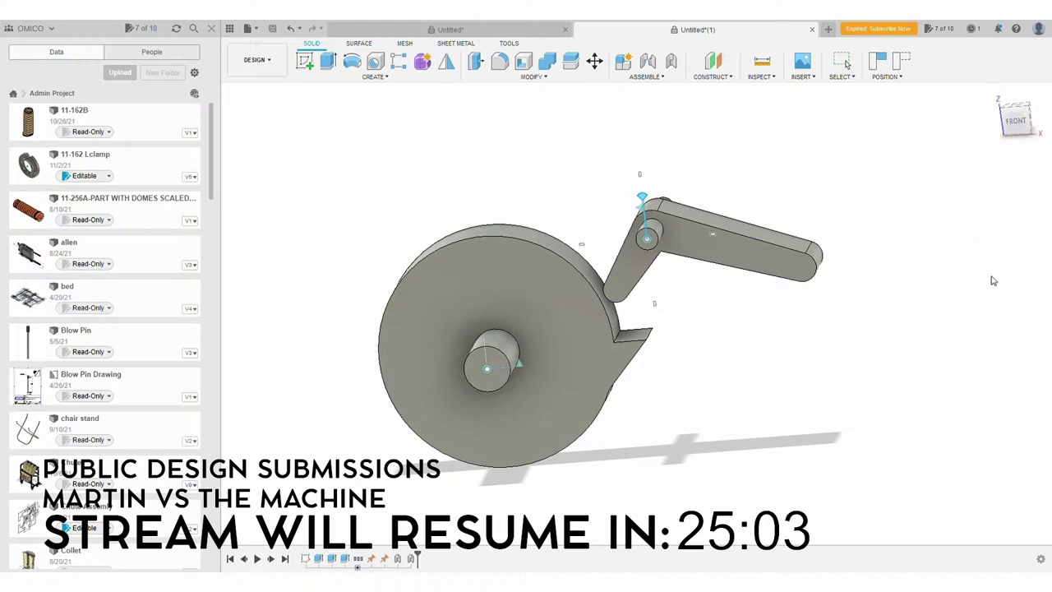
key("Escape")
left_click_drag(559, 294, 518, 291)
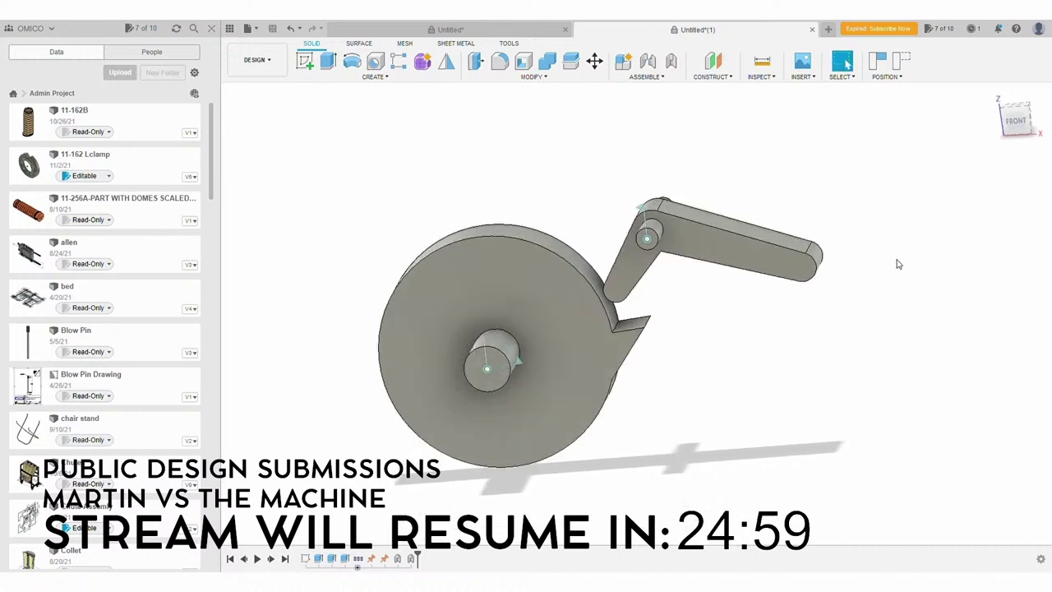
left_click_drag(817, 264, 810, 216)
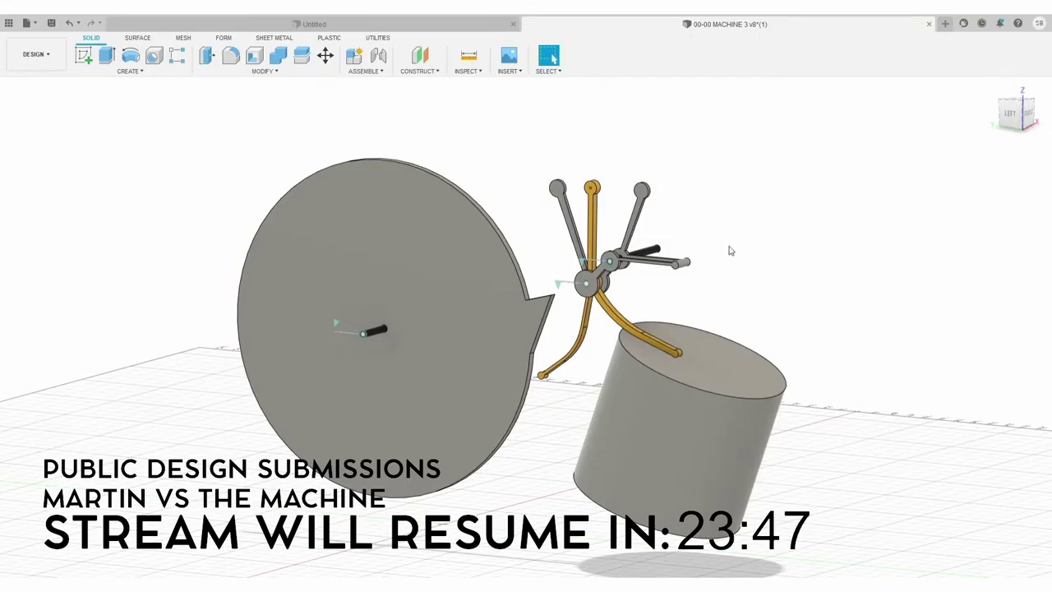
- Drag the grey arm and notched disc in MACHINE 3 to test the linked arms
left_click_drag(685, 264, 687, 200)
left_click_drag(680, 238, 681, 296)
left_click_drag(529, 337, 414, 296)
left_click_drag(682, 263, 681, 229)
left_click_drag(538, 401, 422, 306)
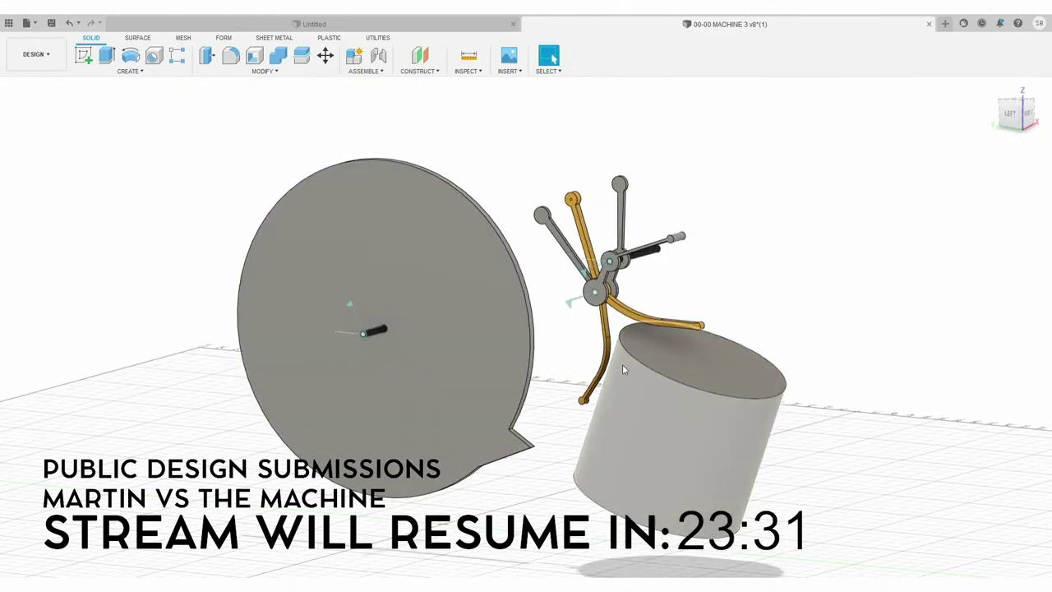
left_click_drag(622, 364, 687, 332)
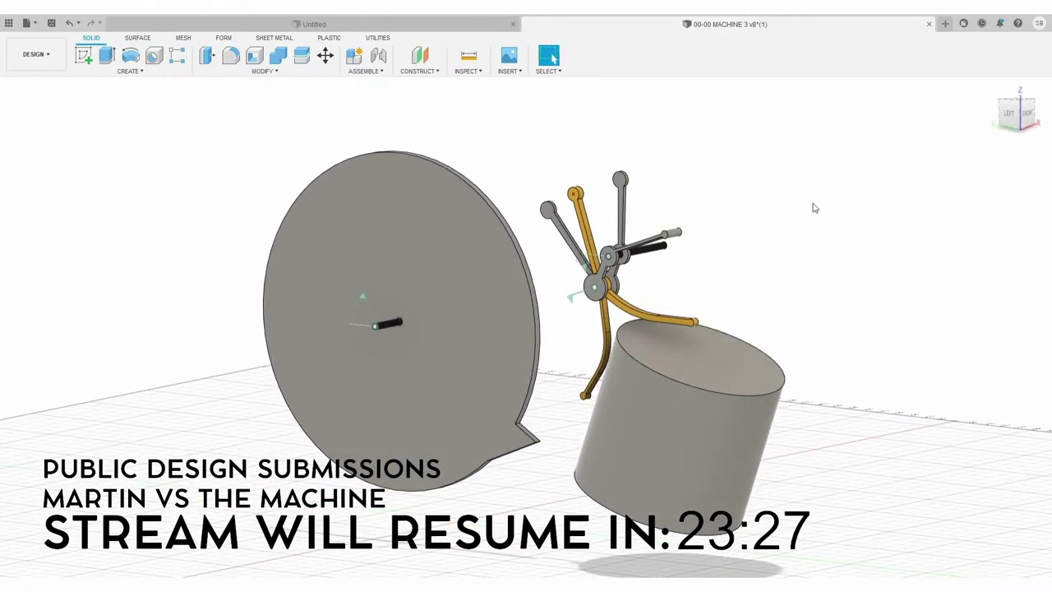
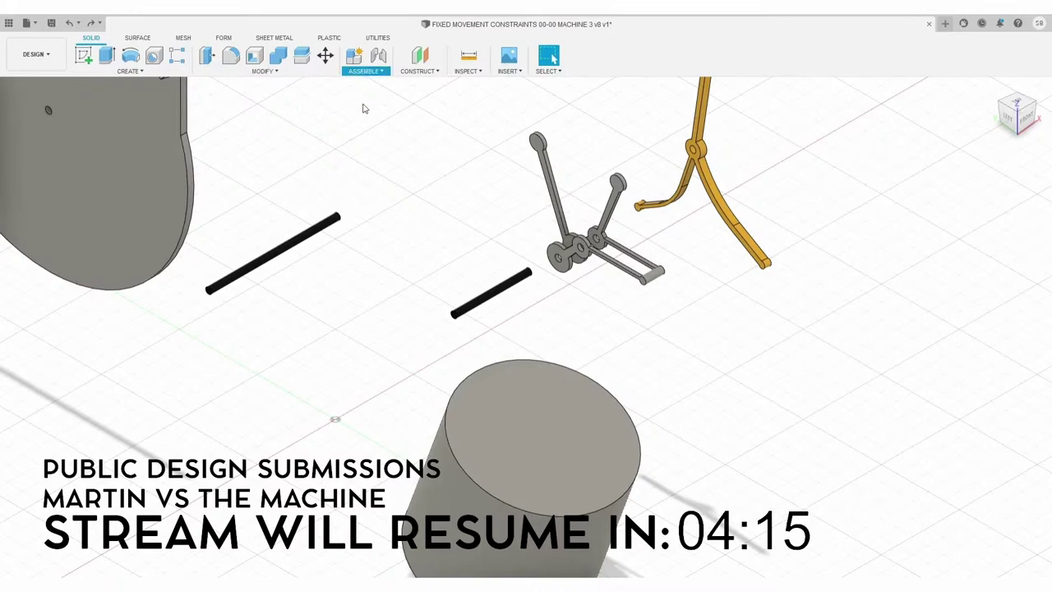
- Joint the grey linkage's pivot onto the short black rod's end and swing its arms to test
key("j")
scroll(581, 250, "up", 5)
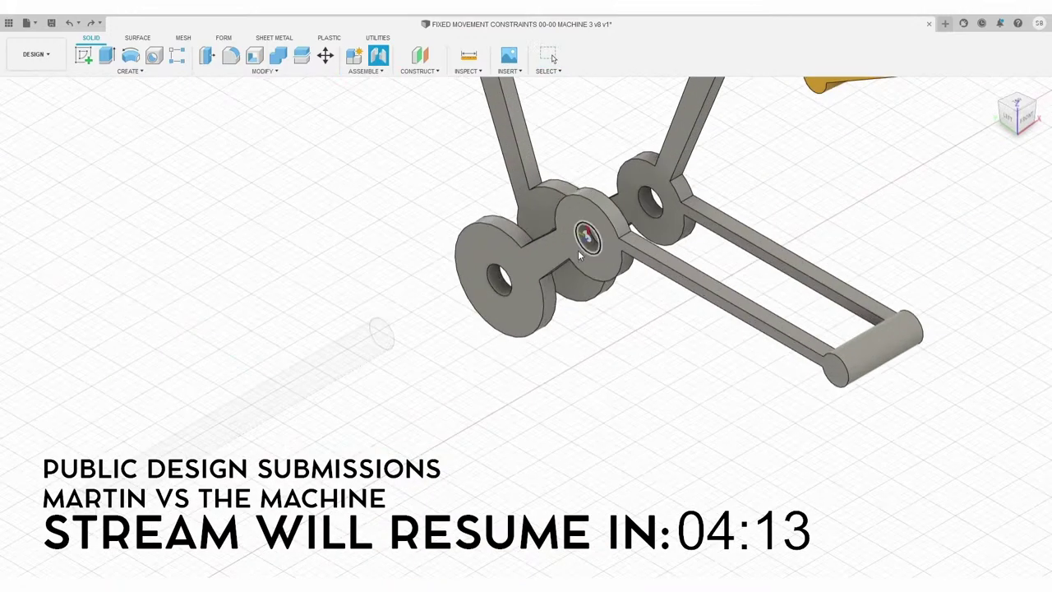
left_click(584, 241)
scroll(608, 243, "down", 5)
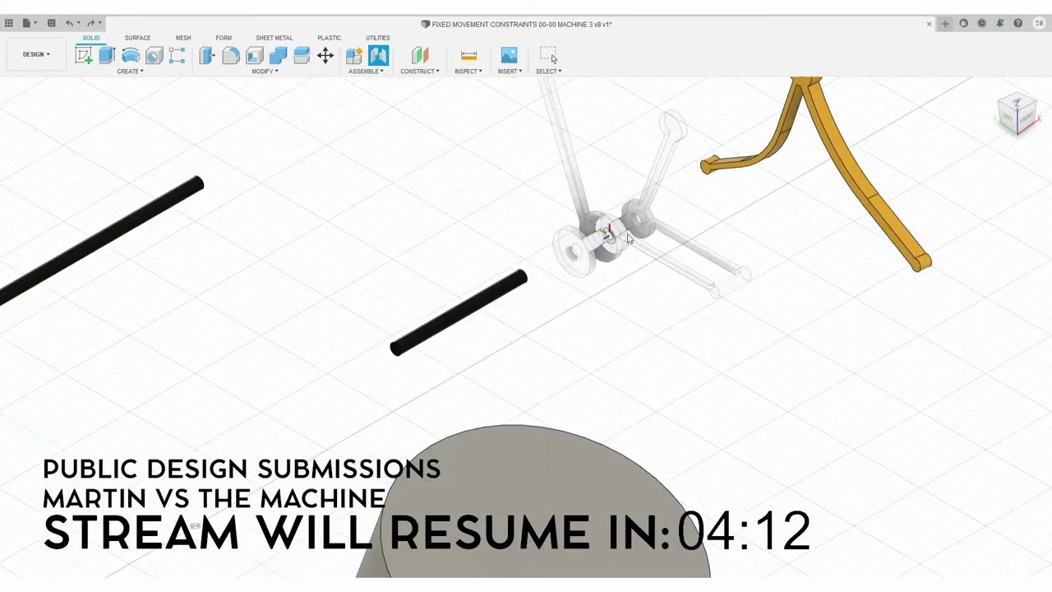
left_click(396, 348)
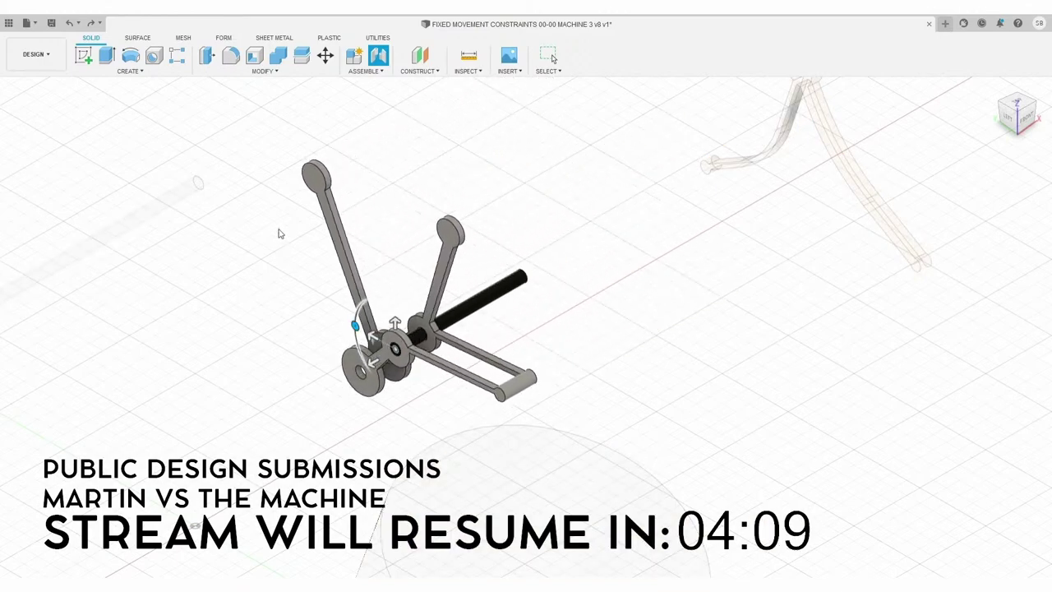
key("Return")
scroll(307, 299, "down", 3)
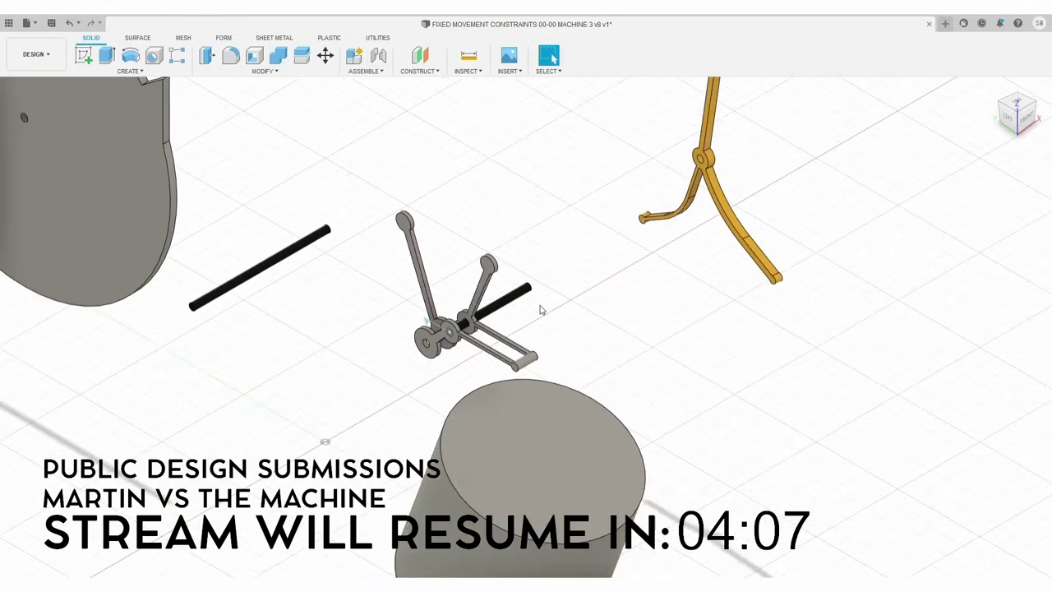
left_click_drag(532, 345, 629, 335)
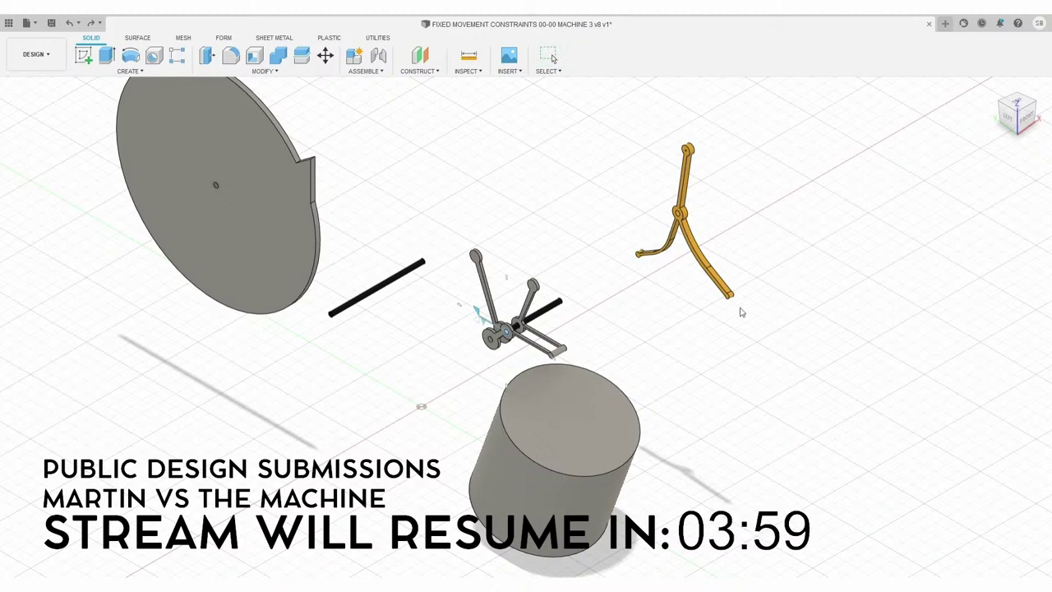
key("Escape")
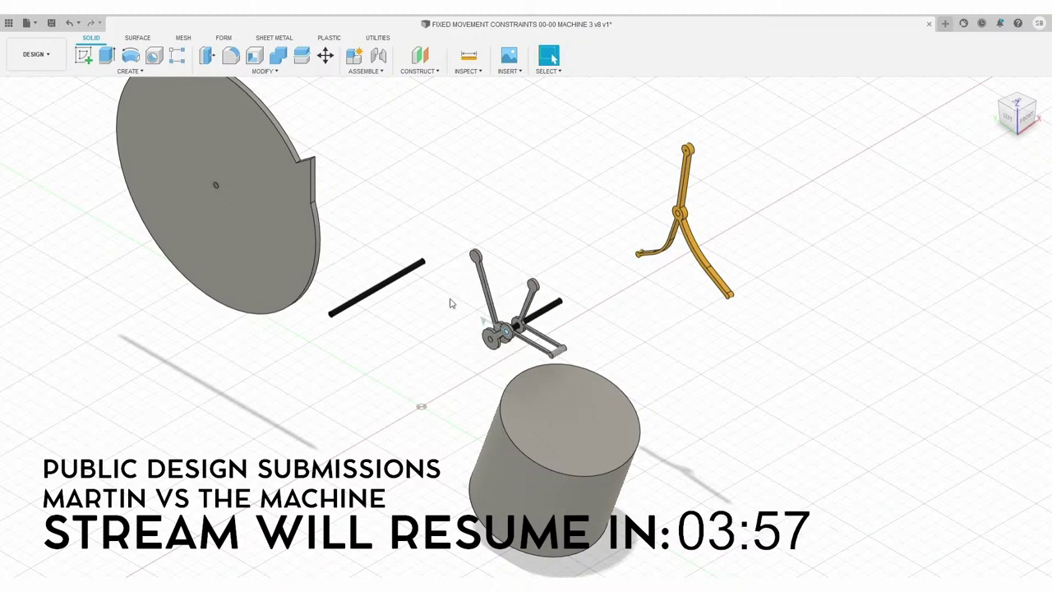
- Start a second joint, picking the yellow part's pivot as the first point
left_click(378, 55)
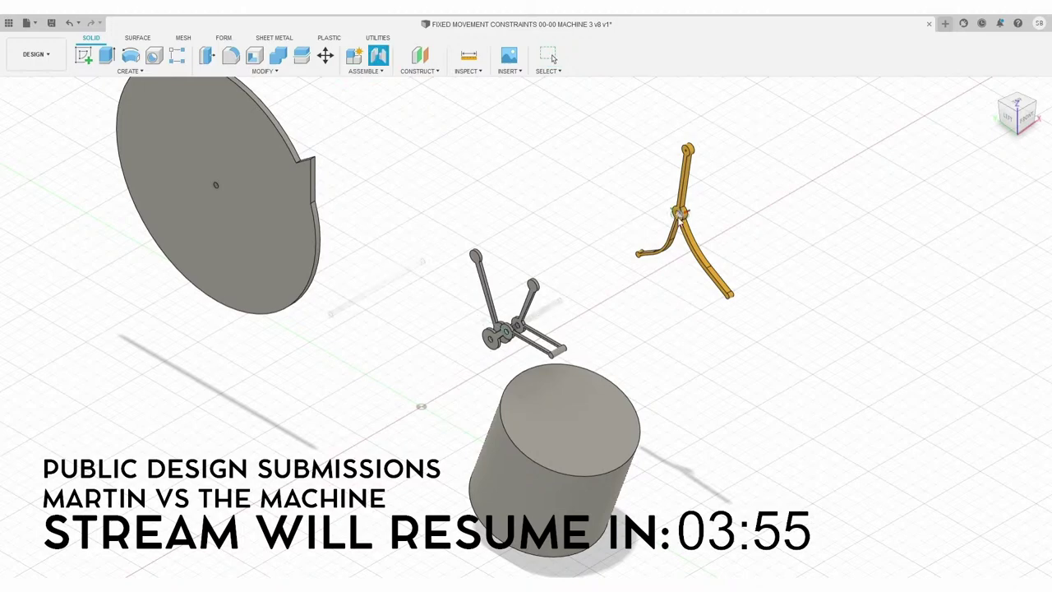
scroll(676, 207, "up", 5)
left_click(676, 207)
scroll(677, 207, "down", 5)
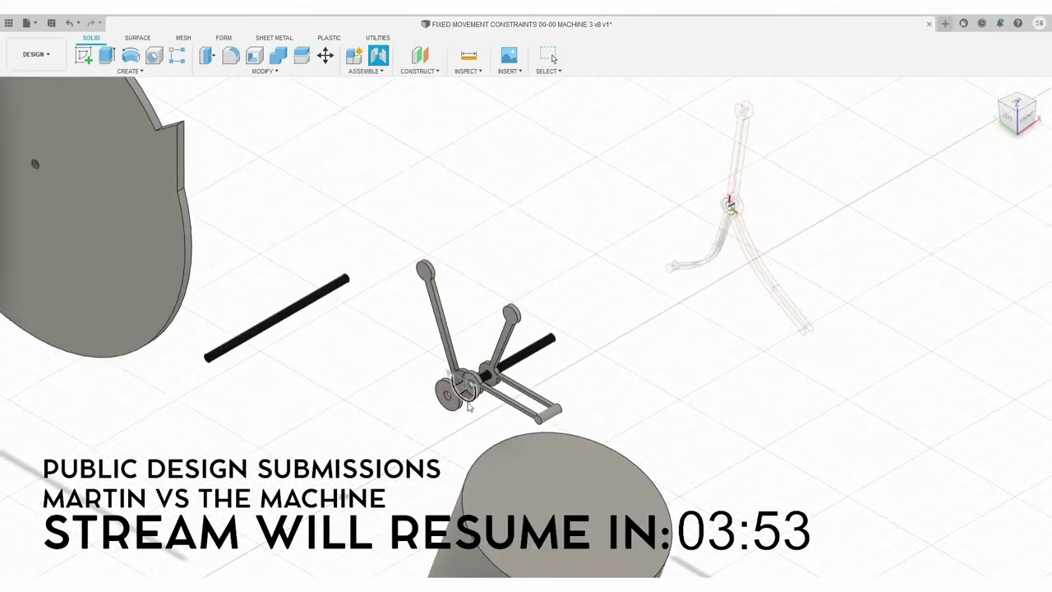
scroll(451, 401, "up", 5)
- Joint the yellow forked part at the grey disc's hole and swing it to check the motion
left_click(443, 388)
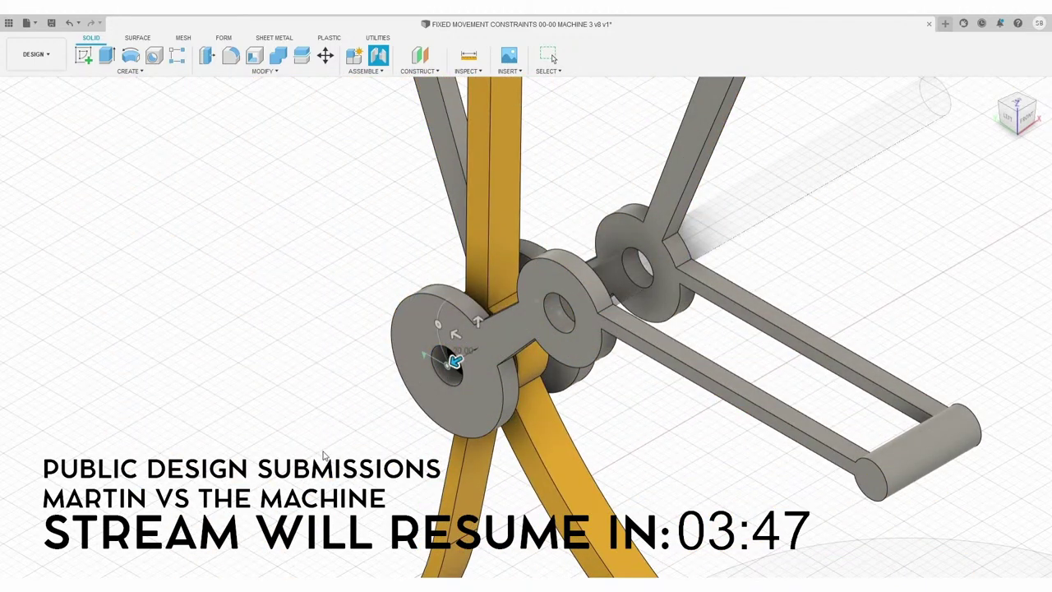
key("Return")
scroll(371, 383, "down", 5)
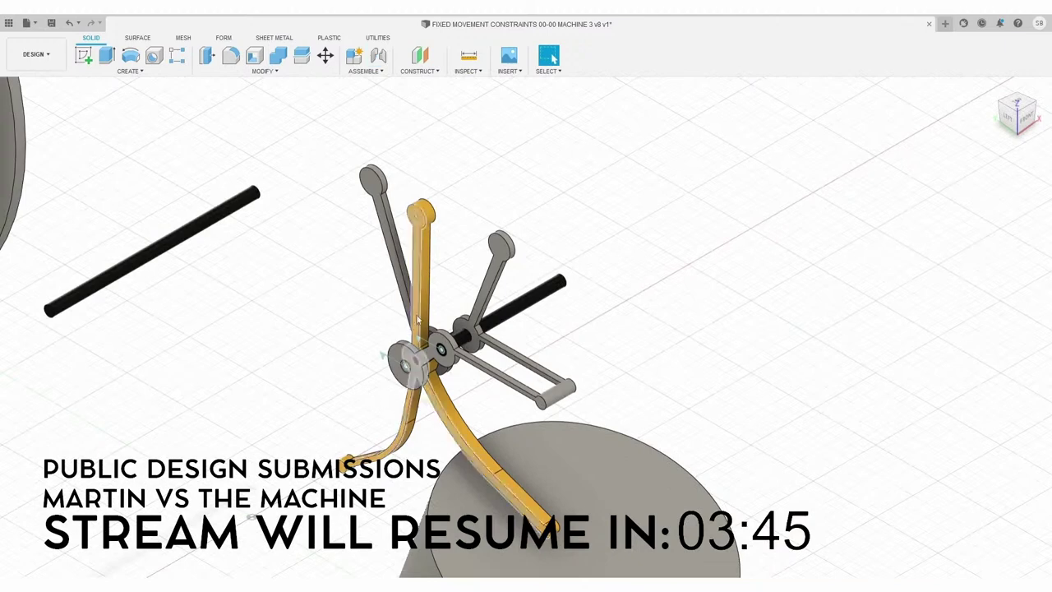
left_click_drag(507, 491, 401, 315)
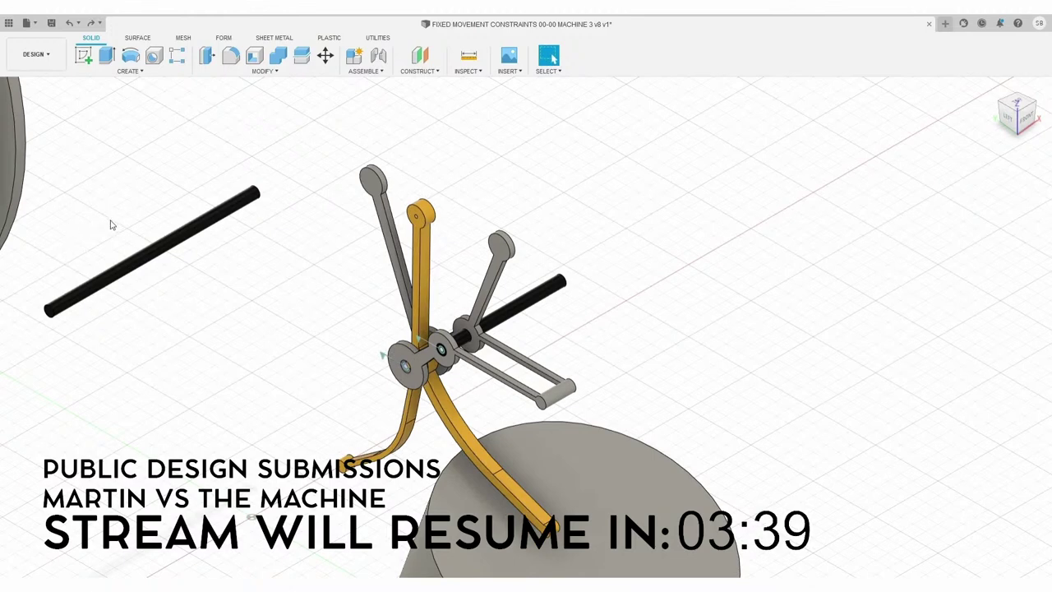
key("Escape")
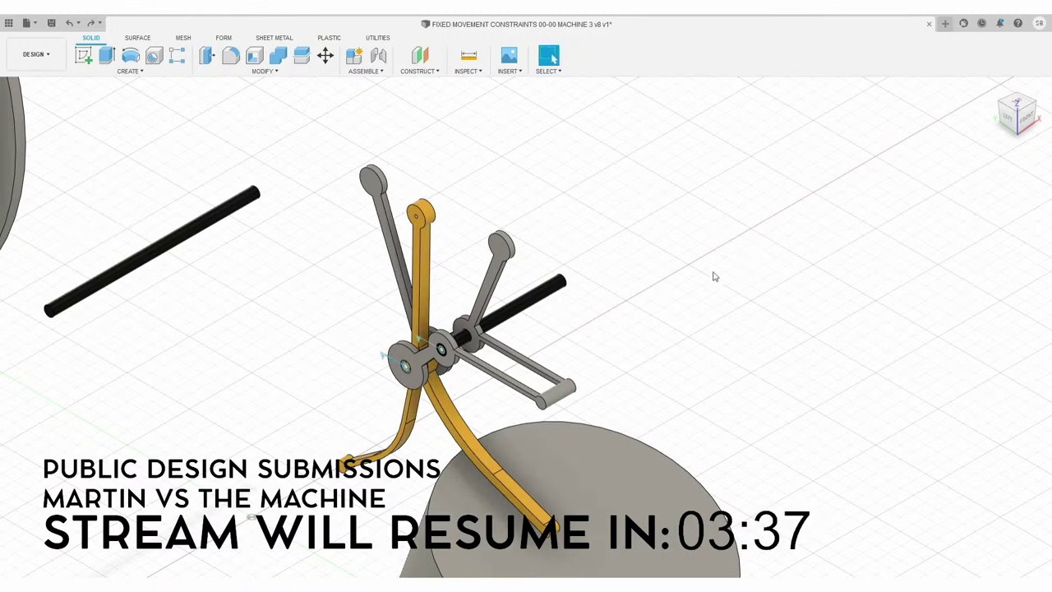
left_click_drag(345, 478, 304, 359)
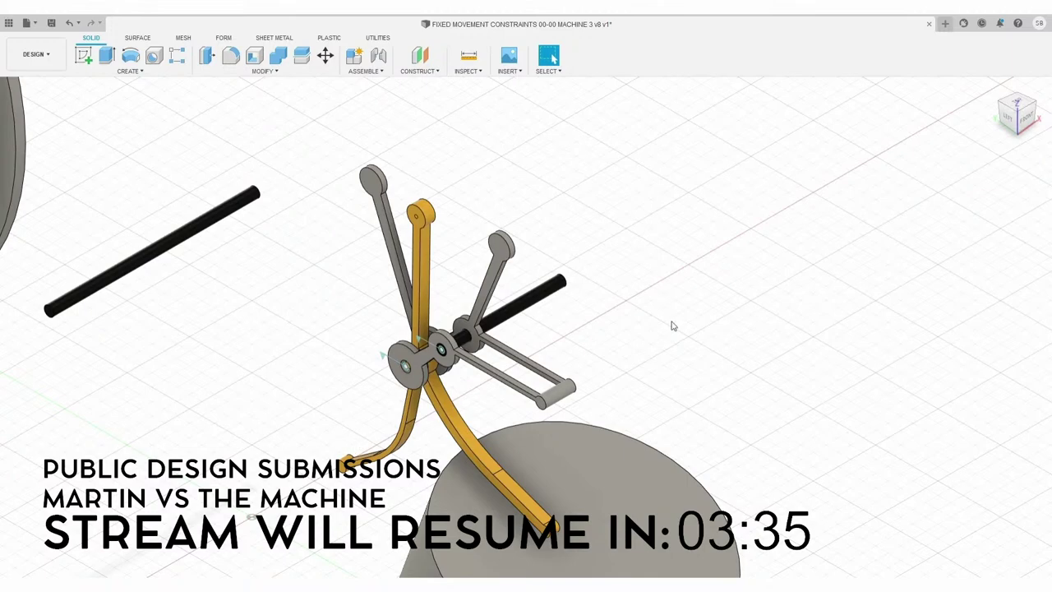
scroll(737, 303, "down", 3)
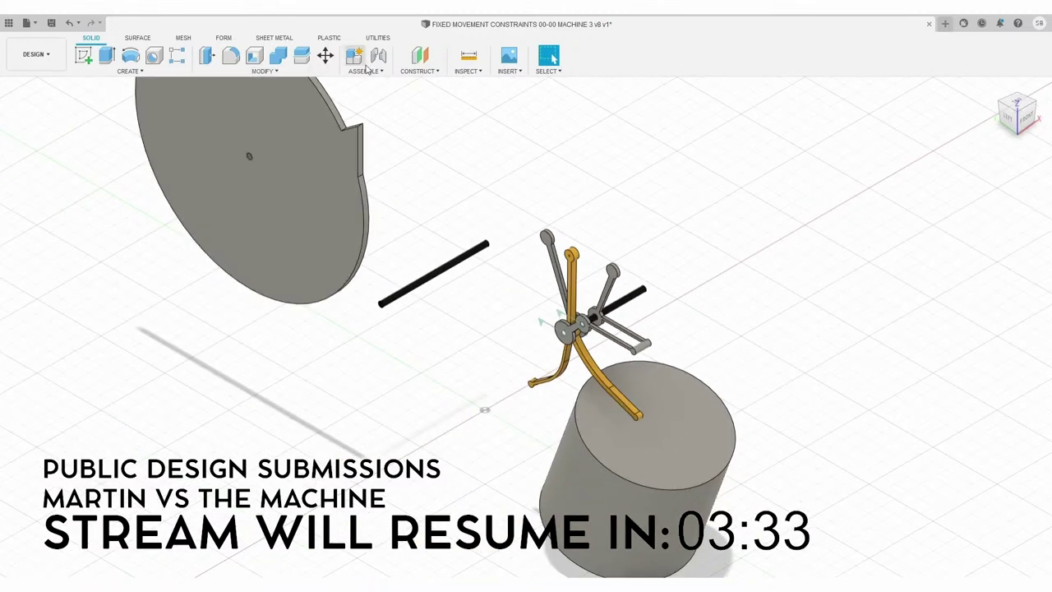
- Joint the large disc's centre hole onto the long black rod's end
key("j")
scroll(246, 162, "up", 5)
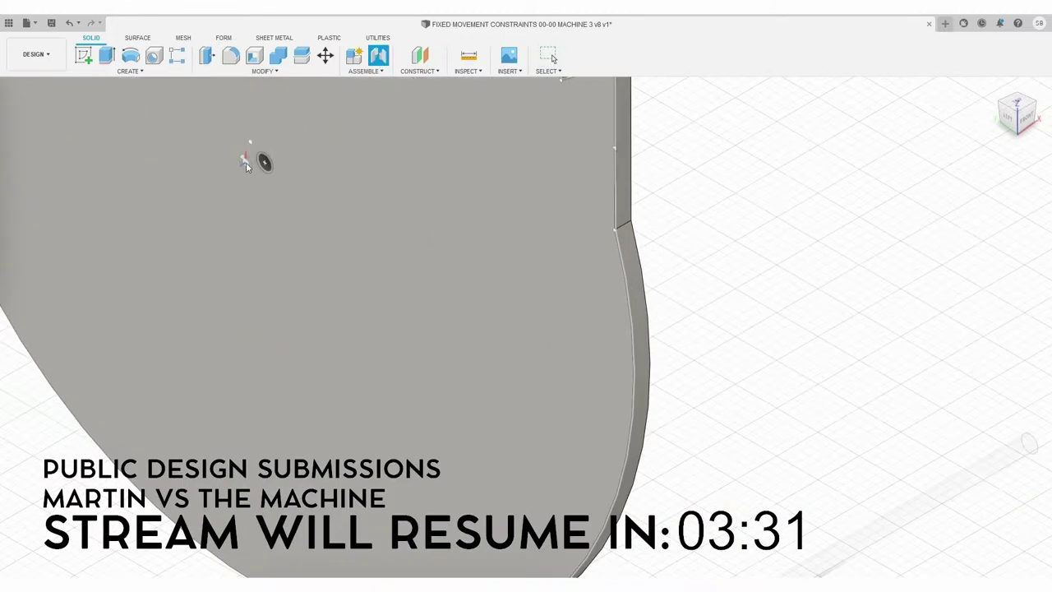
left_click(256, 166)
scroll(253, 158, "down", 3)
scroll(421, 355, "up", 5)
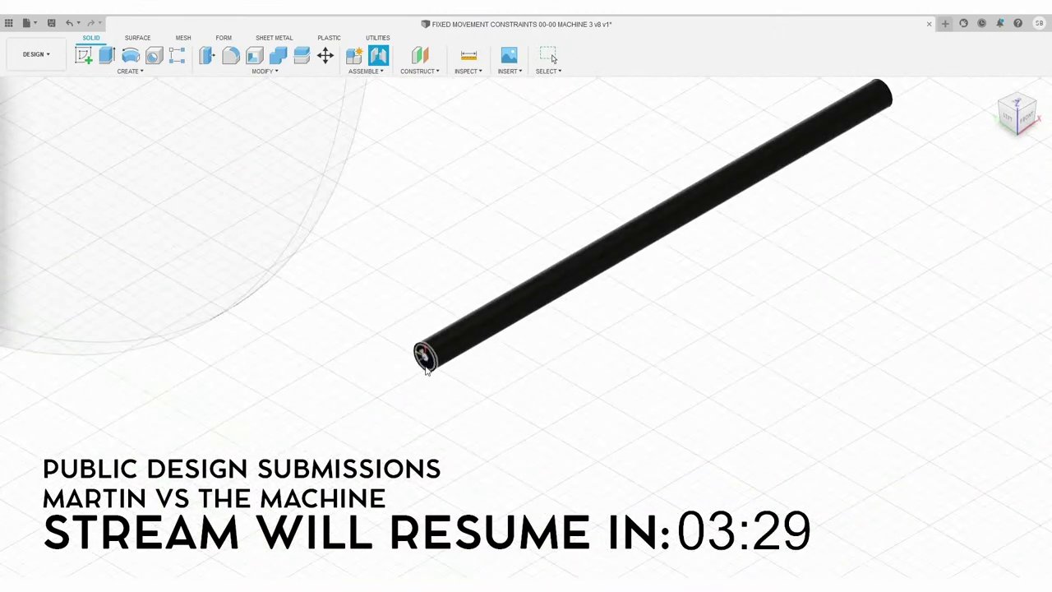
left_click(425, 355)
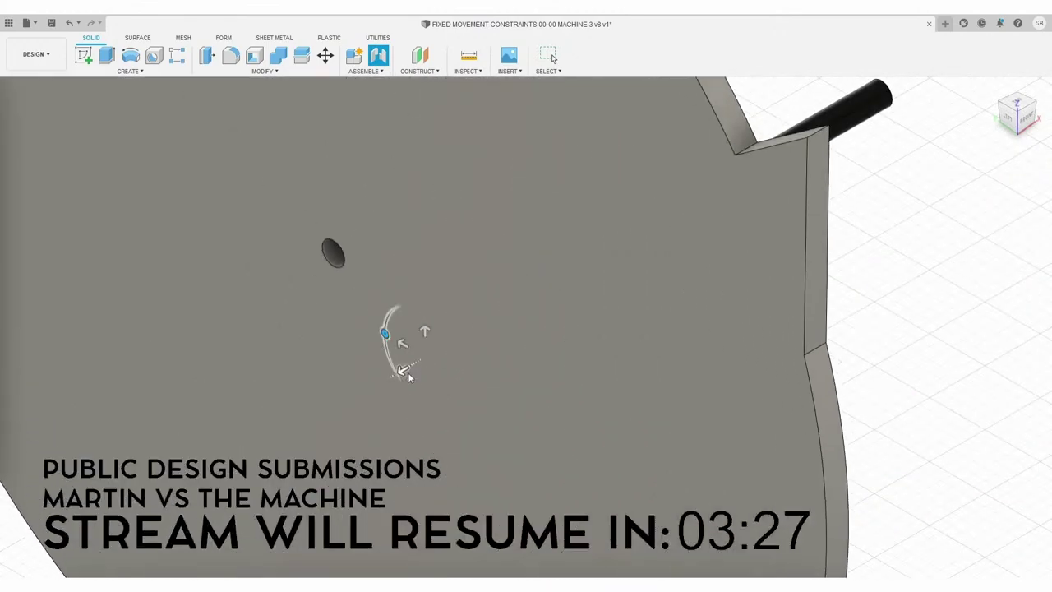
scroll(451, 359, "down", 4)
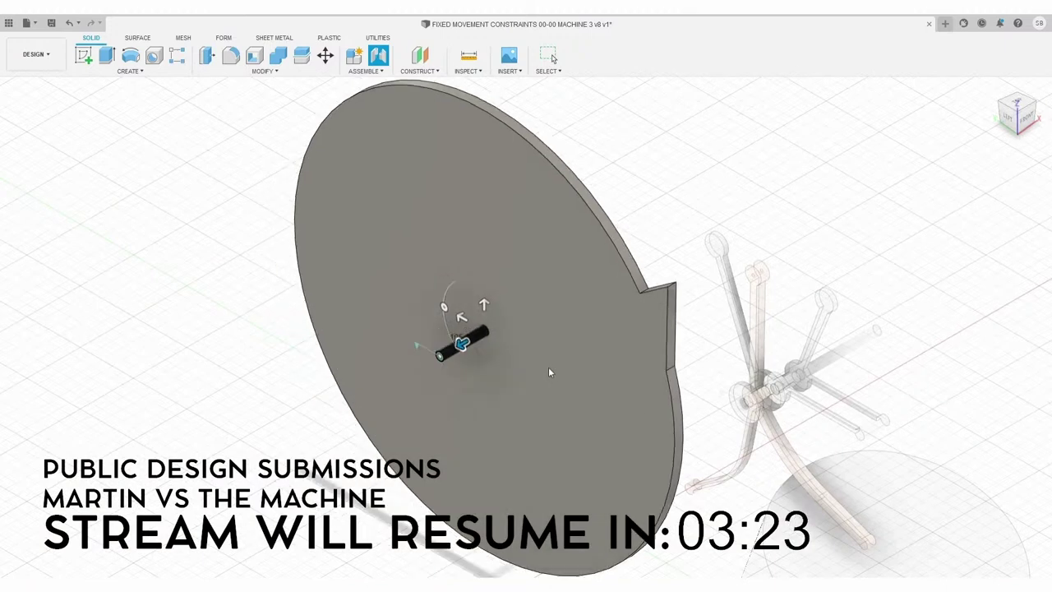
key("Return")
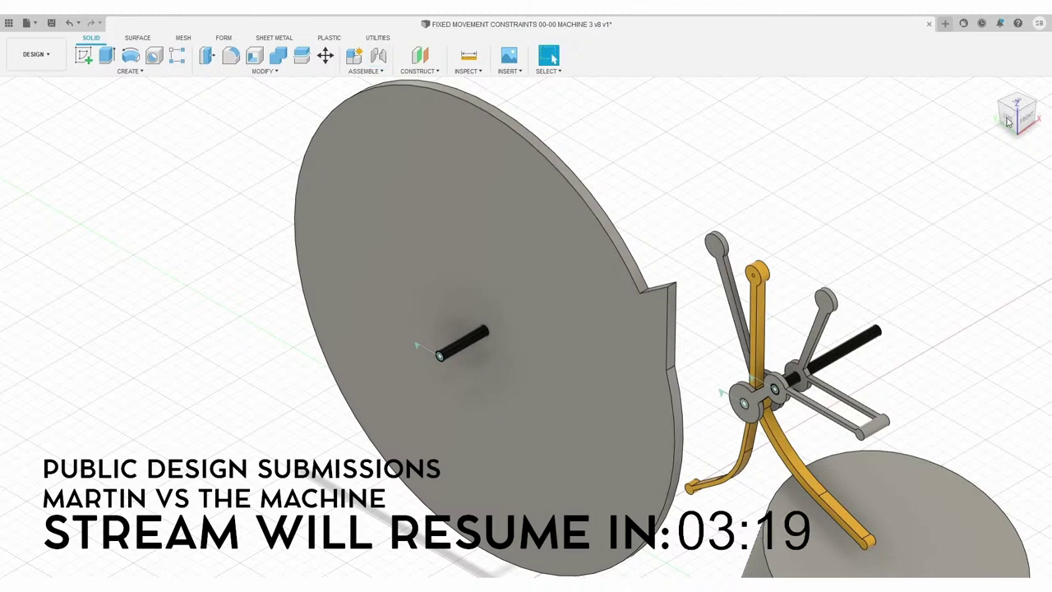
- Select the disc and yellow leg, clear the selection, and view the model from the left
left_click(585, 332)
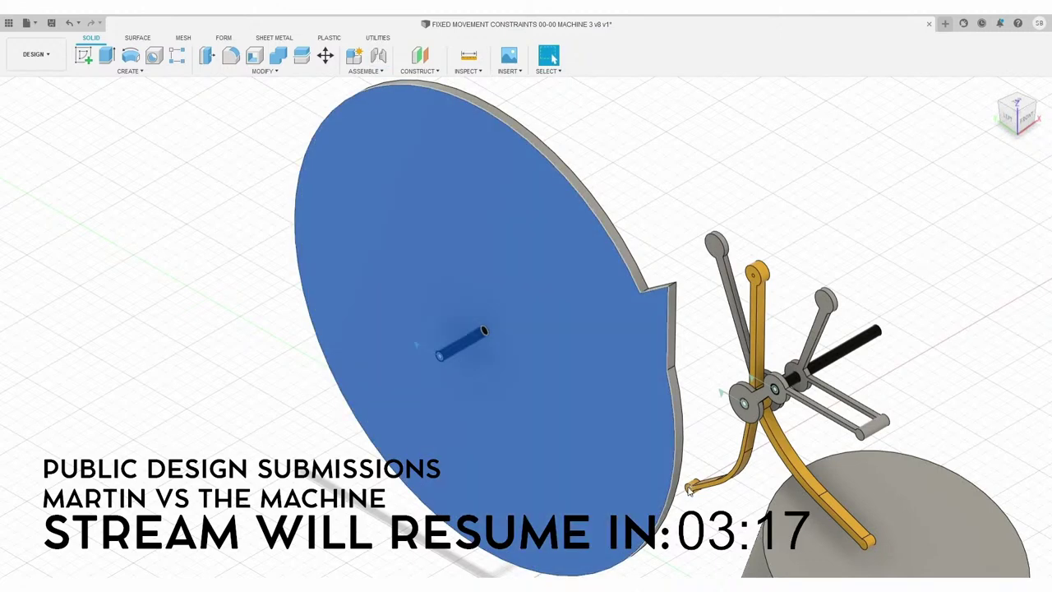
key("Escape")
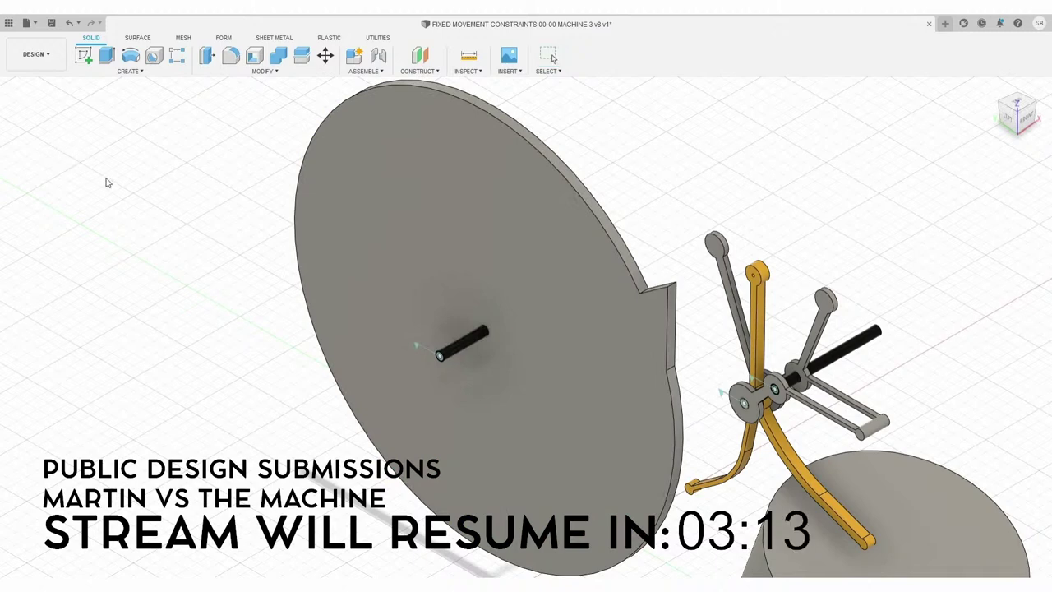
left_click(559, 333)
left_click(695, 496)
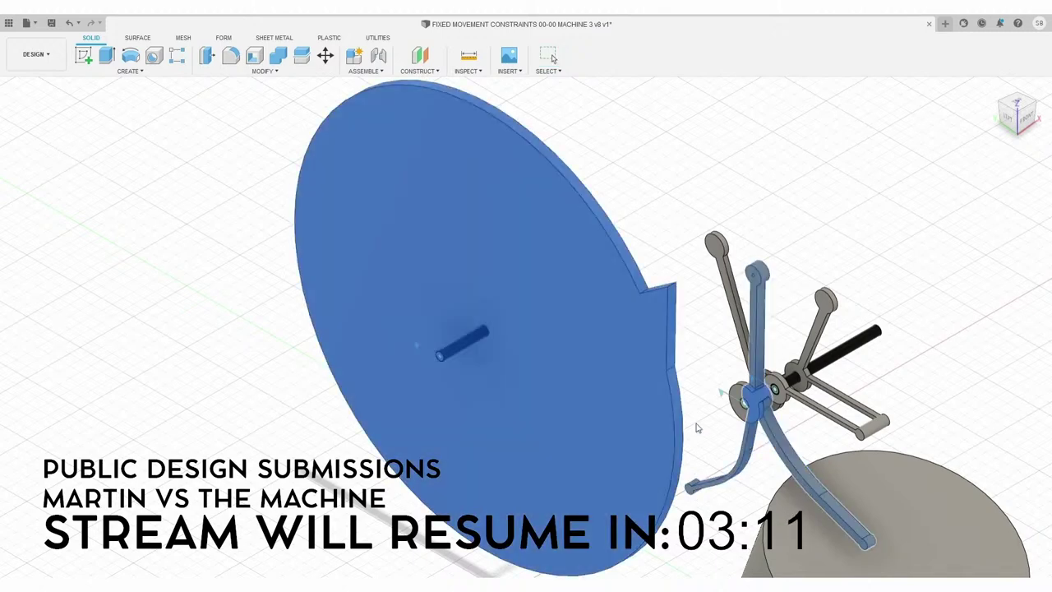
left_click(741, 223)
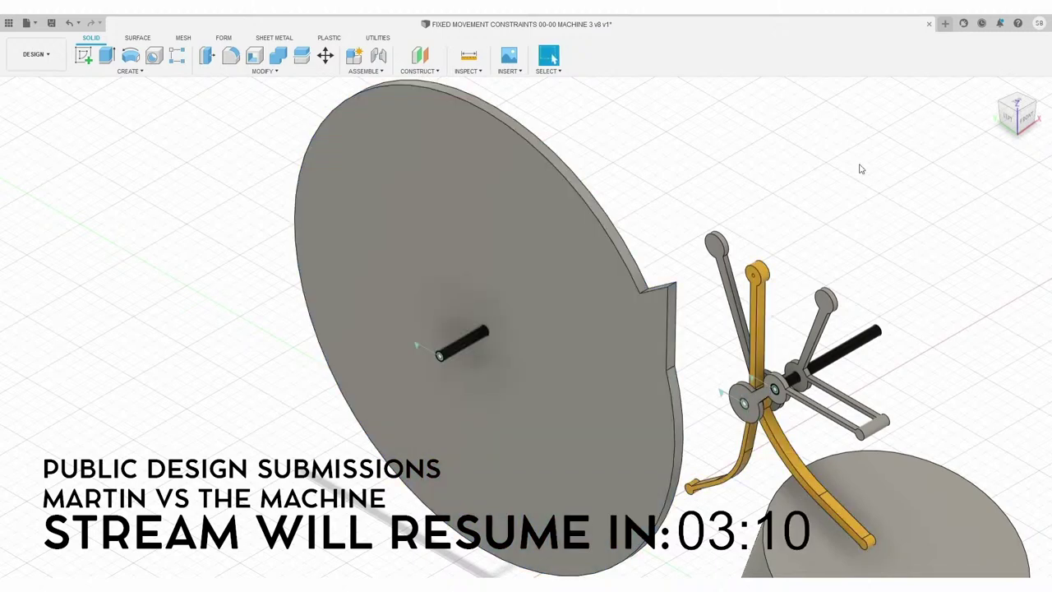
left_click(1006, 117)
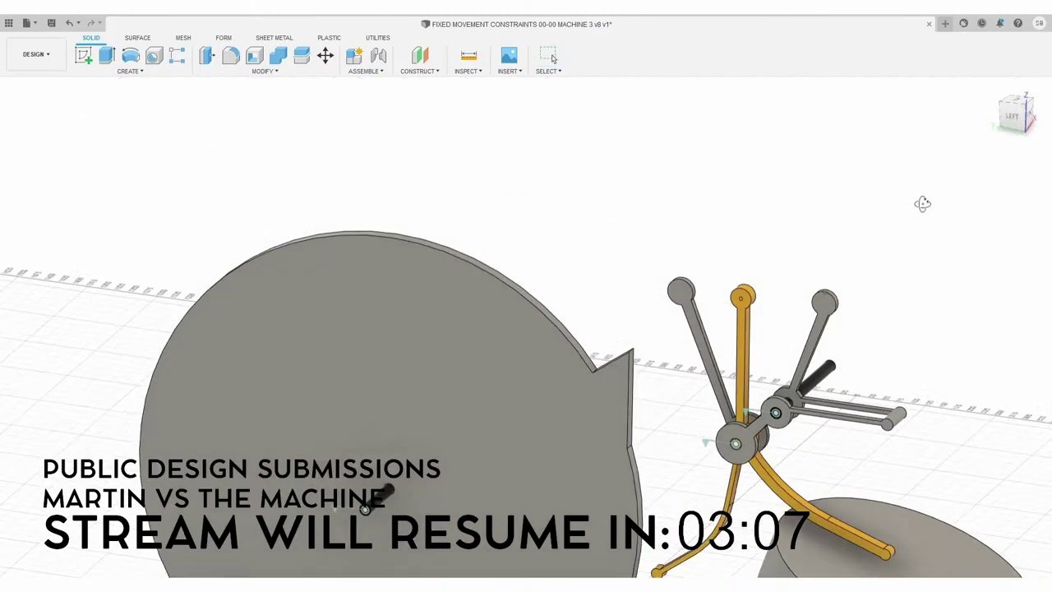
- Rotate the large disc and swing the linkage arms to check that the joints follow
scroll(721, 254, "down", 5)
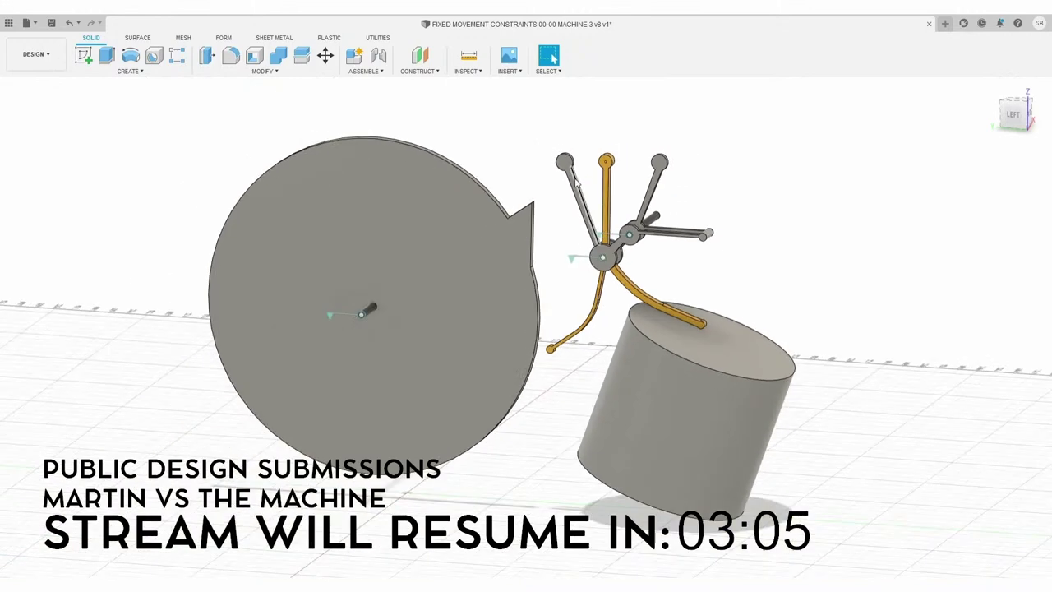
left_click_drag(499, 237, 491, 322)
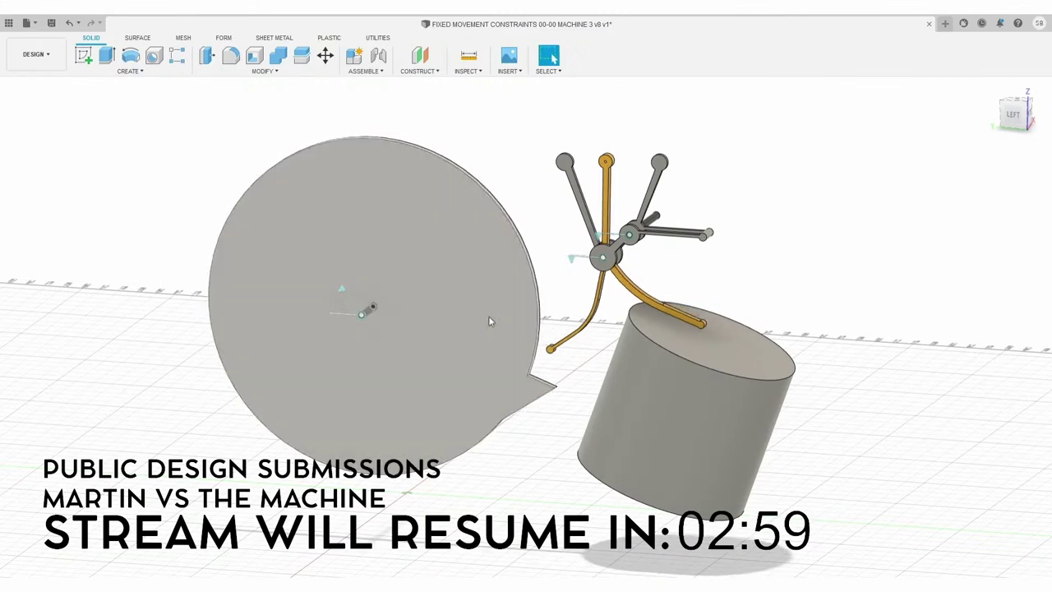
left_click_drag(708, 235, 690, 210)
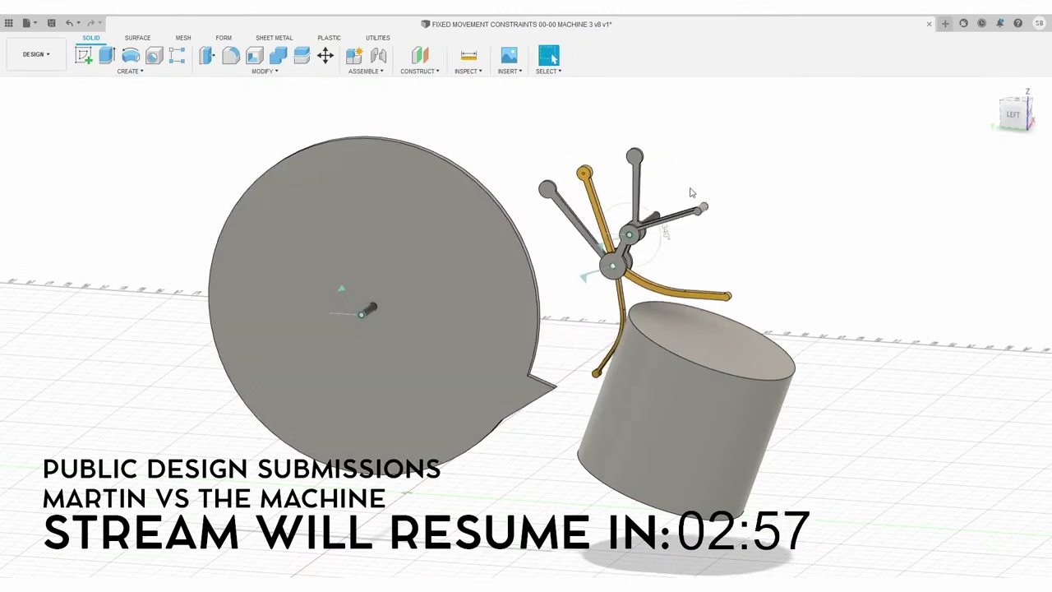
left_click_drag(531, 306, 482, 381)
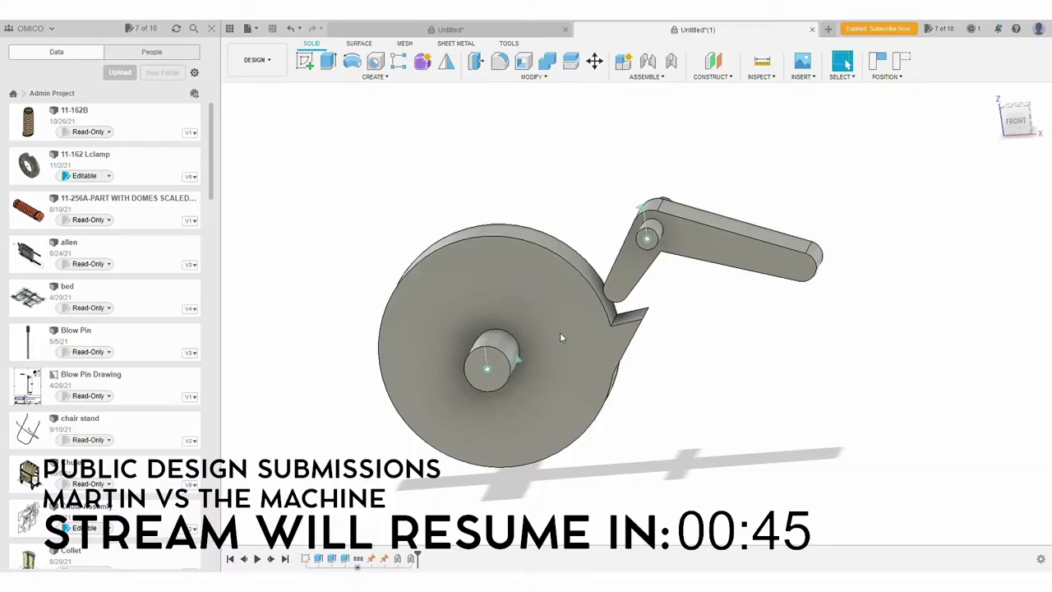
- Turn the notched wheel twice about its hub and raise the crank arm toward horizontal
left_click_drag(492, 294, 472, 308)
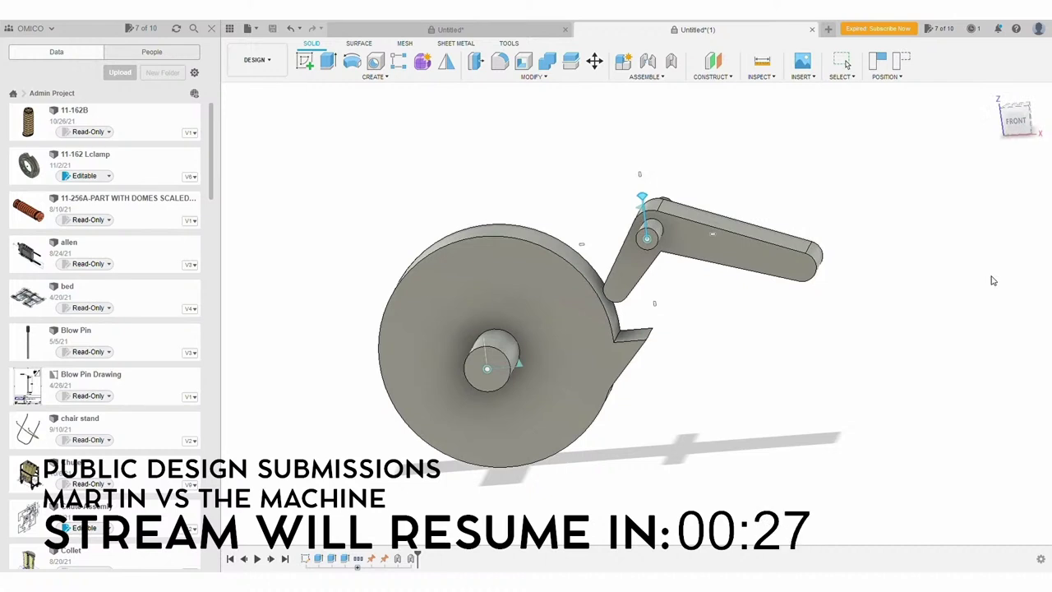
mouse_move(555, 287)
left_mouse_down()
mouse_move(577, 384)
mouse_move(506, 417)
mouse_move(463, 333)
mouse_move(510, 296)
mouse_move(567, 304)
left_mouse_up()
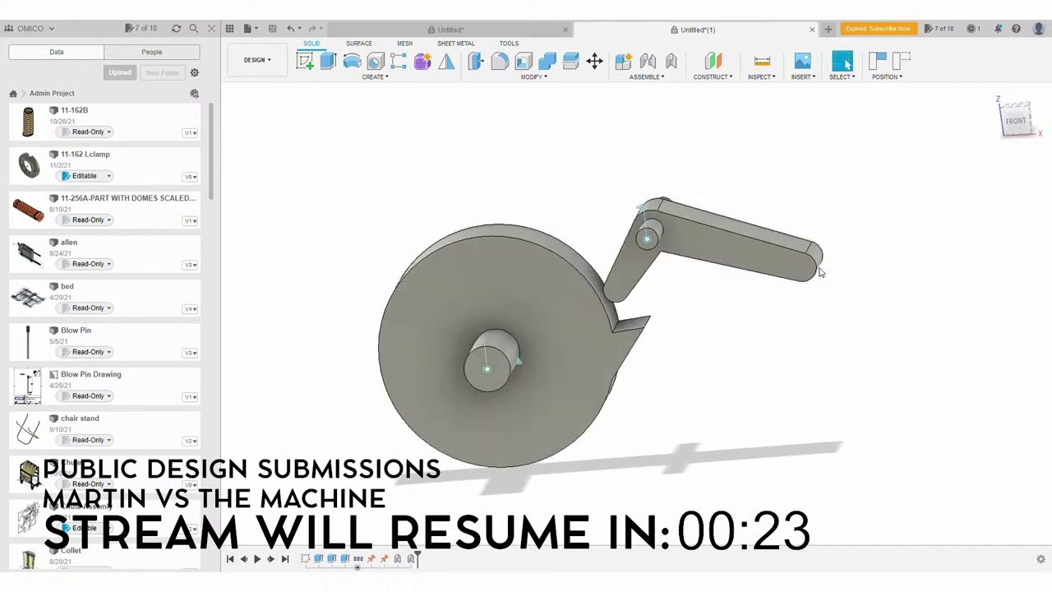
left_click_drag(803, 271, 819, 207)
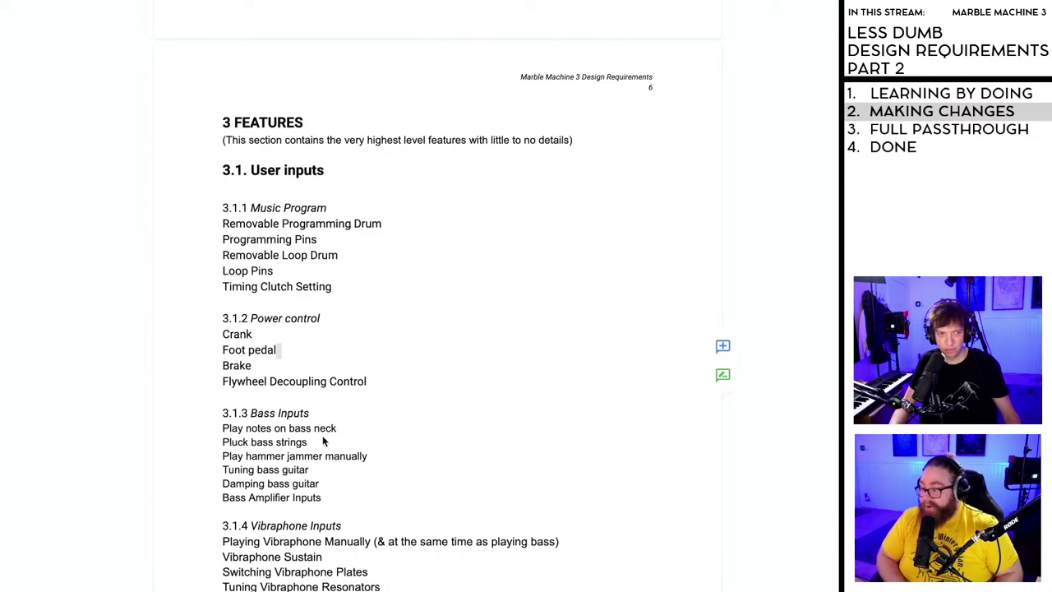
- Review the document, then refresh the table of contents so it lists 2. WHY without the bass-input lines
scroll(328, 423, "down", 1)
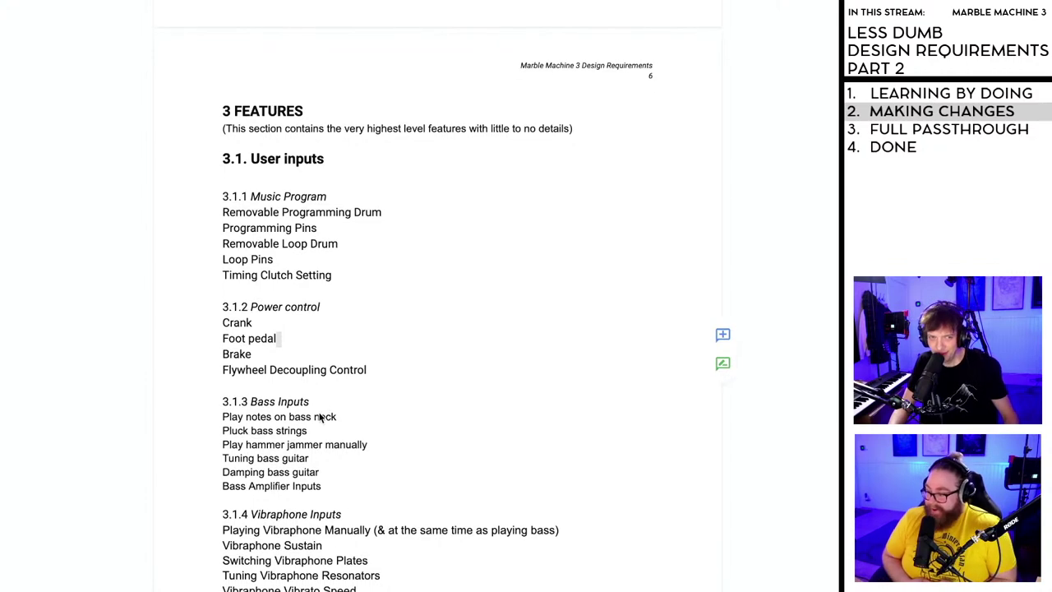
scroll(326, 420, "down", 1)
scroll(327, 420, "up", 5)
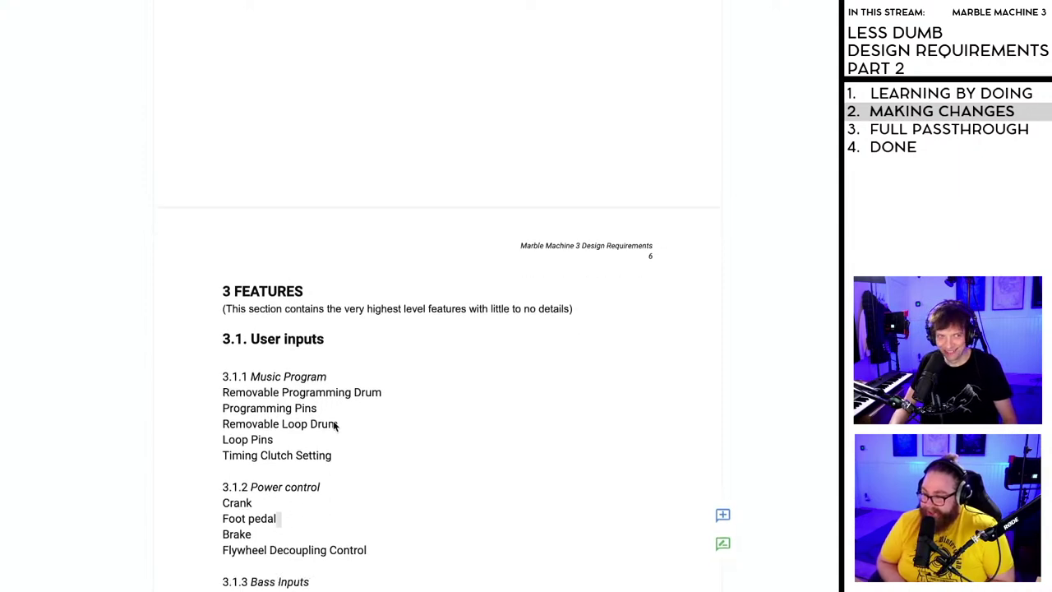
scroll(337, 425, "down", 5)
scroll(341, 422, "up", 1)
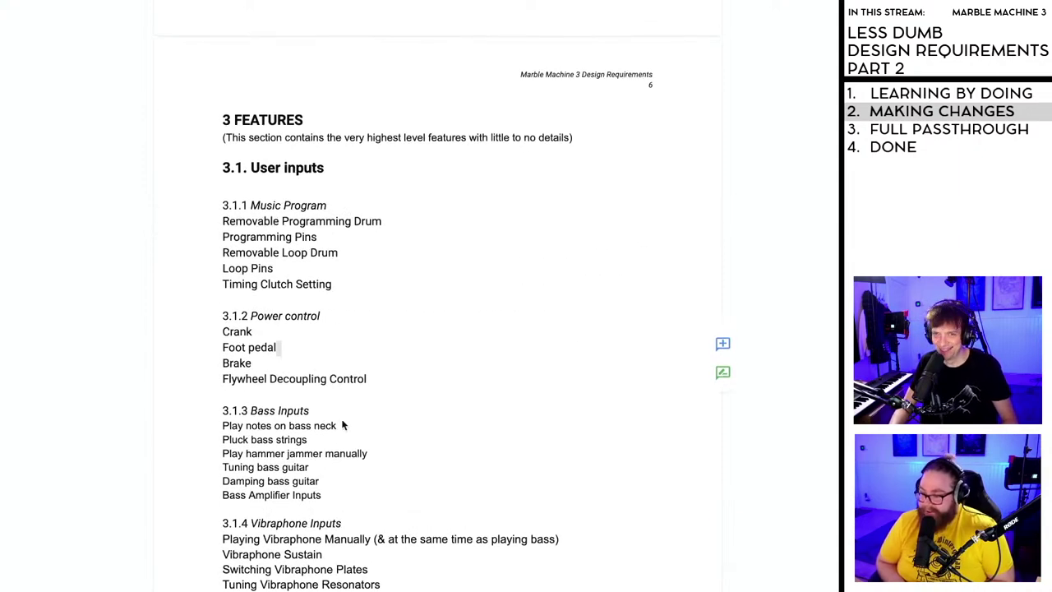
scroll(337, 423, "down", 1)
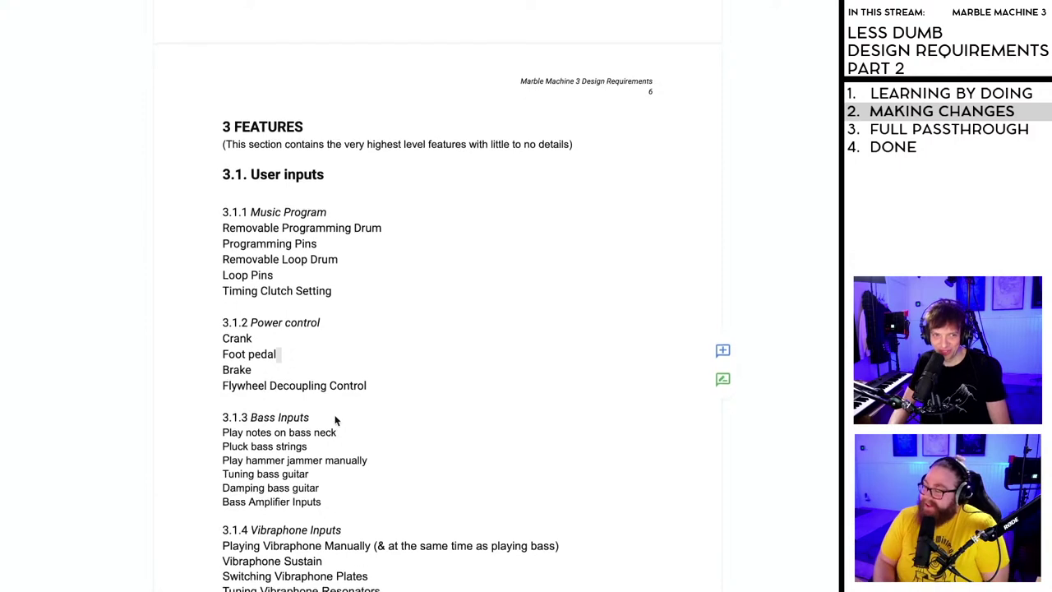
scroll(342, 420, "down", 1)
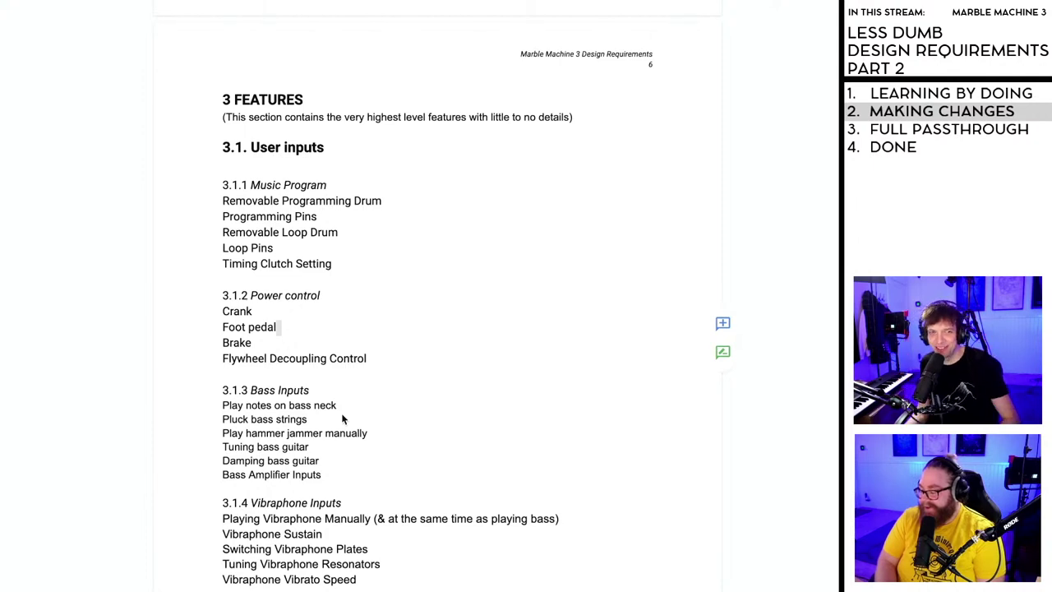
scroll(366, 410, "up", 4)
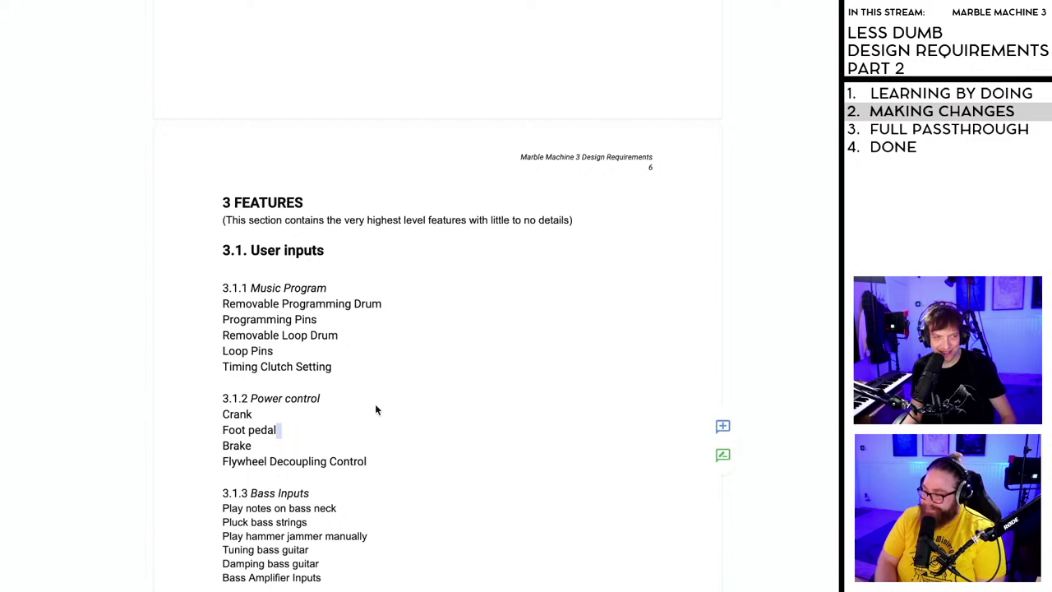
scroll(376, 408, "down", 2)
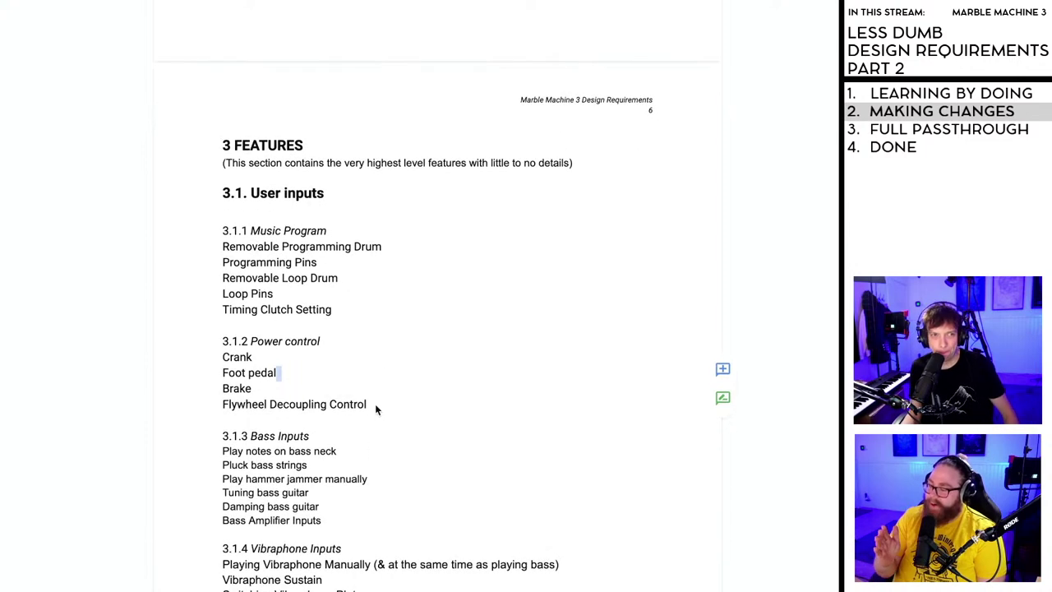
scroll(376, 408, "down", 1)
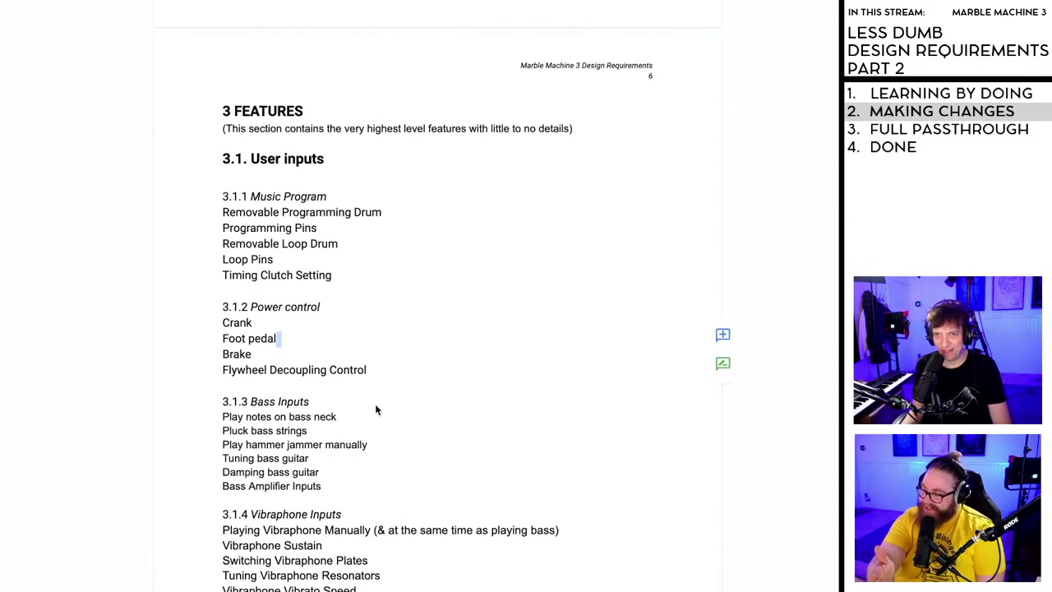
scroll(340, 403, "down", 1)
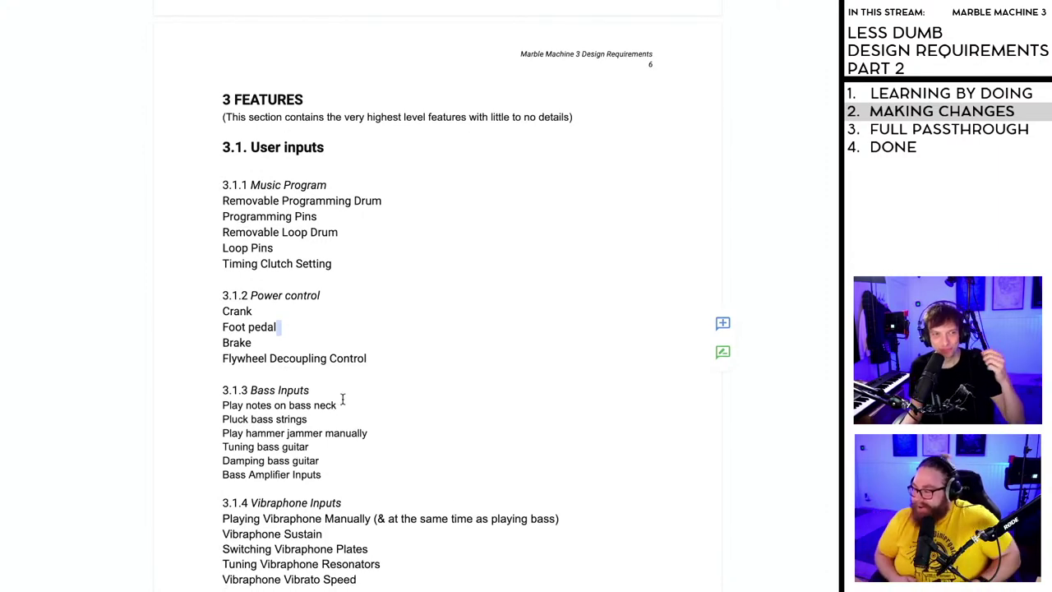
scroll(344, 399, "up", 1)
scroll(349, 400, "down", 1)
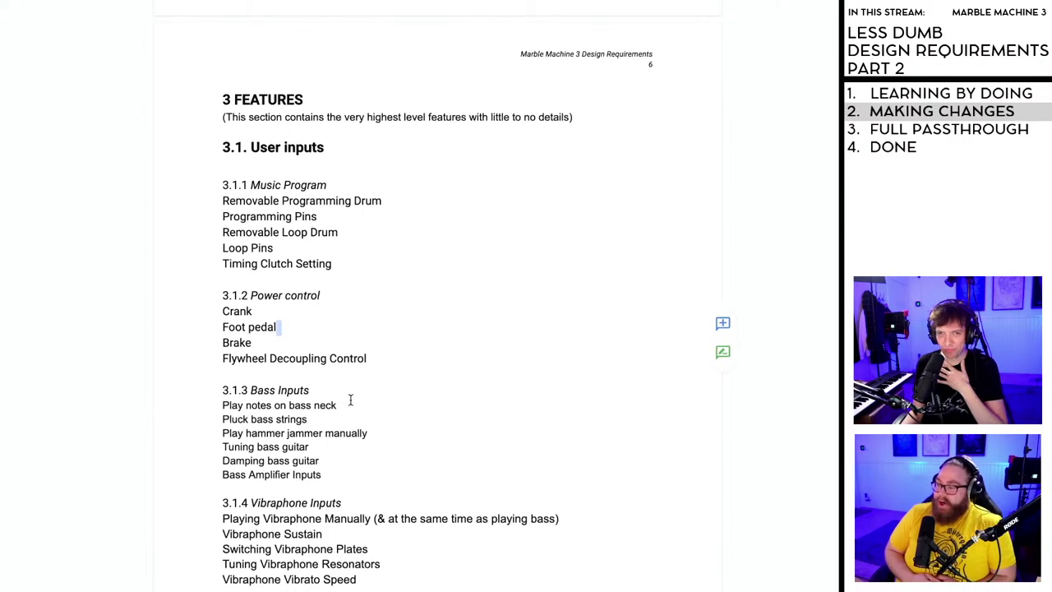
scroll(350, 399, "down", 3)
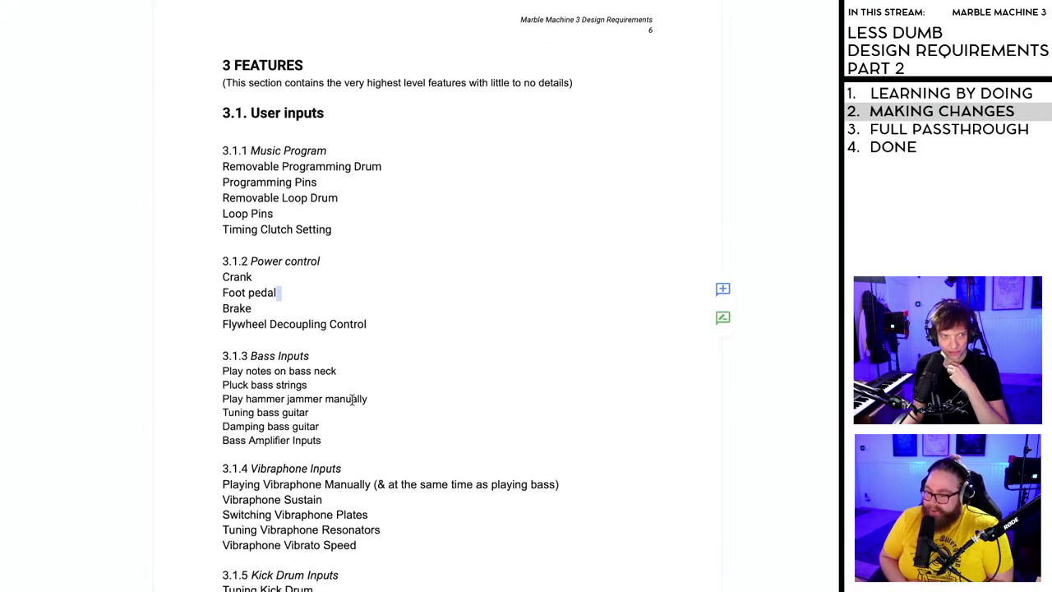
scroll(353, 399, "down", 2)
scroll(353, 399, "up", 20)
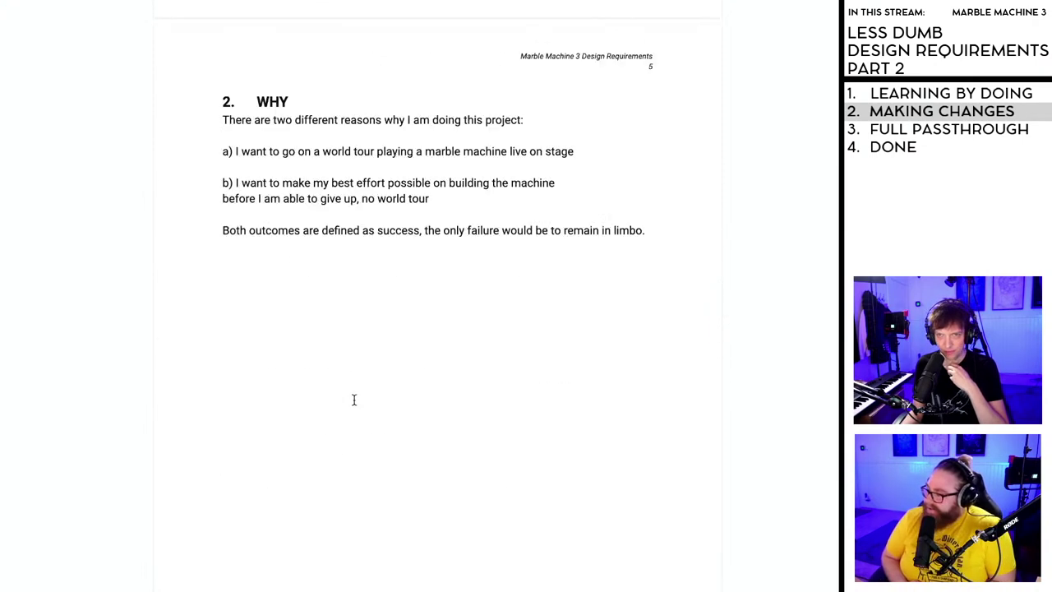
scroll(354, 400, "up", 15)
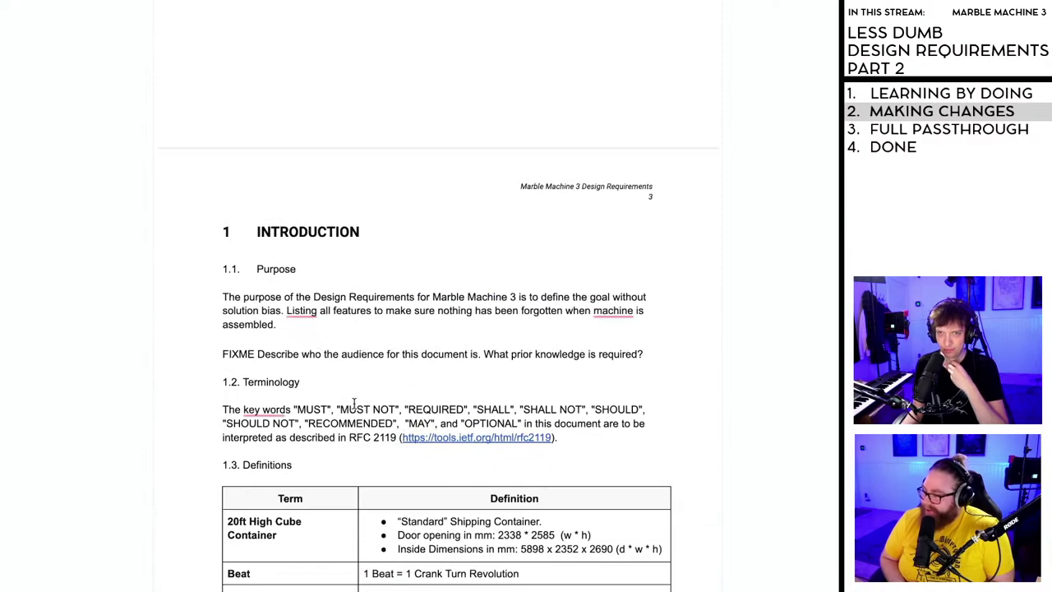
scroll(353, 406, "up", 15)
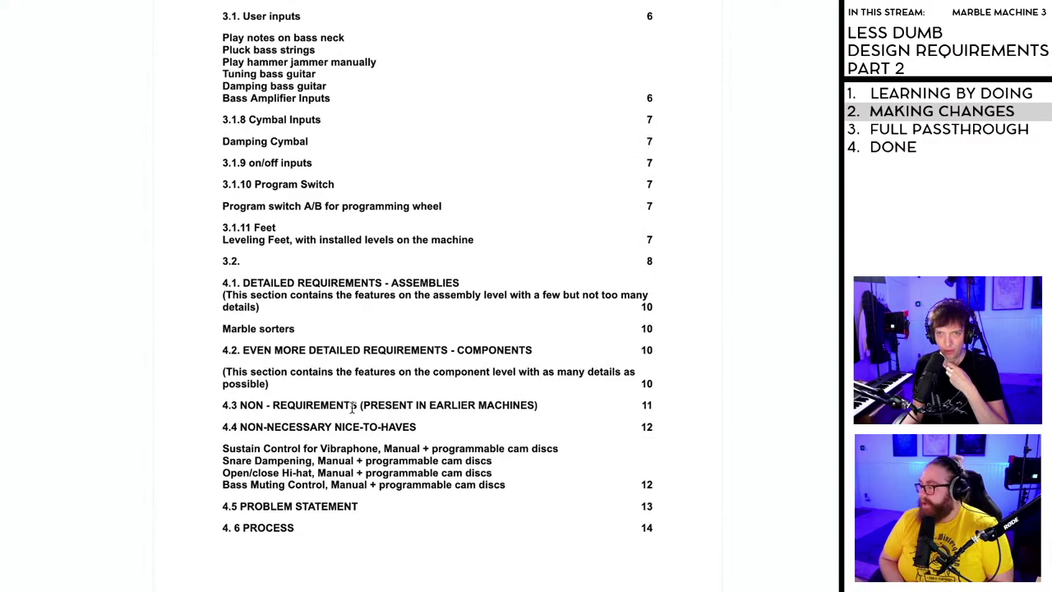
left_click(242, 137)
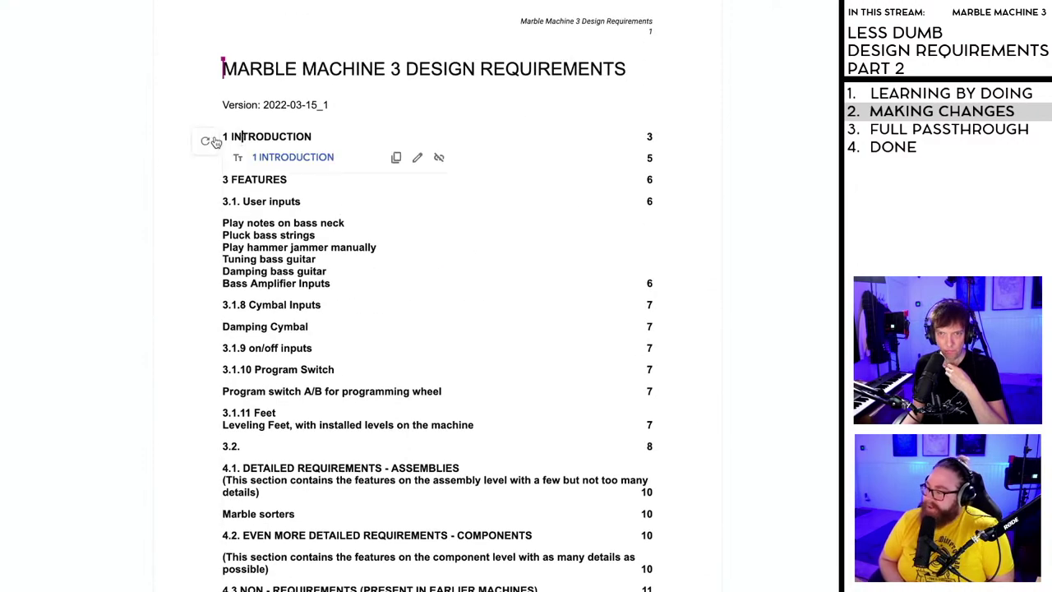
left_click(207, 143)
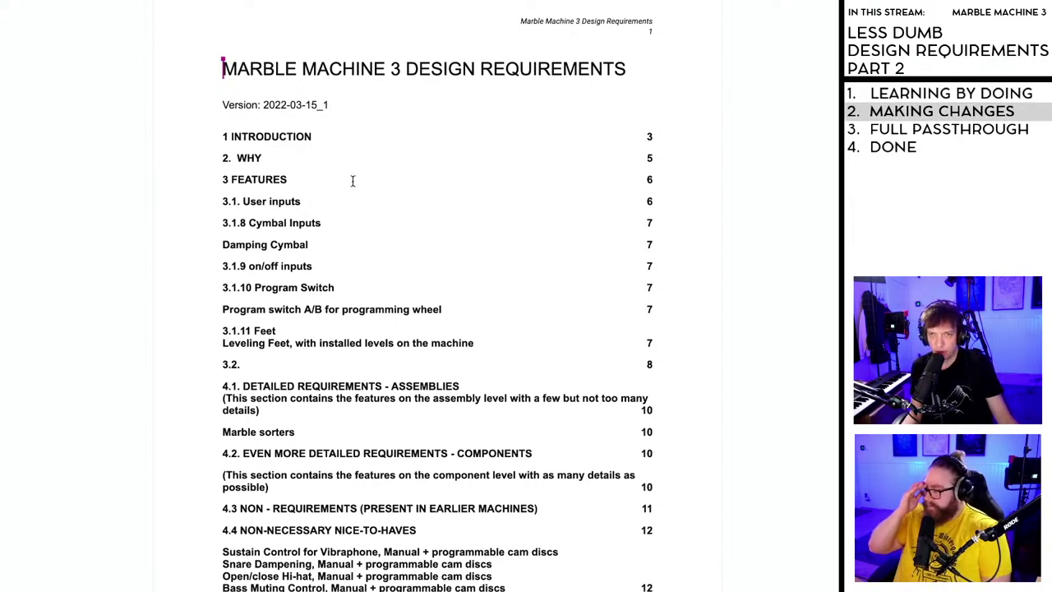
- Scroll down to page 11 with the flywheel requirement, the 4.3 list and their comments
scroll(384, 253, "down", 3)
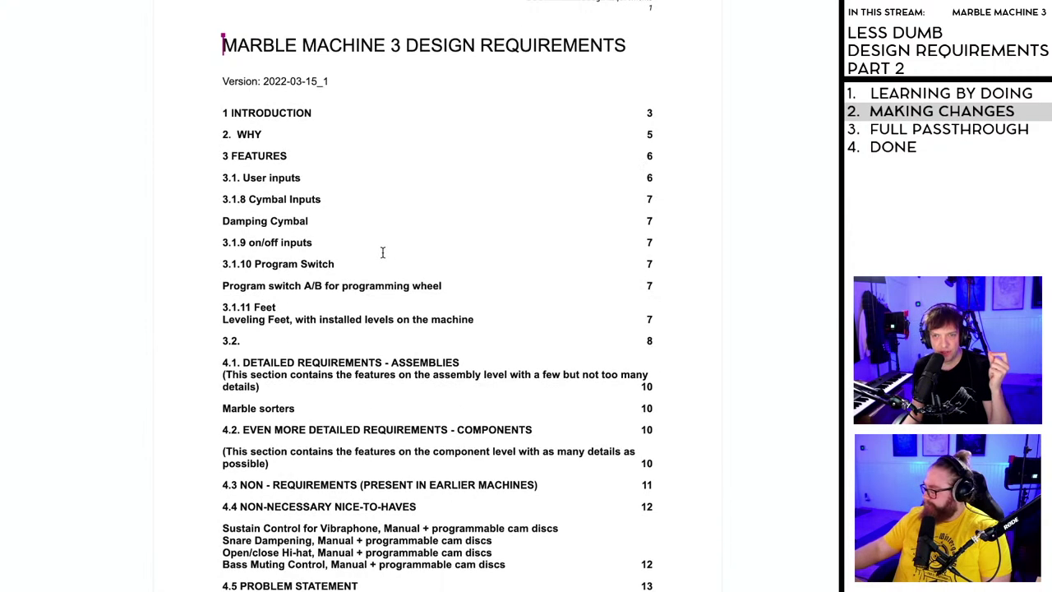
scroll(382, 253, "down", 20)
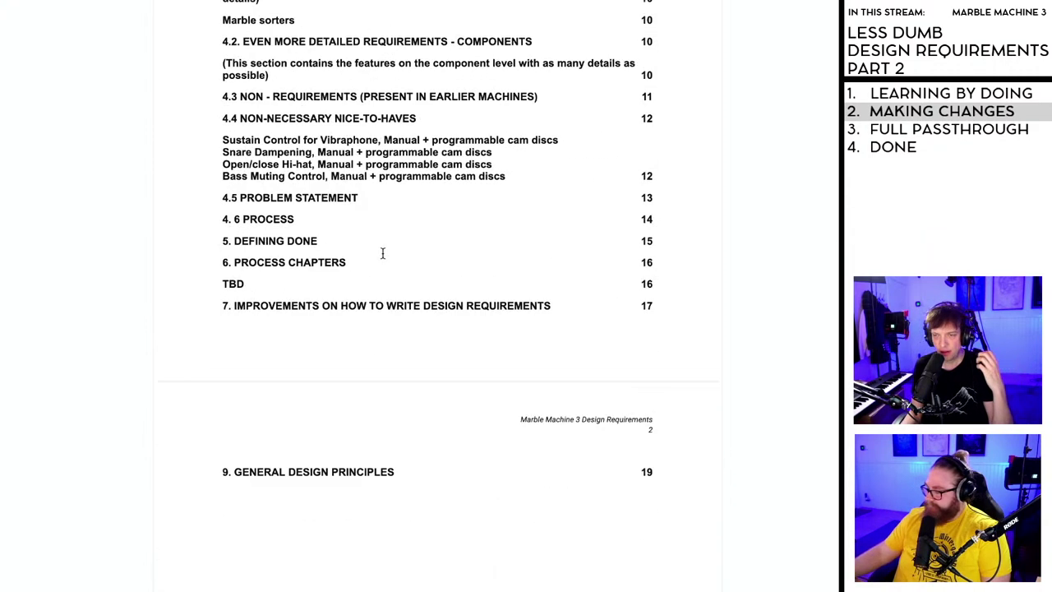
scroll(382, 253, "down", 20)
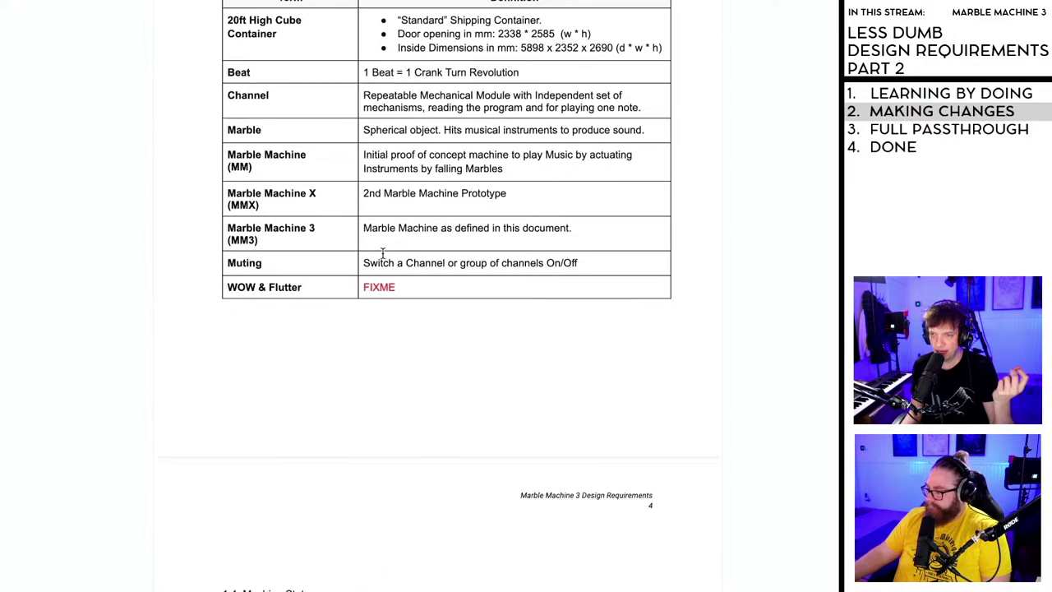
scroll(380, 252, "down", 20)
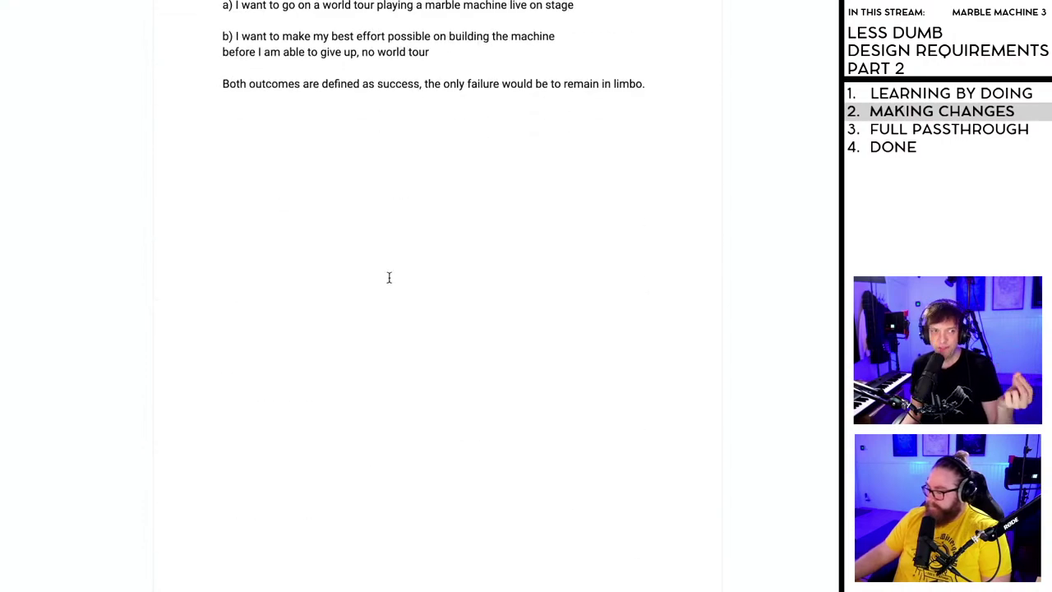
scroll(408, 320, "down", 20)
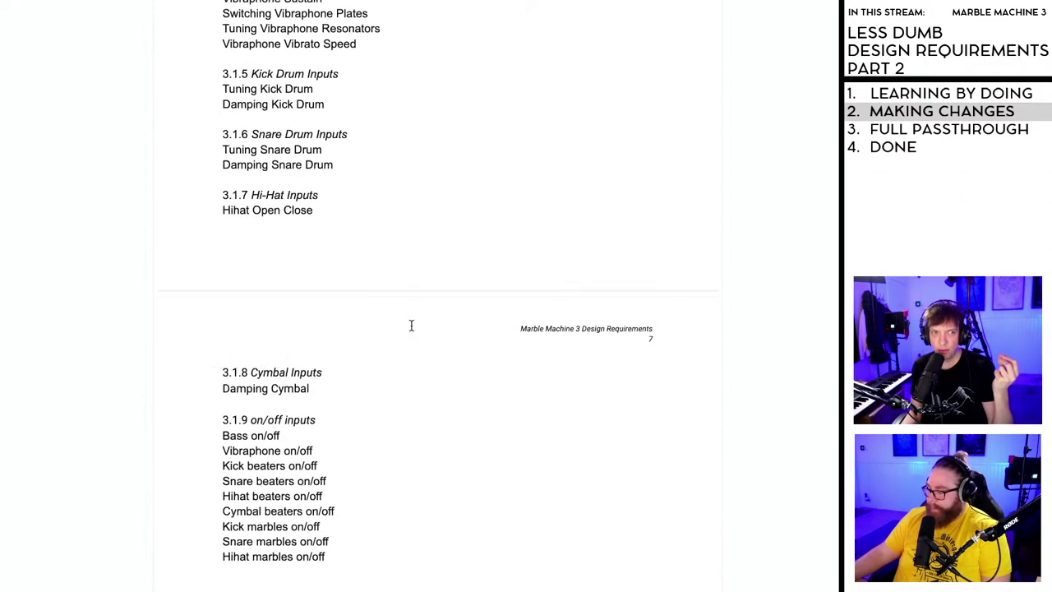
scroll(415, 327, "down", 12)
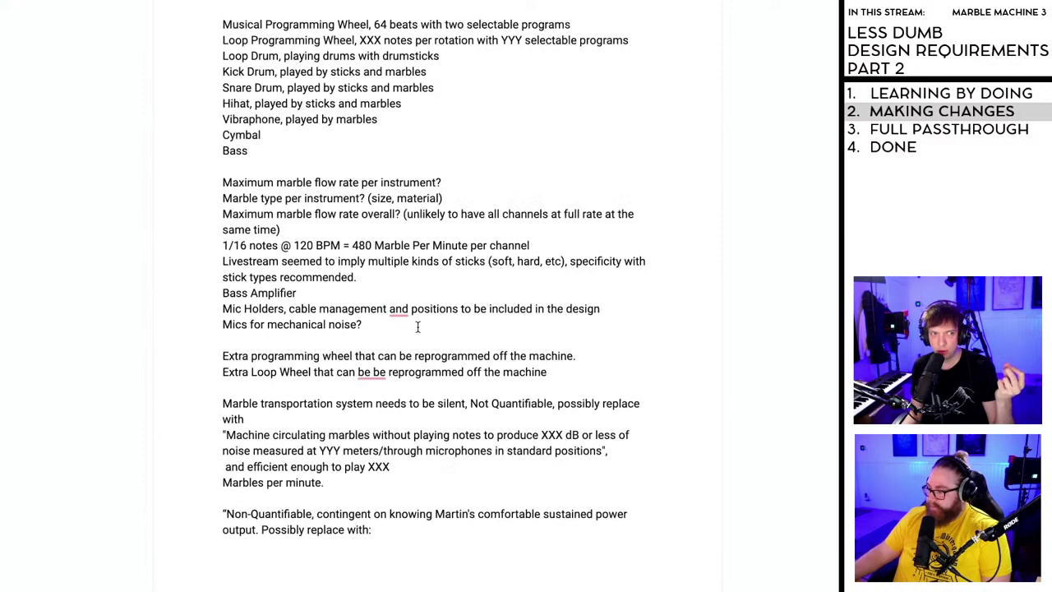
scroll(418, 326, "down", 12)
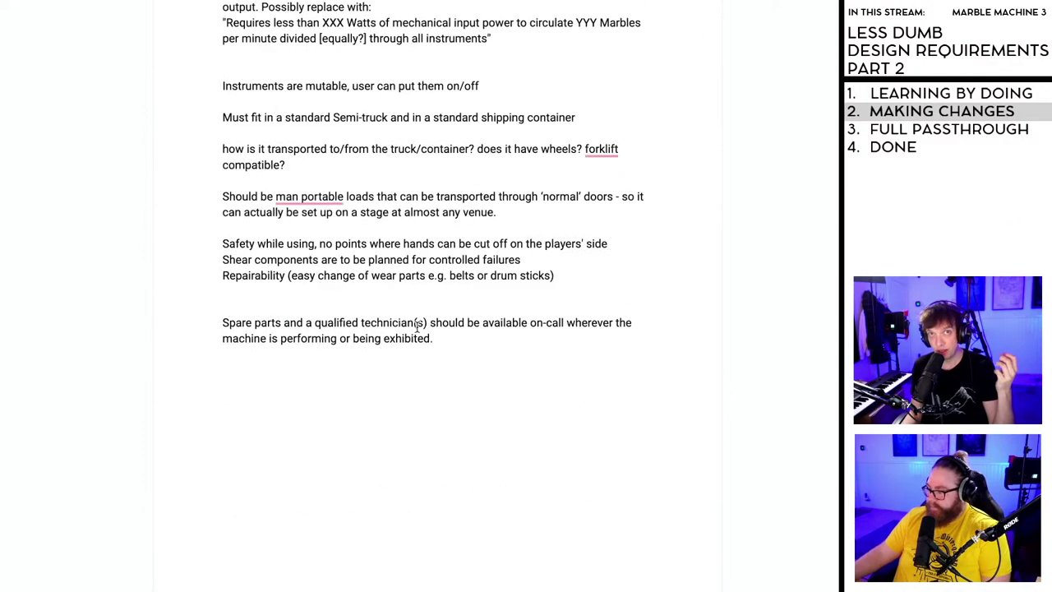
scroll(417, 326, "down", 5)
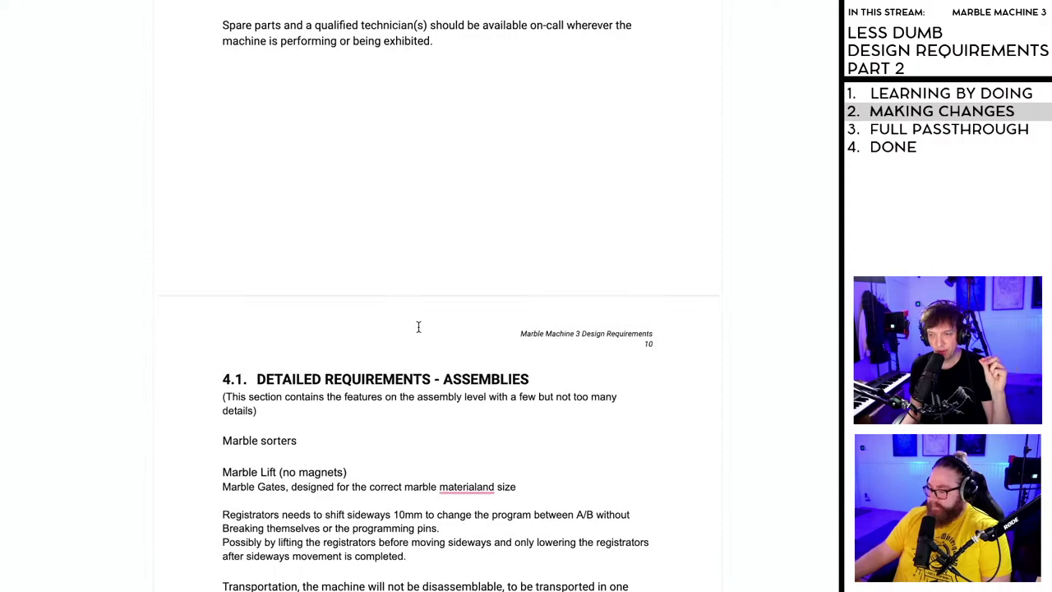
scroll(418, 327, "down", 15)
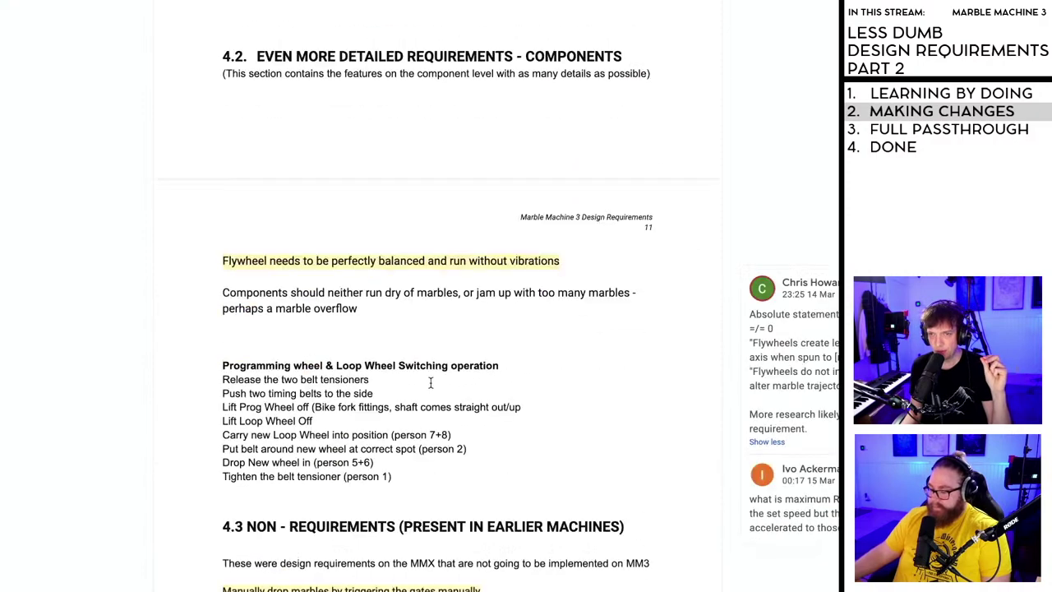
scroll(429, 382, "down", 1)
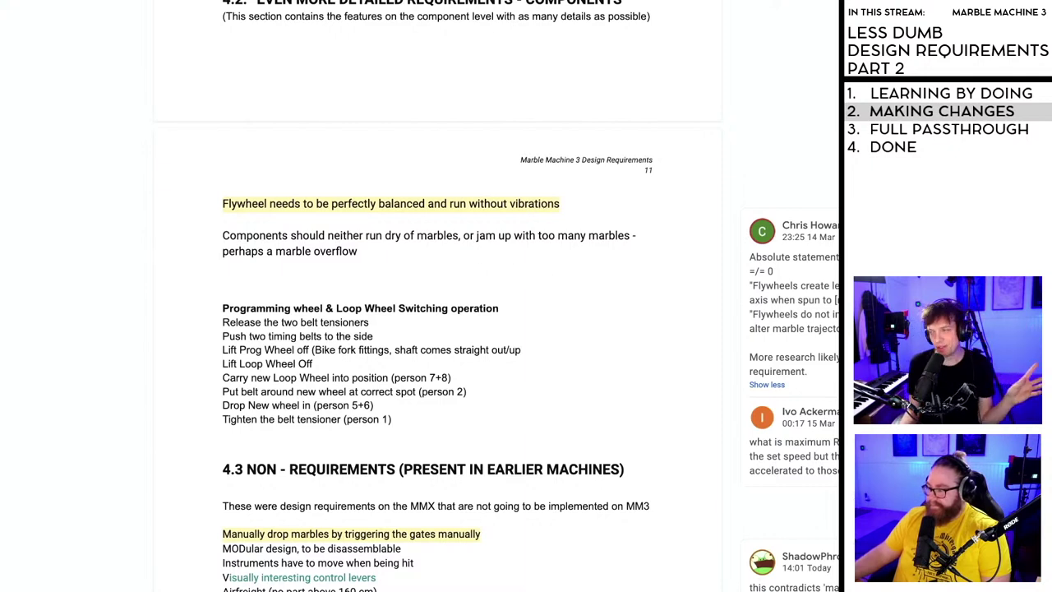
scroll(526, 295, "right", 5)
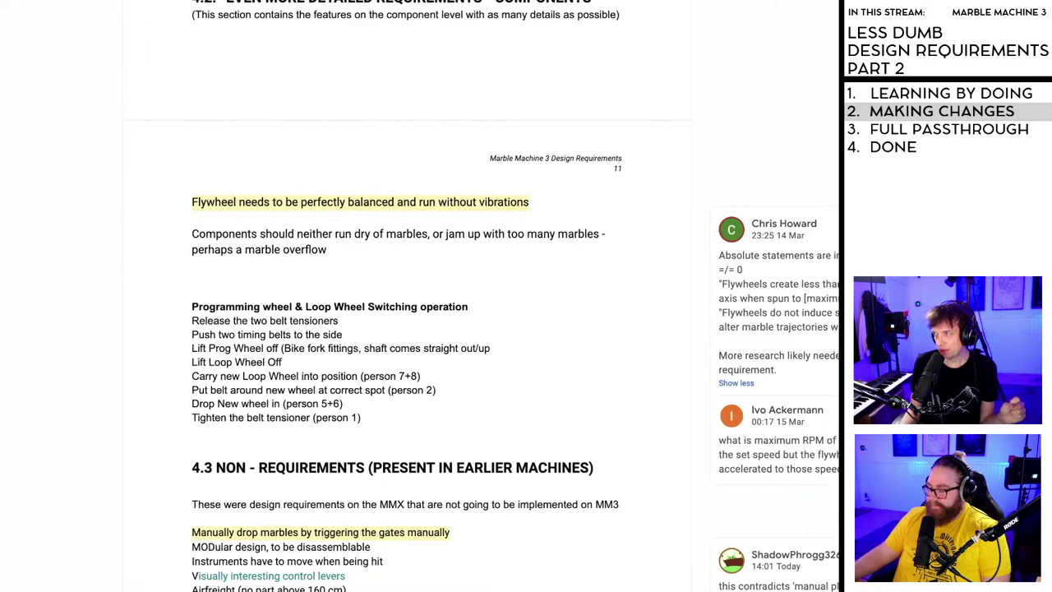
scroll(452, 296, "right", 3)
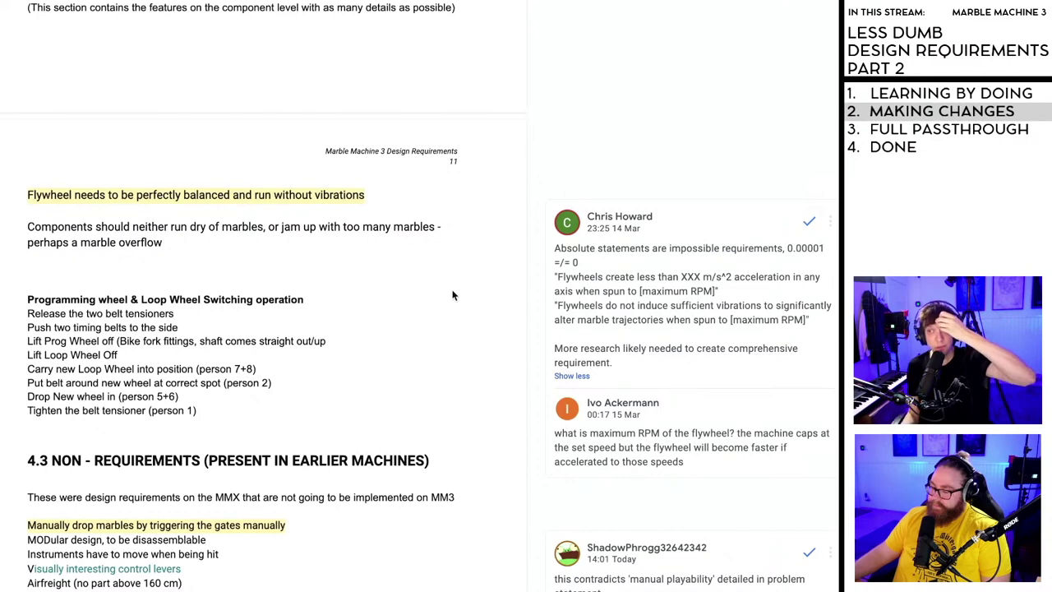
scroll(461, 306, "down", 2)
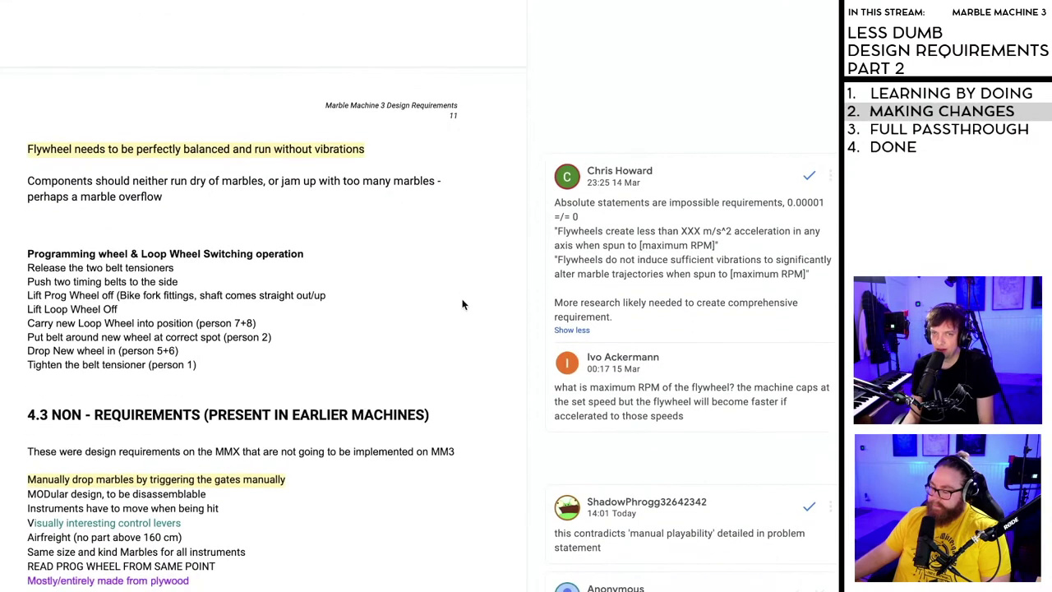
scroll(461, 306, "down", 2)
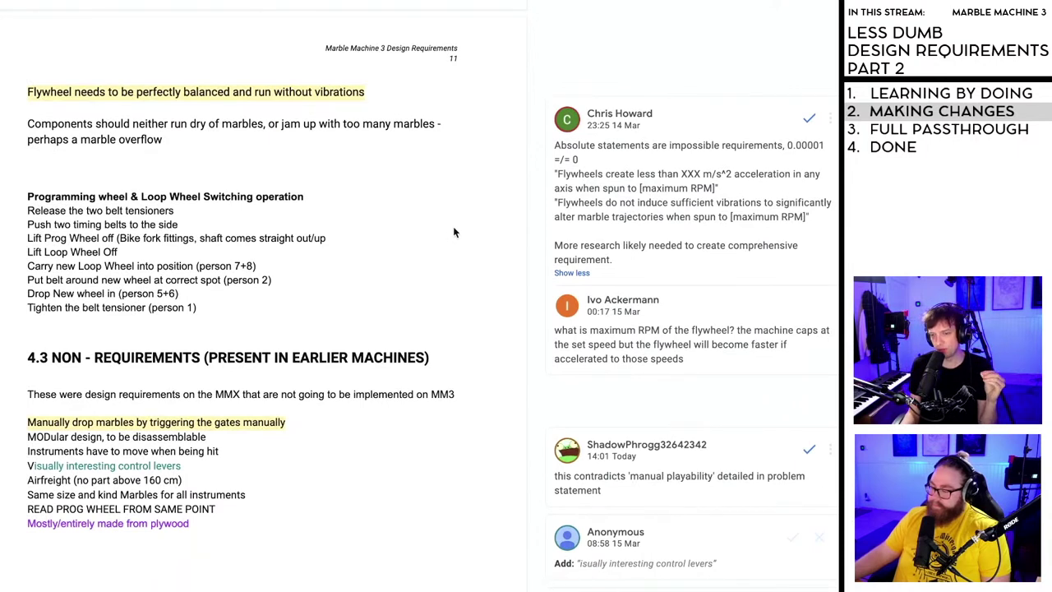
scroll(452, 233, "down", 1)
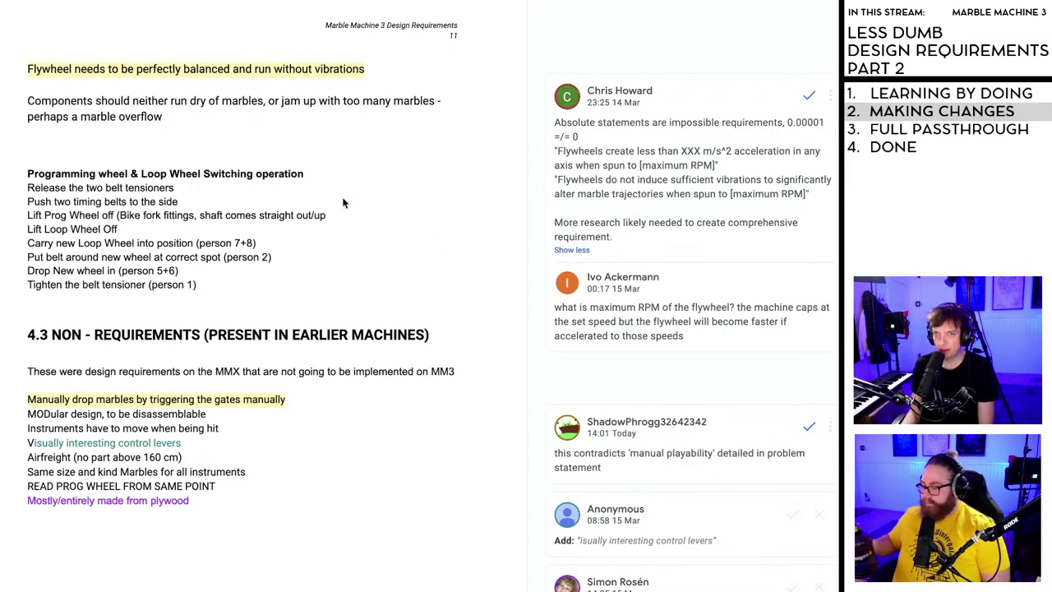
scroll(321, 127, "up", 1)
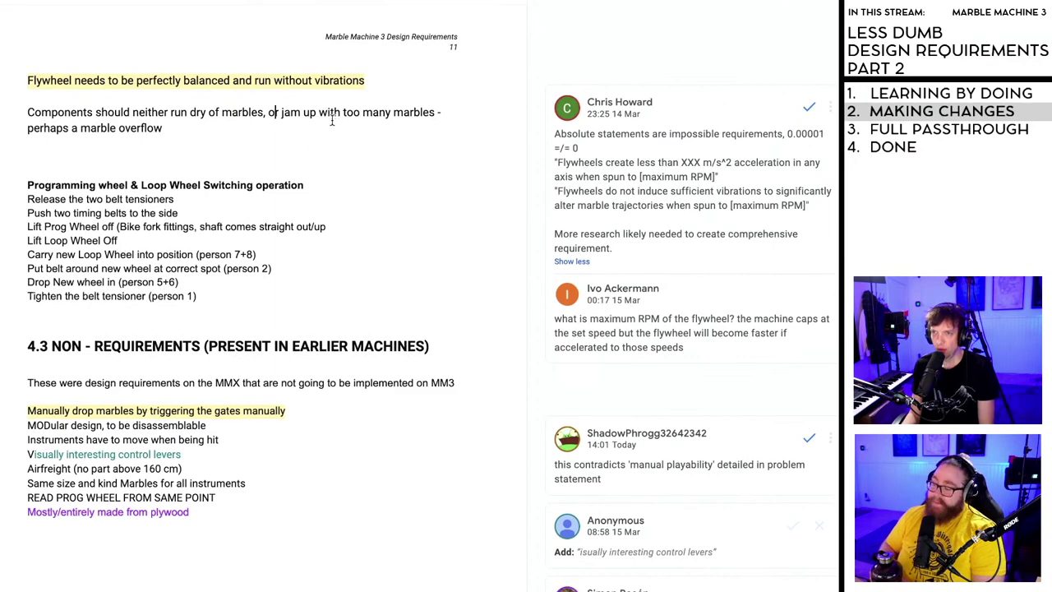
scroll(296, 147, "down", 1)
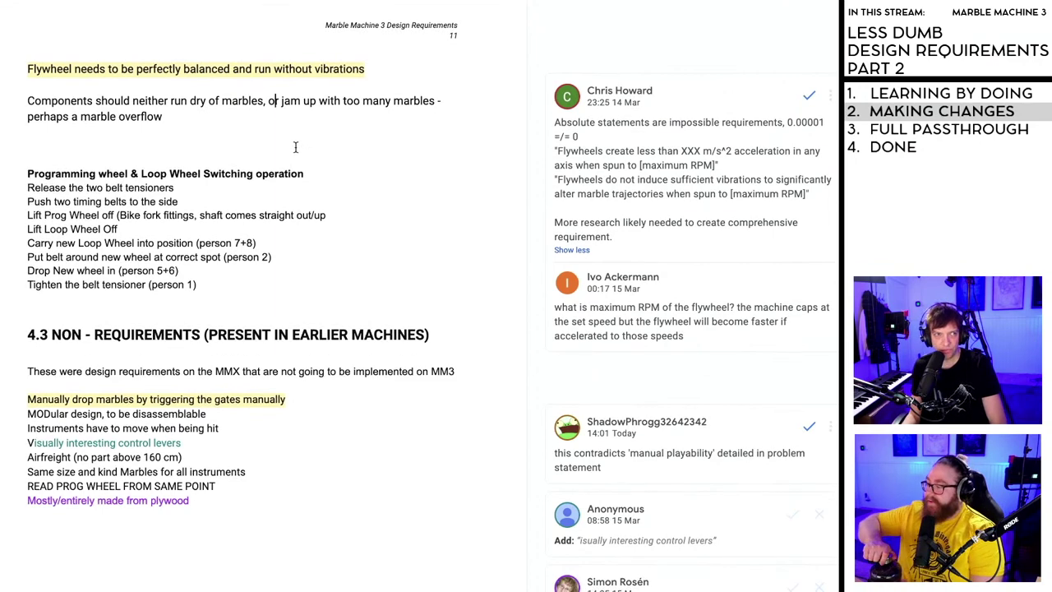
scroll(296, 147, "down", 1)
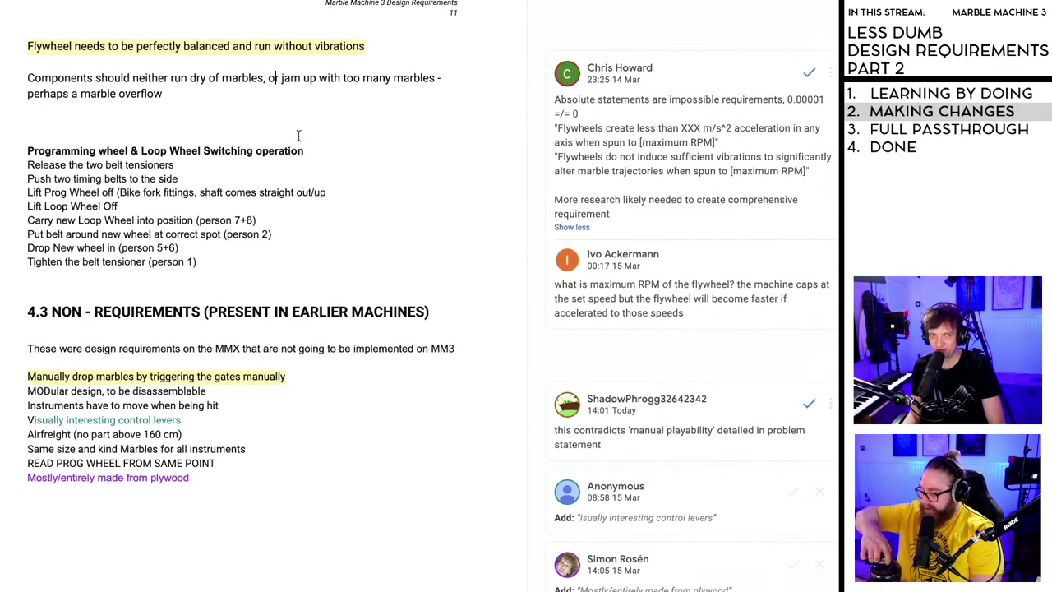
scroll(298, 135, "down", 1)
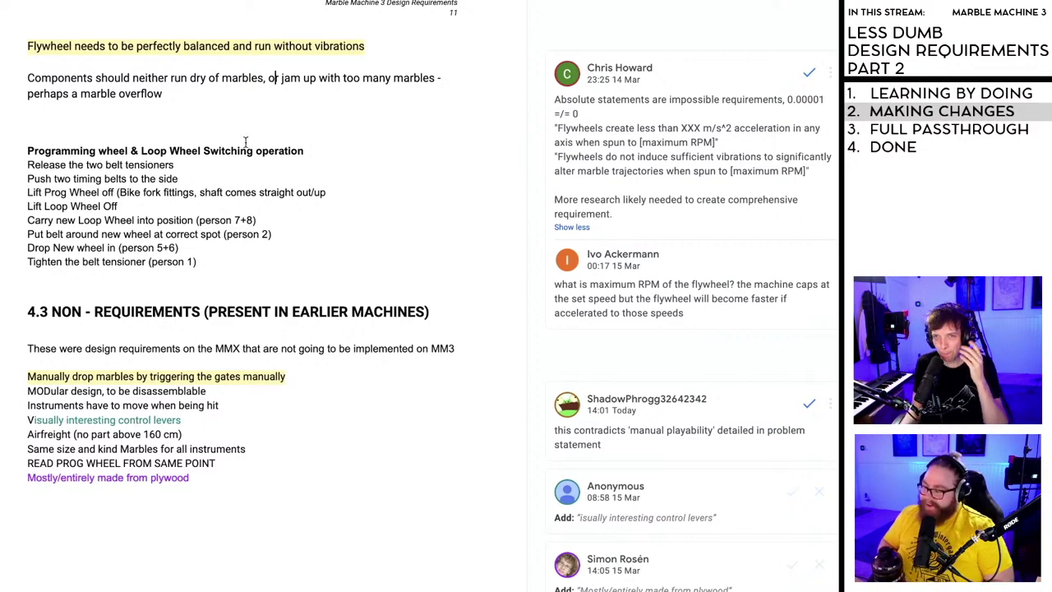
scroll(198, 115, "down", 1)
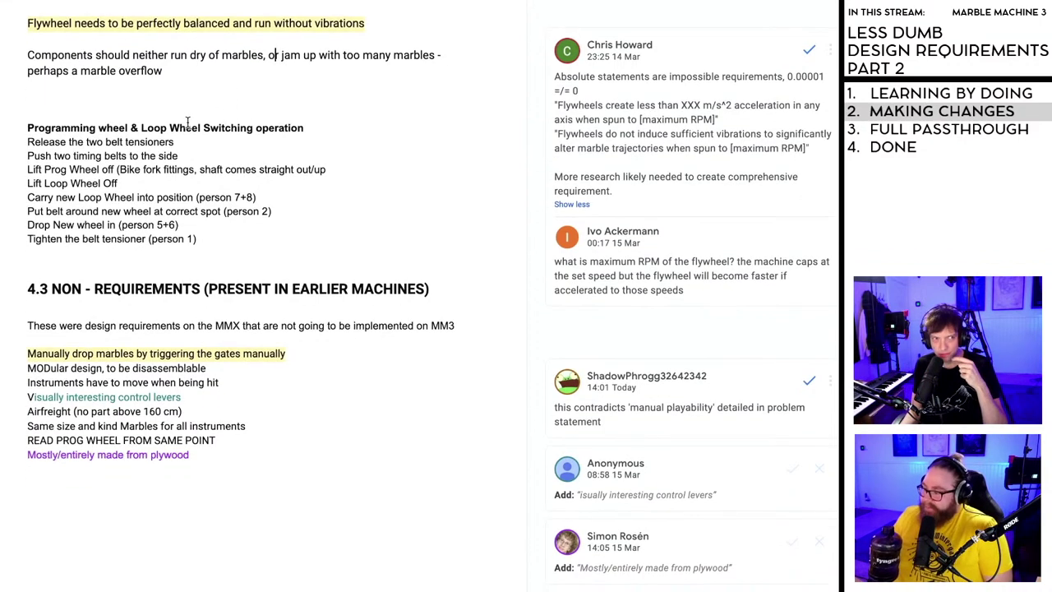
scroll(193, 120, "down", 1)
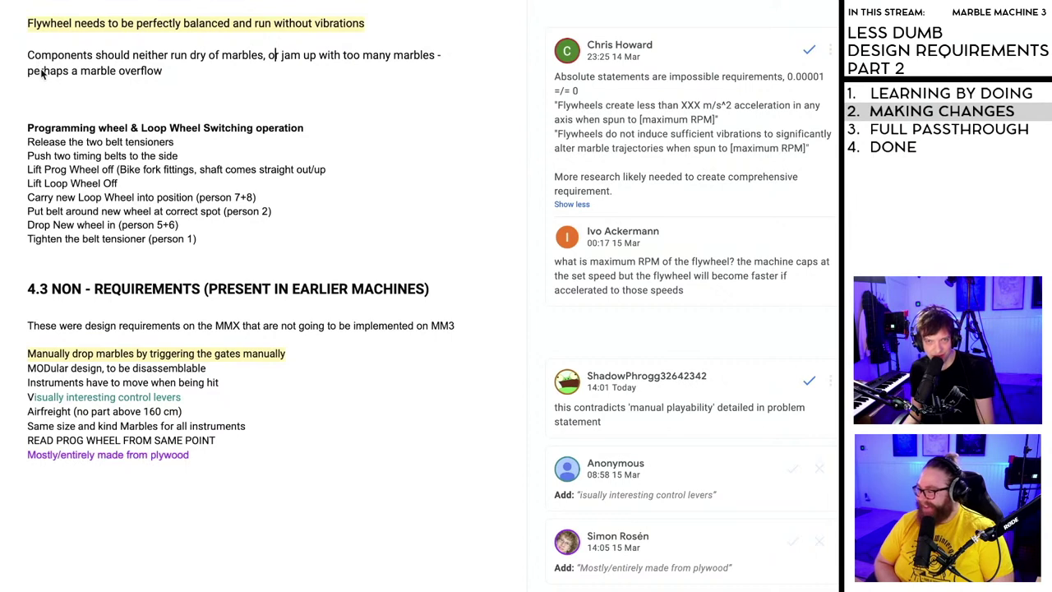
- Open and read the reviewer comment on the flywheel requirement
left_click(30, 24)
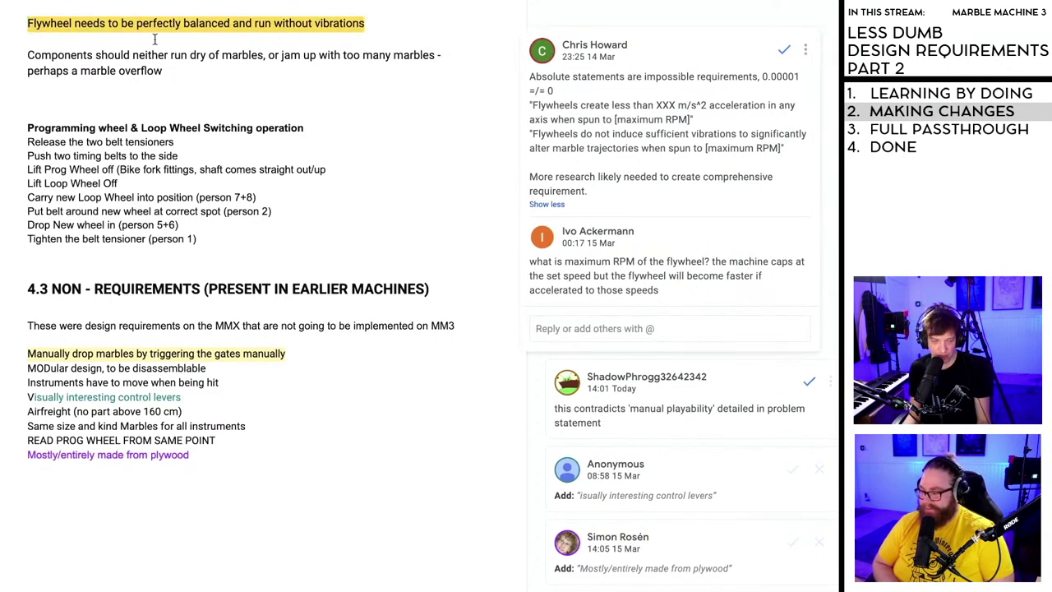
scroll(168, 37, "up", 5)
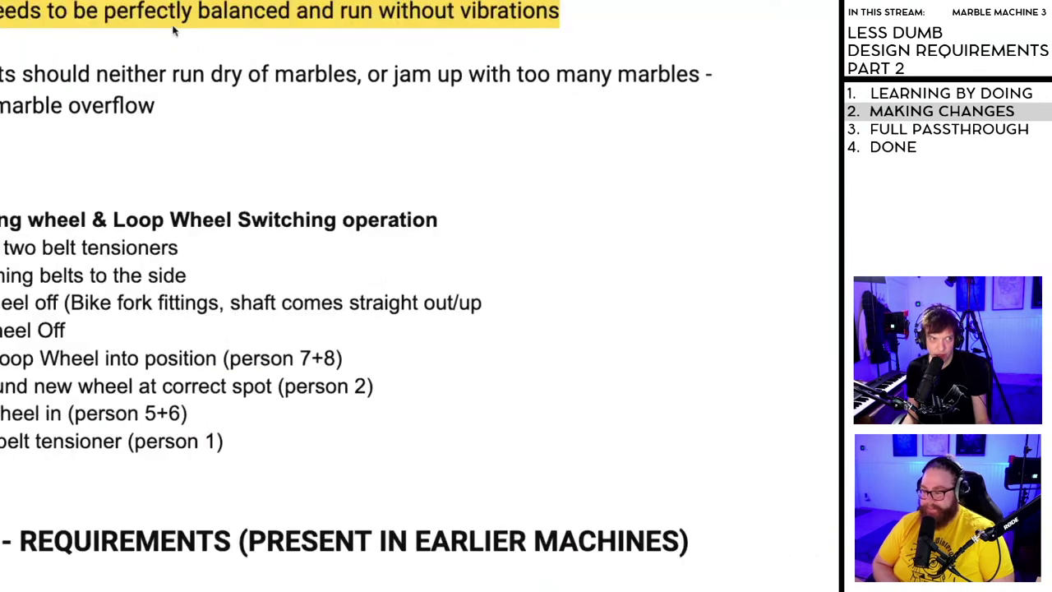
scroll(172, 30, "down", 5)
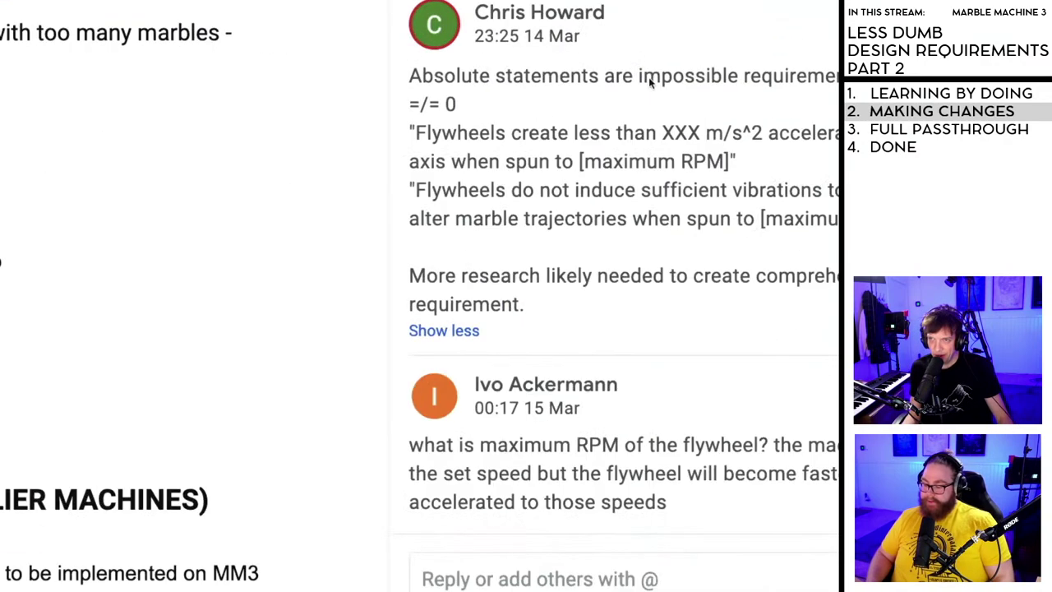
scroll(649, 82, "up", 5)
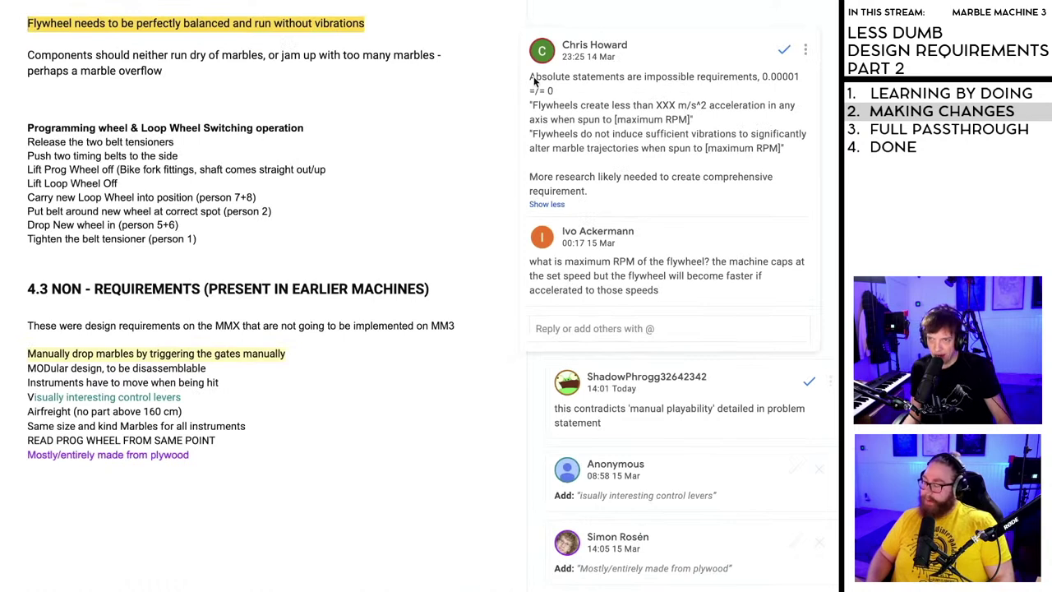
left_click_drag(529, 80, 740, 78)
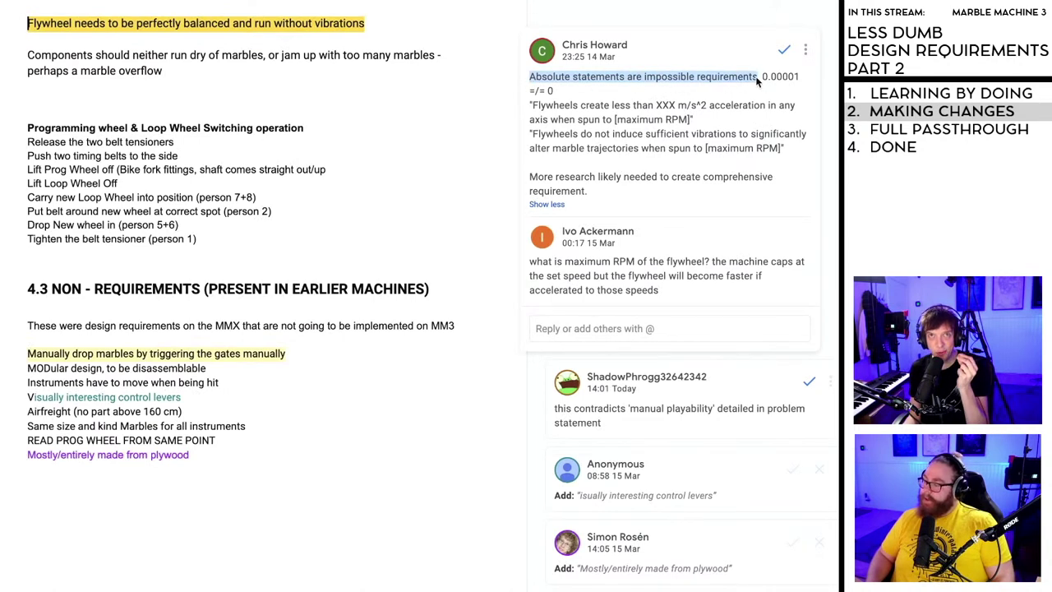
left_click(130, 26)
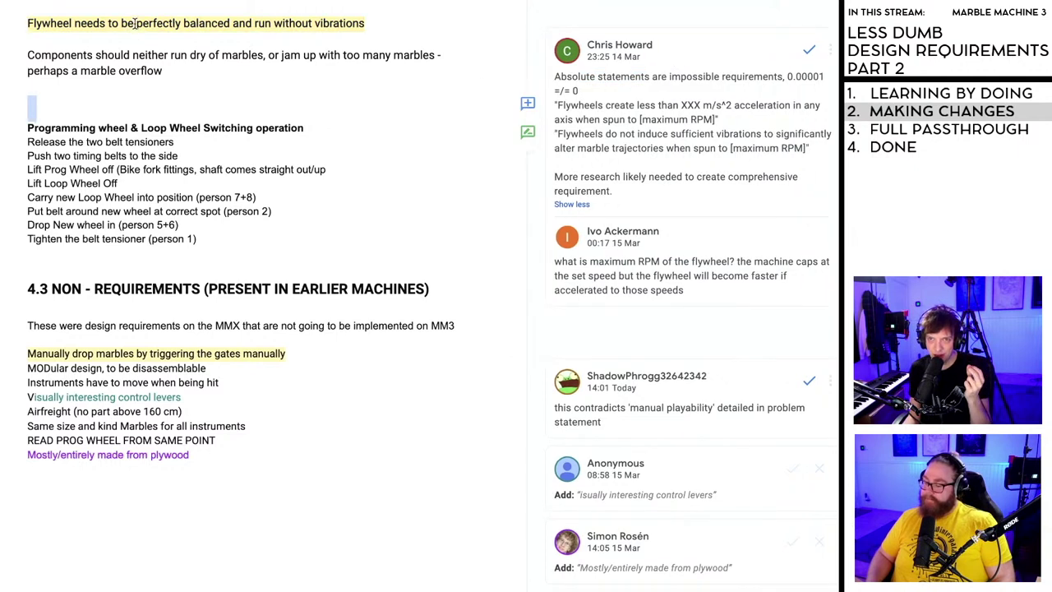
- Delete 'perfectly' so the line reads 'Flywheel needs to be balanced and run without vibrations'
left_click_drag(134, 24, 186, 24)
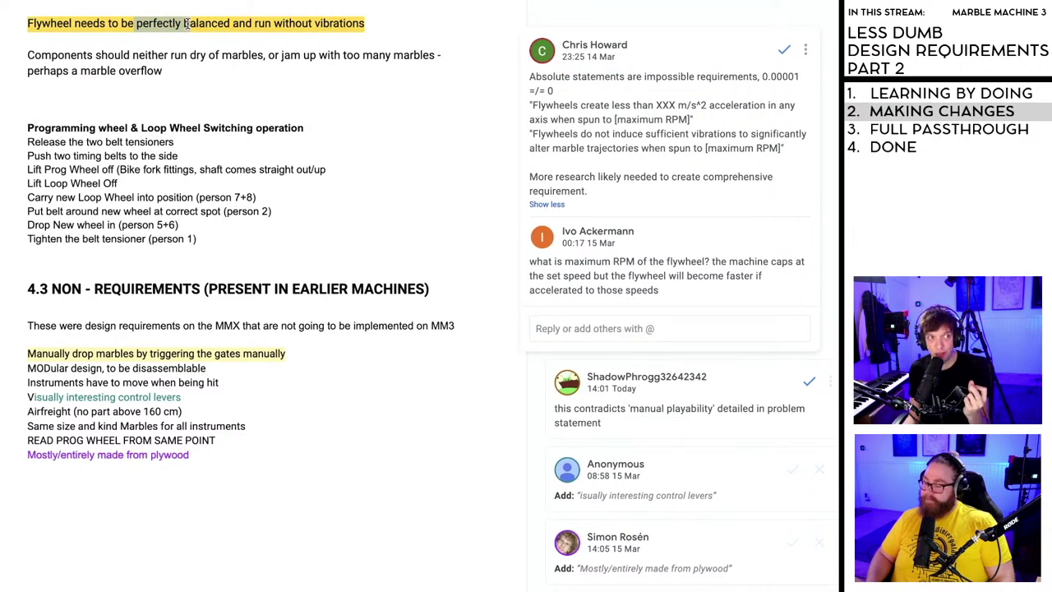
left_click(184, 24)
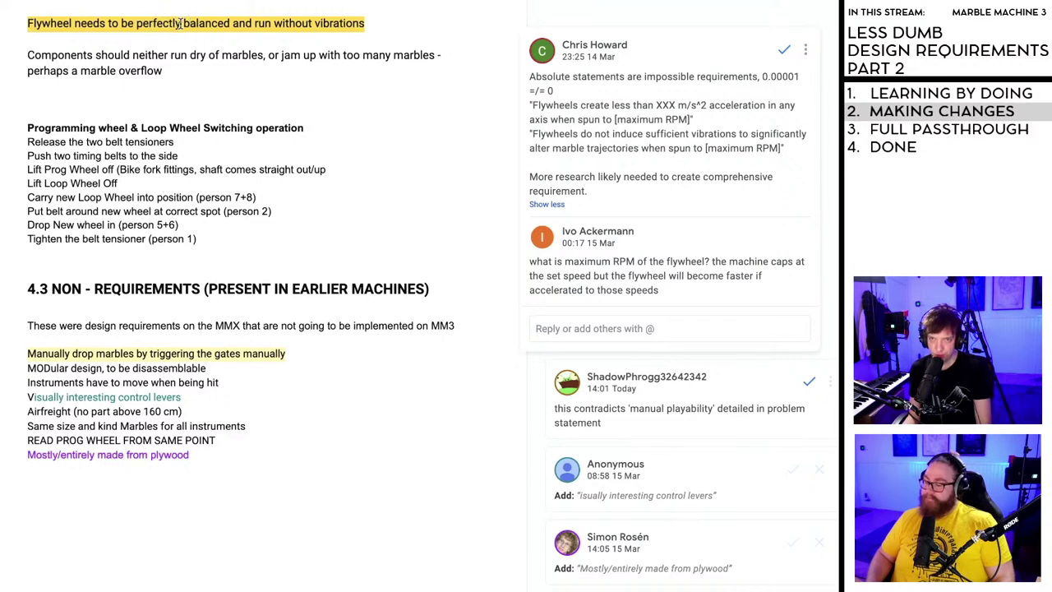
key("shift+Left")
key("shift+Left")
key("shift+Left")
key("shift+Left")
key("shift+Left")
key("shift+Left")
key("shift+Left")
key("shift+Left")
key("shift+Left")
key("shift+Left")
key("BackSpace")
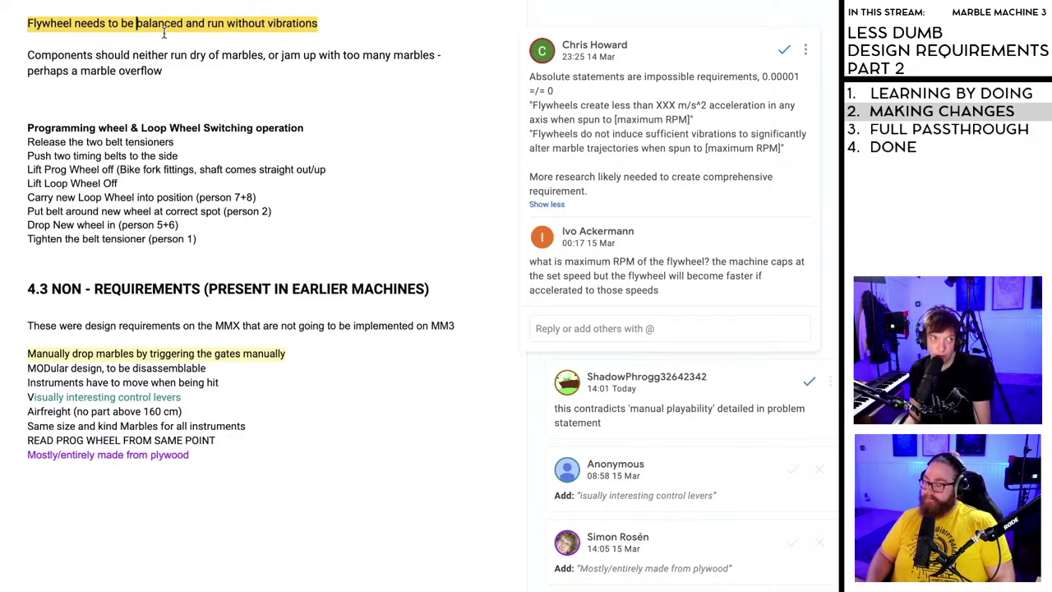
left_click(189, 55)
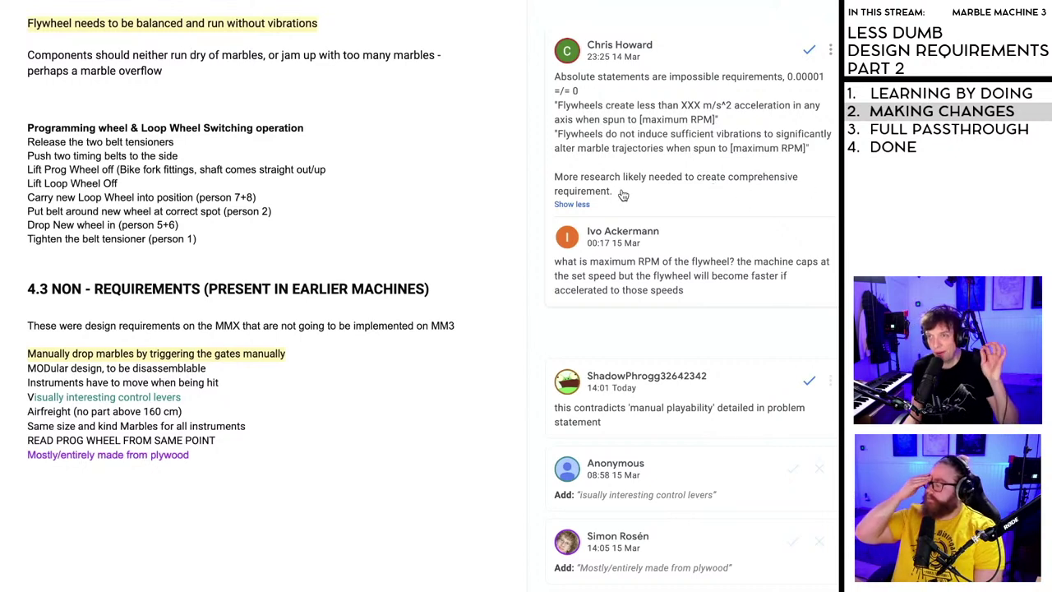
- Replace the flywheel requirement line with the reviewer's copied explanation about vibration limits
left_click_drag(613, 191, 557, 79)
key("ctrl+c")
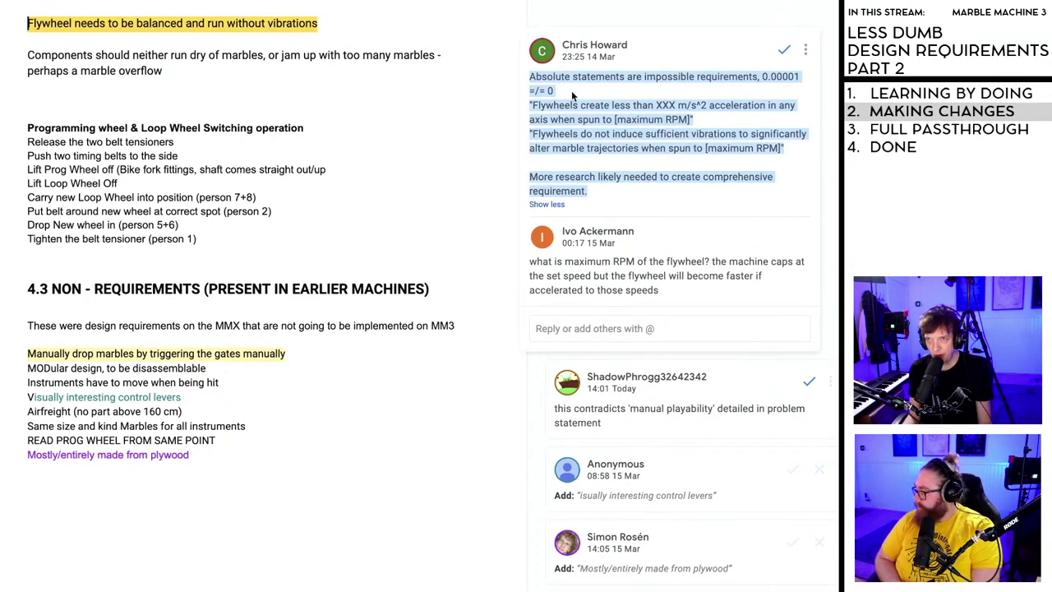
left_click(572, 96)
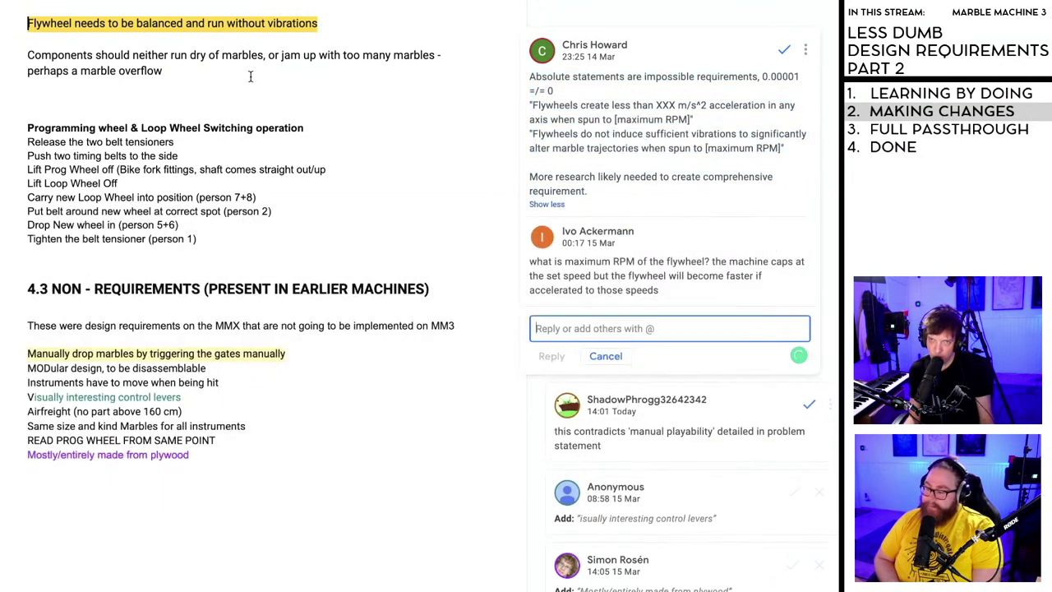
left_click(327, 23)
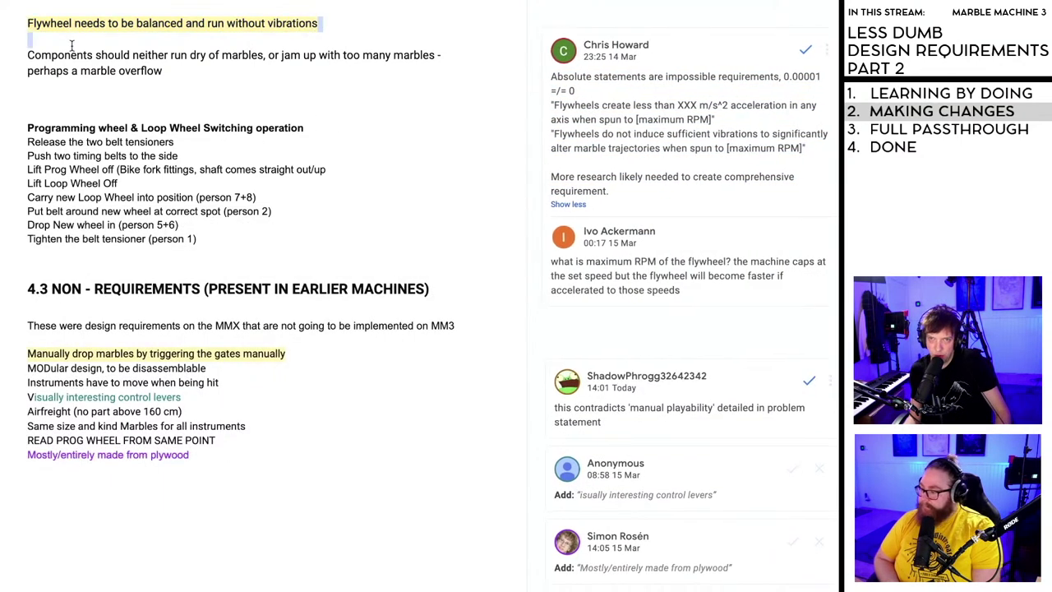
left_click(27, 31, "shift")
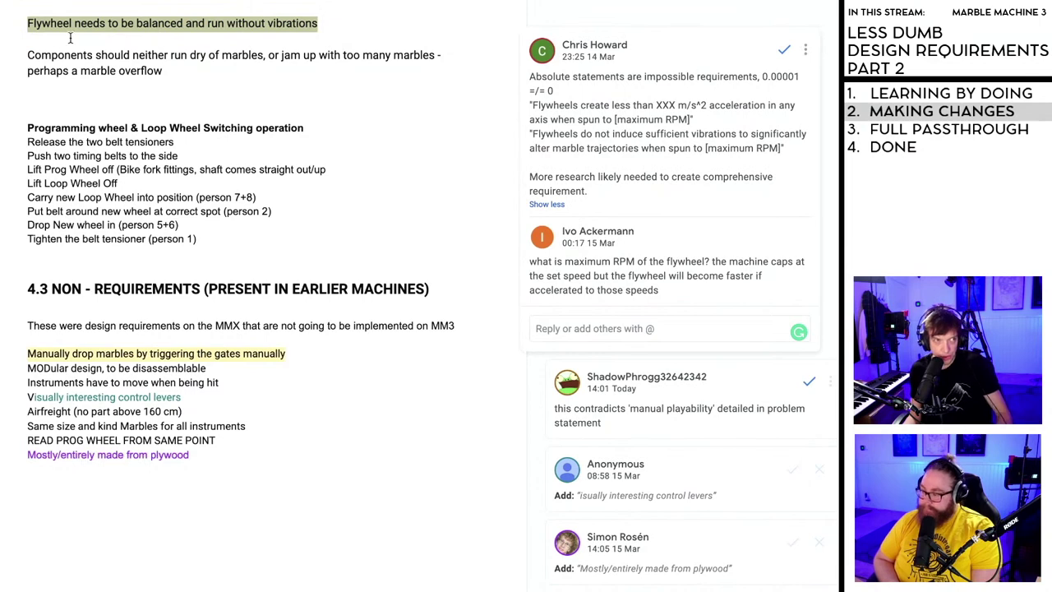
key("ctrl+v")
- Check the pasted research sentence, then briefly switch to Fusion 360 and back to the doc
scroll(165, 129, "up", 1)
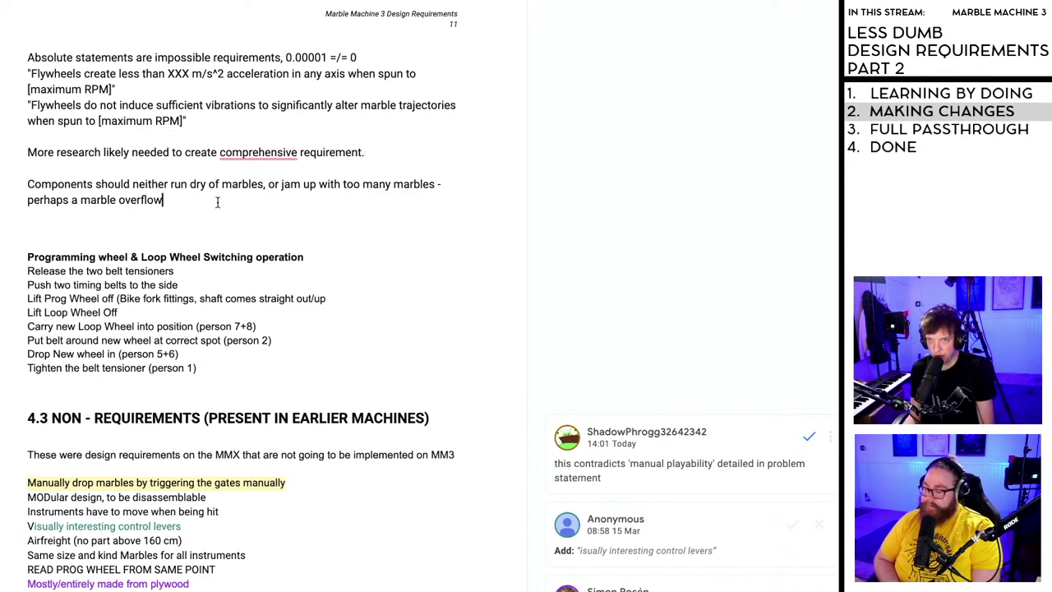
scroll(218, 202, "down", 1)
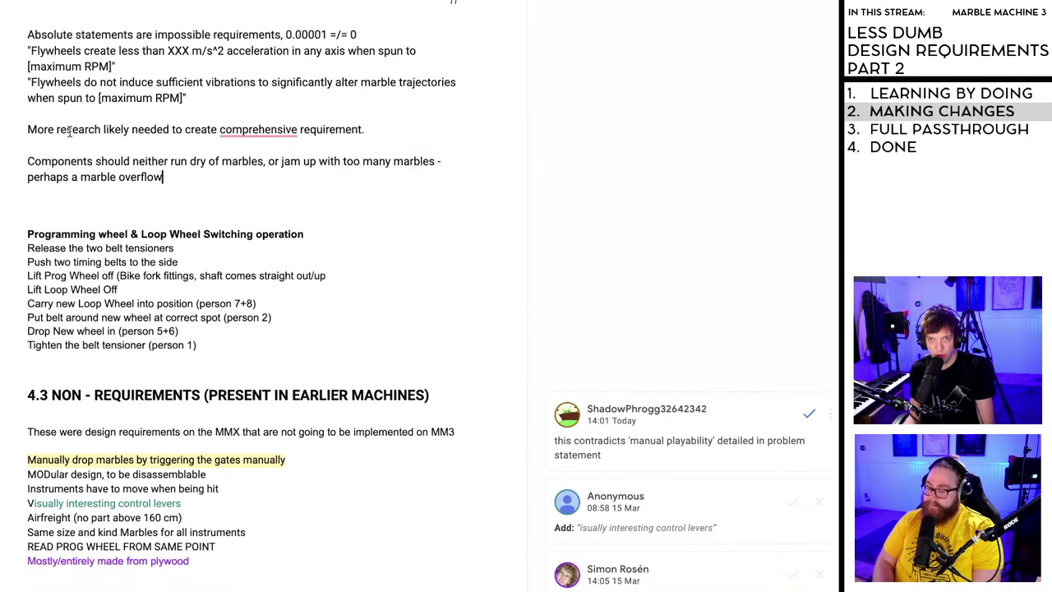
left_click_drag(56, 131, 245, 131)
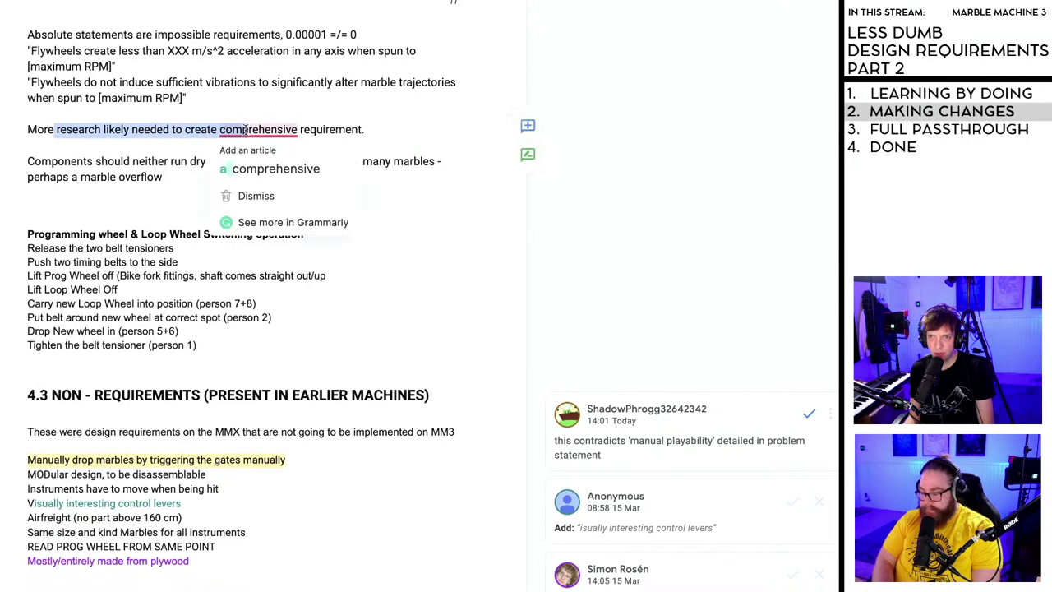
left_click(245, 132)
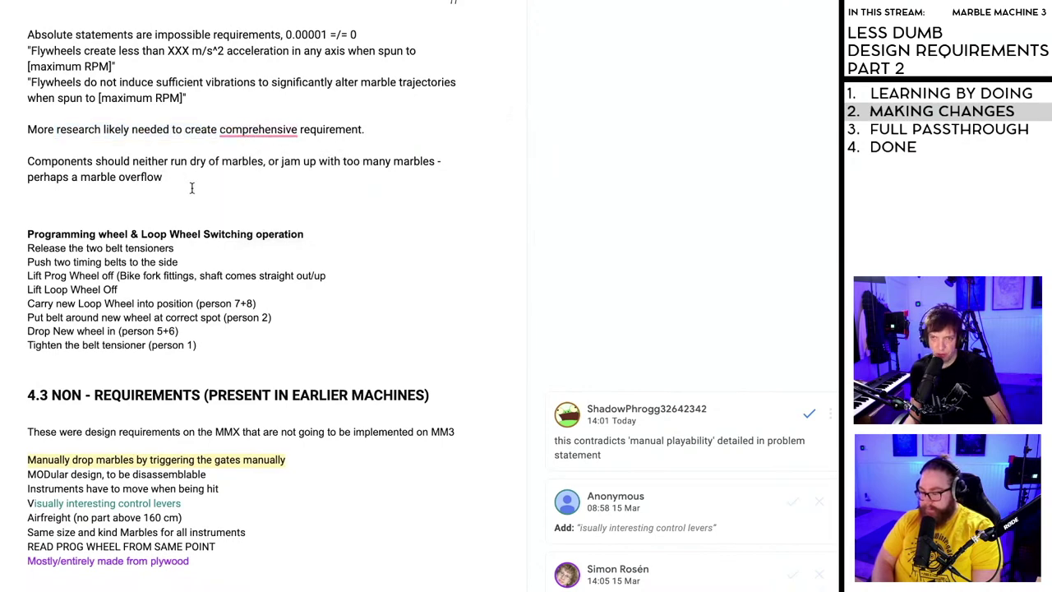
key("super+Tab")
key("super+Tab")
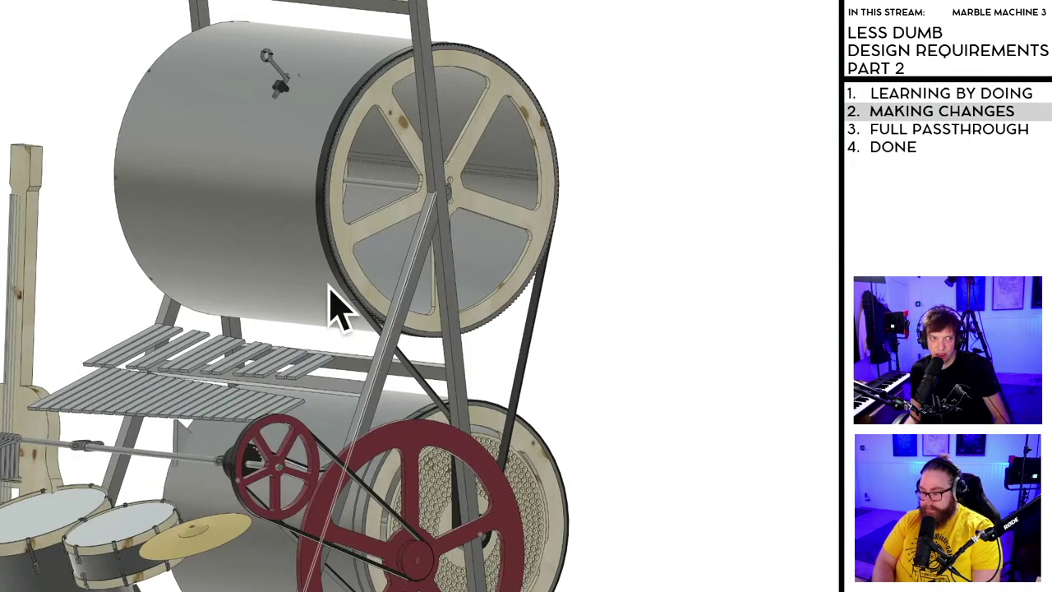
key("super+Tab")
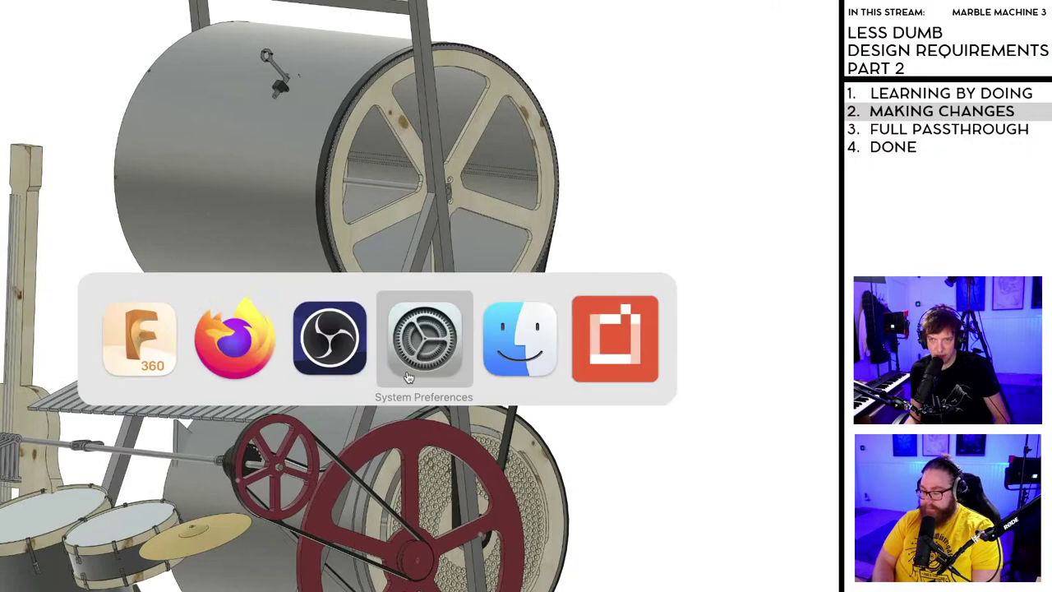
left_click(243, 345)
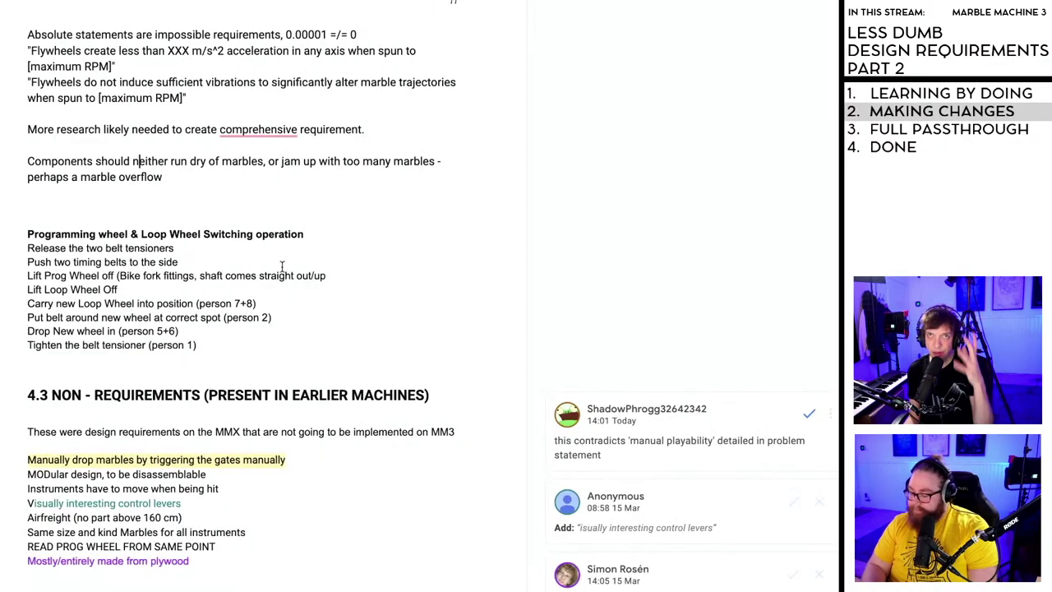
scroll(275, 261, "down", 1)
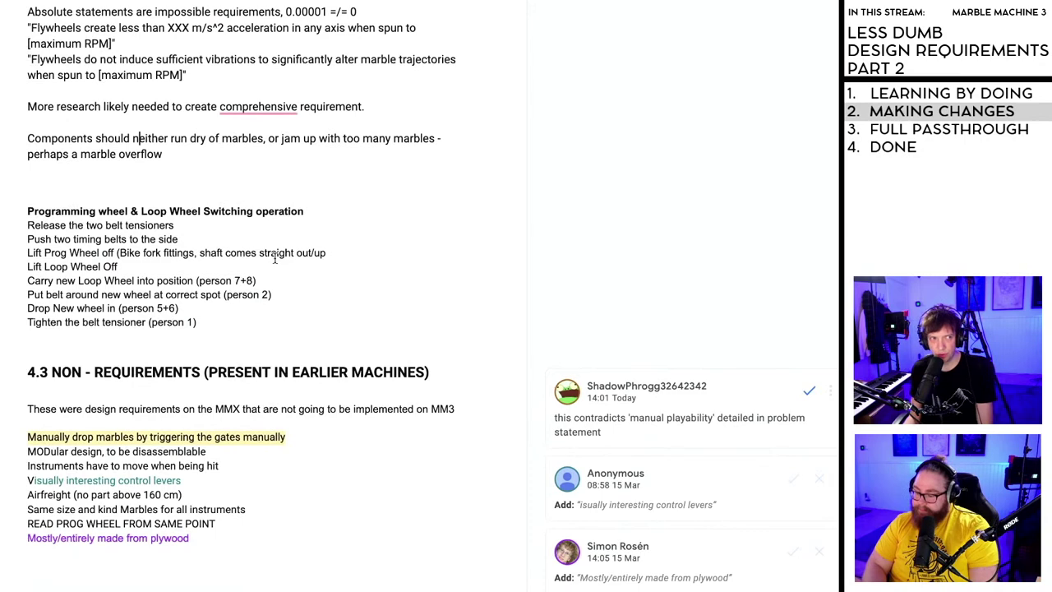
scroll(270, 242, "down", 5)
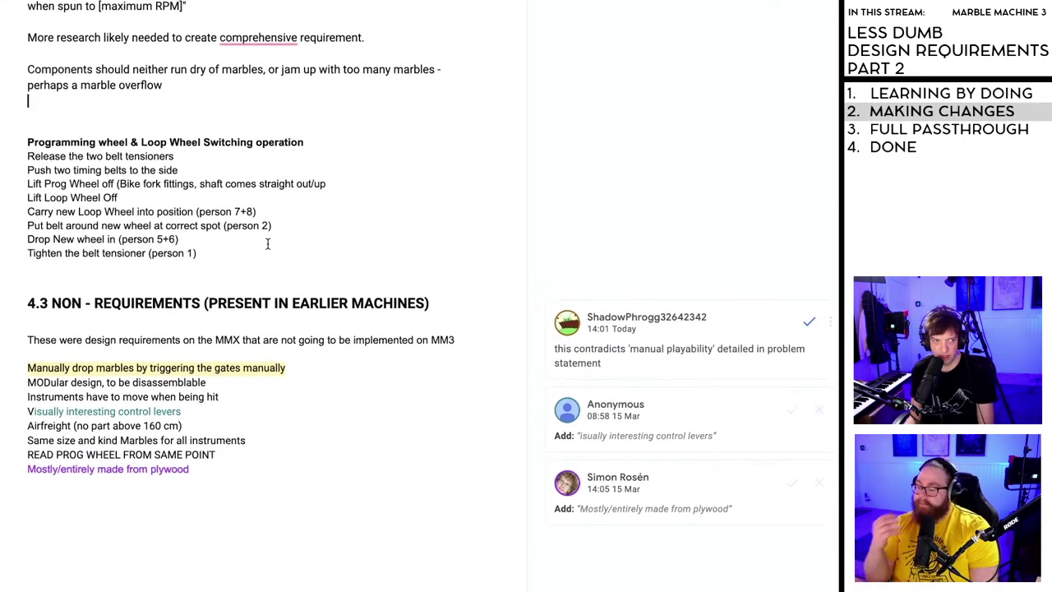
scroll(364, 228, "down", 2)
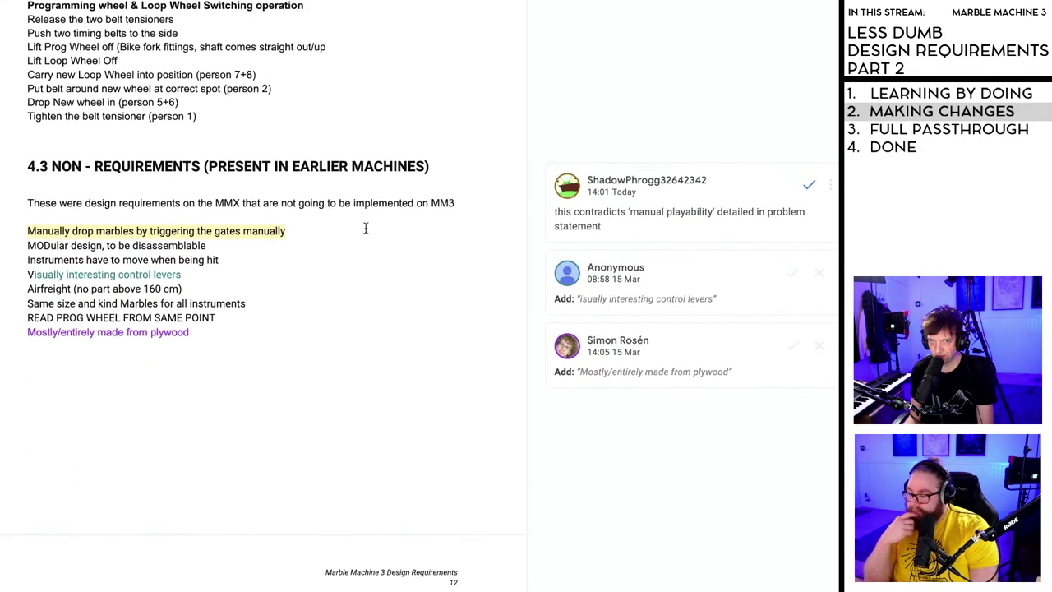
- Resolve the manual playability comment on the marbles line
left_click(133, 231)
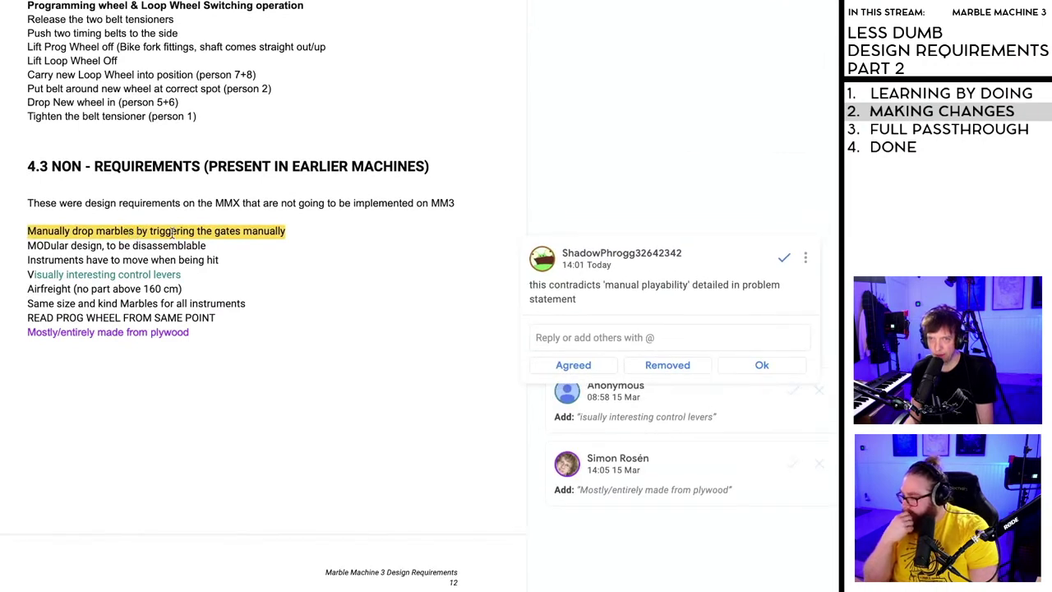
left_click(306, 232)
left_click(255, 232)
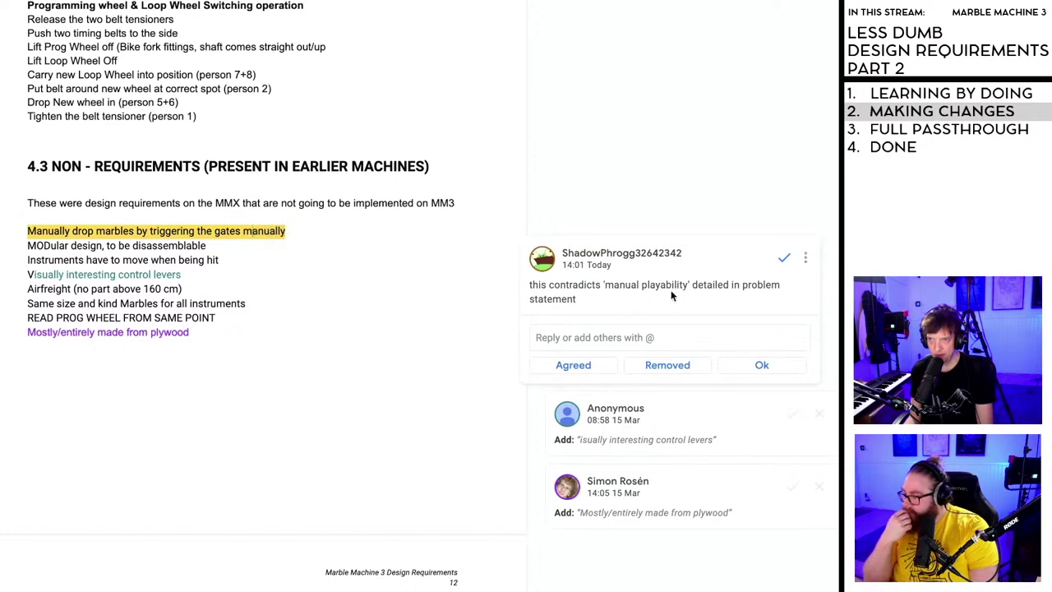
scroll(670, 292, "down", 1)
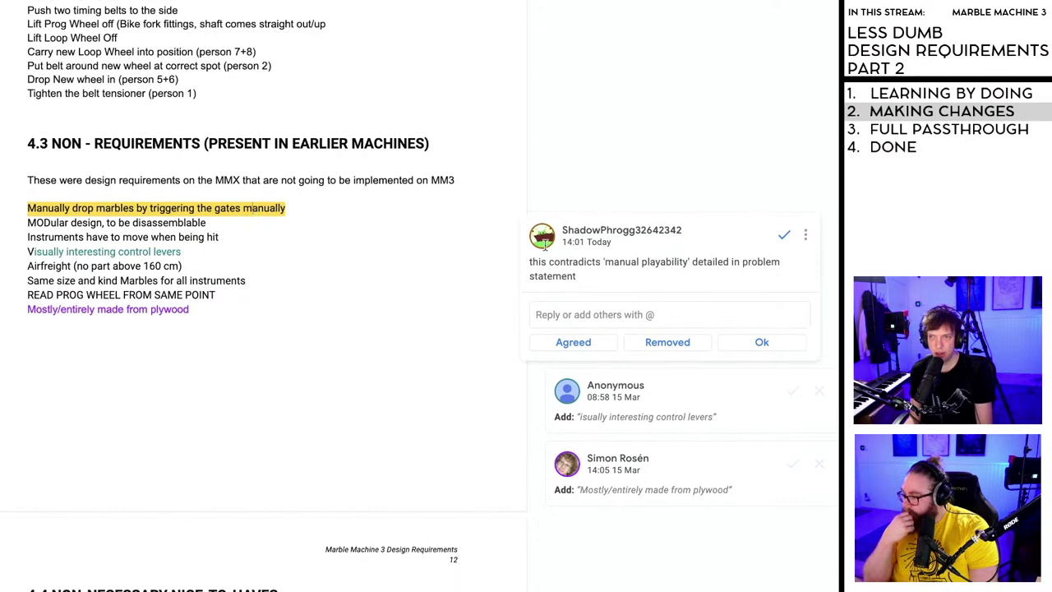
left_click(784, 235)
scroll(255, 264, "down", 1)
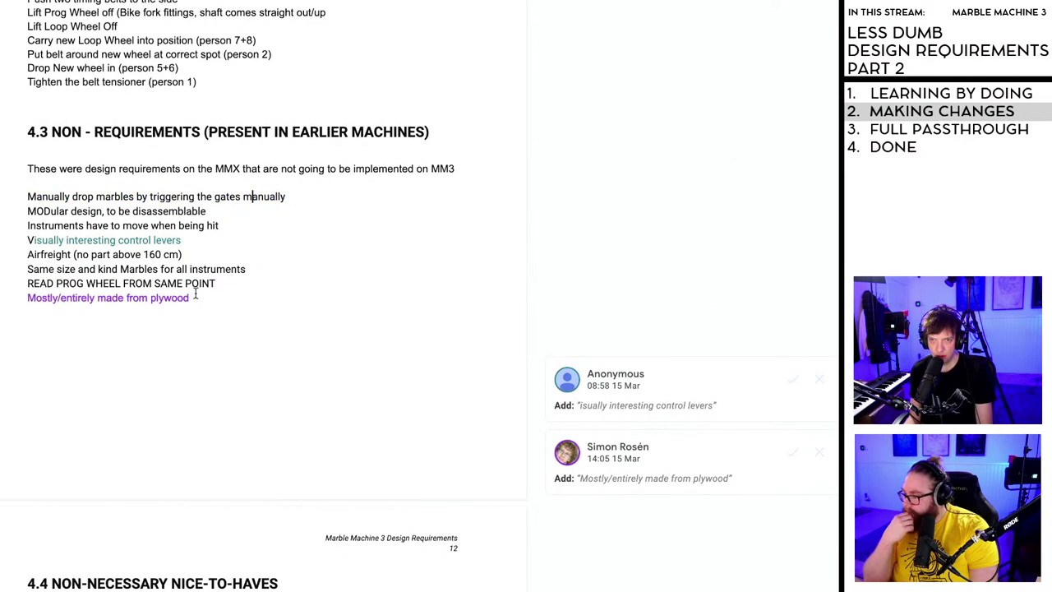
- Select and delete the entire 4.3 Non-Requirements section
left_click_drag(191, 297, 21, 144)
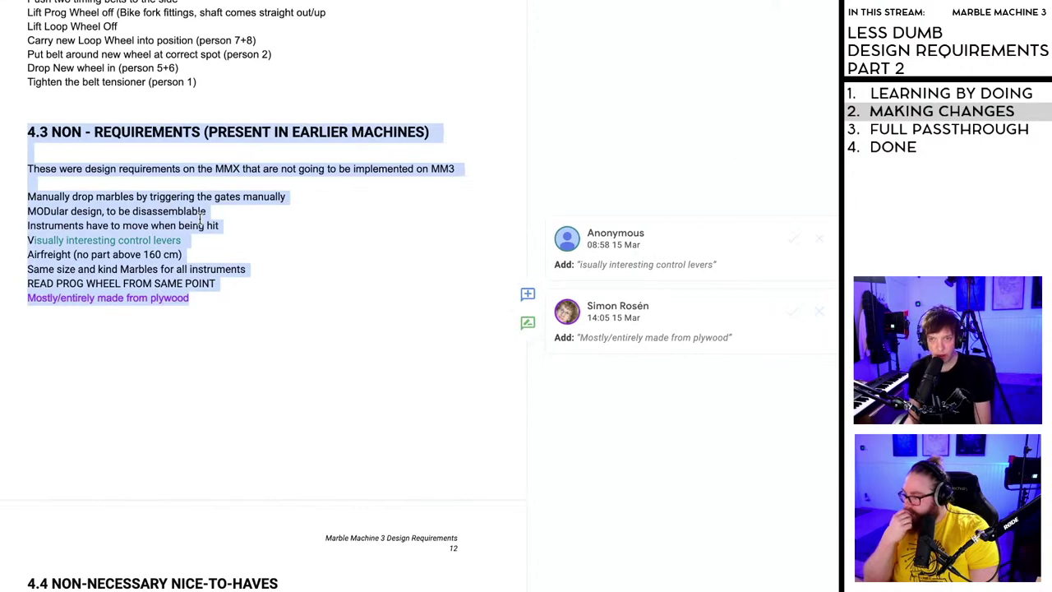
key("BackSpace")
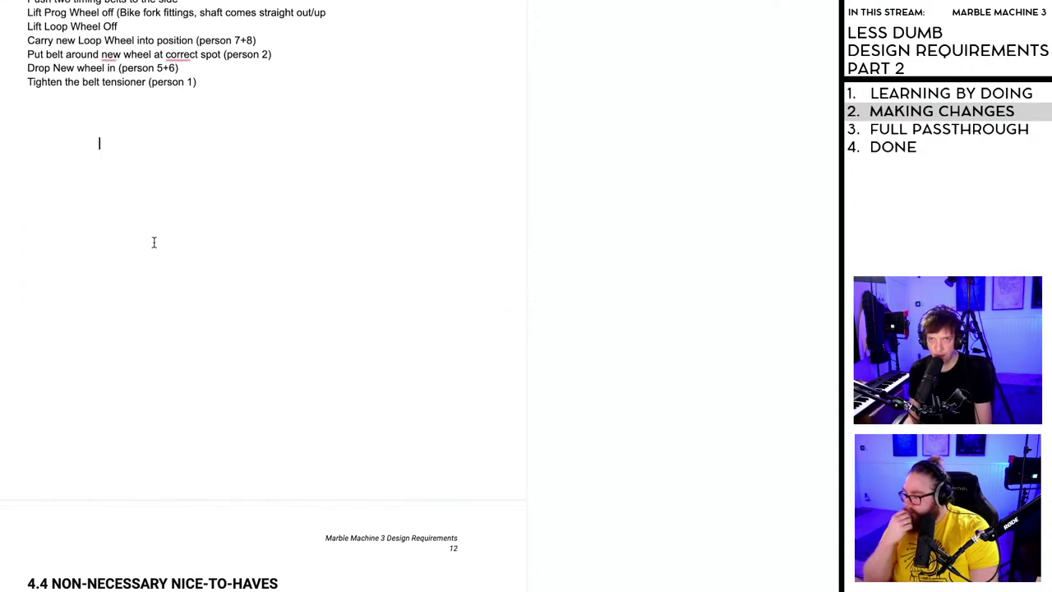
key("Delete")
- Add blank lines above the 4.4 heading to push it to the next page, then remove one
left_click(28, 161)
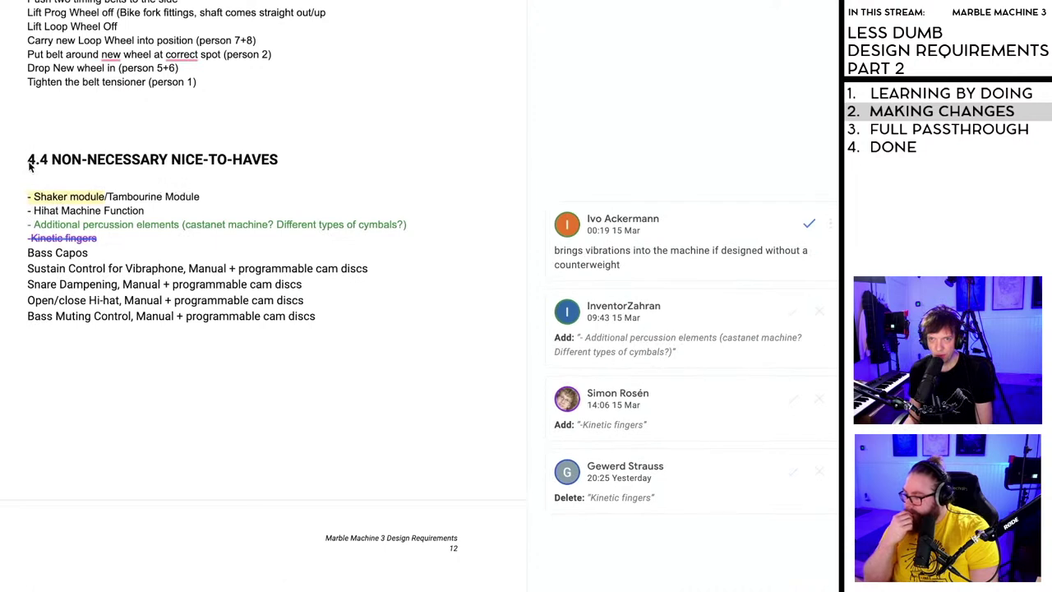
key("Return")
key("Return")
key("Return")
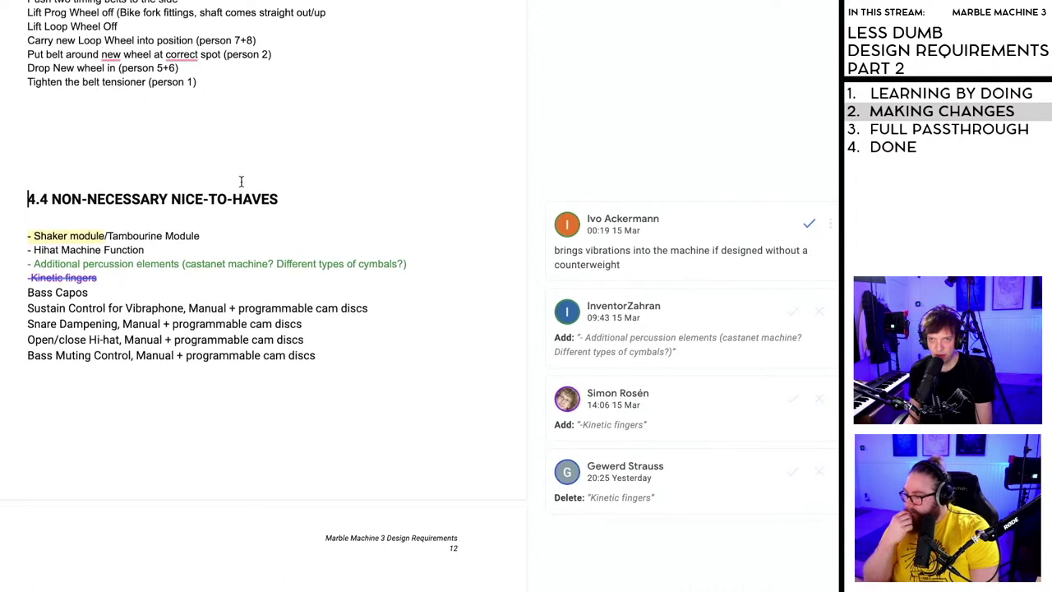
key("Return")
key("Return")
key("Return")
key("Return")
key("Return")
key("Return")
key("Return")
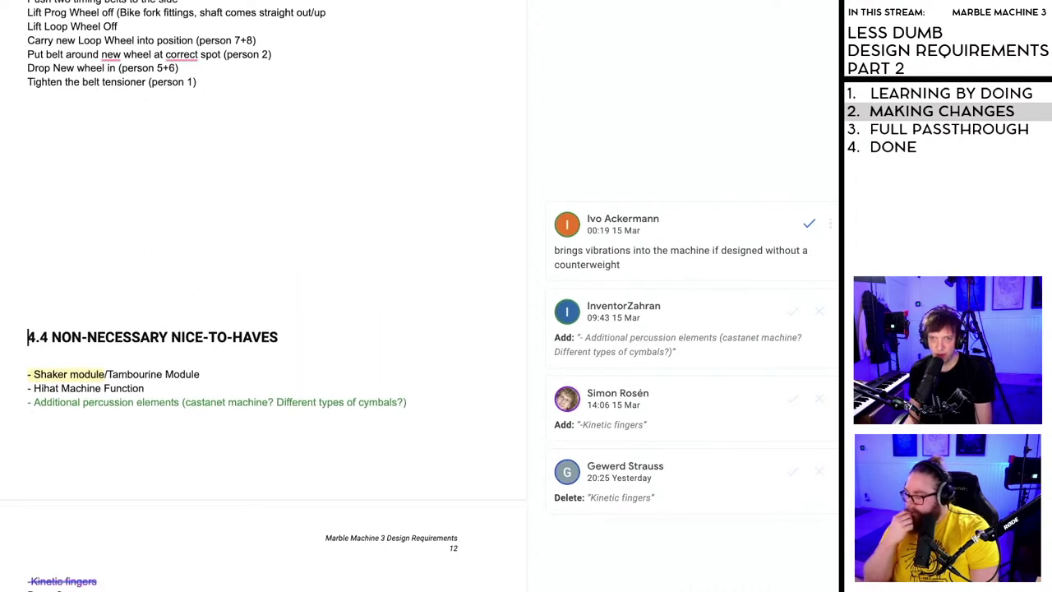
key("Return")
key("Return")
key("Return")
key("Return")
key("Return")
key("Return")
key("Return")
key("Return")
key("Return")
key("Return")
key("Return")
key("Return")
key("Return")
key("Return")
key("Return")
key("Return")
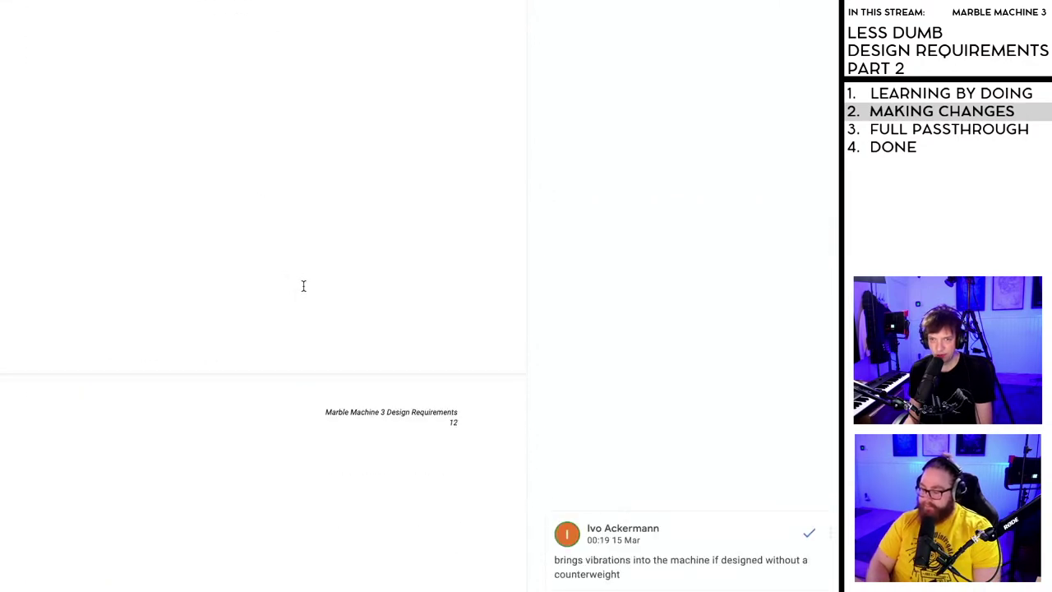
key("BackSpace")
key("BackSpace")
key("BackSpace")
key("BackSpace")
key("BackSpace")
key("BackSpace")
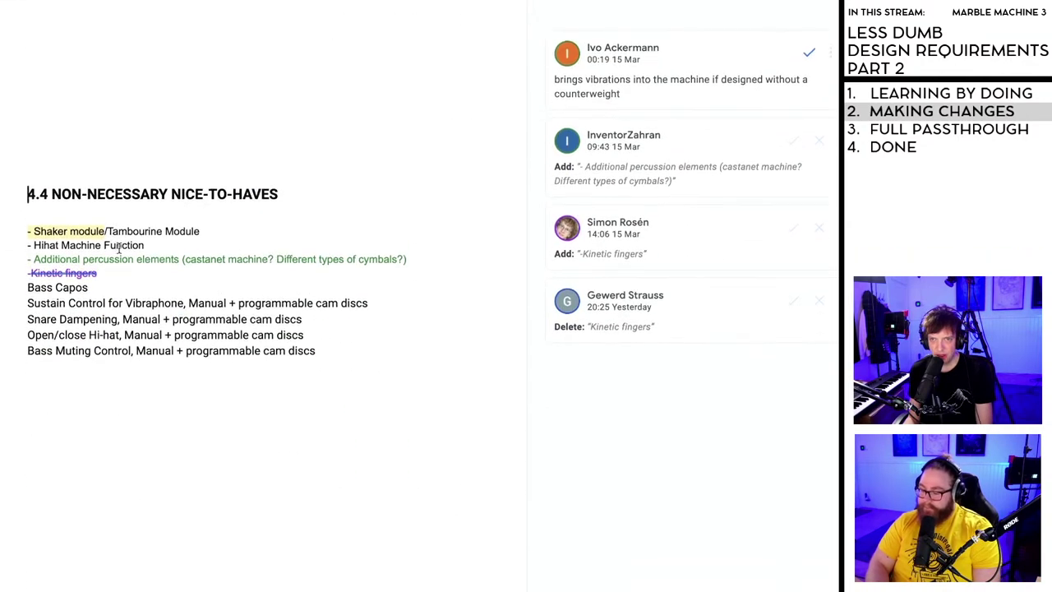
- Resolve the Shaker module comment about vibrations without a counterweight
left_click(80, 233)
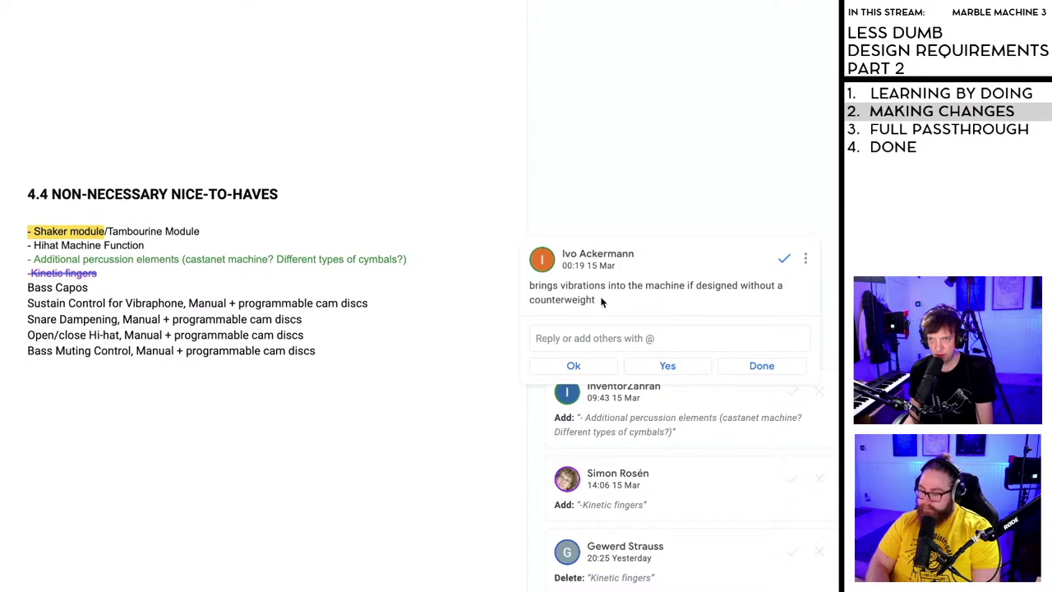
scroll(699, 279, "down", 1)
scroll(698, 279, "down", 1)
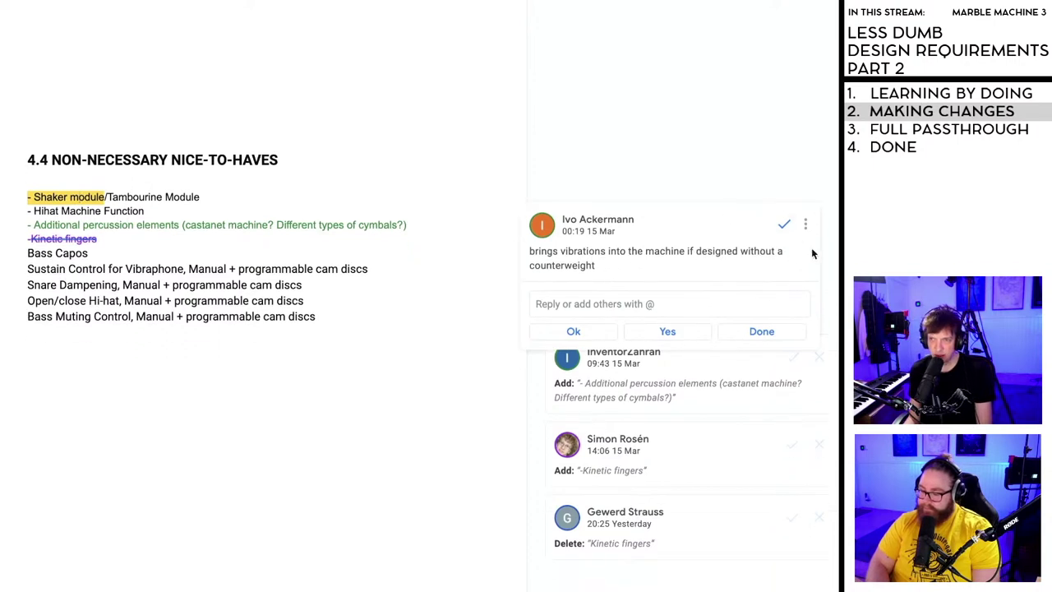
left_click(784, 224)
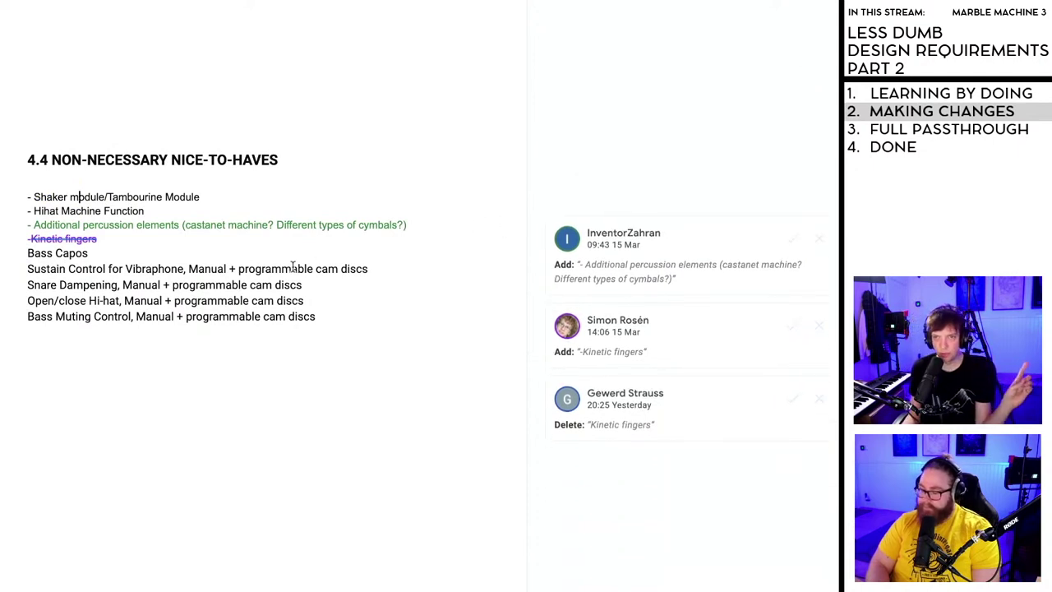
scroll(293, 264, "down", 2)
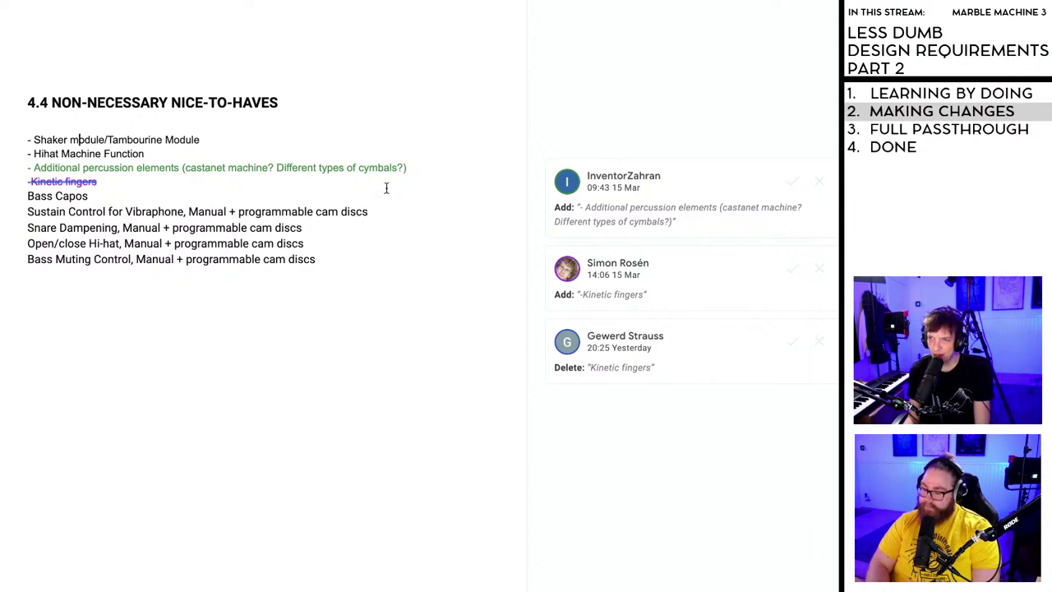
scroll(386, 183, "down", 1)
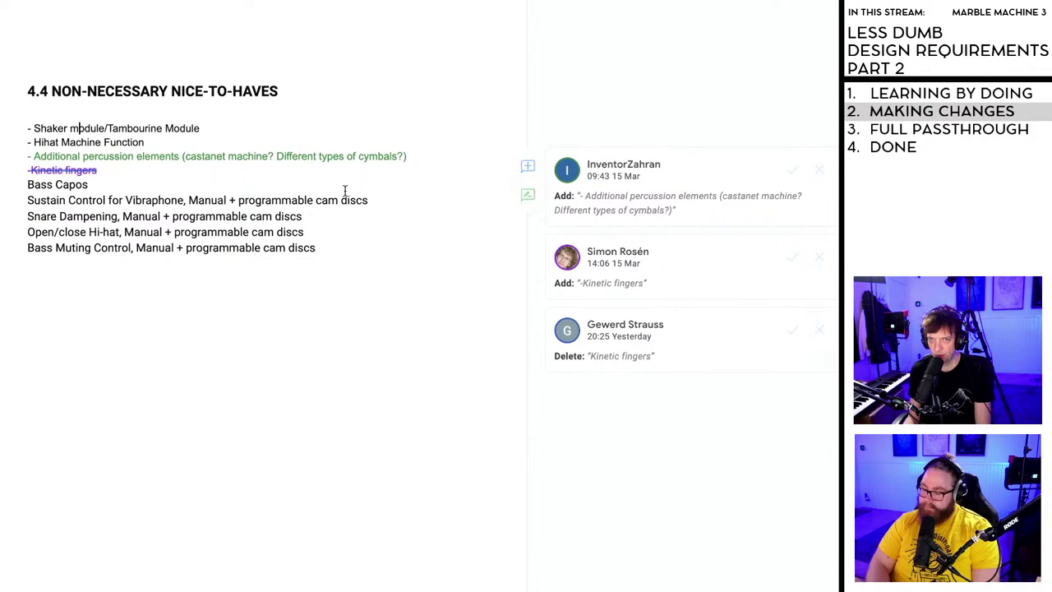
mouse_move(622, 187)
scroll(618, 204, "down", 1)
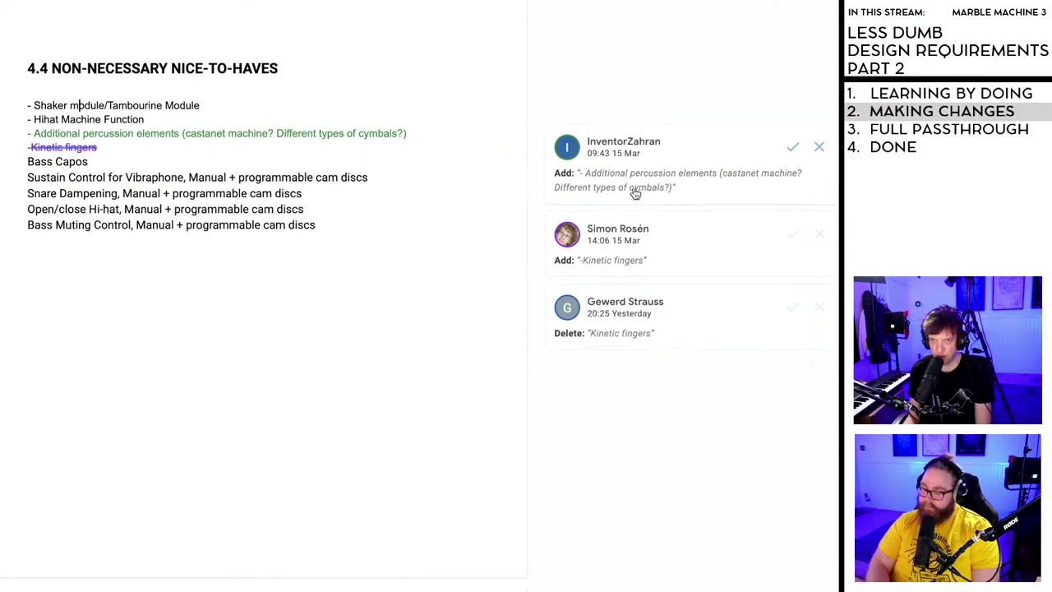
- Accept the added percussion elements line and the deletion of the Kinetic fingers item
left_click(792, 147)
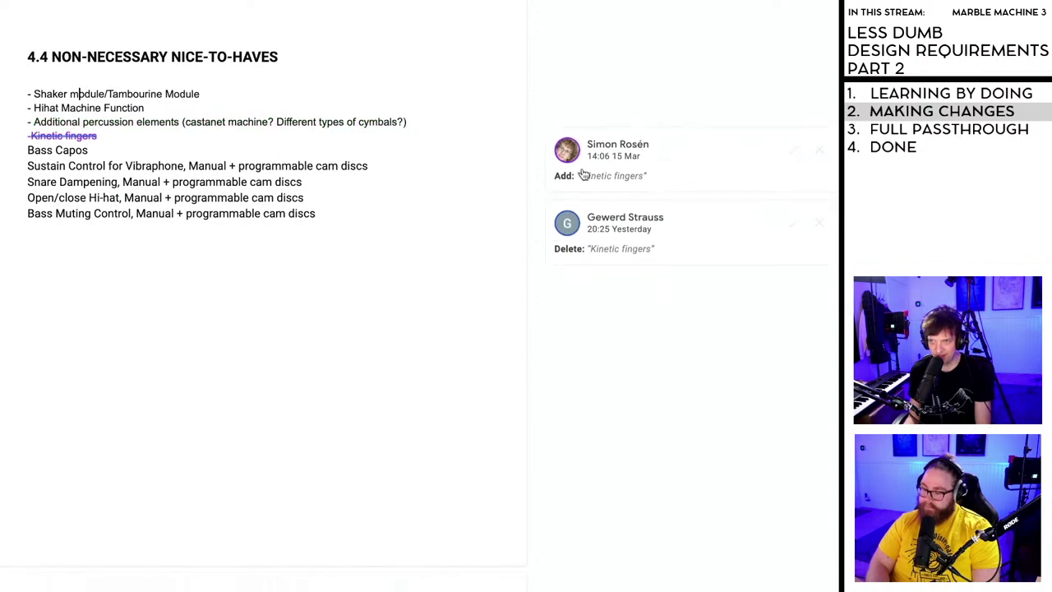
scroll(693, 171, "down", 1)
scroll(789, 174, "up", 1)
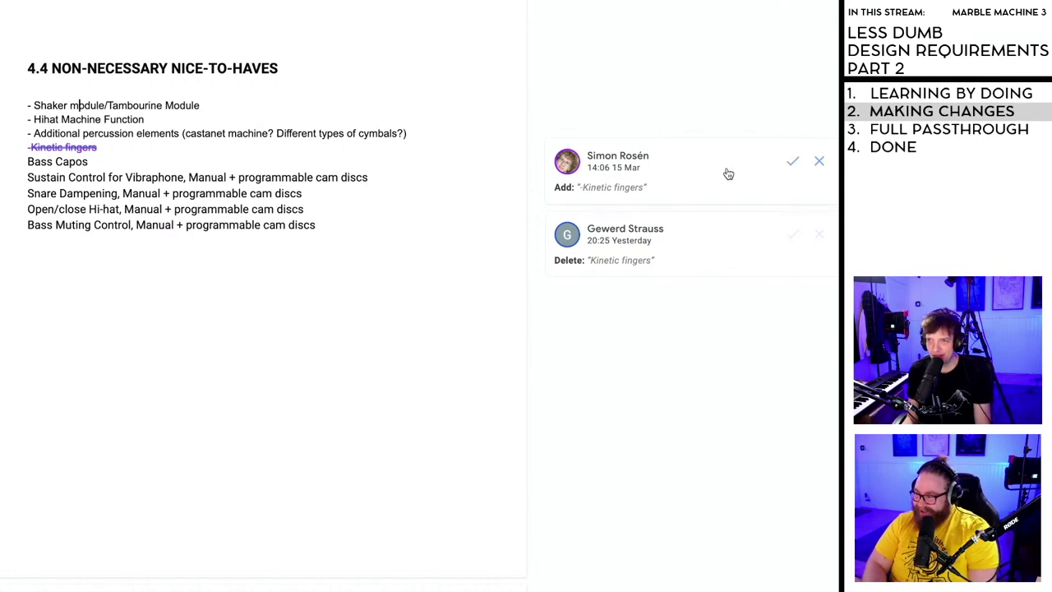
left_click(793, 163)
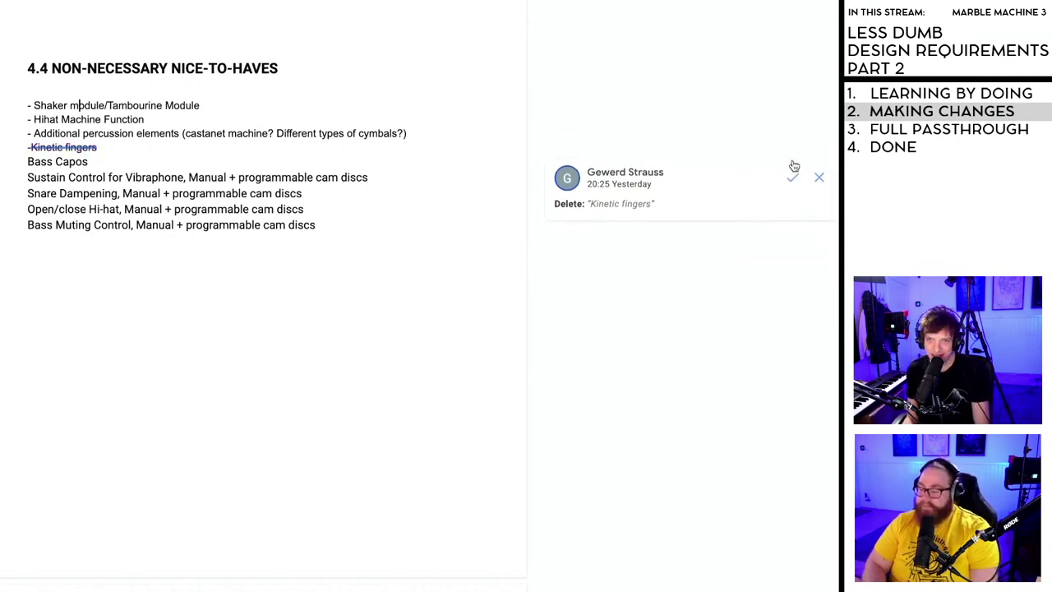
left_click(48, 148)
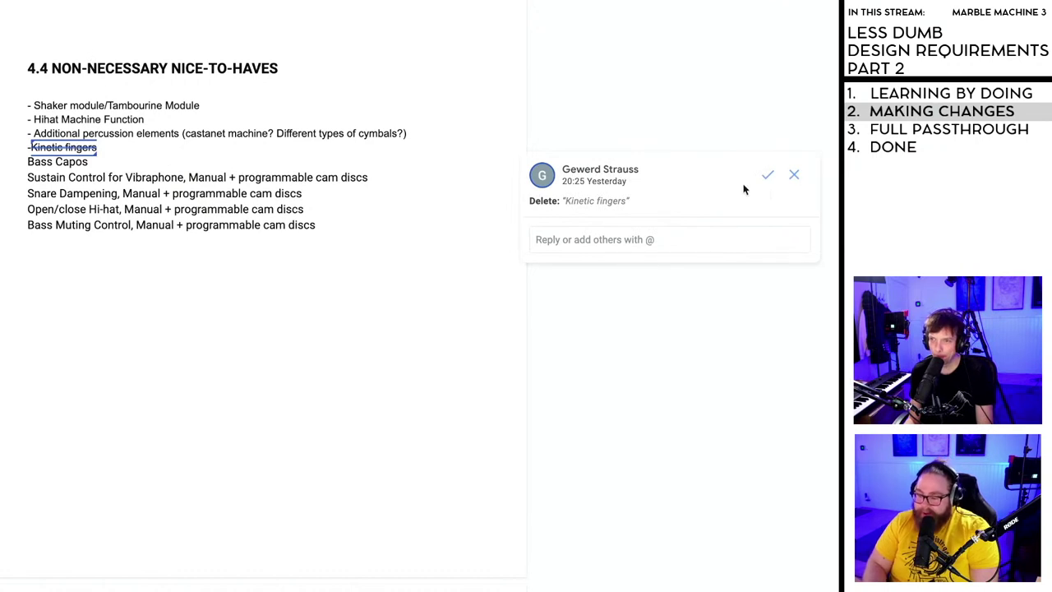
left_click(768, 177)
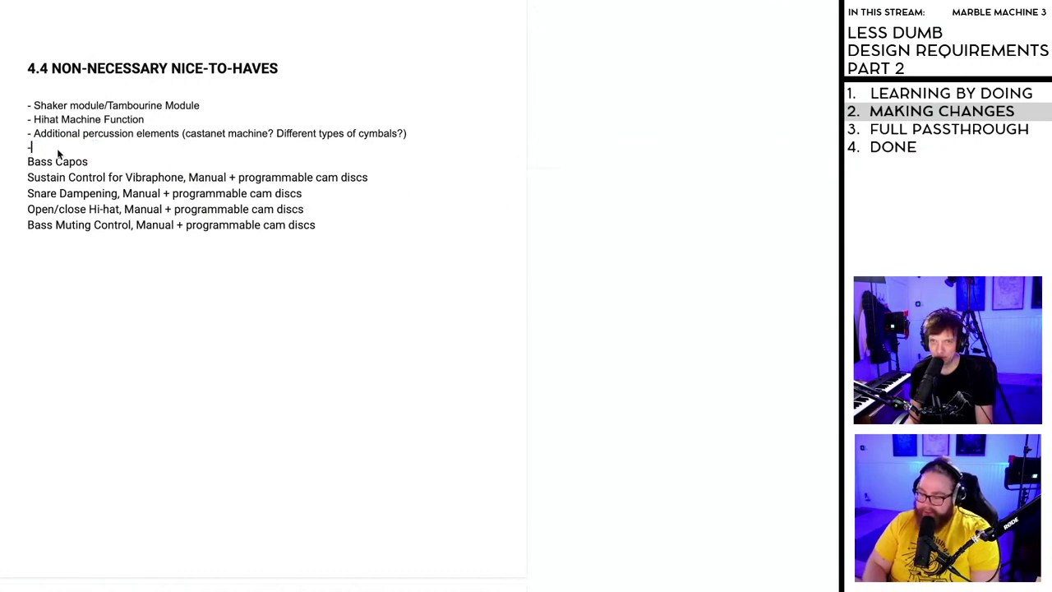
- Delete the leftover dash and empty line under the cymbals item, then move down to section 4.5
key("BackSpace")
left_click(39, 157)
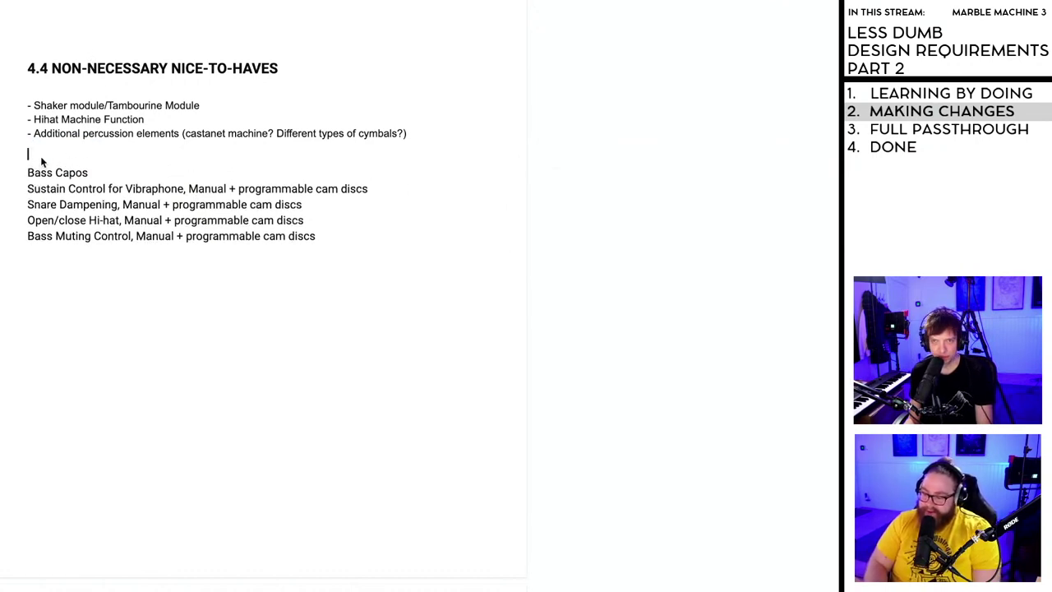
key("BackSpace")
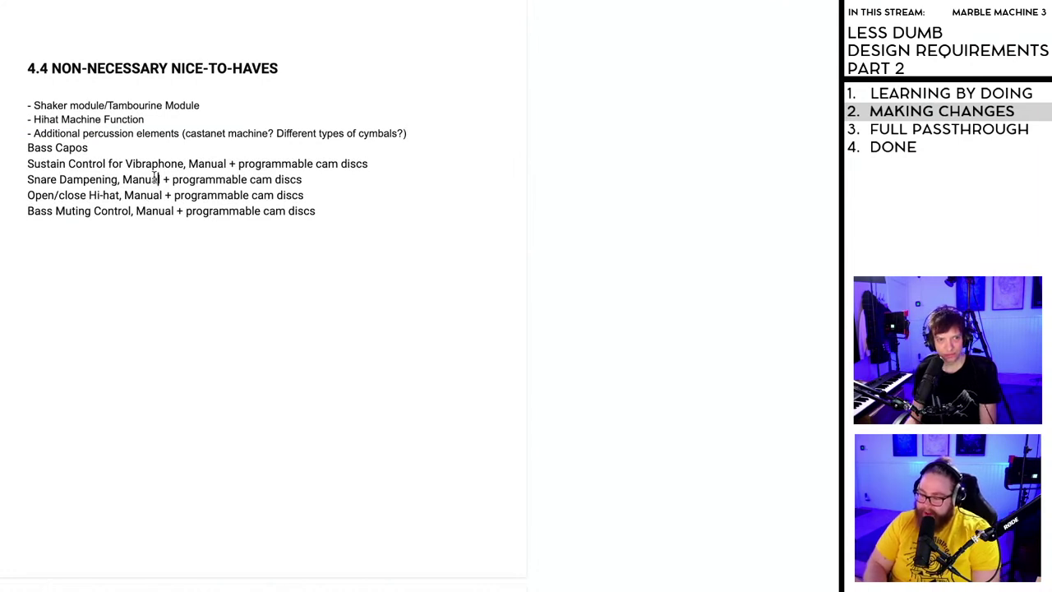
scroll(154, 176, "up", 1)
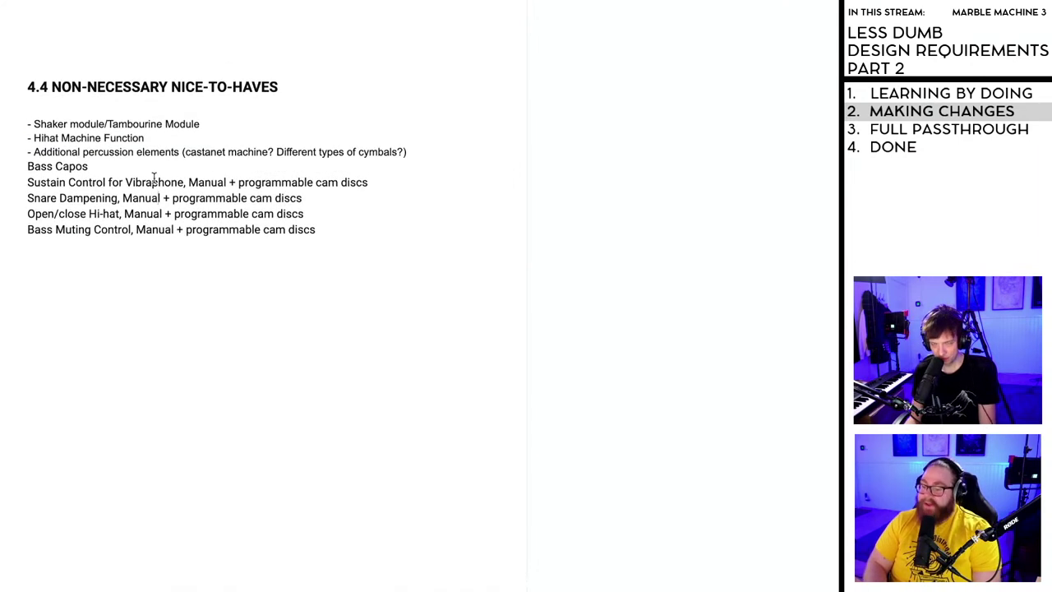
double_click(167, 284)
scroll(115, 274, "down", 1)
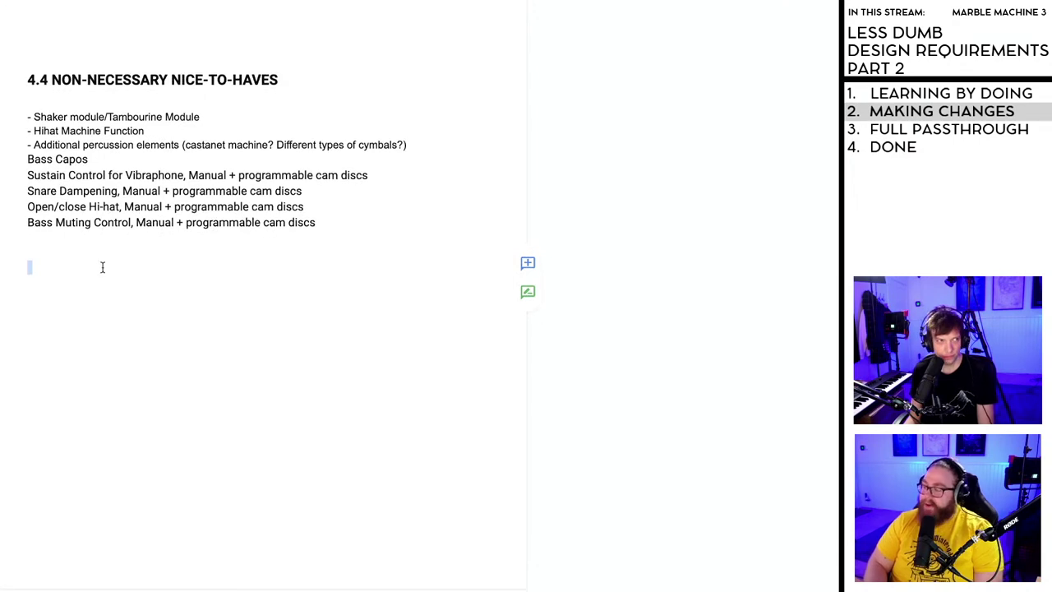
left_click(102, 267)
scroll(113, 267, "down", 2)
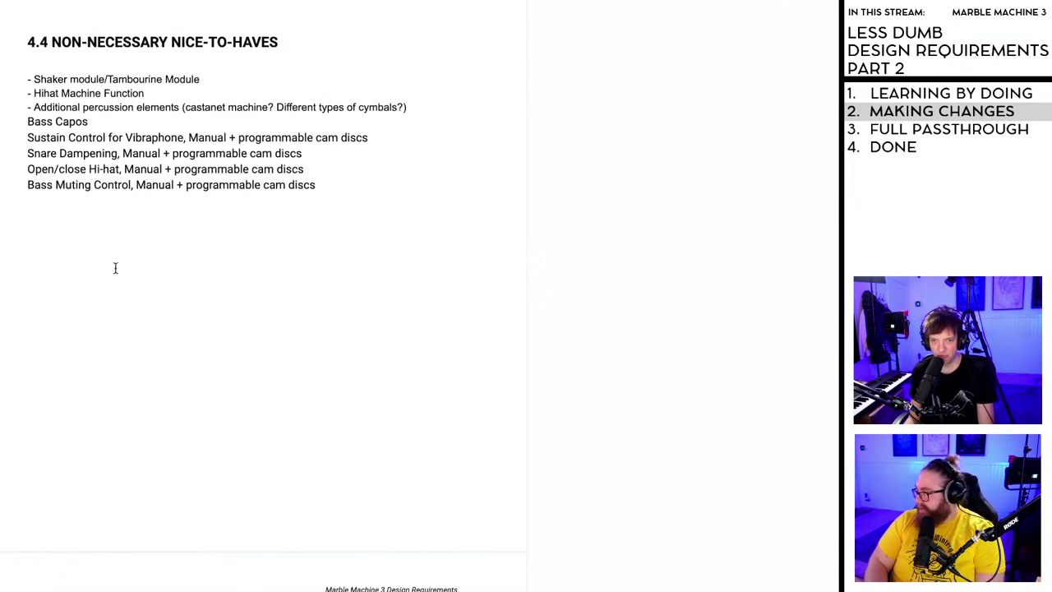
scroll(115, 267, "down", 3)
scroll(115, 265, "up", 8)
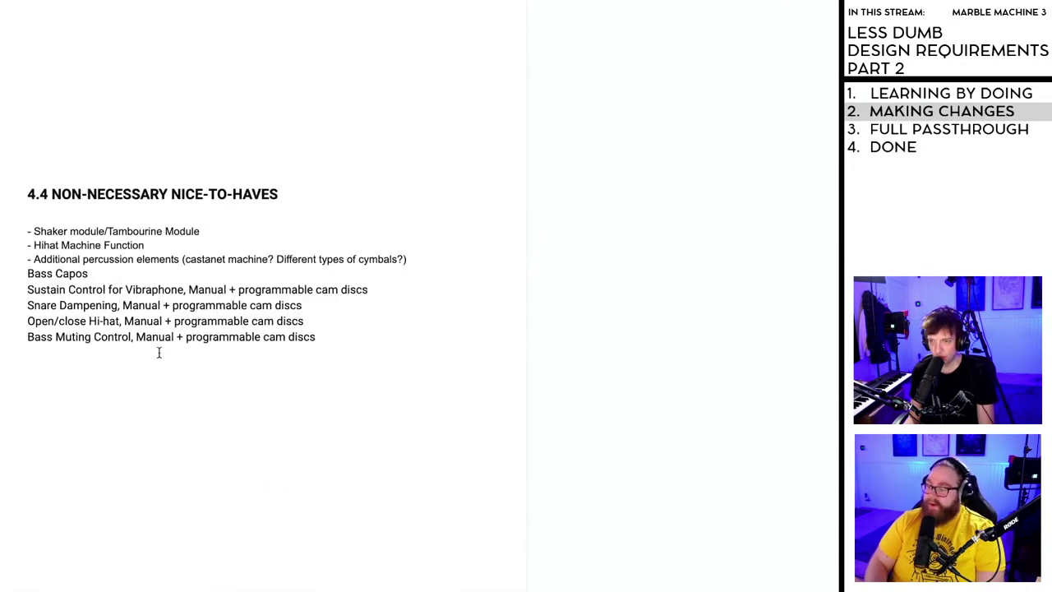
scroll(158, 352, "down", 10)
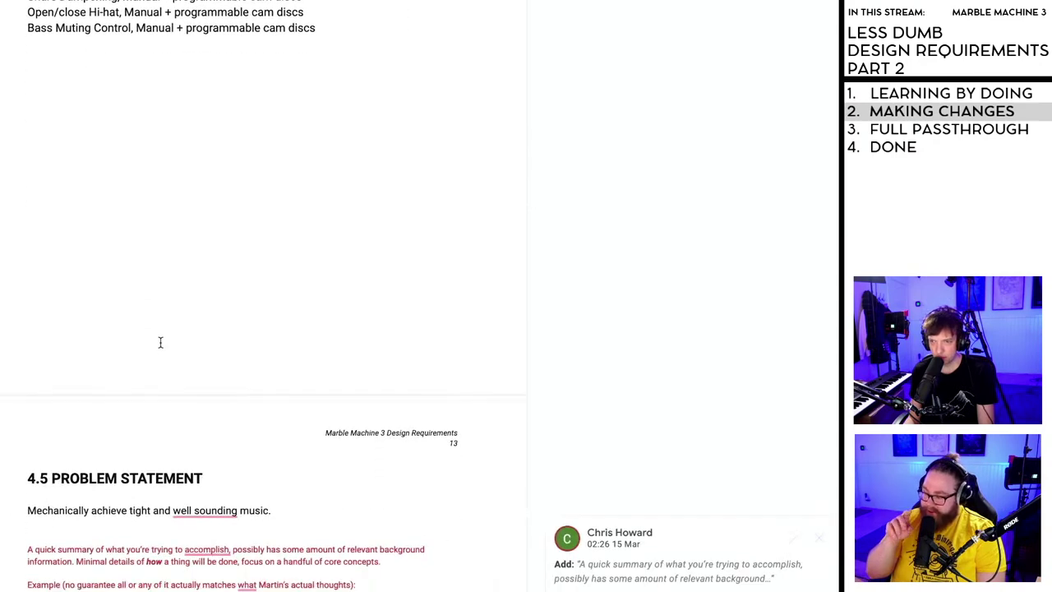
scroll(160, 341, "down", 2)
scroll(161, 342, "down", 5)
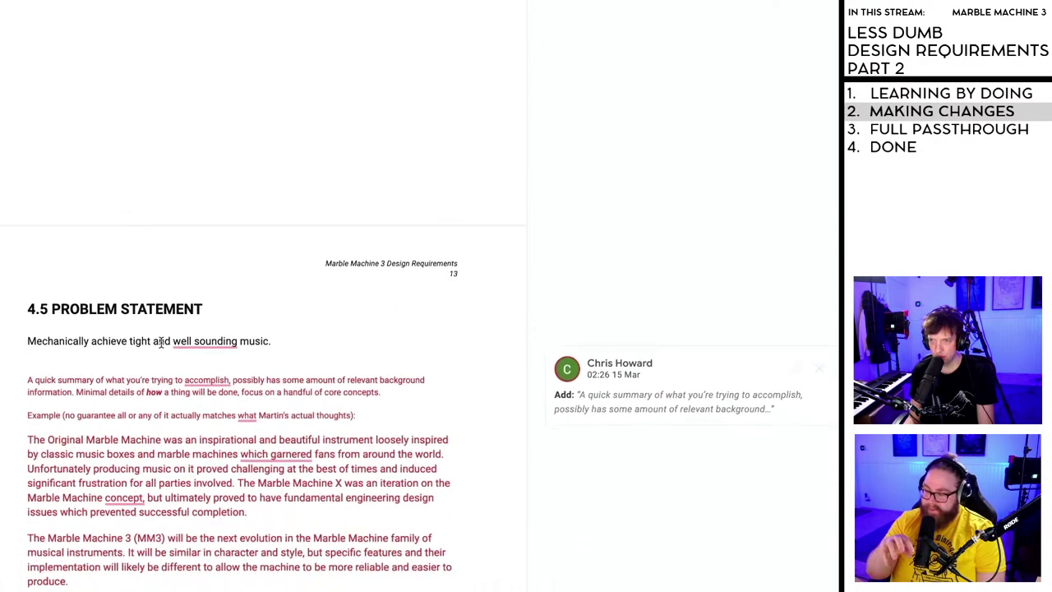
scroll(161, 343, "down", 2)
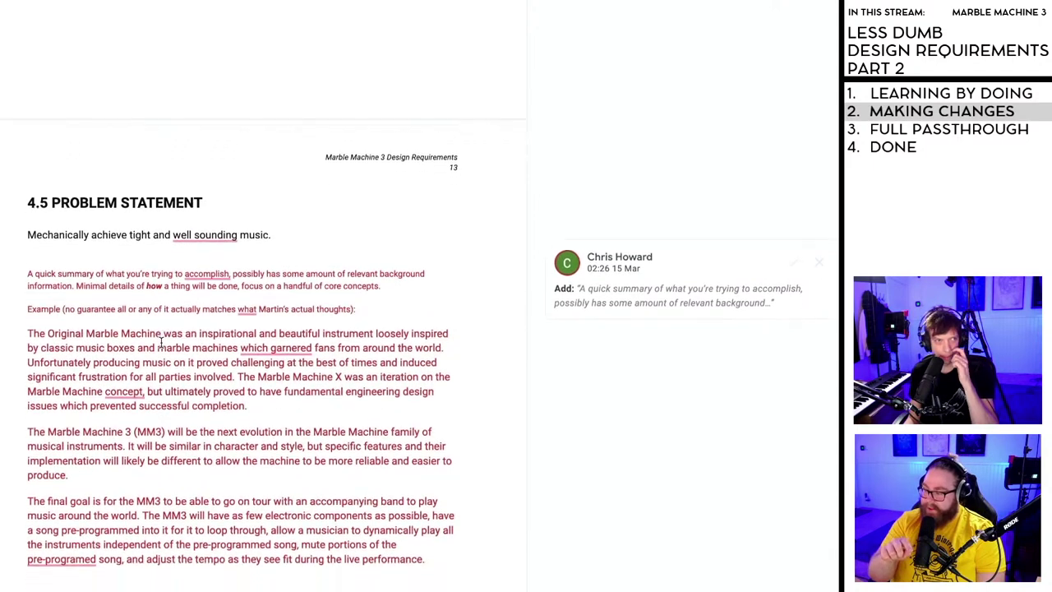
scroll(161, 342, "down", 1)
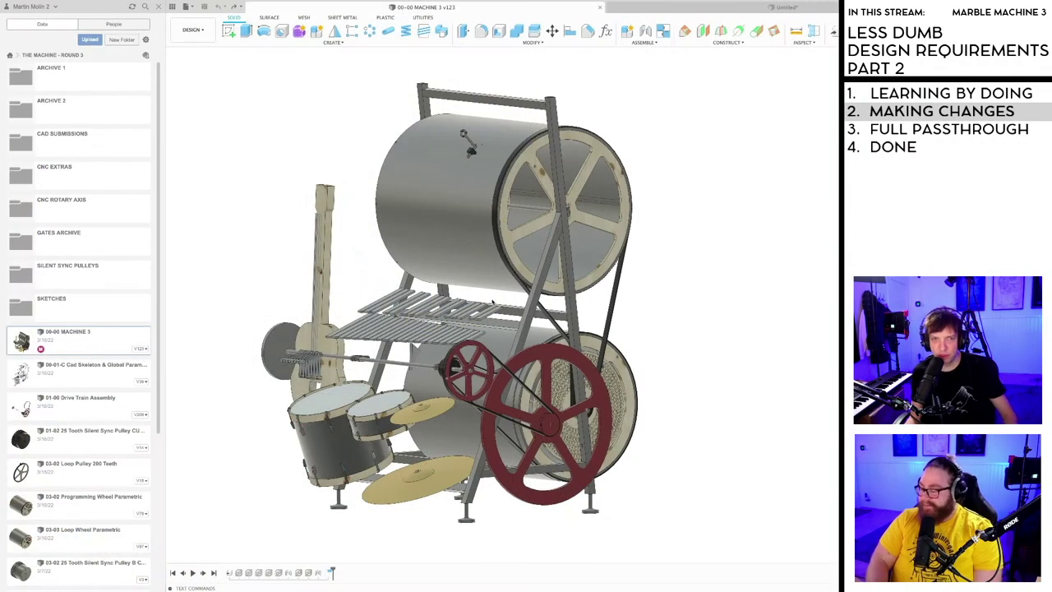
left_click_drag(579, 298, 401, 353)
scroll(400, 354, "up", 5)
left_click(501, 355)
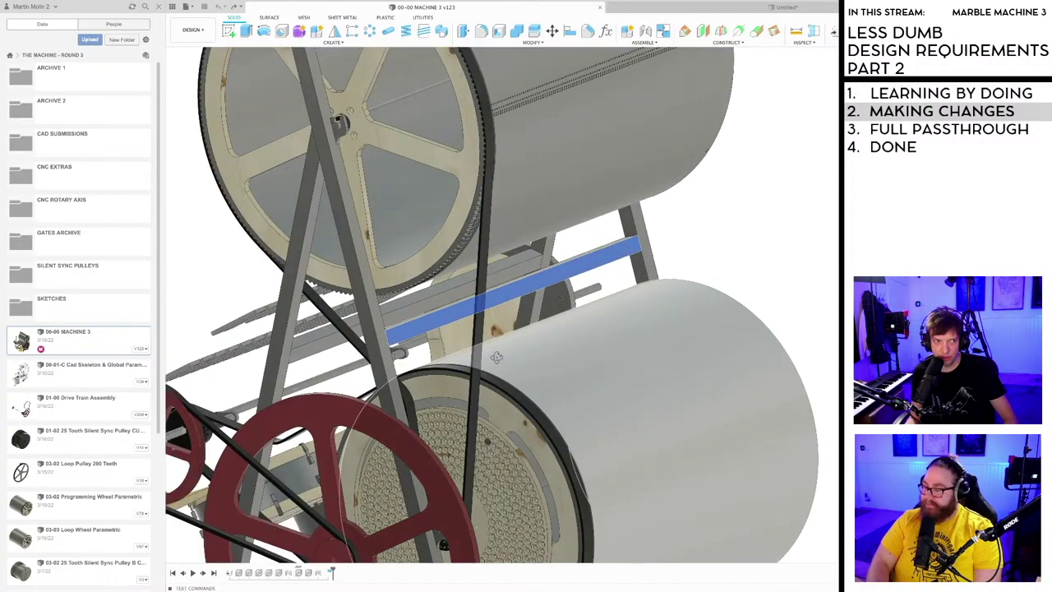
scroll(507, 359, "down", 1)
left_click_drag(508, 359, 362, 328)
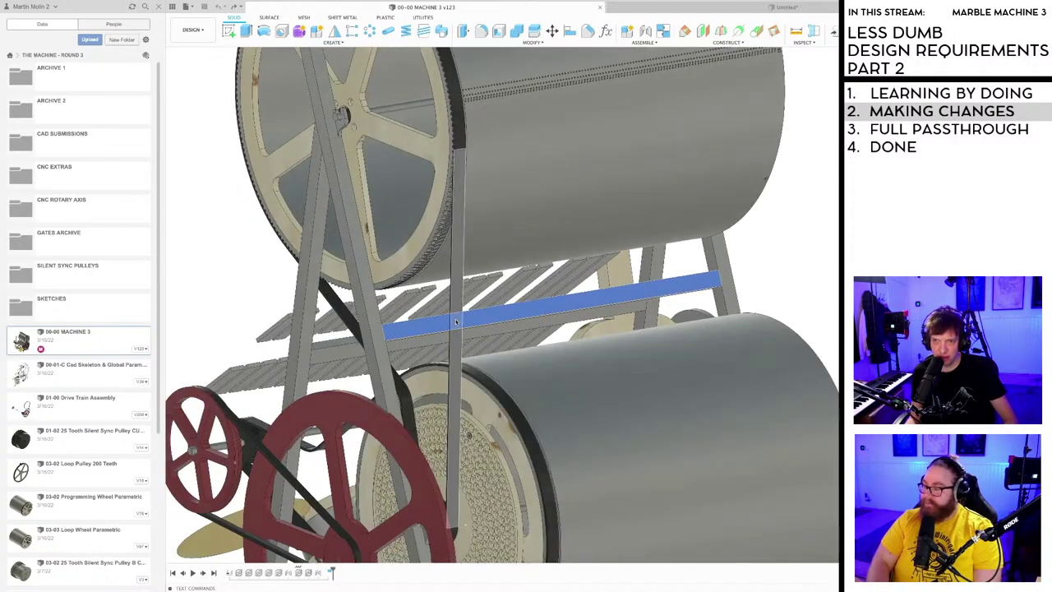
scroll(510, 328, "down", 5)
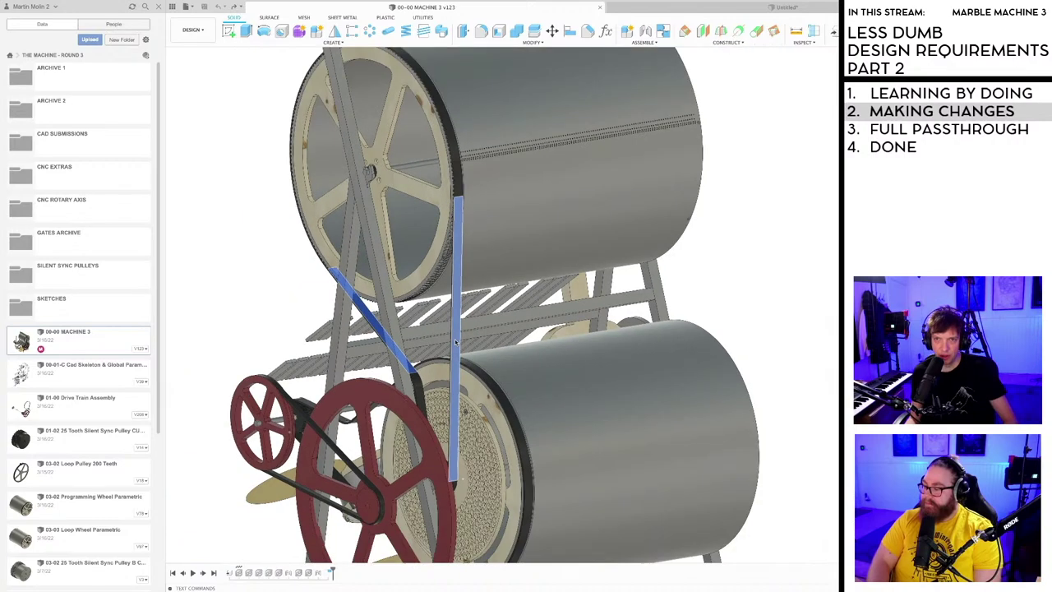
left_click_drag(510, 329, 513, 271)
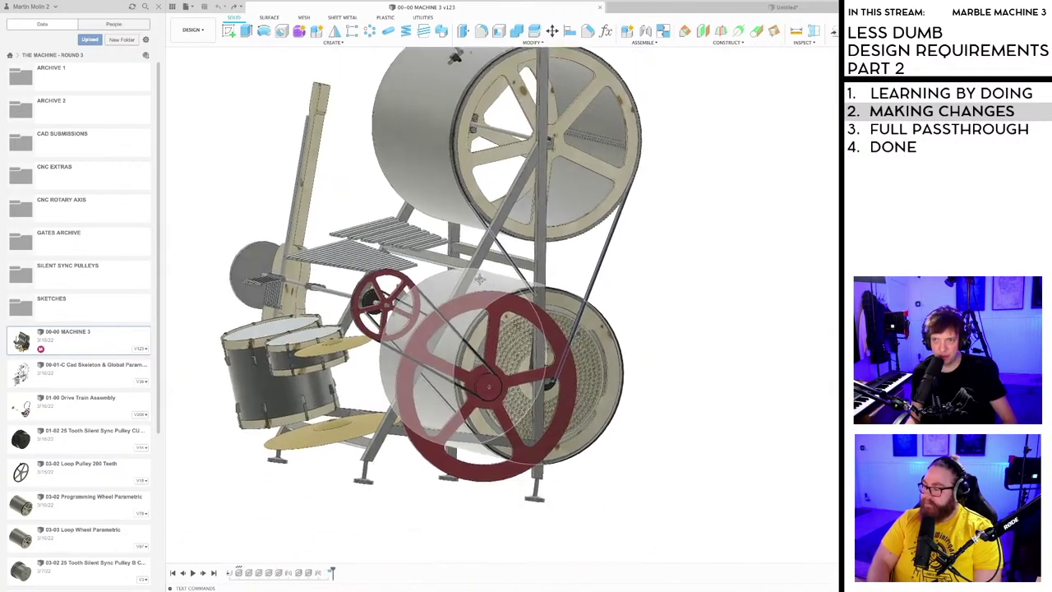
scroll(511, 255, "up", 3)
scroll(510, 256, "down", 5)
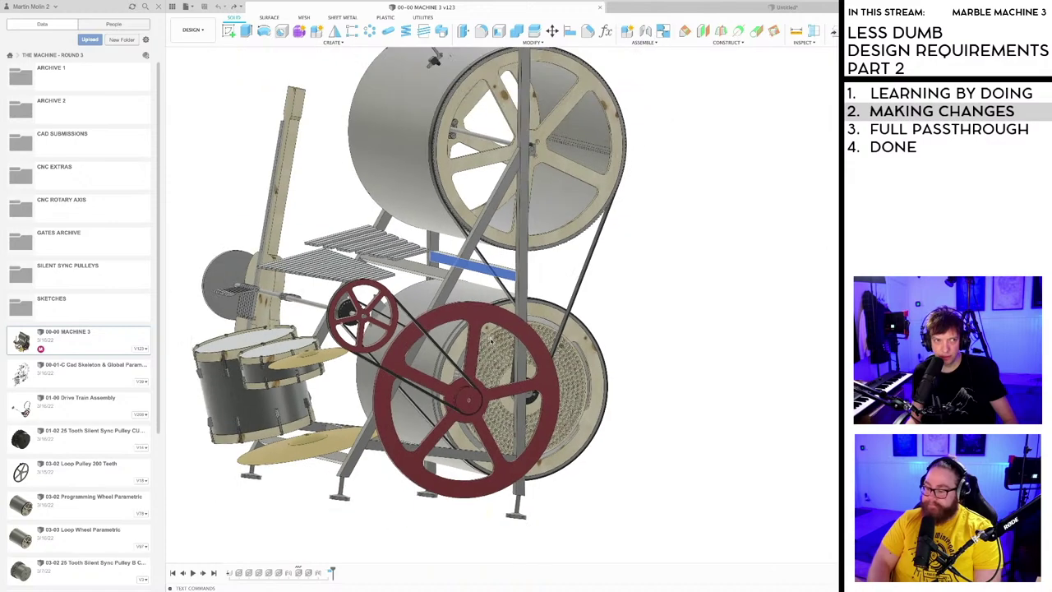
left_click_drag(510, 255, 544, 386)
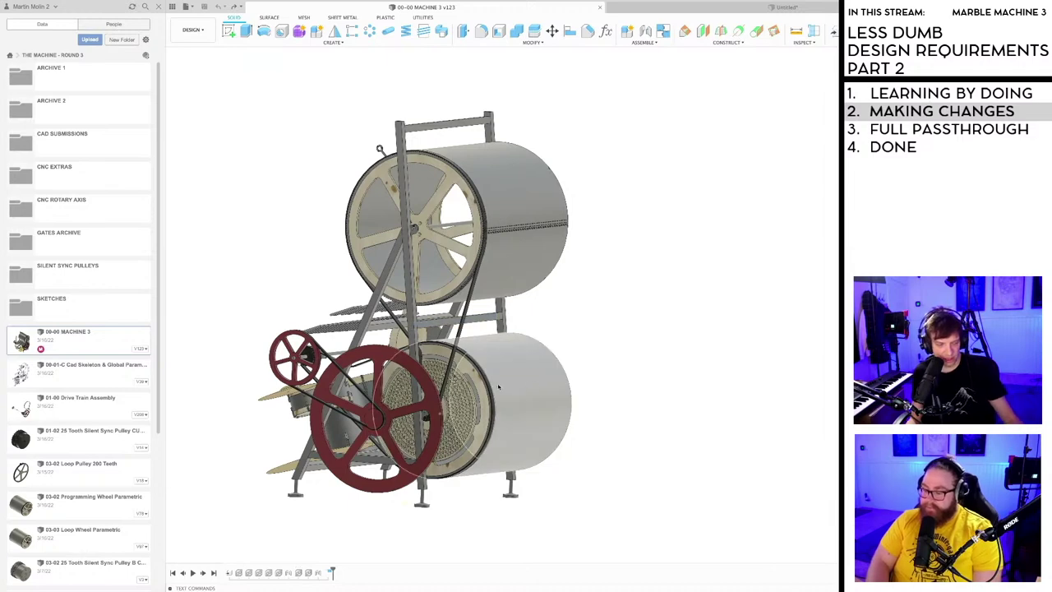
key("super+Tab")
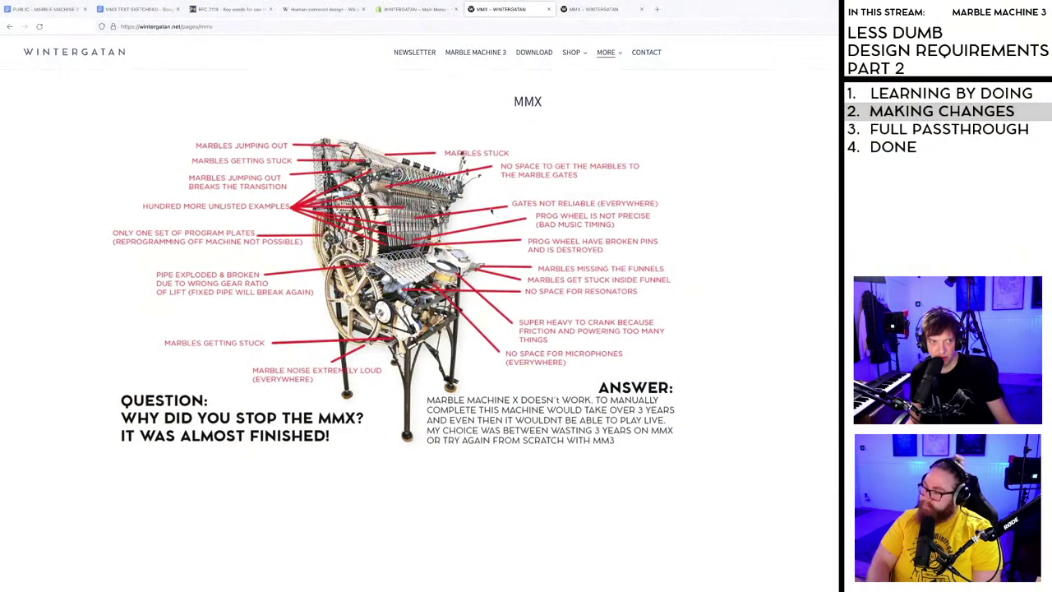
- Look over the MMX page under MORE on wintergatan.net, then return to the requirements document
left_click(606, 54)
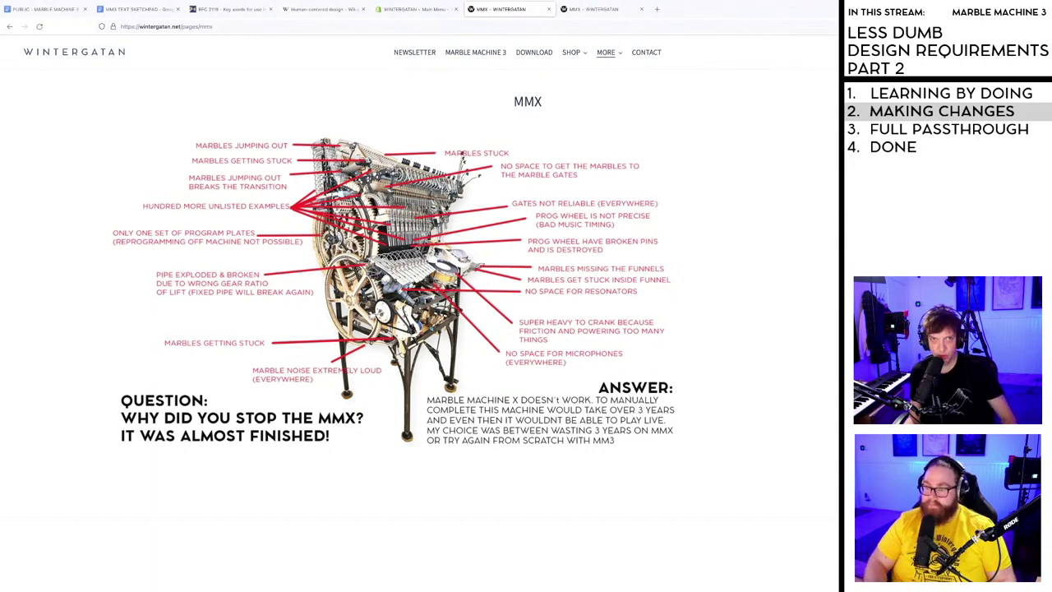
key("ctrl+1")
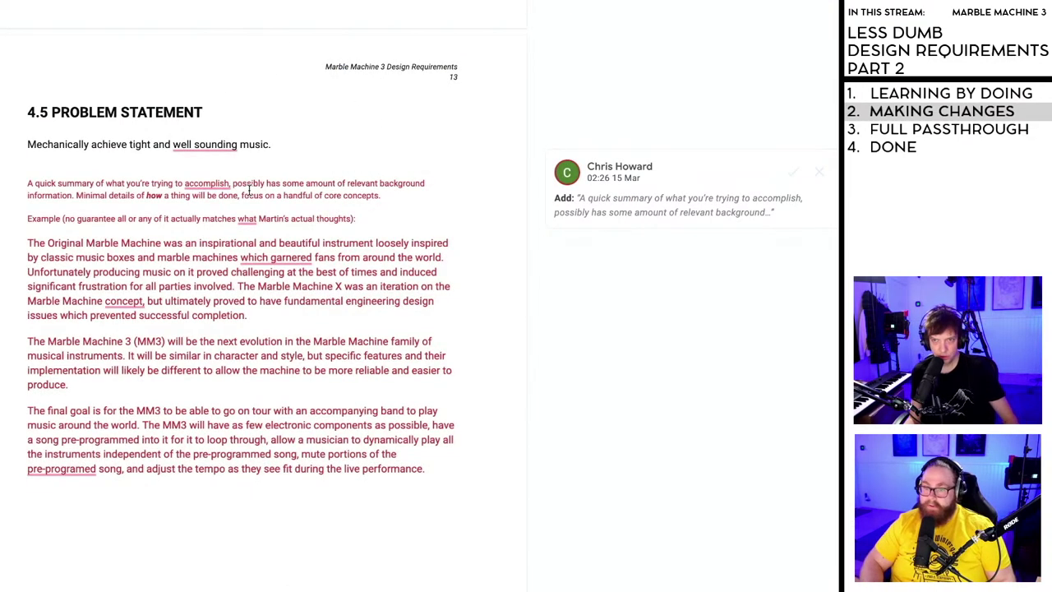
- Accept the reviewer's suggested problem statement beside 4.5 Problem Statement
scroll(249, 190, "down", 1)
scroll(197, 220, "up", 2)
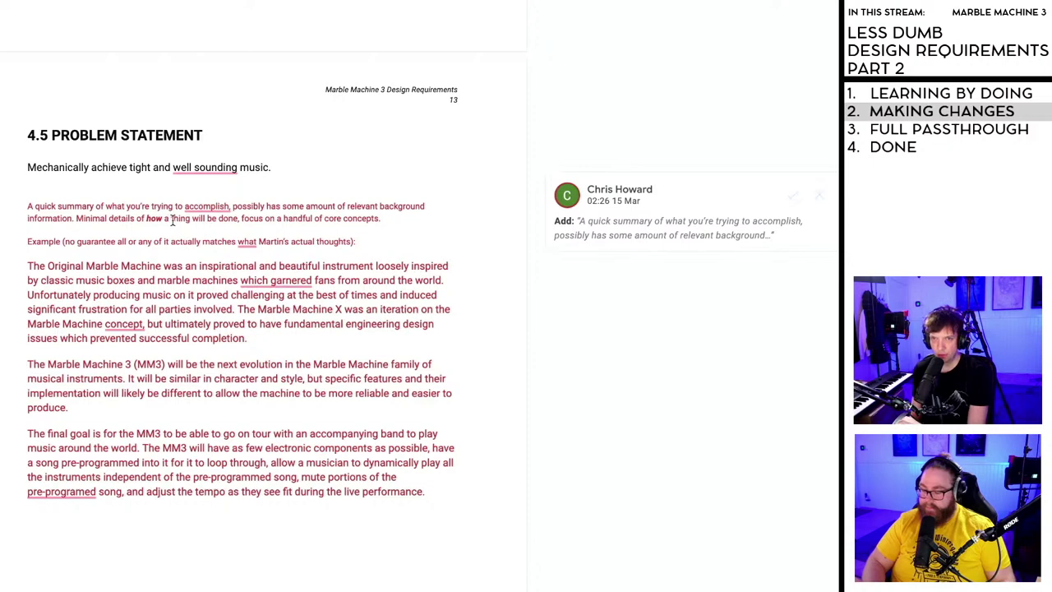
left_click(791, 195)
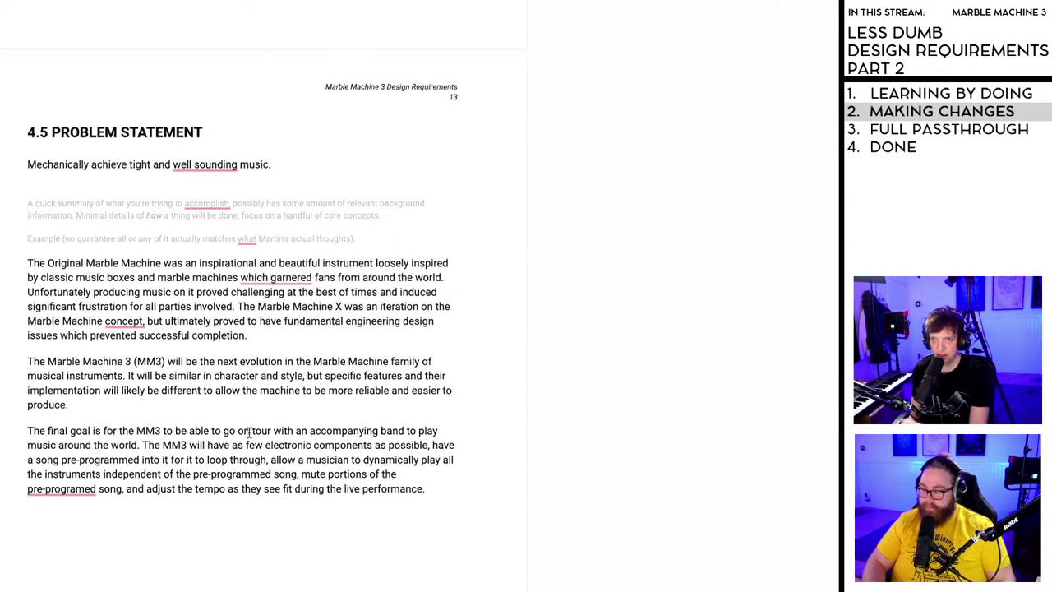
- Reread the accepted Problem Statement text through to the end of the section
scroll(249, 426, "down", 1)
left_click_drag(236, 355, 171, 260)
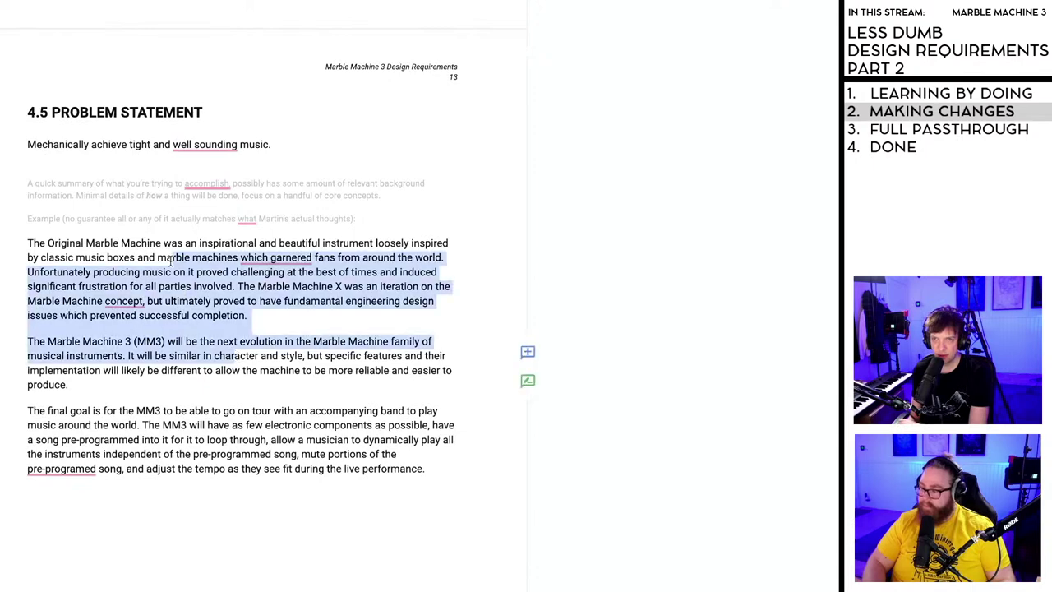
left_click(171, 271)
scroll(107, 246, "down", 1)
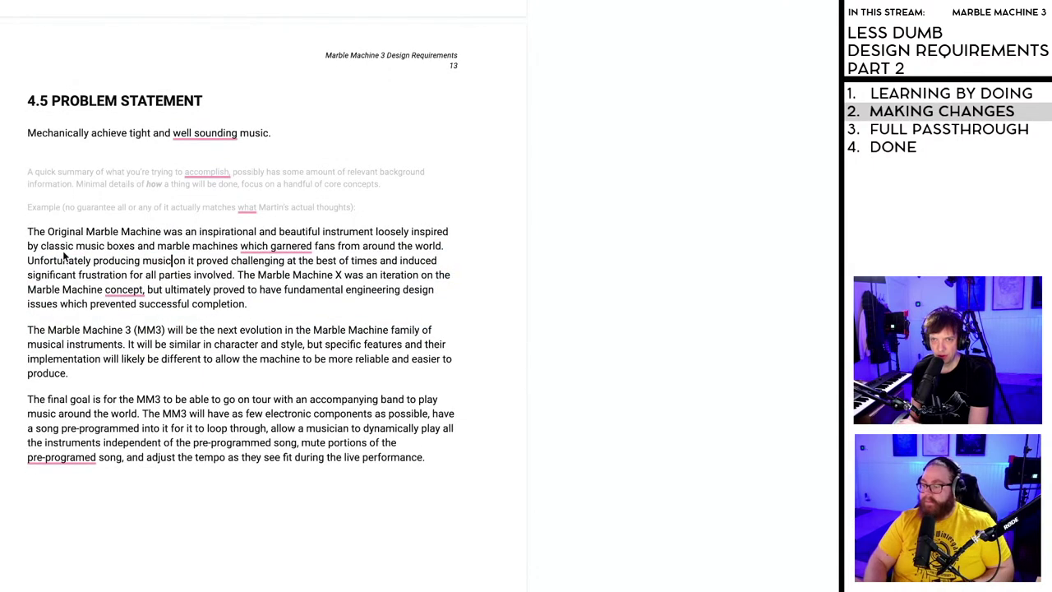
scroll(198, 246, "down", 1)
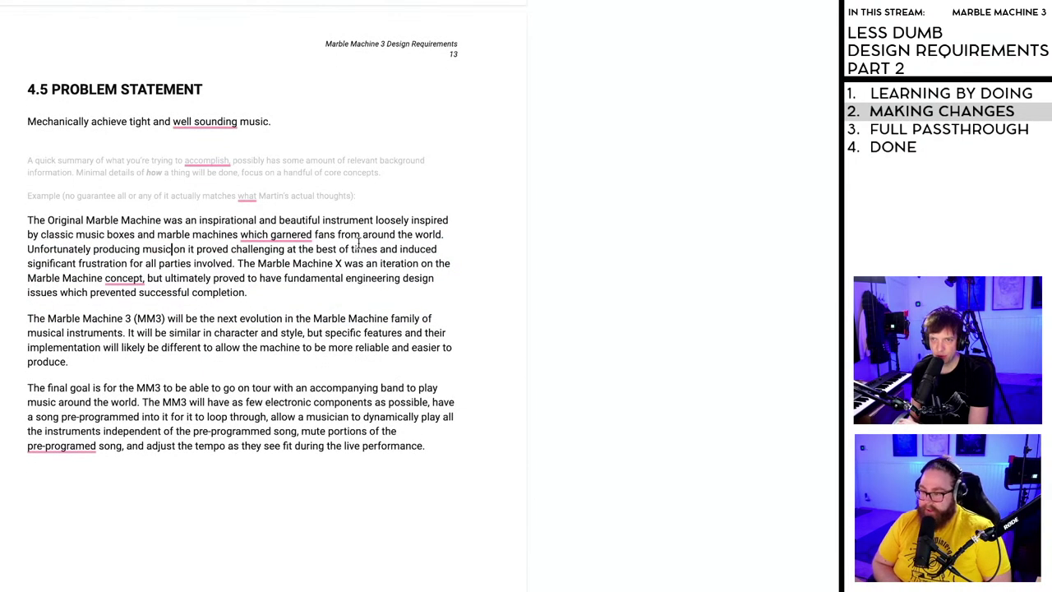
scroll(246, 304, "down", 1)
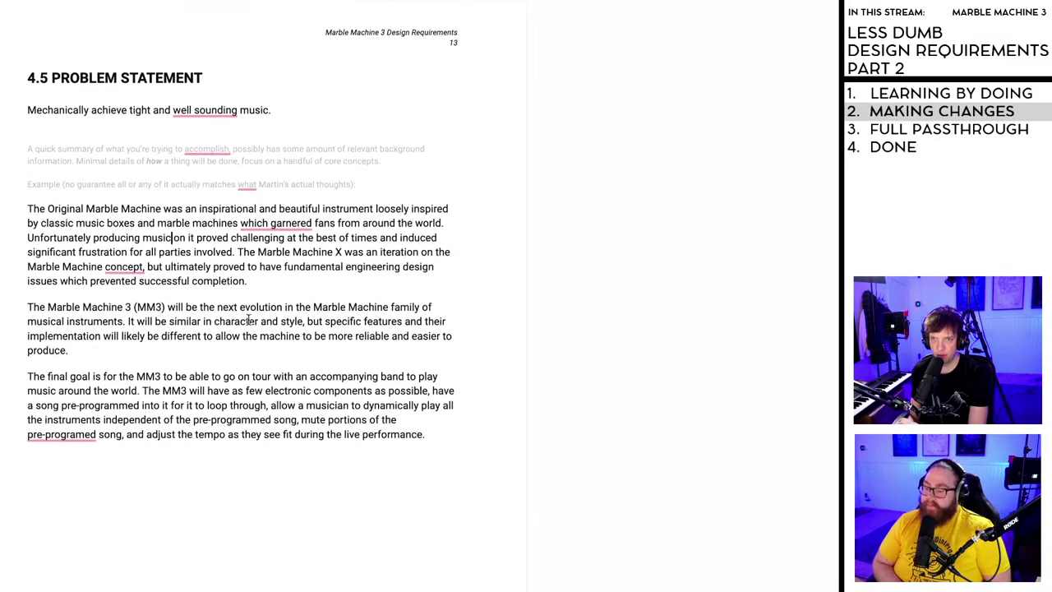
scroll(242, 319, "down", 1)
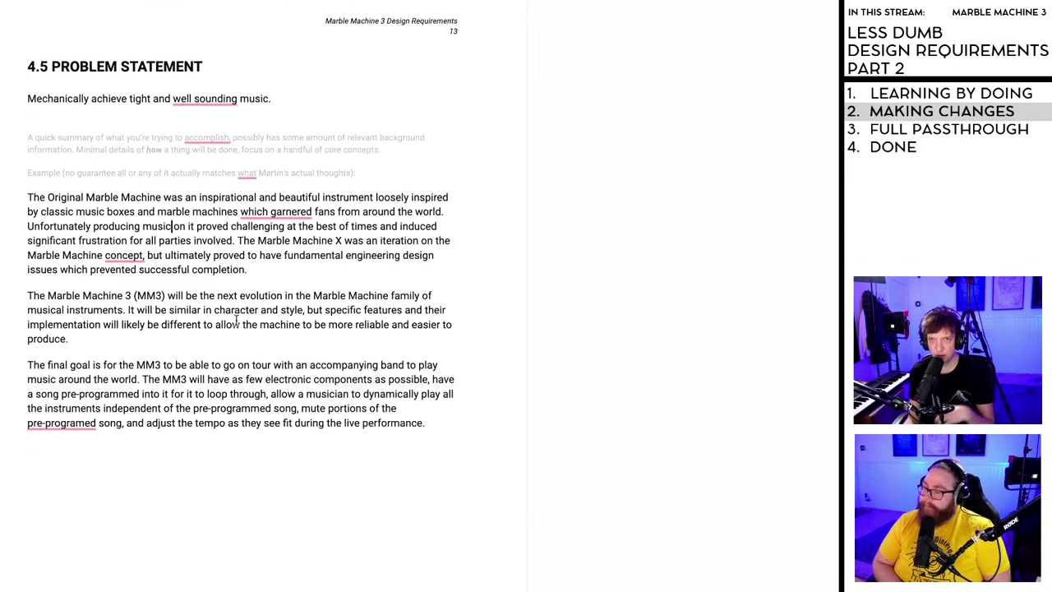
scroll(229, 321, "down", 2)
scroll(227, 333, "down", 1)
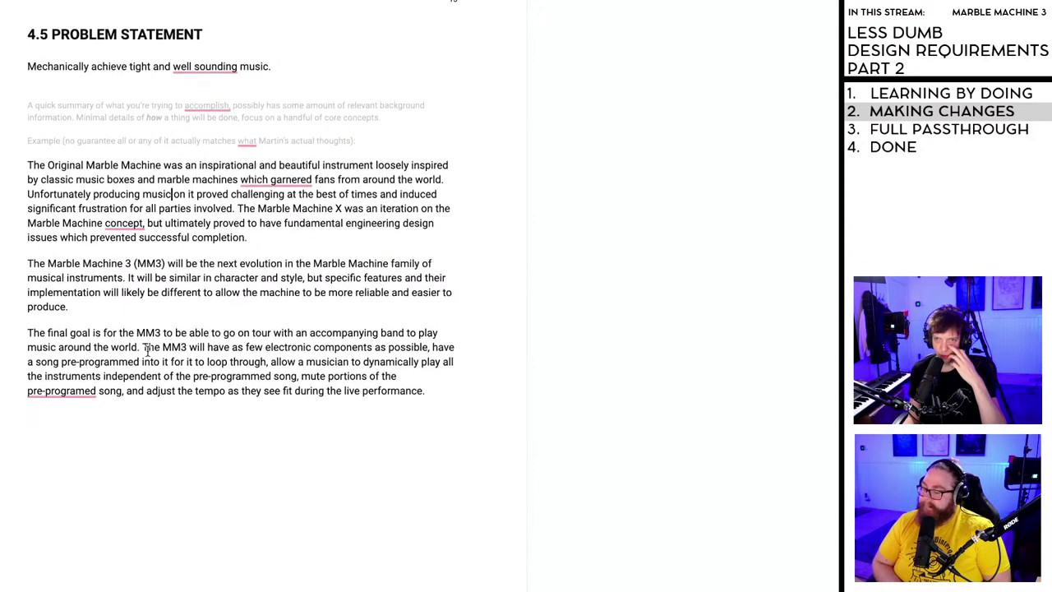
scroll(227, 335, "down", 2)
scroll(218, 337, "down", 1)
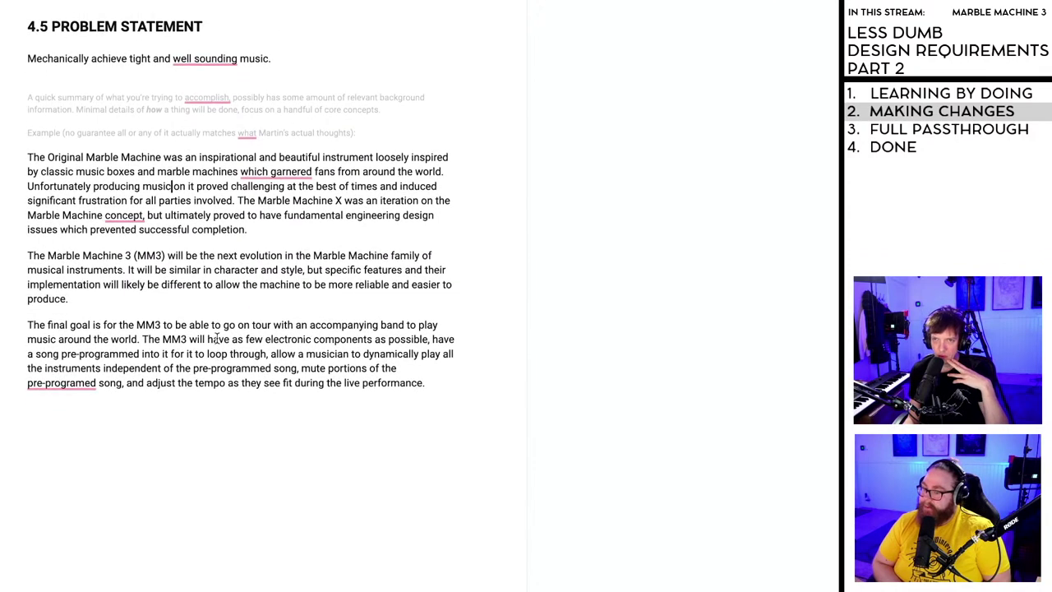
scroll(264, 375, "up", 1)
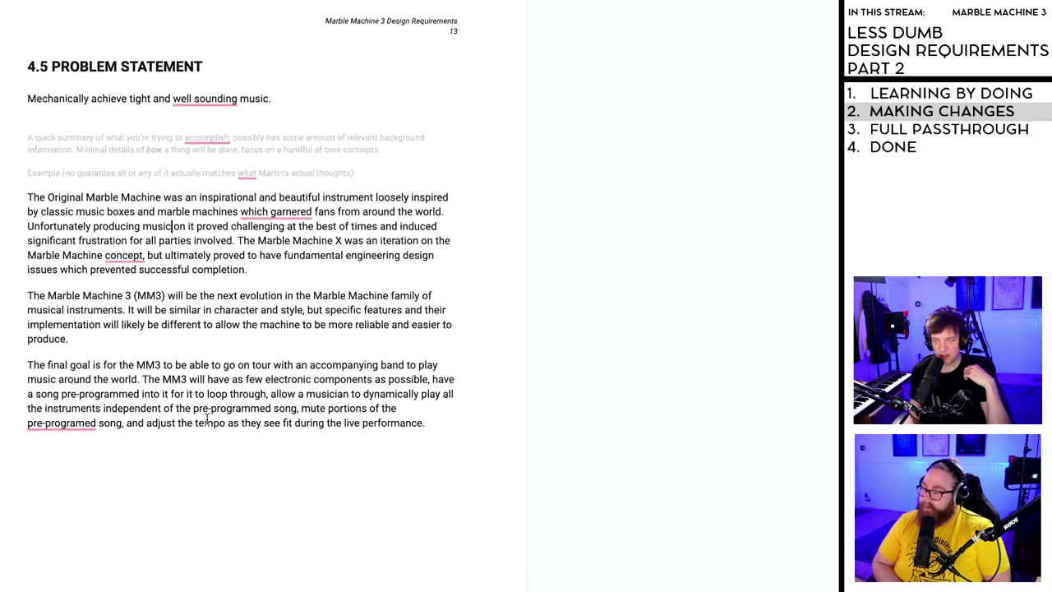
scroll(207, 402, "down", 1)
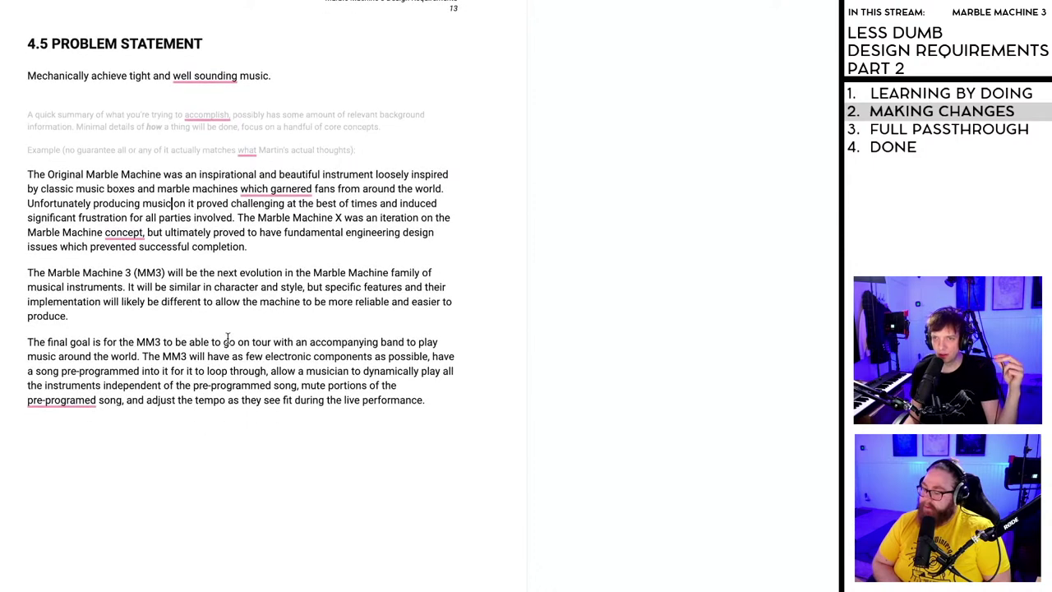
mouse_move(262, 190)
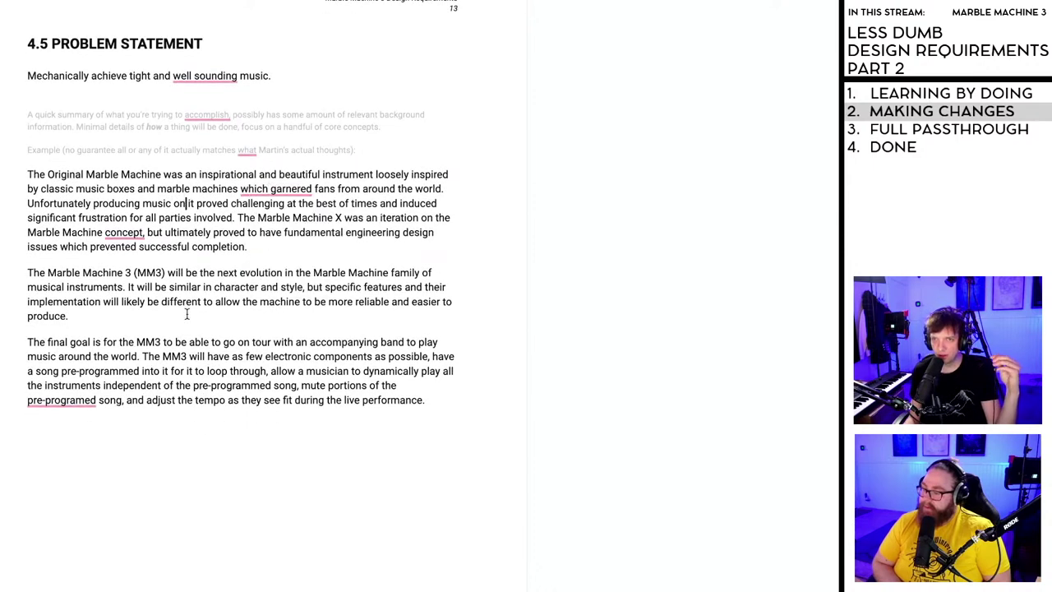
scroll(203, 442, "down", 1)
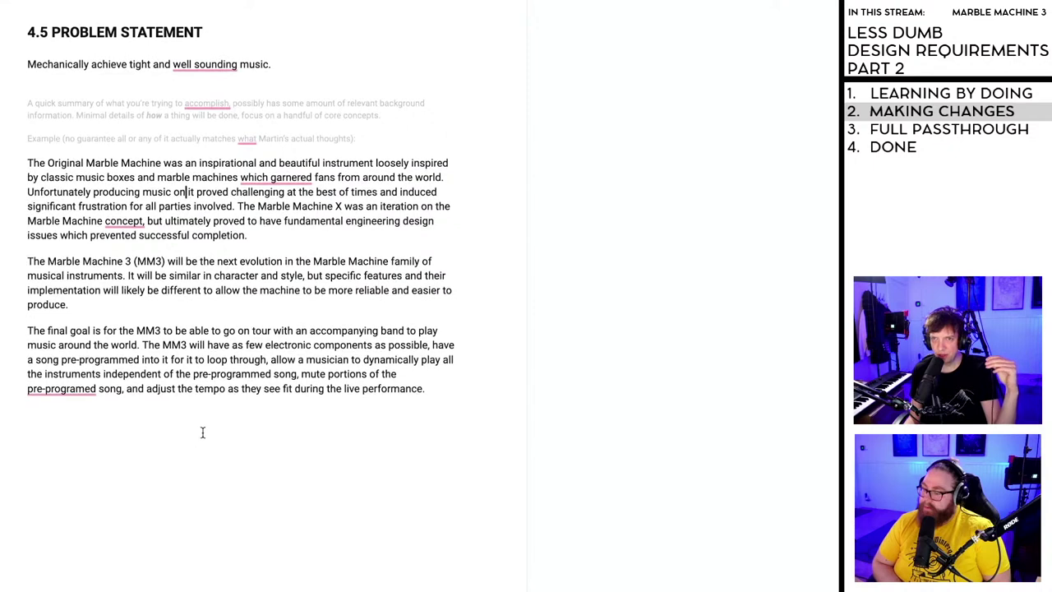
scroll(197, 430, "up", 3)
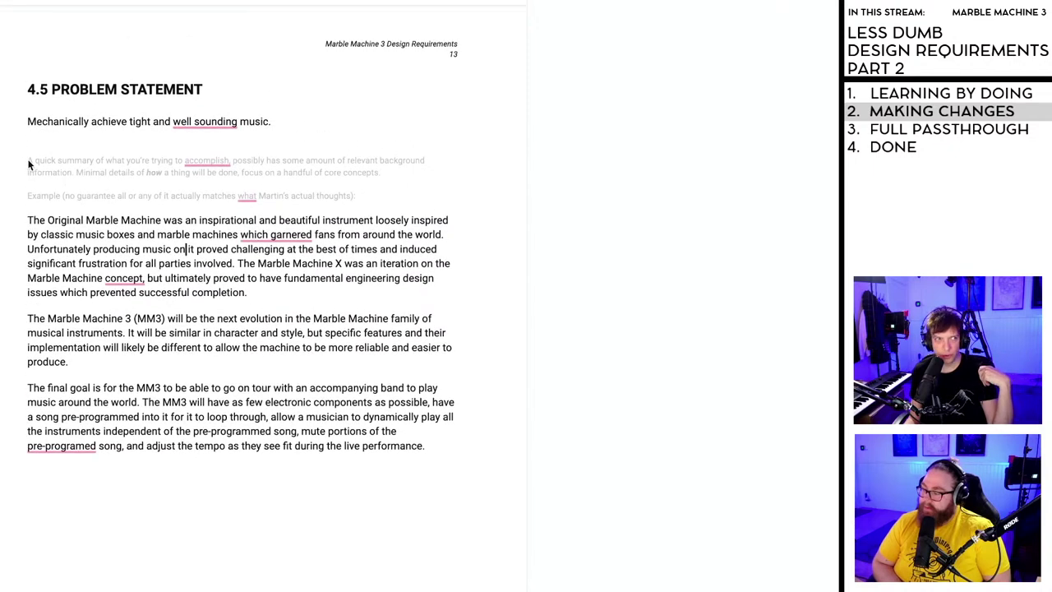
- Delete the 'tight and well sounding music' line, the grey placeholder paragraphs and blank lines
left_click_drag(84, 264, 68, 254)
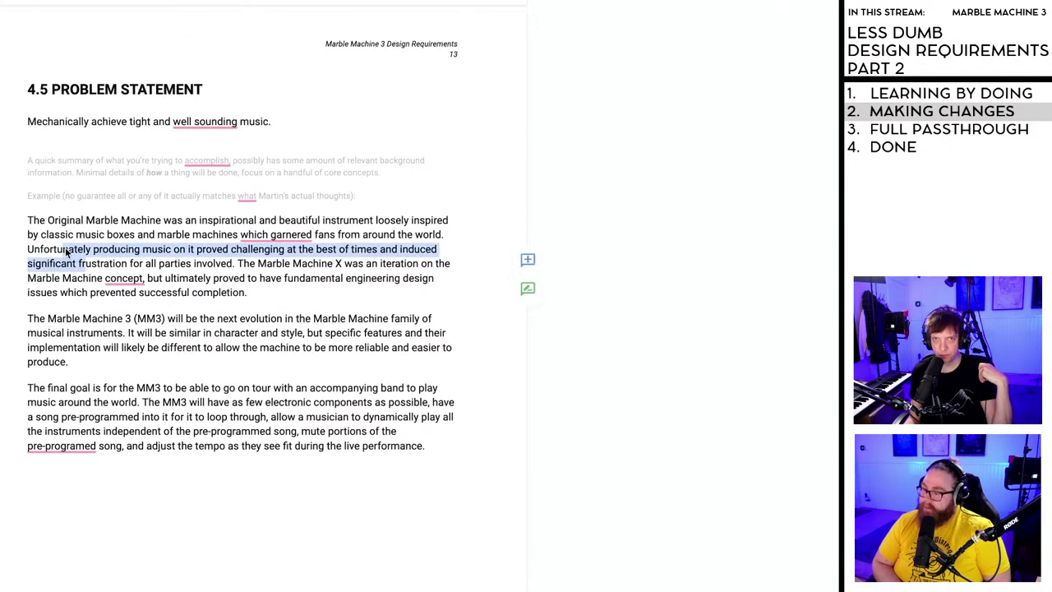
left_click(138, 317)
left_click_drag(439, 461, 23, 129)
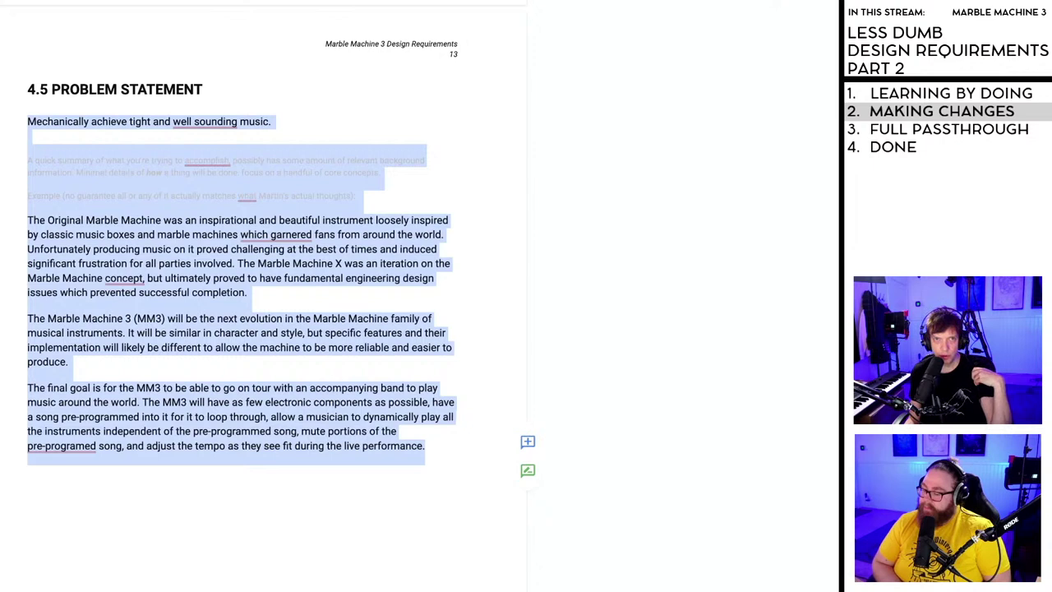
left_click(237, 133)
left_click_drag(311, 121, 27, 124)
key("BackSpace")
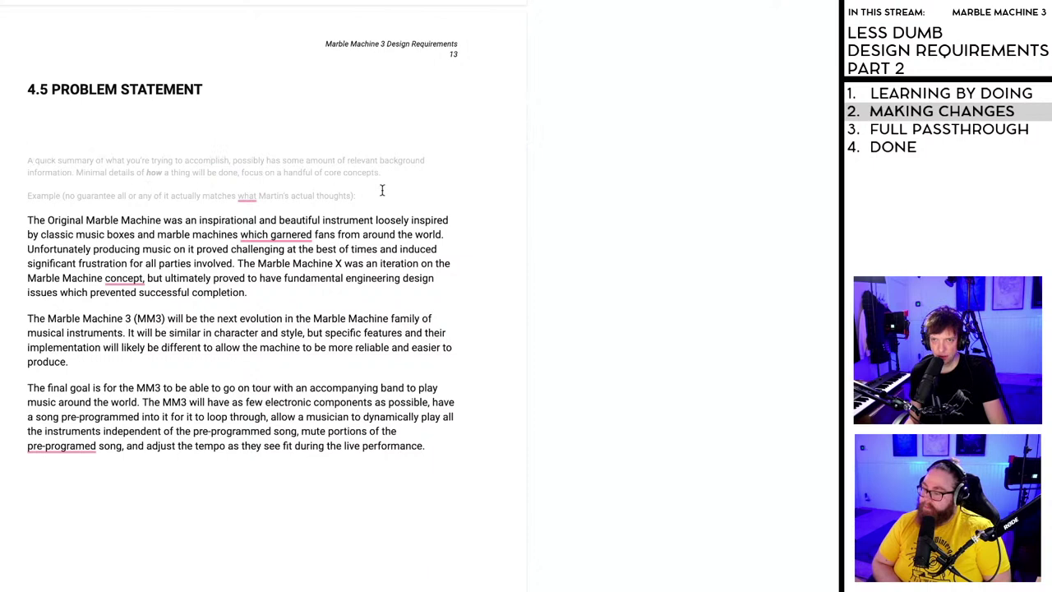
left_click_drag(368, 198, 20, 157)
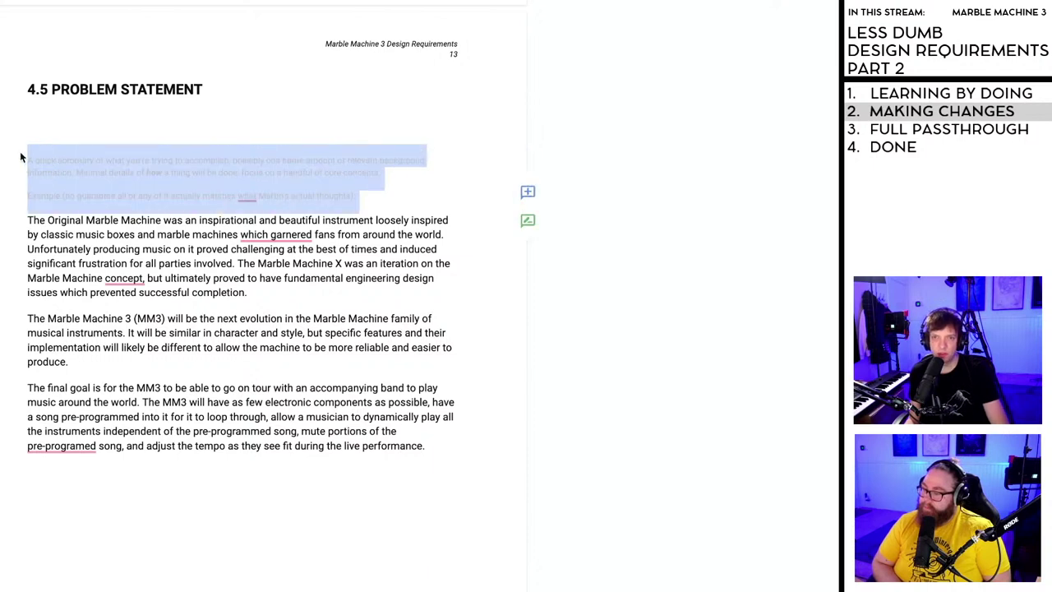
key("BackSpace")
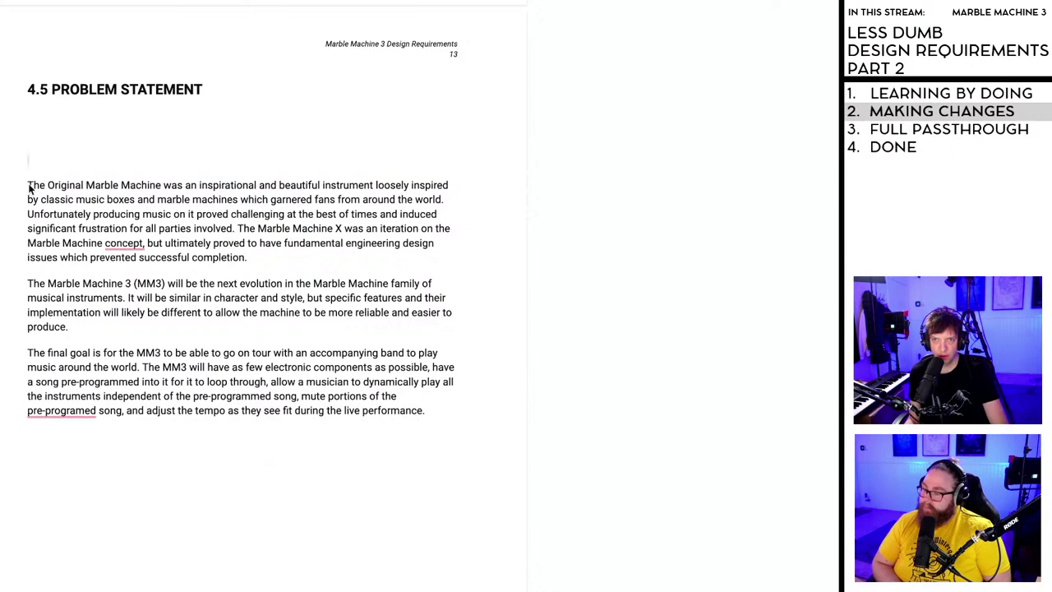
left_click(30, 188)
key("BackSpace")
key("BackSpace")
key("BackSpace")
key("BackSpace")
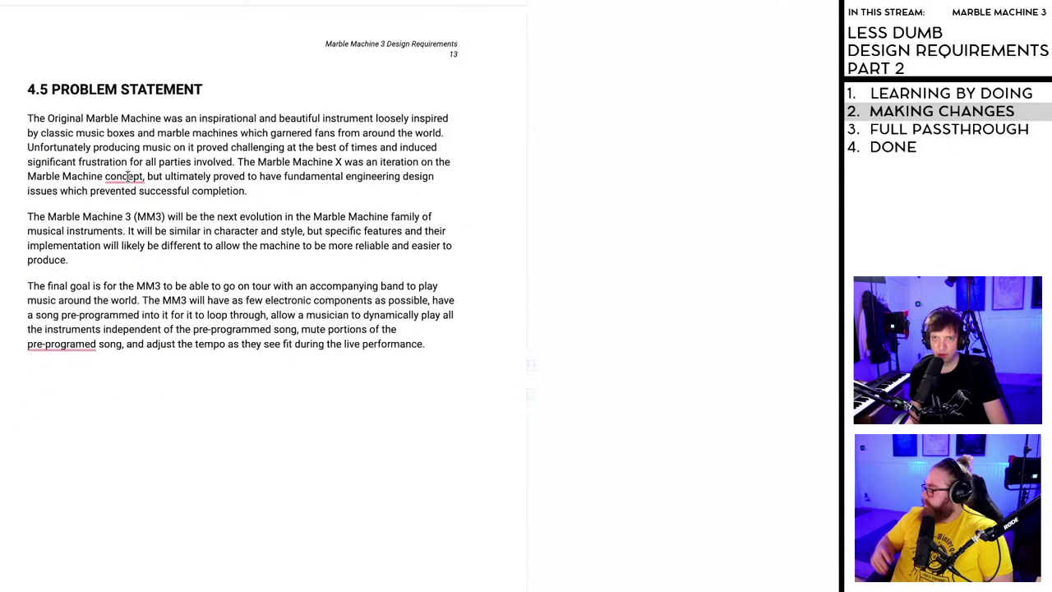
- Correct 'pre-programed' to 'pre-programmed' and remove the comma after 'Marble Machine concept'
double_click(56, 344)
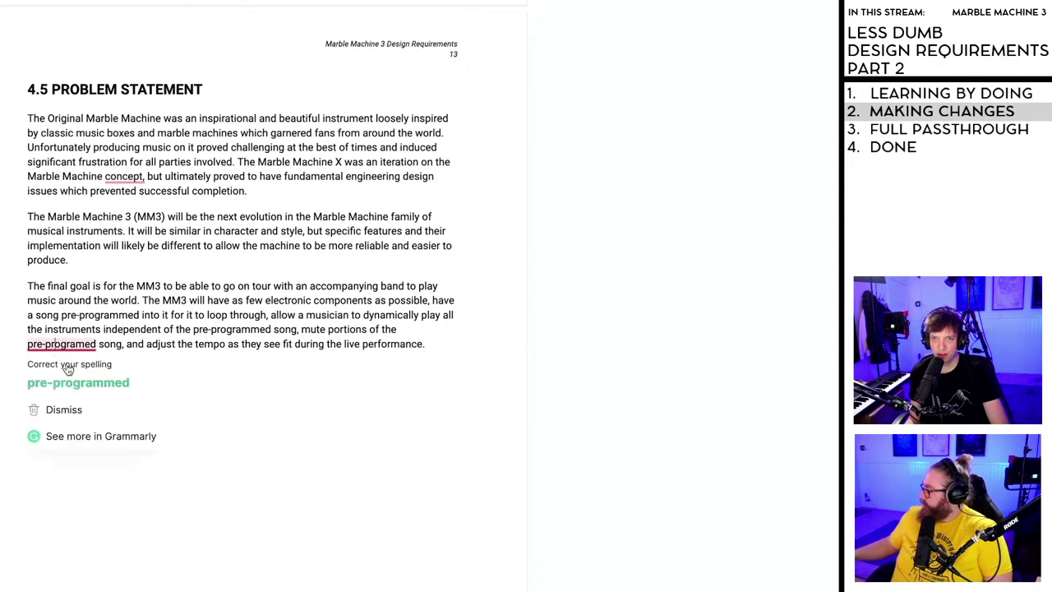
mouse_move(129, 177)
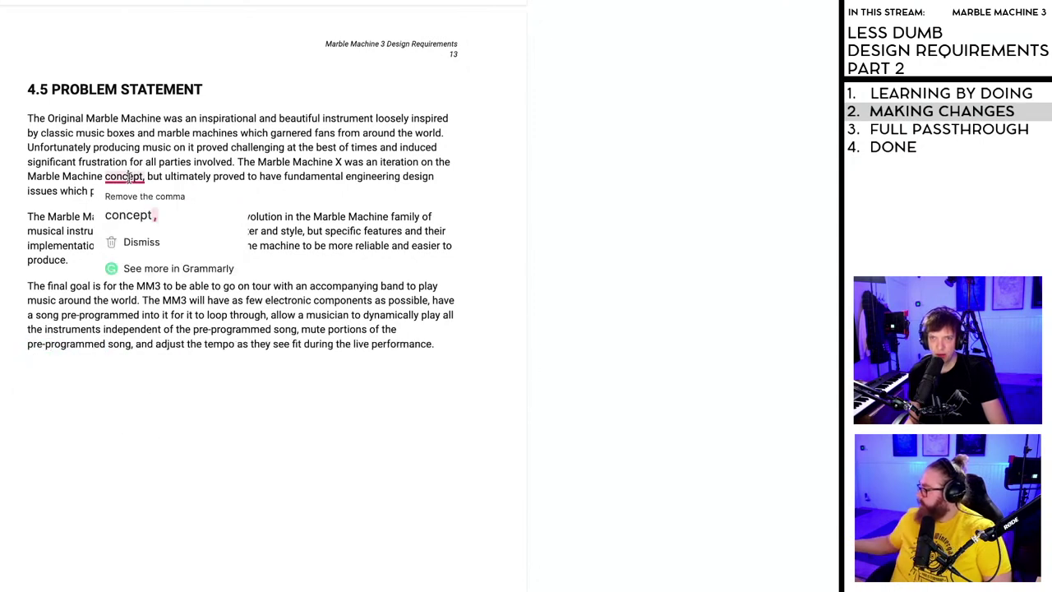
left_click(129, 216)
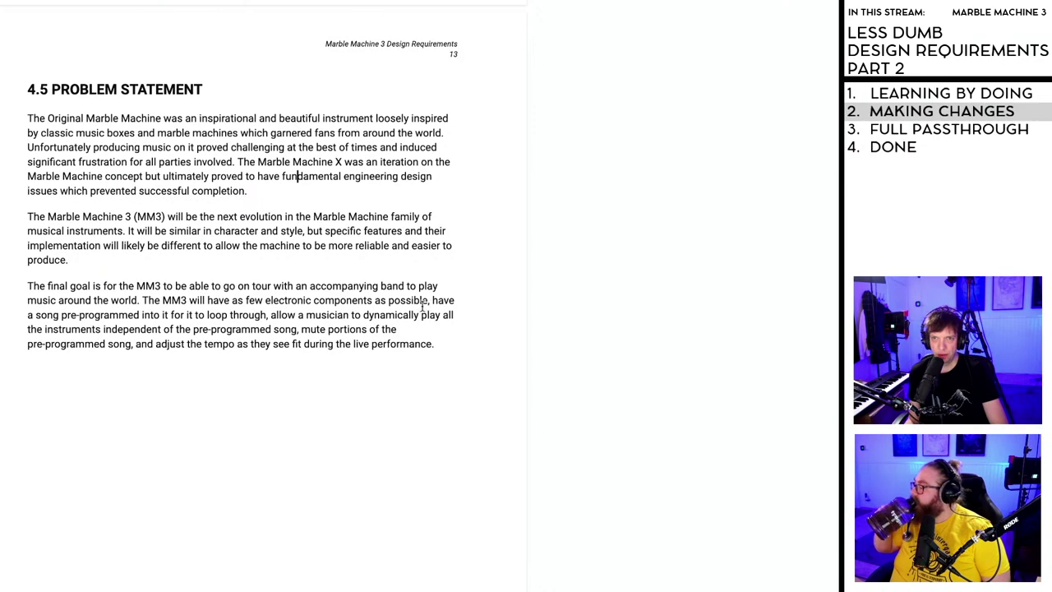
scroll(377, 346, "up", 1)
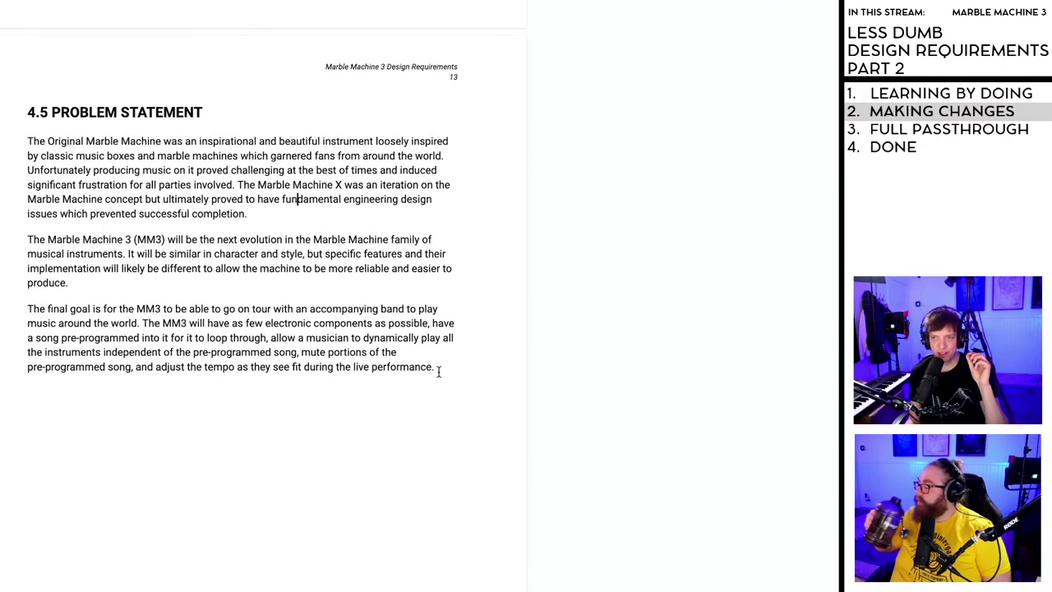
left_click_drag(438, 370, 28, 138)
left_click(162, 211)
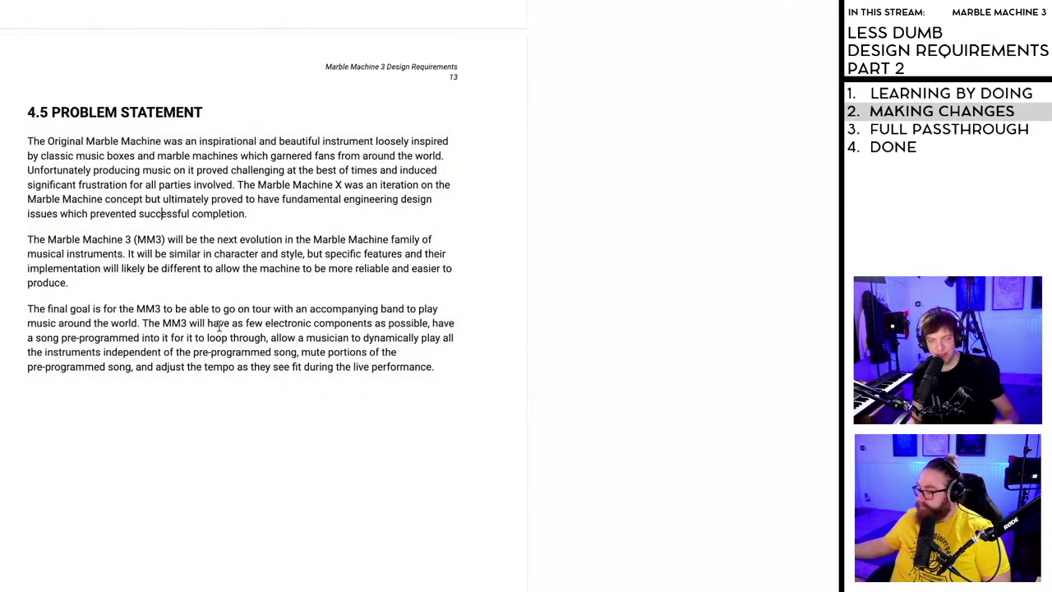
- Delete the 4.6 Process heading, its Gretzky-passes line and the leftover empty line
scroll(225, 350, "down", 3)
scroll(222, 347, "down", 7)
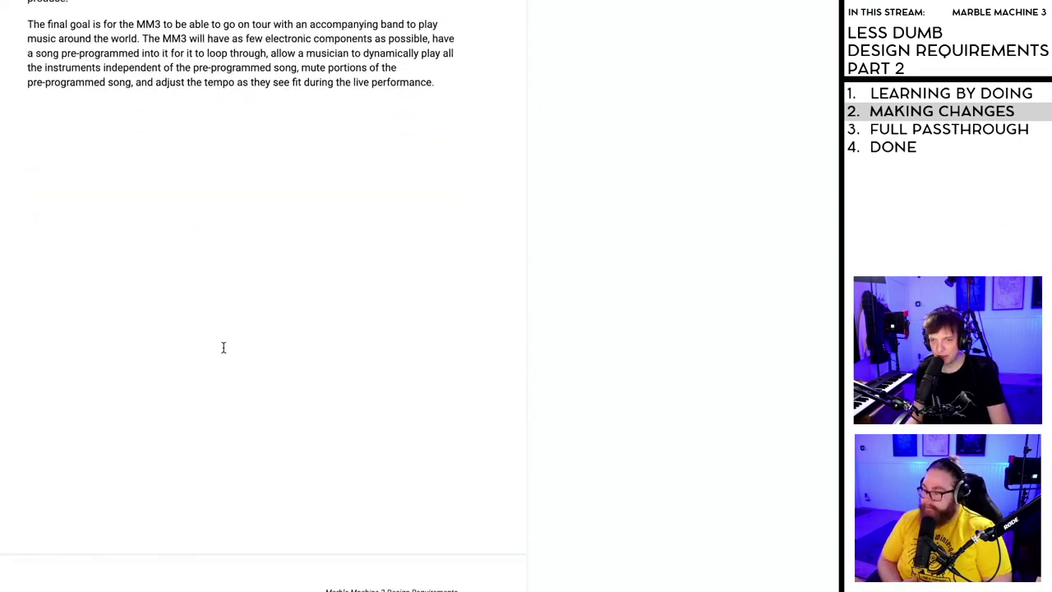
scroll(223, 269, "down", 3)
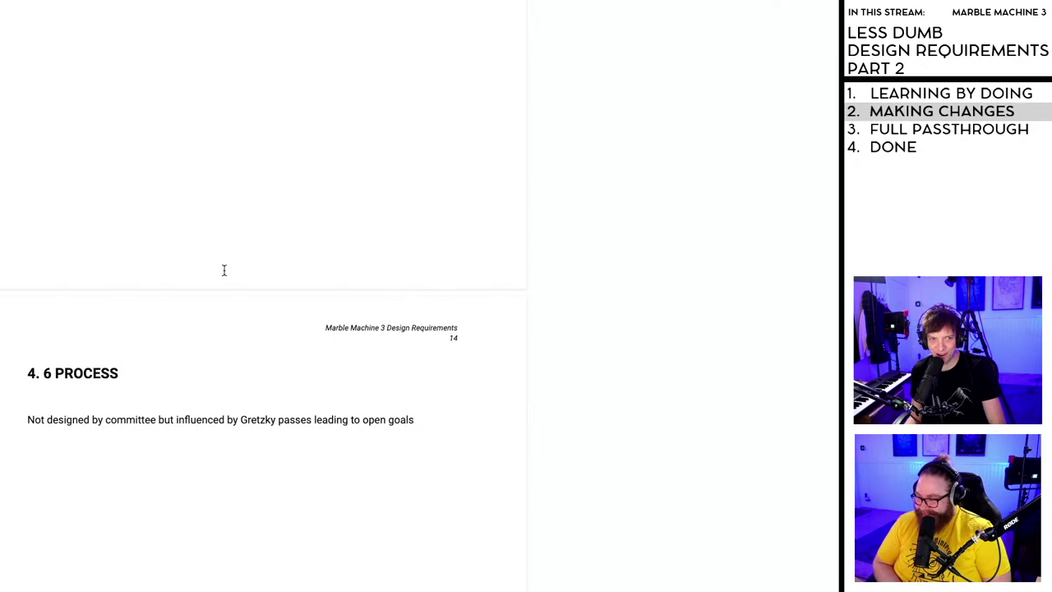
scroll(224, 270, "down", 4)
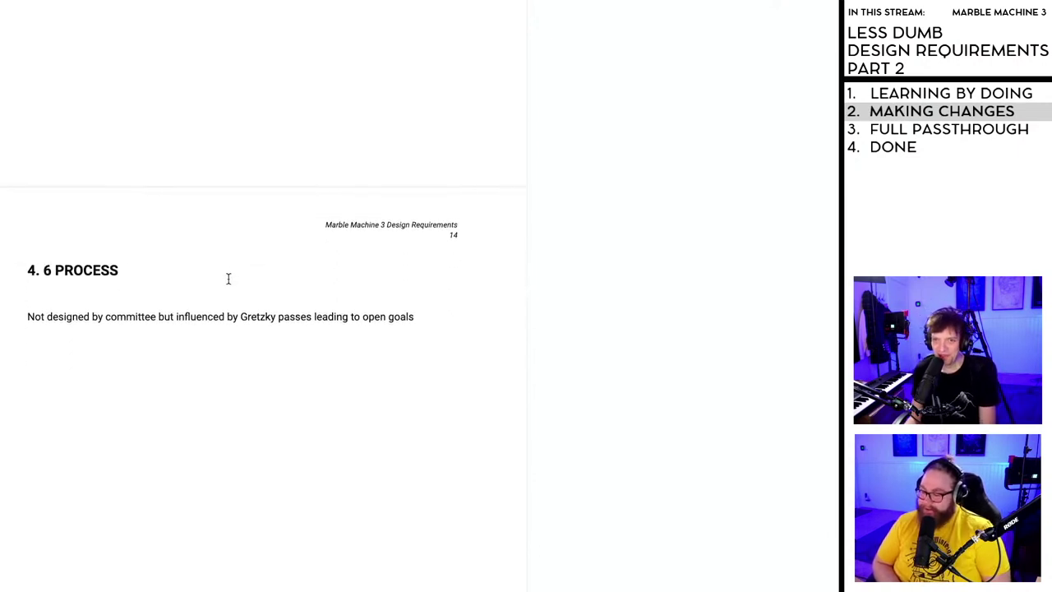
scroll(229, 275, "down", 1)
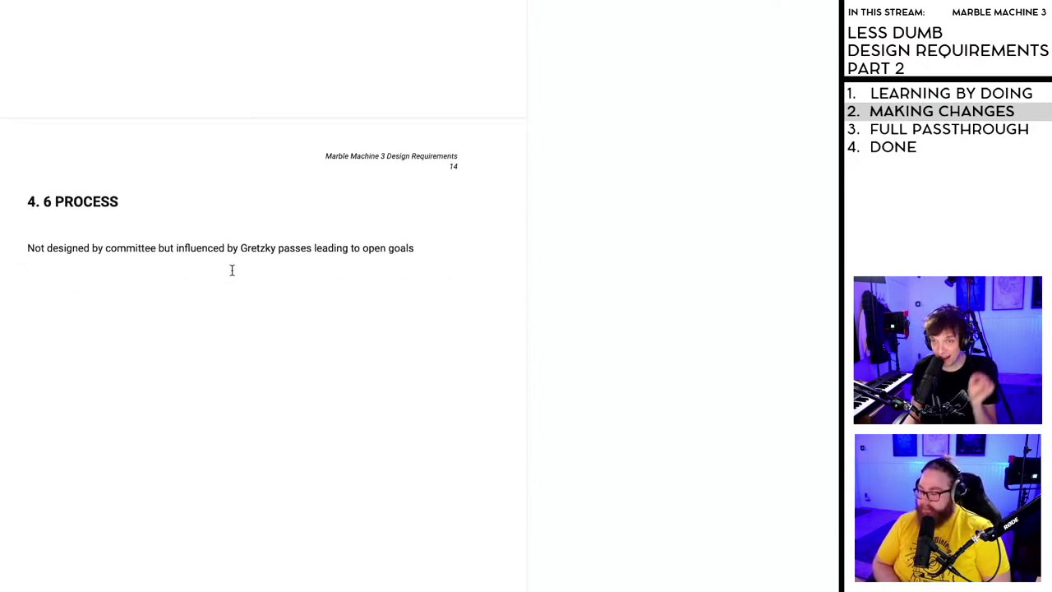
scroll(233, 271, "down", 1)
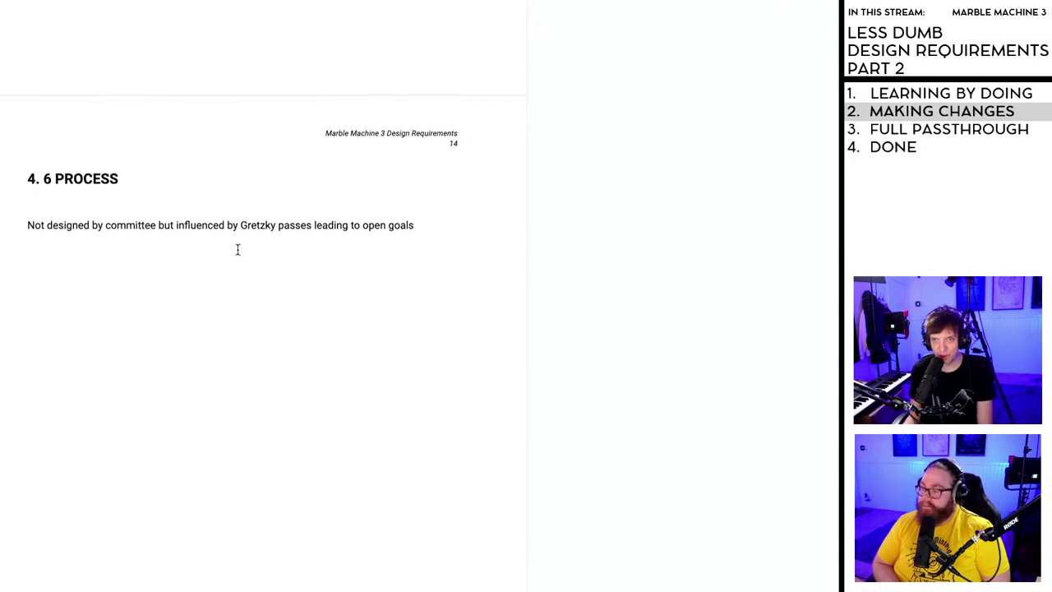
scroll(239, 244, "down", 1)
scroll(241, 238, "down", 2)
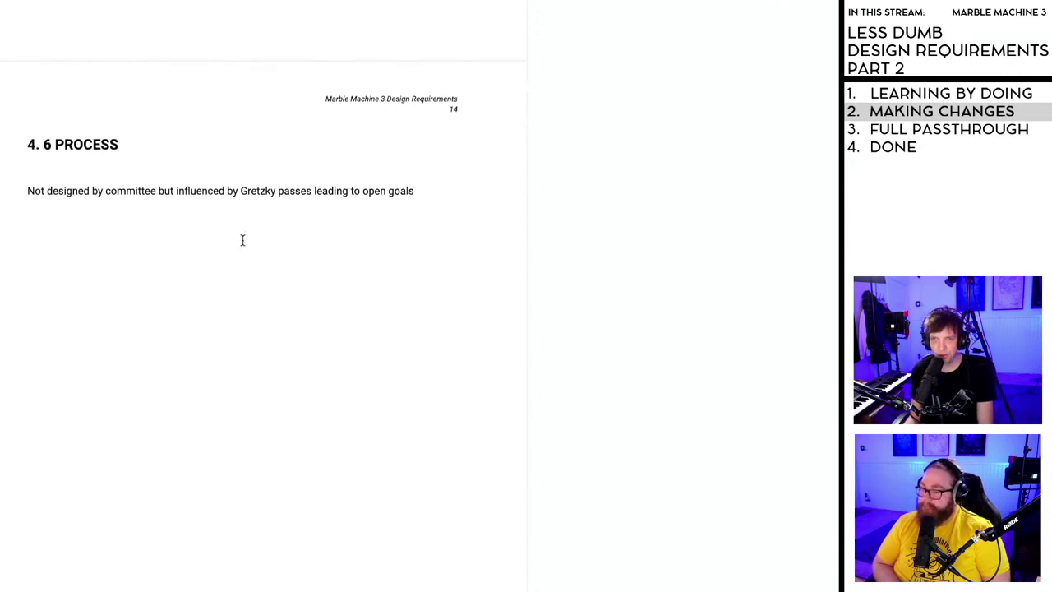
left_click_drag(417, 192, 29, 146)
key("BackSpace")
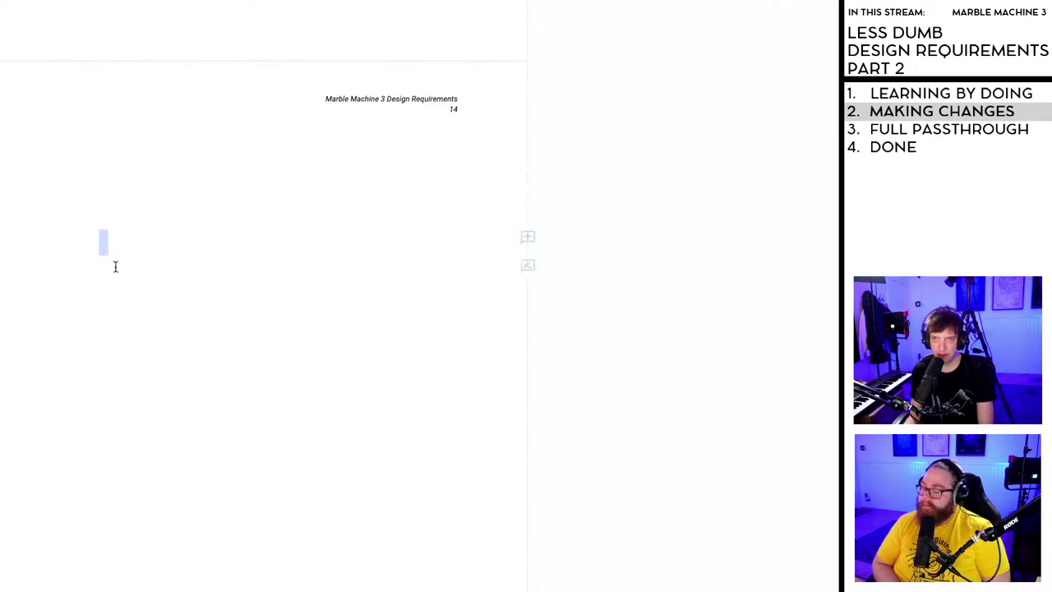
key("BackSpace")
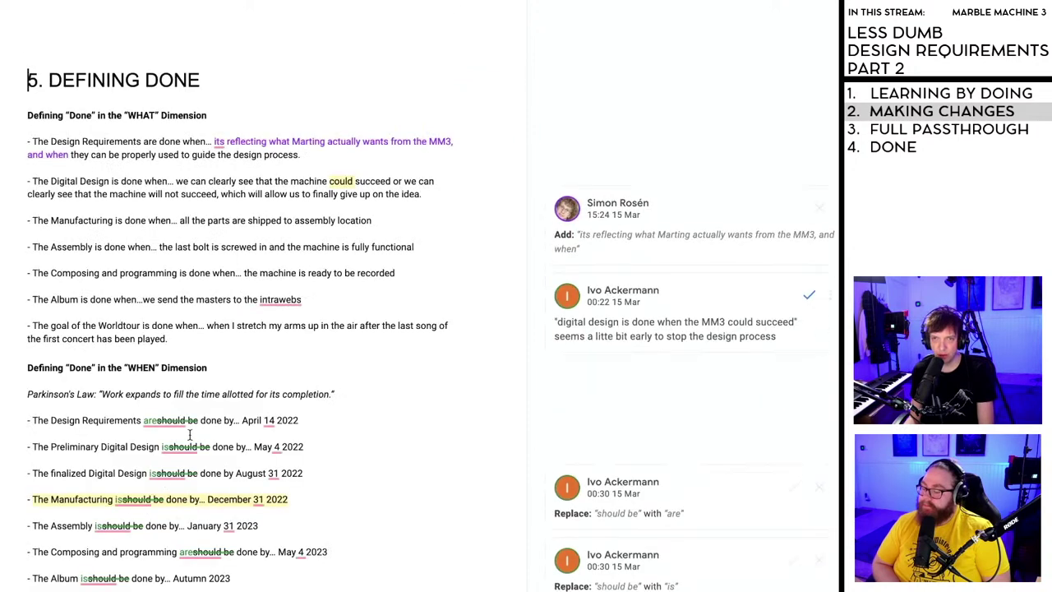
scroll(189, 442, "up", 3)
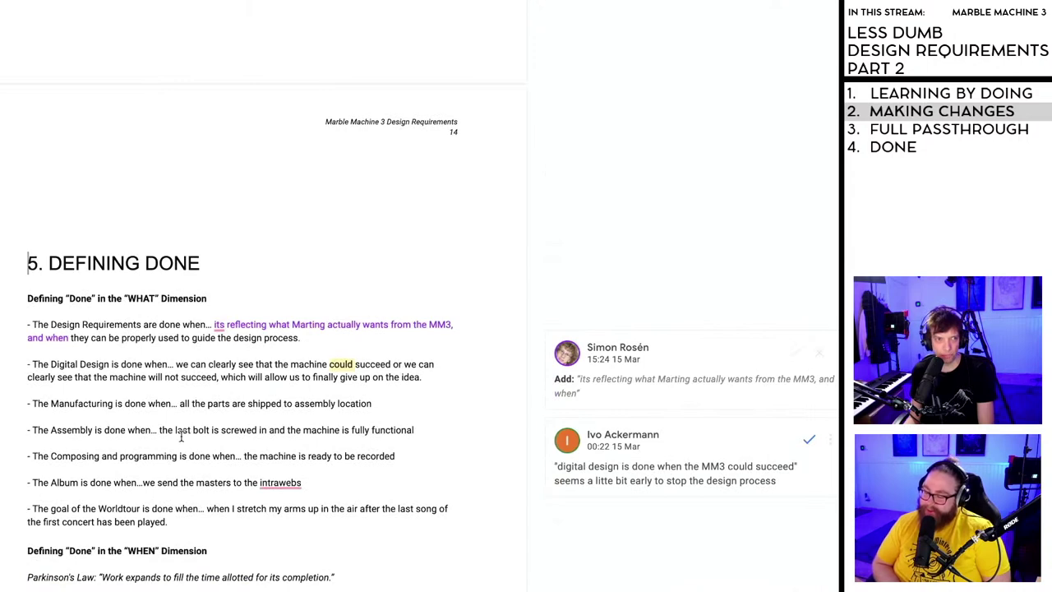
scroll(188, 438, "up", 2)
scroll(187, 372, "down", 3)
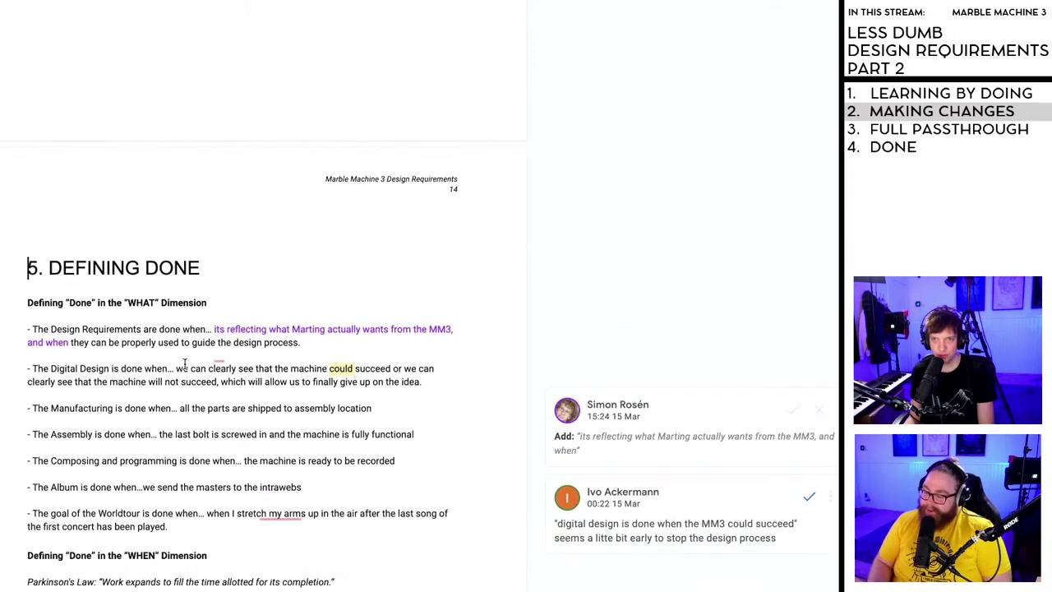
scroll(187, 373, "up", 3)
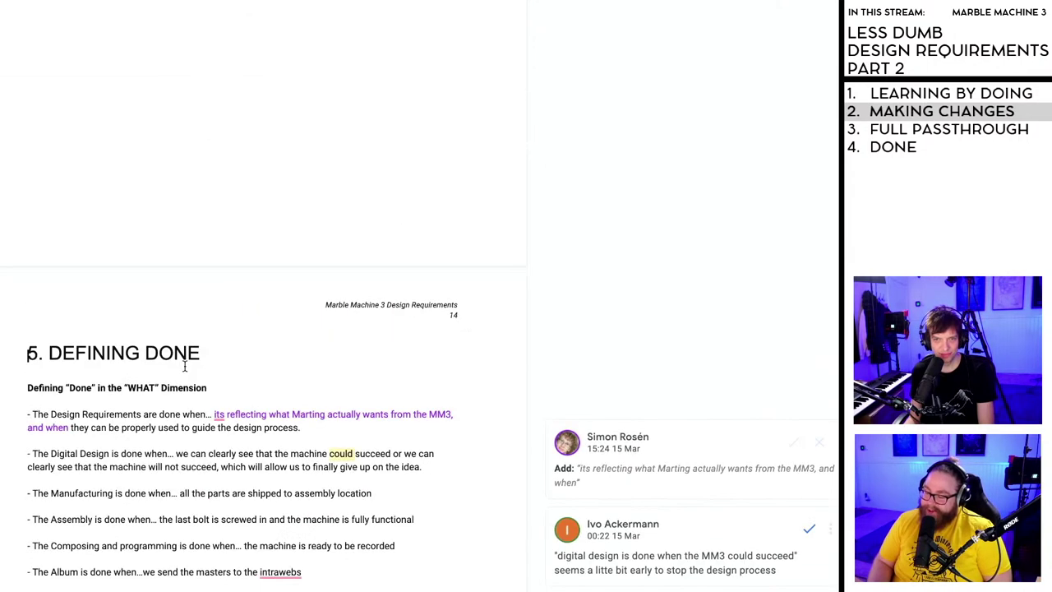
scroll(187, 372, "down", 8)
scroll(188, 372, "up", 2)
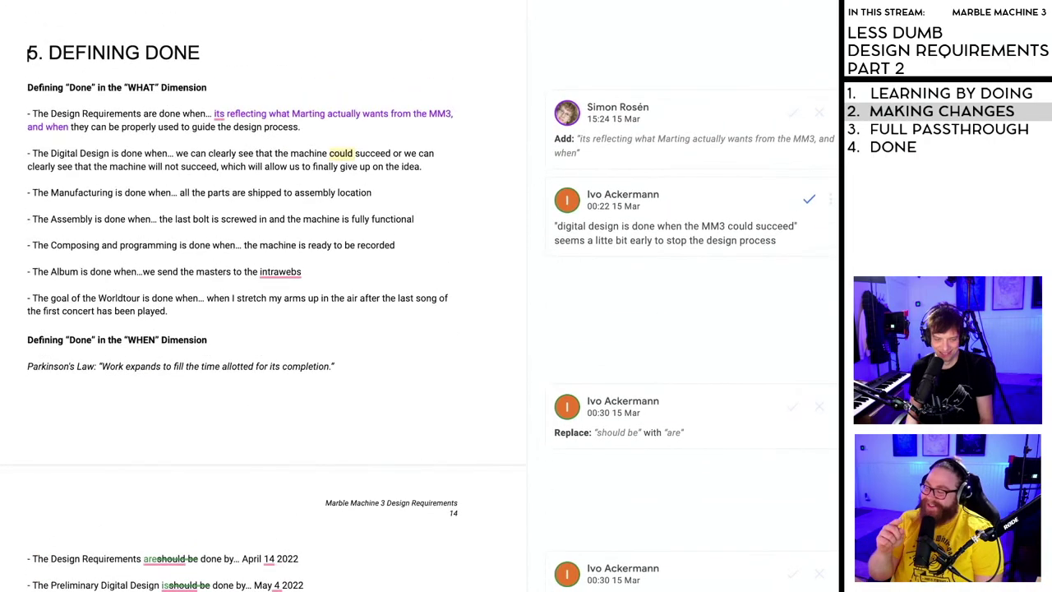
scroll(195, 374, "up", 6)
scroll(196, 375, "up", 3)
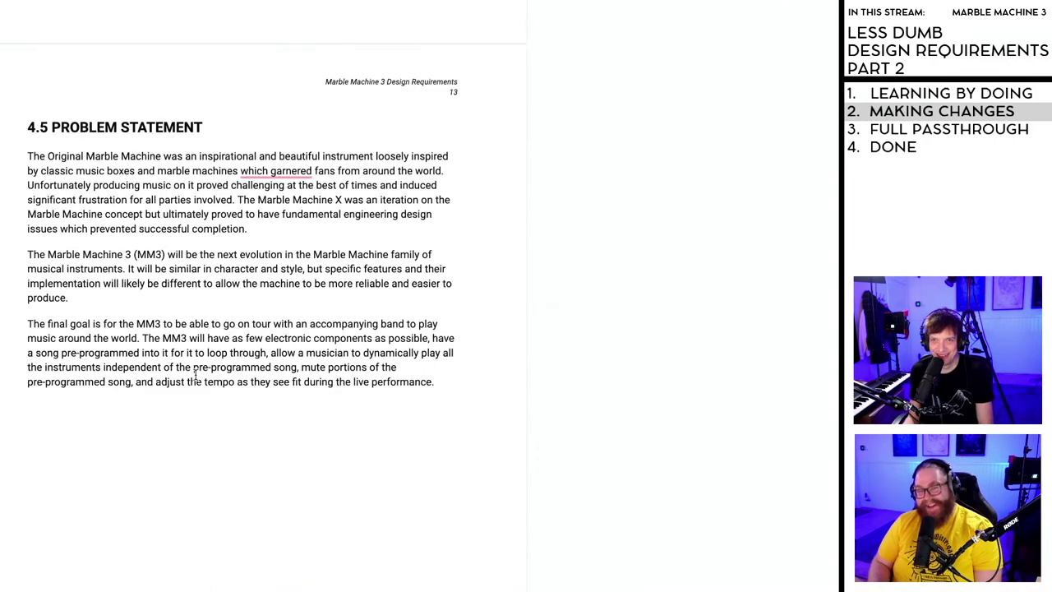
scroll(195, 377, "down", 2)
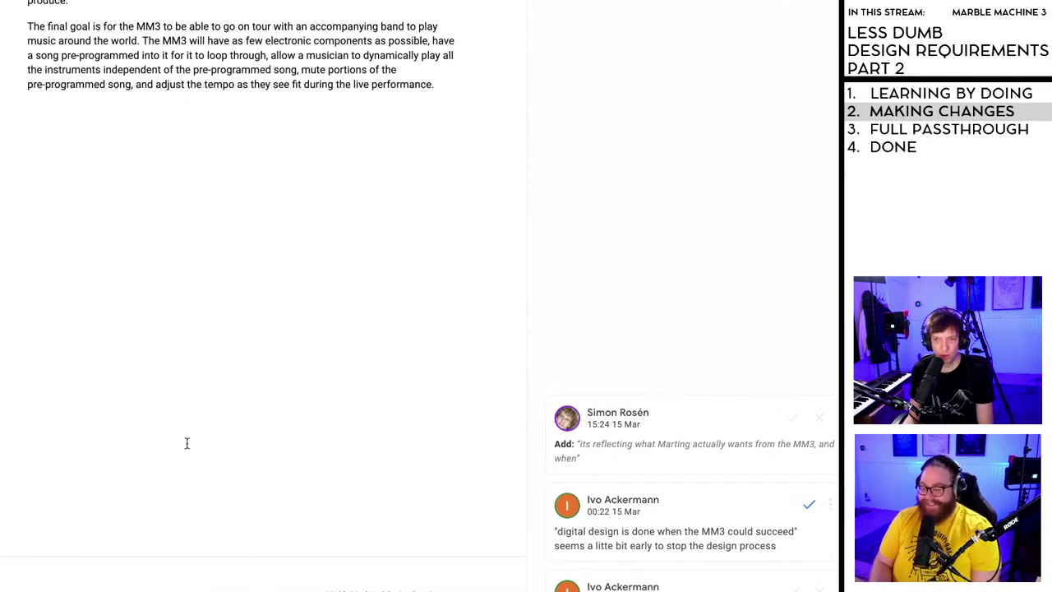
scroll(187, 442, "down", 5)
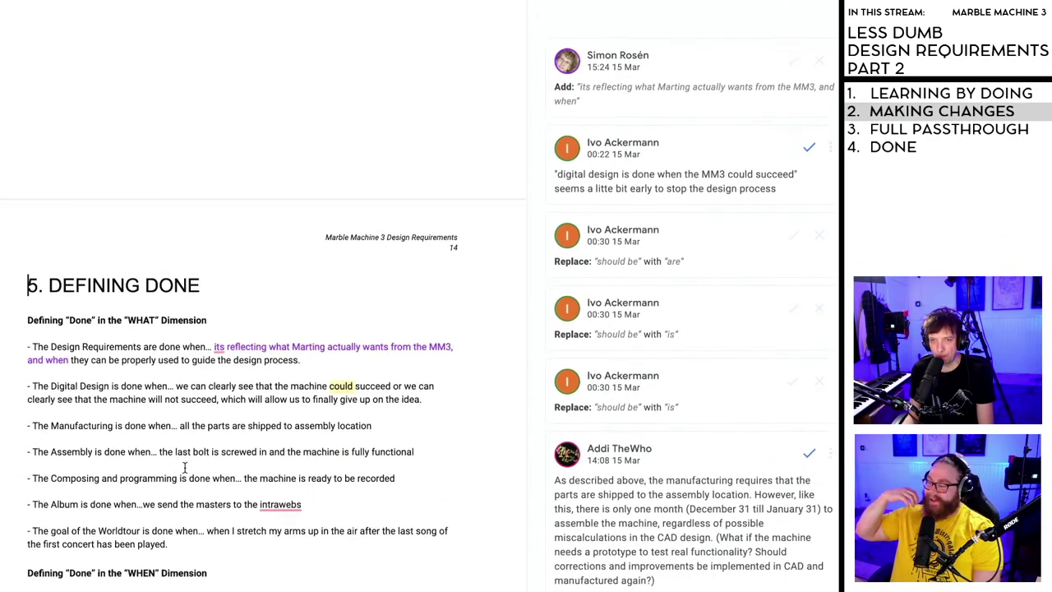
scroll(185, 466, "down", 1)
scroll(185, 467, "down", 4)
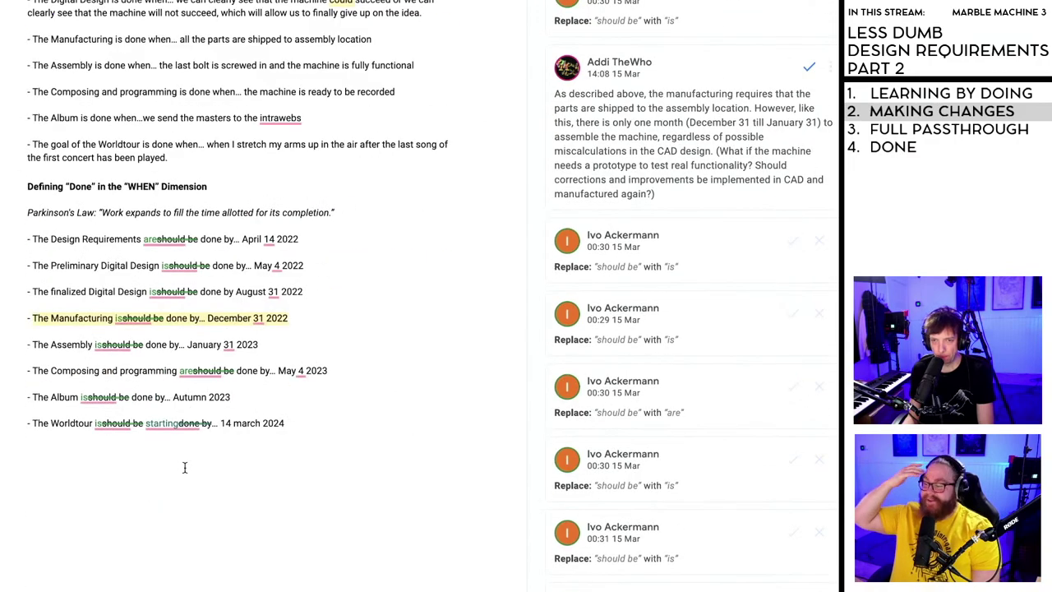
scroll(184, 468, "down", 2)
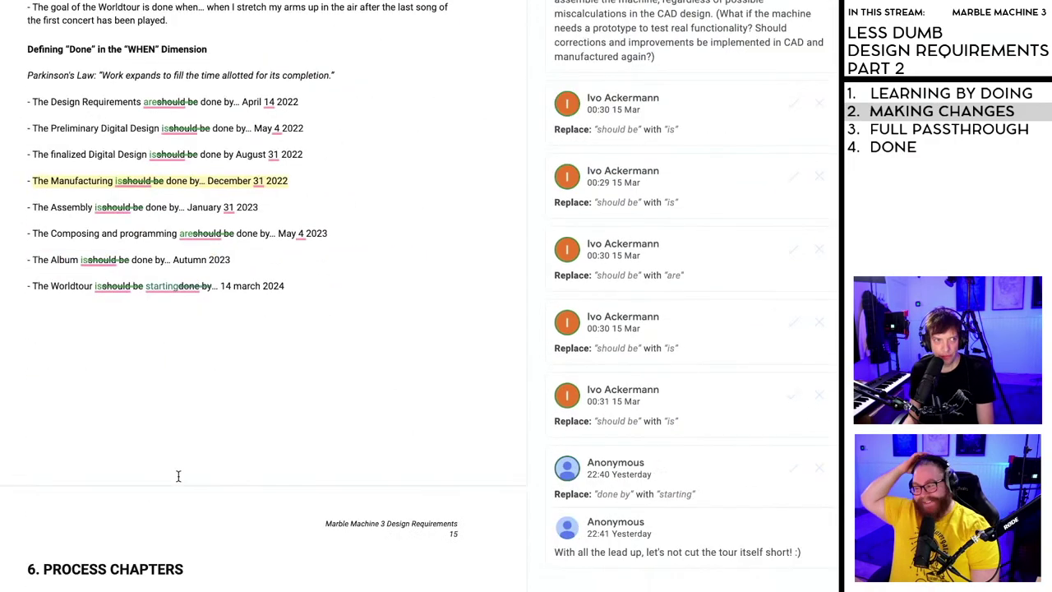
scroll(179, 476, "up", 10)
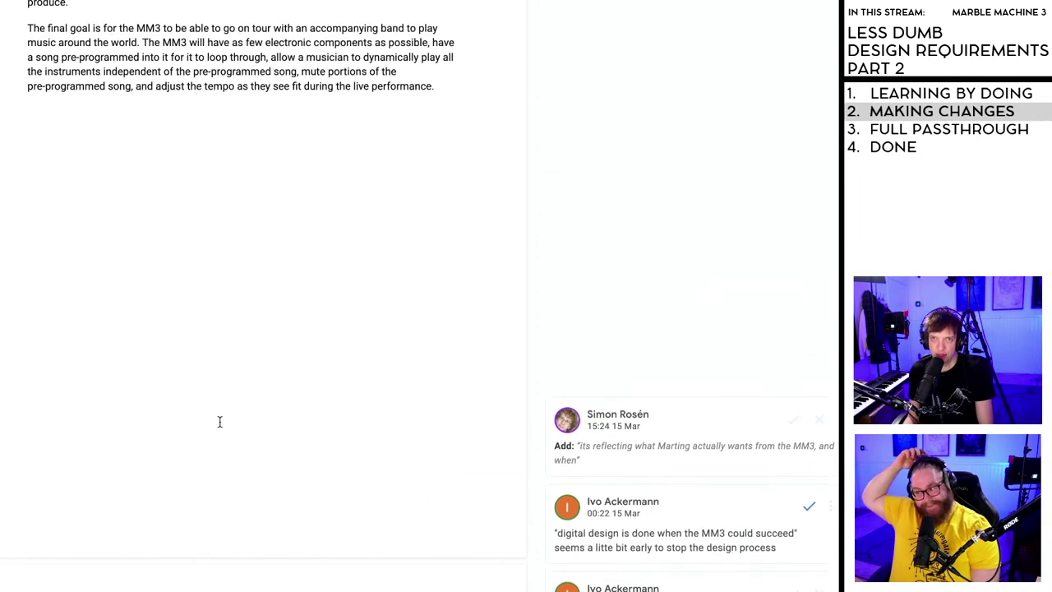
scroll(219, 422, "down", 4)
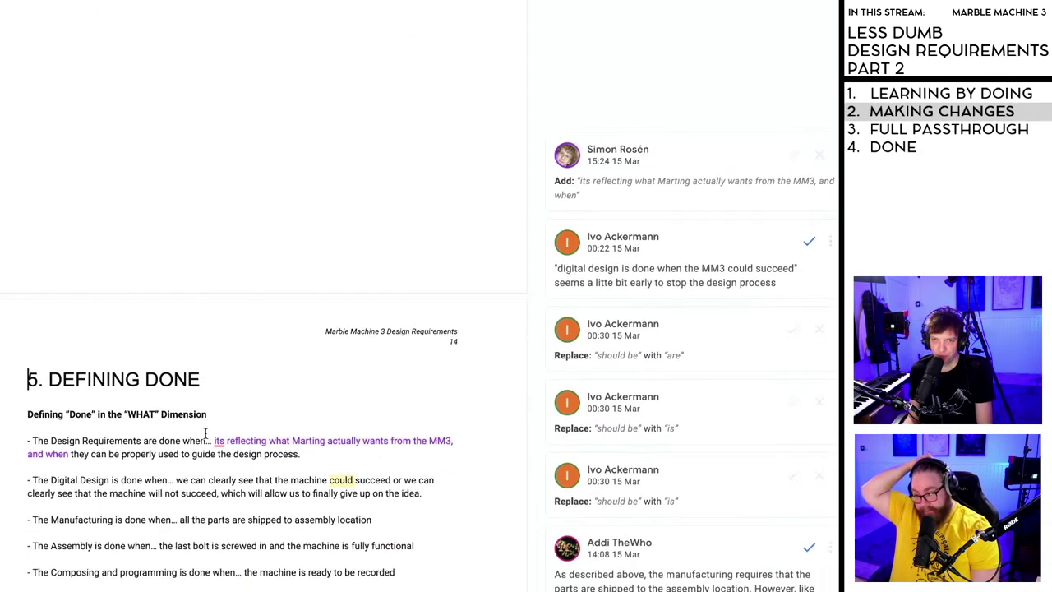
scroll(206, 432, "down", 2)
scroll(202, 427, "down", 2)
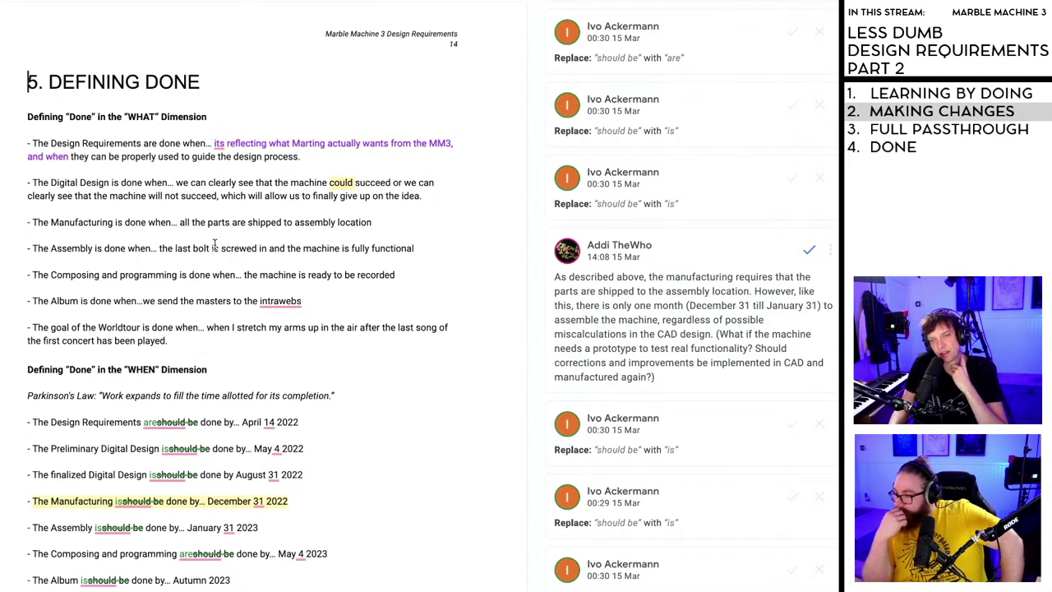
- Scroll through sections 4.5 to 7 to review the revised requirements
scroll(217, 252, "down", 3)
scroll(214, 251, "down", 6)
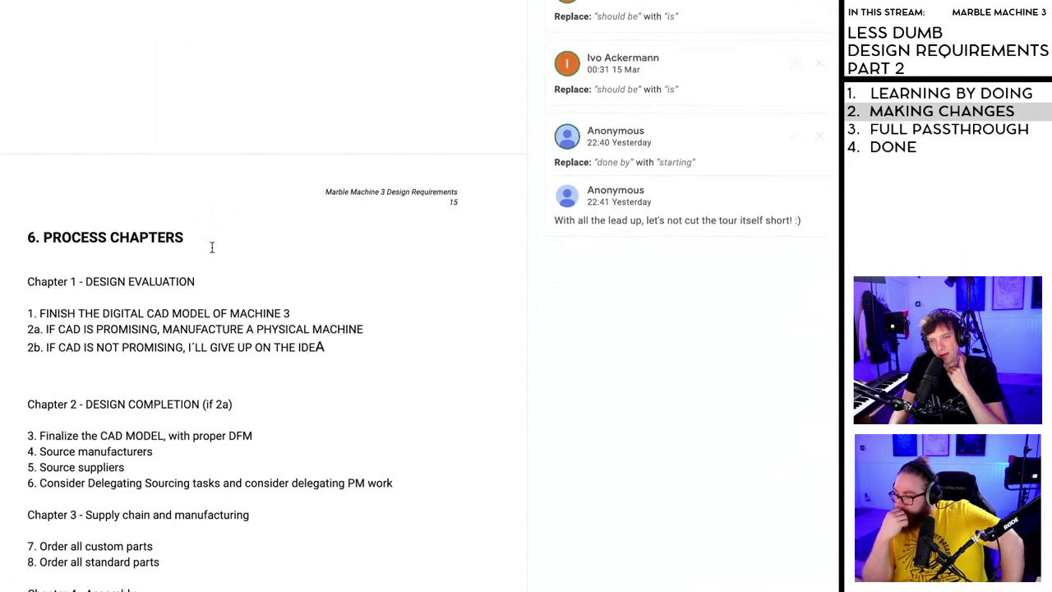
scroll(209, 500, "down", 2)
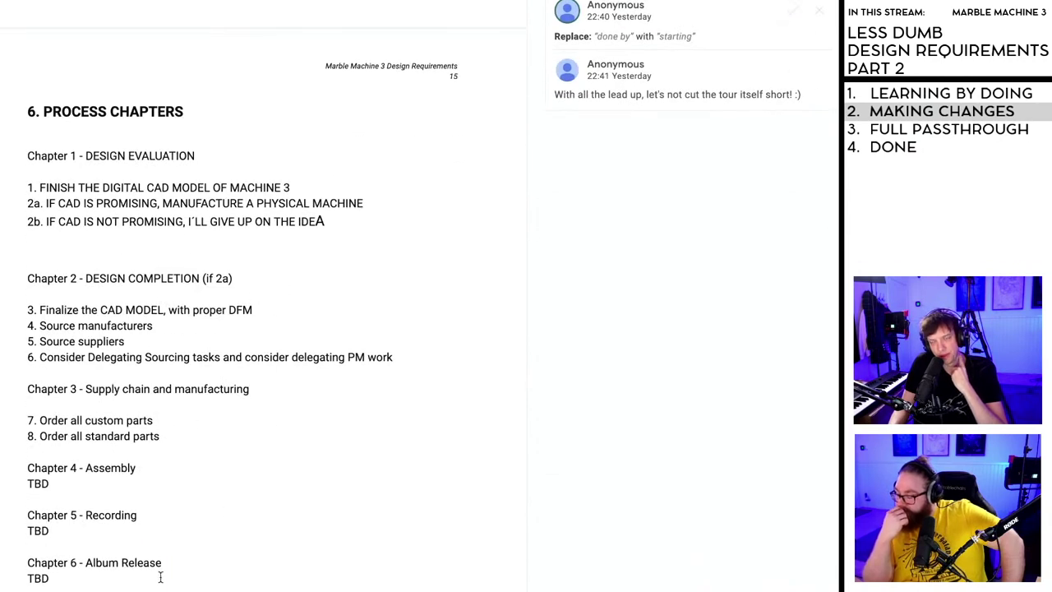
scroll(162, 575, "down", 5)
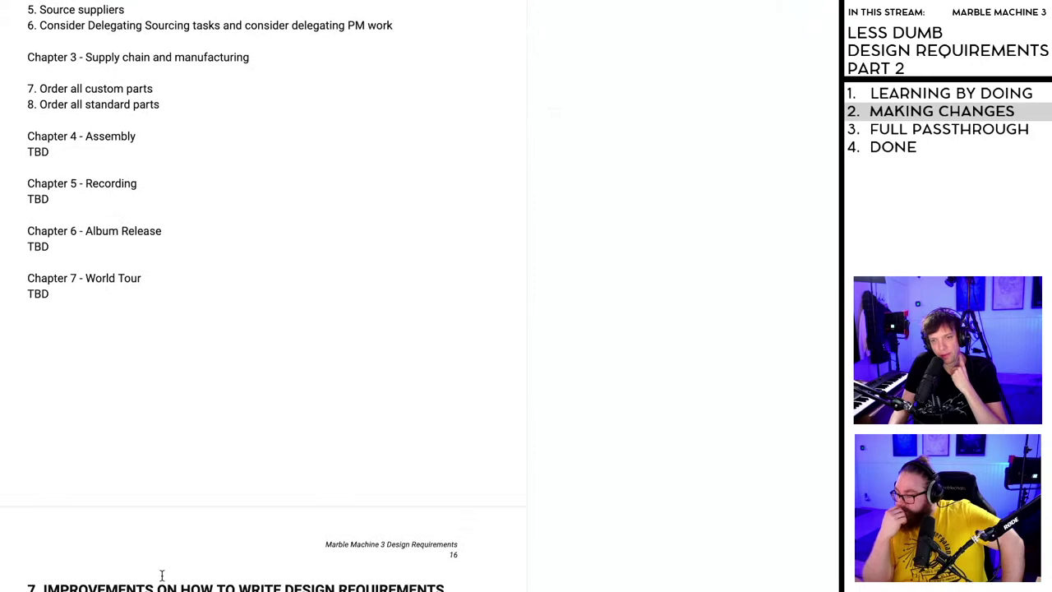
scroll(161, 575, "up", 6)
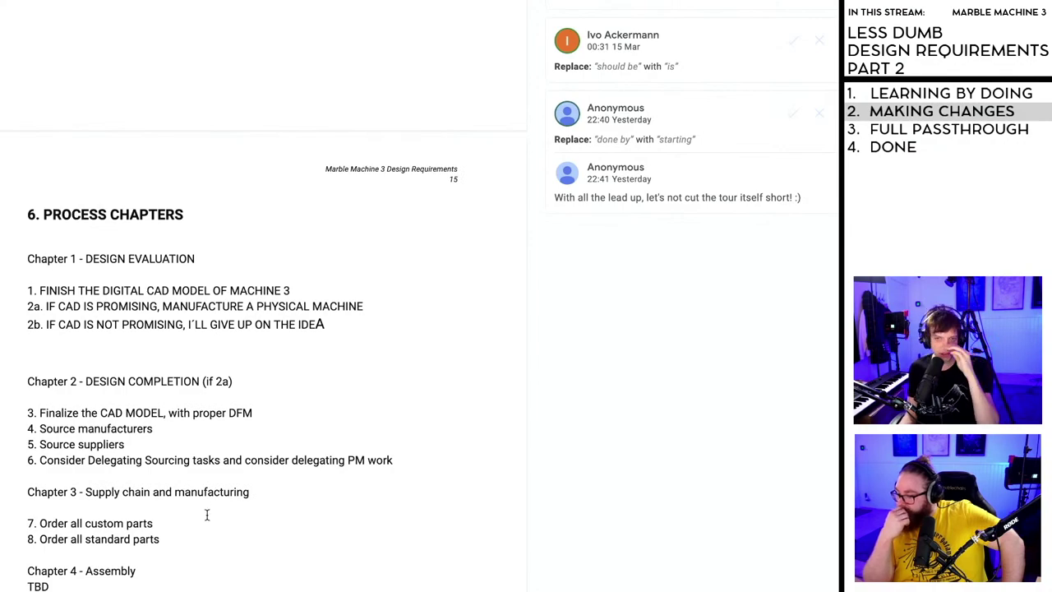
scroll(201, 513, "down", 1)
scroll(204, 516, "up", 2)
scroll(203, 516, "up", 12)
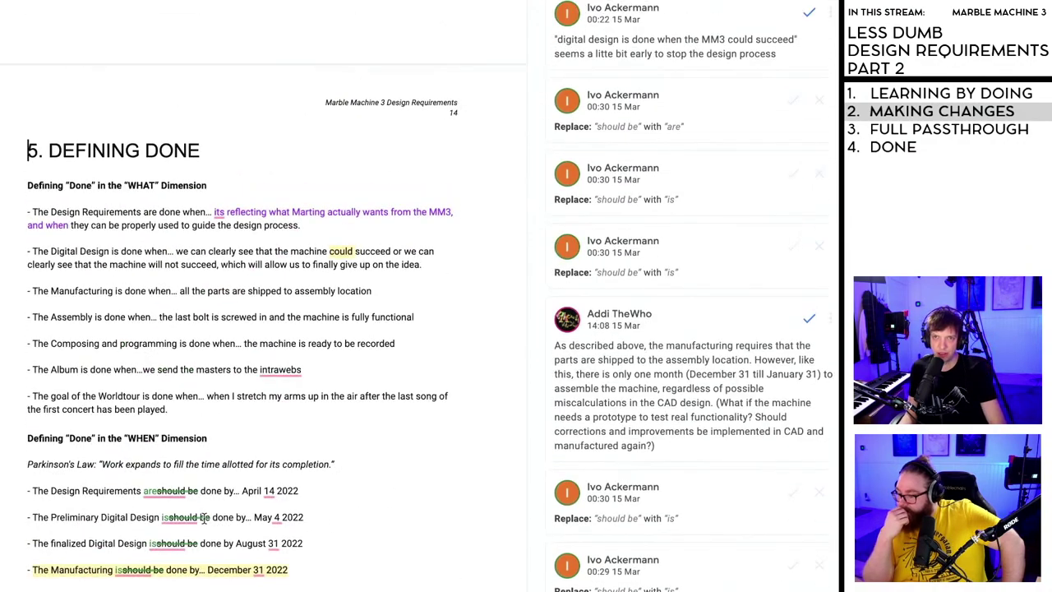
scroll(197, 508, "down", 2)
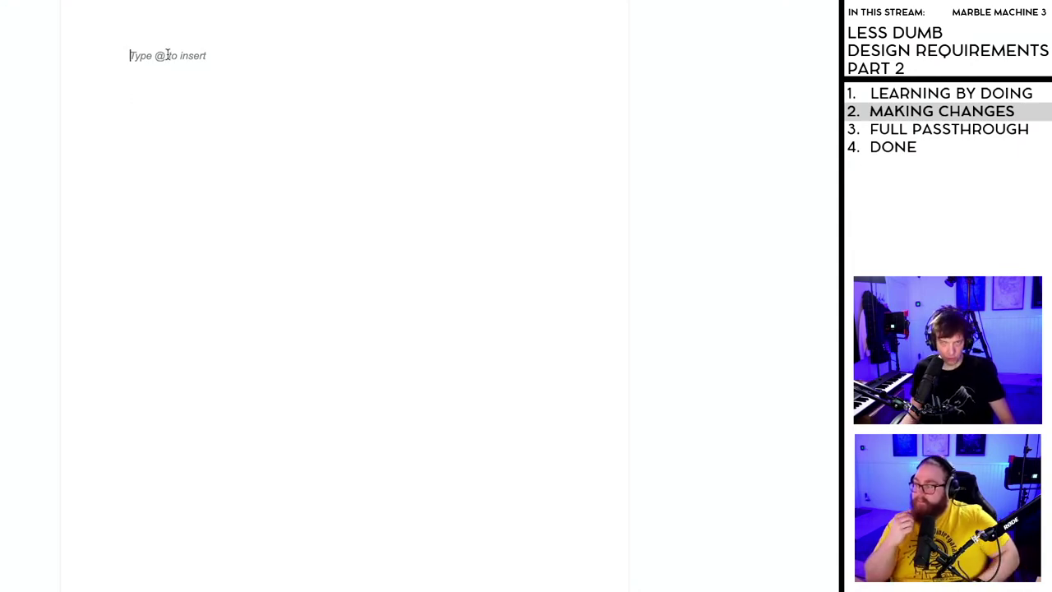
scroll(226, 222, "up", 15)
scroll(230, 264, "up", 4)
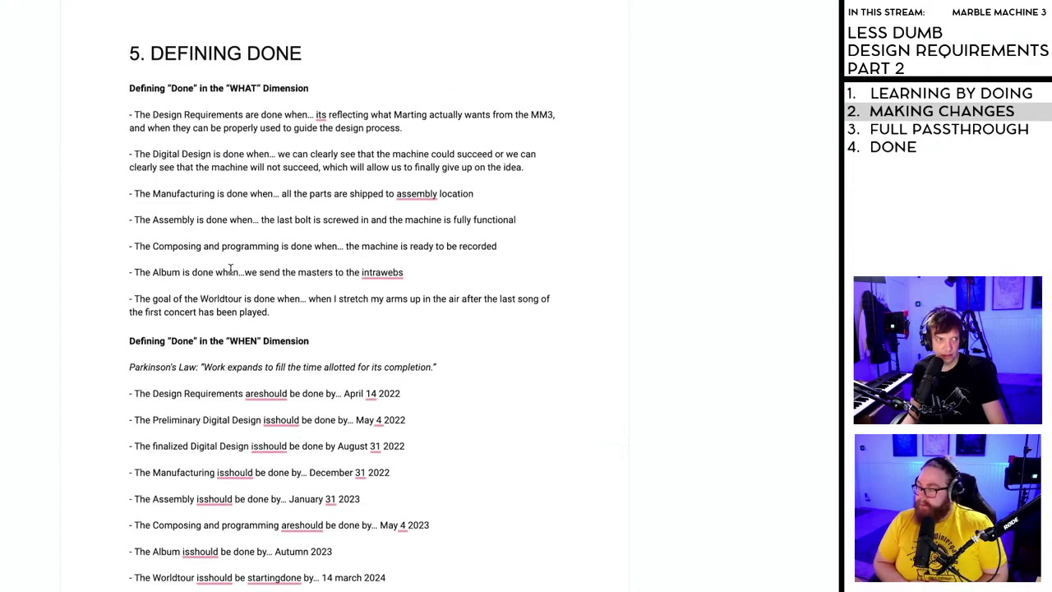
scroll(231, 271, "down", 5)
scroll(230, 274, "down", 4)
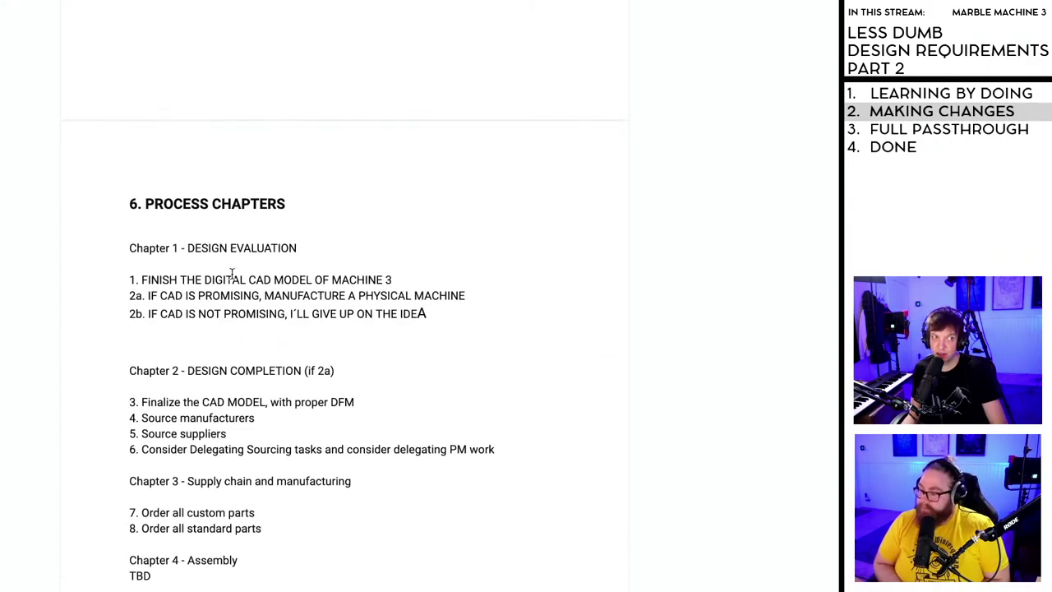
scroll(232, 273, "up", 10)
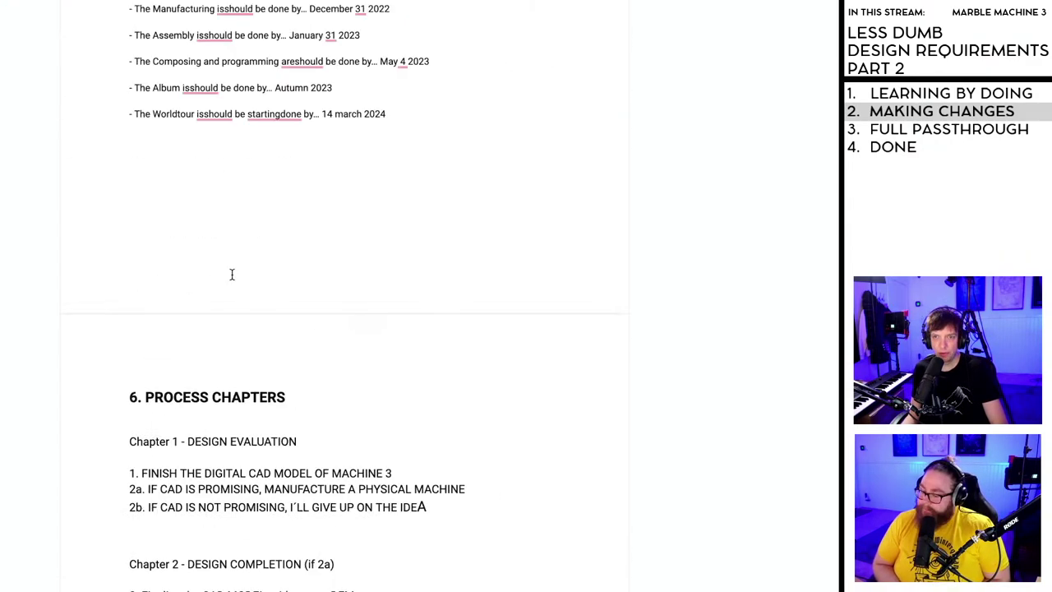
- Set the insertion point below the Design Requirements item, then return to the improvements heading on page 14
left_click(279, 215)
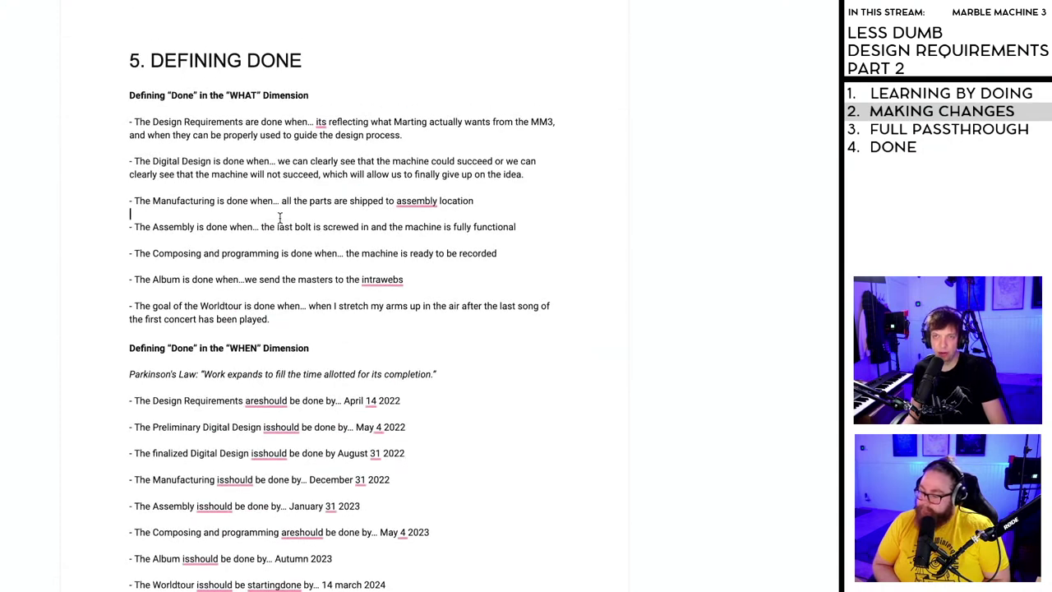
left_click(264, 147)
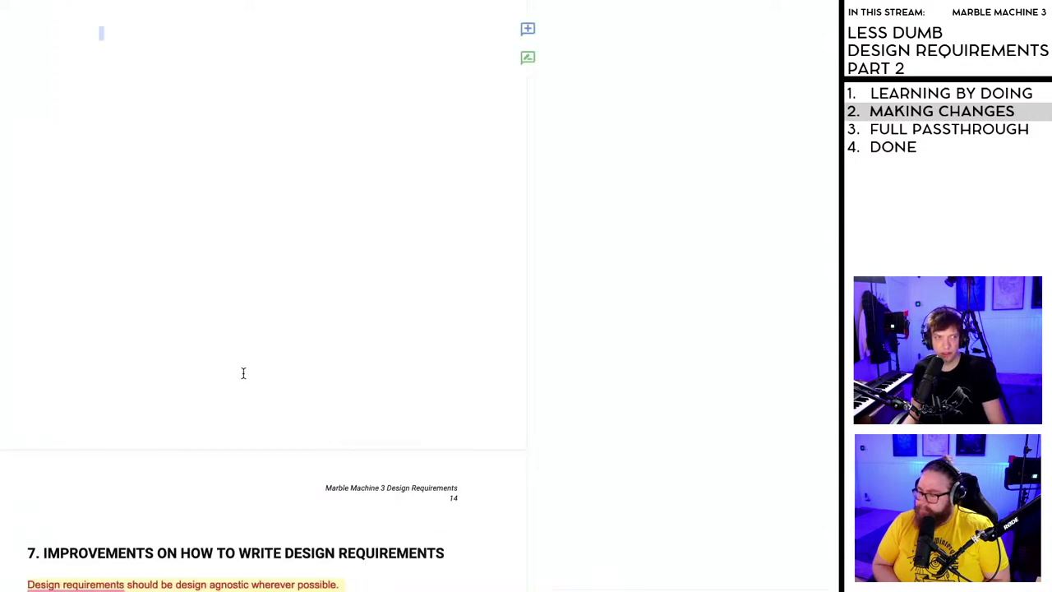
scroll(243, 373, "down", 2)
scroll(238, 370, "up", 10)
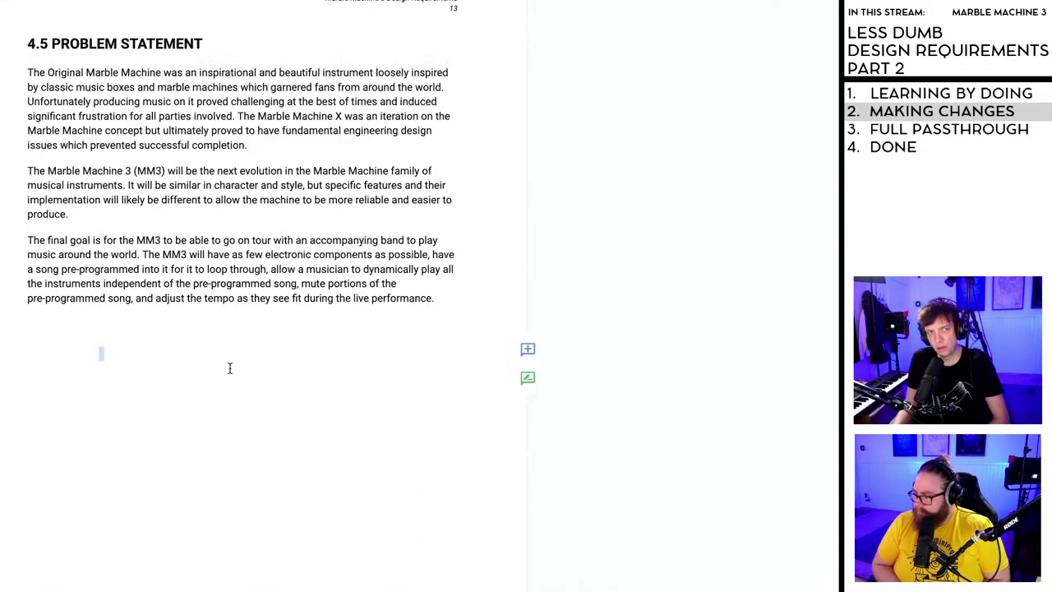
scroll(249, 361, "down", 6)
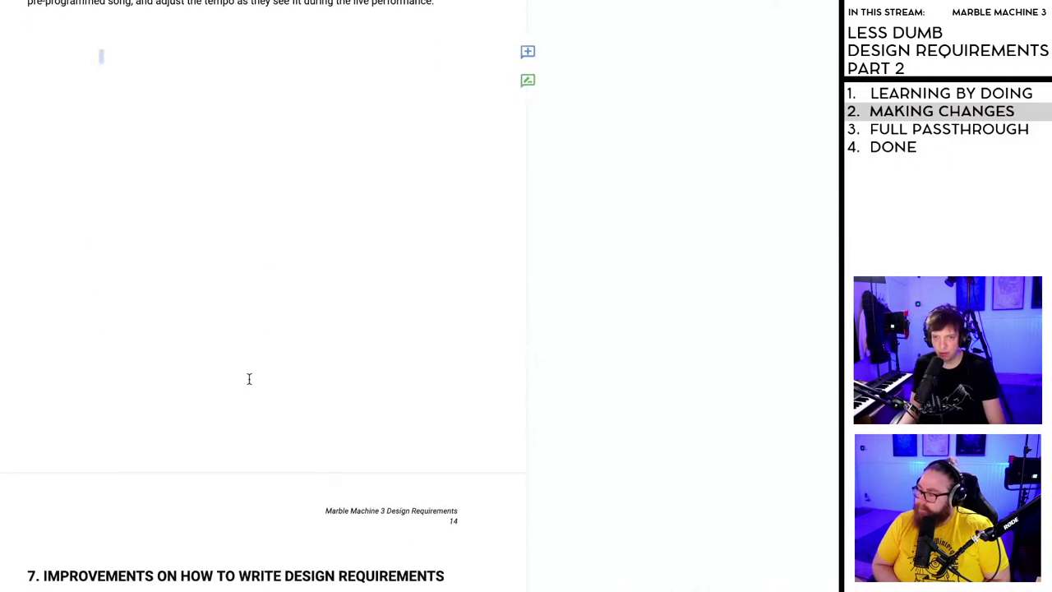
scroll(240, 374, "down", 2)
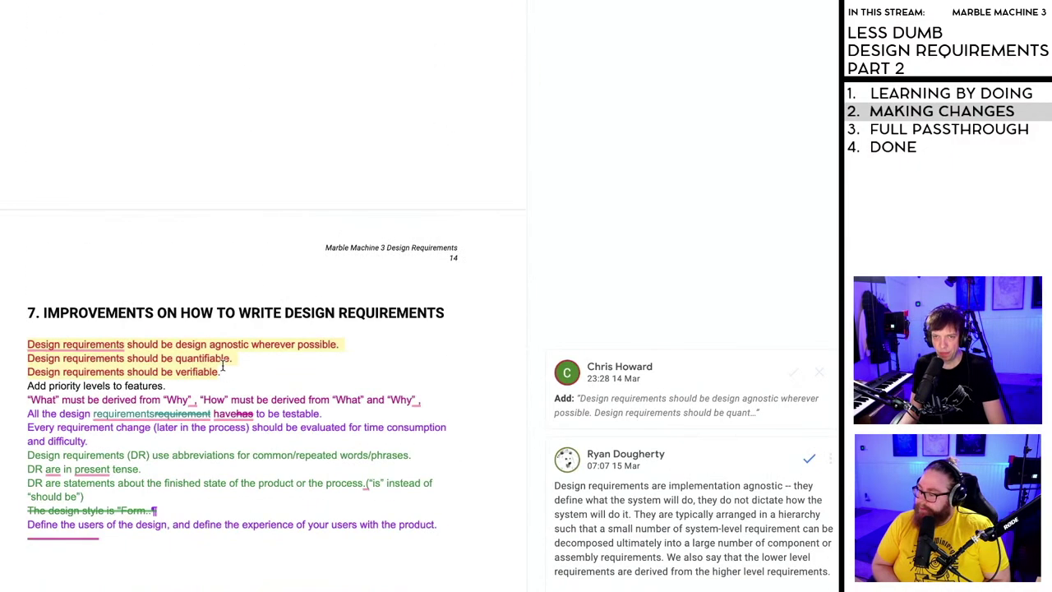
scroll(226, 385, "down", 5)
scroll(225, 389, "up", 15)
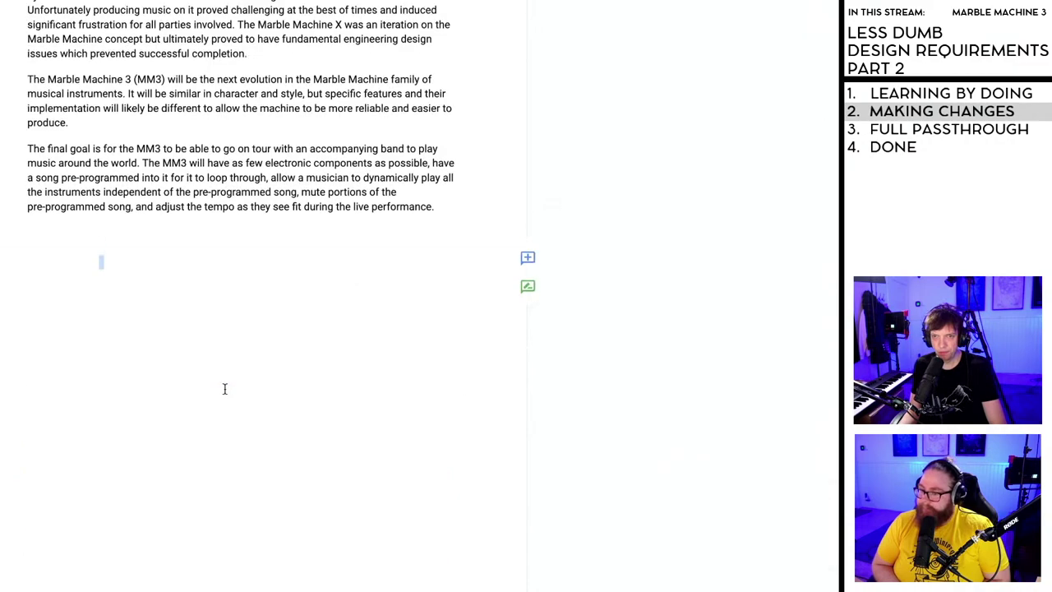
scroll(225, 392, "down", 5)
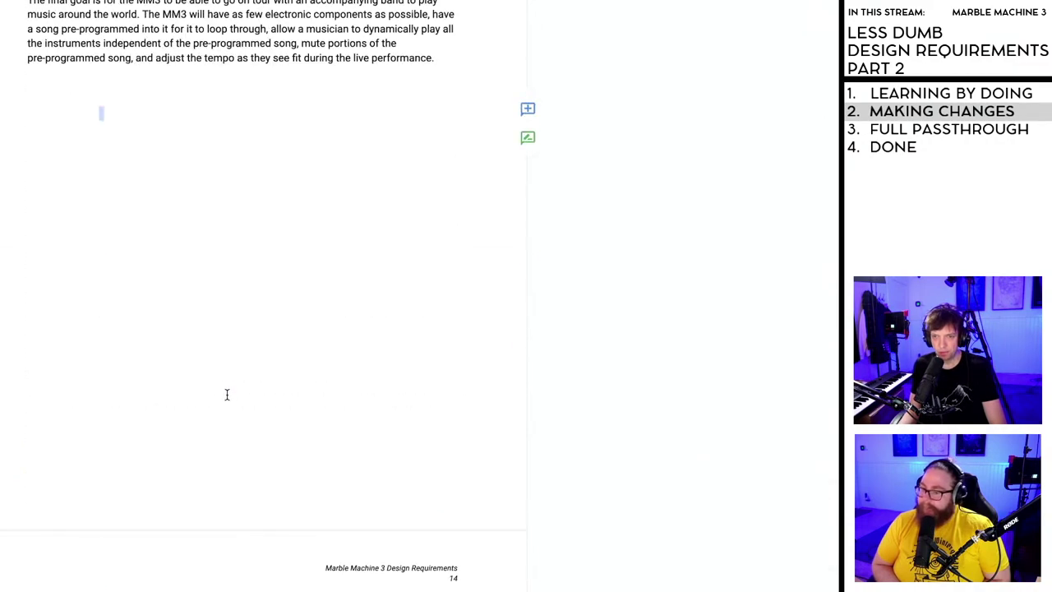
scroll(227, 395, "up", 12)
scroll(226, 394, "down", 7)
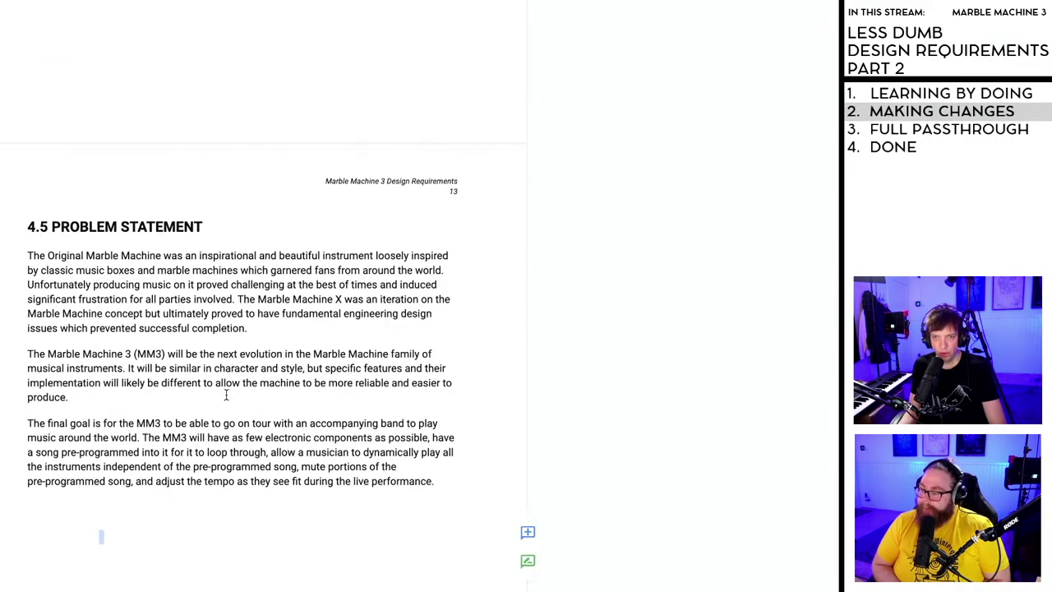
scroll(226, 396, "down", 5)
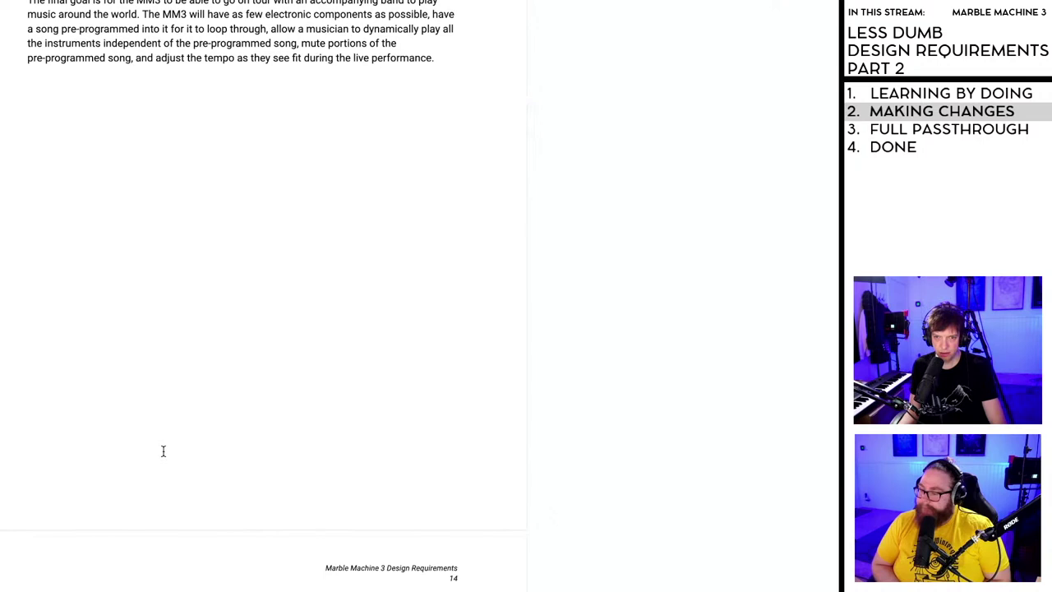
scroll(167, 448, "up", 10)
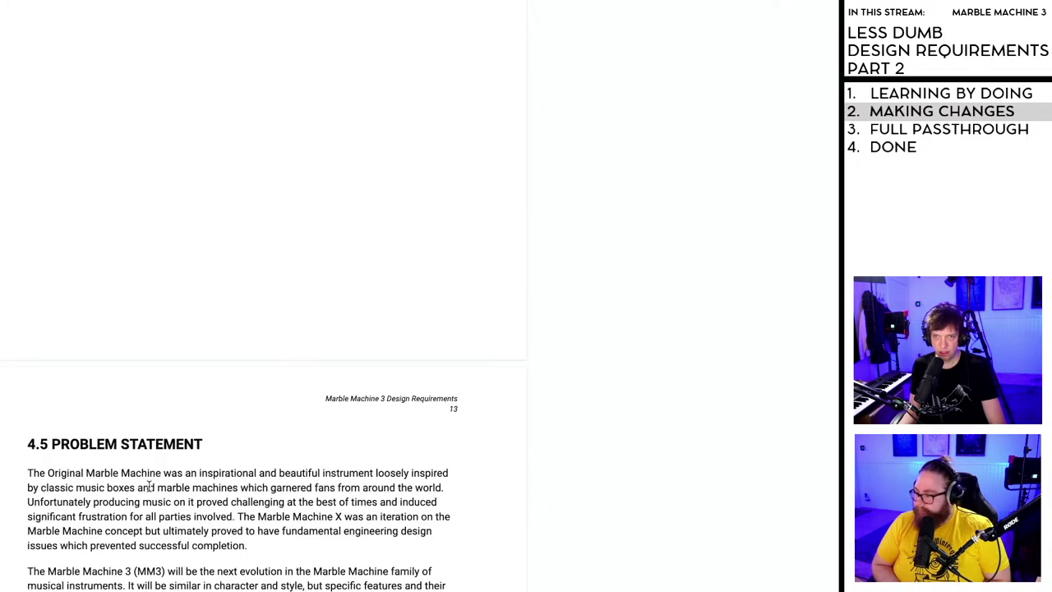
scroll(148, 486, "up", 5)
scroll(149, 486, "up", 3)
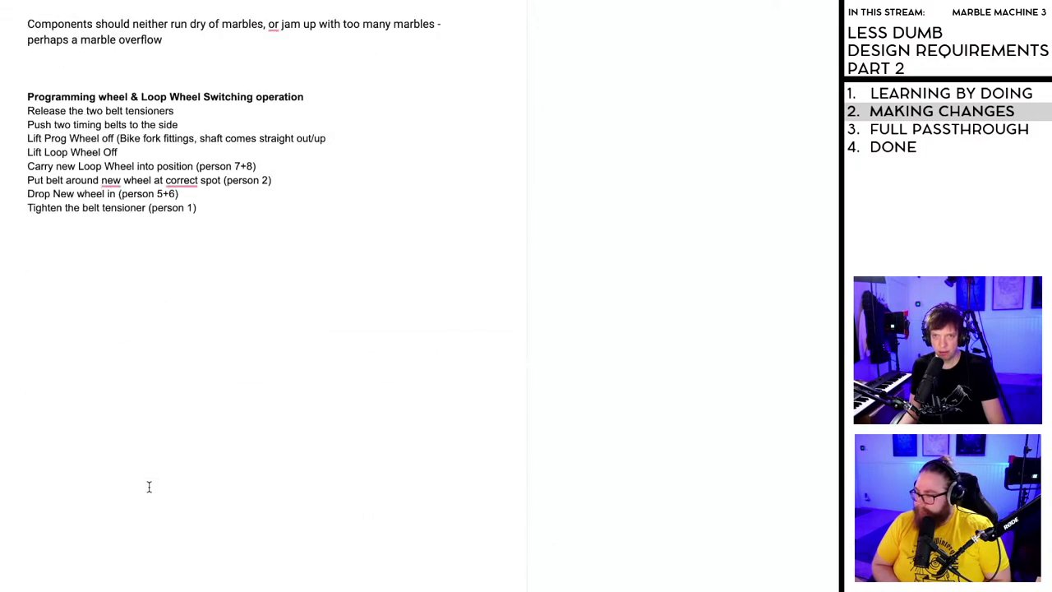
scroll(149, 486, "up", 6)
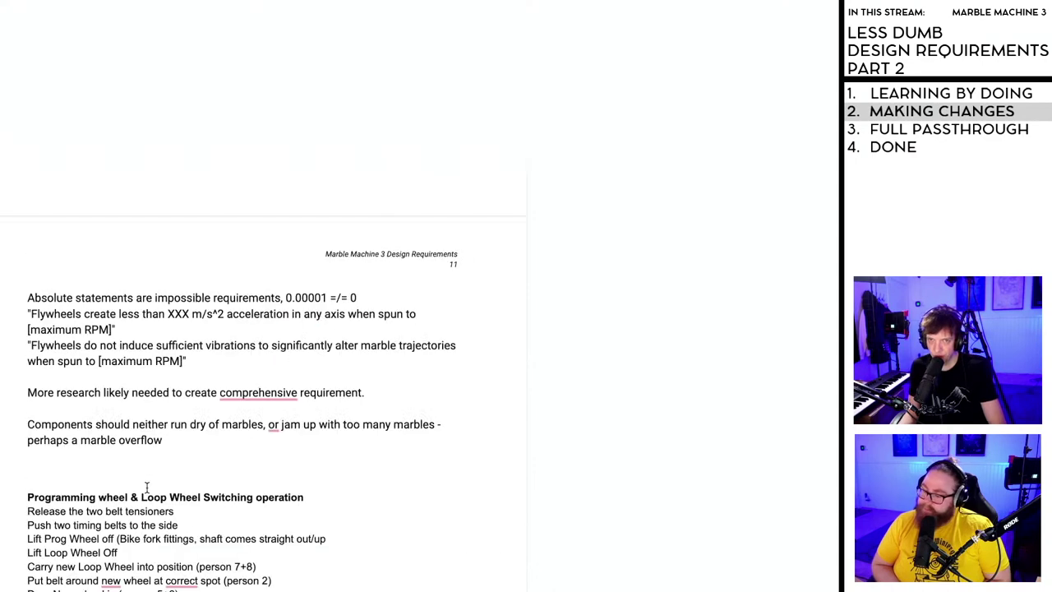
scroll(148, 489, "down", 10)
scroll(103, 575, "down", 3)
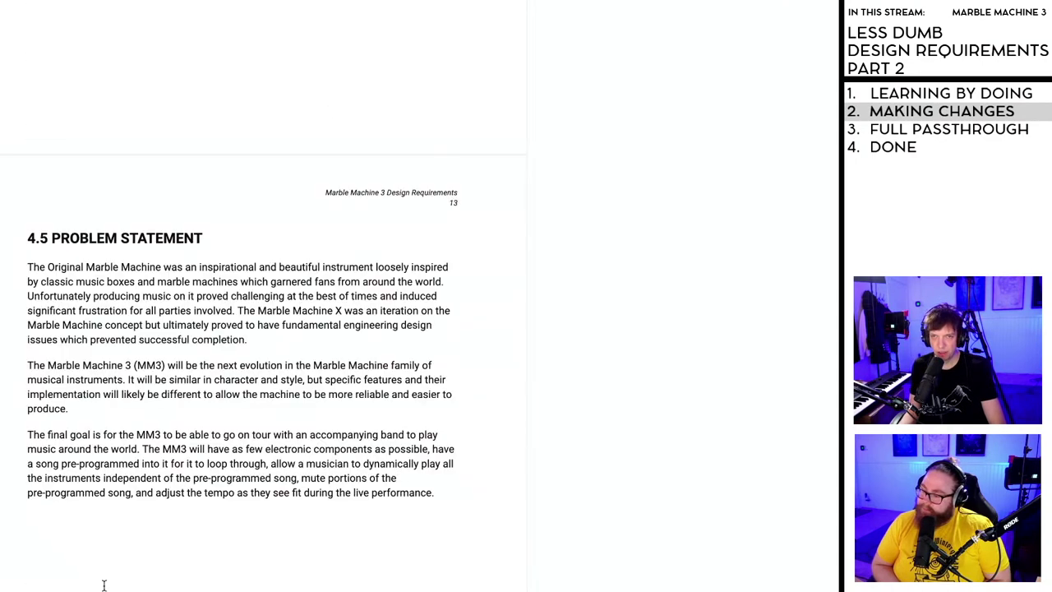
scroll(103, 575, "up", 5)
scroll(115, 573, "down", 5)
scroll(118, 574, "down", 4)
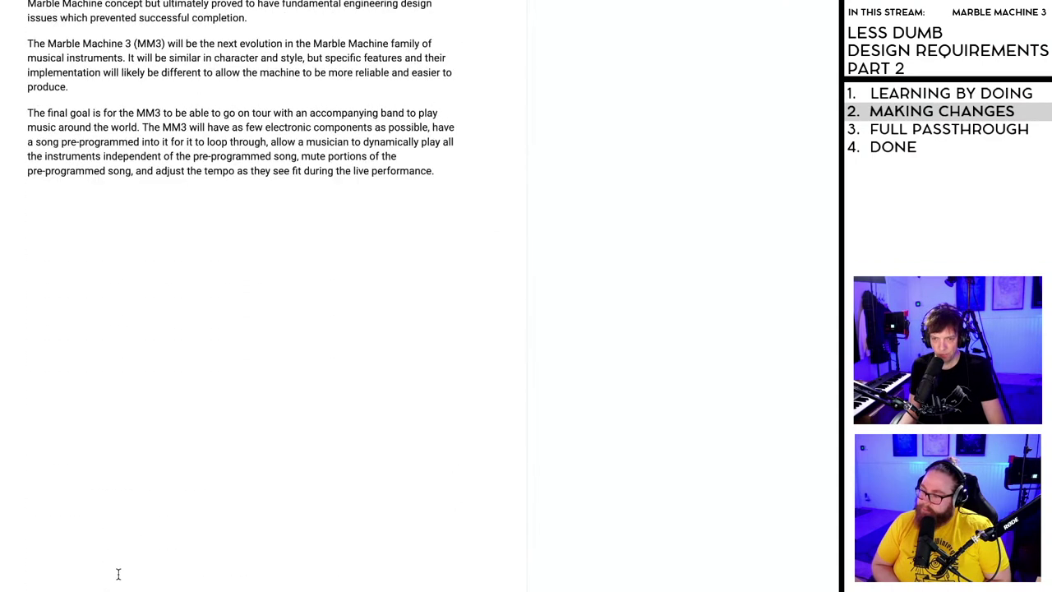
- Renumber the improvements heading to 5 and show the comment and suggestion cards on its list
key("BackSpace")
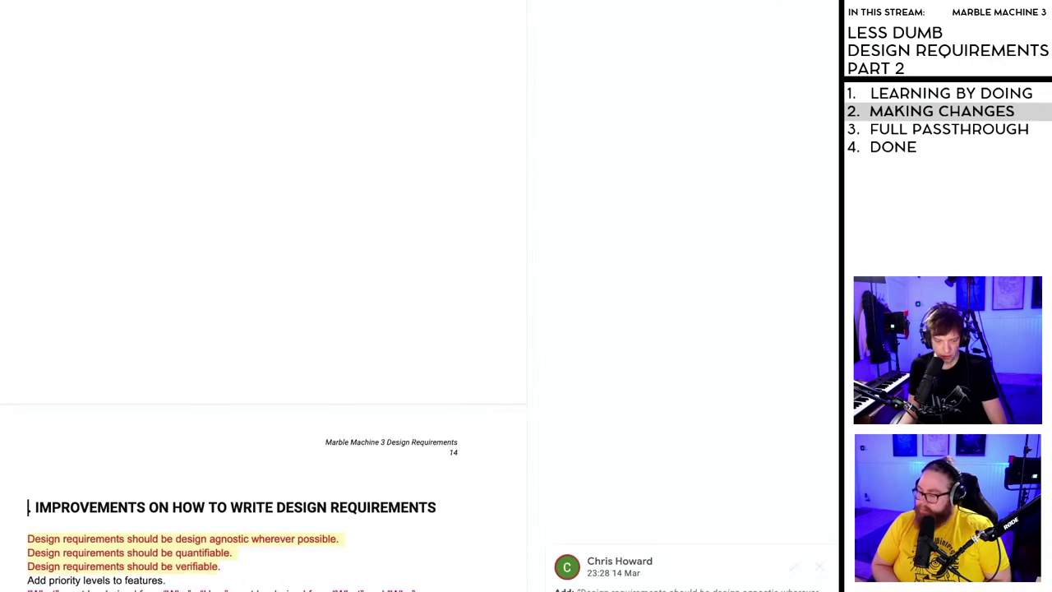
type("5")
left_click(323, 582)
scroll(323, 582, "down", 2)
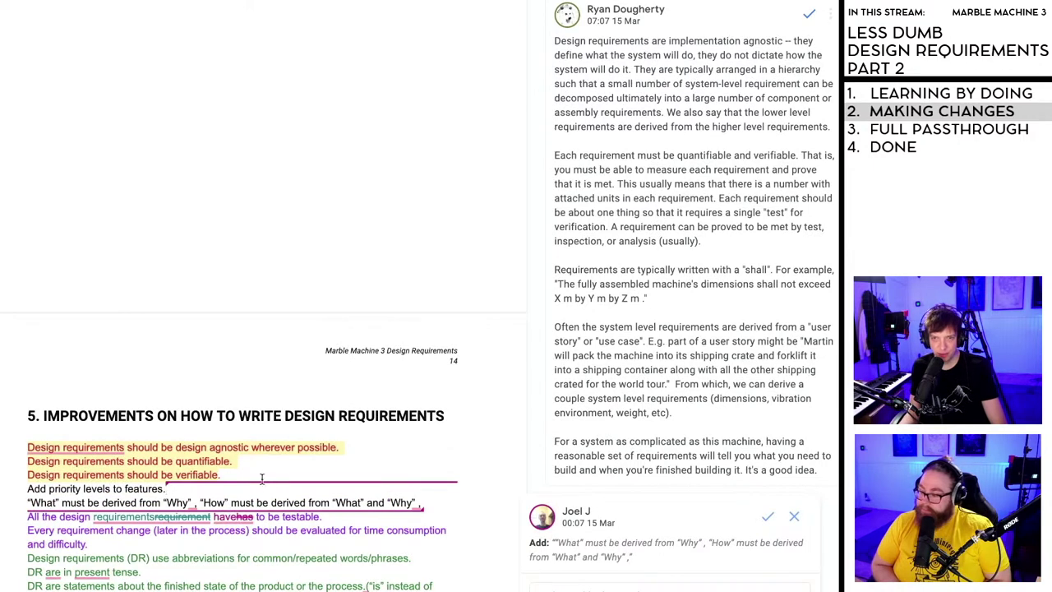
scroll(278, 477, "up", 3)
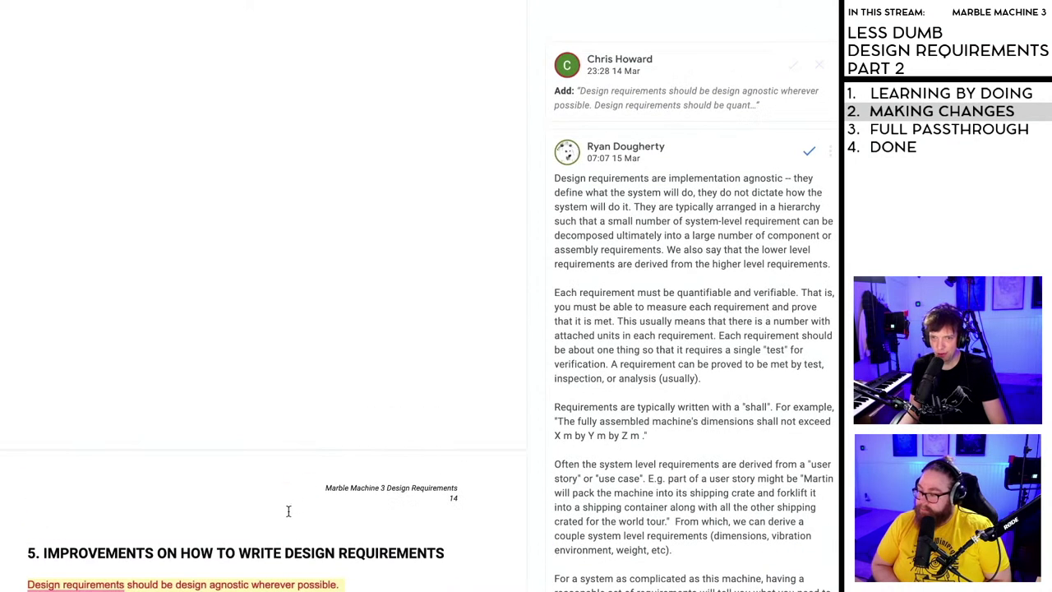
scroll(290, 511, "down", 1)
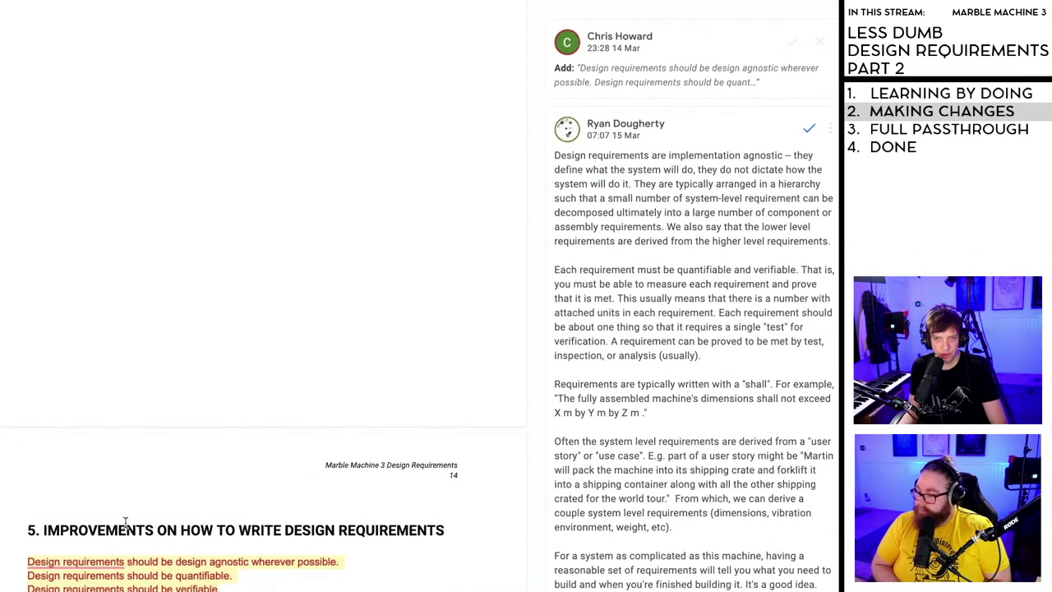
left_click(131, 562)
scroll(179, 505, "down", 5)
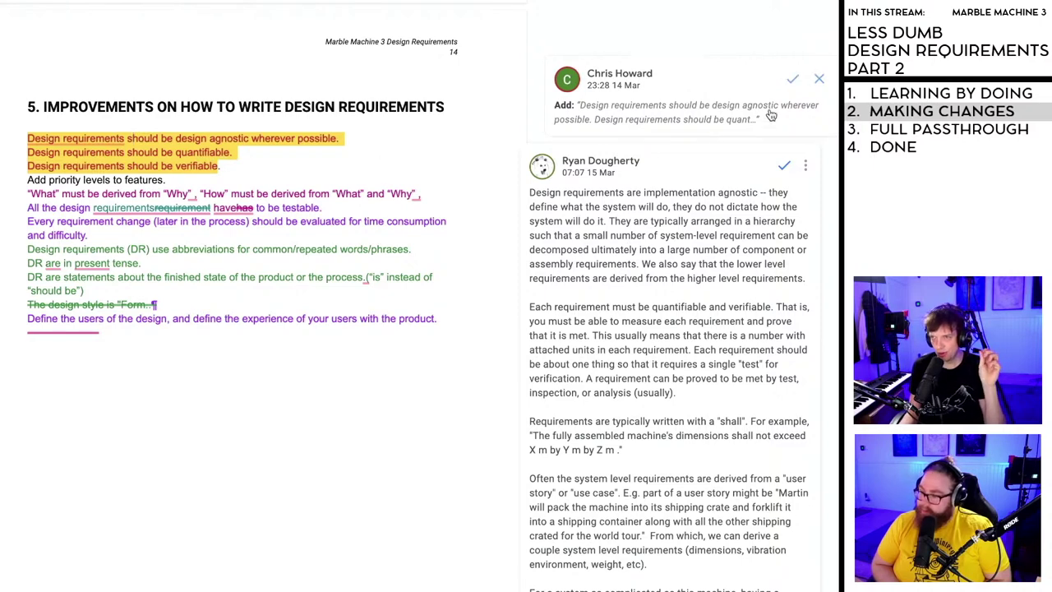
- Accept the three suggested requirement lines and read the reviewer's expanded explanation of design requirements
left_click(794, 82)
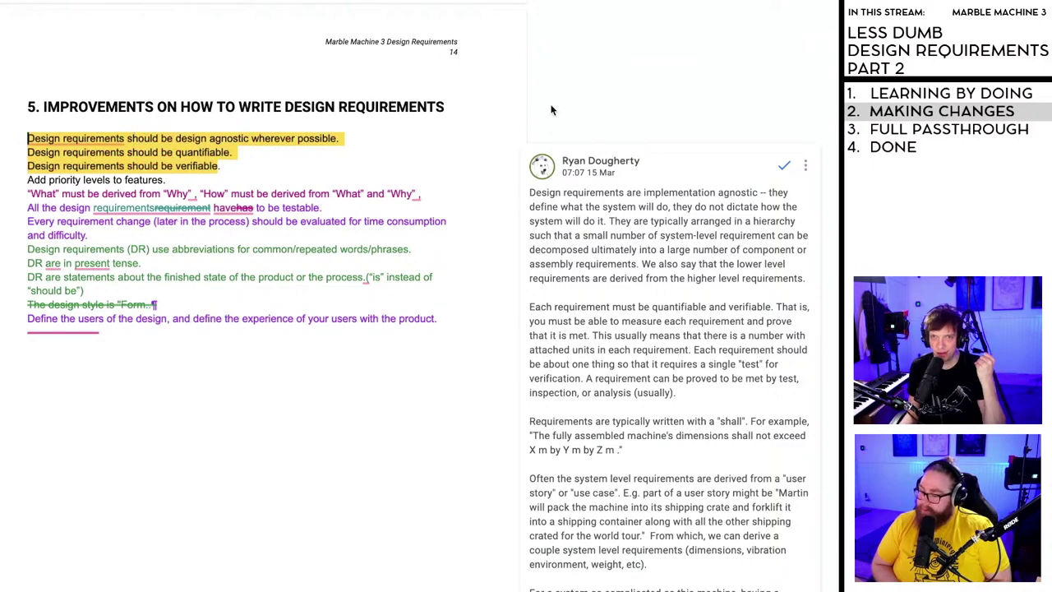
left_click(268, 172)
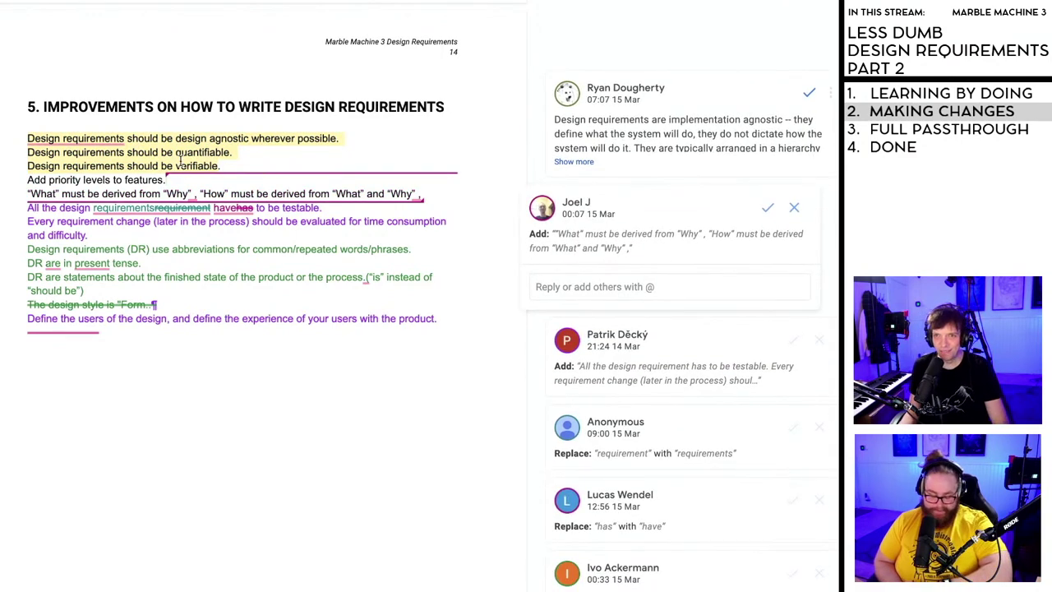
left_click(183, 161)
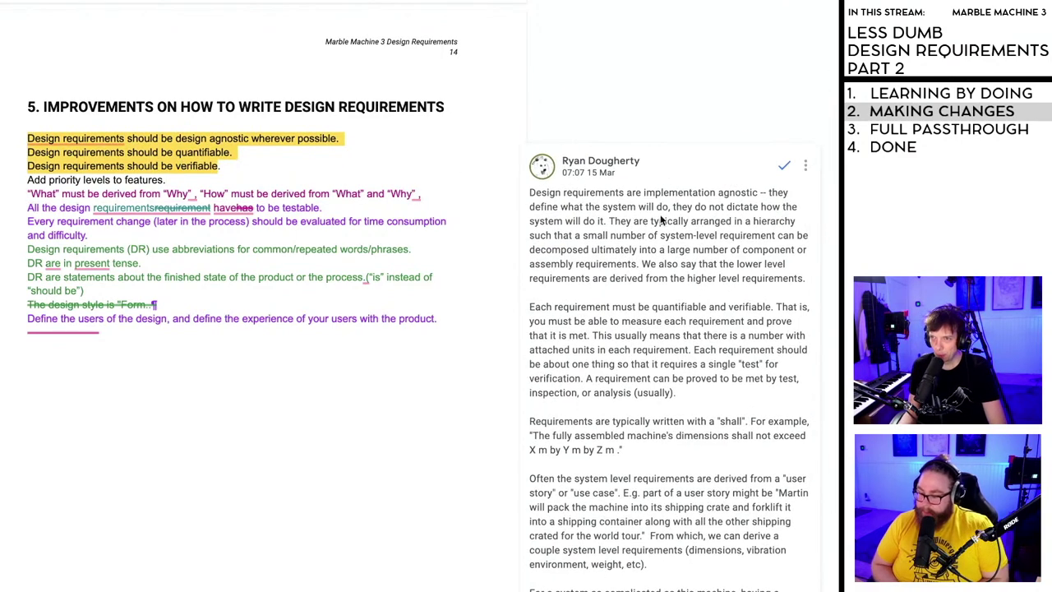
scroll(649, 197, "down", 1)
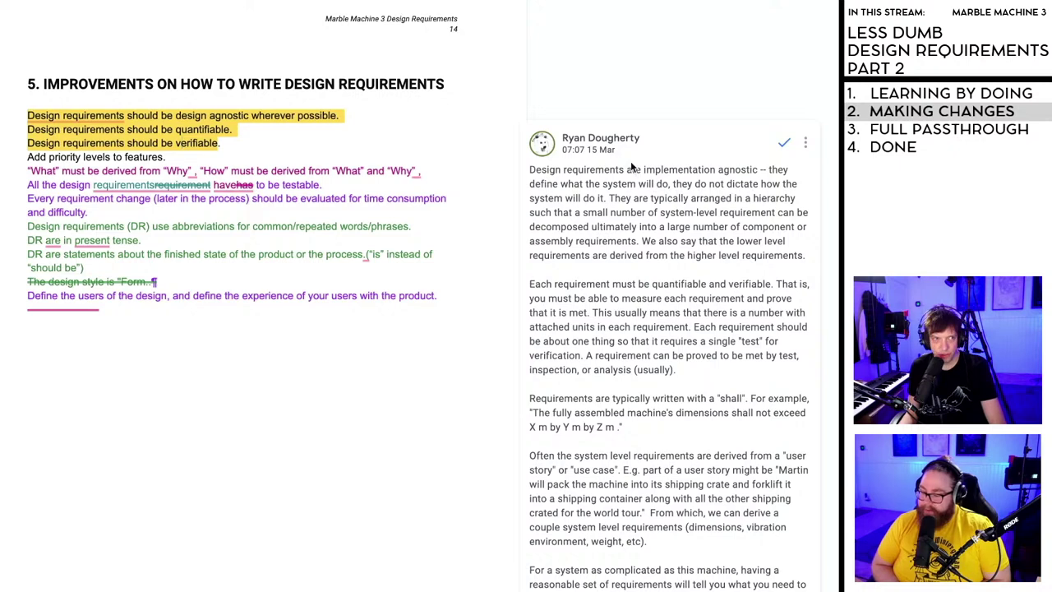
scroll(635, 175, "down", 1)
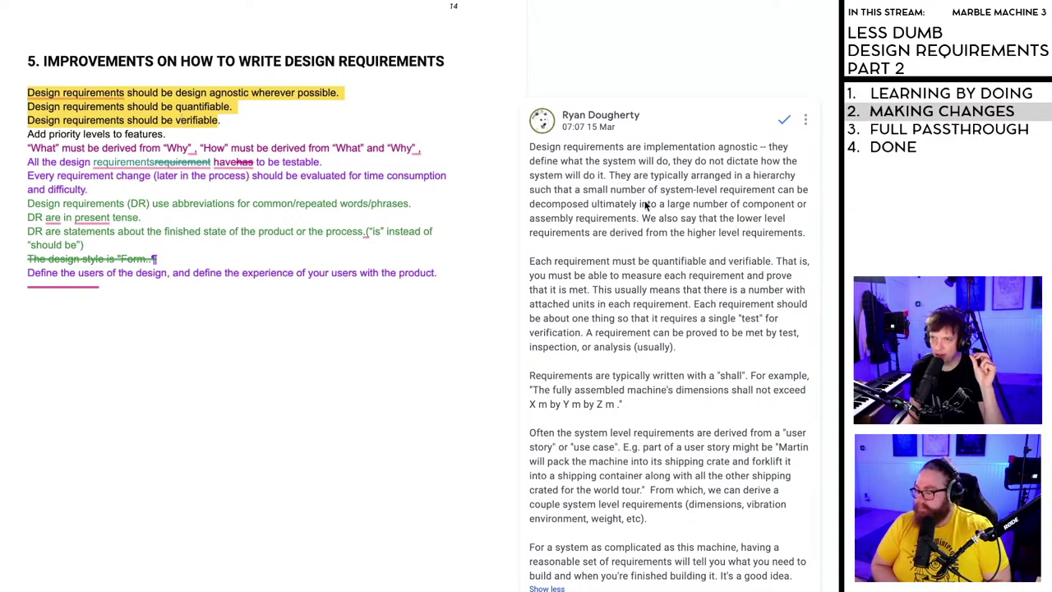
scroll(646, 205, "down", 1)
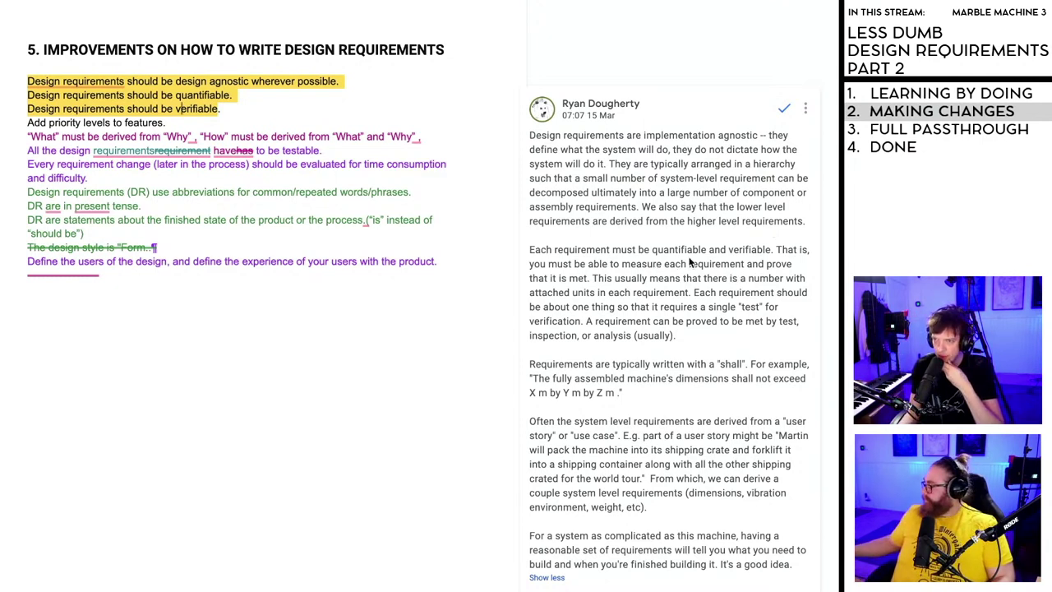
scroll(688, 262, "down", 1)
scroll(689, 261, "down", 1)
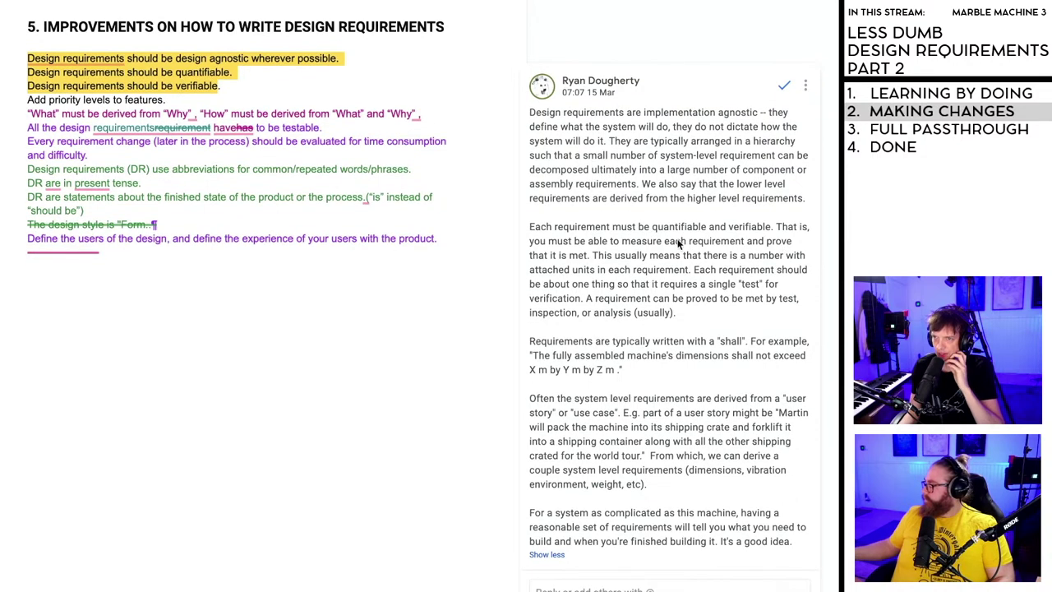
scroll(681, 241, "down", 1)
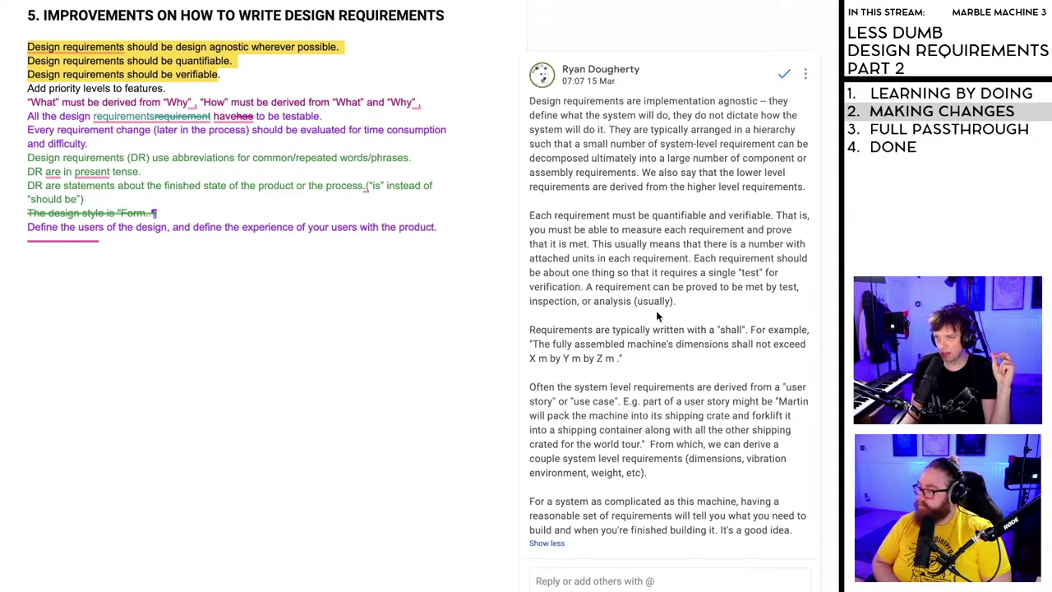
scroll(630, 334, "down", 1)
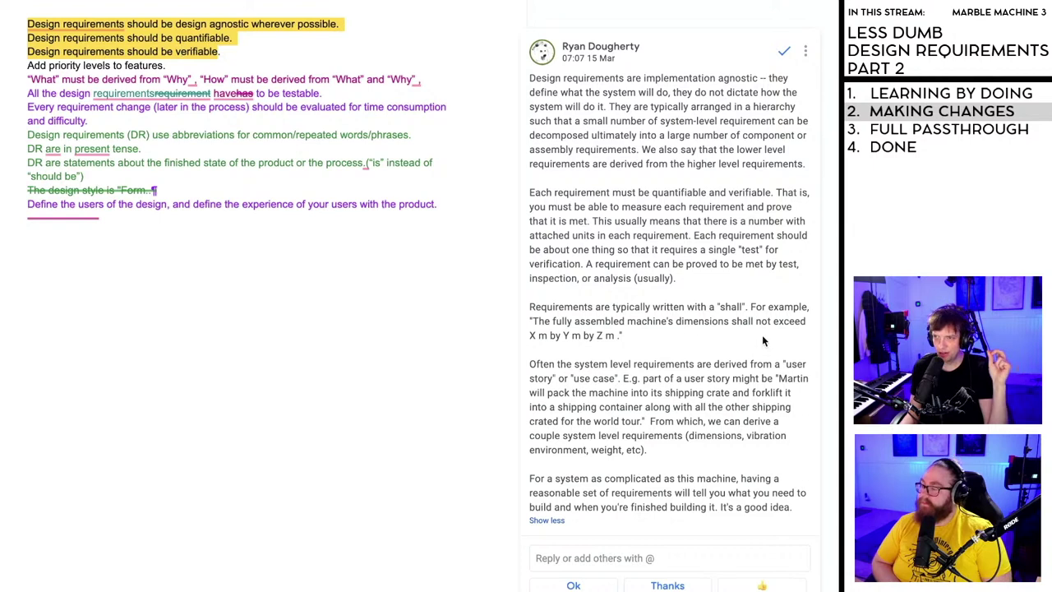
scroll(615, 340, "down", 1)
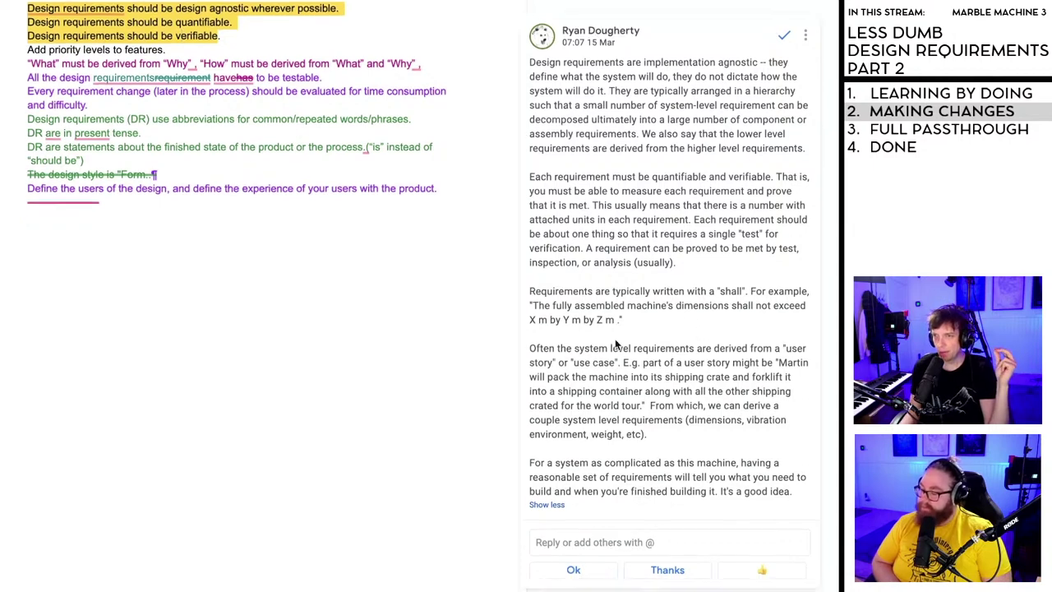
scroll(615, 345, "down", 1)
scroll(622, 348, "down", 2)
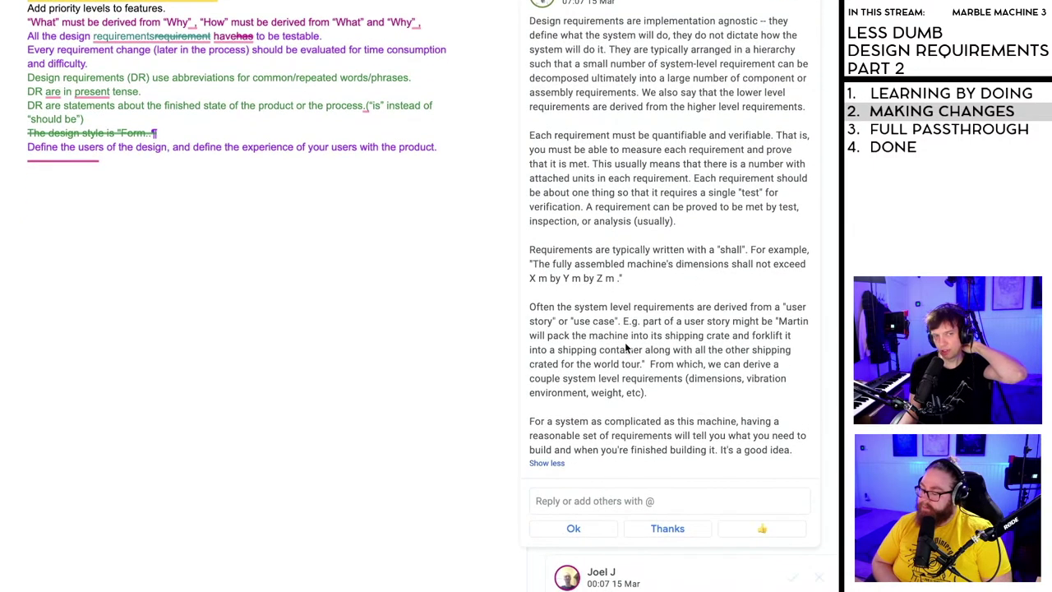
scroll(626, 345, "down", 1)
scroll(657, 329, "down", 1)
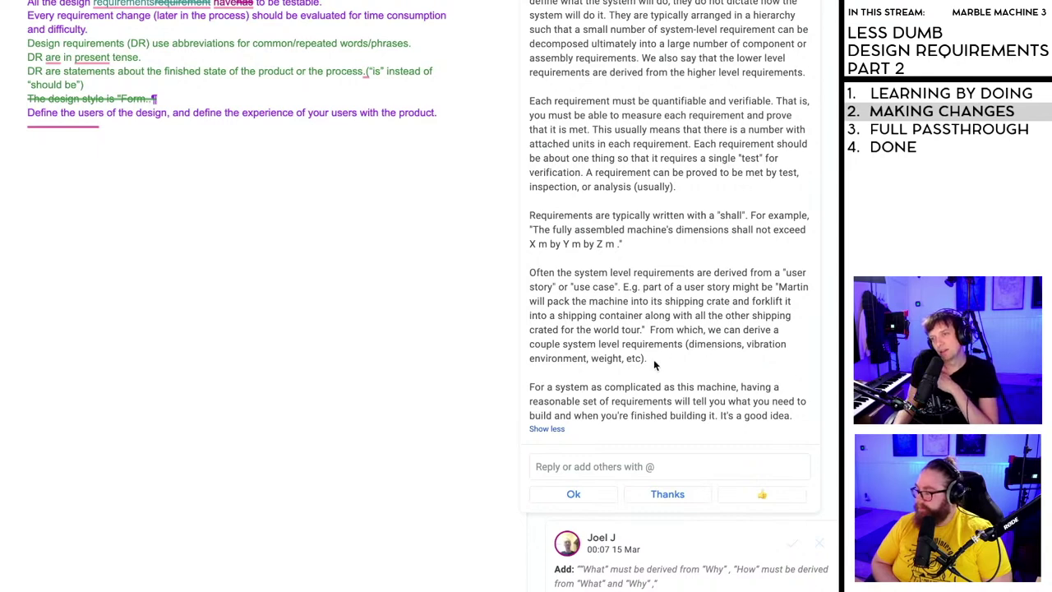
scroll(657, 361, "up", 3)
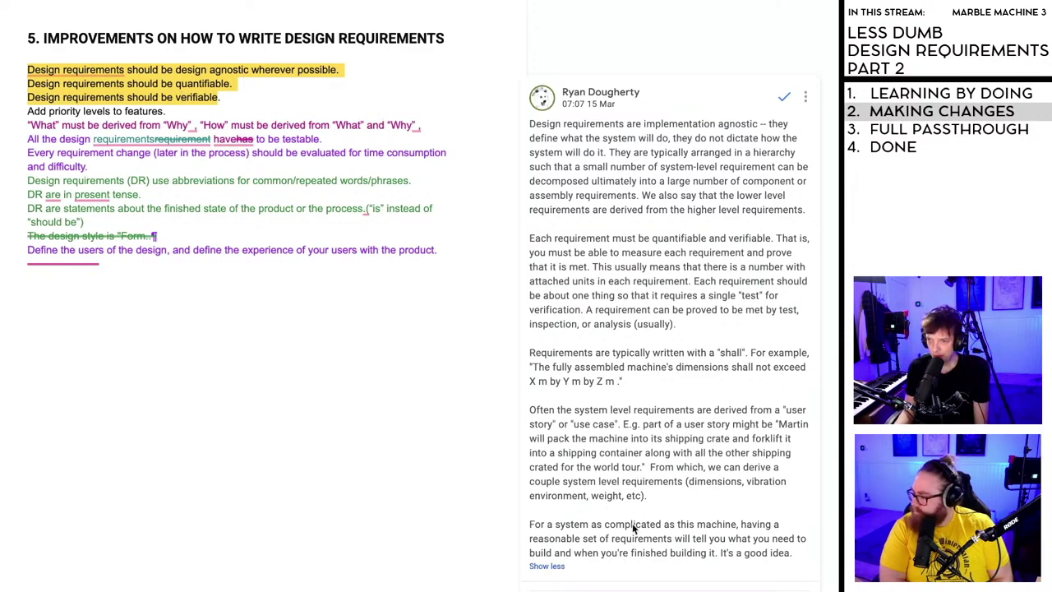
scroll(632, 522, "down", 2)
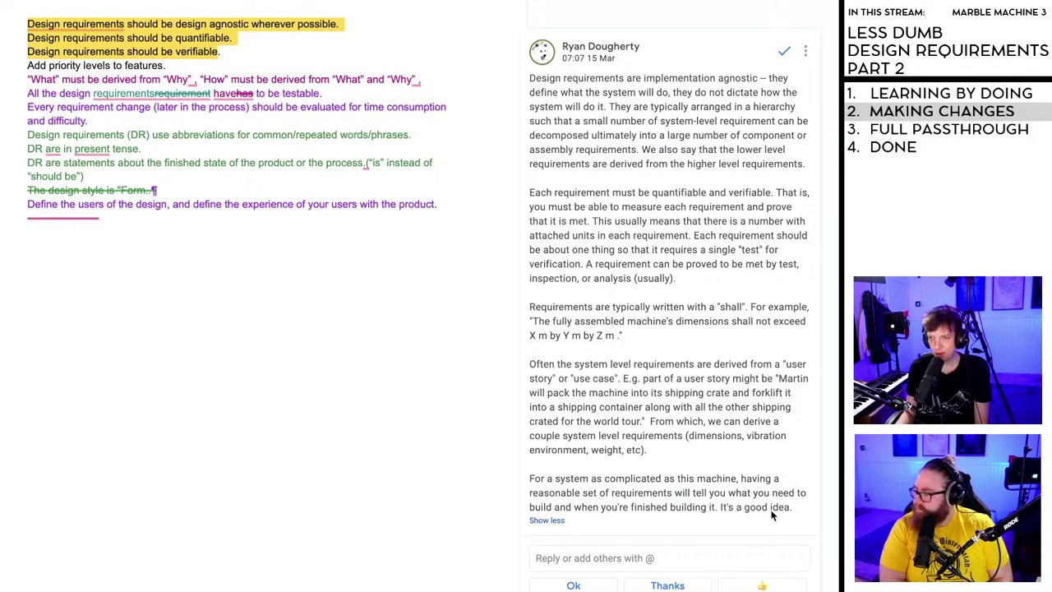
scroll(771, 516, "up", 1)
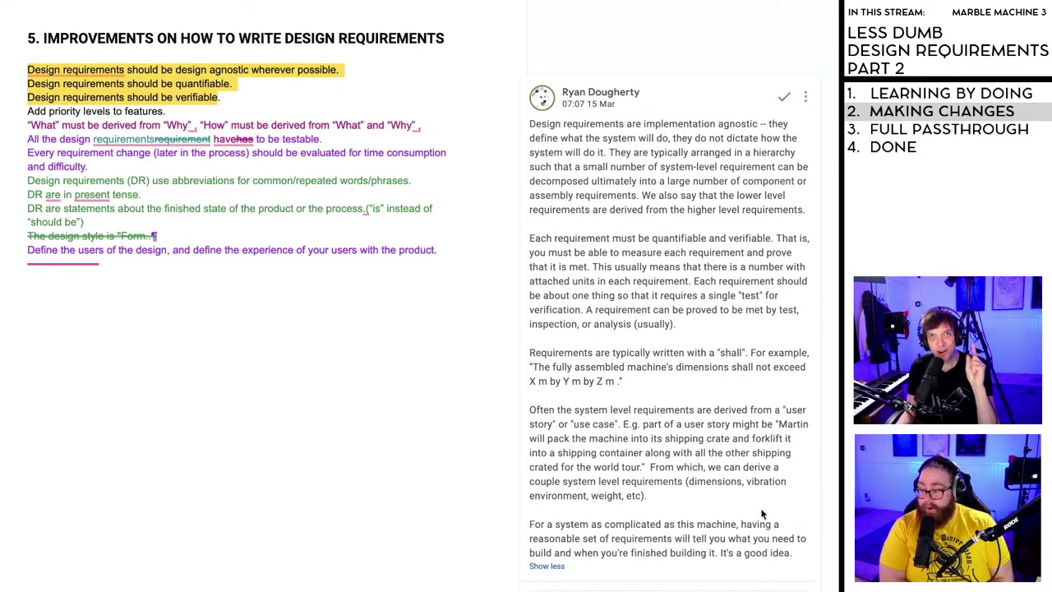
scroll(752, 503, "down", 1)
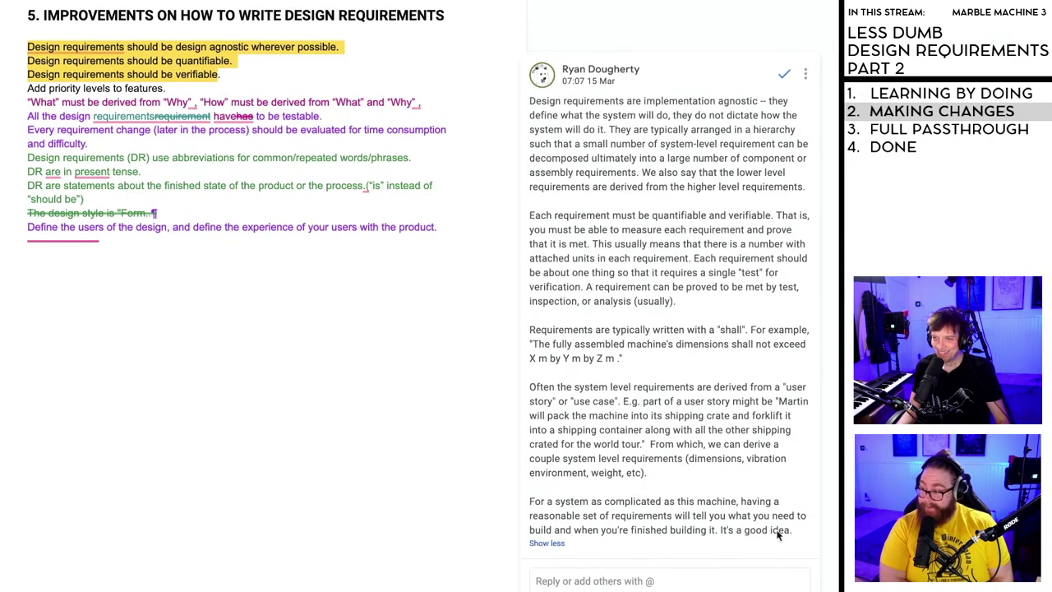
- Draft a reply thanking the reviewer as 'extremely helpful… hall of fame level', correcting 'GRETZJY'
left_click_drag(790, 530, 531, 102)
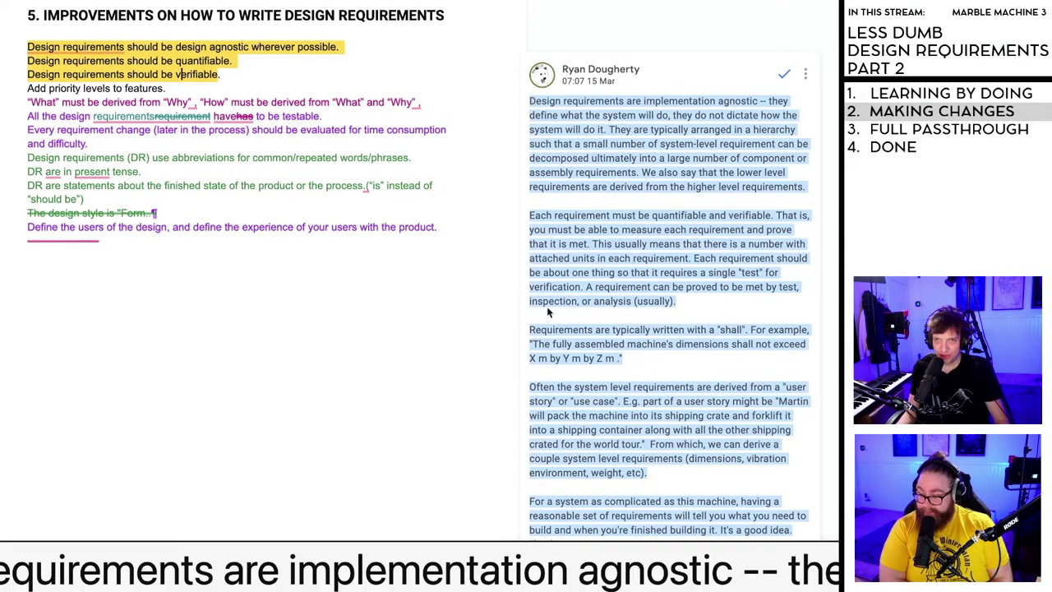
key("Tab")
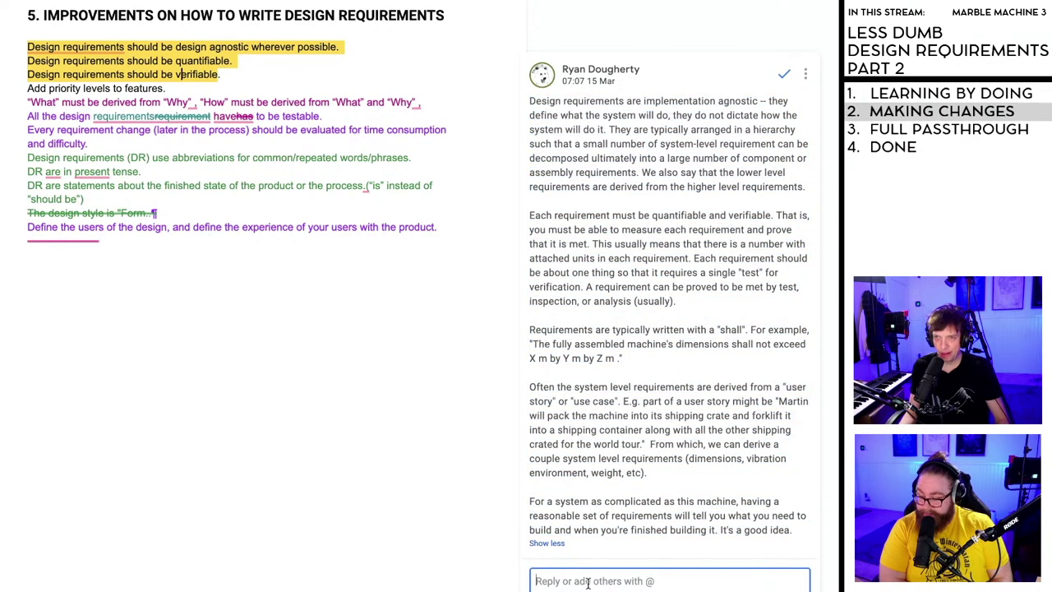
type("Ryan this")
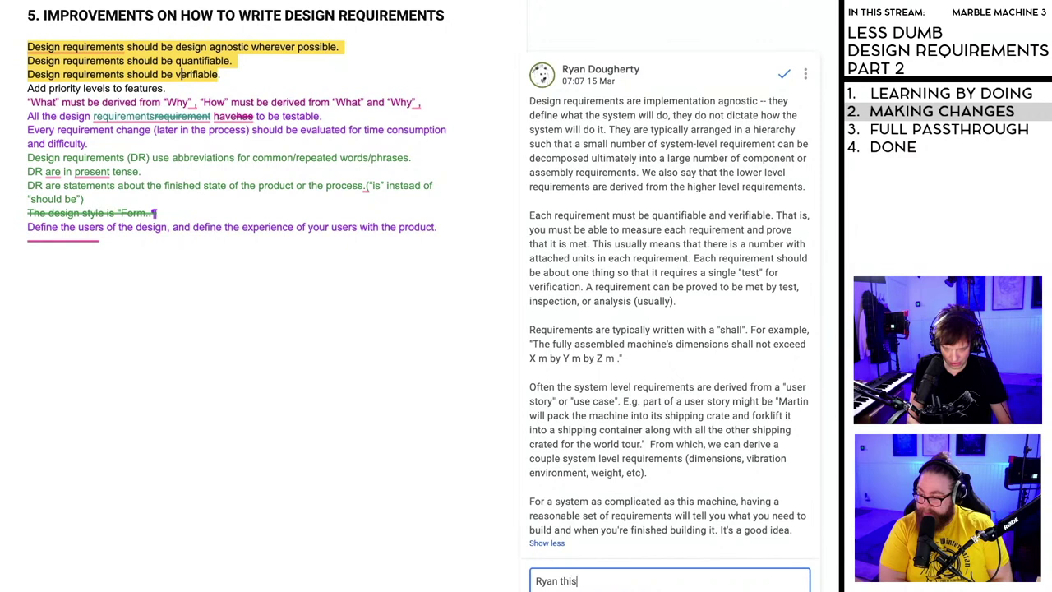
type(" was extremely helpful GRETZ")
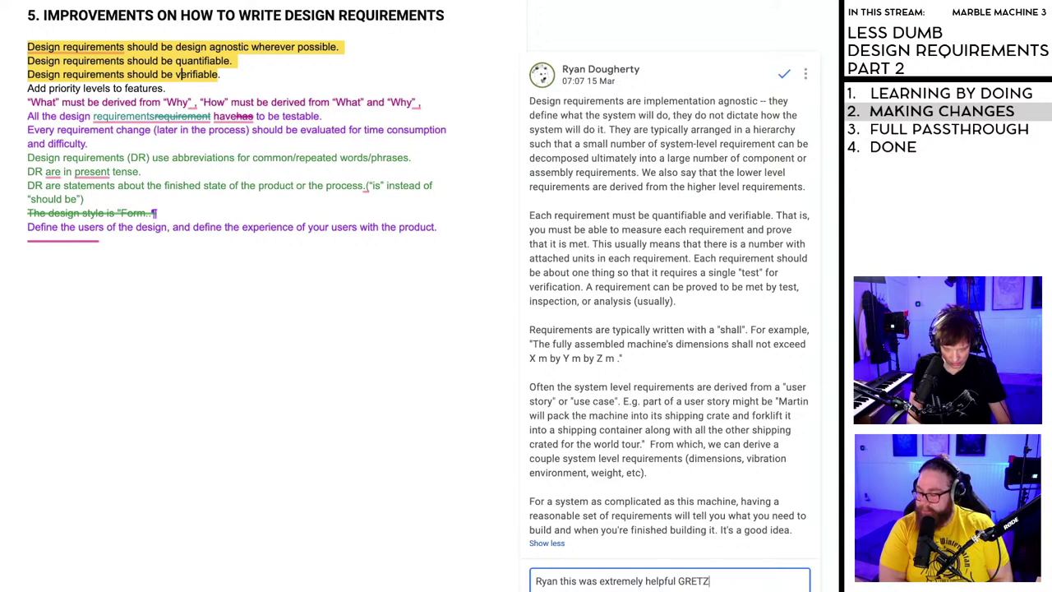
type("JY hall of fame level")
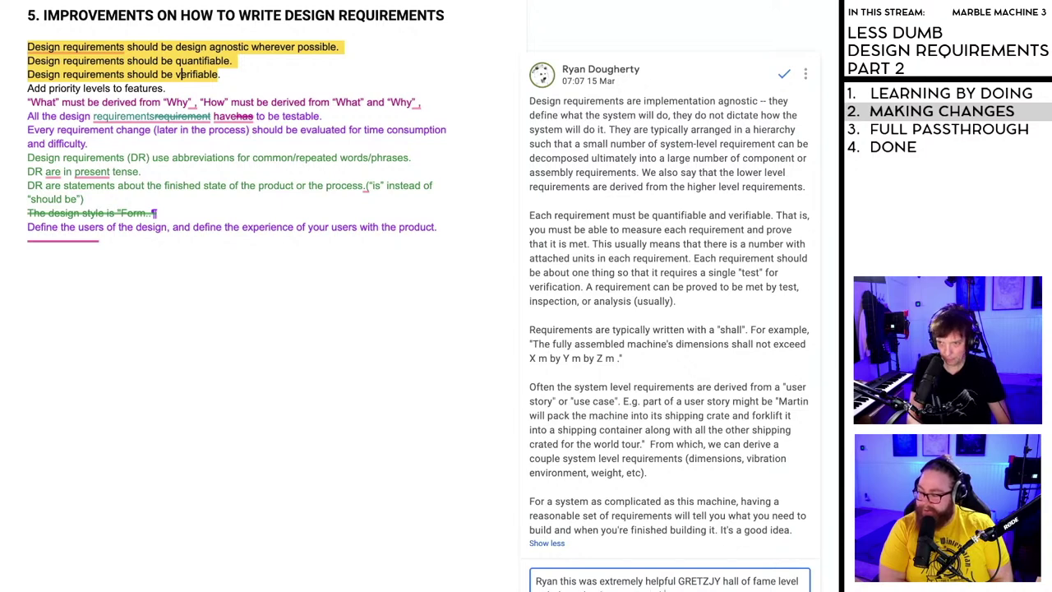
left_click_drag(715, 581, 686, 583)
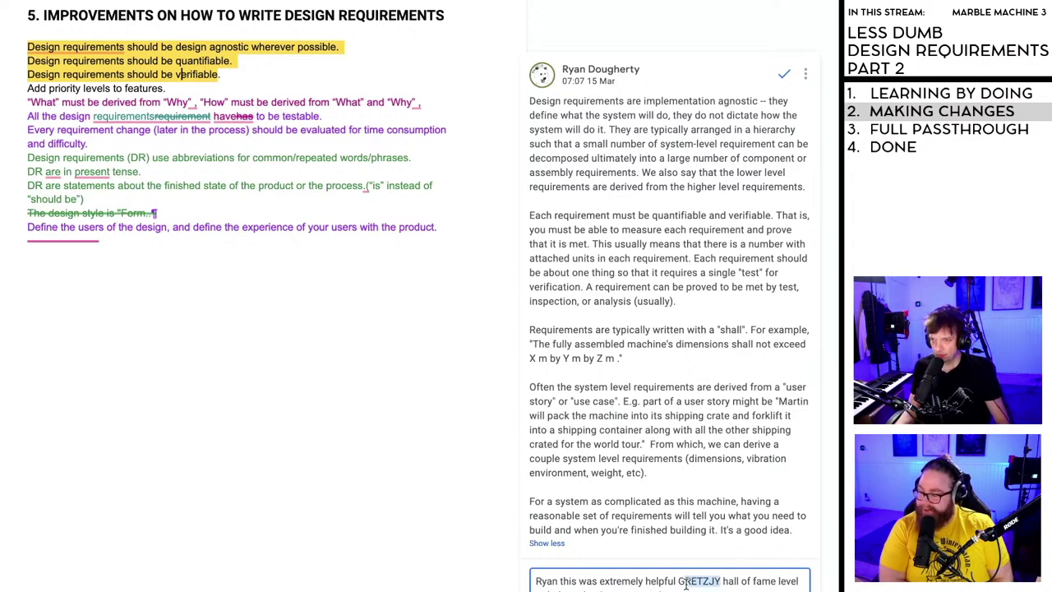
type("retzky")
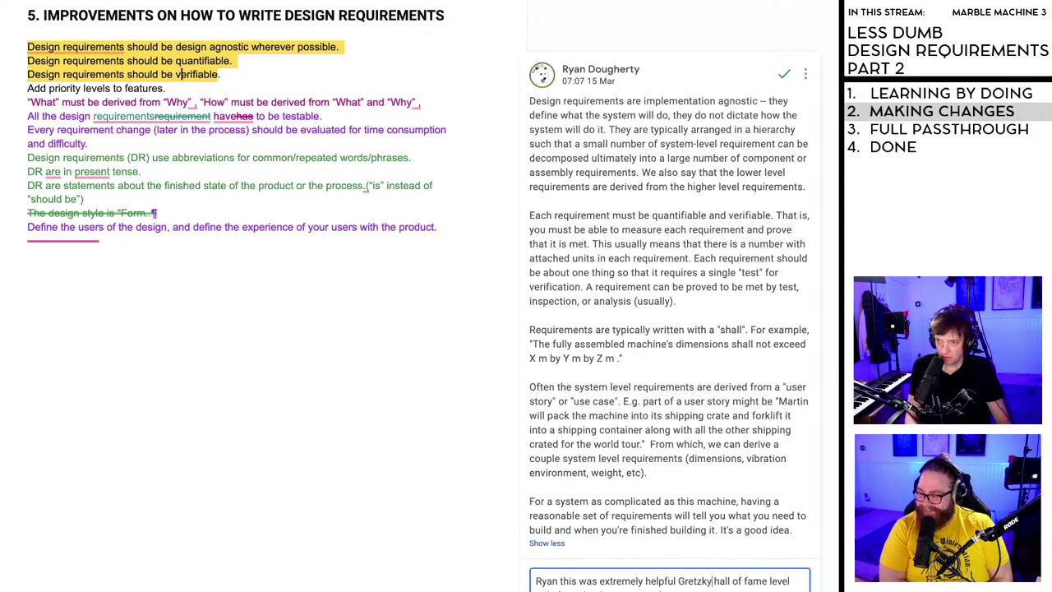
- Post the thank-you reply and copy the reviewer's full explanation from the comment
key("ctrl+Return")
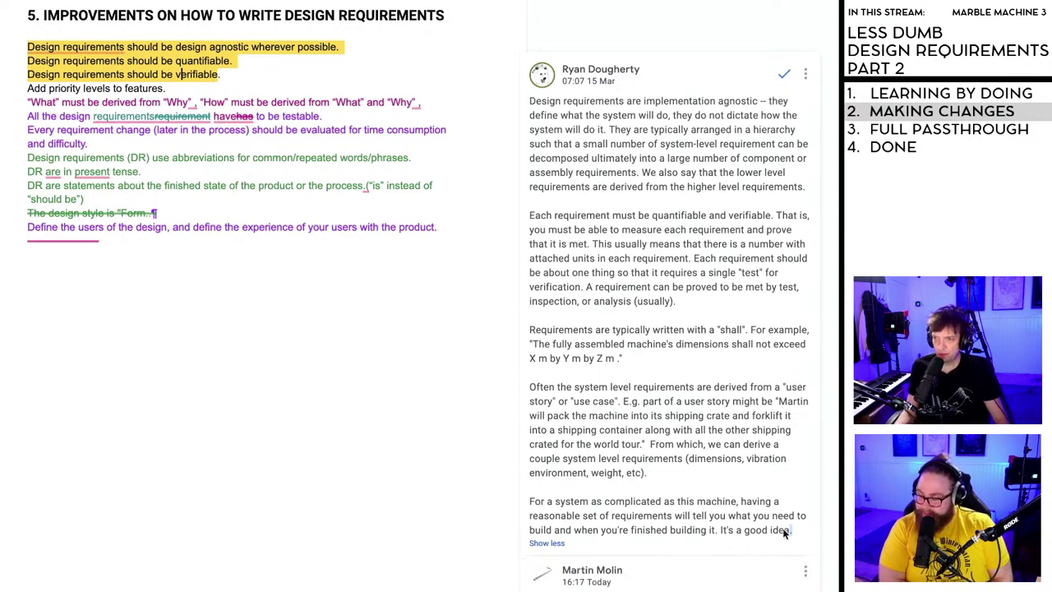
left_click_drag(794, 532, 531, 103)
key("ctrl+c")
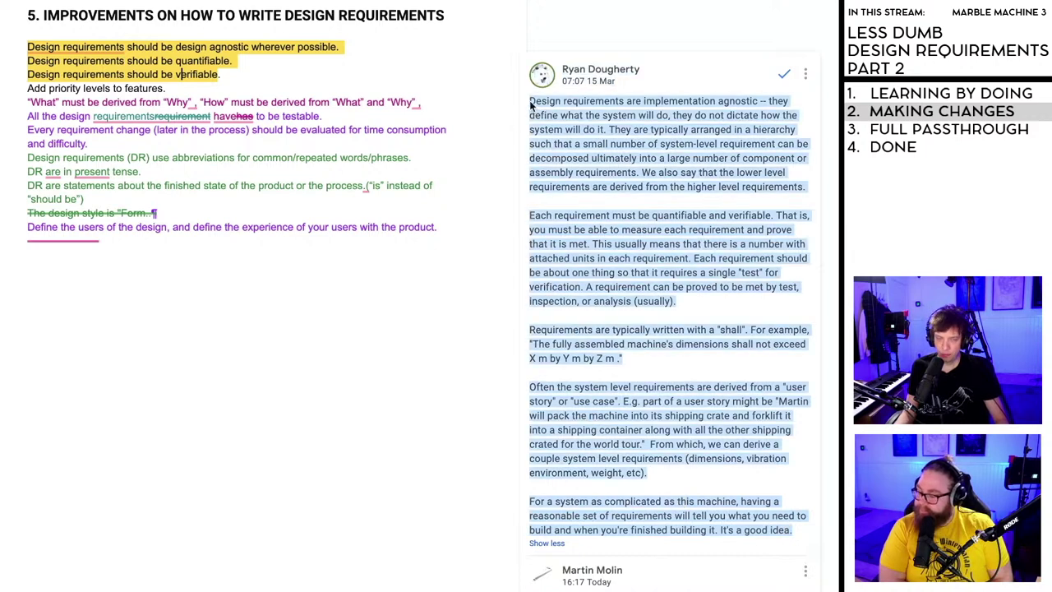
left_click(399, 276)
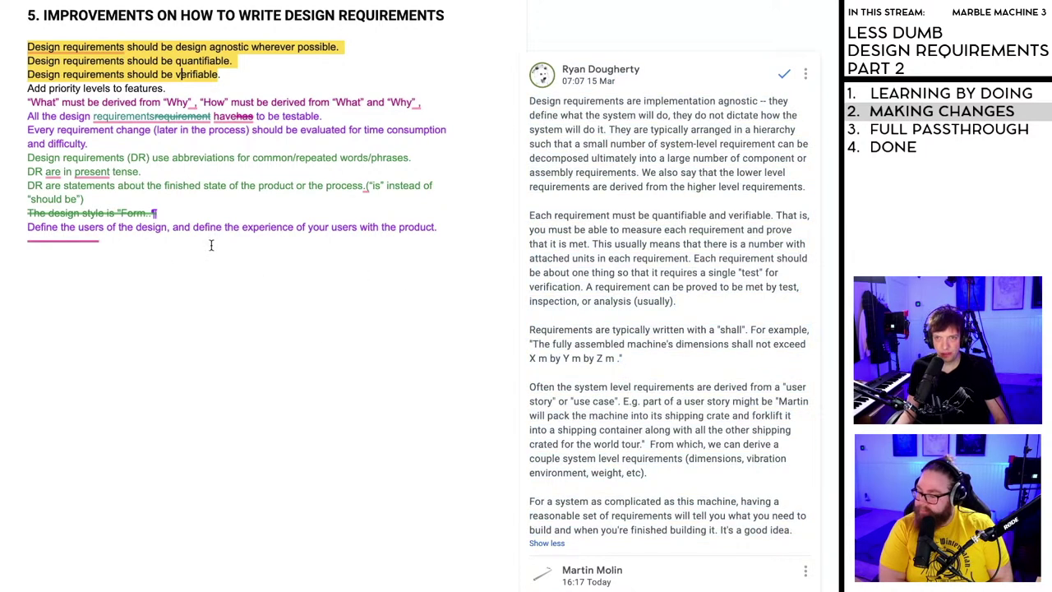
- Paste the reviewer's explanation into section 5 after 'verifiable.', with blank lines around it
left_click(253, 76)
key("Return")
key("Return")
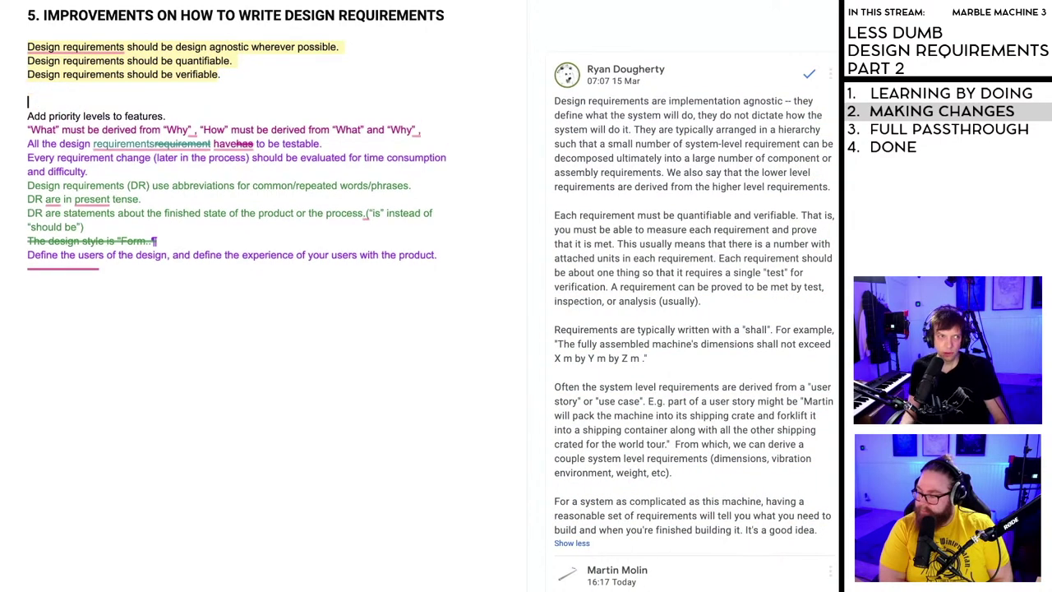
scroll(242, 134, "up", 1)
scroll(143, 133, "up", 1)
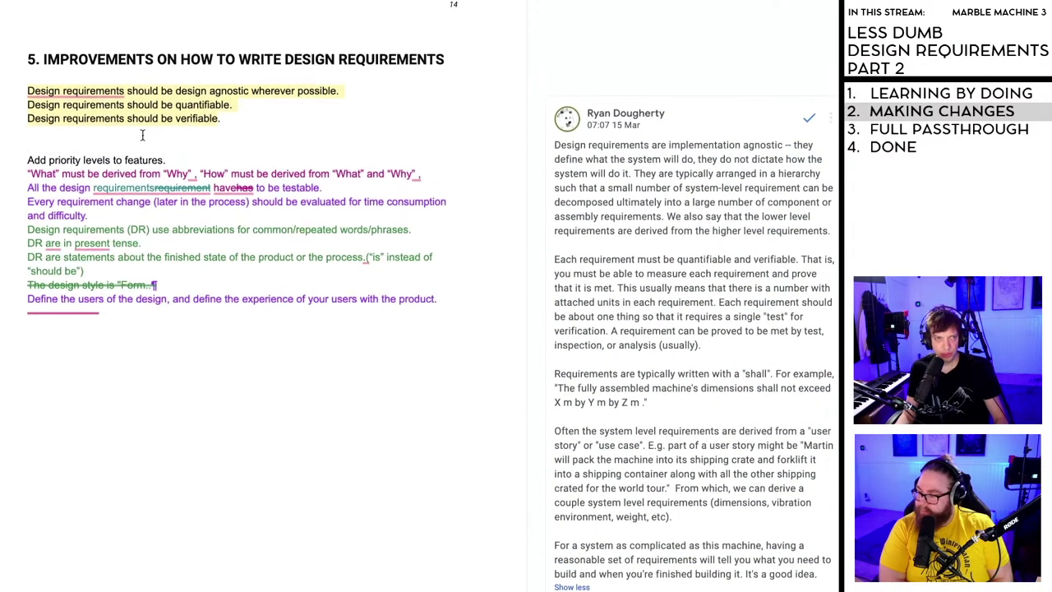
key("ctrl+v")
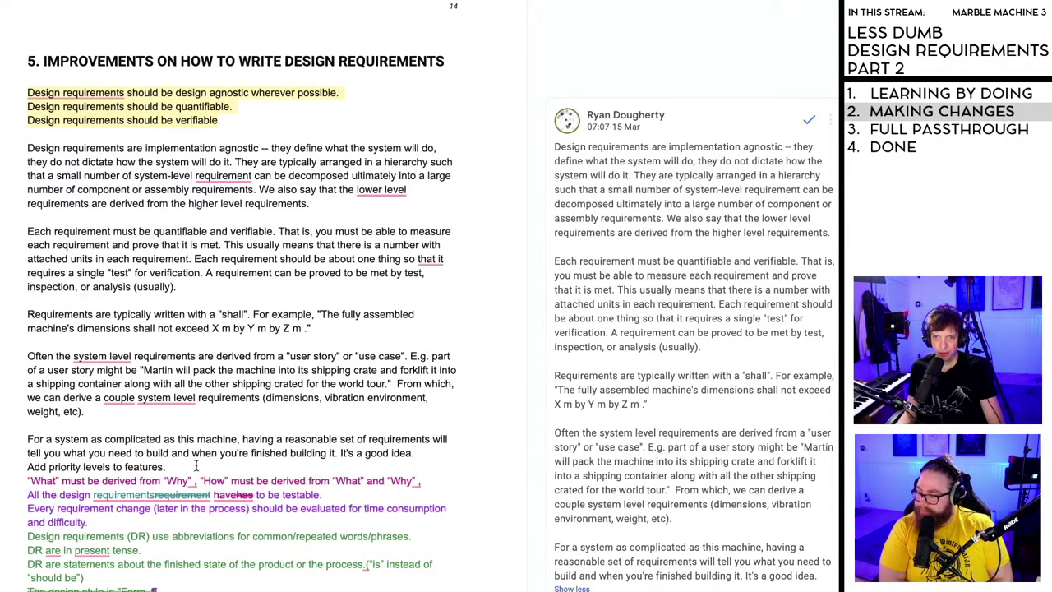
key("Return")
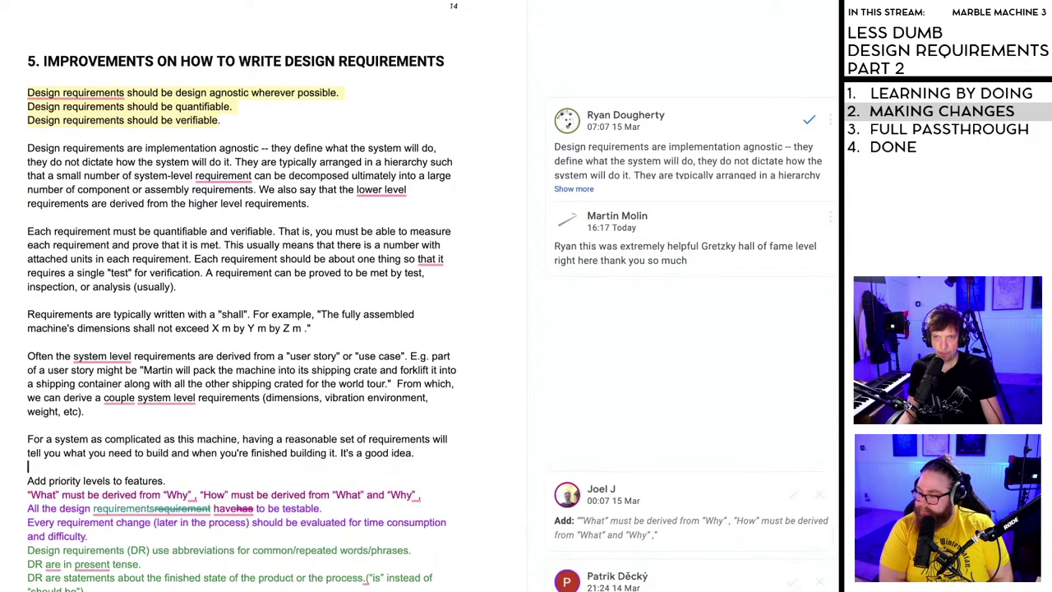
key("Return")
- Bring up the suggested 'What must be derived' line and review the section
scroll(341, 457, "up", 1)
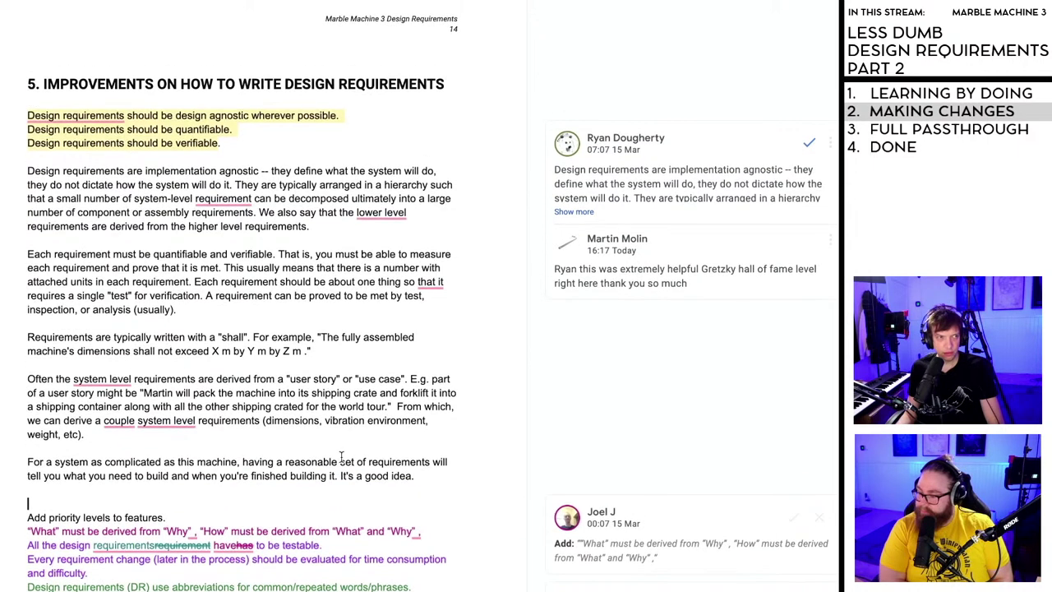
scroll(341, 457, "down", 1)
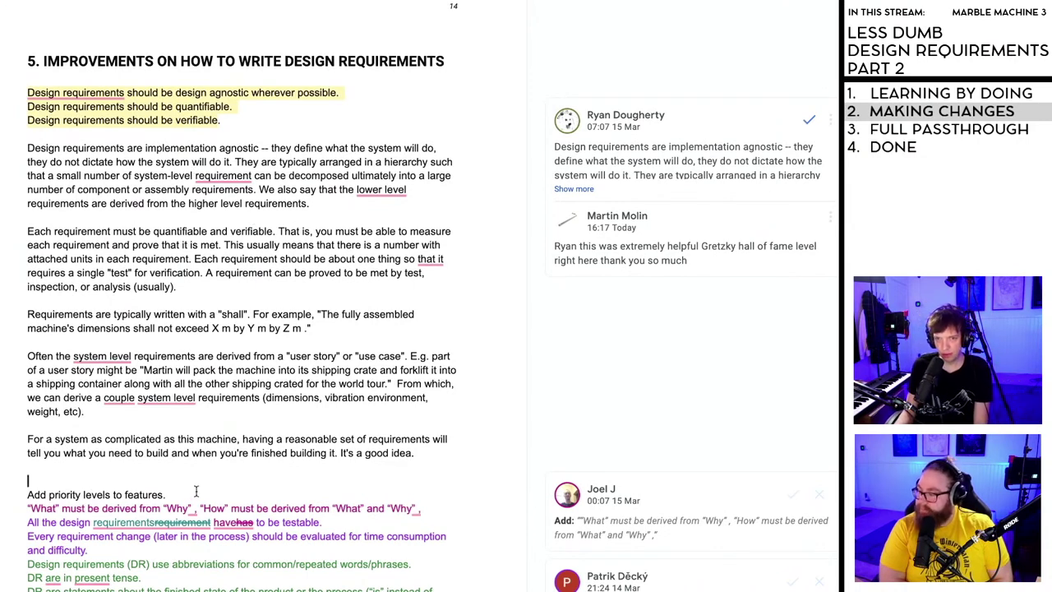
scroll(195, 491, "down", 1)
left_click(101, 500)
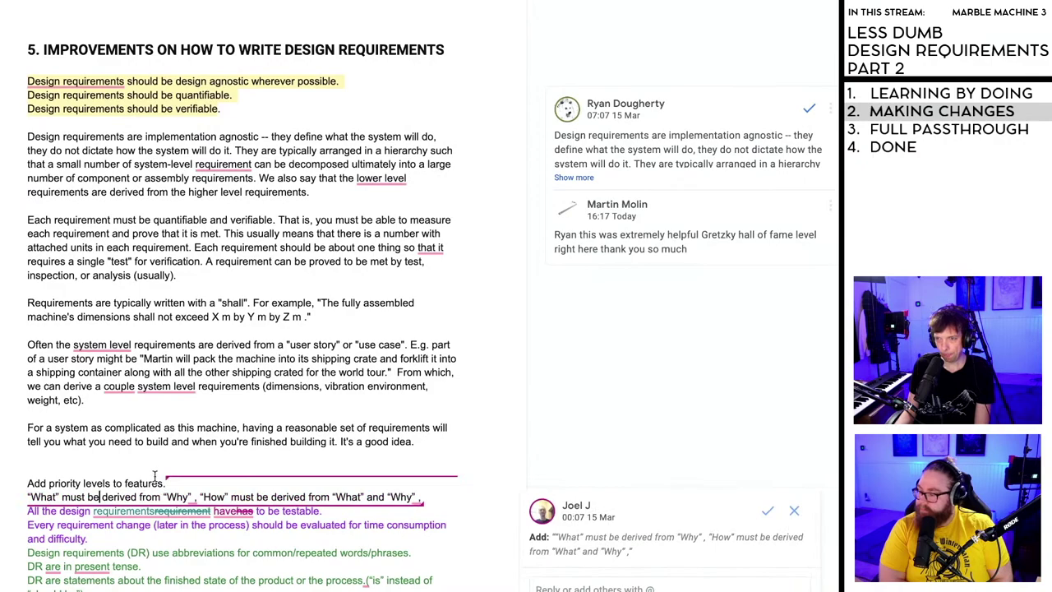
scroll(669, 566, "down", 10)
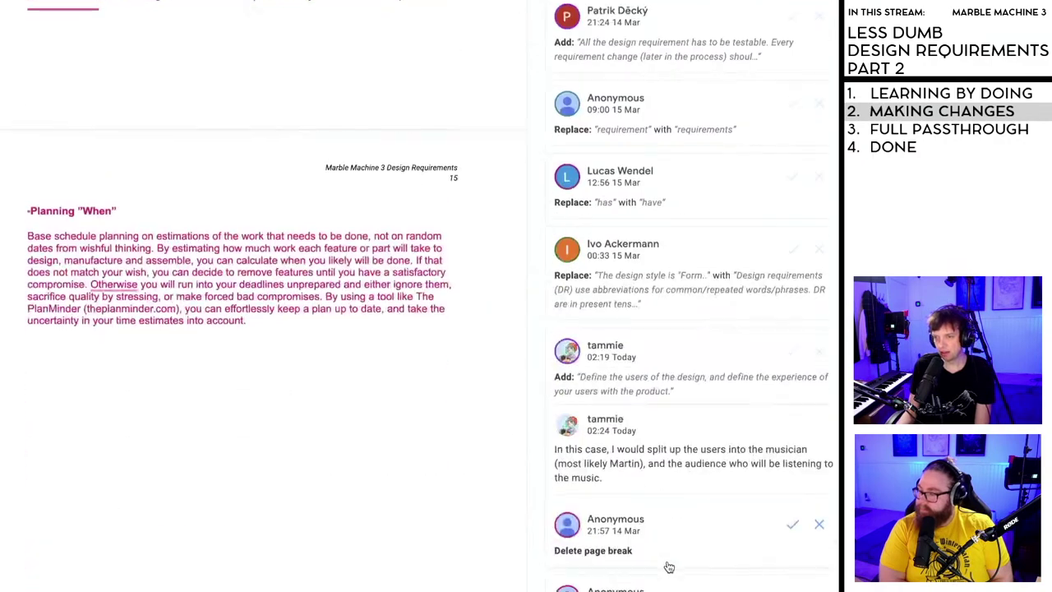
scroll(669, 566, "up", 10)
scroll(261, 491, "up", 3)
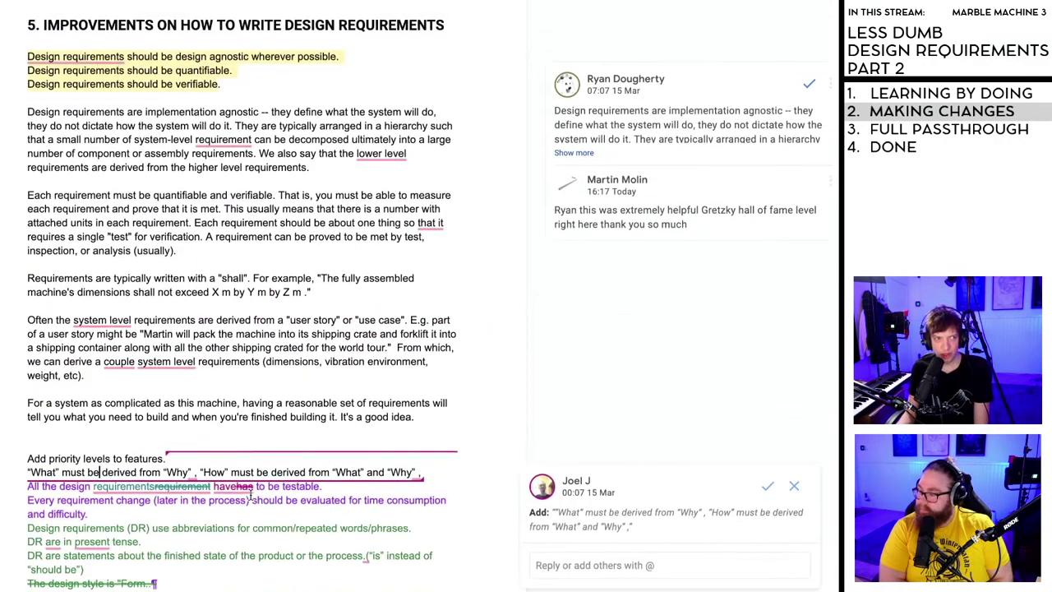
scroll(250, 492, "up", 1)
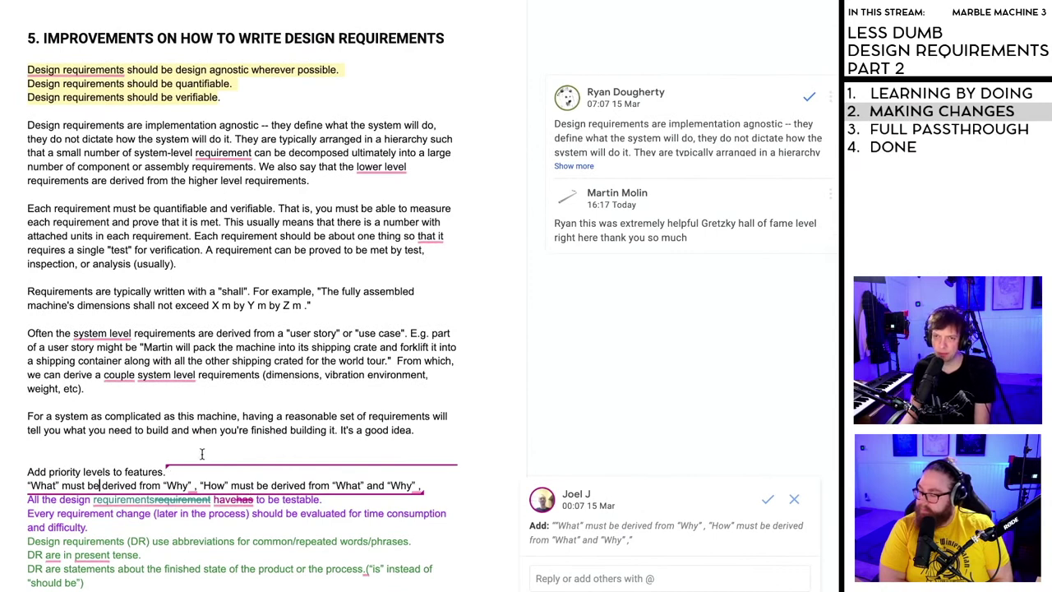
scroll(210, 447, "down", 1)
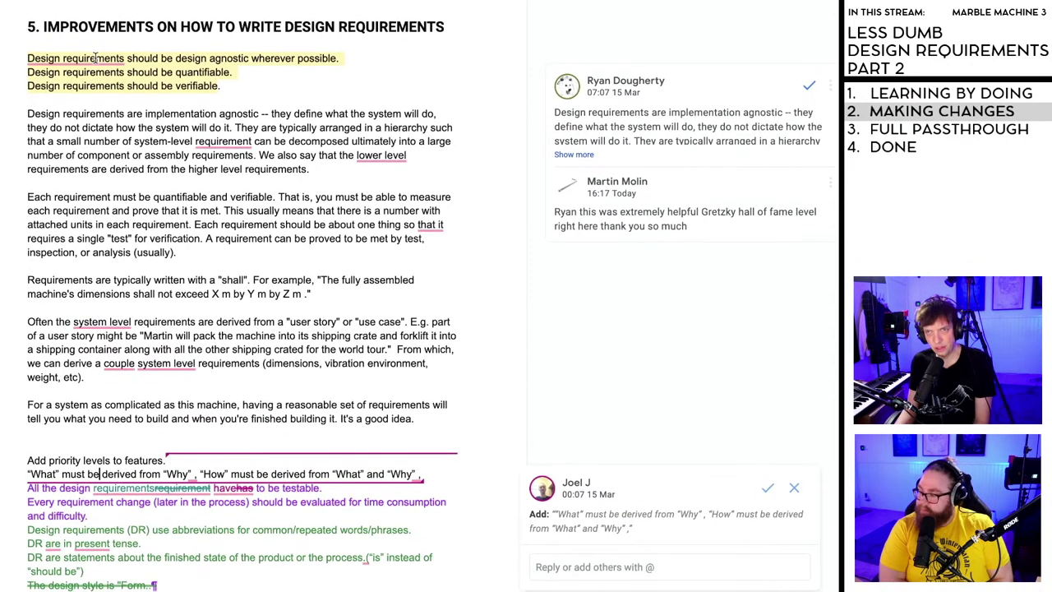
- Resolve the reviewer's comment and accept the redundancy fix for 'Design requirements'
left_click(112, 85)
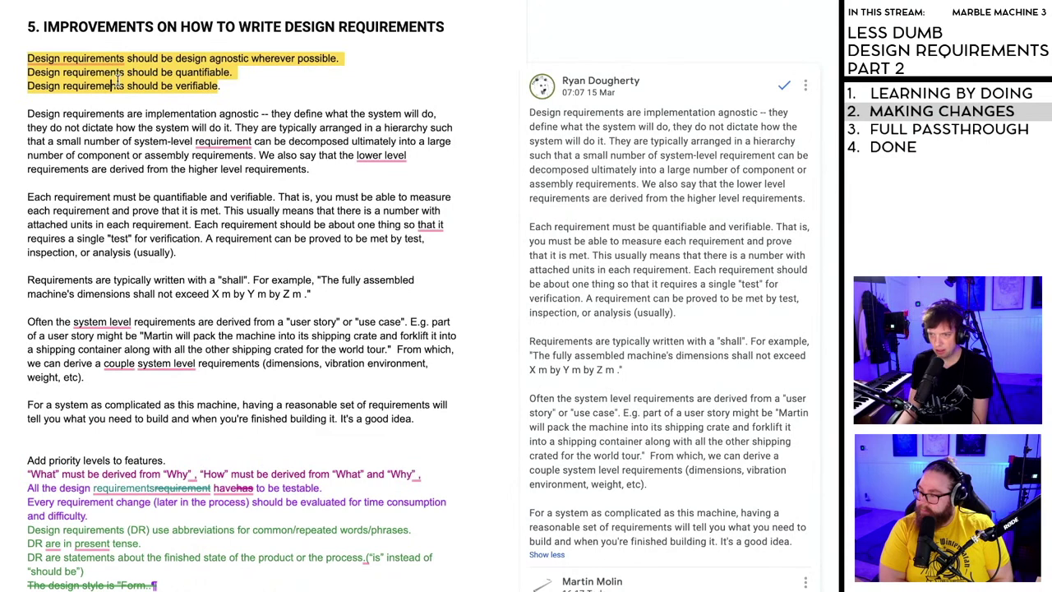
left_click(784, 85)
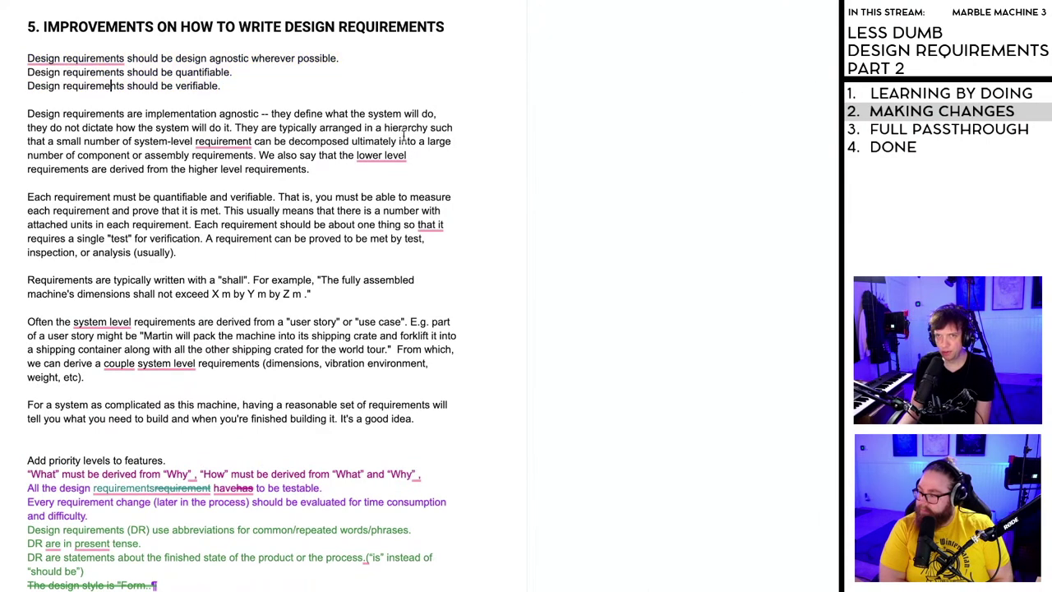
mouse_move(75, 59)
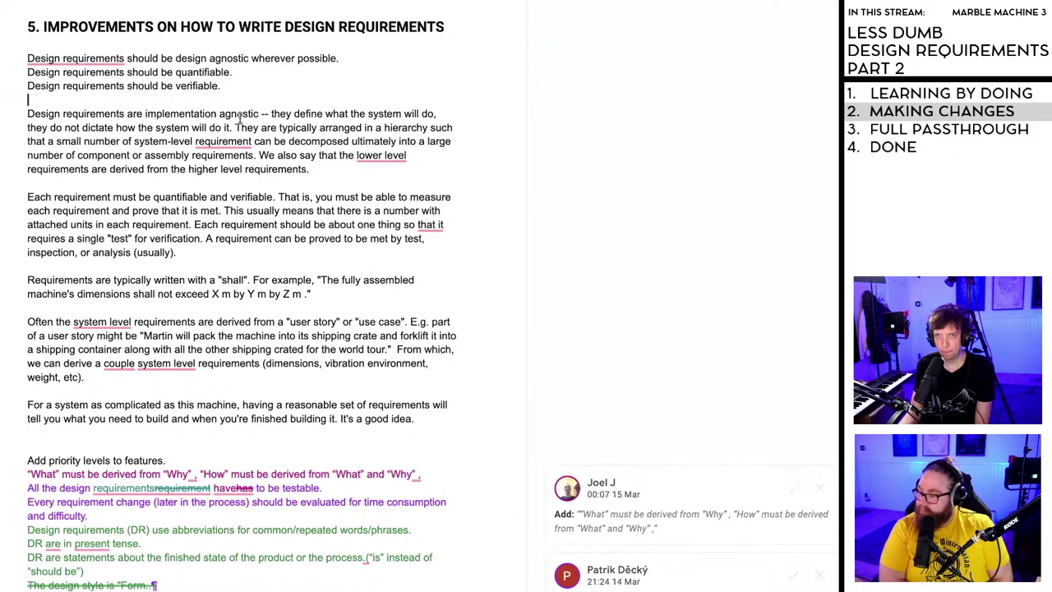
left_click(85, 59)
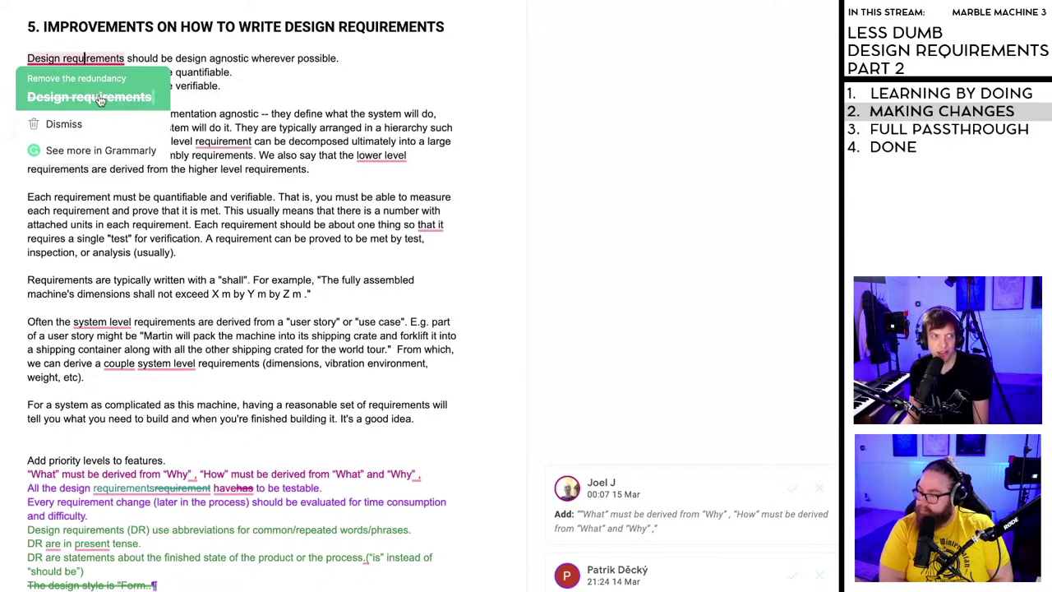
left_click(82, 106)
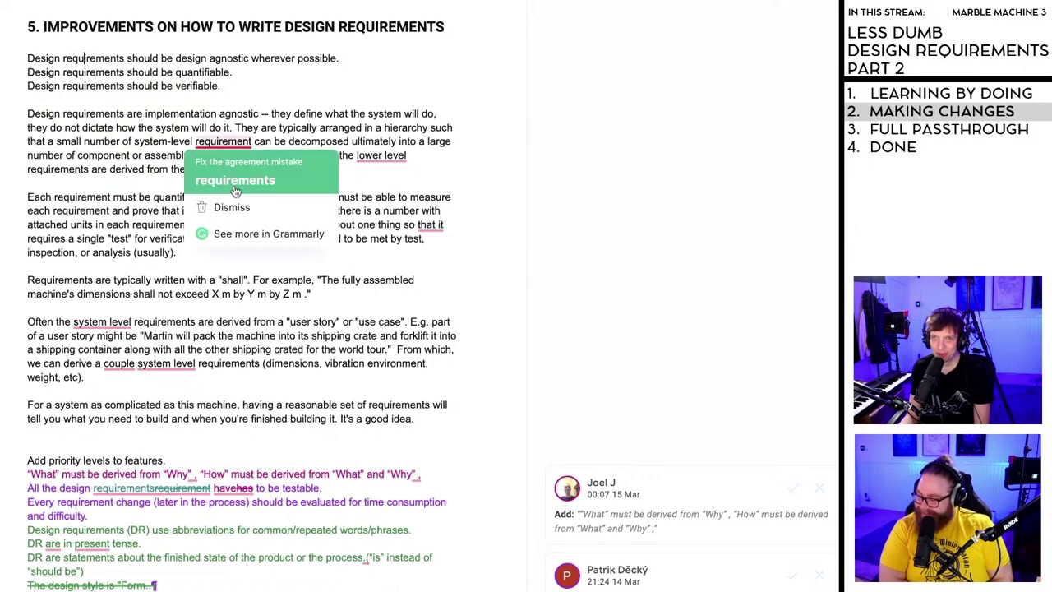
- Apply the grammar fixes: 'lower-level', drop the extra 'that', and 'higher-level'
left_click(380, 155)
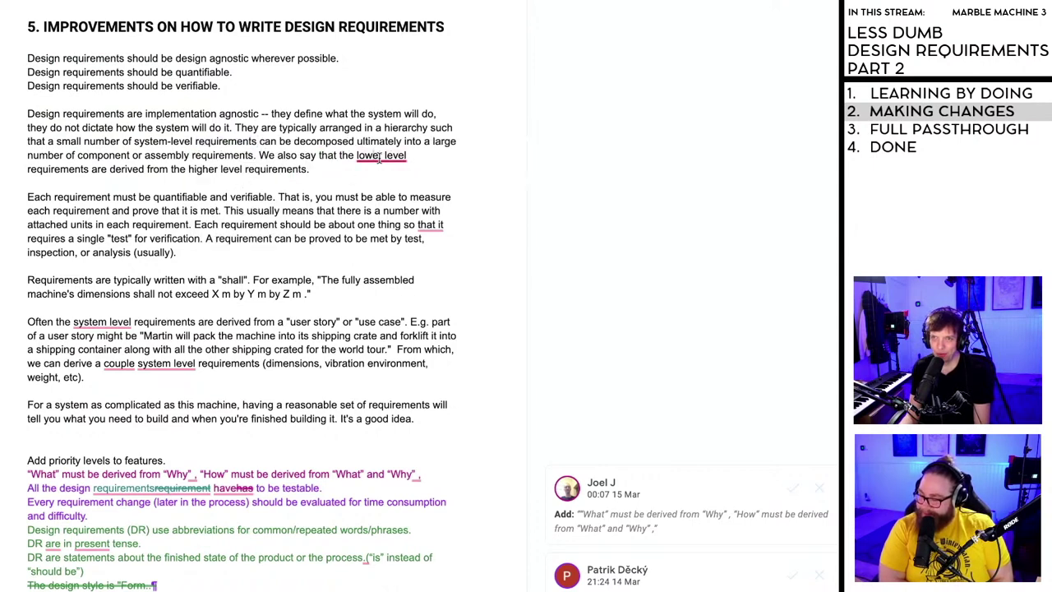
left_click(380, 189)
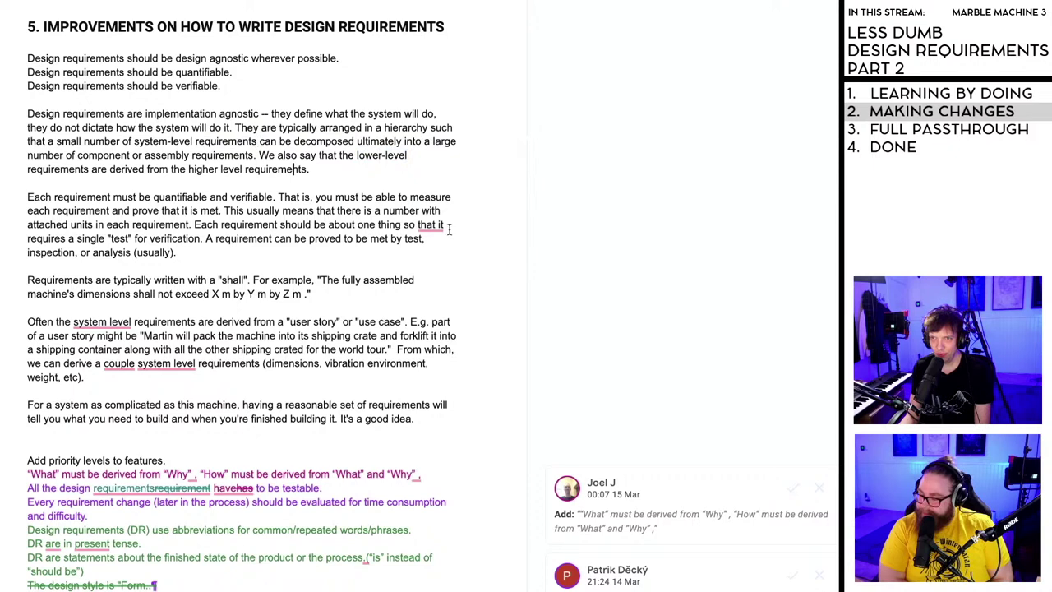
mouse_move(433, 225)
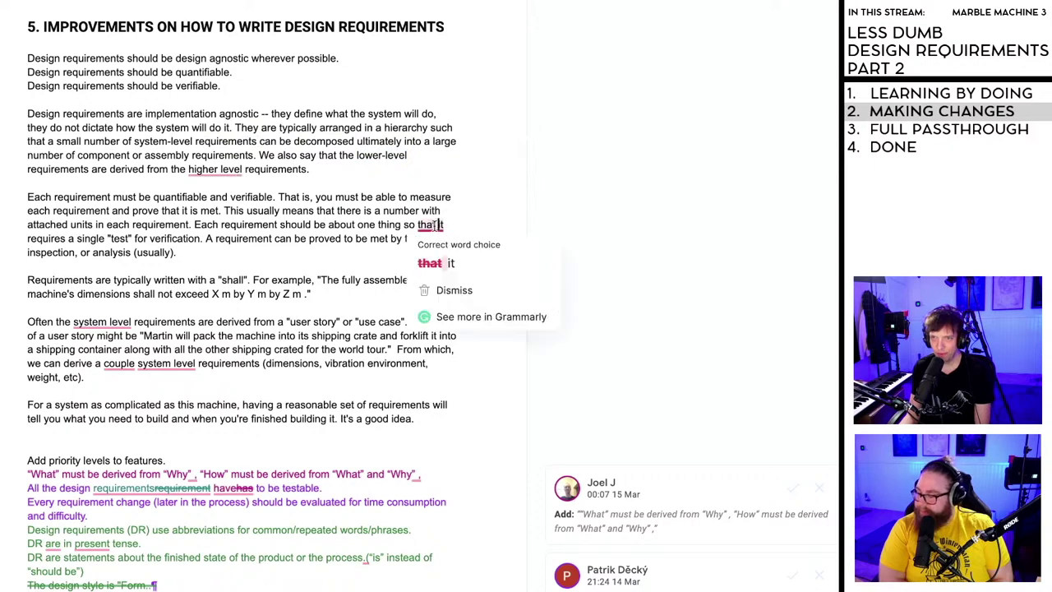
left_click(433, 263)
mouse_move(209, 169)
left_click(215, 209)
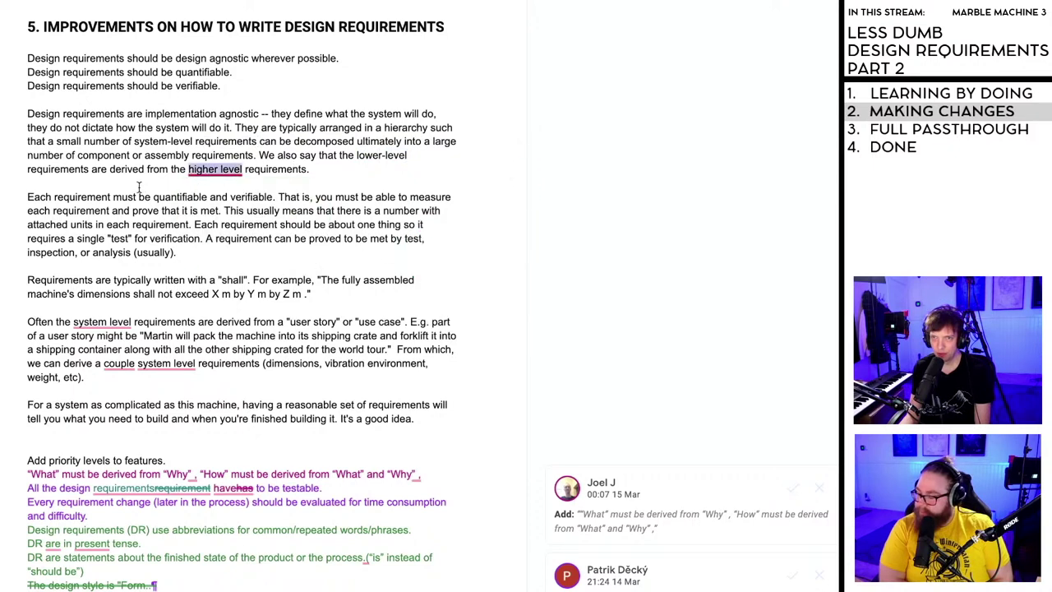
- Review section 5's body and open the suggested 'What must be derived' line
scroll(238, 351, "down", 3)
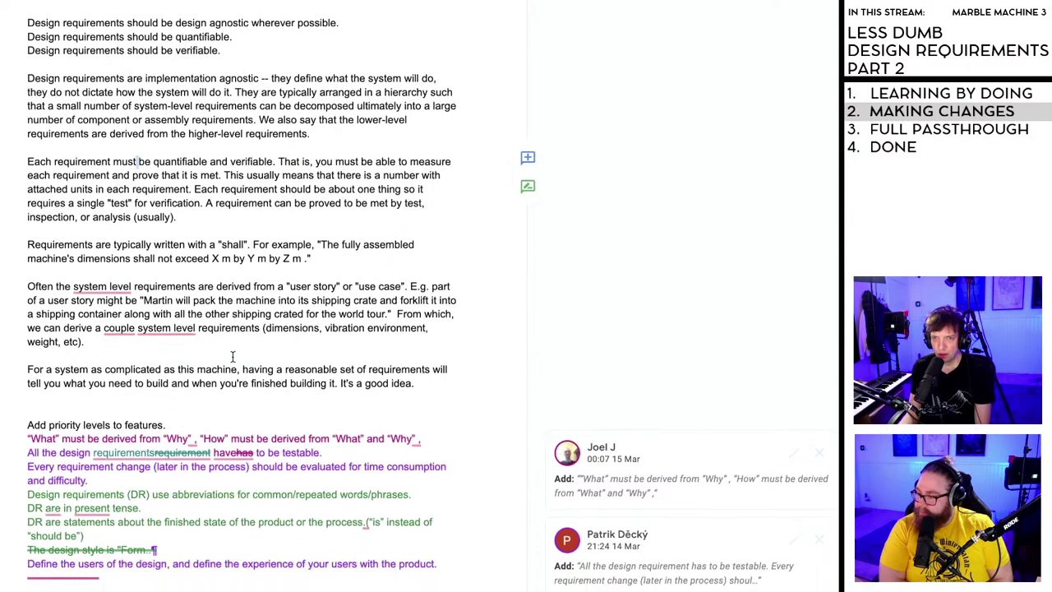
scroll(240, 349, "up", 3)
scroll(242, 345, "up", 2)
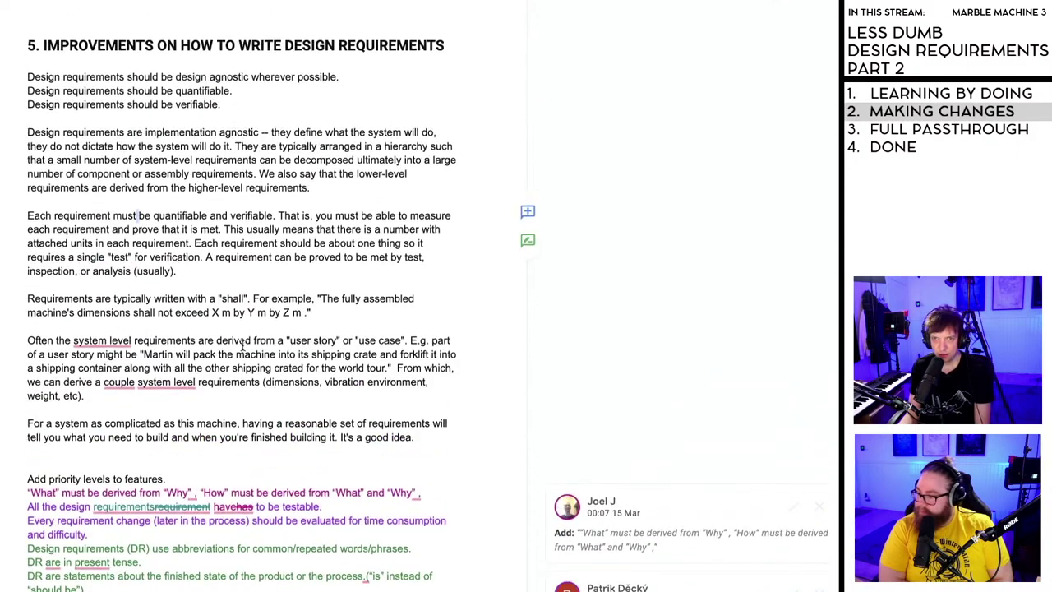
left_click_drag(414, 476, 22, 121)
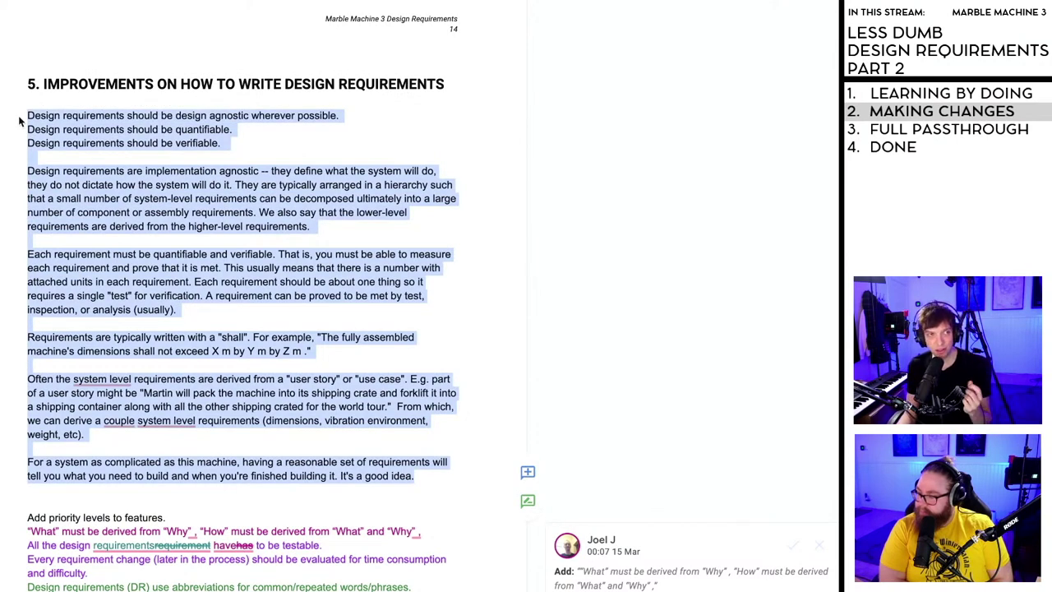
left_click(135, 189)
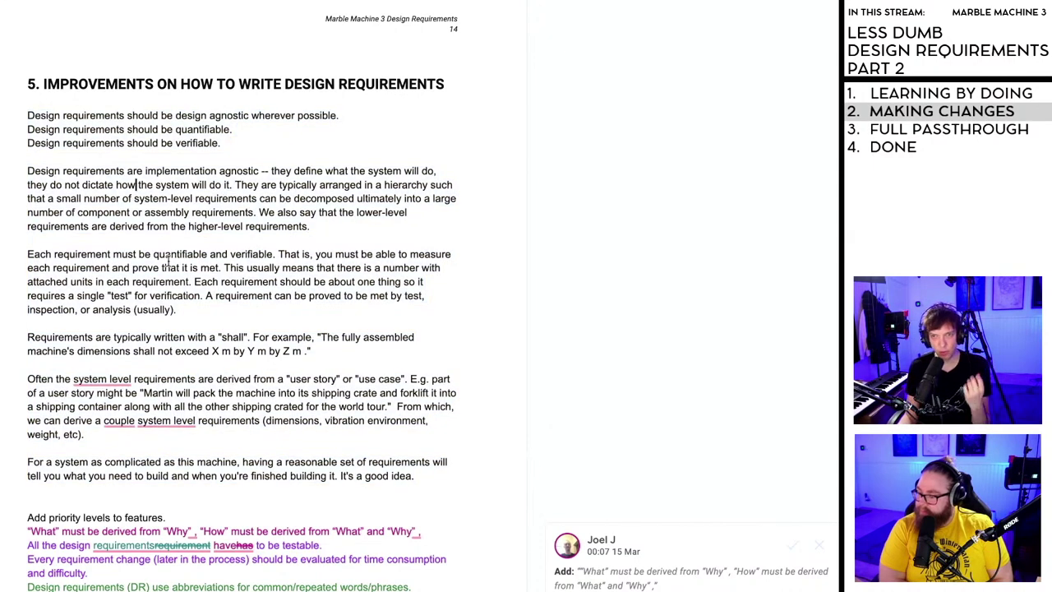
scroll(270, 406, "down", 3)
scroll(270, 407, "down", 4)
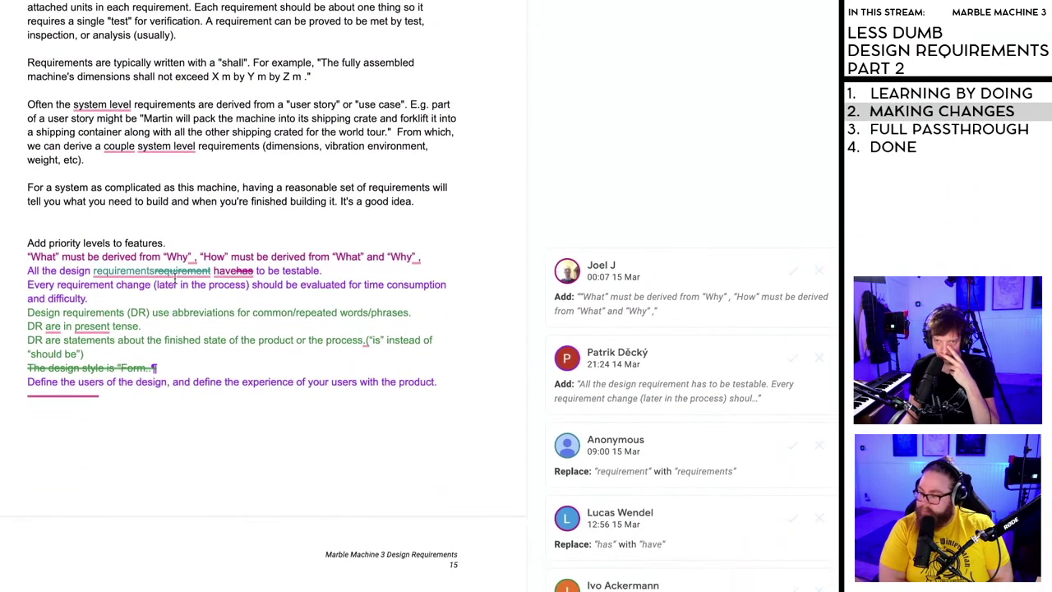
scroll(153, 247, "down", 1)
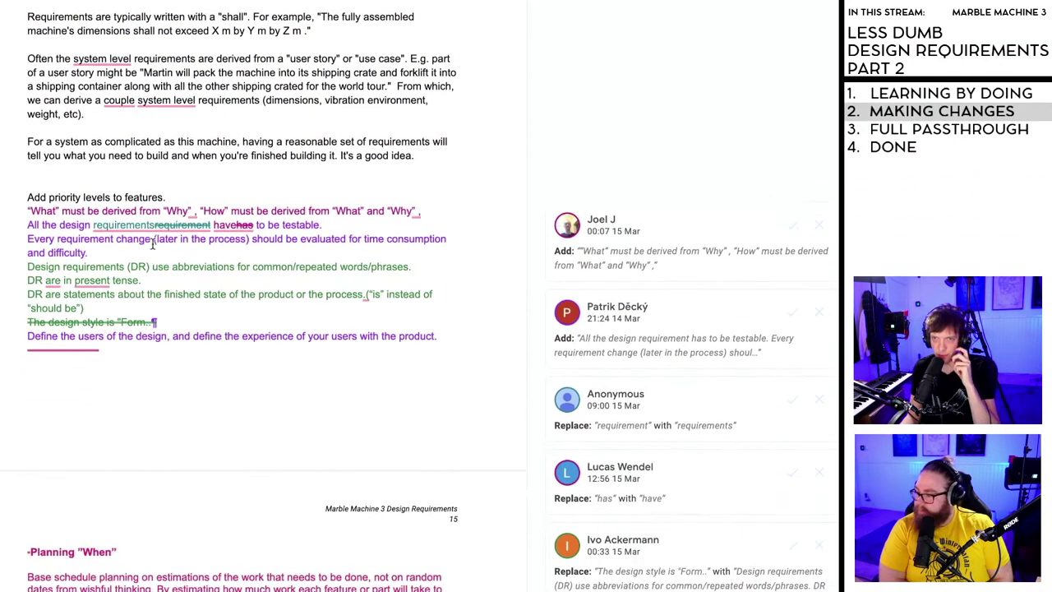
left_click(88, 211)
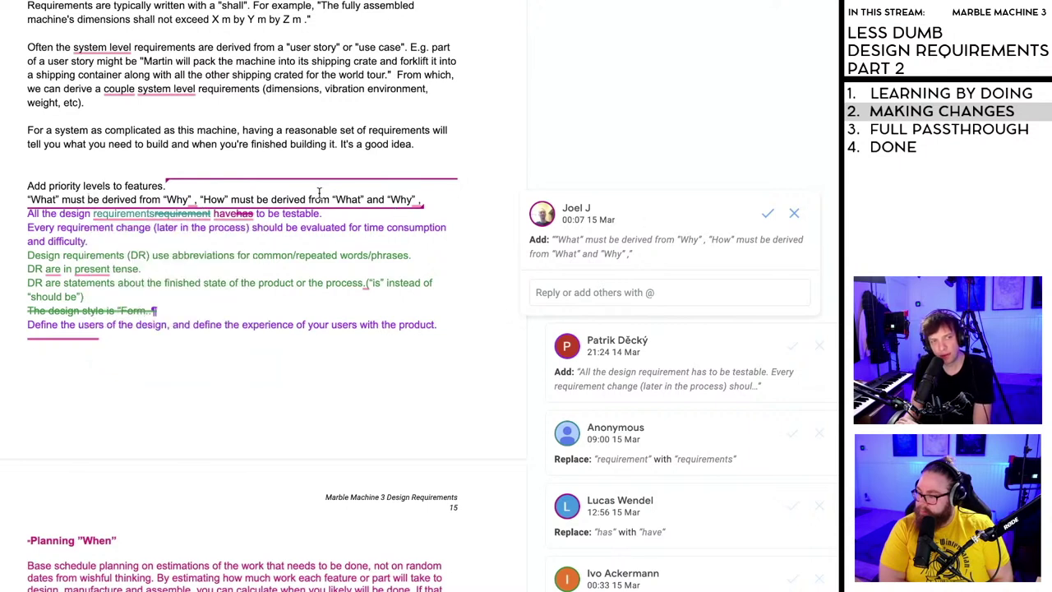
- Reject 'What must be derived'; accept the testable lines, 'requirements' and 'have' suggestions
left_click(793, 214)
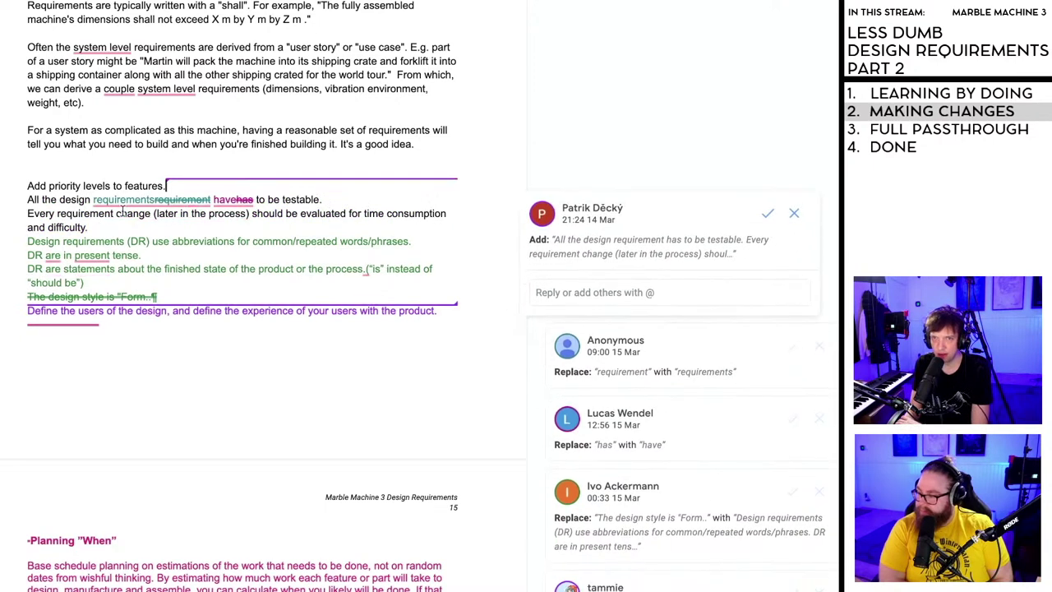
left_click(134, 200)
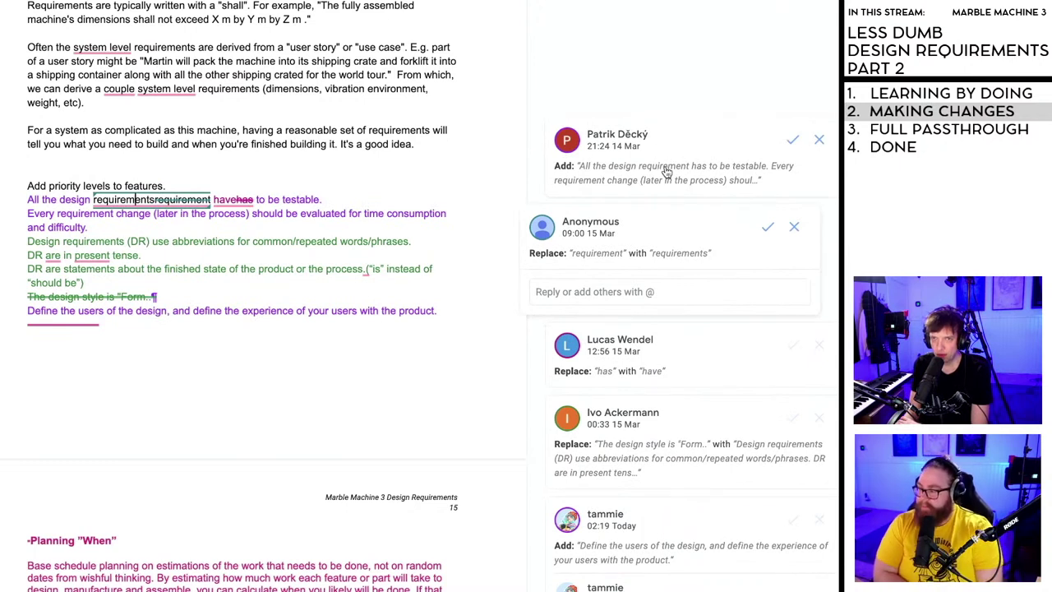
left_click(794, 141)
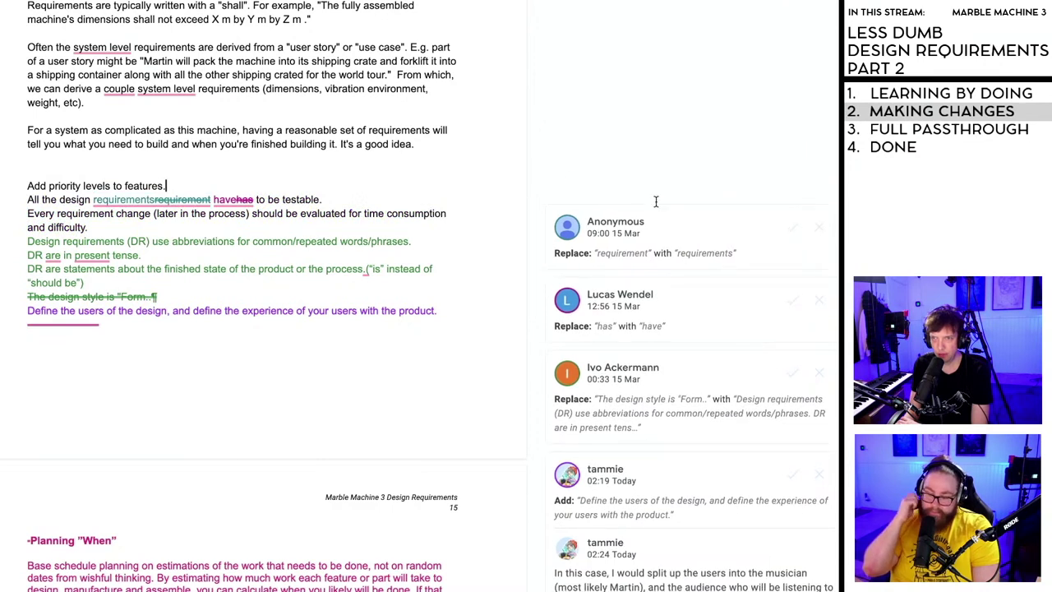
left_click(791, 228)
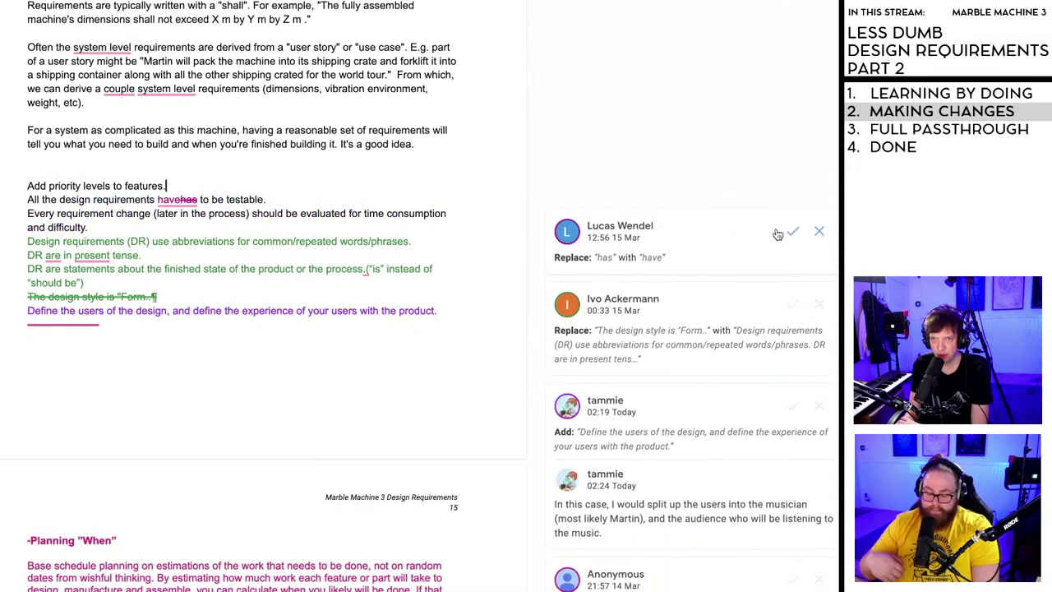
left_click(791, 231)
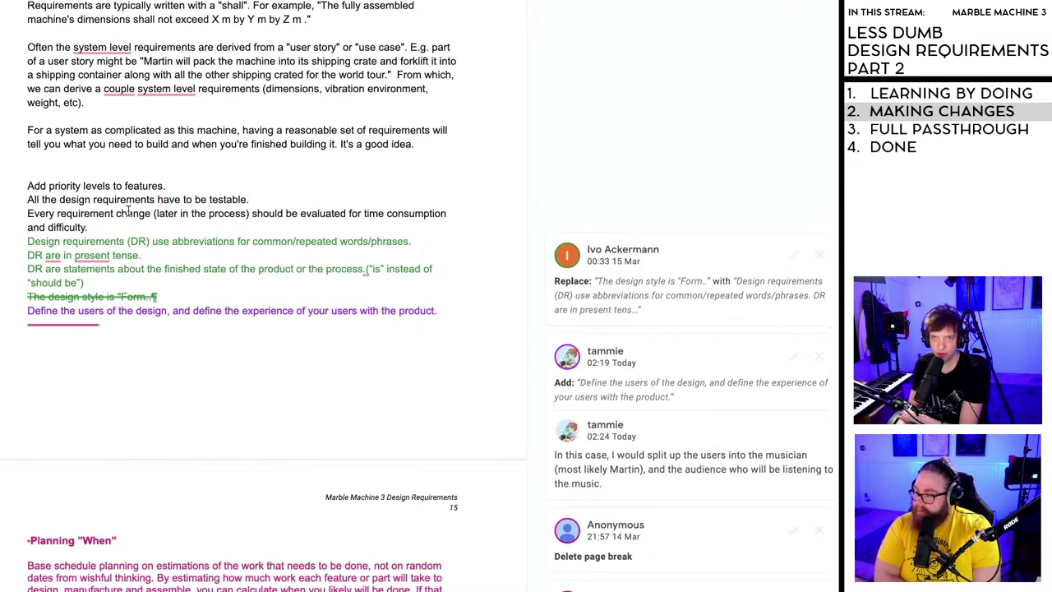
- Delete the redundant line about requirements being testable
scroll(198, 298, "up", 2)
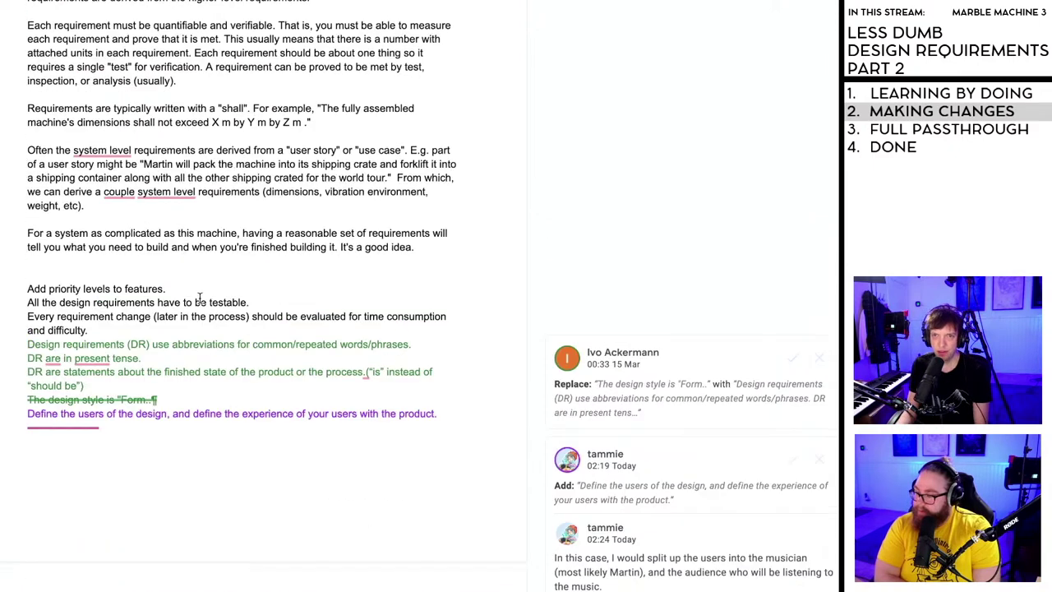
scroll(198, 297, "up", 4)
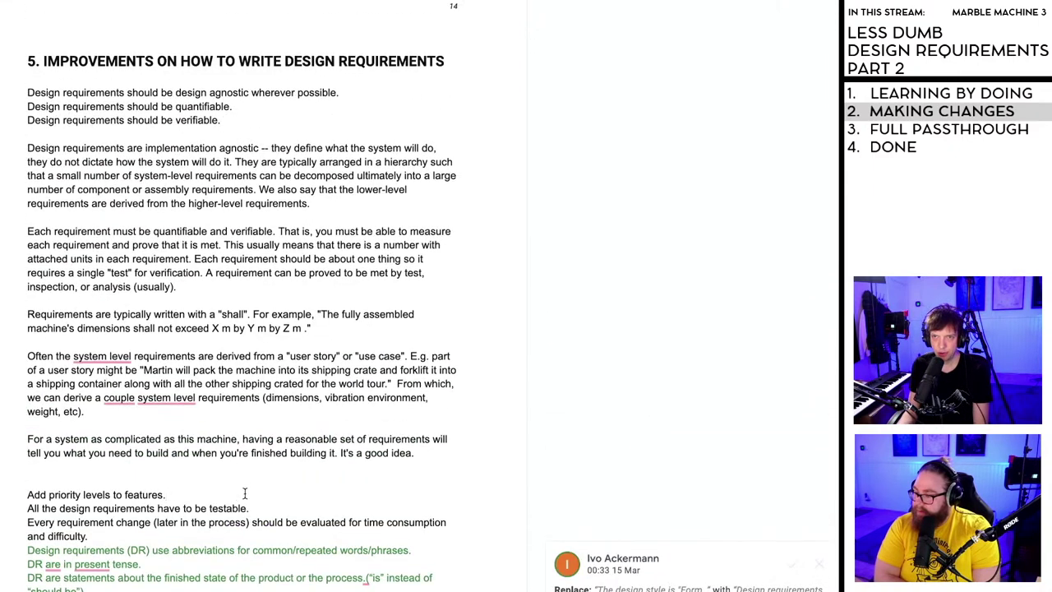
left_click(246, 493)
left_click_drag(249, 507, 21, 509)
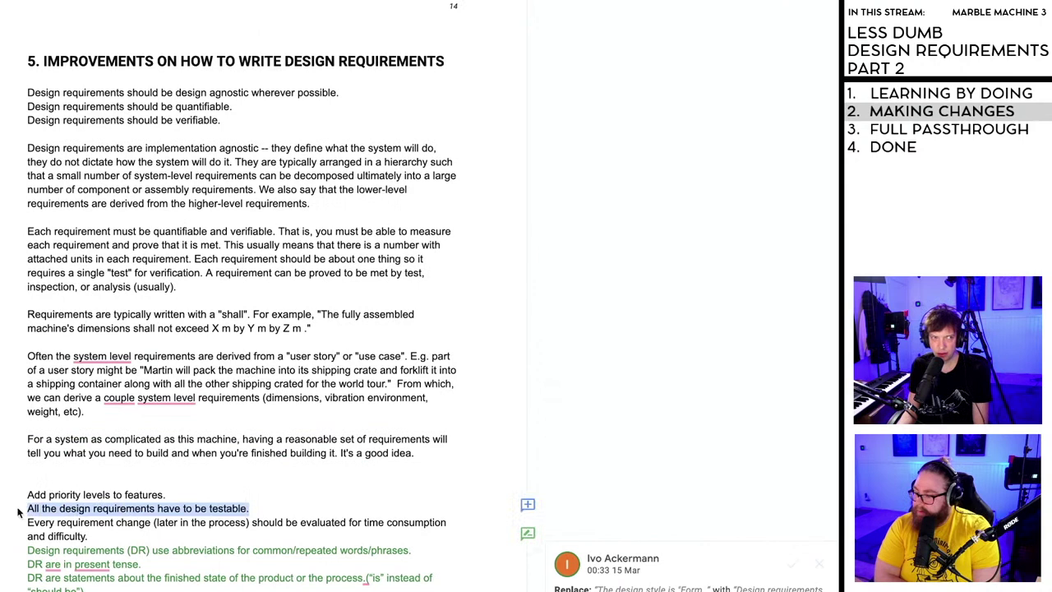
left_click_drag(233, 120, 27, 125)
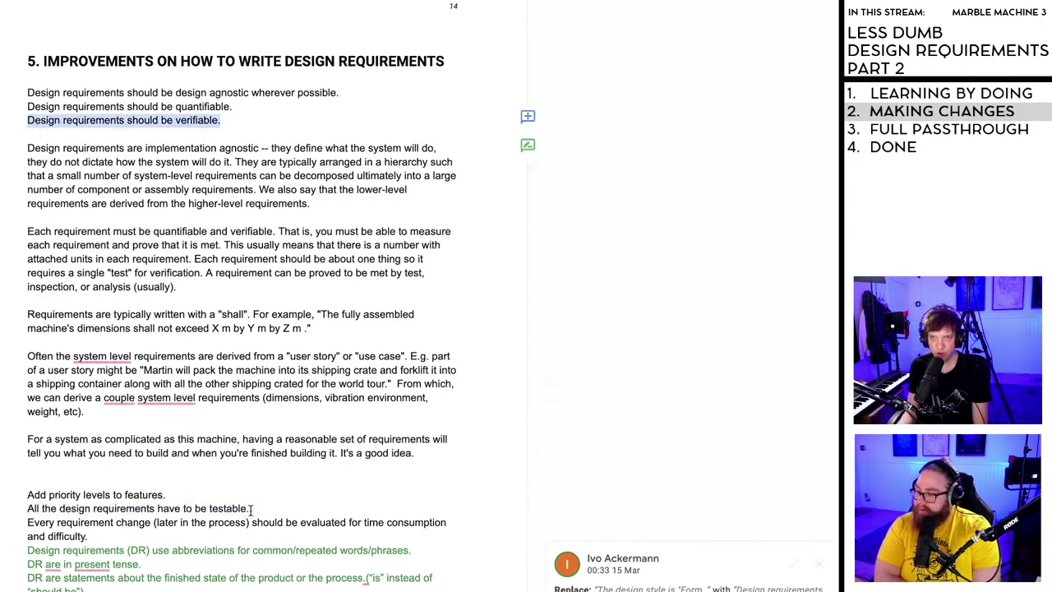
left_click_drag(250, 508, 23, 510)
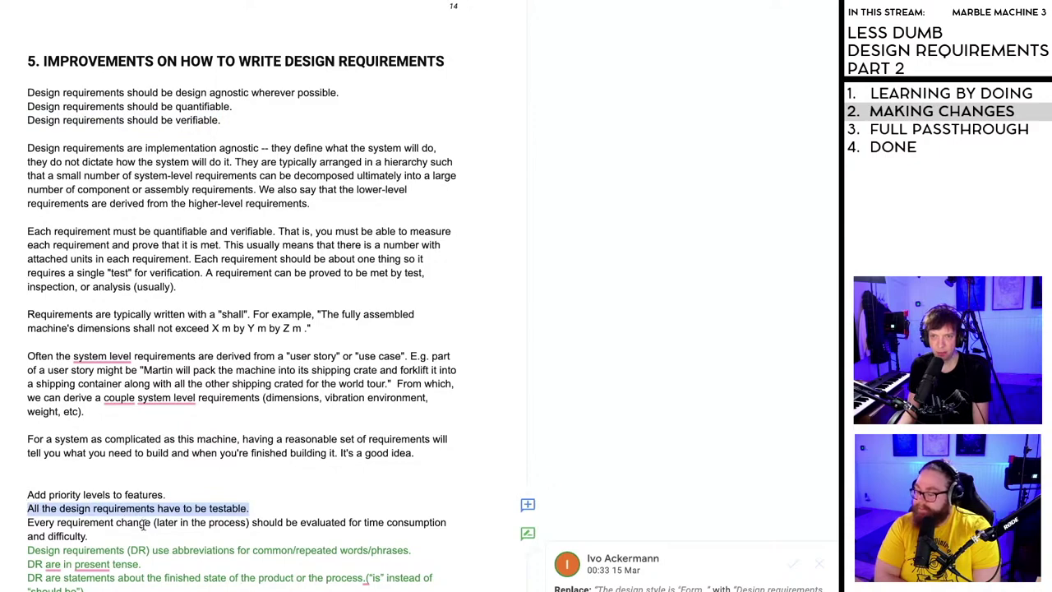
key("BackSpace")
- Accept the suggestion replacing the Form line with the DR abbreviation guidelines
scroll(230, 451, "down", 5)
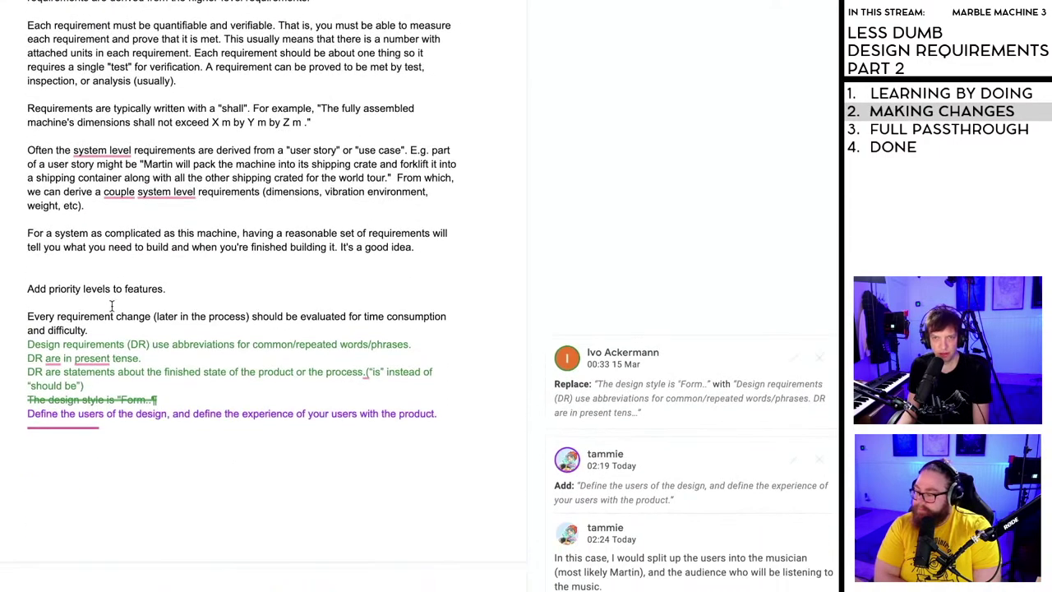
scroll(82, 325, "down", 2)
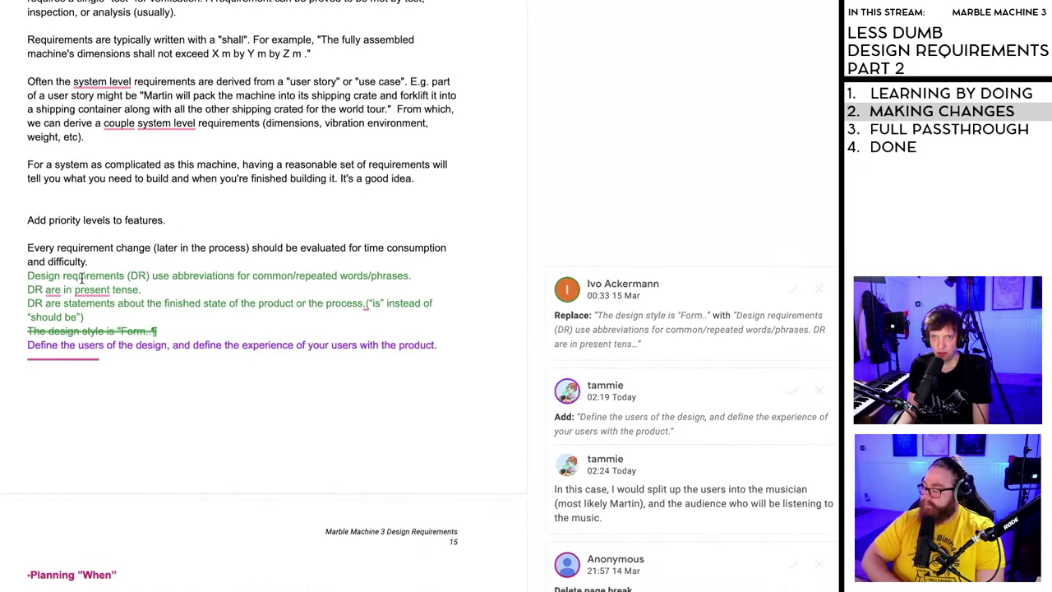
left_click(81, 277)
scroll(98, 246, "down", 2)
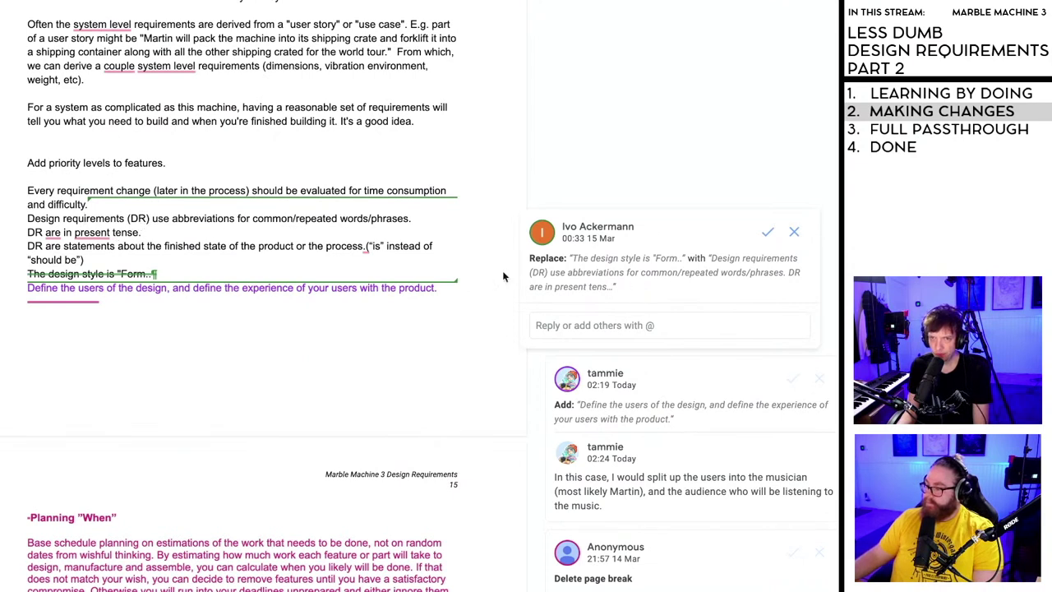
left_click(767, 232)
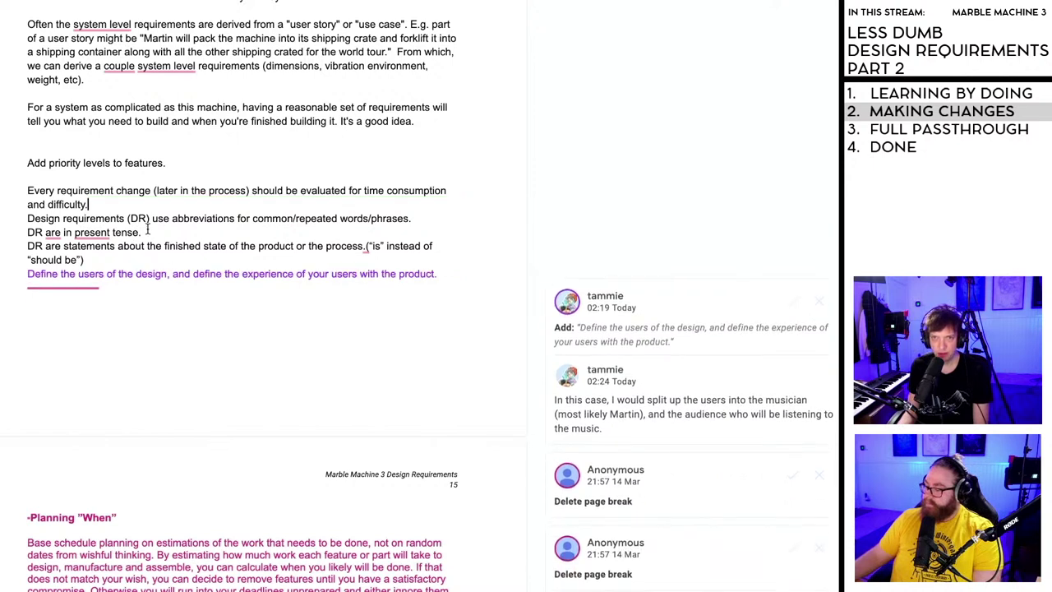
mouse_move(82, 236)
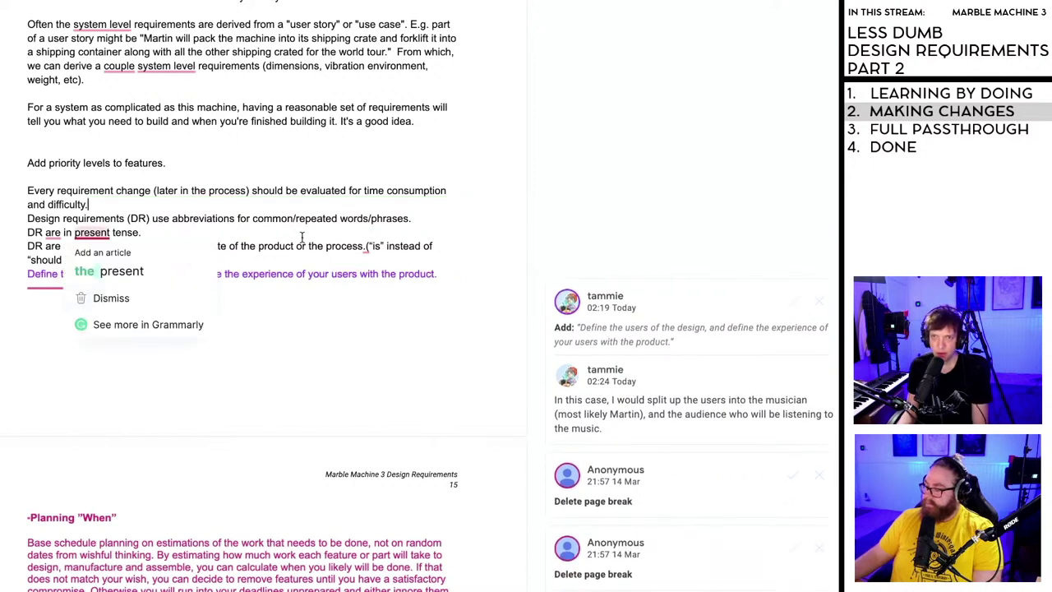
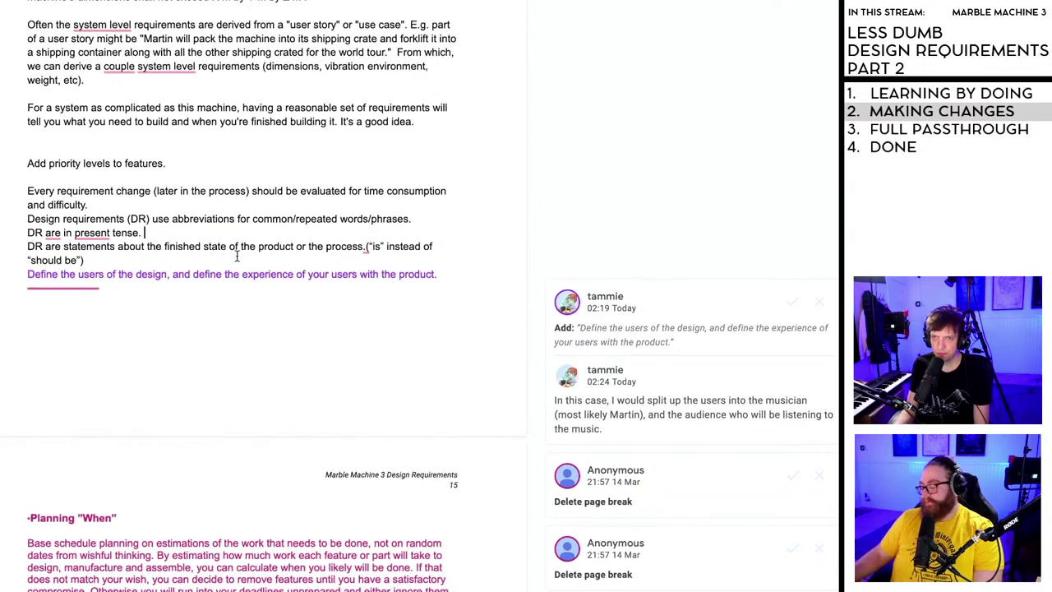
- Accept the purple suggested line defining the design's users and their experience with the product
scroll(237, 263, "up", 1)
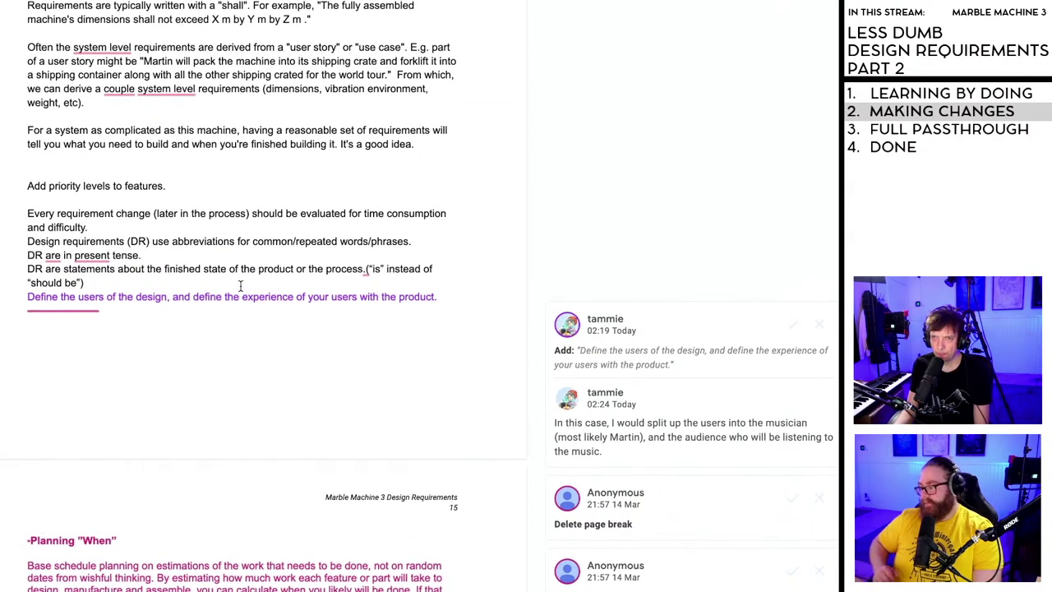
left_click(187, 296)
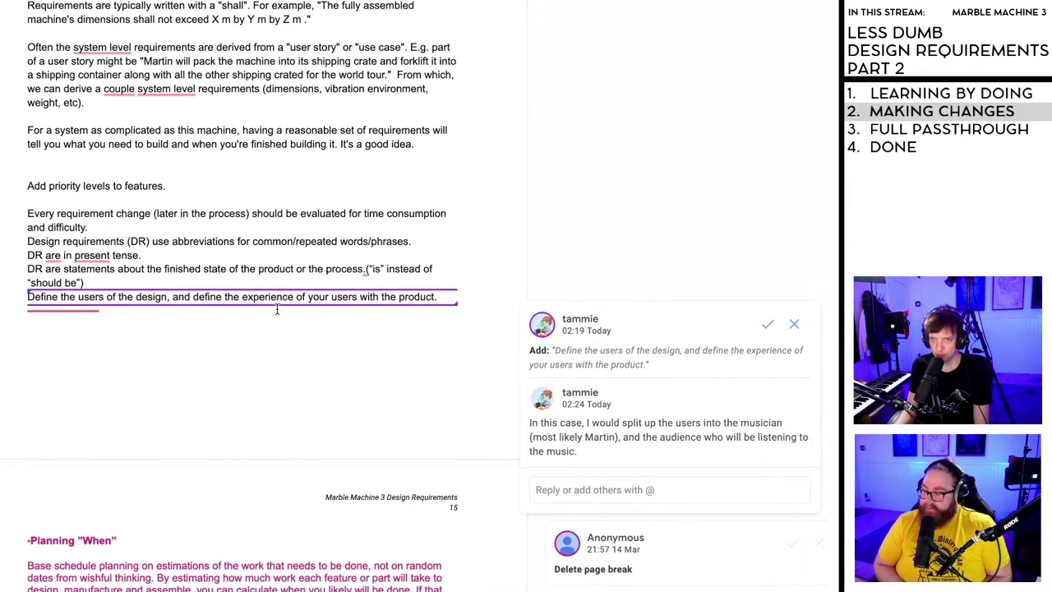
scroll(176, 297, "down", 1)
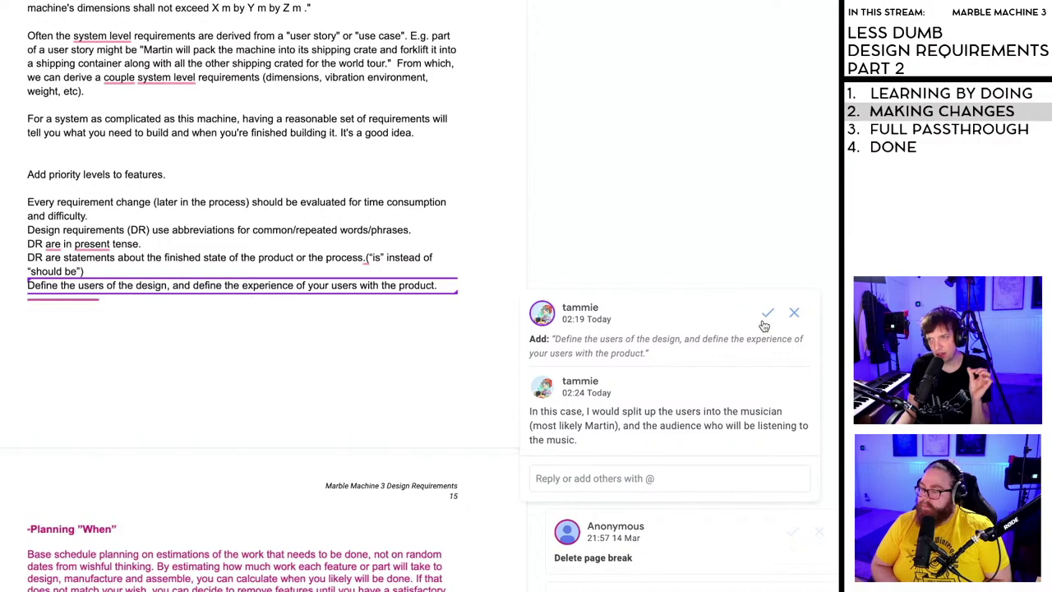
scroll(163, 197, "up", 5)
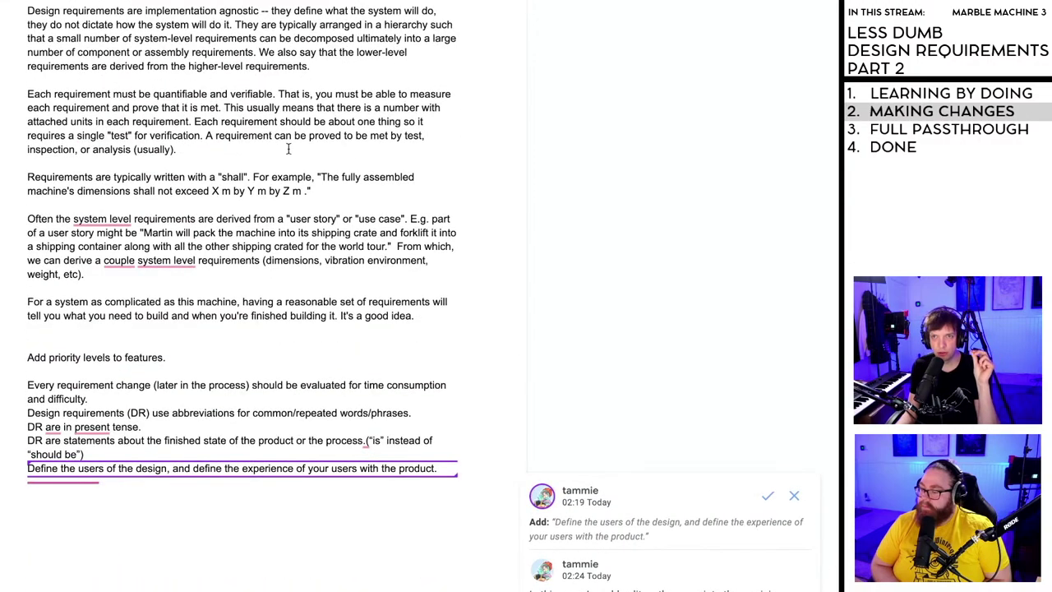
scroll(167, 240, "down", 2)
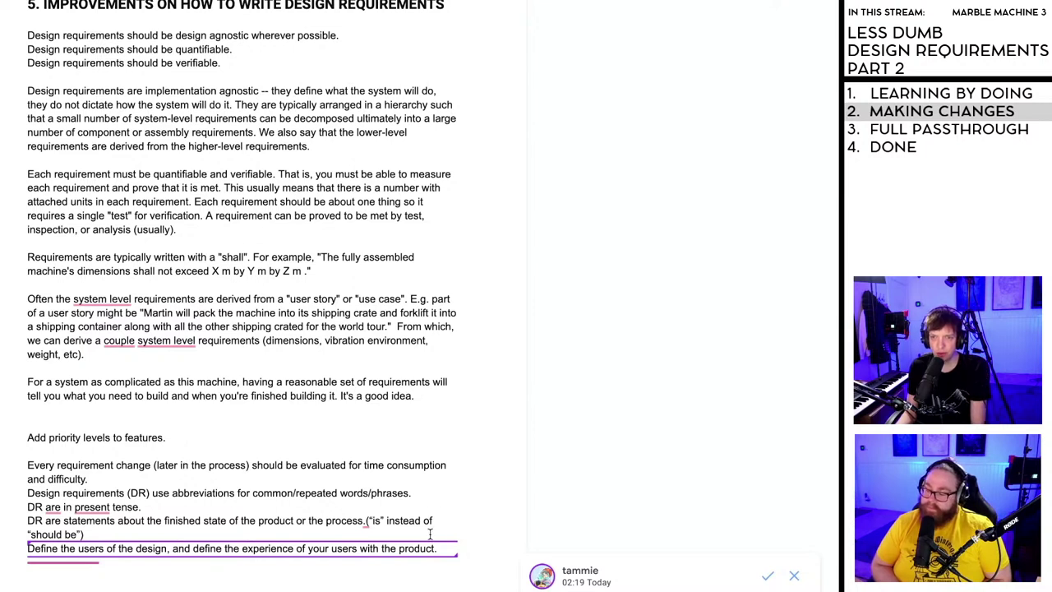
left_click_drag(89, 534, 29, 511)
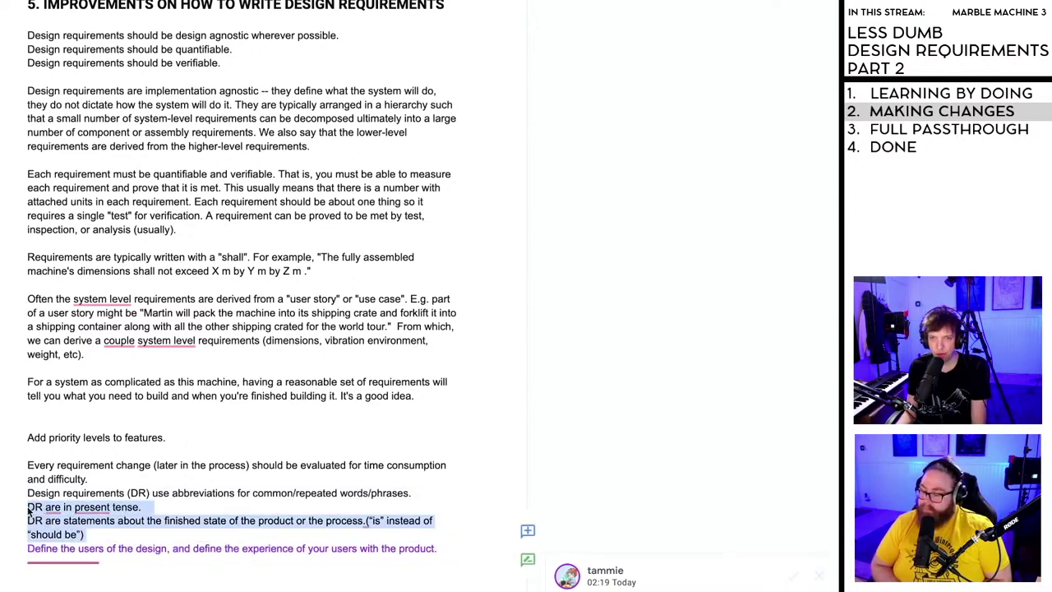
scroll(66, 515, "down", 1)
left_click(152, 479)
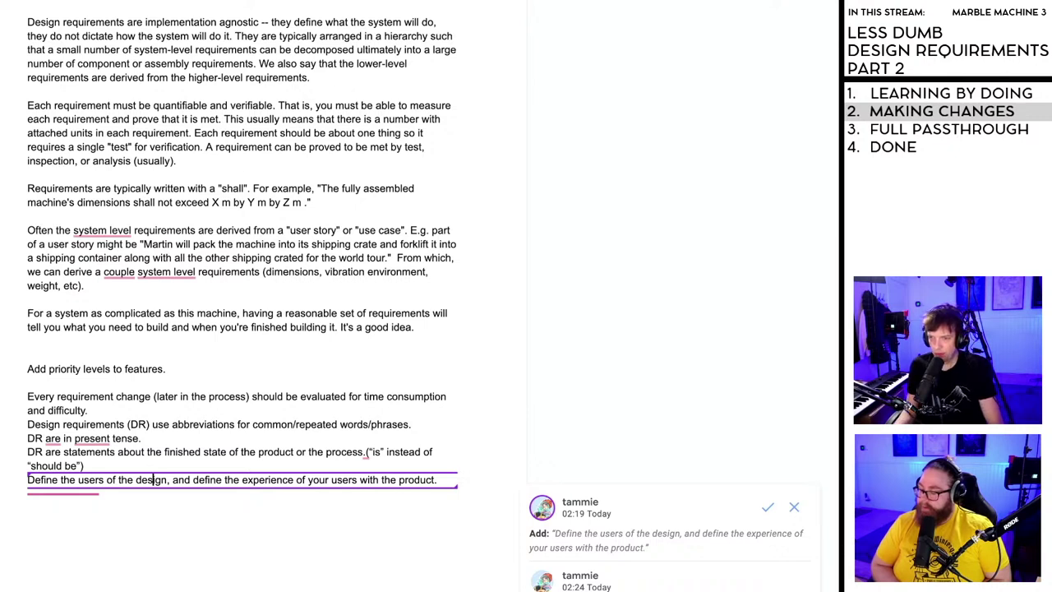
left_click(767, 507)
- Delete the line about DR abbreviations
scroll(206, 452, "down", 2)
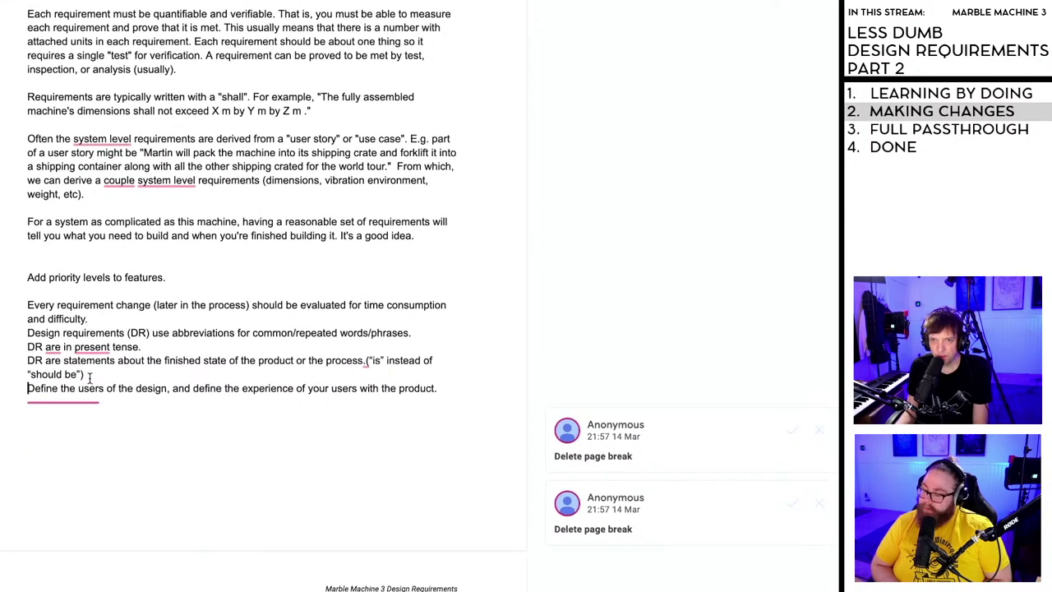
left_click_drag(87, 376, 25, 334)
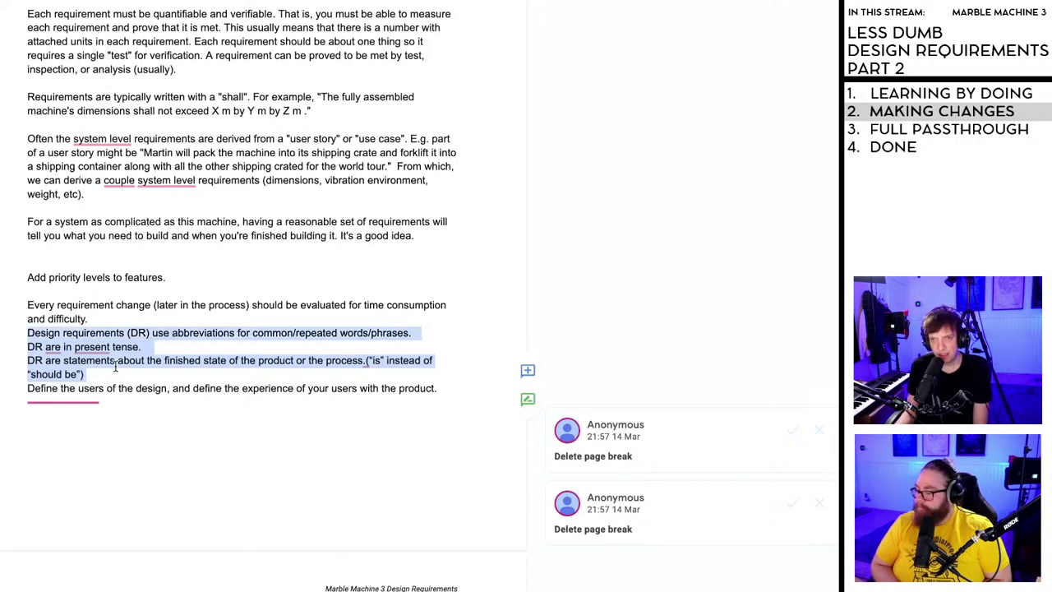
left_click(111, 373)
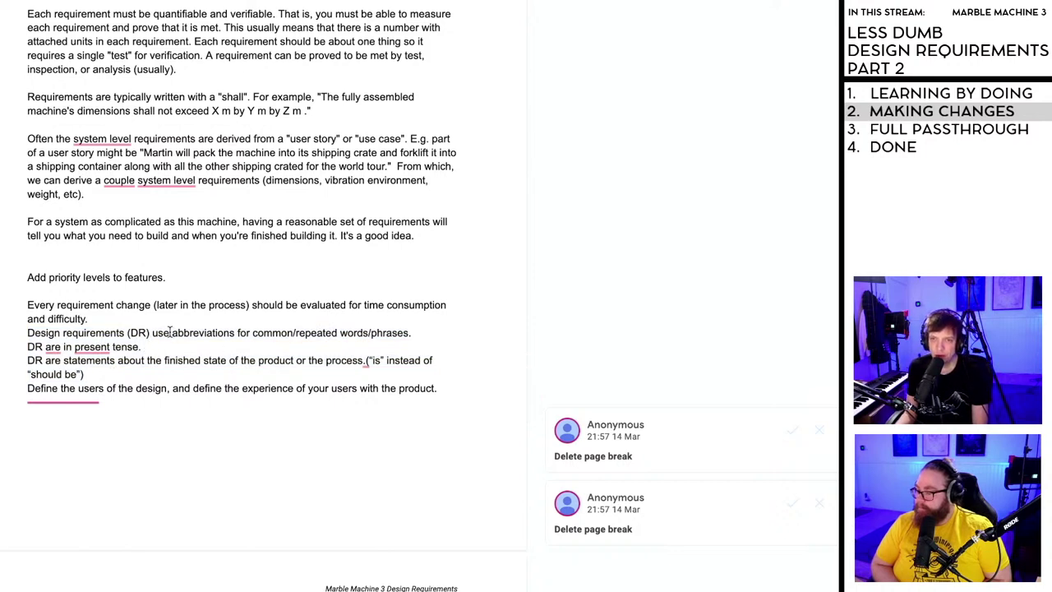
left_click_drag(415, 332, 26, 334)
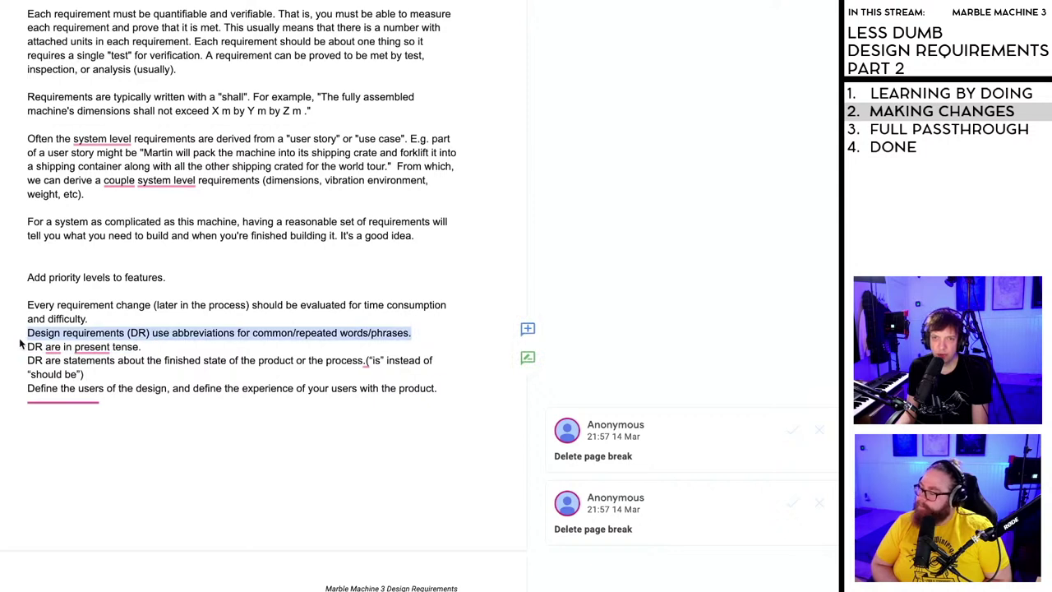
key("BackSpace")
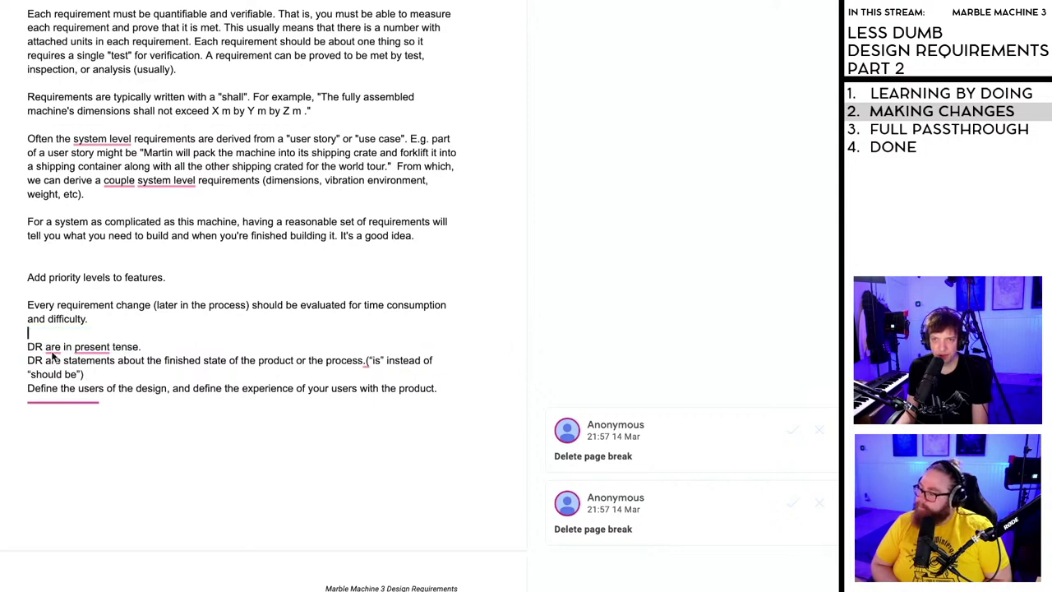
- Reword the tense rule to 'DR are written in the present tense' and add '(' before 'is'
mouse_move(52, 349)
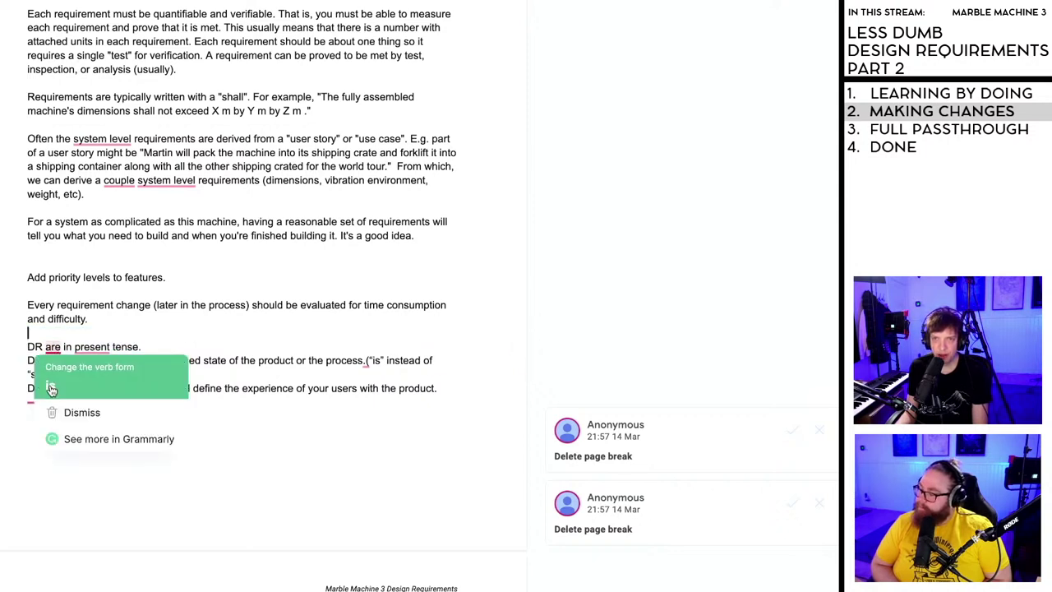
left_click(85, 348)
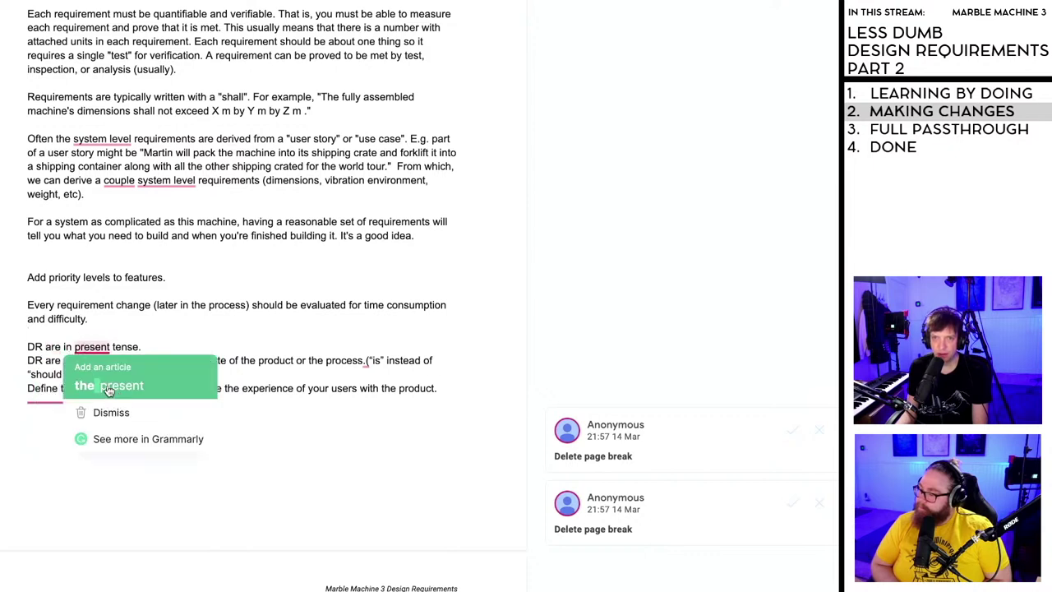
left_click(65, 347)
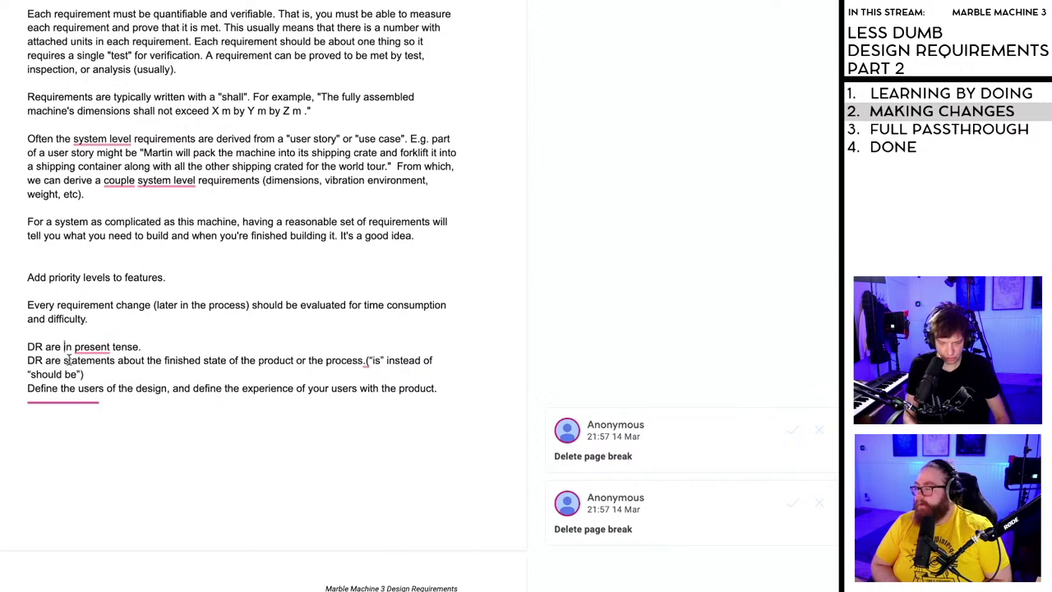
type("written")
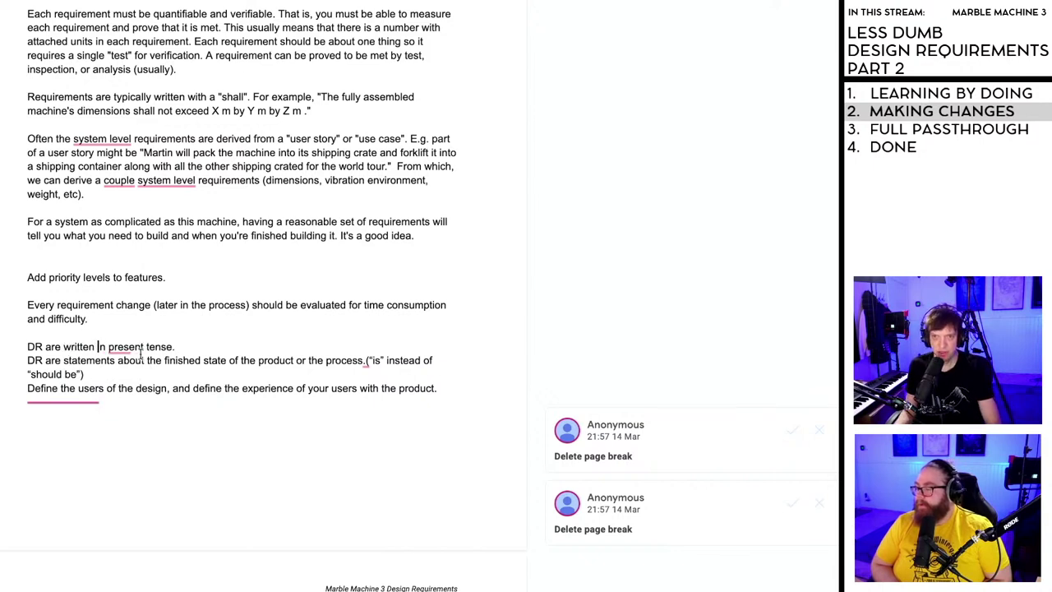
left_click(144, 347)
left_click(119, 347)
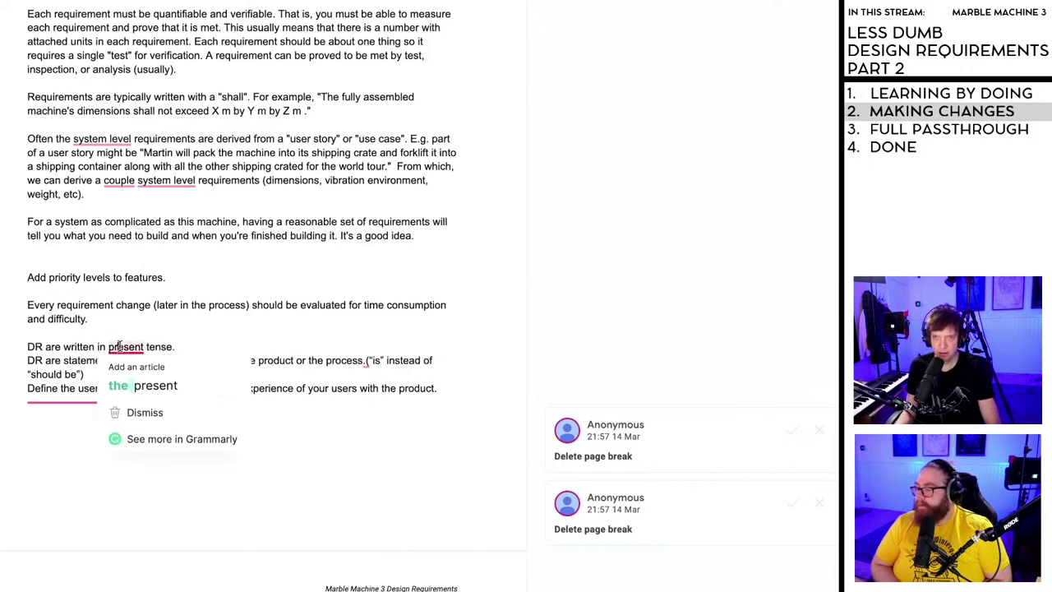
left_click(129, 386)
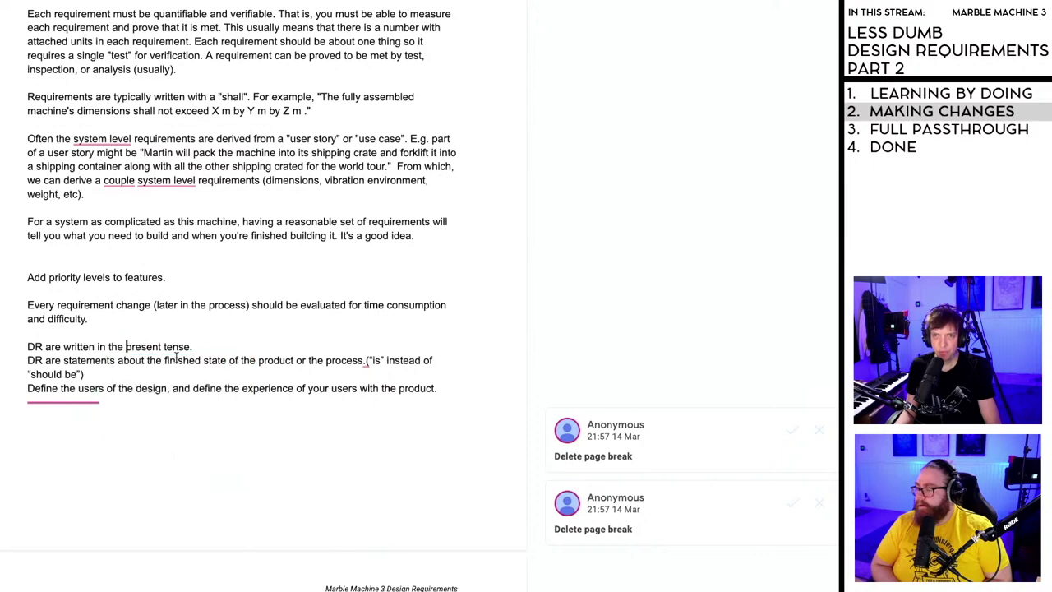
left_click(209, 346)
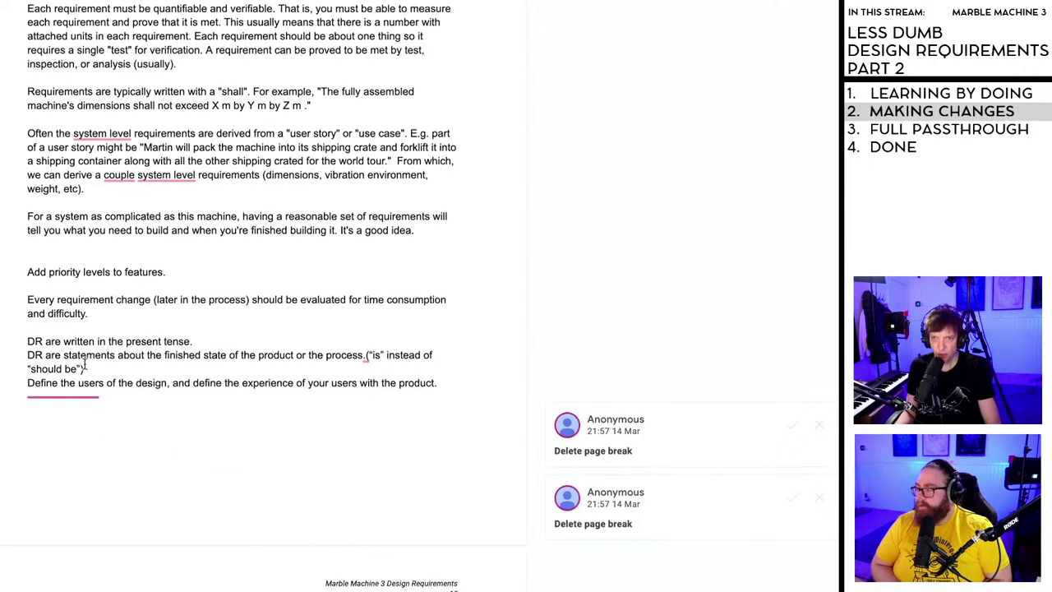
scroll(87, 362, "down", 1)
type("(")
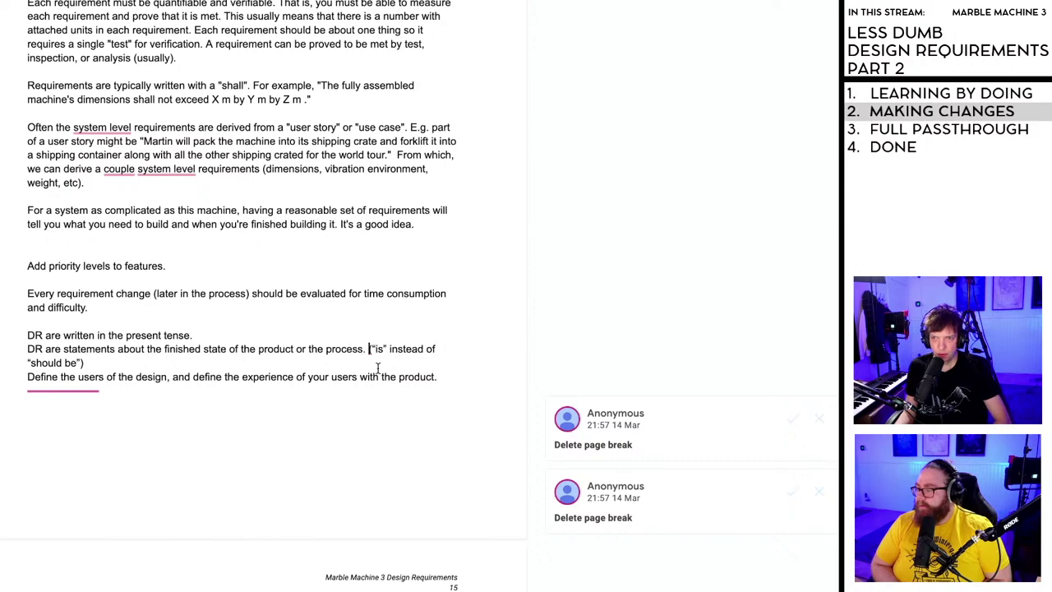
left_click(308, 348)
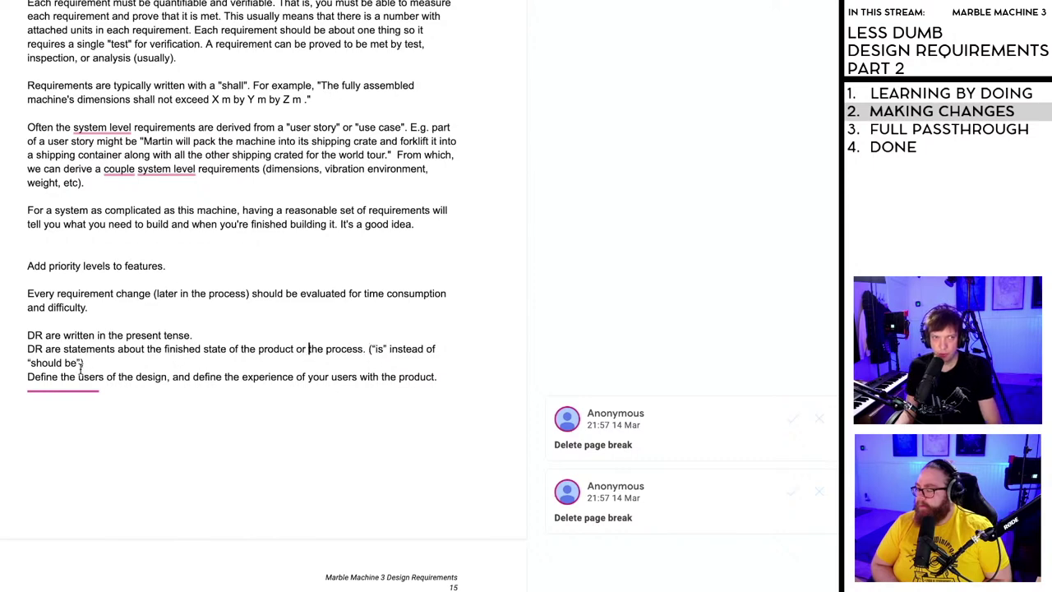
- Accept the suggested page-break deletion
scroll(79, 371, "down", 1)
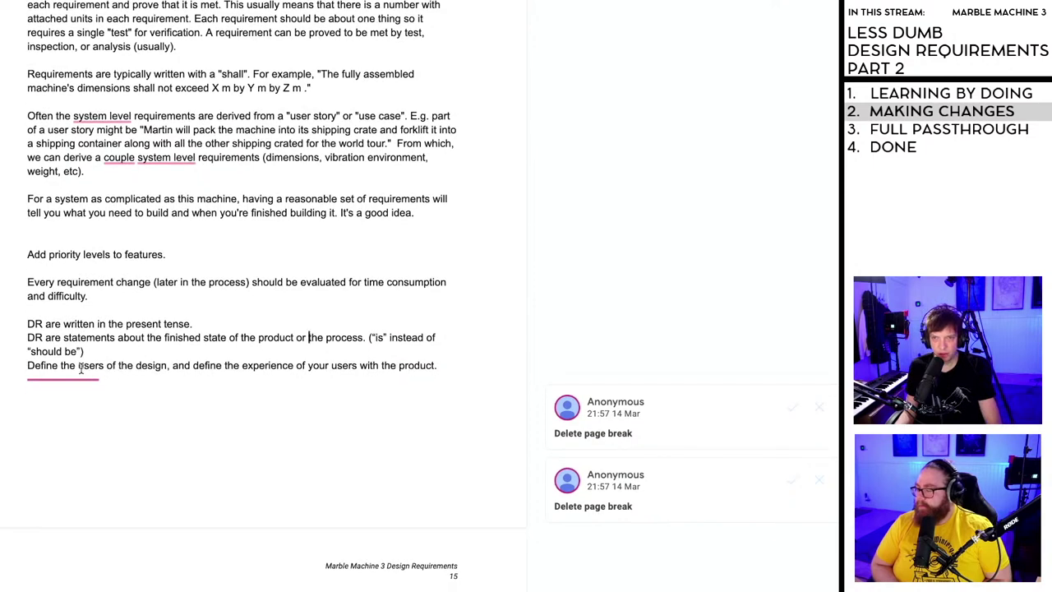
left_click(110, 381)
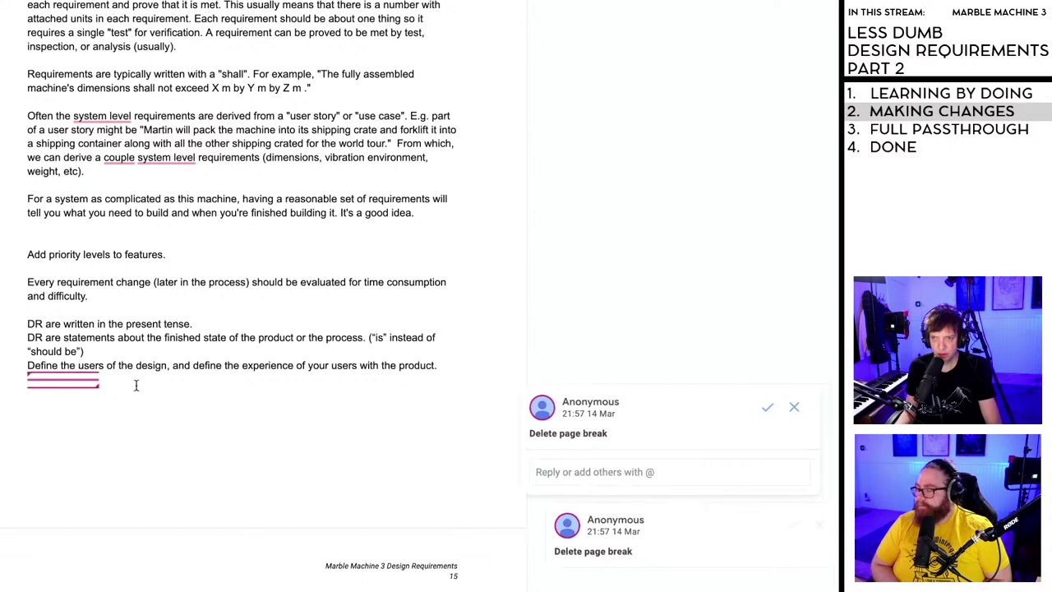
left_click(767, 407)
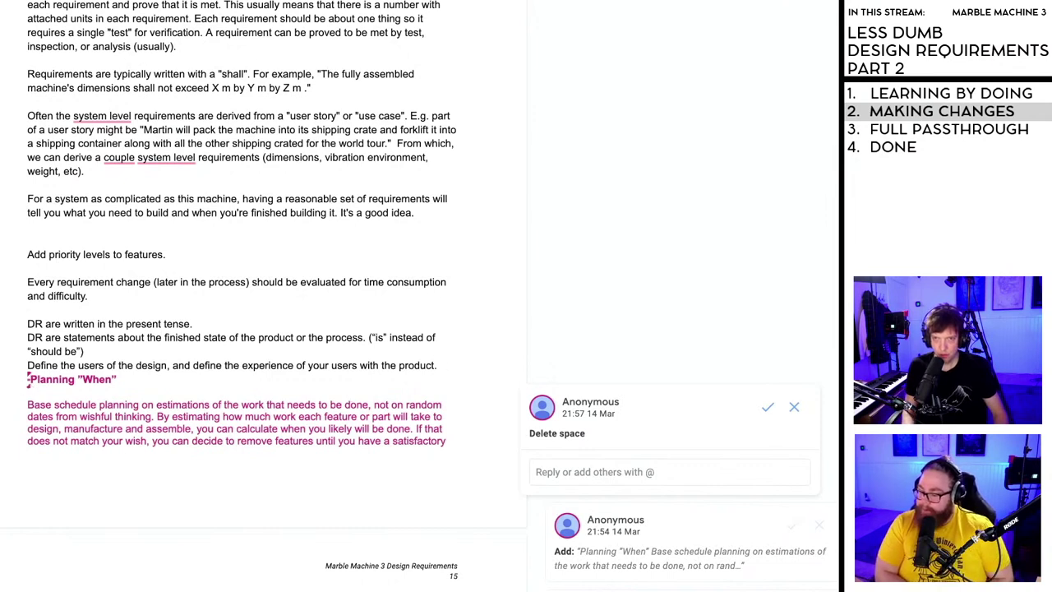
- Delete the suggested Planning 'When' paragraph through to the end of the document
left_click(29, 379)
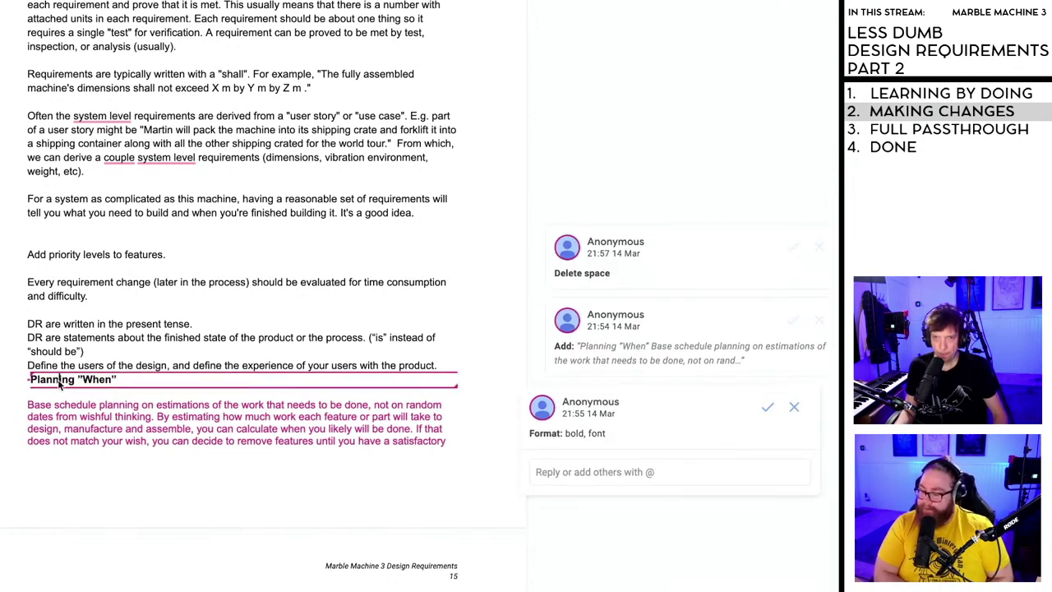
key("Left")
key("Left")
key("Left")
key("Left")
key("Left")
key("Left")
key("Left")
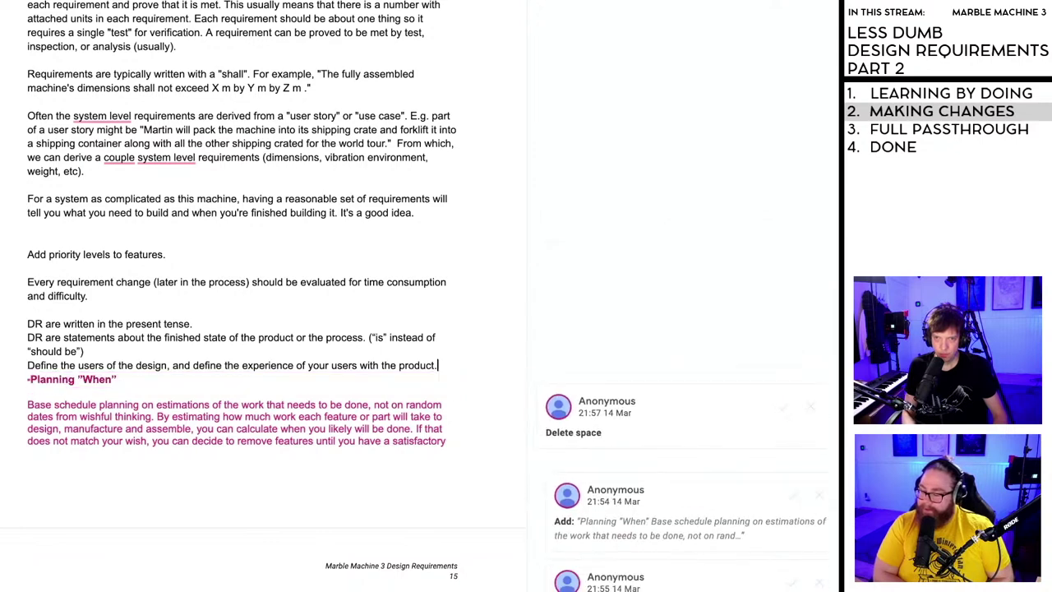
key("ctrl+shift+End")
key("Delete")
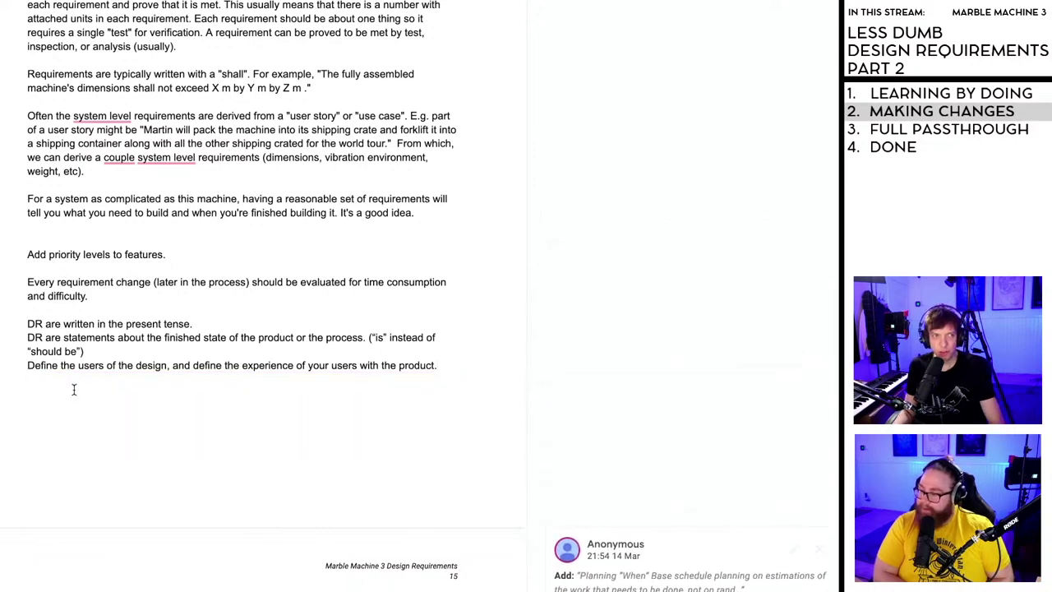
- Apply the grammar fixes: 'coupled', hyphenated 'system-level', and the stray 'a' removed
scroll(73, 389, "up", 2)
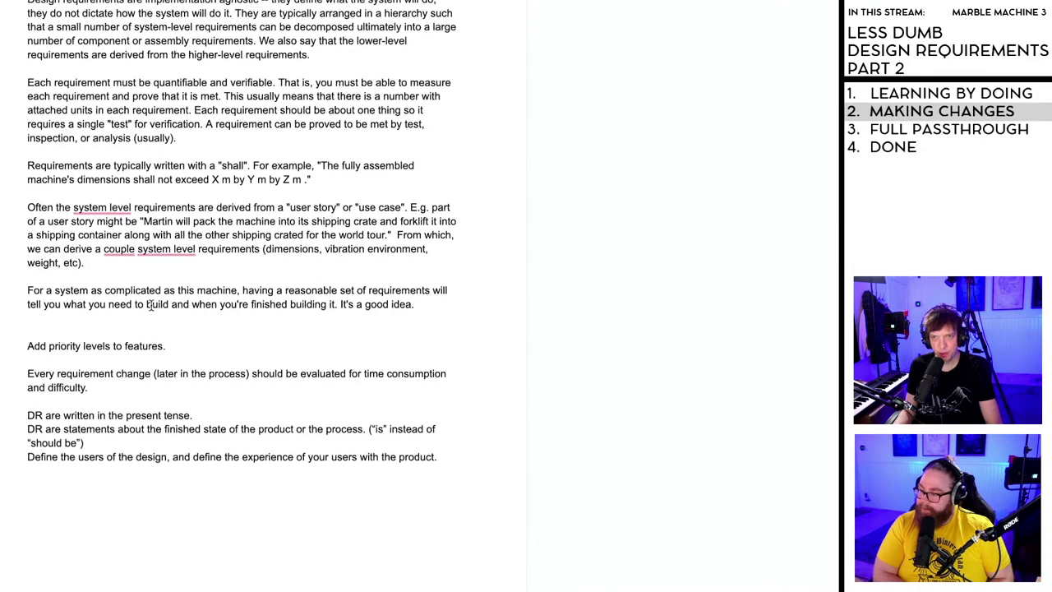
scroll(150, 306, "up", 1)
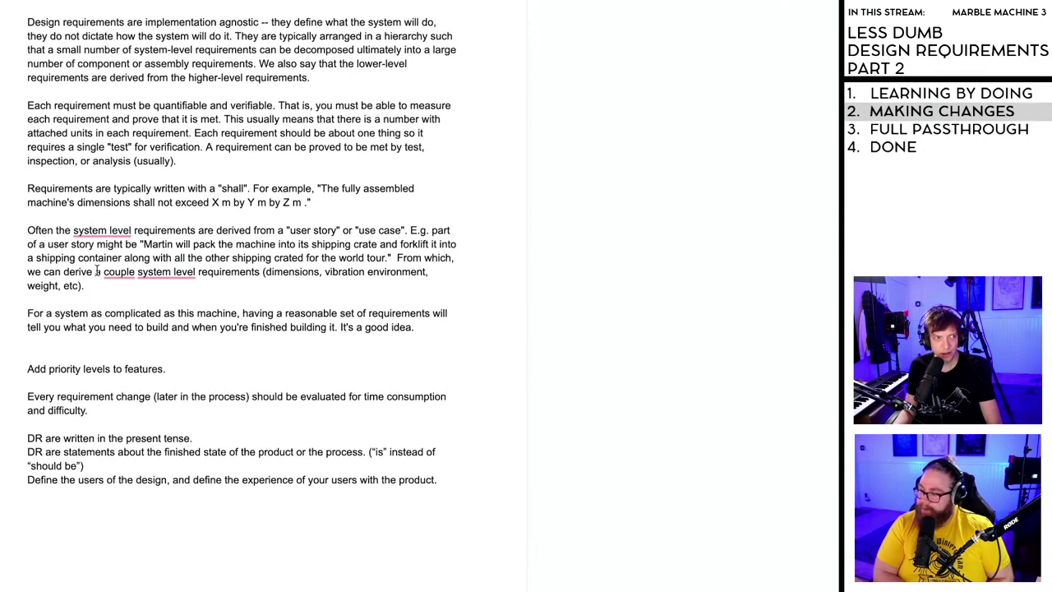
scroll(97, 271, "up", 1)
mouse_move(98, 253)
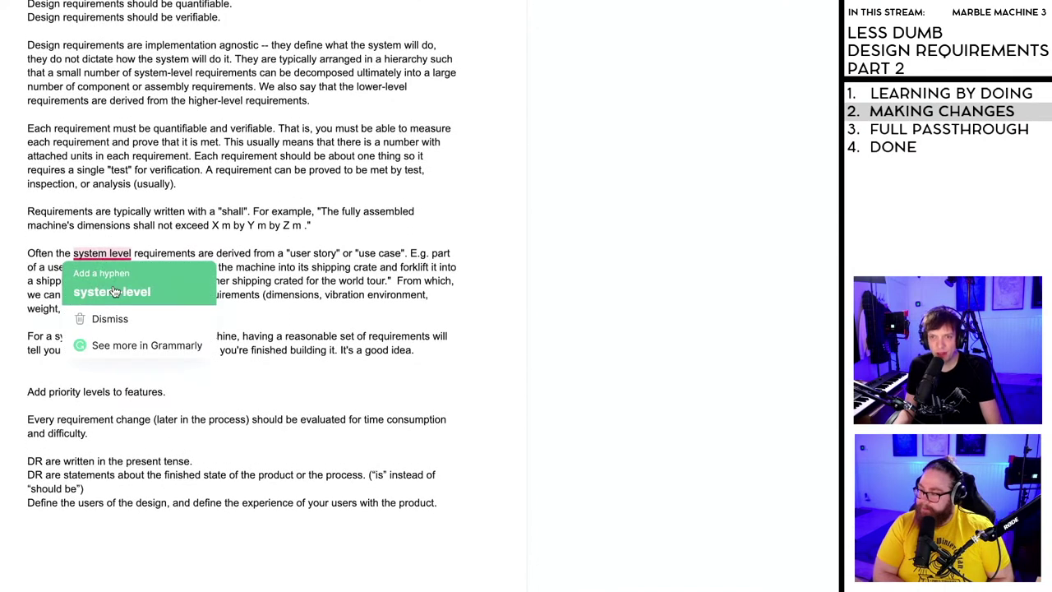
left_click(114, 291)
mouse_move(130, 300)
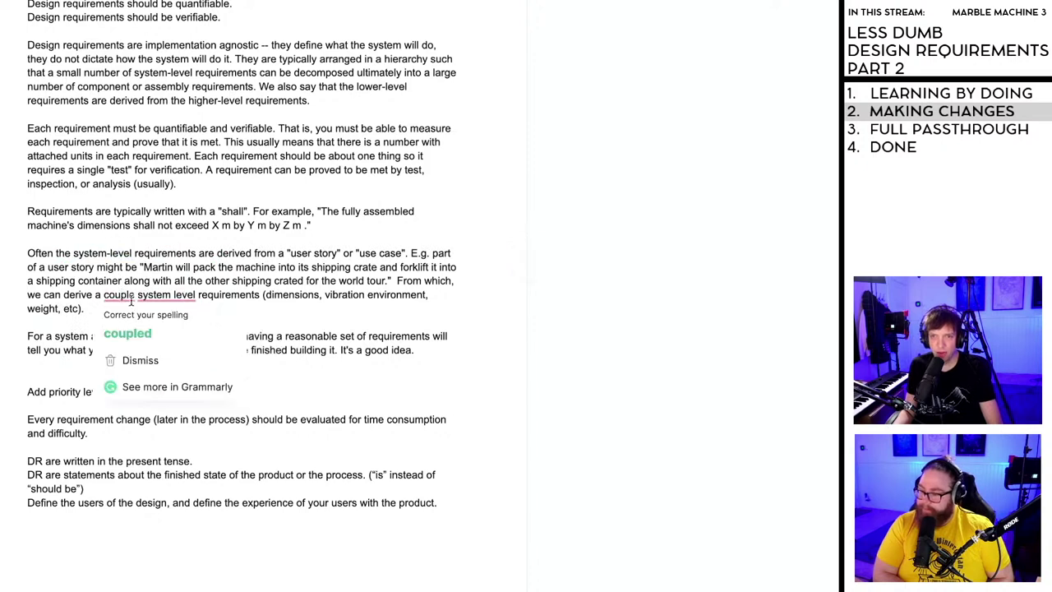
left_click(127, 333)
mouse_move(167, 297)
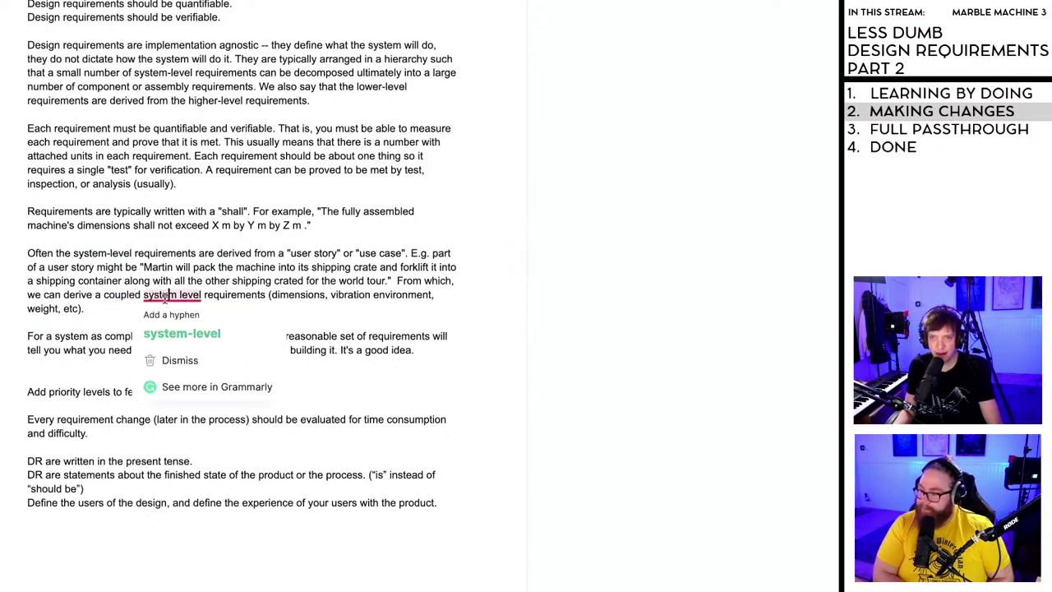
left_click(176, 333)
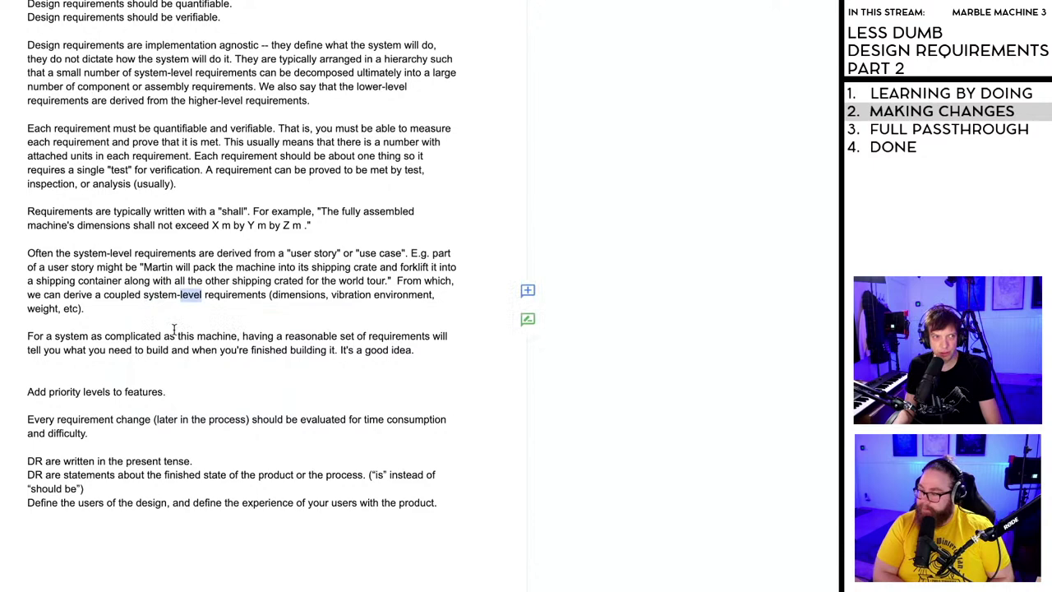
mouse_move(117, 294)
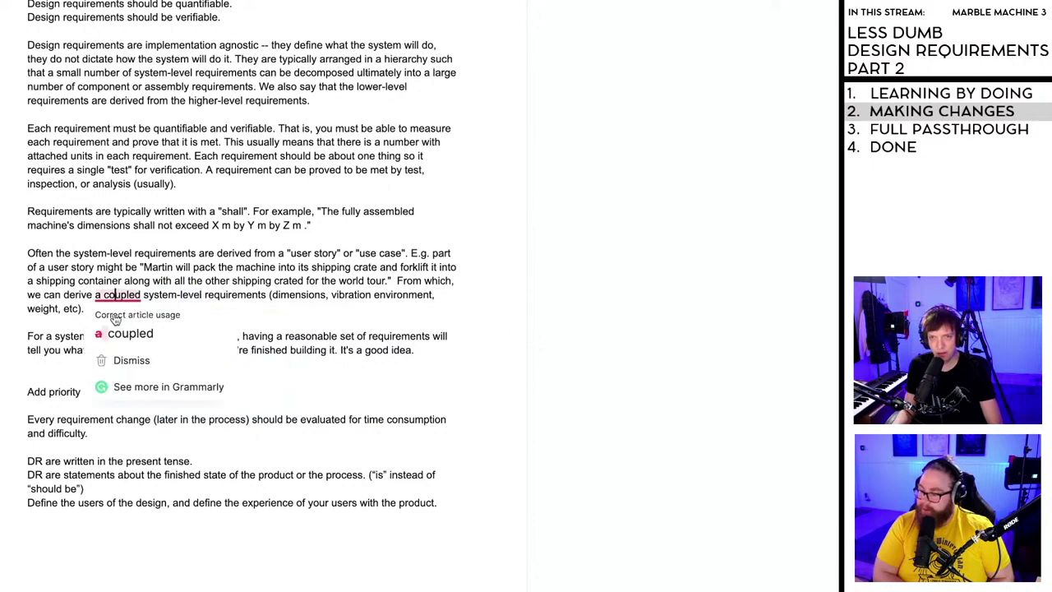
left_click(121, 333)
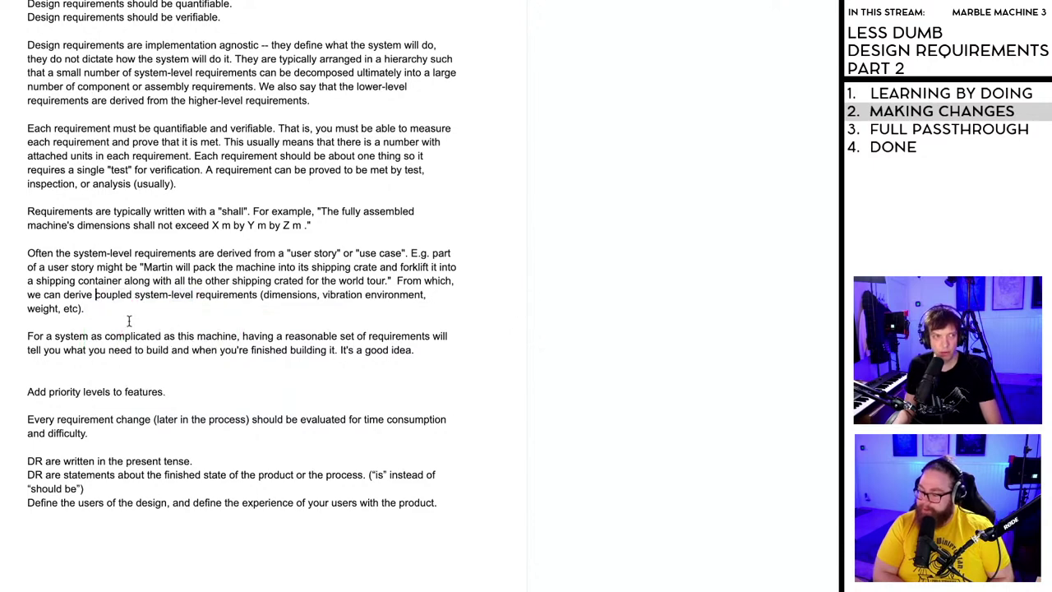
- Inspect the blank line above the 'Add priority levels to features.' note
double_click(79, 375)
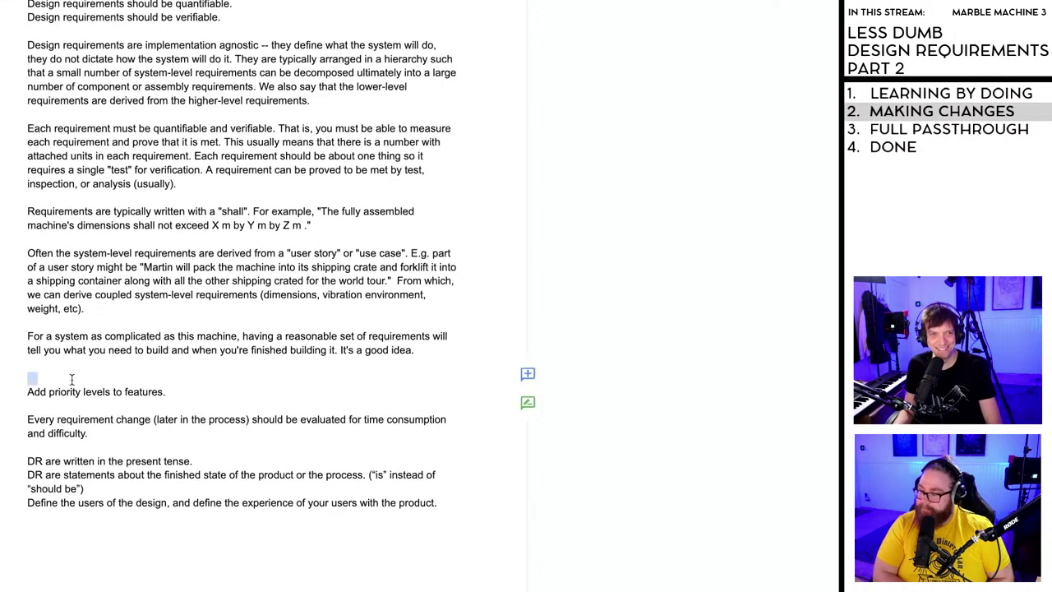
left_click(72, 379)
scroll(72, 379, "down", 1)
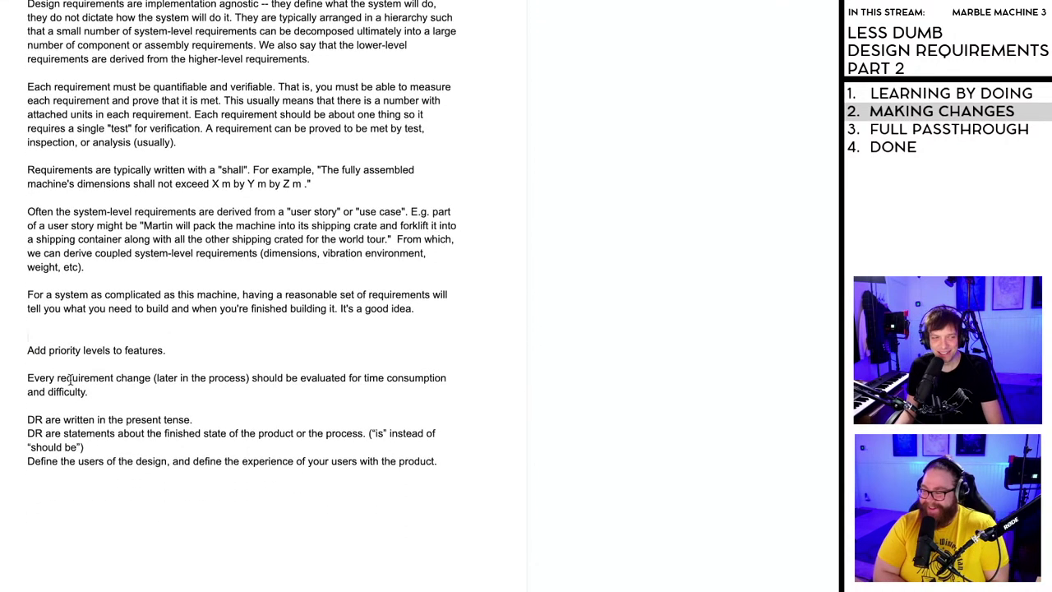
scroll(72, 379, "down", 1)
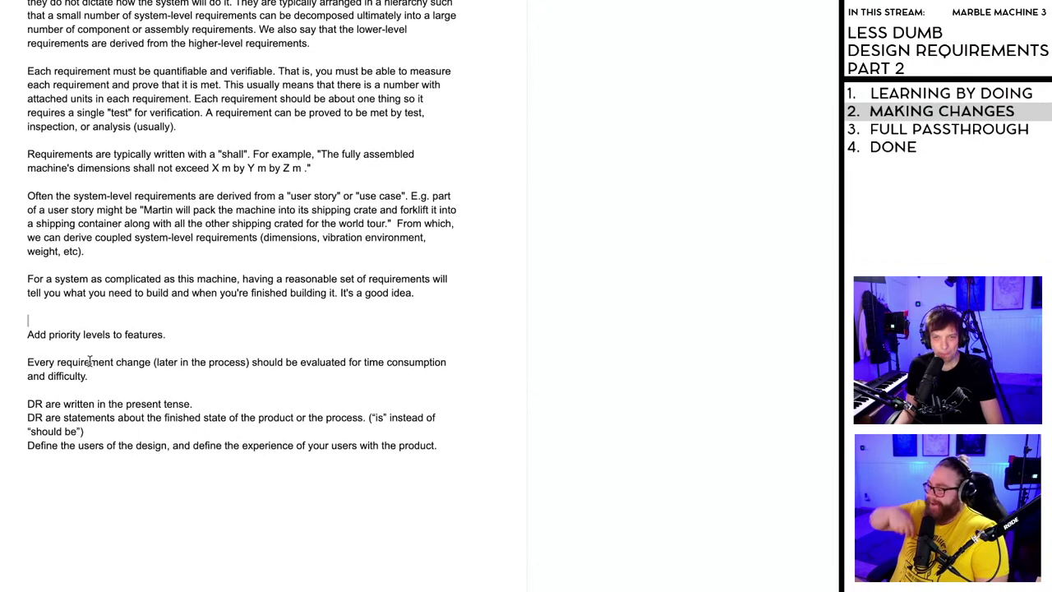
scroll(89, 359, "down", 2)
scroll(147, 429, "up", 6)
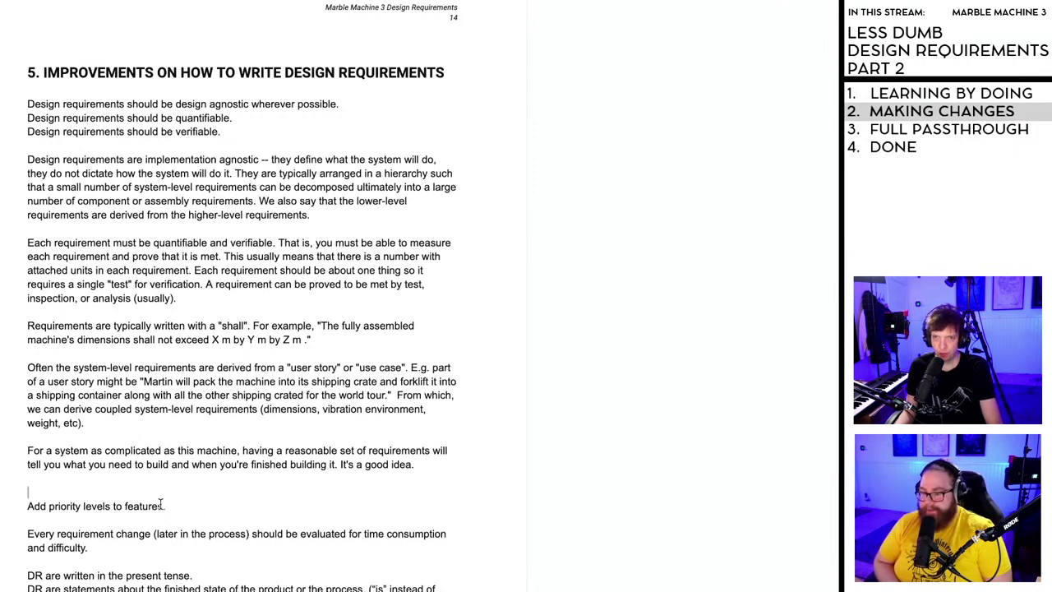
- Review section 5 by highlighting its hierarchy, verifiability and lower-level requirements paragraphs
left_click_drag(165, 506, 35, 510)
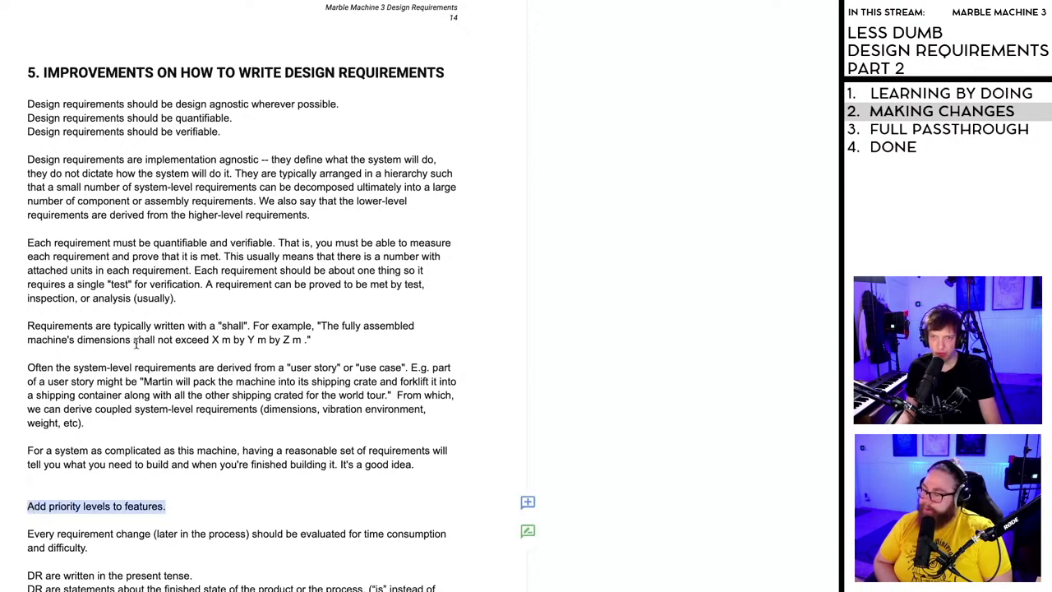
left_click(170, 257)
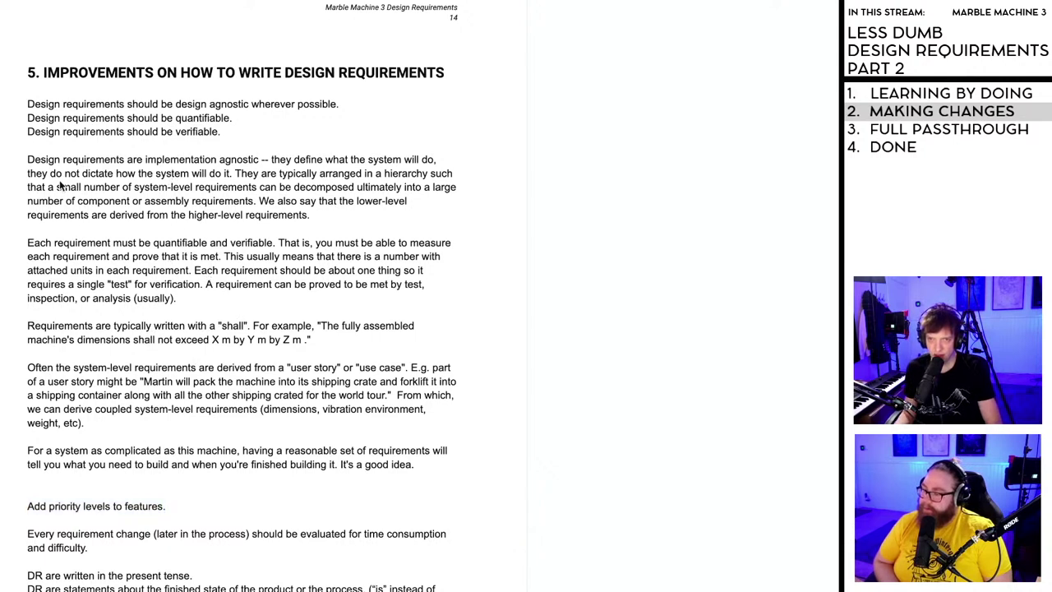
left_click_drag(60, 186, 160, 328)
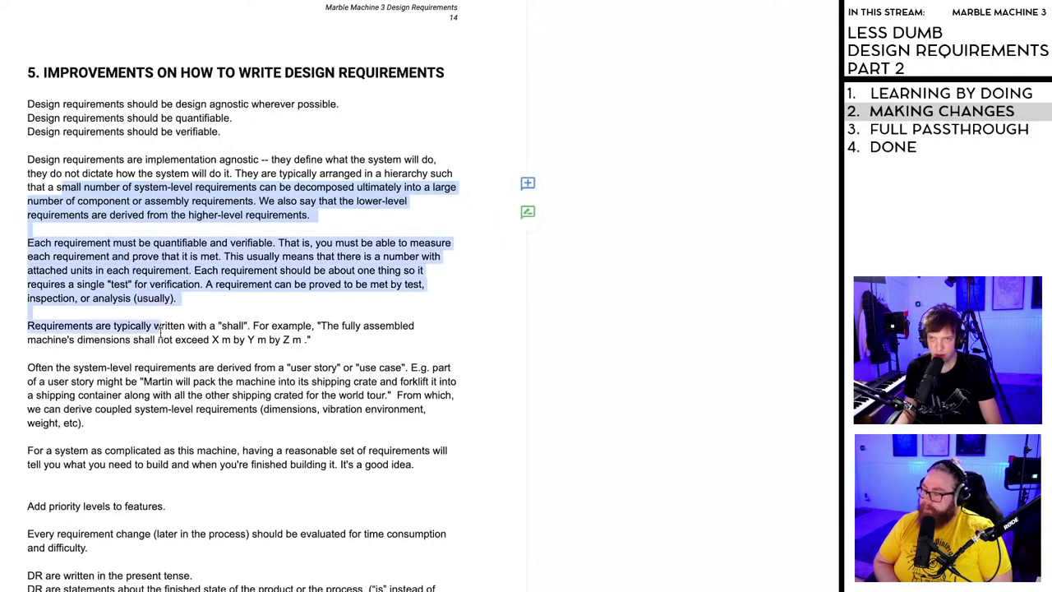
left_click(161, 333)
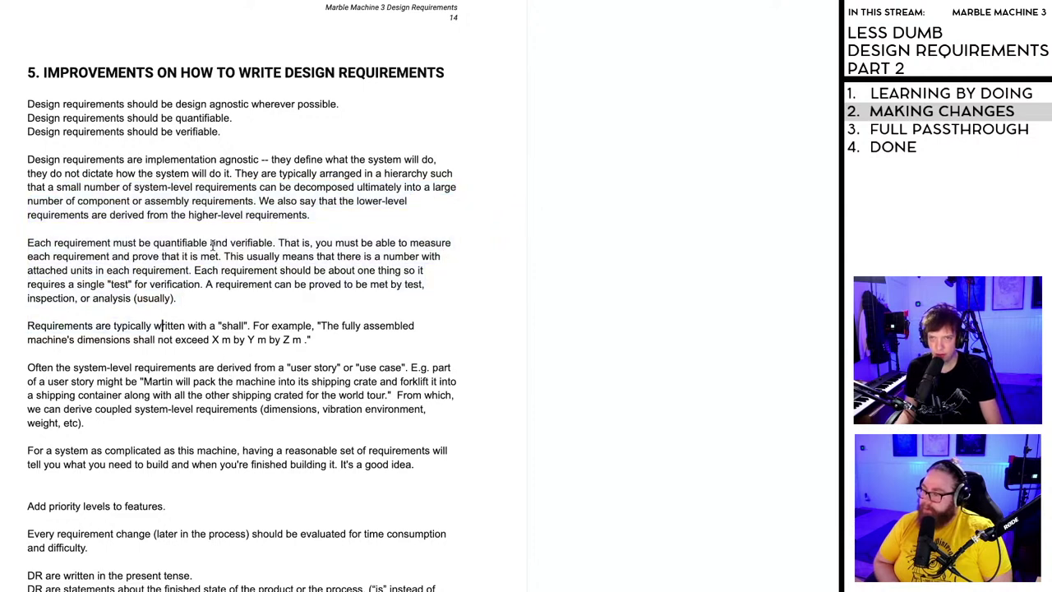
left_click_drag(170, 186, 273, 420)
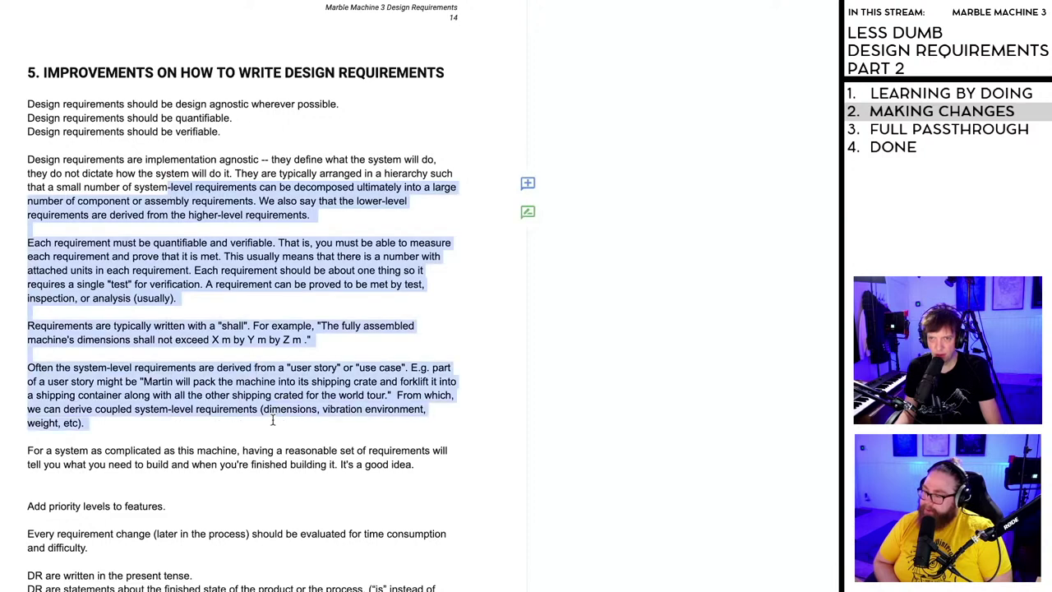
left_click(264, 310)
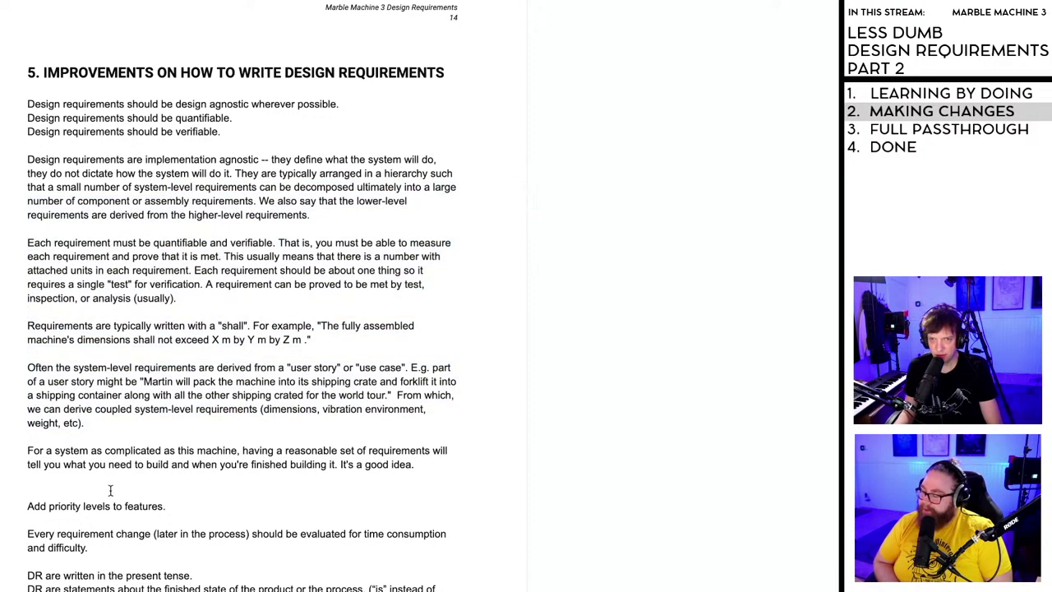
left_click_drag(122, 191, 242, 402)
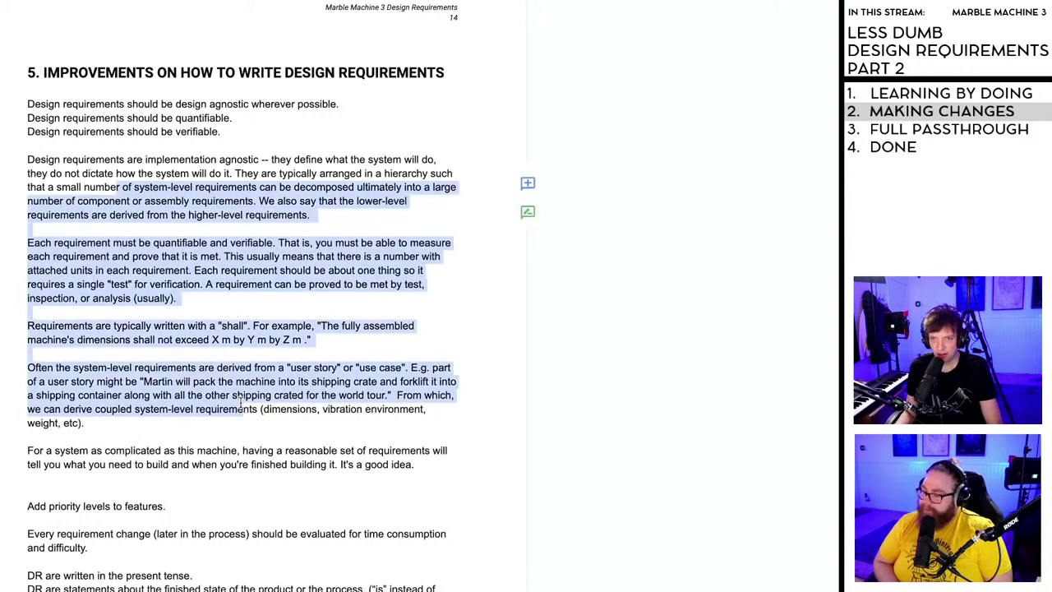
left_click(209, 285)
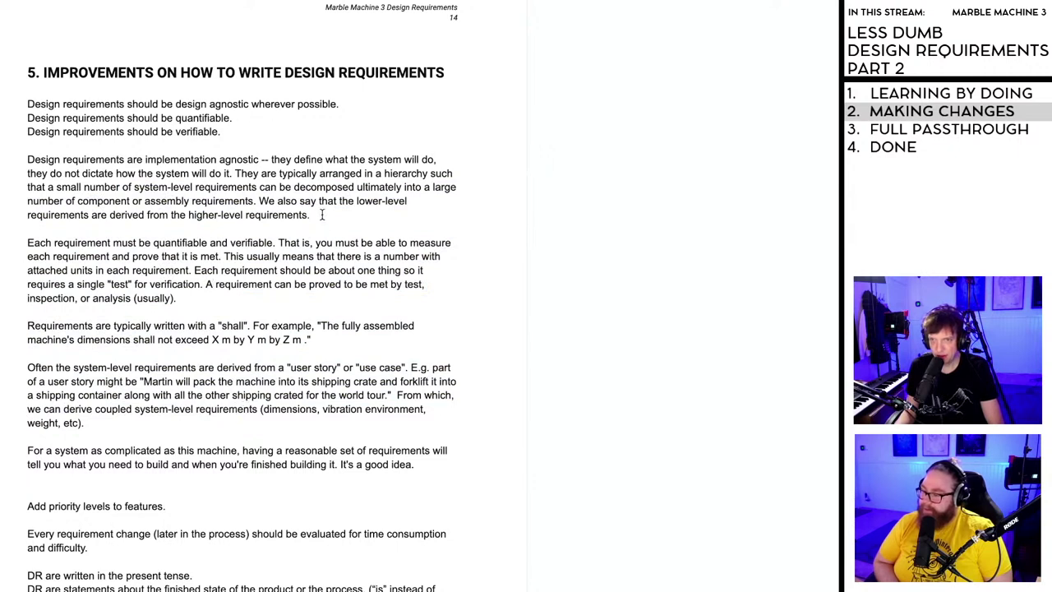
left_click_drag(259, 200, 298, 214)
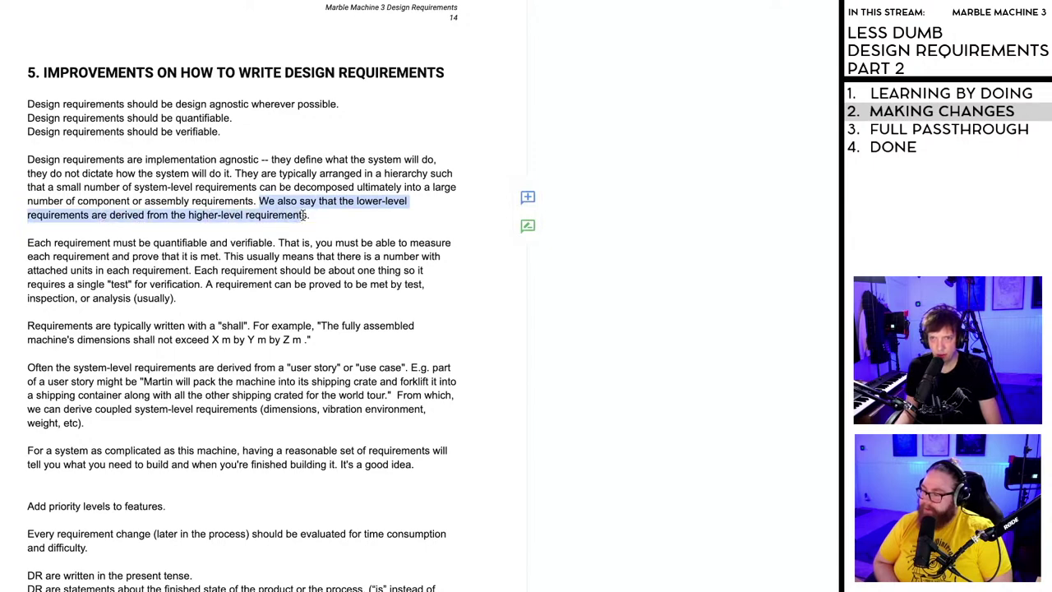
left_click(302, 214)
- Delete the 'Add priority levels to features.' line and its surrounding blank lines
scroll(174, 484, "down", 1)
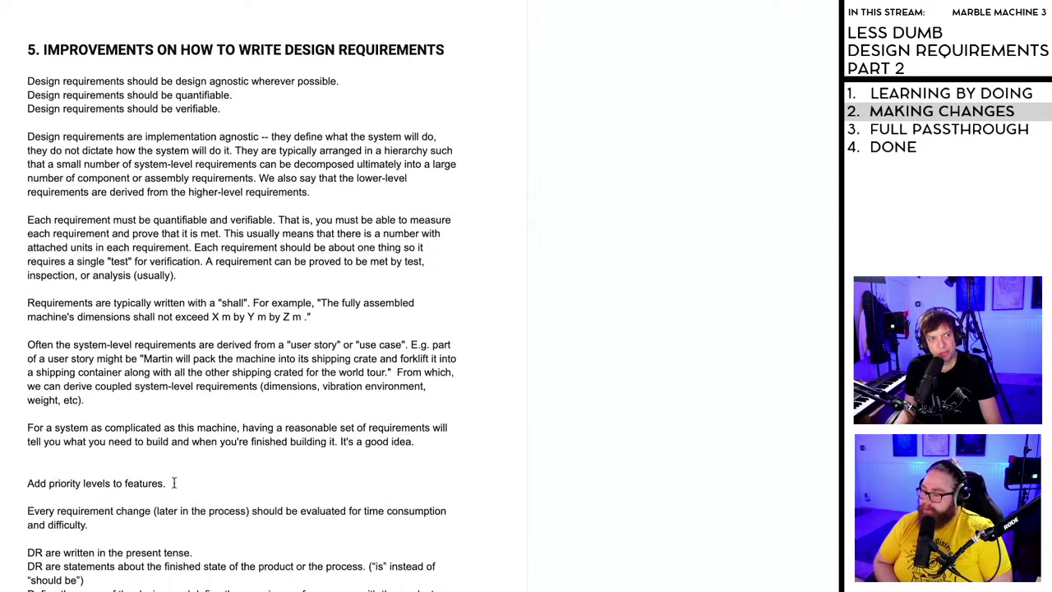
scroll(174, 484, "down", 2)
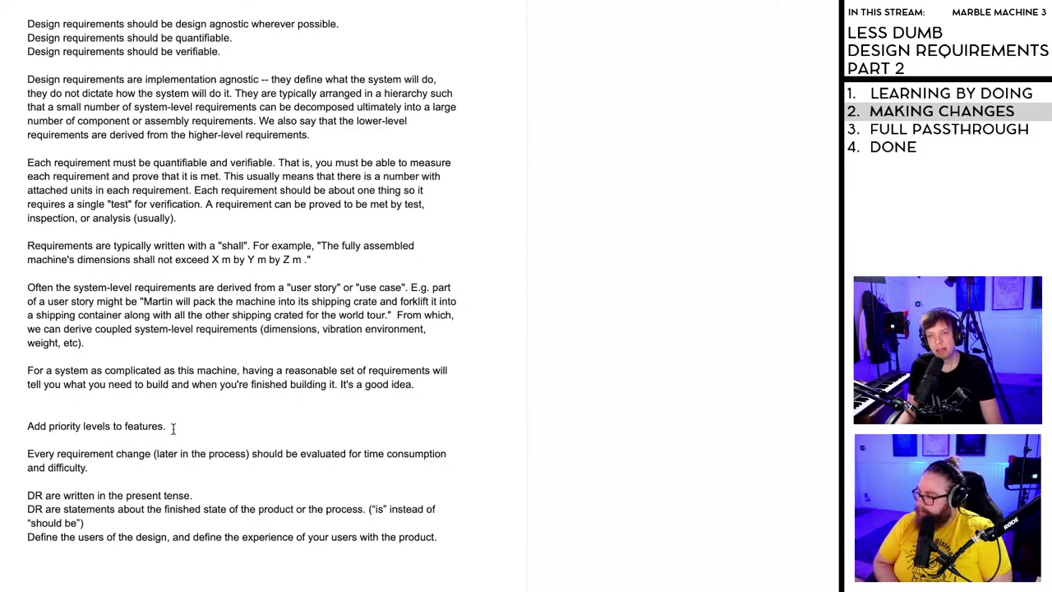
left_click_drag(174, 427, 22, 427)
key("ctrl+c")
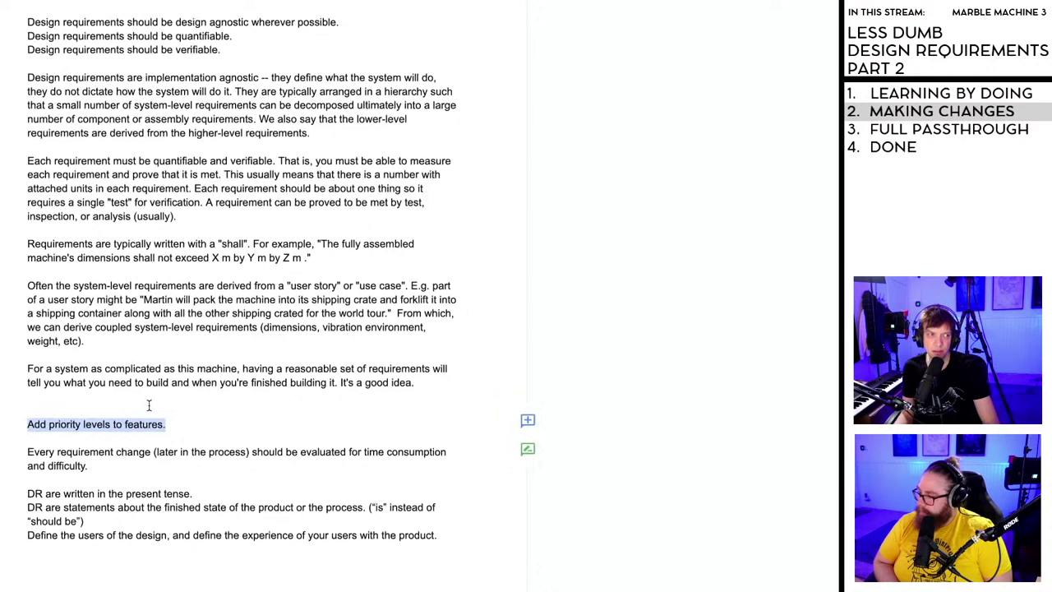
scroll(149, 404, "down", 2)
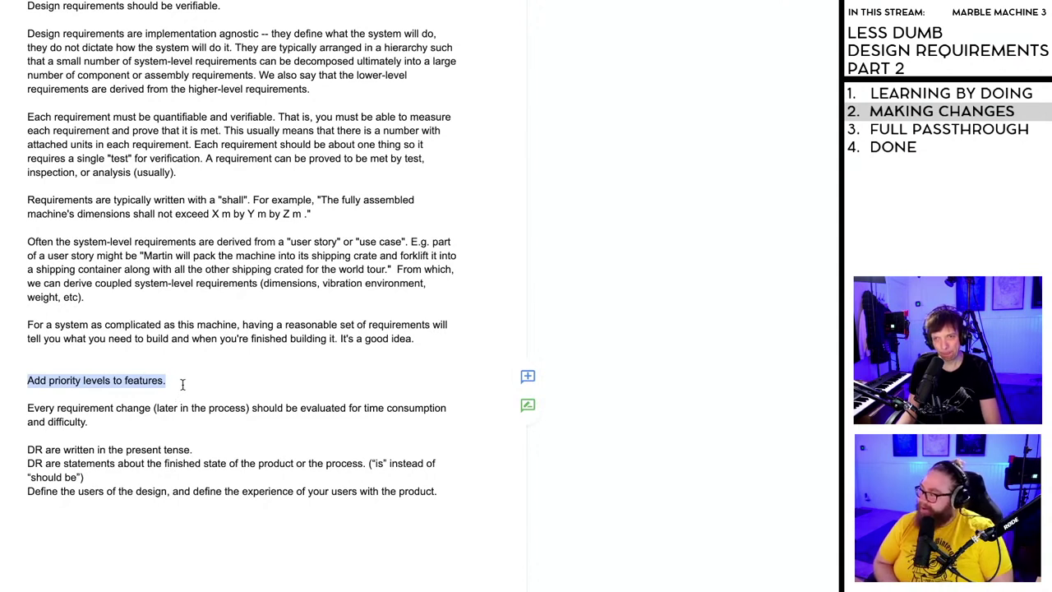
key("BackSpace")
key("BackSpace")
key("BackSpace")
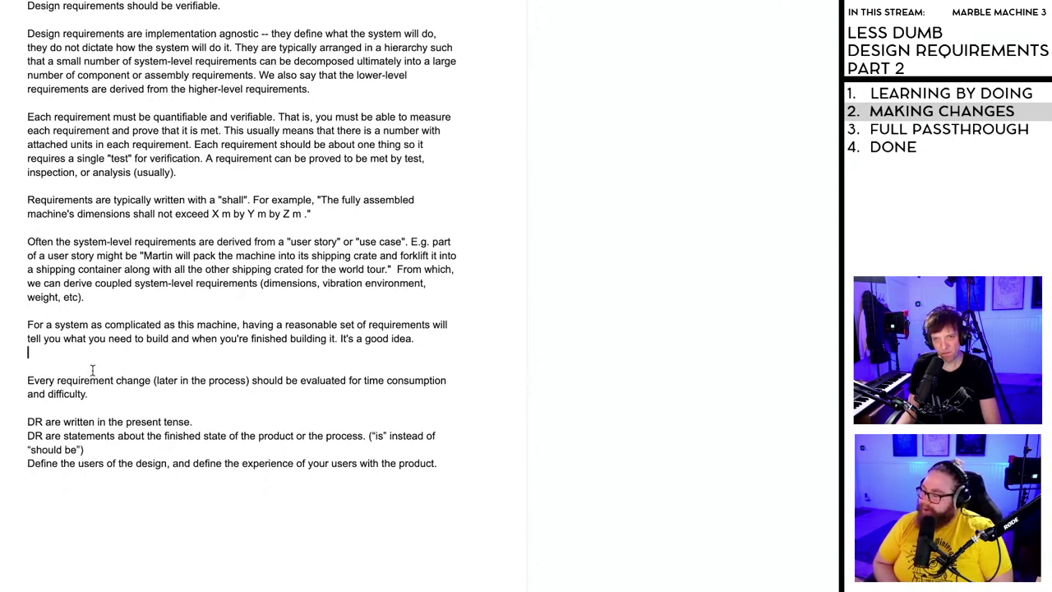
key("BackSpace")
- Restore the deleted 'Add priority levels to features.' line and its blank line
scroll(121, 407, "down", 1)
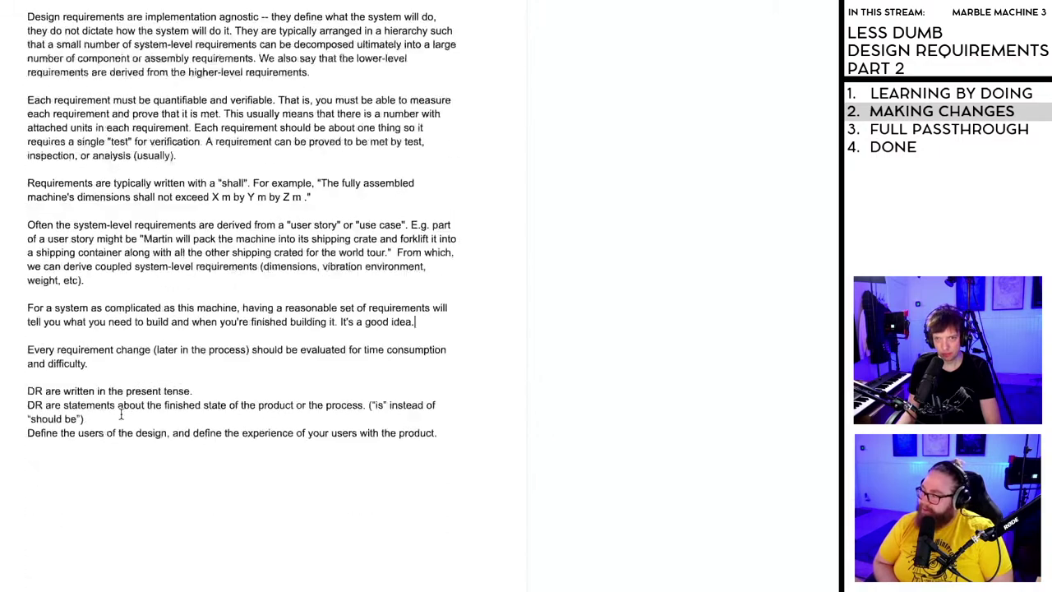
scroll(121, 427, "down", 20)
scroll(121, 432, "up", 5)
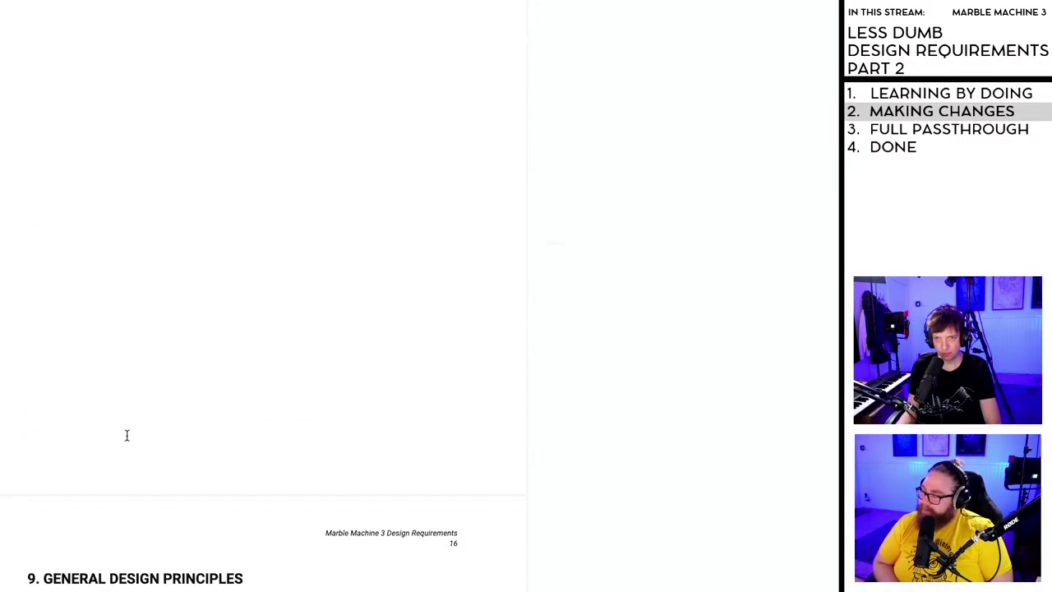
scroll(126, 434, "up", 20)
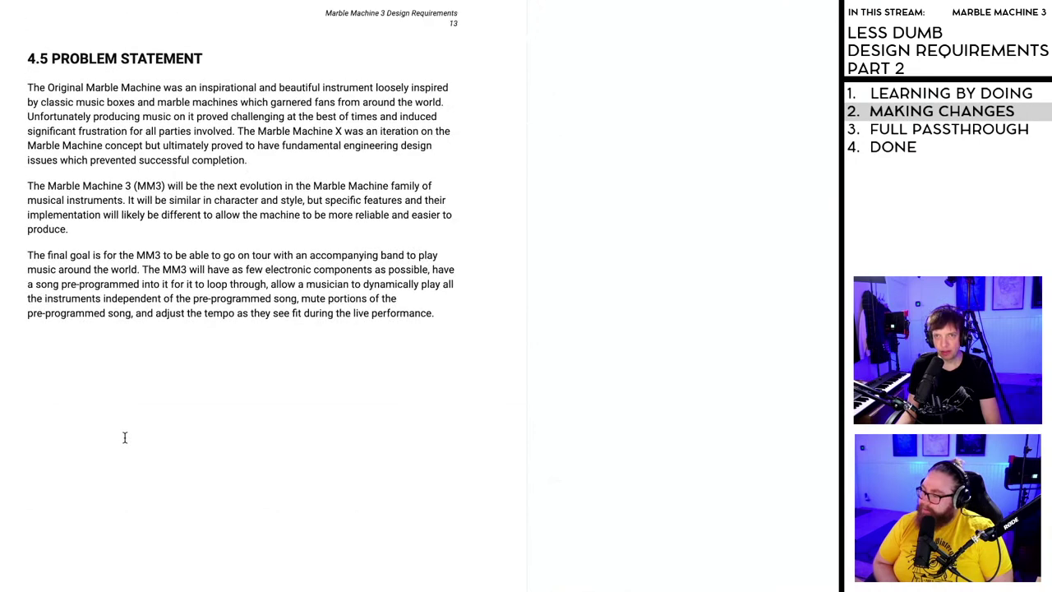
scroll(125, 437, "up", 8)
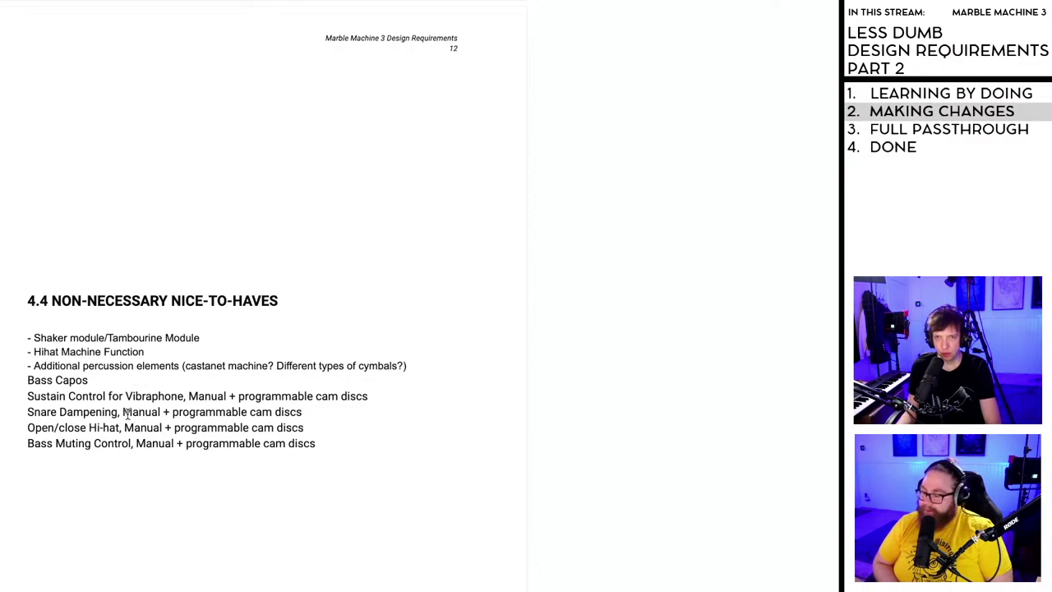
scroll(153, 403, "down", 10)
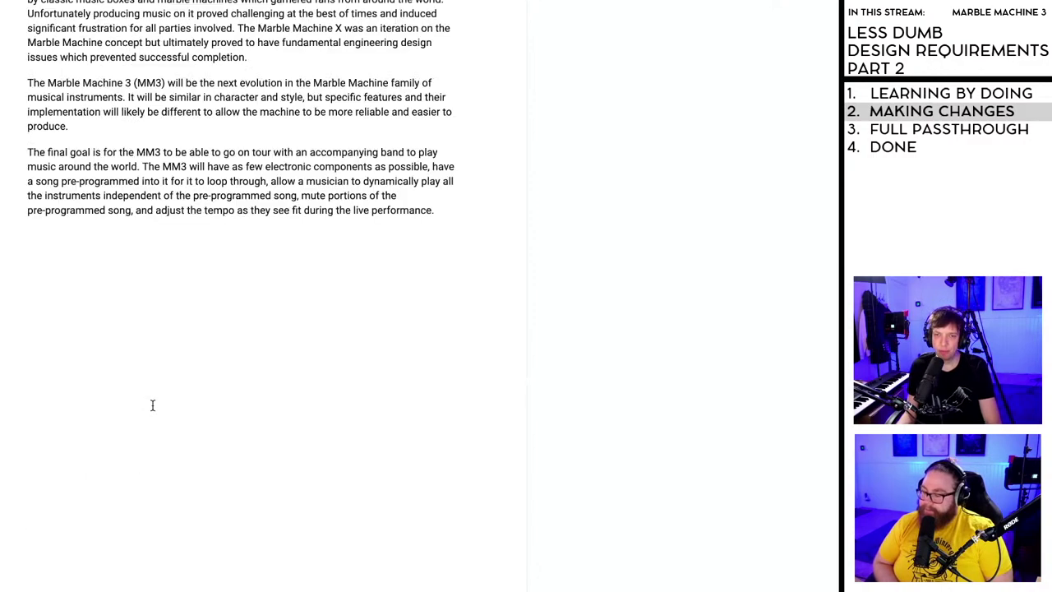
scroll(153, 405, "down", 20)
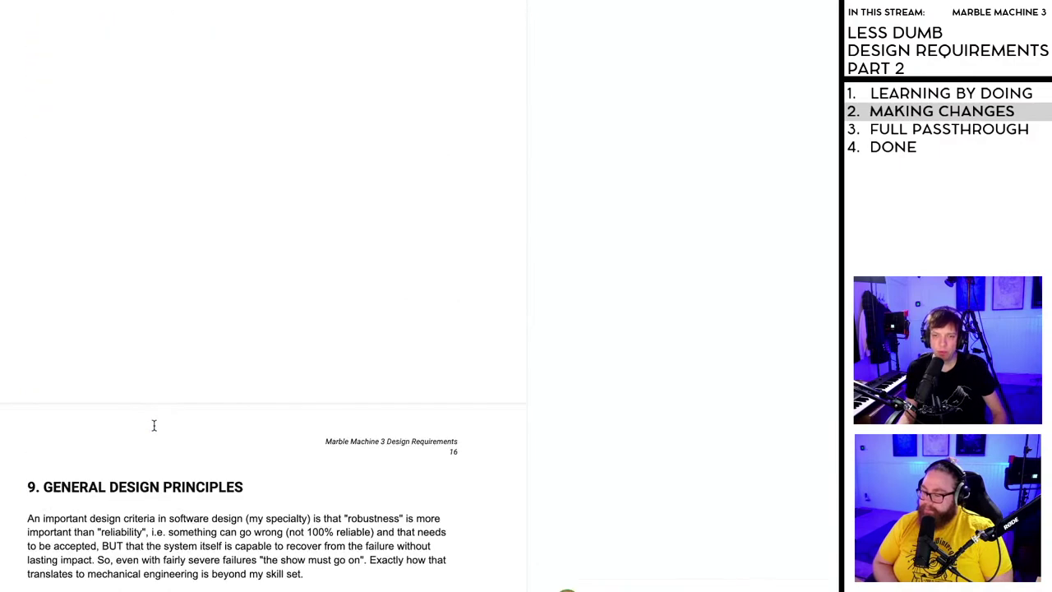
scroll(126, 540, "down", 4)
scroll(144, 495, "up", 20)
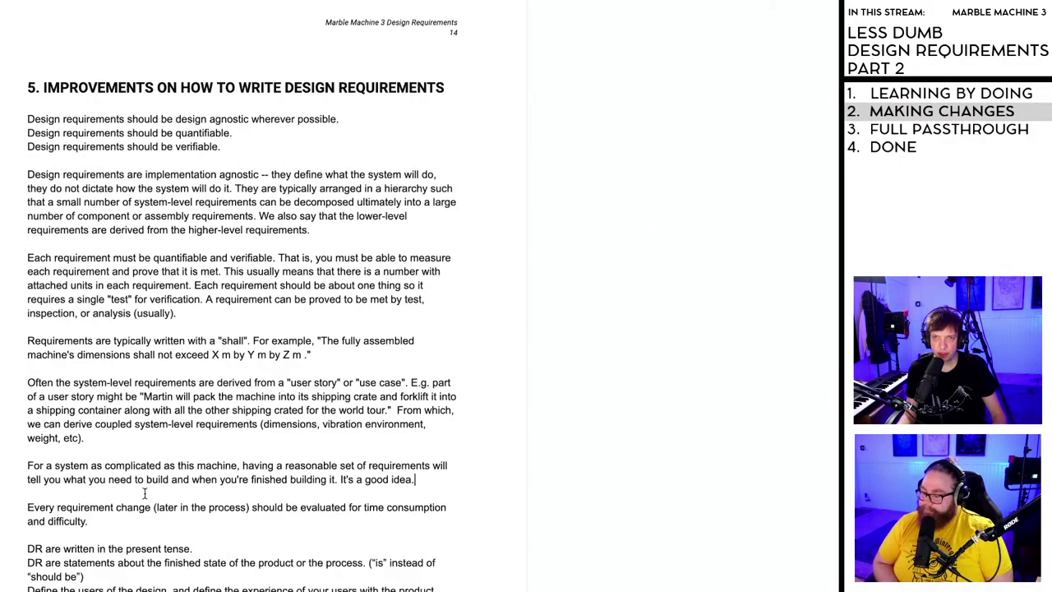
scroll(146, 485, "down", 3)
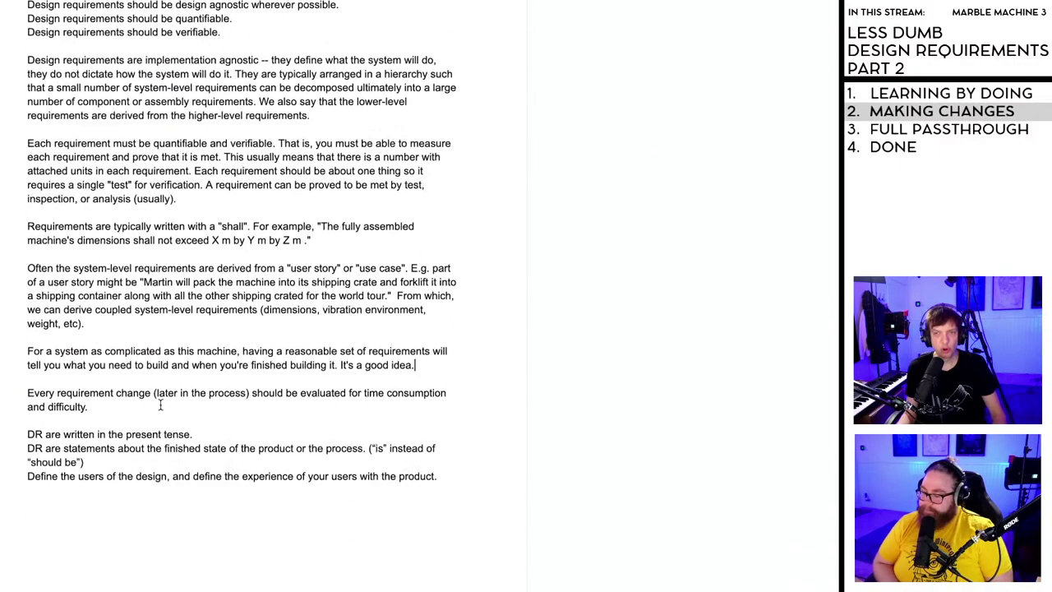
key("Return")
key("Return")
key("Return")
key("ctrl+v")
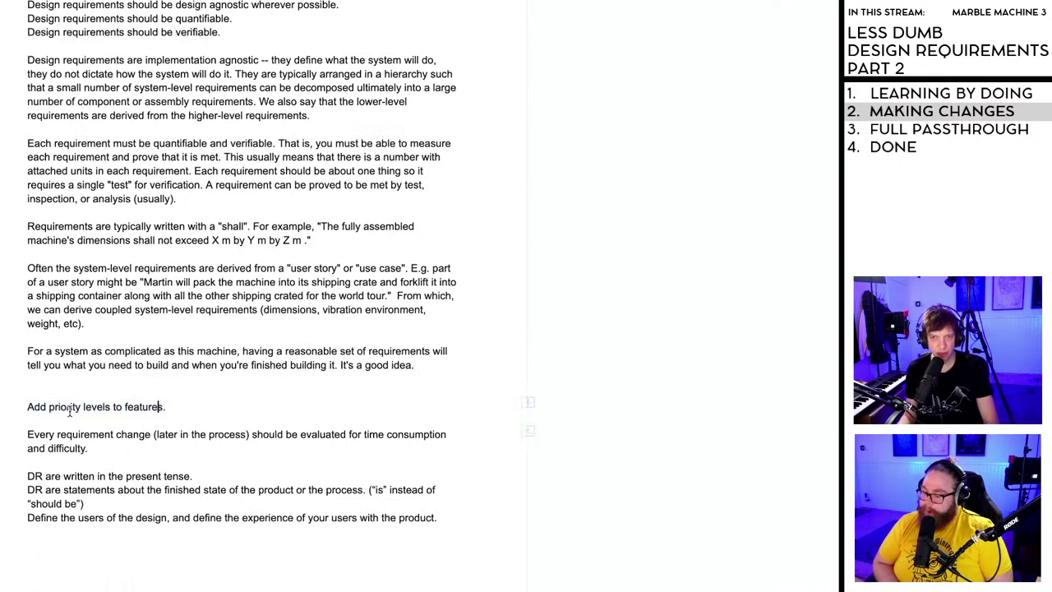
- Replace the note's final period with a question mark
left_click(70, 409)
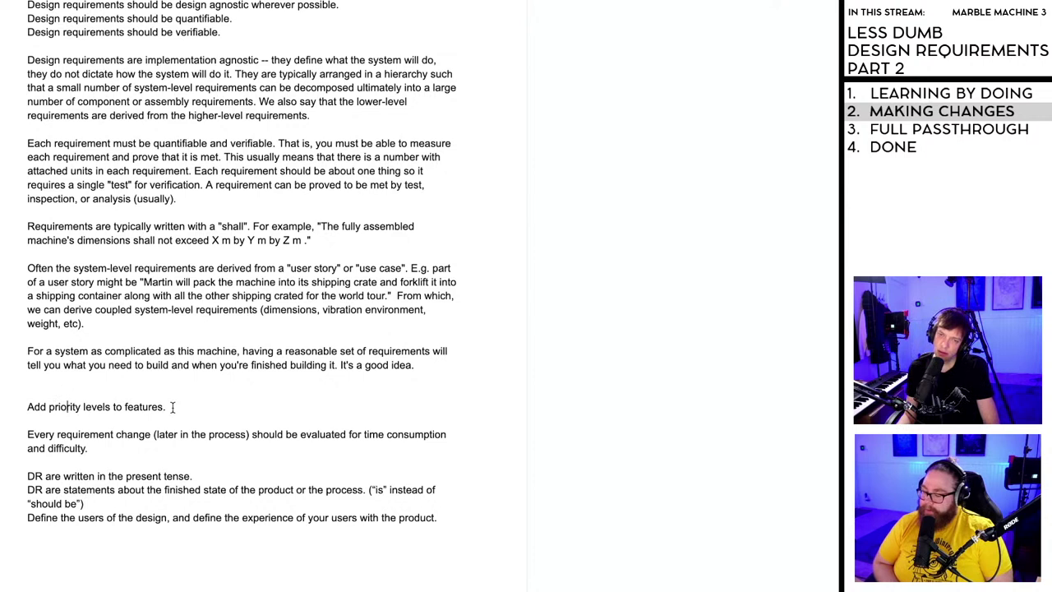
left_click(173, 406)
key("BackSpace")
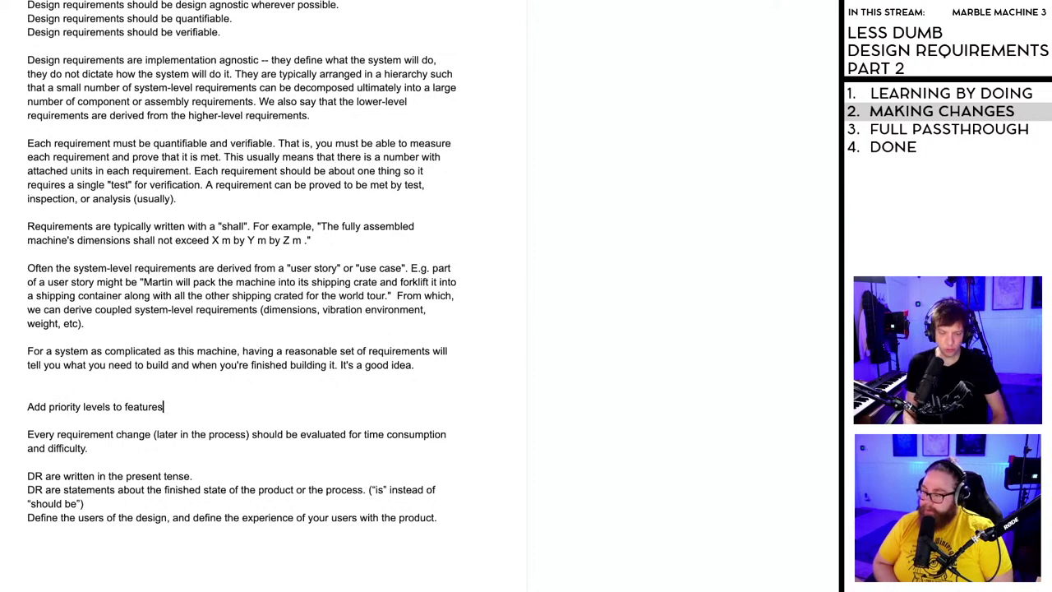
type("?")
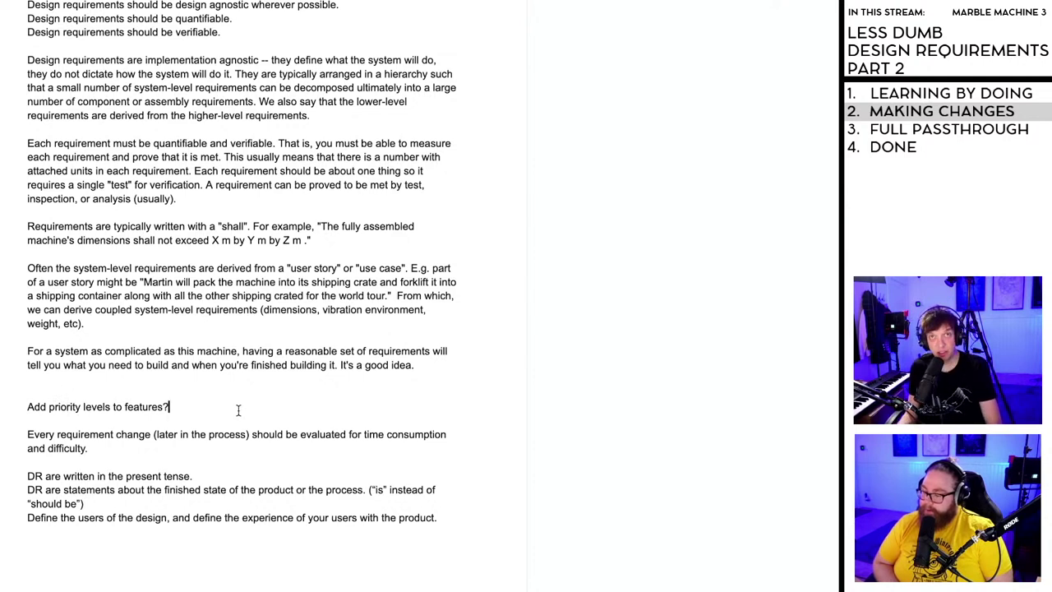
- Move 'Add priority levels to features?' to a new line after section 5's last sentence
left_click_drag(201, 404, 29, 407)
key("ctrl+c")
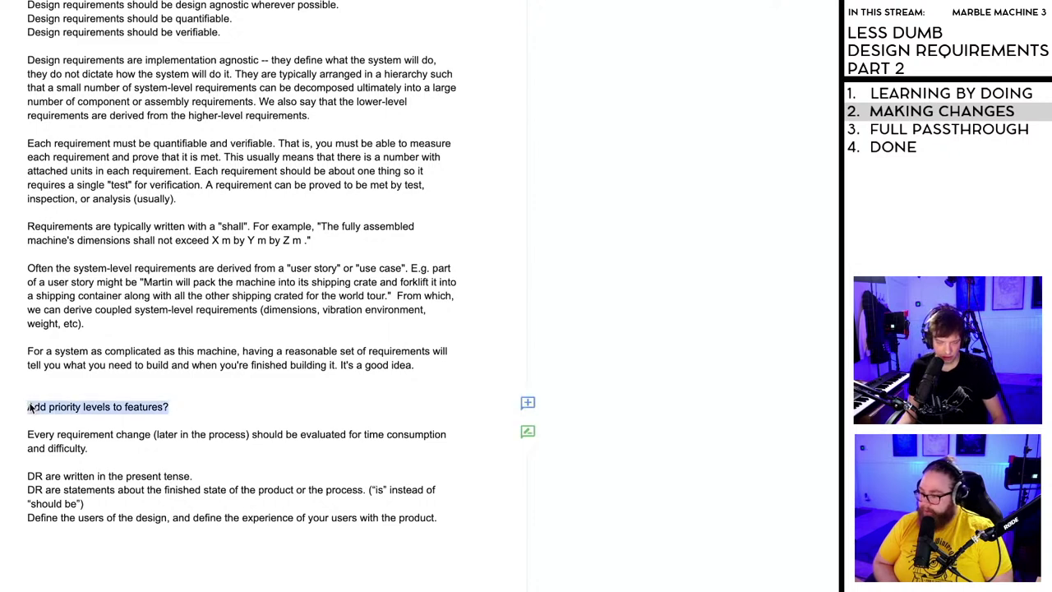
key("BackSpace")
left_click(443, 518)
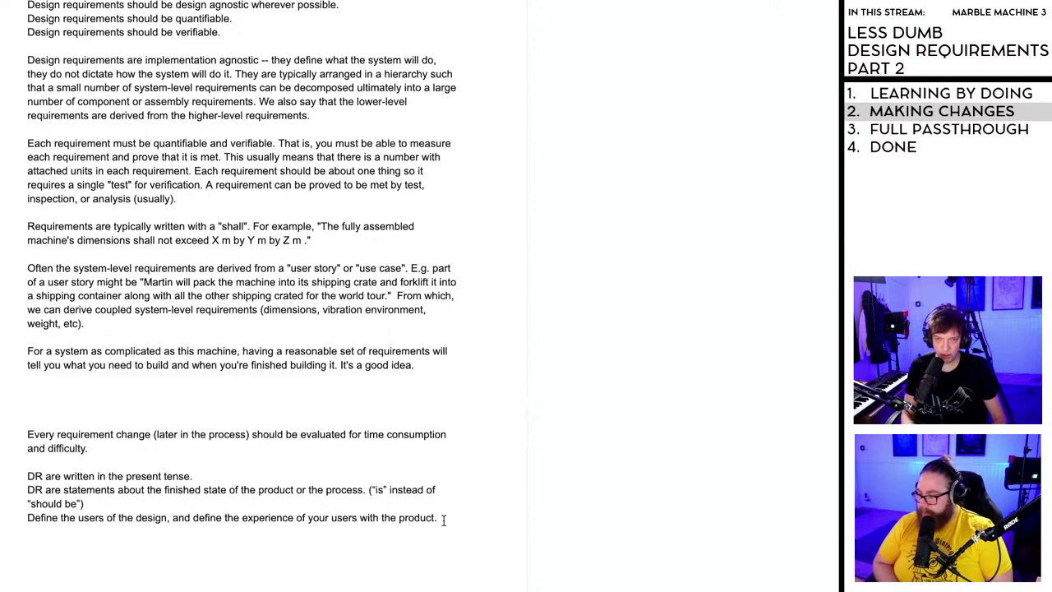
key("Return")
key("ctrl+v")
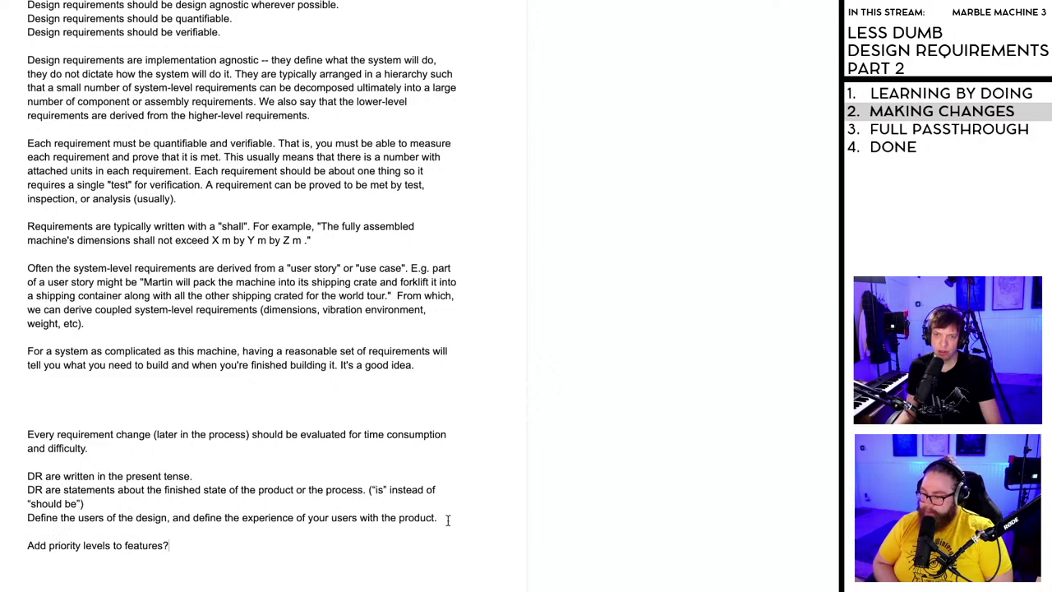
- Remove the blank lines above 'Every requirement change'
left_click(122, 422)
key("BackSpace")
key("BackSpace")
key("BackSpace")
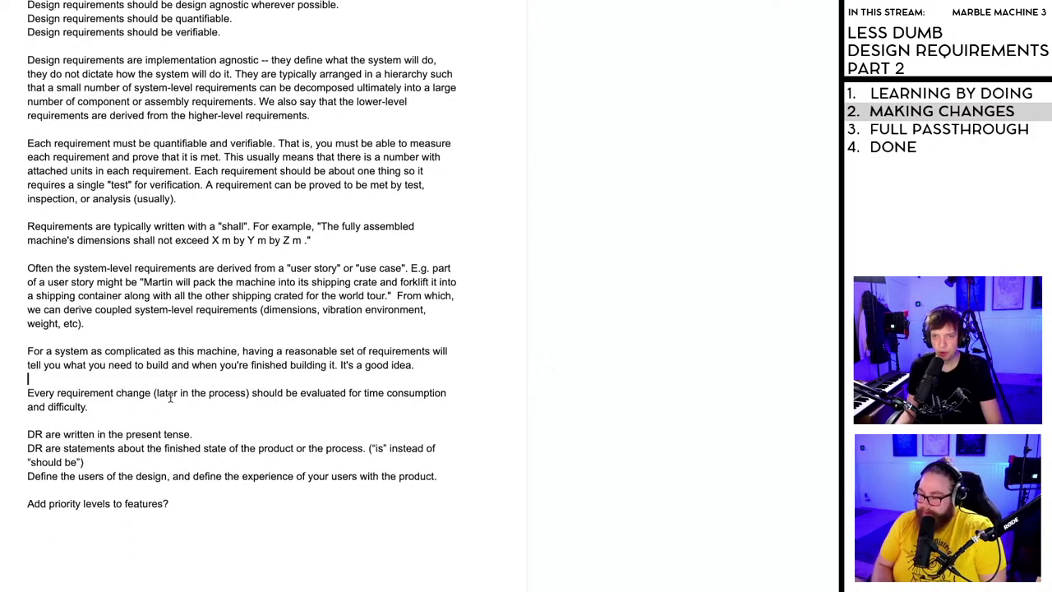
scroll(169, 400, "up", 3)
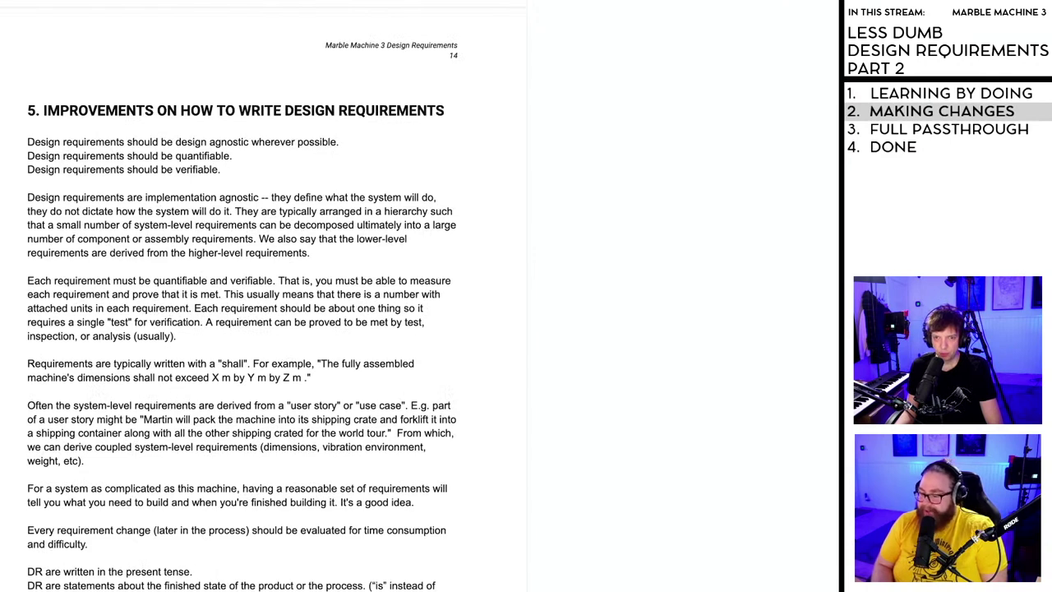
scroll(175, 533, "down", 1)
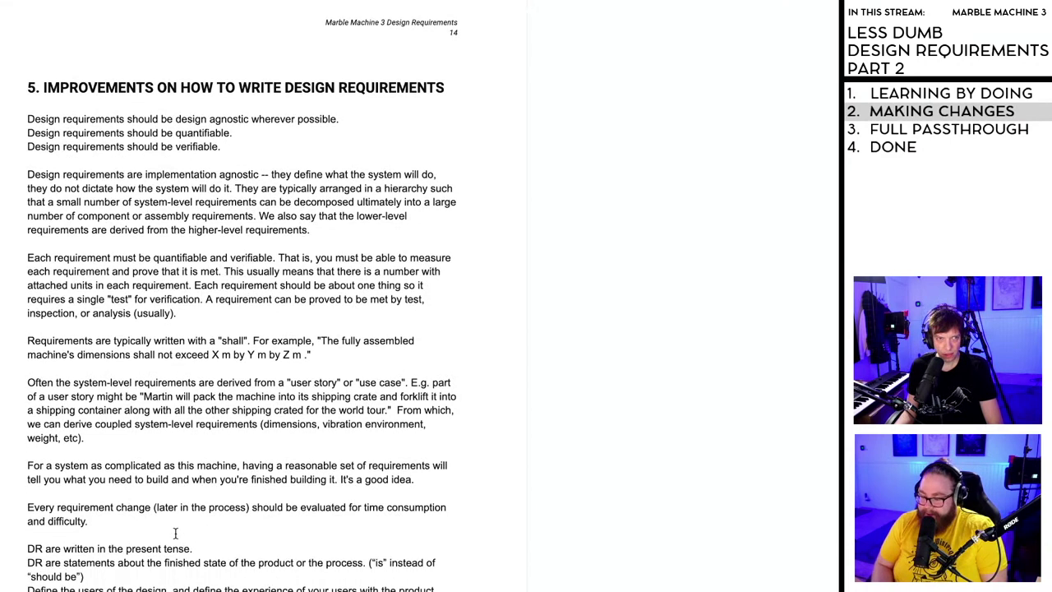
scroll(174, 535, "down", 1)
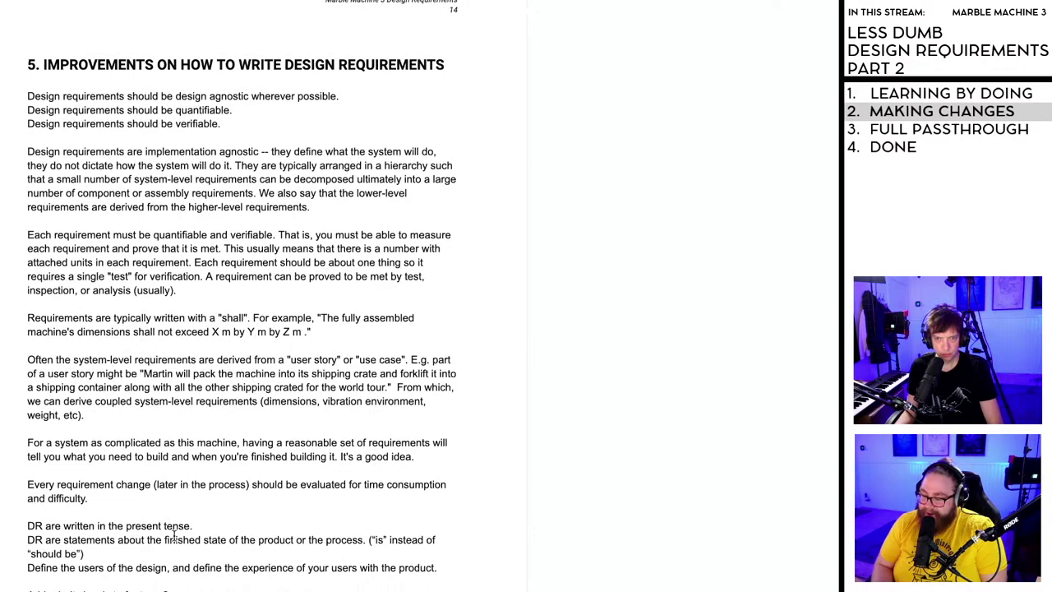
scroll(175, 535, "down", 1)
scroll(175, 535, "down", 1)
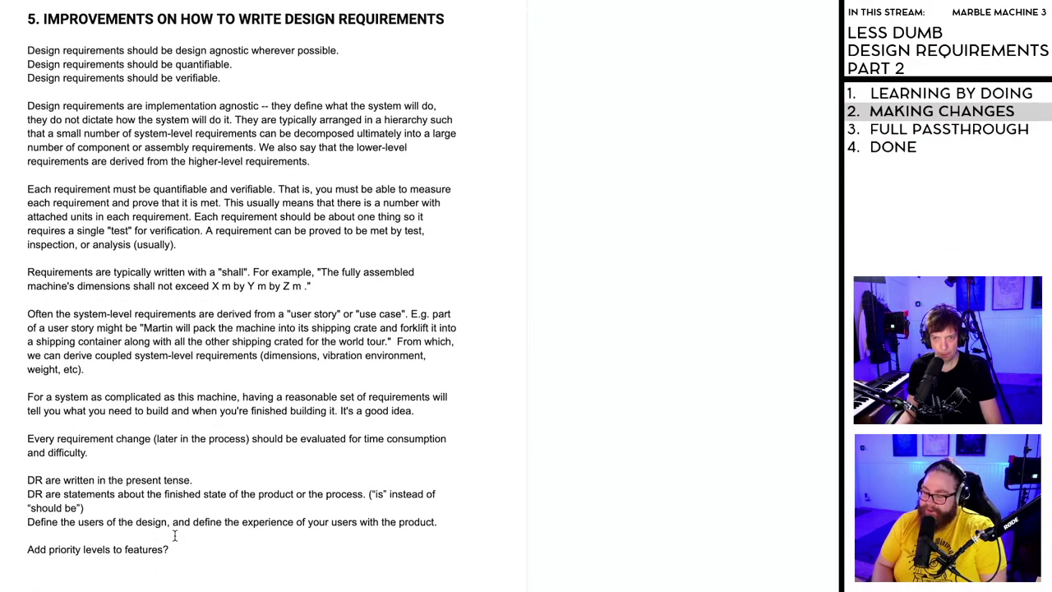
scroll(175, 533, "down", 4)
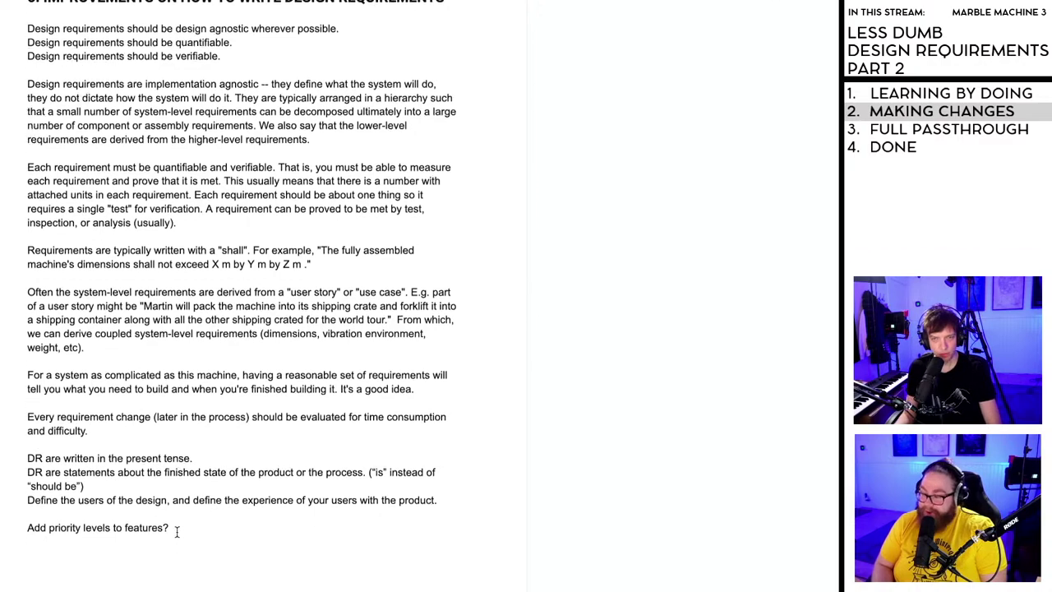
scroll(177, 532, "down", 1)
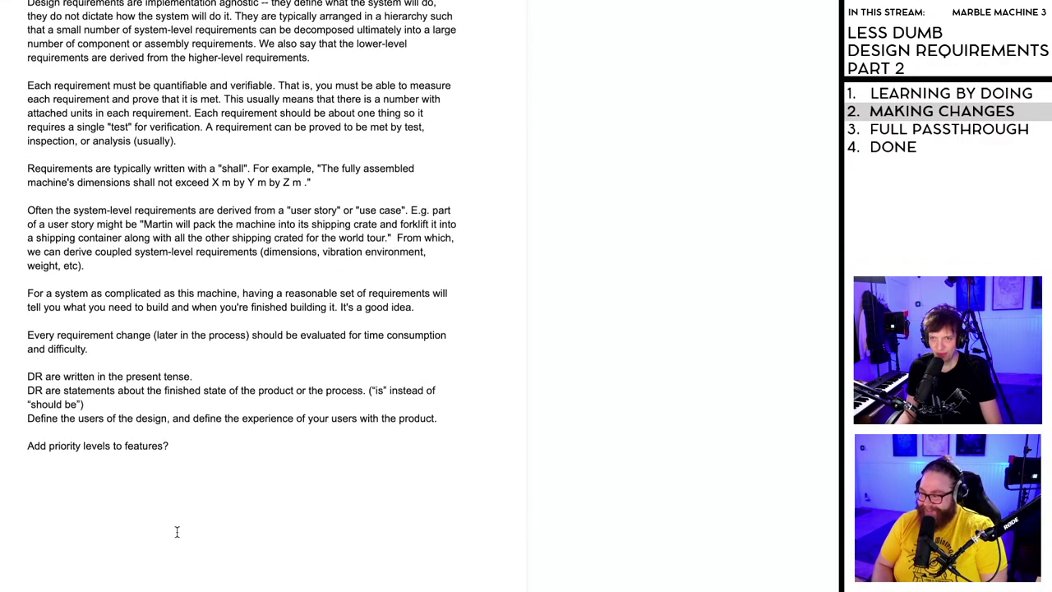
scroll(176, 531, "up", 15)
scroll(177, 532, "up", 10)
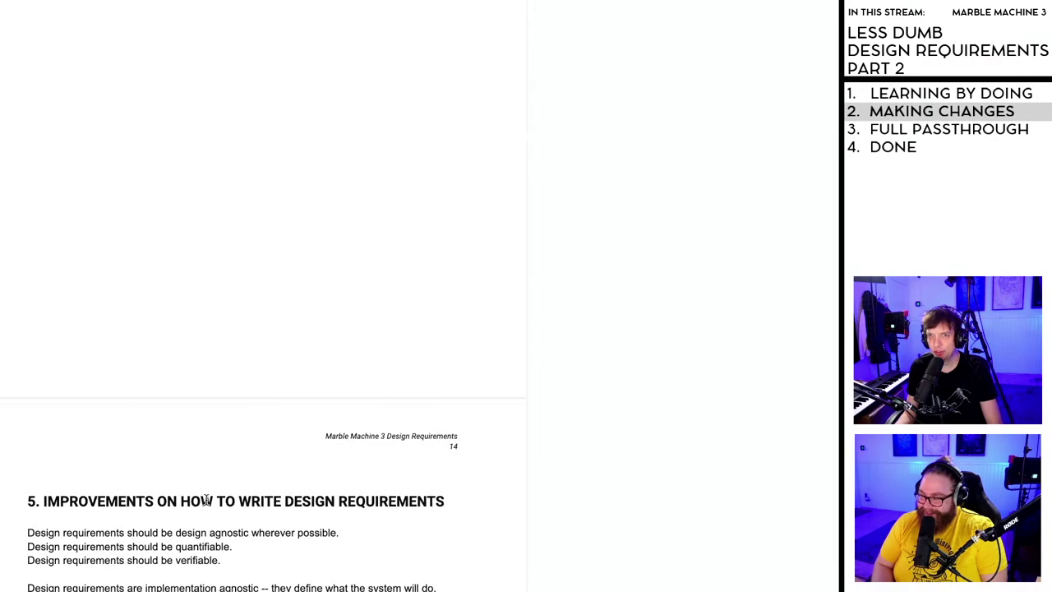
scroll(209, 506, "down", 10)
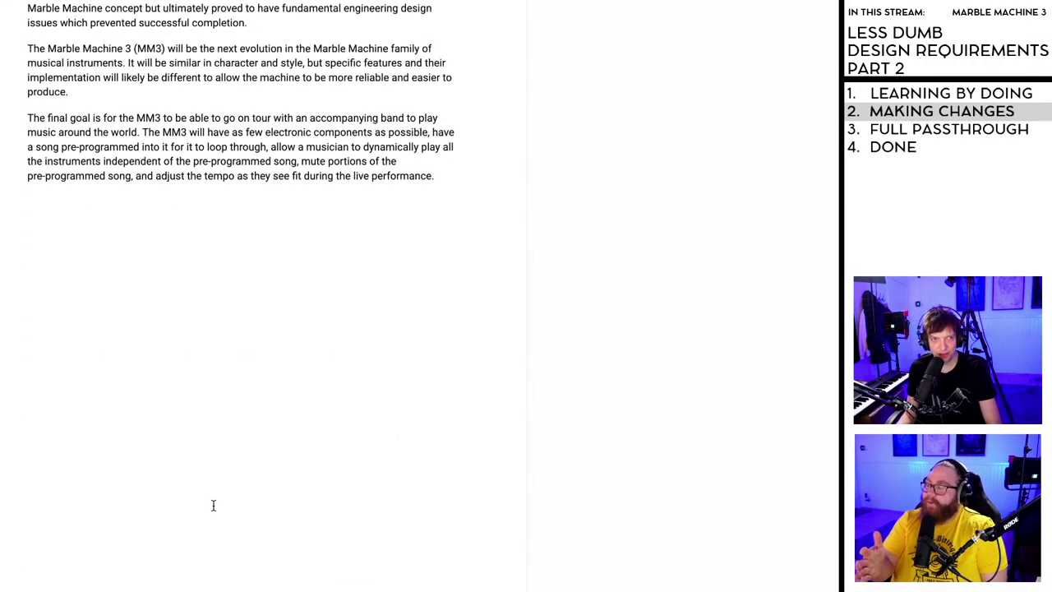
scroll(210, 502, "down", 20)
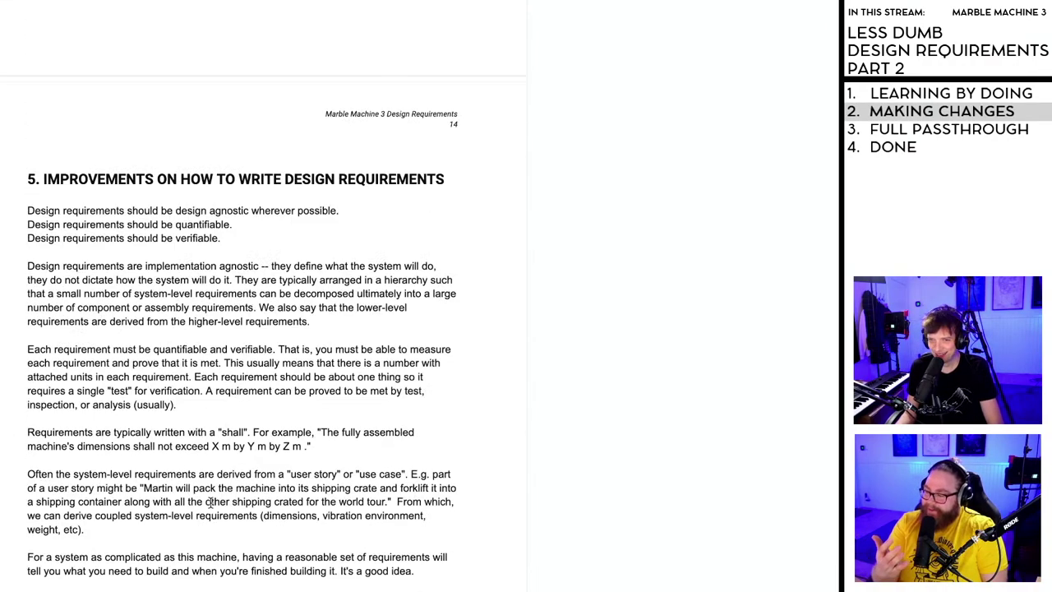
scroll(210, 502, "down", 7)
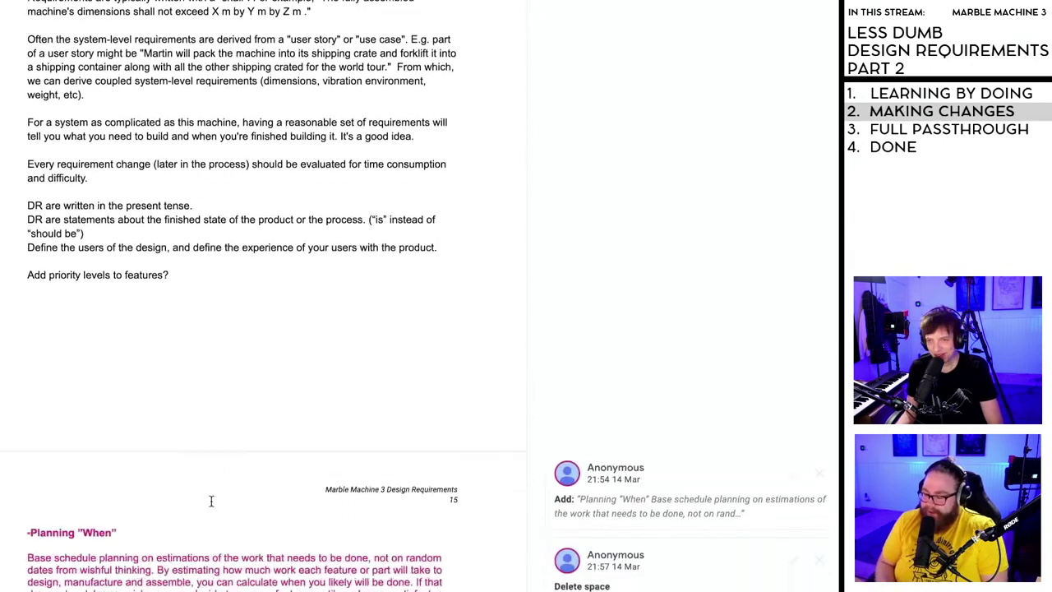
scroll(211, 500, "down", 5)
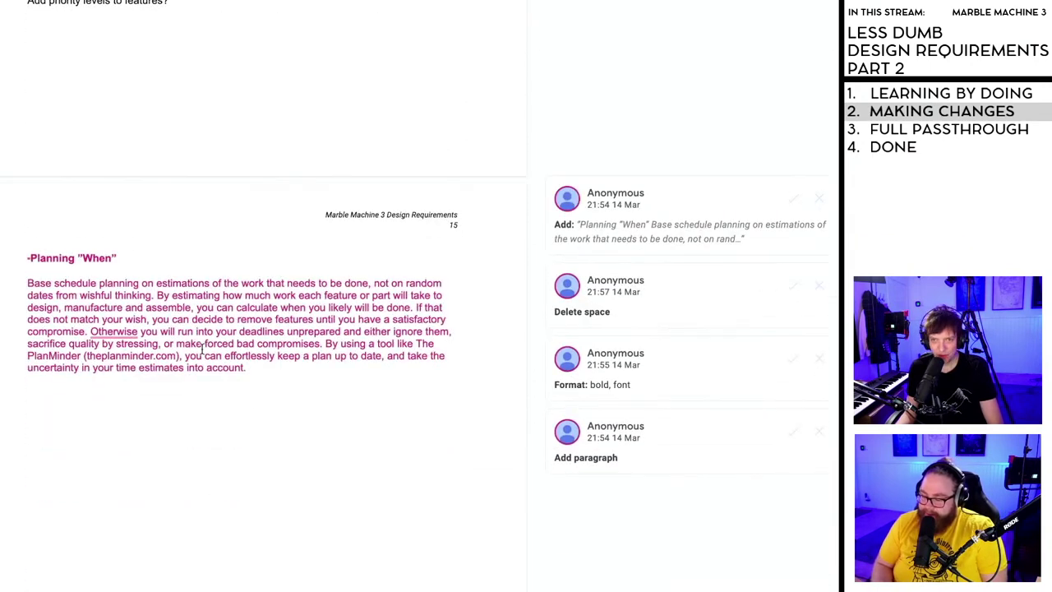
left_click(193, 315)
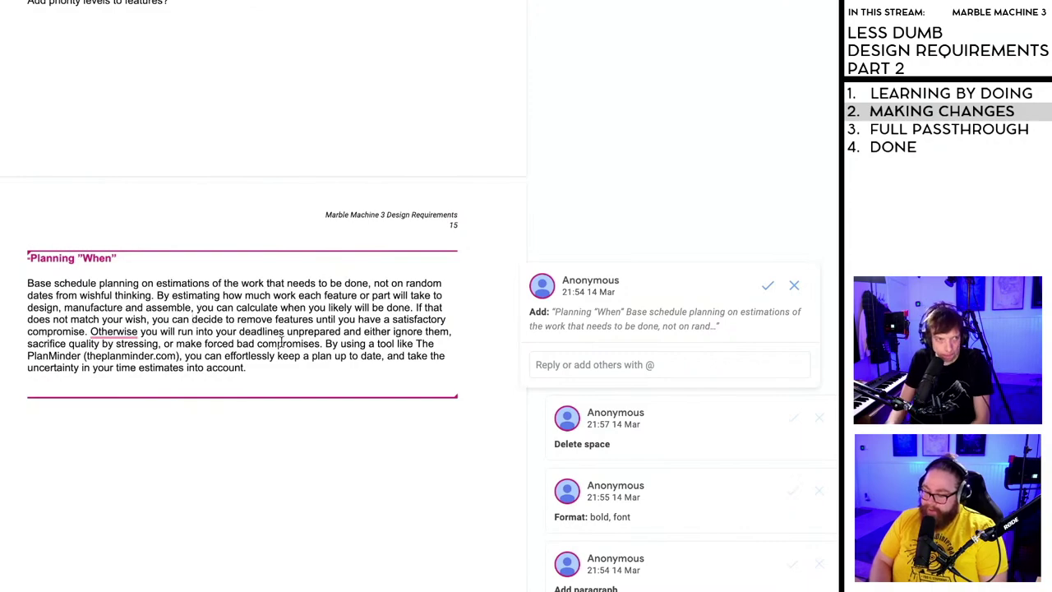
scroll(327, 340, "down", 1)
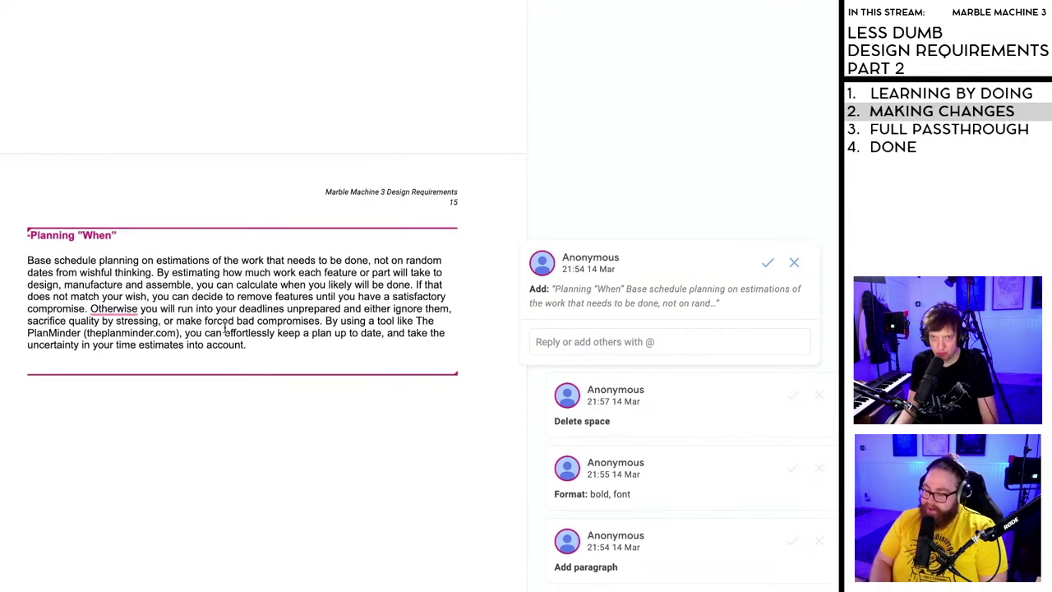
scroll(224, 327, "up", 5)
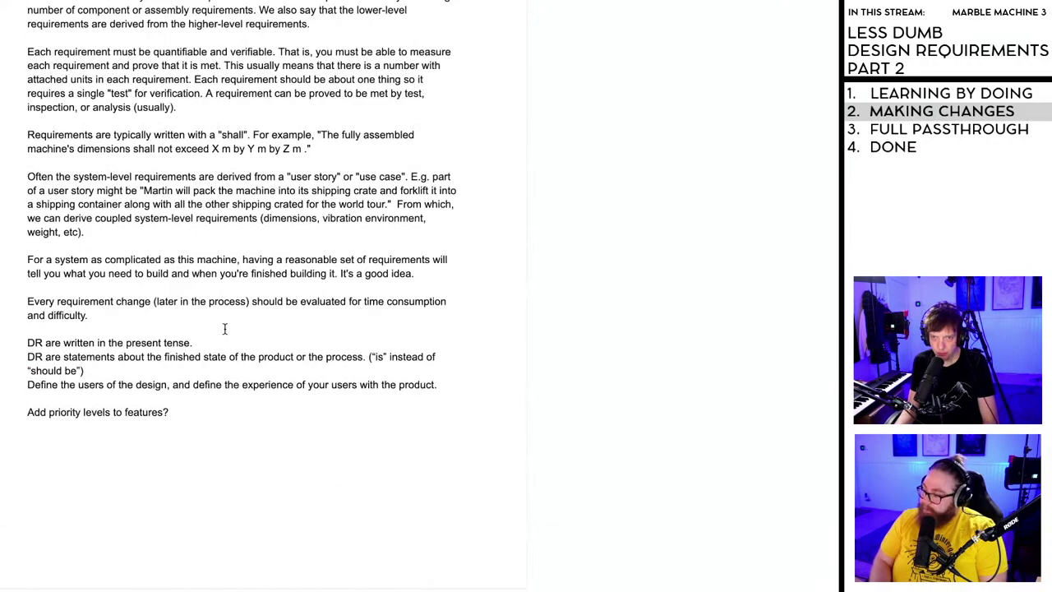
scroll(224, 329, "up", 2)
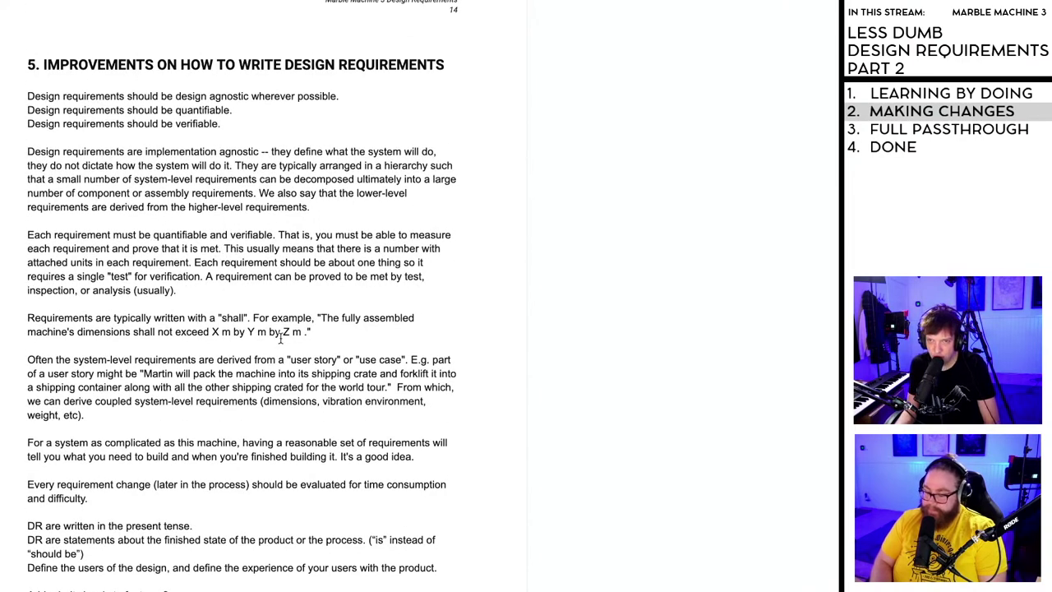
scroll(281, 337, "down", 1)
scroll(320, 487, "up", 1)
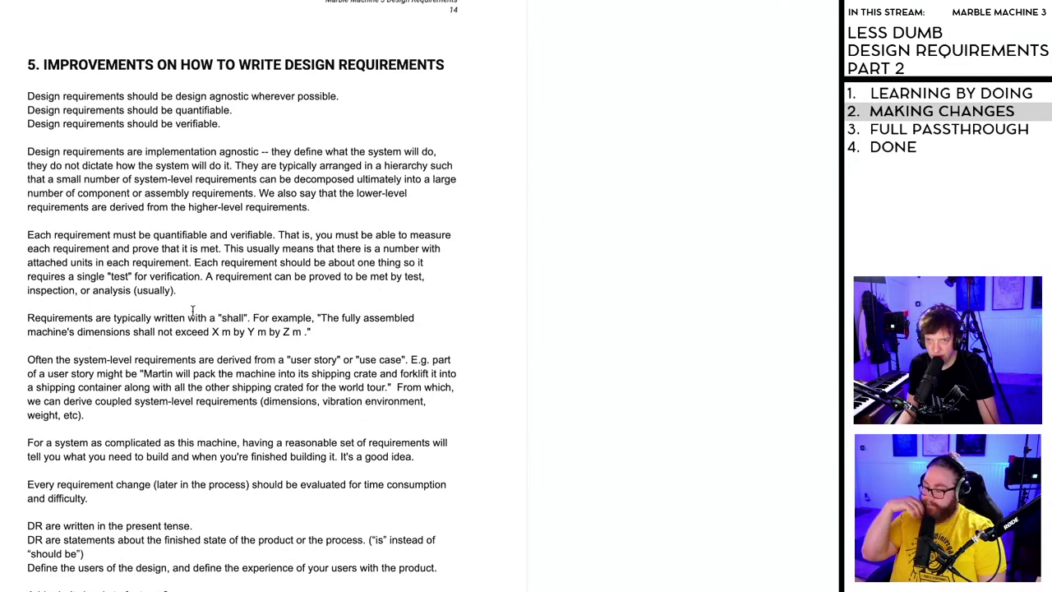
left_click_drag(114, 319, 246, 320)
left_click(255, 318)
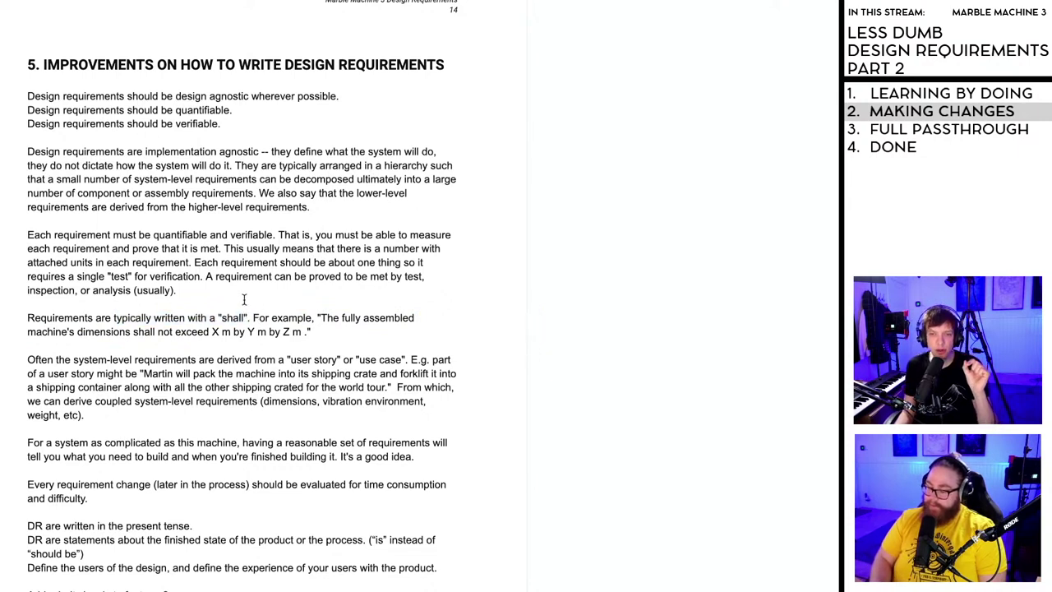
- Add 'Shall for highest priotity Should for lower' after the priority-levels note
scroll(201, 493, "down", 3)
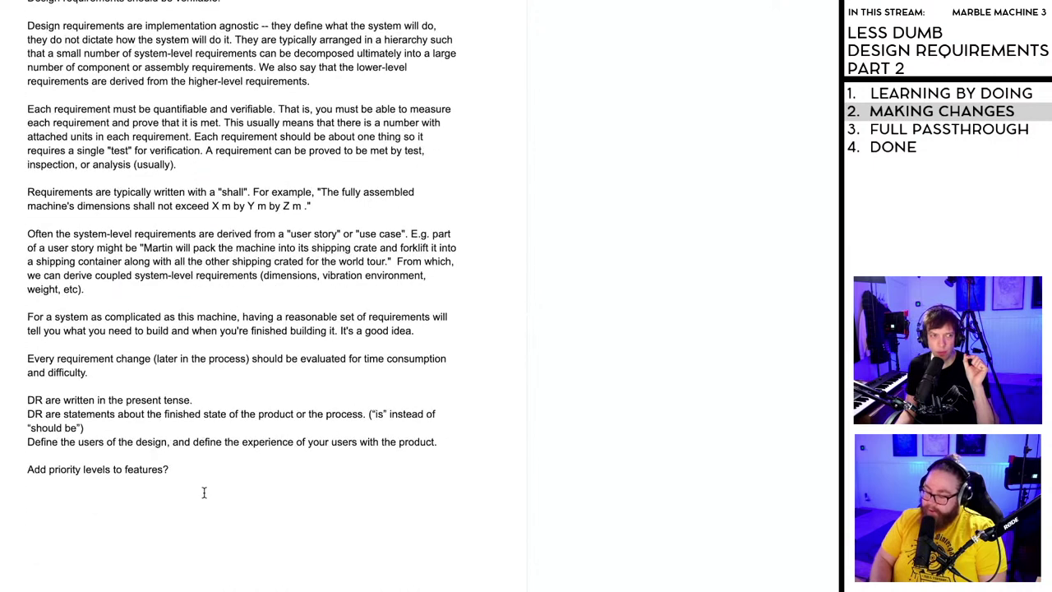
scroll(201, 461, "down", 1)
left_click(204, 448)
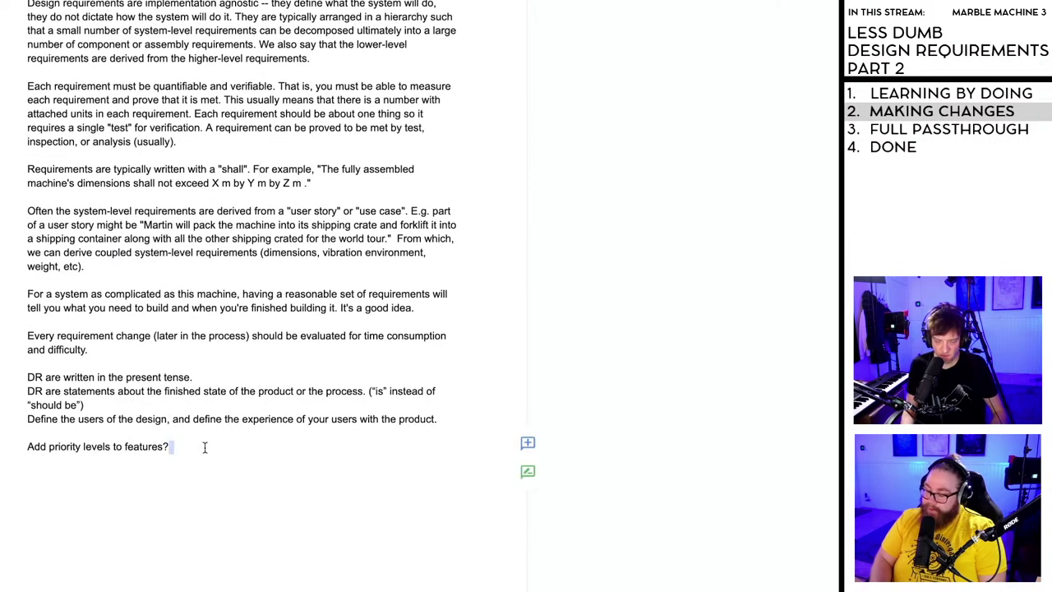
type("Sha")
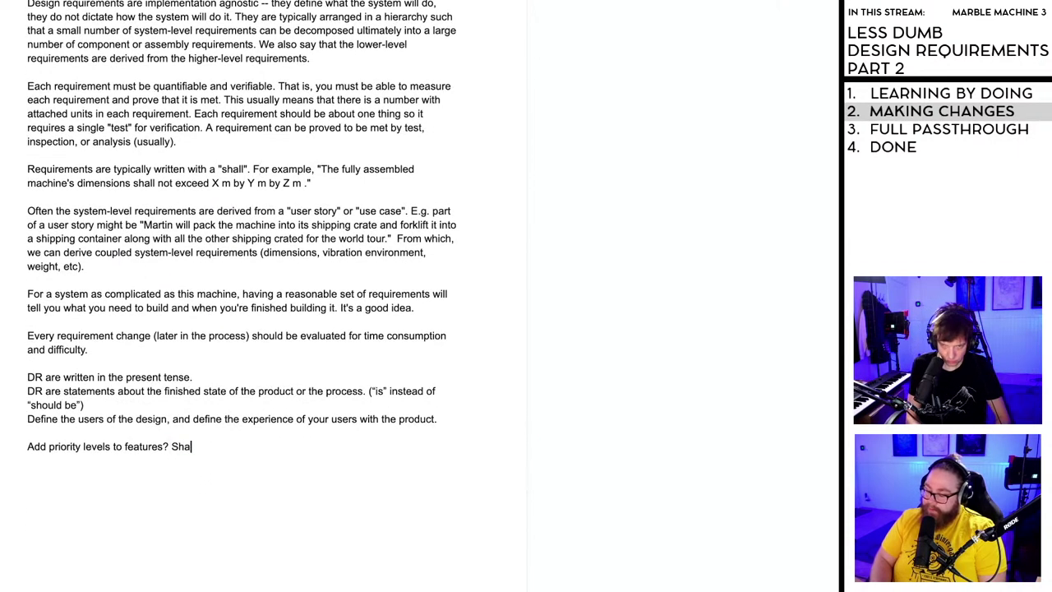
type("ll for high")
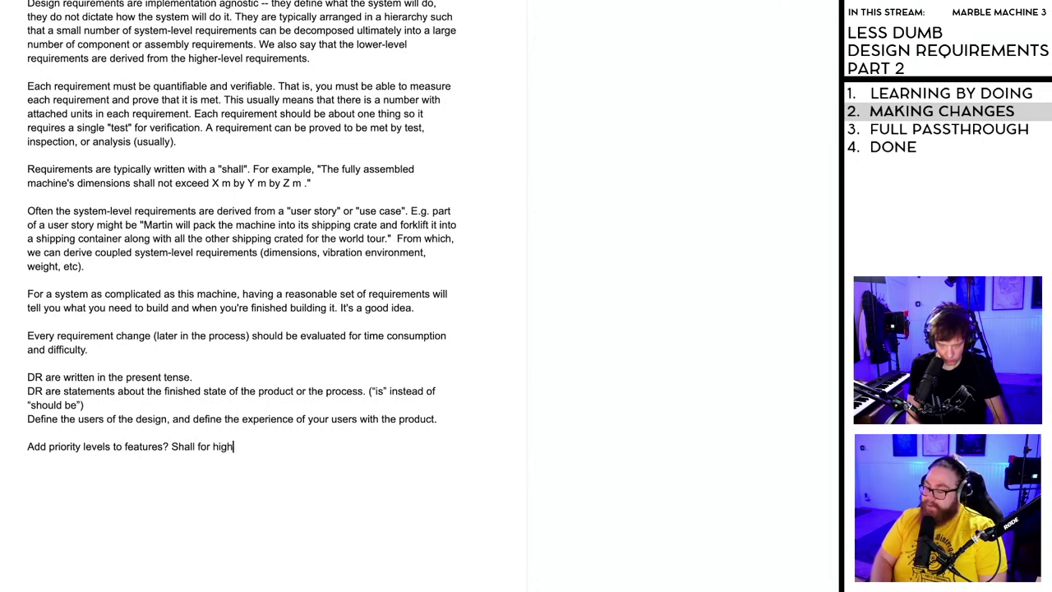
type("est priotity")
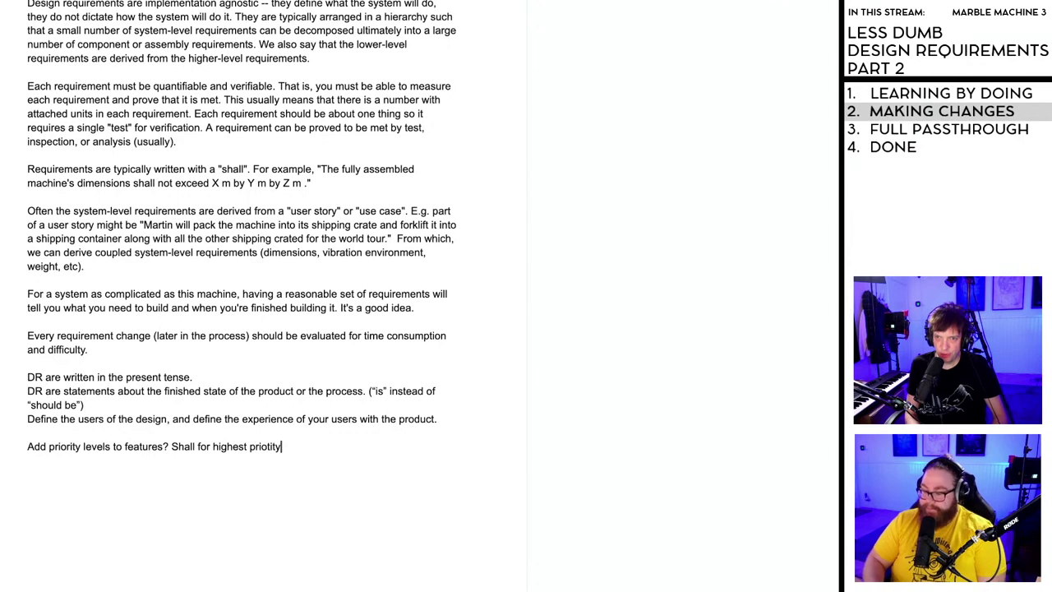
key("BackSpace")
key("BackSpace")
key("BackSpace")
key("BackSpace")
type("rity Should for ")
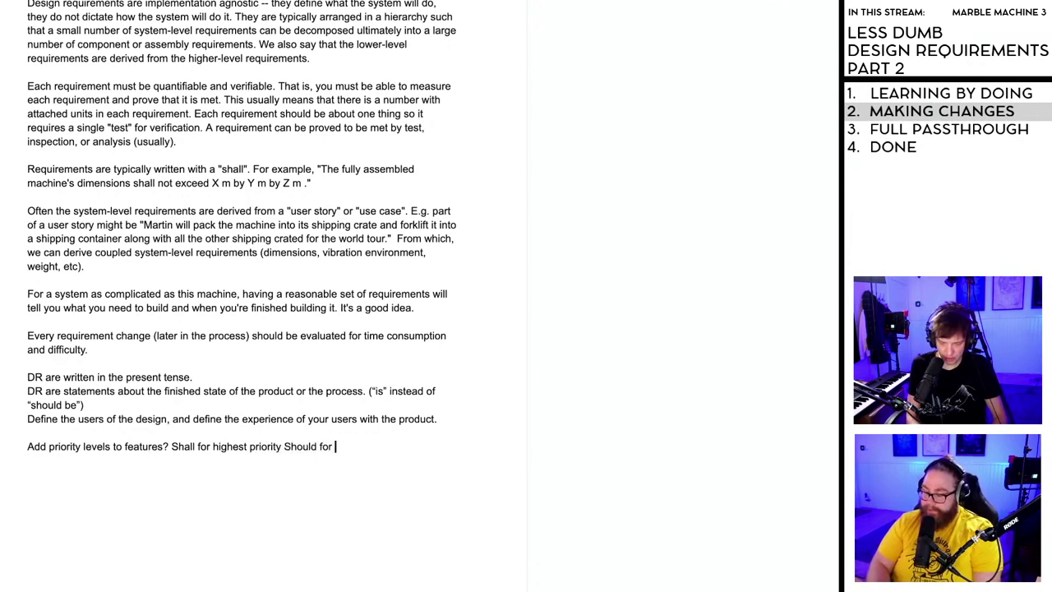
type("lower?")
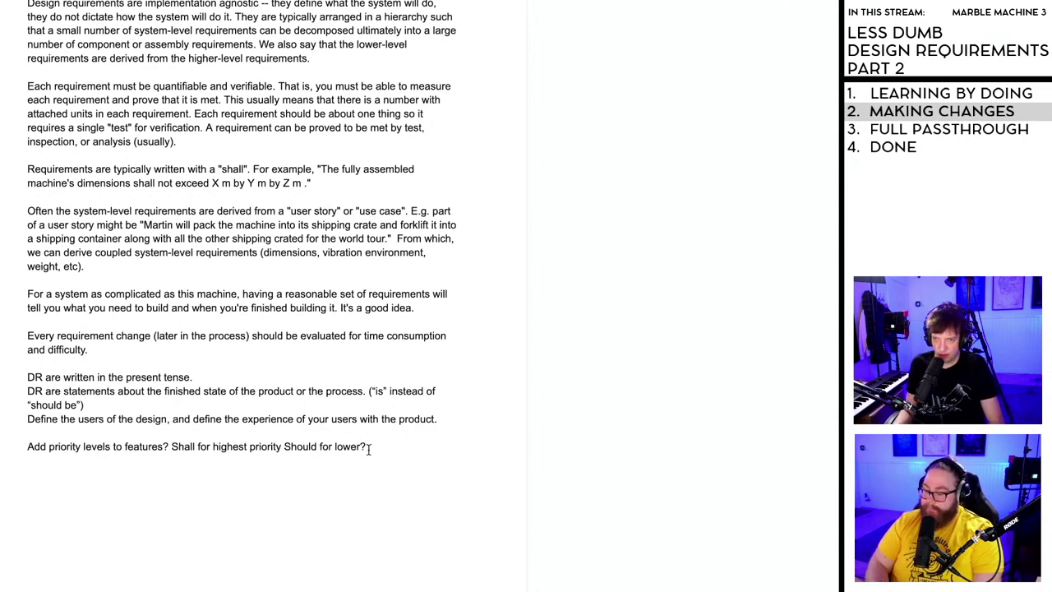
- Add the note 'The point of priority s to help make desisions if two features conflict' with a blank line above
key("Return")
key("Return")
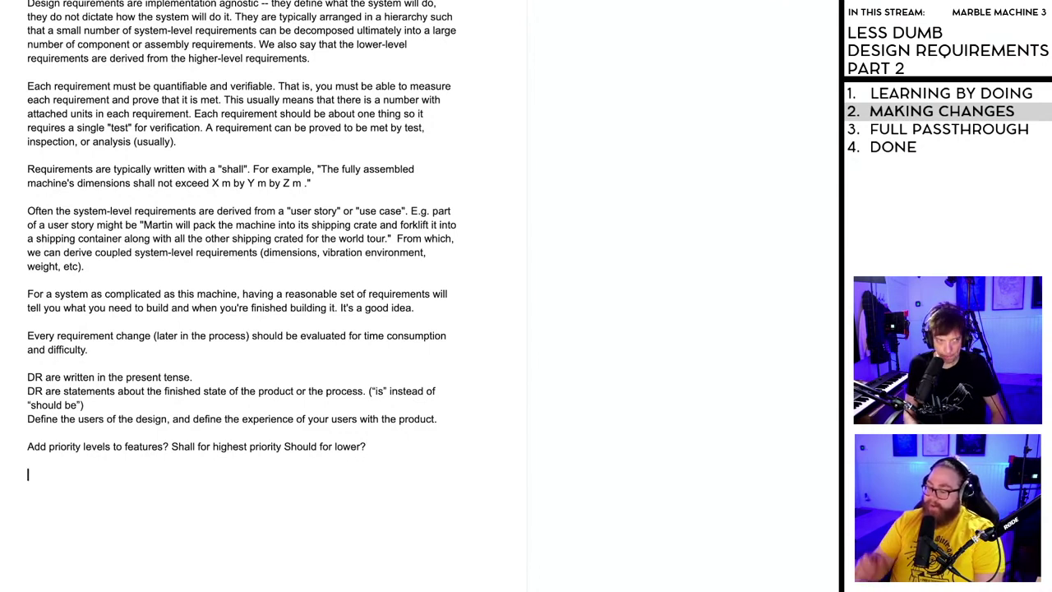
type("The p")
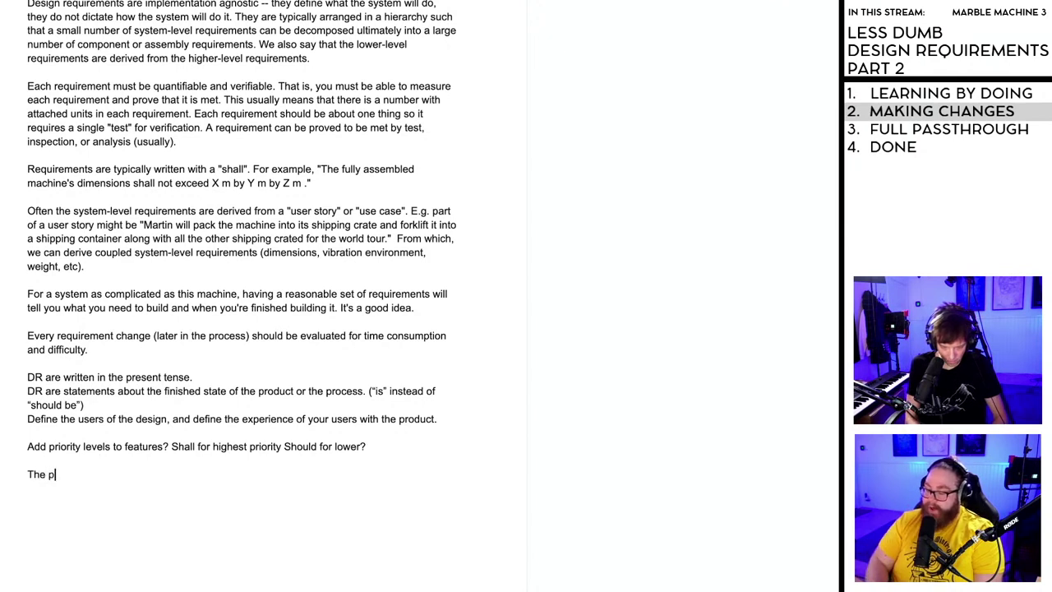
type("oint of pr")
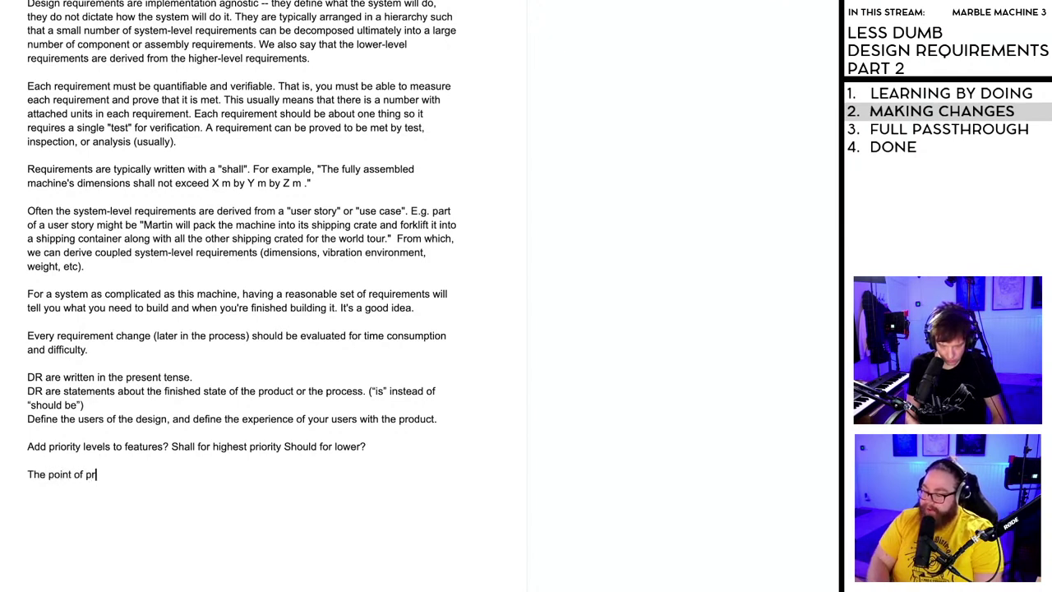
type("iority s t")
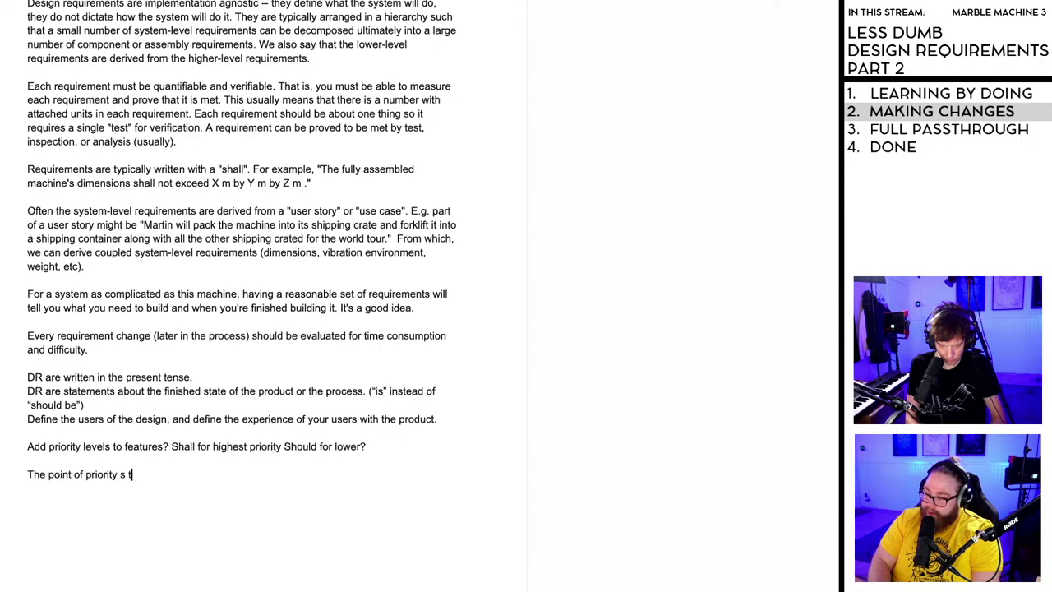
type("o help make de")
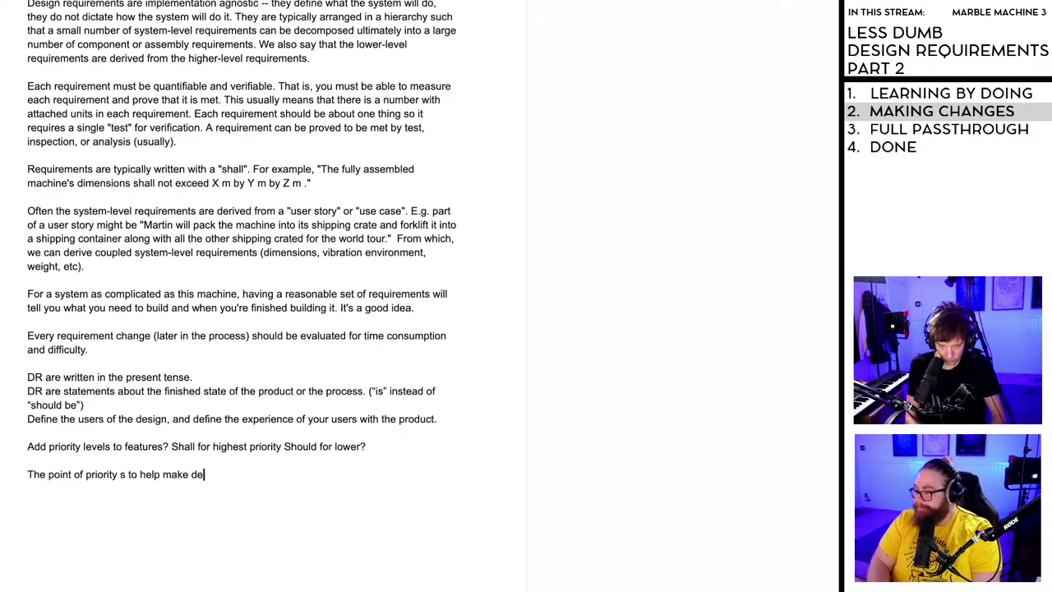
type("sis")
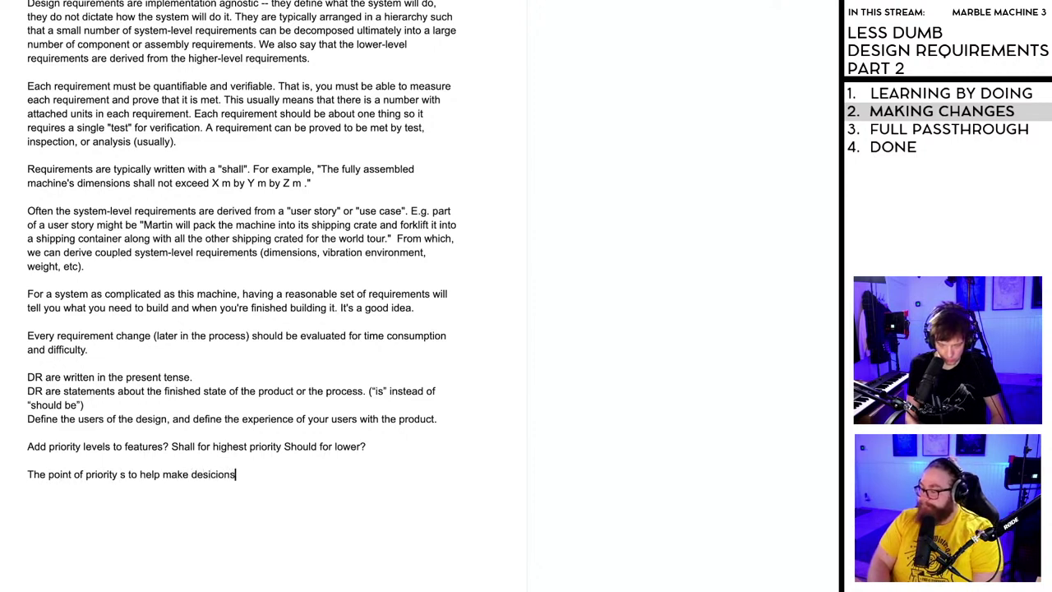
type("ions if two fea")
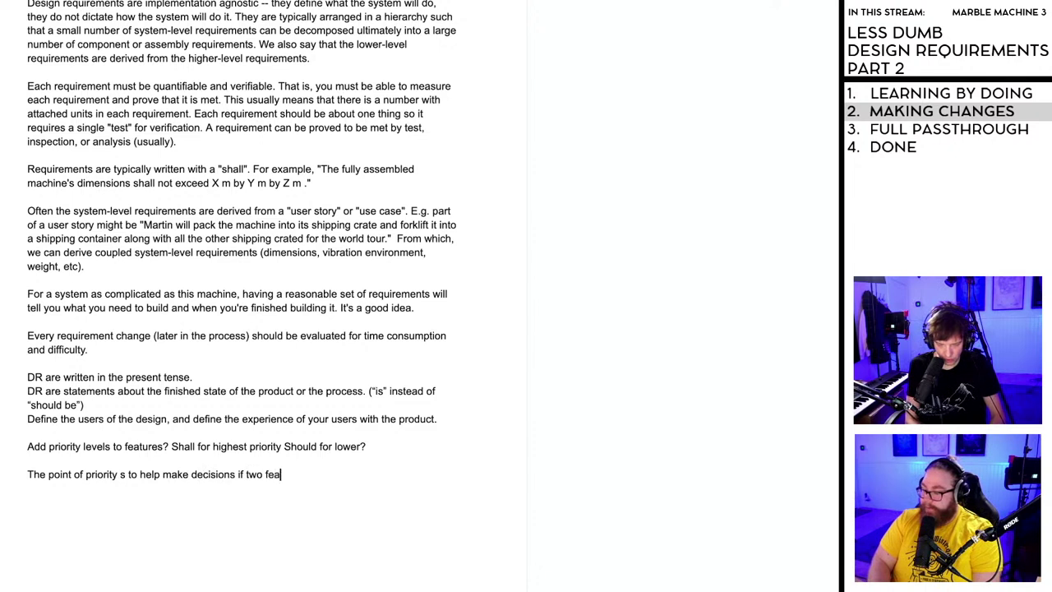
type("tures conflict.")
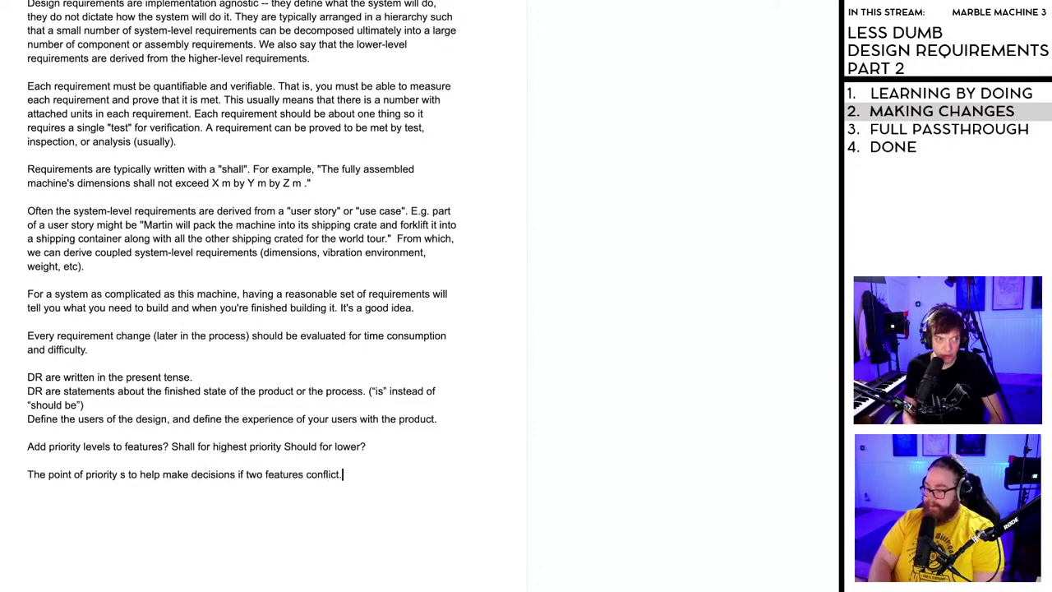
key("BackSpace")
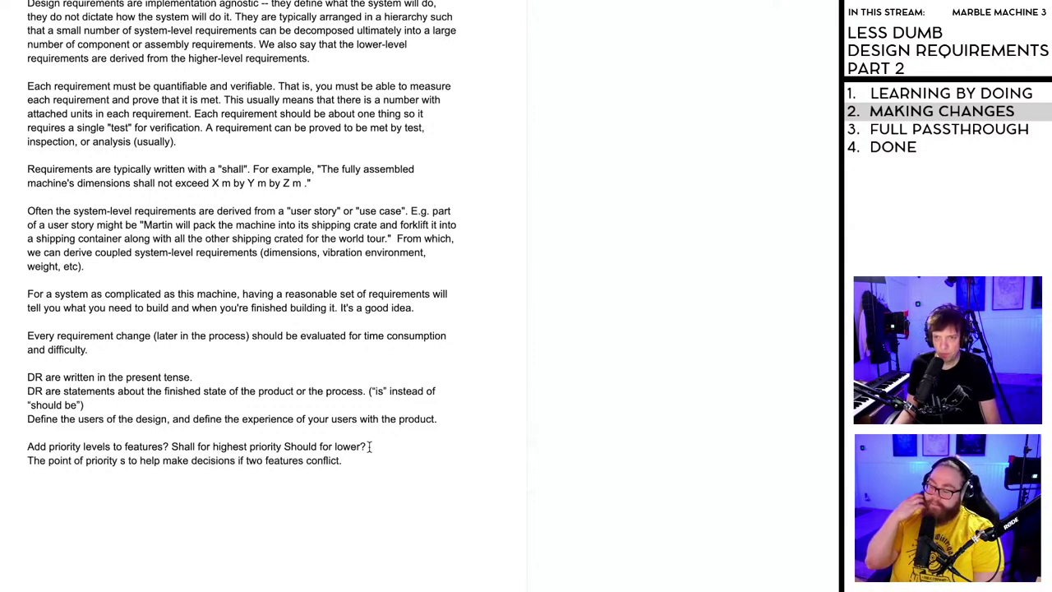
left_click(29, 448)
key("Return")
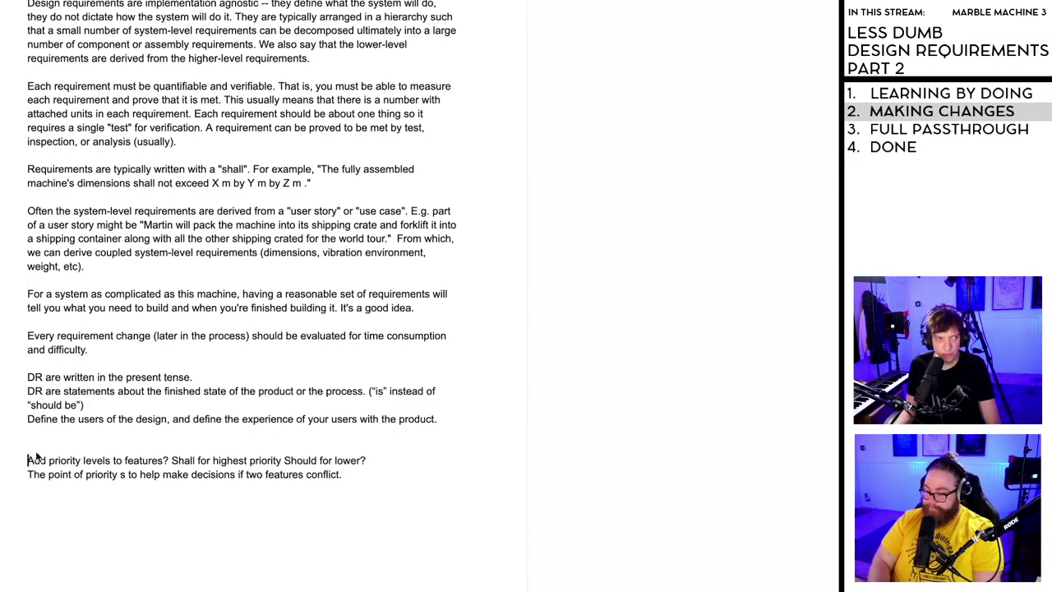
- Accept the suggested Planning 'When' paragraph on page 15
scroll(250, 433, "down", 1)
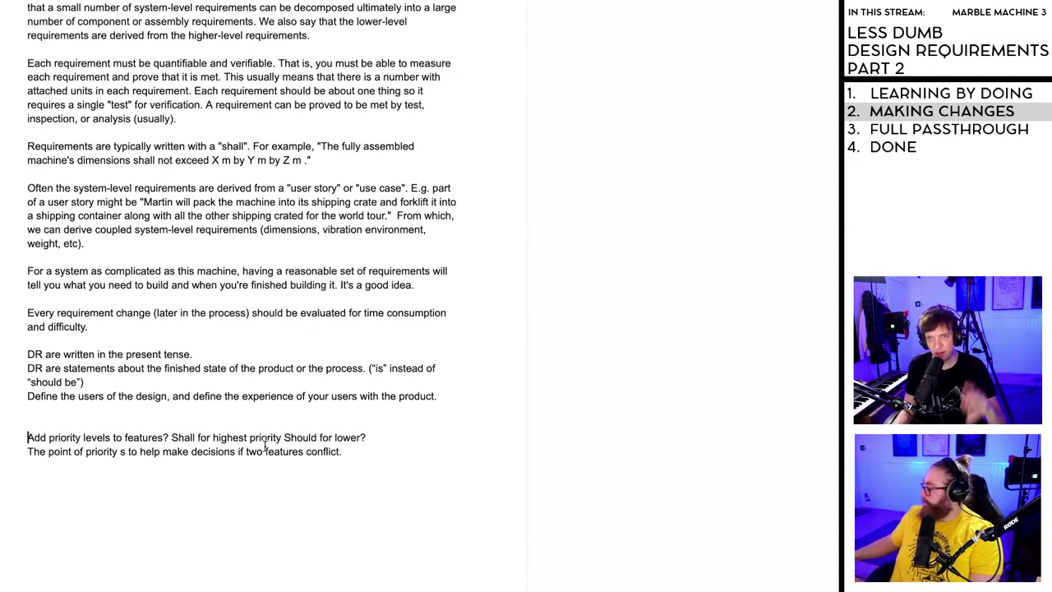
scroll(264, 447, "down", 4)
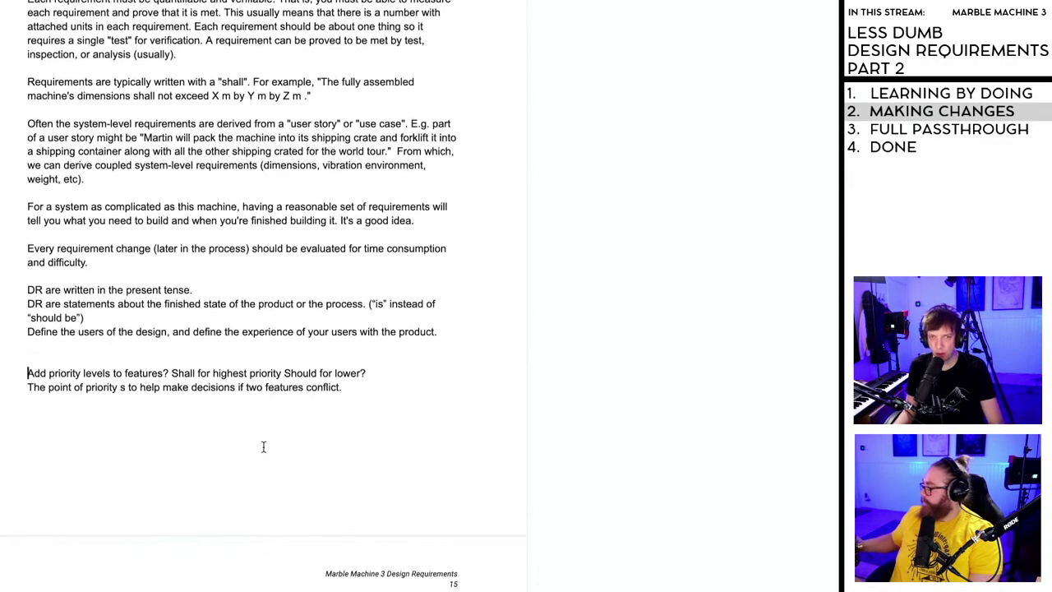
scroll(258, 431, "down", 2)
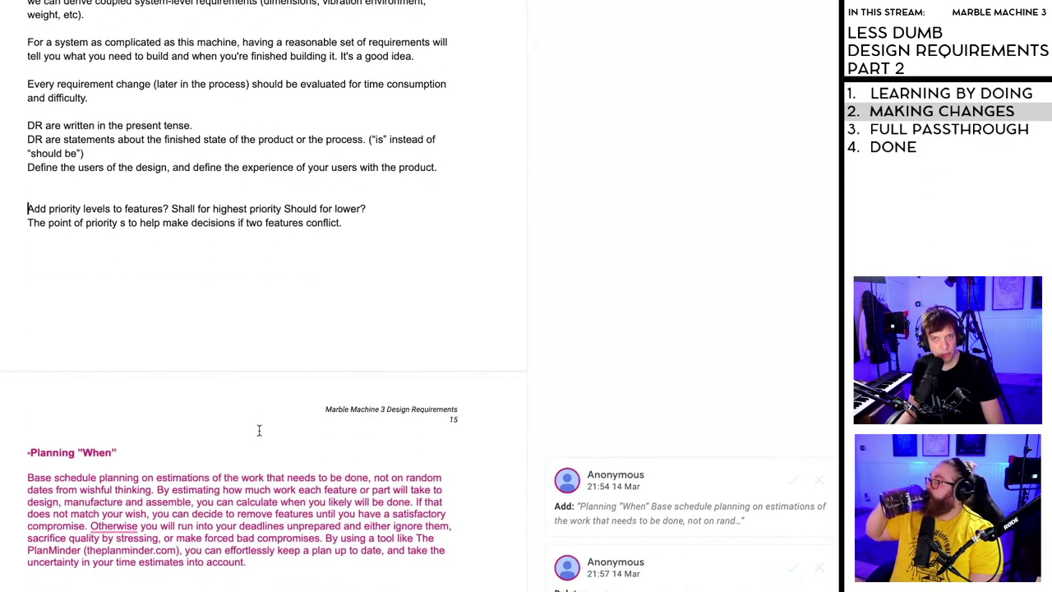
scroll(258, 430, "up", 1)
scroll(252, 394, "up", 1)
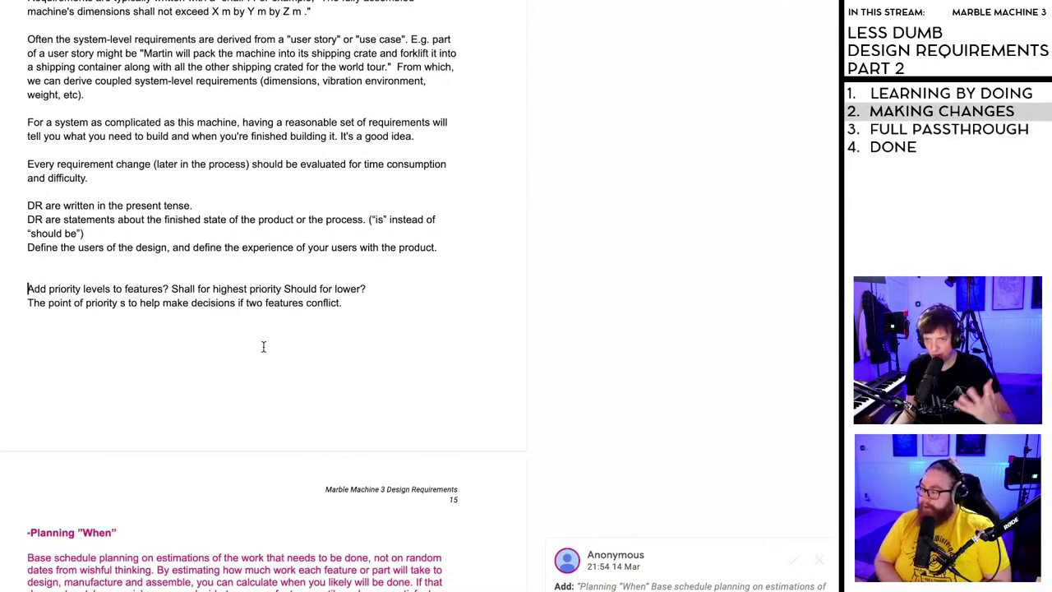
scroll(266, 373, "down", 2)
left_click(219, 239)
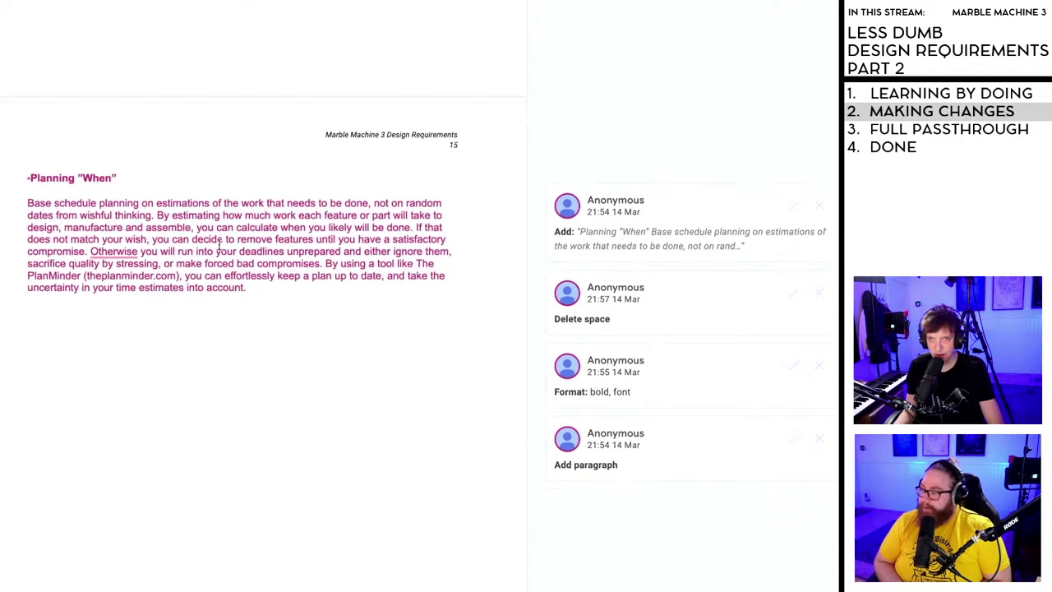
scroll(224, 257, "down", 1)
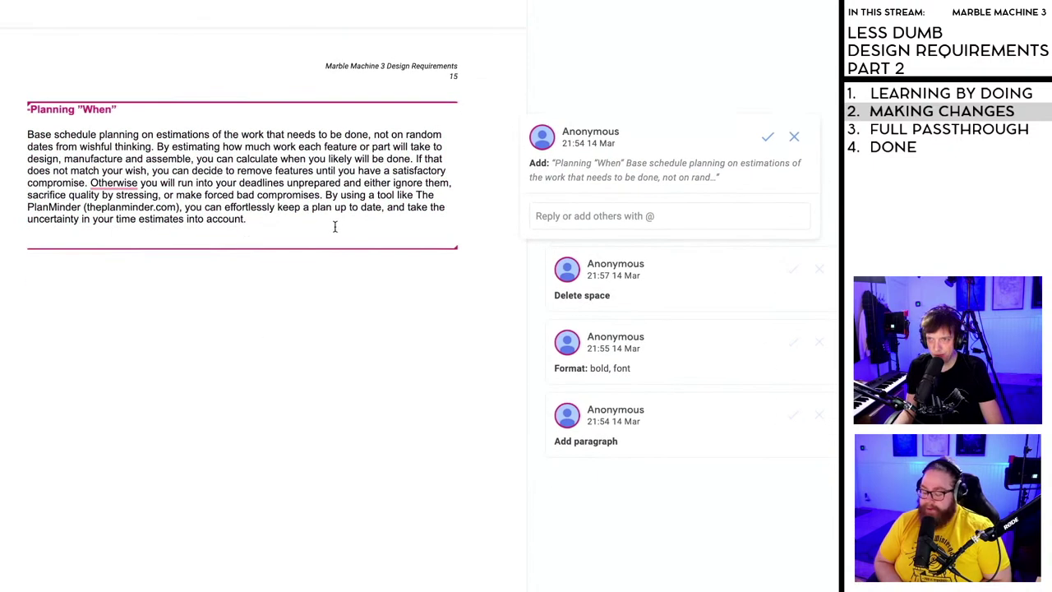
left_click(766, 137)
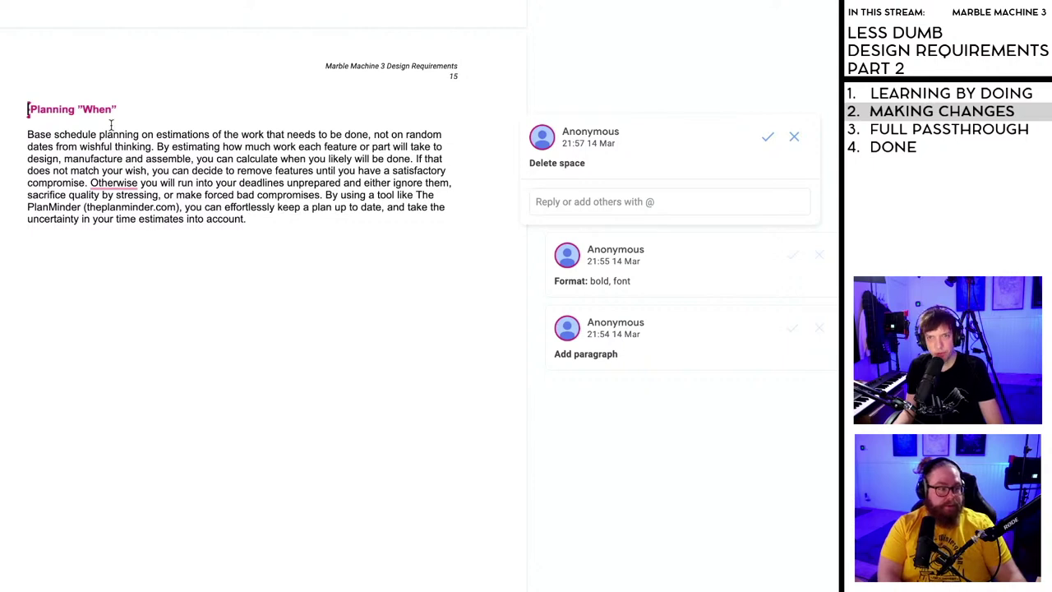
- Accept the heading's bold font, space deletion and added-paragraph suggestions
left_click(72, 110)
left_click(770, 139)
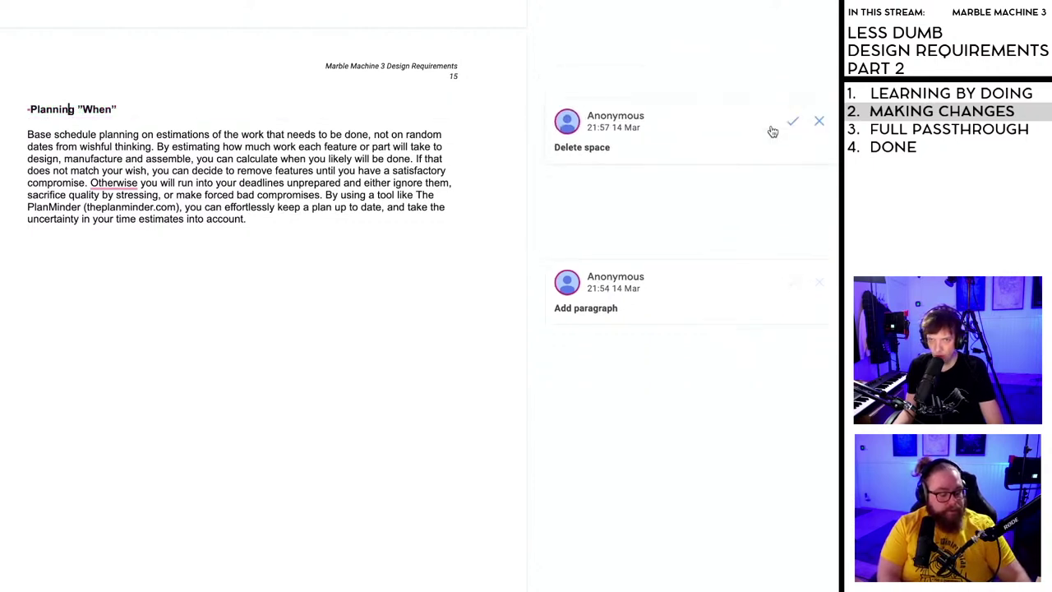
left_click(790, 125)
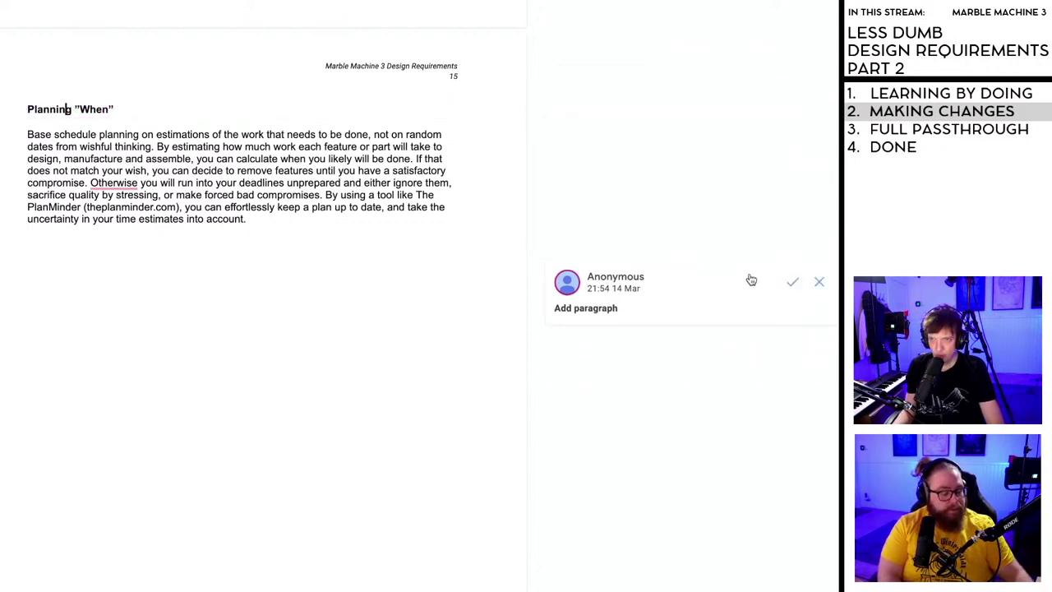
left_click(792, 281)
scroll(148, 226, "up", 3)
scroll(217, 345, "down", 2)
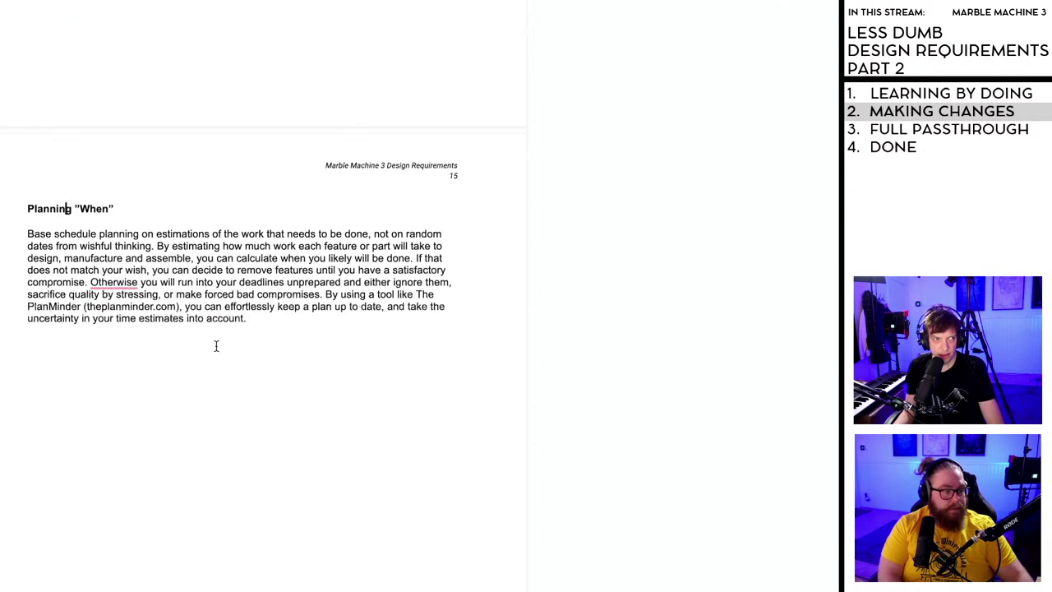
scroll(222, 313, "down", 1)
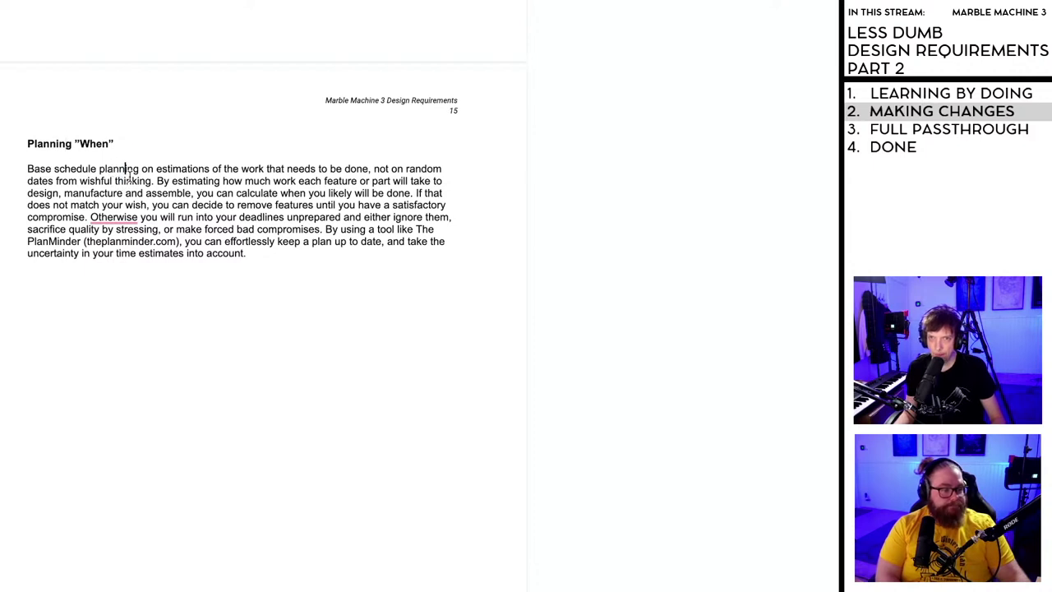
- Remove the entire Planning 'When' heading and scheduling paragraph from page 15
left_click_drag(157, 169, 184, 181)
left_click(183, 181)
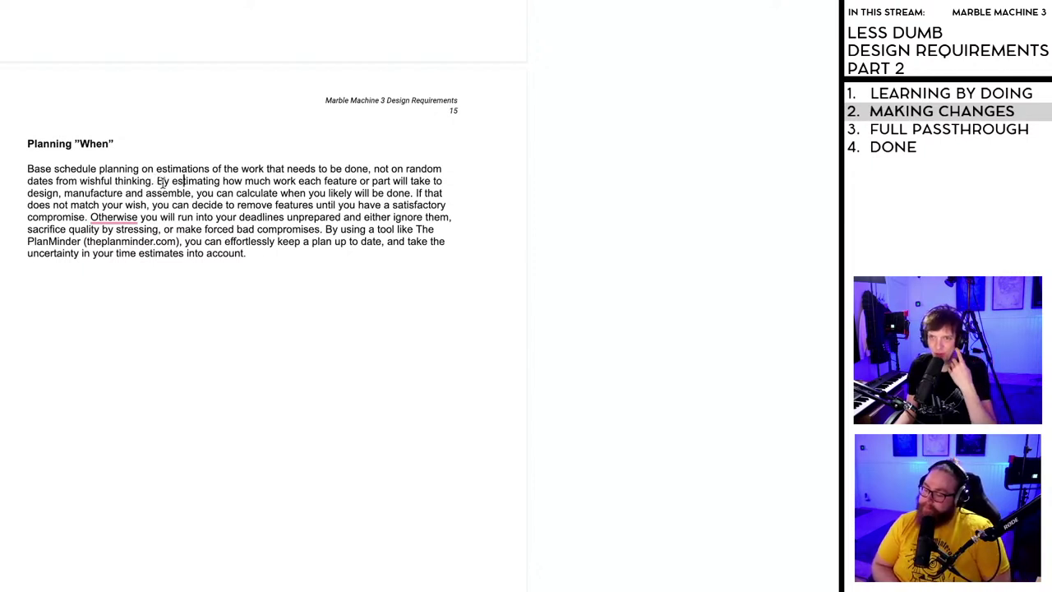
left_click_drag(99, 194, 383, 194)
left_click(216, 217)
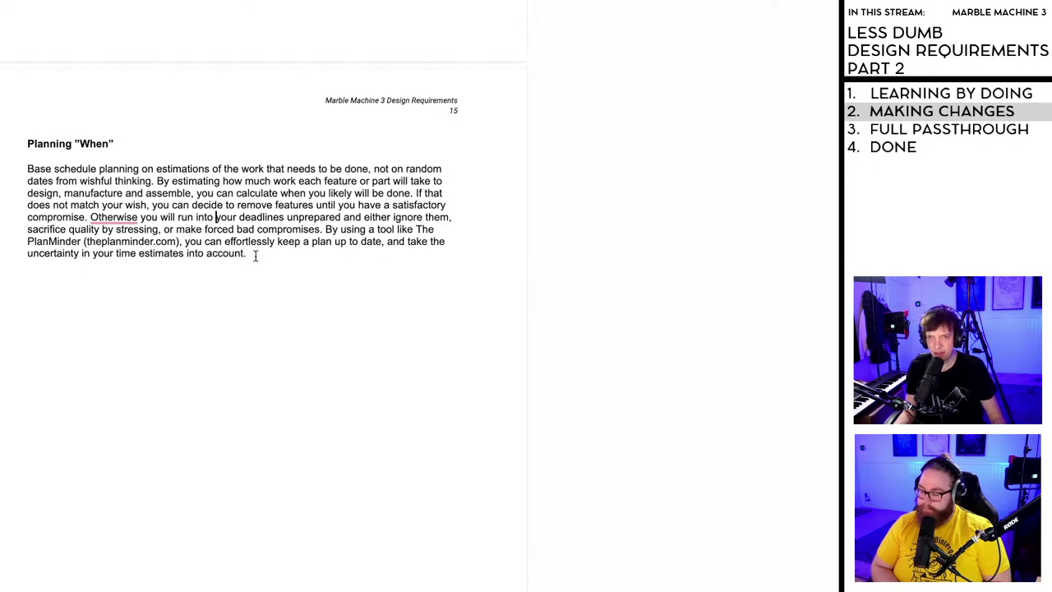
left_click_drag(250, 254, 25, 151)
key("ctrl+c")
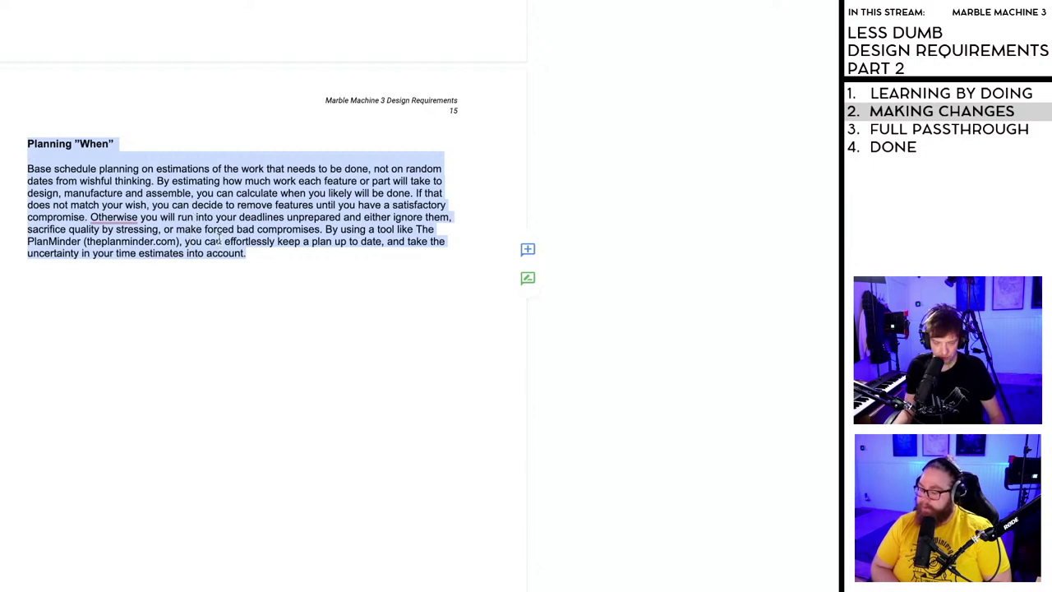
key("BackSpace")
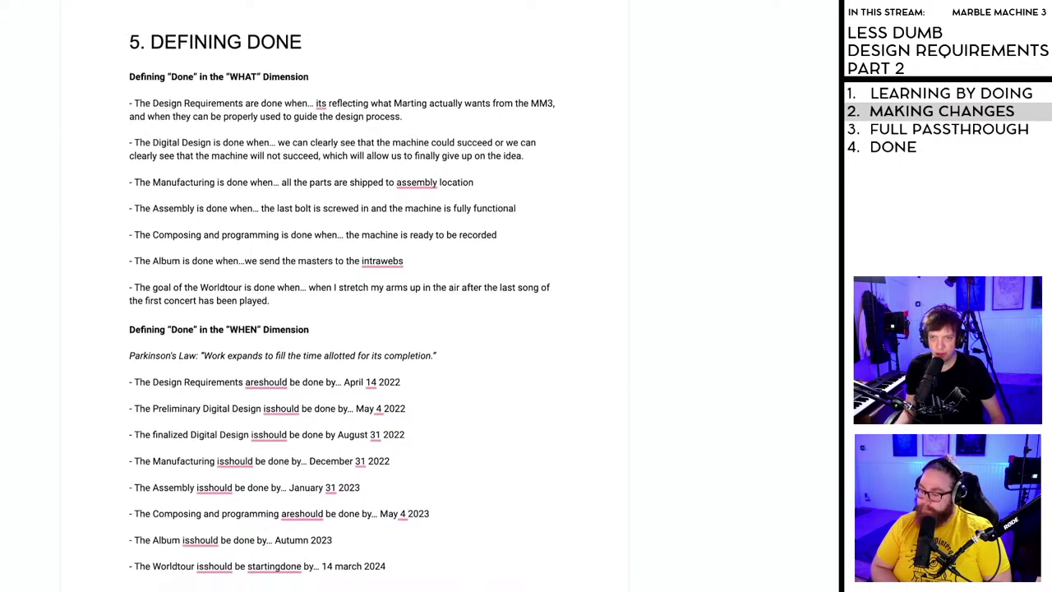
scroll(484, 514, "down", 5)
scroll(382, 540, "up", 5)
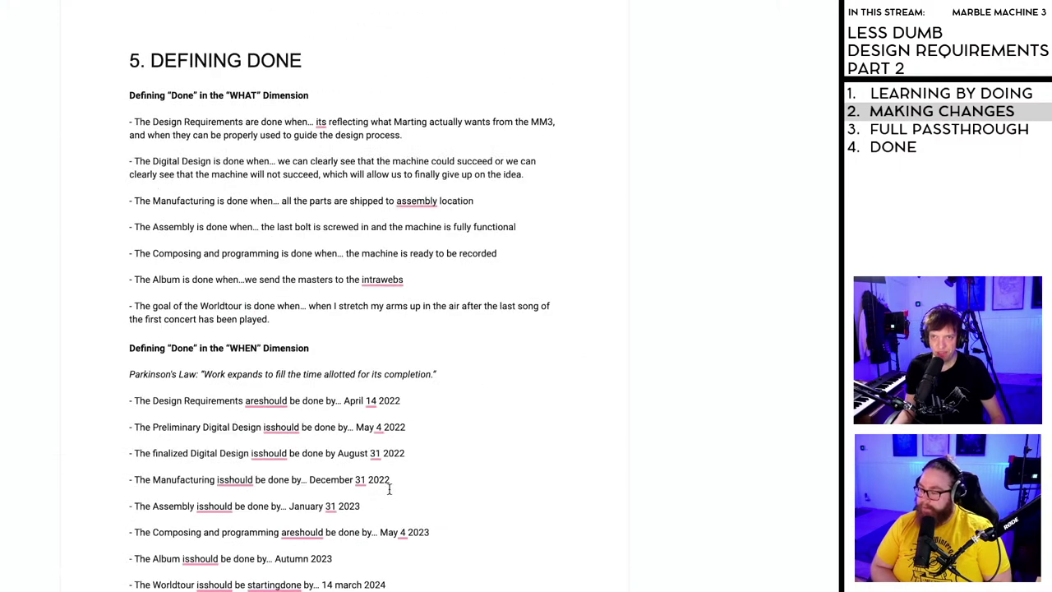
left_click(130, 60)
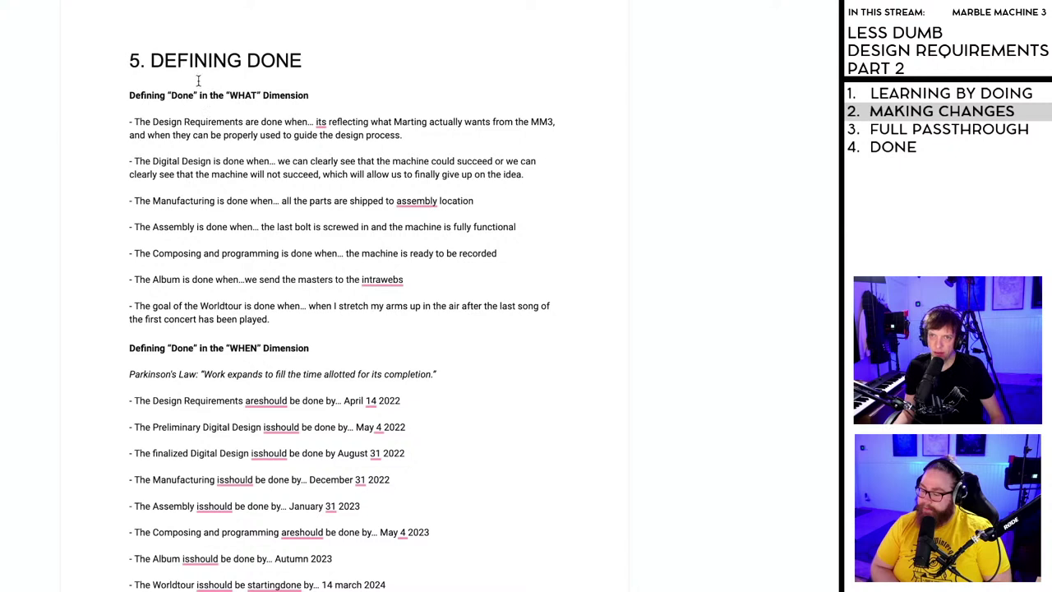
left_click(132, 348)
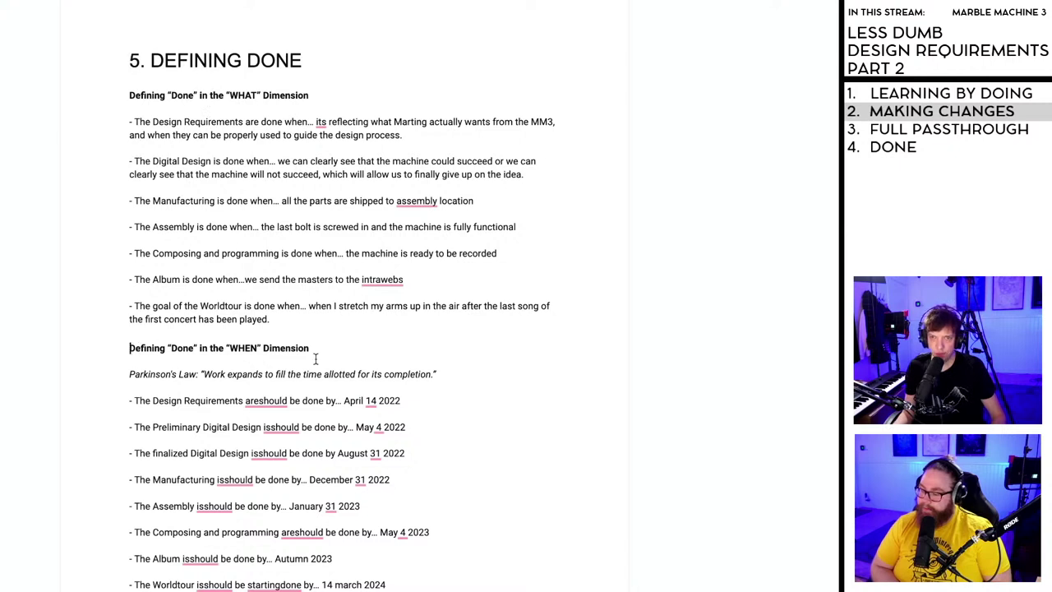
key("Return")
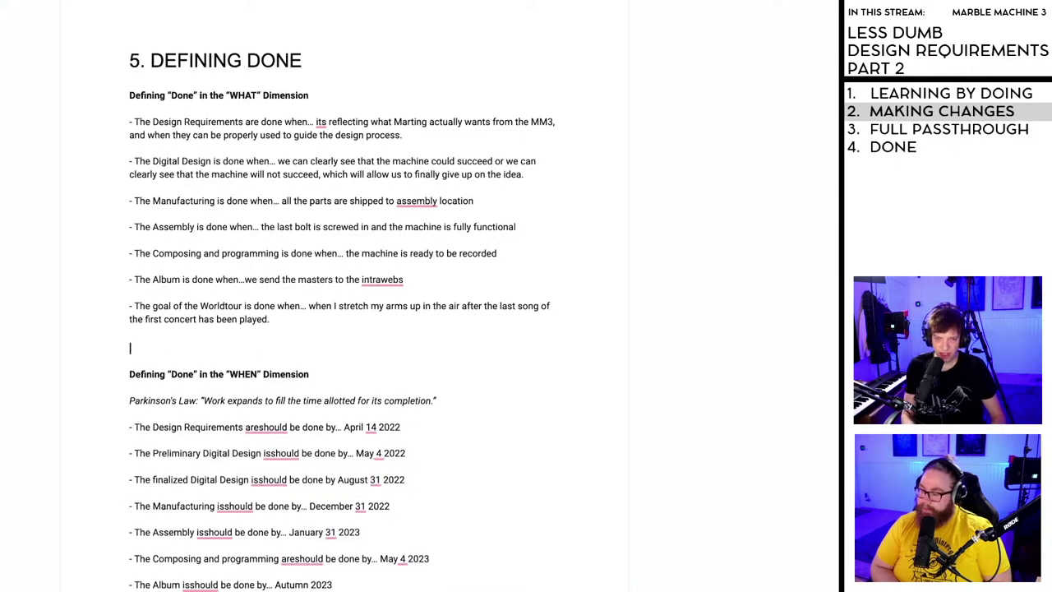
type("TIME")
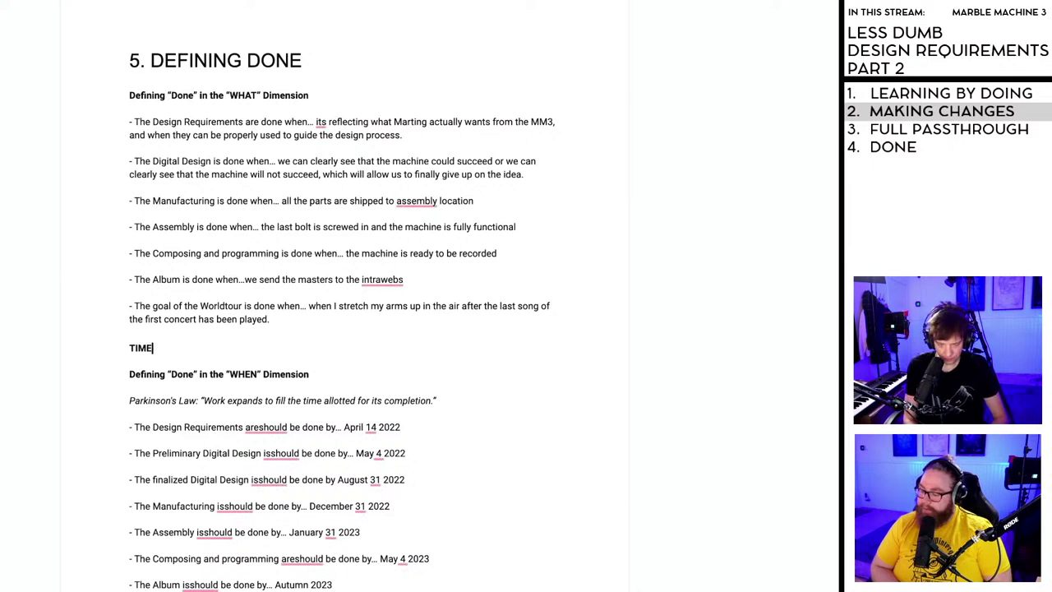
type(" REQUIREMENTS")
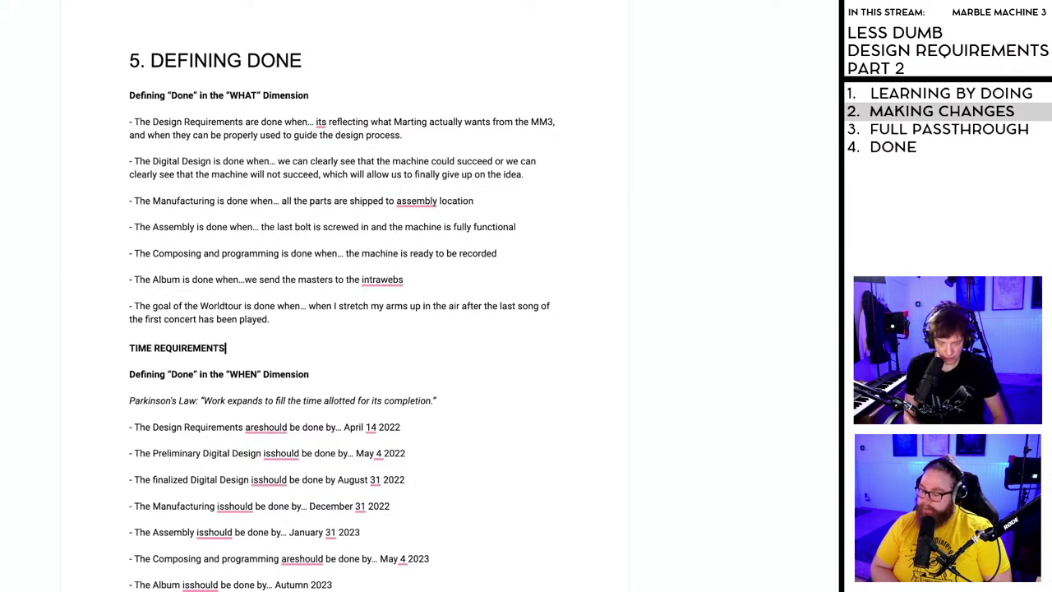
key("Return")
key("ctrl+v")
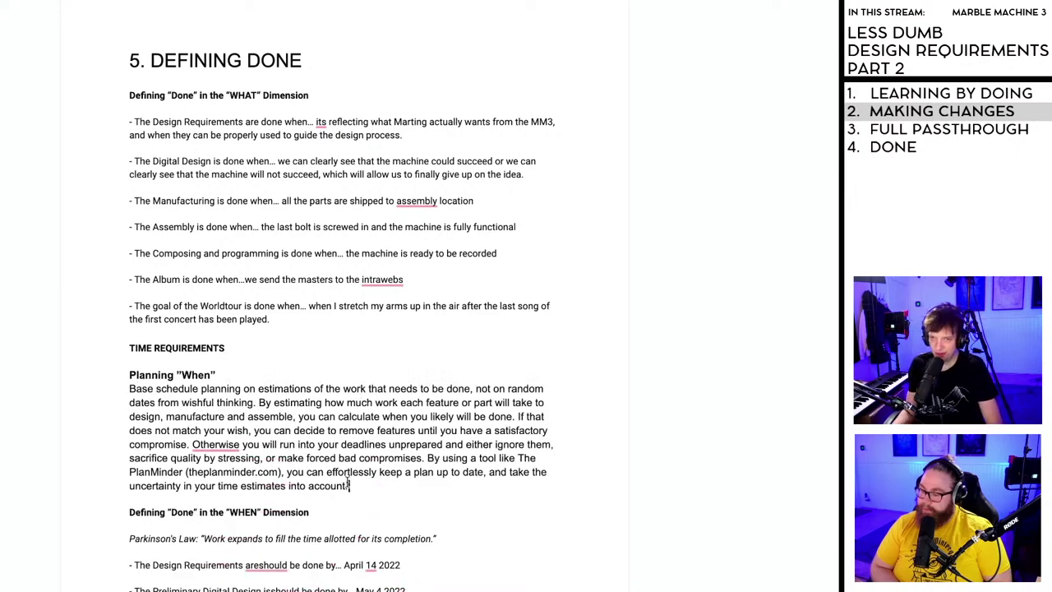
scroll(345, 481, "down", 1)
mouse_move(218, 435)
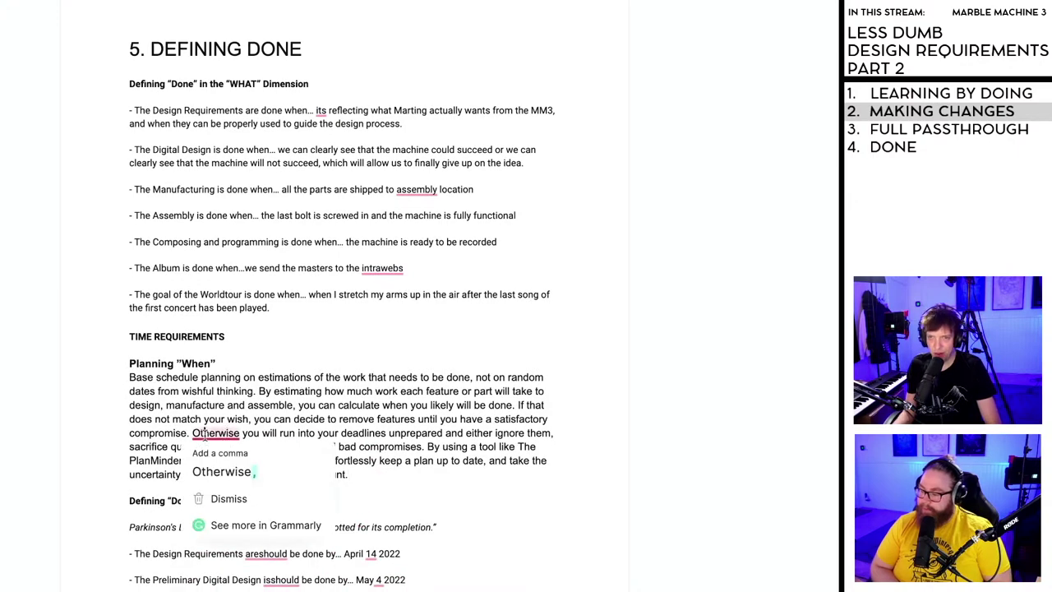
left_click(224, 470)
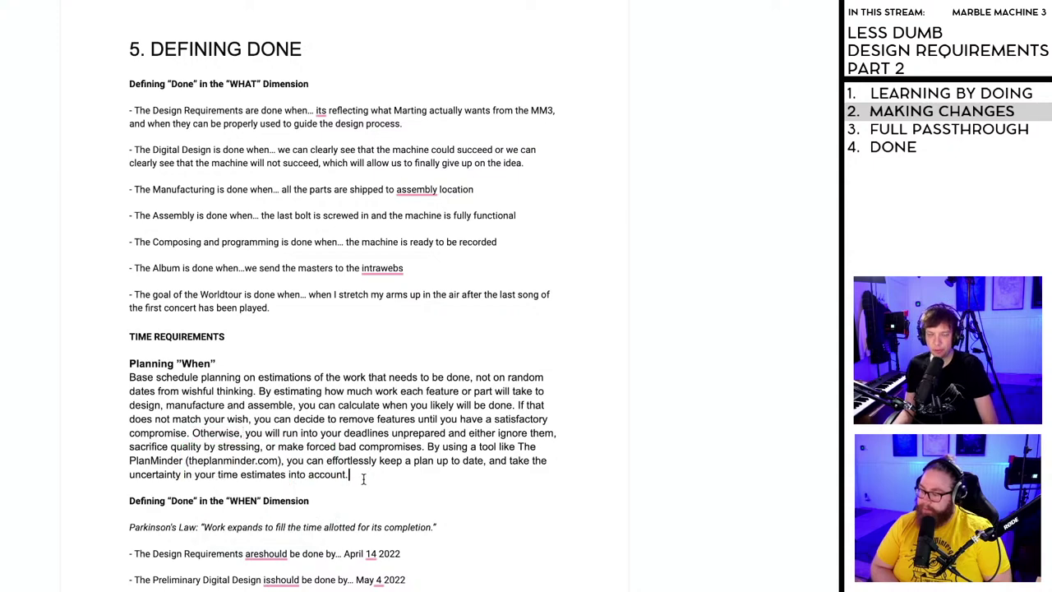
scroll(362, 479, "down", 2)
scroll(344, 448, "down", 1)
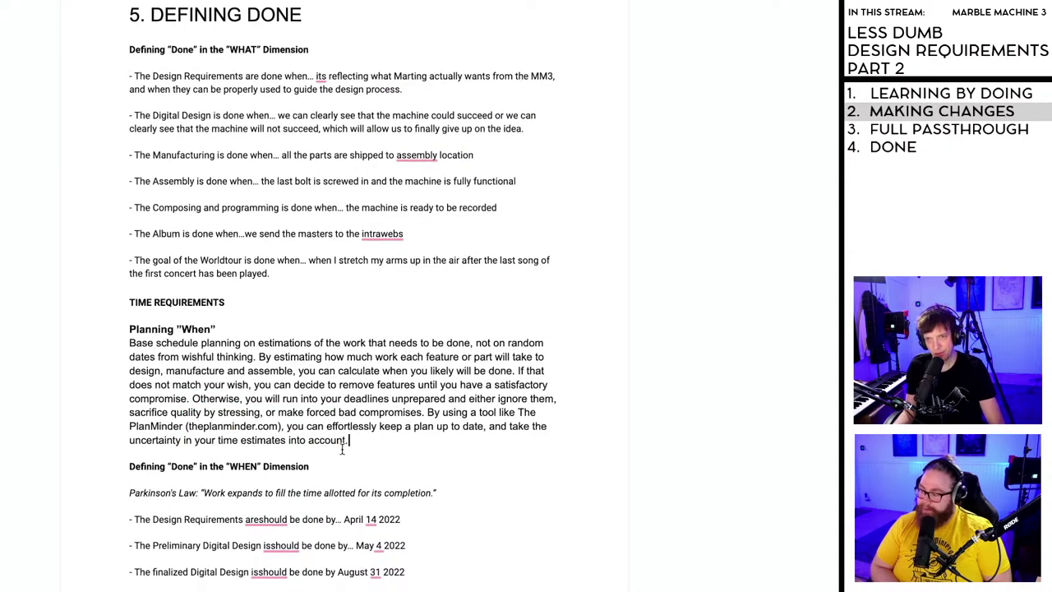
left_click_drag(354, 442, 138, 330)
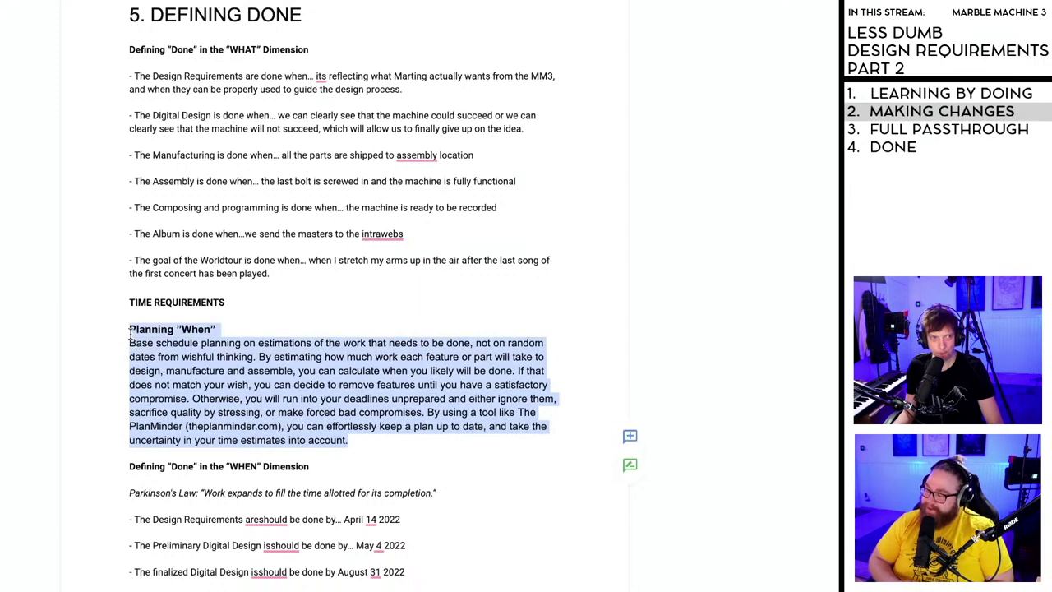
- Bring page 15's section 9 General Design Principles and its V1.0.X change-log suggestion into view
left_click(252, 383)
scroll(258, 376, "down", 4)
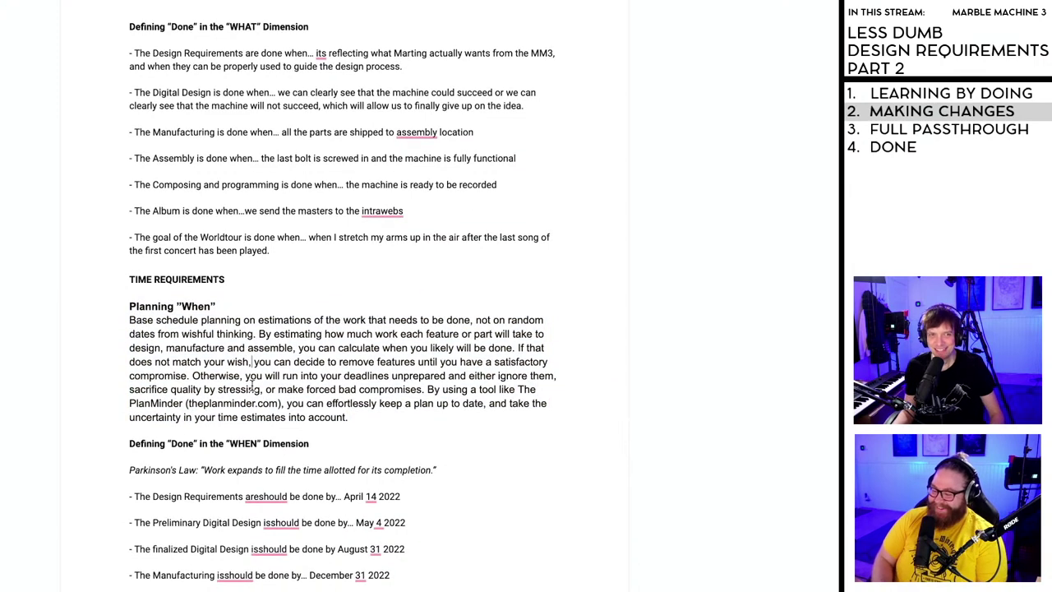
scroll(258, 376, "down", 2)
scroll(251, 381, "up", 6)
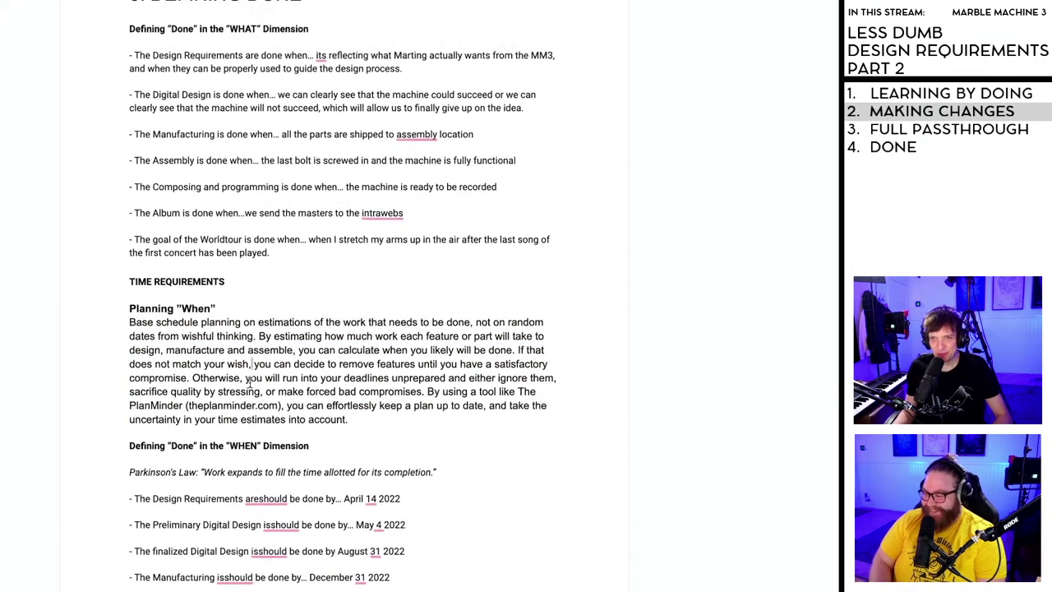
scroll(250, 384, "up", 2)
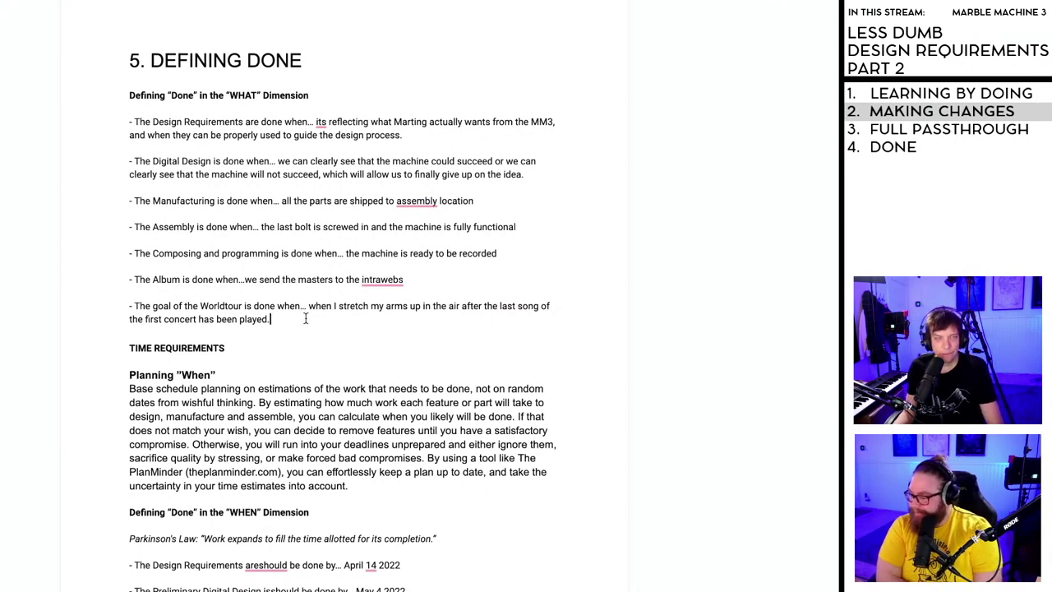
left_click_drag(277, 318, 125, 100)
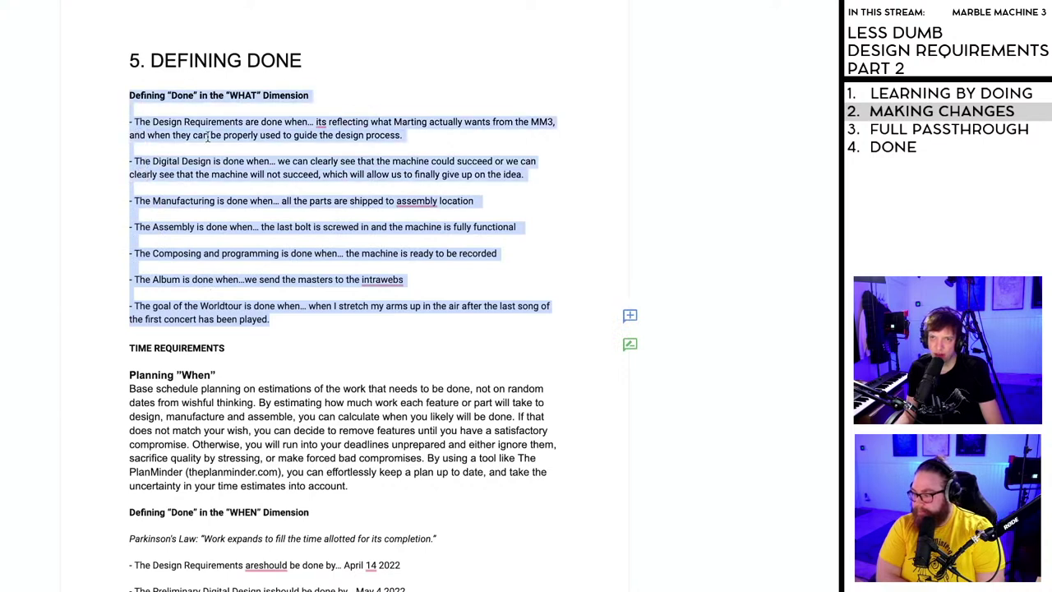
left_click(296, 211)
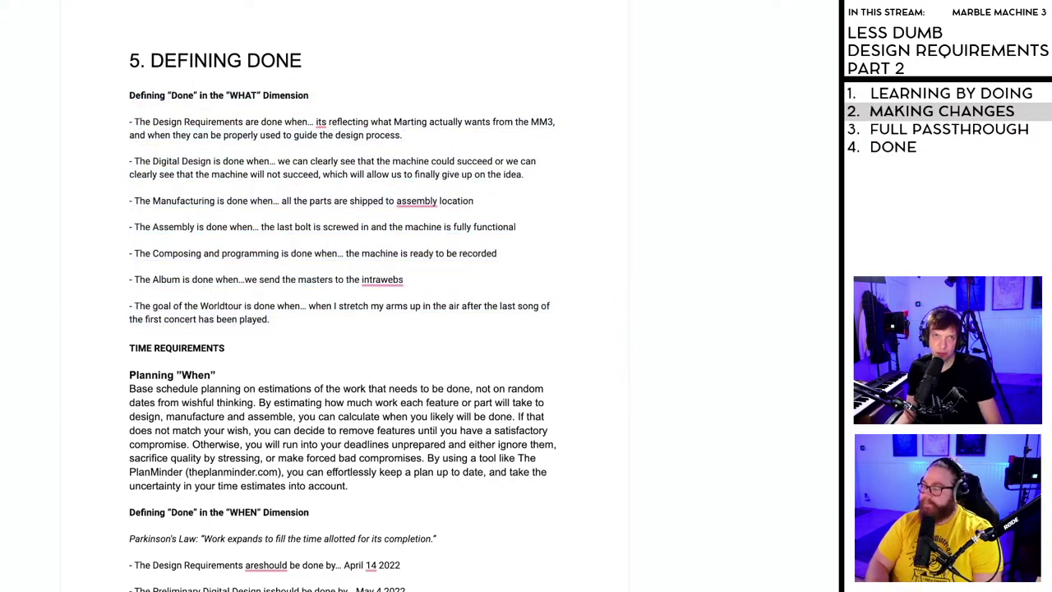
scroll(345, 295, "up", 10)
scroll(316, 303, "up", 20)
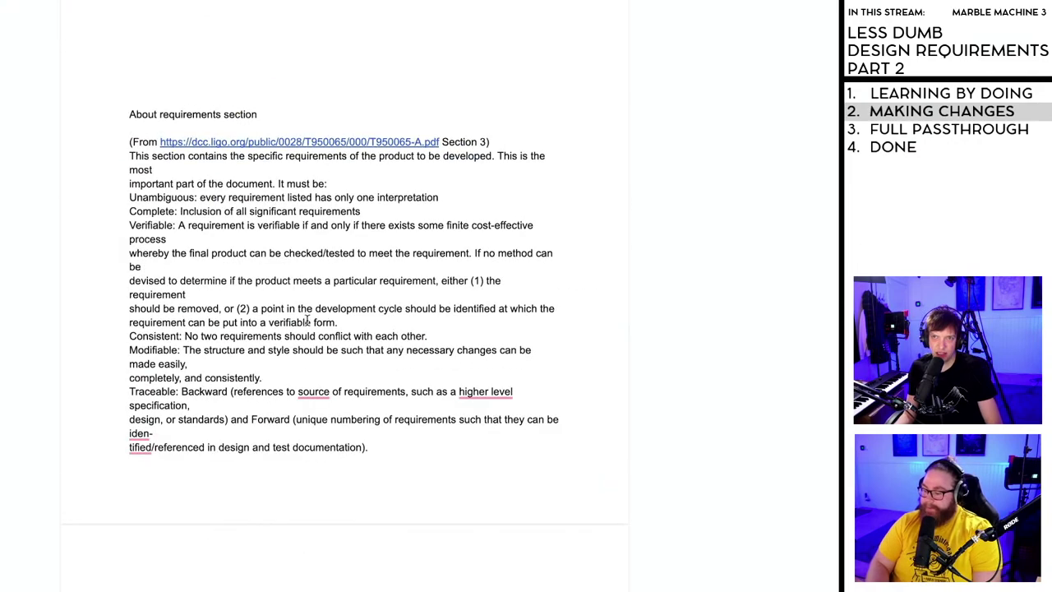
scroll(296, 318, "up", 4)
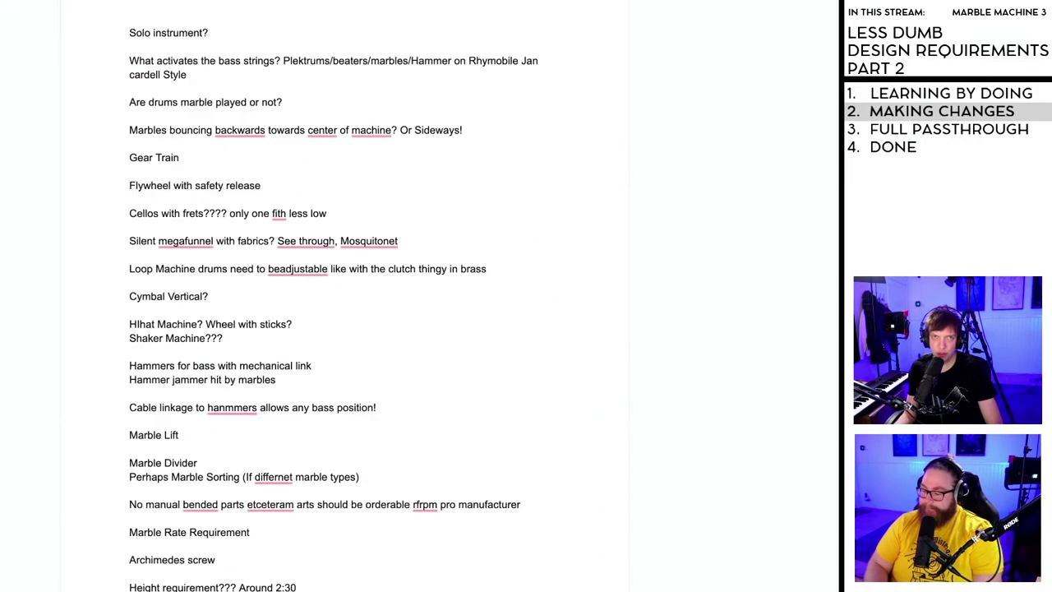
scroll(28, 144, "up", 5)
left_click(207, 379)
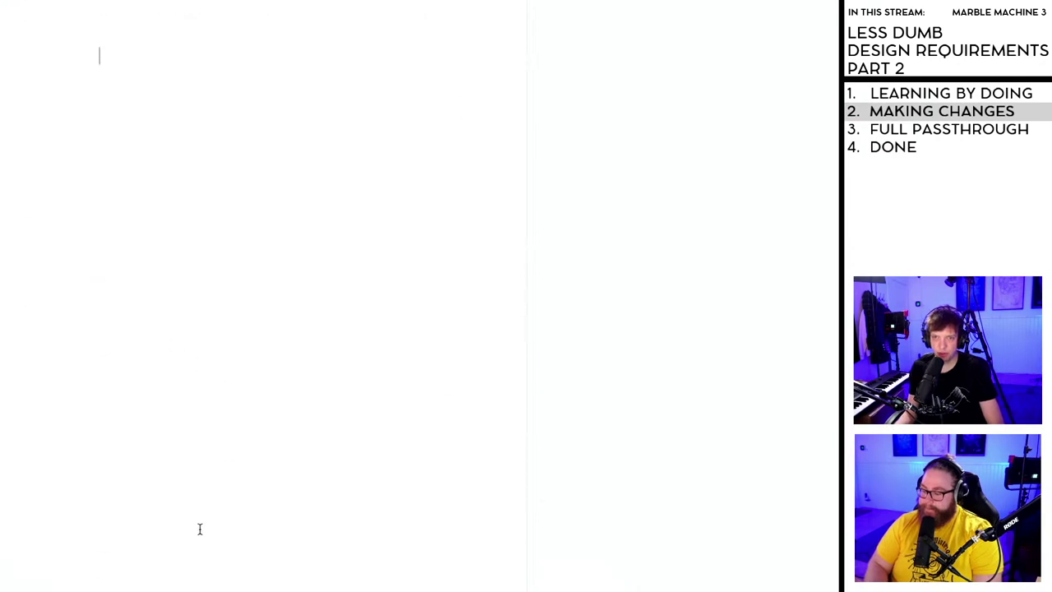
scroll(204, 377, "up", 5)
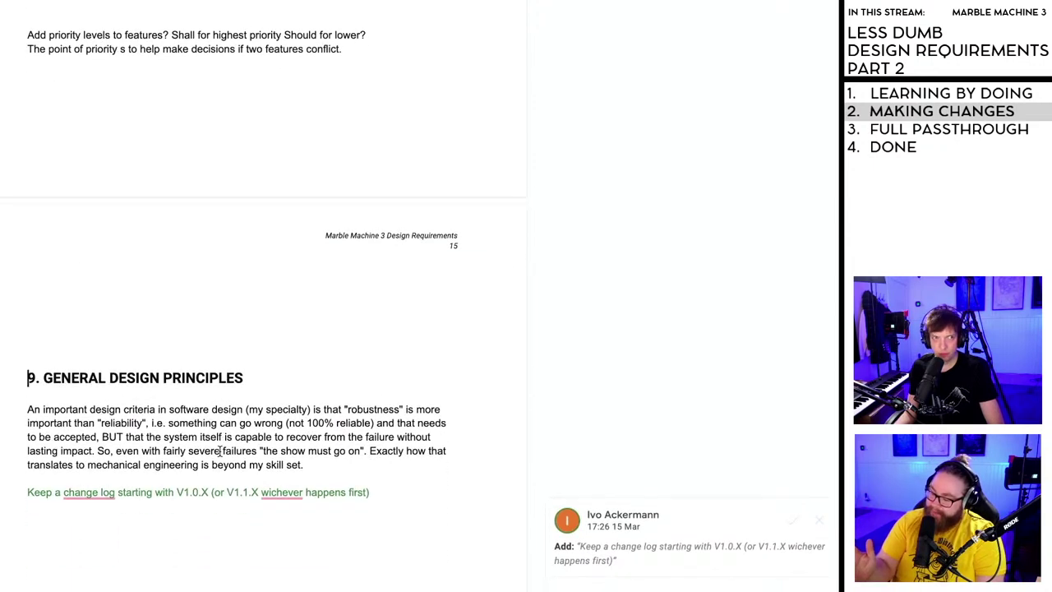
- Delete the two blank lines above the 9. GENERAL DESIGN PRINCIPLES heading
key("BackSpace")
key("BackSpace")
key("BackSpace")
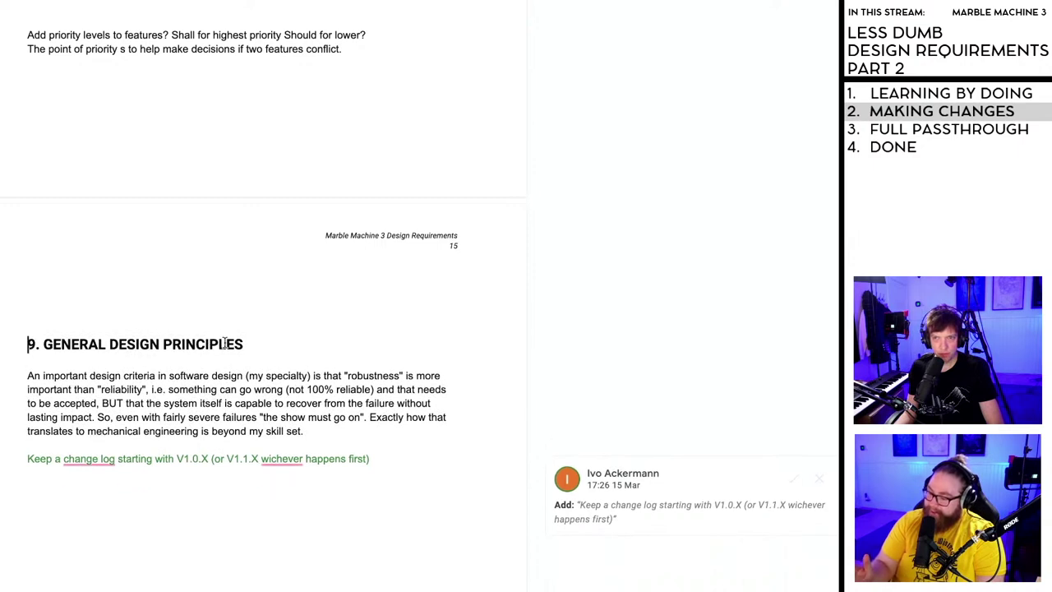
key("BackSpace")
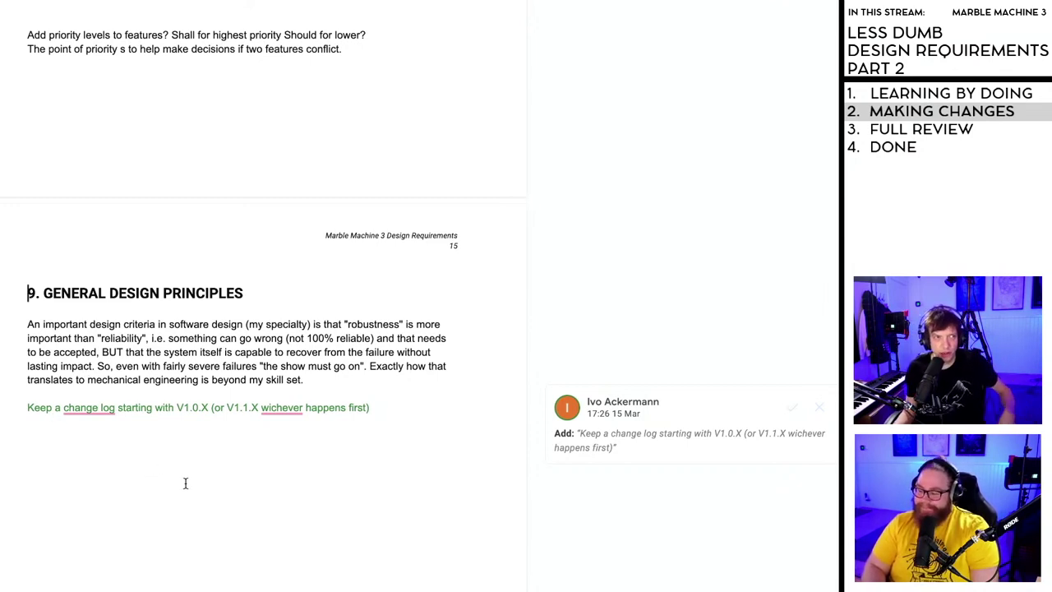
scroll(176, 480, "up", 1)
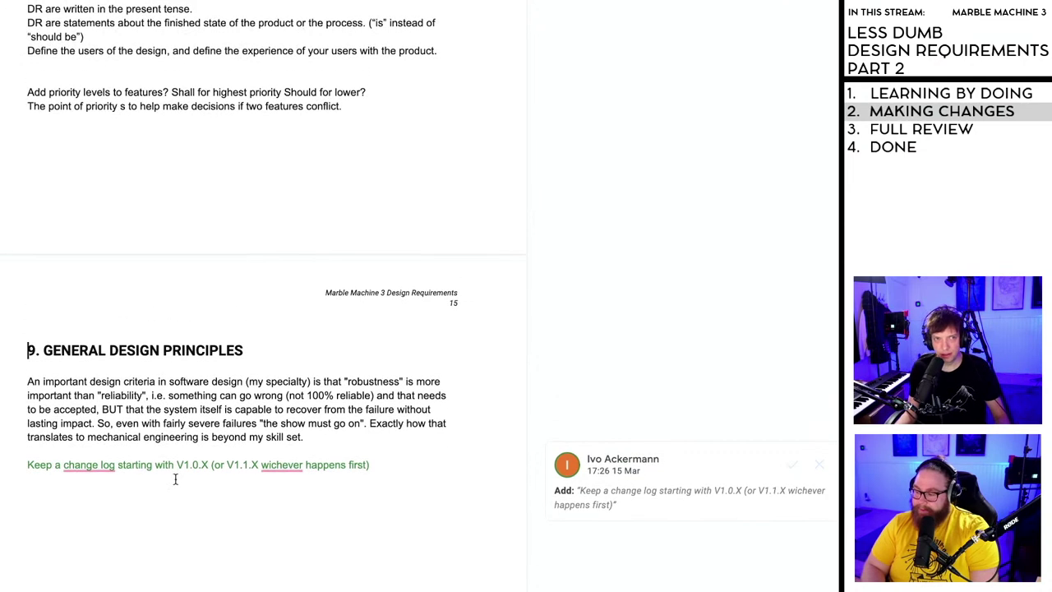
scroll(177, 479, "down", 2)
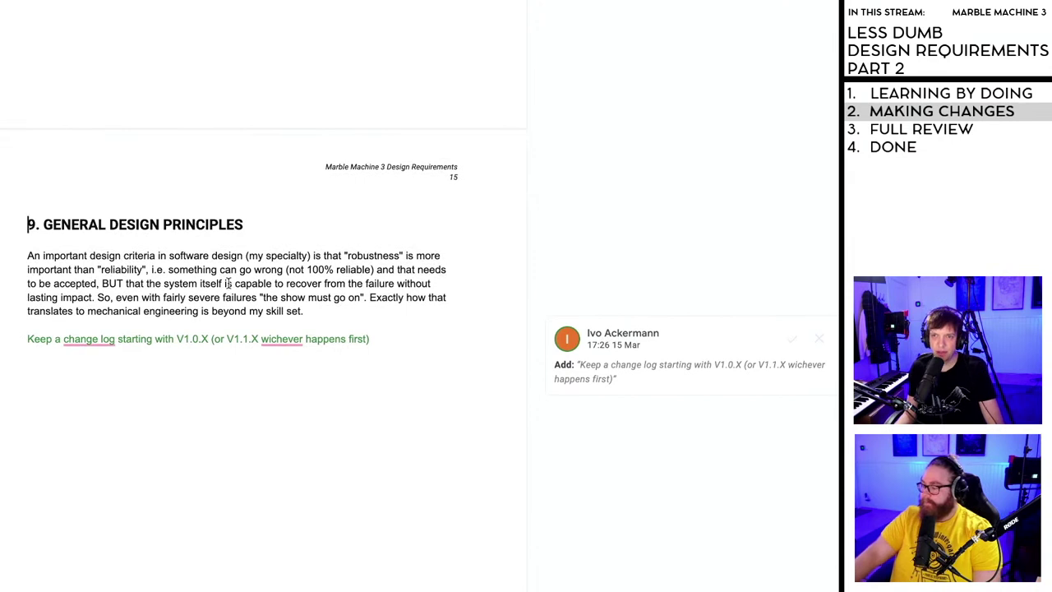
left_click(228, 283)
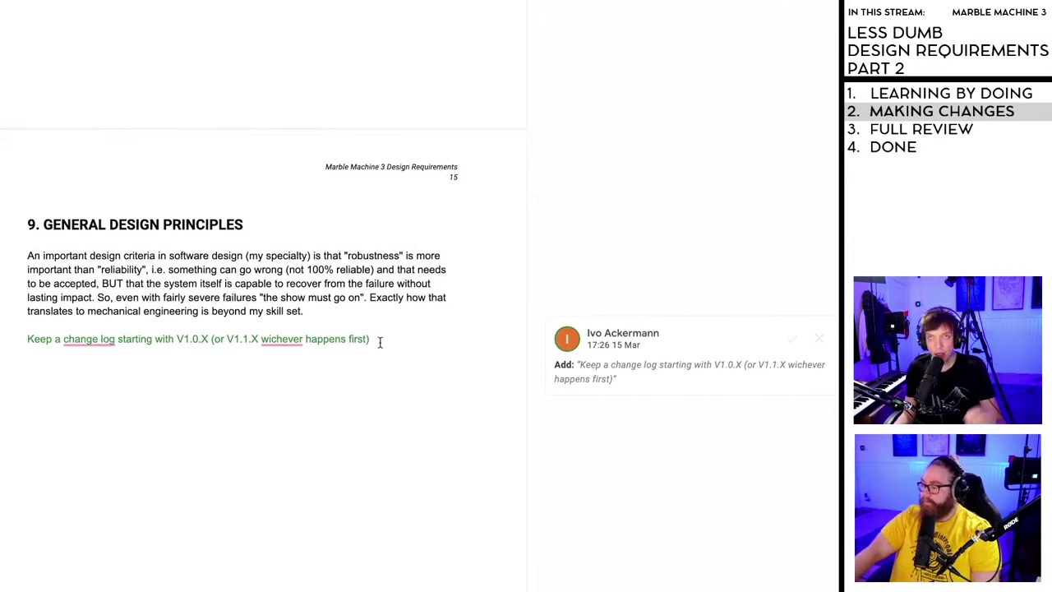
- Move section 9 General Design Principles from page 15 to just after the disassembly notes
scroll(378, 329, "down", 1)
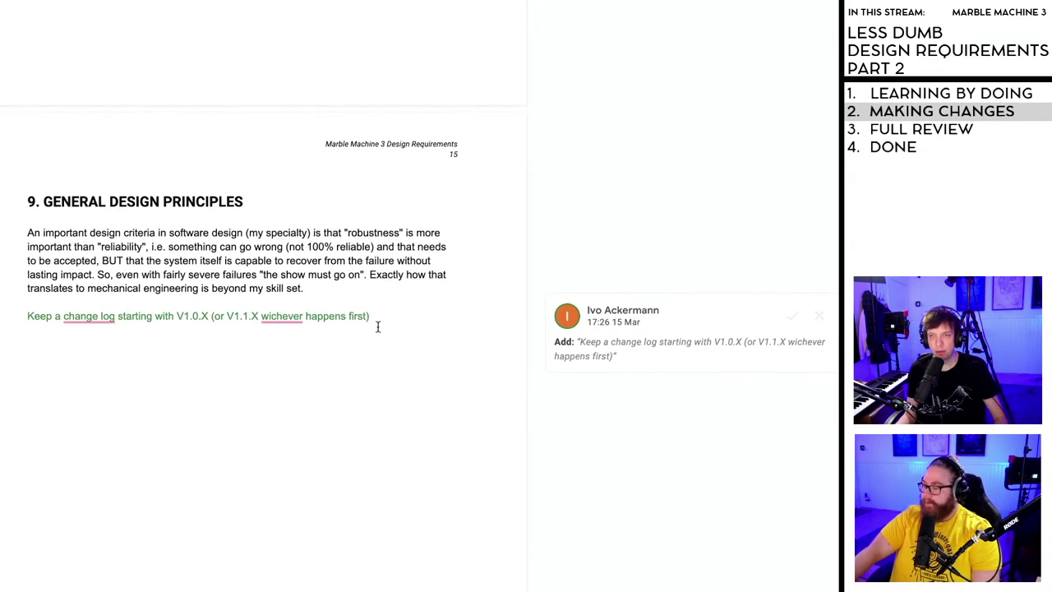
left_click_drag(372, 315, 20, 208)
key("ctrl+c")
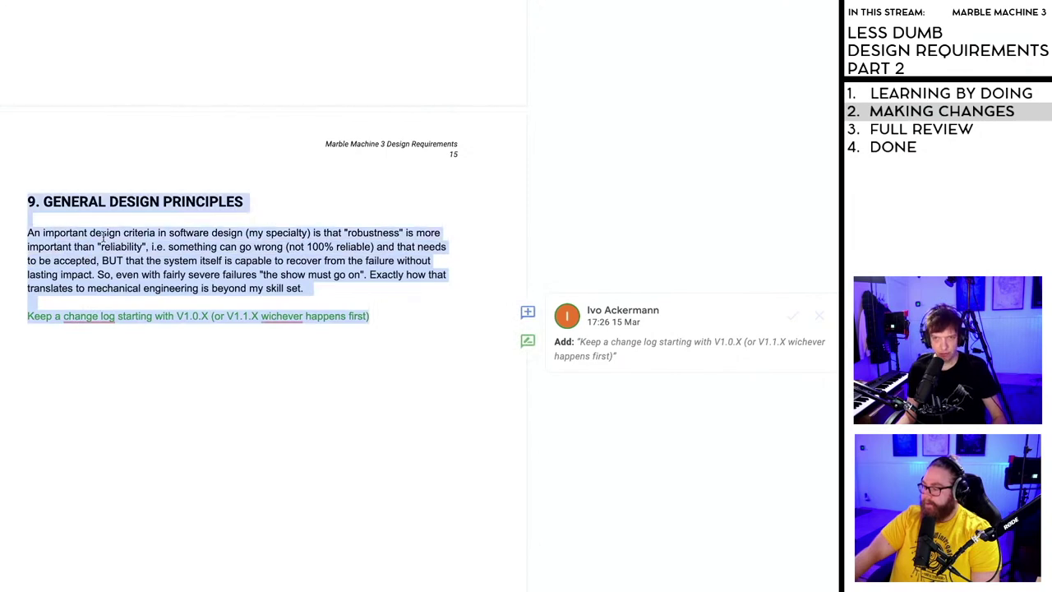
key("BackSpace")
scroll(345, 312, "up", 10)
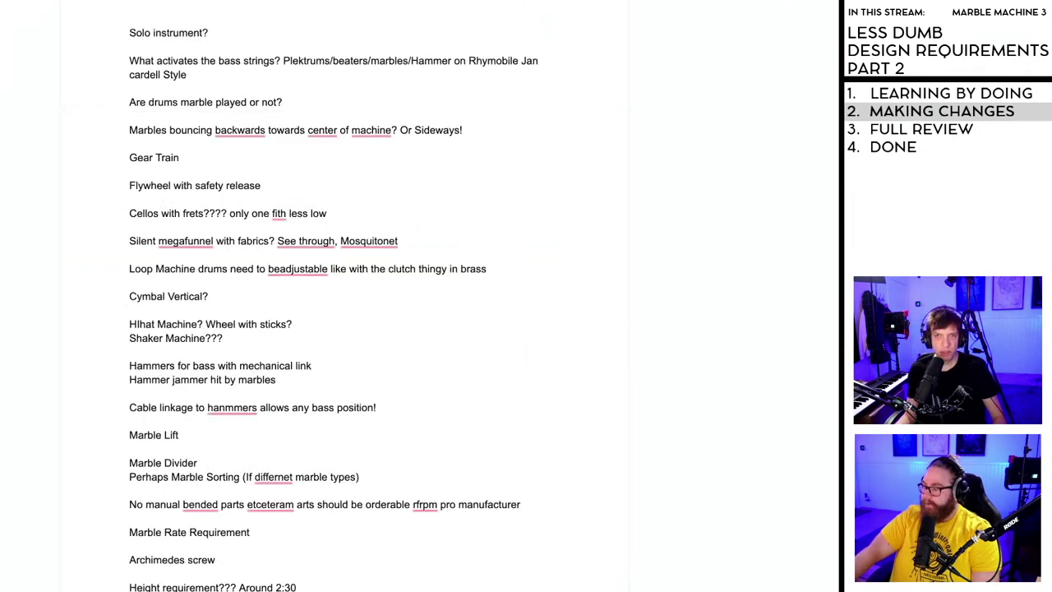
scroll(416, 561, "down", 15)
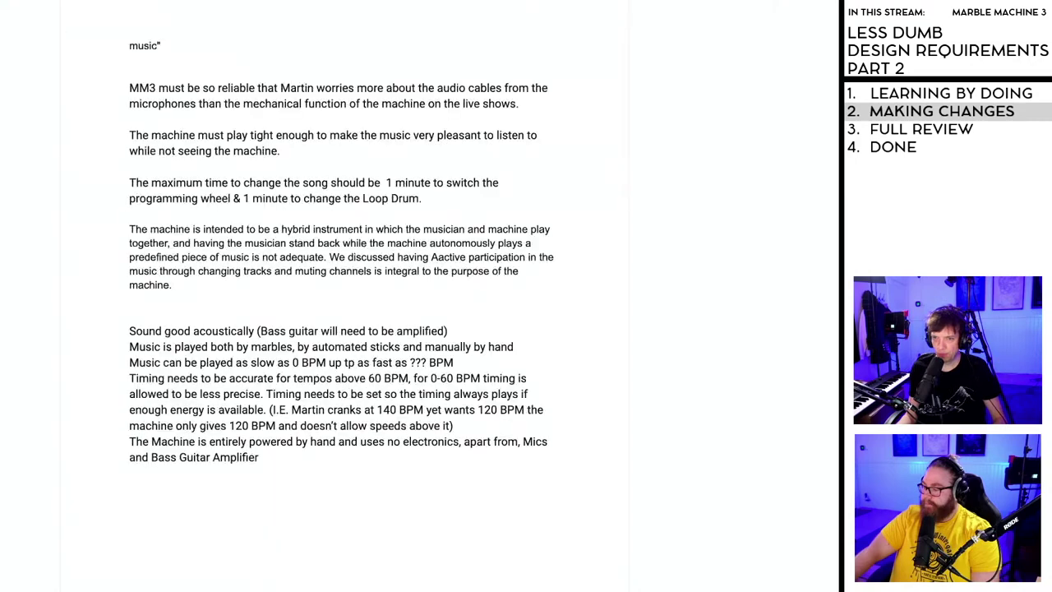
scroll(334, 512, "down", 2)
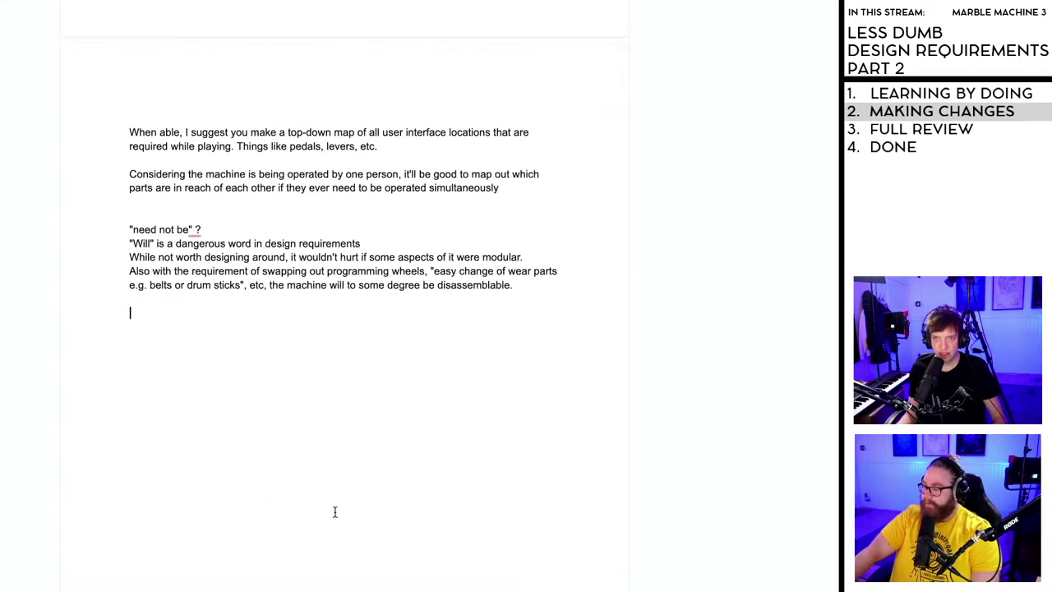
key("Return")
key("Return")
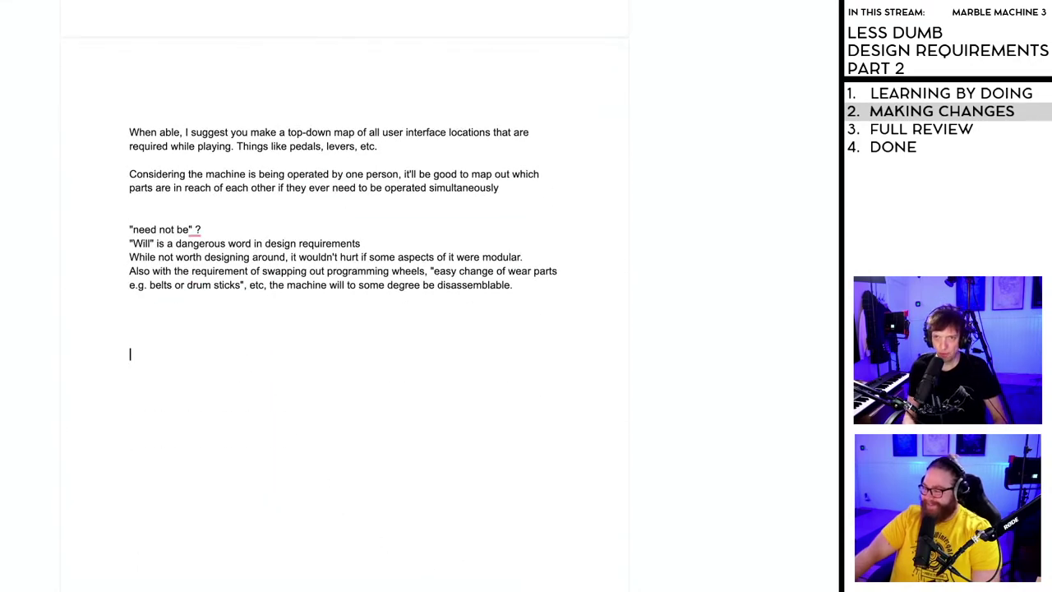
key("ctrl+v")
left_click(324, 471)
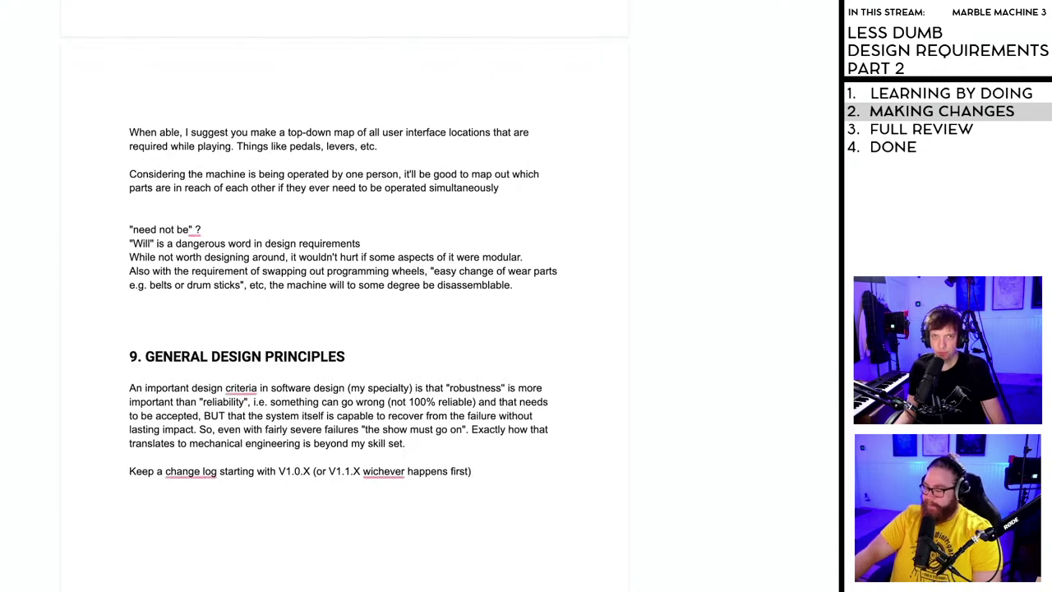
- Delete the empty final page at the end of the document
key("ctrl+End")
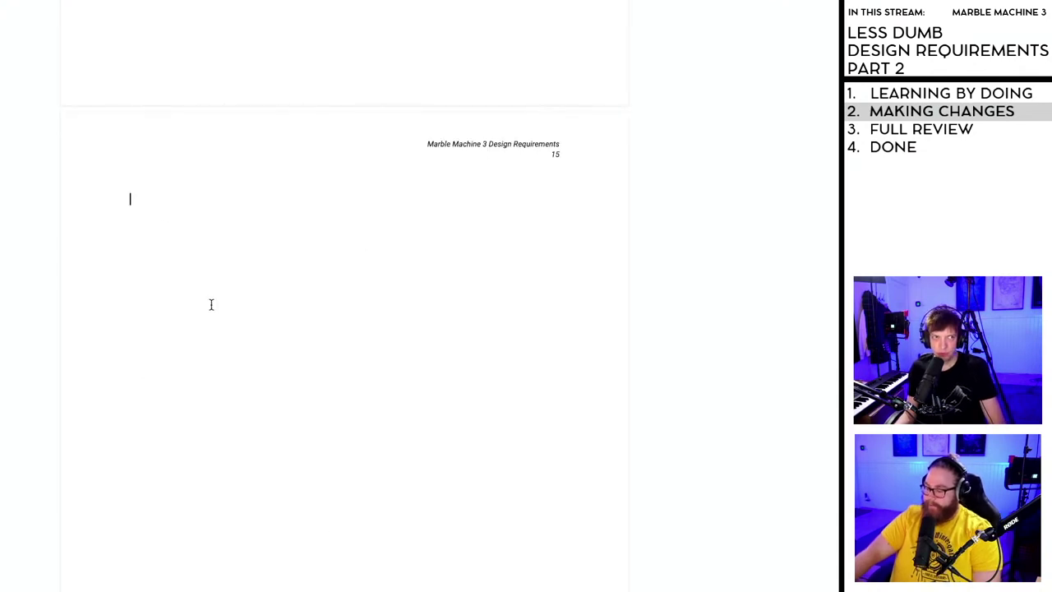
scroll(361, 346, "up", 1)
key("Return")
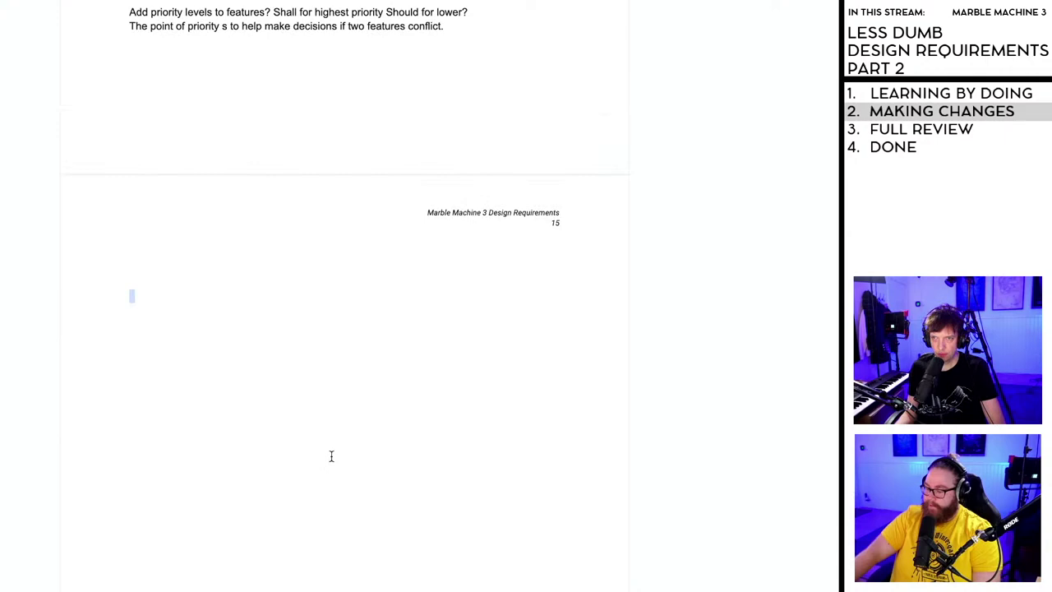
scroll(328, 455, "down", 1)
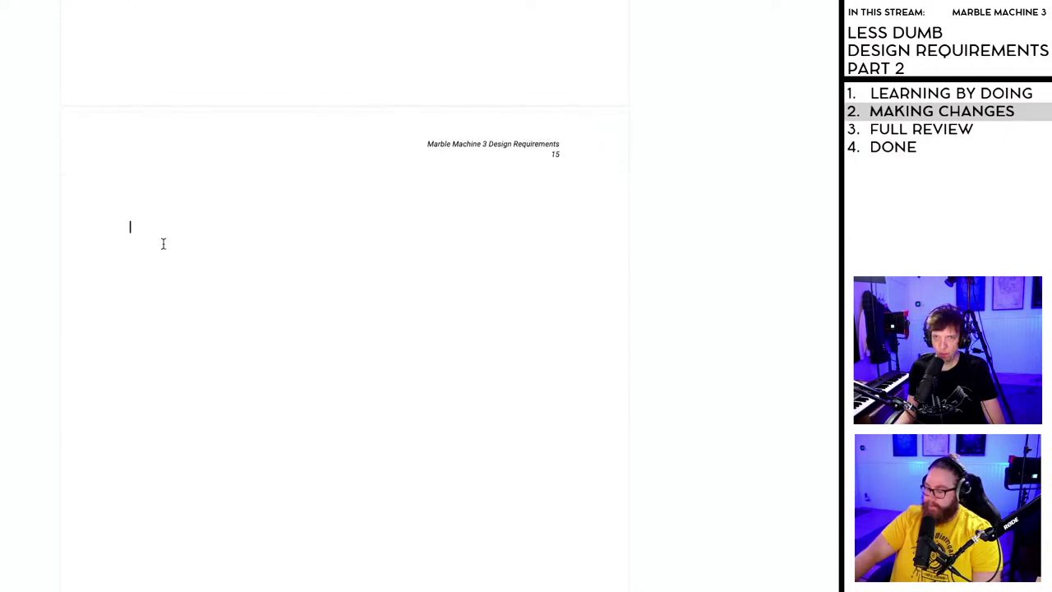
key("BackSpace")
key("BackSpace")
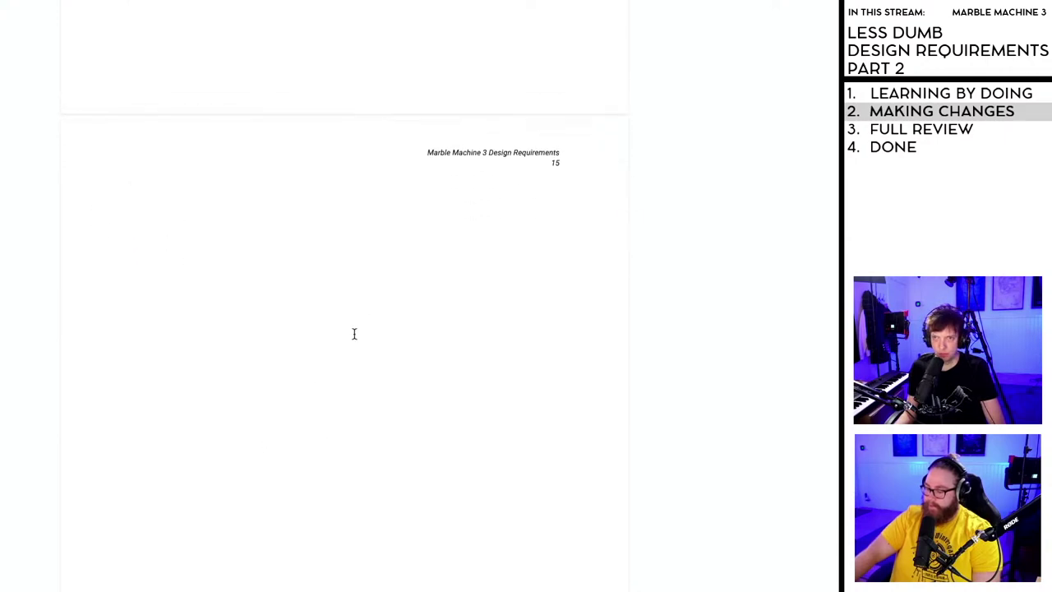
scroll(353, 335, "up", 15)
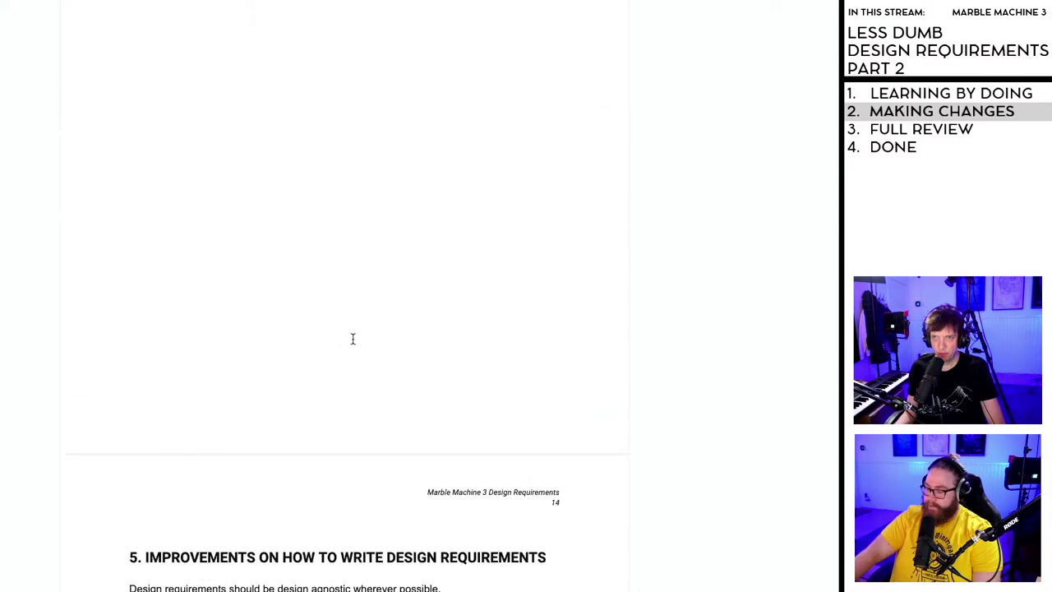
scroll(353, 337, "up", 9)
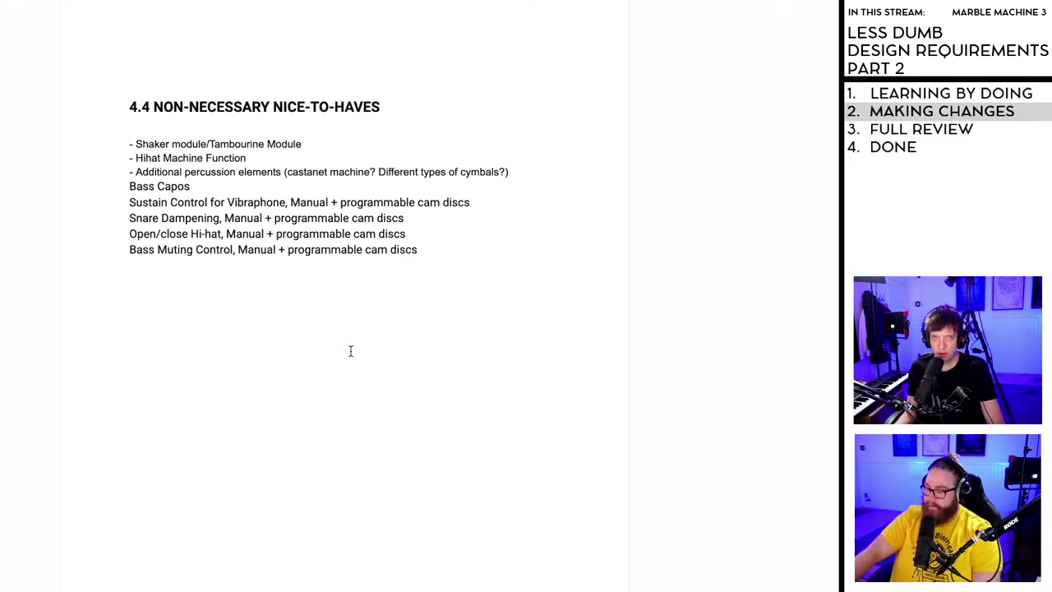
- Remove the blank space above the 4.4 heading so that section moves onto the previous page
left_click(129, 381)
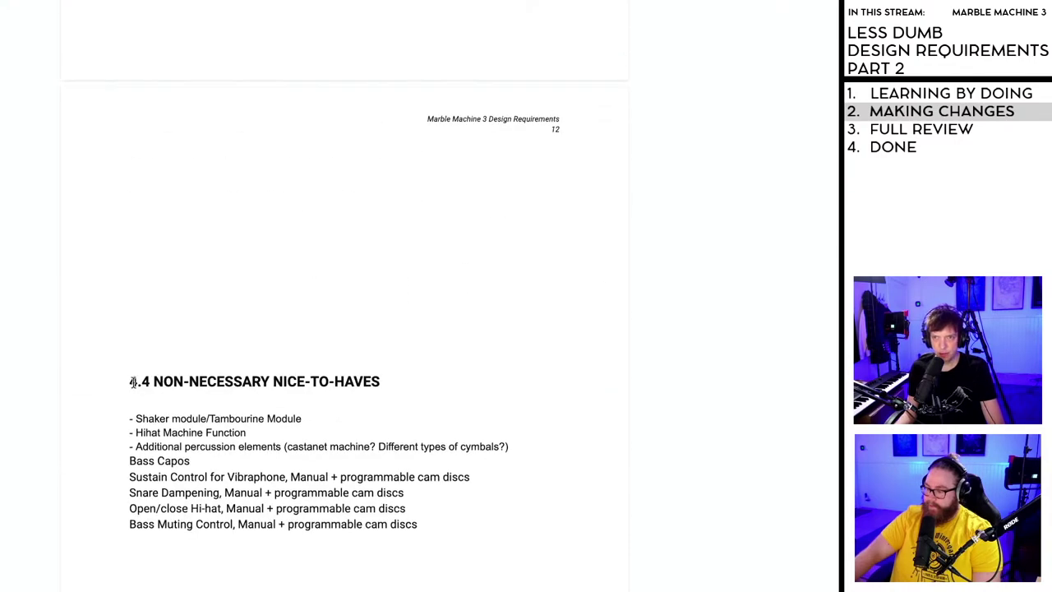
key("BackSpace")
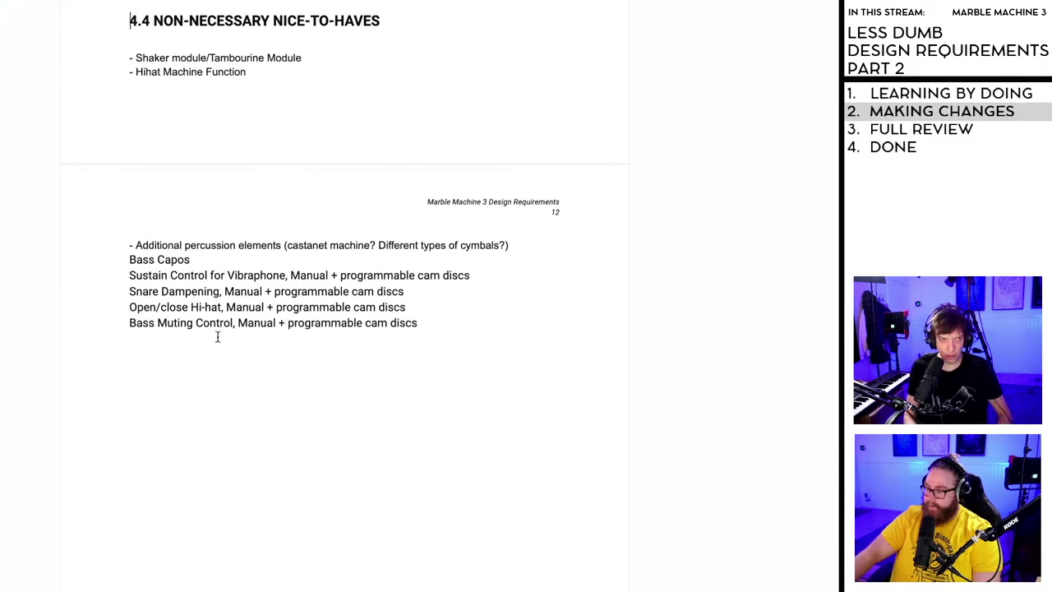
key("BackSpace")
- Insert a page break before 4.2 EVEN MORE DETAILED REQUIREMENTS, then return to the contents page
scroll(205, 367, "up", 10)
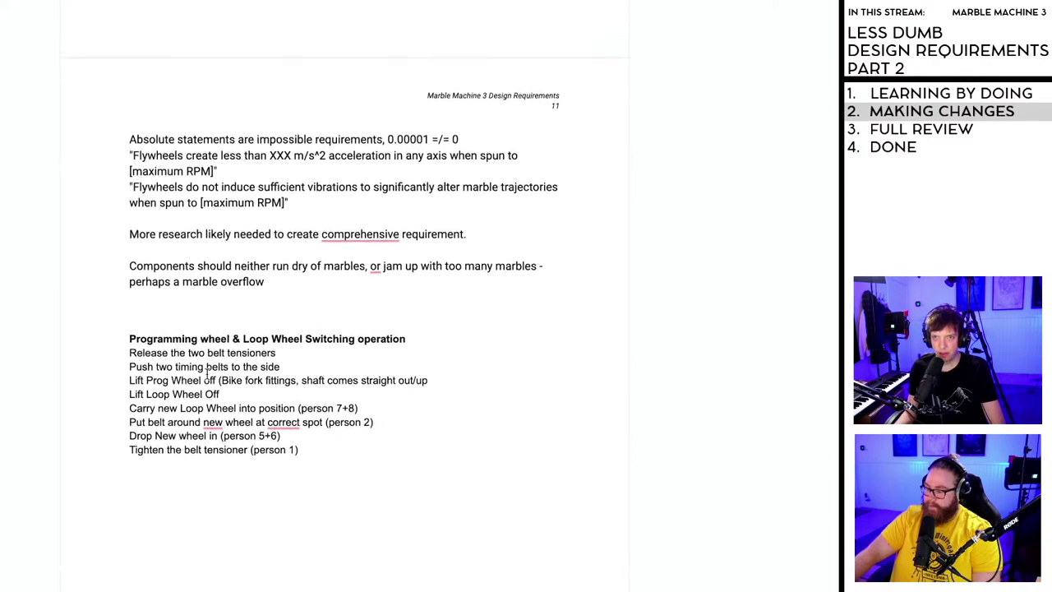
scroll(209, 371, "up", 5)
left_click(129, 157)
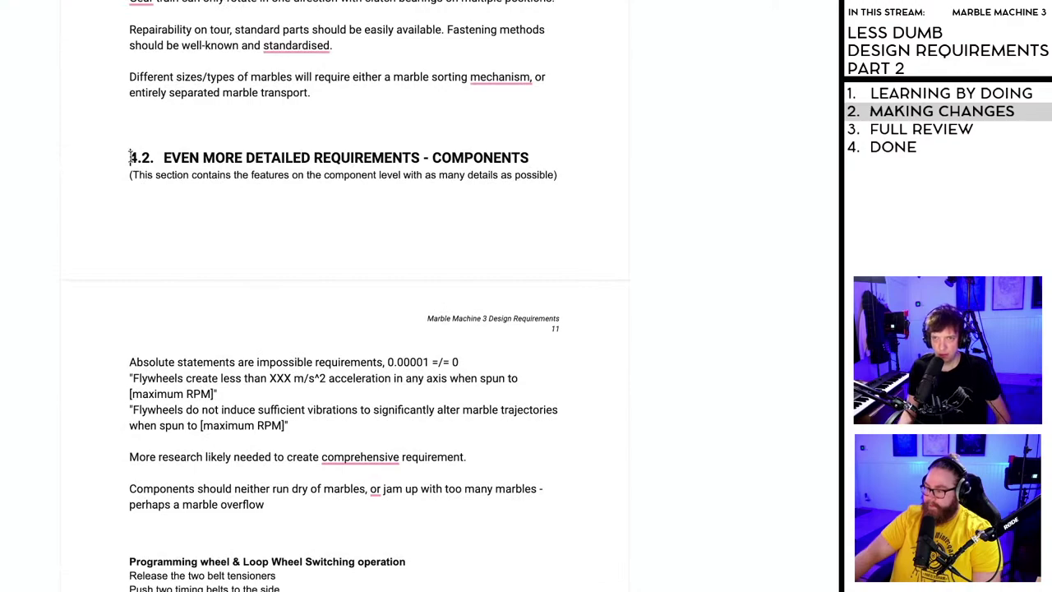
key("ctrl+Return")
scroll(255, 272, "up", 3)
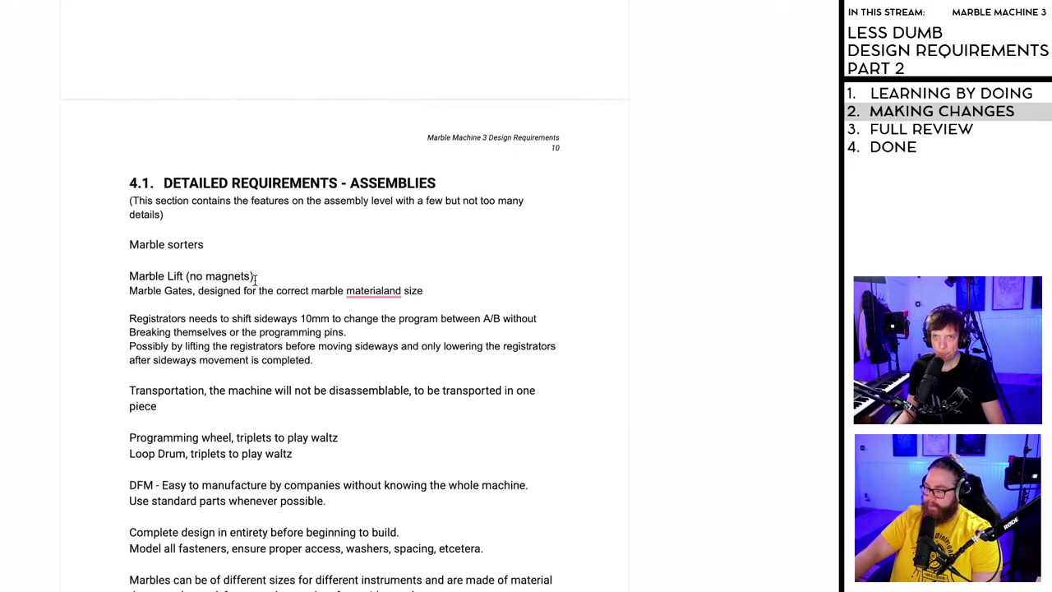
scroll(256, 288, "up", 15)
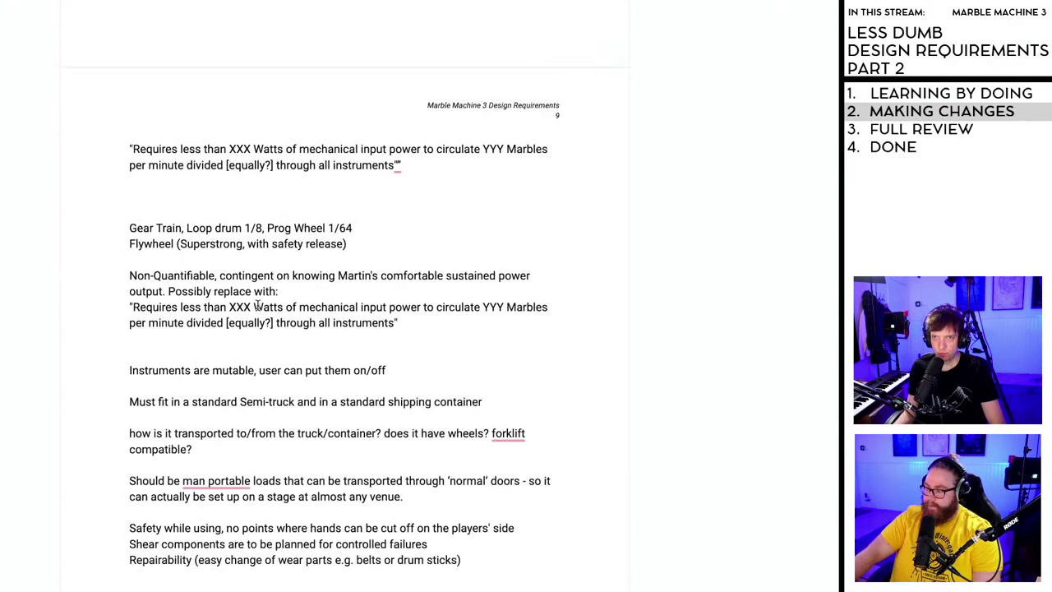
scroll(258, 308, "up", 15)
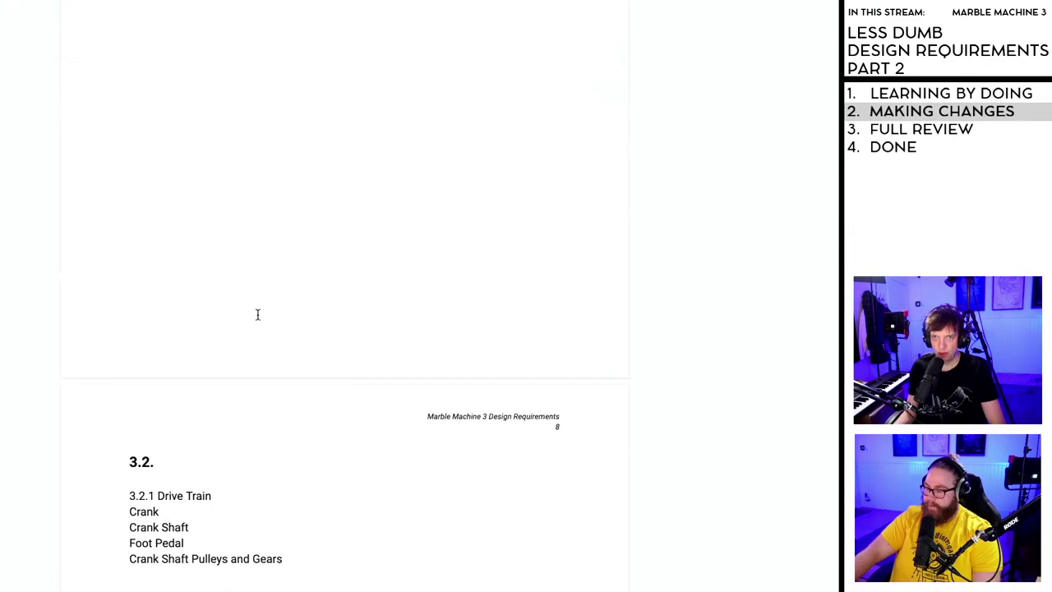
scroll(257, 320, "up", 15)
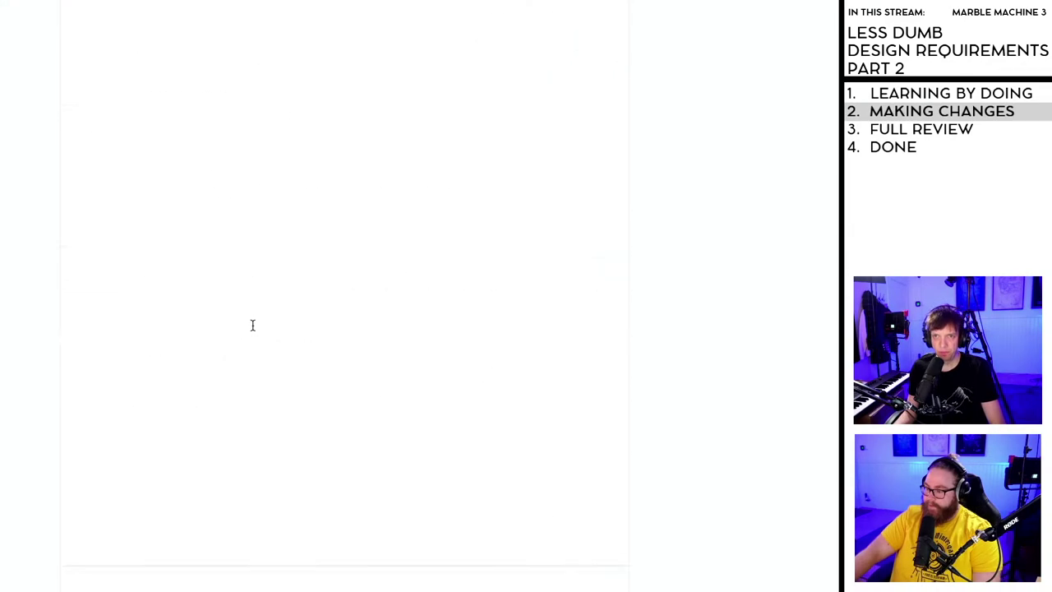
scroll(252, 326, "up", 15)
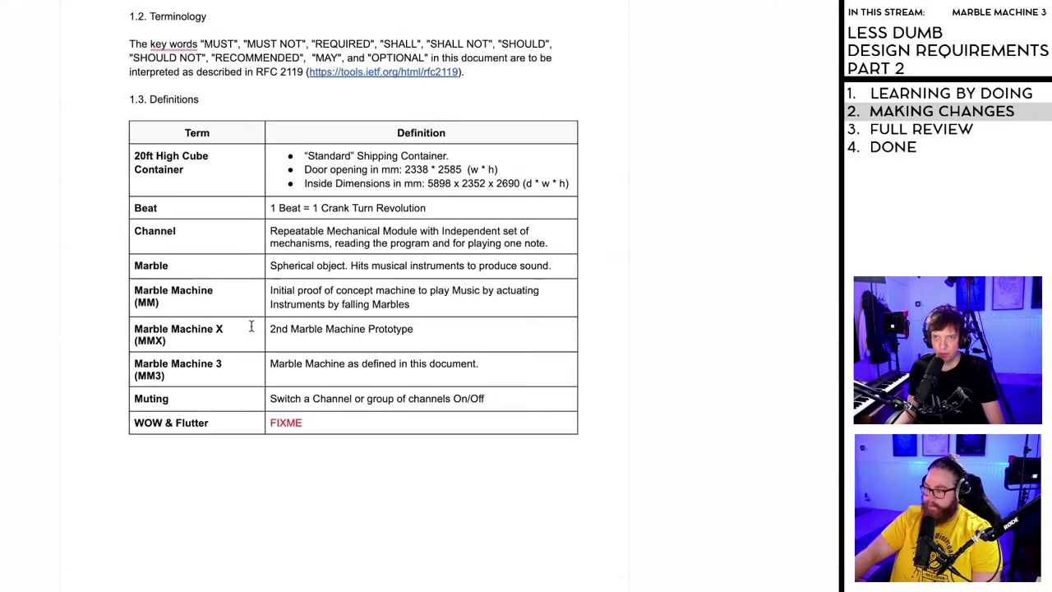
scroll(251, 327, "up", 10)
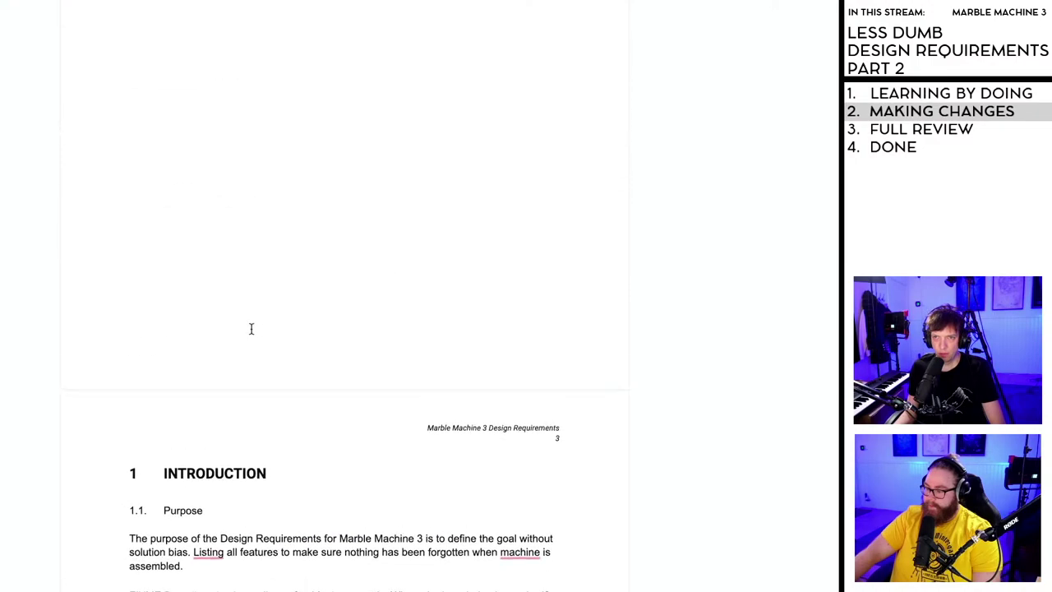
scroll(252, 329, "up", 10)
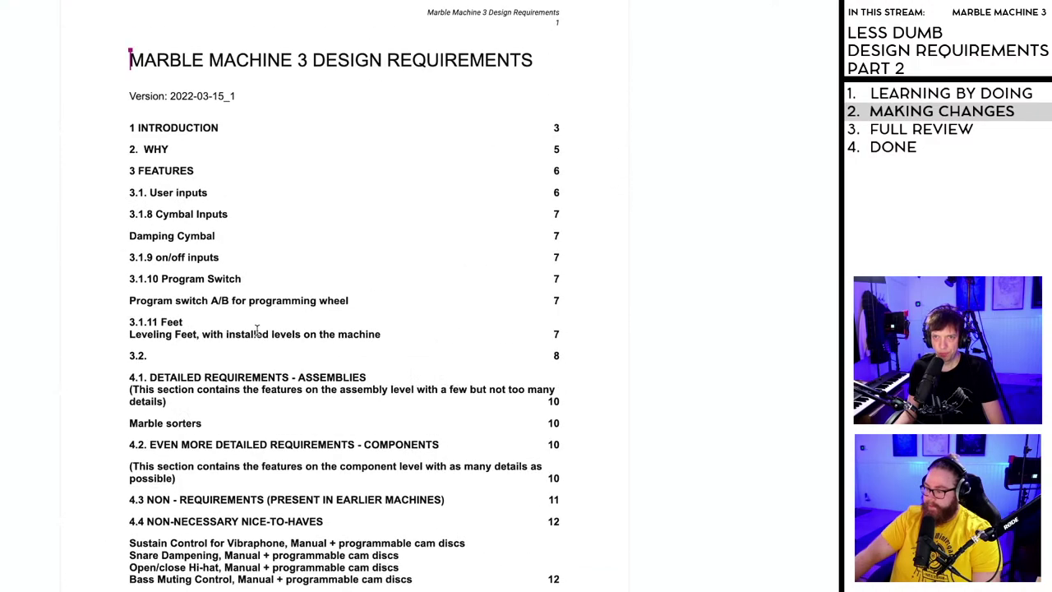
scroll(277, 345, "down", 1)
scroll(277, 345, "down", 1)
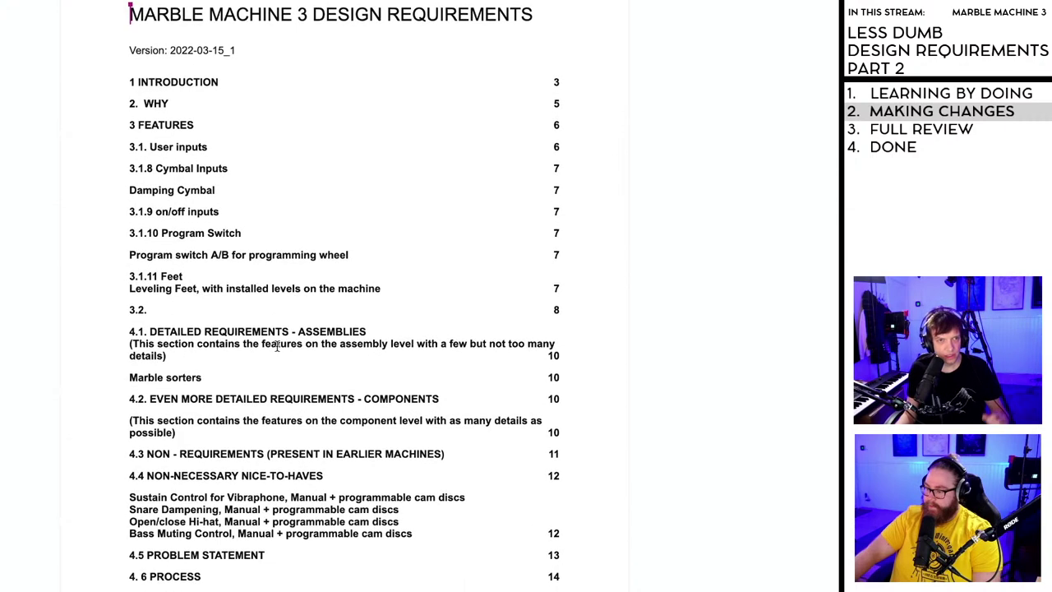
scroll(246, 333, "down", 1)
scroll(238, 340, "up", 2)
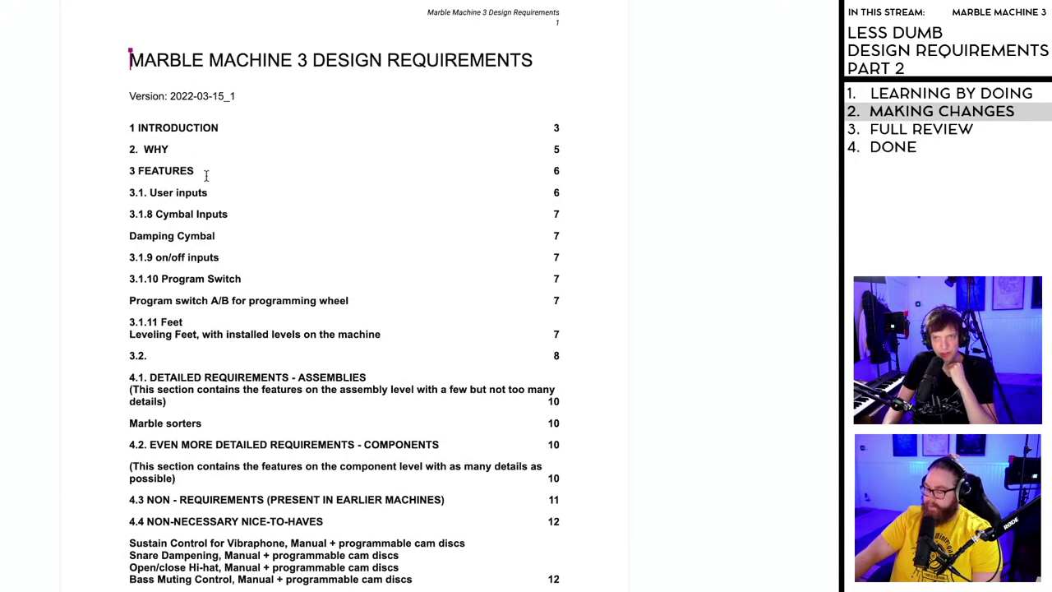
scroll(275, 373, "down", 1)
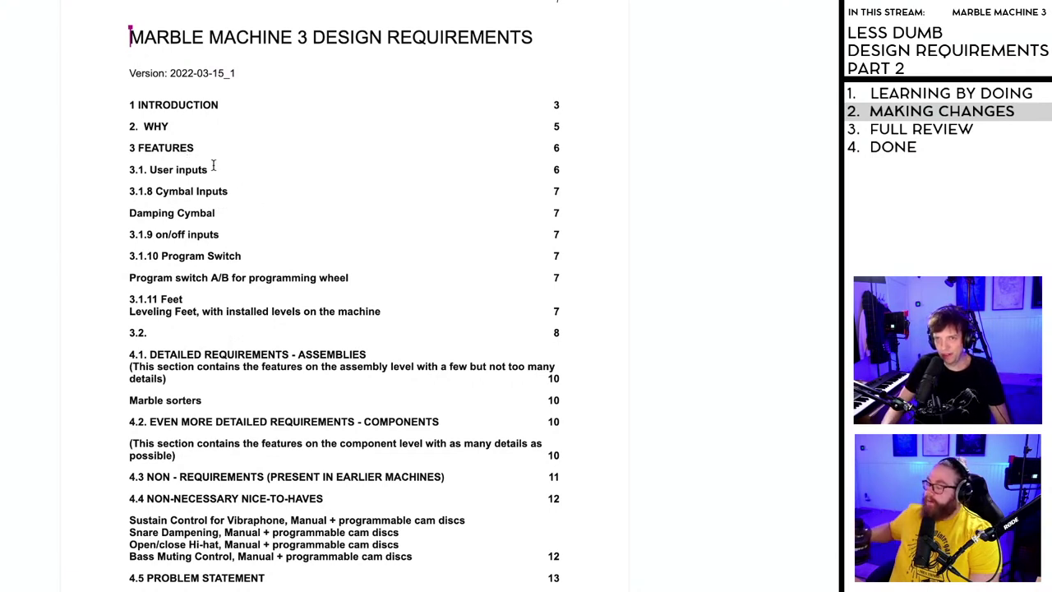
- Follow the contents link to 3.1 User inputs and restyle that heading as Normal text
left_click(177, 170)
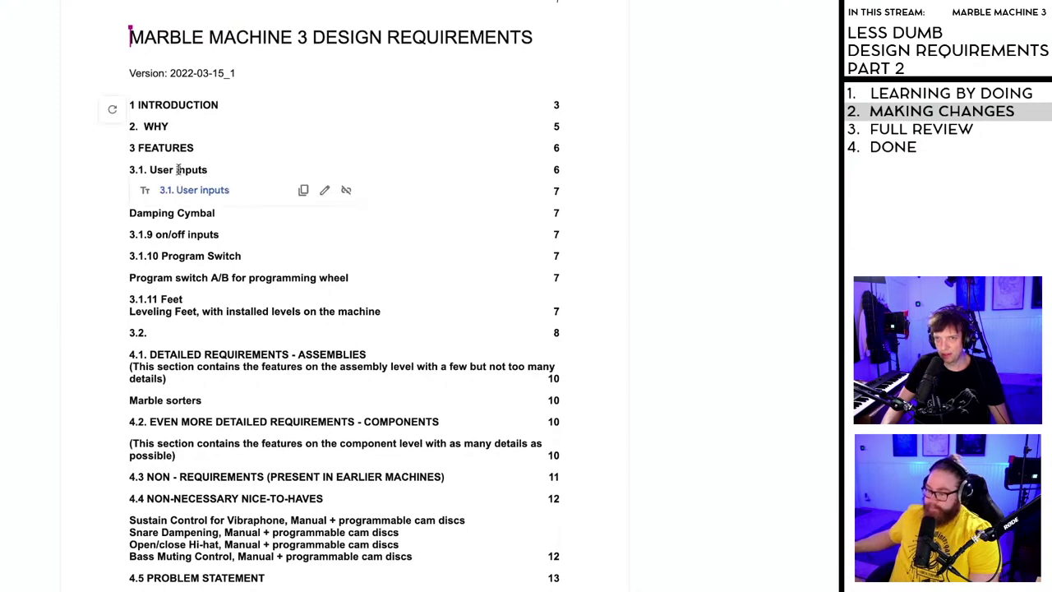
left_click(190, 193)
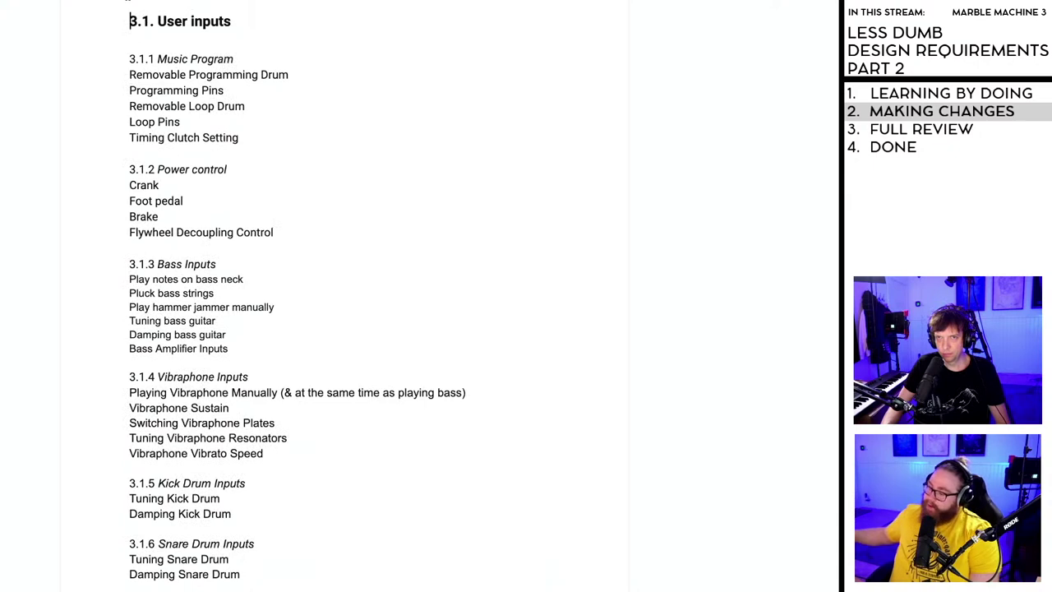
left_click_drag(129, 21, 299, 39)
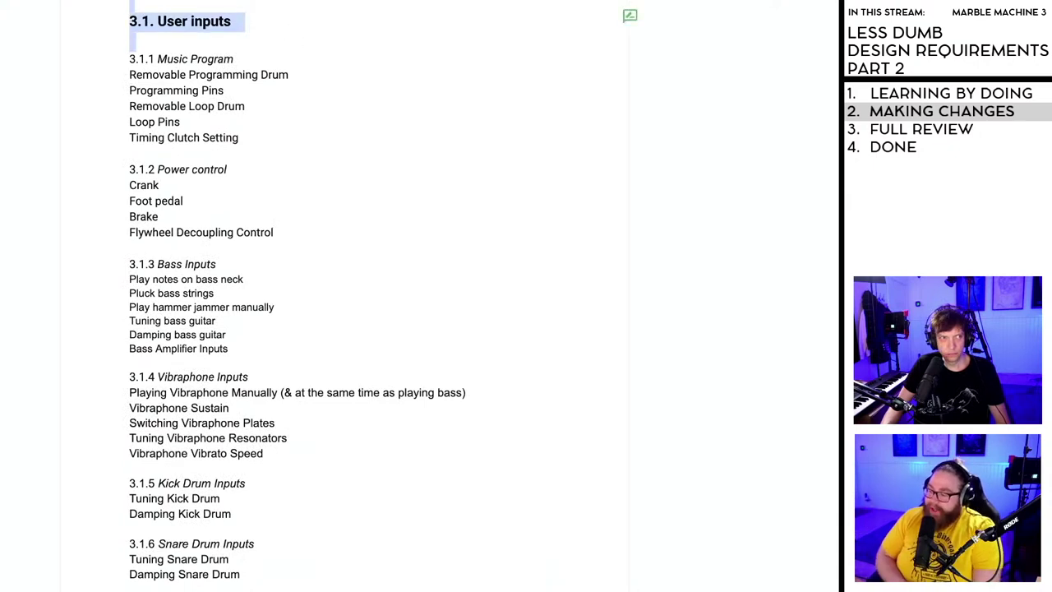
key("shift+Up")
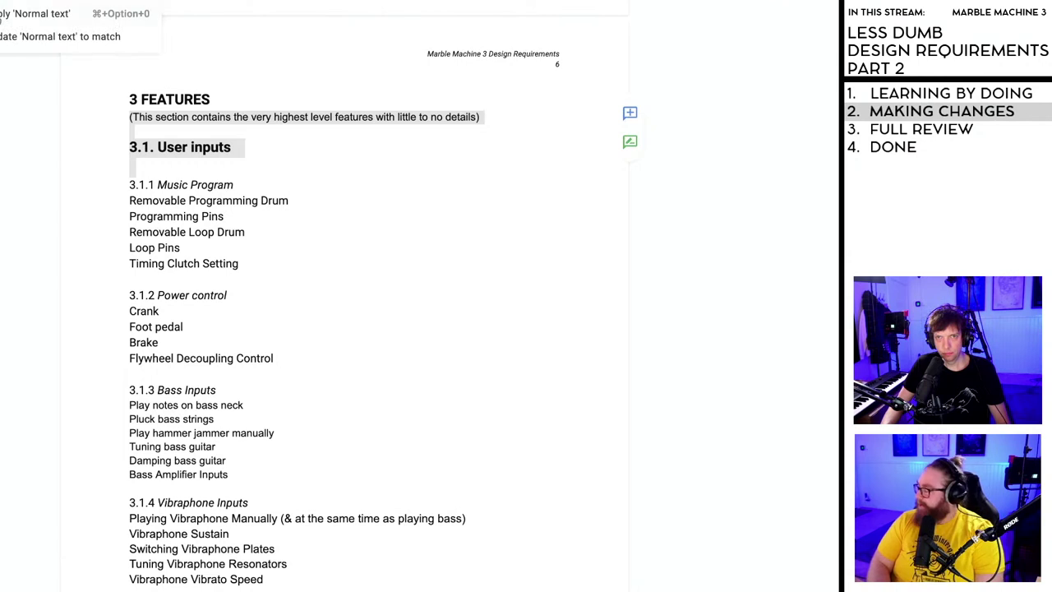
left_click(6, 17)
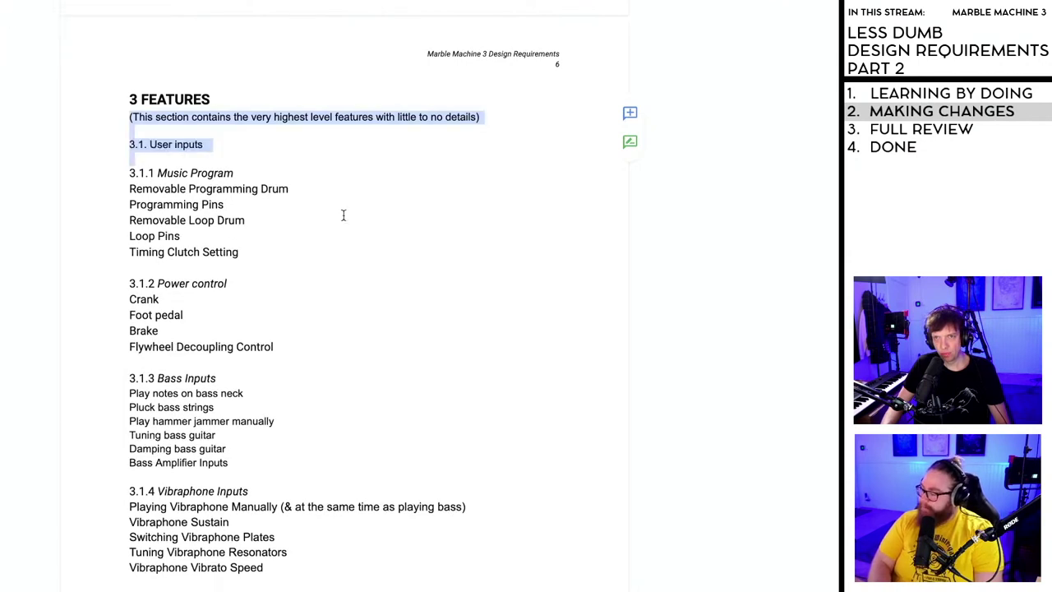
left_click(330, 212)
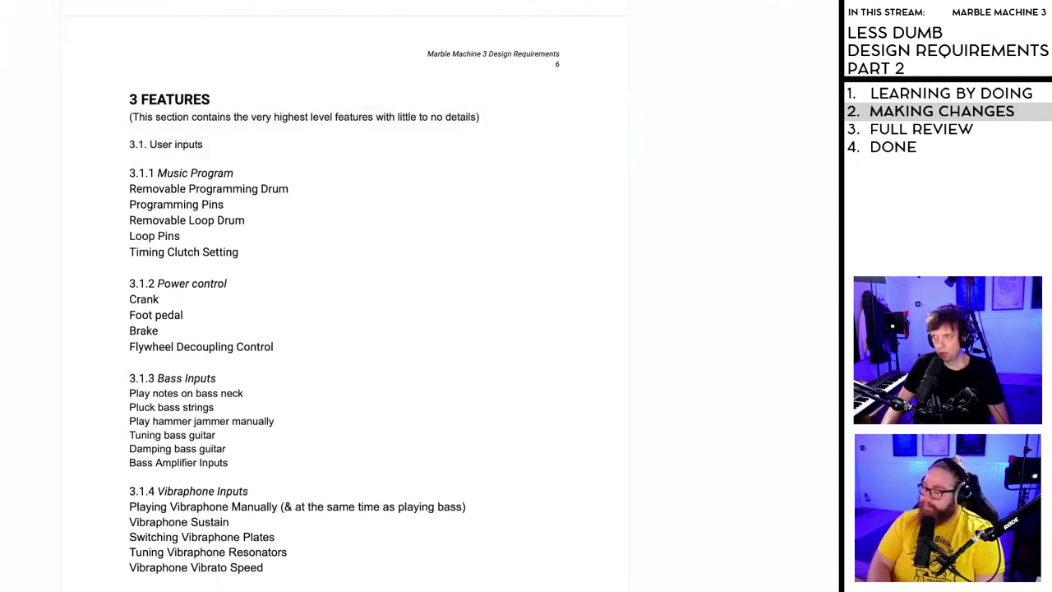
- Check the contents link for the removed heading and review sections 3.1.7 Hi-Hat and 3.1.8 Cymbal Inputs
scroll(345, 328, "up", 3)
key("ctrl+Home")
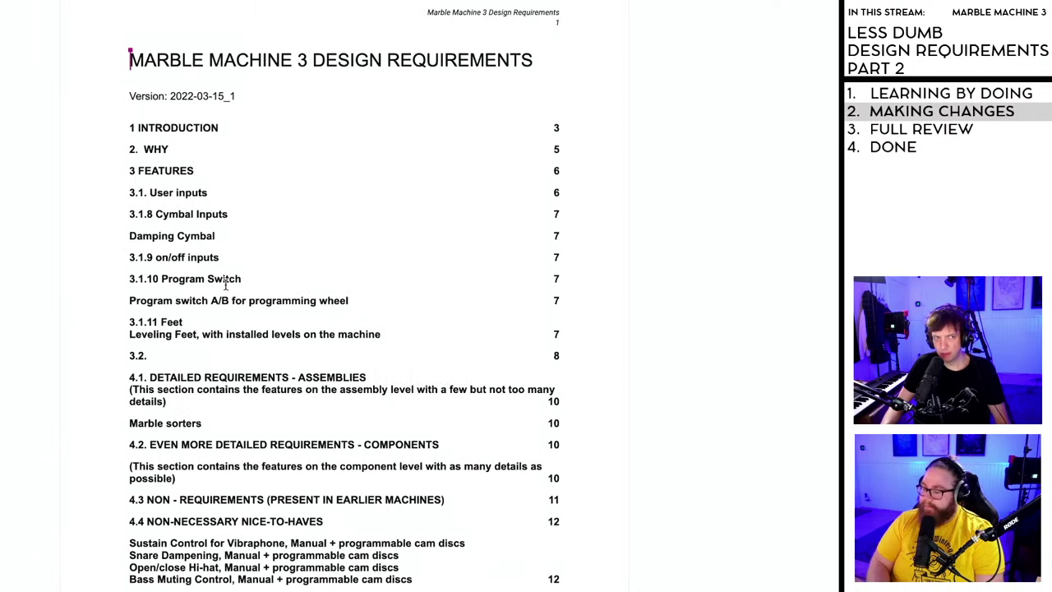
left_click(171, 192)
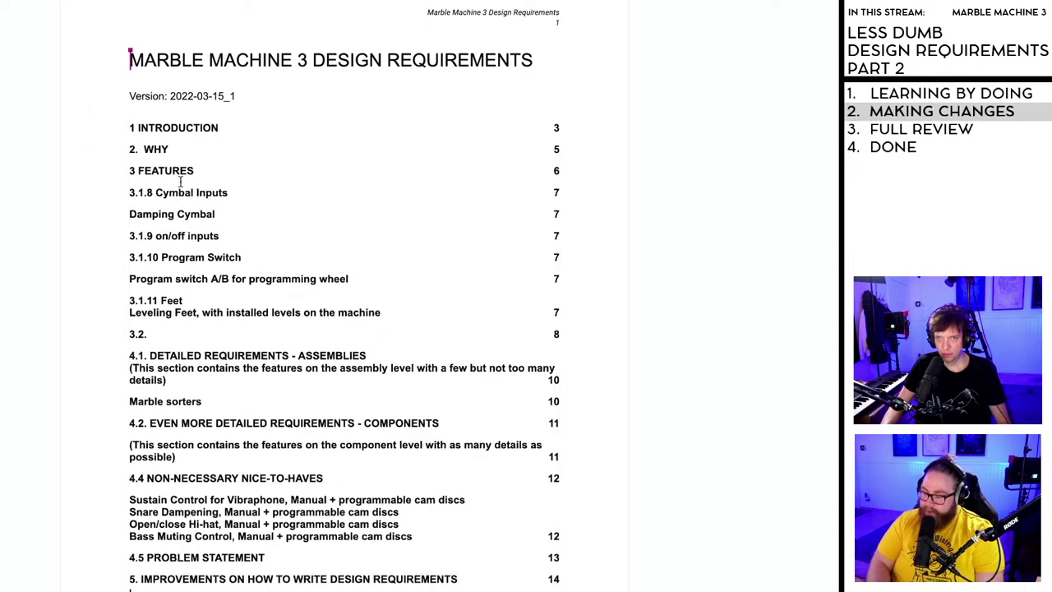
mouse_move(177, 196)
left_click(218, 212)
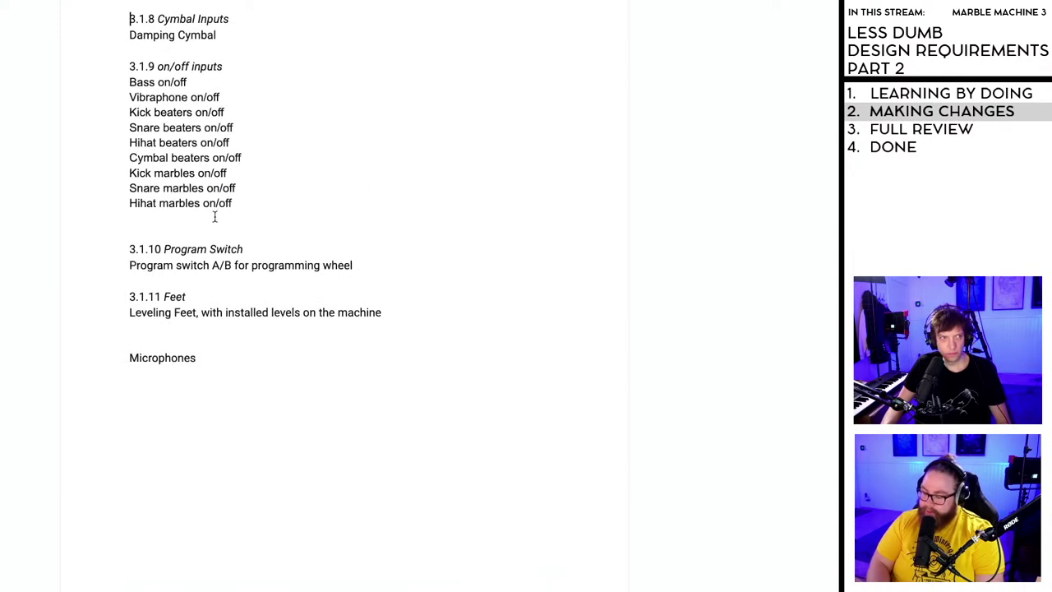
scroll(165, 170, "up", 3)
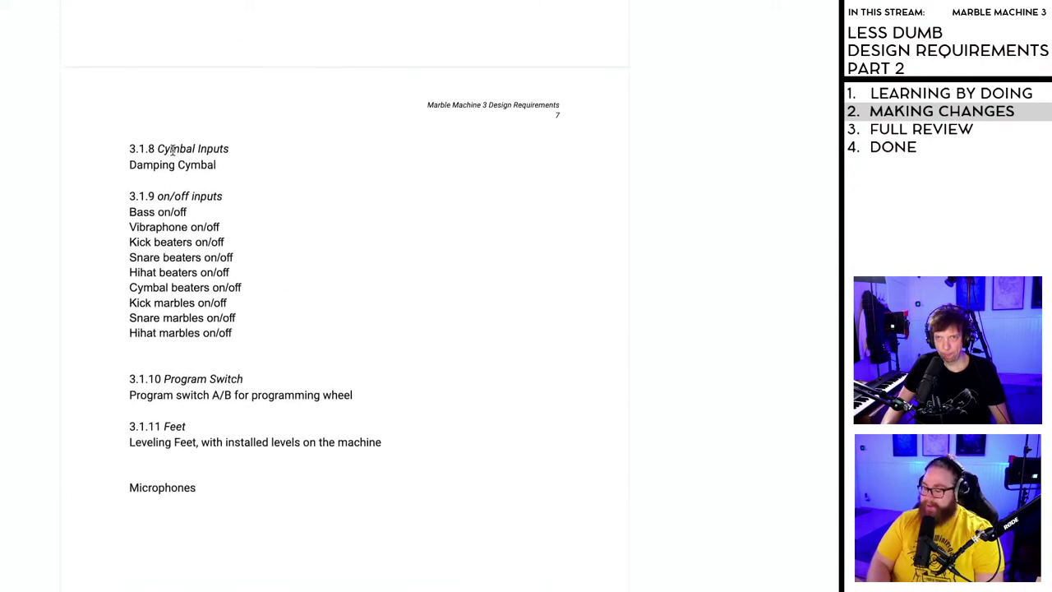
left_click(306, 365, "shift")
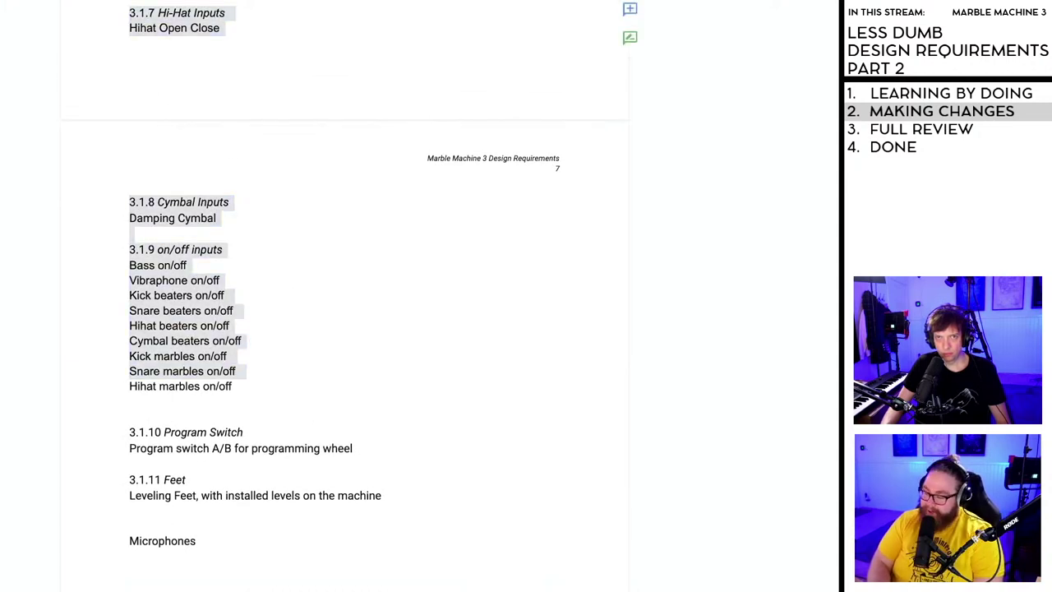
left_click(282, 304)
scroll(290, 372, "up", 5)
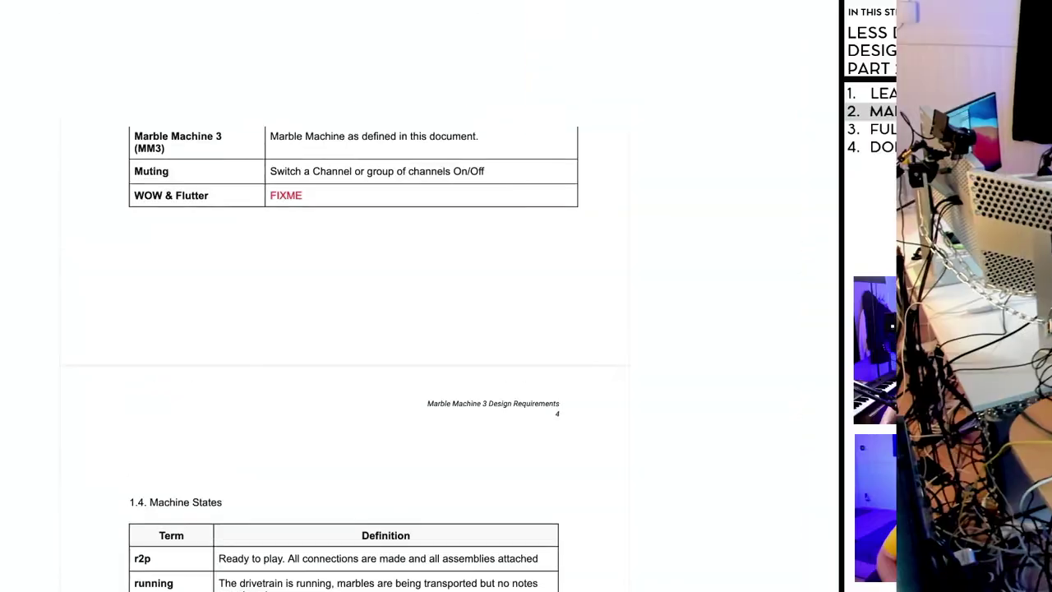
scroll(345, 329, "up", 10)
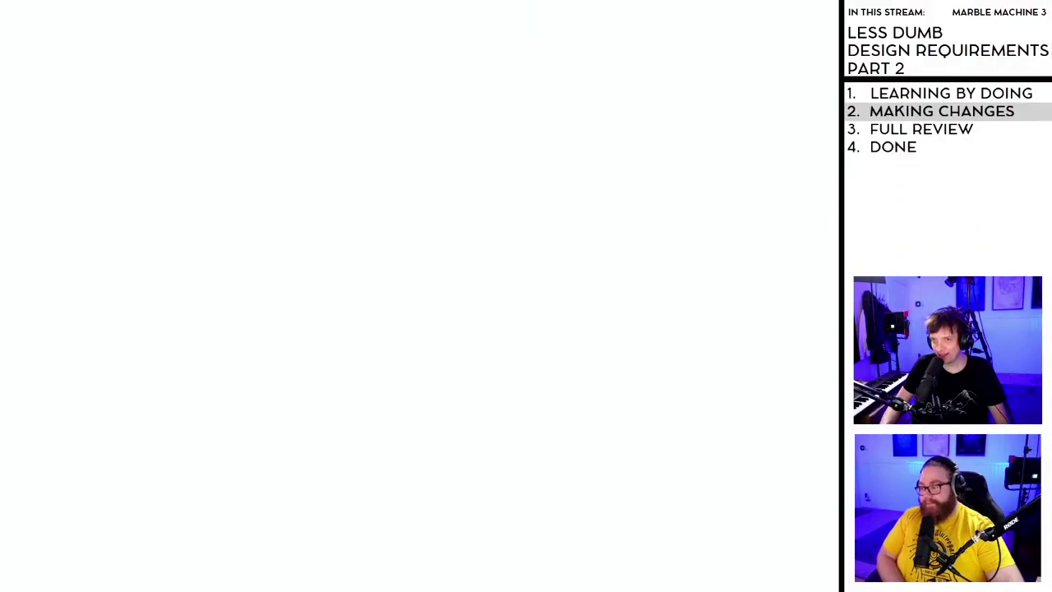
scroll(345, 329, "down", 15)
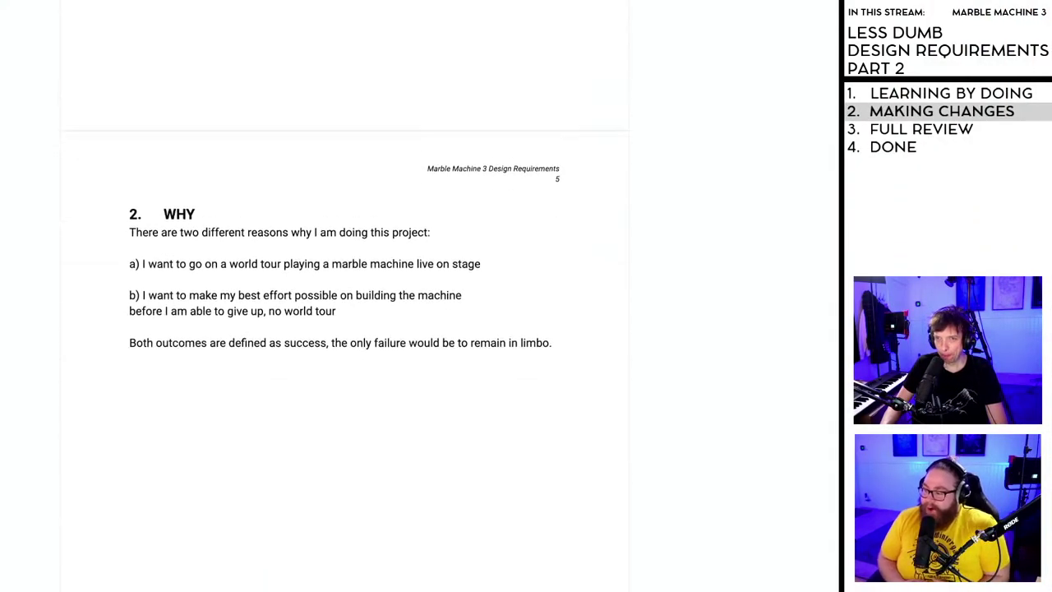
scroll(345, 328, "up", 20)
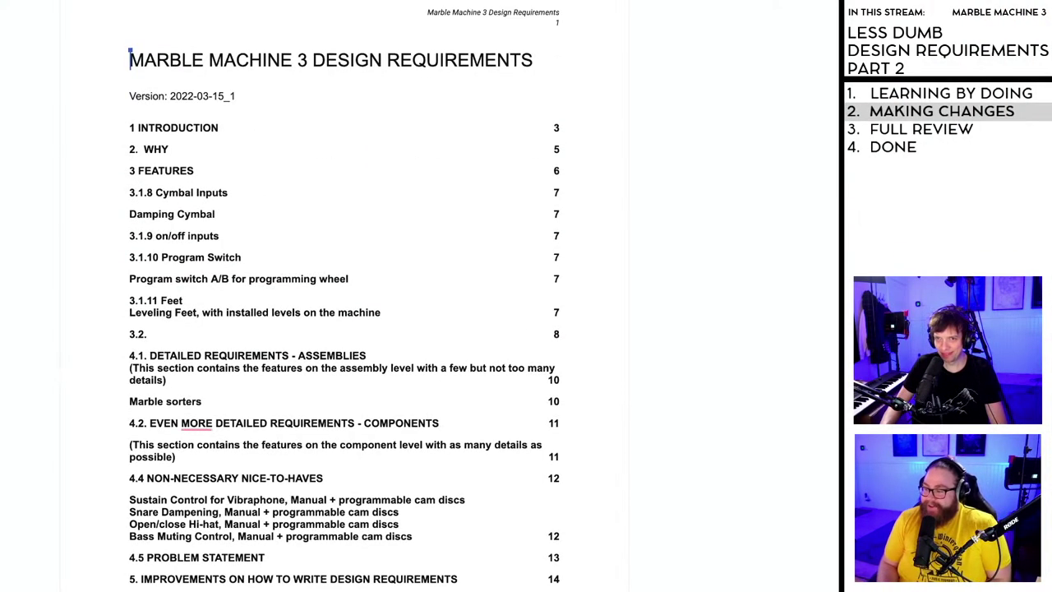
scroll(345, 329, "down", 3)
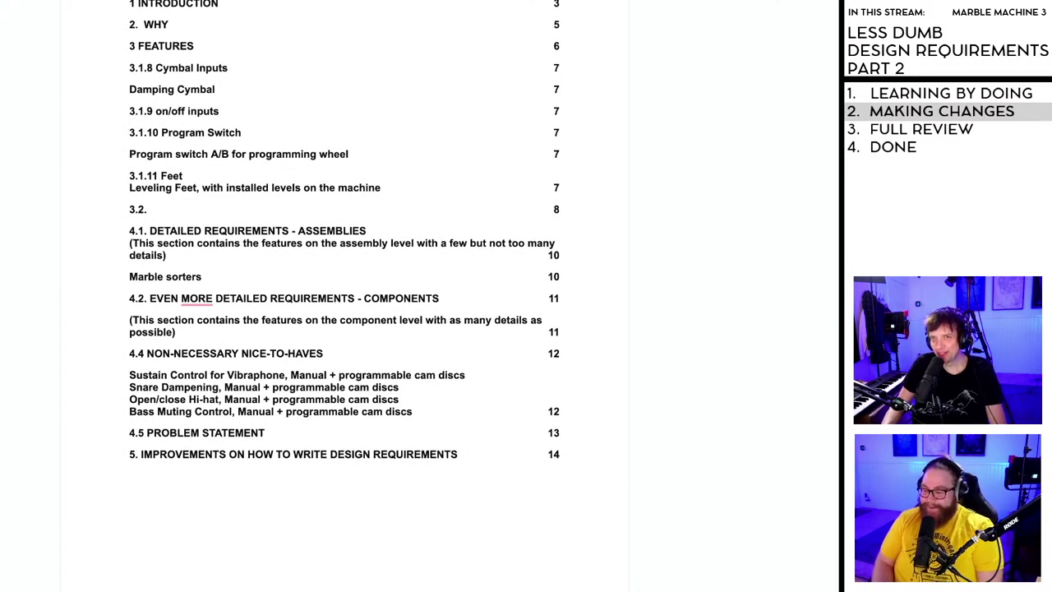
scroll(345, 328, "down", 2)
scroll(345, 329, "up", 3)
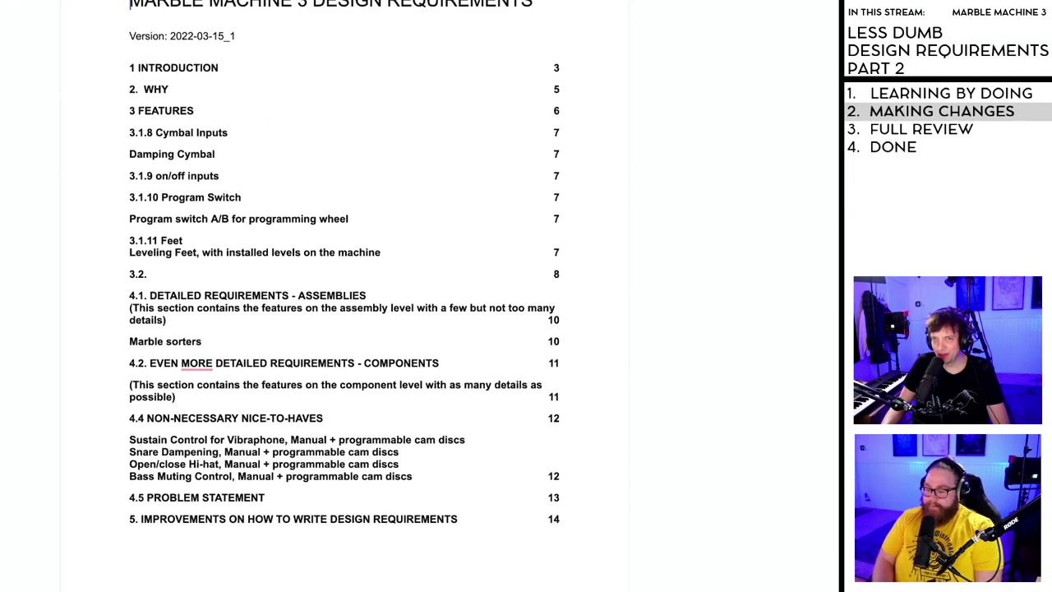
scroll(345, 296, "down", 20)
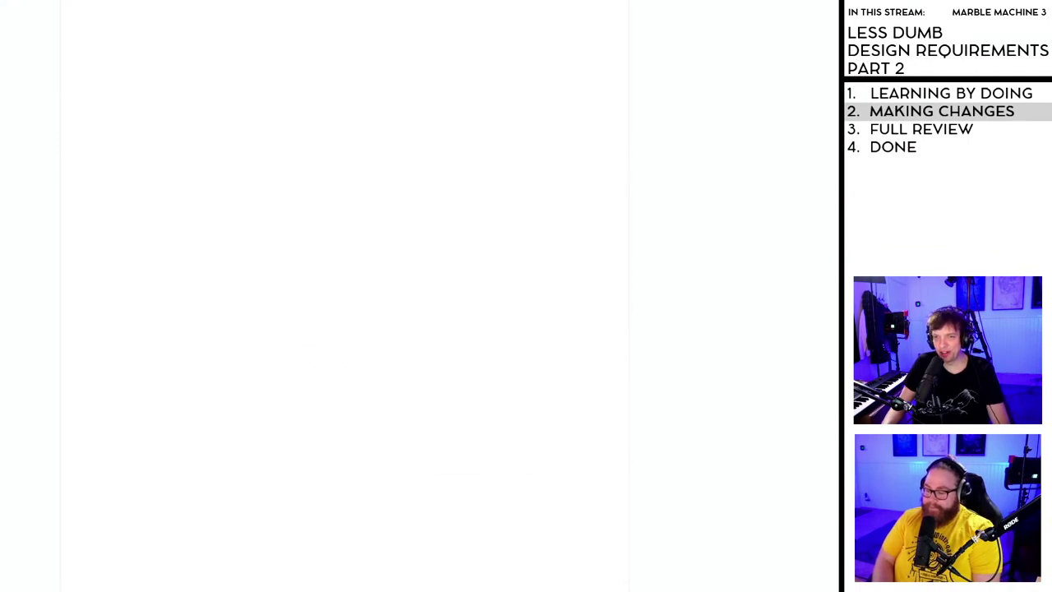
scroll(345, 296, "down", 10)
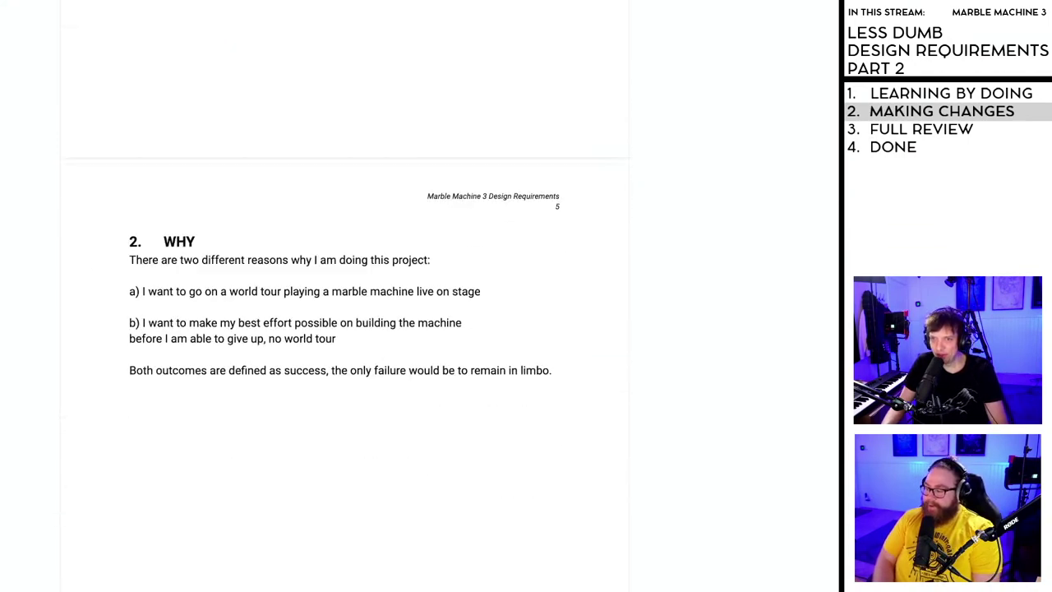
scroll(345, 295, "up", 3)
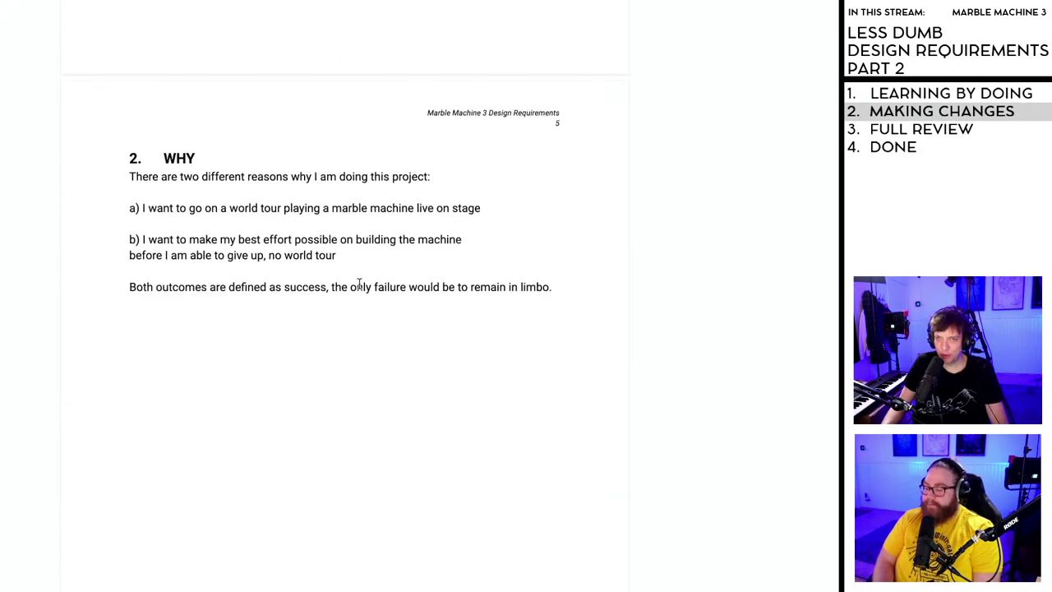
scroll(146, 249, "down", 5)
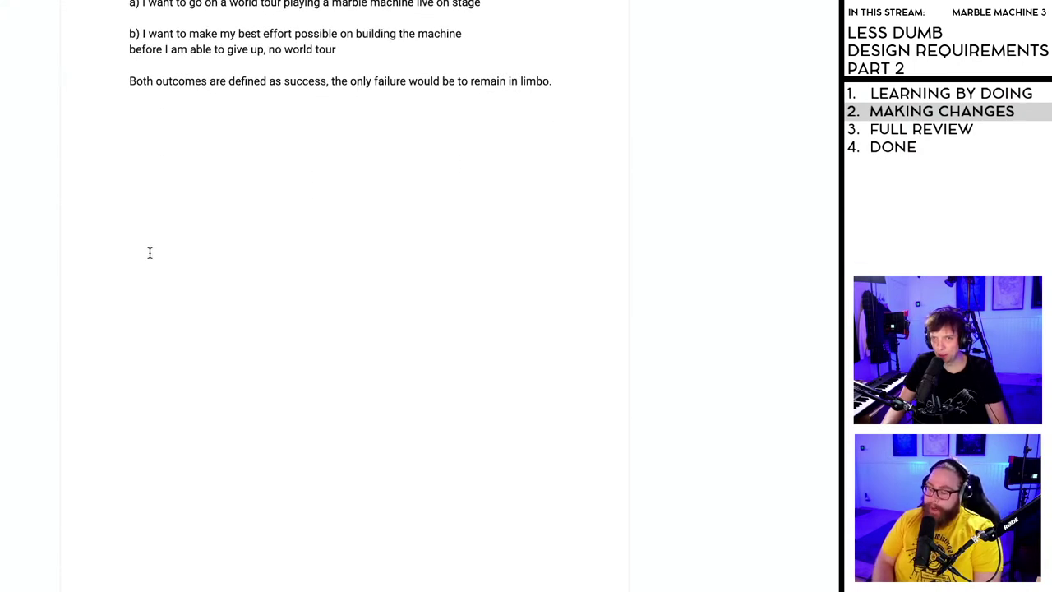
key("shift+Down")
key("shift+Down")
key("shift+Down")
key("shift+Down")
key("shift+Down")
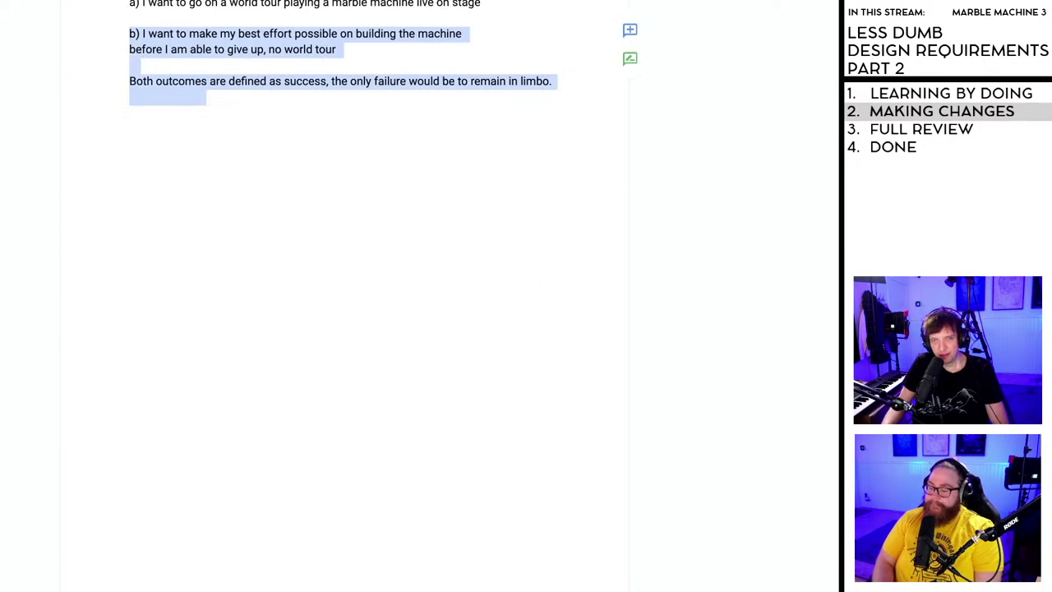
- Extend the selection from the Why section's end through sections 3 and 4 to the end of section 5
key("shift+Down")
key("shift+Down")
key("shift+Down")
key("shift+Down")
key("shift+Down")
key("shift+Down")
key("shift+Down")
key("shift+Down")
key("shift+Down")
key("shift+Down")
key("shift+Down")
key("shift+Down")
key("shift+Down")
key("shift+Down")
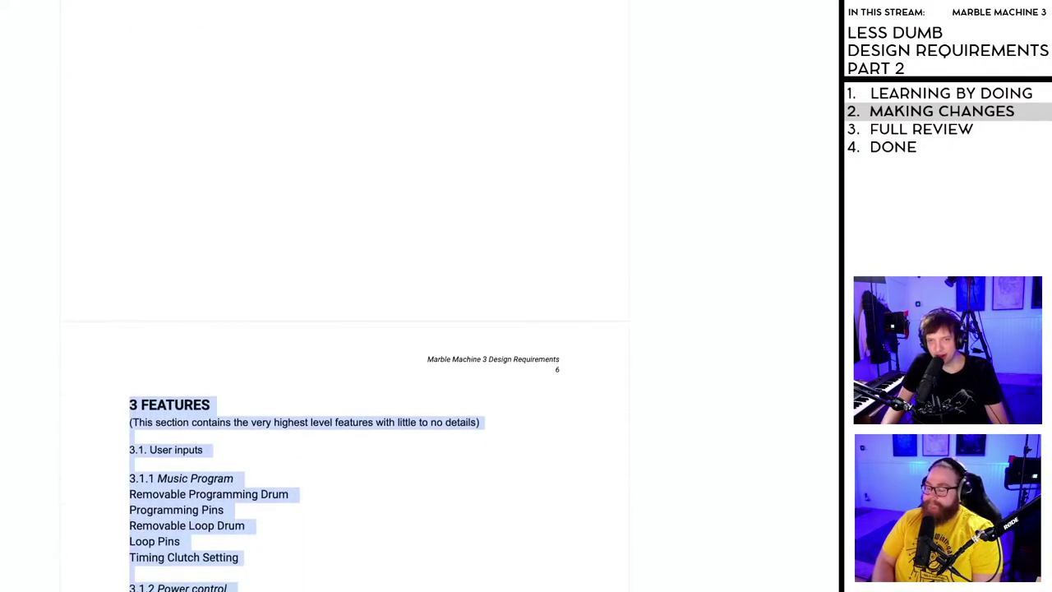
key("shift+Down")
key("shift+Down")
key("shift+Down")
key("shift+Down")
key("shift+Down")
key("shift+Down")
key("shift+Down")
key("shift+Down")
key("shift+Down")
key("shift+Down")
key("shift+Down")
key("shift+Down")
key("shift+Down")
key("shift+Down")
key("shift+Down")
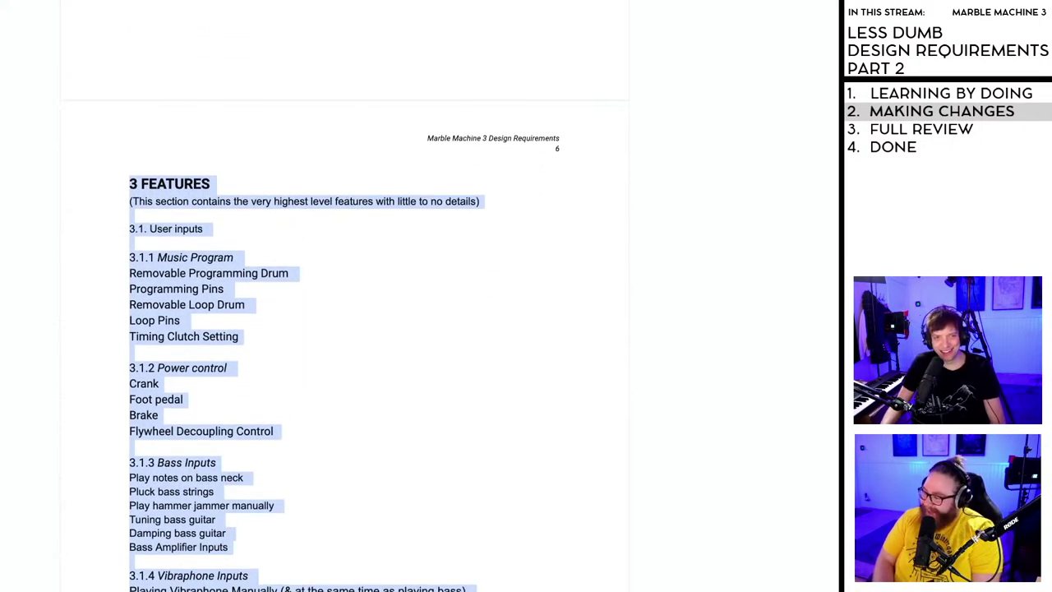
key("shift+Down")
key("shift+Down")
key("shift+Down")
key("shift+Down")
key("shift+Down")
key("shift+Down")
key("shift+Down")
key("shift+Down")
key("shift+Down")
key("shift+Down")
key("shift+Down")
key("shift+Down")
key("shift+Down")
key("shift+Down")
key("shift+Down")
key("shift+Down")
key("shift+Down")
key("shift+Down")
key("shift+Down")
key("shift+Down")
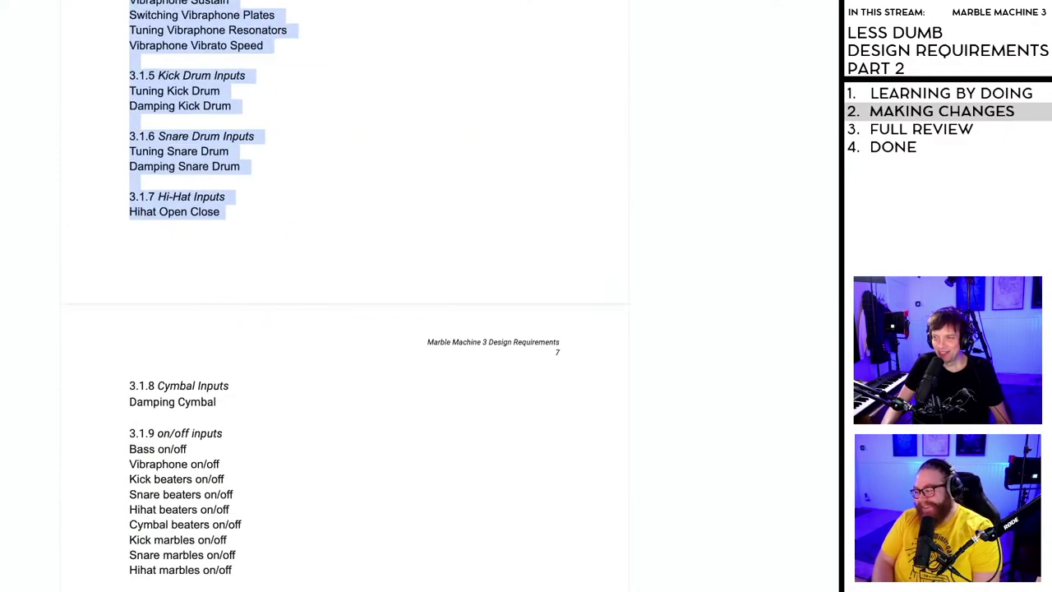
key("shift+Down")
key("shift+Down")
key("shift+Down")
key("shift+Down")
key("shift+Down")
key("shift+Down")
key("shift+Down")
key("shift+Down")
key("shift+Down")
key("shift+Down")
key("shift+Down")
key("shift+Down")
key("shift+Down")
key("shift+Down")
key("shift+Down")
key("shift+Down")
key("shift+Down")
key("shift+Down")
key("shift+Down")
key("shift+Down")
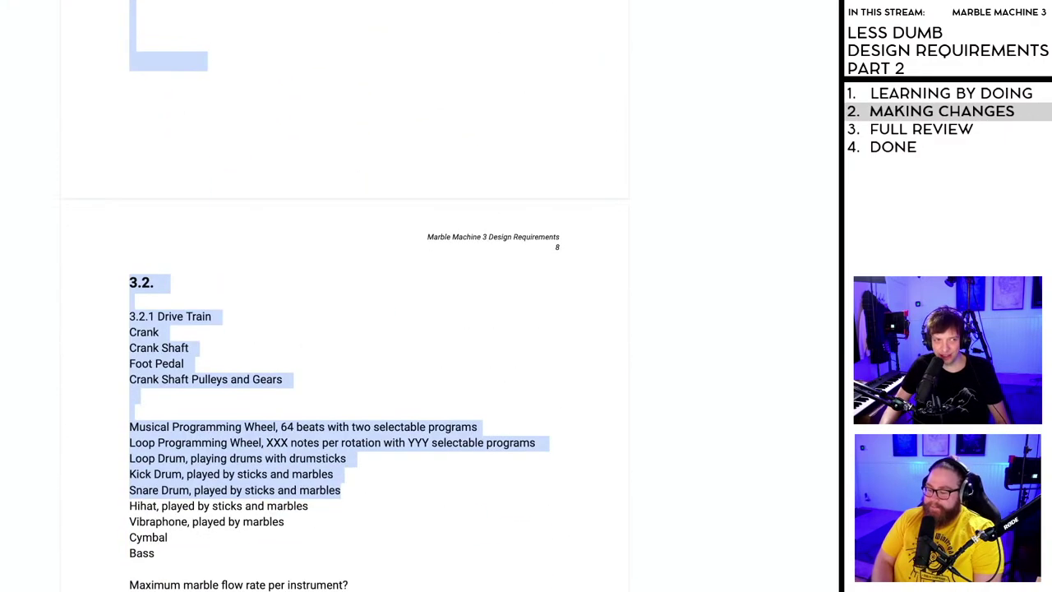
key("shift+Down")
key("shift+Down")
key("shift+Down")
key("shift+Down")
key("shift+Down")
key("shift+Down")
key("shift+Down")
key("shift+Down")
key("shift+Down")
key("shift+Down")
key("shift+Down")
key("shift+Down")
key("shift+Down")
key("shift+Down")
key("shift+Down")
key("shift+Down")
key("shift+Down")
key("shift+Down")
key("shift+Down")
key("shift+Down")
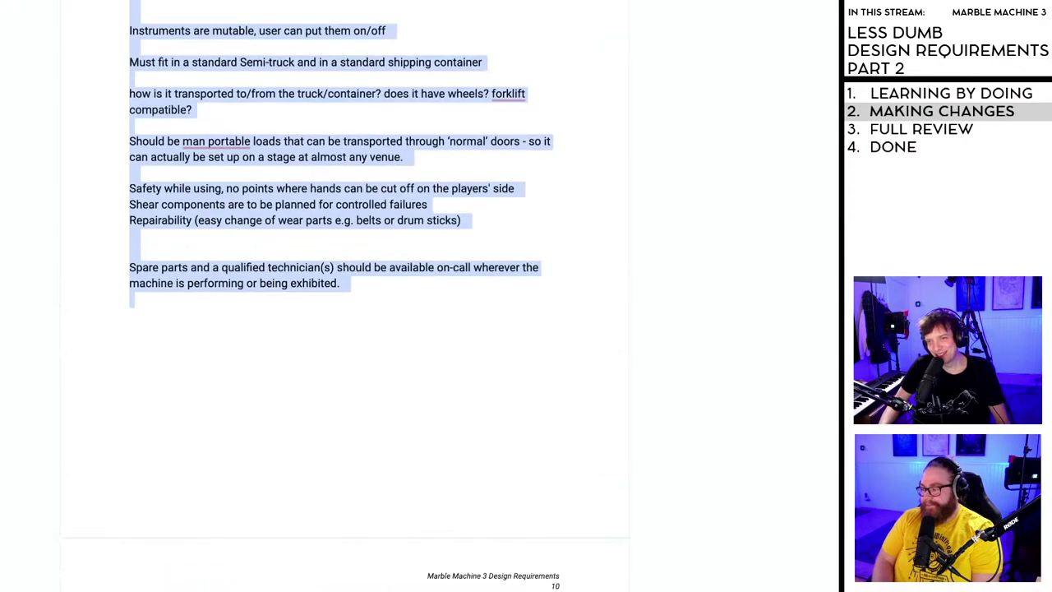
scroll(345, 296, "down", 10)
key("shift+Down")
key("shift+Down")
key("shift+Down")
key("shift+Down")
key("shift+Down")
key("shift+Down")
key("shift+Down")
key("shift+Down")
key("shift+Down")
key("shift+Down")
key("shift+Down")
key("shift+Down")
key("shift+Down")
key("shift+Down")
key("shift+Down")
key("shift+Down")
key("shift+Down")
key("shift+Down")
key("shift+Down")
key("shift+Down")
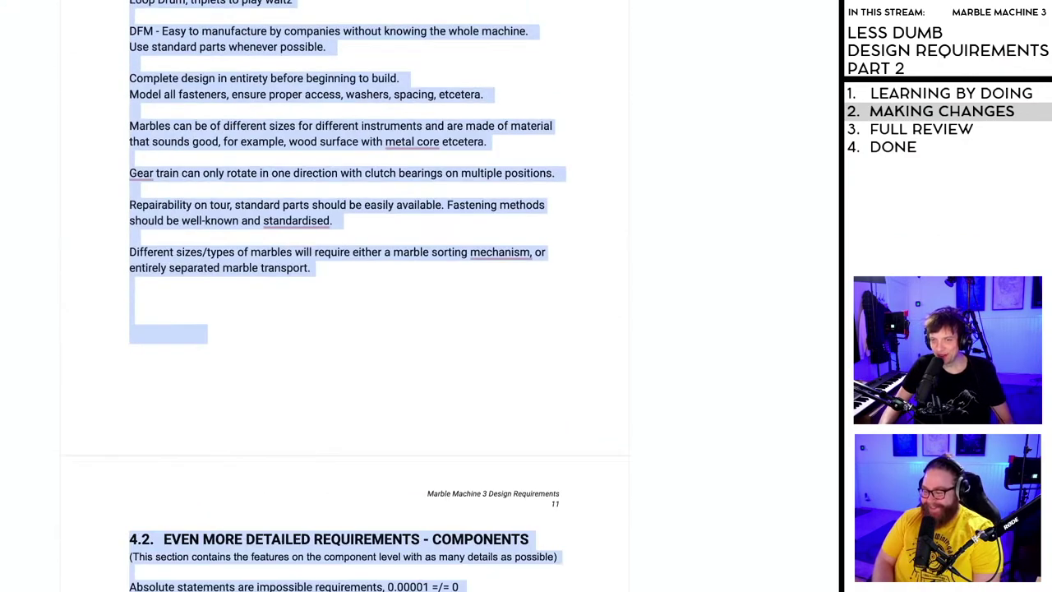
key("shift+Down")
key("shift+Down")
key("shift+Down")
key("shift+Down")
key("shift+Down")
key("shift+Down")
key("shift+Down")
key("shift+Down")
key("shift+Down")
key("shift+Down")
key("shift+Down")
key("shift+Down")
key("shift+Down")
key("shift+Down")
key("shift+Down")
key("shift+Down")
key("shift+Down")
key("shift+Down")
key("shift+Down")
key("shift+Down")
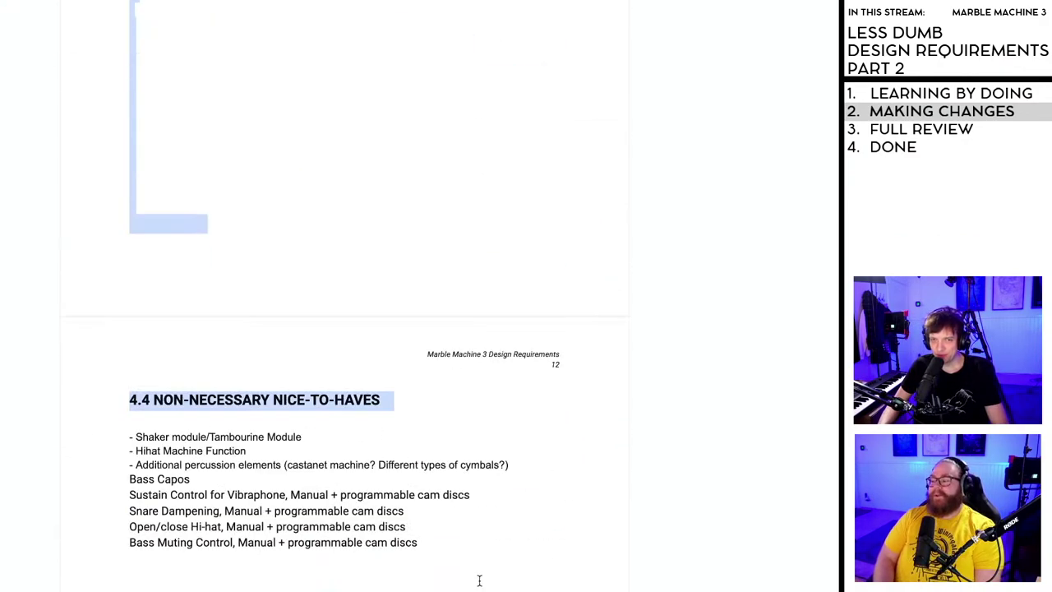
key("shift+Down")
key("shift+Down")
key("shift+Down")
key("shift+Down")
key("shift+Down")
key("shift+Down")
key("shift+Down")
key("shift+Down")
key("shift+Down")
key("shift+Down")
key("shift+Down")
key("shift+Down")
key("shift+Down")
key("shift+Down")
key("shift+Down")
key("shift+Down")
key("shift+Down")
key("shift+Down")
key("shift+Down")
key("shift+Down")
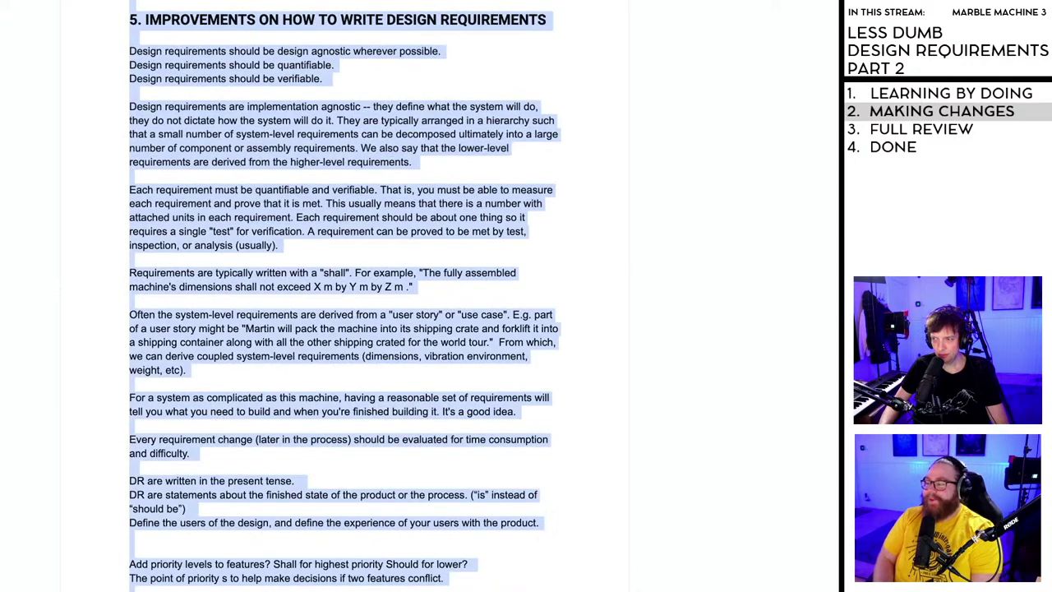
scroll(345, 296, "up", 20)
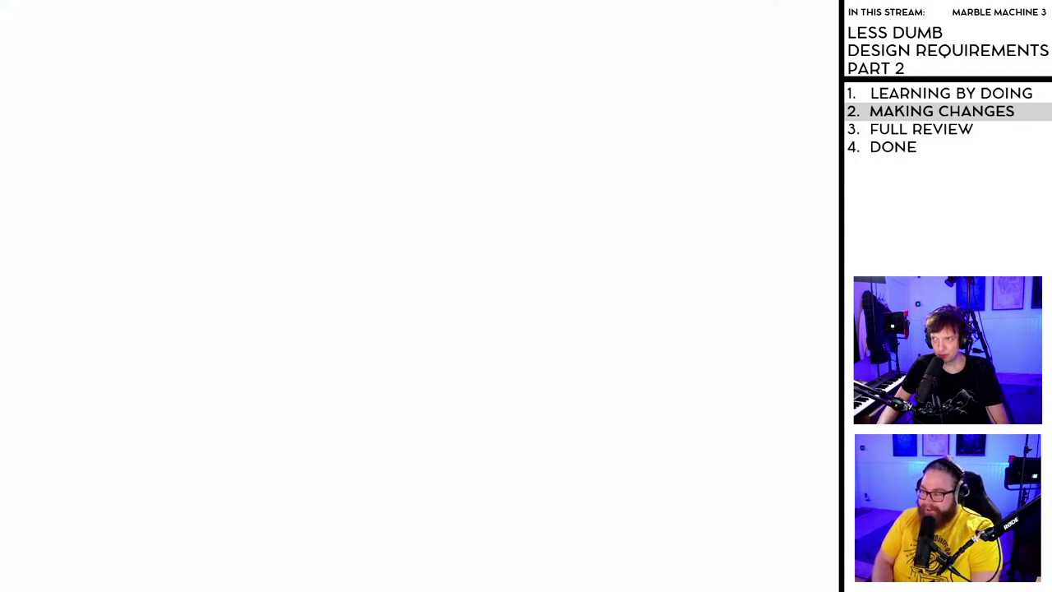
key("ctrl+Home")
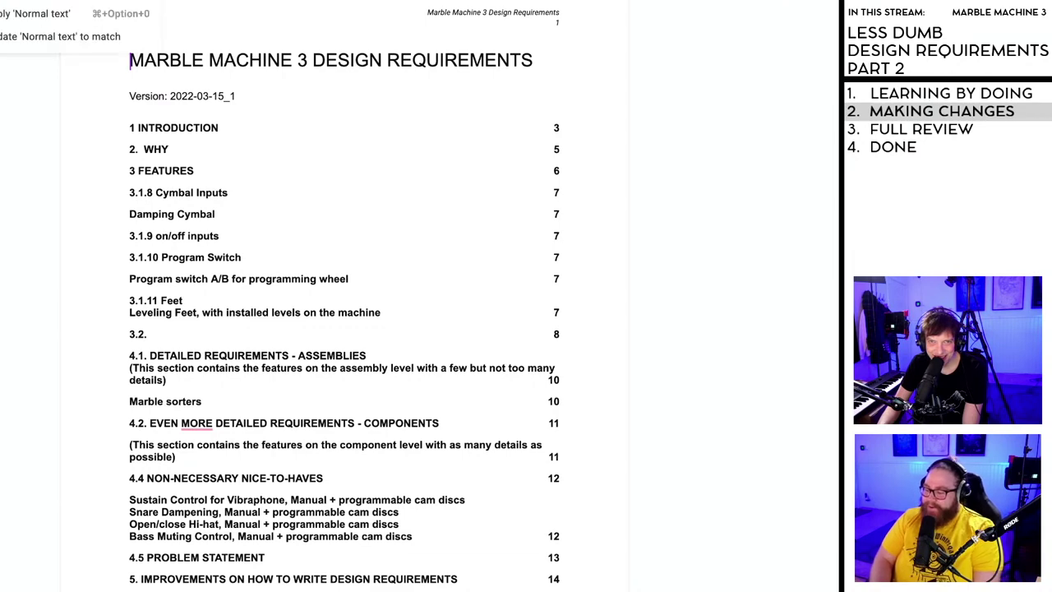
- Reset all the selected text after the Why section to Normal text
key("super+a")
scroll(414, 381, "down", 20)
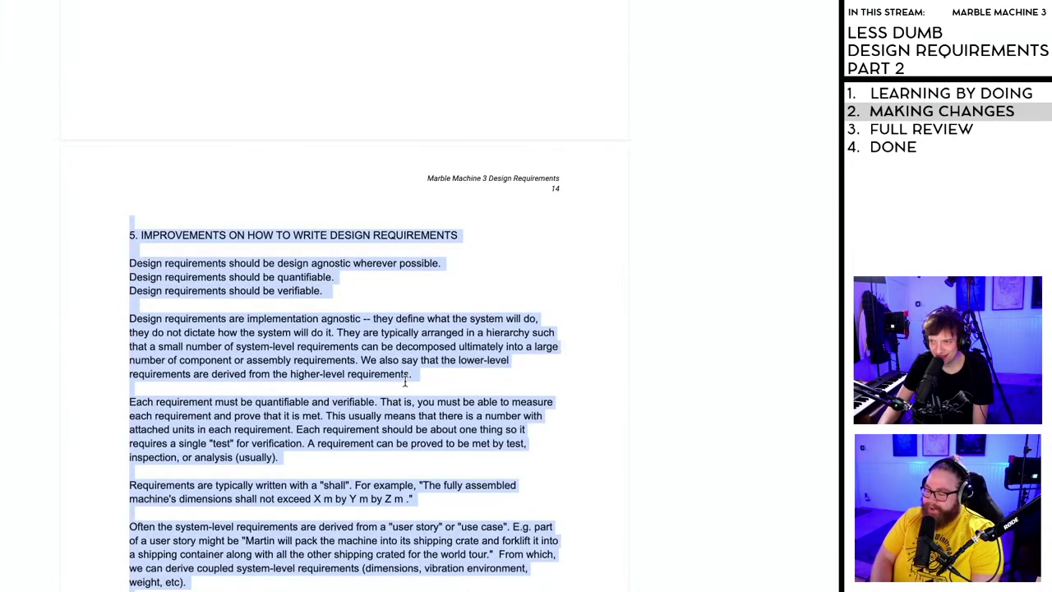
left_click(367, 262)
- Update the table of contents so it lists only 1 INTRODUCTION (2) and 2. WHY (4)
scroll(359, 361, "up", 15)
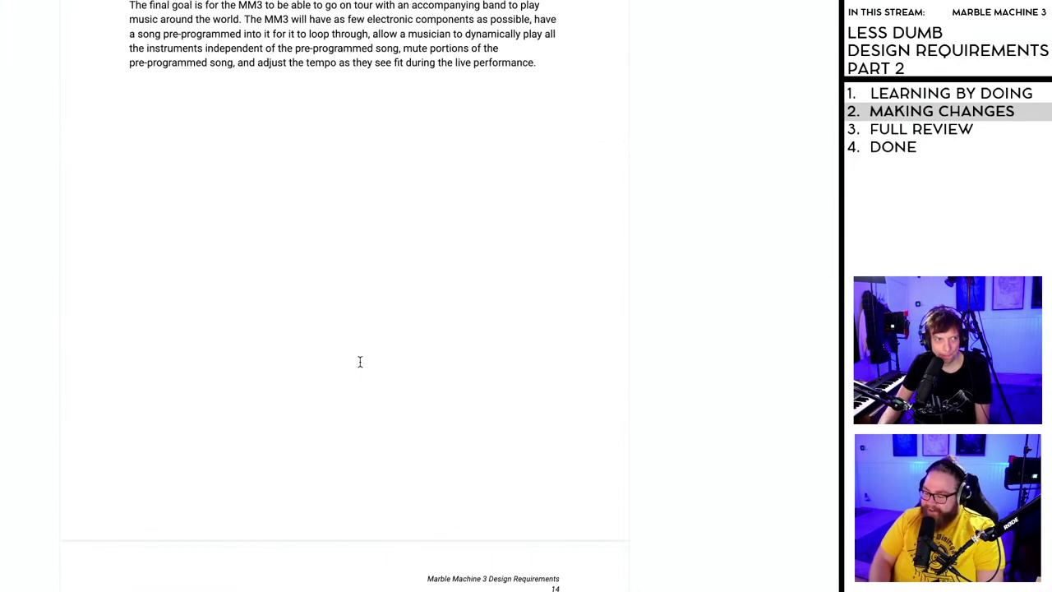
scroll(359, 361, "up", 20)
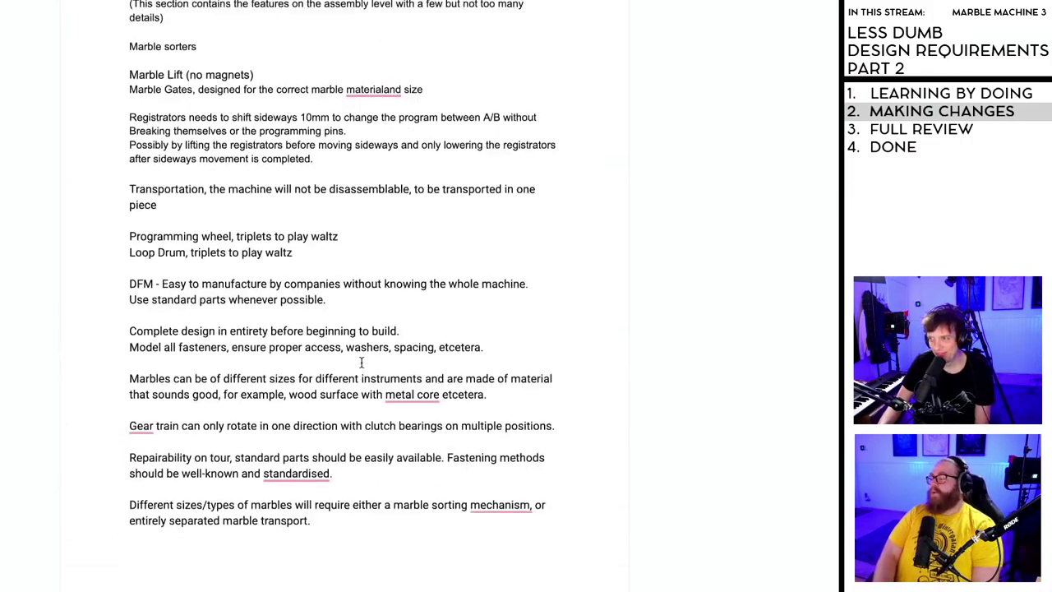
scroll(362, 359, "up", 20)
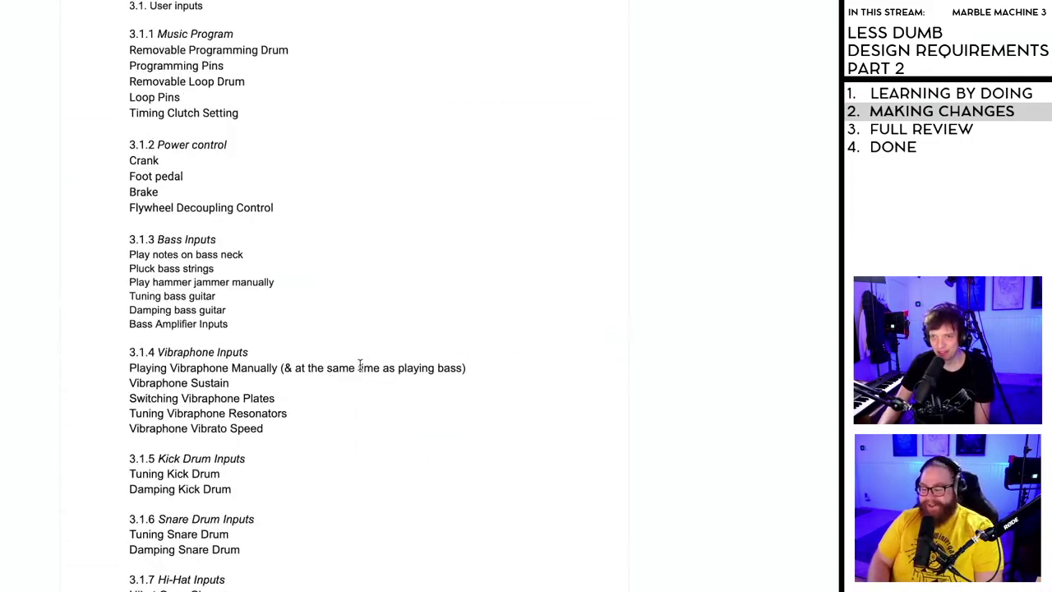
scroll(350, 377, "up", 20)
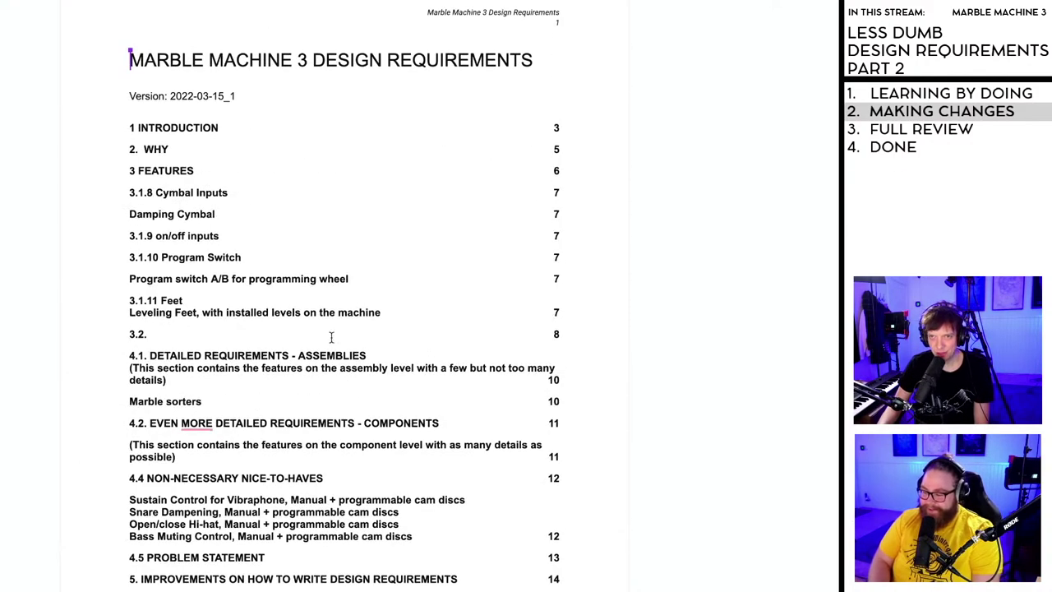
left_click(199, 235)
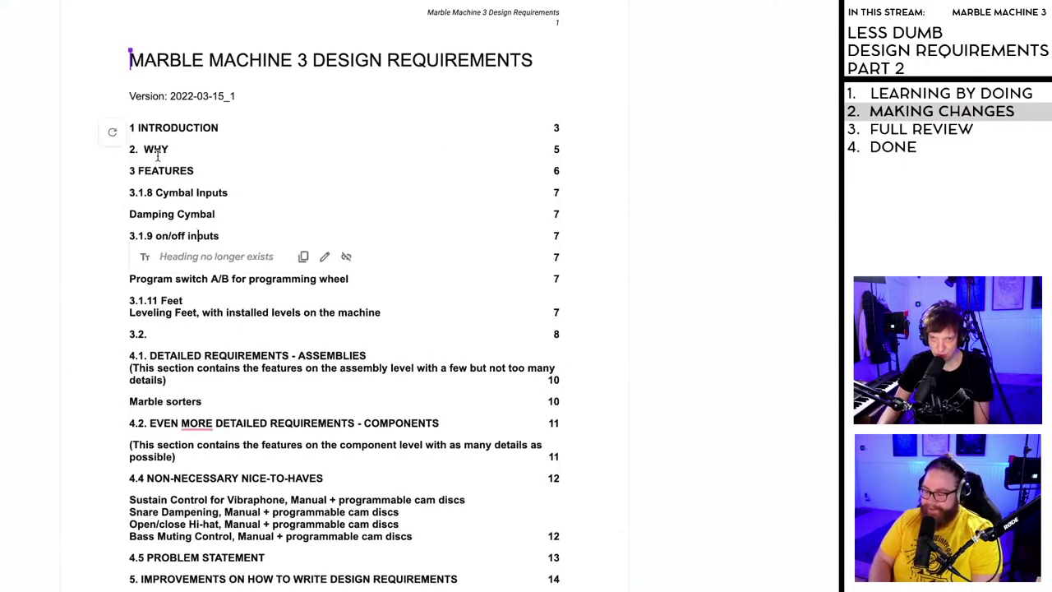
left_click(112, 133)
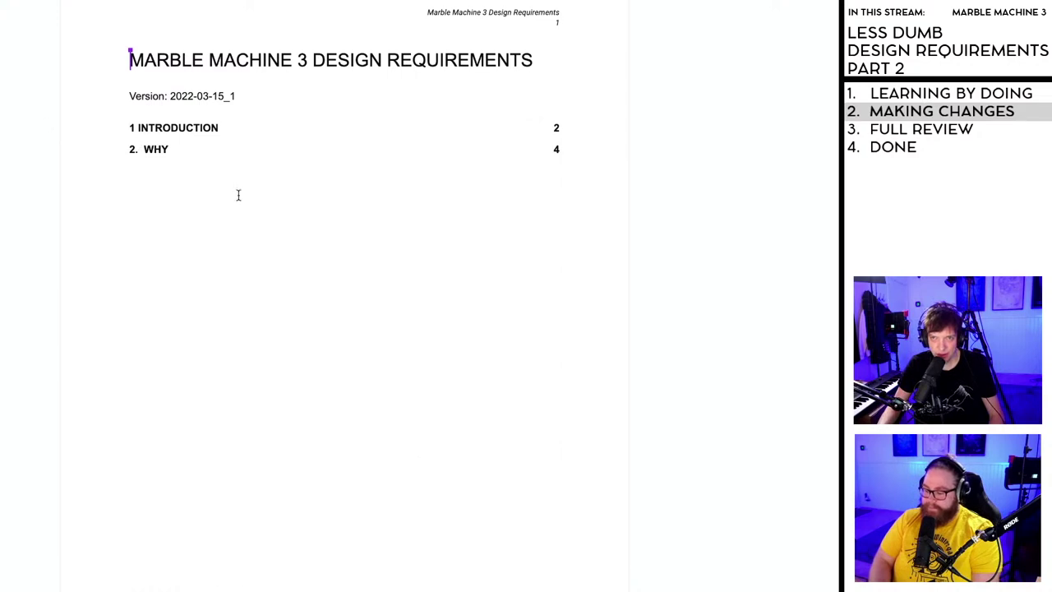
scroll(331, 324, "down", 3)
- Apply the Heading 1 style to the 3 FEATURES heading
scroll(332, 325, "down", 20)
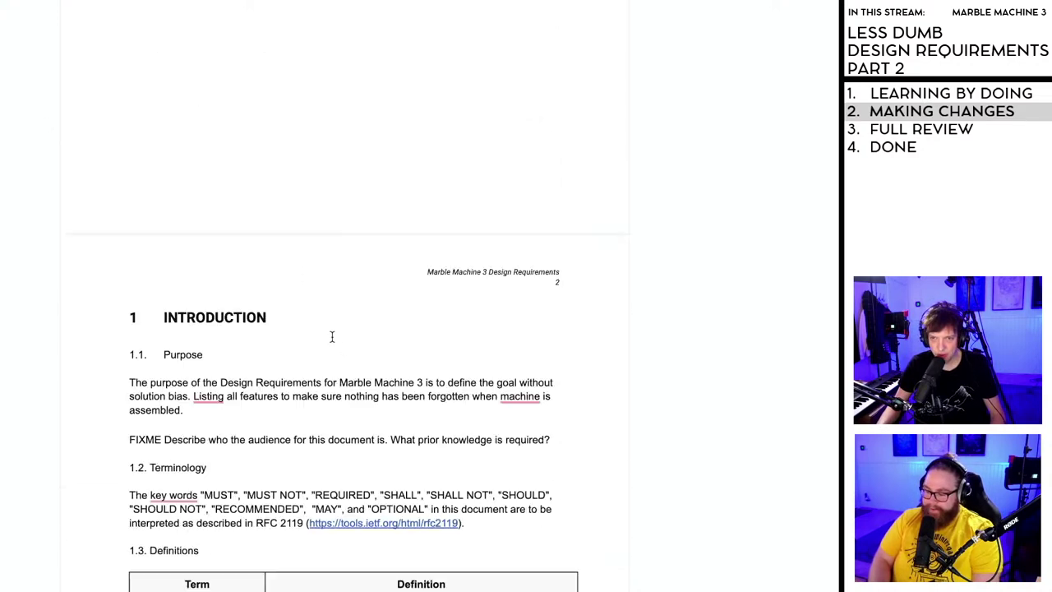
scroll(324, 344, "down", 2)
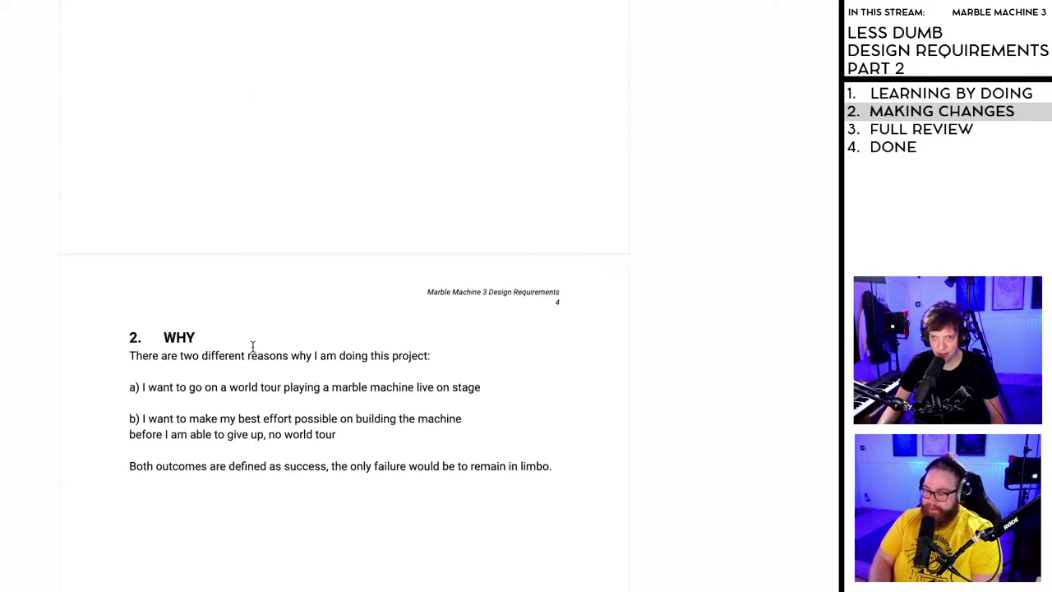
scroll(256, 346, "down", 15)
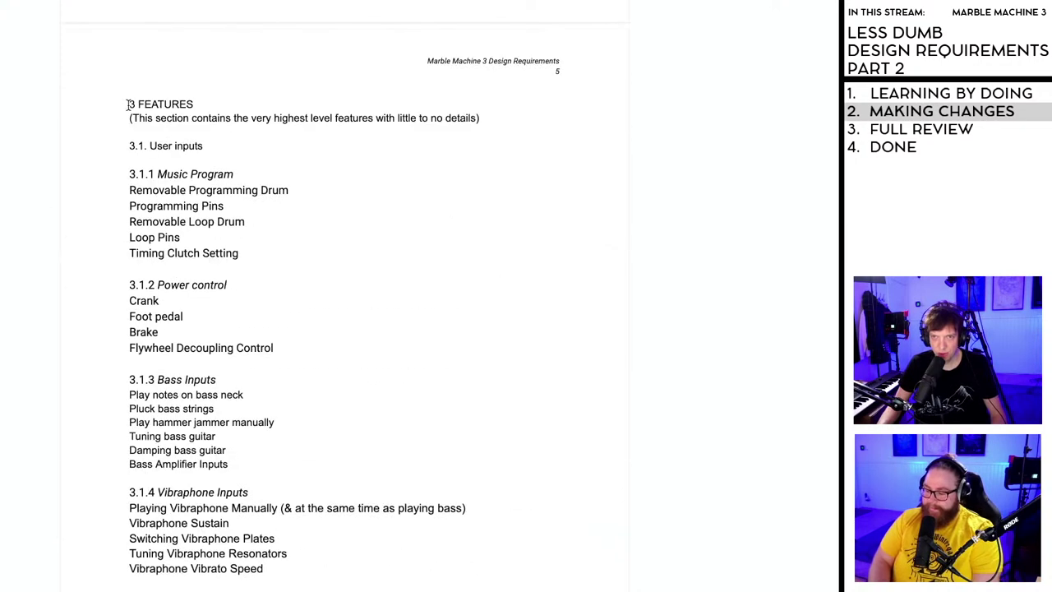
left_click_drag(129, 104, 190, 104)
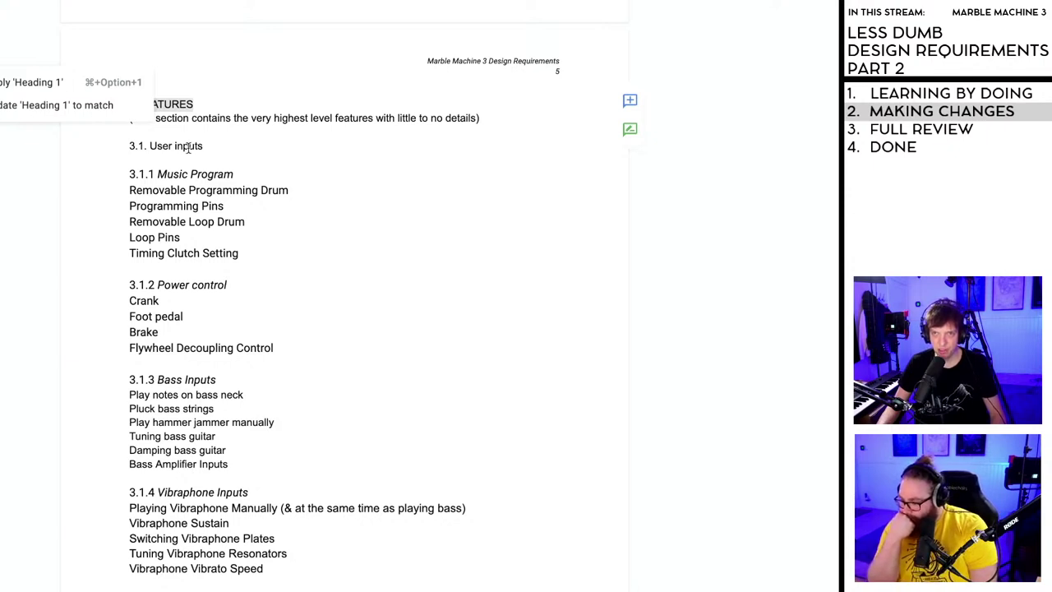
left_click(229, 148)
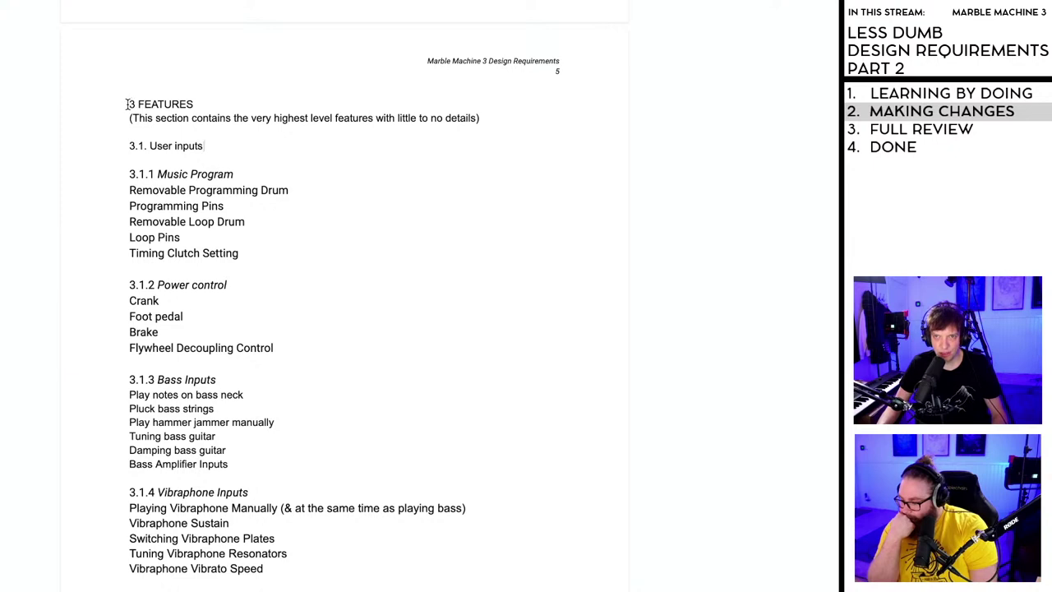
left_click_drag(127, 105, 194, 105)
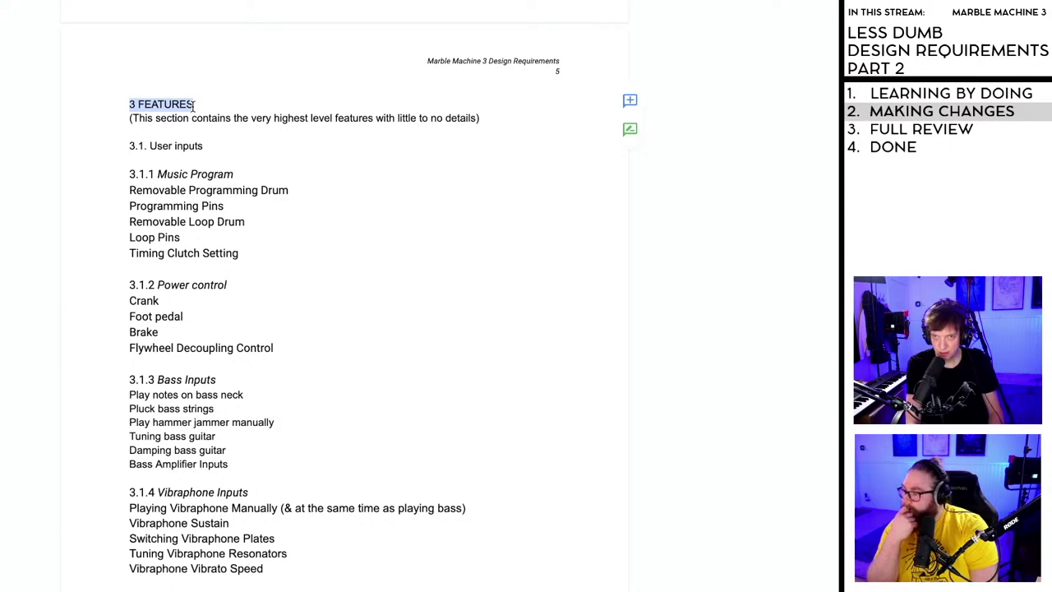
key("ctrl+alt+1")
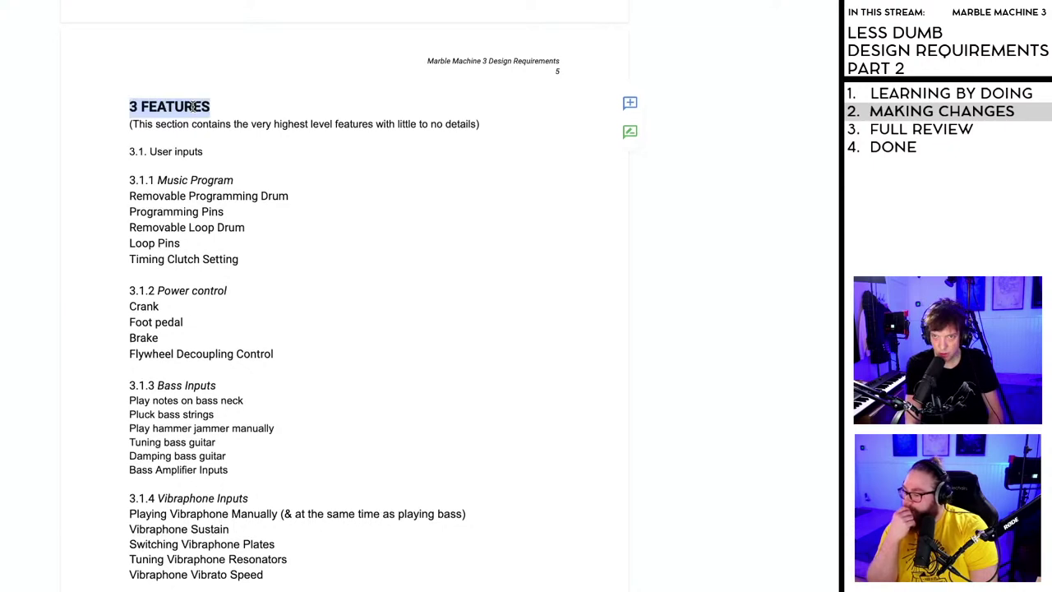
left_click(283, 224)
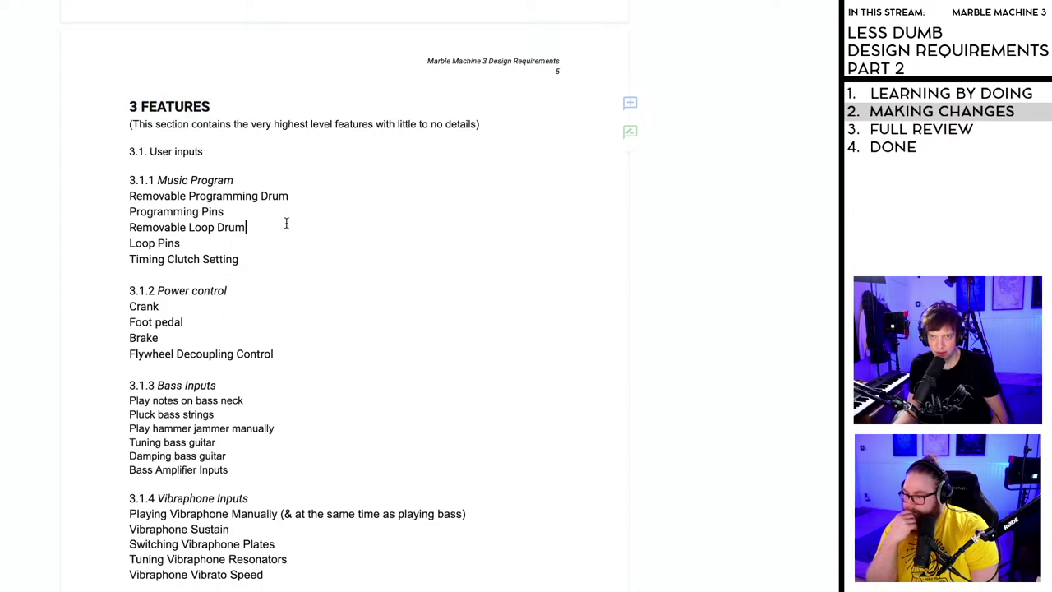
- Update the table of contents so it includes 3 FEATURES on page 5
scroll(301, 257, "up", 3)
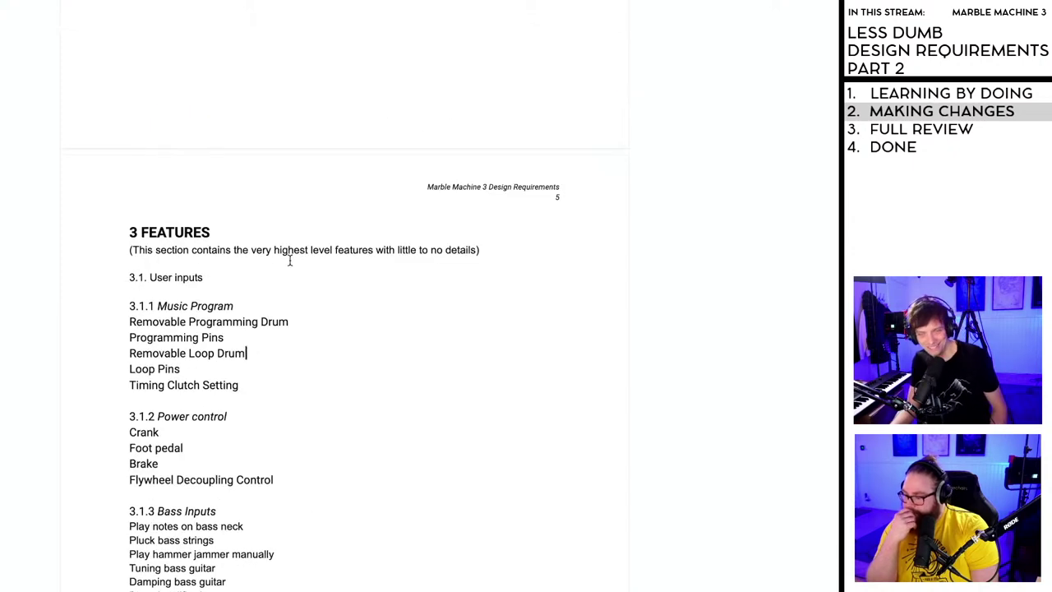
scroll(267, 251, "up", 15)
scroll(269, 262, "up", 10)
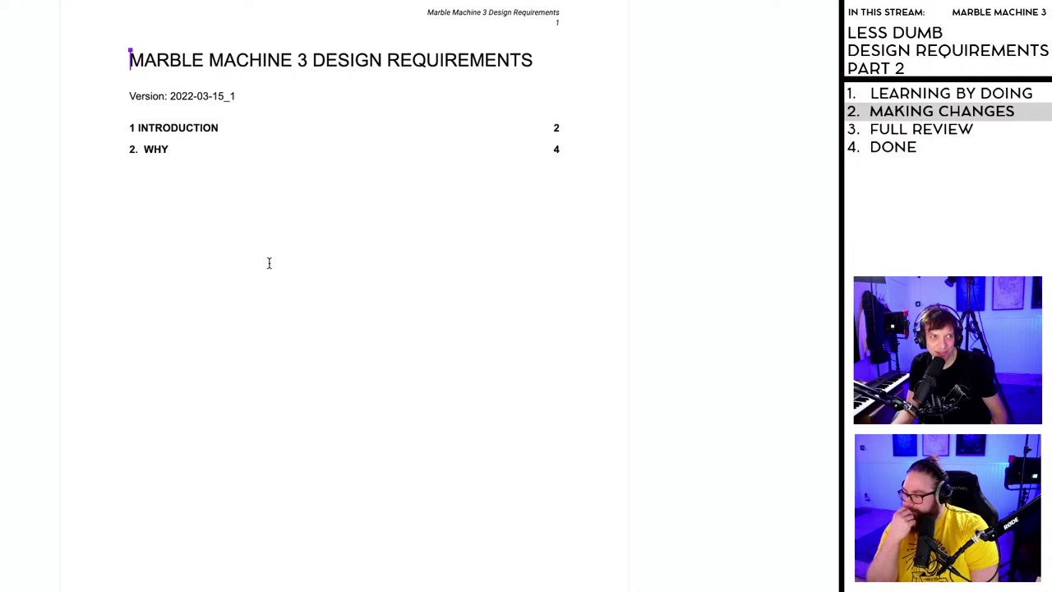
left_click(161, 146)
left_click(116, 138)
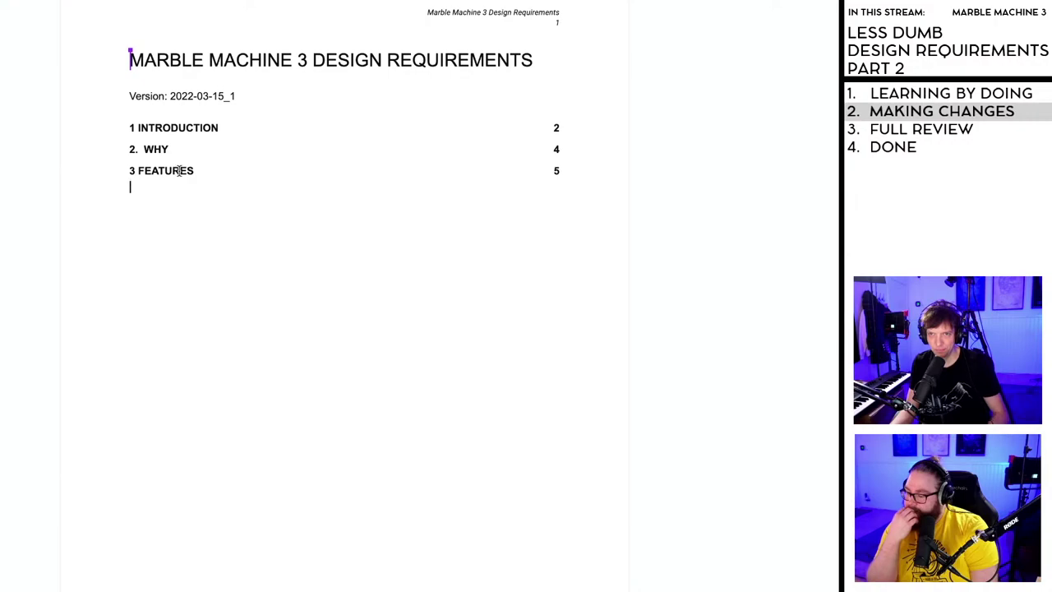
scroll(201, 320, "down", 5)
- Change the Features heading to read '3.' and a tab before FEATURES, like sections 1 and 2
scroll(205, 325, "down", 5)
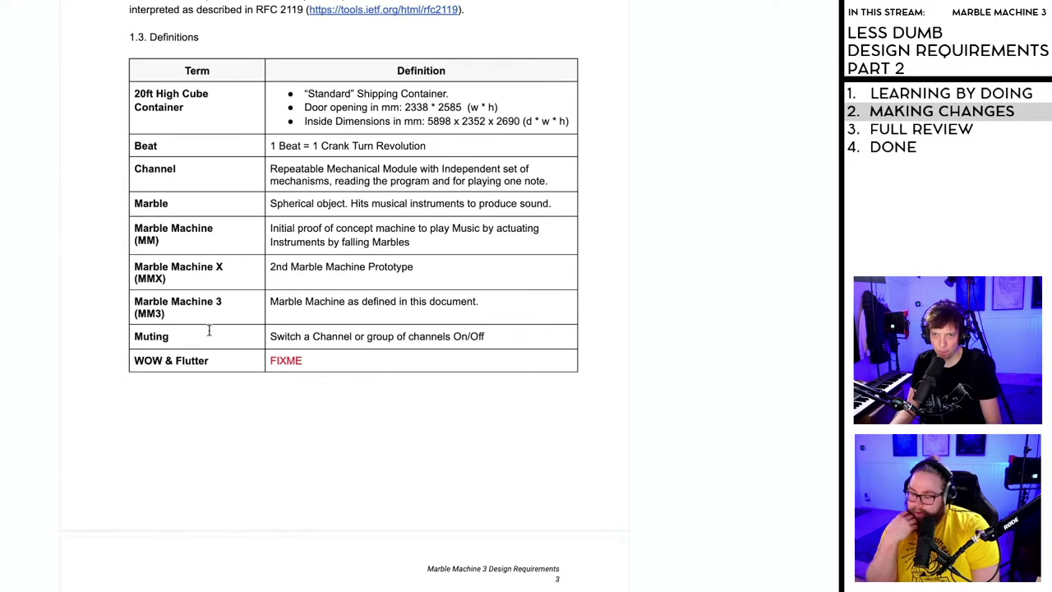
scroll(213, 315, "up", 10)
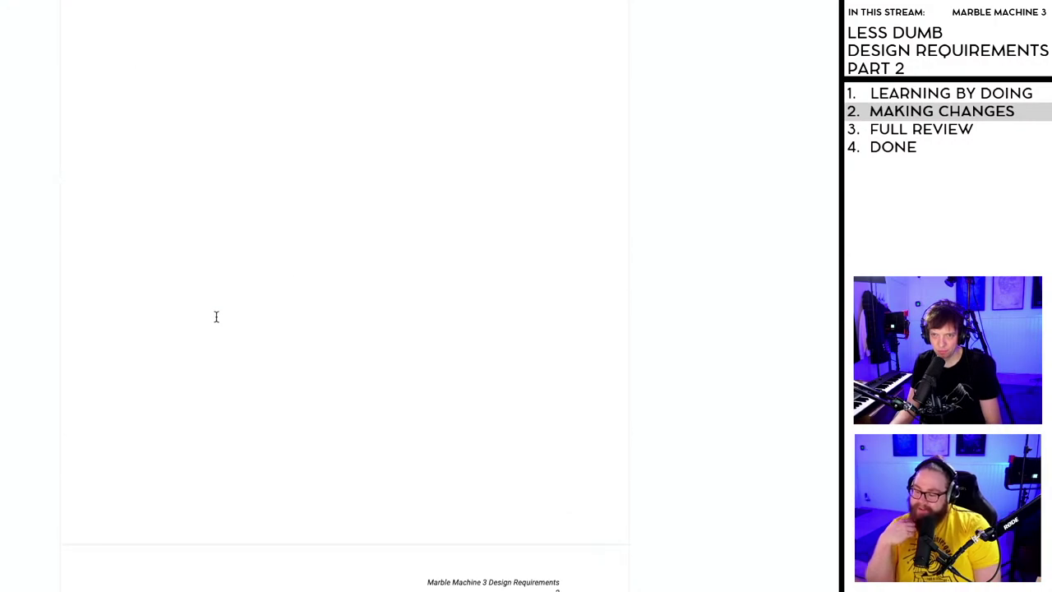
scroll(215, 316, "down", 6)
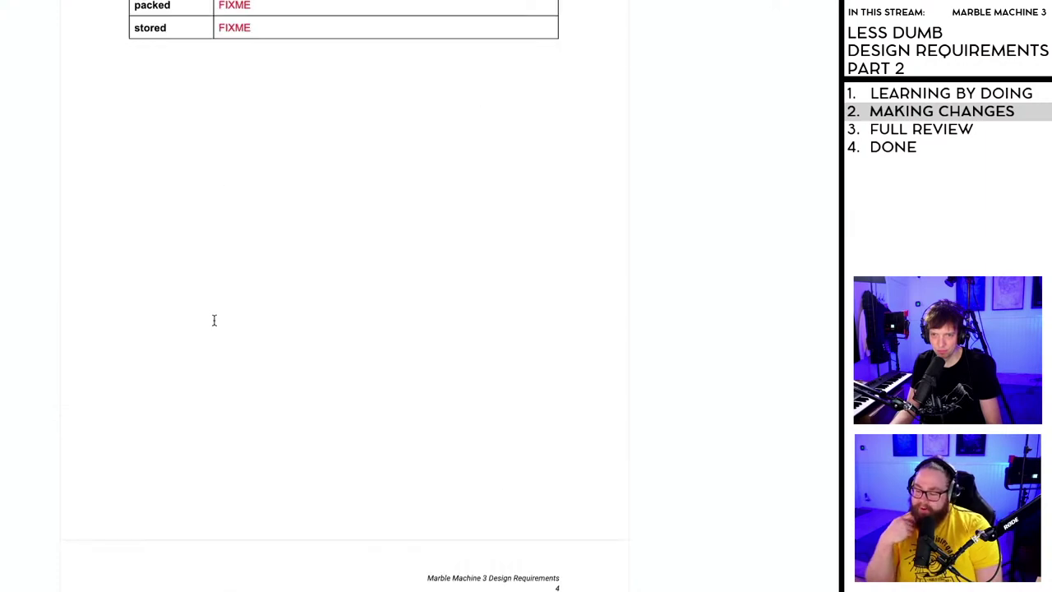
scroll(212, 319, "up", 10)
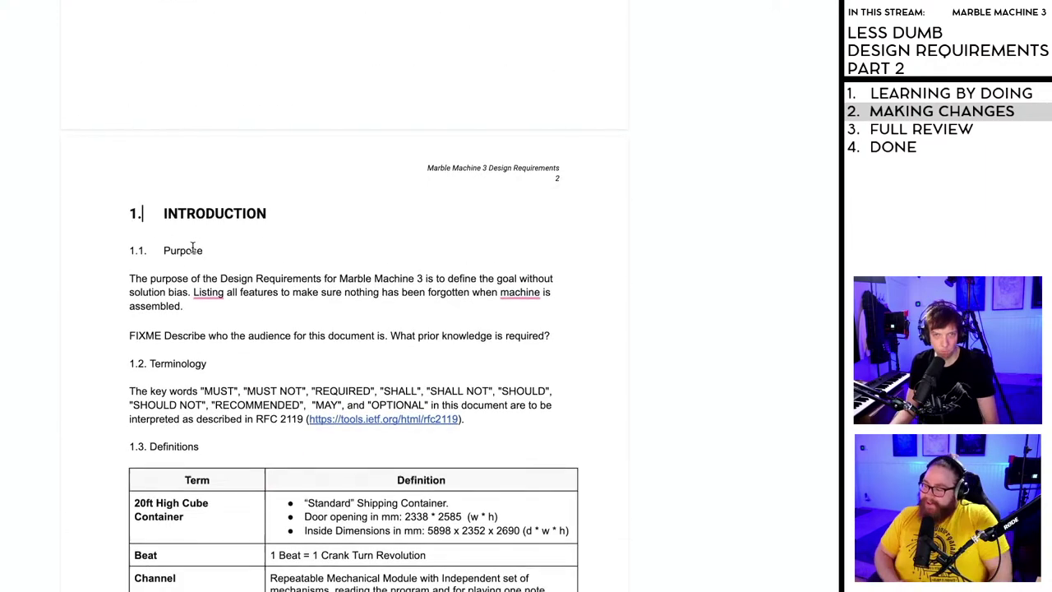
scroll(192, 258, "down", 5)
scroll(191, 258, "down", 10)
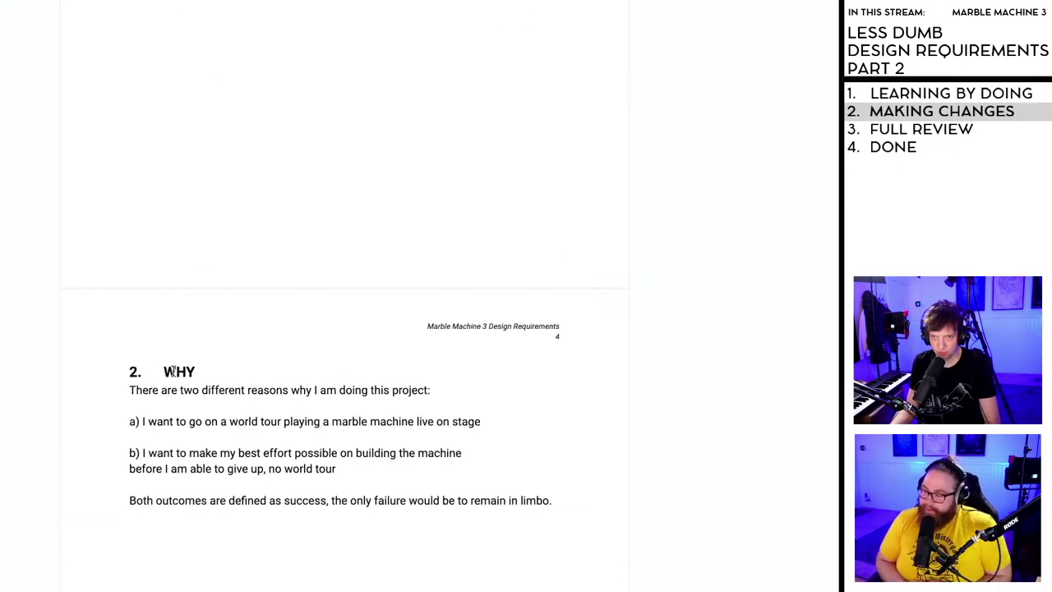
scroll(174, 370, "down", 10)
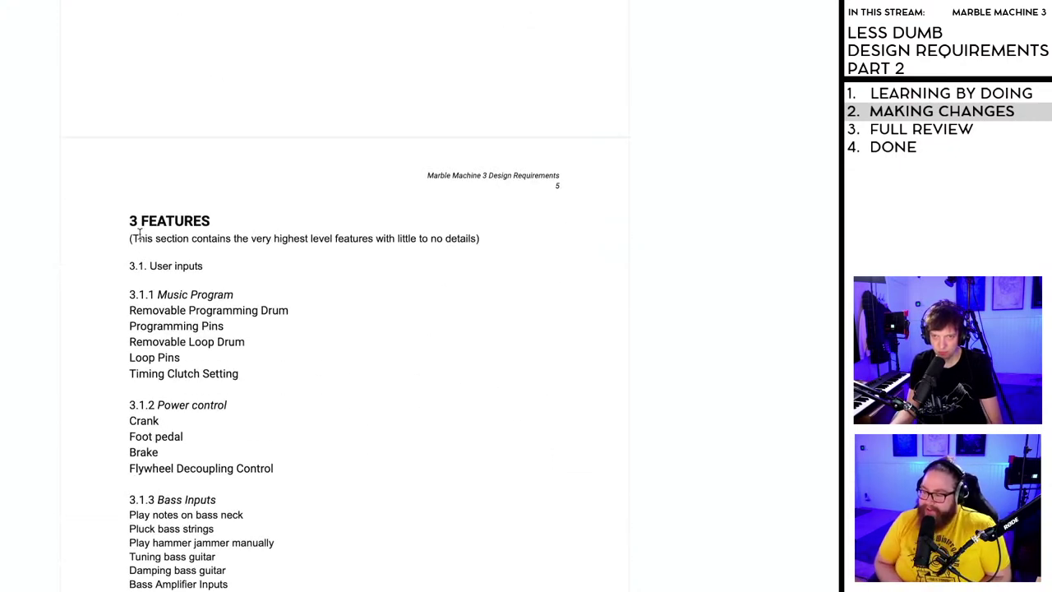
left_click(138, 221)
type(".")
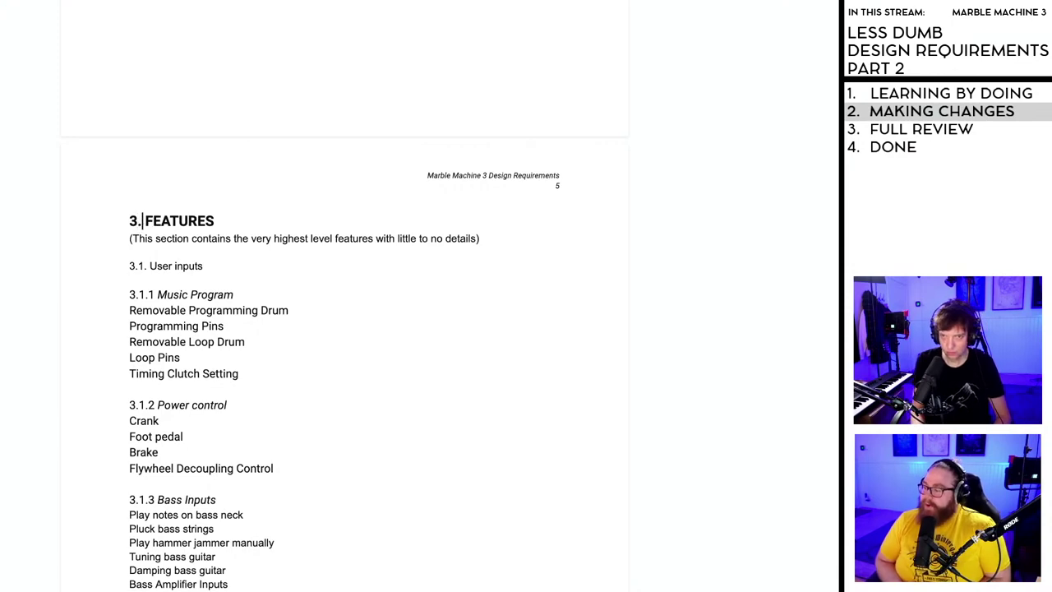
key("Tab")
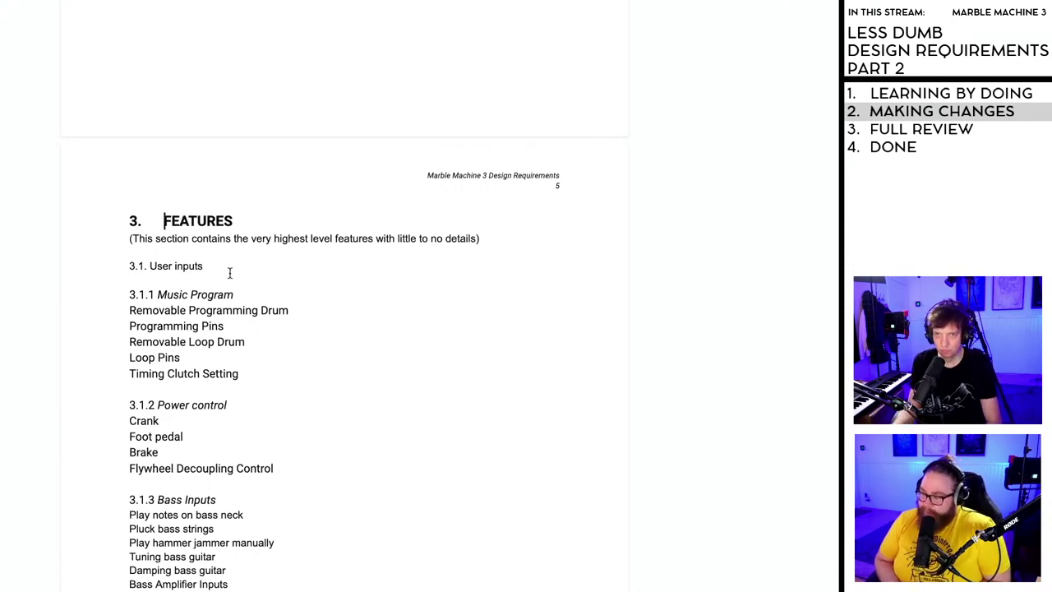
scroll(234, 350, "down", 8)
scroll(234, 350, "down", 15)
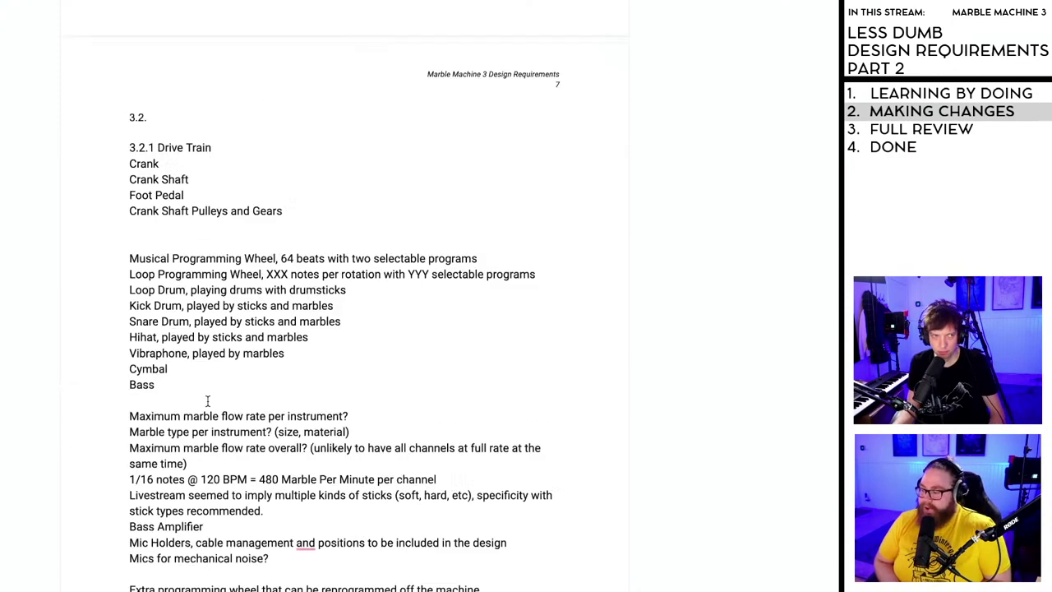
scroll(207, 397, "down", 12)
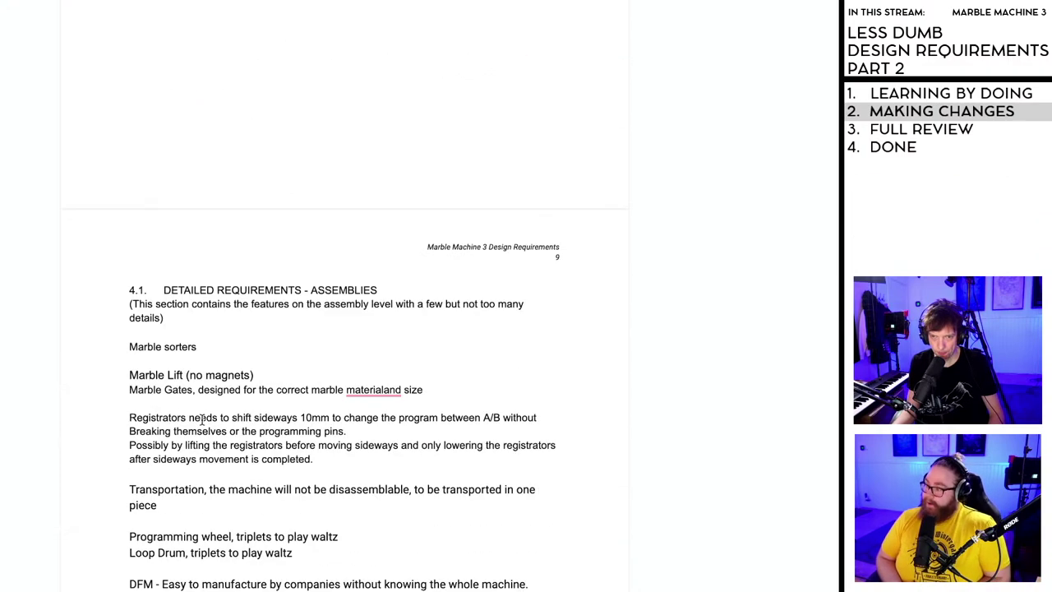
scroll(256, 351, "up", 15)
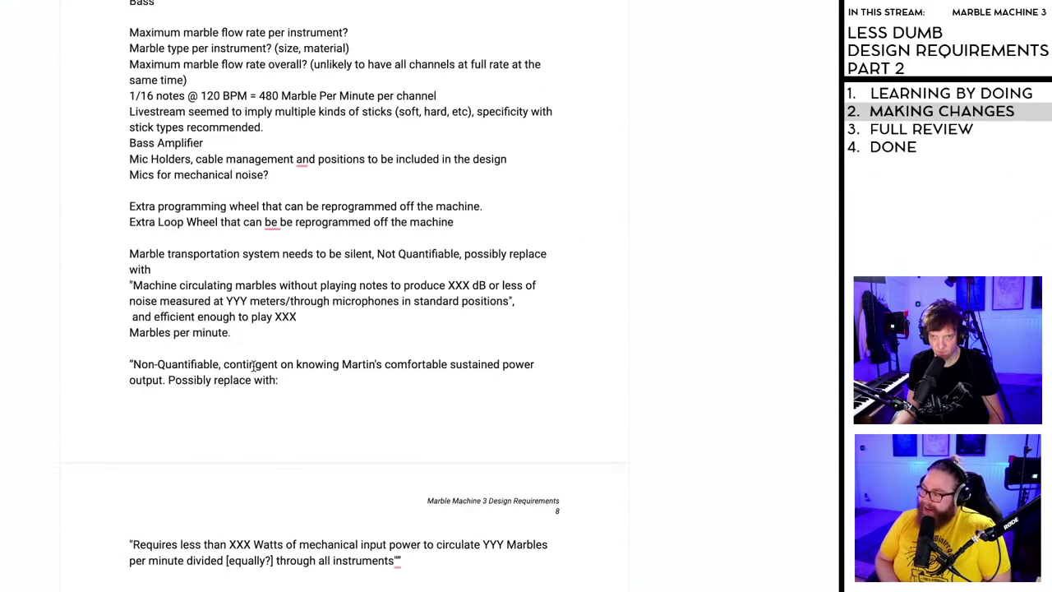
scroll(253, 368, "down", 10)
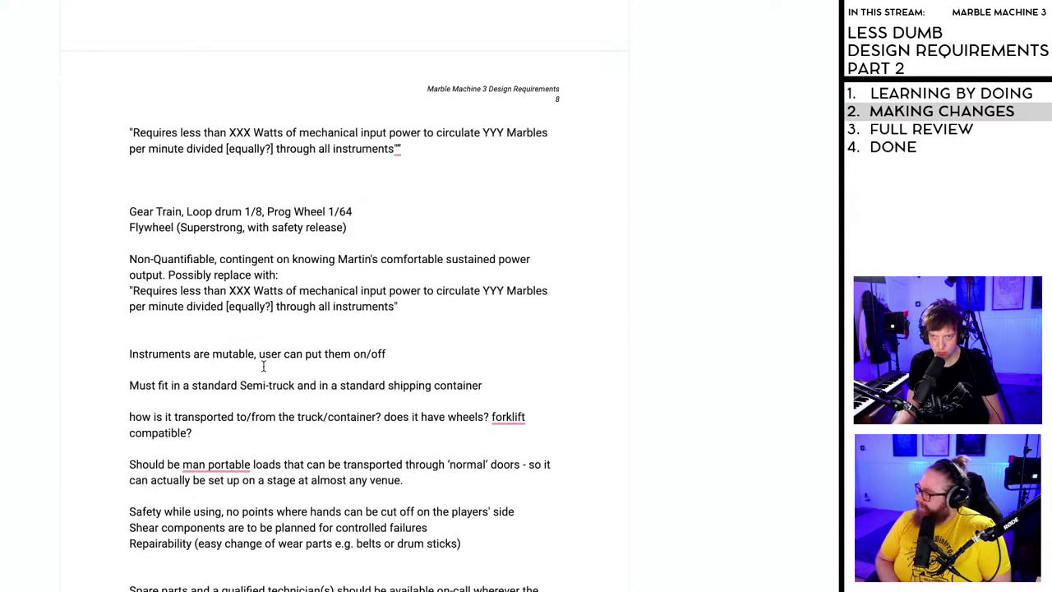
scroll(328, 367, "down", 9)
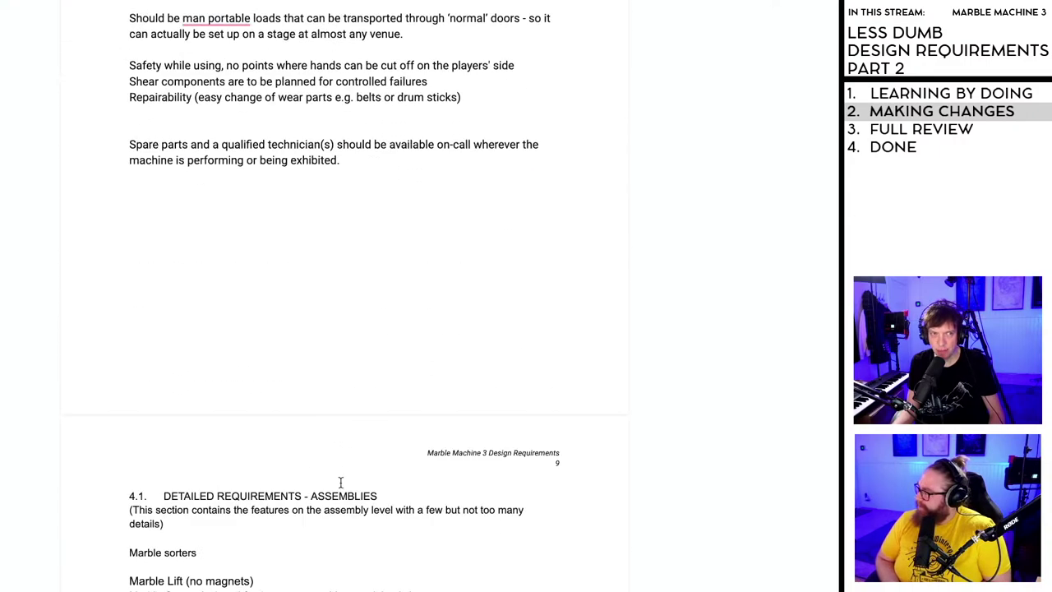
scroll(341, 481, "down", 7)
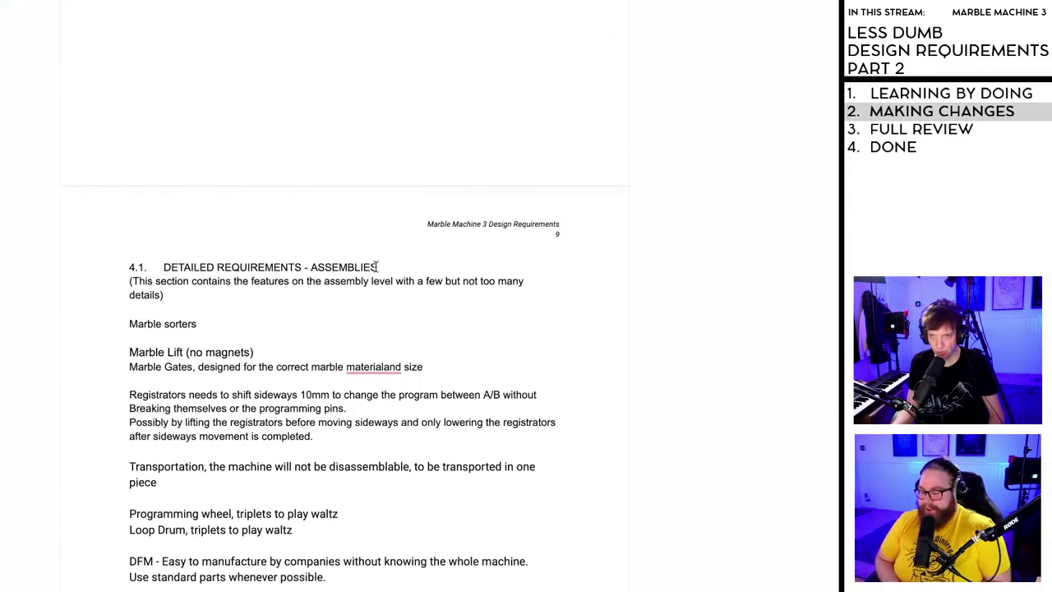
- Try the heading style (Ctrl+Alt+2) on the 4.1 heading, then undo it since the paragraph changed too
left_click_drag(377, 267, 128, 263)
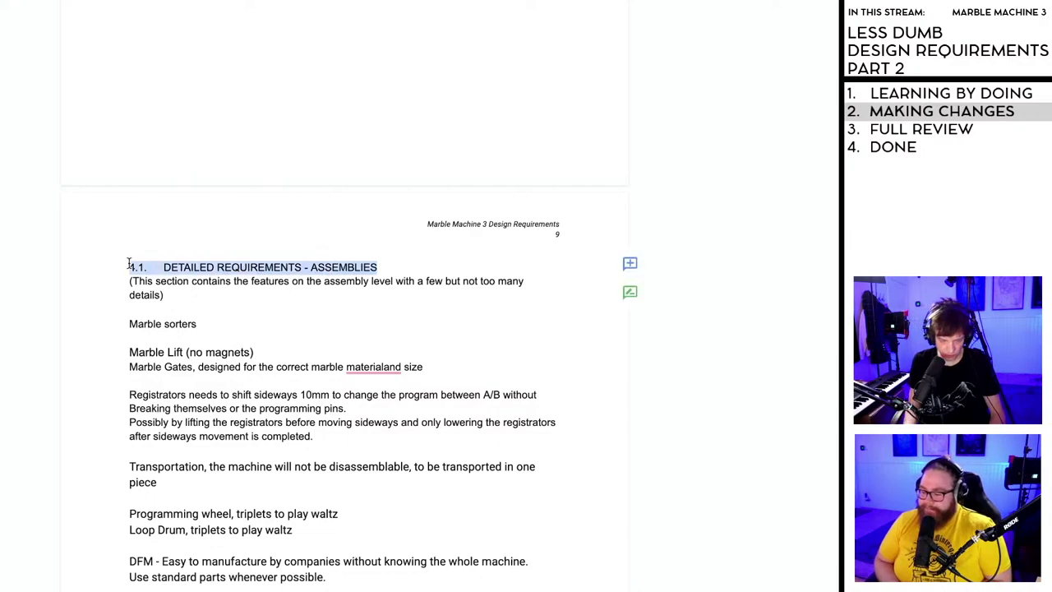
scroll(316, 361, "up", 10)
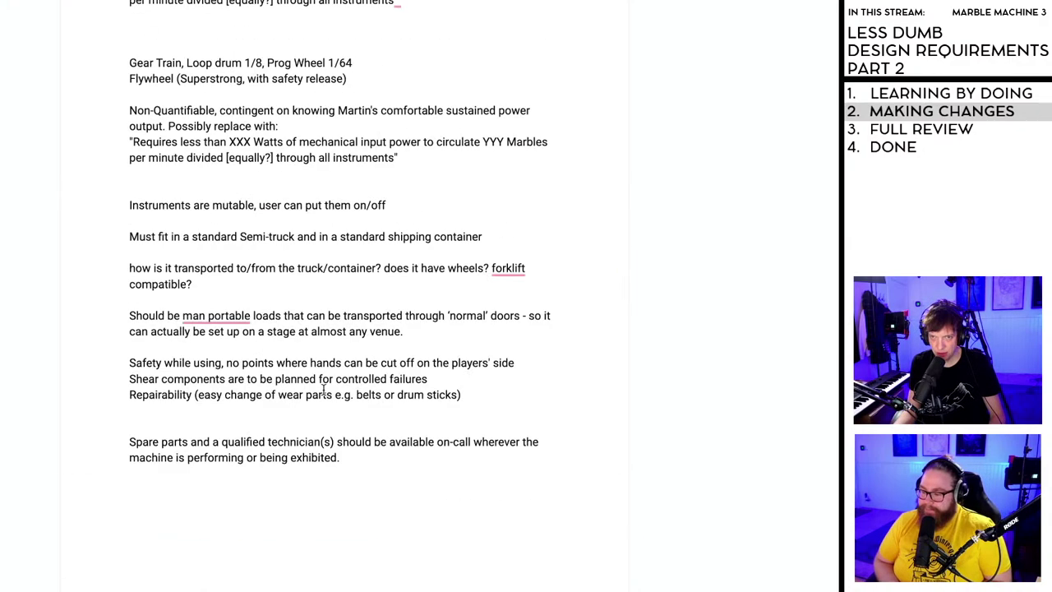
scroll(322, 389, "up", 5)
scroll(324, 390, "down", 12)
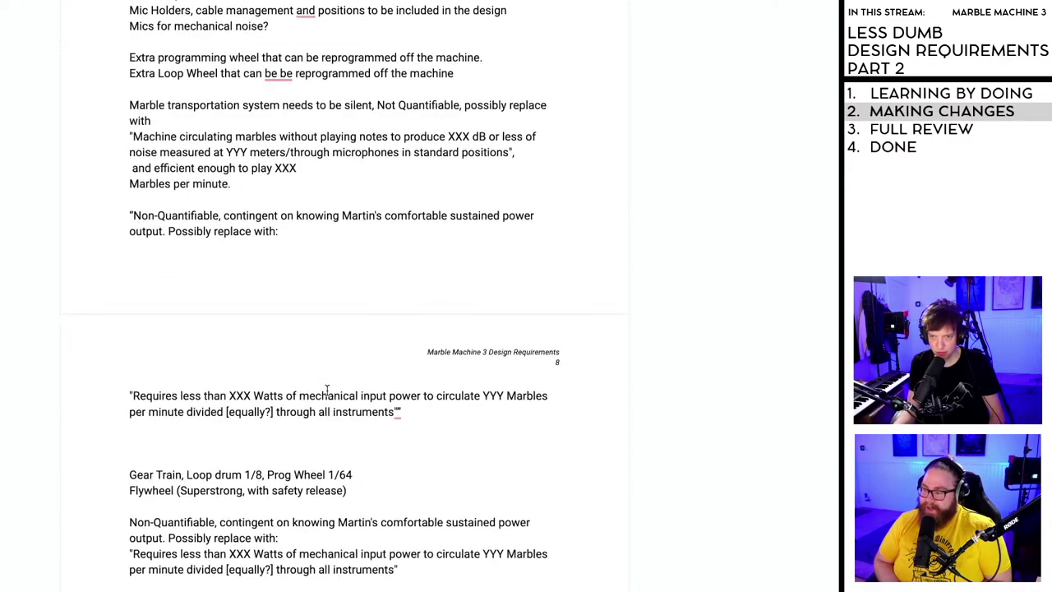
scroll(327, 389, "down", 6)
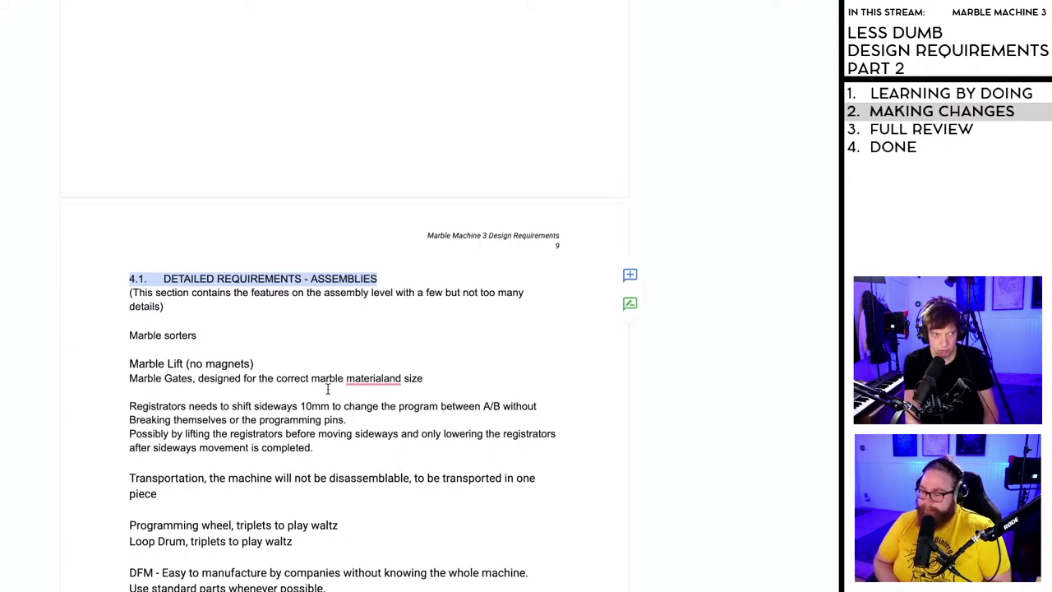
key("ctrl+alt+2")
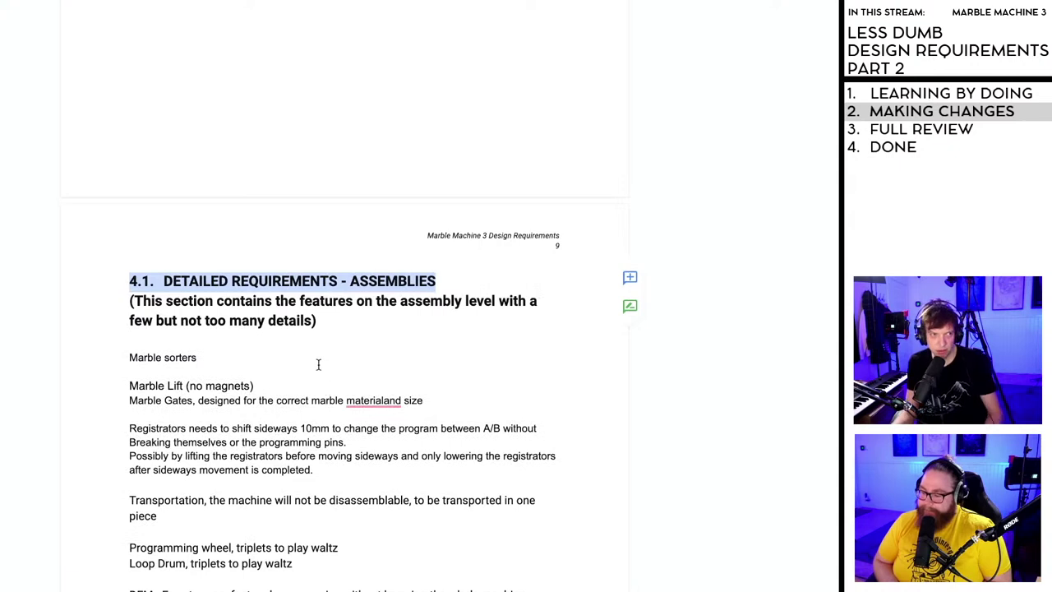
left_click(309, 337)
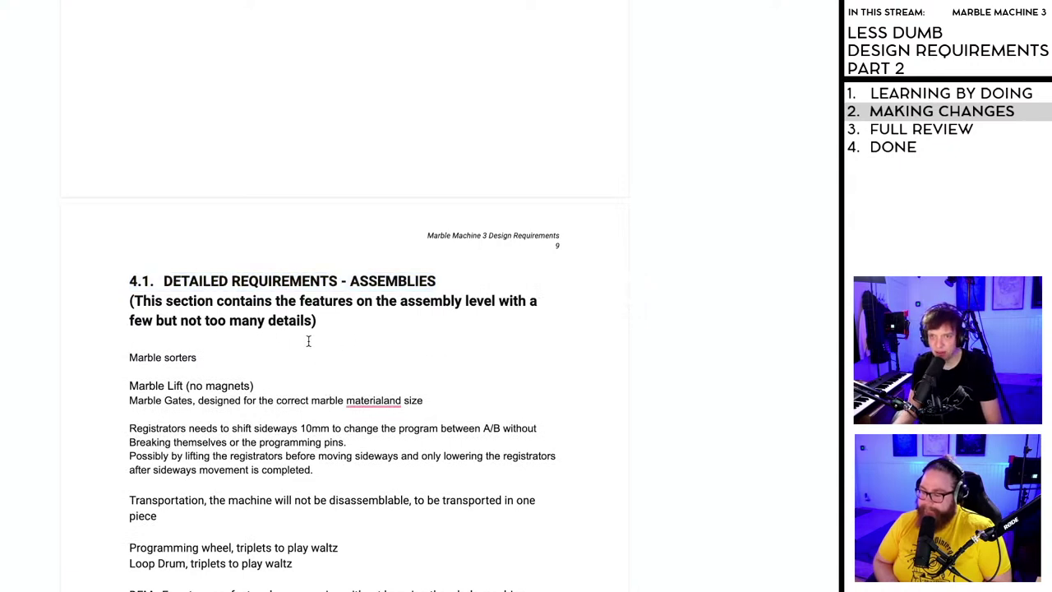
left_click_drag(337, 325, 101, 298)
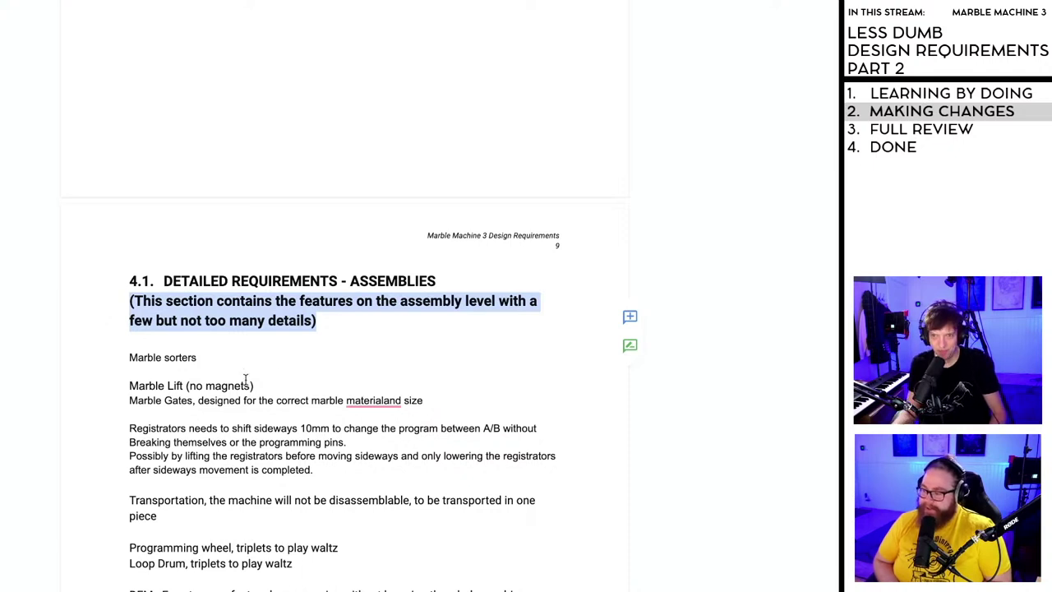
key("alt+Tab")
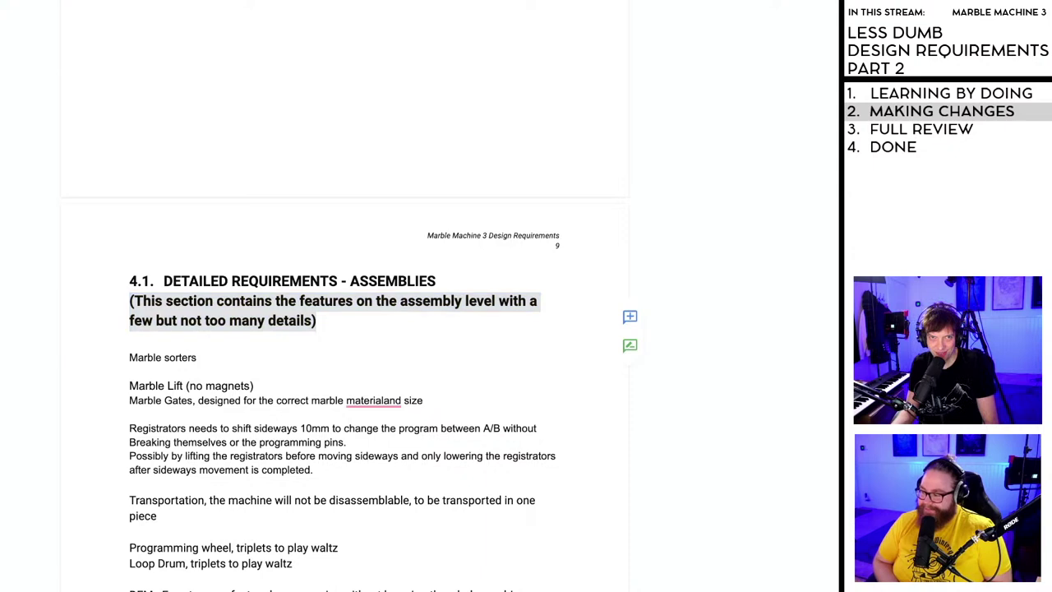
key("ctrl+z")
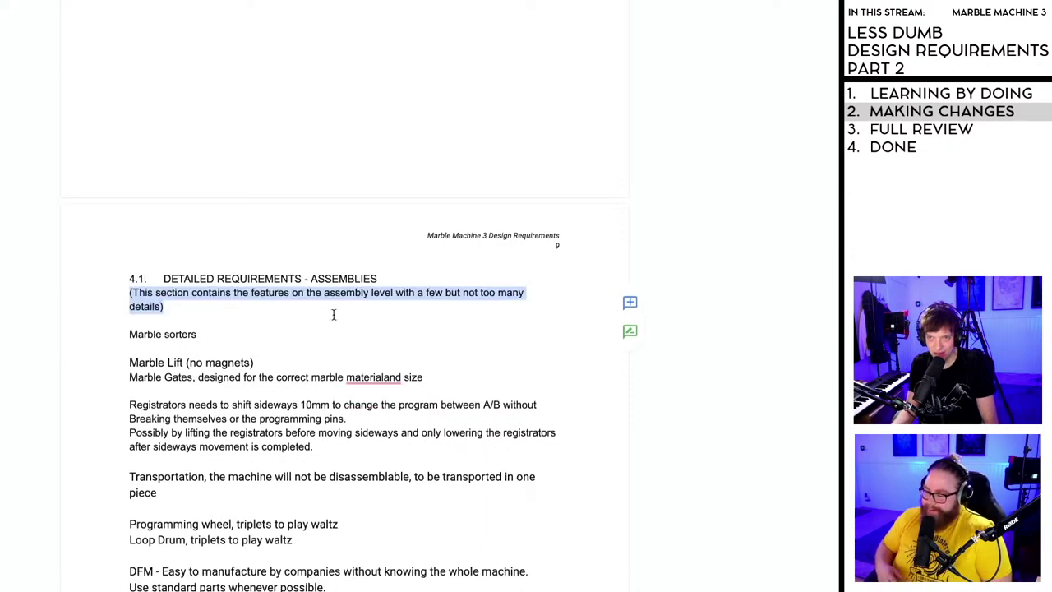
- Put 4.1 DETAILED REQUIREMENTS - ASSEMBLIES on its own line and apply the heading style to it
left_click(401, 276)
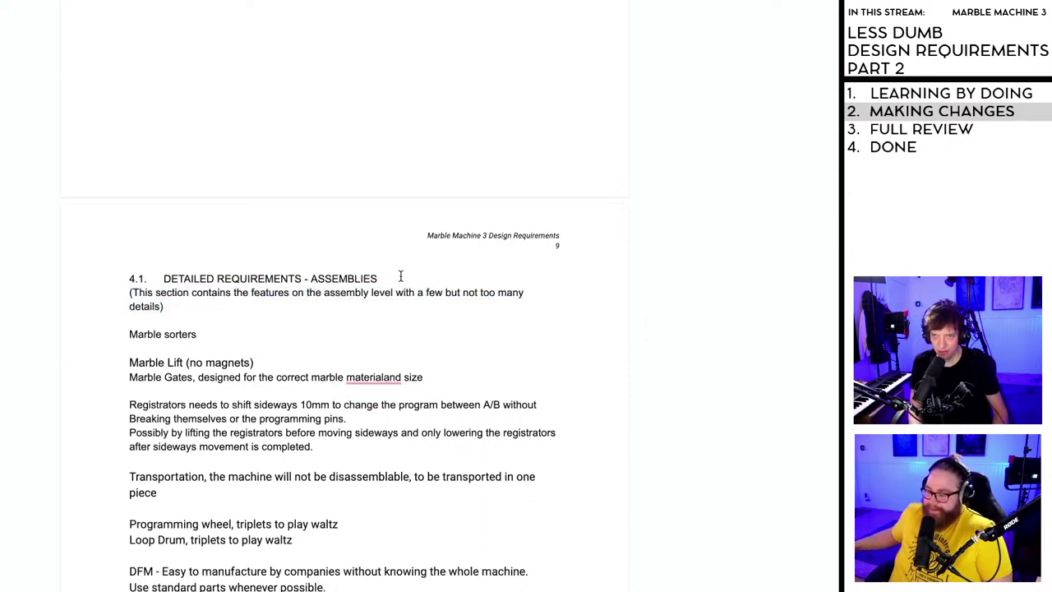
key("Return")
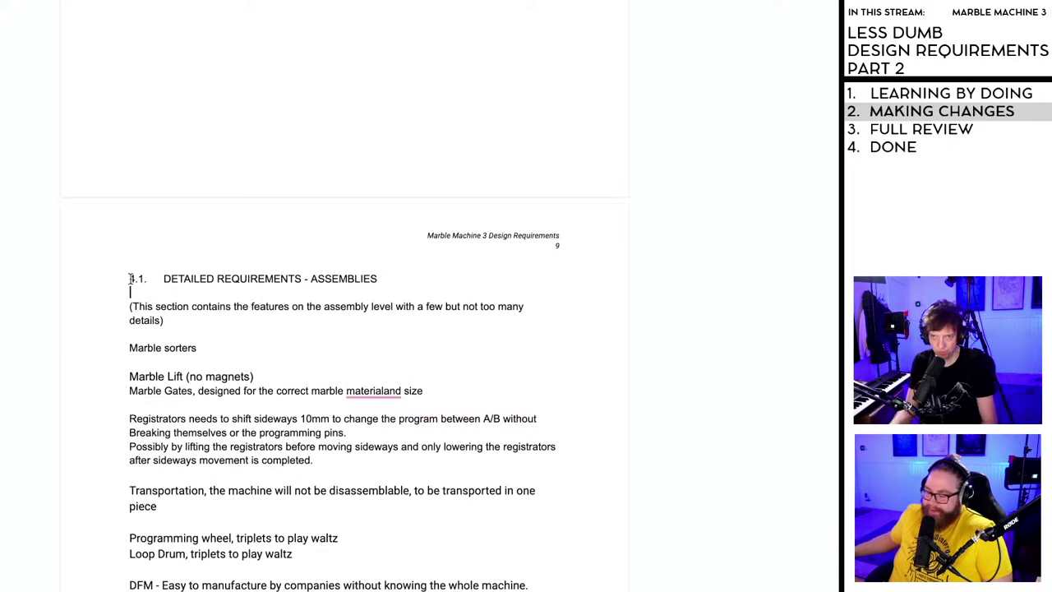
left_click_drag(129, 278, 383, 279)
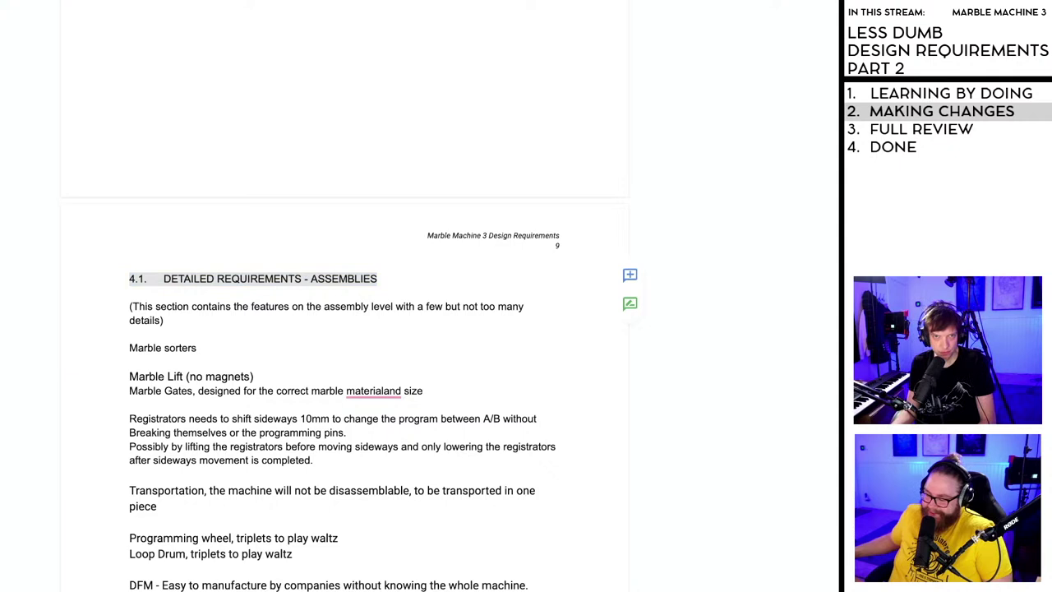
key("ctrl+alt+2")
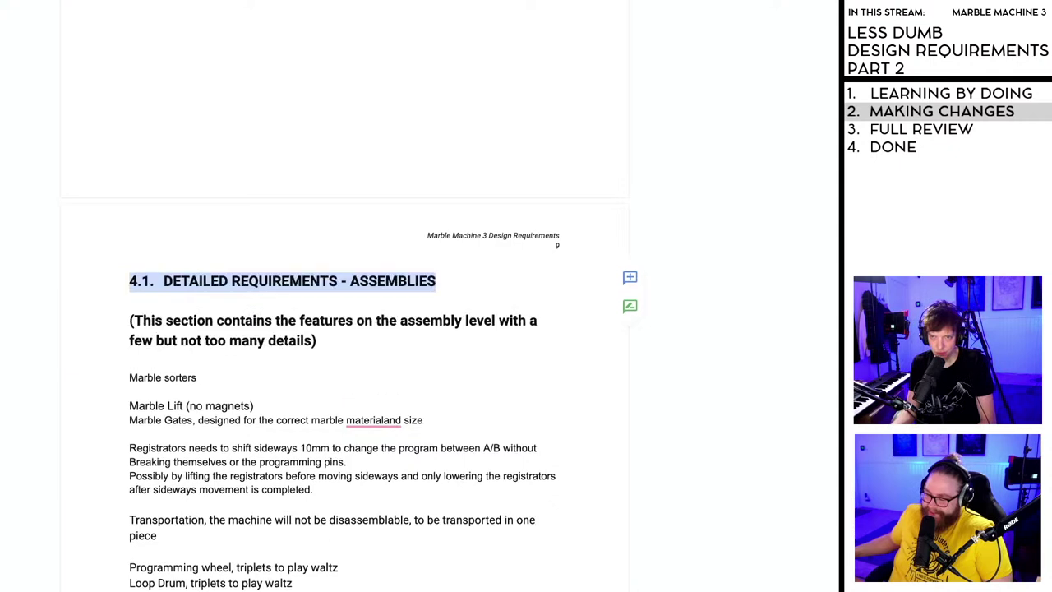
left_click(369, 318)
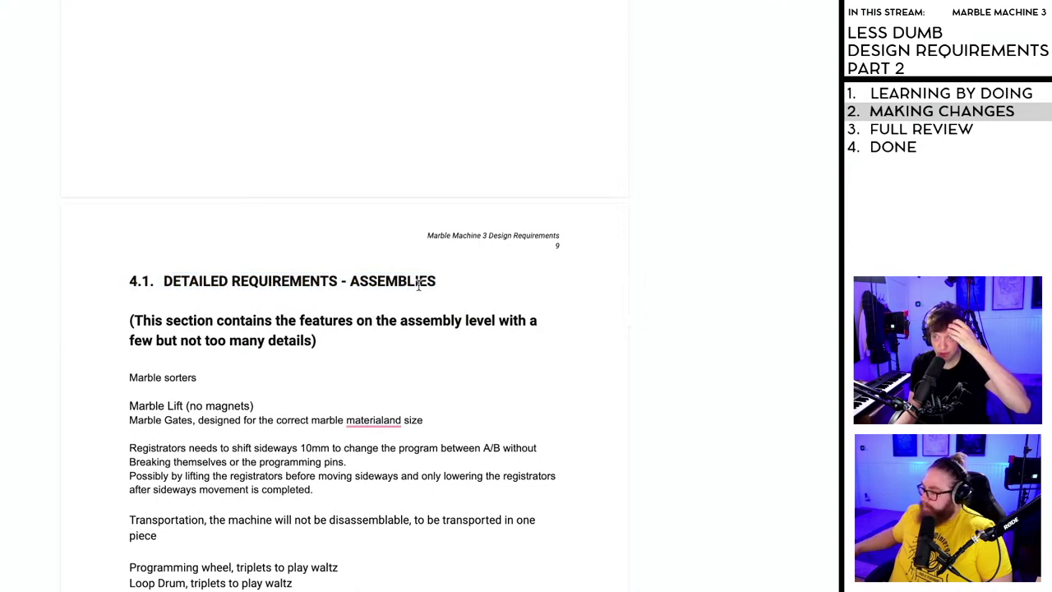
- Reset the explanatory paragraph under the 4.1 heading to Normal text, removing the extra empty line
right_click(420, 281)
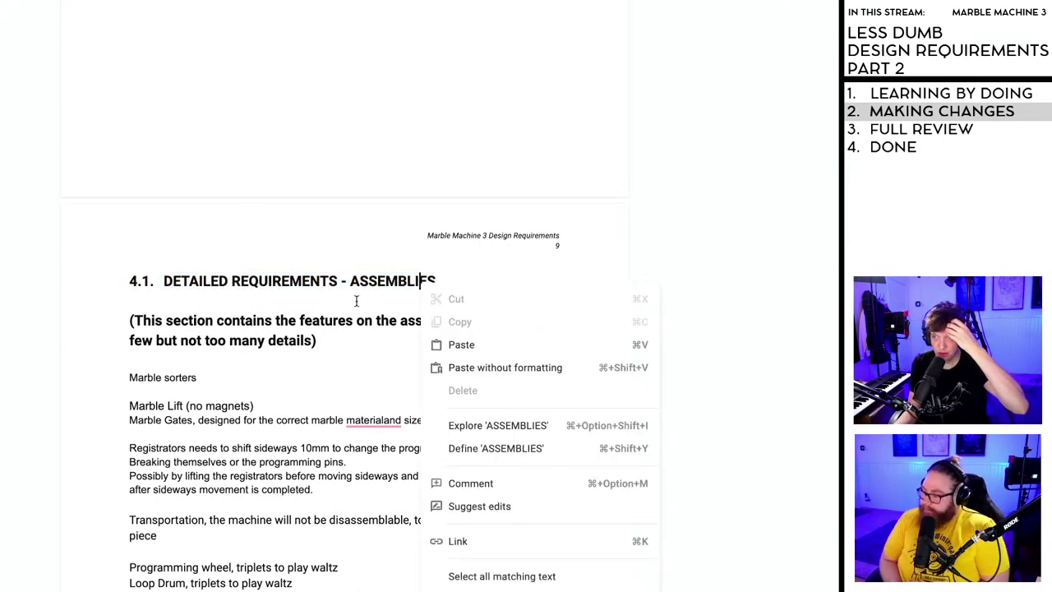
key("Escape")
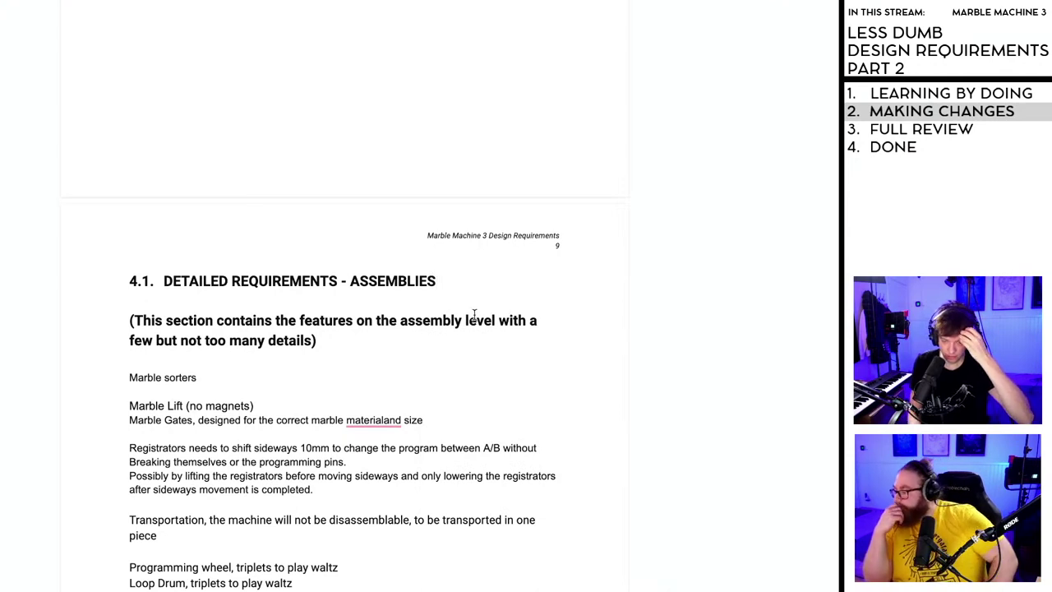
key("Return")
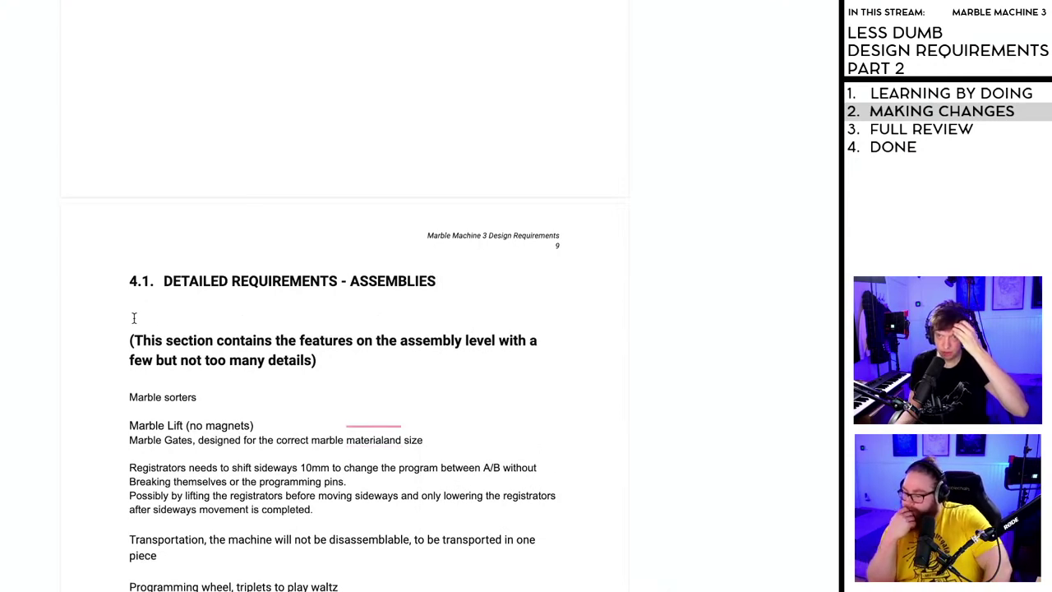
left_click_drag(133, 316, 307, 385)
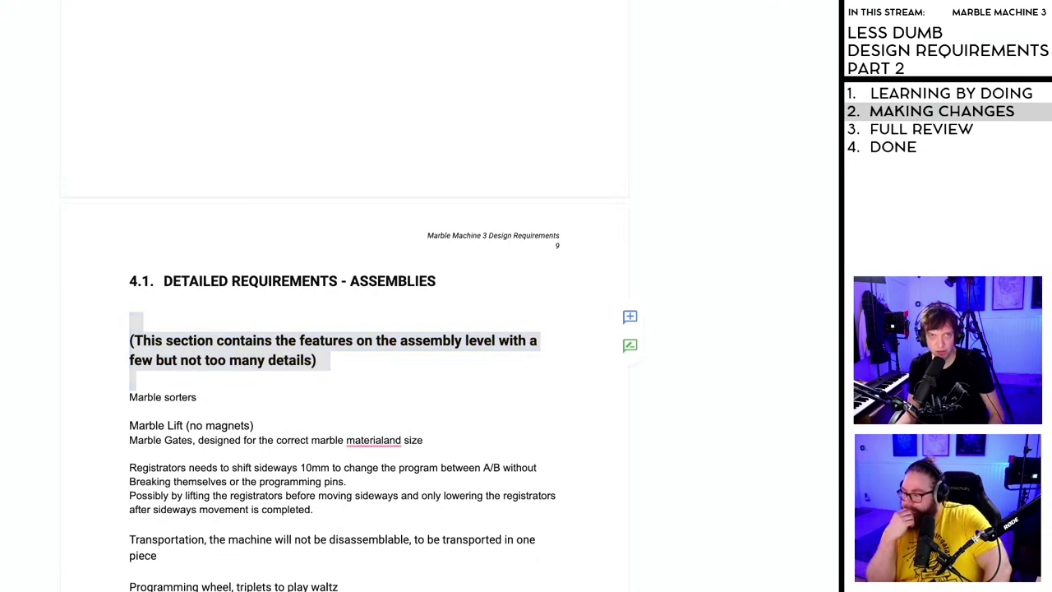
key("ctrl+alt+0")
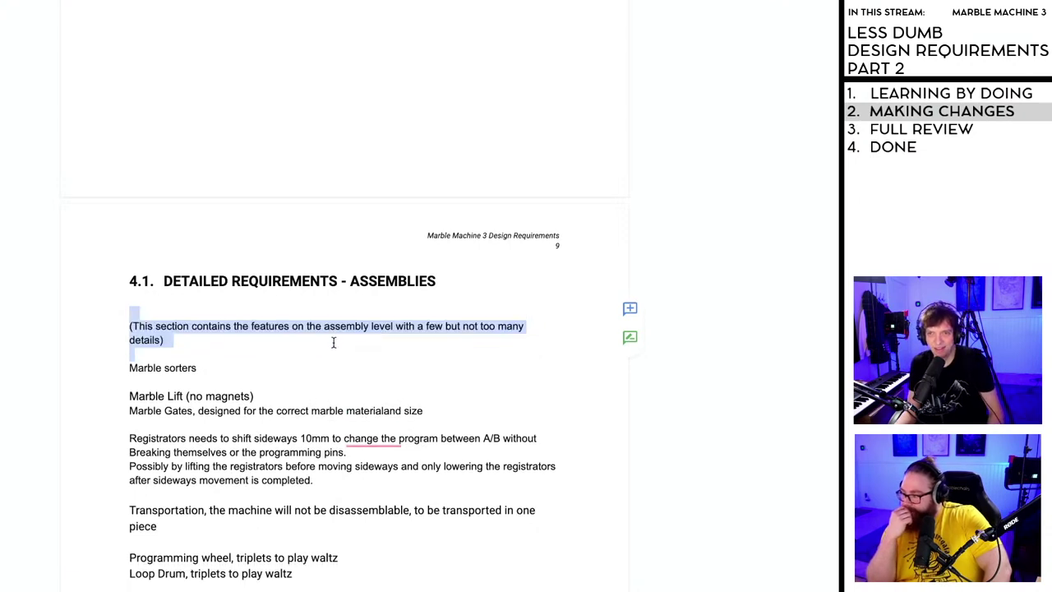
left_click(110, 340)
key("BackSpace")
key("BackSpace")
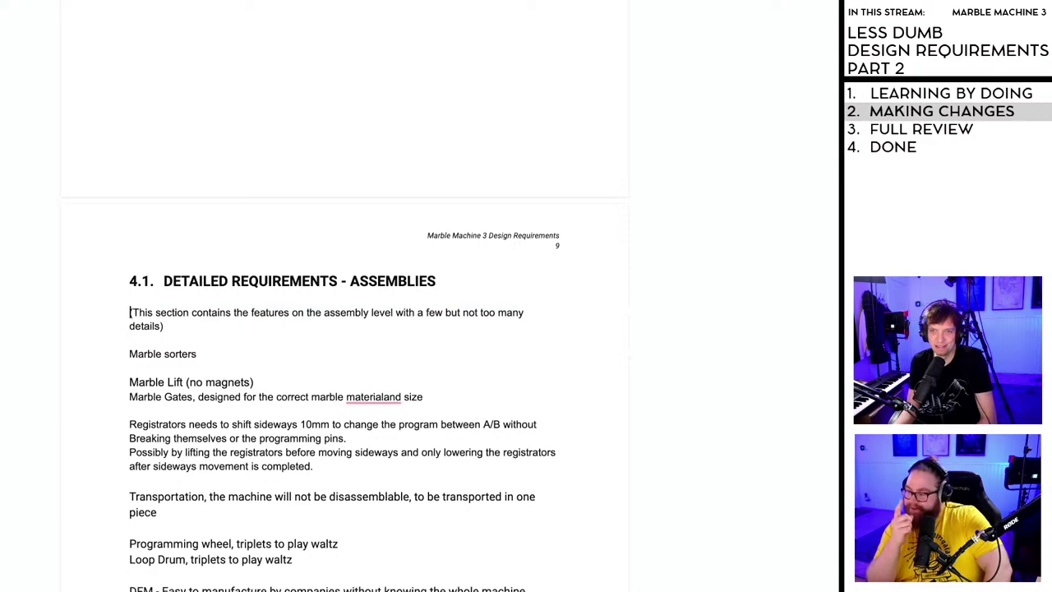
left_click(337, 371)
- Apply the Heading 2 style to the 4.2 title and delete the extra blank line beneath it
scroll(331, 366, "down", 2)
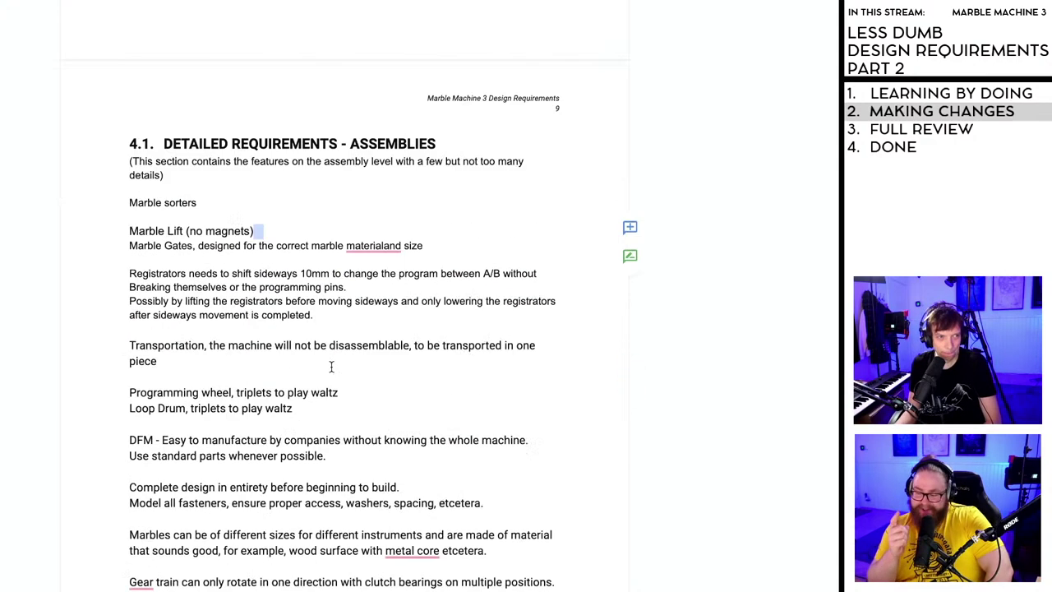
scroll(331, 367, "down", 10)
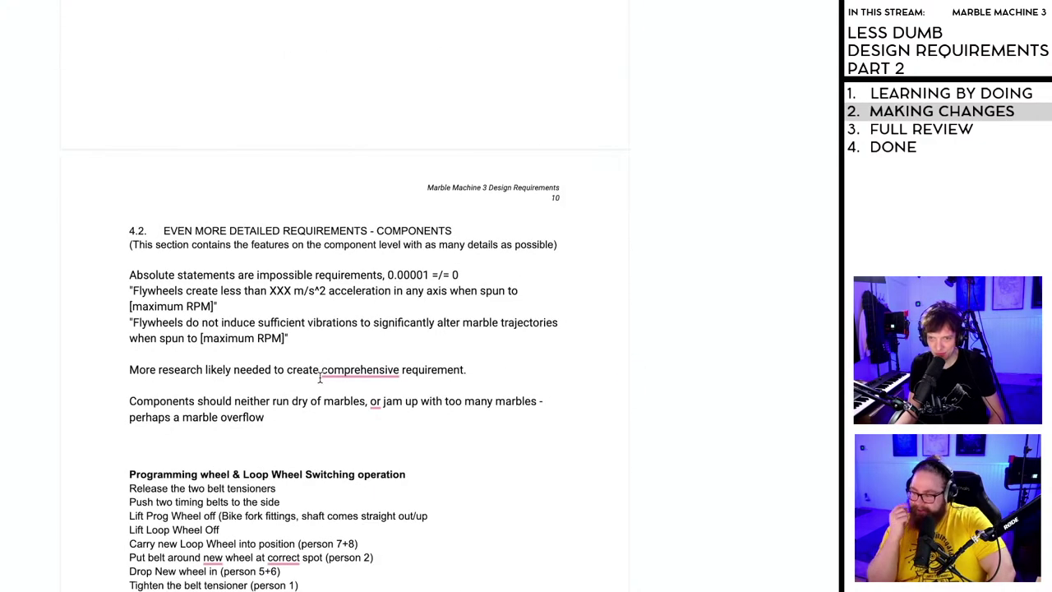
left_click_drag(454, 231, 118, 233)
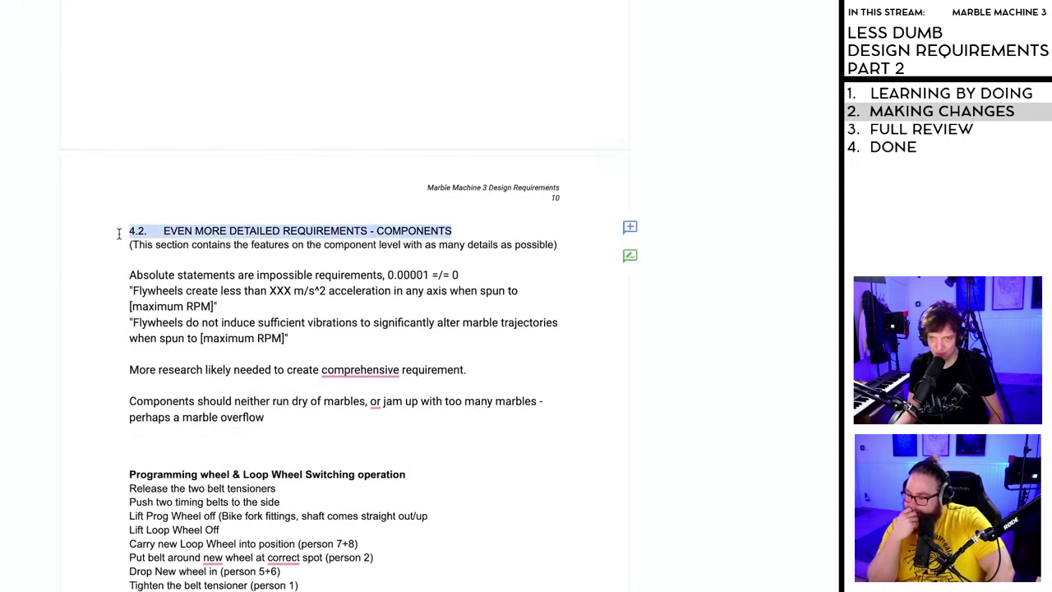
left_click(465, 233)
key("Return")
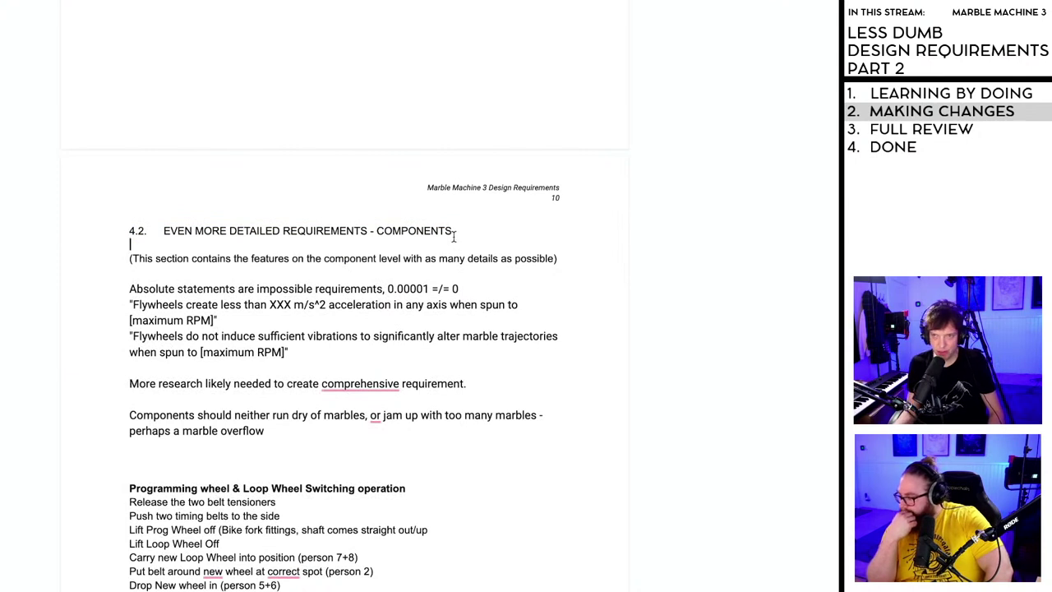
key("shift+Left")
key("shift+Up")
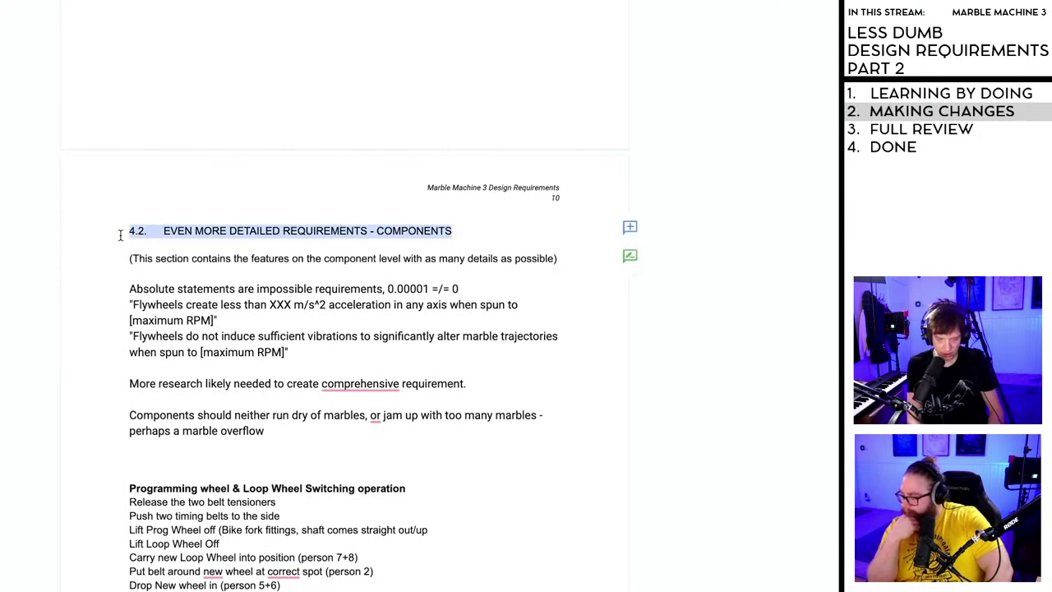
key("ctrl+alt+2")
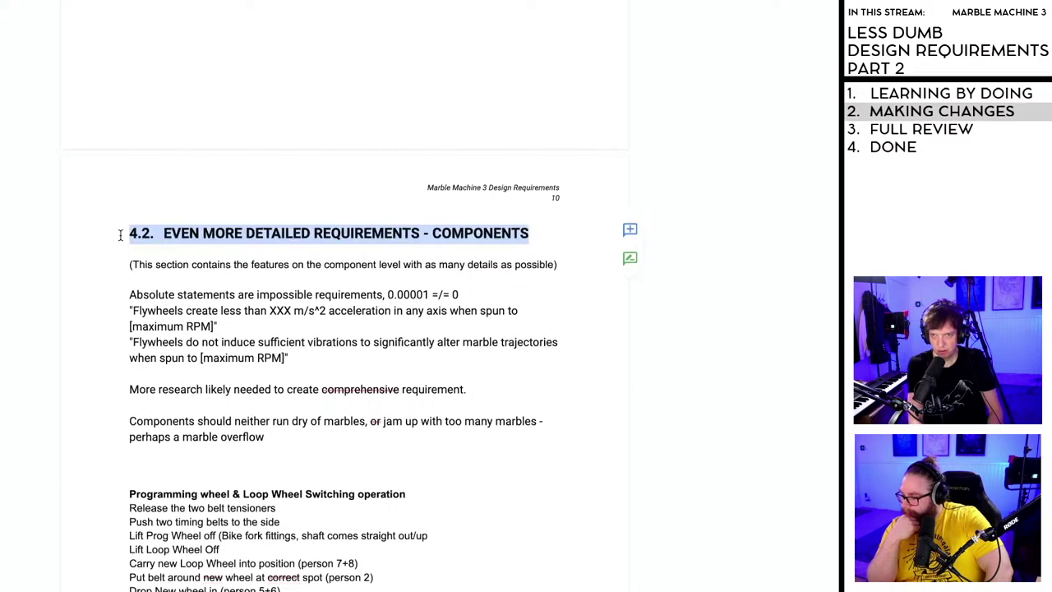
key("Down")
key("Down")
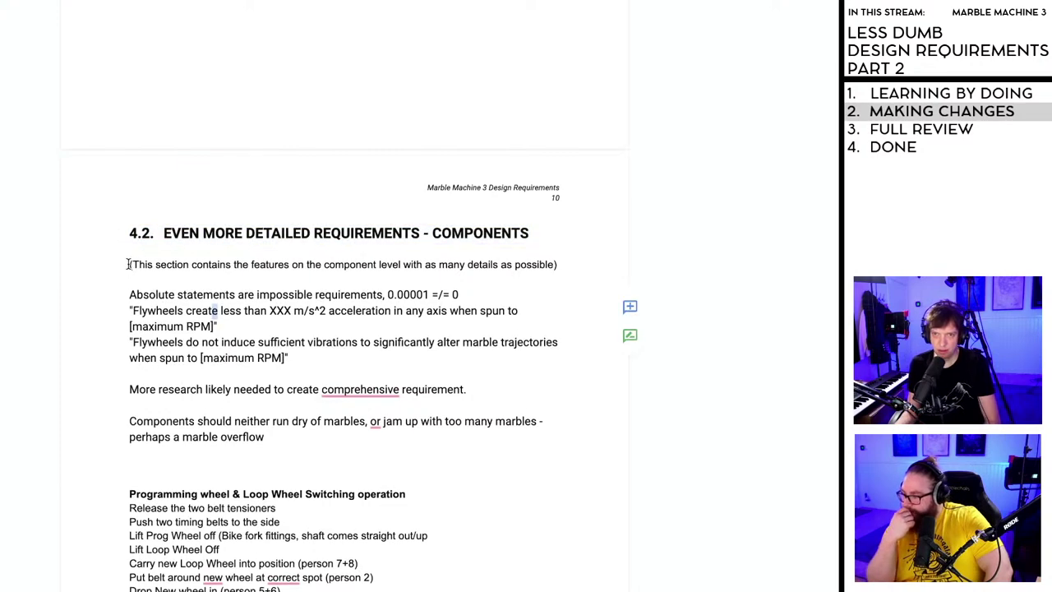
key("BackSpace")
- Make the 4.4 NON-NECESSARY NICE-TO-HAVES title a Heading 2, keeping the Shaker/Hihat lines normal text
scroll(216, 356, "down", 8)
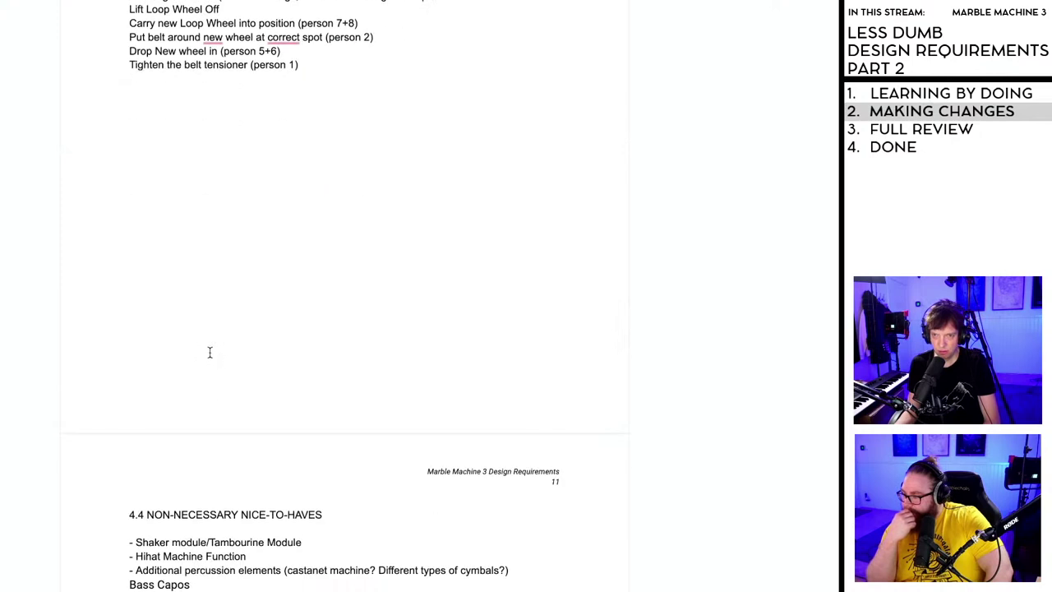
left_click_drag(322, 285, 129, 285)
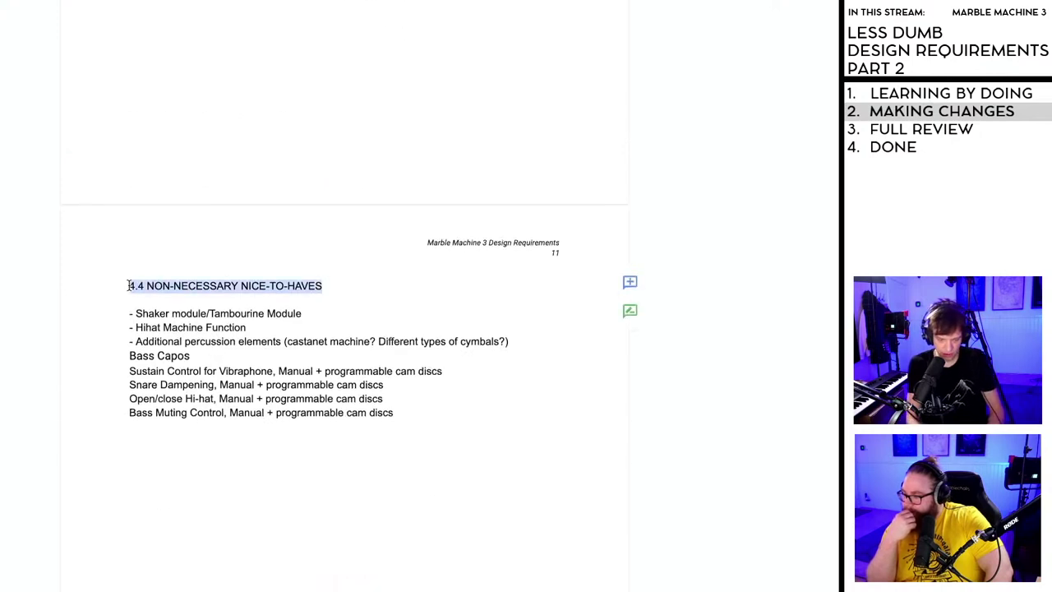
key("ctrl+alt+2")
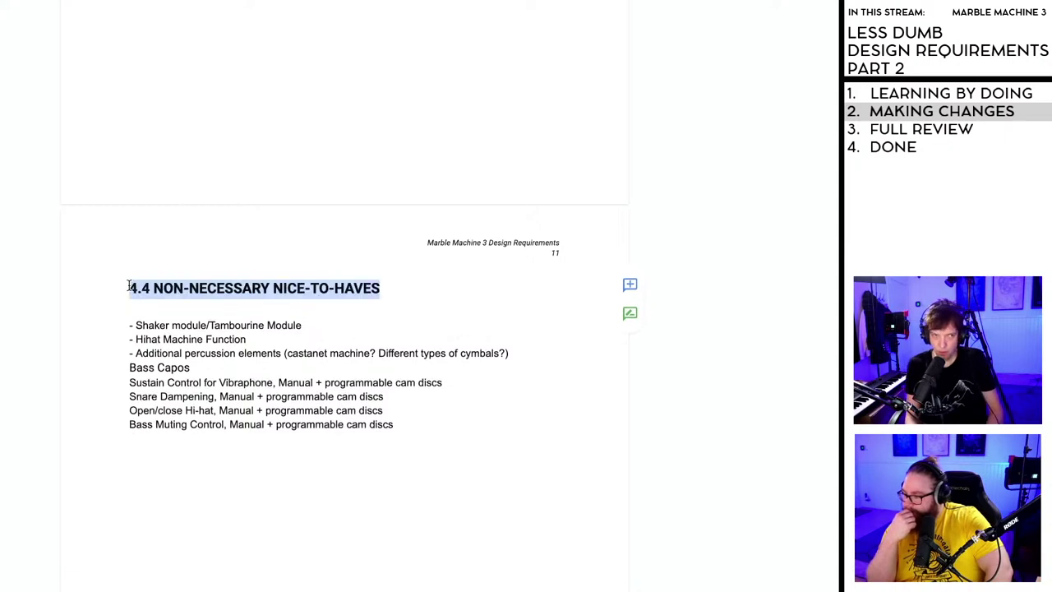
left_click(158, 351)
left_click(126, 326)
key("ctrl+alt+2")
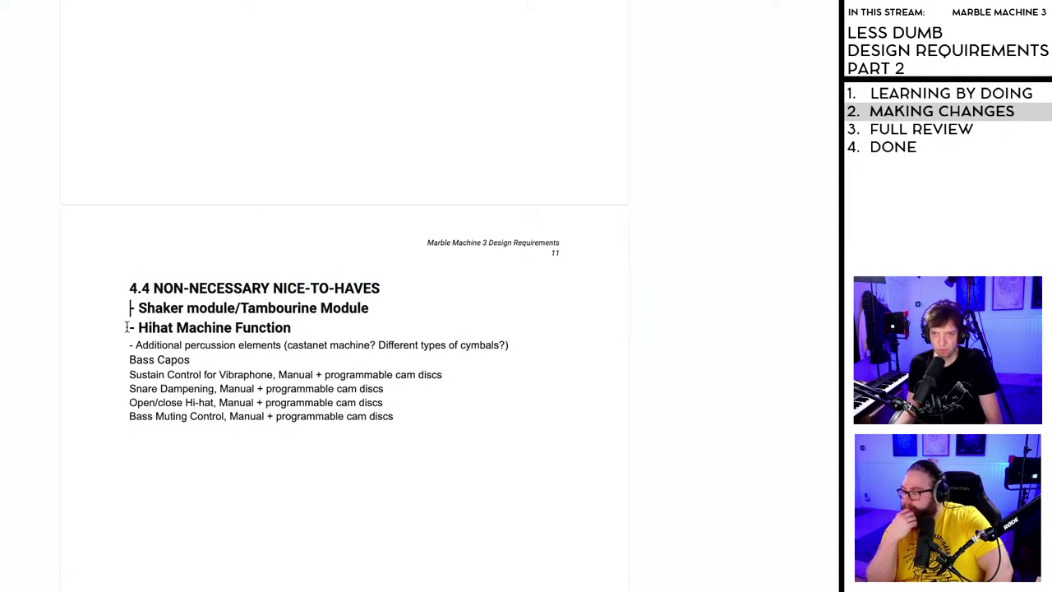
key("ctrl+z")
- Apply the Heading 2 style to the 4.5 PROBLEM STATEMENT title
scroll(270, 389, "down", 10)
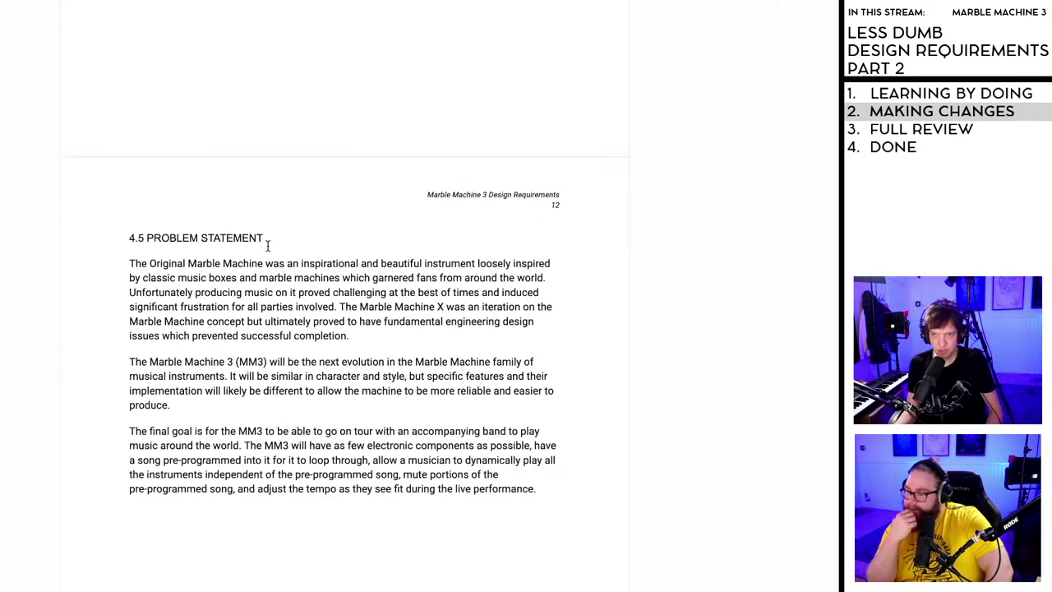
left_click_drag(263, 237, 126, 237)
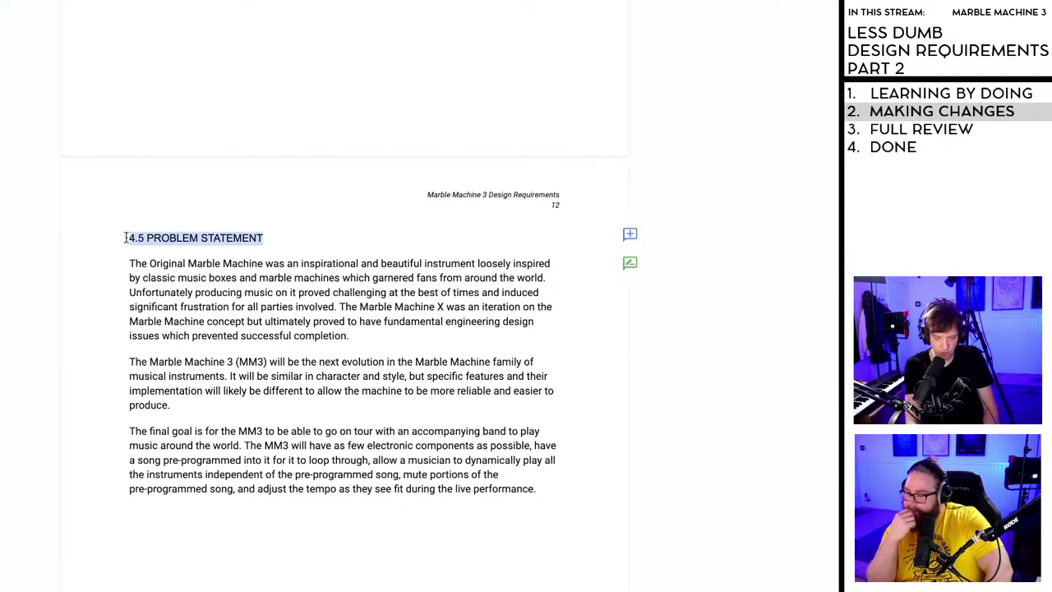
key("ctrl+alt+2")
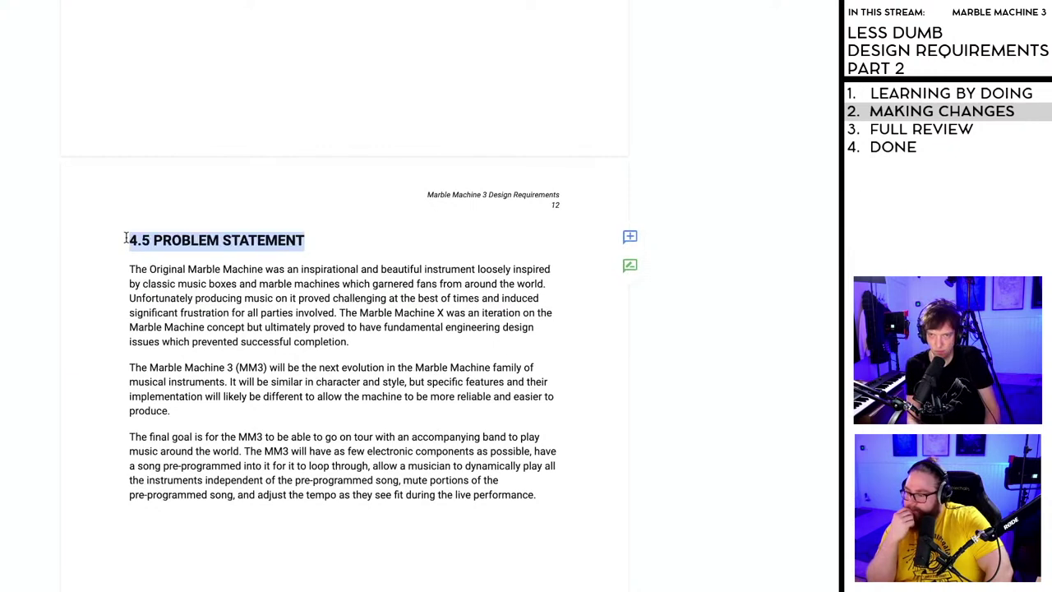
left_click(247, 317)
scroll(247, 321, "down", 3)
scroll(248, 320, "down", 10)
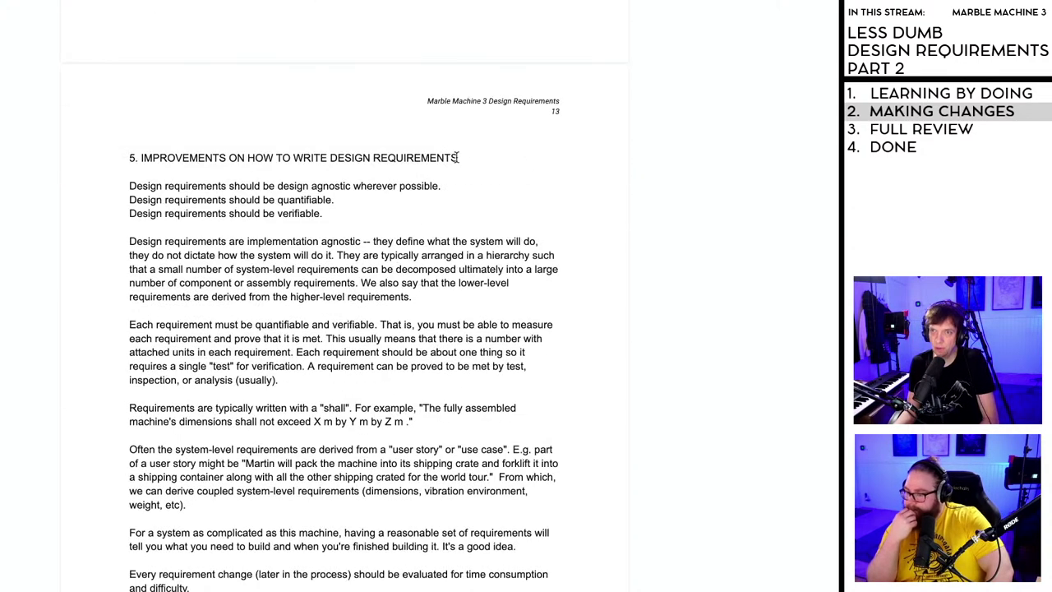
- Apply the Heading 1 style to the '5. IMPROVEMENTS ON HOW TO WRITE DESIGN REQUIREMENTS' title
left_click_drag(458, 157, 126, 153)
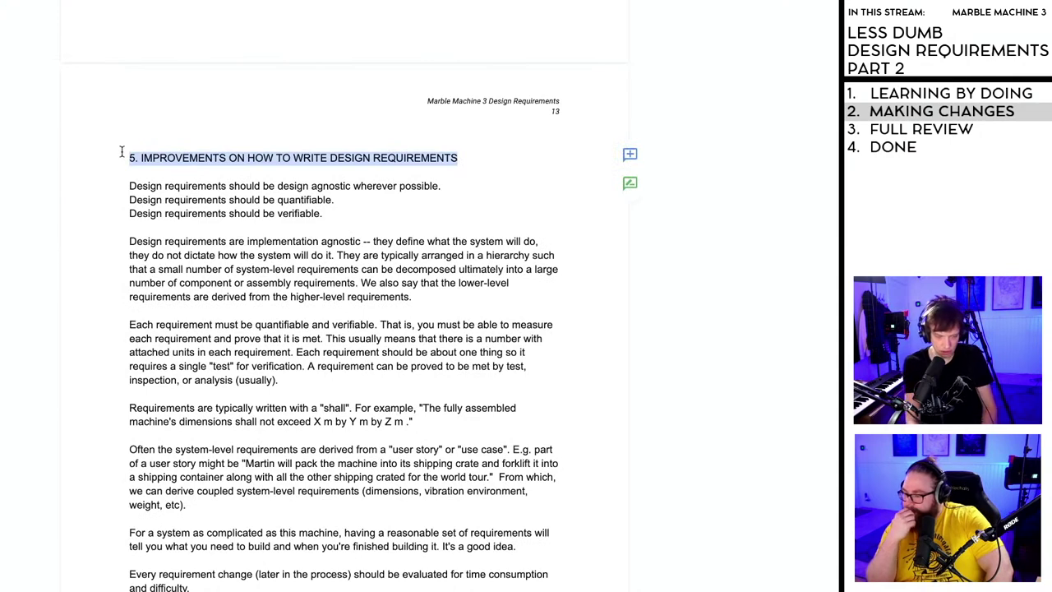
key("ctrl+alt+1")
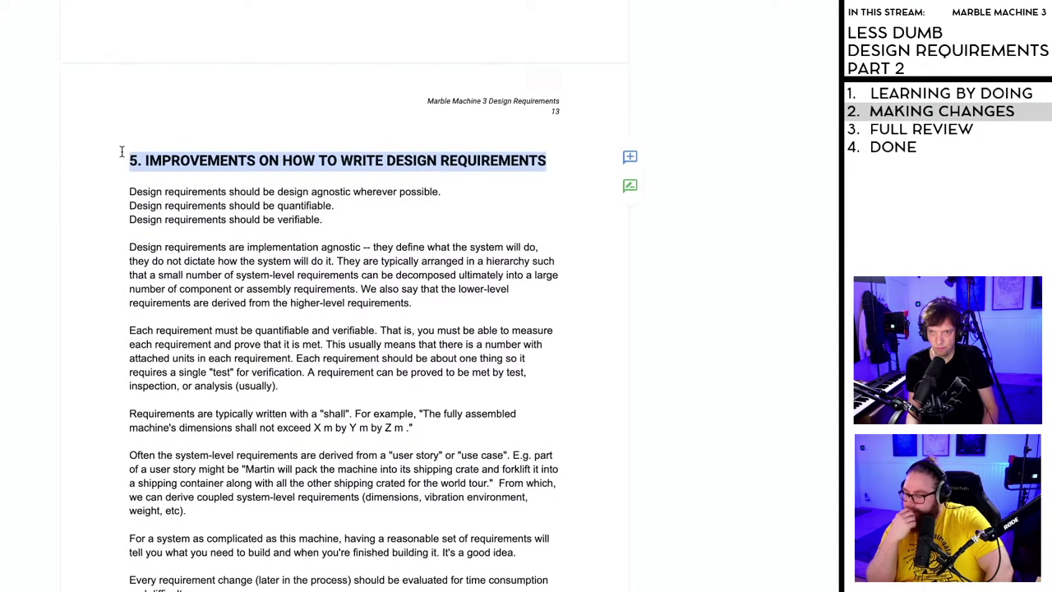
left_click(296, 246)
scroll(297, 246, "down", 2)
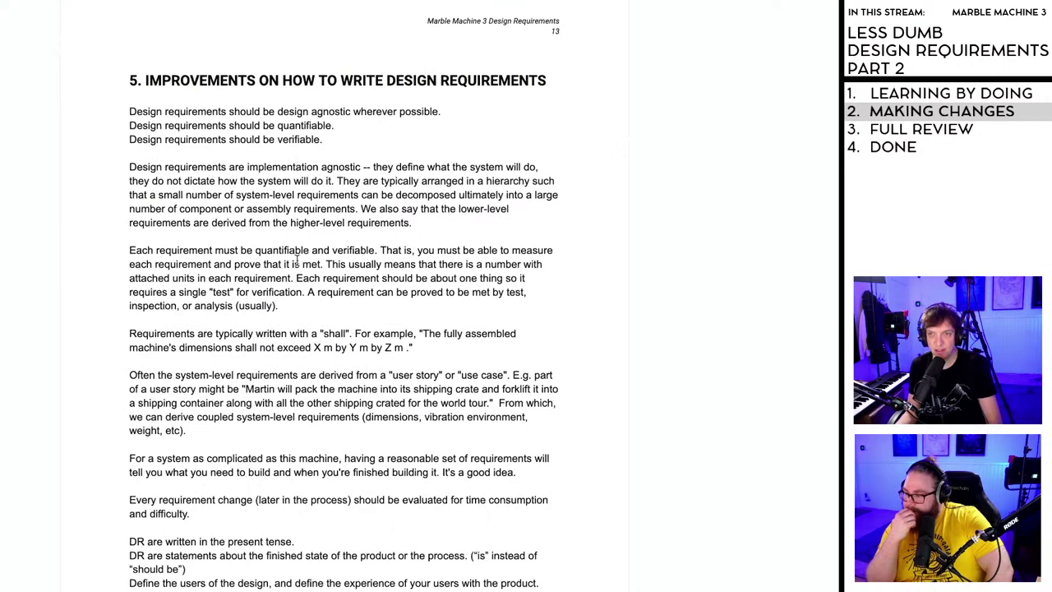
scroll(344, 329, "down", 1)
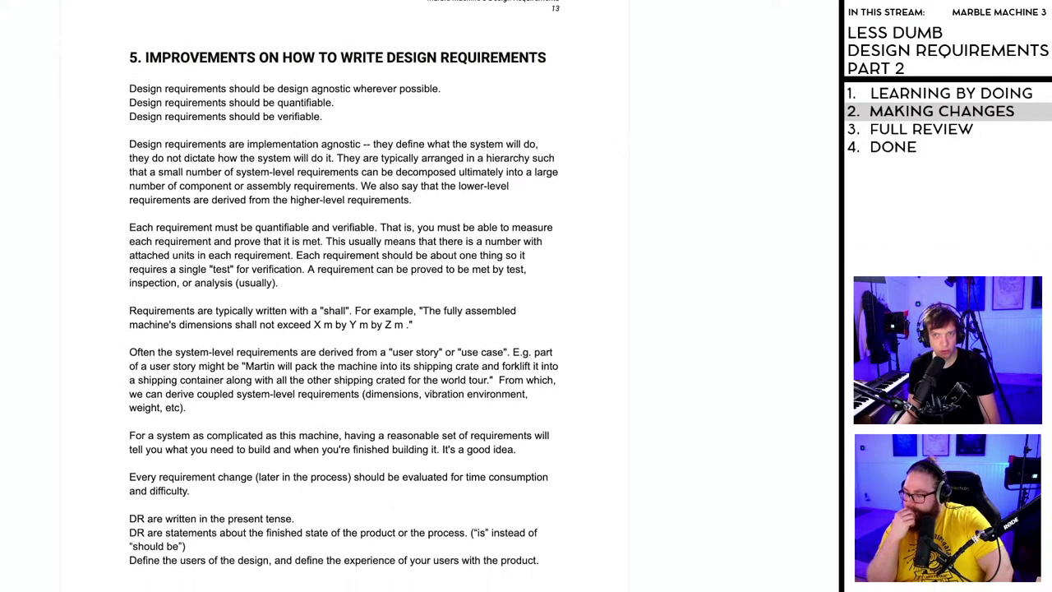
- Replace the wide tab gap after '5.' in the section 5 title with a single space
left_click_drag(362, 579, 130, 56)
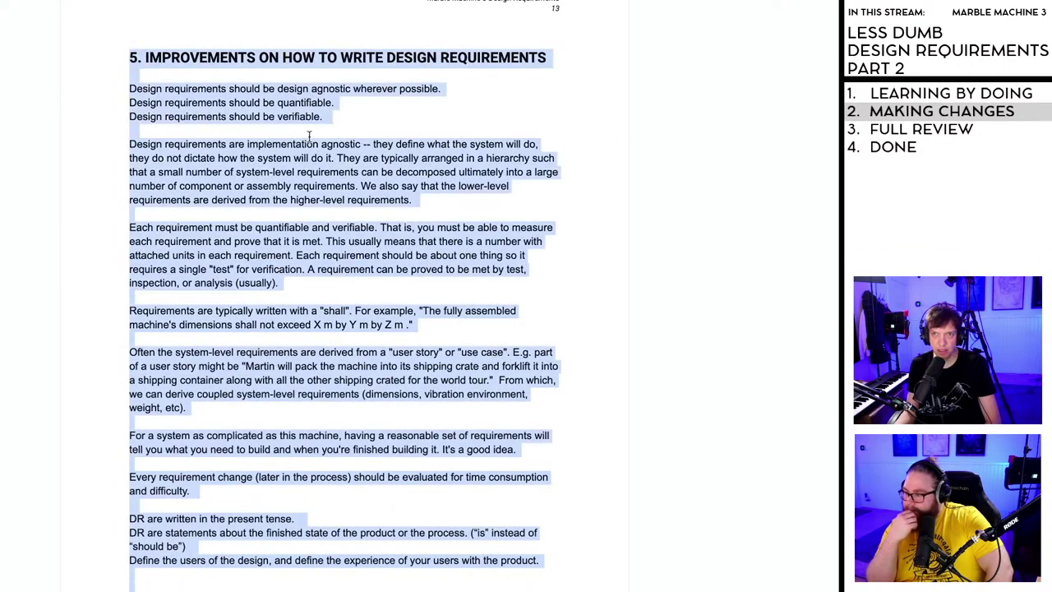
left_click(143, 54)
scroll(312, 275, "down", 5)
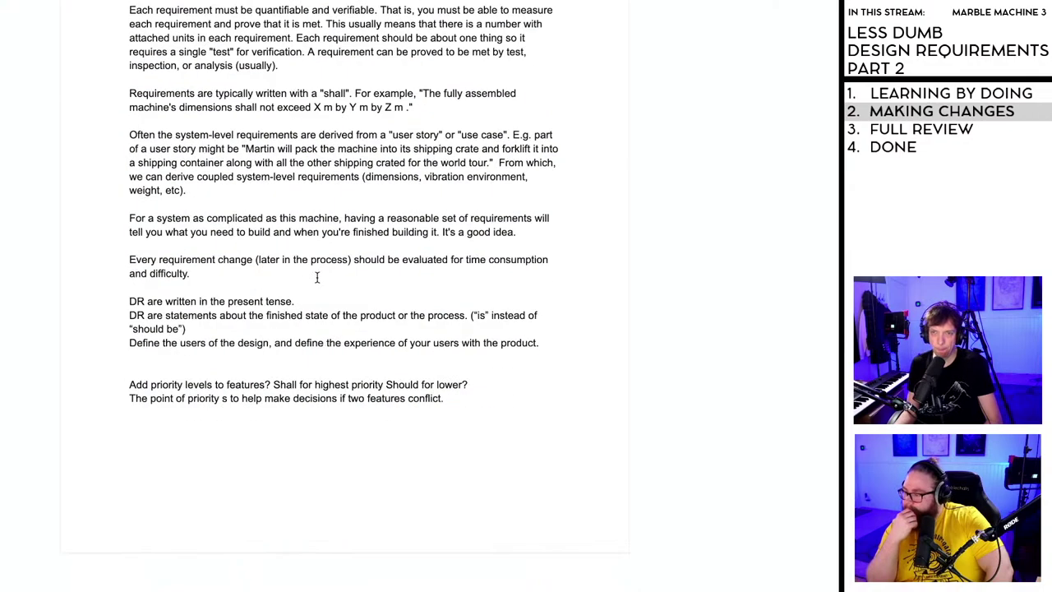
scroll(317, 278, "up", 9)
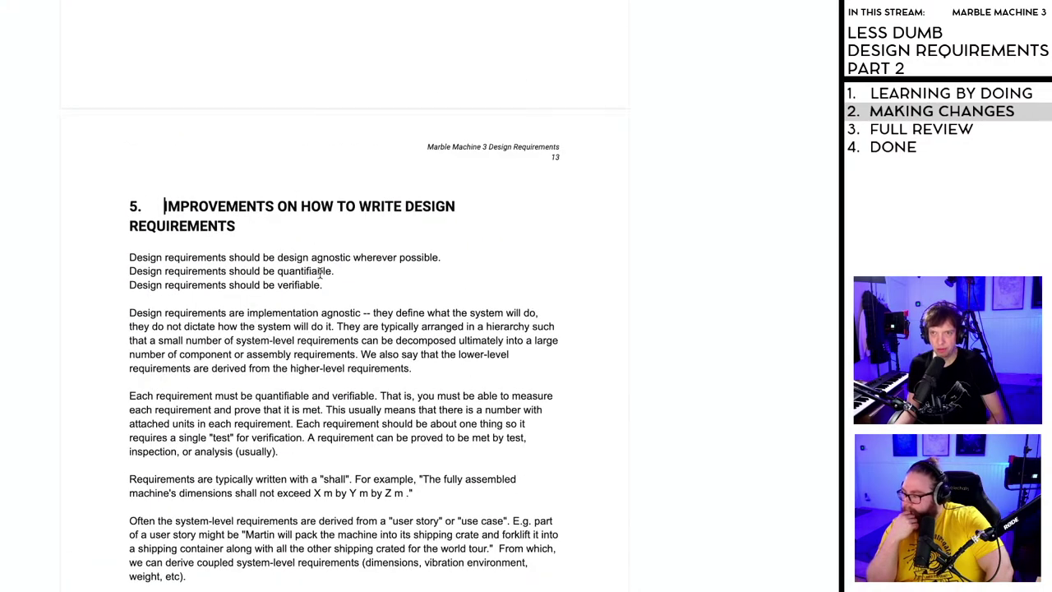
key("BackSpace")
scroll(299, 298, "down", 20)
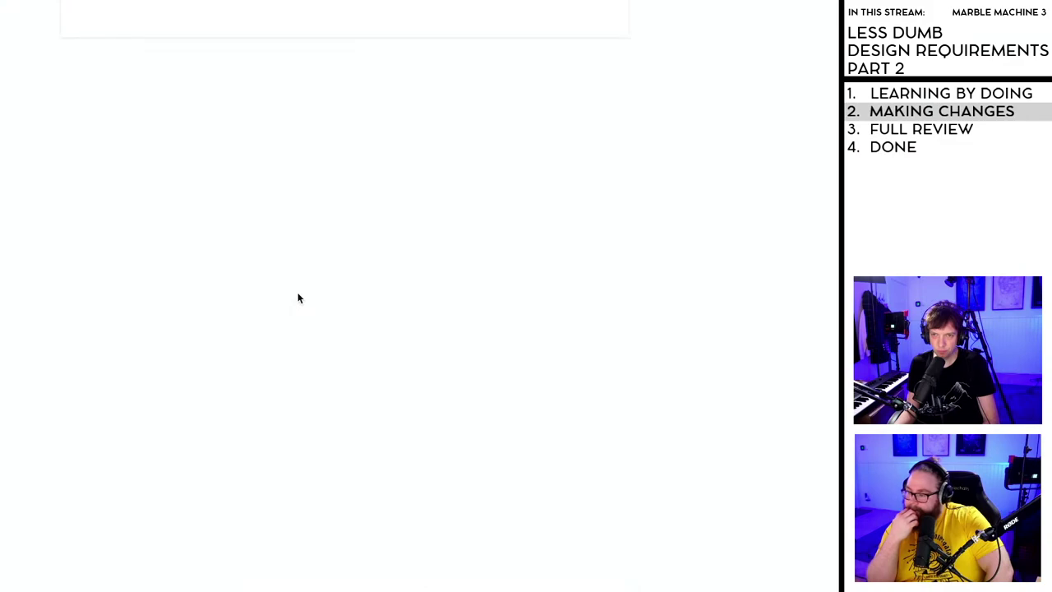
scroll(298, 298, "up", 20)
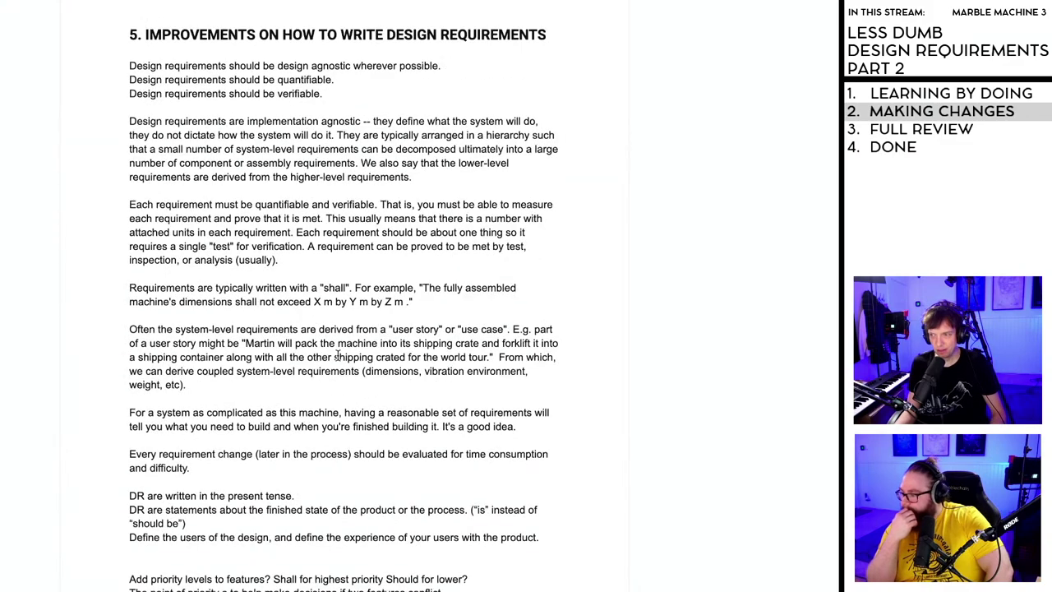
scroll(328, 353, "up", 20)
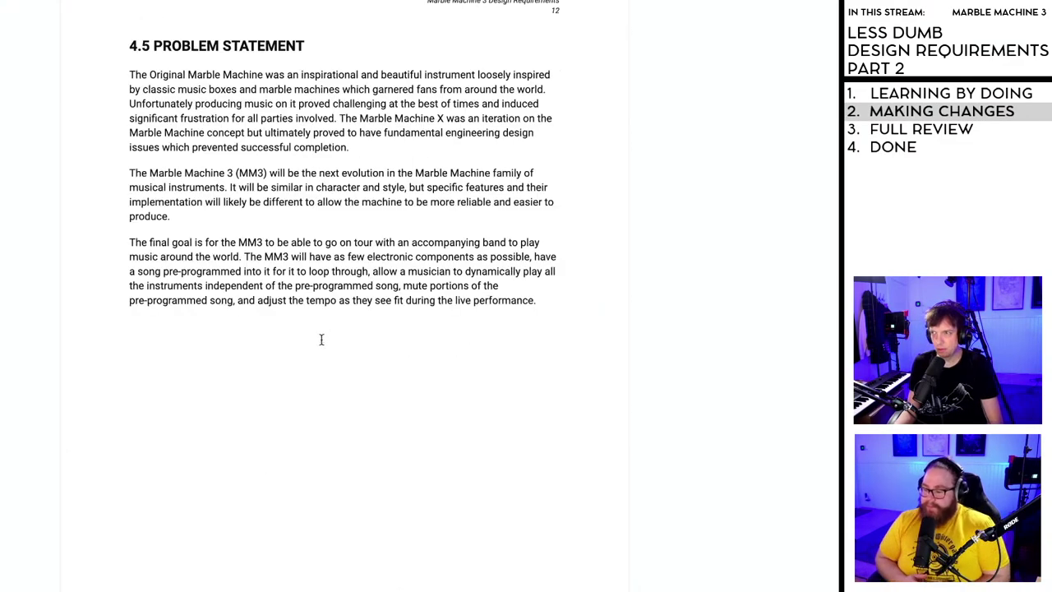
- Refresh the page 1 table of contents so it lists 1. INTRODUCTION through section 5, including 4.1, 4.2, 4.4 and 4.5
scroll(315, 347, "up", 20)
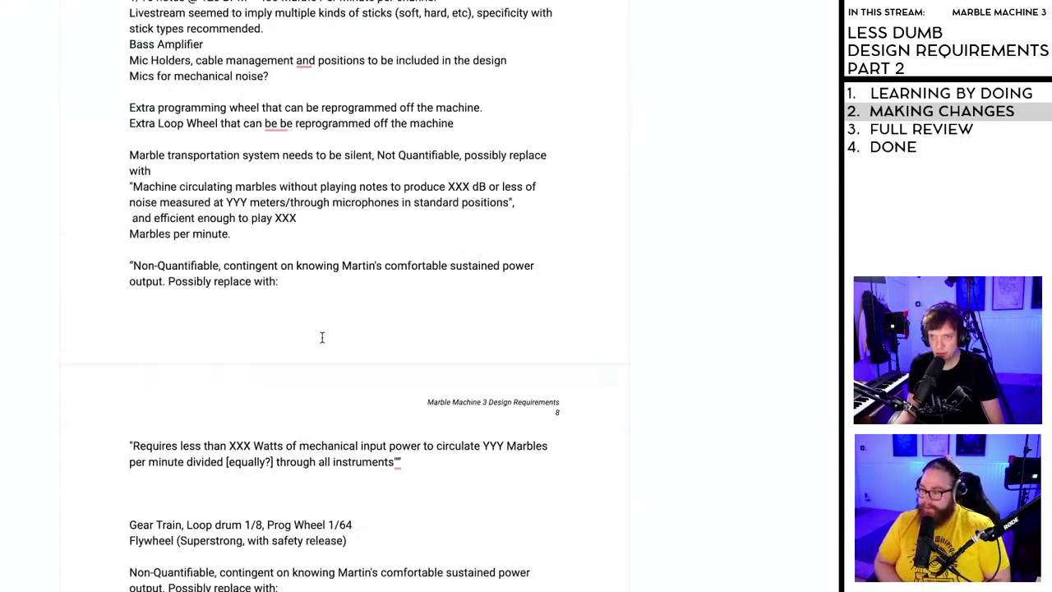
scroll(322, 325, "up", 20)
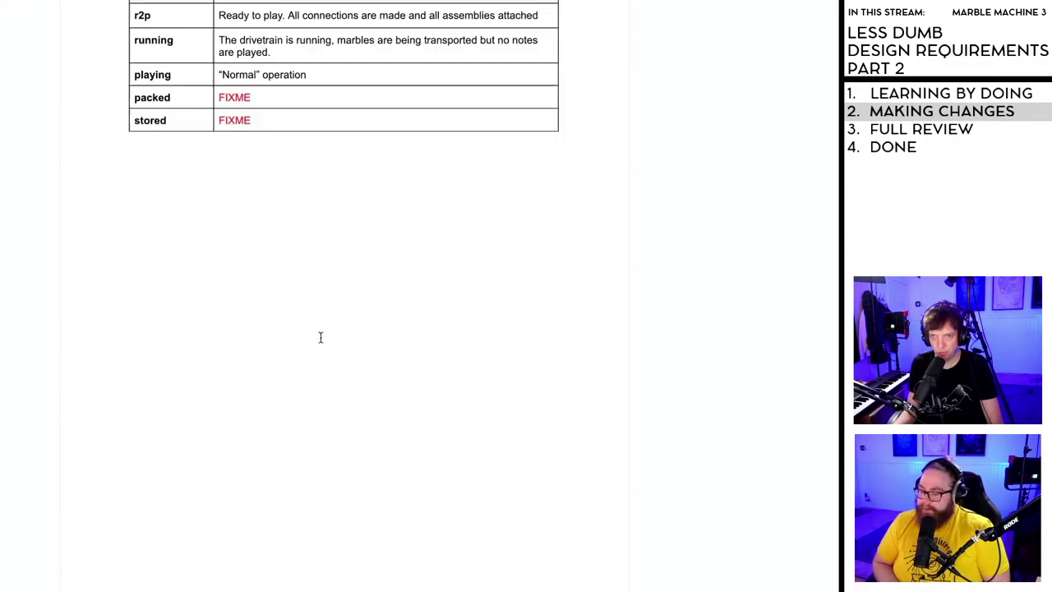
scroll(321, 339, "up", 15)
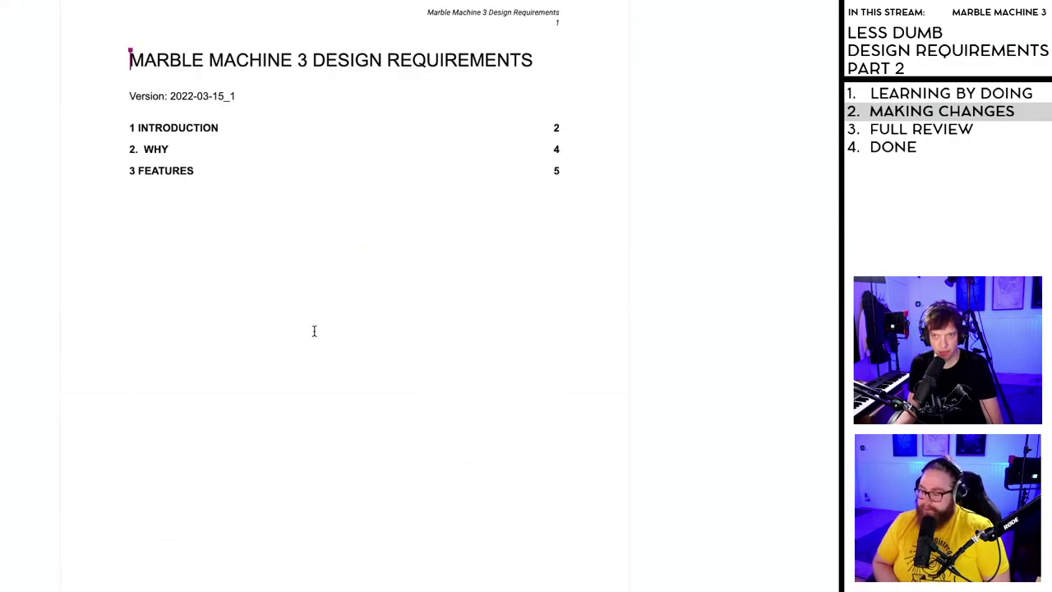
left_click(172, 128)
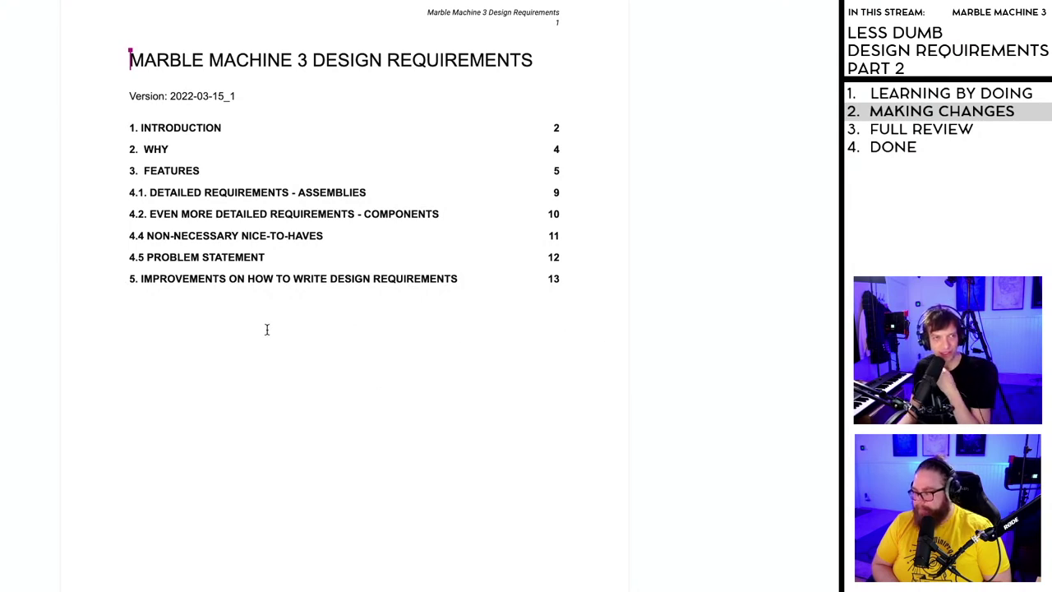
left_click(371, 323)
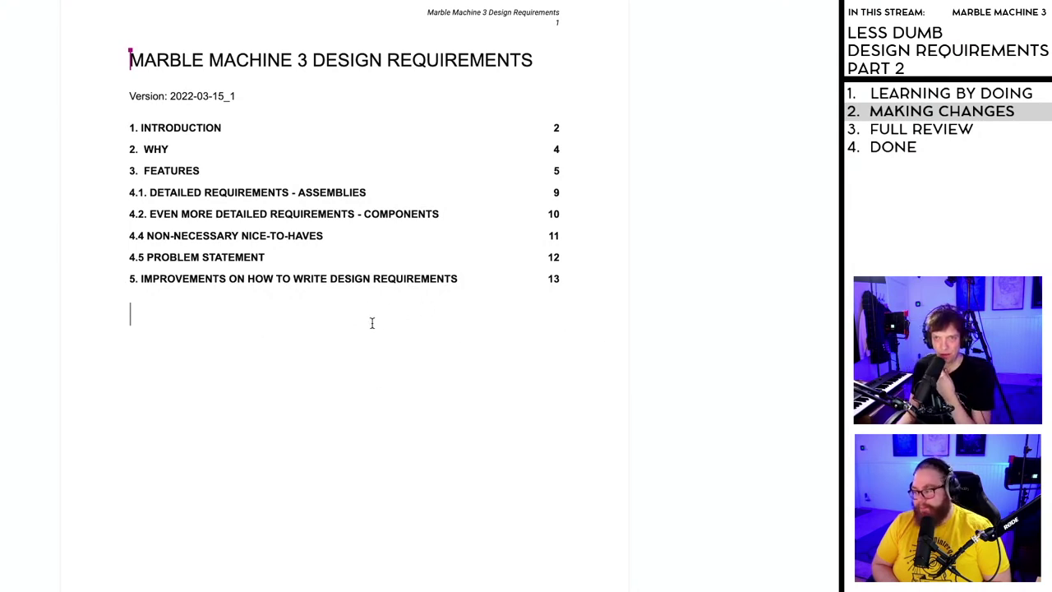
left_click(364, 330)
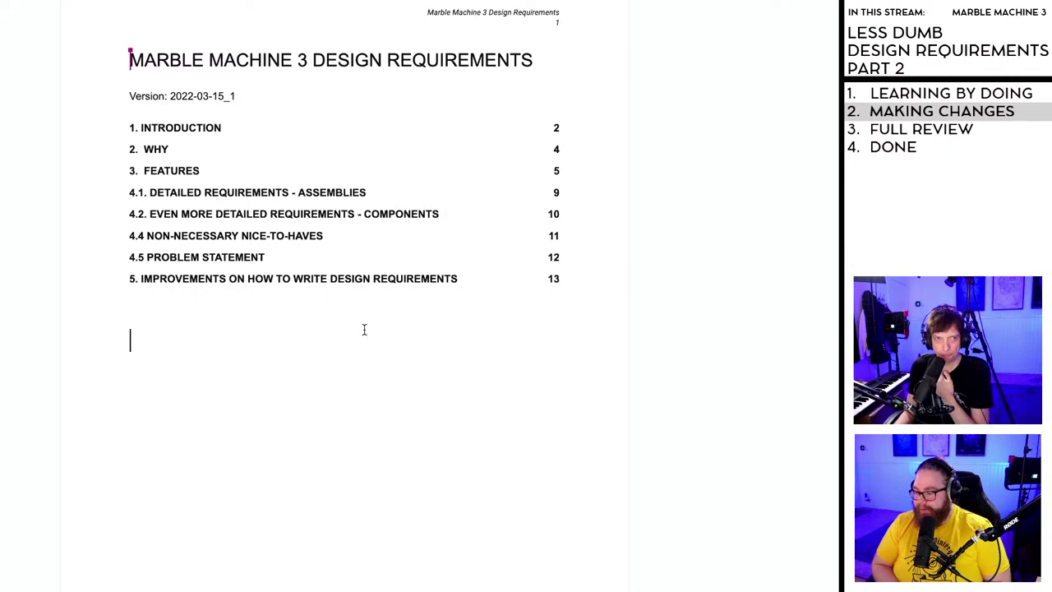
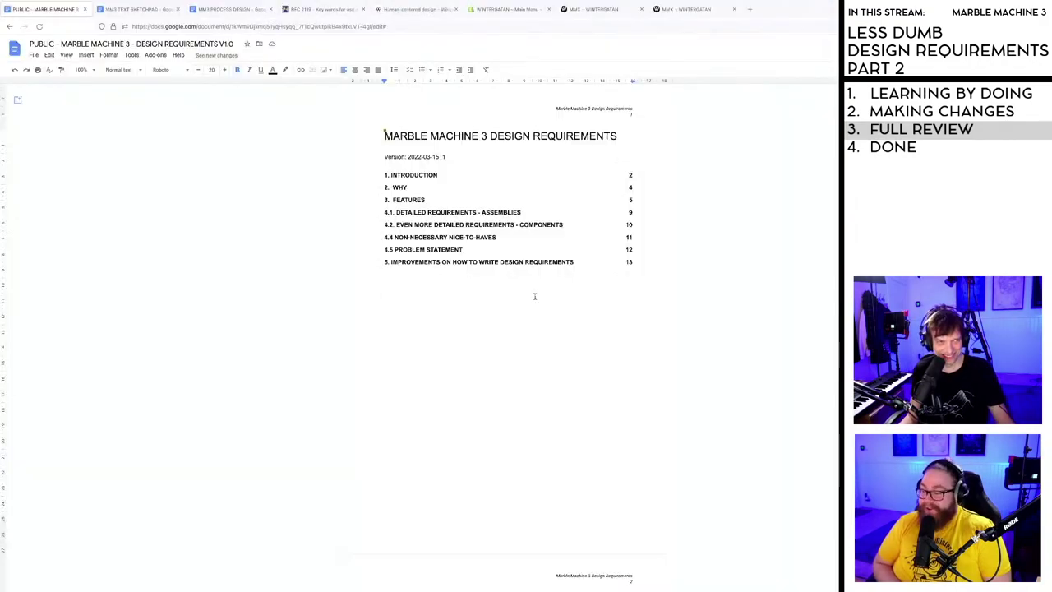
- Inspect the contents entries for section 5 and 4.5 PROBLEM STATEMENT
left_click(534, 296)
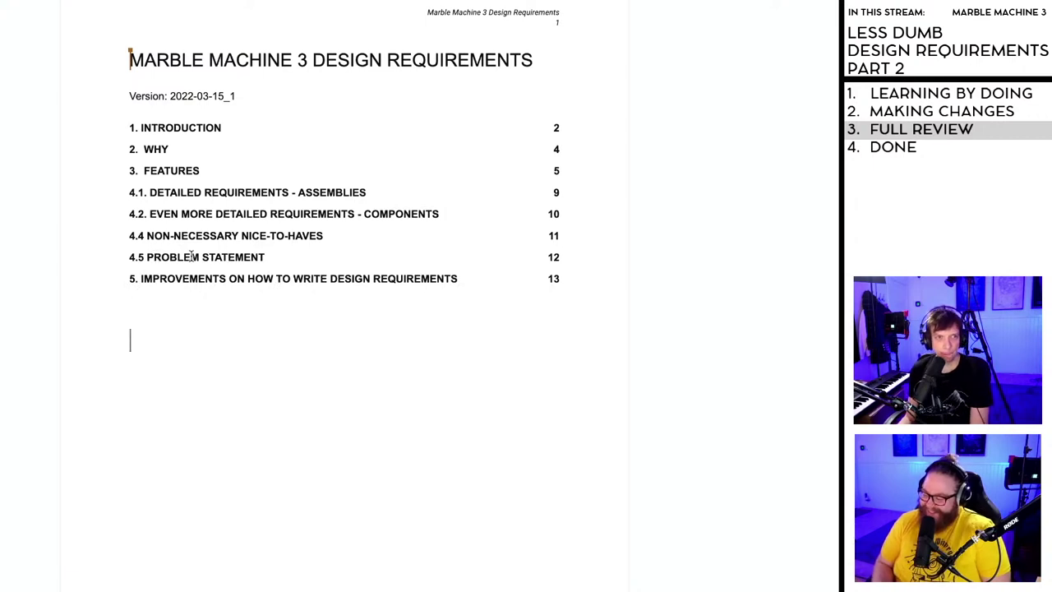
scroll(274, 261, "down", 1)
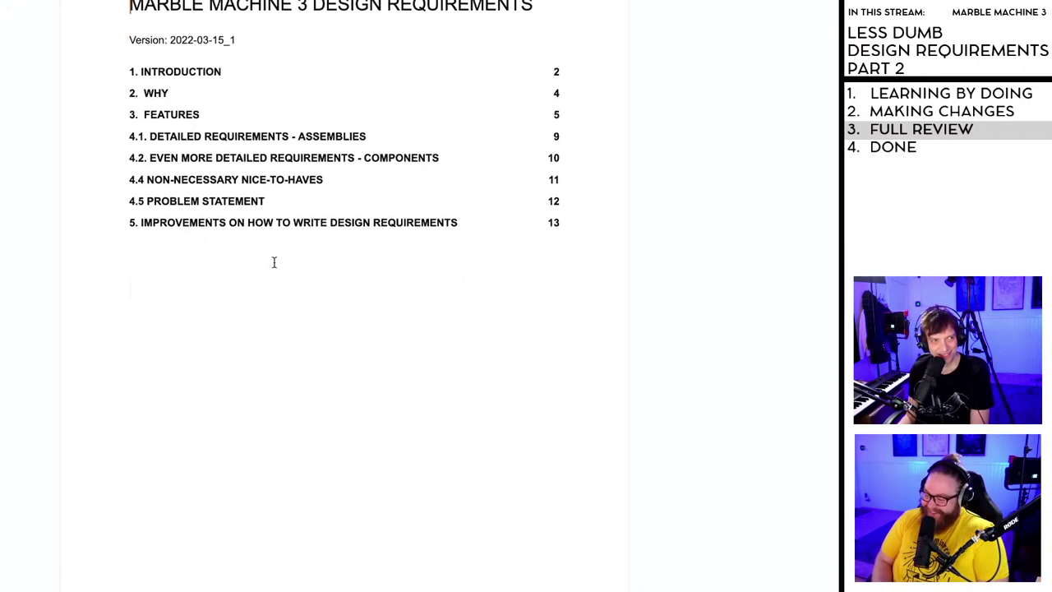
scroll(275, 262, "up", 1)
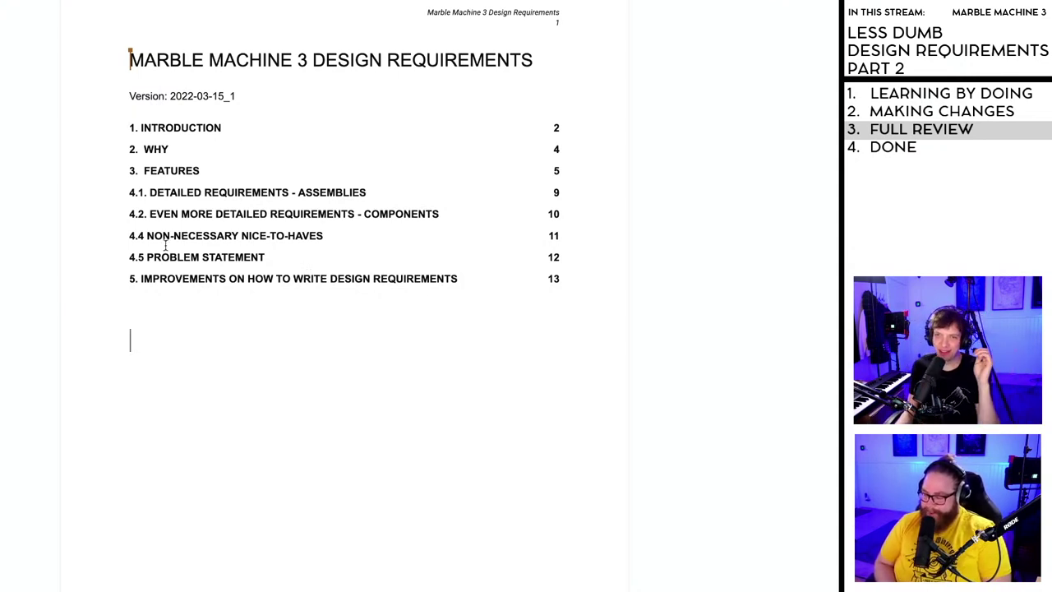
left_click(281, 277)
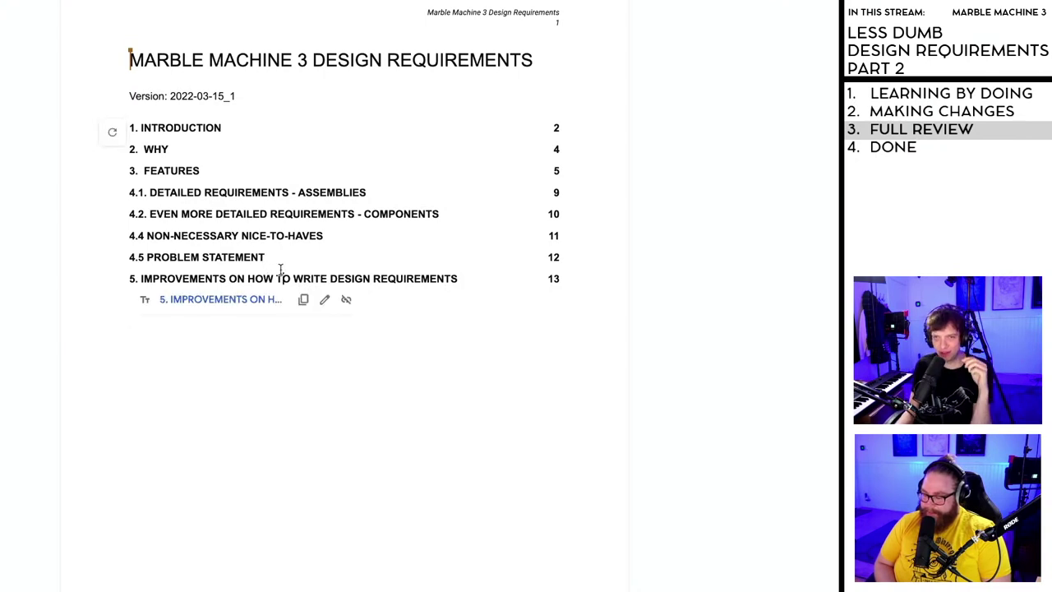
left_click(320, 391)
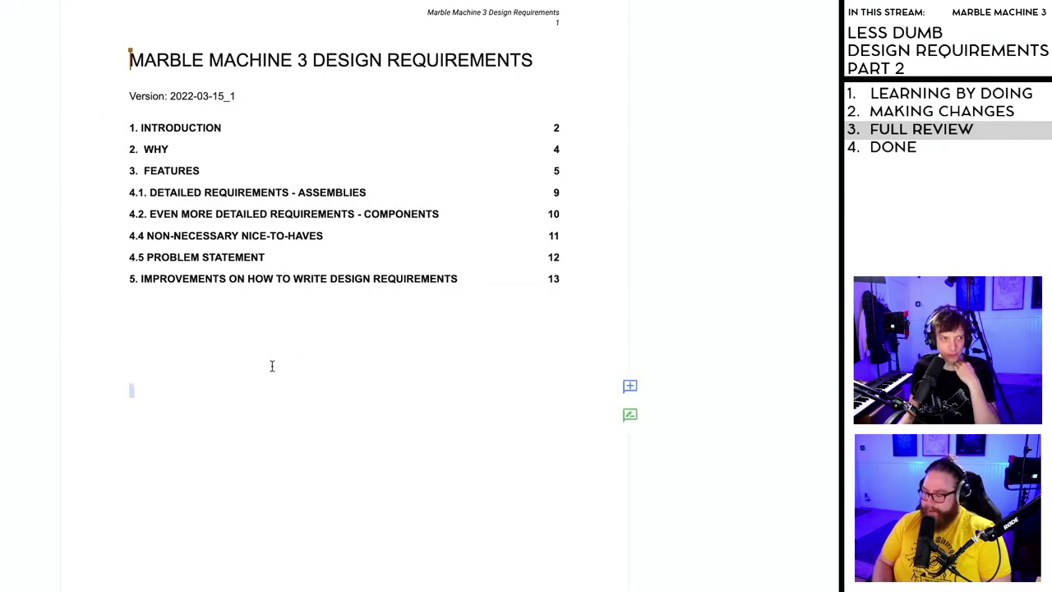
scroll(272, 365, "down", 1)
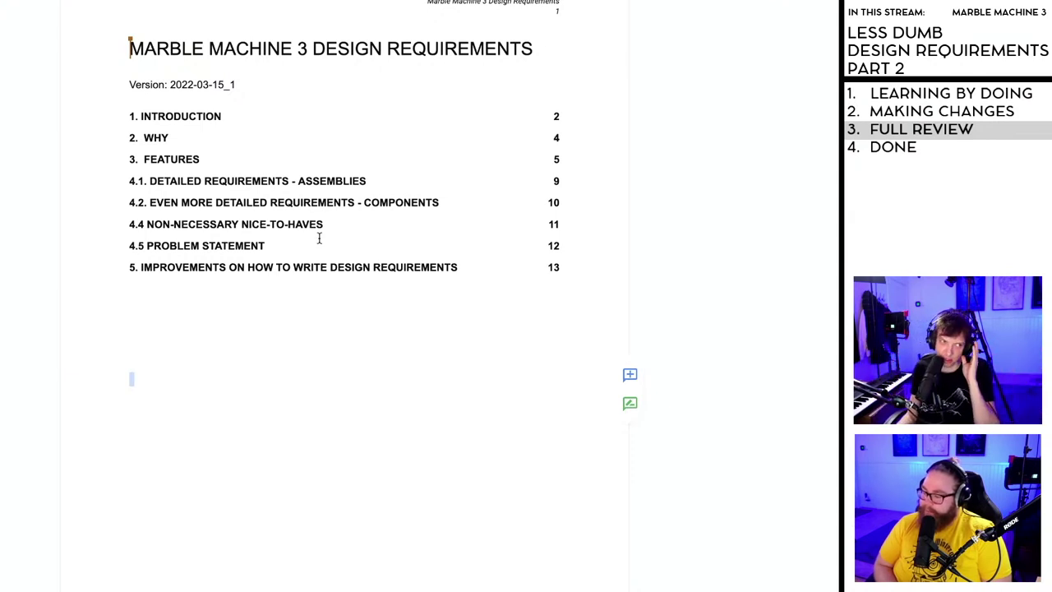
left_click_drag(146, 245, 263, 244)
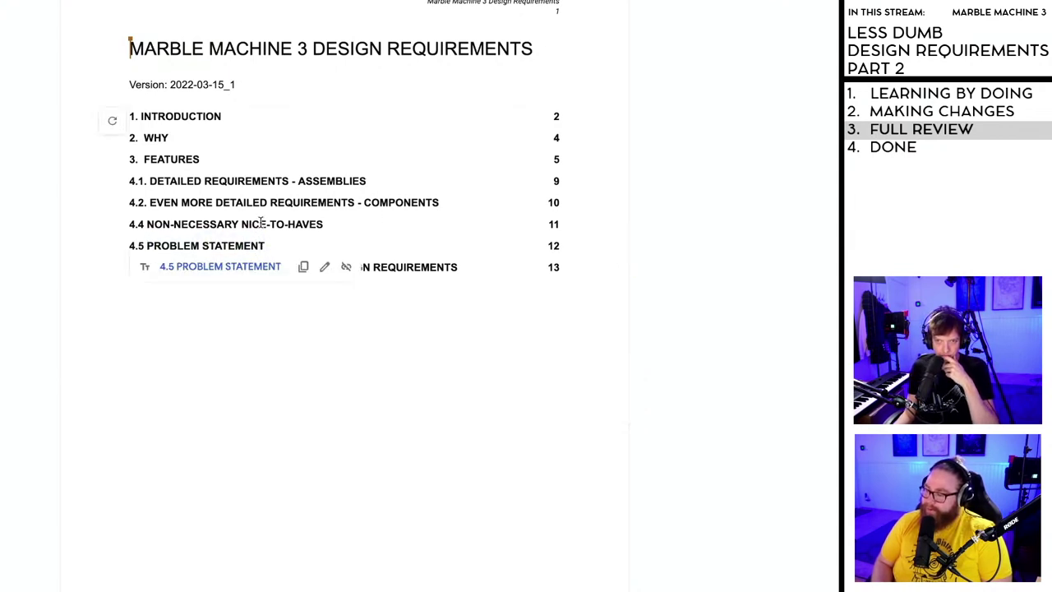
left_click(328, 222)
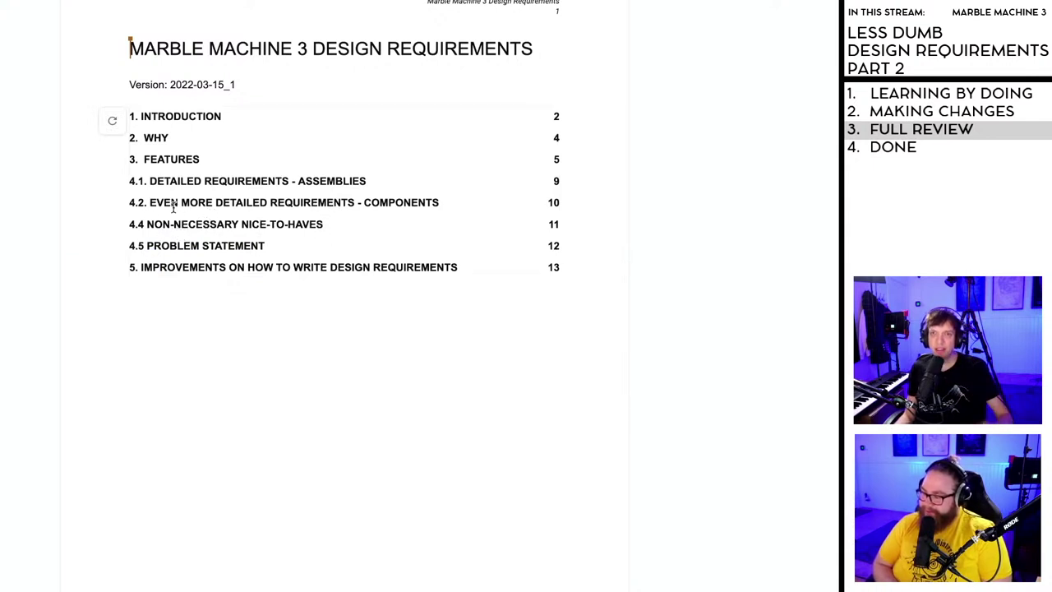
- Add a period to the 4.1 entry number in the contents list
left_click(145, 181)
type(".")
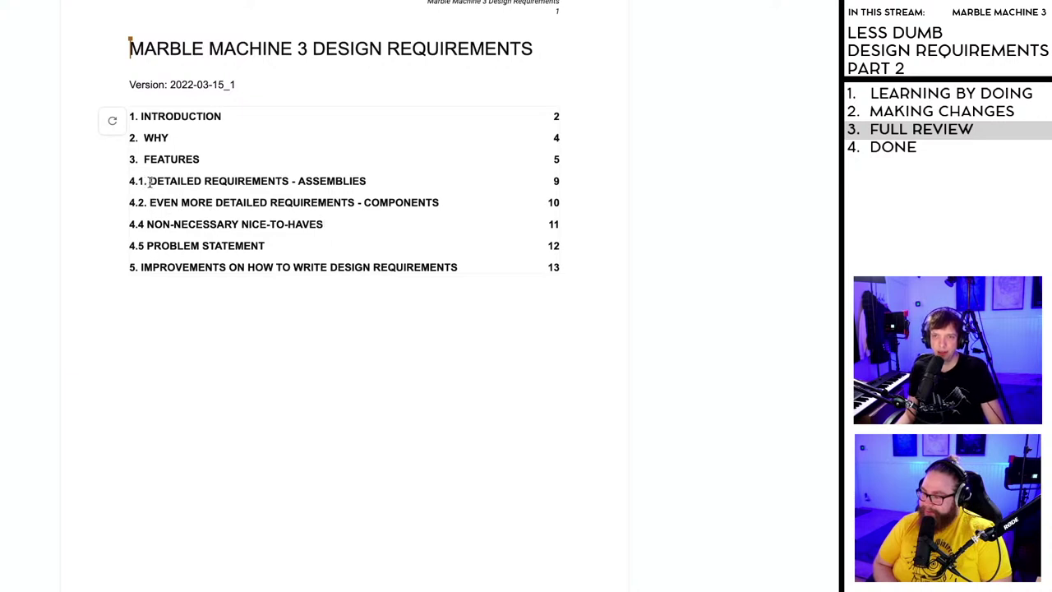
left_click(211, 153)
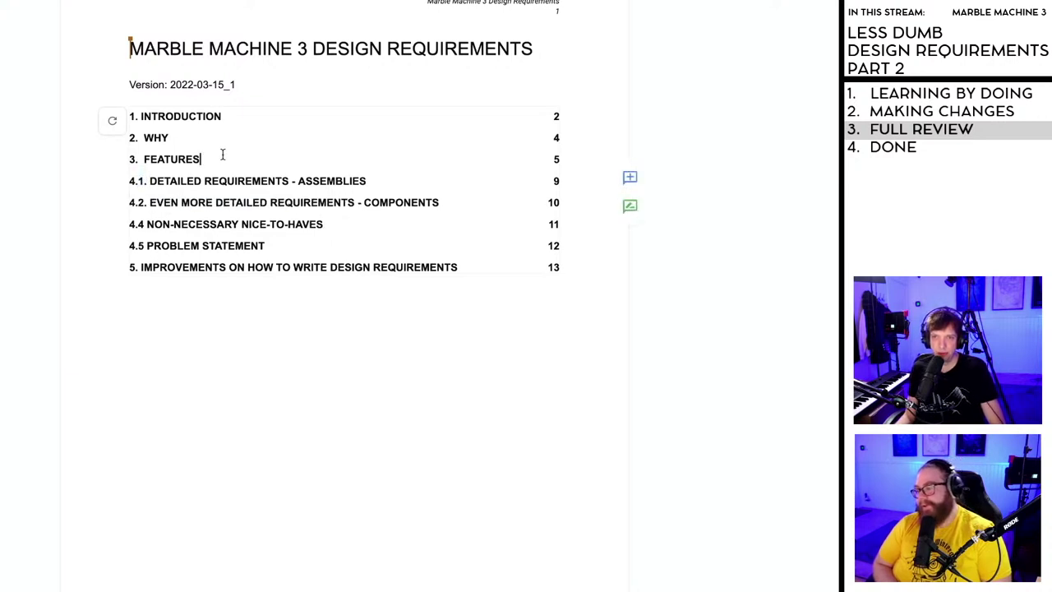
left_click_drag(265, 245, 129, 244)
left_click(313, 217)
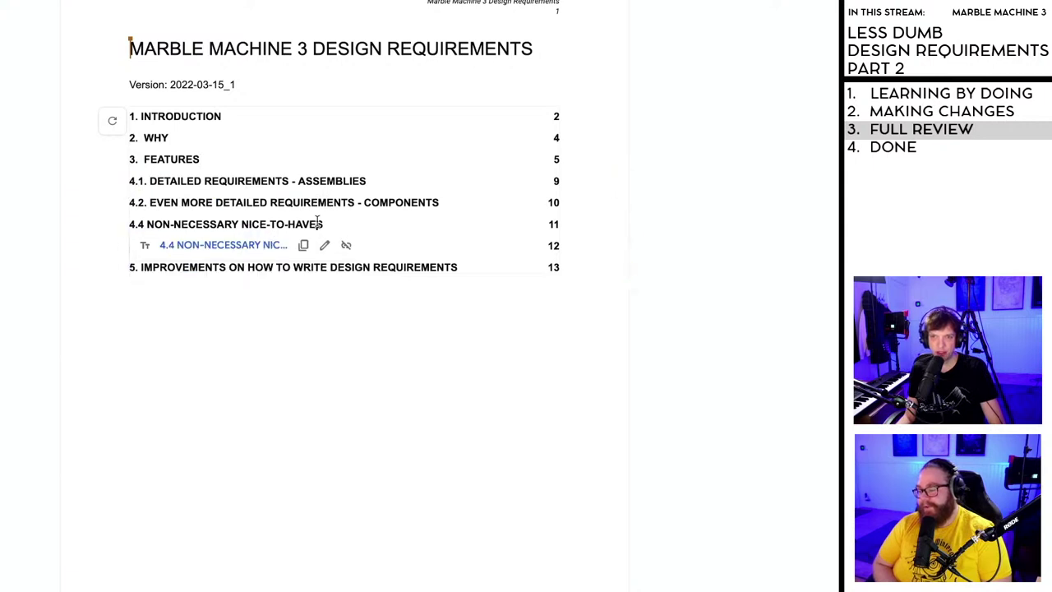
left_click(274, 311)
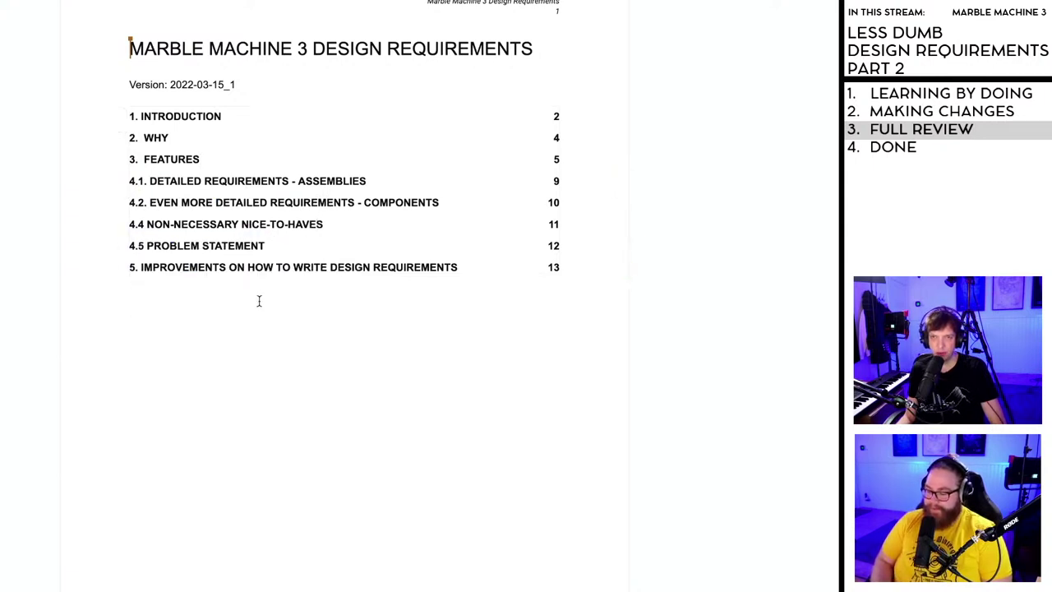
- Change the 4.1 heading number to '4.'
scroll(247, 297, "down", 10)
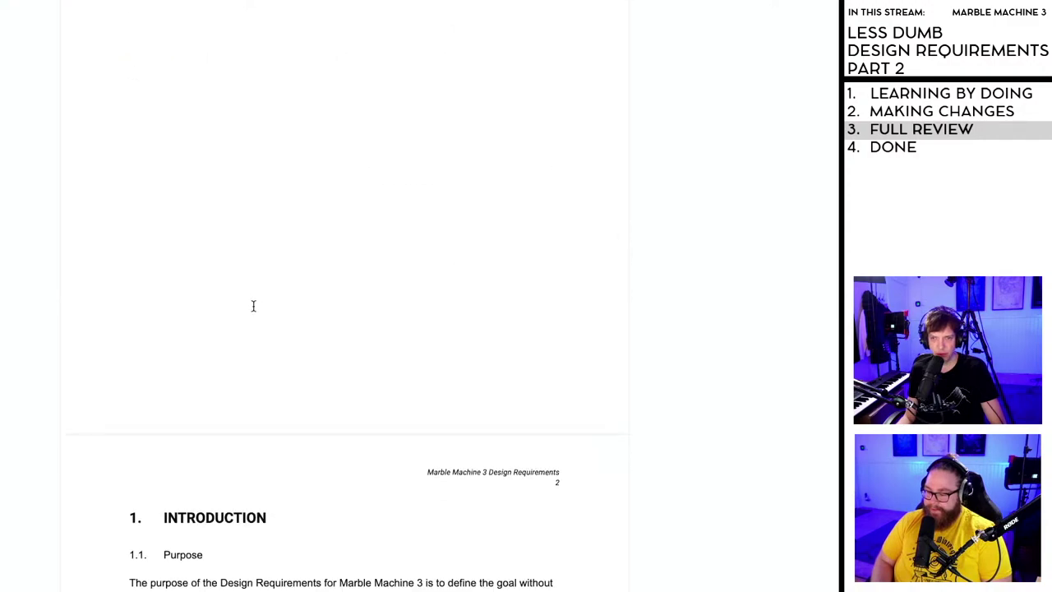
scroll(258, 310, "down", 15)
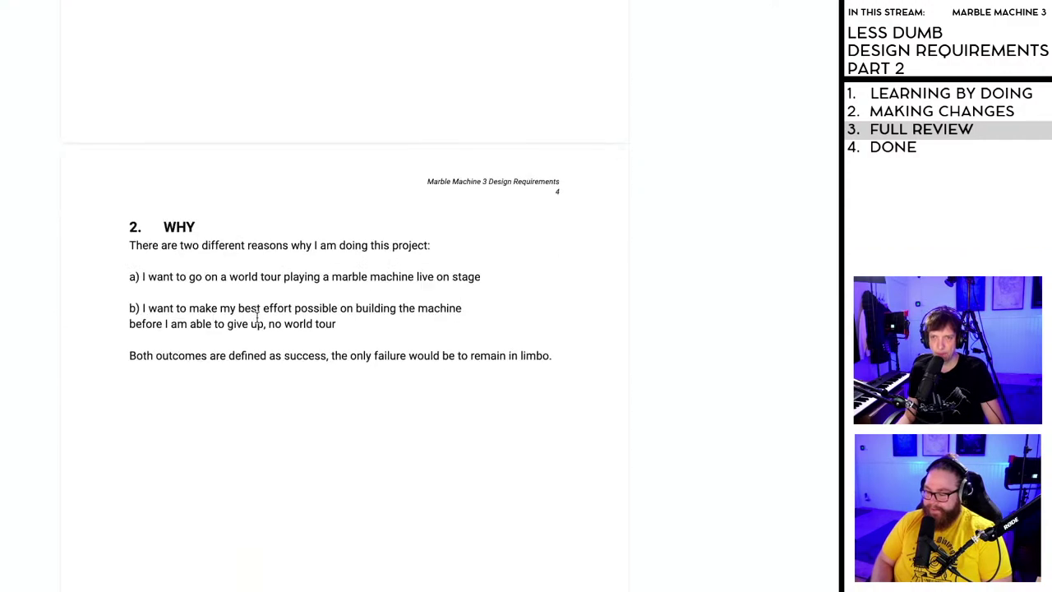
scroll(256, 319, "down", 20)
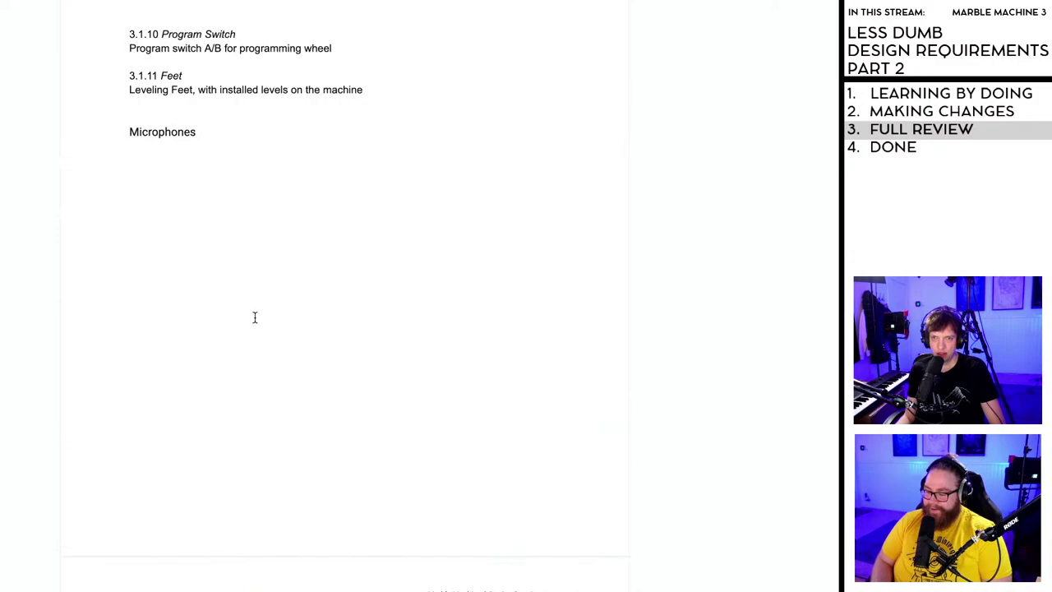
scroll(253, 318, "down", 15)
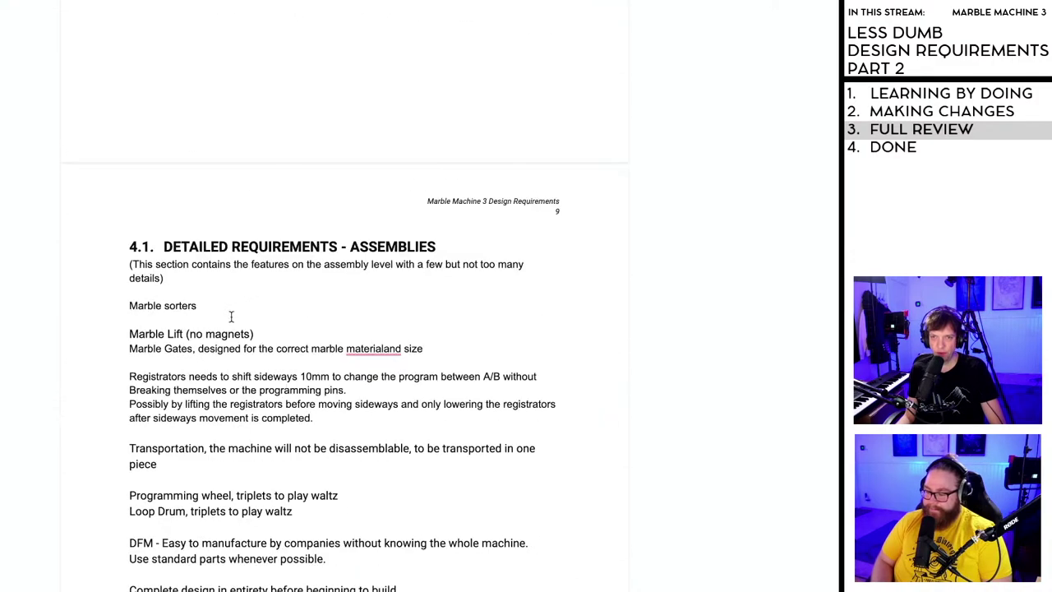
left_click(150, 249)
key("BackSpace")
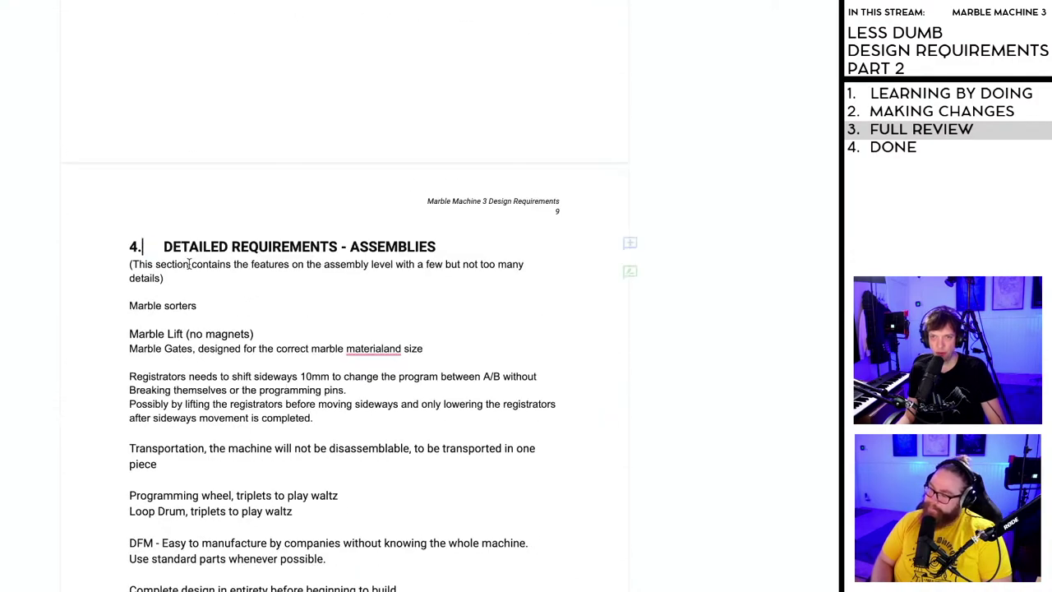
- Renumber the 4.2 heading to 5 and the 4.4 heading to '6.'
scroll(223, 304, "down", 9)
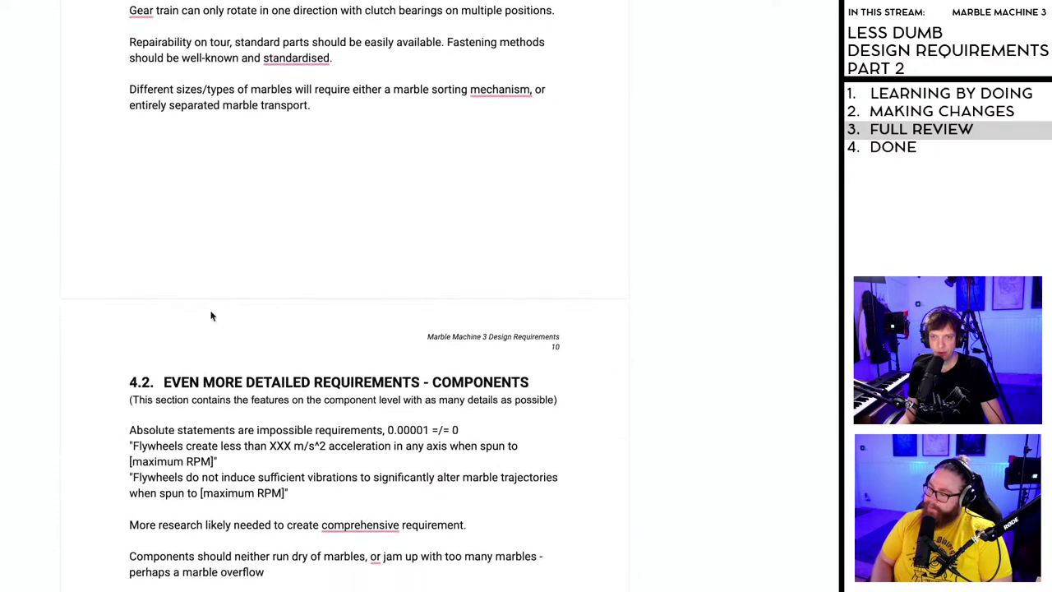
left_click(150, 382)
double_click(144, 383)
type("5")
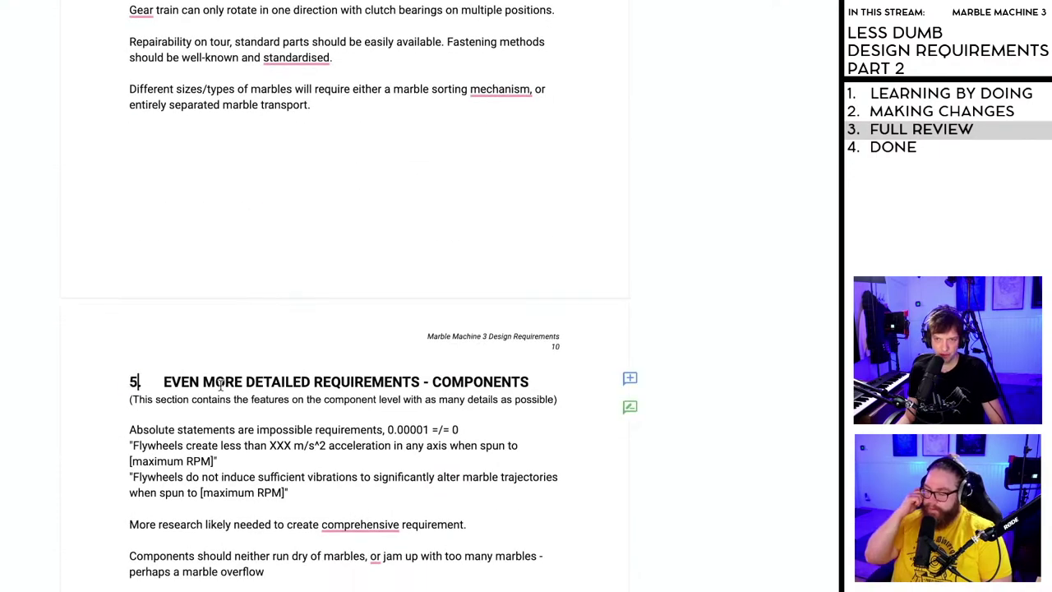
scroll(276, 388, "down", 2)
scroll(276, 387, "down", 10)
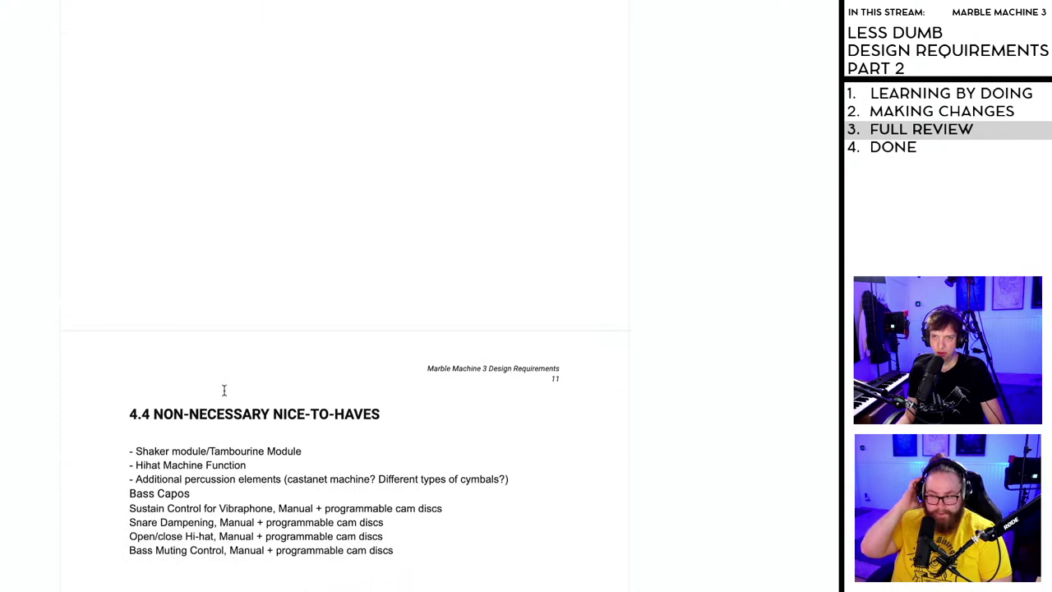
left_click(151, 414)
double_click(136, 414)
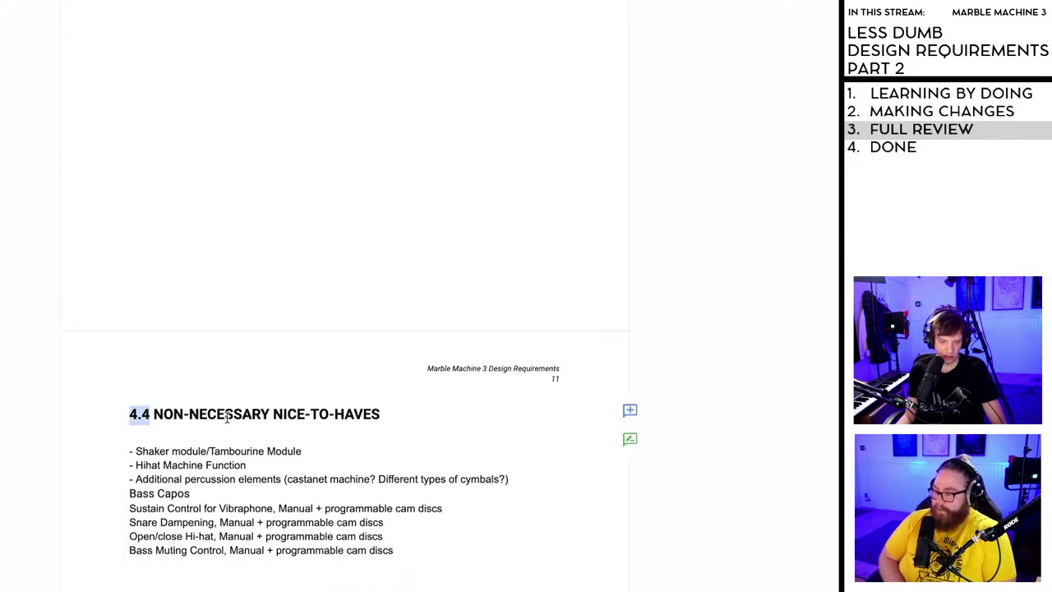
type("6")
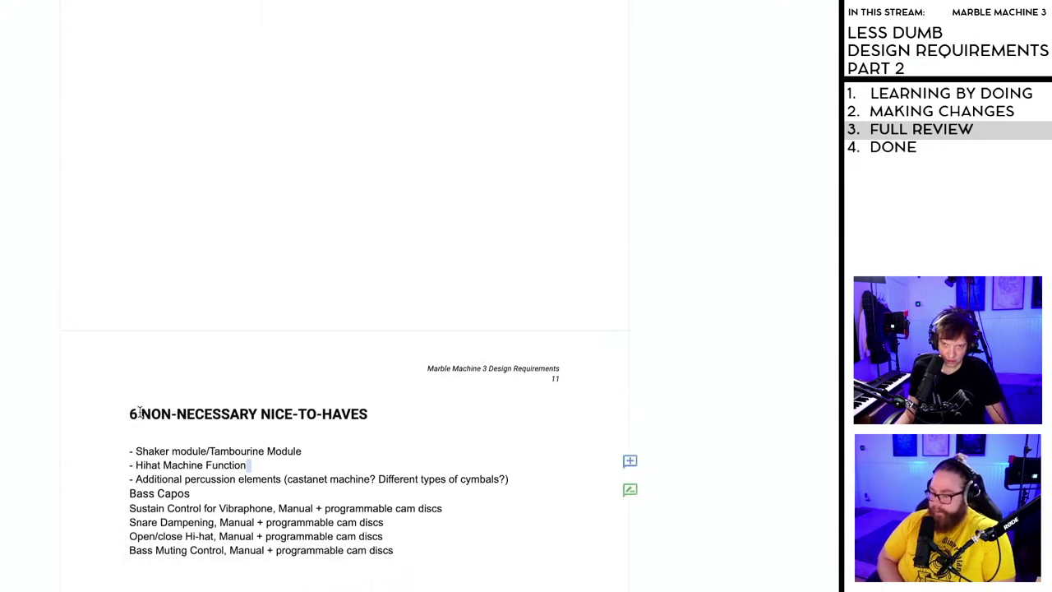
type(".")
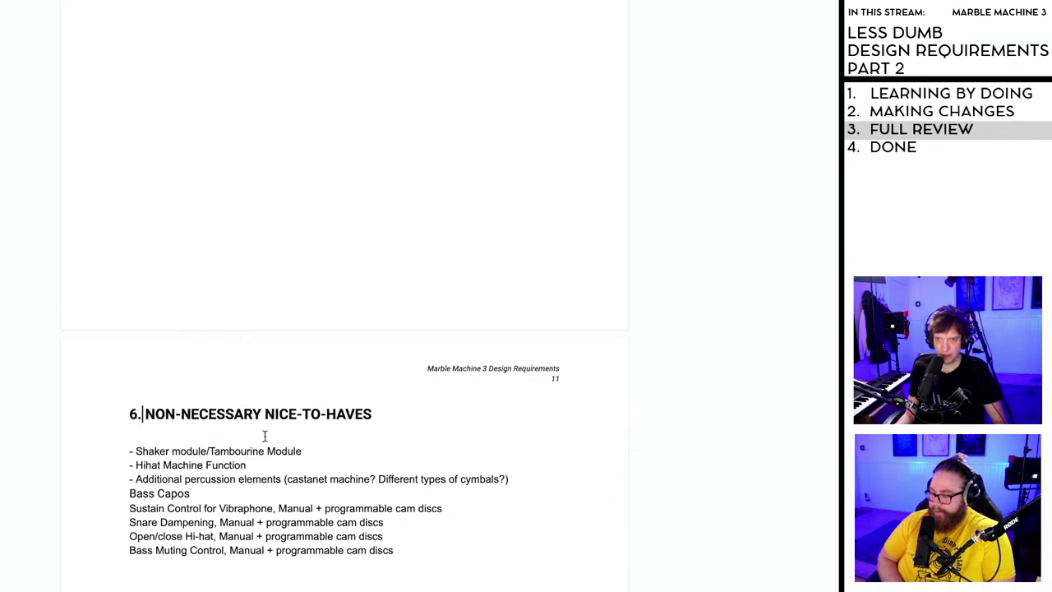
- Delete the entire 4.5 PROBLEM STATEMENT section
scroll(270, 435, "down", 5)
scroll(269, 434, "down", 10)
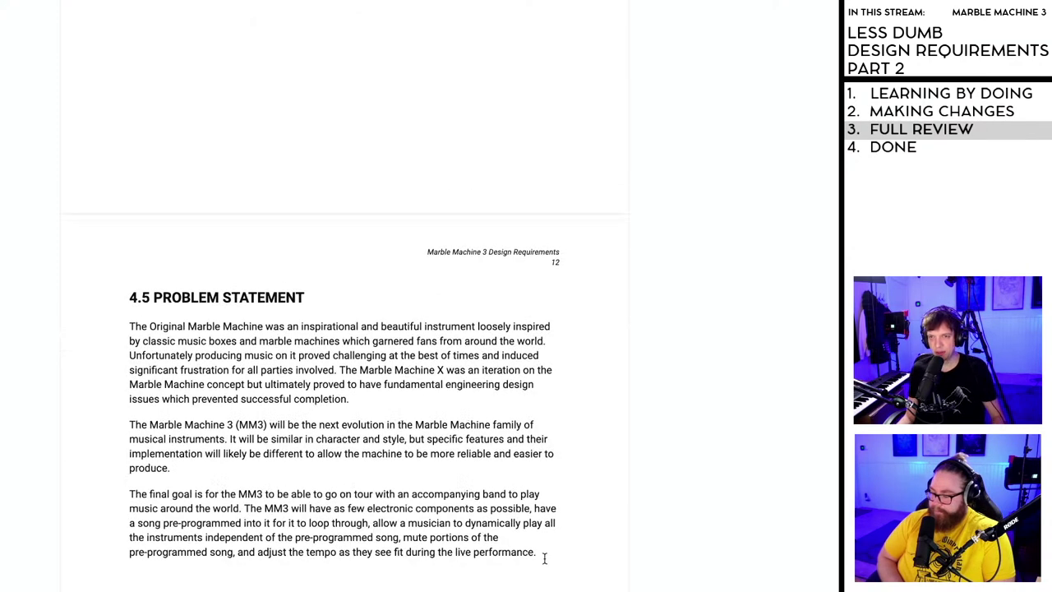
left_click_drag(544, 558, 115, 300)
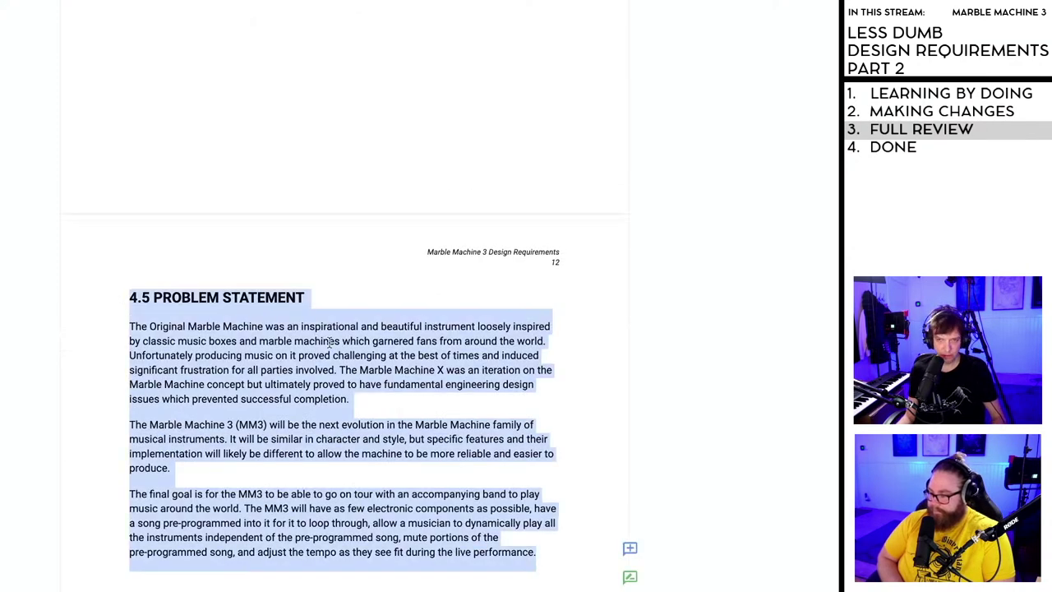
key("BackSpace")
- Renumber the IMPROVEMENTS heading to '7.' and remove the blank line above it
scroll(321, 394, "down", 5)
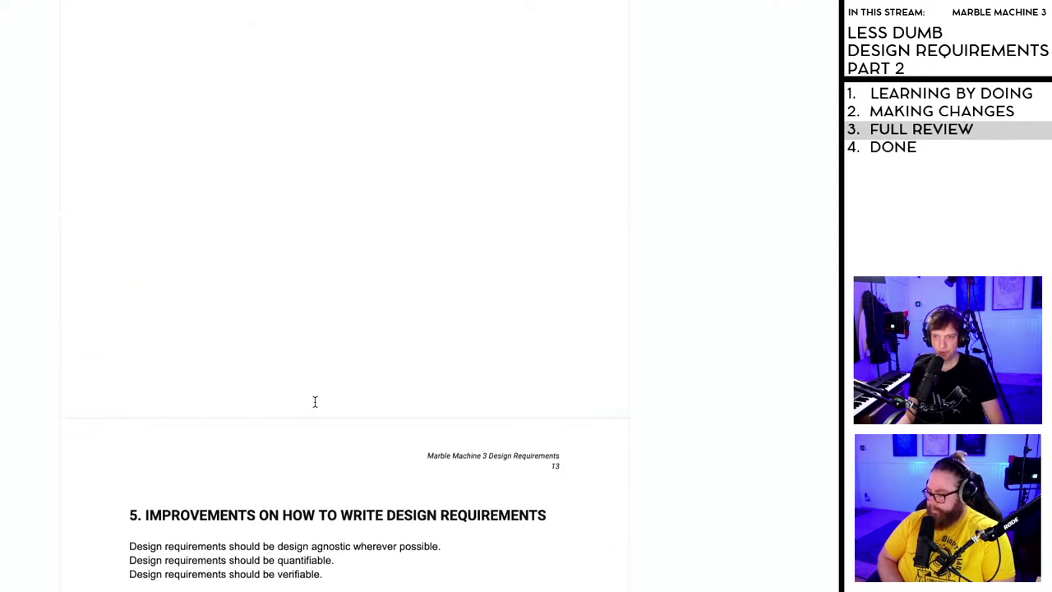
left_click(127, 515)
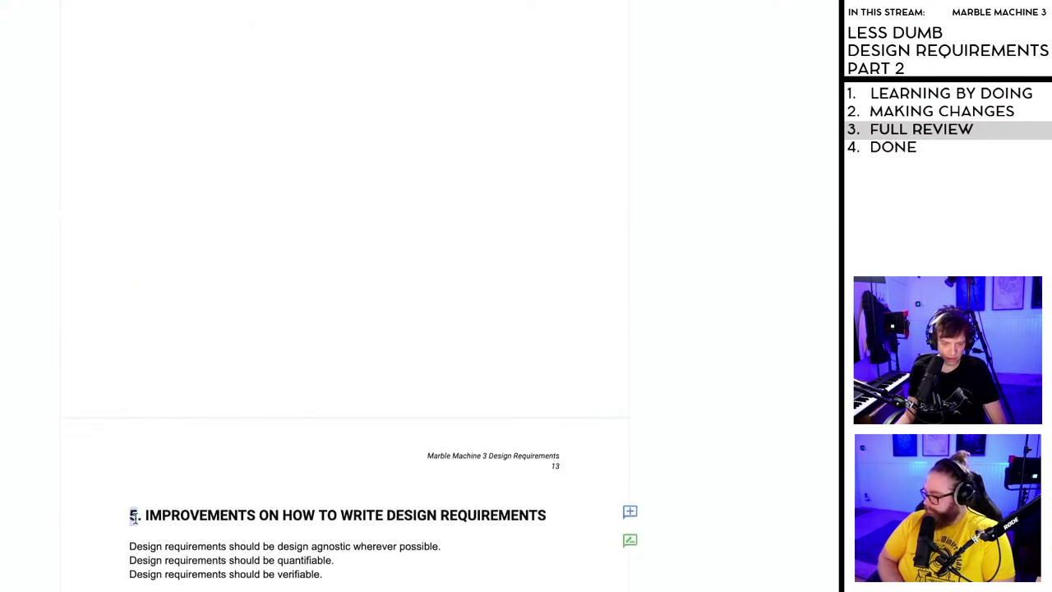
key("BackSpace")
key("BackSpace")
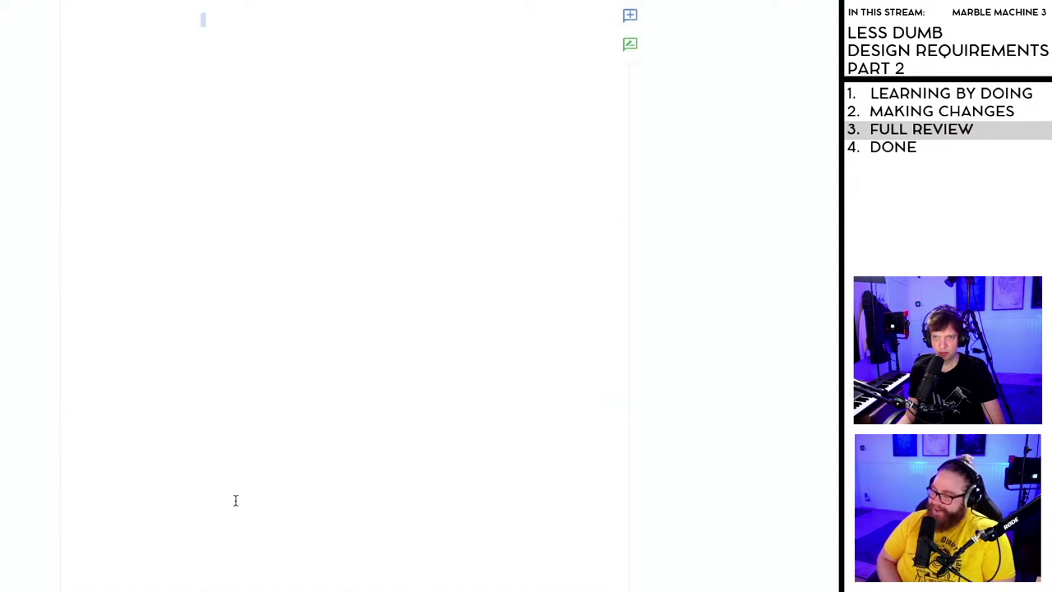
key("BackSpace")
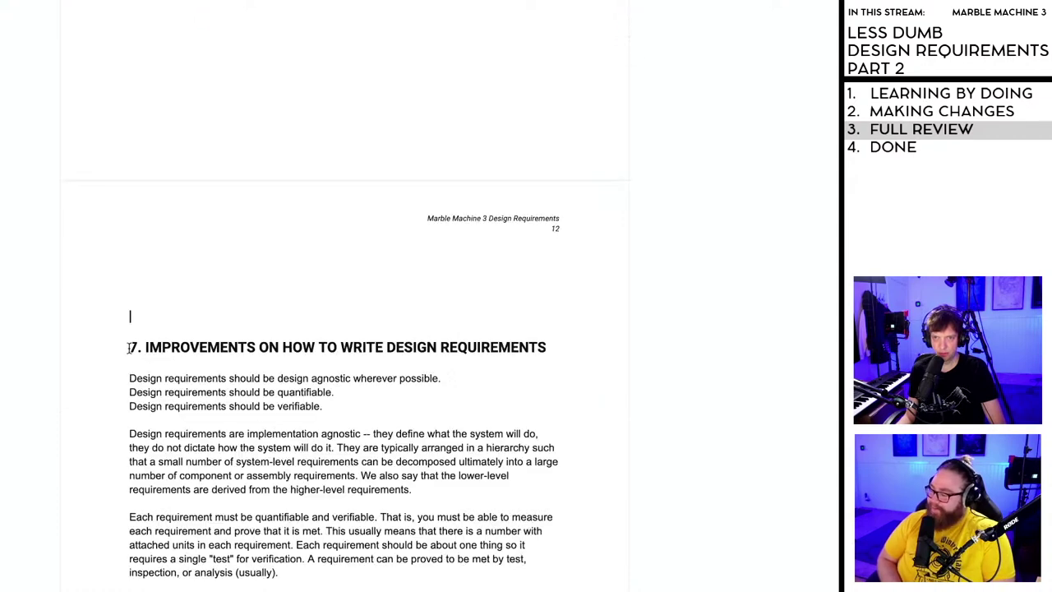
key("Delete")
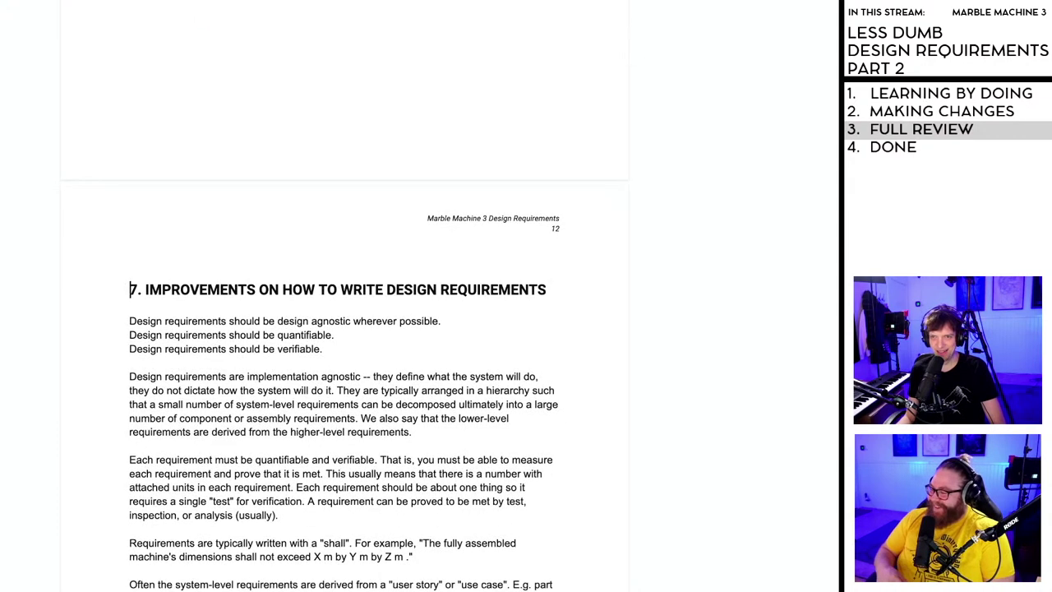
- Close the gap above IMPROVEMENTS, then paste the Problem Statement section above 3. FEATURES
key("BackSpace")
scroll(371, 334, "up", 20)
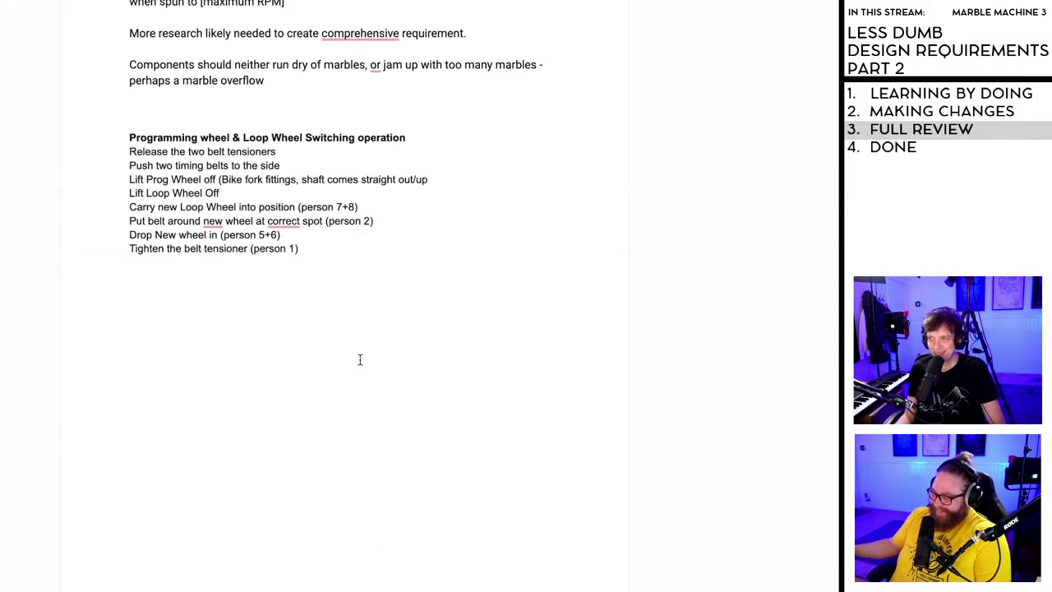
scroll(352, 362, "up", 20)
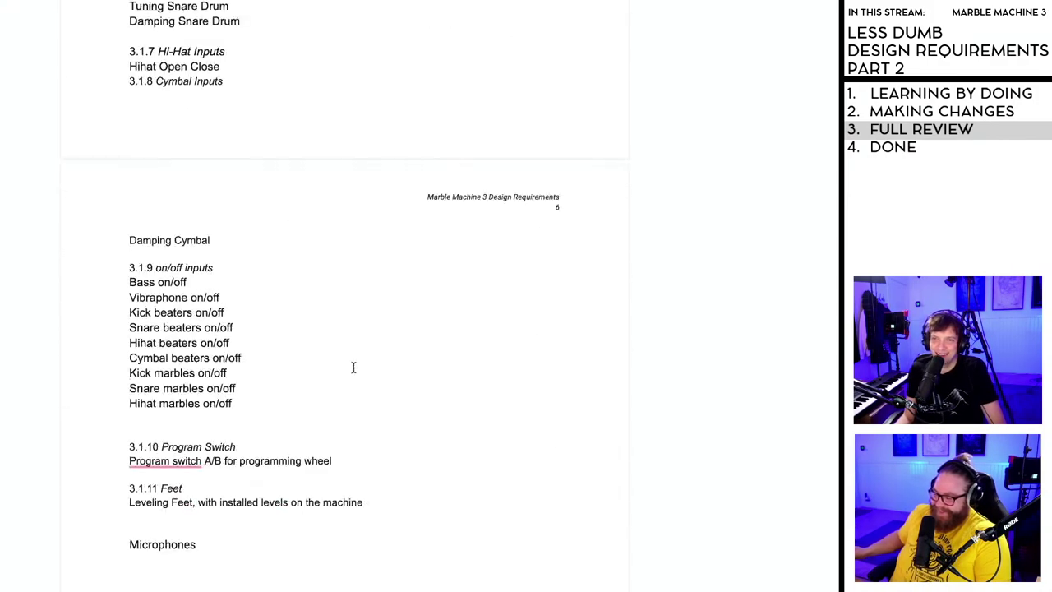
scroll(352, 369, "up", 12)
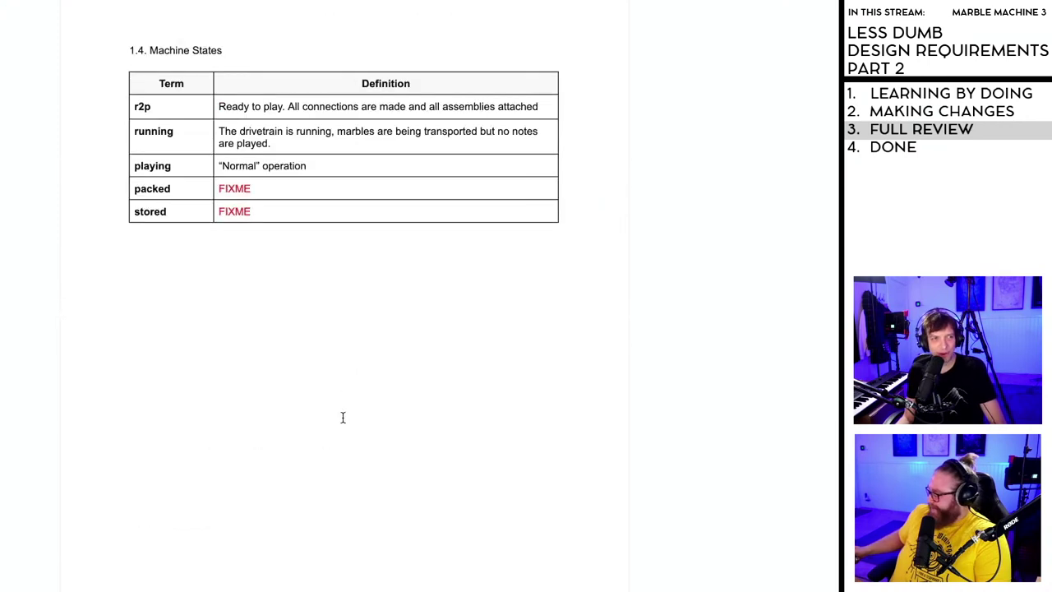
scroll(345, 415, "up", 12)
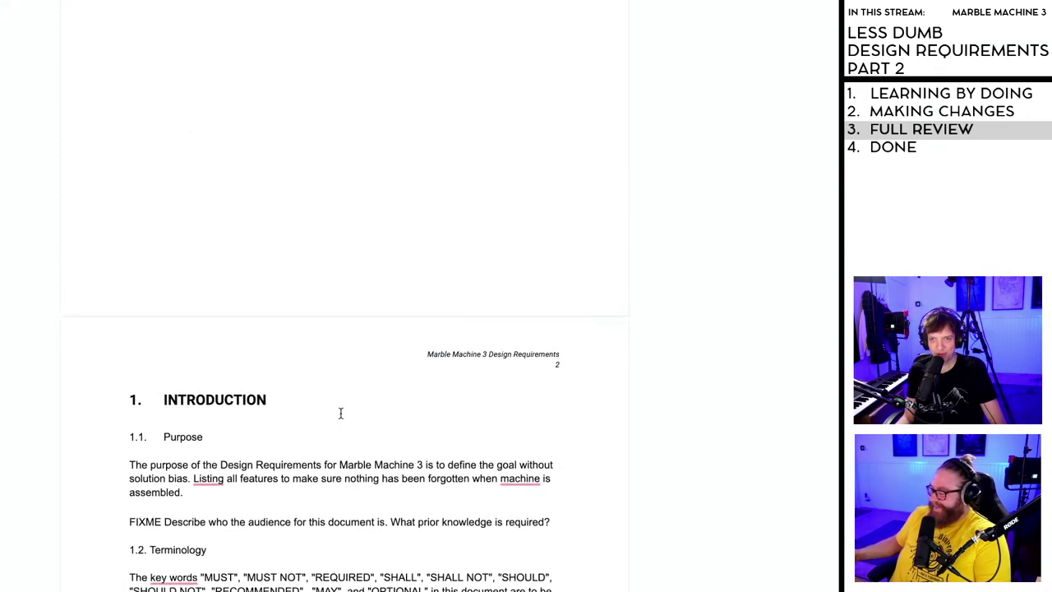
scroll(340, 404, "up", 6)
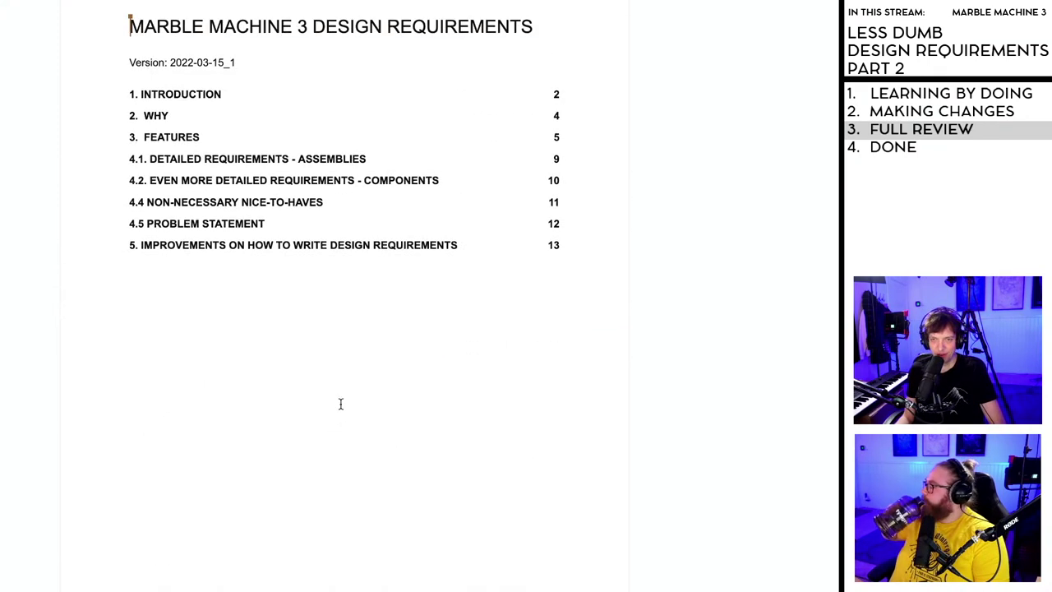
scroll(341, 403, "down", 4)
scroll(319, 409, "up", 3)
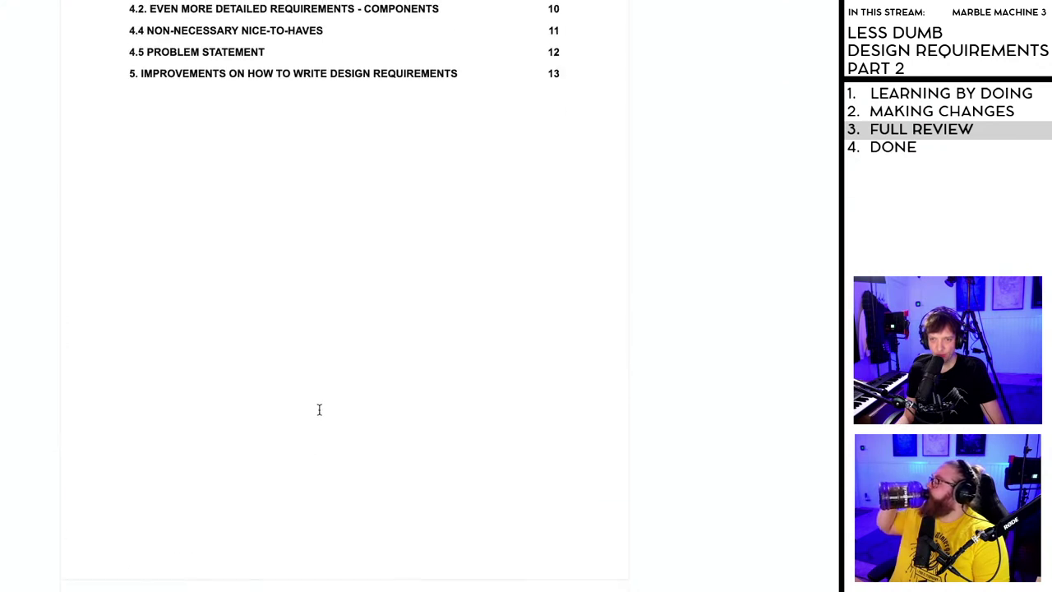
scroll(329, 405, "up", 3)
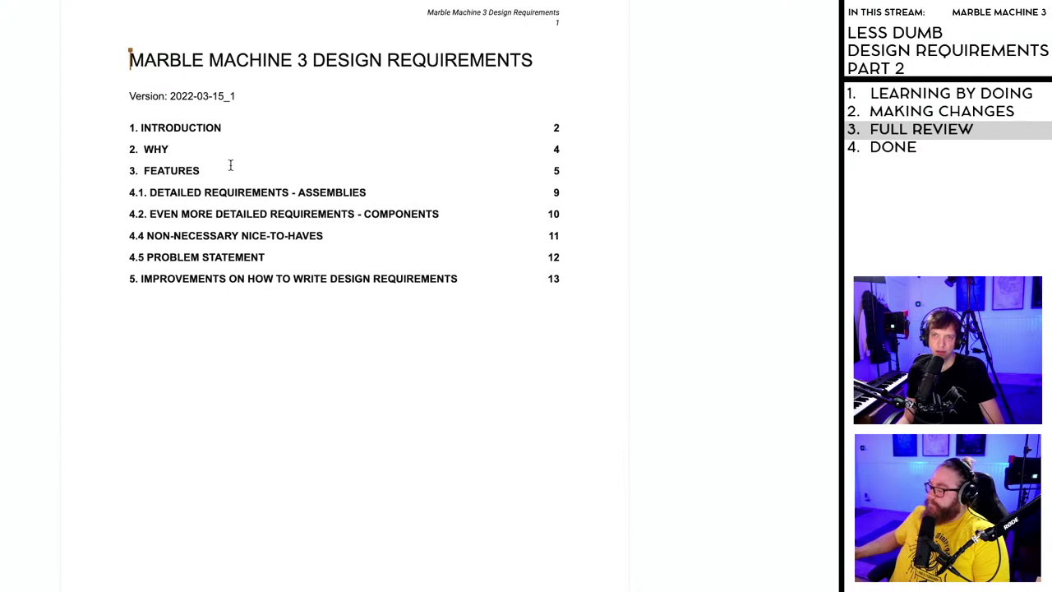
scroll(341, 216, "down", 20)
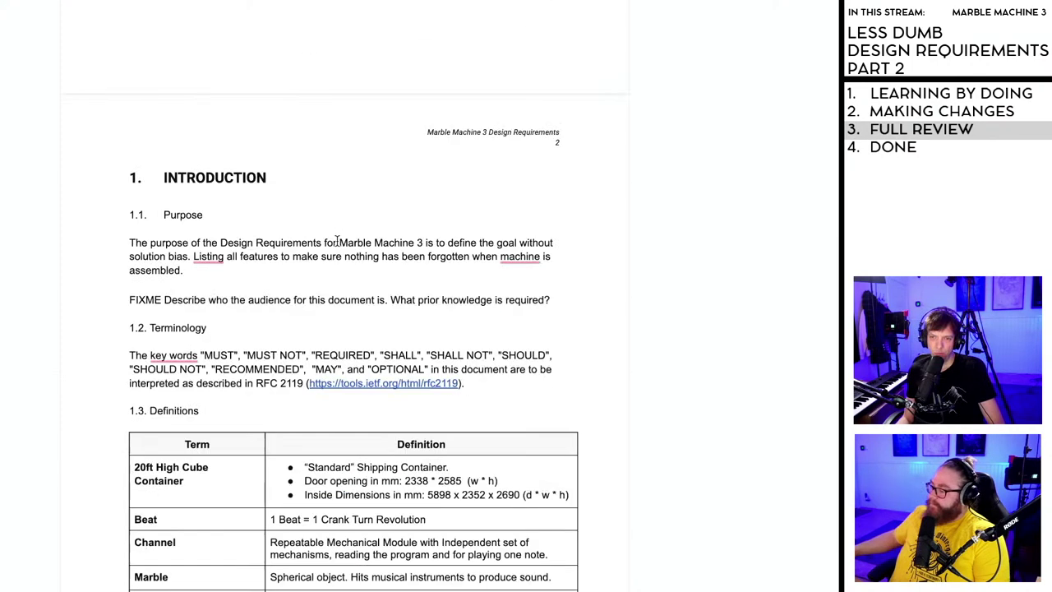
scroll(340, 255, "down", 15)
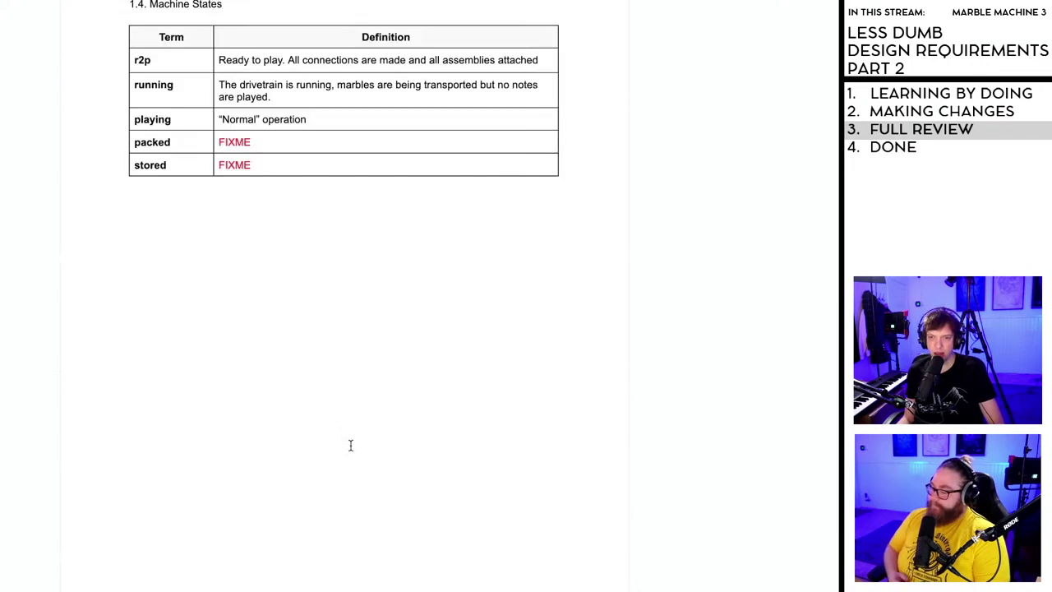
scroll(353, 485, "down", 3)
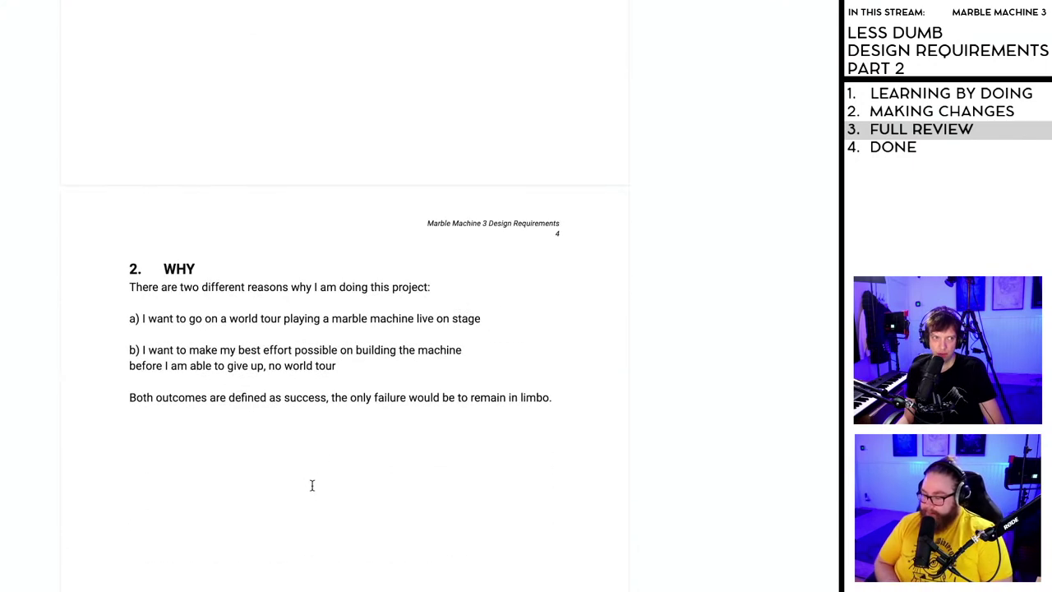
scroll(214, 296, "down", 1)
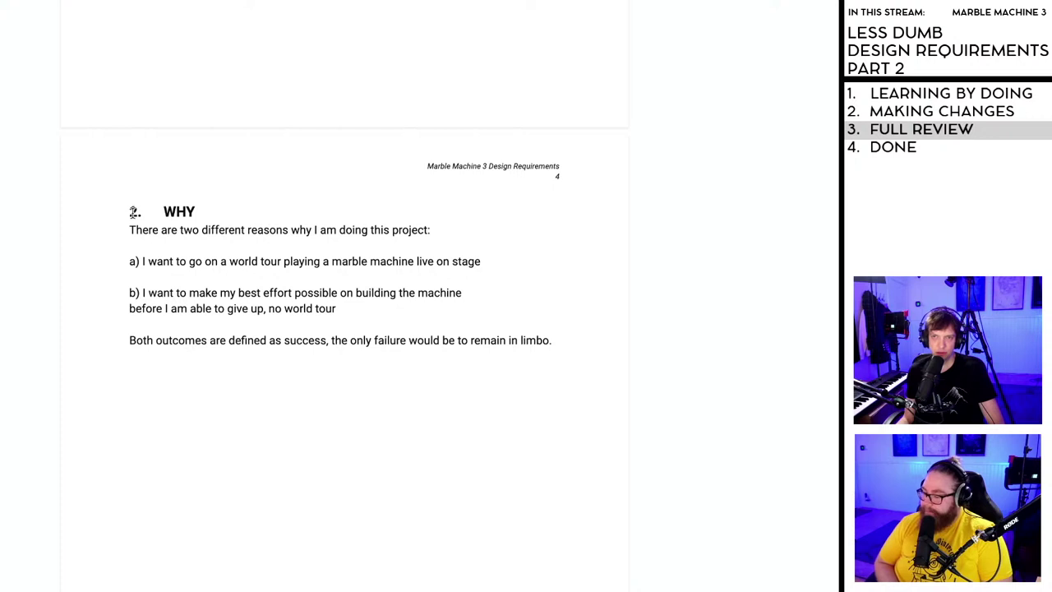
scroll(216, 328, "down", 10)
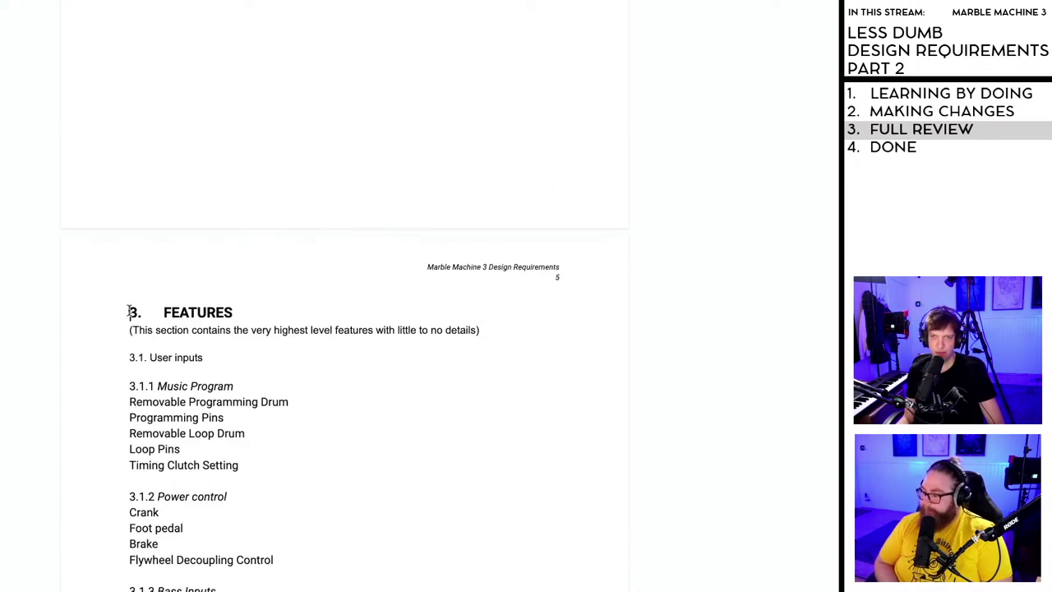
left_click(129, 312)
key("Return")
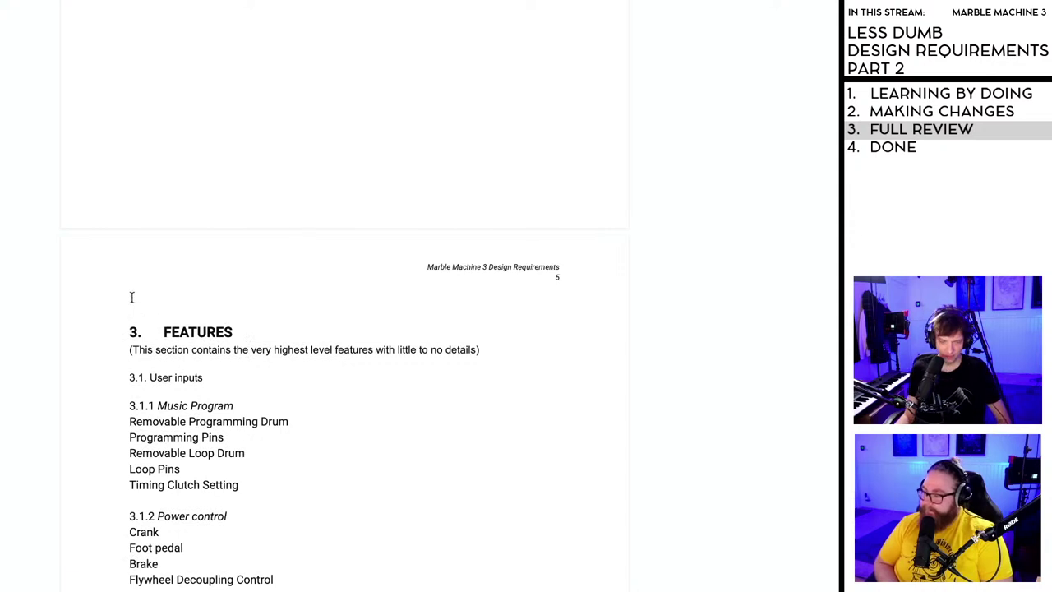
type("4.5 PROBLEM STATEMENT The Original Marble Machine was an inspirational and beautiful instrument loosely inspired by classic music boxes and marble machines which garnered fans from around the world. Unfortunately producing music on it proved challenging at the best of times and induced significant frustration for all parties involved. The Marble Machine X was an iteration on the Marble Machine concept but ultimately proved to have fundamental engineering design issues which prevented successful completion. The Marble Machine 3 (MM3) will be the next evolution in the Marble Machine family of musical instruments. It will be similar in character and style, but specific features and their implementation will likely be different to allow the machine to be more reliable and easier to produce. The final goal is for the MM3 to be able to go on tour with an accompanying band to play music around the world. The MM3 will have as few electronic components as possible, have a song pre-programmed into it for it to loop through, allow a musician to dynamically play all the instruments independent of the pre-programmed song, mute portions of the pre-programmed song, and adjust the tempo as they see fit during the live performance.")
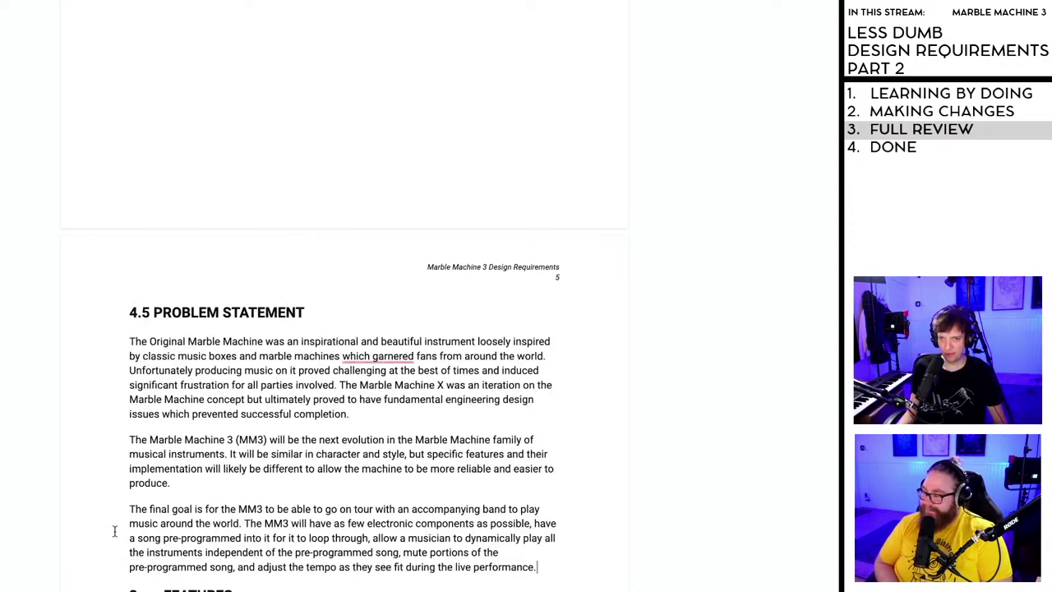
scroll(202, 569, "down", 3)
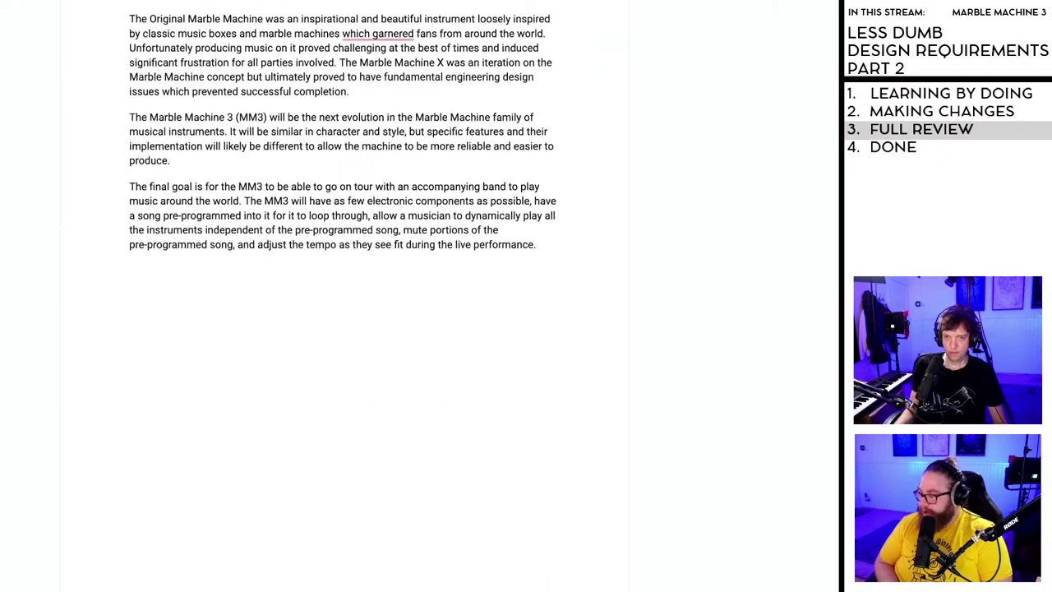
scroll(202, 569, "up", 2)
scroll(202, 570, "up", 1)
scroll(202, 569, "down", 5)
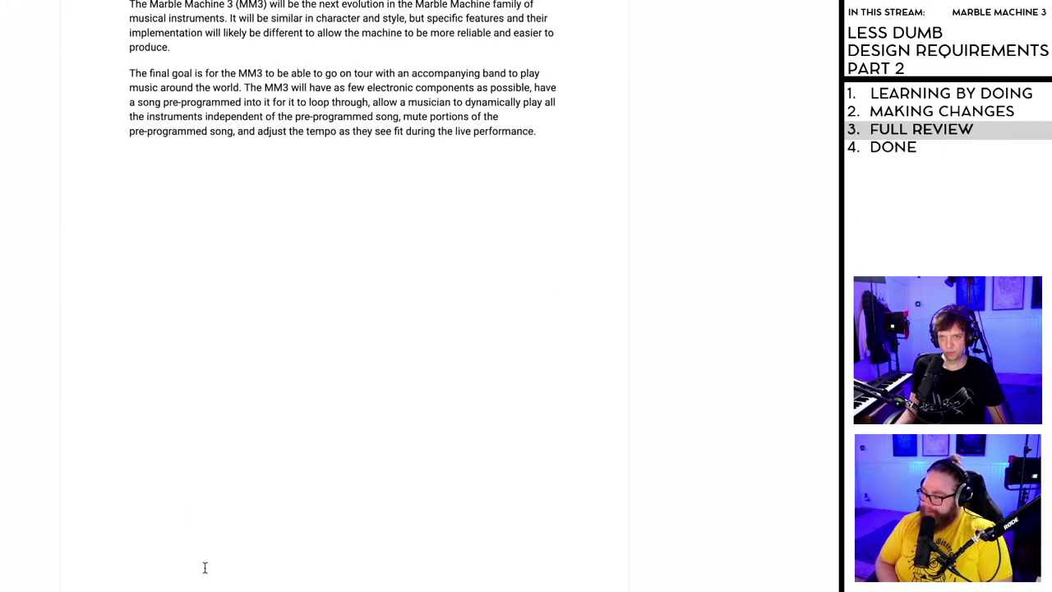
scroll(203, 567, "down", 8)
- Renumber the Problem Statement heading from 4.5 to '3.' with single spacing
scroll(188, 537, "up", 15)
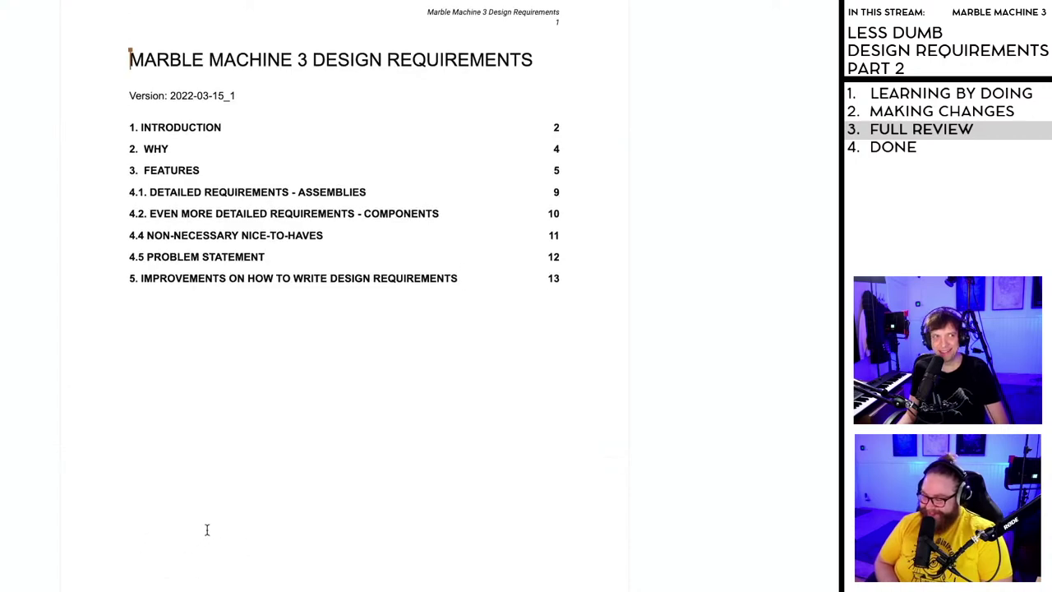
scroll(201, 533, "down", 15)
scroll(212, 525, "down", 15)
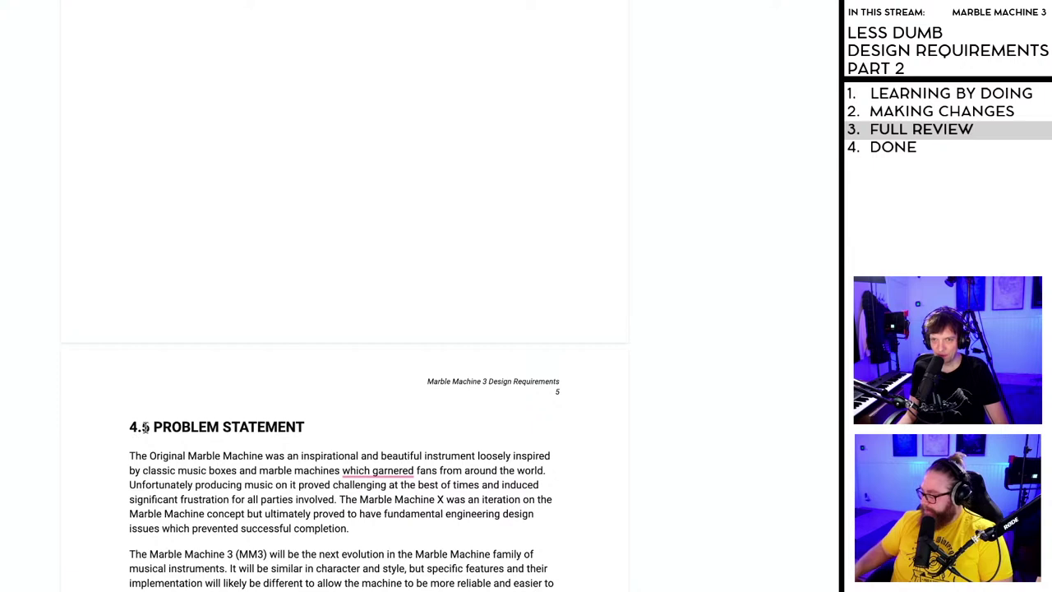
left_click_drag(144, 426, 130, 427)
type("3")
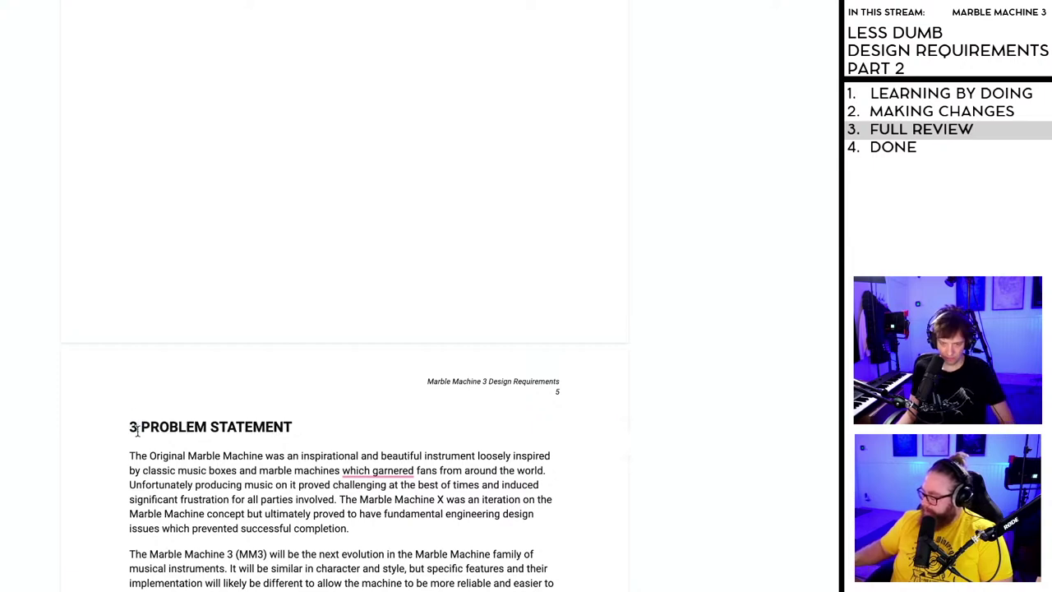
type(".")
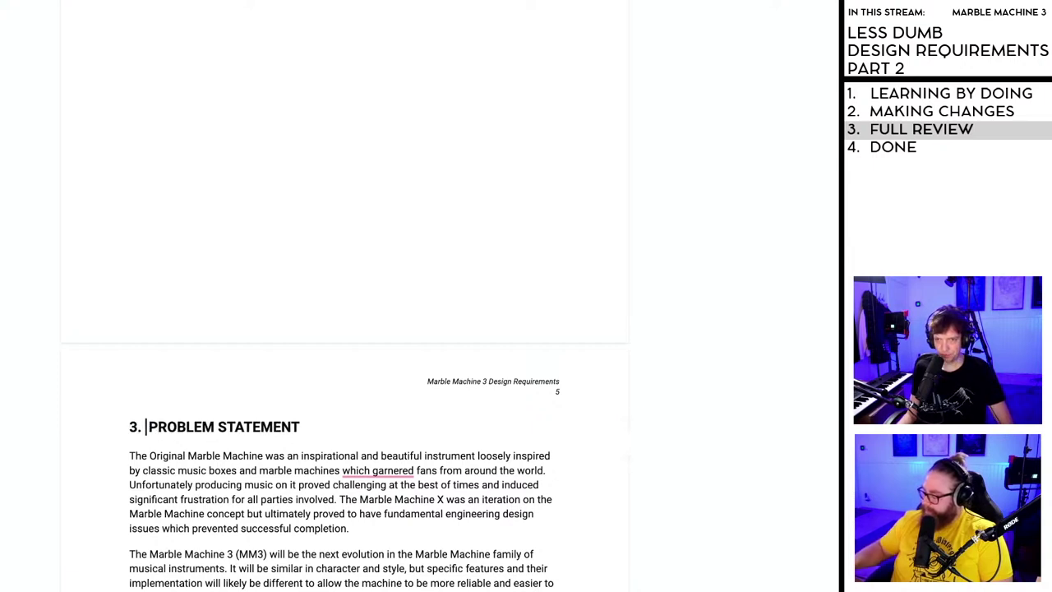
key("BackSpace")
- Add a period after the Improvements heading number and return to the title page
scroll(155, 444, "down", 1)
scroll(156, 444, "down", 6)
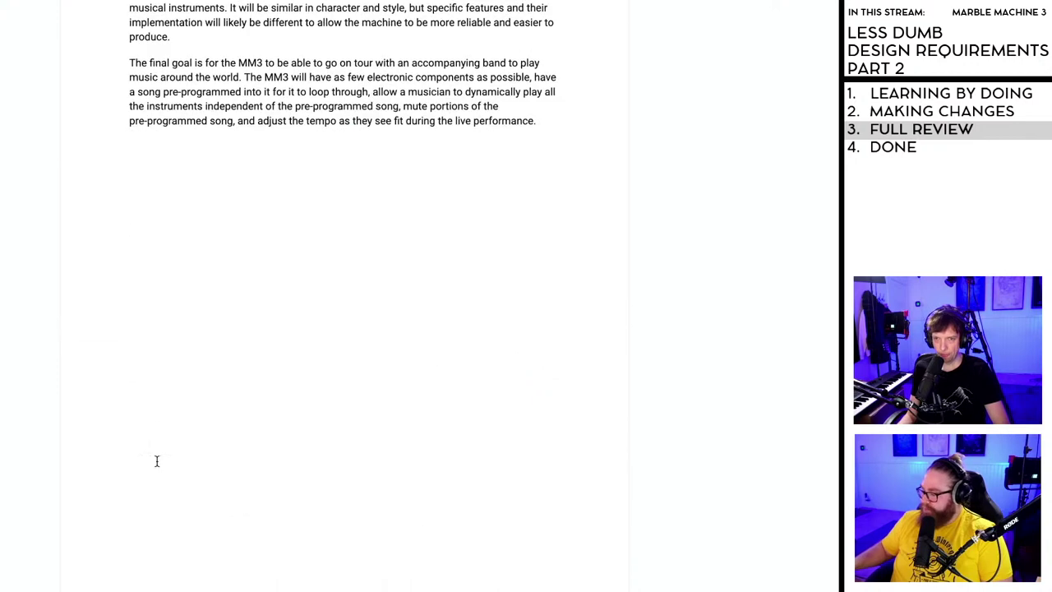
scroll(156, 444, "down", 20)
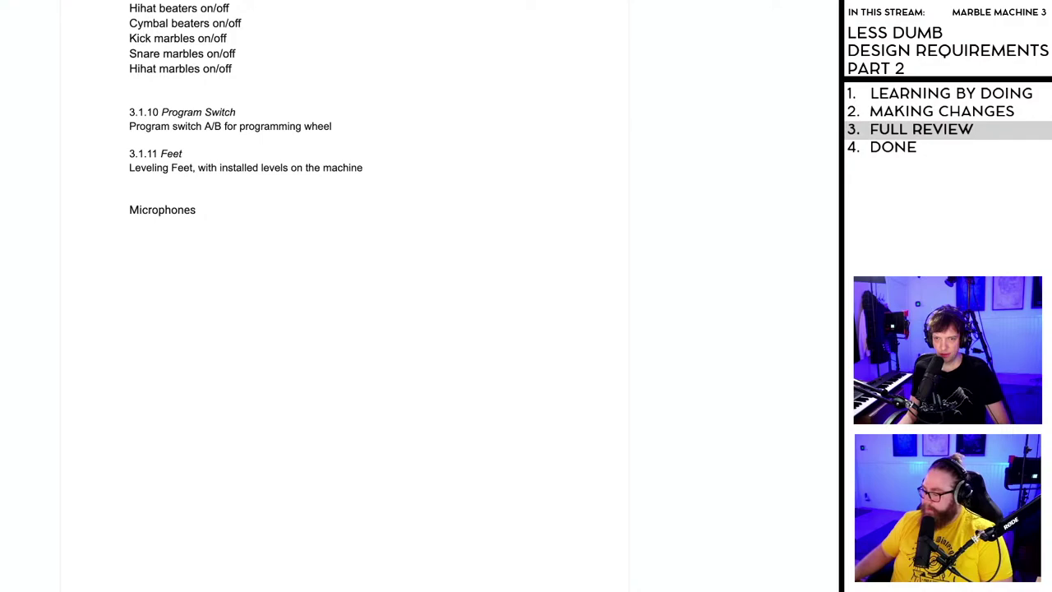
scroll(156, 444, "down", 20)
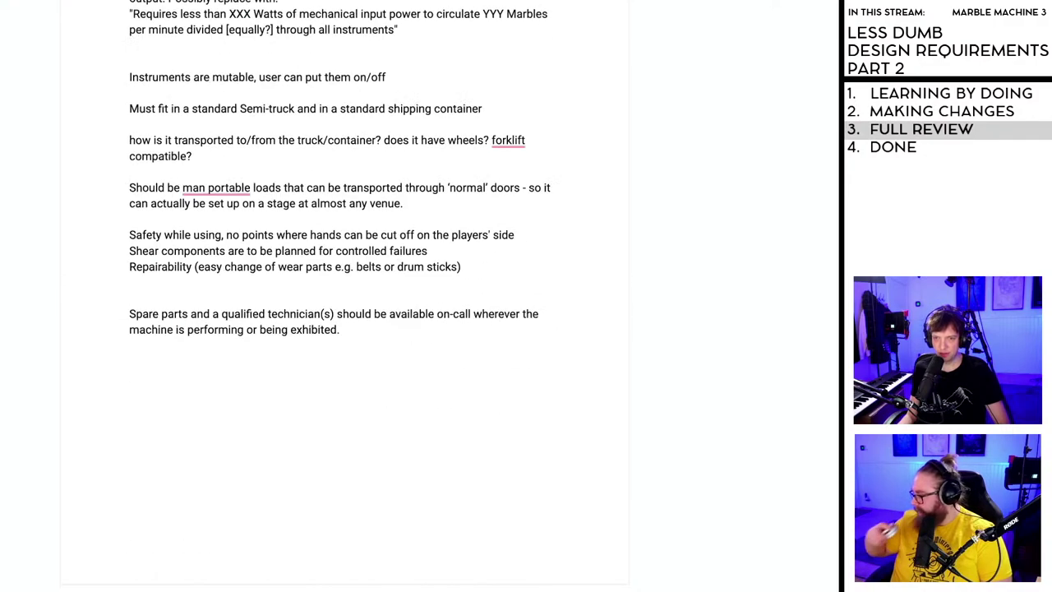
scroll(136, 563, "down", 12)
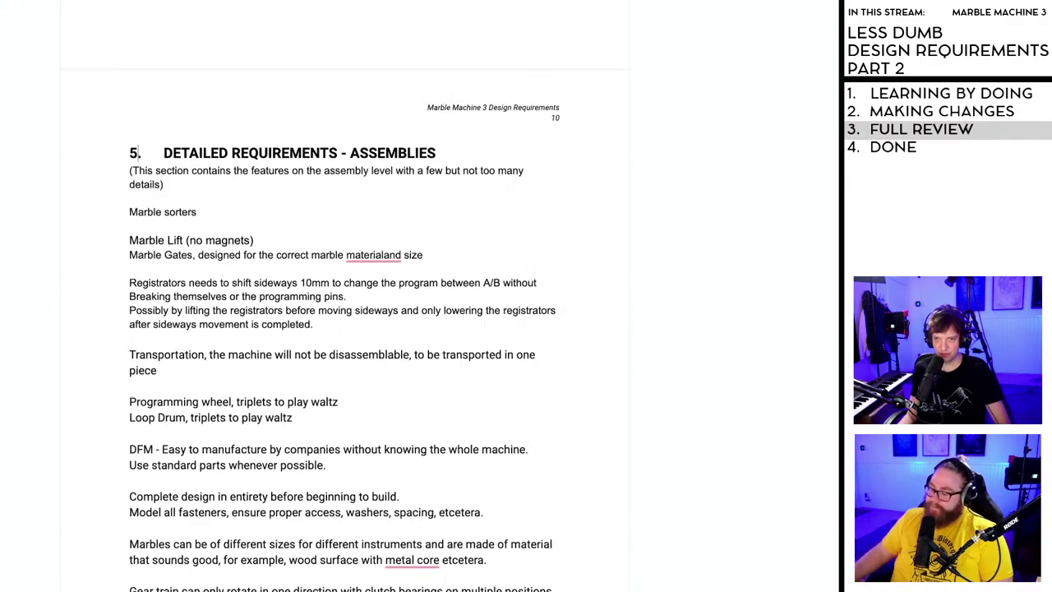
scroll(133, 550, "down", 14)
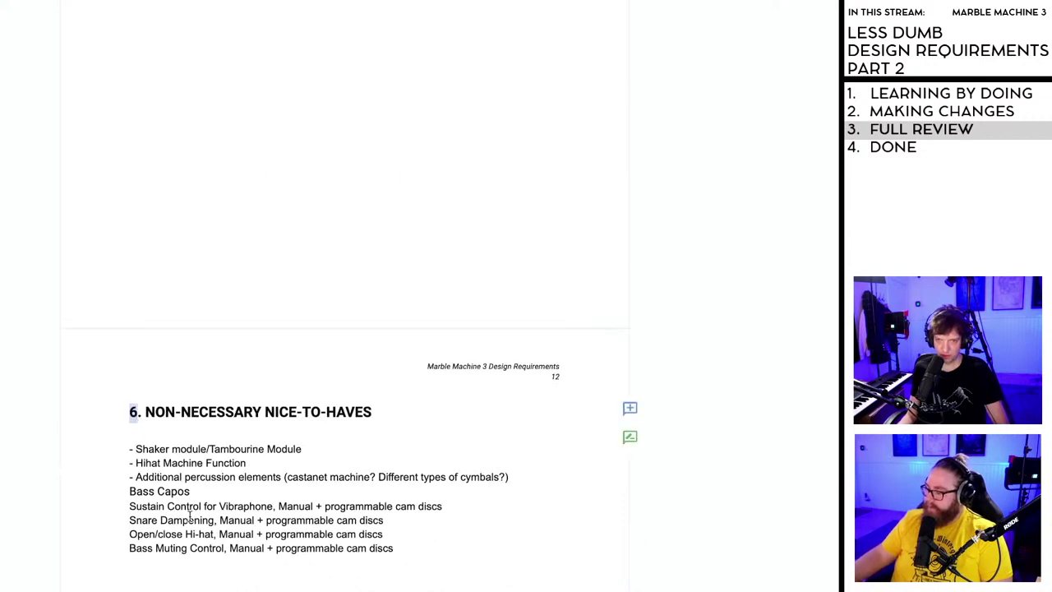
scroll(192, 514, "down", 14)
left_click(140, 412)
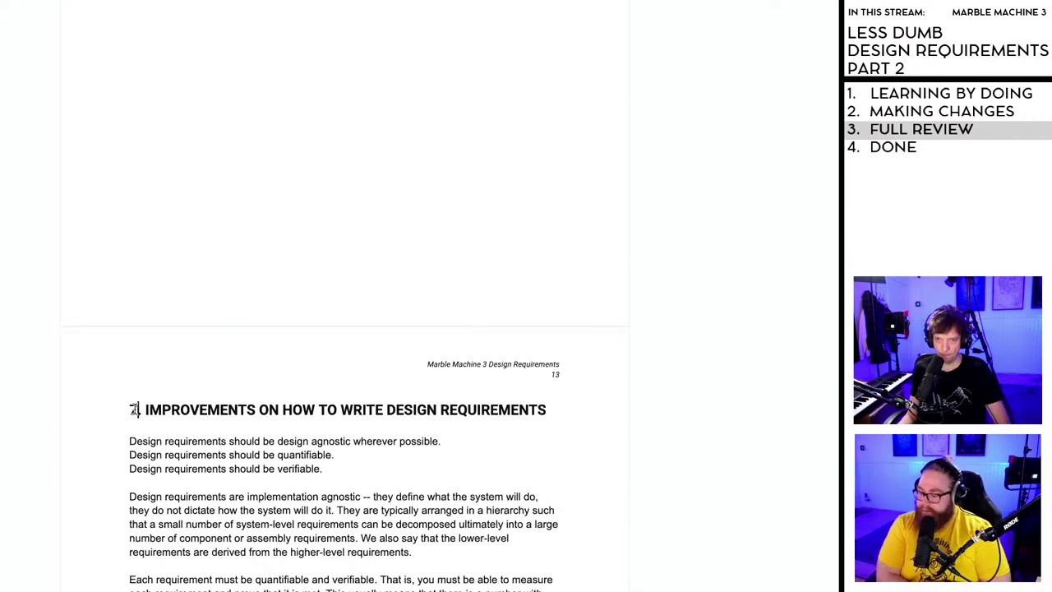
type(".")
scroll(248, 573, "down", 6)
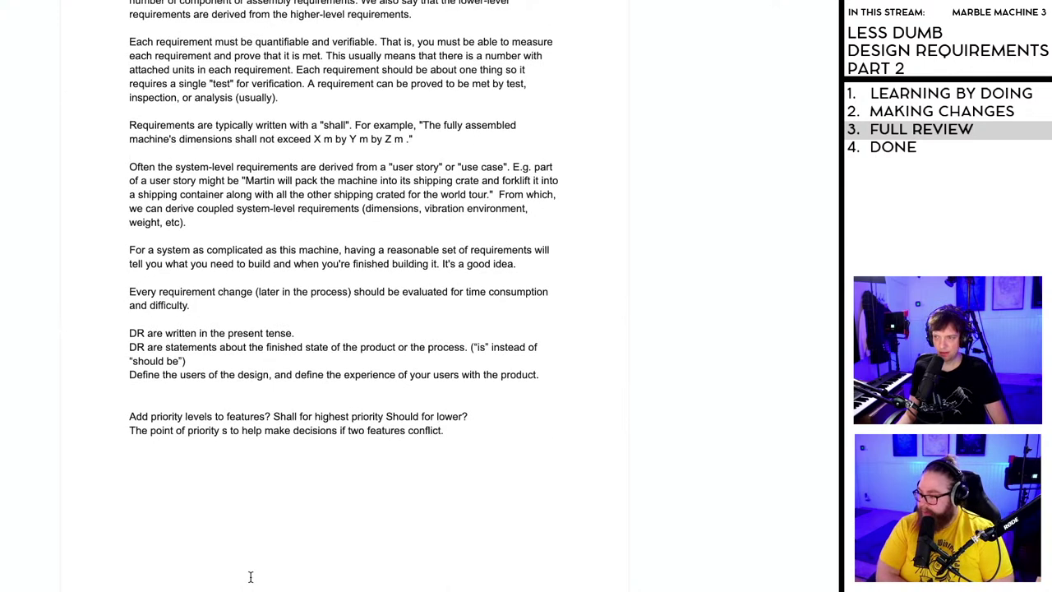
scroll(250, 571, "up", 7)
key("ctrl+Home")
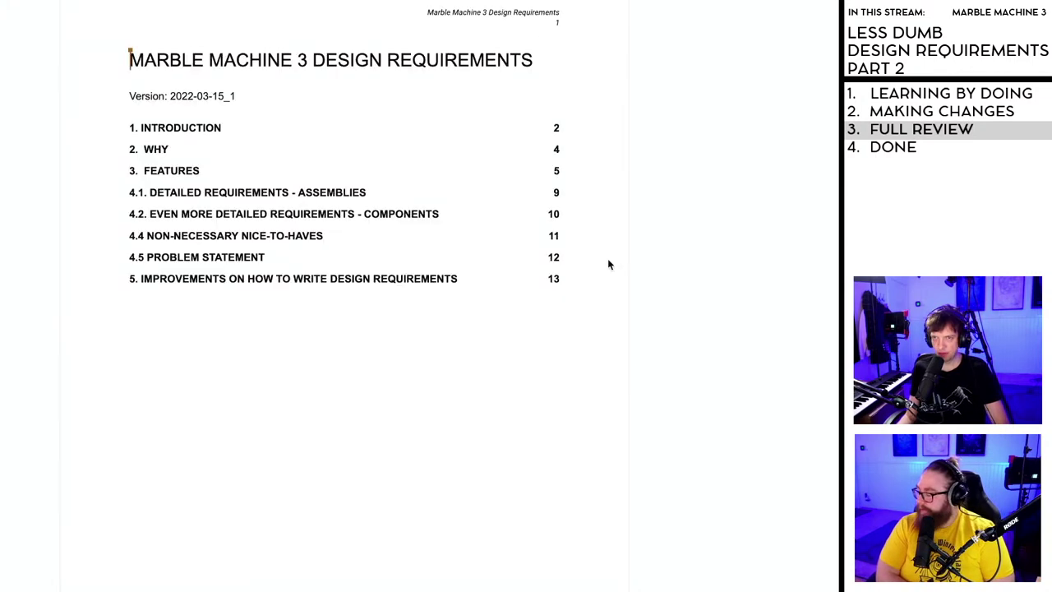
left_click(181, 129)
left_click(113, 133)
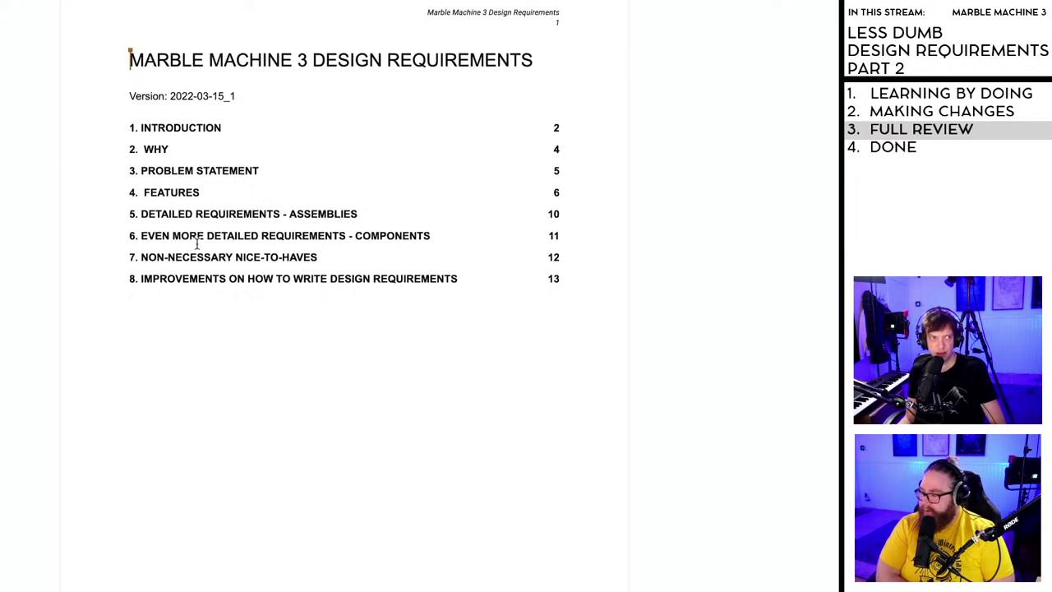
scroll(210, 244, "down", 1)
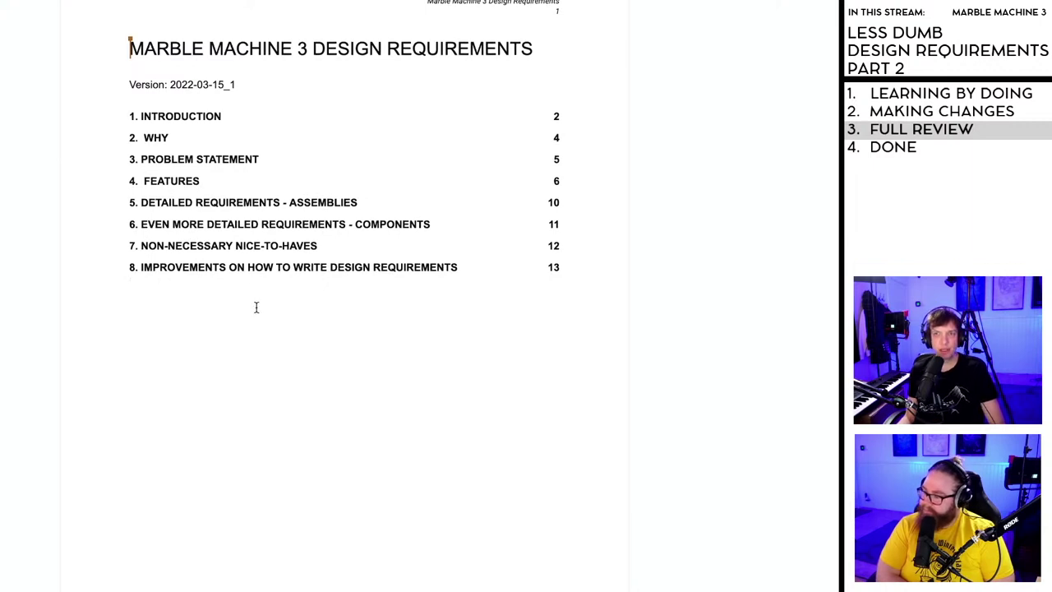
scroll(255, 308, "up", 1)
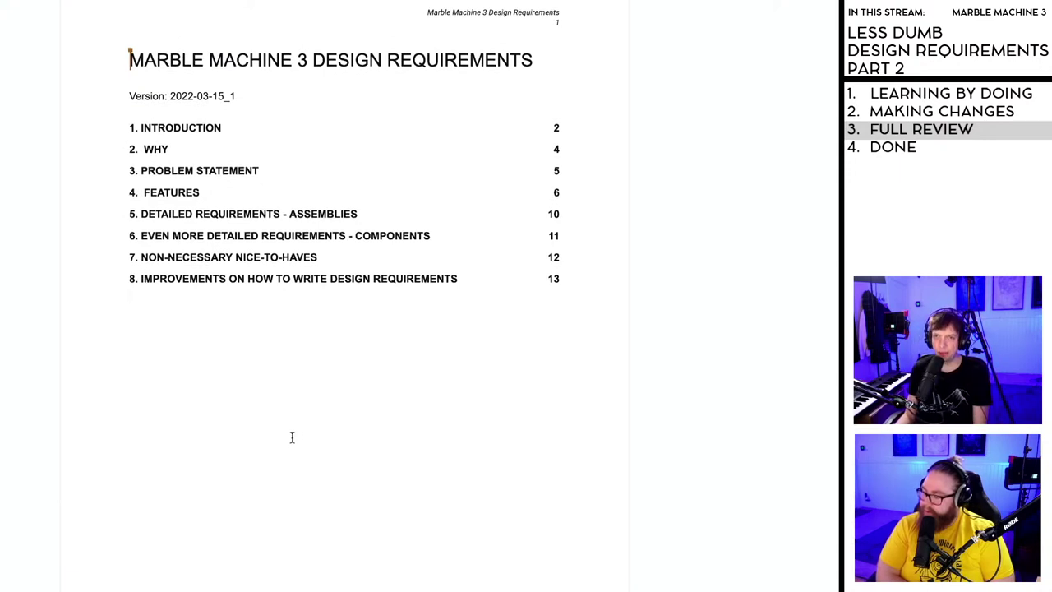
scroll(277, 427, "down", 2)
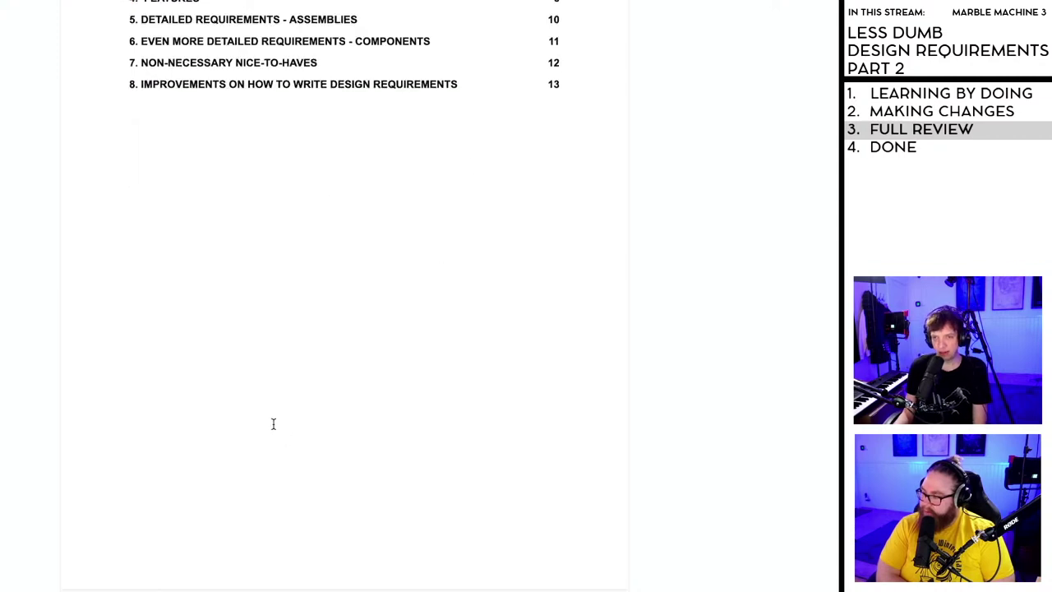
scroll(278, 424, "down", 6)
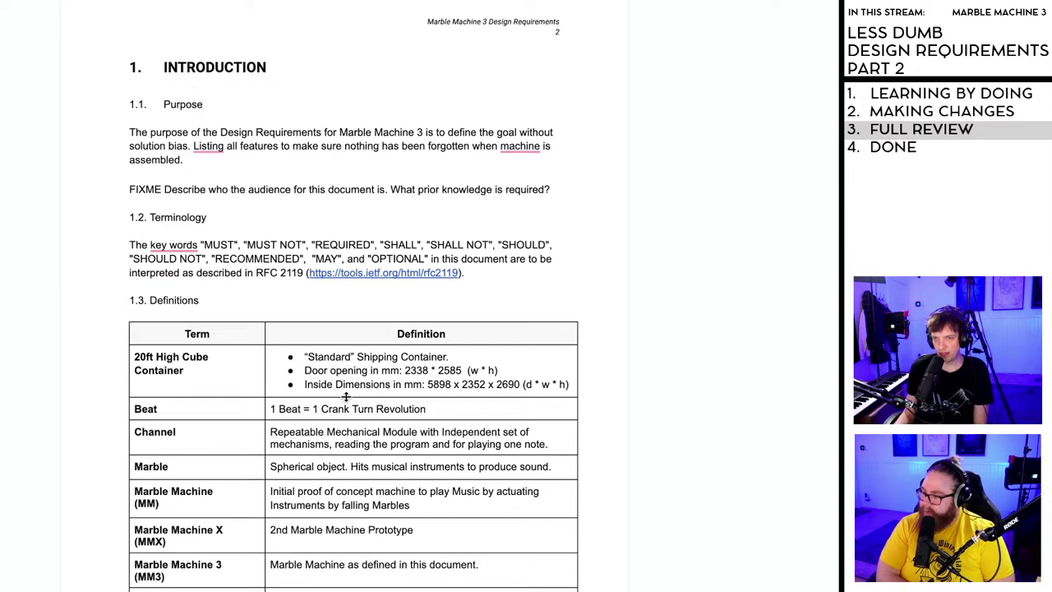
scroll(346, 398, "down", 6)
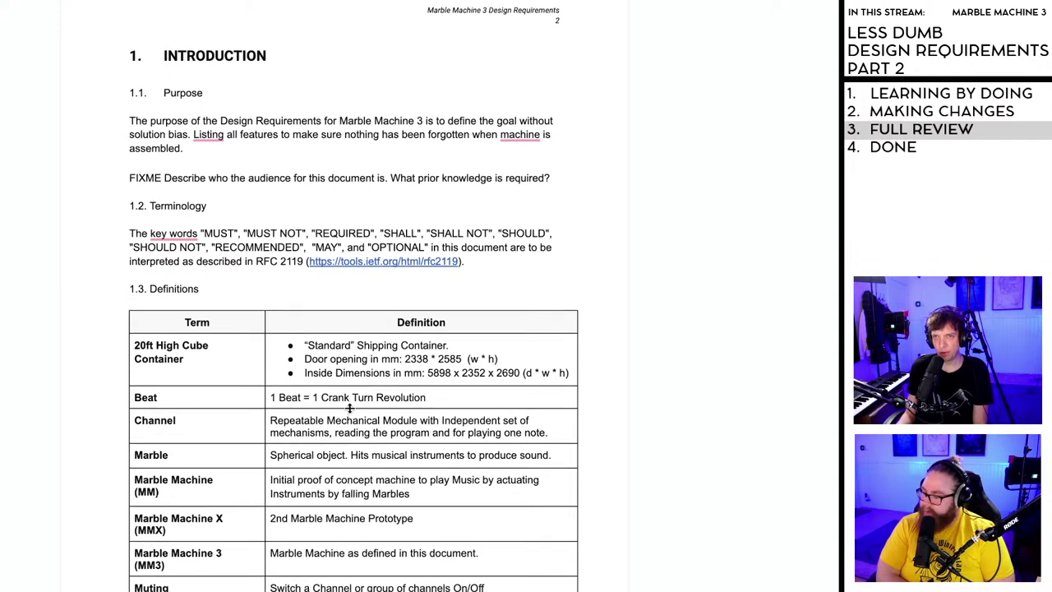
scroll(354, 405, "up", 18)
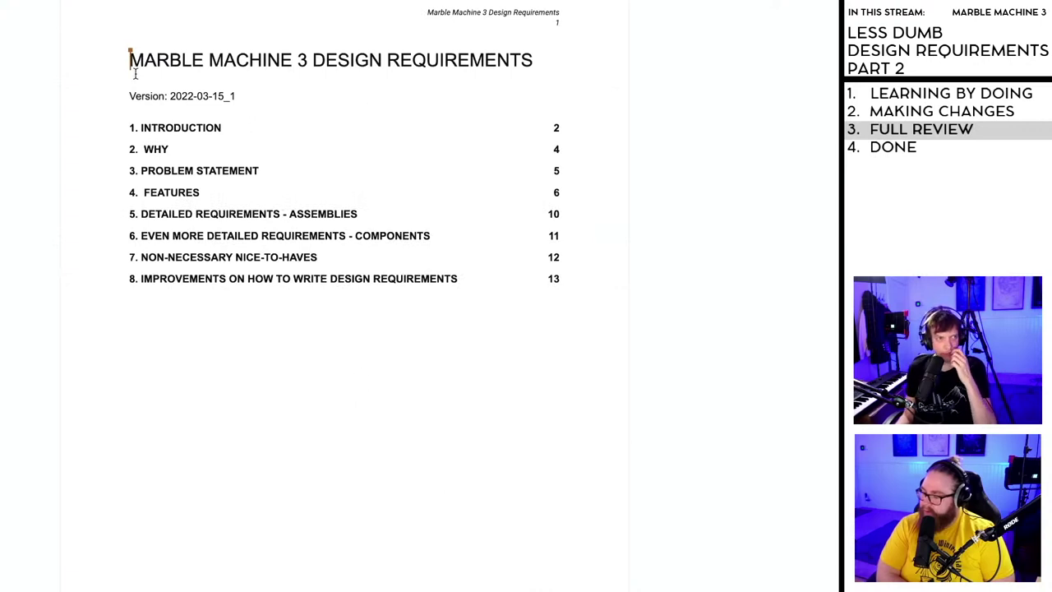
- Replace the 'Version: 2022-03-15_1' line with 'Latest Update: March 17 2022'
left_click_drag(249, 94, 238, 96)
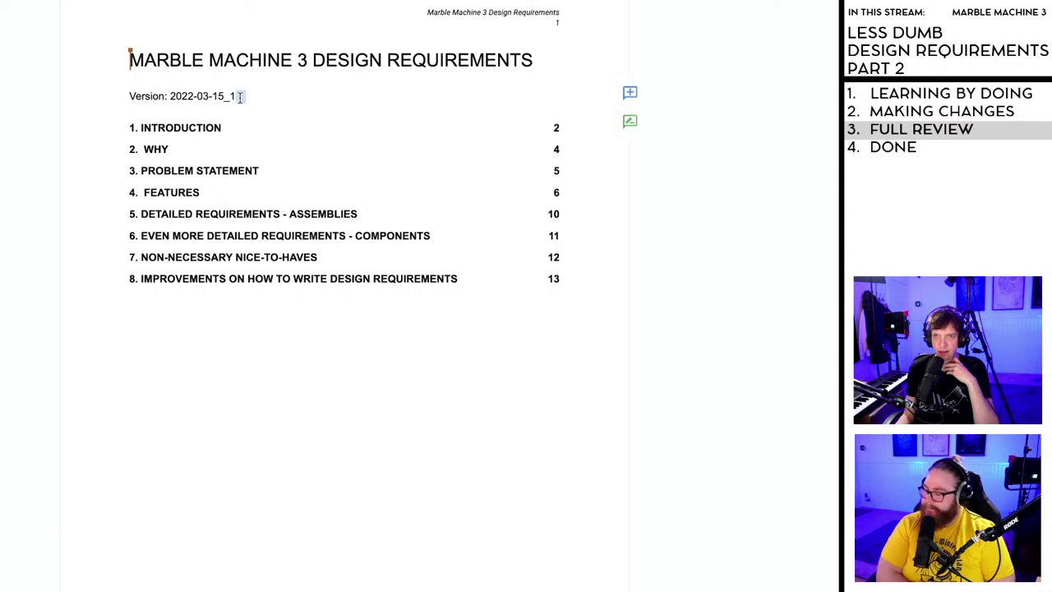
left_click(267, 101)
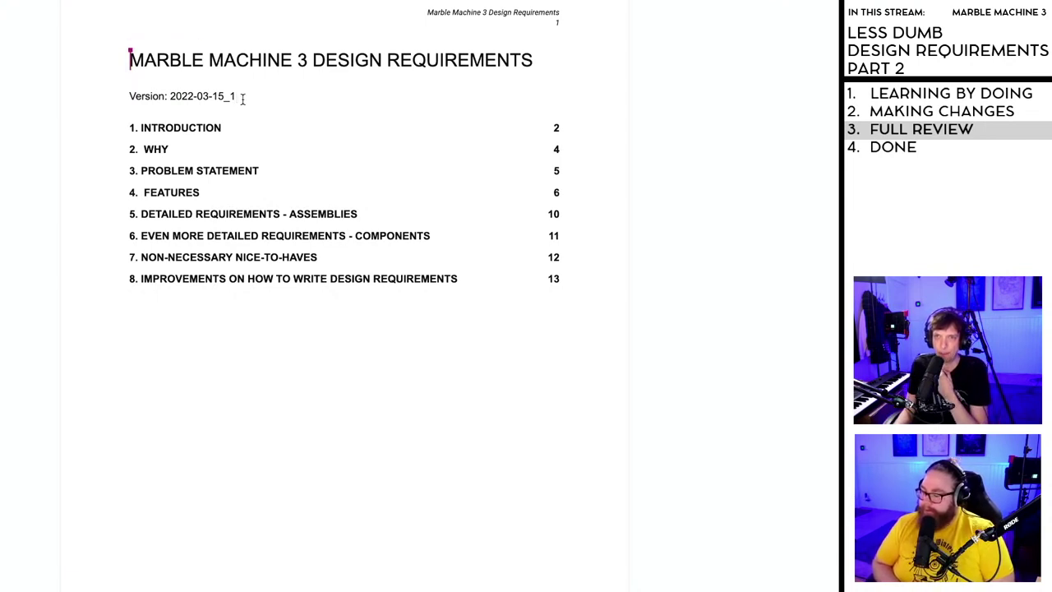
left_click_drag(235, 97, 129, 98)
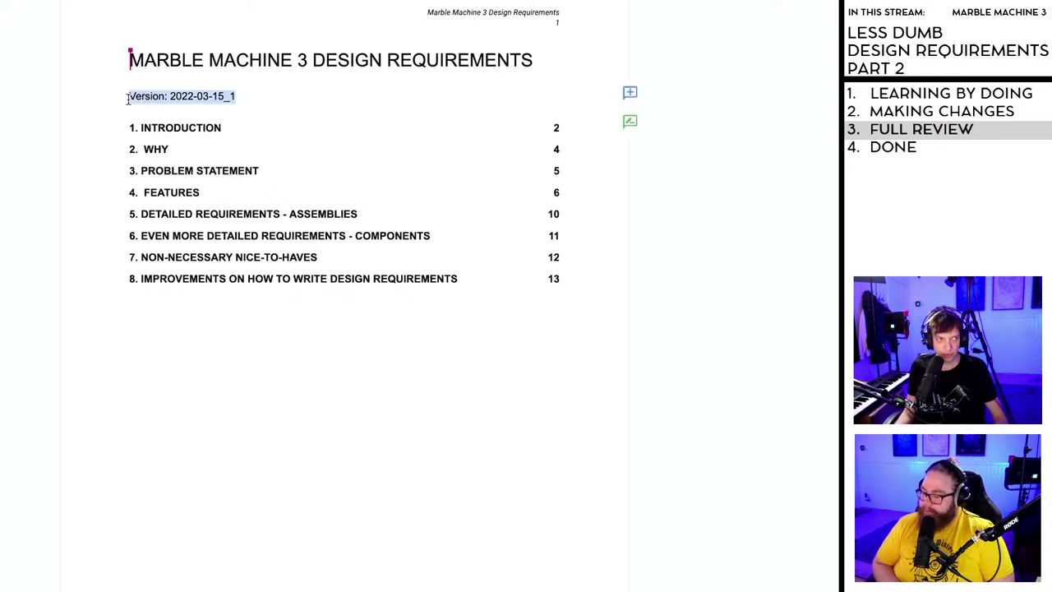
type("Latest ")
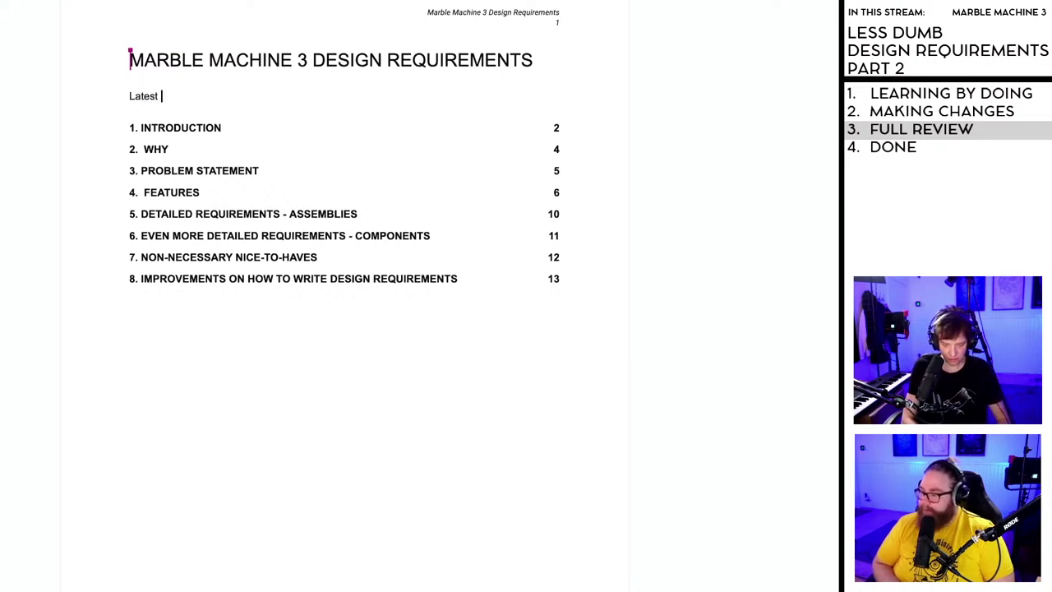
type("Updat")
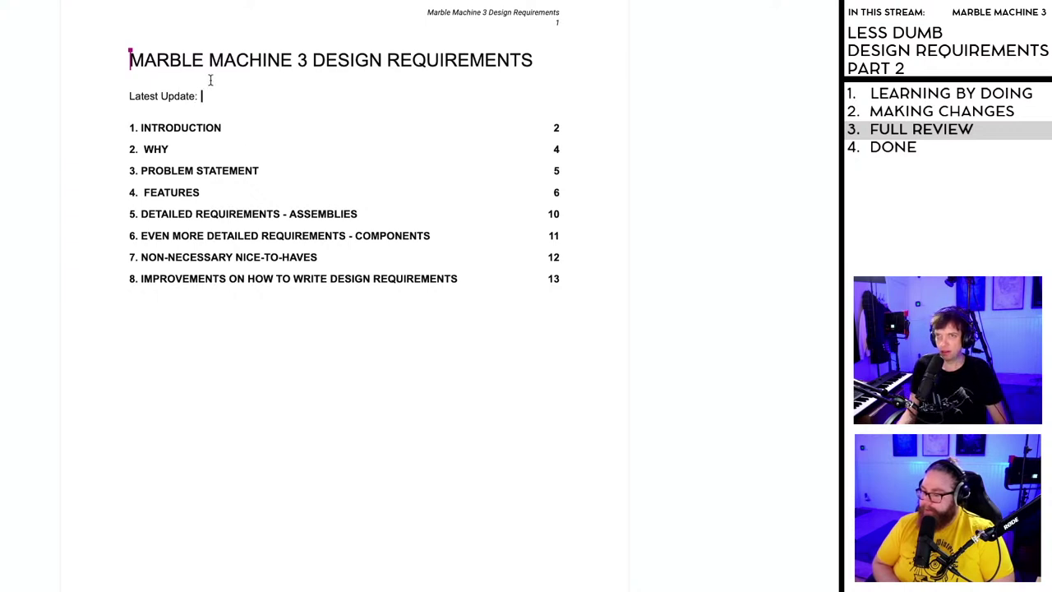
type("e: ")
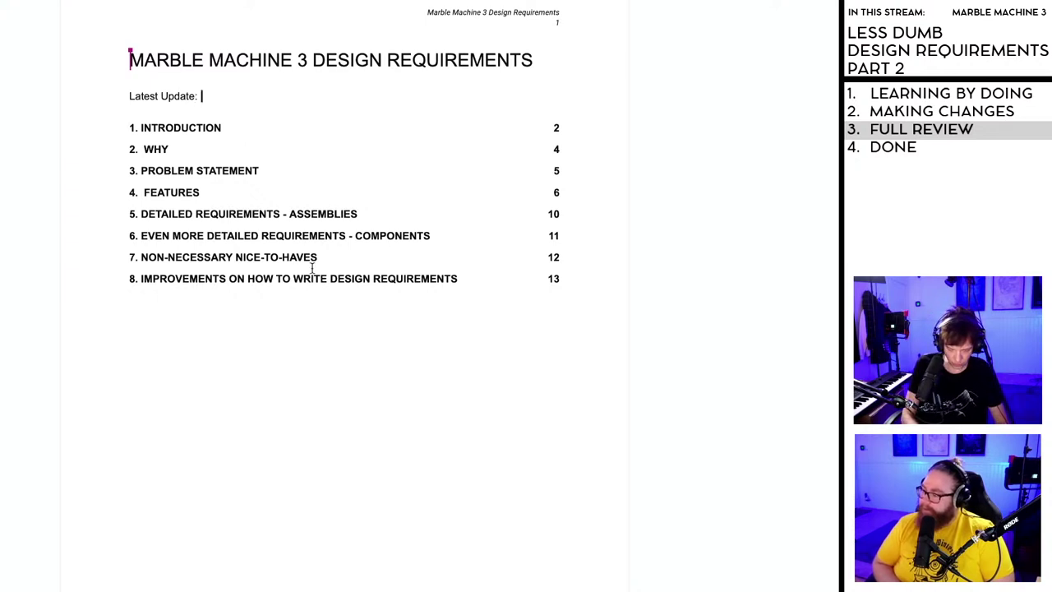
type("March 17")
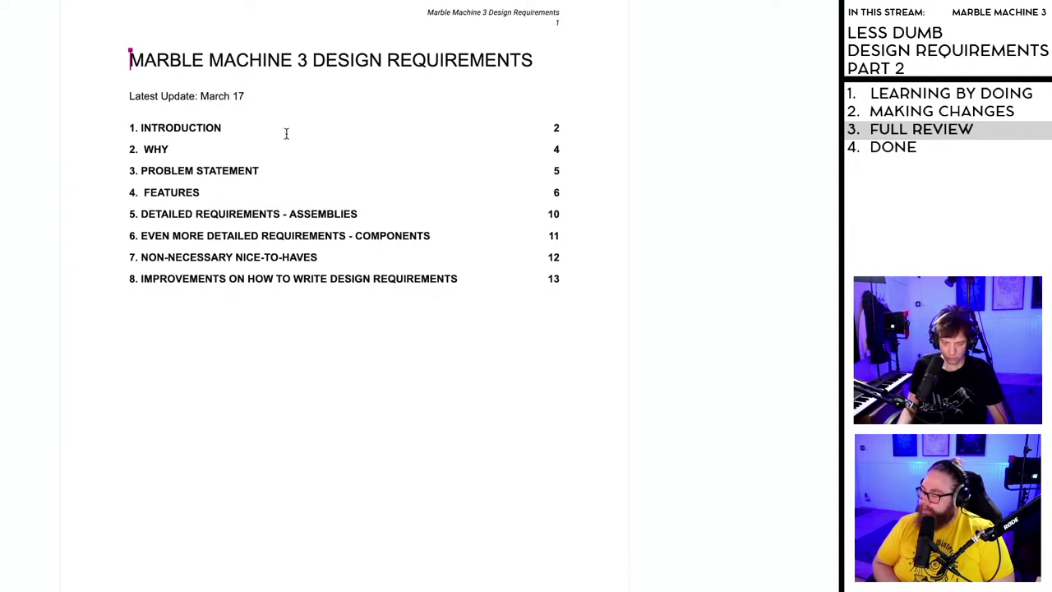
type("2022")
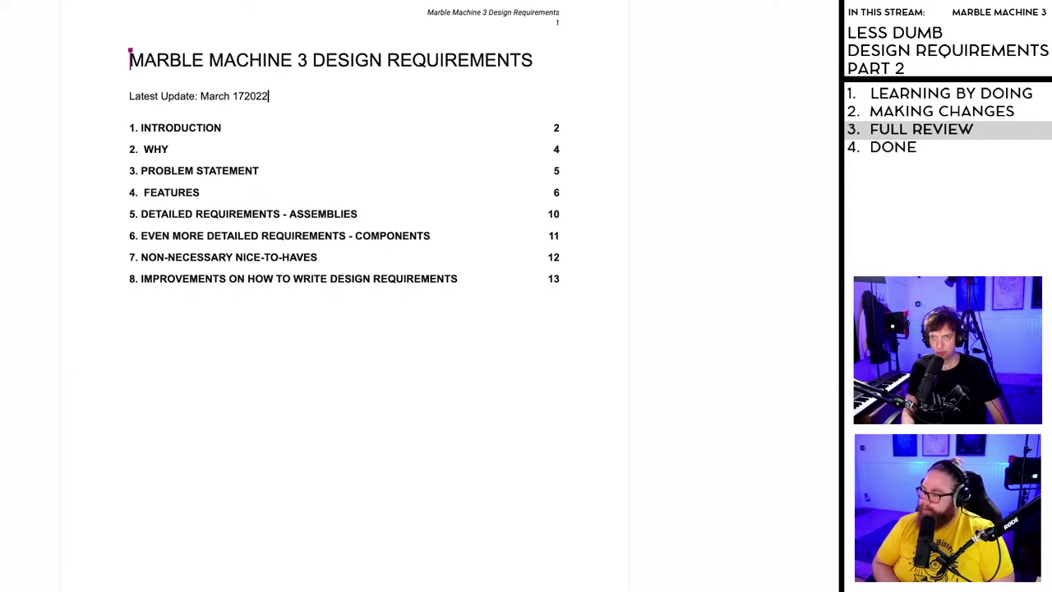
key("Left")
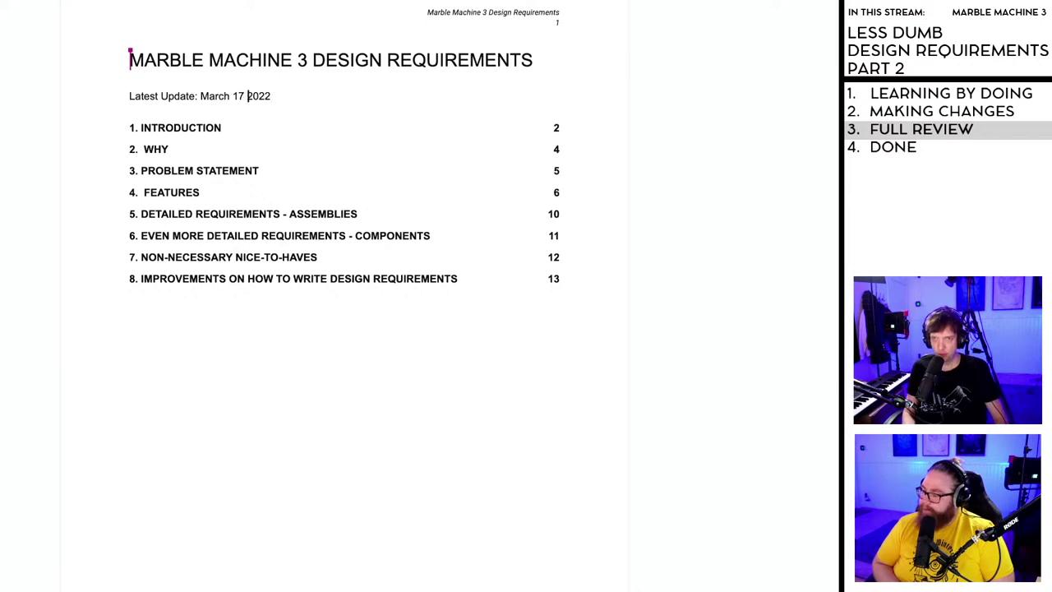
left_click(367, 140)
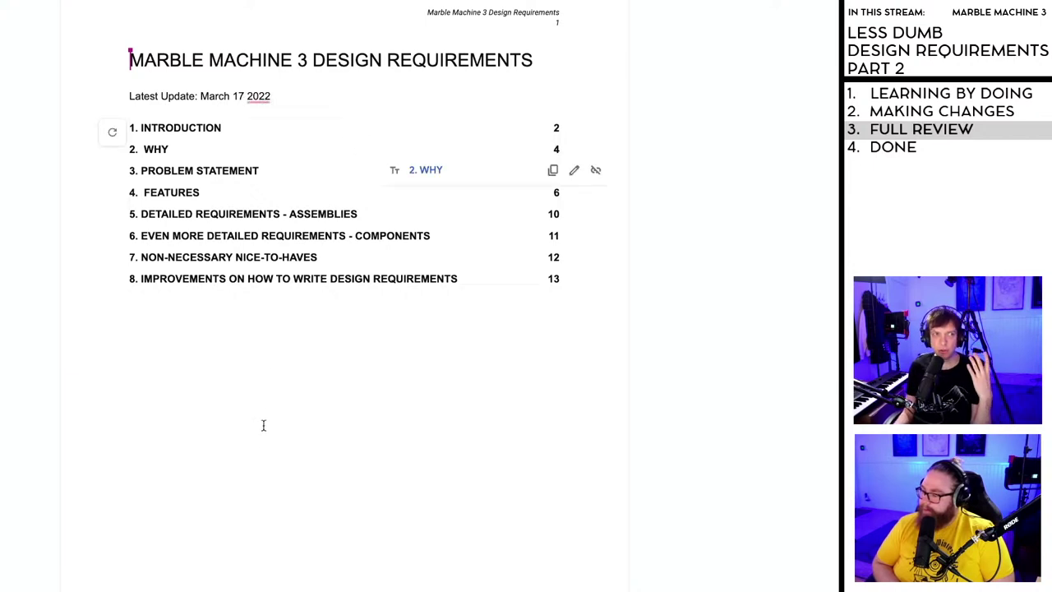
left_click(289, 375)
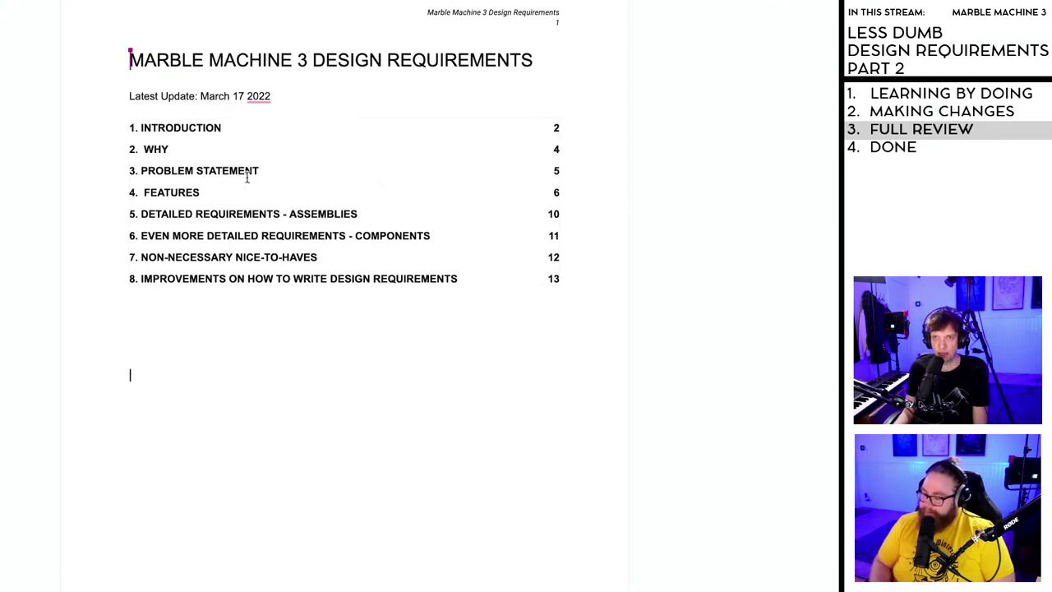
- Shrink the gap after '2.' in the WHY heading to a single space
scroll(288, 408, "down", 3)
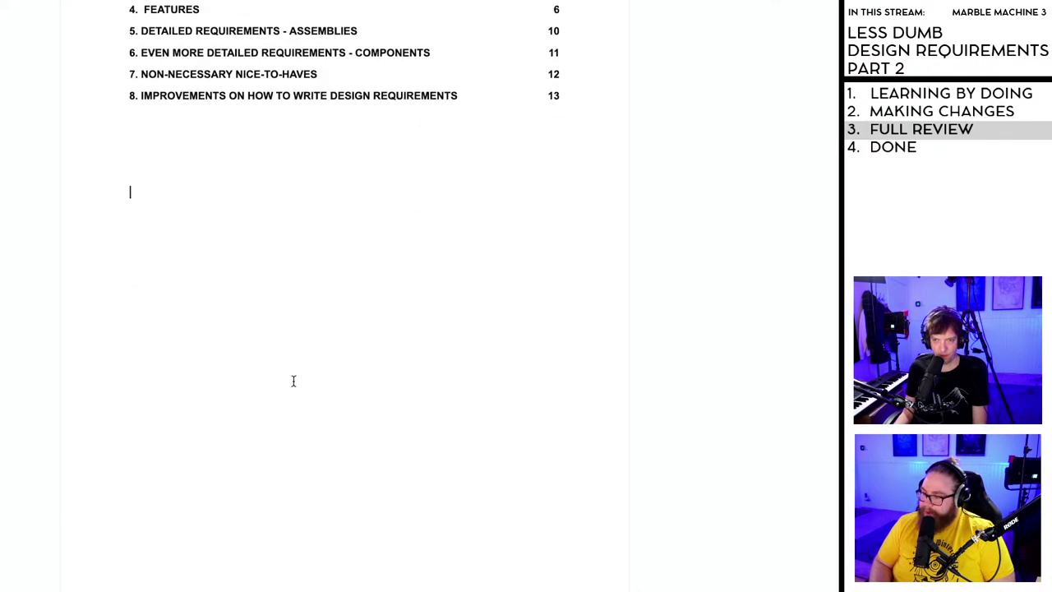
scroll(294, 382, "down", 2)
scroll(295, 382, "down", 6)
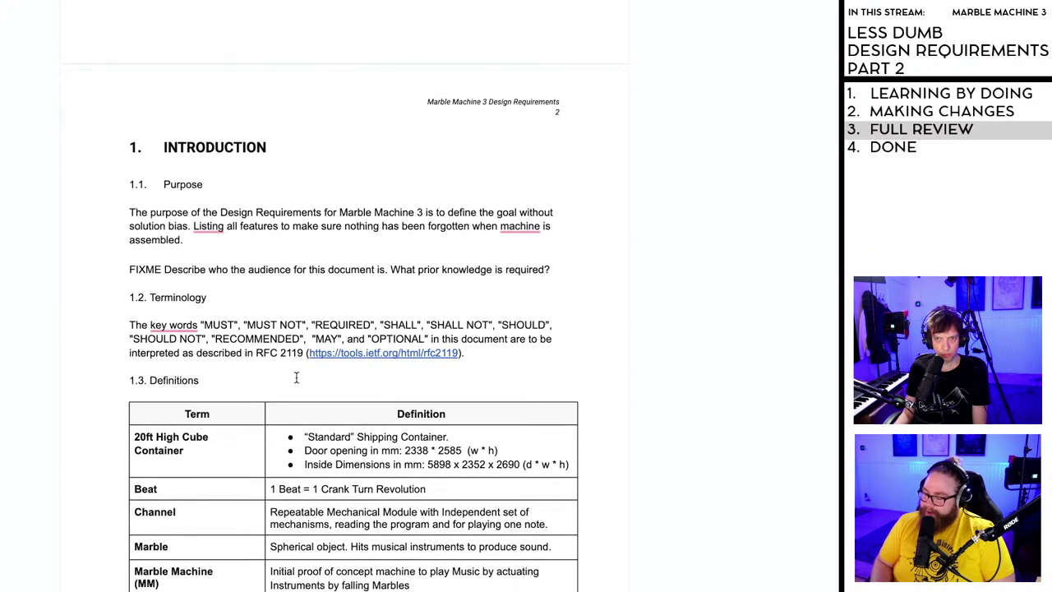
scroll(295, 378, "up", 11)
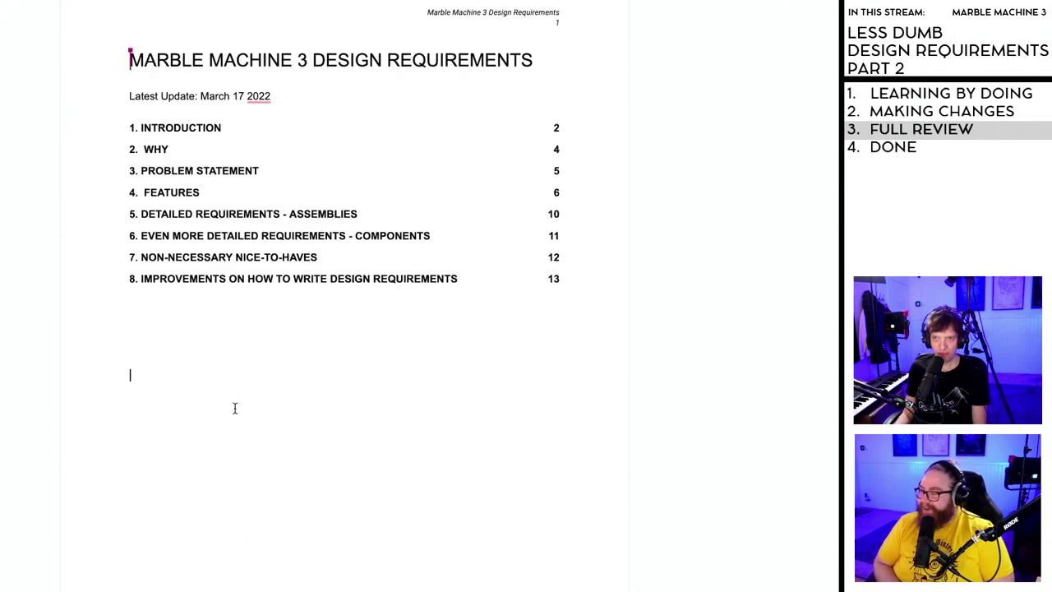
scroll(235, 408, "down", 15)
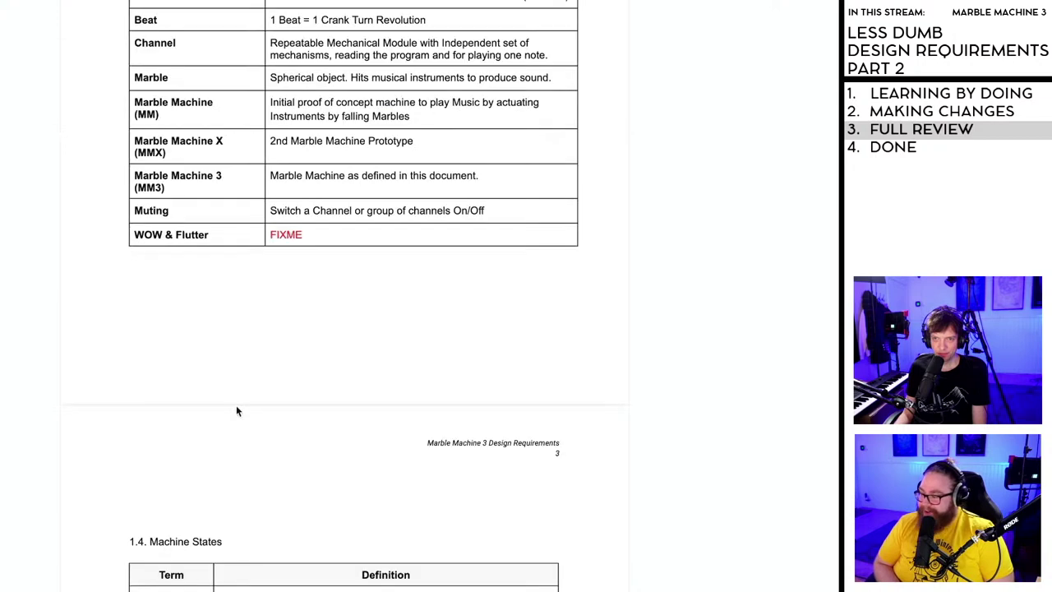
scroll(236, 405, "down", 5)
left_click(163, 349)
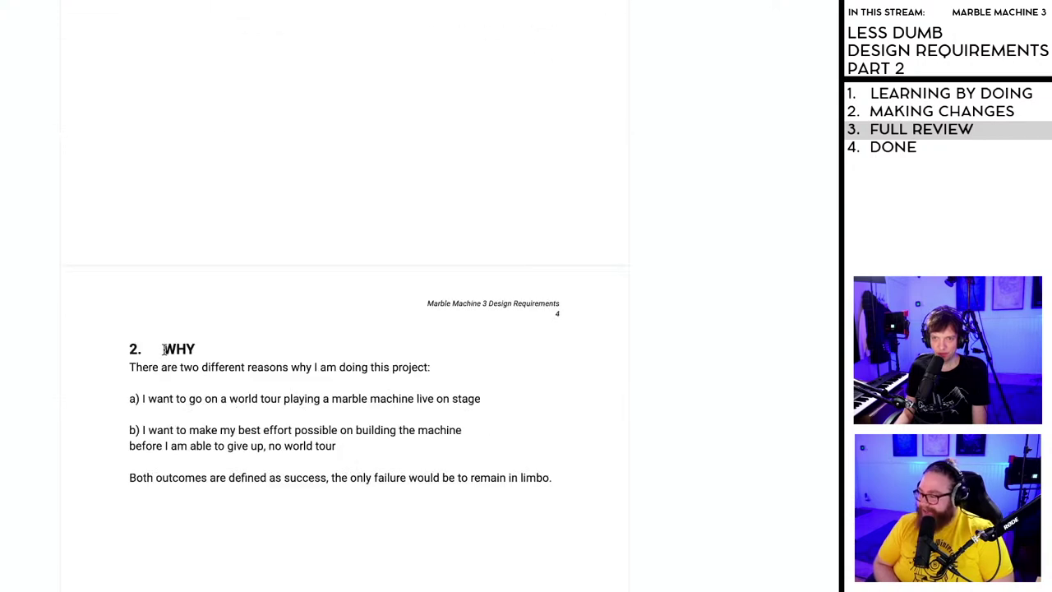
key("BackSpace")
- Replace the tab after '4.' in the FEATURES heading with one space
scroll(200, 414, "up", 15)
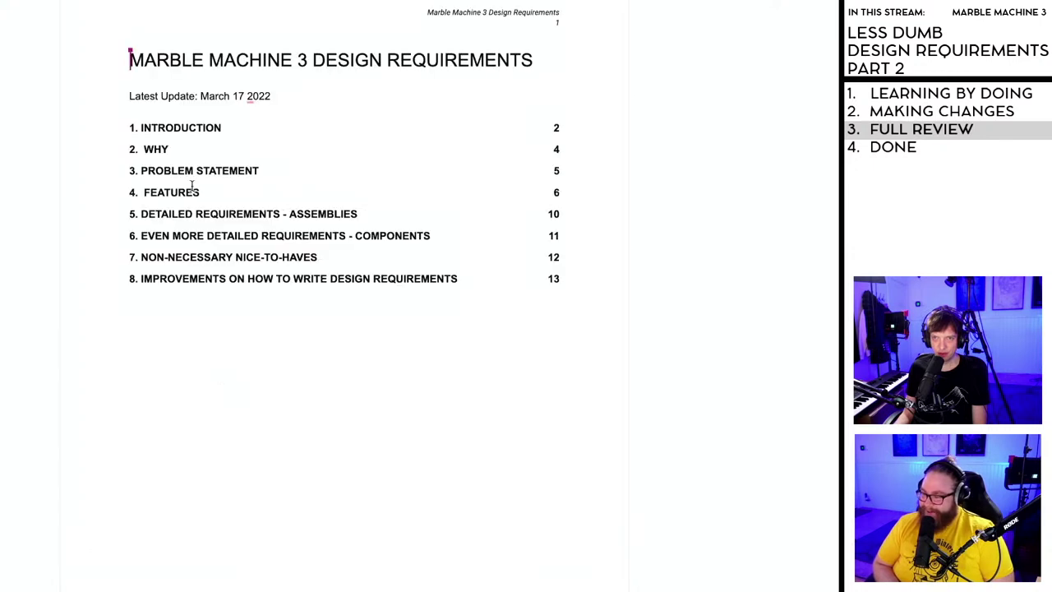
left_click(153, 148)
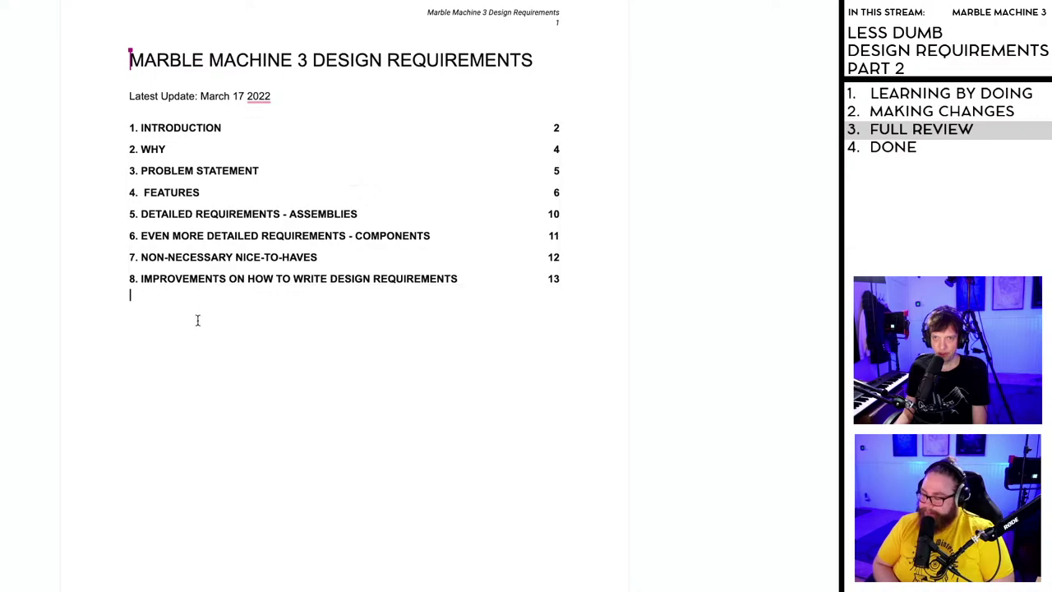
scroll(205, 327, "down", 10)
scroll(210, 334, "down", 15)
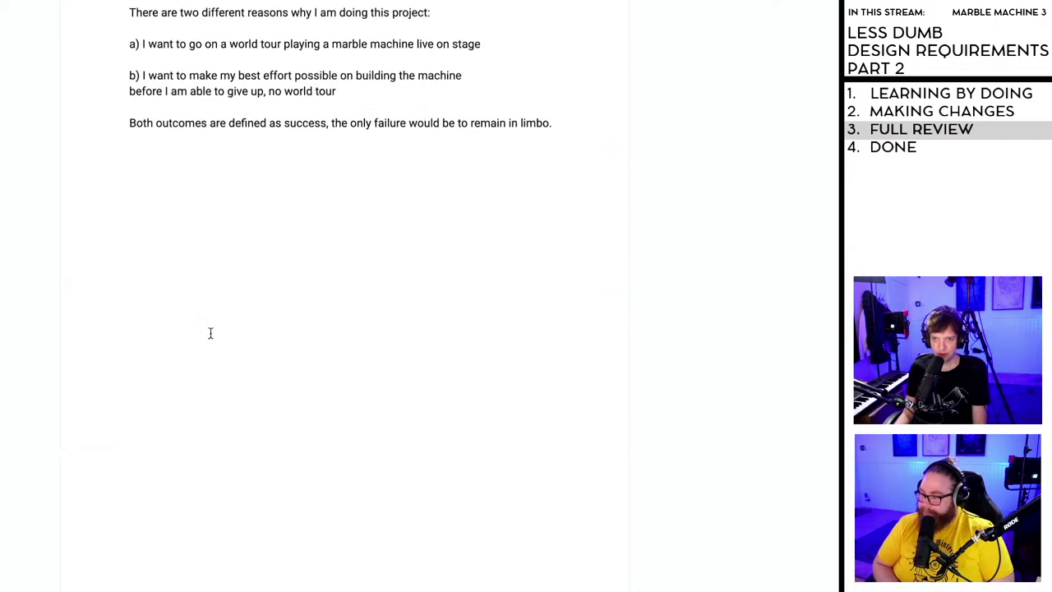
left_click(164, 344)
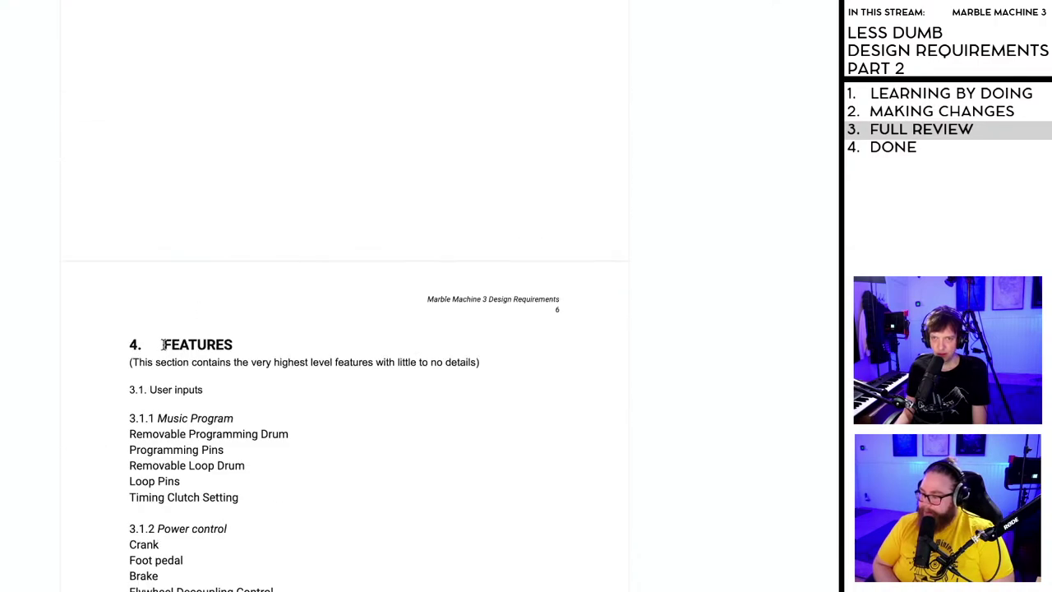
key("BackSpace")
- Update the table of contents to match the edited headings
scroll(180, 355, "up", 20)
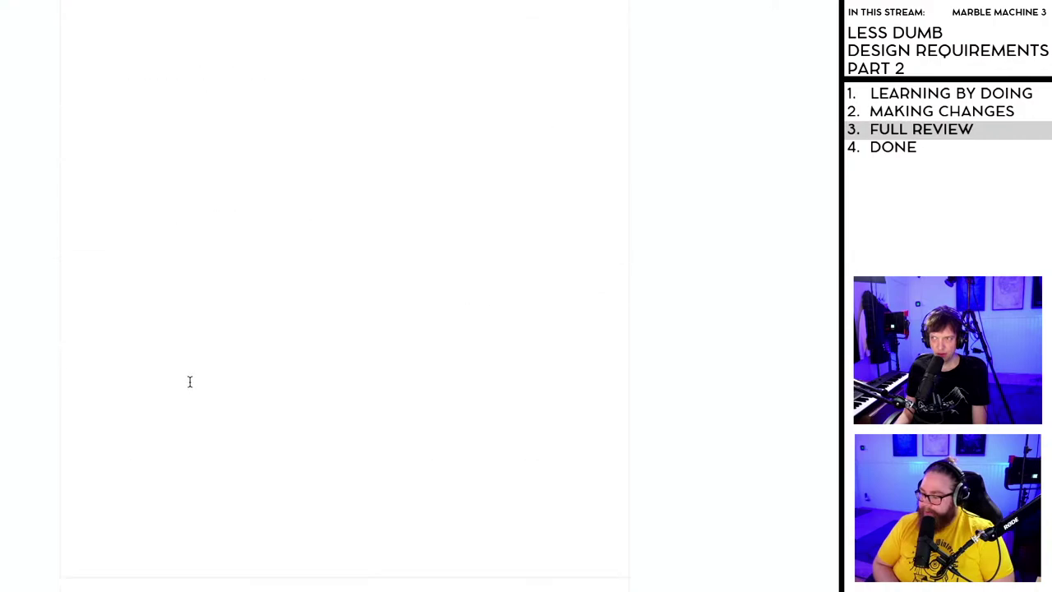
scroll(176, 365, "up", 10)
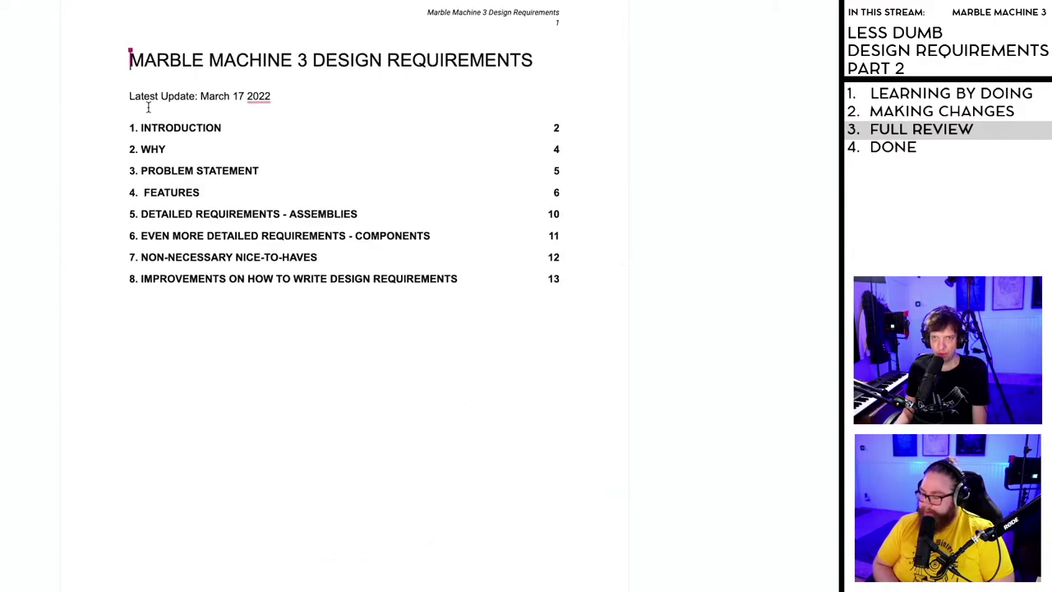
left_click(113, 133)
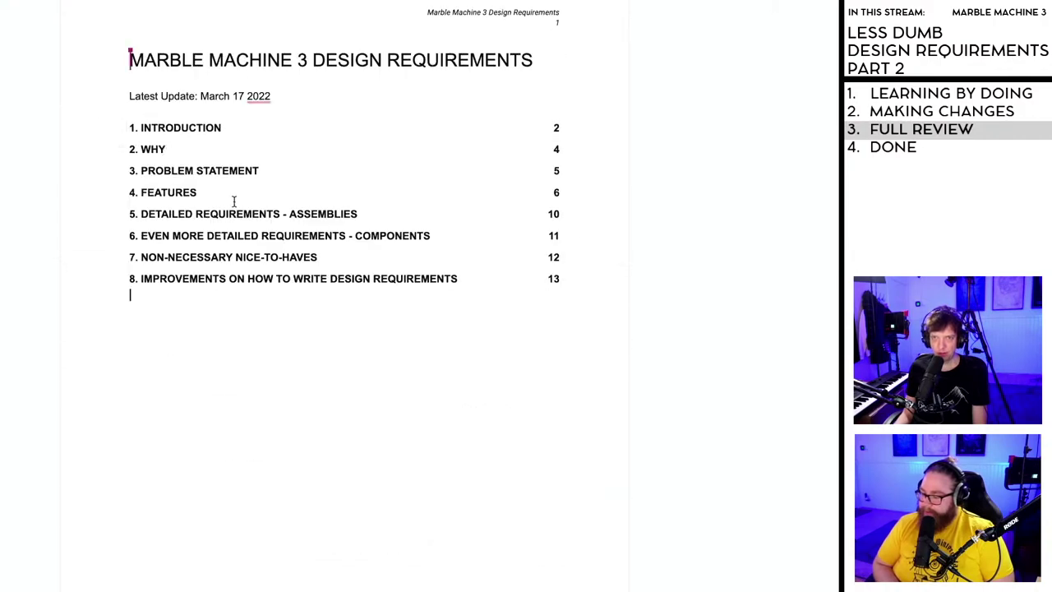
left_click(238, 301)
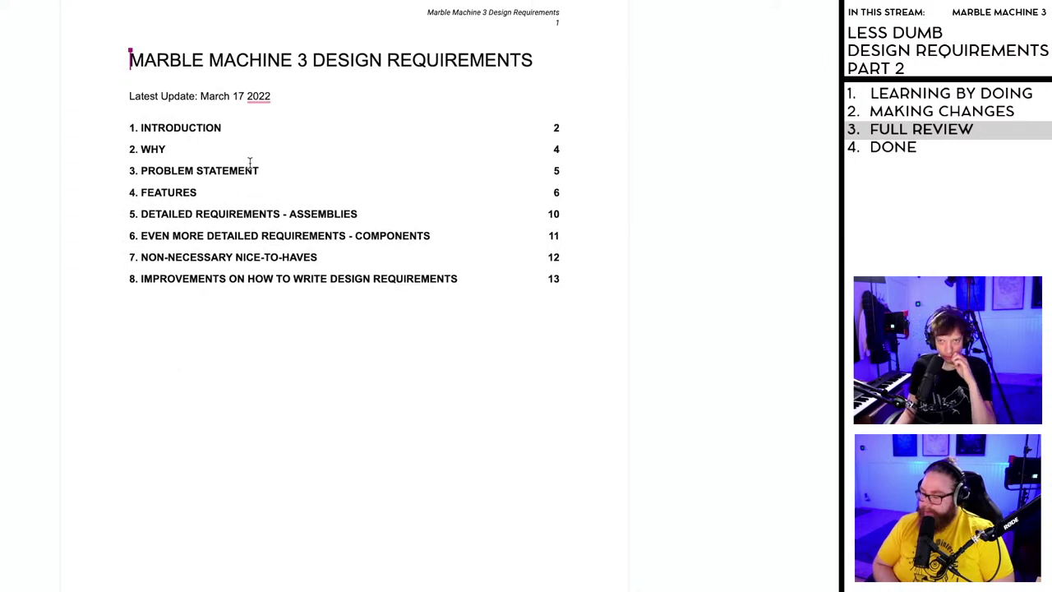
- Accept Grammarly's 'List' suggestion for 'Listing all features' in Purpose
scroll(237, 205, "down", 5)
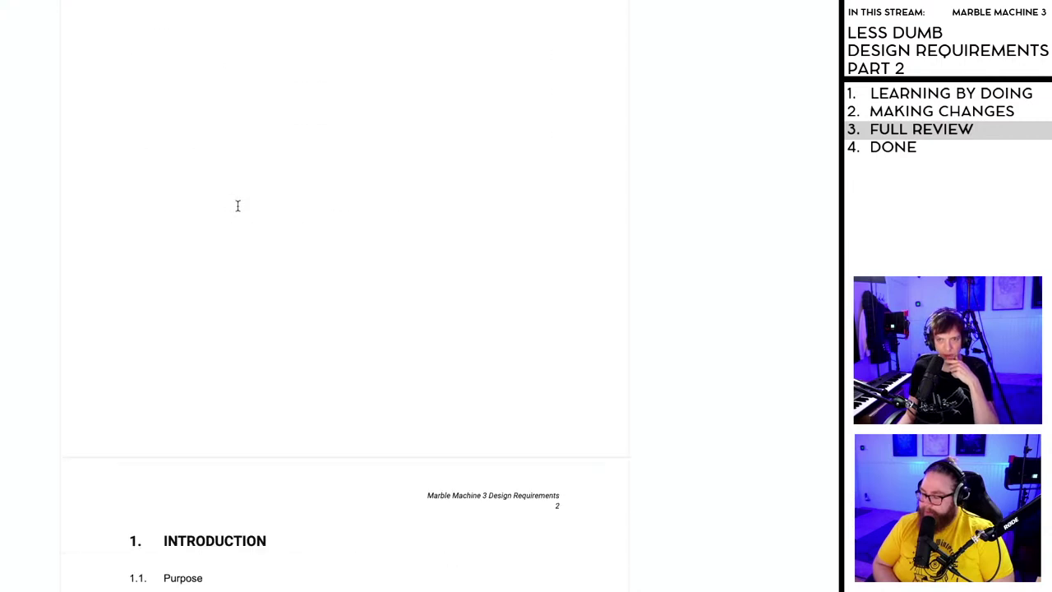
scroll(238, 205, "down", 8)
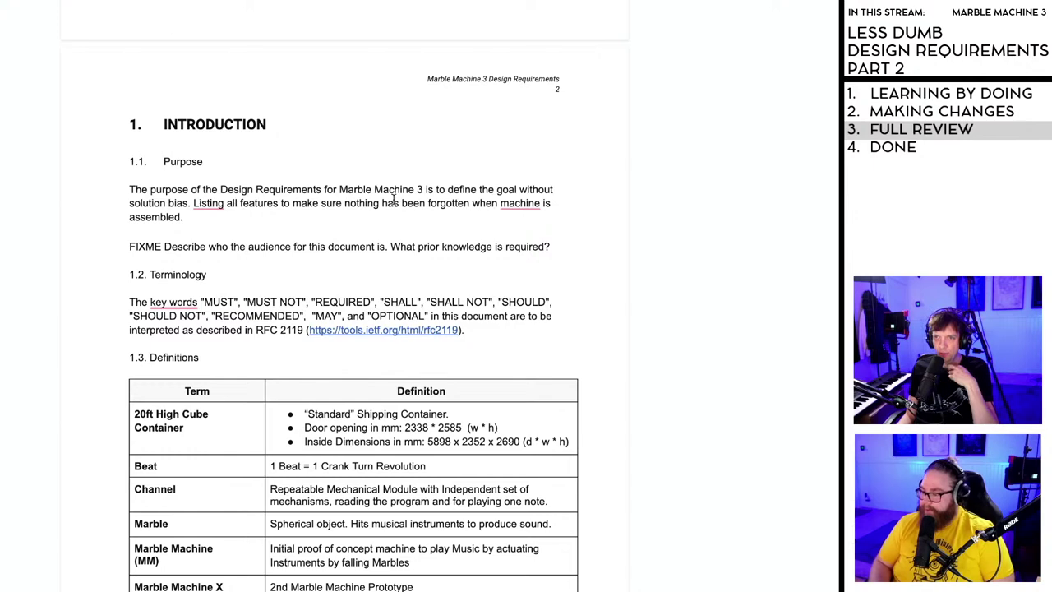
scroll(396, 198, "down", 1)
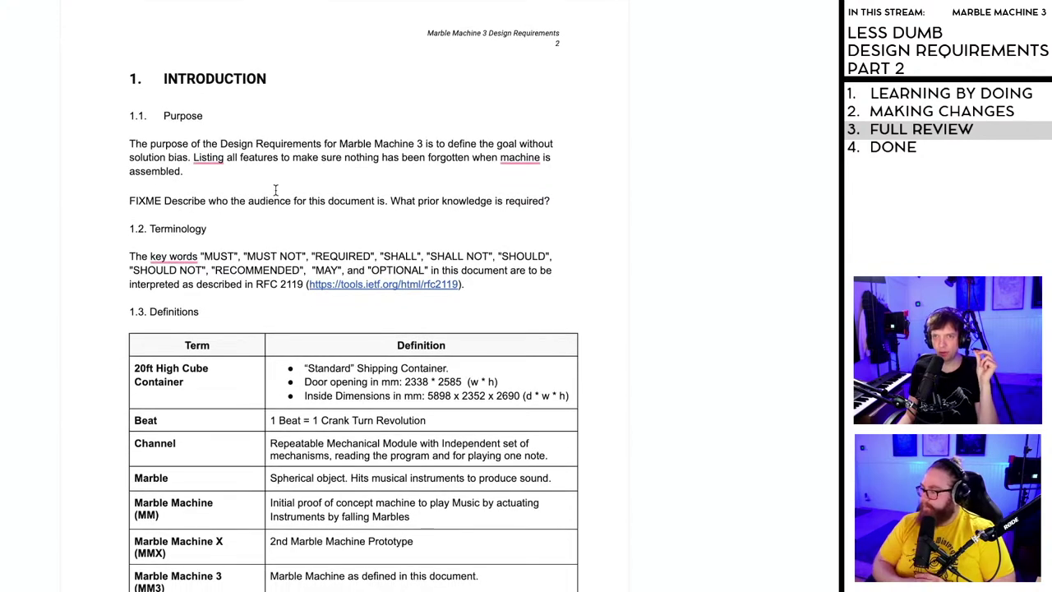
mouse_move(200, 158)
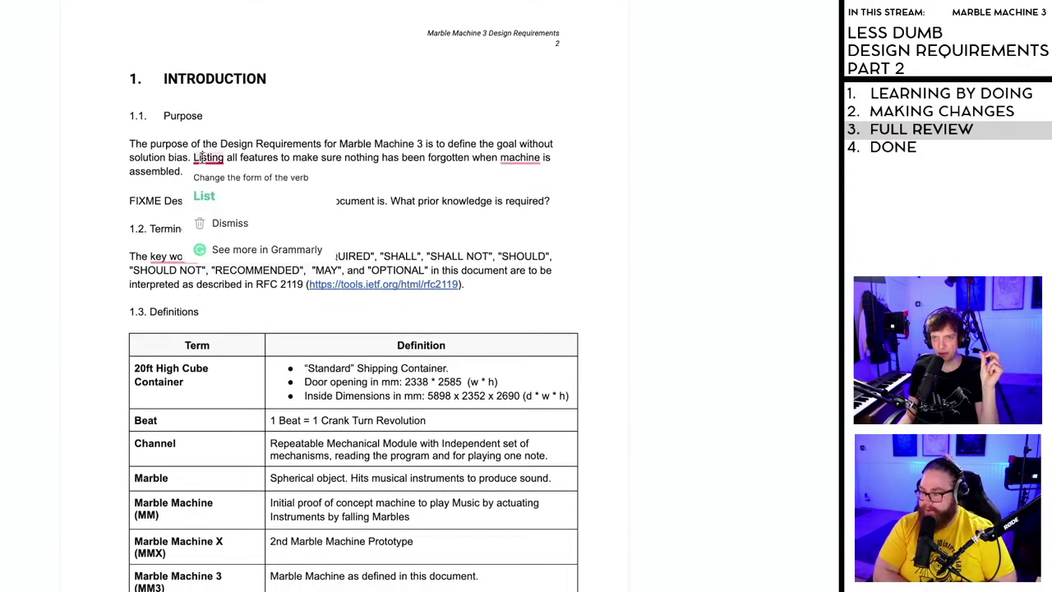
left_click(204, 196)
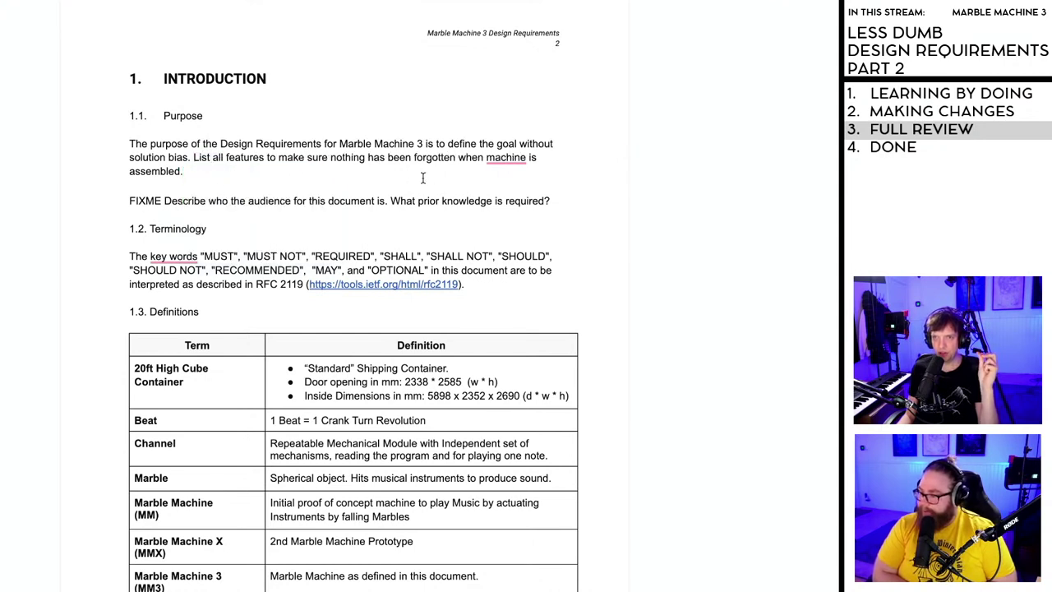
- Replace 'machine' with 'MM3', add 'and used' after 'assembled', and start a new line
mouse_move(511, 157)
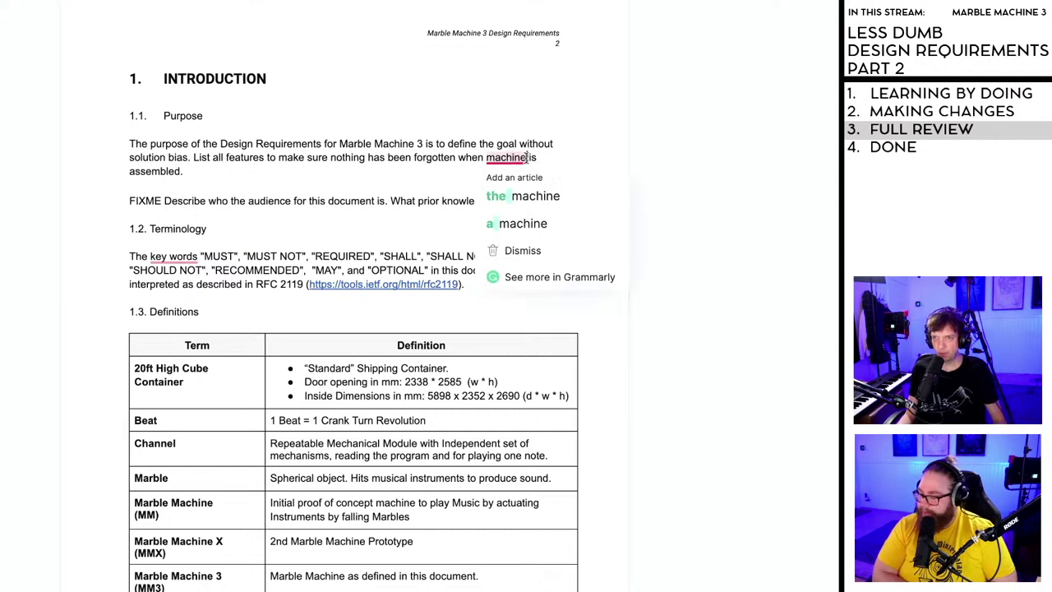
left_click_drag(526, 157, 487, 158)
type("MM3")
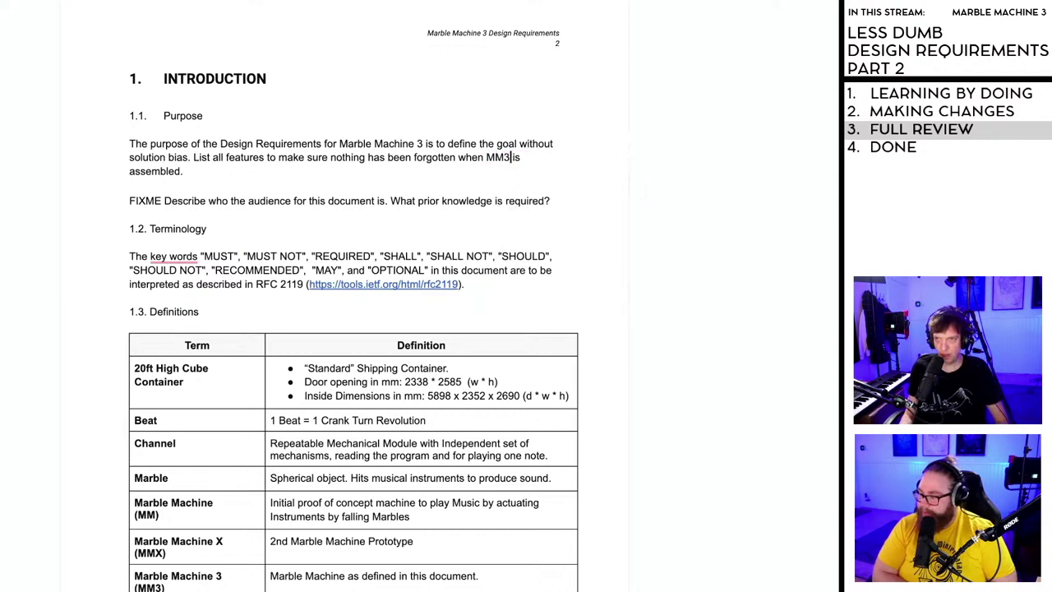
left_click(349, 168)
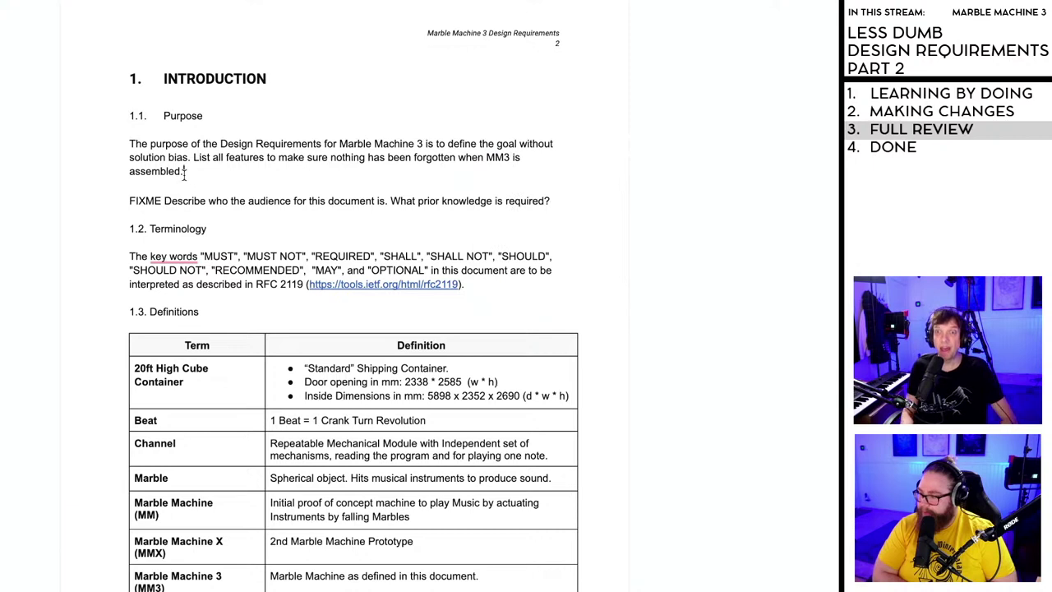
type("and used")
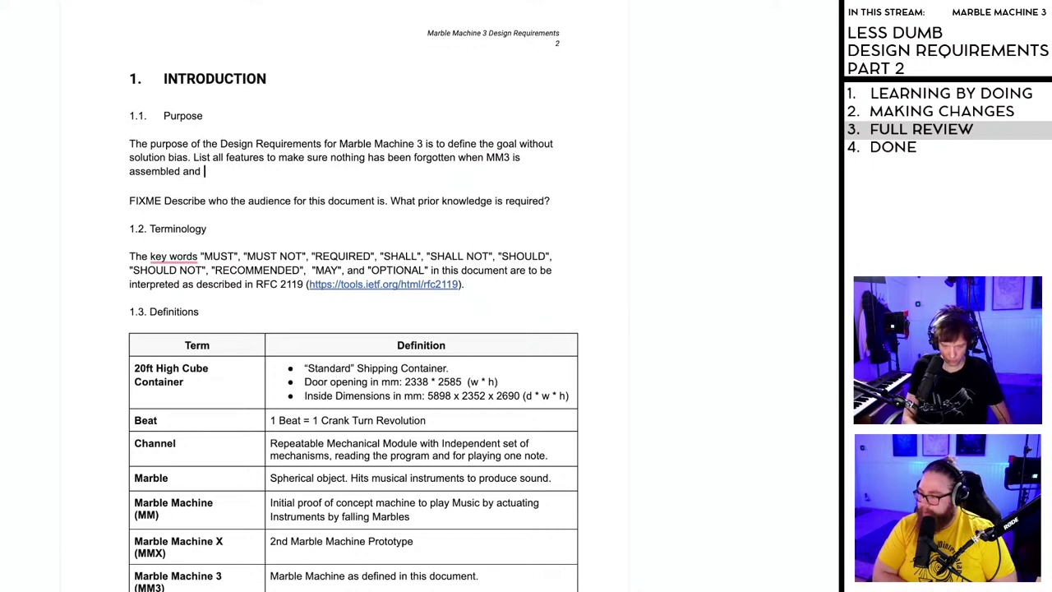
left_click(195, 172)
left_click(195, 212)
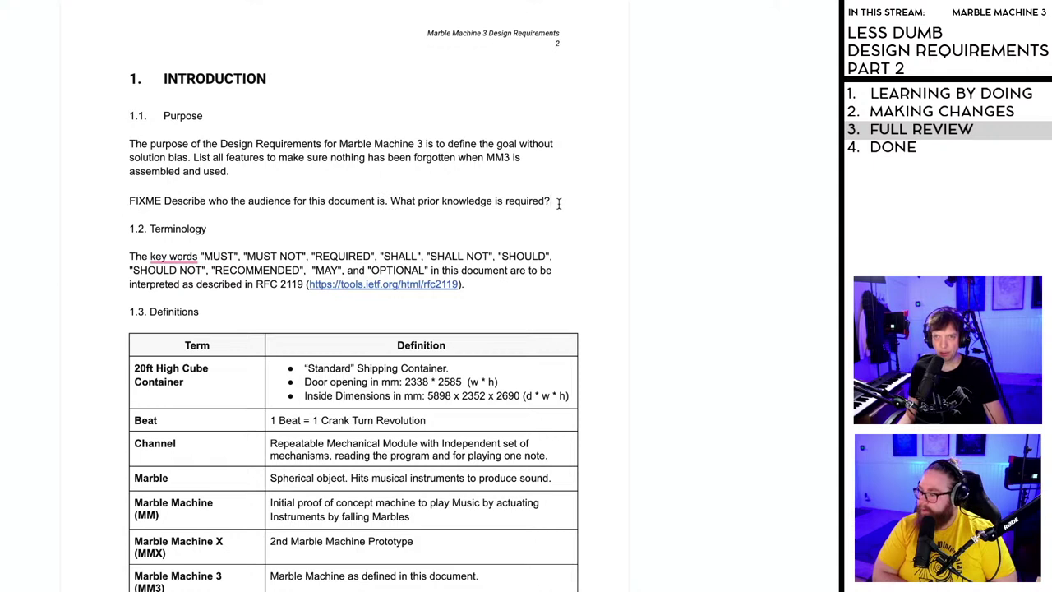
key("Return")
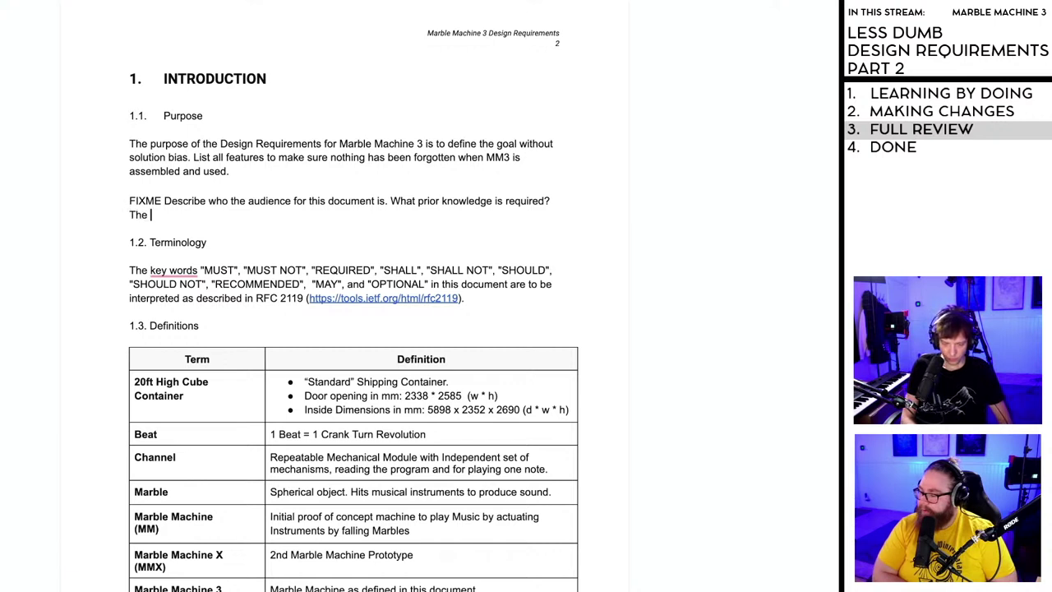
- Rewrite the FIXME paragraph as 'MM3 is not an engineering project with 1000 employees…'
type("The document is")
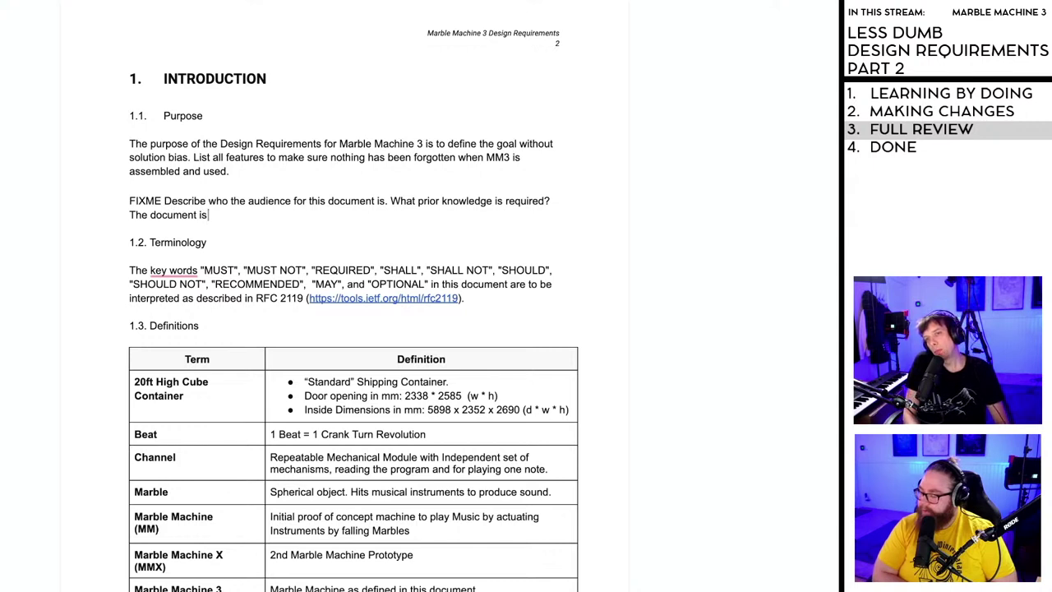
type("directed")
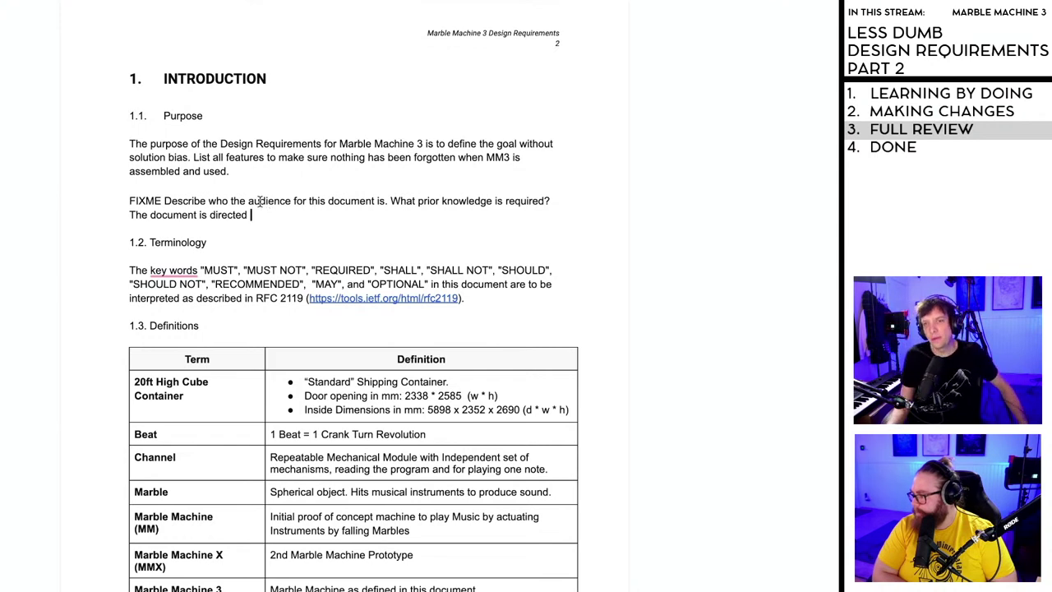
left_click_drag(257, 214, 128, 201)
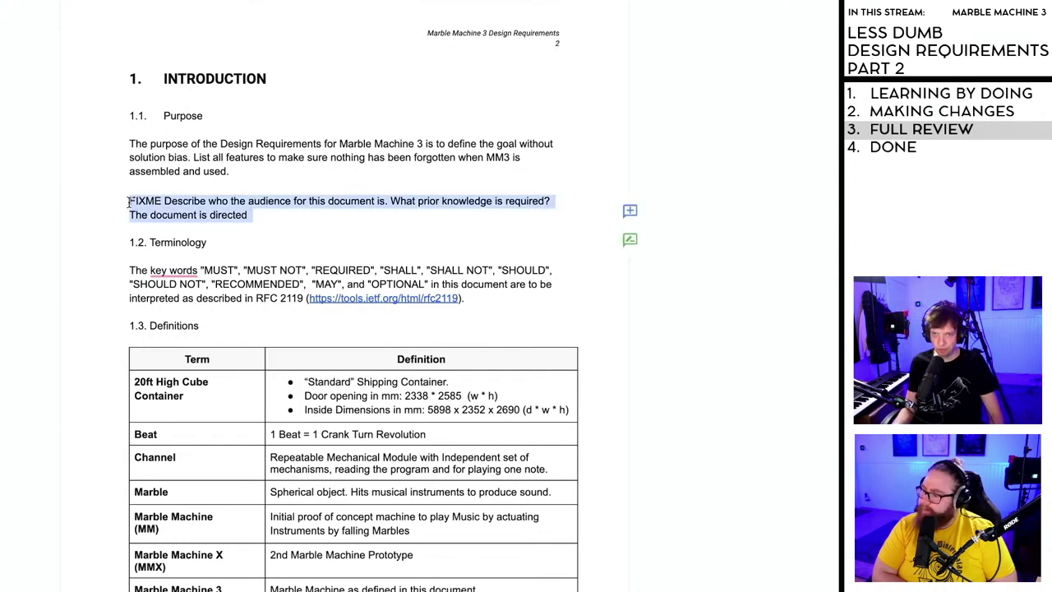
type("MM3")
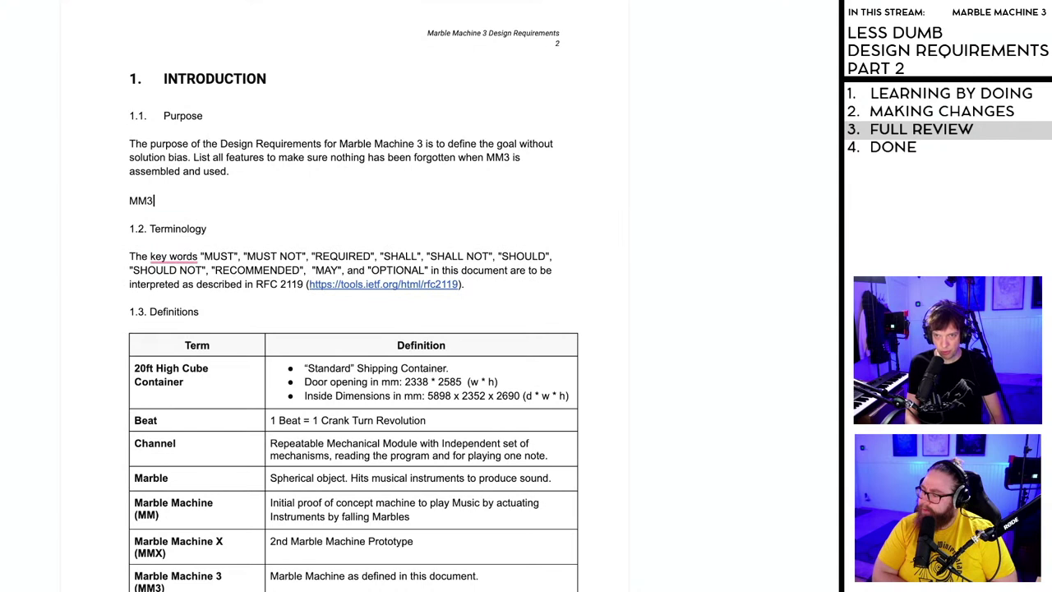
type(" is not ")
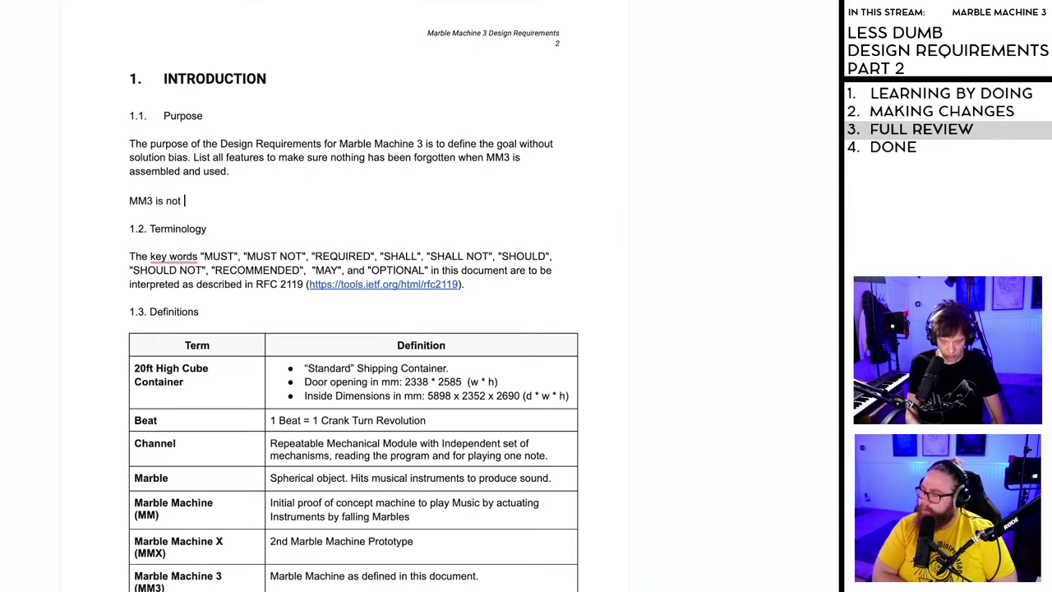
type("an engineering")
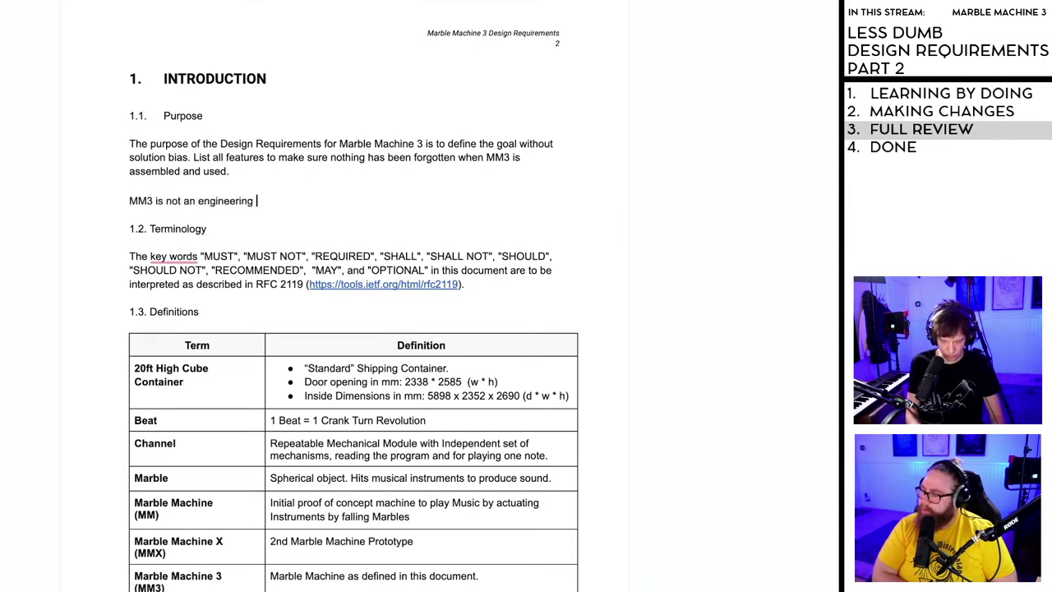
key("BackSpace")
type("project ")
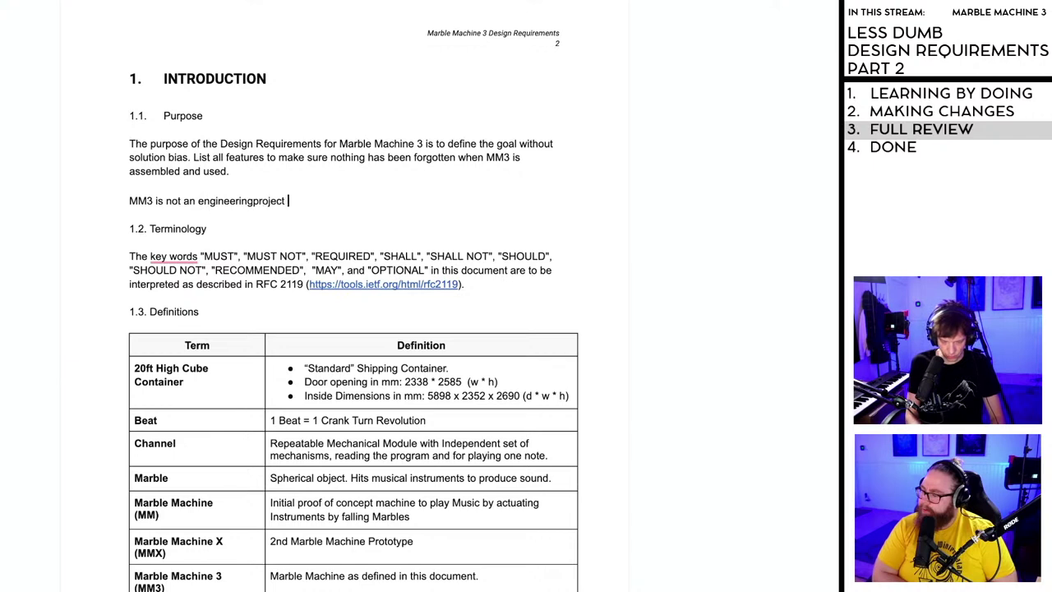
type("with")
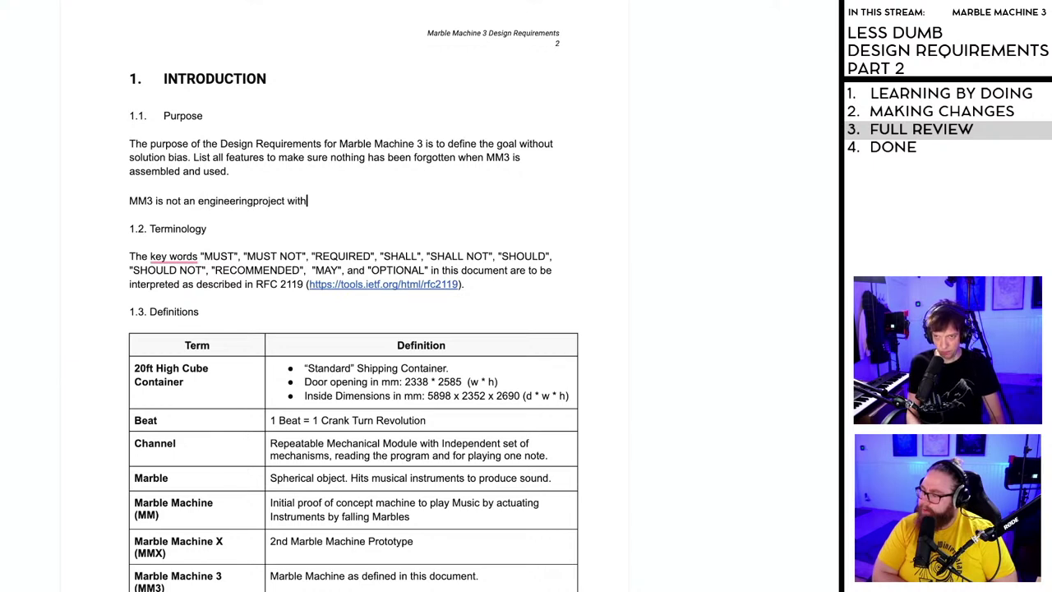
left_click(252, 202)
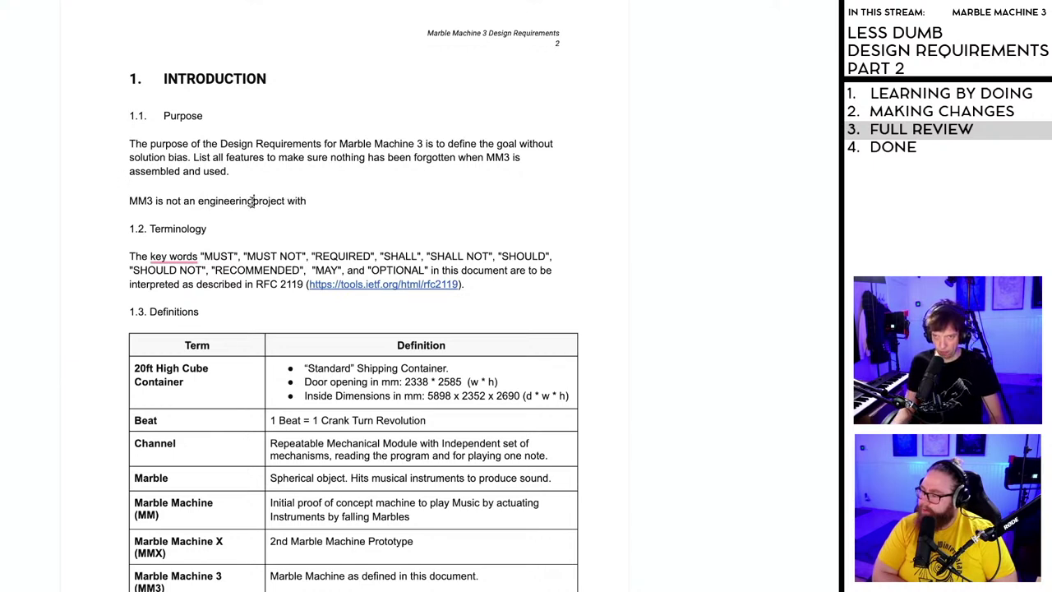
left_click(321, 201)
type("100")
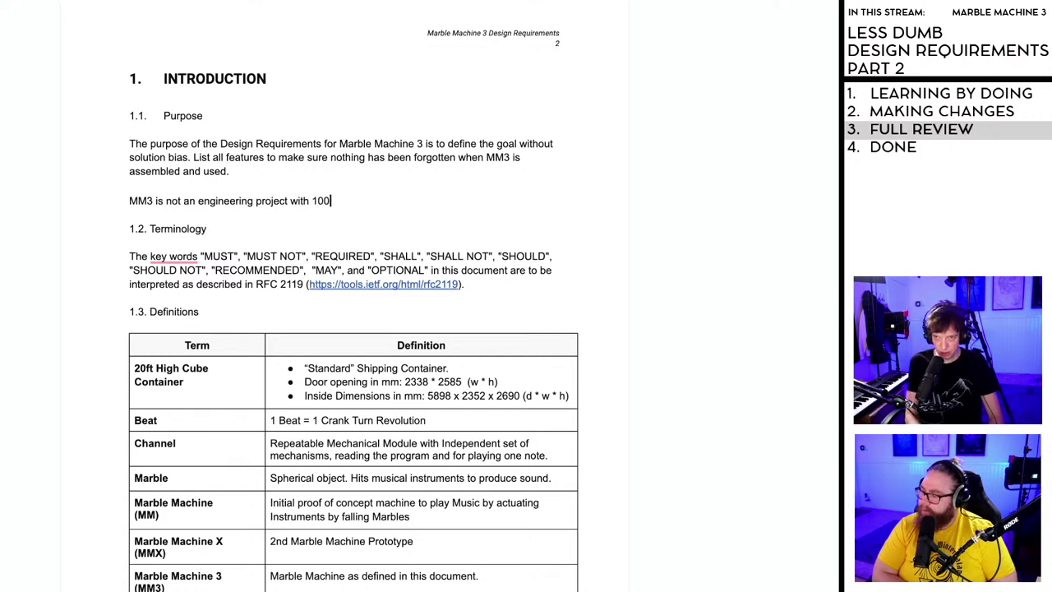
type("0 employ")
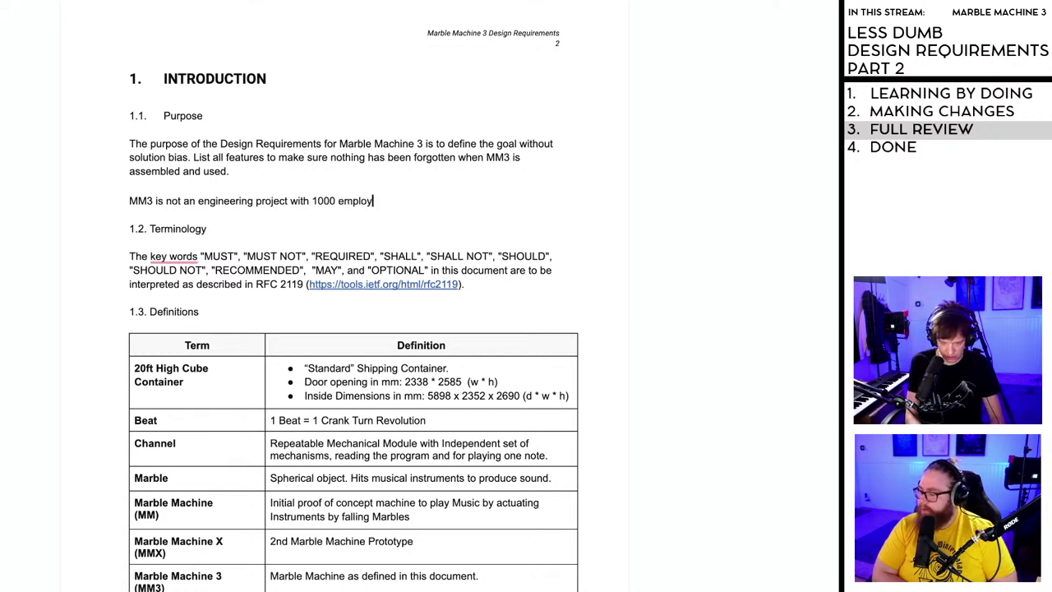
type("ees that all n")
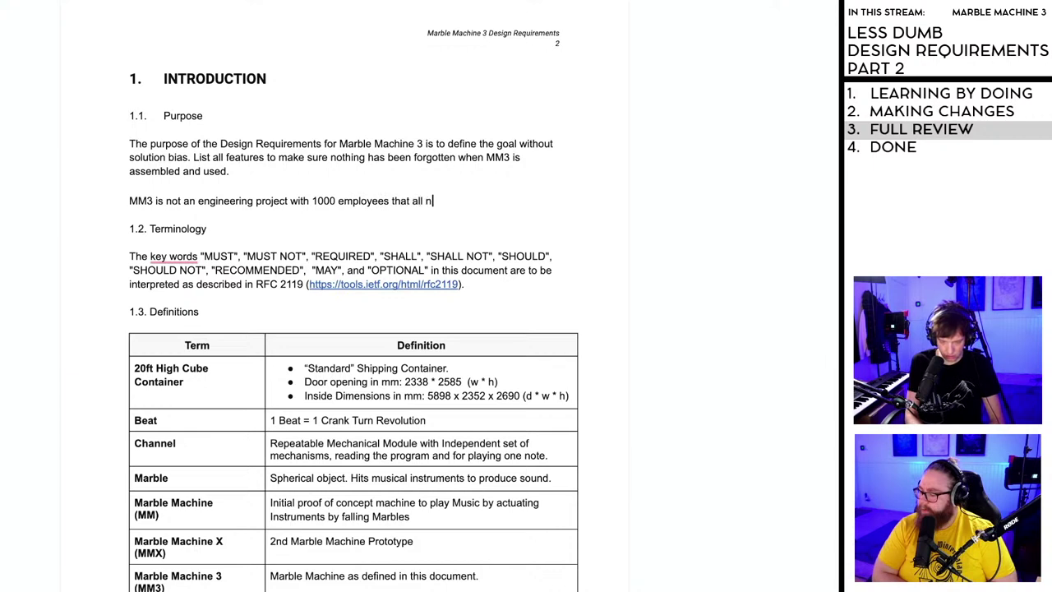
type("eed to be ")
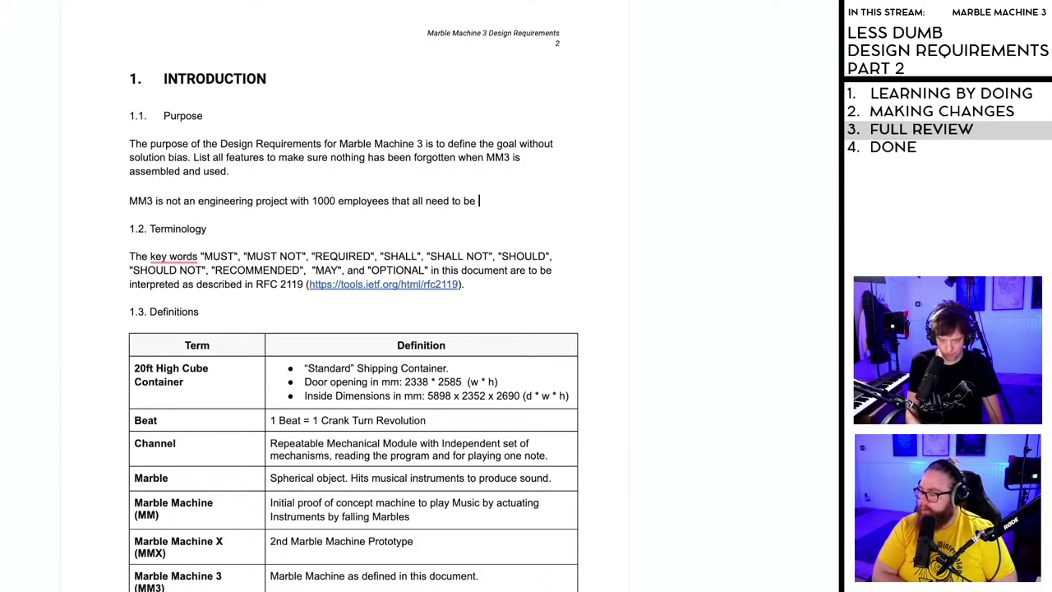
type("coordi")
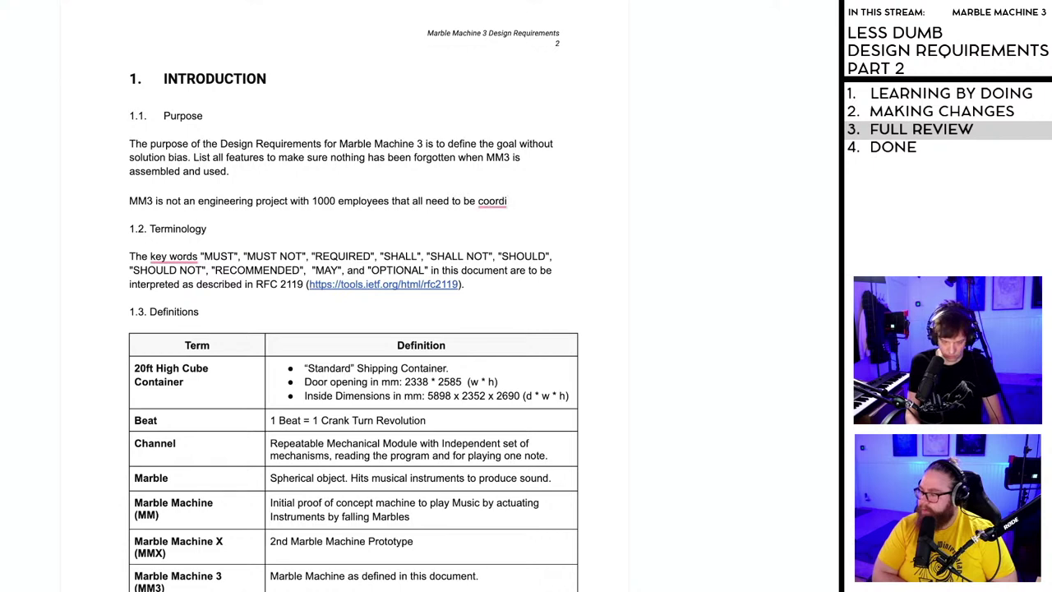
type("nated,")
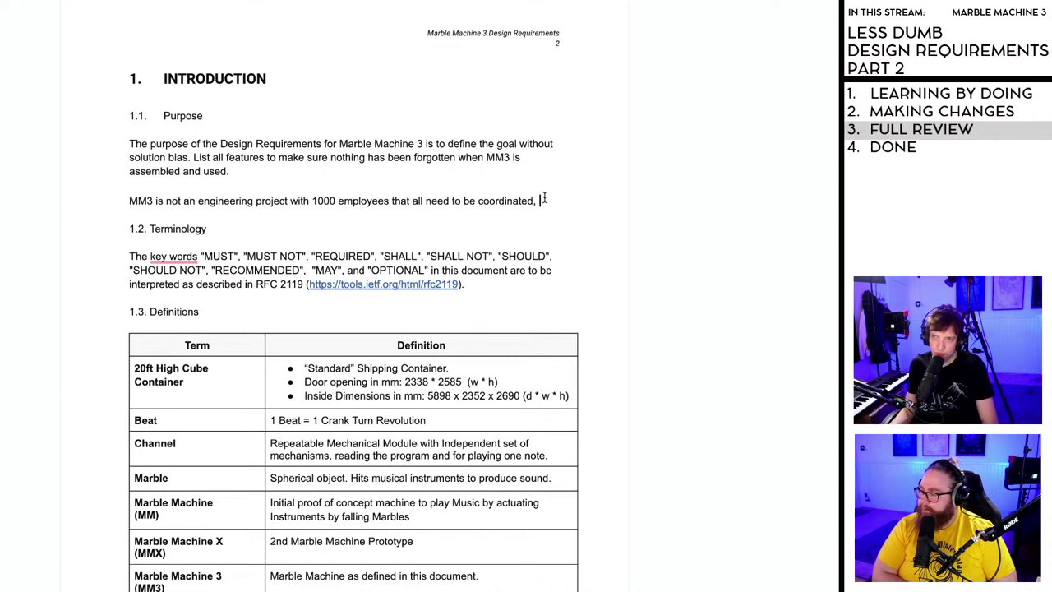
- Delete the draft MM3 sentence and its line before 1.2 Terminology
left_click_drag(537, 201, 114, 199)
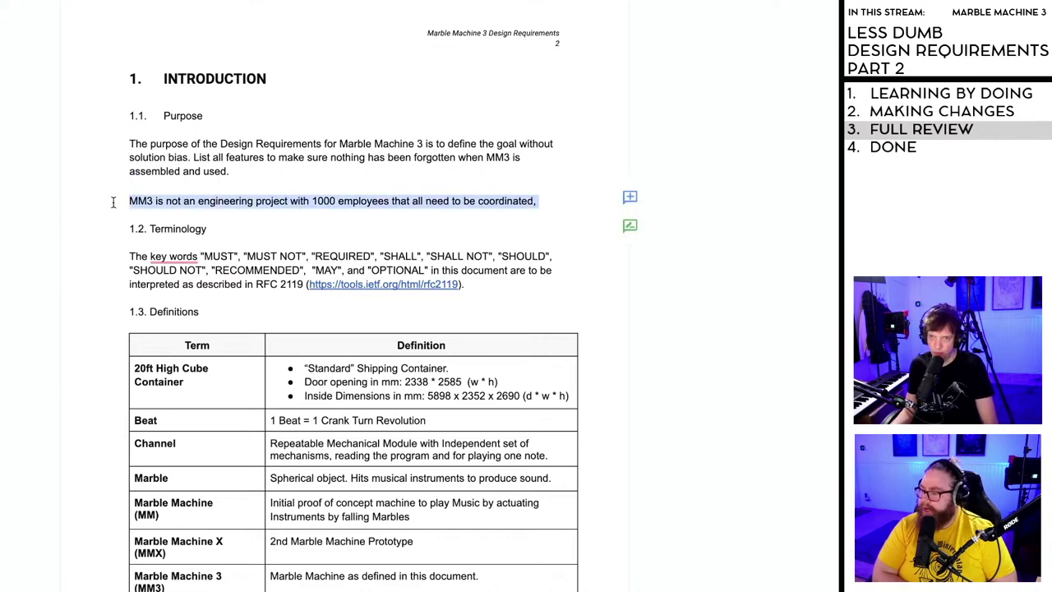
key("BackSpace")
key("BackSpace")
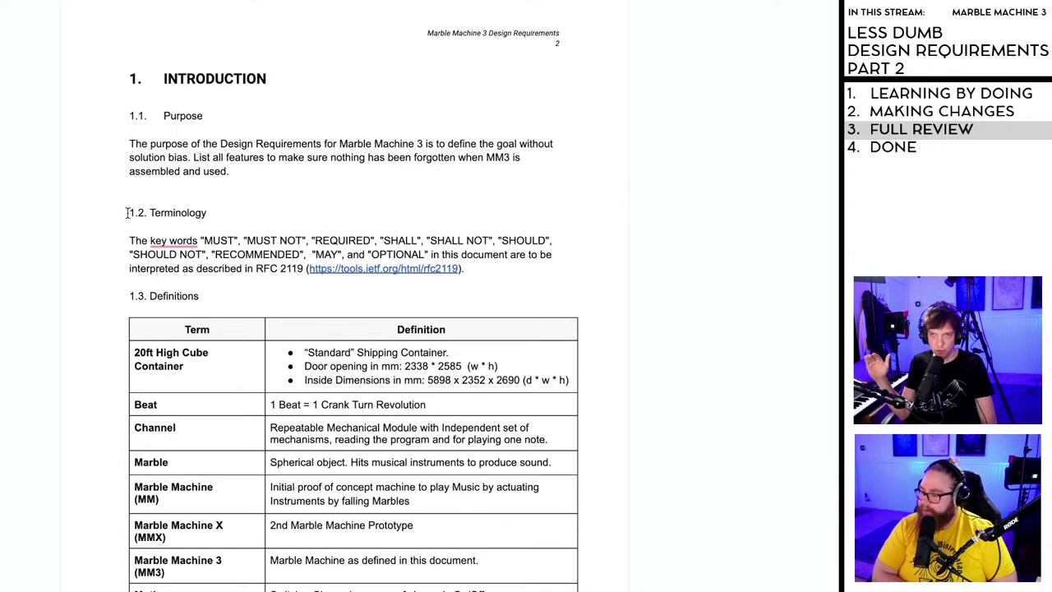
left_click(127, 212)
key("BackSpace")
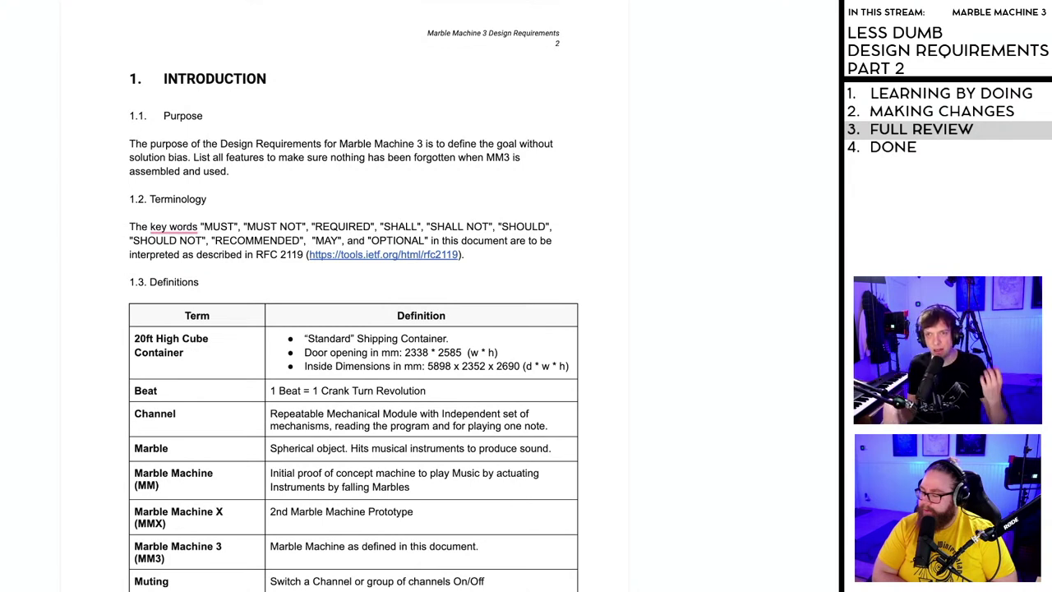
left_click(166, 201)
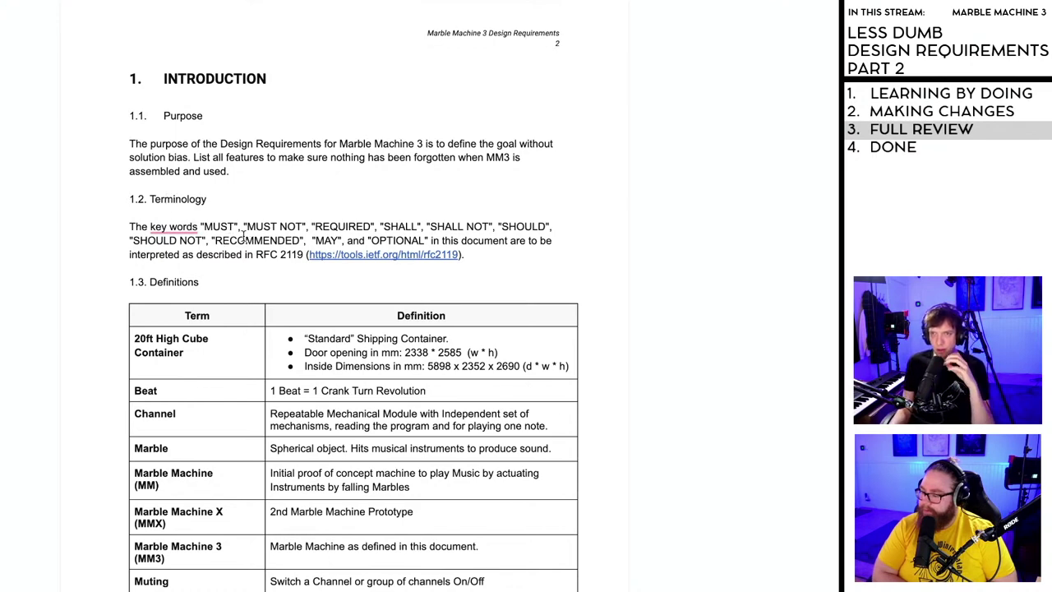
scroll(249, 239, "down", 1)
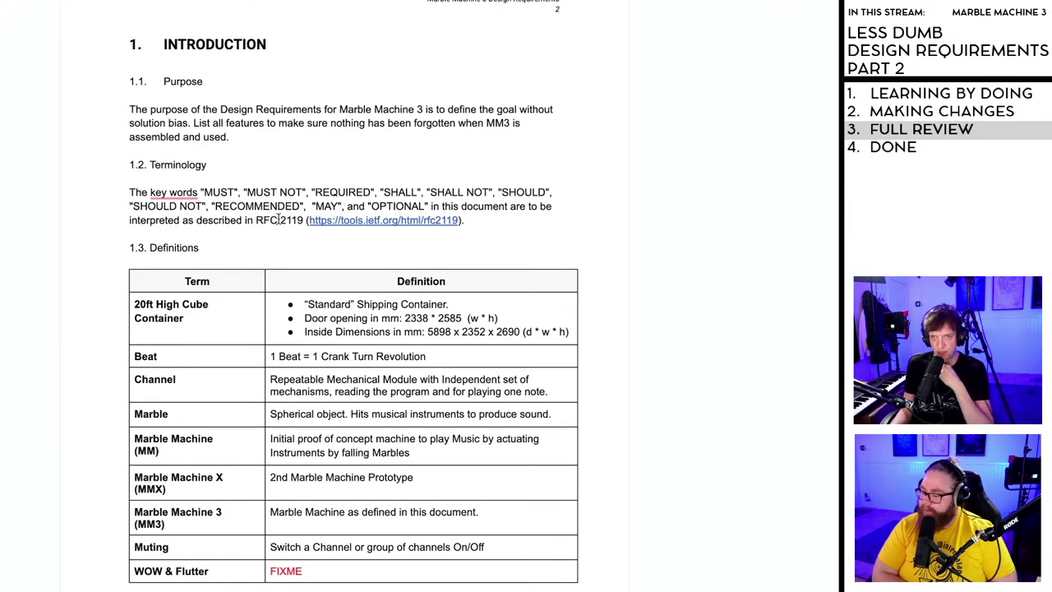
scroll(254, 179, "down", 1)
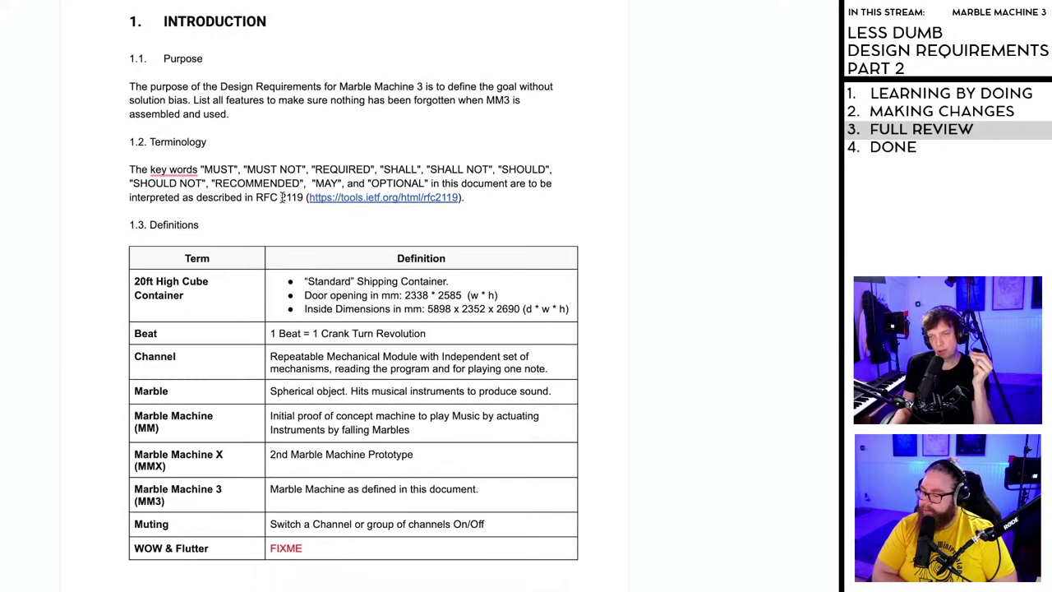
scroll(281, 194, "down", 1)
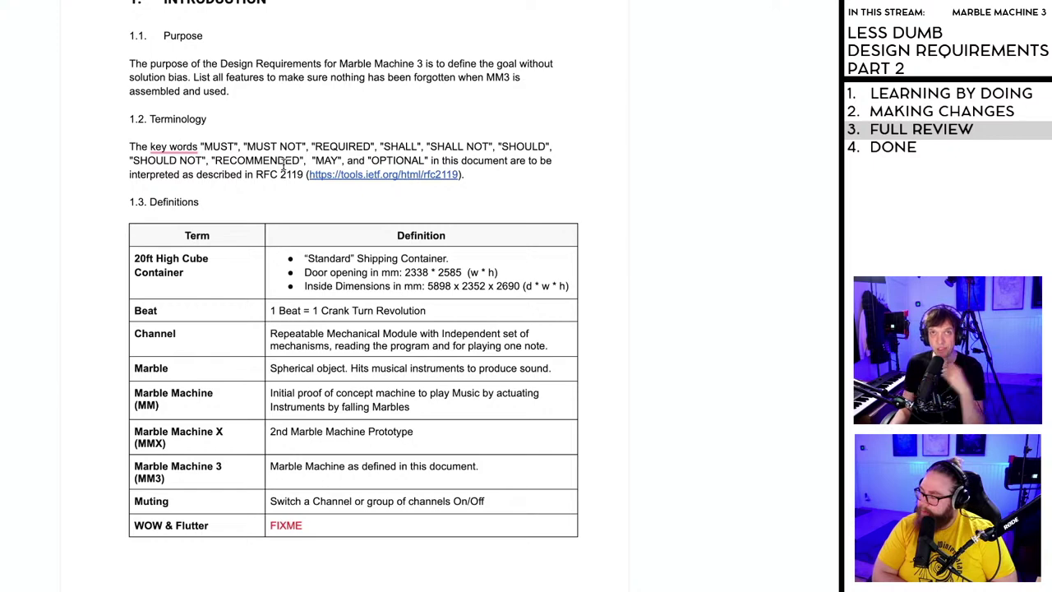
left_click(363, 161)
scroll(352, 161, "down", 1)
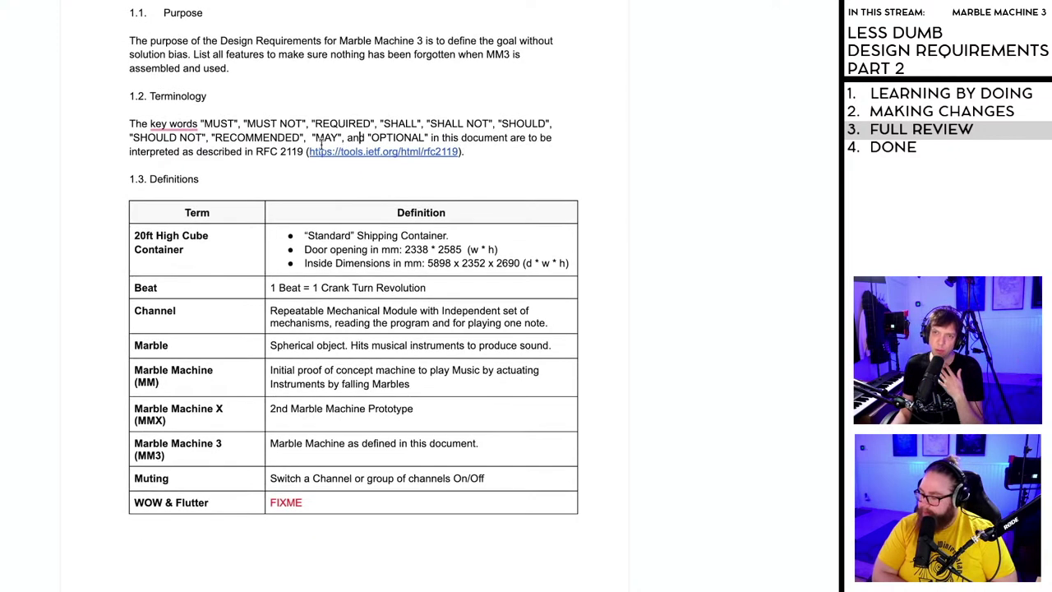
scroll(320, 140, "up", 2)
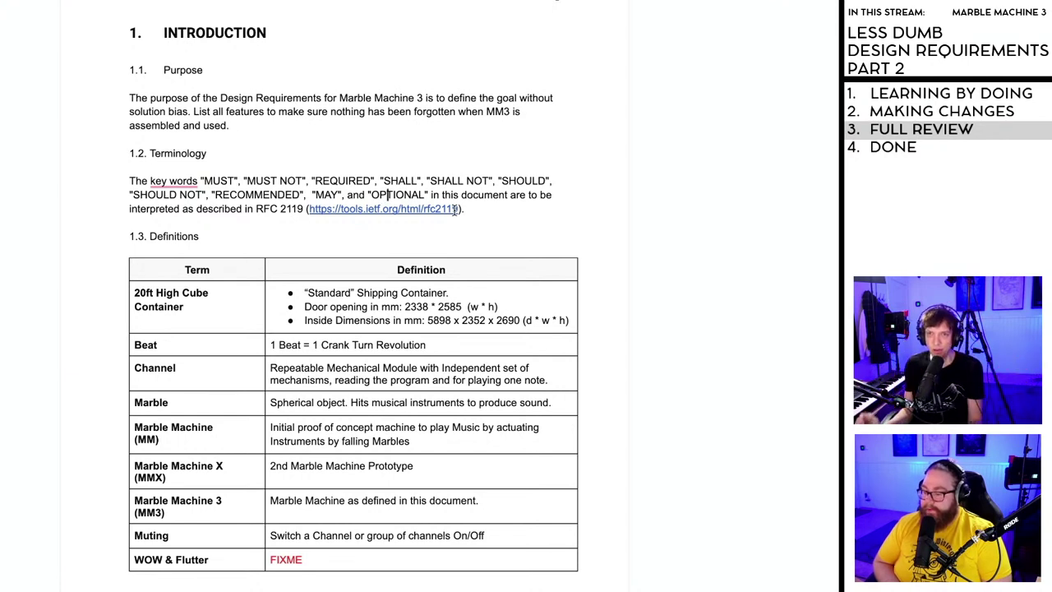
scroll(250, 153, "down", 1)
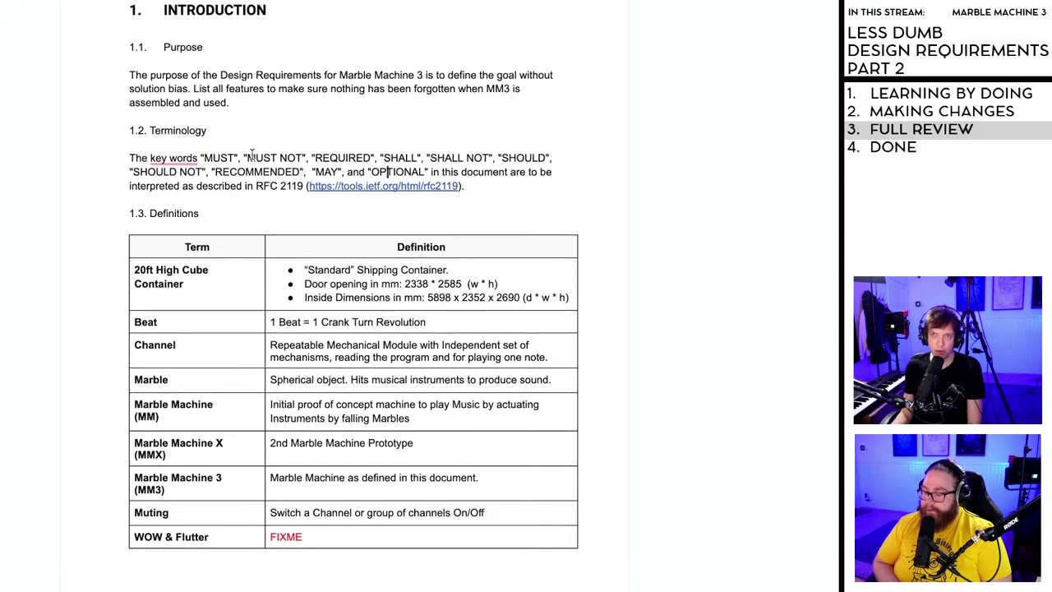
- Delete the key-words paragraph and the empty lines left under Terminology
left_click_drag(129, 157, 463, 187)
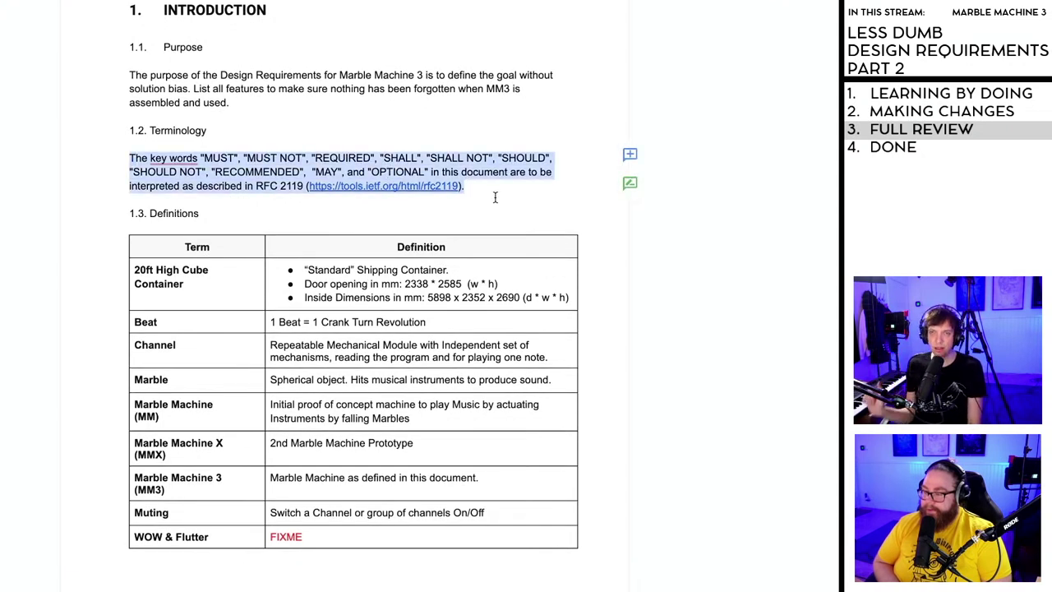
key("BackSpace")
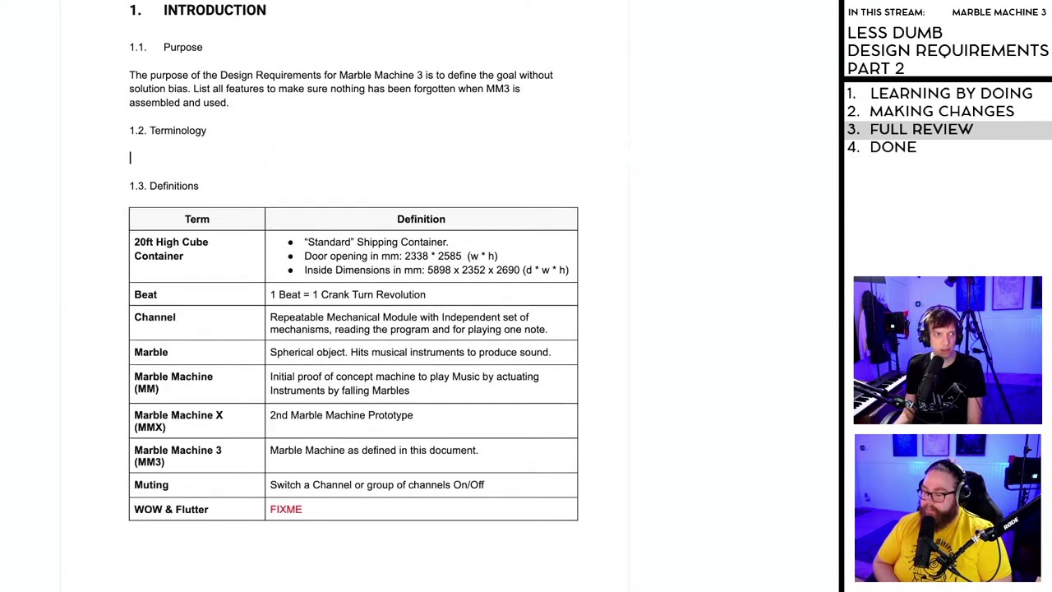
key("BackSpace")
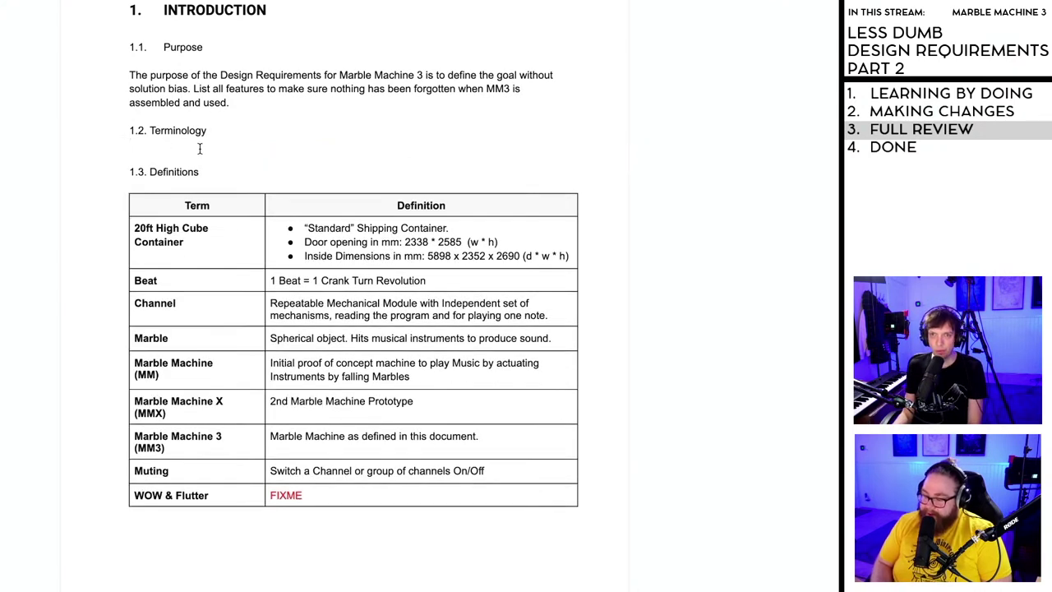
left_click(208, 138)
scroll(208, 138, "down", 1)
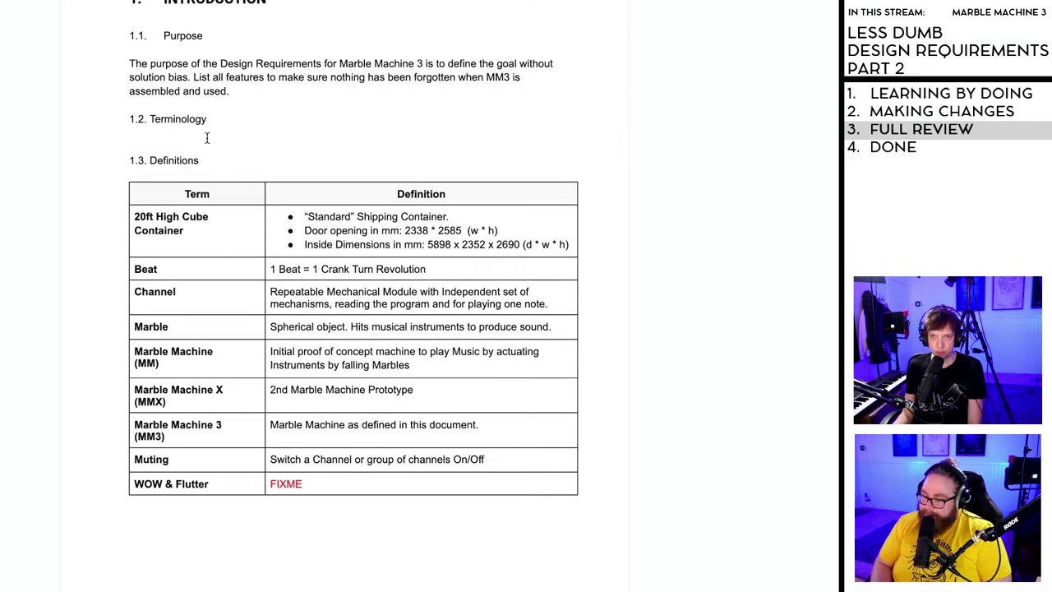
scroll(210, 152, "up", 2)
scroll(213, 165, "up", 1)
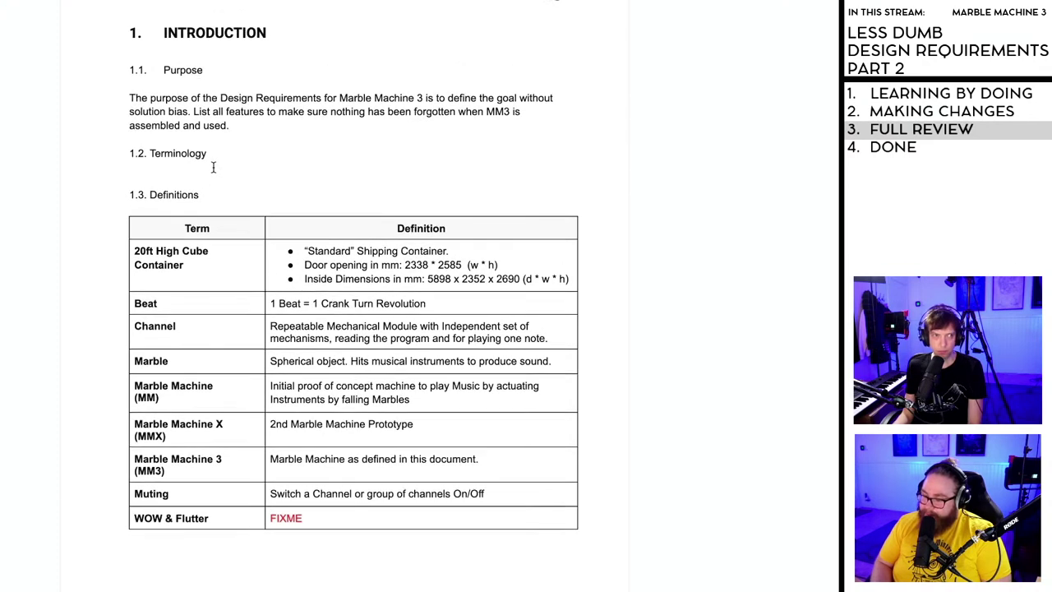
scroll(213, 169, "up", 3)
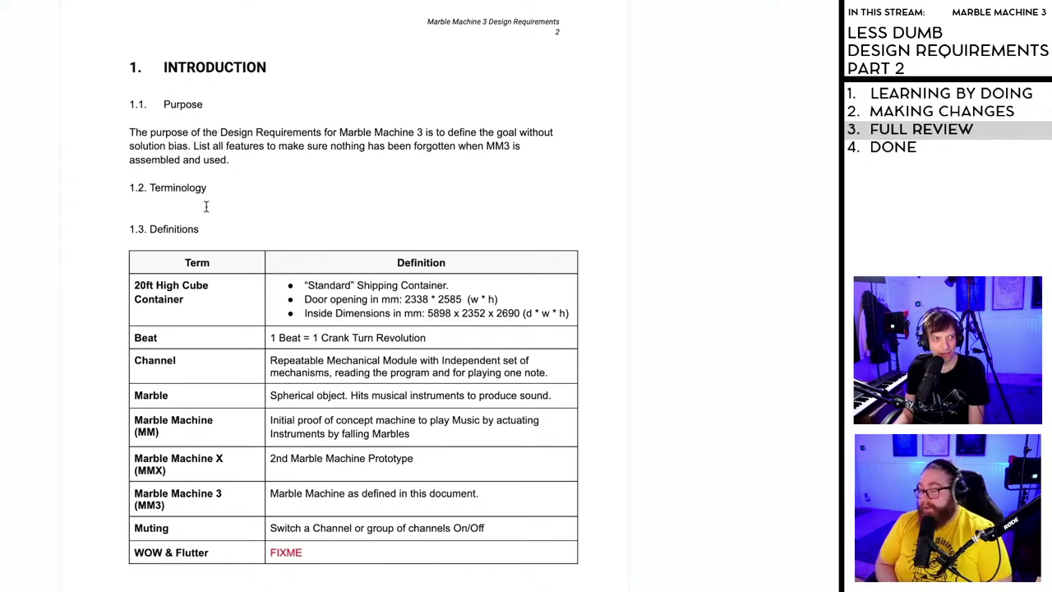
key("BackSpace")
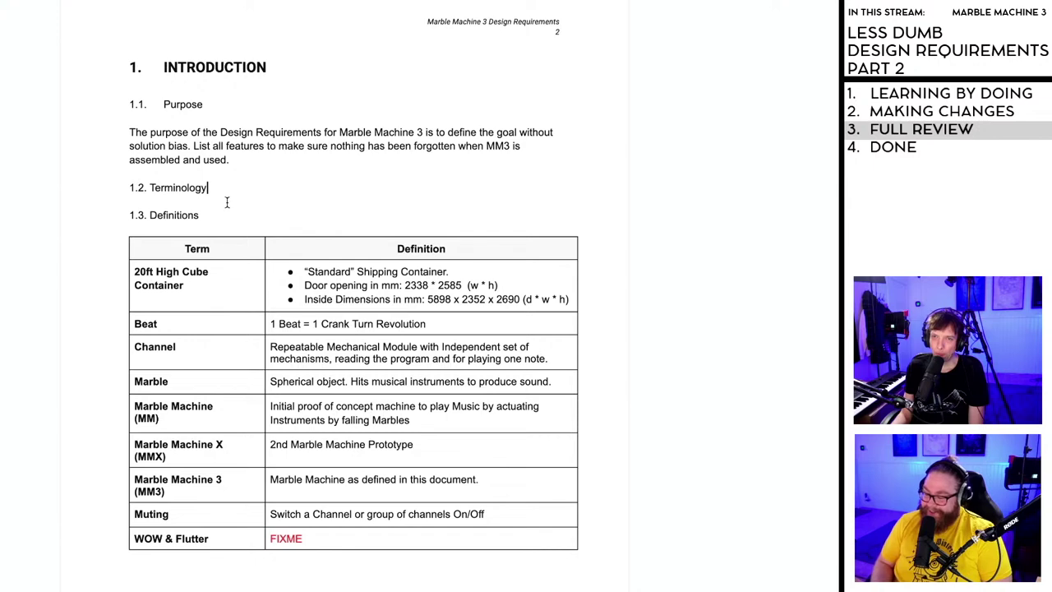
- Delete the 1.2. Terminology heading and the blank line above Definitions
scroll(246, 198, "down", 1)
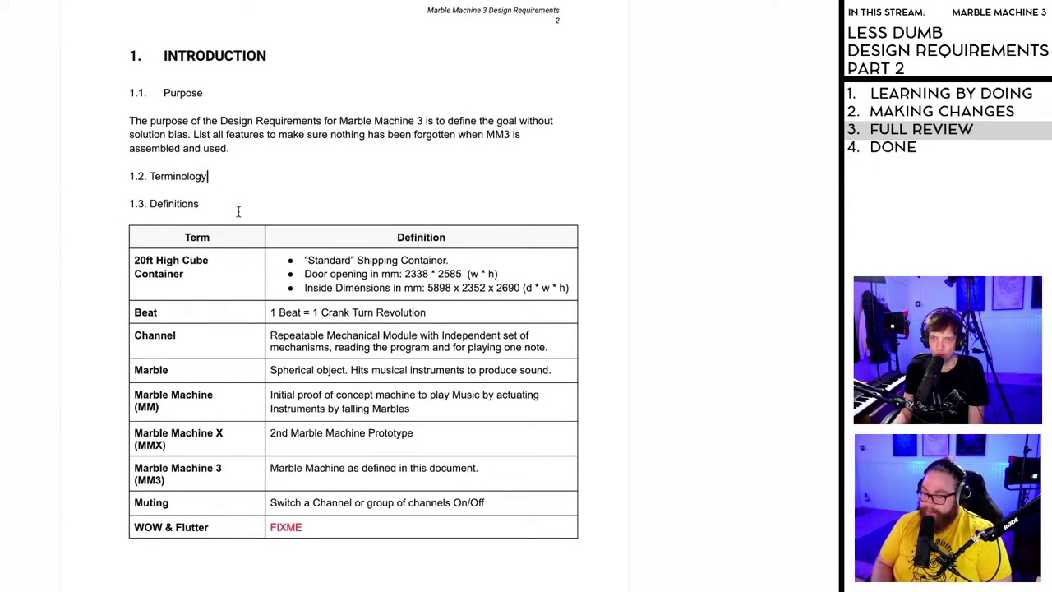
scroll(237, 210, "down", 2)
scroll(237, 213, "up", 2)
scroll(238, 213, "down", 1)
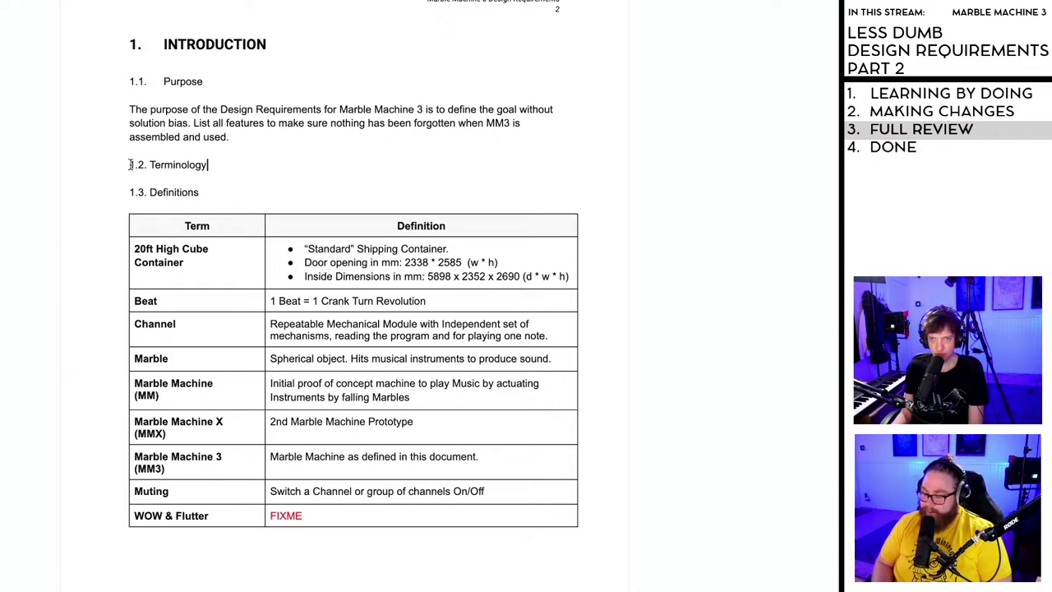
left_click_drag(129, 164, 220, 185)
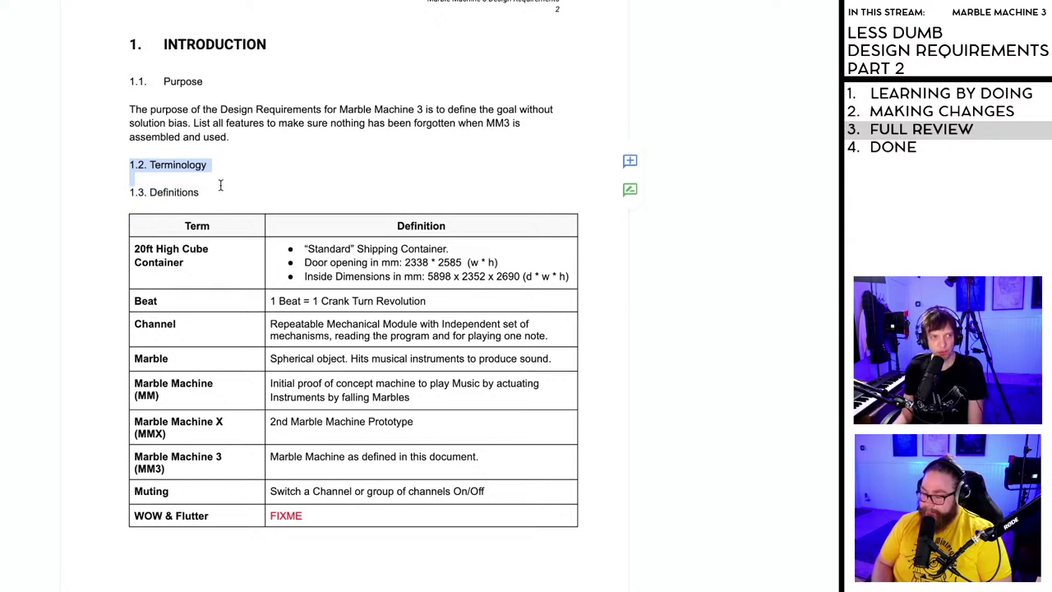
left_click(162, 180)
left_click_drag(129, 164, 238, 168)
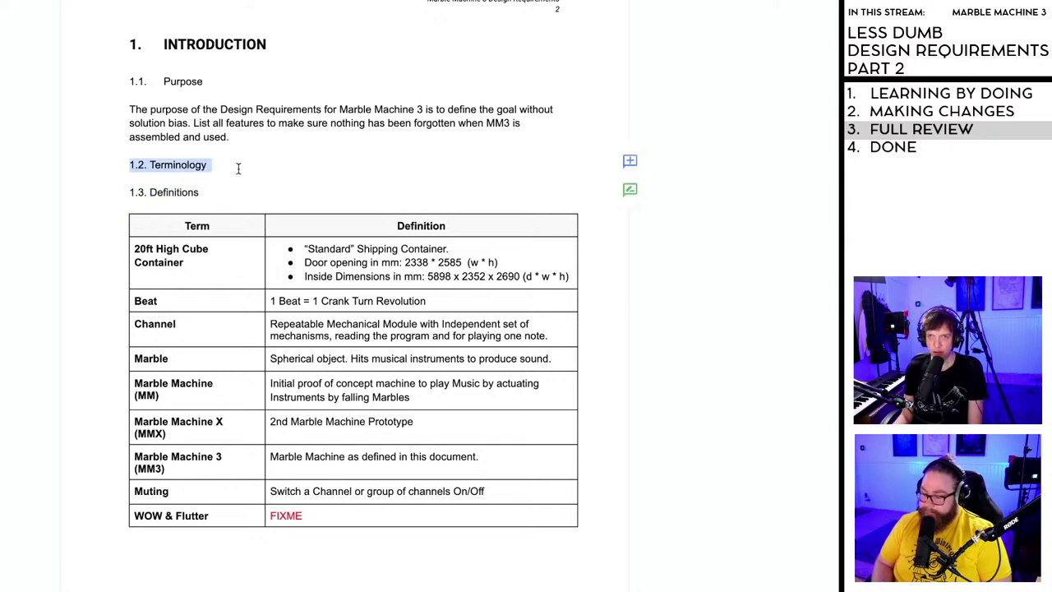
key("BackSpace")
scroll(386, 510, "down", 1)
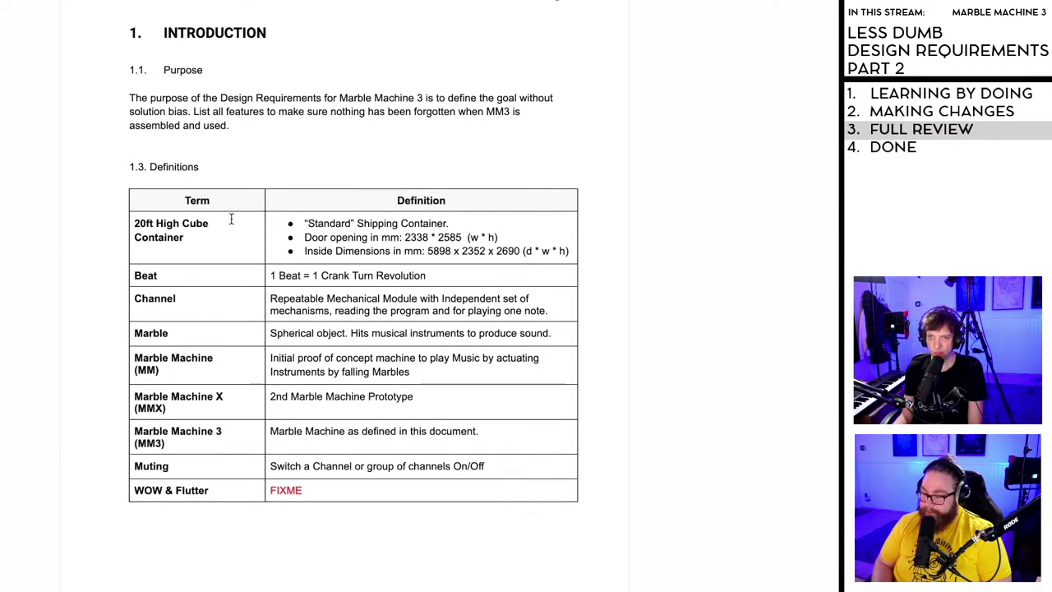
key("BackSpace")
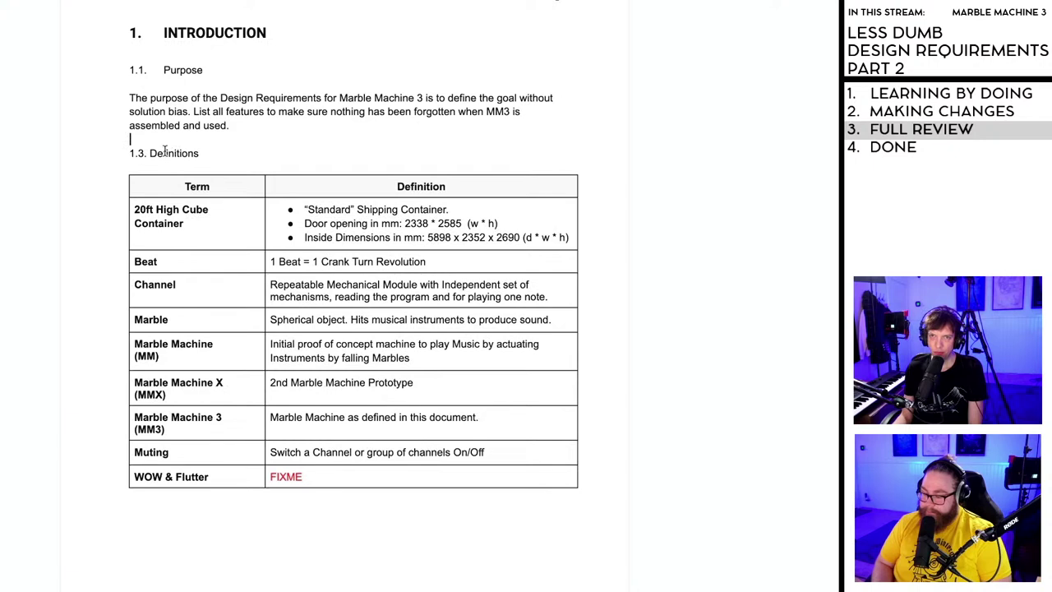
- Renumber the '1.3. Definitions' heading to '1.2. Definitions'
left_click(145, 153)
key("BackSpace")
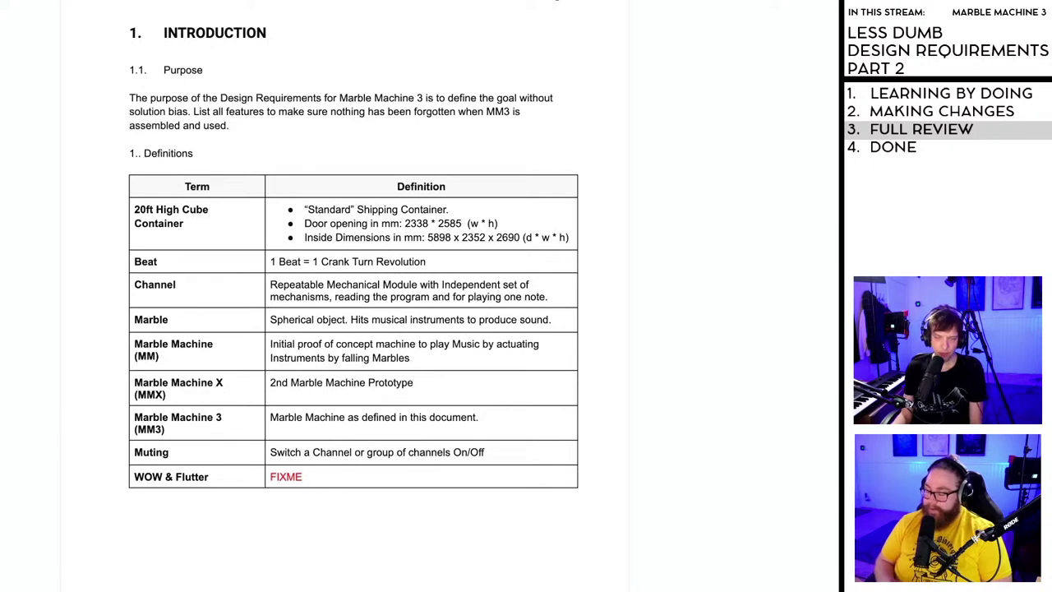
type("2")
left_click(229, 160)
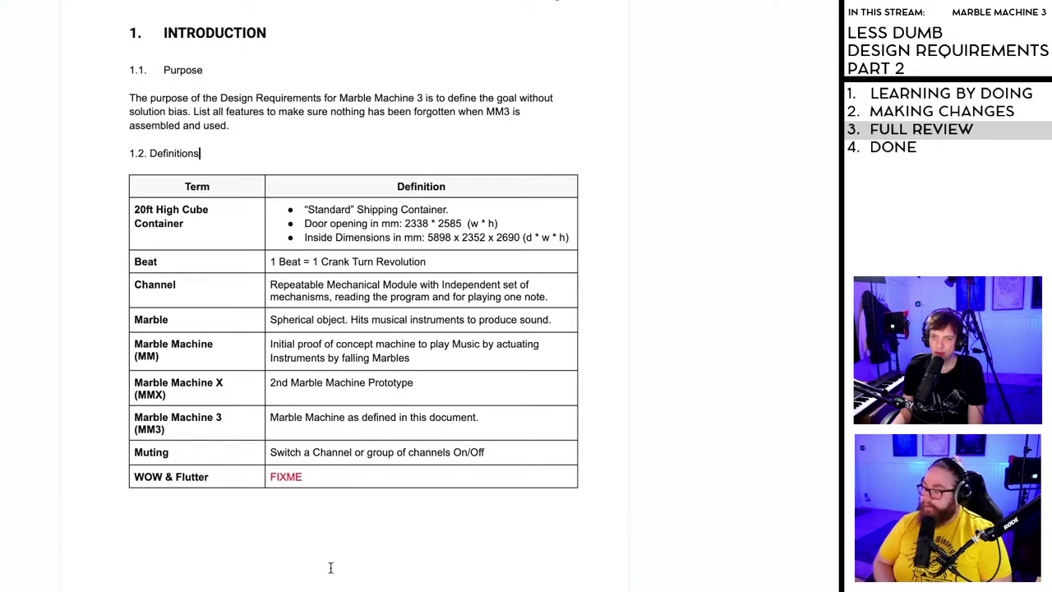
scroll(327, 567, "up", 1)
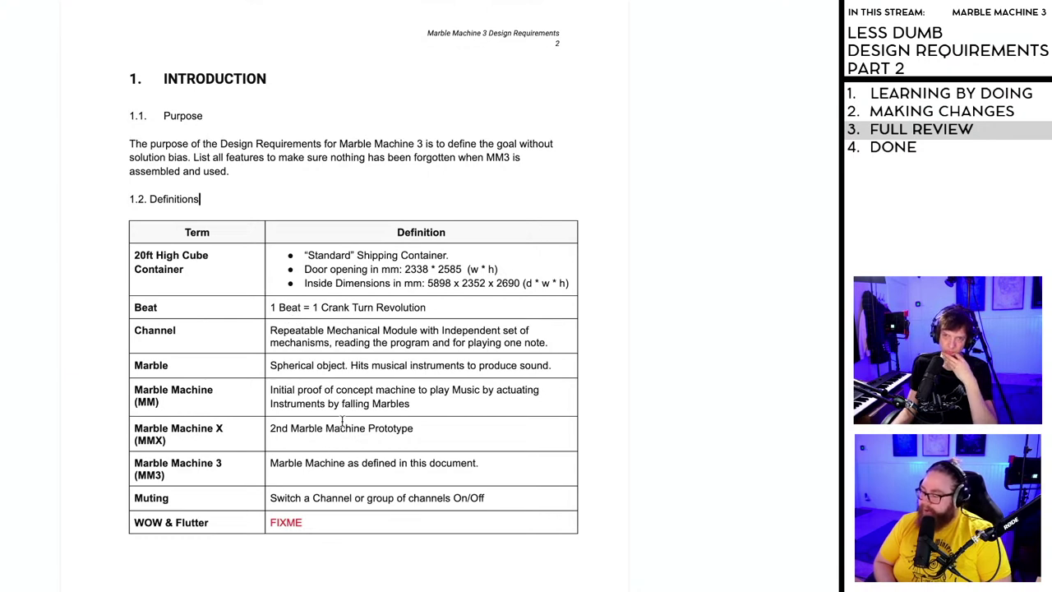
left_click_drag(443, 303, 97, 301)
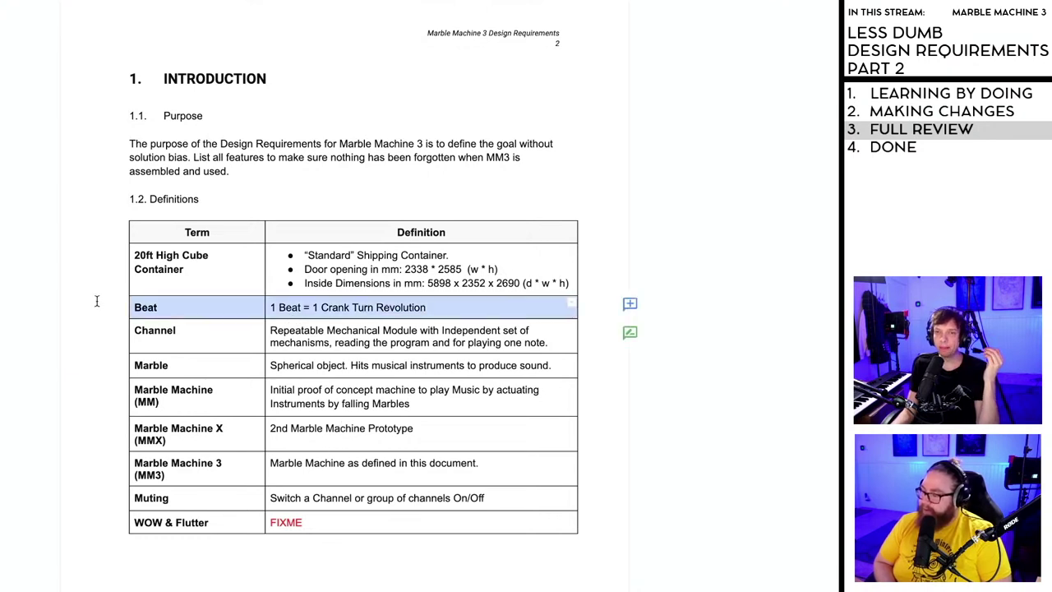
scroll(319, 484, "down", 20)
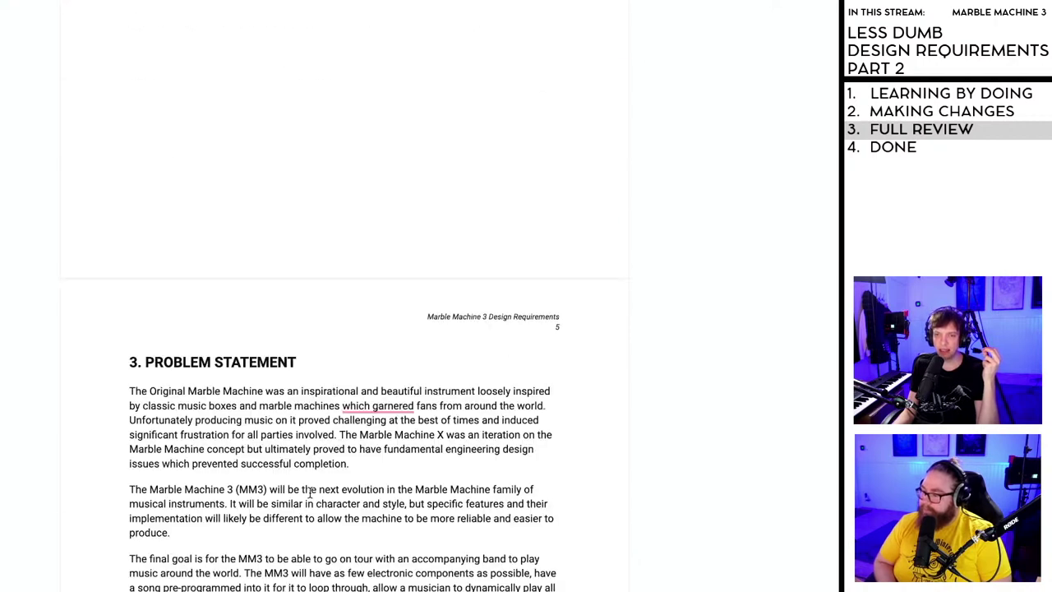
scroll(309, 493, "down", 5)
left_click_drag(130, 283, 321, 554)
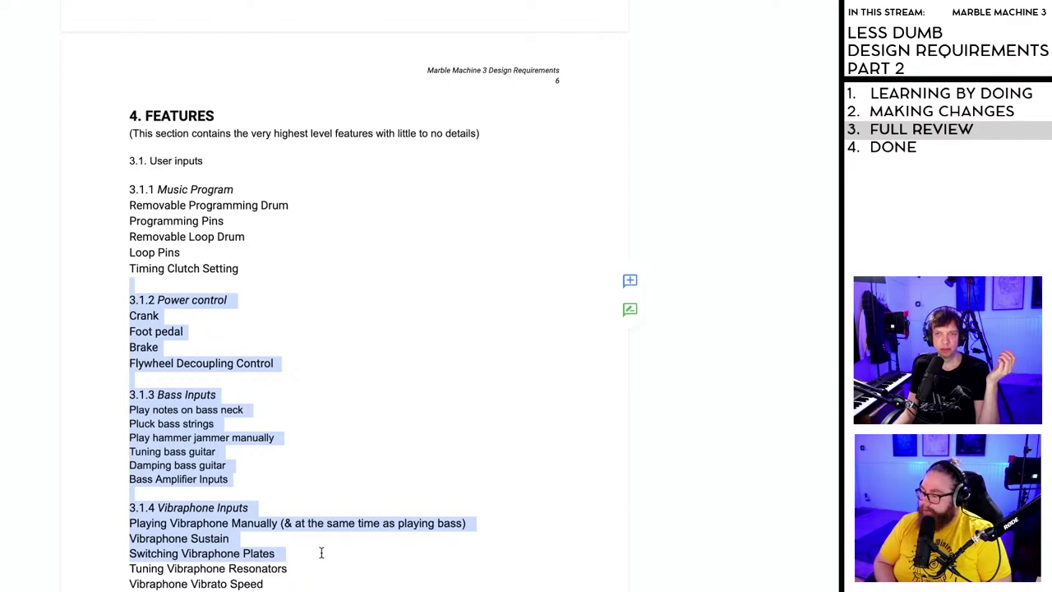
scroll(321, 553, "up", 8)
scroll(319, 557, "up", 15)
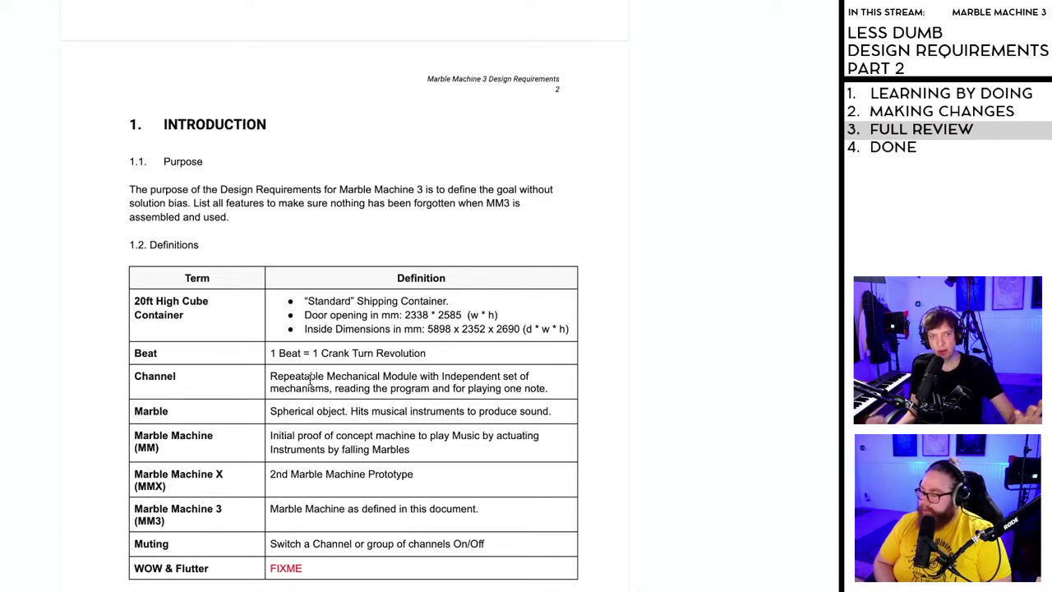
scroll(311, 379, "down", 2)
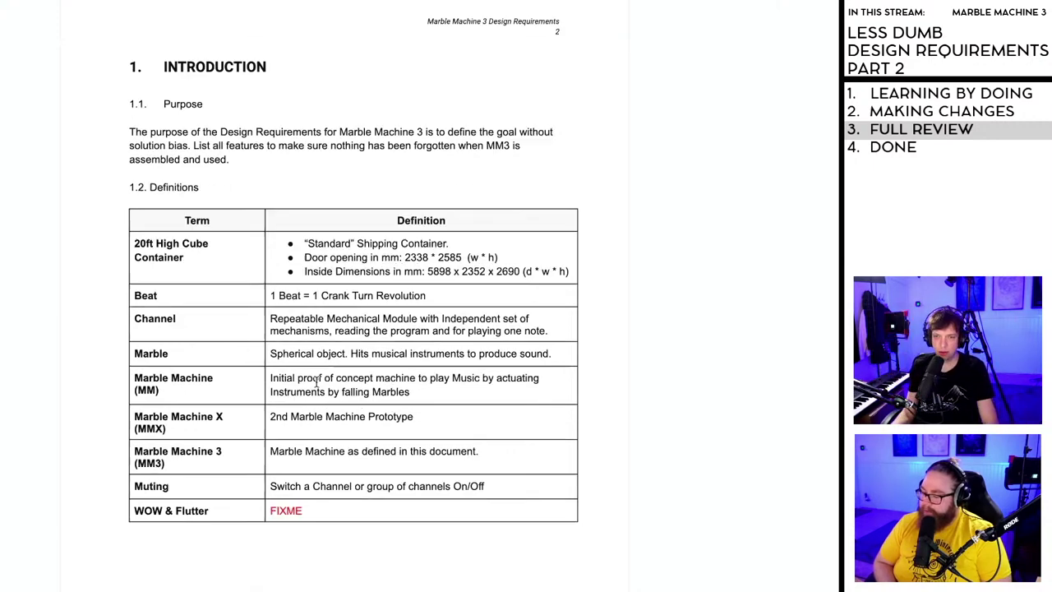
- Remove the Definitions table and heading, then undo to restore them
left_click_drag(475, 530, 136, 243)
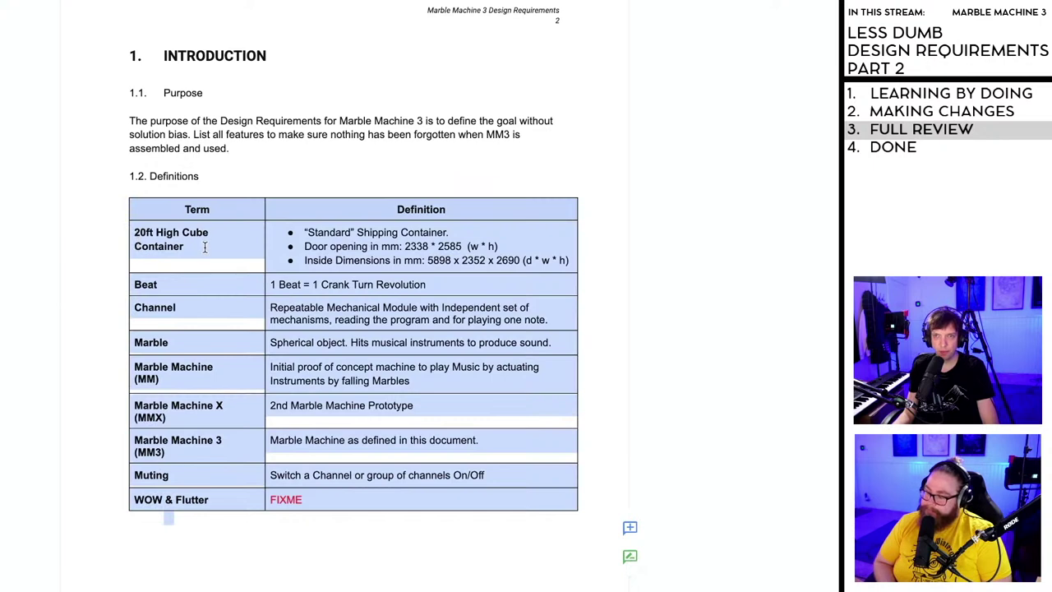
key("BackSpace")
left_click_drag(209, 176, 115, 166)
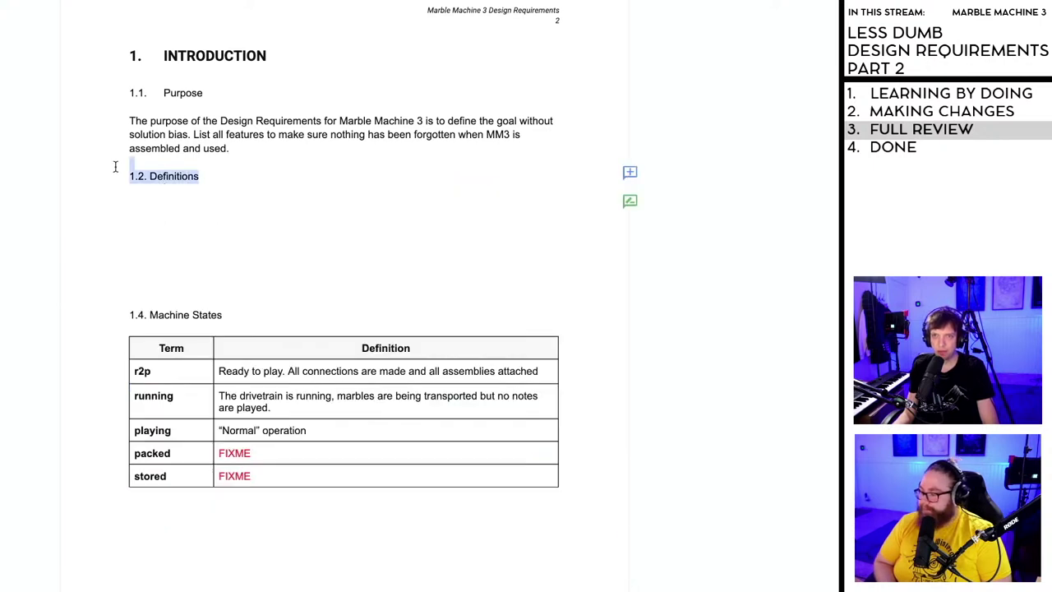
key("BackSpace")
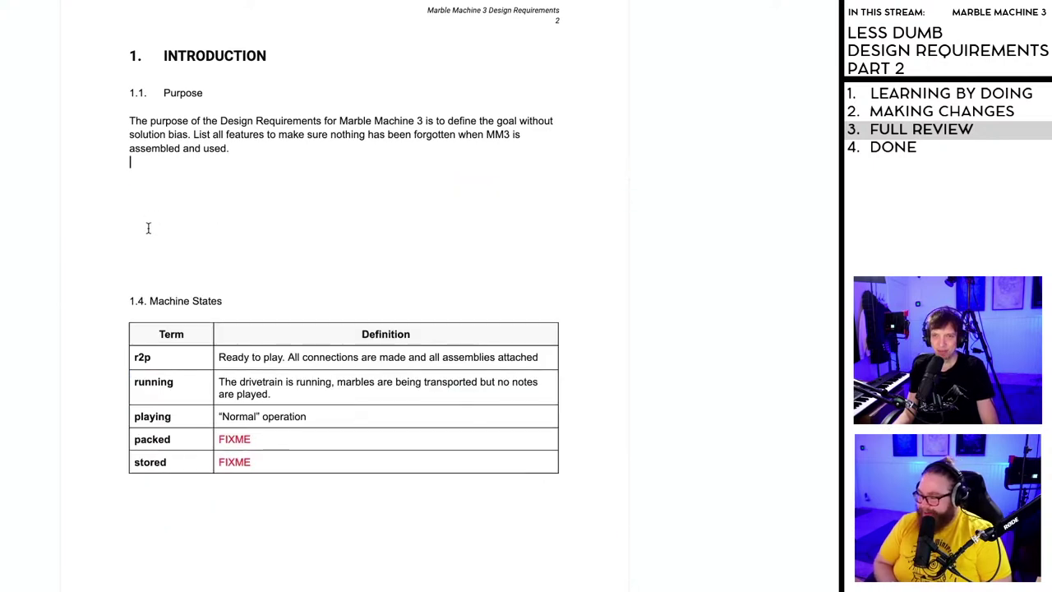
left_click(147, 227)
key("BackSpace")
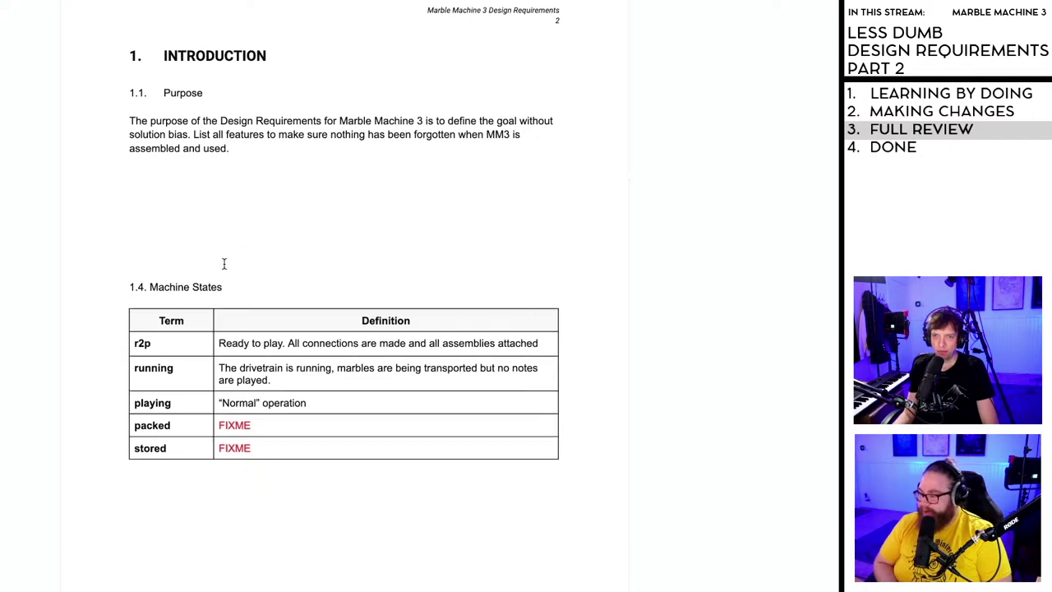
key("ctrl+z")
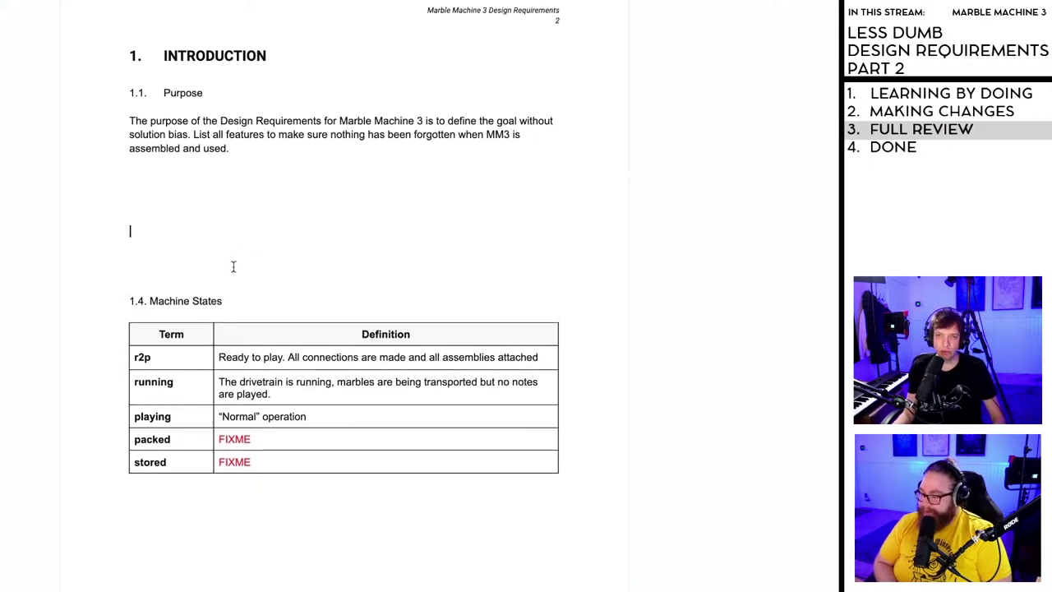
key("ctrl+z")
key("ctrl+z")
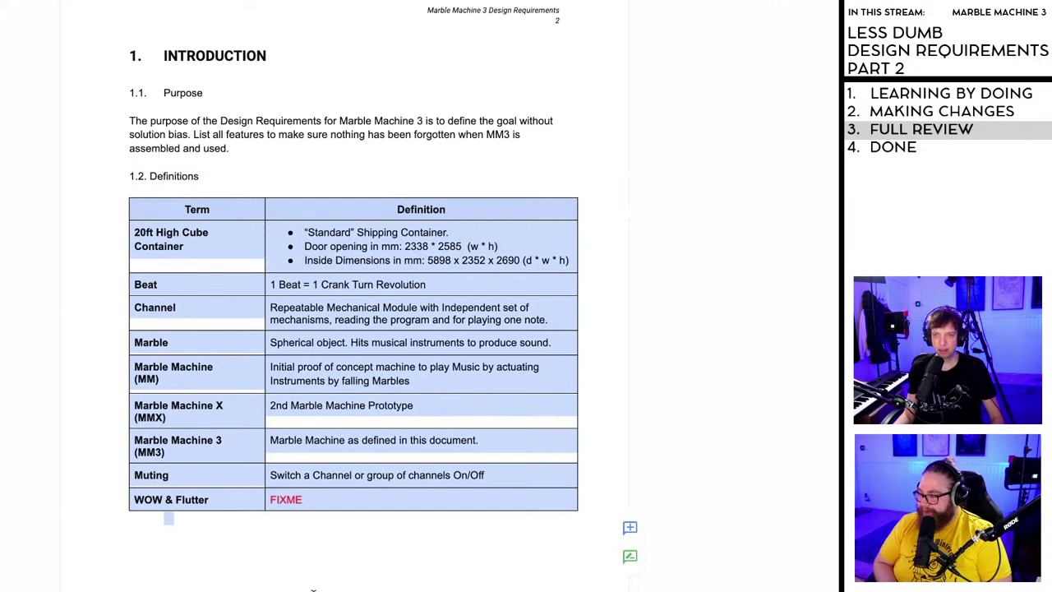
left_click(143, 198)
- Move the 1.2. Definitions heading and table to the end of section 9
left_click_drag(127, 176, 164, 591)
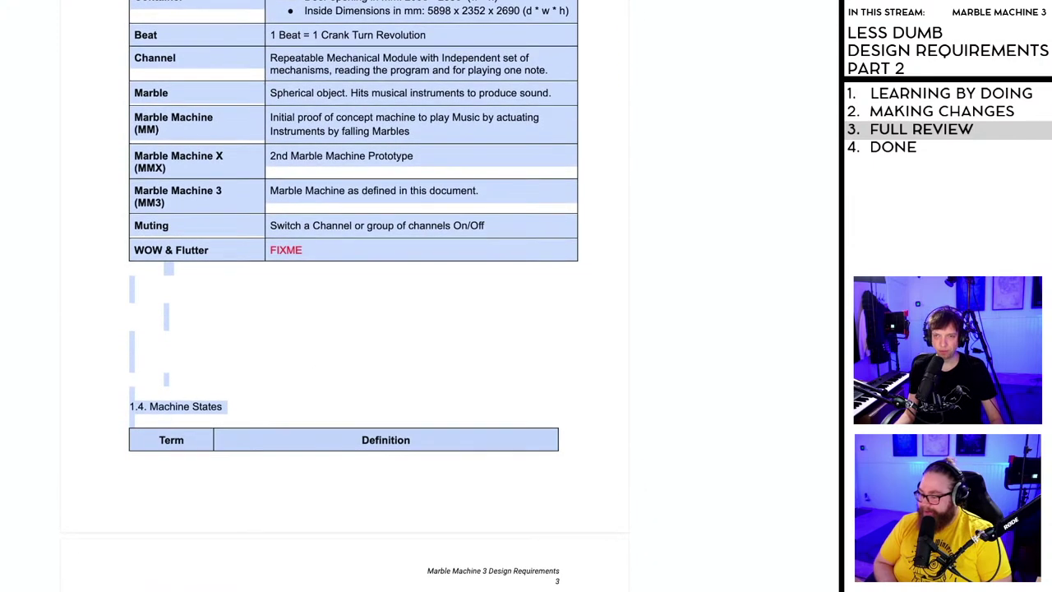
key("BackSpace")
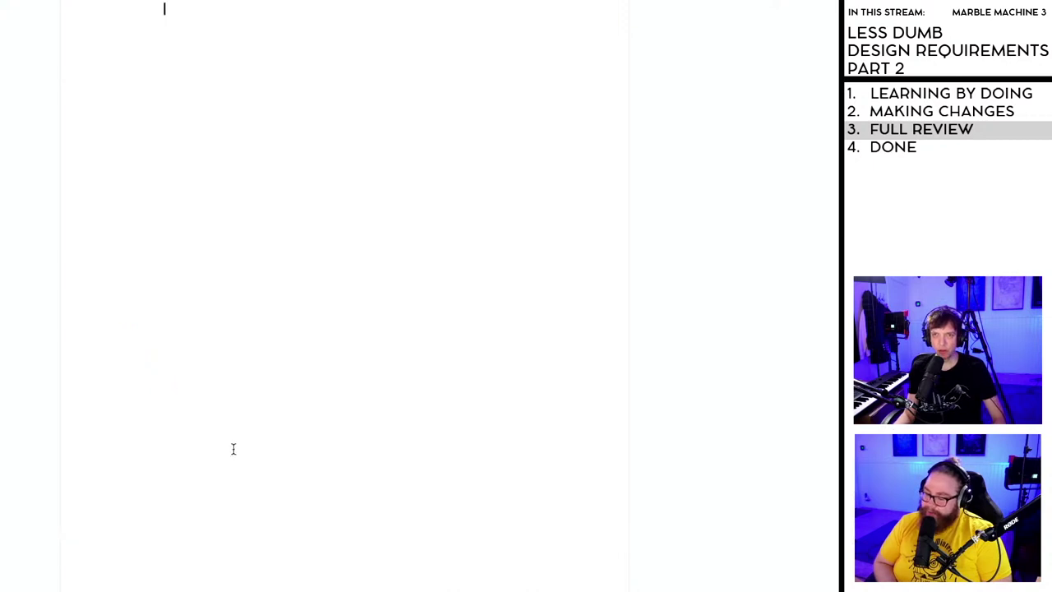
scroll(232, 448, "up", 2)
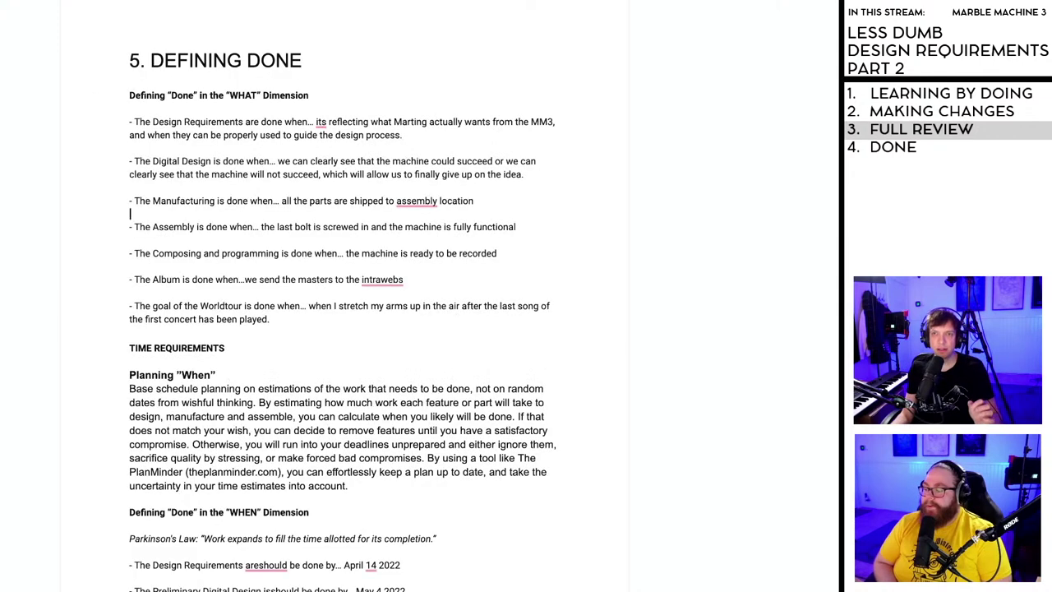
key("ctrl+End")
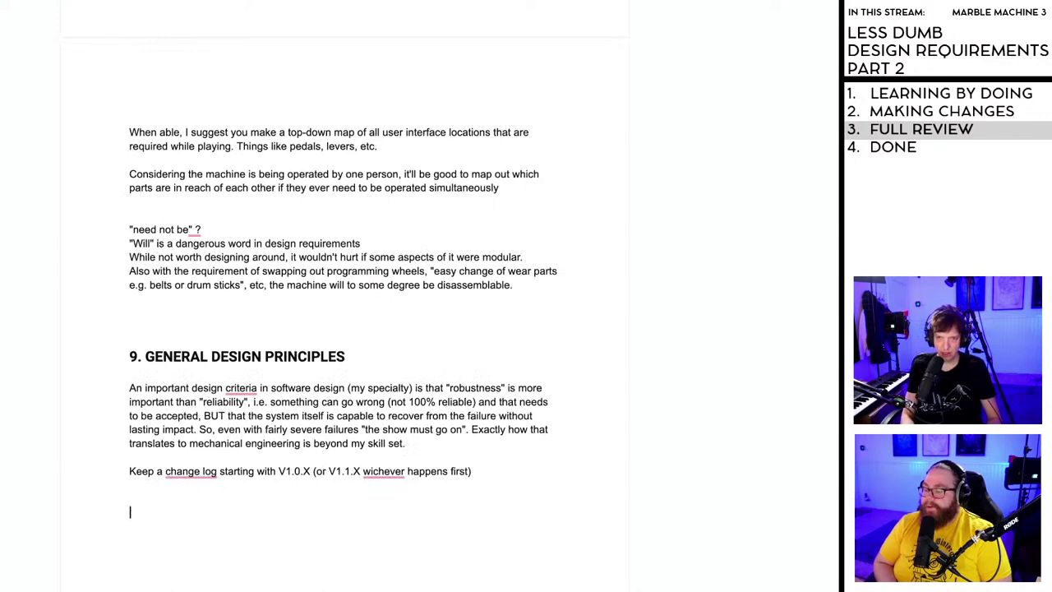
key("ctrl+v")
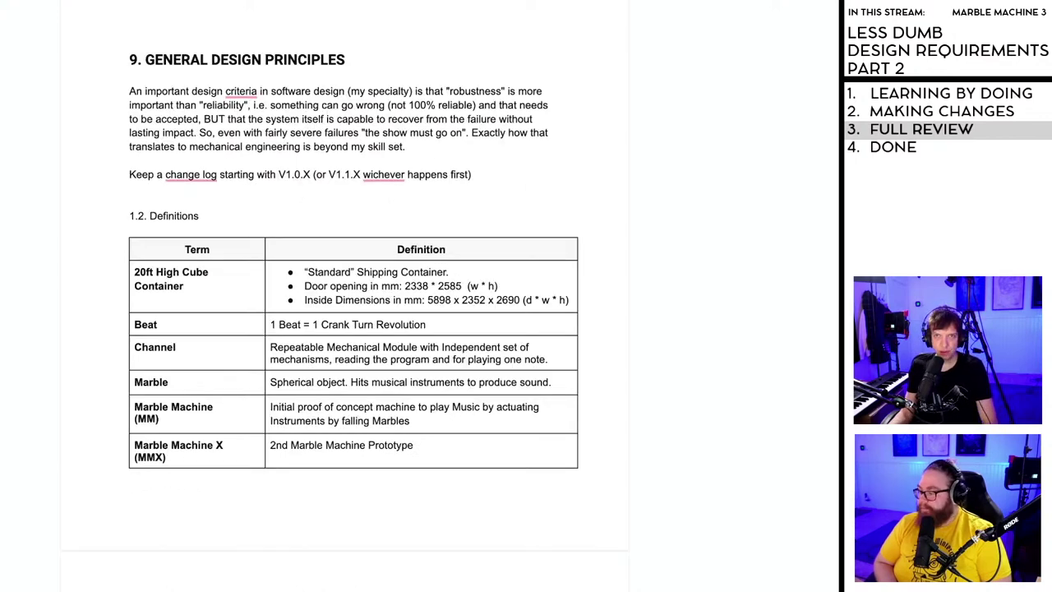
scroll(500, 407, "down", 3)
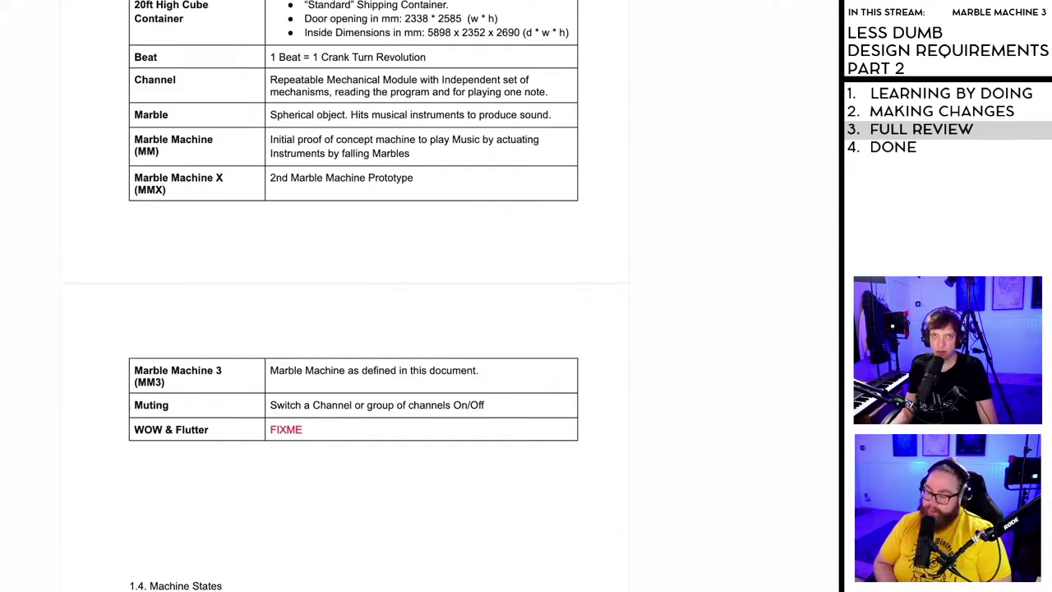
scroll(288, 285, "up", 20)
- Delete ' no world tour' so reason b) in section 2 ends at 'give up'
scroll(256, 382, "up", 2)
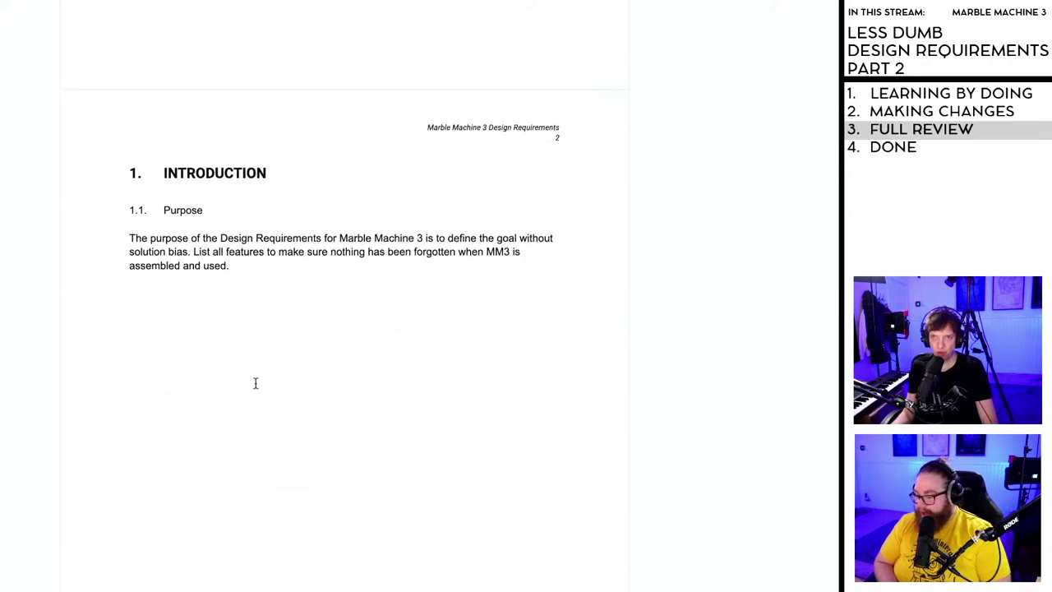
scroll(254, 380, "down", 7)
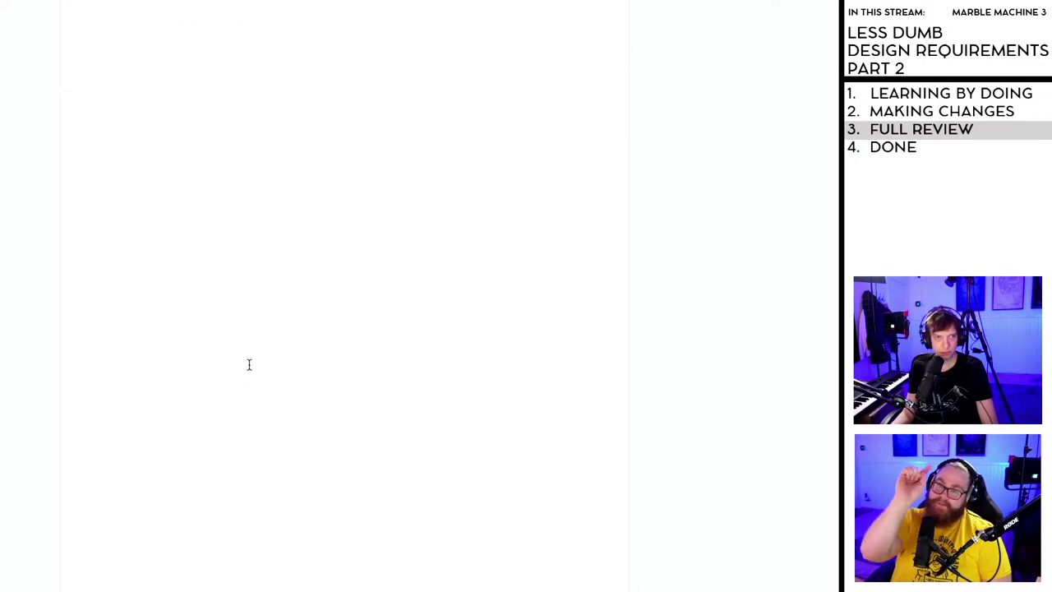
scroll(251, 364, "up", 5)
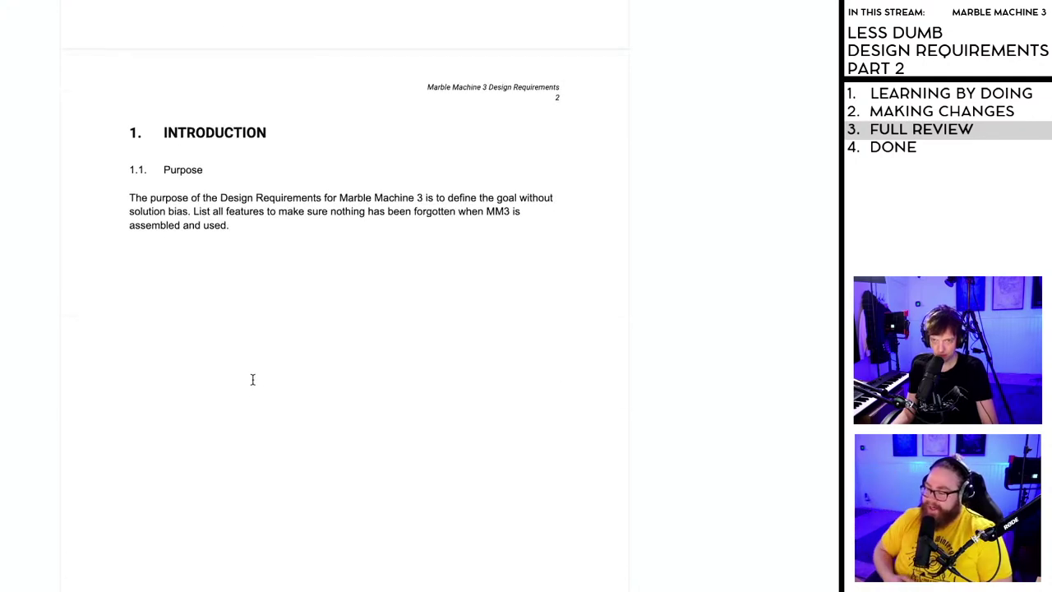
scroll(252, 378, "down", 3)
scroll(251, 374, "down", 4)
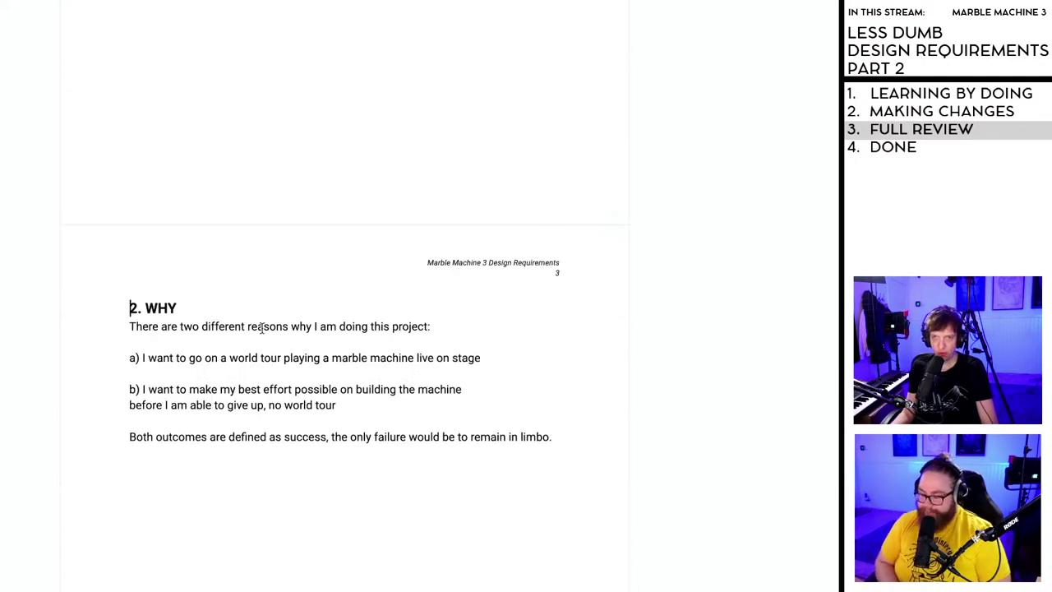
scroll(259, 329, "down", 1)
scroll(259, 336, "up", 8)
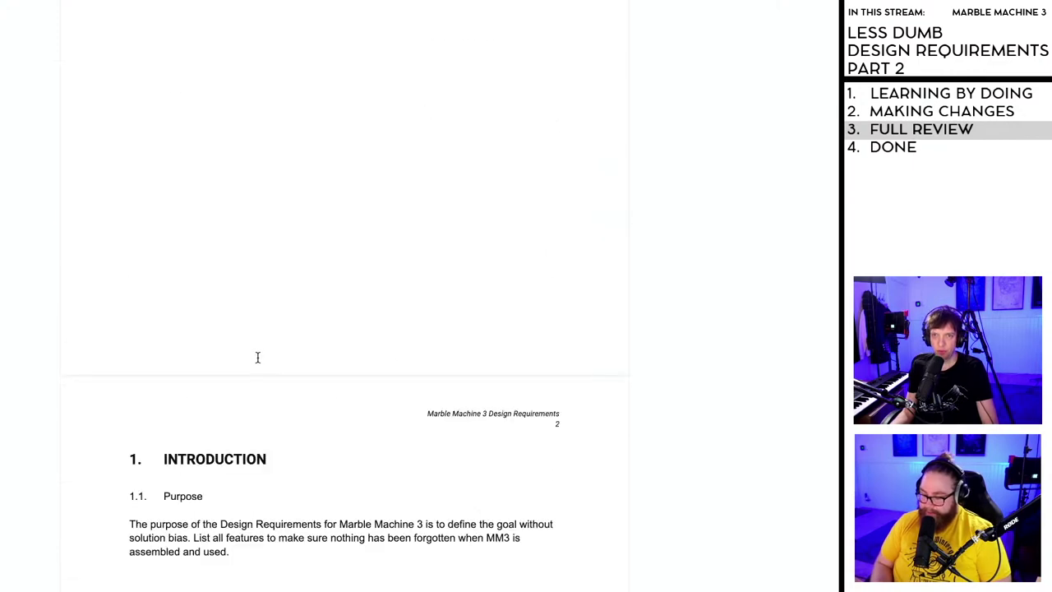
scroll(271, 468, "down", 4)
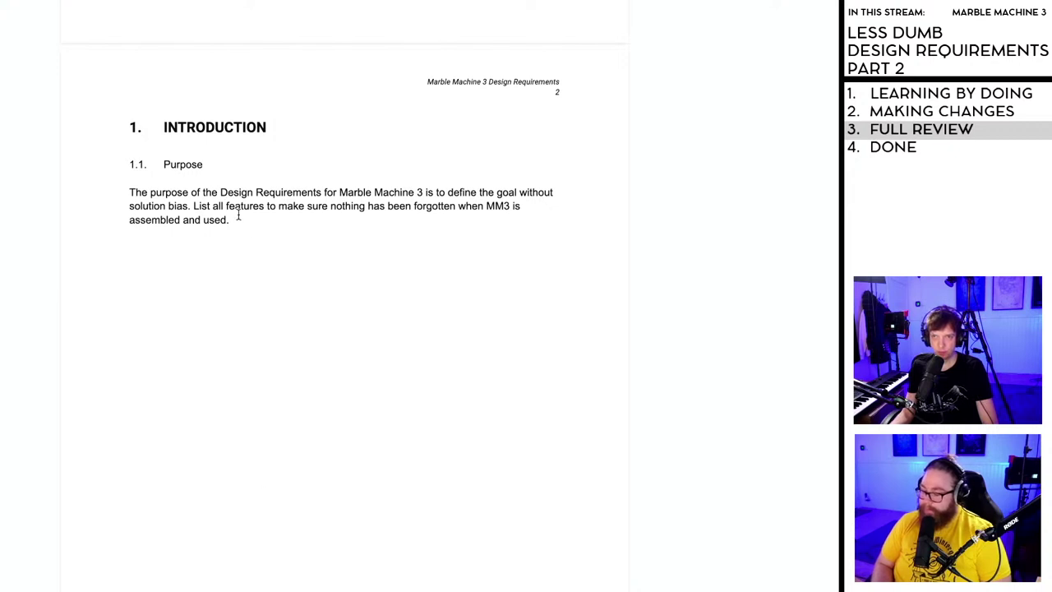
scroll(247, 342, "down", 4)
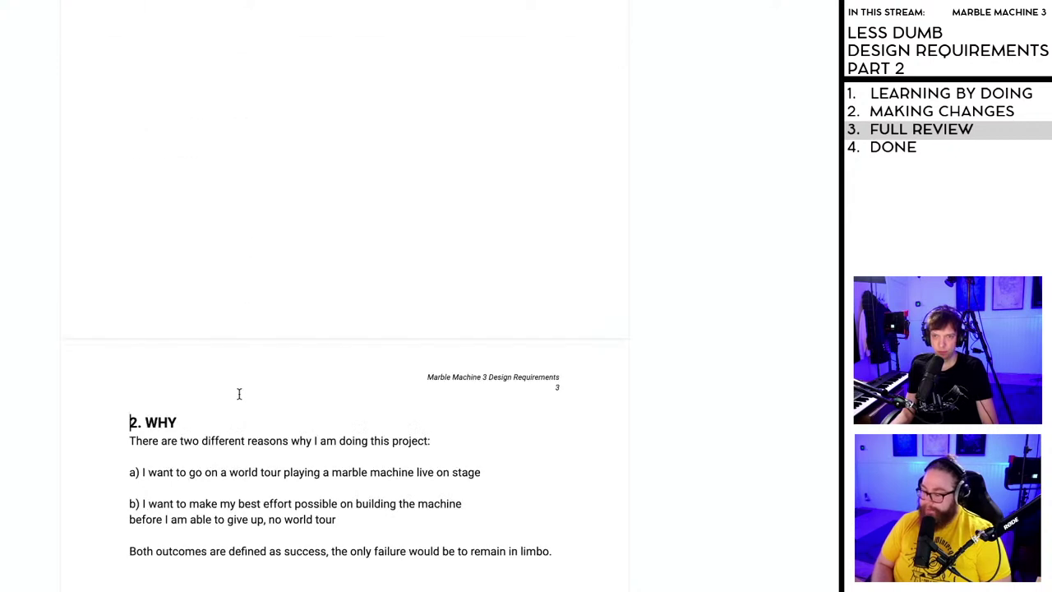
scroll(239, 394, "up", 4)
scroll(241, 396, "down", 4)
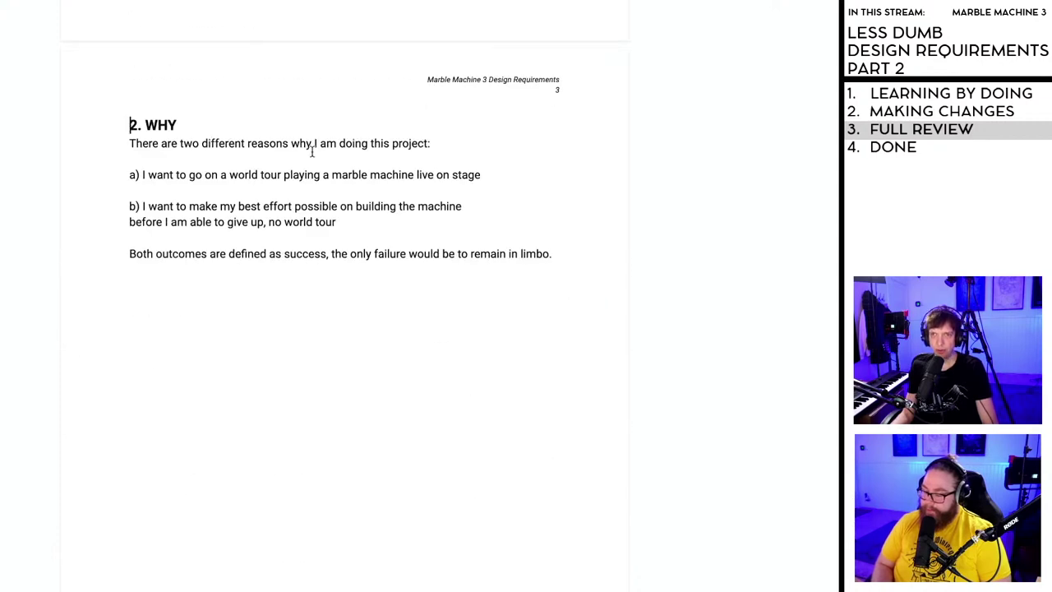
left_click_drag(131, 174, 332, 175)
left_click(332, 174)
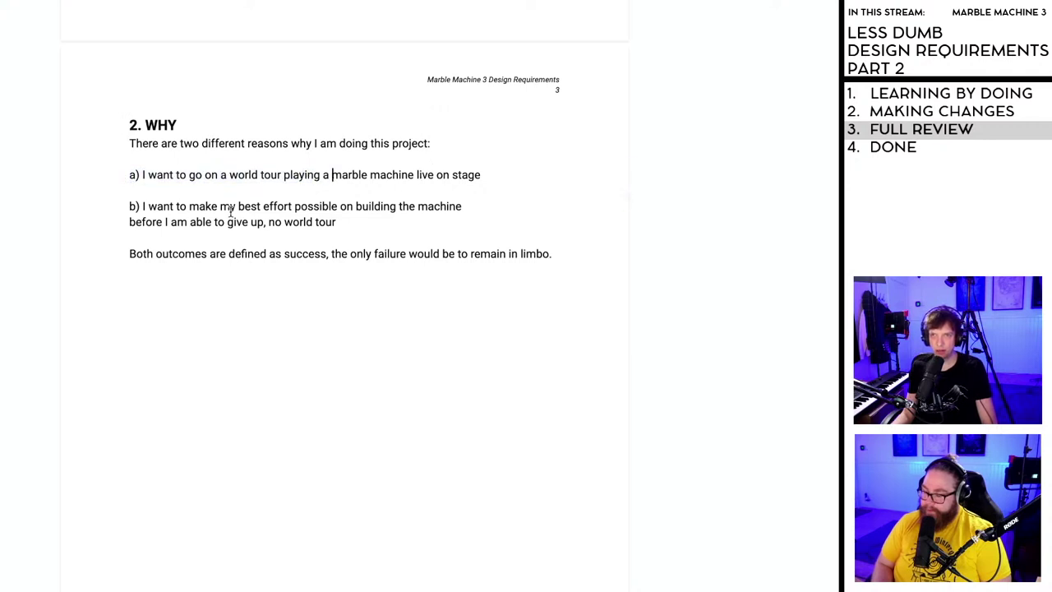
left_click_drag(143, 206, 367, 224)
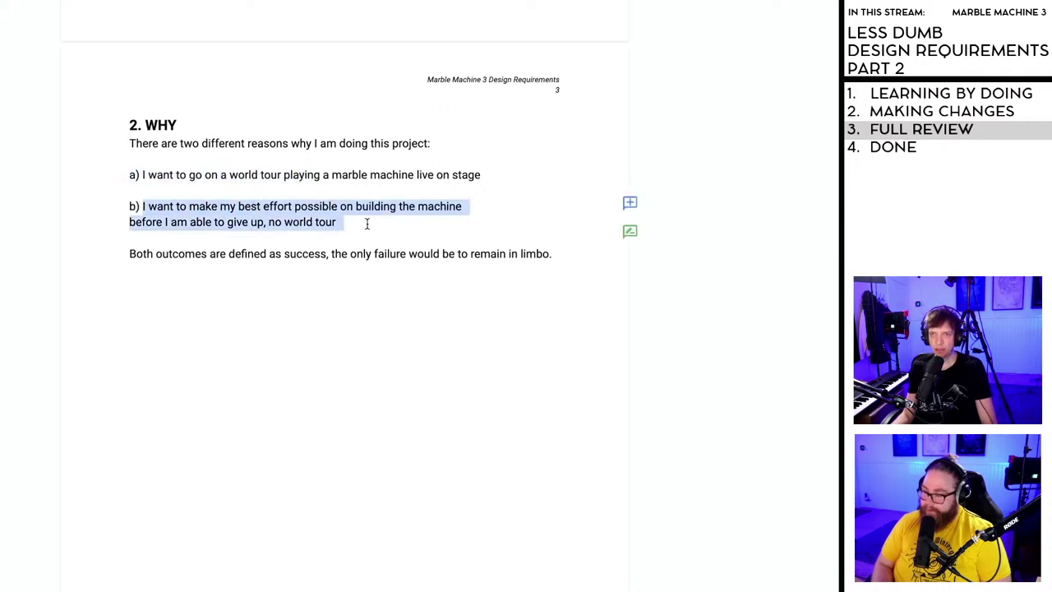
scroll(355, 229, "down", 1)
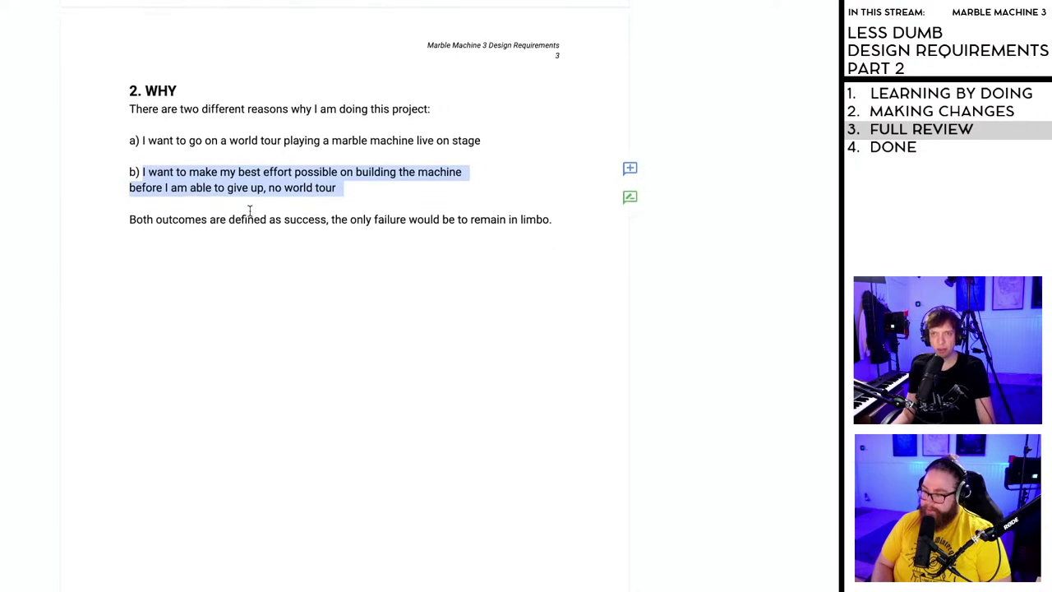
left_click(279, 201)
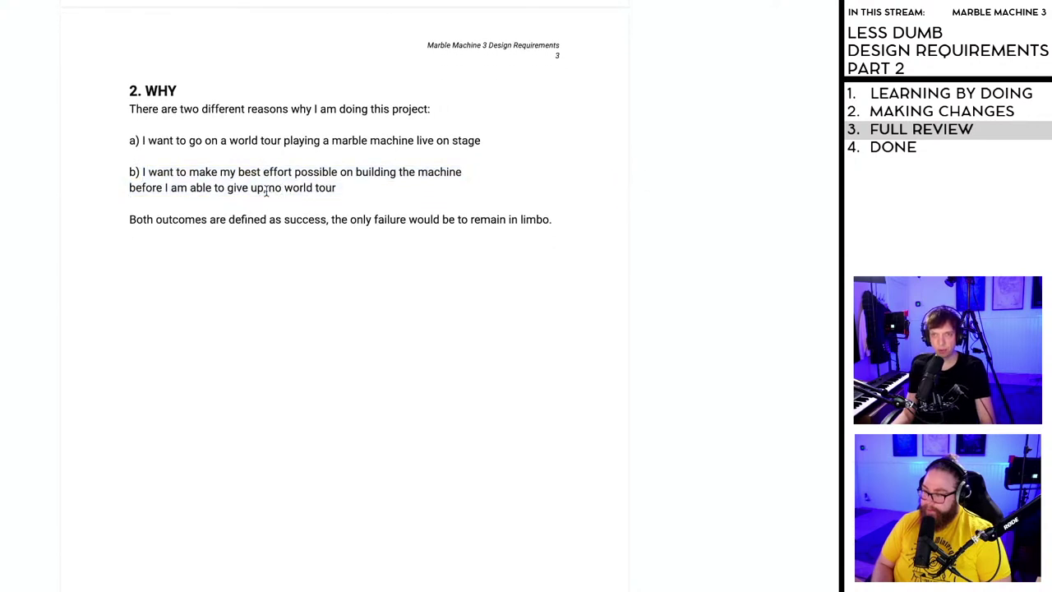
left_click_drag(337, 188, 264, 188)
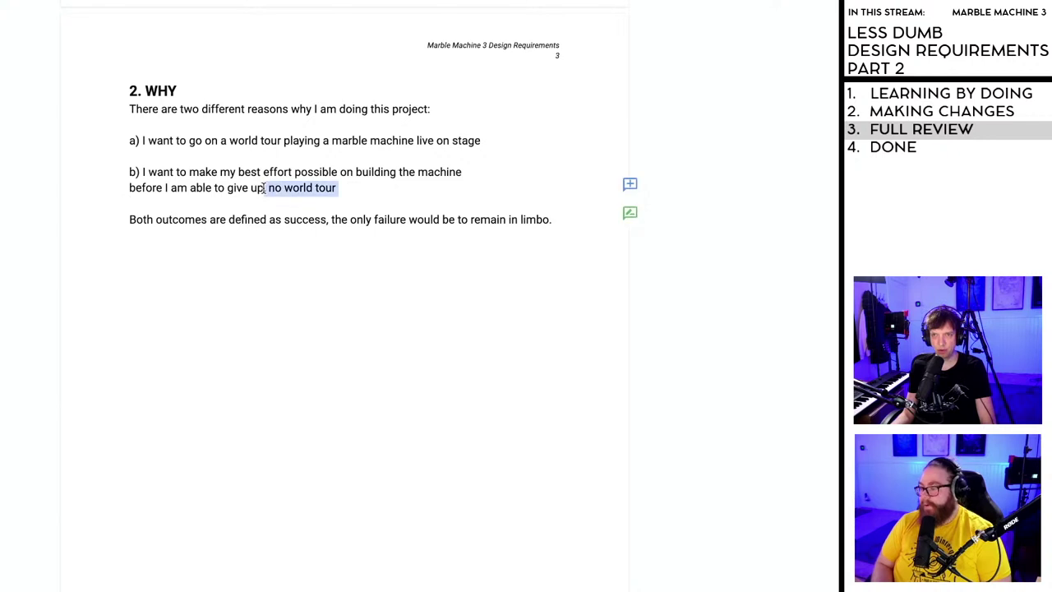
key("BackSpace")
- Remove the period after 'limbo' and keep Problem Statement on its own page
scroll(283, 235, "down", 1)
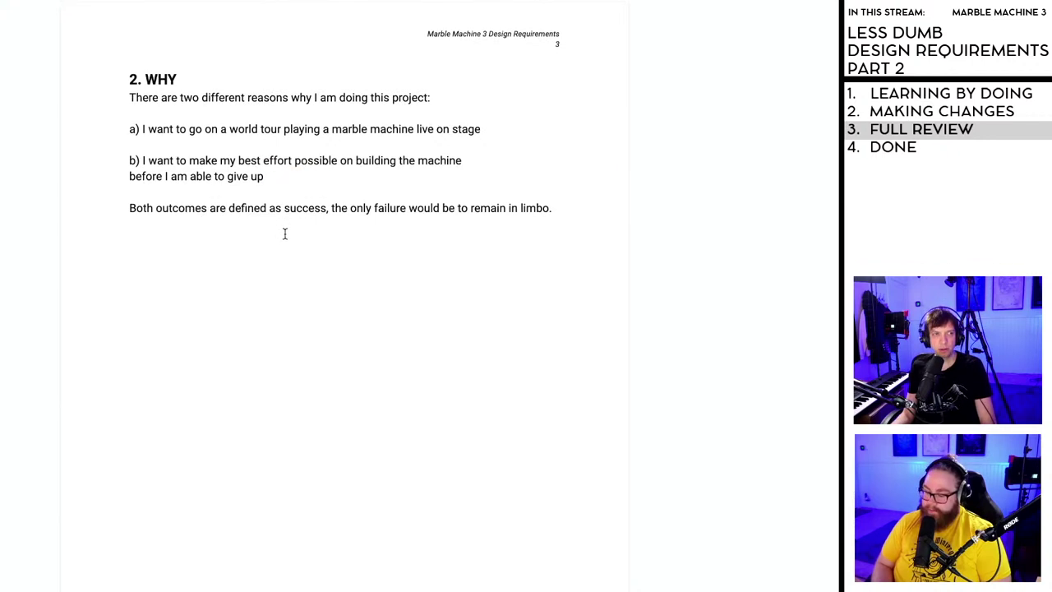
left_click(325, 208)
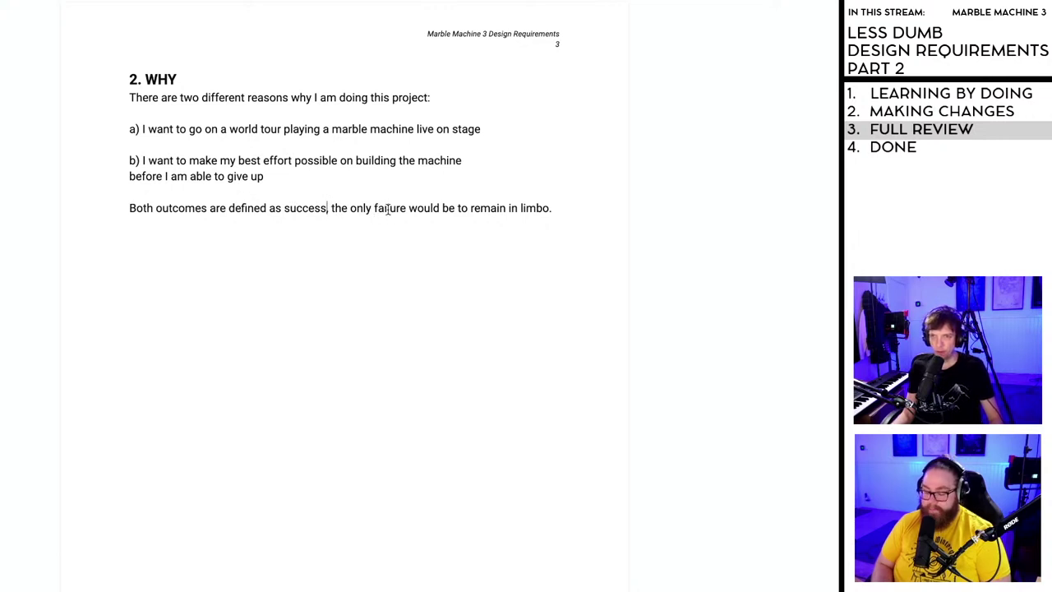
left_click(564, 211)
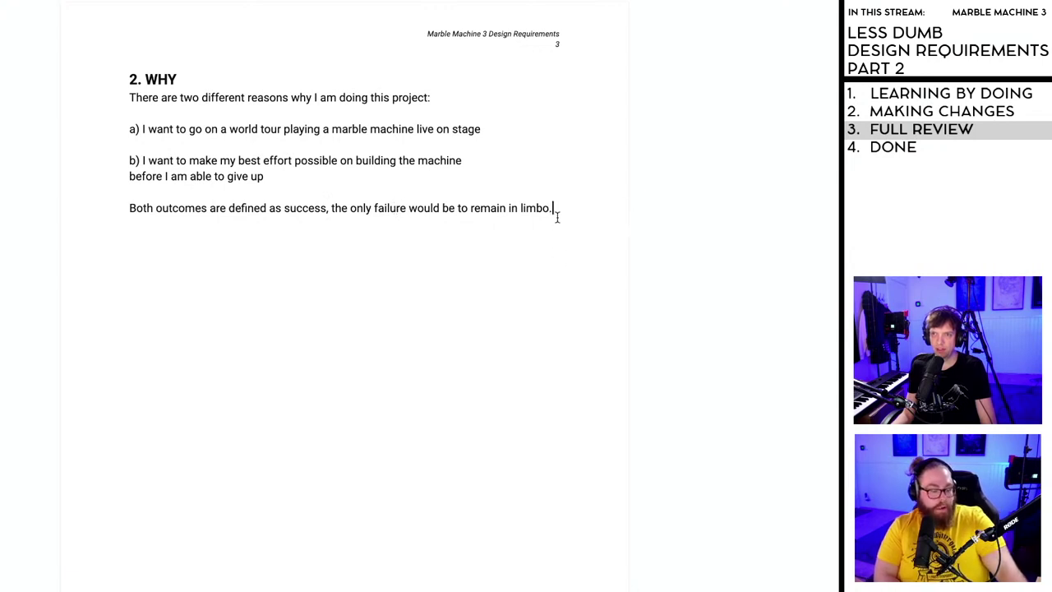
key("BackSpace")
key("Return")
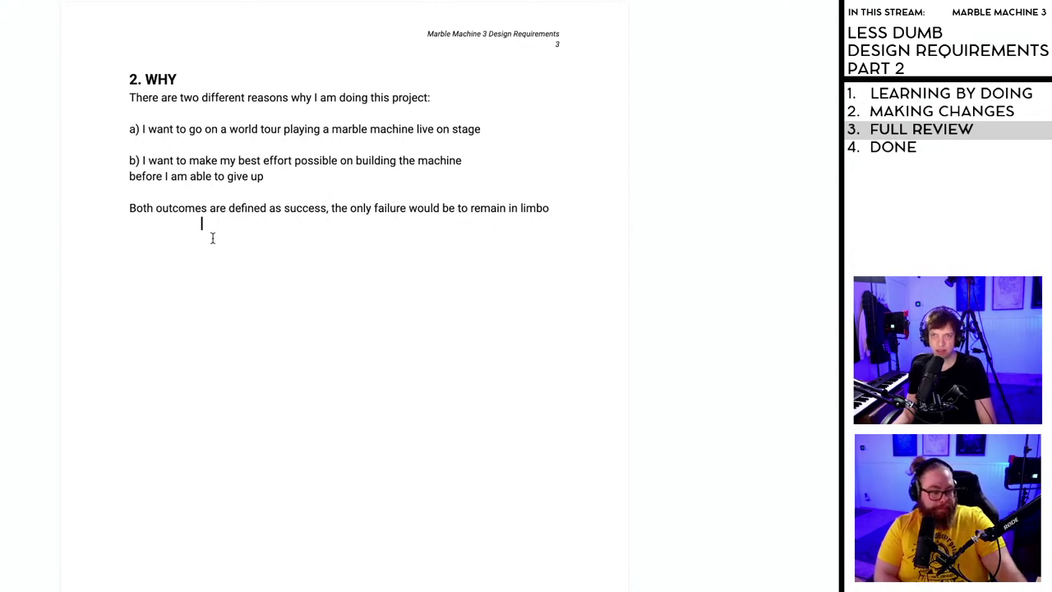
key("Delete")
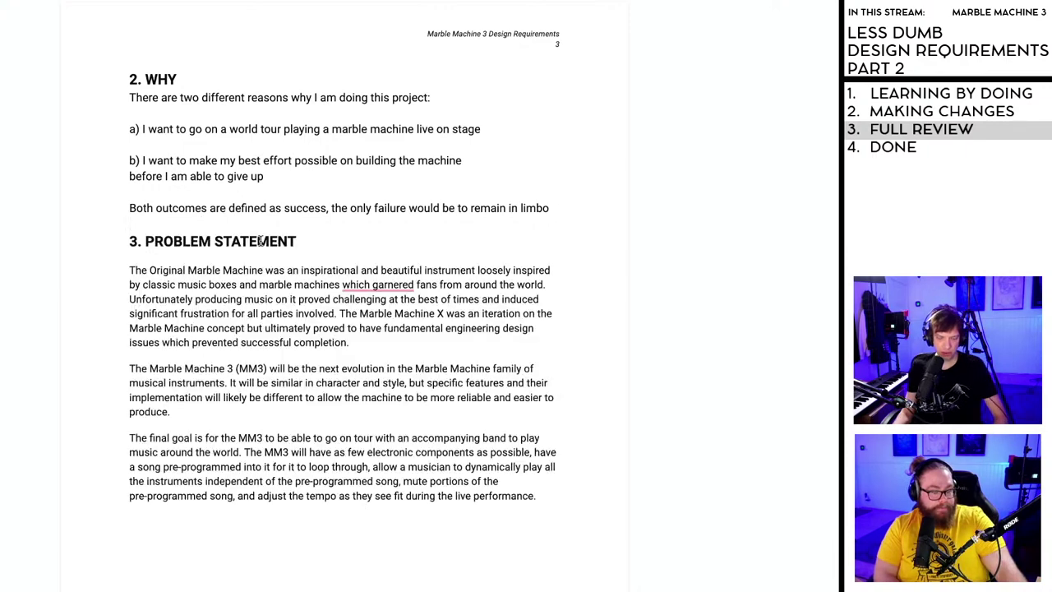
key("Down")
key("ctrl+Return")
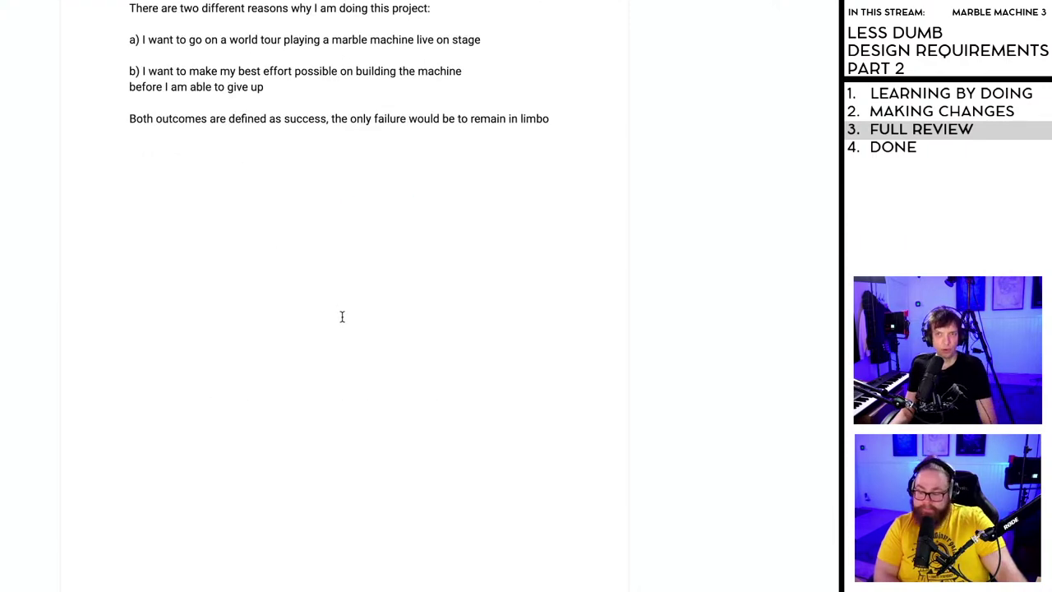
- Accept Grammarly's fix changing 'which garnered' to 'that garnered' in the Problem Statement
scroll(341, 316, "down", 6)
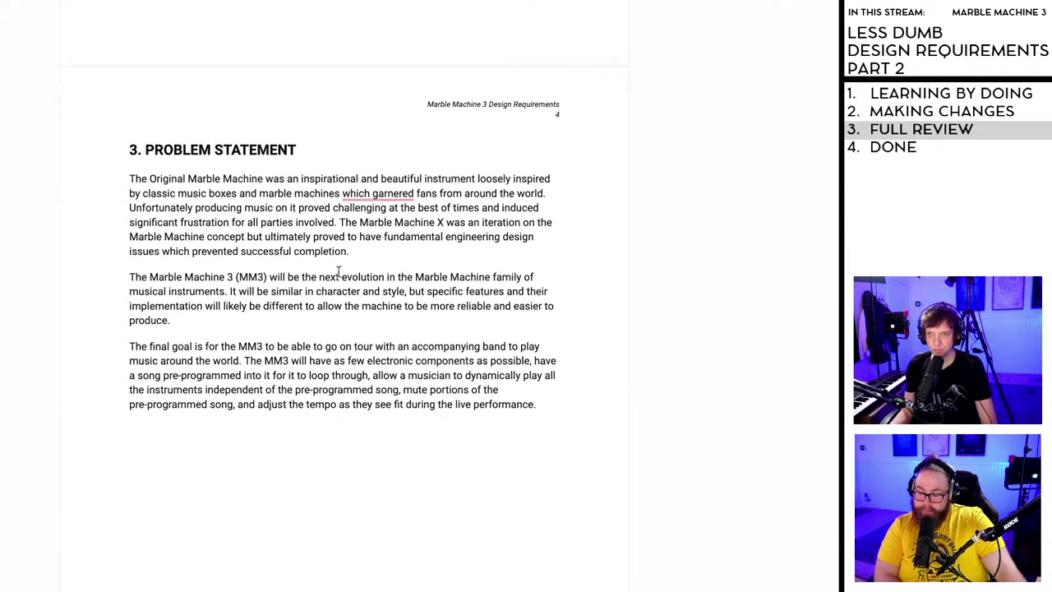
scroll(338, 272, "down", 1)
mouse_move(377, 158)
left_click(375, 195)
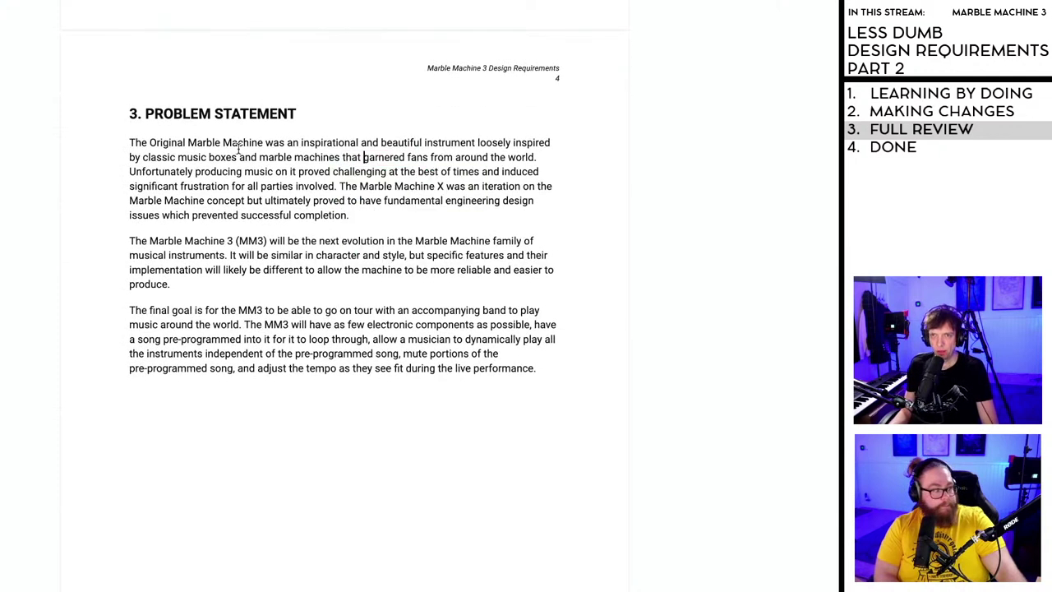
scroll(244, 168, "up", 1)
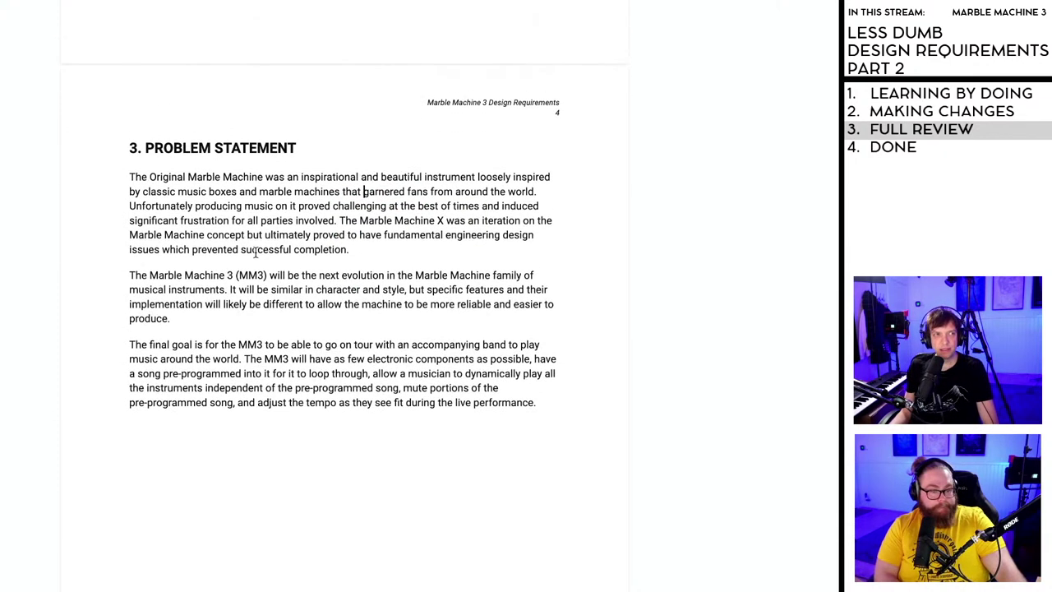
scroll(262, 245, "down", 2)
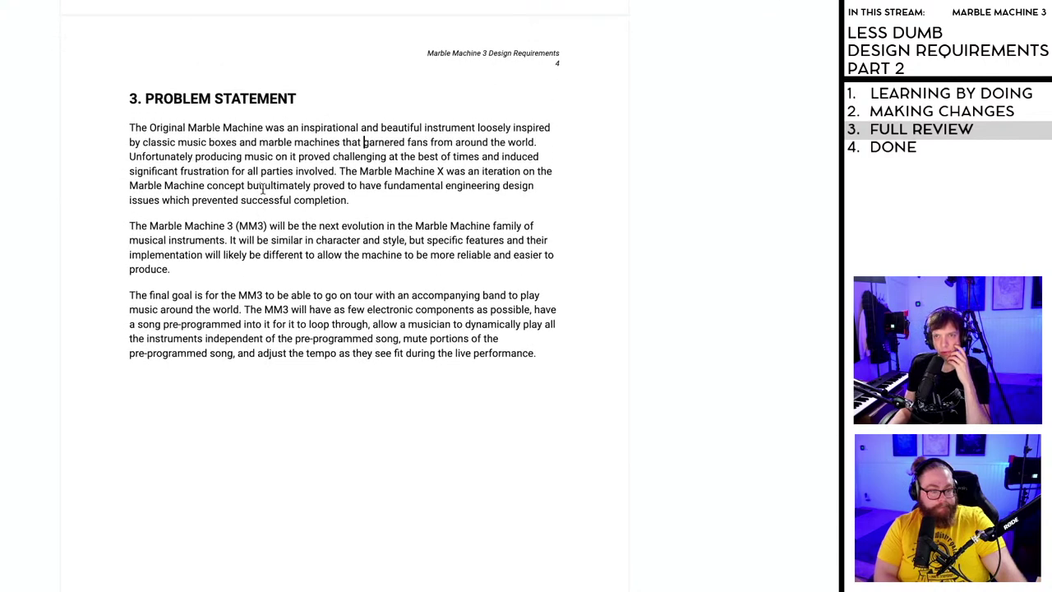
scroll(262, 200, "up", 3)
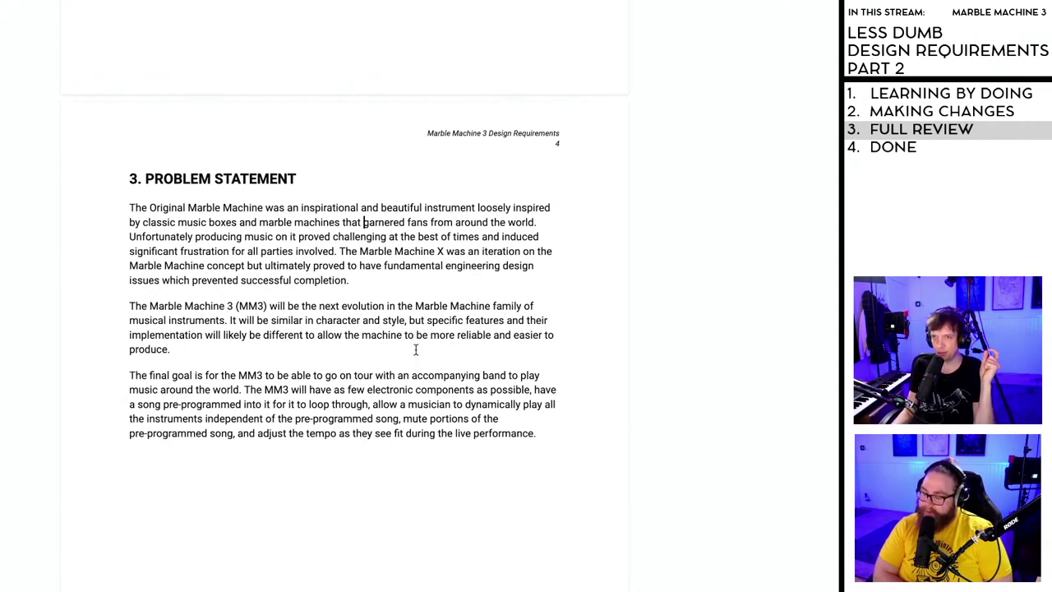
- Rewrite the phrase to 'songs' pre-programmed into 'dual sets of programming drums,'
left_click_drag(131, 378, 185, 377)
left_click(185, 378)
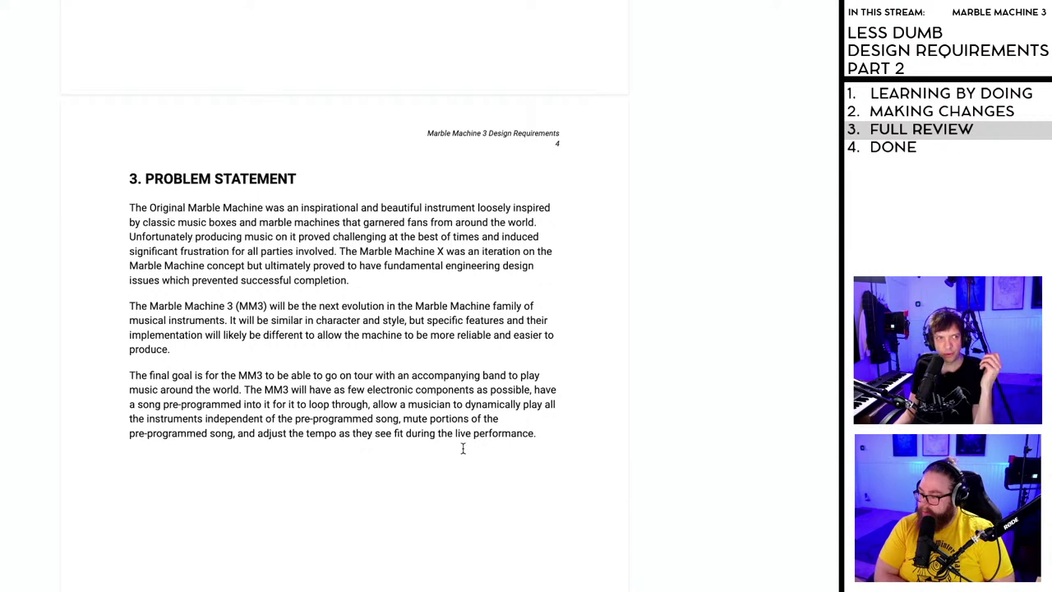
scroll(368, 414, "down", 1)
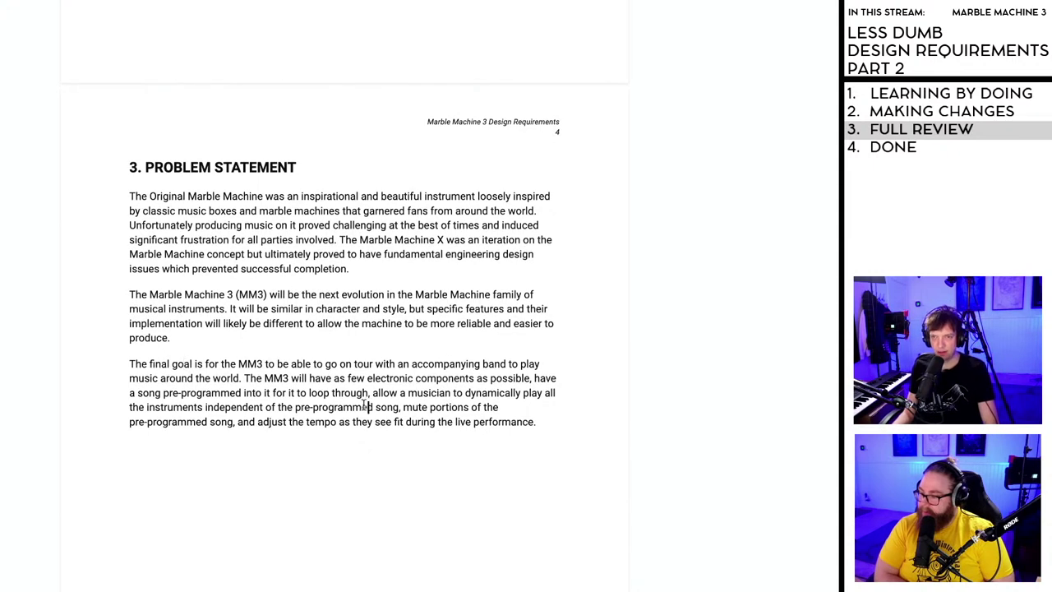
scroll(364, 404, "up", 1)
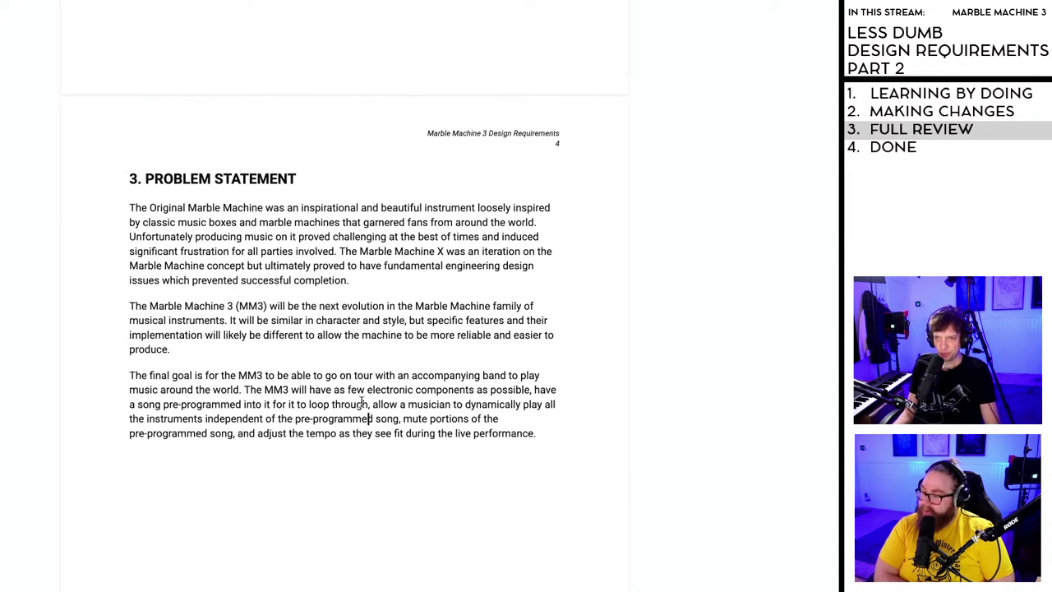
left_click(137, 405)
key("BackSpace")
key("BackSpace")
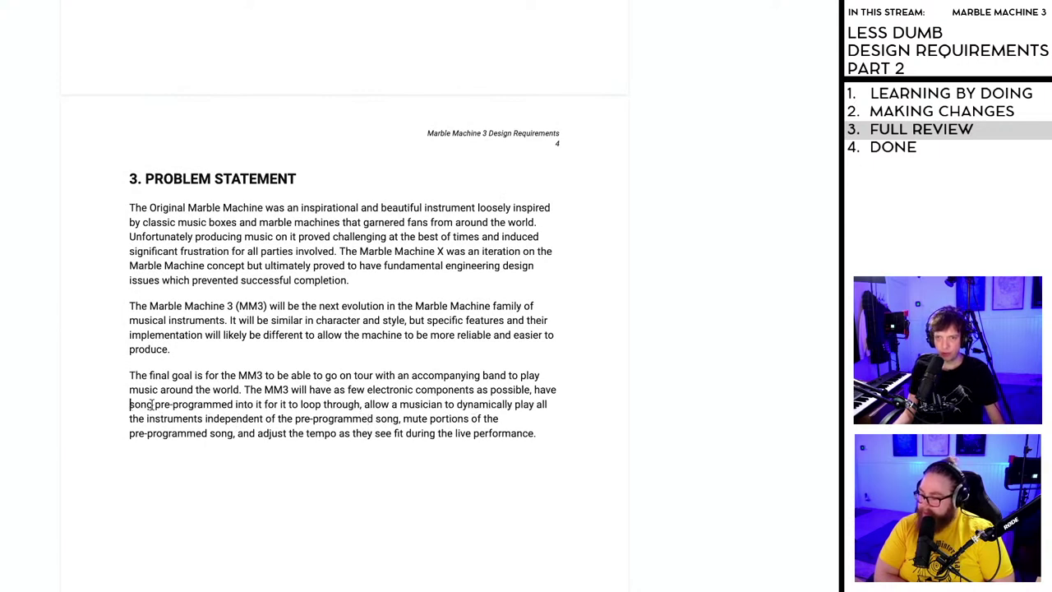
left_click(151, 405)
type("s")
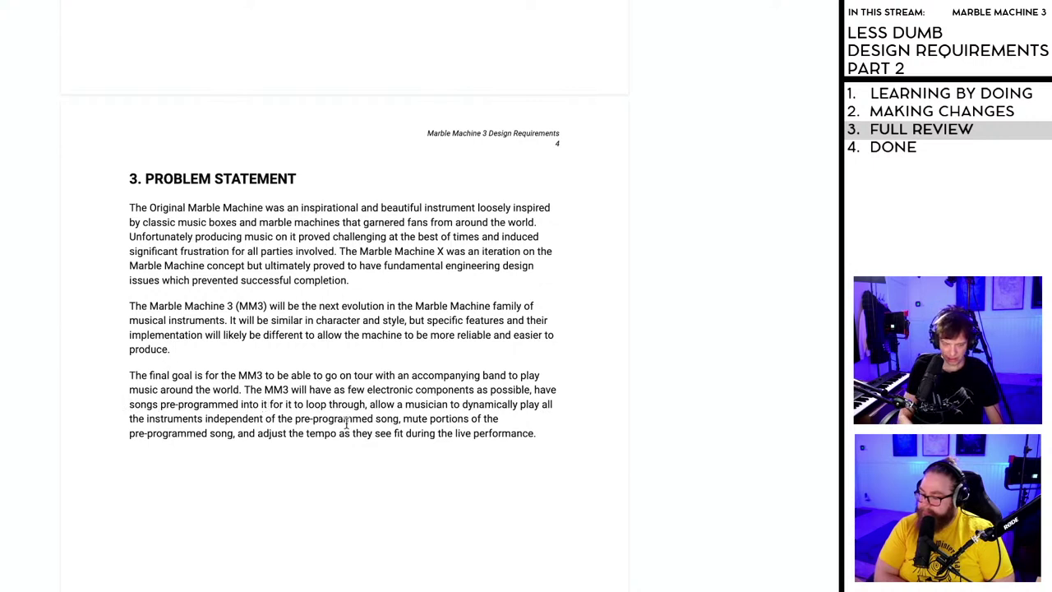
type("s d")
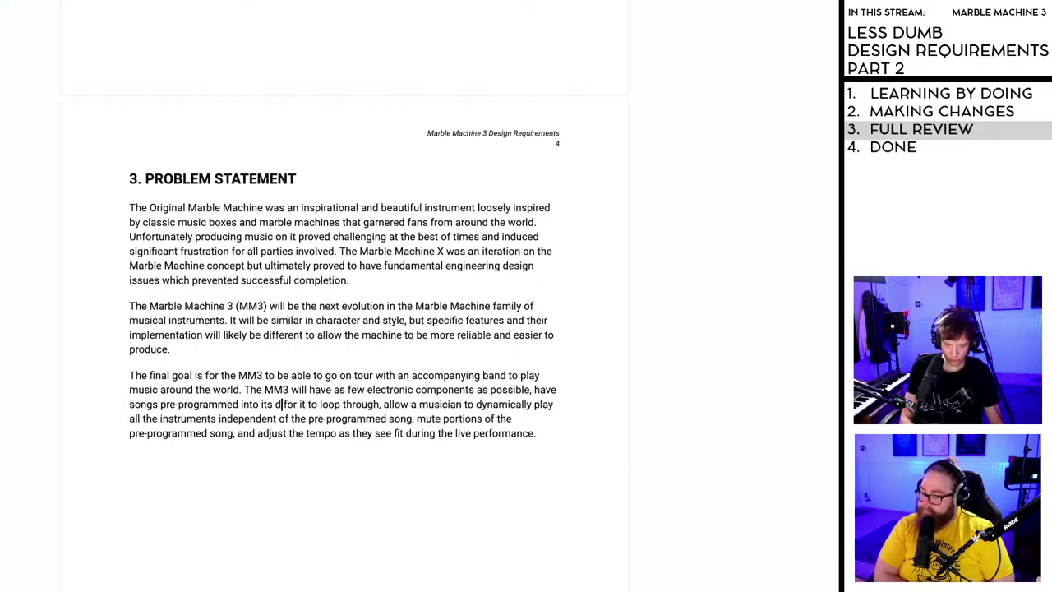
type("ual prog")
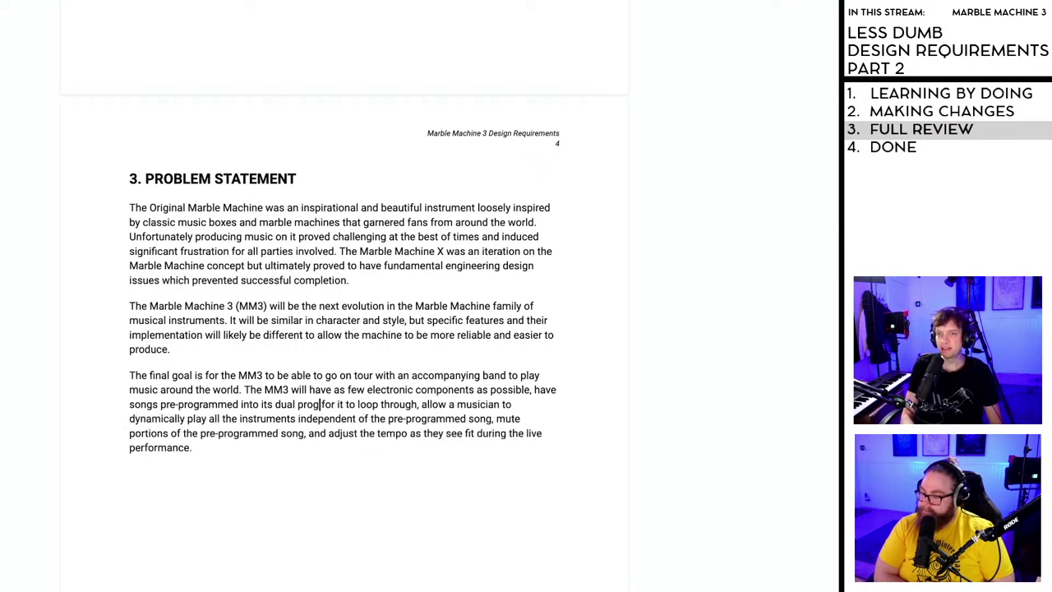
key("BackSpace")
key("BackSpace")
key("BackSpace")
key("BackSpace")
type("sets ")
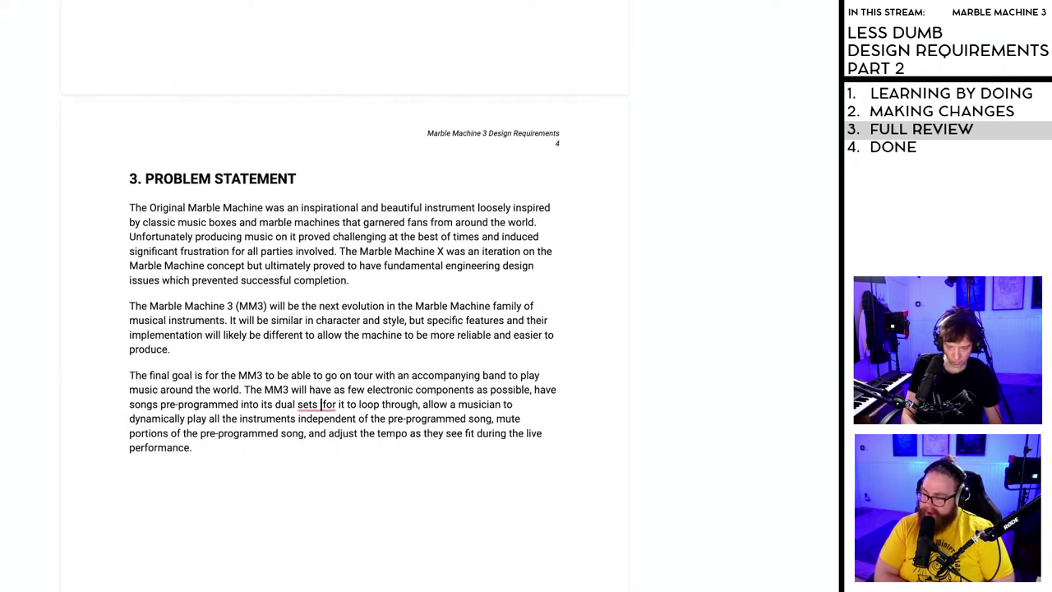
type("of programming")
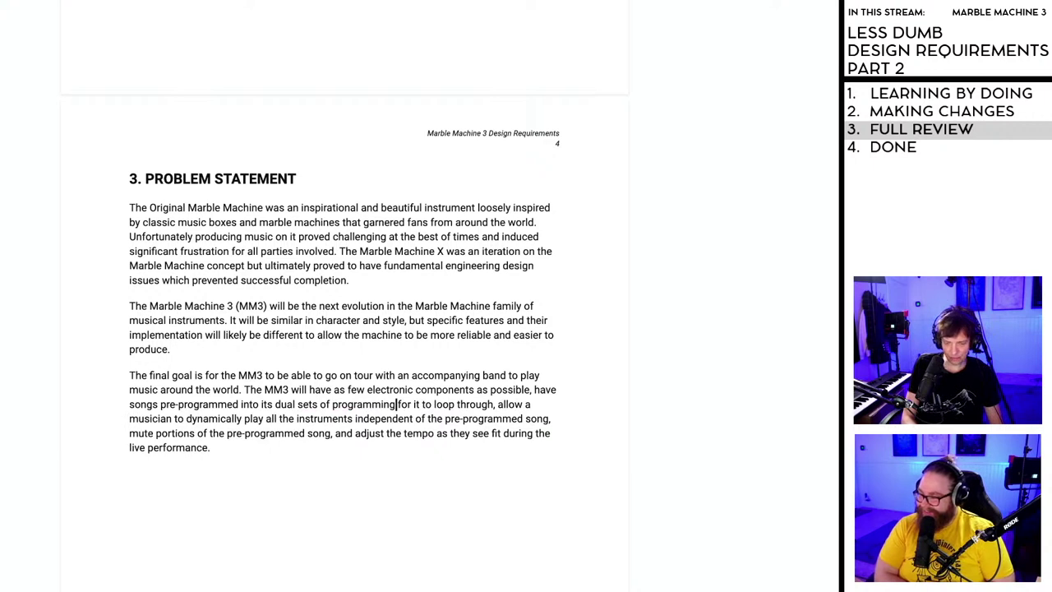
type(" dru")
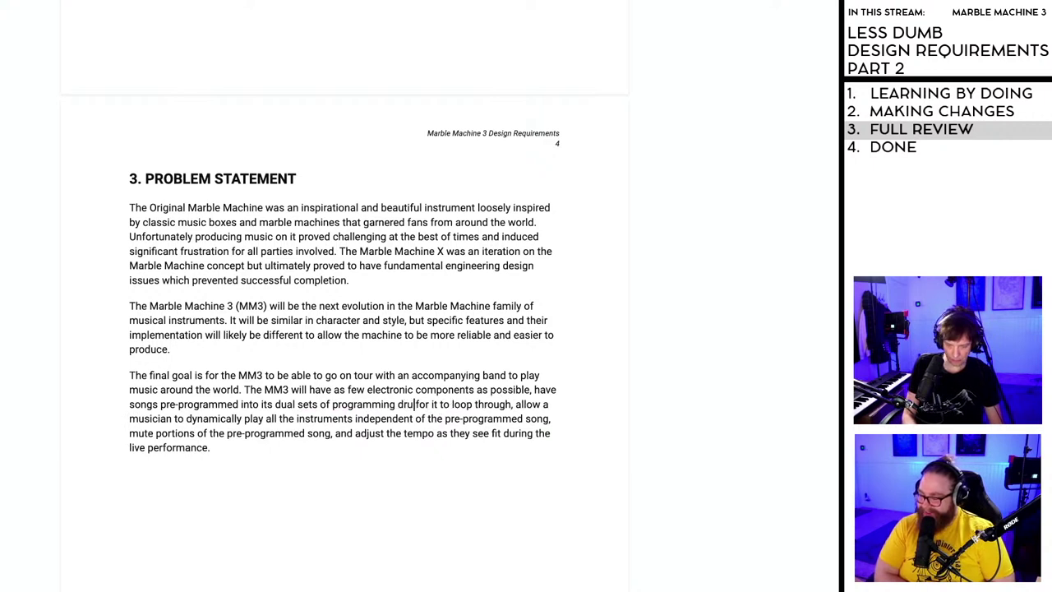
type("ms.")
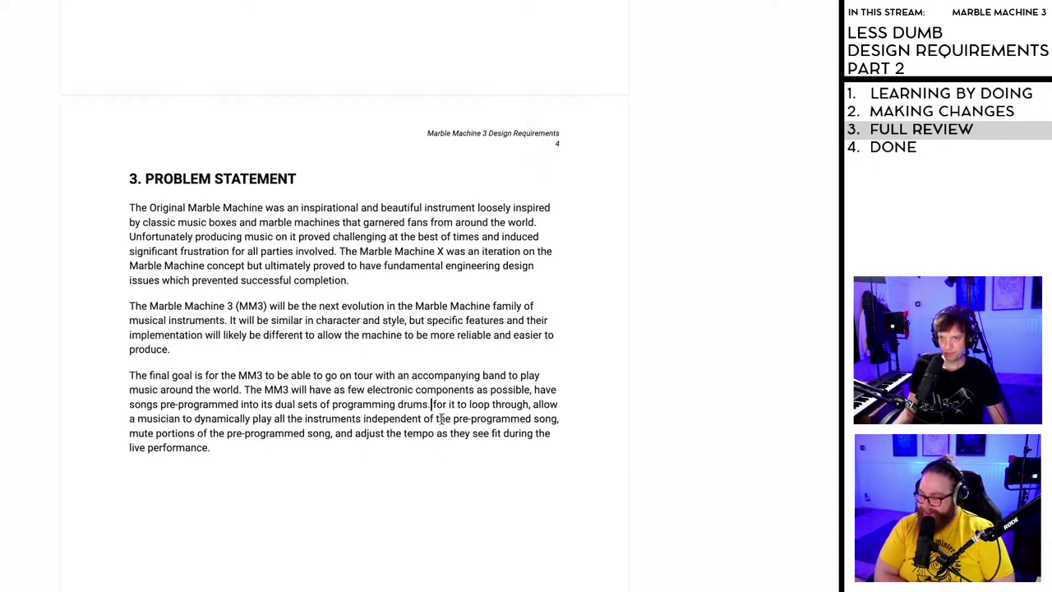
key("BackSpace")
type(",")
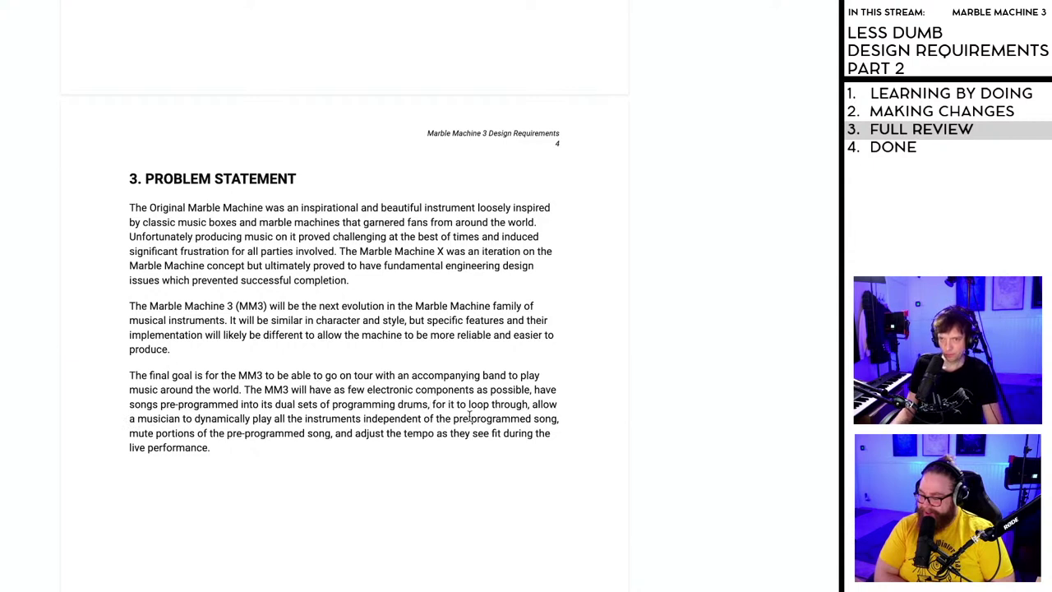
- Delete 'for it to loop through,', change 'all' to 'some of', and accept the punctuation fix
left_click_drag(527, 406, 430, 404)
key("BackSpace")
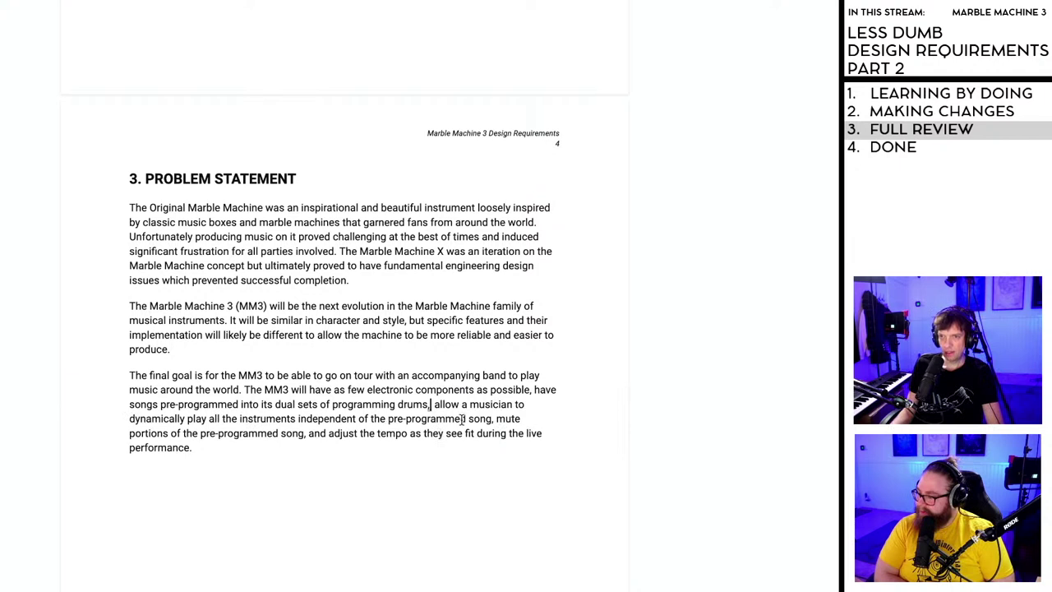
key("BackSpace")
type(",")
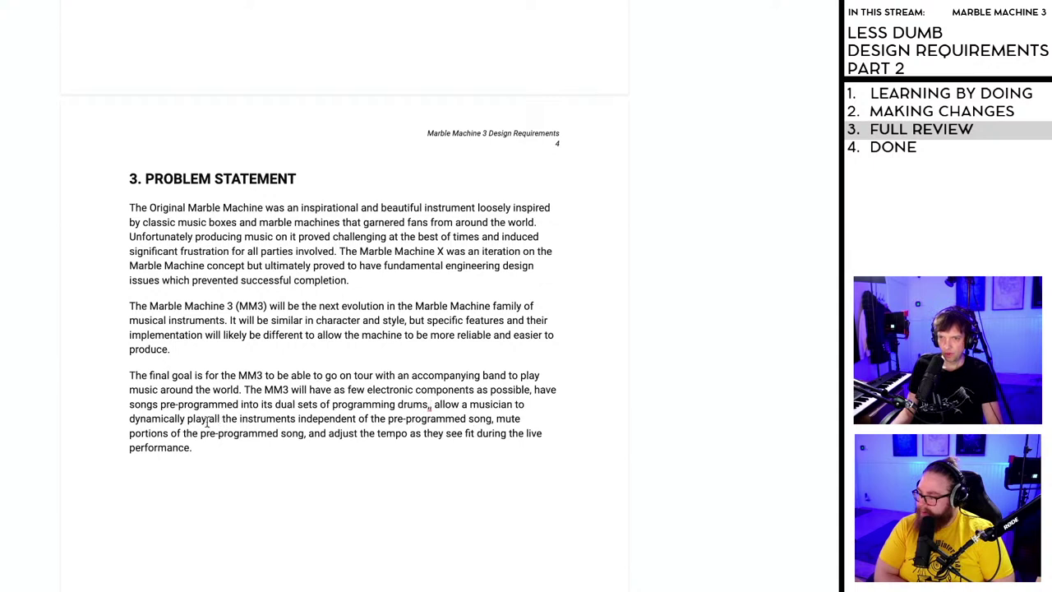
left_click_drag(205, 418, 189, 419)
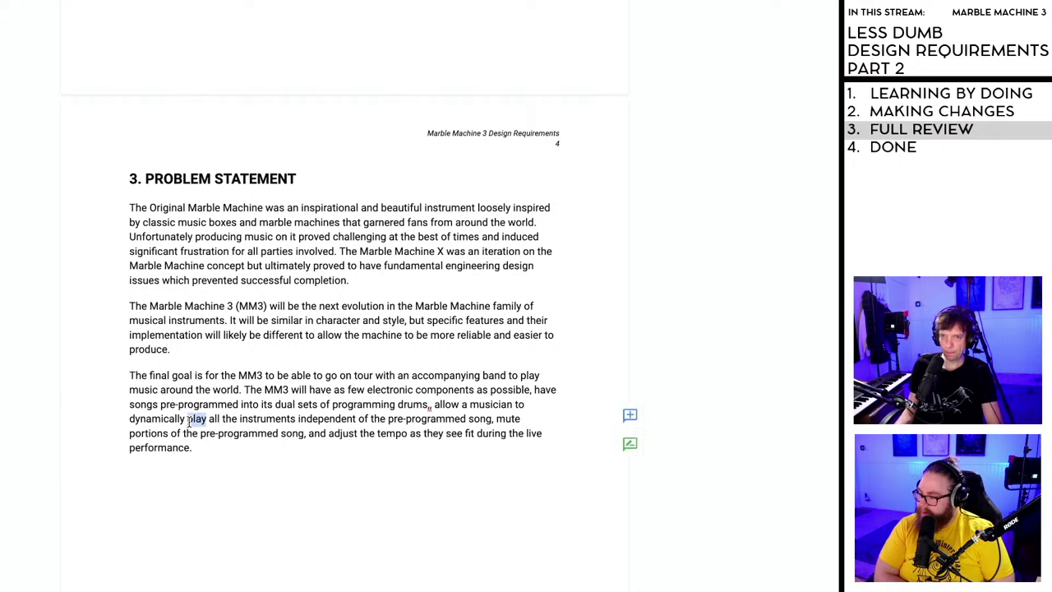
type("mute")
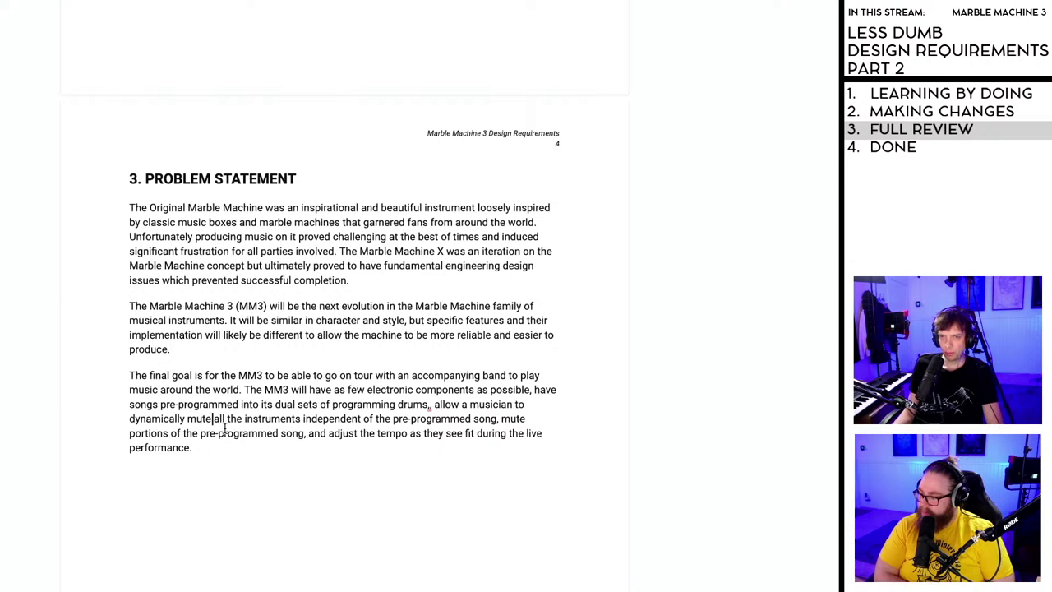
key("BackSpace")
key("BackSpace")
key("BackSpace")
key("BackSpace")
type("play")
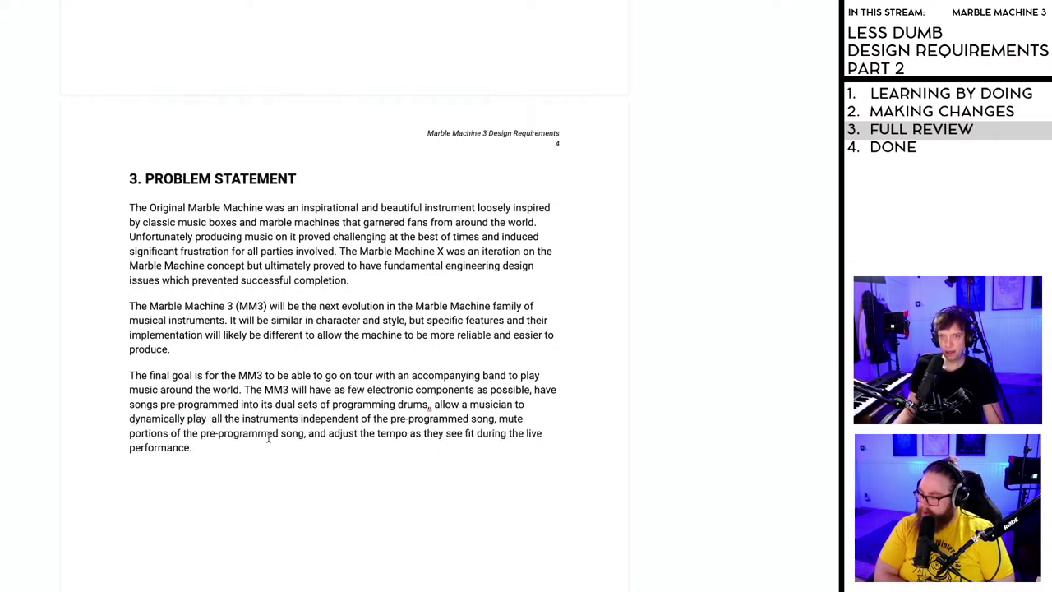
double_click(214, 418)
type("some of")
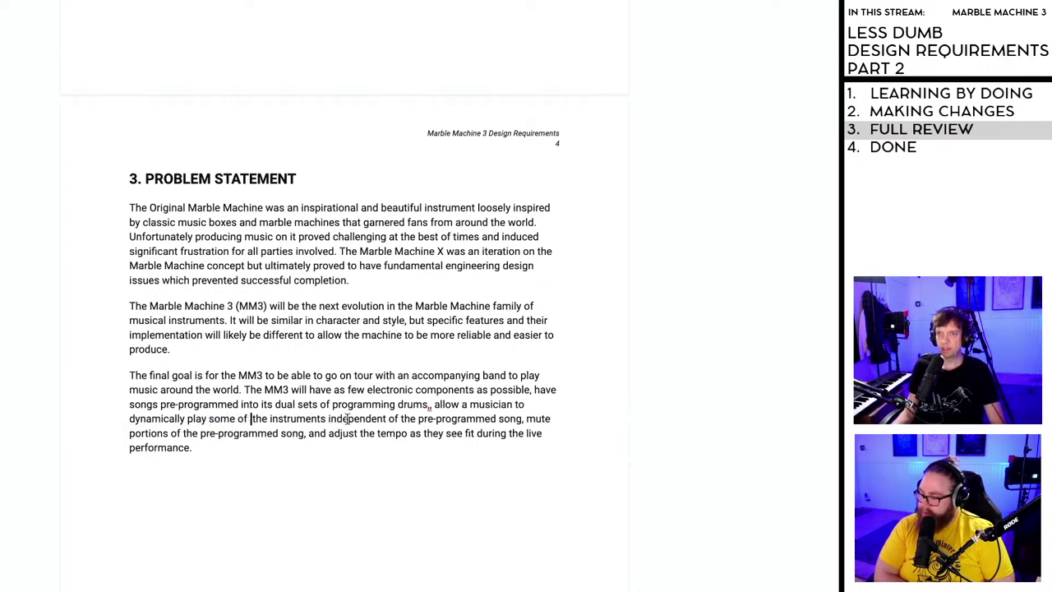
left_click(429, 404)
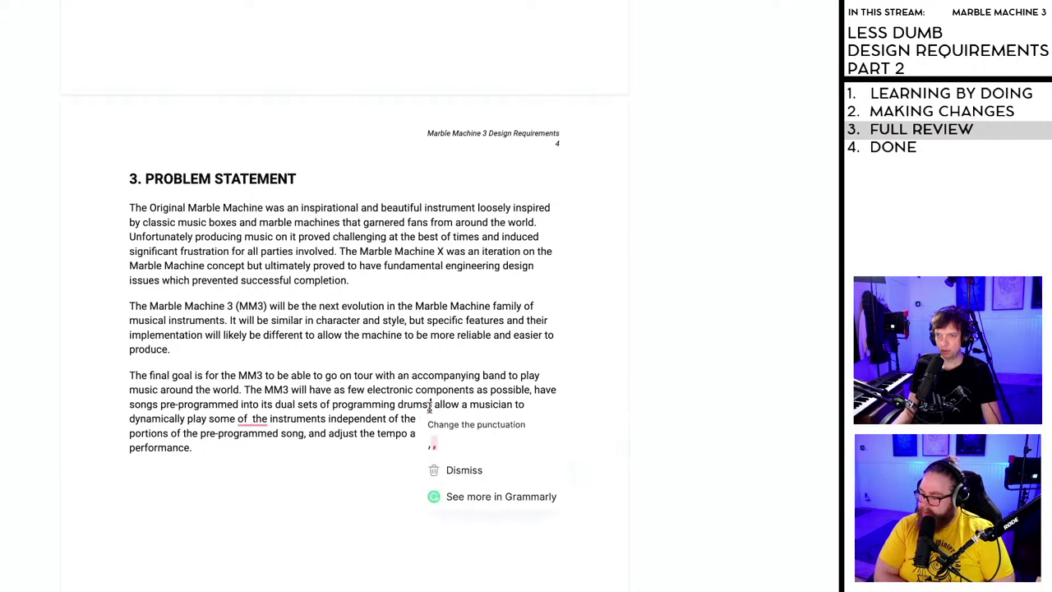
left_click(430, 440)
- Add 'all the instruments independent of' before the pre-programmed song, fixing spacing and commas
left_click(526, 418)
type("and")
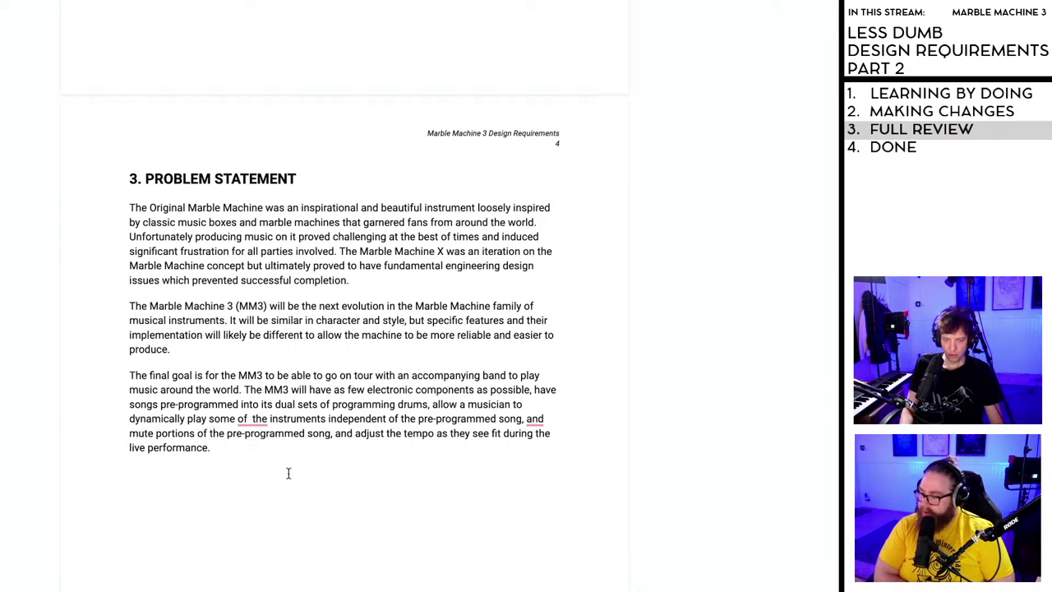
key("BackSpace")
type("all the instruments ")
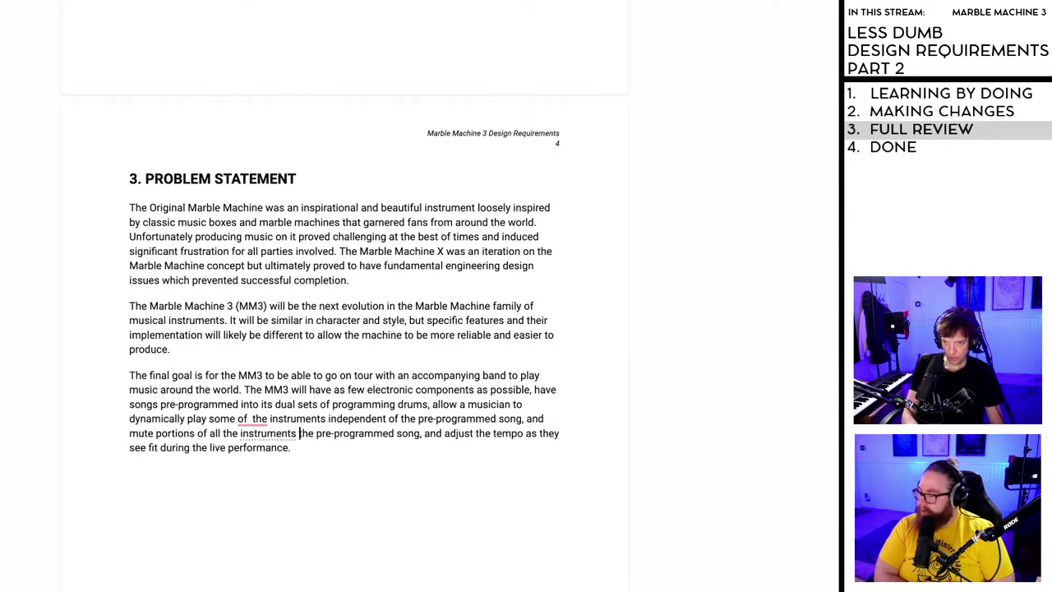
type("independent ")
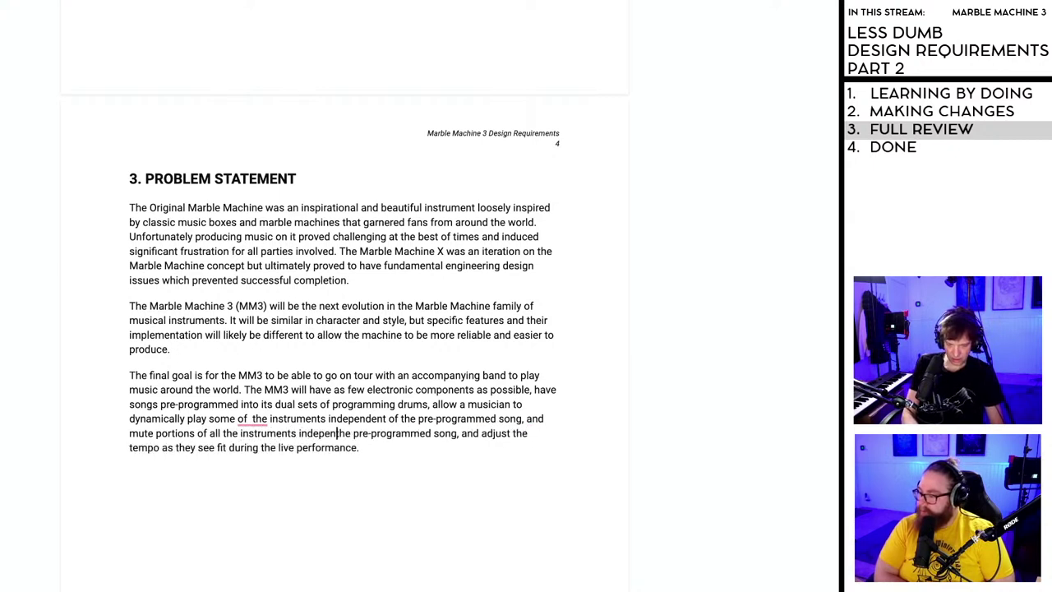
type("of")
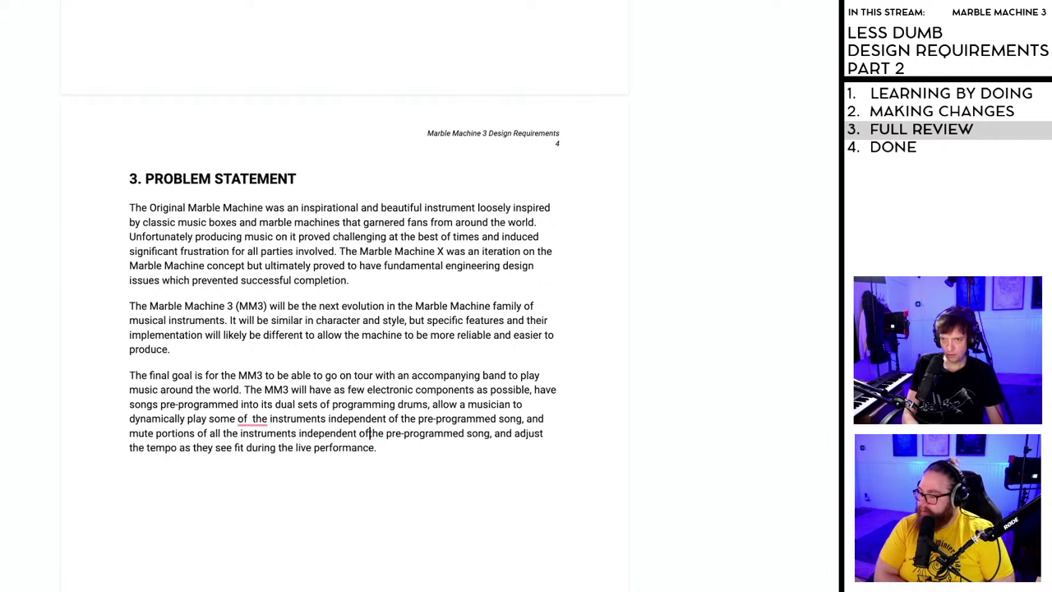
mouse_move(259, 426)
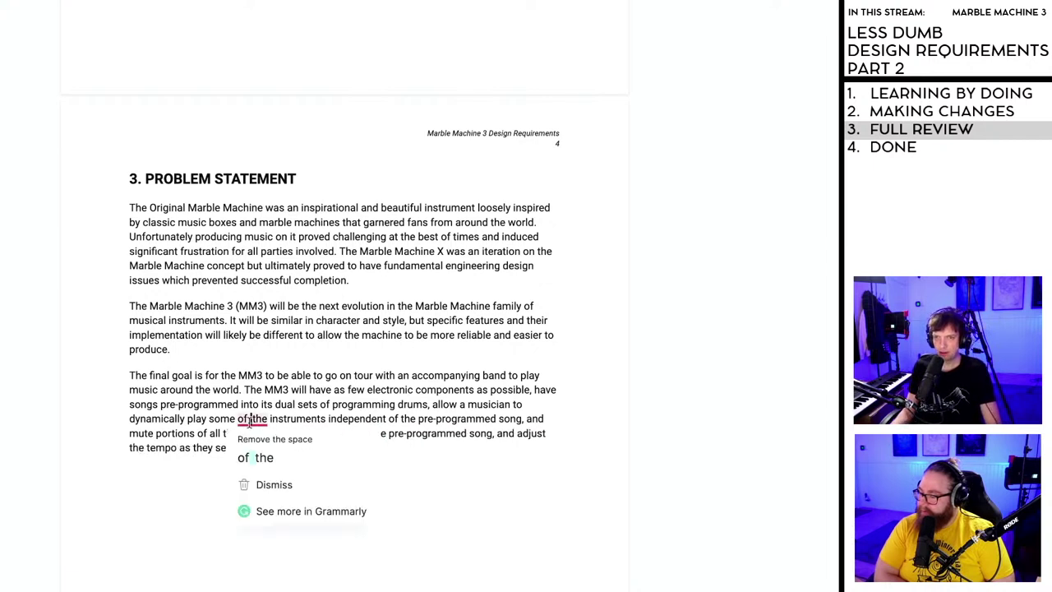
left_click(271, 457)
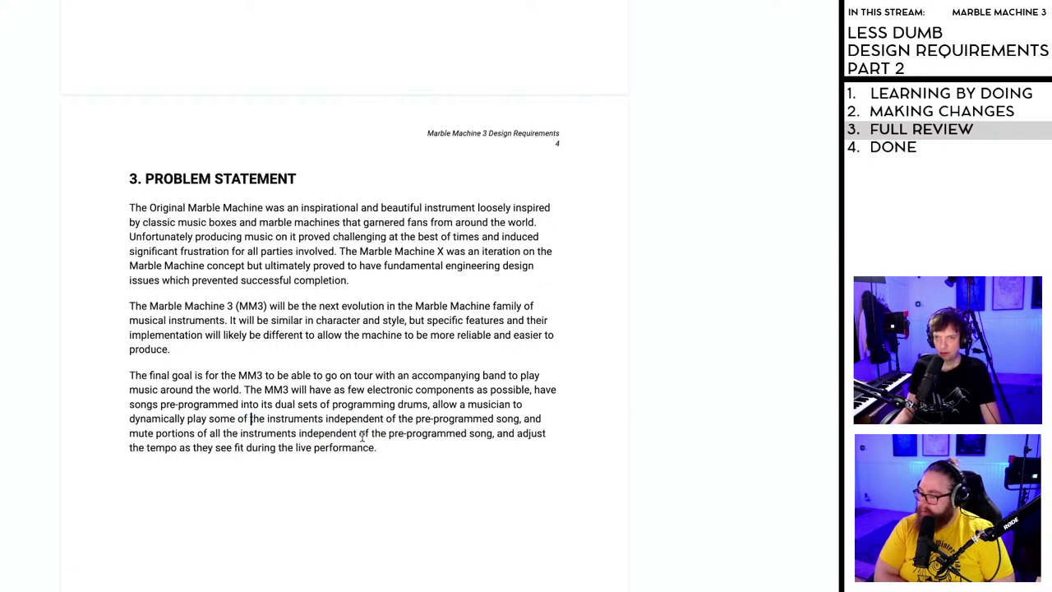
left_click(495, 433)
key("BackSpace")
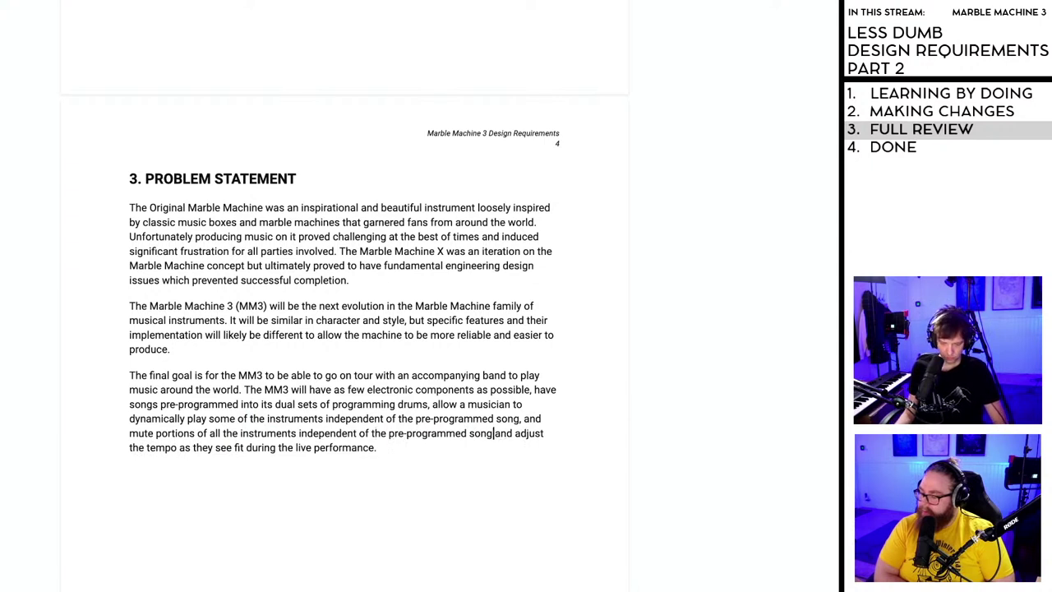
type(",")
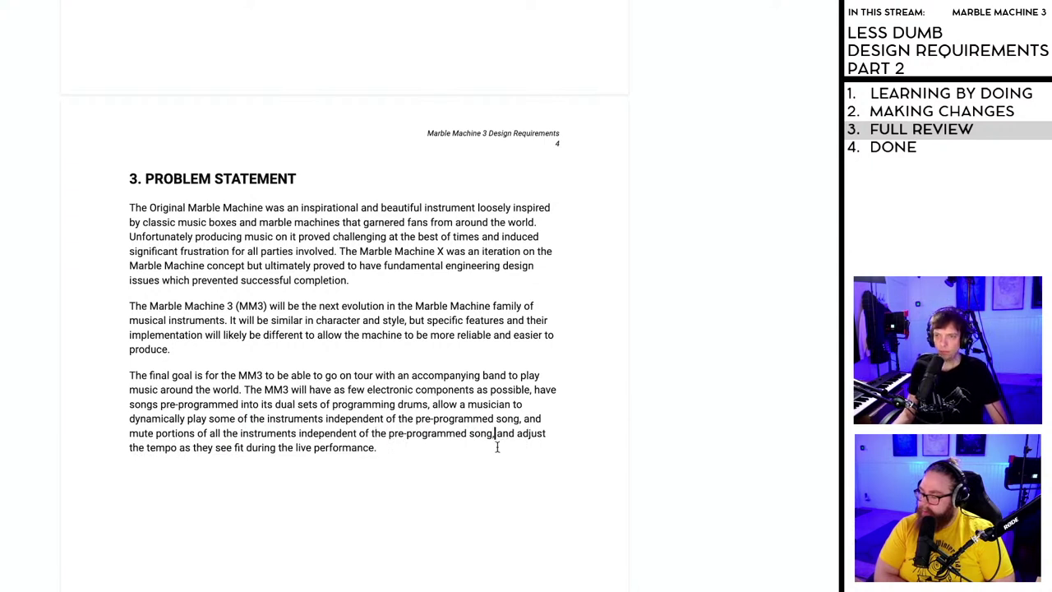
left_click(374, 467)
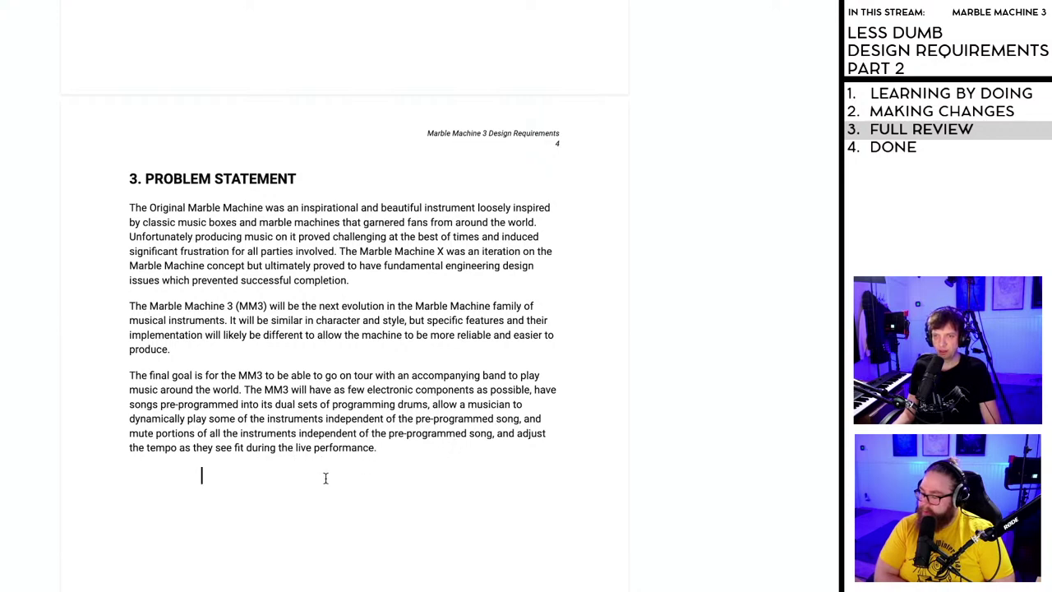
- Italicize the '(This section contains the very highest level features with little to no details)' note
scroll(389, 469, "down", 1)
scroll(390, 469, "up", 3)
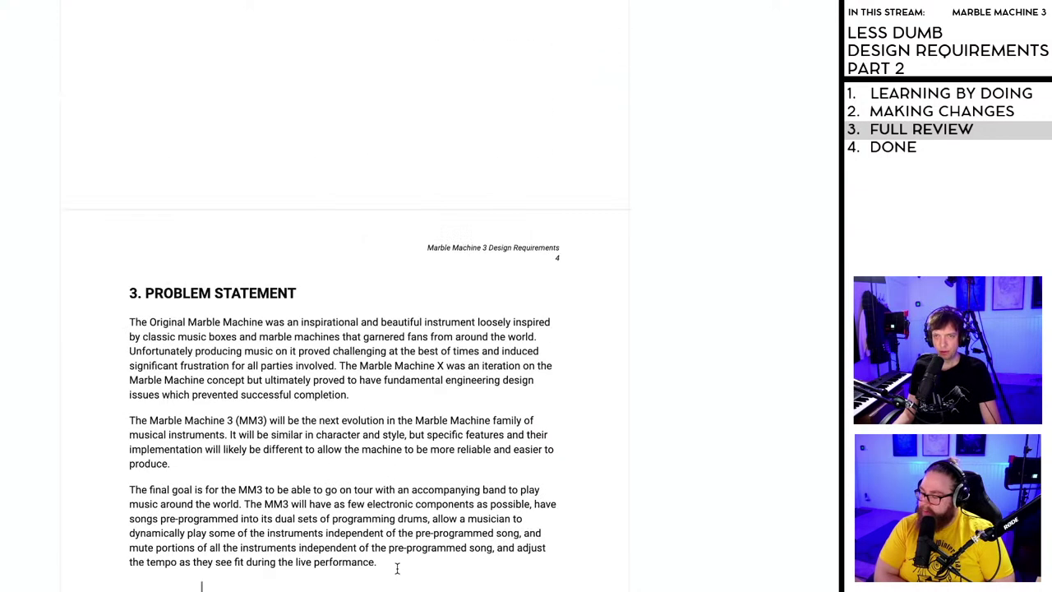
scroll(411, 542, "down", 4)
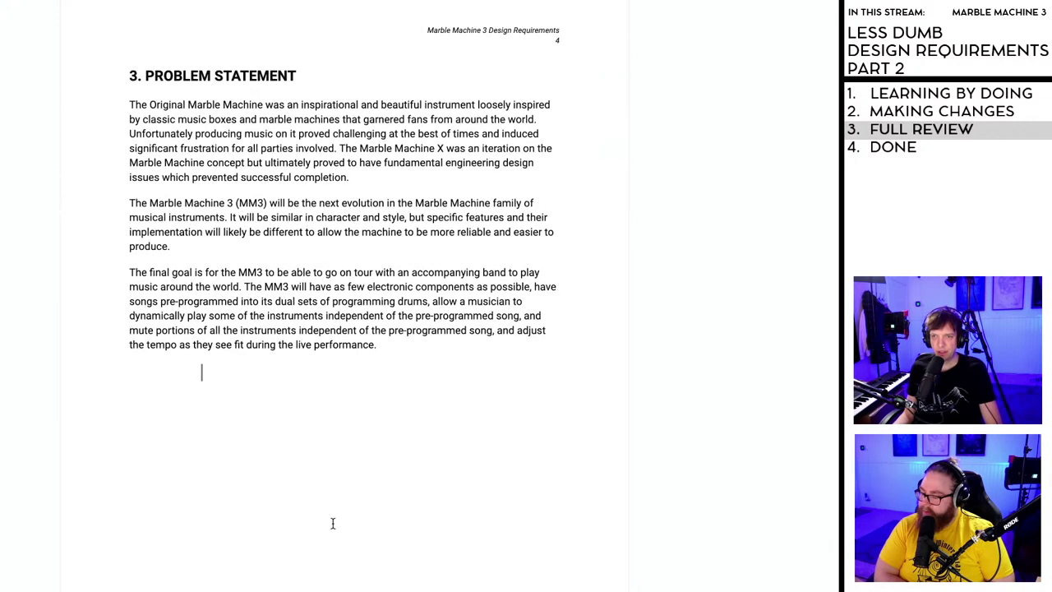
scroll(352, 466, "down", 10)
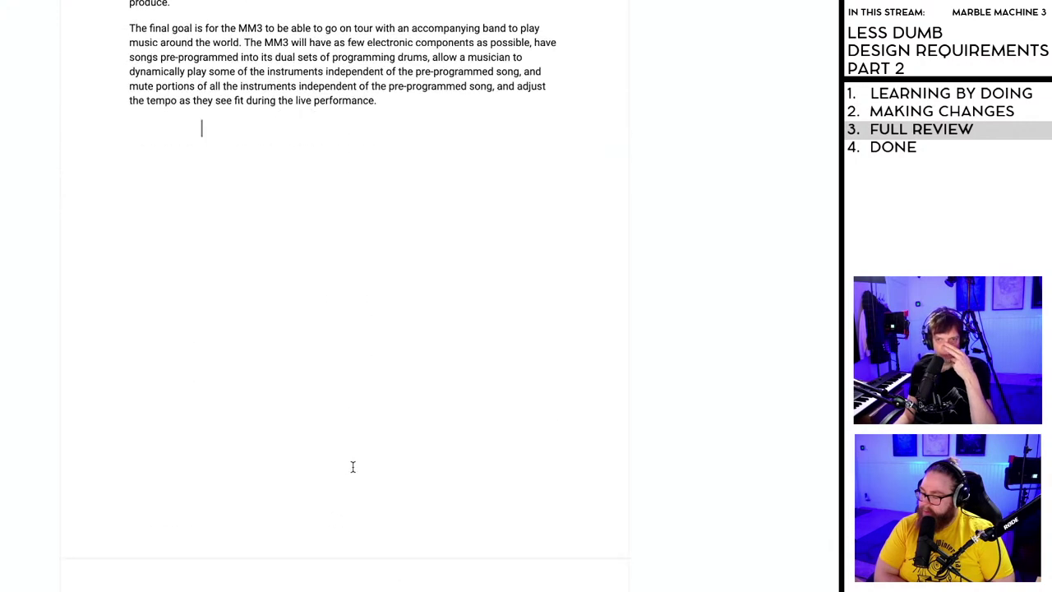
scroll(338, 427, "down", 1)
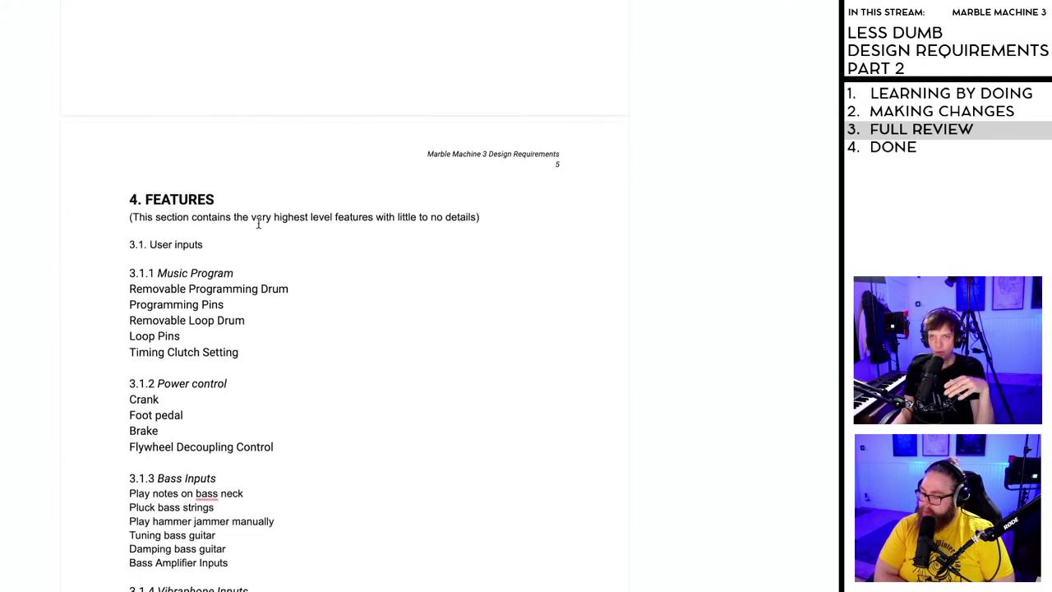
scroll(237, 218, "down", 1)
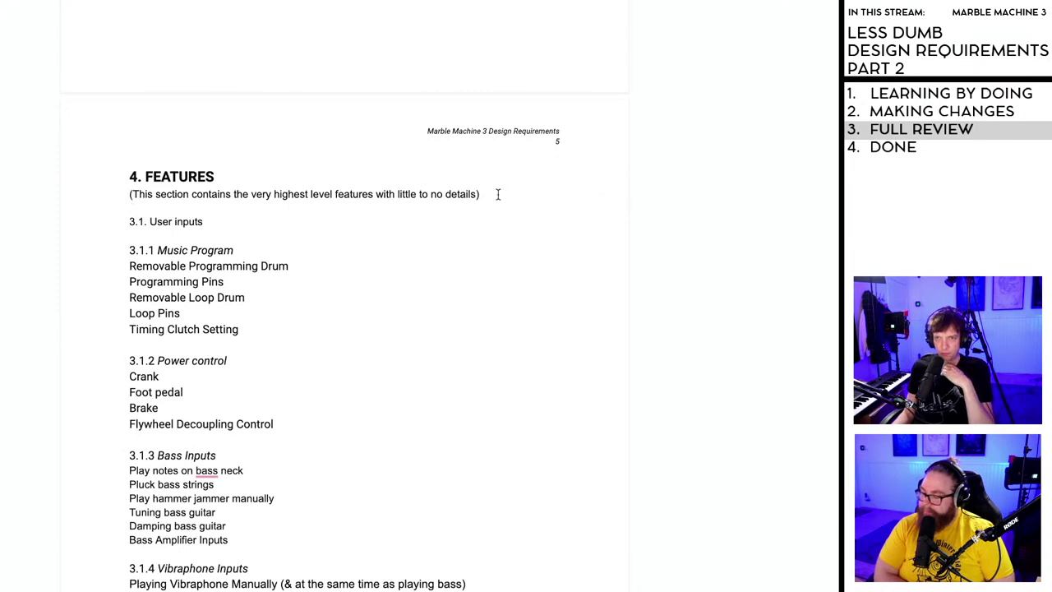
left_click_drag(478, 195, 131, 195)
scroll(247, 224, "down", 1)
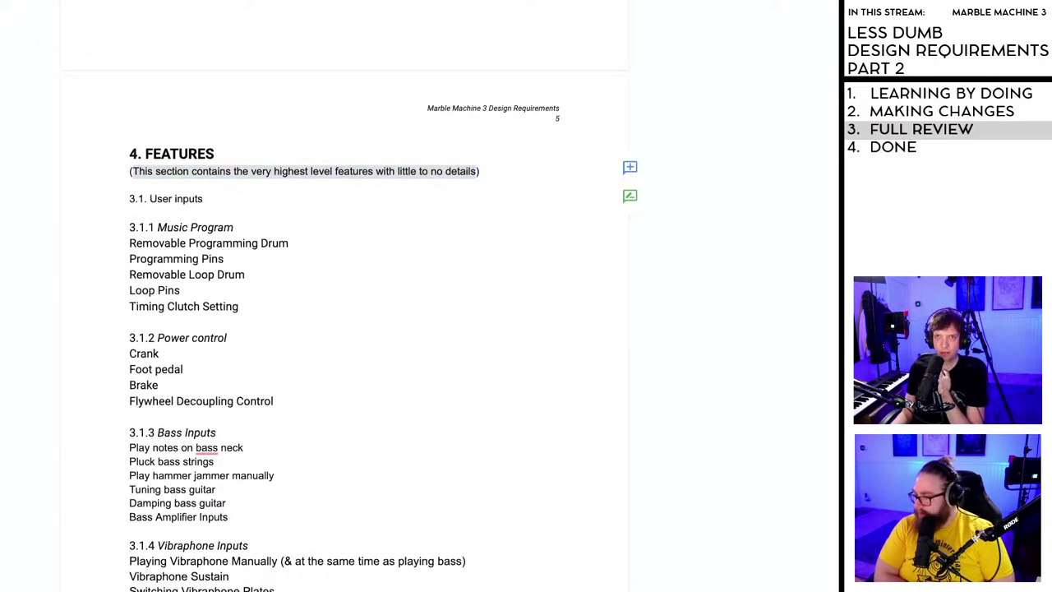
key("ctrl+i")
left_click(486, 175)
left_click_drag(480, 171, 109, 173)
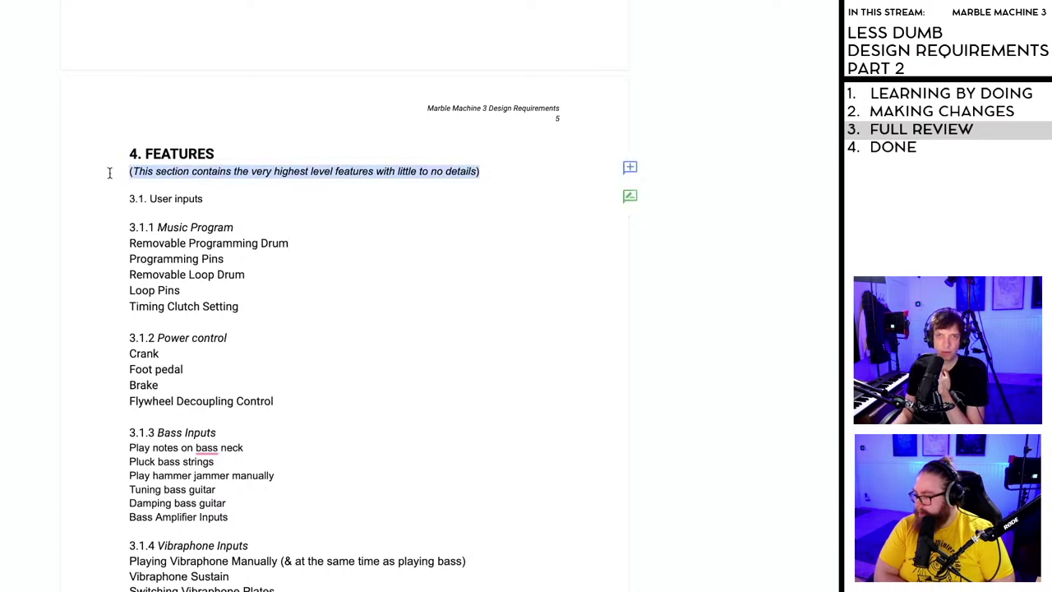
left_click(317, 257)
scroll(319, 258, "down", 1)
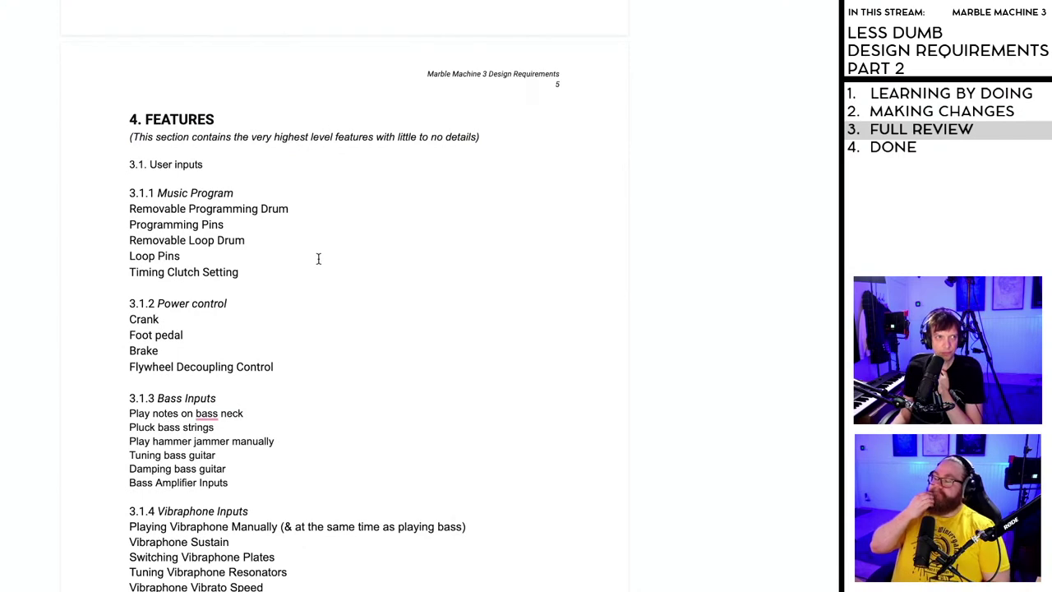
scroll(319, 258, "down", 5)
- Insert four blank lines above Microphones so it and 3.2. move past 3.1.11 Feet
scroll(320, 259, "down", 15)
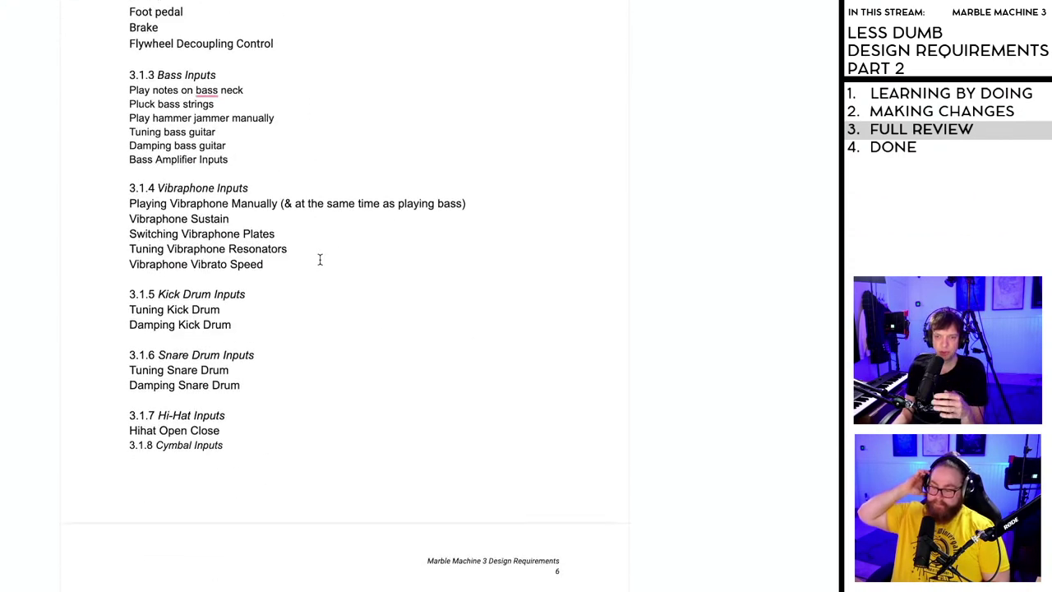
scroll(322, 251, "down", 4)
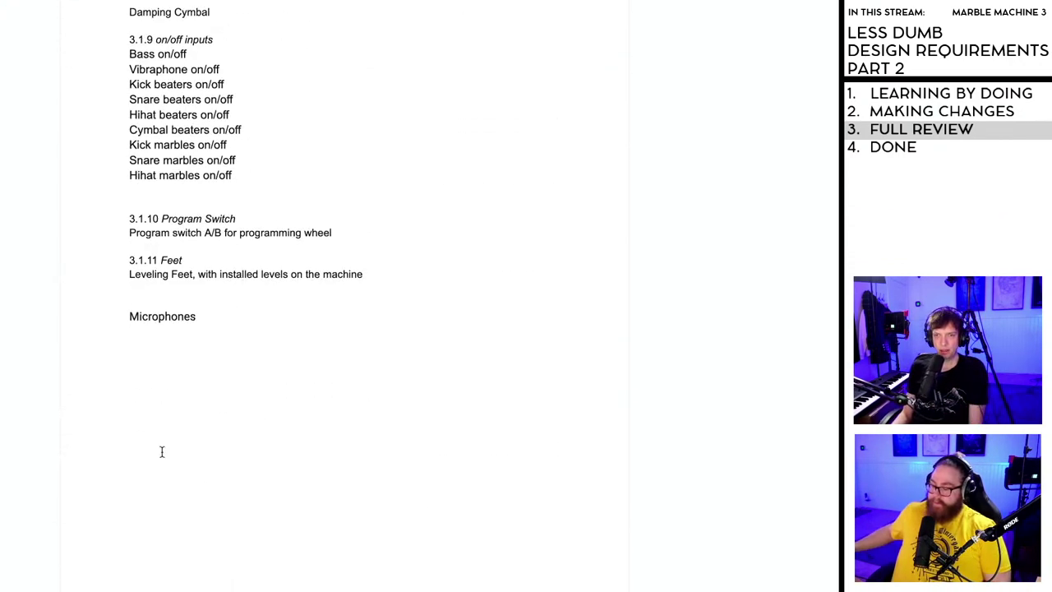
left_click(161, 473)
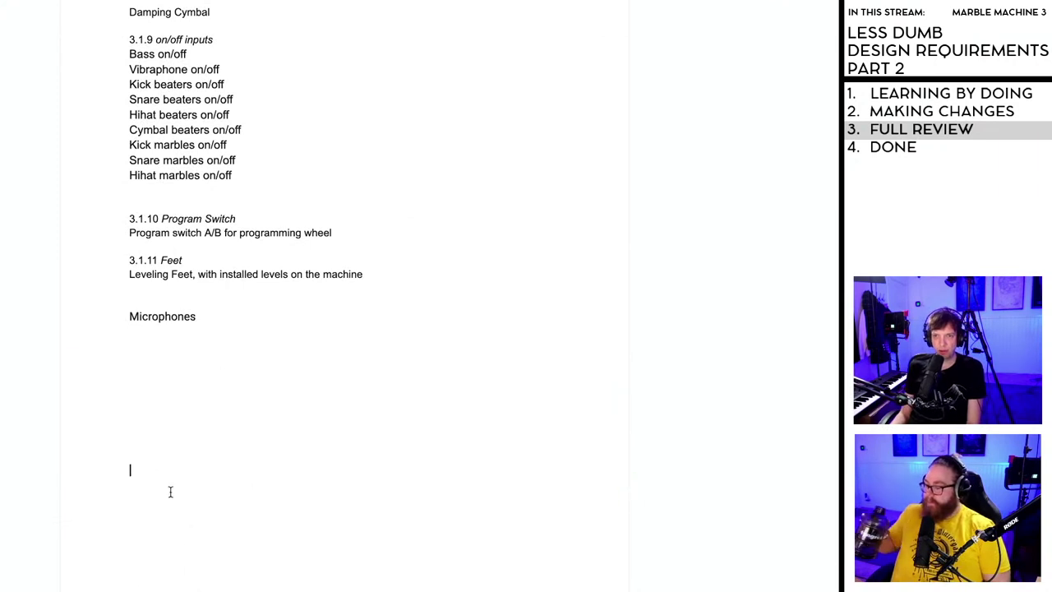
key("Return")
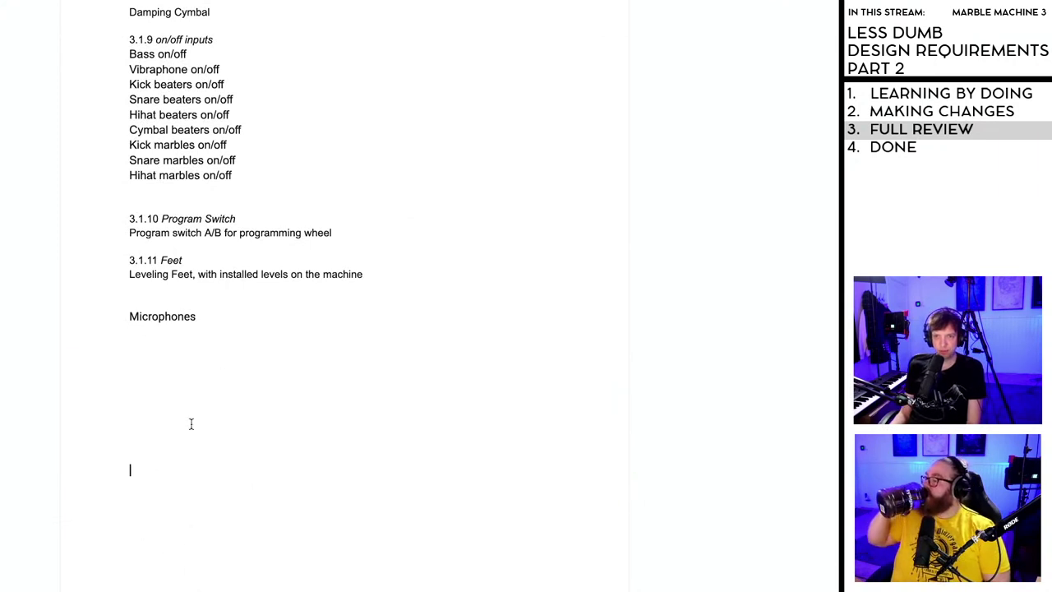
scroll(165, 250, "down", 5)
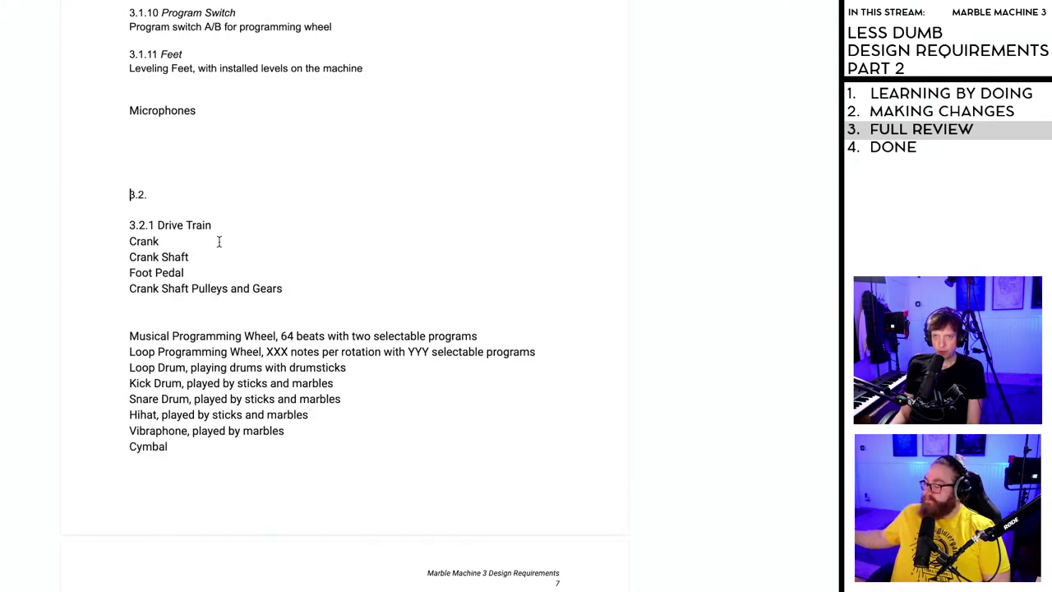
key("Return")
key("Return")
key("Return")
key("Return")
key("Return")
key("Return")
key("Return")
key("Return")
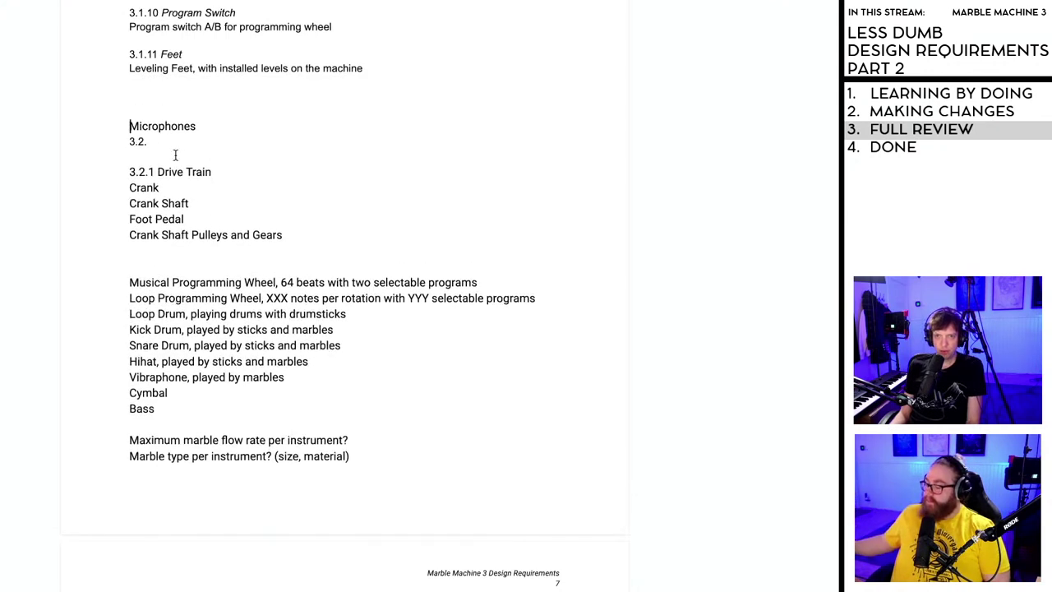
key("Return")
key("Return")
key("Return")
key("Return")
key("Return")
key("Return")
key("Return")
key("Return")
key("Return")
key("Return")
key("Return")
key("Return")
key("Return")
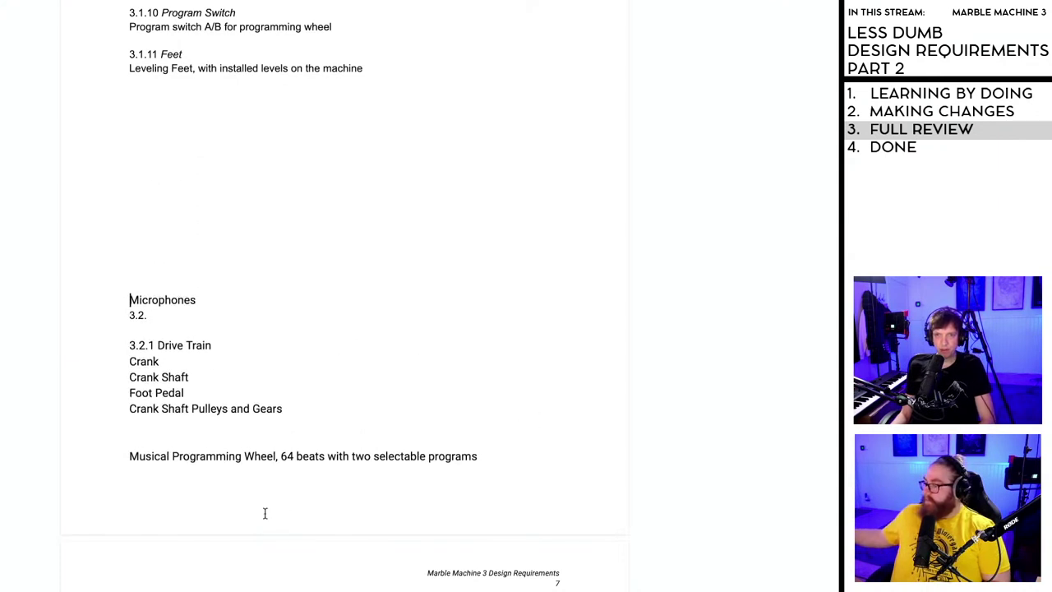
key("Return")
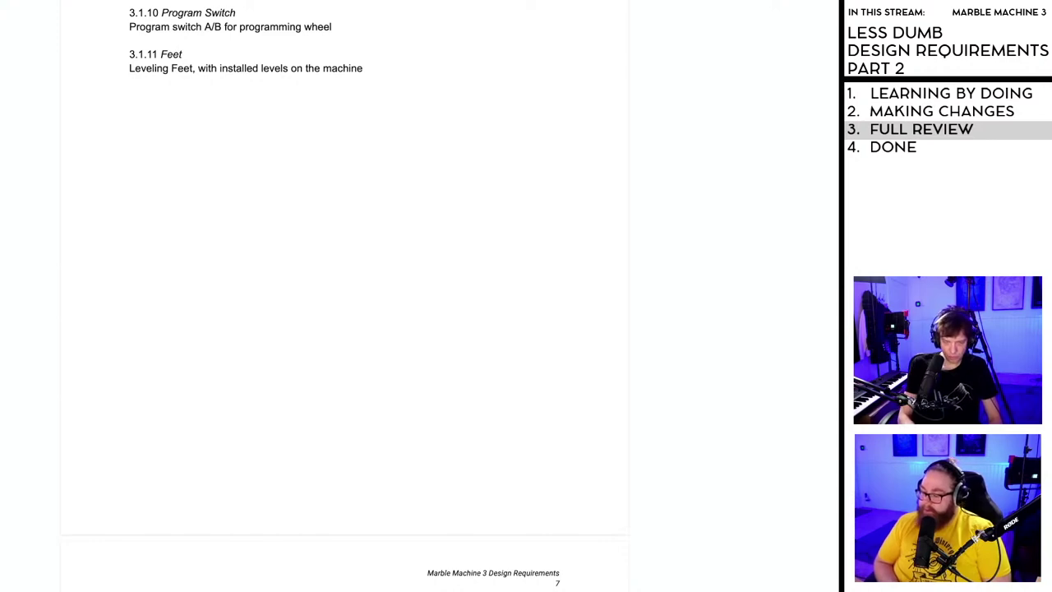
scroll(212, 503, "down", 6)
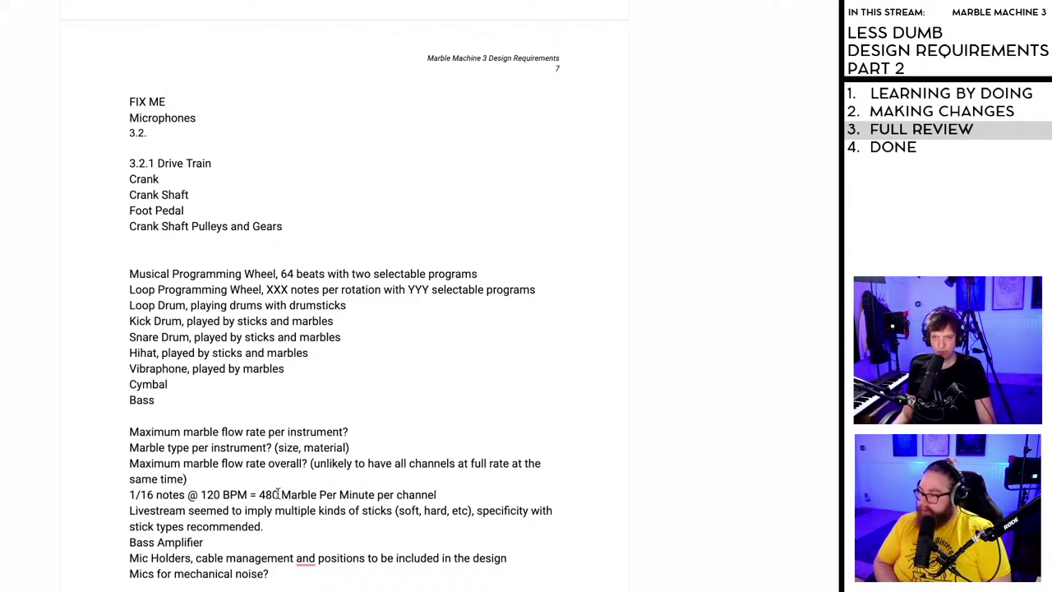
- Select and delete the stray block of notes spanning pages 7 and 8
scroll(278, 493, "down", 8)
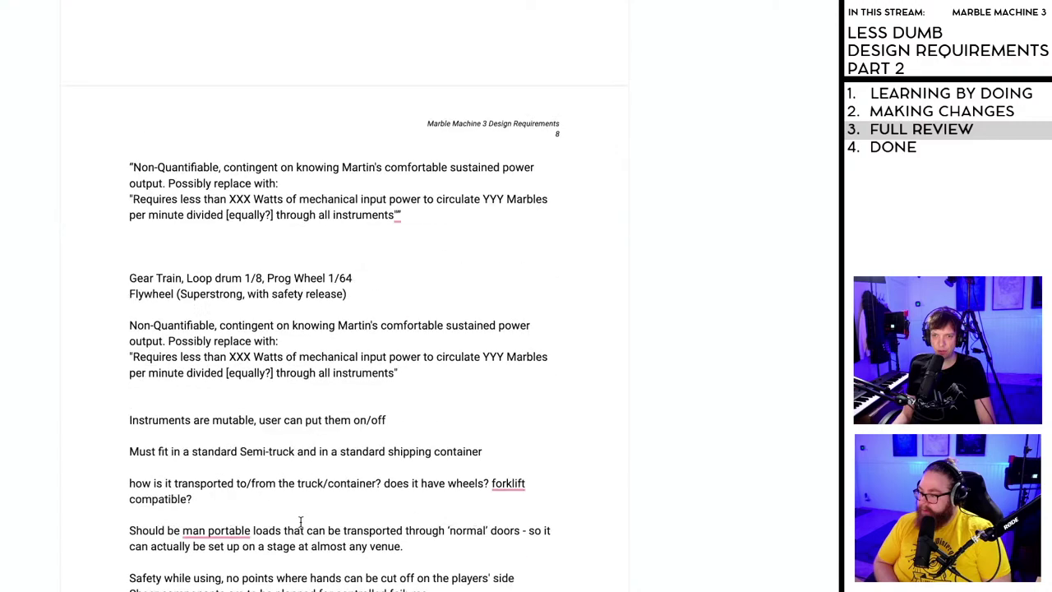
scroll(301, 521, "down", 1)
scroll(292, 511, "down", 4)
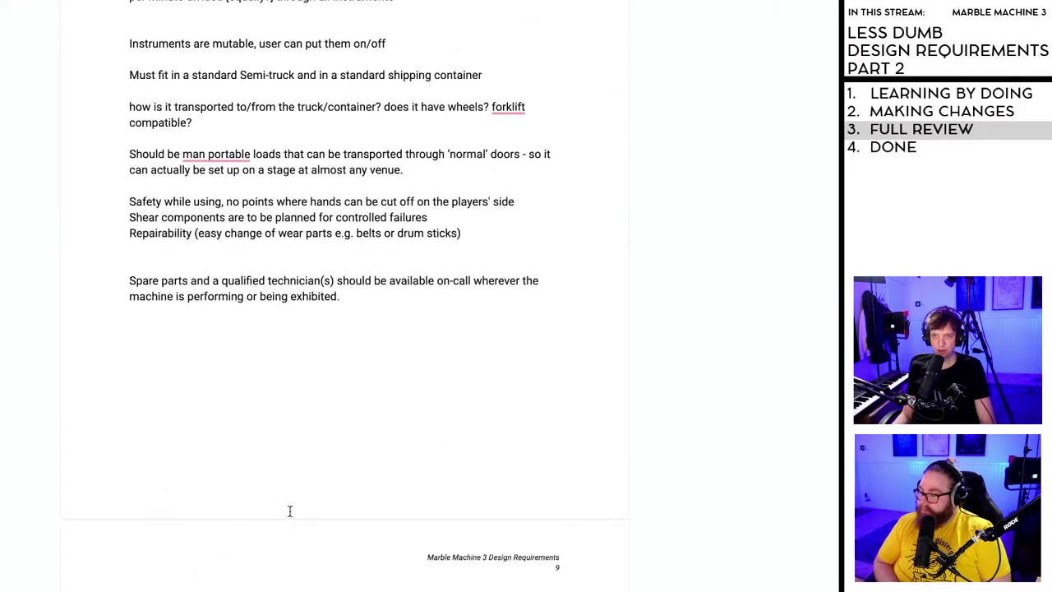
scroll(289, 511, "up", 2)
scroll(292, 510, "down", 3)
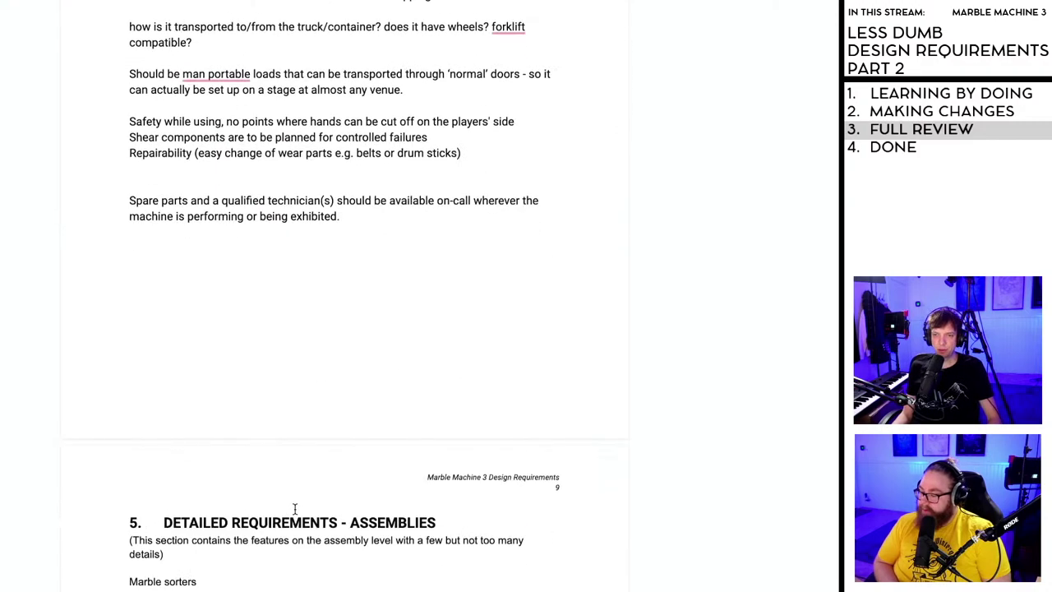
scroll(294, 510, "down", 6)
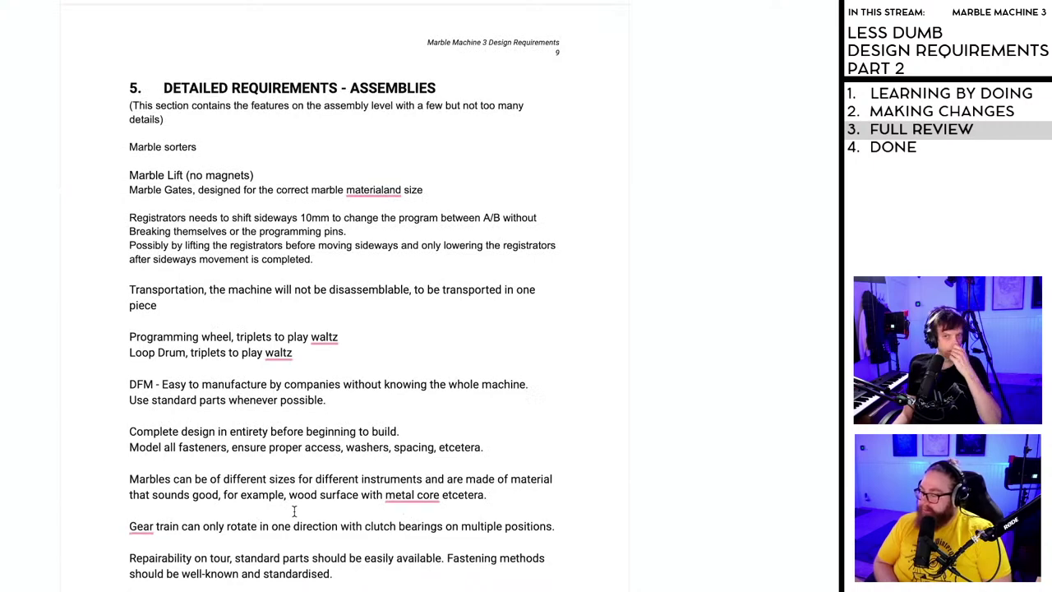
scroll(293, 509, "up", 12)
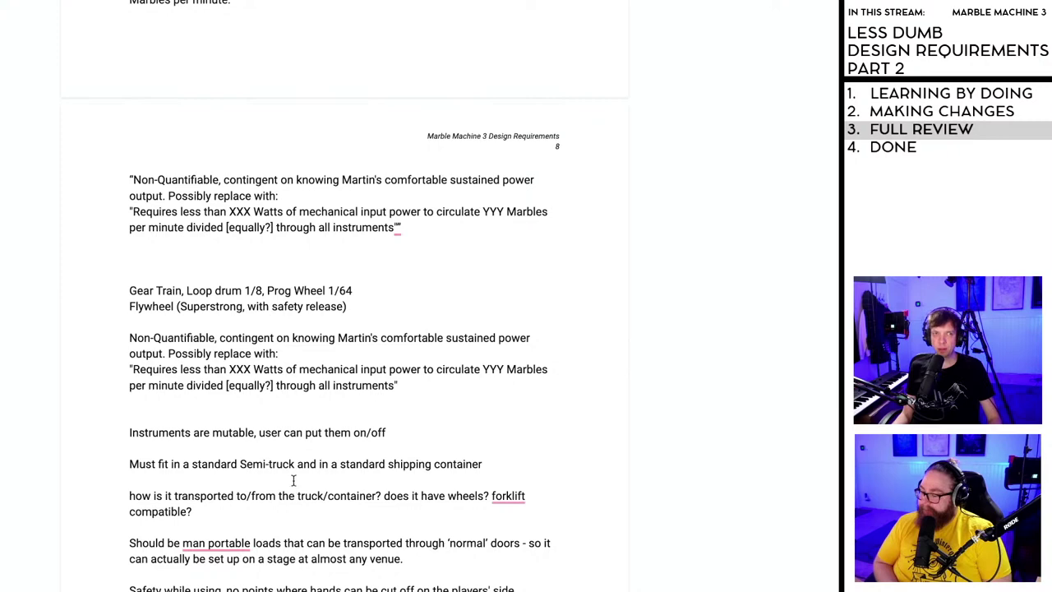
scroll(294, 480, "down", 3)
scroll(333, 567, "up", 2)
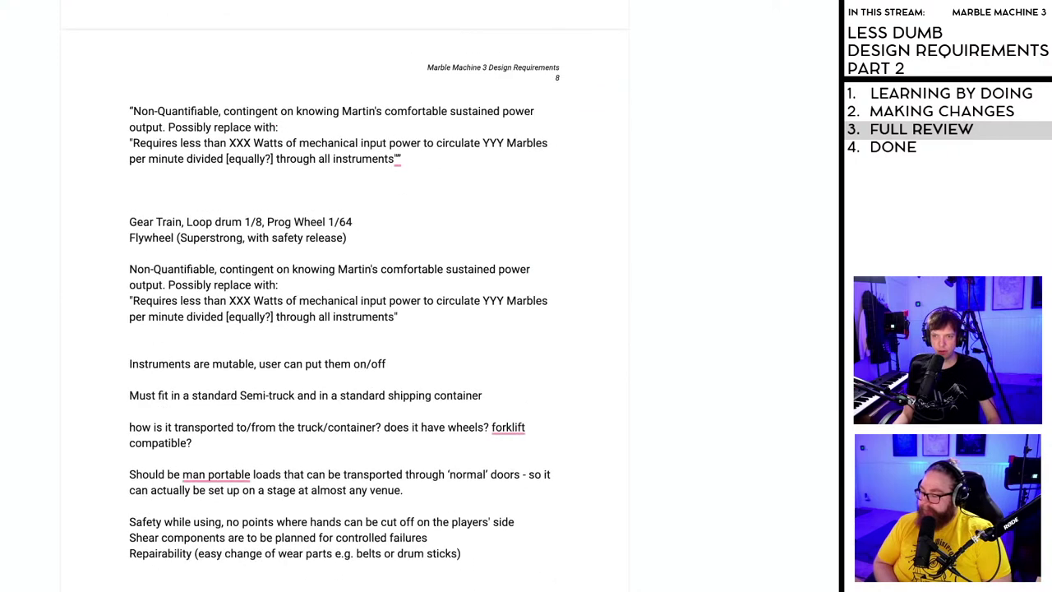
key("shift+Up")
key("shift+Up")
key("shift+Up")
key("shift+Up")
key("shift+Up")
key("shift+Up")
key("shift+Up")
key("shift+Up")
key("shift+Up")
key("shift+Up")
key("shift+Up")
key("shift+Up")
key("shift+Up")
key("shift+Up")
key("shift+Up")
key("shift+Up")
key("shift+Up")
key("shift+Up")
key("shift+Up")
key("shift+Up")
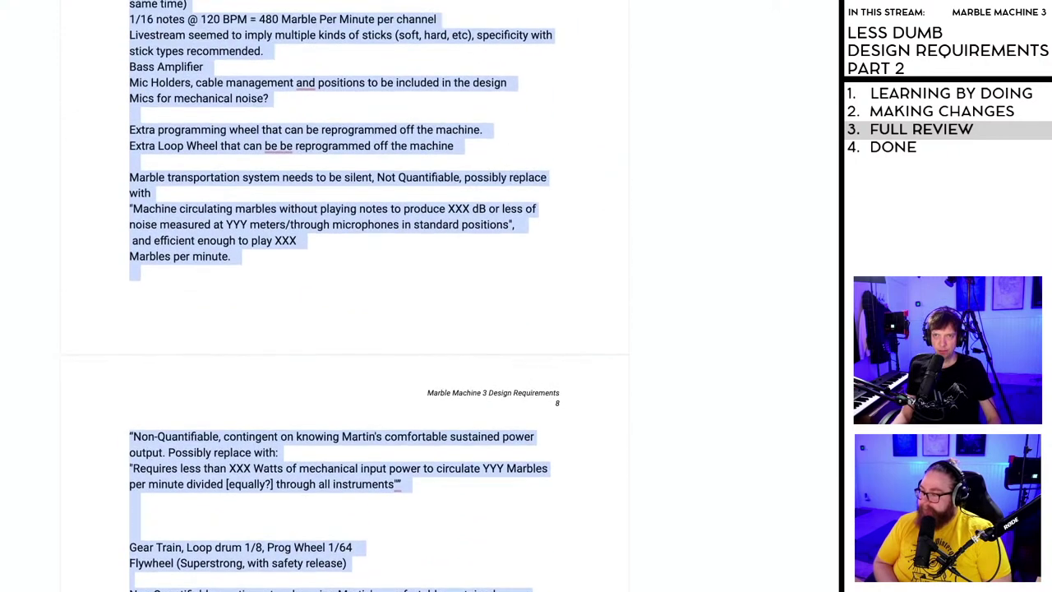
key("shift+Up")
key("shift+Up")
key("shift+Up")
key("shift+Up")
key("shift+Up")
key("shift+Up")
key("shift+Up")
key("shift+Up")
key("shift+Up")
key("shift+Up")
key("shift+Up")
key("shift+Up")
key("shift+Up")
key("shift+Up")
key("shift+Up")
key("shift+Up")
key("shift+Up")
key("shift+Up")
key("shift+Up")
key("shift+Up")
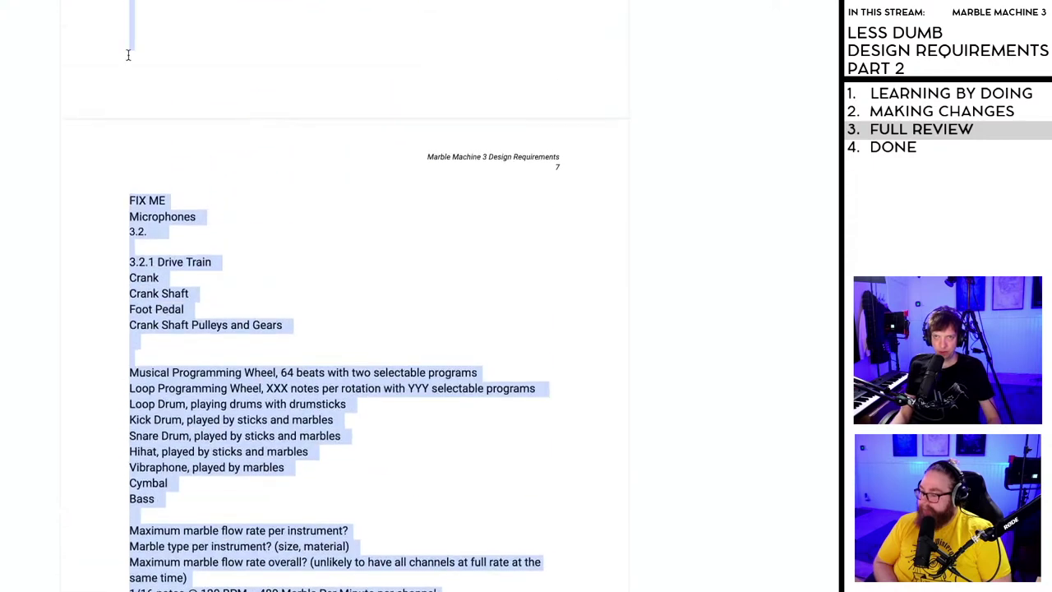
left_click_drag(174, 429, 128, 229)
key("BackSpace")
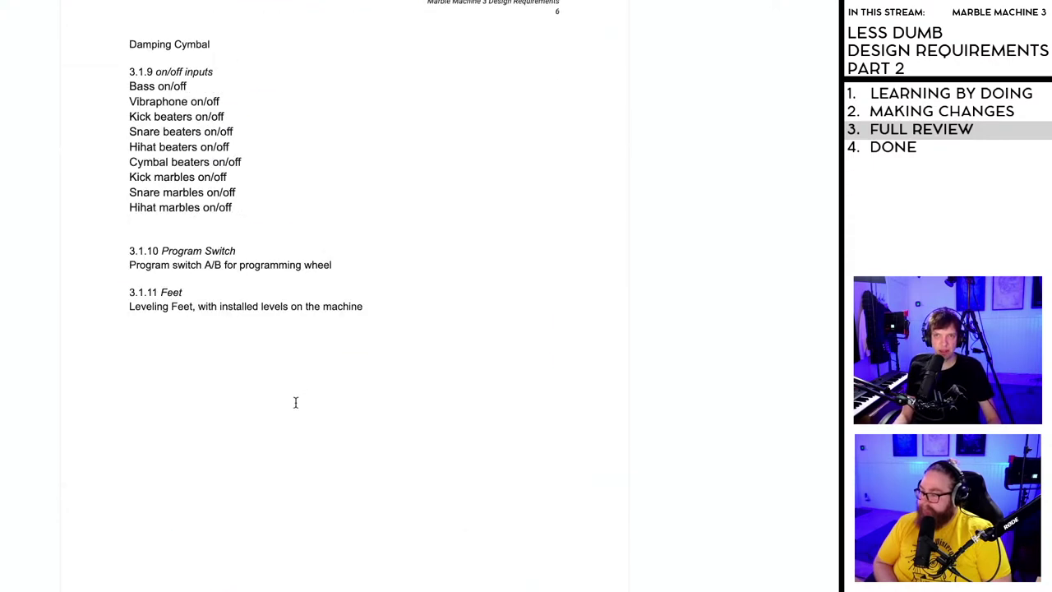
- Remove the leftover FIX ME and Microphones lines and surplus blank lines on page 7
scroll(289, 404, "down", 4)
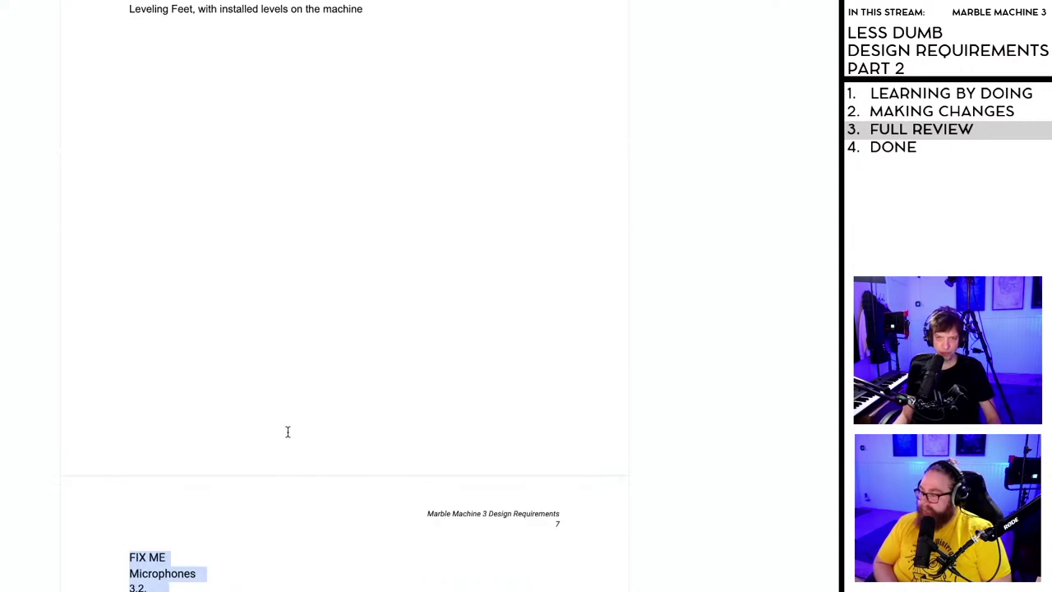
key("BackSpace")
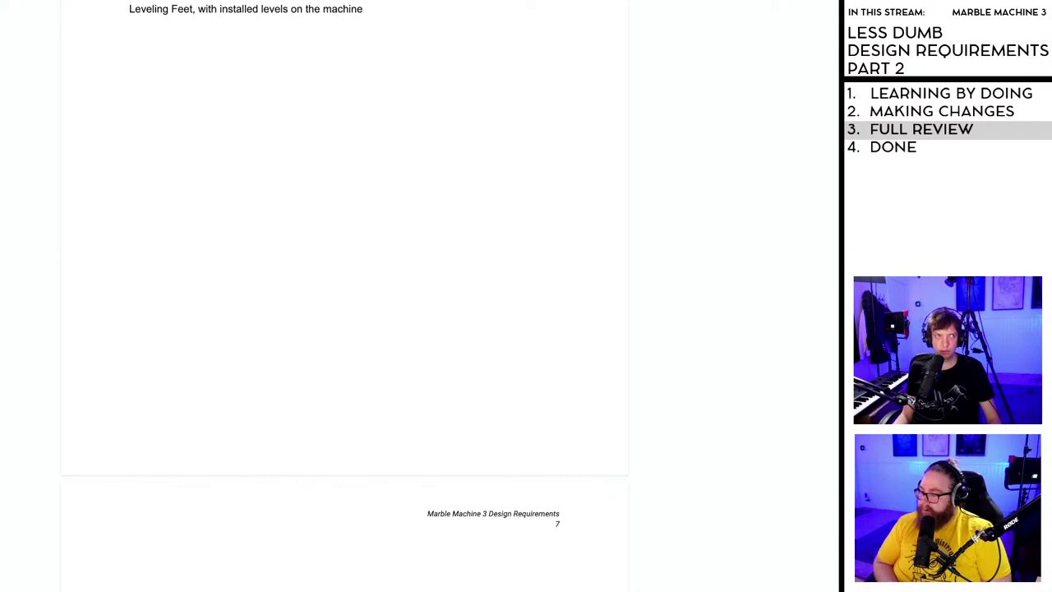
key("BackSpace")
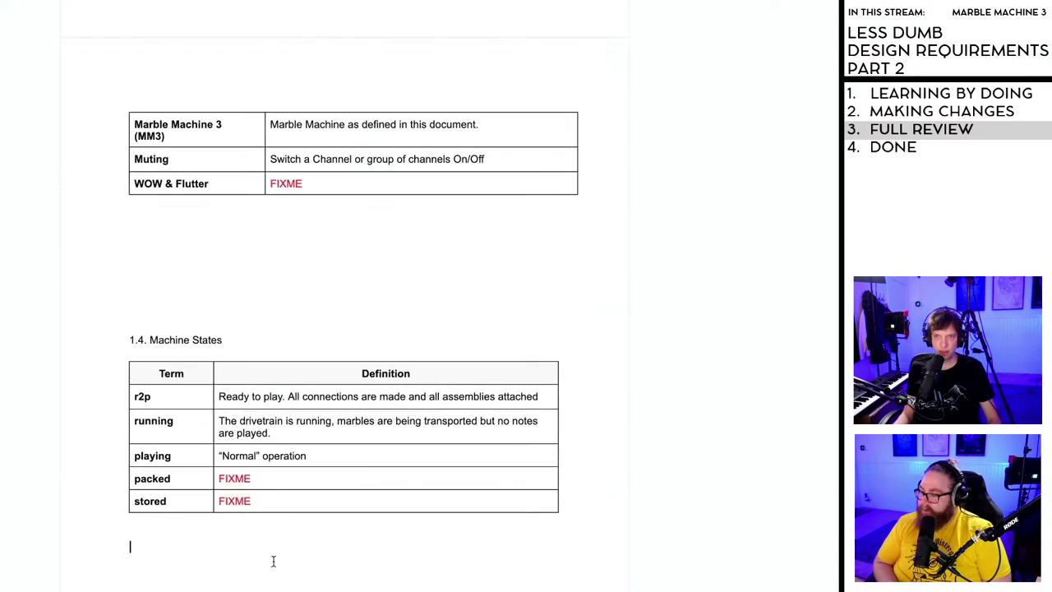
scroll(345, 296, "down", 15)
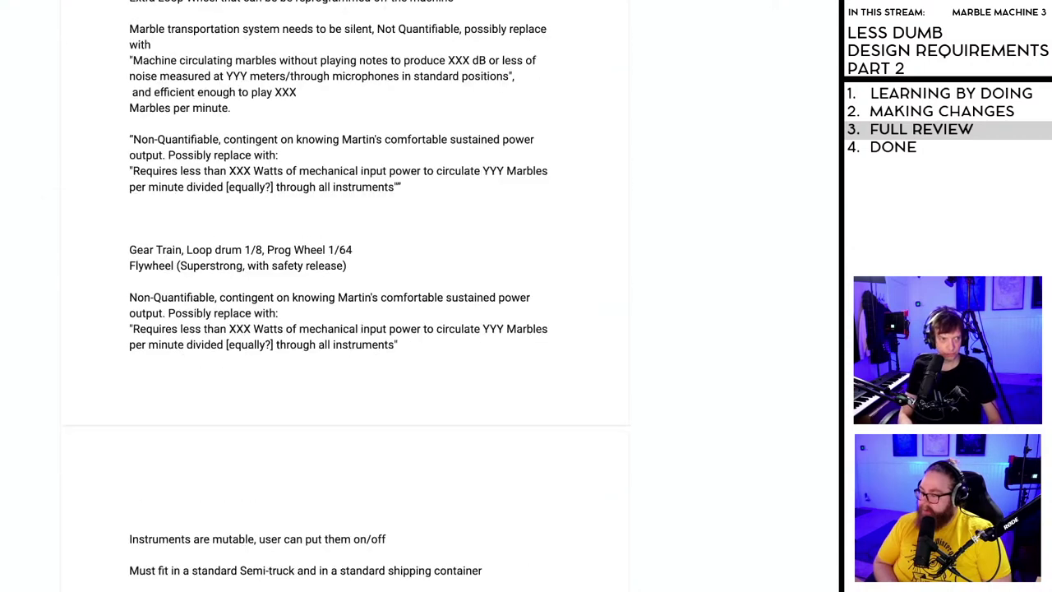
scroll(327, 507, "down", 5)
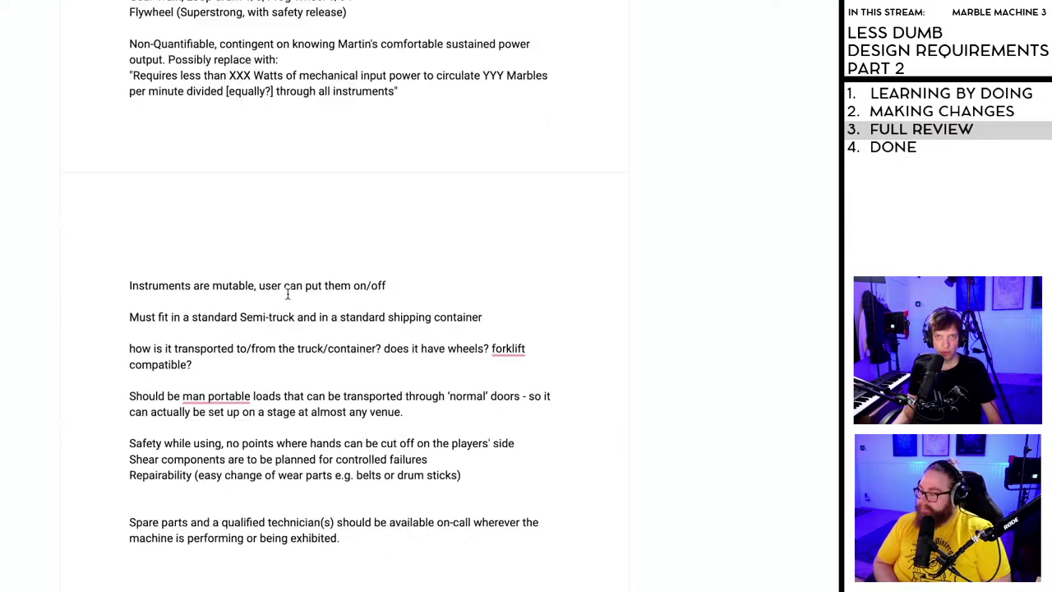
key("BackSpace")
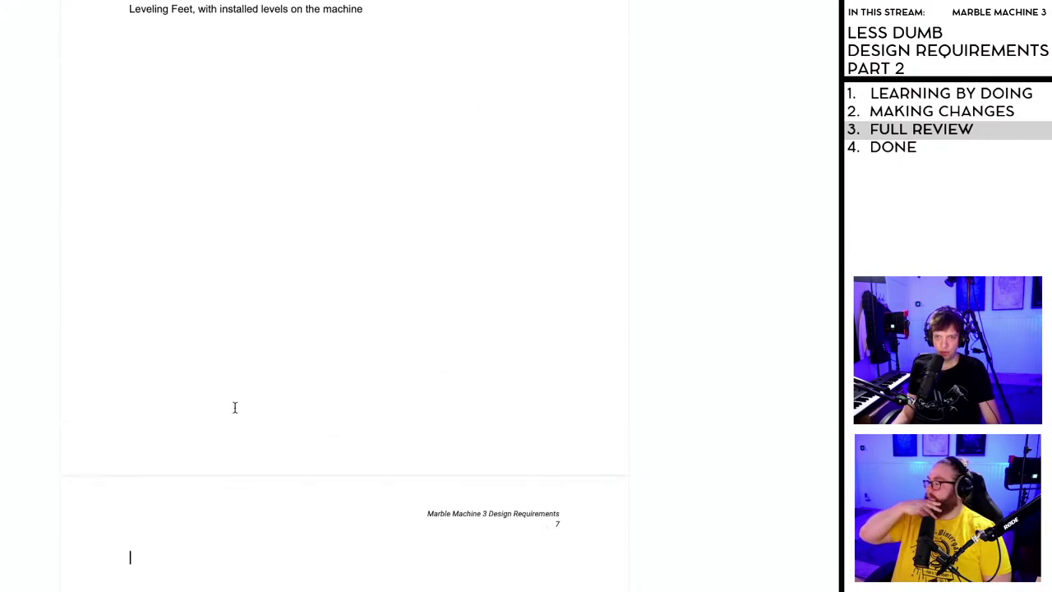
key("Down")
key("Down")
key("Down")
key("Down")
key("Down")
scroll(211, 387, "down", 3)
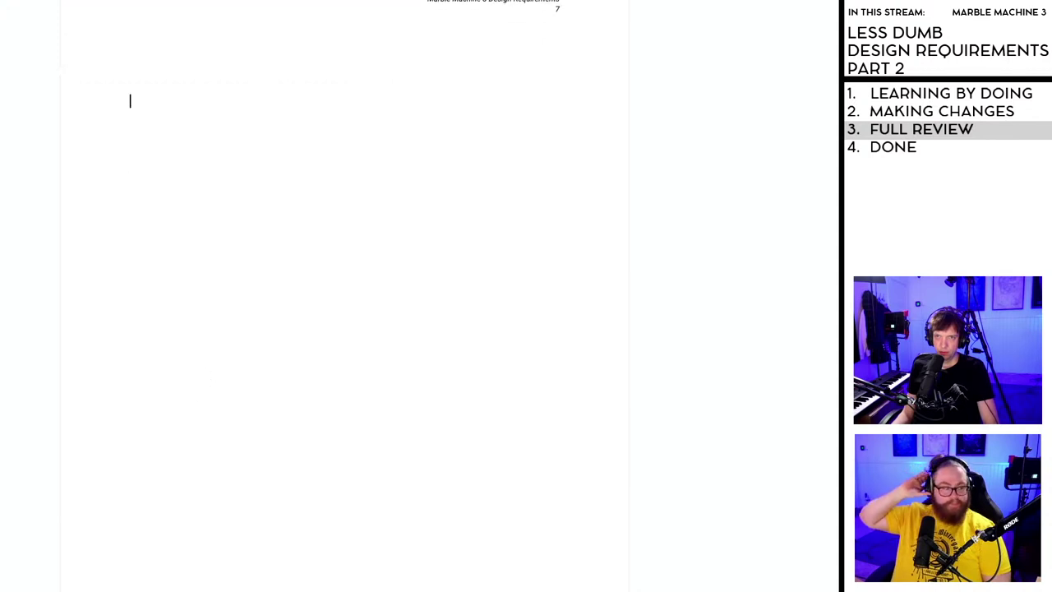
key("BackSpace")
key("BackSpace")
key("BackSpace")
key("BackSpace")
key("BackSpace")
key("BackSpace")
key("BackSpace")
key("BackSpace")
key("BackSpace")
key("BackSpace")
key("BackSpace")
key("BackSpace")
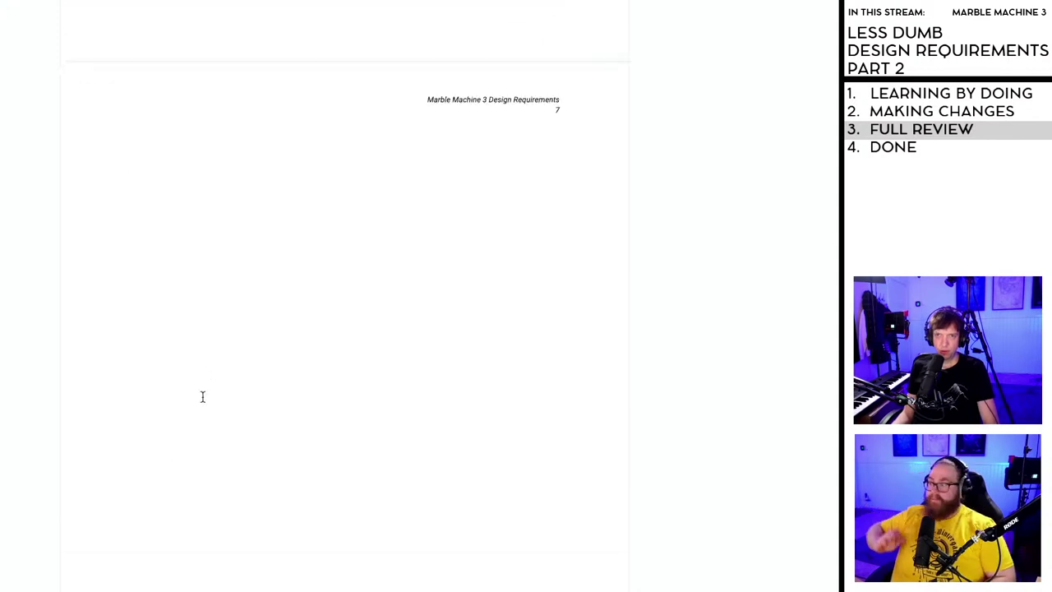
key("BackSpace")
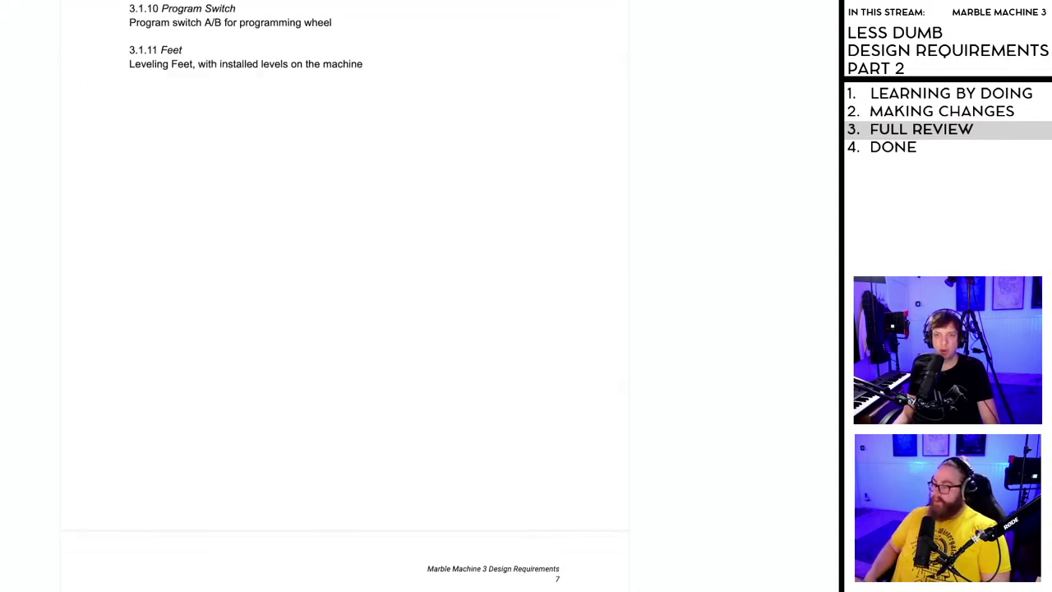
- Scroll down to section 5, Detailed Requirements - Assemblies, on page 7
scroll(223, 354, "up", 6)
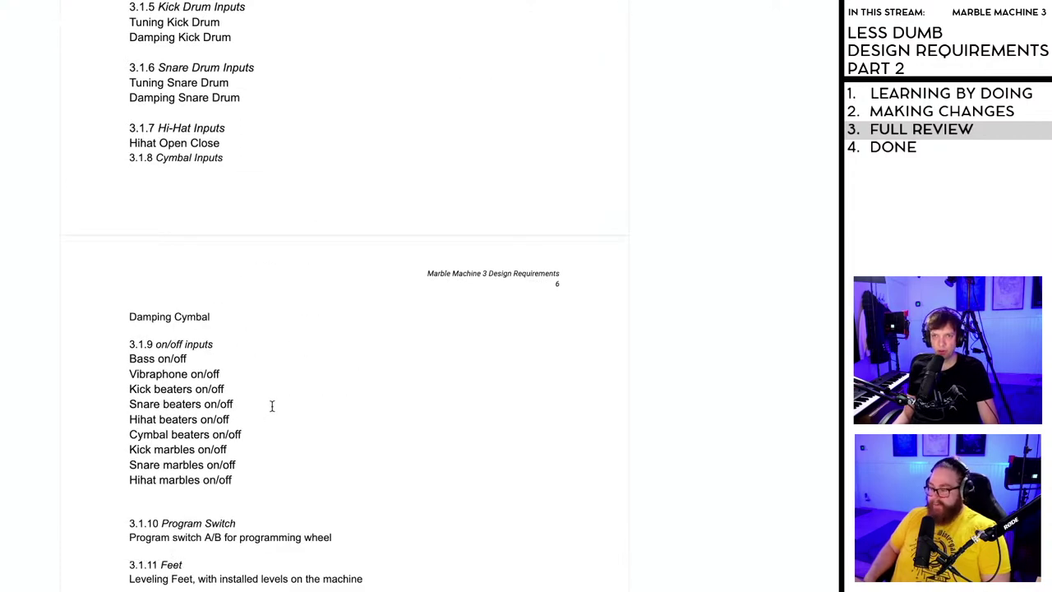
scroll(271, 406, "up", 8)
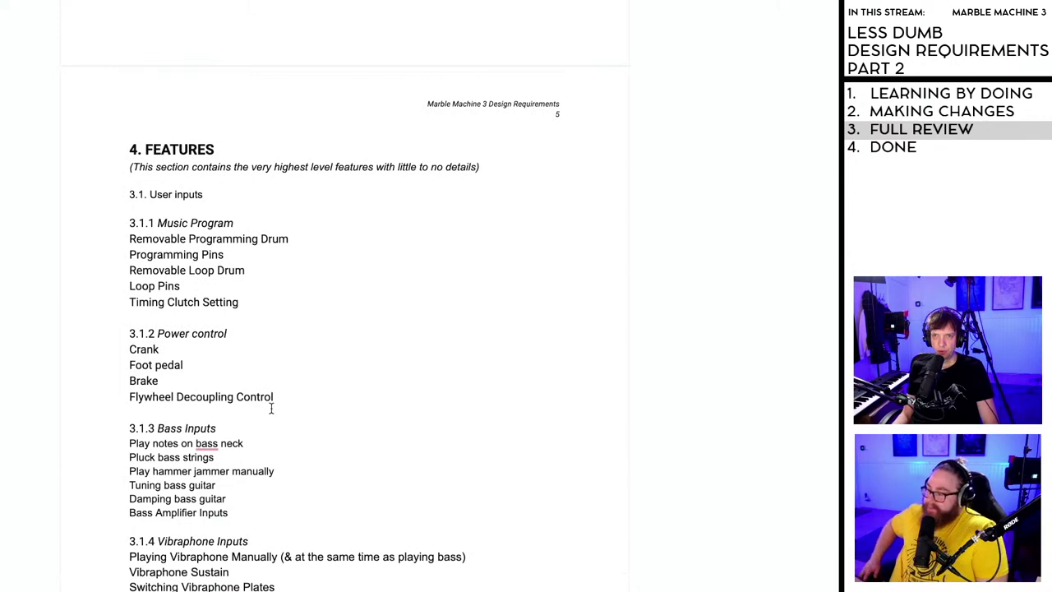
scroll(271, 408, "down", 12)
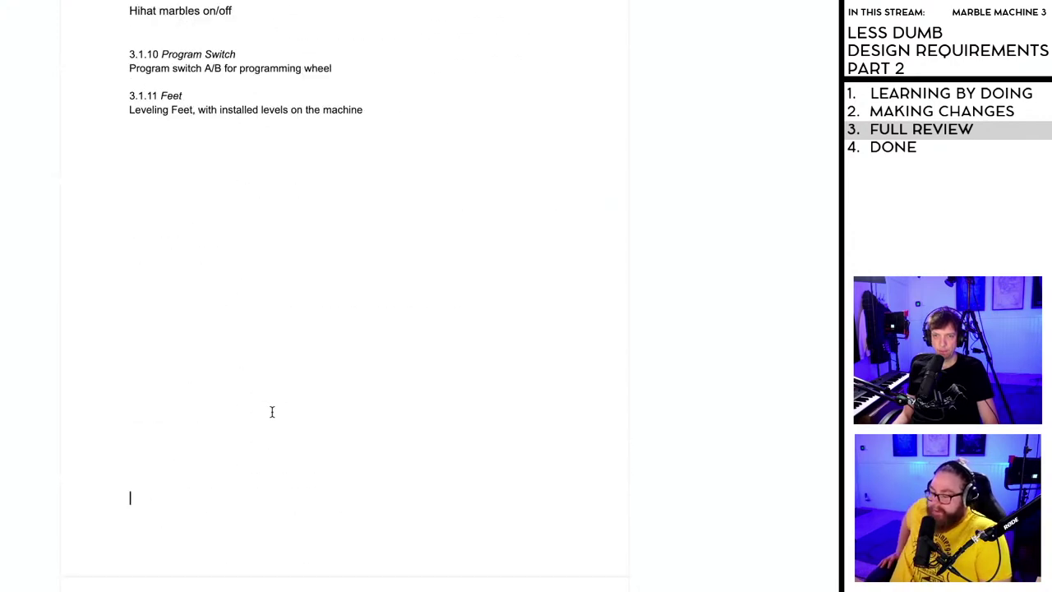
scroll(272, 412, "down", 4)
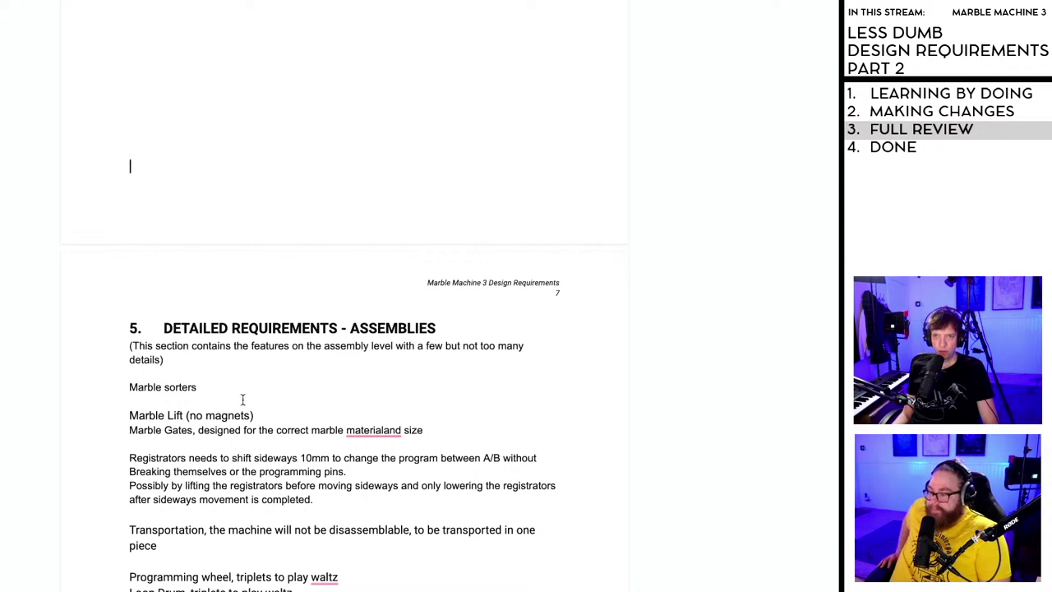
scroll(236, 401, "down", 2)
- Italicize section 5's parenthetical note about assembly-level features
left_click_drag(169, 166, 122, 152)
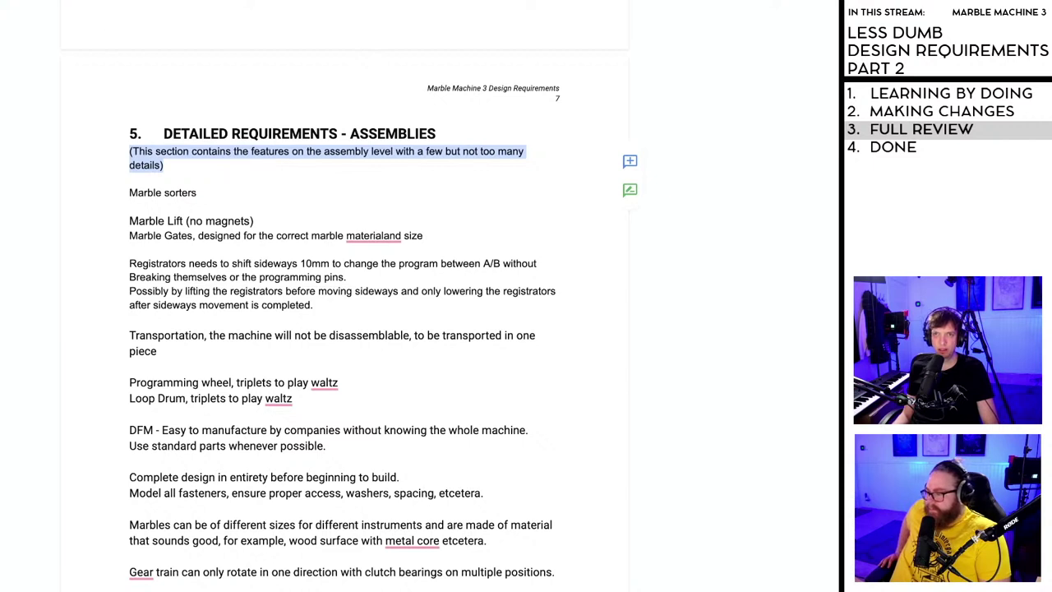
key("ctrl+i")
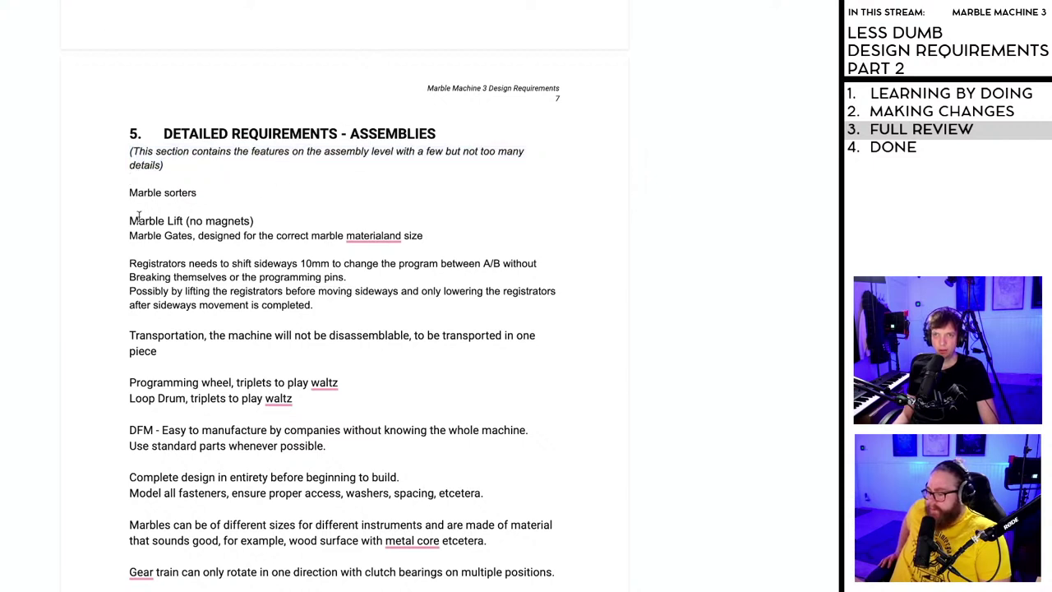
scroll(164, 181, "down", 1)
scroll(255, 525, "down", 4)
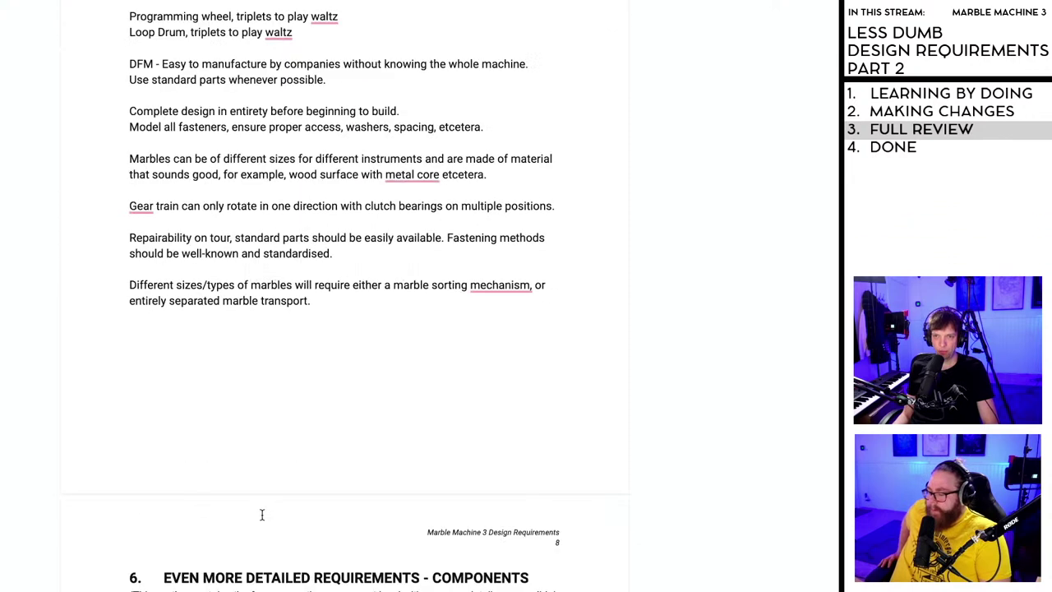
scroll(262, 514, "up", 3)
scroll(333, 532, "up", 1)
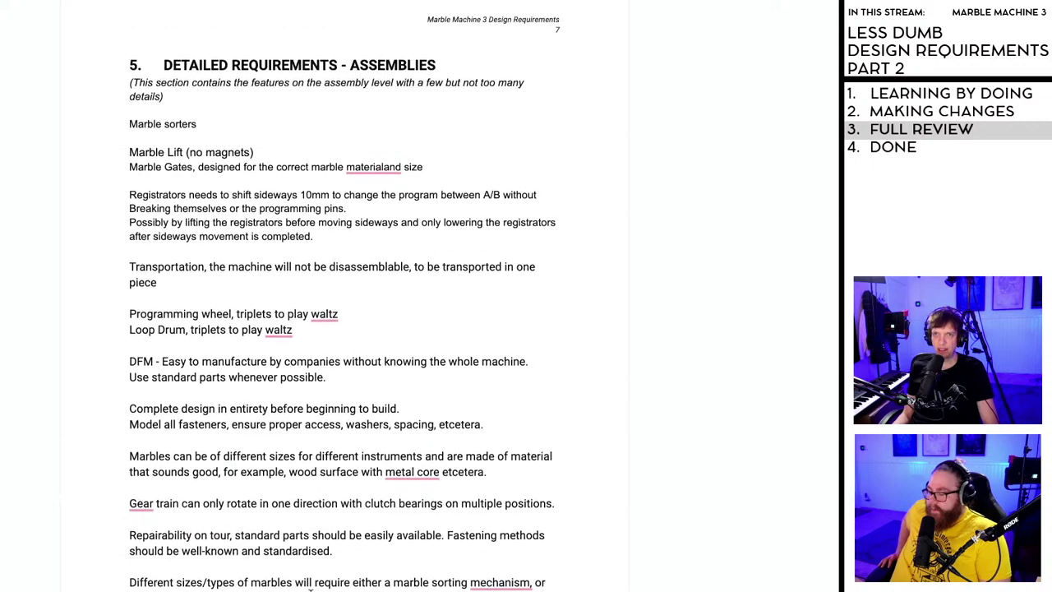
- Delete section 5's requirement paragraphs from Marble sorters downward
left_click_drag(565, 585, 117, 138)
key("BackSpace")
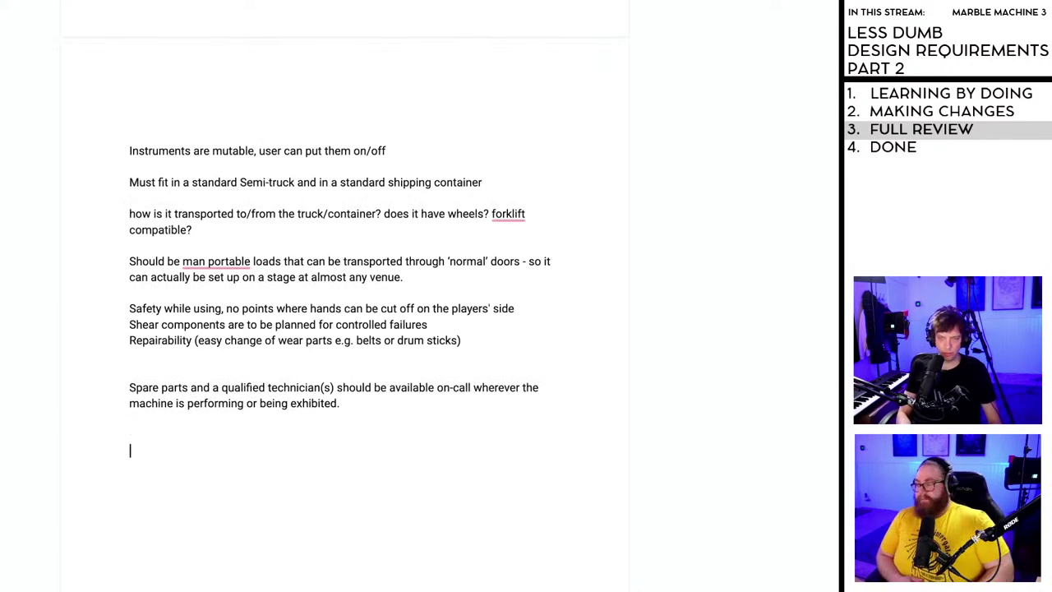
key("ctrl+z")
key("ctrl+y")
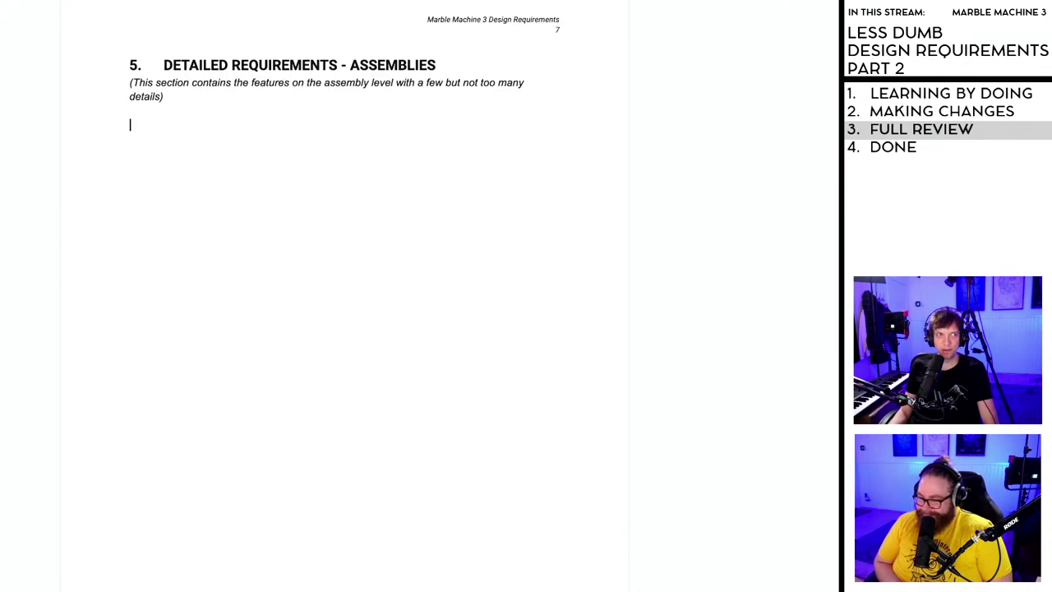
scroll(233, 288, "up", 4)
scroll(232, 301, "down", 4)
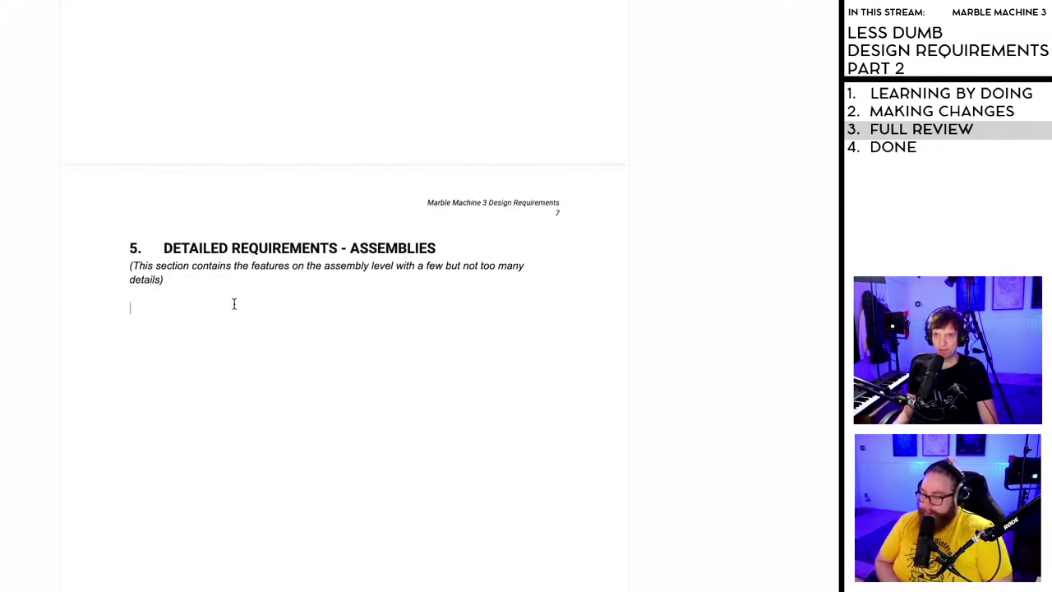
scroll(230, 312, "up", 1)
scroll(231, 313, "down", 12)
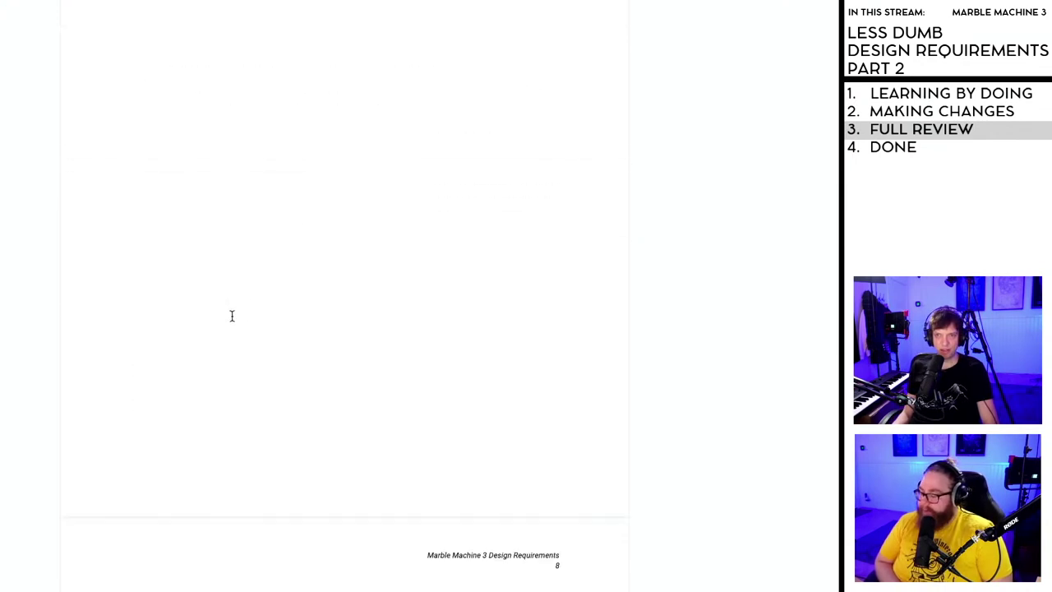
- Italicize section 6's parenthetical note
scroll(326, 280, "up", 1)
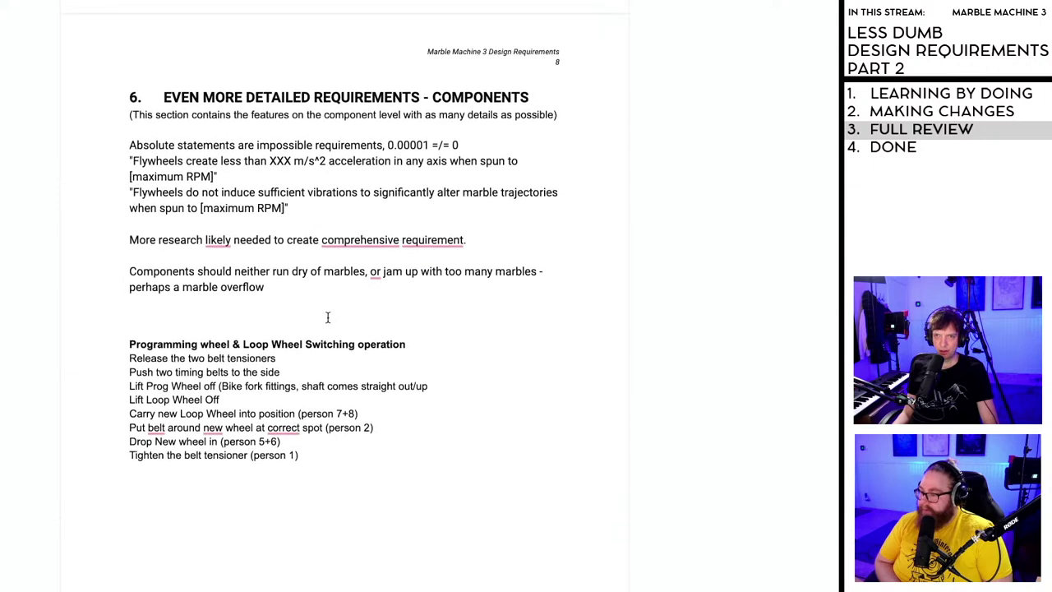
double_click(338, 447)
left_click(343, 466)
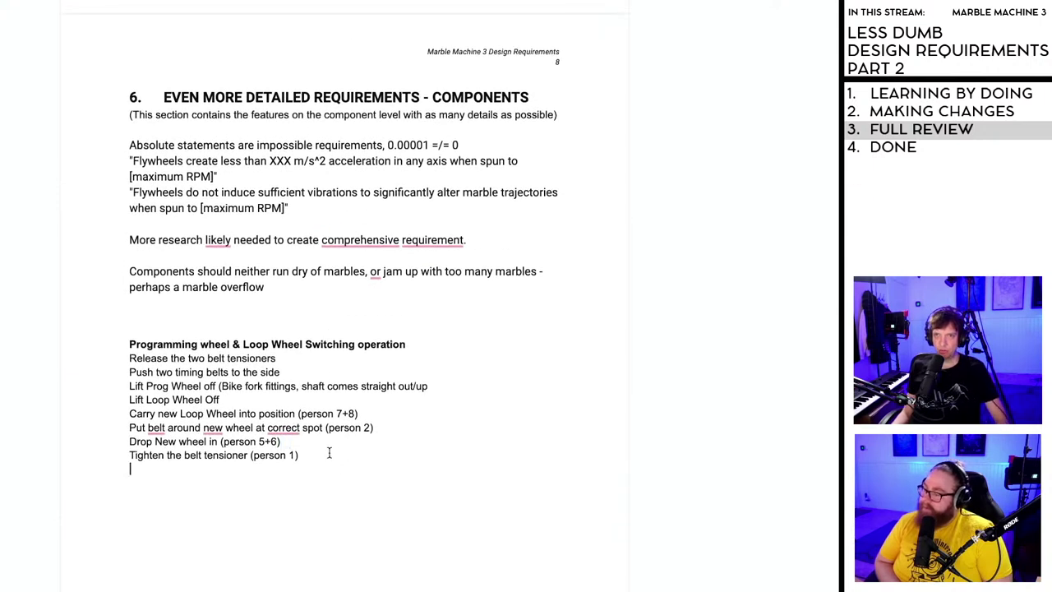
left_click_drag(346, 473, 125, 131)
left_click(282, 159)
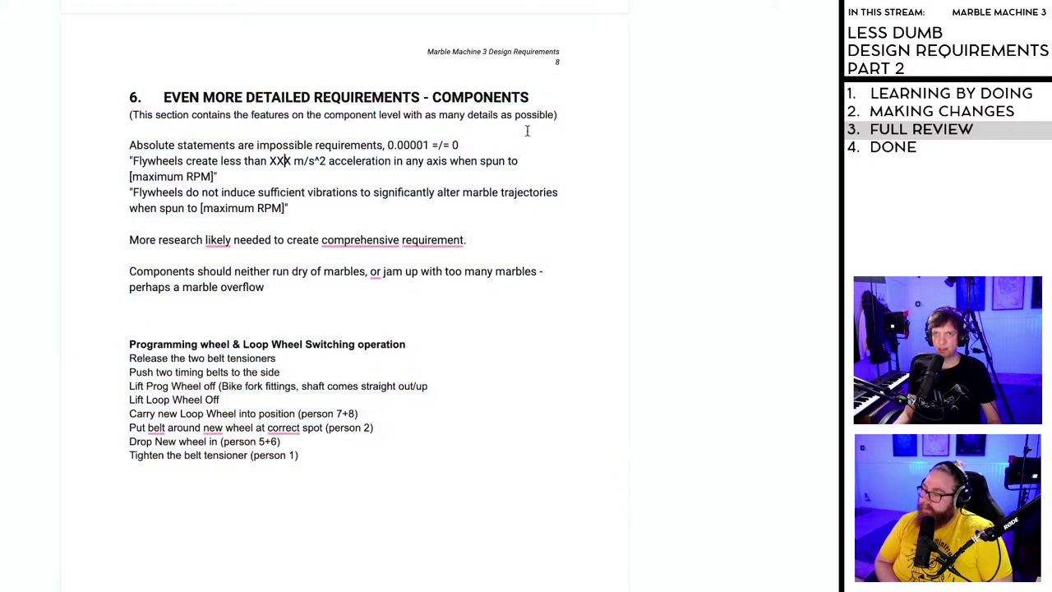
left_click(567, 116)
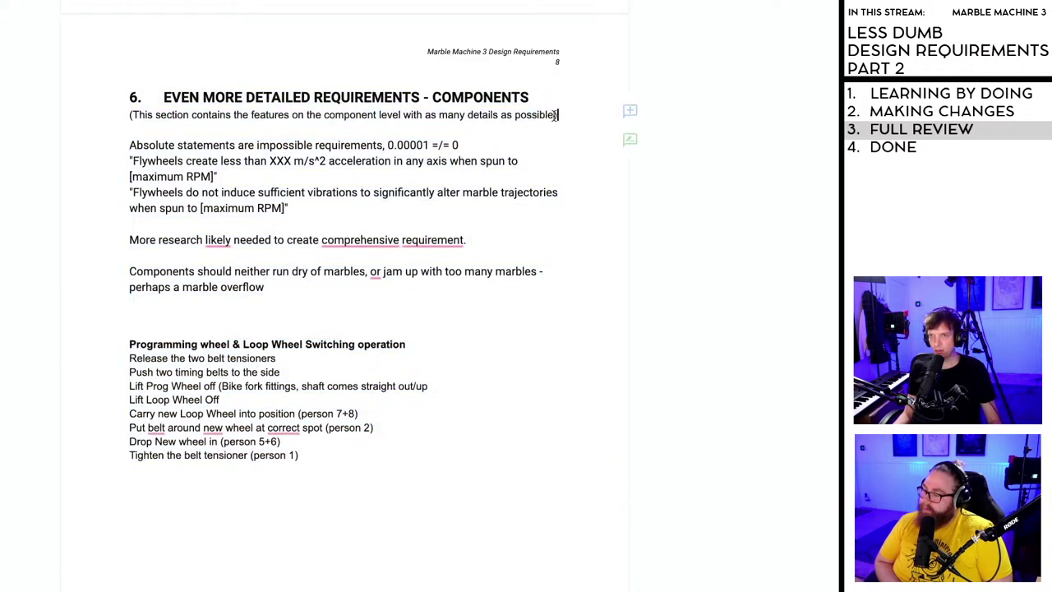
left_click_drag(567, 116, 91, 117)
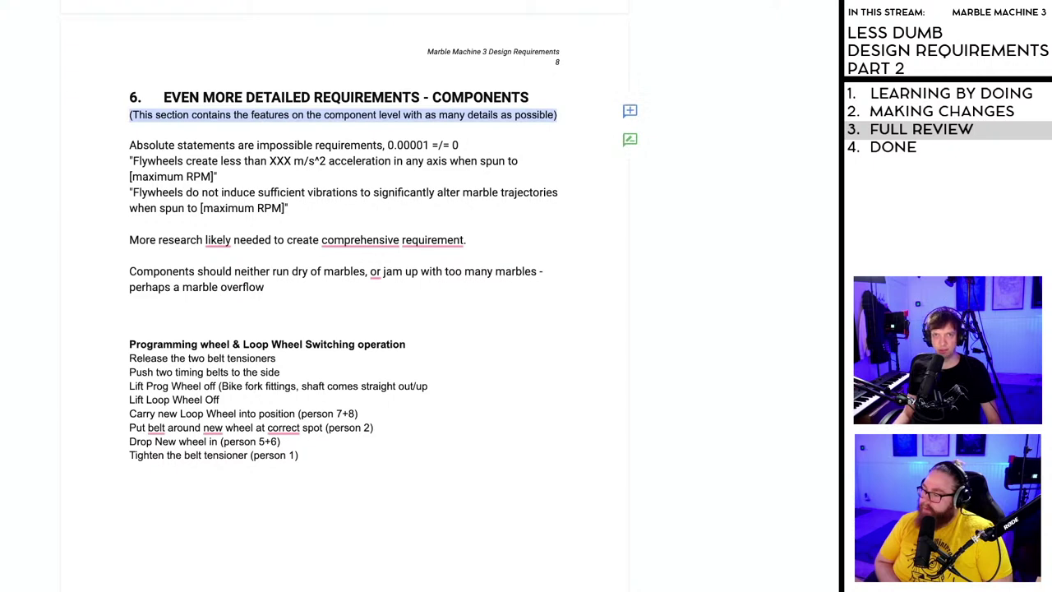
key("ctrl+i")
left_click(293, 161)
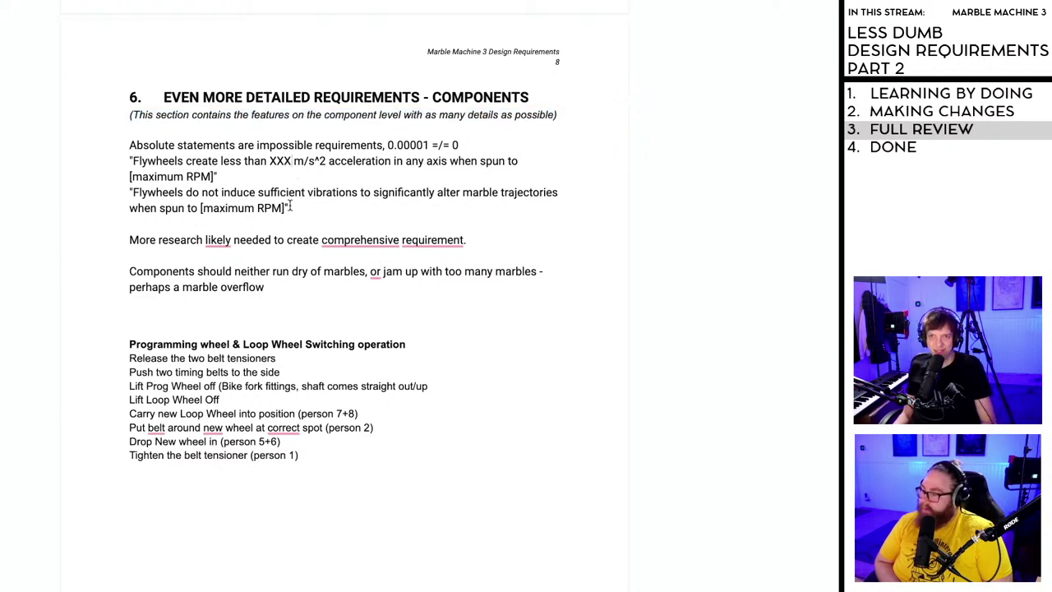
- Move section 6's requirements and wheel-switching steps below the marble sizes/types paragraph
left_click_drag(126, 150, 383, 501)
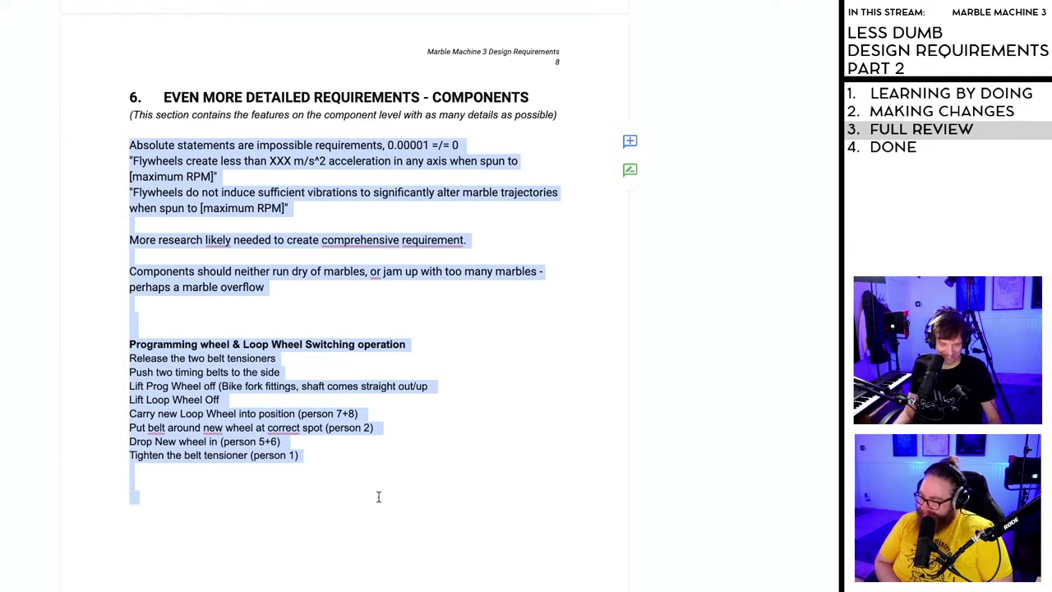
key("BackSpace")
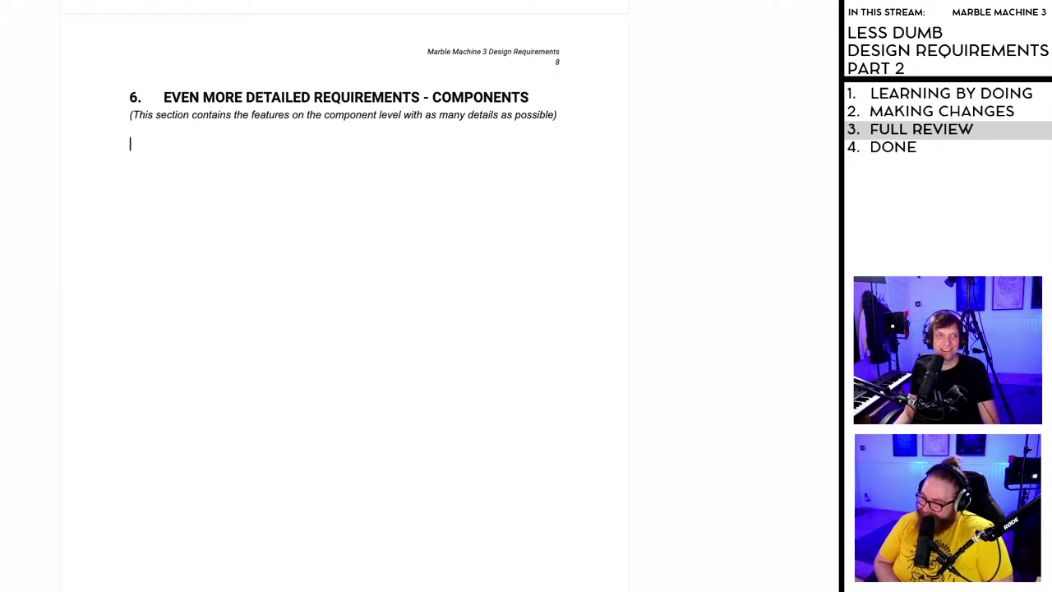
scroll(210, 205, "up", 7)
scroll(351, 488, "down", 6)
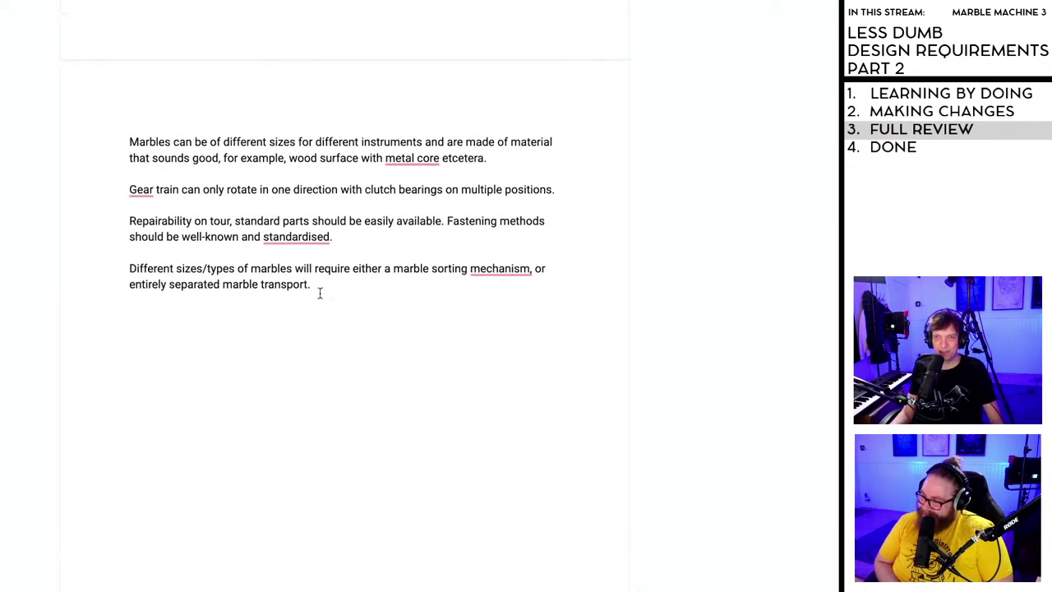
key("Return")
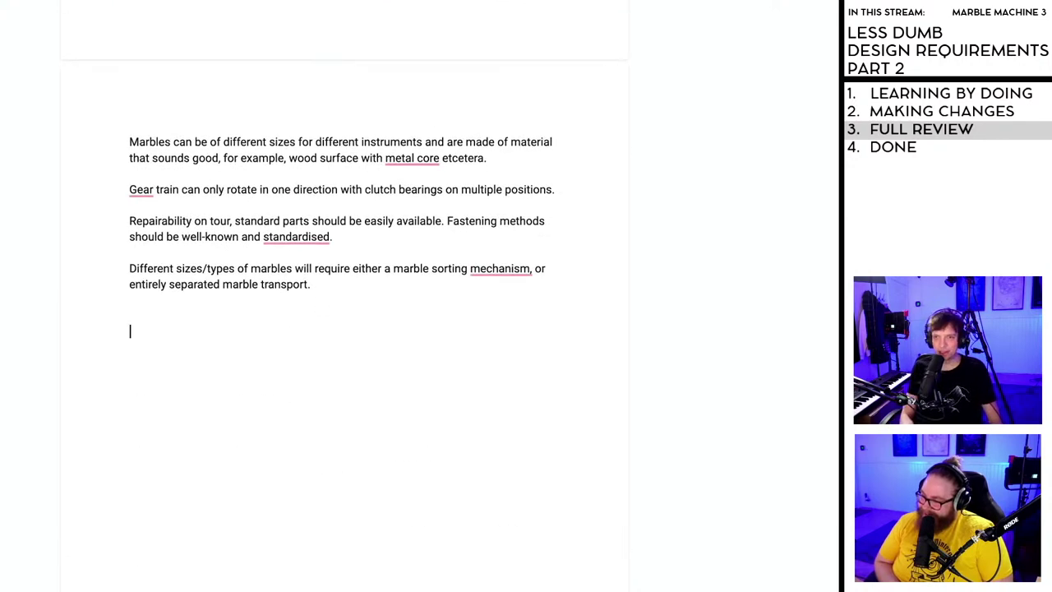
key("ctrl+v")
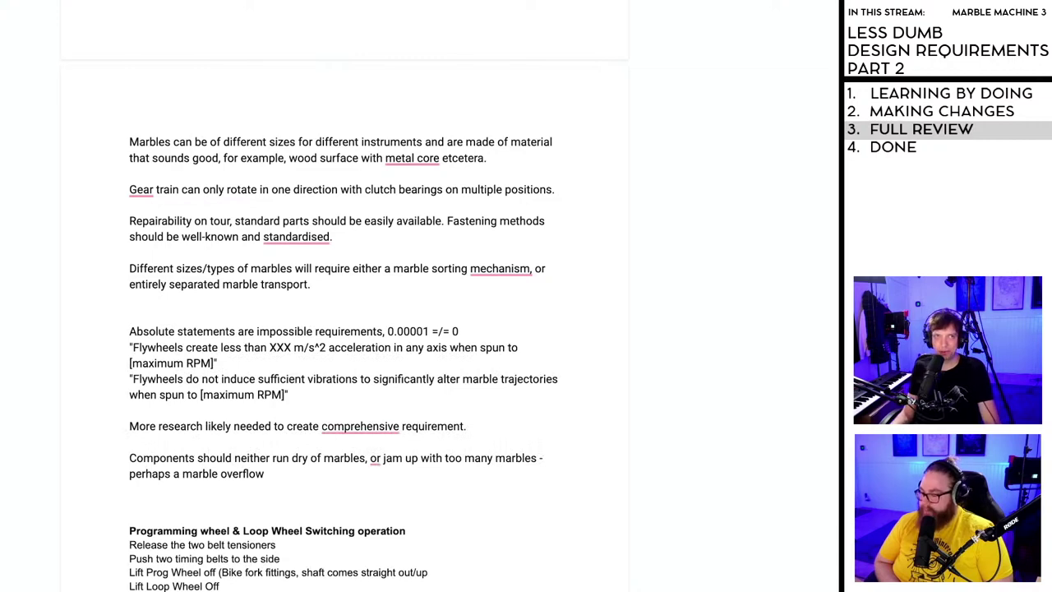
scroll(375, 423, "down", 10)
scroll(324, 406, "down", 5)
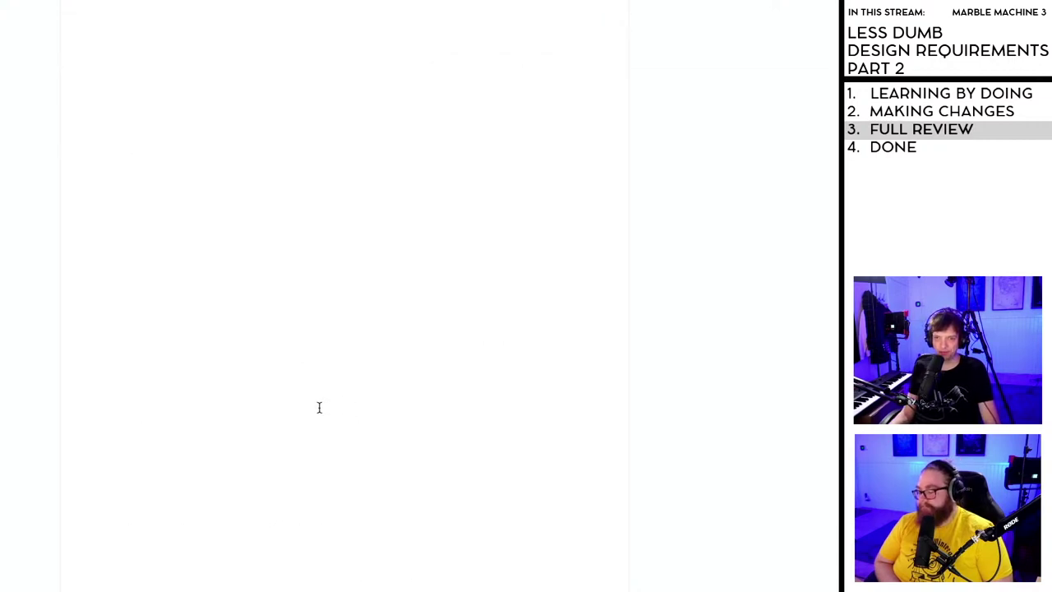
- Remove the leading dashes from Shaker module, Hihat Machine Function and Additional percussion elements
scroll(320, 406, "down", 12)
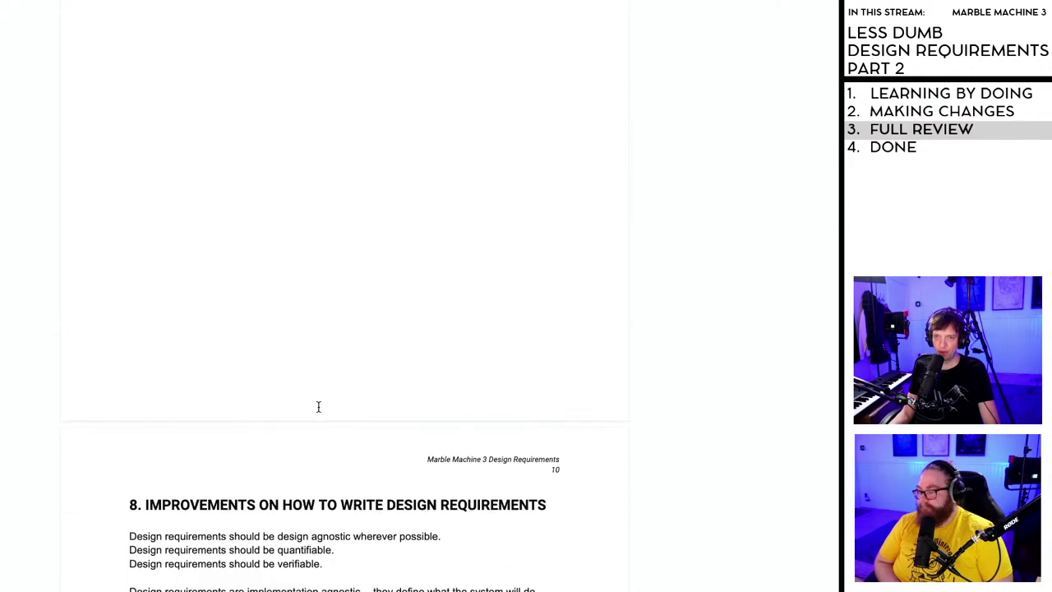
scroll(318, 408, "up", 5)
scroll(318, 410, "up", 15)
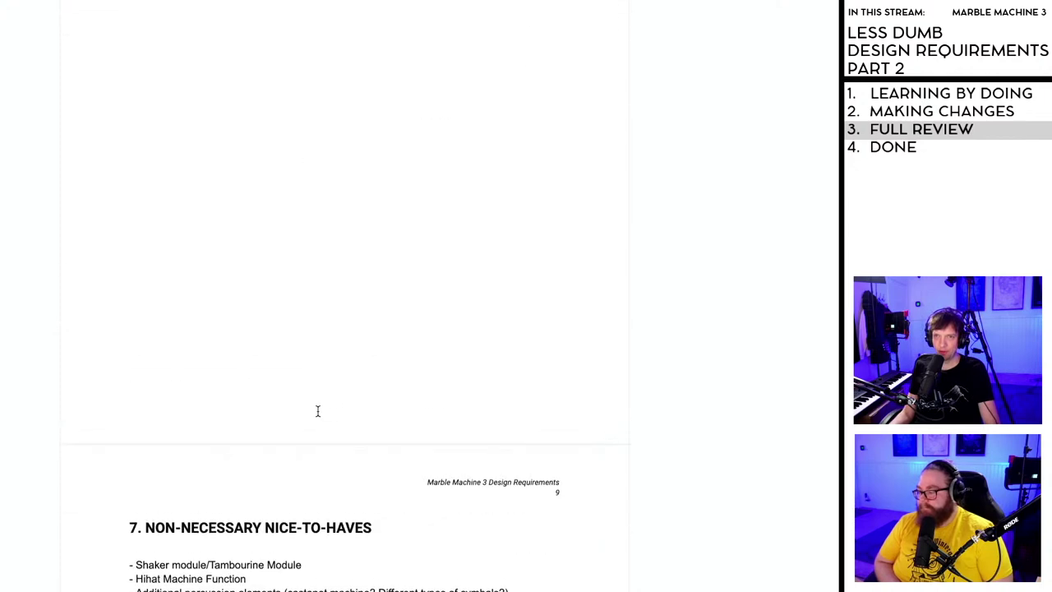
scroll(317, 413, "down", 10)
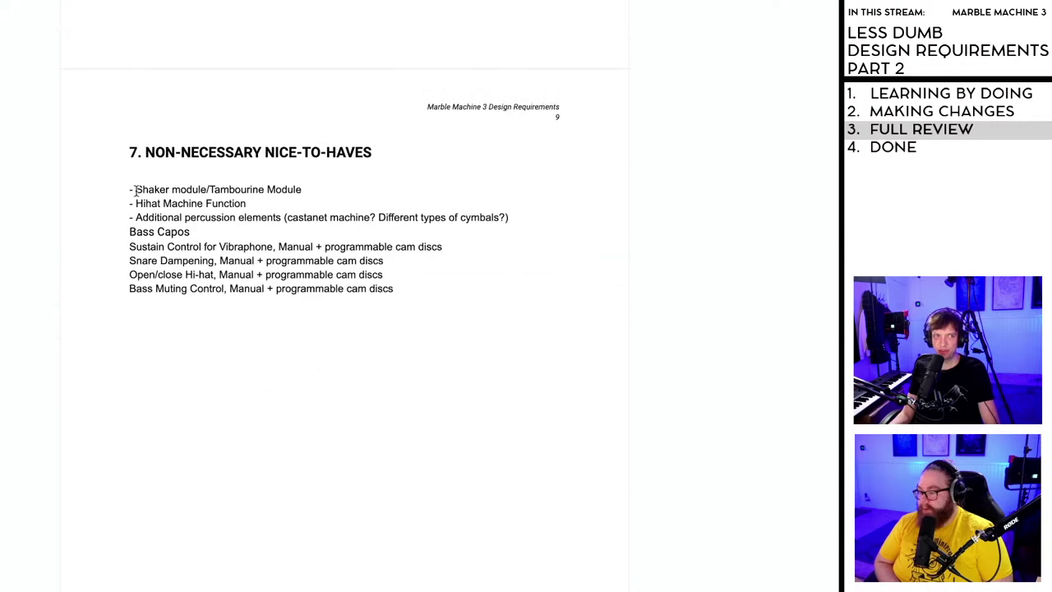
scroll(198, 252, "down", 1)
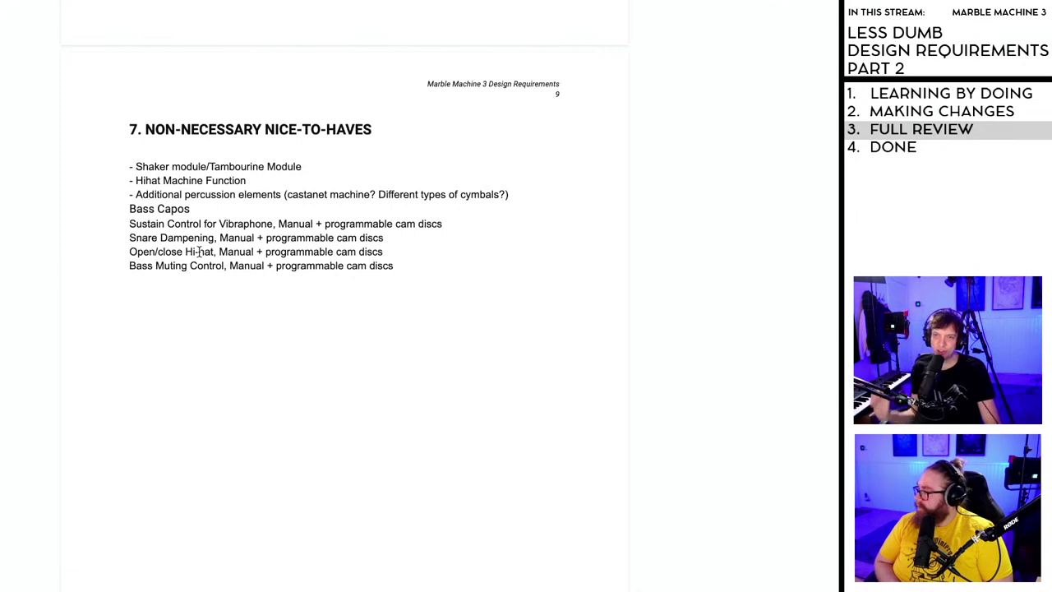
left_click(130, 167)
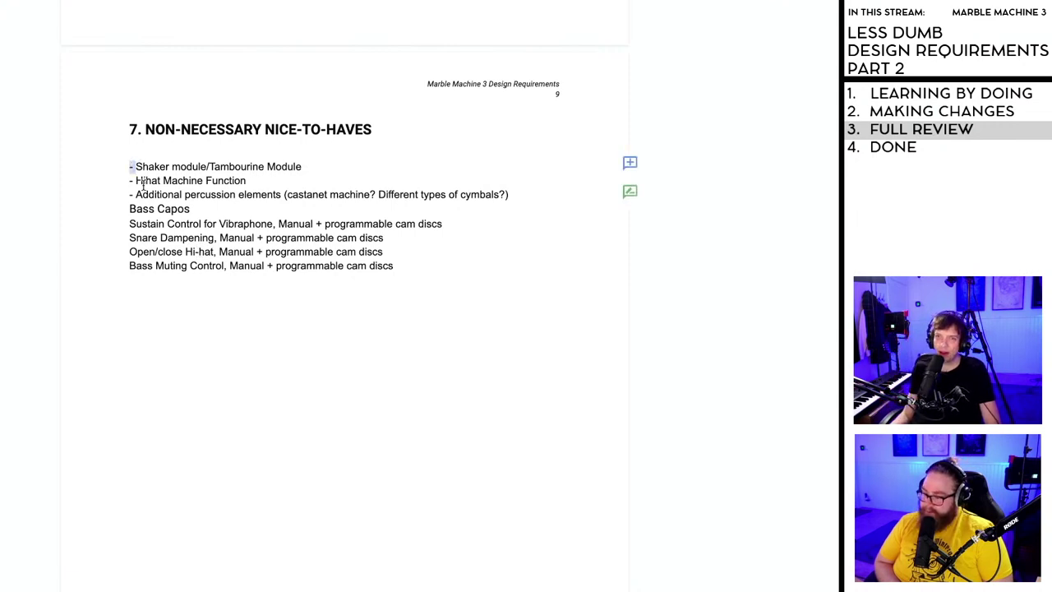
key("Delete")
key("Delete")
left_click(136, 181)
key("BackSpace")
key("BackSpace")
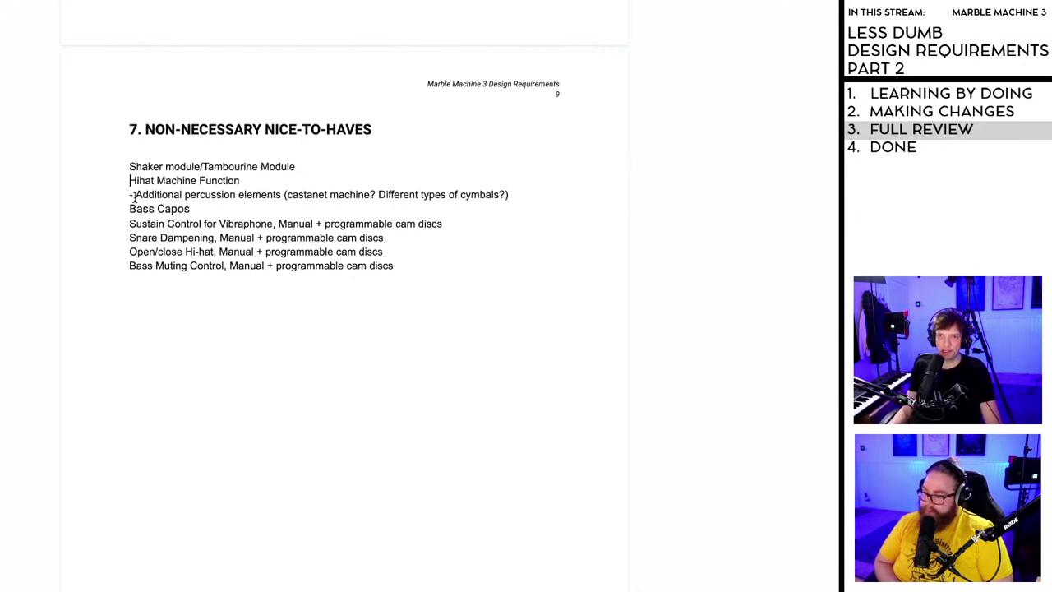
left_click(134, 195)
key("BackSpace")
key("BackSpace")
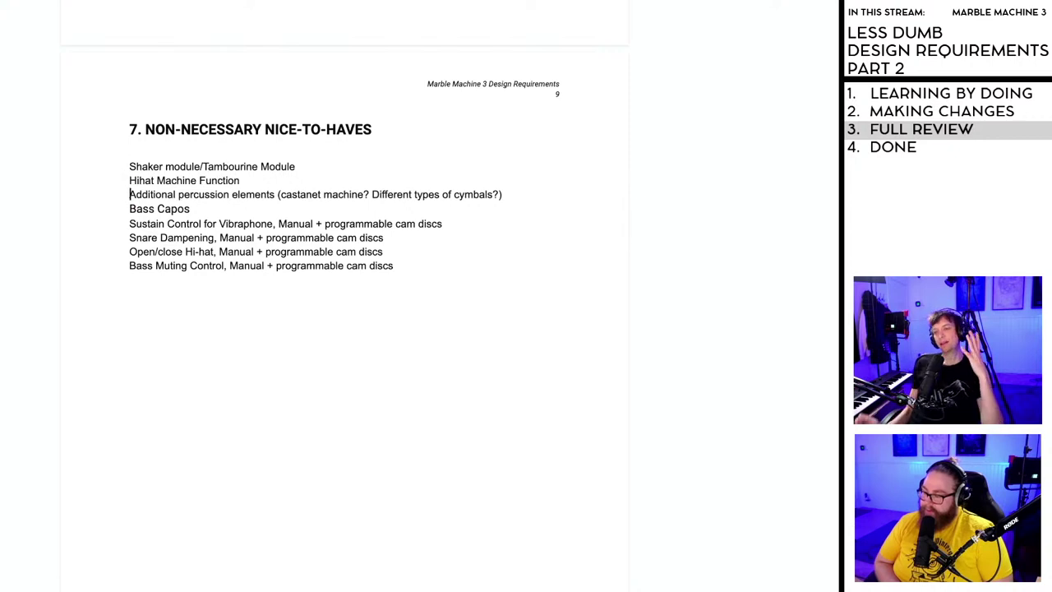
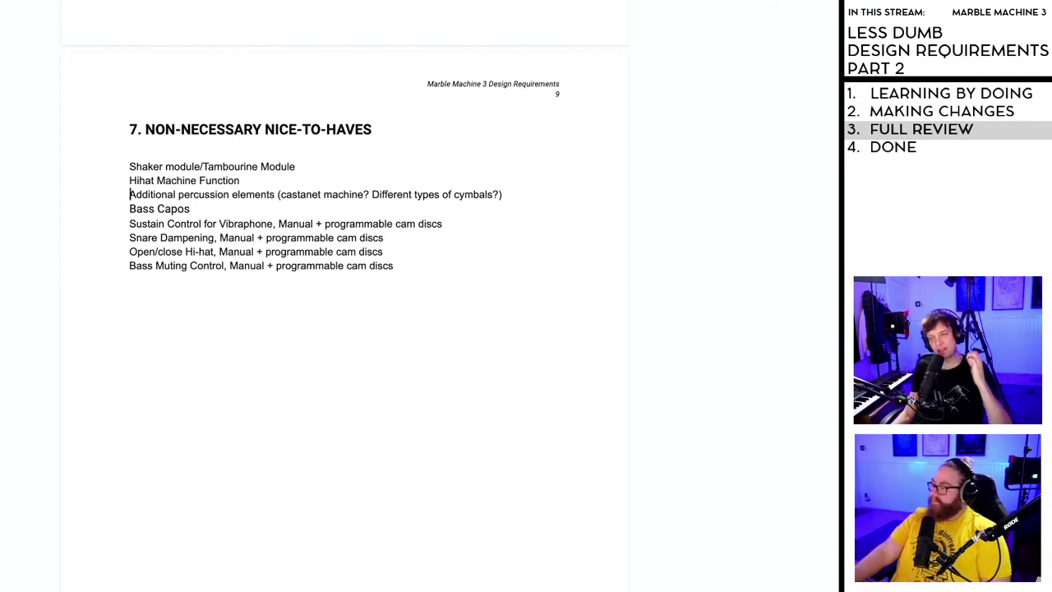
- Clear the formatting on the section 7 nice-to-have list so Bass Capos matches the other items
left_click(336, 309)
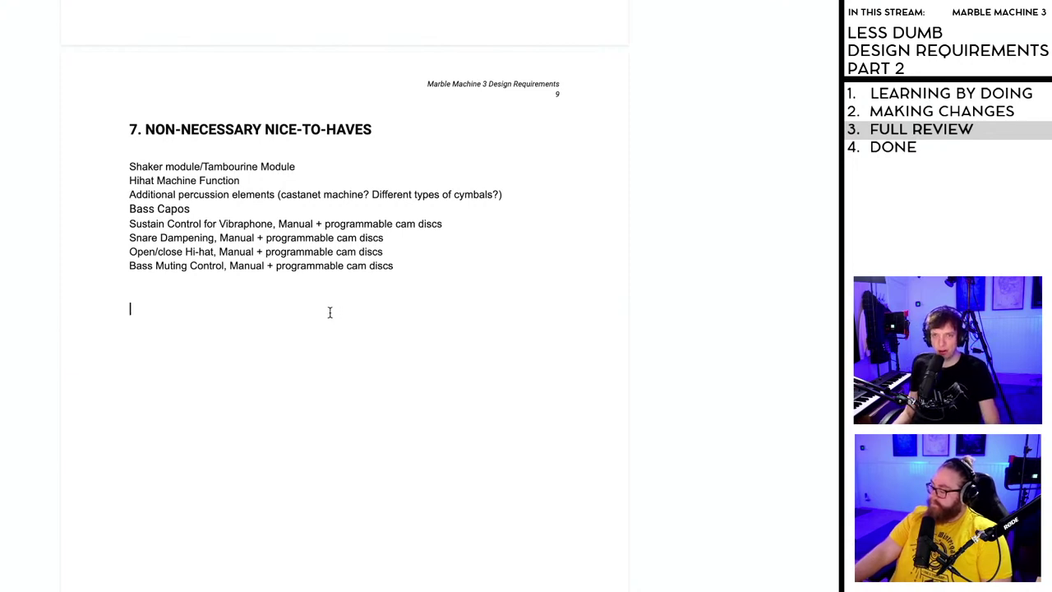
left_click_drag(250, 249, 216, 237)
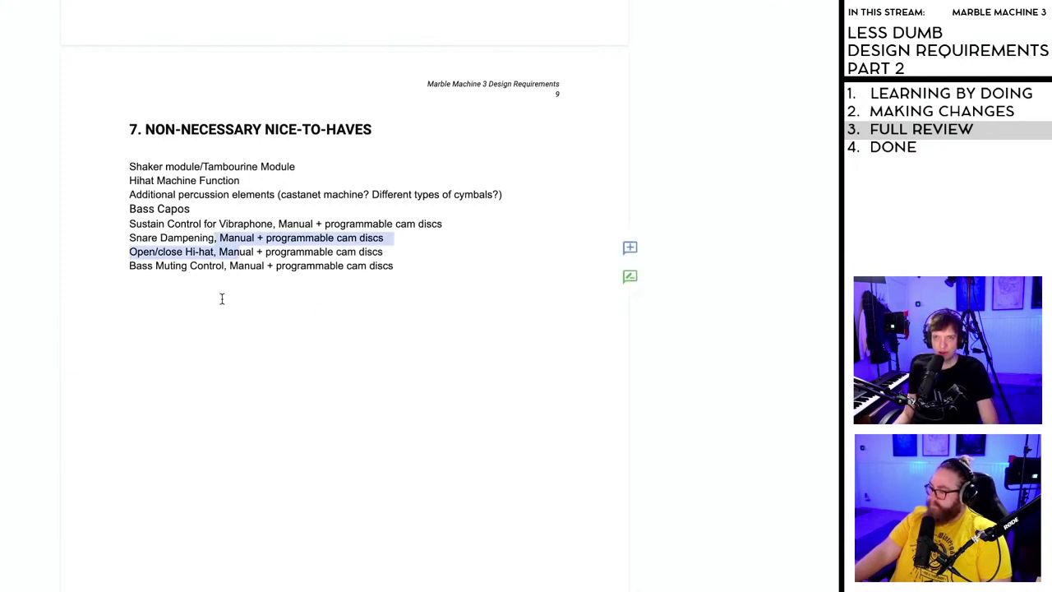
left_click_drag(222, 297, 121, 160)
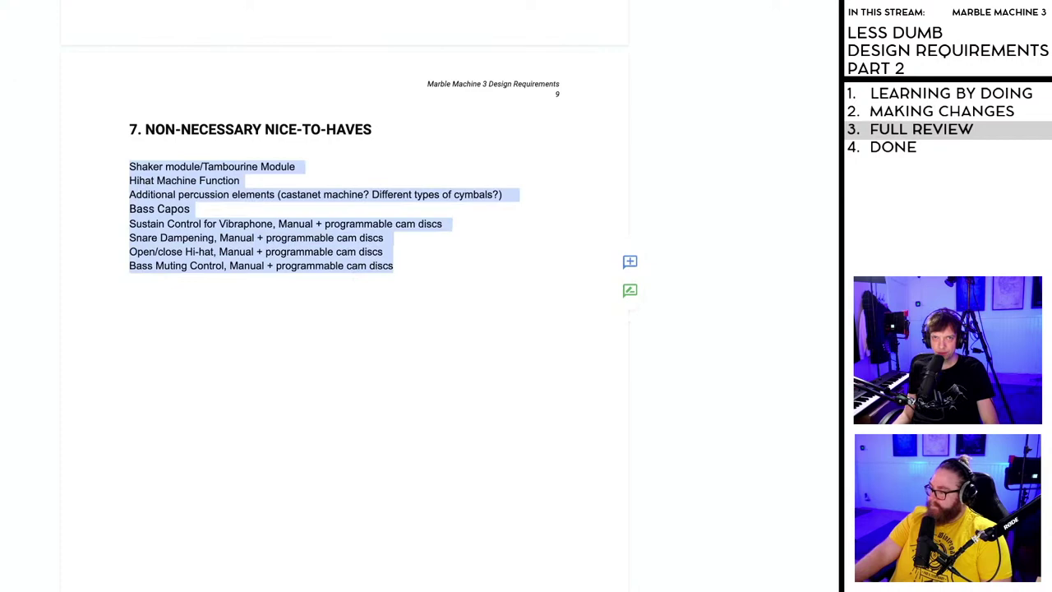
key("alt+Tab")
key("Return")
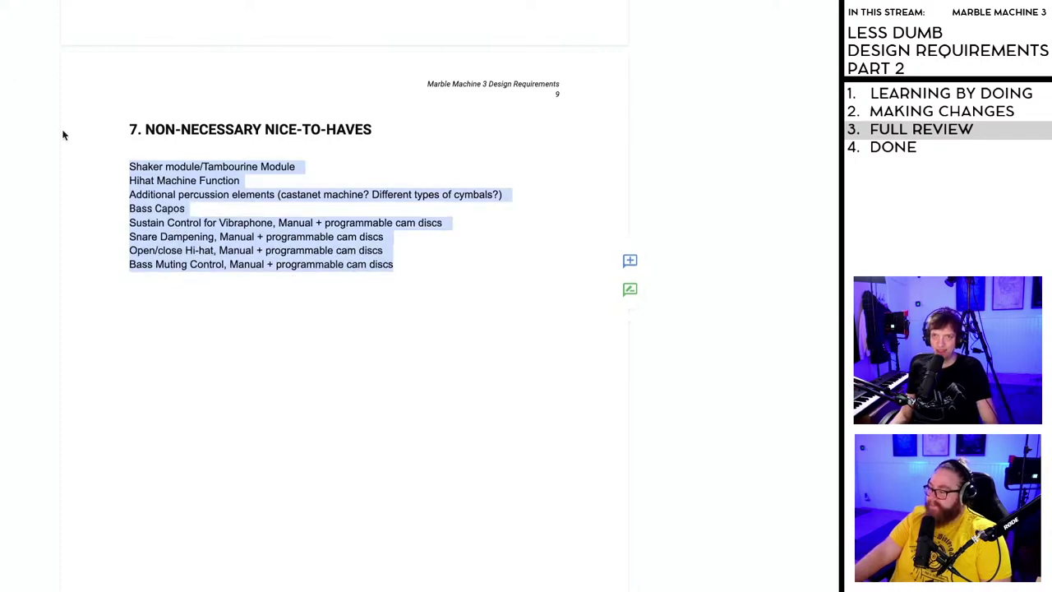
left_click(255, 348)
scroll(238, 348, "down", 7)
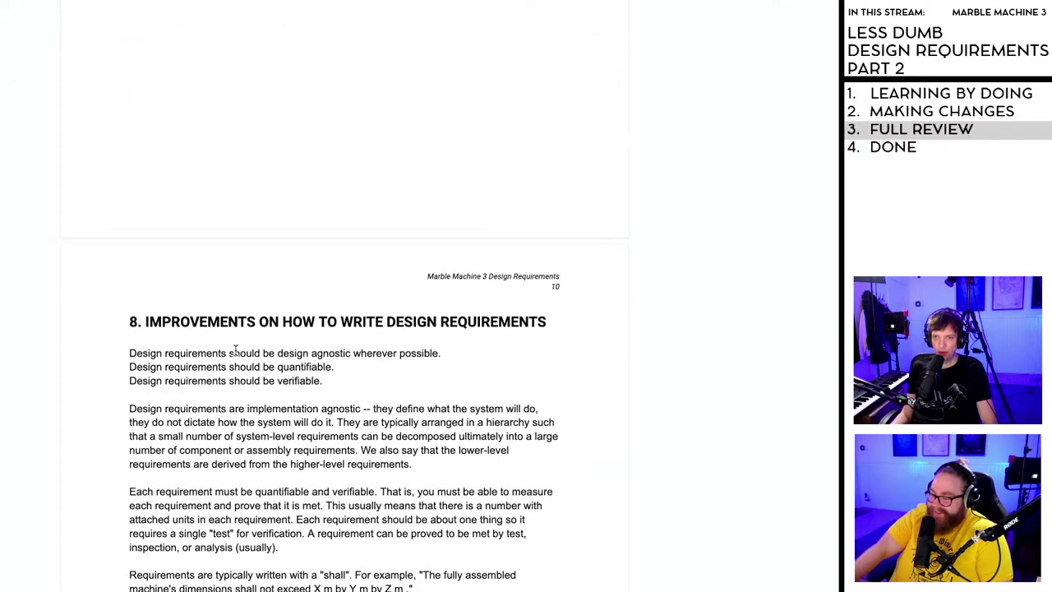
scroll(235, 350, "down", 3)
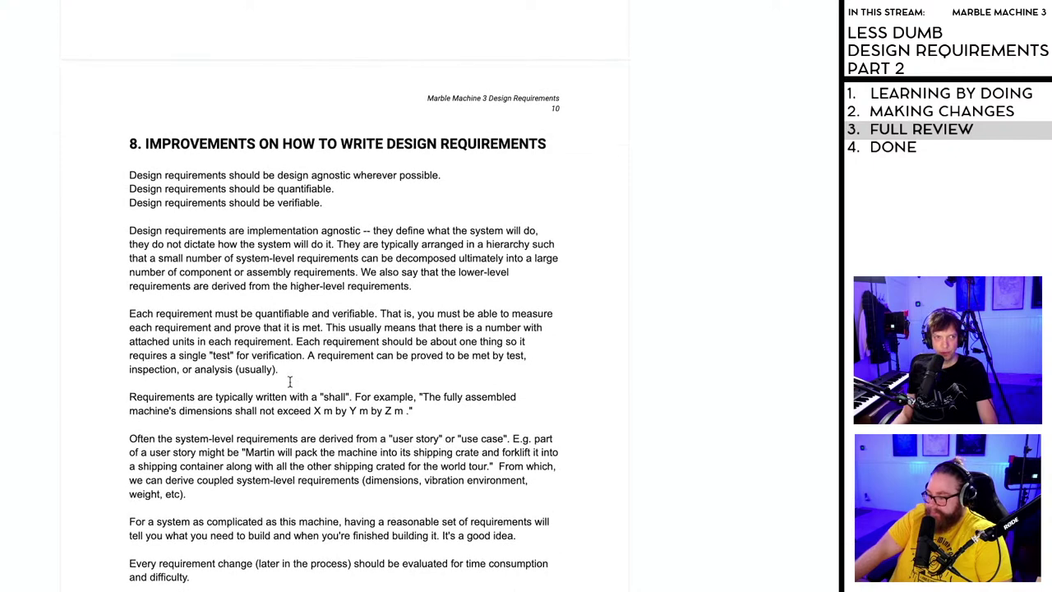
- Scroll back up to page 1 with the title, update date and table of contents
scroll(289, 382, "up", 6)
scroll(289, 383, "up", 6)
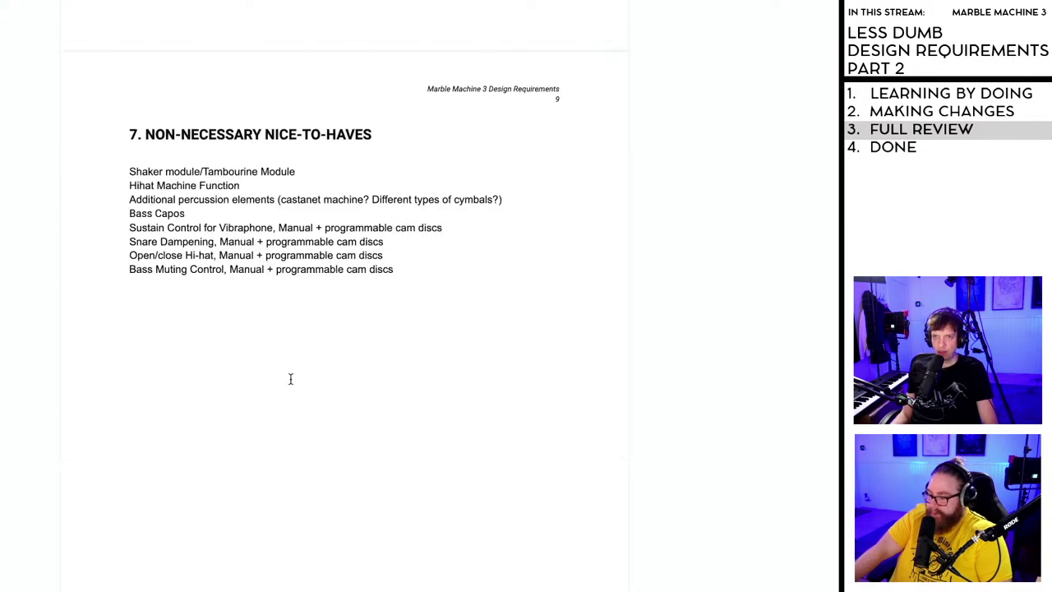
scroll(290, 379, "up", 10)
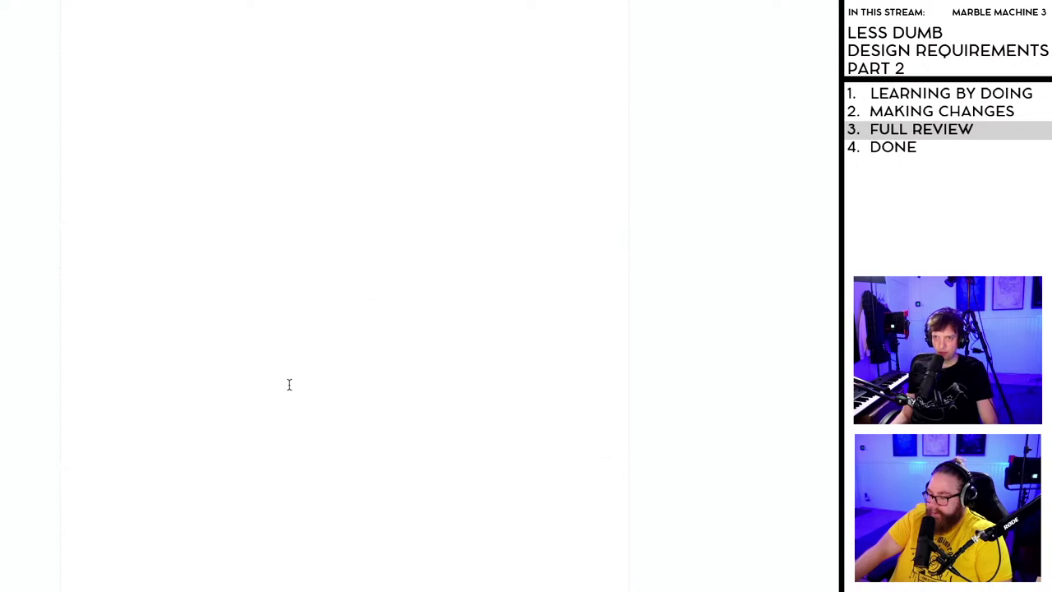
scroll(289, 383, "up", 3)
scroll(289, 382, "down", 14)
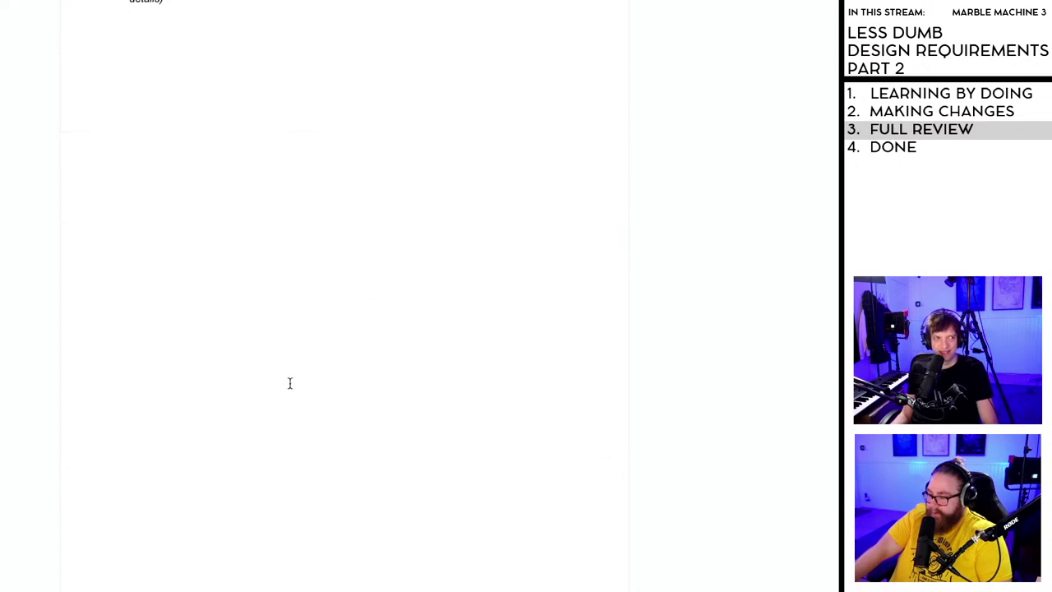
scroll(291, 380, "up", 13)
scroll(293, 380, "up", 10)
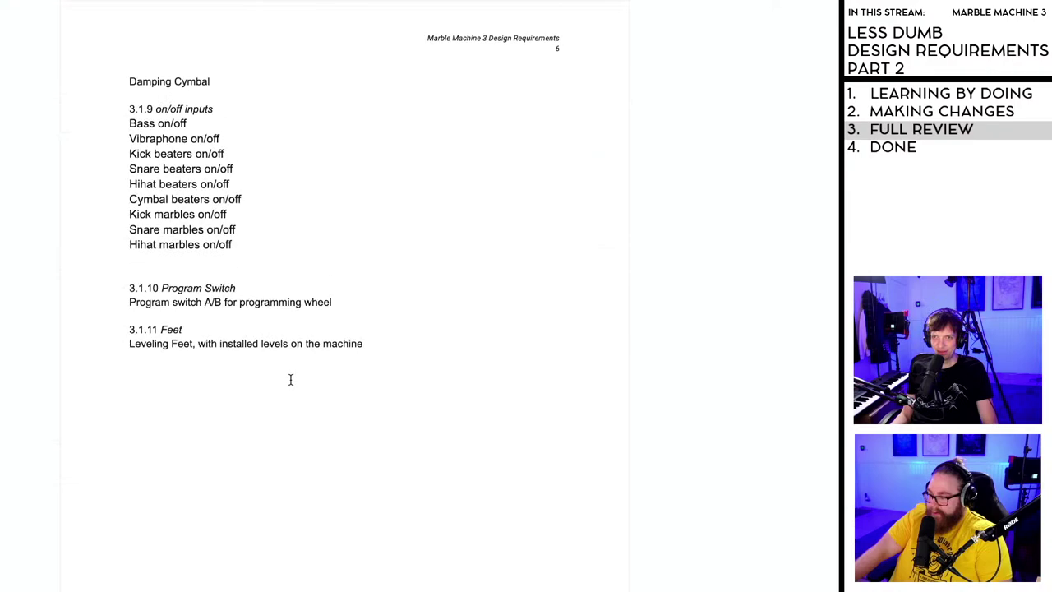
scroll(291, 379, "up", 10)
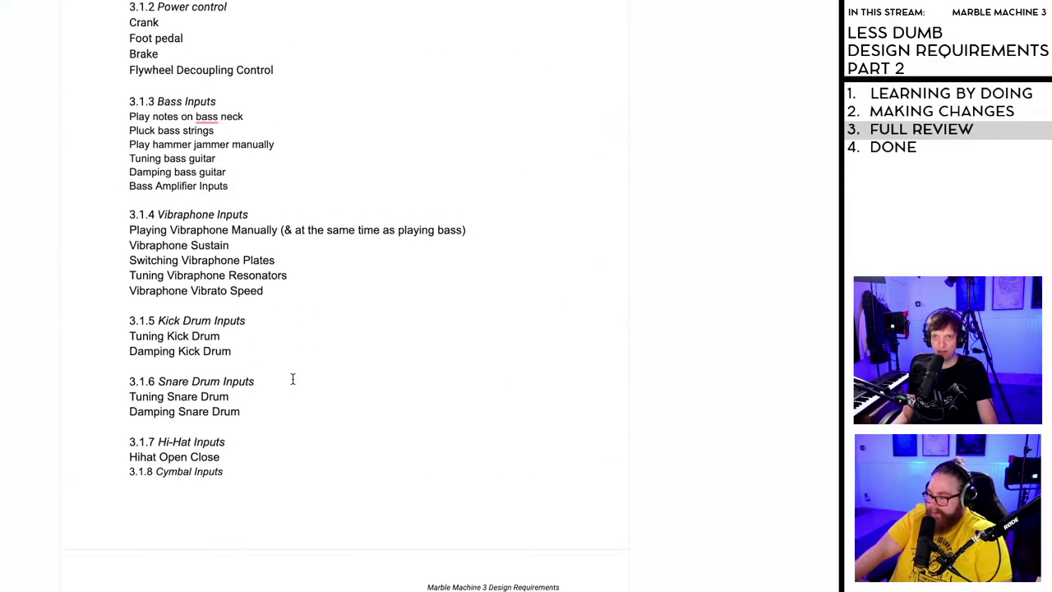
scroll(294, 379, "up", 10)
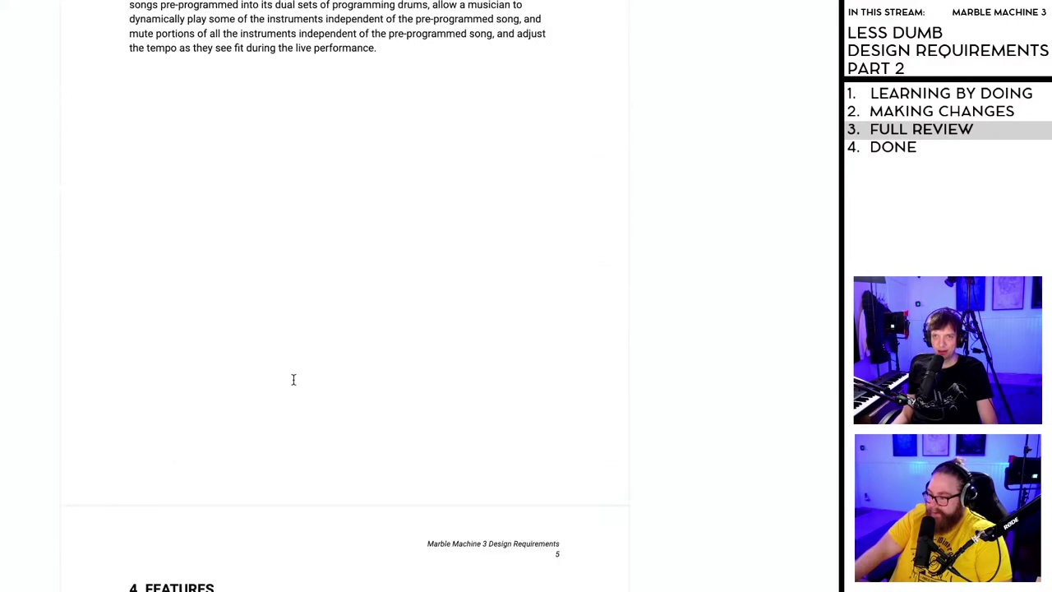
scroll(293, 383, "up", 2)
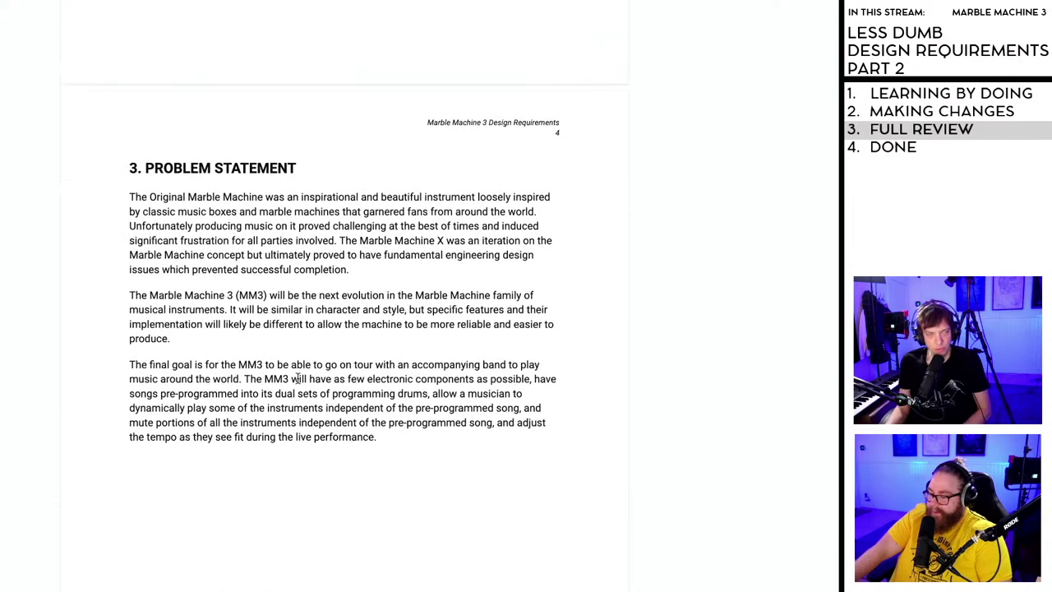
scroll(272, 367, "up", 3)
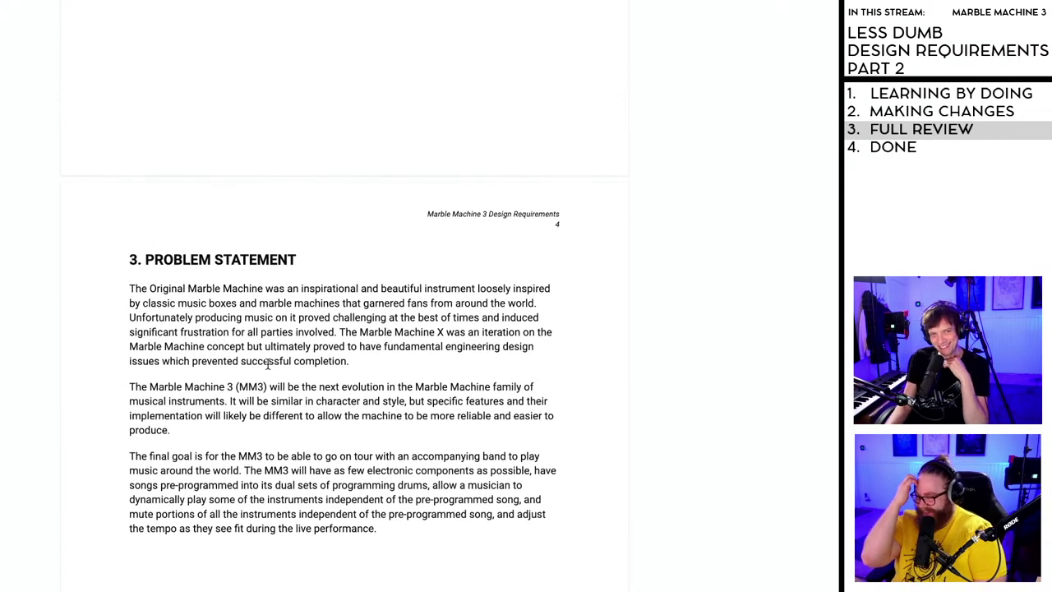
scroll(267, 364, "up", 20)
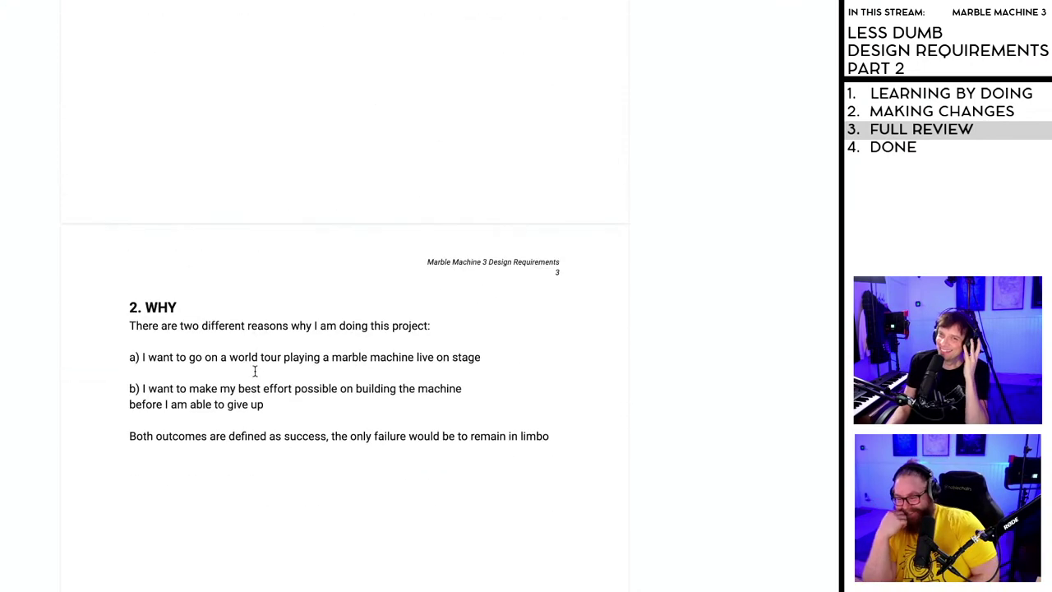
scroll(288, 383, "up", 20)
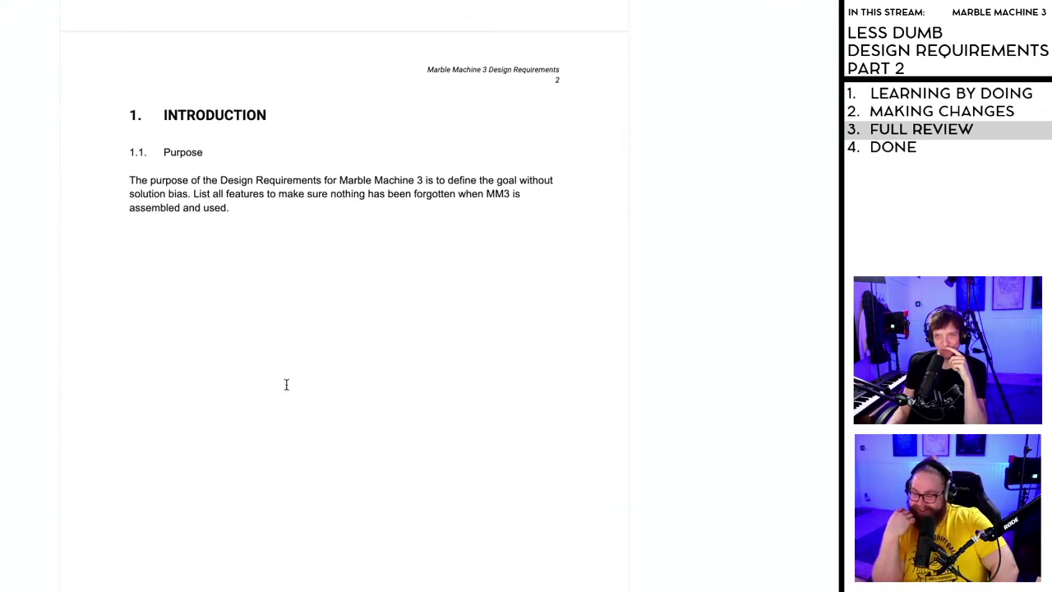
scroll(285, 384, "up", 5)
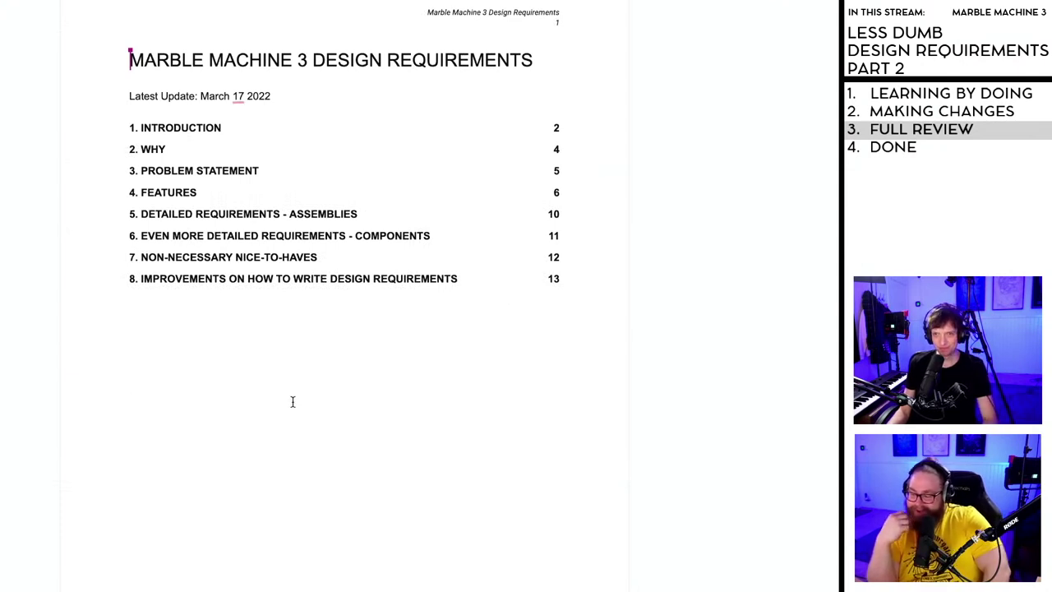
left_click(219, 389)
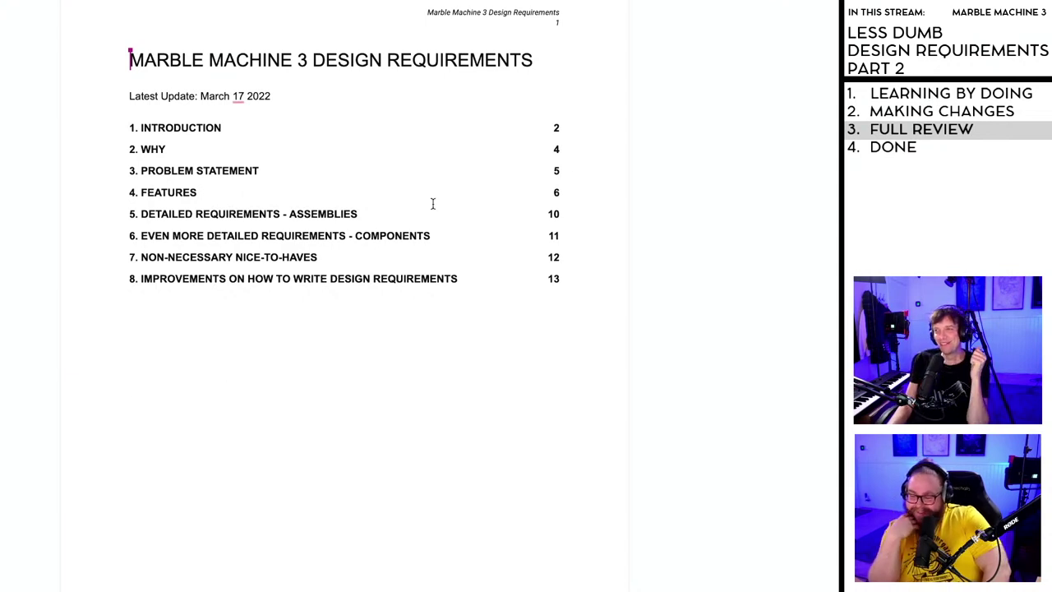
left_click(251, 356)
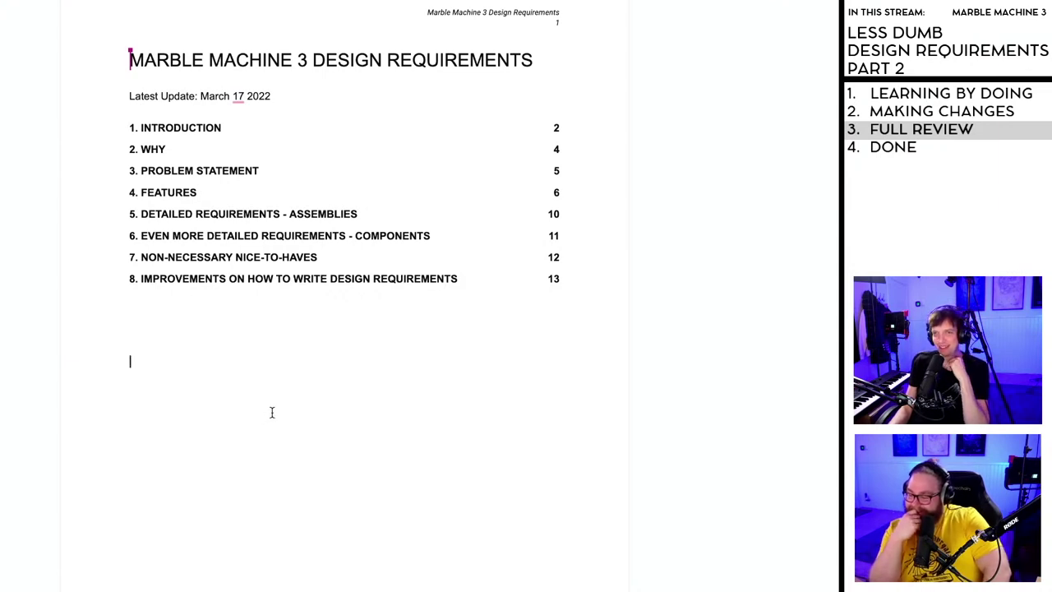
left_click(242, 336)
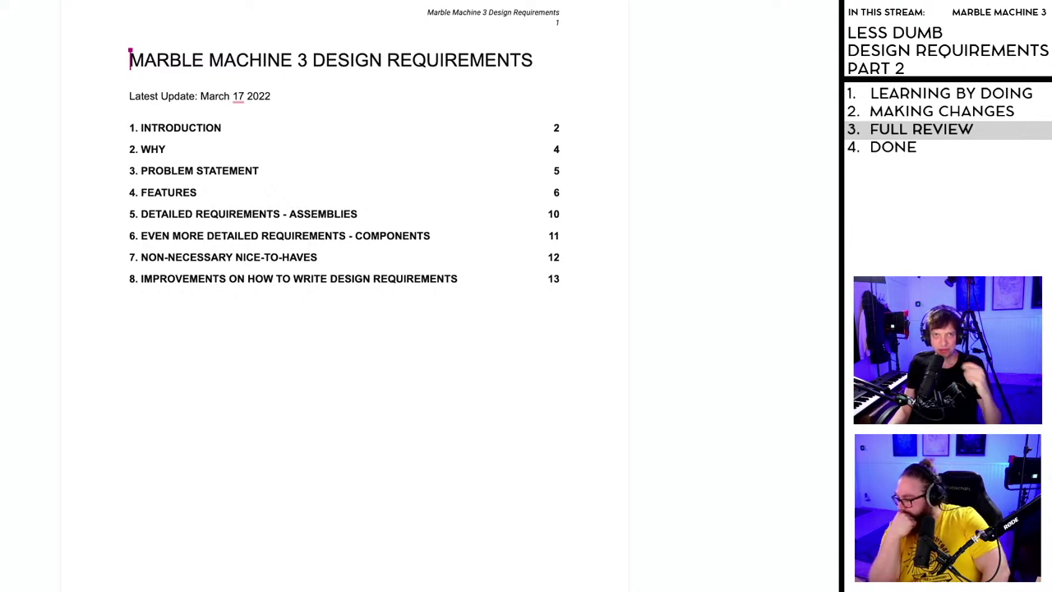
scroll(345, 329, "down", 15)
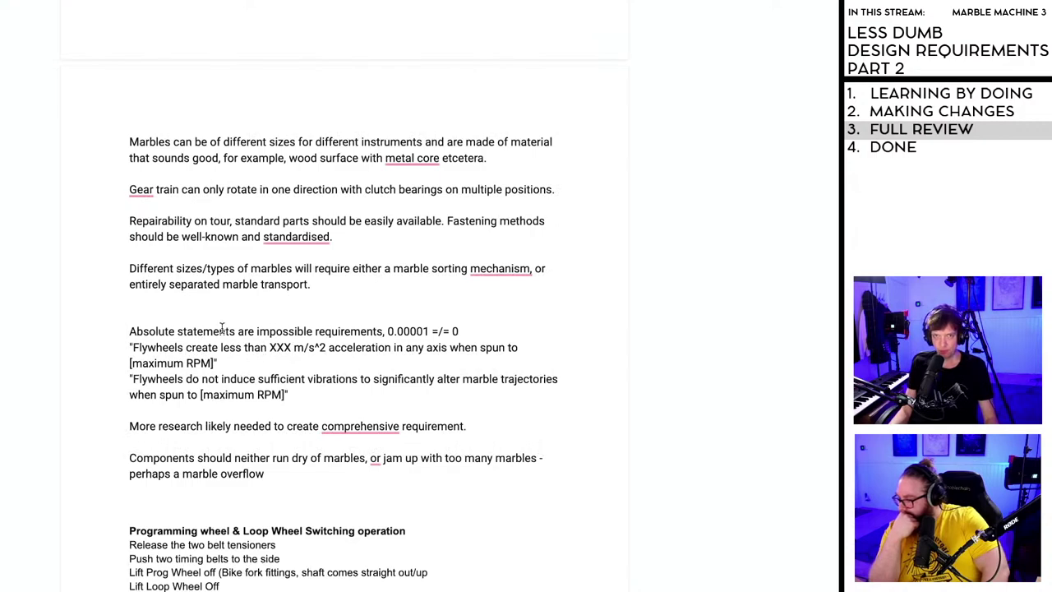
scroll(257, 360, "up", 20)
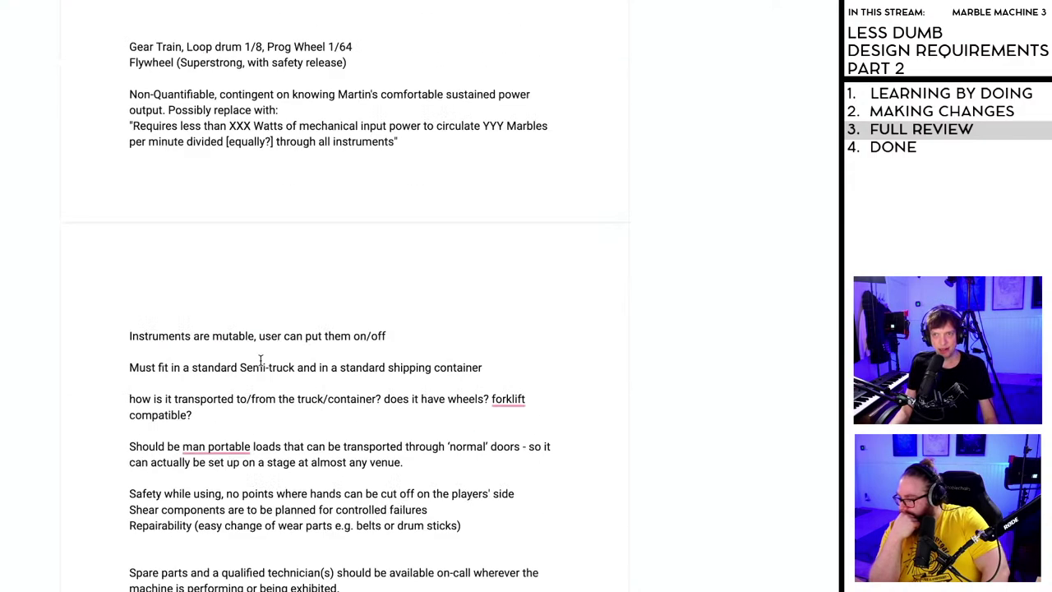
scroll(258, 359, "up", 20)
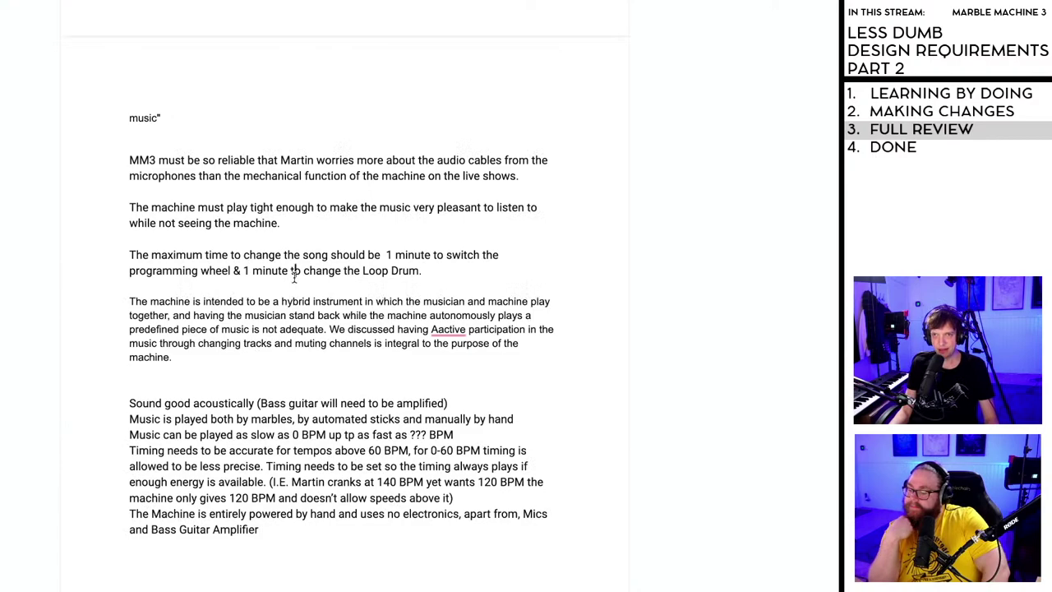
scroll(294, 276, "up", 20)
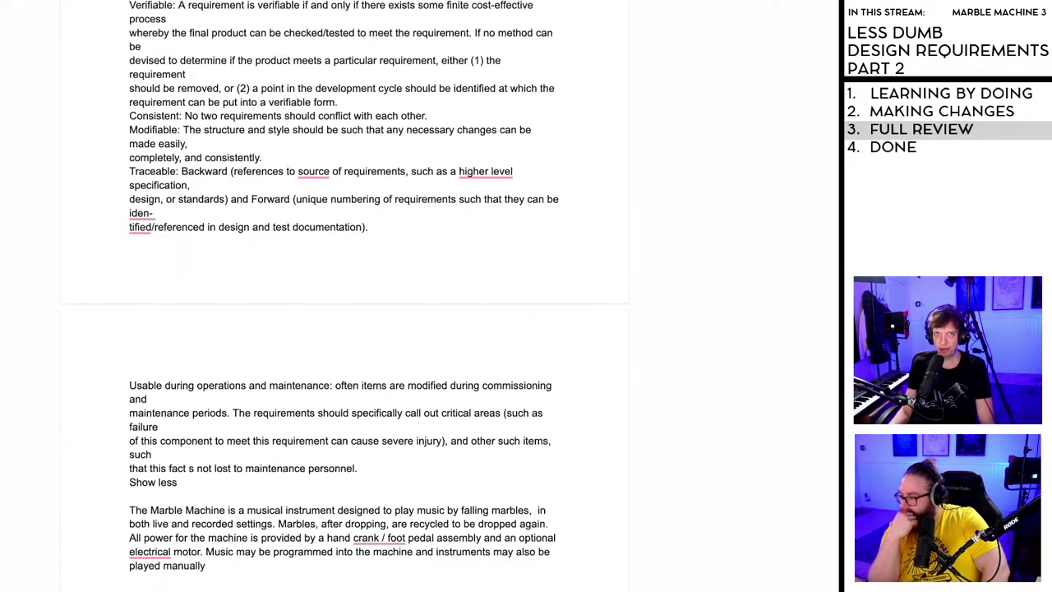
scroll(294, 276, "up", 10)
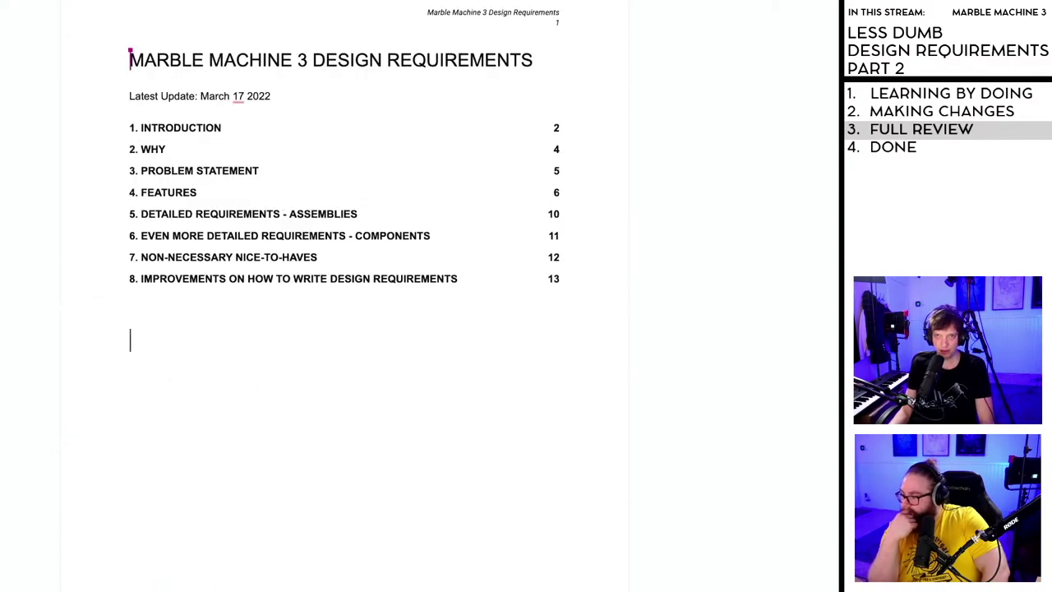
left_click(247, 213)
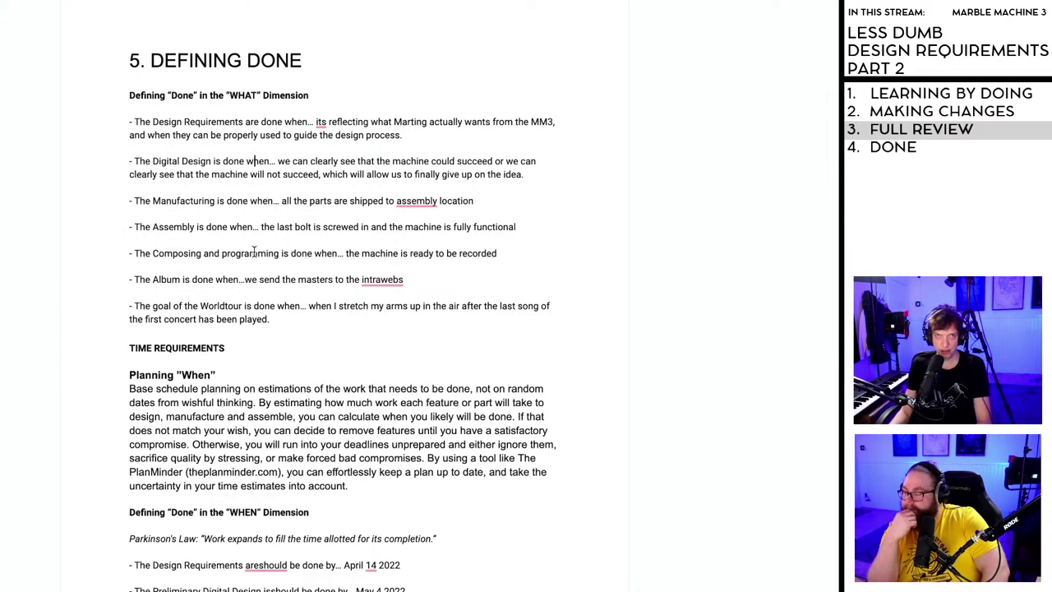
scroll(346, 296, "up", 15)
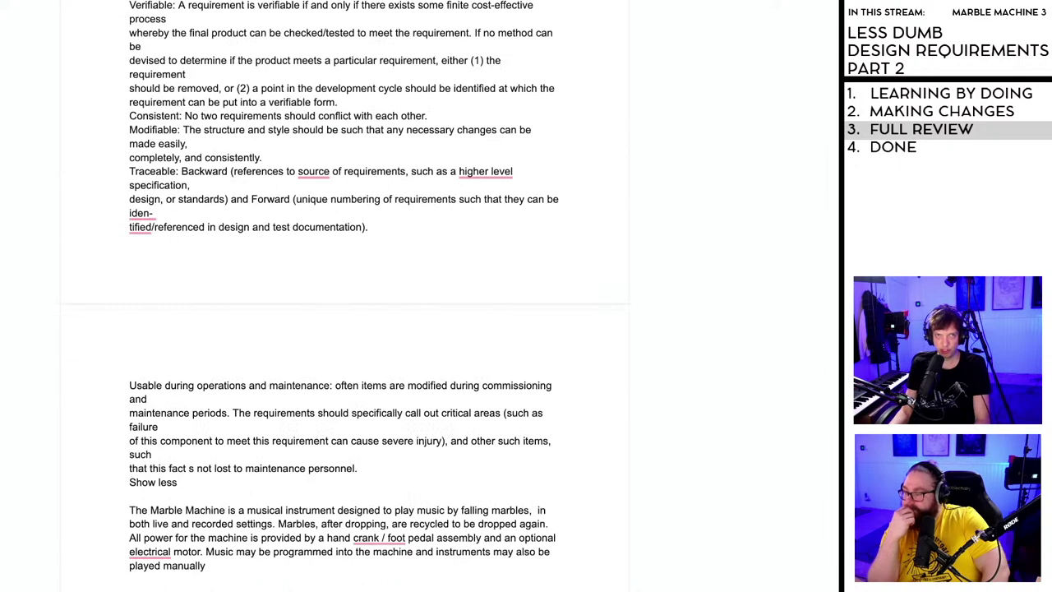
scroll(346, 296, "up", 20)
left_click(322, 375)
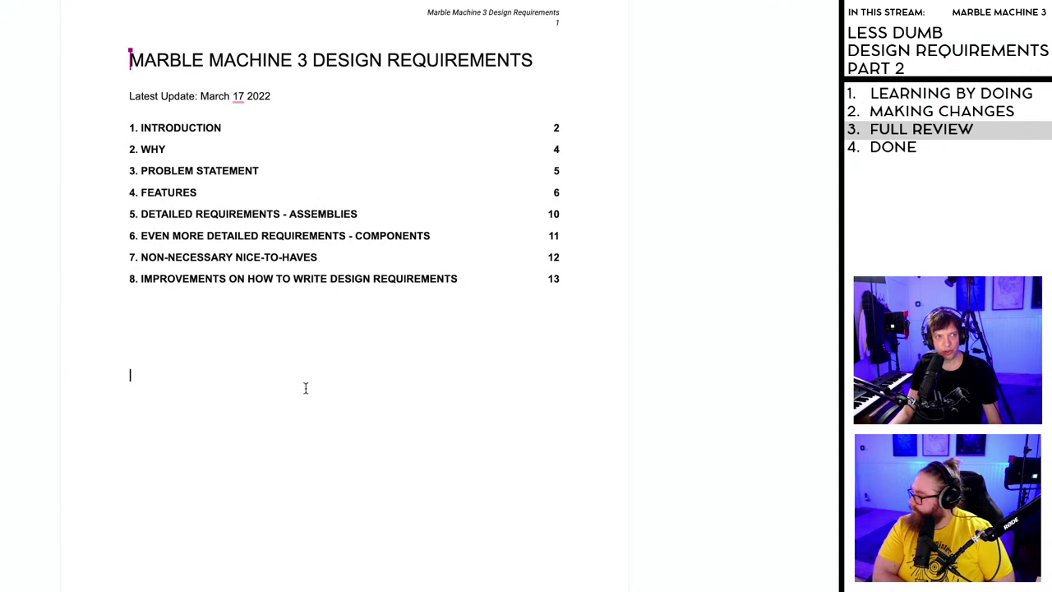
left_click(305, 387)
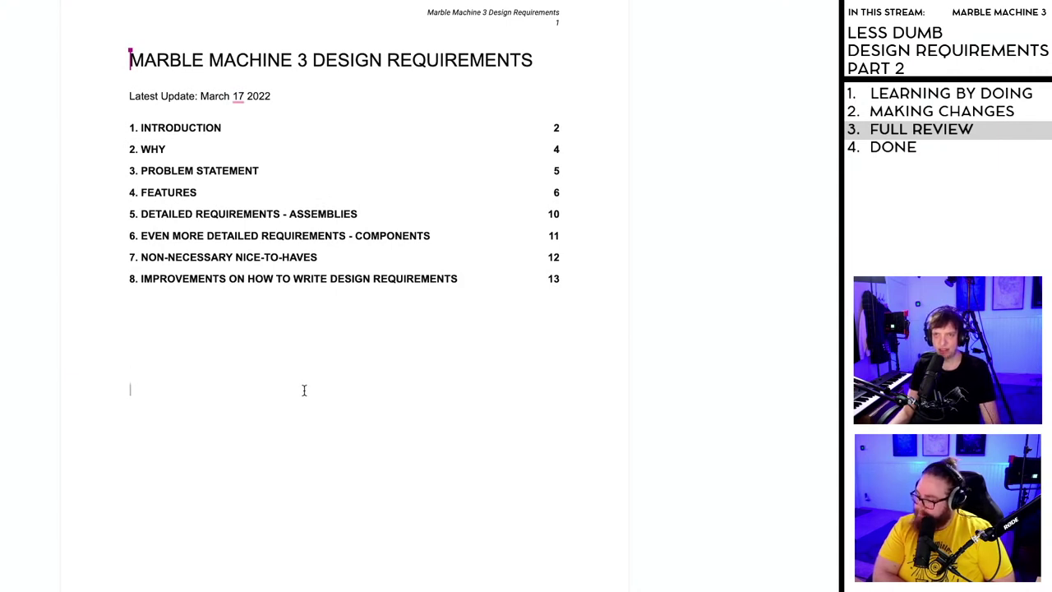
scroll(299, 383, "down", 1)
scroll(298, 390, "up", 1)
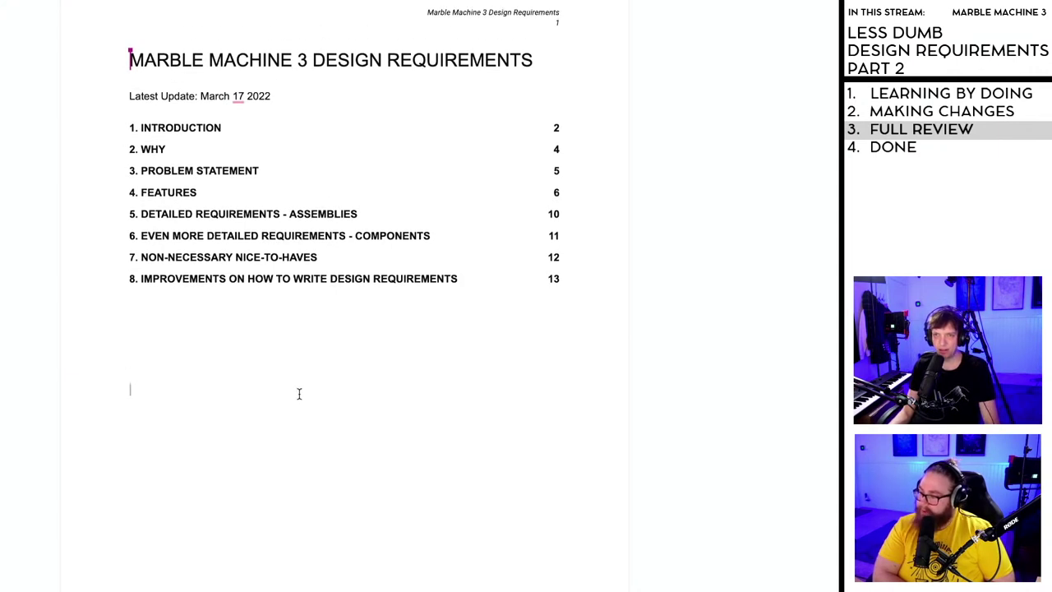
scroll(298, 407, "down", 1)
scroll(299, 411, "up", 1)
double_click(297, 415)
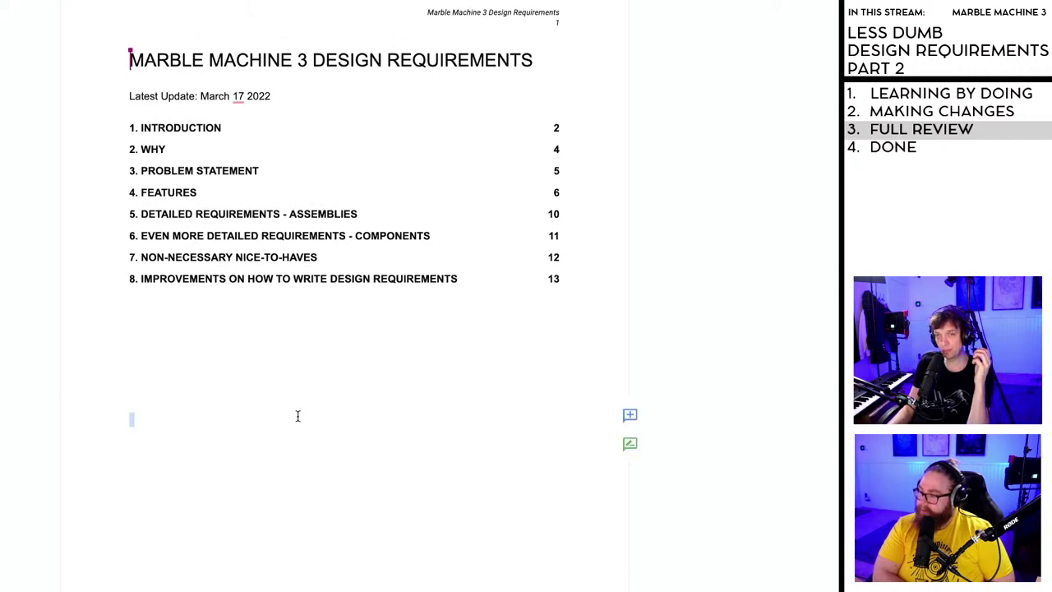
scroll(296, 415, "down", 5)
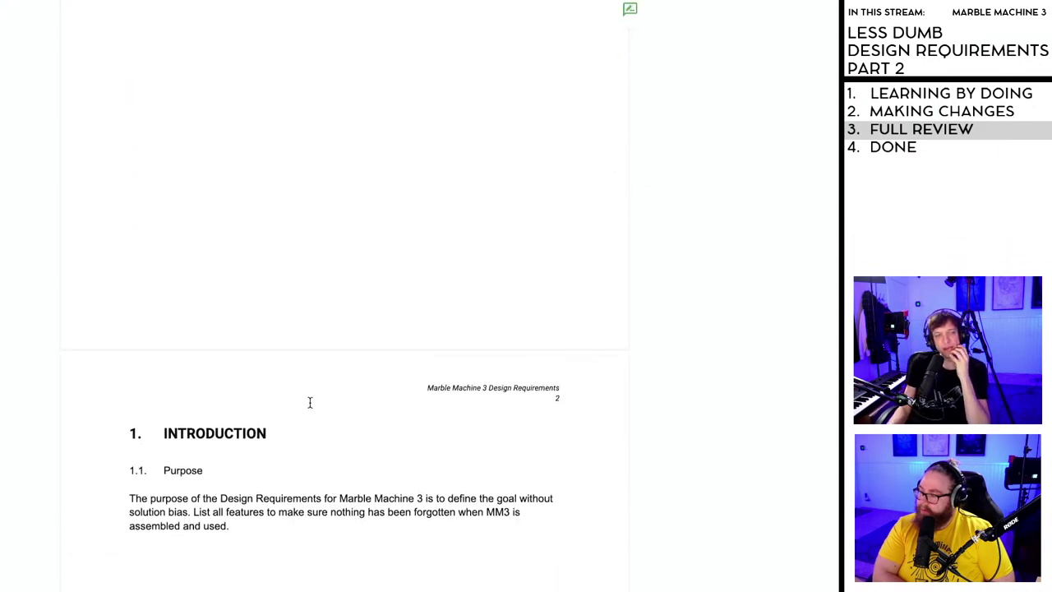
scroll(310, 402, "down", 1)
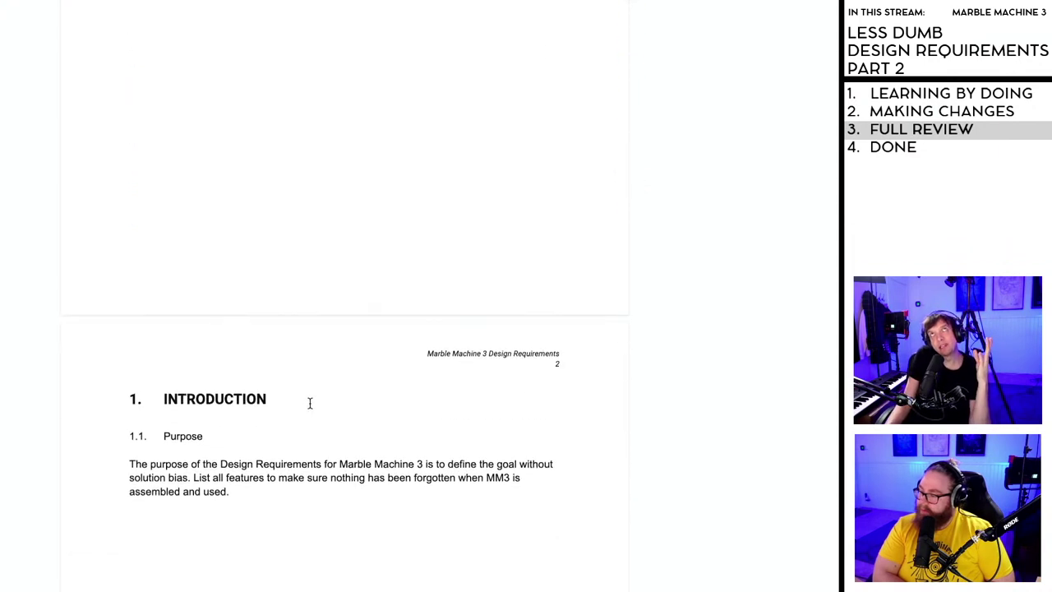
scroll(310, 403, "down", 3)
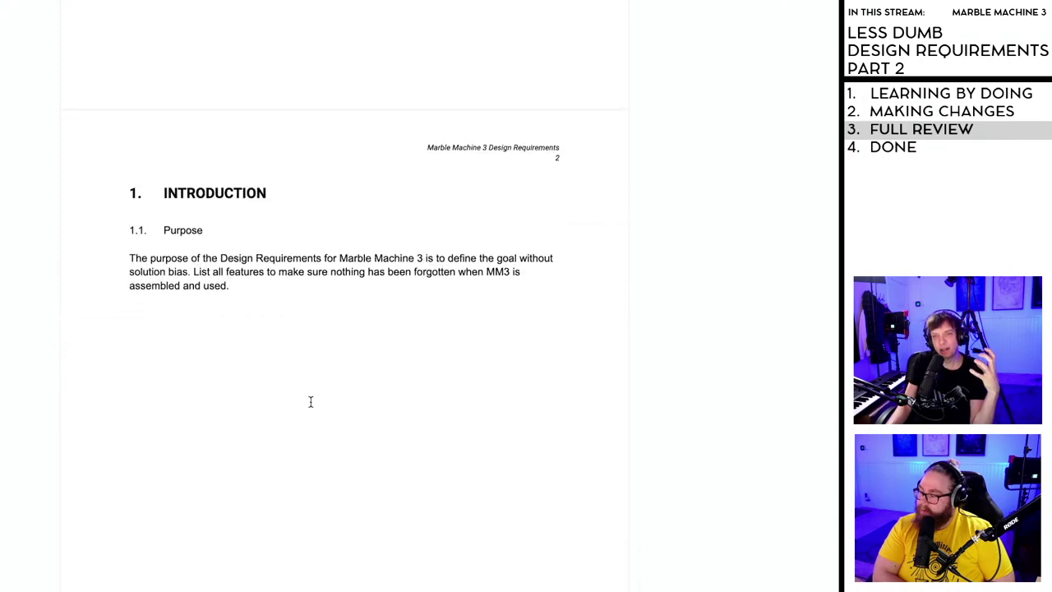
scroll(310, 401, "down", 12)
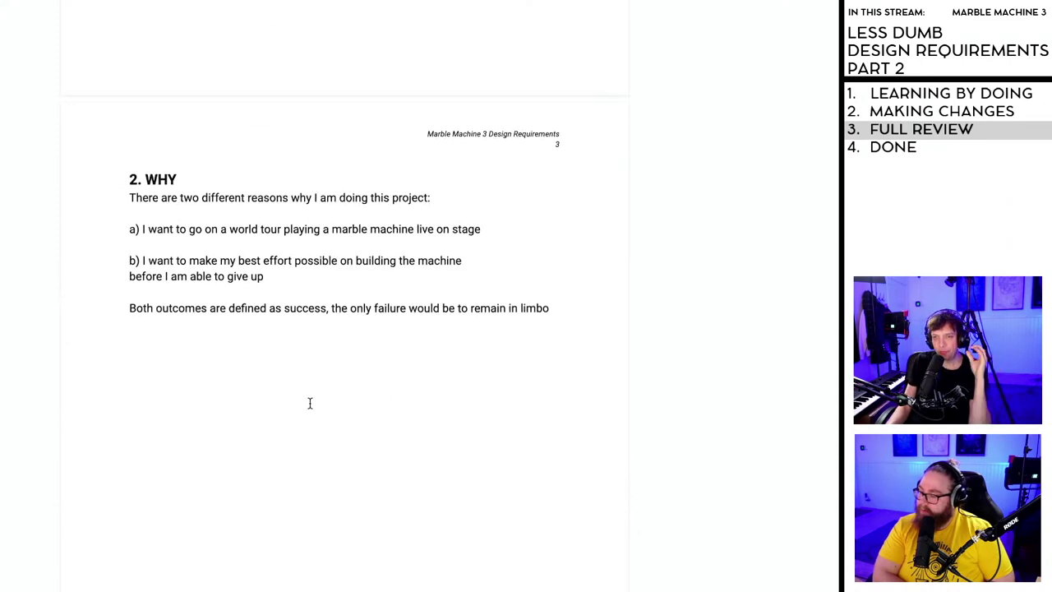
scroll(310, 402, "down", 8)
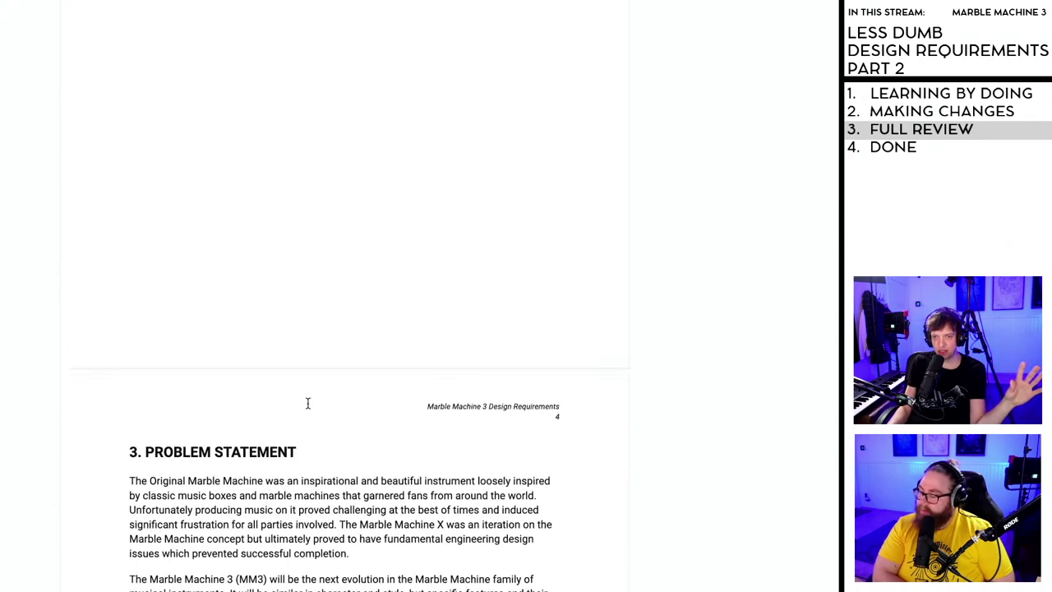
scroll(307, 403, "down", 12)
scroll(308, 407, "down", 8)
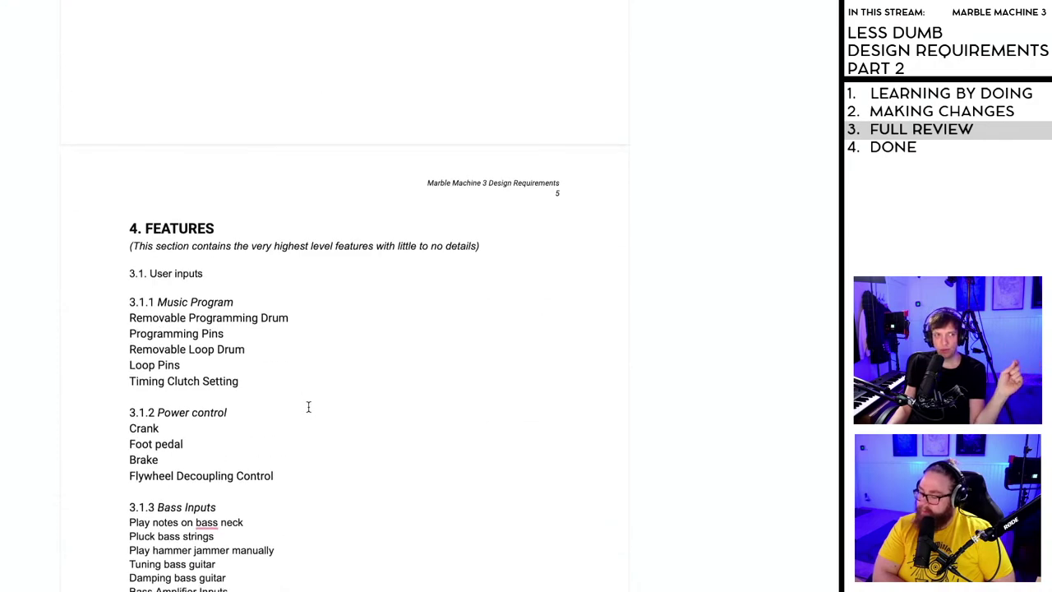
scroll(308, 407, "down", 10)
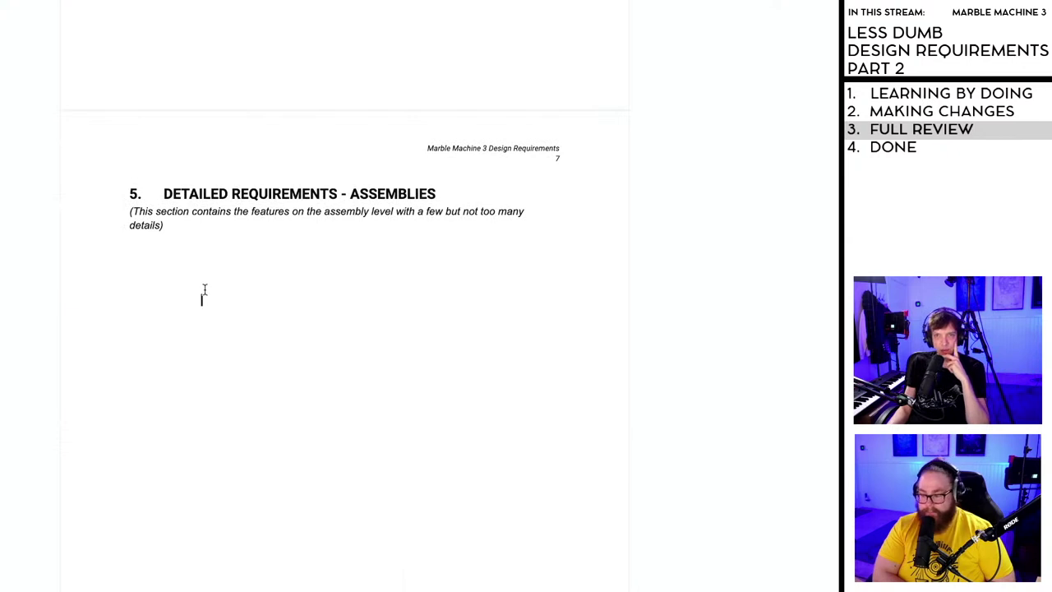
left_click(179, 238)
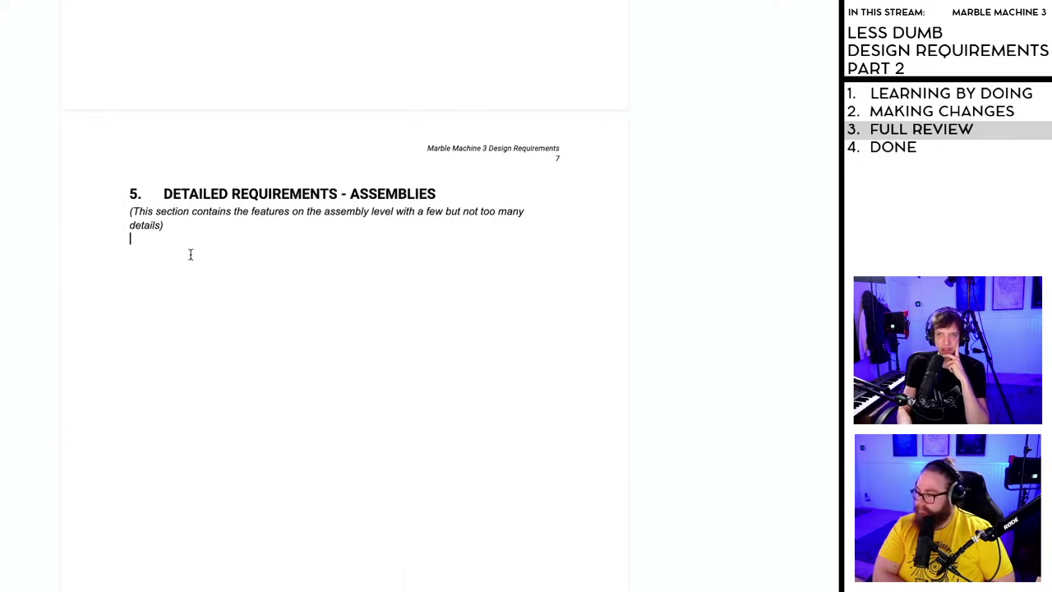
key("Return")
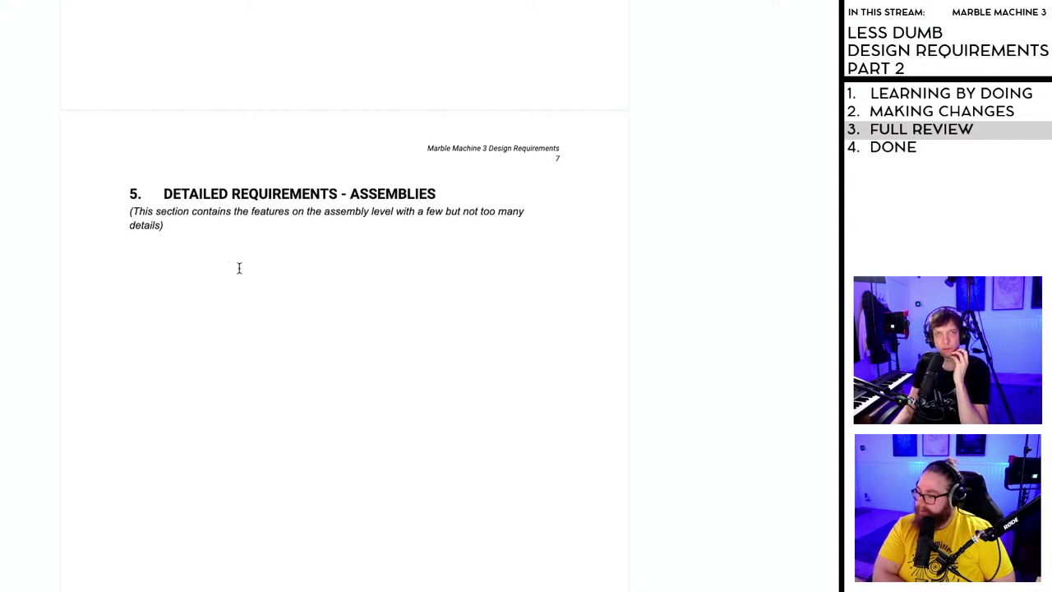
key("ctrl+v")
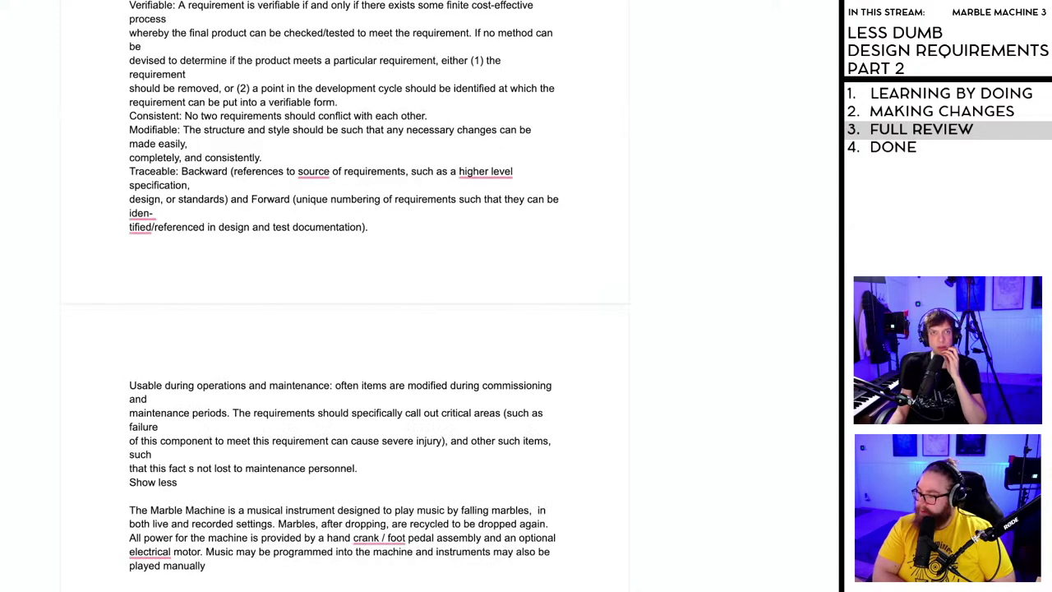
key("ctrl+z")
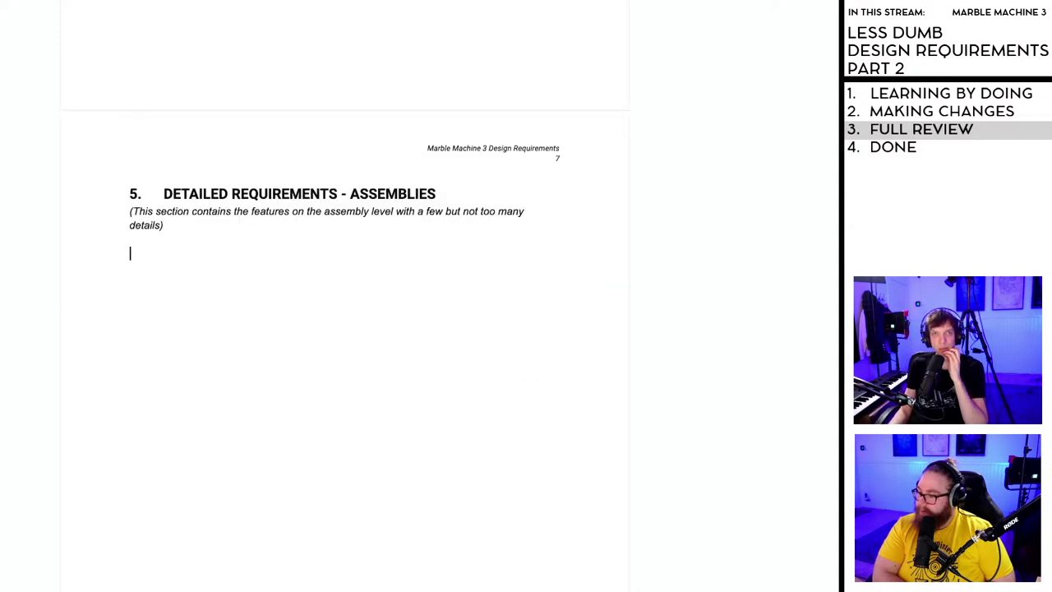
scroll(187, 261, "down", 9)
left_click(189, 272)
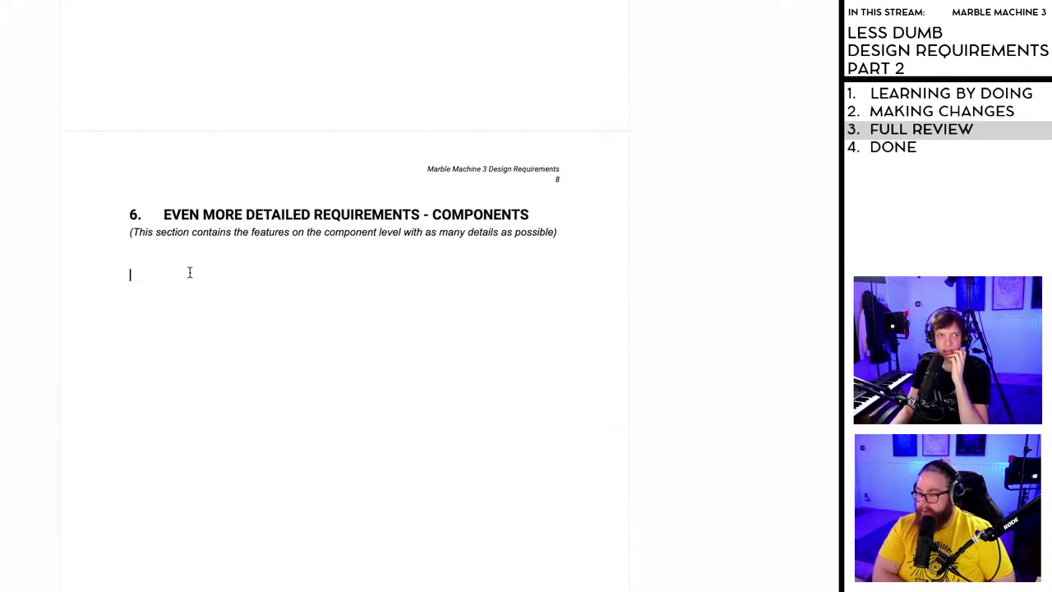
scroll(254, 311, "down", 6)
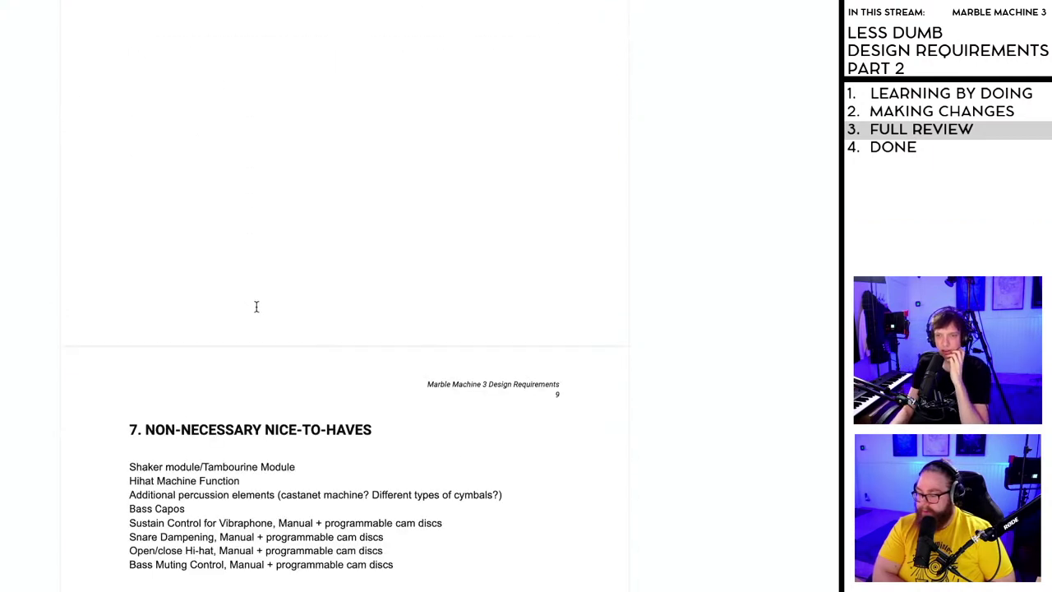
scroll(253, 305, "down", 3)
scroll(247, 310, "up", 12)
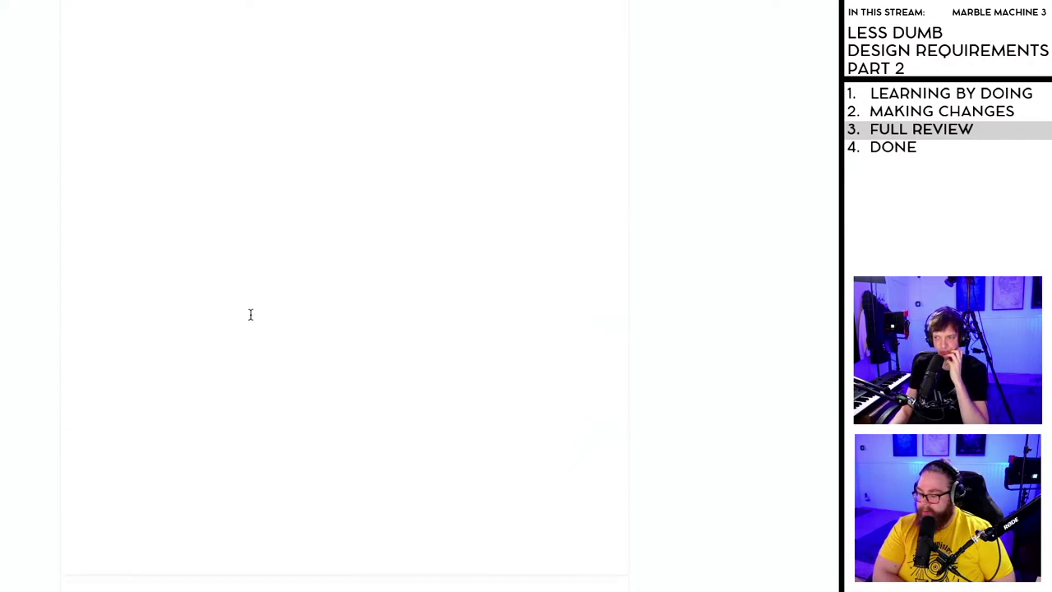
scroll(242, 312, "up", 20)
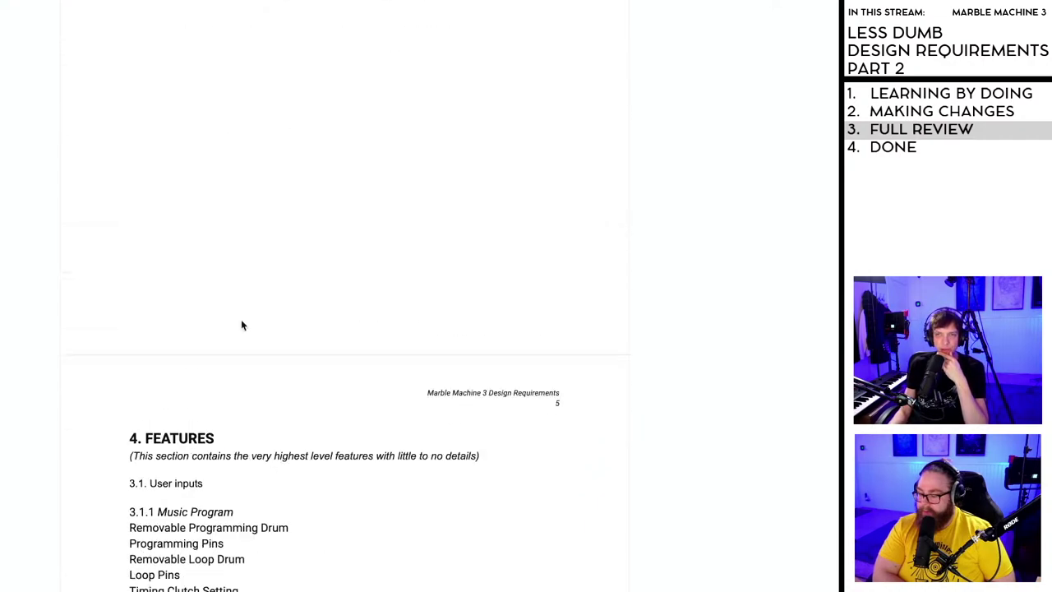
scroll(245, 320, "up", 15)
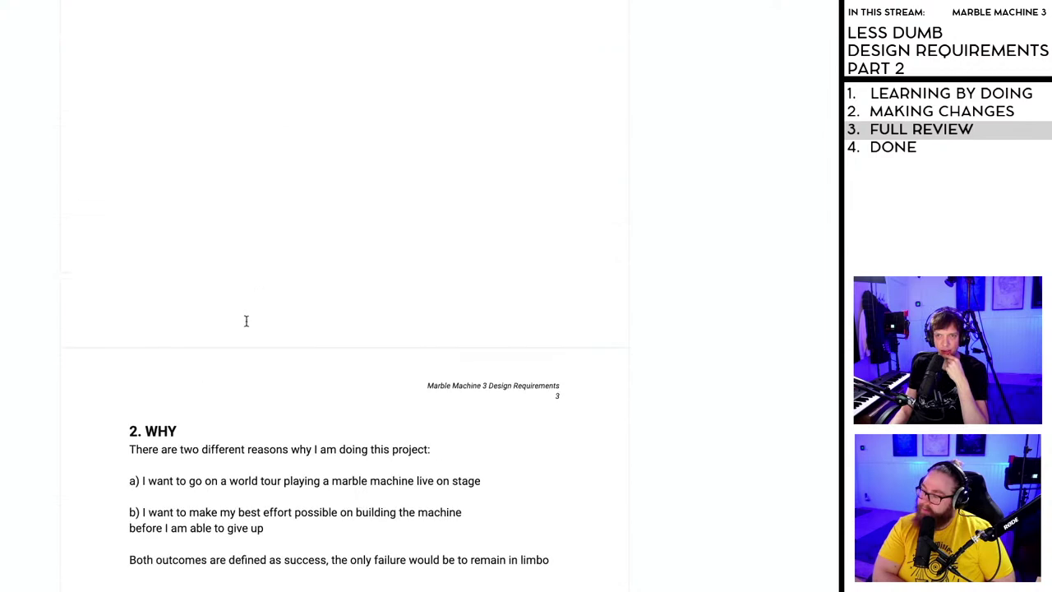
scroll(247, 321, "up", 3)
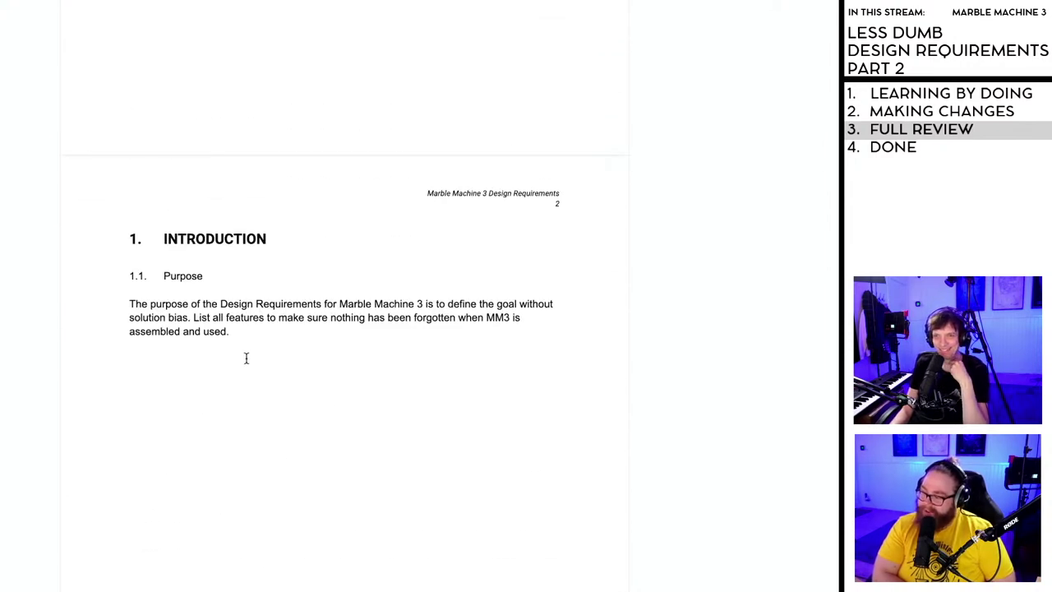
scroll(246, 357, "up", 1)
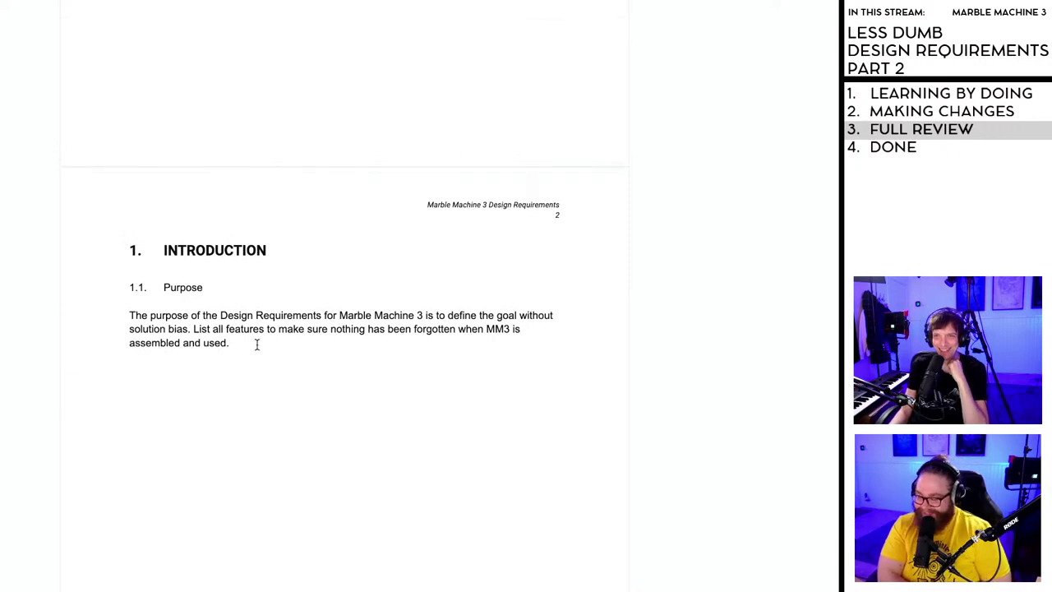
double_click(248, 345)
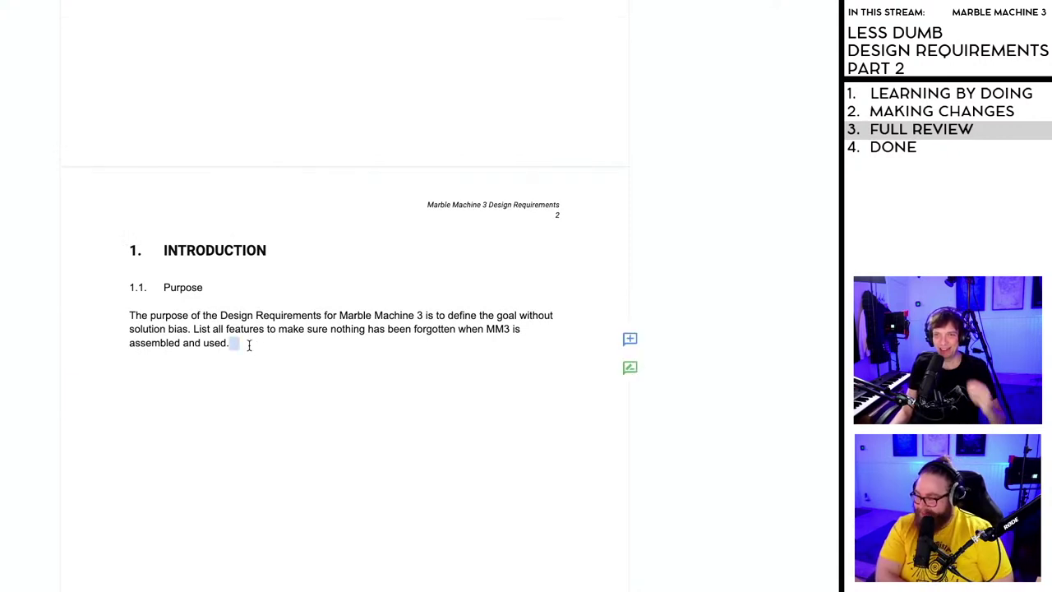
key("BackSpace")
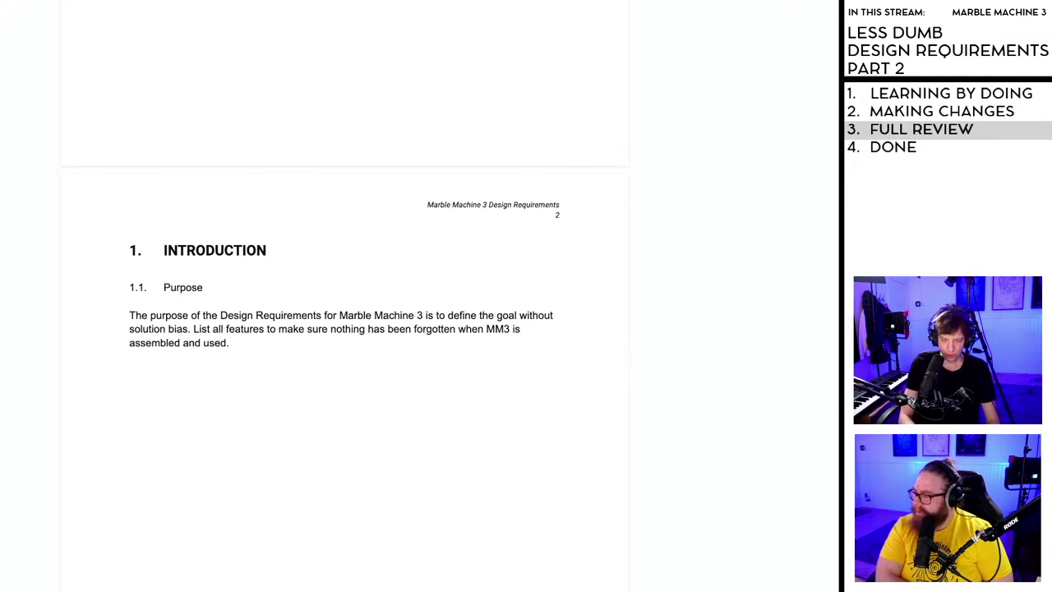
- Start the second Purpose paragraph: 'These design requirements should be adapted to the MM3 project'
type("These")
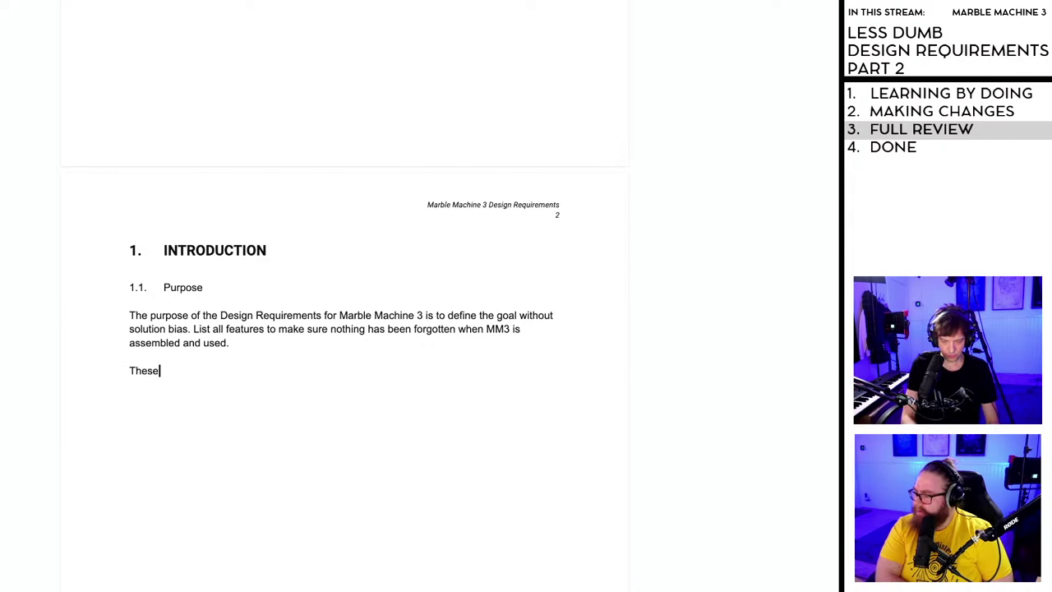
type(" desi")
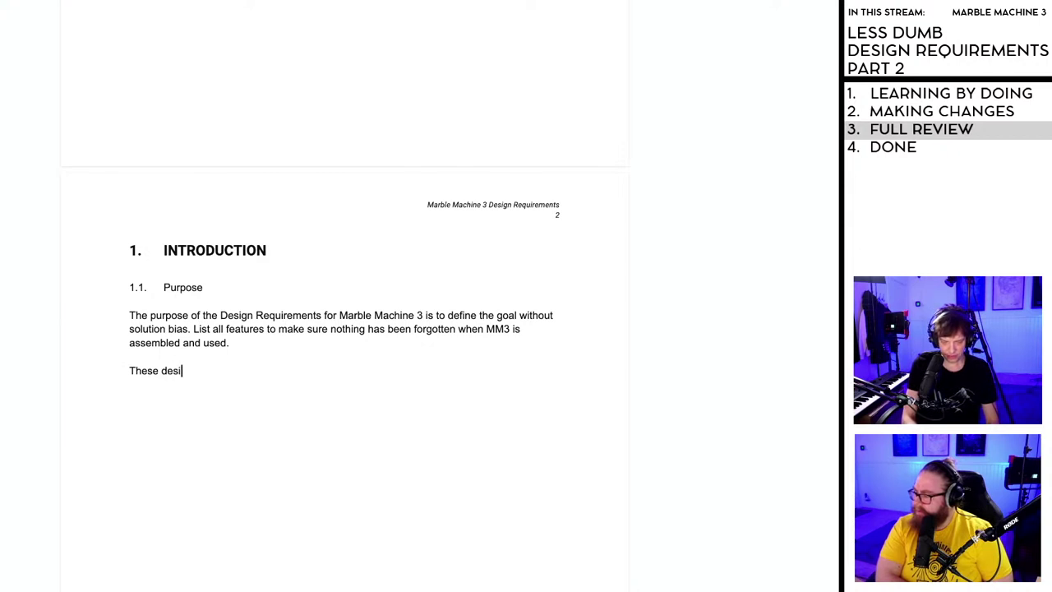
type("gn requiremen")
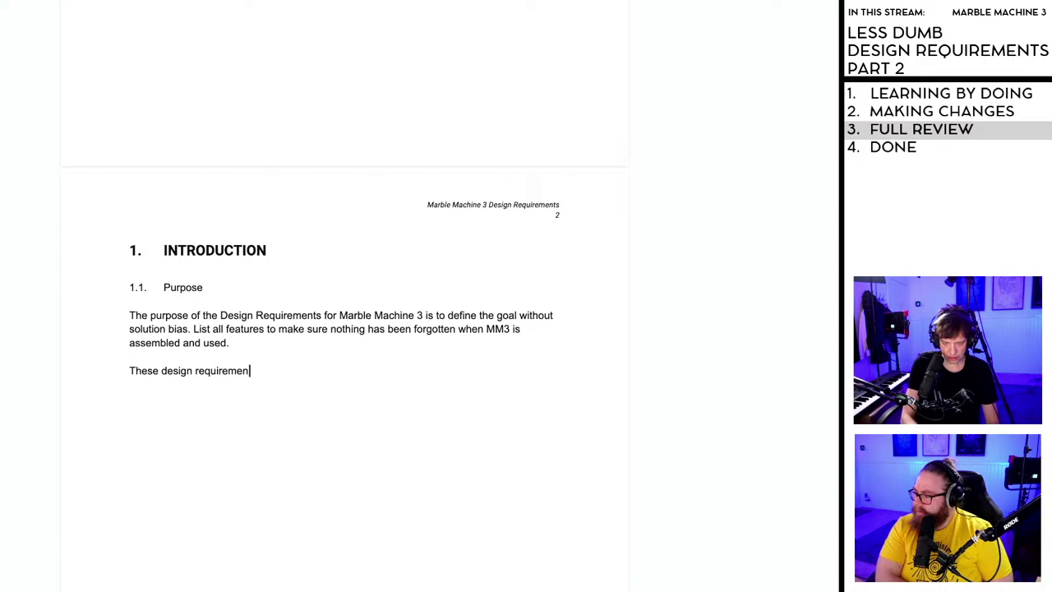
type("ts should be a")
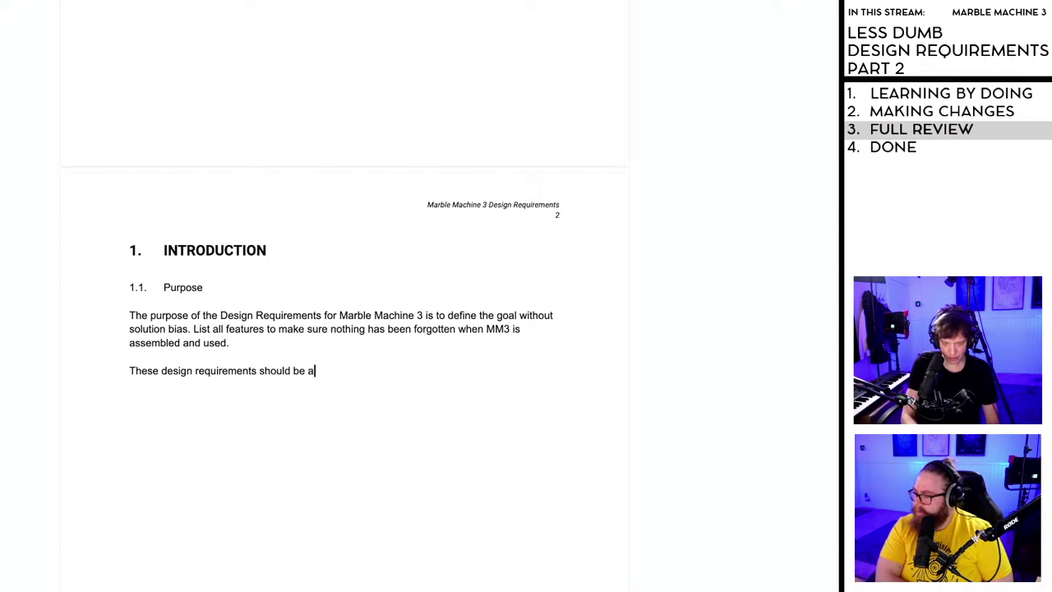
type("dapted to")
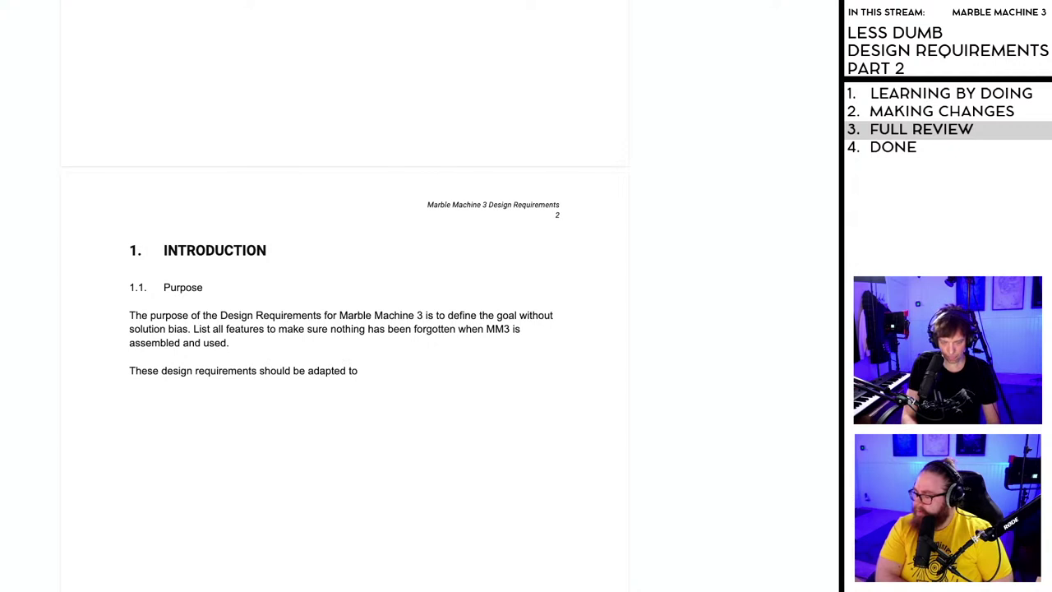
type("the ")
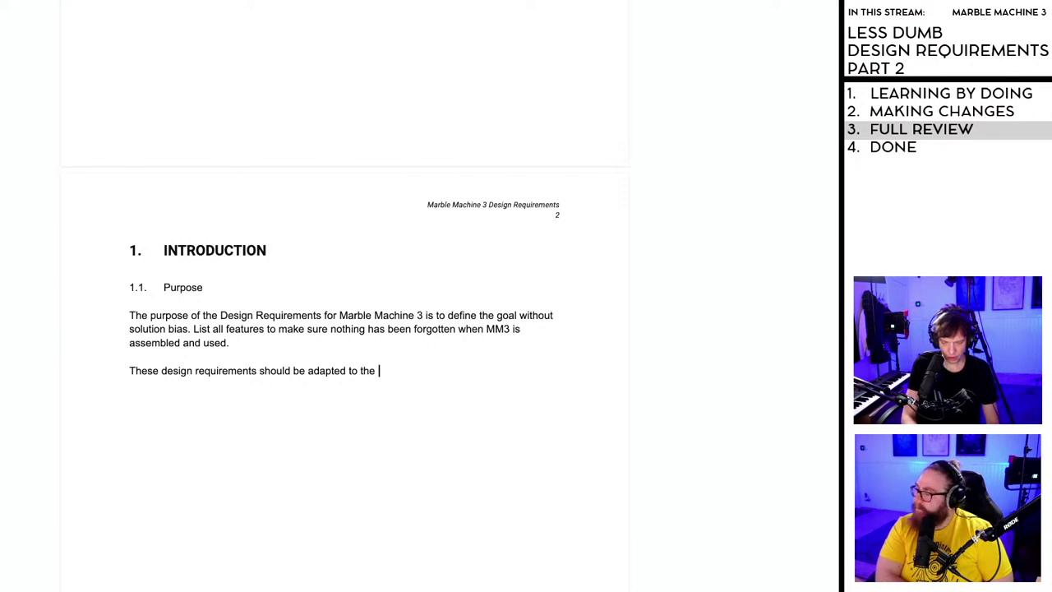
type("project")
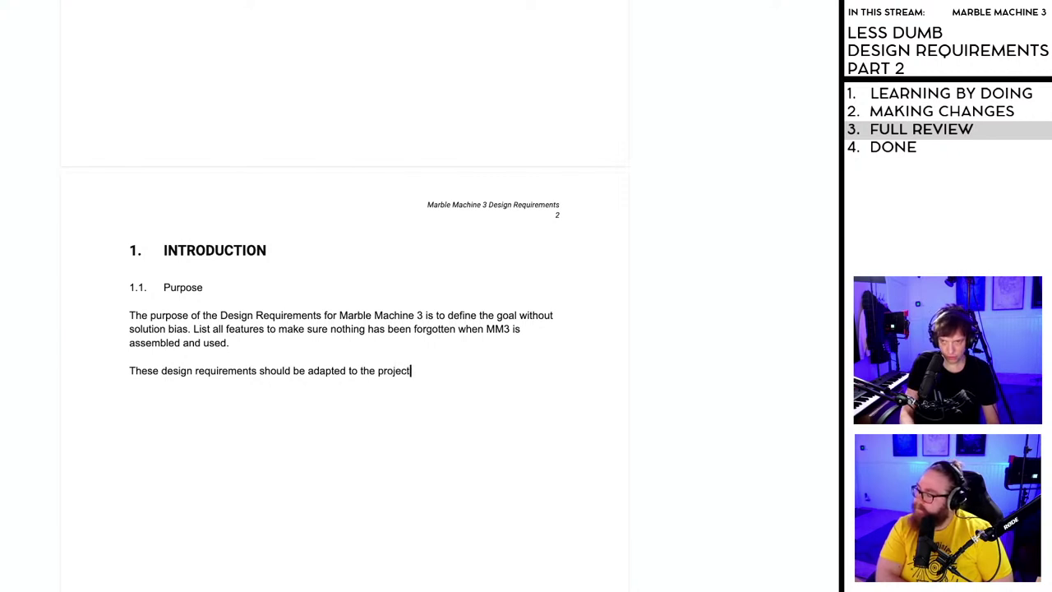
key("BackSpace")
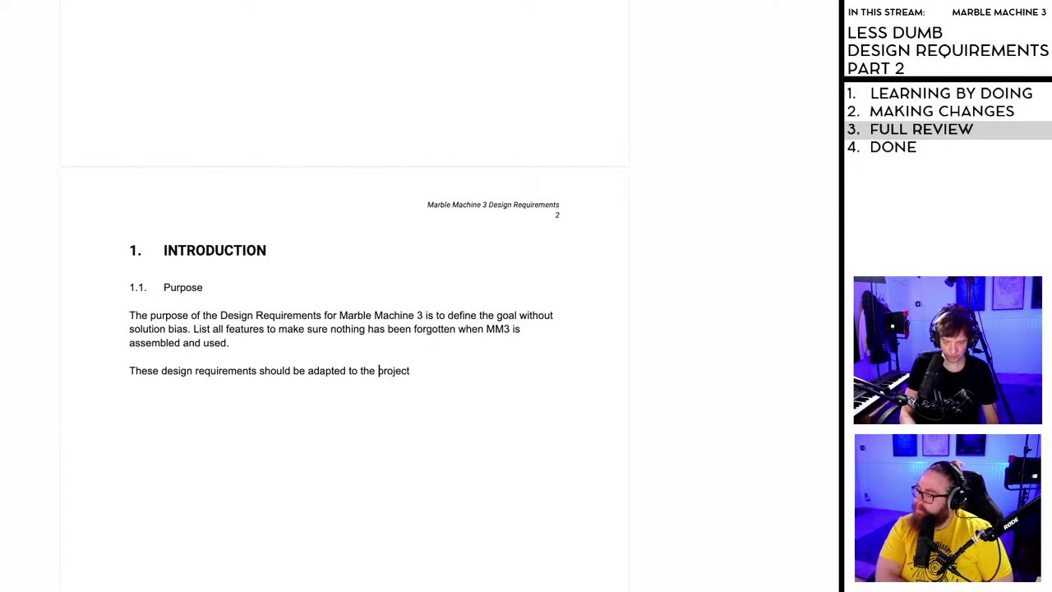
type("MM3")
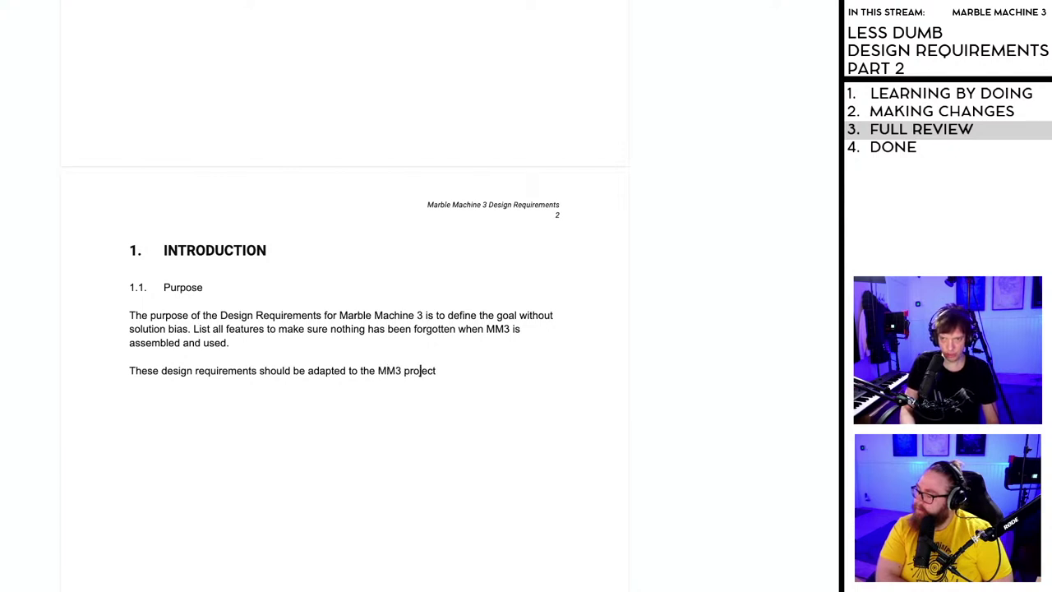
- Continue the sentence: one CAD designer, not 2000 employees, so some industry standard DR demands don't apply
left_click(434, 371)
type(", for ")
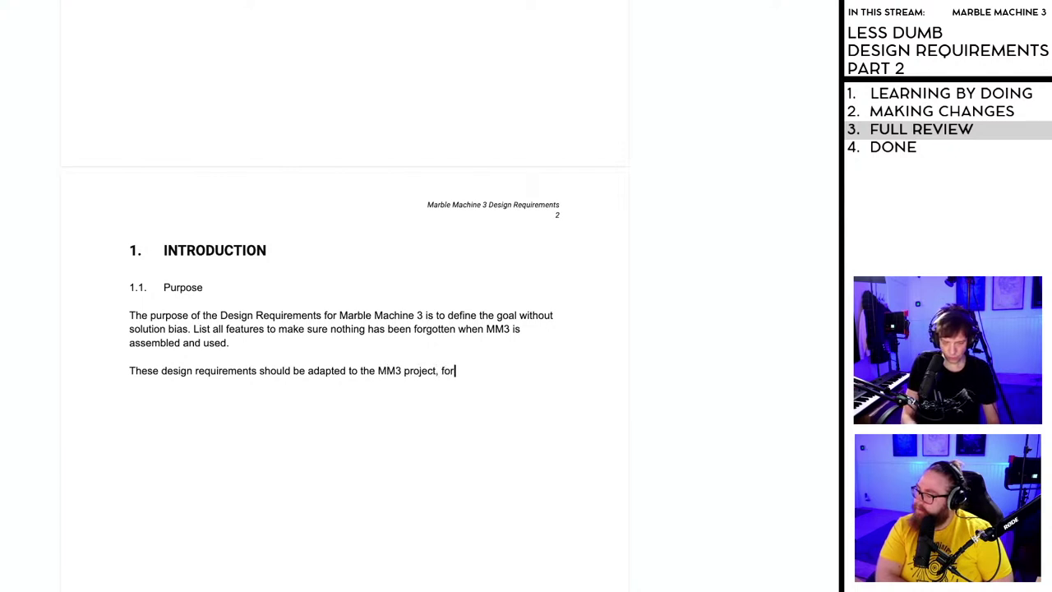
type("example")
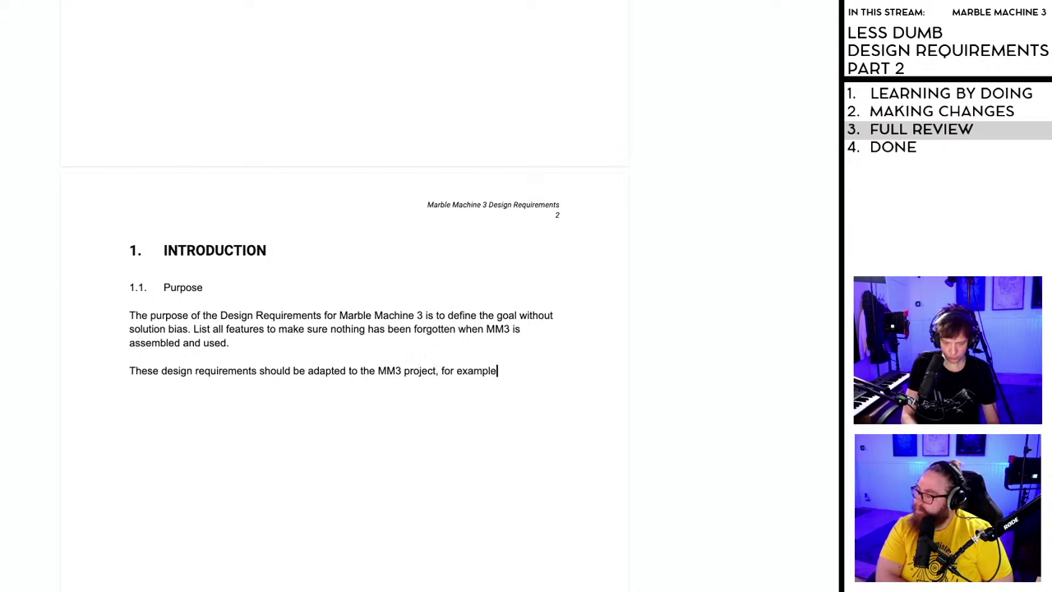
type(", at the ")
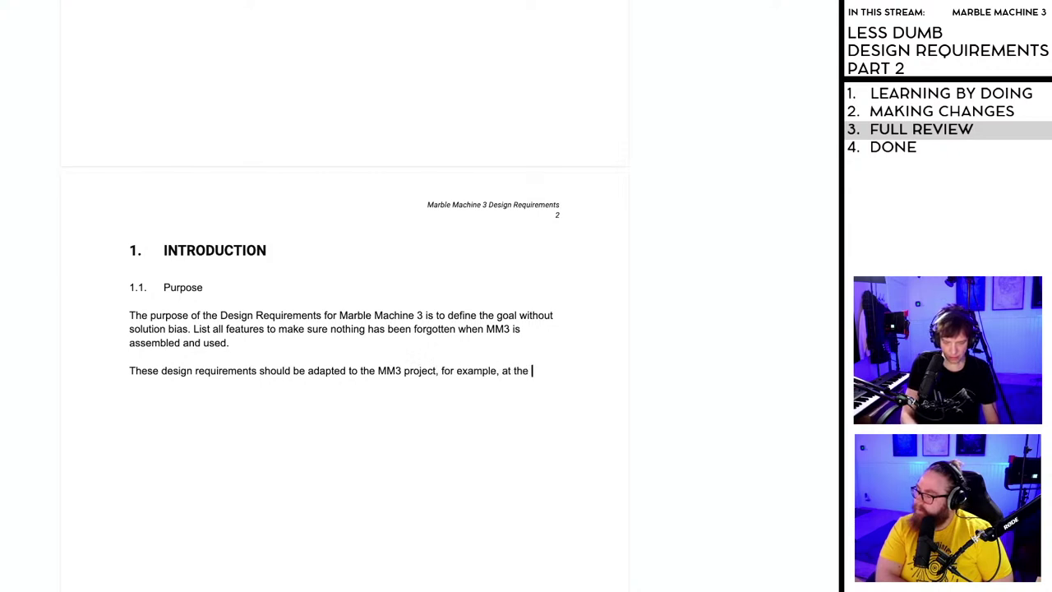
type("moment Marti")
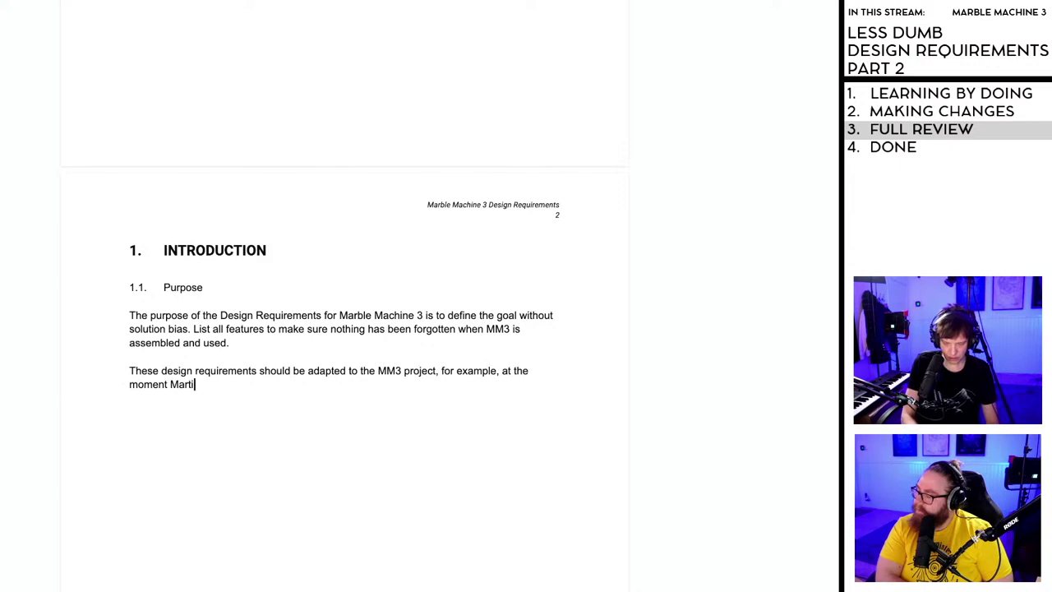
type("n is the only ")
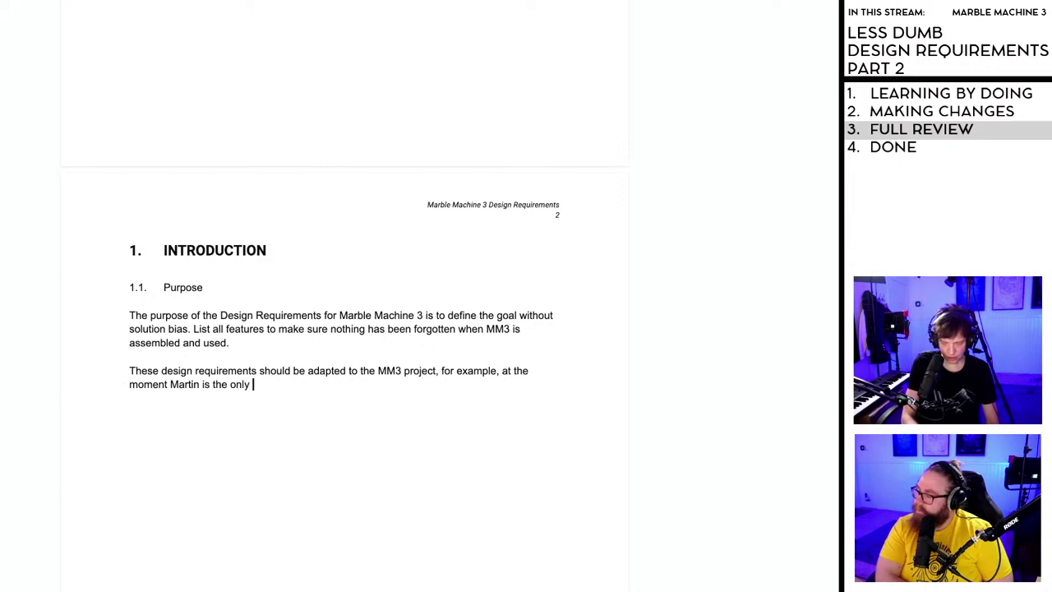
type("CAD design")
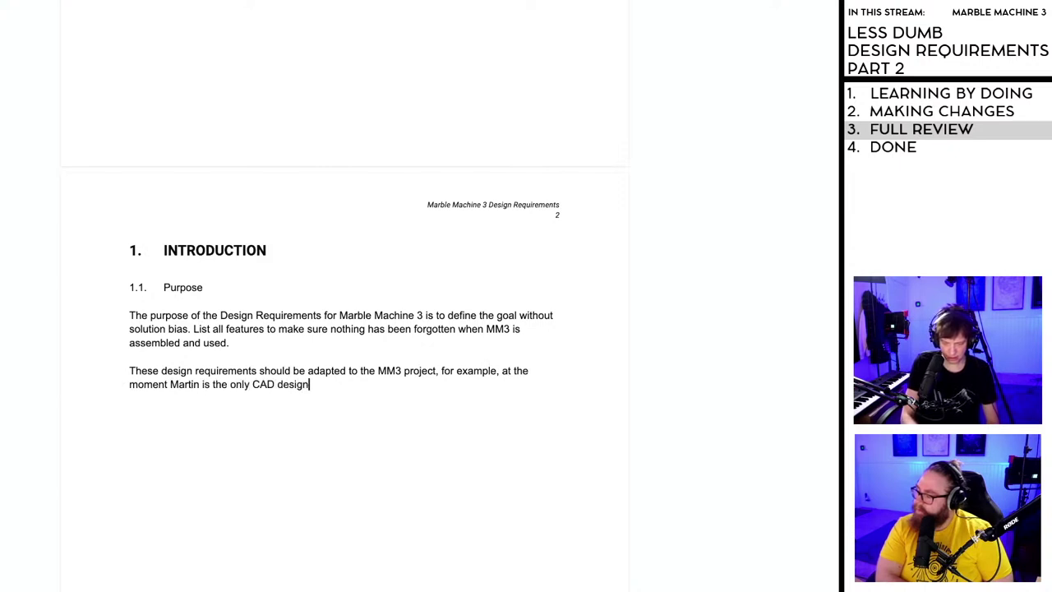
type("er in the project")
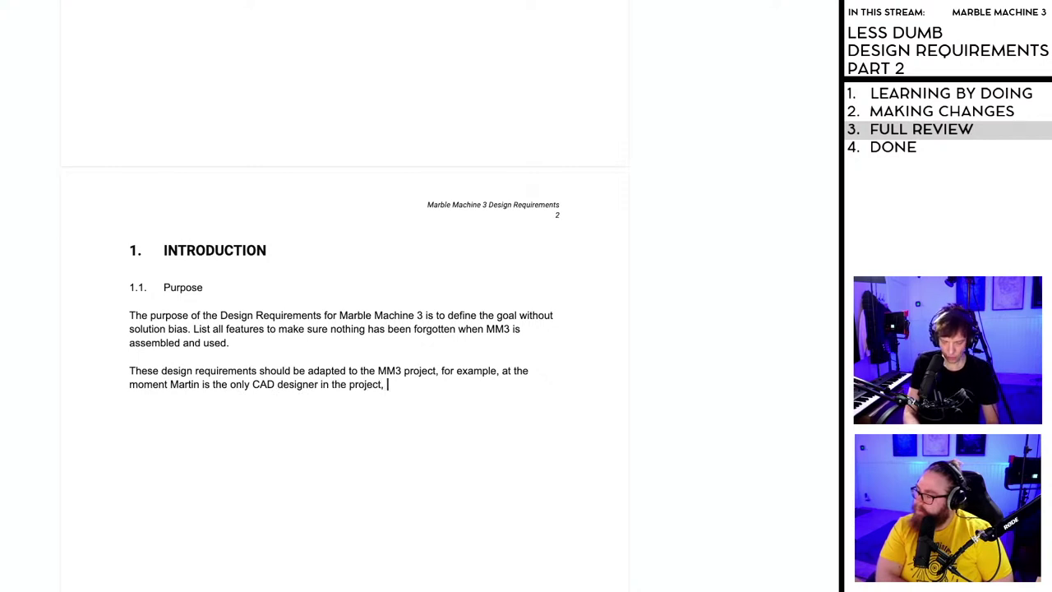
type(", the r")
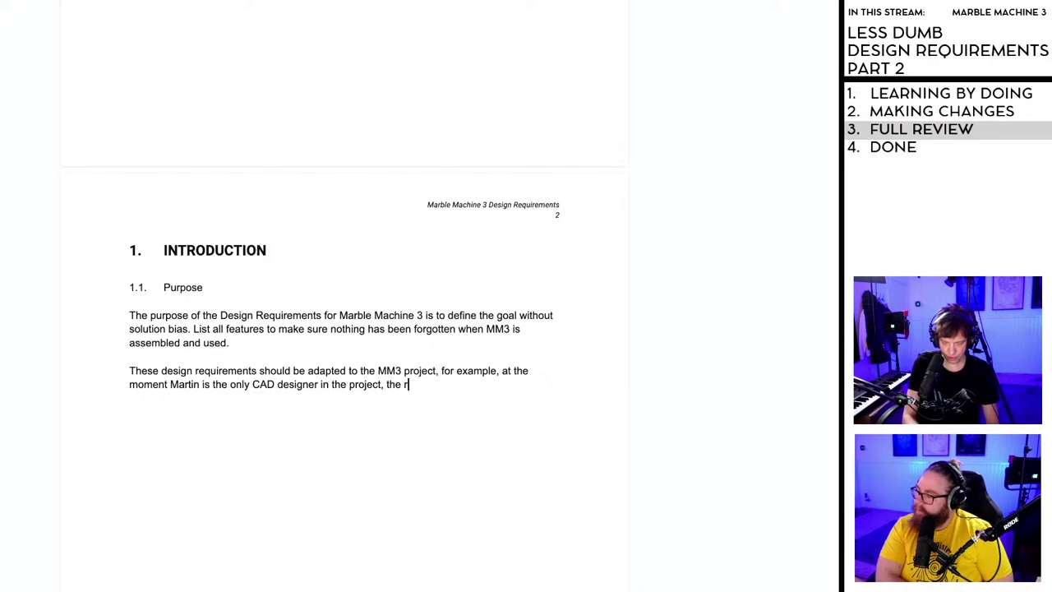
type("equirements ")
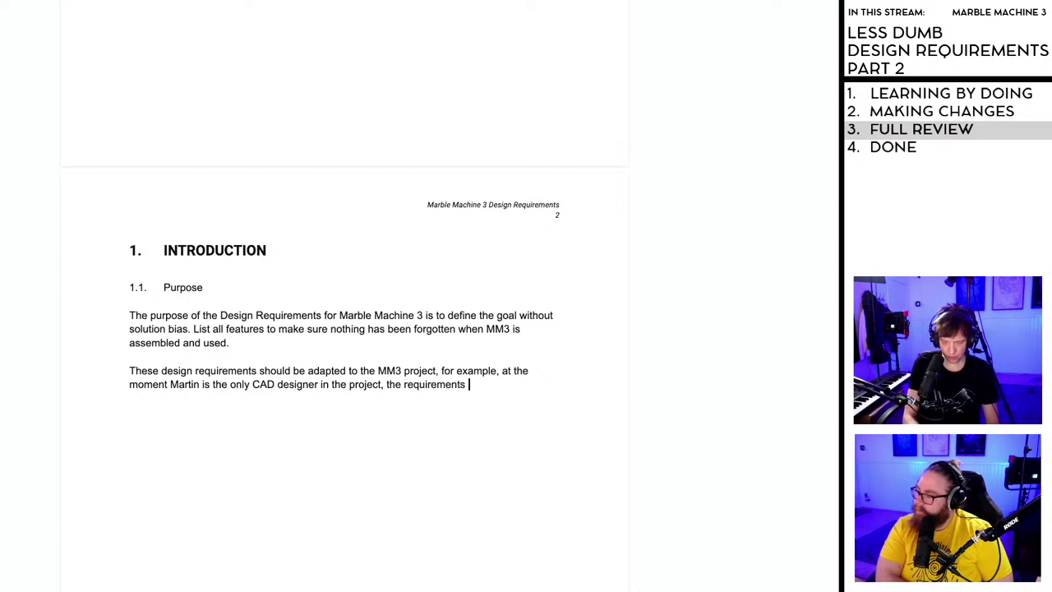
type("are not ment")
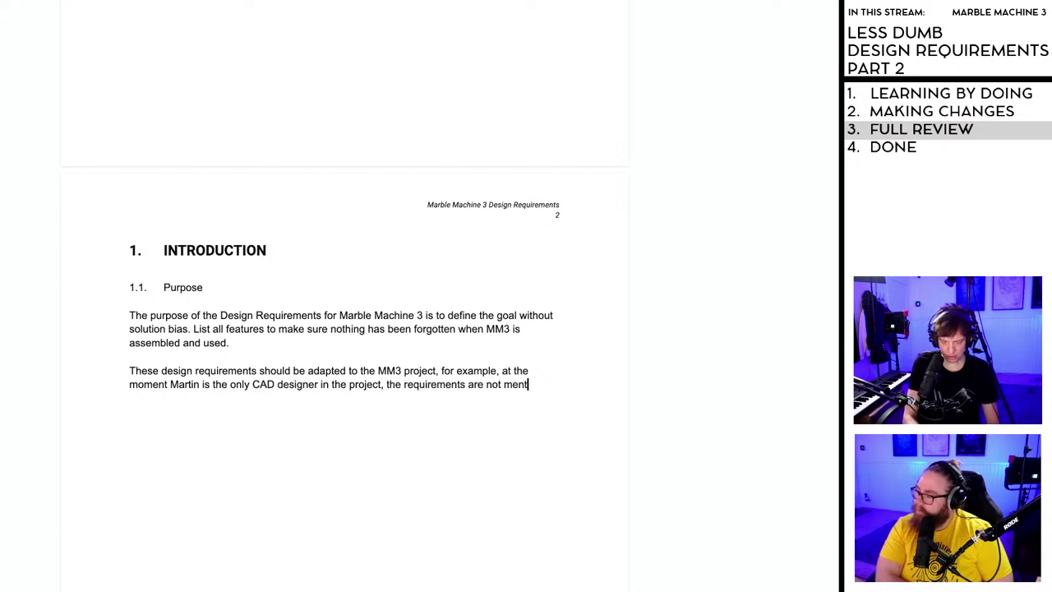
type(" to coordina")
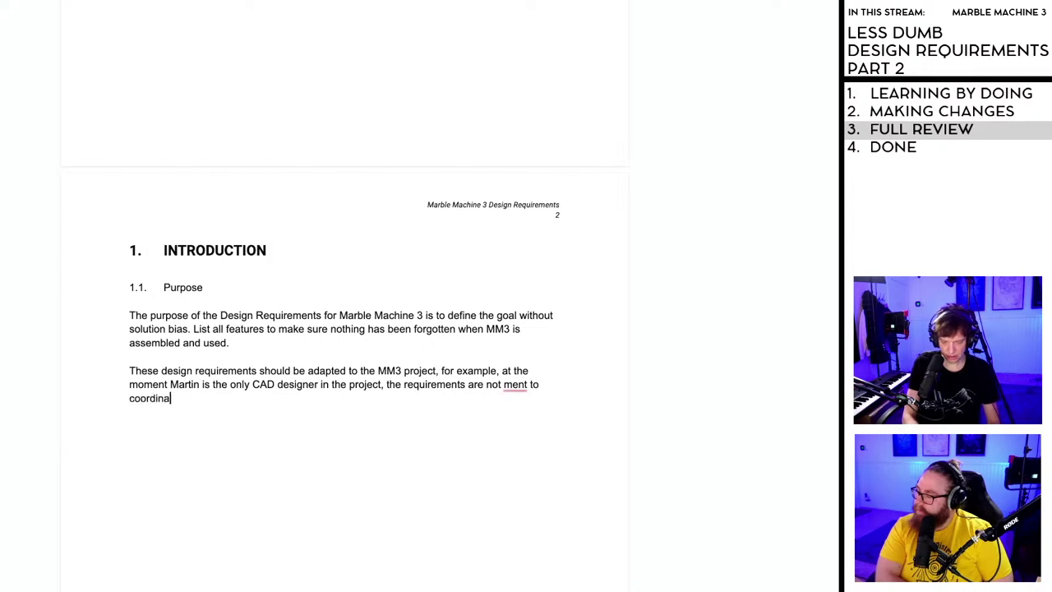
type("te 2000")
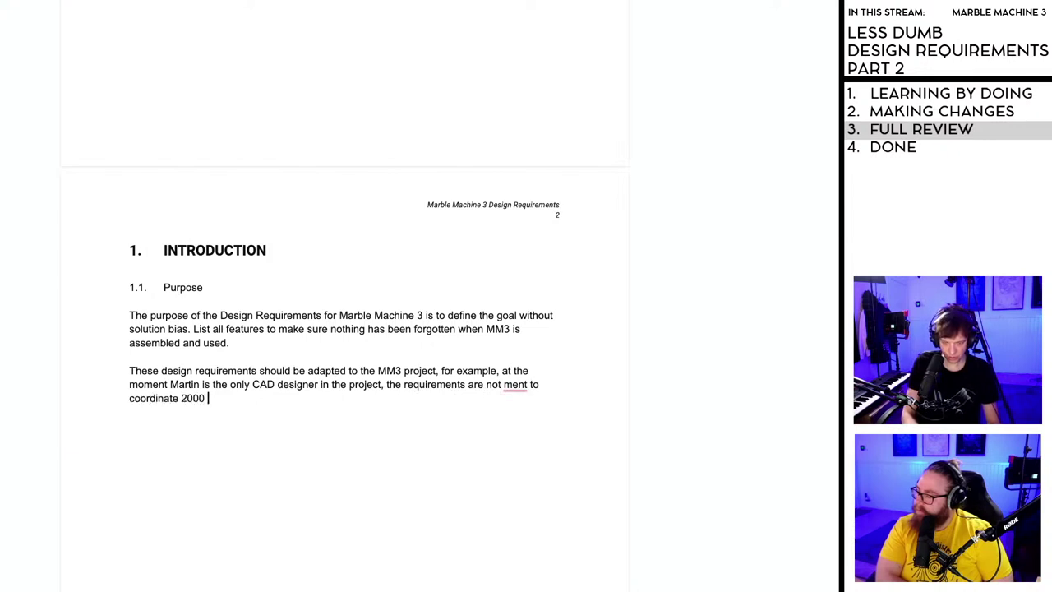
type(" emplyees")
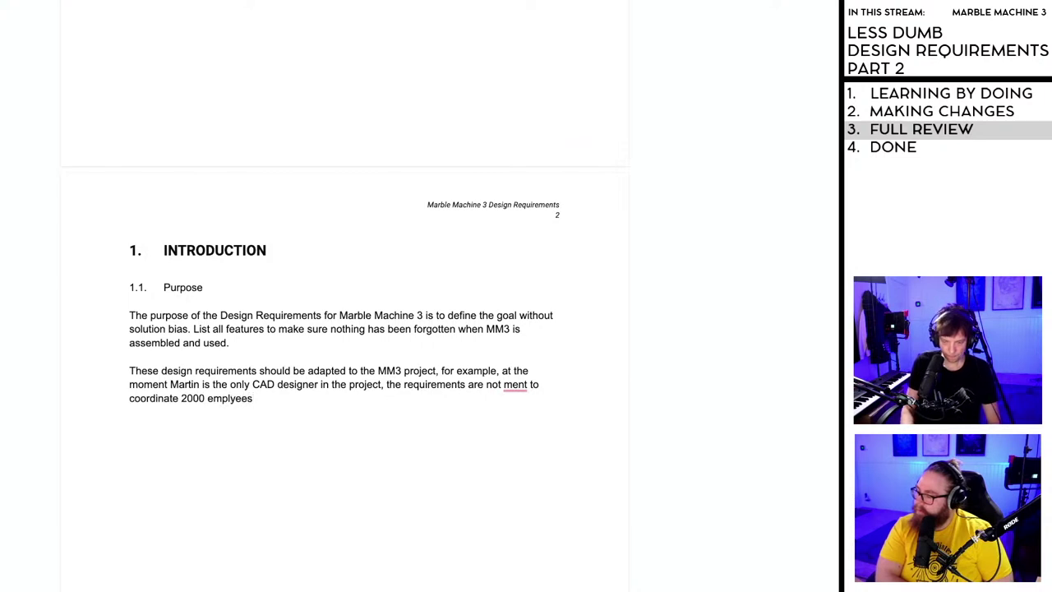
left_click(229, 398)
type("o")
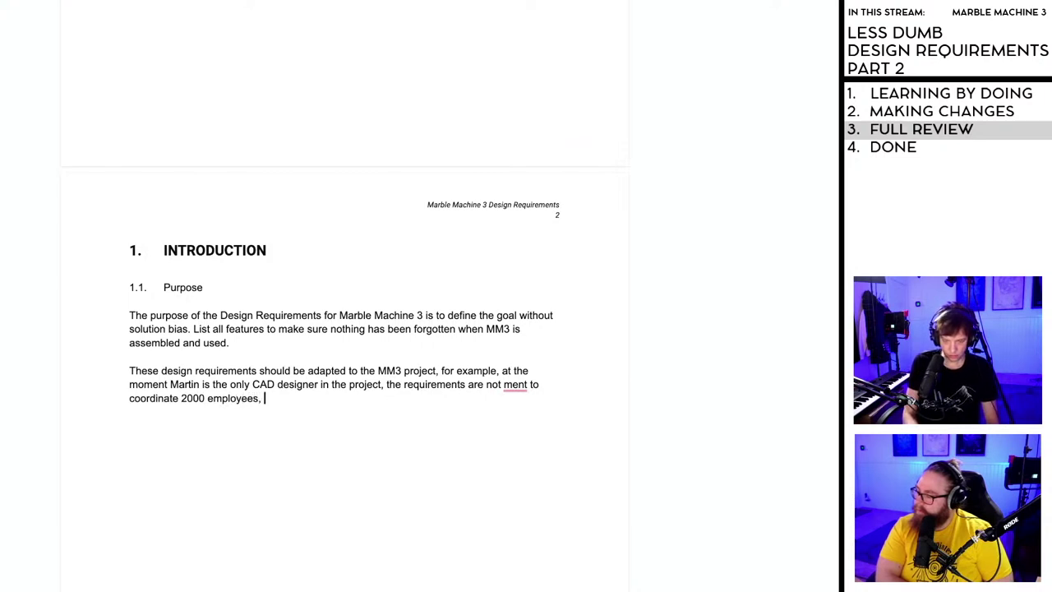
type("some ind")
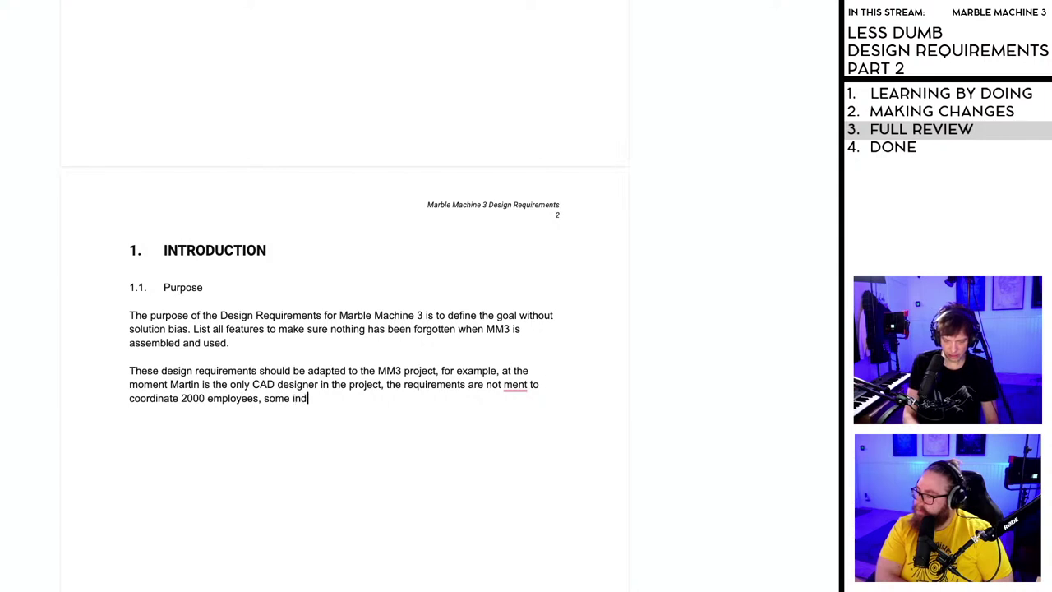
type("ustry standa")
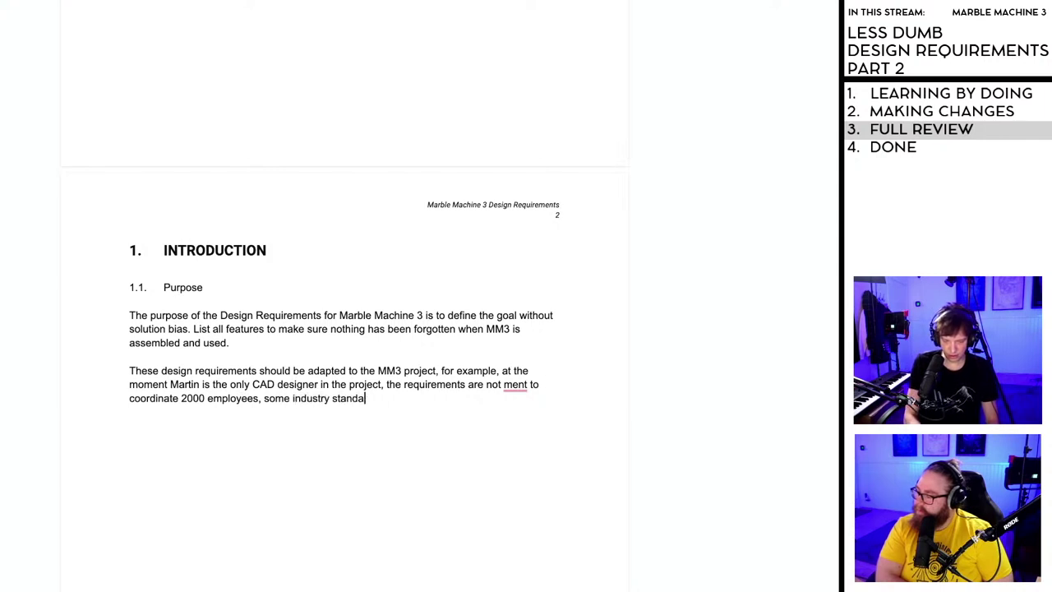
type("rd deman")
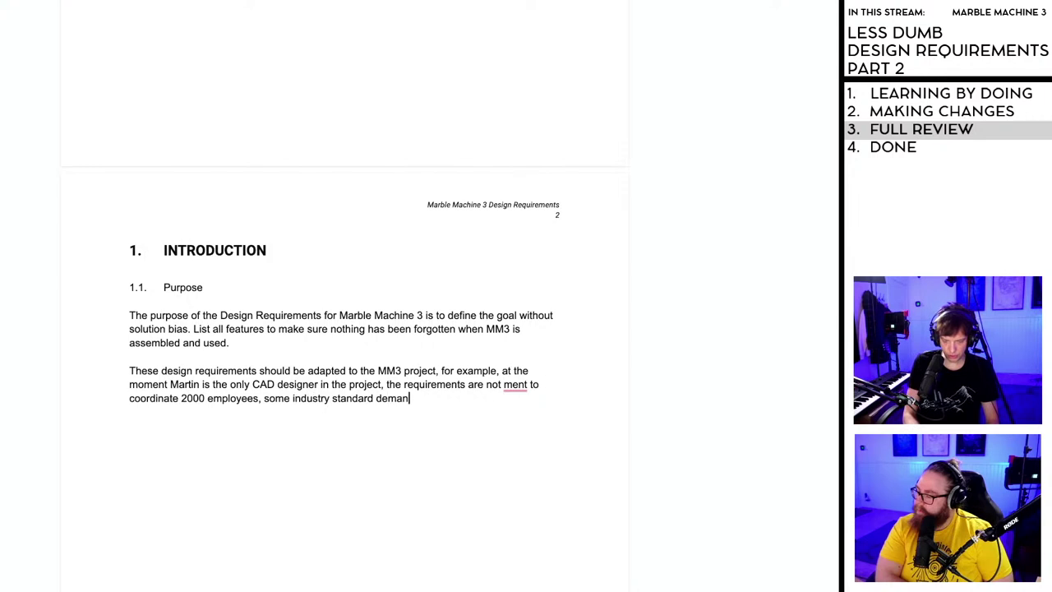
type("ds on a d")
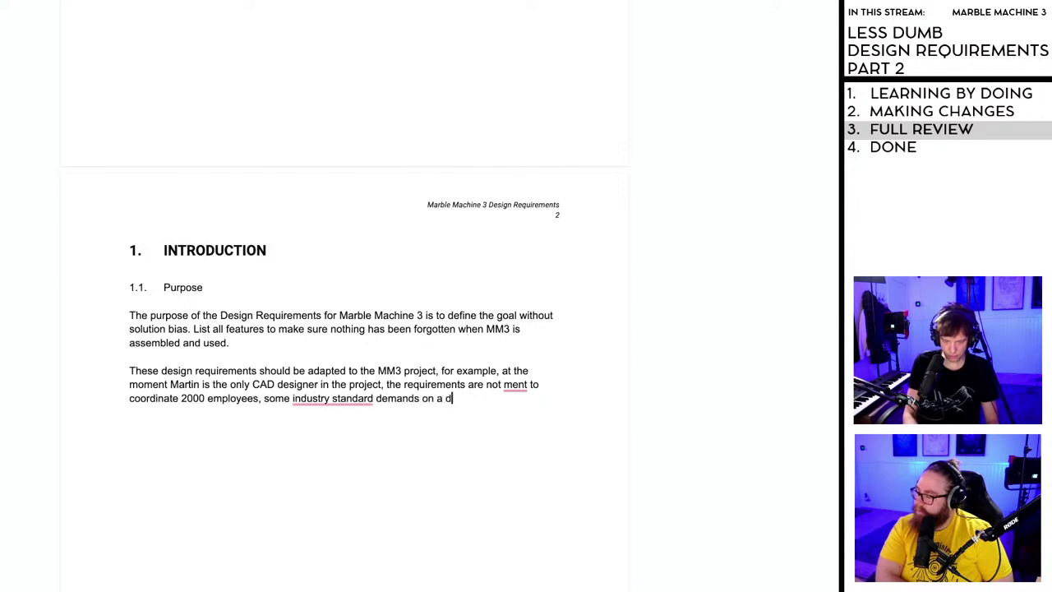
key("BackSpace")
type("DR d")
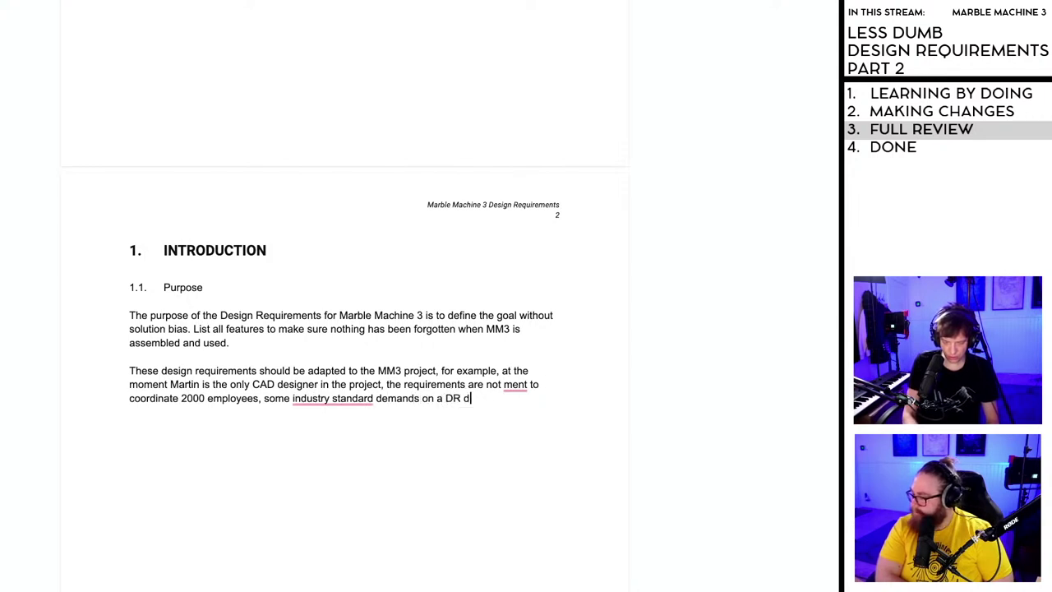
type("ocu")
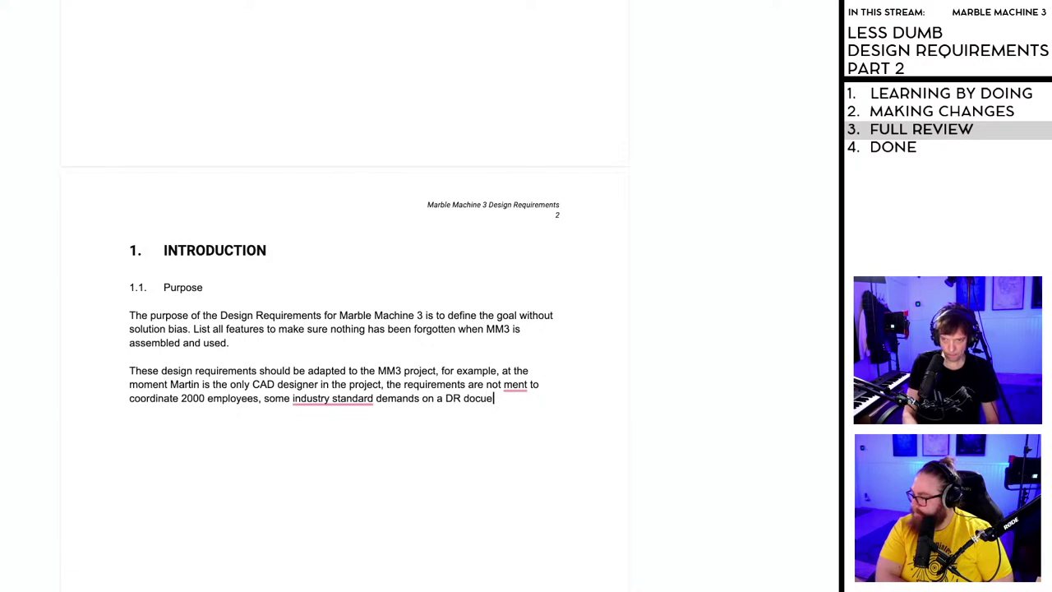
type("ment d")
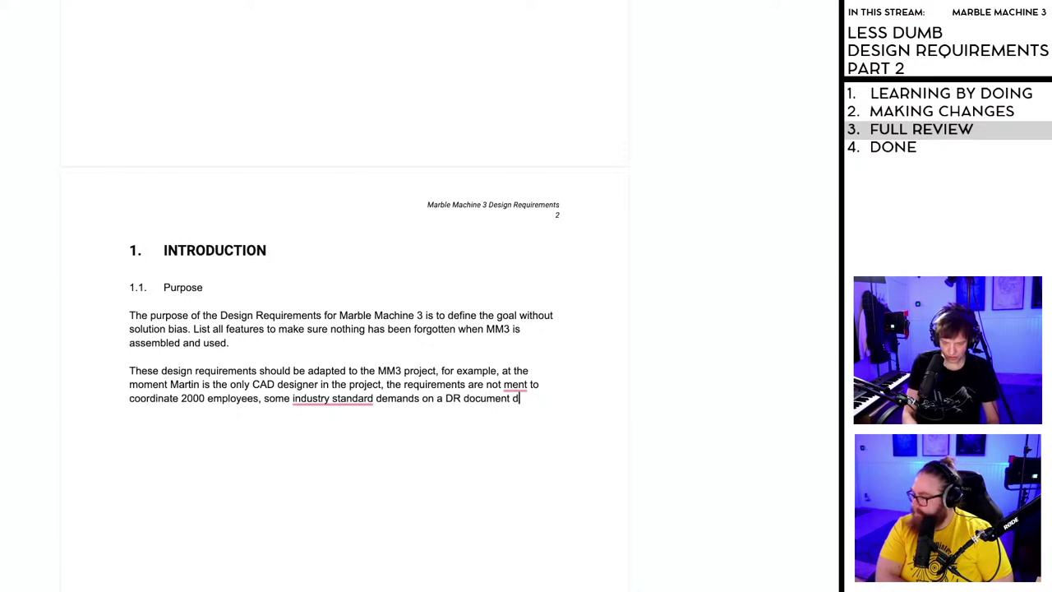
type("oes not apply")
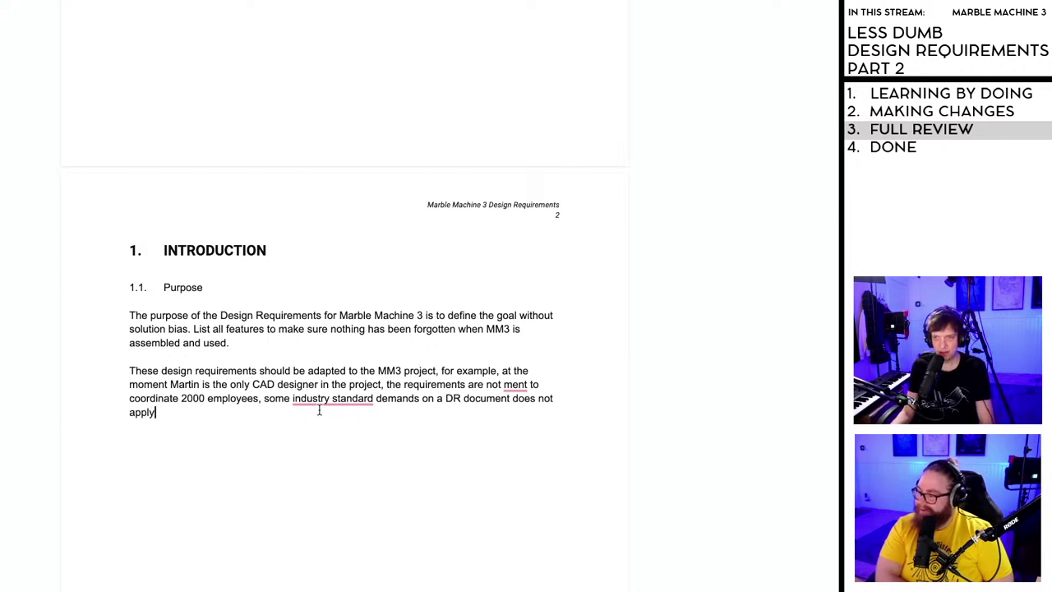
- Accept the spelling fixes 'industry-standard' and 'meant'
mouse_move(318, 400)
left_click(347, 436)
mouse_move(514, 385)
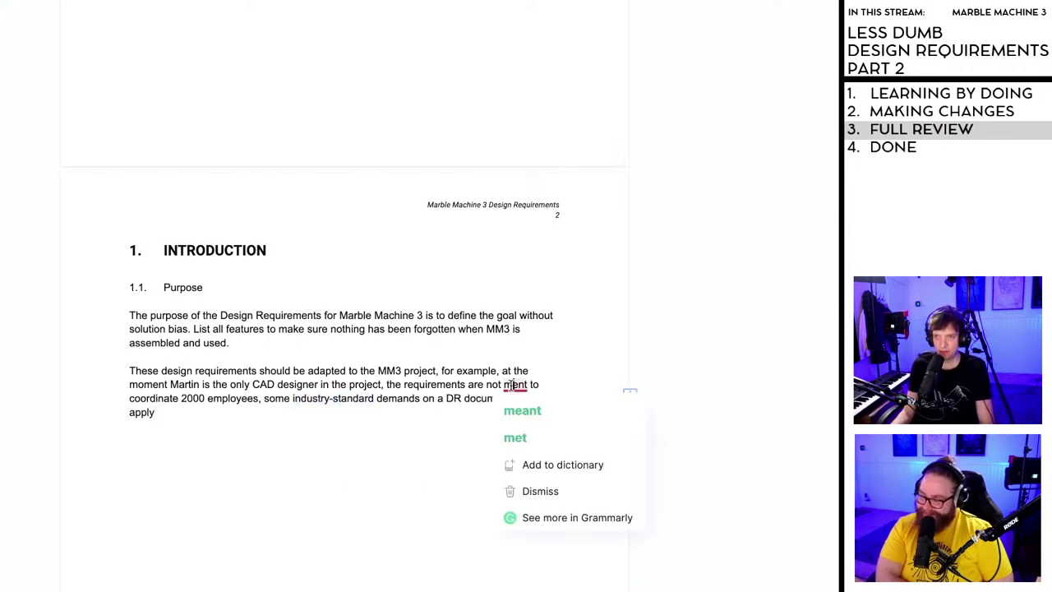
left_click(520, 411)
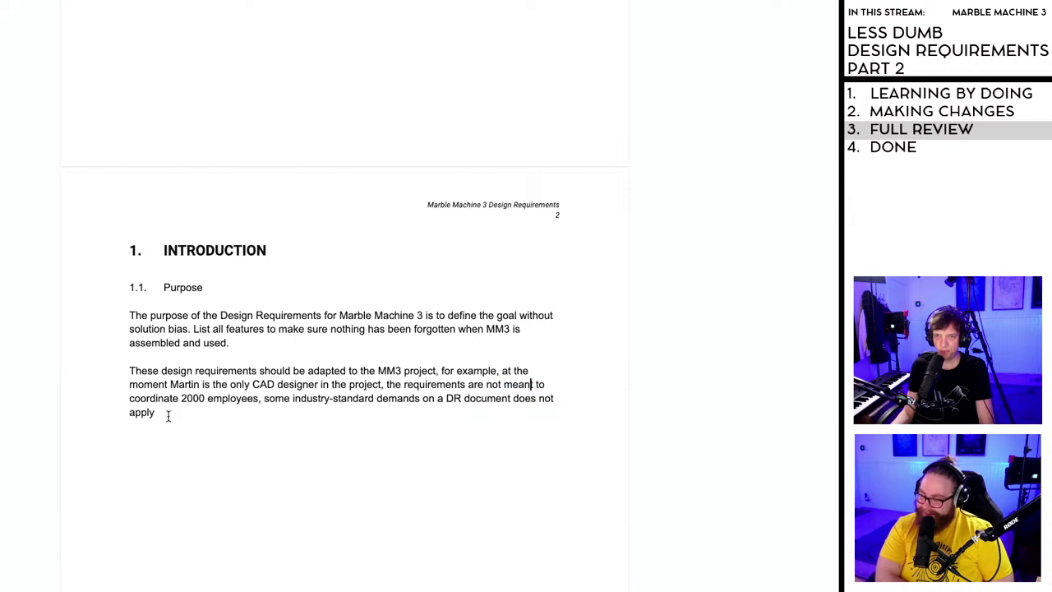
- Add the common-goal sentence about an efficient DR document cherry-picking standard practice for MM3
left_click(222, 427)
type(". Our co")
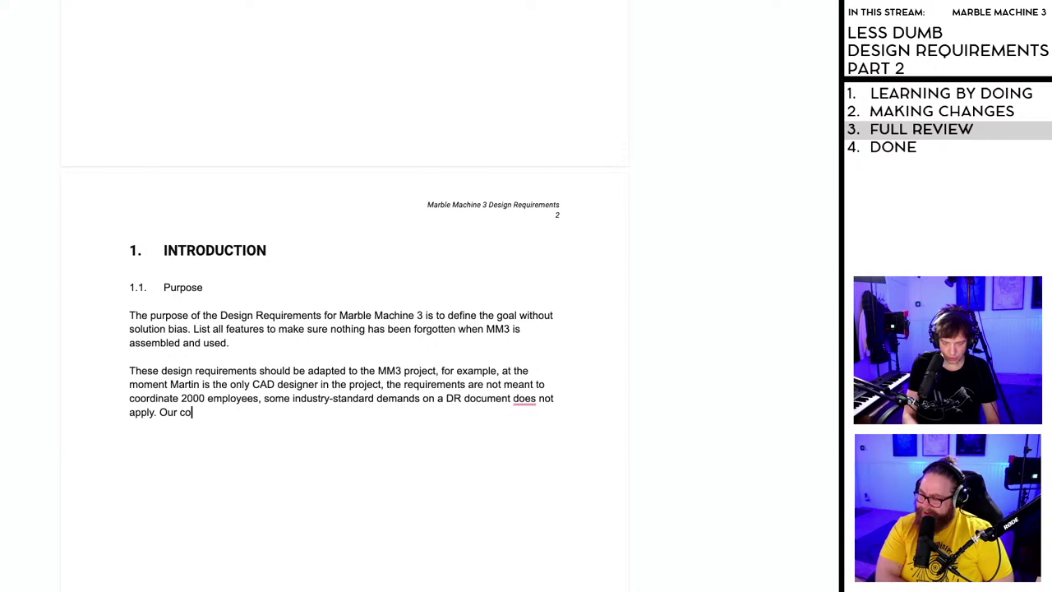
type("mmon goal sho")
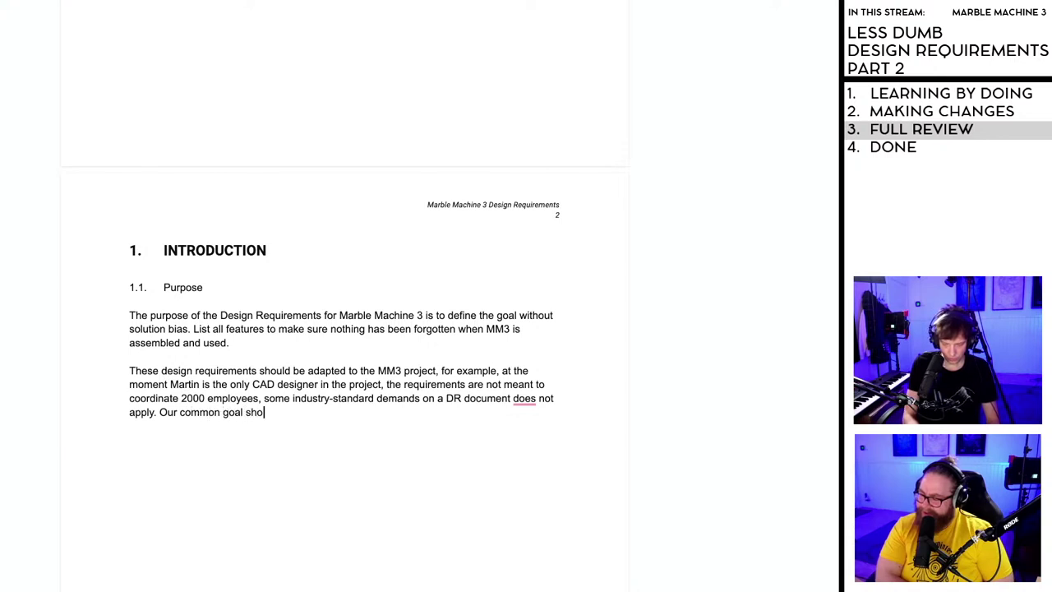
type("uld be to ")
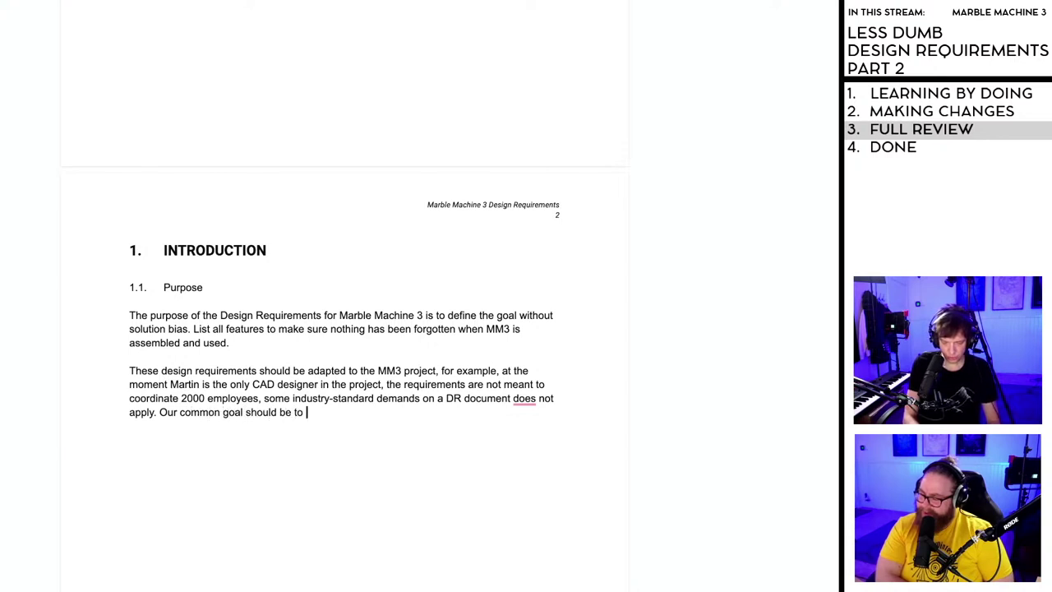
type("try to create ")
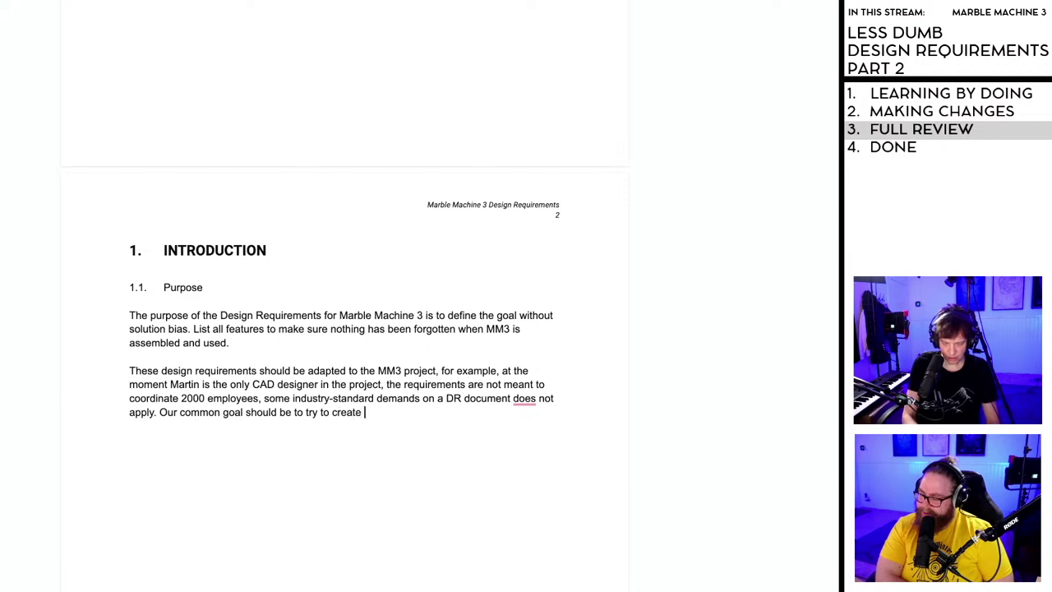
type("a DR d")
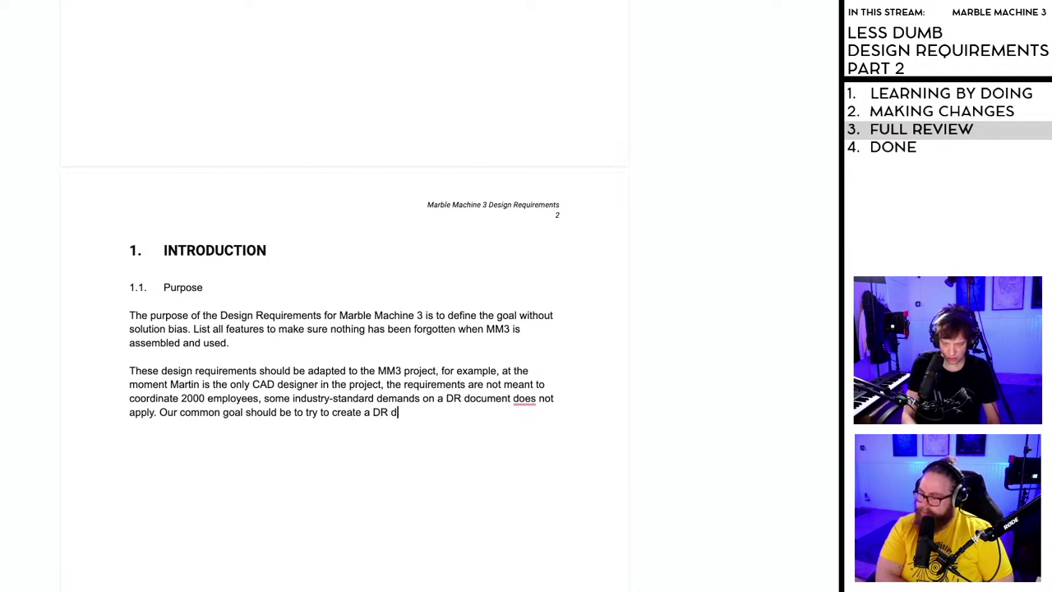
type("ocument that ma")
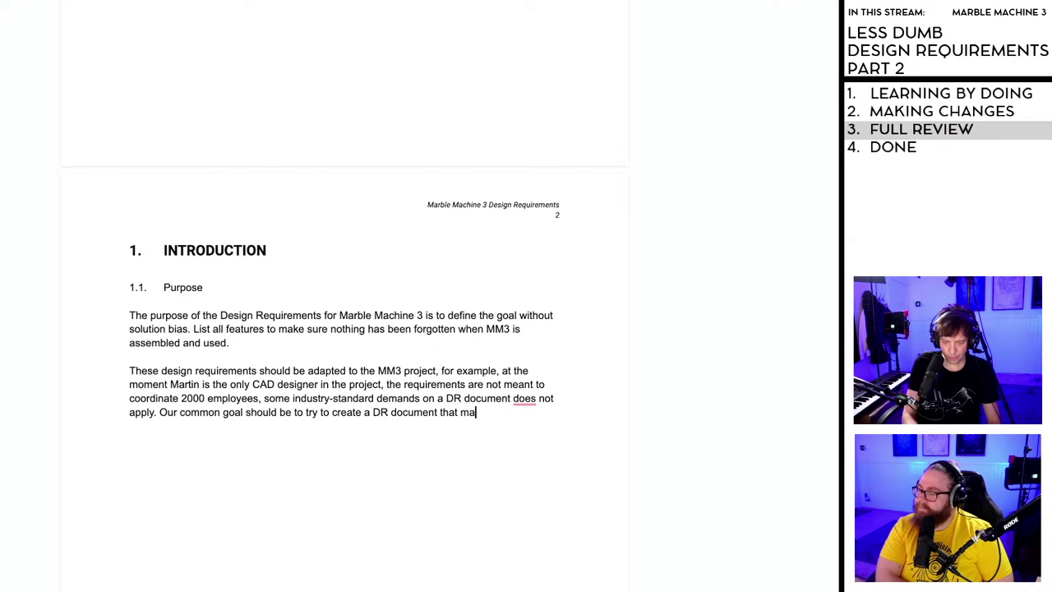
type("kes the MM3 ")
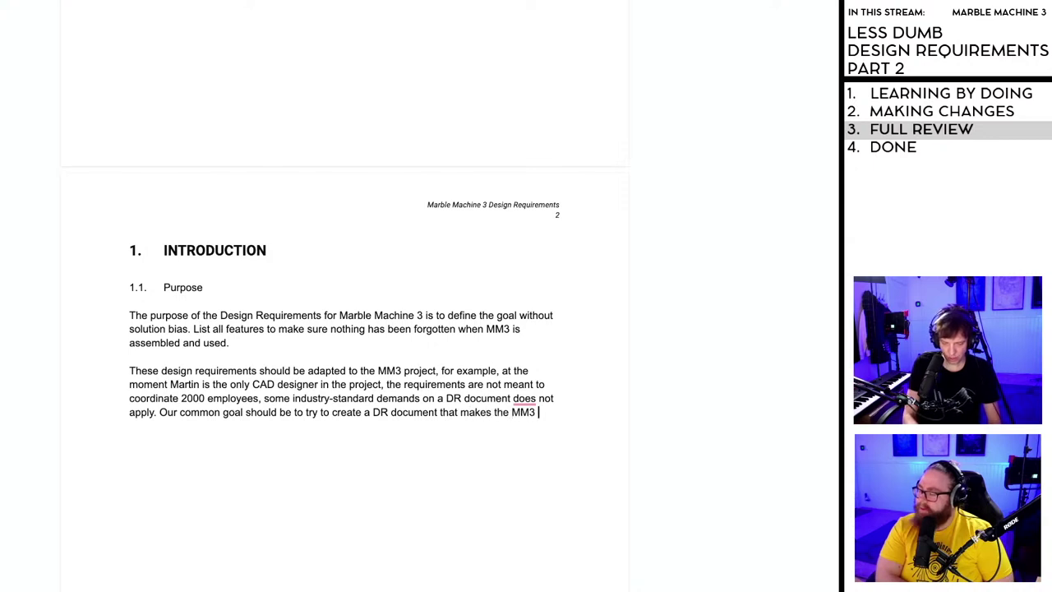
type("process ")
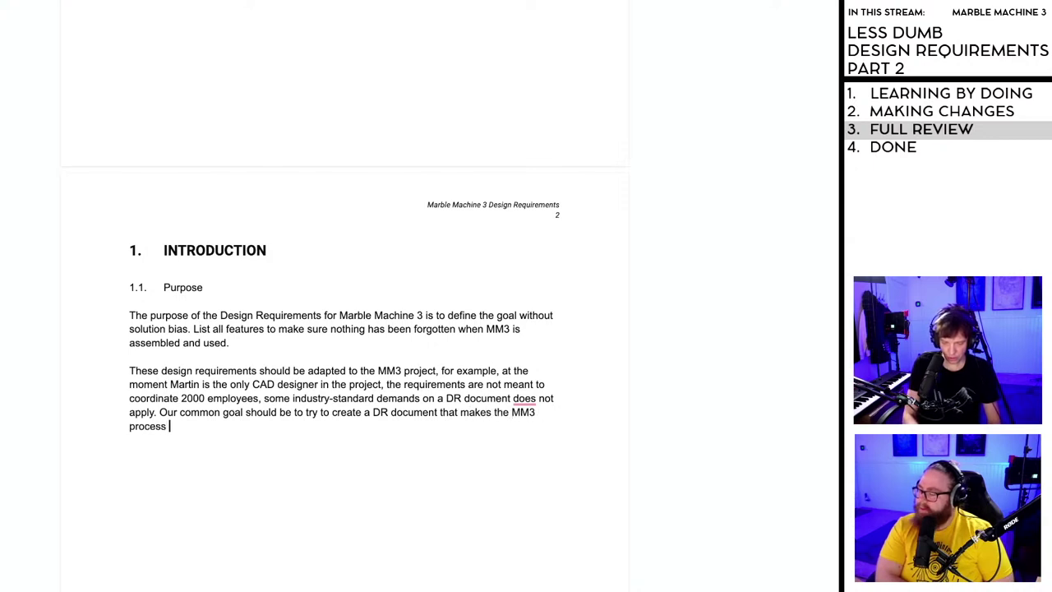
type("efficient")
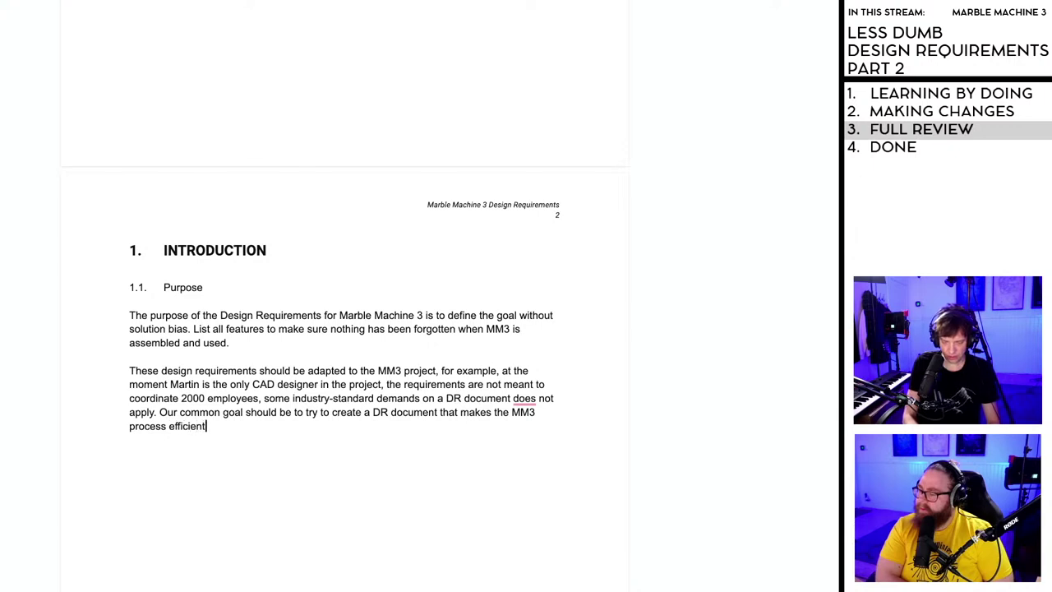
type(" and")
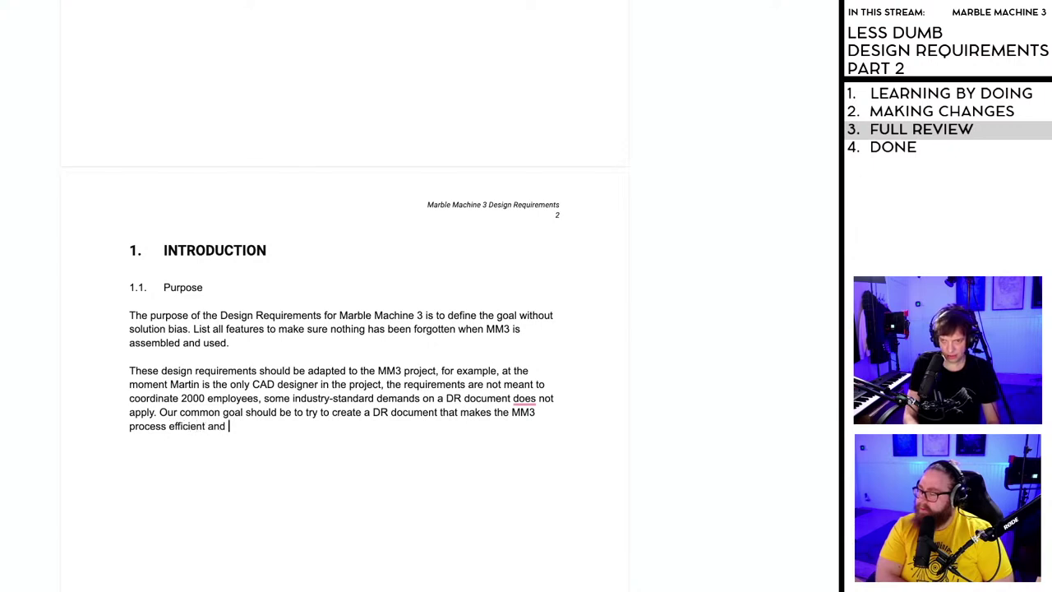
type(" suc")
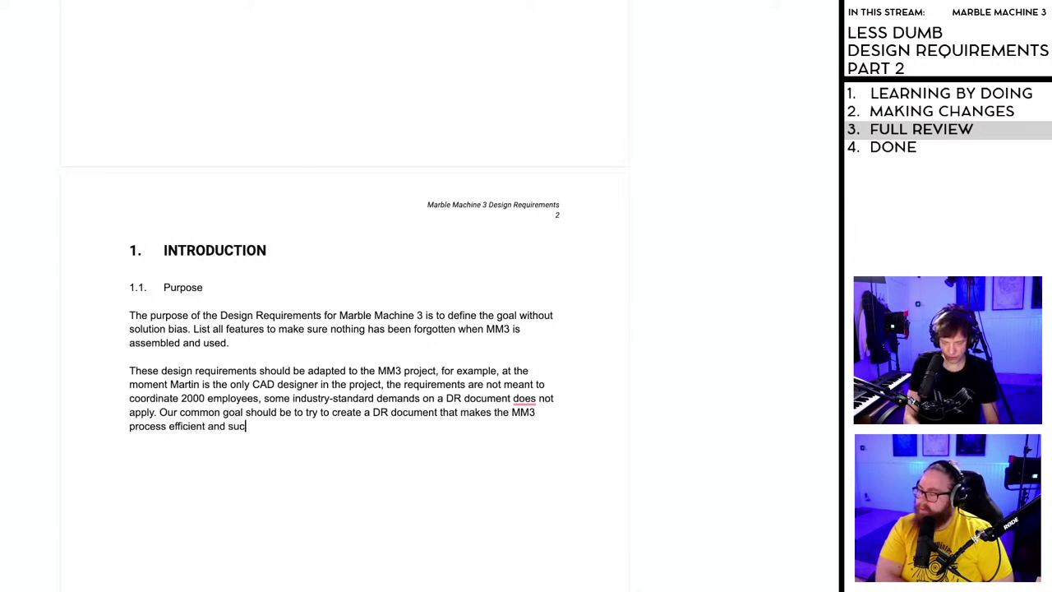
type("cessfull")
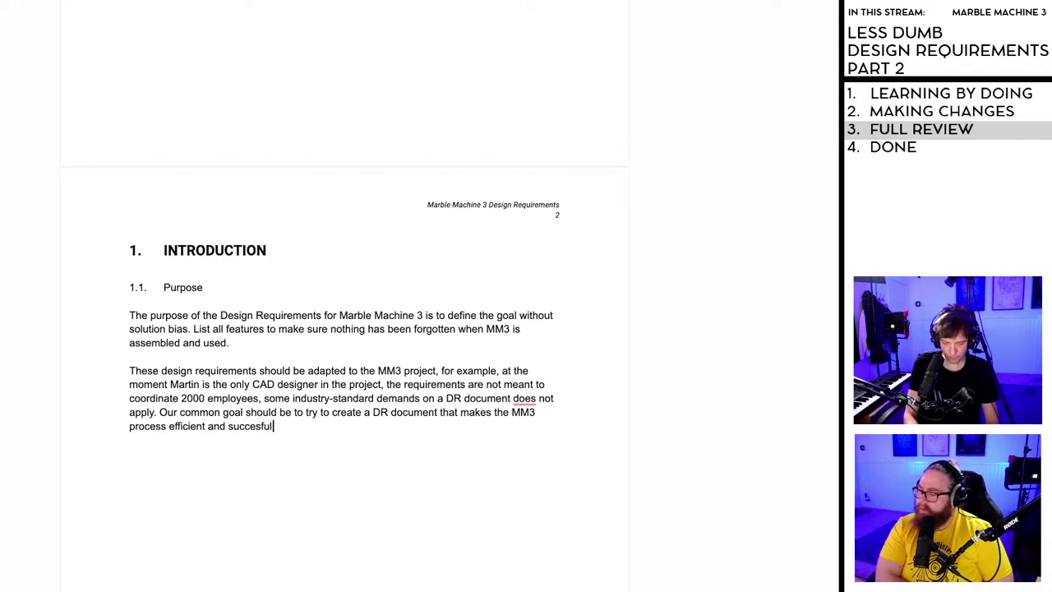
type(", to pick ")
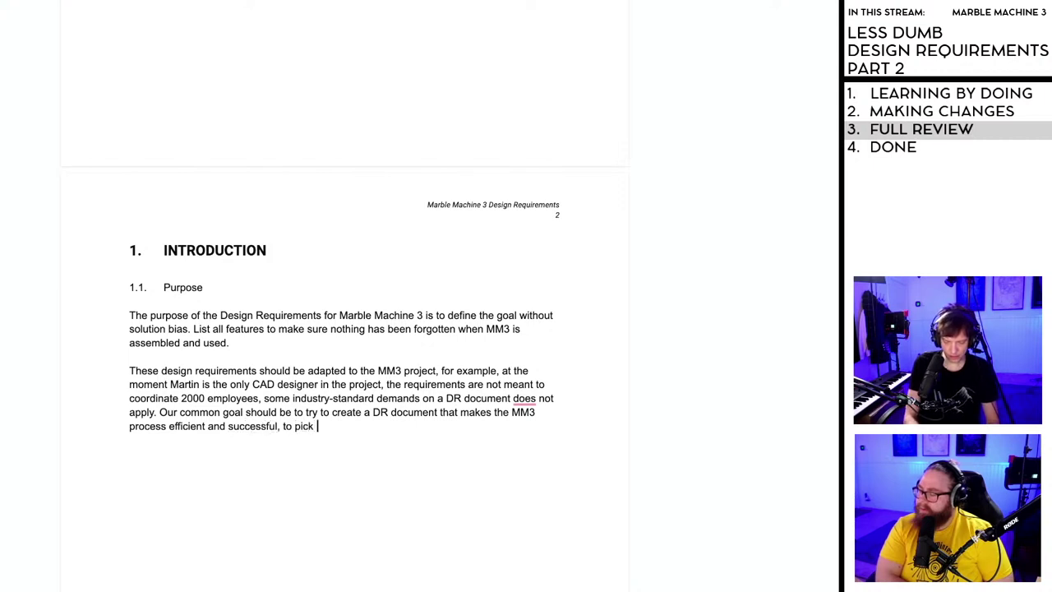
type("the cherrie")
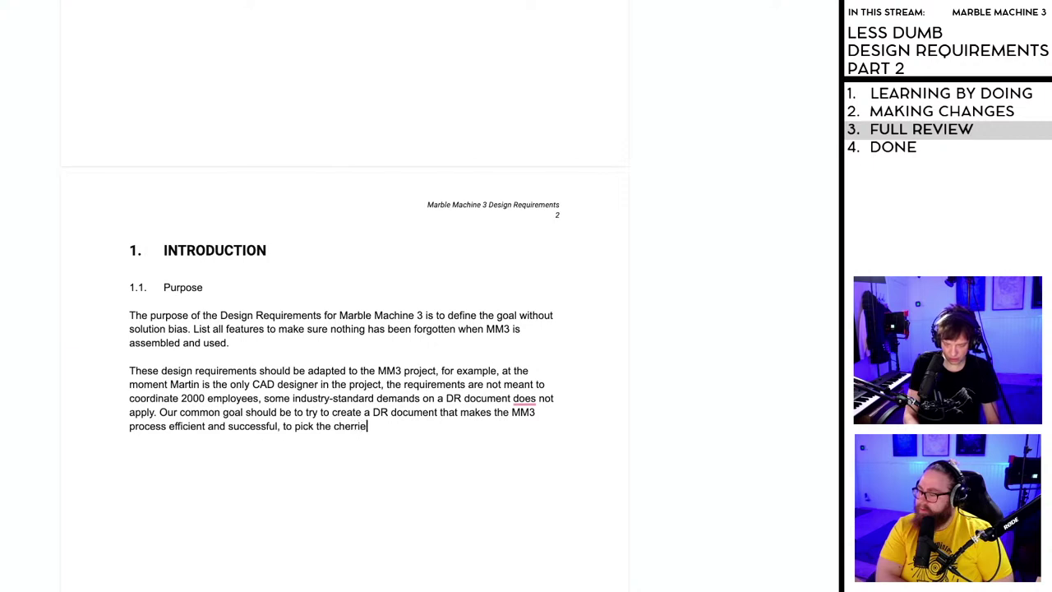
type("s out of st")
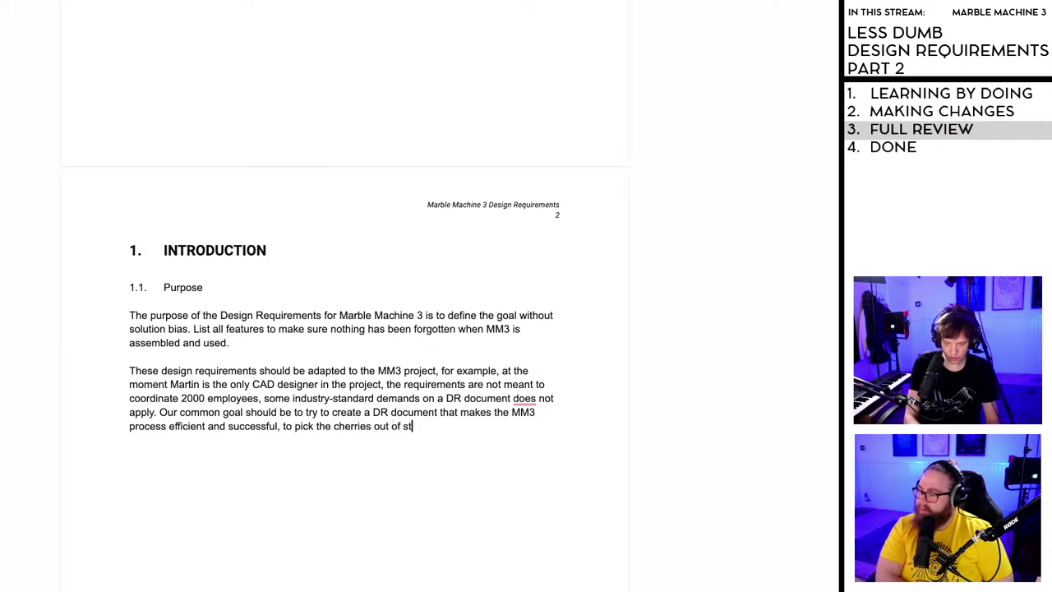
type("andard DR")
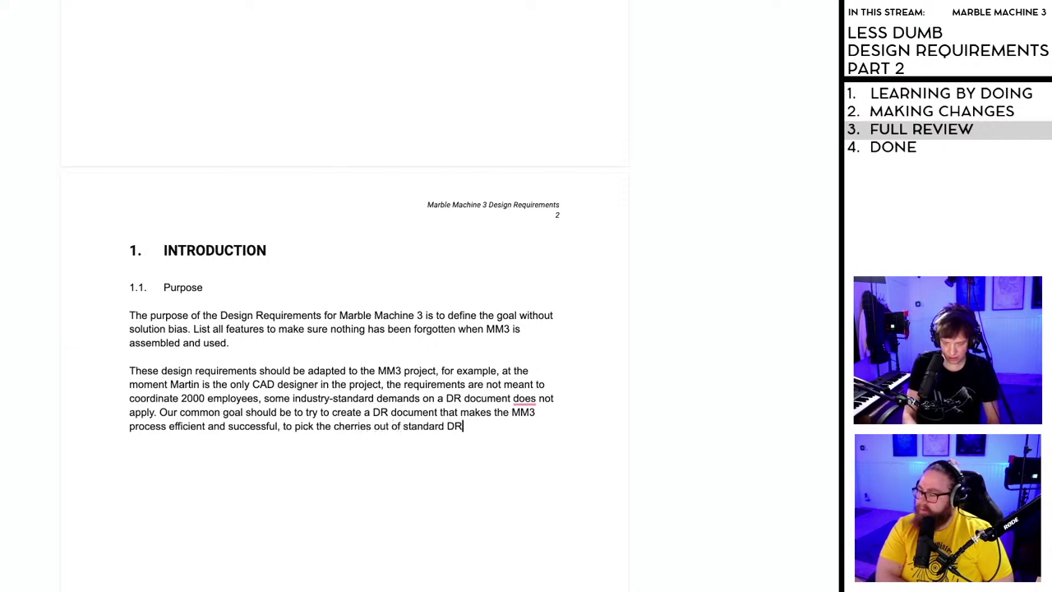
type(" practice and ")
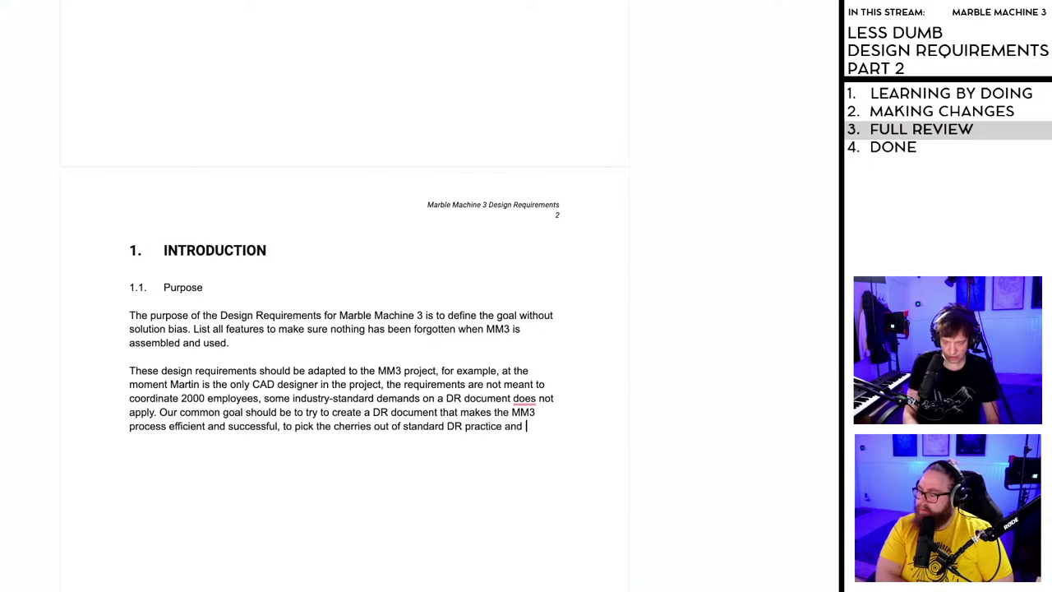
type("apply the best ")
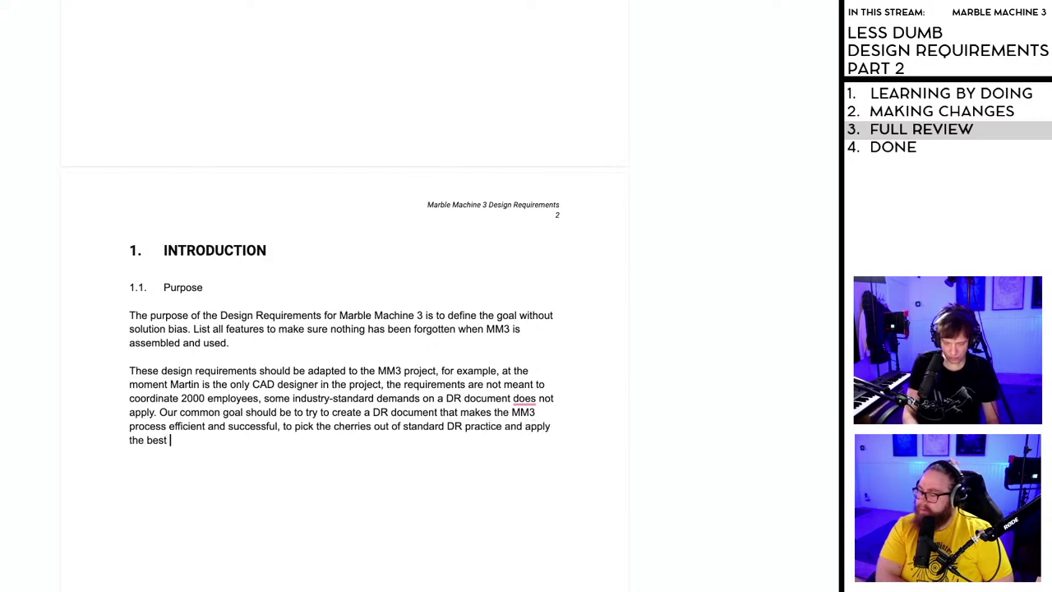
type("one to ")
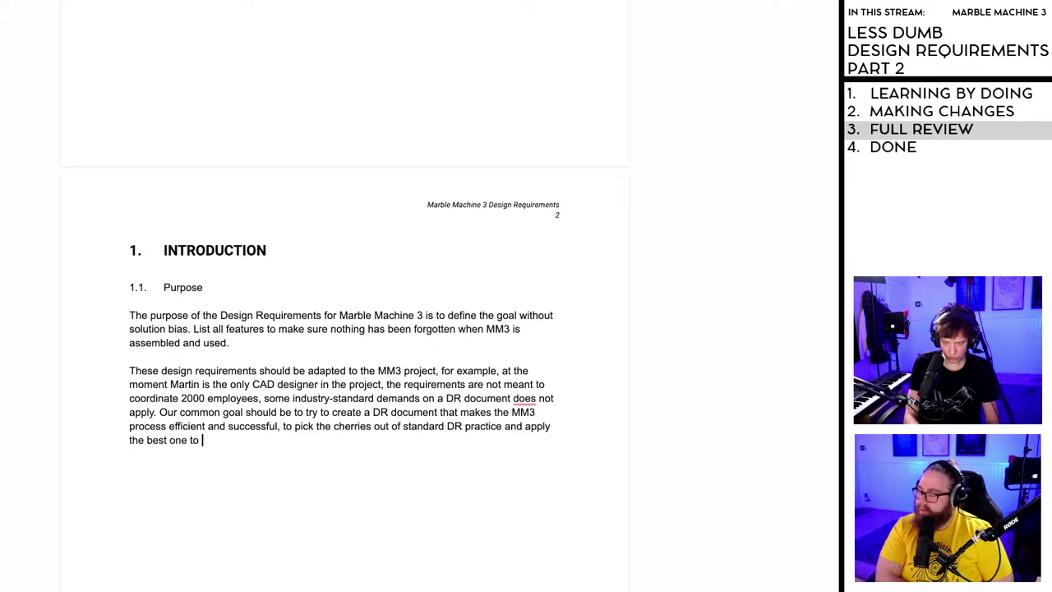
type("the unique ")
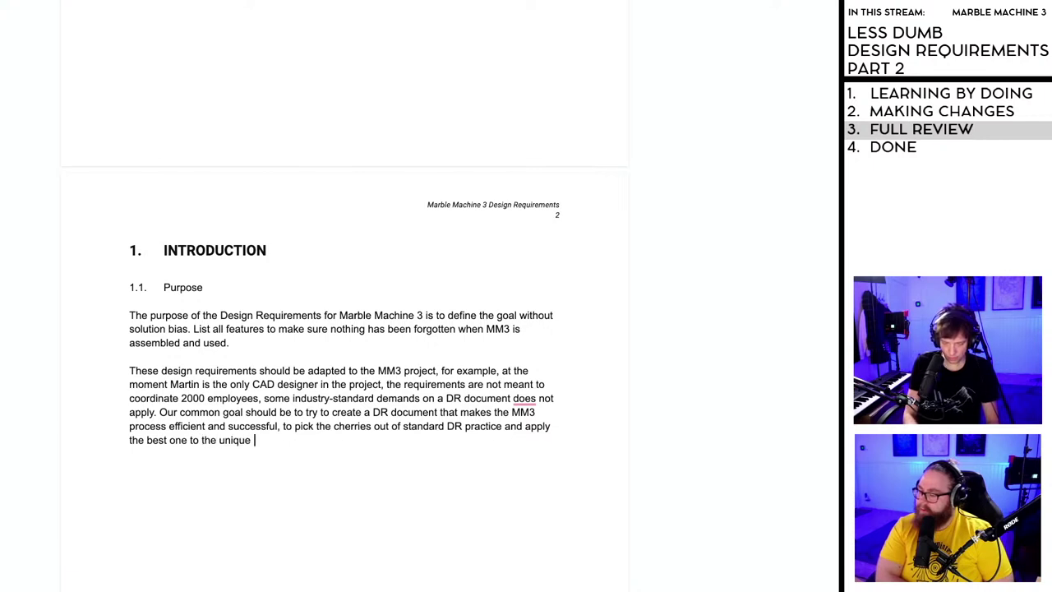
type("project that is MM3.")
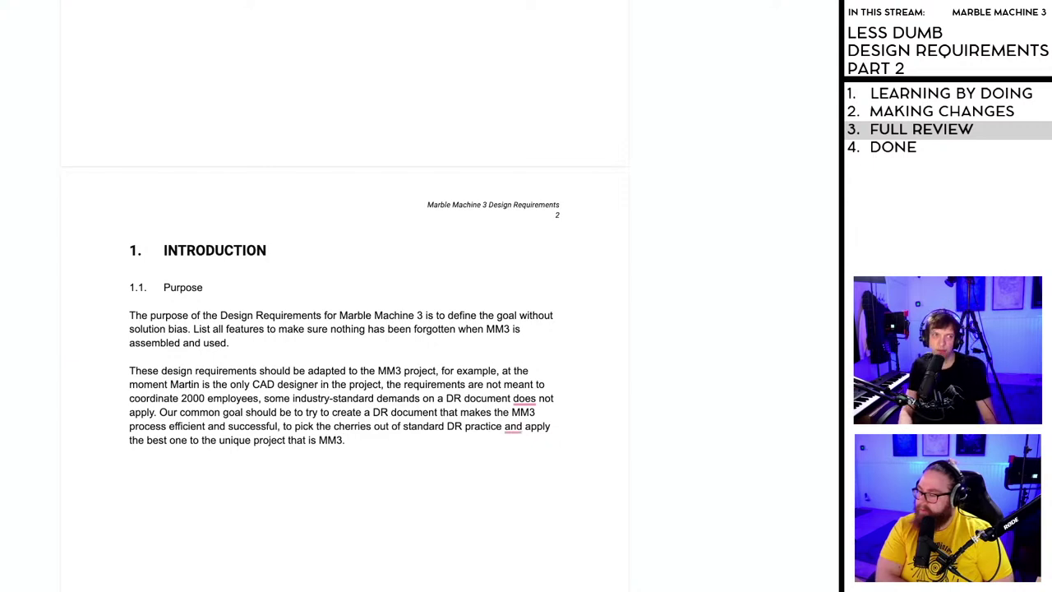
key("Return")
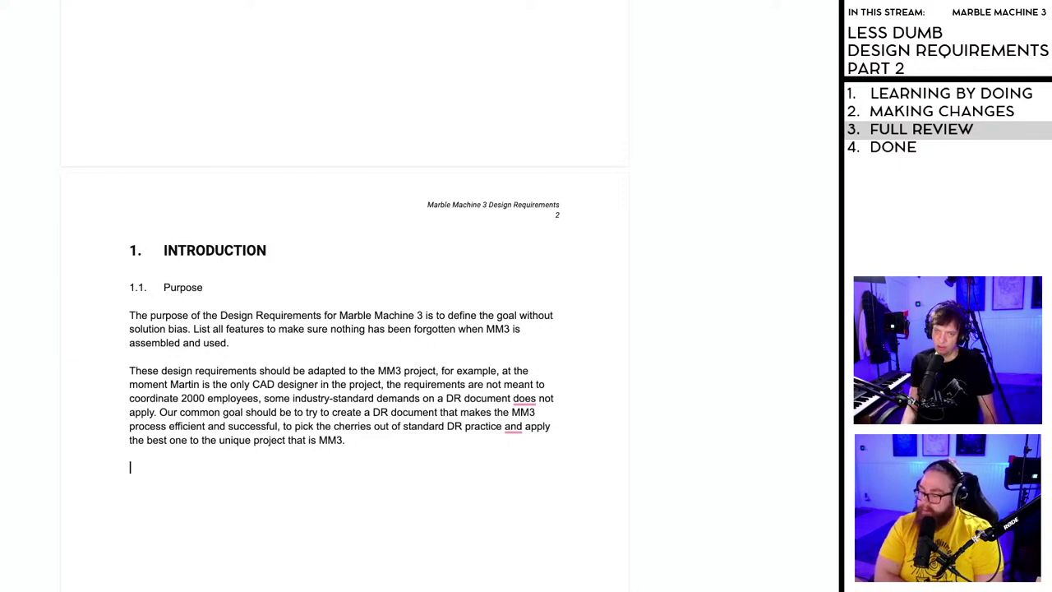
scroll(380, 457, "down", 1)
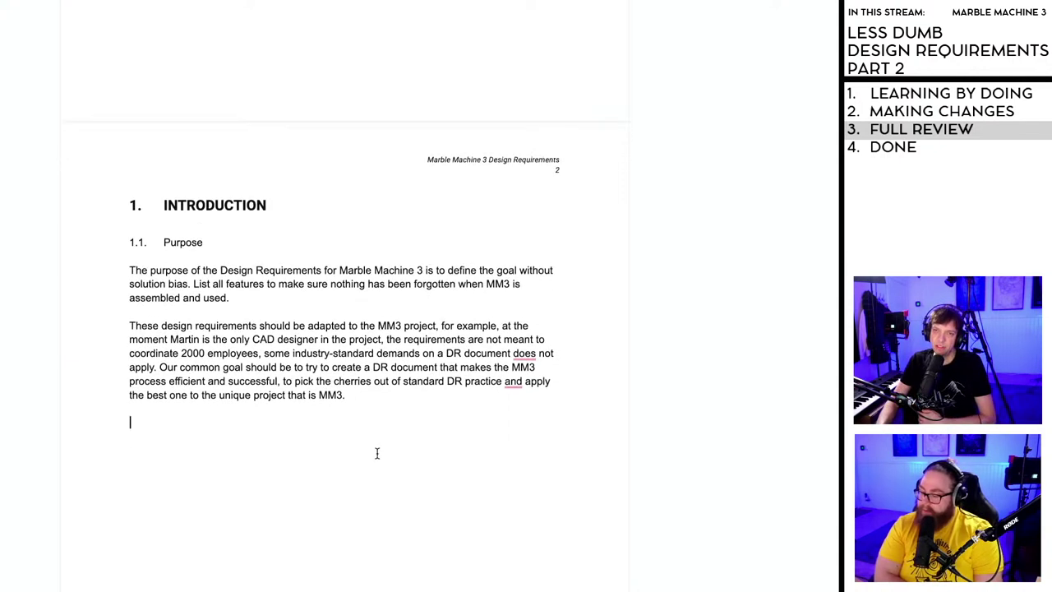
scroll(355, 462, "up", 2)
key("ctrl+Home")
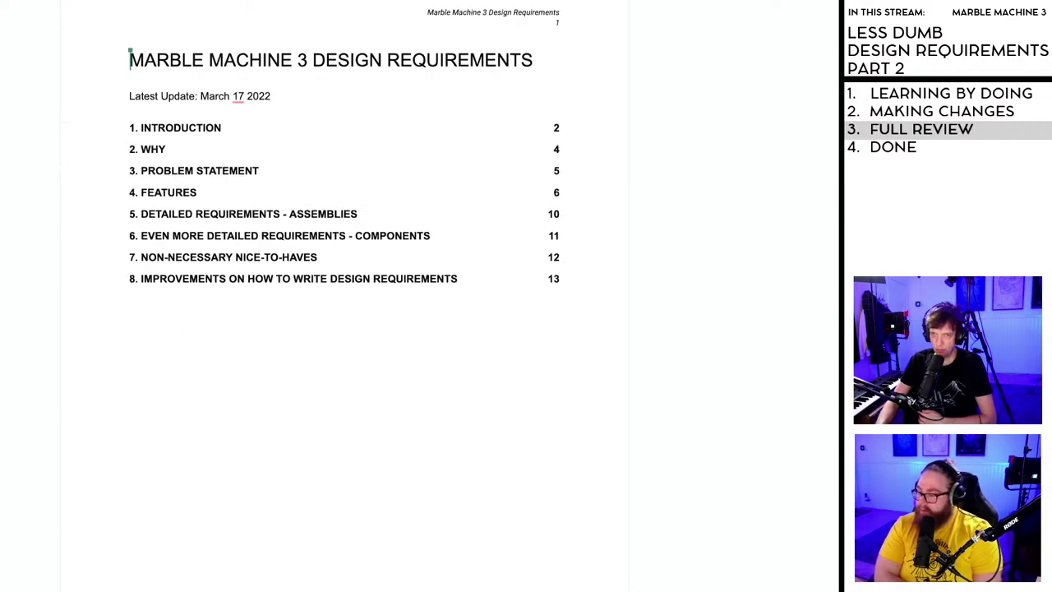
key("ctrl+End")
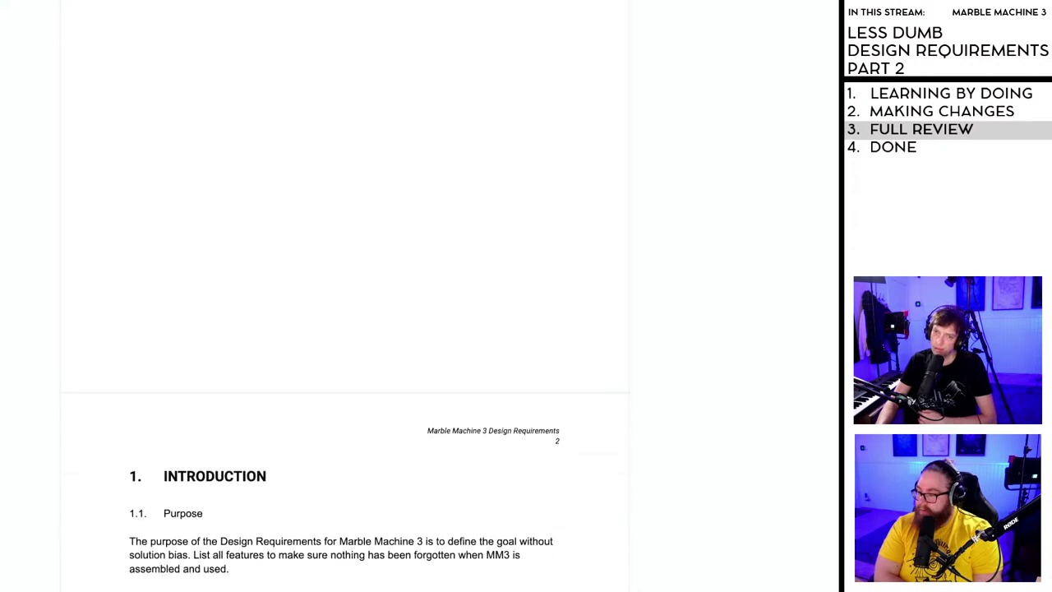
scroll(450, 349, "down", 3)
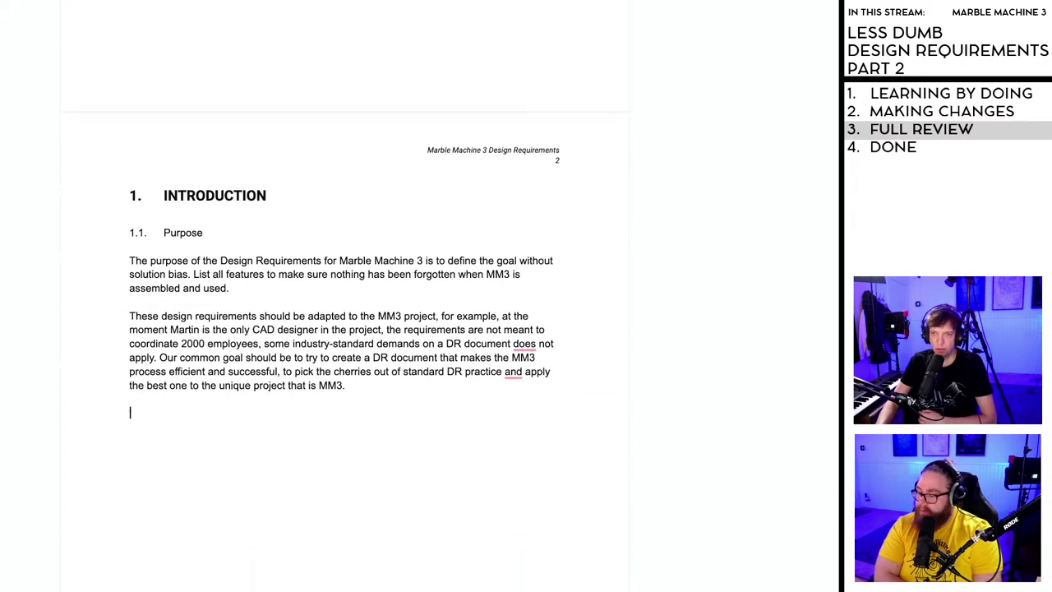
scroll(450, 348, "down", 2)
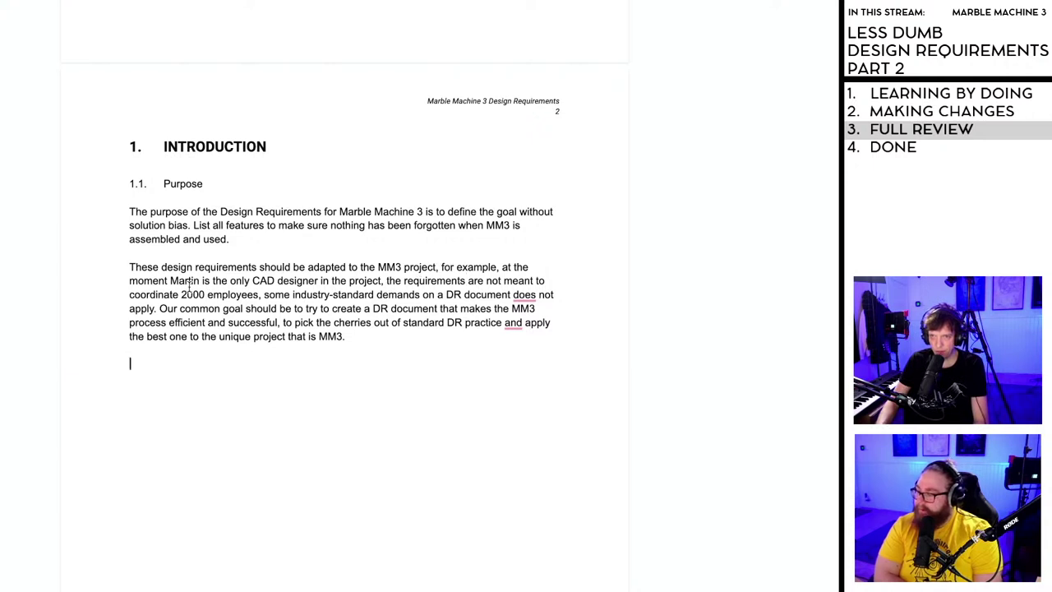
- Reword the paragraph opening to 'How these design requirements are written should be adapted to'
left_click(129, 267)
type("H")
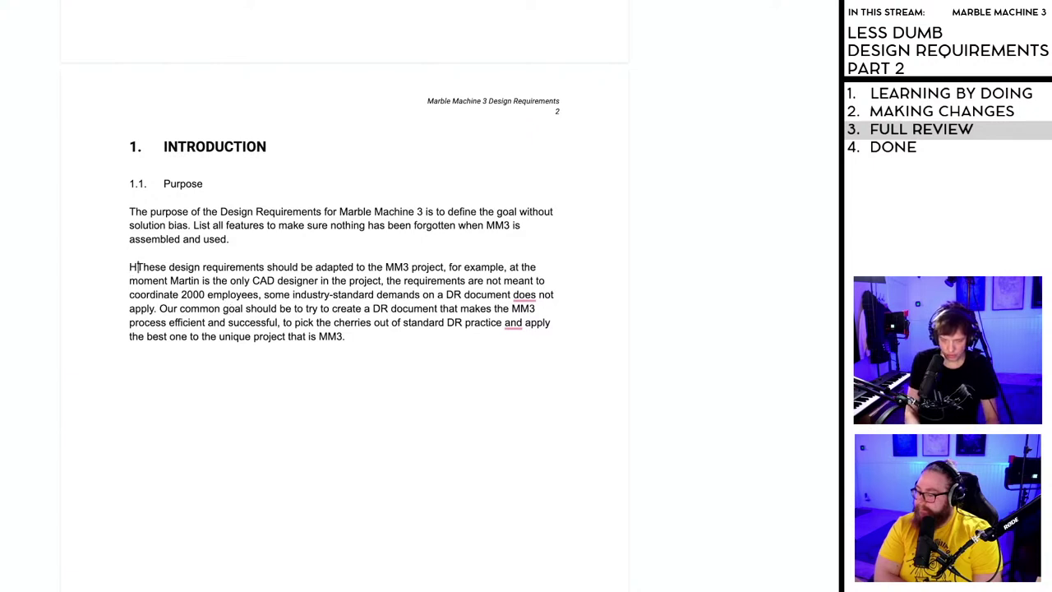
key("BackSpace")
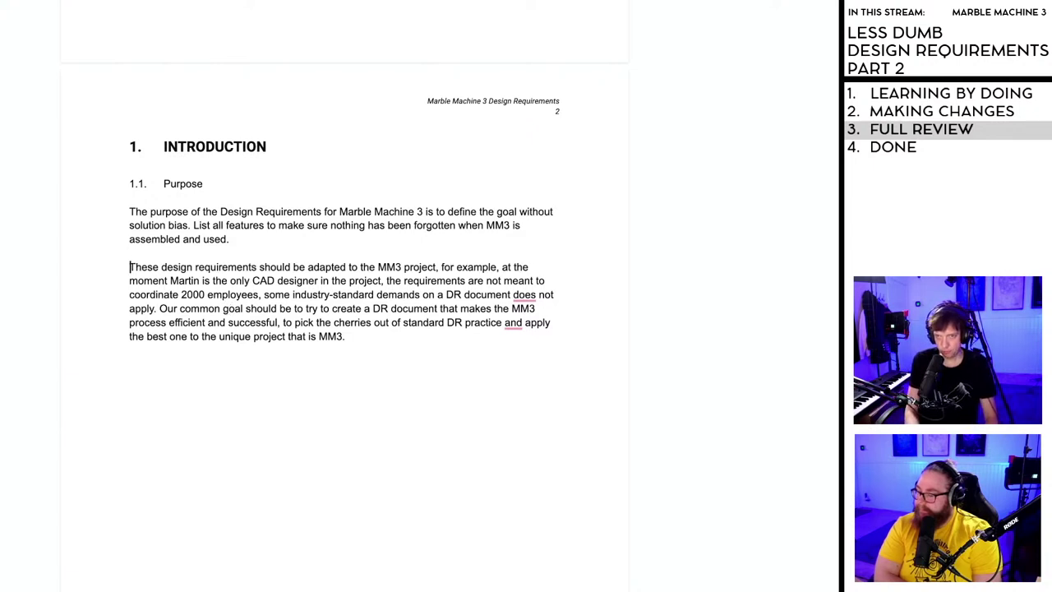
type("How")
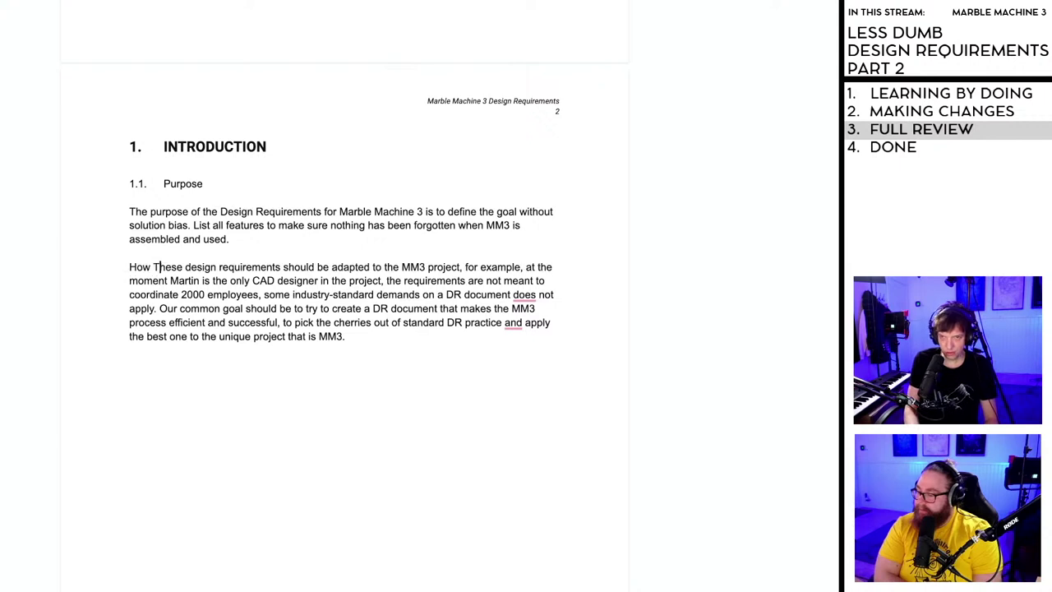
key("Delete")
type("t")
left_click(294, 267)
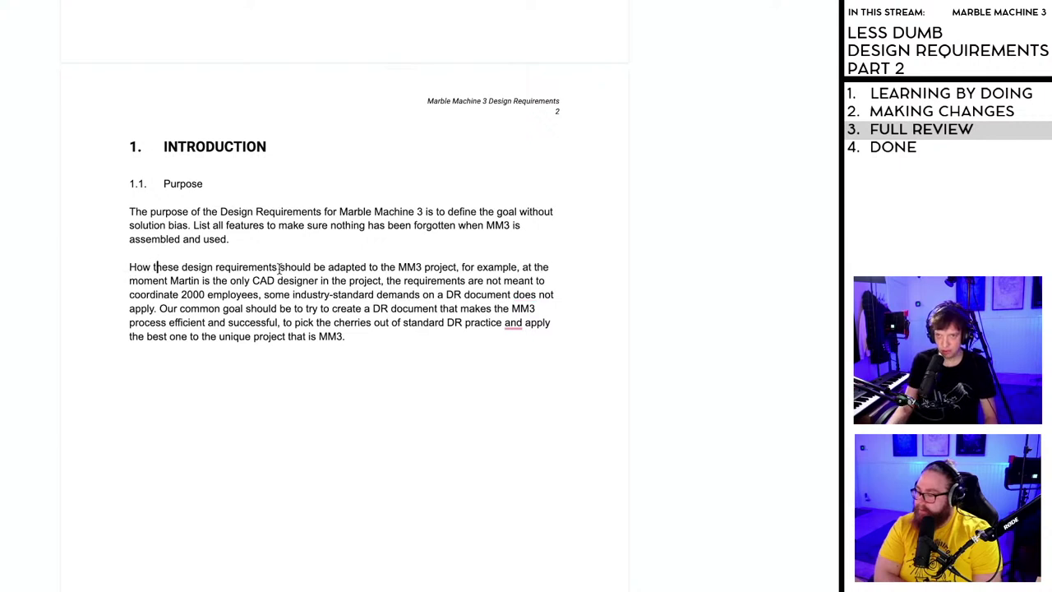
type("are written")
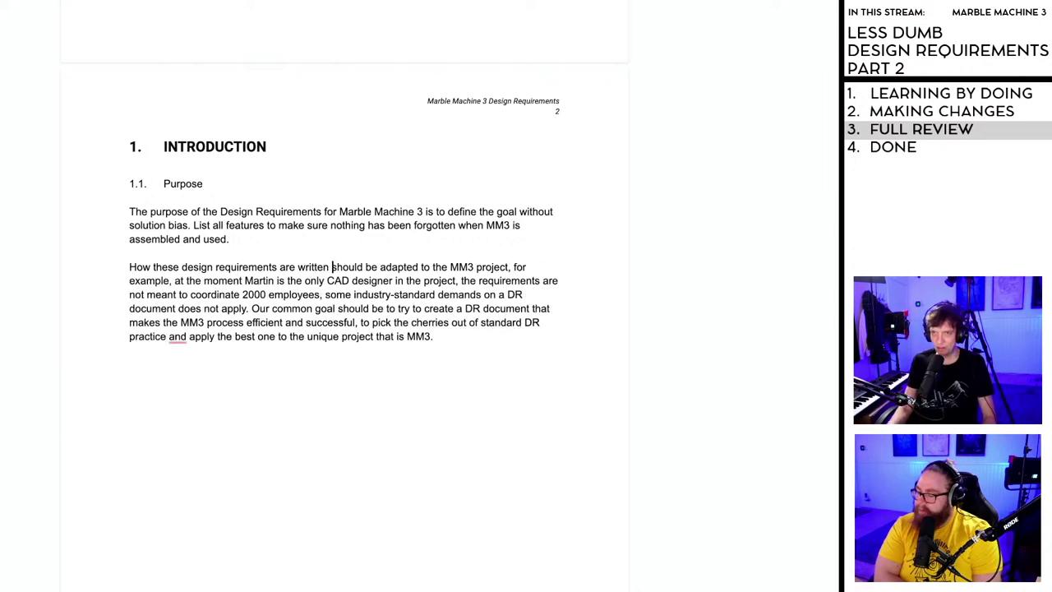
- Replace the comma after 'MM3 project' with a period and capitalize 'For example'
left_click(374, 293)
scroll(280, 295, "down", 1)
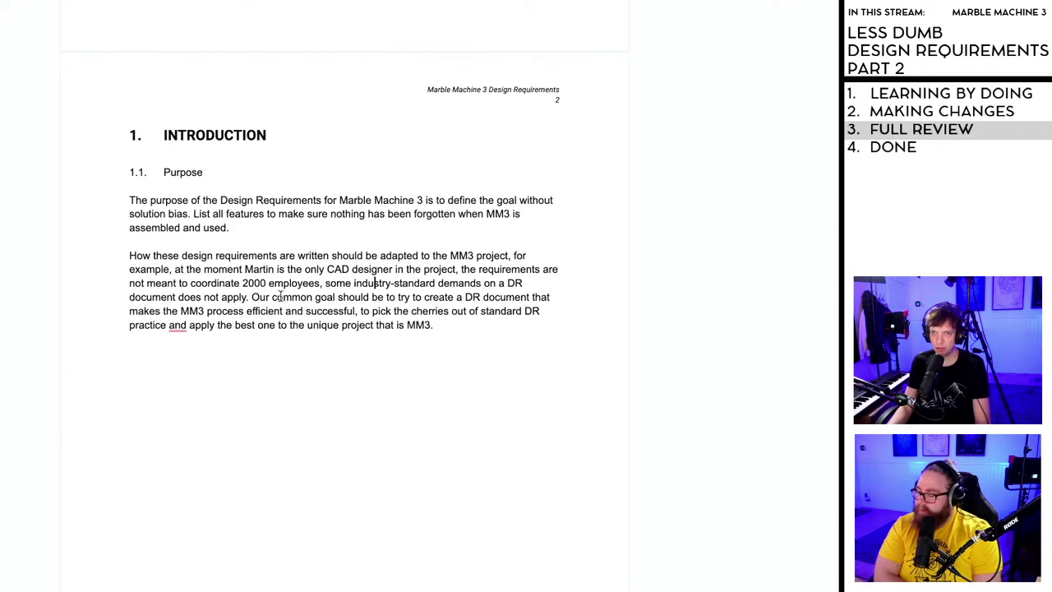
scroll(280, 296, "down", 1)
left_click(511, 244)
key("BackSpace")
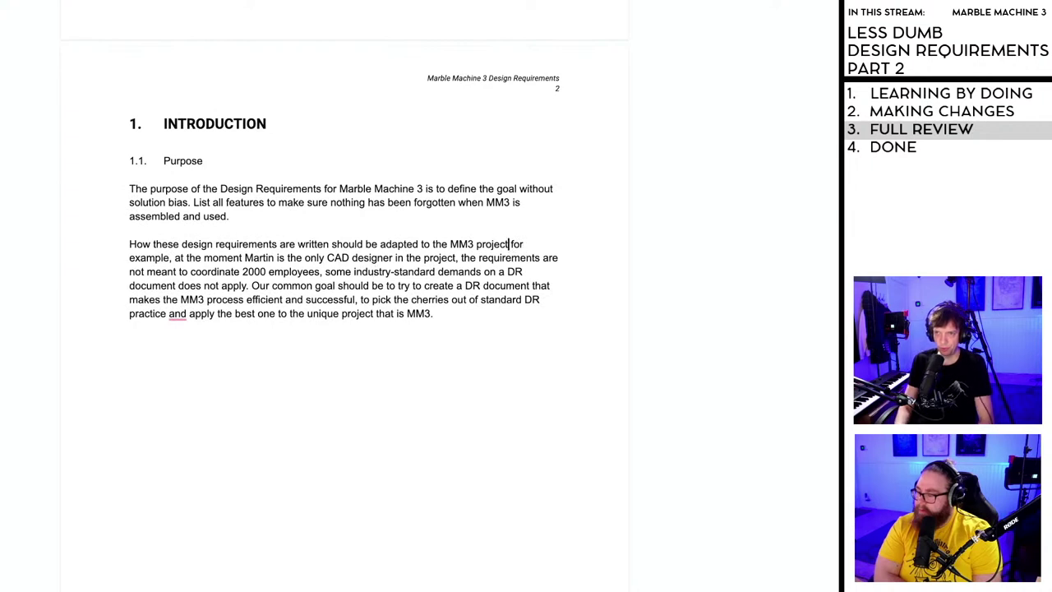
type(".")
key("Delete")
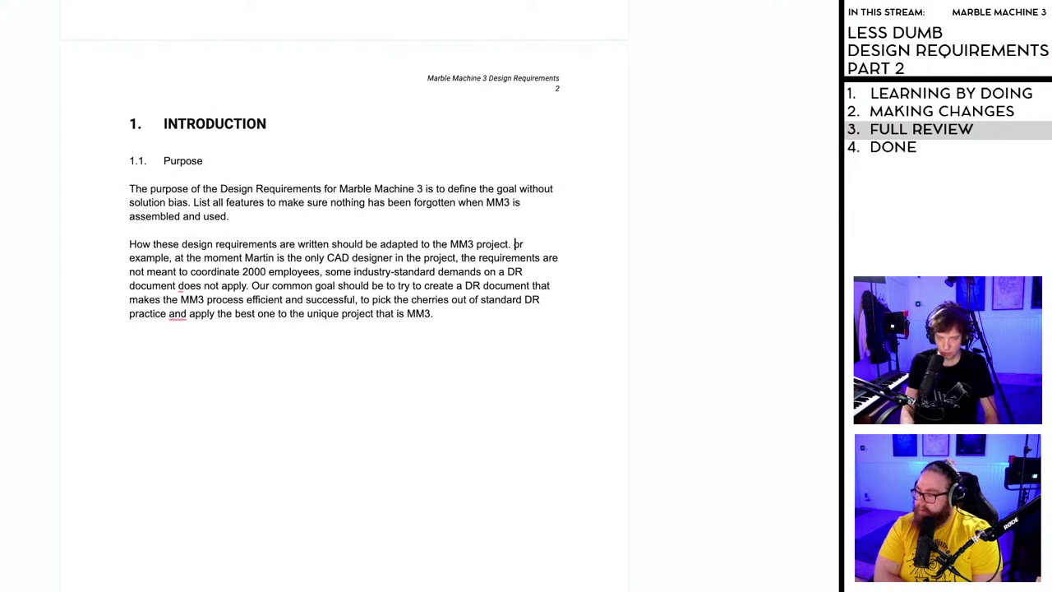
type("F")
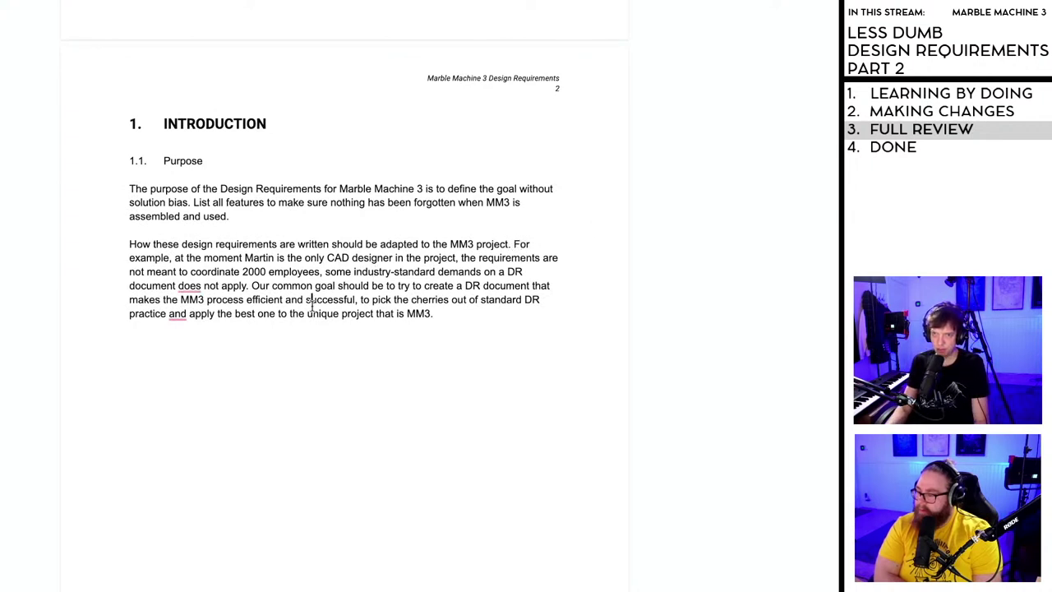
scroll(316, 299, "down", 2)
left_click(434, 262)
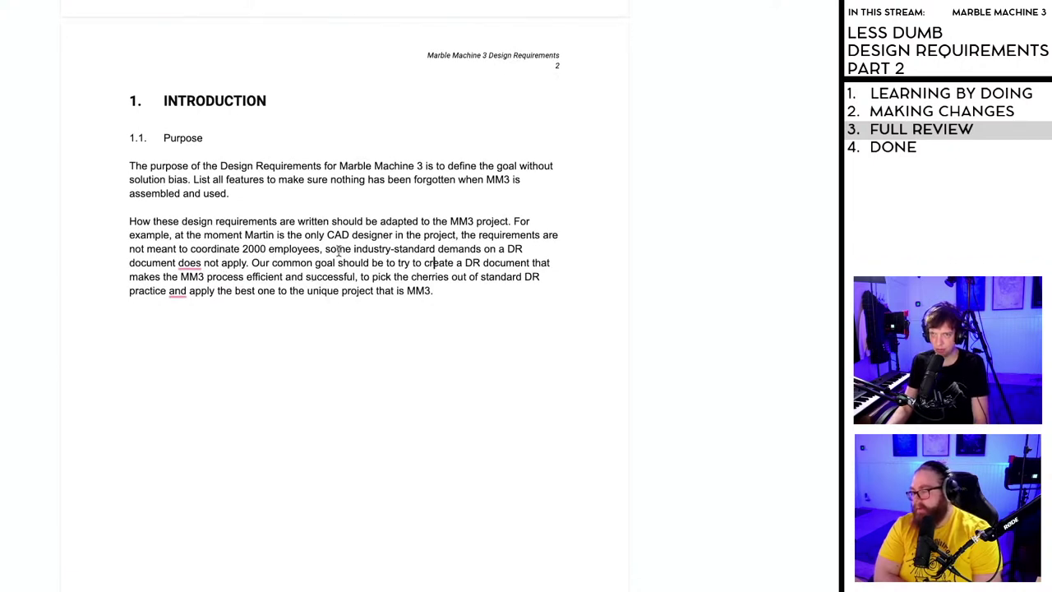
scroll(391, 261, "down", 1)
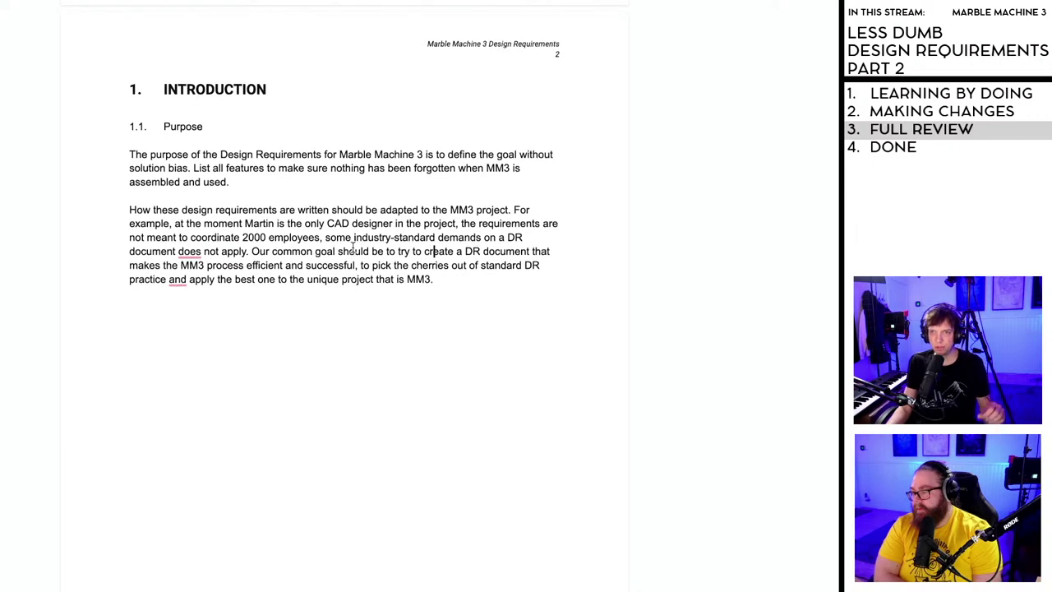
- Accept 'do not apply' and end at 'successful.', starting 'We should try to pick the cherries…'
mouse_move(198, 253)
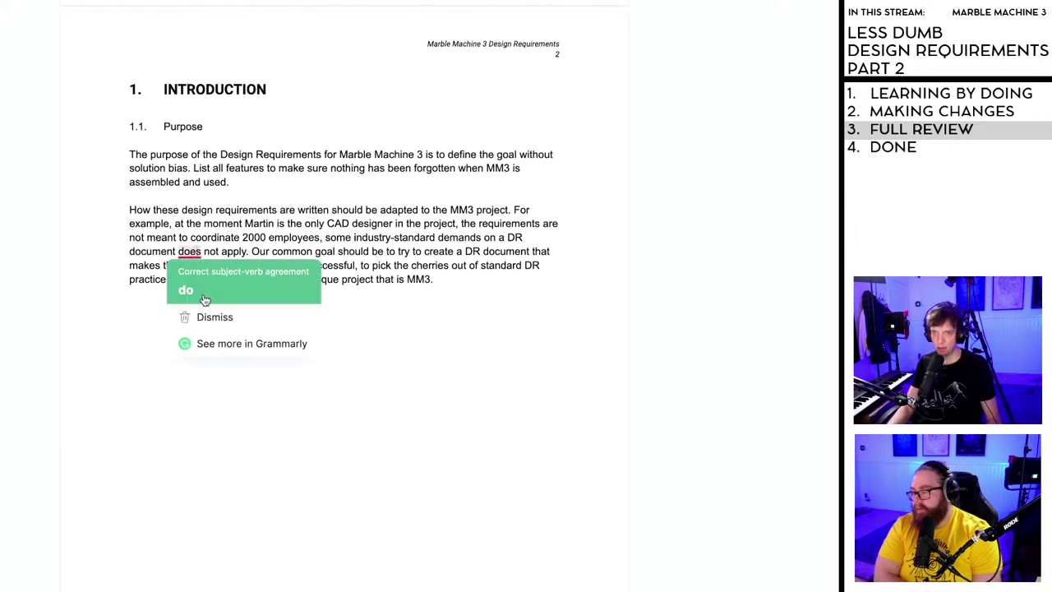
left_click(205, 300)
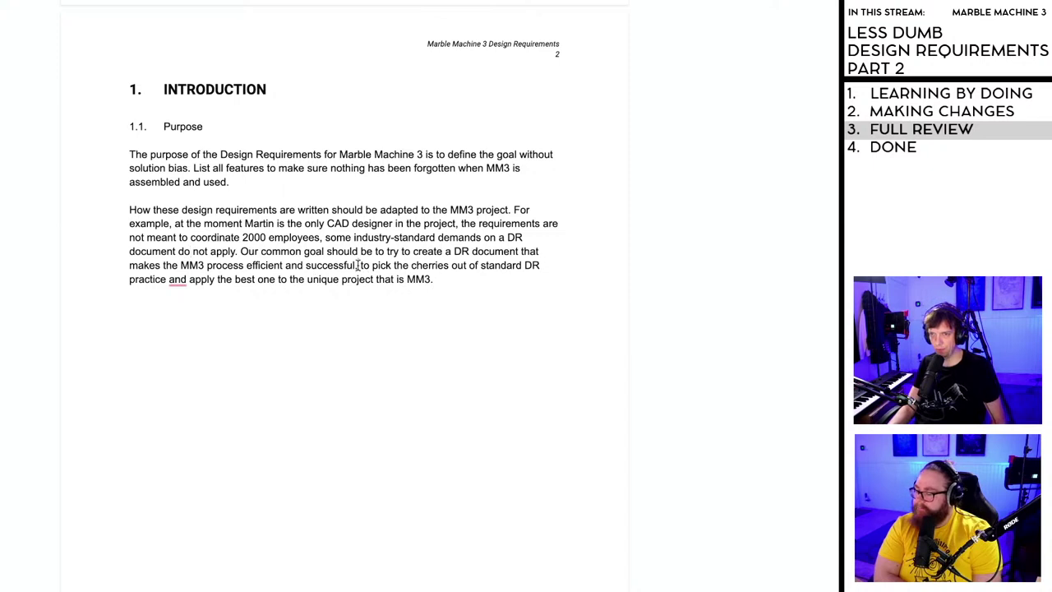
key("BackSpace")
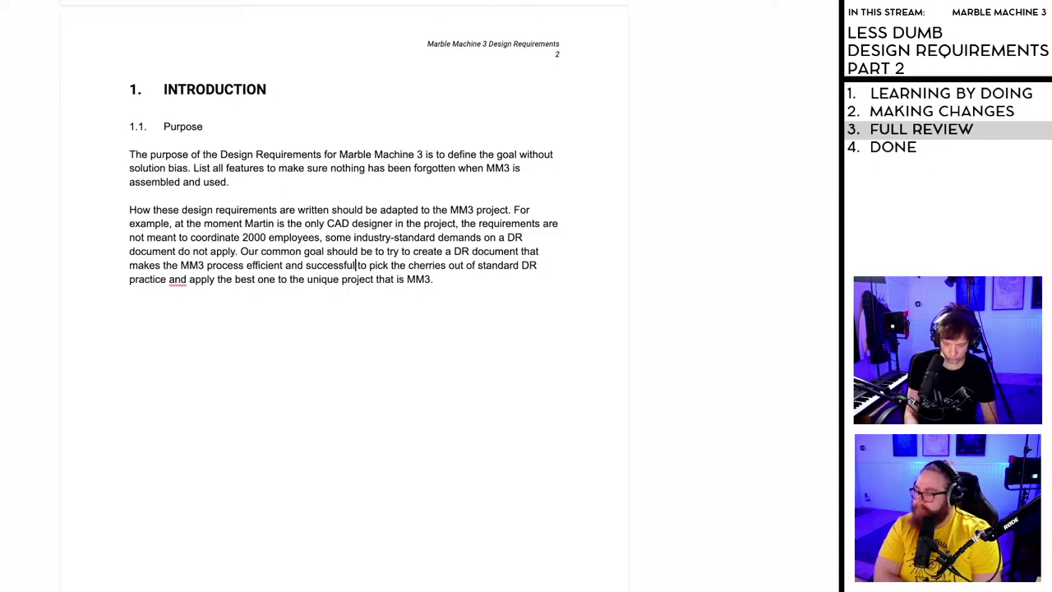
type(".")
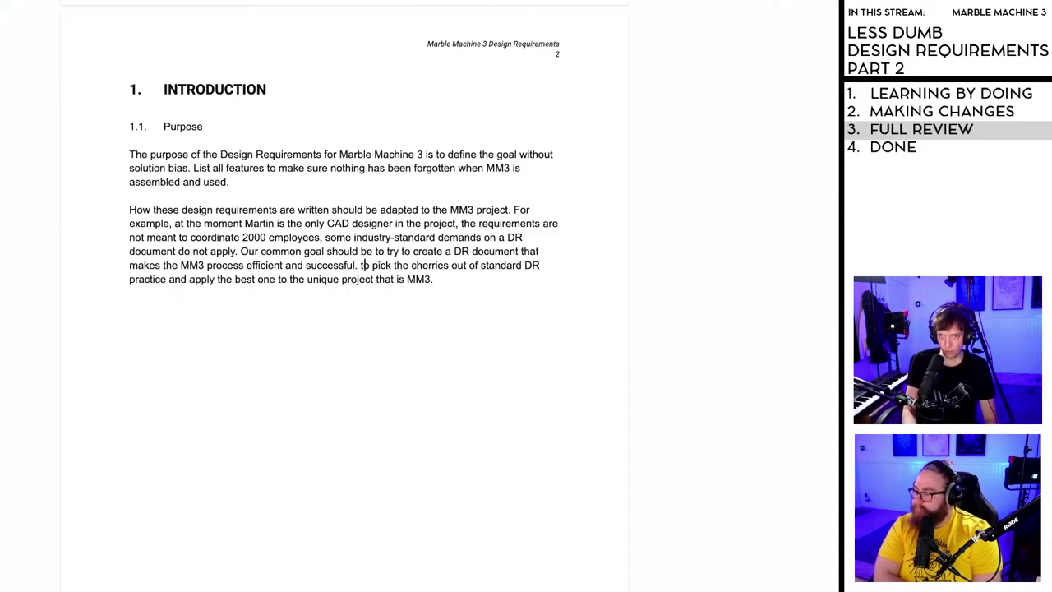
key("Delete")
type("We shoul")
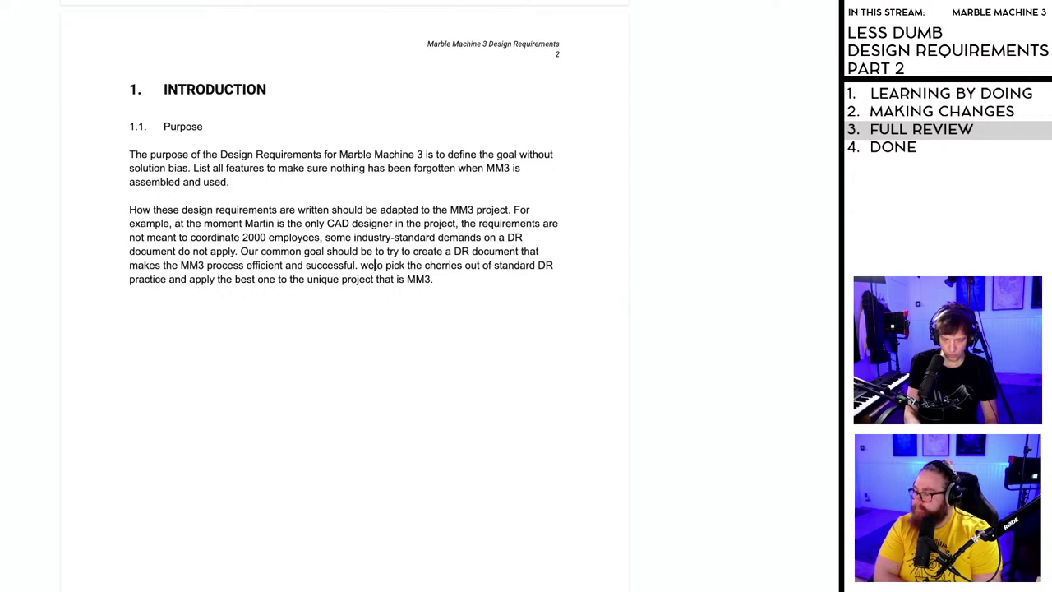
type("d try")
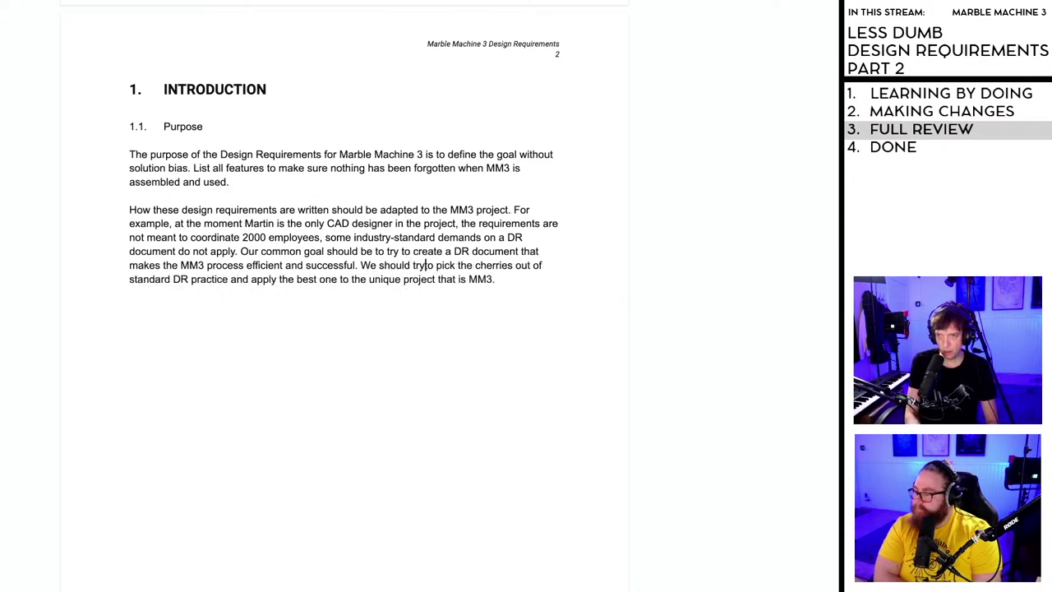
type(" t")
key("Down")
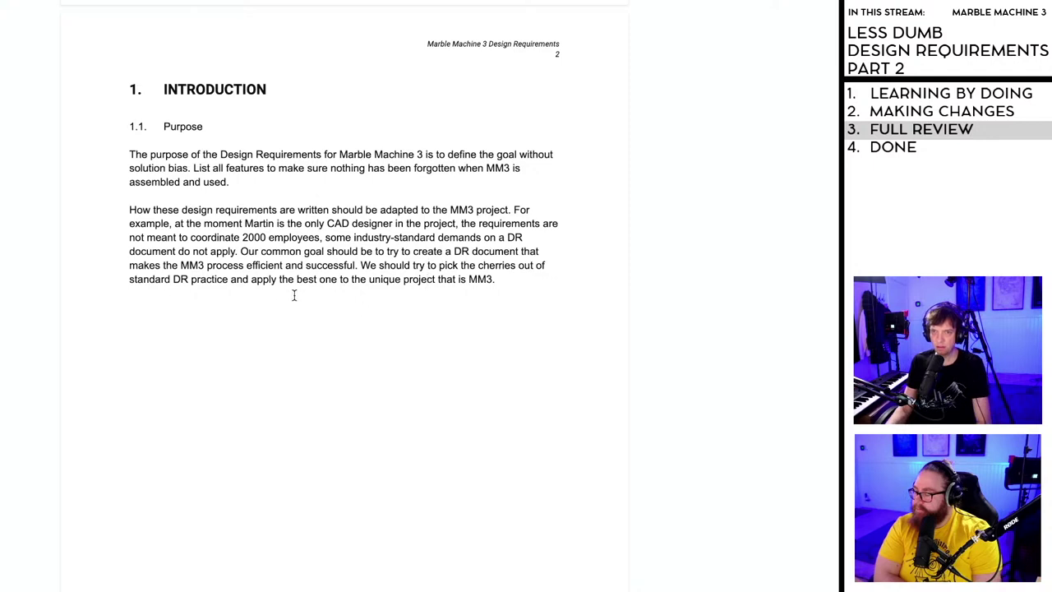
key("Down")
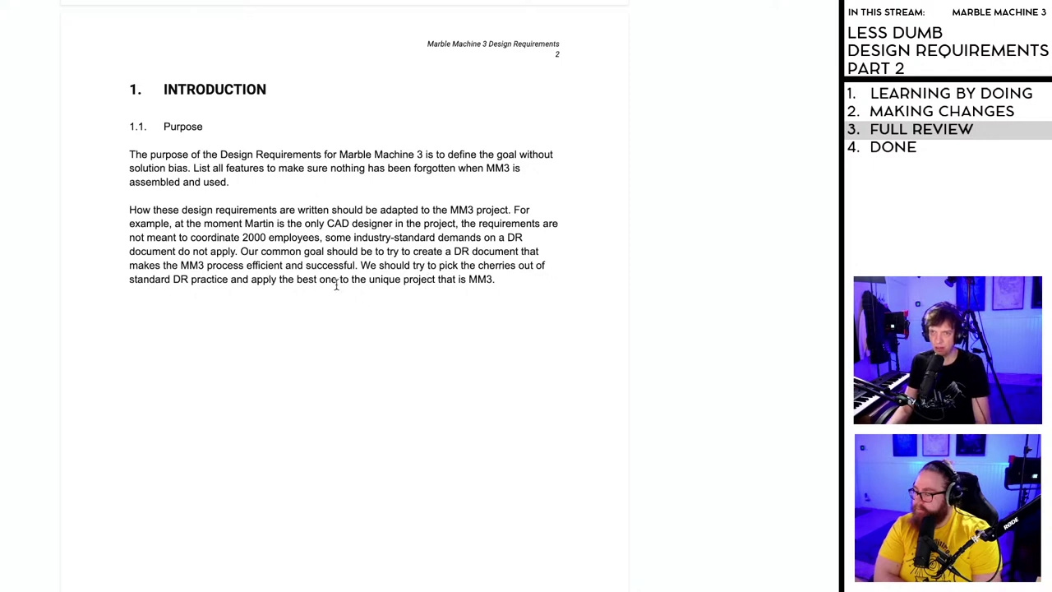
- Replace 'best one' with 'most useful ones'
left_click_drag(337, 281, 297, 282)
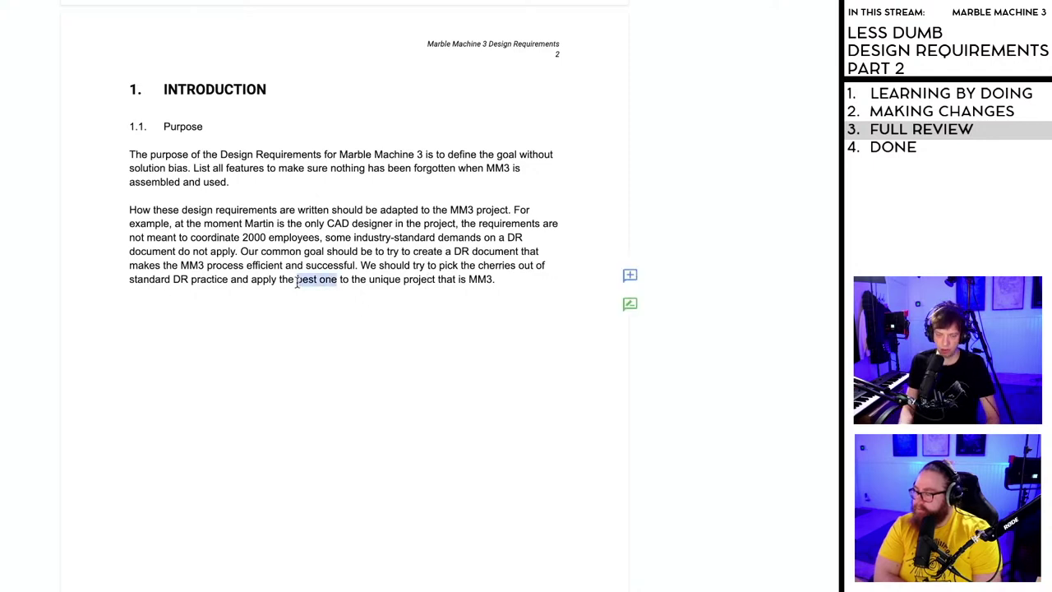
type("most useful")
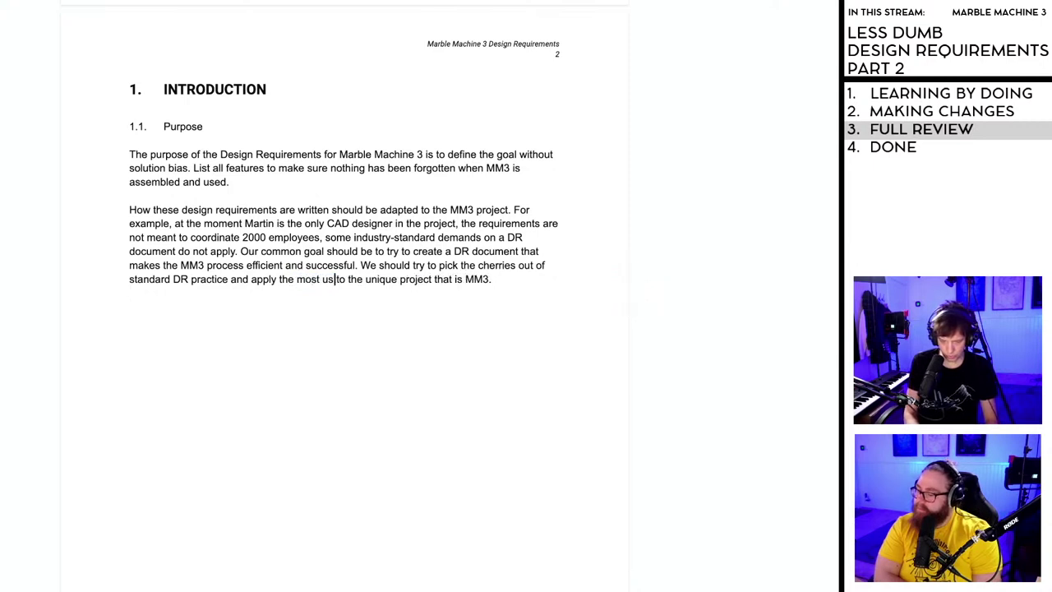
type(" ones")
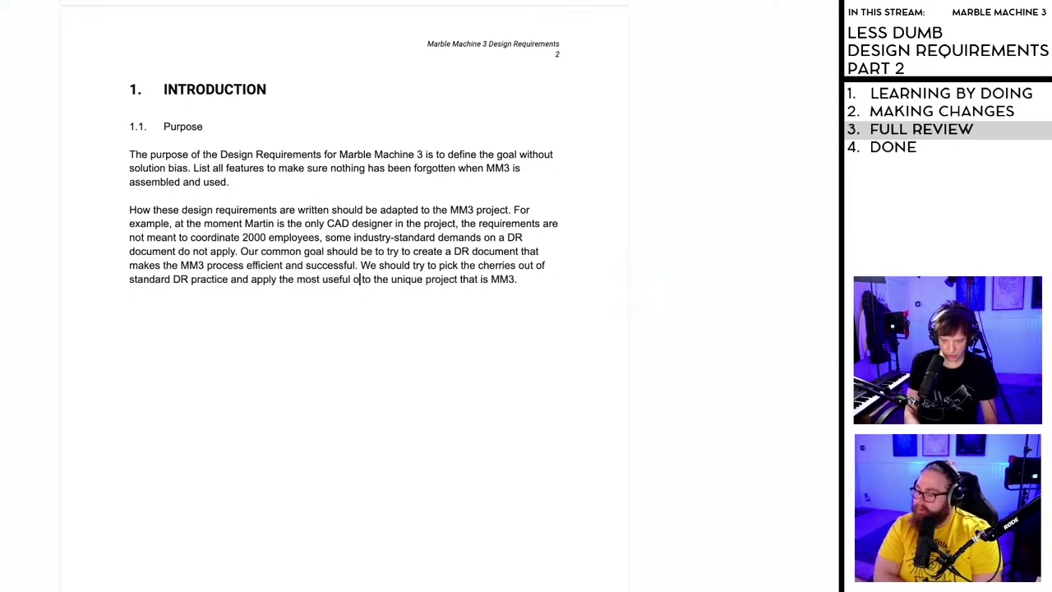
left_click(130, 292)
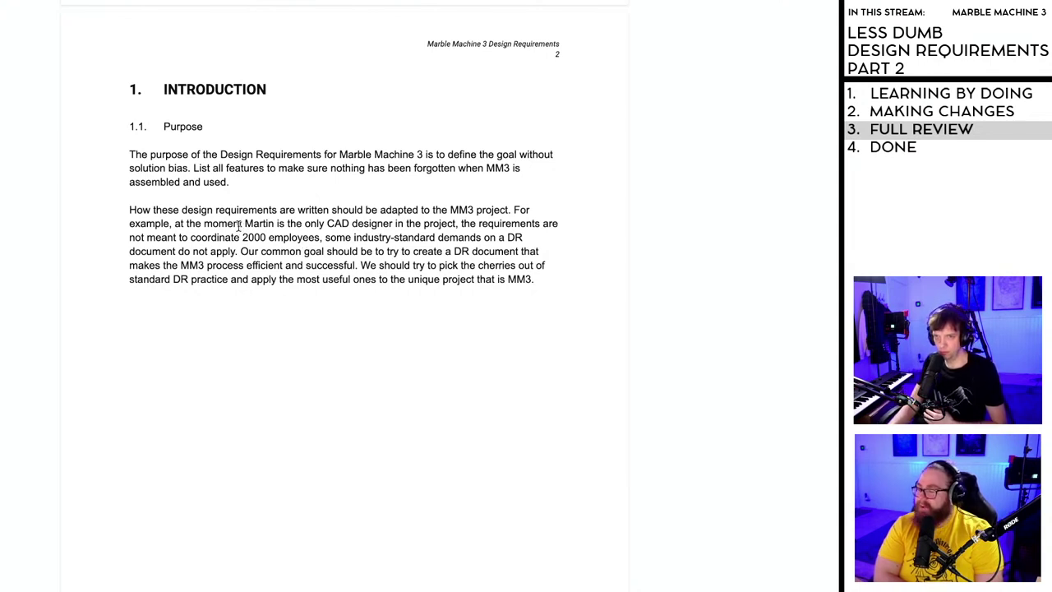
- Change 'at the moment' to 'at the time of writing' and add an empty line after the paragraph
left_click_drag(242, 226, 187, 226)
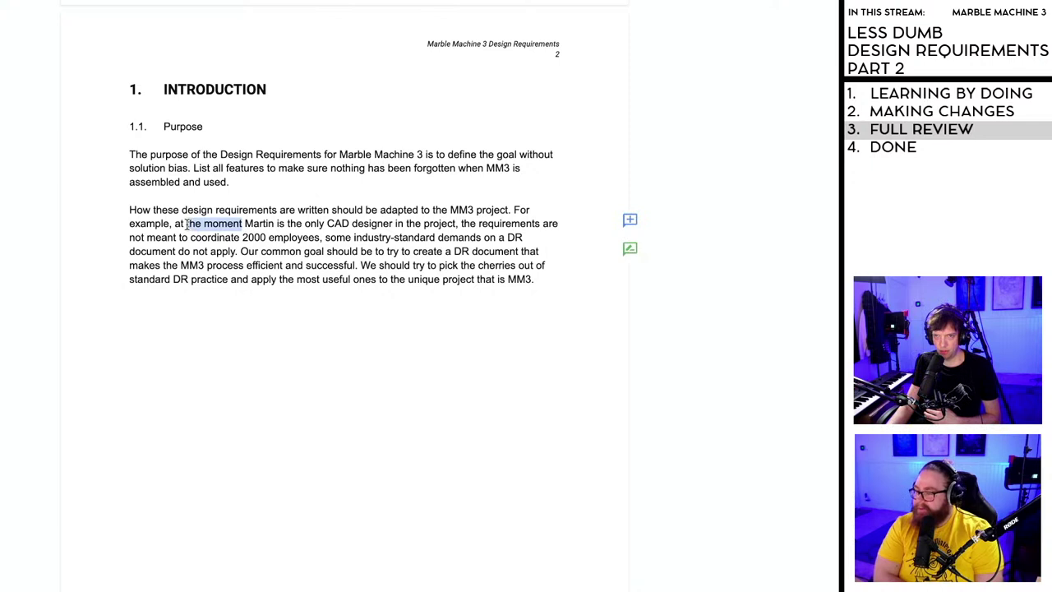
type("t")
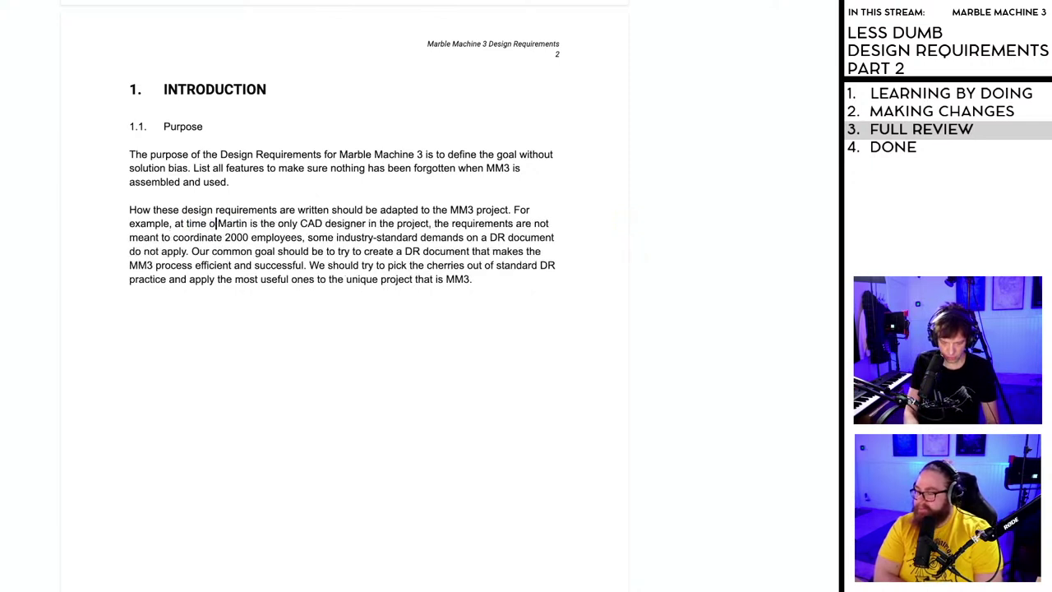
type("ime of writing")
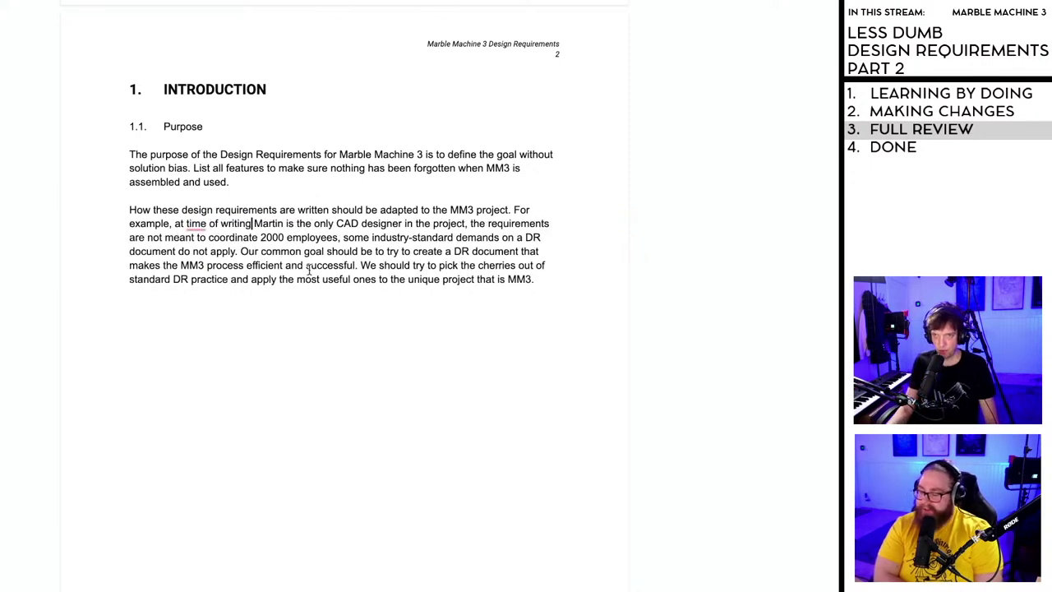
mouse_move(198, 227)
left_click(204, 253)
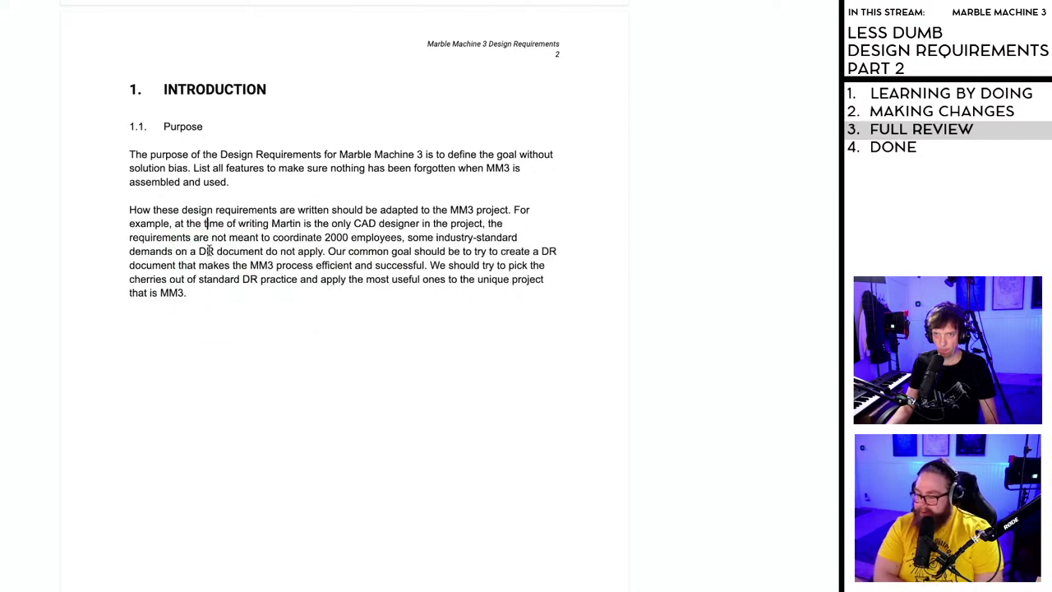
left_click(244, 287)
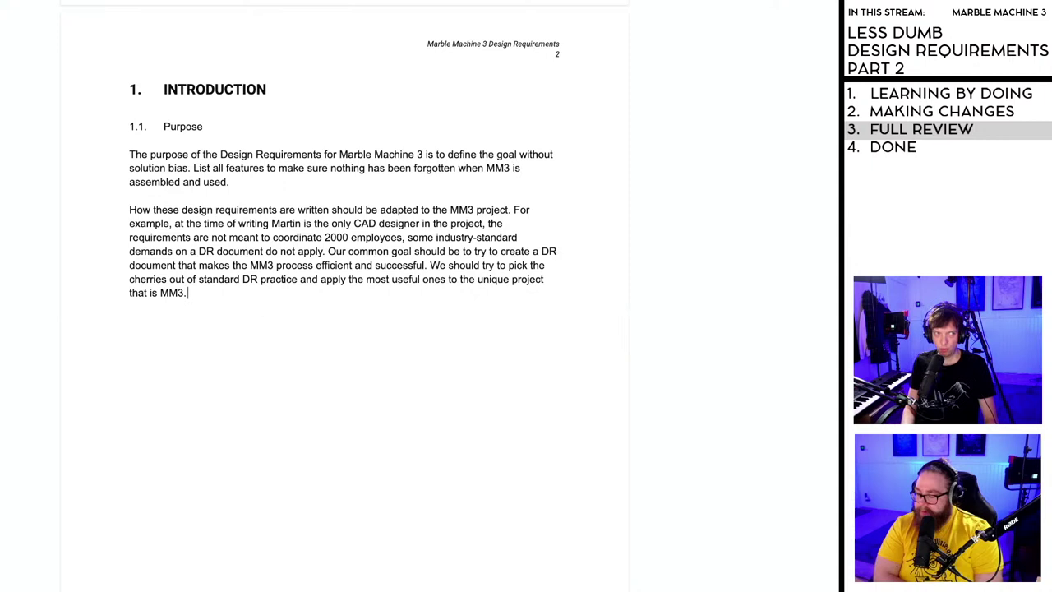
key("Return")
key("Return")
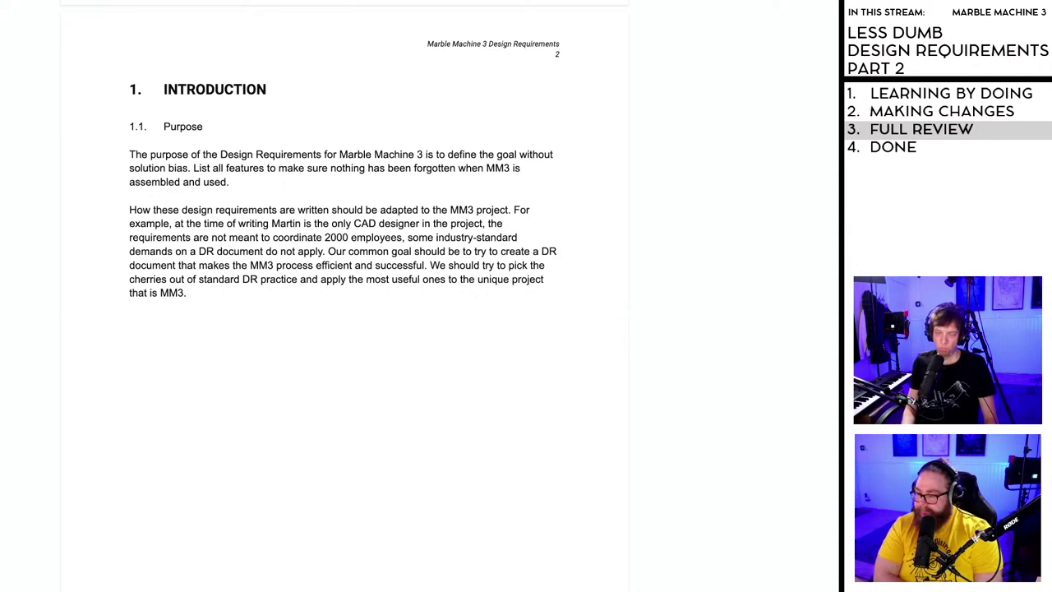